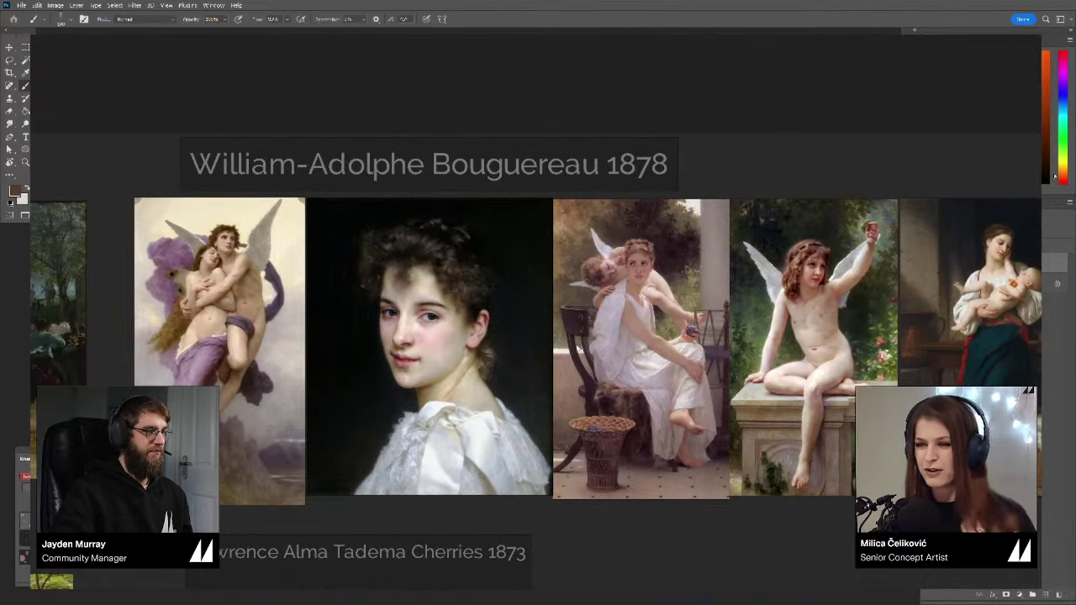
Step: Examine the William-Adolphe Bouguereau 1878 paintings, including a close look at the dark-haired woman's portrait
left_click_drag(662, 350, 589, 359)
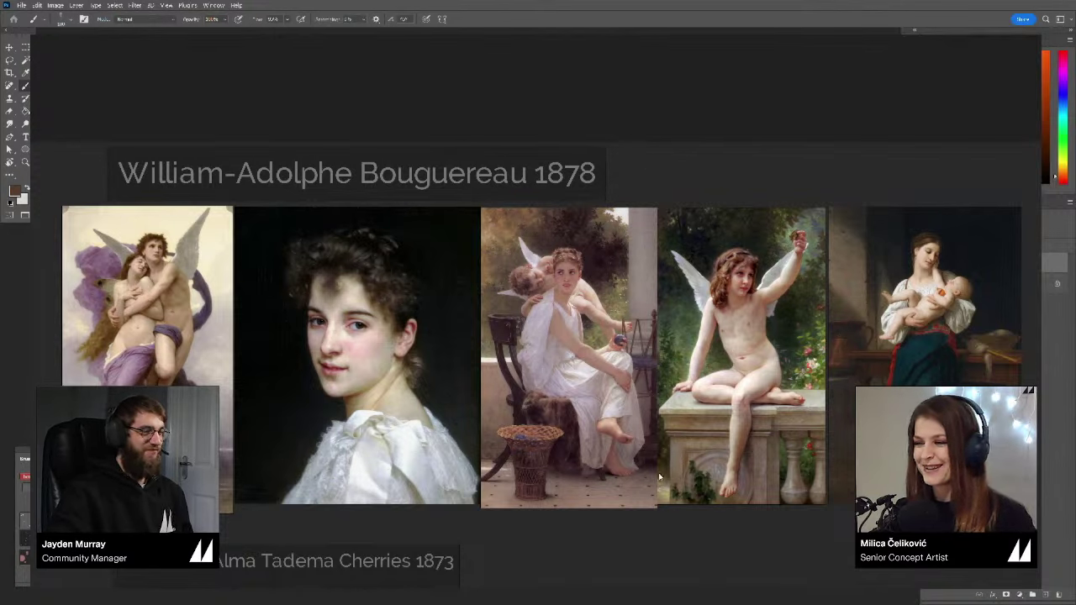
left_click_drag(643, 317, 655, 311)
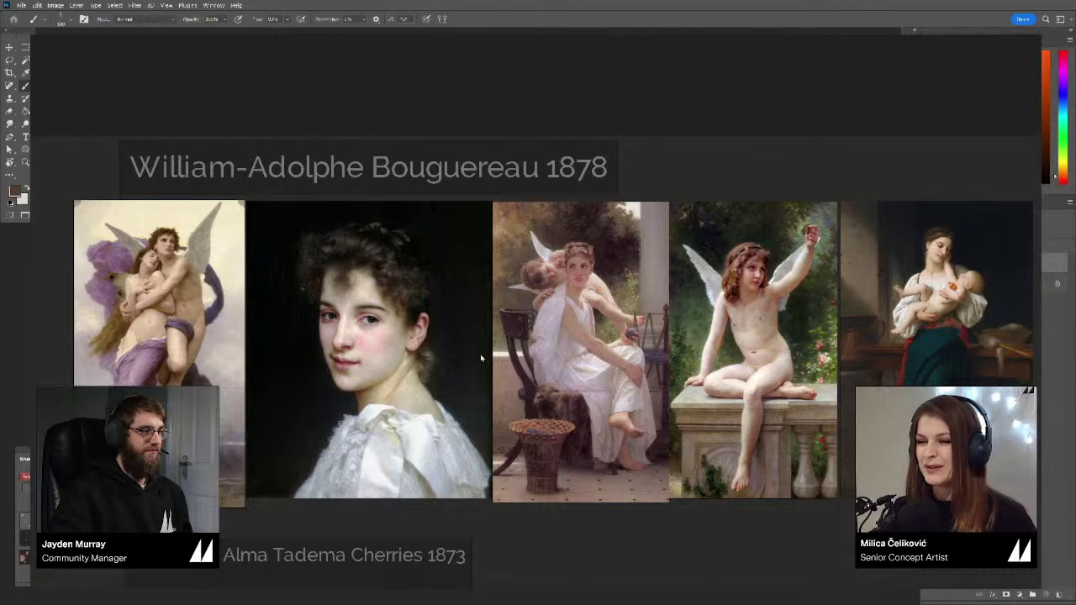
left_click_drag(552, 366, 541, 364)
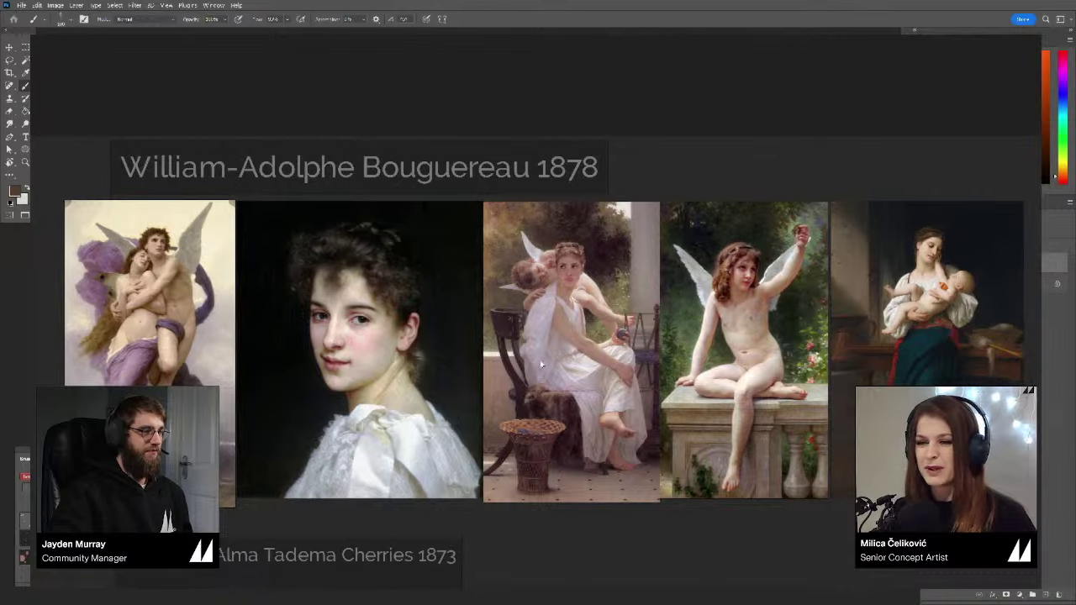
scroll(369, 358, "up", 6)
left_click_drag(394, 310, 456, 323)
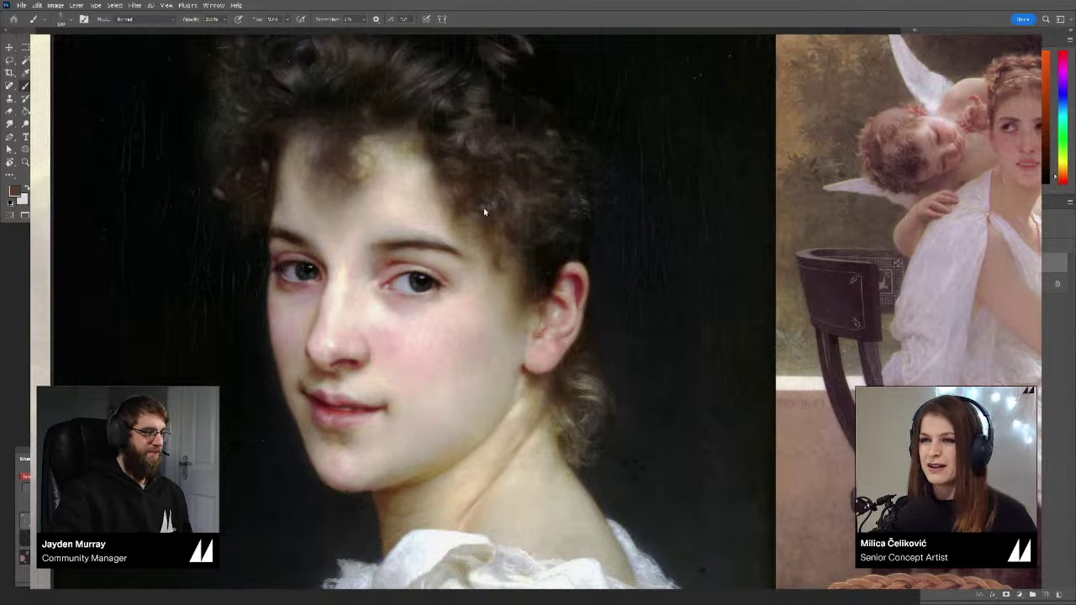
scroll(480, 194, "up", 2)
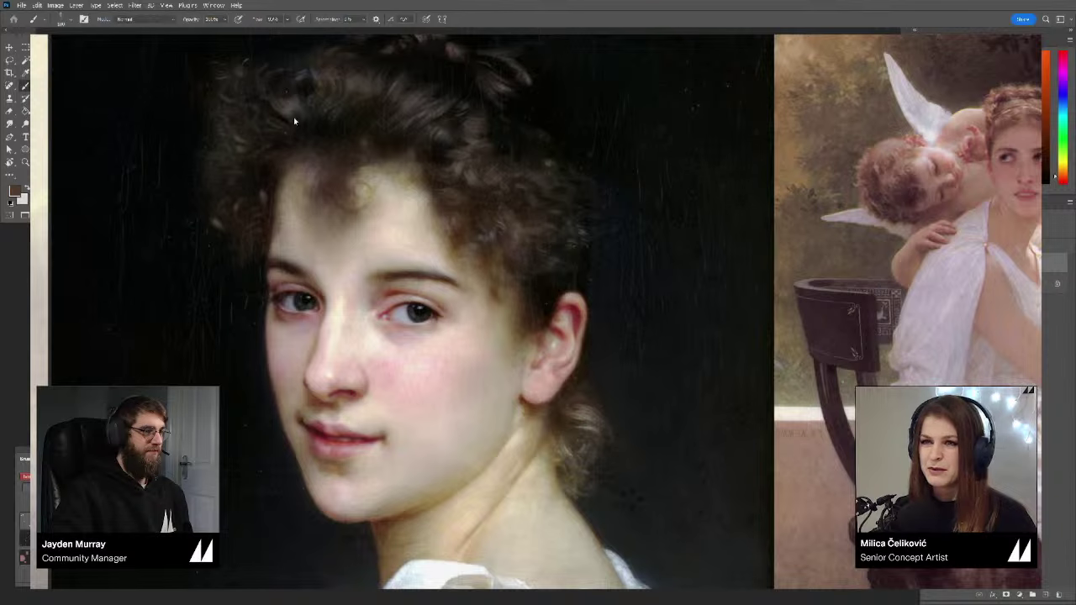
scroll(452, 368, "down", 5)
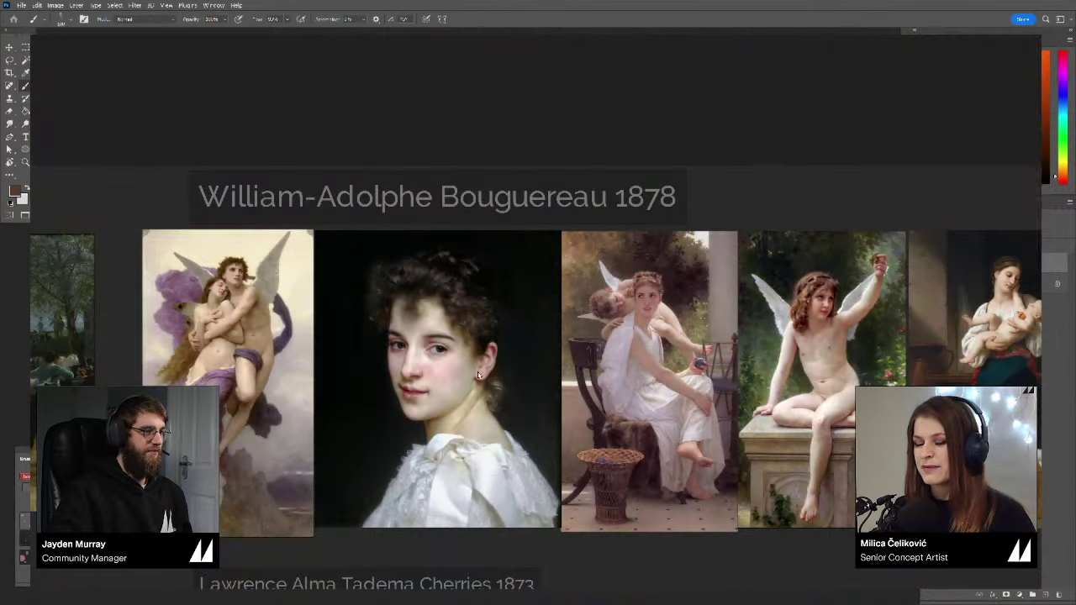
left_click_drag(622, 395, 569, 385)
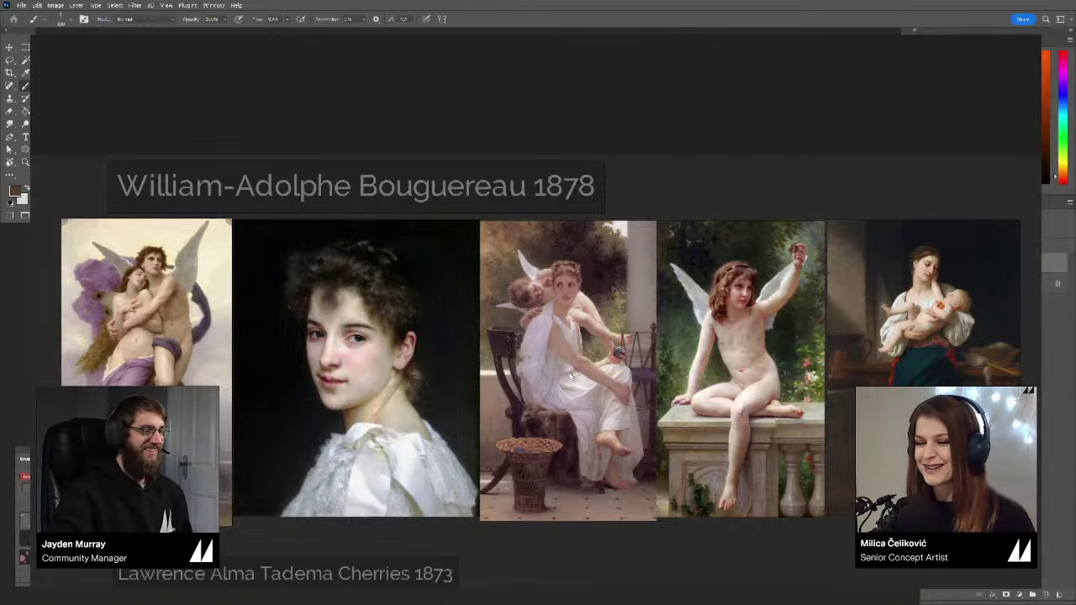
scroll(598, 359, "right", 1)
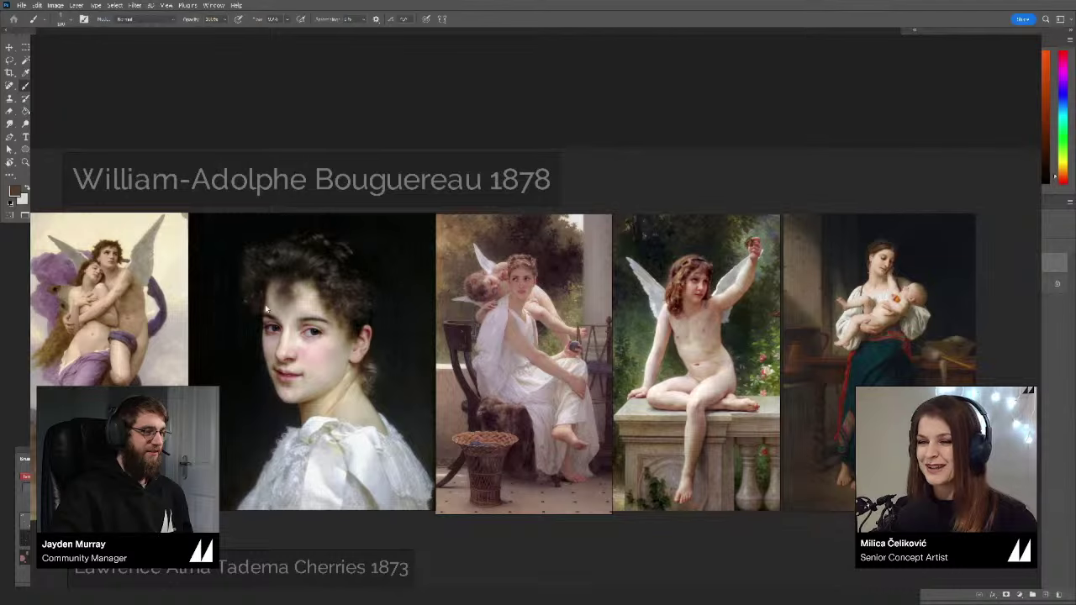
scroll(266, 311, "up", 2)
scroll(500, 375, "down", 3)
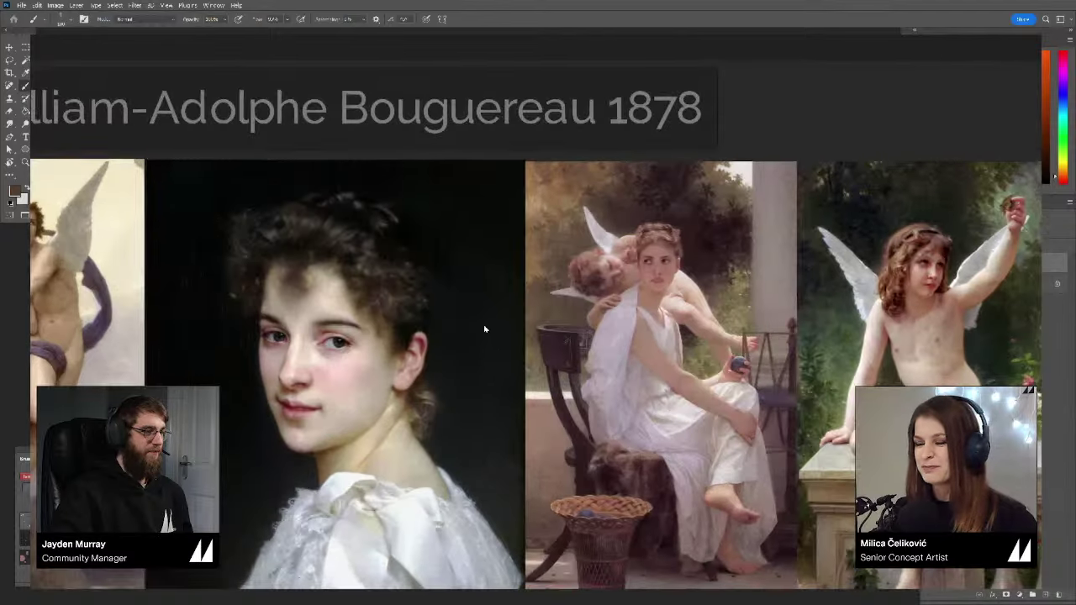
scroll(467, 314, "down", 2)
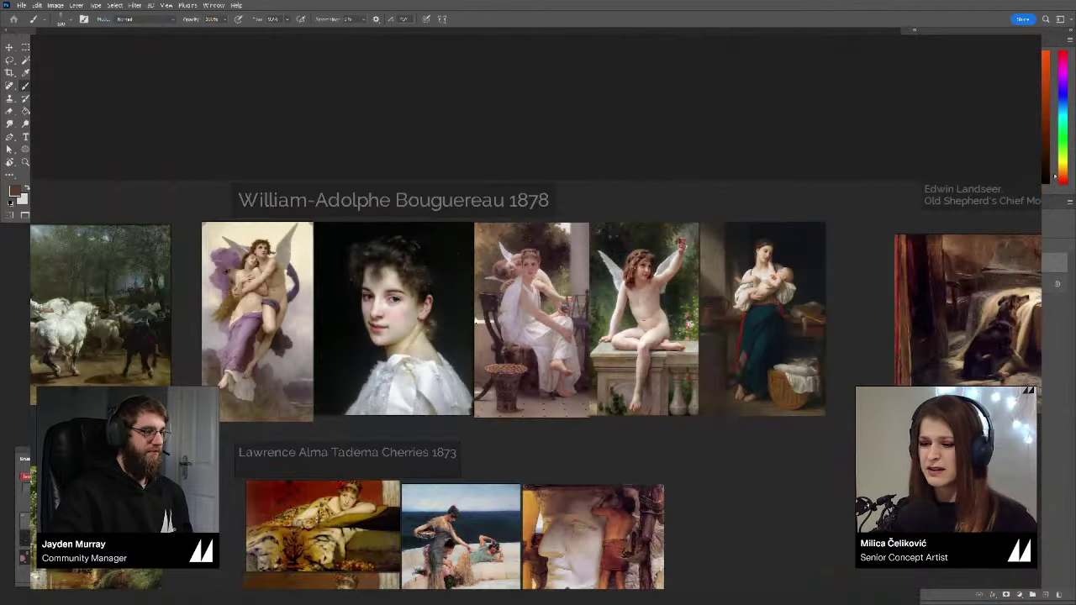
Step: Survey the Lawrence Alma Tadema and Paja Jovanovic groups while moving across the reference board to the Frans Snyders paintings
left_click_drag(715, 505, 398, 379)
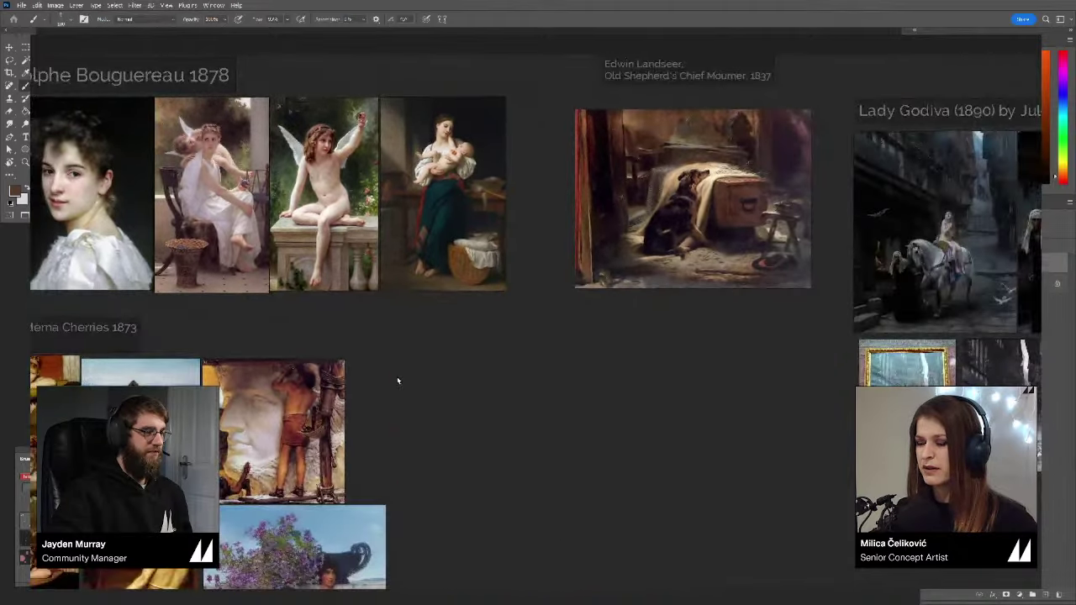
scroll(399, 380, "down", 2)
left_click_drag(317, 542, 570, 362)
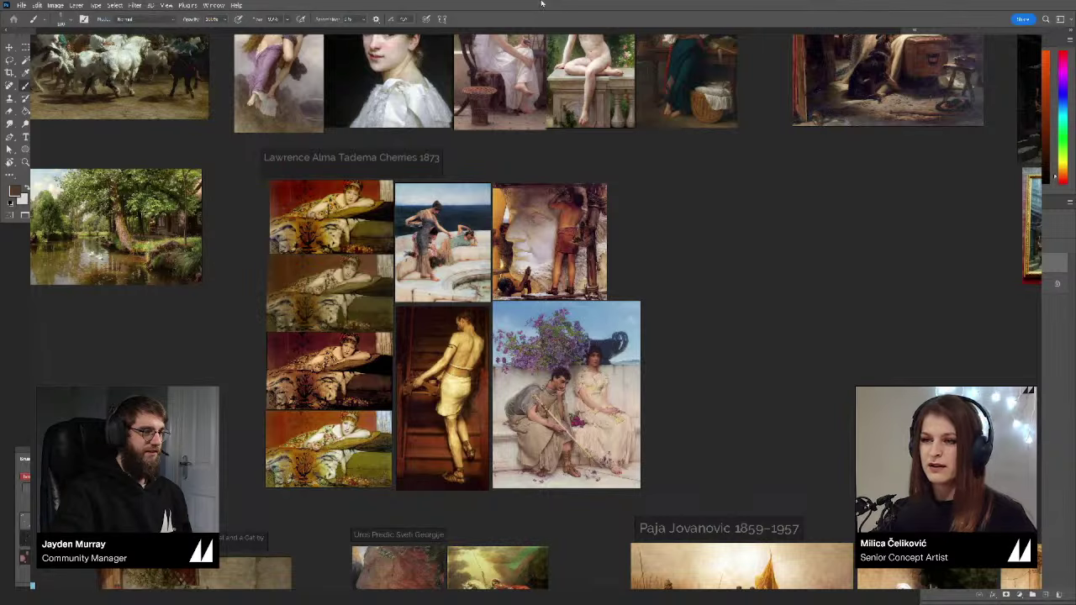
scroll(600, 308, "down", 3)
left_click_drag(684, 375, 642, 297)
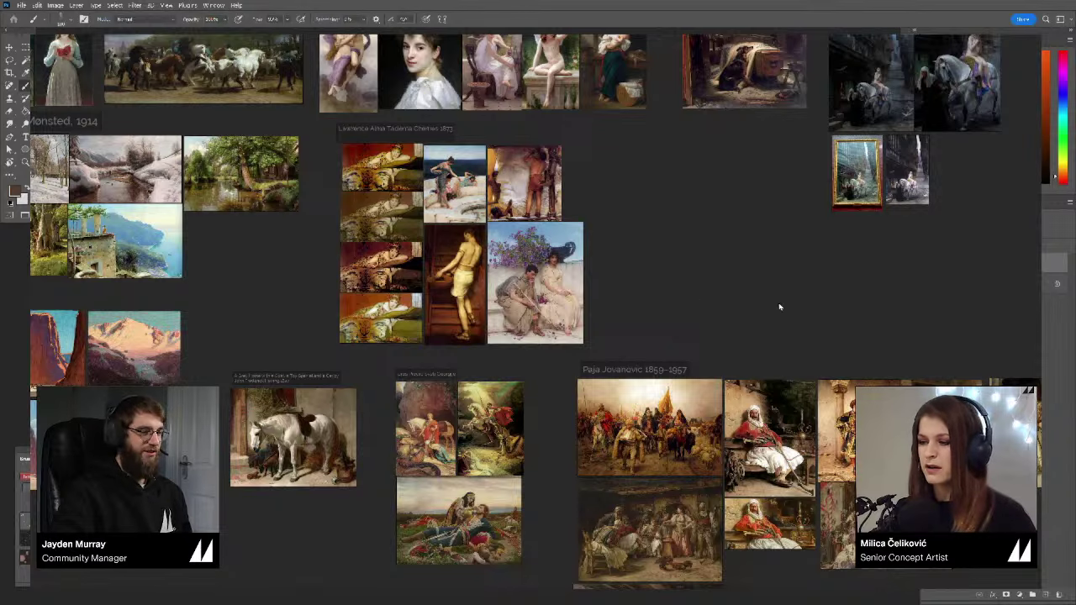
left_click_drag(779, 307, 597, 235)
left_click_drag(714, 301, 284, 205)
left_click_drag(852, 252, 624, 283)
Step: Examine the Frans Snyders hunting still lifes, comparing the sepia and colour versions of the man carrying a deer
scroll(510, 308, "up", 4)
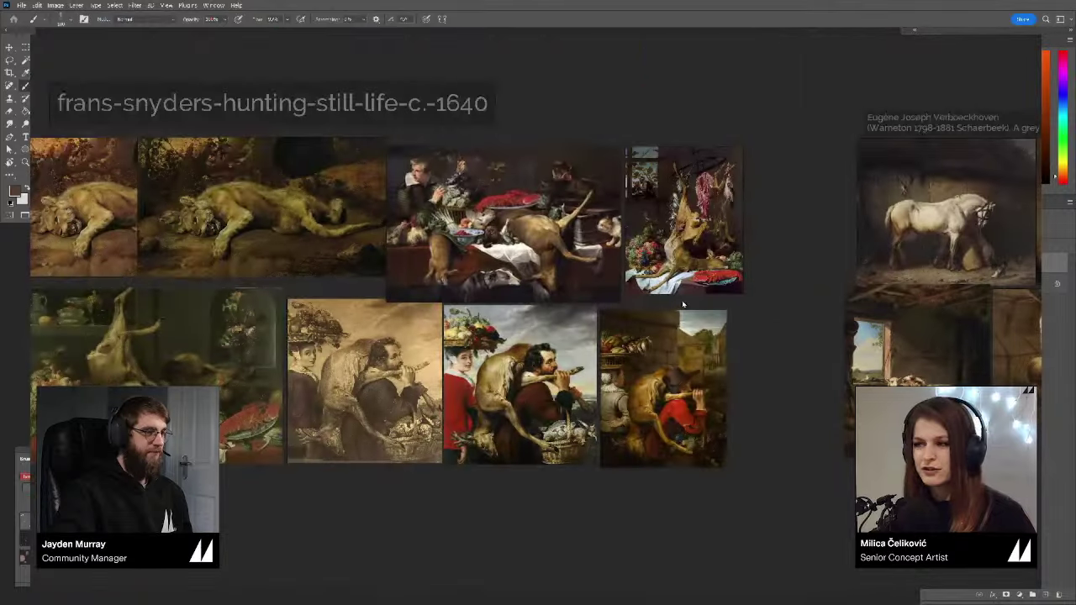
scroll(718, 278, "up", 2)
left_click_drag(764, 380, 755, 367)
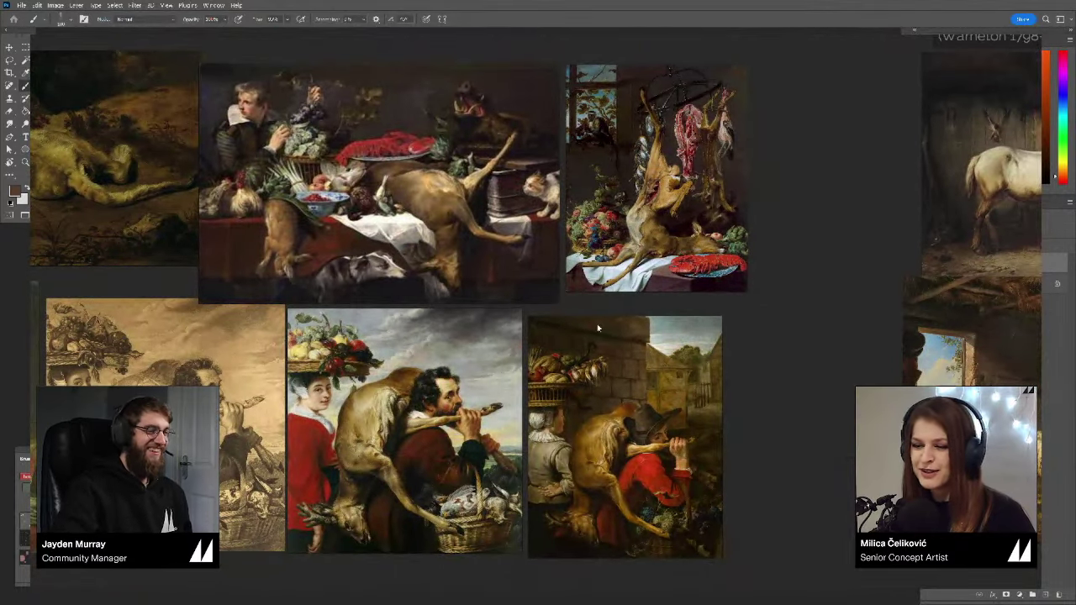
scroll(598, 328, "down", 1)
left_click_drag(443, 282, 538, 327)
scroll(537, 327, "down", 1)
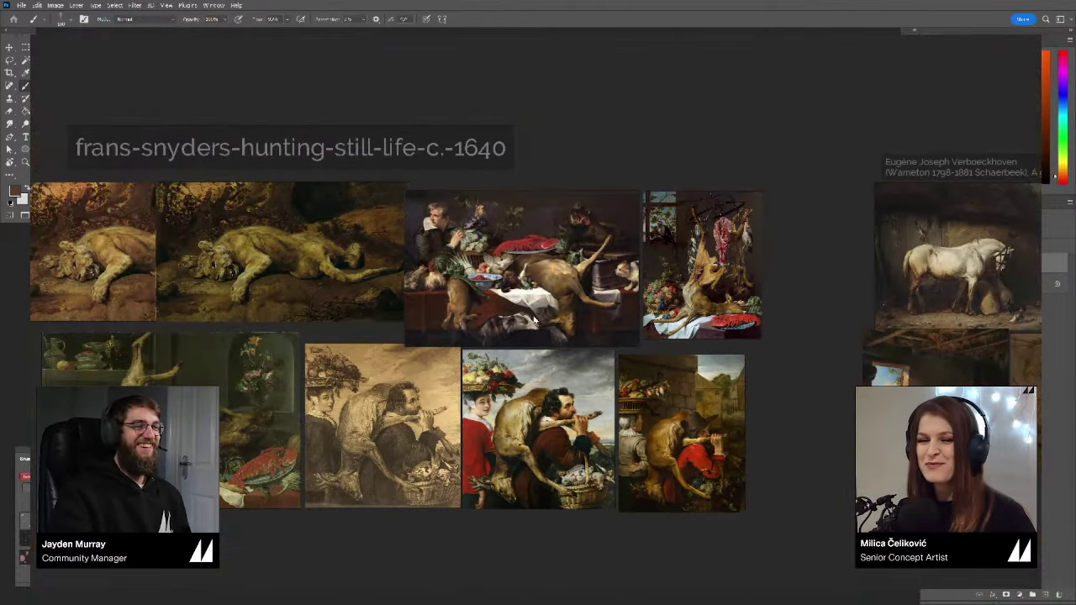
scroll(683, 349, "up", 3)
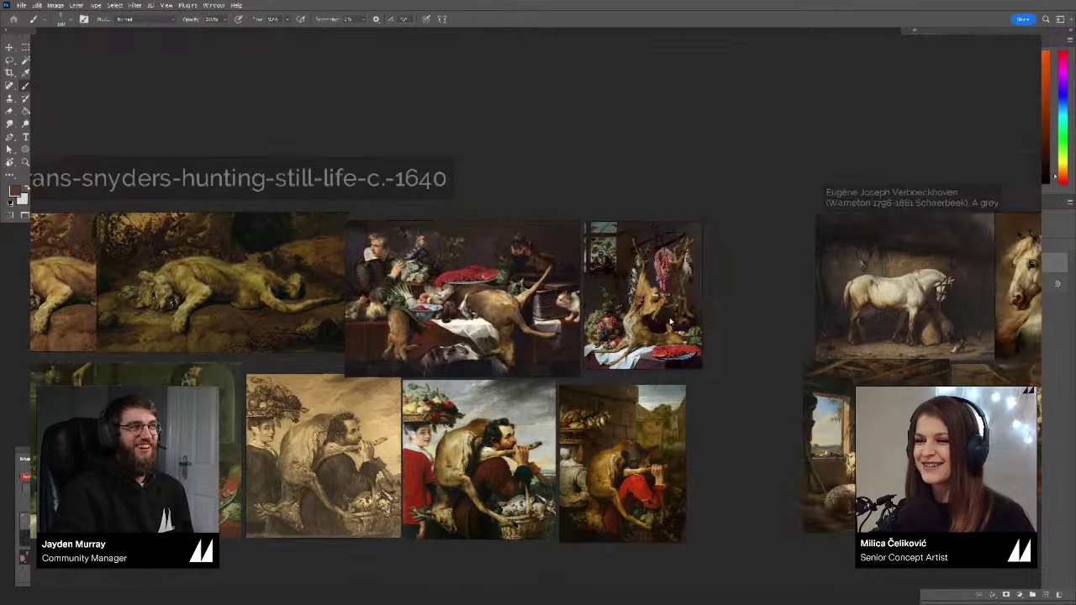
scroll(682, 349, "down", 3)
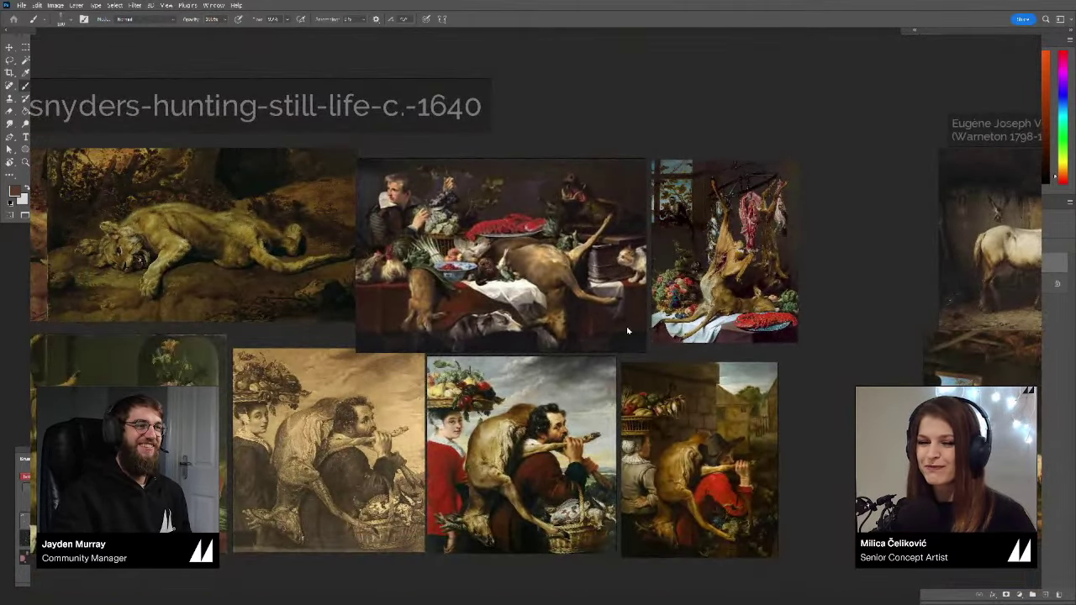
left_click_drag(394, 331, 475, 327)
scroll(475, 325, "down", 1)
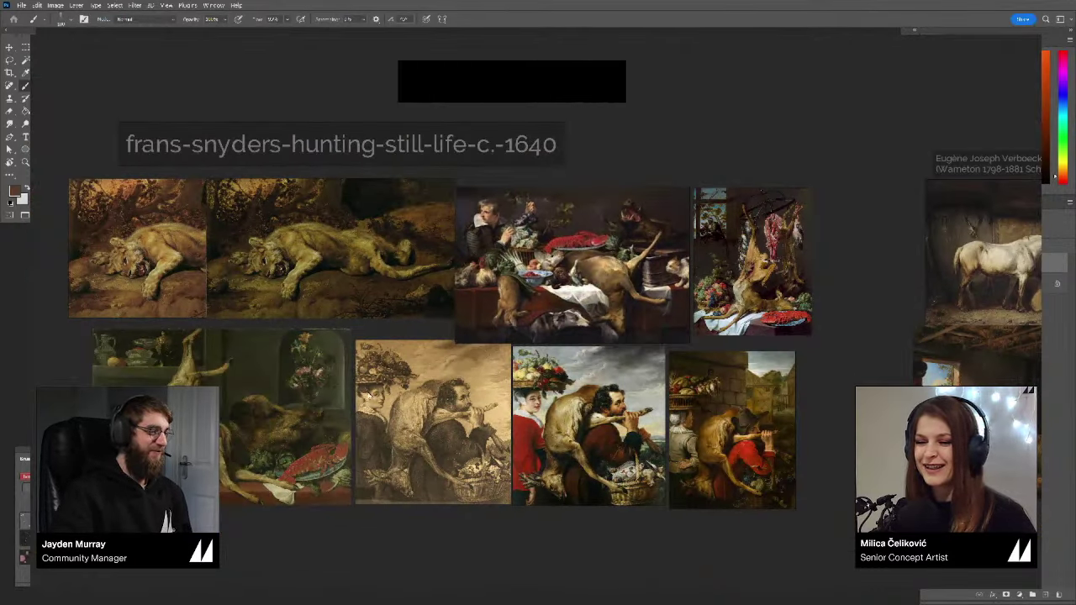
scroll(437, 421, "up", 2)
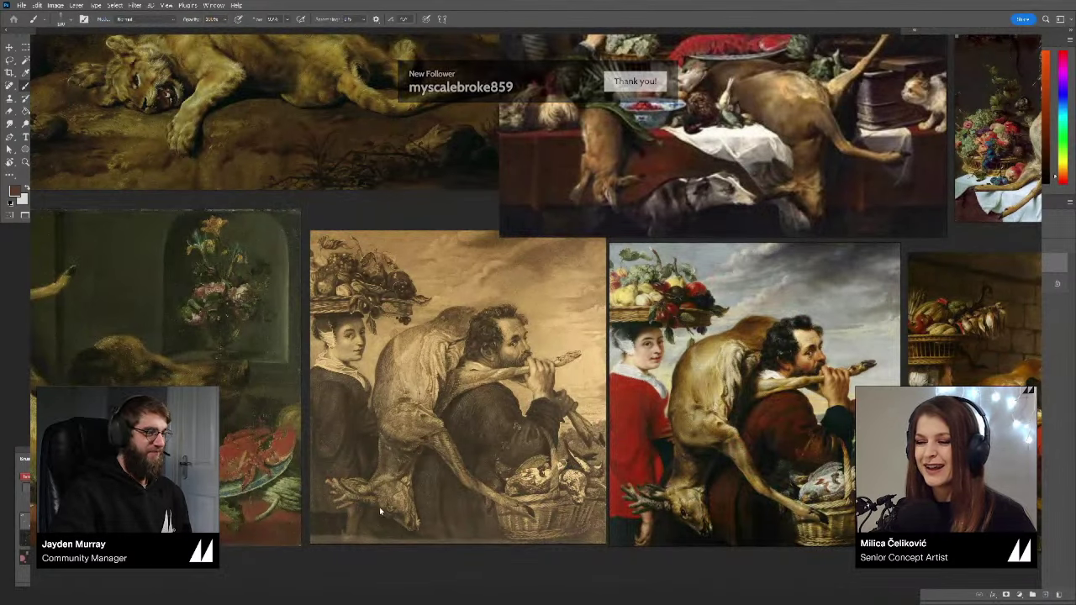
scroll(386, 516, "down", 2)
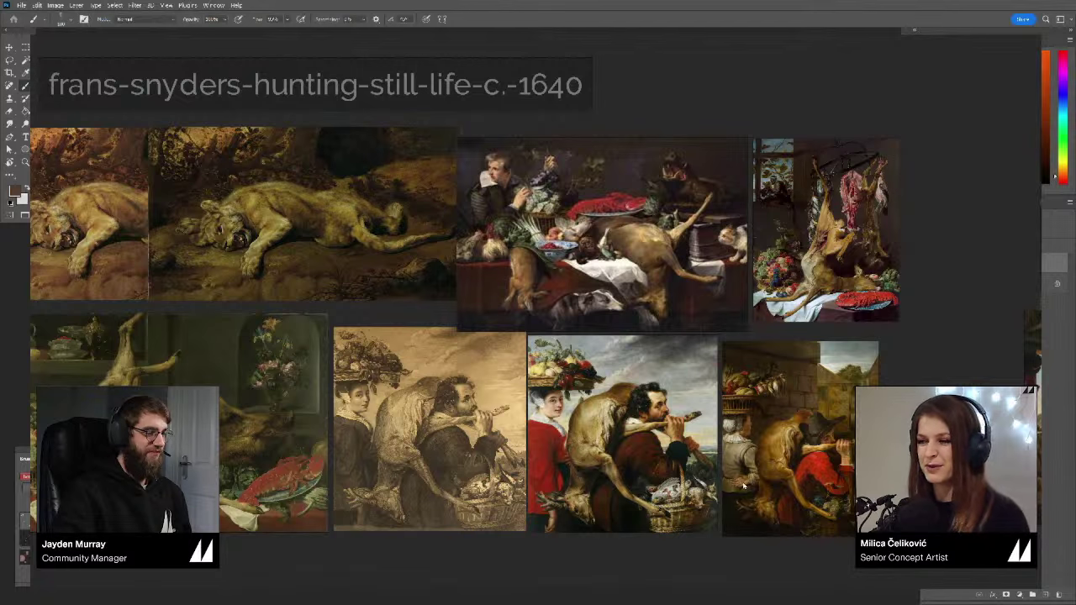
left_click_drag(220, 475, 237, 473)
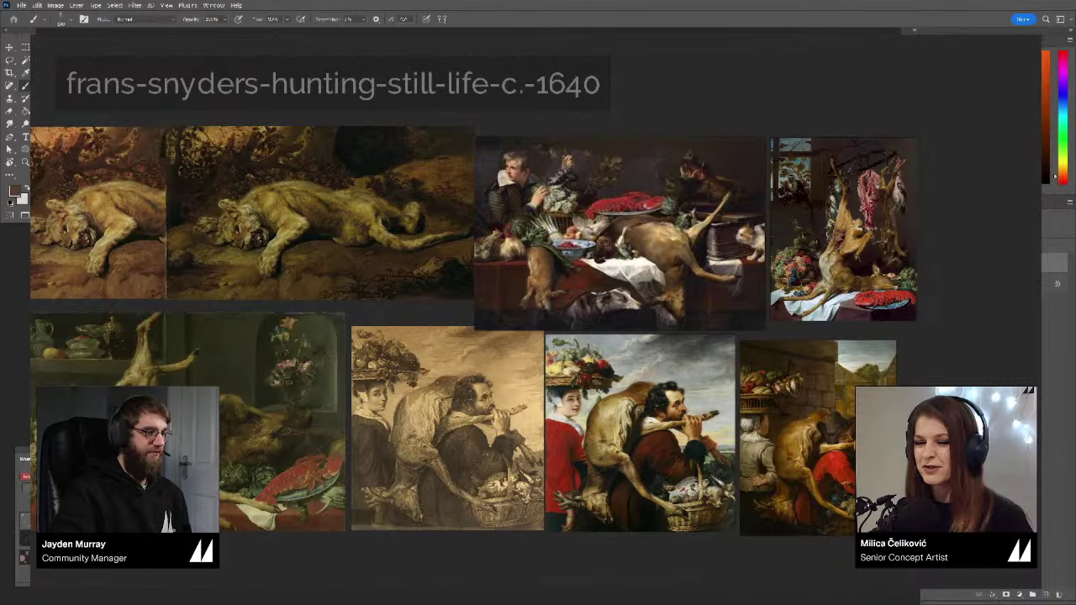
left_click_drag(234, 468, 412, 430)
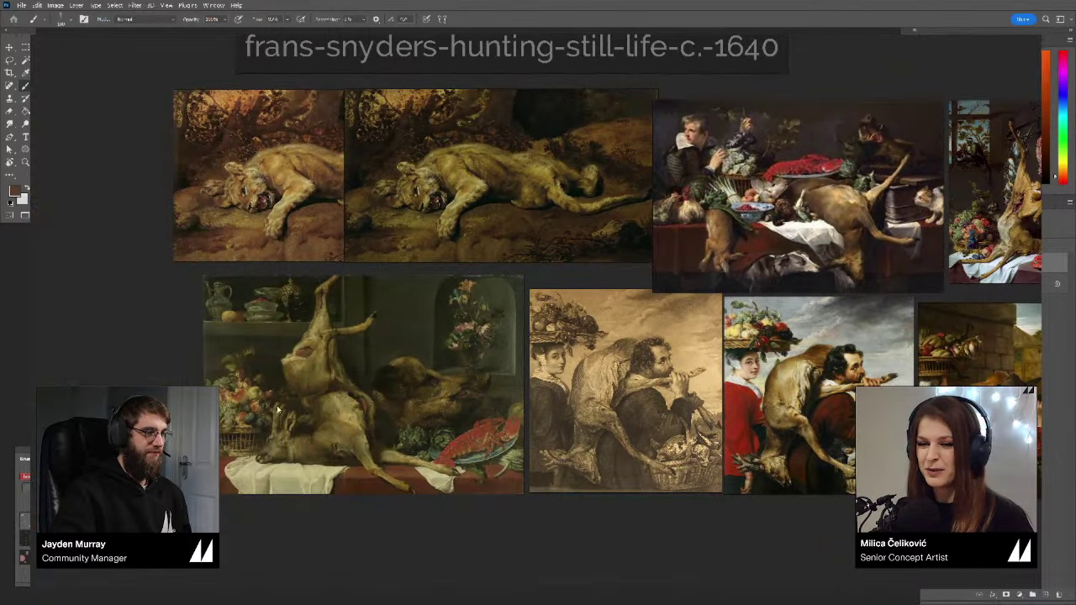
scroll(327, 453, "up", 2)
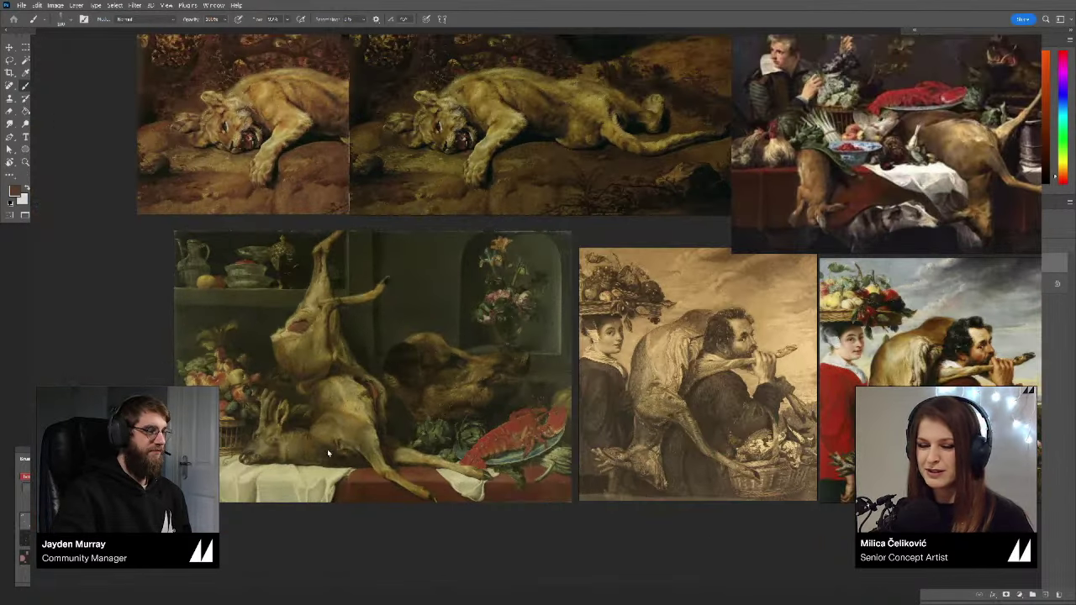
Step: Study the fur and lighting of the Snyders lioness painting up close and compare it with its warmer version
left_click_drag(456, 208, 435, 312)
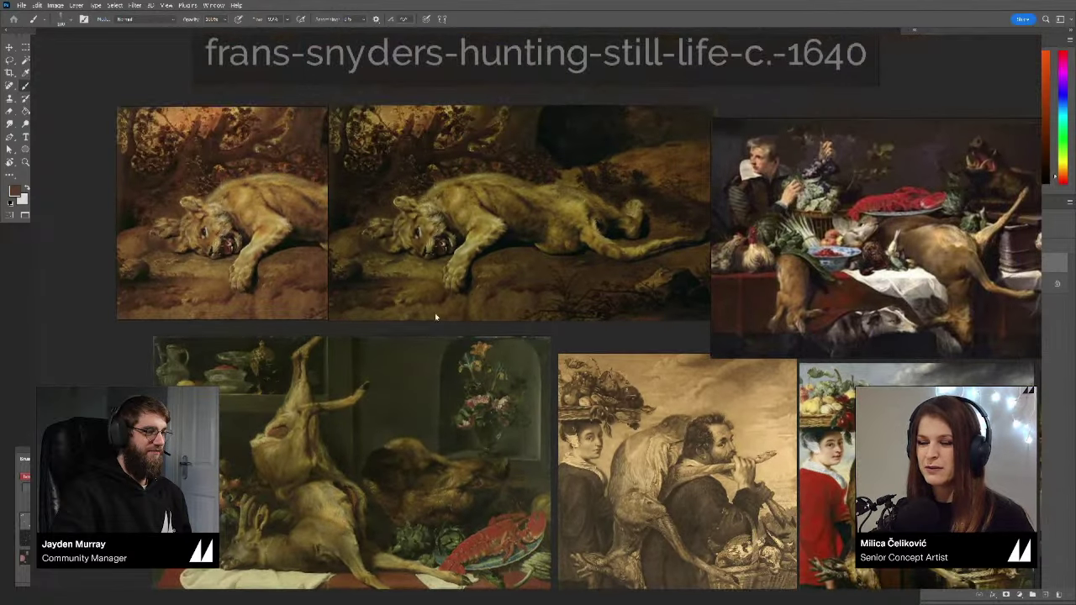
left_click_drag(511, 214, 510, 327)
scroll(510, 328, "up", 2)
scroll(511, 337, "up", 2)
scroll(504, 358, "up", 2)
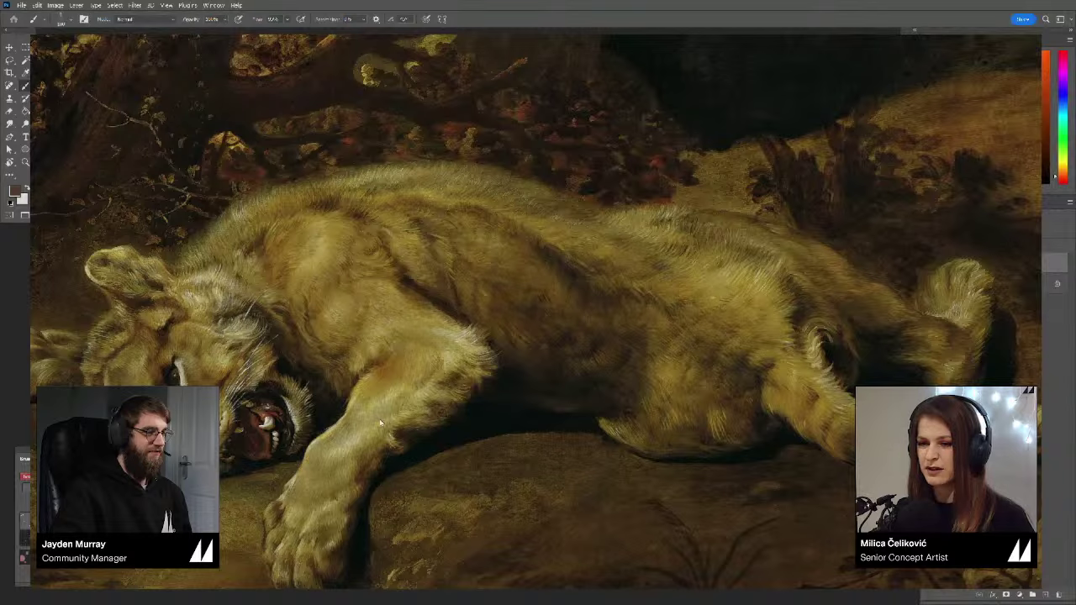
left_click_drag(376, 417, 575, 354)
scroll(575, 355, "down", 5)
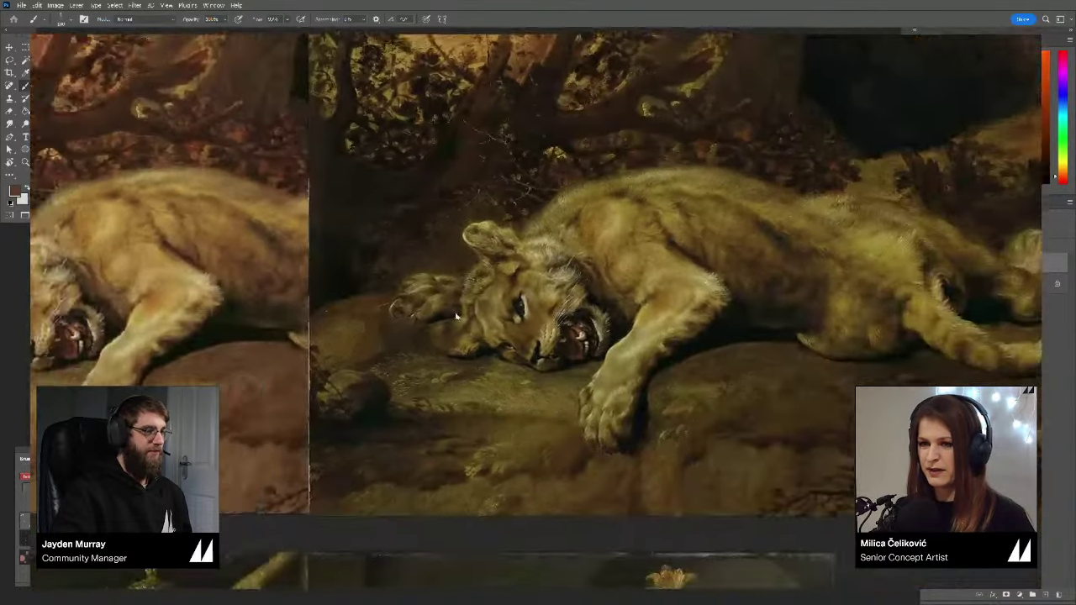
left_click_drag(375, 318, 415, 348)
scroll(702, 334, "up", 2)
left_click_drag(701, 334, 483, 346)
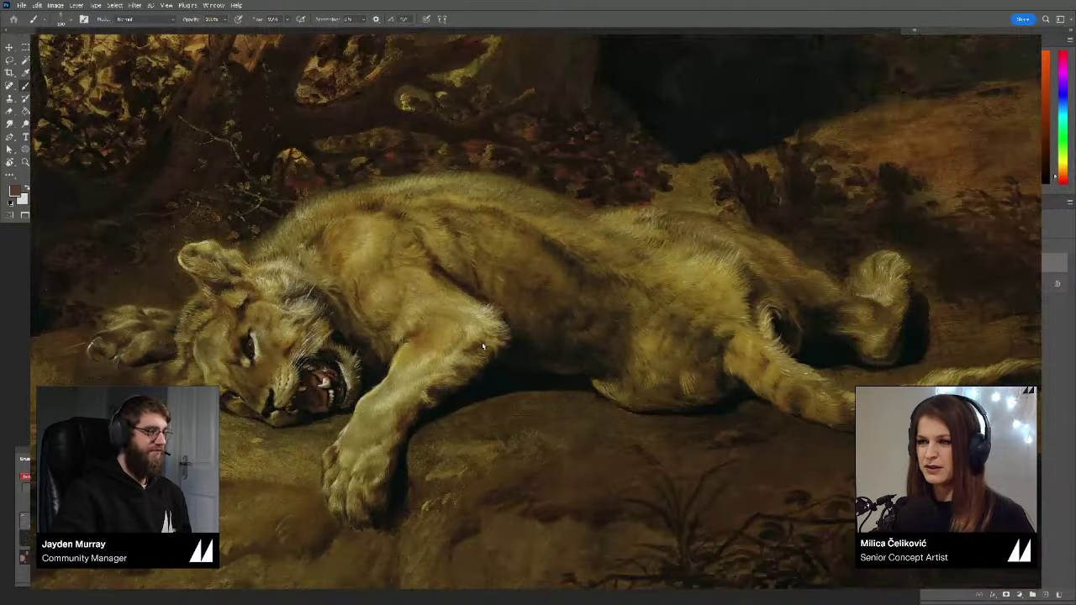
scroll(518, 319, "down", 2)
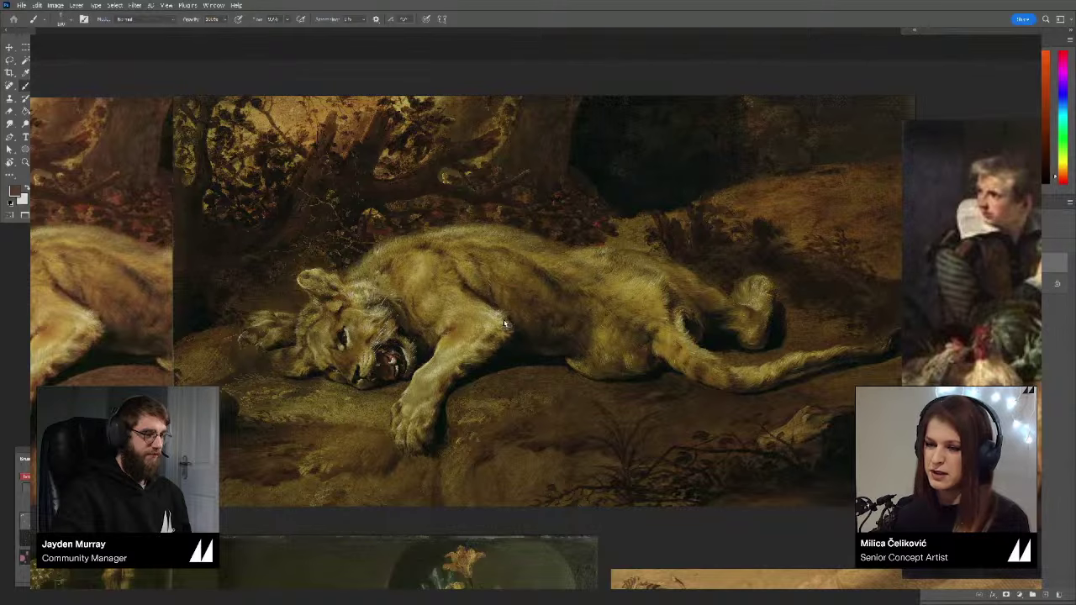
scroll(505, 324, "down", 3)
scroll(307, 320, "up", 1)
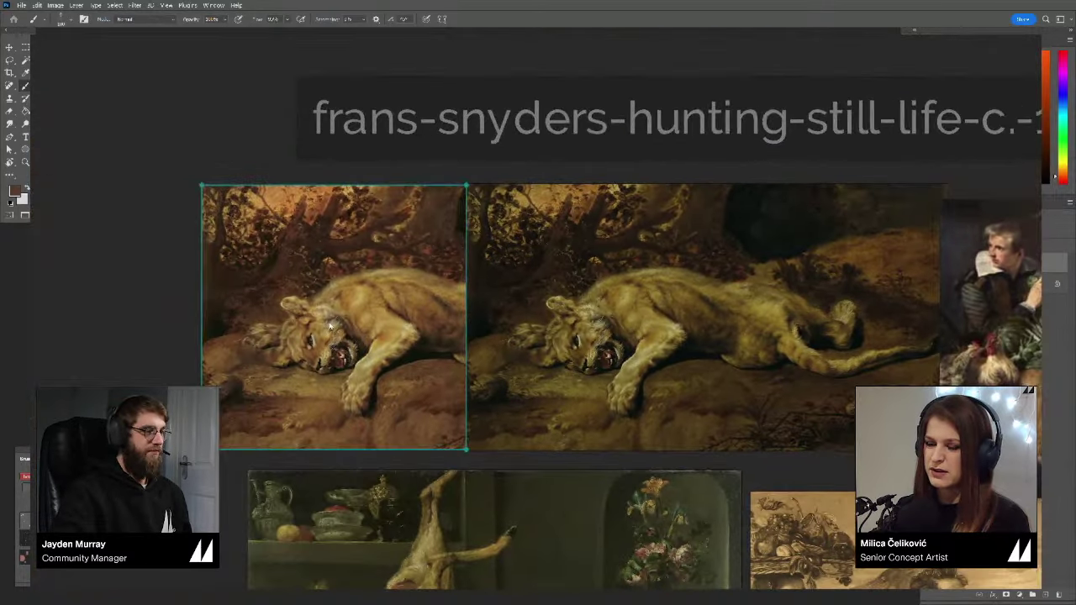
scroll(331, 326, "up", 3)
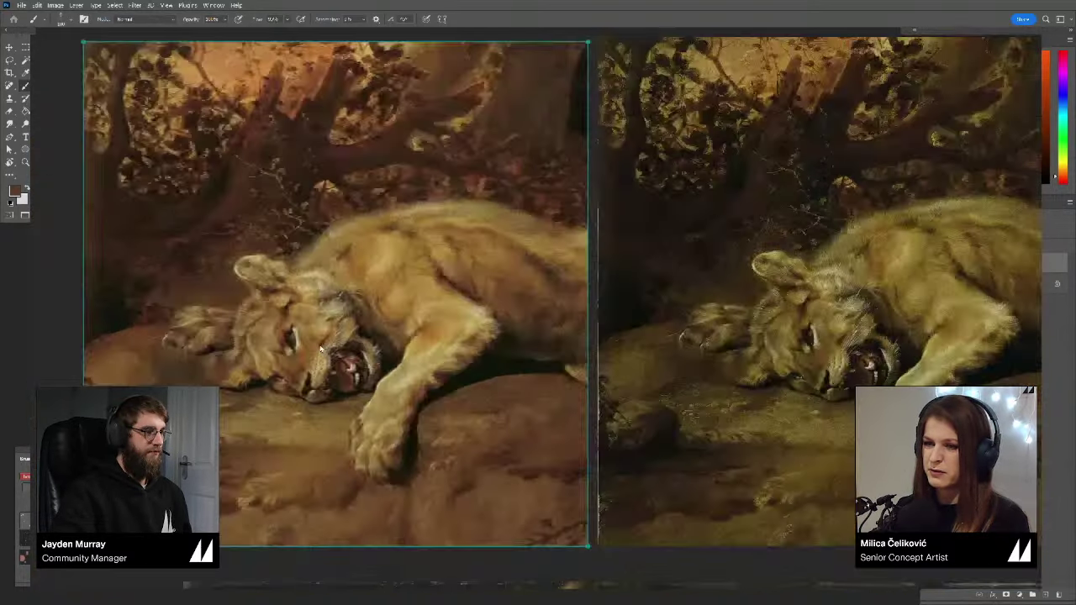
scroll(320, 350, "down", 5)
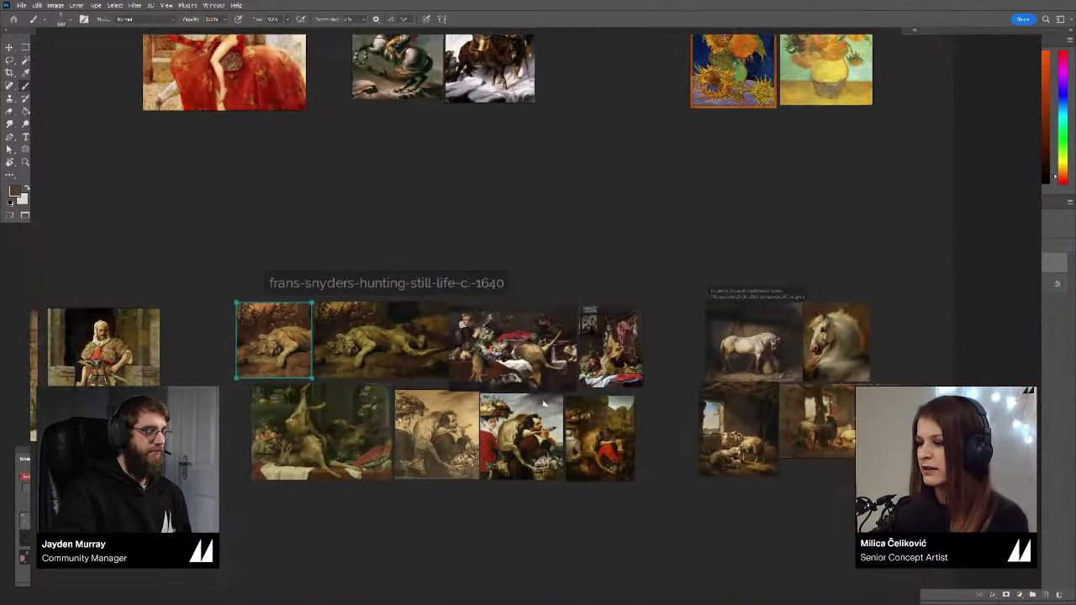
Step: Go to the Bill Anton, Mark Maggiori and Clyde Aspevig paintings on the reference board and view them
scroll(522, 405, "down", 6)
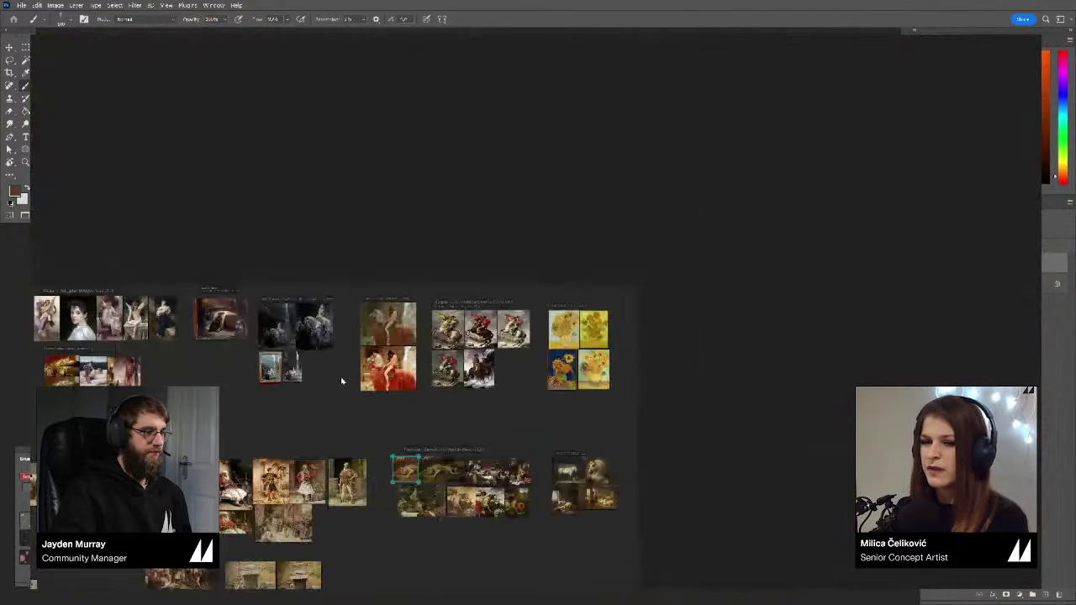
scroll(702, 290, "up", 2)
scroll(400, 370, "up", 8)
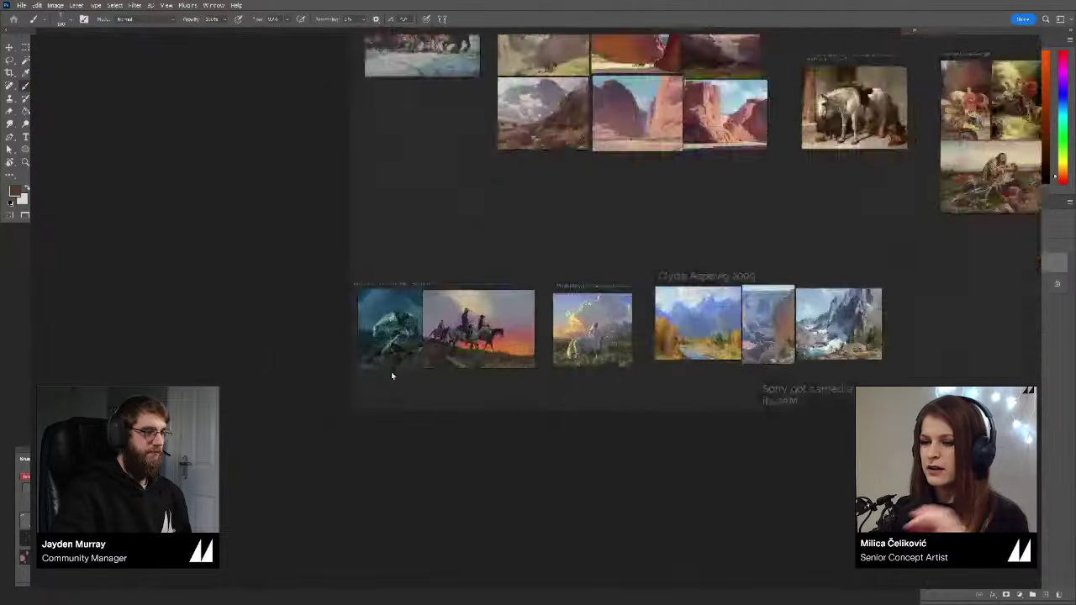
scroll(366, 309, "right", 6)
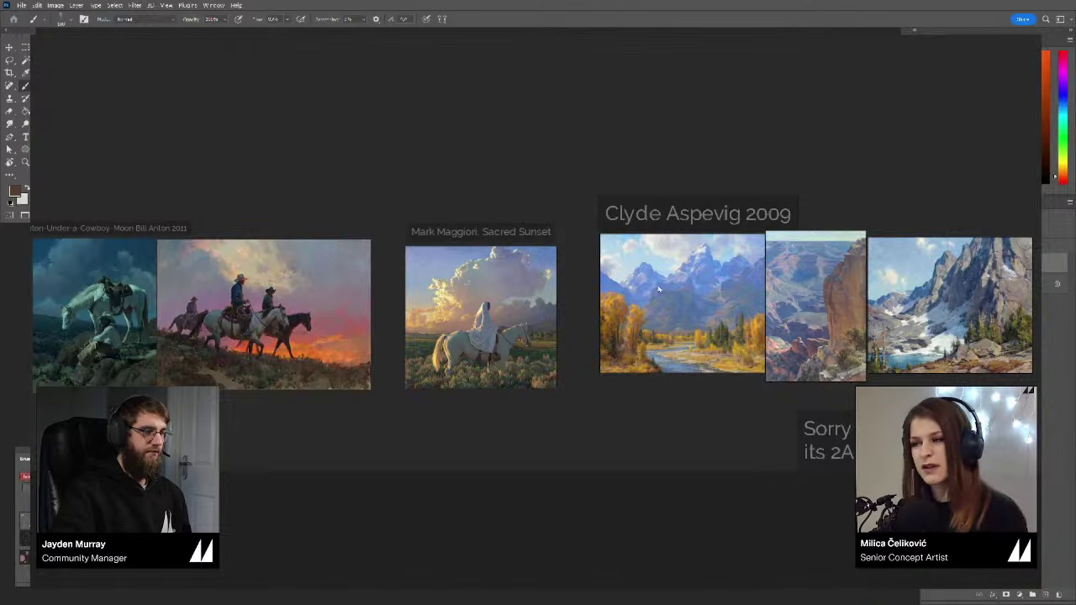
Step: Shift the Anton-Under-a-Cowboy-Moon title slightly so it lines up with the left edge of the moonlit horse painting
scroll(402, 326, "right", 3)
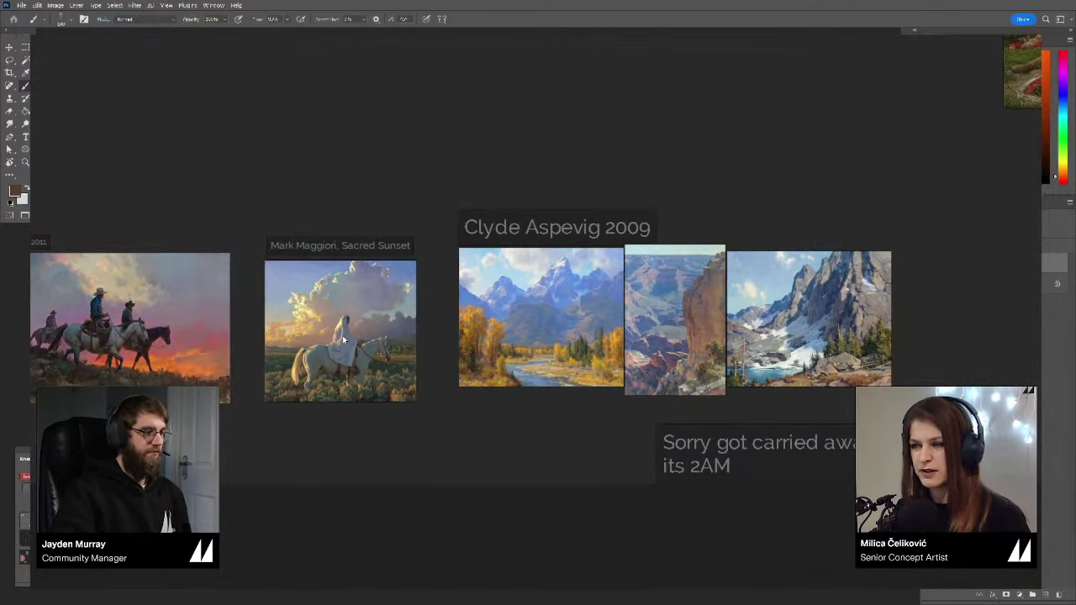
scroll(343, 339, "left", 8)
scroll(229, 299, "up", 2)
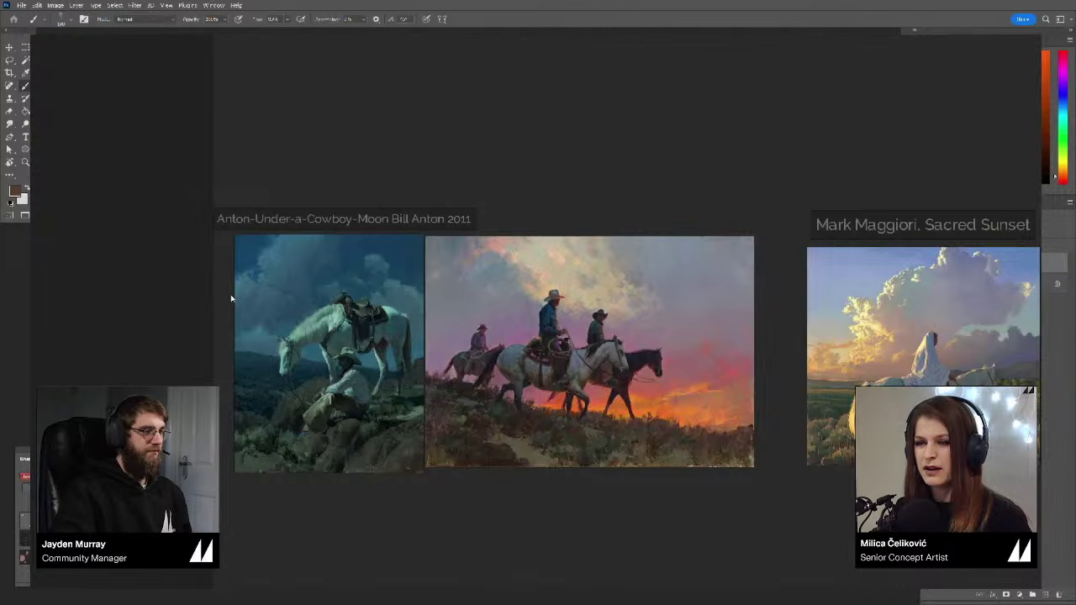
left_click_drag(327, 225, 345, 226)
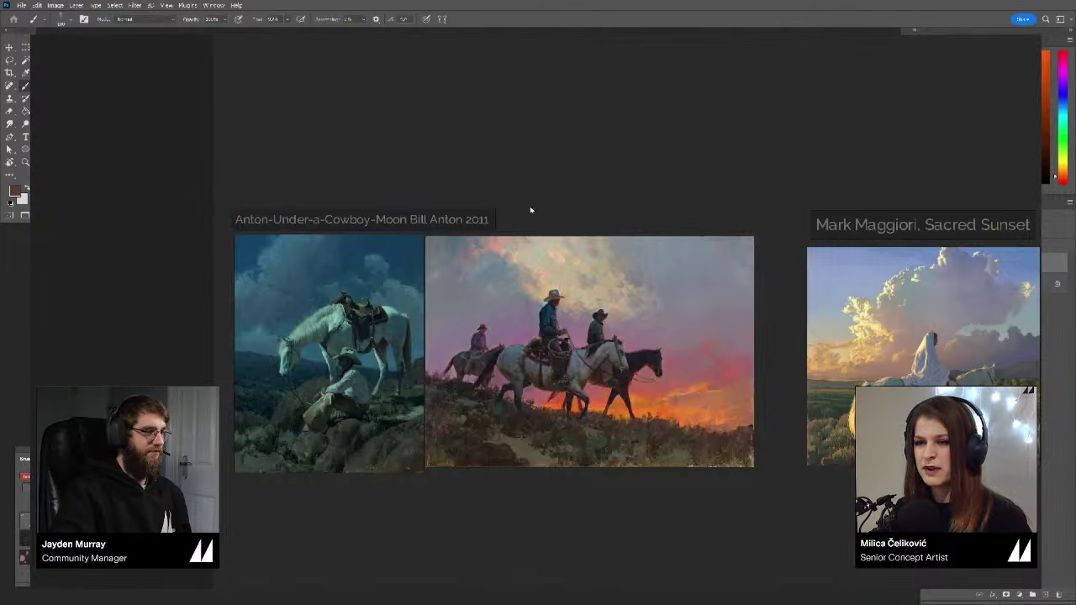
Step: Examine Bill Anton's moonlit horse painting up close and compare its lighting with the sunset riders beside it
scroll(364, 361, "up", 1)
scroll(291, 373, "up", 3)
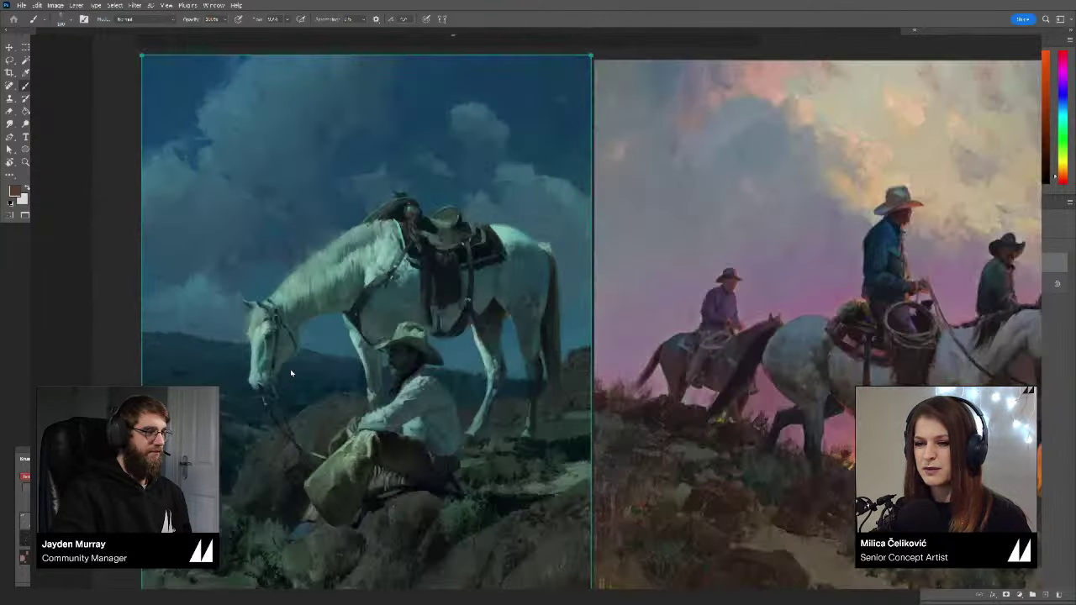
scroll(360, 310, "down", 2)
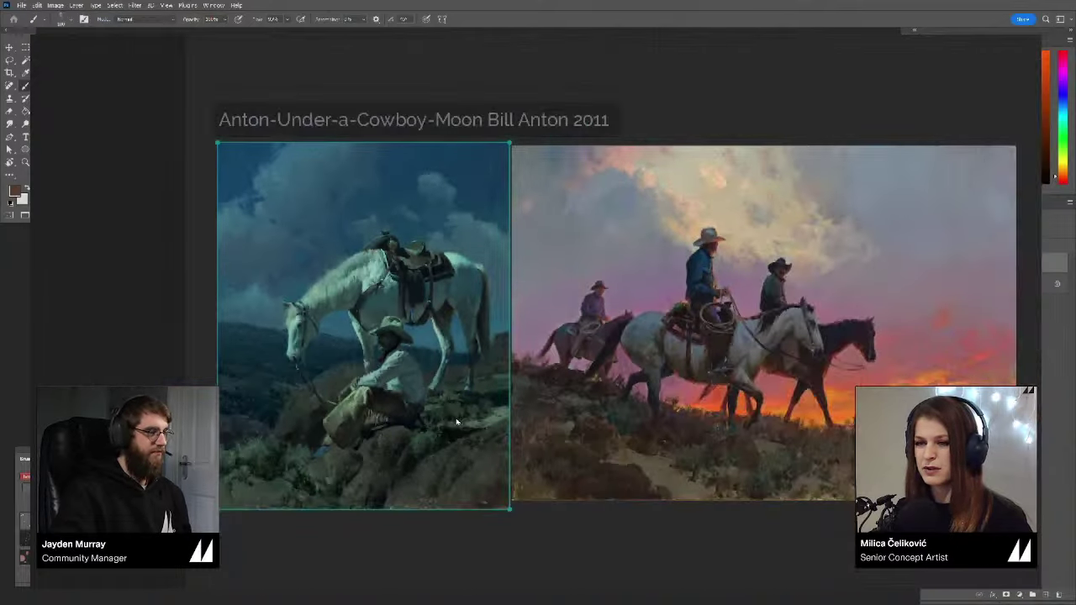
scroll(445, 411, "right", 2)
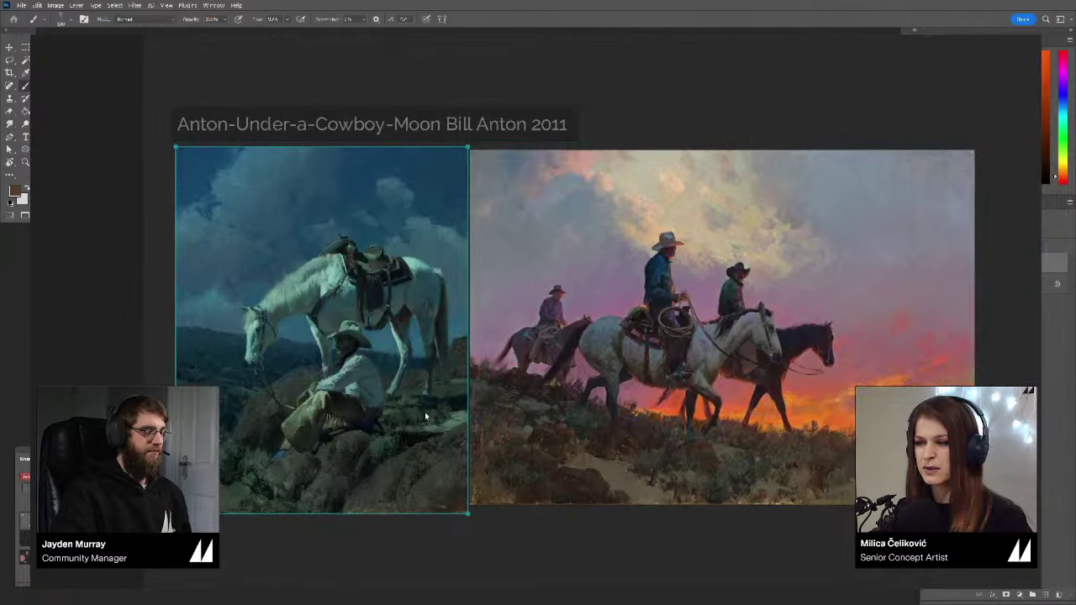
Step: Study the warm rim light, white horse and clouds in Mark Maggiori's Sacred Sunset up close
scroll(507, 397, "down", 3)
left_click_drag(604, 387, 187, 384)
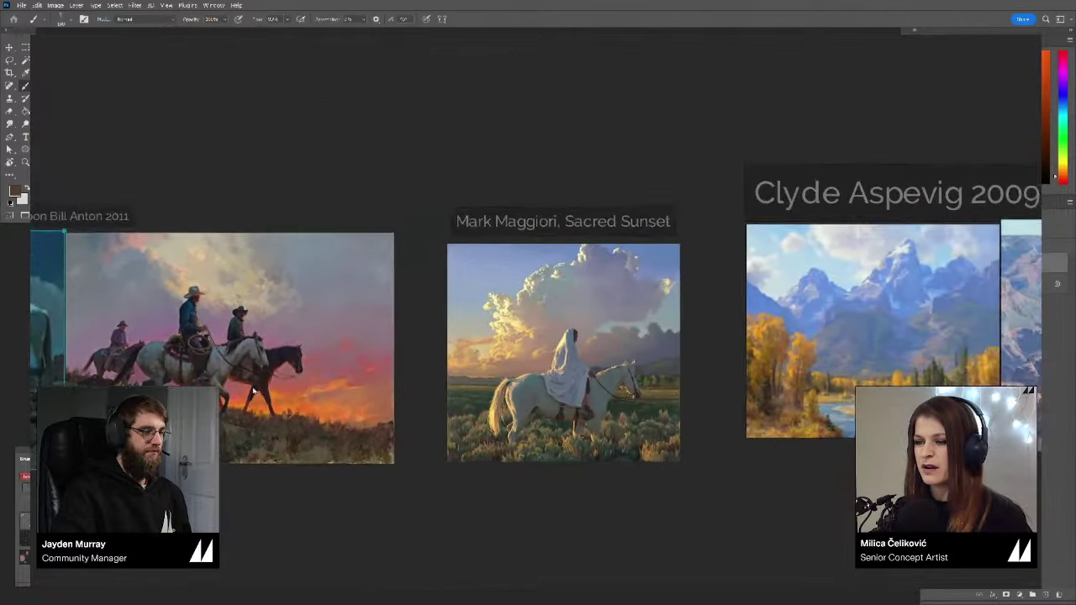
scroll(598, 419, "up", 3)
scroll(584, 420, "up", 3)
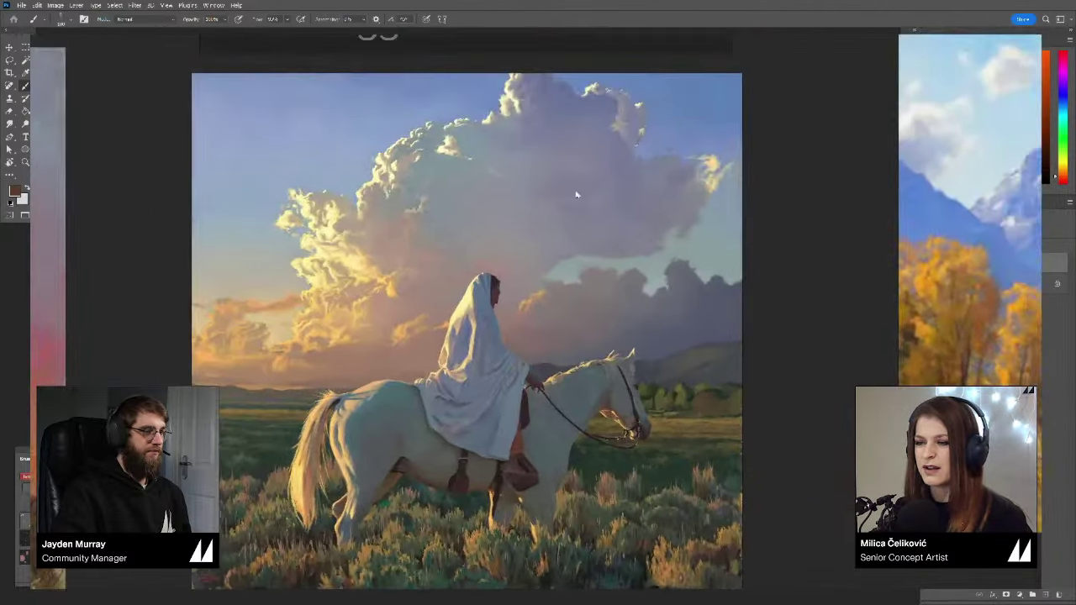
scroll(415, 463, "up", 3)
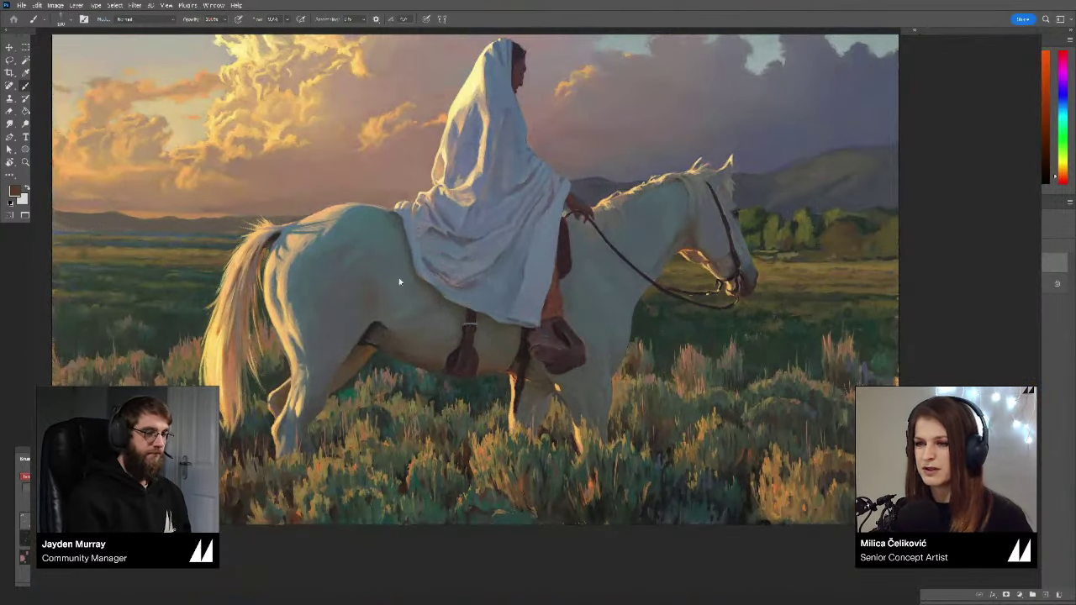
scroll(652, 267, "up", 1)
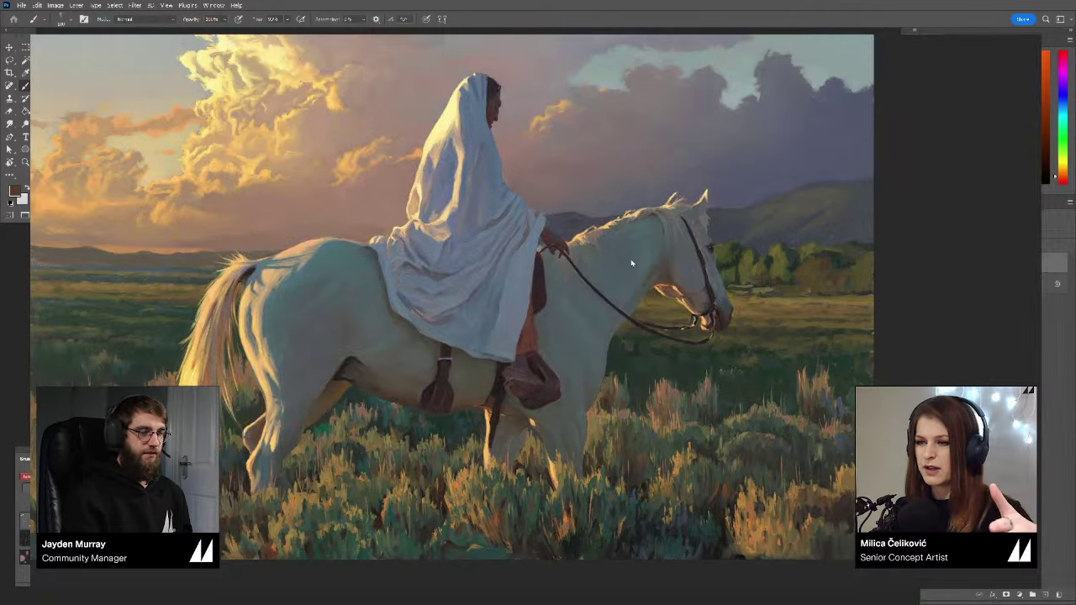
left_click_drag(661, 412, 650, 427)
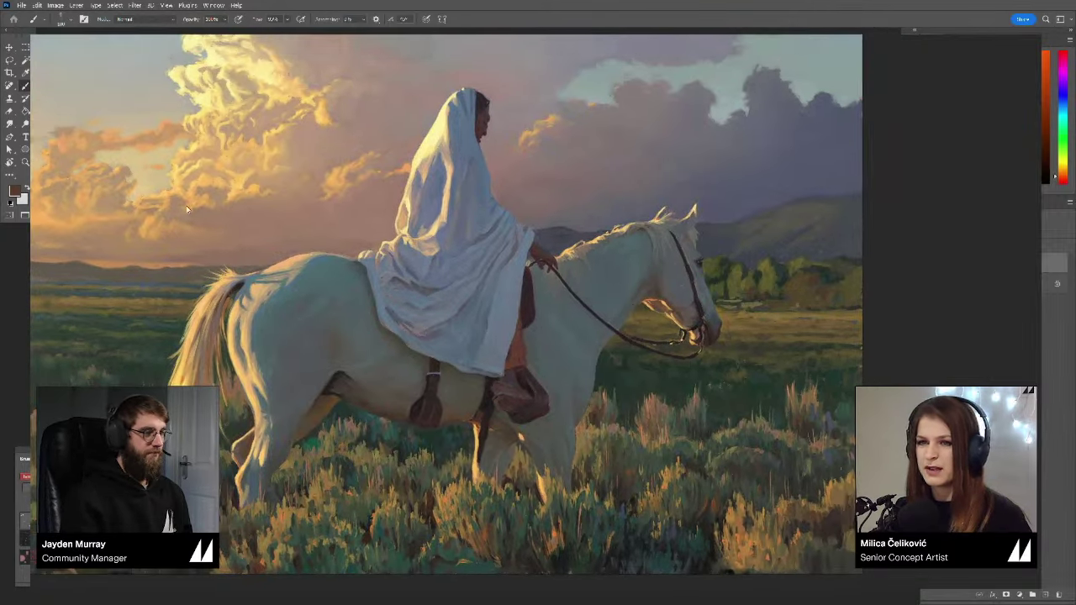
Step: View the three Clyde Aspevig mountain and canyon landscapes beside Sacred Sunset
scroll(430, 303, "down", 3)
left_click_drag(769, 288, 409, 310)
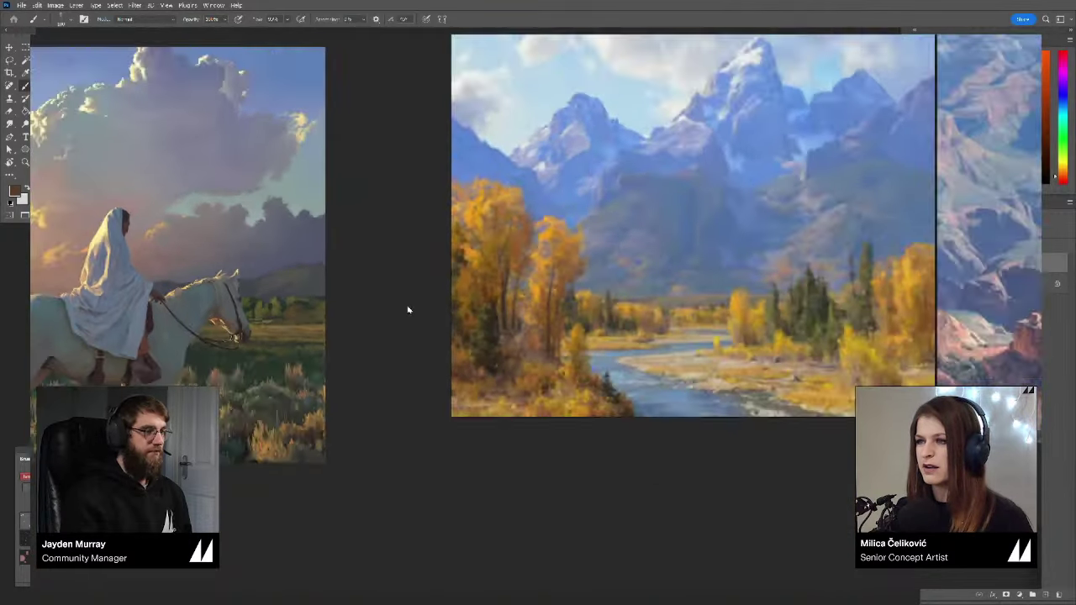
scroll(408, 311, "down", 3)
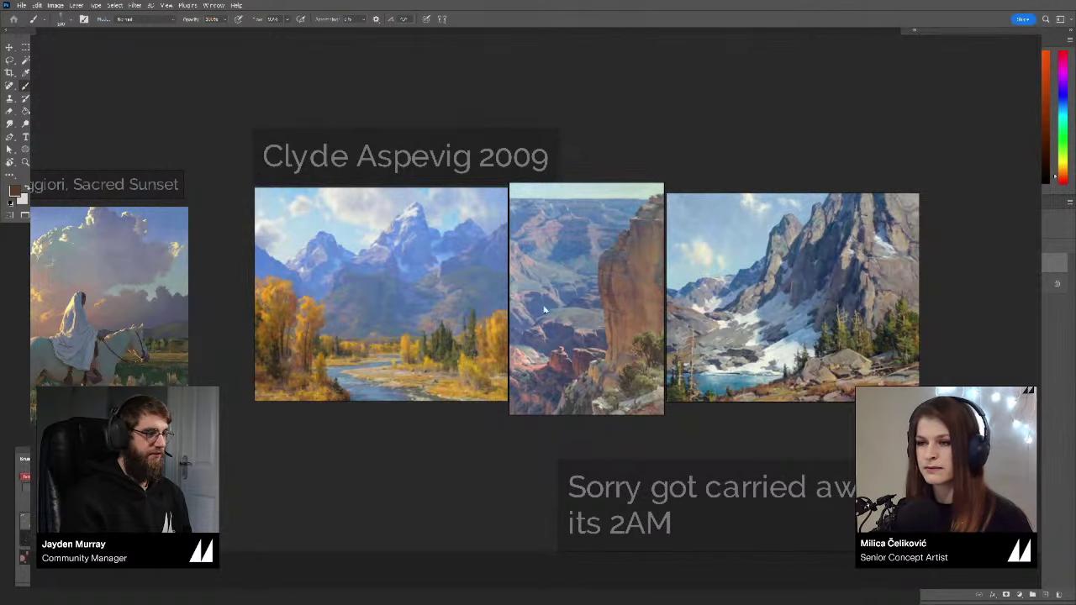
Step: Cross the reference board past the Paja Jovanovic group to the Frans Snyders hunting still lifes
scroll(544, 311, "down", 3)
left_click_drag(840, 261, 461, 339)
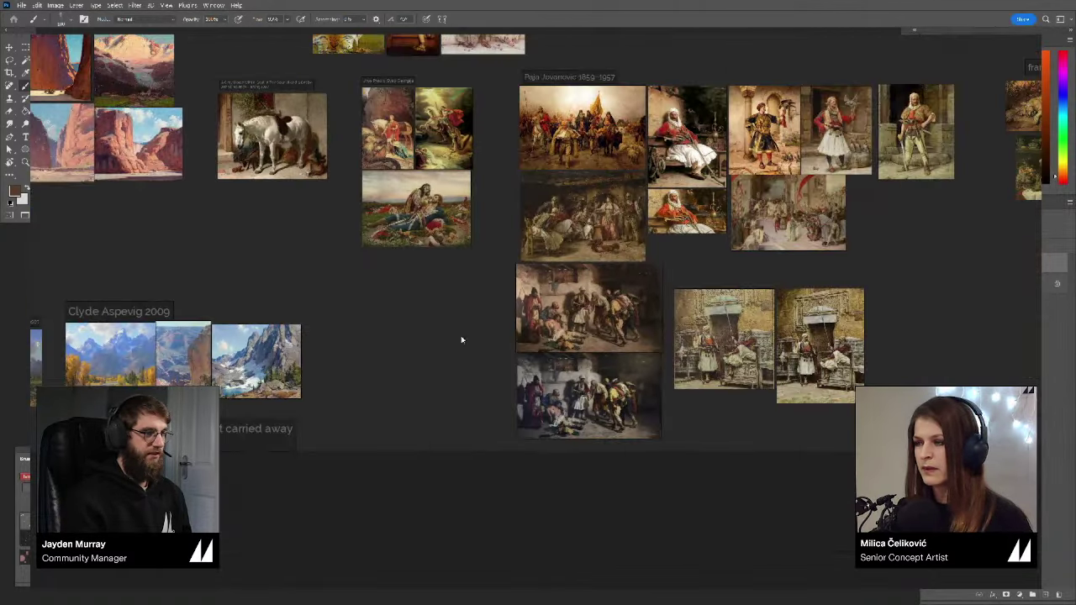
left_click_drag(629, 331, 292, 403)
scroll(571, 218, "up", 4)
mouse_move(827, 169)
left_mouse_down()
mouse_move(572, 218)
mouse_move(514, 260)
left_mouse_up()
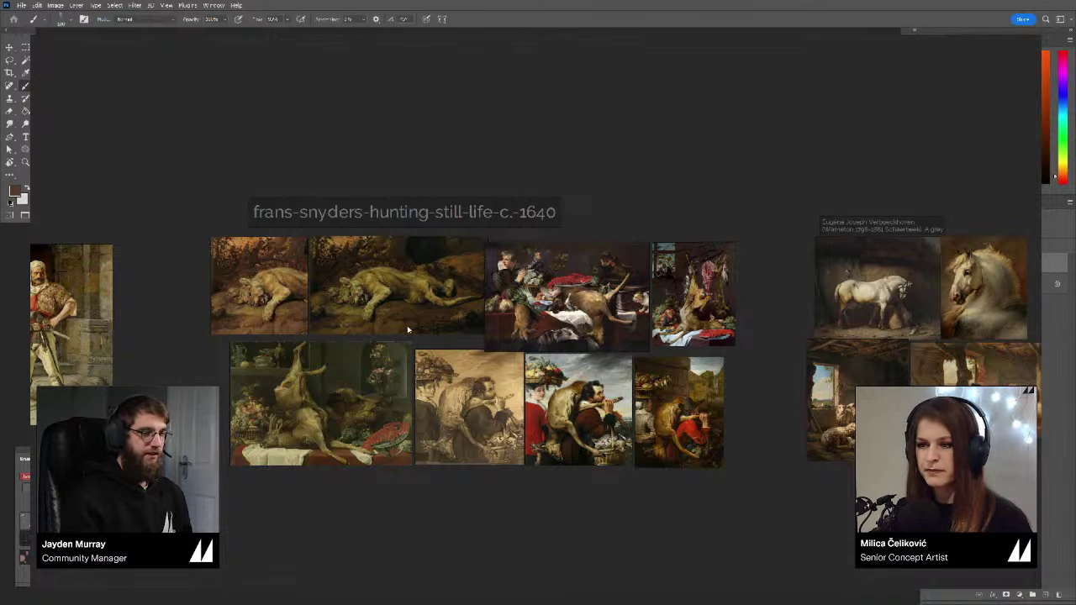
scroll(408, 329, "up", 1)
scroll(411, 324, "down", 2)
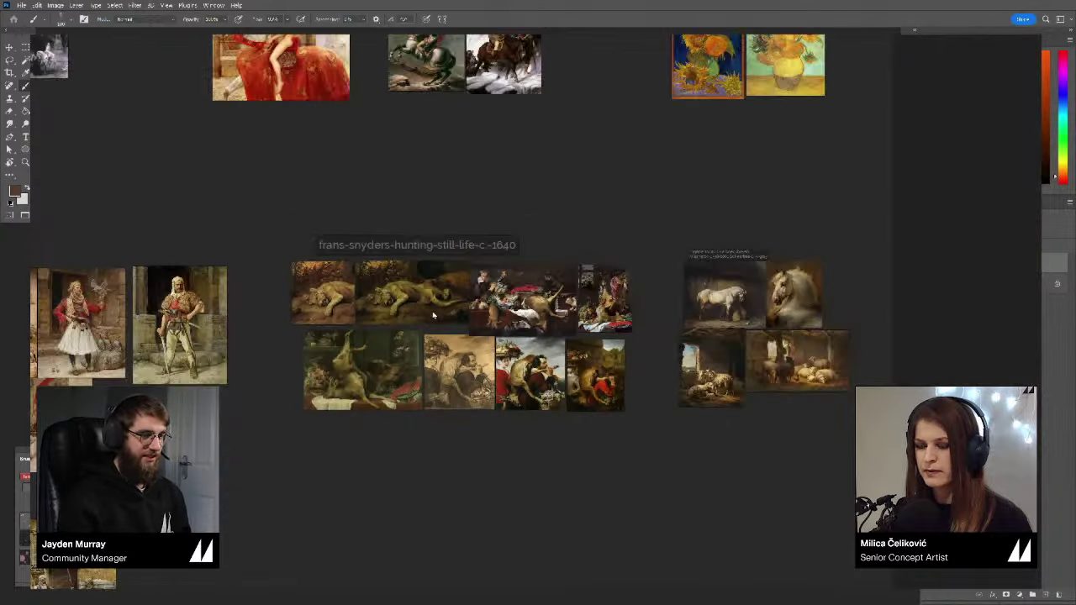
scroll(418, 313, "up", 2)
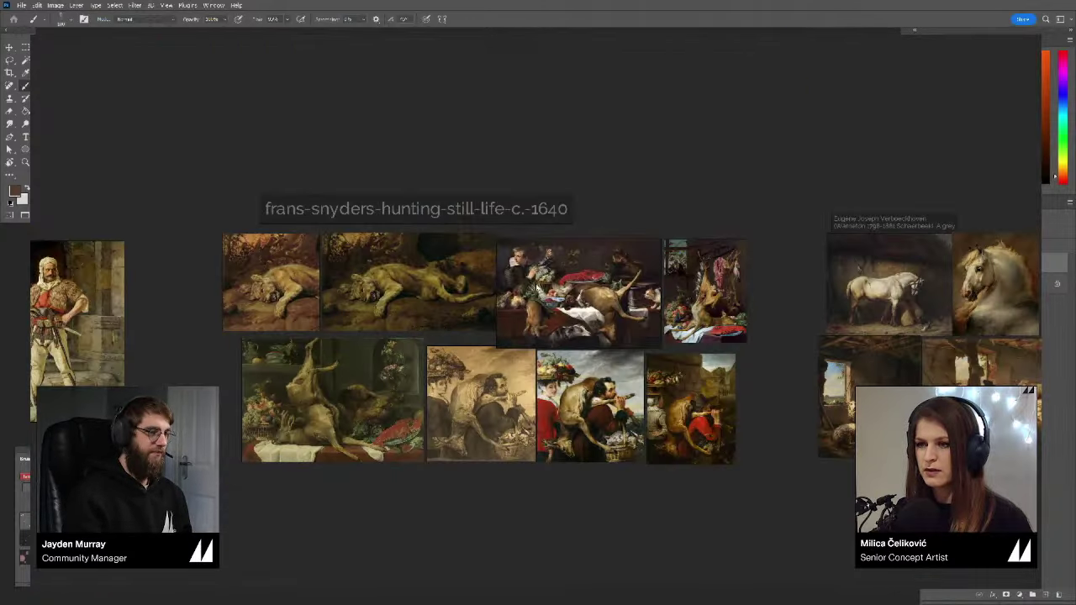
Step: Select the darker Snyders lioness painting and survey the surrounding still lifes and versions of the man carrying a deer
left_click(383, 286)
left_click_drag(607, 329, 451, 323)
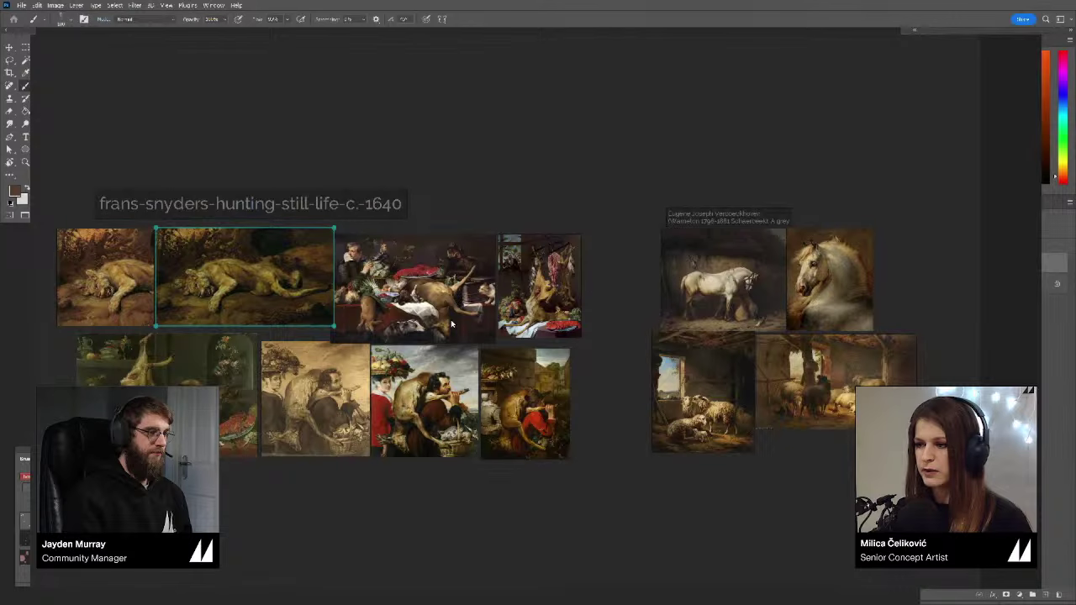
left_click_drag(648, 345, 646, 347)
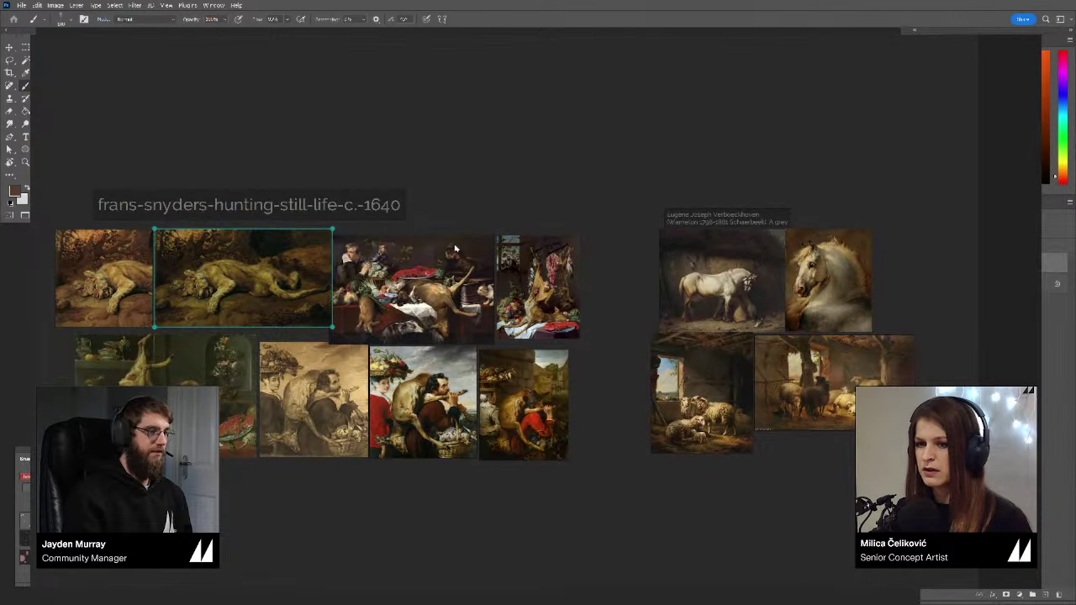
scroll(341, 428, "up", 3)
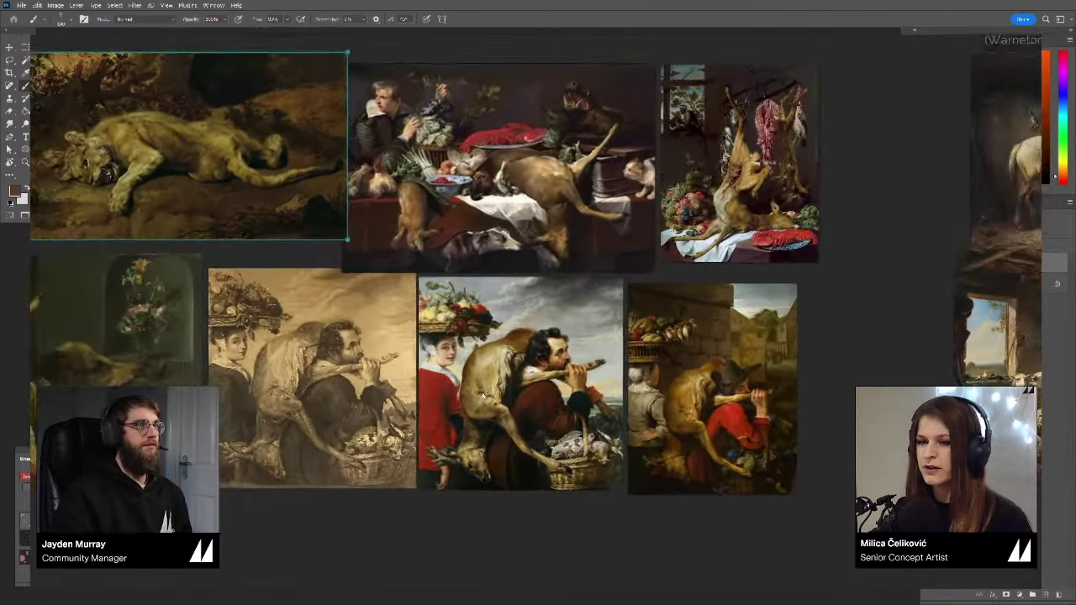
left_click_drag(484, 396, 554, 450)
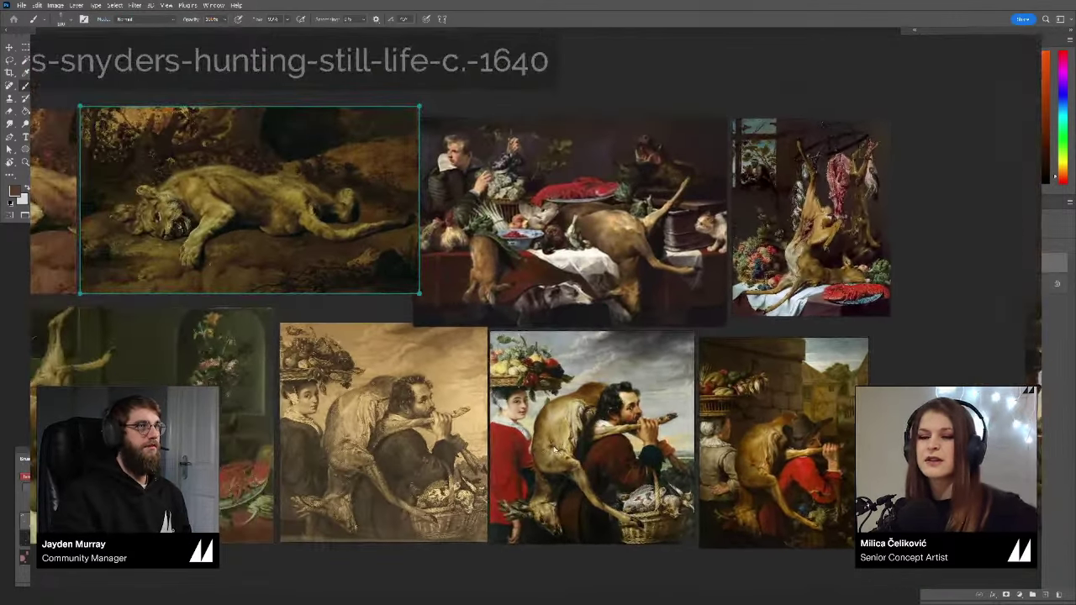
left_click_drag(325, 377, 447, 366)
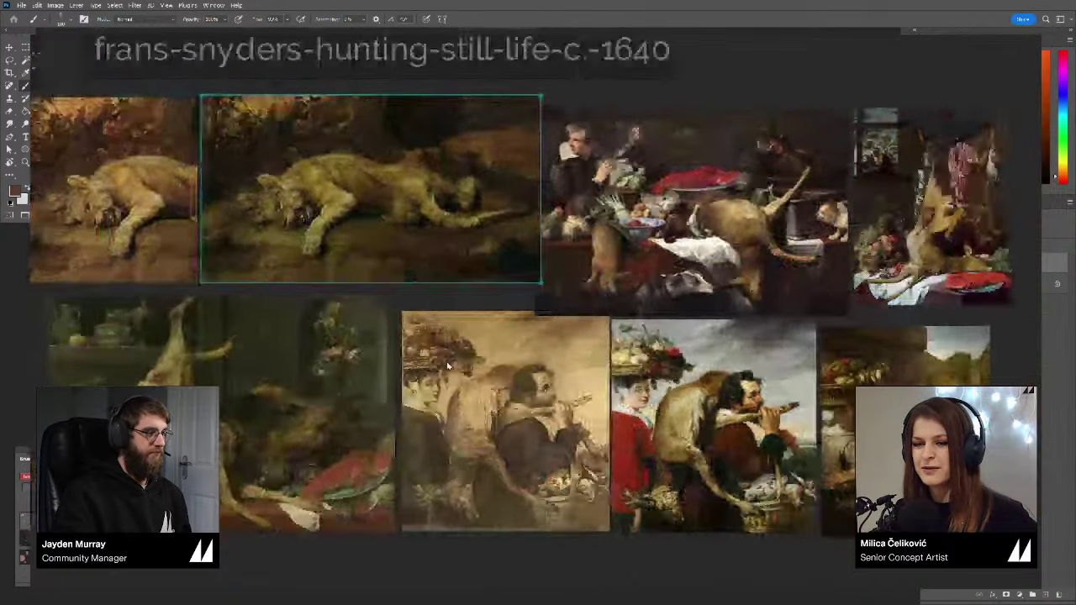
Step: Inspect the fruit basket and hanging deer in the green-toned Snyders still life up close
scroll(390, 370, "left", 7)
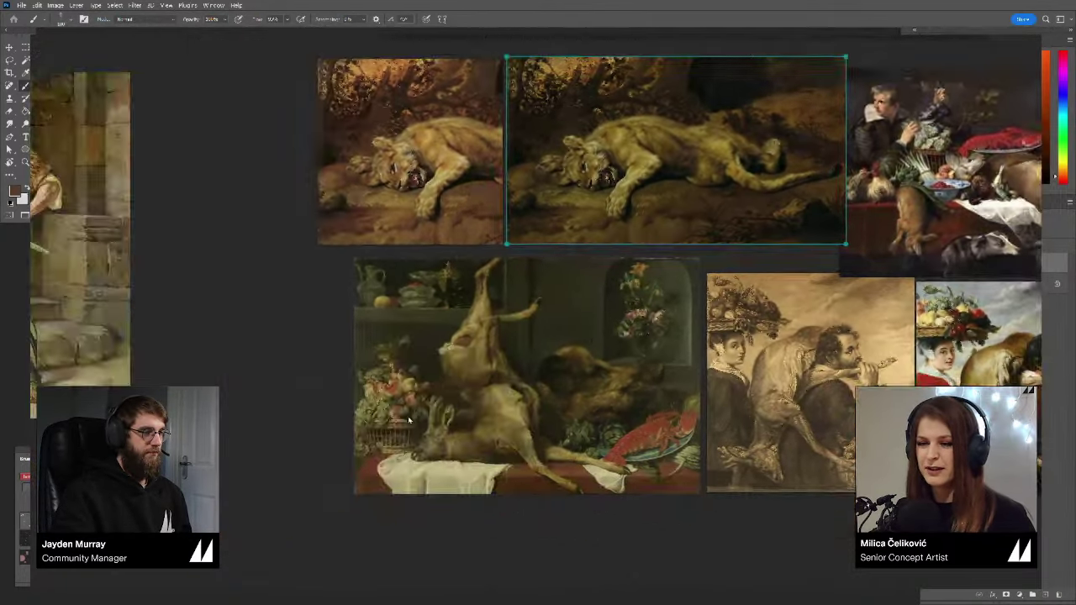
scroll(409, 420, "up", 4)
scroll(412, 384, "up", 3)
left_click_drag(375, 384, 518, 317)
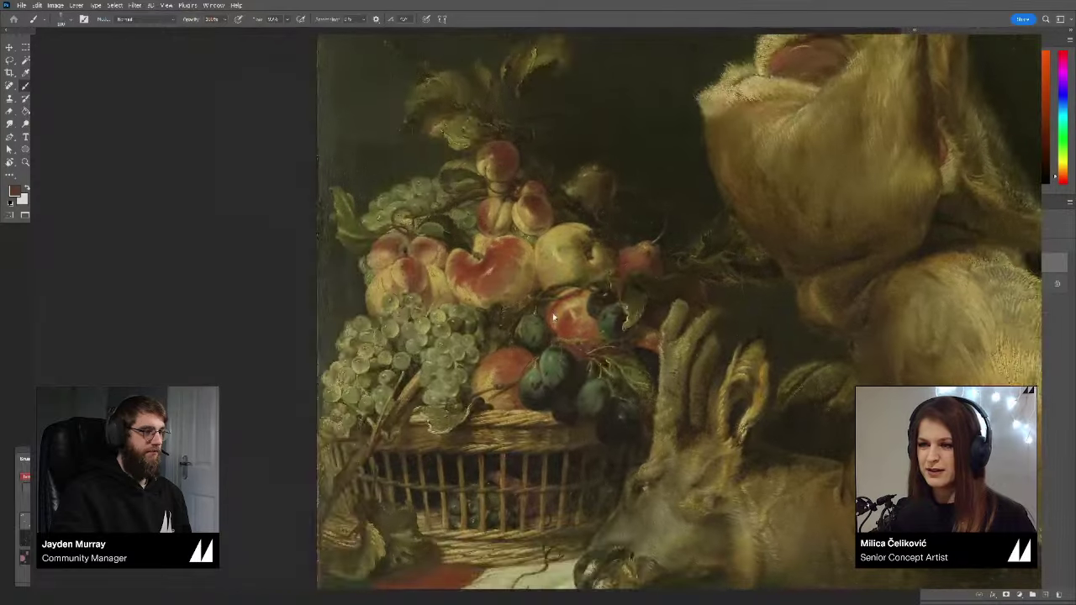
scroll(479, 273, "down", 6)
left_click_drag(802, 258, 543, 354)
scroll(432, 335, "up", 2)
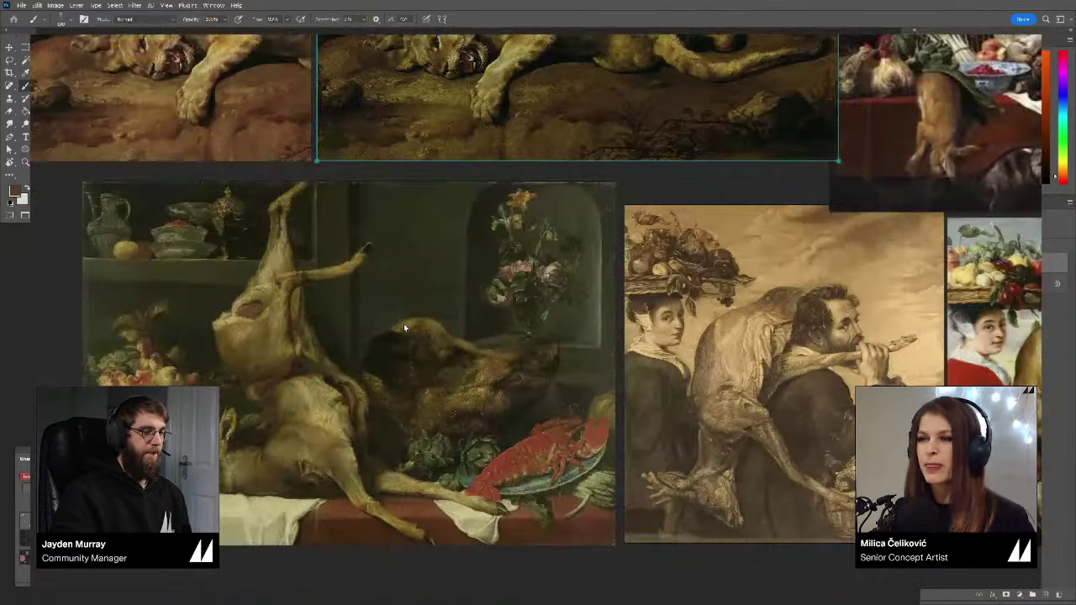
Step: Go to the Eugène Joseph Verboeckhoven group and view its horse and sheep paintings
scroll(406, 329, "down", 5)
left_click_drag(630, 310, 386, 316)
scroll(504, 345, "right", 5)
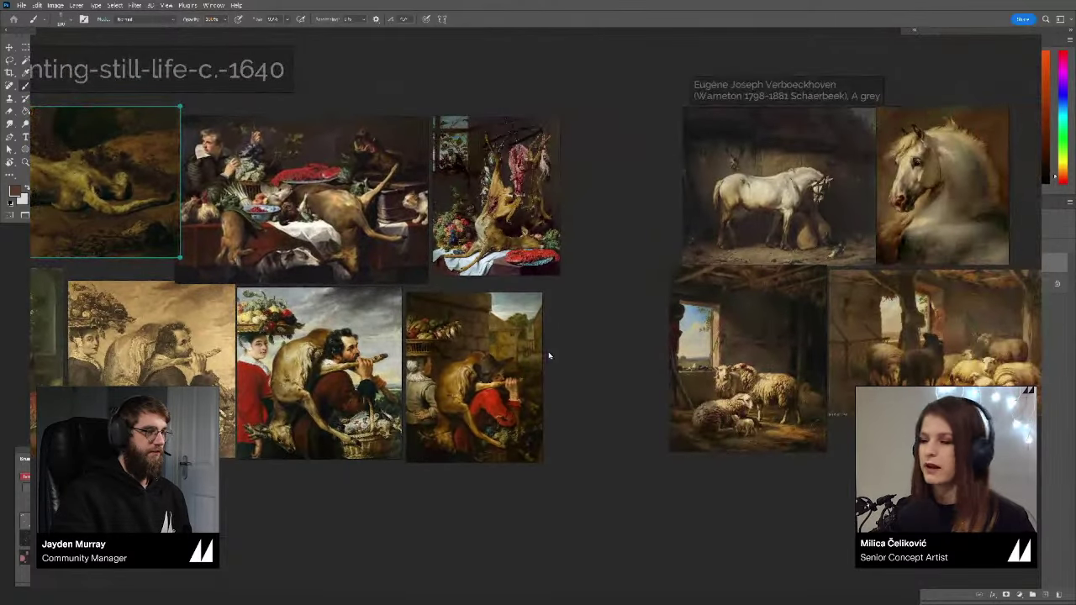
scroll(548, 356, "right", 5)
left_click_drag(775, 222, 598, 256)
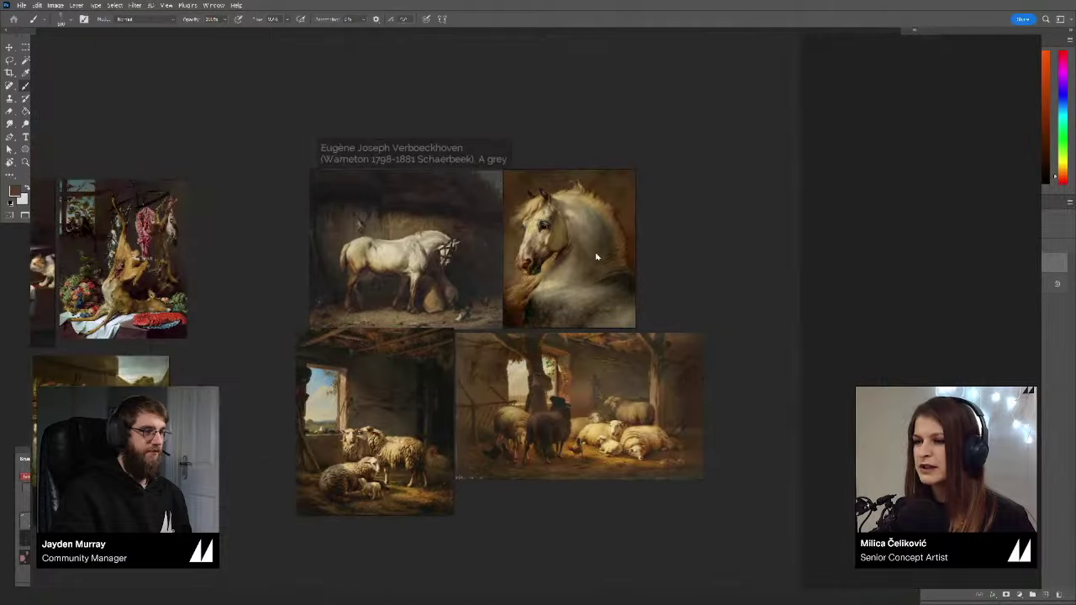
scroll(598, 256, "up", 4)
Step: Survey the Van Gogh Sunflowers, Napoleon Crossing the Alps and Lady Godiva groups on the reference board
scroll(597, 256, "down", 7)
left_click_drag(618, 180, 615, 216)
scroll(615, 216, "up", 6)
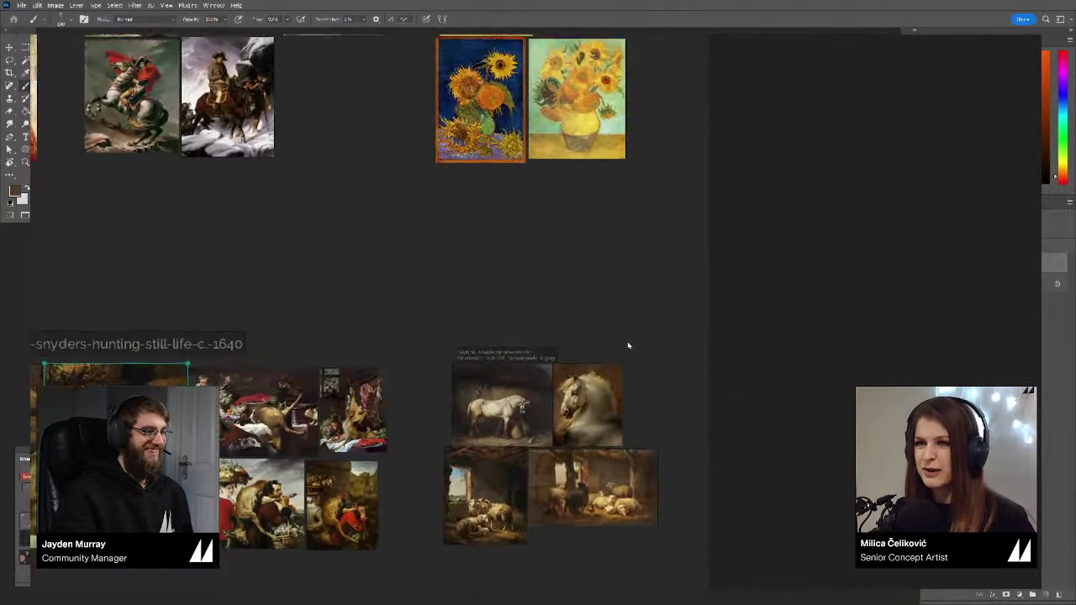
scroll(351, 243, "left", 2)
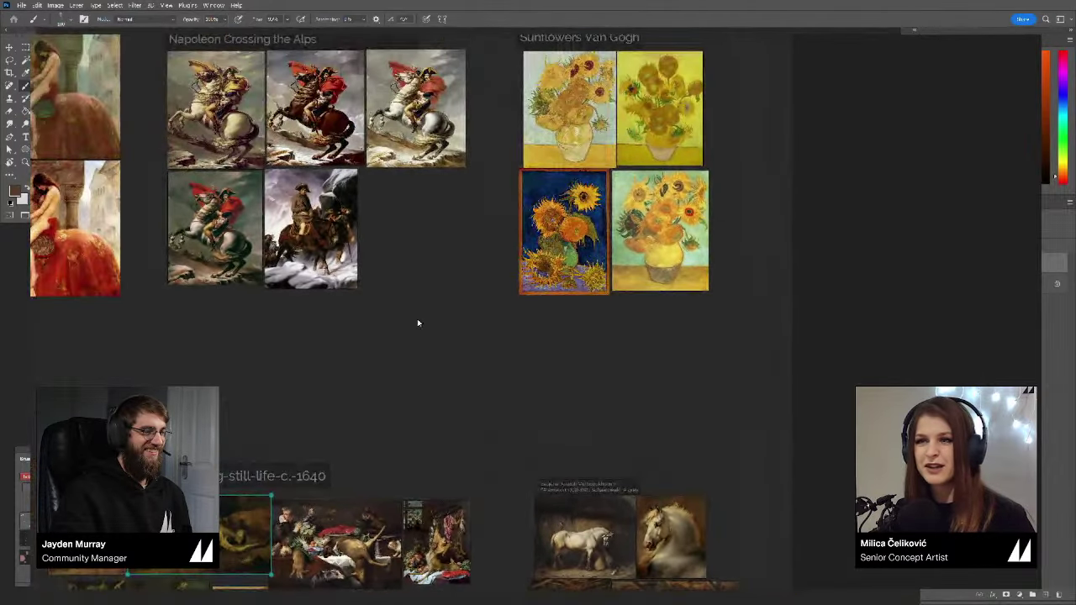
scroll(395, 315, "up", 3)
scroll(395, 314, "left", 4)
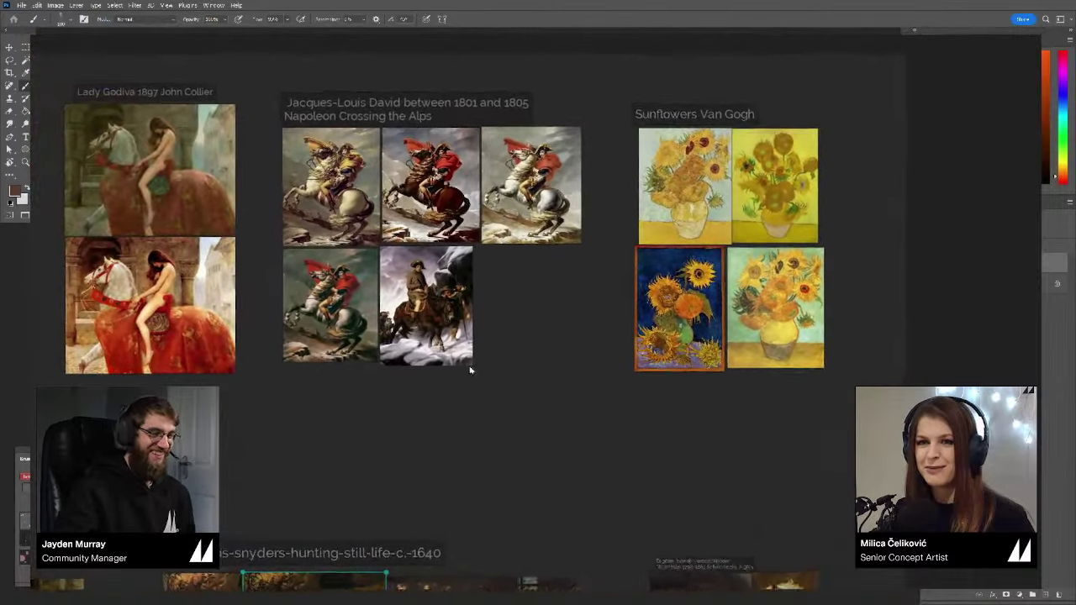
scroll(470, 370, "up", 2)
scroll(470, 370, "left", 4)
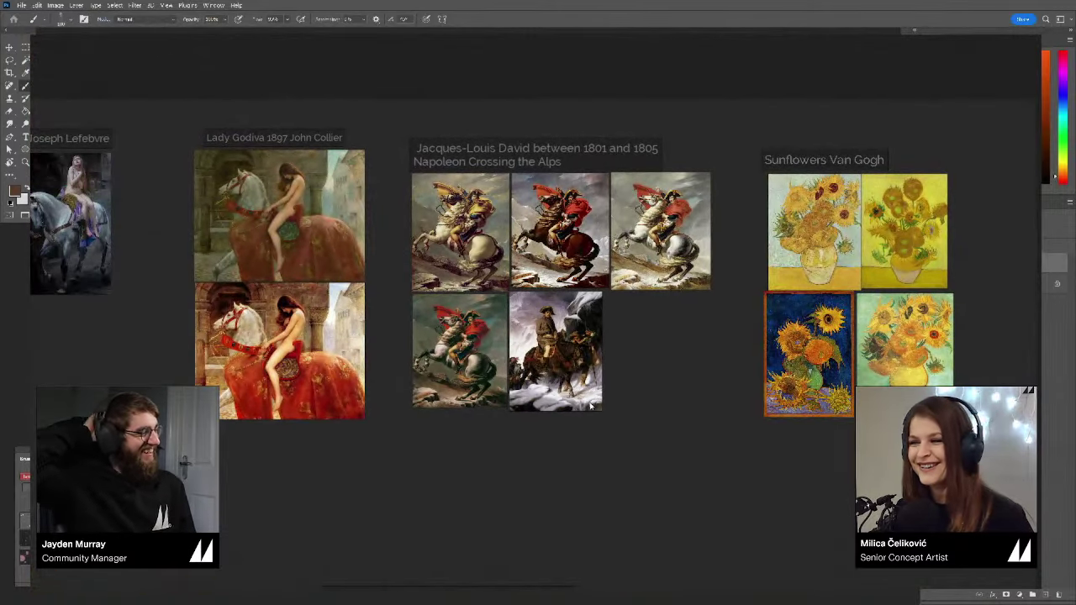
Step: Return across the reference board to the Clyde Aspevig landscapes and view the three of them enlarged
scroll(589, 406, "down", 4)
left_click_drag(367, 444, 718, 207)
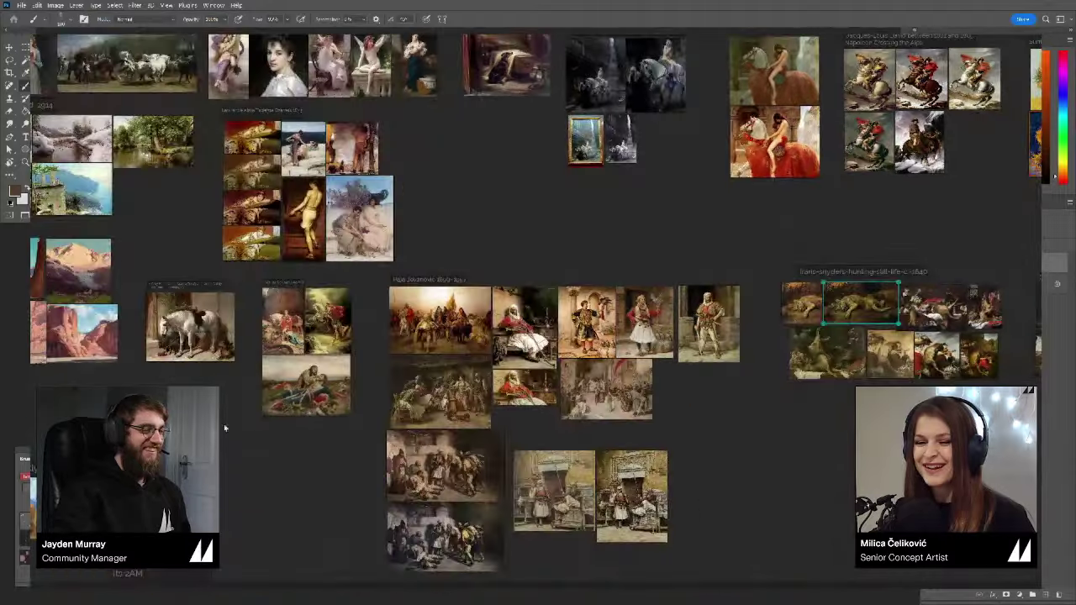
left_click_drag(225, 428, 598, 220)
scroll(392, 312, "up", 4)
left_click_drag(599, 307, 500, 324)
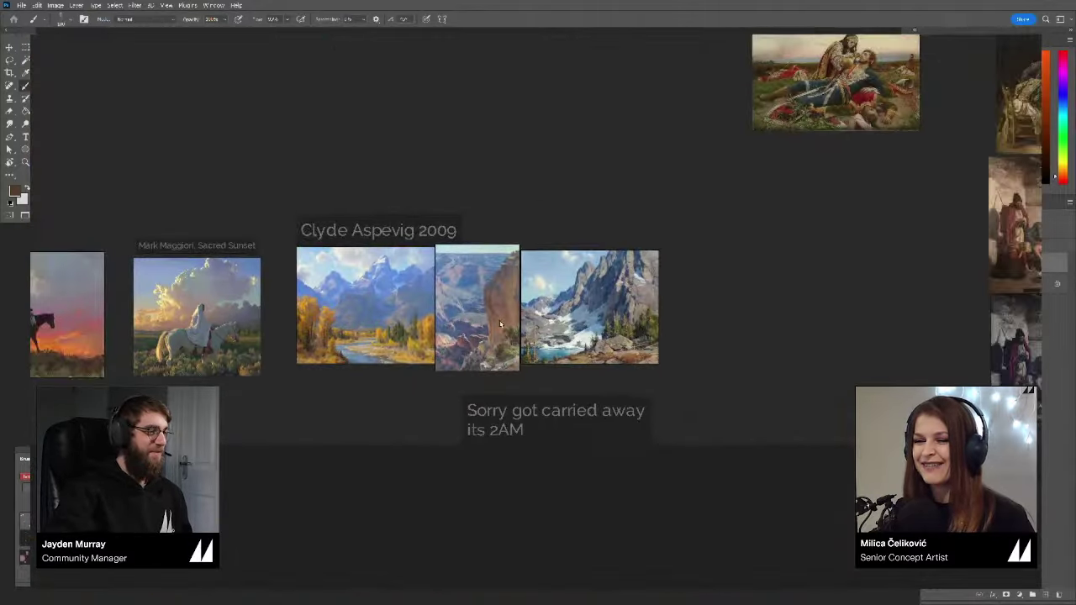
scroll(500, 323, "up", 3)
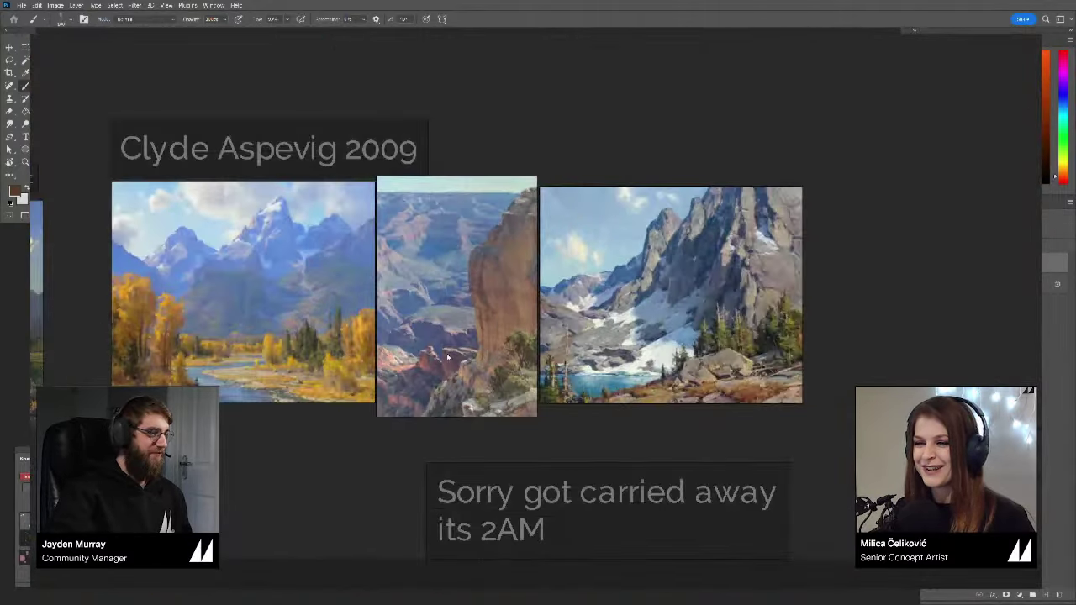
scroll(443, 358, "up", 3)
scroll(475, 306, "down", 2)
left_click_drag(527, 281, 545, 349)
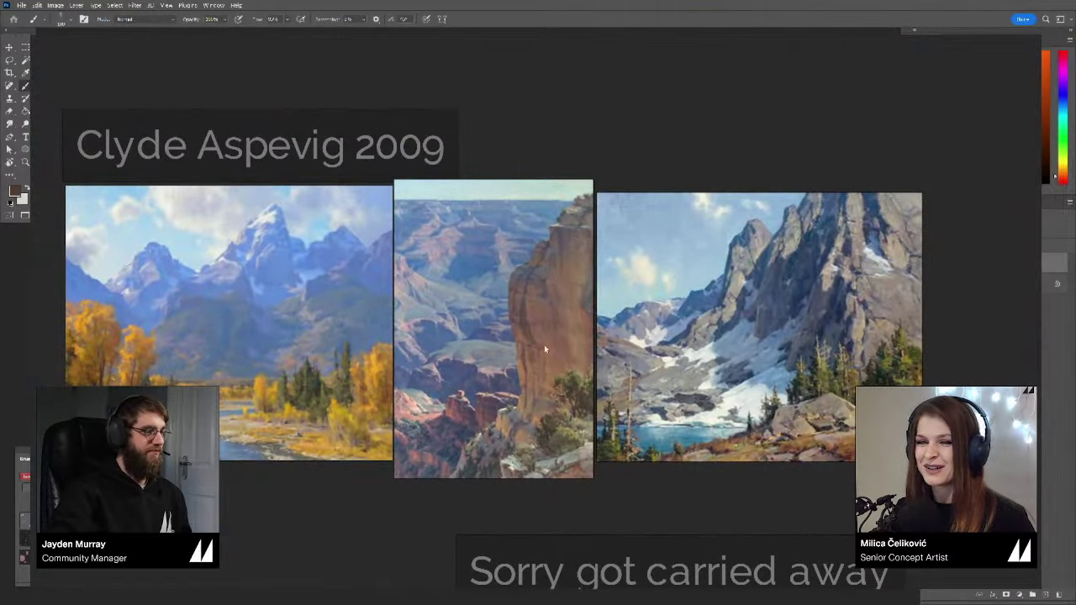
Step: Compare the three Clyde Aspevig 2009 landscapes and bring the text note beneath them into view
scroll(333, 322, "down", 1)
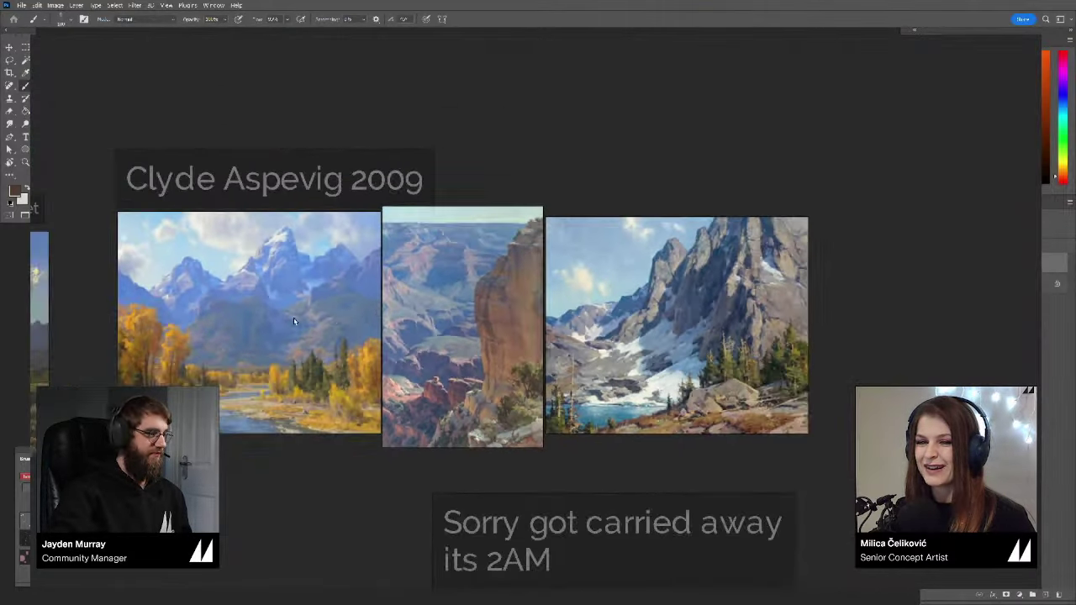
scroll(295, 321, "up", 1)
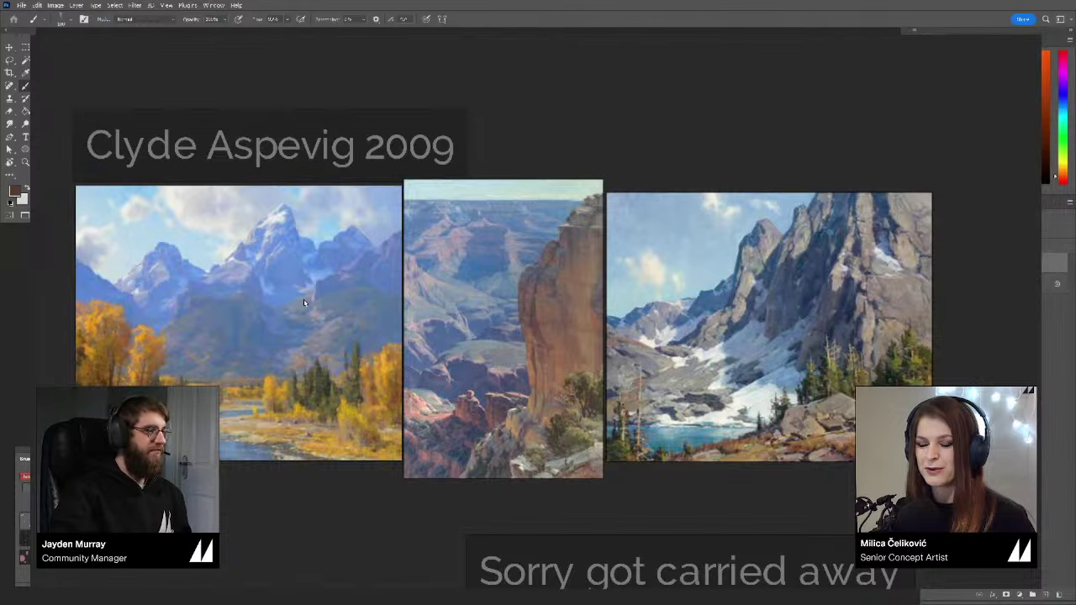
scroll(344, 312, "right", 1)
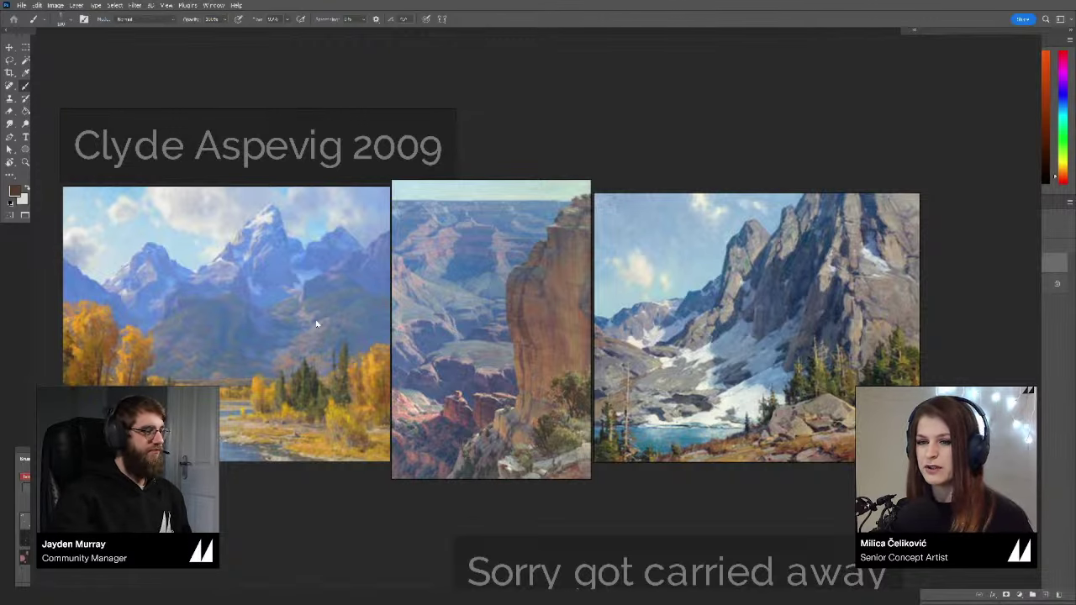
scroll(313, 332, "down", 3)
left_click_drag(409, 219, 414, 227)
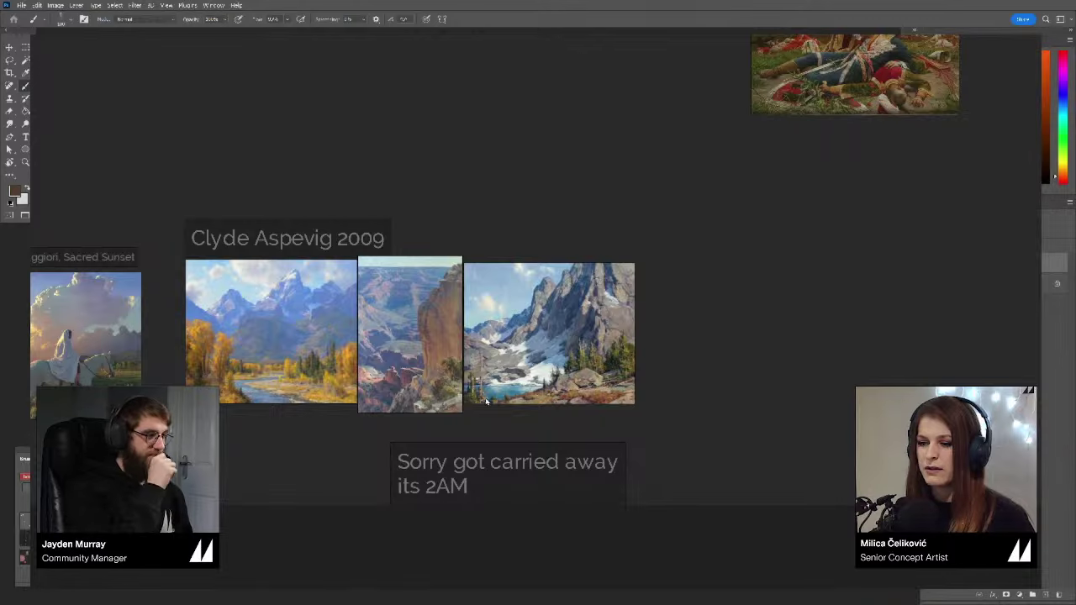
left_click_drag(526, 439, 480, 344)
mouse_move(432, 392)
left_mouse_down()
mouse_move(444, 374)
mouse_move(432, 390)
left_mouse_up()
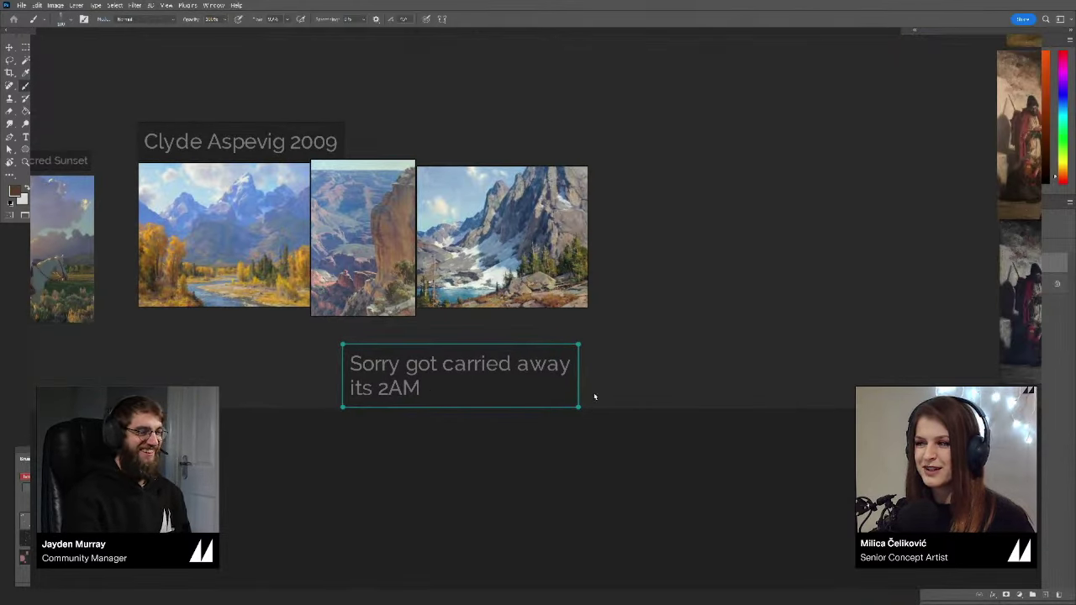
Step: Go to John Frederick Herring's A Grey Horse with a Goat, a Toy Spaniel and a Cat and view it enlarged
scroll(634, 266, "up", 9)
scroll(634, 265, "right", 1)
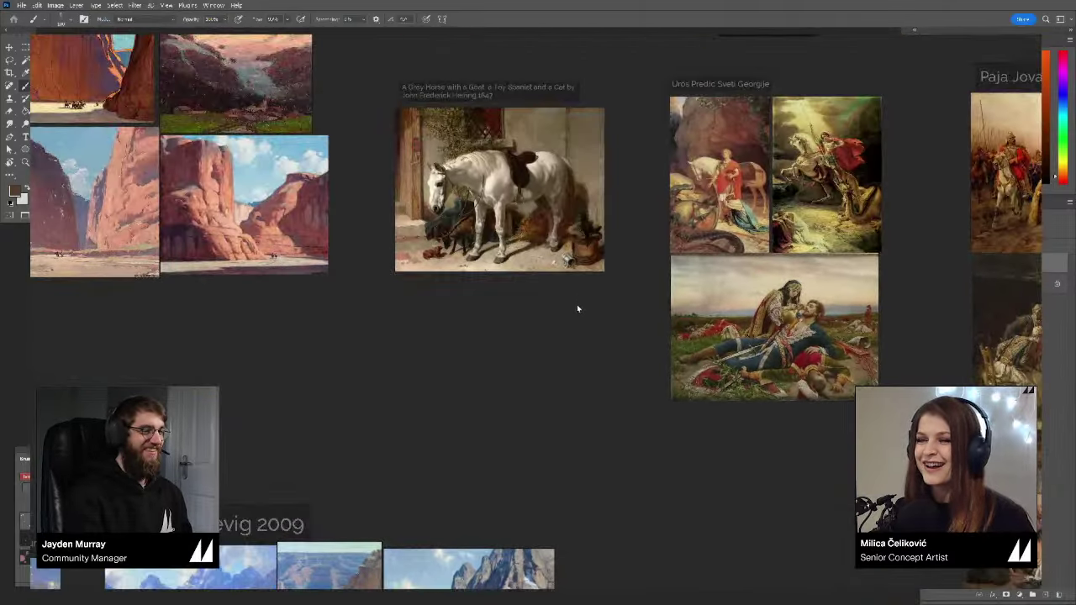
left_click_drag(576, 305, 569, 401)
scroll(536, 301, "up", 5)
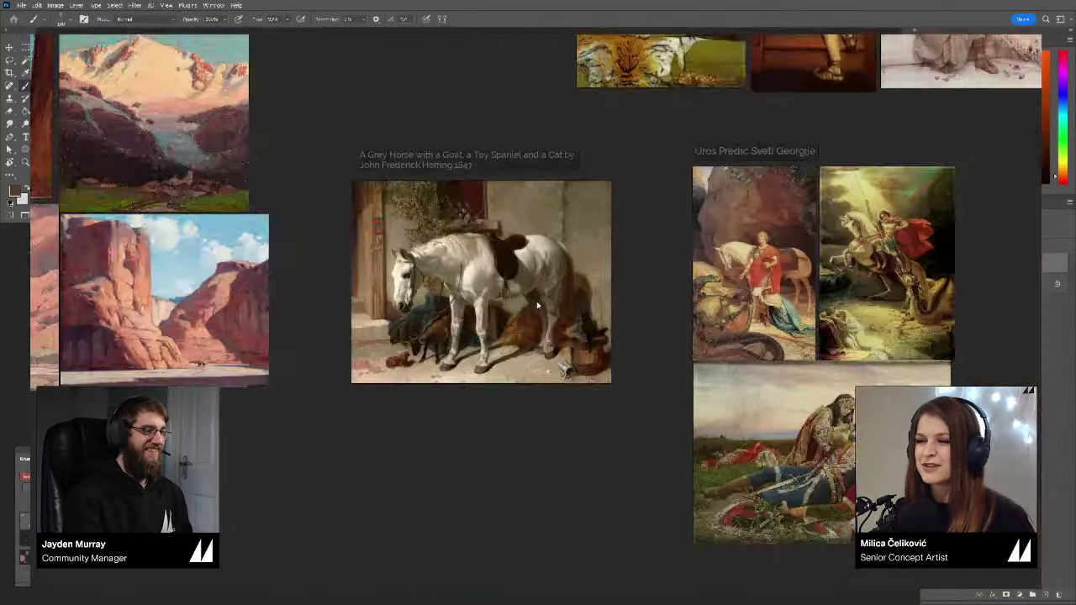
left_click_drag(551, 280, 563, 324)
scroll(563, 324, "down", 2)
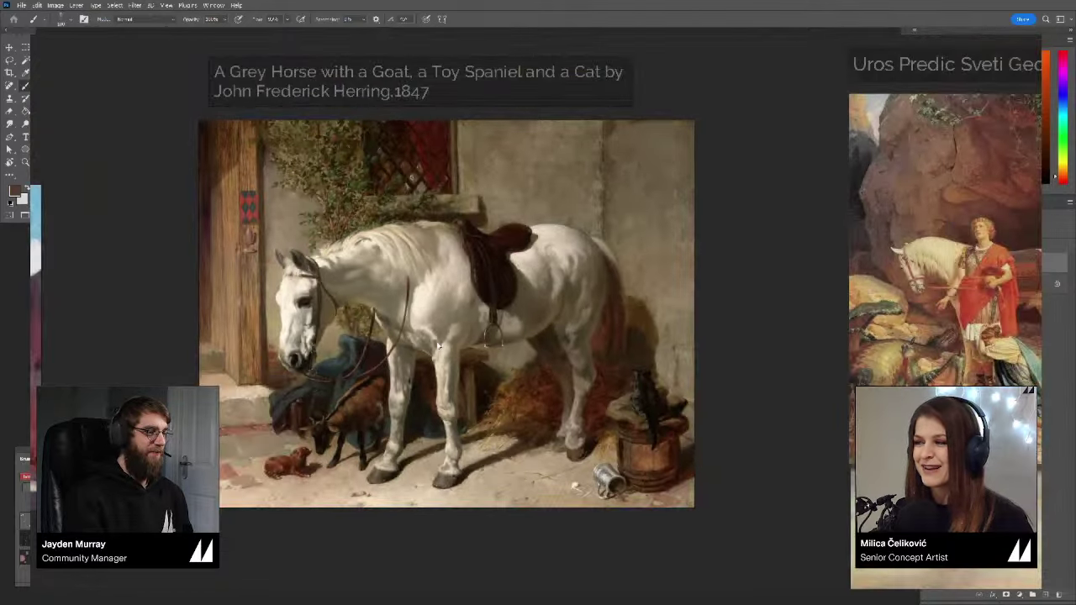
Step: Glance over at the neighbouring Uros Predic group and return to the enlarged grey horse painting
scroll(438, 346, "down", 2)
left_click_drag(641, 333, 310, 297)
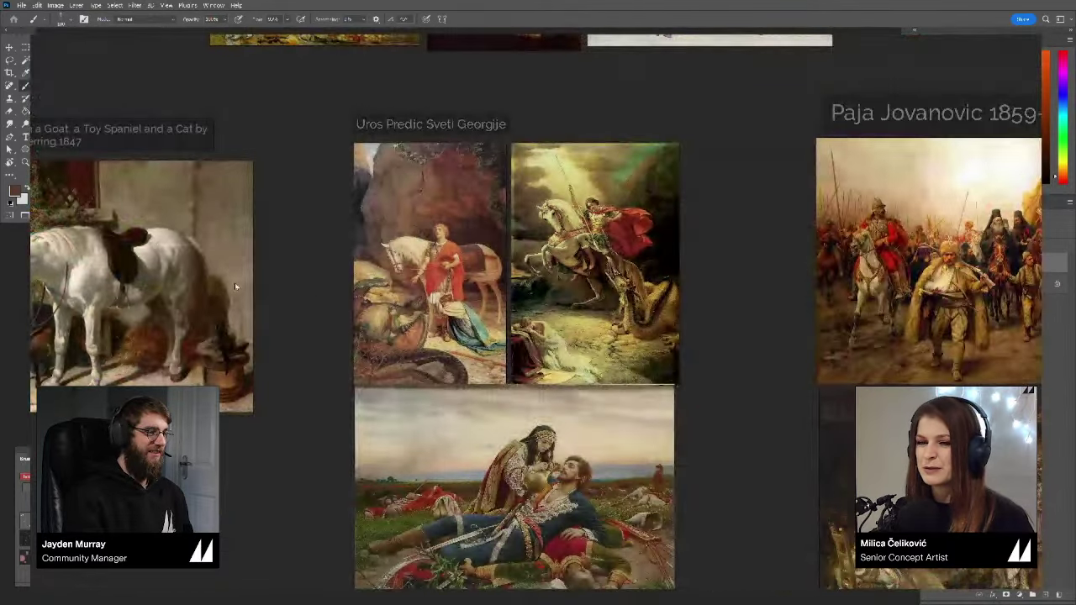
left_click_drag(235, 286, 548, 327)
scroll(397, 329, "up", 2)
left_click_drag(300, 197, 339, 221)
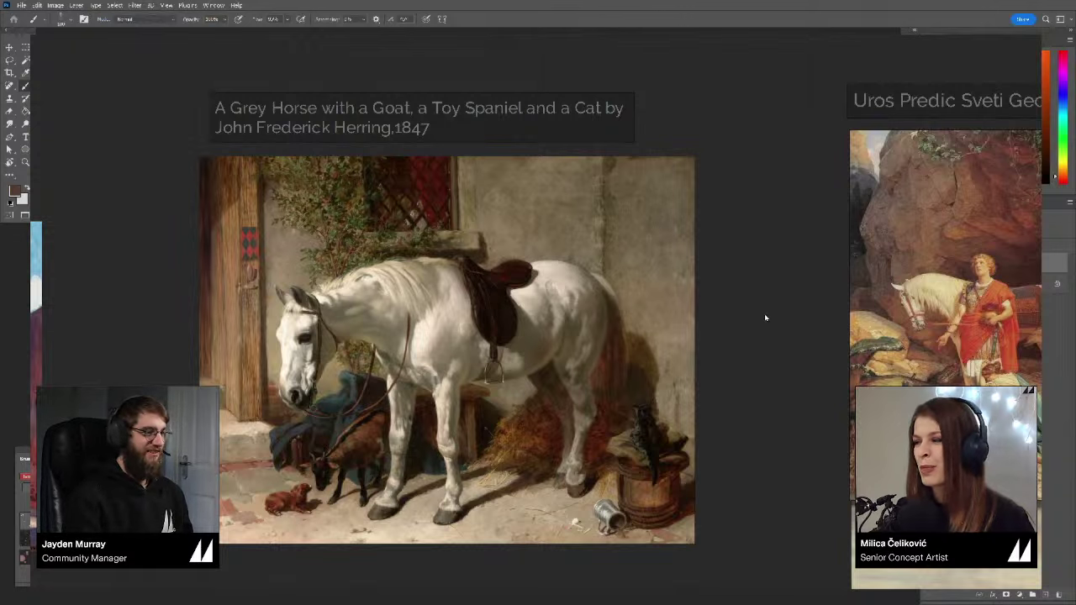
Step: Compare the Uros Predic group with the Paja Jovanovic paintings, singling out the procession and the wounded soldier scenes
scroll(765, 318, "down", 1)
left_click_drag(836, 318, 198, 276)
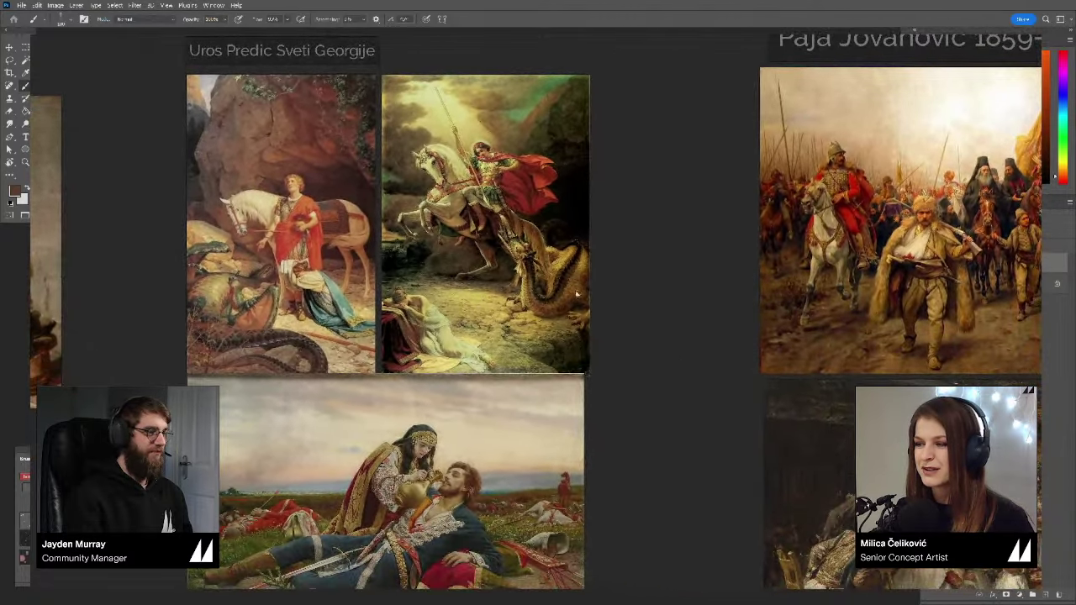
mouse_move(644, 286)
left_mouse_down()
mouse_move(615, 271)
mouse_move(624, 284)
left_mouse_up()
scroll(625, 284, "down", 2)
left_click_drag(740, 305, 623, 282)
left_click(694, 190)
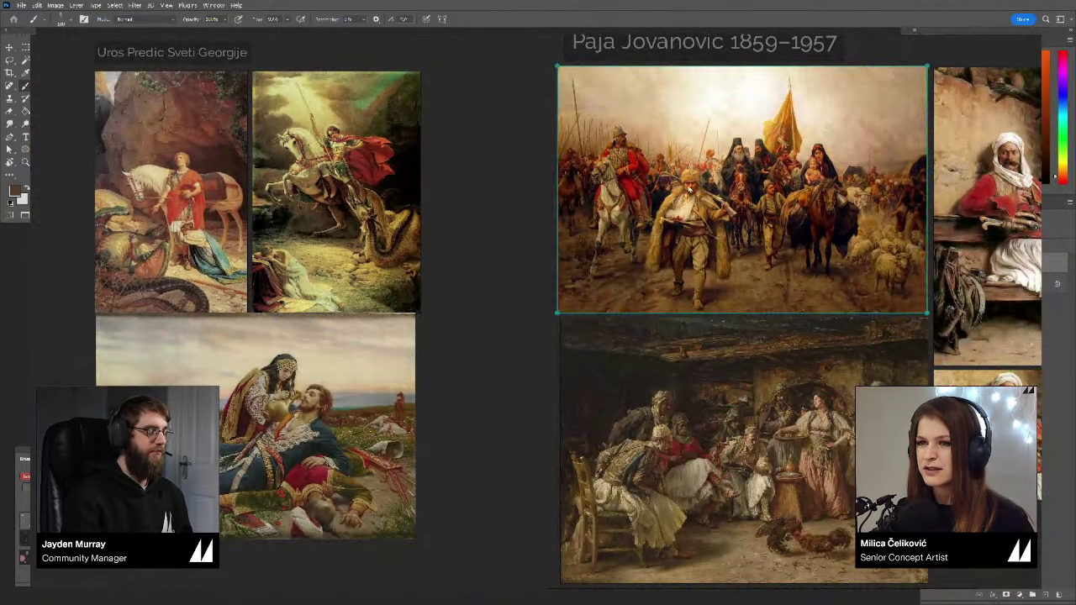
left_click(318, 403, "ctrl")
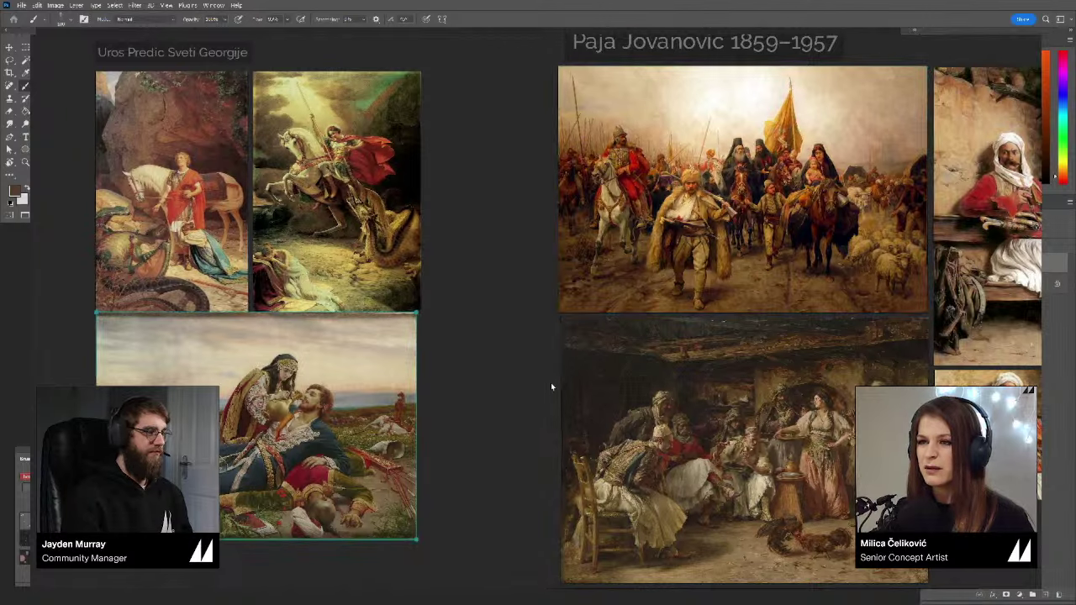
Step: Examine the two Uros Predic Sveti Georgije horse-and-dragon paintings side by side at a larger size
left_click_drag(551, 383, 617, 457)
left_click(372, 266)
left_click(249, 260)
scroll(195, 295, "up", 2)
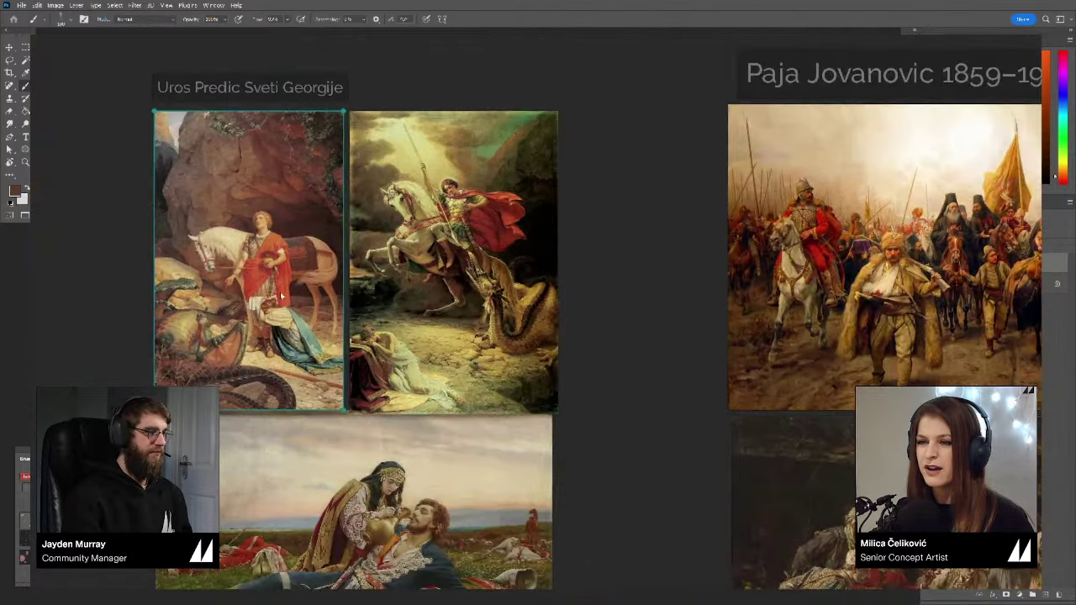
left_click_drag(268, 283, 295, 333)
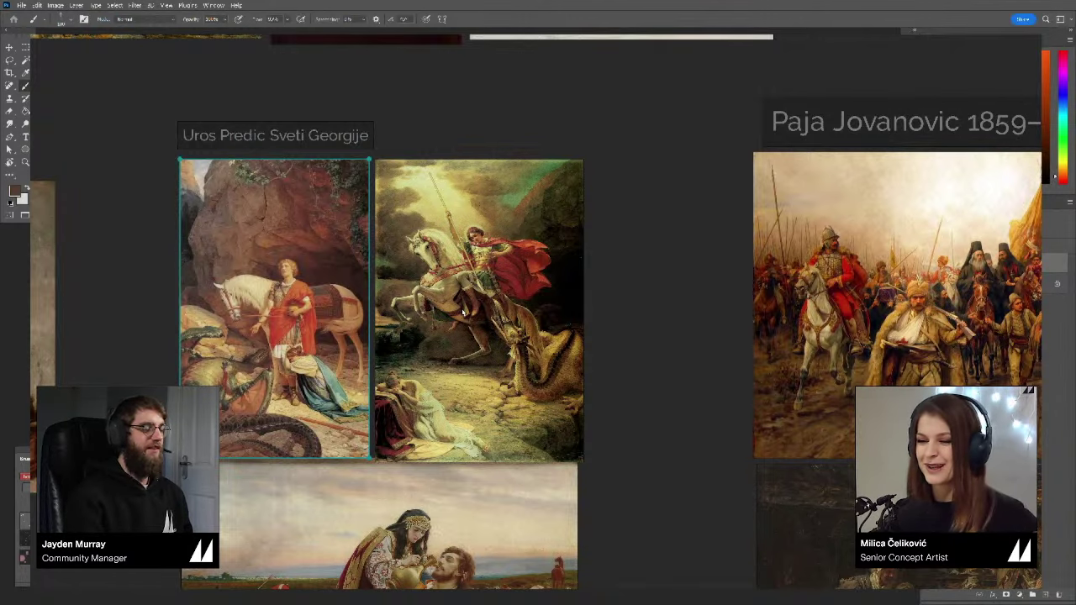
Step: Go to the crowded ceremony scene with red banners in the Paja Jovanovic group and inspect it up close
left_click_drag(641, 390, 398, 327)
mouse_move(468, 337)
left_mouse_down()
mouse_move(325, 219)
mouse_move(232, 210)
left_mouse_up()
mouse_move(953, 347)
left_mouse_down()
mouse_move(727, 380)
mouse_move(702, 401)
left_mouse_up()
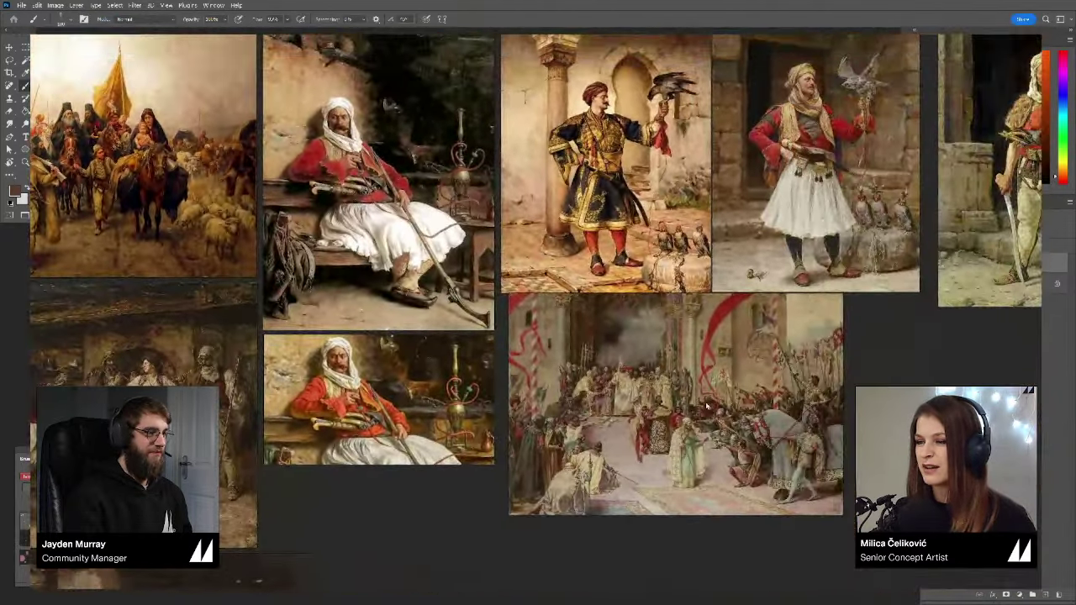
left_click(708, 400)
scroll(740, 376, "up", 3)
scroll(740, 375, "down", 1)
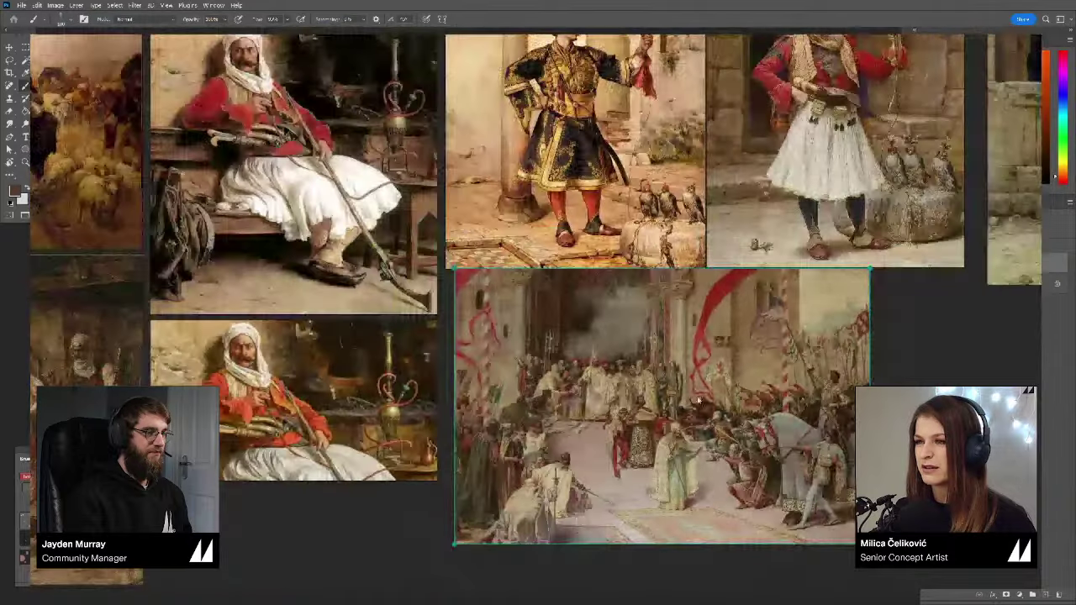
left_click_drag(577, 340, 601, 341)
scroll(720, 453, "up", 2)
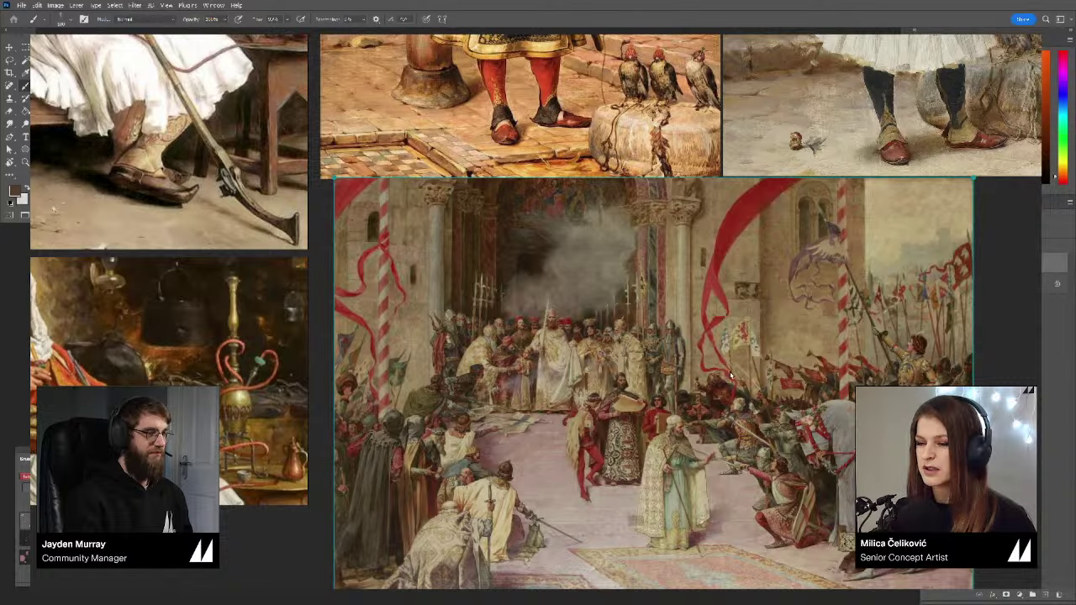
Step: View the falconer and seated smoker paintings in the Paja Jovanovic group, ending on an overview of the group
scroll(688, 386, "down", 2)
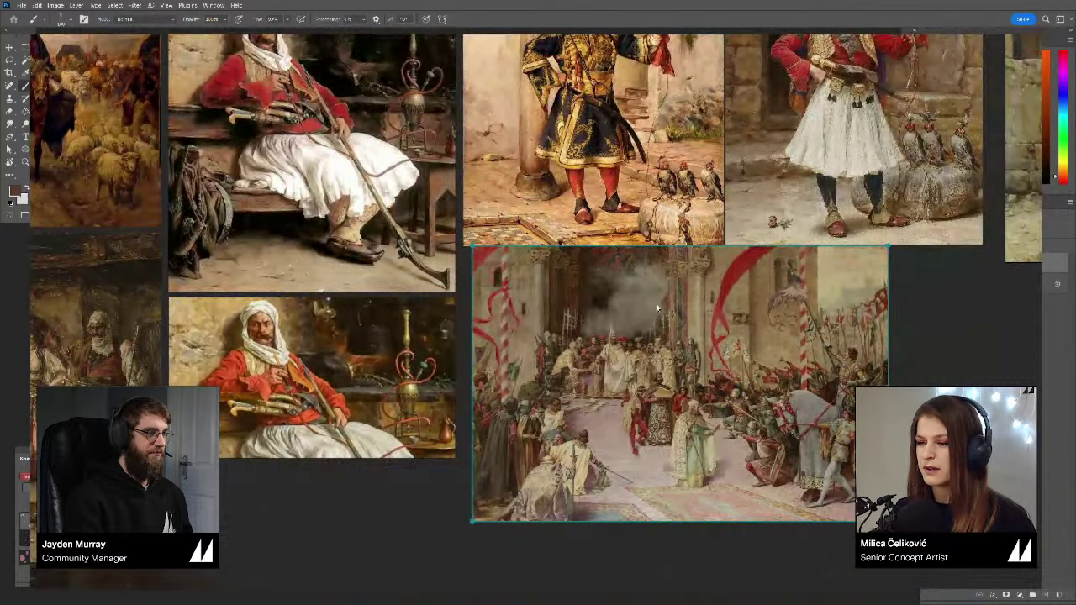
left_click_drag(564, 192, 619, 290)
scroll(620, 290, "down", 2)
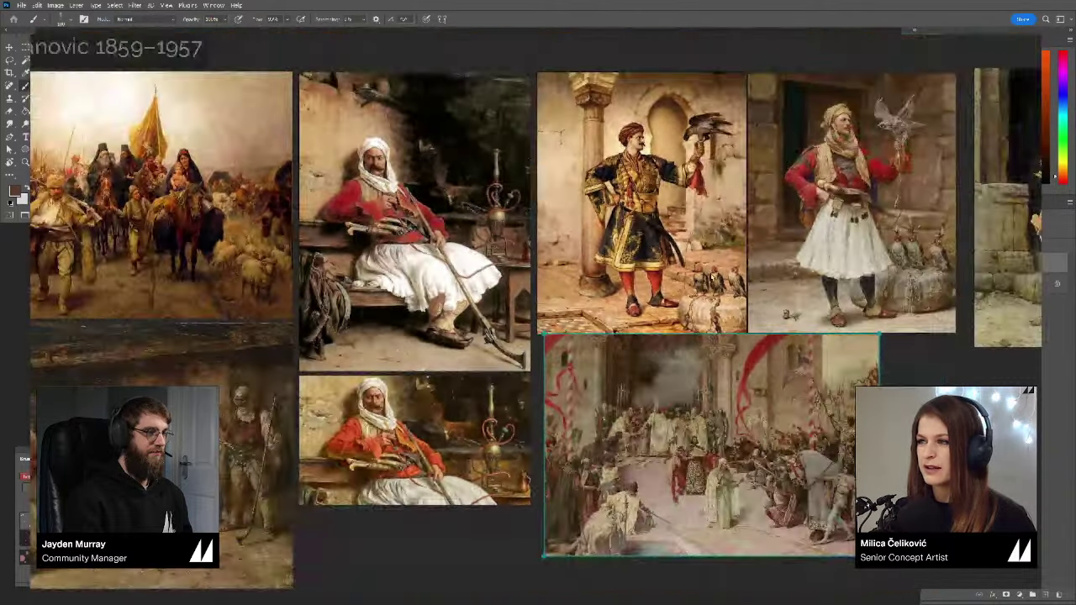
left_click_drag(705, 276, 635, 310)
left_click_drag(849, 217, 693, 251)
scroll(516, 248, "down", 3)
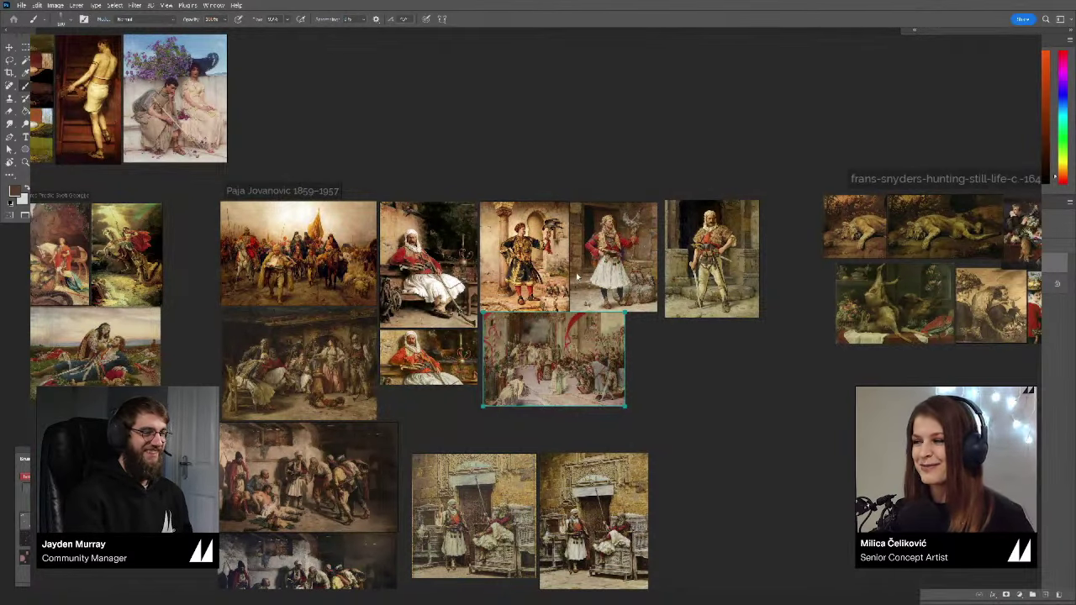
Step: Survey the reference board from the Snyders and Lady Godiva groups across to the Alma Tadema and Peder Mørk Mønsted groups
left_click_drag(540, 416, 660, 260)
left_click_drag(603, 285, 204, 573)
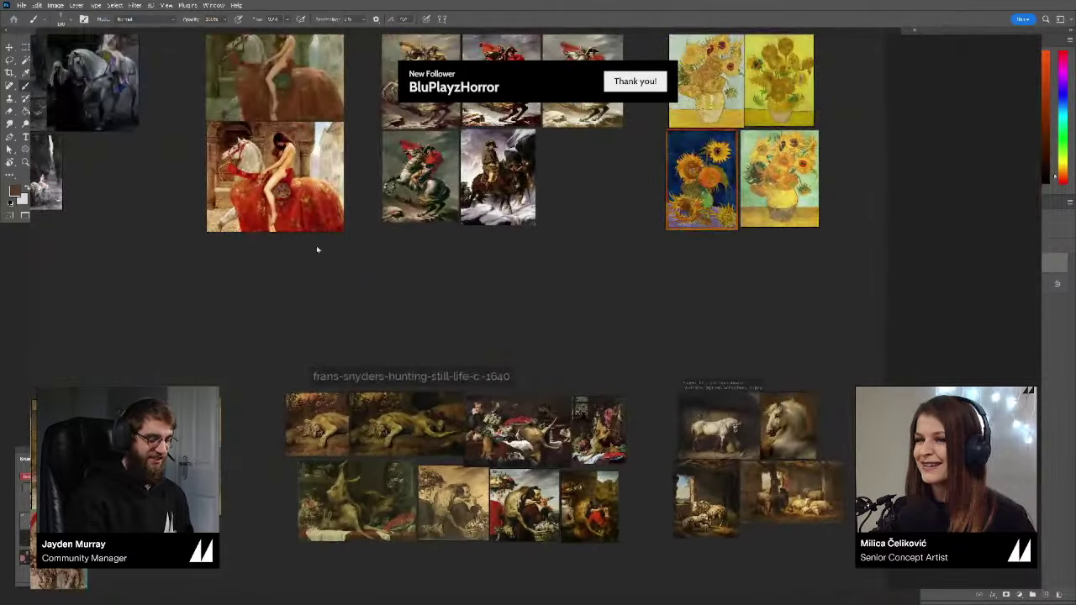
left_click_drag(346, 211, 765, 379)
left_click_drag(205, 329, 643, 283)
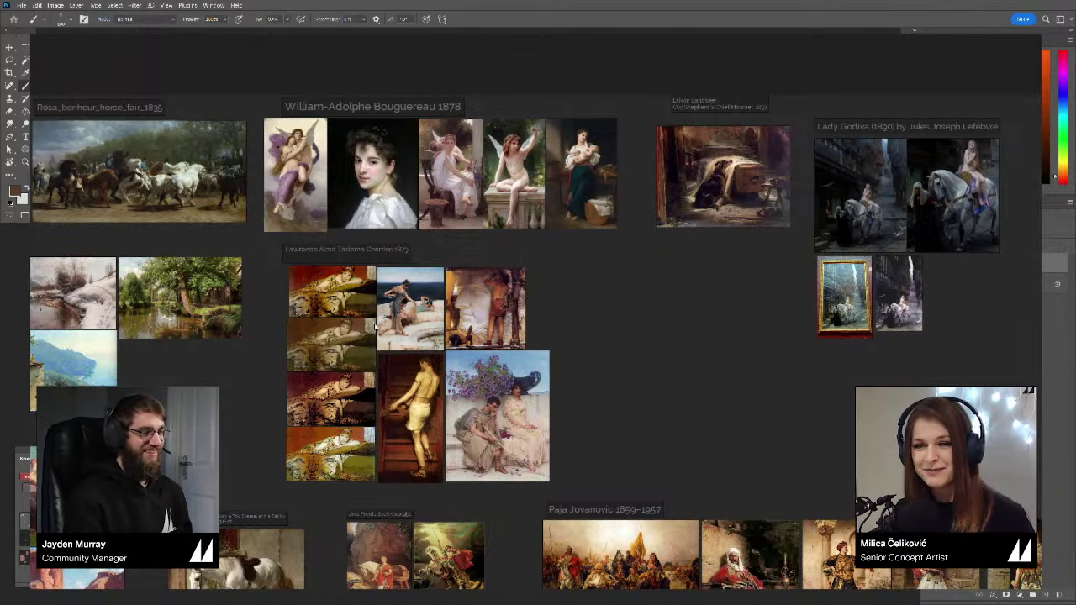
left_click_drag(264, 359, 432, 317)
left_click_drag(338, 330, 517, 309)
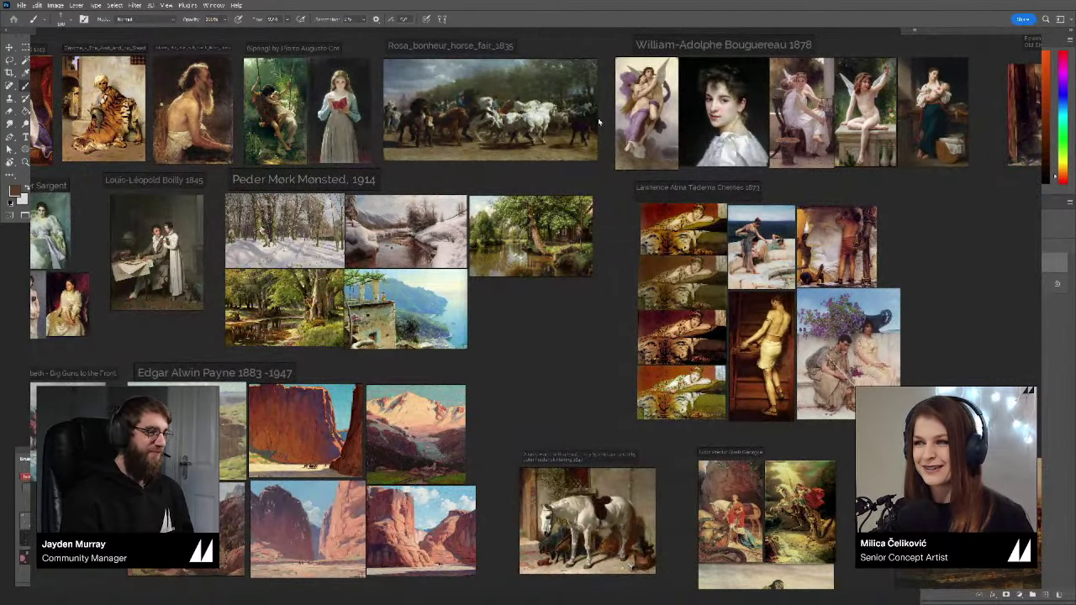
Step: Enlarge the Peder Mørk Mønsted landscapes around the coastal view with the stone building
scroll(412, 267, "up", 2)
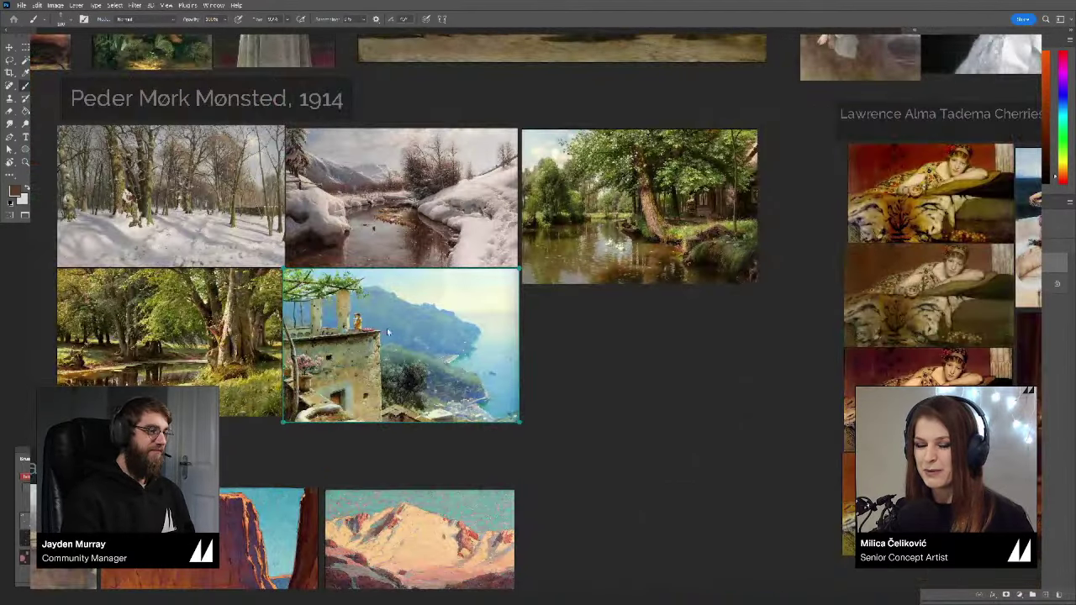
scroll(369, 334, "up", 1)
scroll(420, 332, "up", 1)
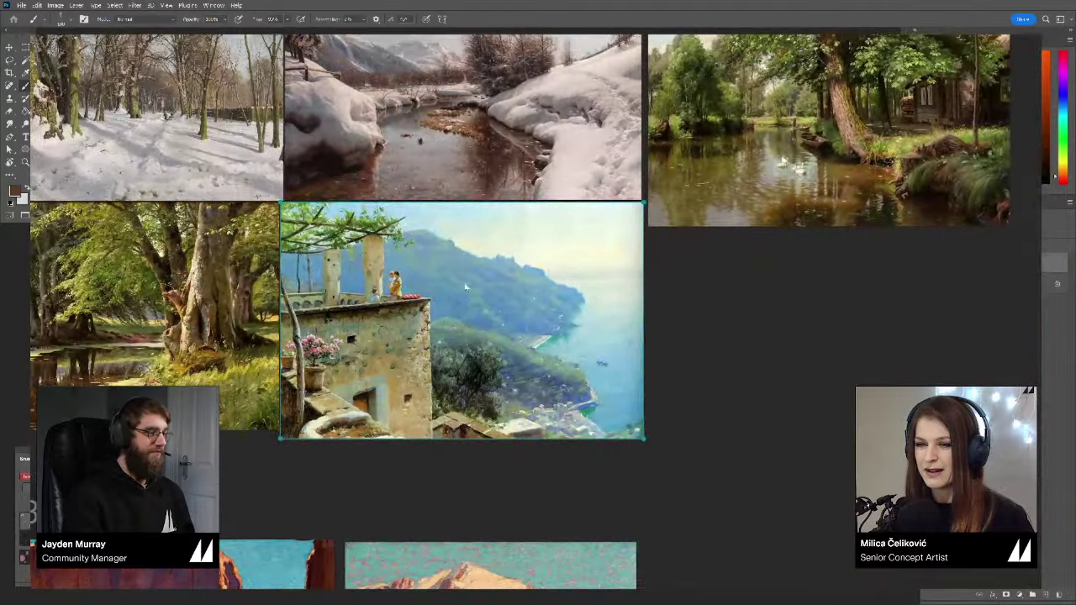
Step: Go to the Edgar Alwin Payne 1883-1947 group and view its canyon and mountain paintings enlarged
scroll(422, 332, "down", 3)
left_click_drag(327, 530, 370, 310)
left_click(330, 431)
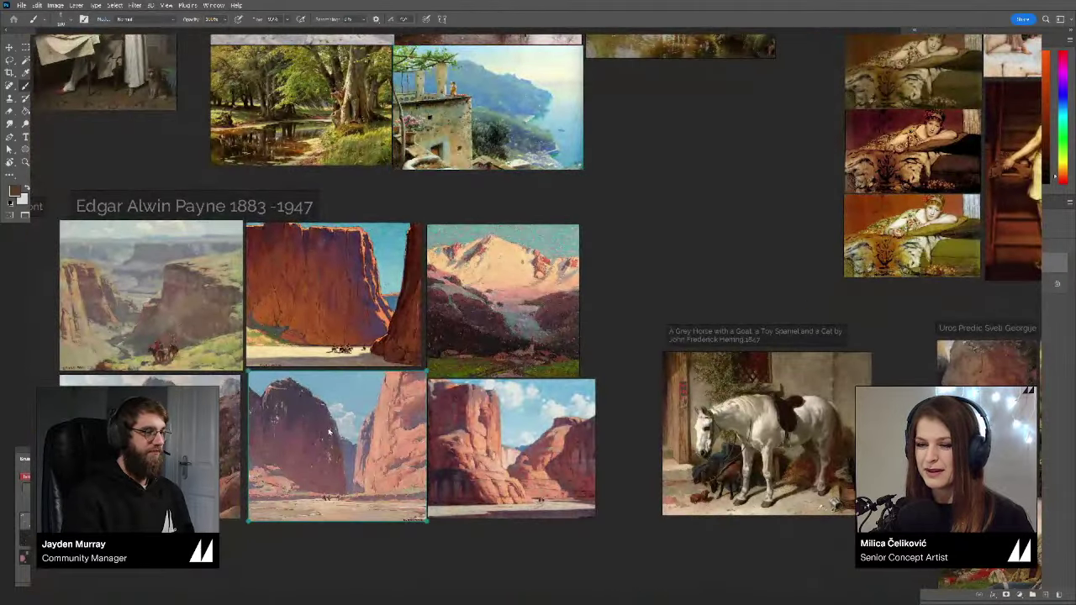
scroll(288, 441, "up", 2)
left_click_drag(416, 269, 463, 243)
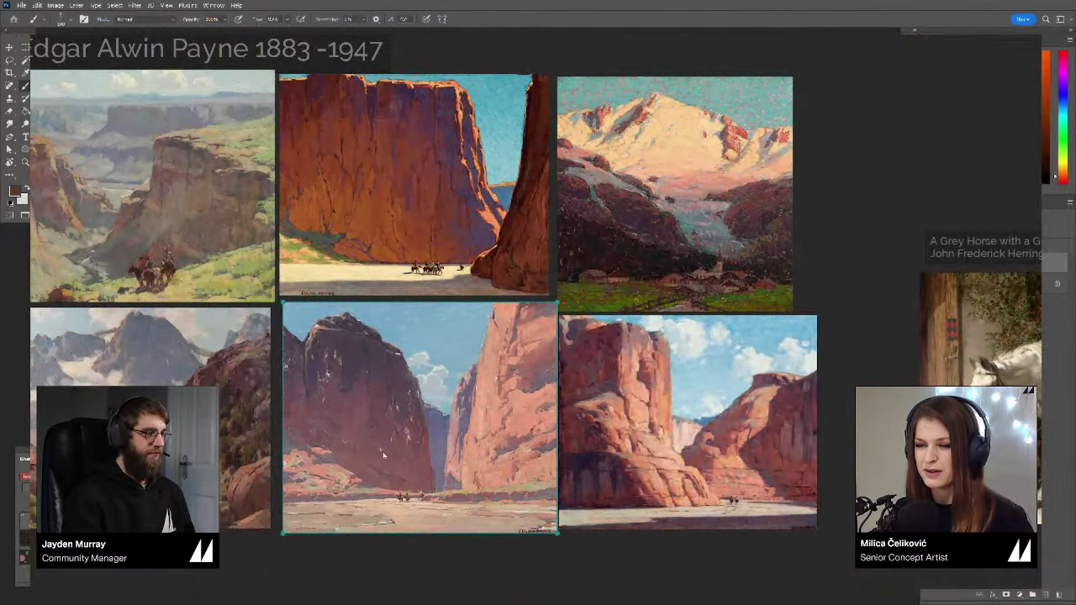
Step: Go to the Lawrence Alma Tadema Cherries 1873 group and compare the colour versions of the reclining woman up close
scroll(385, 455, "down", 2)
left_click_drag(764, 202, 464, 357)
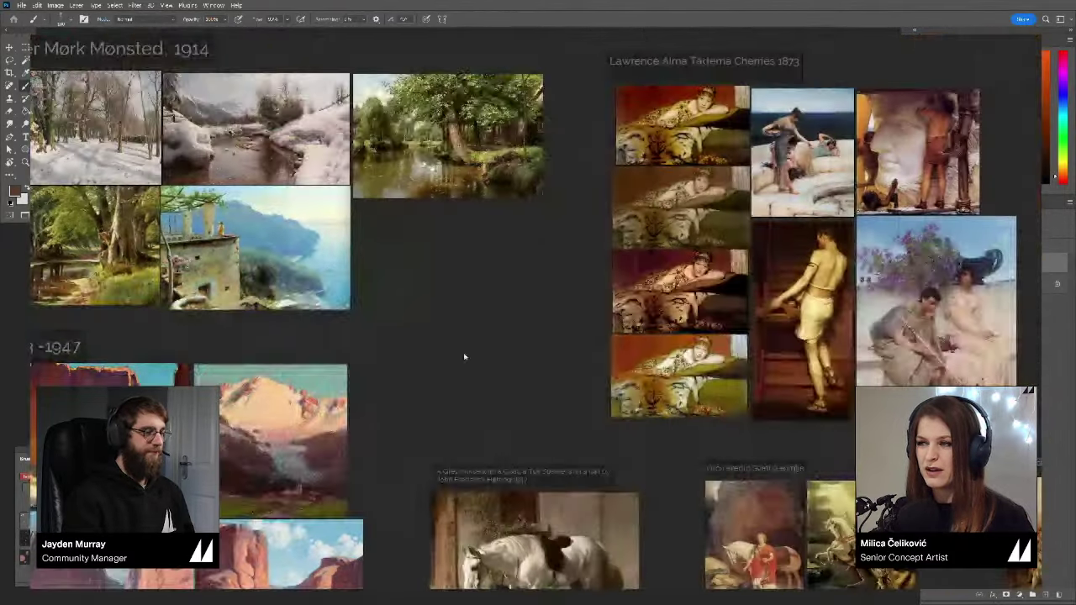
left_click_drag(578, 309, 532, 330)
scroll(533, 329, "up", 1)
scroll(532, 329, "right", 1)
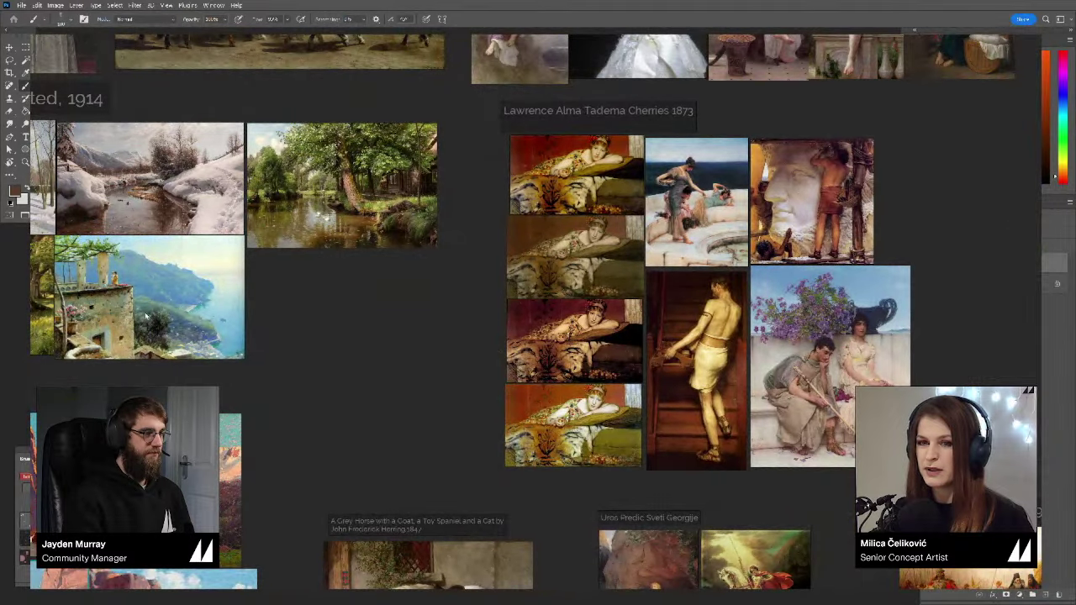
scroll(593, 290, "up", 5)
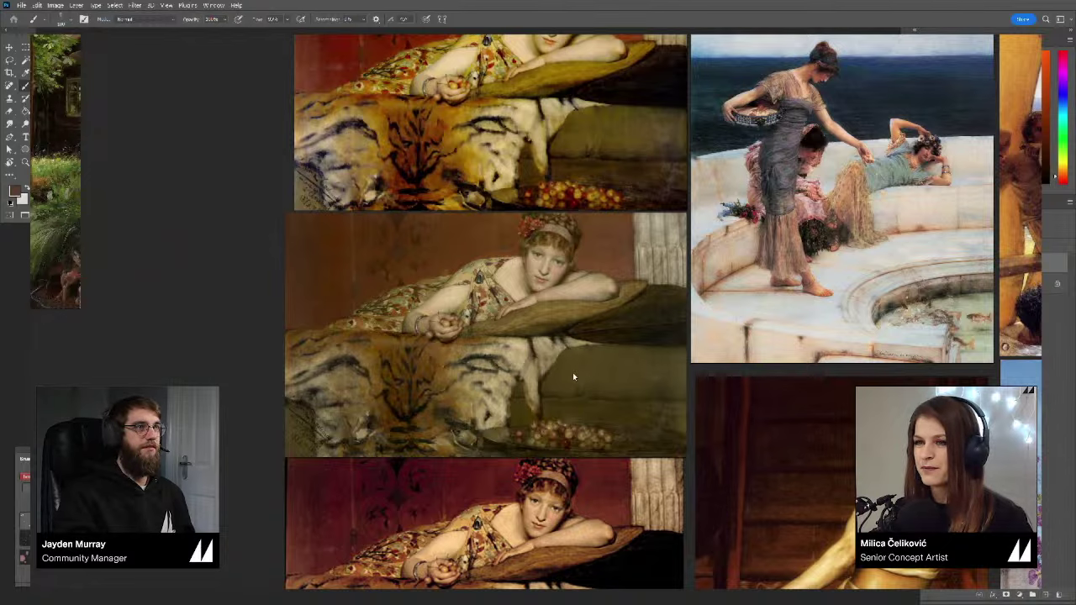
scroll(575, 379, "down", 3)
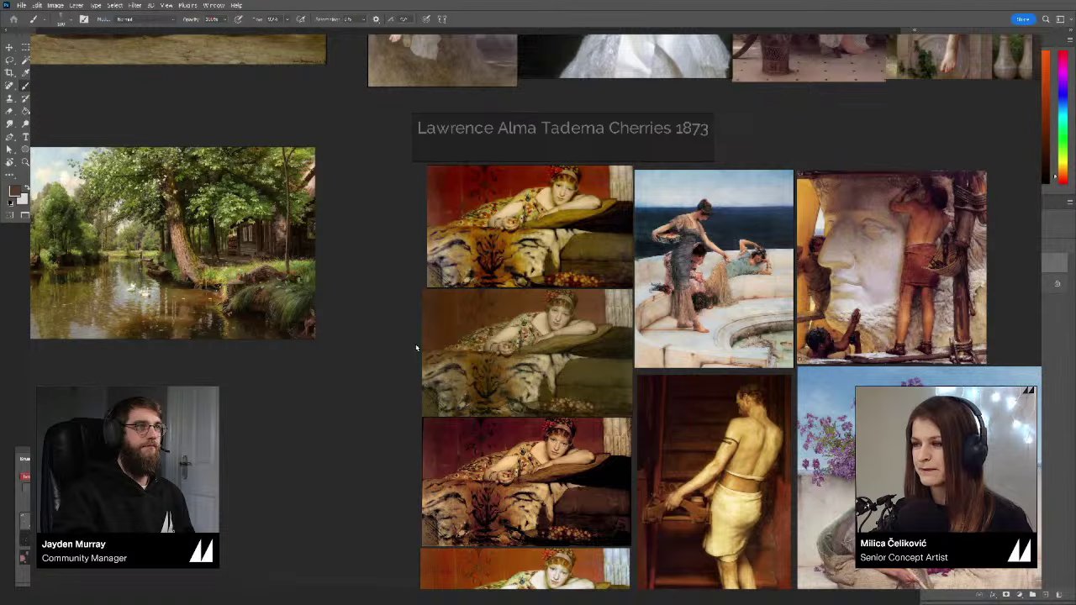
Step: Inspect the Alma Tadema painting of the seated couple beneath purple flowers up close and return to the group overview
mouse_move(652, 389)
left_mouse_down()
mouse_move(366, 292)
mouse_move(311, 247)
left_mouse_up()
scroll(620, 426, "up", 4)
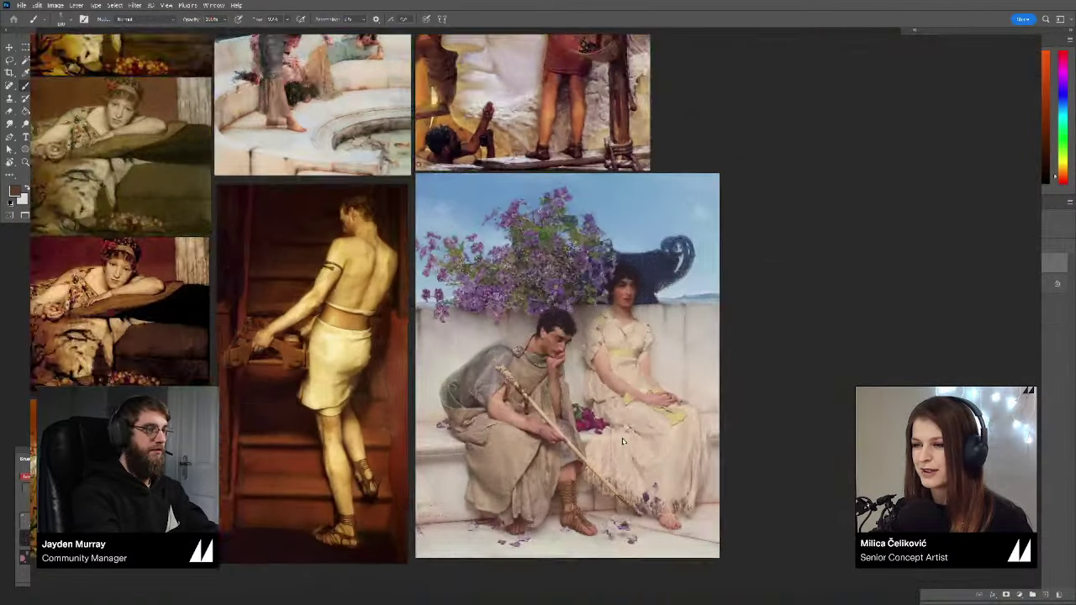
left_click_drag(593, 421, 469, 356)
scroll(448, 377, "up", 2)
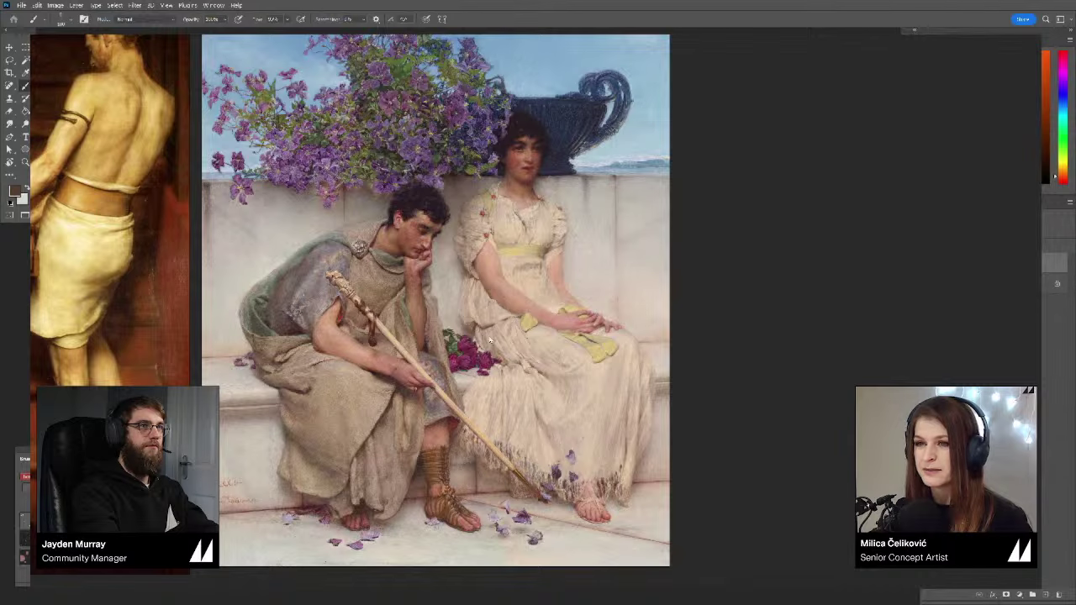
left_click_drag(490, 339, 490, 371)
scroll(490, 371, "down", 4)
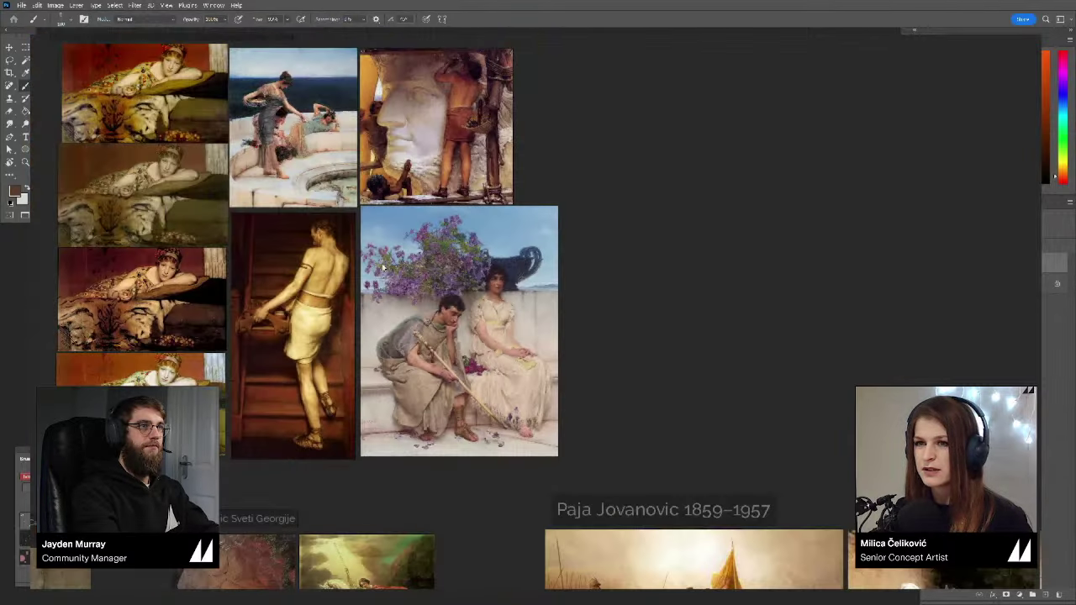
Step: Shift the Lawrence Alma Tadema Cherries 1873 title slightly so that it lines up with the paintings beneath it
left_click_drag(317, 250, 385, 328)
left_click_drag(273, 228, 284, 237)
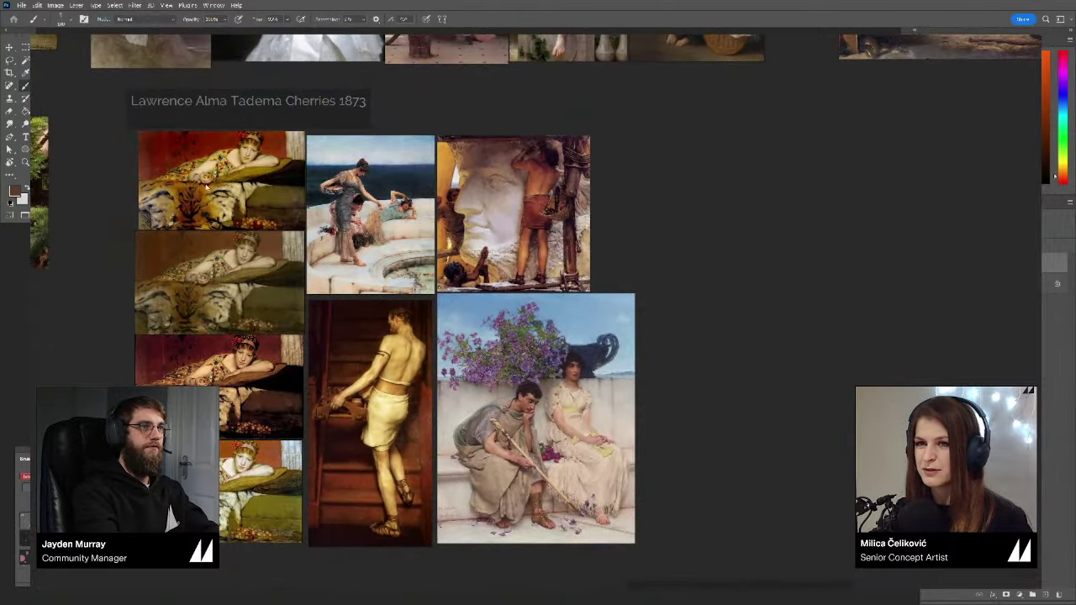
left_click_drag(156, 106, 171, 108)
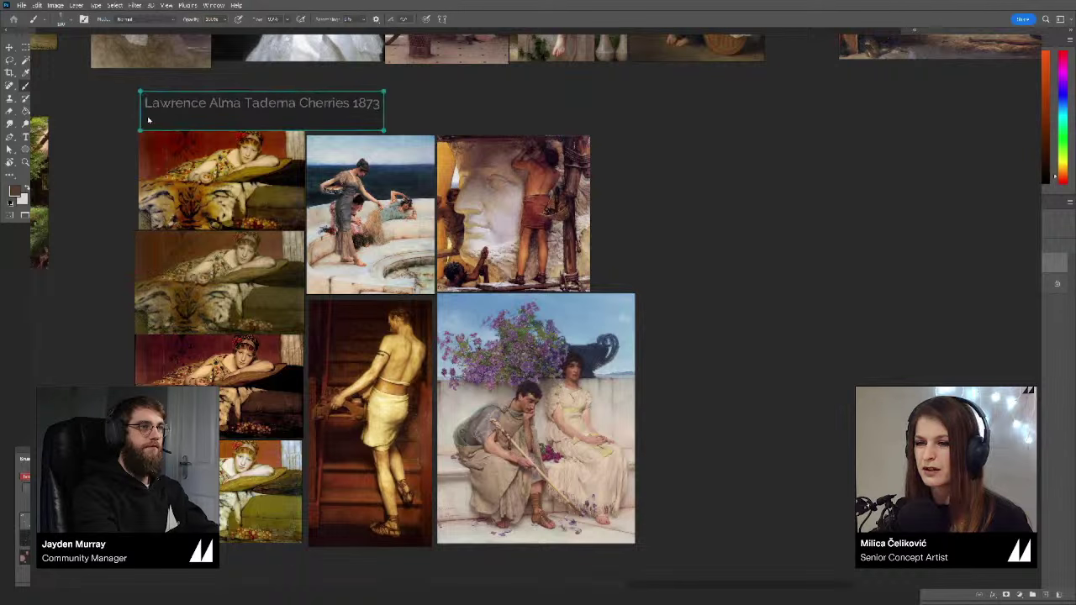
Step: Inspect the Alma Tadema painting of the women on the marble bench by the sea up close and return to the group overview
left_click(398, 253)
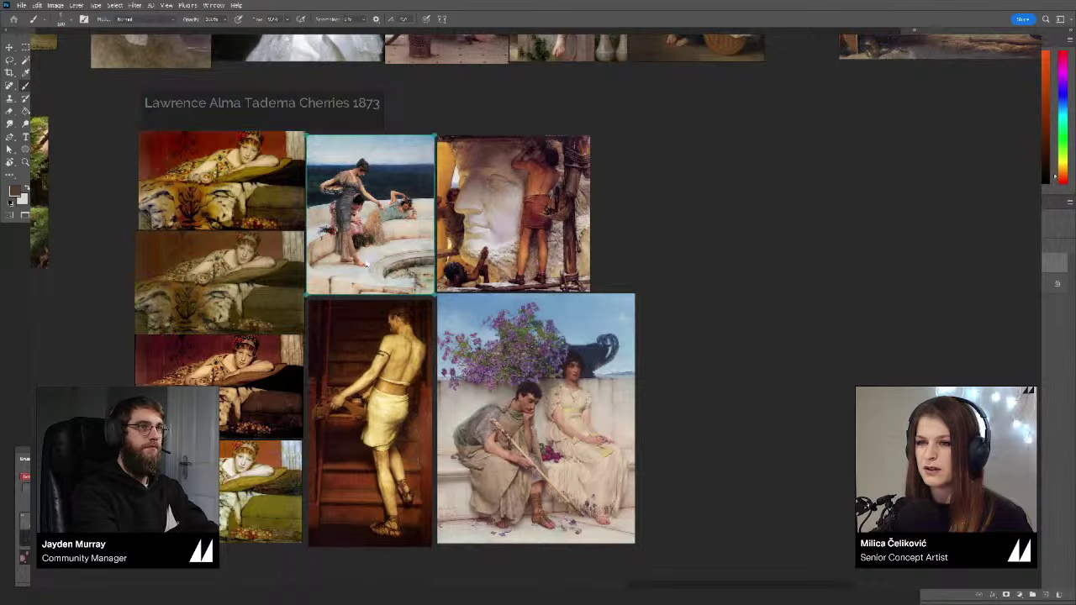
scroll(367, 262, "up", 2)
scroll(366, 264, "up", 2)
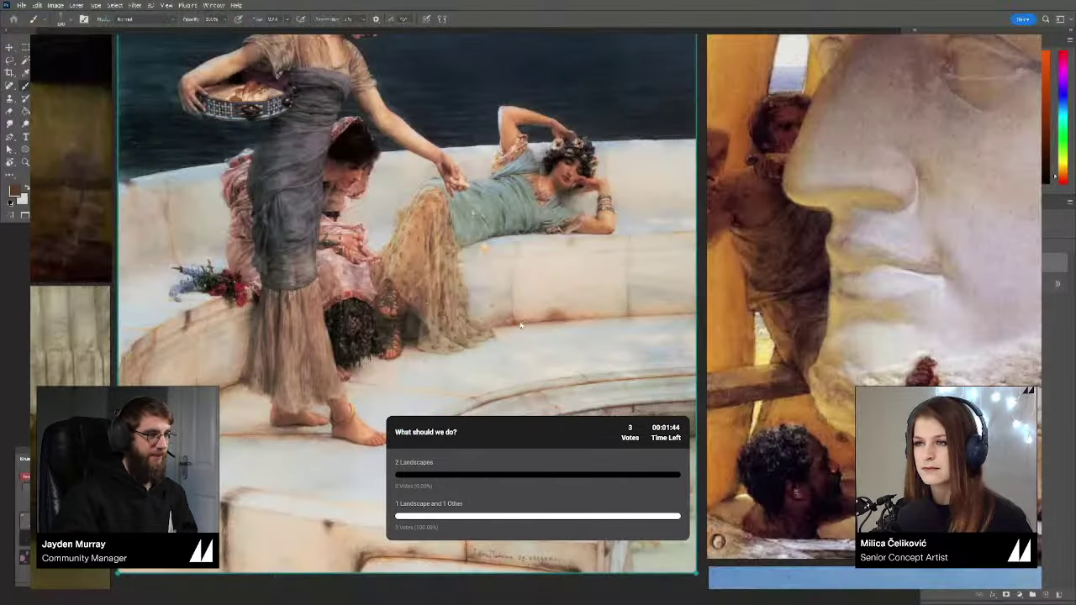
left_click_drag(497, 357, 506, 338)
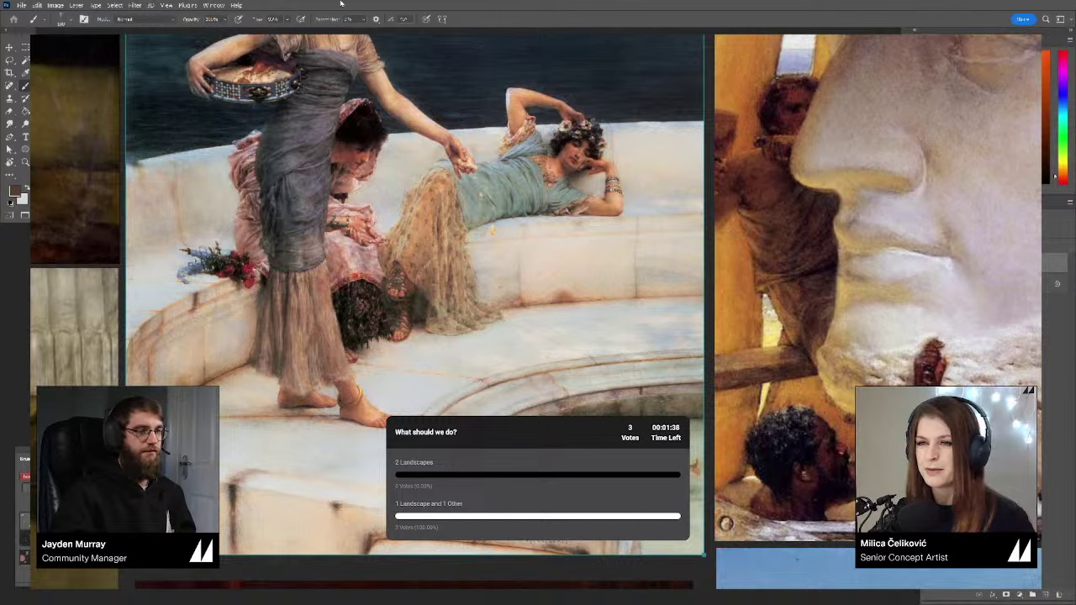
scroll(485, 304, "down", 5)
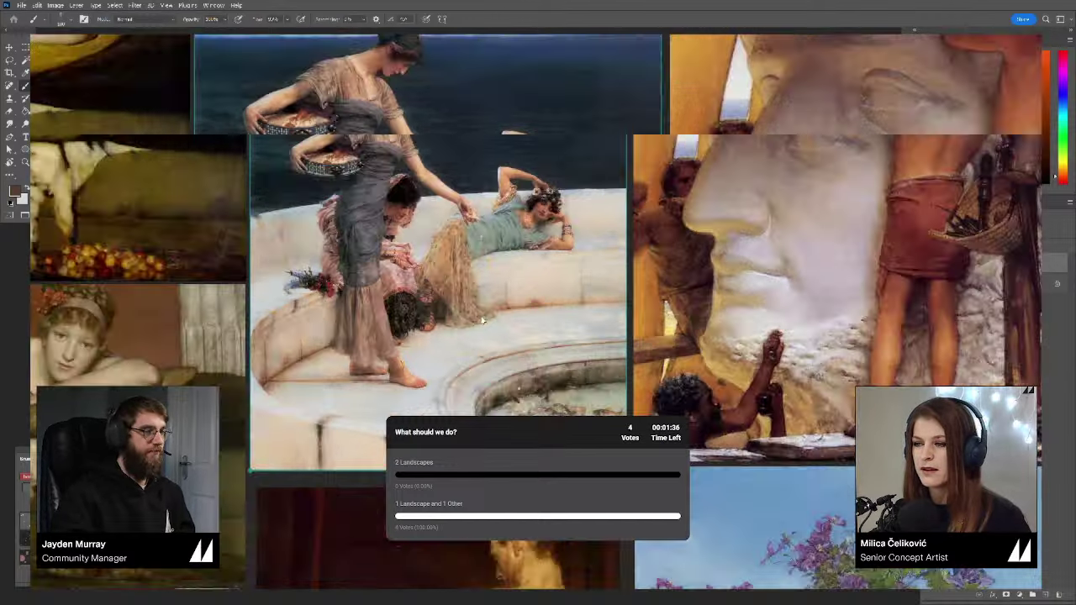
mouse_move(671, 487)
left_mouse_down()
mouse_move(555, 399)
mouse_move(519, 321)
left_mouse_up()
scroll(518, 322, "down", 3)
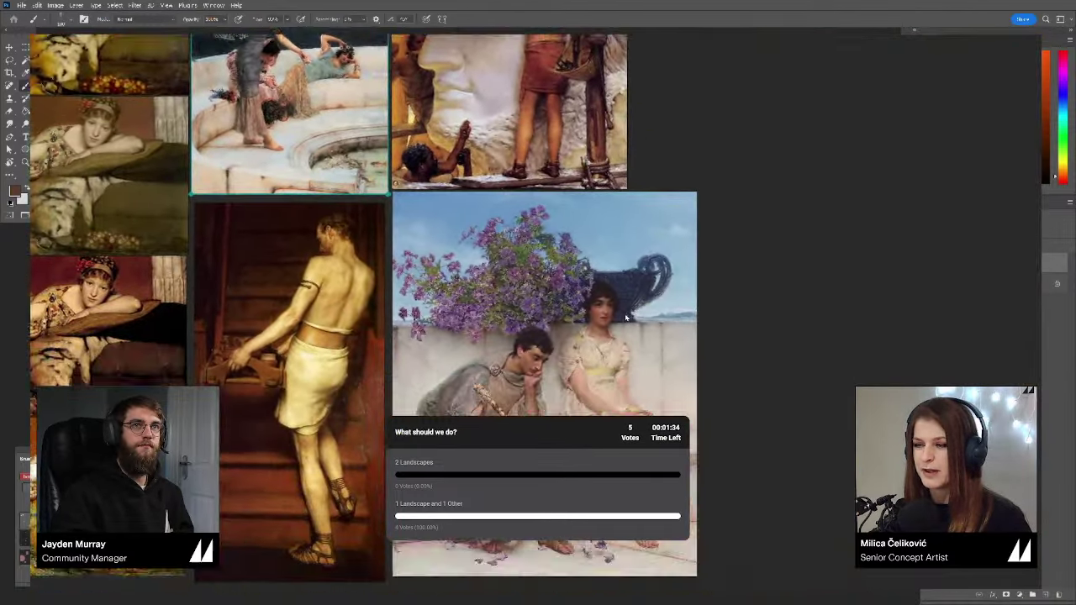
scroll(443, 267, "down", 2)
left_click_drag(354, 219, 496, 294)
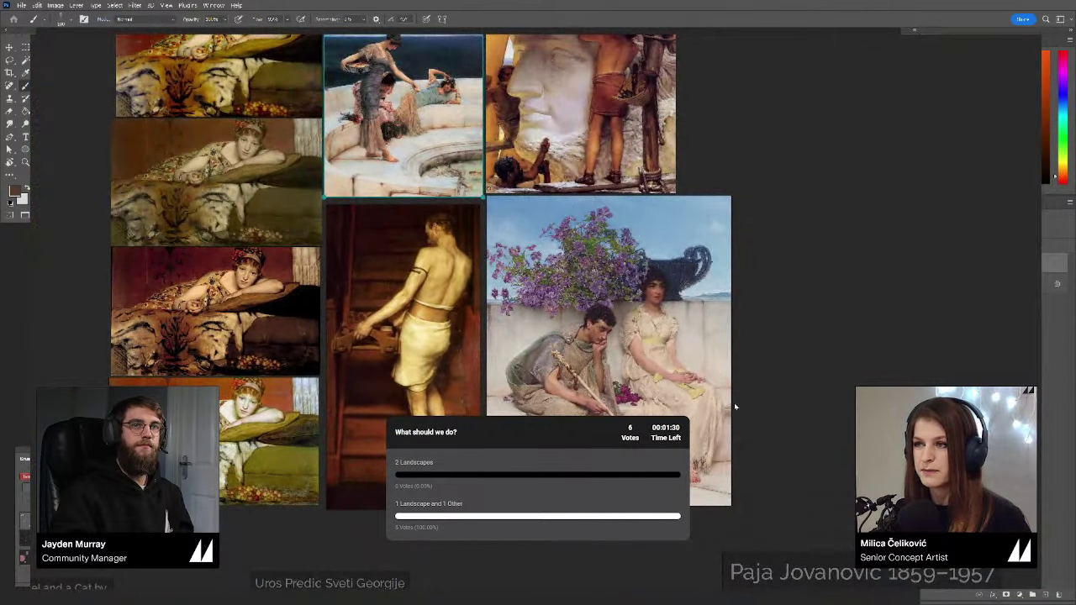
scroll(704, 342, "down", 3)
left_click_drag(681, 280, 602, 334)
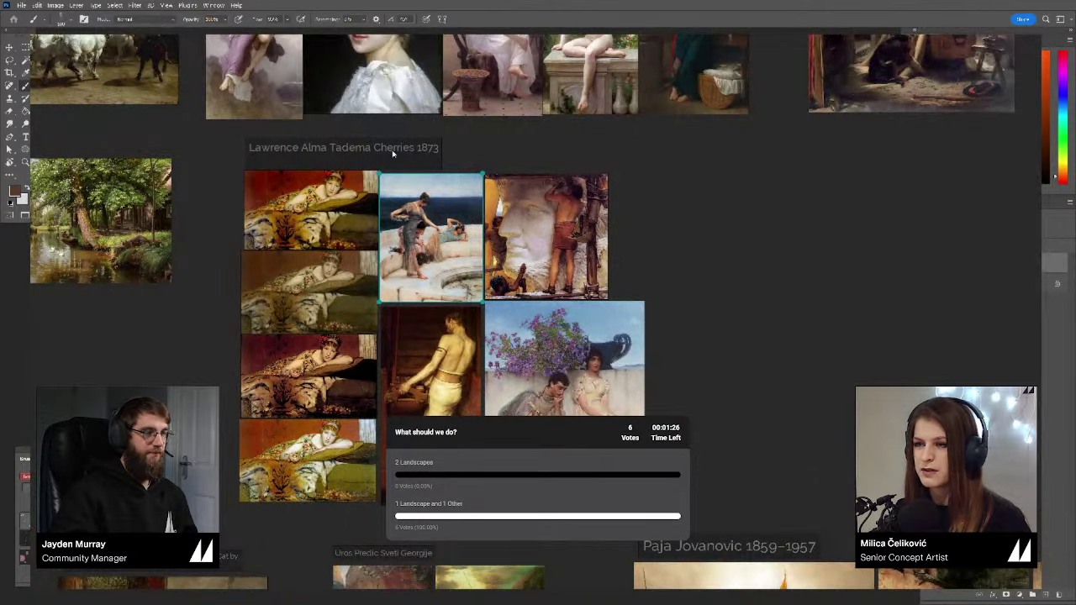
Step: Look over the whole reference board and view the Peder Mørk Mønsted coastal scene with the stone building enlarged
scroll(562, 338, "up", 2)
left_click_drag(570, 376, 662, 357)
scroll(605, 291, "up", 3)
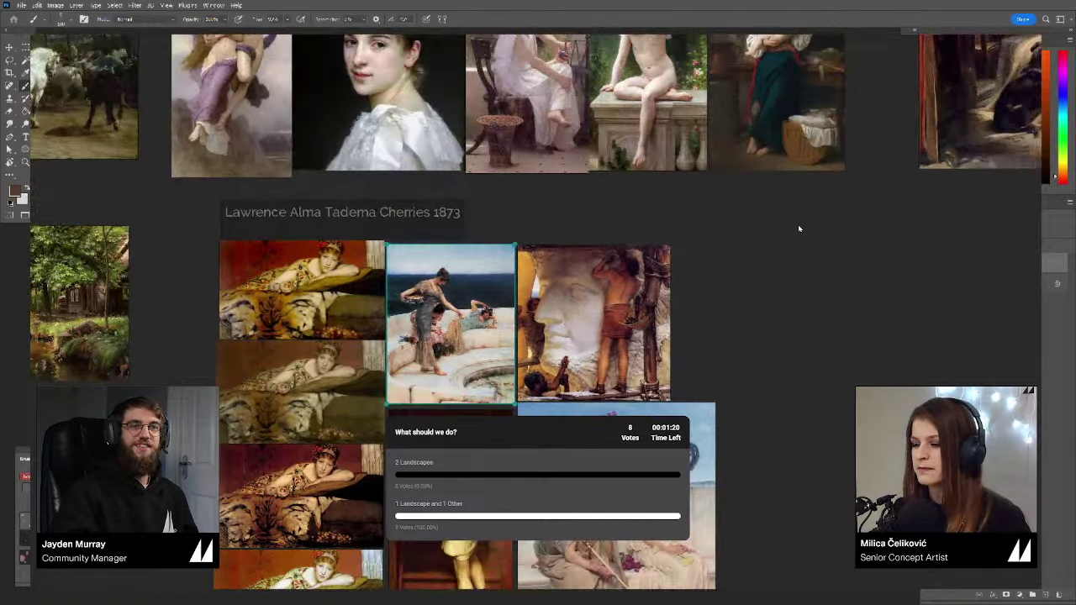
scroll(528, 313, "down", 6)
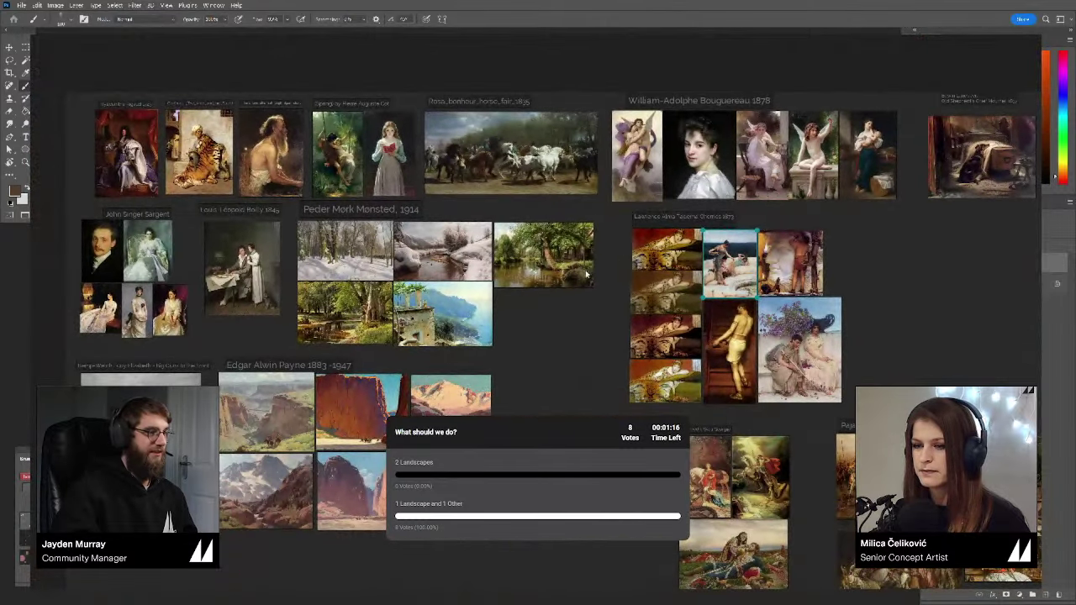
scroll(425, 398, "up", 2)
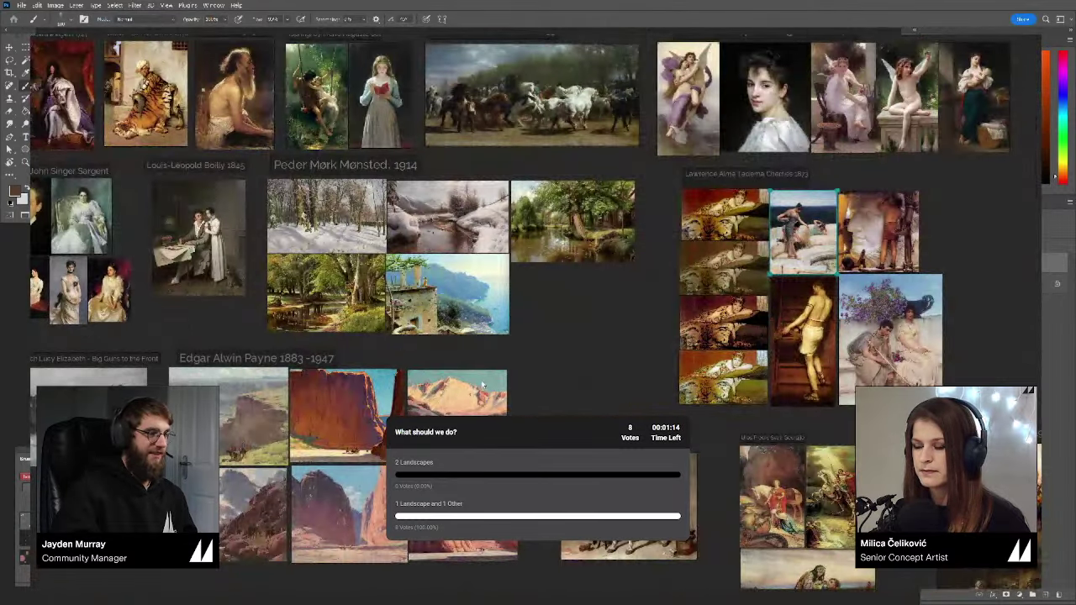
scroll(504, 327, "up", 3)
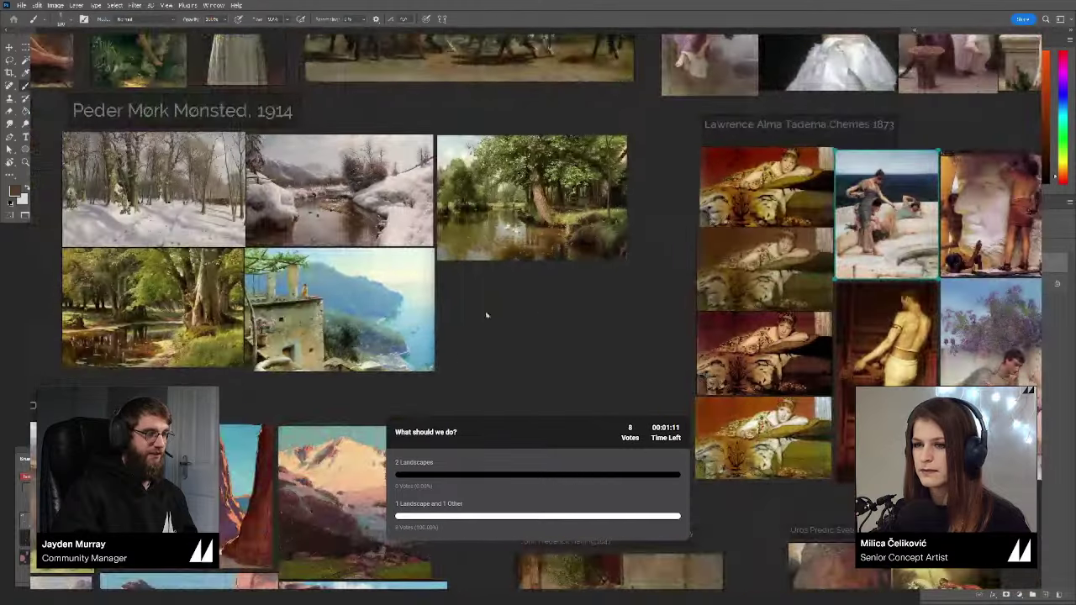
left_click(369, 318)
scroll(316, 293, "up", 4)
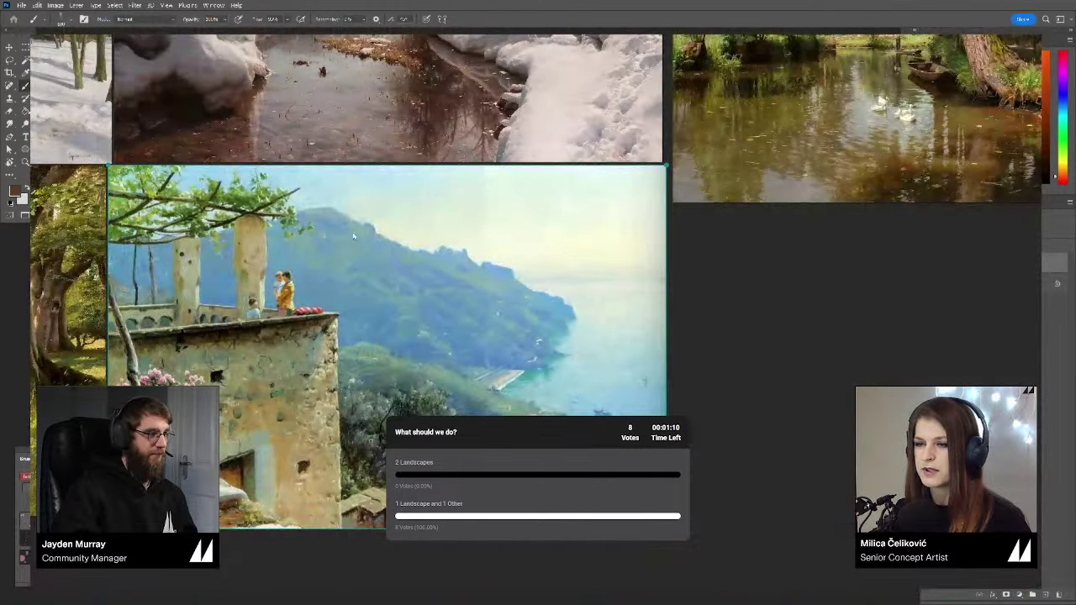
scroll(506, 345, "down", 3)
Step: Go back to the Alma Tadema group and examine the muted version of the reclining woman up close
left_click_drag(776, 312, 334, 312)
left_click_drag(660, 262, 458, 295)
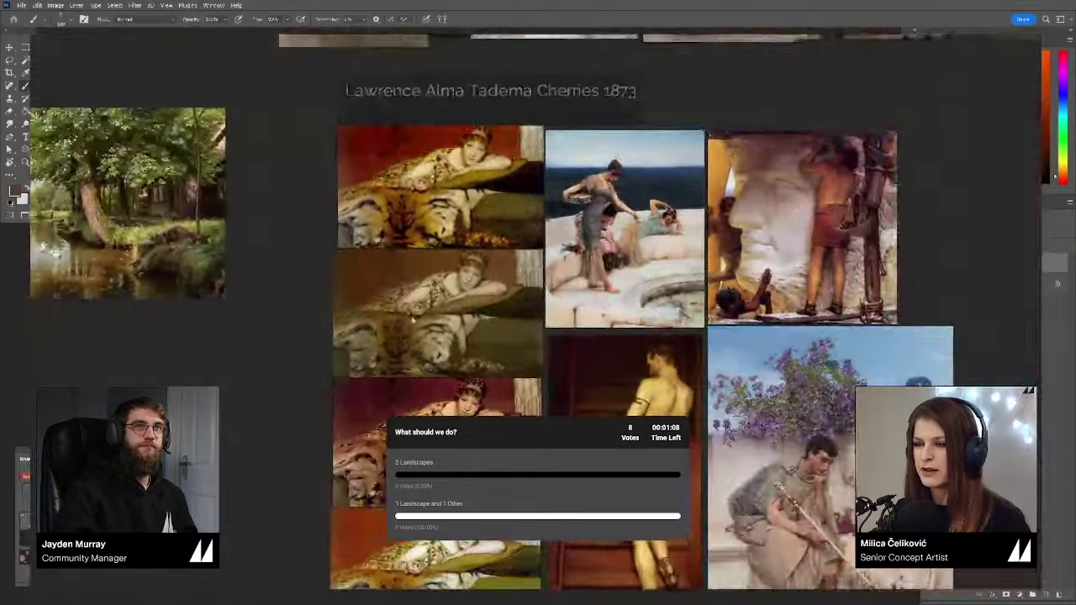
scroll(458, 294, "up", 4)
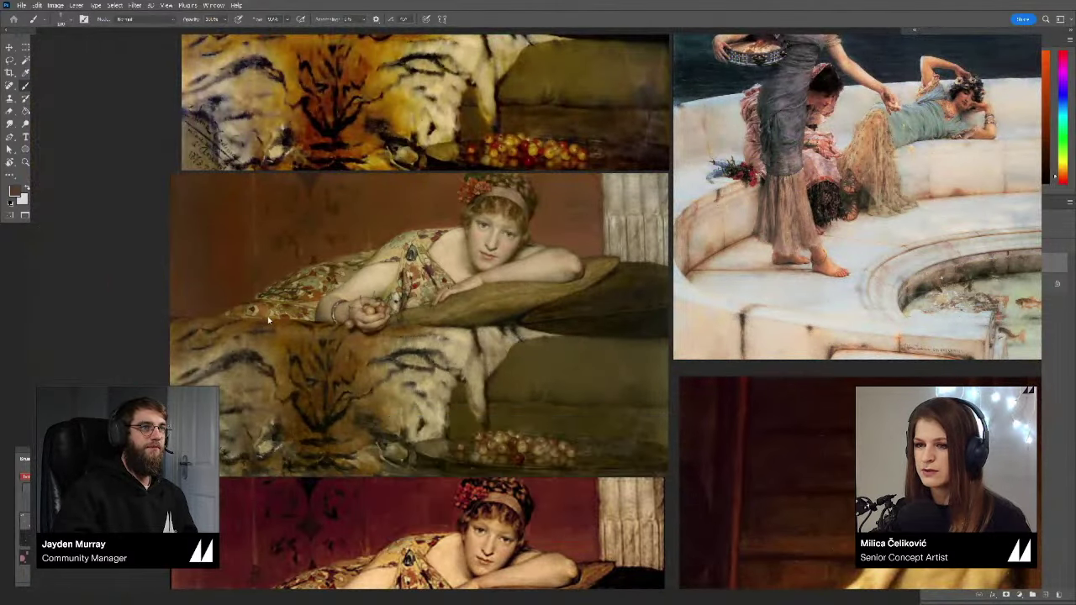
scroll(425, 342, "up", 2)
left_click_drag(425, 342, 496, 345)
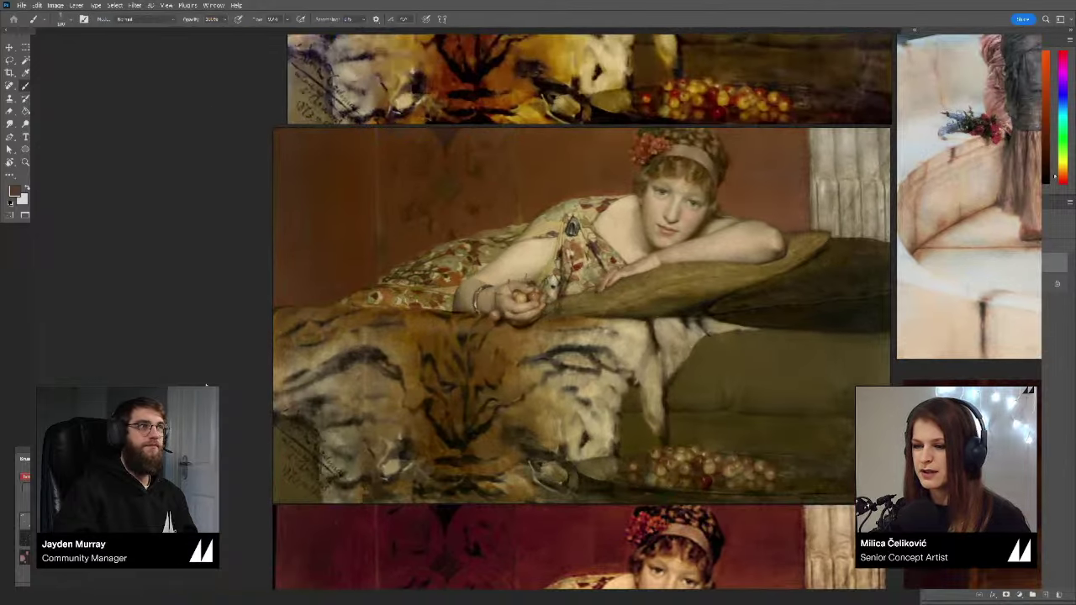
scroll(442, 252, "down", 1)
scroll(443, 252, "down", 4)
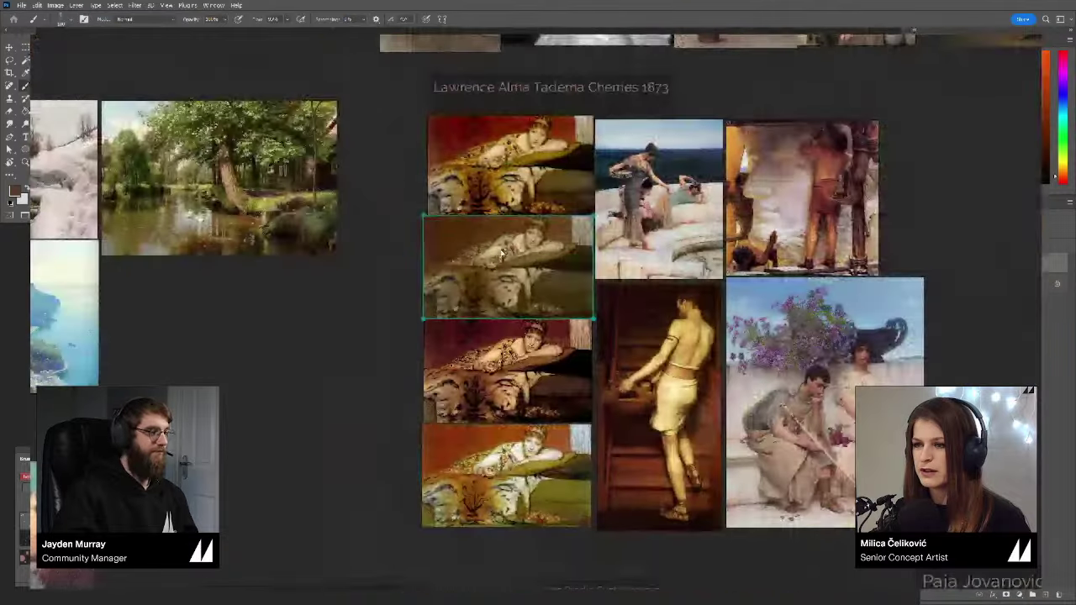
scroll(507, 259, "up", 3)
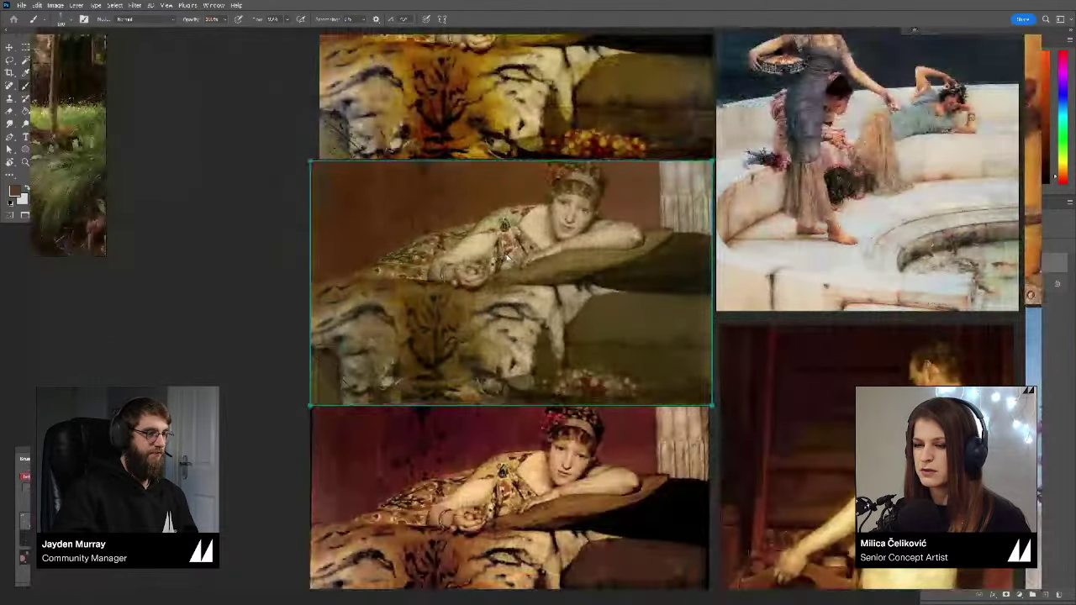
scroll(507, 257, "up", 2)
scroll(521, 290, "up", 1)
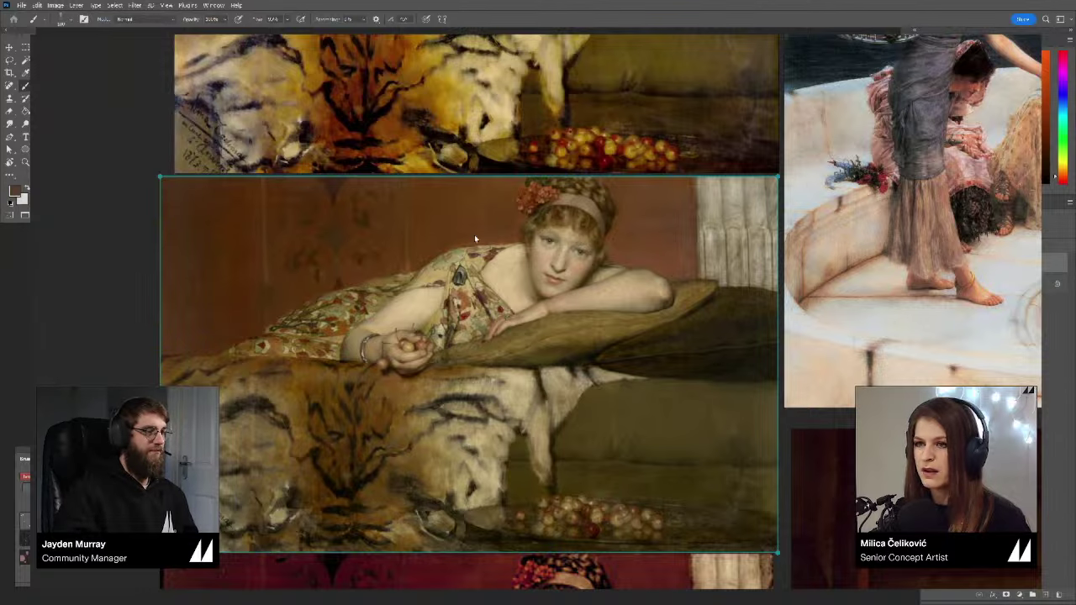
Step: Compare the muted reclining woman with the darker and brighter colour versions stacked around it
scroll(474, 234, "down", 3)
scroll(453, 225, "up", 2)
scroll(450, 225, "down", 5)
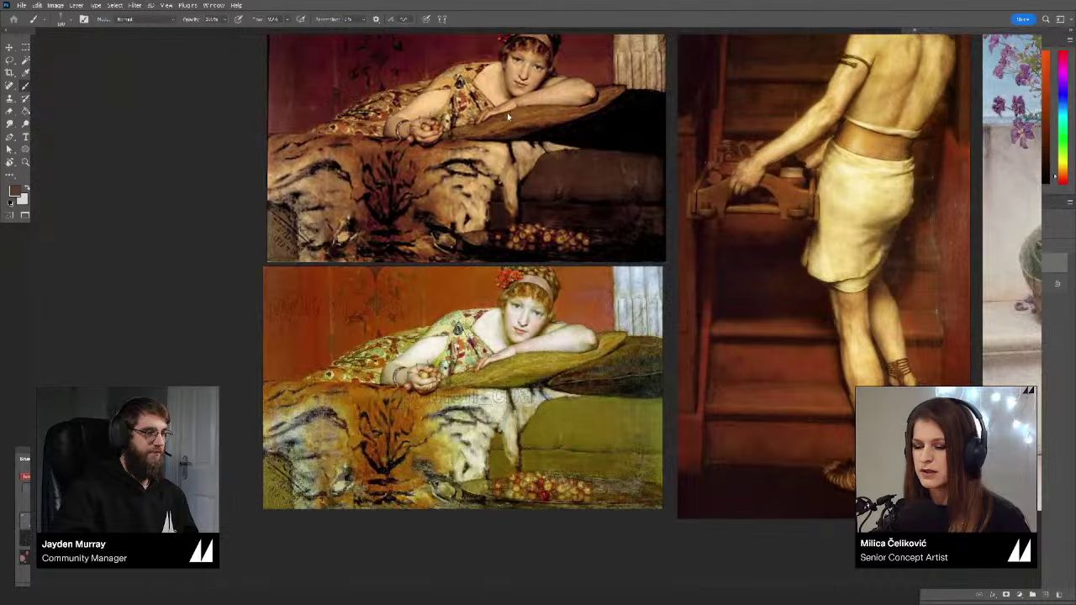
scroll(507, 112, "up", 5)
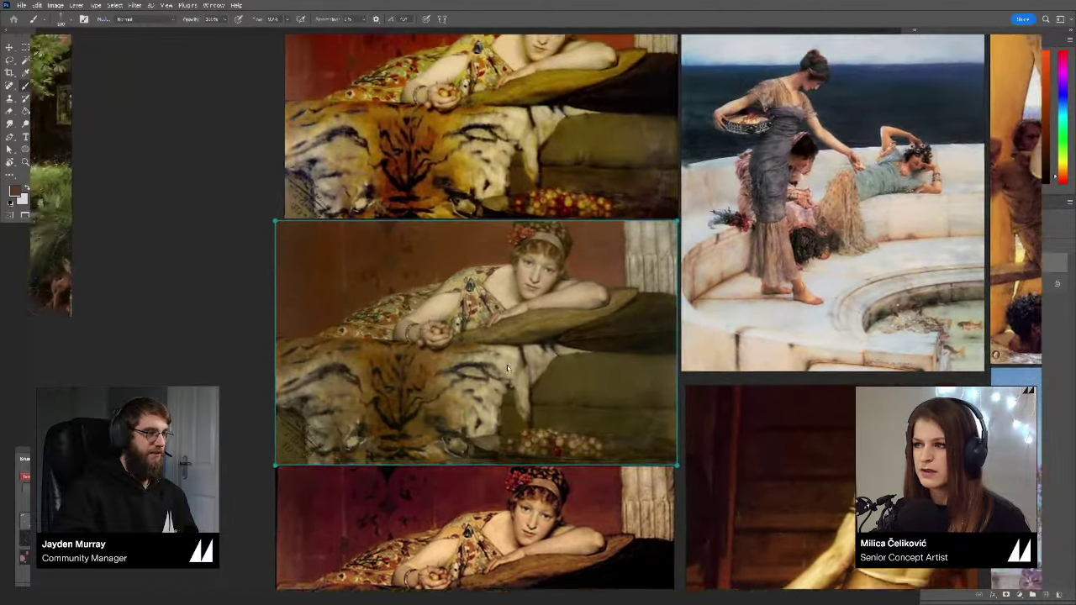
scroll(500, 359, "down", 4)
Step: Select the Mønsted coastal painting and shrink the reference board window so that only this painting shows over the canvas
left_click_drag(322, 329, 668, 299)
left_click(285, 343)
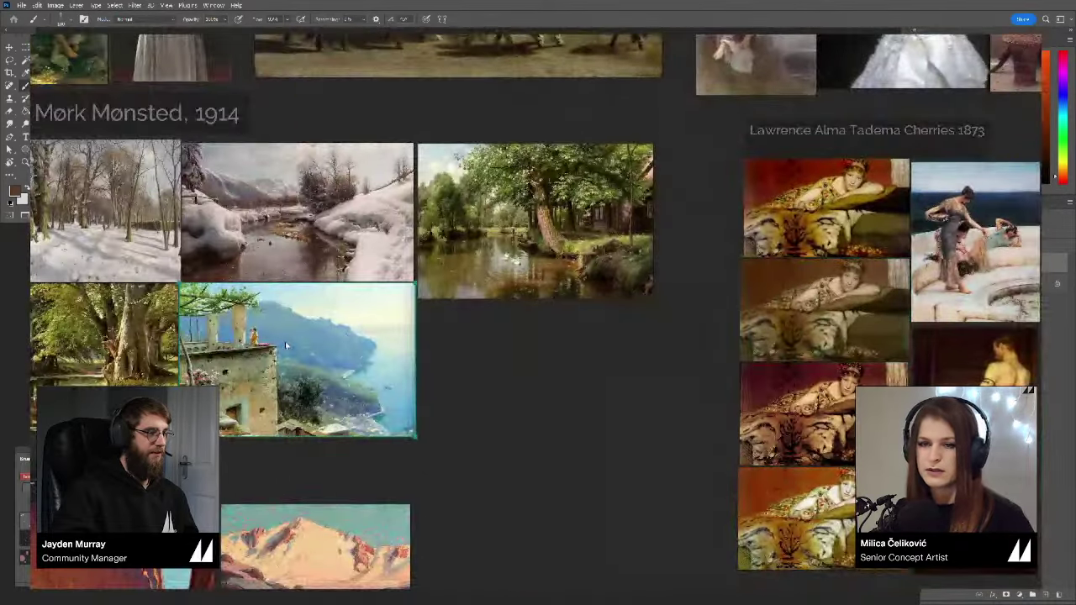
scroll(285, 341, "down", 2)
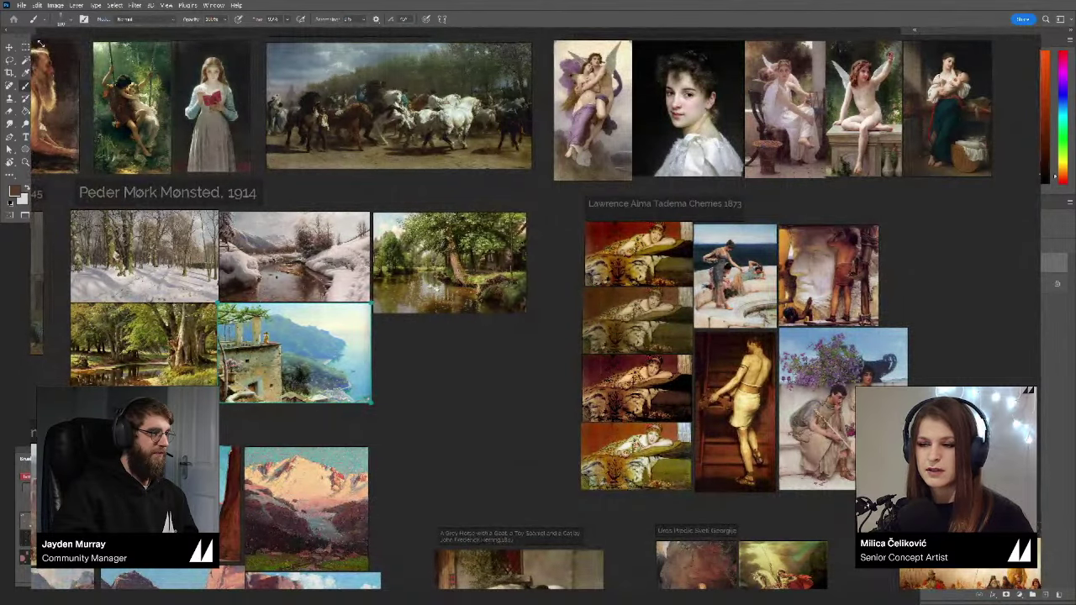
mouse_move(33, 35)
left_mouse_down()
mouse_move(467, 243)
mouse_move(561, 275)
left_mouse_up()
key("space")
left_click_drag(854, 420, 531, 311)
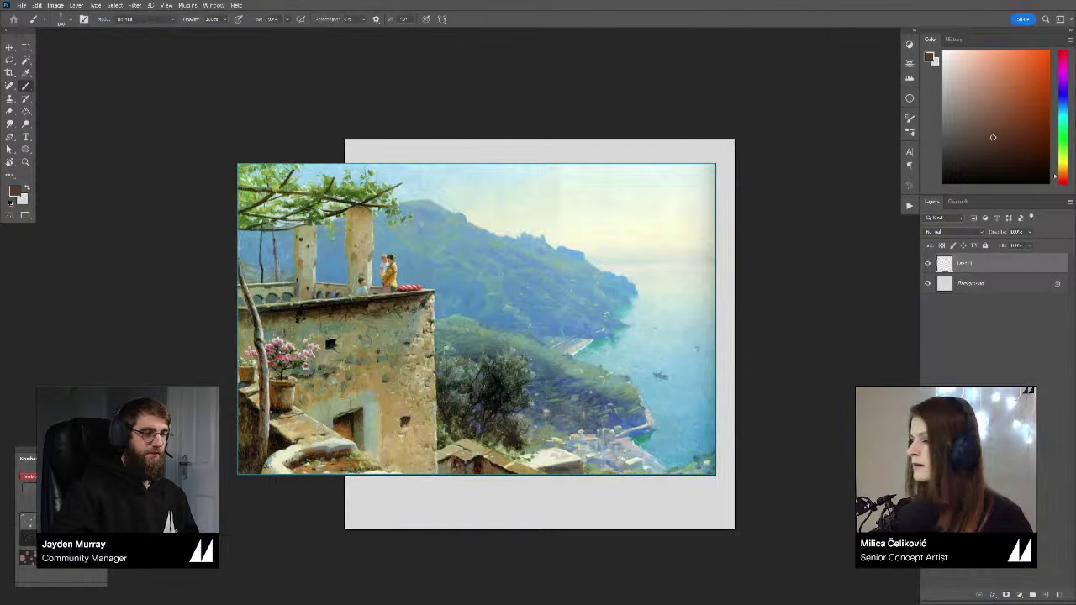
Step: Move the reference window and reduce it to a small frame around the coastal painting
left_click_drag(478, 306, 395, 283)
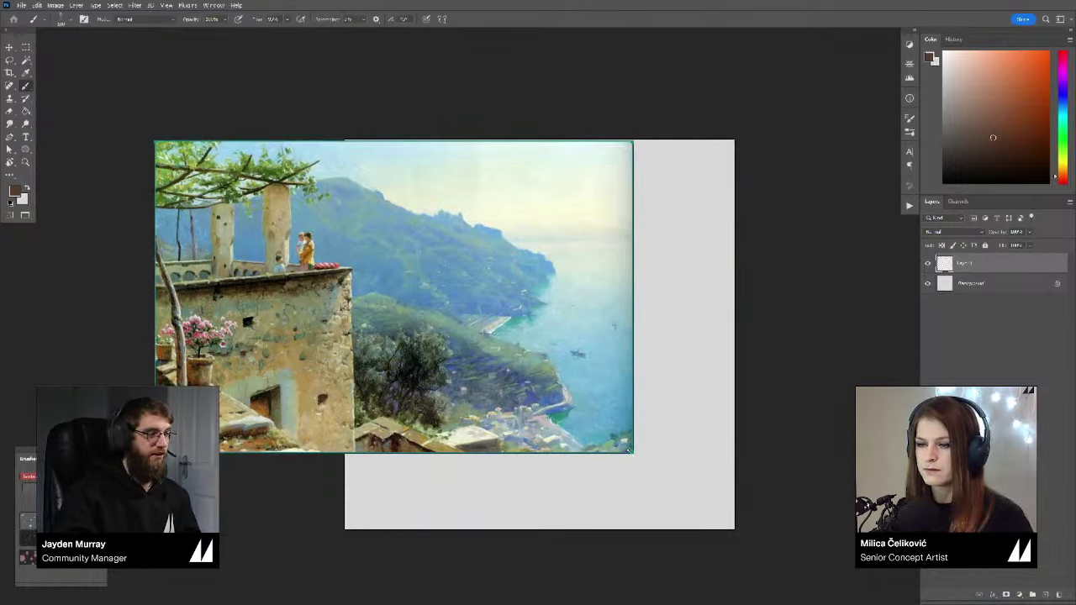
left_click_drag(628, 449, 619, 447)
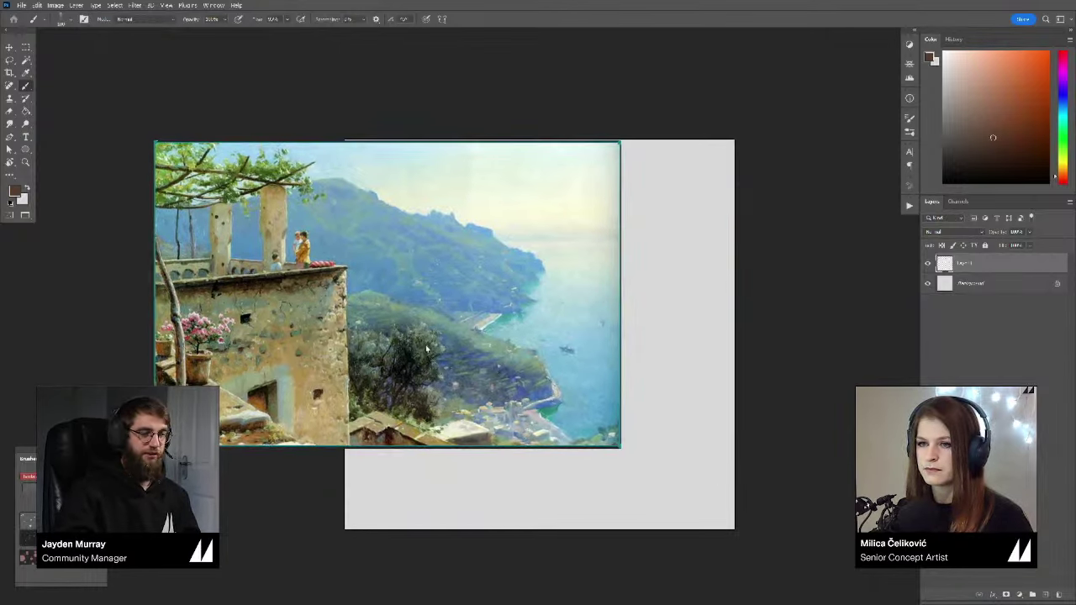
left_click_drag(620, 446, 439, 369)
mouse_move(321, 217)
left_mouse_down()
mouse_move(380, 216)
mouse_move(379, 255)
left_mouse_up()
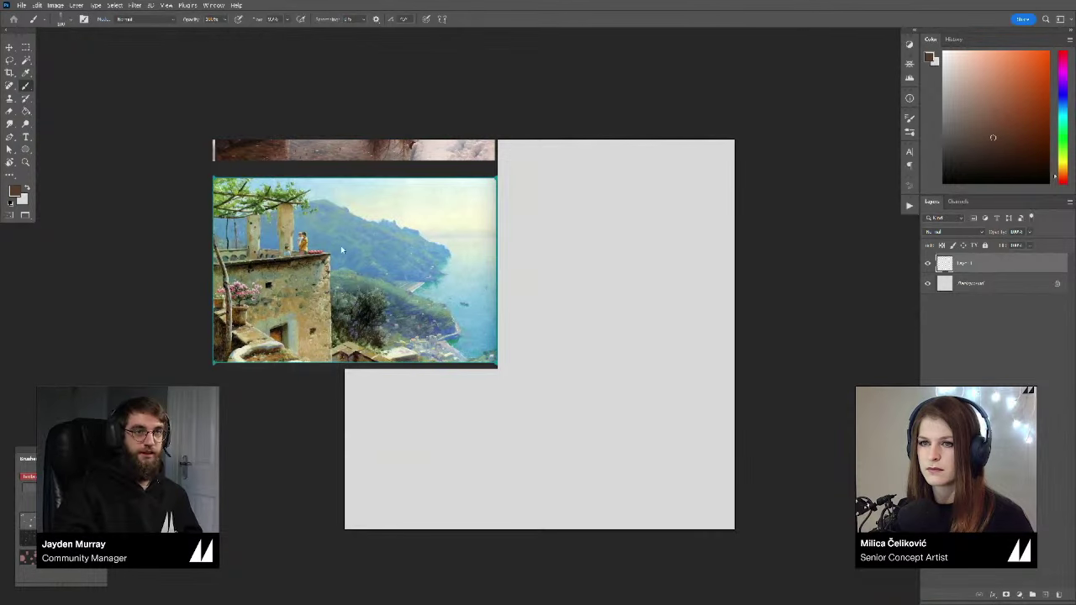
left_click_drag(211, 244, 203, 245)
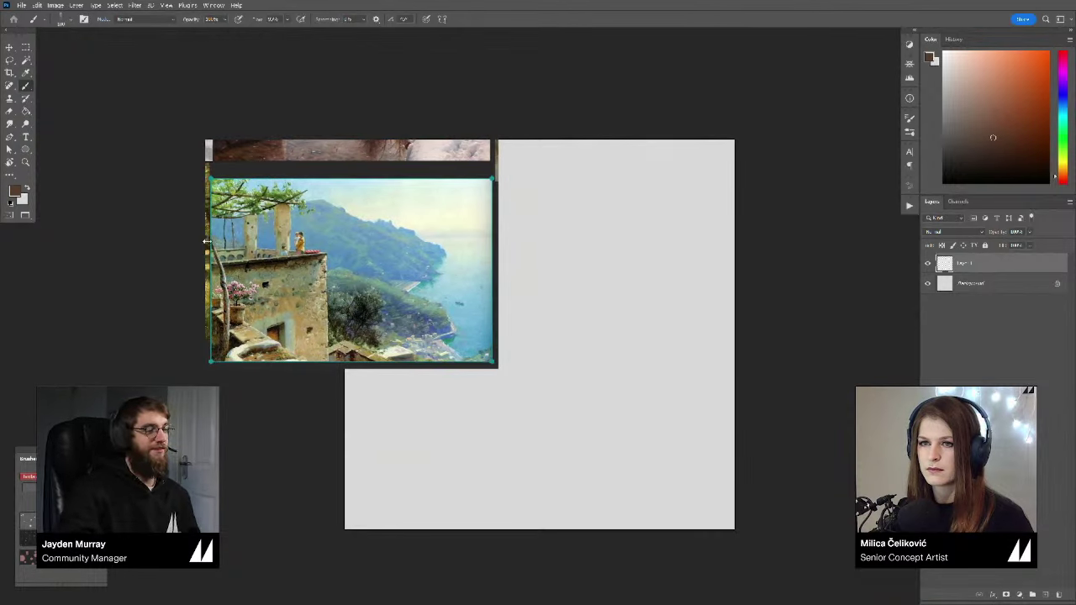
Step: Fit the coastal painting to the width of the reference window and place the window beside the blank canvas
left_click(277, 173)
scroll(328, 241, "up", 2)
scroll(360, 254, "down", 2)
double_click(360, 255)
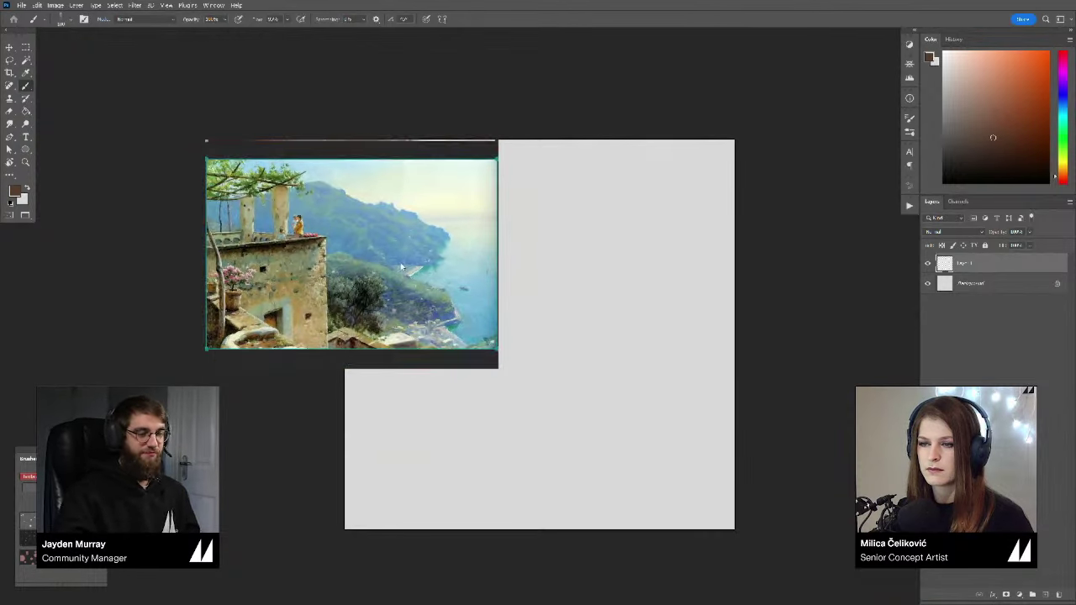
left_click(386, 360)
left_click_drag(424, 316, 270, 339)
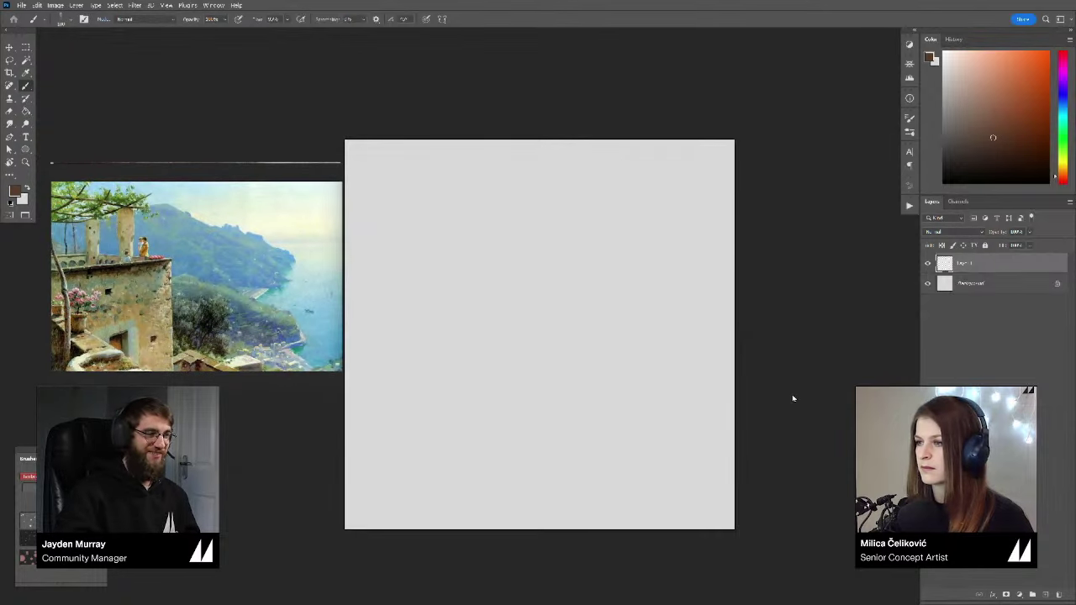
Step: In Photoshop, reposition the blank canvas so that it sits clear of the reference painting with a small gap between them
left_click_drag(734, 388, 774, 386)
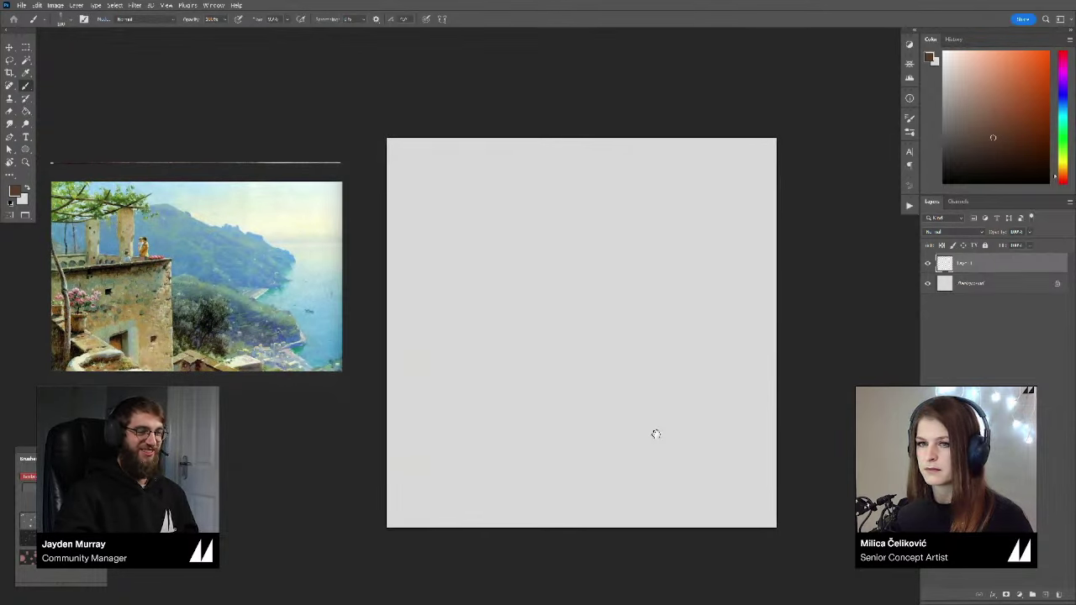
left_click_drag(656, 433, 656, 432)
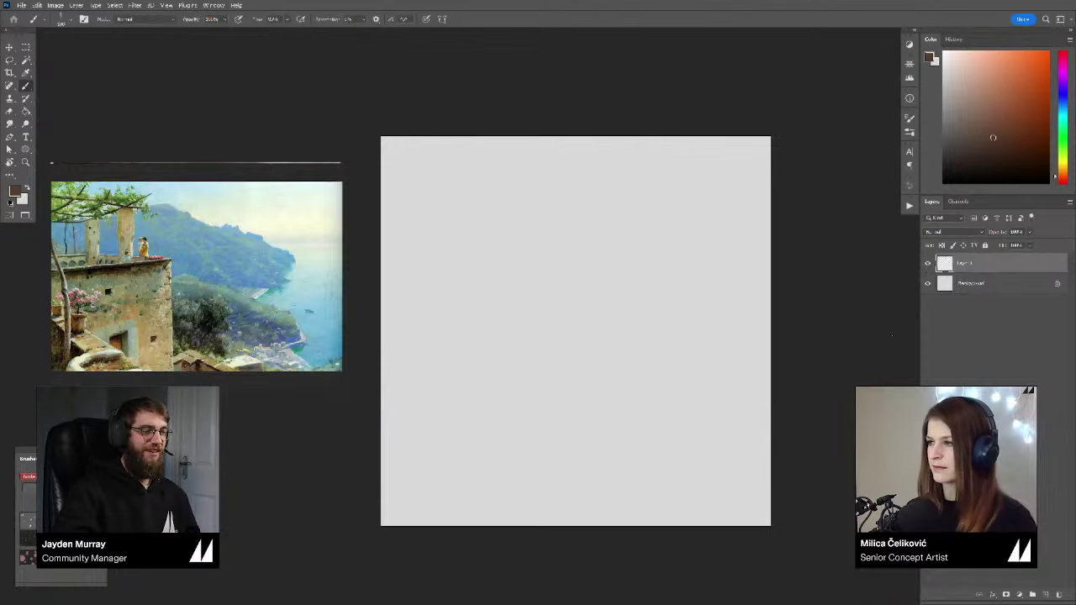
left_click_drag(889, 369, 867, 380)
left_click_drag(800, 351, 816, 345)
left_click_drag(645, 411, 644, 412)
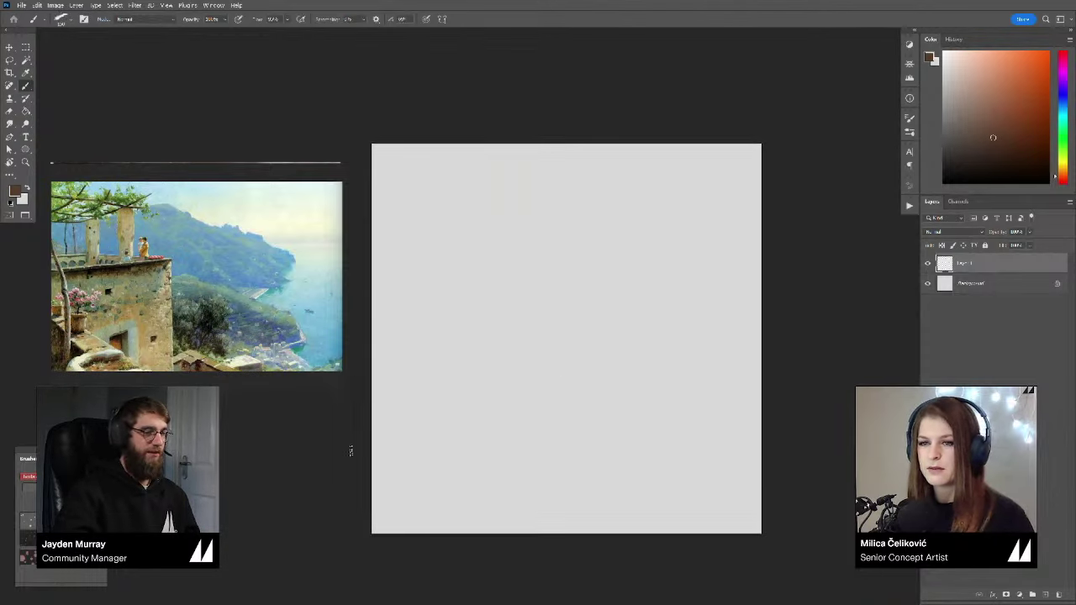
left_click_drag(358, 449, 355, 452)
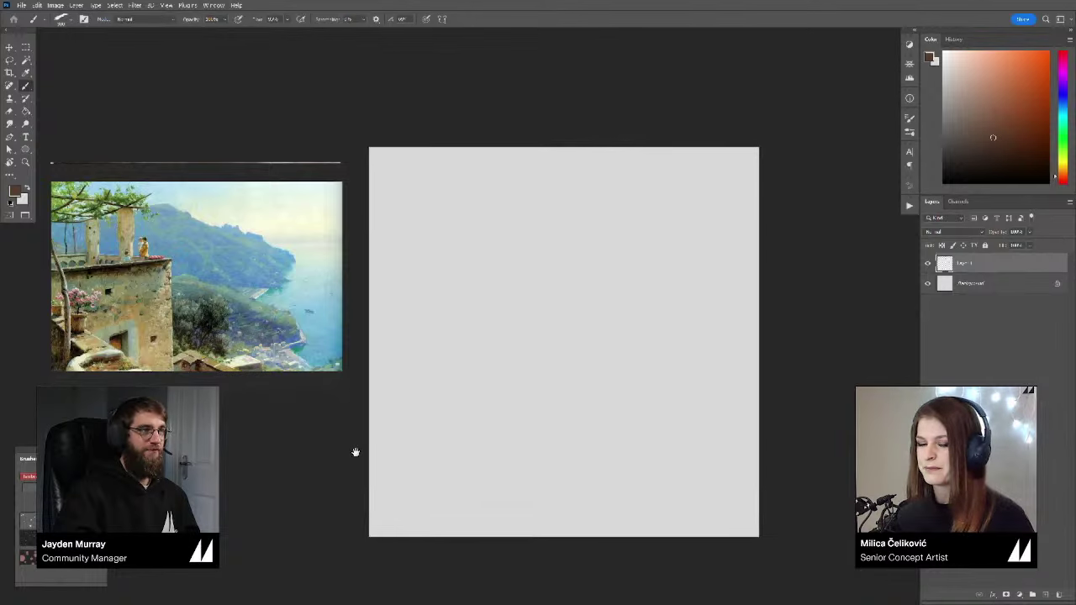
Step: Paint solid dark bands across the lower and upper canvas with the default foreground colour, leaving a wide frame like the reference painting's
key("d")
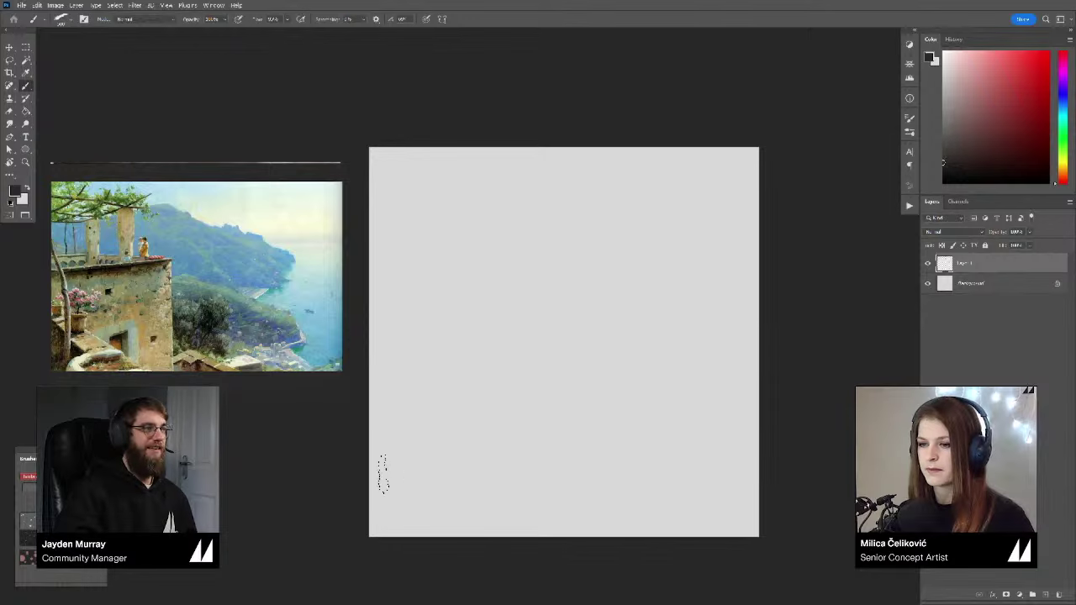
mouse_move(379, 451)
left_mouse_down()
mouse_move(781, 460)
mouse_move(317, 471)
mouse_move(356, 455)
mouse_move(669, 442)
mouse_move(830, 457)
mouse_move(345, 513)
mouse_move(781, 480)
mouse_move(712, 537)
mouse_move(753, 494)
mouse_move(705, 481)
mouse_move(512, 551)
mouse_move(466, 552)
mouse_move(469, 492)
mouse_move(388, 503)
mouse_move(415, 487)
mouse_move(342, 543)
mouse_move(380, 513)
mouse_move(368, 565)
mouse_move(444, 487)
mouse_move(561, 492)
mouse_move(767, 529)
mouse_move(522, 527)
mouse_move(435, 501)
mouse_move(752, 481)
left_mouse_up()
left_click_drag(456, 425, 459, 431)
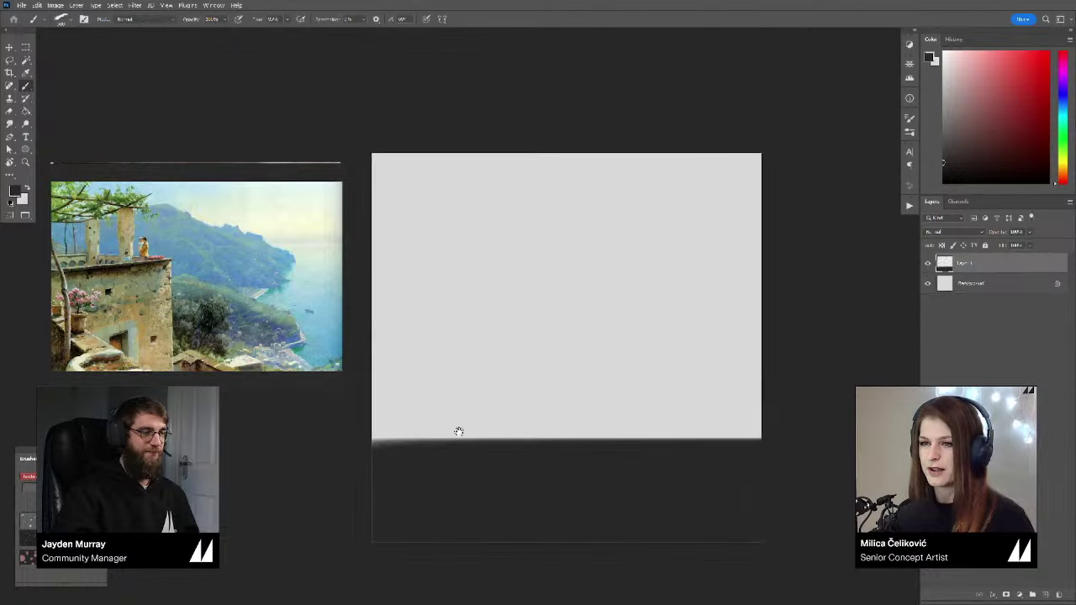
left_click_drag(375, 202, 813, 204)
key("ctrl+z")
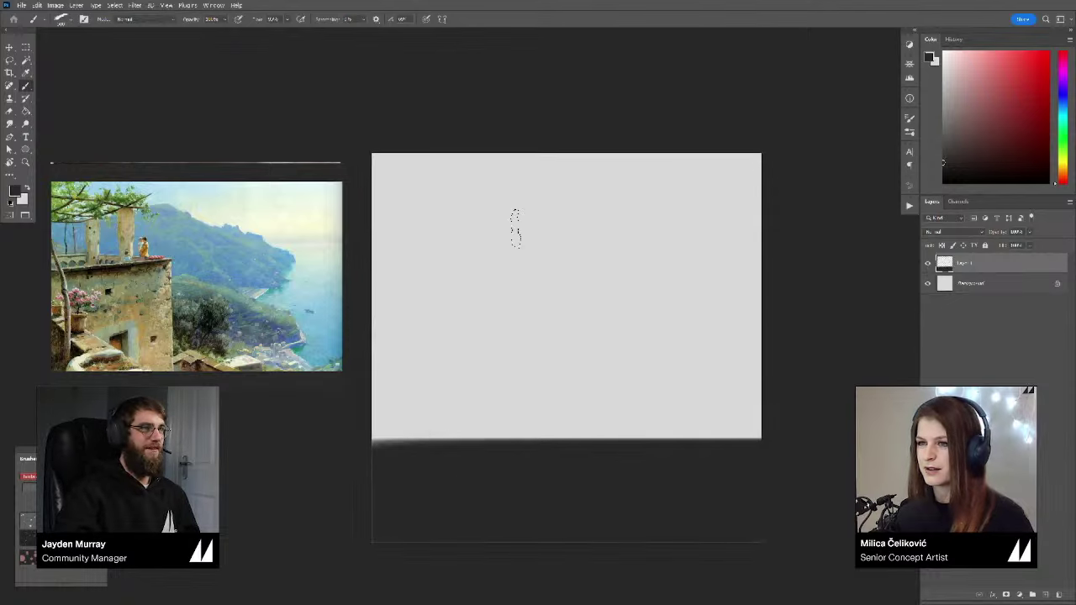
mouse_move(367, 206)
left_mouse_down()
mouse_move(824, 244)
mouse_move(803, 227)
mouse_move(681, 202)
mouse_move(374, 203)
mouse_move(818, 220)
mouse_move(743, 190)
mouse_move(743, 164)
mouse_move(767, 162)
mouse_move(602, 185)
mouse_move(591, 163)
mouse_move(437, 199)
mouse_move(408, 154)
mouse_move(376, 160)
mouse_move(370, 200)
mouse_move(428, 189)
mouse_move(435, 157)
mouse_move(765, 156)
mouse_move(379, 195)
left_mouse_up()
key("ctrl+z")
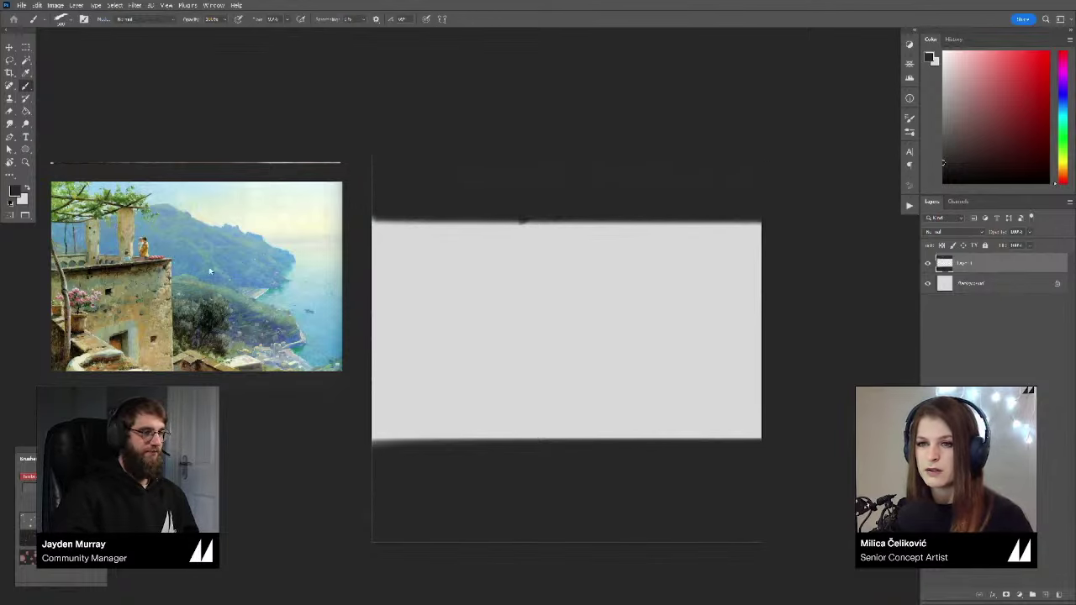
Step: Examine the snowy river painting in the Mønsted group up close, comparing its snowbanks, water and trees with the neighbouring works
scroll(211, 270, "down", 5)
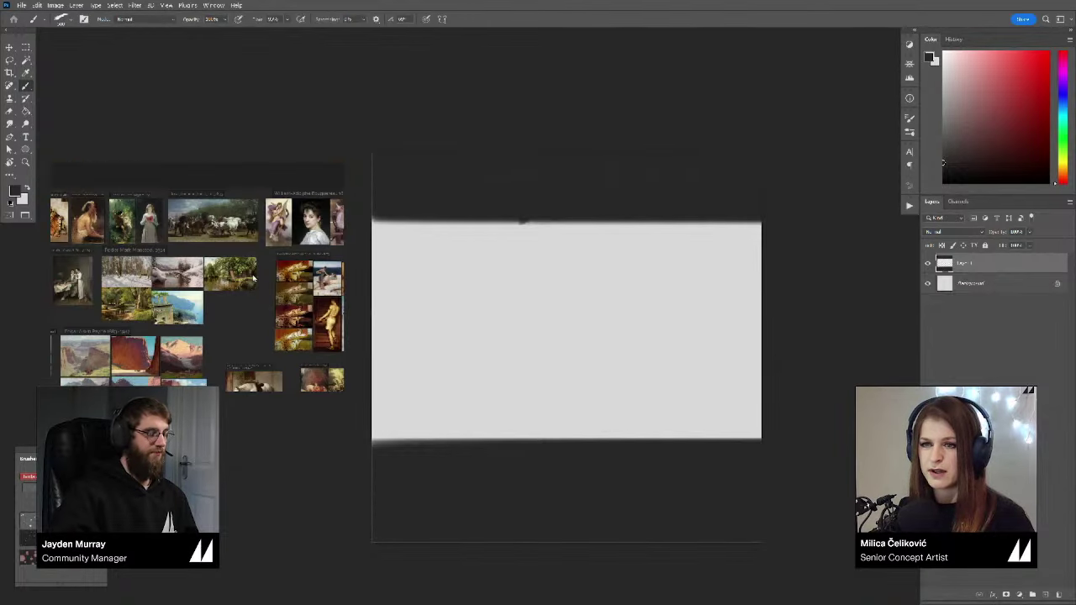
scroll(177, 271, "up", 10)
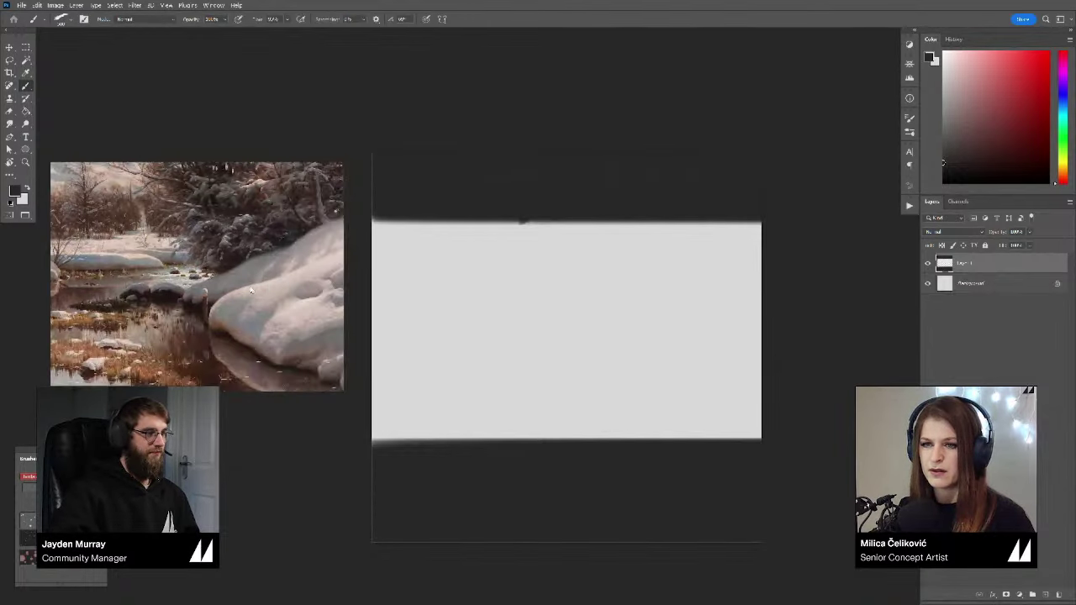
scroll(185, 284, "up", 5)
scroll(240, 281, "down", 8)
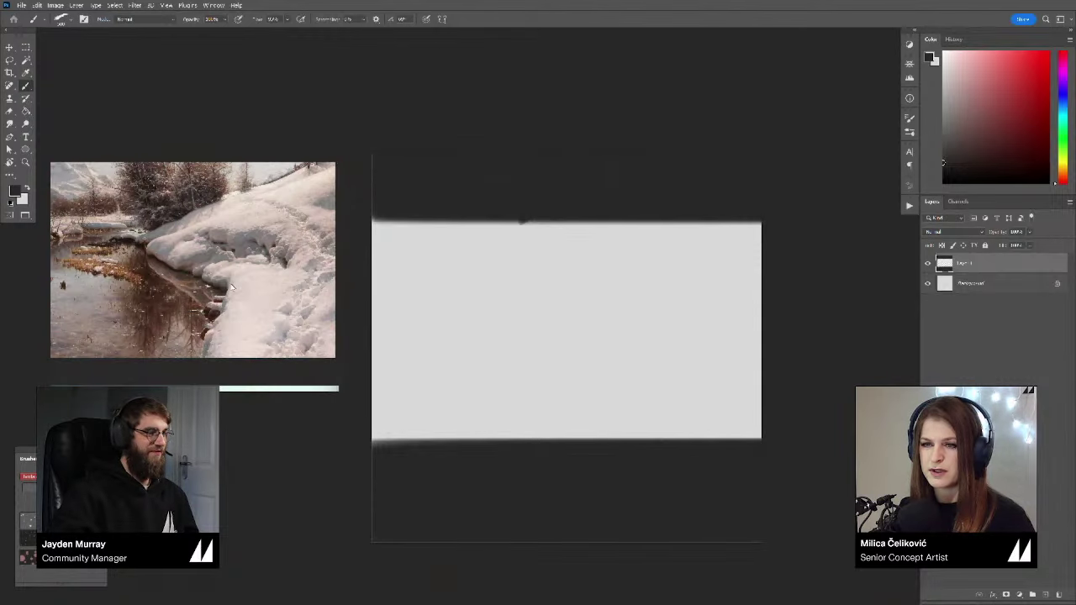
scroll(232, 288, "up", 6)
scroll(190, 266, "down", 8)
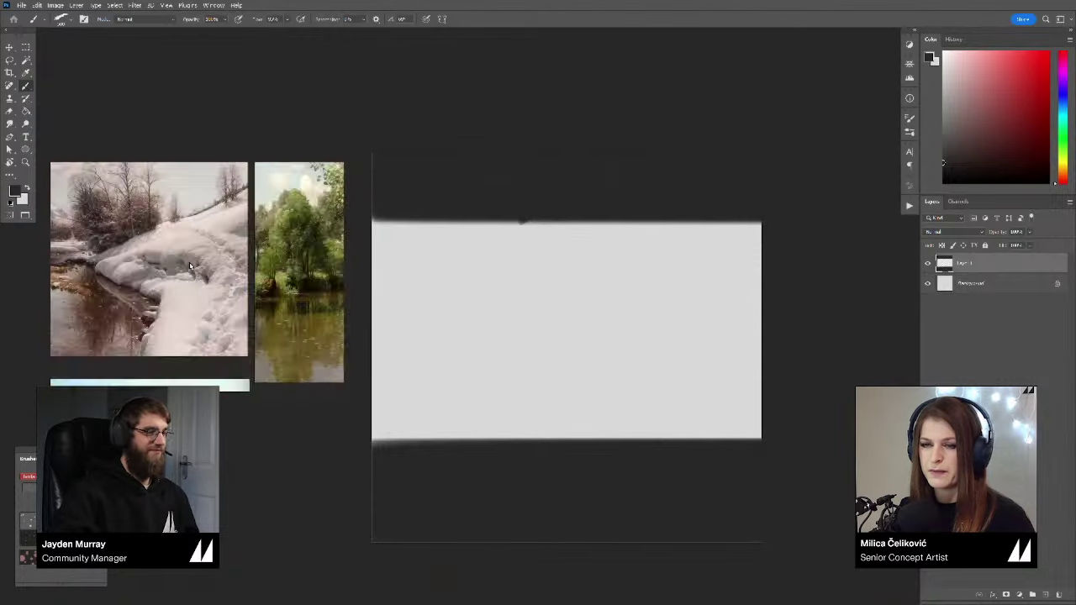
scroll(190, 265, "down", 3)
scroll(190, 266, "down", 5)
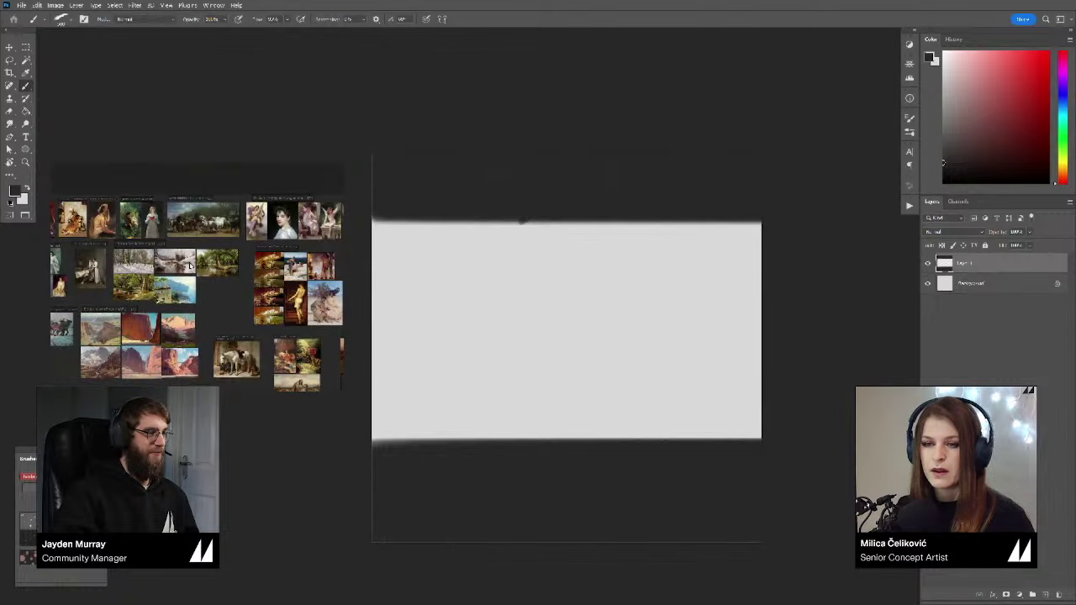
scroll(182, 273, "up", 12)
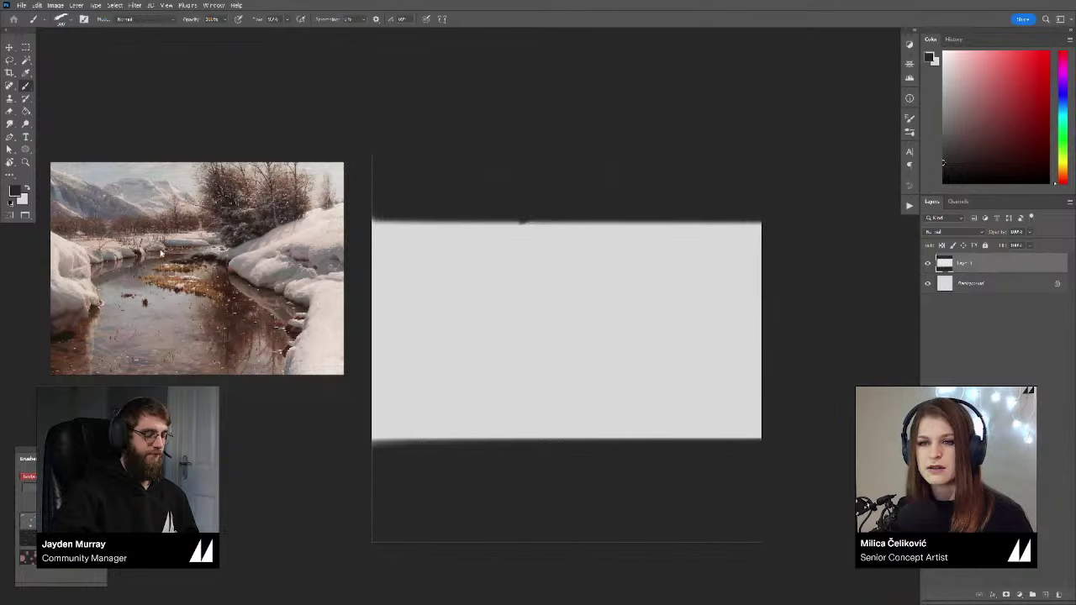
scroll(168, 256, "up", 2)
scroll(180, 263, "down", 8)
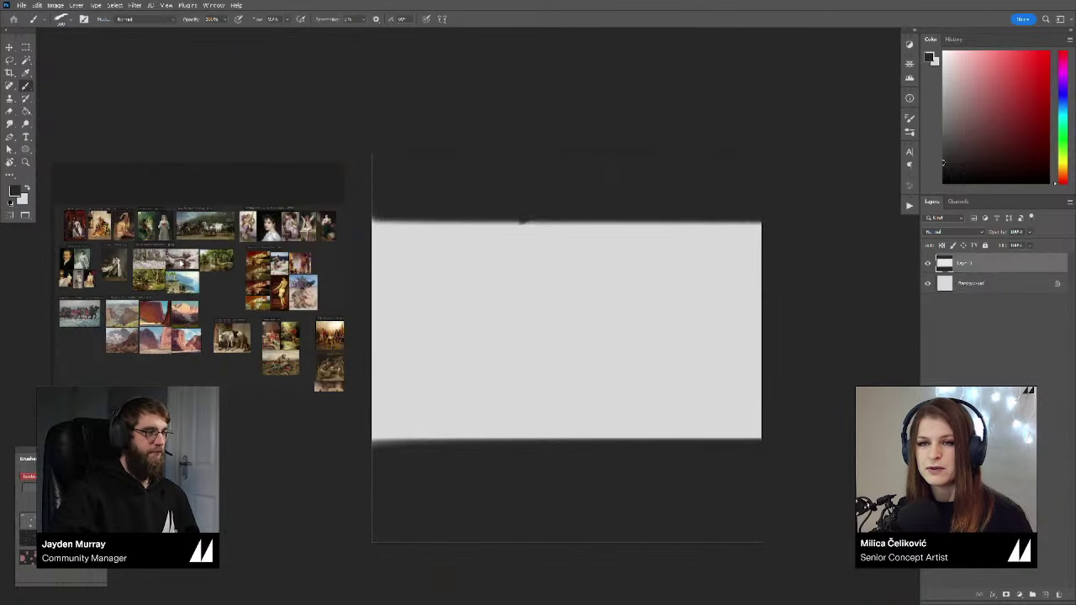
Step: Examine the desert canyon paintings and the Clyde Aspevig 2009 mountain landscapes, and survey the rest of the reference board
scroll(184, 268, "up", 3)
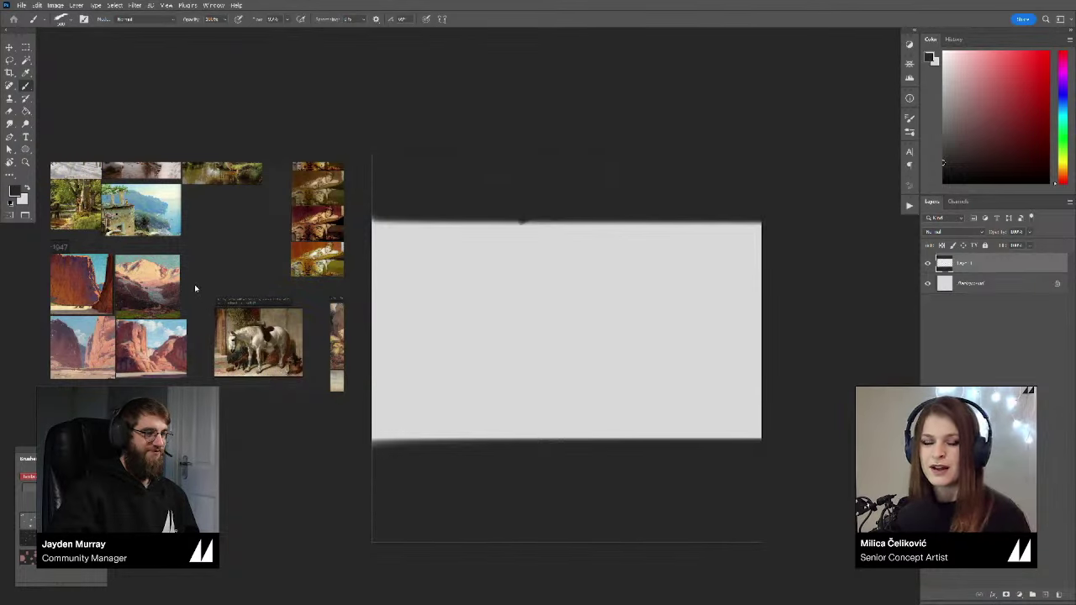
scroll(195, 290, "down", 4)
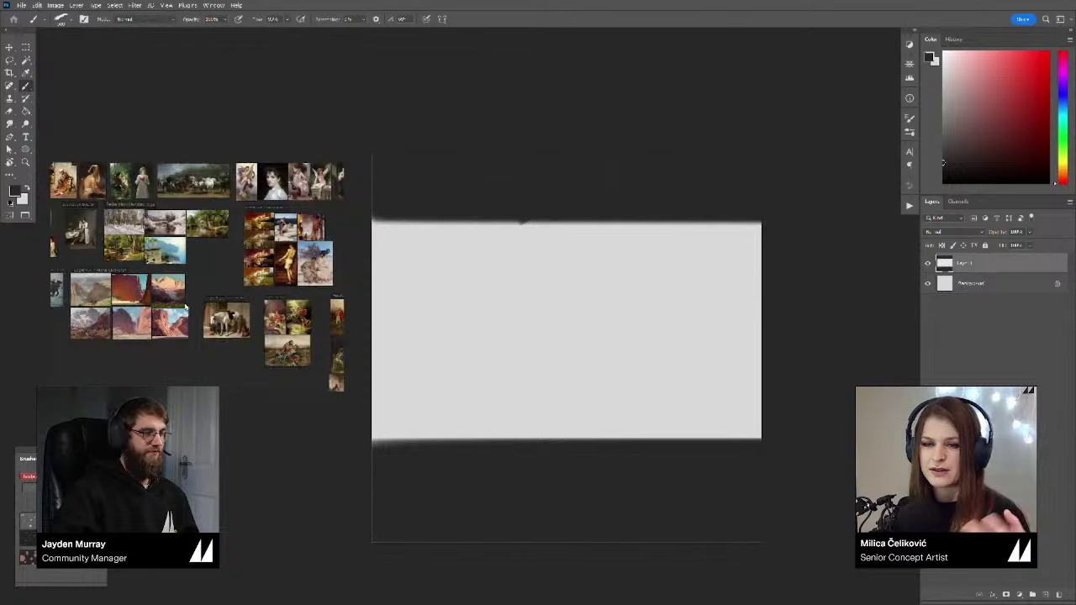
left_click_drag(195, 294, 290, 212)
left_click_drag(277, 321, 231, 246)
scroll(231, 246, "up", 3)
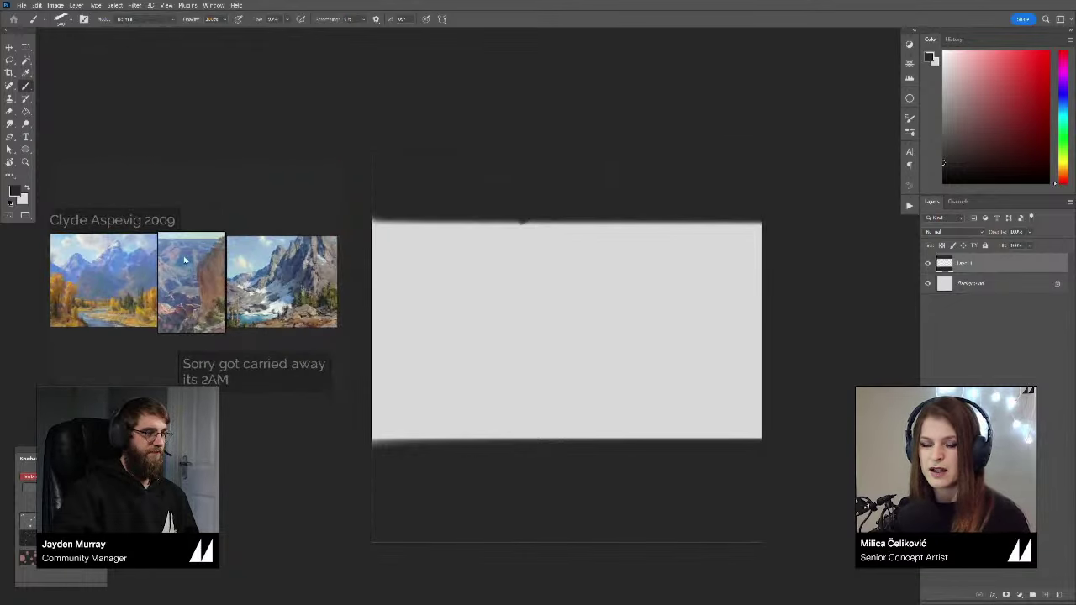
scroll(117, 290, "up", 3)
scroll(242, 297, "up", 2)
mouse_move(246, 293)
left_mouse_down()
mouse_move(224, 282)
mouse_move(85, 286)
mouse_move(19, 247)
mouse_move(90, 320)
left_mouse_up()
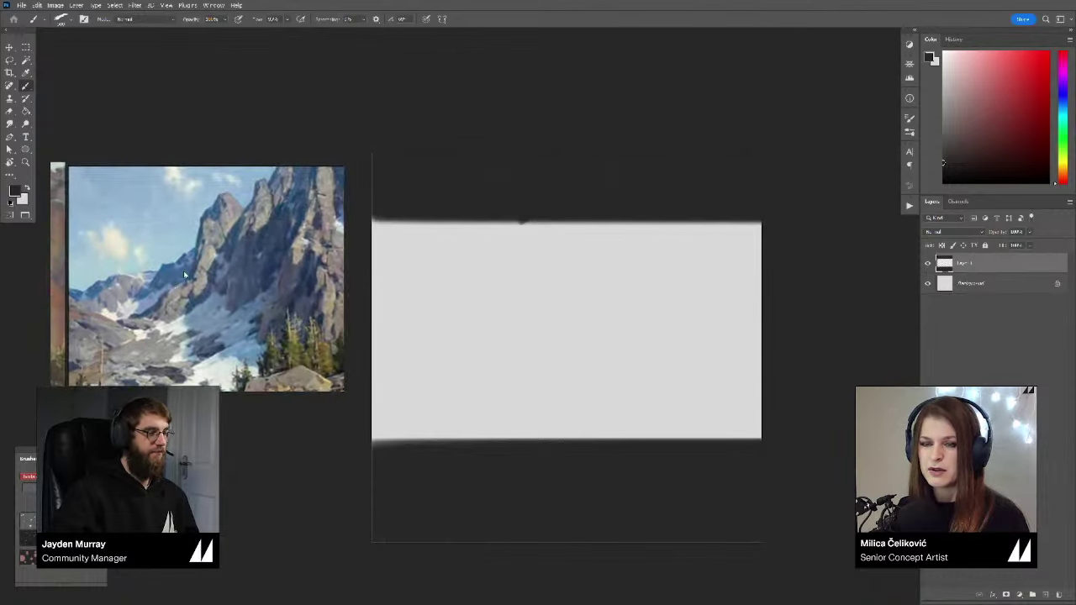
scroll(185, 274, "down", 5)
scroll(133, 314, "down", 3)
left_click_drag(253, 264, 182, 284)
scroll(182, 283, "up", 2)
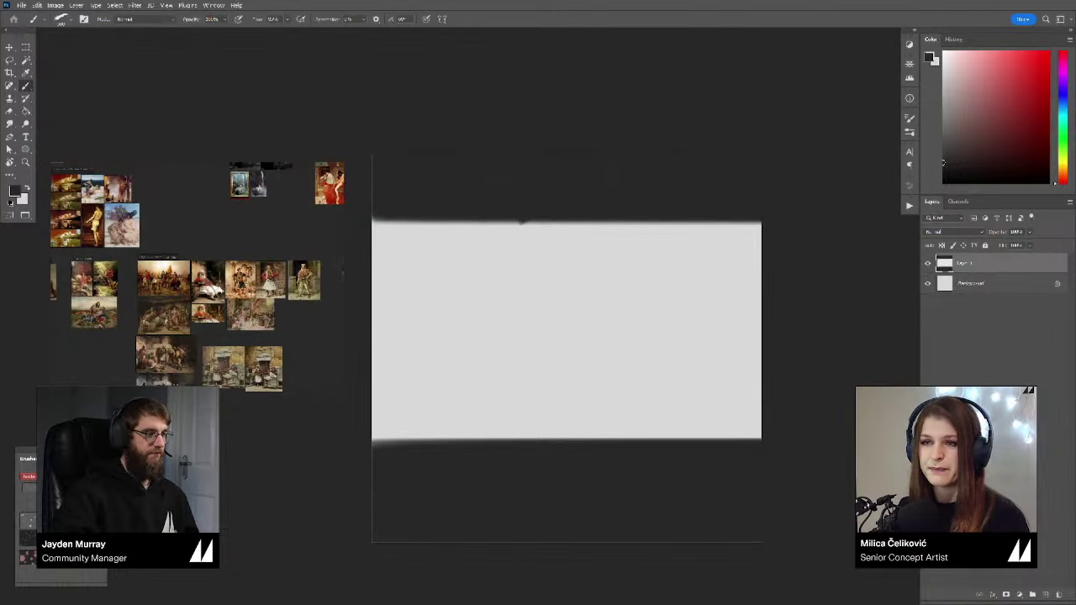
scroll(165, 311, "down", 2)
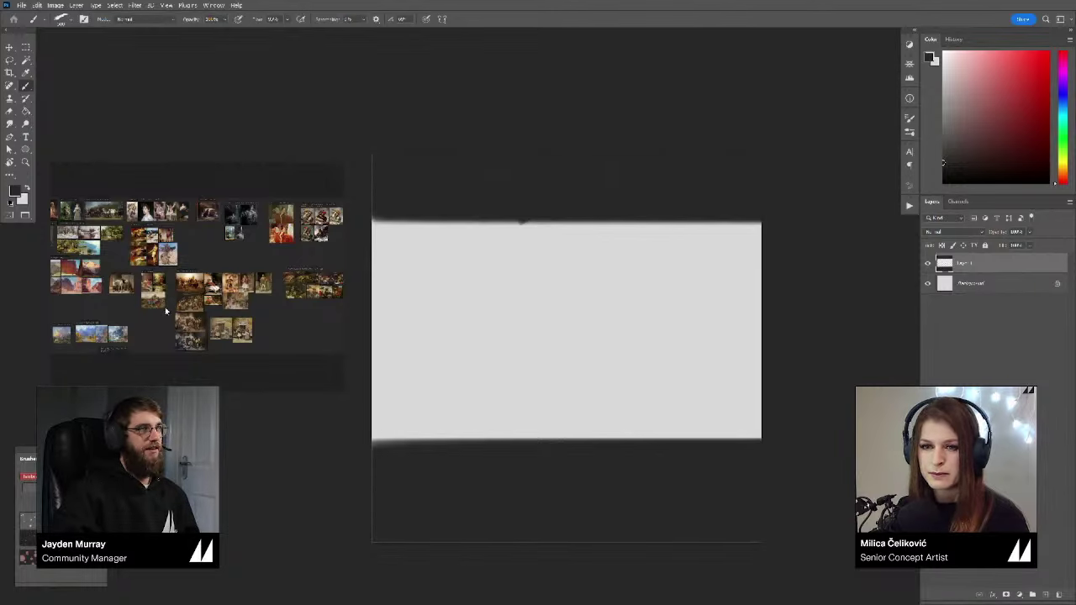
Step: Focus the reference window on the Mønsted coastal painting again so that it fills the frame
double_click(168, 254)
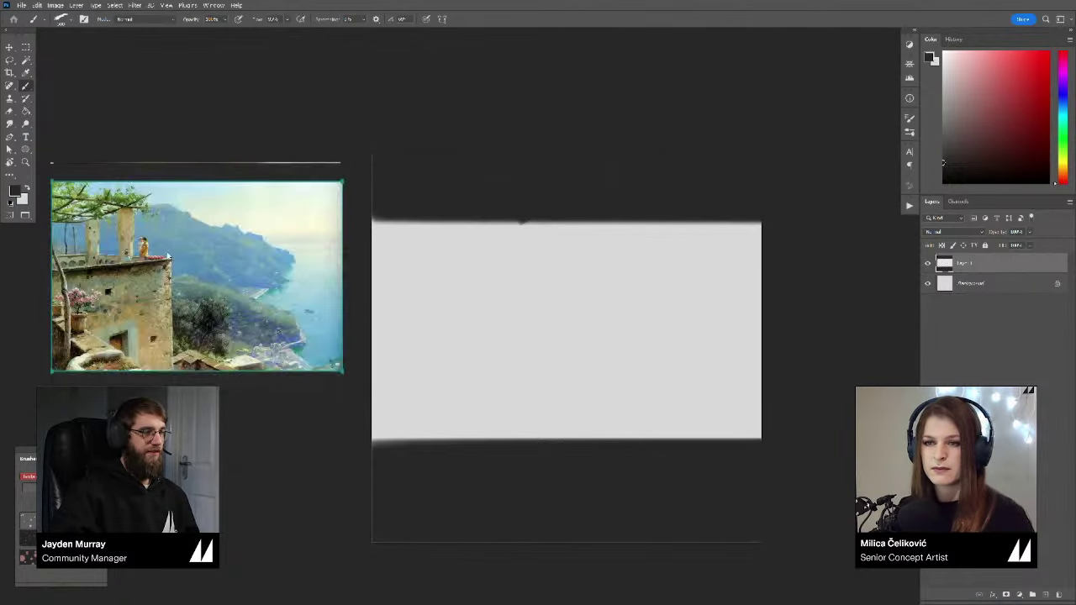
double_click(168, 257)
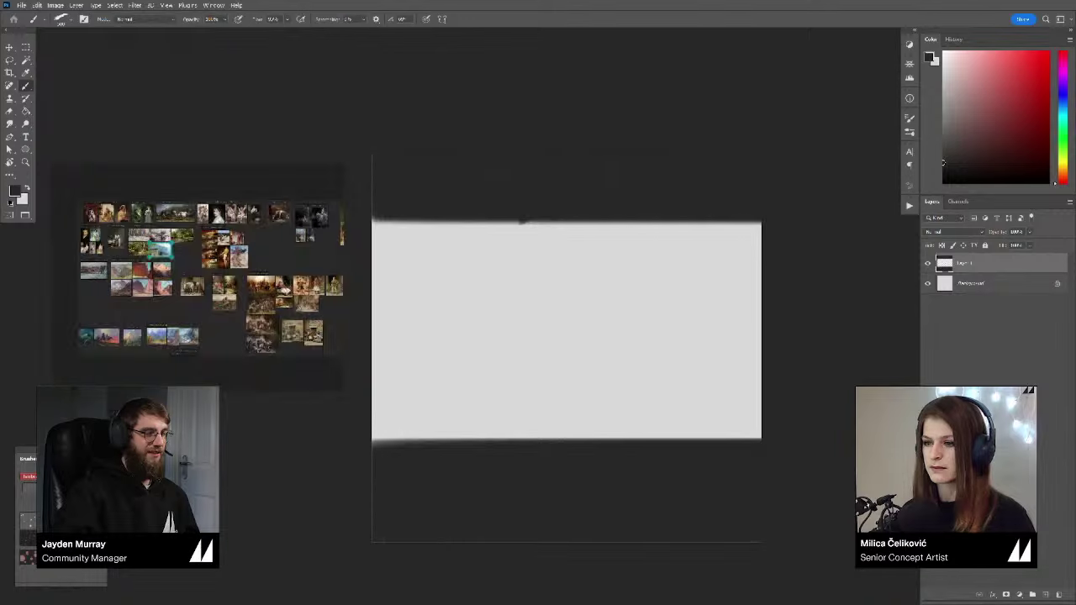
double_click(165, 251)
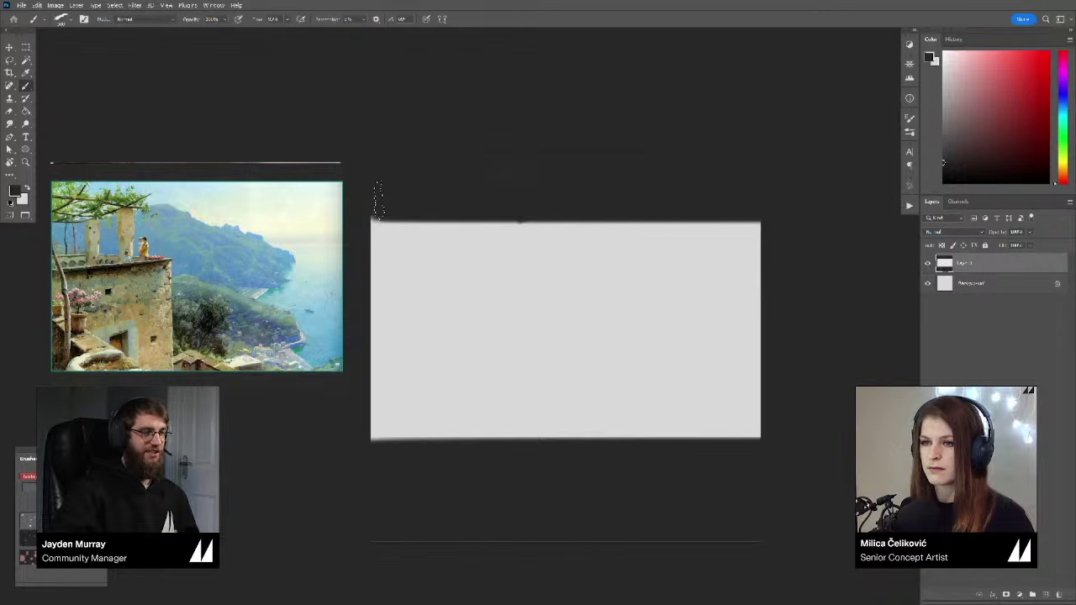
Step: Touch up the start of the upper band's edge and add a new layer between the bands and the background
left_click_drag(360, 210, 427, 210)
left_click_drag(666, 318, 663, 317)
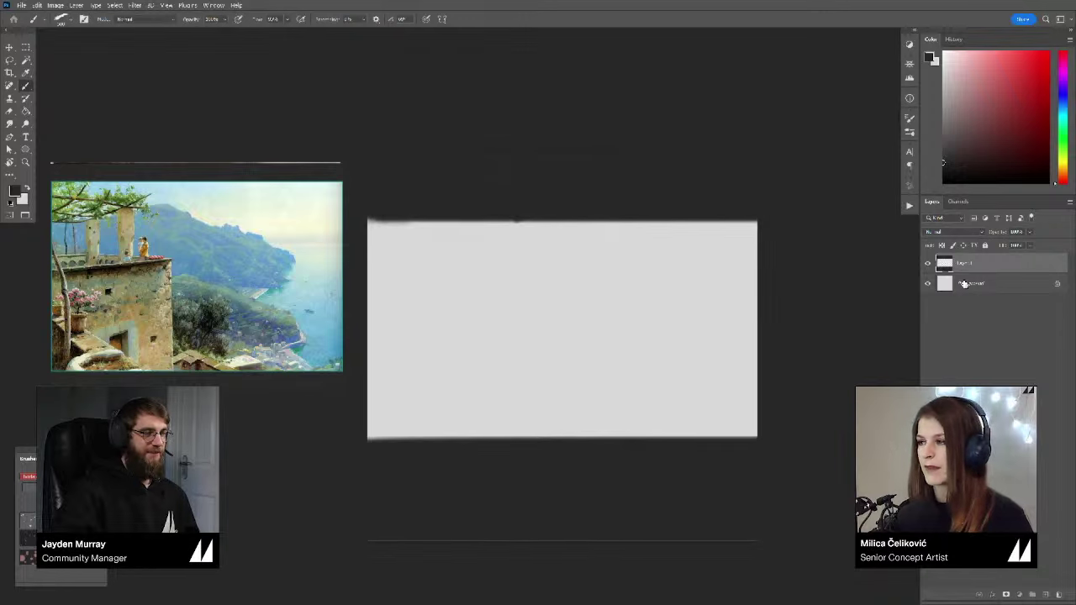
left_click(966, 284)
key("ctrl+shift+alt+n")
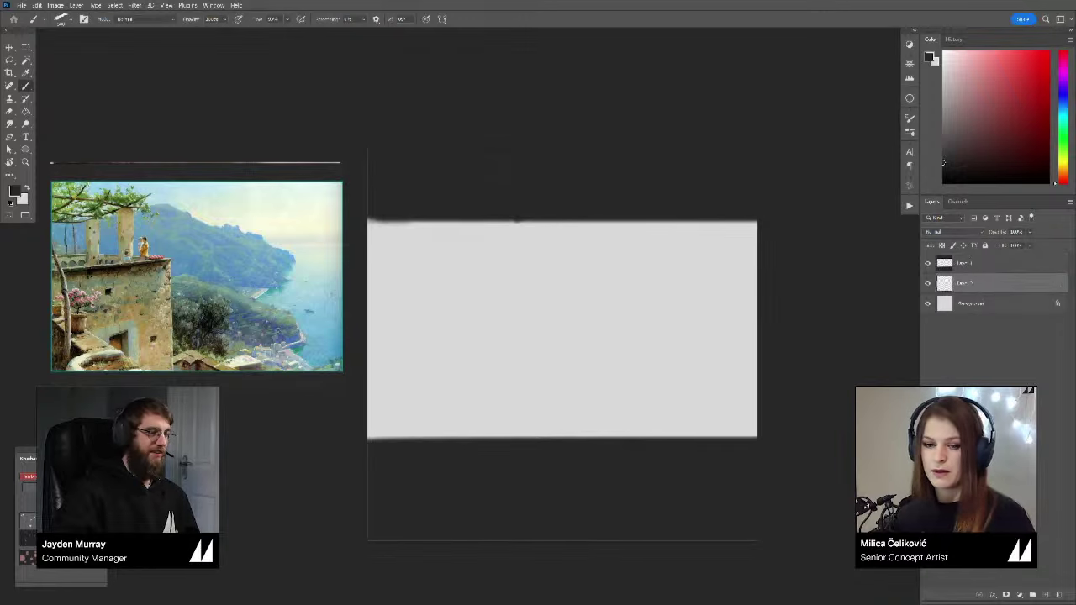
Step: Sketch the building's vertical corner, its sloping upper ledges and the foreground diagonal with a thin dark brown brush
left_click(70, 530)
left_click_drag(232, 485, 234, 484)
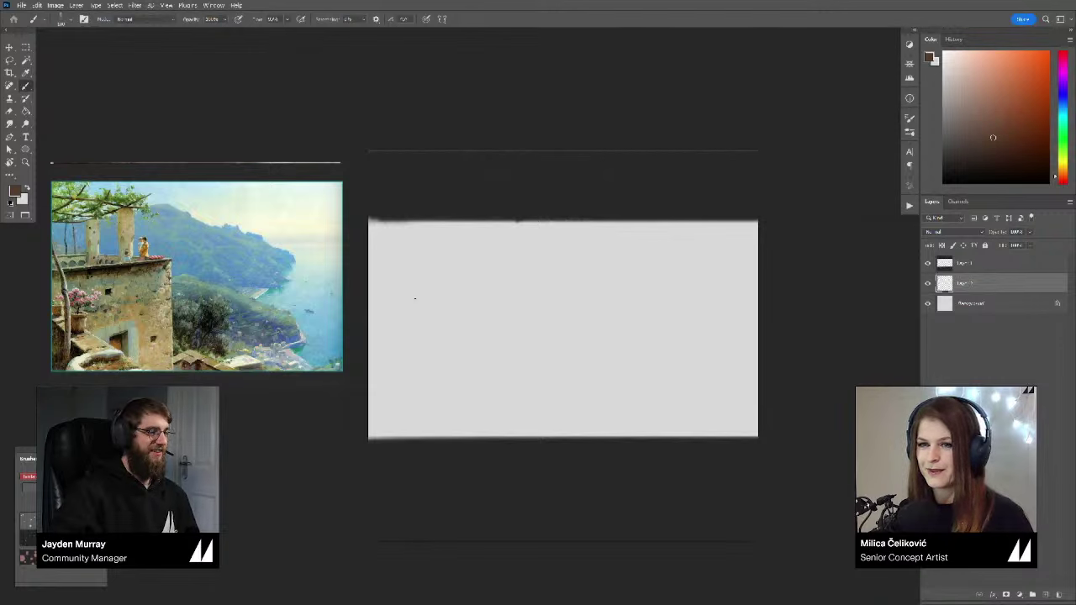
left_click_drag(510, 429, 505, 316)
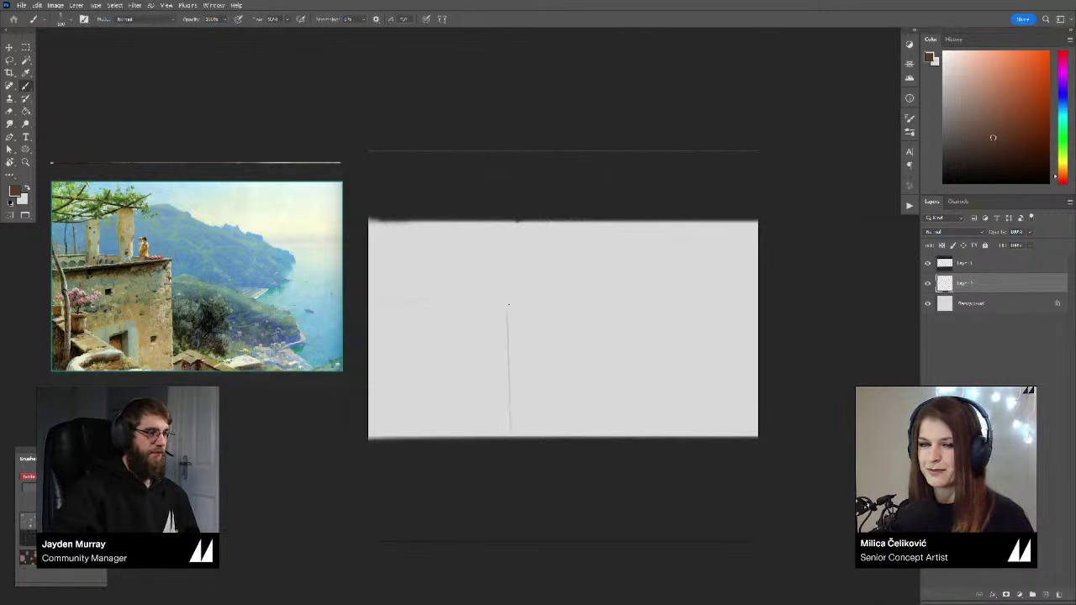
left_click_drag(433, 320, 506, 303)
key("ctrl+z")
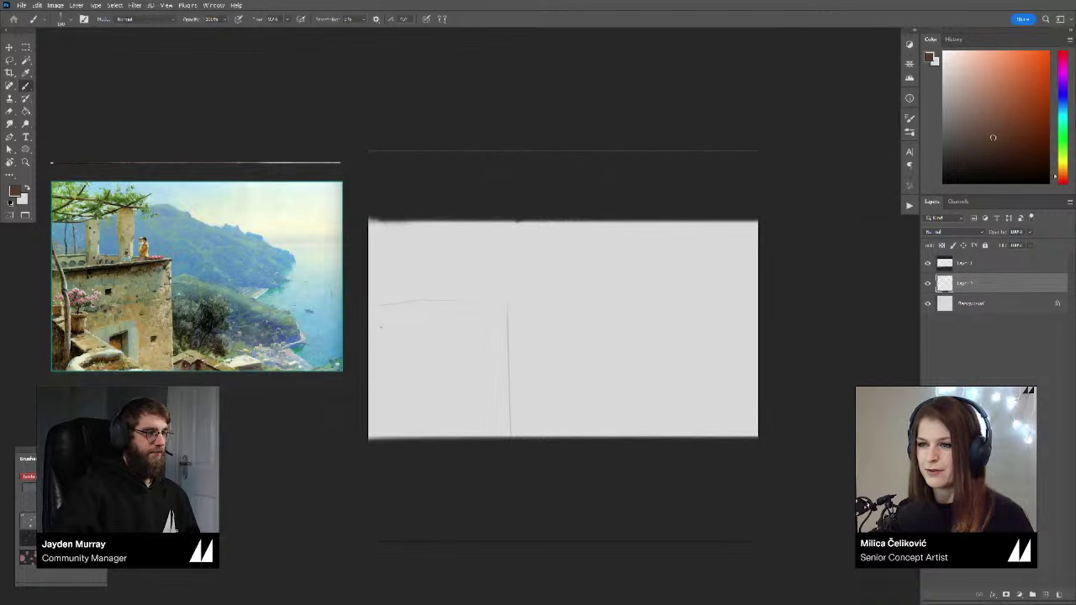
left_click_drag(432, 319, 506, 309)
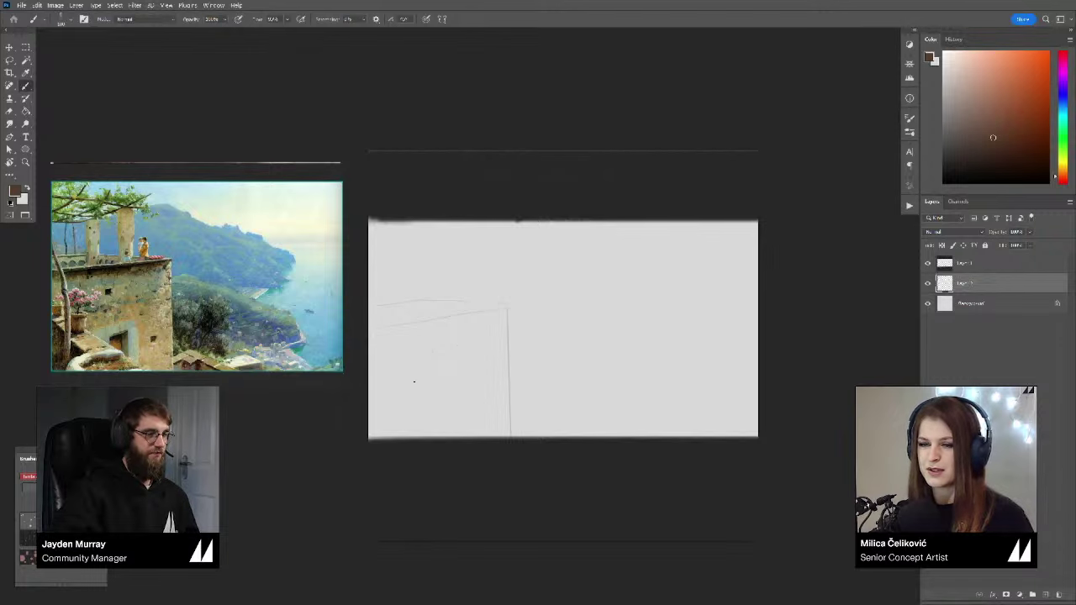
left_click_drag(370, 362, 457, 434)
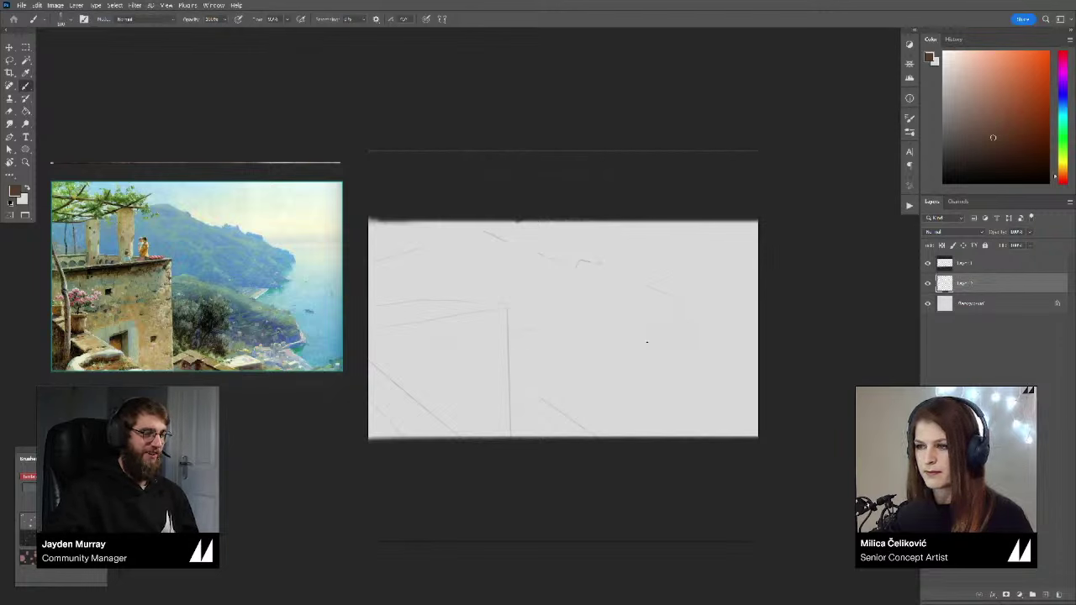
Step: Sketch and refine the lower hillside and mountain ridge contours, and draw a straight horizon line from the headland to the canvas edge
mouse_move(664, 344)
left_mouse_down()
mouse_move(680, 344)
mouse_move(676, 321)
left_mouse_up()
key("e")
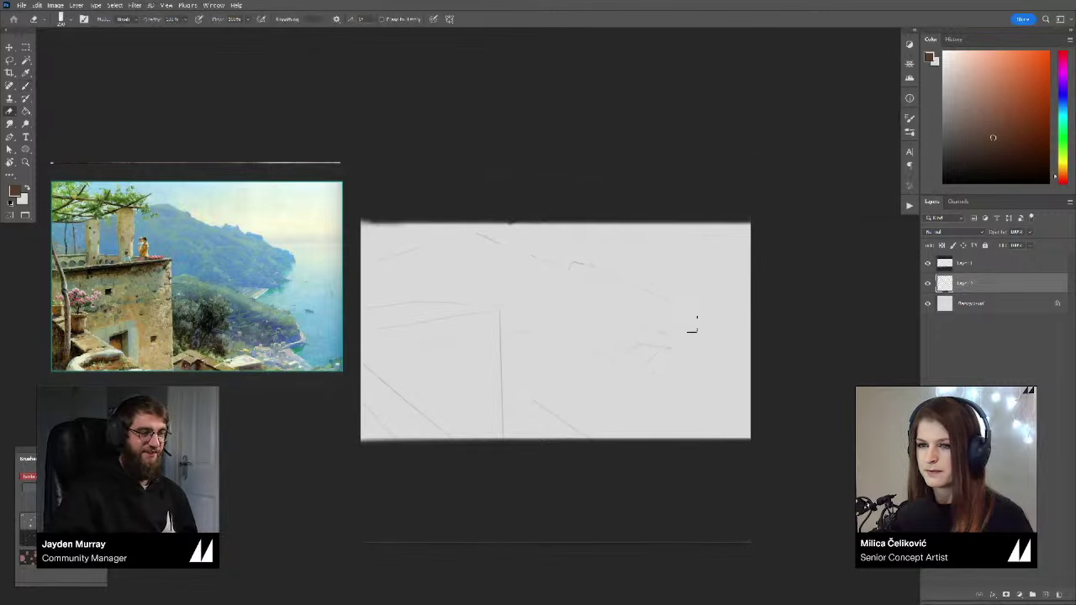
key("b")
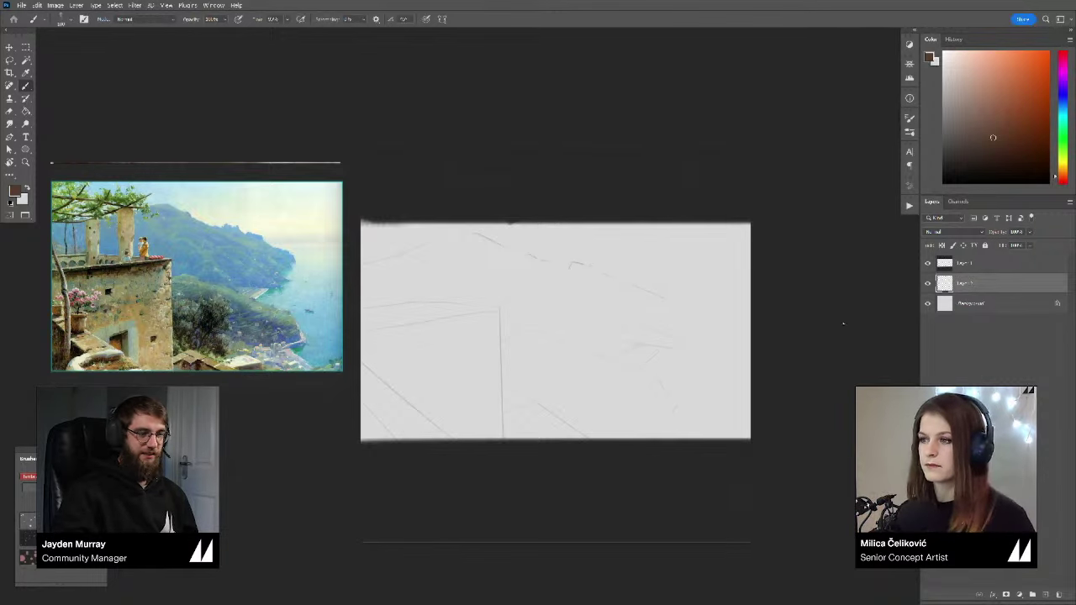
left_click_drag(760, 345, 749, 344)
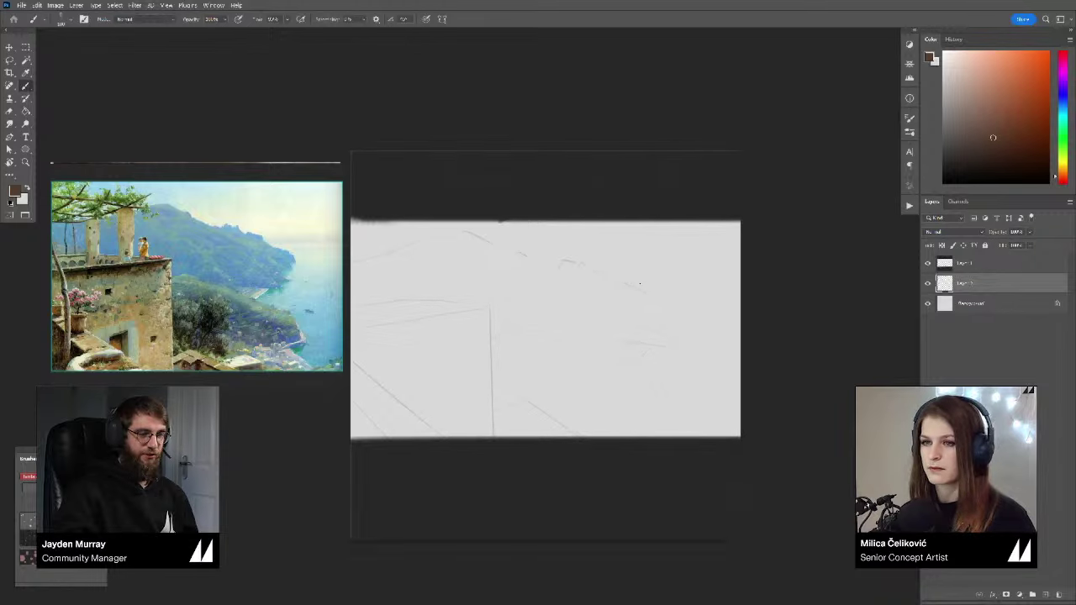
left_click_drag(640, 283, 741, 283)
left_click_drag(636, 281, 675, 281)
left_click_drag(513, 252, 524, 256)
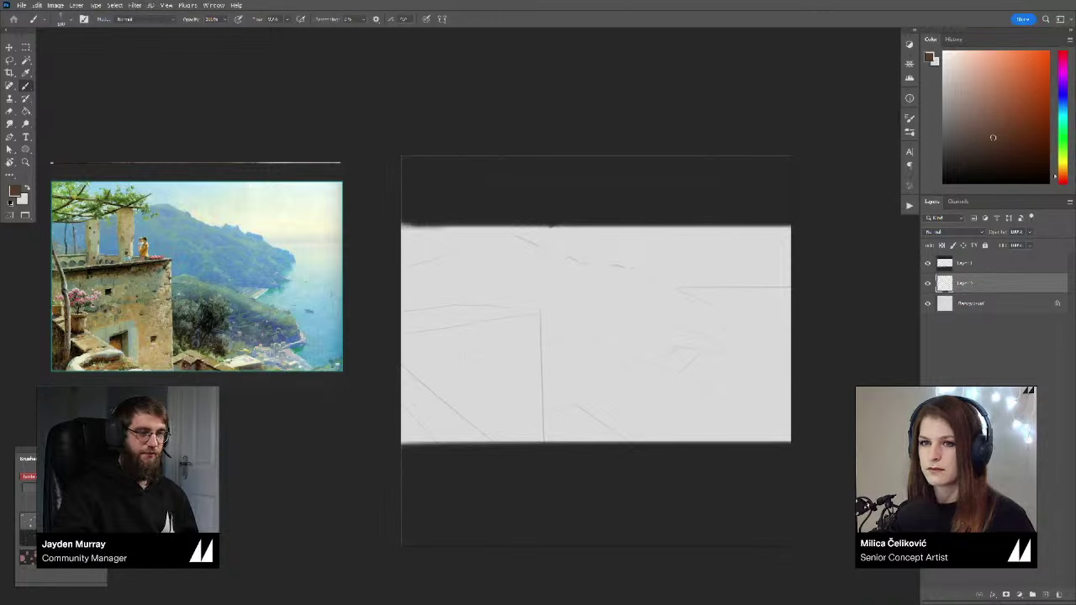
Step: Sketch the terrace pillar nearest the building's corner and clean up its base with the eraser
mouse_move(498, 308)
left_mouse_down()
mouse_move(511, 308)
mouse_move(497, 257)
mouse_move(516, 264)
left_mouse_up()
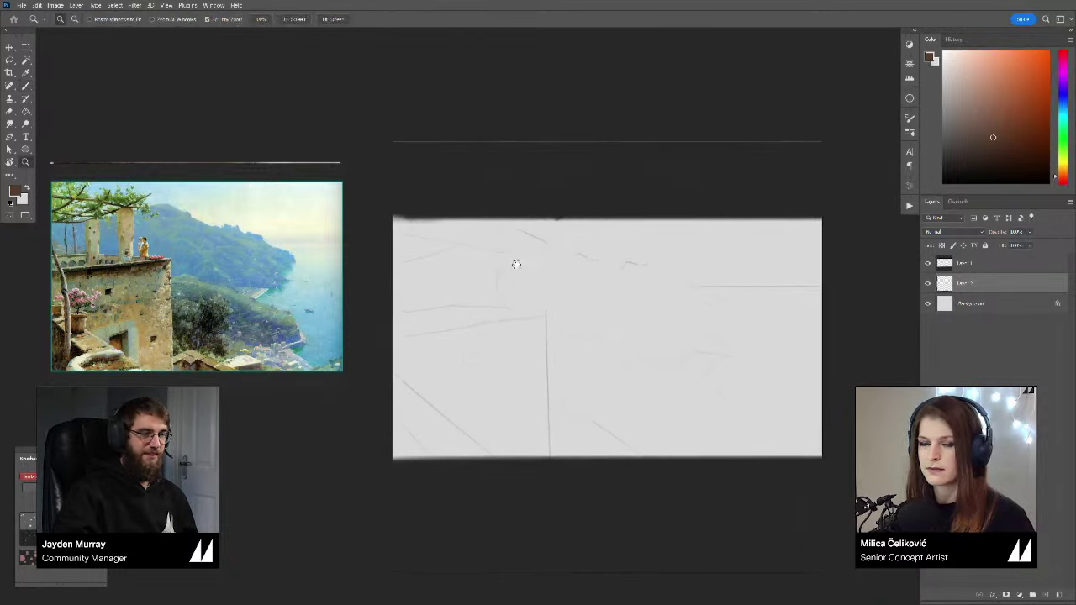
key("b")
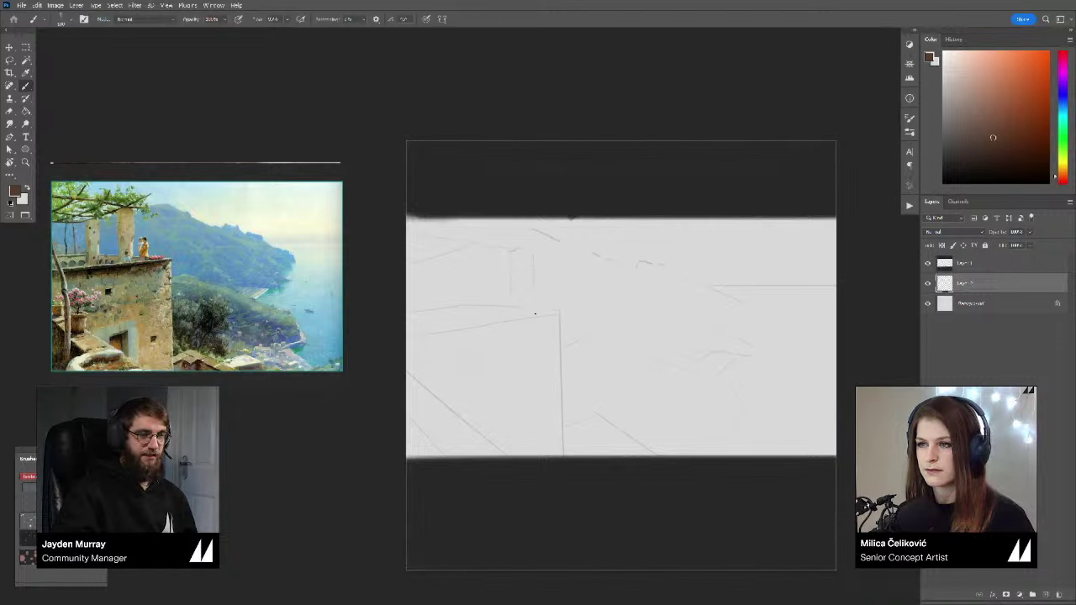
left_click_drag(499, 314, 530, 317)
key("e")
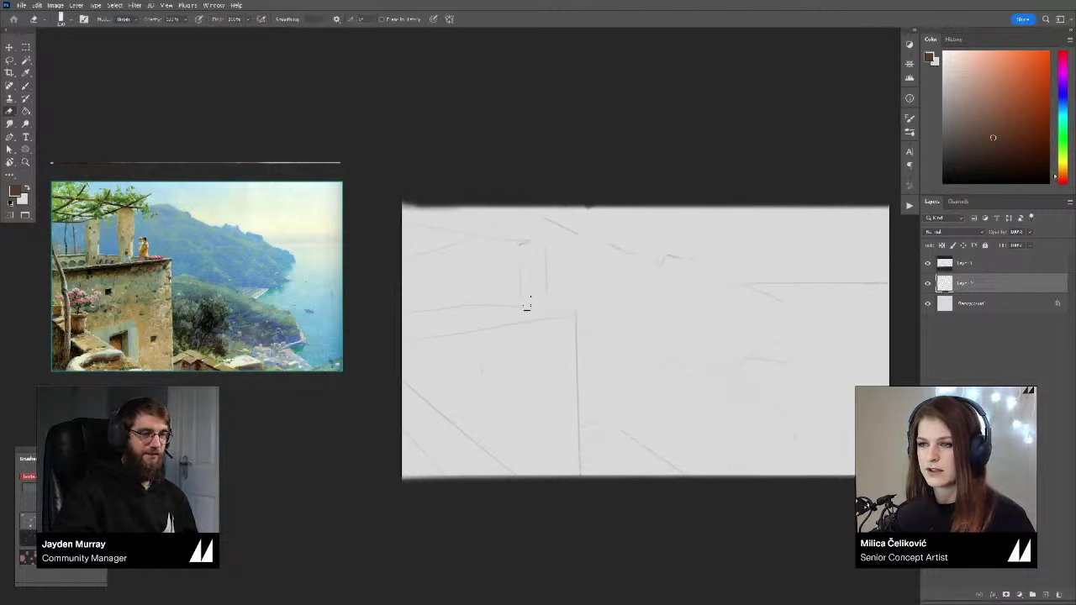
key("b")
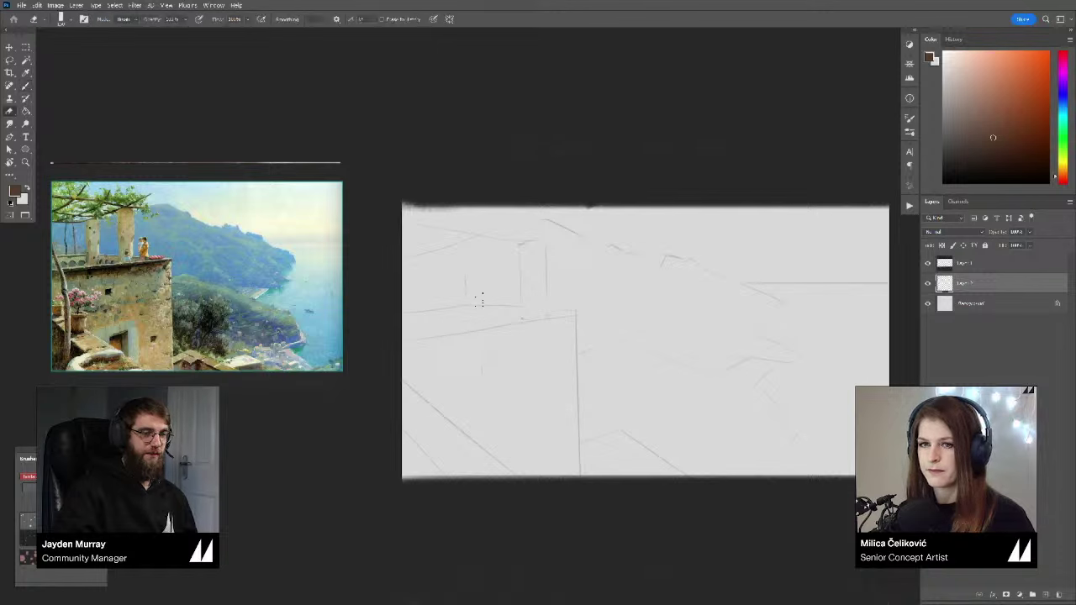
Step: Sketch the second terrace pillar and redraw the sloping pergola beam across the tops of both pillars
key("e")
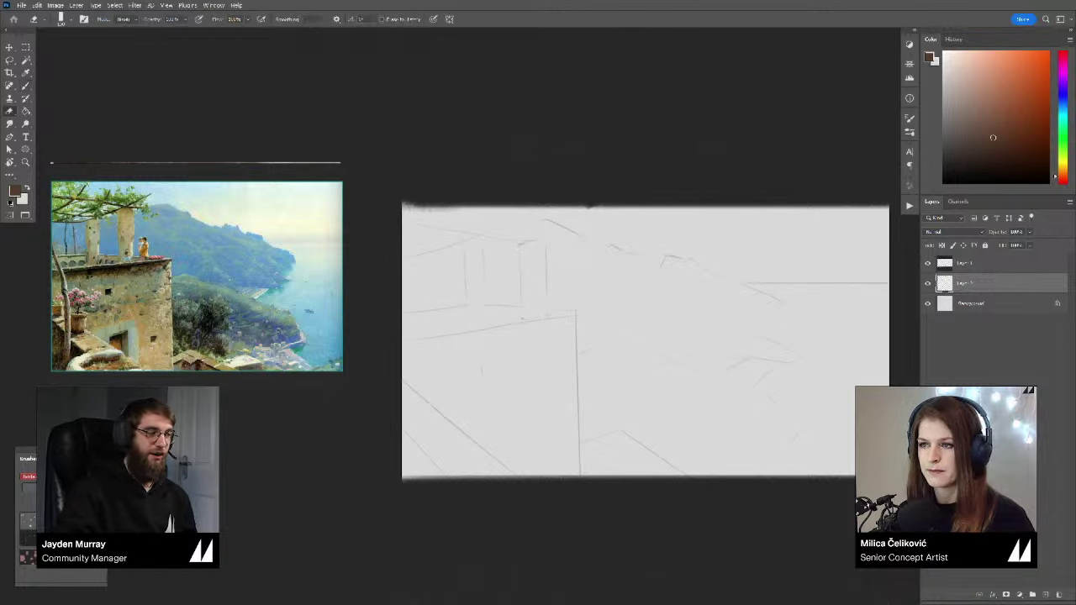
key("b")
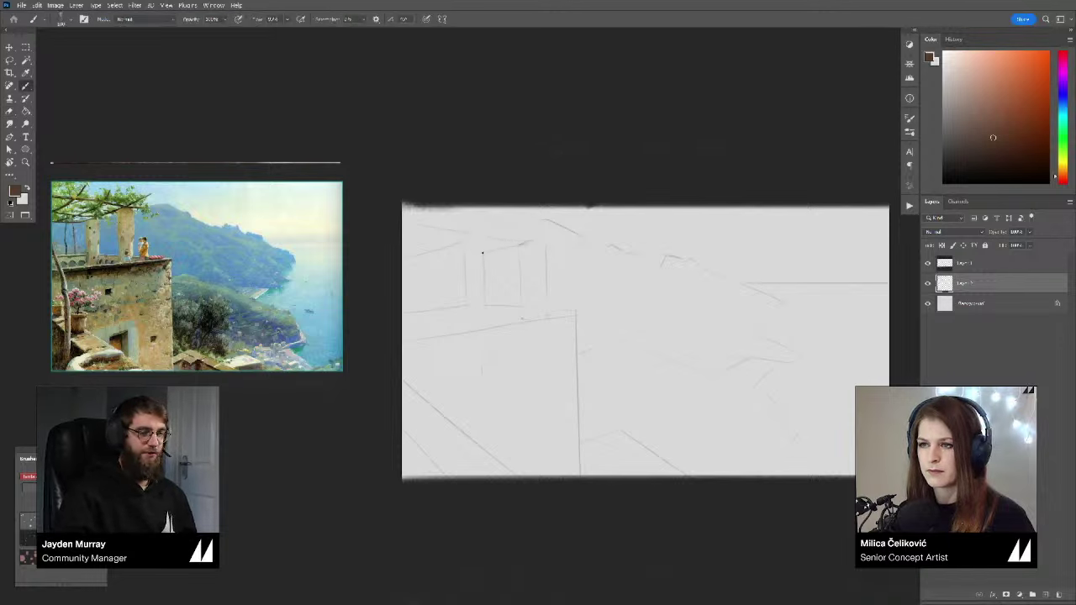
key("e")
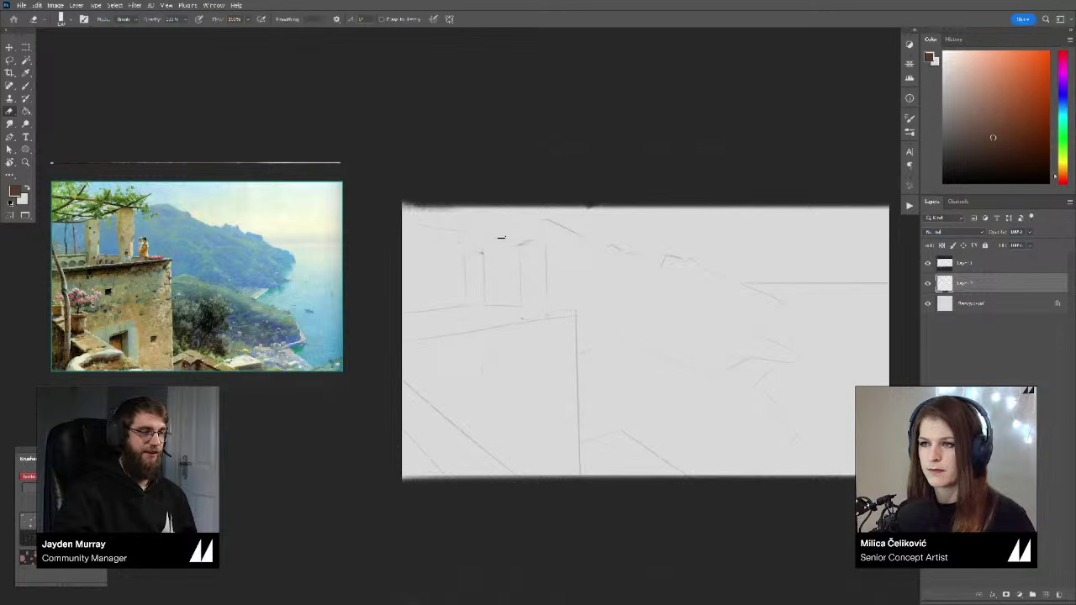
key("b")
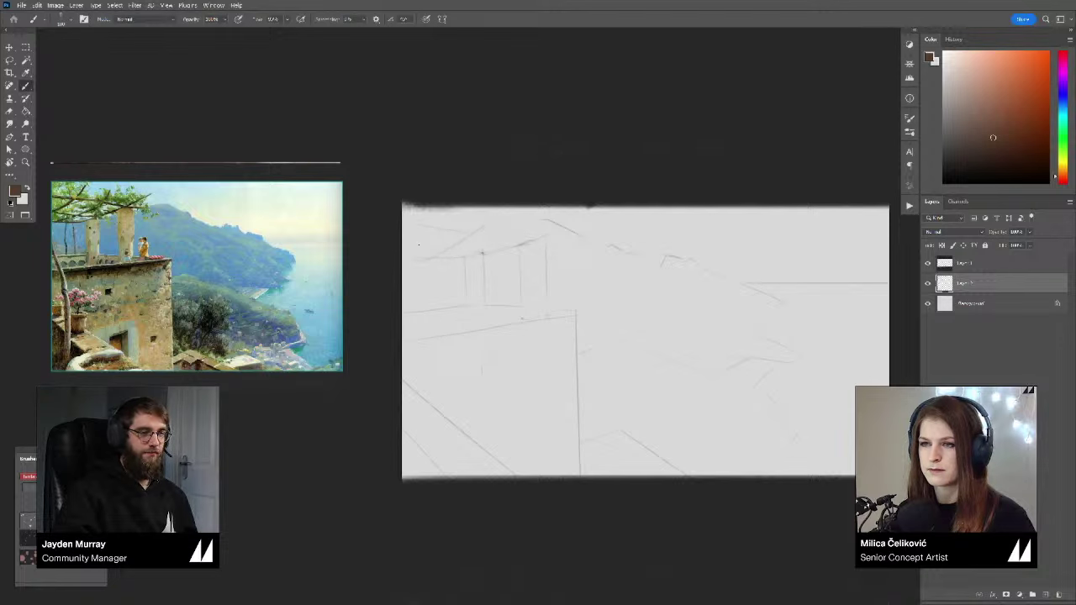
Step: Add crossing pergola strokes above the beam and reinforce the top of the building's vertical corner
left_click_drag(563, 301, 540, 288)
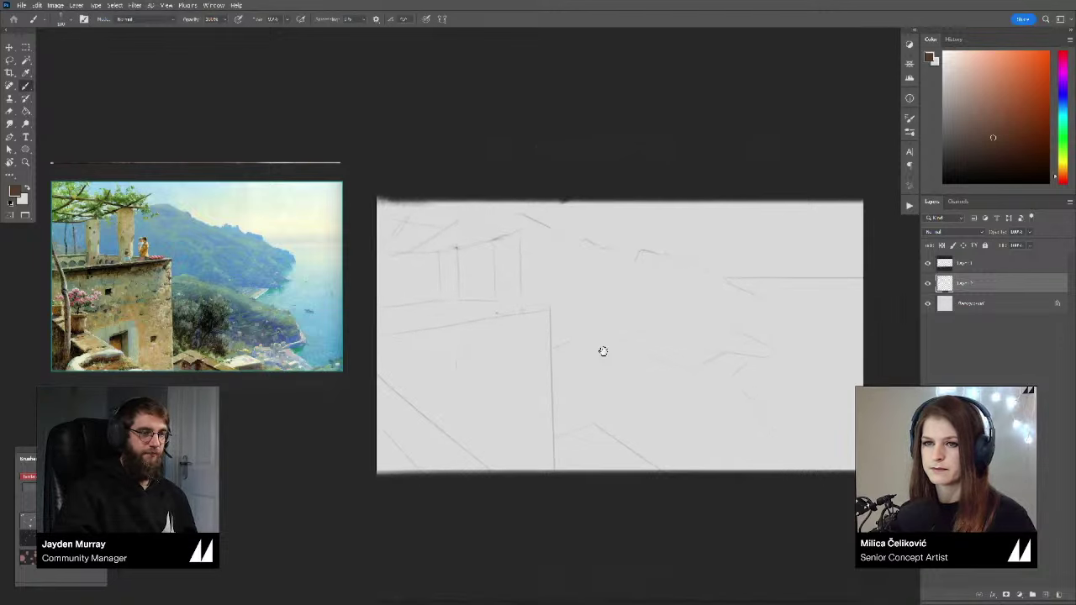
left_click_drag(604, 351, 608, 346)
left_click_drag(555, 300, 564, 300)
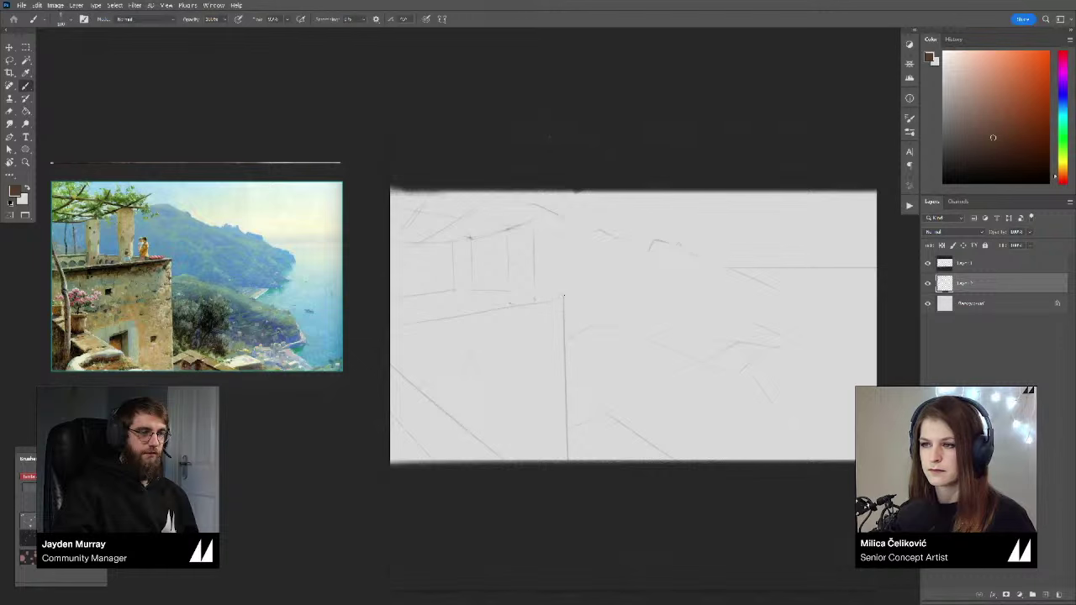
left_click_drag(536, 350, 551, 345)
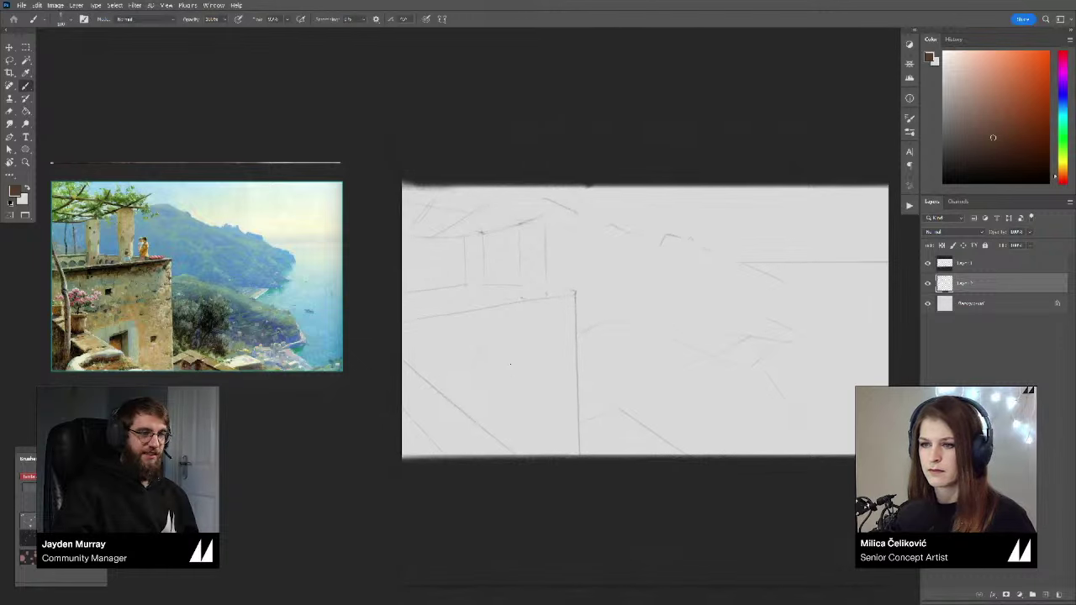
Step: Erase the foreground diagonals below the building and redraw the main one at a shallower slope
key("e")
left_click_drag(523, 400, 520, 402)
left_click_drag(506, 400, 495, 409)
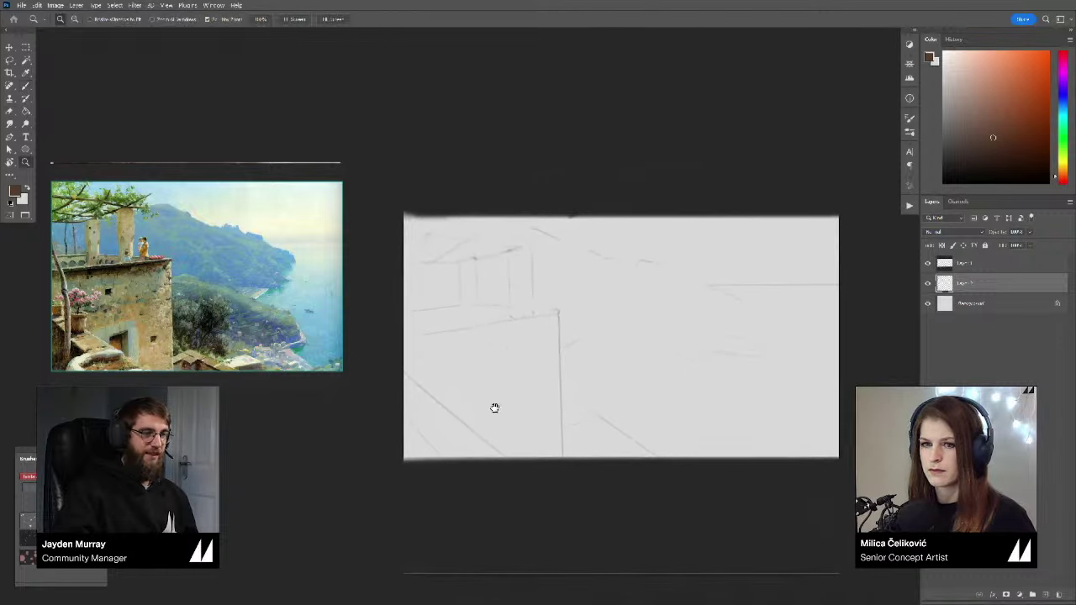
left_click_drag(423, 384, 442, 407)
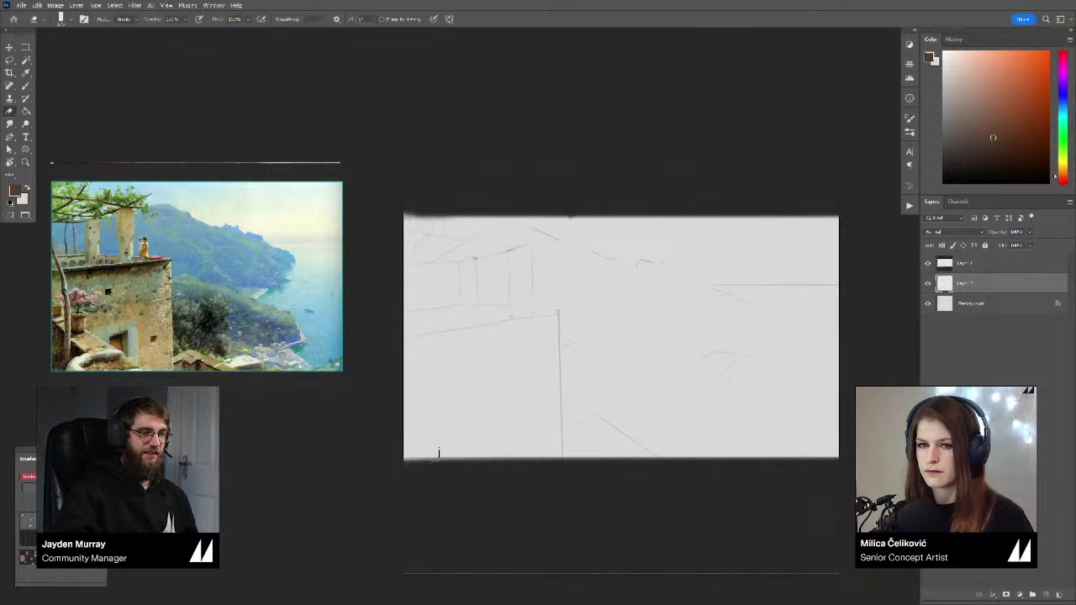
key("b")
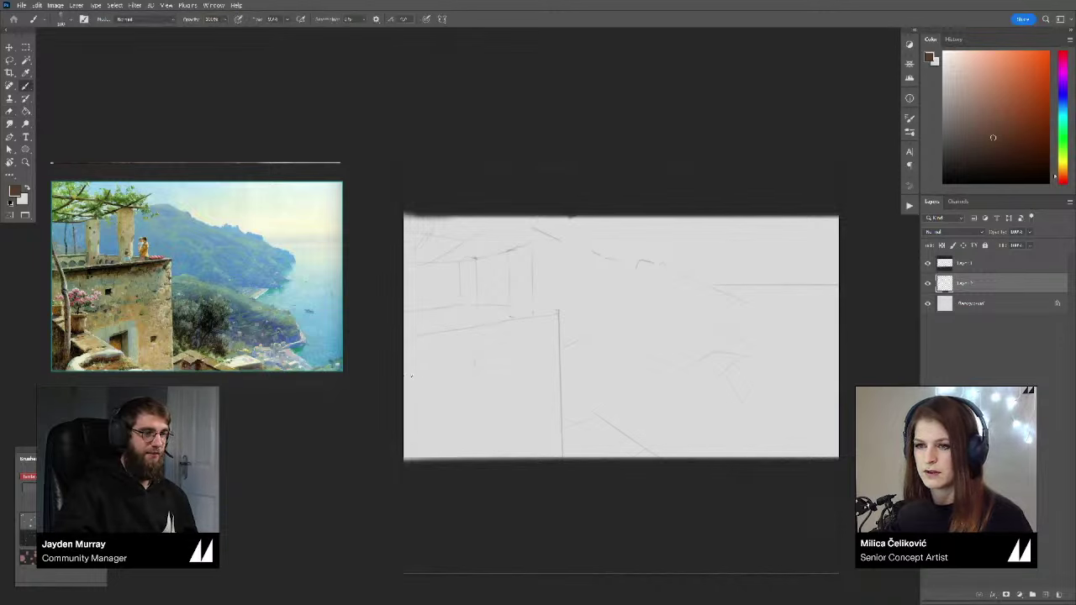
left_click_drag(418, 381, 525, 458)
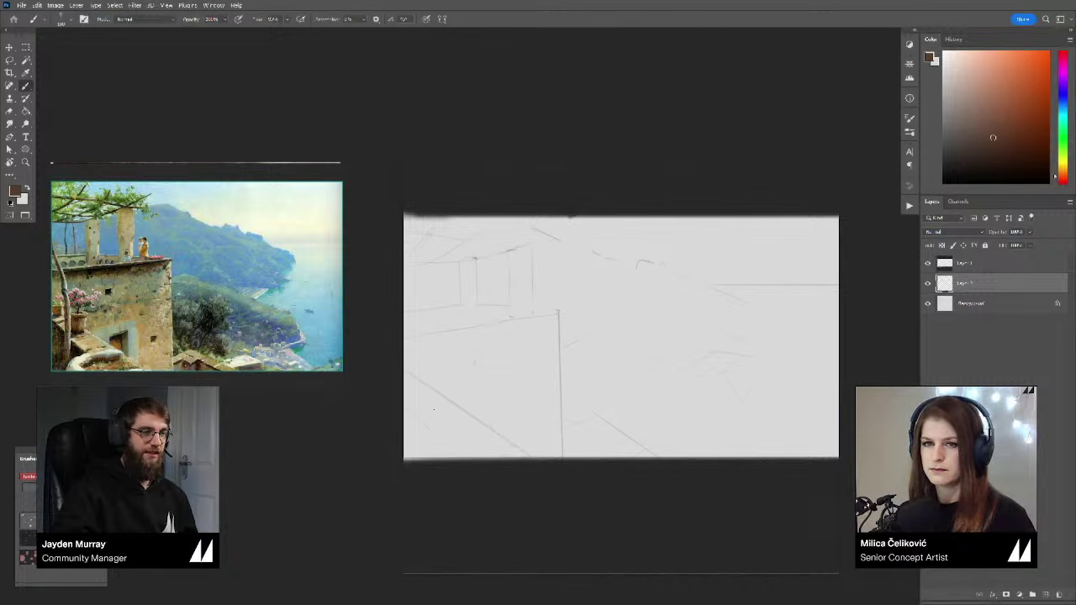
Step: Sketch the curved tree trunk in the left foreground, running from the terrace down across the diagonal
left_click_drag(434, 441, 424, 308)
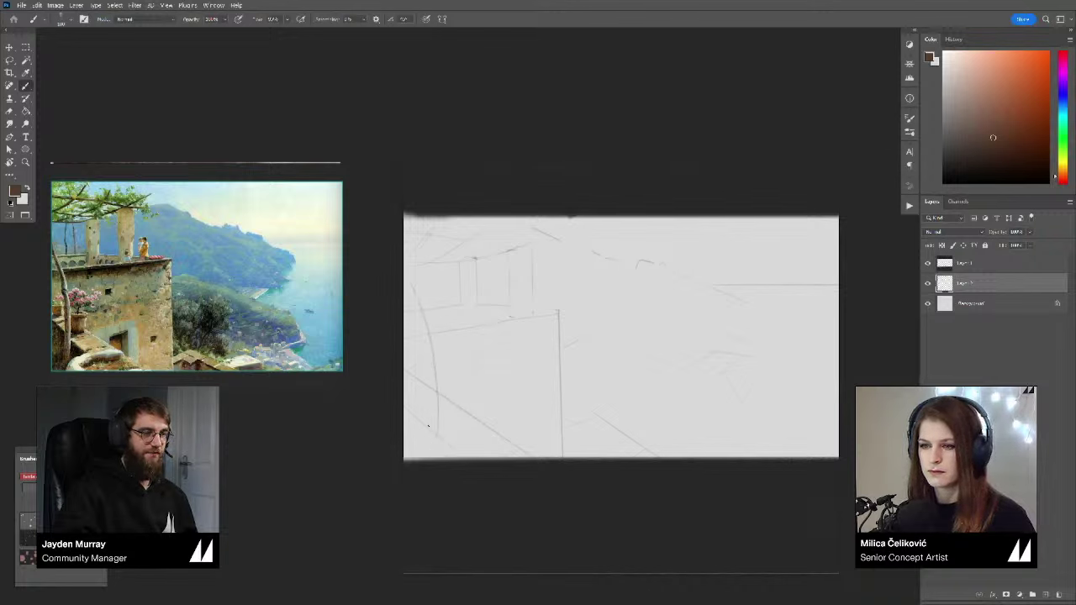
key("e")
key("b")
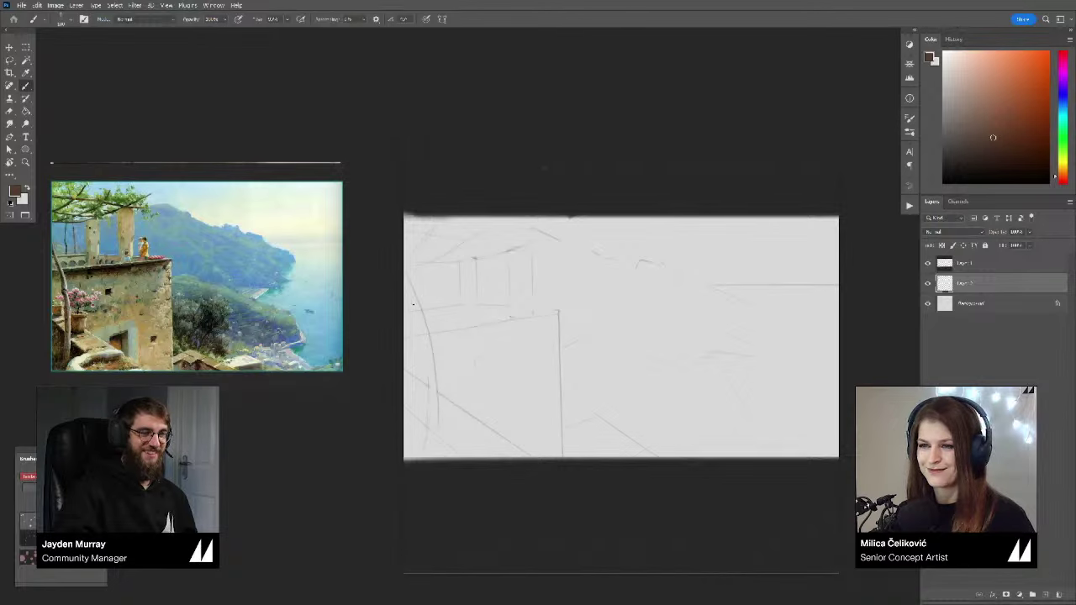
left_click_drag(499, 403, 510, 433)
Step: Erase the start of the diagonal beside the trunk and sketch the rounded flower pot there
key("e")
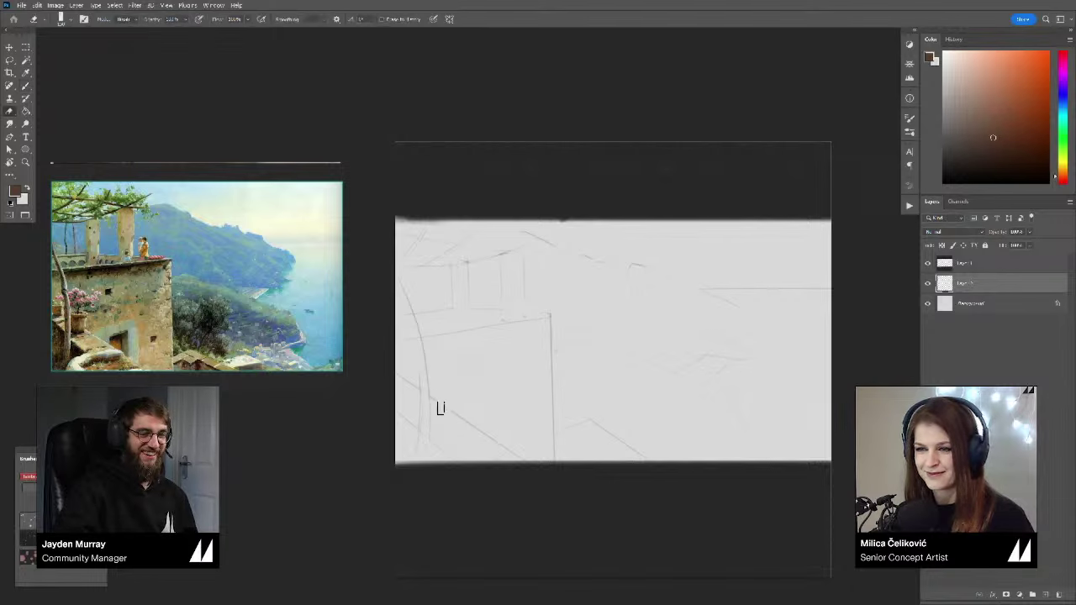
left_click_drag(439, 409, 444, 403)
key("b")
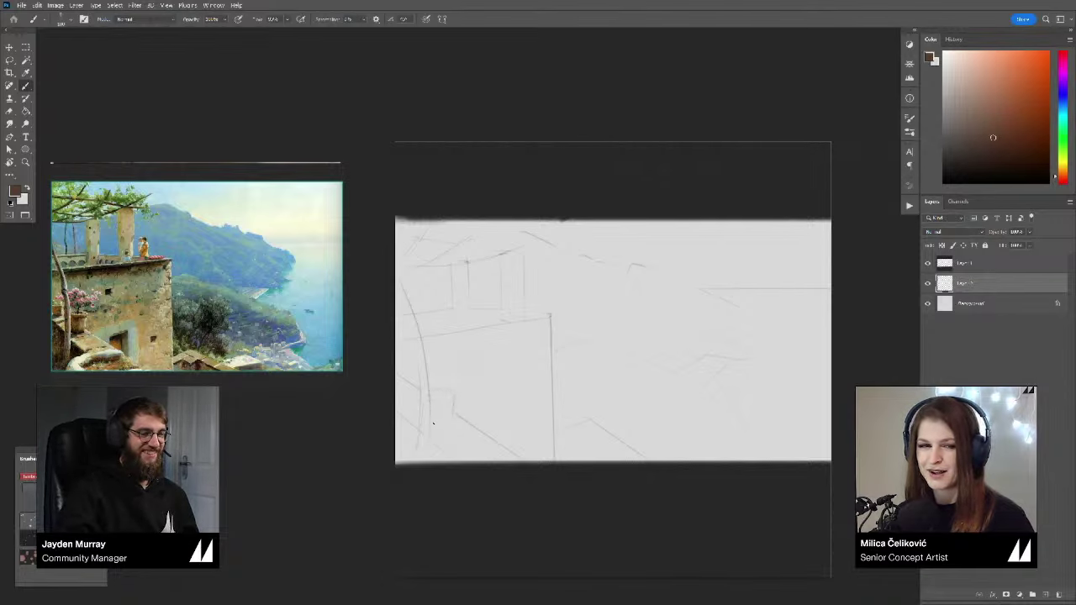
left_click_drag(438, 427, 463, 413)
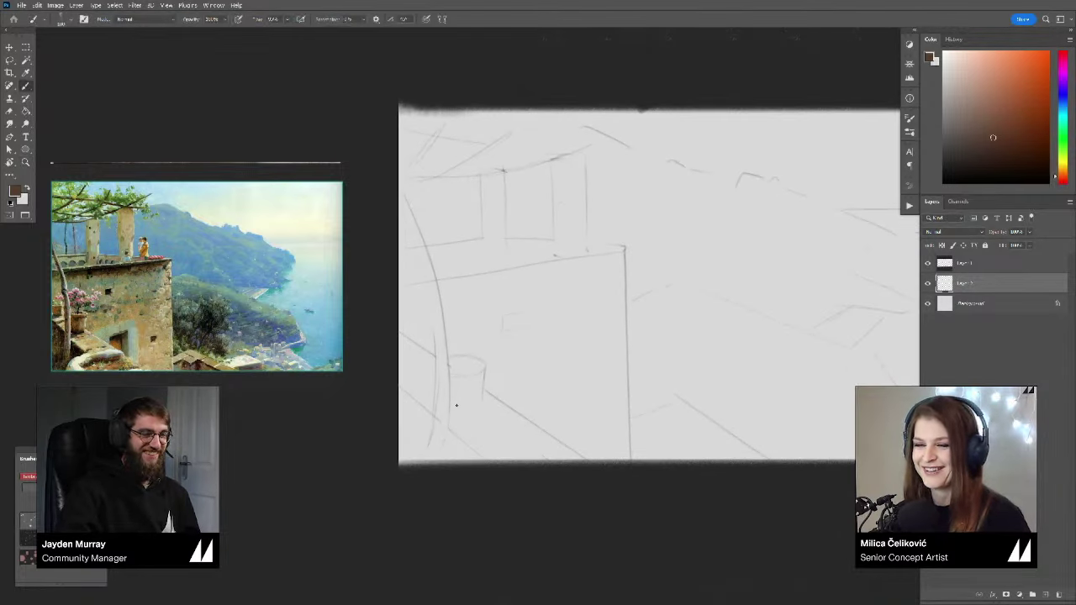
left_click_drag(483, 406, 462, 412)
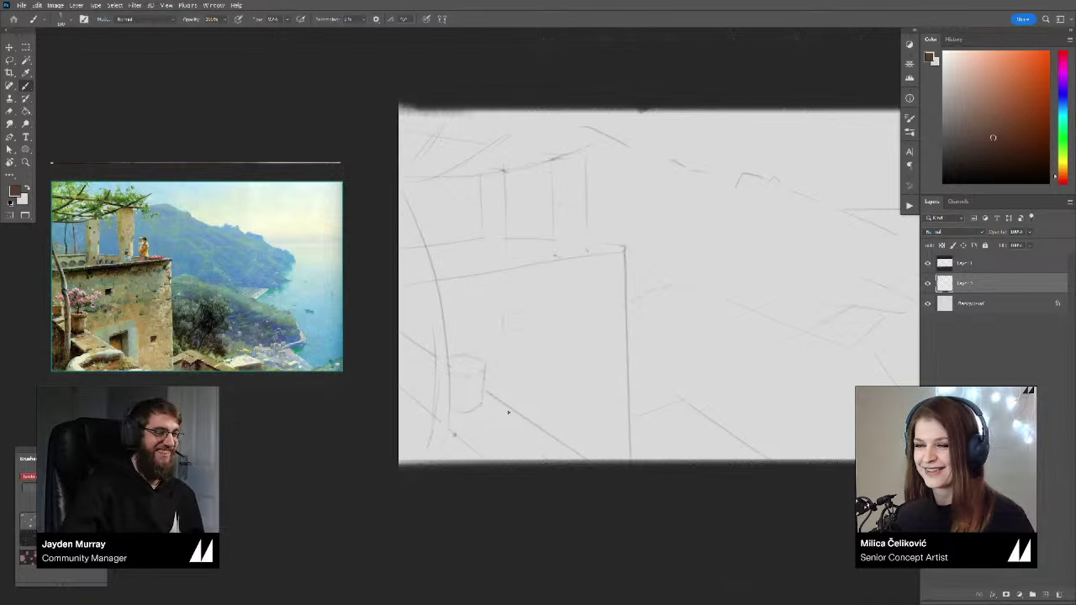
left_click_drag(509, 413, 480, 446)
Step: Scale the sketch layer down slightly with Free Transform so the drawing sits inside the frame between the dark bands
key("ctrl+t")
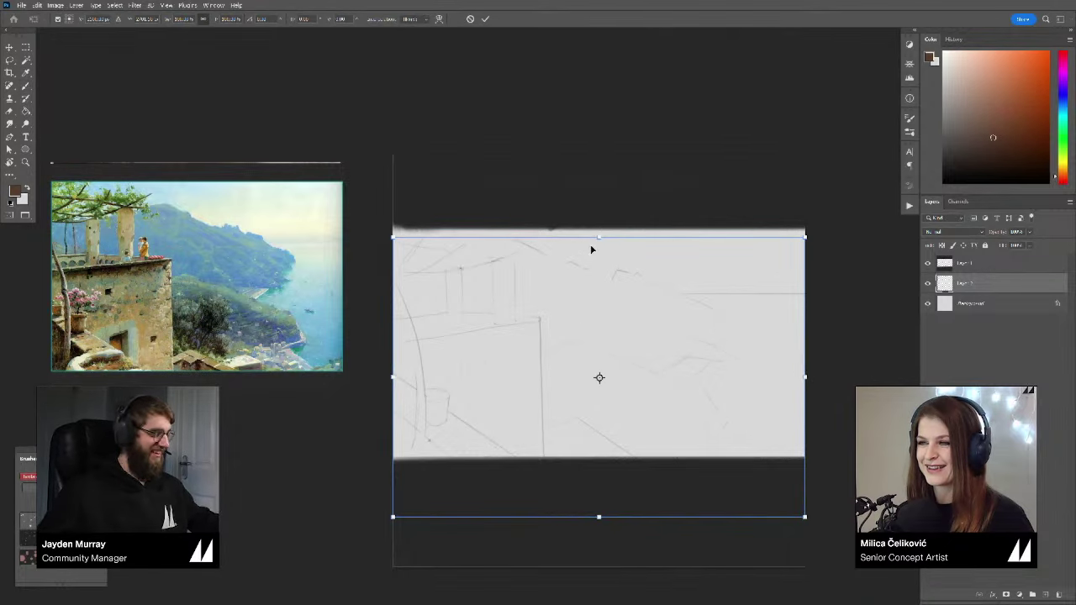
left_click_drag(598, 238, 593, 272)
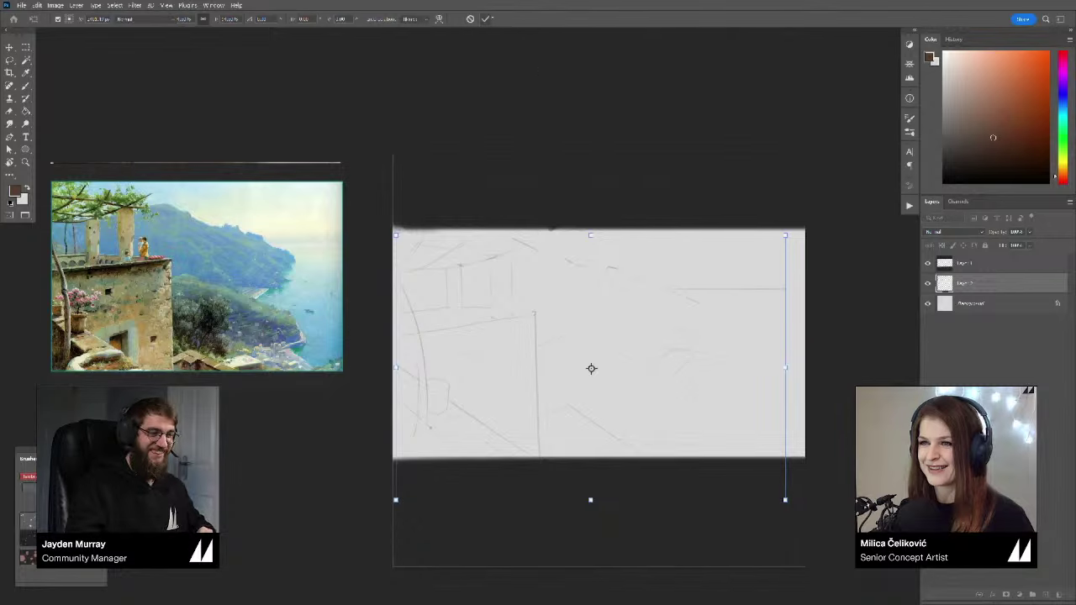
key("Return")
left_click_drag(588, 333, 570, 312)
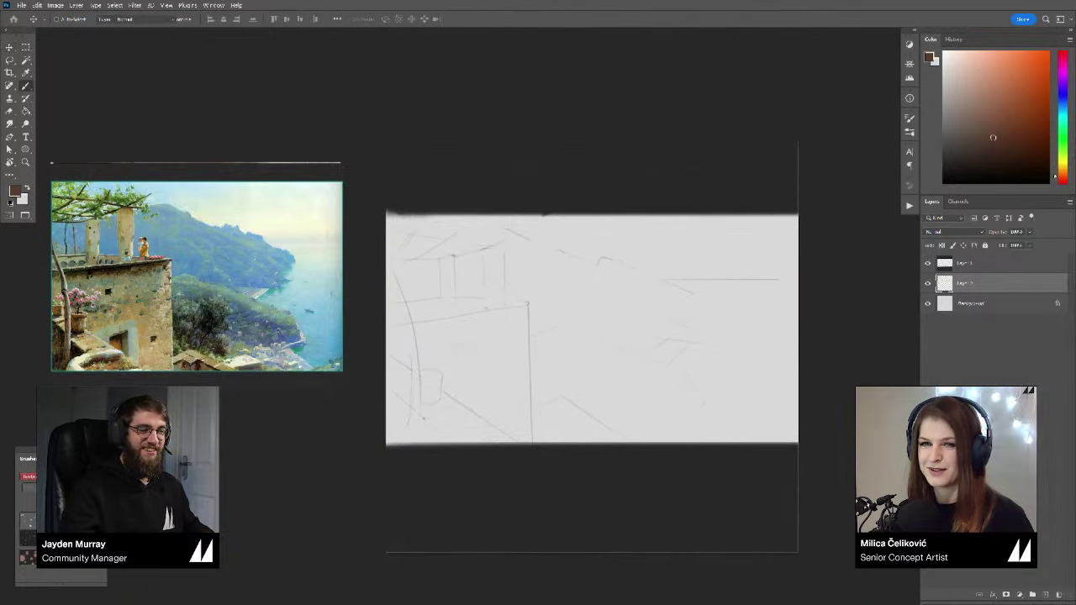
Step: Add short strokes to the pergola canopy in the sketch's upper left, rotating the canvas view and straightening it again
key("b")
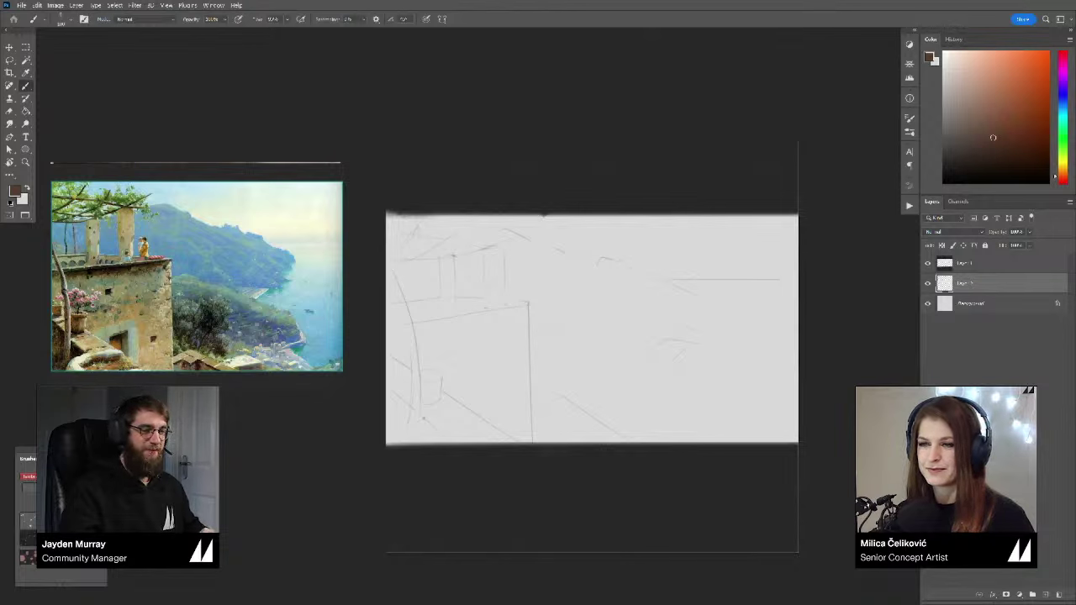
key("r")
left_click_drag(597, 269, 562, 245)
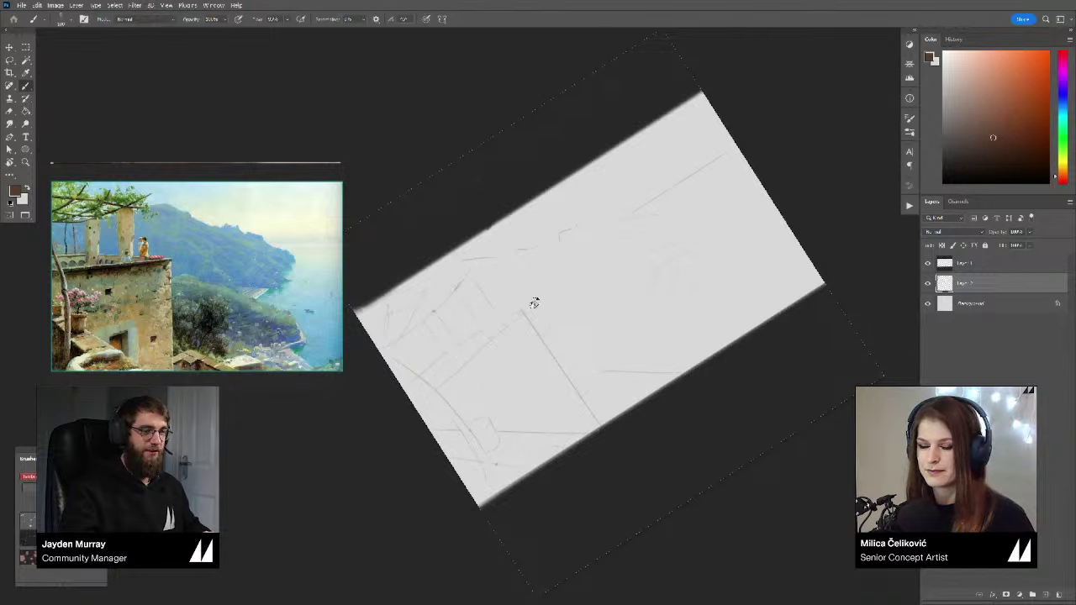
key("r")
left_click_drag(680, 274, 799, 322)
key("Escape")
Step: Sketch small balustrade details along the terrace ledge beneath the pillars
key("z")
left_click_drag(454, 314, 469, 308)
scroll(457, 304, "up", 1)
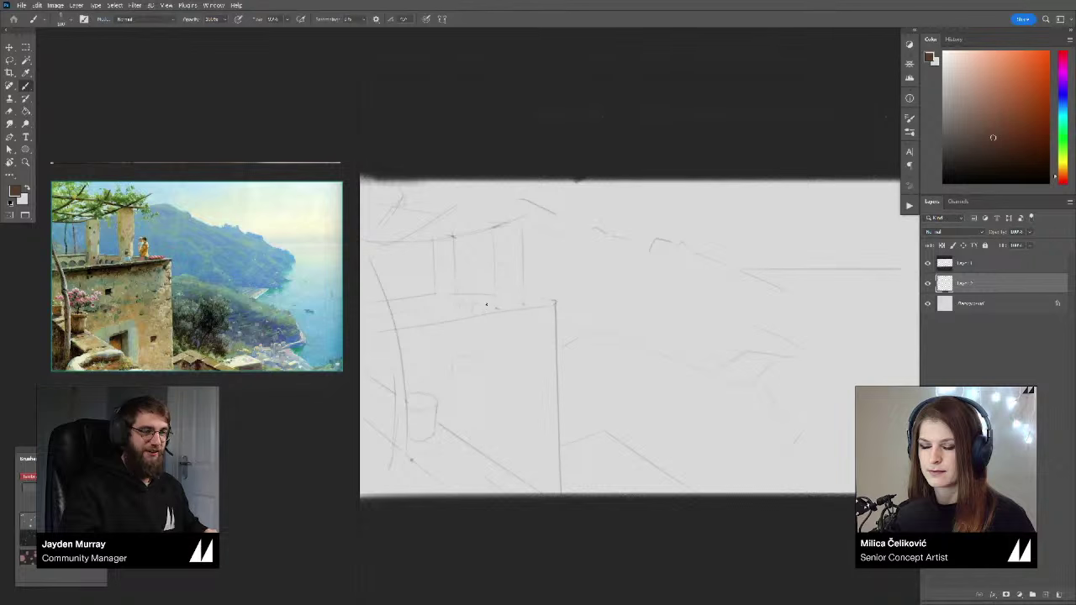
left_click_drag(425, 308, 431, 309)
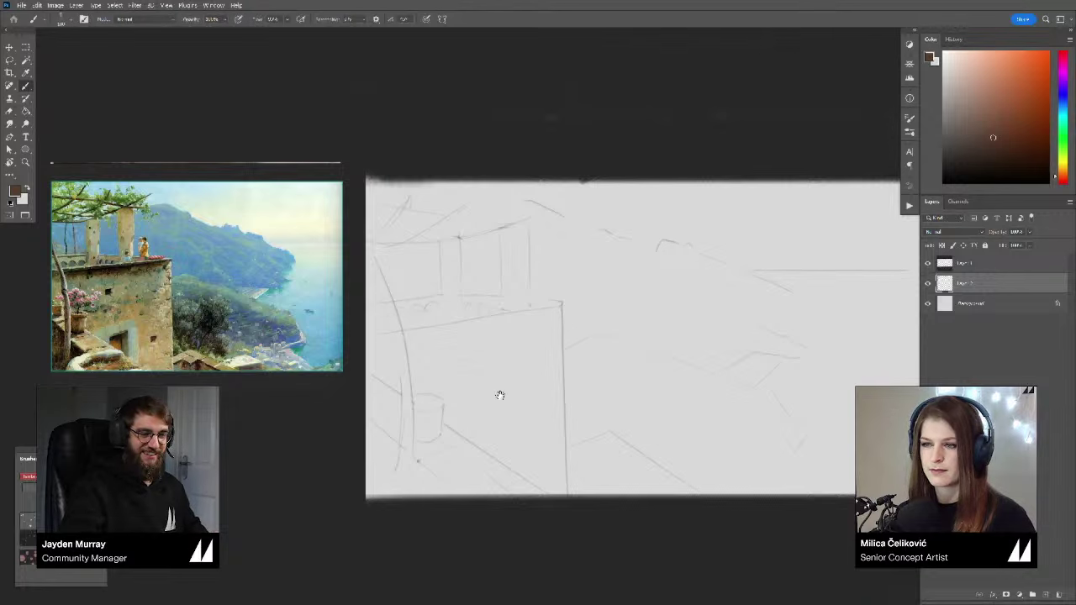
Step: Sketch the doorway in the building's lower wall, undo a stray stroke and mark the small window beside it
left_click_drag(502, 395, 481, 374)
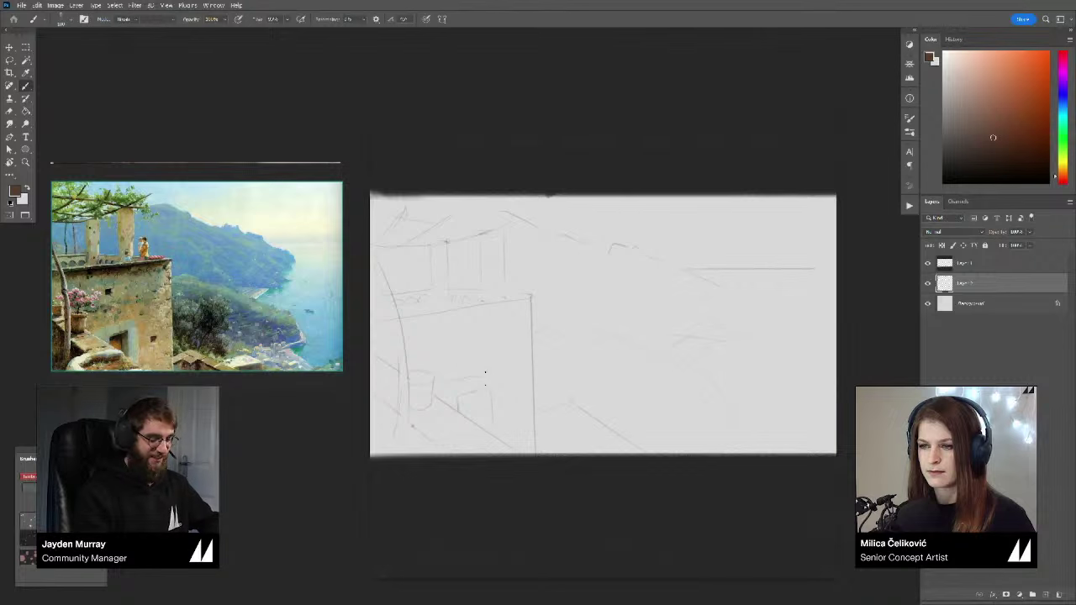
left_click_drag(448, 382, 480, 376)
key("ctrl+z")
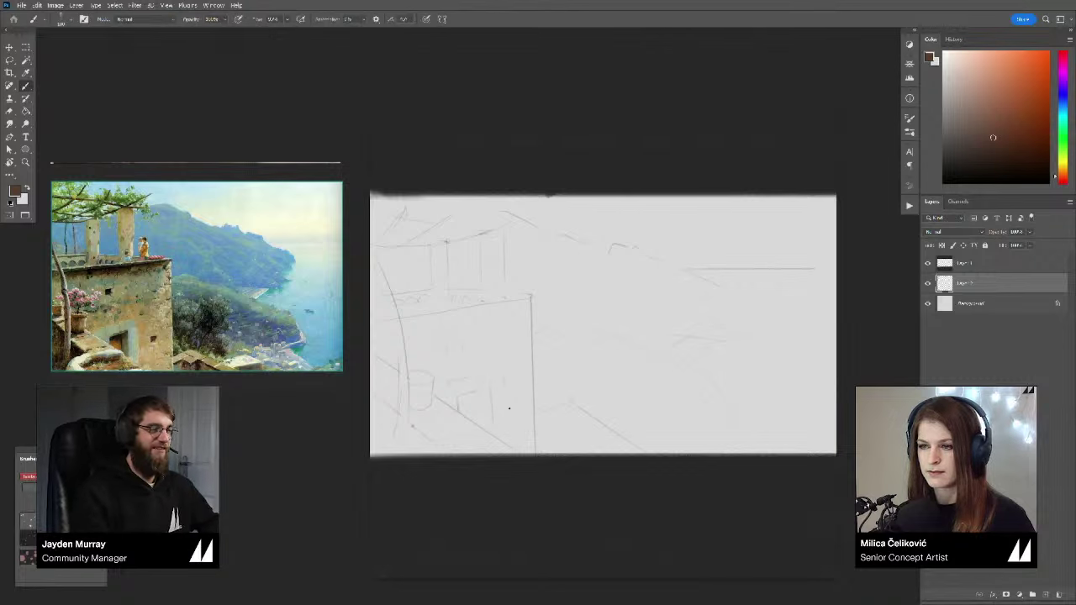
left_click_drag(527, 416, 516, 409)
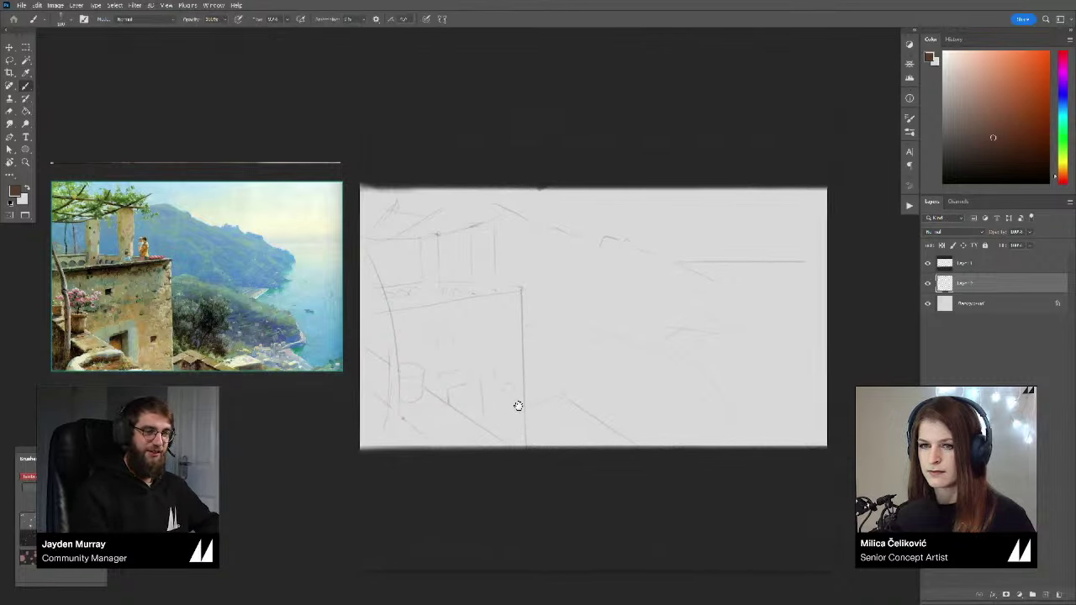
Step: Sketch the tree contours beside the building's corner and refine the rooftop line at its foot with brush and eraser
left_click_drag(542, 346, 570, 348)
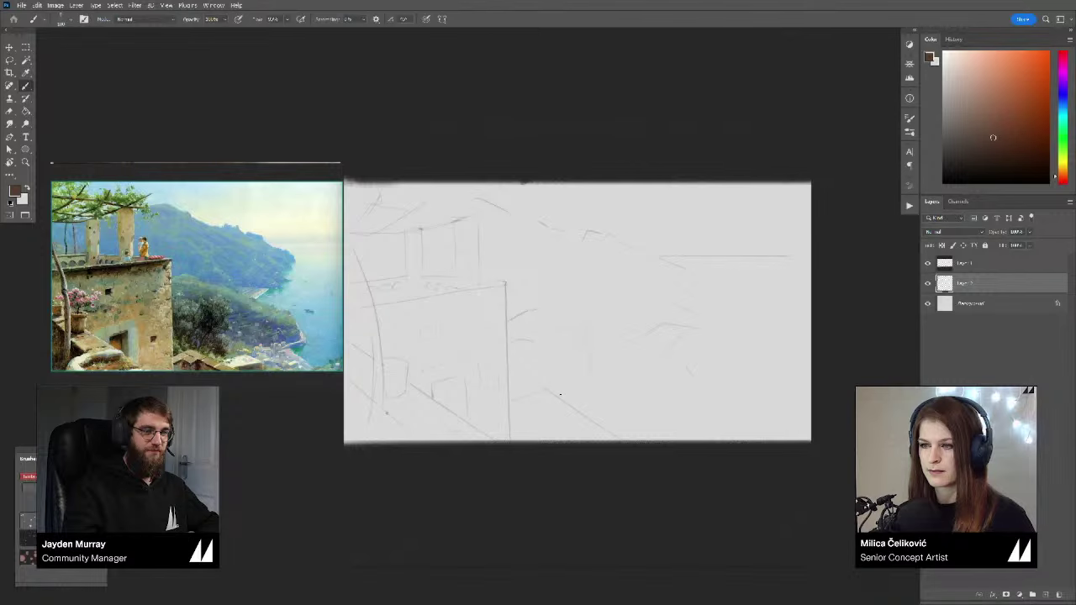
left_click_drag(546, 389, 544, 374)
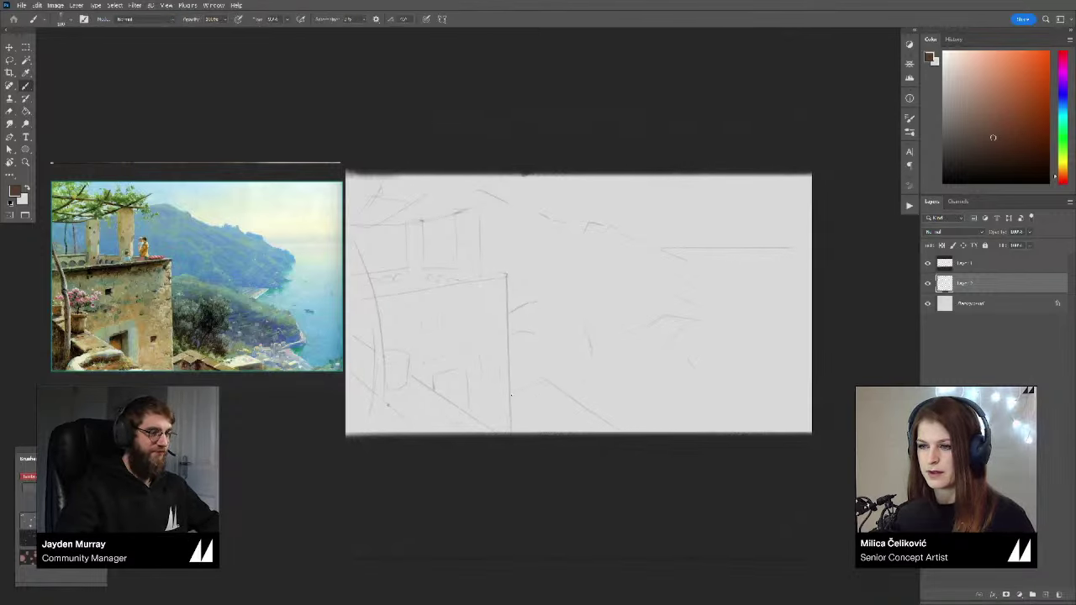
key("e")
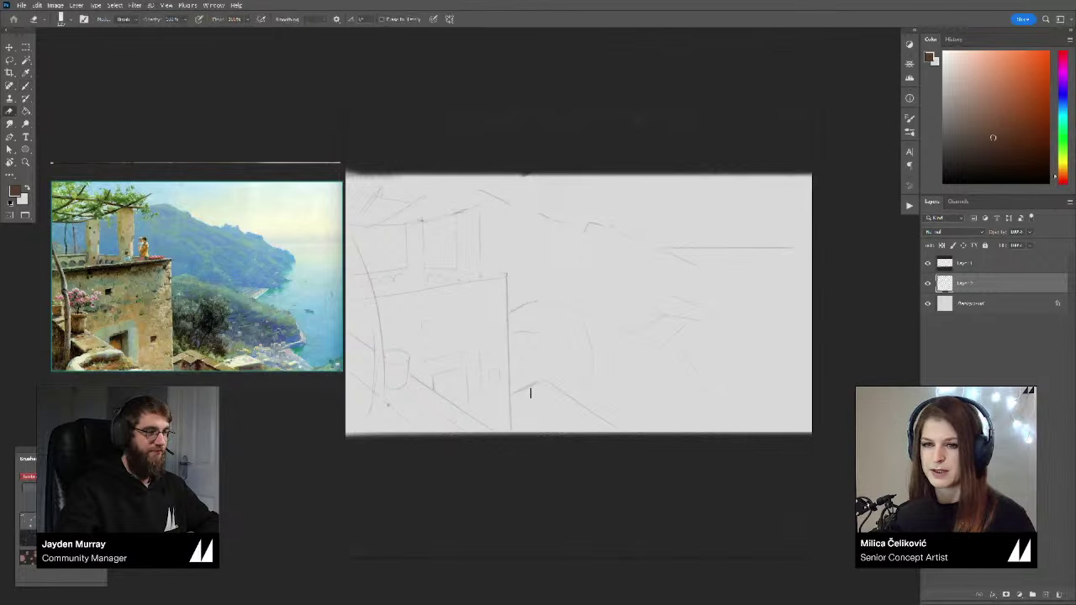
mouse_move(537, 396)
left_mouse_down()
mouse_move(519, 381)
mouse_move(524, 365)
left_mouse_up()
key("b")
key("e")
key("b")
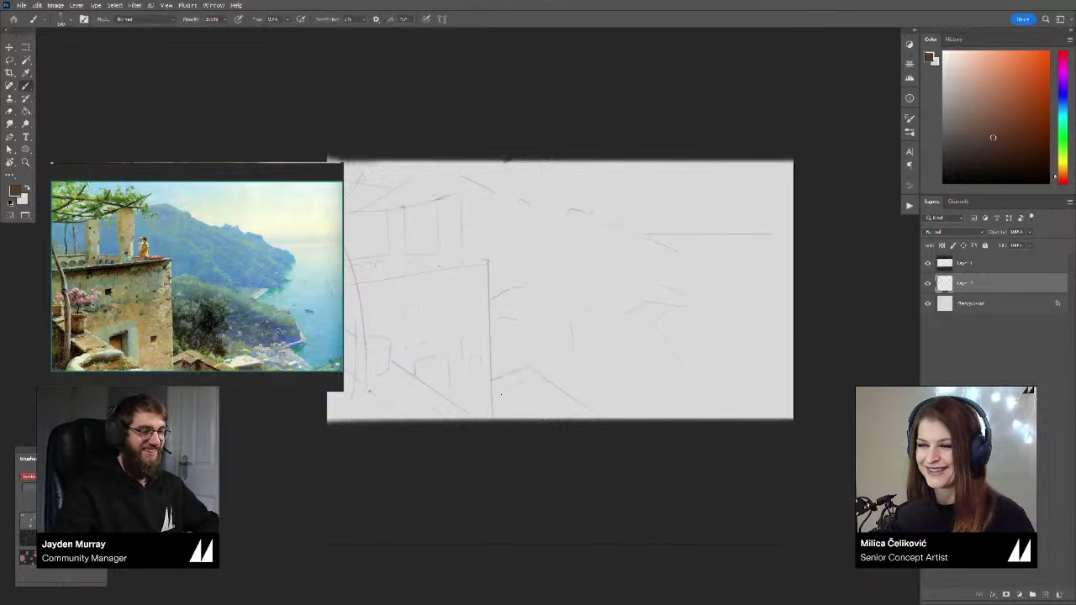
Step: Sketch the inner contour lines of the rooftop at the foot of the building's corner, refining them with brush and eraser
left_click_drag(512, 388, 529, 383)
key("e")
left_click_drag(543, 337, 533, 333)
key("b")
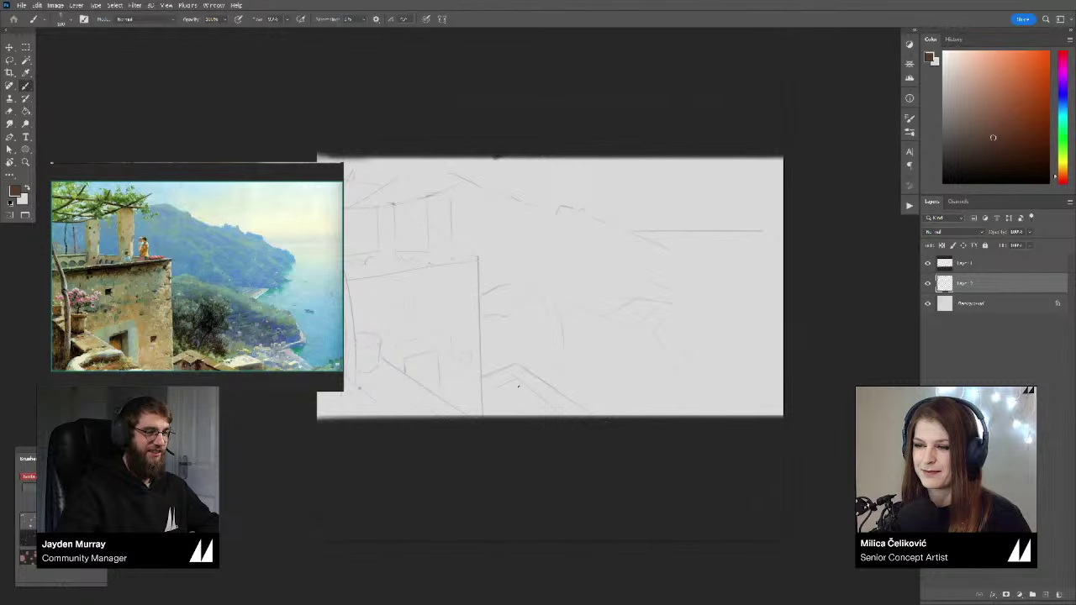
key("e")
left_click_drag(522, 383, 594, 432)
key("b")
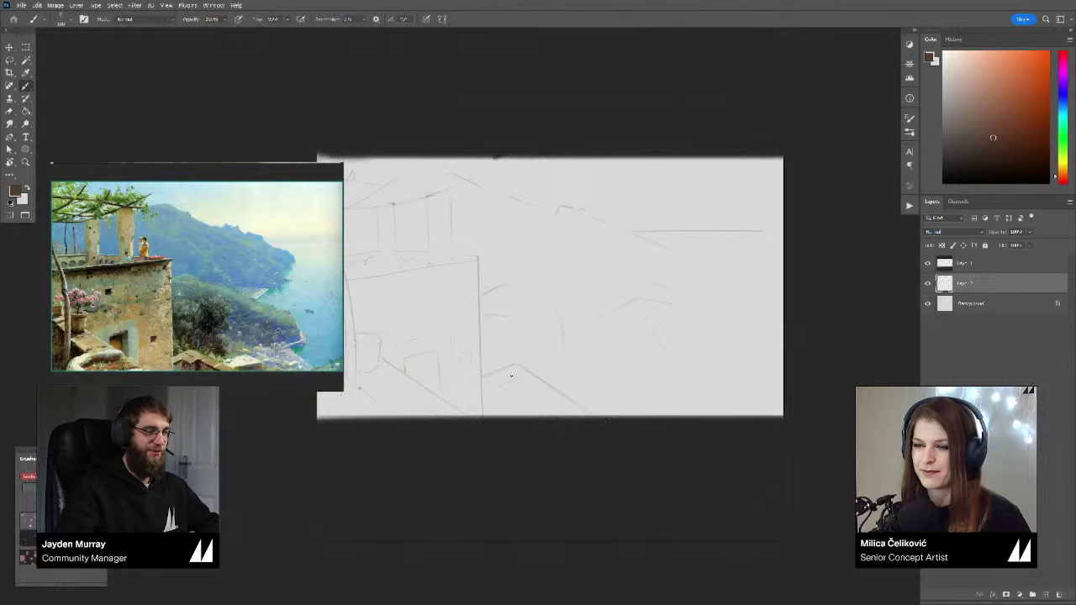
left_click_drag(521, 375, 536, 373)
key("e")
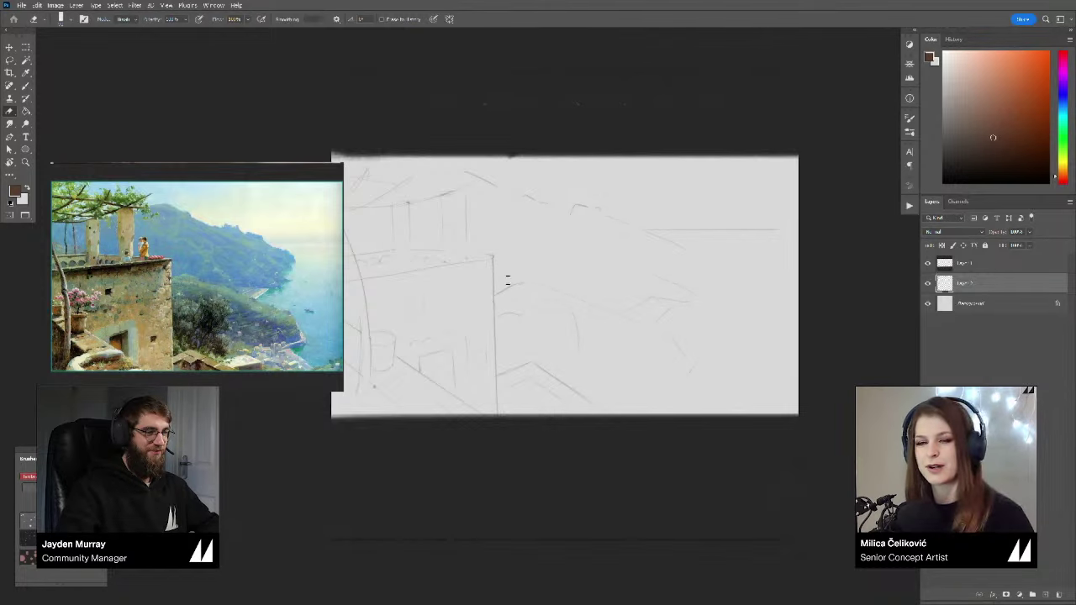
Step: Rotate and enlarge the canvas view around the rooftop to bring its lines into position for brushwork
left_click_drag(533, 391, 538, 386)
key("r")
left_click_drag(690, 392, 695, 368)
left_click_drag(533, 395, 539, 398)
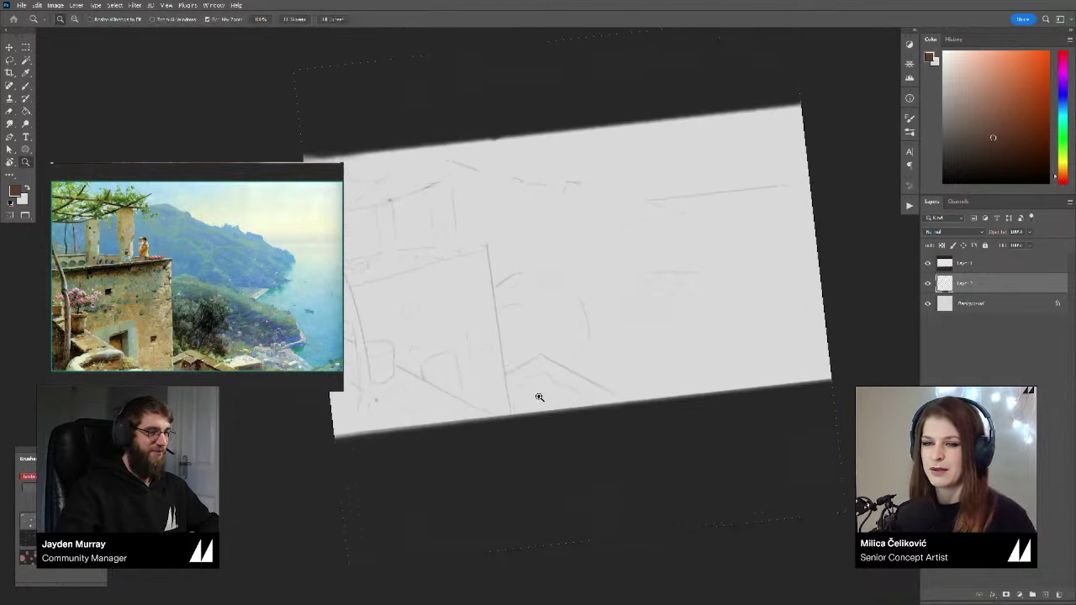
left_click(533, 379)
key("b")
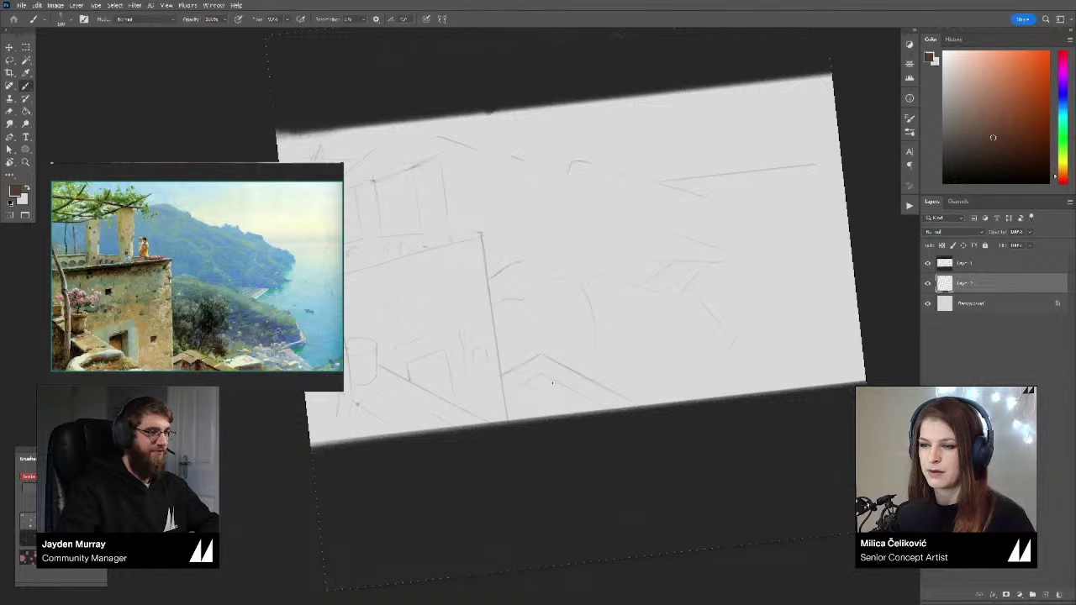
Step: Check the texture options in the current brush's settings
left_click(909, 118)
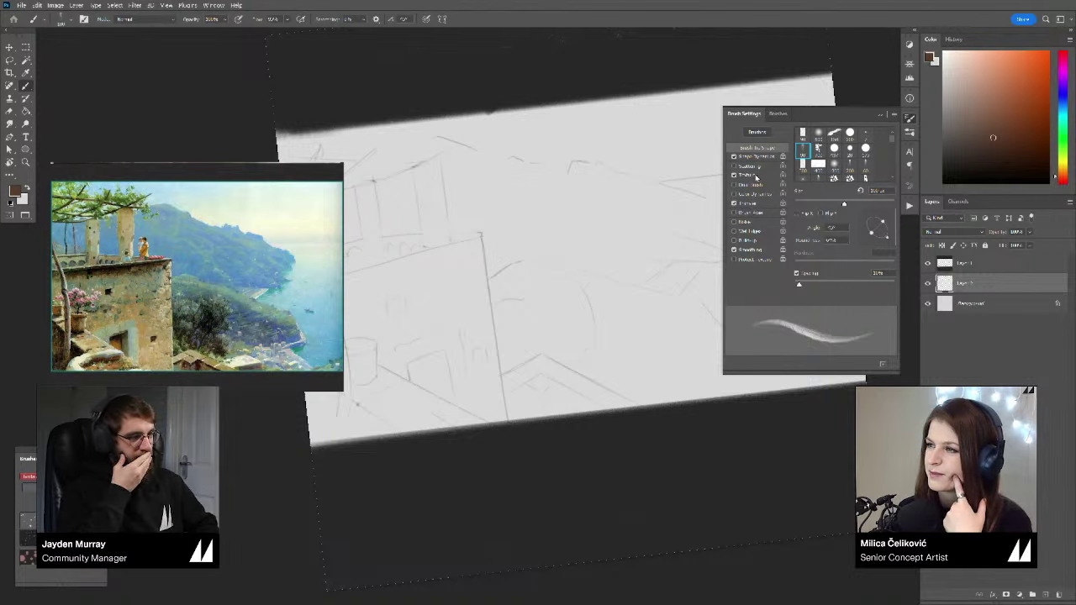
left_click(755, 177)
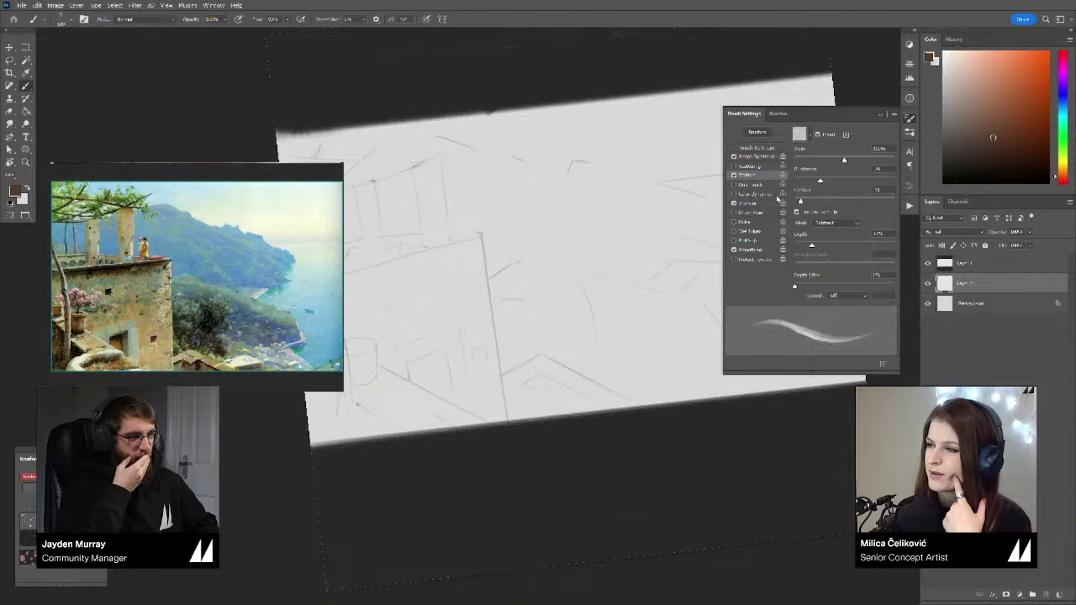
left_click(909, 119)
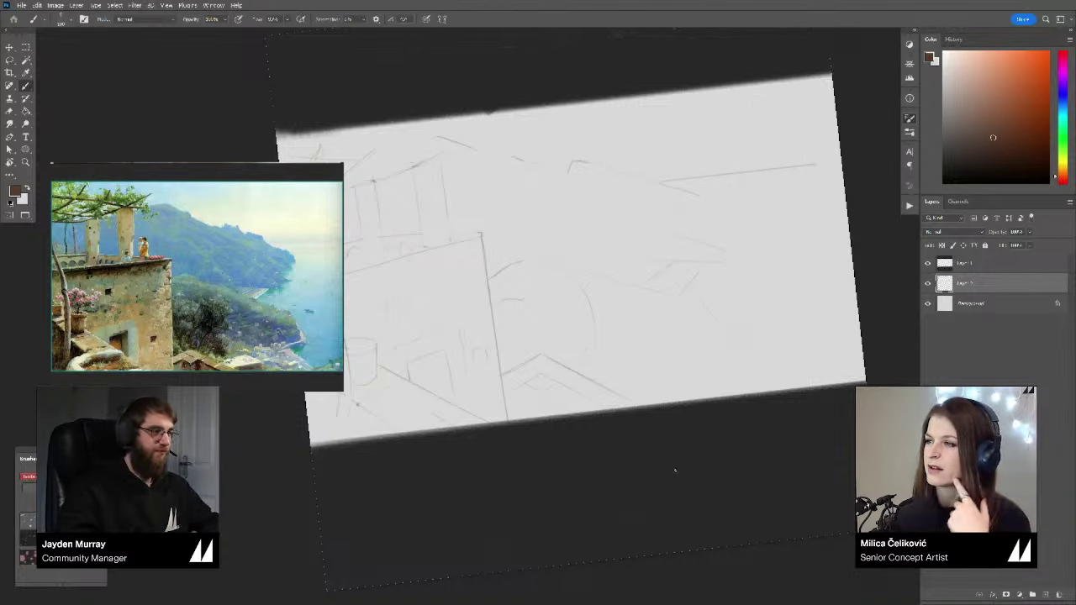
Step: Straighten the canvas view and examine the building's stone wall up close in the coastal reference painting
mouse_move(585, 363)
left_mouse_down()
mouse_move(791, 348)
mouse_move(775, 314)
left_mouse_up()
key("r")
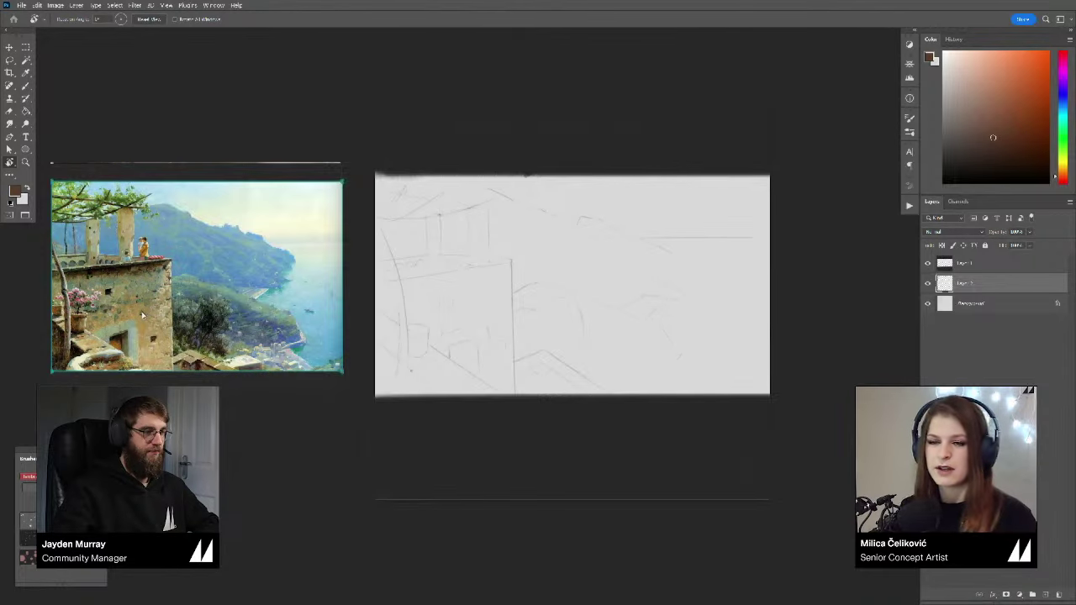
scroll(255, 305, "up", 5)
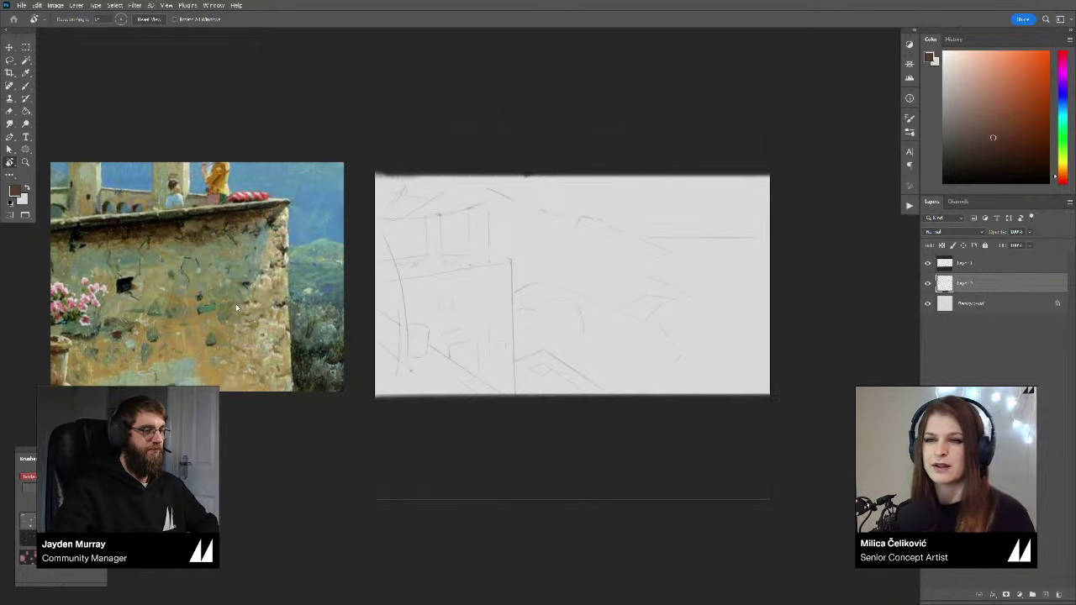
double_click(237, 308)
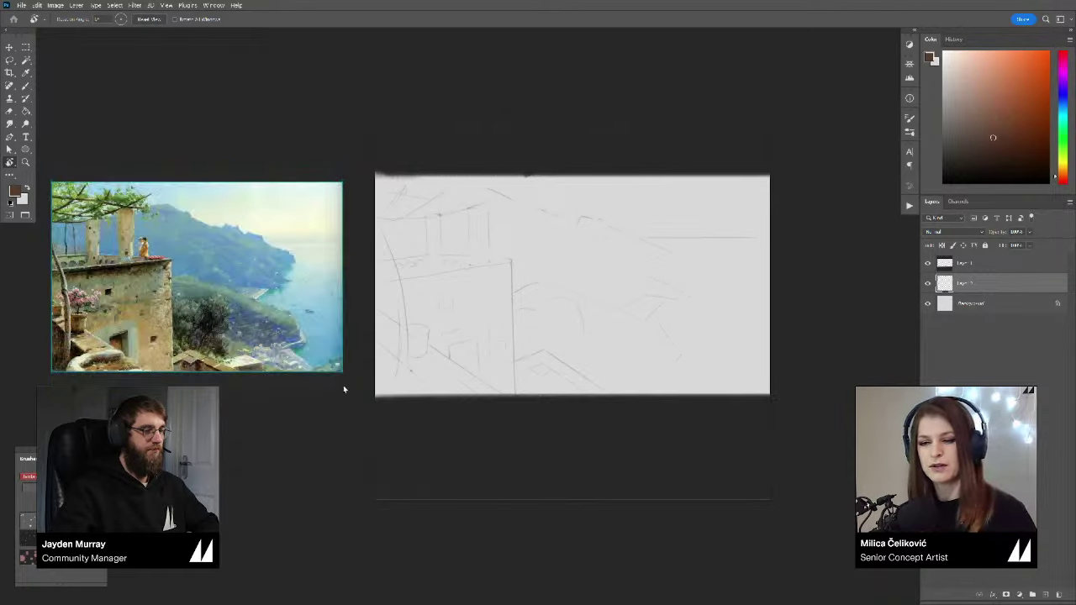
Step: Refine the tip of the lower wooded headland in the sketch with brush and eraser
left_click_drag(629, 419, 612, 423)
key("b")
left_click_drag(622, 368, 618, 370)
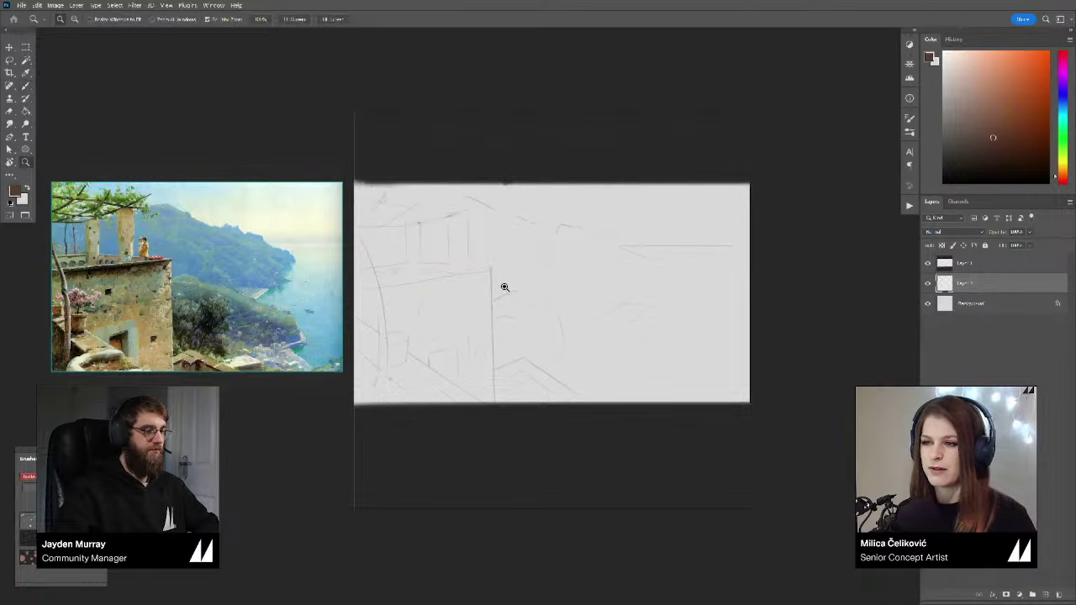
left_click_drag(505, 287, 504, 315)
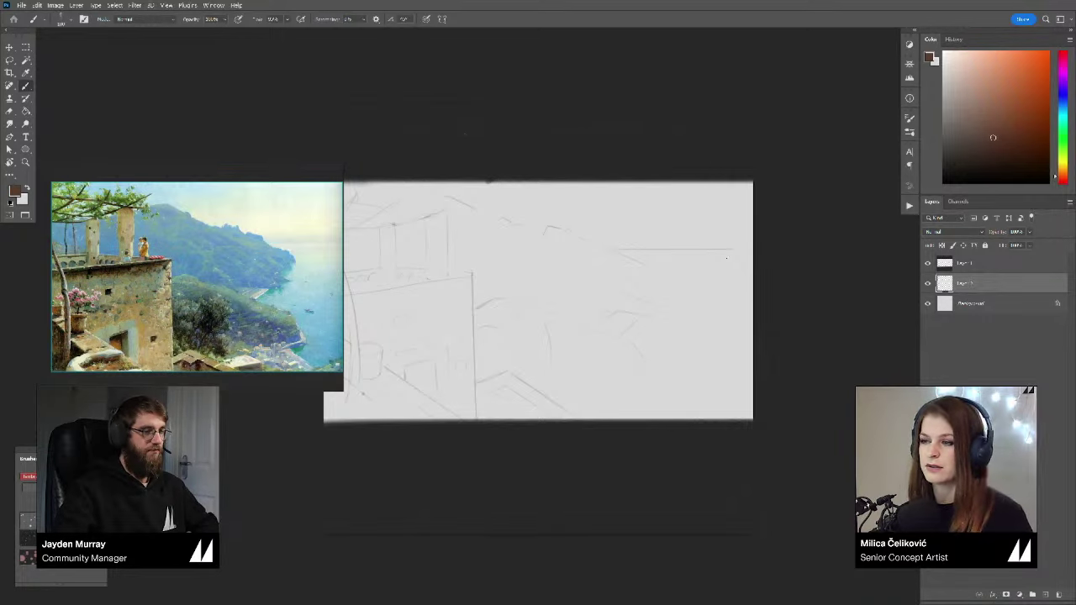
key("e")
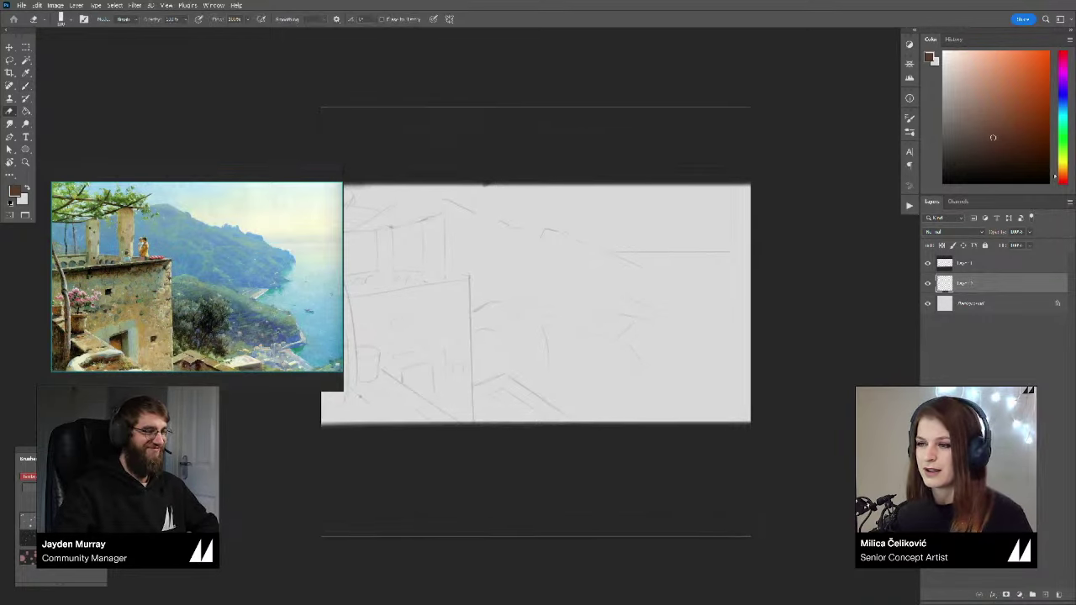
key("b")
key("e")
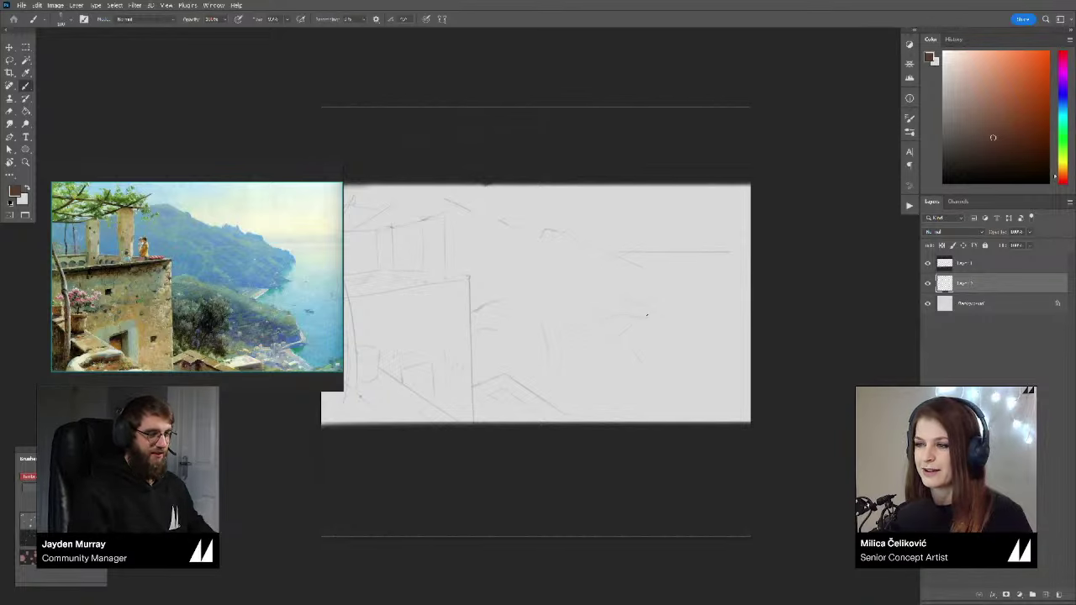
key("b")
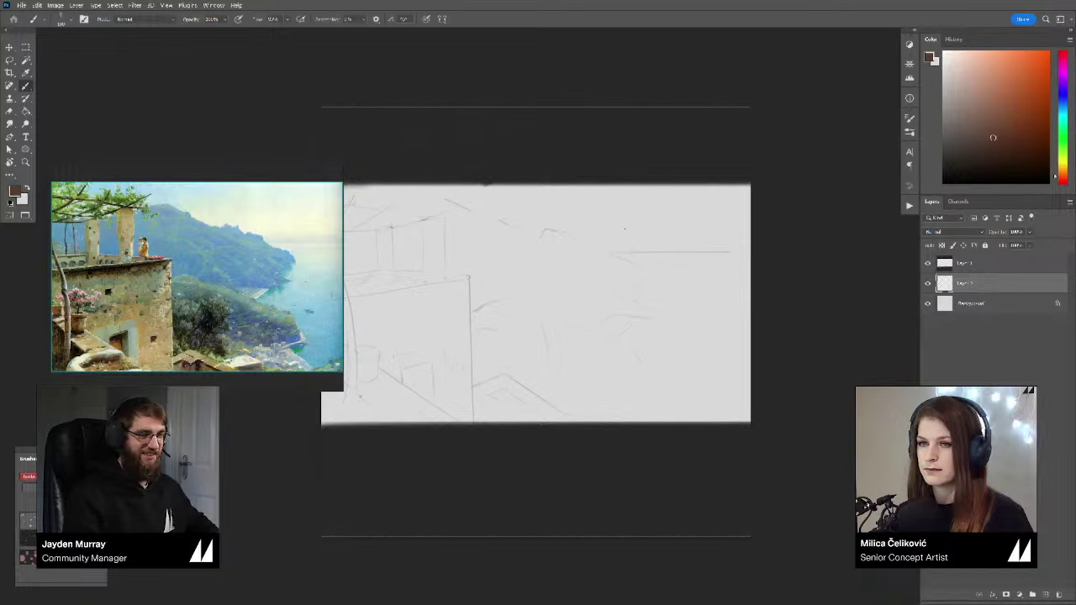
Step: Sketch small tree bumps along the distant mountain ridge near the horizon and clean up where they meet it
left_click_drag(596, 226, 601, 227)
key("e")
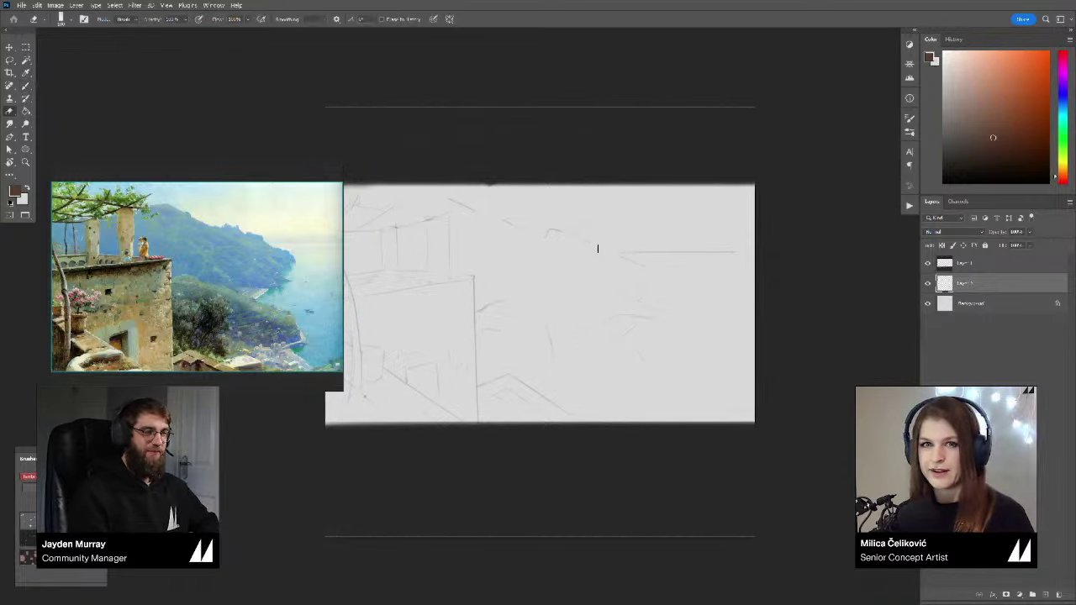
scroll(591, 245, "up", 1)
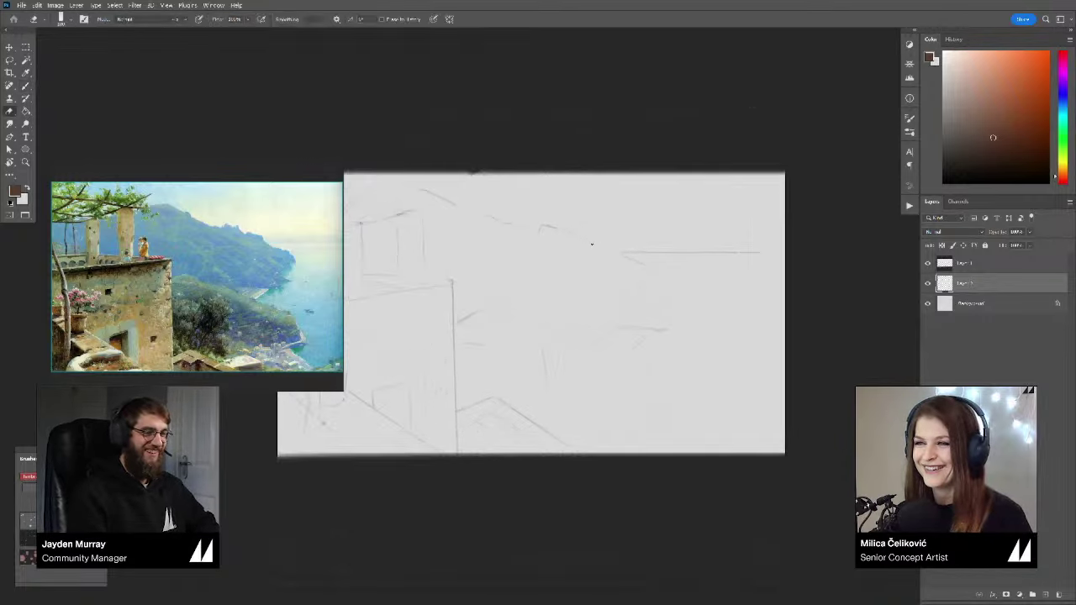
key("b")
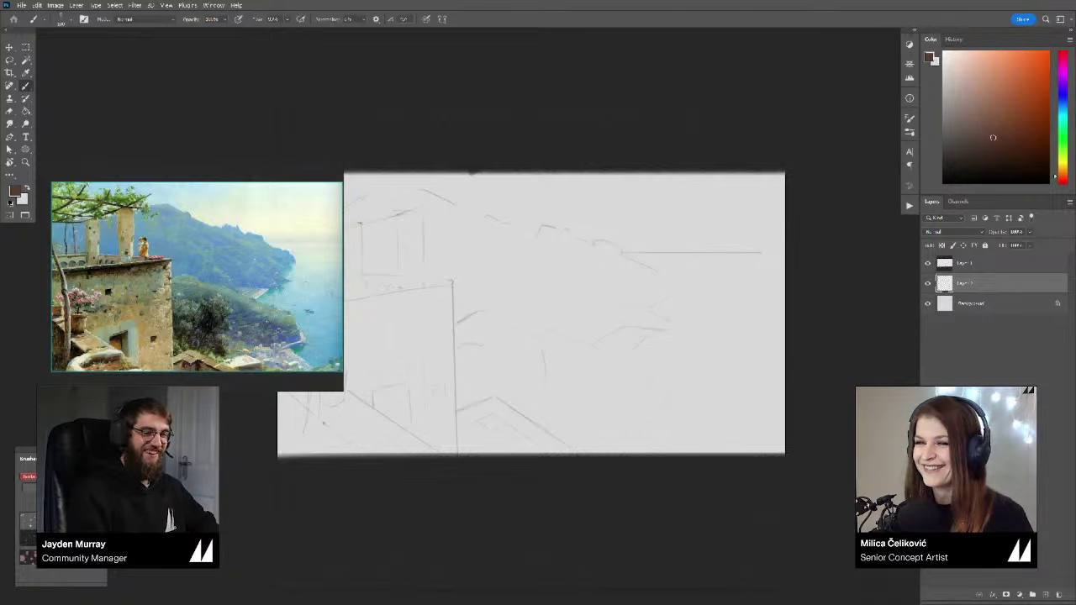
key("e")
key("b")
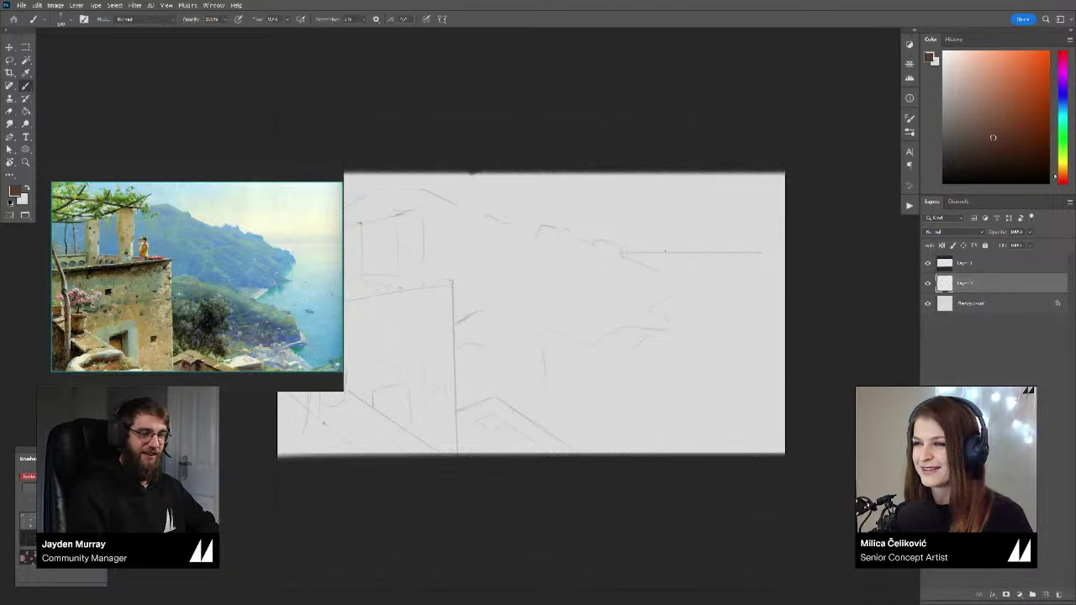
Step: Flip both the sketch and the coastal reference image horizontally to compare their proportions in mirror view
left_click_drag(731, 263, 698, 292)
left_click_drag(640, 315, 660, 314)
key("v")
left_click_drag(676, 344, 671, 346)
key("b")
left_click_drag(704, 378, 694, 379)
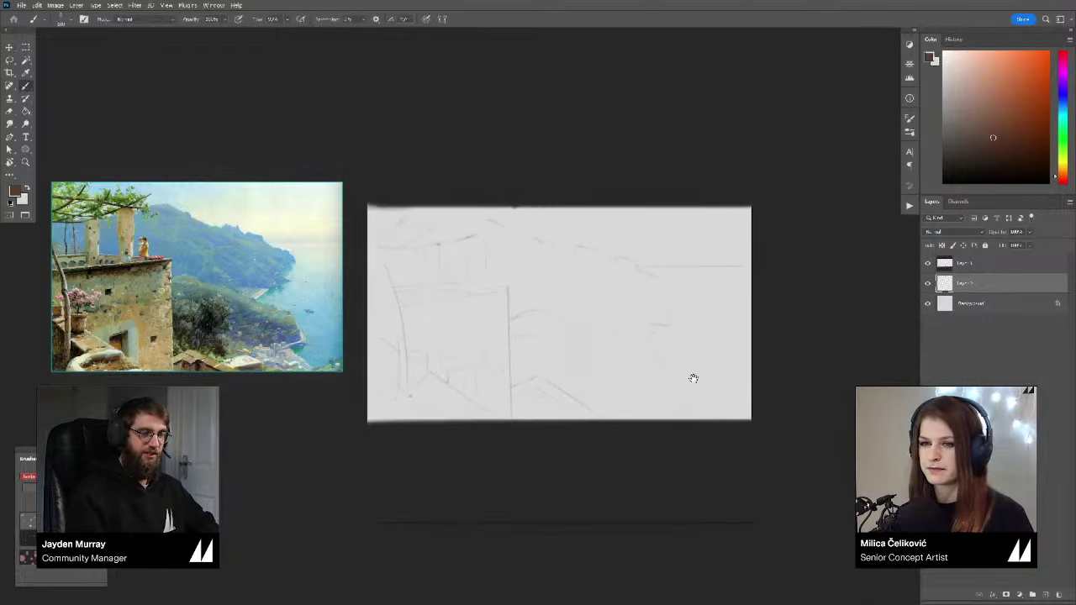
key("ctrl+shift+h")
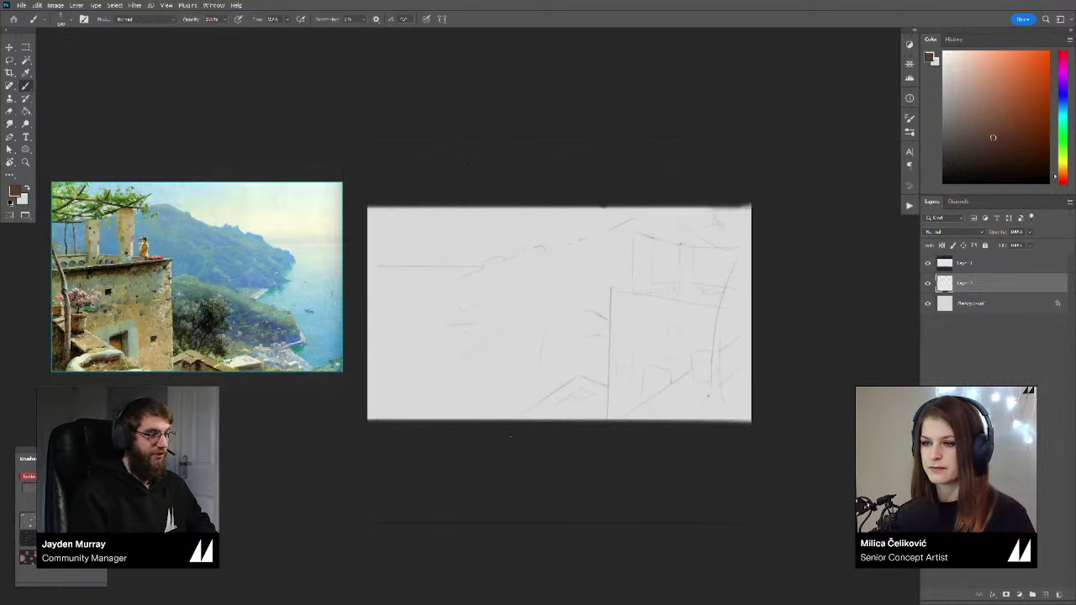
left_click_drag(271, 371, 245, 359)
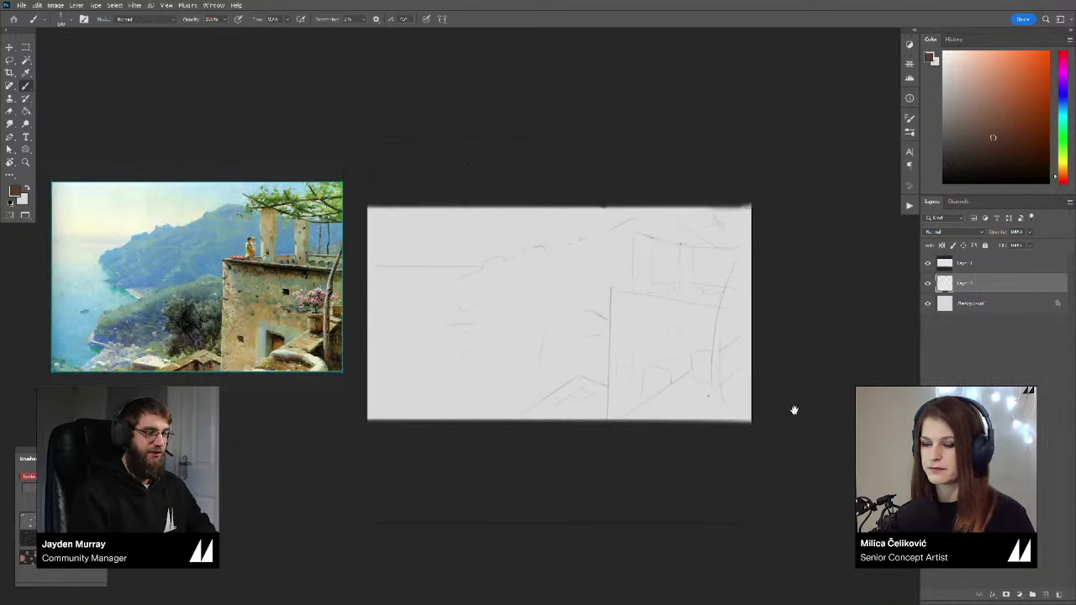
key("v")
left_click_drag(673, 360, 662, 356)
key("b")
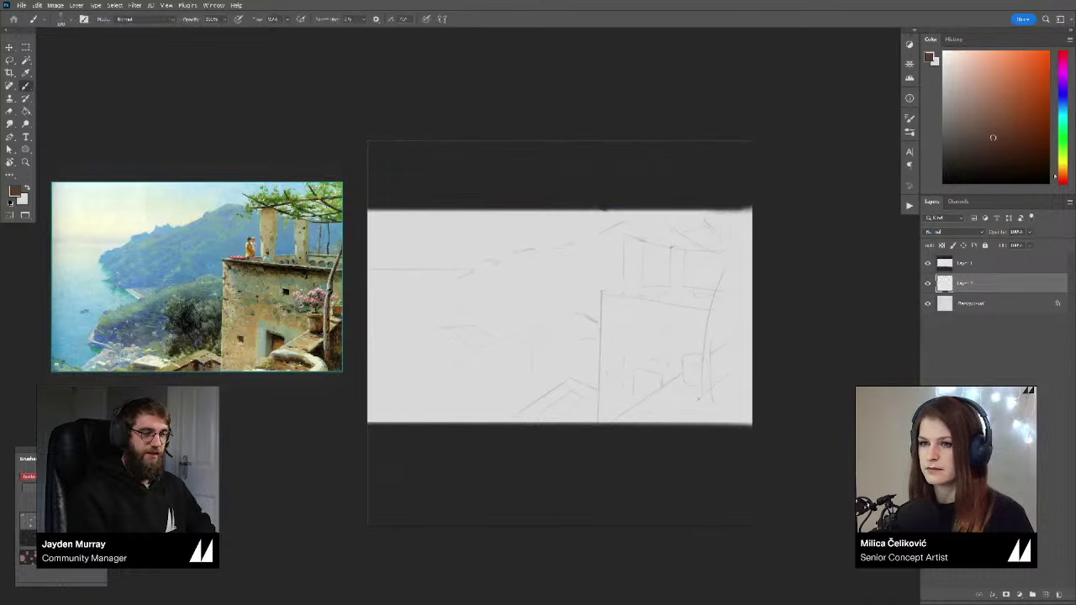
Step: Lasso the building, pergola and foreground rooftop in the mirrored sketch and tilt them slightly with Free Transform
key("r")
left_click_drag(797, 312, 838, 333)
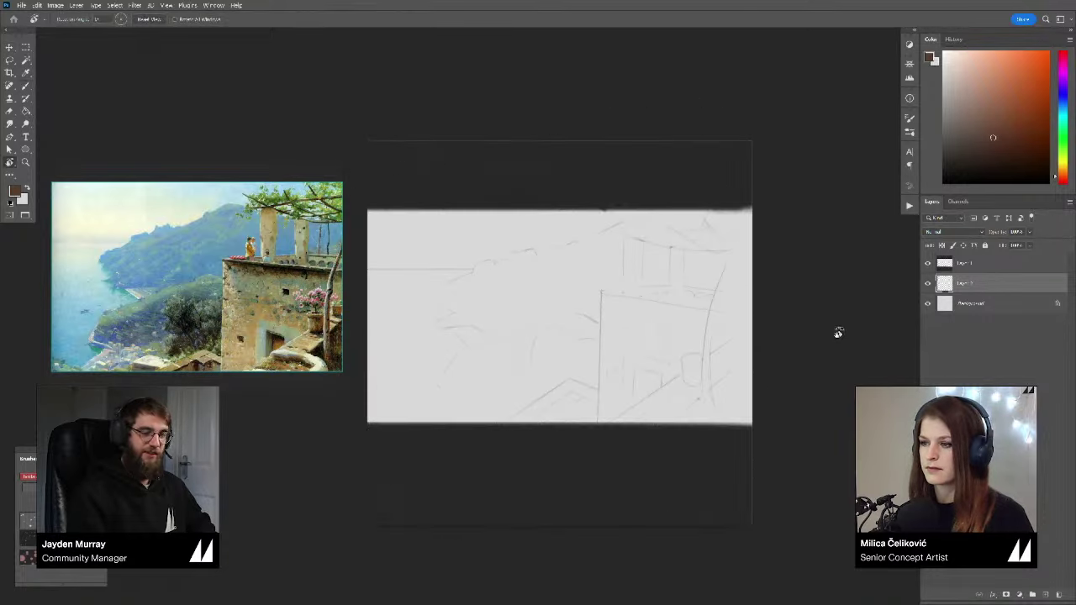
key("l")
mouse_move(598, 269)
left_mouse_down()
mouse_move(603, 342)
mouse_move(511, 459)
mouse_move(807, 249)
mouse_move(644, 224)
mouse_move(639, 258)
left_mouse_up()
key("ctrl+t")
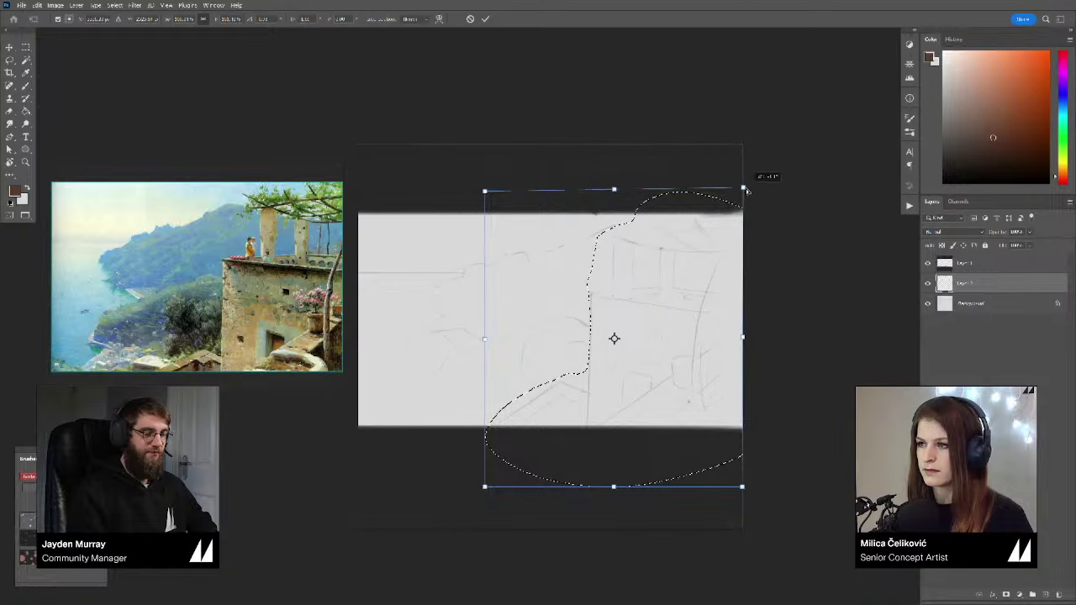
left_click_drag(746, 191, 746, 188)
left_click_drag(486, 196, 484, 197)
left_click(485, 18)
left_click_drag(722, 294, 703, 294)
left_click_drag(684, 340, 675, 341)
key("e")
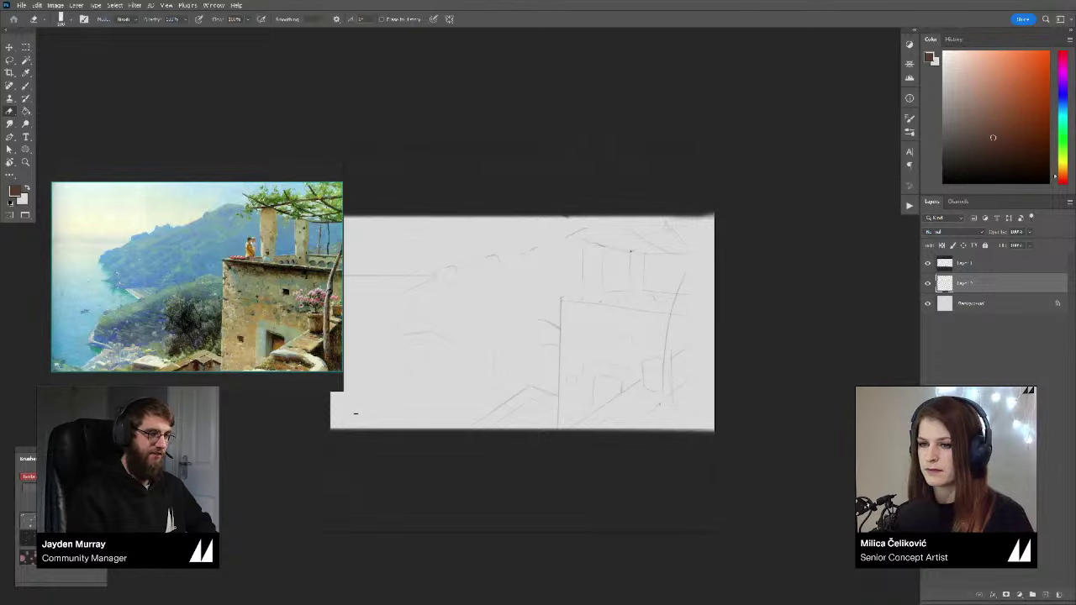
Step: Browse the reference board beyond the coastal painting to the groups of works by other artists
scroll(229, 245, "down", 6)
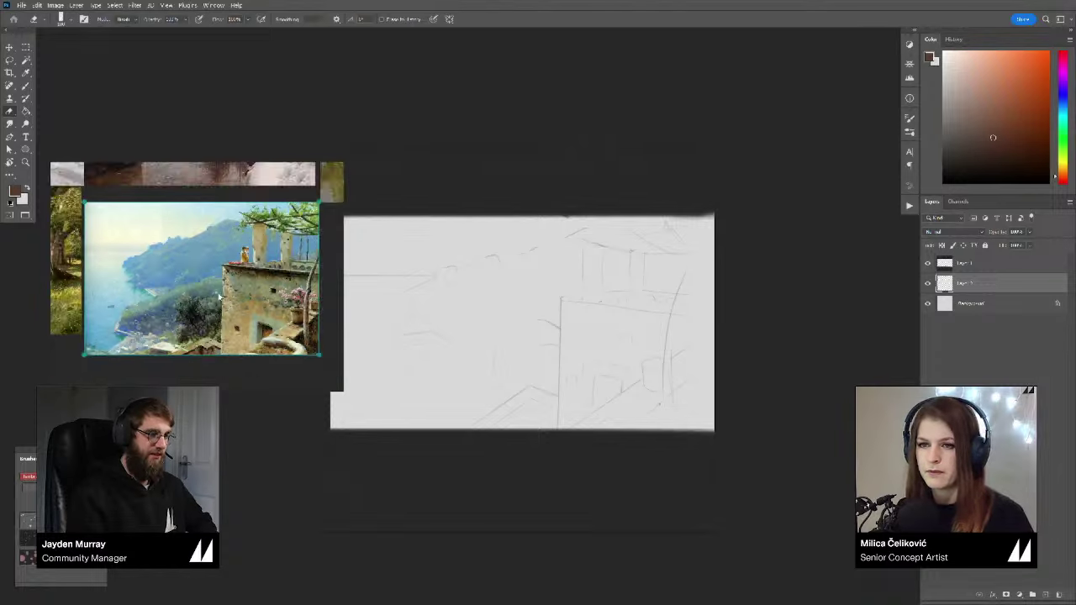
scroll(229, 245, "down", 2)
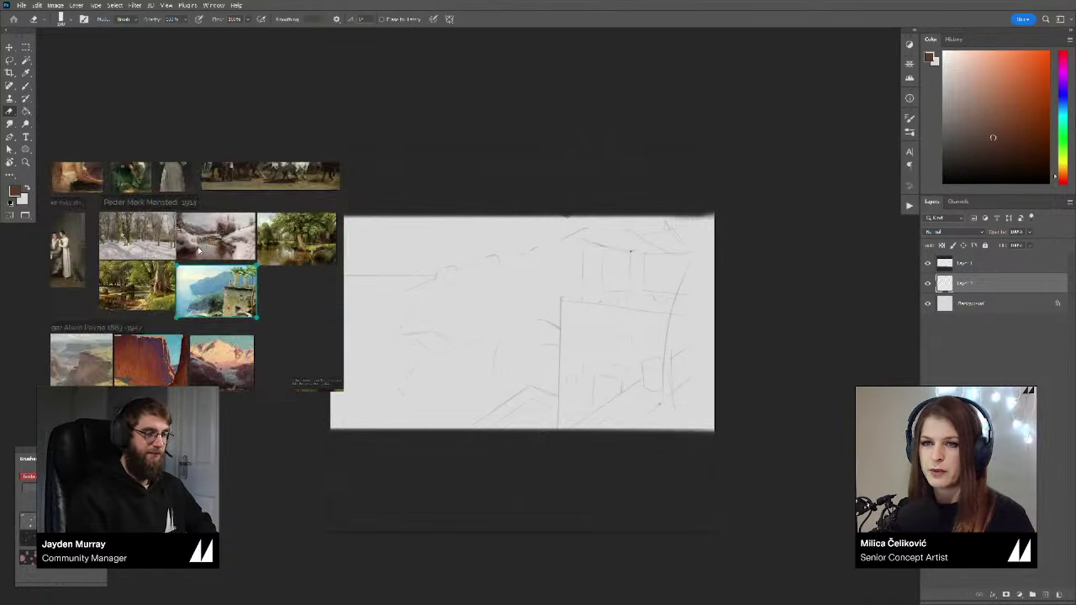
scroll(320, 252, "down", 3)
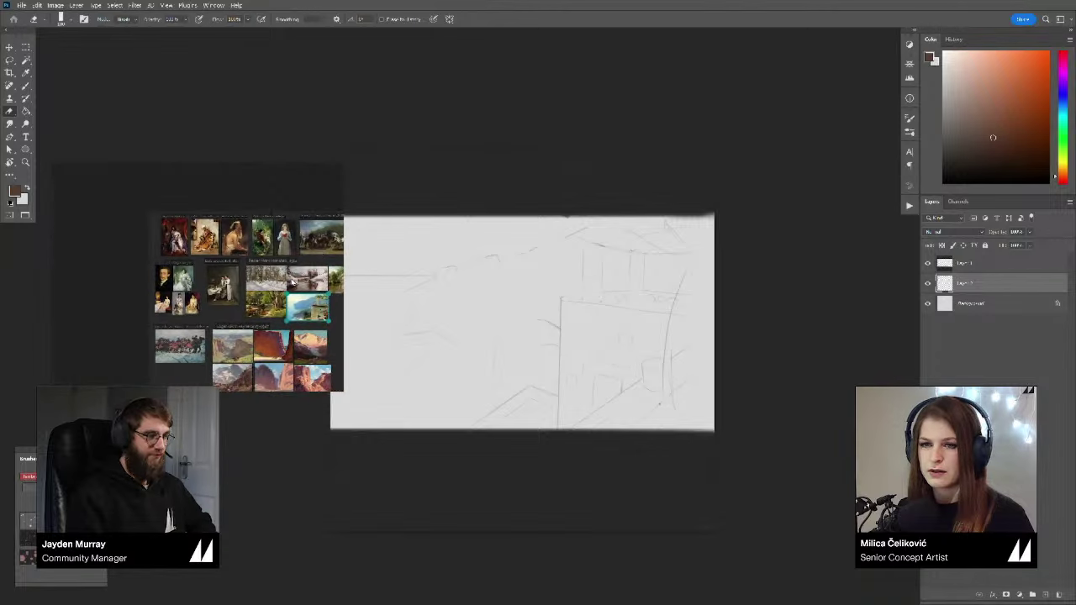
left_click_drag(293, 282, 240, 265)
scroll(135, 321, "up", 5)
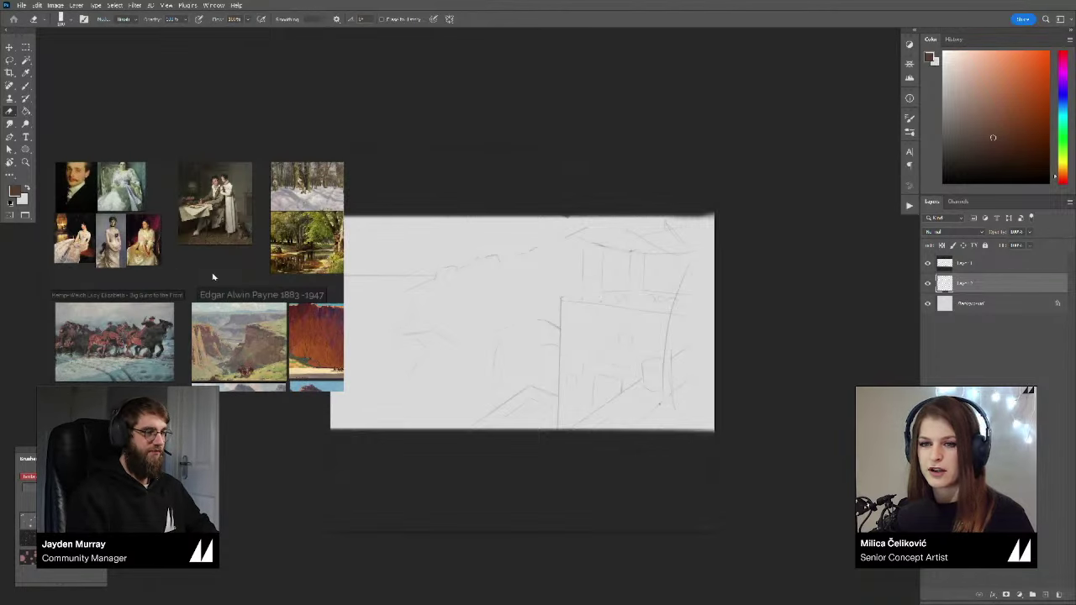
Step: Enlarge the painting Big Guns to the Front in a widened reference window and examine its snowy foreground
double_click(131, 334)
left_click_drag(131, 335, 255, 337)
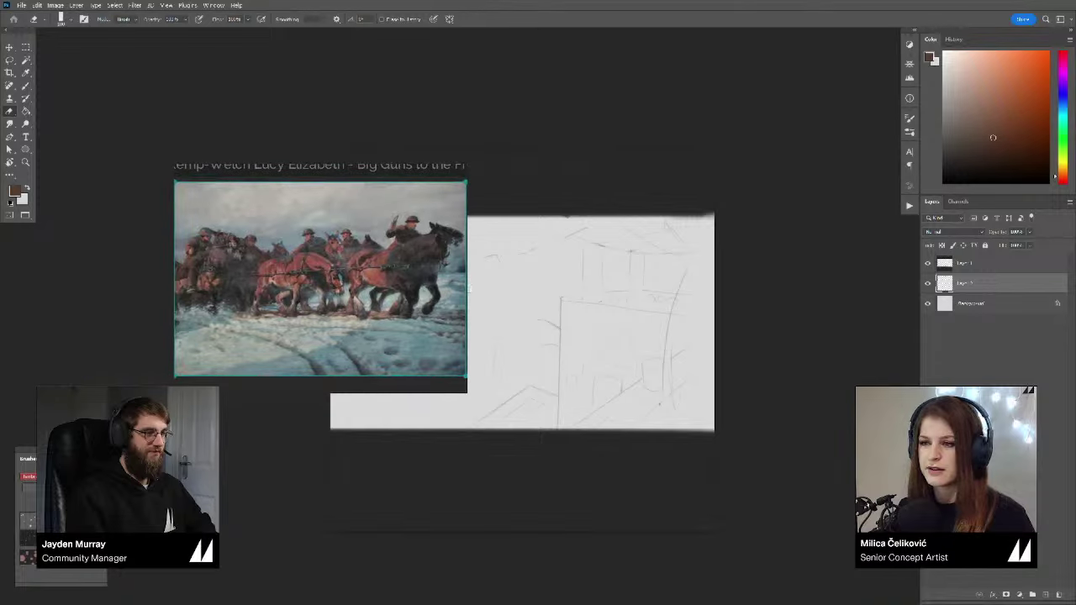
left_click_drag(467, 287, 607, 291)
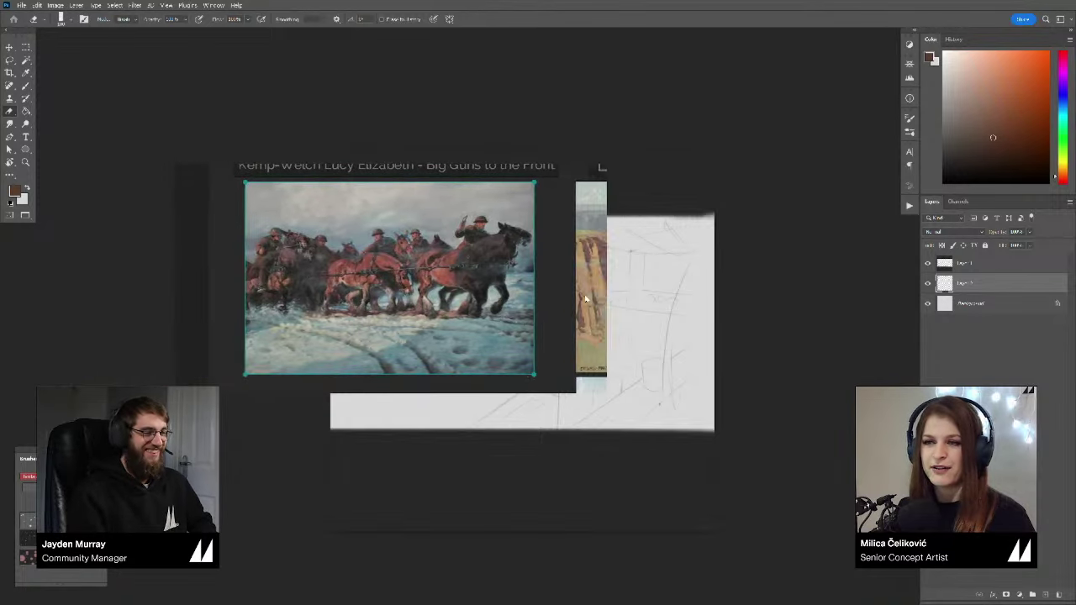
double_click(382, 305)
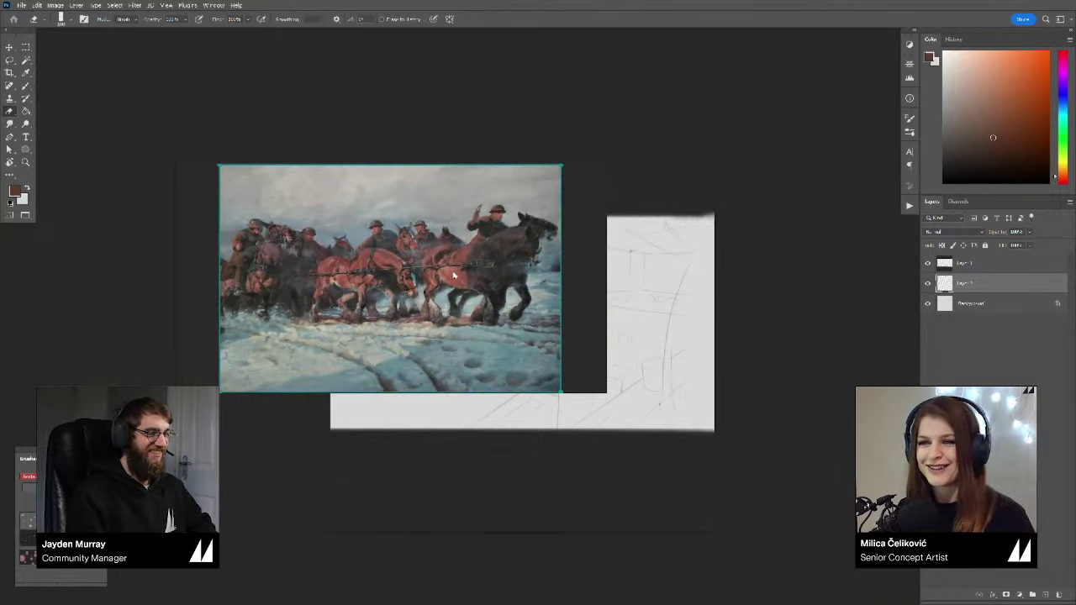
scroll(443, 369, "up", 2)
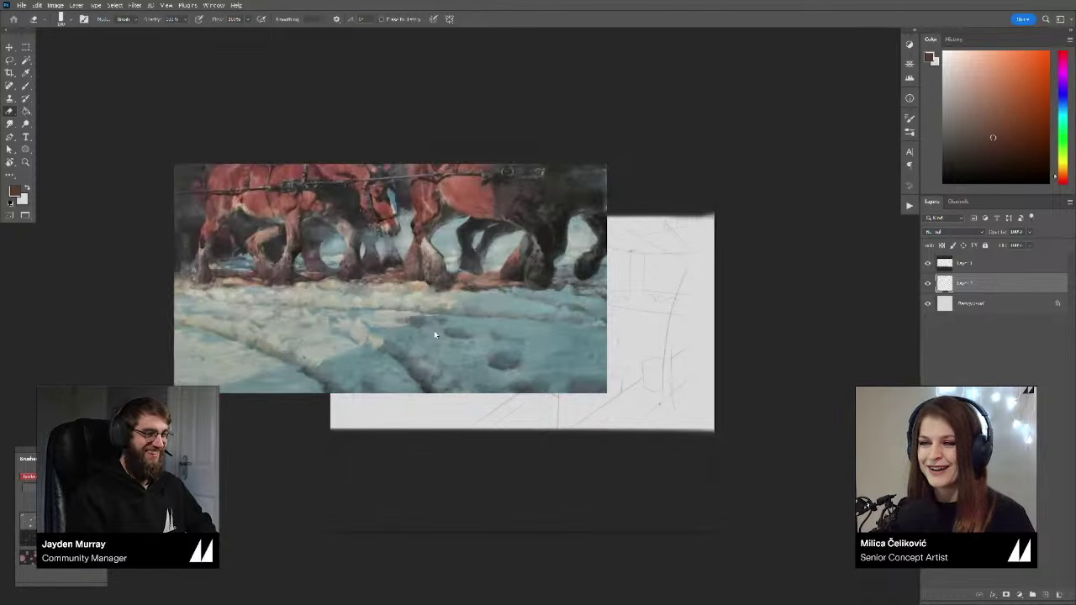
Step: Examine the horses, riders and snowy ground in Big Guns to the Front at close range across the painting's width
scroll(488, 351, "down", 1)
scroll(489, 352, "down", 2)
scroll(346, 279, "up", 2)
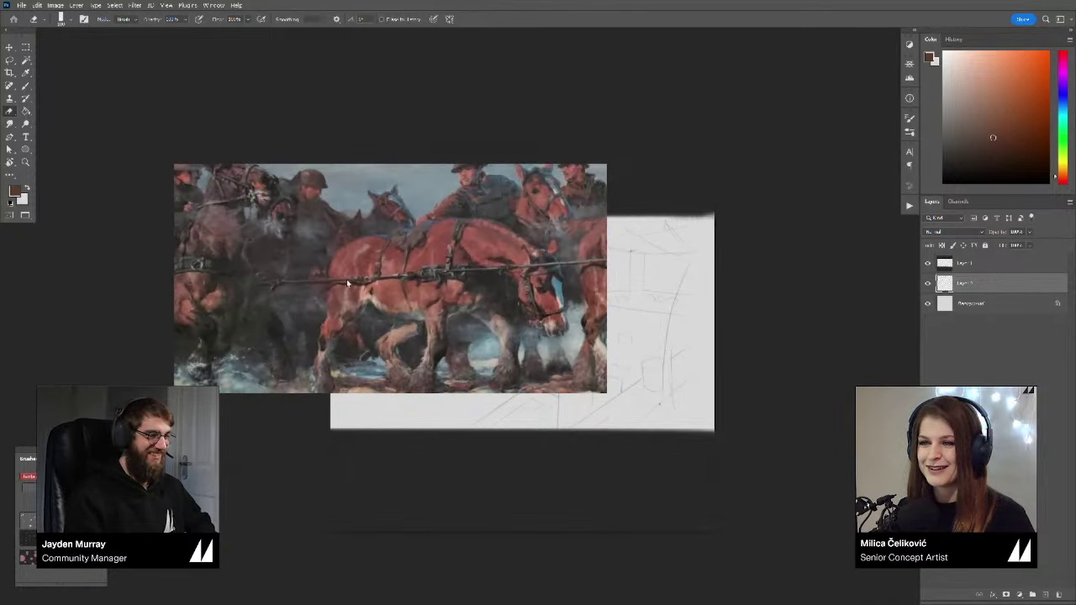
left_click_drag(454, 310, 434, 299)
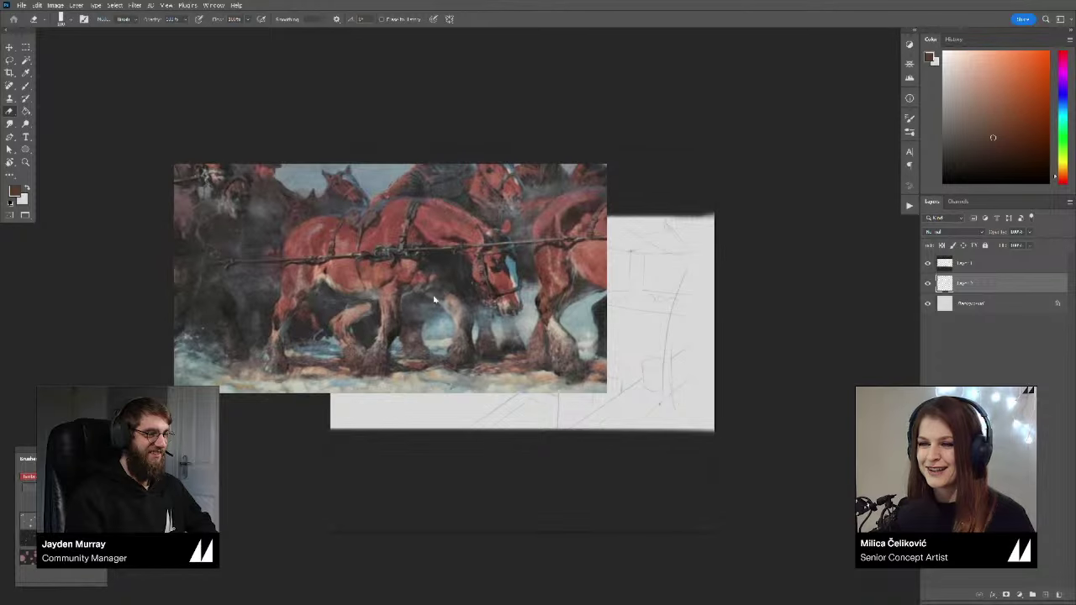
scroll(533, 263, "down", 2)
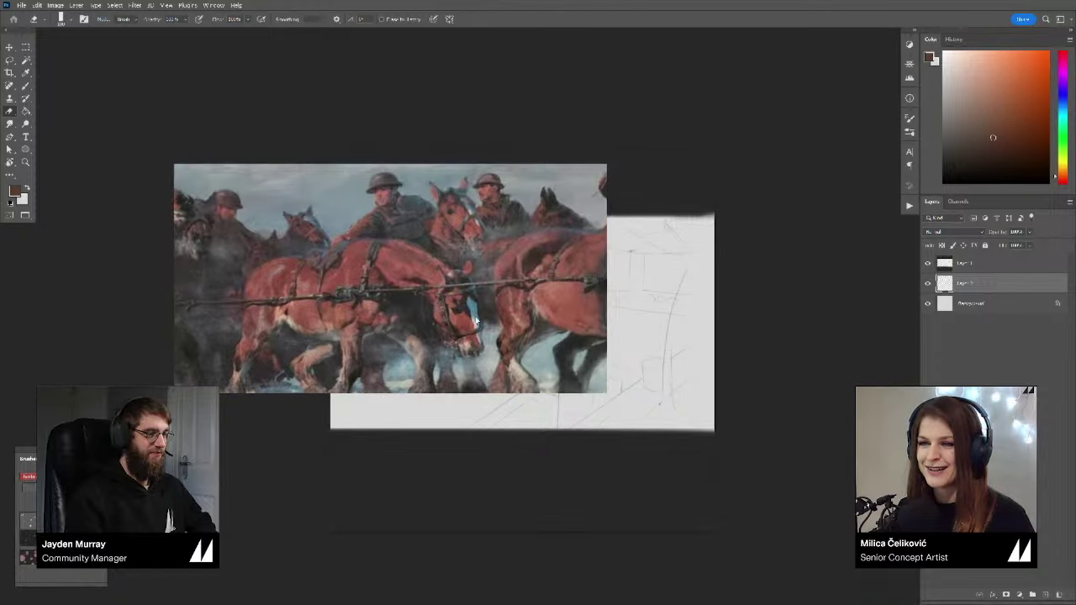
scroll(440, 304, "up", 1)
scroll(442, 304, "down", 1)
left_click_drag(478, 305, 469, 279)
scroll(466, 281, "up", 1)
scroll(459, 280, "up", 1)
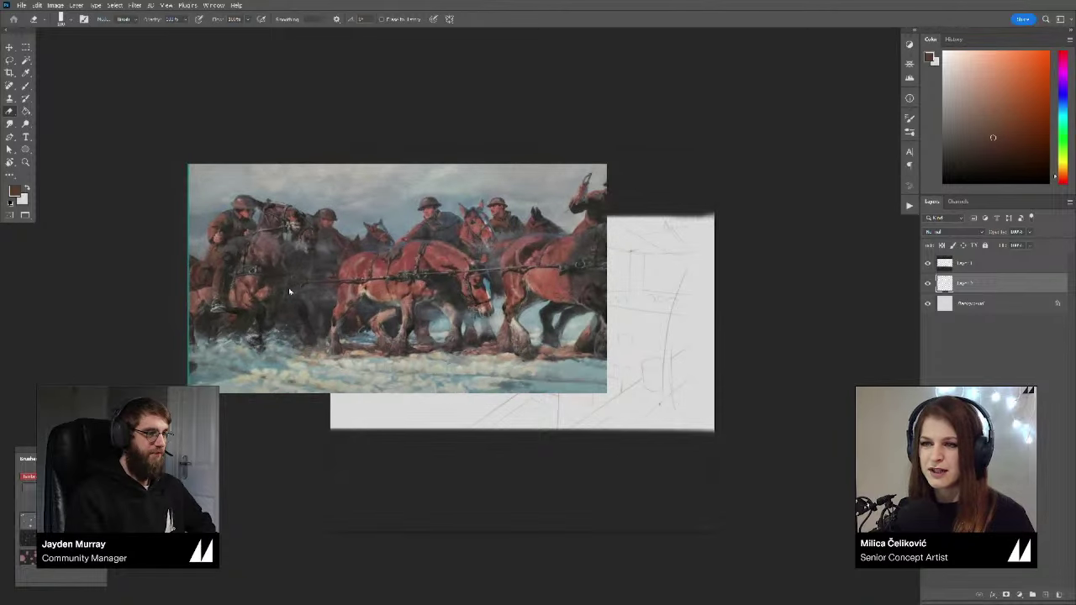
scroll(447, 277, "right", 5)
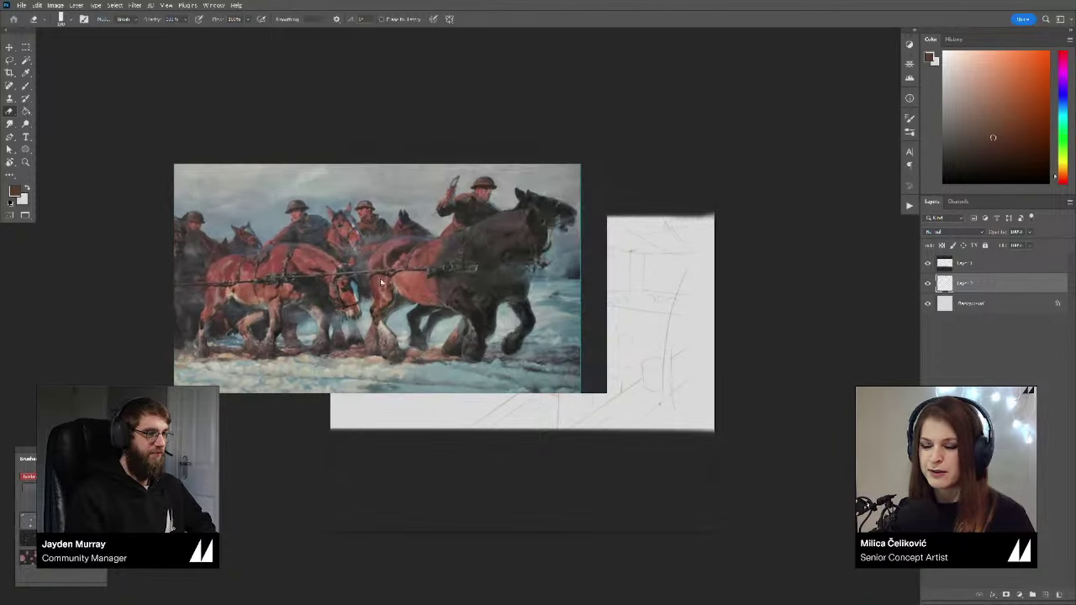
scroll(454, 278, "left", 3)
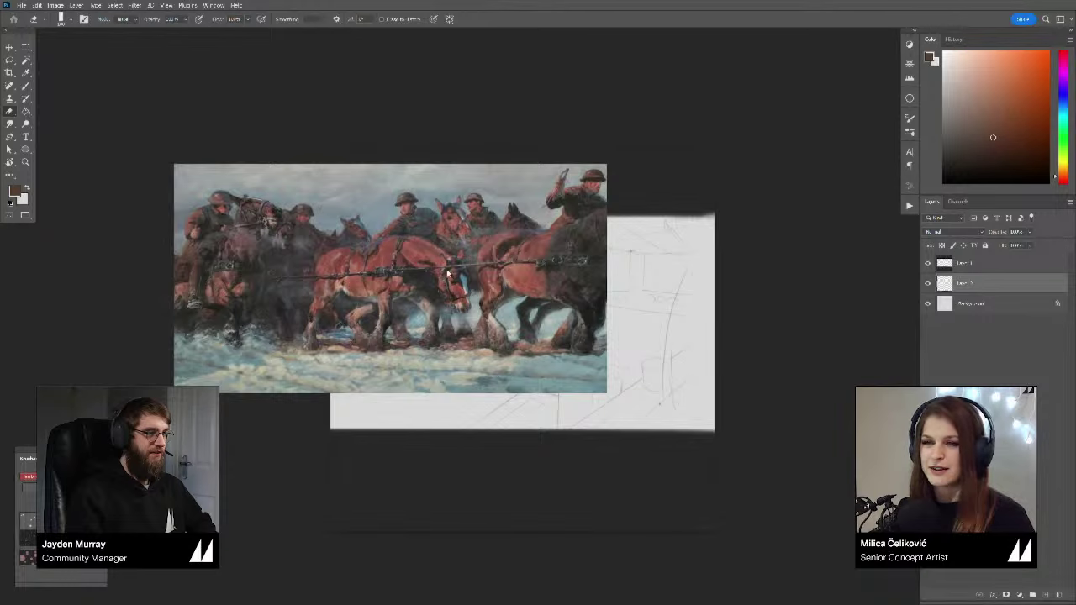
left_click_drag(447, 273, 473, 279)
scroll(454, 282, "down", 2)
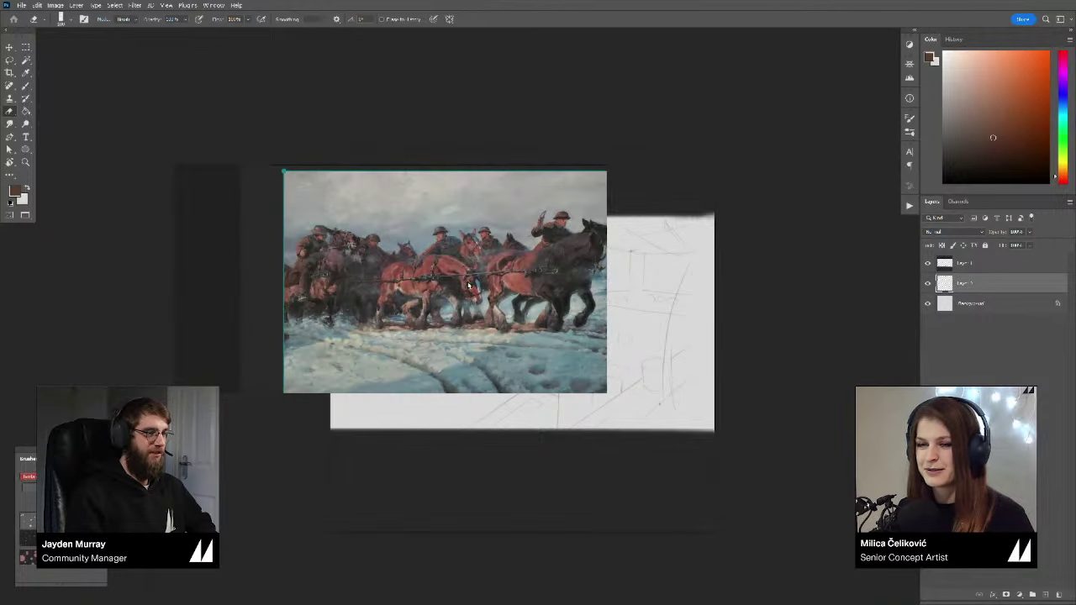
Step: Compare Big Guns to the Front at thumbnail size and enlarged to study how its horses and riders read from a distance
scroll(468, 286, "down", 2)
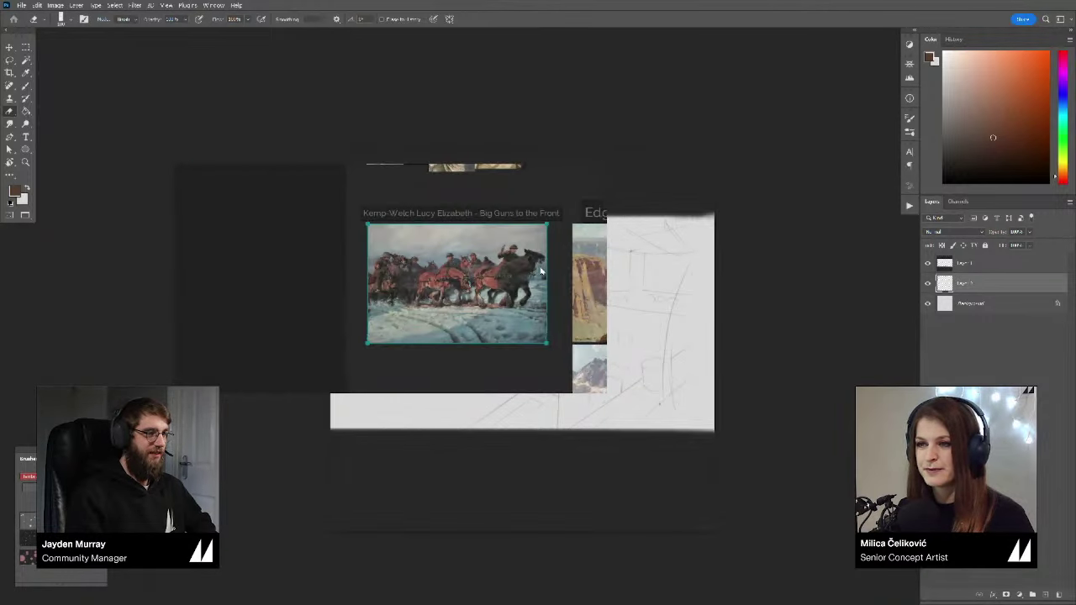
left_click_drag(541, 271, 518, 275)
scroll(508, 274, "up", 4)
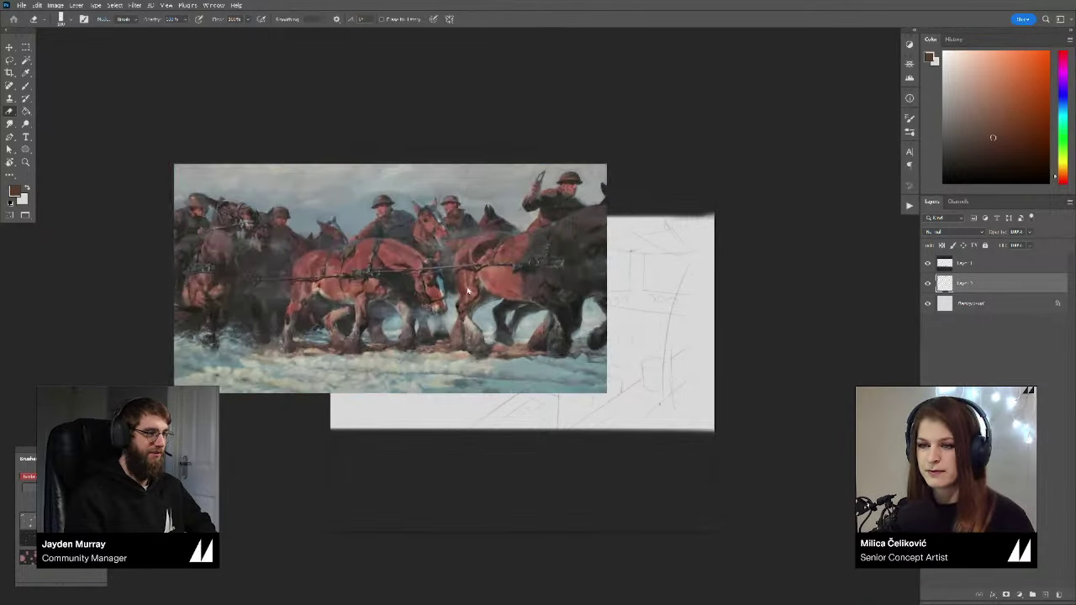
left_click_drag(468, 290, 507, 289)
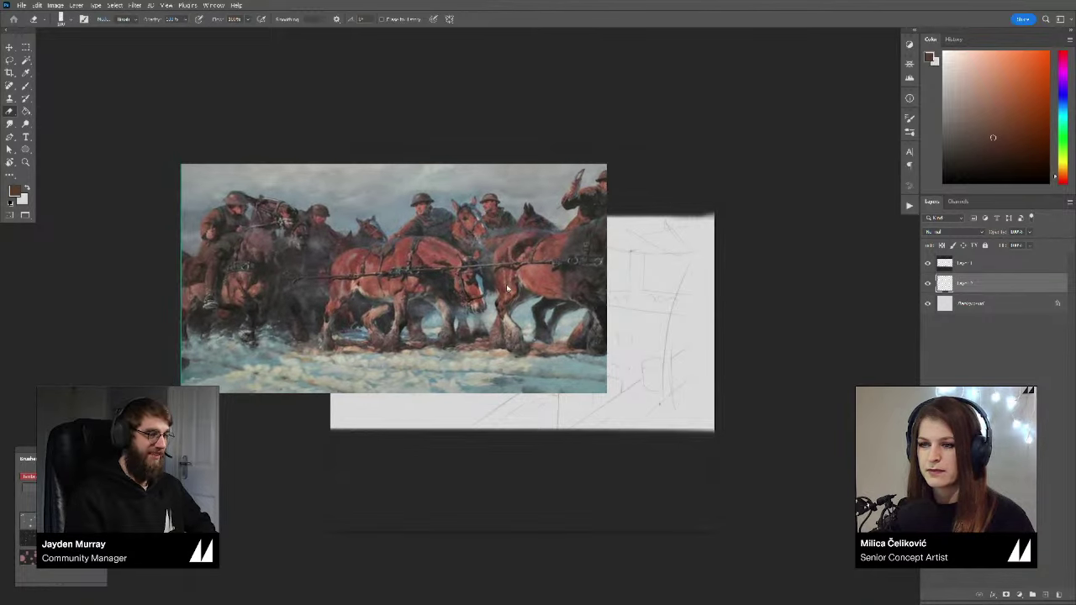
scroll(508, 288, "down", 3)
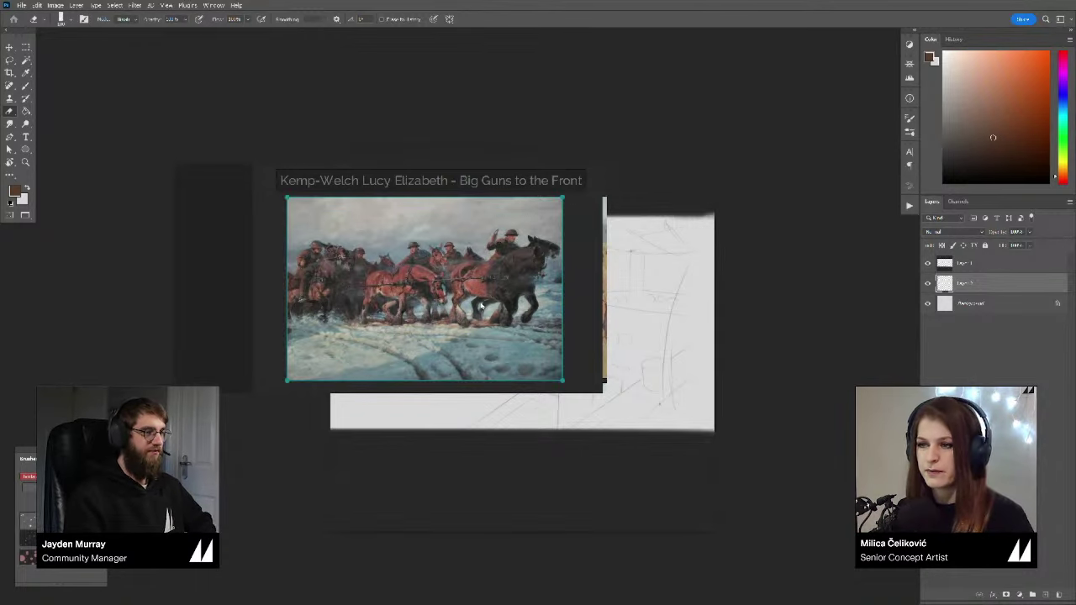
left_click_drag(482, 306, 447, 310)
scroll(459, 275, "down", 3)
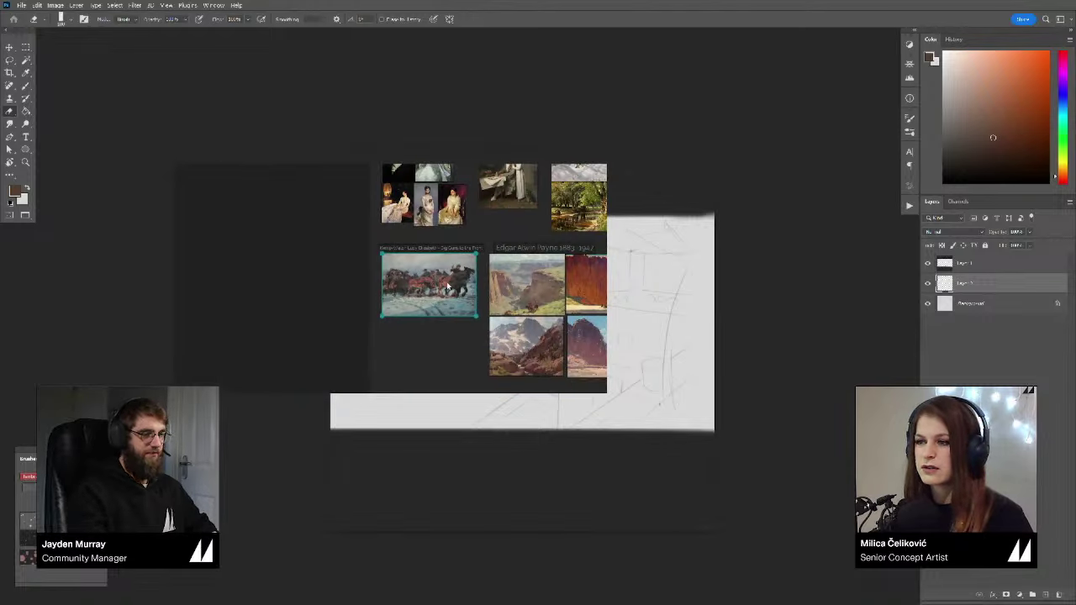
scroll(447, 287, "up", 3)
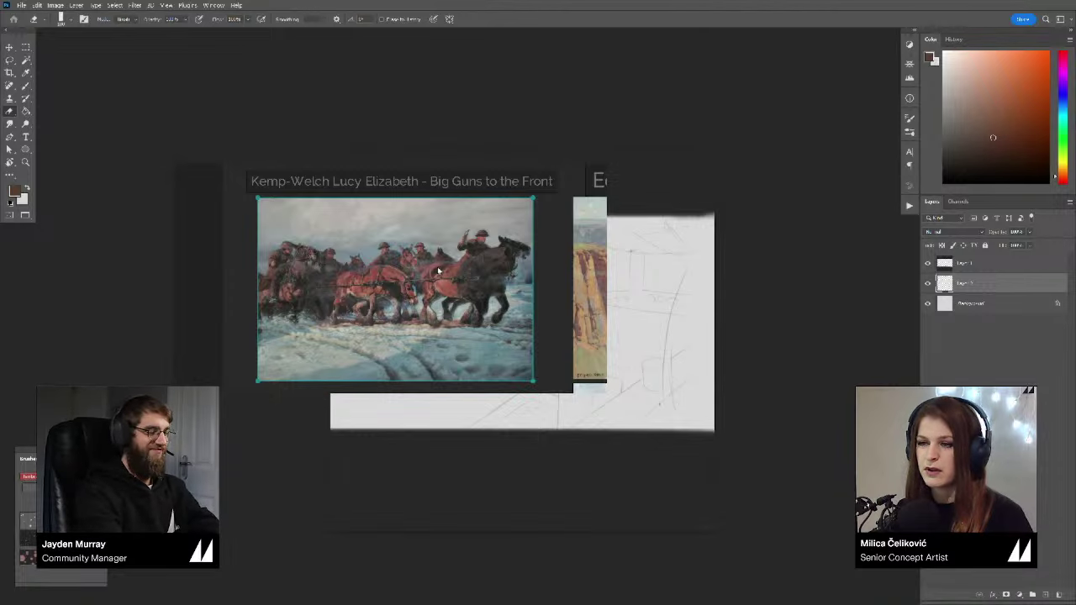
scroll(438, 271, "down", 4)
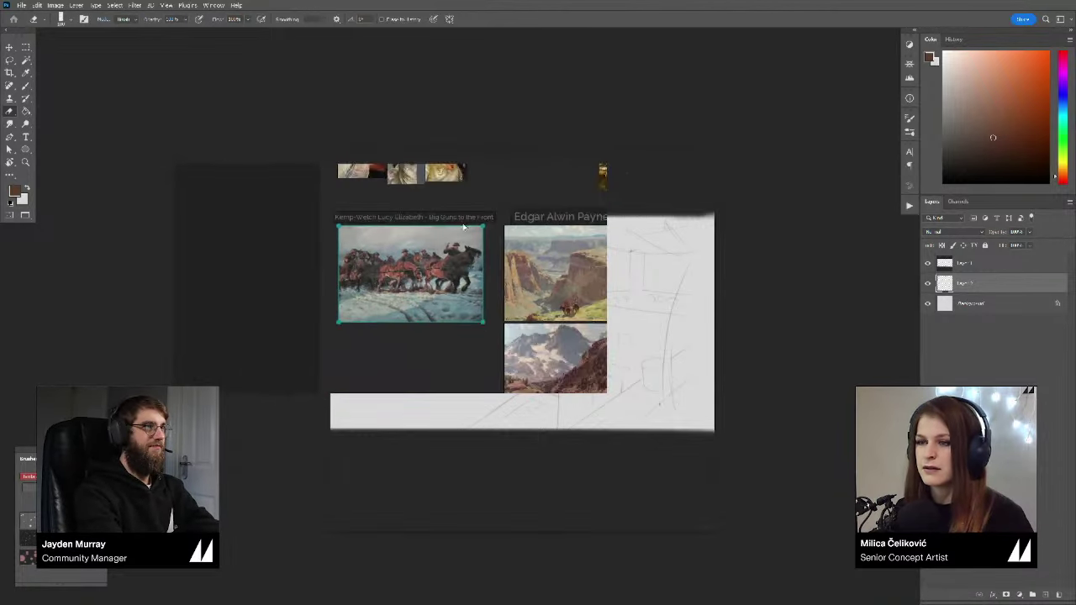
Step: Go to the Peder Mørk Mønsted group on the reference board and enlarge the forest pond painting around its leaning tree trunk
left_click_drag(486, 256, 225, 295)
left_click_drag(390, 224, 359, 236)
left_click_drag(384, 202, 346, 205)
scroll(385, 255, "up", 3)
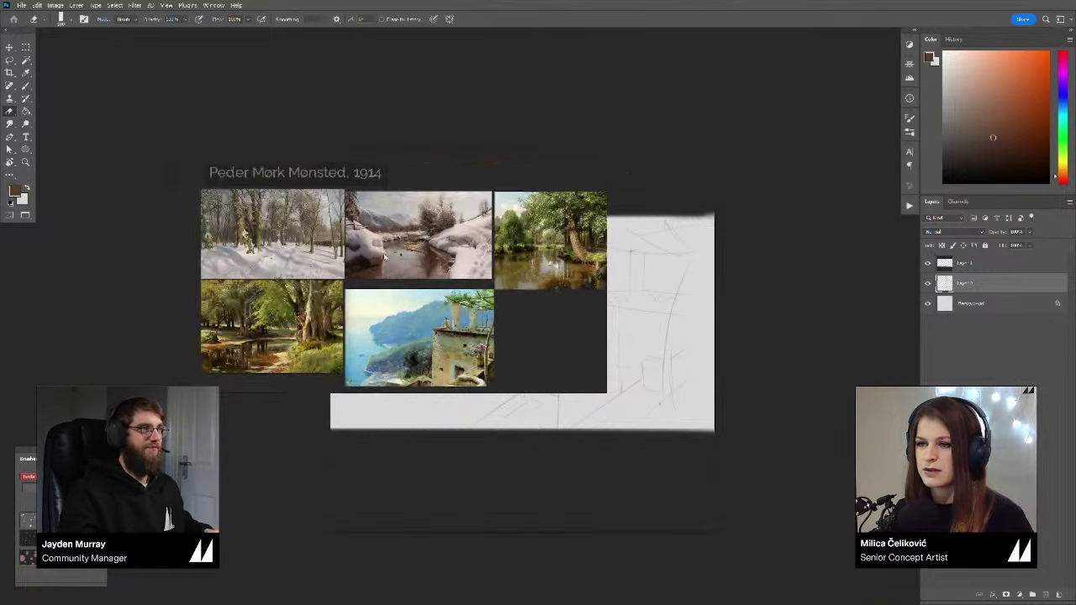
mouse_move(473, 299)
left_mouse_down()
mouse_move(364, 353)
mouse_move(282, 367)
left_mouse_up()
scroll(471, 349, "up", 2)
mouse_move(486, 332)
left_mouse_down()
mouse_move(408, 332)
mouse_move(387, 294)
left_mouse_up()
scroll(396, 335, "up", 2)
scroll(385, 294, "up", 4)
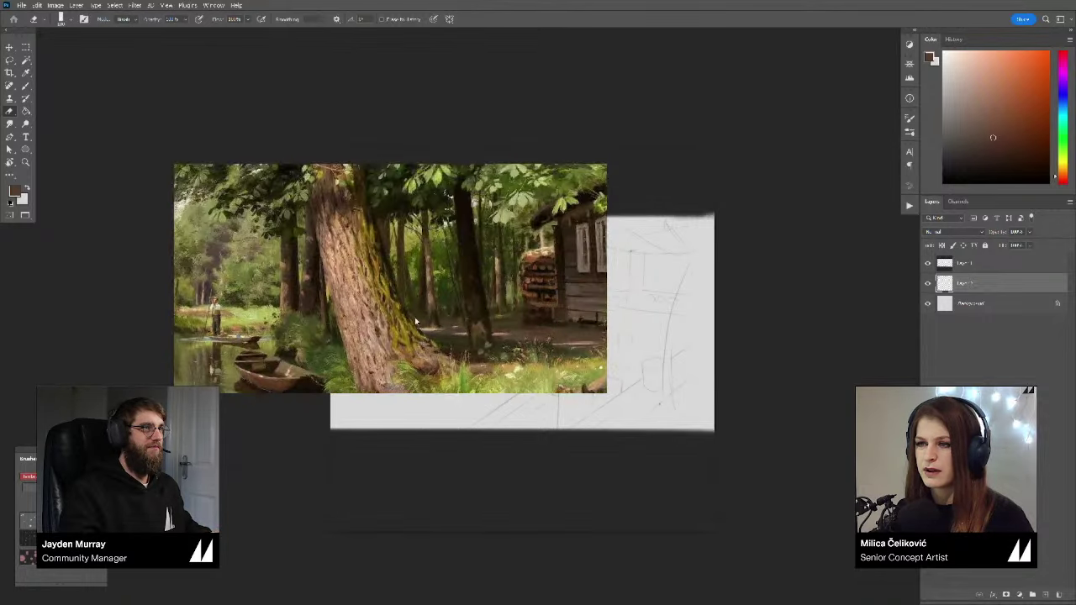
Step: Examine the leaves and branches around the large tree in the forest pond painting
scroll(445, 314, "up", 2)
scroll(444, 313, "up", 4)
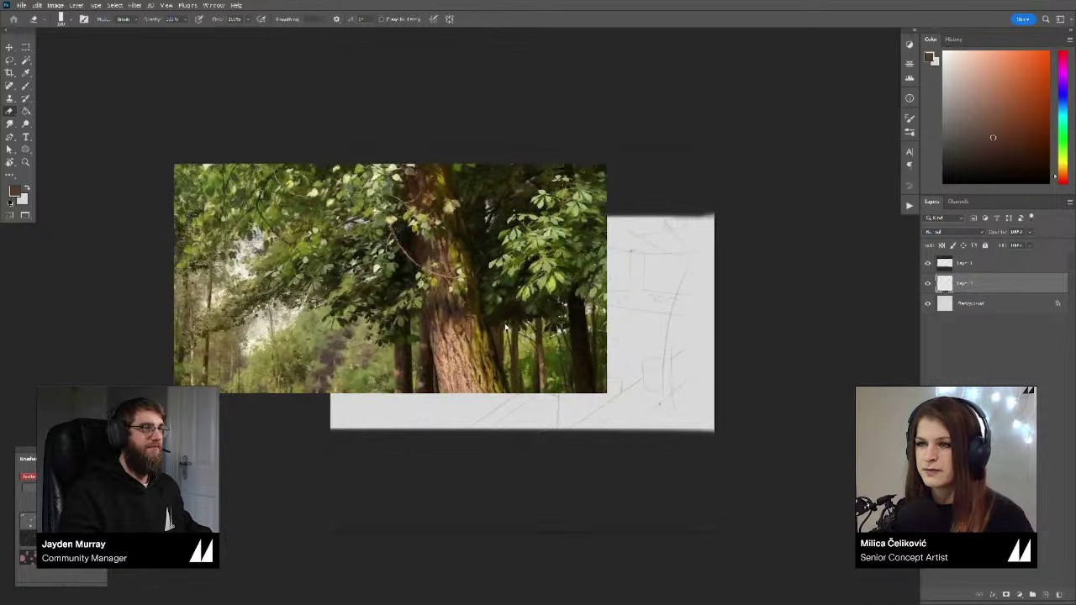
left_click_drag(350, 239, 422, 267)
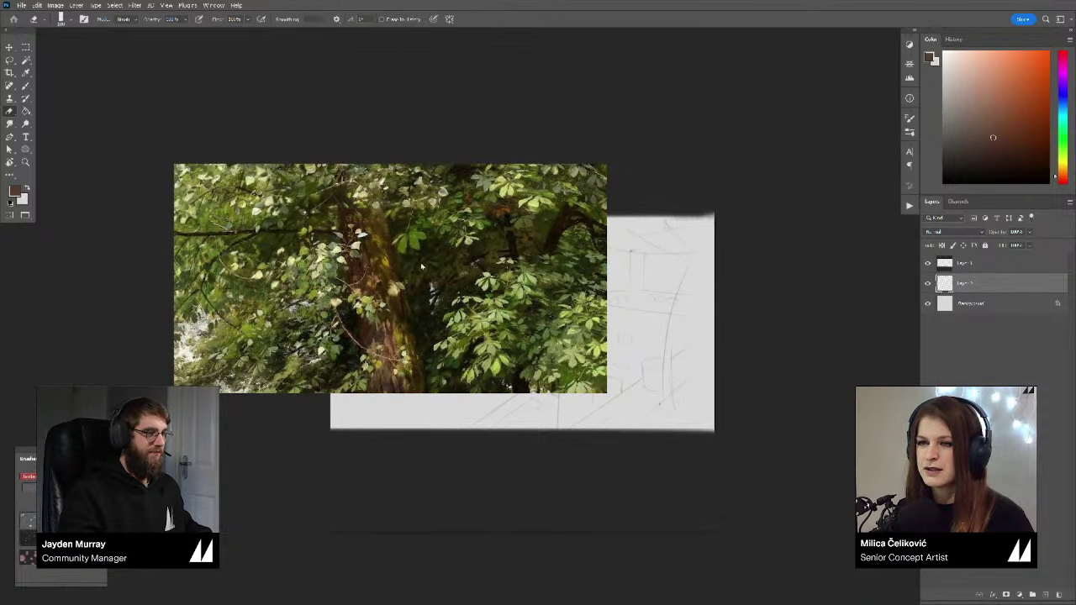
scroll(363, 297, "left", 4)
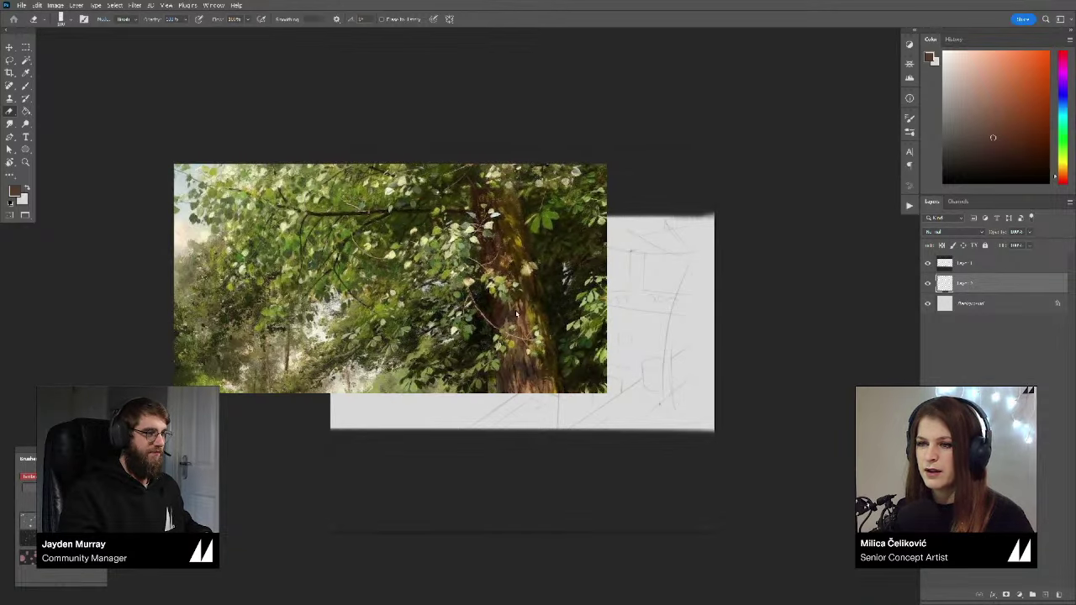
mouse_move(517, 313)
left_mouse_down()
mouse_move(292, 306)
mouse_move(471, 307)
left_mouse_up()
scroll(477, 295, "down", 1)
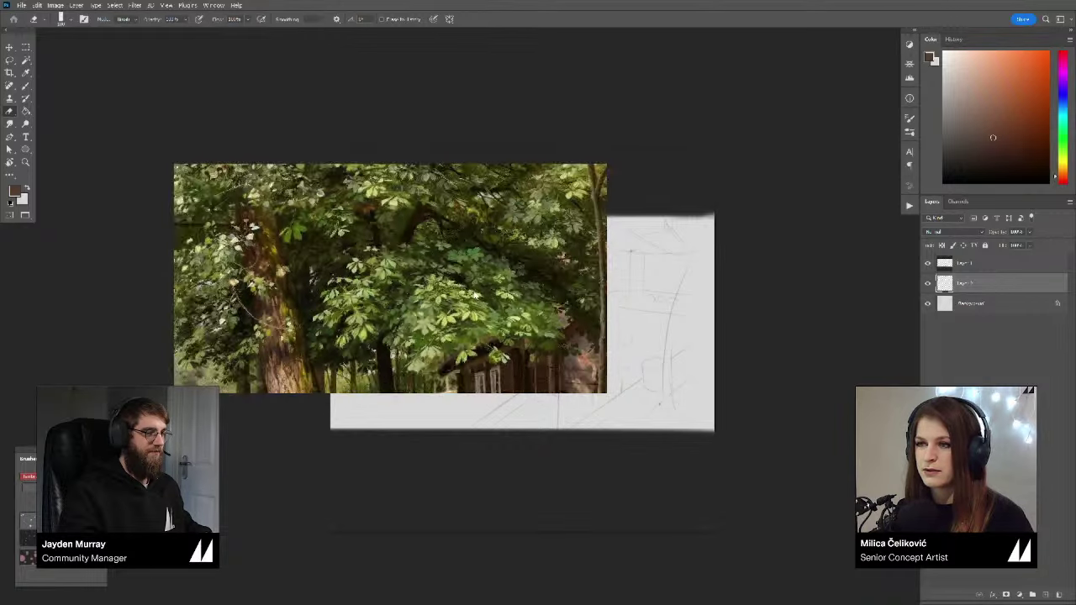
scroll(319, 316, "down", 5)
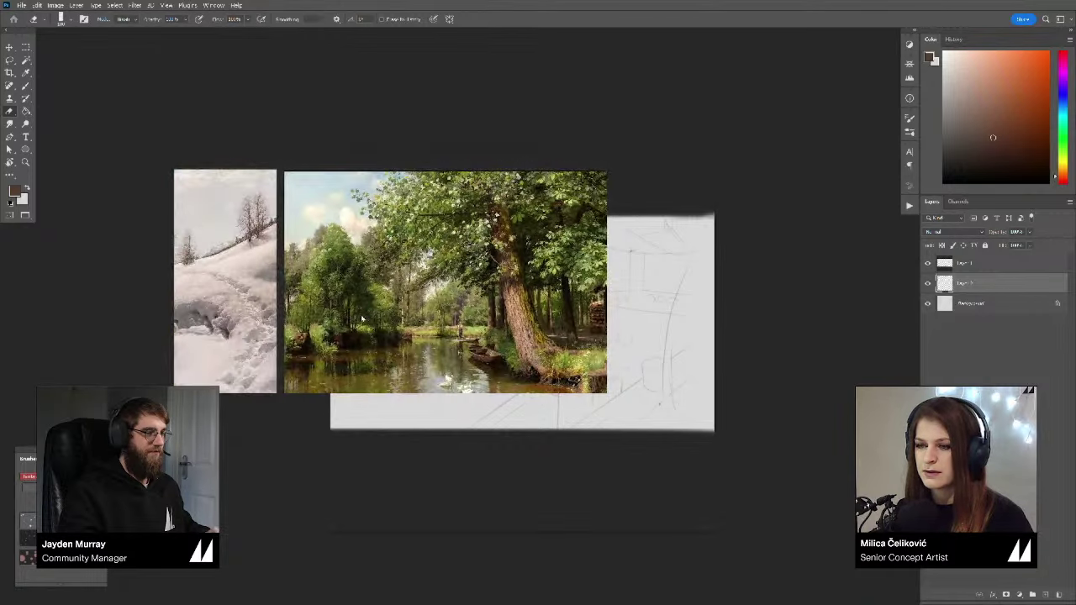
Step: Examine the pond water, tree stump and grassy bank in the forest pond painting
scroll(362, 318, "up", 3)
scroll(320, 271, "right", 4)
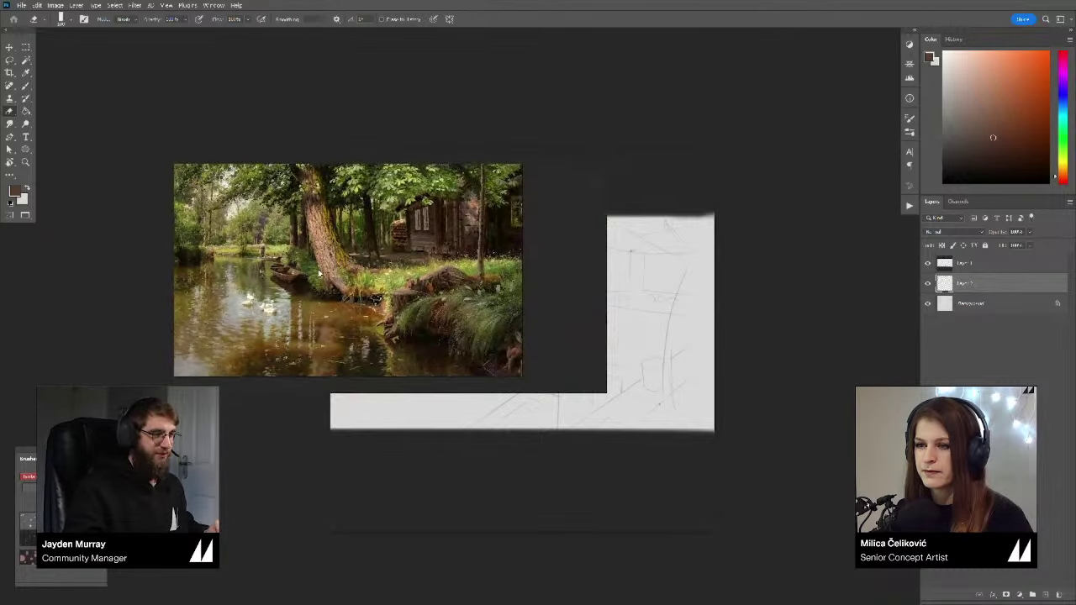
scroll(457, 340, "up", 5)
scroll(443, 321, "down", 3)
left_click_drag(406, 318, 438, 304)
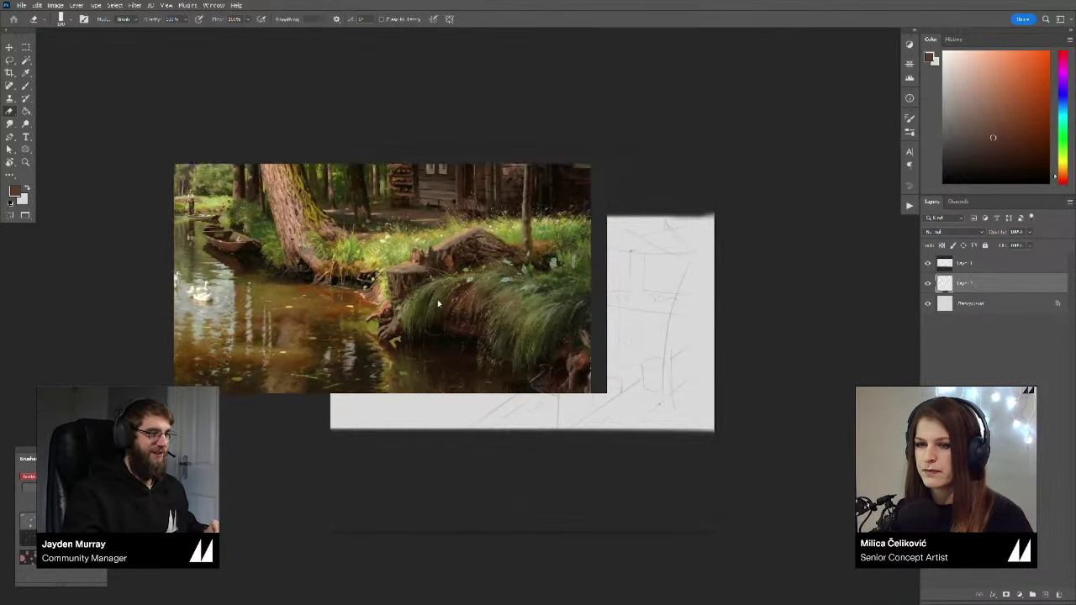
scroll(438, 304, "down", 5)
scroll(257, 293, "up", 1)
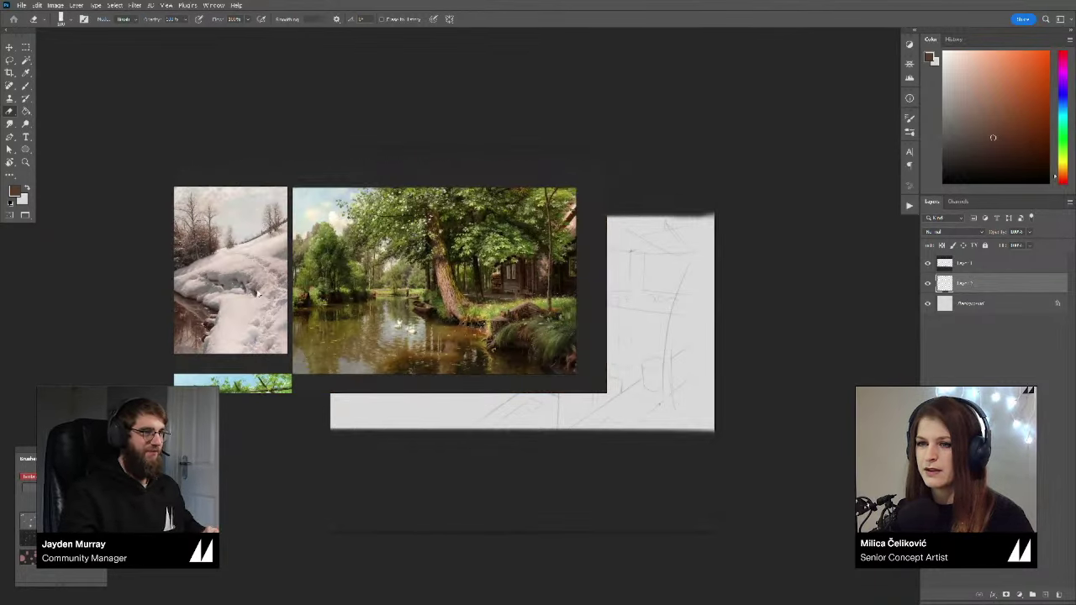
Step: Enlarge Mønsted's snowy river painting and examine the rendering of its snowbank
mouse_move(258, 293)
left_mouse_down()
mouse_move(513, 277)
mouse_move(511, 287)
left_mouse_up()
double_click(438, 271)
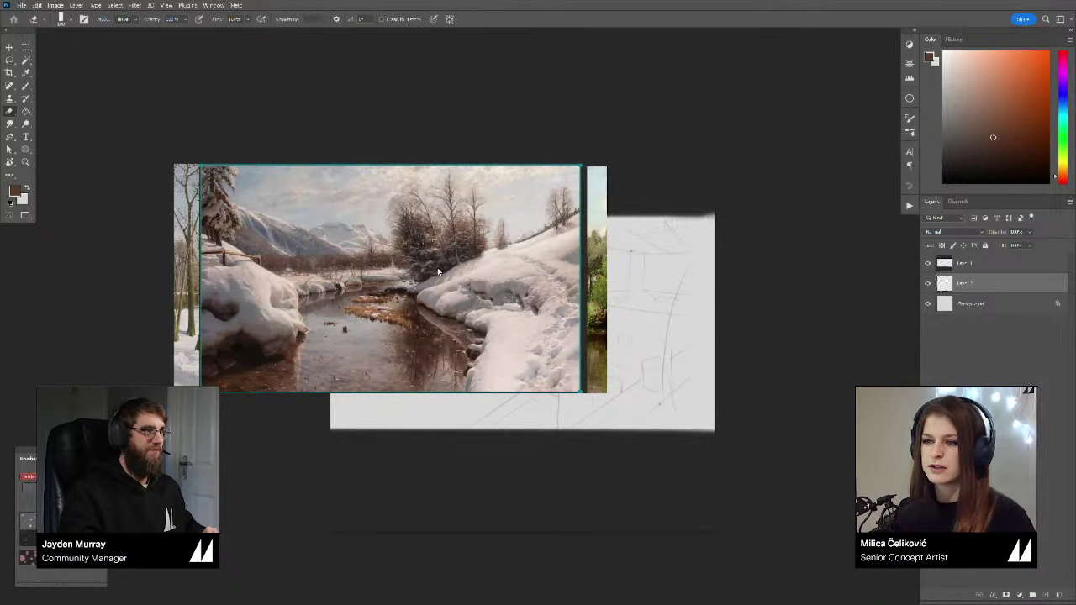
scroll(485, 298, "up", 5)
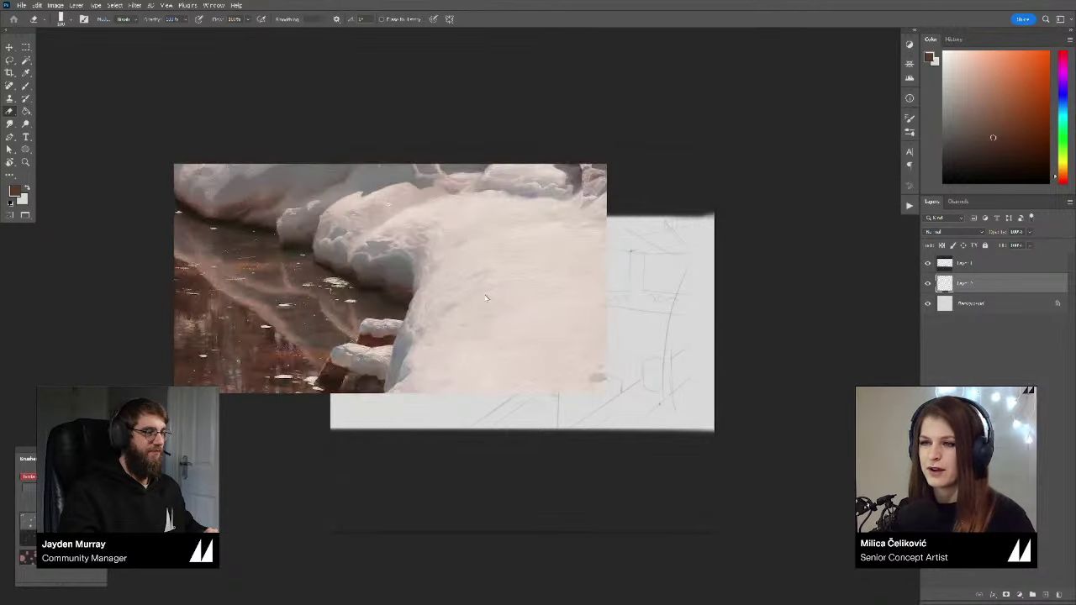
scroll(485, 297, "up", 6)
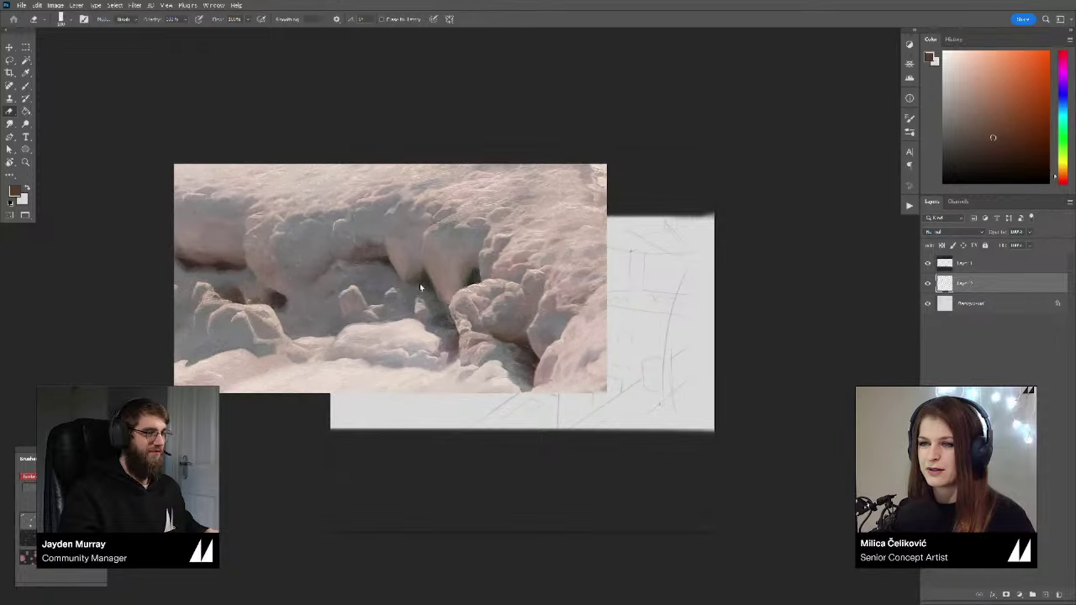
scroll(419, 288, "down", 6)
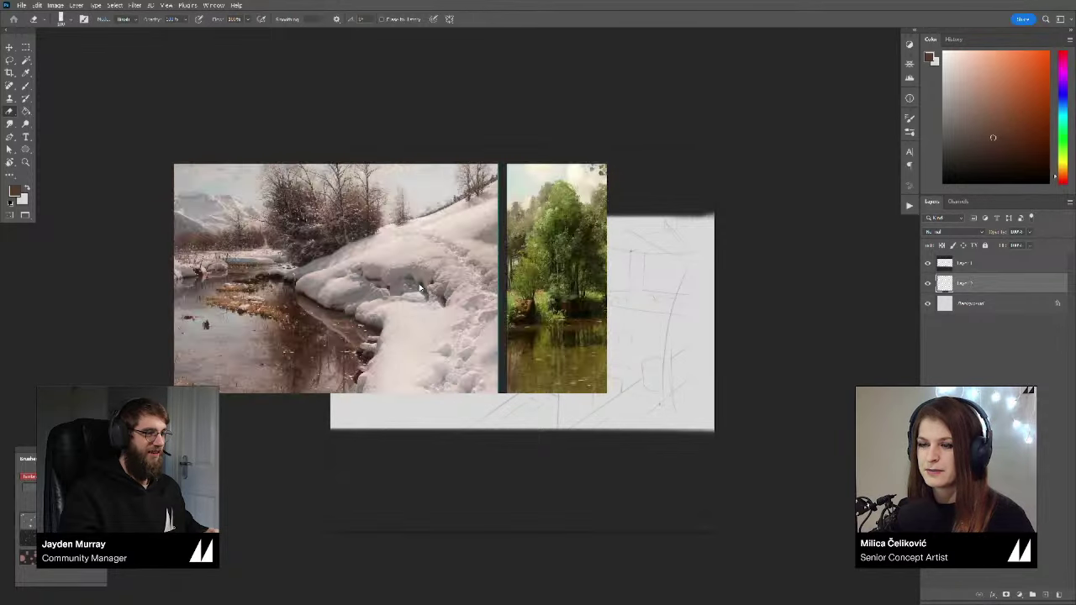
scroll(357, 272, "up", 2)
left_click_drag(357, 271, 451, 276)
scroll(452, 275, "down", 2)
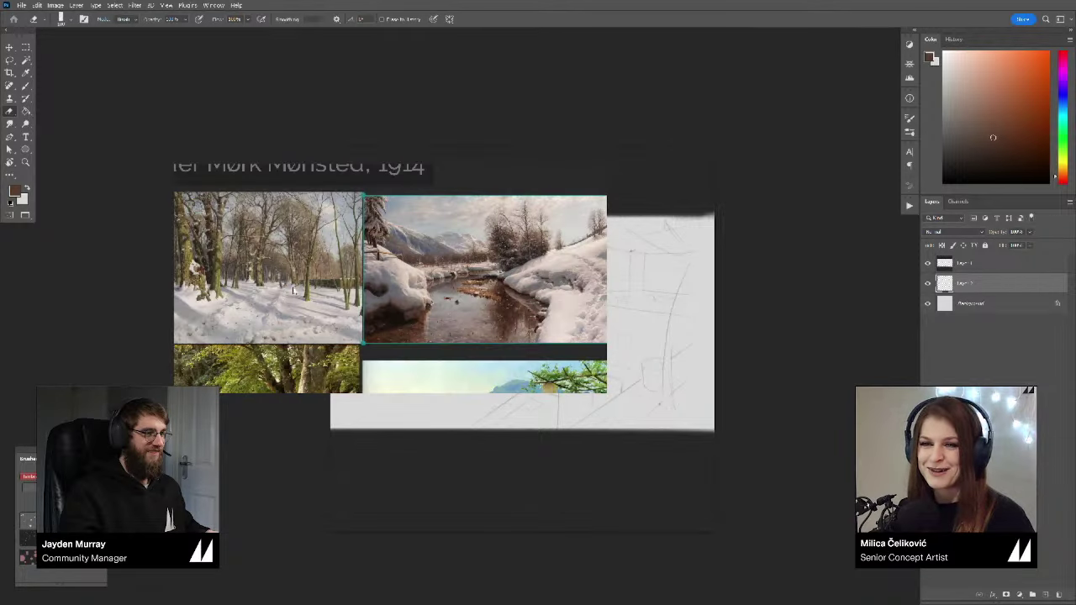
Step: Return to the coastal painting on the reference board, enlarge it and flip it horizontally
left_click_drag(294, 291, 422, 270)
mouse_move(521, 383)
left_mouse_down()
mouse_move(506, 301)
mouse_move(471, 261)
mouse_move(317, 246)
left_mouse_up()
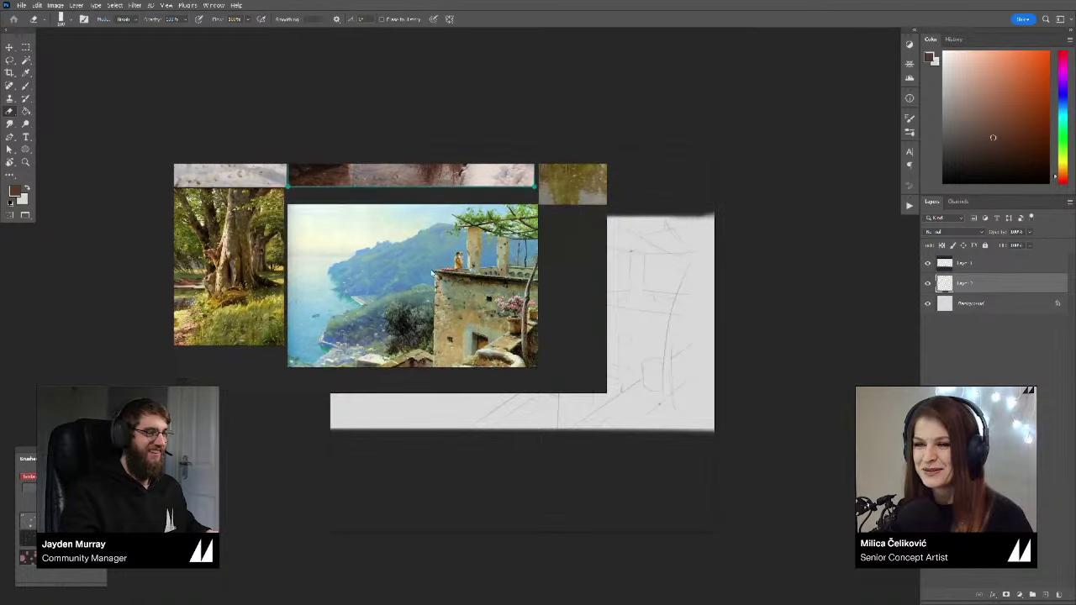
left_click(455, 279)
left_click_drag(455, 279, 434, 277)
scroll(434, 277, "up", 4)
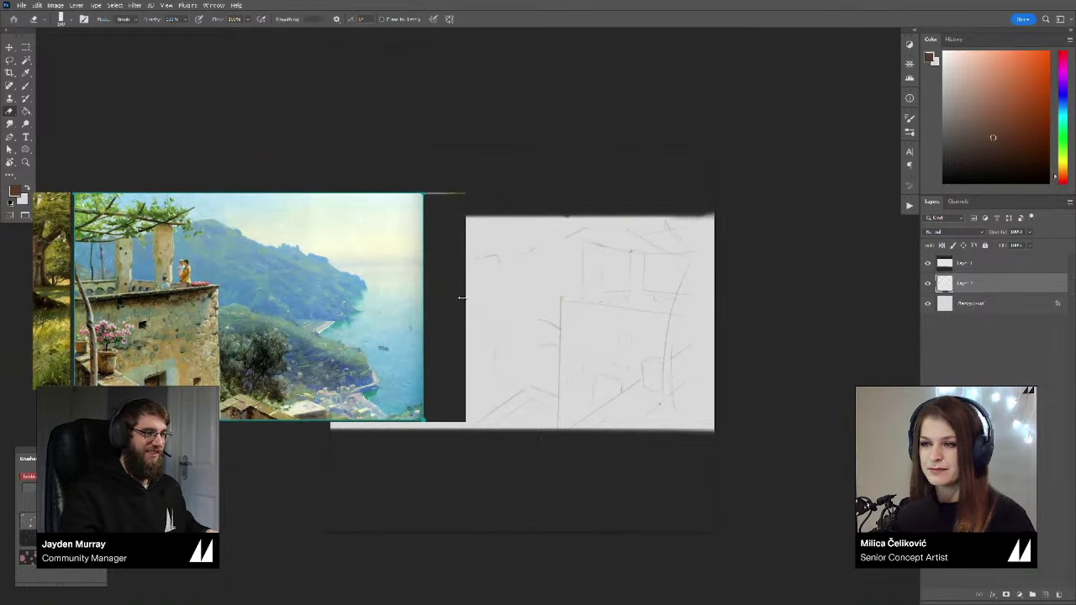
Step: Place the coastal reference painting beside the canvas and flip the sketch view horizontally to match it
mouse_move(464, 298)
left_mouse_down()
mouse_move(391, 303)
mouse_move(413, 272)
left_mouse_up()
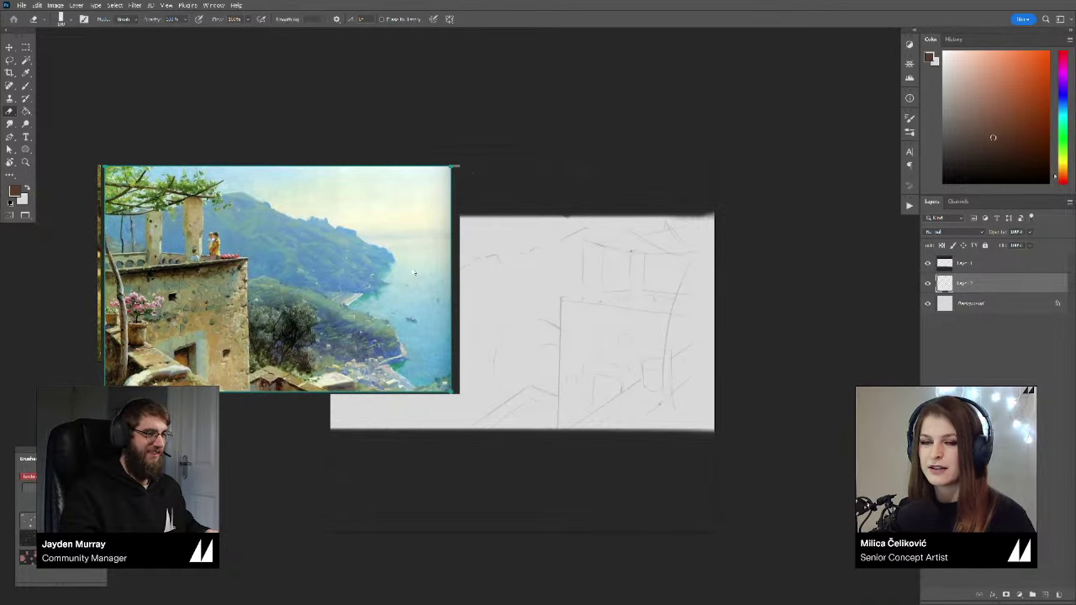
double_click(413, 272)
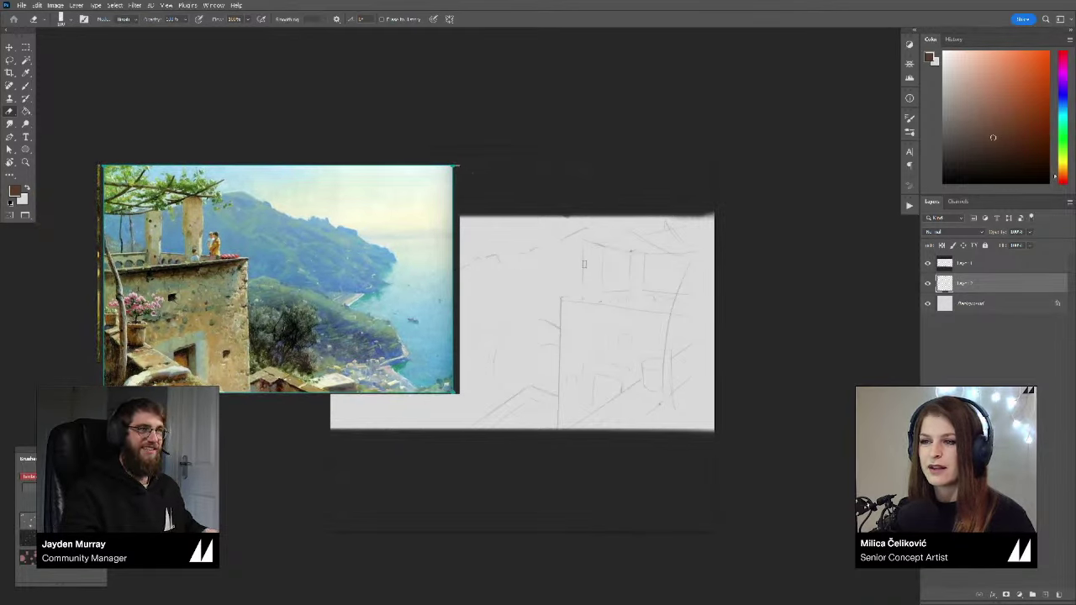
double_click(351, 272)
double_click(352, 270)
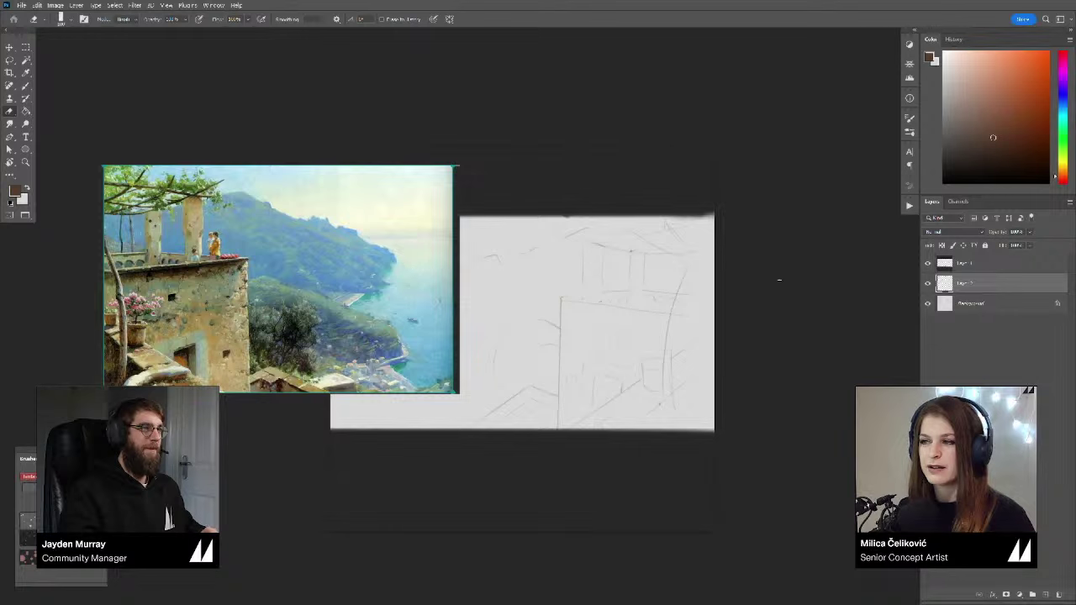
left_click_drag(729, 346, 807, 341)
key("z")
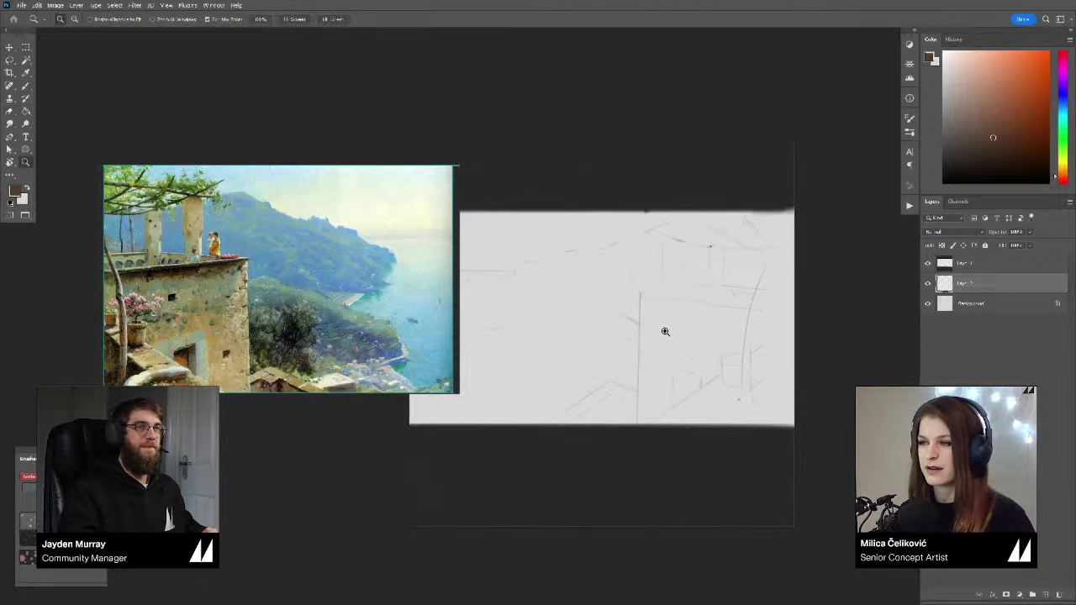
mouse_move(668, 330)
left_mouse_down()
mouse_move(657, 343)
mouse_move(668, 341)
left_mouse_up()
key("e")
key("ctrl+shift+h")
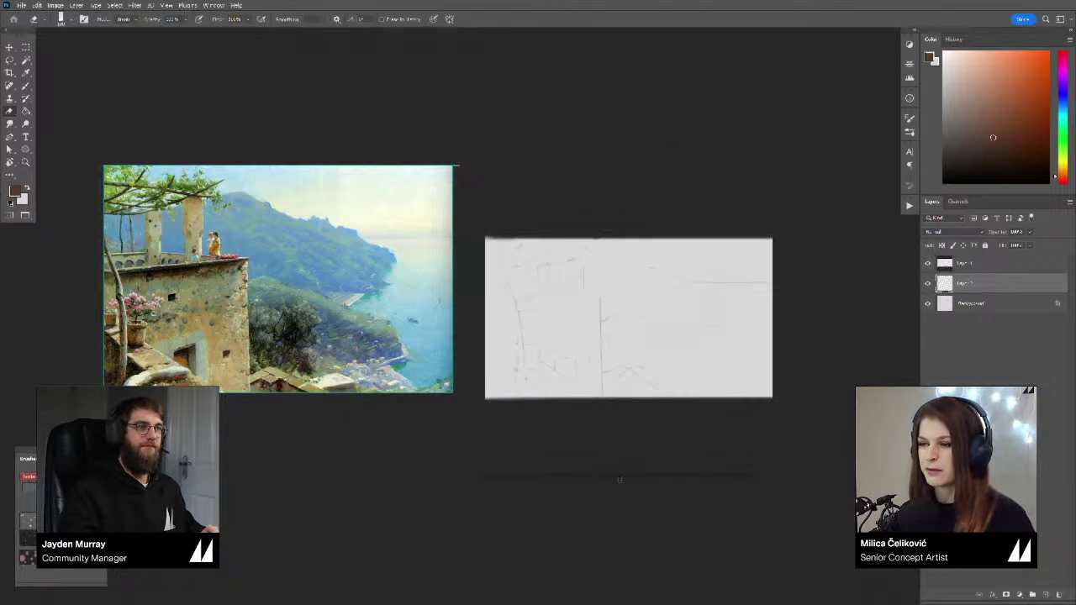
Step: Sketch the distant mountain ridge sloping from the pergola down towards the sea horizon
key("b")
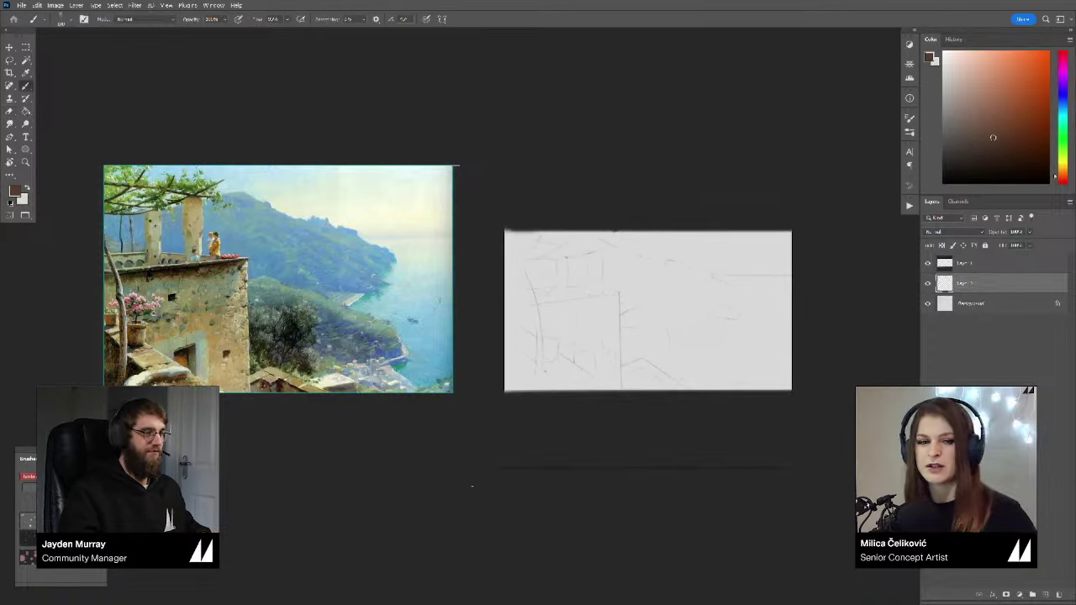
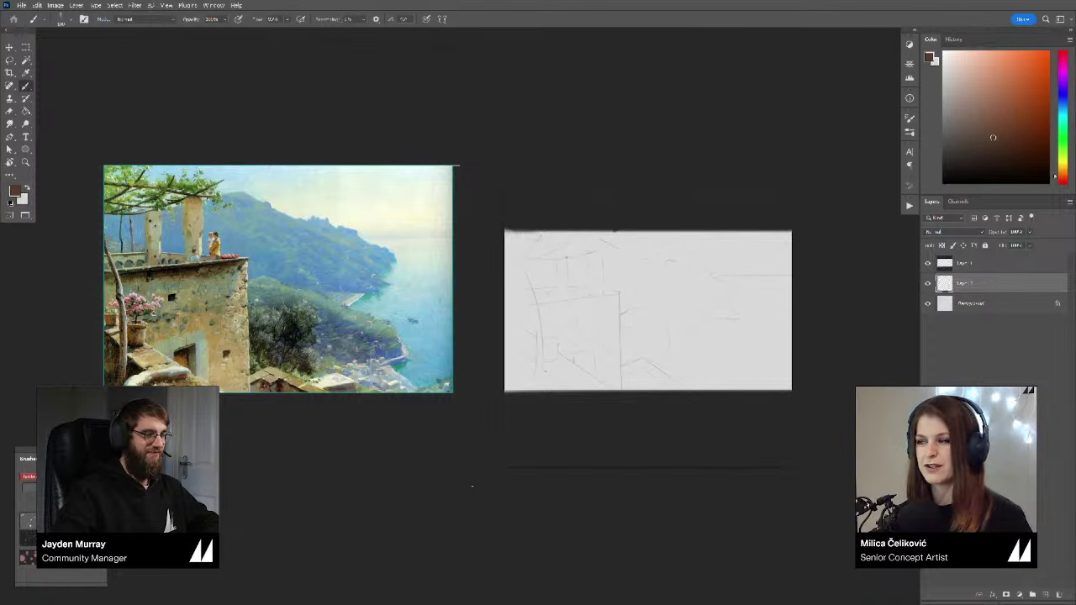
left_click_drag(839, 358, 816, 355)
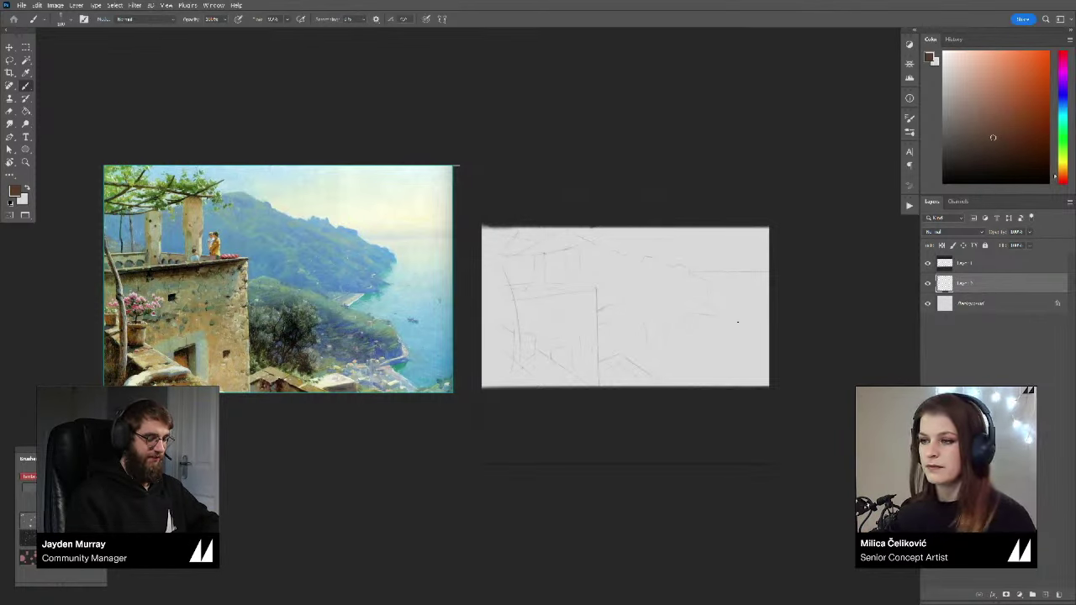
left_click_drag(853, 339, 832, 336)
key("z")
left_click_drag(577, 337, 654, 356)
Step: Erase the rough mountain ridgeline and redraw it as a cleaner slope running down to the horizon
key("e")
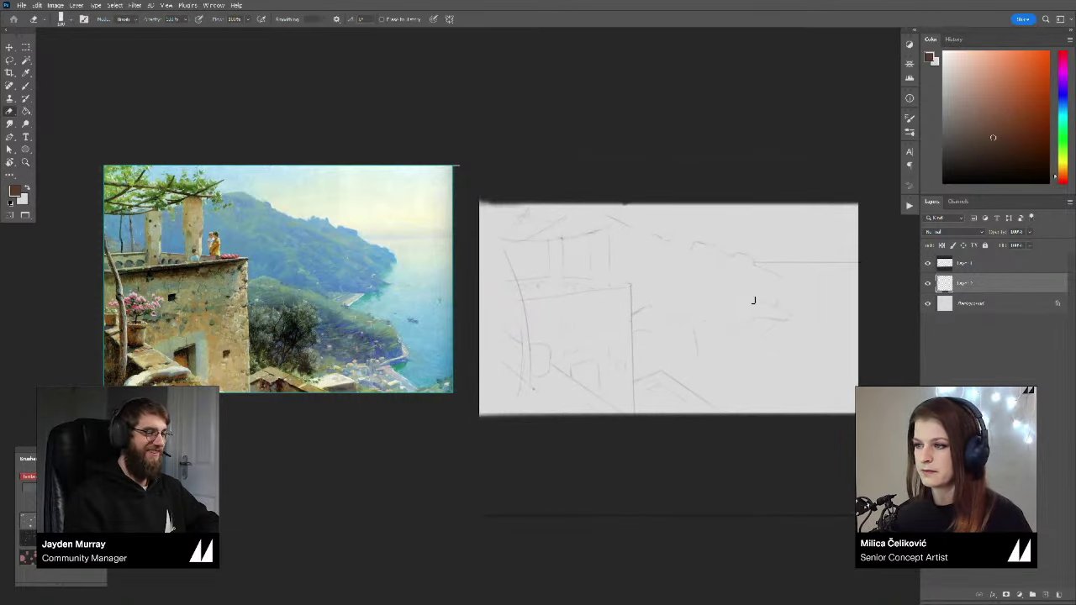
left_click_drag(746, 275, 758, 274)
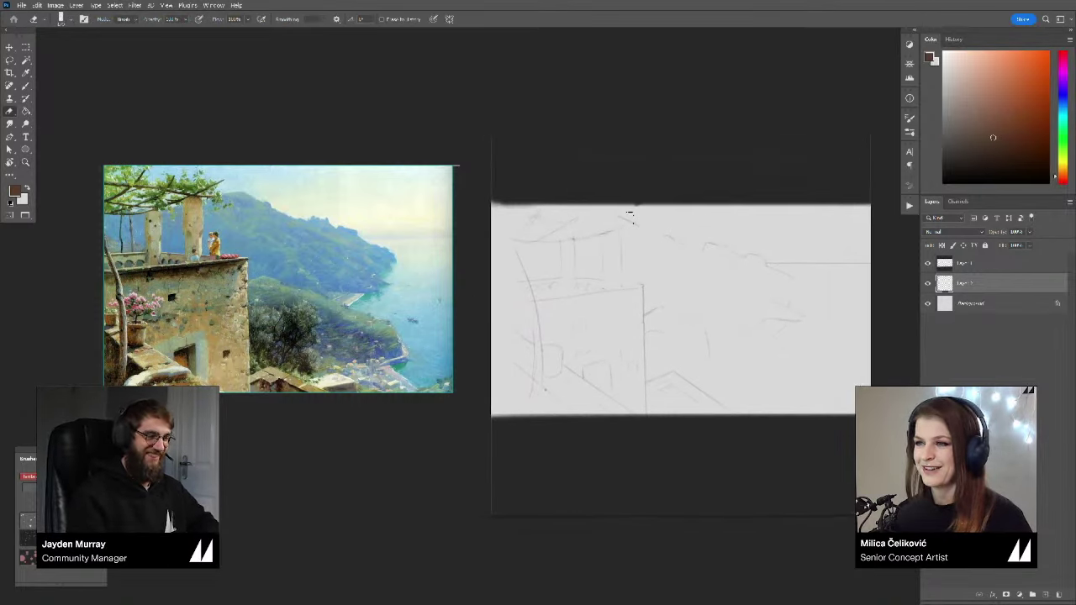
left_click_drag(712, 257, 698, 250)
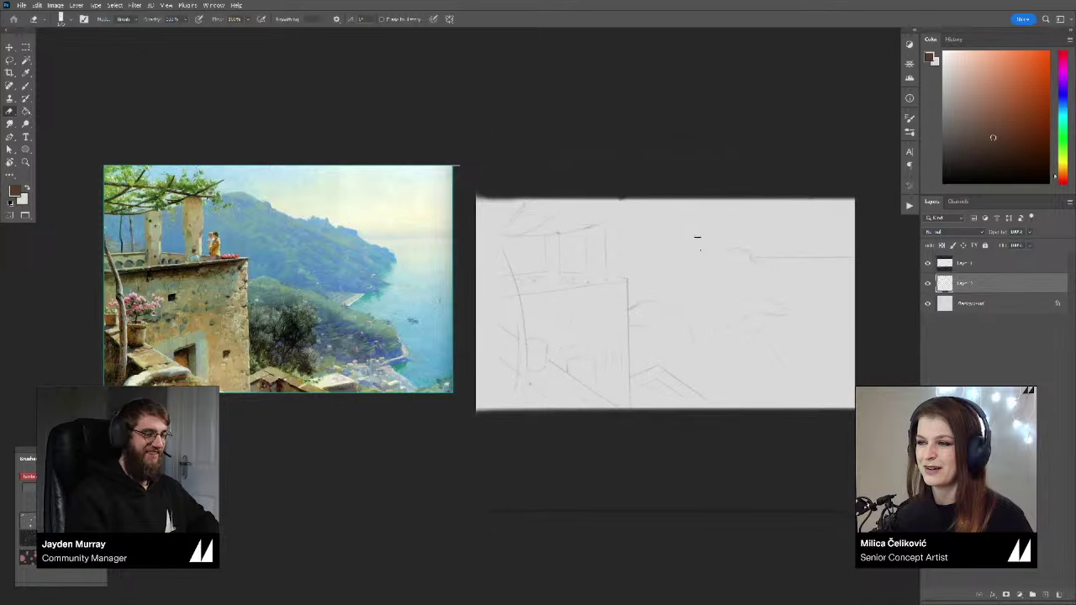
key("b")
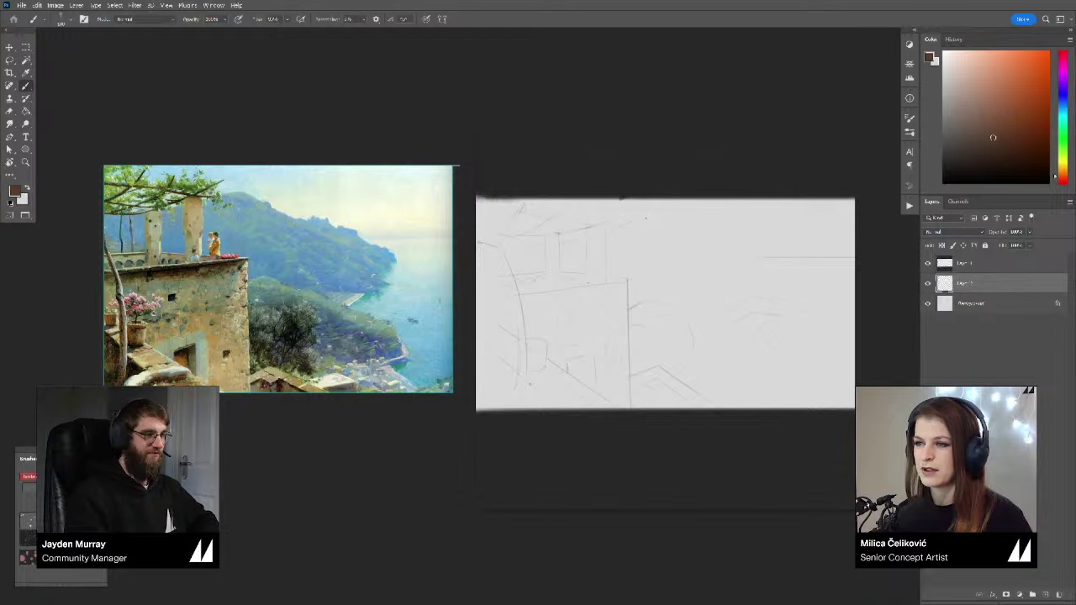
left_click_drag(703, 256, 679, 239)
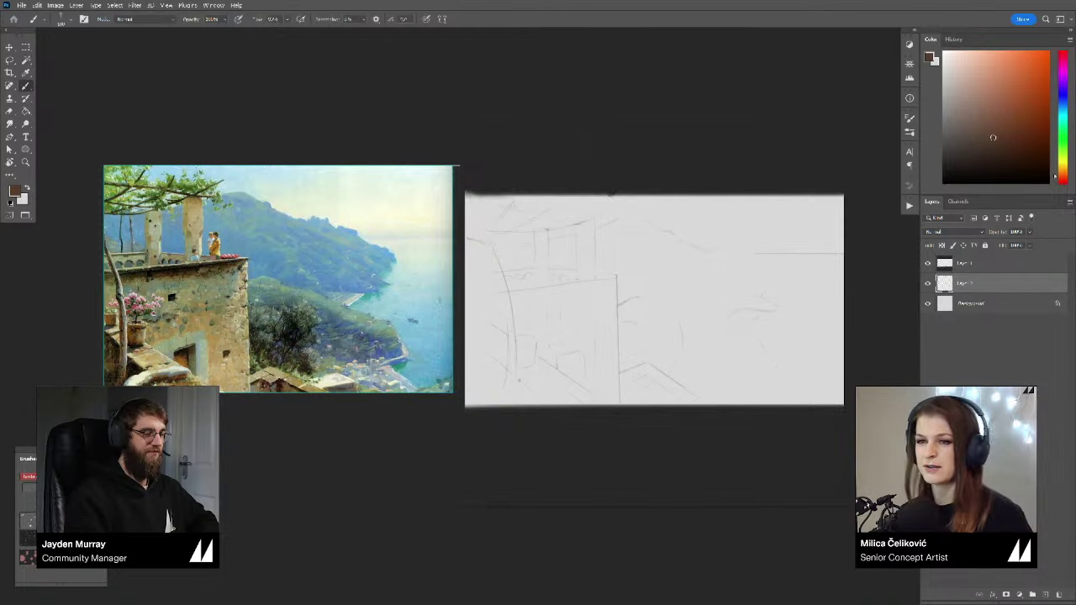
left_click_drag(722, 268, 719, 276)
key("e")
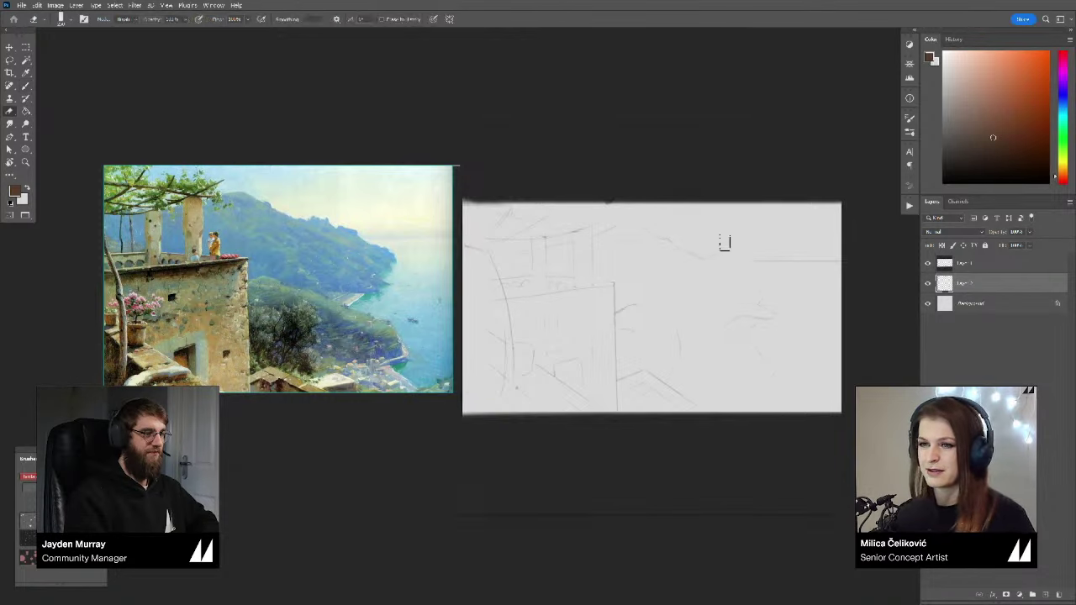
Step: Refine the tip of the headland and the shoreline below the horizon by alternately erasing and redrawing lines
key("b")
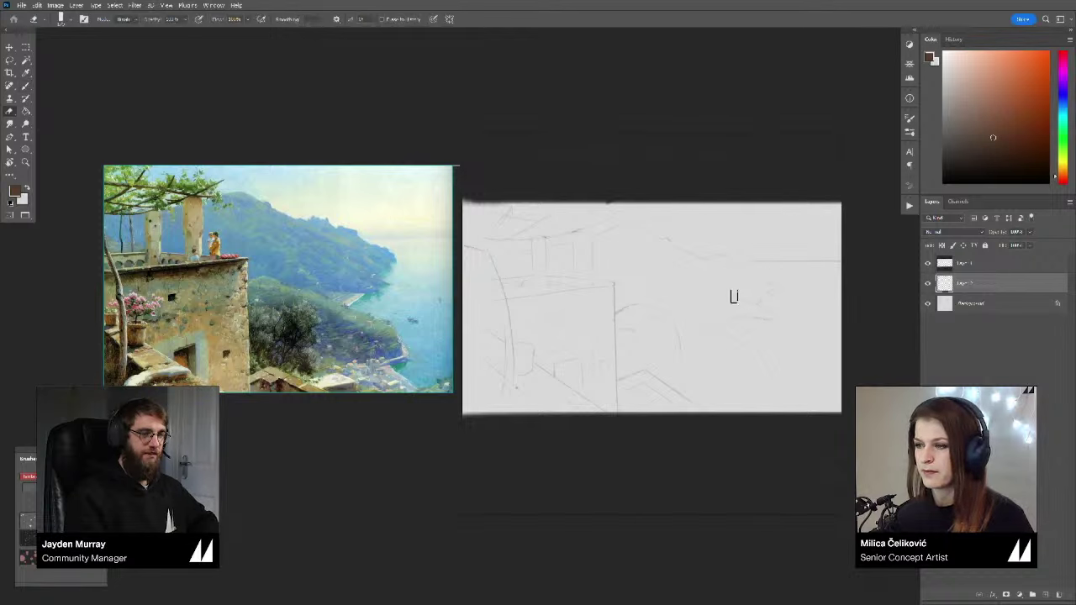
key("e")
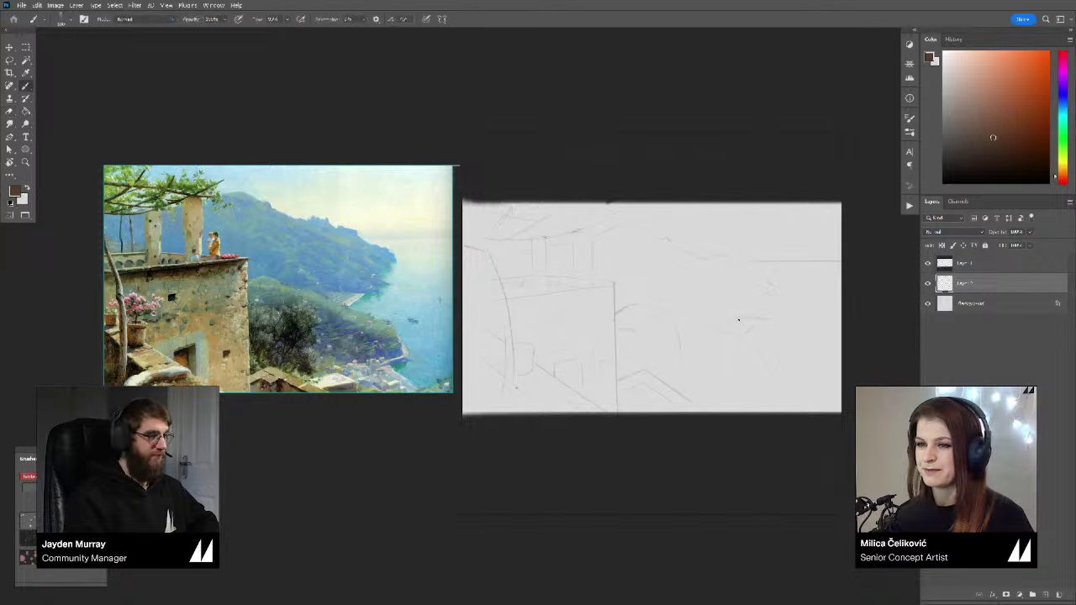
key("b")
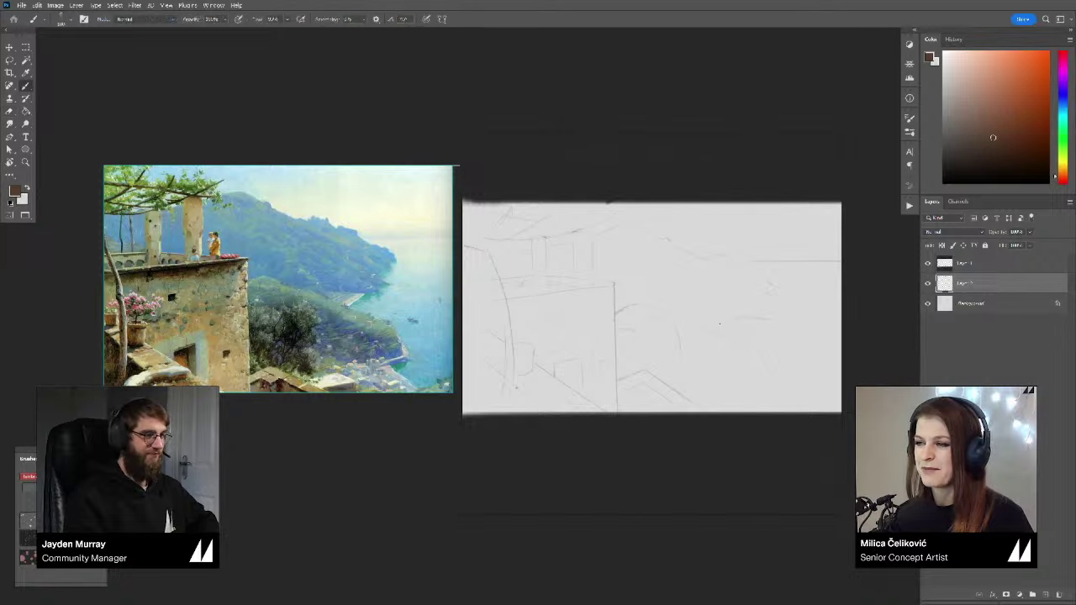
key("e")
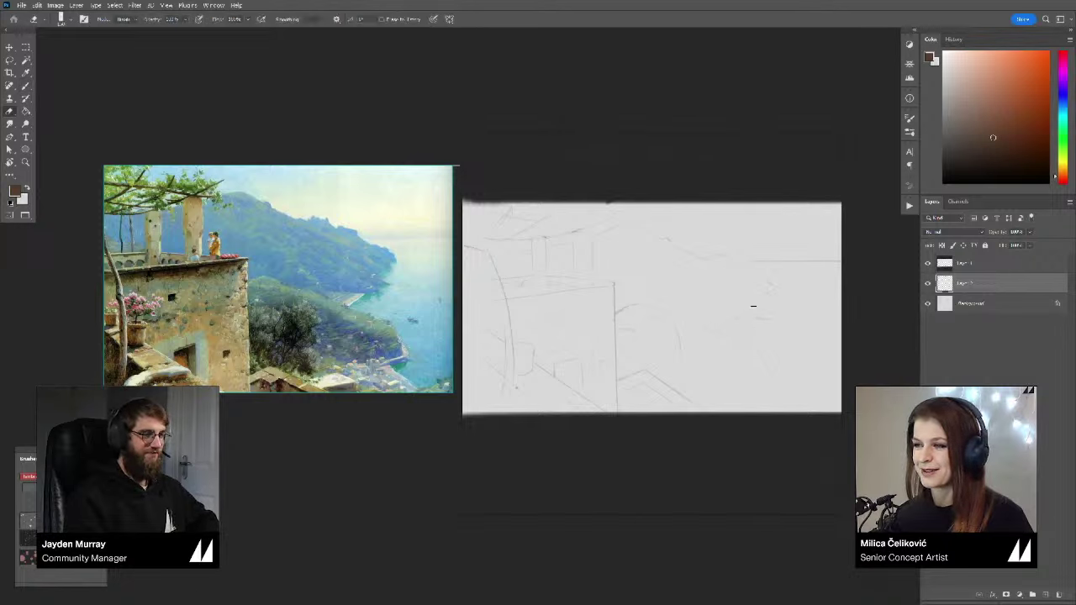
key("b")
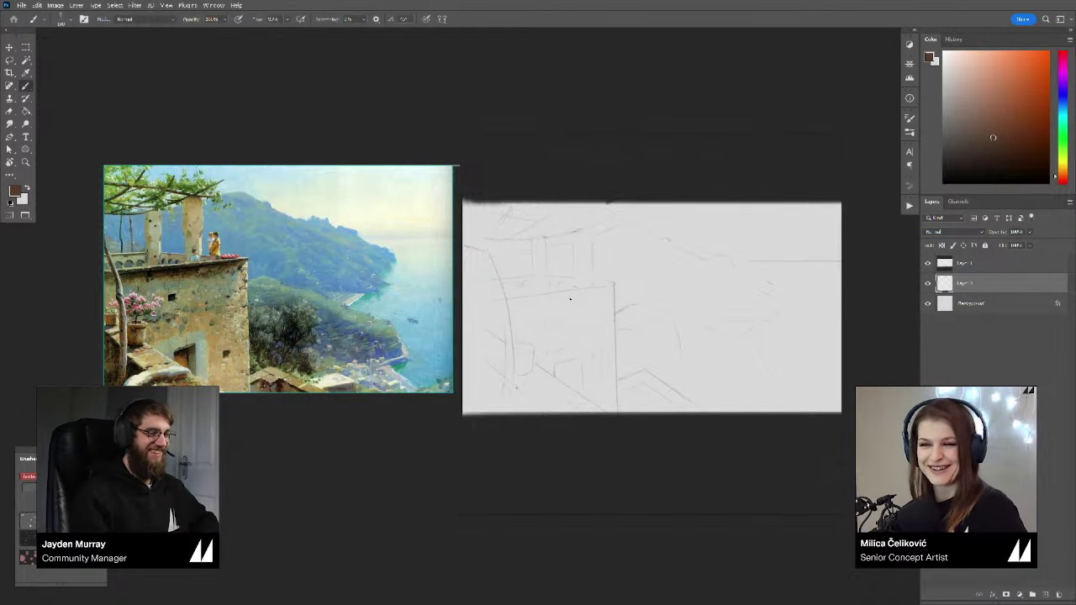
Step: Erase the curved tree trunk line in front of the building and rough in the flower bush against the wall
left_click_drag(544, 204, 552, 204)
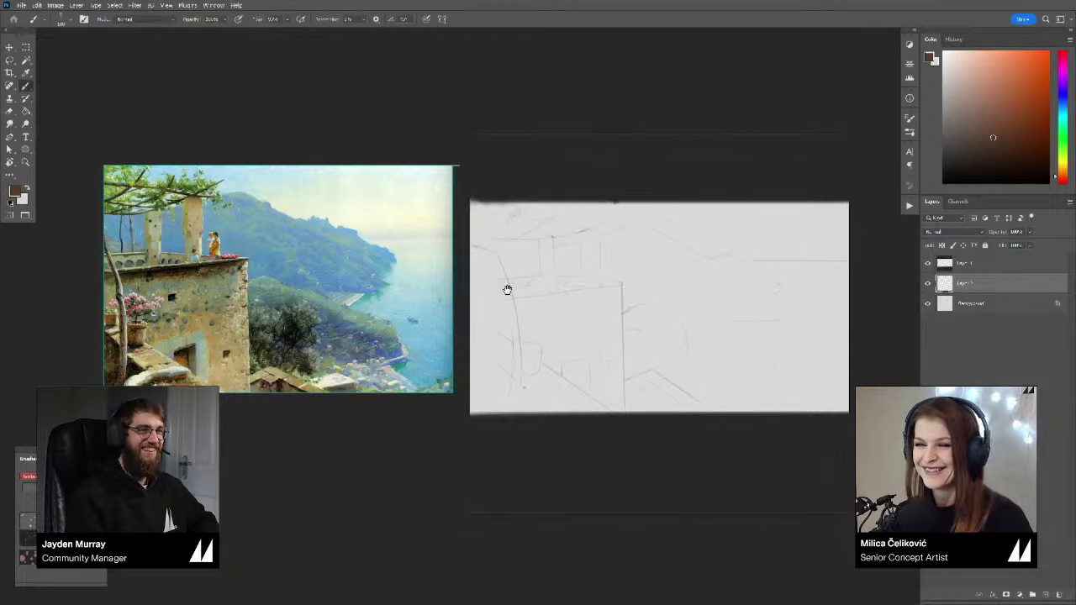
key("e")
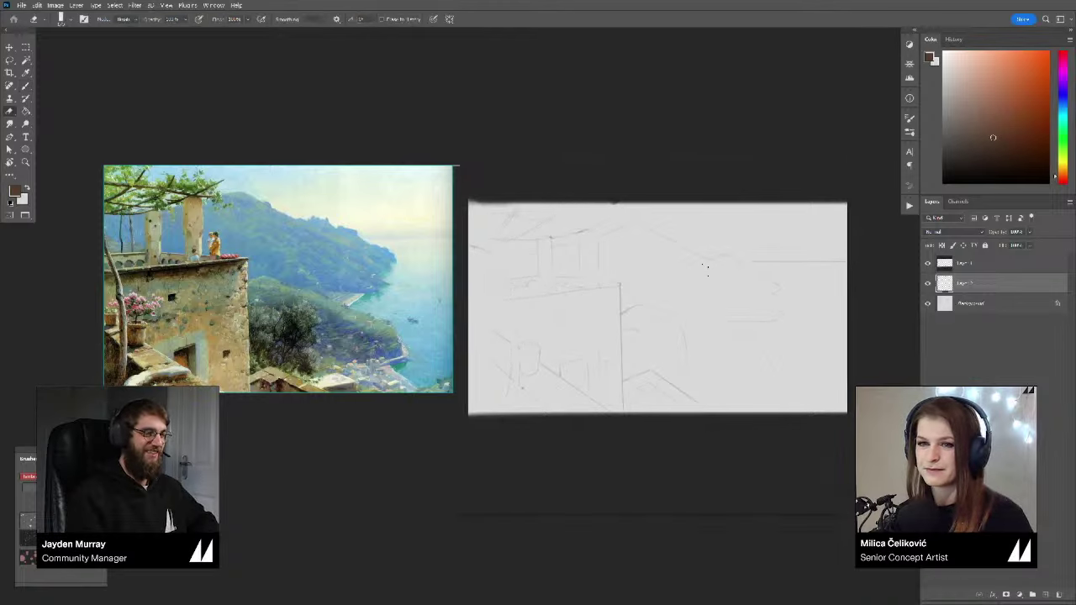
key("r")
left_click_drag(734, 283, 524, 300)
key("b")
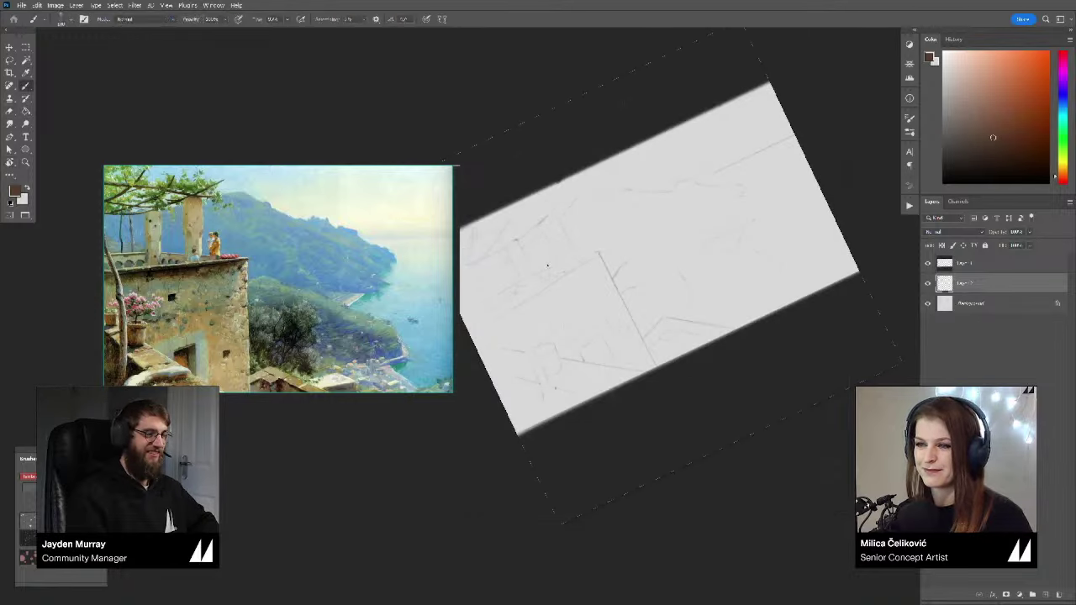
key("r")
mouse_move(829, 250)
left_mouse_down()
mouse_move(836, 303)
mouse_move(809, 336)
left_mouse_up()
left_click_drag(604, 274, 620, 281)
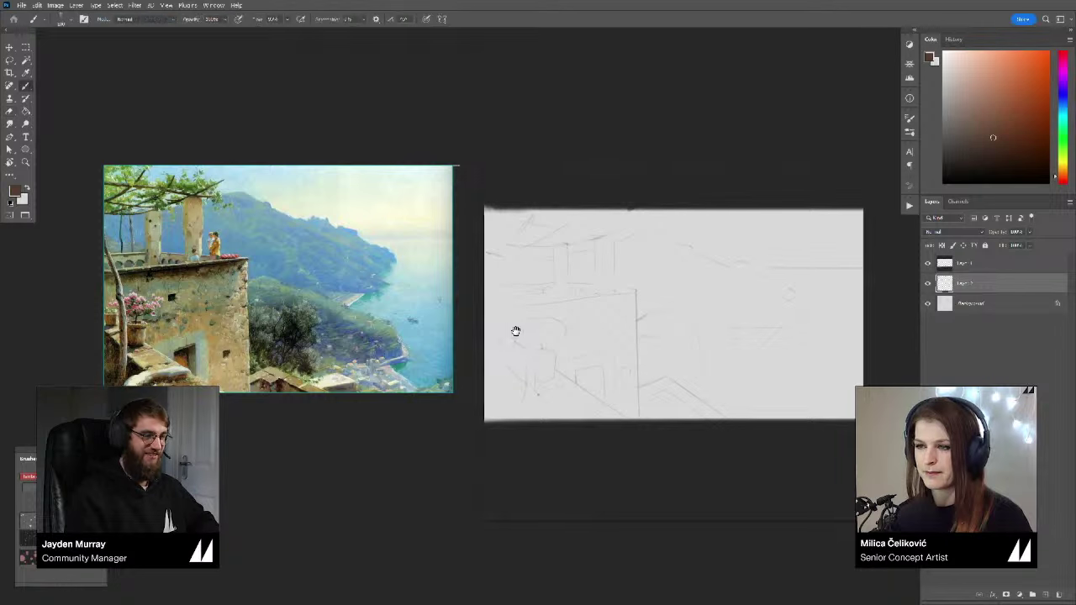
Step: Clean up the stray lines around the flower pots and redraw the pots on the terrace steps
key("e")
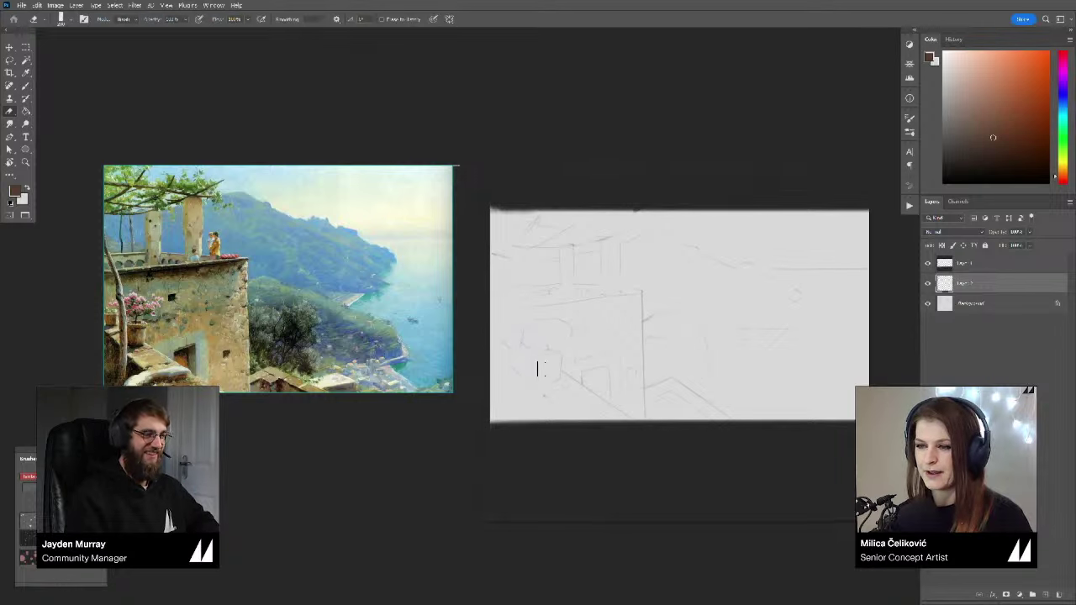
key("b")
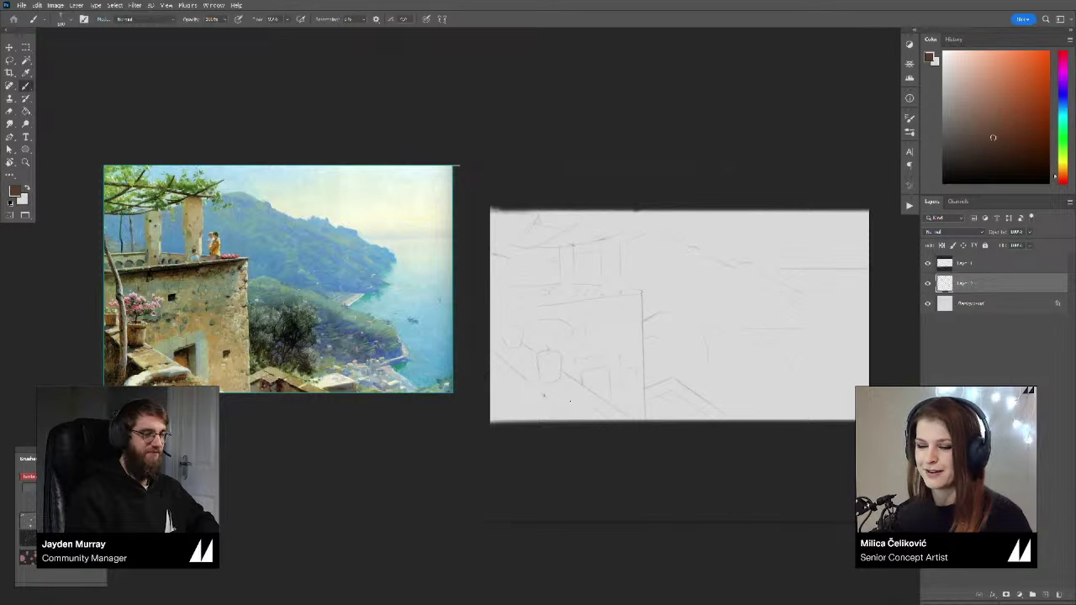
key("e")
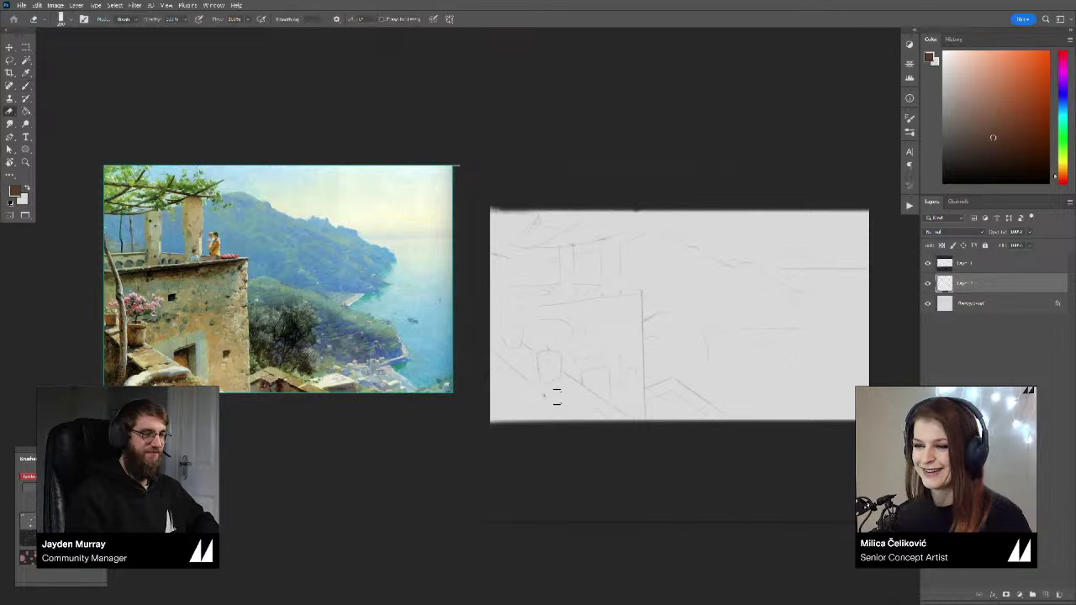
Step: Sketch the rounded stone ledge in the foreground, the wall's window and the tree trunk at the canvas edge
key("b")
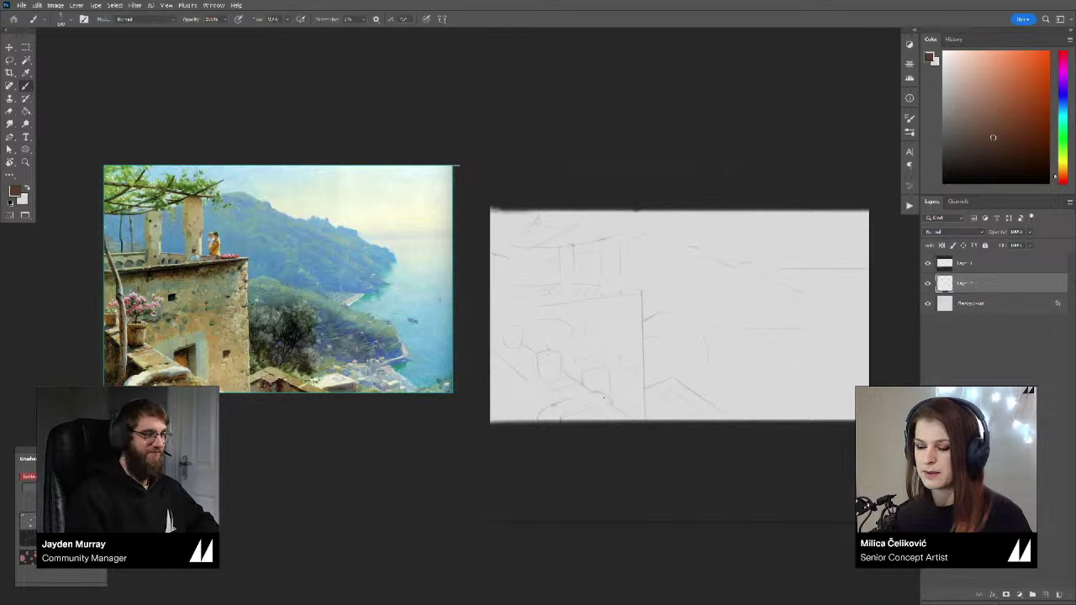
left_click_drag(611, 409, 610, 409)
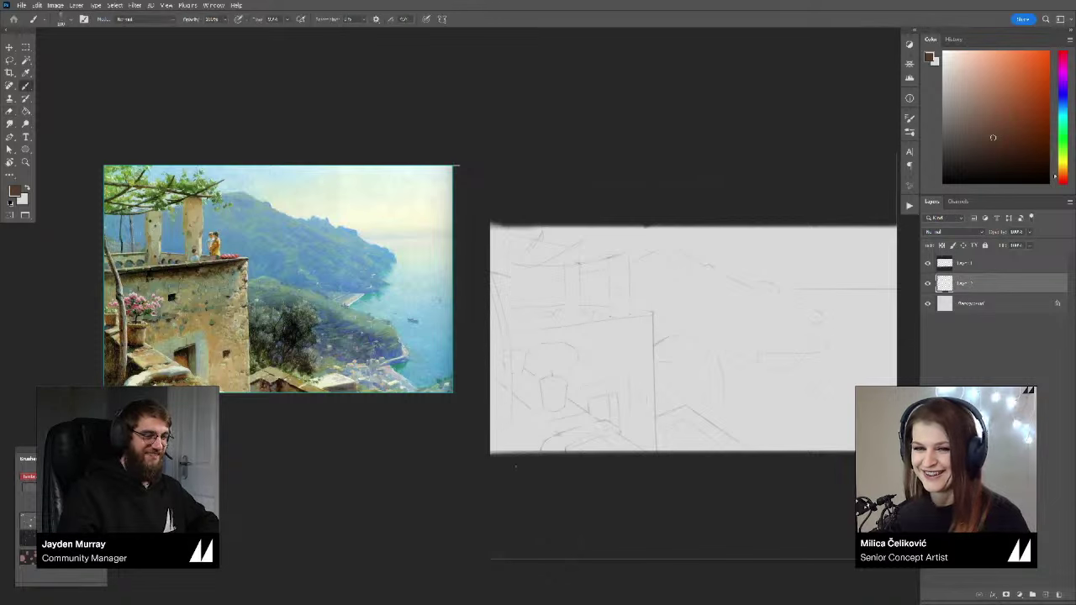
left_click_drag(556, 429, 520, 437)
left_click_drag(704, 464, 651, 467)
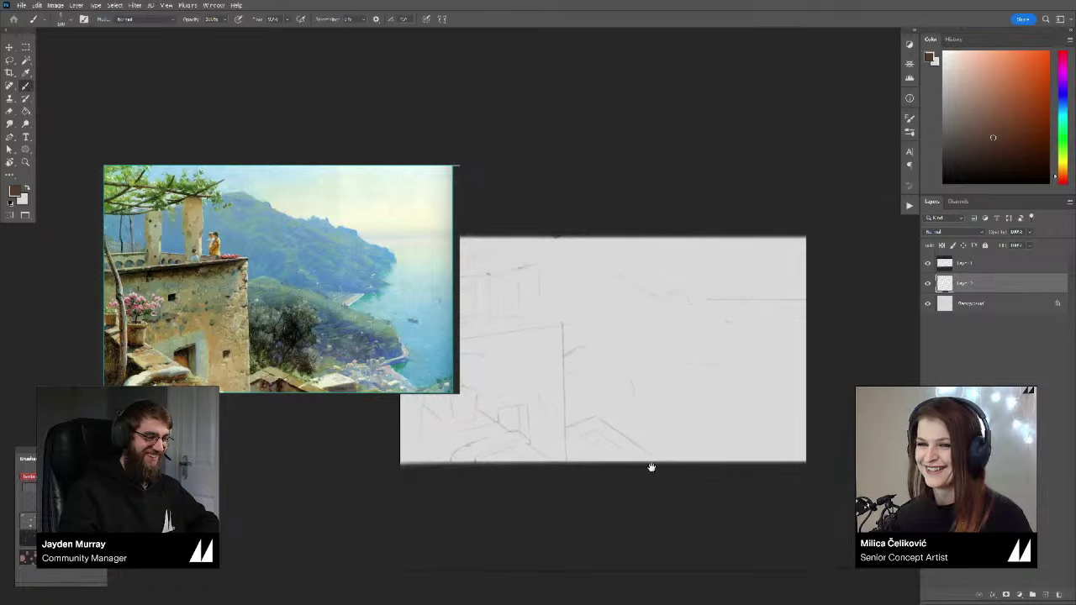
Step: Rework the lower headland and coastline, adding short contour lines where the shore meets the sea
key("e")
key("b")
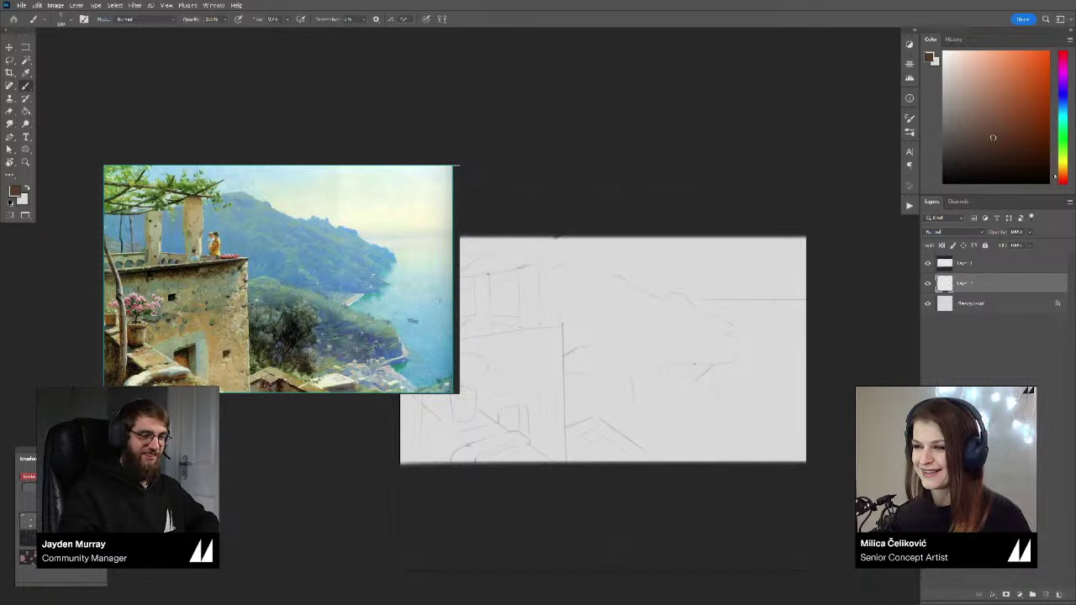
left_click_drag(711, 378, 699, 374)
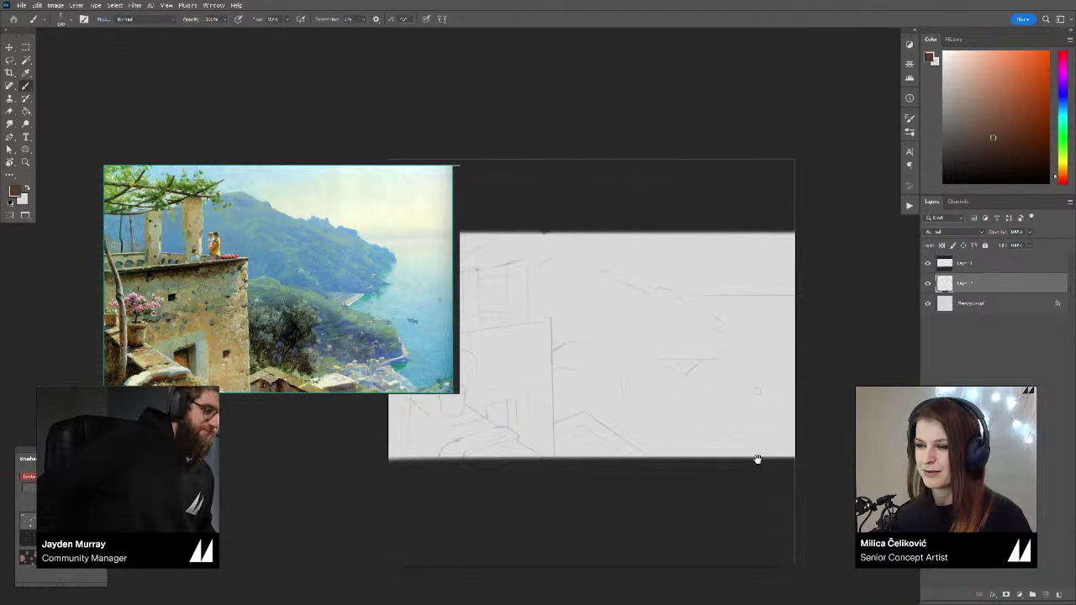
mouse_move(734, 435)
left_mouse_down()
mouse_move(754, 429)
mouse_move(713, 430)
left_mouse_up()
left_click_drag(712, 430, 699, 397)
left_click_drag(622, 389, 629, 387)
left_click(629, 387)
key("b")
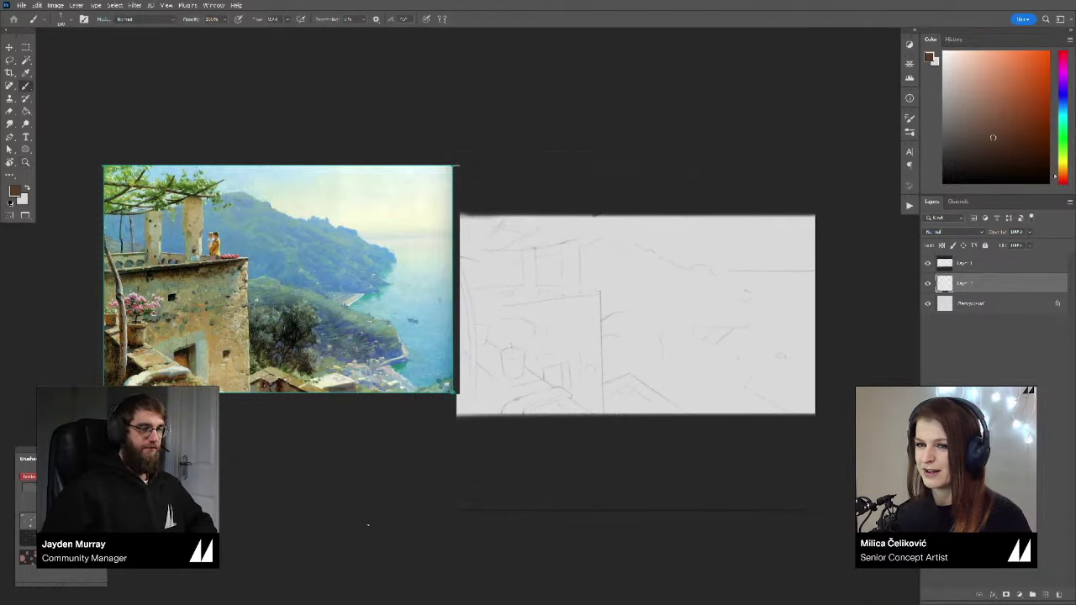
Step: Arrange the reference painting and the sketch side by side and compare their compositions
left_click_drag(521, 560, 551, 565)
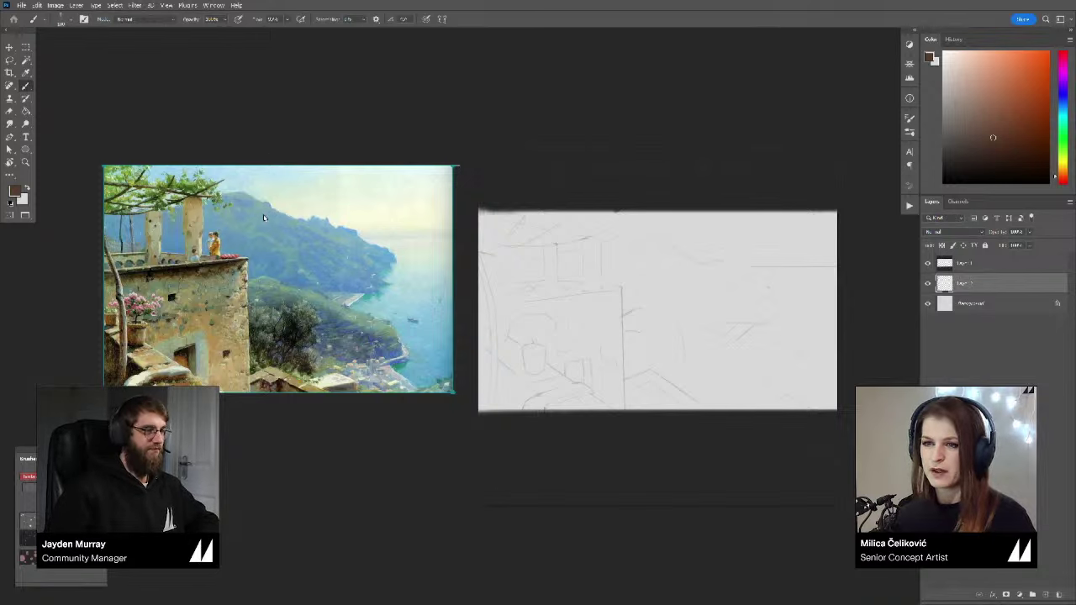
mouse_move(400, 252)
left_mouse_down()
mouse_move(403, 264)
mouse_move(404, 250)
left_mouse_up()
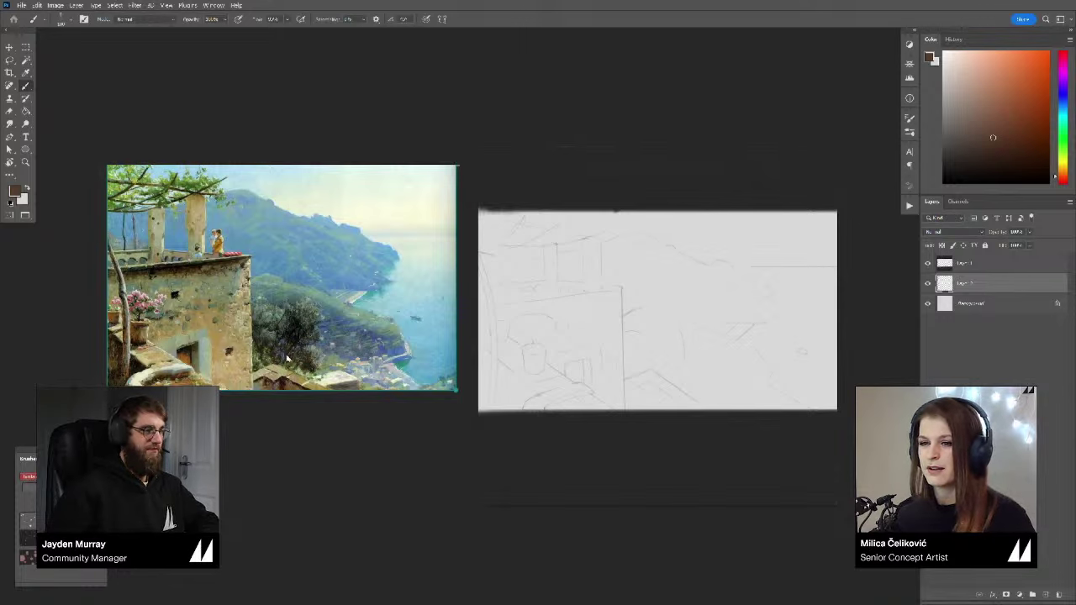
left_click_drag(420, 498, 404, 488)
left_click_drag(391, 364, 332, 373)
left_click_drag(472, 540, 459, 536)
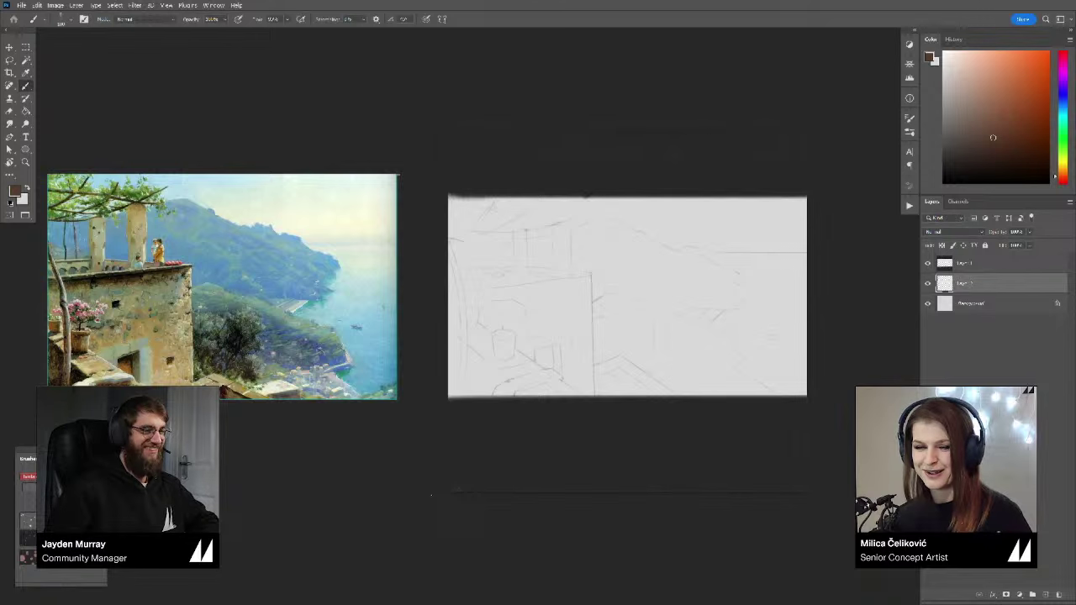
Step: Set the line sketch layer's blend mode to Overlay
left_click(950, 231)
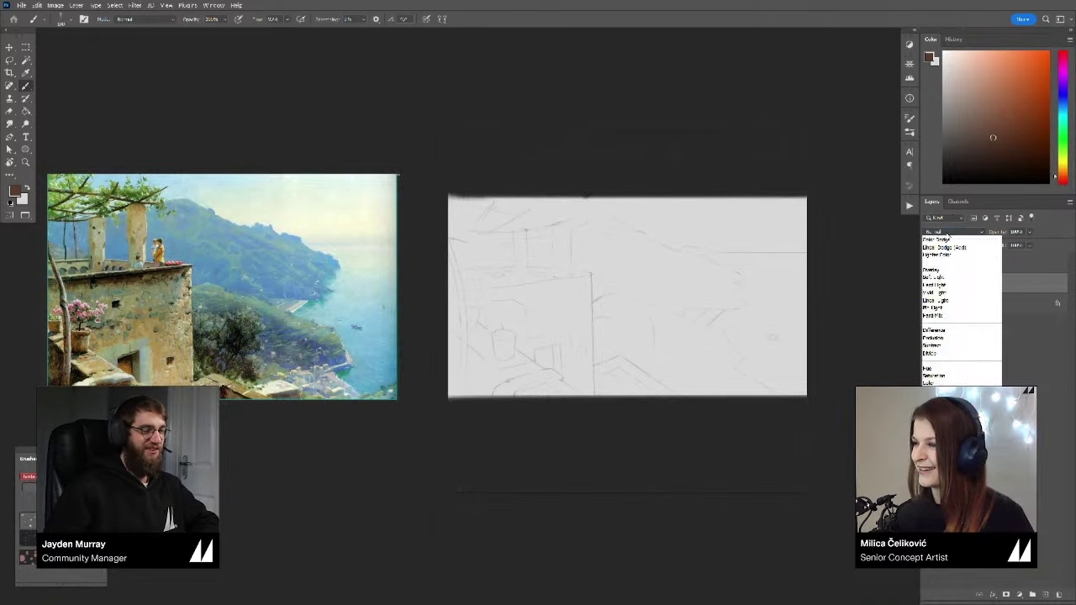
left_click(935, 269)
left_click_drag(884, 348, 884, 351)
Step: Block in the mountain silhouette, headland and sea with a muted blue on the Background layer, using broad textured strokes
left_click(967, 306)
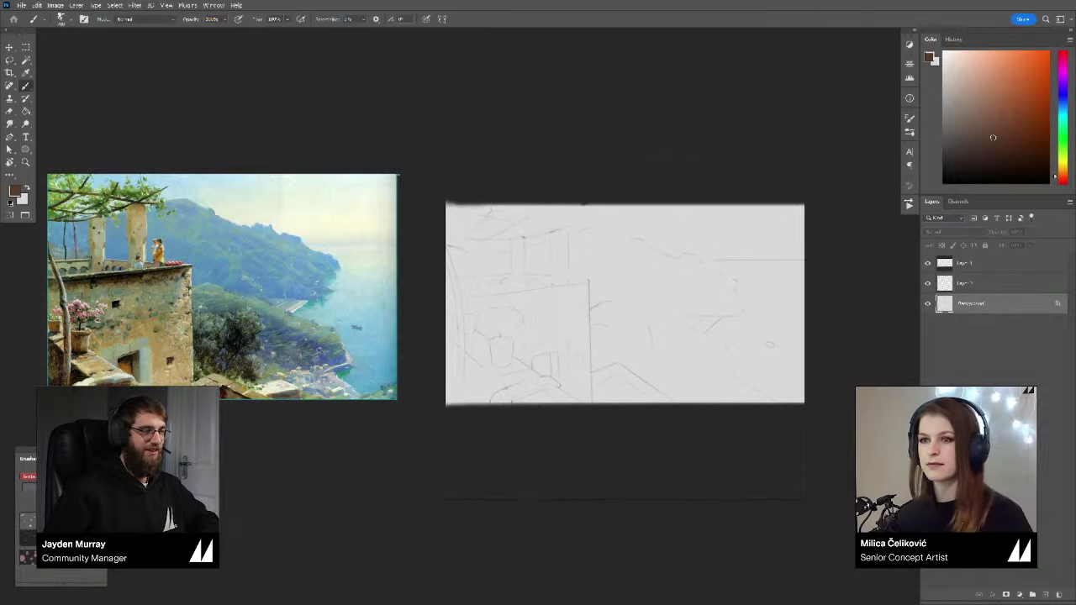
left_click_drag(1064, 123, 992, 100)
left_click_drag(681, 276, 714, 313)
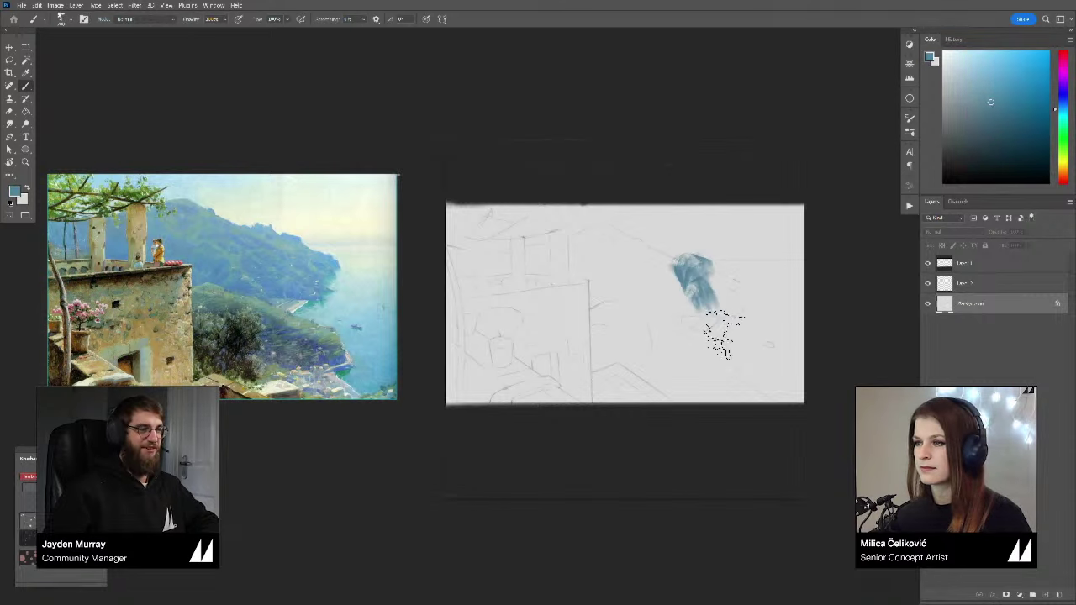
mouse_move(613, 252)
left_mouse_down()
mouse_move(584, 252)
mouse_move(578, 270)
left_mouse_up()
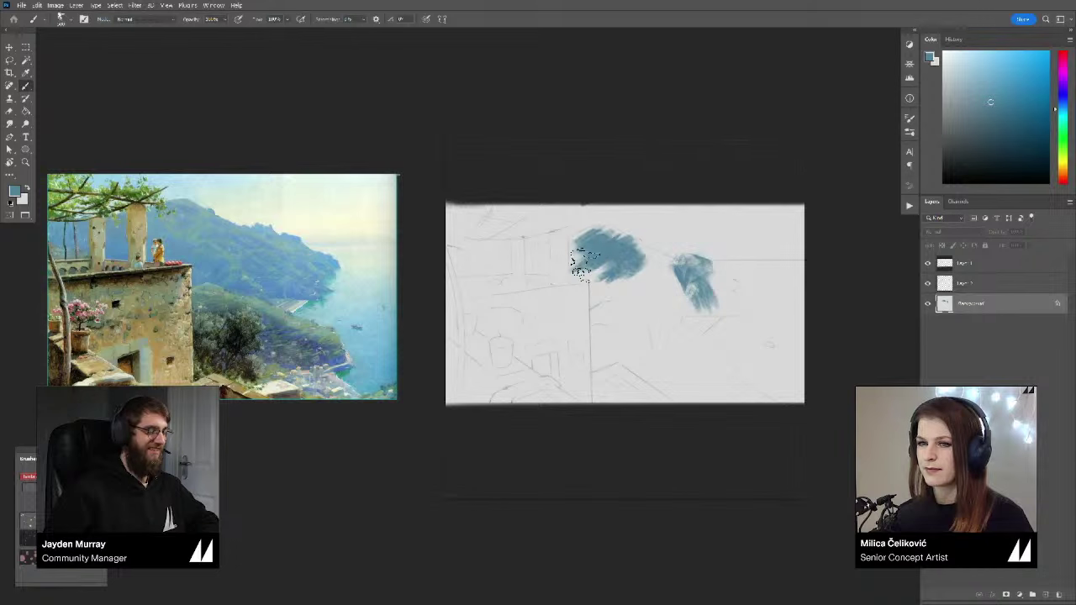
mouse_move(618, 239)
left_mouse_down()
mouse_move(449, 274)
mouse_move(559, 253)
mouse_move(591, 277)
mouse_move(631, 237)
mouse_move(697, 288)
mouse_move(711, 324)
left_mouse_up()
mouse_move(790, 313)
left_mouse_down()
mouse_move(716, 384)
mouse_move(730, 396)
mouse_move(634, 360)
mouse_move(608, 336)
mouse_move(607, 300)
mouse_move(622, 370)
mouse_move(577, 288)
mouse_move(643, 366)
left_mouse_up()
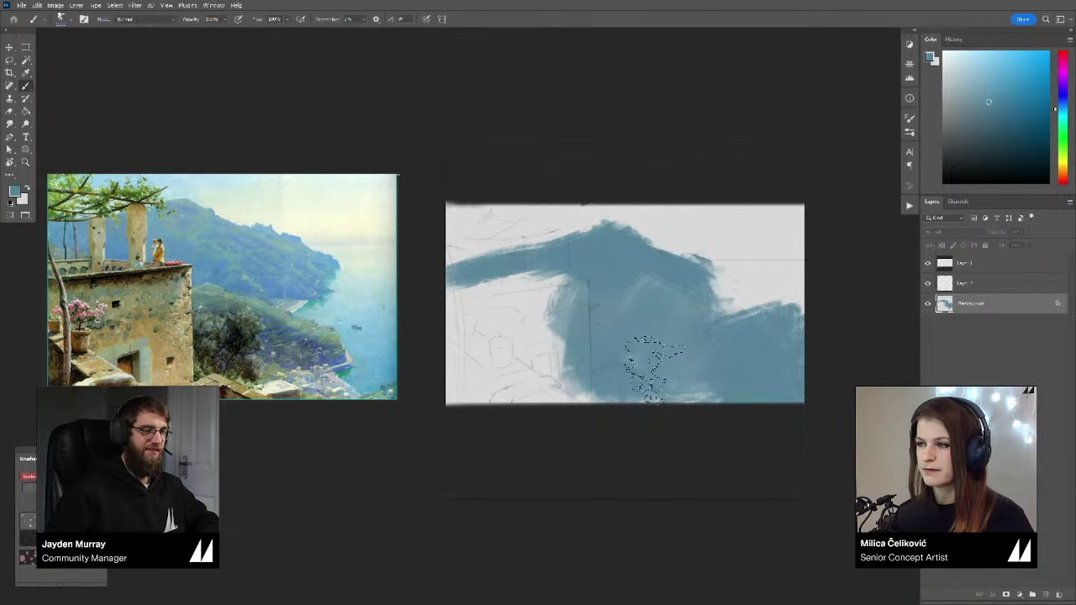
Step: Convert the locked background into a regular layer and duplicate it
double_click(983, 304)
left_click(622, 178)
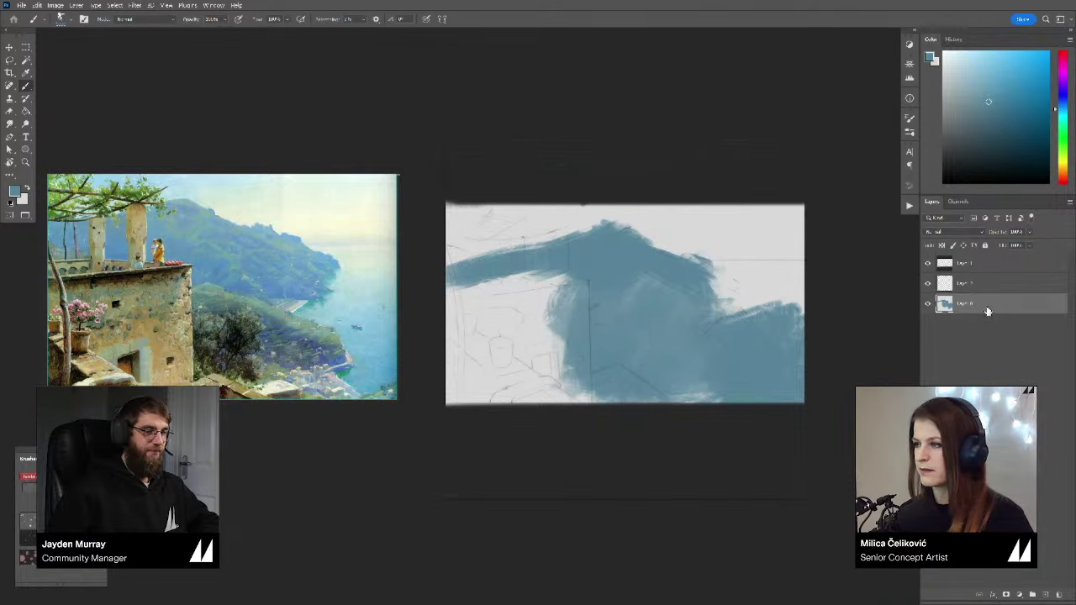
left_click_drag(987, 309, 1046, 594)
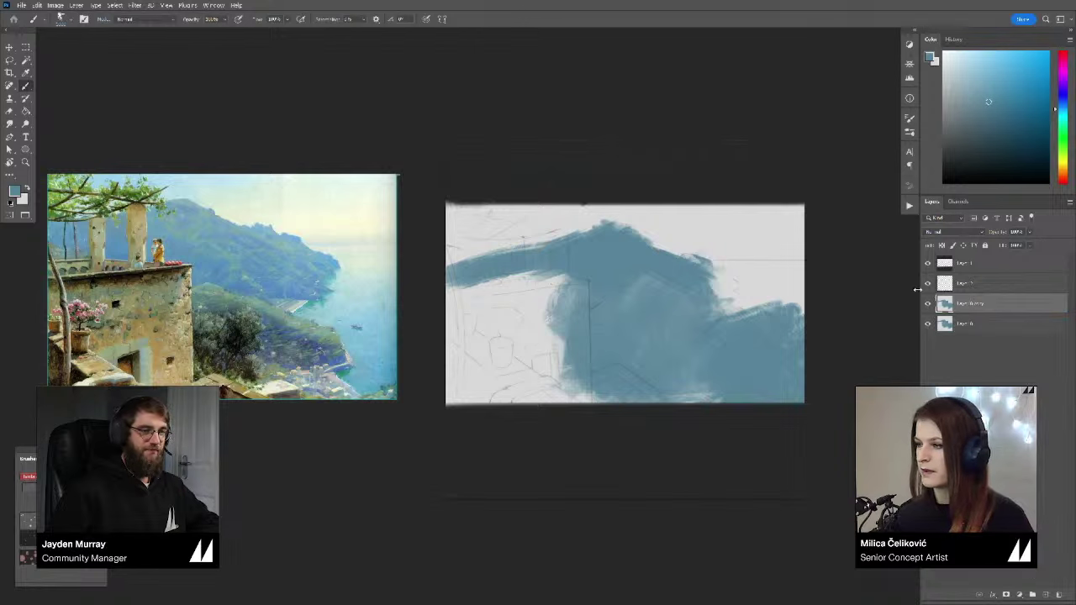
Step: Extend the muted blue on the duplicated layer across the slope toward the building's wall and the lower headland
left_click_drag(683, 308, 687, 312)
mouse_move(584, 273)
left_mouse_down()
mouse_move(558, 284)
mouse_move(586, 285)
mouse_move(540, 289)
mouse_move(612, 378)
mouse_move(747, 395)
mouse_move(686, 392)
left_mouse_up()
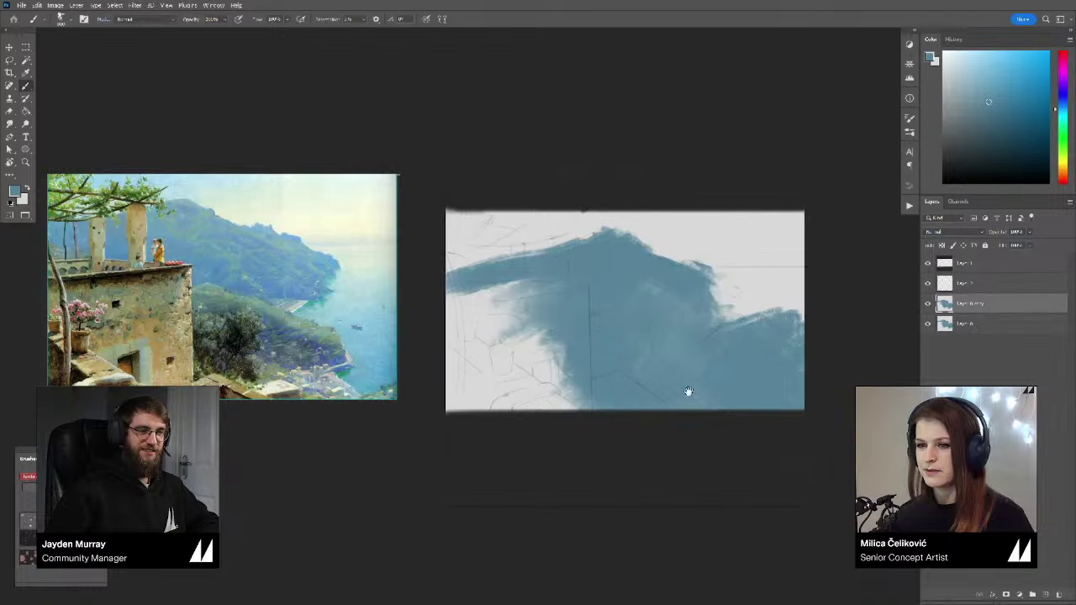
left_click_drag(530, 303, 537, 307)
key("bracketleft")
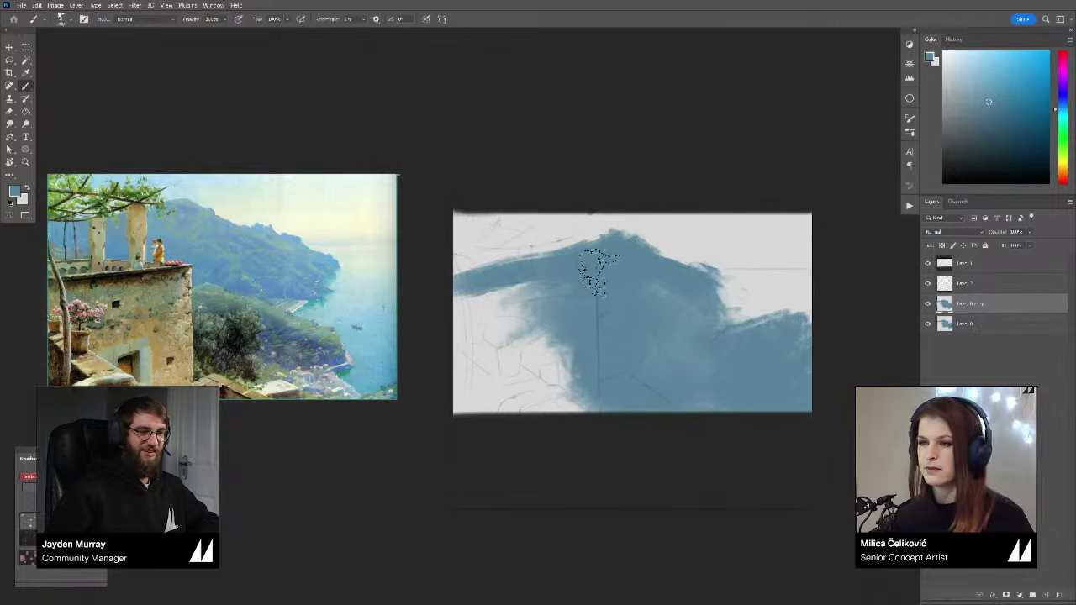
left_click_drag(602, 294, 577, 296)
Step: Pick a slightly darker, bluer tone and paint the ridge from the building's corner out to the lower headland with a smaller brush
left_click(992, 111)
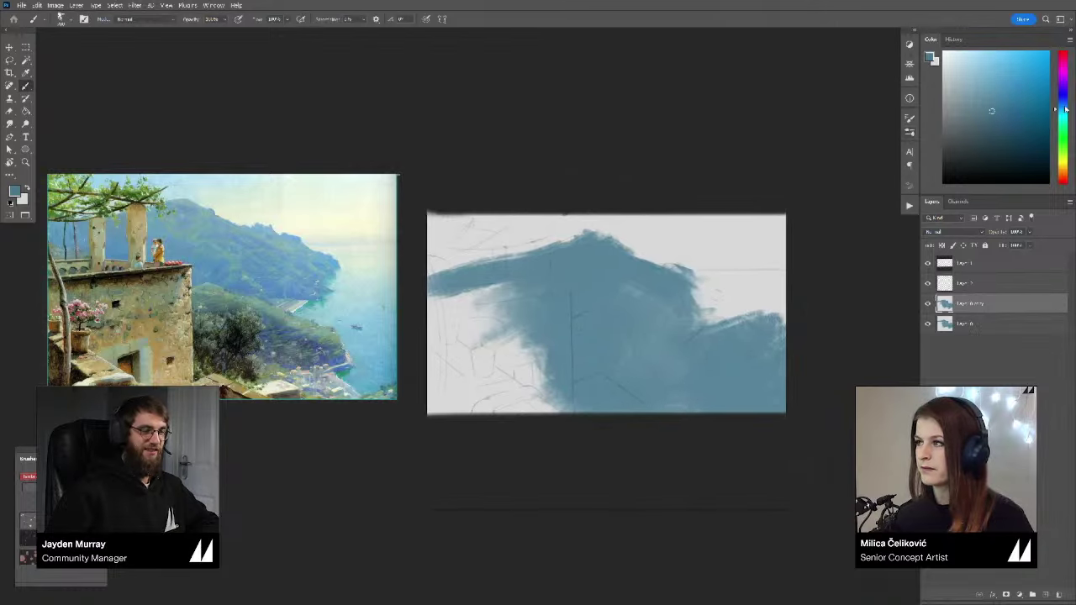
left_click_drag(1066, 109, 1066, 107)
key("bracketleft")
key("bracketleft")
key("bracketleft")
key("bracketleft")
left_click_drag(597, 242, 599, 242)
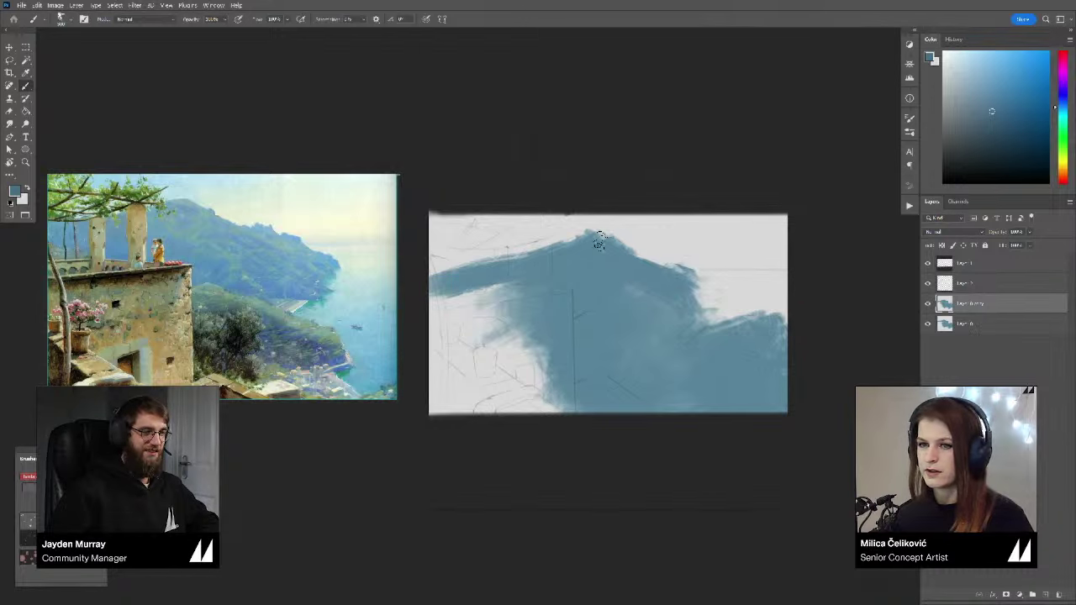
key("bracketleft")
key("bracketleft")
key("bracketleft")
mouse_move(574, 318)
left_mouse_down()
mouse_move(592, 301)
mouse_move(619, 306)
left_mouse_up()
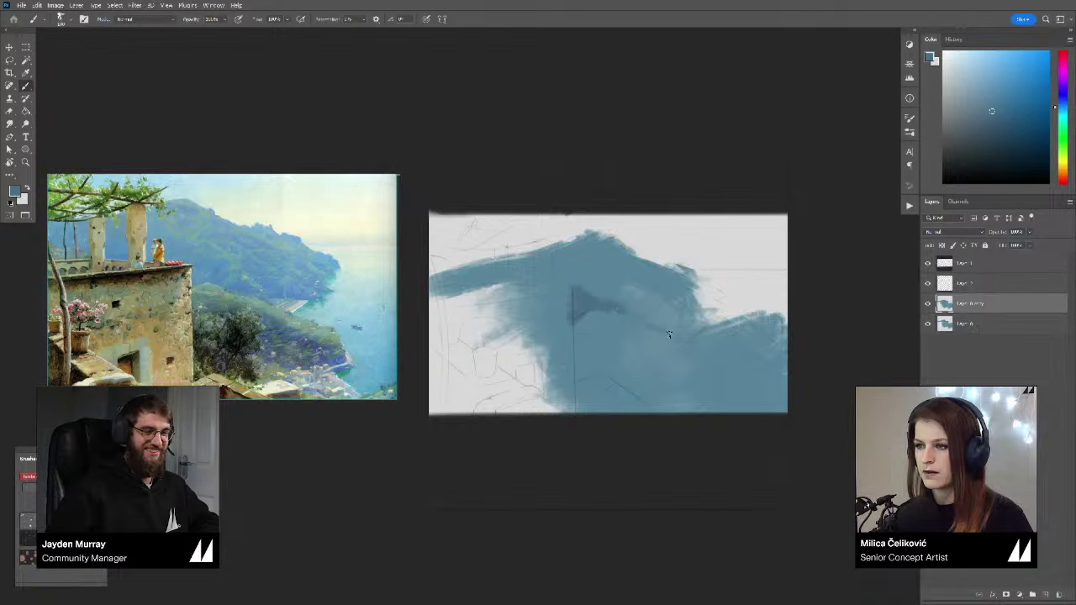
left_click_drag(668, 334, 706, 324)
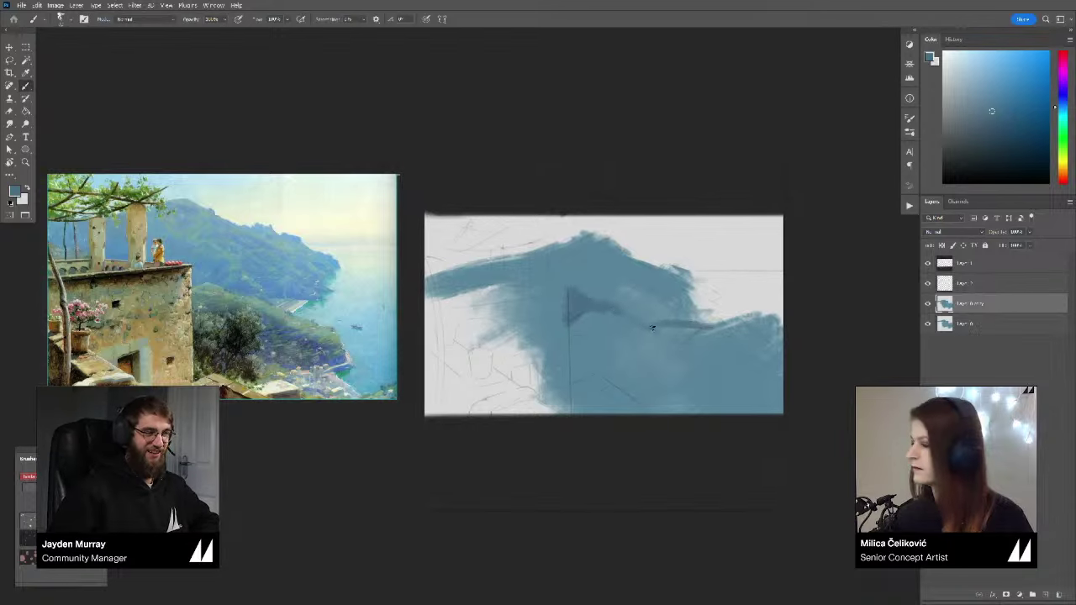
Step: Shade the hillside behind the terrace darker blue and refine the main peak's outline using sampled sky and mountain colours
mouse_move(606, 314)
left_mouse_down()
mouse_move(550, 281)
mouse_move(561, 259)
mouse_move(532, 267)
mouse_move(541, 286)
mouse_move(490, 274)
left_mouse_up()
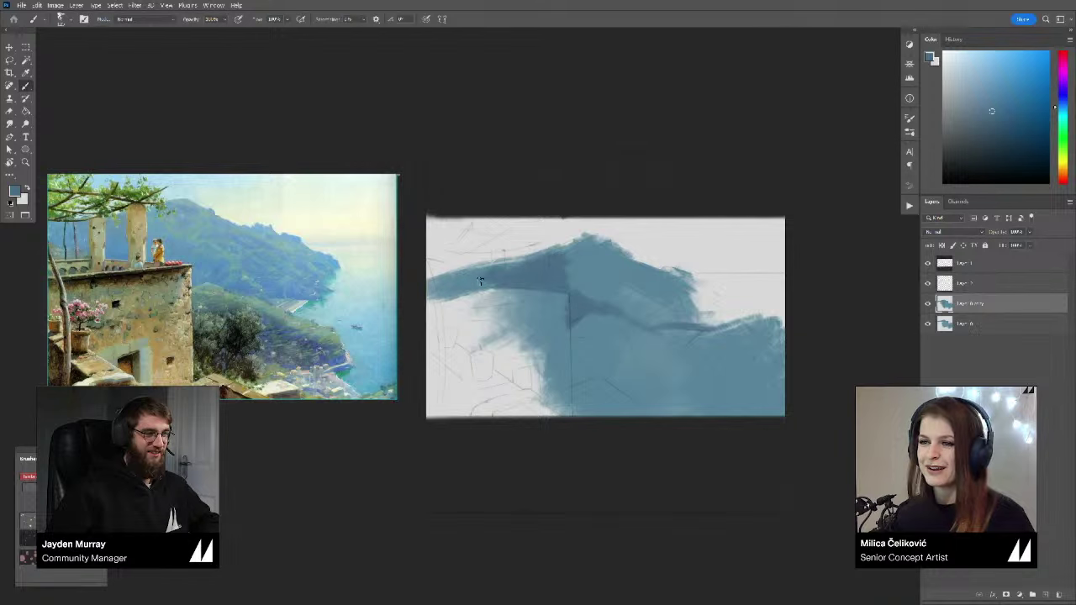
mouse_move(459, 279)
left_mouse_down()
mouse_move(429, 265)
mouse_move(488, 286)
mouse_move(515, 268)
mouse_move(550, 265)
mouse_move(541, 269)
left_mouse_up()
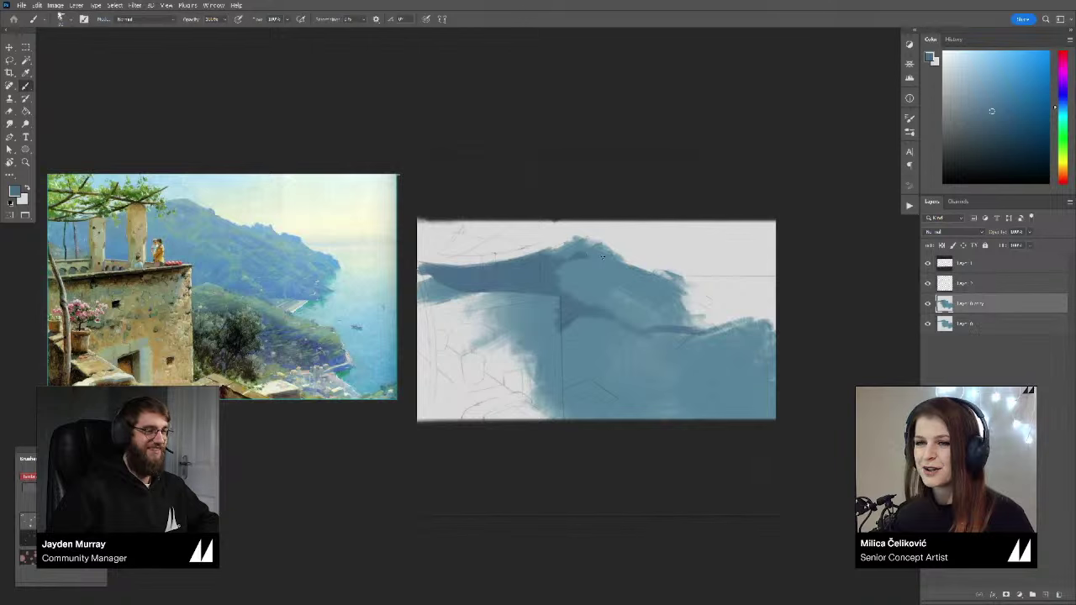
mouse_move(608, 257)
left_mouse_down()
mouse_move(598, 224)
mouse_move(600, 247)
mouse_move(592, 244)
mouse_move(608, 241)
mouse_move(635, 271)
left_mouse_up()
left_click(609, 244, "alt")
left_click(602, 242, "alt")
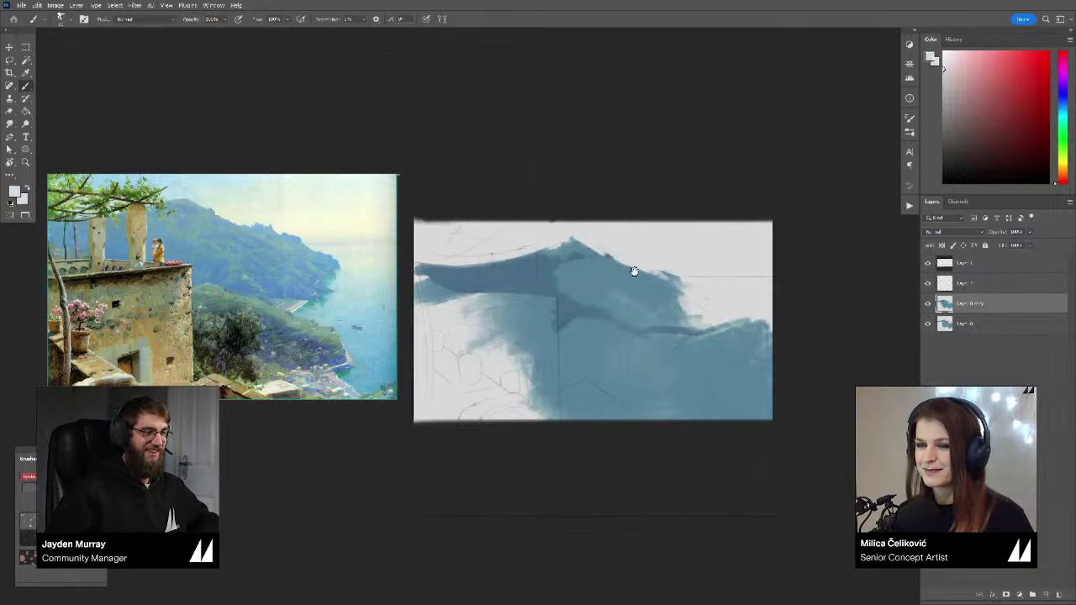
left_click(567, 257, "alt")
Step: Add a more saturated blue accent on the distant ridge and extend the mountain's slope down toward the sea
left_click(1058, 104)
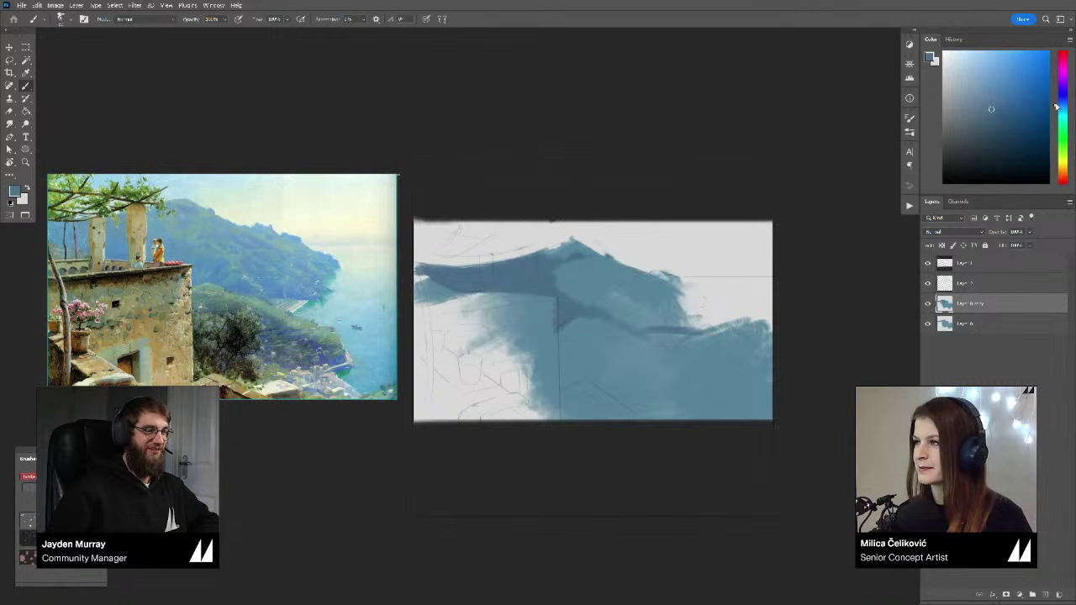
left_click(986, 90)
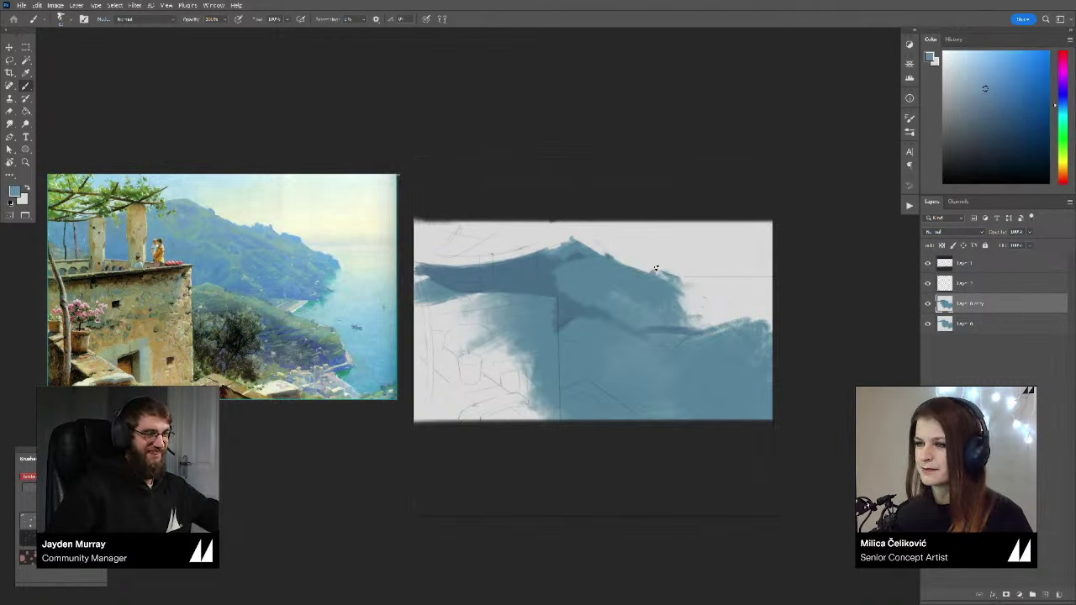
left_click(999, 95)
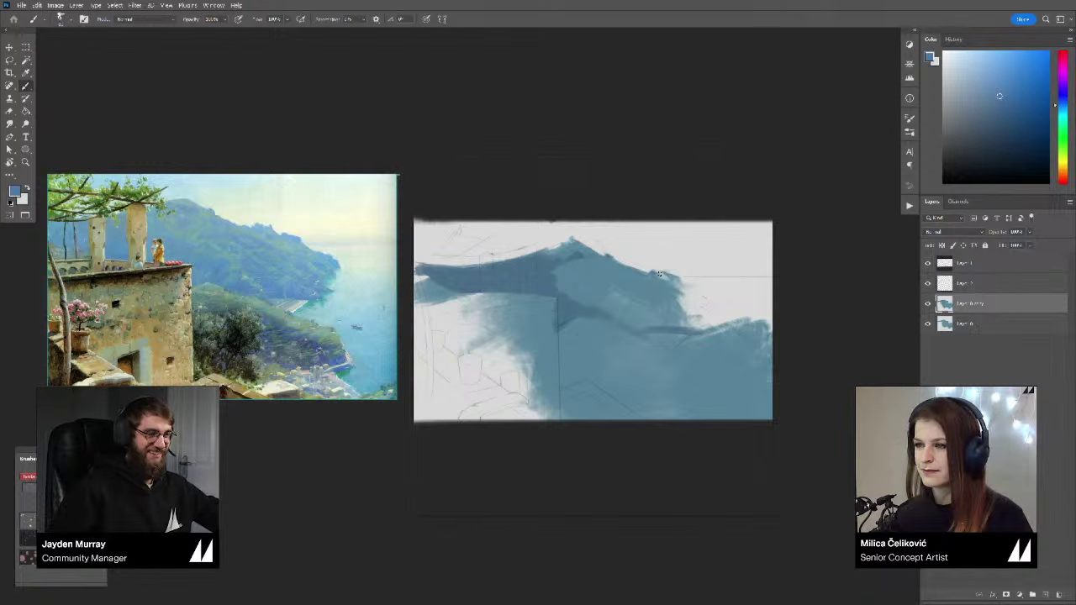
left_click(614, 246, "alt")
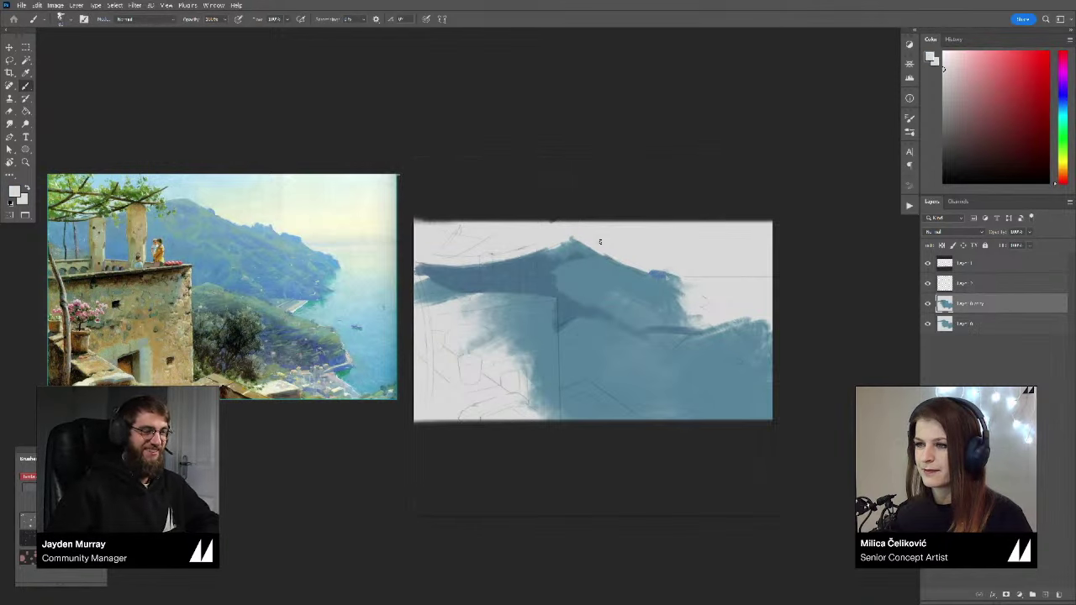
left_click(660, 283, "alt")
mouse_move(668, 276)
left_mouse_down()
mouse_move(702, 301)
mouse_move(686, 299)
mouse_move(686, 285)
mouse_move(688, 312)
left_mouse_up()
left_click(697, 283, "alt")
left_click(693, 294, "alt")
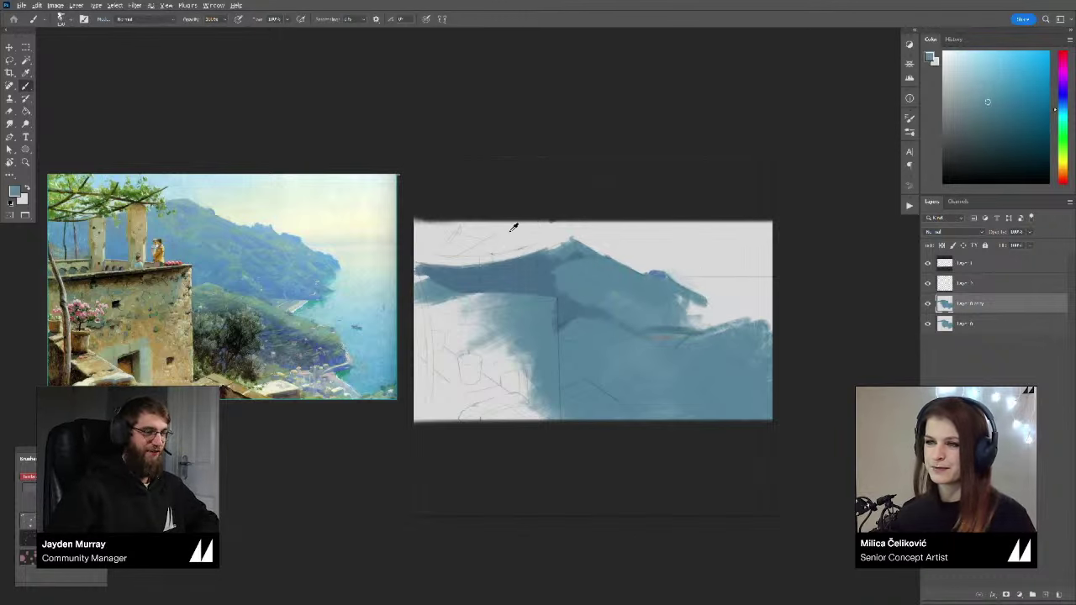
Step: Mix a pale periwinkle from the sky colour and paint the sky above the terrace with an enlarged brush
left_click(511, 231, "alt")
left_click(1063, 95)
left_click(955, 74)
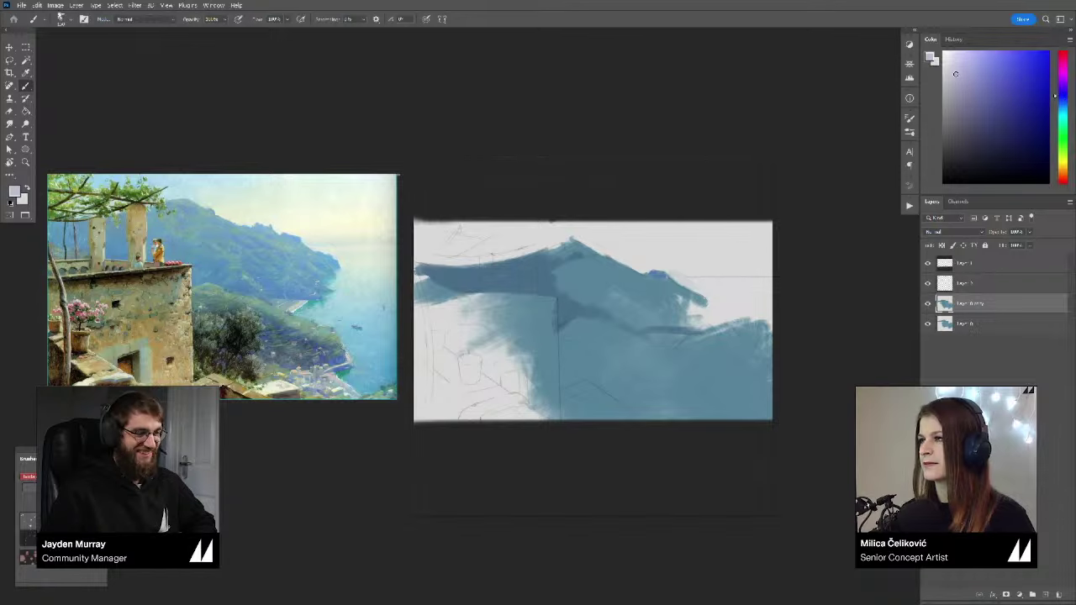
left_click_drag(964, 69, 966, 68)
left_click(1063, 101)
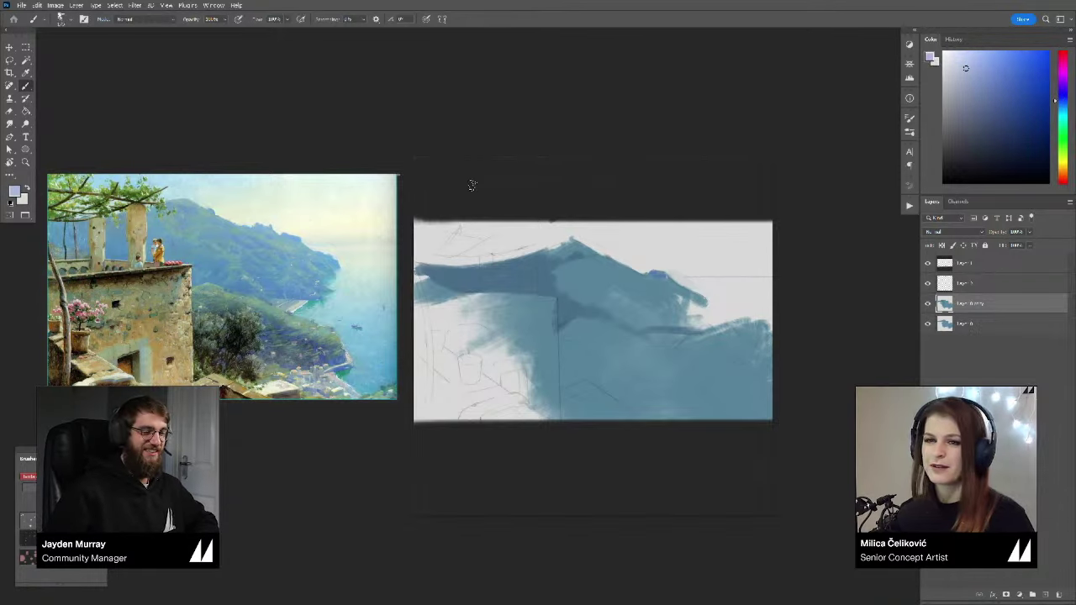
key("bracketright")
key("bracketright")
key("bracketright")
key("bracketright")
key("bracketright")
left_click_drag(412, 227, 460, 237)
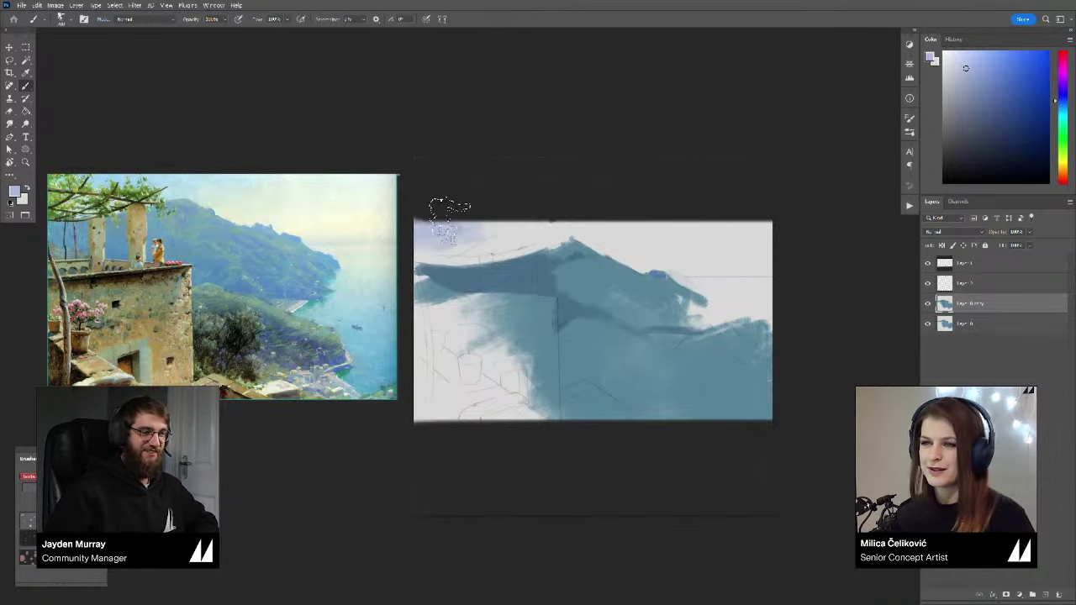
Step: Shift the sky colour toward blue and spread it above the mountains to the horizon, blending with sampled paler tones
left_click(1065, 102)
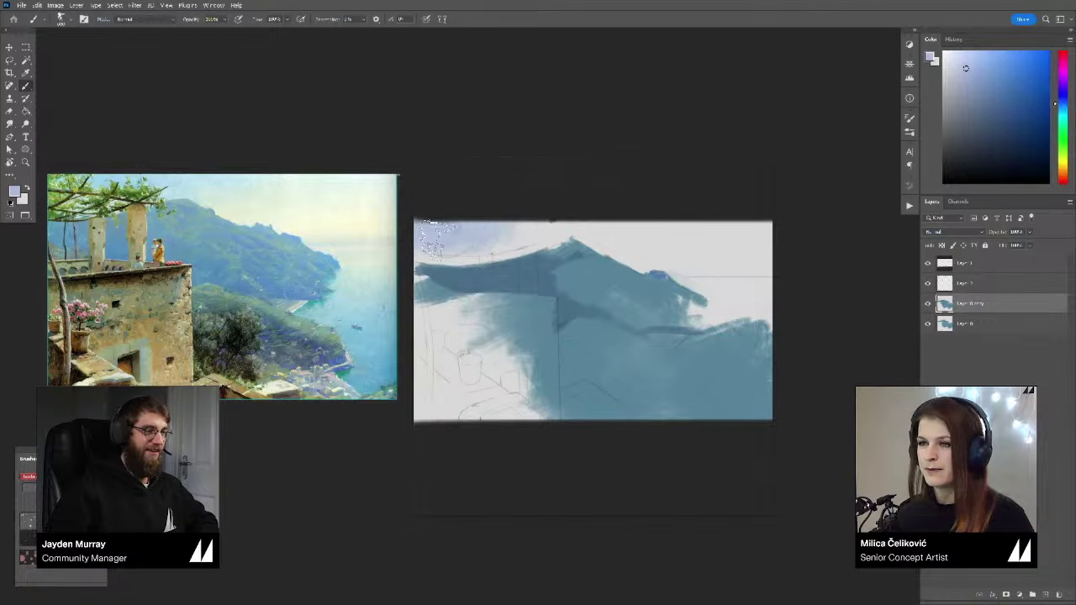
mouse_move(473, 238)
left_mouse_down()
mouse_move(590, 210)
mouse_move(517, 232)
mouse_move(611, 227)
mouse_move(641, 250)
left_mouse_up()
left_click(617, 235, "alt")
left_click(695, 238, "alt")
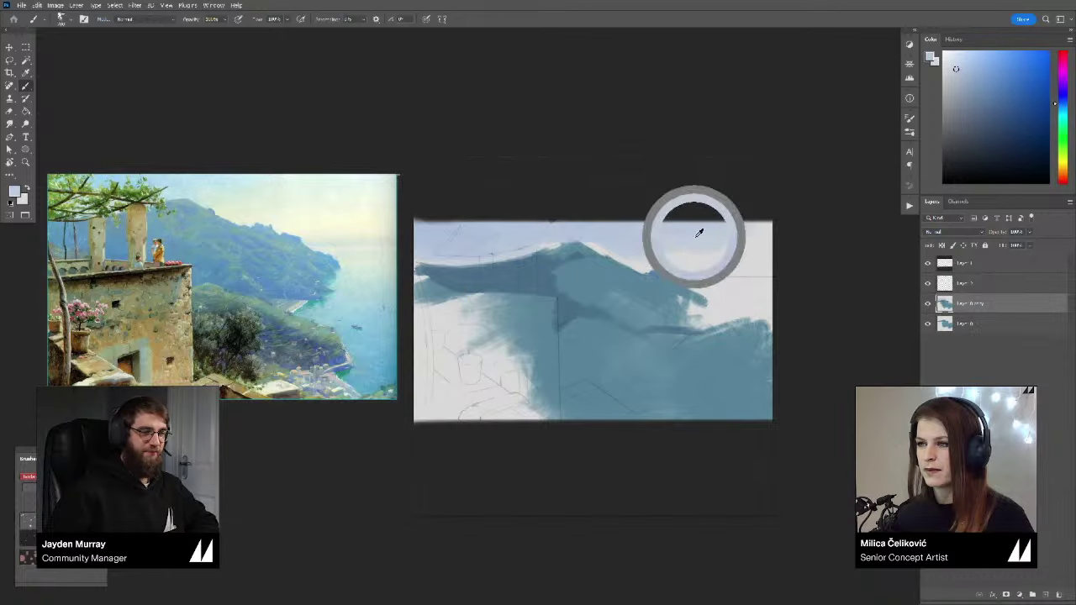
left_click(734, 242, "alt")
left_click(738, 249, "alt")
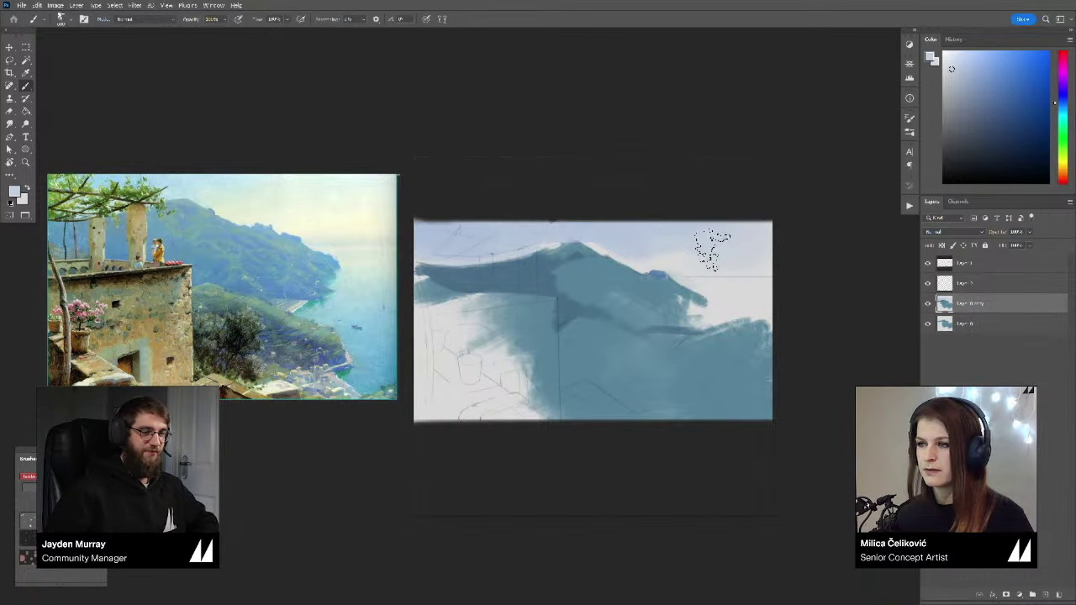
Step: Paint a pale blue tone along the mountain ridge and the horizon line
key("r")
left_click_drag(786, 275, 774, 294)
key("b")
left_click(528, 280, "alt")
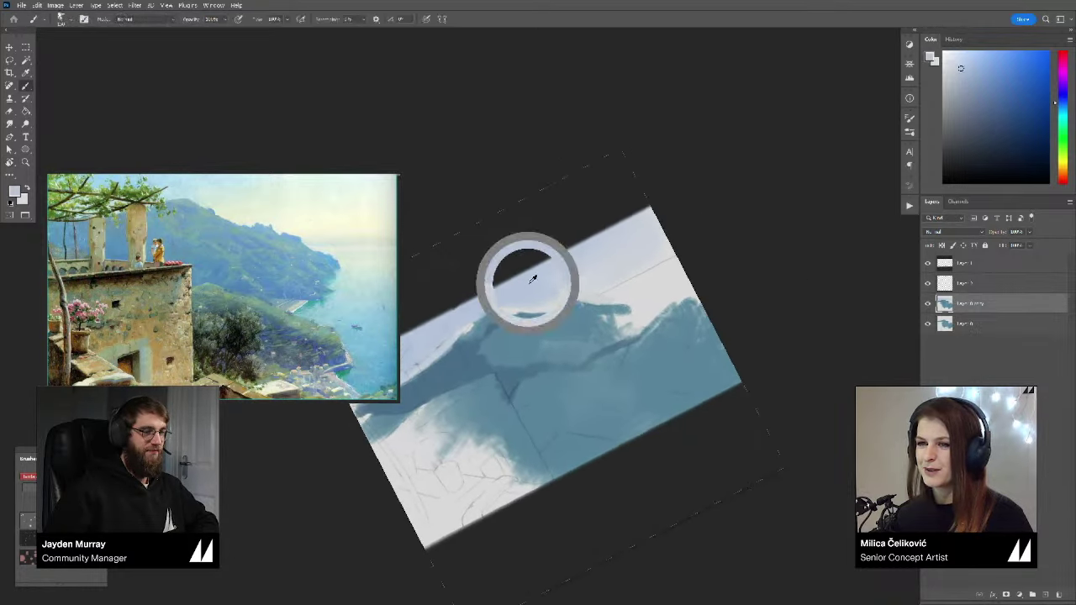
left_click(963, 69)
left_click_drag(677, 295, 675, 292)
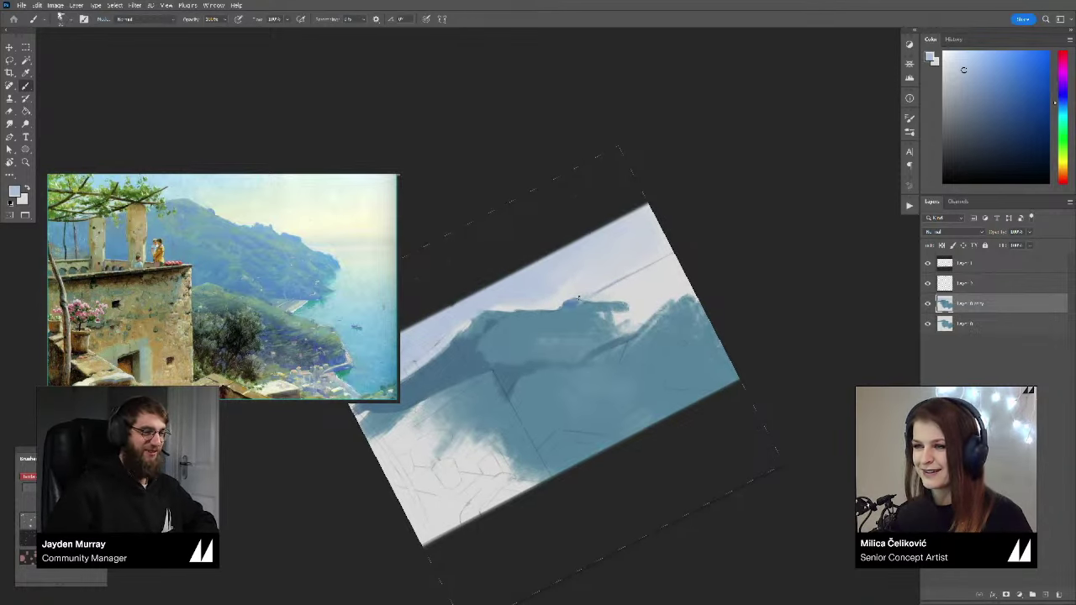
Step: Fill the distant sea below the horizon with pale lilac tones, resampling nearby colours to blend the strokes
left_click(648, 267, "alt")
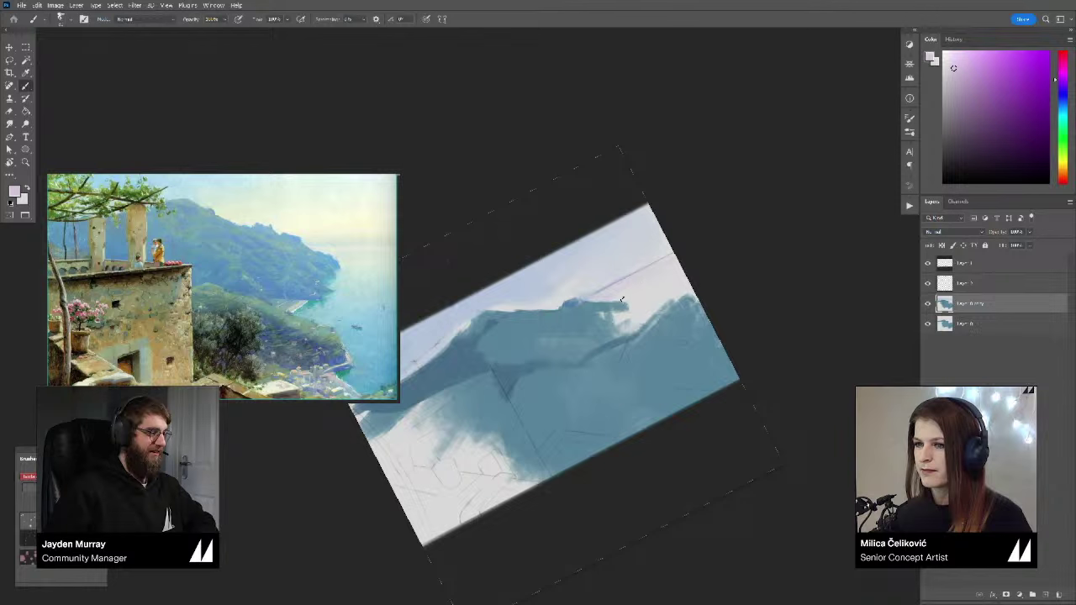
left_click_drag(1063, 87, 1063, 94)
left_click(964, 91)
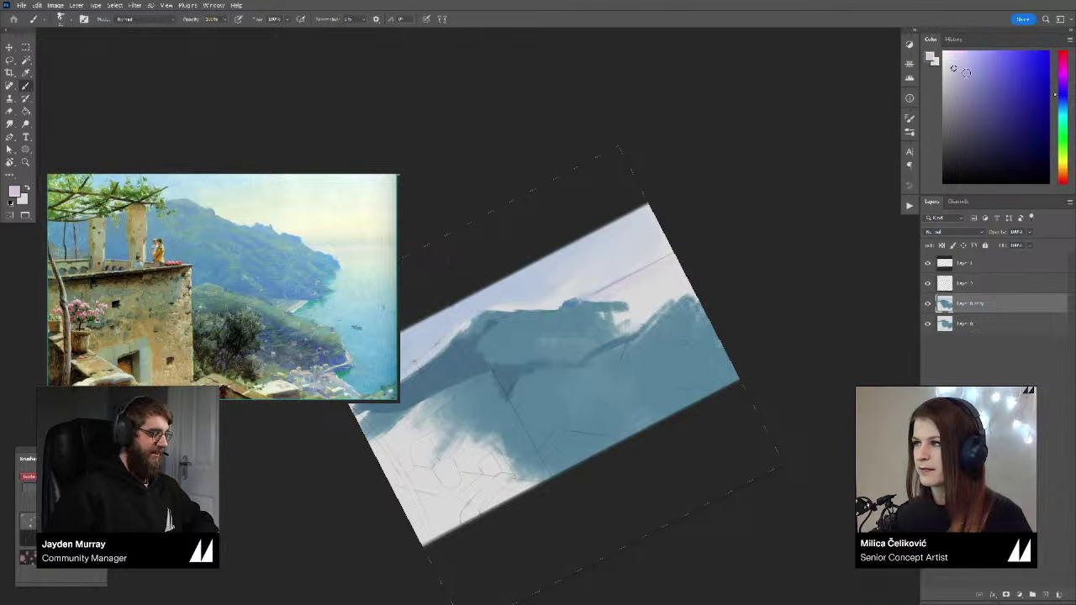
mouse_move(641, 296)
left_mouse_down()
mouse_move(669, 268)
mouse_move(644, 306)
mouse_move(649, 267)
mouse_move(613, 305)
mouse_move(661, 293)
left_mouse_up()
left_click(663, 272, "alt")
left_click(649, 267, "alt")
left_click(649, 284, "alt")
left_click(659, 270, "alt")
left_click(661, 298, "alt")
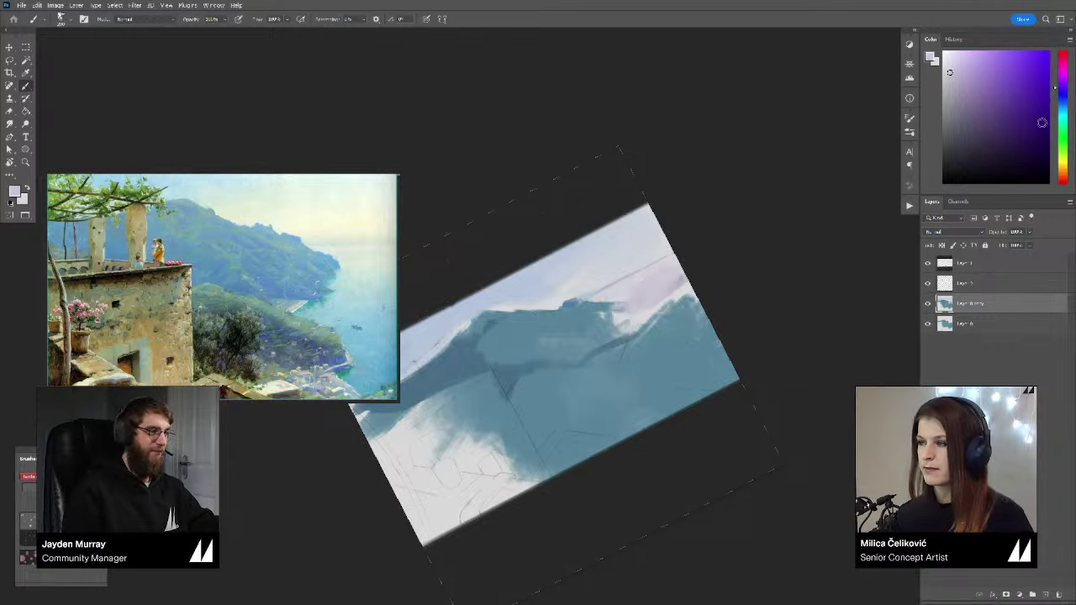
Step: Pick a darker greyish blue-violet and paint it into the sea near the canvas edge
left_click(1061, 98)
left_click(958, 87)
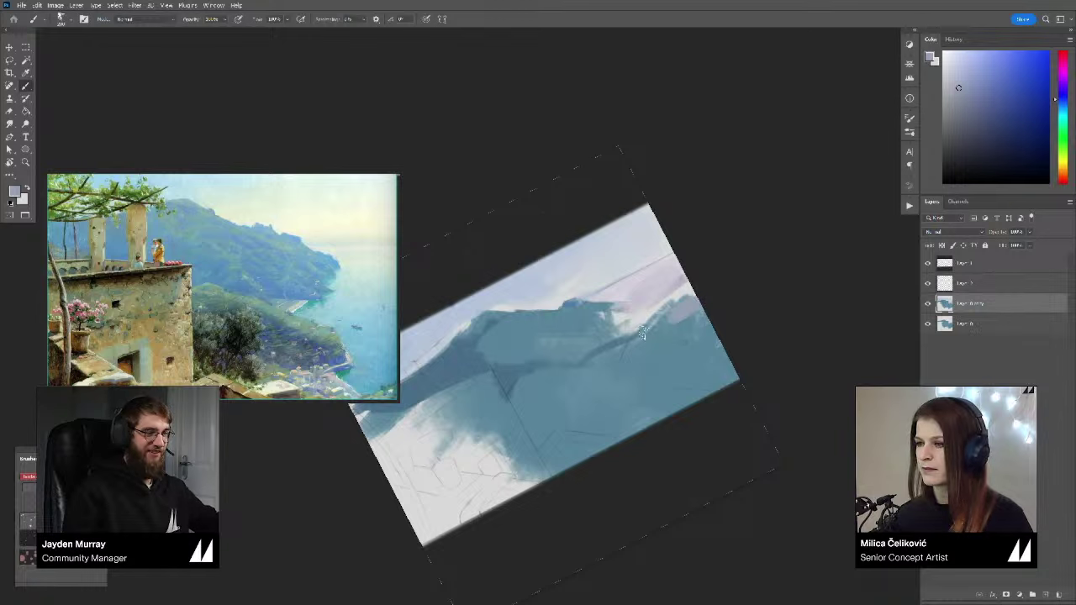
left_click(971, 101)
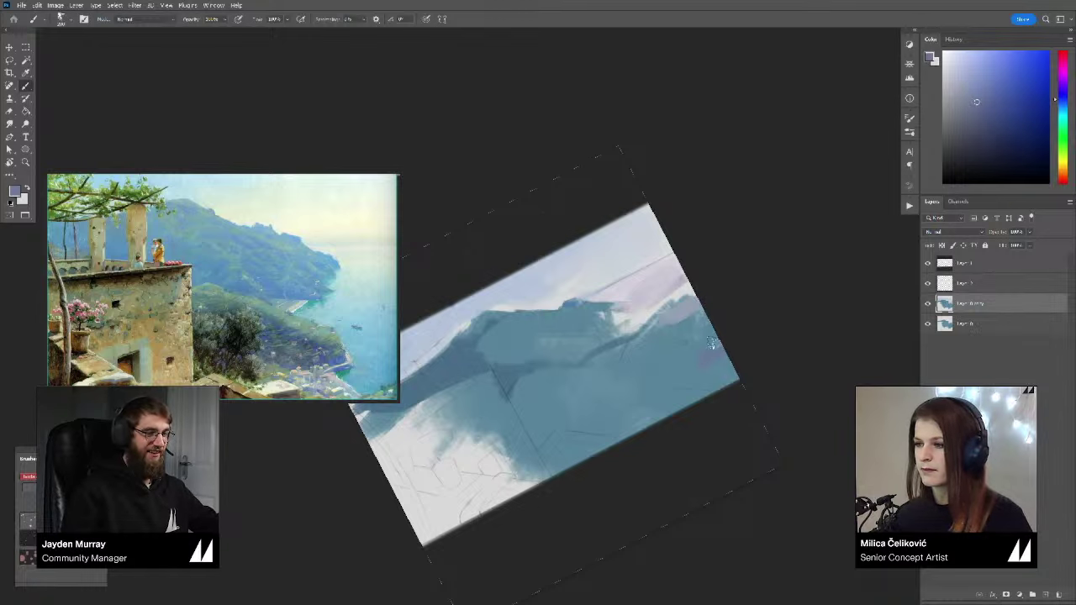
Step: Try muted purple strokes over the sea area beside the hills and undo the last one
left_click_drag(1064, 99, 1064, 97)
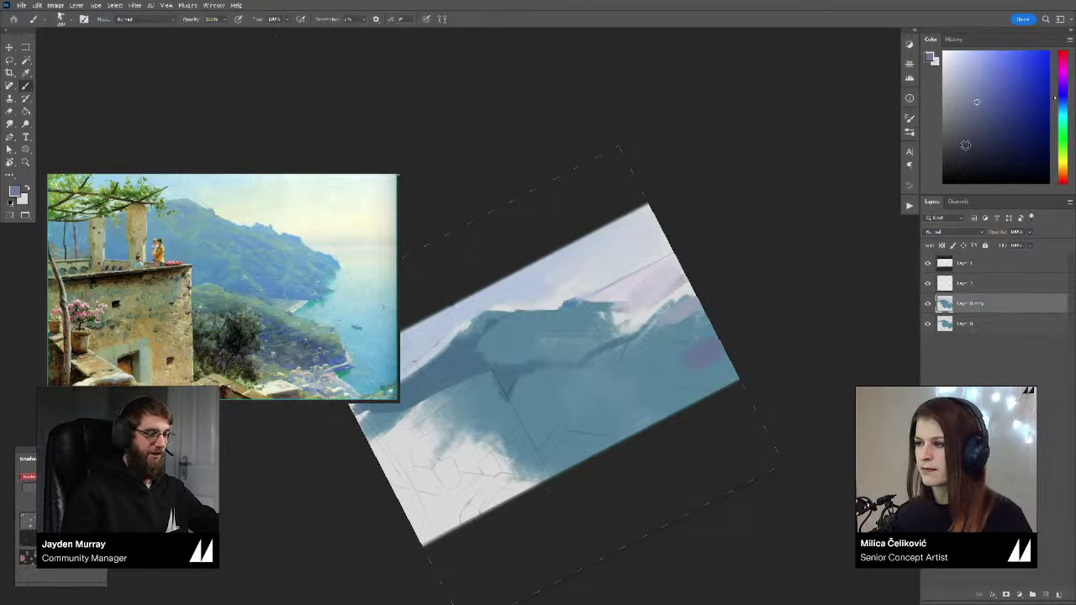
left_click_drag(714, 324, 668, 360)
left_click(1063, 100)
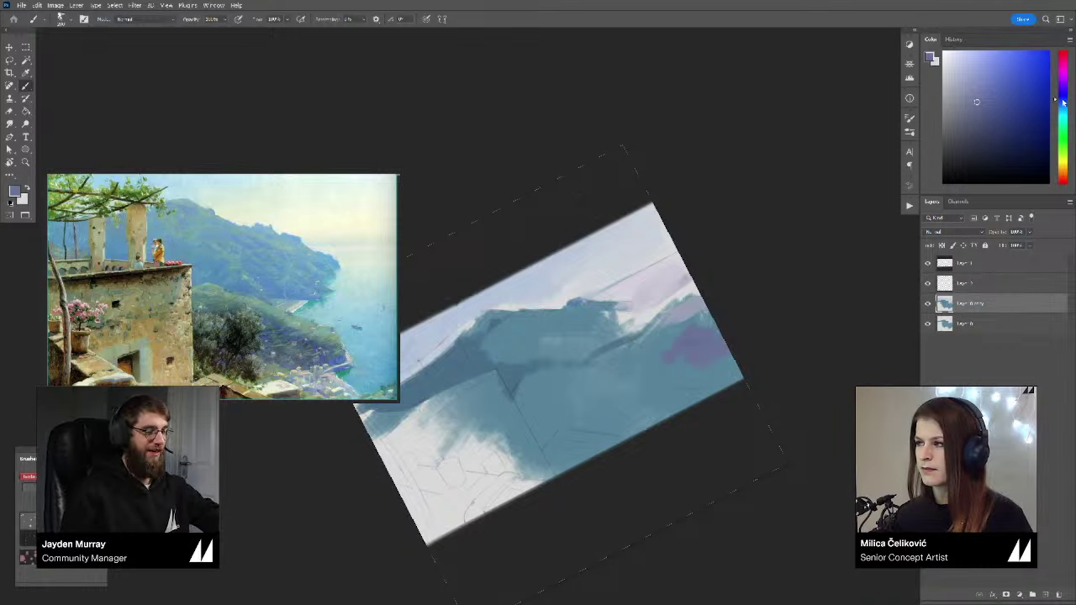
left_click_drag(1063, 101, 1063, 111)
mouse_move(646, 363)
left_mouse_down()
mouse_move(693, 337)
mouse_move(675, 326)
mouse_move(696, 308)
mouse_move(670, 372)
mouse_move(715, 388)
left_mouse_up()
key("ctrl+z")
Step: Paint a broad muted violet-blue area over the sea with an enlarged brush
left_click(1064, 103)
left_click(992, 106)
key("]")
left_click_drag(991, 106, 991, 95)
key("]")
key("]")
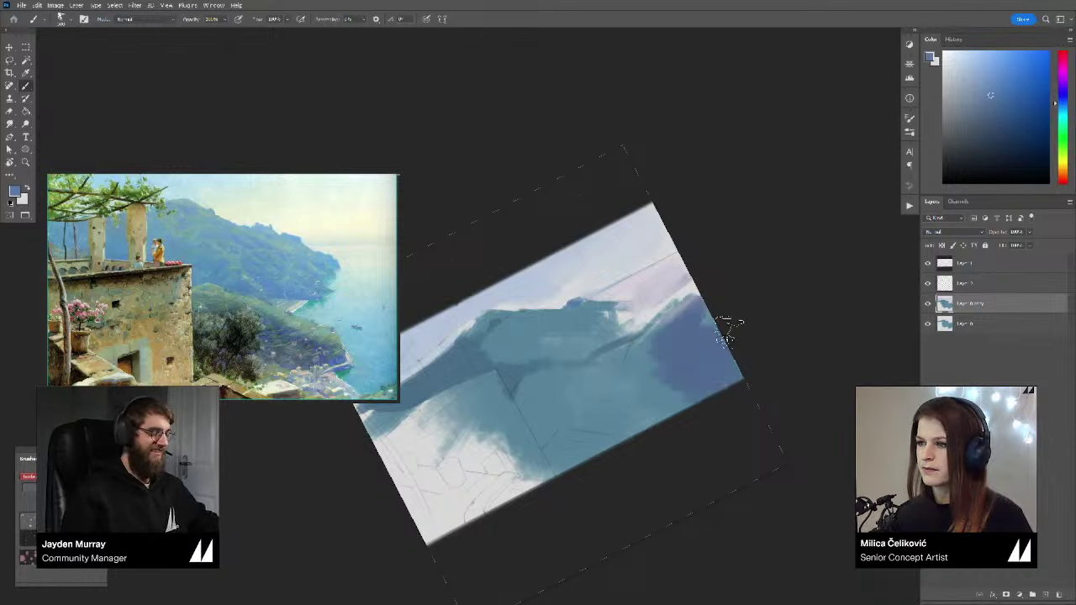
mouse_move(728, 328)
left_mouse_down()
mouse_move(669, 348)
mouse_move(650, 339)
mouse_move(646, 314)
mouse_move(624, 322)
mouse_move(659, 300)
mouse_move(693, 325)
mouse_move(627, 355)
left_mouse_up()
Step: Blend the violet-blue sea toward the hills using sampled blues and a smaller brush
left_click(684, 315, "alt")
left_click(681, 335, "alt")
key("[")
key("[")
left_click(674, 336, "alt")
left_click(656, 333, "alt")
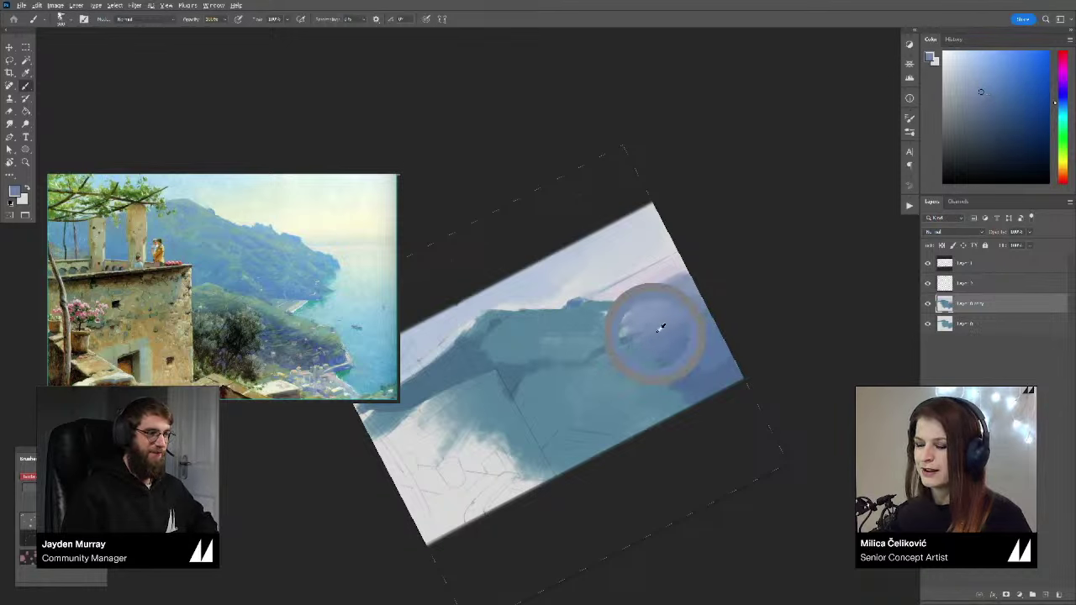
Step: Soften the hazy horizon with sampled pale lavender tones and redefine the far hill's tip in teal
left_click(665, 281, "alt")
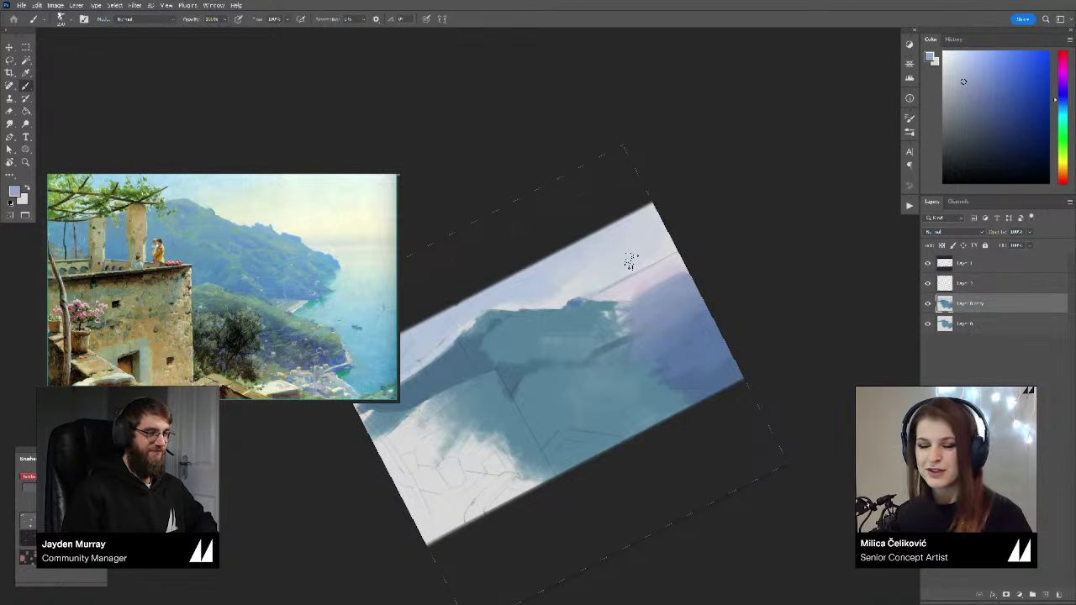
left_click(652, 283, "alt")
left_click(647, 283, "alt")
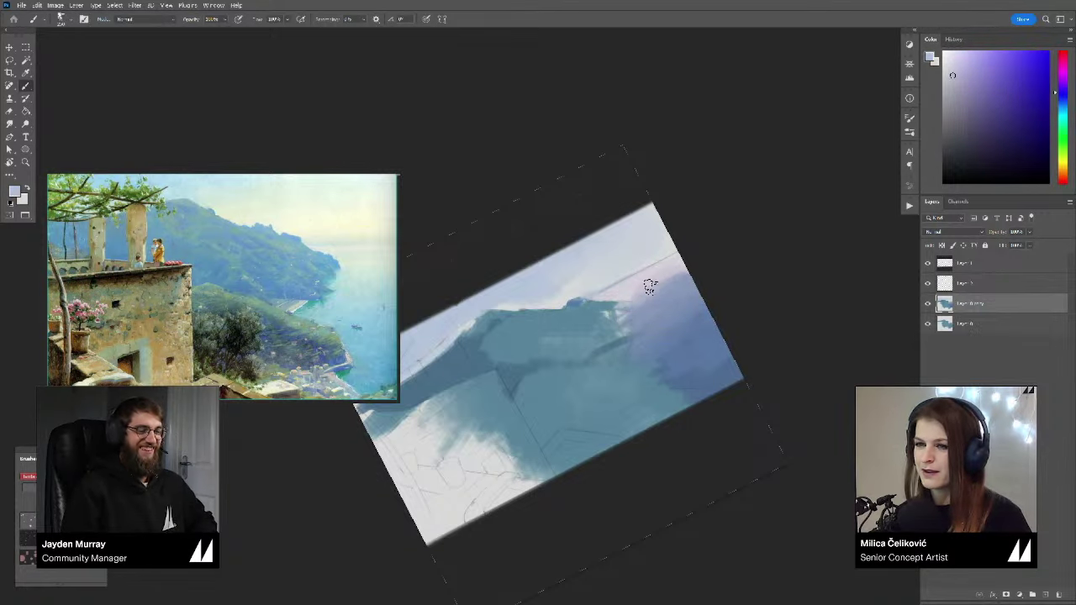
left_click(636, 288, "alt")
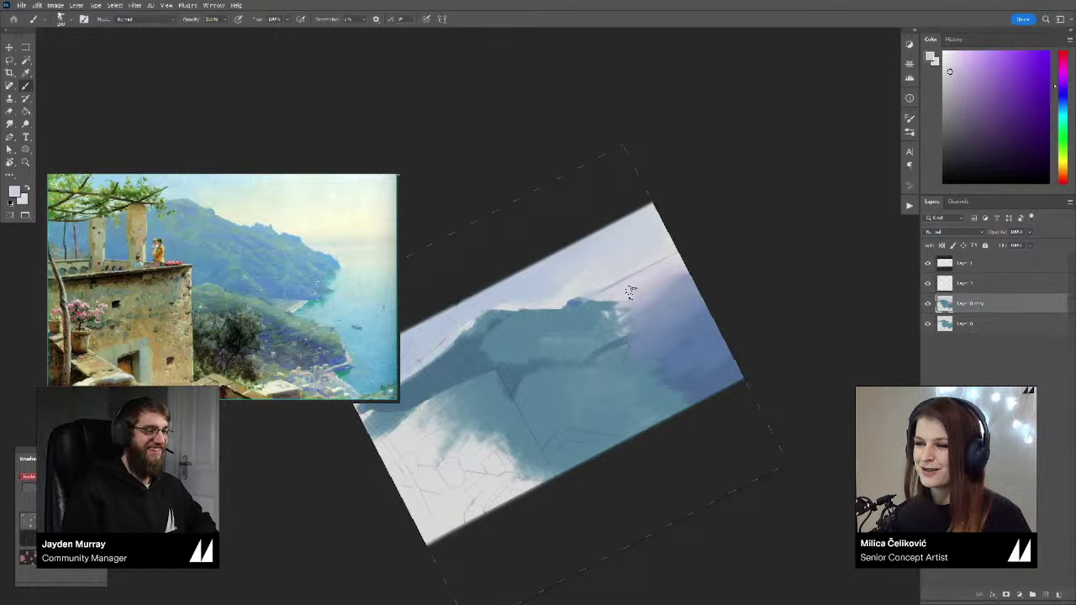
left_click(630, 290, "alt")
left_click(612, 301, "alt")
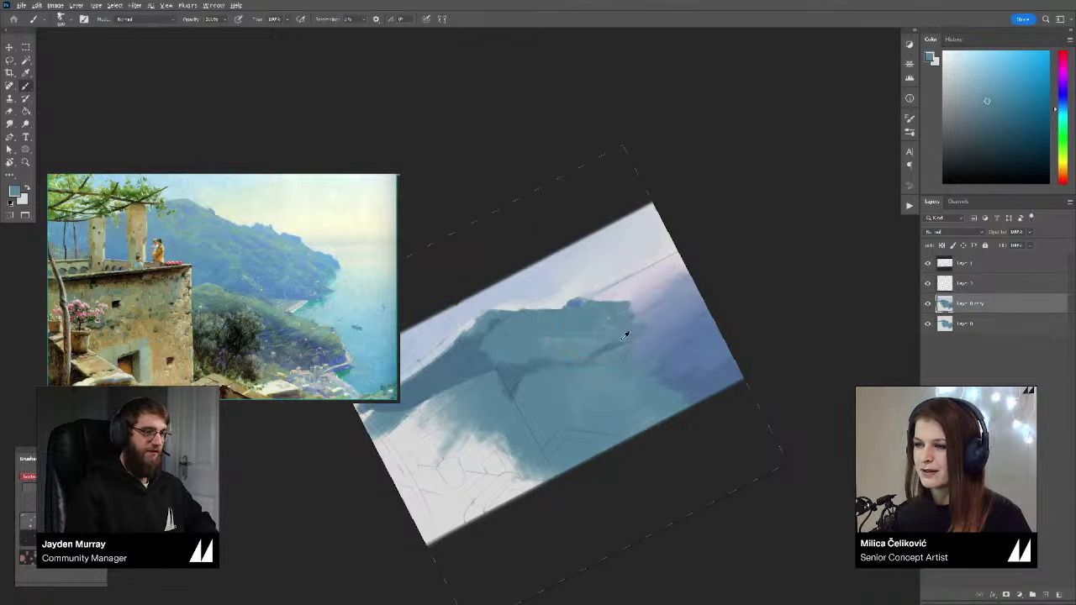
Step: Blend sampled blues through the lower sea where it meets the foreground slope
mouse_move(683, 346)
left_mouse_down()
mouse_move(631, 364)
mouse_move(650, 349)
left_mouse_up()
left_click(675, 364, "alt")
key("bracketright")
key("bracketright")
left_click(655, 372, "alt")
left_click(650, 366, "alt")
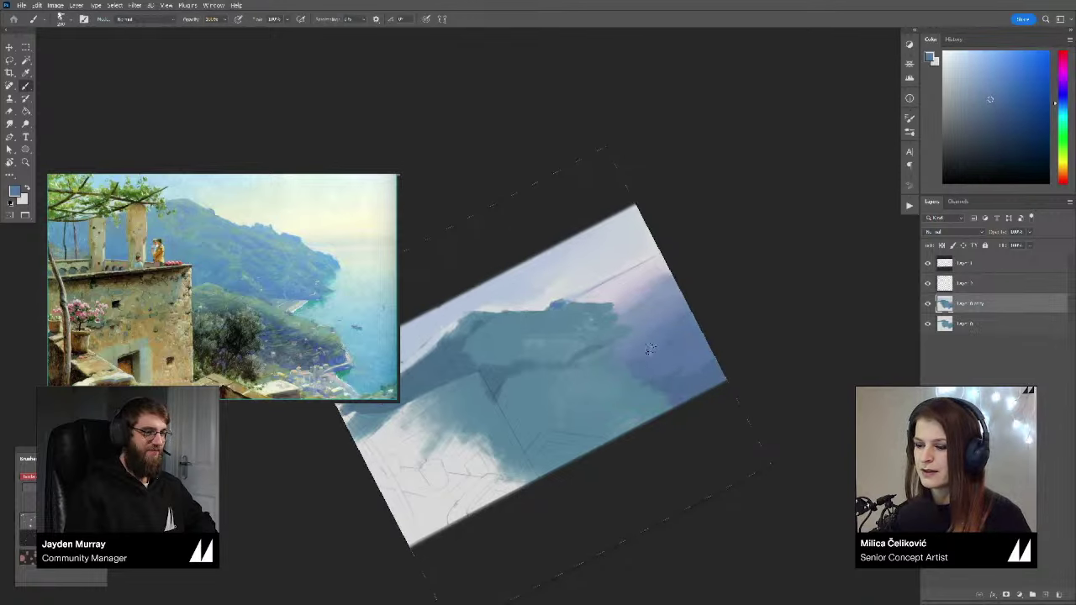
left_click(681, 364, "alt")
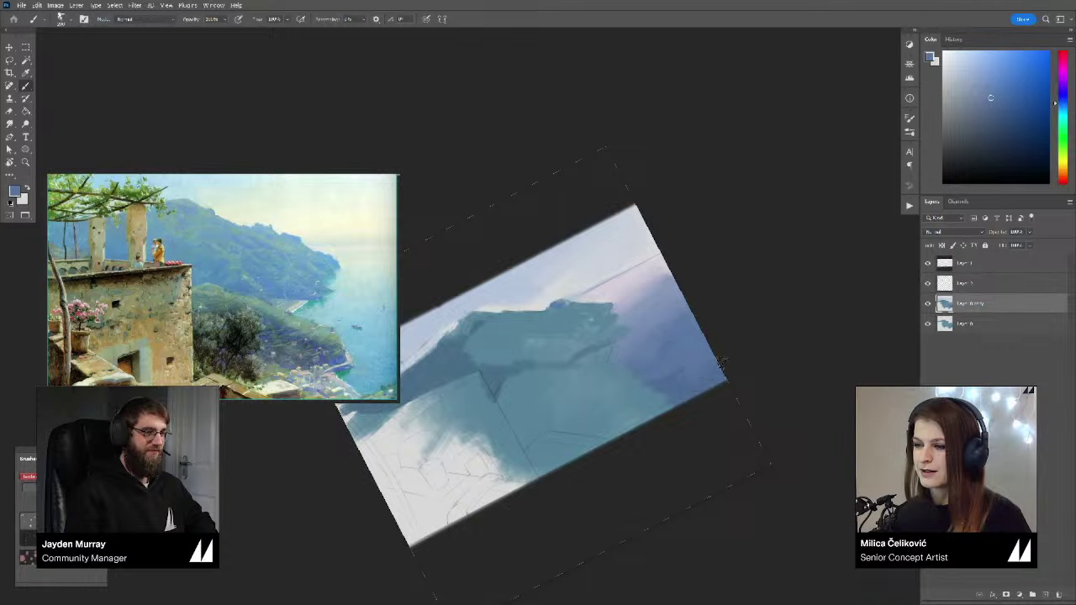
Step: Shift the sampled sea colour to teal-green and blend teal tones broadly over the violet-blue water
left_click(708, 375, "alt")
left_click(1062, 120)
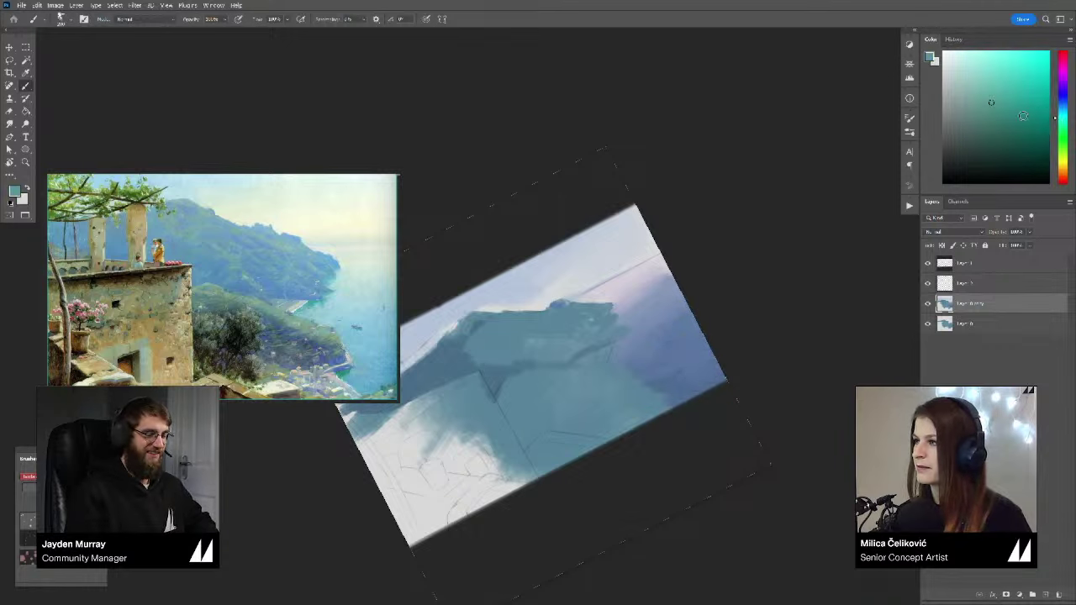
left_click(993, 101)
left_click_drag(699, 357, 704, 346)
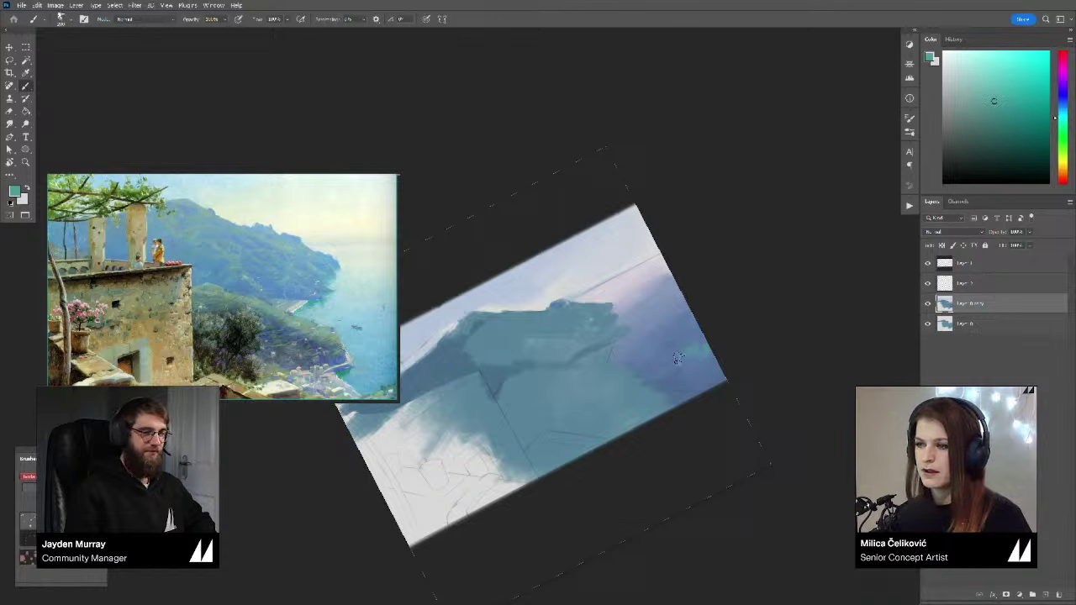
left_click(691, 348, "alt")
mouse_move(691, 347)
left_mouse_down()
mouse_move(663, 336)
mouse_move(725, 367)
mouse_move(691, 353)
mouse_move(697, 346)
mouse_move(657, 348)
mouse_move(667, 324)
mouse_move(672, 343)
mouse_move(621, 346)
mouse_move(670, 305)
left_mouse_up()
left_click(666, 354, "alt")
key("bracketright")
Step: Mix a lighter blue from the horizon tone and blend it into the water below the haze
left_click(648, 294, "alt")
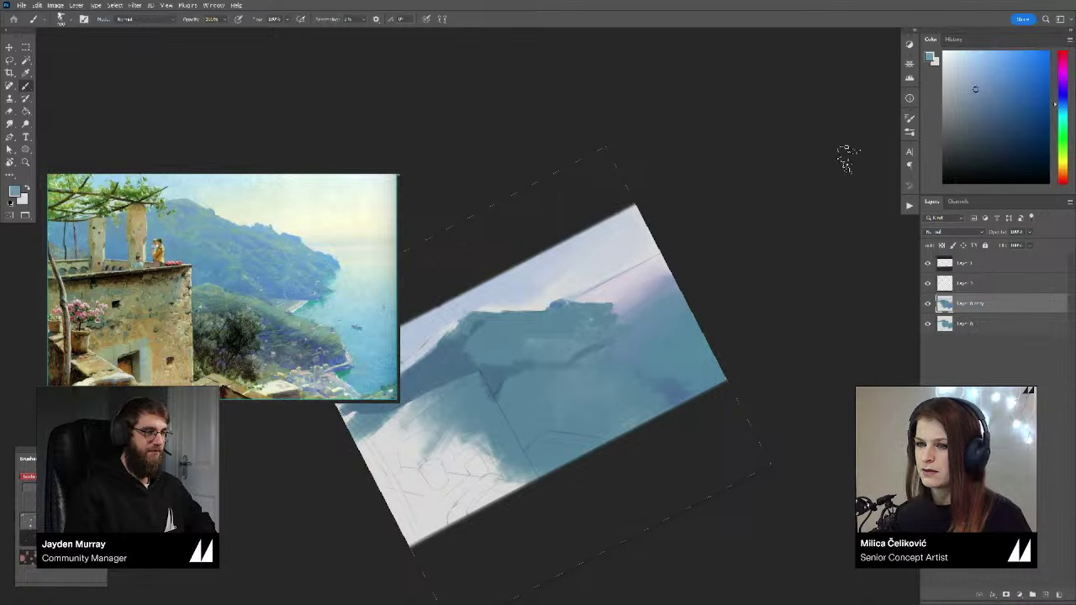
left_click(1063, 108)
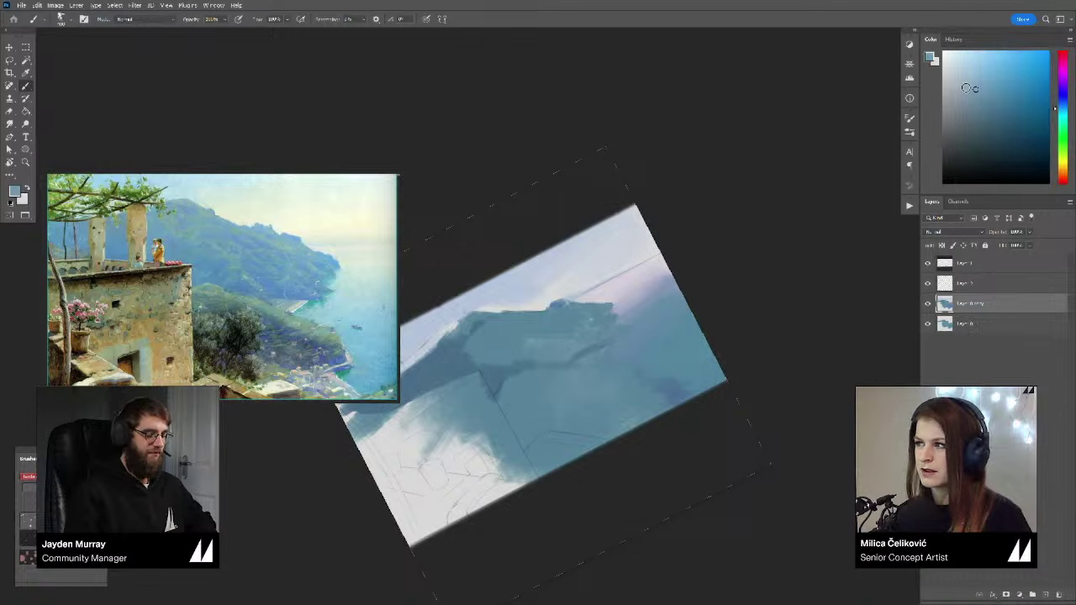
left_click(971, 81)
left_click(643, 303, "alt")
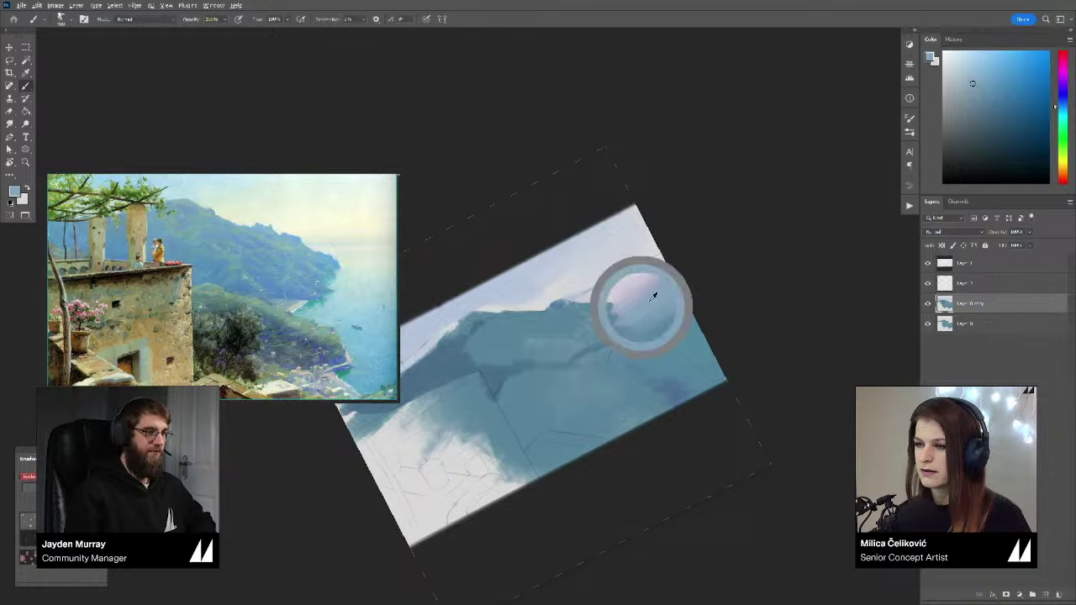
Step: Examine the whole painting at a reduced size and a new angle against the coastal reference
key("z")
left_click_drag(621, 339, 585, 341)
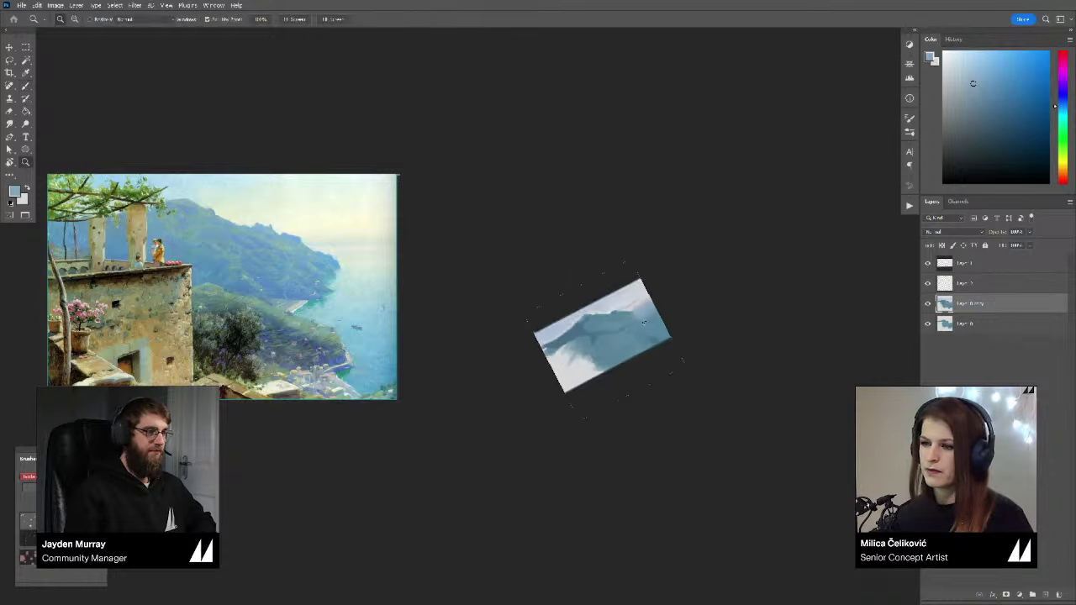
key("r")
key("Escape")
key("z")
left_click_drag(625, 387, 652, 396)
key("r")
left_click_drag(752, 382, 745, 324)
key("z")
left_click_drag(677, 363, 706, 366)
key("r")
left_click_drag(751, 372, 749, 355)
key("b")
left_click(673, 348, "alt")
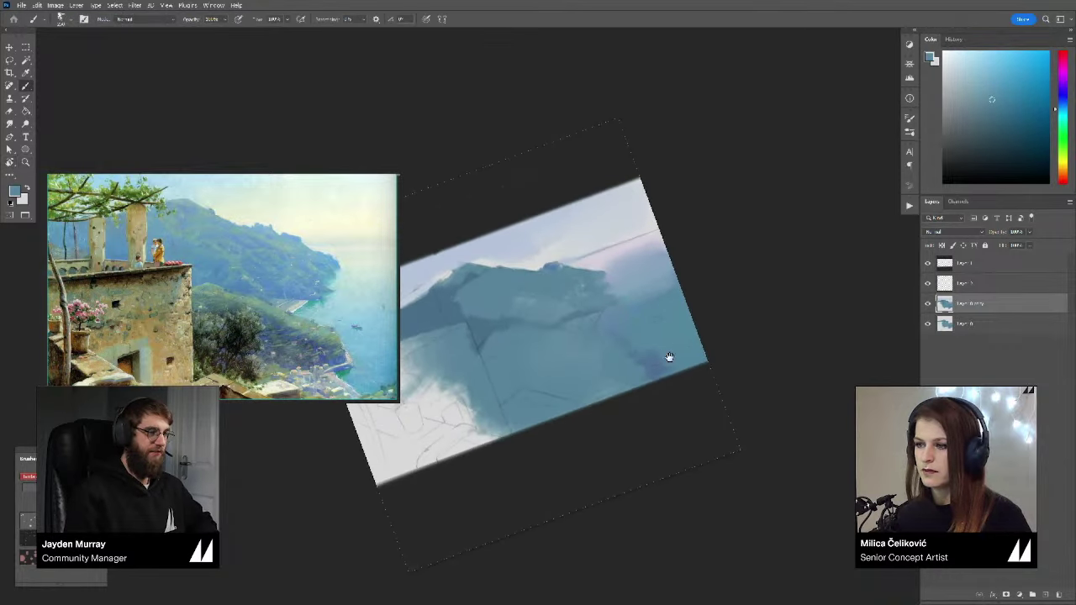
mouse_move(668, 361)
left_mouse_down()
mouse_move(654, 381)
mouse_move(687, 387)
mouse_move(654, 399)
left_mouse_up()
key("z")
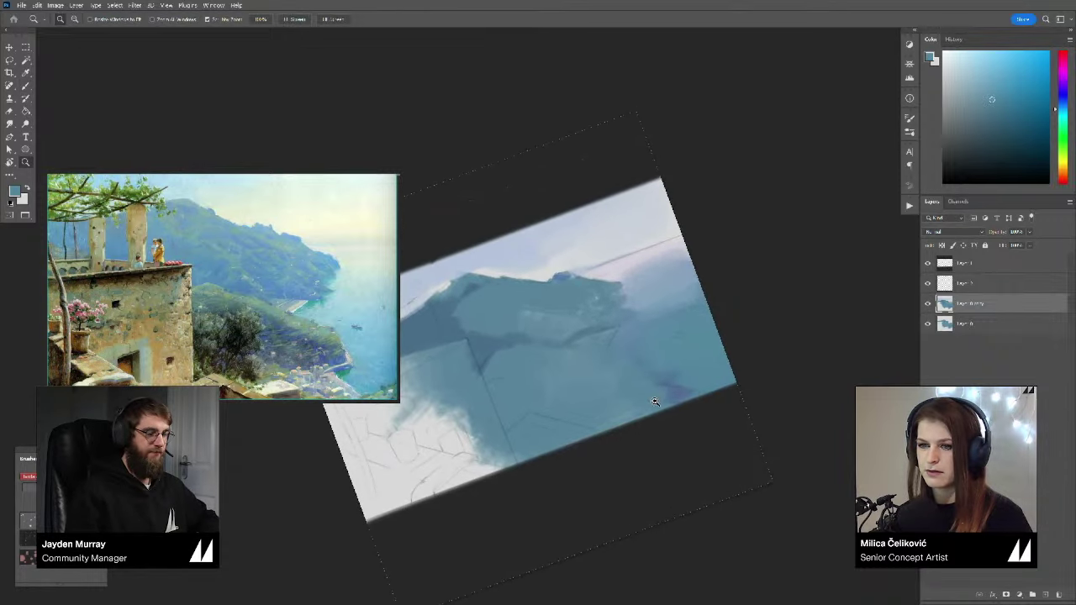
key("b")
Step: Try a light teal-green dab on the foreground slope below the distant hills
left_click(590, 341, "alt")
left_click(1062, 119)
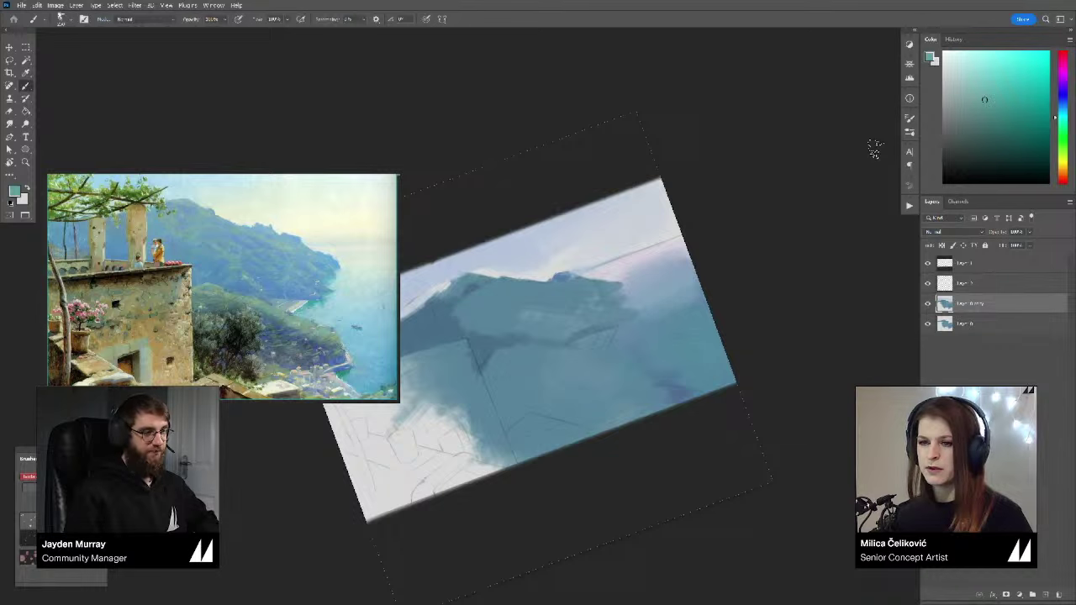
left_click_drag(760, 301, 796, 291)
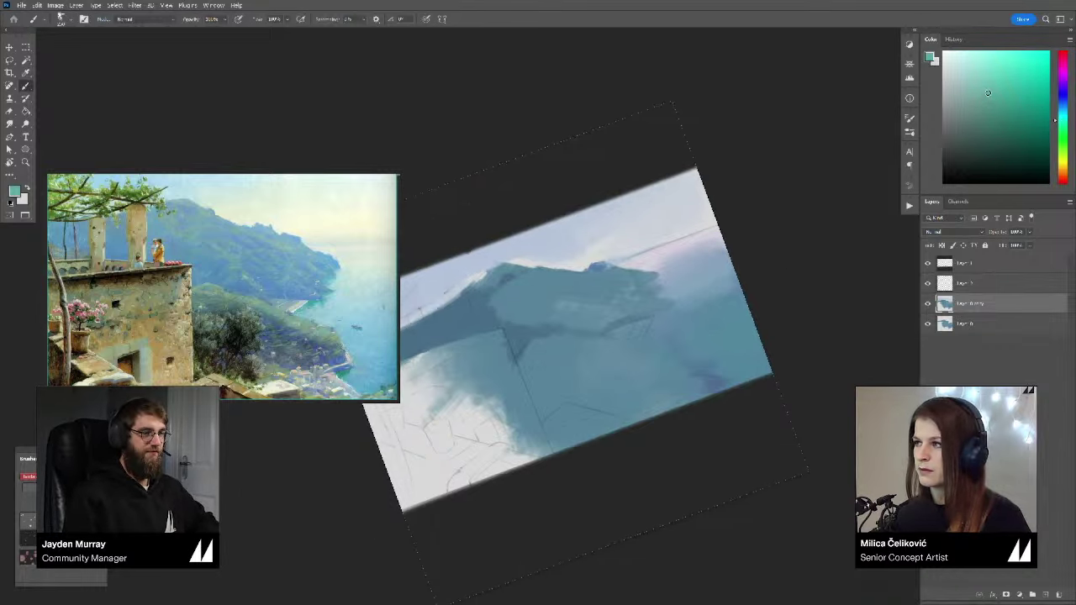
left_click(987, 90)
left_click(603, 360)
key("ctrl+z")
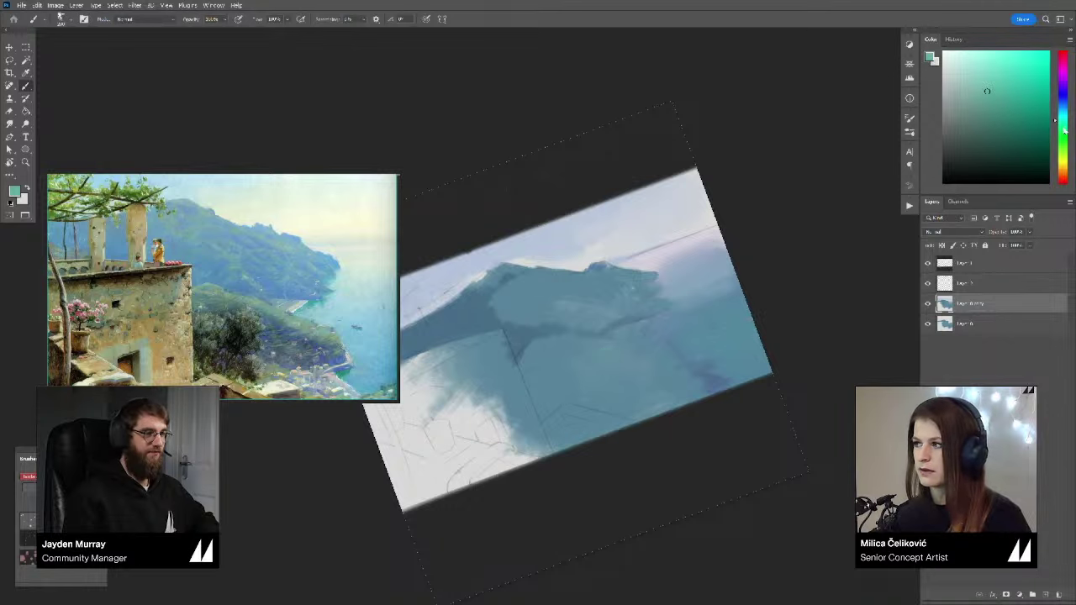
Step: Mix a muted green and paint a broad patch of vegetation across the foreground slope
left_click(1063, 130)
left_click(984, 110)
left_click(637, 336)
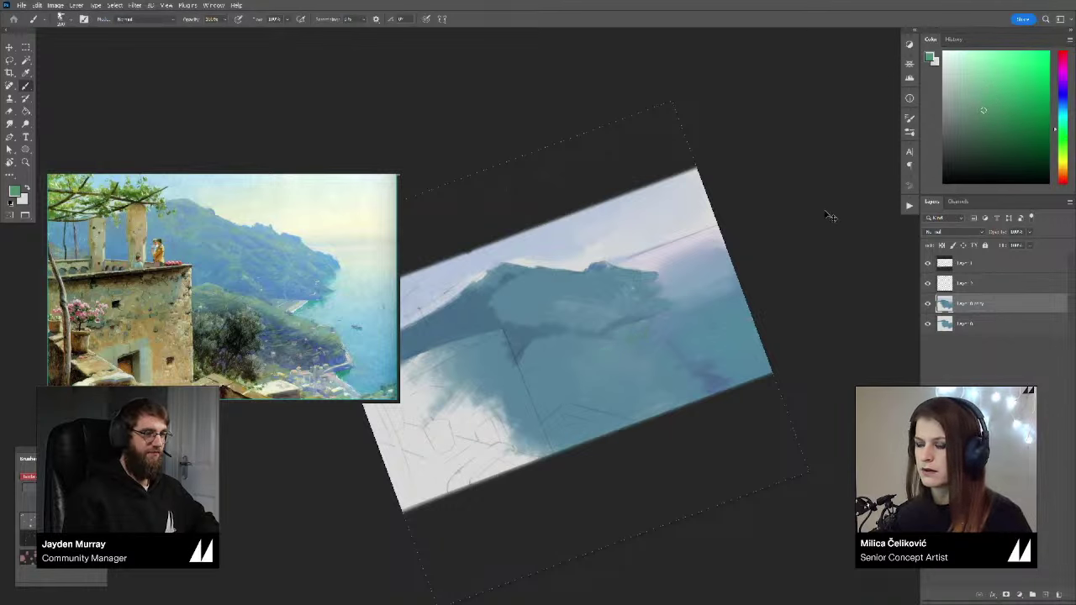
left_click(613, 348)
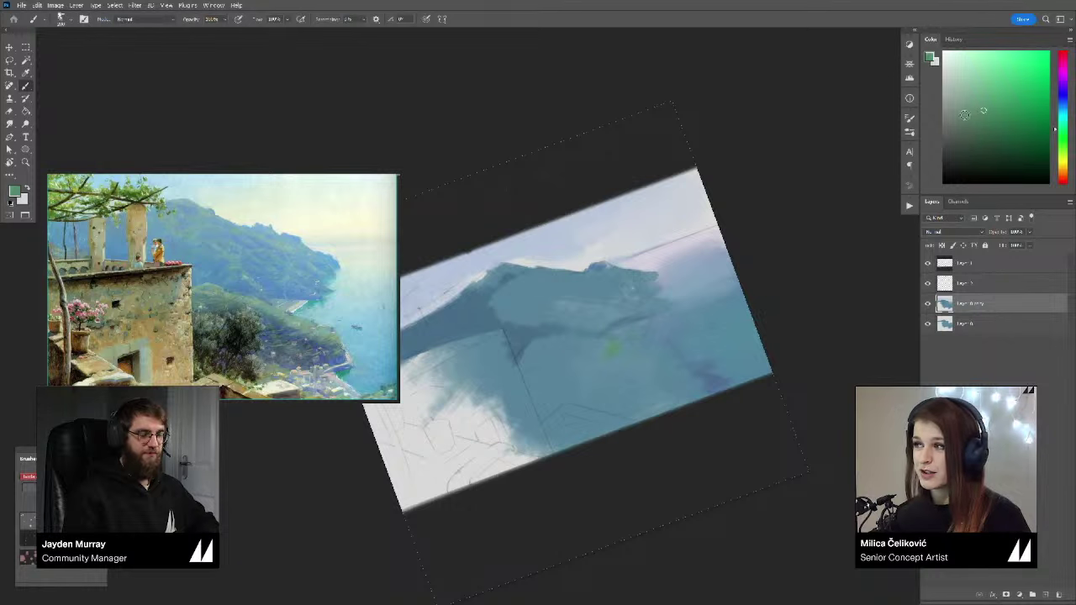
left_click(976, 104)
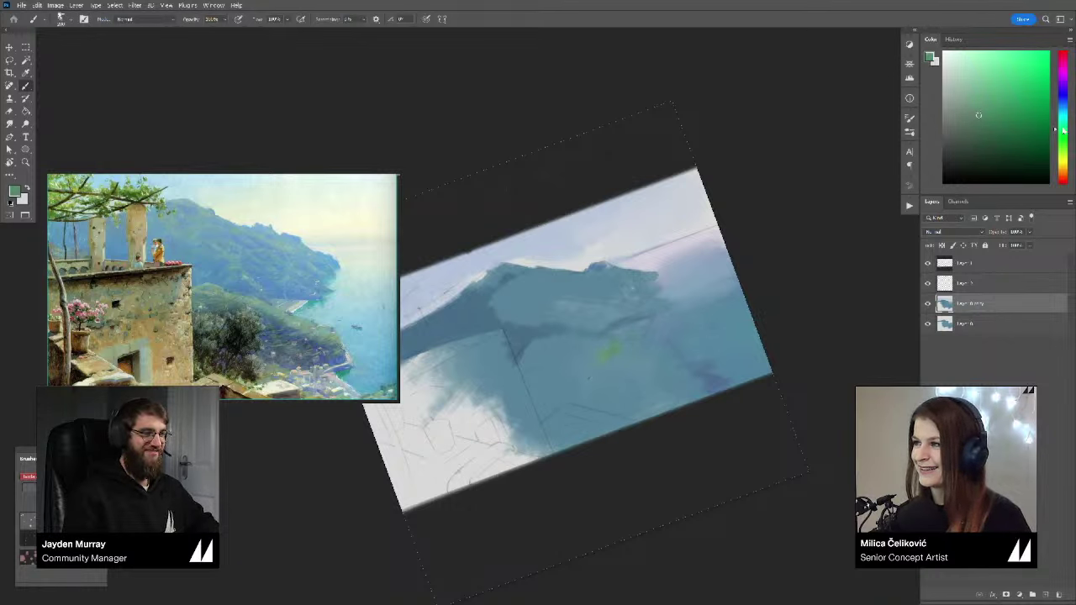
left_click(607, 348)
left_click_drag(601, 351, 592, 351)
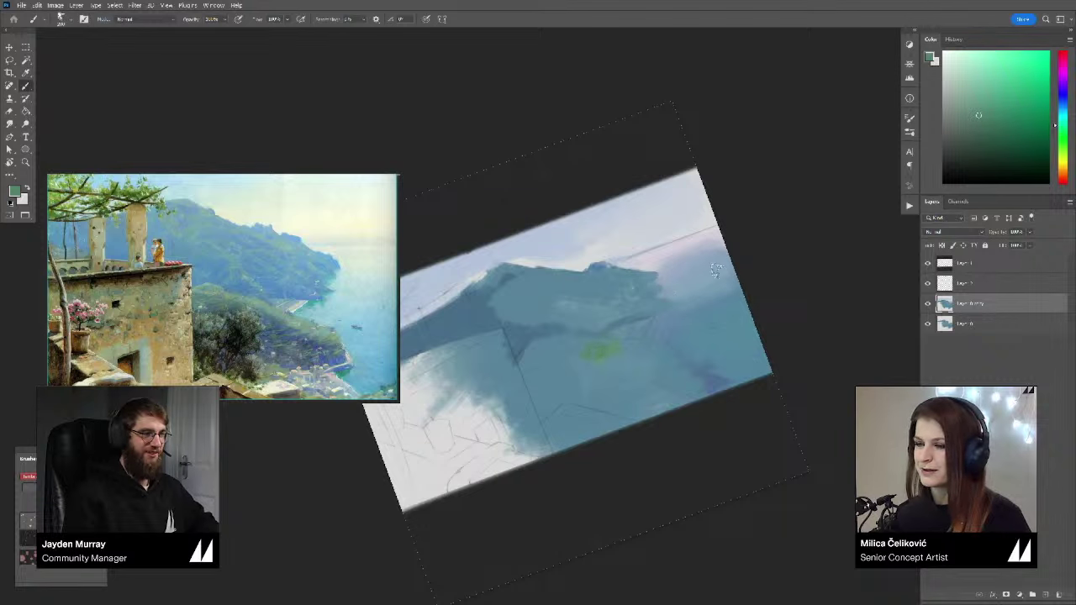
mouse_move(587, 346)
left_mouse_down()
mouse_move(543, 346)
mouse_move(645, 348)
mouse_move(655, 360)
left_mouse_up()
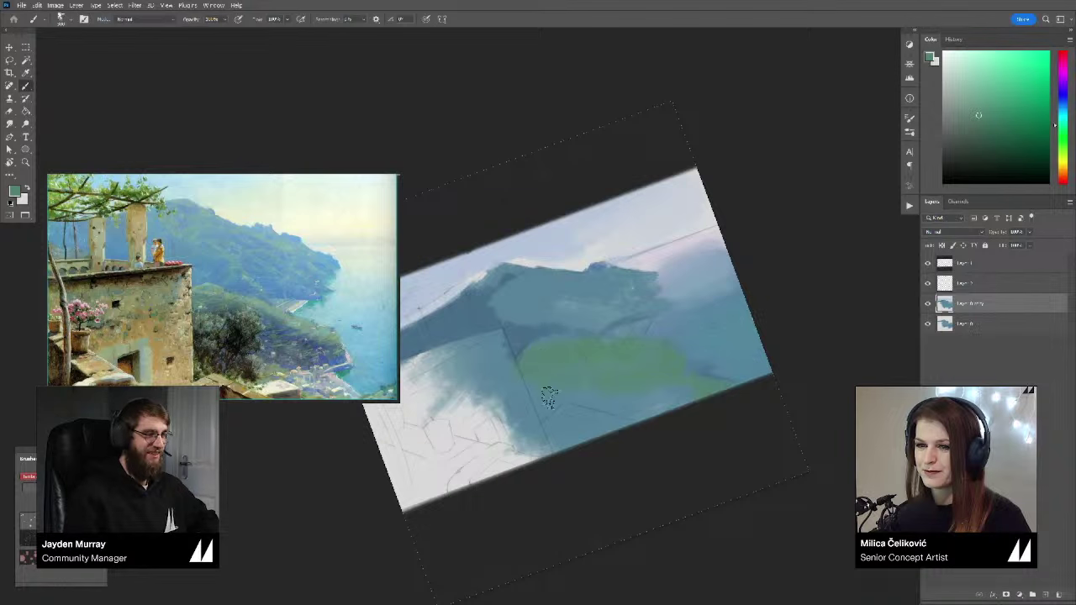
Step: Paint a muted dark blue shadow over the lower part of the green slope with a smaller brush
left_click(1063, 109)
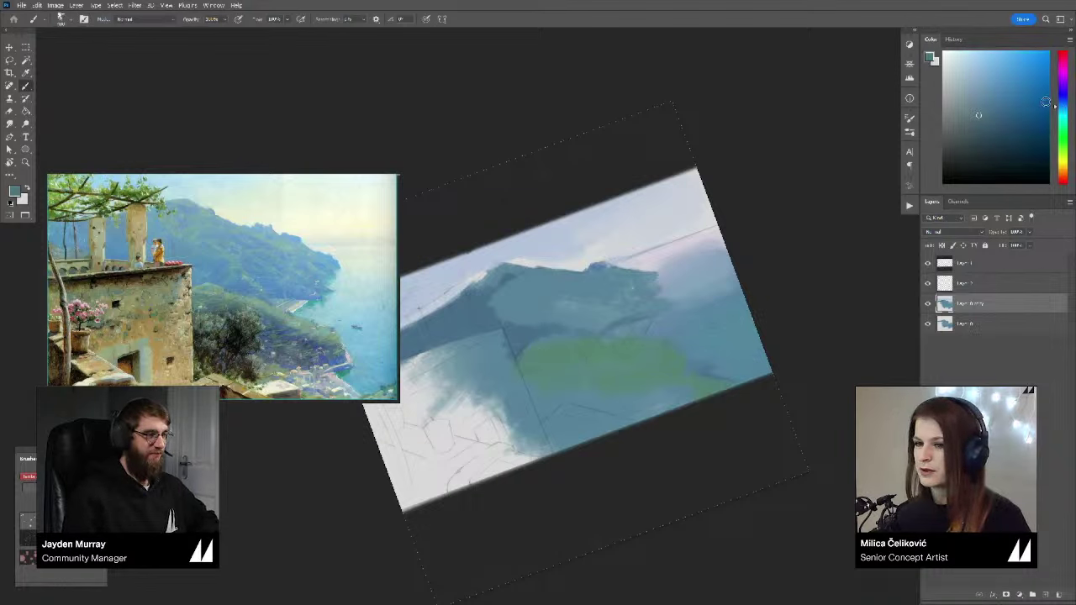
left_click(995, 119)
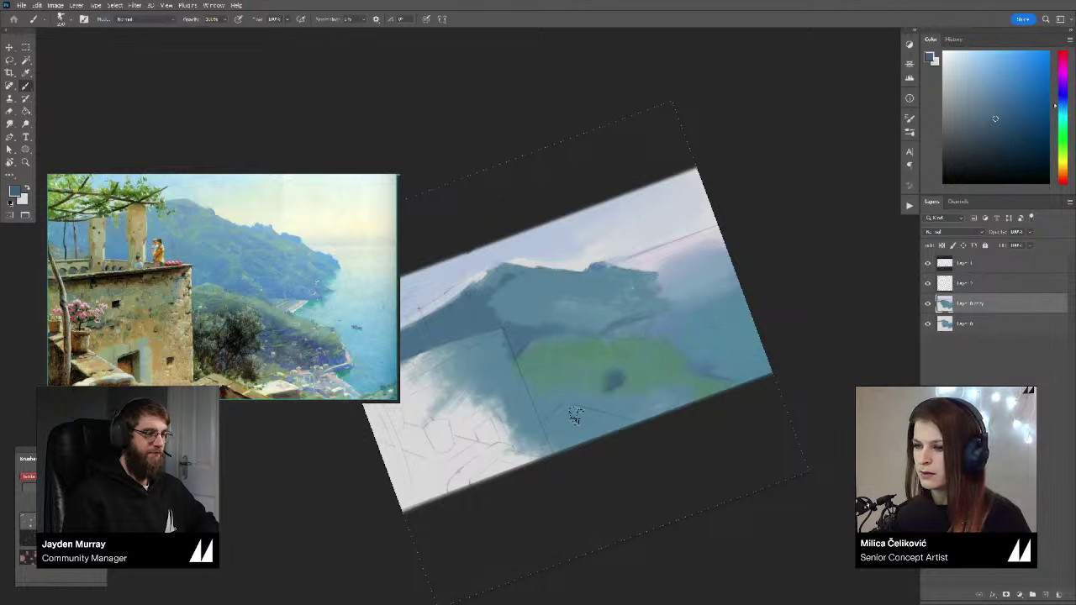
left_click(999, 113)
left_click_drag(623, 370, 613, 385)
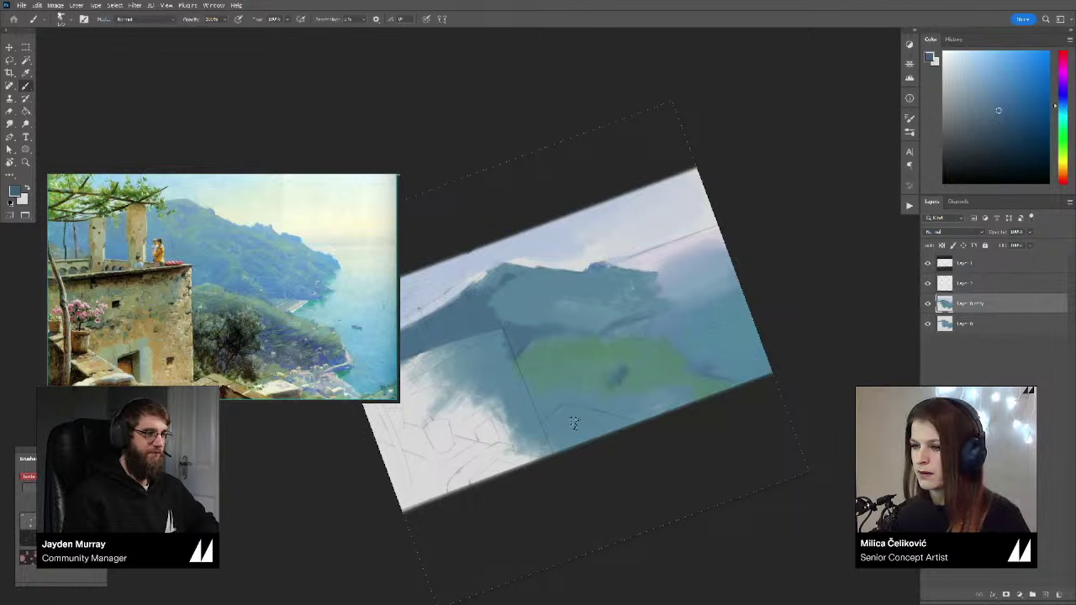
key("ctrl+z")
key("bracketleft")
key("bracketleft")
key("bracketleft")
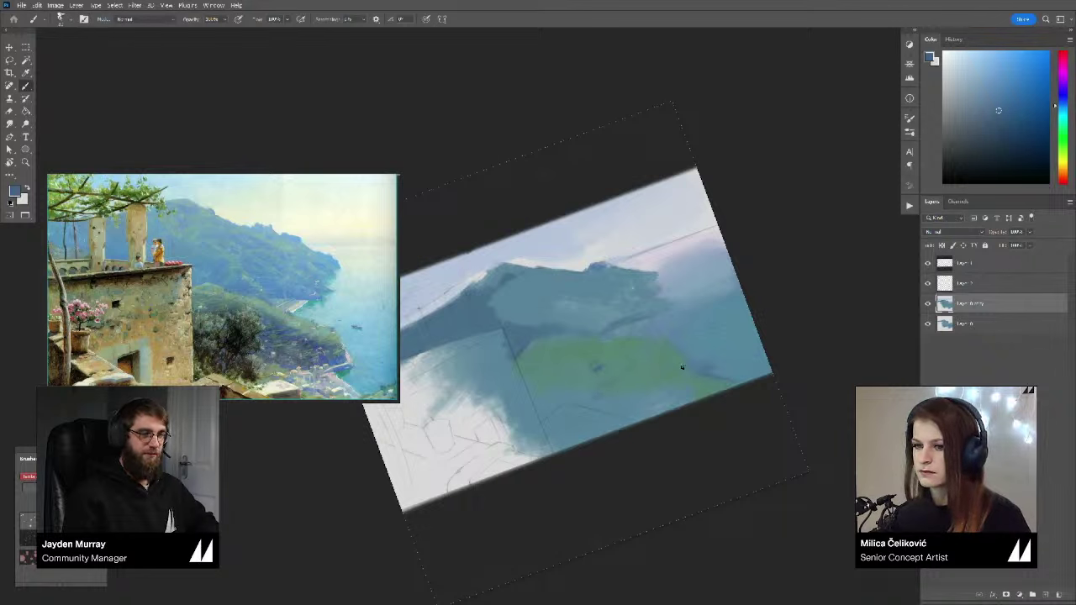
mouse_move(659, 380)
left_mouse_down()
mouse_move(603, 415)
mouse_move(653, 376)
mouse_move(583, 412)
mouse_move(625, 385)
mouse_move(553, 411)
mouse_move(560, 397)
mouse_move(533, 385)
mouse_move(569, 399)
mouse_move(567, 388)
mouse_move(544, 390)
mouse_move(543, 361)
mouse_move(529, 377)
mouse_move(646, 367)
mouse_move(622, 378)
mouse_move(607, 356)
left_mouse_up()
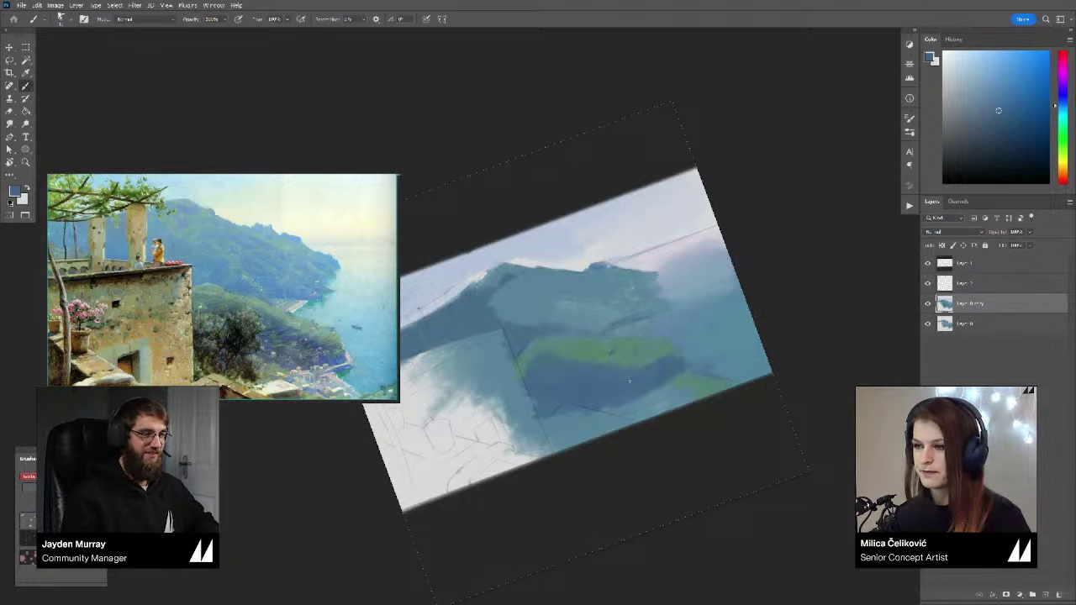
left_click_drag(549, 362, 559, 364)
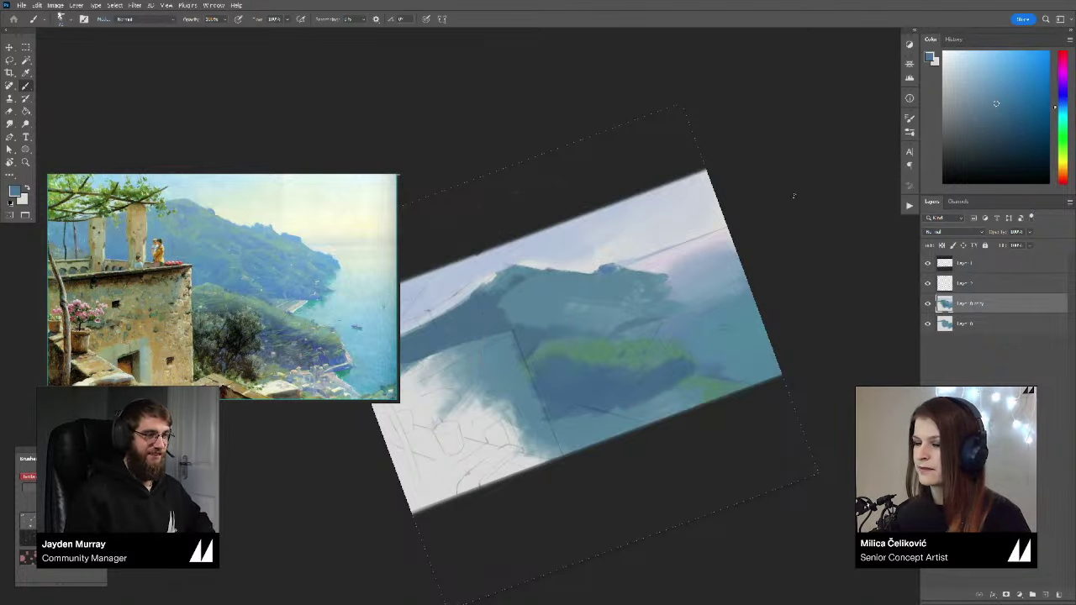
Step: Extend sampled blue tones from the hillside into the unpainted area below the distant ridge
mouse_move(528, 354)
left_mouse_down()
mouse_move(596, 346)
mouse_move(512, 353)
left_mouse_up()
left_click(553, 346, "alt")
left_click(564, 341, "alt")
key("bracketright")
key("bracketright")
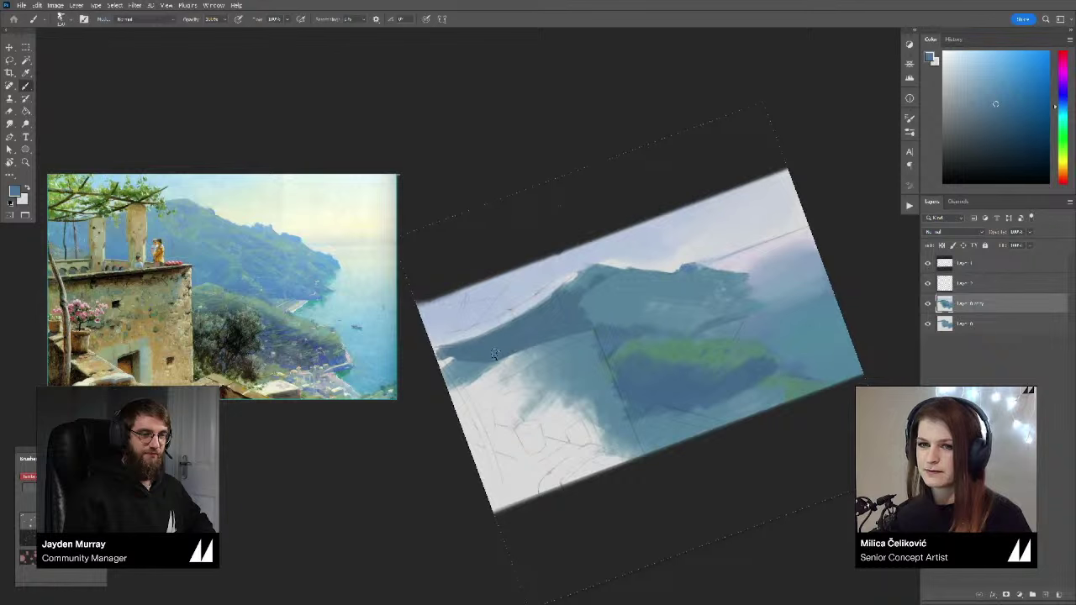
left_click(529, 351, "alt")
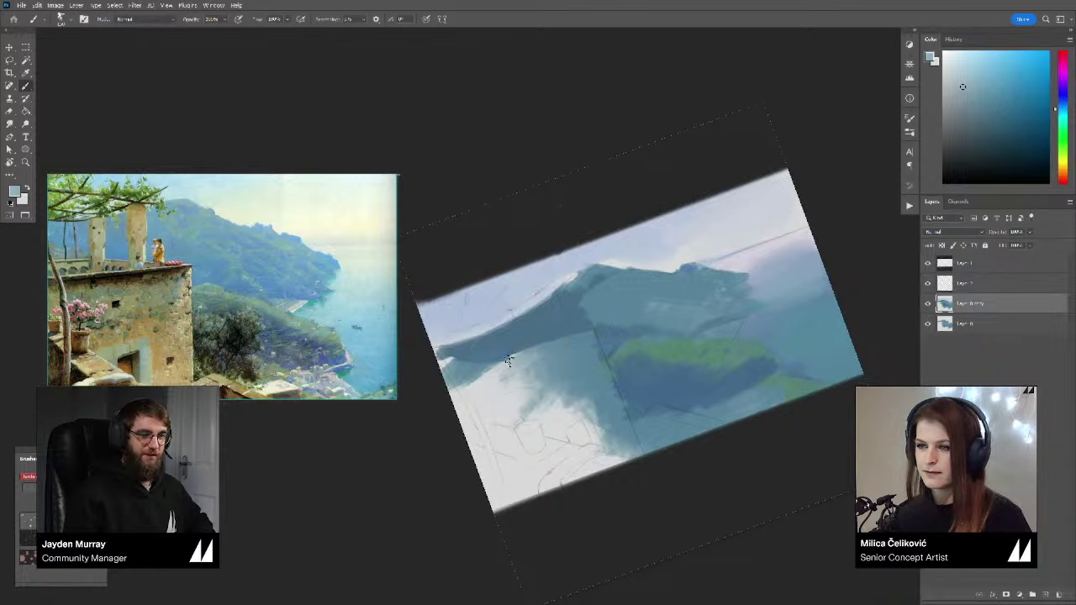
mouse_move(496, 371)
left_mouse_down()
mouse_move(516, 358)
mouse_move(541, 365)
left_mouse_up()
Step: Review the whole painting in a level orientation beside the coastal reference
key("r")
left_click_drag(724, 301, 727, 369)
key("b")
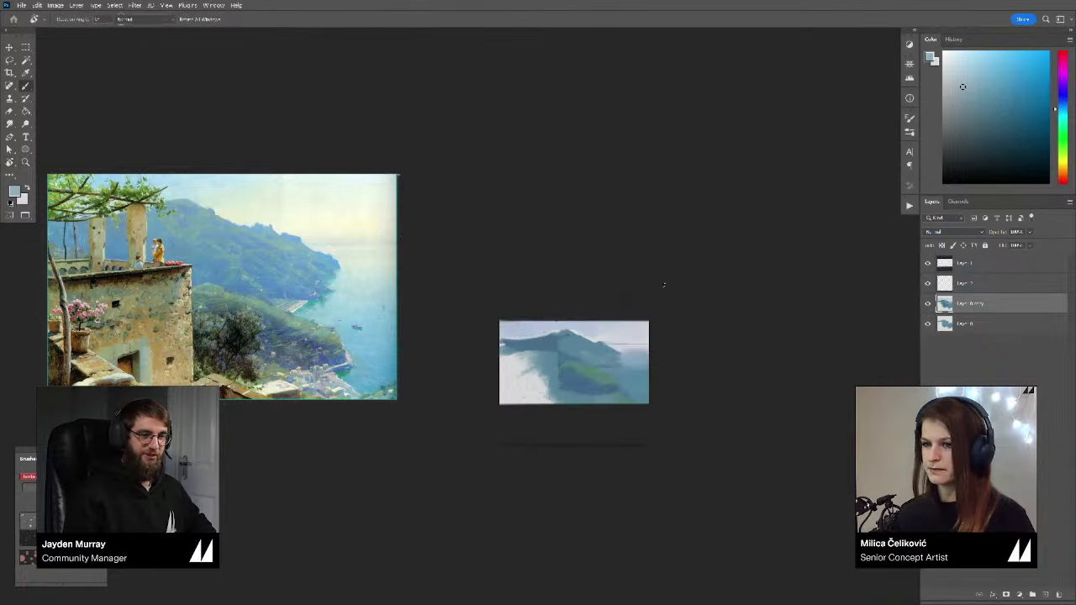
Step: Mix a warm greyish beige and, with a much smaller brush, paint a beach patch between the mountain's base and the green slope
mouse_move(545, 373)
left_mouse_down()
mouse_move(552, 381)
mouse_move(562, 370)
left_mouse_up()
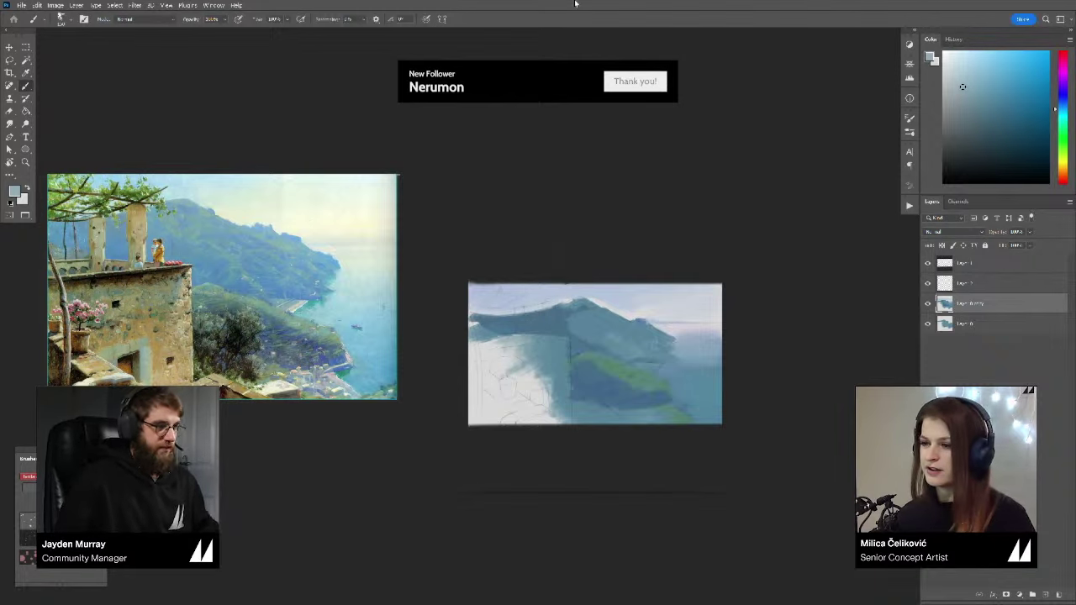
left_click_drag(762, 370, 736, 350)
key("r")
left_click_drag(711, 282, 697, 253)
key("z")
left_click_drag(648, 339, 673, 366)
key("r")
left_click_drag(785, 329, 782, 315)
key("z")
mouse_move(618, 362)
left_mouse_down()
mouse_move(687, 386)
mouse_move(666, 374)
left_mouse_up()
key("b")
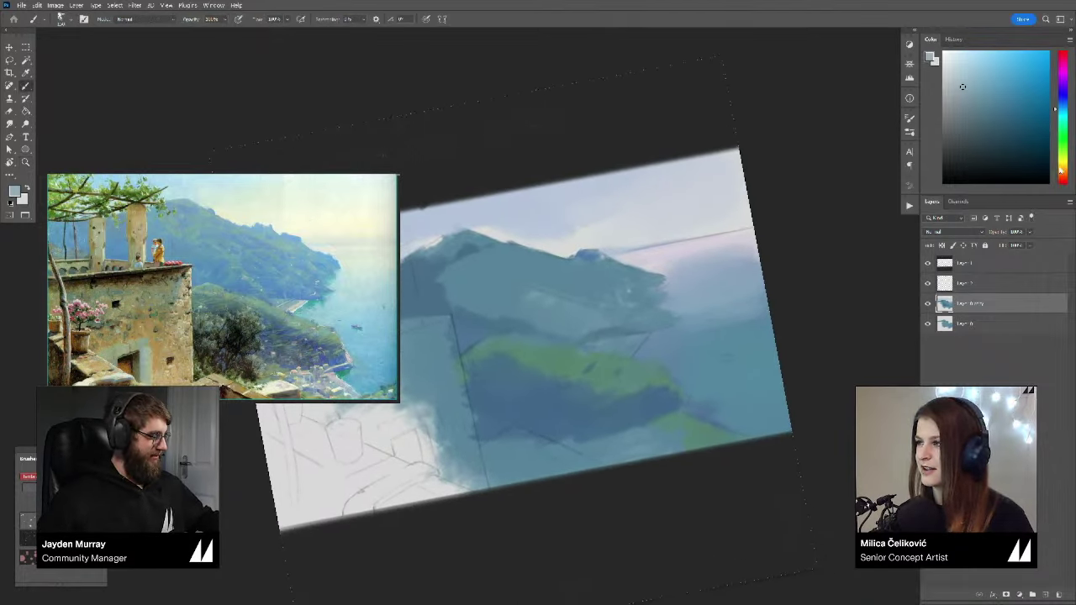
left_click(1063, 168)
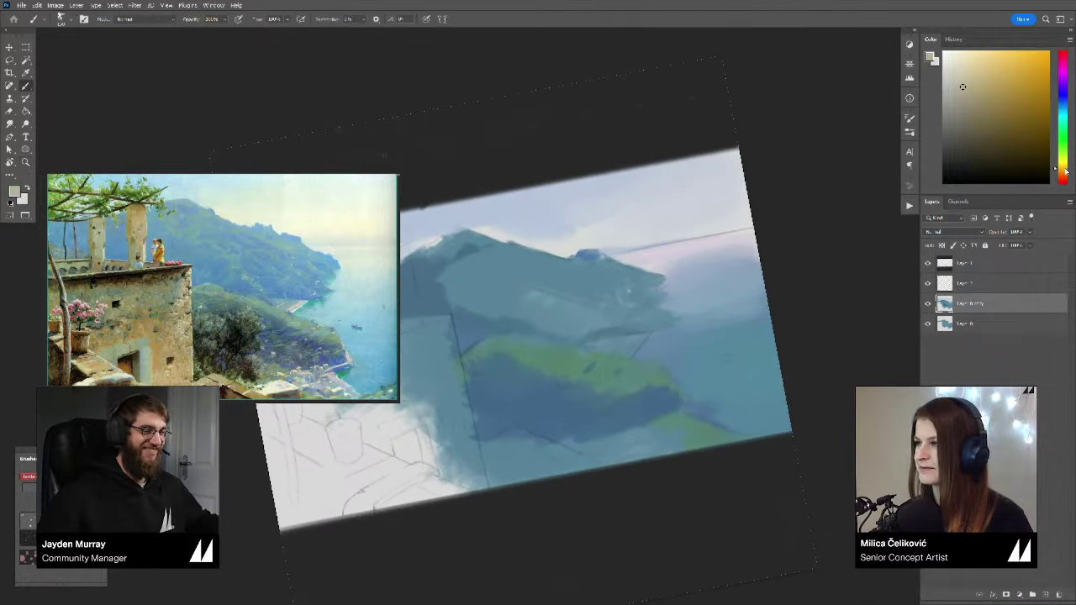
key("bracketleft")
key("bracketleft")
key("bracketleft")
key("bracketleft")
key("bracketleft")
mouse_move(633, 339)
left_mouse_down()
mouse_move(633, 348)
mouse_move(641, 335)
left_mouse_up()
Step: Refine the beach strip with adjusted warm beige and sampled grey tones, and touch up its inland edge with the neighbouring blue
left_click(956, 95)
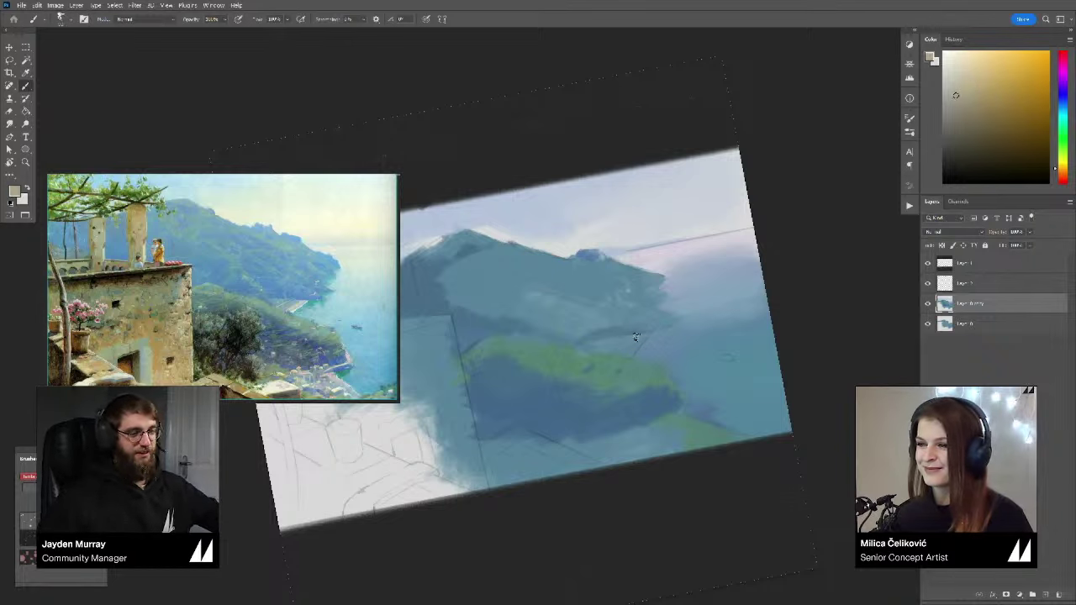
left_click(641, 336, "alt")
left_click(623, 353, "alt")
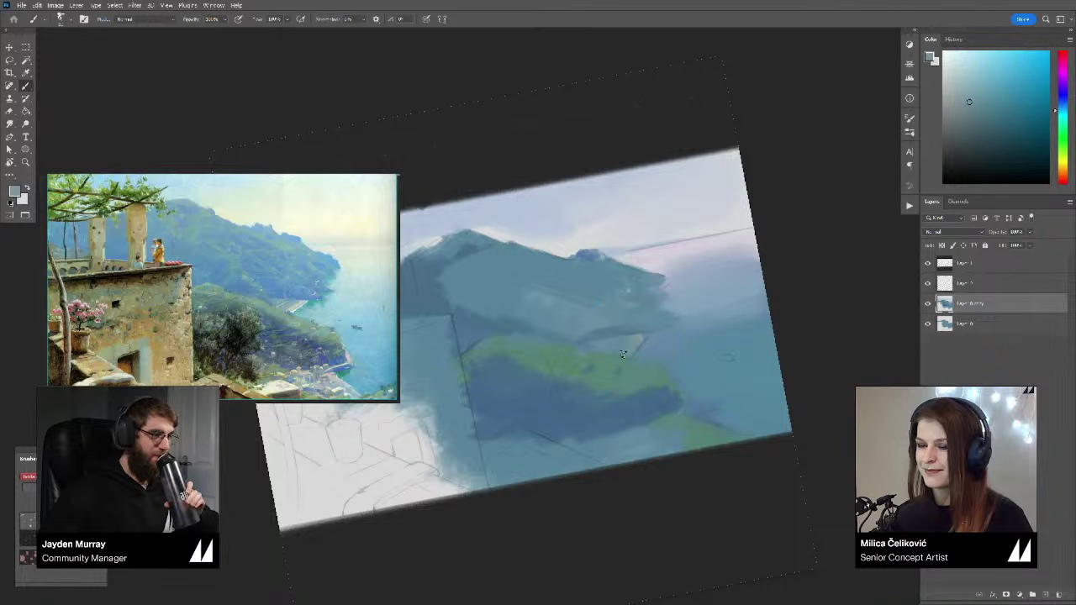
left_click(641, 335, "alt")
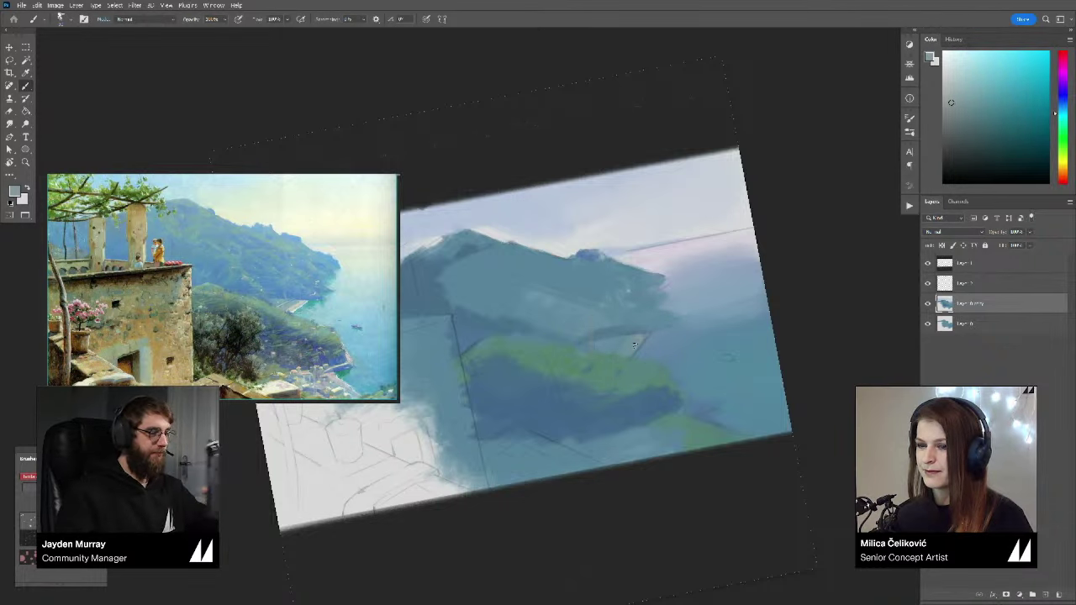
left_click(953, 95)
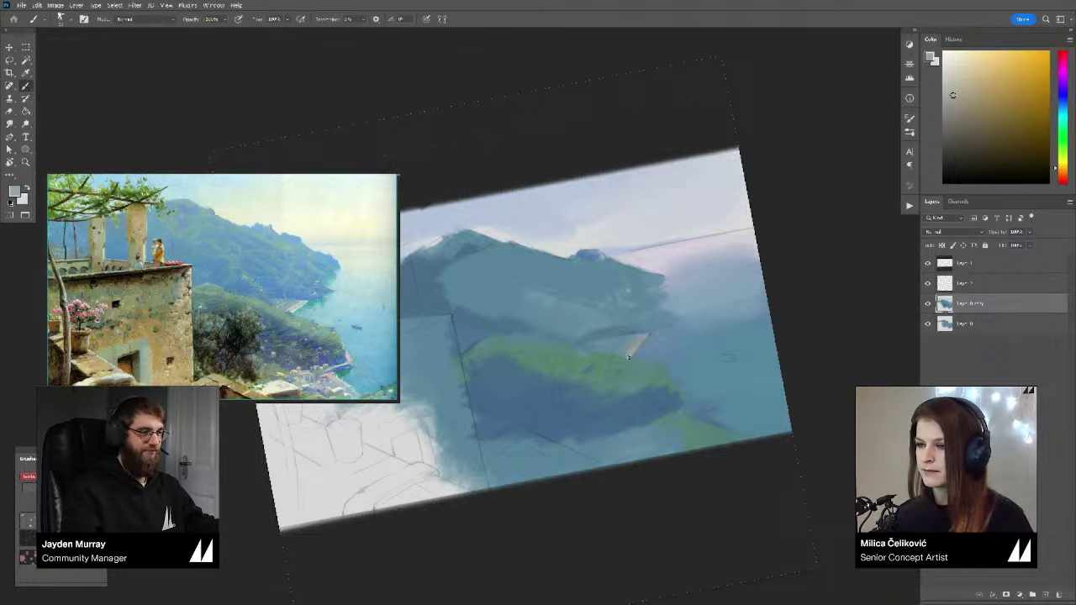
left_click(634, 346, "alt")
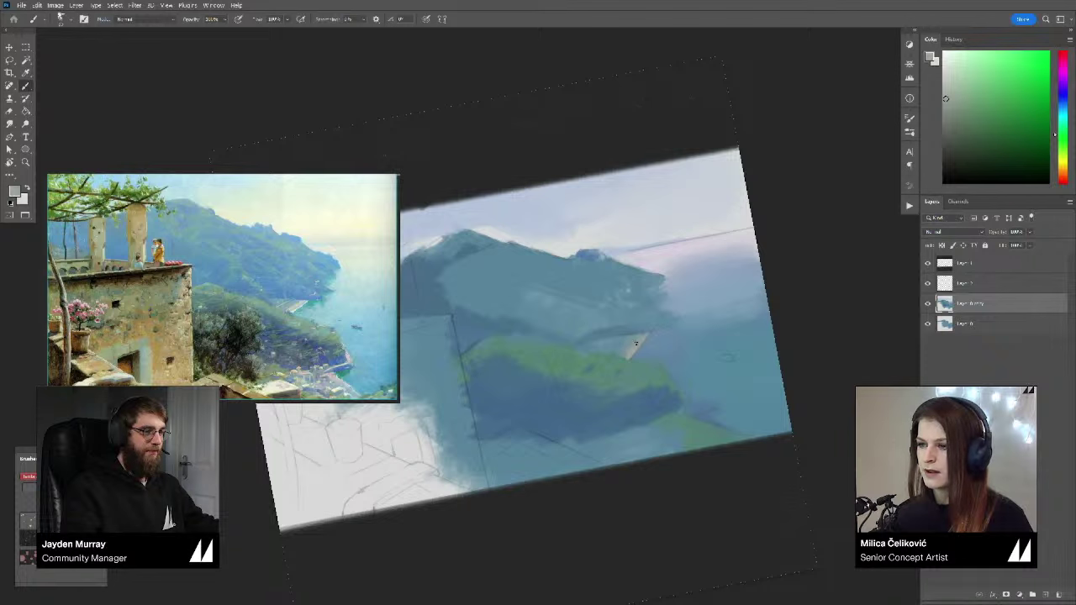
left_click_drag(600, 349, 606, 349)
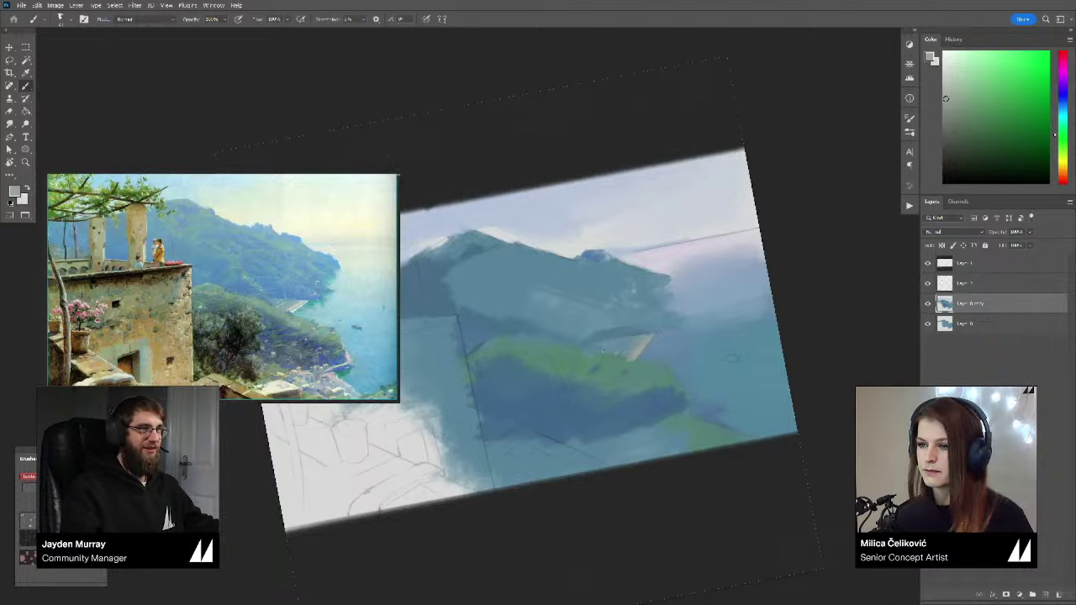
left_click(601, 335, "alt")
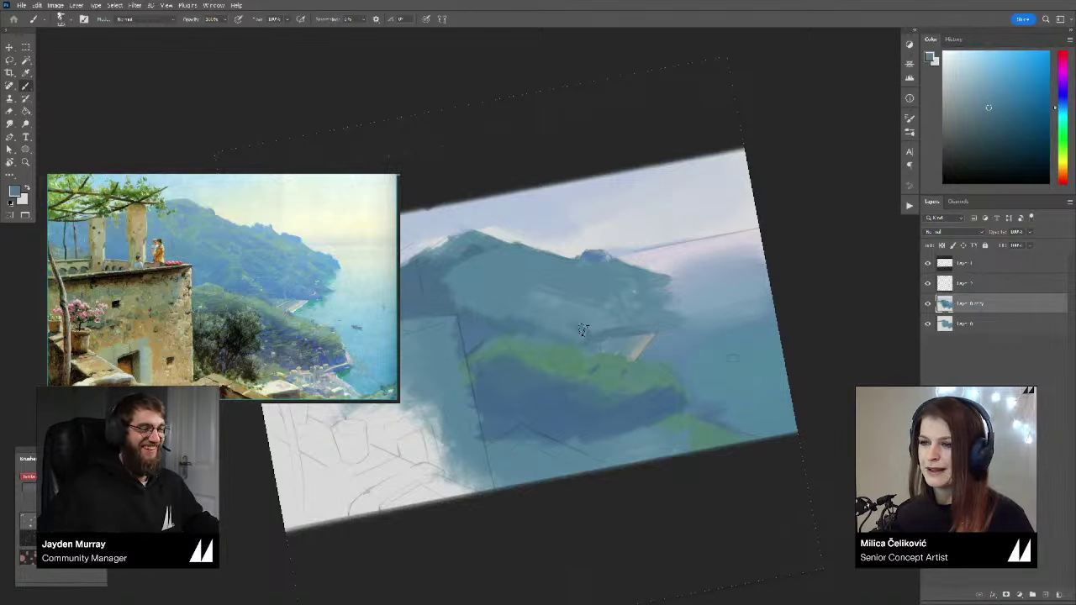
Step: Level the canvas and flip both the reference and the painting horizontally for comparison
key("z")
left_click(605, 336, "alt")
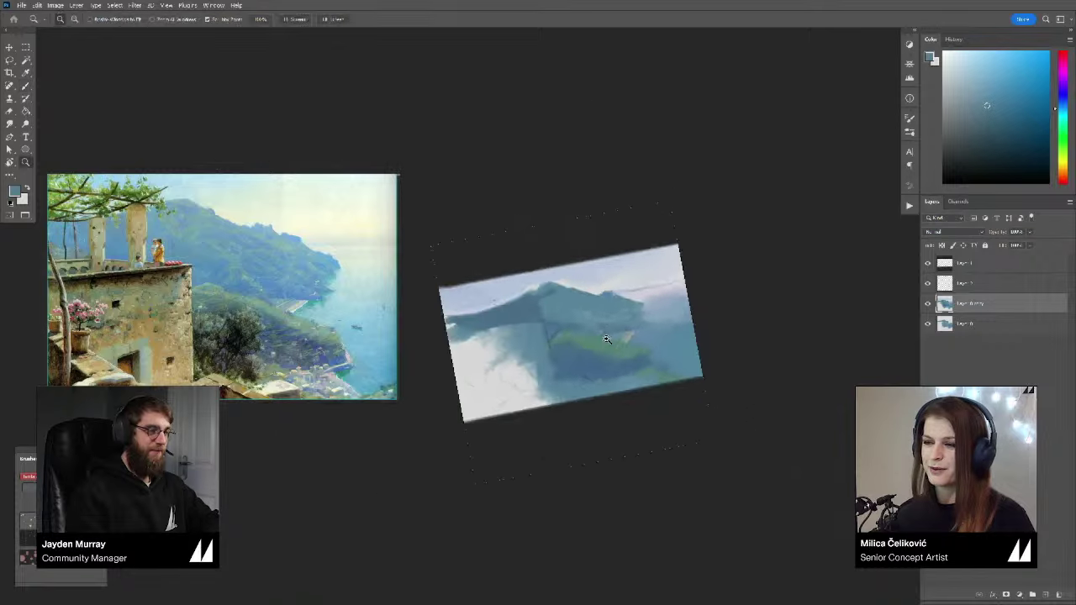
key("r")
left_click_drag(769, 292, 772, 335)
left_click_drag(344, 336, 277, 344)
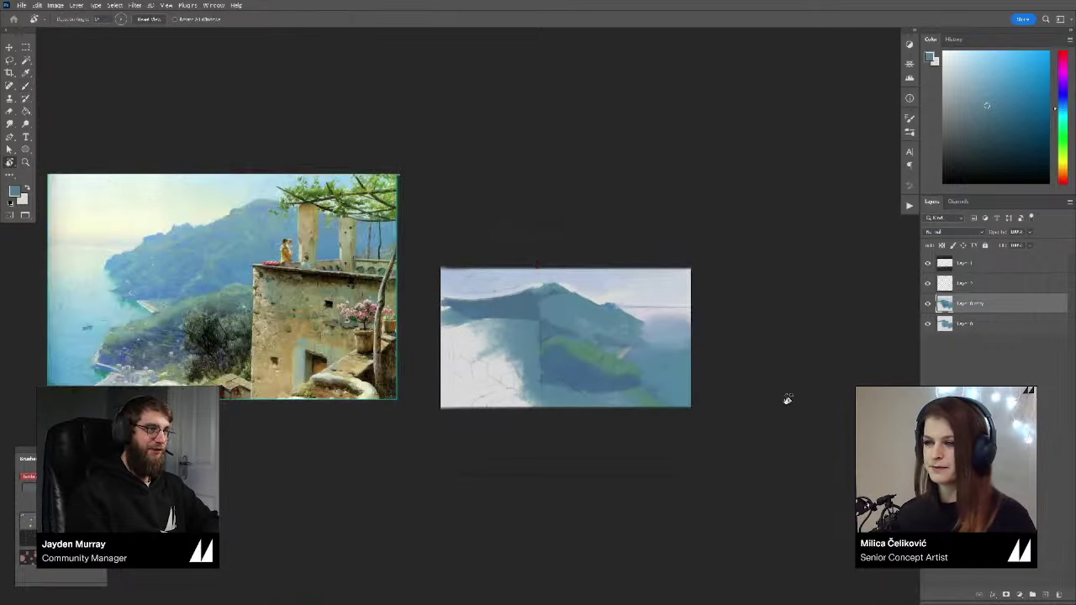
key("b")
key("ctrl+z")
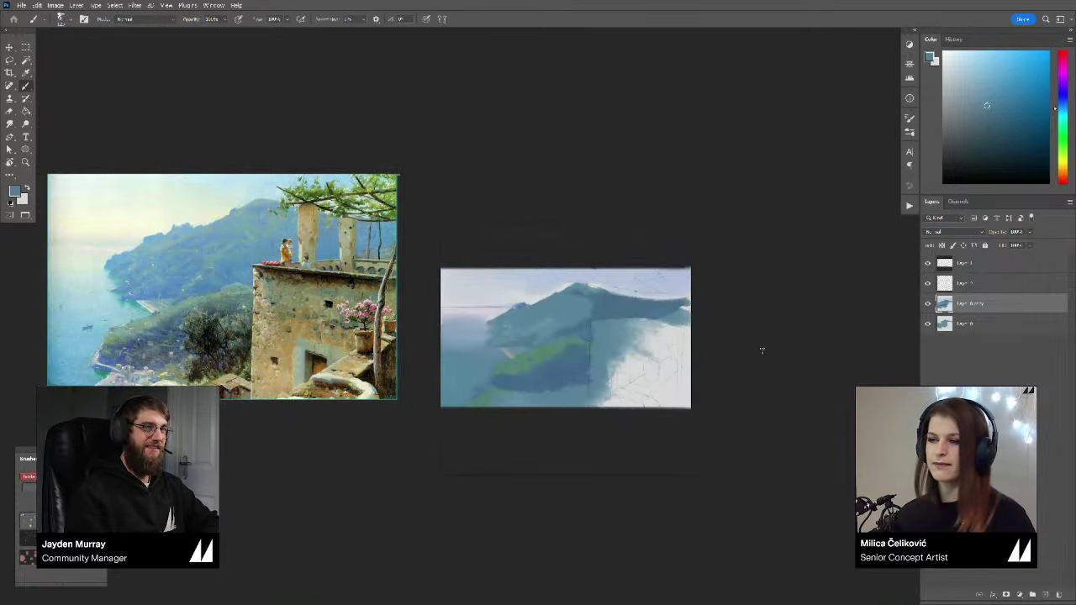
Step: Sample a darker blue from the lower mountain and place a soft shadow dab in the middle of its slope
key("z")
left_click(601, 343)
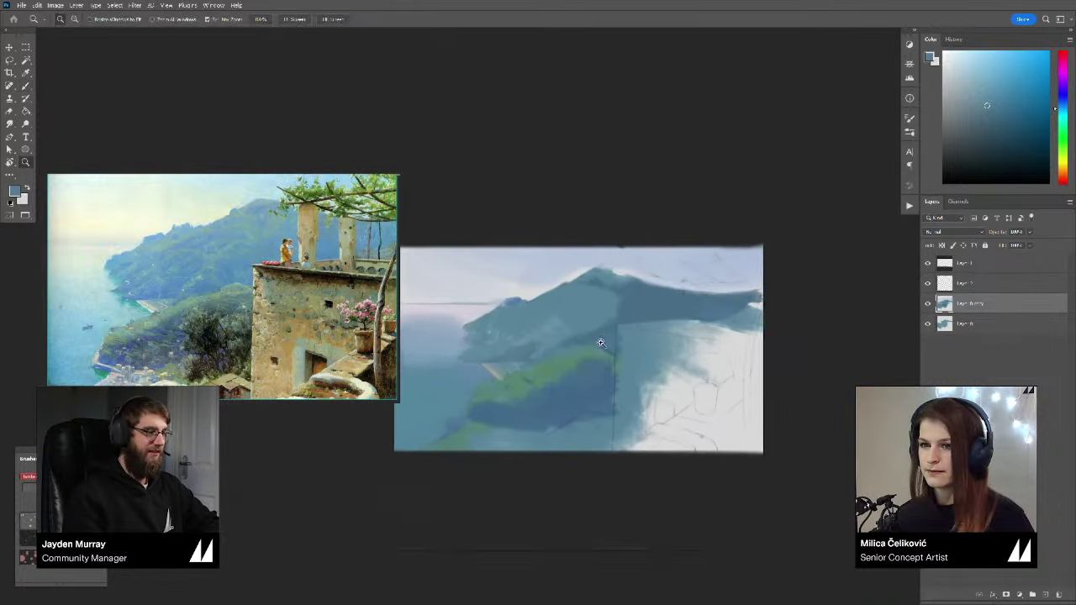
key("b")
left_click(601, 343, "alt")
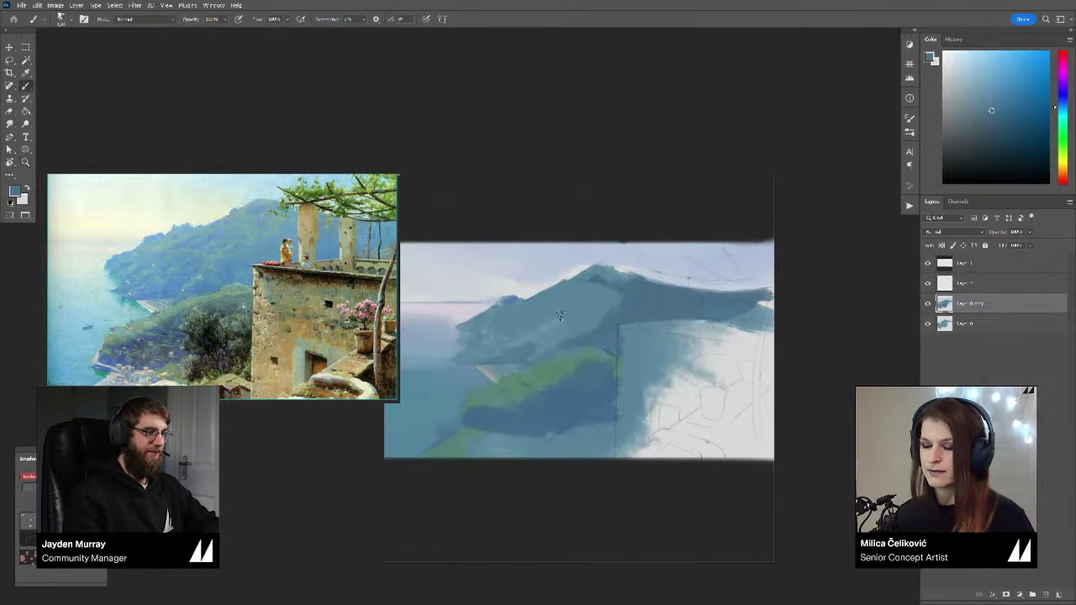
left_click(543, 313)
key("z")
left_click_drag(543, 331, 556, 330)
key("b")
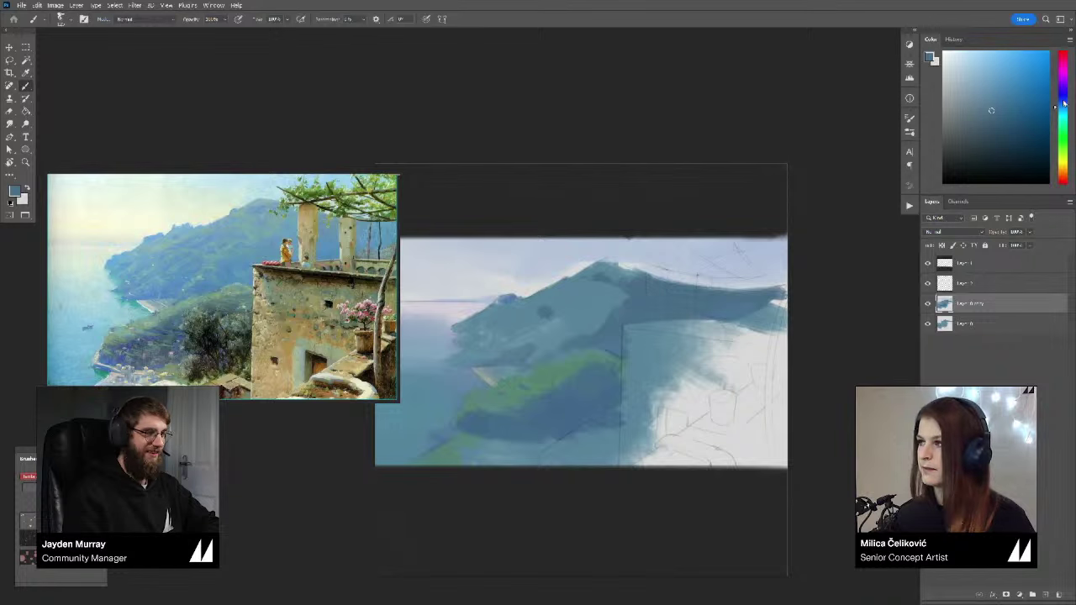
Step: Shift the blue toward violet, lighten it slightly and paint over the shadow dab on the mountain
left_click_drag(1063, 105, 1064, 102)
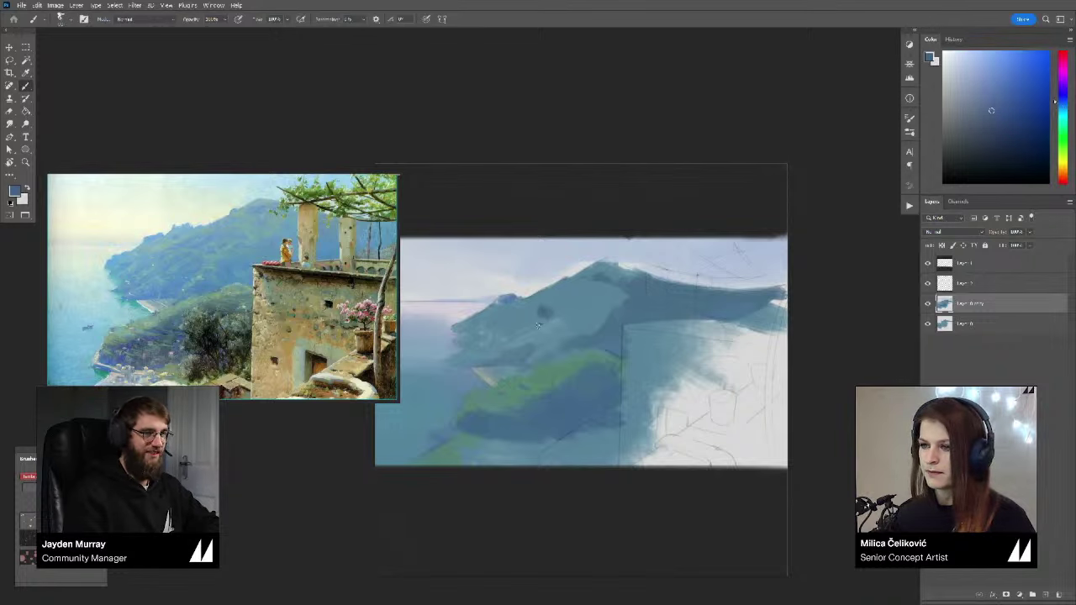
left_click(986, 99)
key("z")
left_click_drag(518, 338, 534, 346)
key("b")
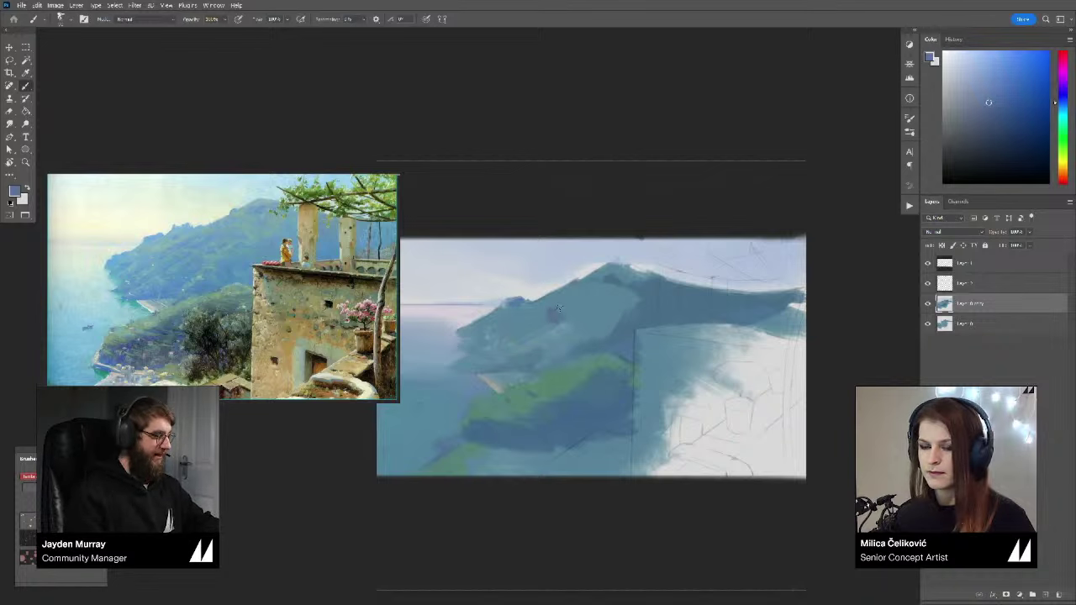
Step: Add small violet-blue accents along the headland's tip and uneven bumps on the mountain's ridge line
left_click_drag(605, 314, 599, 313)
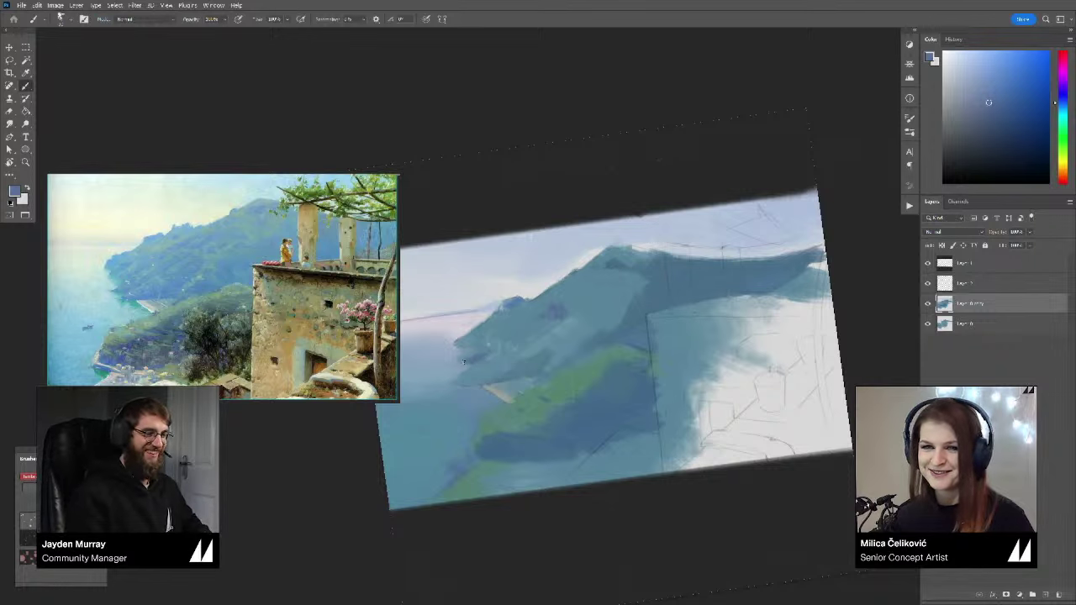
left_click_drag(504, 333, 501, 333)
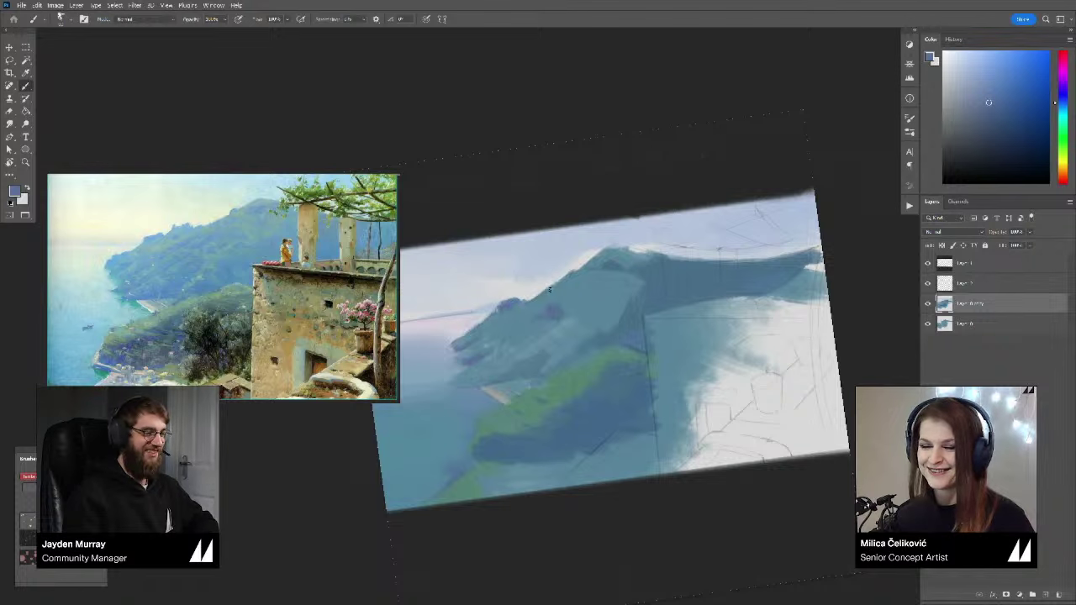
left_click_drag(595, 265, 619, 282)
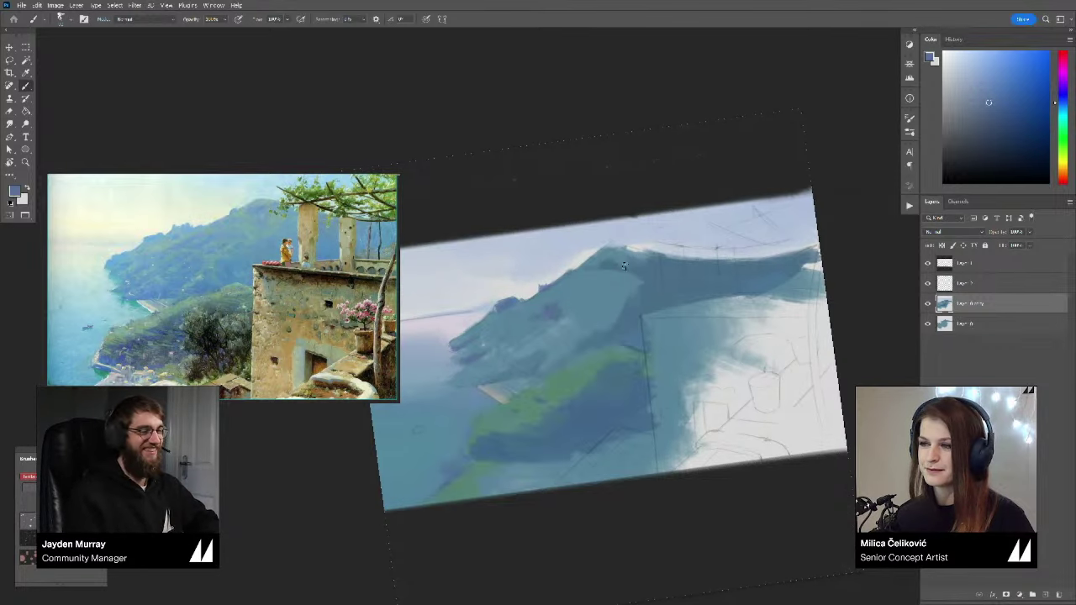
Step: Mix a muted green from the sampled mountain blue and paint vegetation across the mountain's sunlit slope
left_click(586, 284, "alt")
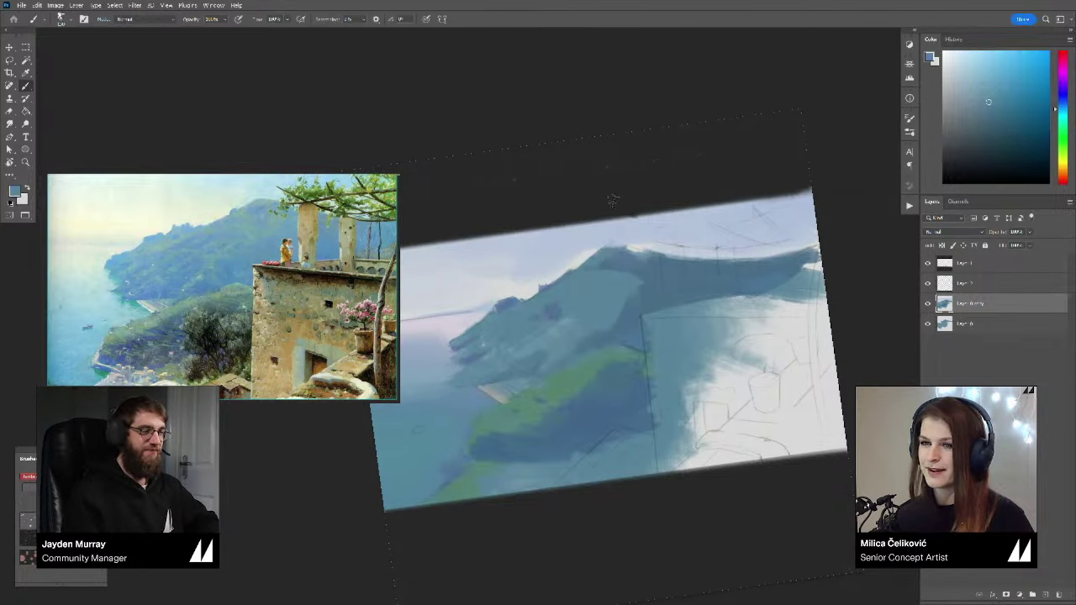
left_click_drag(1056, 114, 1063, 121)
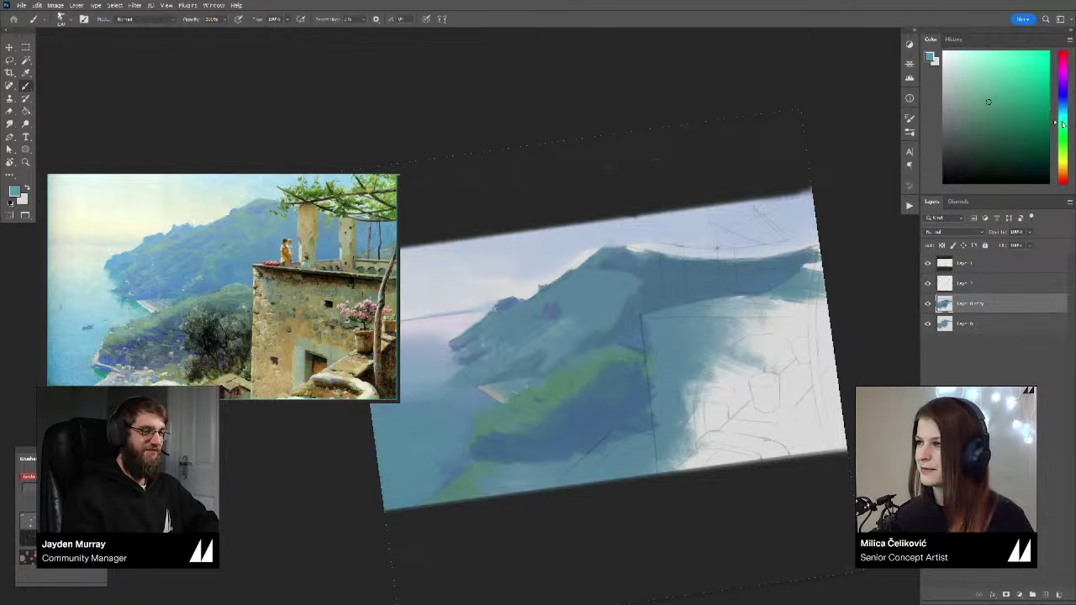
left_click(988, 93)
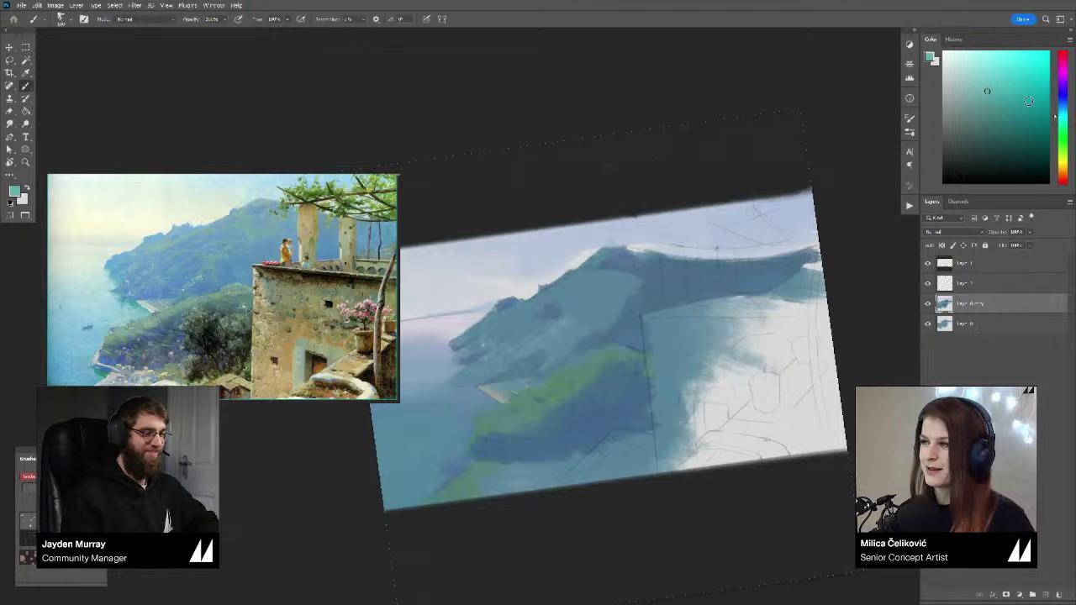
left_click_drag(1066, 118, 1064, 112)
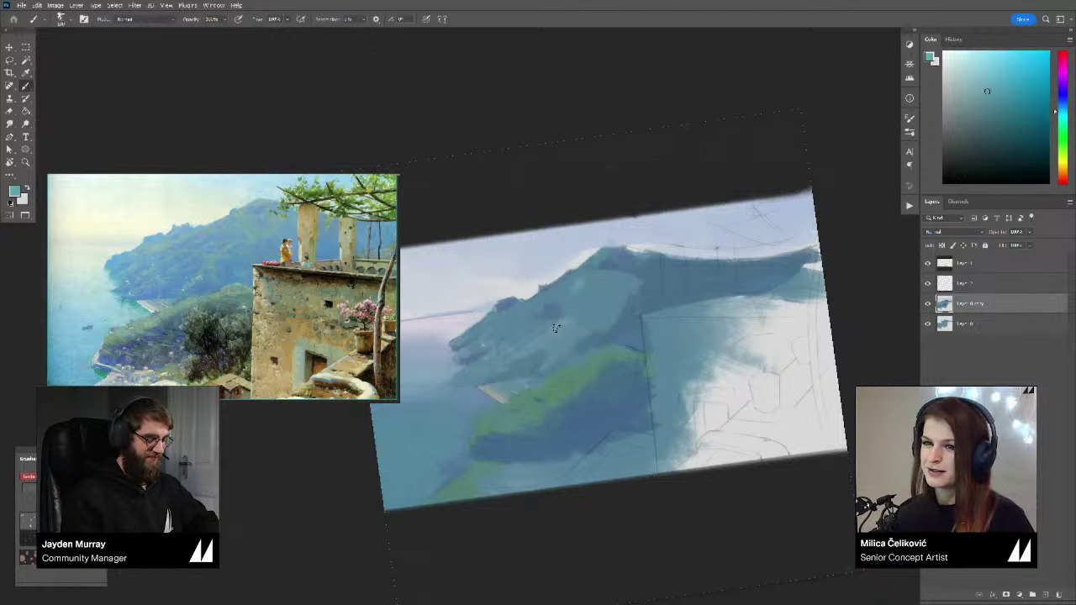
left_click(1064, 126)
left_click(973, 105)
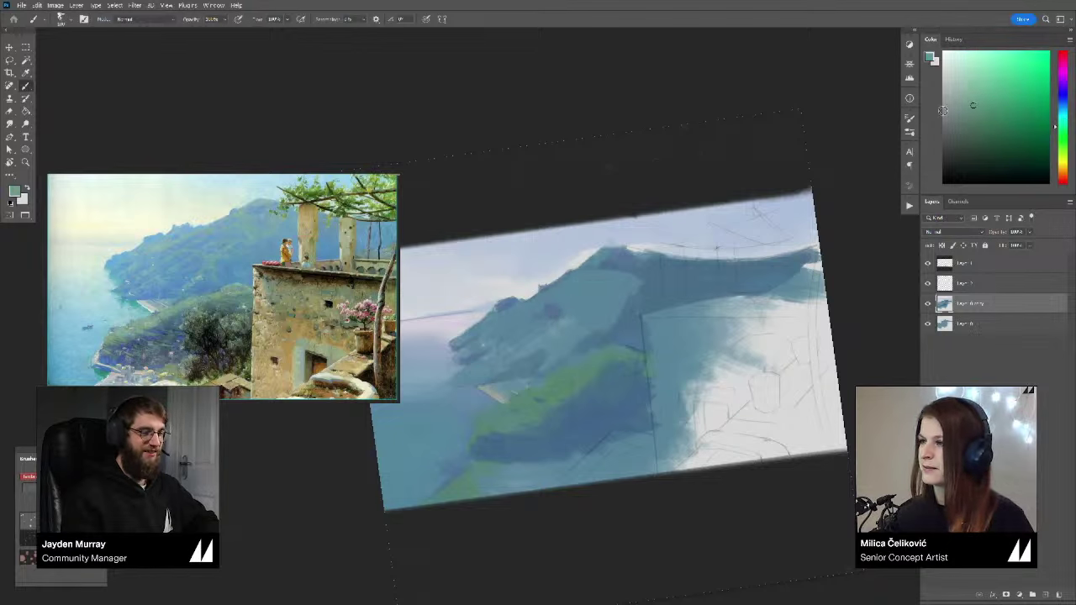
left_click(970, 110)
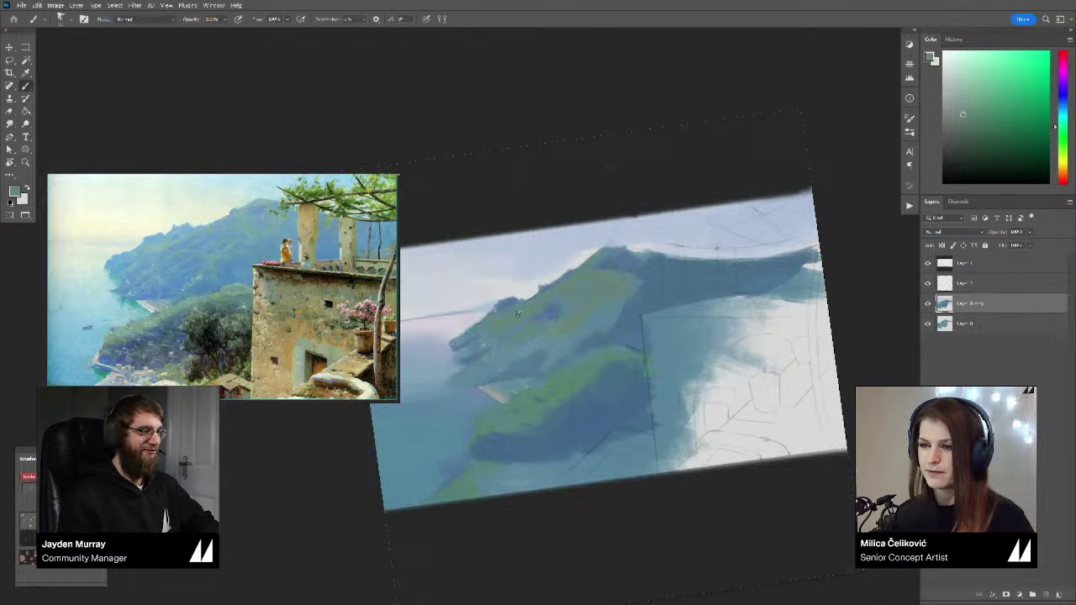
Step: Paint sampled blue and blue-green tones over the mountain's lower slope to break up the green above the beach
left_click(554, 358, "alt")
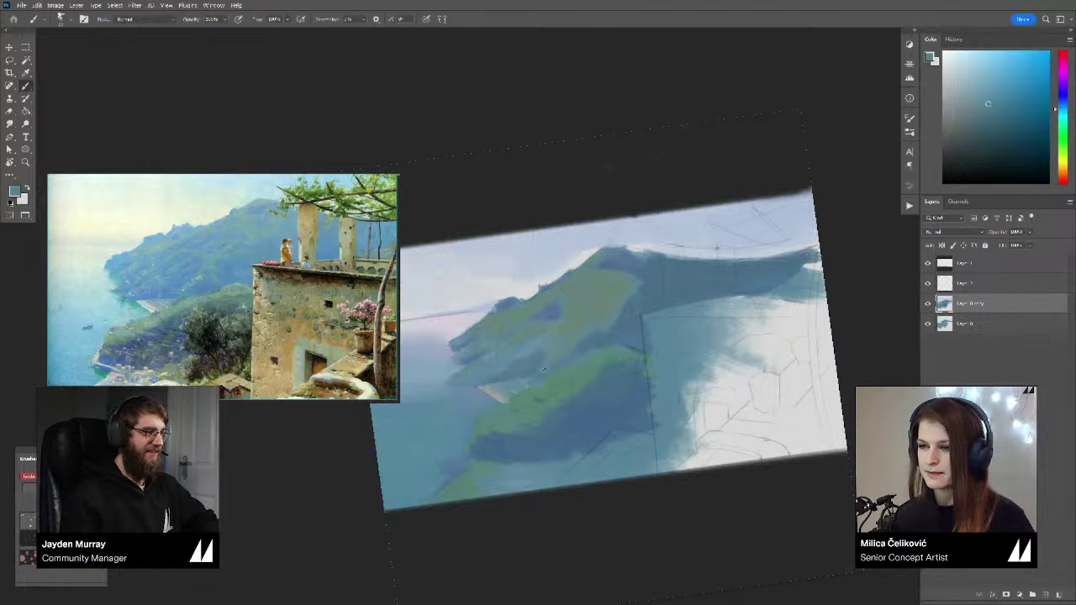
left_click(565, 353, "alt")
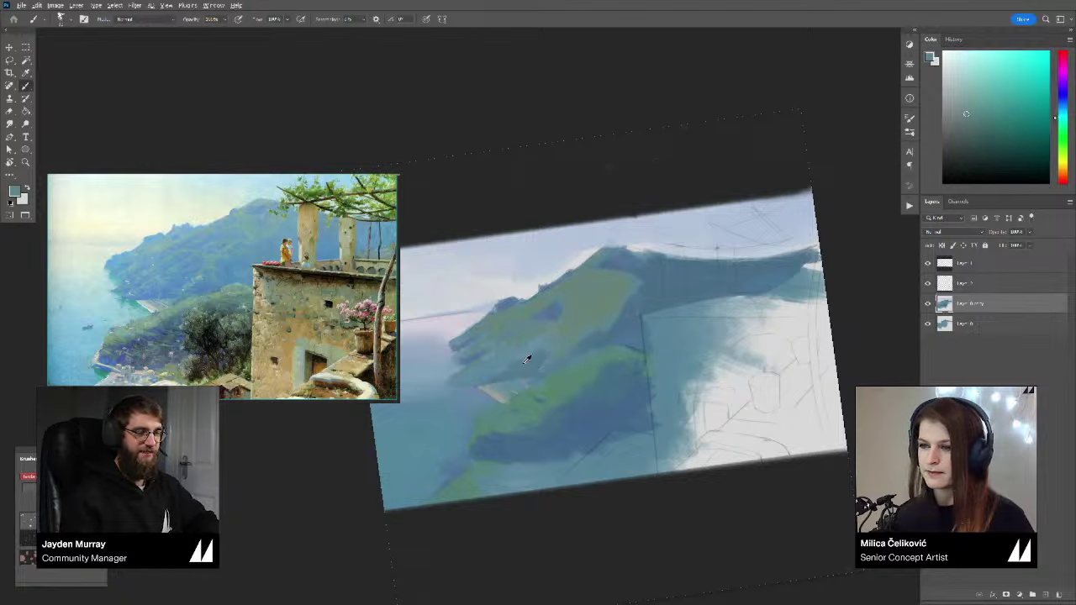
left_click(526, 359, "alt")
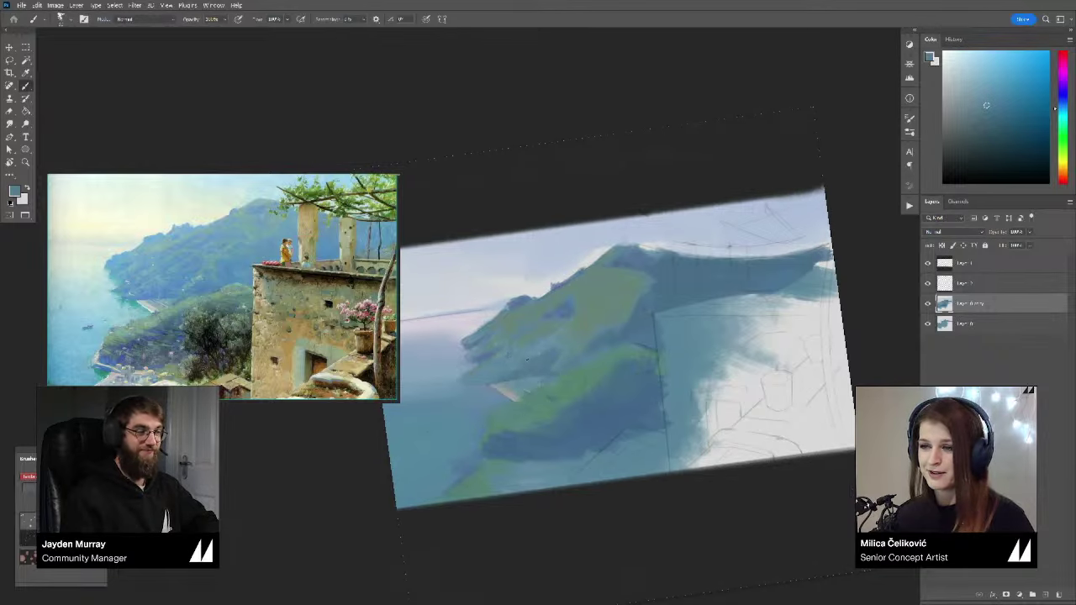
left_click_drag(514, 374, 546, 370)
left_click(523, 301, "alt")
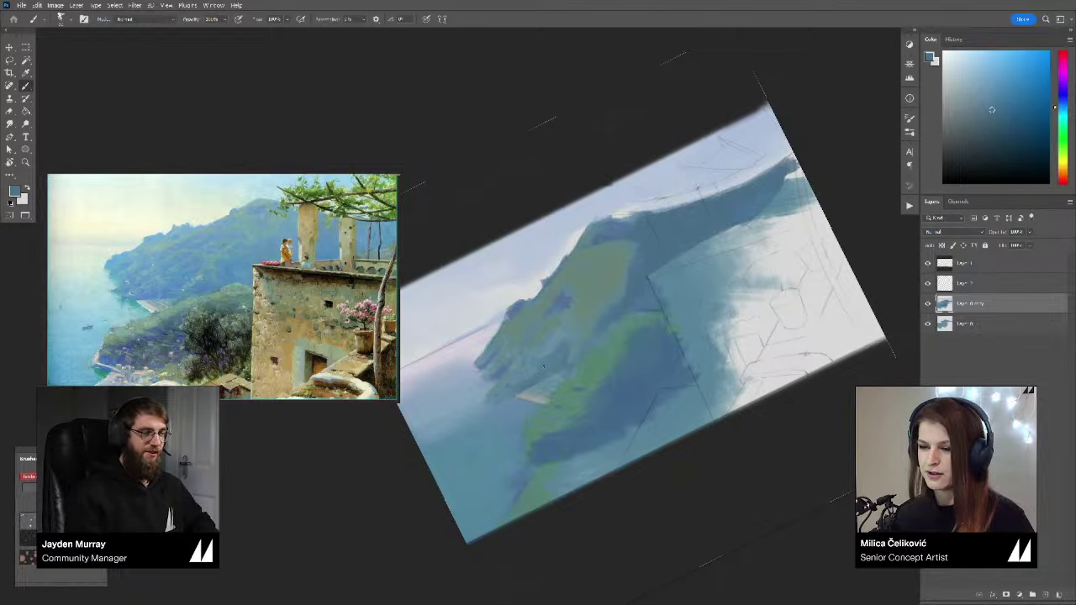
left_click_drag(554, 362, 528, 380)
Step: Level the canvas and flip both the painting and the reference back to their original orientation
key("r")
left_click_drag(728, 300, 721, 384)
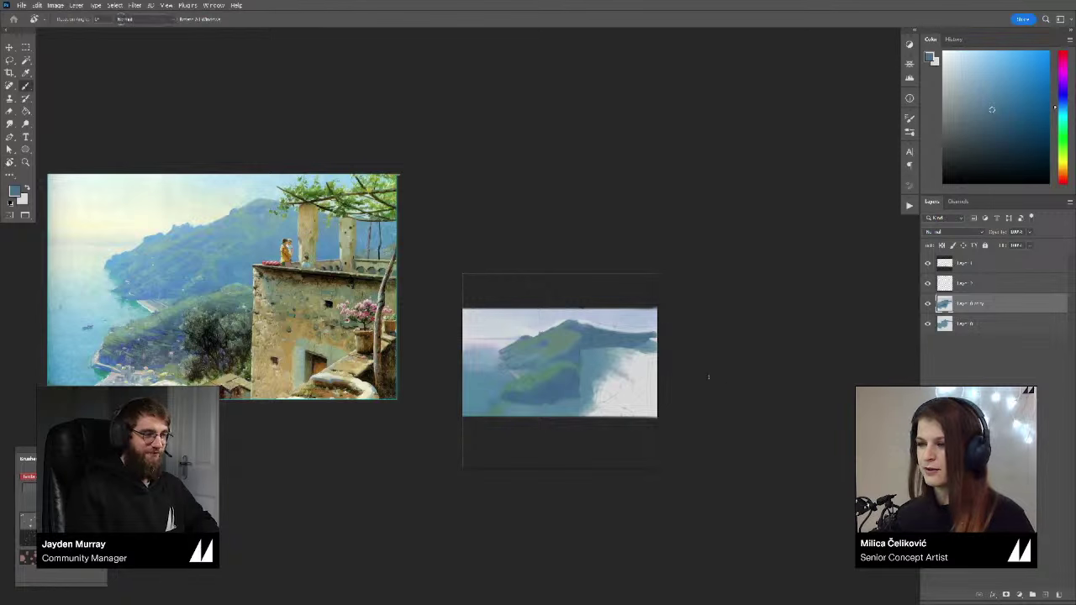
key("b")
key("ctrl+shift+h")
left_click_drag(357, 357, 316, 372)
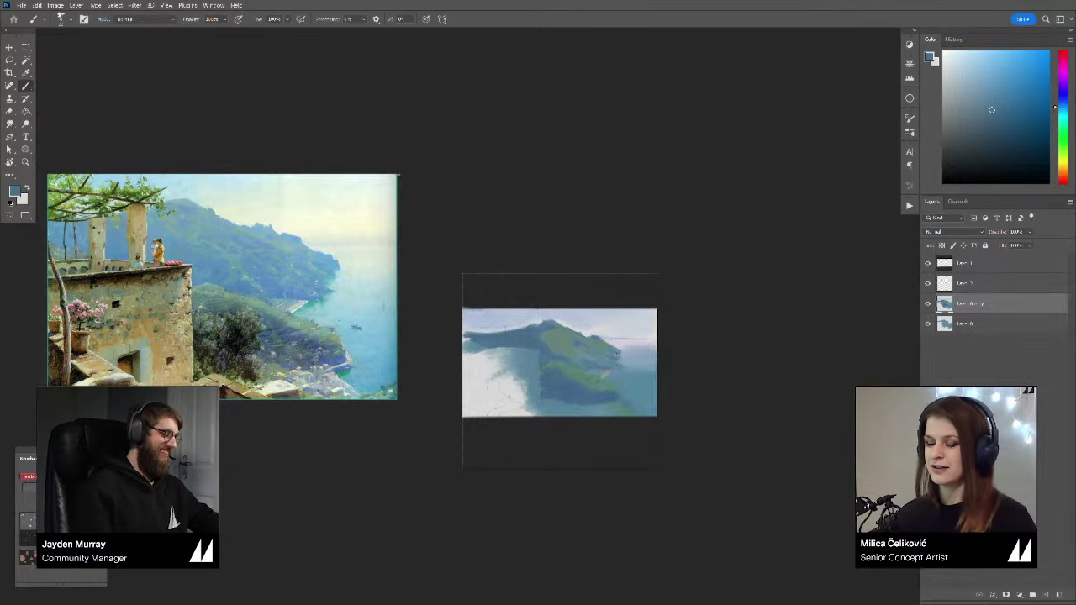
Step: Paint sampled mountain blues over the shaded slope between the upper sunlit area and the green hill beside the building
key("z")
left_click_drag(564, 374, 598, 397)
left_click_drag(595, 404, 560, 392)
key("r")
left_click_drag(763, 399, 762, 283)
left_click_drag(673, 361, 696, 394)
key("z")
left_click_drag(580, 336, 625, 344)
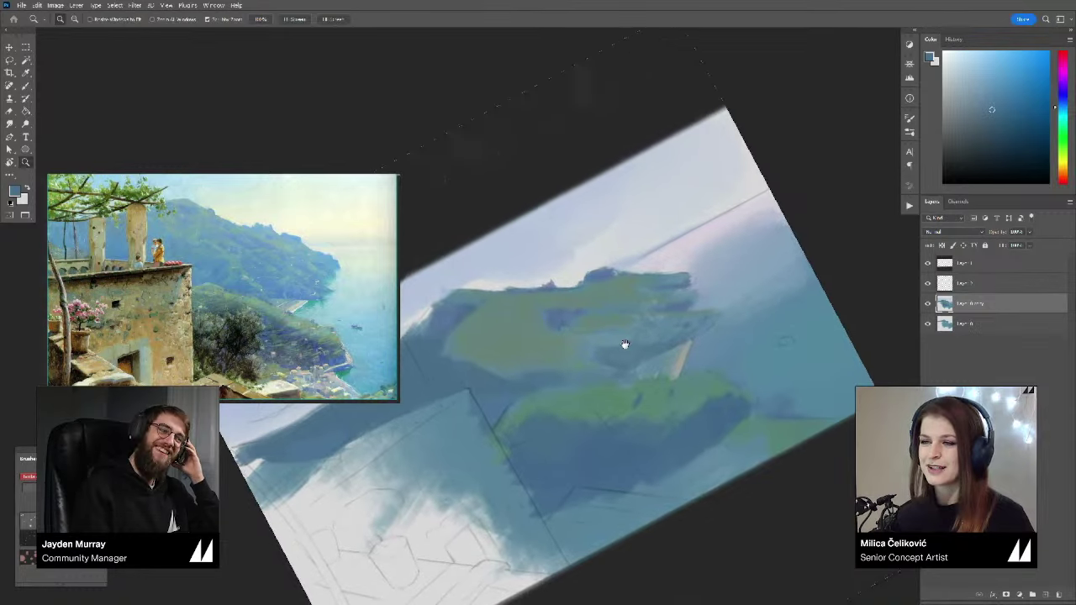
key("b")
left_click(543, 375, "alt")
left_click_drag(543, 377, 563, 374)
left_click(529, 388, "alt")
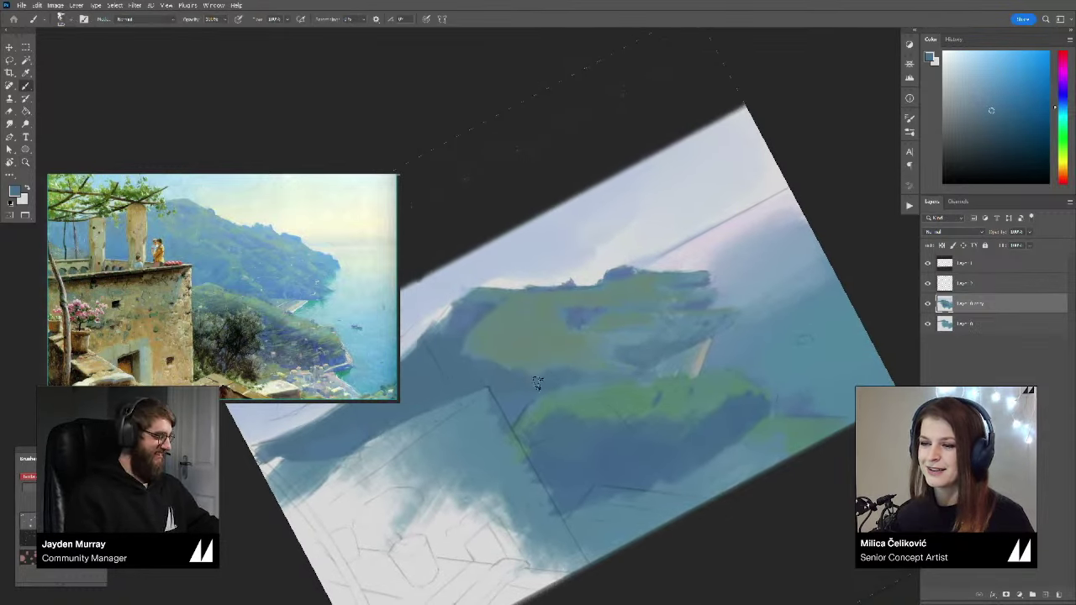
left_click_drag(535, 372, 559, 368)
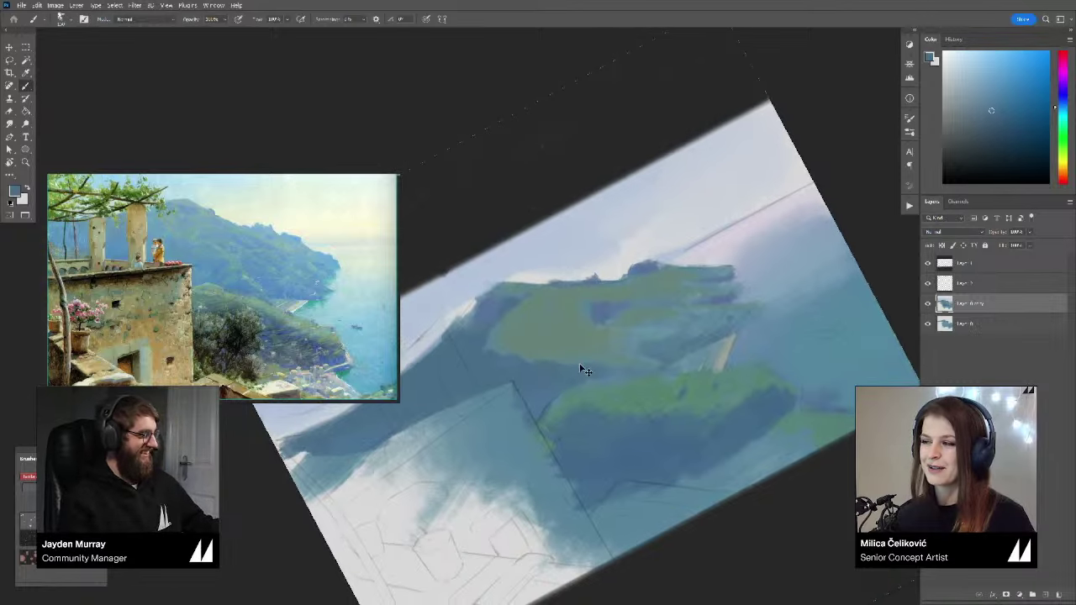
Step: On a new layer, mix a slightly more cyan light blue from the sampled sky and brush it into the sky beside the mountain
key("r")
left_click_drag(605, 308, 685, 320)
left_click_drag(580, 353, 579, 388)
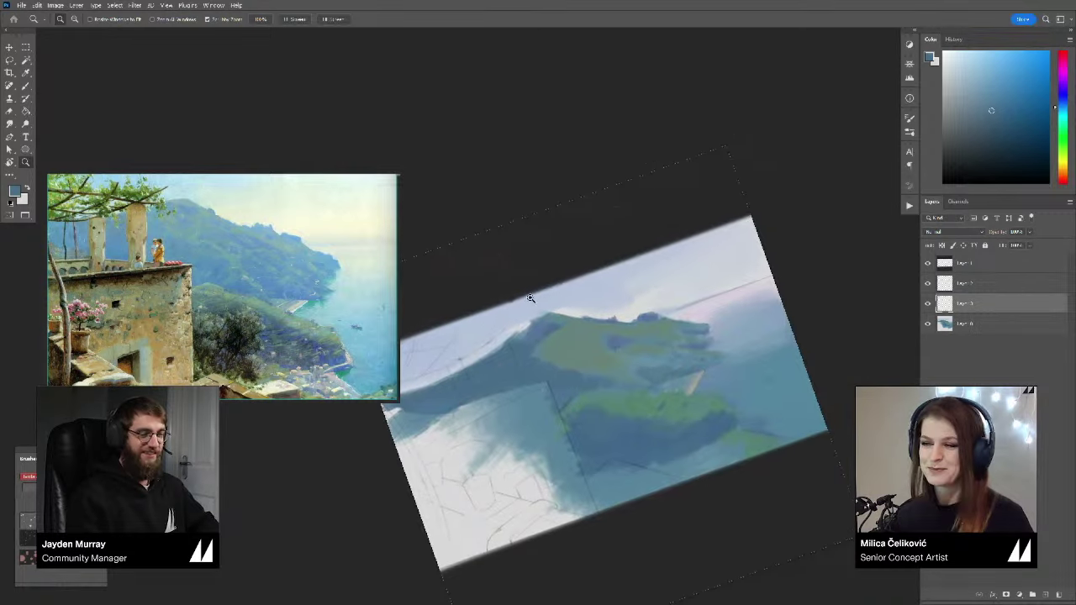
left_click_drag(530, 299, 550, 301)
left_click_drag(481, 322, 504, 334)
left_click(497, 327, "alt")
left_click_drag(575, 296, 614, 297)
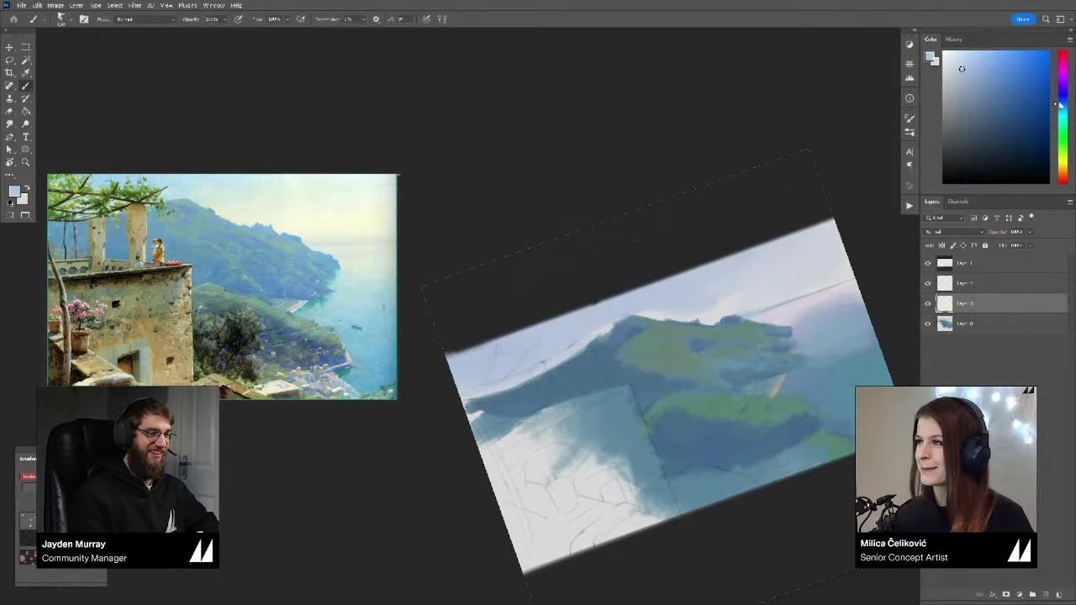
left_click(1064, 107)
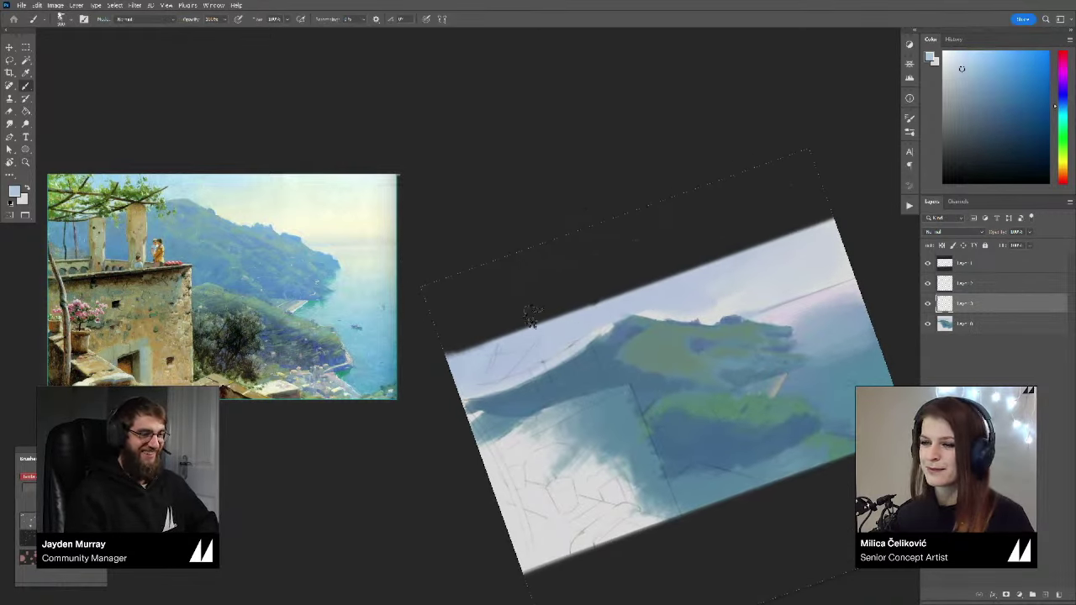
left_click(972, 69)
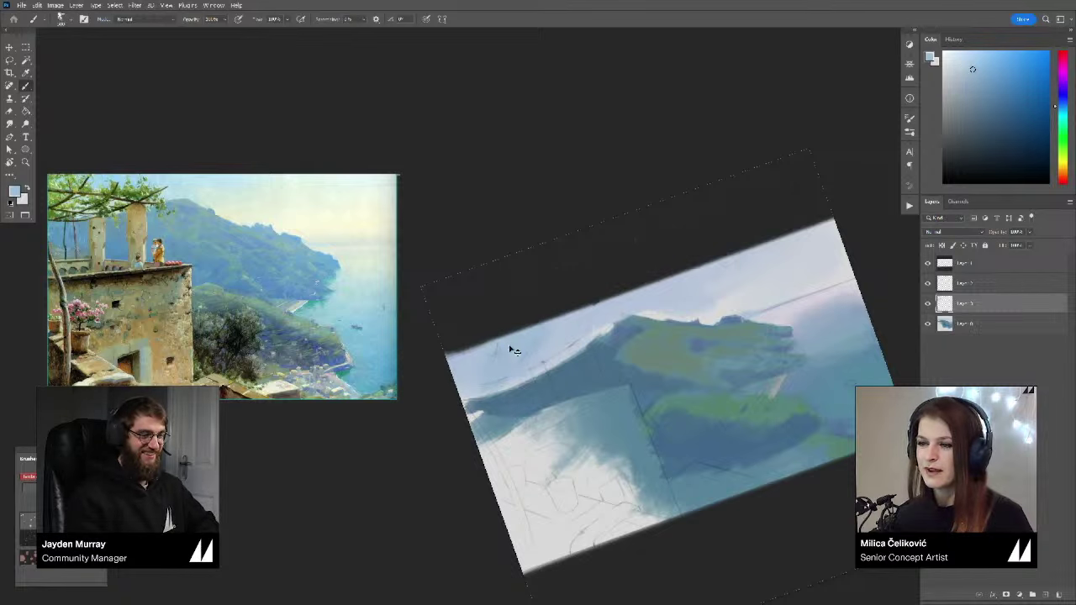
left_click_drag(527, 344, 516, 351)
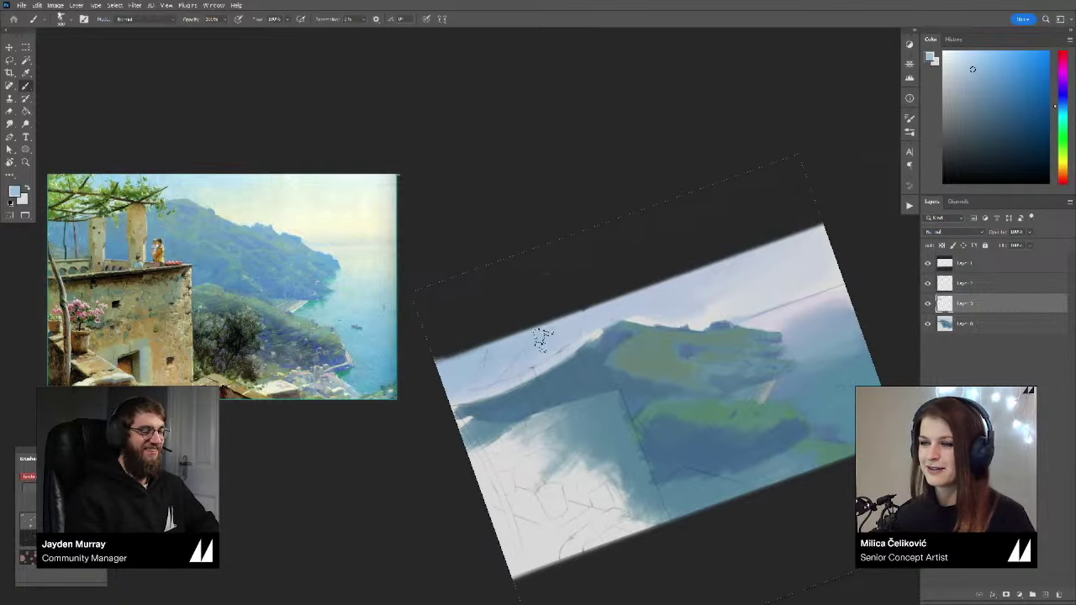
Step: Blend sampled pale sky blues along the edge where the mountain's far ridge meets the sky
scroll(496, 370, "right", 2)
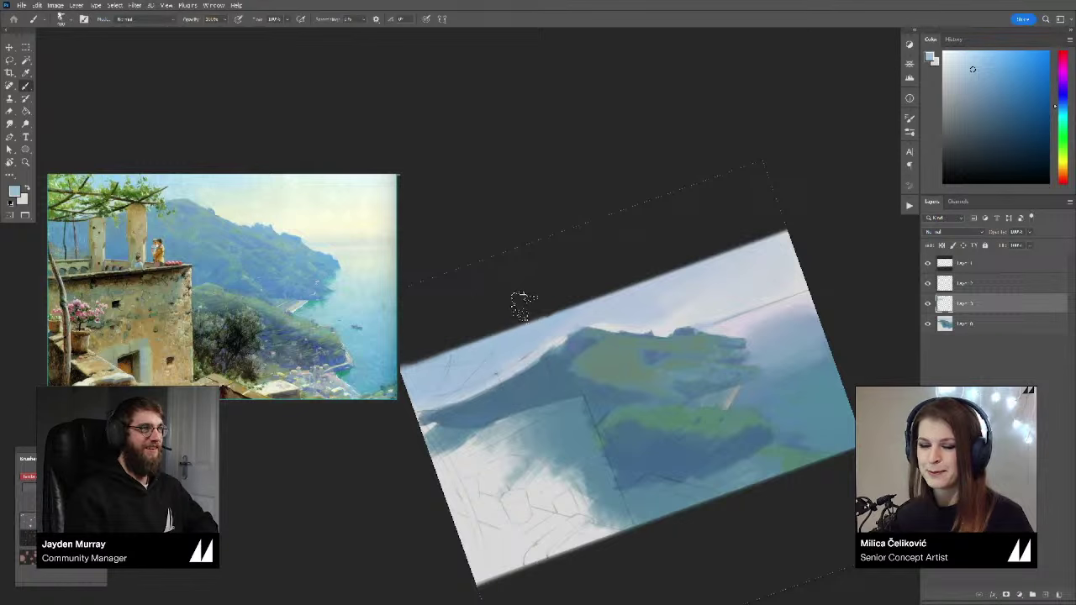
scroll(563, 307, "right", 3)
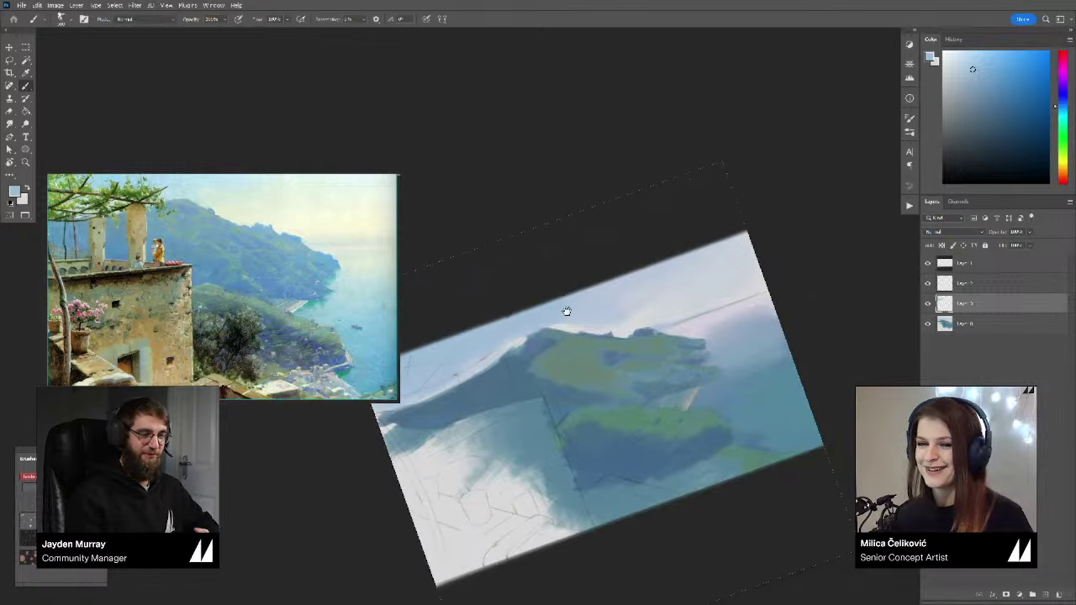
left_click(562, 306, "alt")
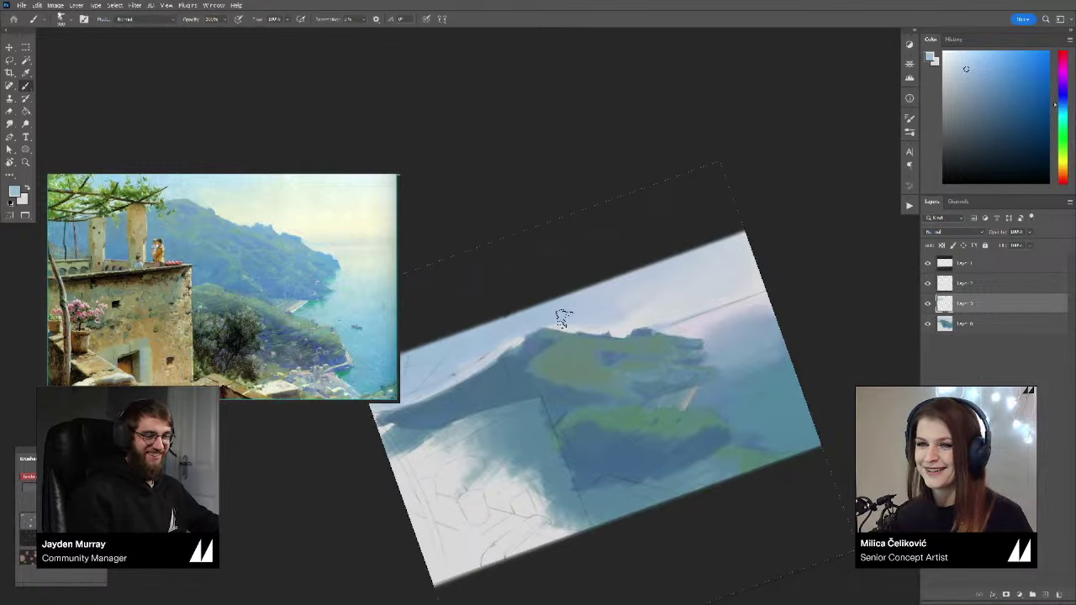
left_click(528, 335, "alt")
left_click_drag(519, 331, 503, 353)
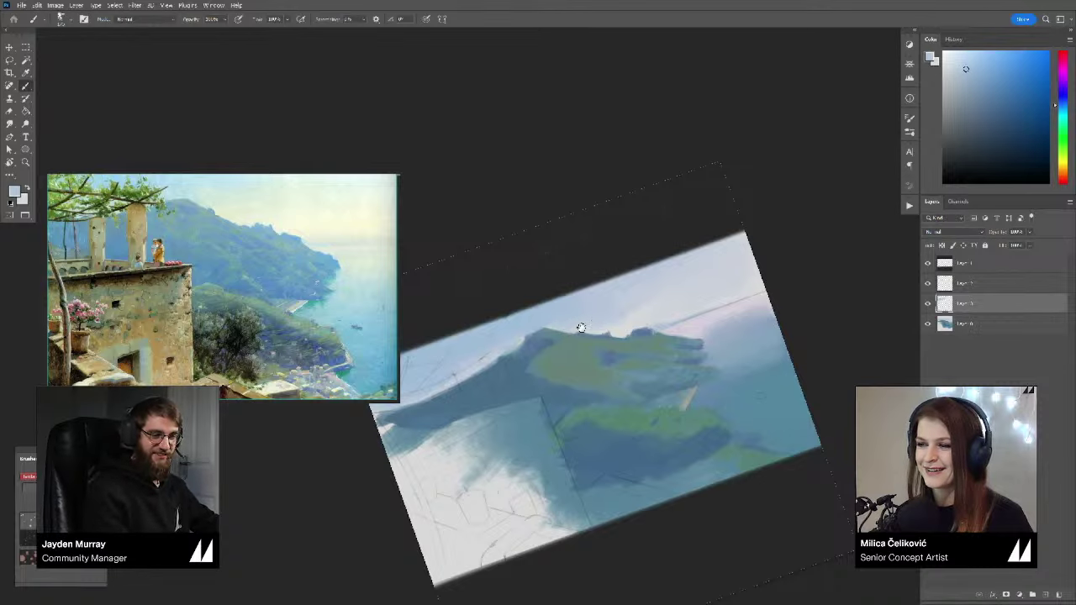
Step: On a new layer, start the building wall's upper corner with warm light beige strokes
key("r")
mouse_move(799, 311)
left_mouse_down()
mouse_move(800, 293)
mouse_move(646, 317)
left_mouse_up()
key("z")
key("r")
left_click_drag(728, 314, 766, 409)
key("z")
left_click_drag(580, 391, 630, 460)
key("ctrl+alt+shift+n")
key("r")
left_click_drag(715, 473, 744, 432)
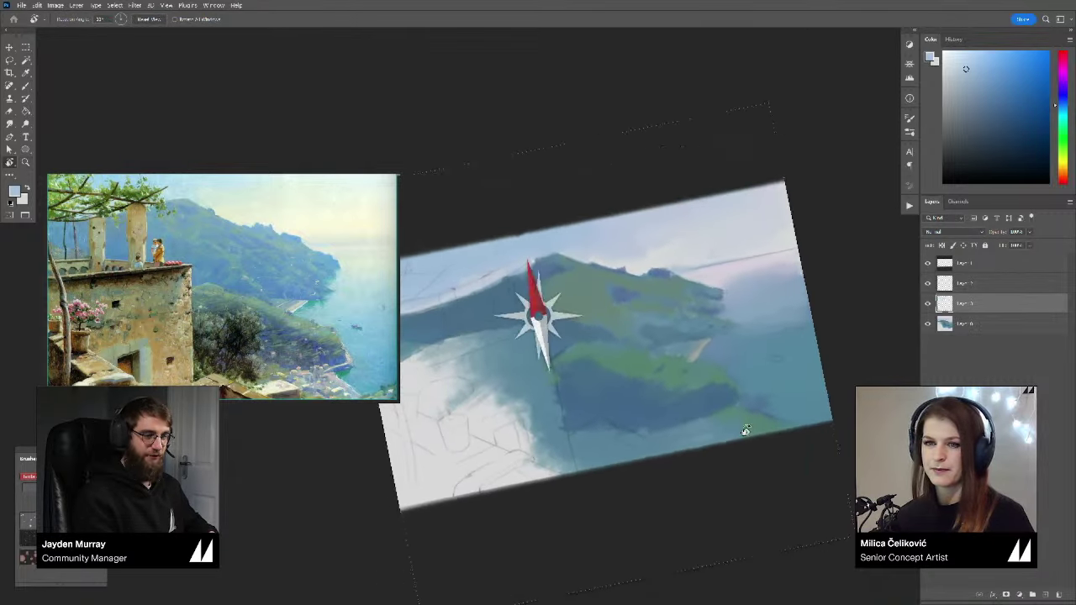
left_click_drag(616, 432, 652, 444)
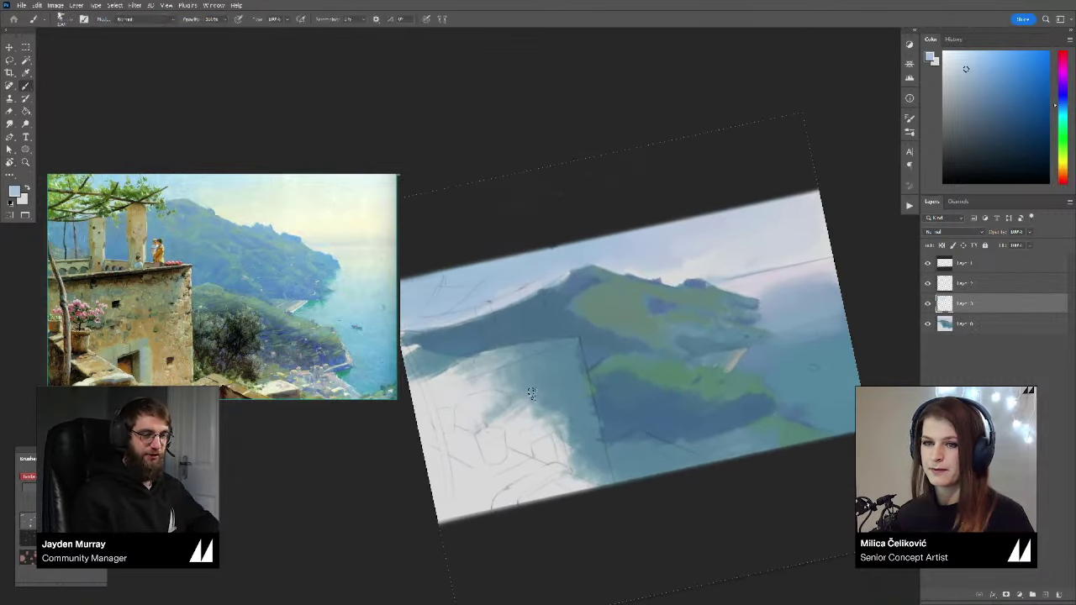
left_click_drag(1064, 157, 1065, 169)
left_click(979, 75)
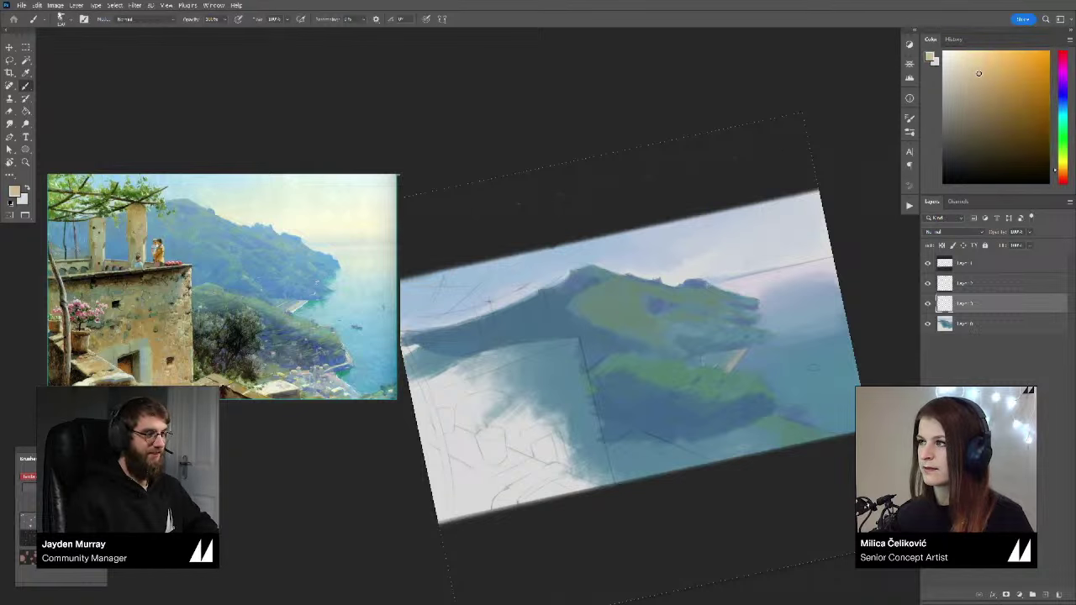
left_click_drag(558, 327, 591, 319)
mouse_move(563, 368)
left_mouse_down()
mouse_move(592, 411)
mouse_move(586, 370)
mouse_move(561, 359)
mouse_move(518, 371)
mouse_move(589, 348)
left_mouse_up()
Step: Darken the beige slightly and enlarge the warm patch below the wall's corner with a bigger brush, resampling its tones
left_click(981, 86)
key("bracketright")
key("bracketright")
left_click(580, 388, "alt")
left_click(584, 392, "alt")
mouse_move(589, 348)
left_mouse_down()
mouse_move(519, 371)
mouse_move(594, 344)
mouse_move(617, 375)
mouse_move(603, 336)
mouse_move(615, 344)
mouse_move(618, 392)
mouse_move(614, 349)
mouse_move(604, 351)
mouse_move(606, 388)
mouse_move(590, 375)
mouse_move(599, 402)
left_mouse_up()
left_click(580, 353, "alt")
left_click(585, 354, "alt")
left_click(604, 350, "alt")
key("bracketleft")
key("bracketleft")
left_click(611, 359, "alt")
left_click(586, 384, "alt")
Step: Block in most of the building wall with broad strokes of a grayer sampled tan
key("bracketright")
key("bracketright")
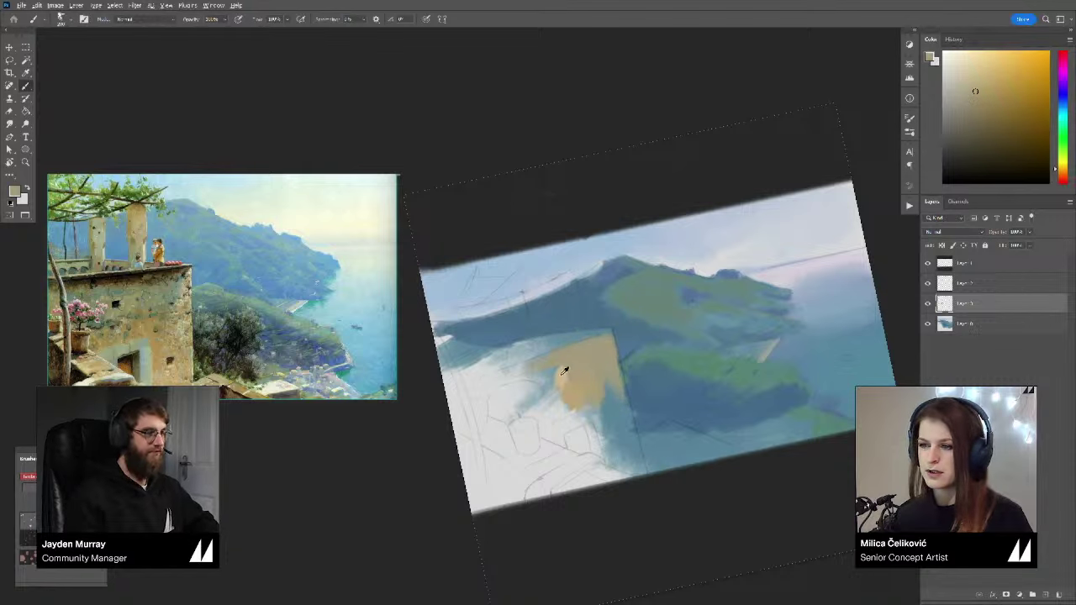
left_click(564, 372, "alt")
left_click_drag(561, 372, 569, 427)
left_click(580, 376, "alt")
key("bracketright")
mouse_move(581, 374)
left_mouse_down()
mouse_move(552, 358)
mouse_move(518, 372)
mouse_move(565, 354)
mouse_move(451, 404)
mouse_move(536, 367)
mouse_move(517, 402)
mouse_move(546, 388)
mouse_move(467, 433)
mouse_move(475, 488)
mouse_move(516, 483)
mouse_move(536, 437)
mouse_move(557, 429)
mouse_move(588, 456)
left_mouse_up()
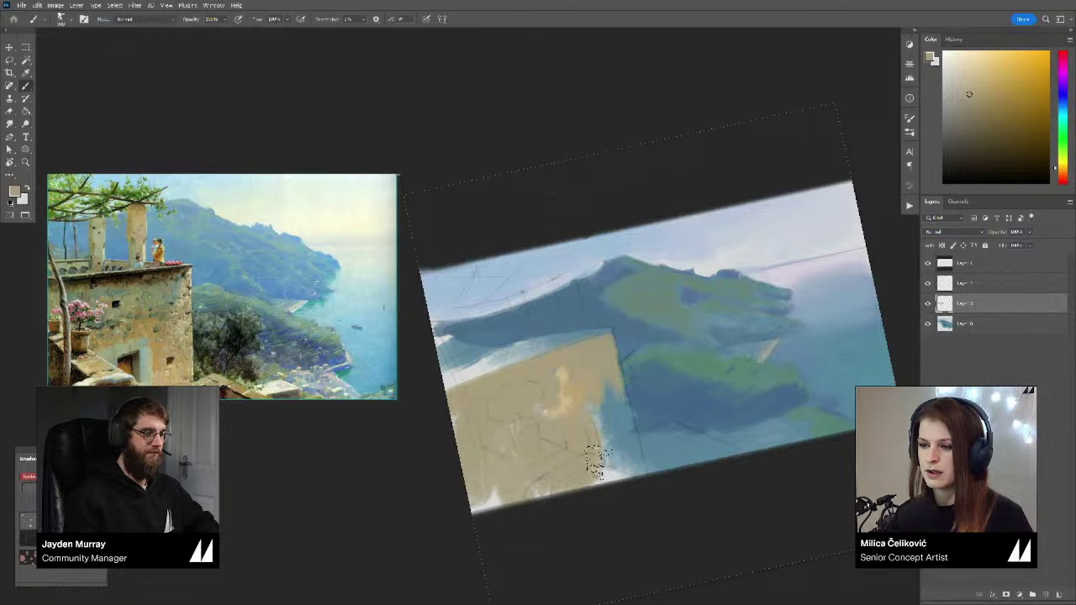
Step: Extend the sampled tan to the wall's seaward vertical edge and cover the remaining gaps along its lower edge
mouse_move(596, 407)
left_mouse_down()
mouse_move(598, 376)
mouse_move(611, 371)
mouse_move(622, 396)
left_mouse_up()
left_click(604, 384, "alt")
key("[")
key("[")
key("[")
key("[")
left_click(605, 375, "alt")
mouse_move(607, 356)
left_mouse_down()
mouse_move(619, 407)
mouse_move(602, 406)
left_mouse_up()
left_click(601, 425, "alt")
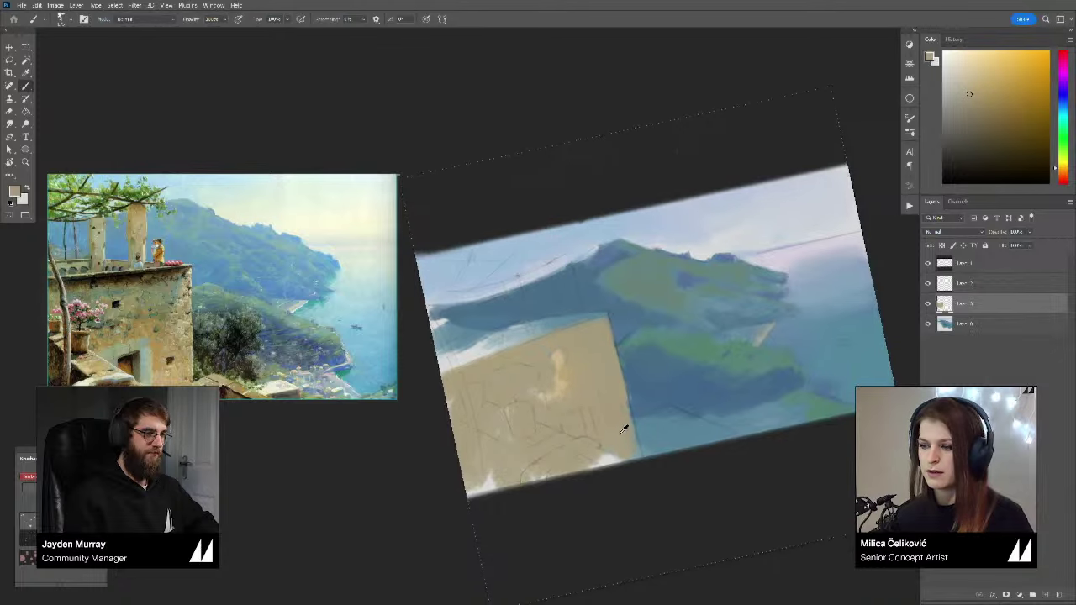
left_click(623, 430, "alt")
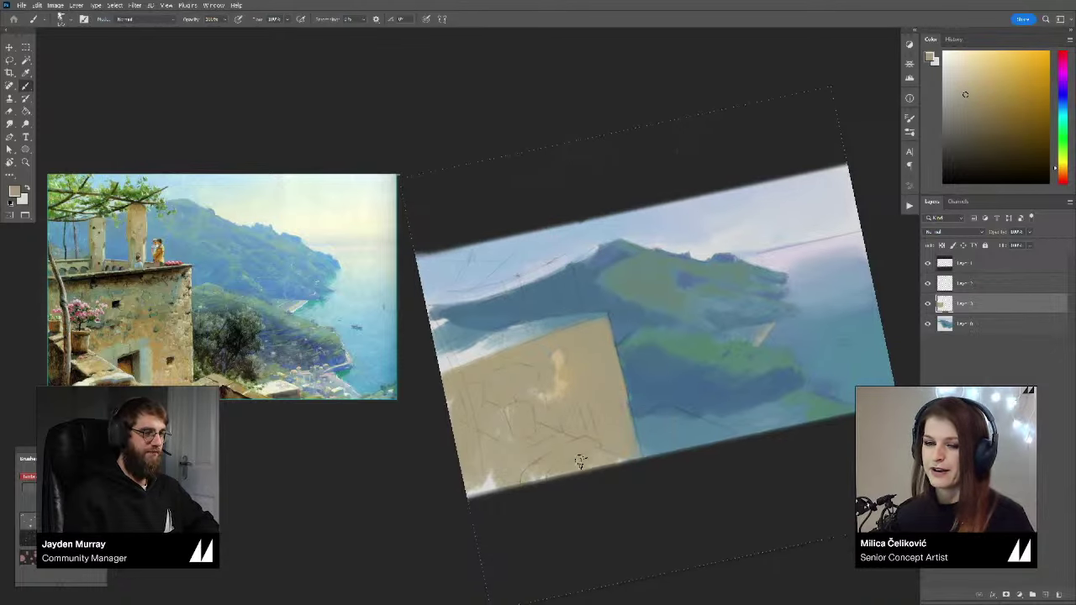
left_click_drag(489, 488, 459, 493)
Step: Paint the sloping strip above the wall with sampled gray-beige and gray-green tones
key("r")
mouse_move(505, 374)
left_mouse_down()
mouse_move(543, 380)
mouse_move(464, 383)
left_mouse_up()
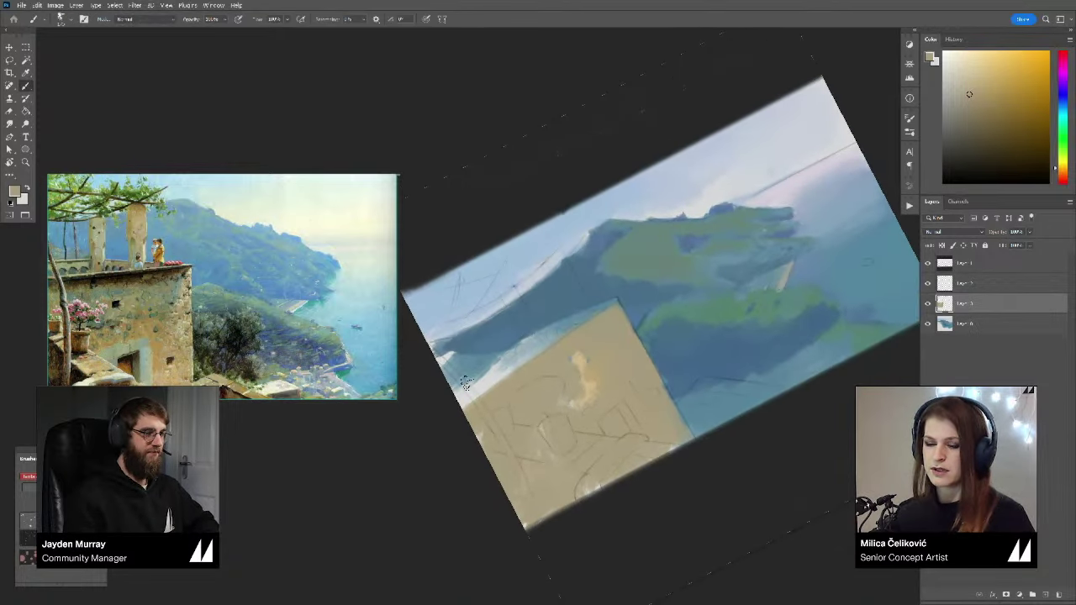
left_click_drag(548, 322, 533, 328)
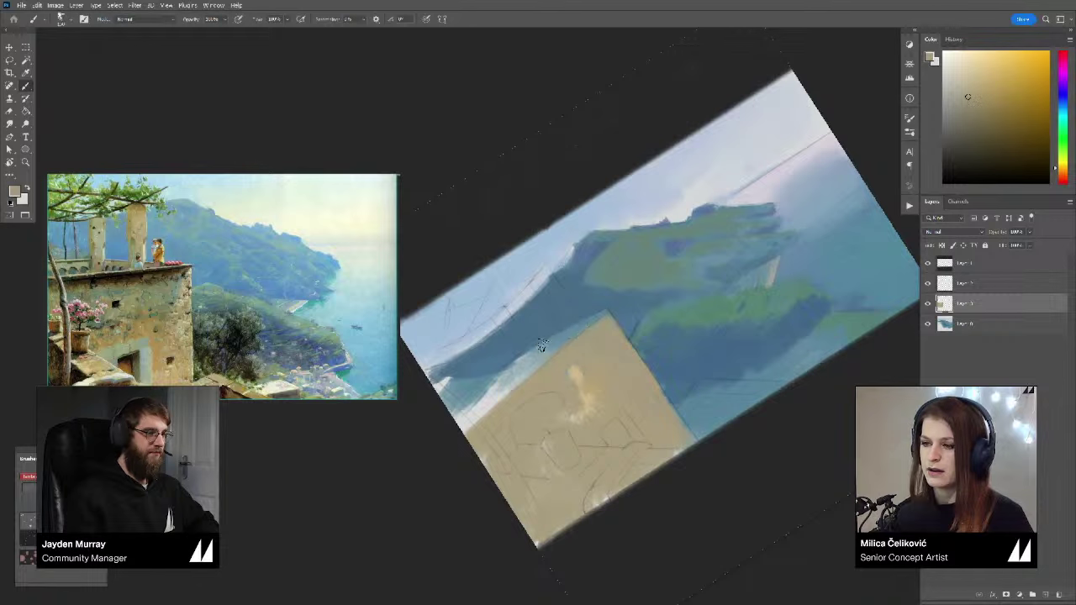
left_click(558, 336, "alt")
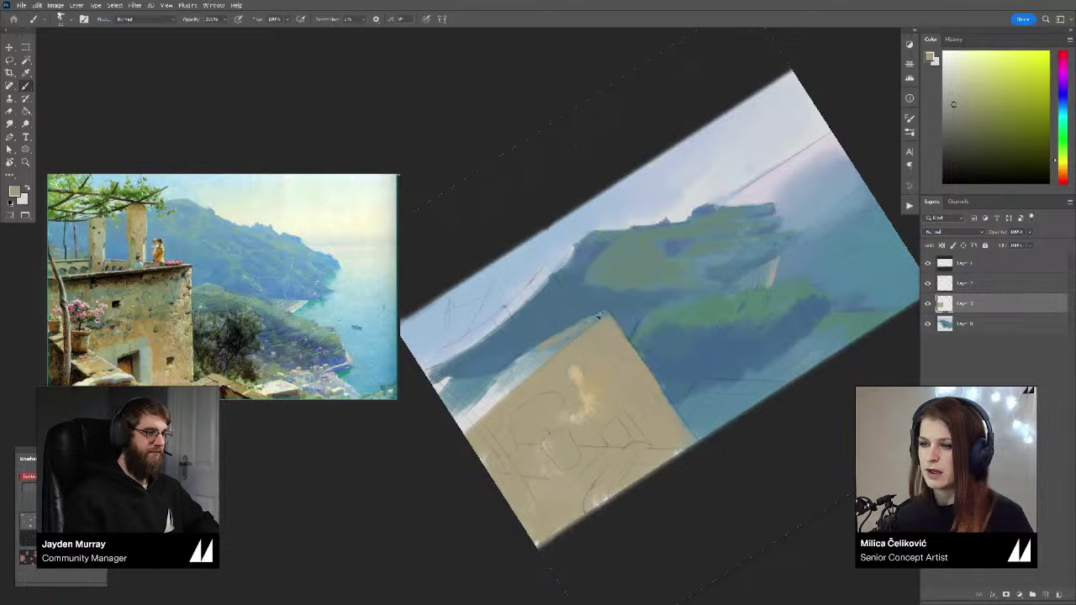
left_click(550, 336, "alt")
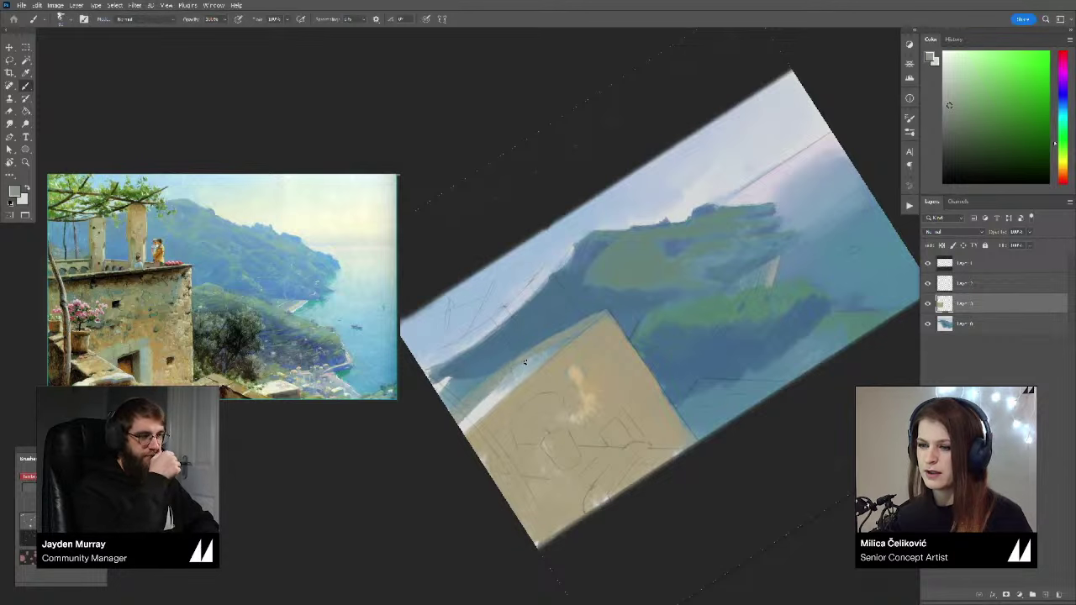
left_click(484, 402, "alt")
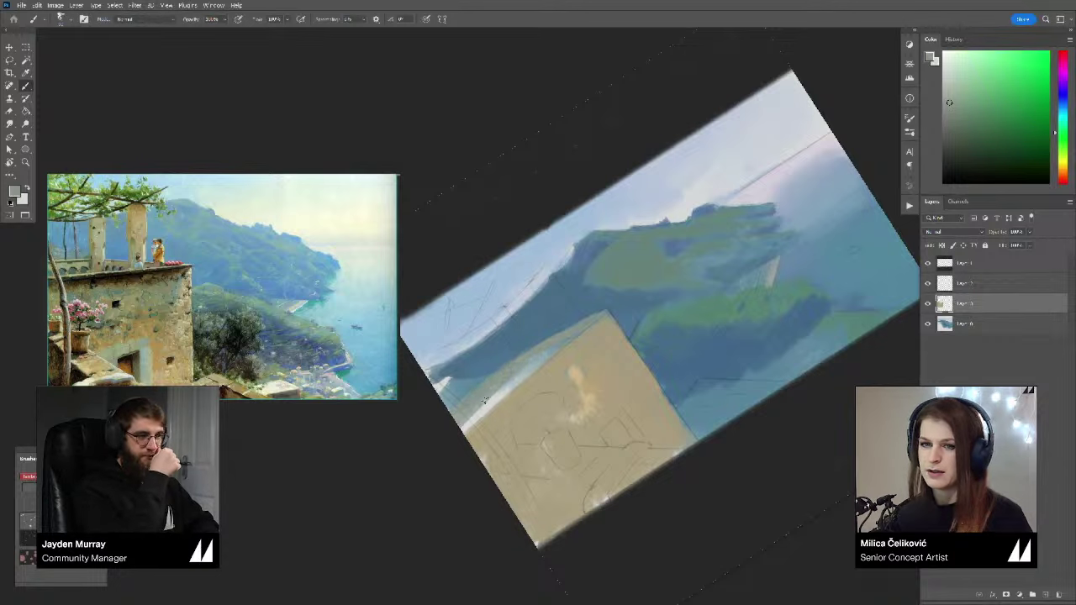
left_click(529, 363, "alt")
left_click(551, 341, "alt")
left_click(569, 337, "alt")
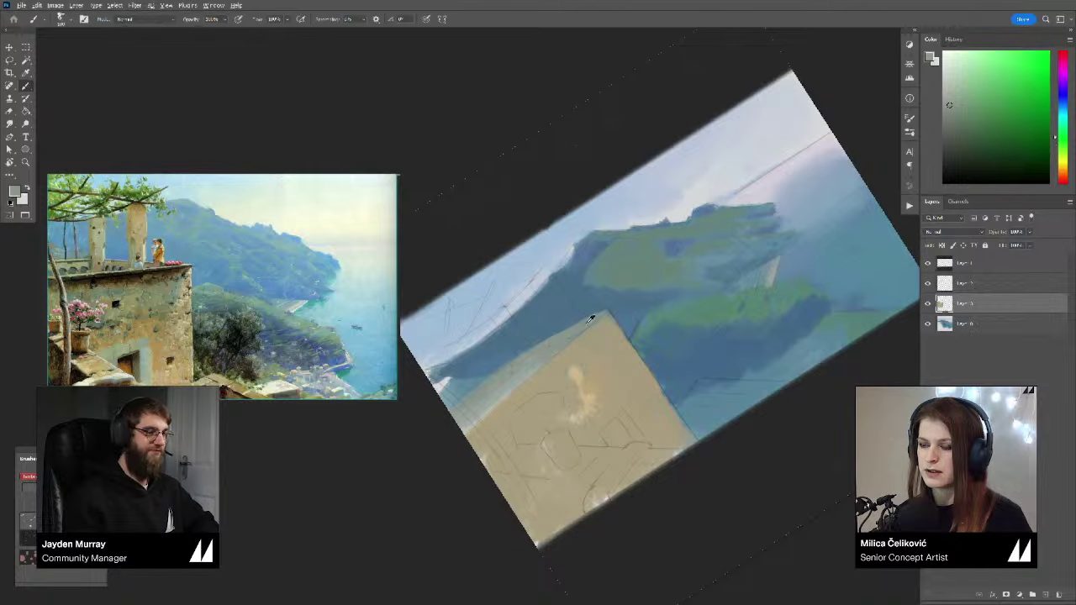
Step: Mix a deeper tan from the wall's light patch and paint the first brown strokes just beneath it
key("r")
left_click_drag(730, 267, 763, 386)
key("z")
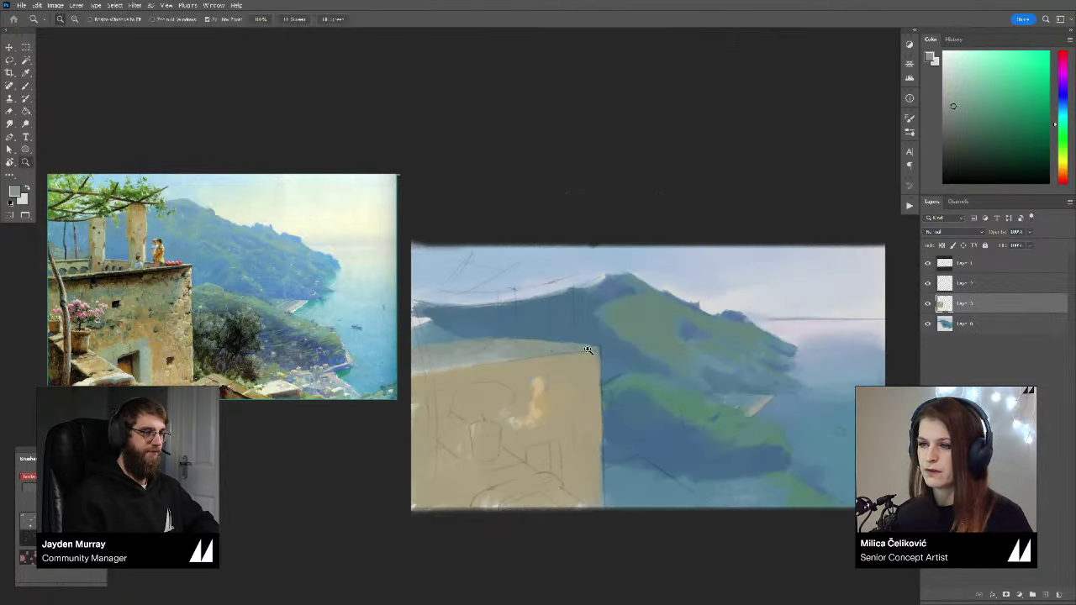
left_click_drag(582, 361, 606, 316)
key("r")
key("z")
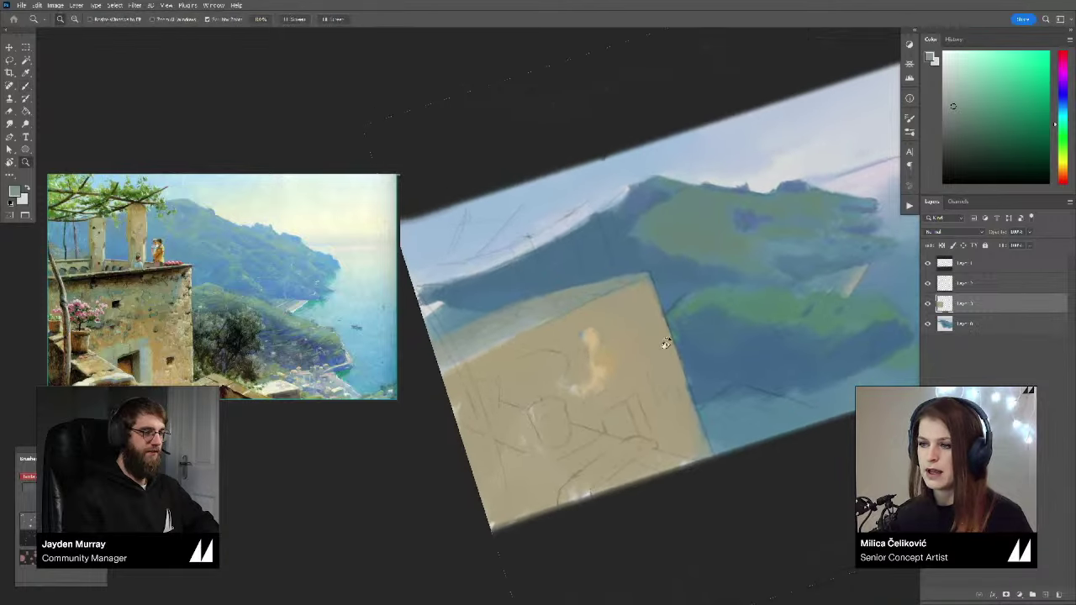
key("b")
left_click(602, 339, "alt")
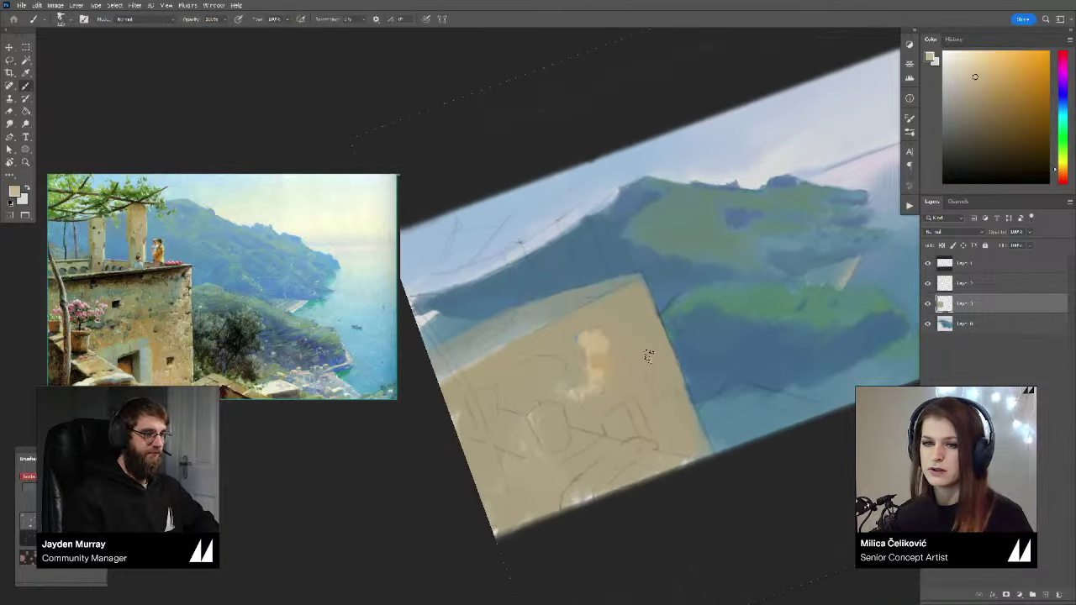
left_click(986, 96)
left_click_drag(591, 368, 605, 383)
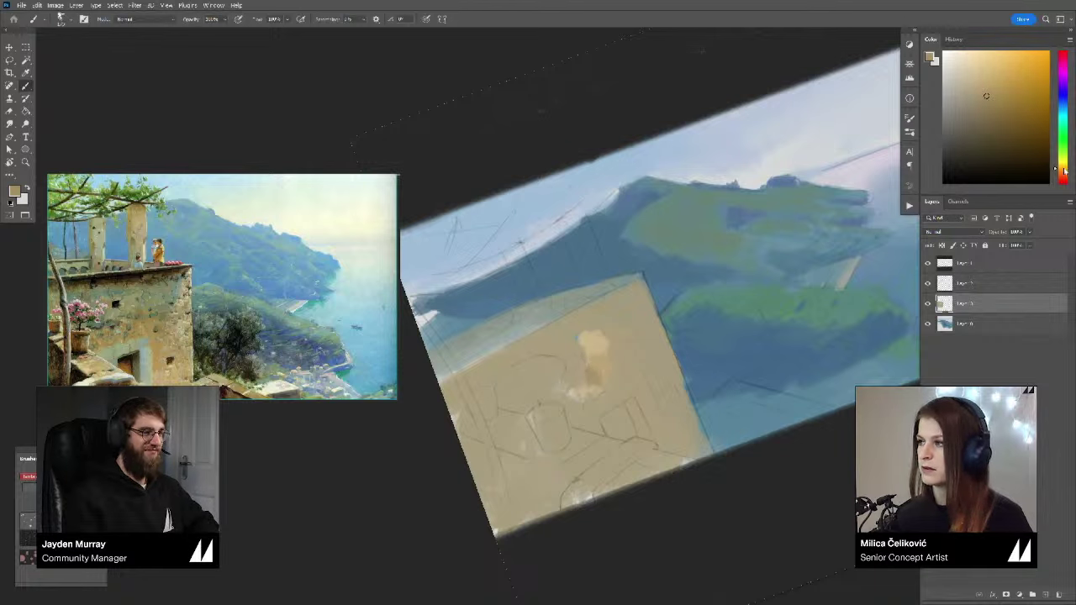
Step: Choose a more saturated ochre and paint broad weathered patches across the middle and lower part of the wall
left_click(996, 101)
mouse_move(575, 393)
left_mouse_down()
mouse_move(620, 369)
mouse_move(602, 373)
mouse_move(627, 369)
mouse_move(630, 379)
mouse_move(617, 372)
mouse_move(629, 350)
mouse_move(645, 405)
mouse_move(625, 362)
left_mouse_up()
key("bracketleft")
key("bracketleft")
key("bracketleft")
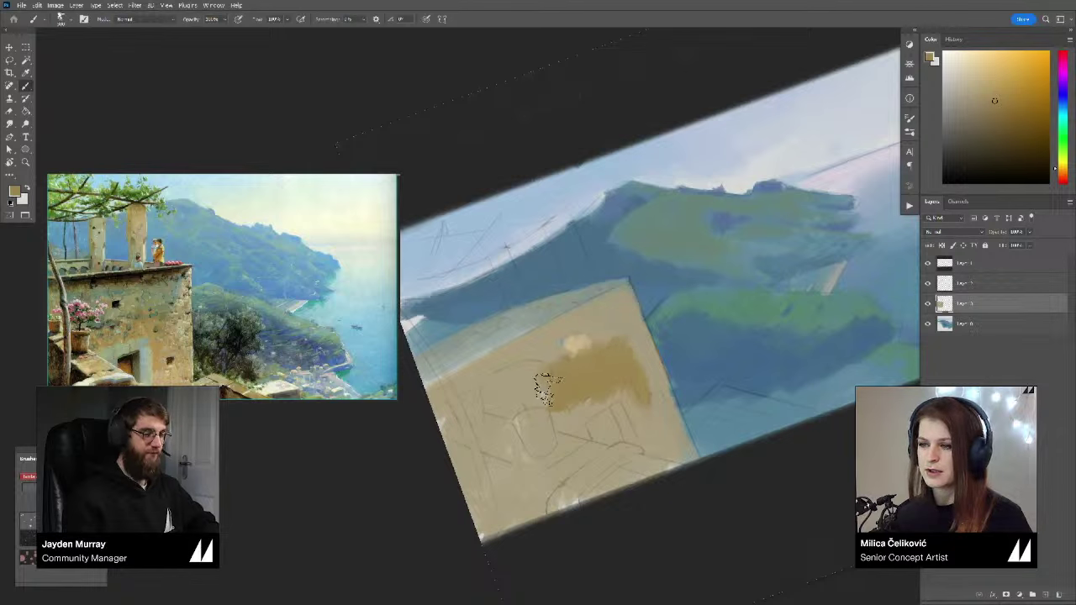
mouse_move(542, 404)
left_mouse_down()
mouse_move(574, 416)
mouse_move(558, 417)
mouse_move(566, 429)
mouse_move(584, 412)
mouse_move(558, 397)
mouse_move(575, 394)
mouse_move(626, 436)
mouse_move(599, 395)
mouse_move(563, 425)
mouse_move(620, 427)
left_mouse_up()
left_click(556, 399, "alt")
Step: Mix a muted yellow-gray and paint an angular frame around the opening in the wall's lower ochre area
key("bracketright")
key("bracketright")
key("bracketright")
key("bracketright")
left_click(972, 108)
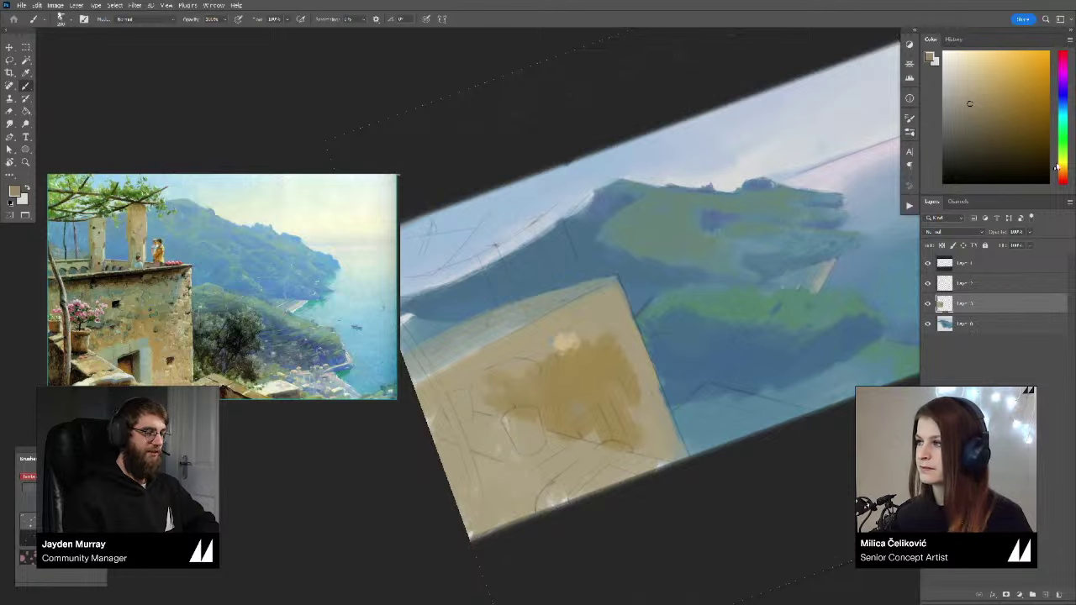
left_click_drag(1057, 168, 1056, 164)
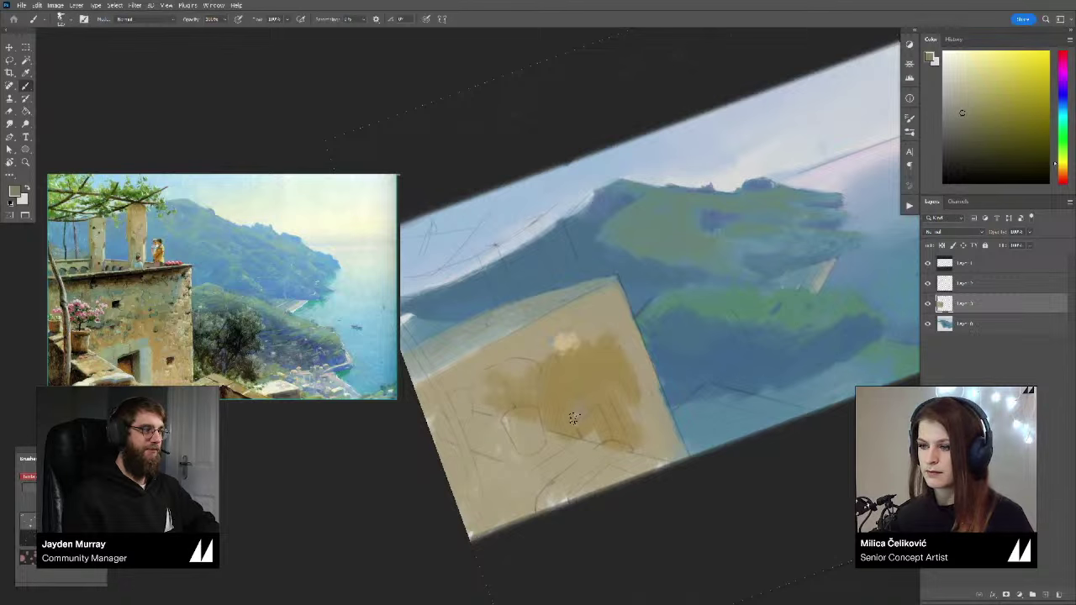
left_click(954, 106)
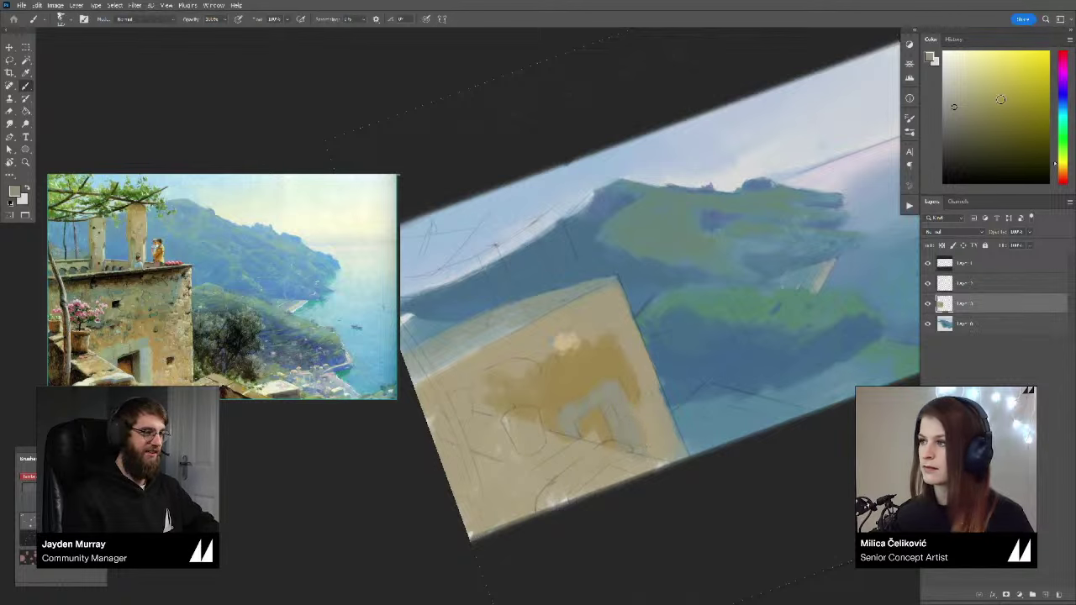
Step: Shift the gray toward cyan and paint cooler blue-gray strokes over the wall opening's frame
left_click(1062, 113)
left_click(959, 105)
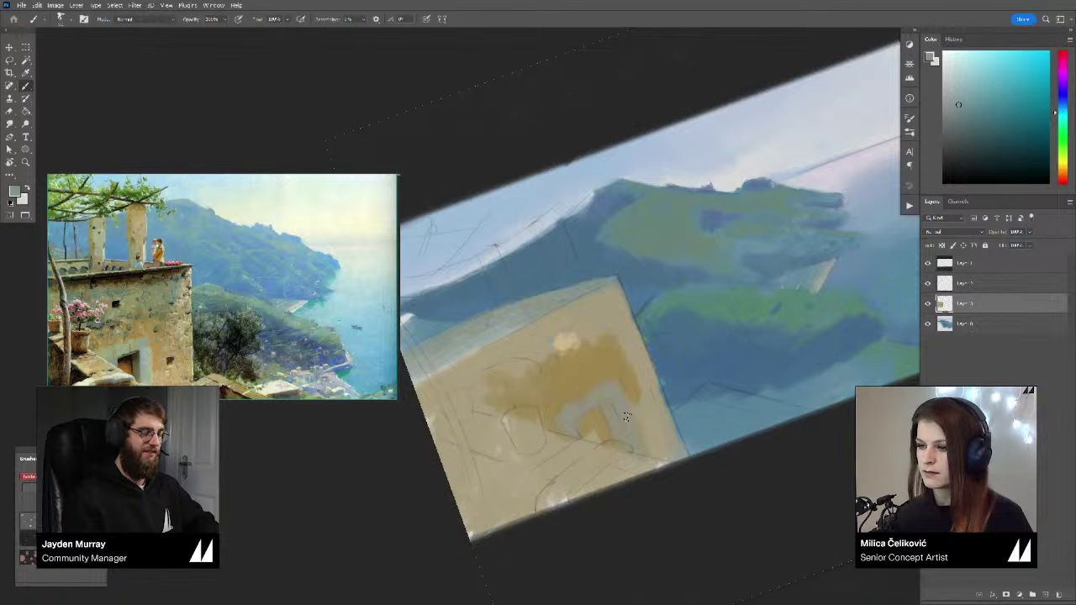
left_click(598, 404, "alt")
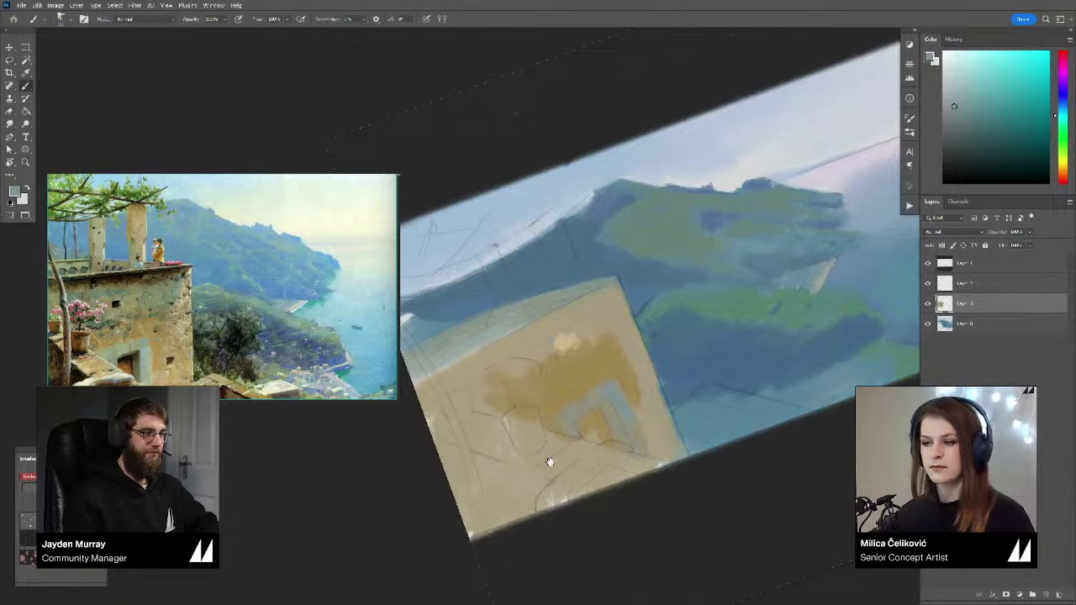
Step: Refine the frame around the wall opening by sampling its blue-gray and the surrounding ochre and painting short strokes over it
left_click_drag(550, 462, 596, 378)
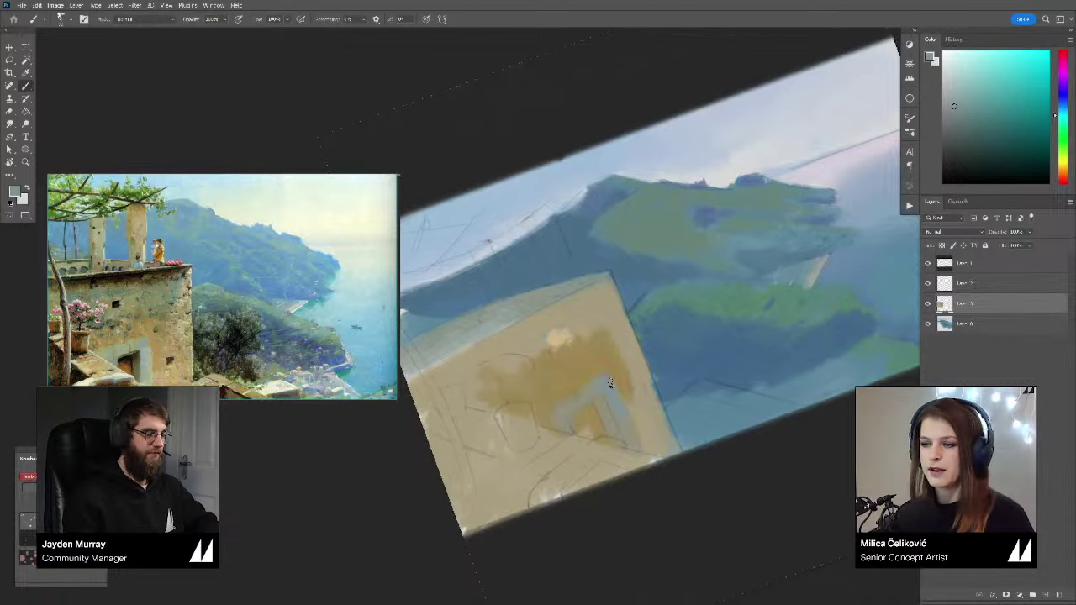
left_click(620, 383, "alt")
left_click_drag(627, 433, 614, 427)
left_click(610, 412, "alt")
left_click(615, 411, "alt")
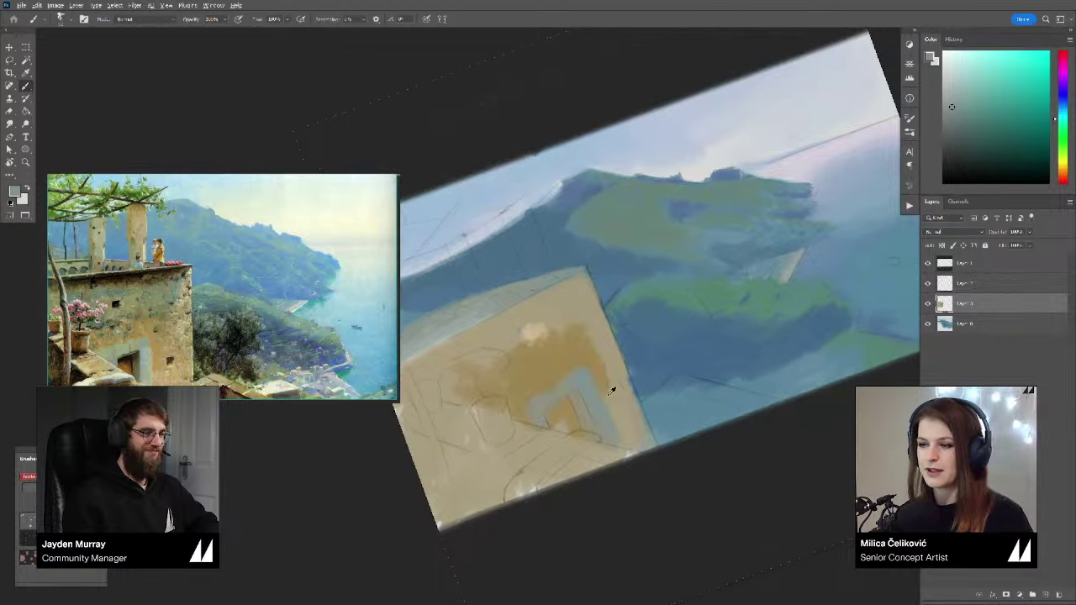
left_click(608, 396, "alt")
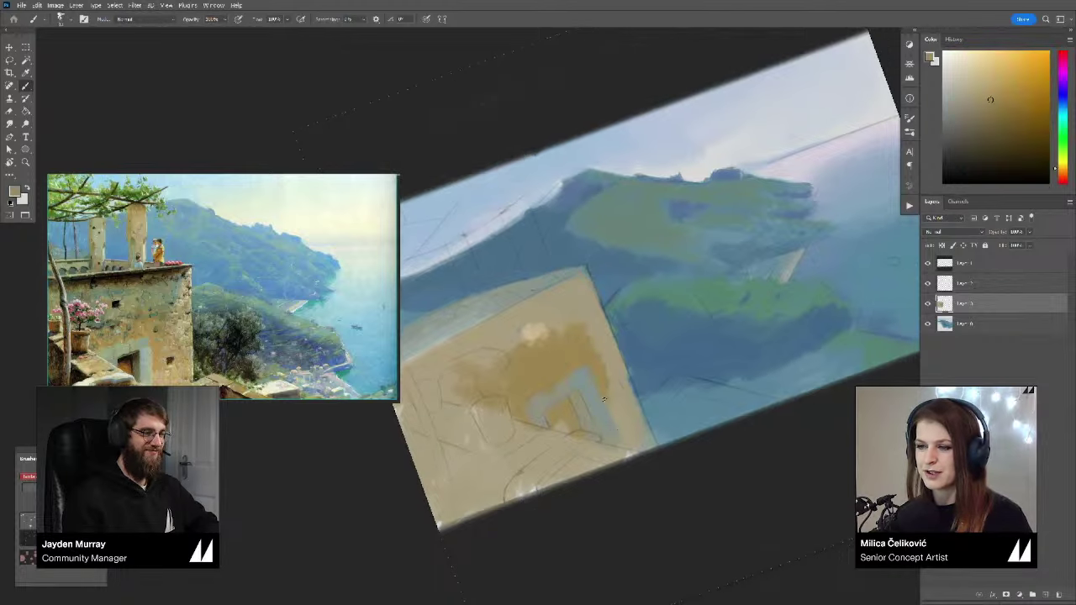
Step: Mix a lighter, yellower tan and paint a sunlit strip down the lower part of the wall's edge facing the sea
left_click_drag(653, 385, 652, 398)
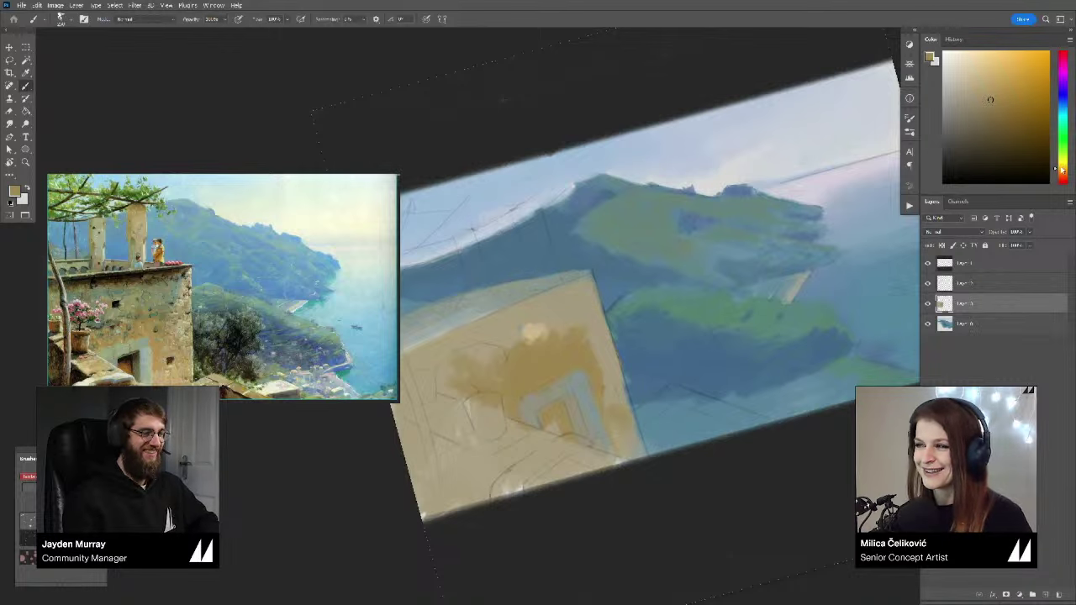
left_click_drag(1062, 169, 1063, 165)
left_click(991, 88)
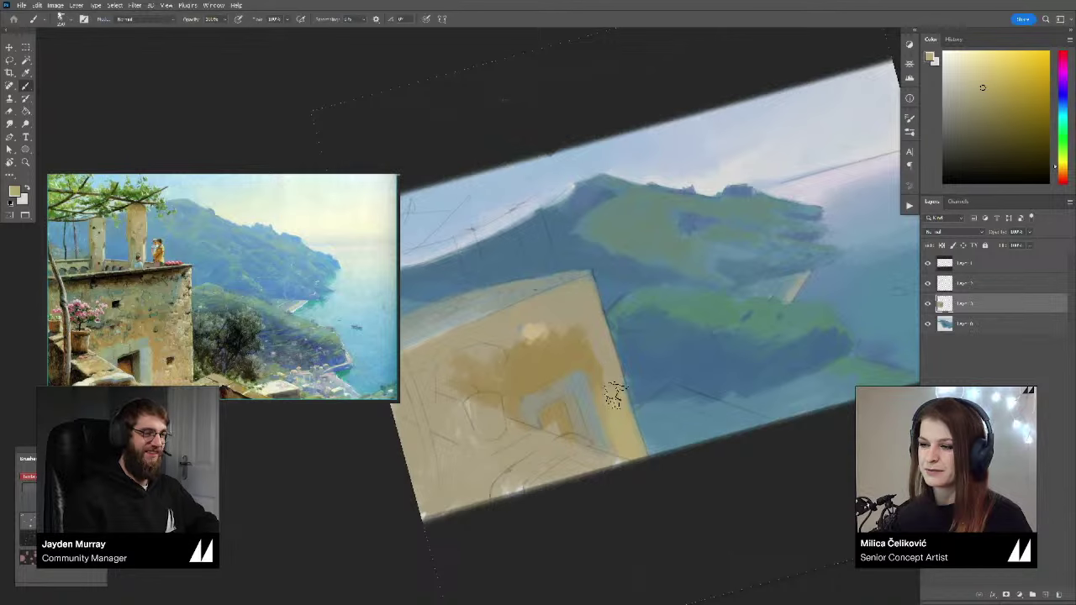
Step: Sample ochre and tan from the wall and extend the ochre patch across the wall's middle, away from the sea
left_click(592, 355, "alt")
key("z")
left_click_drag(604, 388, 538, 388)
key("r")
left_click_drag(744, 231, 763, 272)
key("z")
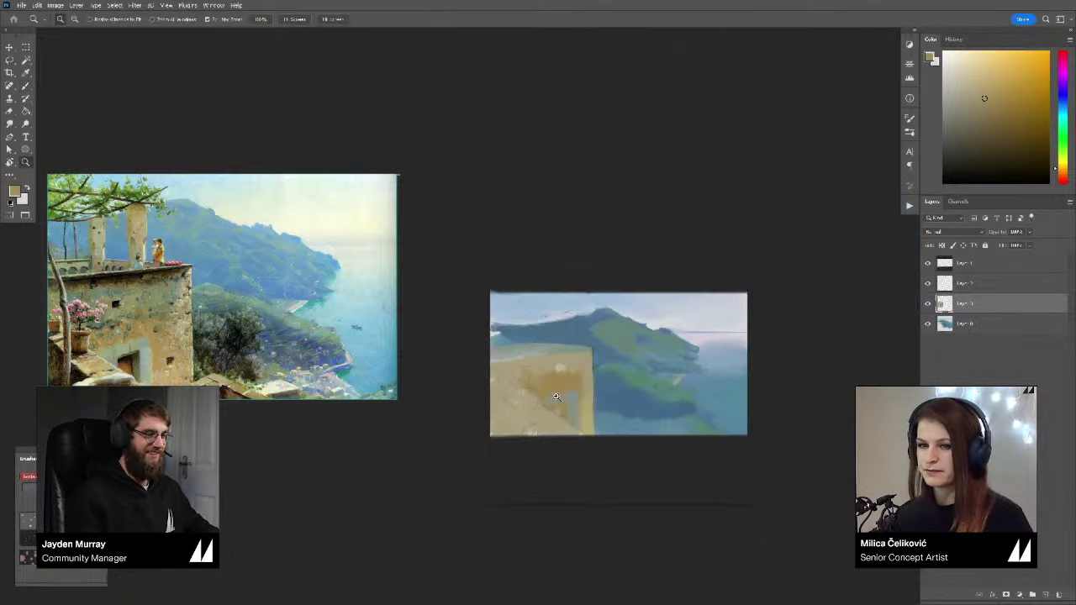
mouse_move(558, 394)
left_mouse_down()
mouse_move(599, 370)
mouse_move(629, 398)
left_mouse_up()
key("b")
left_click(613, 356, "alt")
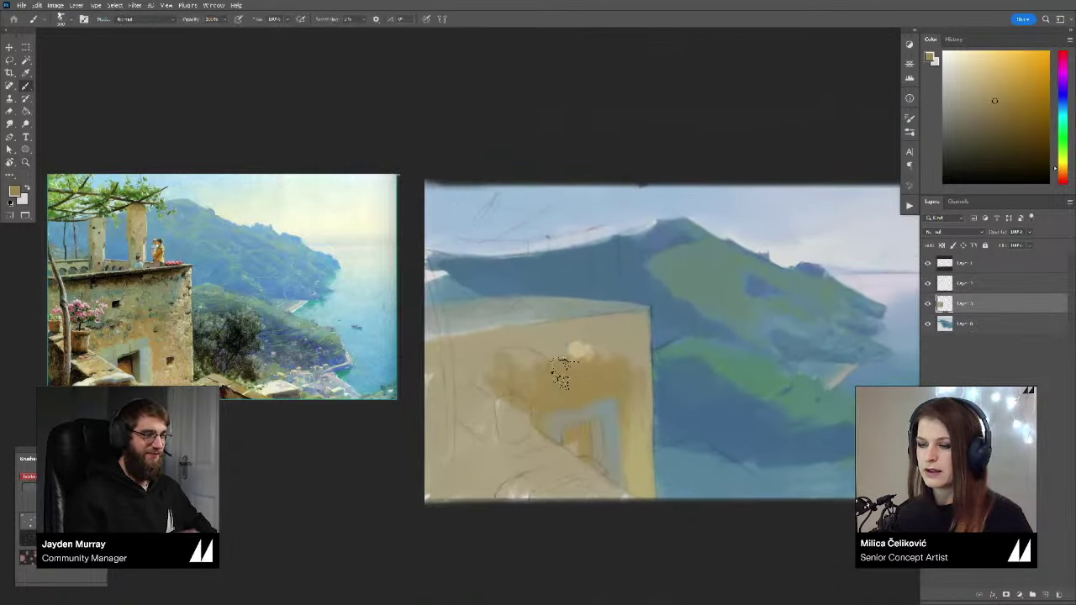
left_click(541, 378, "alt")
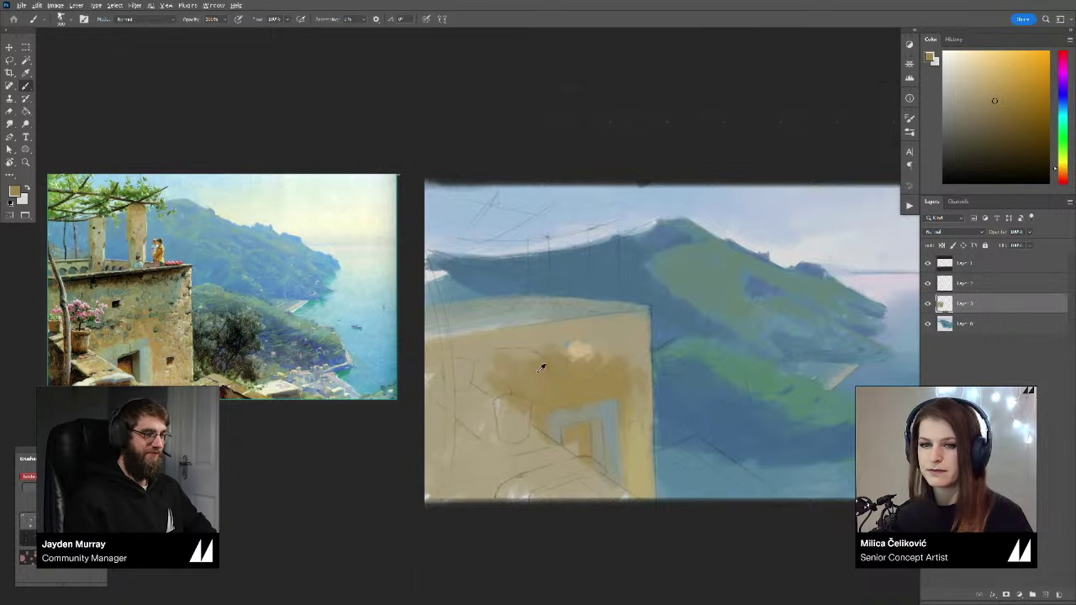
left_click(488, 377, "alt")
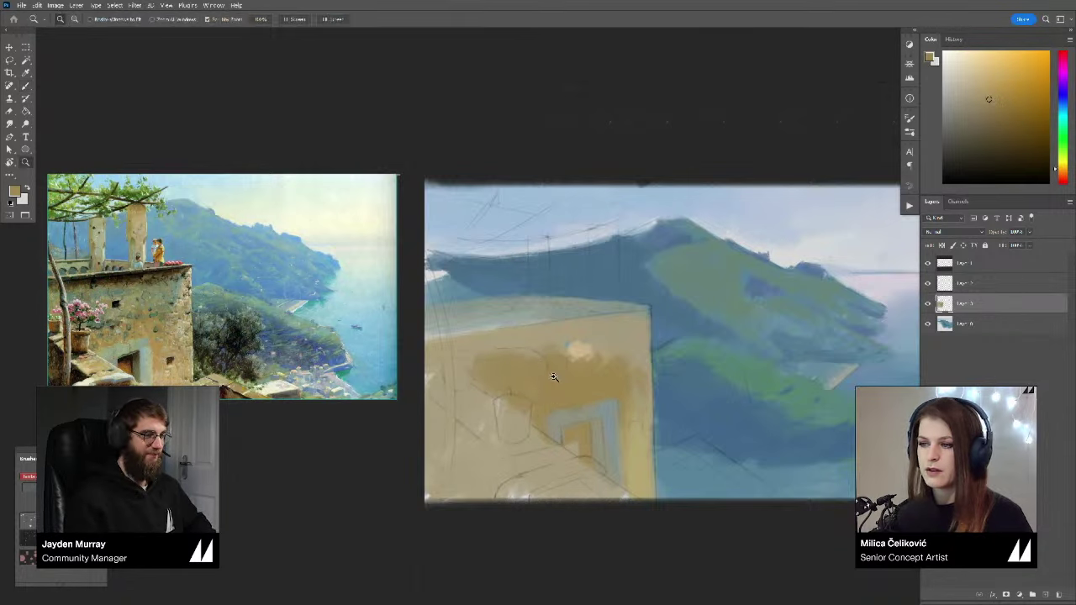
key("ctrl+minus")
key("ctrl+minus")
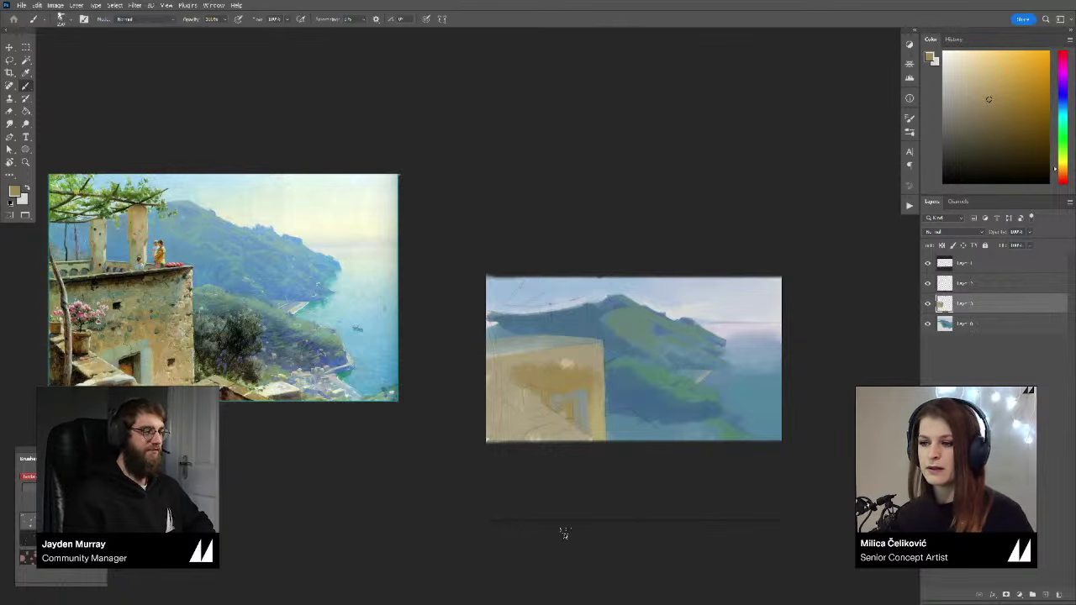
Step: Paint sampled ochre around the light patch and toward the wall's upper corner, filling the tan gaps with a smaller brush
key("z")
mouse_move(570, 419)
left_mouse_down()
mouse_move(585, 428)
mouse_move(625, 408)
mouse_move(622, 385)
left_mouse_up()
key("r")
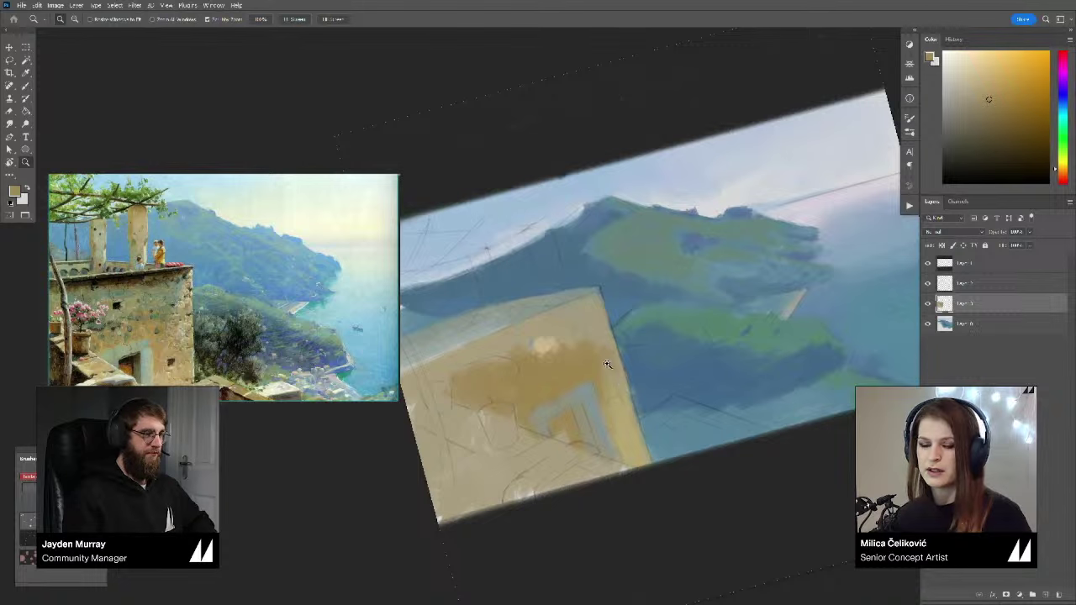
left_click_drag(573, 369, 577, 372)
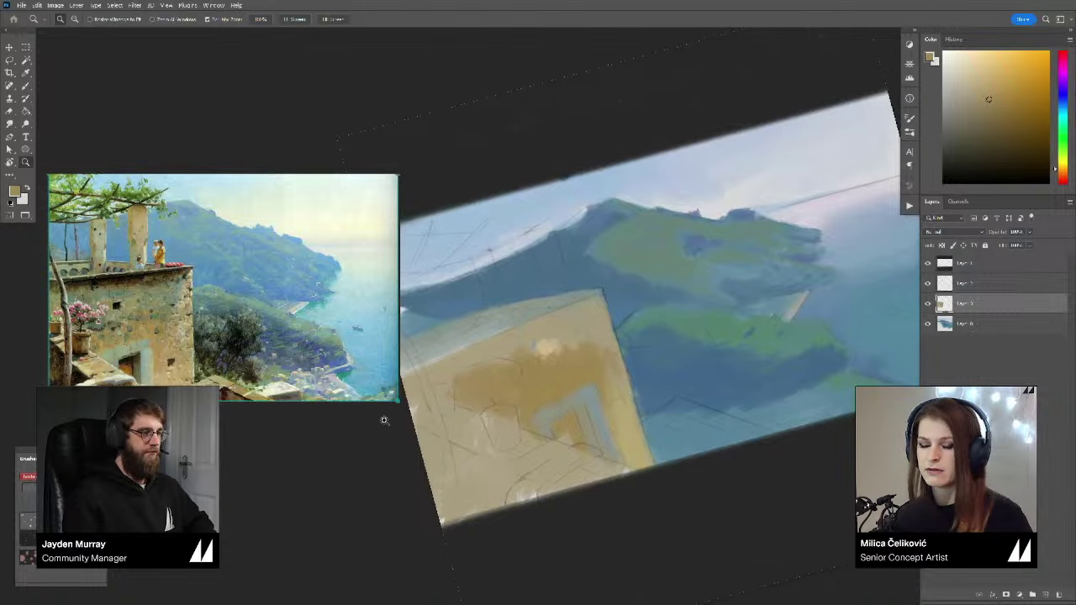
left_click_drag(442, 494, 454, 488)
mouse_move(550, 370)
left_mouse_down()
mouse_move(550, 389)
mouse_move(559, 378)
left_mouse_up()
key("b")
left_click_drag(597, 320, 566, 348)
left_click(606, 367, "alt")
key("[")
key("[")
key("[")
key("[")
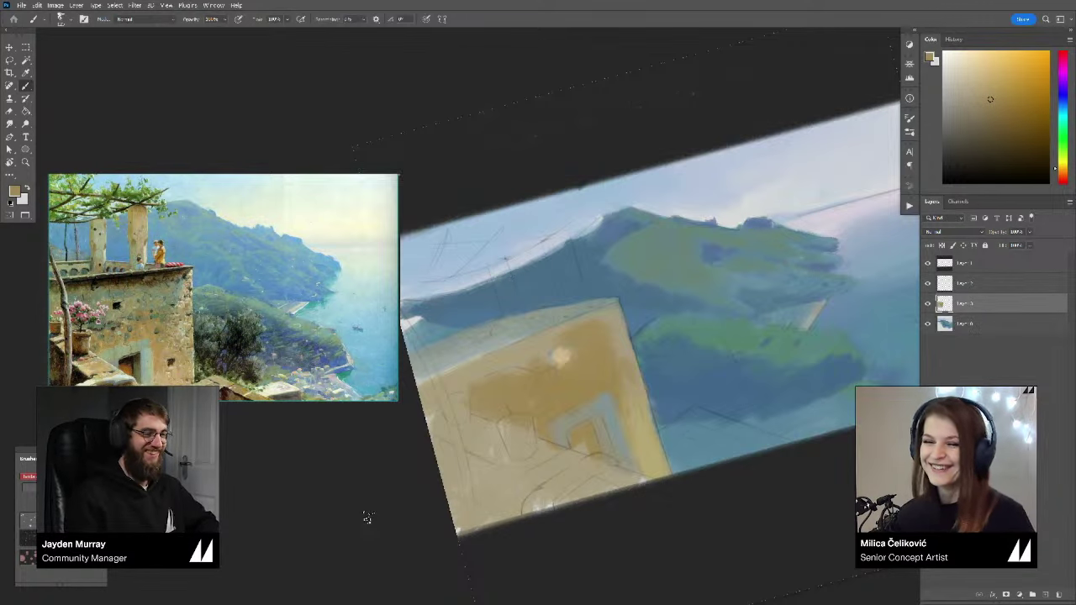
Step: Fill the upper wall with ochre up to the pale ledge along its top
key("r")
left_click_drag(706, 427, 726, 421)
left_click_drag(555, 360, 579, 320)
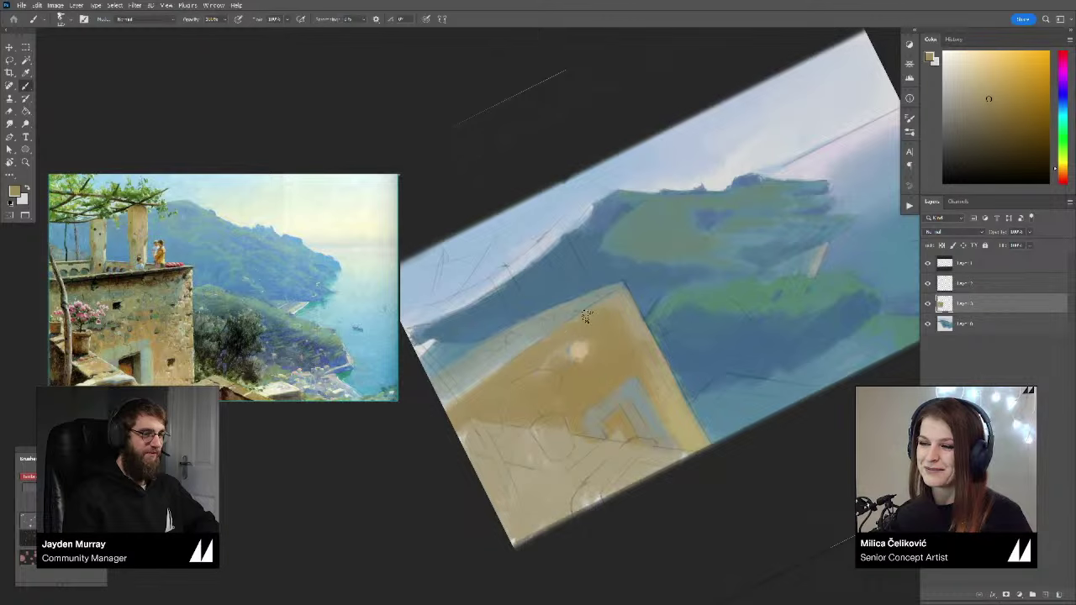
mouse_move(587, 317)
left_mouse_down()
mouse_move(575, 323)
mouse_move(593, 330)
left_mouse_up()
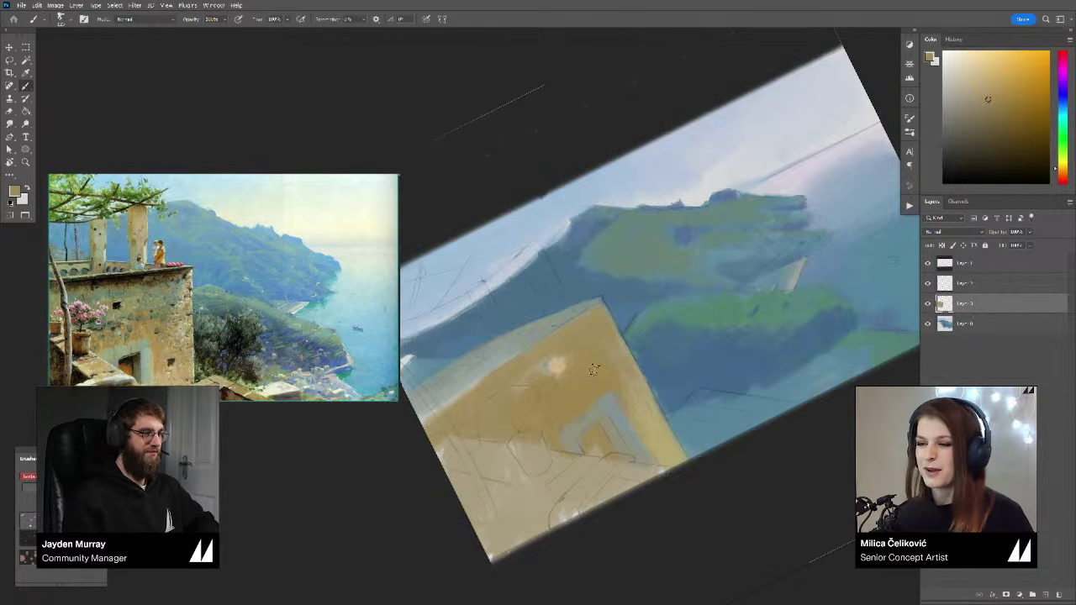
Step: Sample the pale tan of the wall's light patch and extend the patch with diagonal strokes
left_click_drag(571, 401, 558, 397)
left_click(541, 360, "alt")
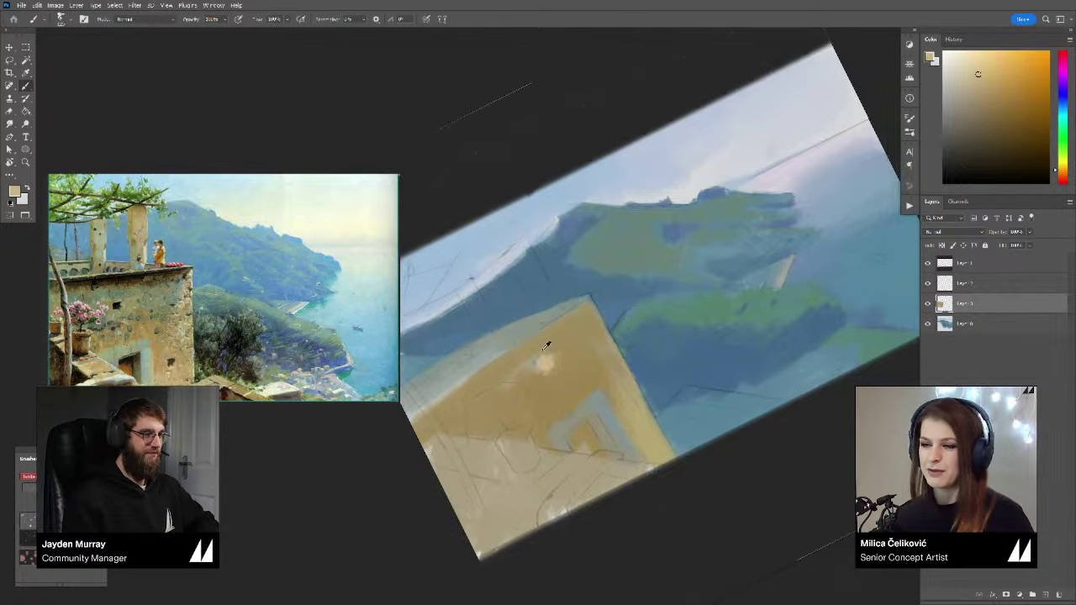
left_click(535, 356, "alt")
left_click_drag(553, 360, 571, 356)
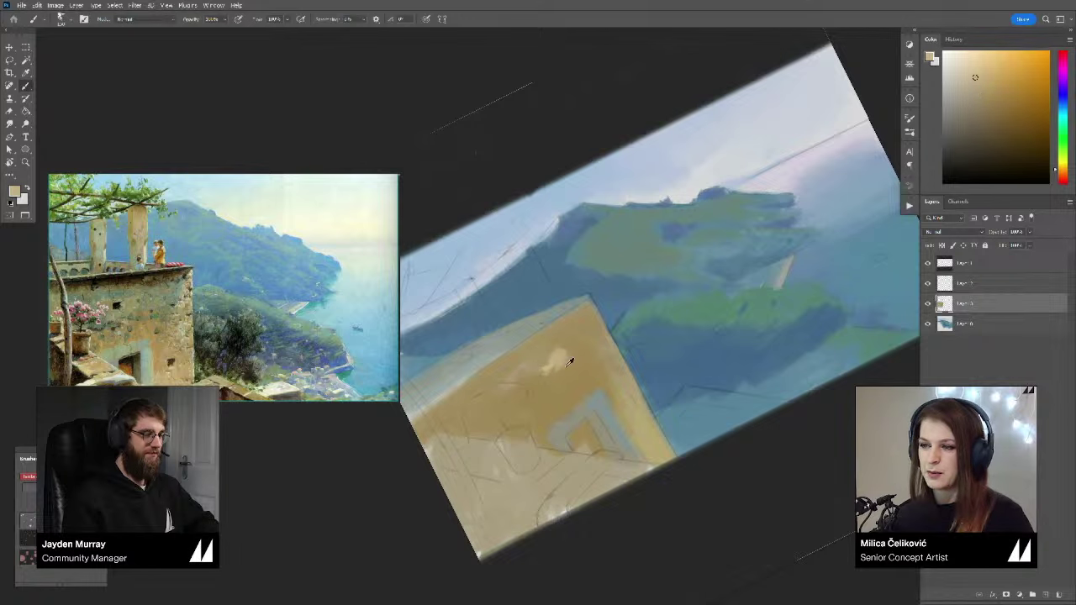
left_click(572, 348, "alt")
left_click(577, 344, "alt")
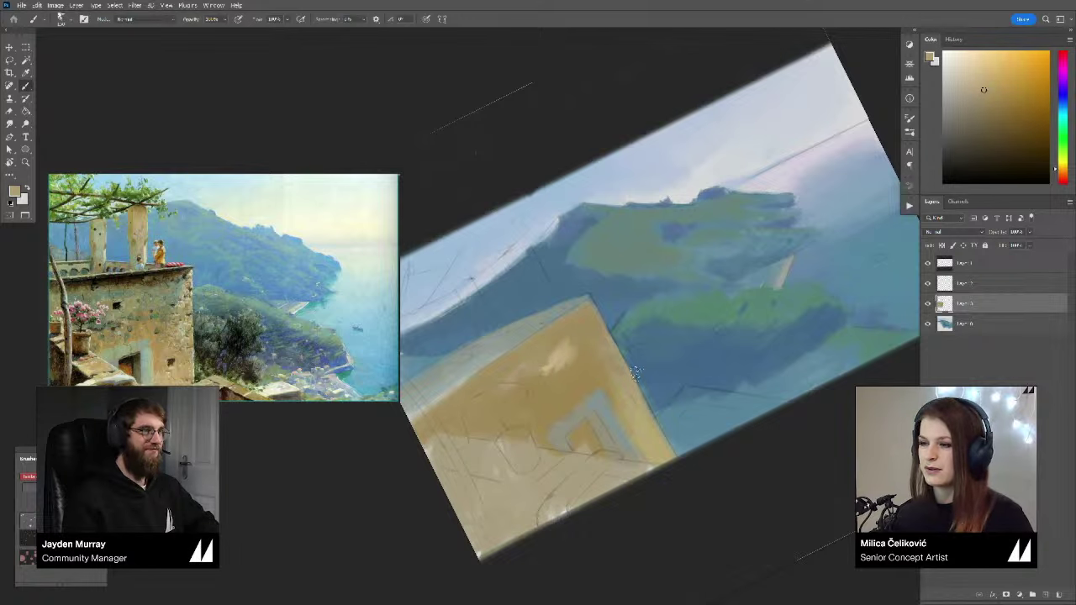
Step: Sample the frame's blue-gray and paint cool weathered patches across the ochre wall, below the ledge and along the lower slope
left_click(592, 405, "alt")
mouse_move(565, 333)
left_mouse_down()
mouse_move(579, 355)
mouse_move(580, 321)
mouse_move(518, 377)
mouse_move(556, 349)
left_mouse_up()
left_click(575, 335, "alt")
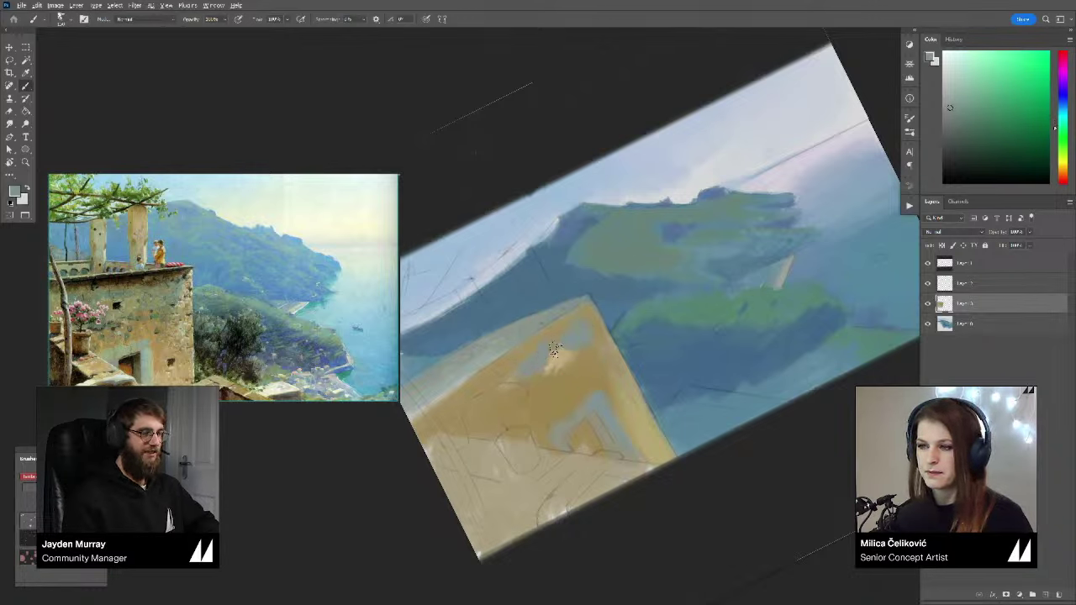
left_click(573, 341, "alt")
key("bracketright")
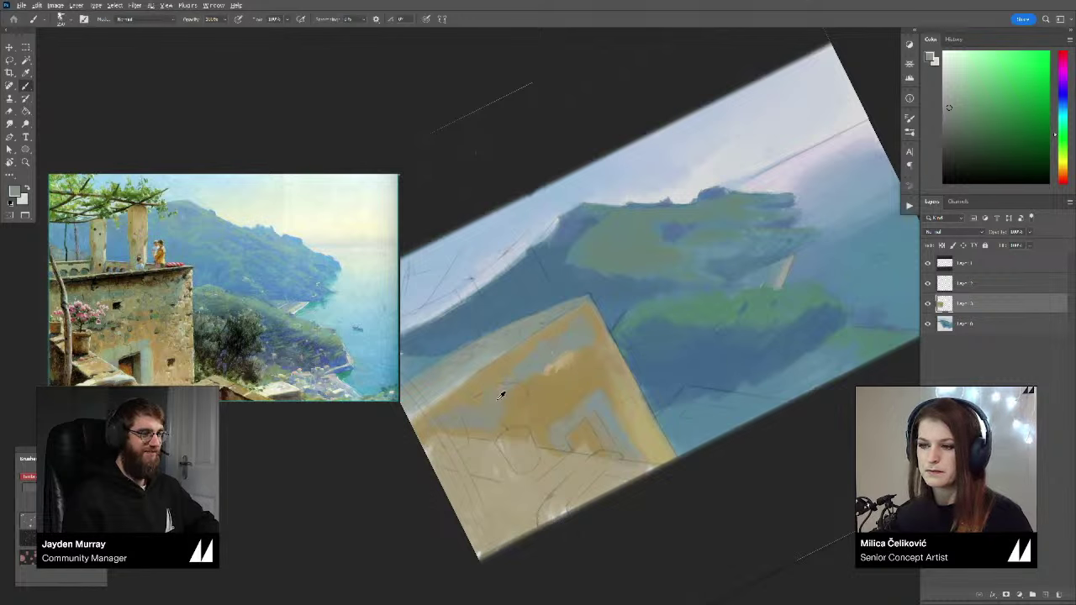
left_click(496, 402, "alt")
left_click(568, 359, "alt")
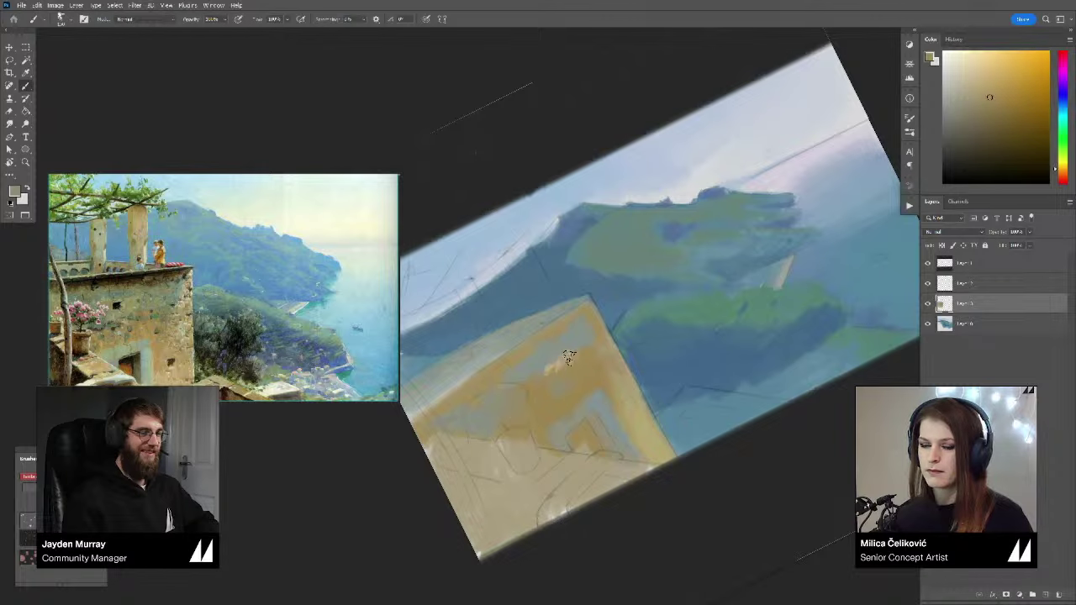
Step: Sample a pale cream near the wall's top corner and paint fine broken highlights down the edge facing the sea
key("r")
mouse_move(542, 379)
left_mouse_down()
mouse_move(674, 378)
mouse_move(664, 337)
left_mouse_up()
key("b")
left_click(573, 353, "alt")
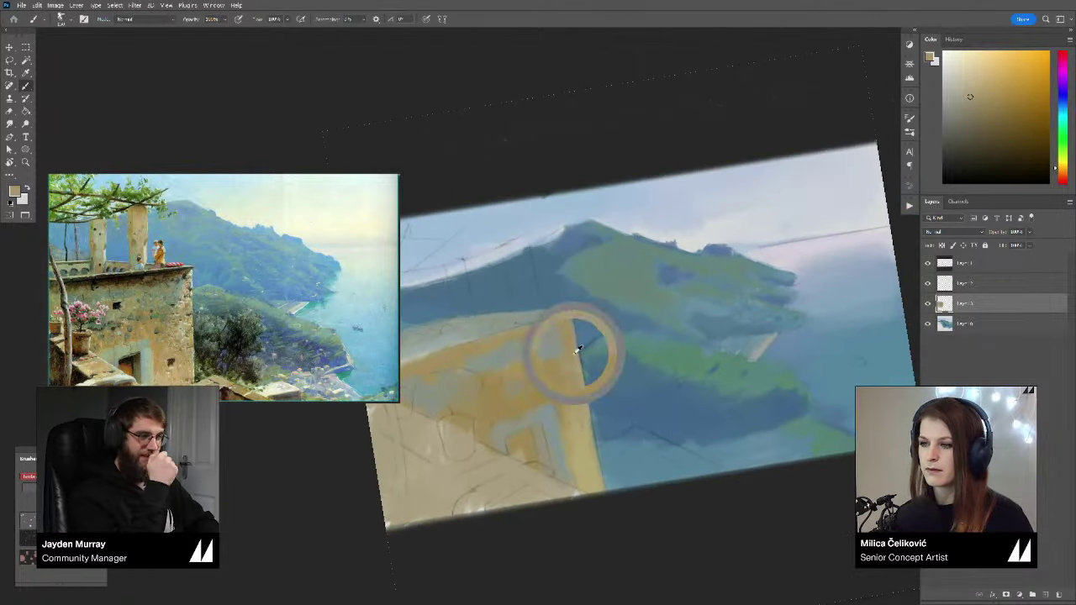
left_click(563, 307, "alt")
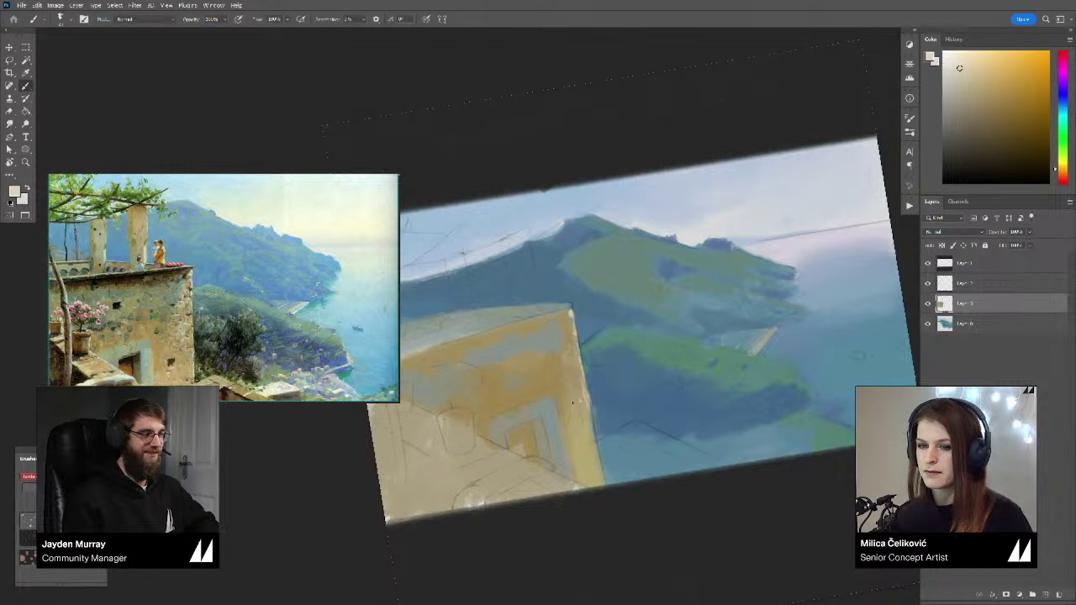
Step: Mix a dark orange-brown and paint a small rectangular window hole in the middle of the ochre wall
left_click(504, 378, "alt")
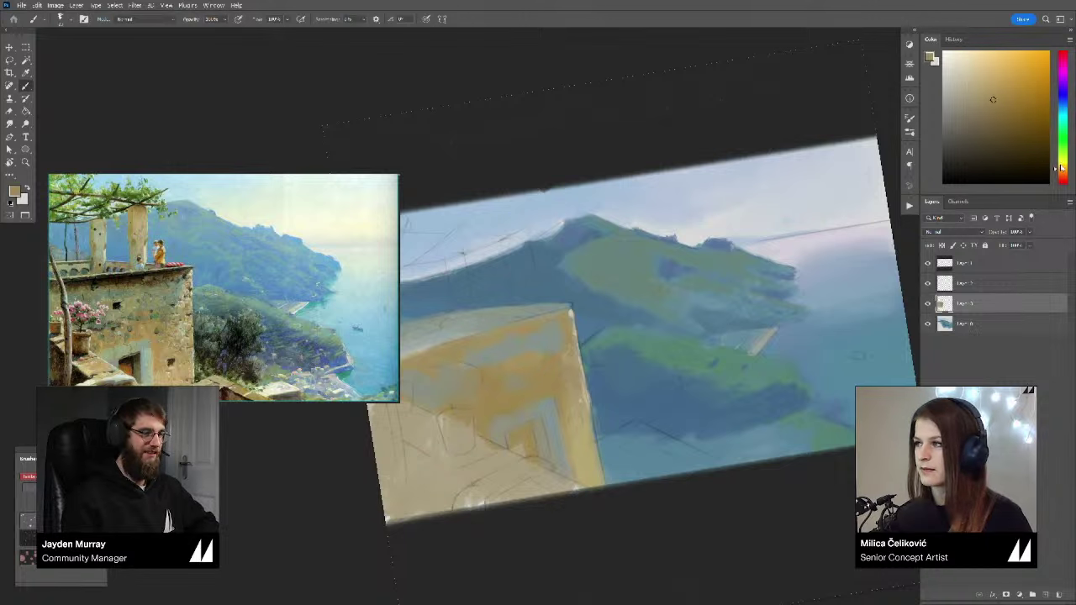
left_click_drag(1061, 168, 1060, 173)
left_click_drag(999, 112, 1006, 121)
left_click_drag(543, 378, 555, 378)
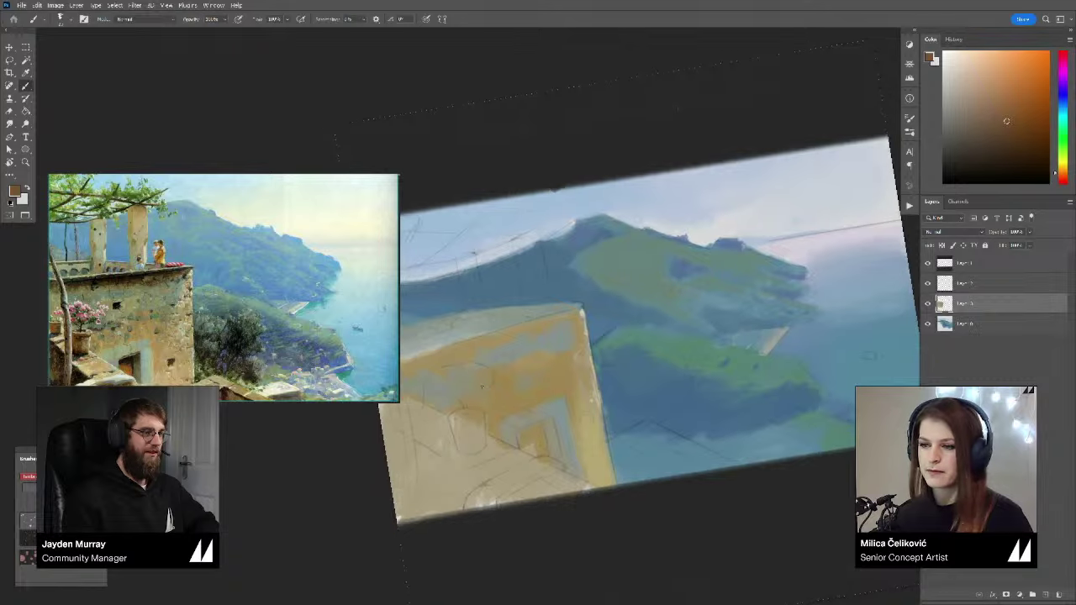
mouse_move(482, 387)
left_mouse_down()
mouse_move(515, 384)
mouse_move(510, 361)
left_mouse_up()
left_click(506, 363, "alt")
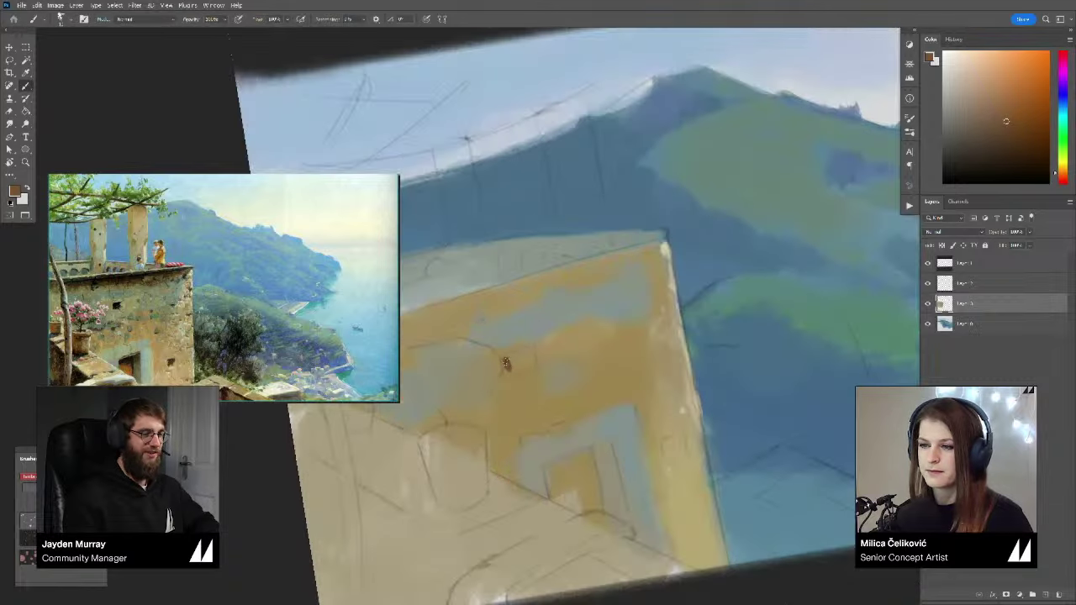
left_click(505, 363, "alt")
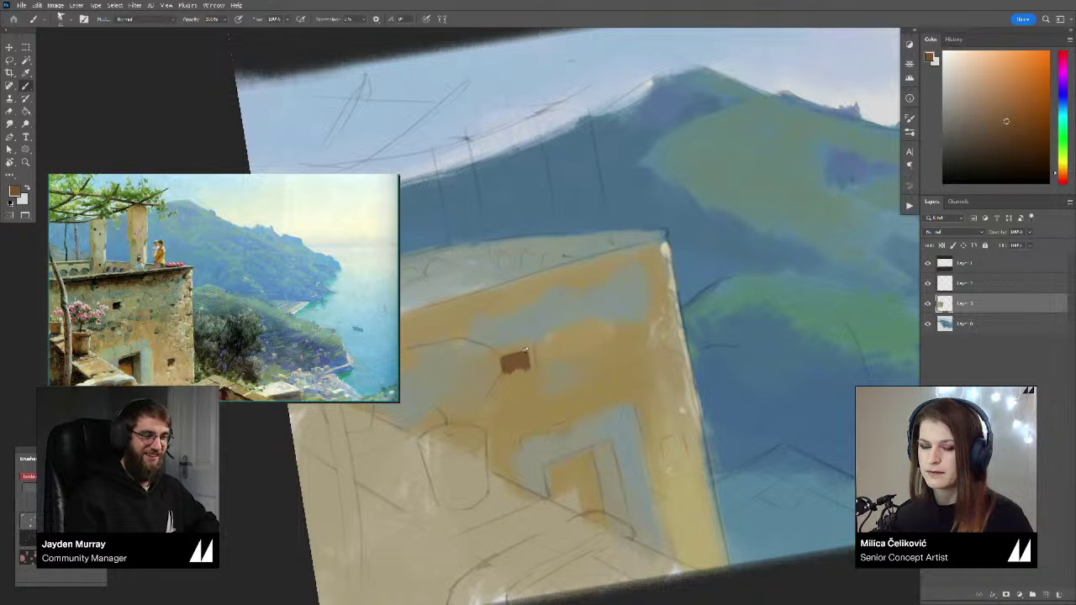
left_click_drag(526, 356, 530, 365)
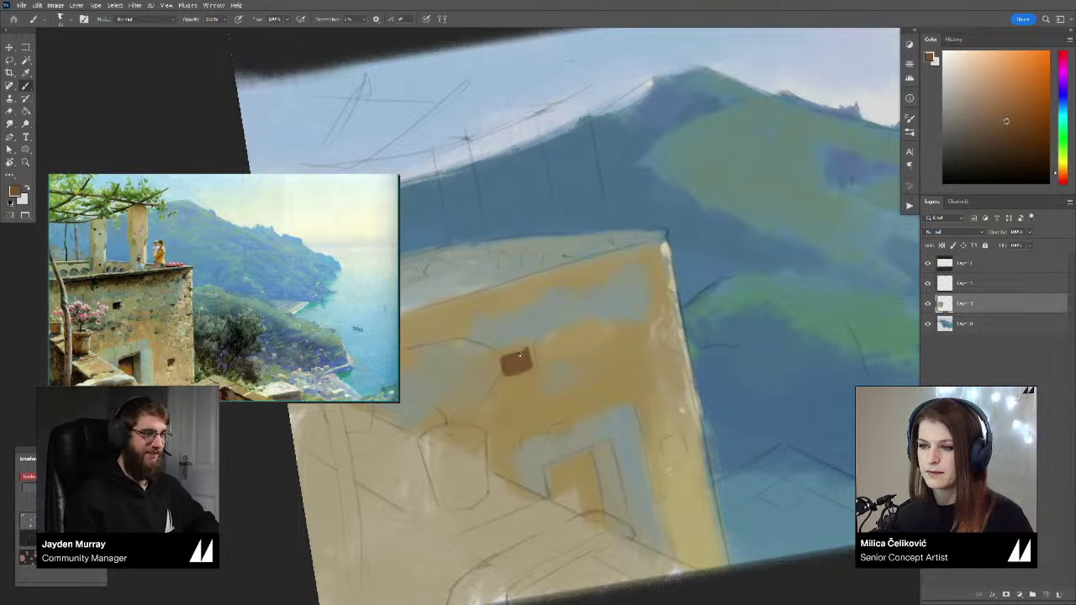
left_click(522, 352, "alt")
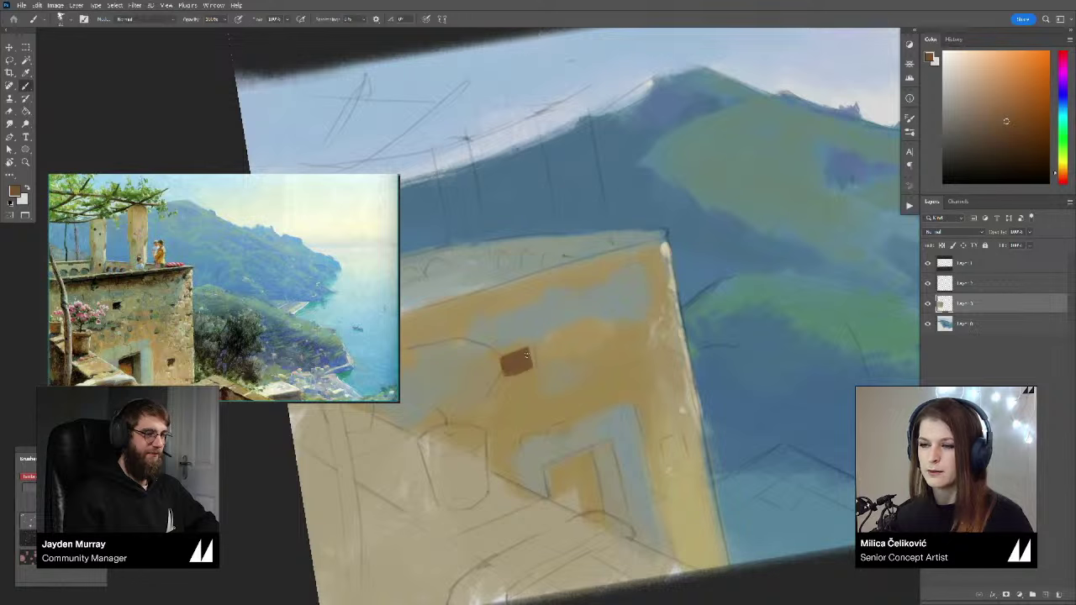
Step: Choose a darker, redder brown and paint a shadow inside the small window hole with a smaller brush
left_click(1015, 141)
left_click(1064, 177)
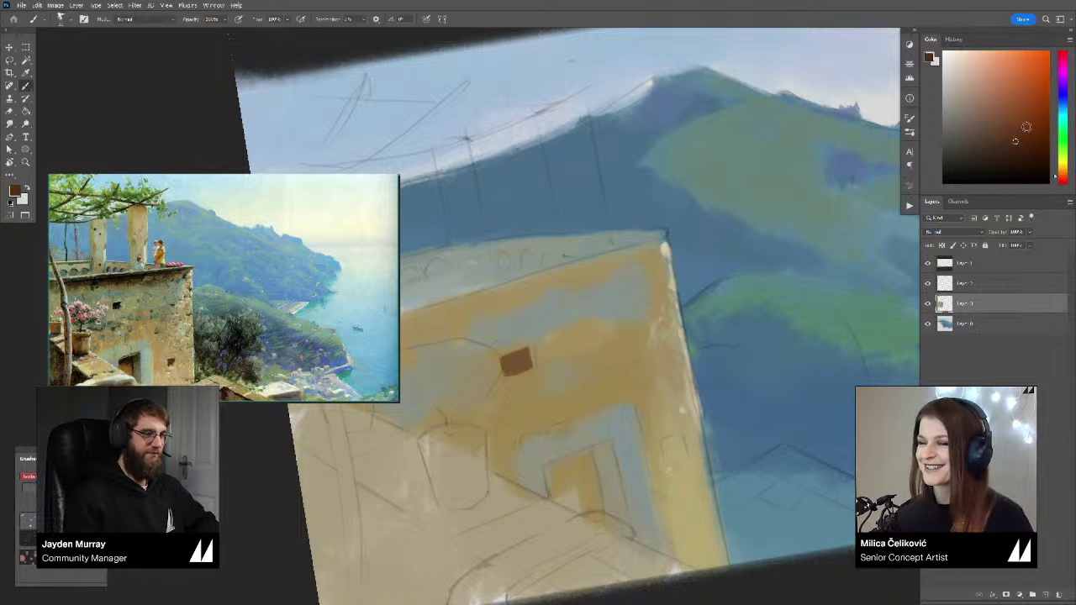
key("[")
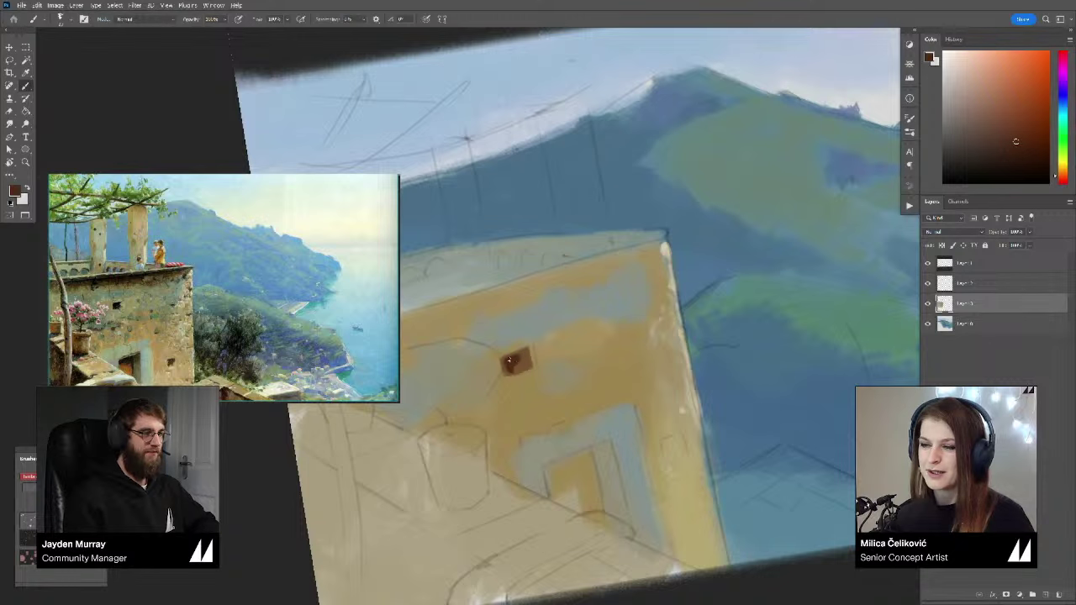
left_click(521, 362, "alt")
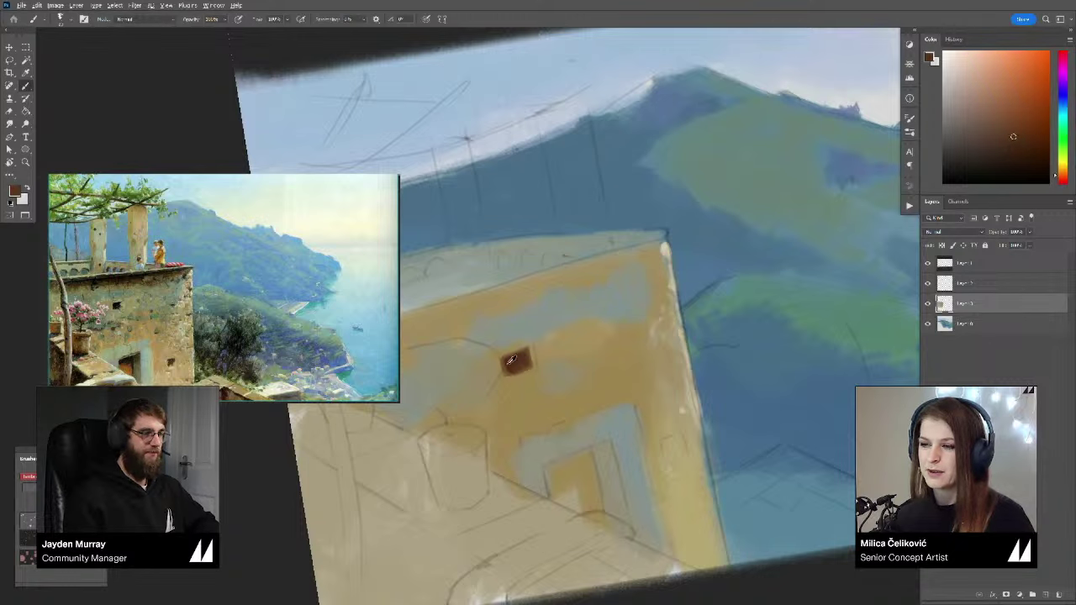
Step: Deepen the window hole's interior with near-black brown and blend it using browns sampled from the hole
left_click(511, 362, "alt")
left_click(511, 364, "alt")
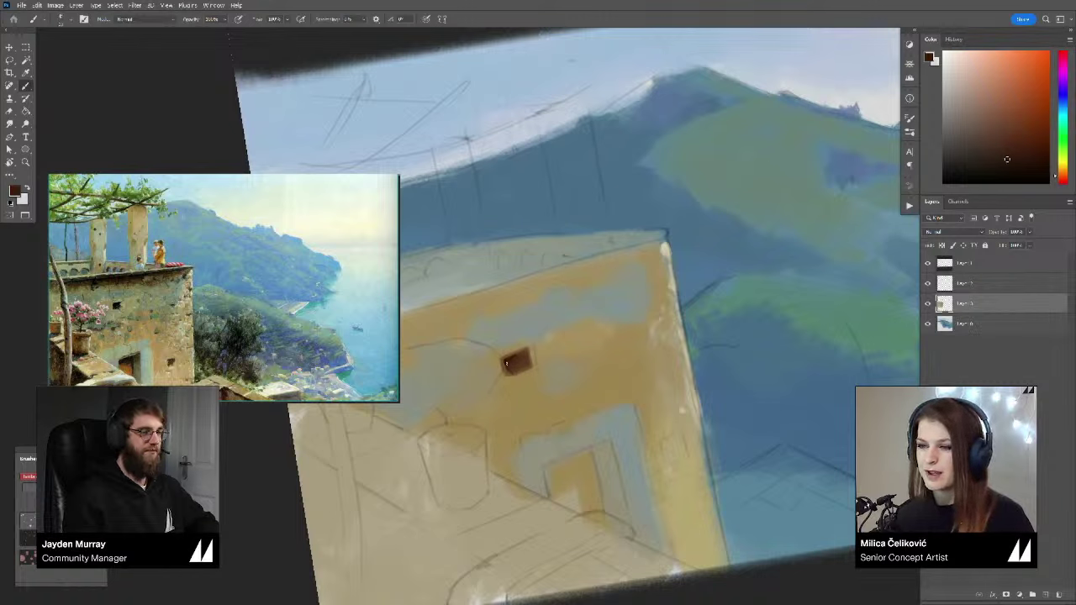
left_click(508, 364, "alt")
left_click(513, 360, "alt")
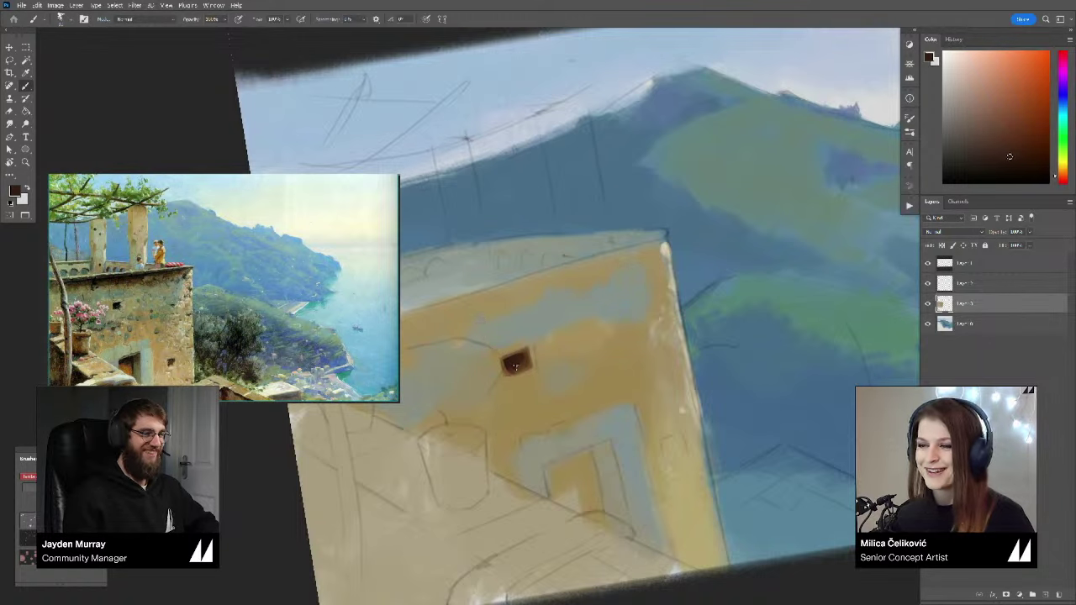
left_click(515, 363, "alt")
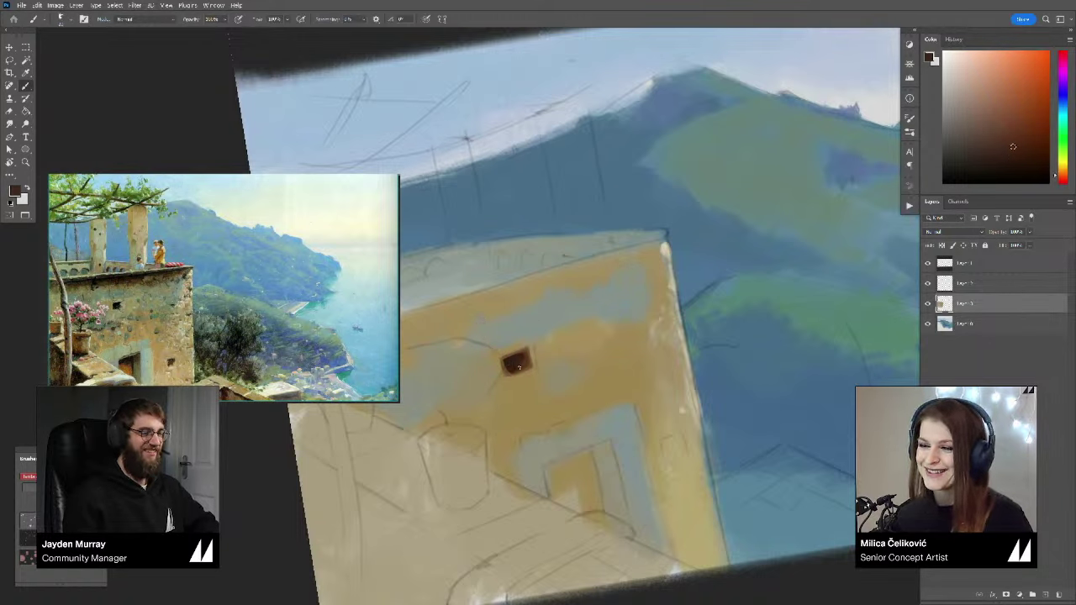
Step: Paint a second small rectangular window hole near the wall's seaward edge using dark browns sampled from the first hole
left_click(517, 363, "alt")
left_click_drag(521, 367, 507, 350)
mouse_move(655, 429)
left_mouse_down()
mouse_move(632, 396)
mouse_move(644, 405)
left_mouse_up()
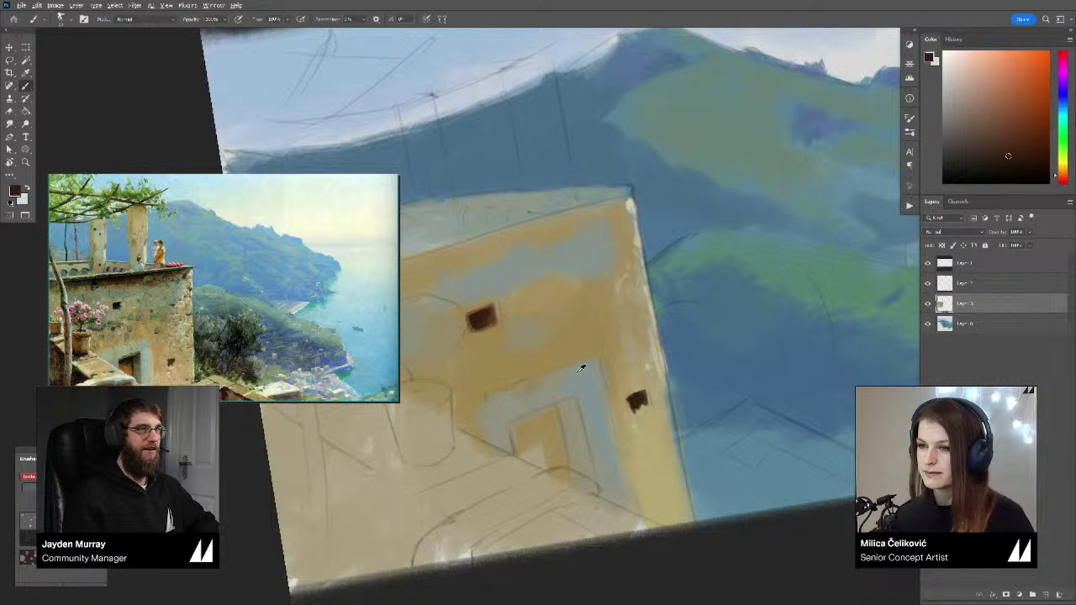
left_click(492, 316, "alt")
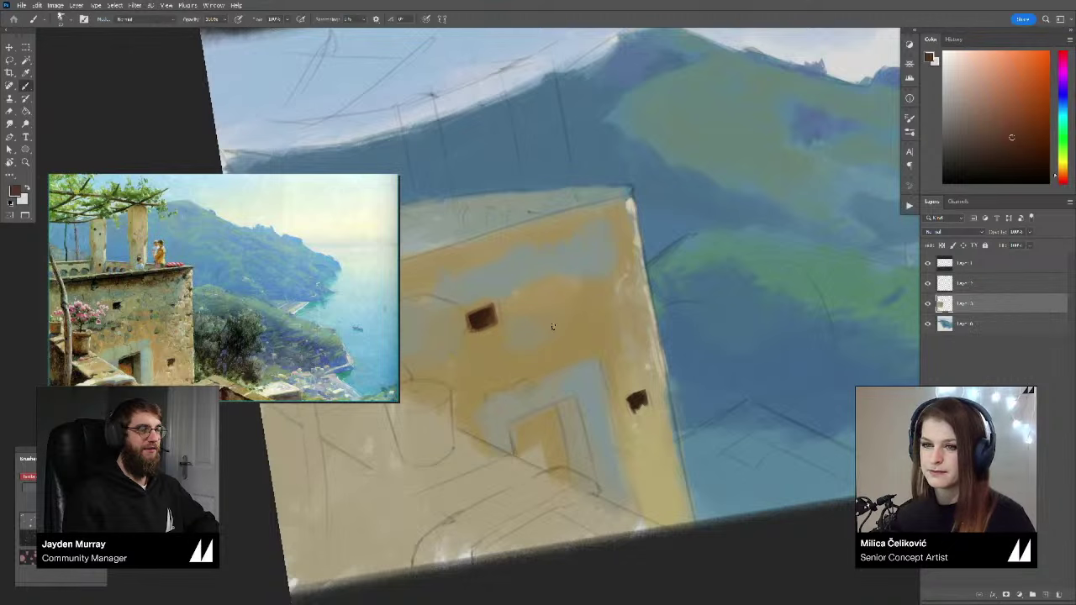
left_click(636, 402, "alt")
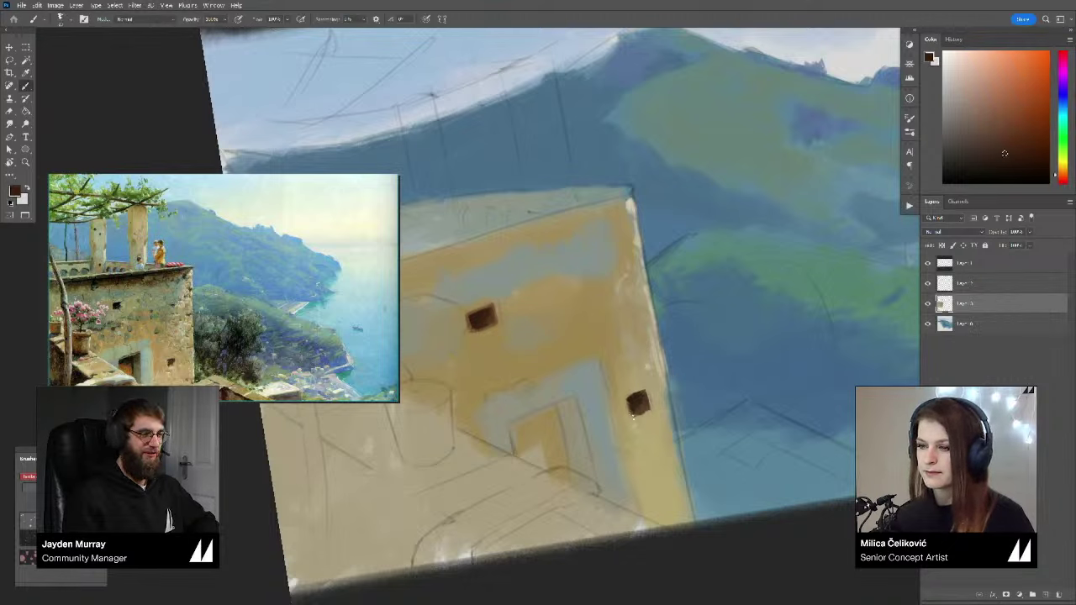
left_click(645, 410, "alt")
left_click(631, 410, "alt")
left_click_drag(633, 414, 637, 417)
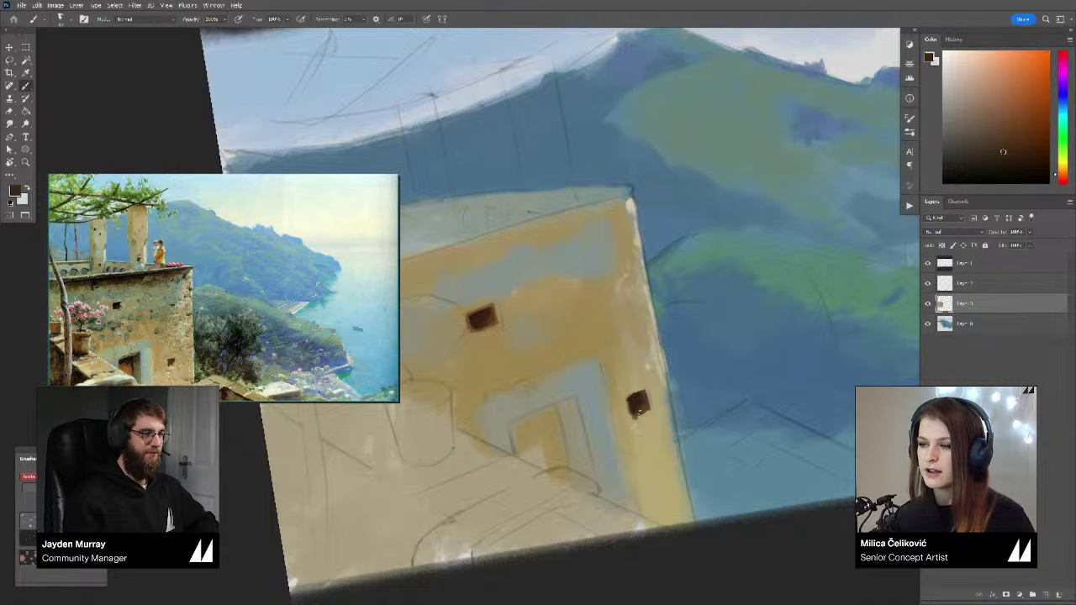
Step: Refine the second window hole's edges and interior with dark browns sampled from the hole and its surroundings
left_click(632, 401, "alt")
left_click(640, 396, "alt")
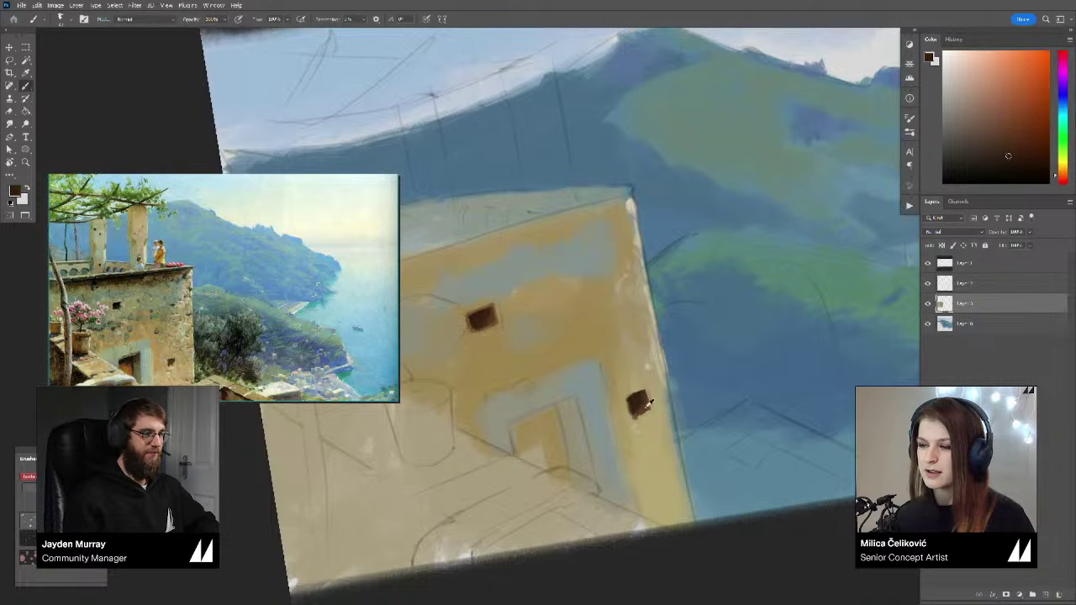
left_click(647, 408, "alt")
left_click(651, 399, "alt")
left_click_drag(651, 408, 551, 406)
left_click(647, 403, "alt")
left_click(646, 398, "alt")
left_click(641, 400, "alt")
Step: Straighten the canvas and toggle the building layer's visibility to compare the whole painting with and without it
key("z")
key("r")
mouse_move(782, 395)
left_mouse_down()
mouse_move(767, 435)
mouse_move(732, 448)
left_mouse_up()
key("b")
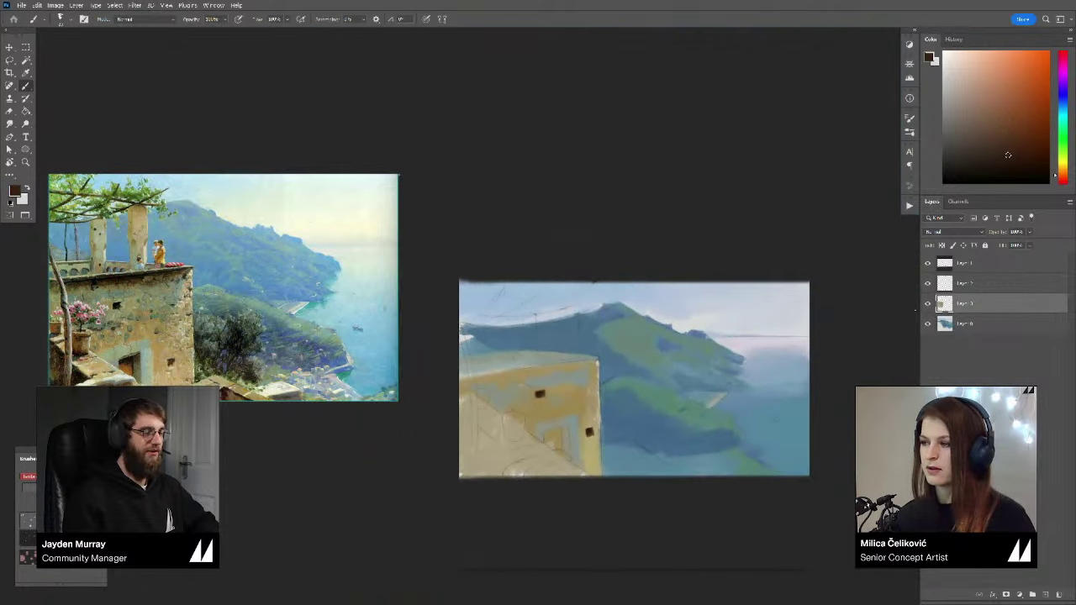
left_click(927, 304)
left_click(927, 305)
Step: Sample brown from the first window hole and paint a diagonal stroke in the painting's lower-left foreground corner
key("z")
mouse_move(505, 459)
left_mouse_down()
mouse_move(520, 476)
mouse_move(528, 462)
left_mouse_up()
key("b")
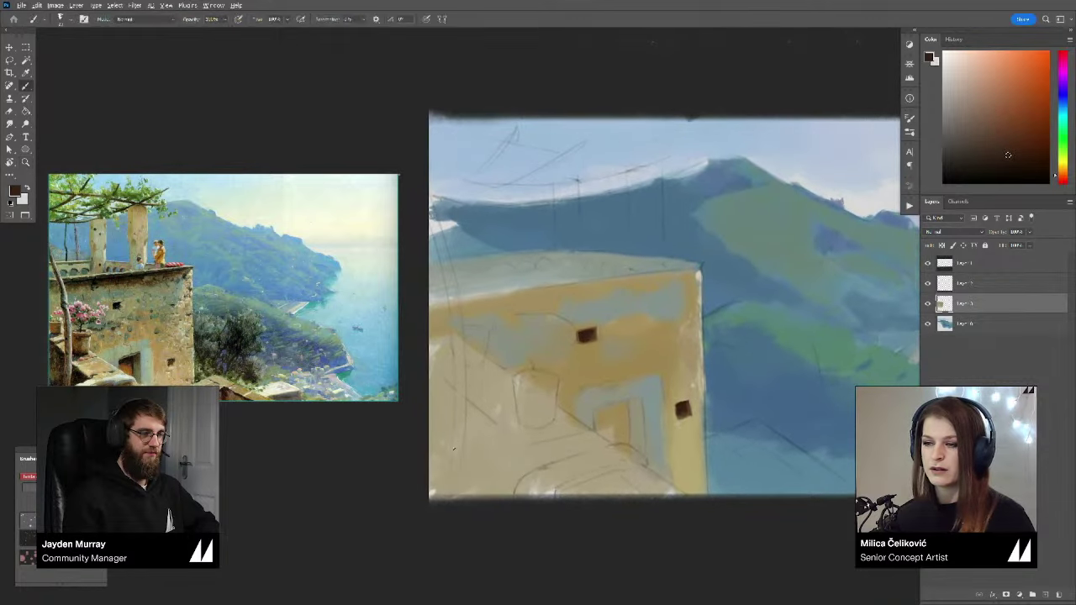
key("r")
left_click_drag(454, 449, 443, 447)
left_click_drag(472, 441, 507, 418)
key("b")
left_click(626, 324, "alt")
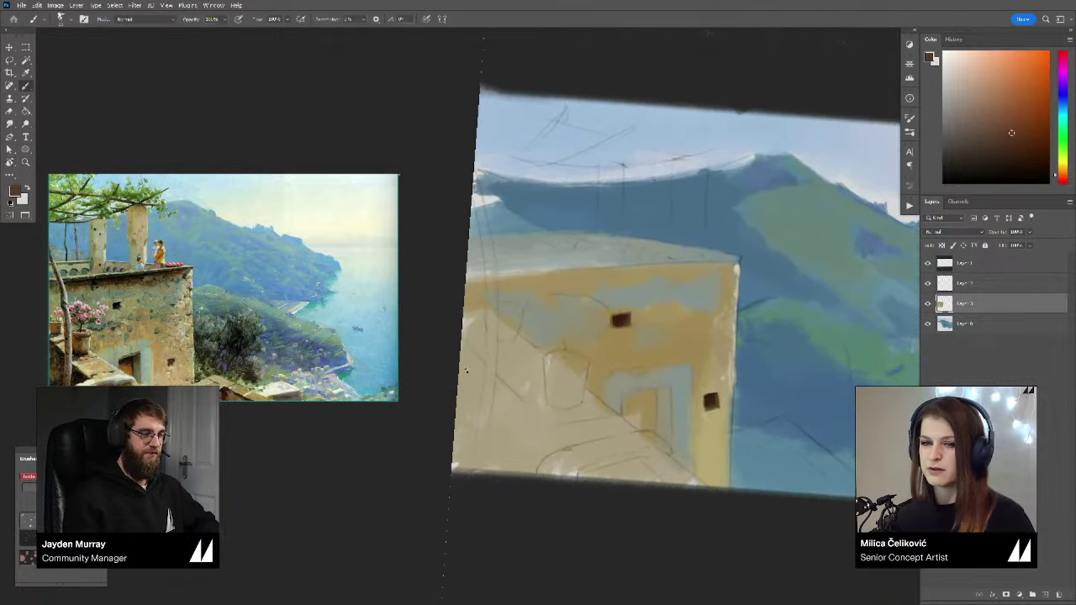
left_click_drag(465, 348, 506, 395)
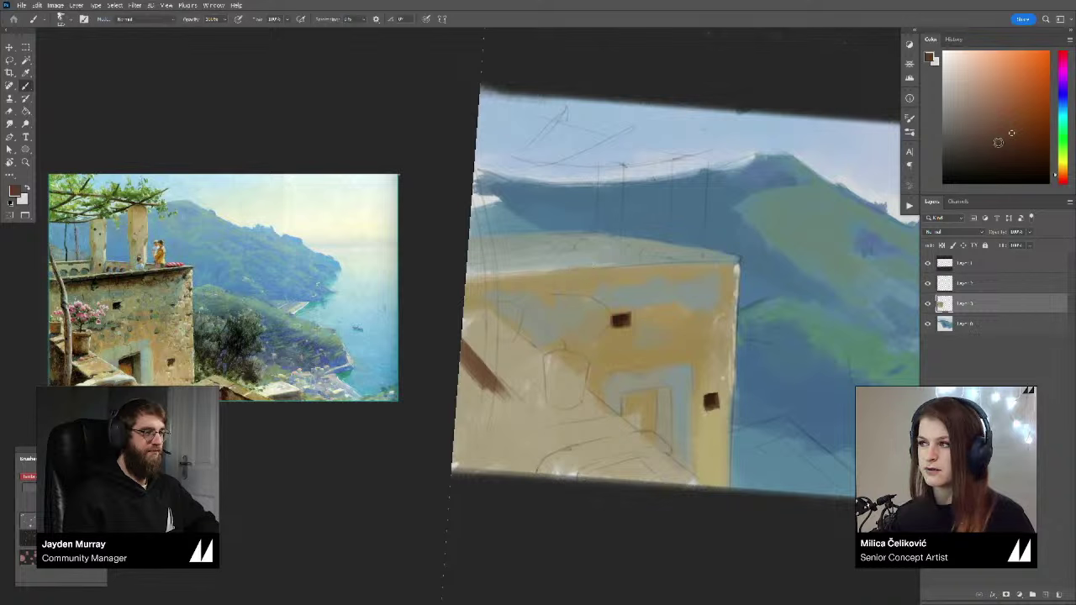
Step: Choose a darker brown and fill the triangular foreground shape in the painting's lower-left corner with a larger brush
left_click(998, 143)
key("bracketright")
key("bracketright")
key("bracketright")
left_click_drag(467, 353, 512, 407)
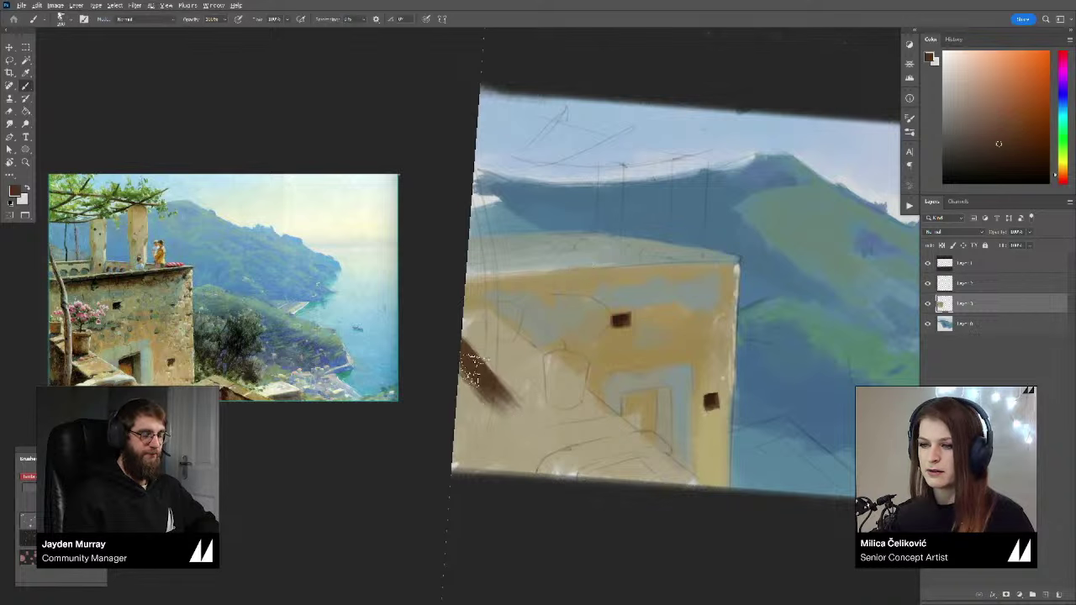
mouse_move(473, 366)
left_mouse_down()
mouse_move(459, 473)
mouse_move(471, 486)
mouse_move(490, 416)
mouse_move(473, 389)
mouse_move(535, 440)
mouse_move(492, 391)
mouse_move(536, 446)
mouse_move(523, 423)
mouse_move(499, 441)
mouse_move(503, 484)
mouse_move(538, 445)
left_mouse_up()
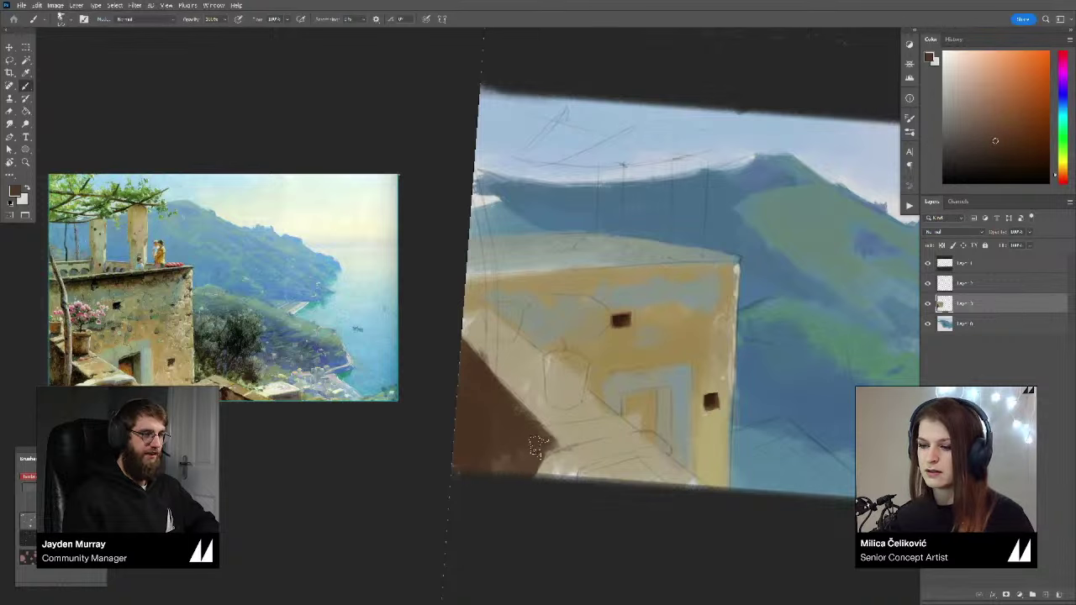
Step: Paint a thin dark brown stroke along the sketched foreground arch below the doorway with a smaller brush
key("r")
mouse_move(661, 485)
left_mouse_down()
mouse_move(778, 451)
mouse_move(678, 411)
left_mouse_up()
key("bracketleft")
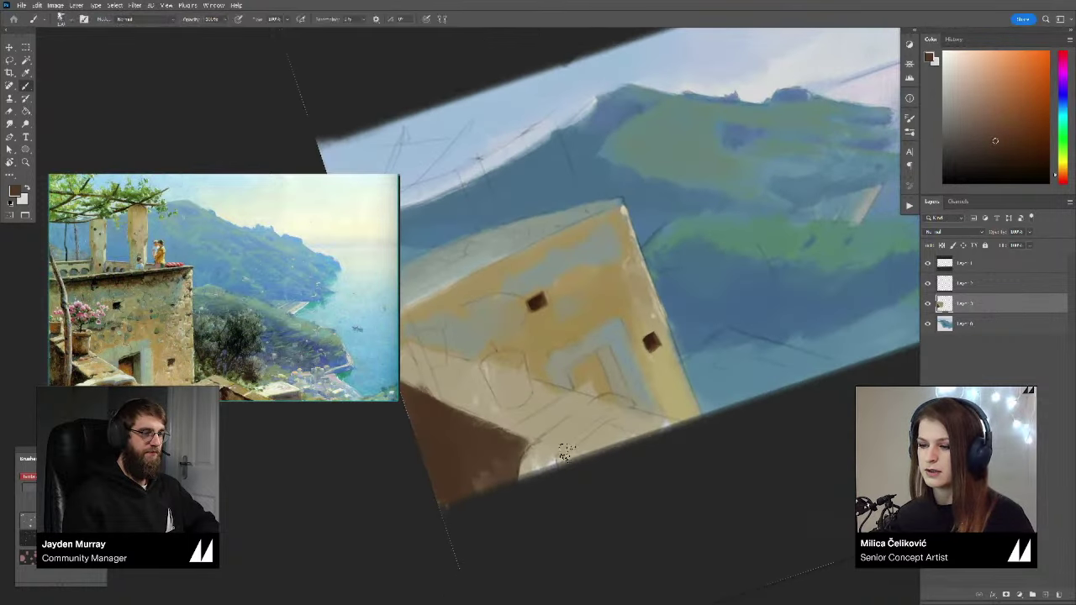
mouse_move(560, 460)
left_mouse_down()
mouse_move(619, 411)
mouse_move(560, 458)
left_mouse_up()
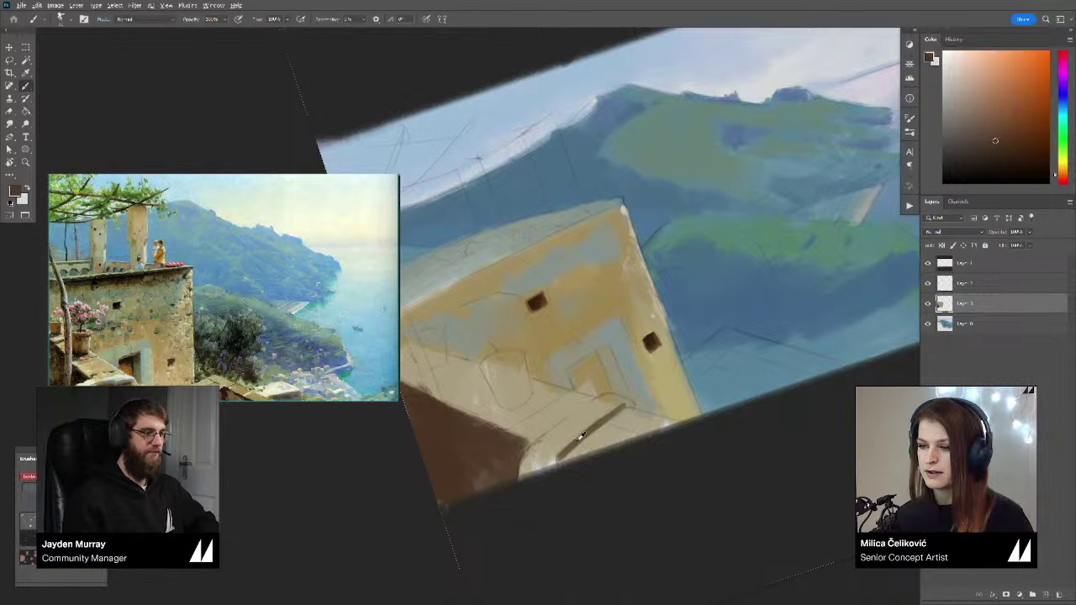
left_click(582, 436, "alt")
left_click_drag(608, 413, 634, 405)
left_click_drag(613, 425, 594, 425)
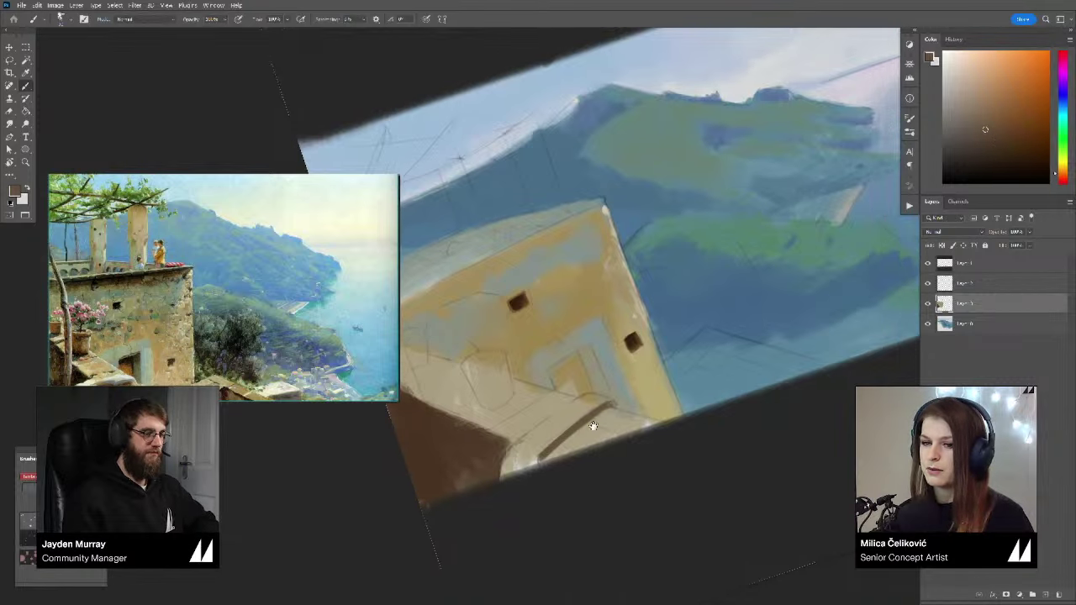
Step: Block in the area beneath the foreground arch with muted greyish browns sampled from the surrounding strokes
left_click(483, 447, "alt")
mouse_move(547, 460)
left_mouse_down()
mouse_move(581, 432)
mouse_move(547, 464)
mouse_move(560, 451)
left_mouse_up()
left_click(580, 432, "alt")
left_click(569, 441, "alt")
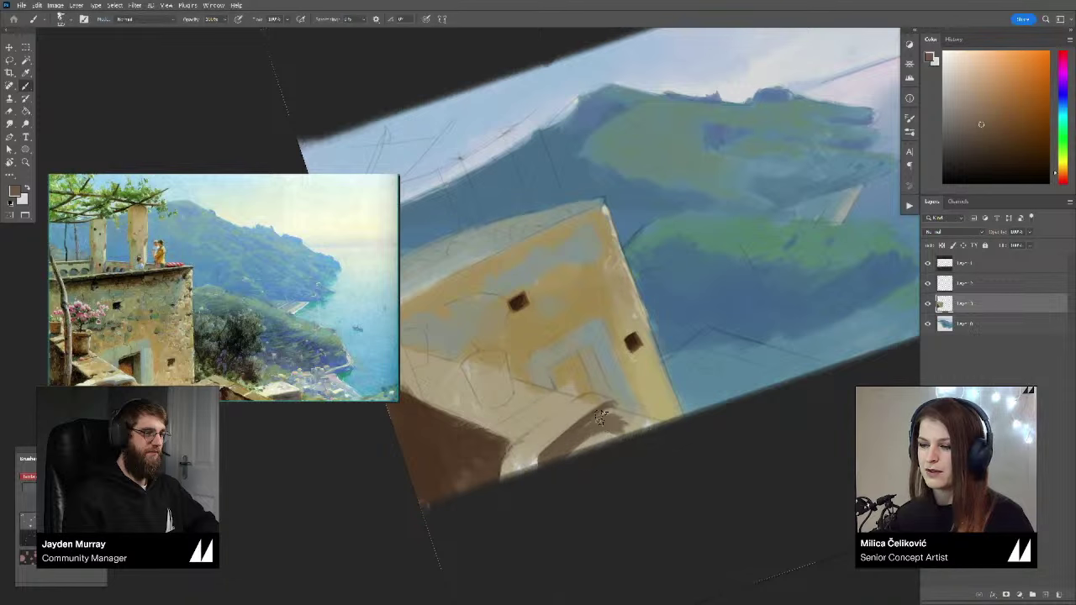
left_click(608, 422, "alt")
mouse_move(609, 423)
left_mouse_down()
mouse_move(591, 452)
mouse_move(554, 463)
mouse_move(614, 420)
mouse_move(629, 426)
left_mouse_up()
Step: Mix a warmer orange-brown and fill the surface beneath the foreground arch, blending it with sampled tones
left_click(983, 111)
key("bracketright")
key("bracketleft")
key("bracketleft")
left_click(1007, 110)
left_click(586, 434, "alt")
key("bracketright")
left_click(607, 429, "alt")
left_click(613, 420, "alt")
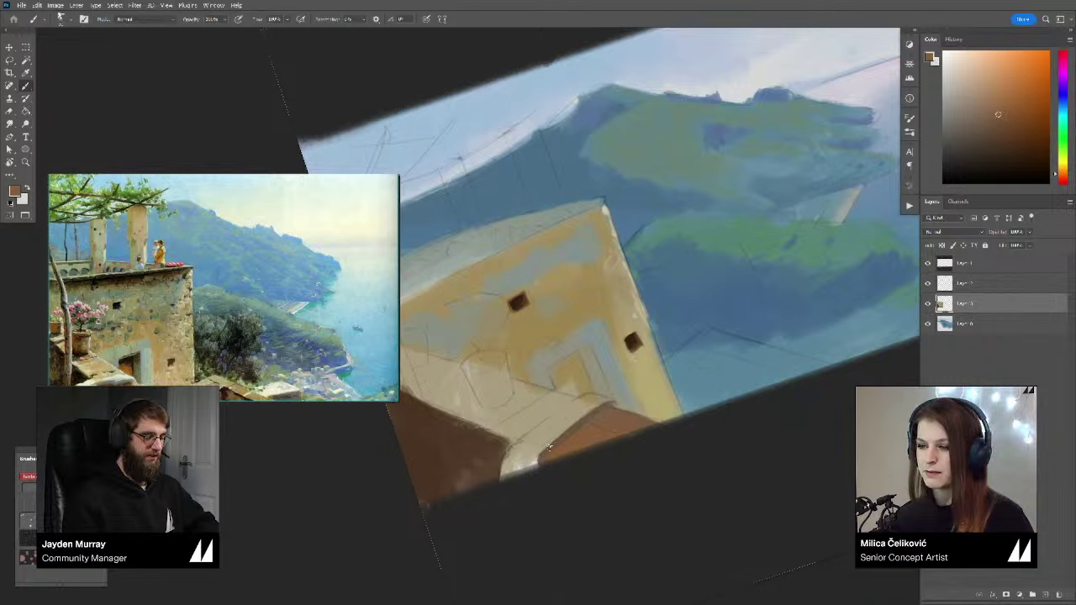
Step: Mix a pale greyish blue and paint the curved rim between the two brown foreground shapes
left_click(506, 466, "alt")
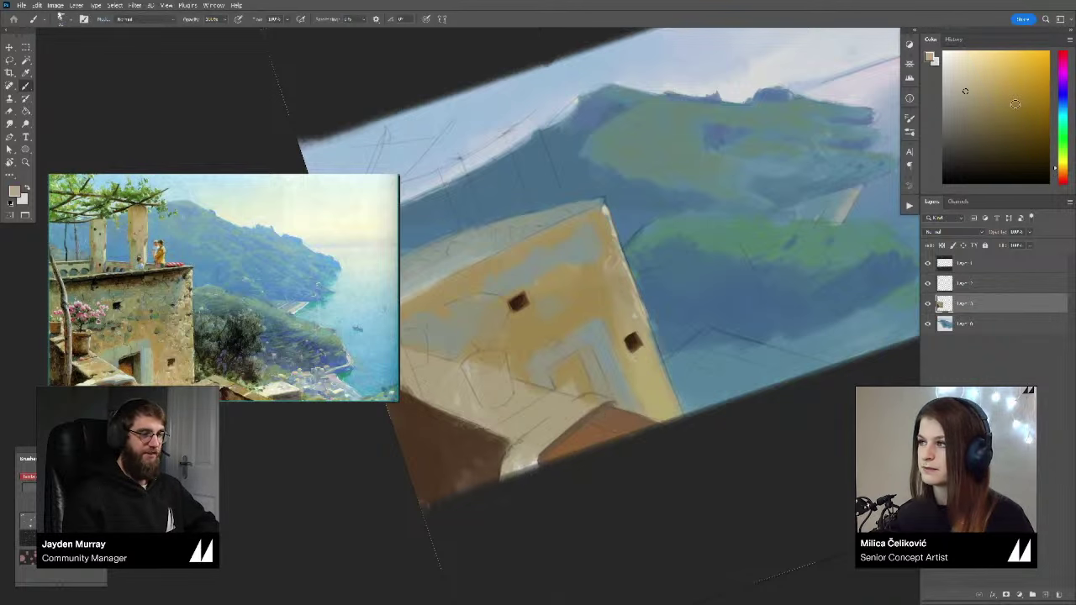
left_click(1062, 102)
left_click(956, 90)
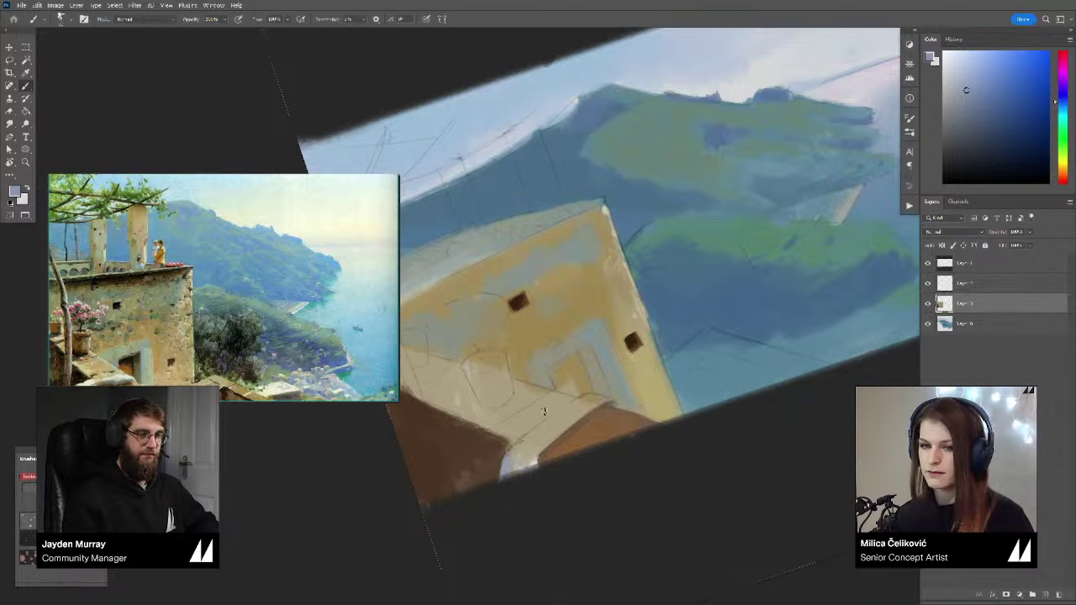
left_click_drag(970, 72, 961, 67)
left_click_drag(531, 448, 588, 399)
Step: Cover the middle of the curved foreground rim with a pale cream, keeping bluish tones at its edges
key("x")
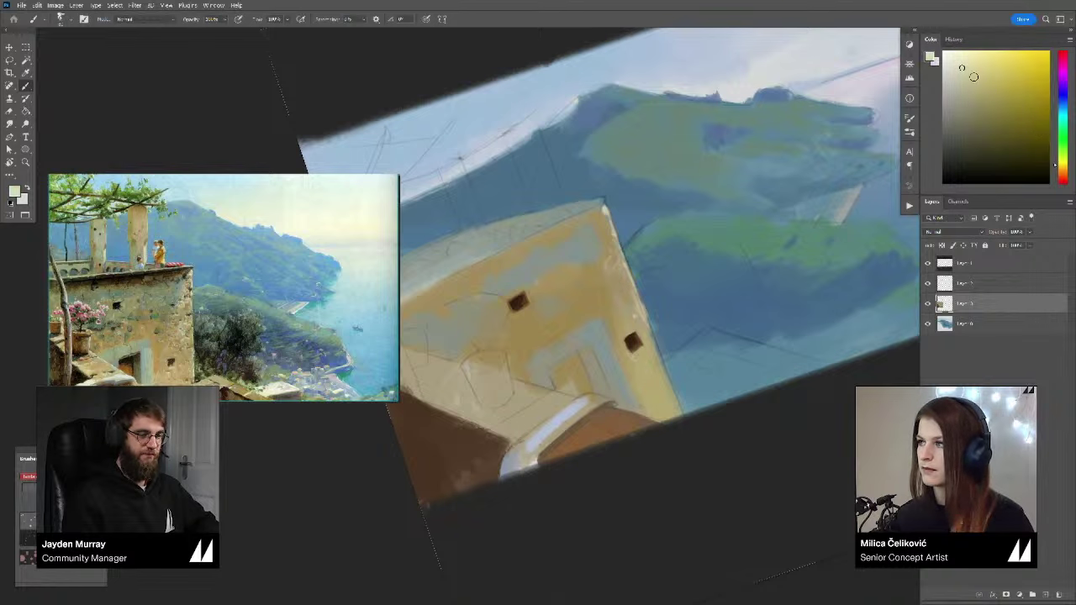
left_click(557, 430, "alt")
mouse_move(569, 416)
left_mouse_down()
mouse_move(595, 399)
mouse_move(579, 410)
left_mouse_up()
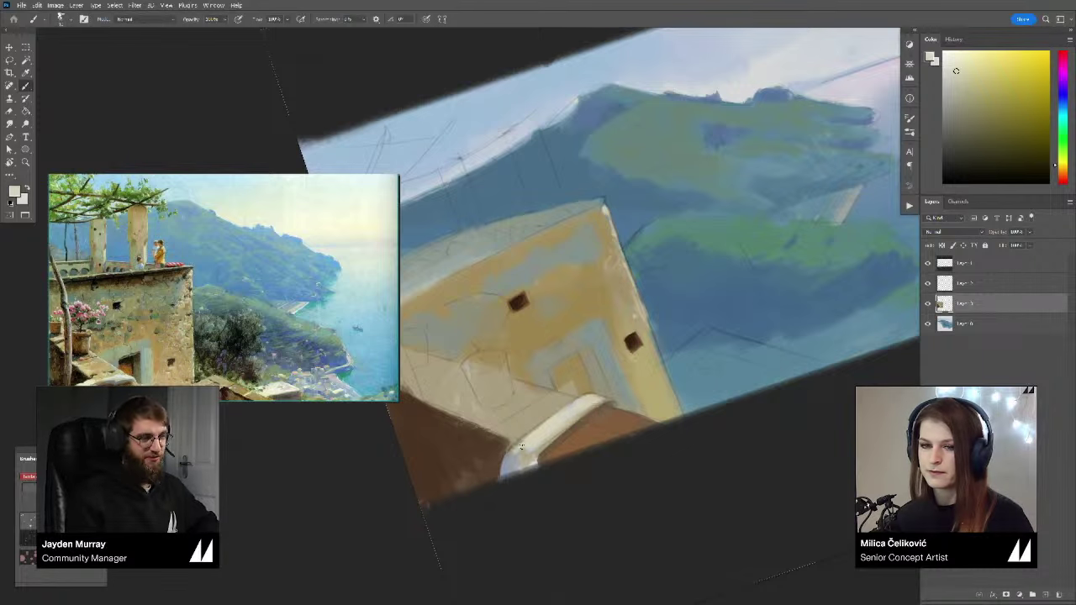
left_click(530, 442, "alt")
left_click_drag(517, 466, 530, 455)
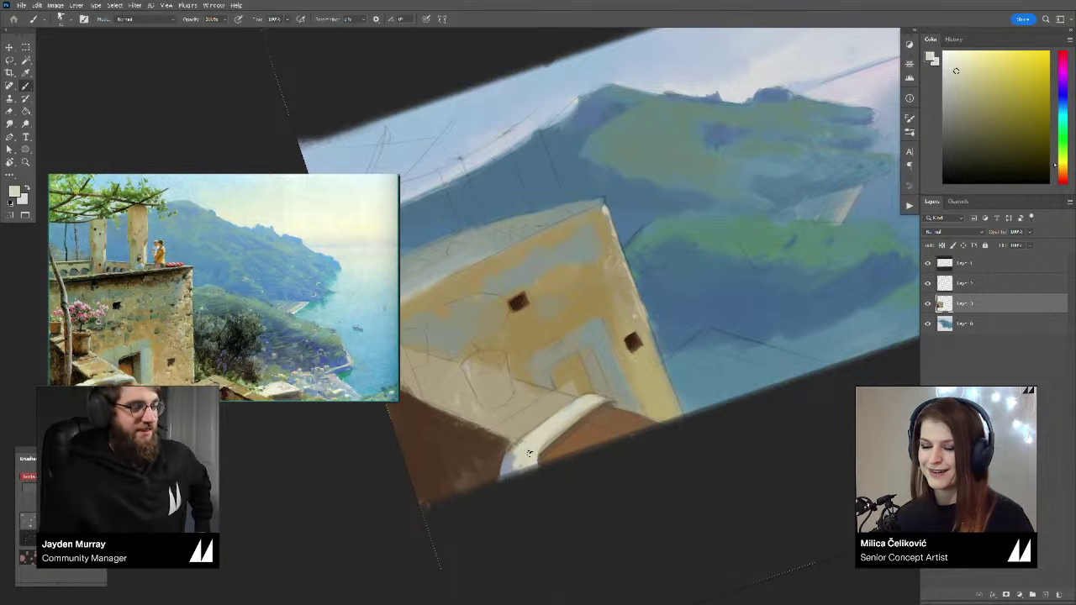
Step: Paint a darker blue-grey shadow along the curved rim's lower edge and blend it with sampled browns and greys
left_click(510, 461, "alt")
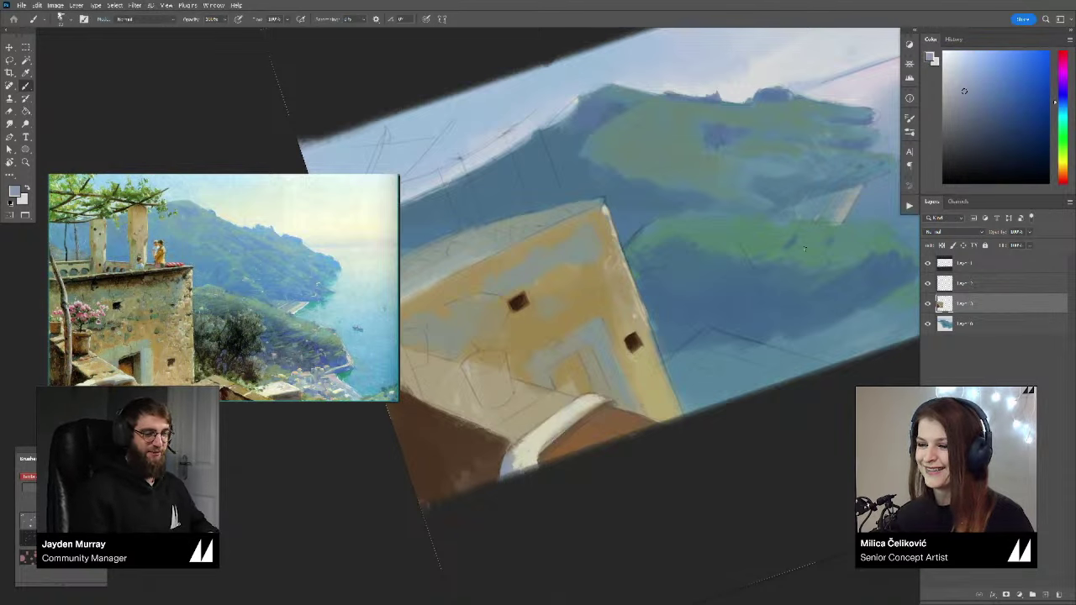
left_click(969, 98)
left_click_drag(541, 447, 585, 407)
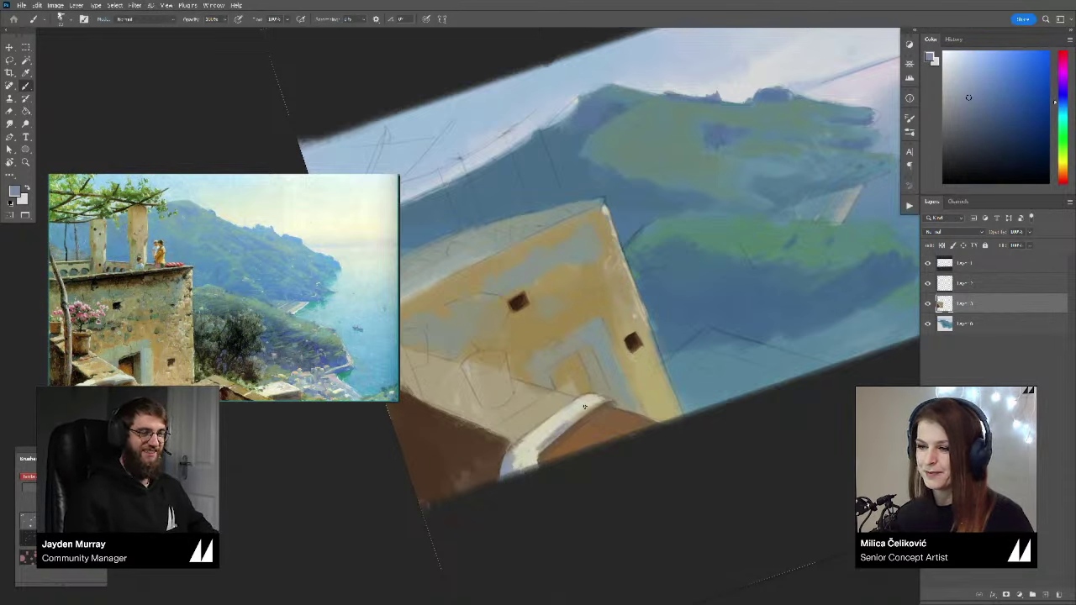
left_click(577, 422, "alt")
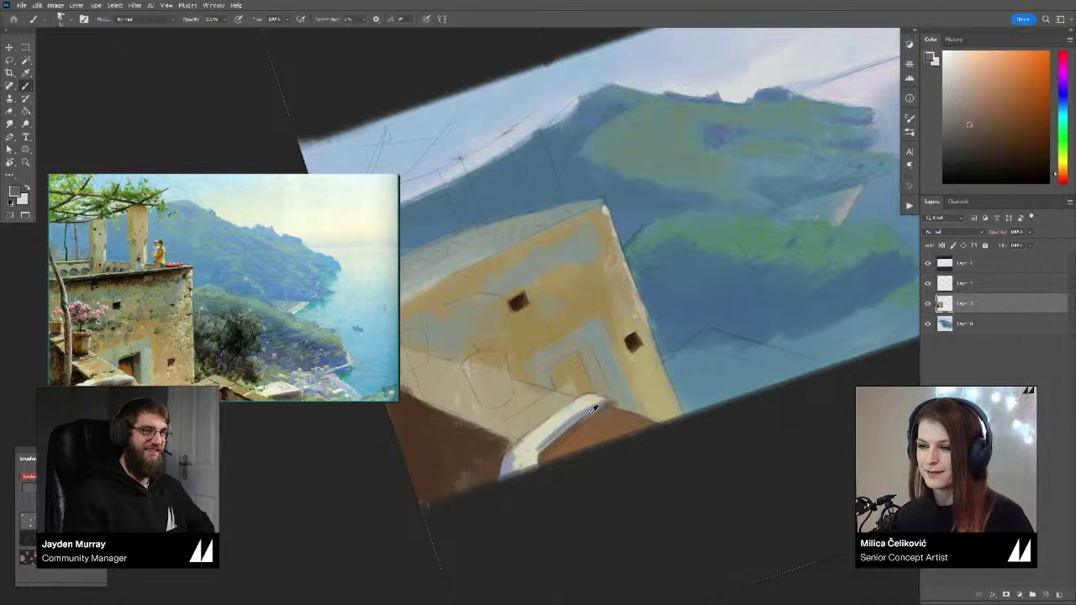
left_click(594, 410, "alt")
left_click(595, 409, "alt")
left_click_drag(593, 412, 583, 420)
left_click(585, 418, "alt")
left_click(572, 427, "alt")
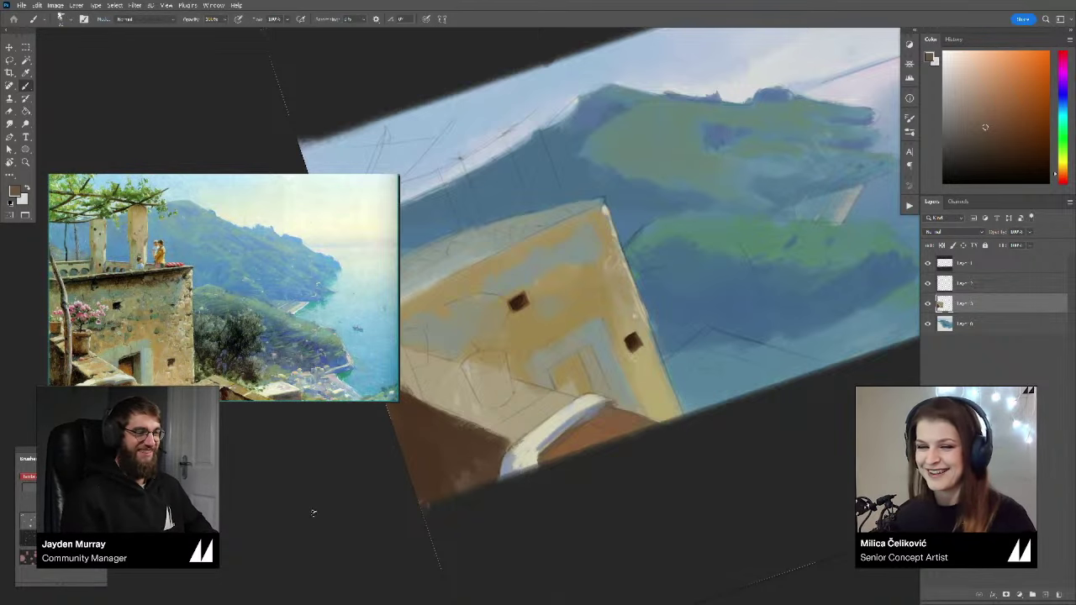
Step: Shift the sampled blue-grey to a warm beige and paint touches on the lower end of the curved rim
left_click_drag(519, 471, 501, 454)
left_click(486, 451, "alt")
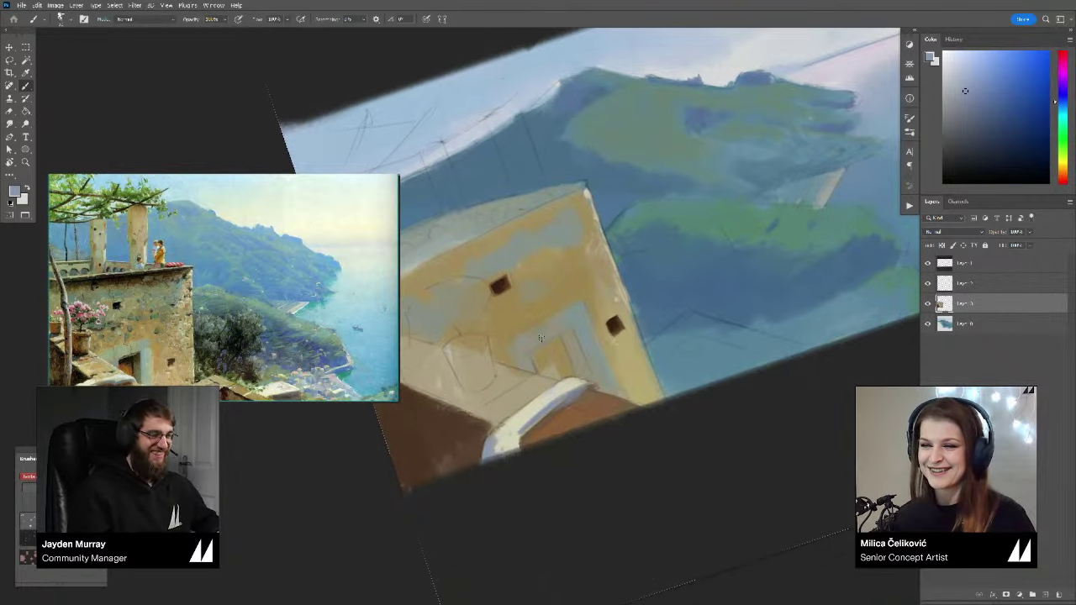
left_click(1062, 172)
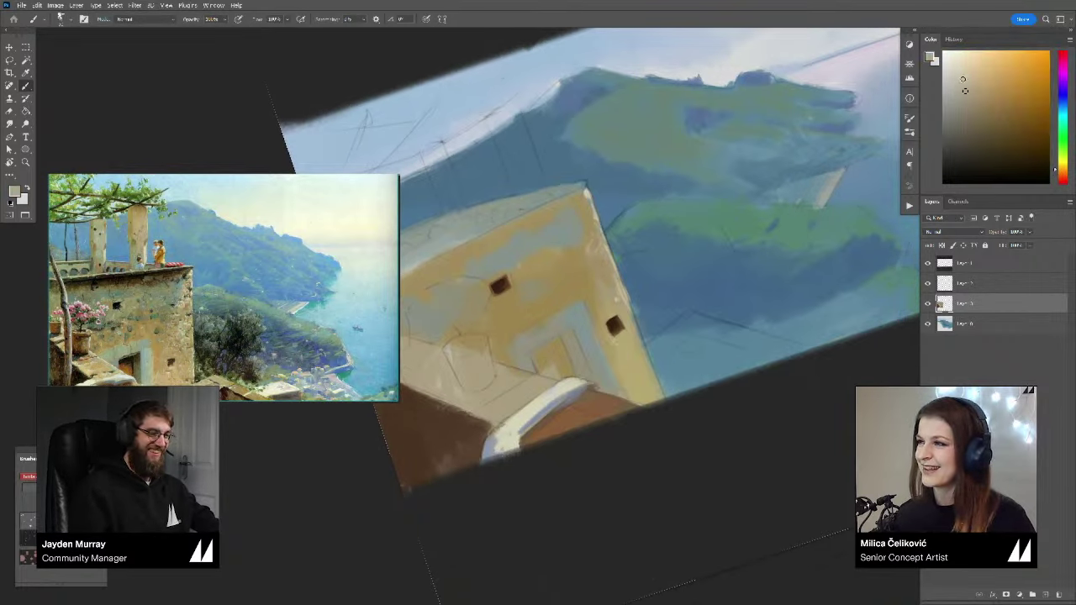
left_click(965, 75)
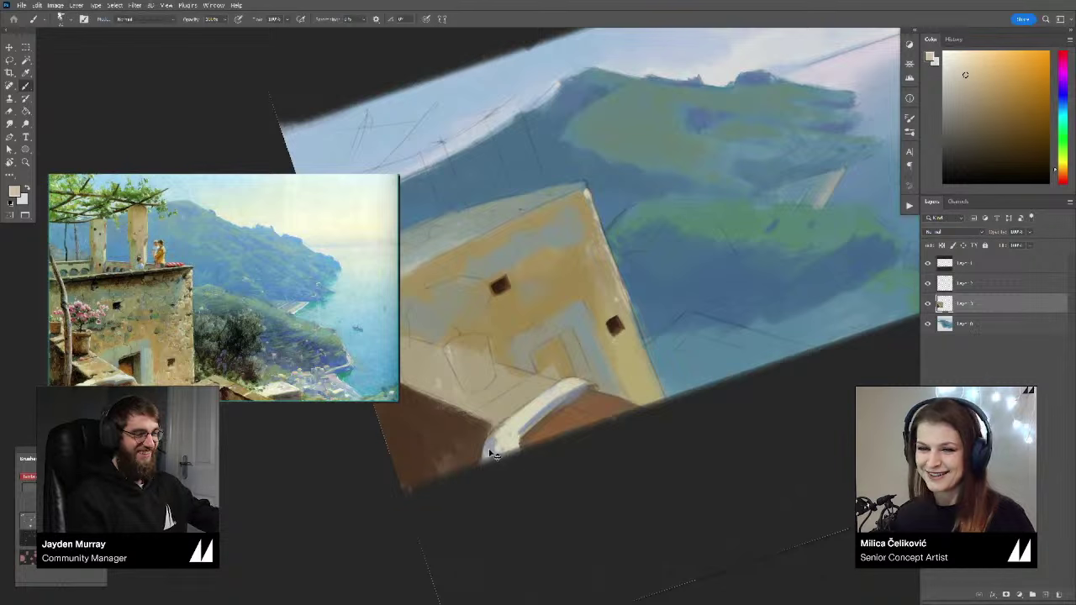
left_click(975, 78)
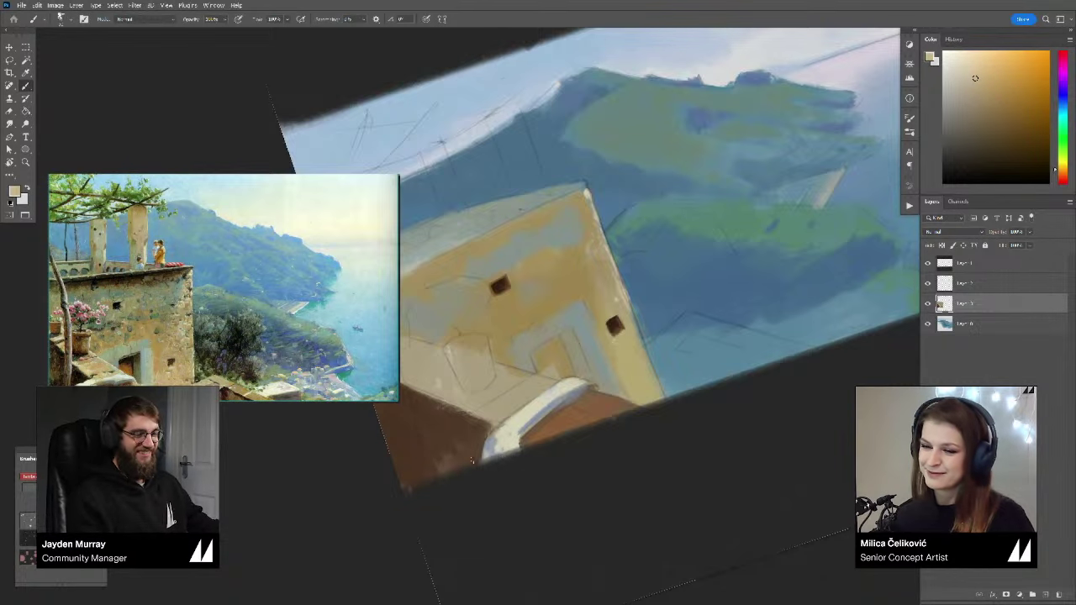
Step: Add a new empty layer directly above the building layer
key("ctrl+space")
left_click_drag(542, 420, 471, 417)
key("r")
left_click_drag(819, 362, 828, 446)
key("space")
mouse_move(529, 426)
left_mouse_down()
mouse_move(547, 441)
mouse_move(529, 426)
mouse_move(569, 435)
mouse_move(608, 415)
left_mouse_up()
key("z")
key("r")
key("b")
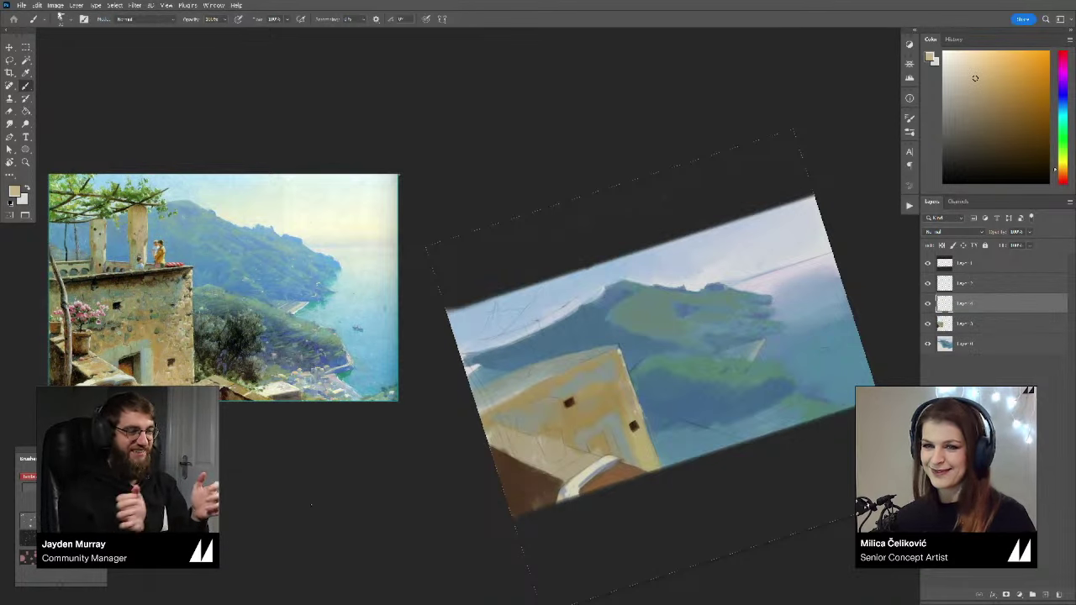
Step: Mix a dark muted brown, pick another brush and paint a shadow band under the ochre wall's top edge
left_click(736, 324, "alt")
left_click_drag(1003, 103, 996, 127)
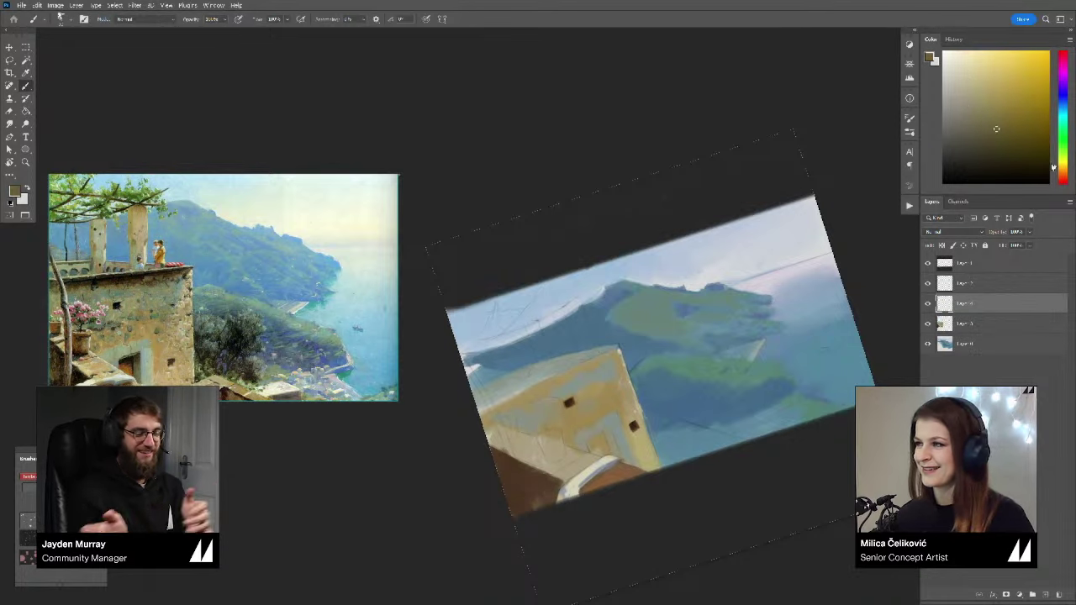
left_click(1062, 170)
left_click(990, 140)
key("r")
left_click_drag(849, 217, 836, 190)
key("b")
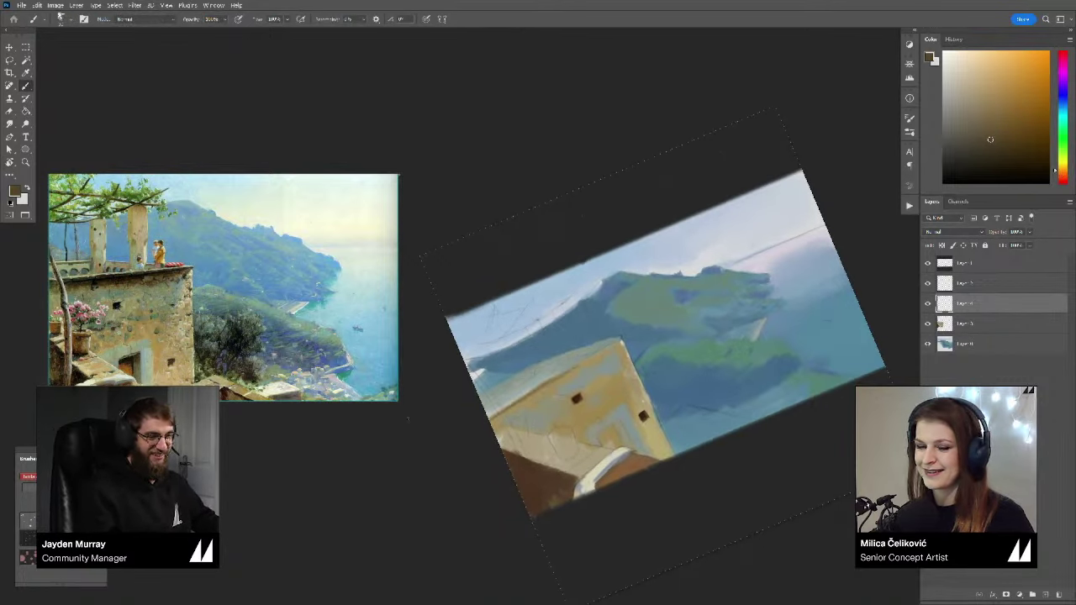
left_click(64, 523)
mouse_move(502, 417)
left_mouse_down()
mouse_move(618, 345)
mouse_move(583, 374)
left_mouse_up()
Step: Enlarge the brush and extend the scalloped brown shadow under the ochre wall's top edge with a sampled brown
key("]")
key("]")
left_click(600, 359, "alt")
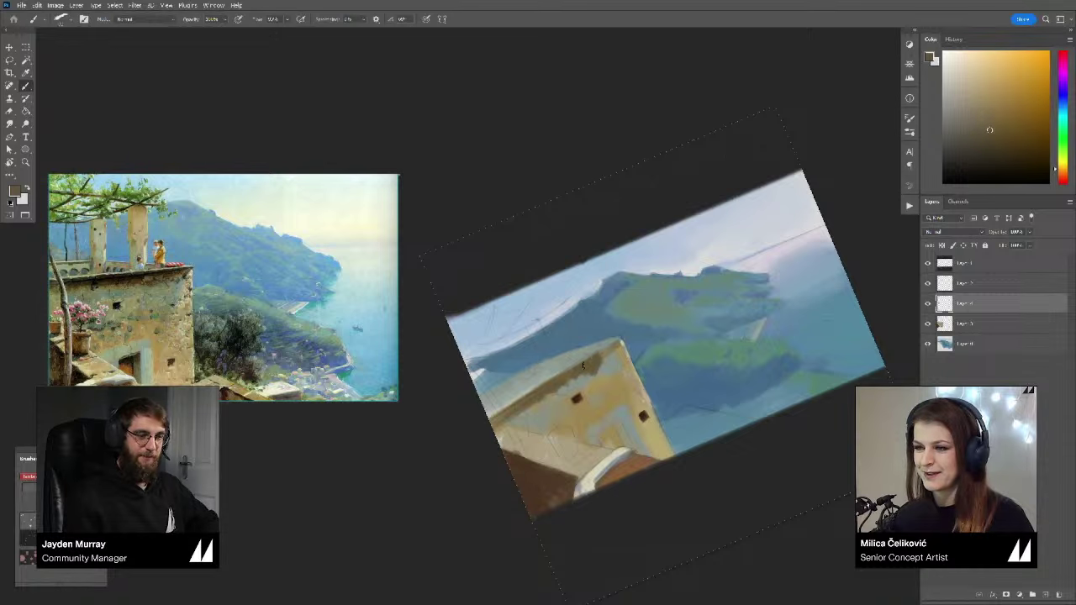
Step: Mix a muted grey-green from a sampled tone and paint a row of arched shadows along the grey parapet
scroll(584, 363, "up", 2)
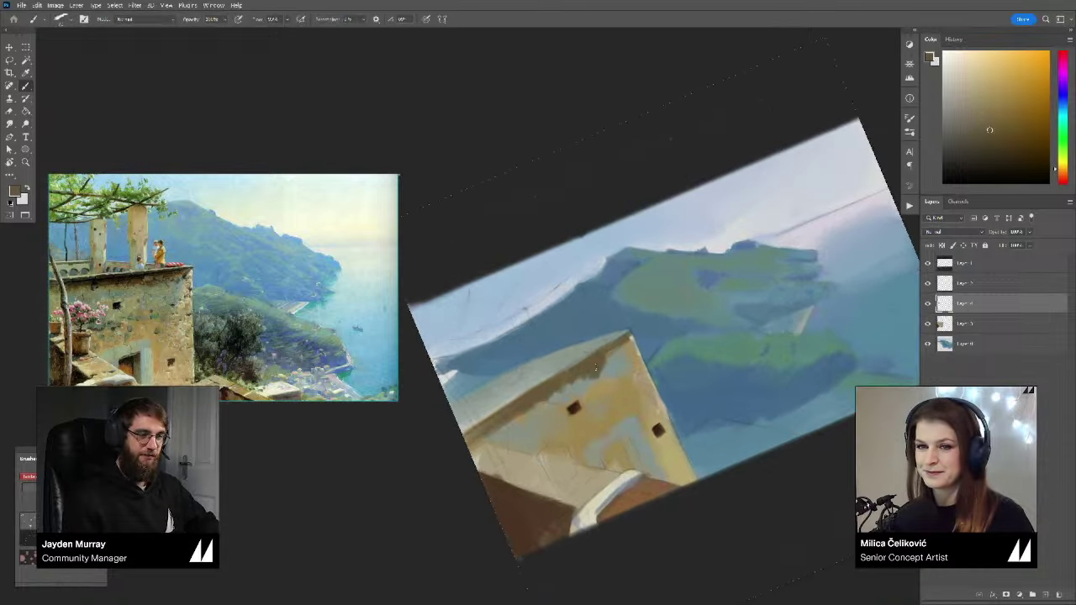
key("r")
left_click_drag(596, 368, 567, 311)
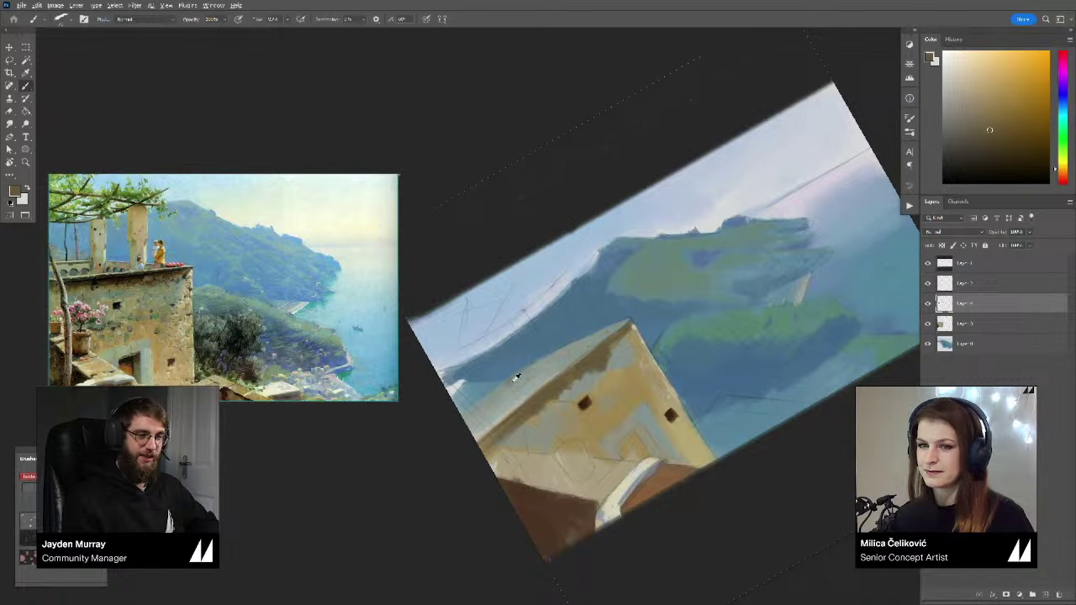
left_click(517, 377, "alt")
left_click(955, 126)
key("z")
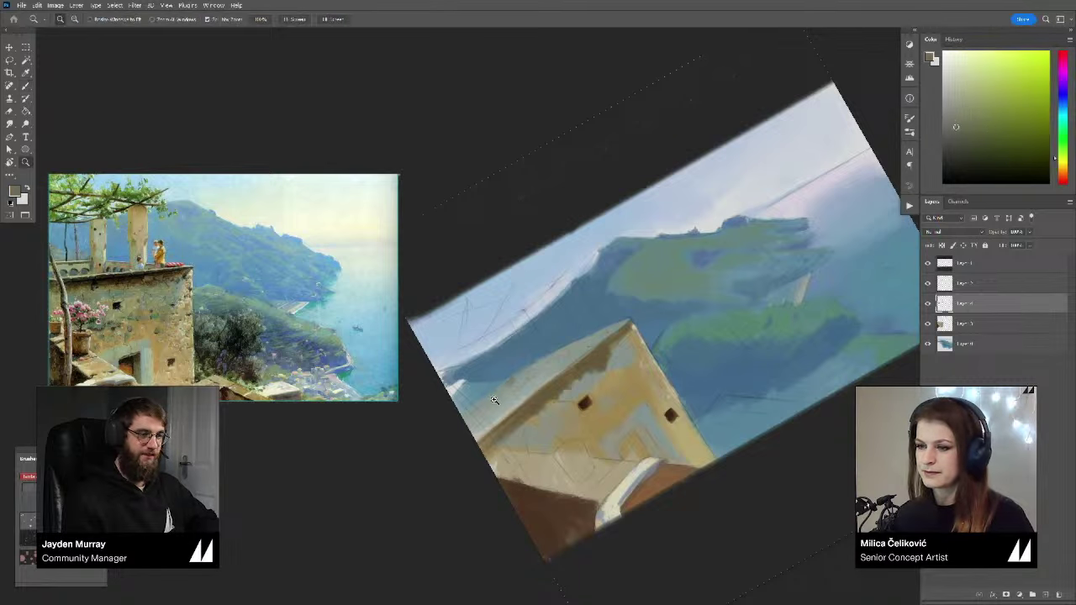
left_click_drag(494, 400, 531, 370)
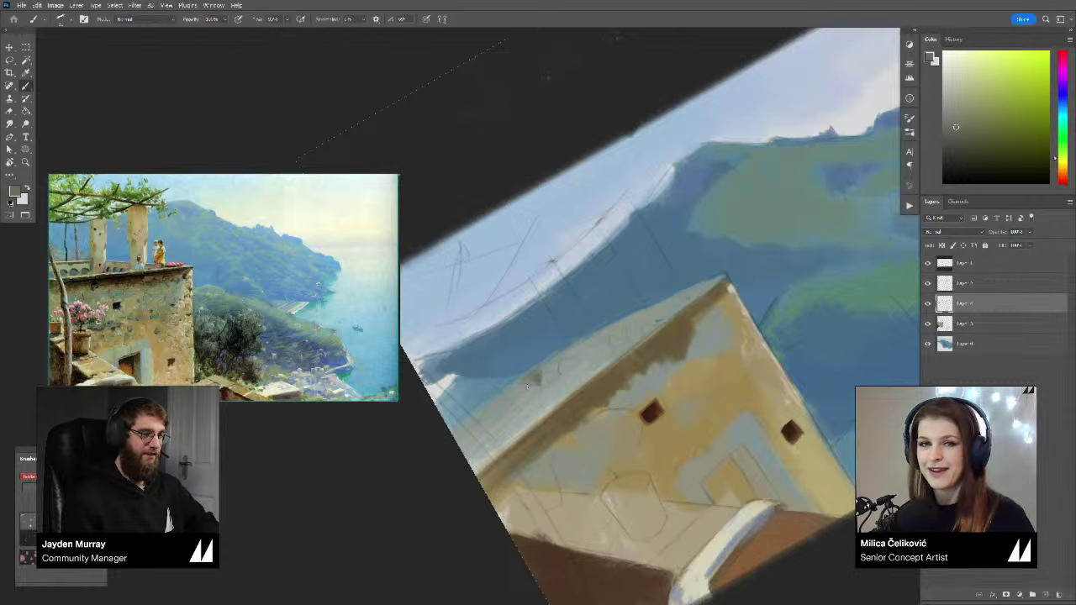
mouse_move(538, 376)
left_mouse_down()
mouse_move(548, 372)
mouse_move(518, 399)
mouse_move(549, 370)
left_mouse_up()
left_click(538, 375, "alt")
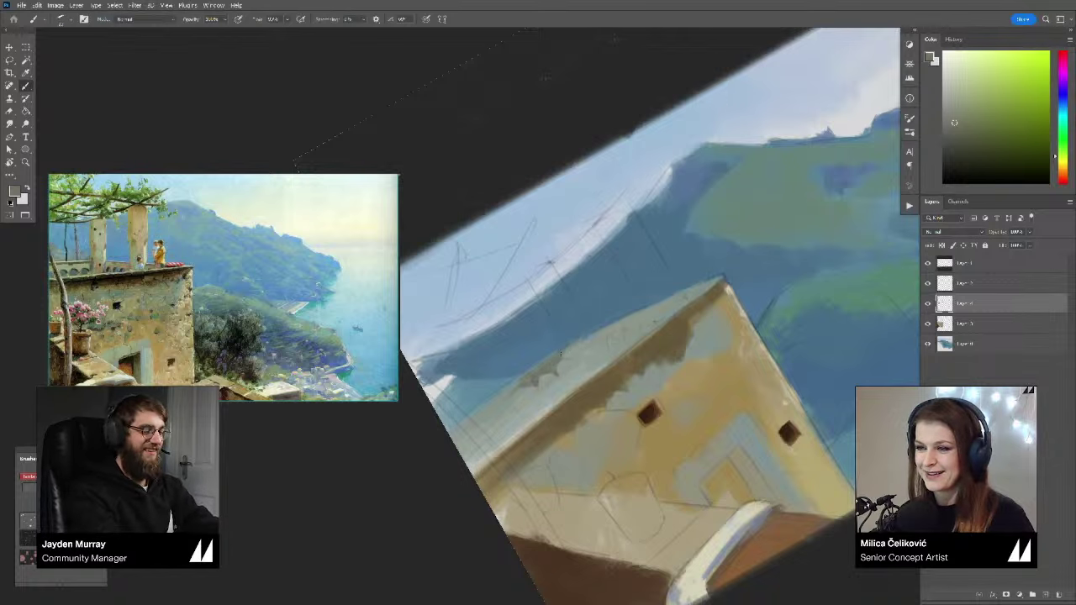
left_click_drag(564, 364, 529, 375)
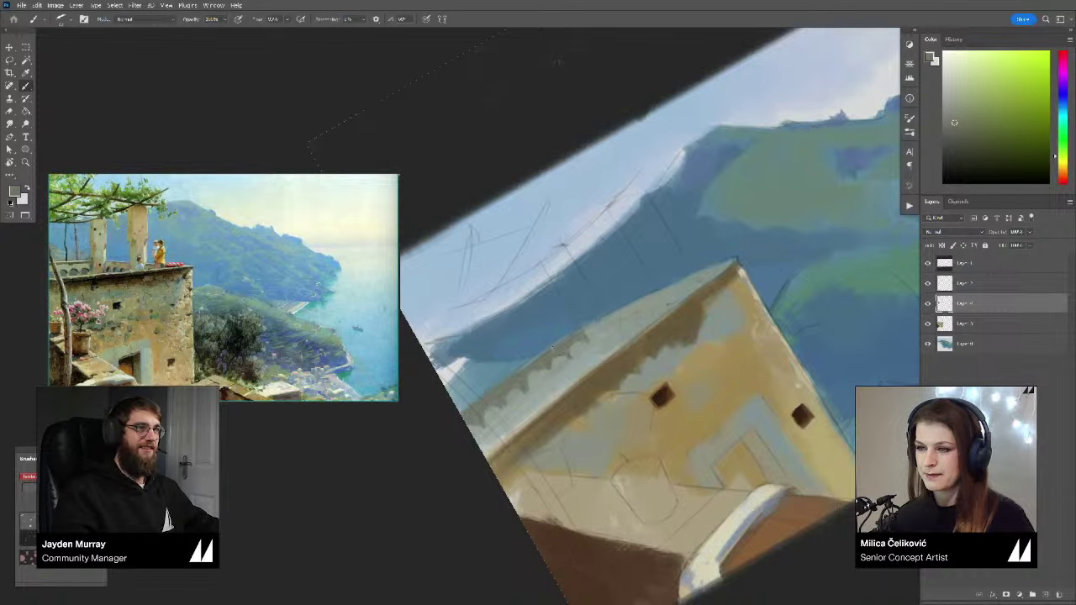
Step: Continue the grey-green arches along the parapet towards the building's corner
left_click_drag(569, 344, 509, 381)
key("r")
left_click_drag(680, 305, 673, 269)
left_click_drag(568, 345, 539, 387)
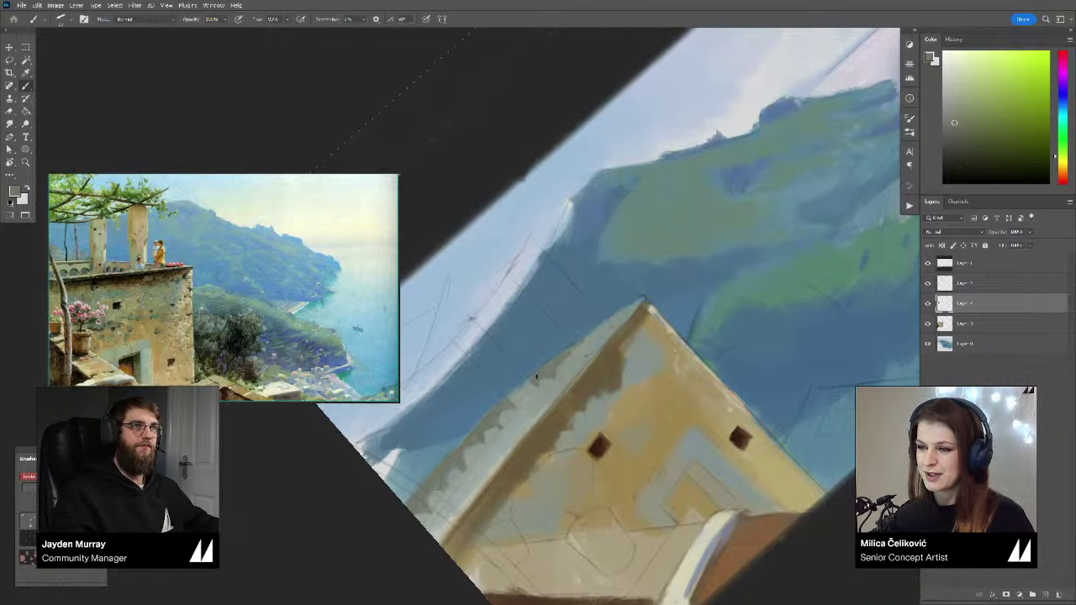
left_click_drag(695, 322, 667, 395)
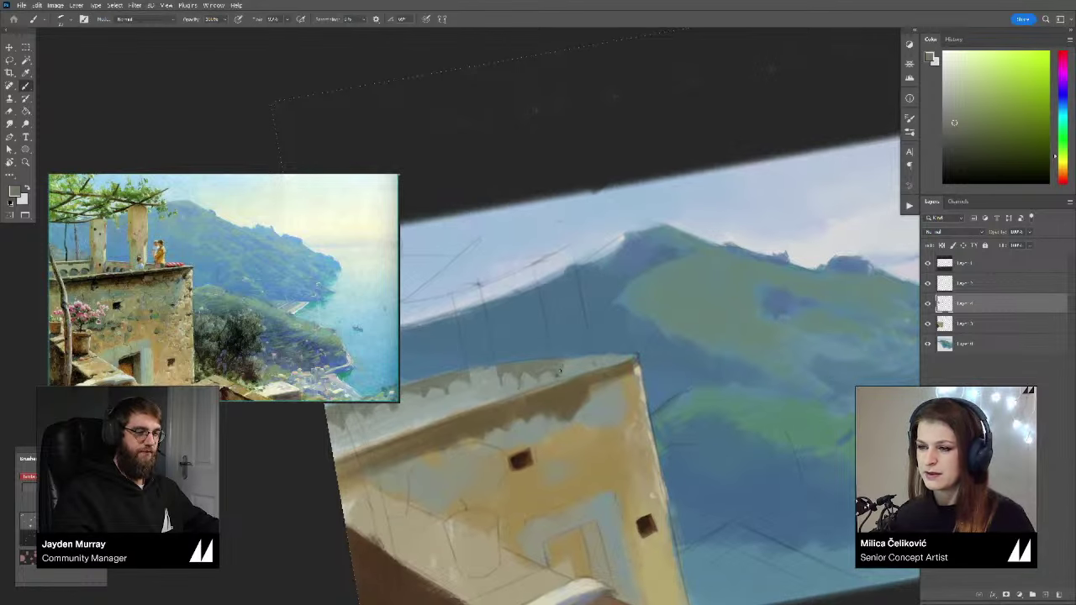
key("r")
left_click_drag(664, 311, 655, 267)
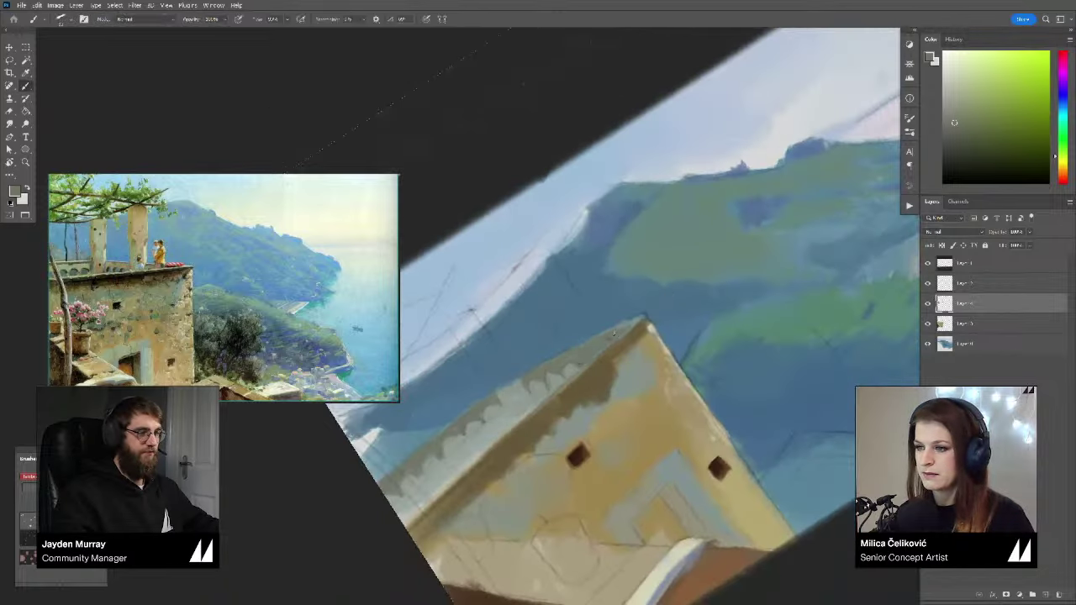
Step: Enlarge the brush and block in a narrow grey-brown pillar rising from the parapet near the building's corner
left_click_drag(698, 288, 601, 289)
key("]")
key("]")
left_click_drag(538, 264, 564, 369)
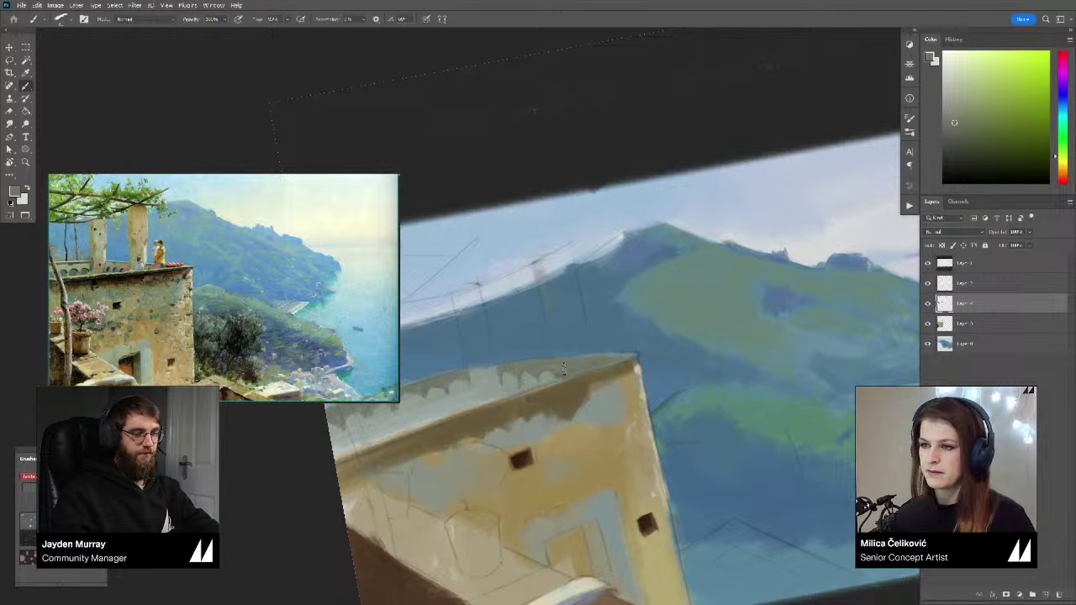
left_click_drag(542, 265, 554, 311)
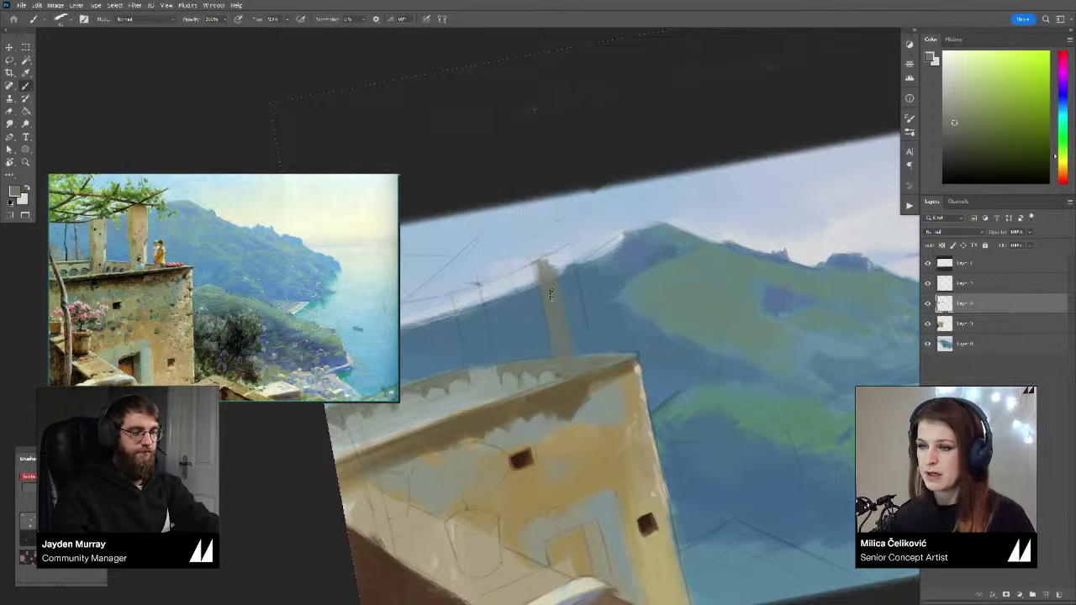
Step: Sample ochre from the wall and widen the pillar's upper part, blending it with tones picked from the pillar
left_click(587, 438, "alt")
left_click_drag(542, 267, 548, 312)
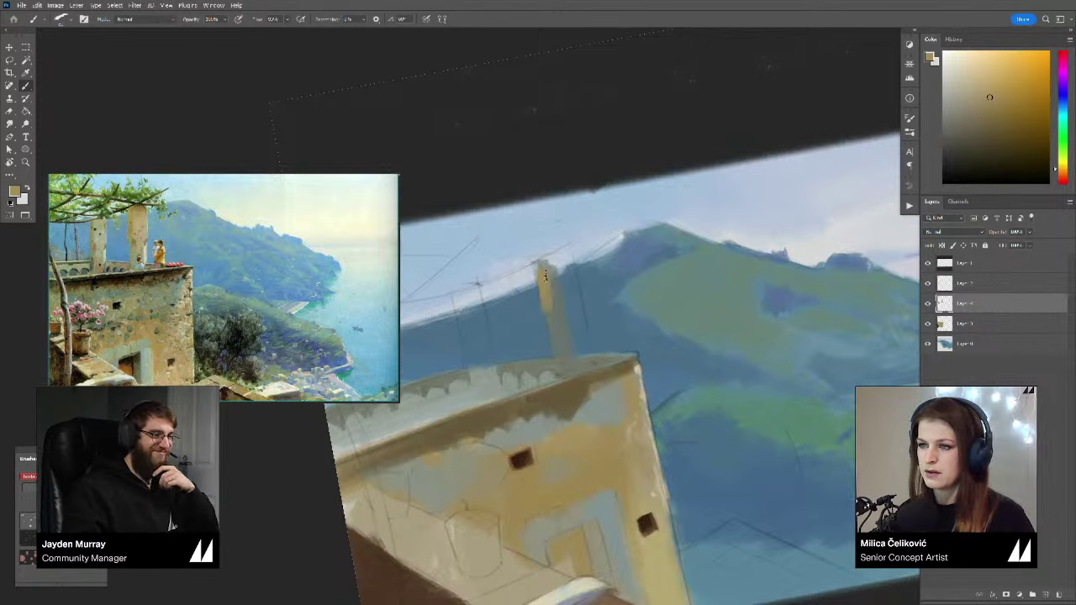
key("ctrl+z")
mouse_move(542, 267)
left_mouse_down()
mouse_move(559, 321)
mouse_move(547, 272)
mouse_move(563, 328)
mouse_move(577, 326)
left_mouse_up()
left_click(542, 272, "alt")
left_click(556, 293, "alt")
left_click(568, 274, "alt")
left_click(557, 267, "alt")
left_click(563, 266, "alt")
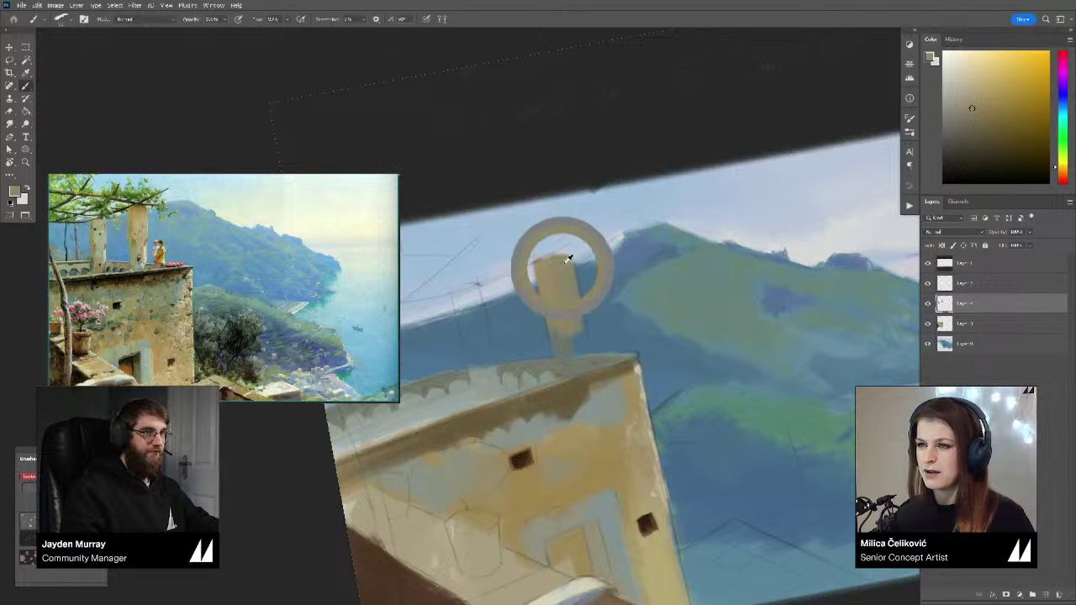
left_click(569, 260, "alt")
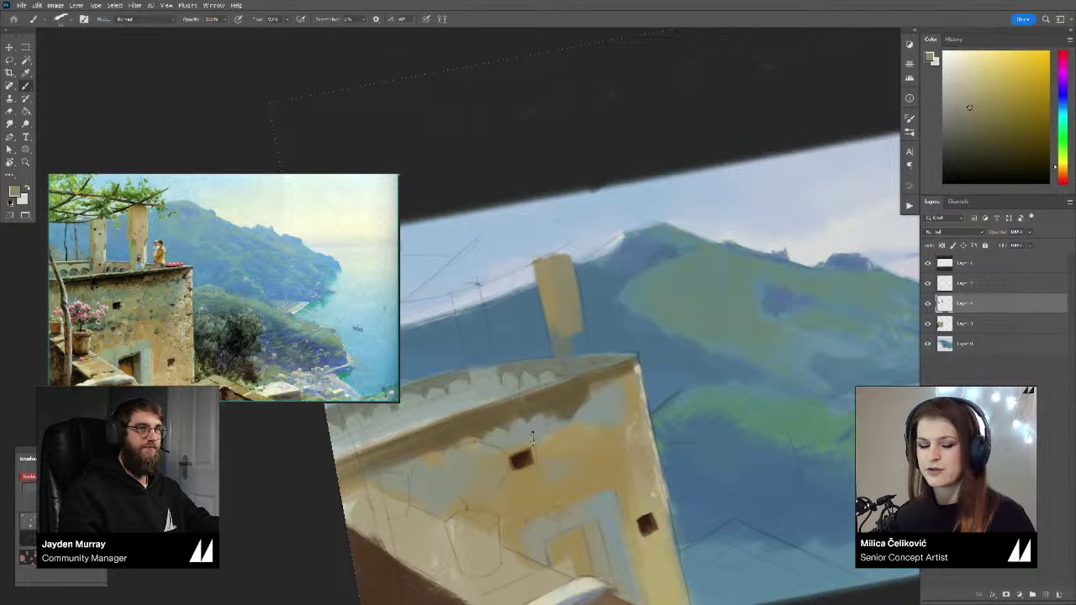
left_click(564, 274, "alt")
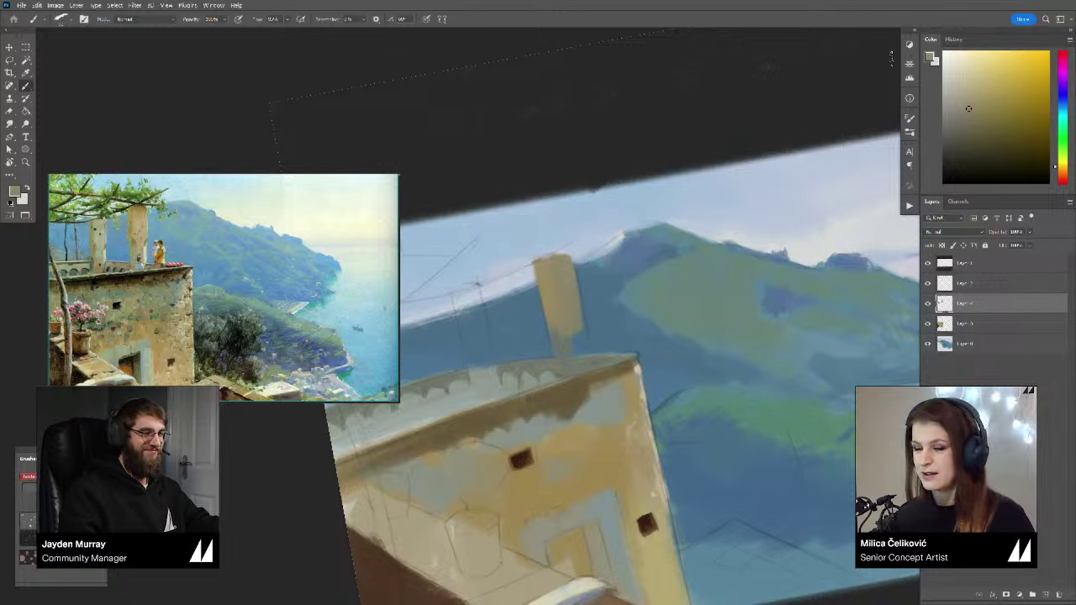
Step: Mix a lighter beige and paint the sunlit right face of the pillar
left_click(966, 89)
left_click_drag(566, 264, 580, 334)
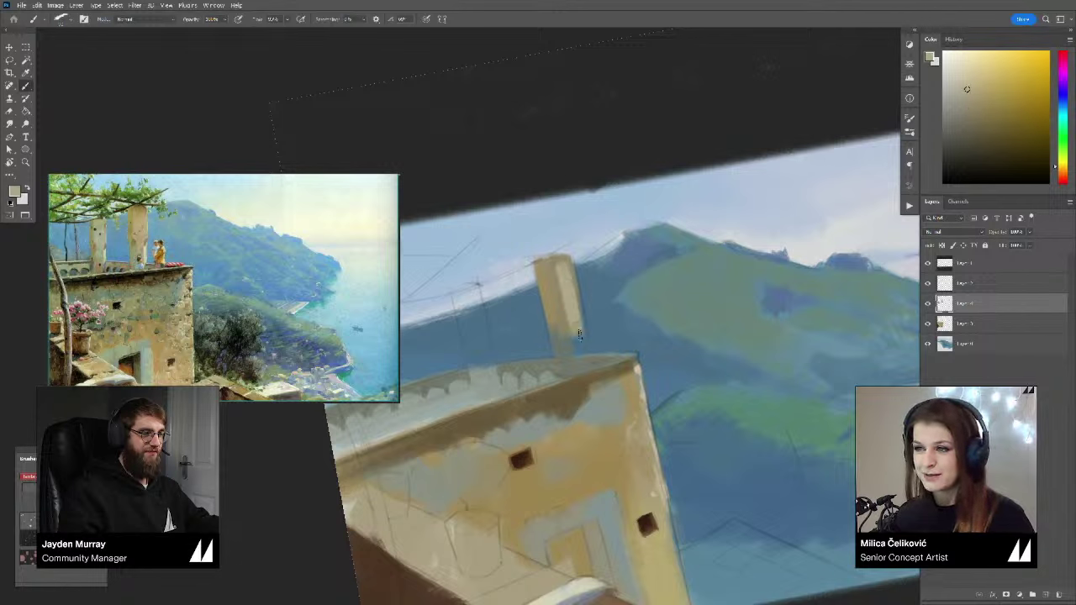
left_click(565, 279, "alt")
left_click_drag(566, 259, 580, 312)
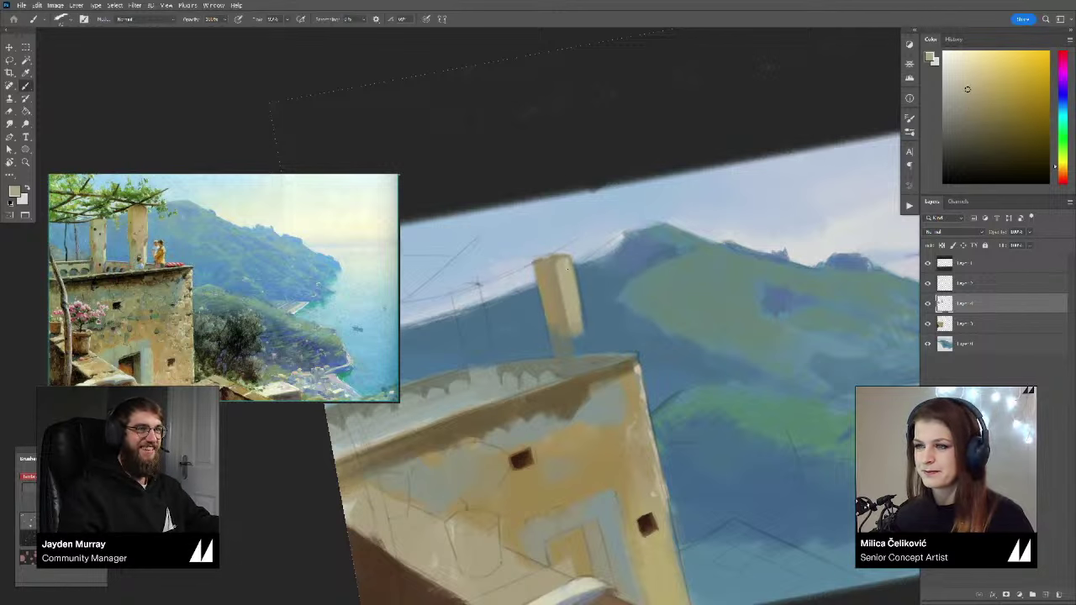
Step: Extend the pillar's beige face down to the parapet with sampled tones and mix a paler beige
mouse_move(556, 256)
left_mouse_down()
mouse_move(587, 331)
mouse_move(577, 314)
mouse_move(590, 372)
left_mouse_up()
left_click(575, 316, "alt")
left_click(579, 318, "alt")
left_click_drag(582, 349, 570, 355)
left_click(961, 79)
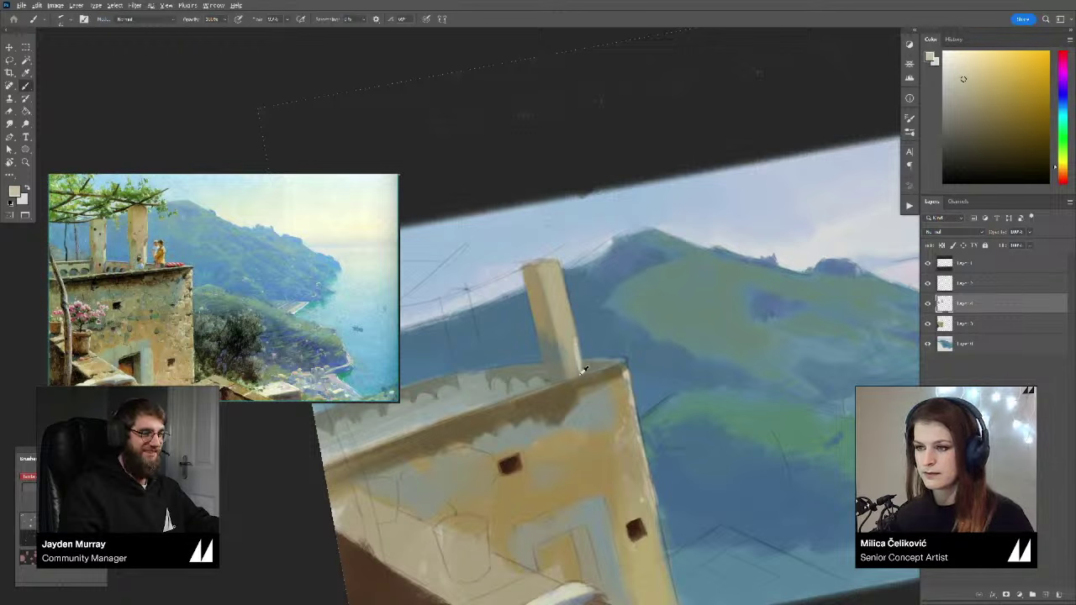
Step: Paint a small brown patch on the pillar's right edge near its base and resample the pale beige
left_click(574, 330, "alt")
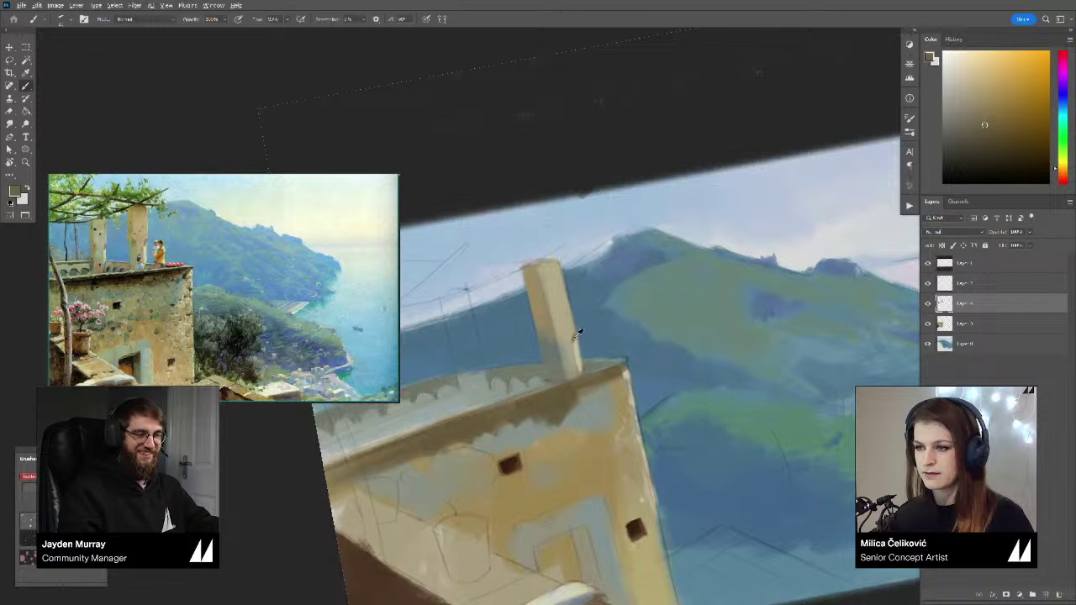
left_click(576, 338, "alt")
left_click_drag(577, 335, 576, 343)
left_click(577, 338, "alt")
left_click(580, 358, "alt")
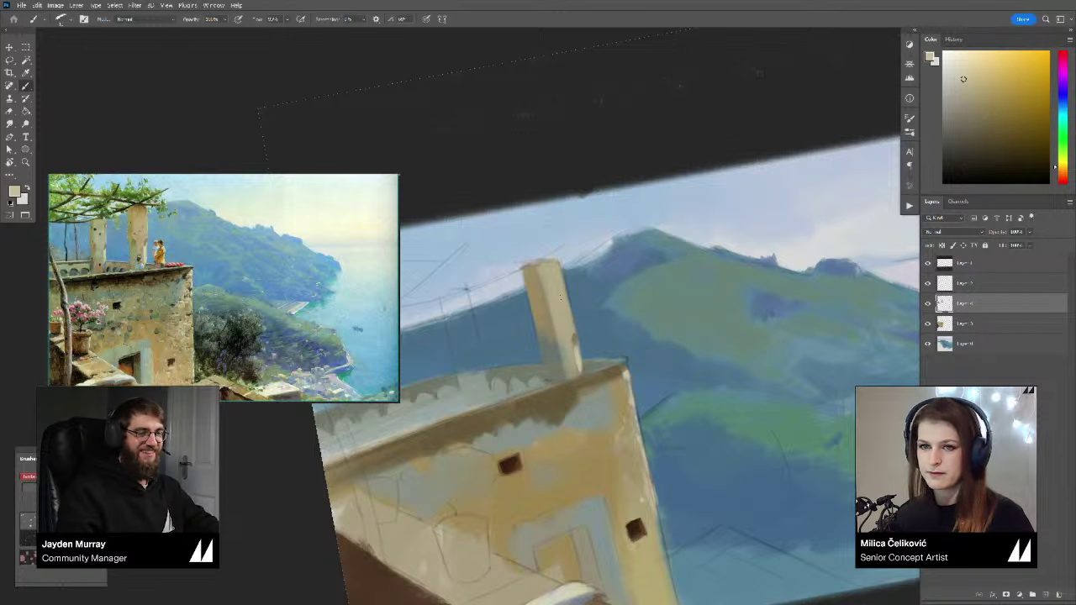
Step: Shade the pillar's lower left side with sampled grey-browns and sample the mountain's blue beside it
left_click(576, 382, "alt")
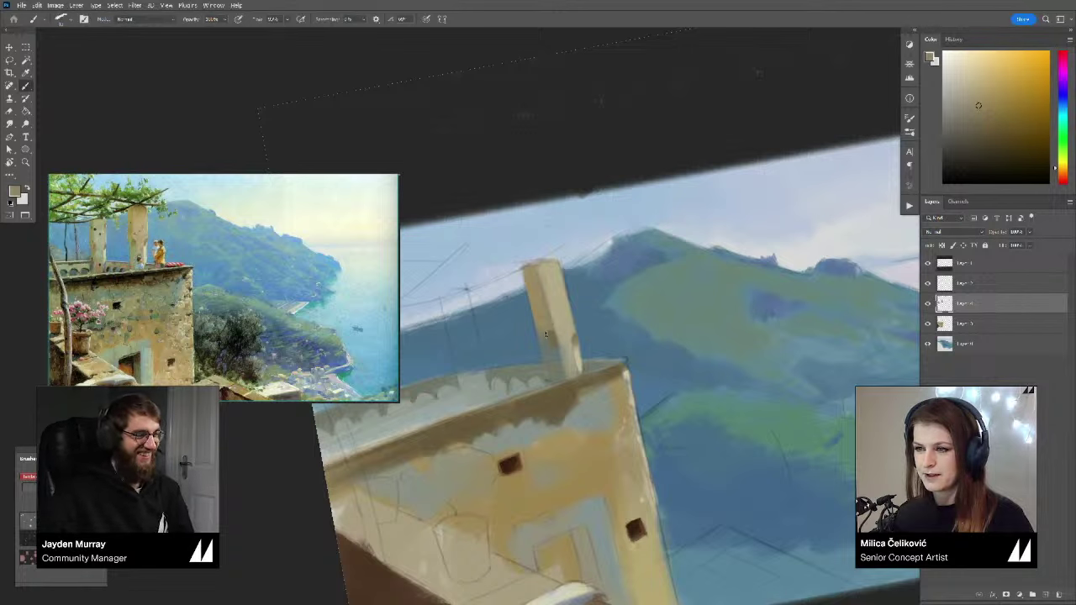
left_click(555, 334, "alt")
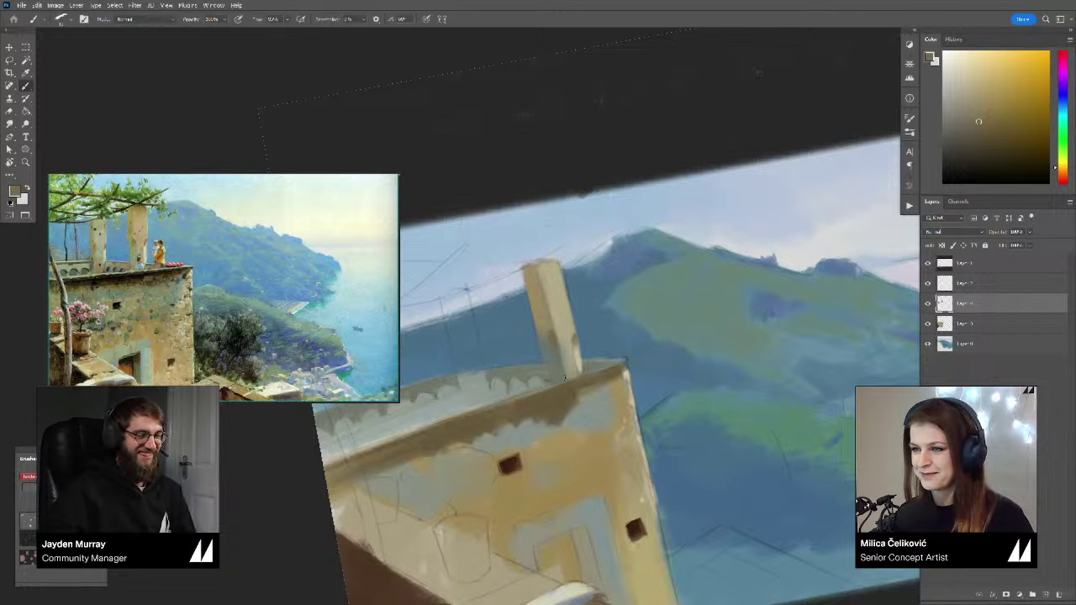
left_click(530, 329, "alt")
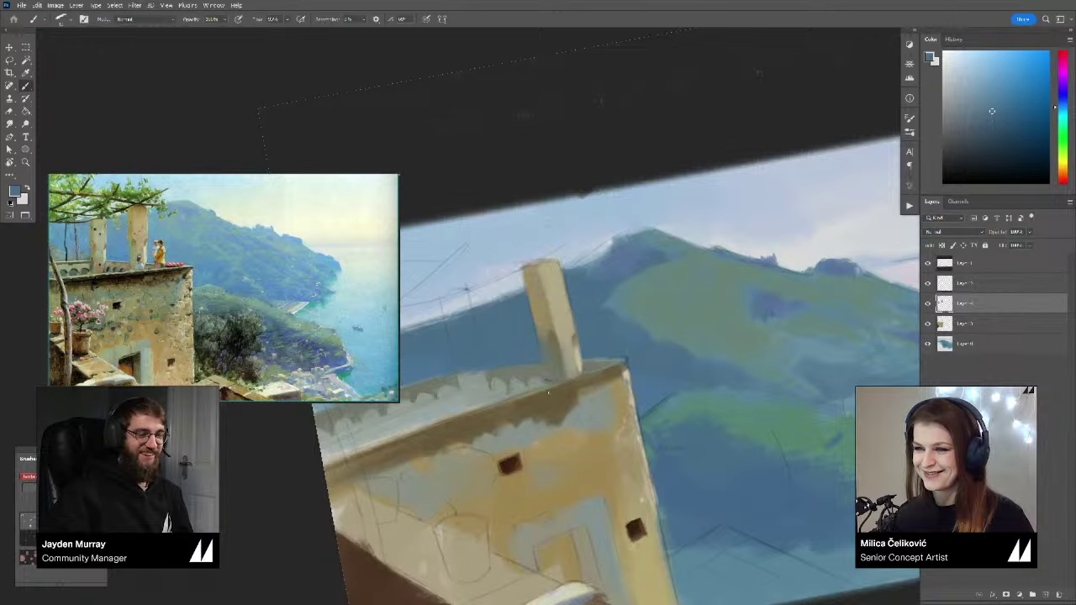
left_click_drag(530, 330, 586, 344)
Step: Straighten the canvas and warm the pillar's left face with ochre sampled from the pillar
key("r")
left_click_drag(743, 283, 745, 323)
key("z")
mouse_move(549, 325)
left_mouse_down()
mouse_move(525, 374)
mouse_move(550, 394)
left_mouse_up()
left_click_drag(549, 395, 535, 403)
key("b")
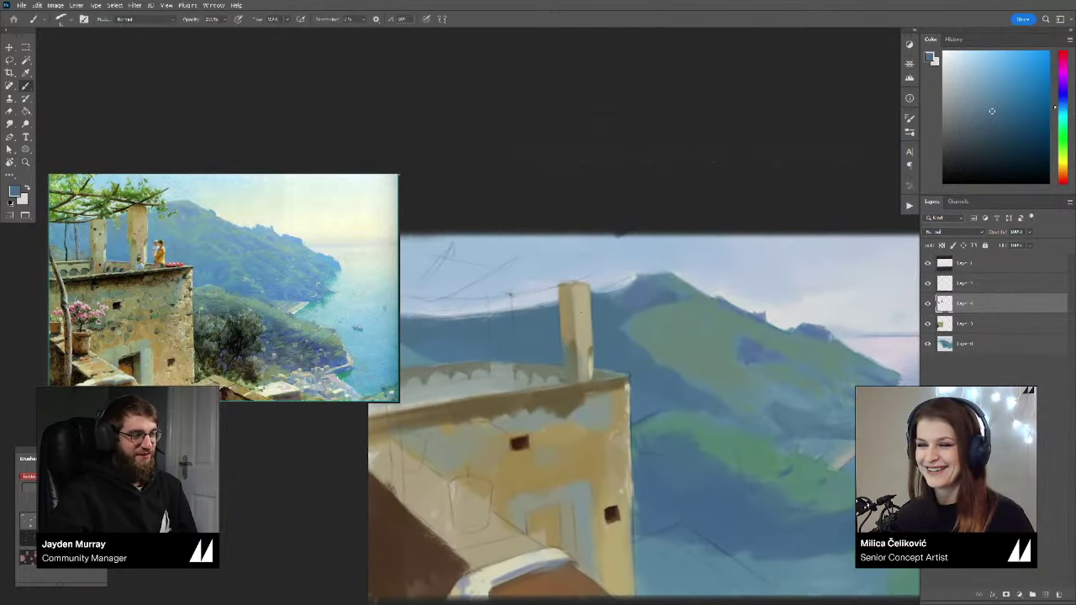
left_click(577, 330, "alt")
left_click(572, 296, "alt")
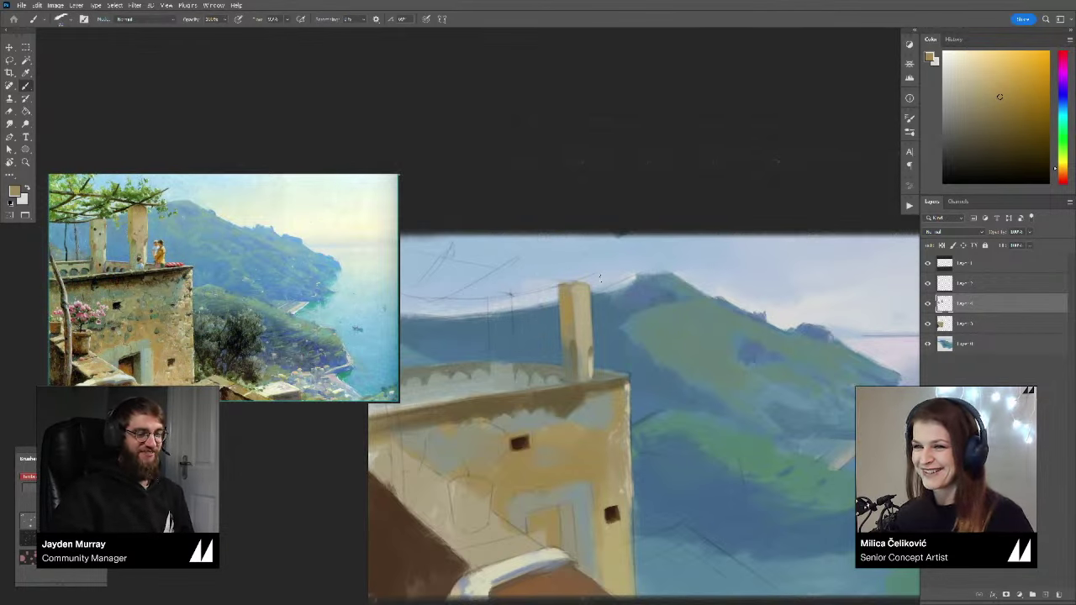
left_click(580, 294, "alt")
Step: Block in a second, shorter ochre pillar farther along the parapet and start its right side in greyish beige
mouse_move(582, 289)
left_mouse_down()
mouse_move(580, 319)
mouse_move(566, 337)
mouse_move(584, 321)
mouse_move(567, 296)
mouse_move(536, 291)
mouse_move(539, 333)
mouse_move(538, 285)
mouse_move(546, 351)
left_mouse_up()
left_click(581, 289, "alt")
left_click_drag(954, 107, 947, 109)
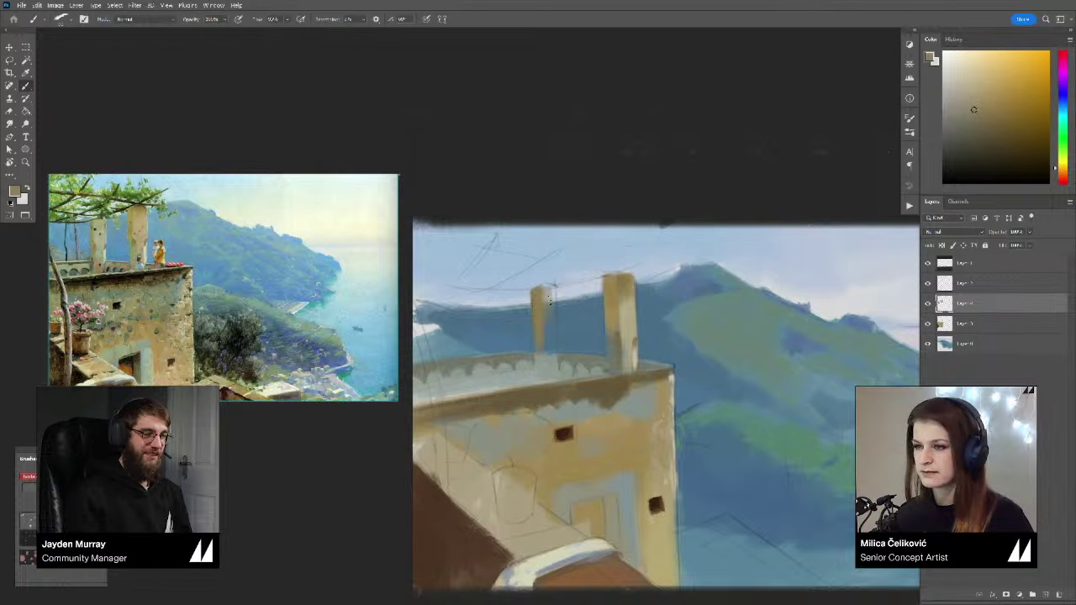
mouse_move(549, 292)
left_mouse_down()
mouse_move(549, 331)
mouse_move(549, 304)
left_mouse_up()
Step: Shift the beige towards yellow and finish the second pillar's right face and base with sampled tones
left_click(967, 104)
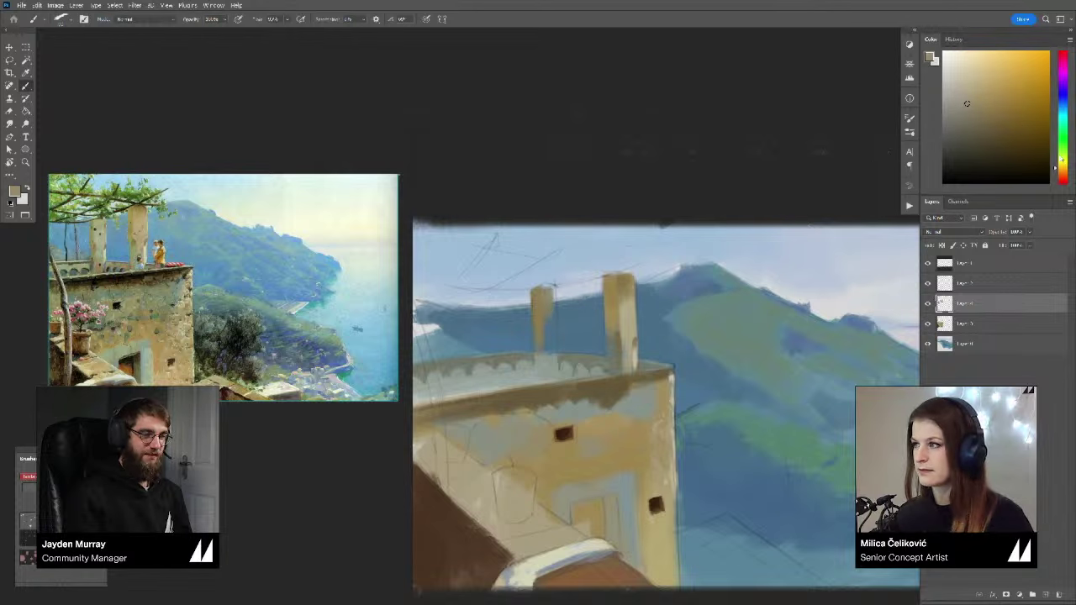
left_click(1063, 163)
mouse_move(549, 306)
left_mouse_down()
mouse_move(552, 332)
mouse_move(549, 281)
left_mouse_up()
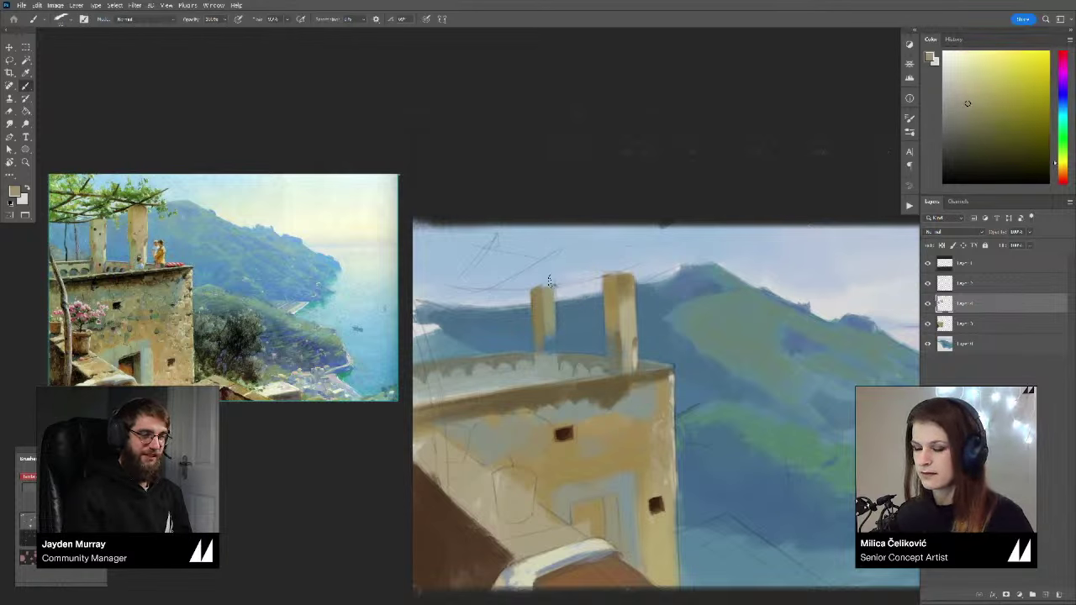
left_click(538, 326, "alt")
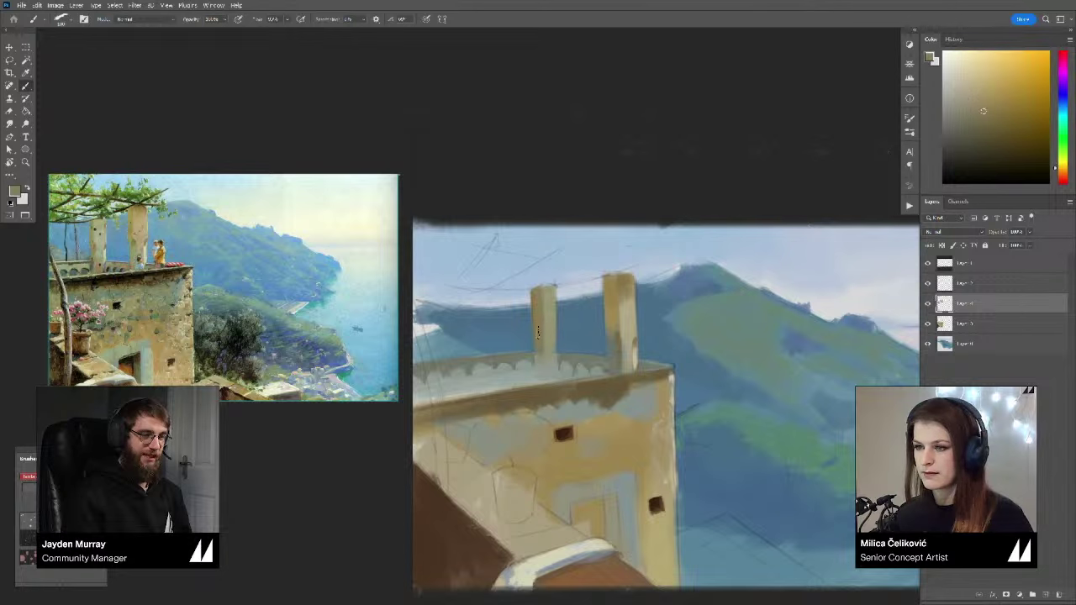
left_click(543, 336, "alt")
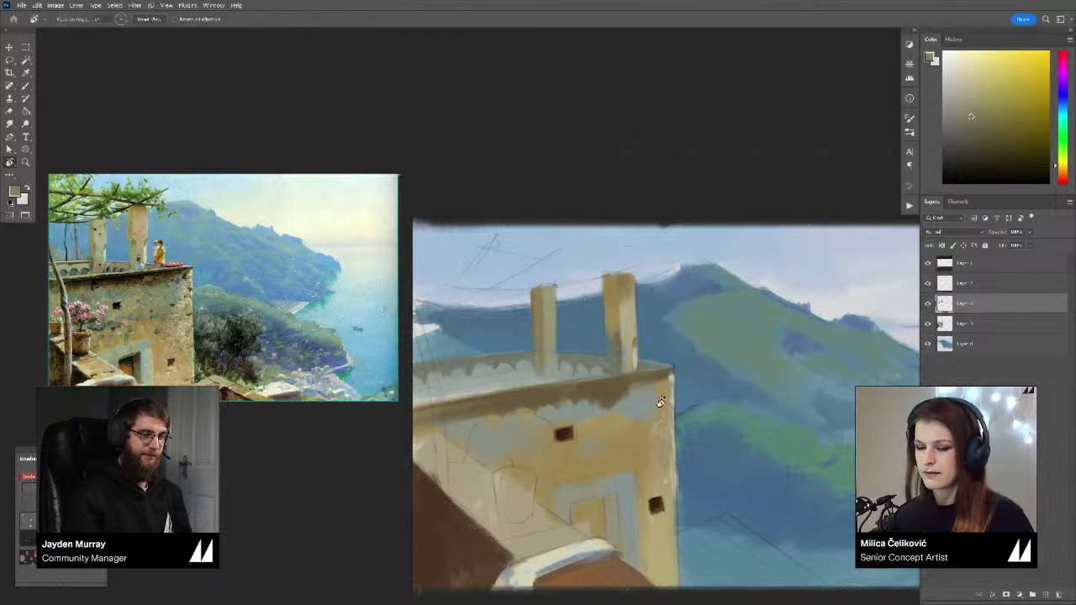
Step: Merge the layer with the pillars and shadows down into the building layer
key("r")
left_click_drag(663, 403, 757, 300)
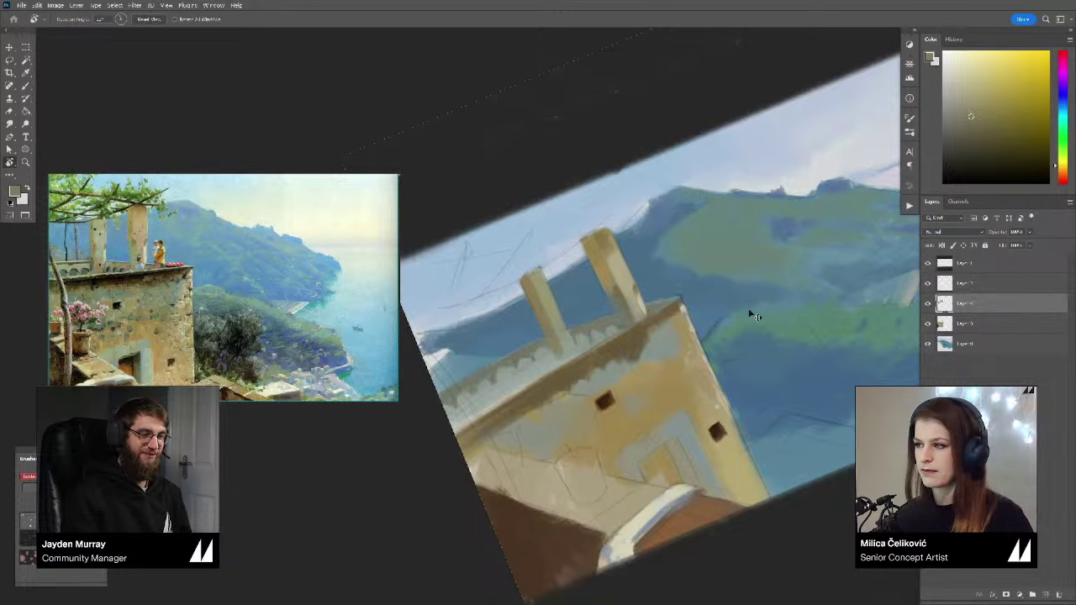
key("ctrl+e")
key("b")
Step: Add a sampled blue touch at the parapet's outer end and mix a light yellow-green from that blue
mouse_move(813, 346)
left_mouse_down()
mouse_move(807, 355)
mouse_move(828, 353)
left_mouse_up()
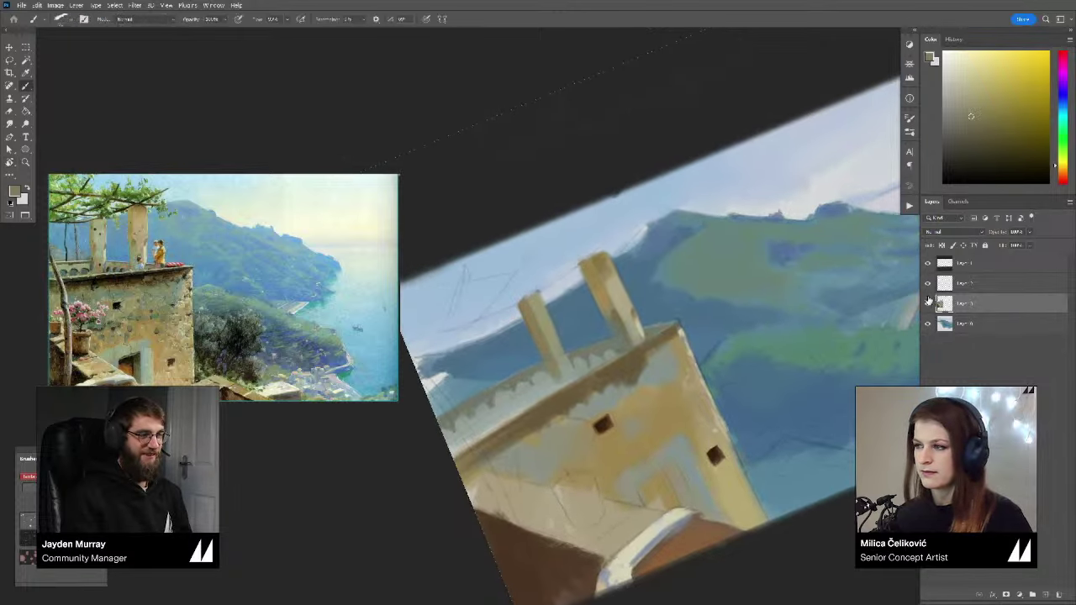
left_click_drag(483, 378, 489, 378)
left_click(472, 386, "alt")
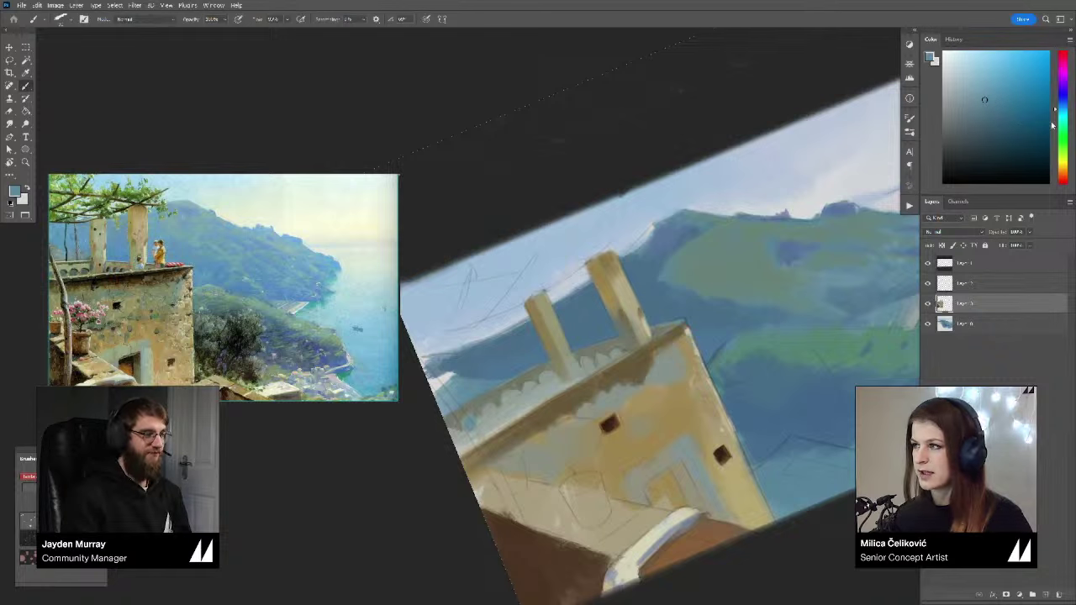
left_click(1060, 165)
left_click(985, 89)
key("r")
left_click_drag(823, 266, 814, 234)
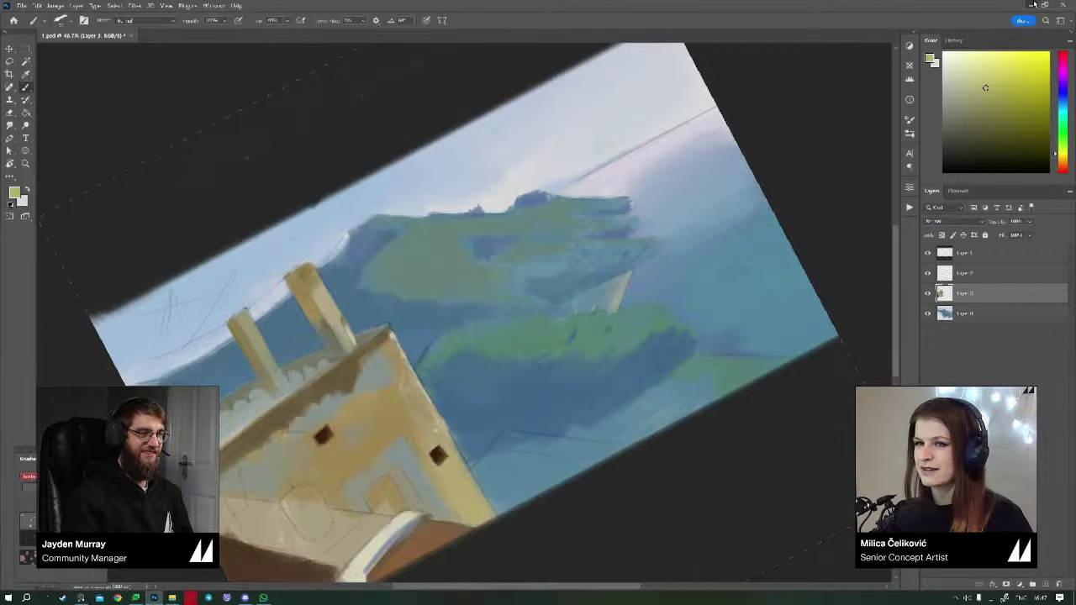
Step: Open the finished helmeted-warrior portrait from the desktop to examine it, close it, and return to the painting in Photoshop
left_click(1033, 4)
double_click(101, 79)
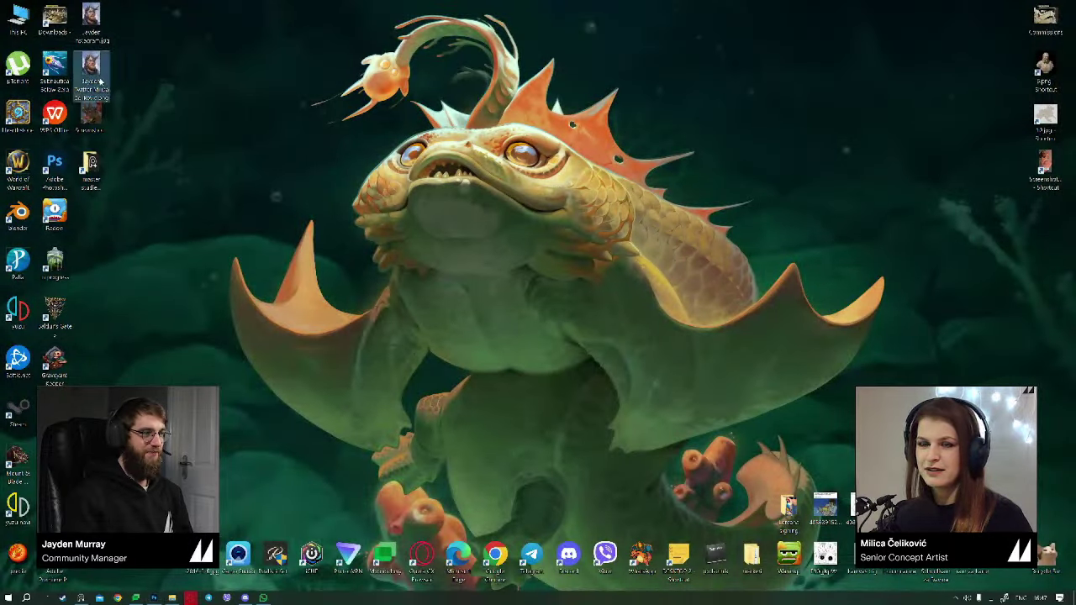
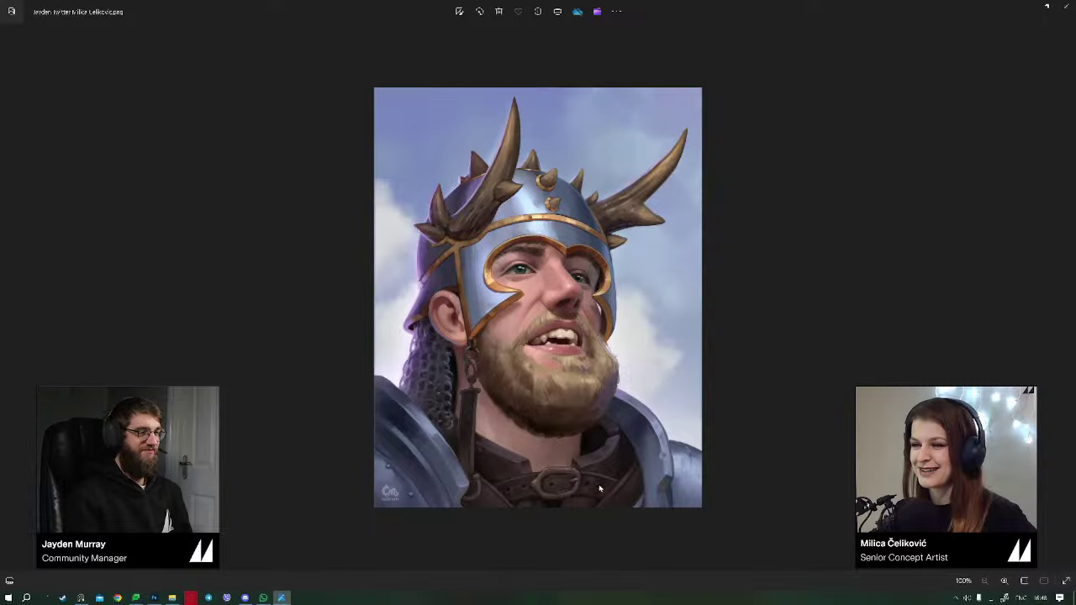
left_click(1066, 9)
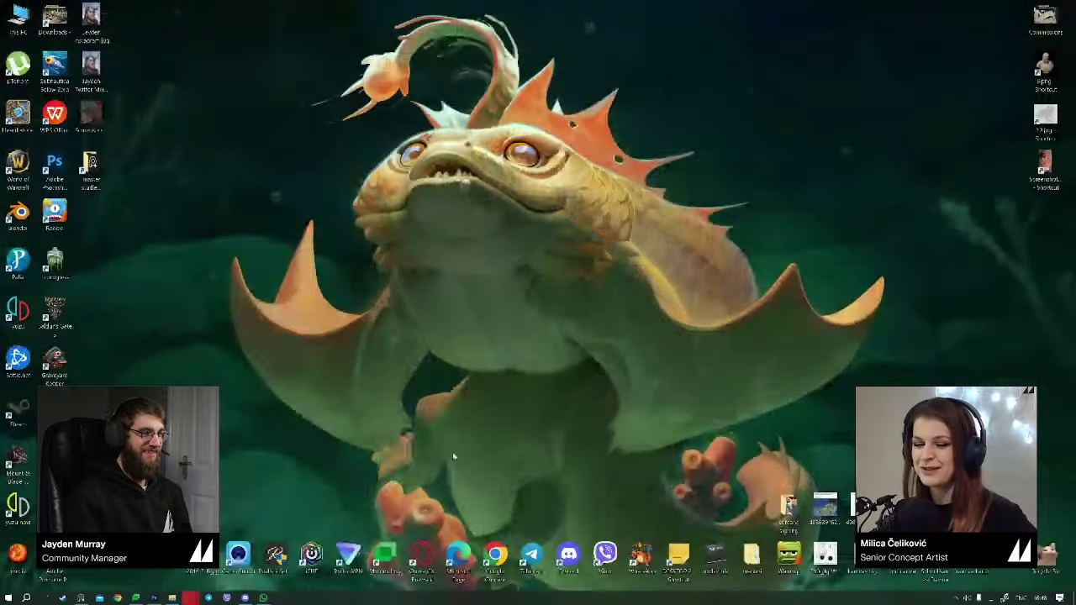
left_click(155, 599)
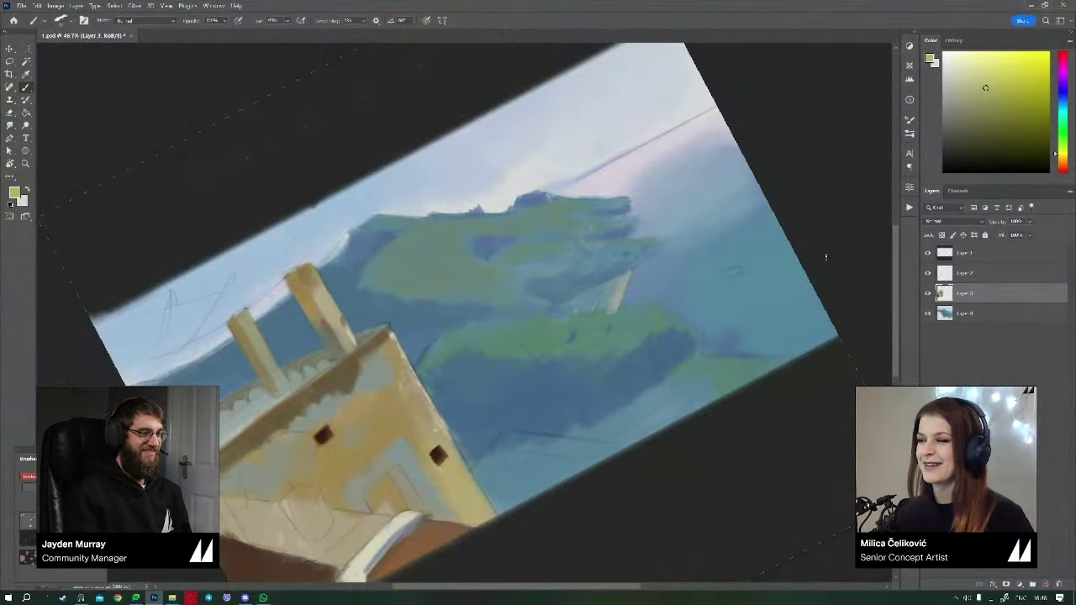
Step: Show the study in full-screen view with the canvas upright and check the building layer by toggling its visibility
key("f")
left_click_drag(482, 339, 565, 367)
key("r")
left_click_drag(803, 325, 588, 350)
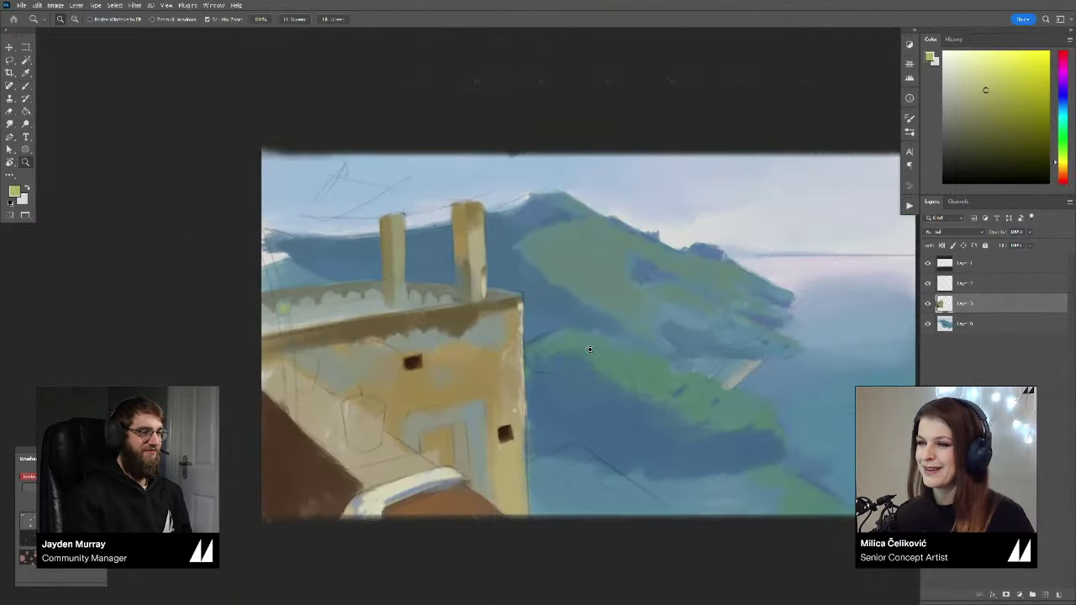
left_click(588, 351, "alt")
left_click_drag(788, 409, 744, 419)
left_click(926, 306)
left_click(926, 306)
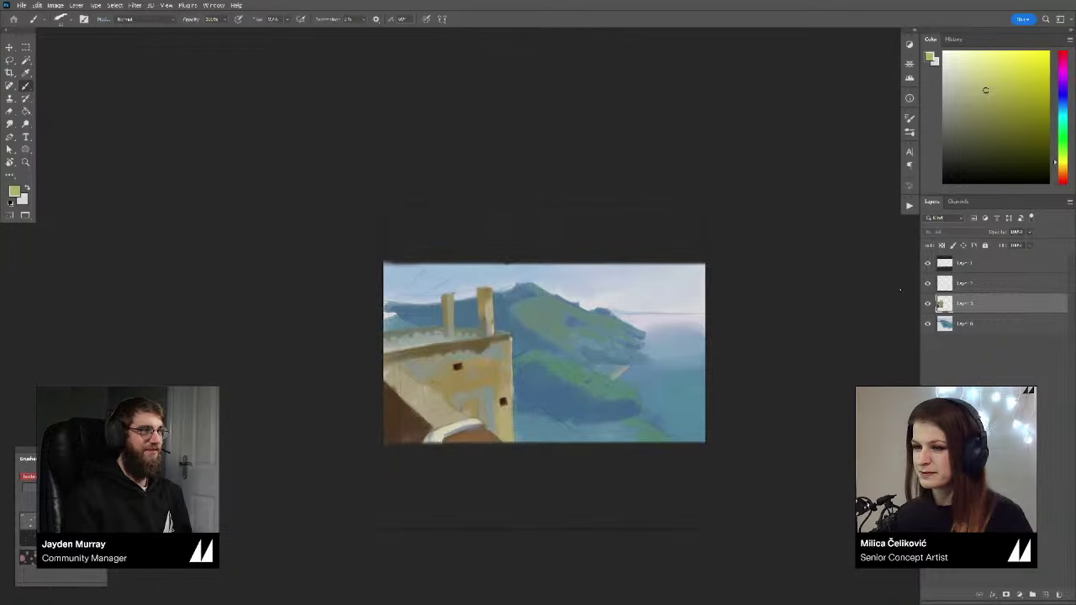
Step: Bring the reference painting back on screen and place the study beside it for comparison
key("z")
key("super")
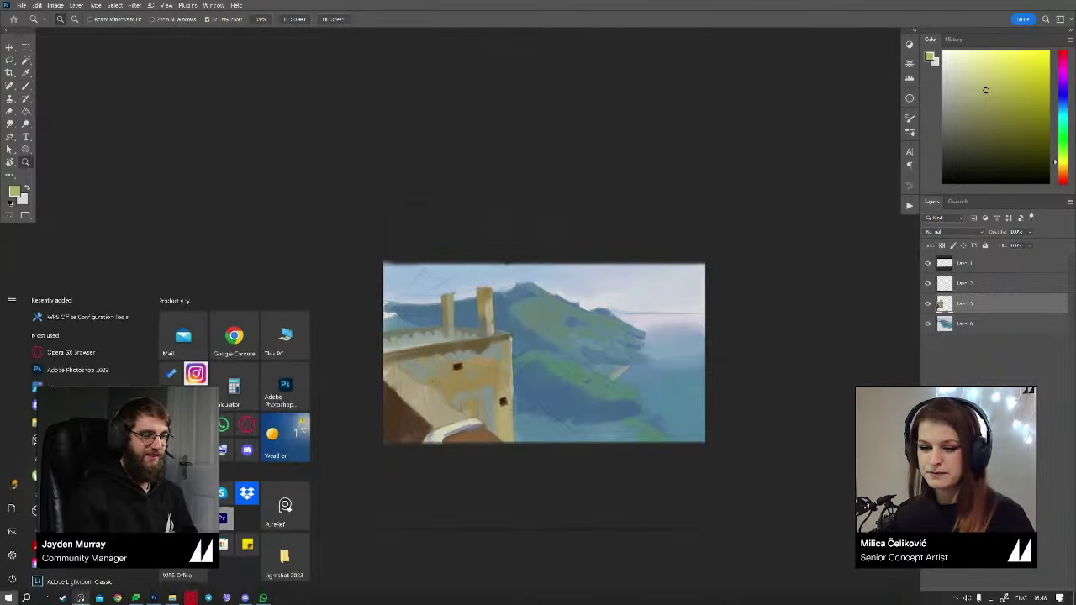
left_click(329, 596)
left_click_drag(536, 474, 585, 464)
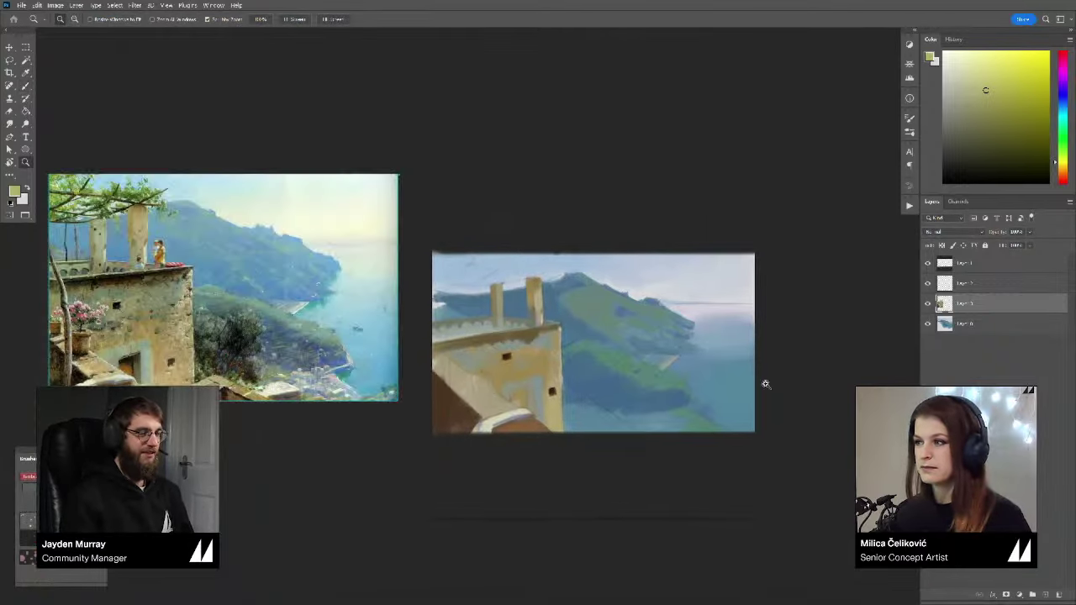
left_click_drag(834, 391, 828, 398)
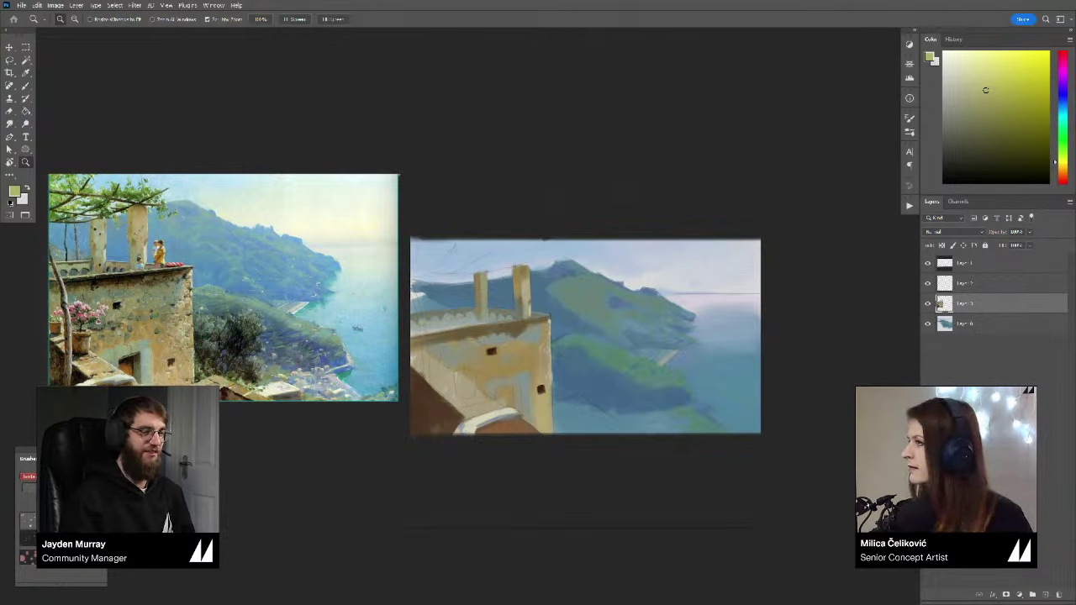
left_click(834, 354)
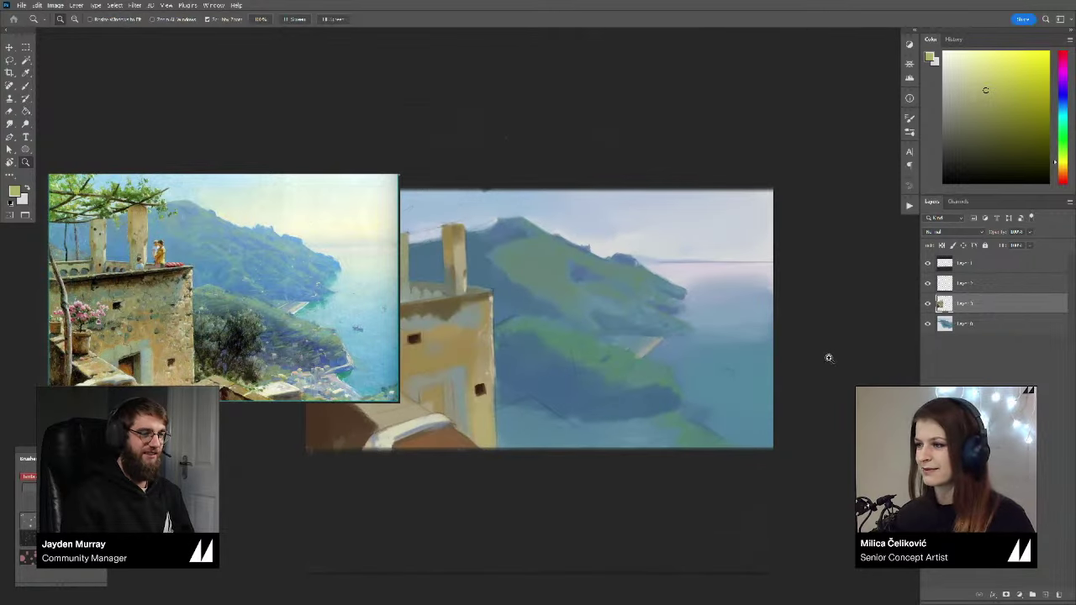
Step: Identify the building layer by toggling its visibility and add a new empty layer above it
key("b")
left_click_drag(597, 420, 665, 411)
left_click(589, 360, "alt")
mouse_move(595, 382)
left_mouse_down()
mouse_move(618, 401)
mouse_move(538, 396)
left_mouse_up()
left_click(928, 304)
left_click(927, 305)
key("ctrl+alt+shift+n")
mouse_move(607, 399)
left_mouse_down()
mouse_move(560, 371)
mouse_move(579, 371)
left_mouse_up()
left_click_drag(573, 378, 611, 394)
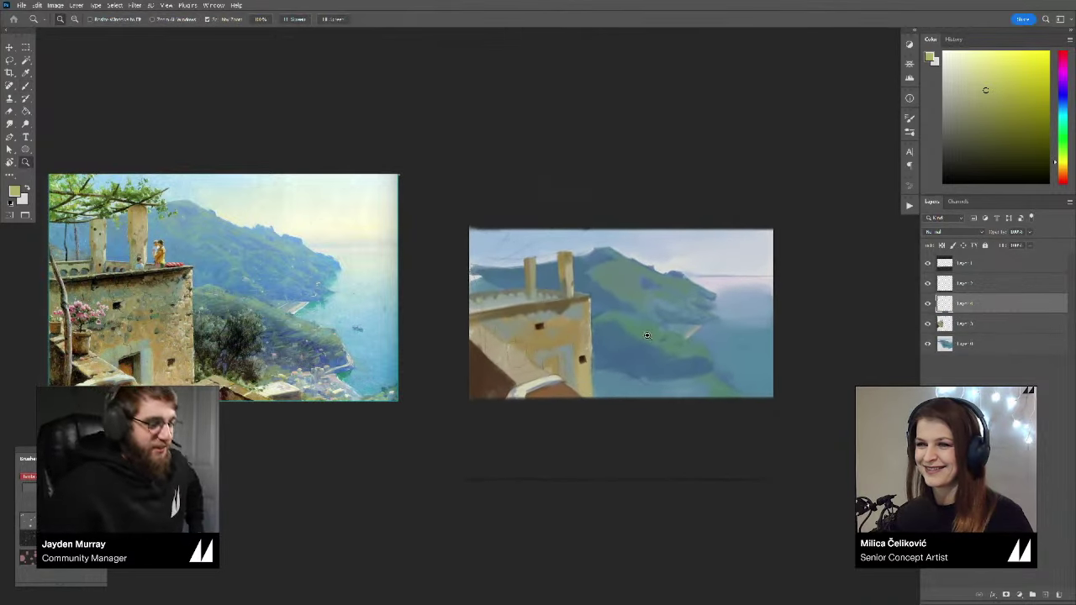
Step: Add a new layer directly above the background and brush a pale yellow glow into the sky above the horizon
left_click_drag(856, 326, 819, 312)
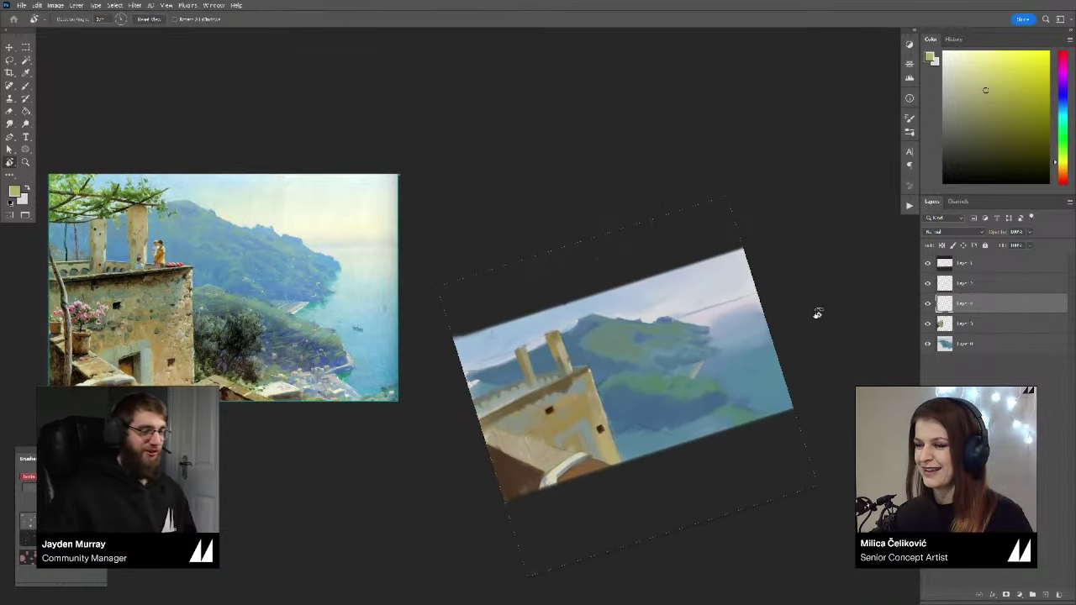
mouse_move(729, 313)
left_mouse_down()
mouse_move(745, 316)
mouse_move(717, 311)
mouse_move(715, 296)
left_mouse_up()
left_click(943, 345)
key("ctrl+alt+shift+n")
key("b")
left_click(707, 298, "alt")
left_click(1063, 163)
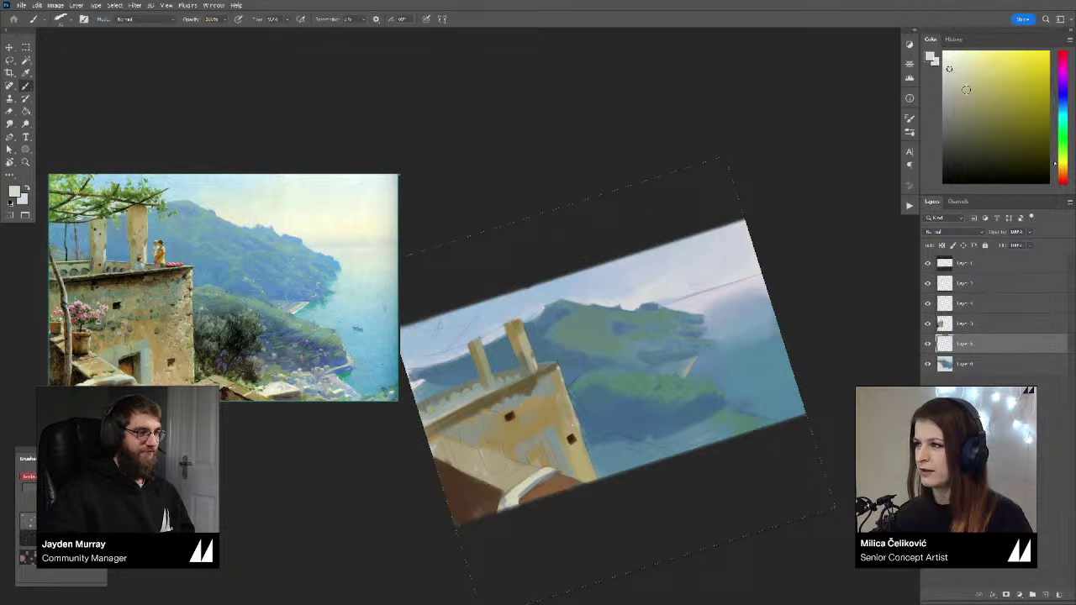
left_click(978, 72)
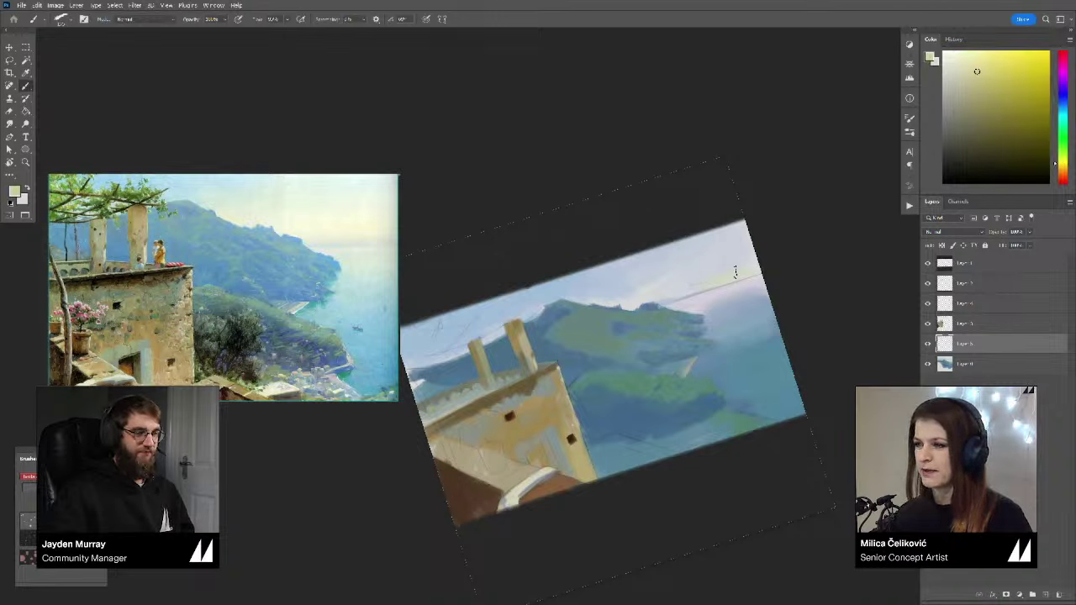
left_click(972, 66)
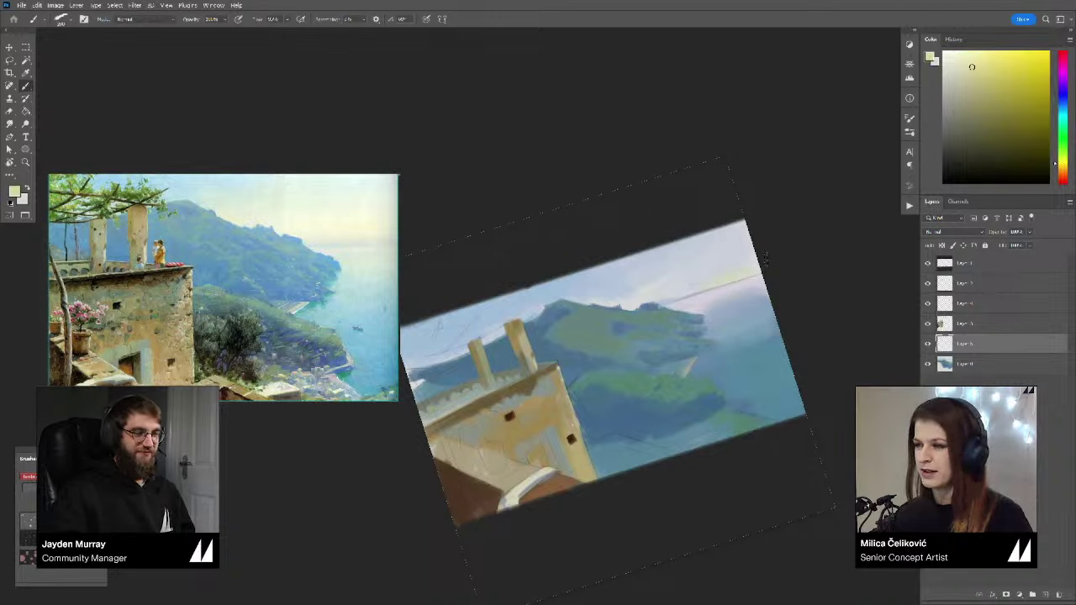
Step: Blend the yellow glow across the sky towards the mountain ridge using tones sampled from the sky
left_click(742, 263, "alt")
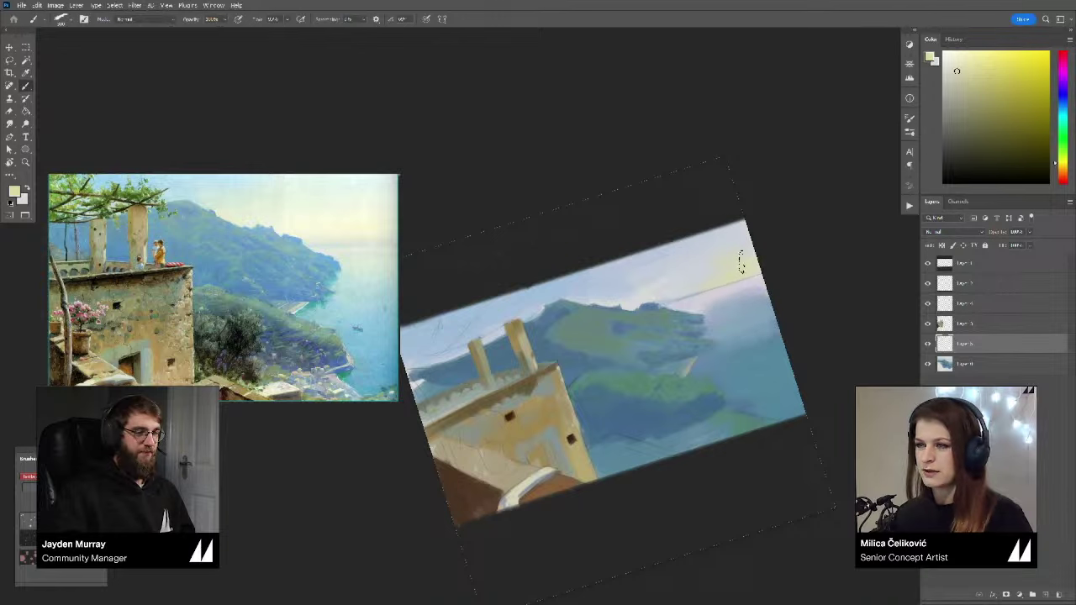
left_click(696, 280, "alt")
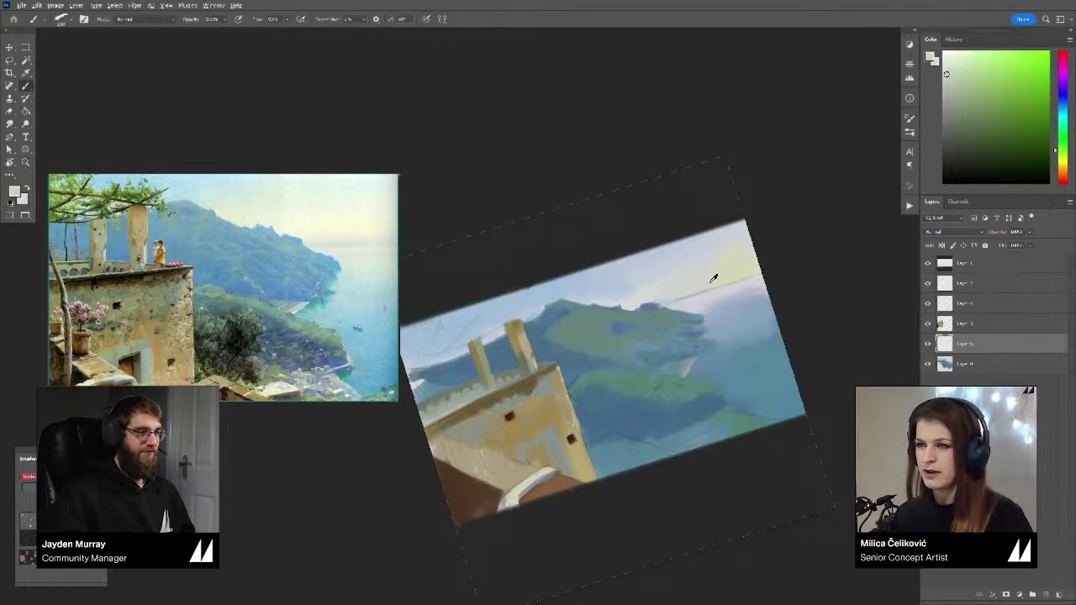
left_click(710, 281, "alt")
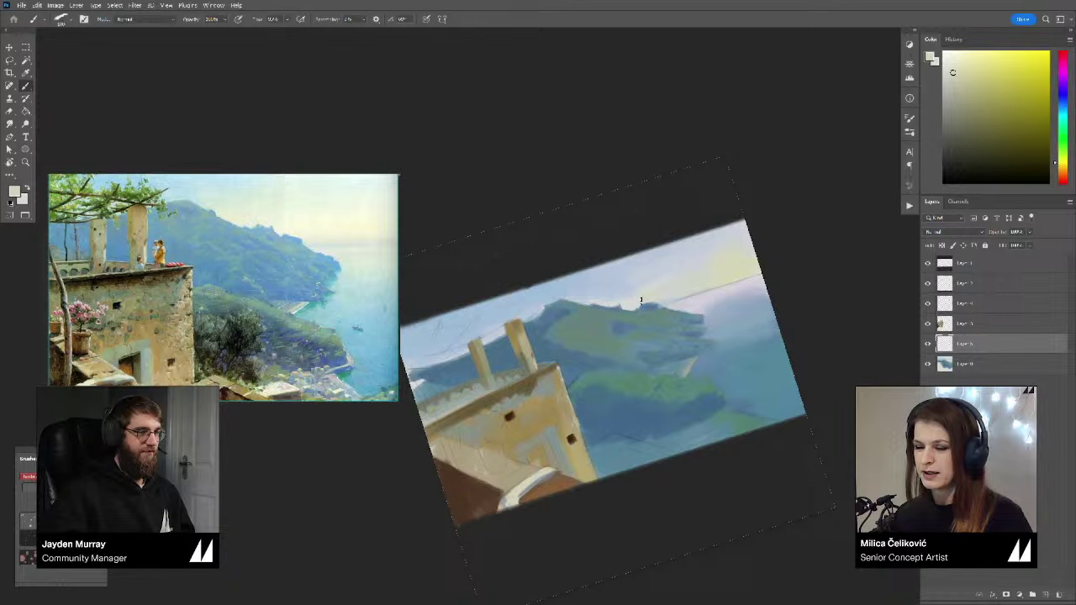
left_click(684, 287, "alt")
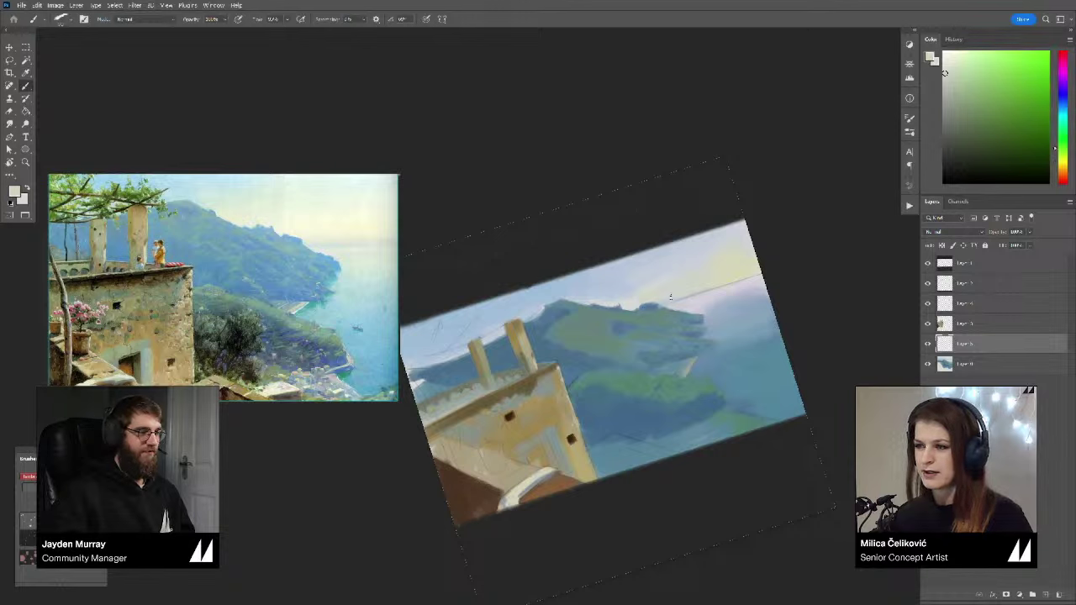
Step: Lighten the sampled yellow and strengthen the glow along the horizon from the ridge to the painting's right edge
left_click(735, 265, "alt")
left_click(964, 63)
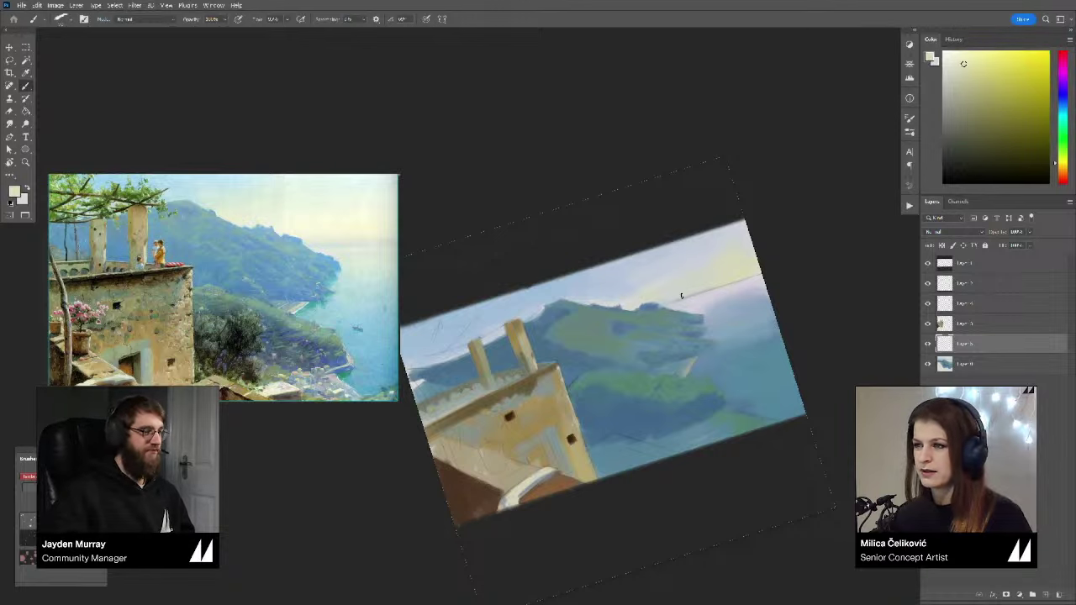
left_click(747, 273, "alt")
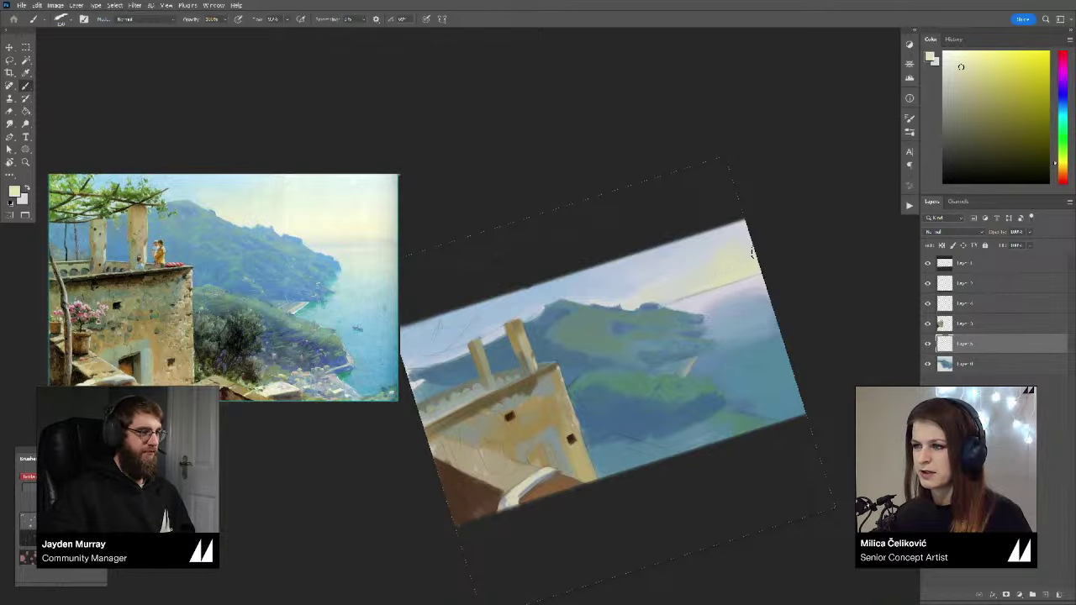
left_click(736, 269, "alt")
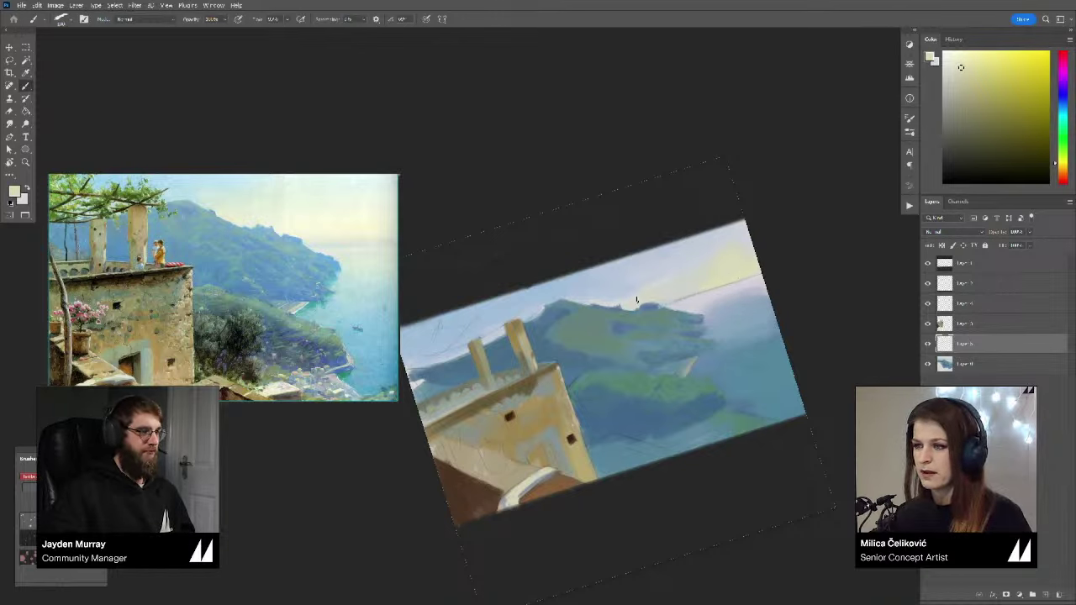
left_click(673, 294, "alt")
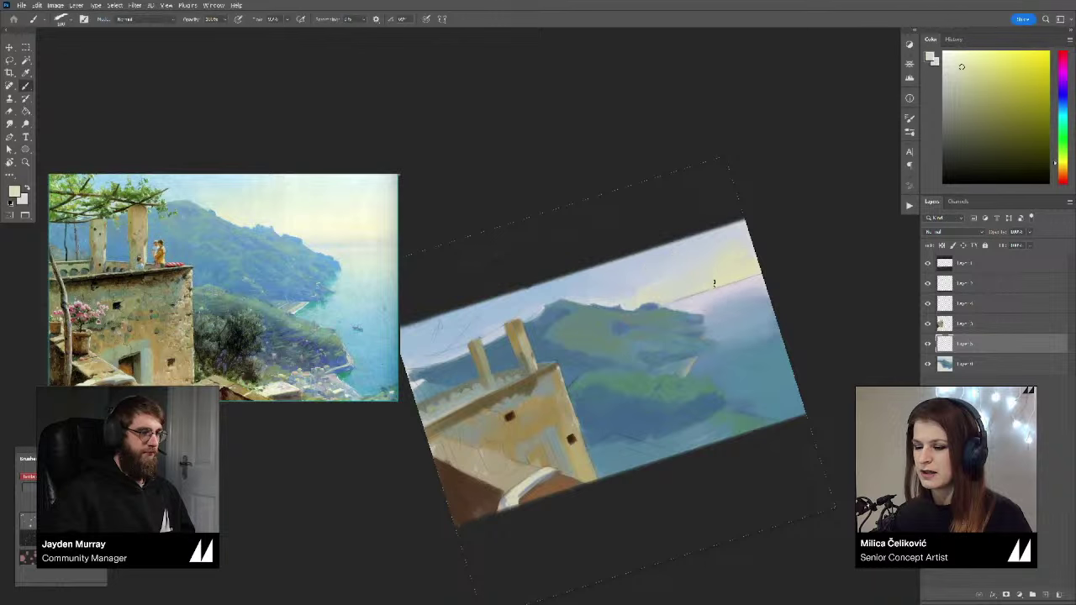
left_click(723, 281, "alt")
left_click(725, 275, "alt")
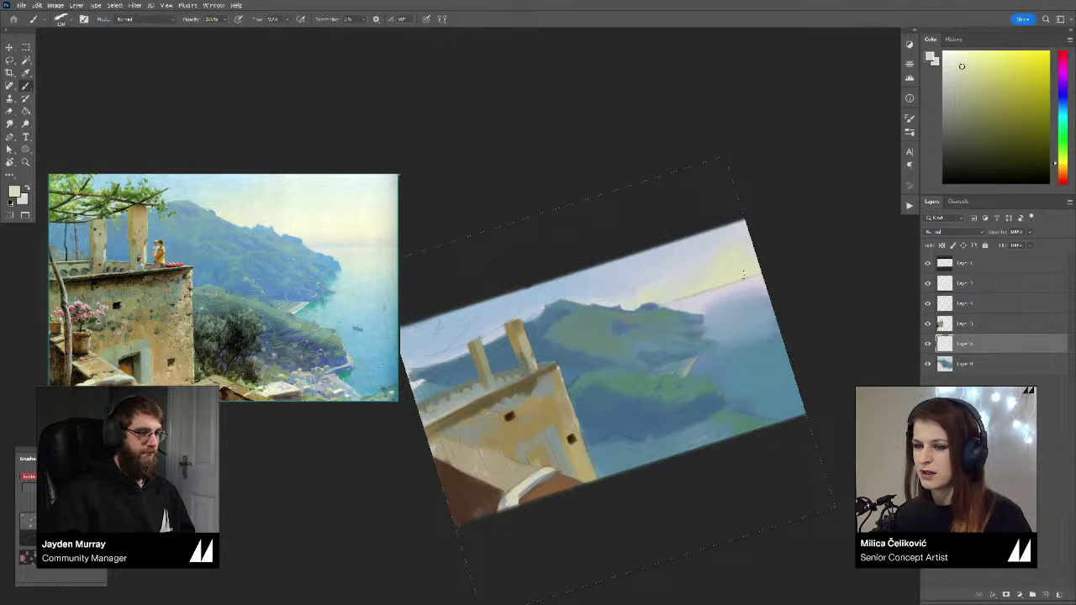
Step: Soften the glow's upper edge into the surrounding sky with sampled tones and straighten the canvas
left_click(719, 248, "alt")
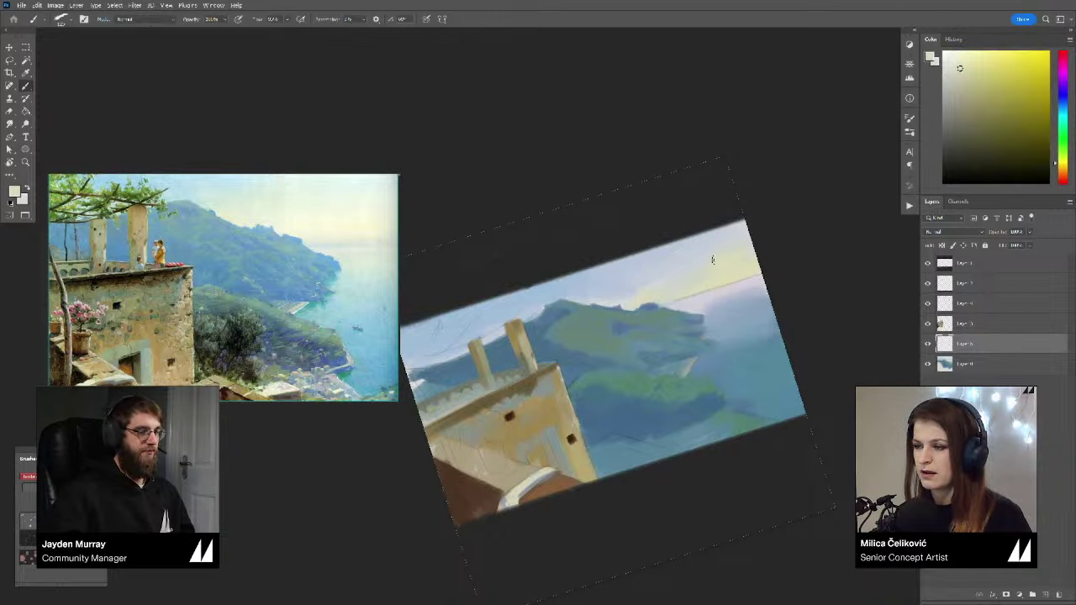
left_click(716, 274, "alt")
left_click(658, 273, "alt")
key("z")
left_click_drag(661, 296, 643, 313)
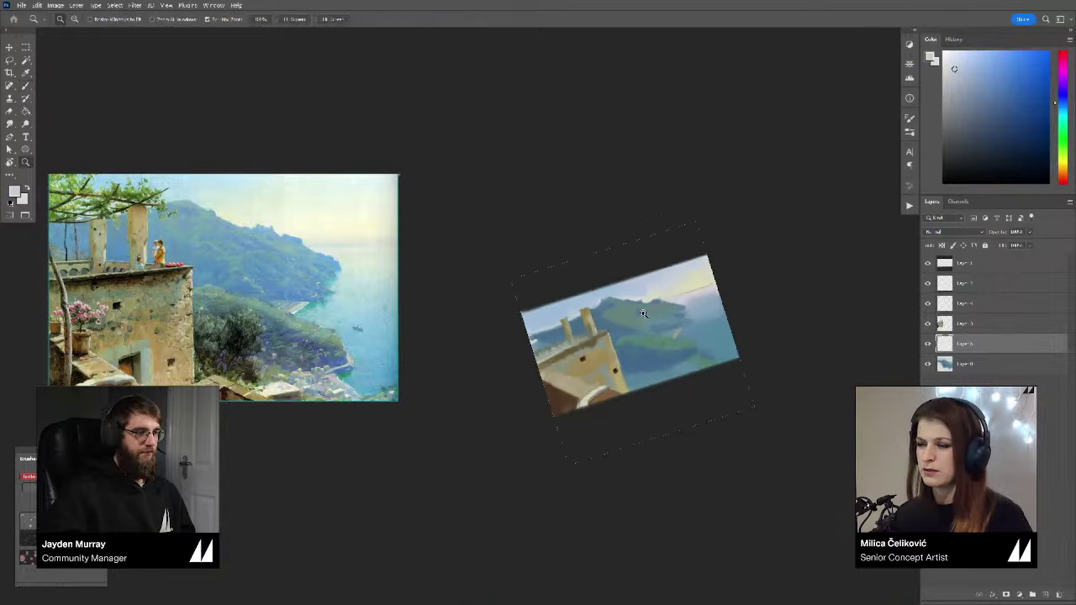
left_click(656, 353)
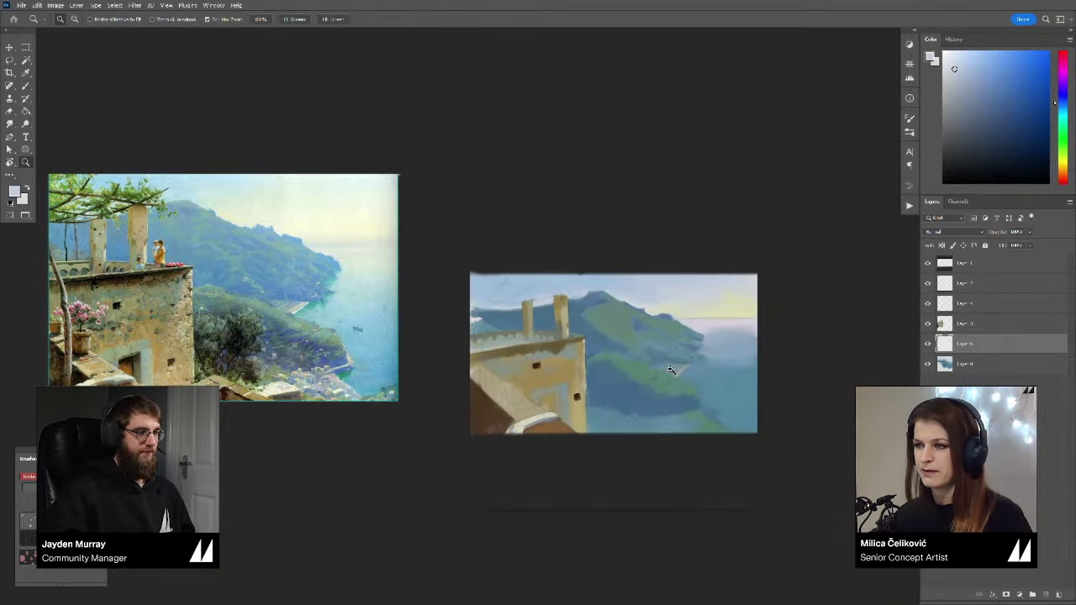
Step: On the building layer, mix a light peach-beige and brush it over the sloping wall beside the brown roof
left_click(520, 389)
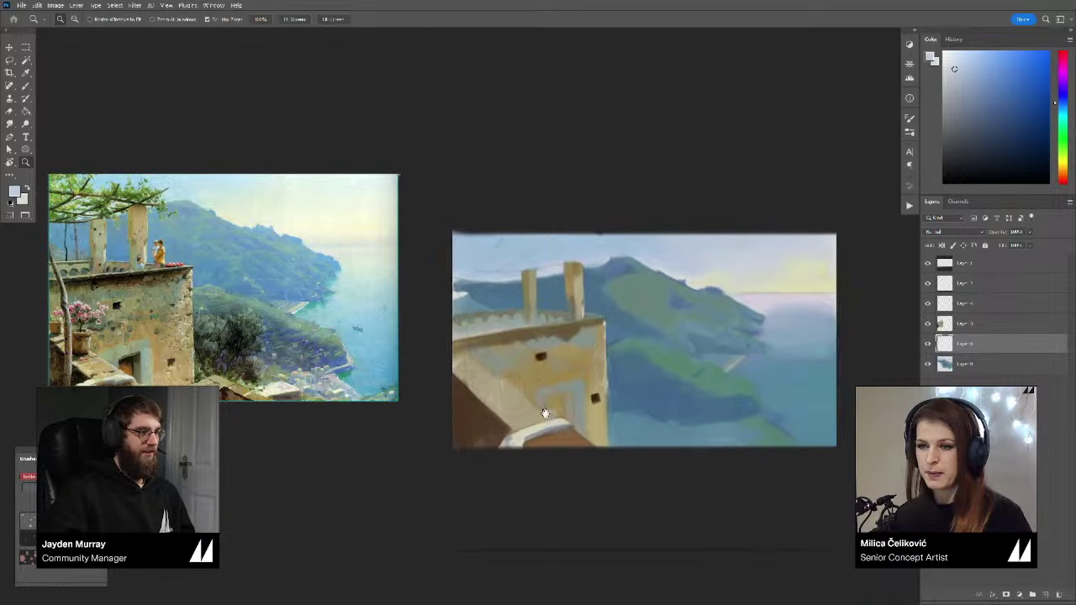
left_click(545, 413, "alt")
key("b")
left_click(478, 410, "alt")
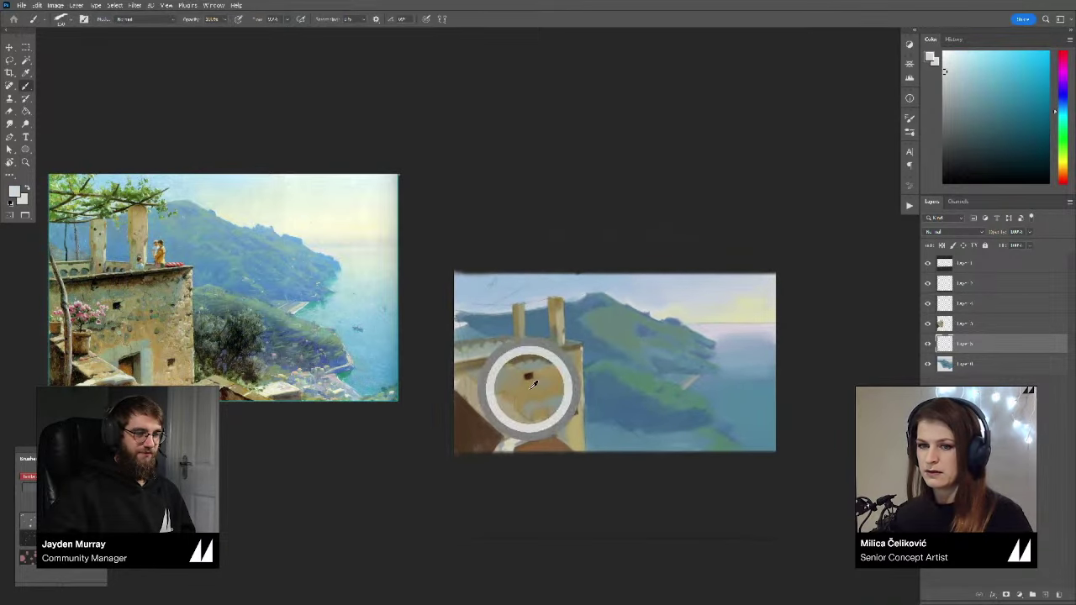
left_click(502, 395, "alt")
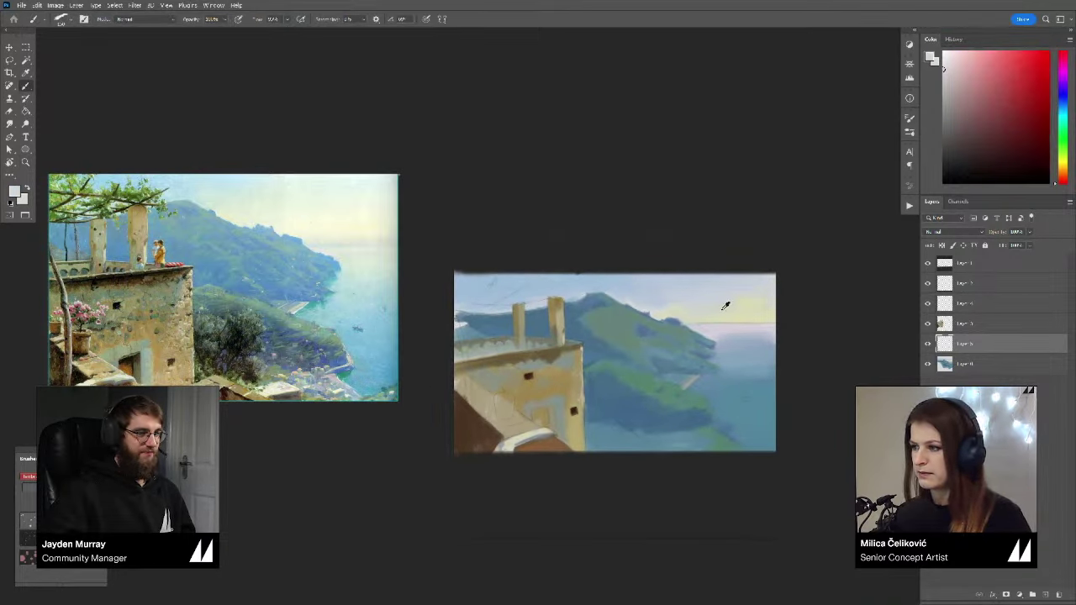
left_click(946, 322)
left_click(1064, 173)
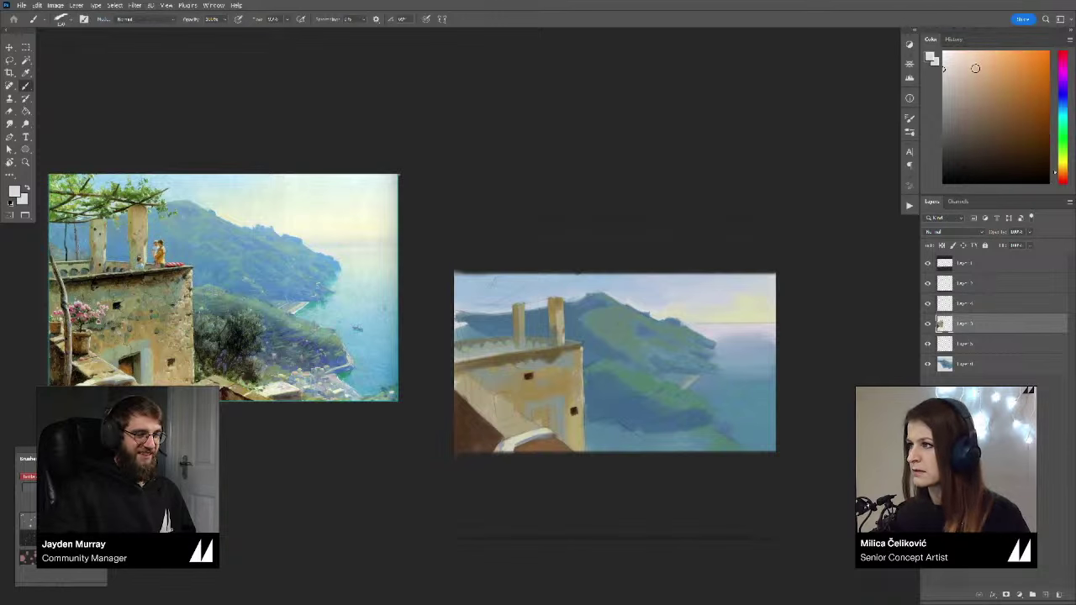
left_click_drag(975, 68, 979, 72)
left_click_drag(472, 393, 502, 422)
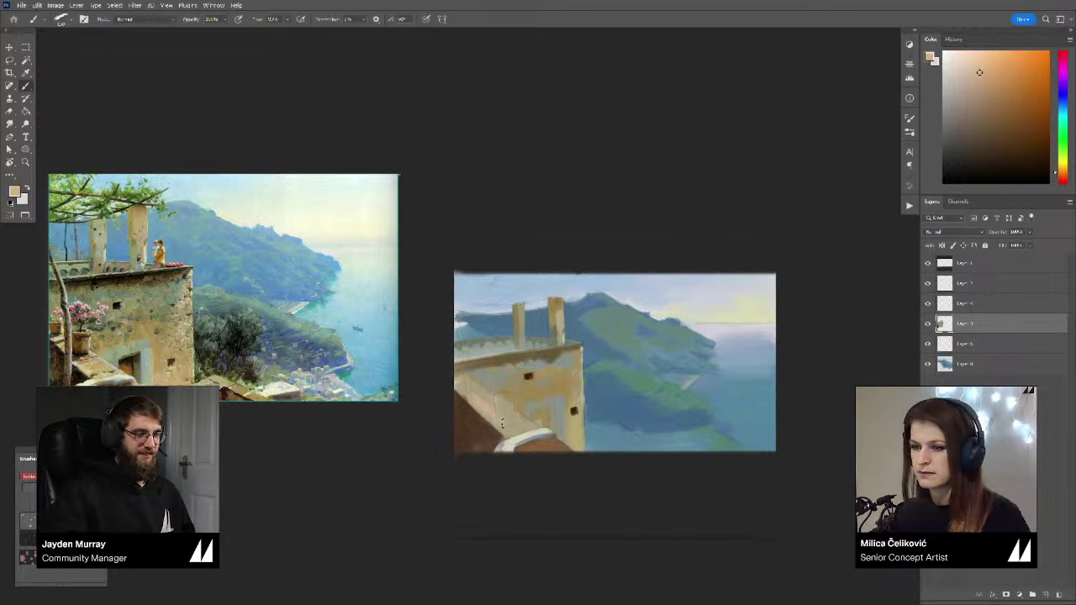
Step: Mix a deeper orange-tan, blend it with a tone sampled from the sloping wall, and brush it over that wall beside the brown roof
left_click(997, 85)
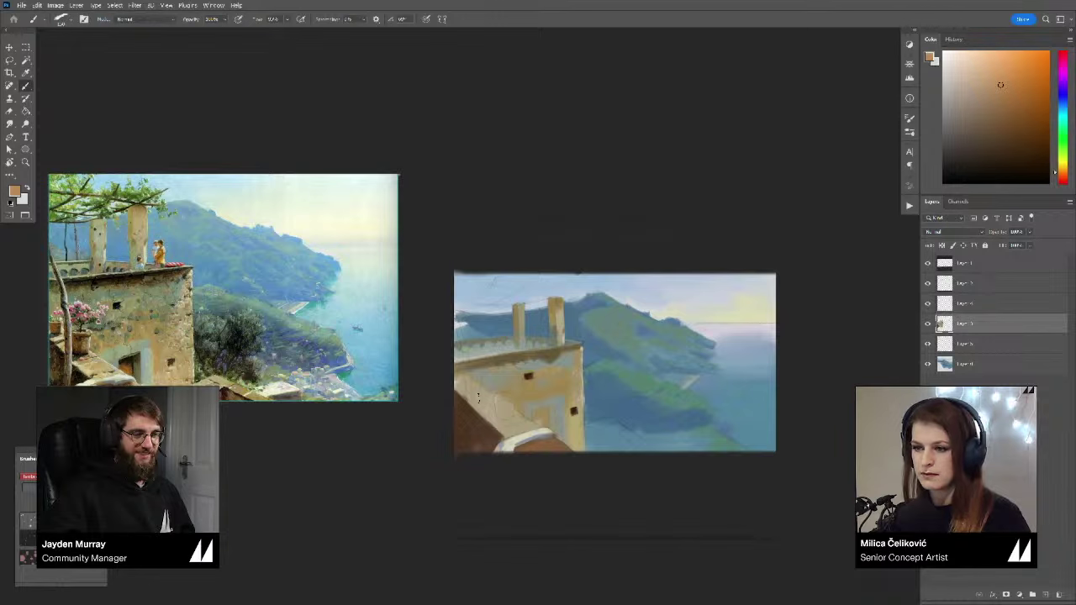
left_click(1001, 95)
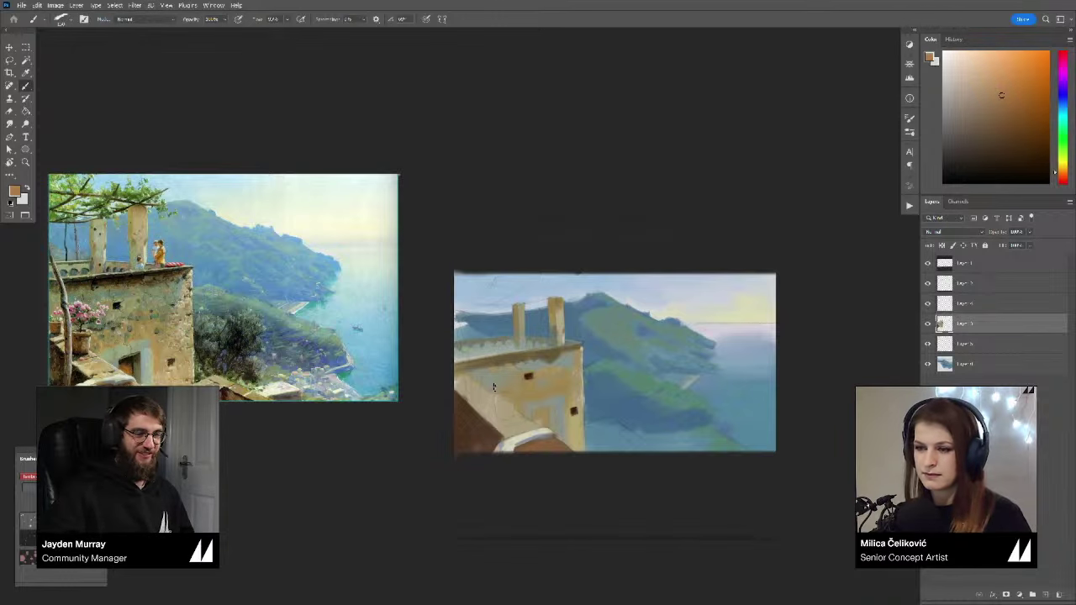
left_click(475, 402, "alt")
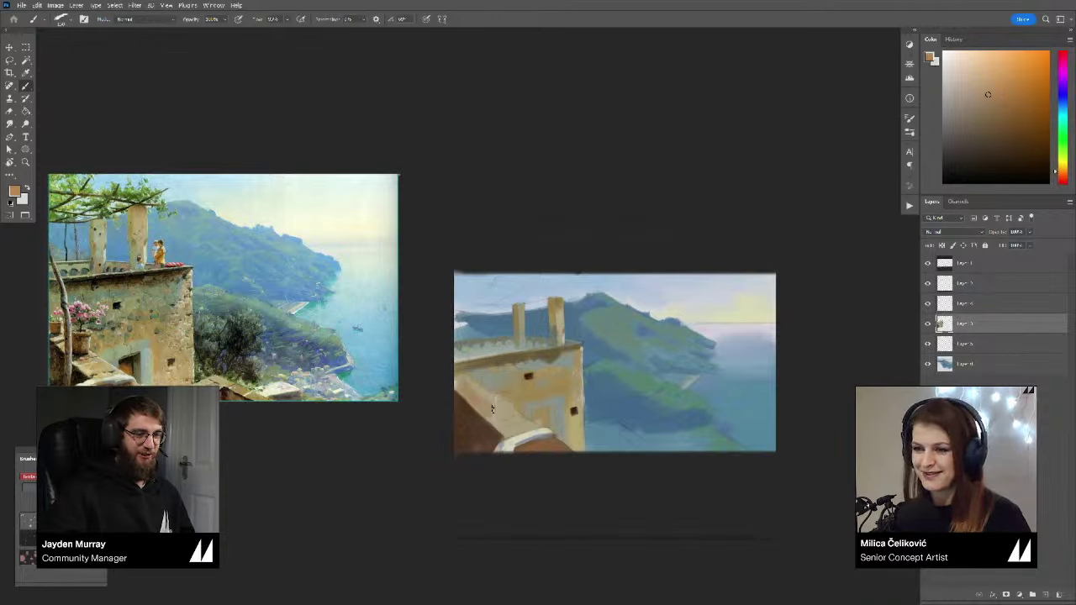
mouse_move(492, 408)
left_mouse_down()
mouse_move(511, 417)
mouse_move(496, 422)
left_mouse_up()
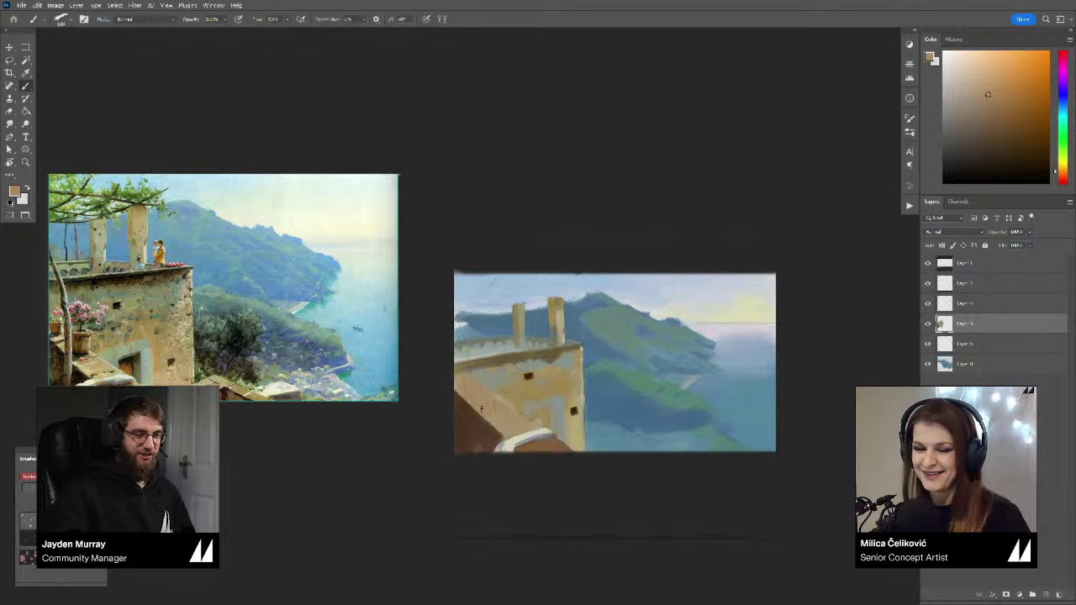
Step: Tilt the canvas to the ledge's angle and paint light peach strokes along the terrace ledge with a much smaller brush
key("r")
left_click_drag(406, 354, 412, 398)
left_click_drag(498, 363, 582, 373)
left_click_drag(634, 363, 627, 381)
left_click(985, 72)
key("r")
left_click_drag(845, 233, 841, 216)
key("[")
key("[")
key("[")
key("[")
key("[")
key("[")
key("[")
key("[")
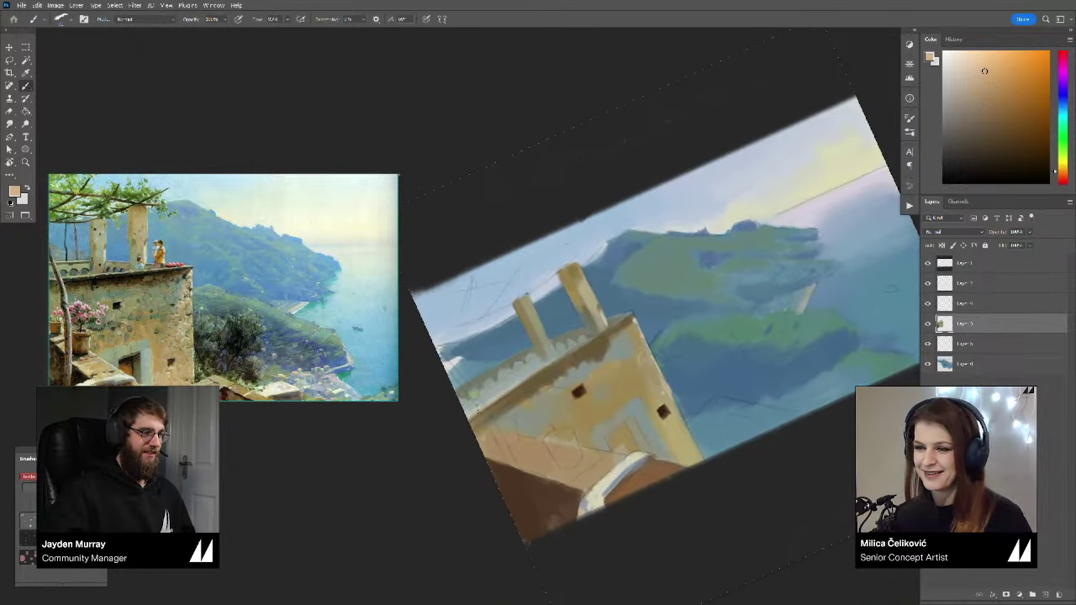
left_click_drag(469, 421, 542, 373)
left_click_drag(492, 406, 553, 365)
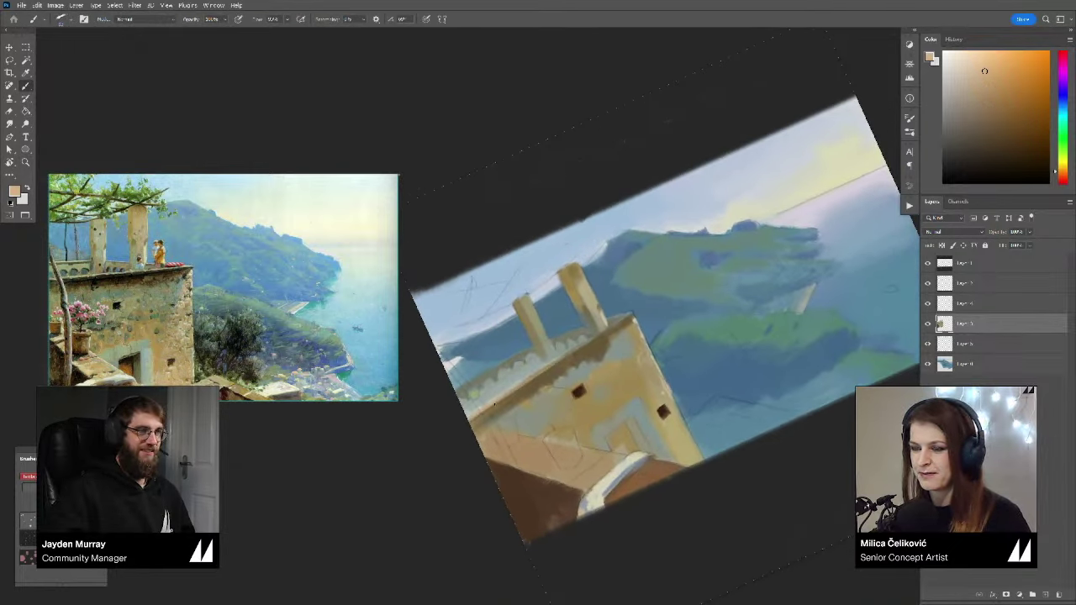
Step: Lighten the peach for the ledge and paint the balustrade's round openings with blue sampled from the mountain behind
key("r")
left_click_drag(682, 324, 681, 316)
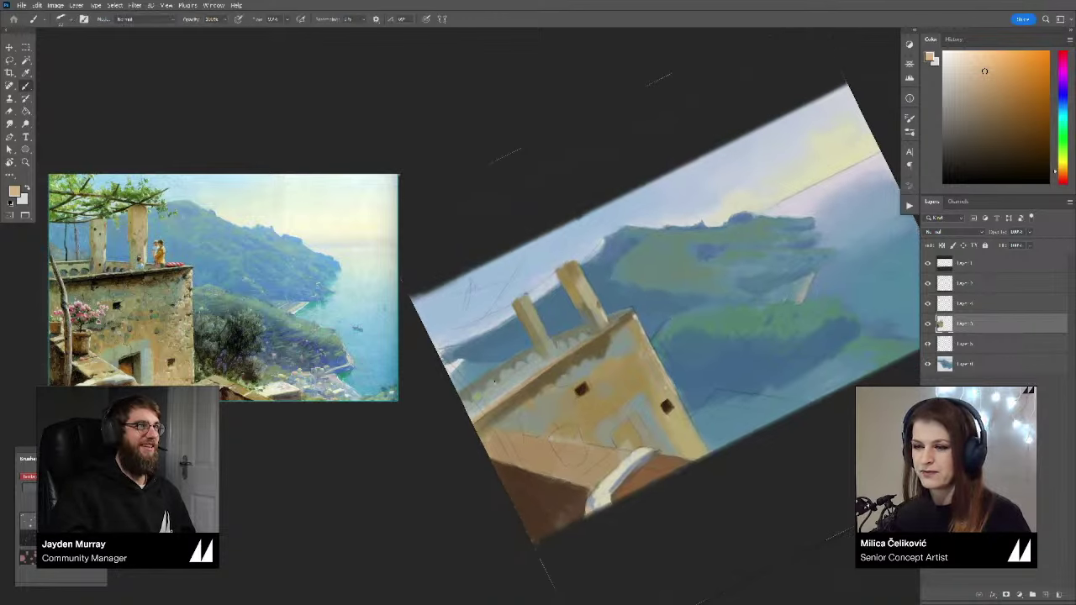
left_click(980, 61)
key("r")
left_click_drag(774, 247, 769, 233)
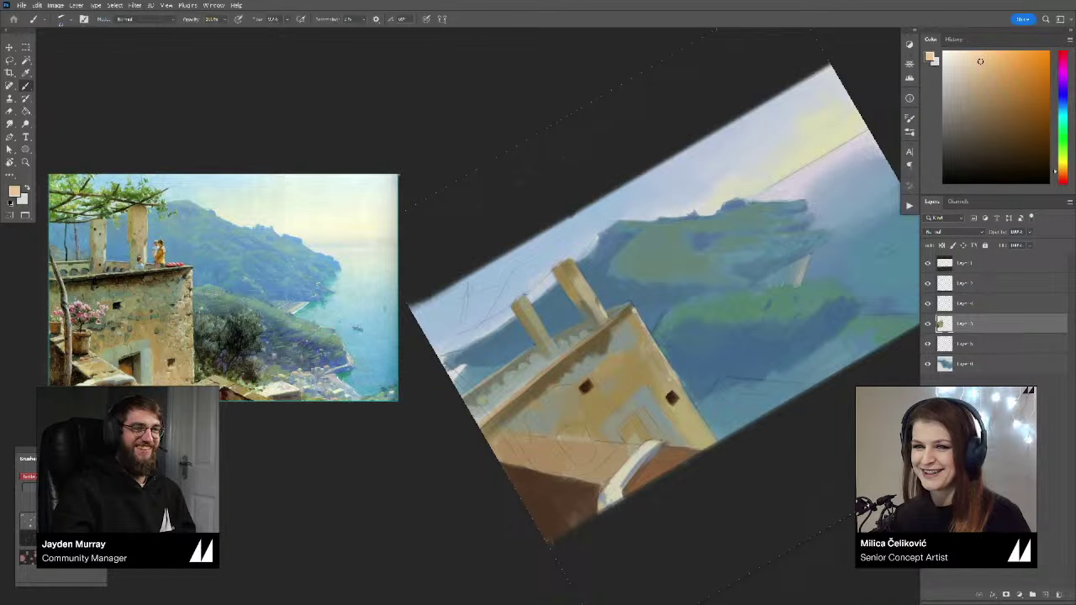
left_click(562, 320, "alt")
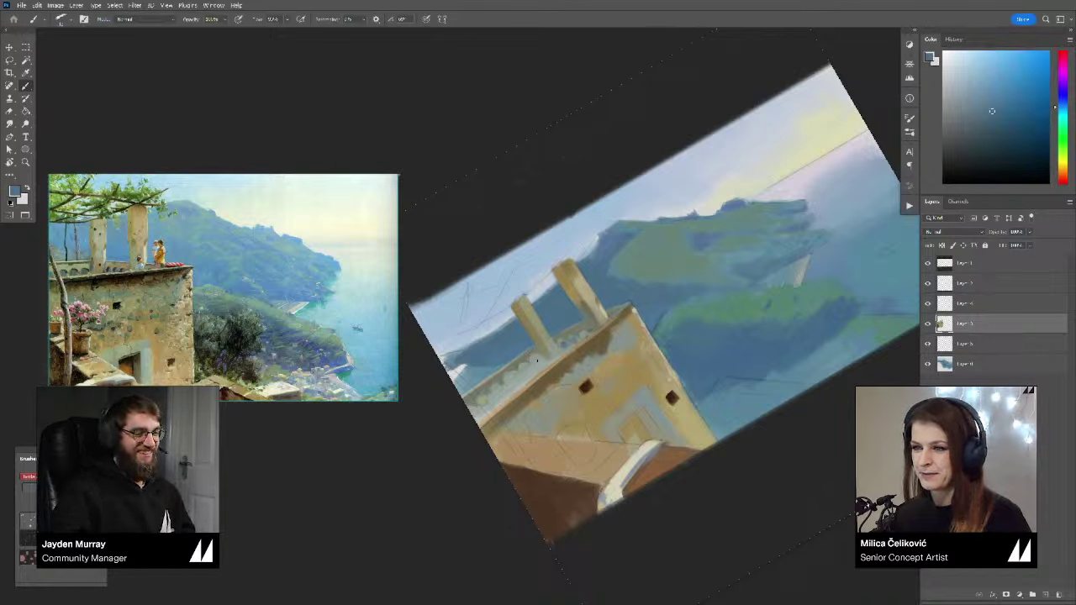
left_click_drag(536, 355, 535, 362)
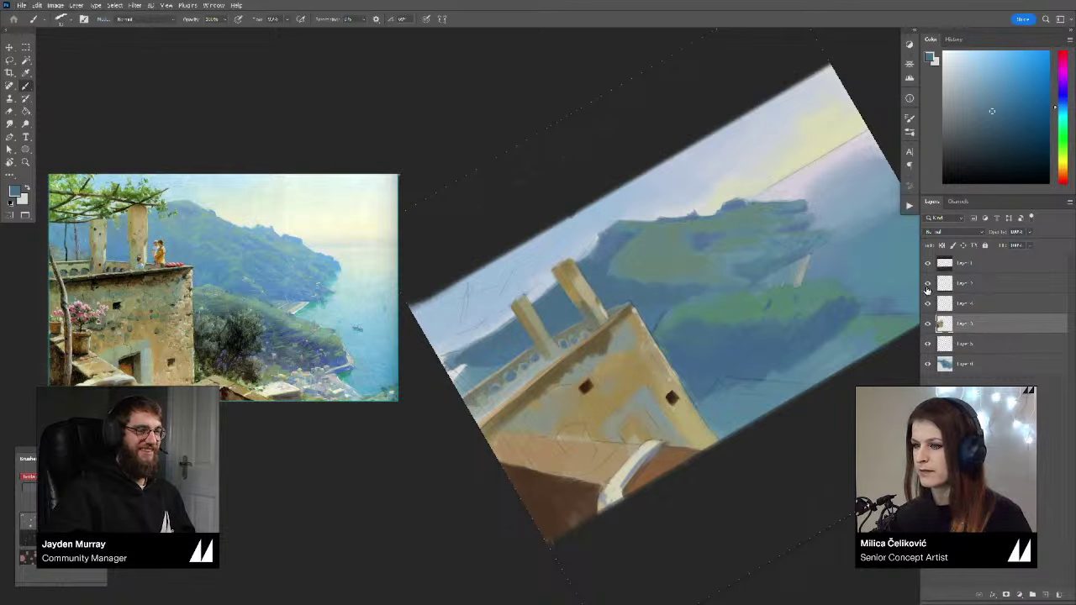
Step: Lock the Multiply layer above the painting and add a new layer on top of it
left_click(951, 290)
left_click(942, 247)
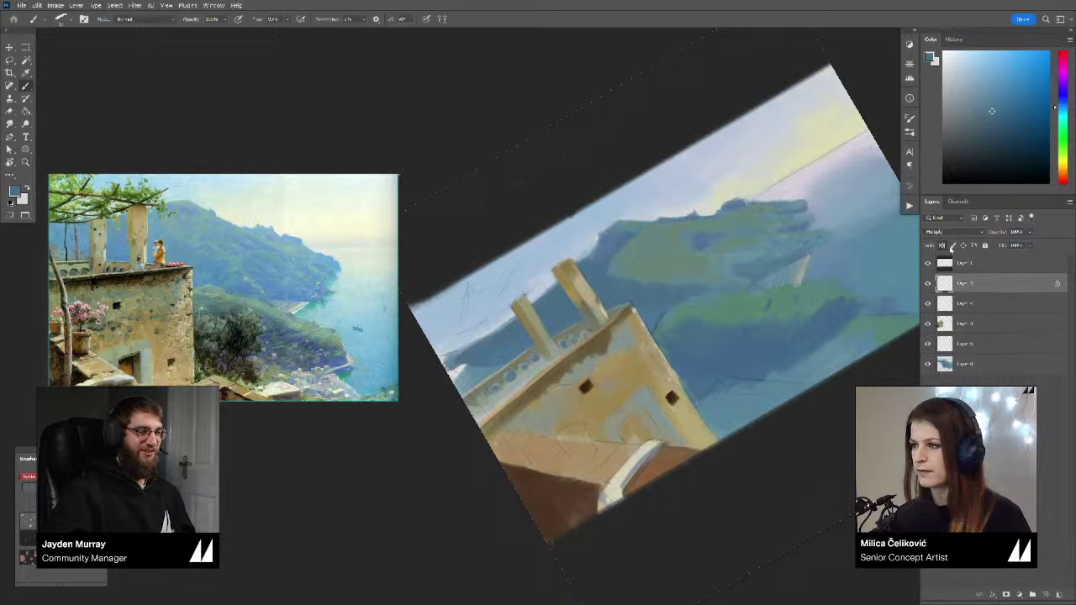
left_click(942, 247)
left_click(985, 246)
key("ctrl+shift+alt+n")
Step: On the new layer, lighten a beige sampled from the ledge and paint a highlight along the ledge's upper edge
left_click_drag(597, 392, 601, 389)
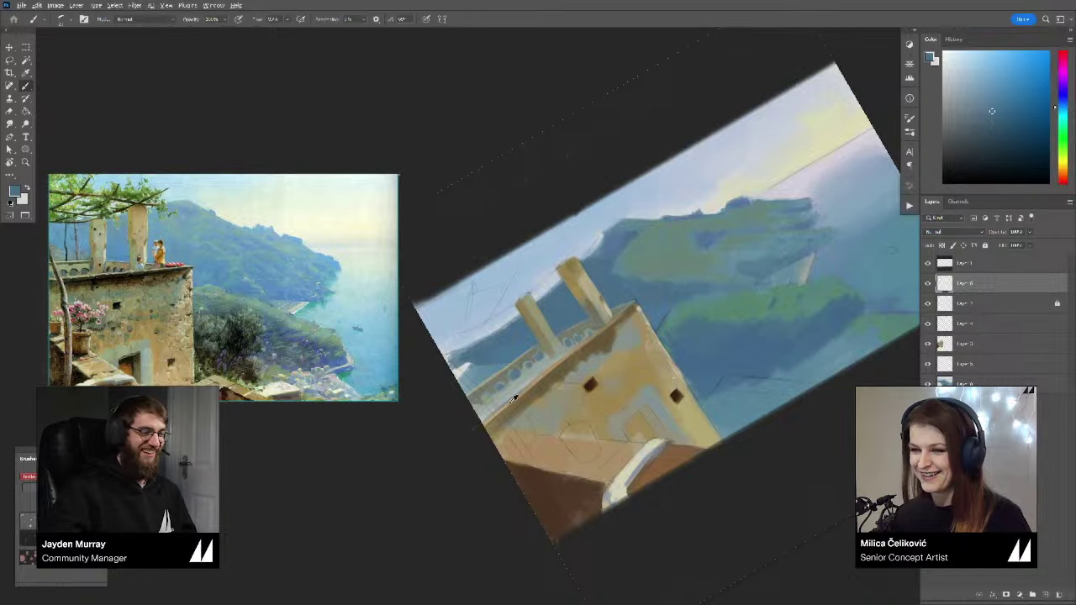
left_click(515, 399, "alt")
left_click_drag(573, 357, 567, 363)
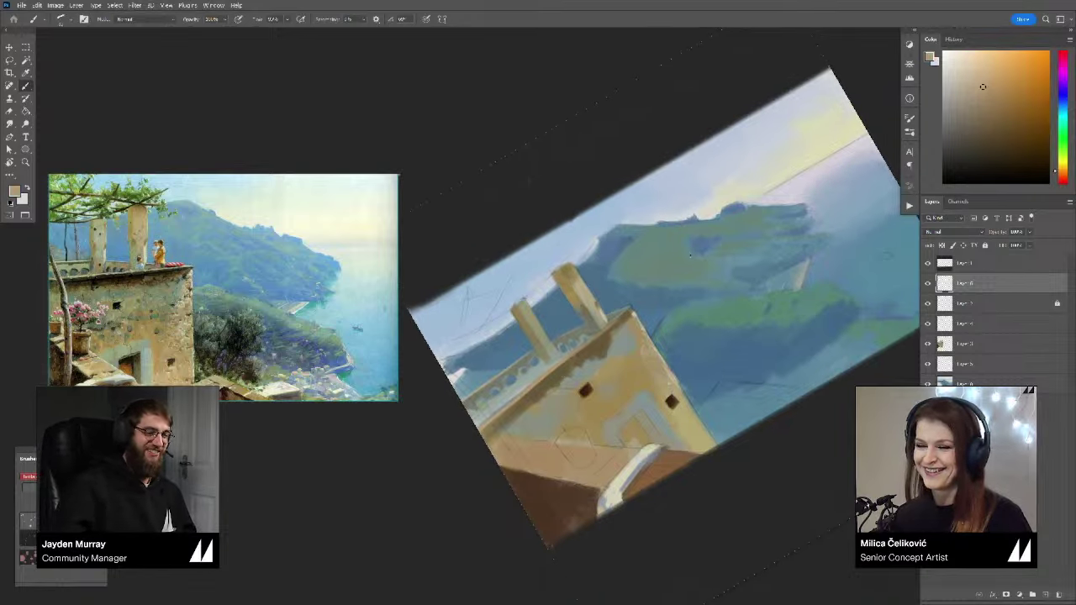
left_click(977, 71)
left_click_drag(492, 419, 593, 336)
left_click_drag(556, 368, 609, 326)
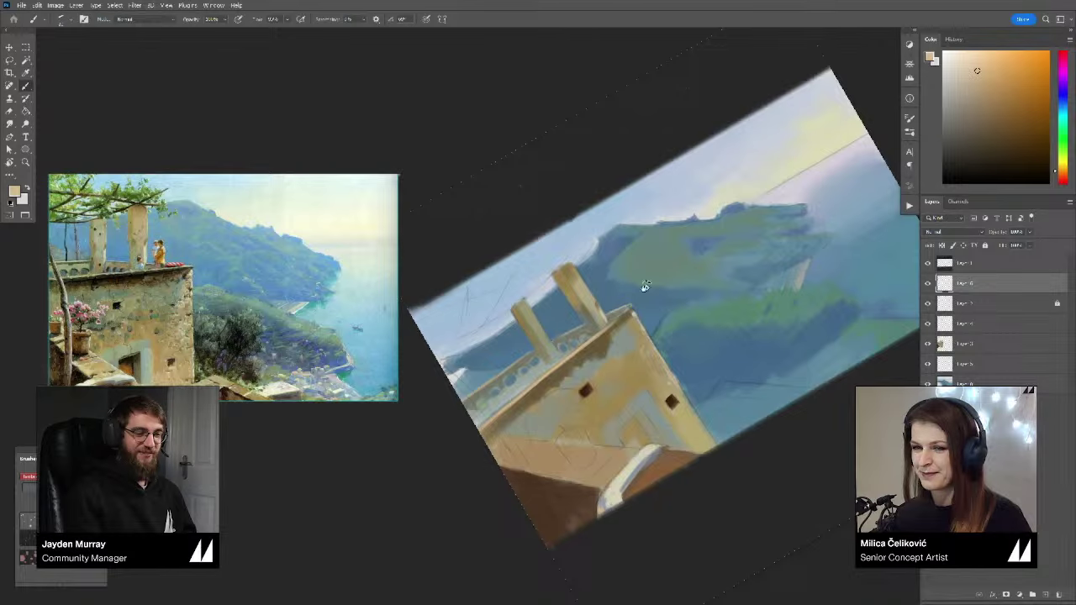
Step: Straighten the canvas and rework the terrace pillars with sampled olive tones shifted towards yellow
left_click_drag(646, 286, 732, 365)
left_click(585, 331, "alt")
left_click(586, 331, "alt")
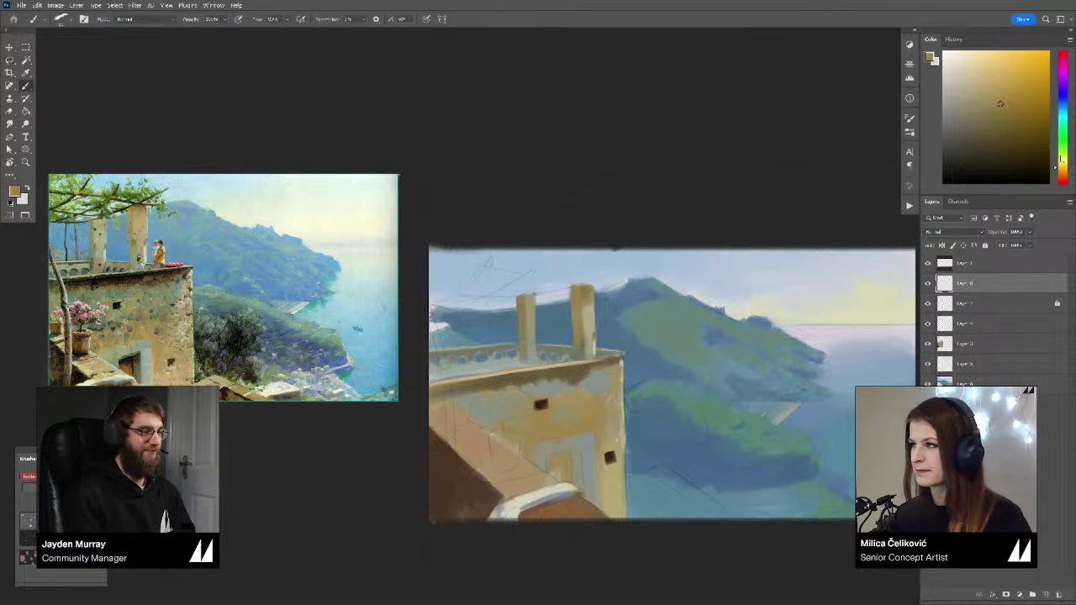
left_click(1063, 165)
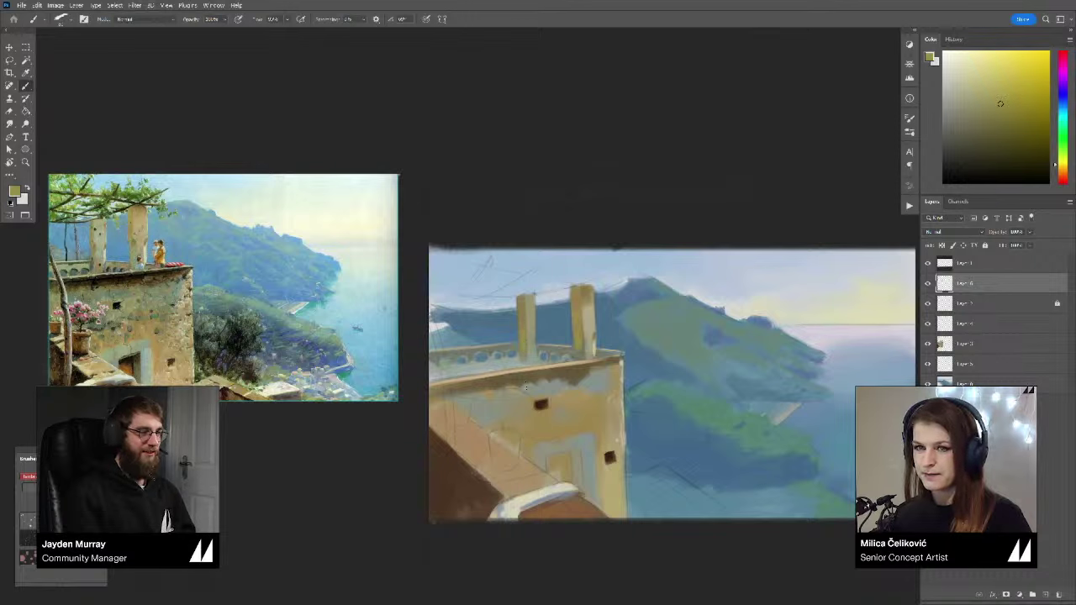
left_click(543, 271, "alt")
left_click_drag(965, 104, 974, 88)
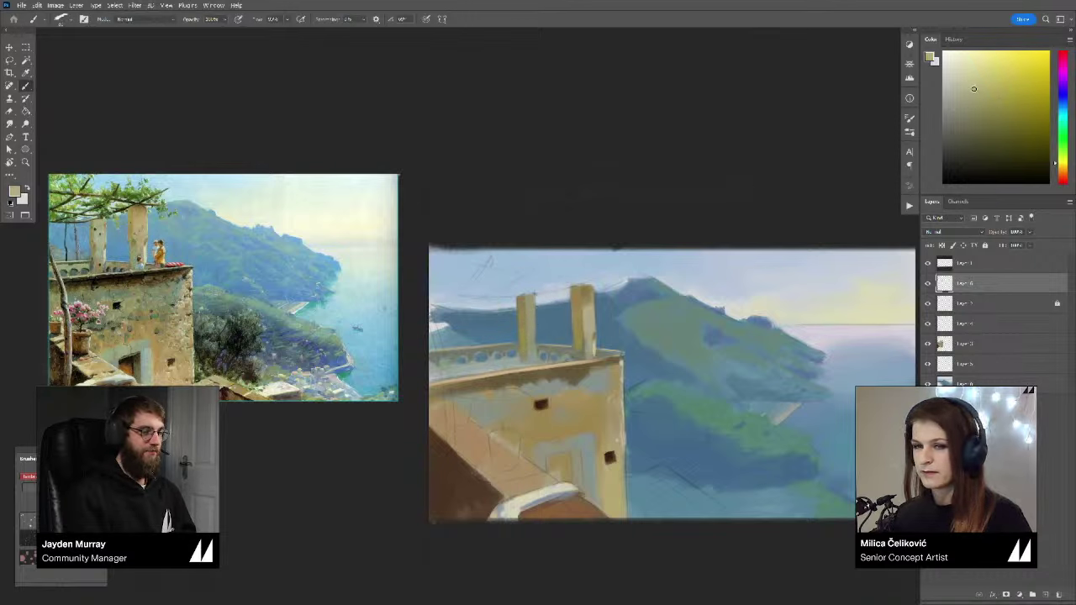
left_click(530, 308, "alt")
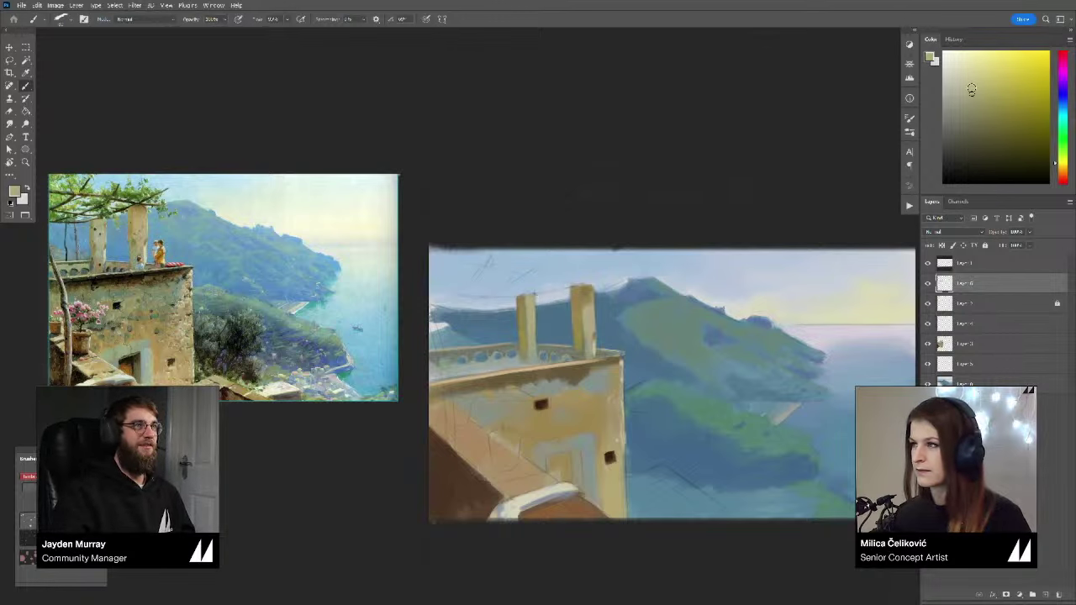
Step: Brighten the yellow-green to a pale yellow and paint thin highlights down the sunlit edges of the pillars
left_click_drag(972, 88, 966, 63)
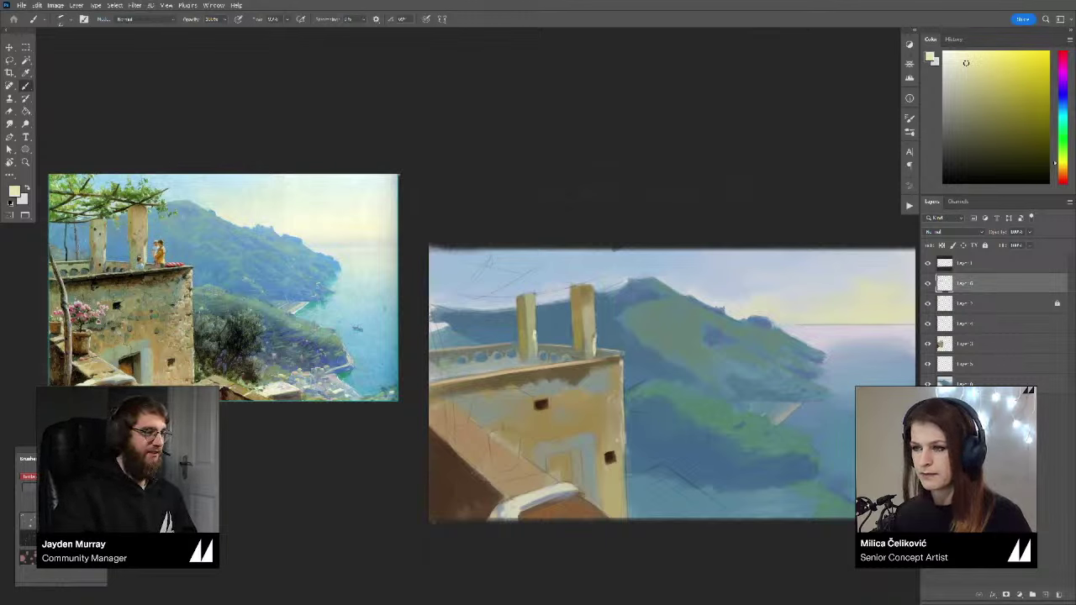
left_click_drag(595, 294, 595, 343)
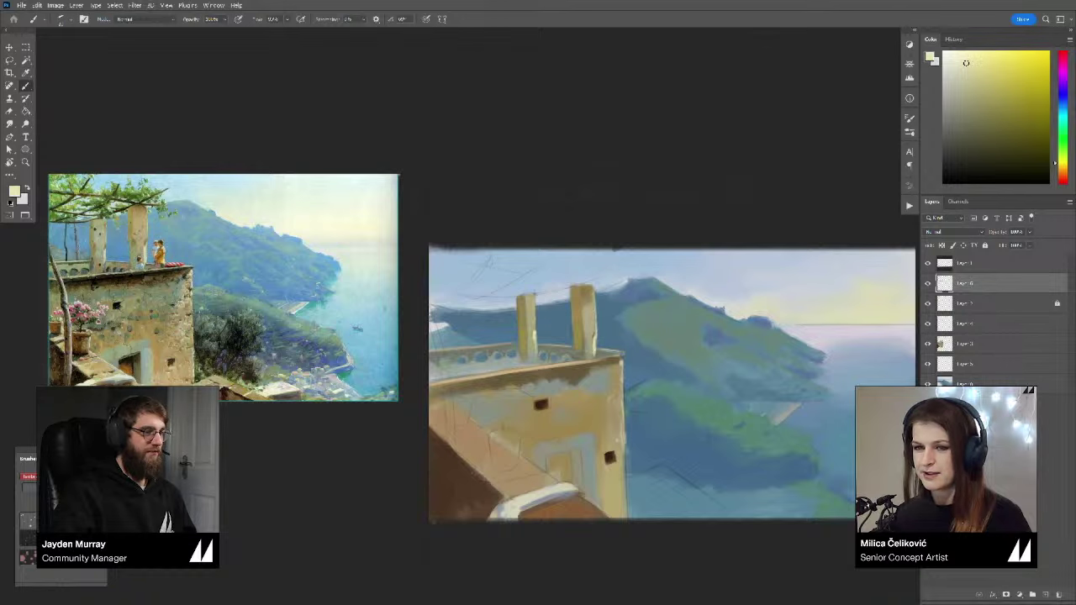
mouse_move(531, 368)
left_mouse_down()
mouse_move(543, 349)
mouse_move(525, 363)
left_mouse_up()
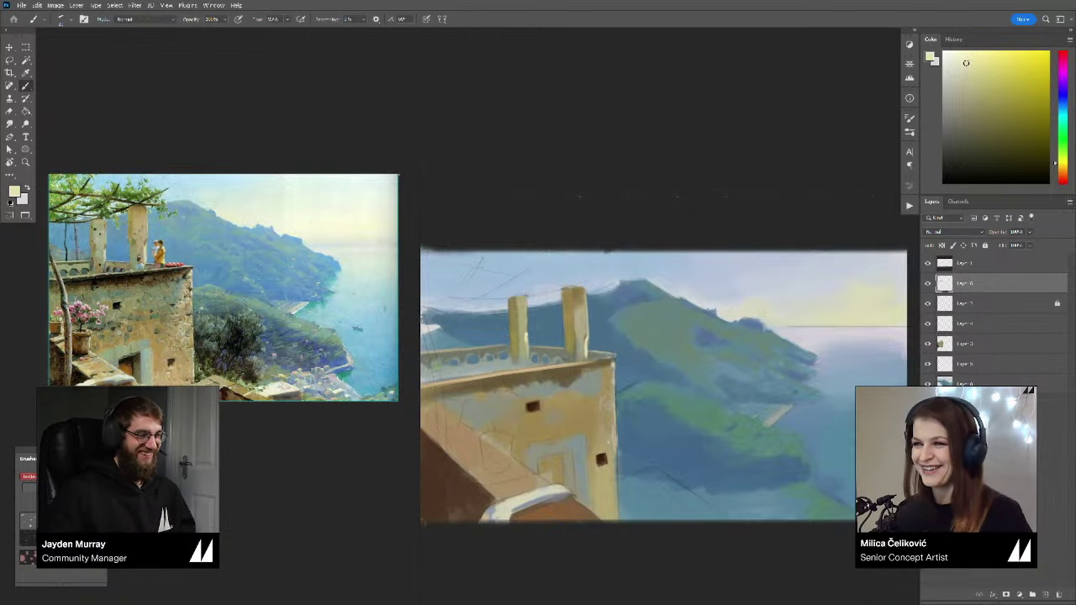
left_click_drag(605, 283, 598, 278)
left_click_drag(606, 359, 606, 352)
Step: Sample a light grey-beige from the ledge corner and refine the balustrade and ledge in a zoomed, tilted view
left_click(606, 350, "alt")
key("r")
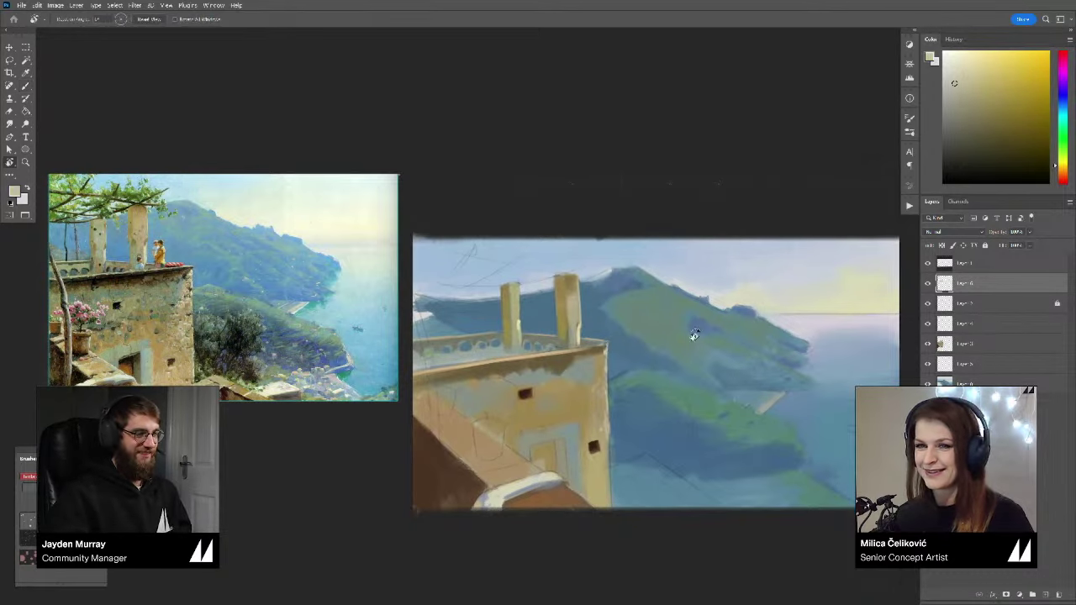
left_click_drag(695, 336, 629, 291)
key("z")
left_click(616, 318)
key("b")
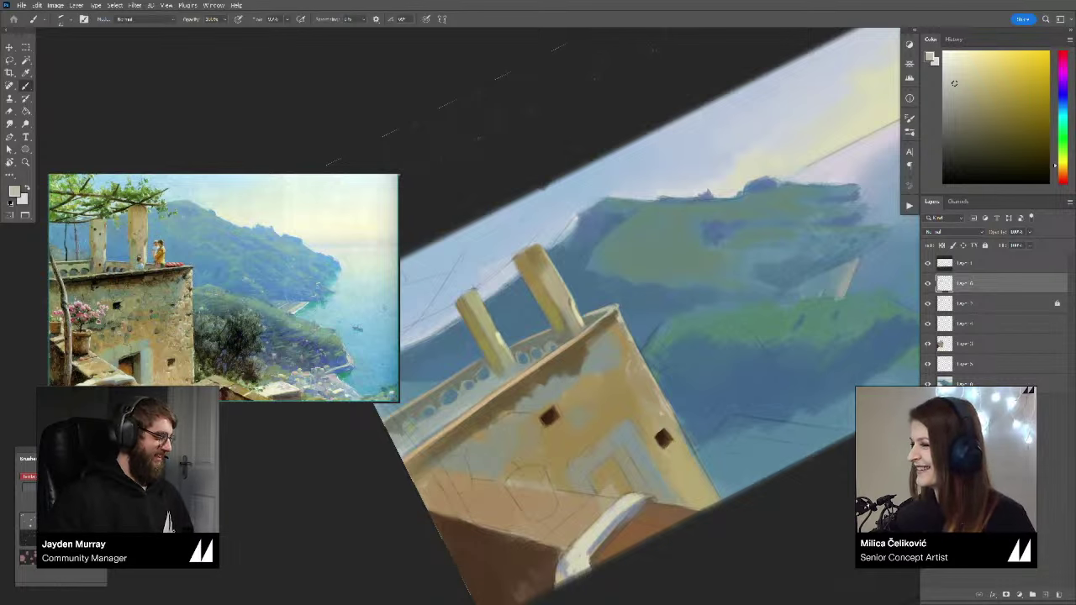
key("r")
left_click_drag(565, 370, 766, 349)
key("b")
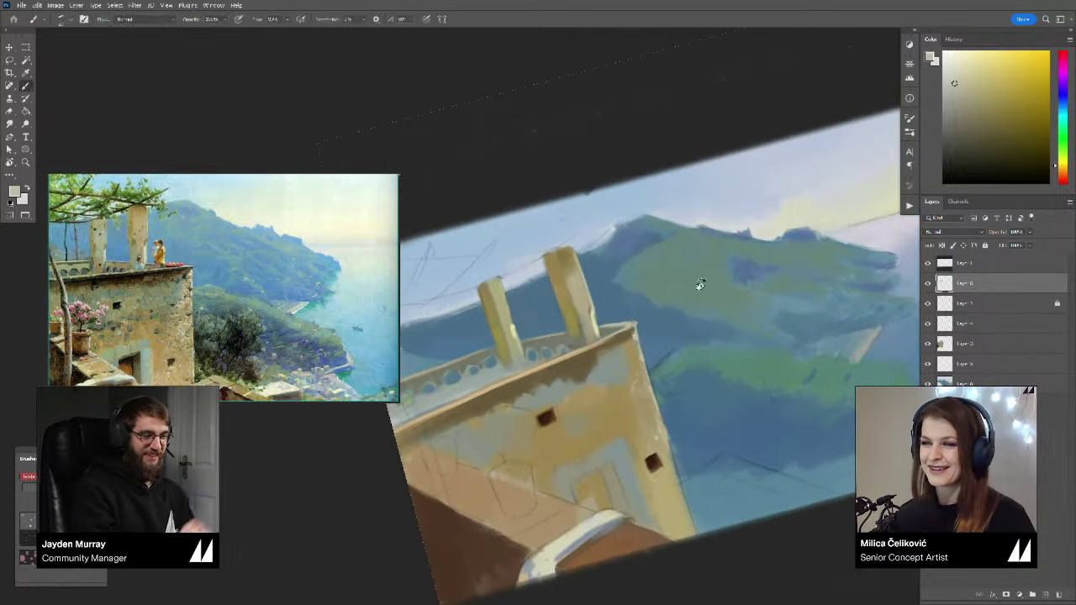
Step: Straighten the canvas, shade the taller pillar's top with sampled browns, and trim the shorter pillar's top with sampled sky blue
key("Escape")
left_click_drag(678, 327, 684, 355)
left_click(588, 290, "alt")
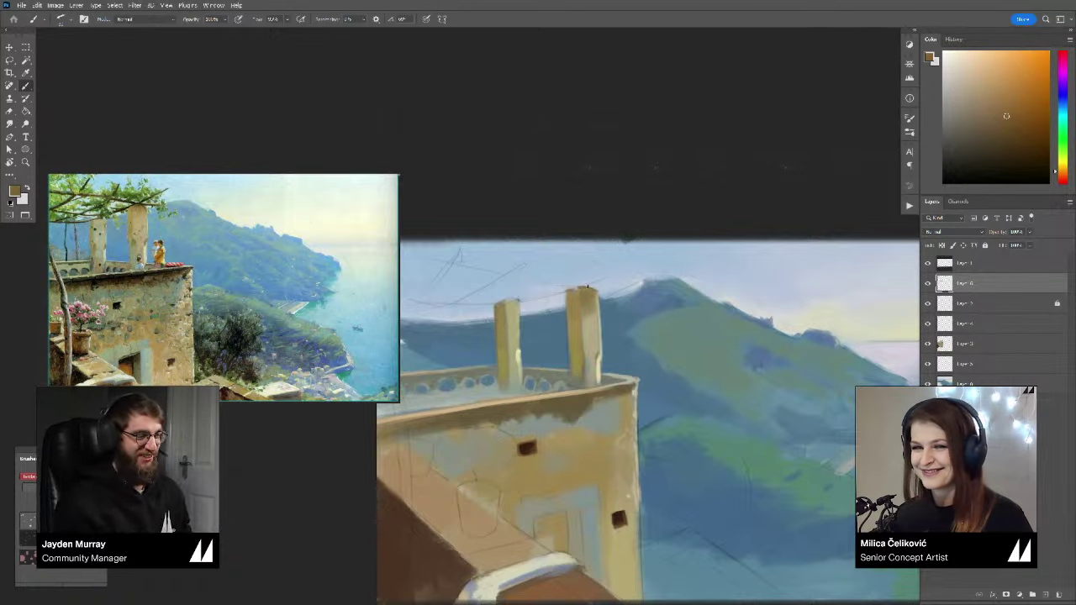
left_click(582, 292, "alt")
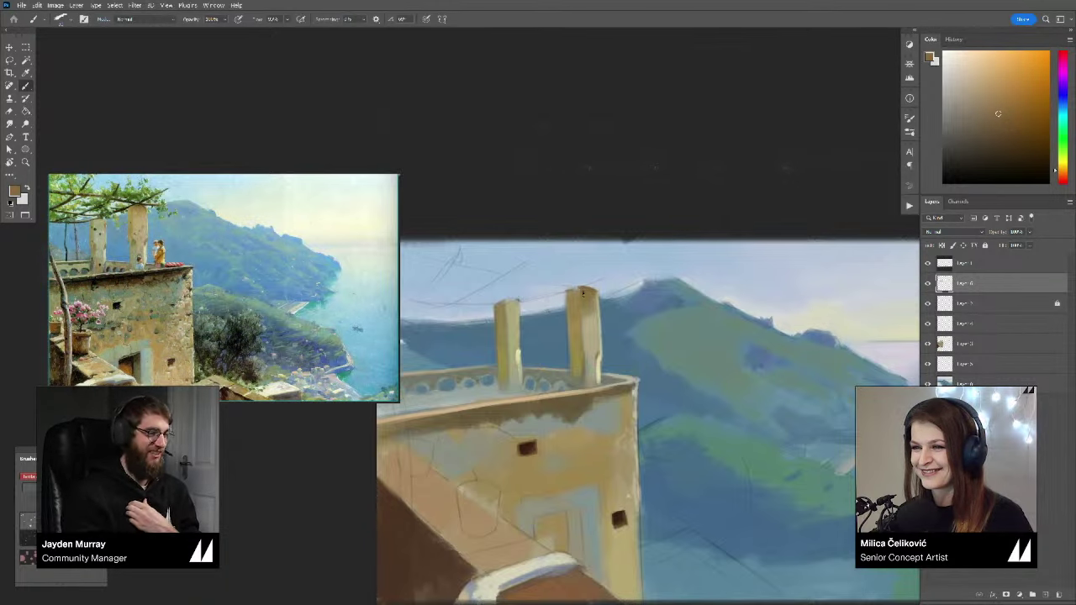
left_click(576, 287, "alt")
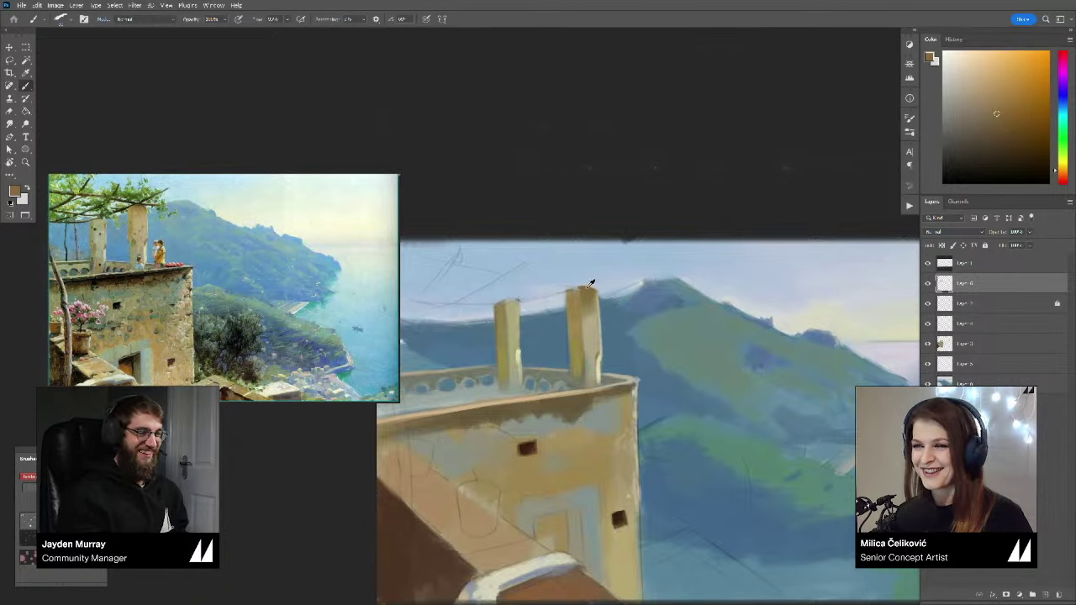
left_click(575, 290, "alt")
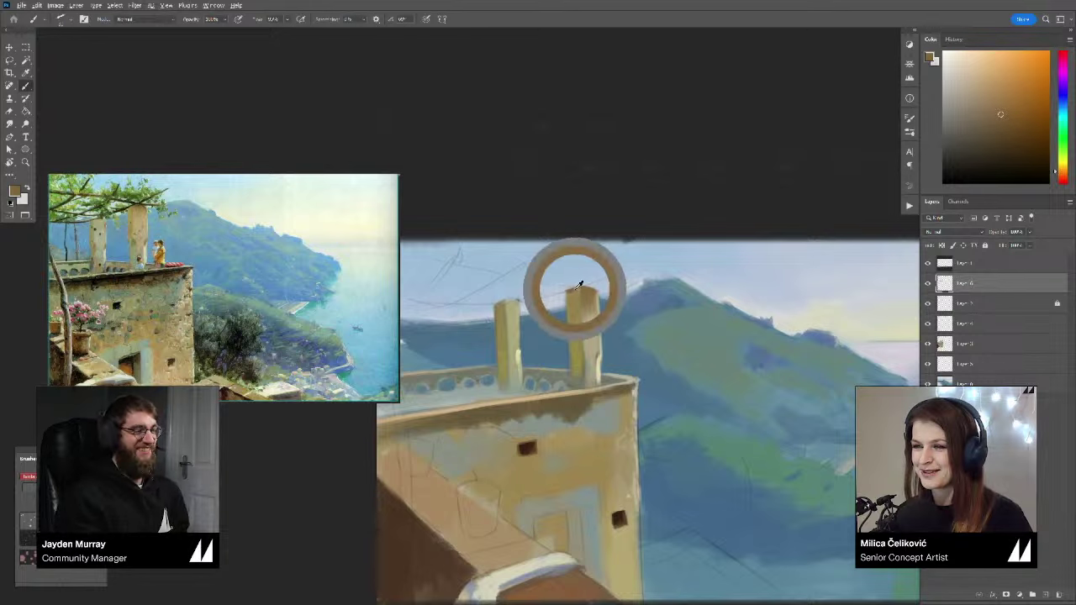
left_click(511, 289, "alt")
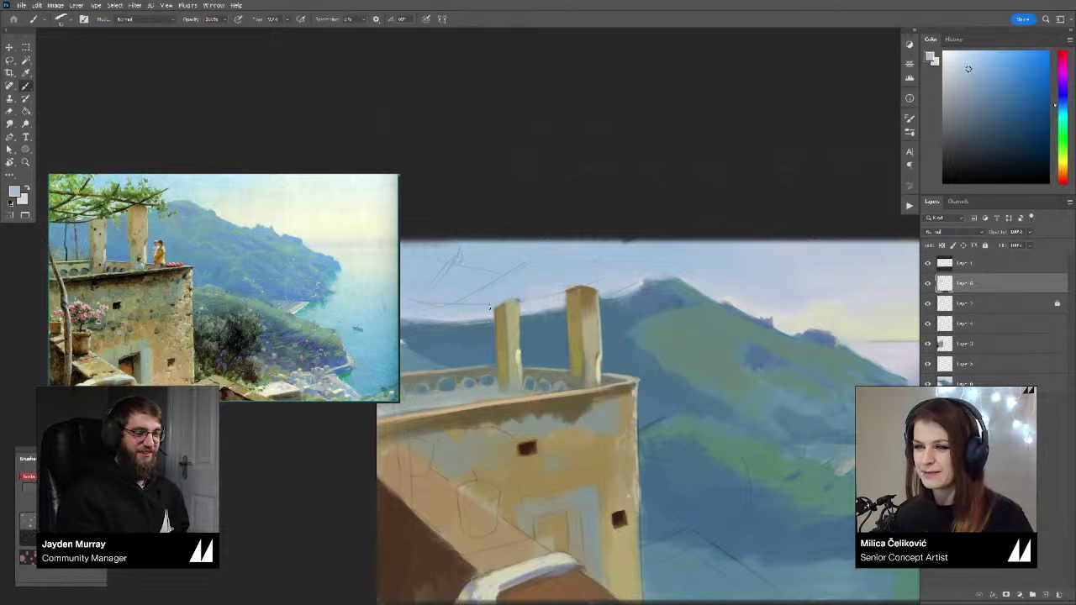
left_click(513, 295, "alt")
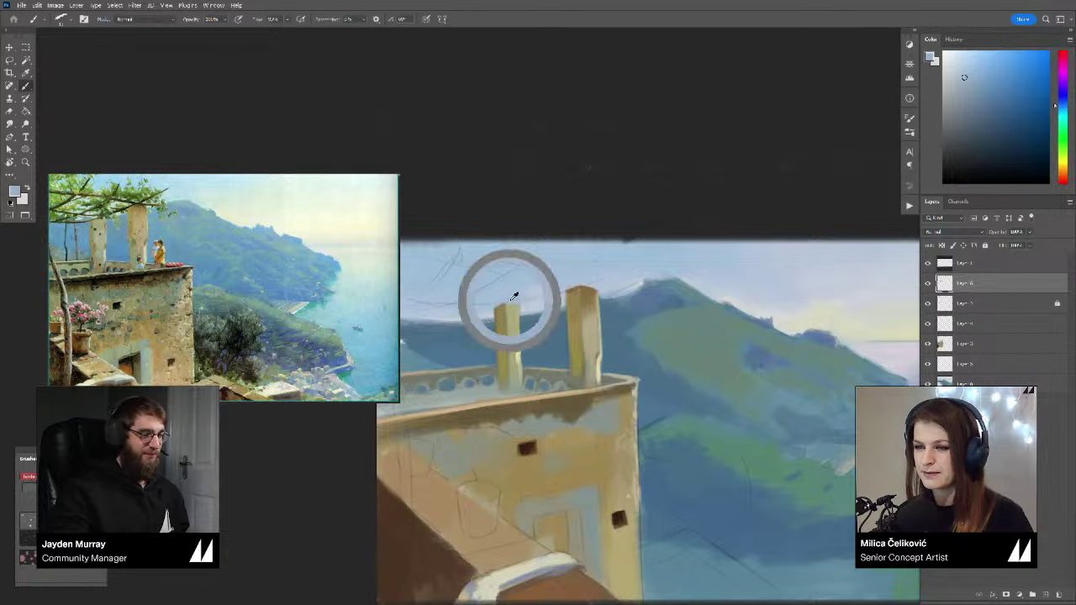
Step: Tilt the canvas again, mix a dark brown from a sampled tone, and paint the shadow line beneath the terrace ledge
key("z")
mouse_move(534, 291)
left_mouse_down()
mouse_move(518, 297)
mouse_move(556, 315)
mouse_move(555, 347)
mouse_move(636, 396)
mouse_move(656, 366)
left_mouse_up()
key("r")
key("z")
left_click_drag(494, 383, 515, 387)
key("r")
left_click_drag(518, 387, 529, 388)
key("b")
left_click(535, 354, "alt")
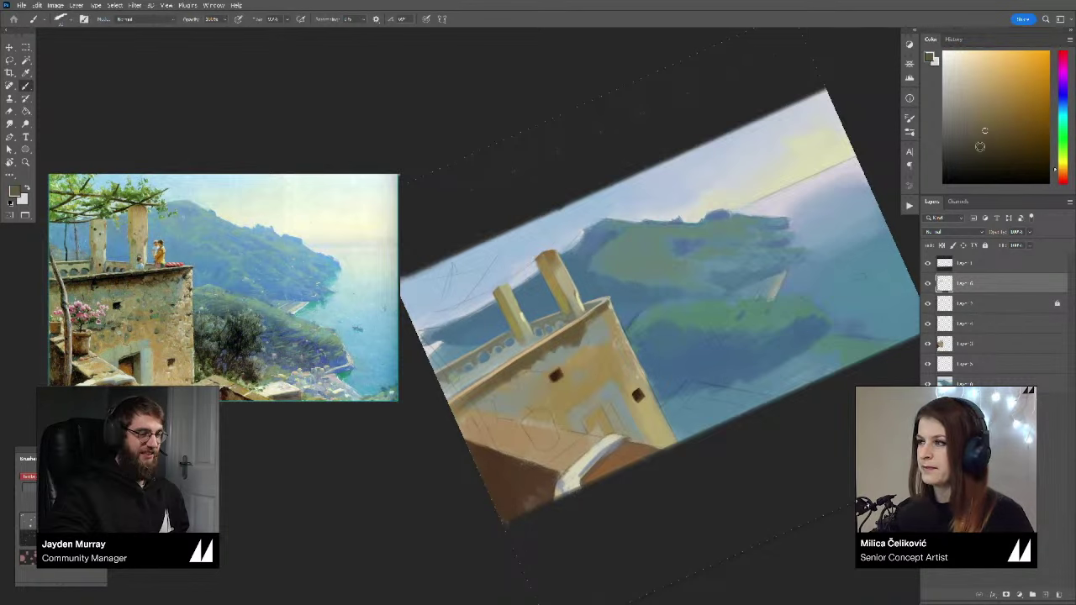
left_click(990, 156)
mouse_move(454, 405)
left_mouse_down()
mouse_move(599, 311)
mouse_move(451, 407)
left_mouse_up()
left_click(548, 342, "alt")
left_click_drag(554, 347, 501, 383)
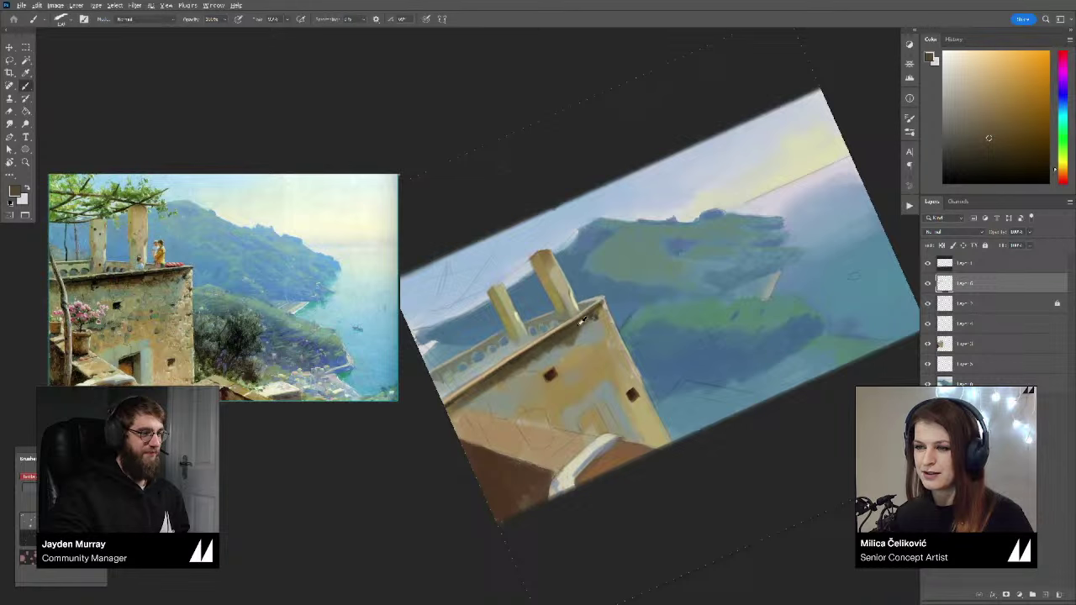
Step: Soften and extend the shadow under the ledge down onto the wall with sampled grey-brown tones
left_click_drag(588, 323, 464, 410, "alt")
left_click(506, 377, "alt")
left_click_drag(513, 381, 566, 340)
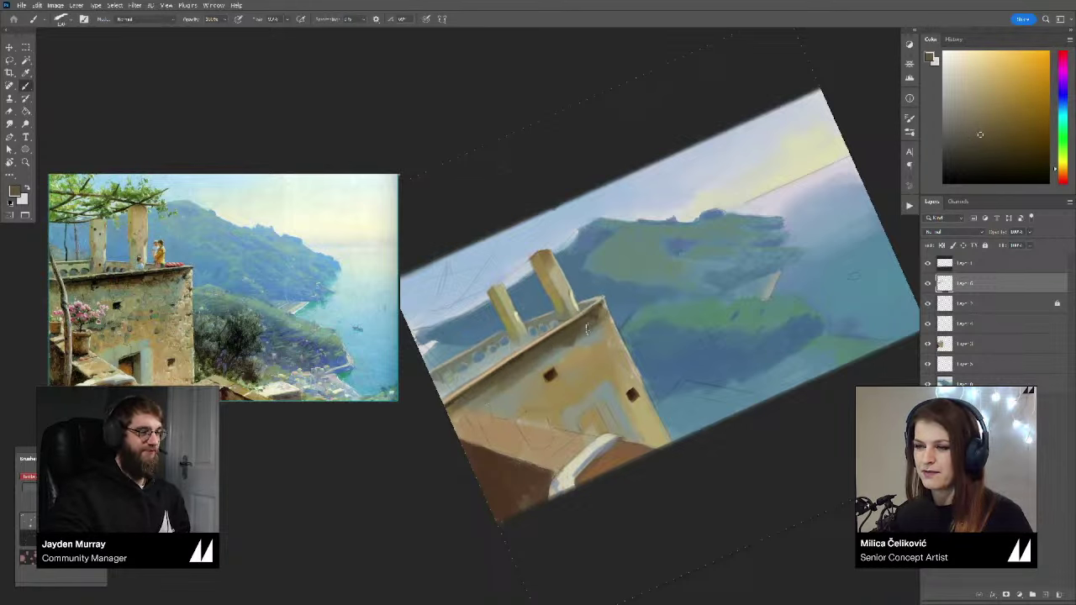
left_click(587, 329, "alt")
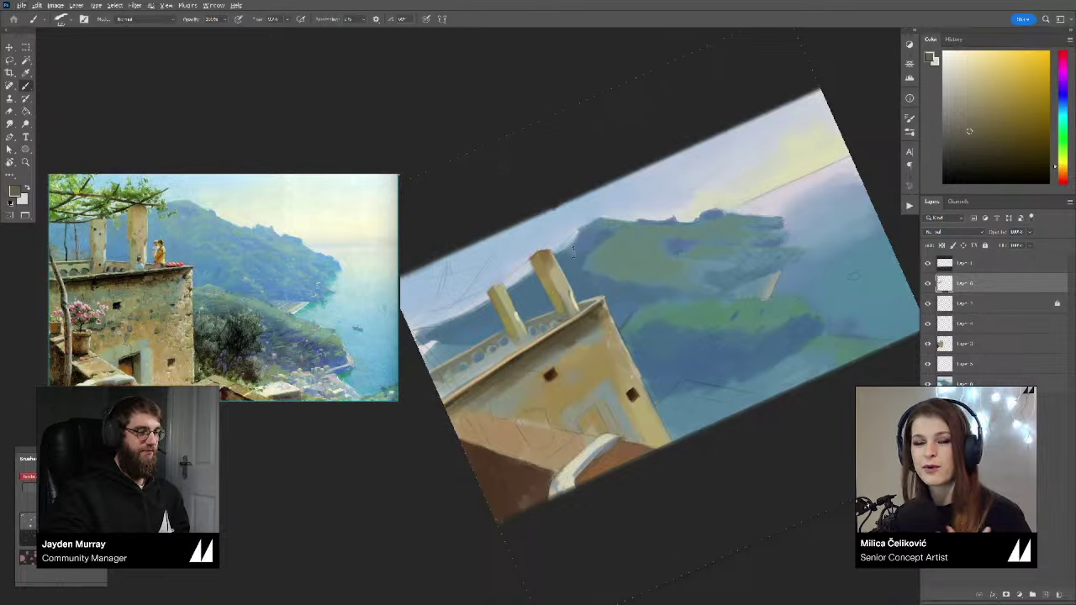
left_click_drag(545, 345, 552, 347)
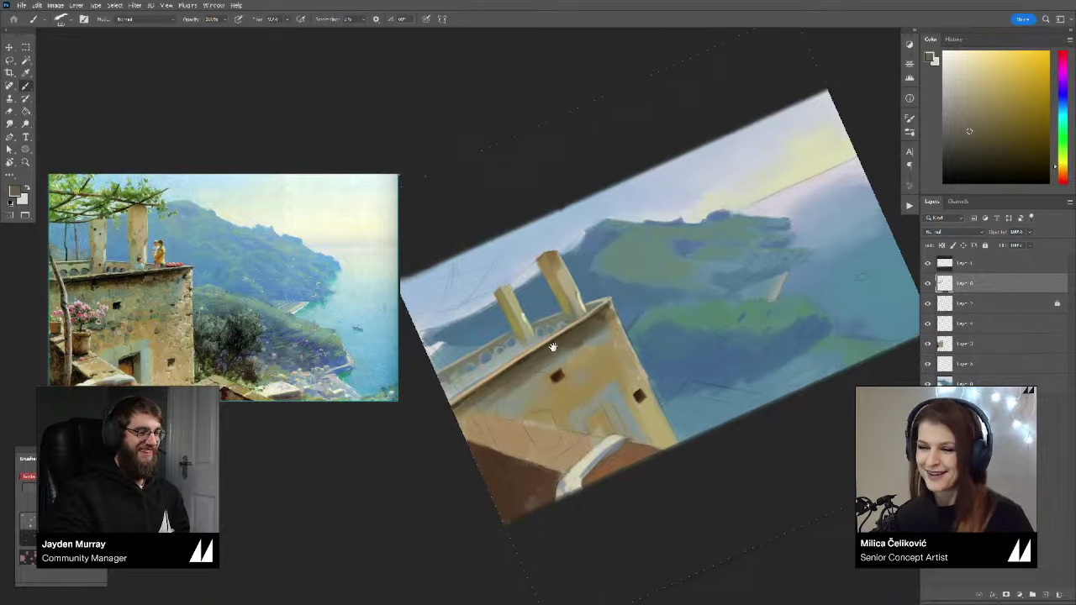
Step: Touch up the wall corner beneath the terrace ledge with sampled dark brown and pale grey-beige tones
left_click(598, 320, "alt")
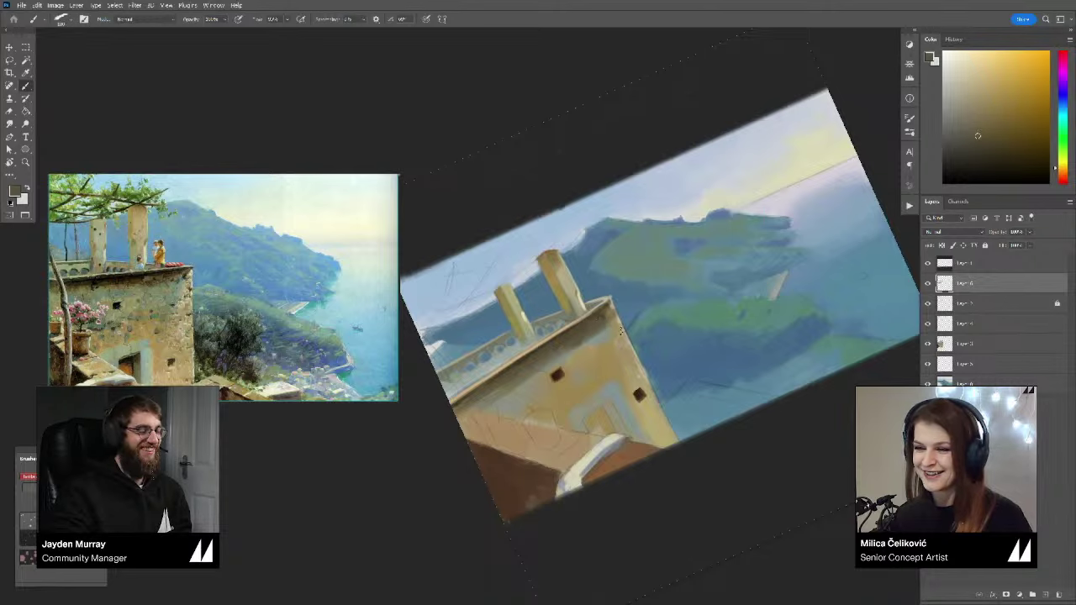
left_click_drag(620, 330, 740, 234)
left_click(612, 334, "alt")
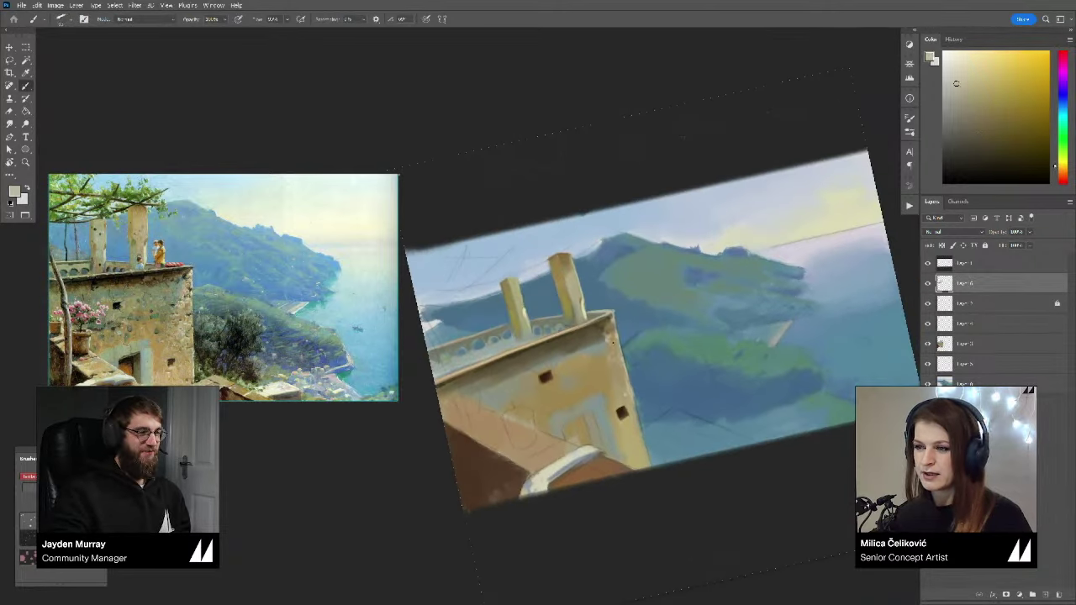
left_click_drag(609, 364, 601, 359)
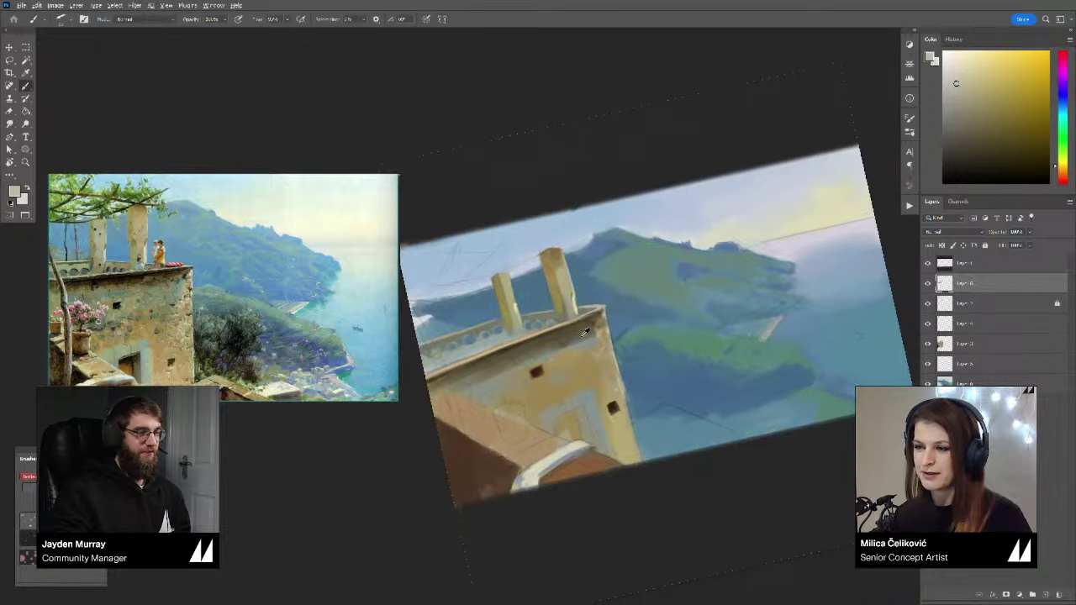
left_click(582, 347, "alt")
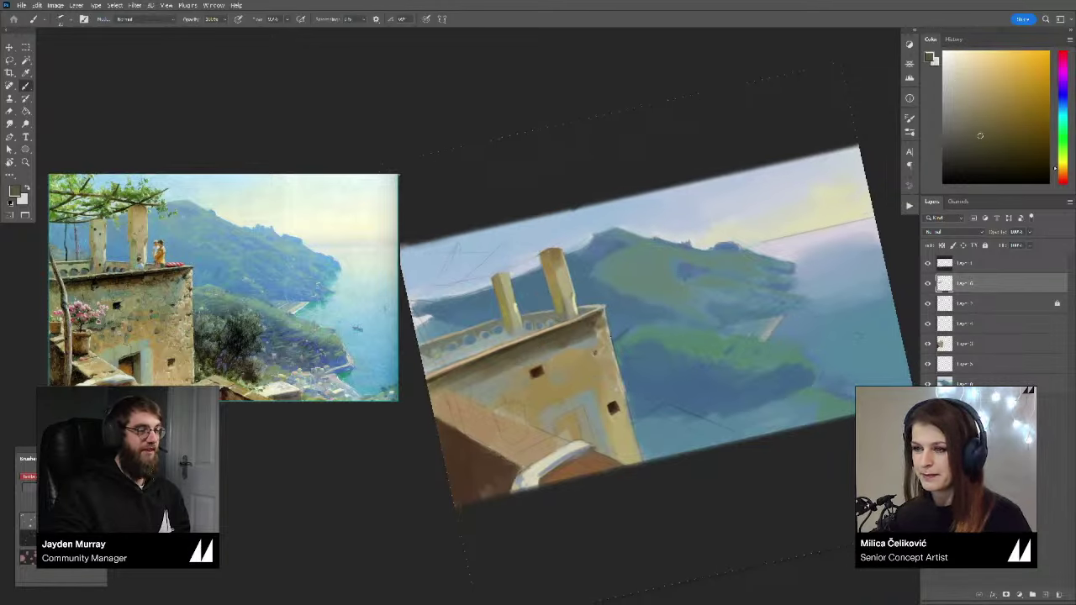
Step: Mix a muted blue-grey from the sampled plaster tone and repaint the plaster surround of the doorway
left_click(580, 395, "alt")
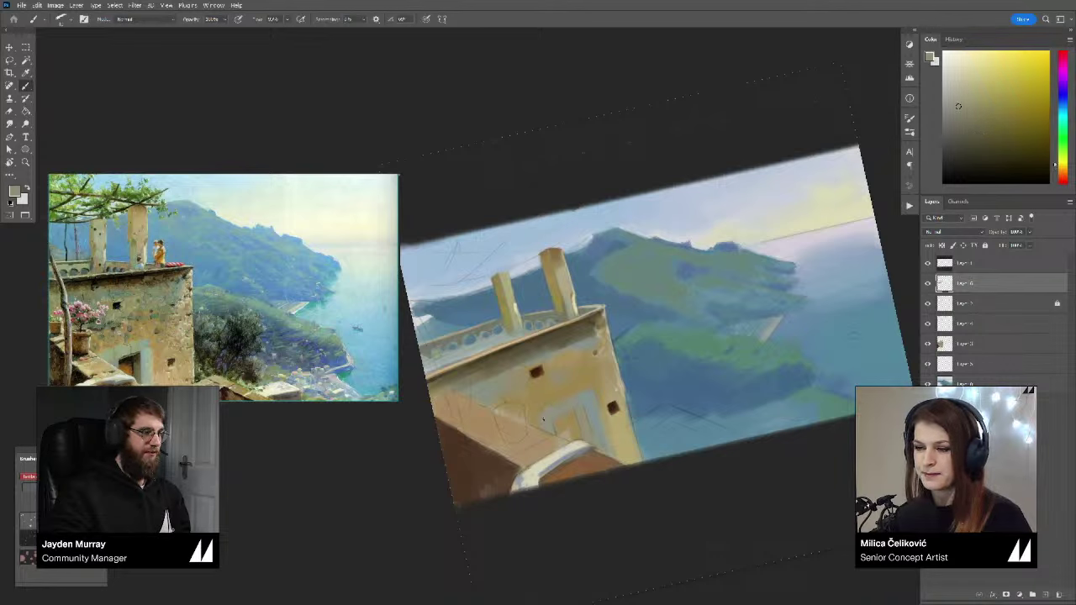
left_click(1060, 107)
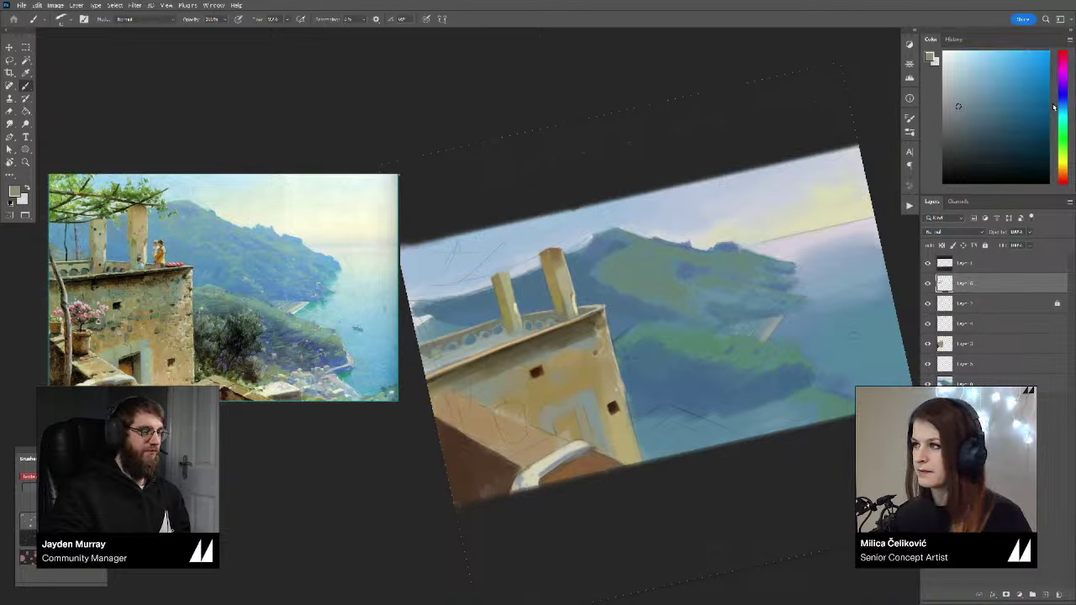
left_click(965, 99)
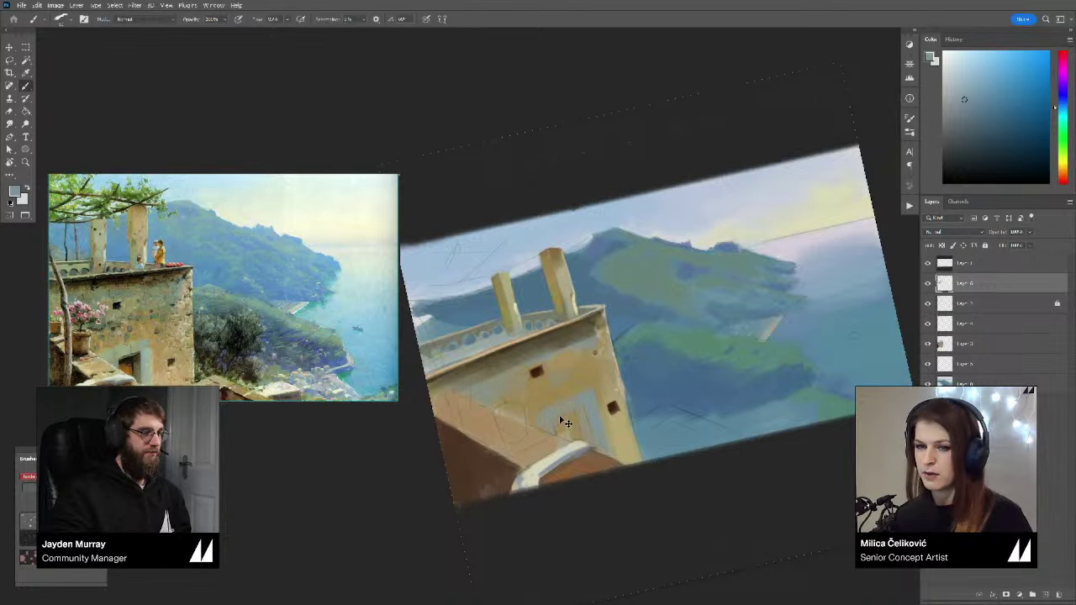
mouse_move(556, 424)
left_mouse_down()
mouse_move(556, 401)
mouse_move(592, 398)
mouse_move(553, 399)
mouse_move(583, 385)
left_mouse_up()
Step: Paint the doorway with a dark lintel in the small window's brown and fill its opening with sampled browns
left_click(528, 331, "alt")
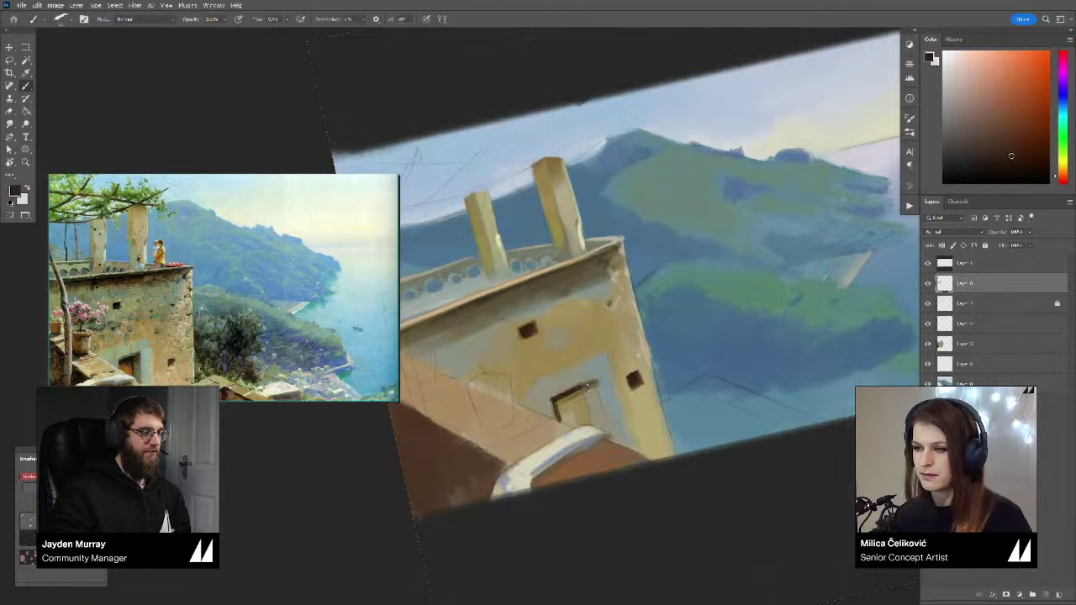
left_click(578, 390, "alt")
mouse_move(574, 391)
left_mouse_down()
mouse_move(563, 420)
mouse_move(588, 427)
left_mouse_up()
left_click(569, 410, "alt")
left_click(562, 394, "alt")
left_click(561, 396, "alt")
left_click(564, 399, "alt")
left_click(565, 408, "alt")
left_click(583, 404, "alt")
left_click(587, 399, "alt")
left_click_drag(587, 386, 601, 420)
left_click(600, 421, "alt")
key("bracketleft")
key("bracketleft")
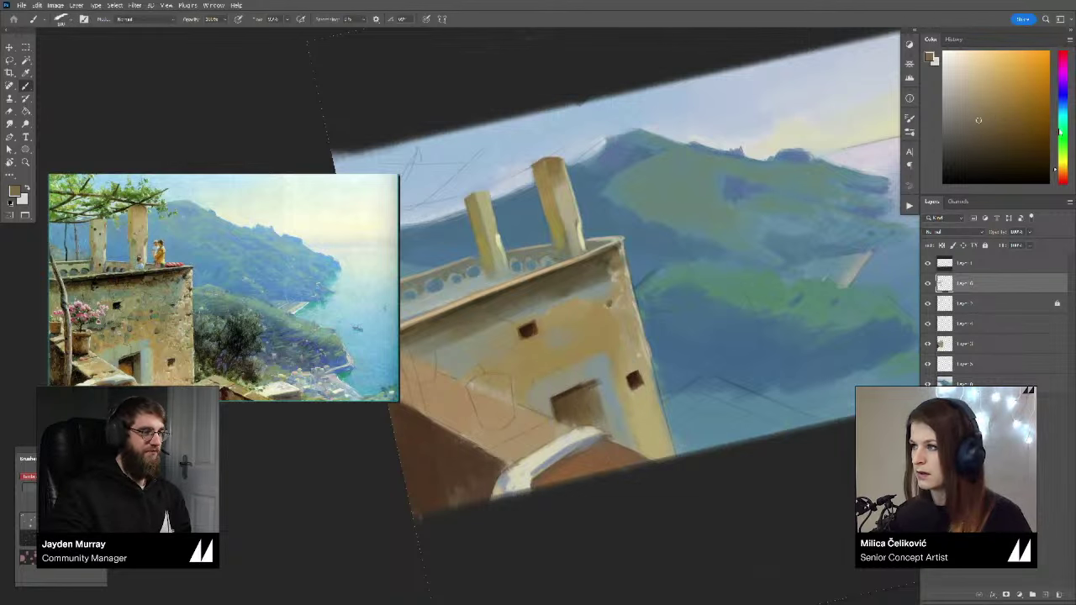
Step: Mix a grey-green tone and paint the side jamb inside the doorway, blending it with colours sampled there
left_click(1062, 149)
left_click(970, 128)
left_click(968, 129)
mouse_move(599, 378)
left_mouse_down()
mouse_move(608, 441)
mouse_move(598, 411)
left_mouse_up()
left_click(600, 400, "alt")
left_click(600, 415, "alt")
Step: Darken the colour and refine the doorway's upper corner and side jamb with a smaller brush and sampled tones
left_click_drag(967, 136, 966, 165)
key("bracketleft")
key("bracketleft")
left_click_drag(588, 386, 596, 396)
left_click(589, 388, "alt")
left_click(593, 390, "alt")
left_click(594, 395, "alt")
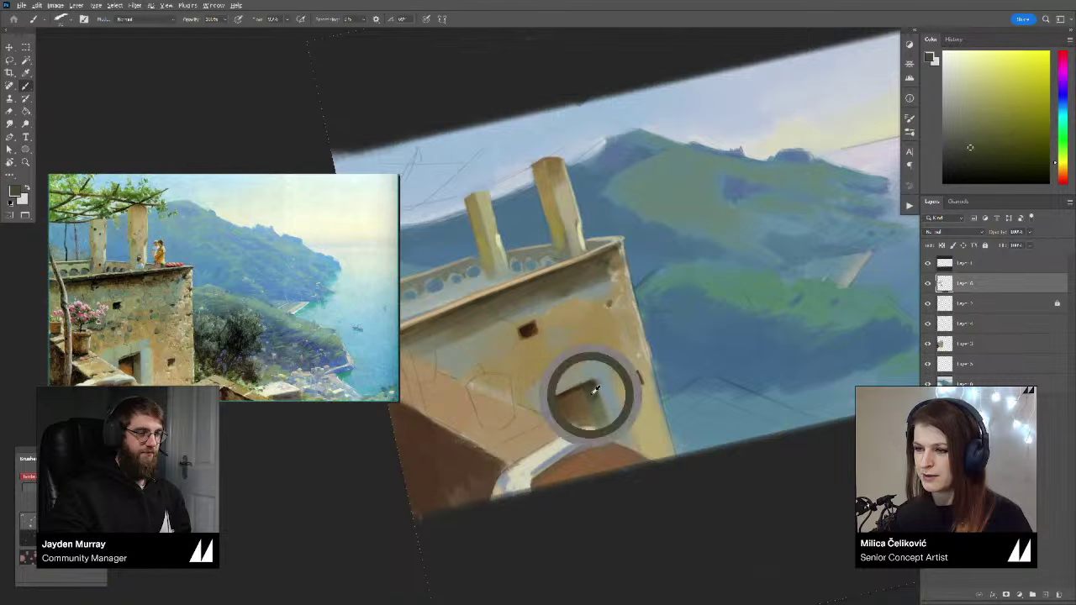
left_click(599, 399, "alt")
left_click(598, 411, "alt")
left_click(629, 406, "alt")
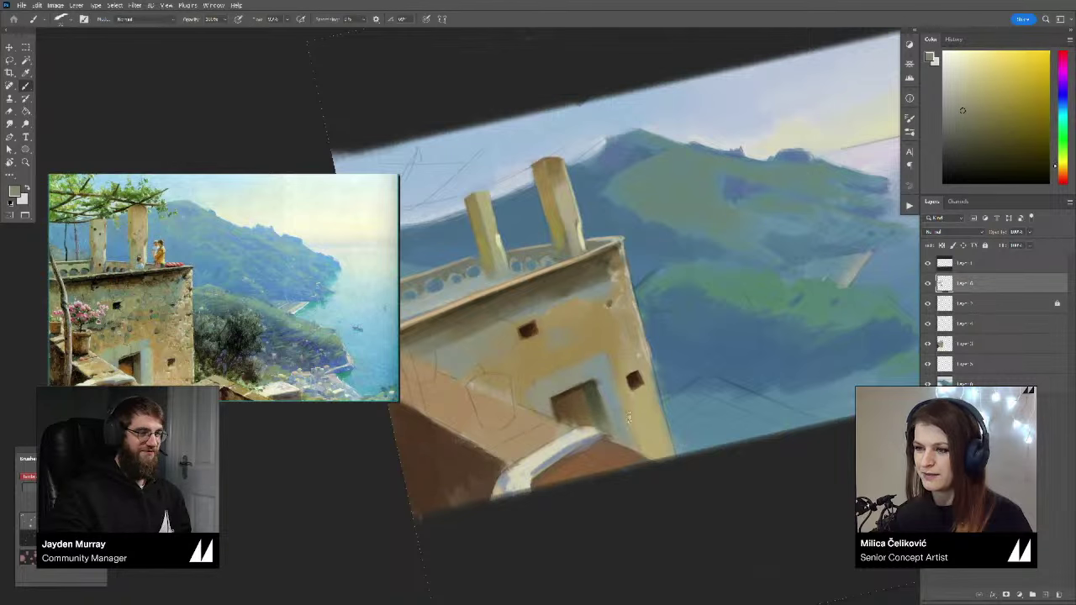
Step: Sharpen the doorway's lintel and inner corner with a dark reddish brown and a sampled grey-brown
key("r")
left_click_drag(701, 371, 710, 342)
left_click(577, 394, "alt")
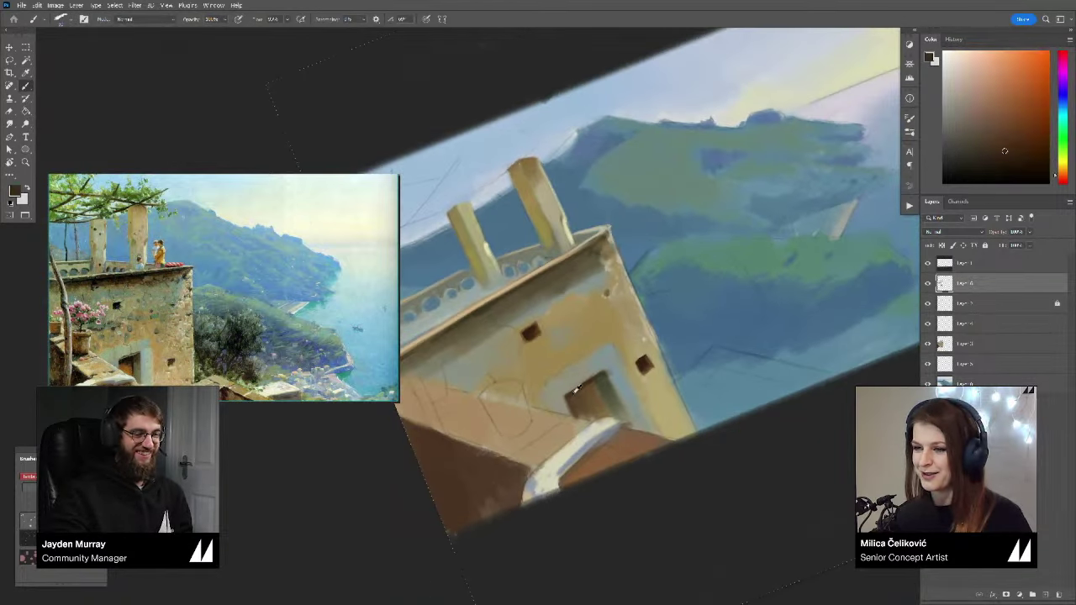
left_click(577, 396, "alt")
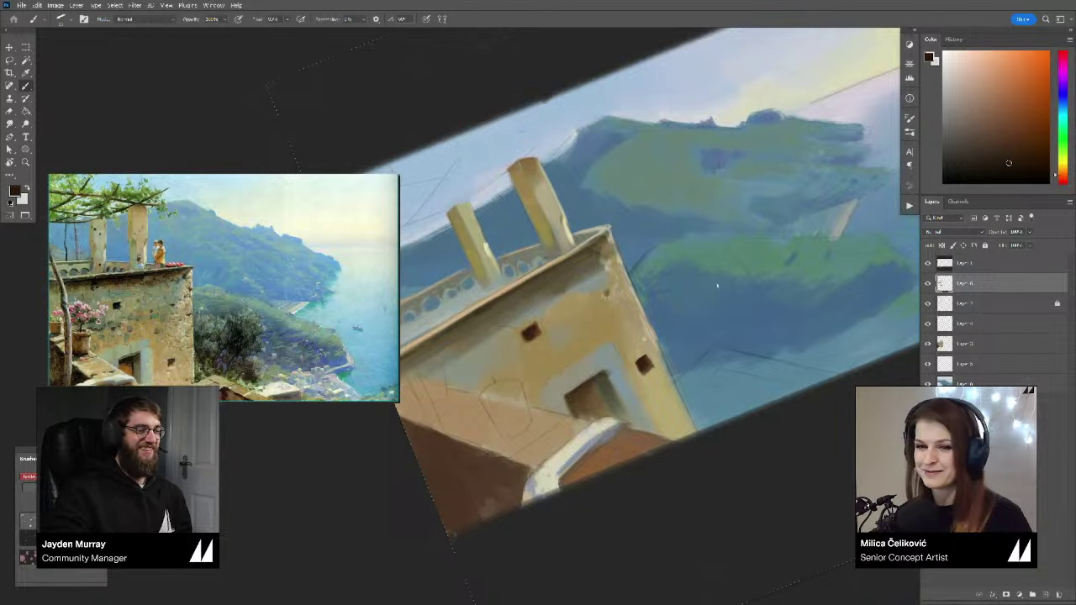
left_click(1060, 176)
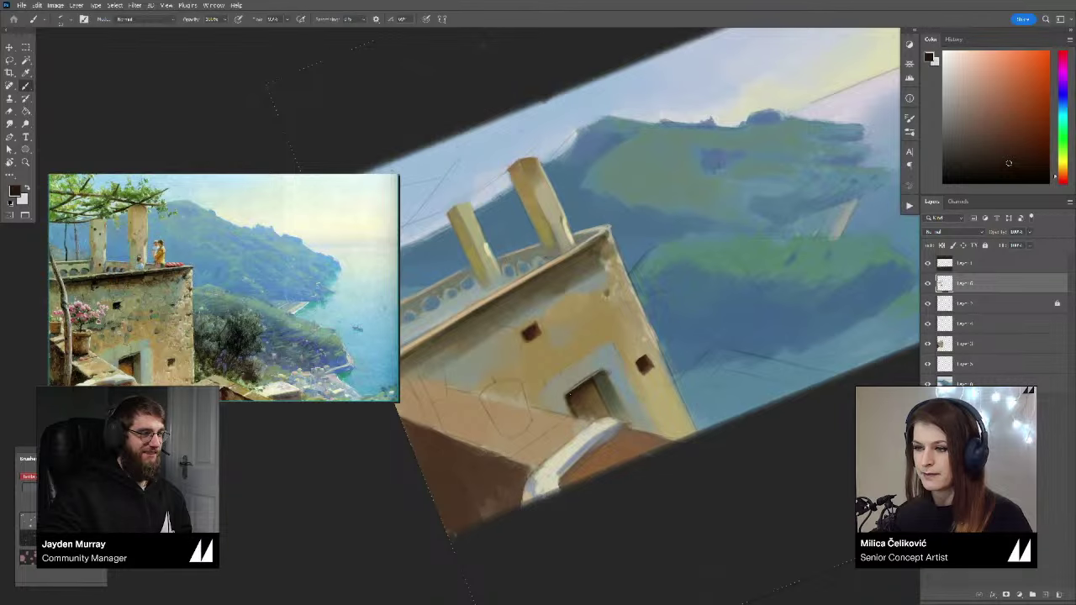
left_click(581, 383, "alt")
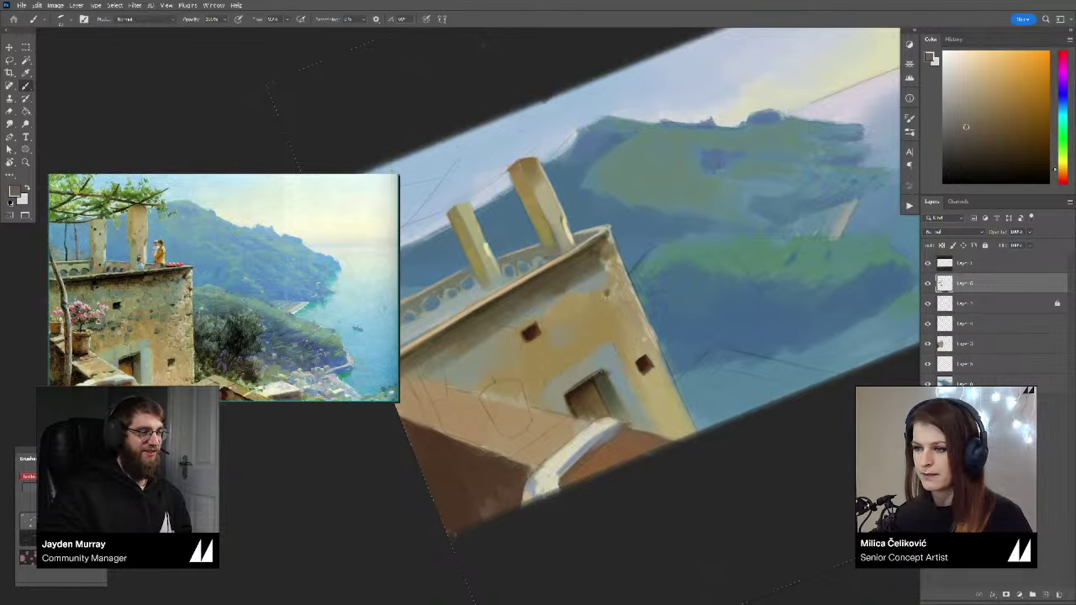
left_click_drag(576, 381, 492, 380)
Step: Straighten the zoomed-out canvas and flip it horizontally back and forth to check the composition
key("r")
left_click_drag(789, 327, 771, 416)
key("b")
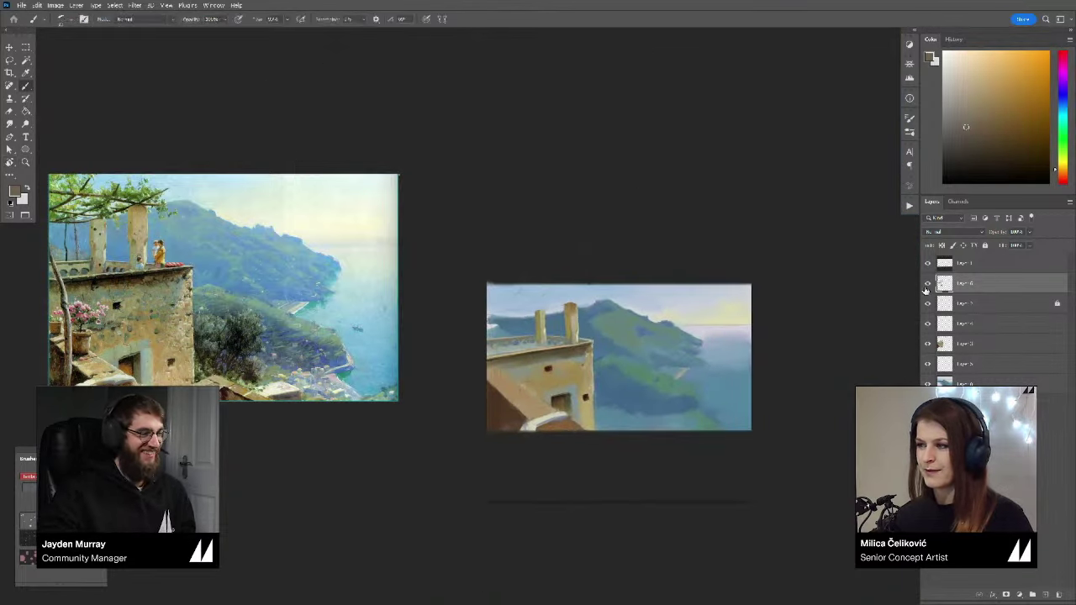
key("ctrl+shift+h")
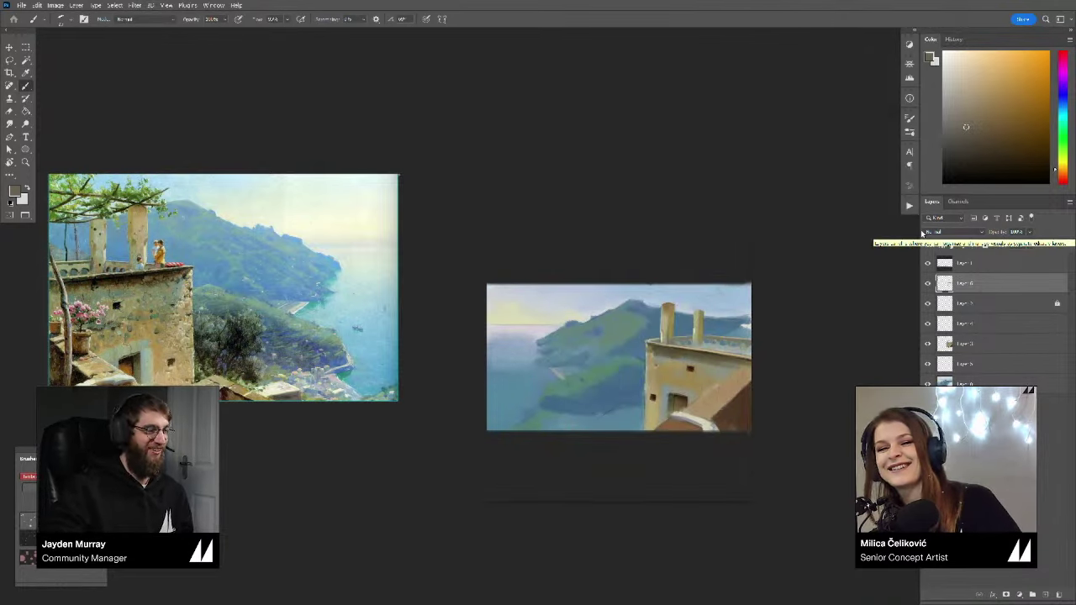
key("h")
key("h")
key("h")
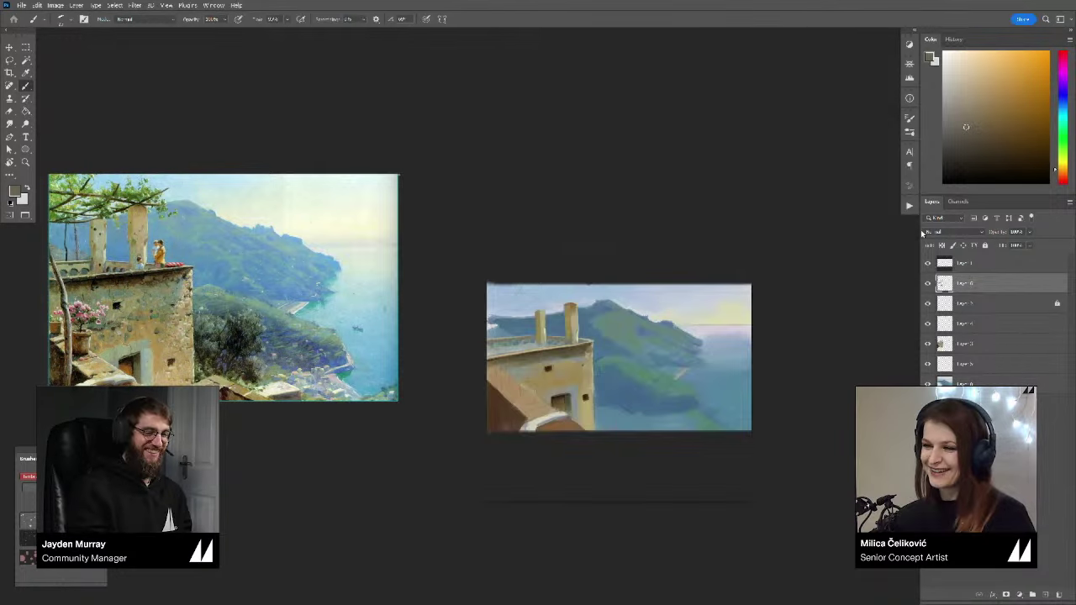
key("h")
key("h")
key("h")
key("h")
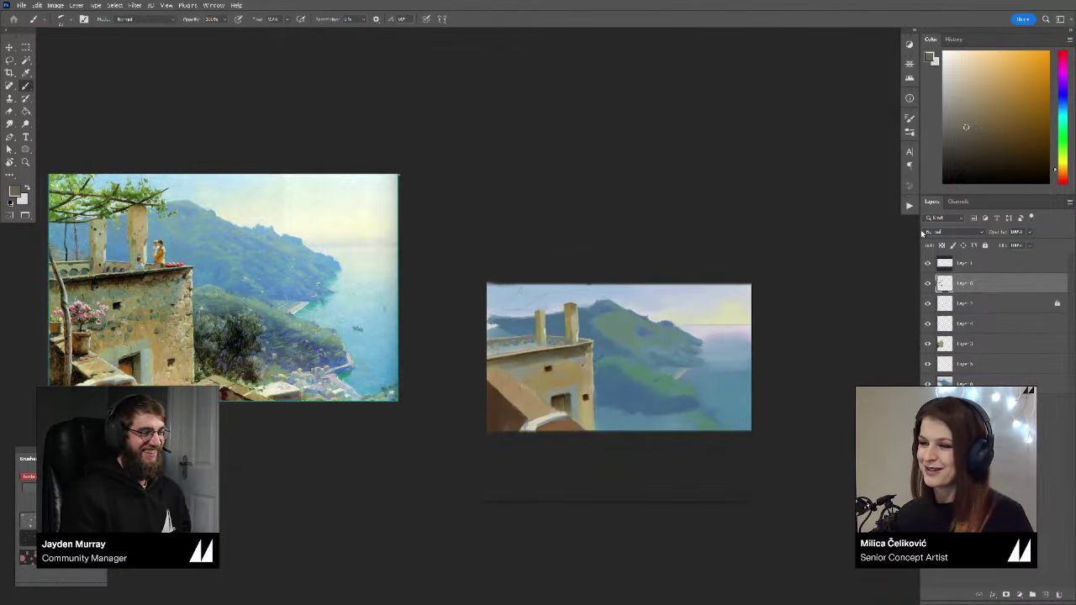
Step: Tilt the canvas and add a new blank layer above the building layer
key("r")
left_click_drag(860, 357, 857, 286)
left_click_drag(827, 368, 839, 393)
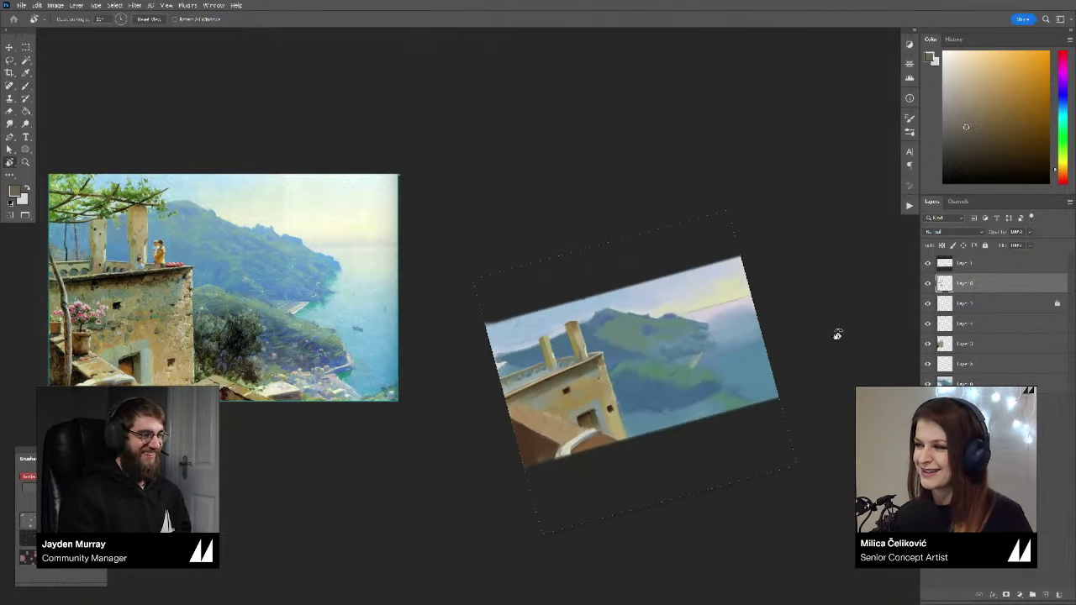
key("ctrl+shift+alt+n")
left_click_drag(791, 353, 831, 354)
key("z")
key("b")
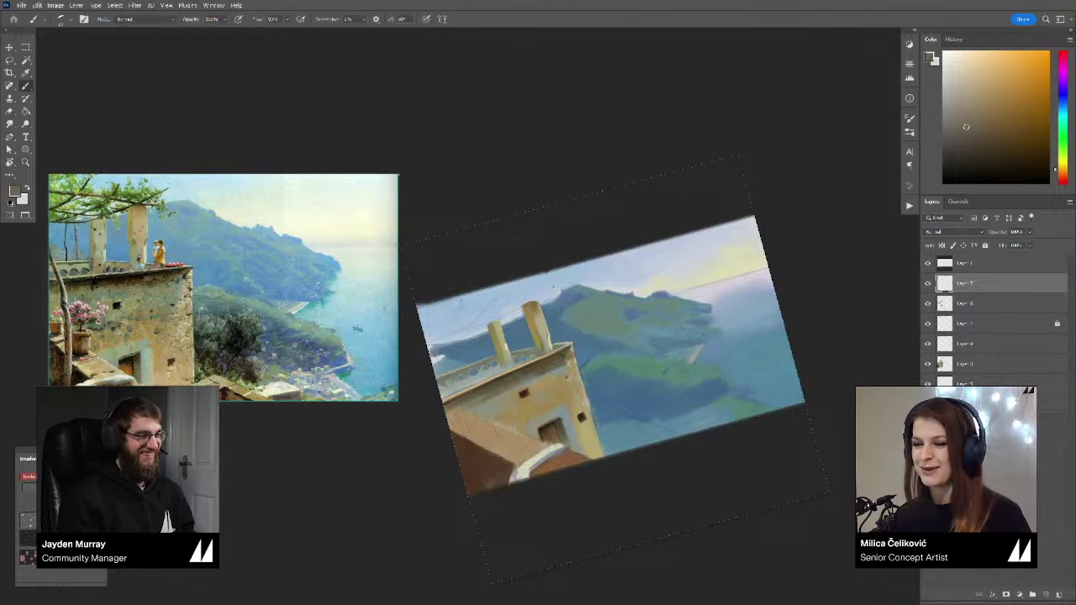
Step: Sample blues around the balustrade and touch up its openings beside the shorter pillar
left_click_drag(507, 383, 556, 373)
key("z")
mouse_move(464, 353)
left_mouse_down()
mouse_move(473, 362)
mouse_move(516, 333)
mouse_move(493, 343)
mouse_move(661, 275)
left_mouse_up()
key("b")
left_click(514, 335, "alt")
left_click(491, 340, "alt")
left_click(504, 344, "alt")
left_click(508, 344, "alt")
Step: Reshape the balustrade openings with a stronger blue sampled from the mountain behind them
key("r")
key("z")
mouse_move(548, 397)
left_mouse_down()
mouse_move(561, 398)
mouse_move(552, 406)
left_mouse_up()
key("b")
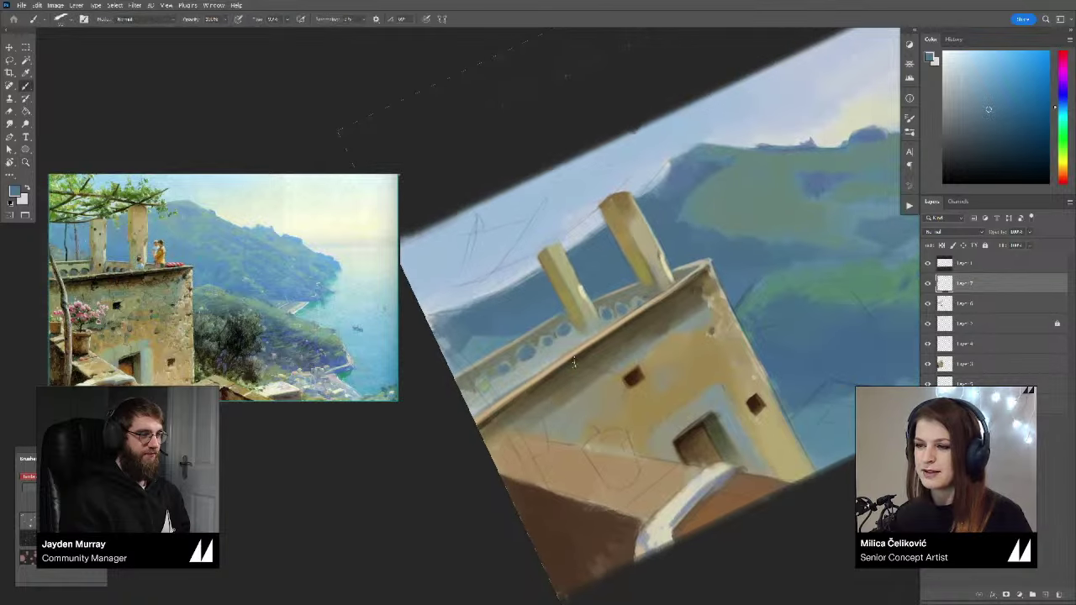
left_click(577, 360, "alt")
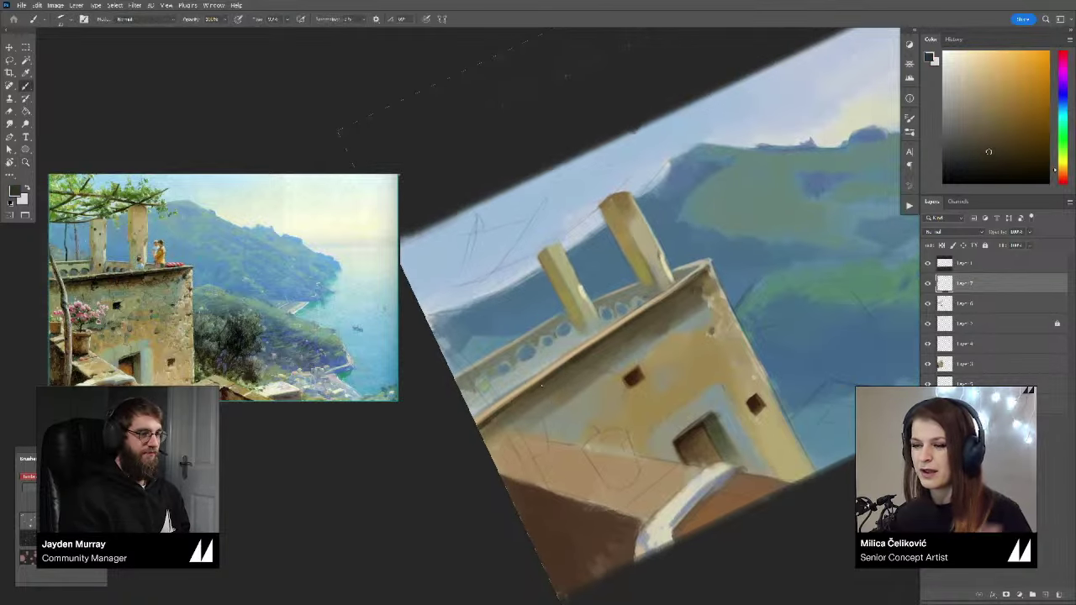
left_click_drag(533, 356, 534, 361)
left_click(536, 336, "alt")
Step: Paint dark inner rims on the balustrade openings between the pillars using brown sampled from the small window
key("z")
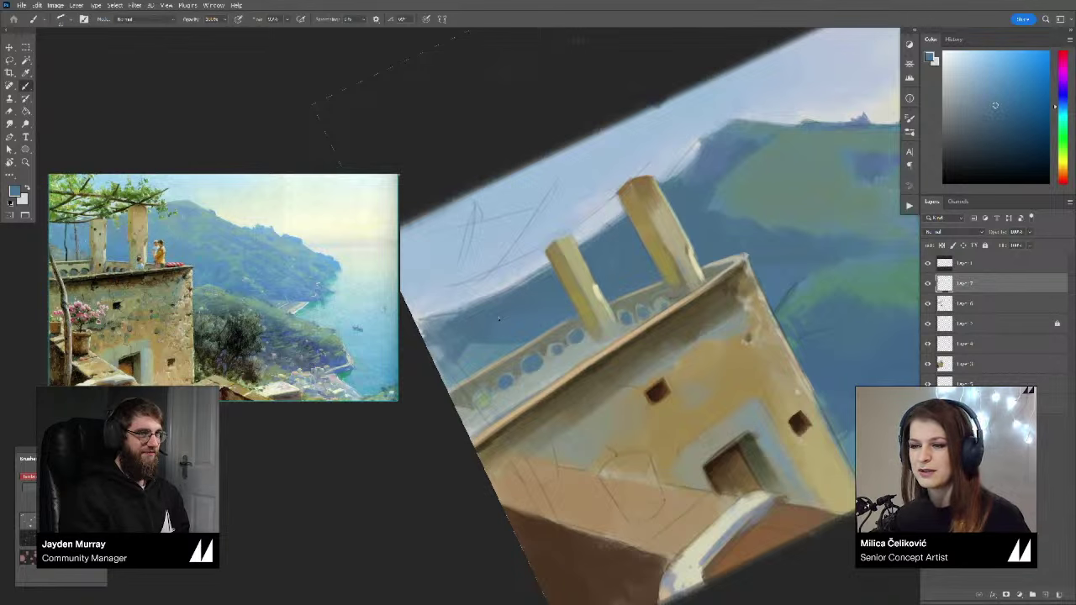
left_click_drag(558, 440, 560, 445)
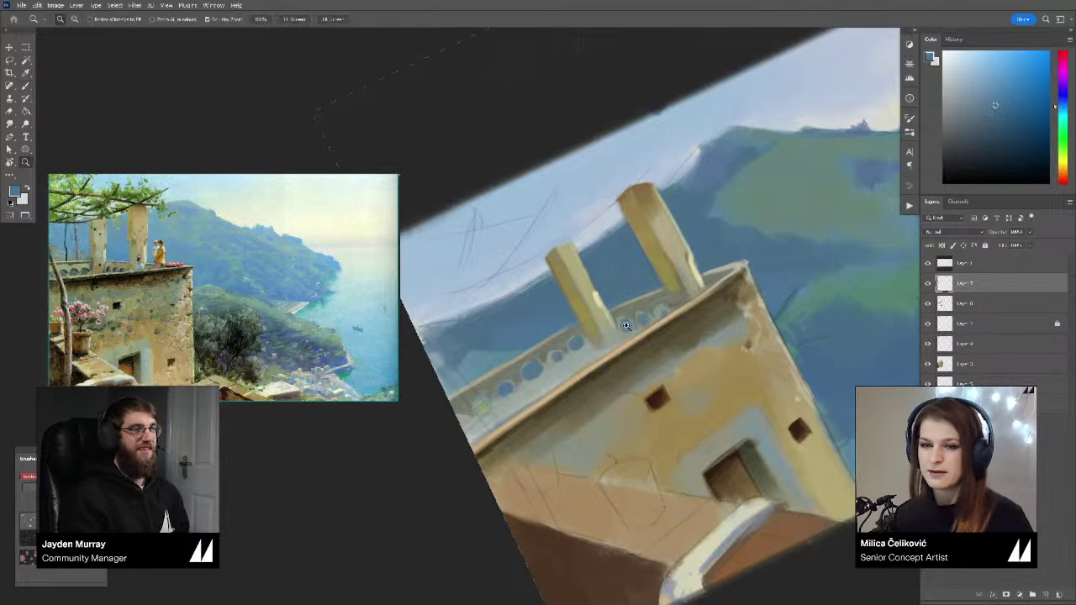
mouse_move(647, 326)
left_mouse_down()
mouse_move(691, 312)
mouse_move(671, 342)
mouse_move(634, 331)
left_mouse_up()
left_click(604, 498, "alt")
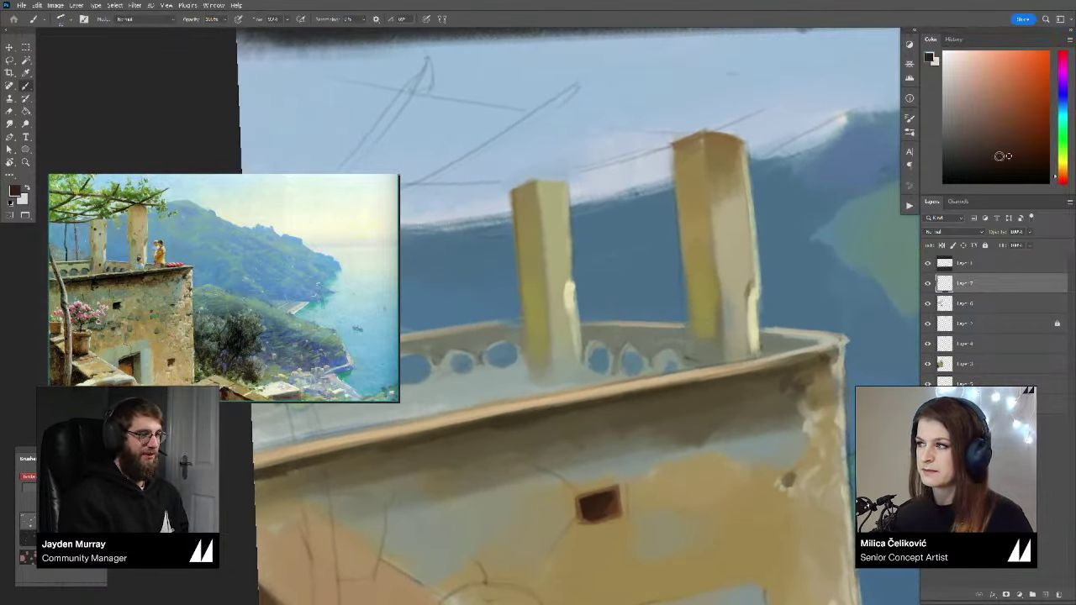
mouse_move(587, 369)
left_mouse_down()
mouse_move(593, 339)
mouse_move(586, 350)
mouse_move(602, 345)
mouse_move(586, 367)
mouse_move(594, 340)
mouse_move(624, 362)
mouse_move(630, 346)
mouse_move(622, 354)
mouse_move(661, 357)
left_mouse_up()
Step: Clean up the rims and openings between the pillars with sampled blue and grey-green tones
left_click(589, 348, "alt")
left_click(594, 343, "alt")
left_click(660, 360, "alt")
left_click(625, 360, "alt")
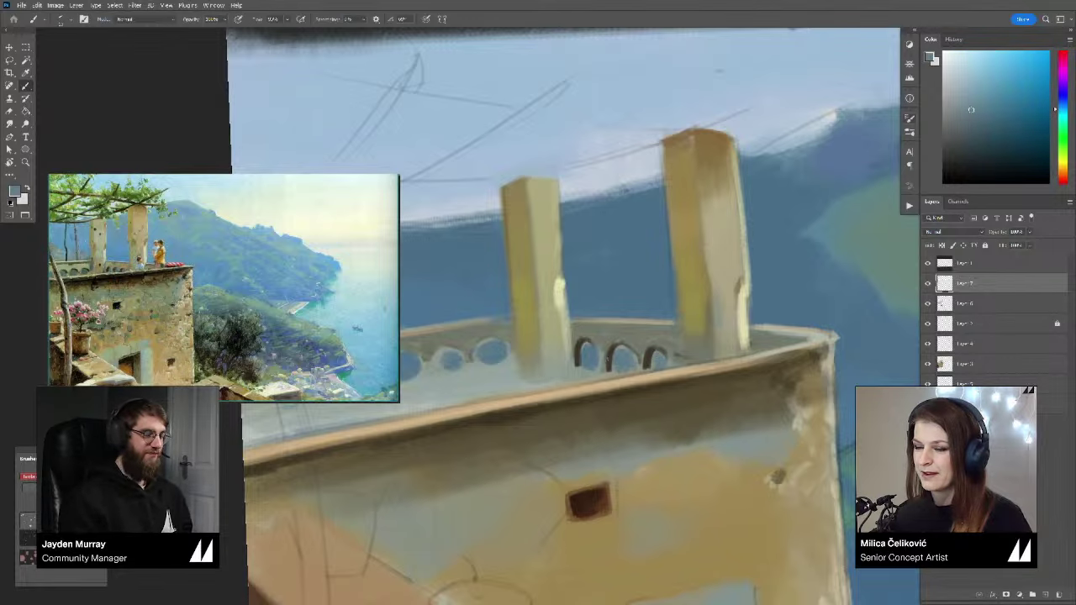
left_click(600, 353, "alt")
key("z")
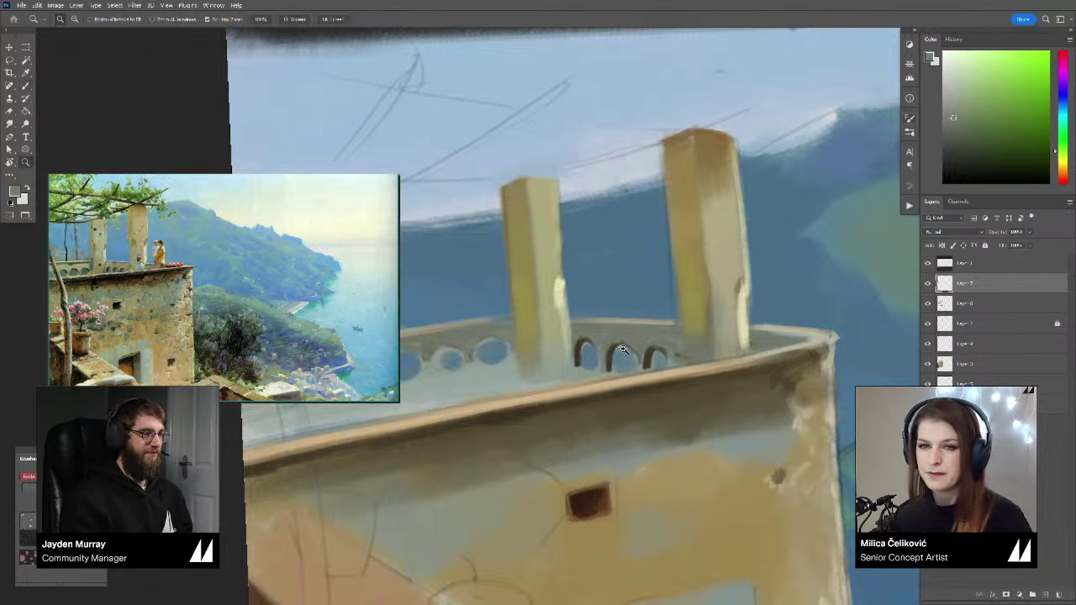
left_click(623, 349, "alt")
key("b")
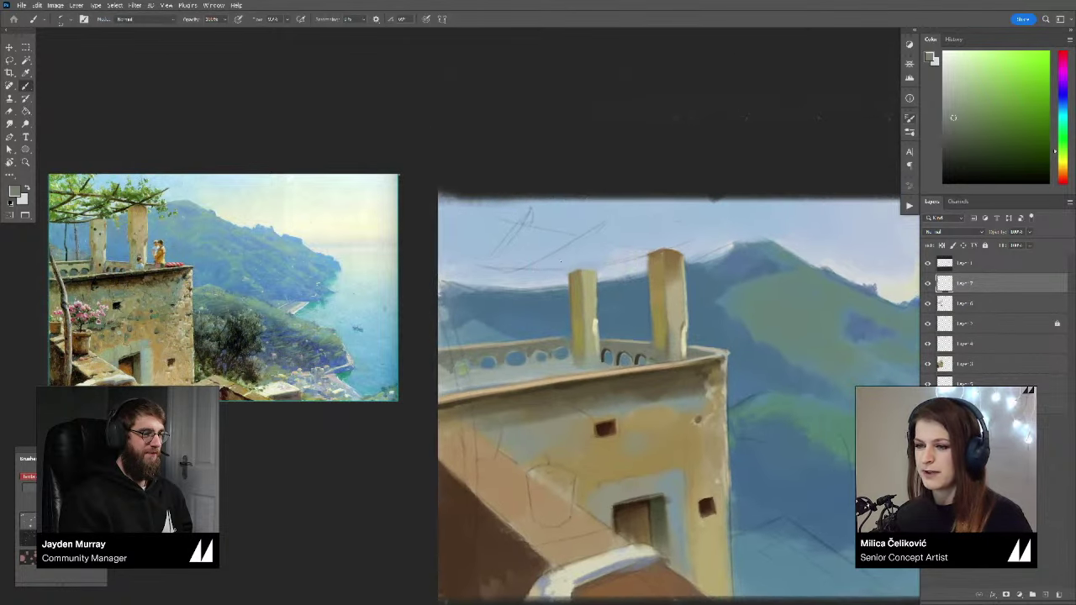
Step: Sample dark brown from the balustrade shading and paint inner rims on the two openings beside the shorter pillar
key("z")
mouse_move(468, 367)
left_mouse_down()
mouse_move(684, 389)
mouse_move(675, 373)
mouse_move(670, 392)
left_mouse_up()
key("r")
key("r")
key("b")
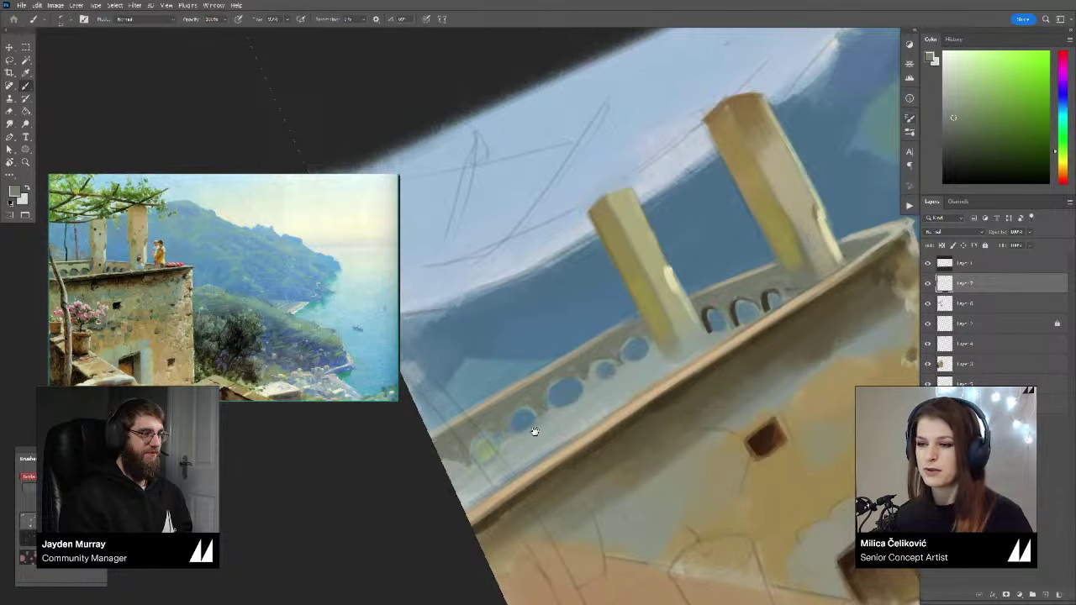
mouse_move(535, 431)
left_mouse_down()
mouse_move(531, 442)
mouse_move(577, 402)
left_mouse_up()
left_click(699, 332, "alt")
key("z")
key("b")
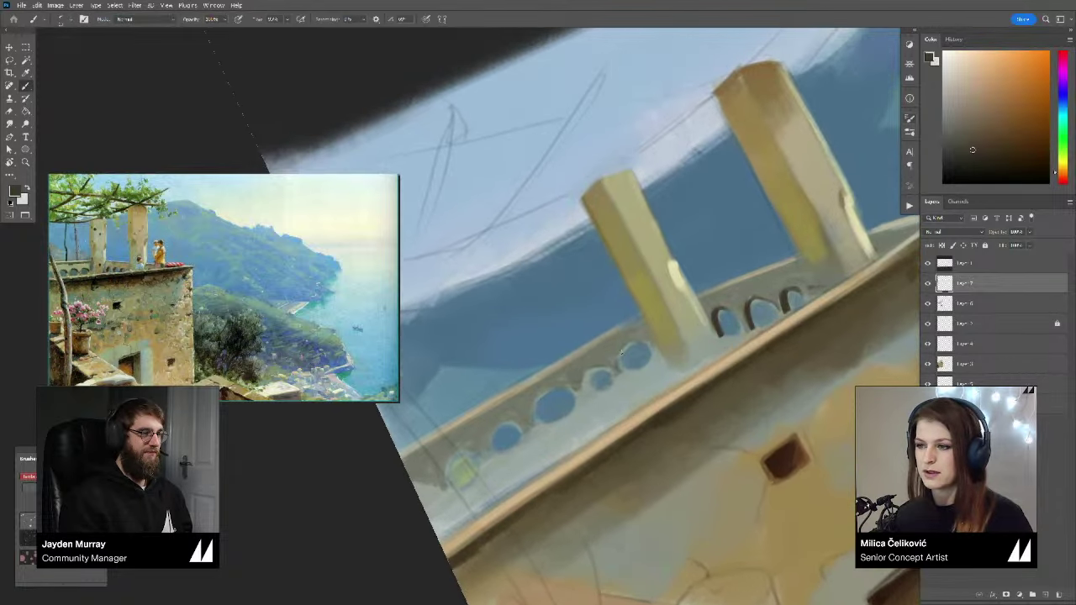
mouse_move(651, 352)
left_mouse_down()
mouse_move(613, 378)
mouse_move(599, 368)
mouse_move(613, 374)
mouse_move(586, 374)
left_mouse_up()
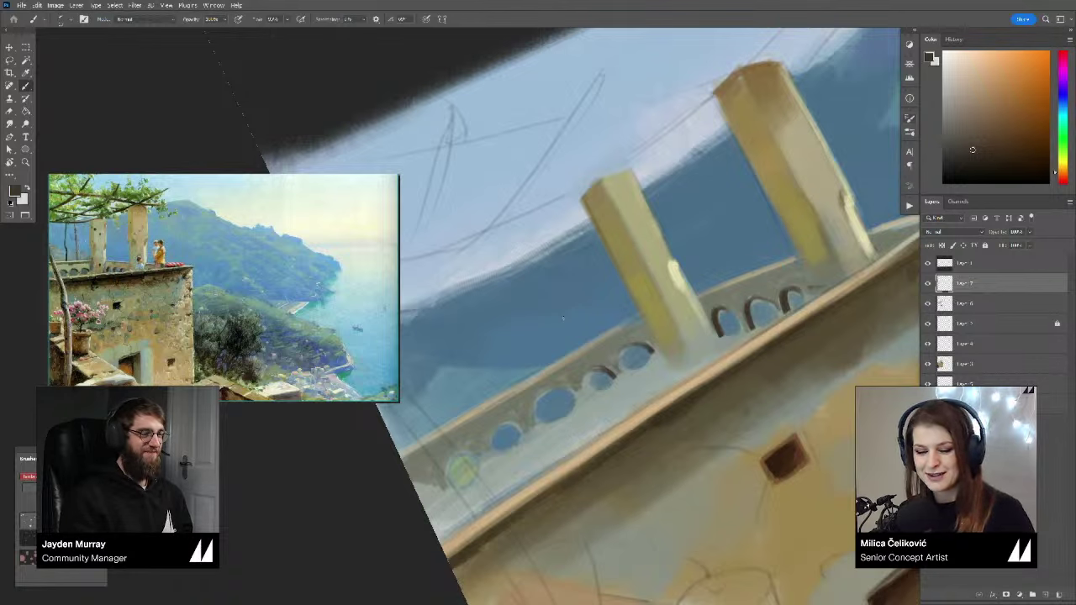
Step: Extend the dark inner rims to the remaining openings along the far end of the balustrade
left_click_drag(606, 410, 601, 409)
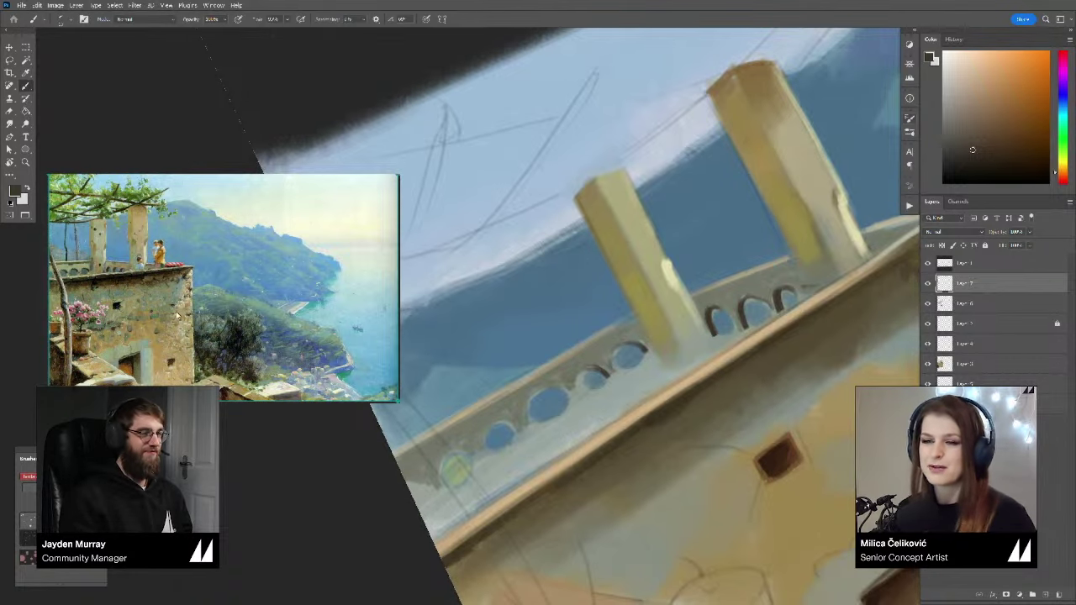
left_click_drag(283, 315, 281, 315)
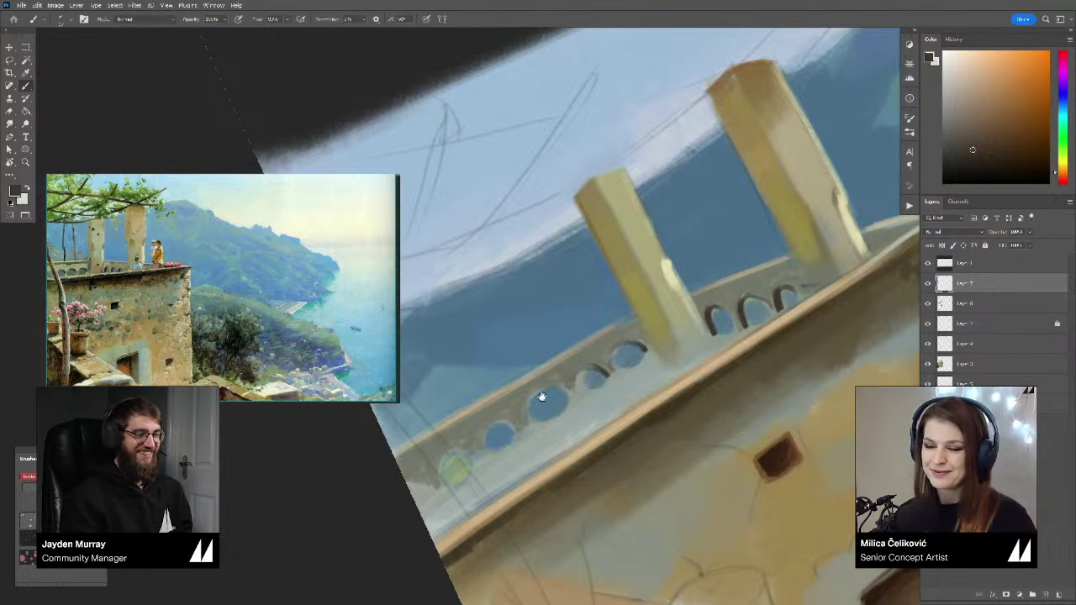
left_click_drag(542, 396, 553, 386)
left_click(654, 338, "alt")
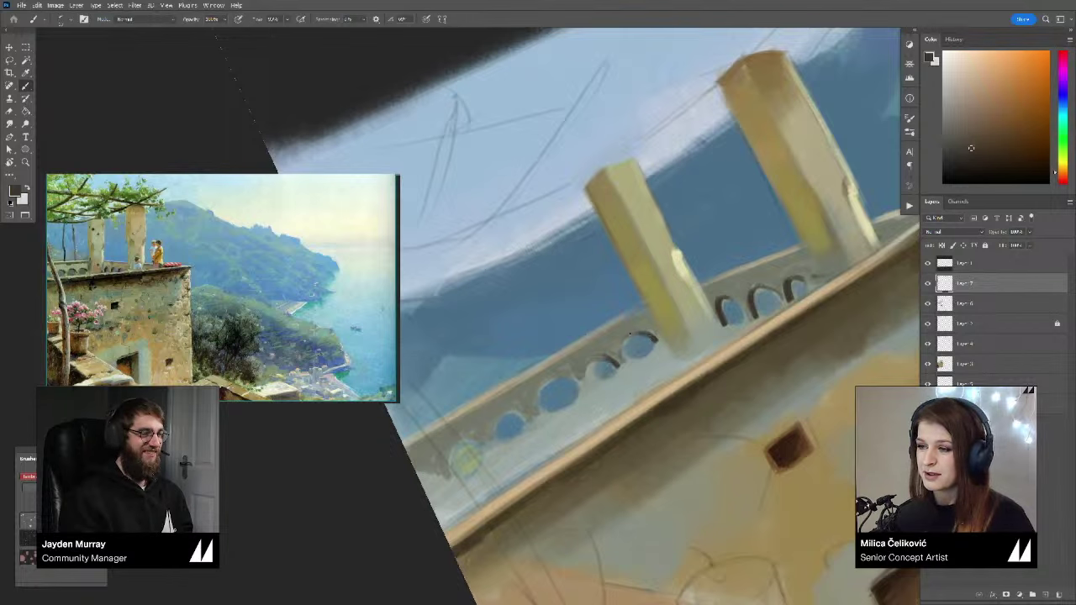
left_click_drag(579, 382, 585, 391)
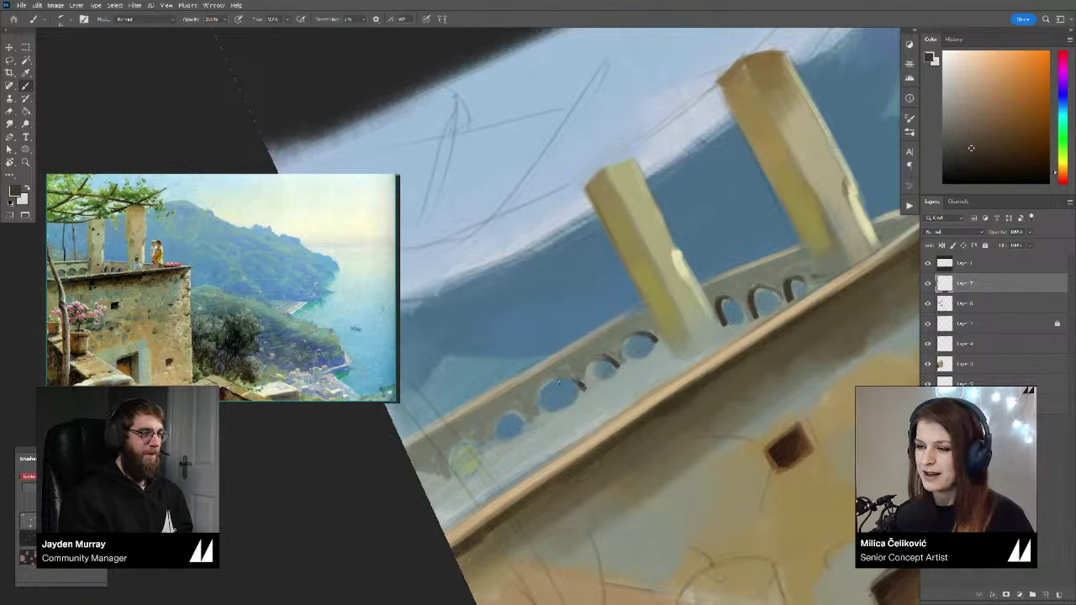
mouse_move(525, 416)
left_mouse_down()
mouse_move(505, 415)
mouse_move(449, 457)
mouse_move(416, 432)
left_mouse_up()
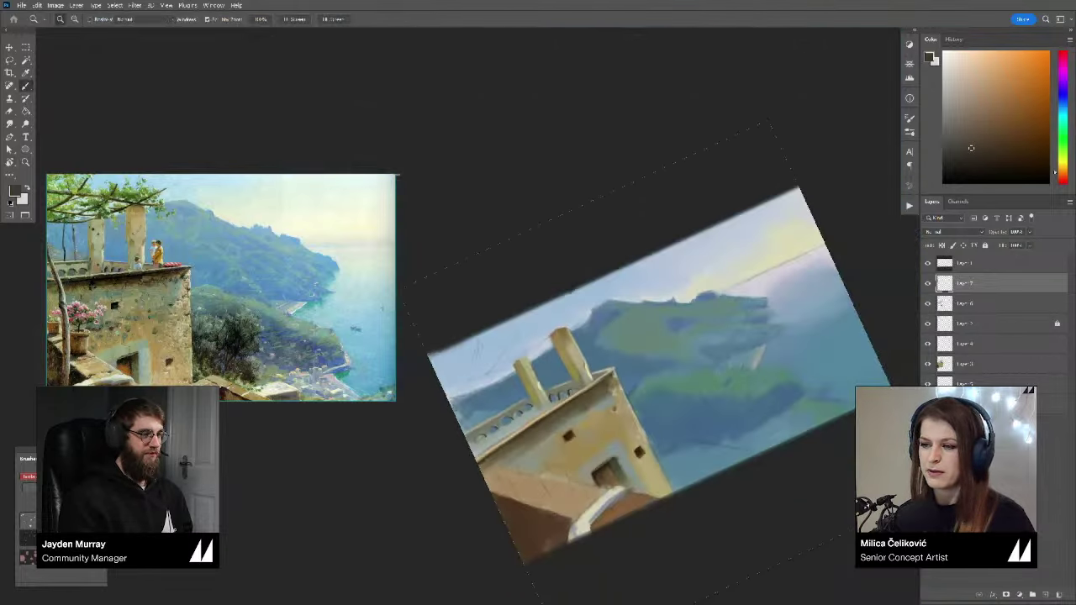
key("r")
mouse_move(828, 351)
left_mouse_down()
mouse_move(810, 403)
mouse_move(765, 437)
mouse_move(793, 411)
left_mouse_up()
key("b")
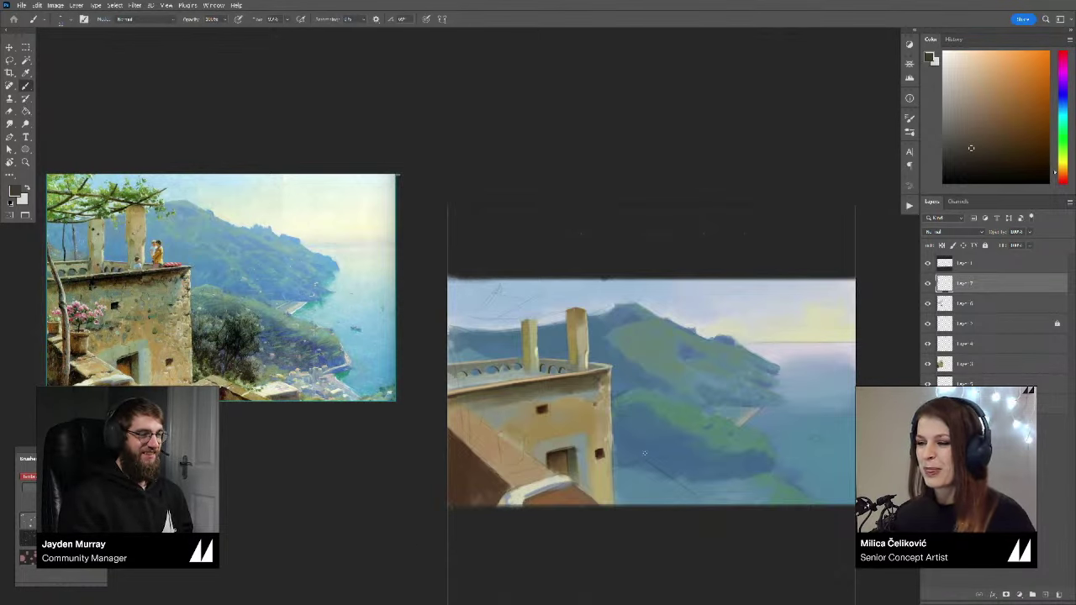
Step: Fill the last balustrade opening near the canvas edge with sampled mountain blue, covering the green patch
key("r")
left_click_drag(645, 426, 720, 313)
key("z")
left_click_drag(467, 397, 503, 455)
key("b")
left_click(576, 352, "alt")
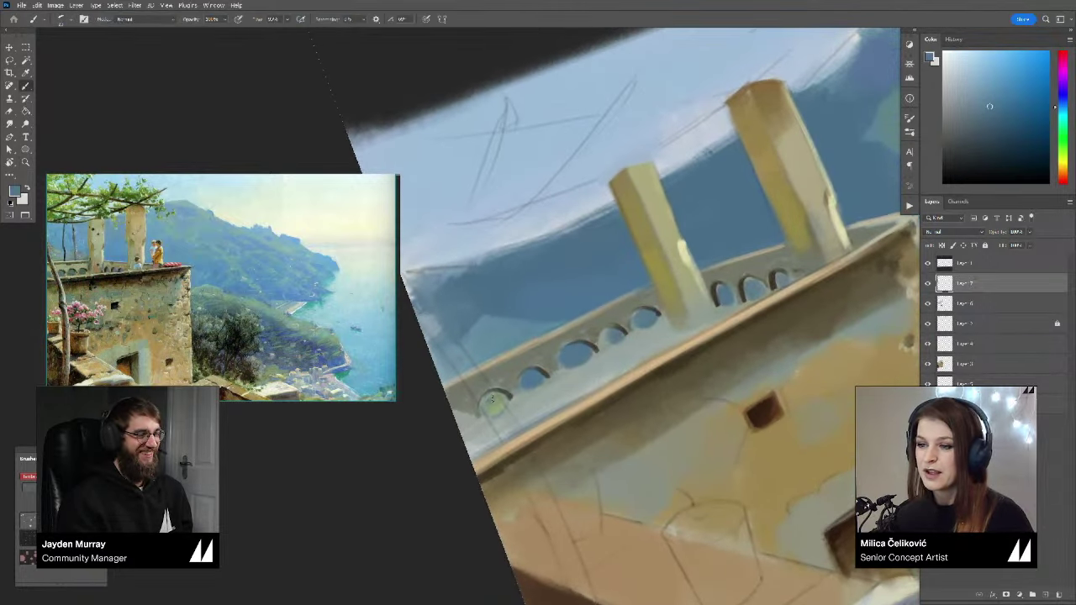
mouse_move(492, 400)
left_mouse_down()
mouse_move(502, 402)
mouse_move(464, 423)
left_mouse_up()
key("[")
left_click_drag(561, 375, 539, 378)
left_click_drag(538, 378, 504, 378)
left_click_drag(623, 374, 639, 374)
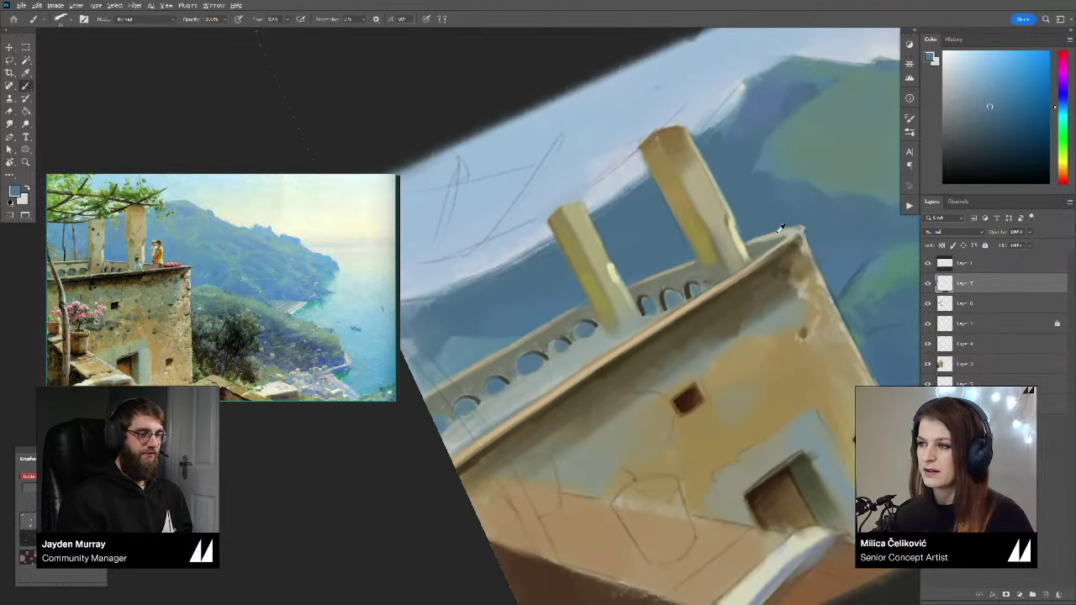
Step: Sample light grey-beige from the balustrade's corner and brighten its rim and the ledge edge with thin strokes
left_click(780, 228, "alt")
key("[")
left_click_drag(747, 245, 763, 239)
left_click_drag(476, 447, 479, 440)
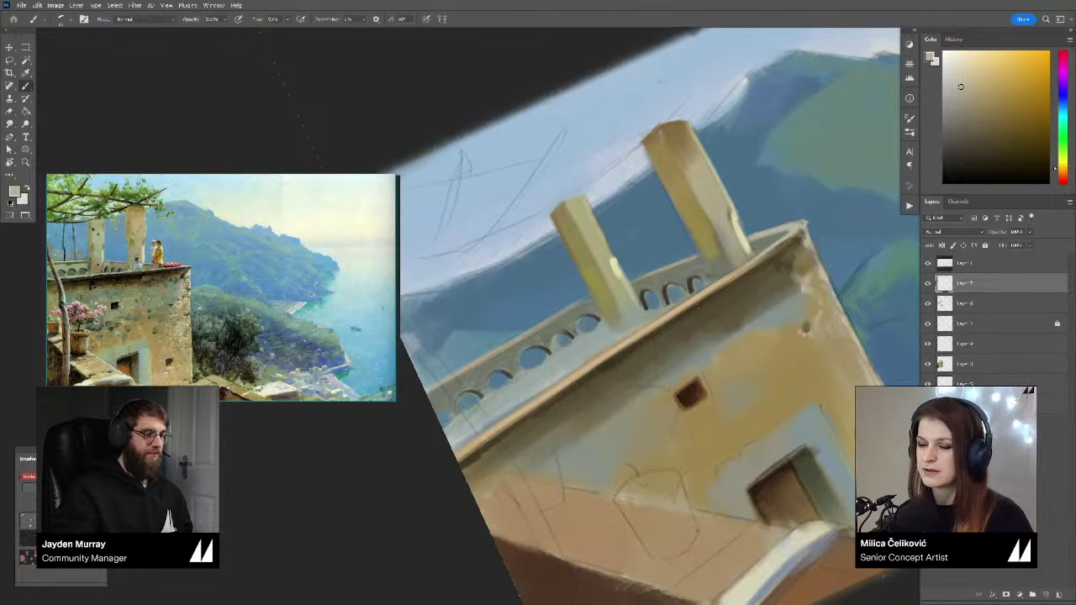
left_click_drag(533, 399, 551, 389)
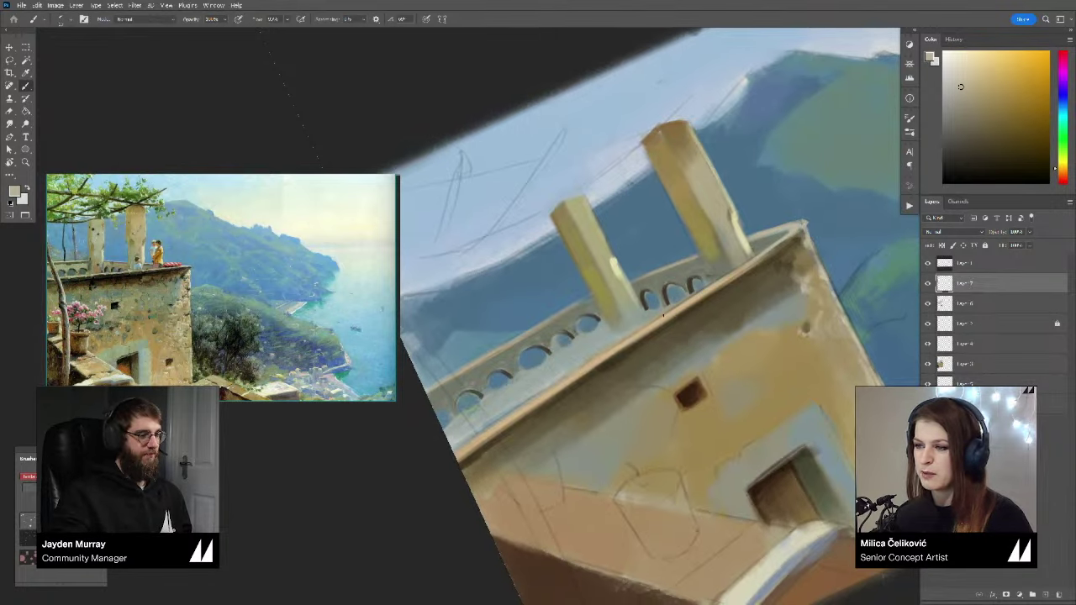
left_click_drag(662, 316, 698, 292)
mouse_move(696, 294)
left_mouse_down()
mouse_move(637, 330)
mouse_move(723, 273)
left_mouse_up()
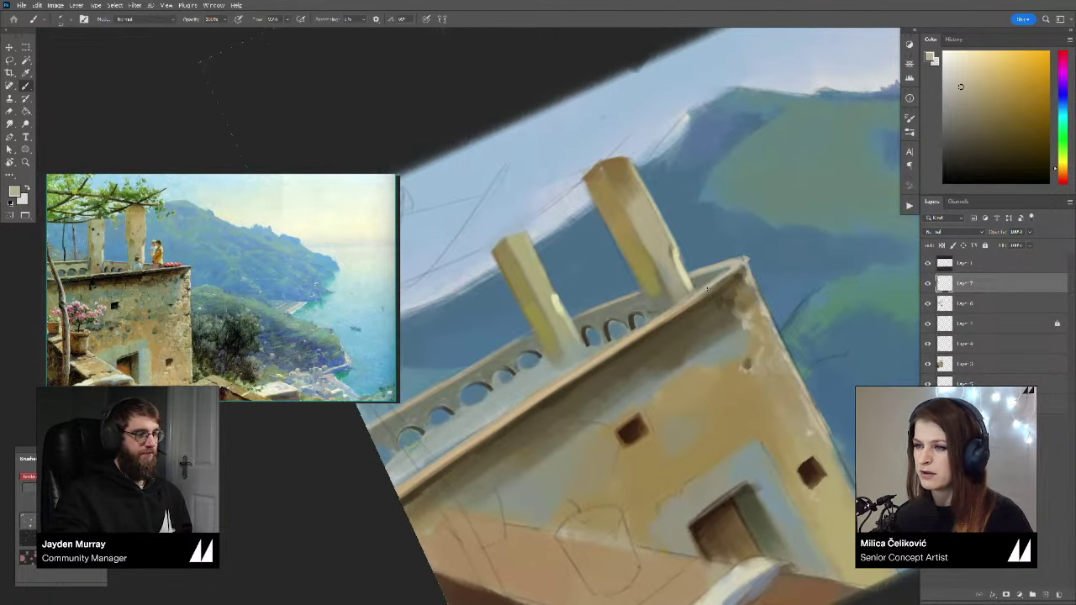
left_click_drag(650, 327, 608, 339)
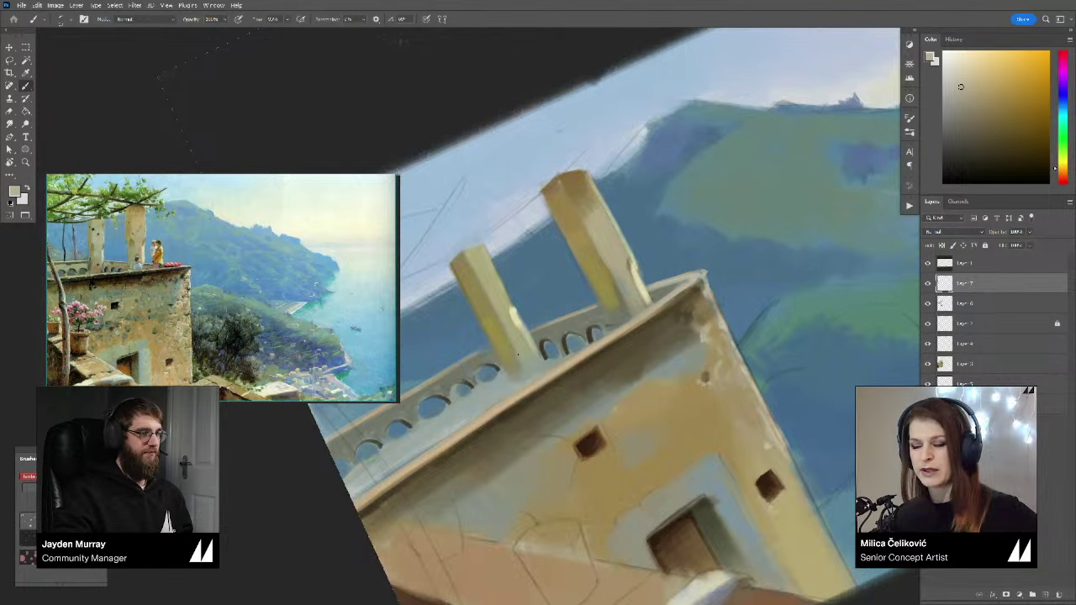
Step: Sample the pale yellow highlight from the shorter pillar and paint thin sunlit edges along the pillars
key("r")
left_click_drag(775, 261, 793, 310)
left_click_drag(585, 346, 620, 356)
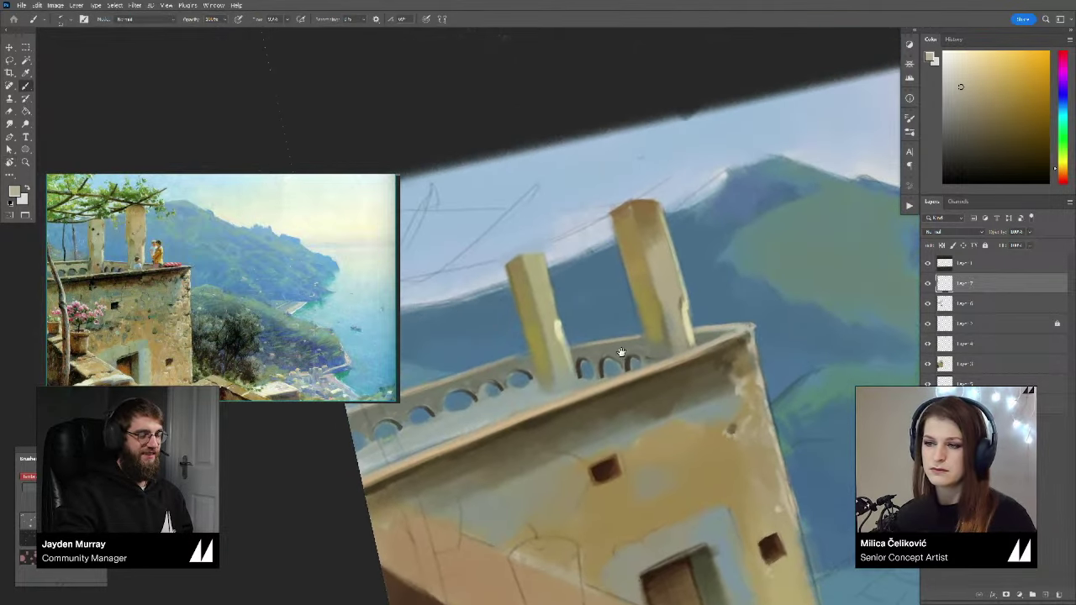
left_click(560, 323, "alt")
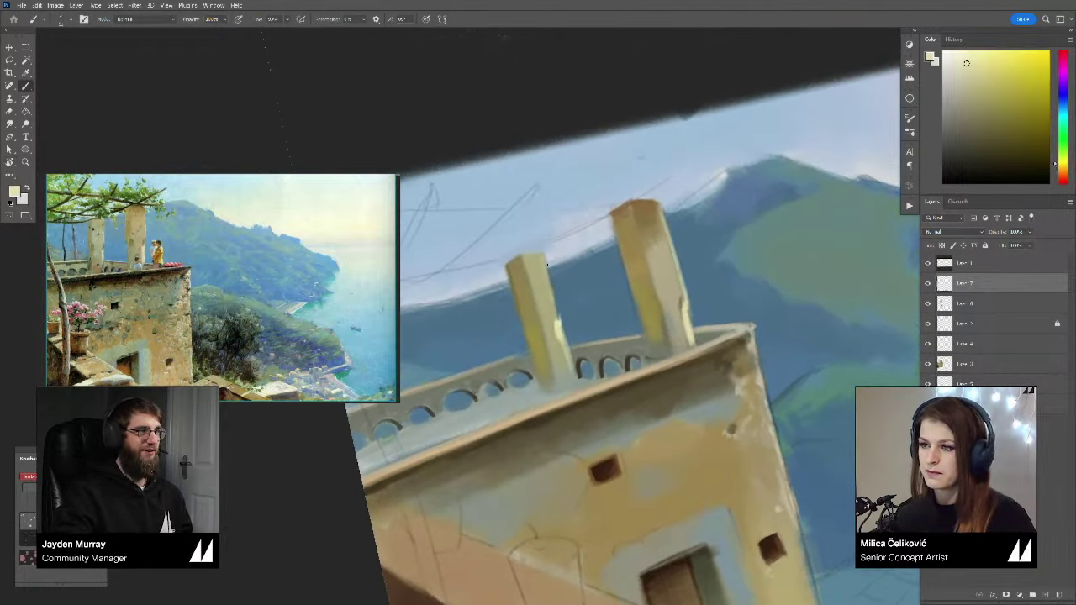
mouse_move(548, 264)
left_mouse_down()
mouse_move(571, 365)
mouse_move(664, 314)
left_mouse_up()
key("r")
left_click_drag(664, 312, 657, 276)
left_click_drag(519, 367, 523, 371)
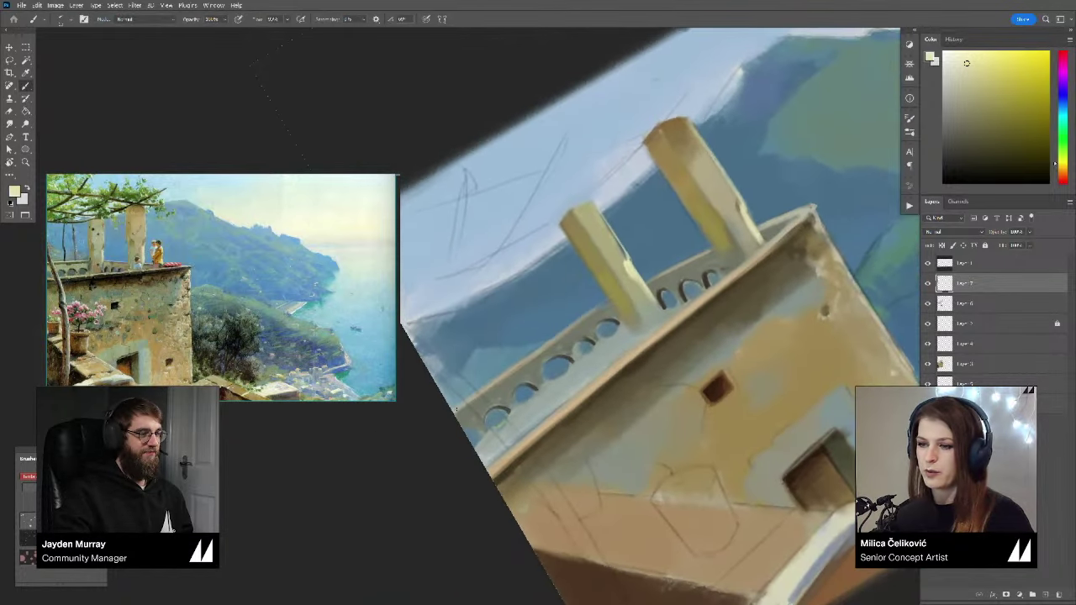
Step: Paint a thin pale yellow highlight along the top edge of the balustrade beside the shorter pillar
mouse_move(457, 409)
left_mouse_down()
mouse_move(579, 321)
mouse_move(522, 363)
mouse_move(555, 338)
left_mouse_up()
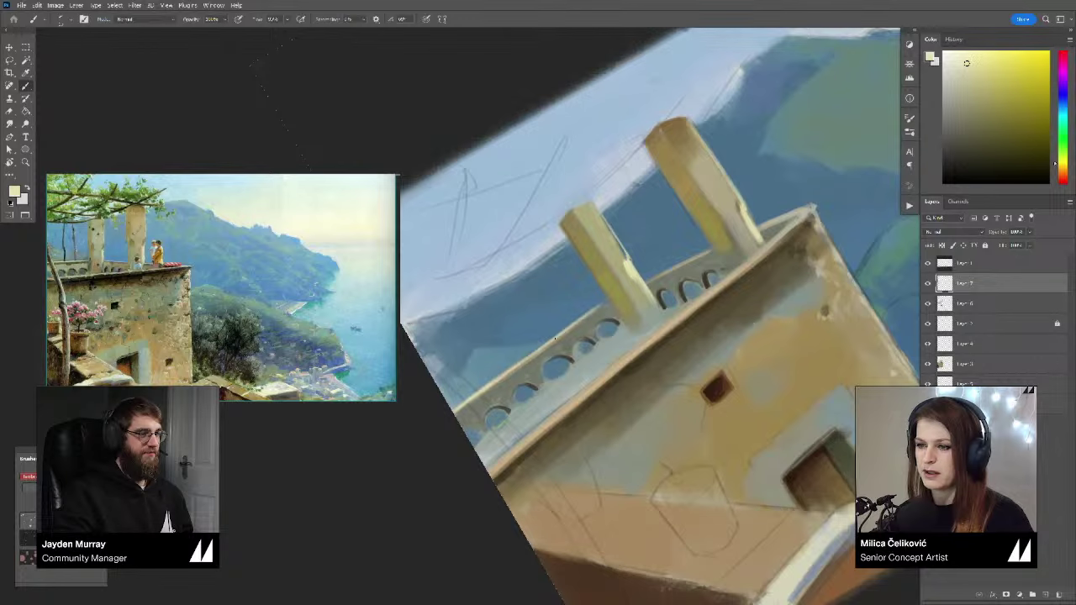
left_click_drag(621, 306, 510, 379)
key("r")
left_click_drag(511, 378, 518, 381)
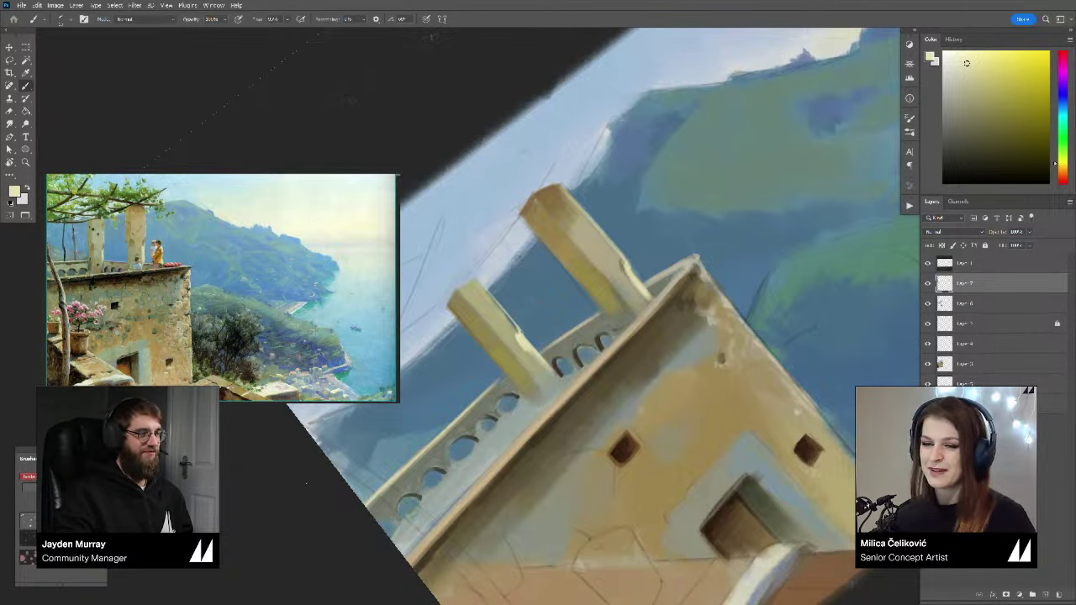
key("z")
left_click_drag(551, 361, 458, 363)
key("r")
left_click_drag(812, 319, 807, 431)
key("Escape")
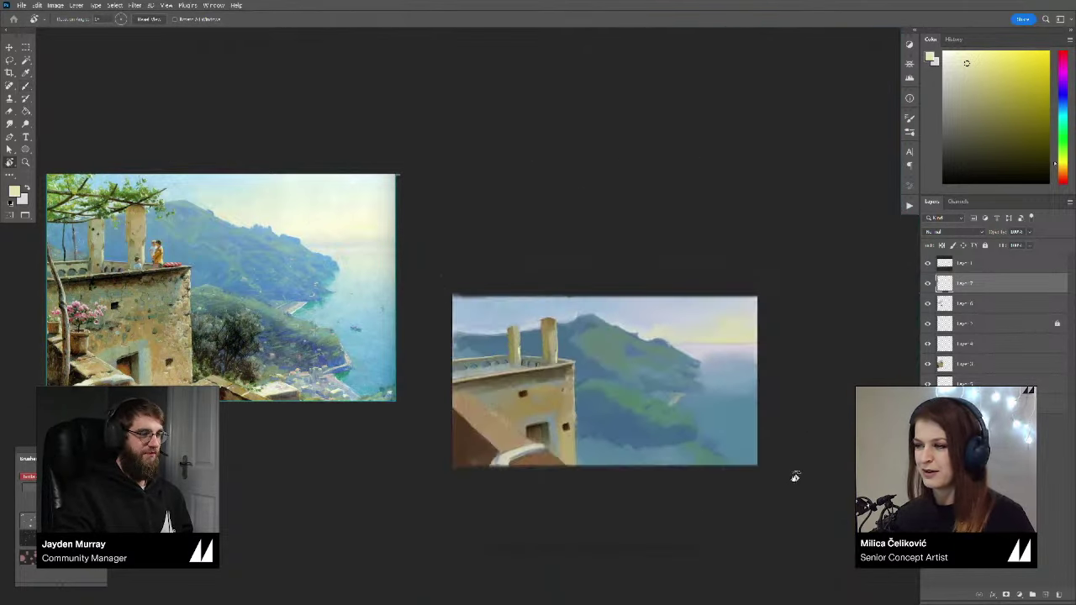
key("b")
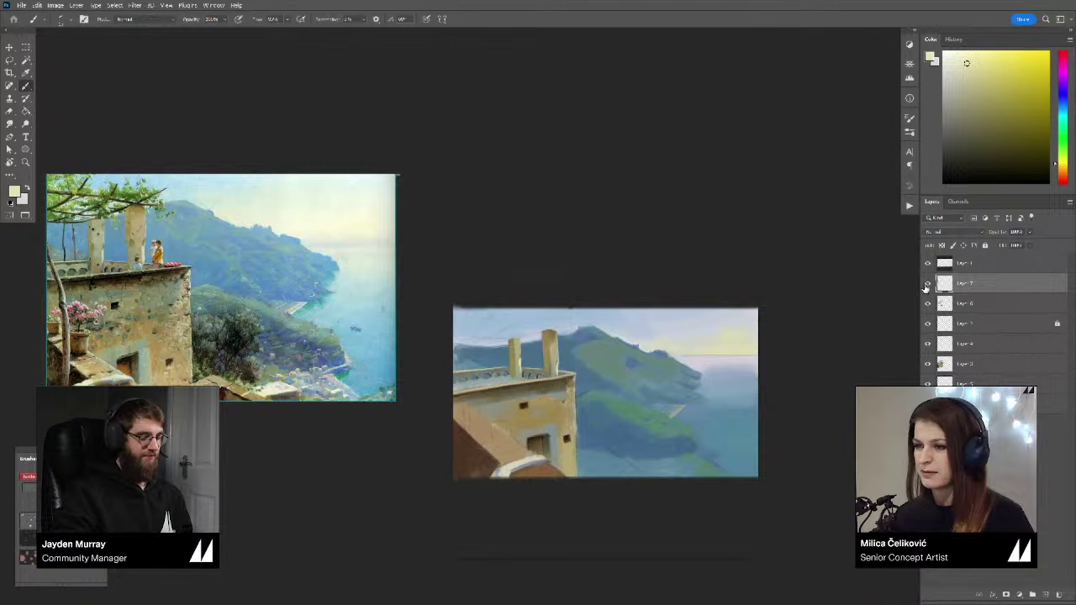
Step: Compare the painting with the current layer hidden and shown, merge it down and add a new layer above
key("ctrl+e")
left_click(927, 285)
left_click(927, 285)
left_click(927, 285)
left_click(927, 285)
key("ctrl+shift+alt+n")
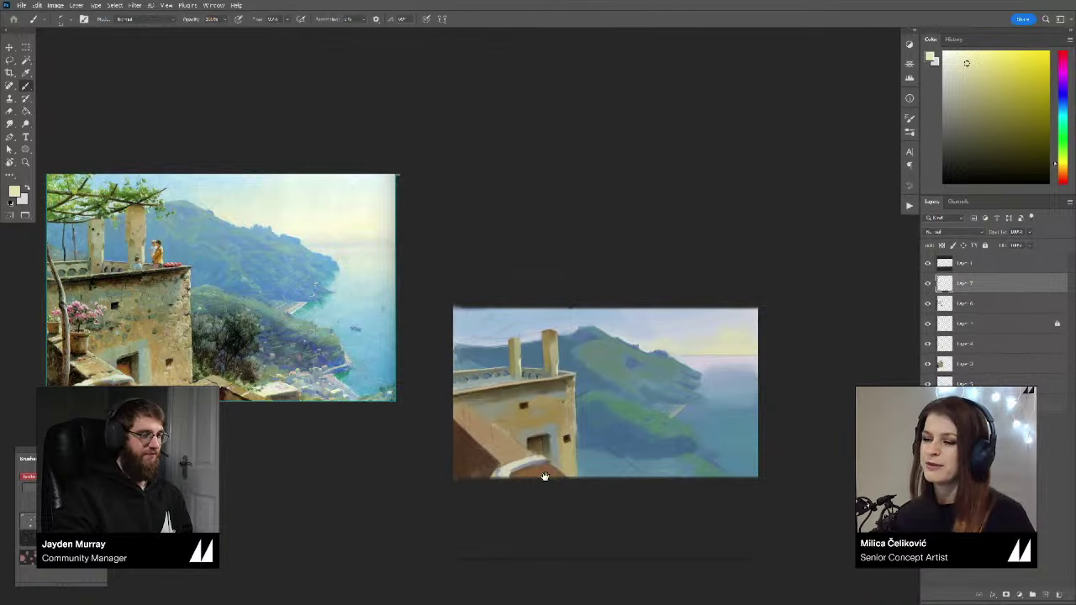
left_click_drag(544, 477, 552, 466)
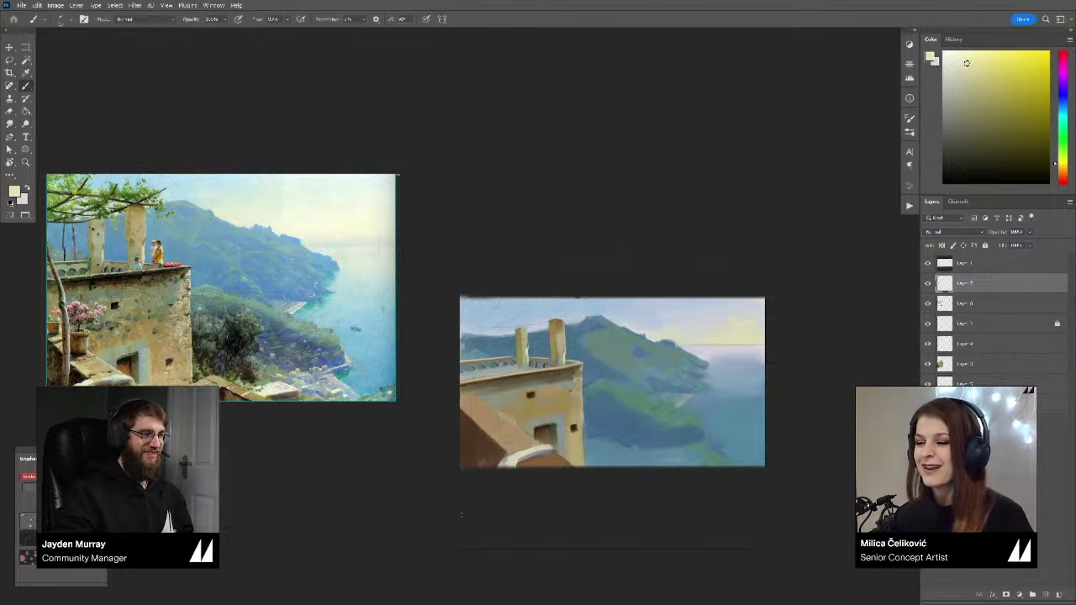
Step: Dab worn plaster highlights down the building's corner wall with light beige tones sampled from it
key("z")
left_click_drag(584, 430, 598, 438)
key("b")
left_click(631, 374, "alt")
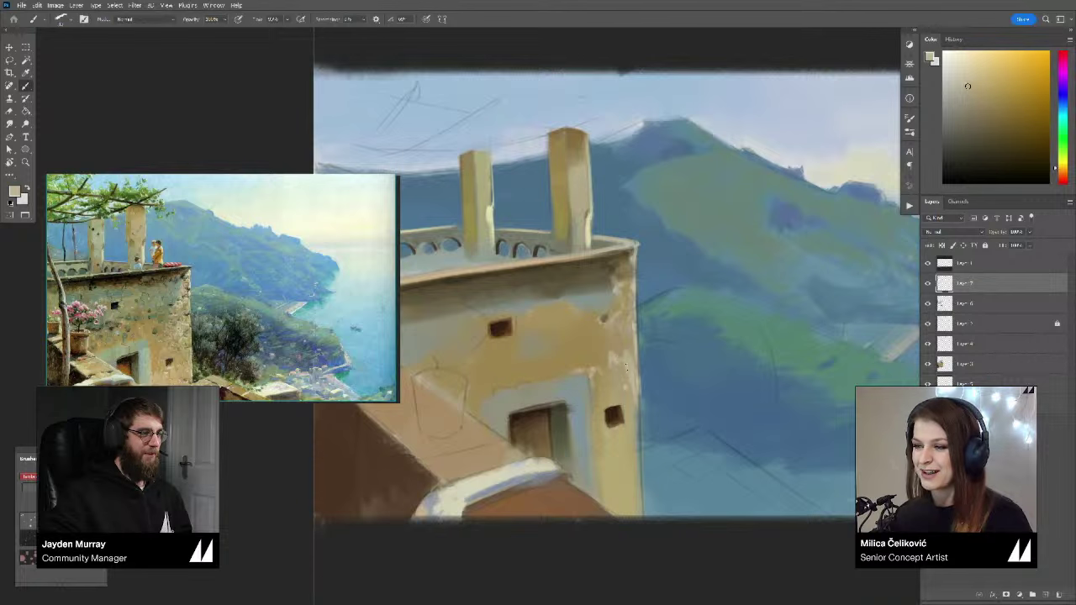
left_click(628, 362, "alt")
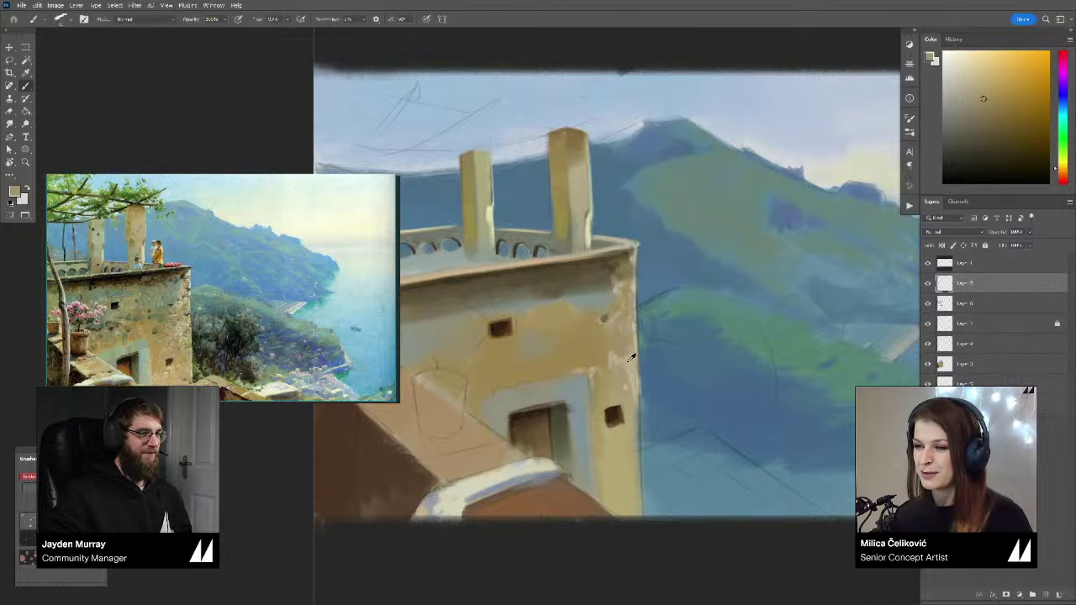
left_click(630, 364, "alt")
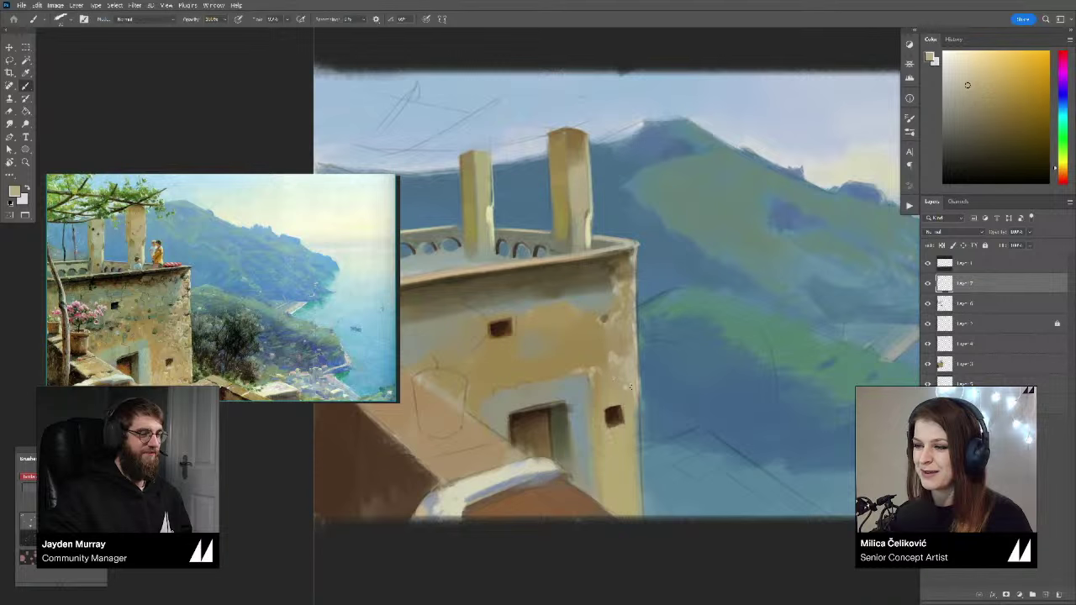
left_click(633, 374, "alt")
scroll(637, 443, "down", 1)
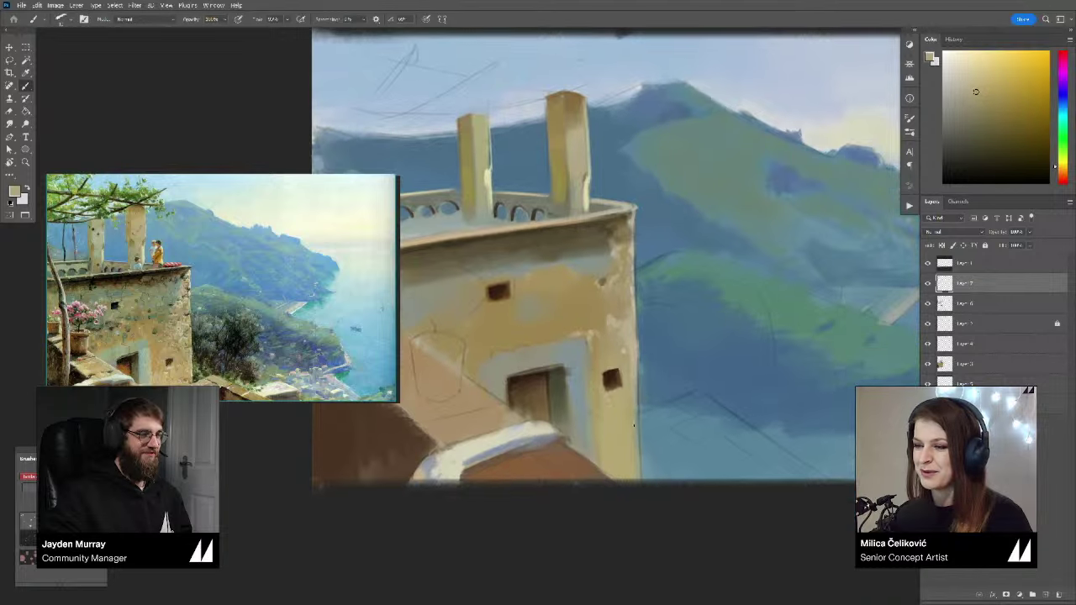
left_click(633, 388, "alt")
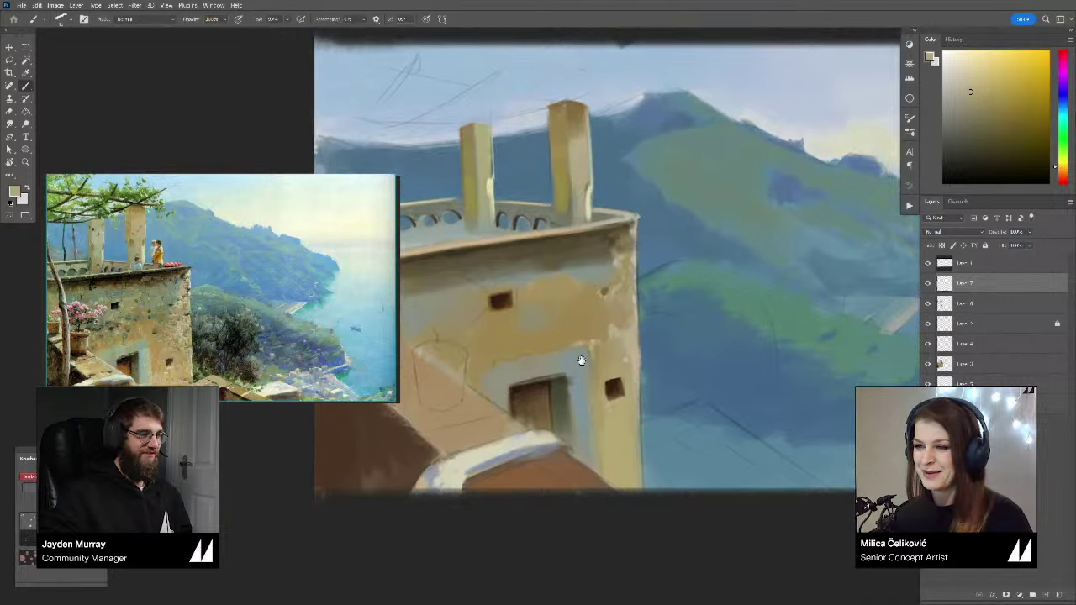
Step: Sample ochre from the wall and paint stronger ochre patches around the small window and above the doorway
left_click_drag(580, 360, 590, 370)
left_click(576, 339, "alt")
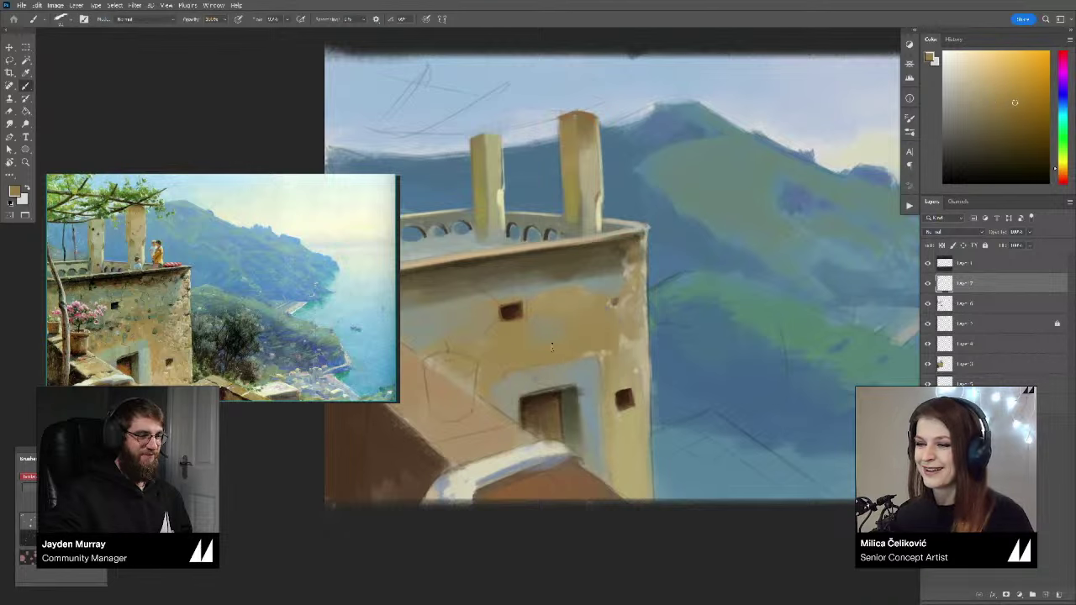
left_click_drag(566, 343, 572, 351)
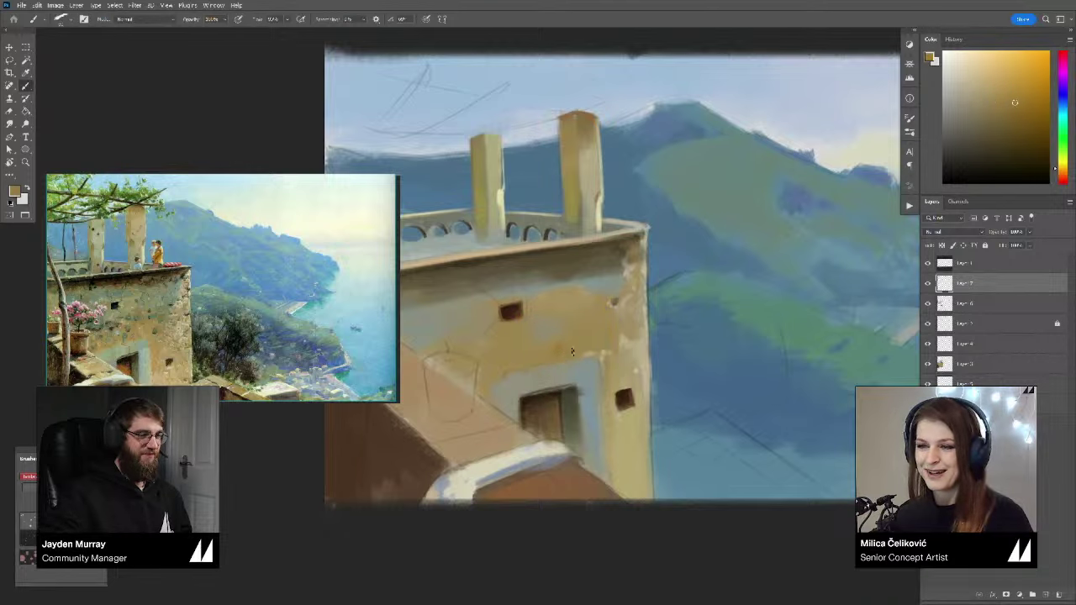
scroll(576, 341, "down", 2)
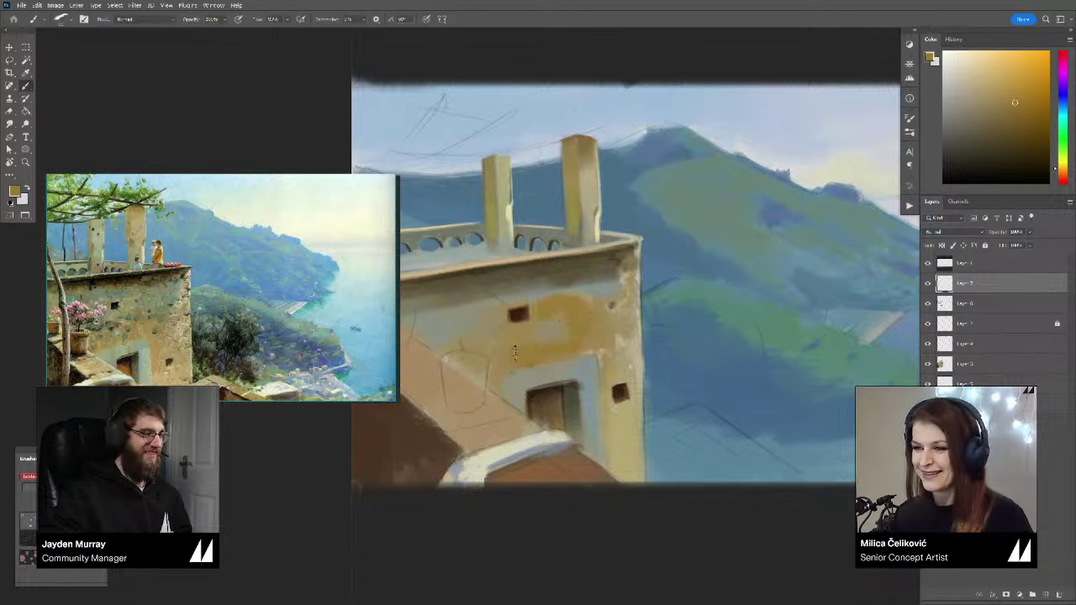
mouse_move(507, 349)
left_mouse_down()
mouse_move(525, 359)
mouse_move(506, 394)
left_mouse_up()
left_click(514, 357, "alt")
left_click(520, 371, "alt")
left_click(521, 371, "alt")
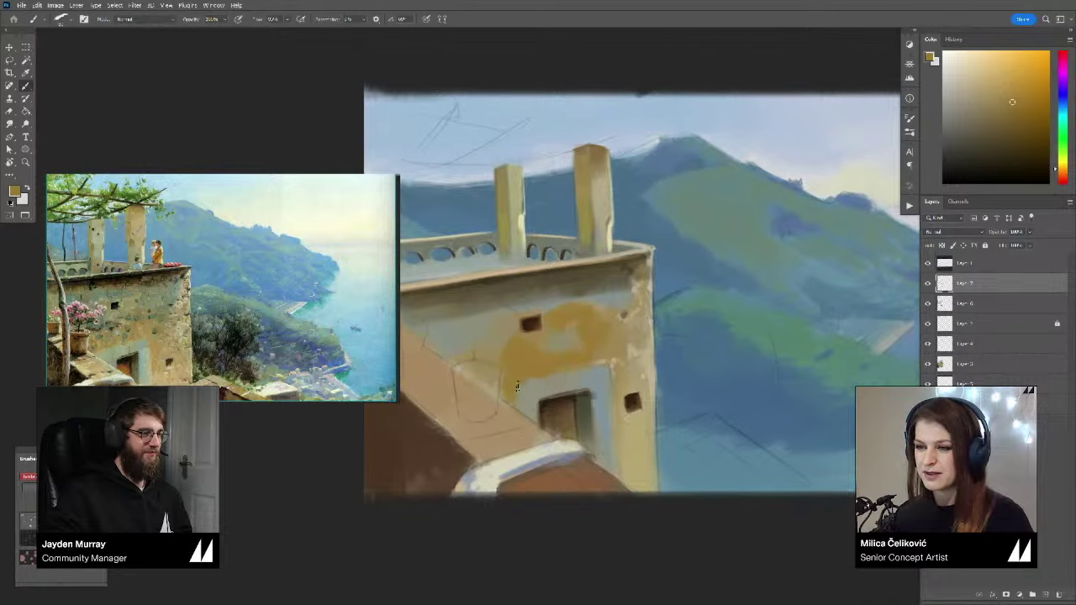
left_click_drag(576, 397, 569, 390)
scroll(594, 338, "down", 1)
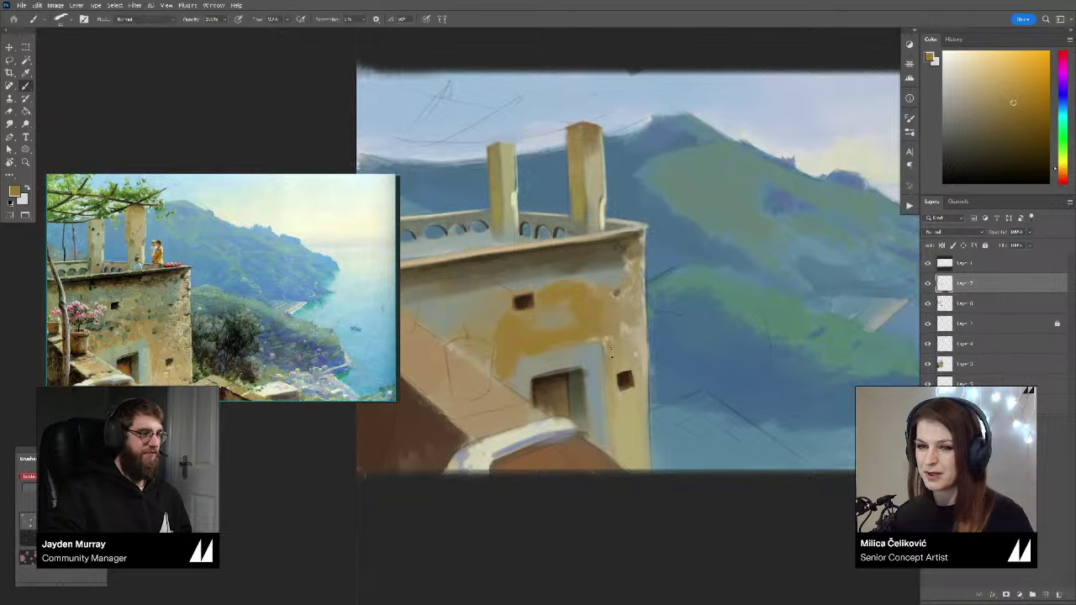
Step: Paint resampled ochre between the doorway and the corner window and up toward the building's upper corner
left_click_drag(611, 353, 619, 365)
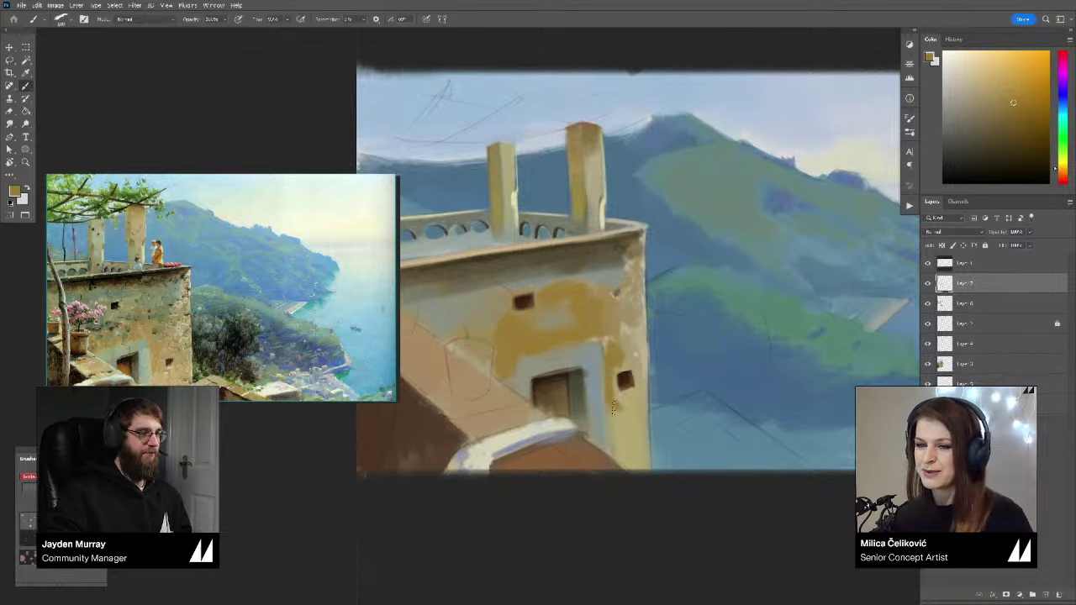
left_click(615, 396, "alt")
left_click_drag(615, 394, 619, 366)
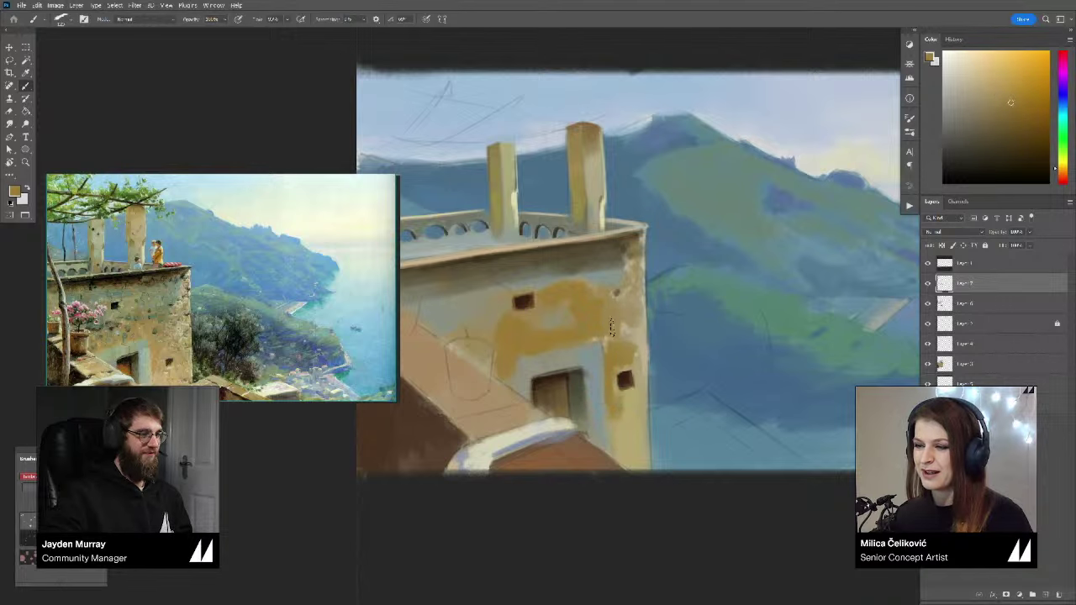
left_click_drag(614, 310, 638, 334)
left_click(654, 340, "alt")
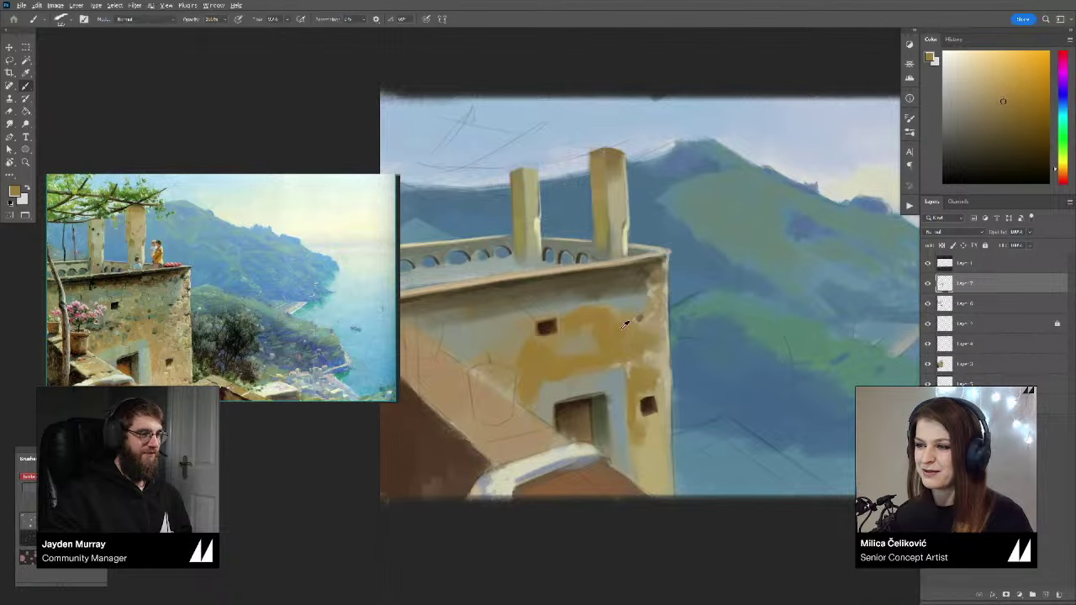
left_click_drag(602, 250, 611, 268)
Step: Sample ochre and grey tones from the upper wall and paint a muted grey patch over the ochre's upper edge
left_click(620, 336, "alt")
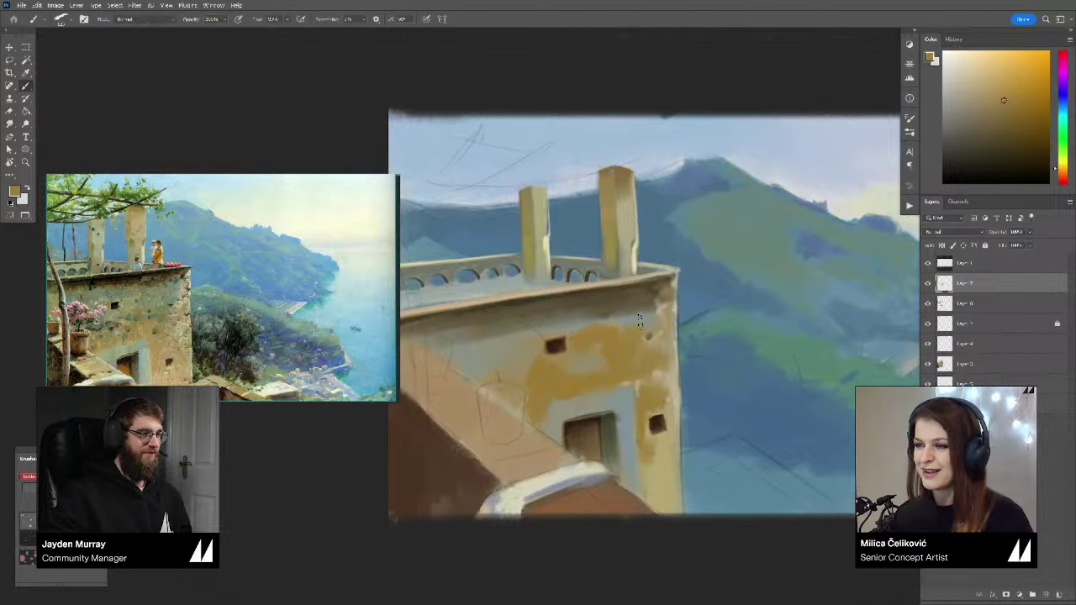
left_click(641, 320, "alt")
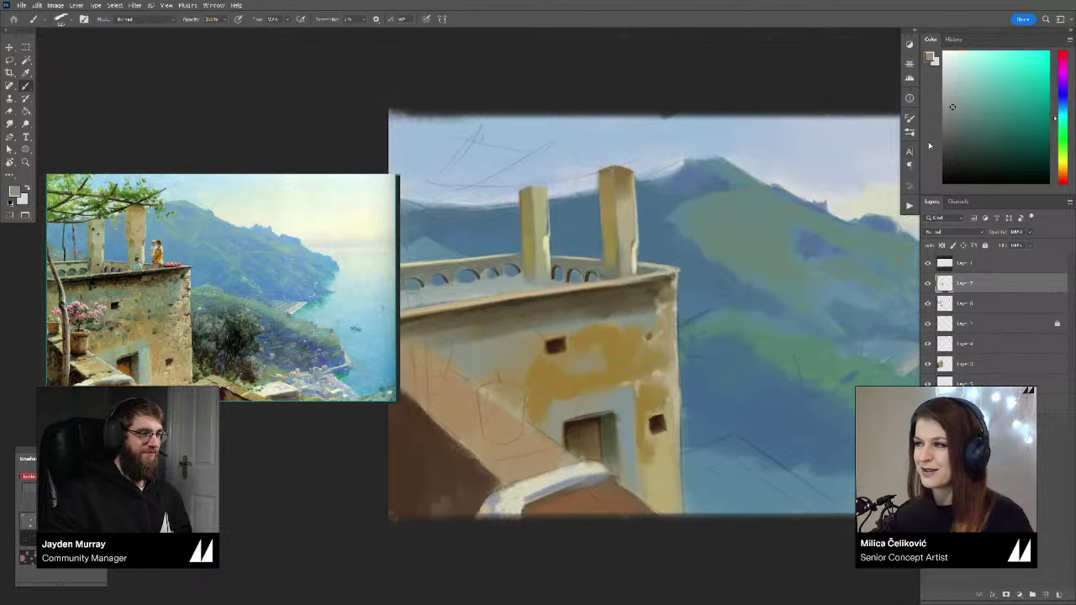
left_click(623, 335, "alt")
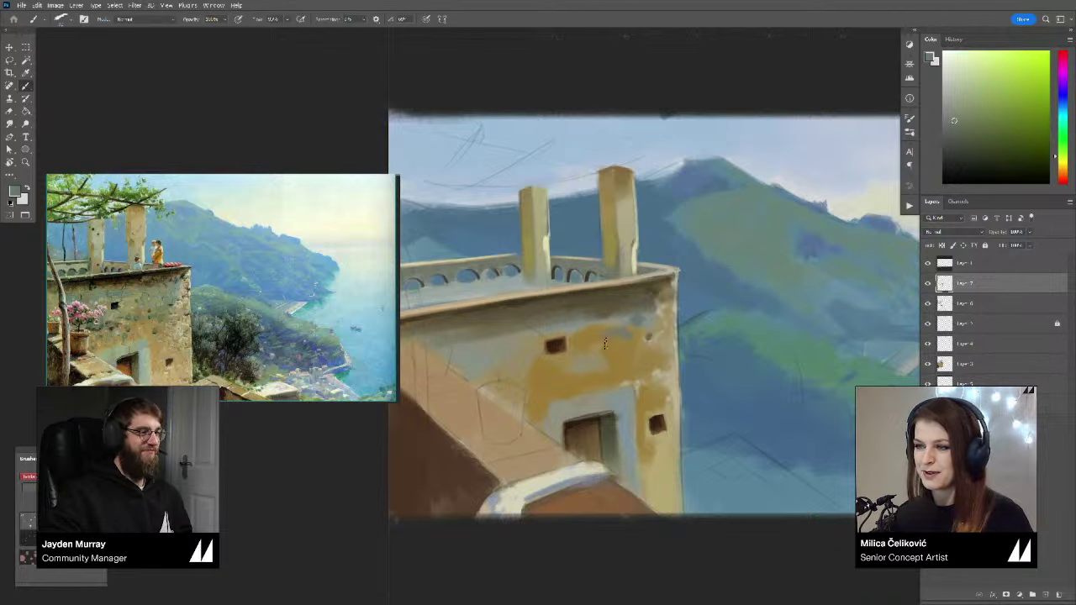
Step: Sample grey-green and ochre tones from the house wall and paint small blue-grey plaster patches into the ochre area near the corner
left_click(609, 329, "alt")
left_click(636, 328, "alt")
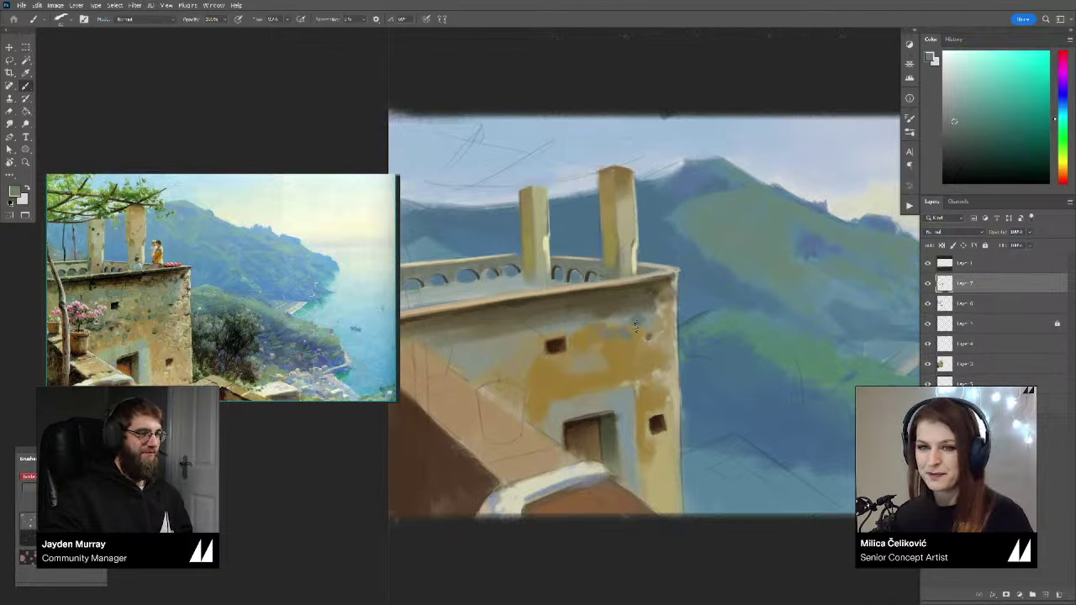
left_click_drag(624, 344, 628, 338)
left_click(641, 324, "alt")
left_click(641, 323, "alt")
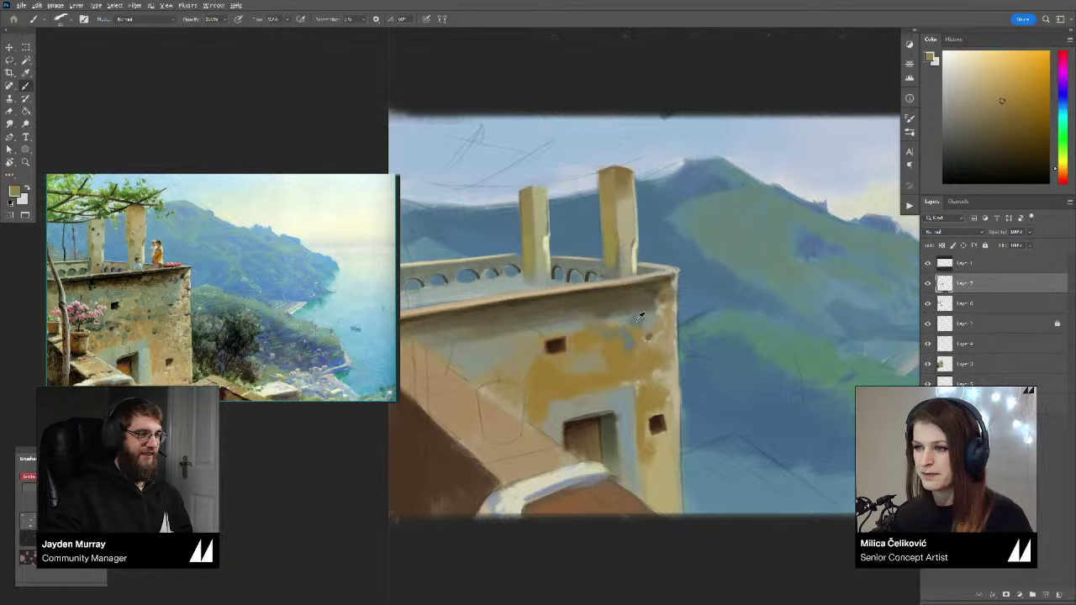
left_click(639, 316, "alt")
left_click(1064, 122)
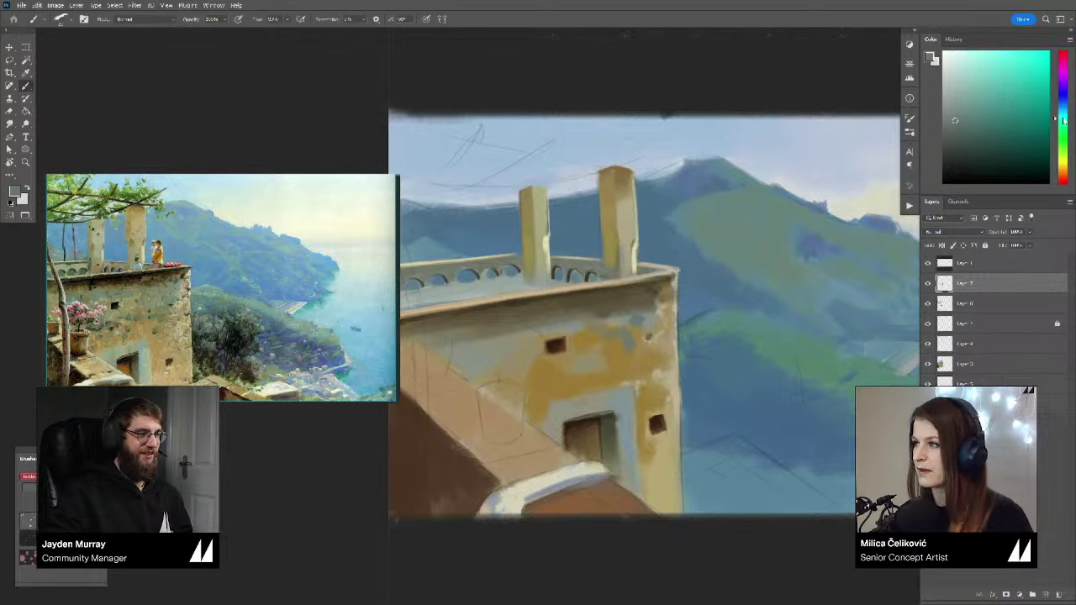
left_click(623, 341, "alt")
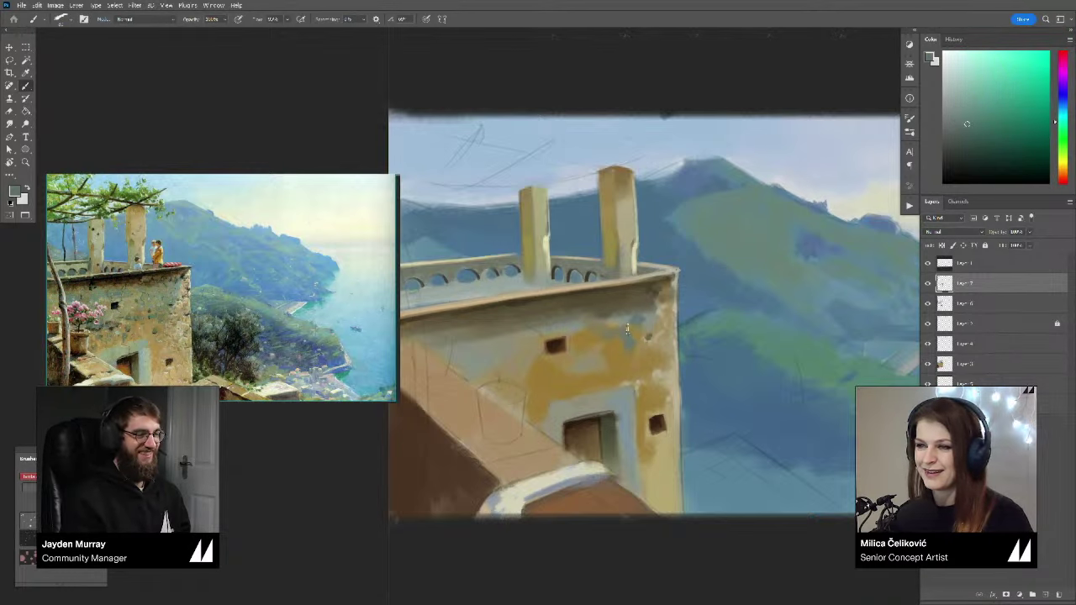
left_click(968, 115)
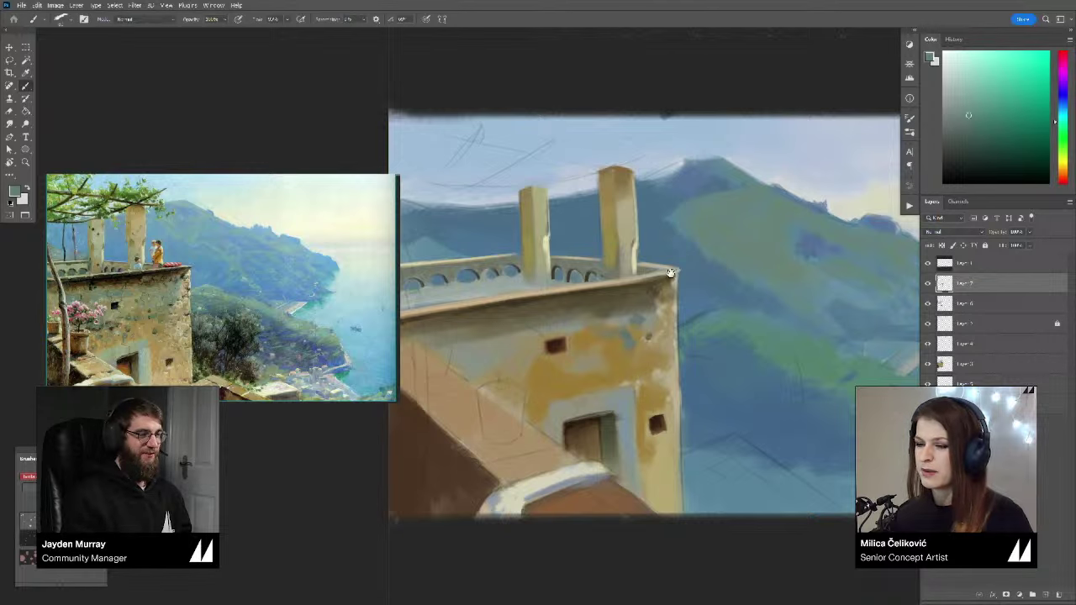
Step: Extend muted grey-green plaster patches along the upper edge of the ochre area, above the small square window
key("r")
mouse_move(716, 305)
left_mouse_down()
mouse_move(730, 301)
mouse_move(724, 281)
left_mouse_up()
key("b")
left_click(616, 338, "alt")
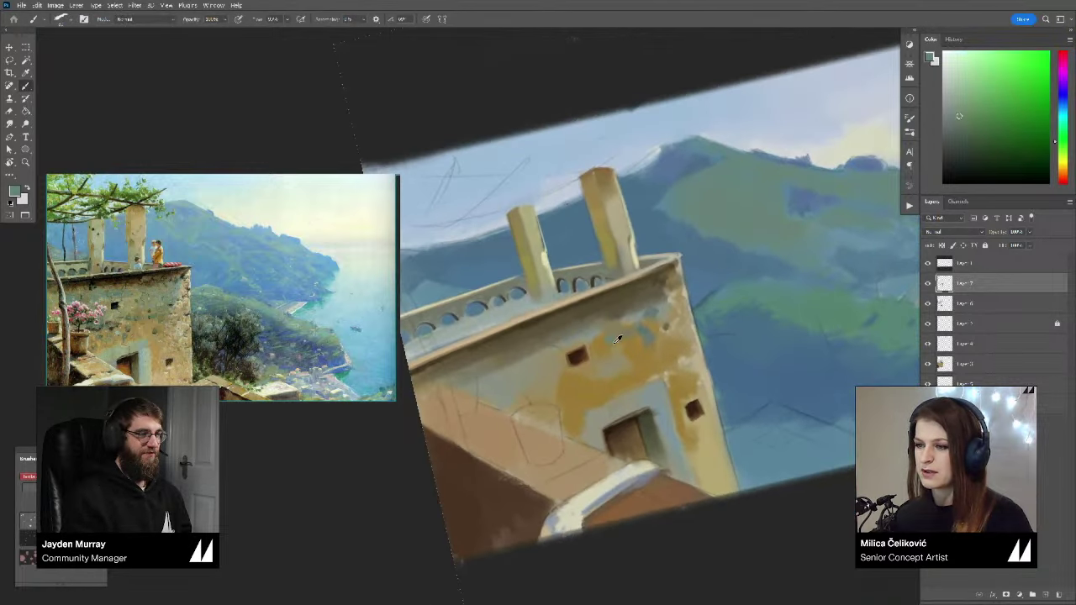
left_click_drag(620, 332, 617, 346)
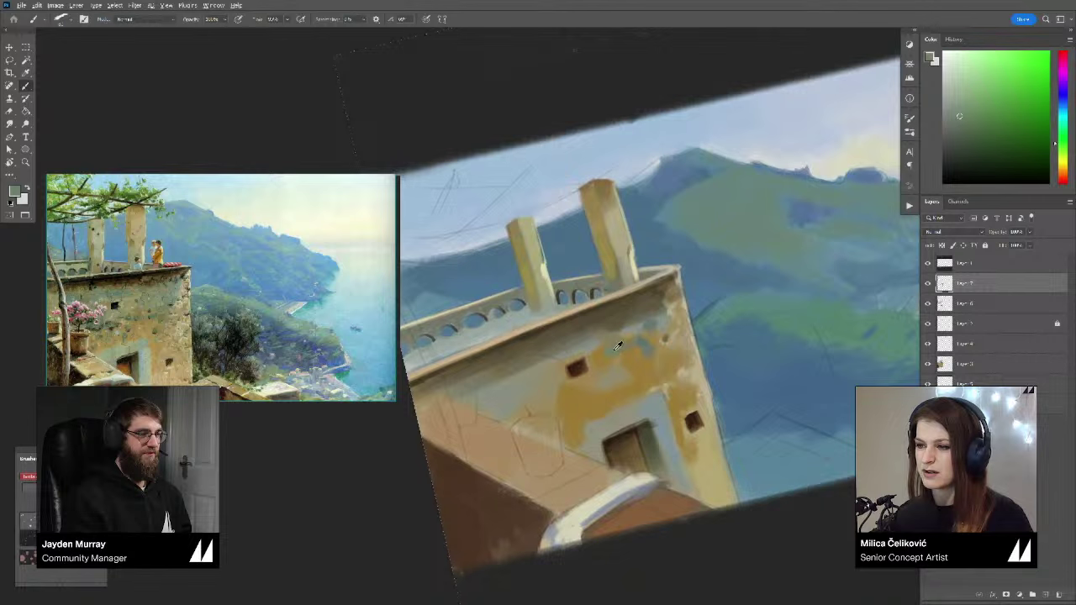
left_click(595, 343, "alt")
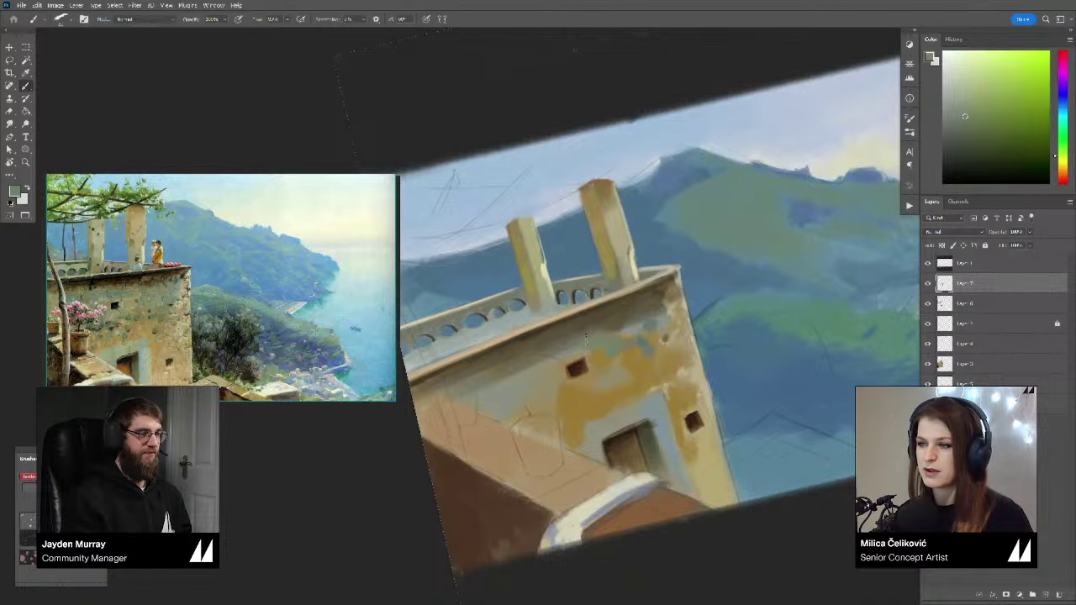
left_click(580, 331, "alt")
left_click(593, 338, "alt")
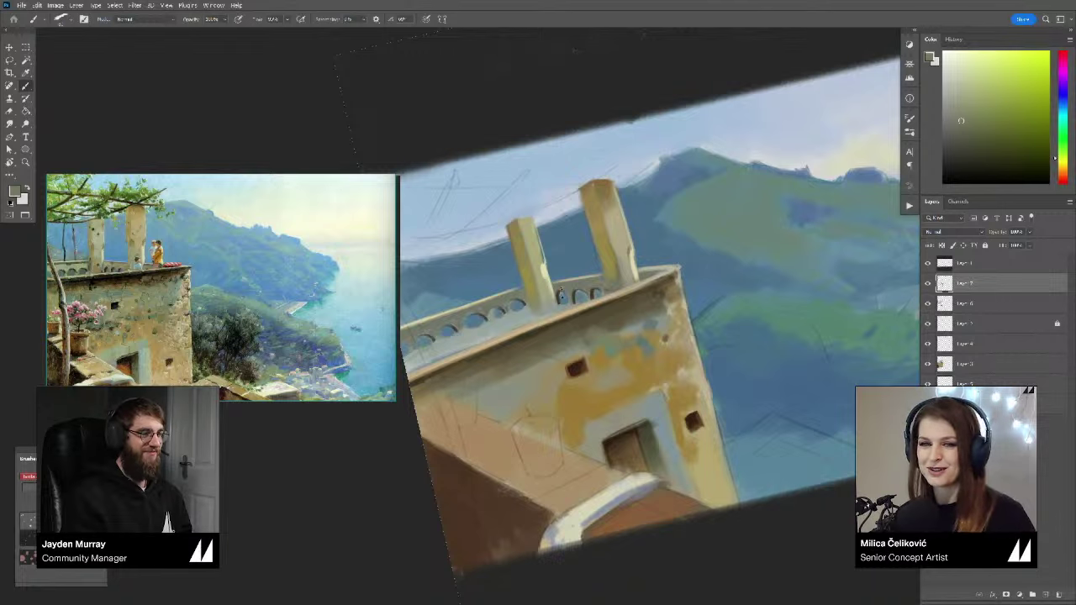
Step: Refine the weathered patches below the roof ledge near the house corner using a warm grey sampled from the wall
key("space")
left_click_drag(567, 311, 607, 283)
key("r")
left_click_drag(743, 310, 745, 300)
key("ctrl+space")
left_click_drag(596, 364, 588, 363)
key("b")
left_click(648, 312, "alt")
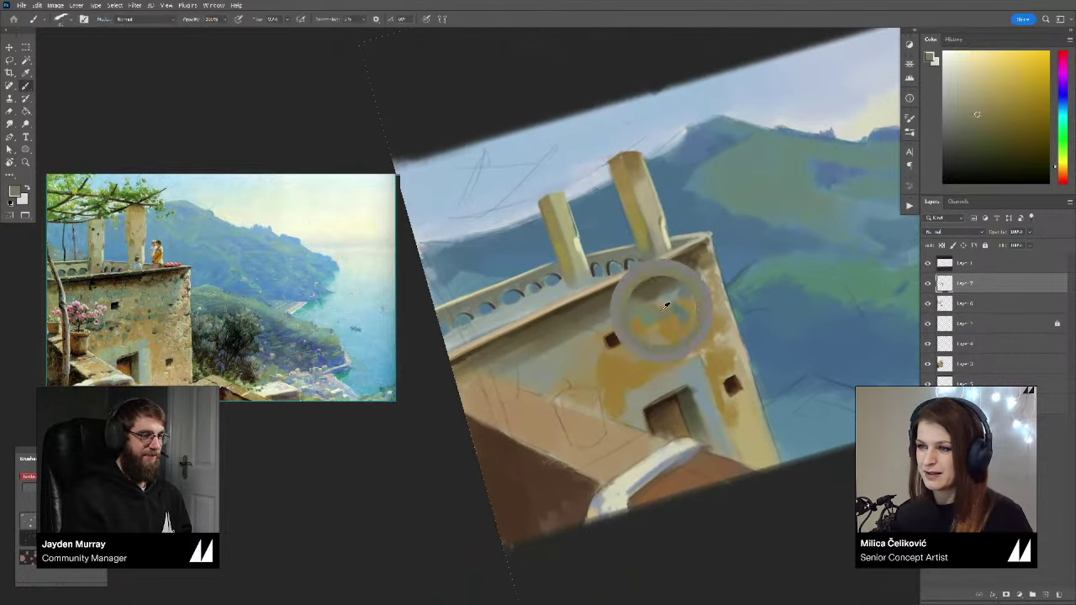
Step: Paint darker grey-green stains on the far-left part of the house wall below the ledge, using tones sampled there
left_click(526, 356, "alt")
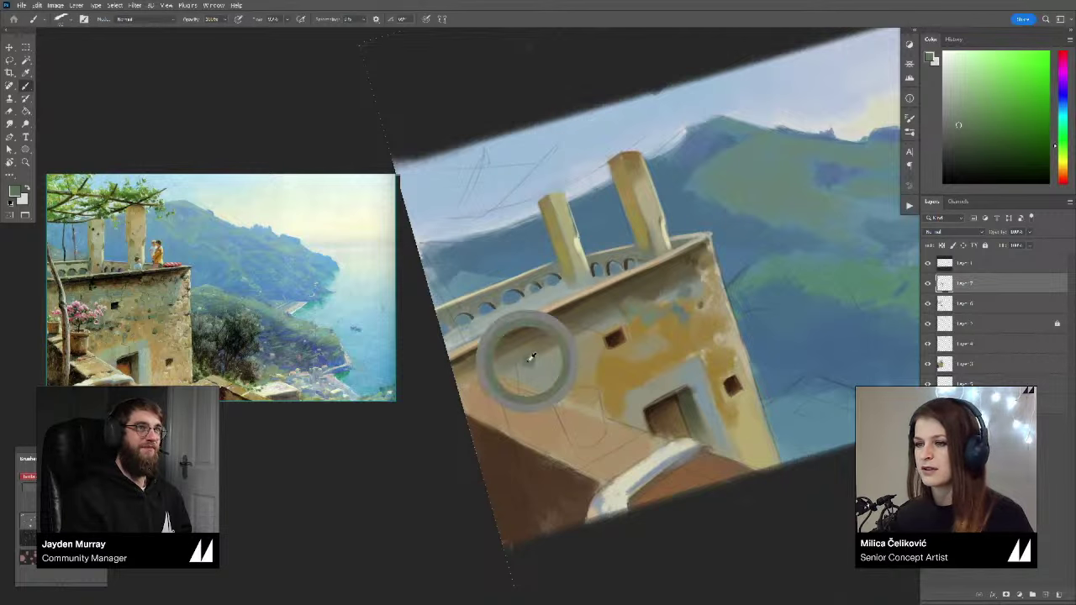
left_click(523, 353, "alt")
left_click(524, 352, "alt")
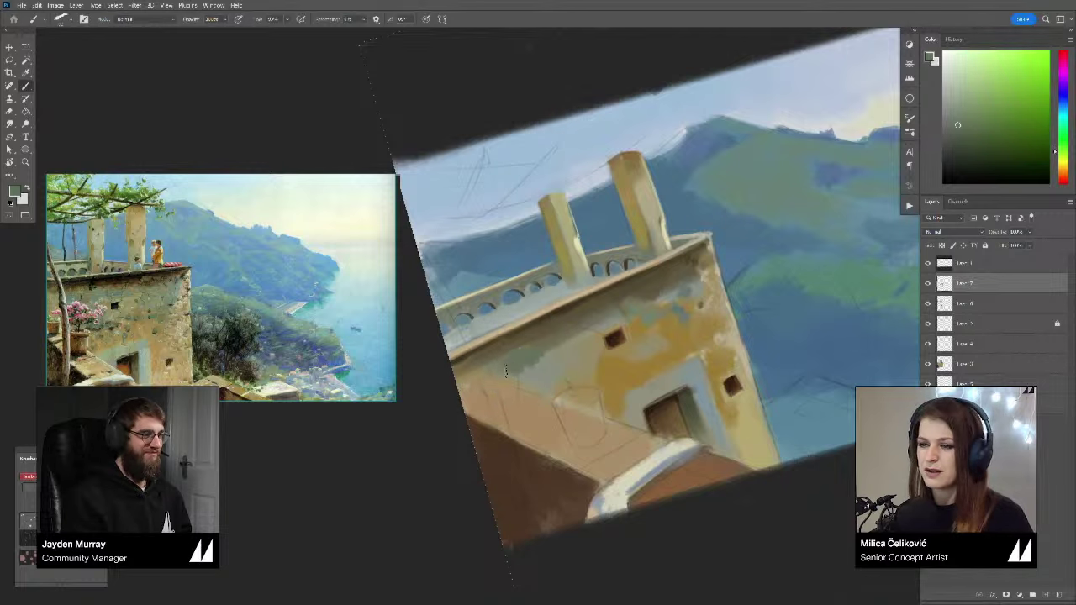
left_click(508, 353, "alt")
left_click(527, 353, "alt")
left_click(532, 353, "alt")
left_click_drag(550, 353, 534, 366)
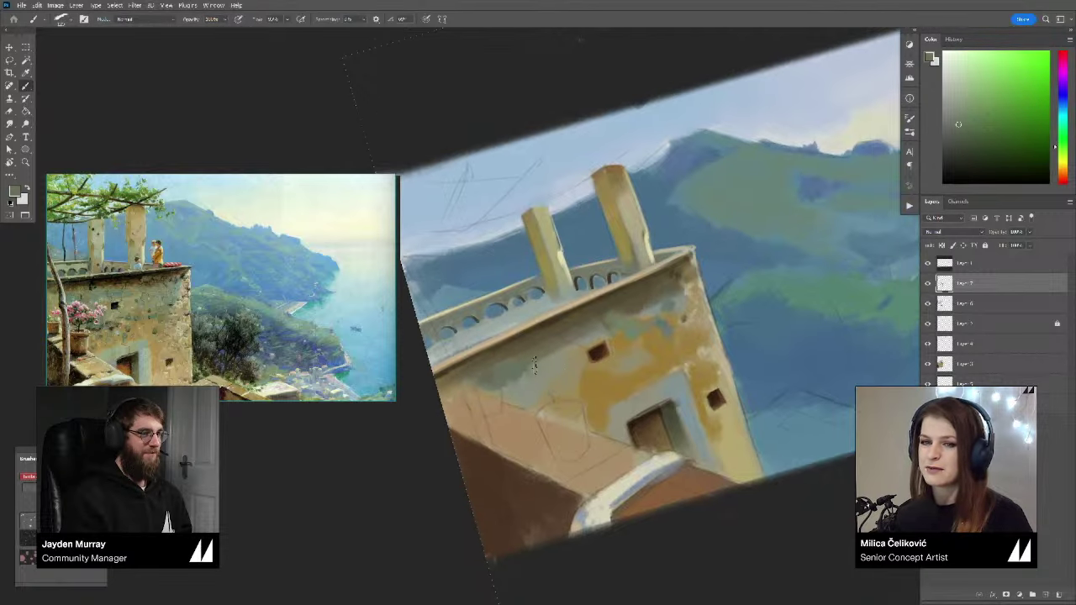
left_click(546, 346, "alt")
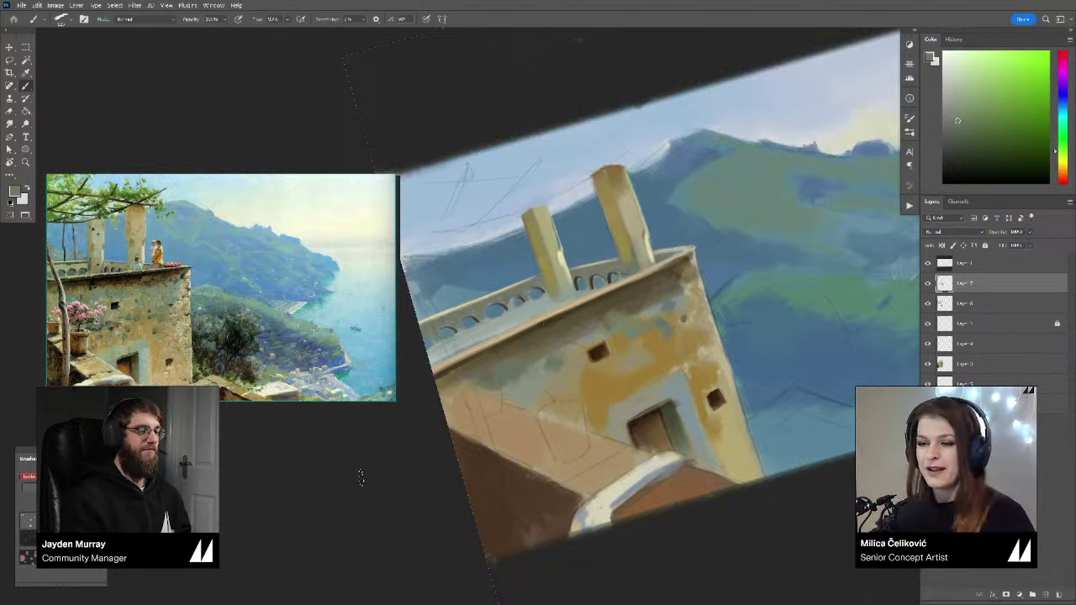
Step: Clean up the white curved edge of the foreground wall with light blue-grey tones sampled from it
left_click_drag(663, 461, 633, 442)
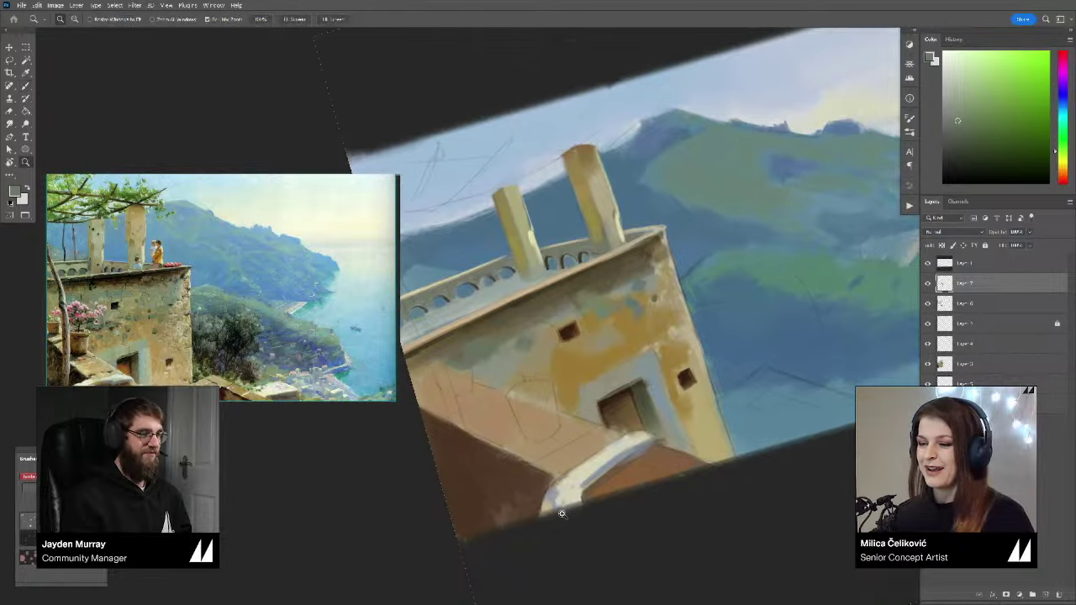
left_click_drag(562, 506, 582, 504)
left_click(548, 491, "alt")
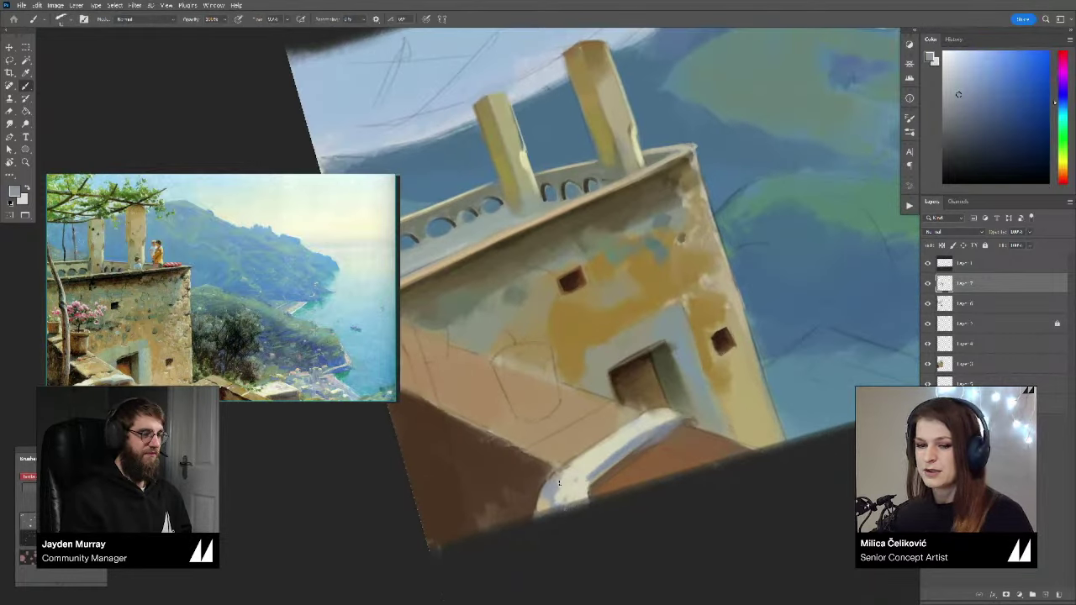
left_click(557, 481, "alt")
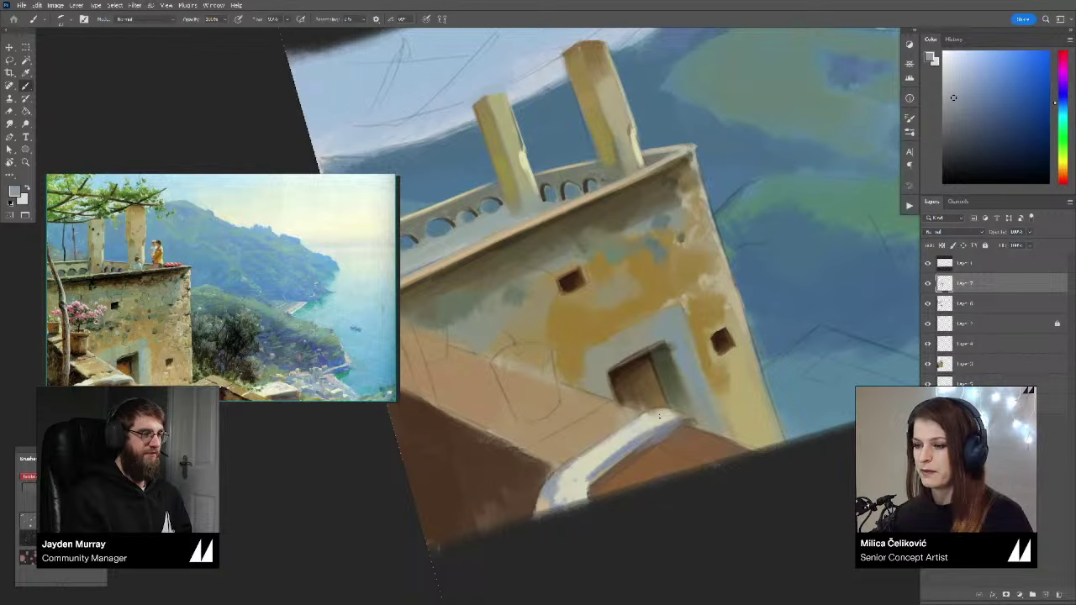
scroll(527, 352, "down", 5)
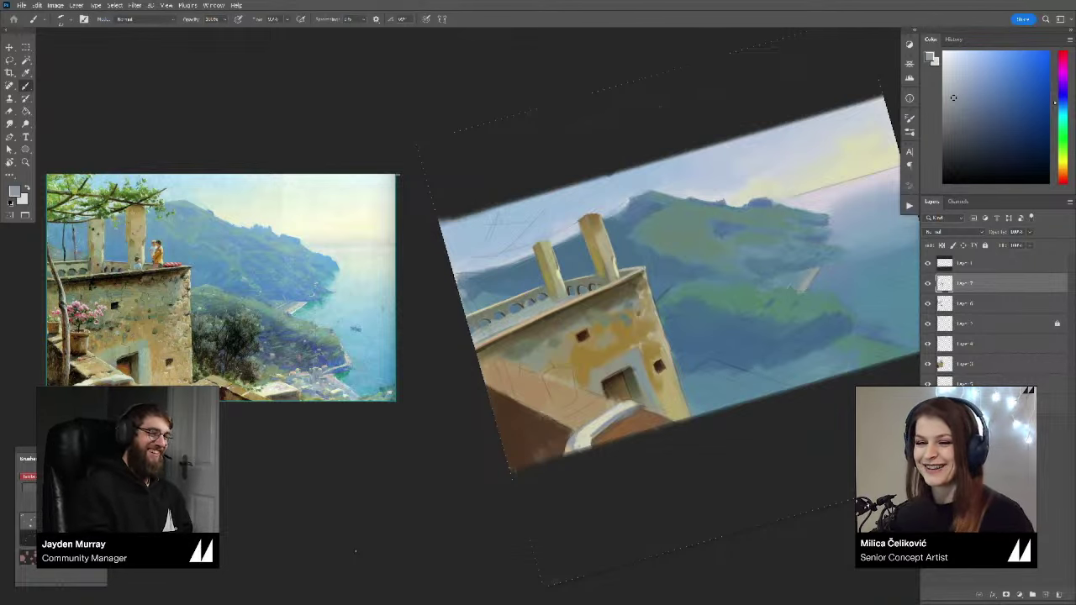
Step: Sample the foreground wall's brown, shift it to a darker reddish brown, and paint shadow strokes on the wall's shaded side
left_click_drag(666, 477, 590, 483)
left_click_drag(657, 431, 647, 523)
key("r")
left_click_drag(631, 392, 671, 437)
key("b")
left_click(407, 447, "alt")
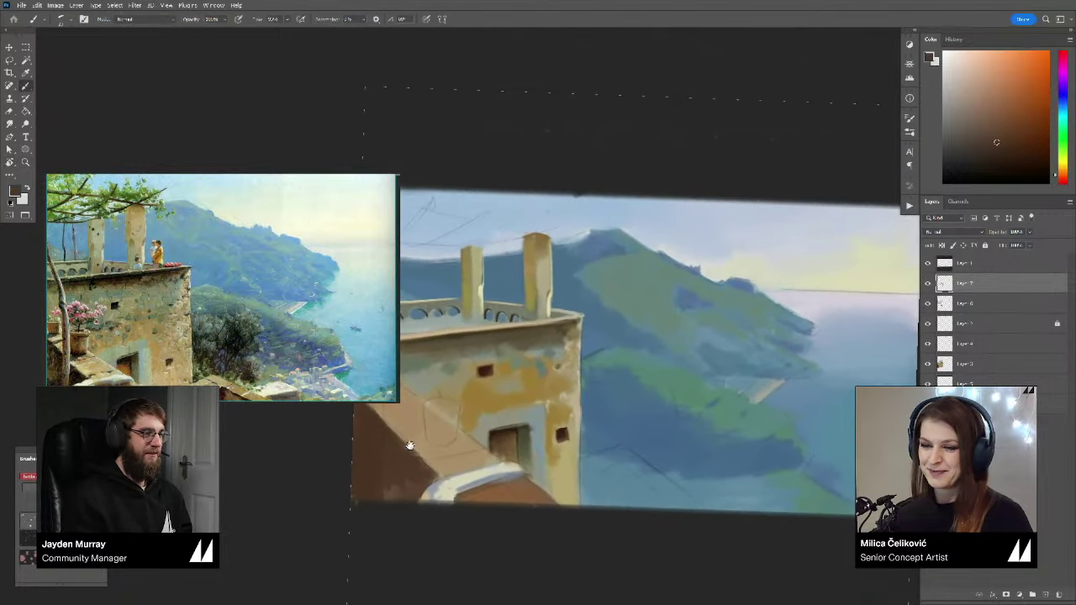
left_click_drag(409, 445, 572, 438)
left_click(1005, 154)
left_click(1060, 179)
left_click_drag(1060, 177, 1060, 179)
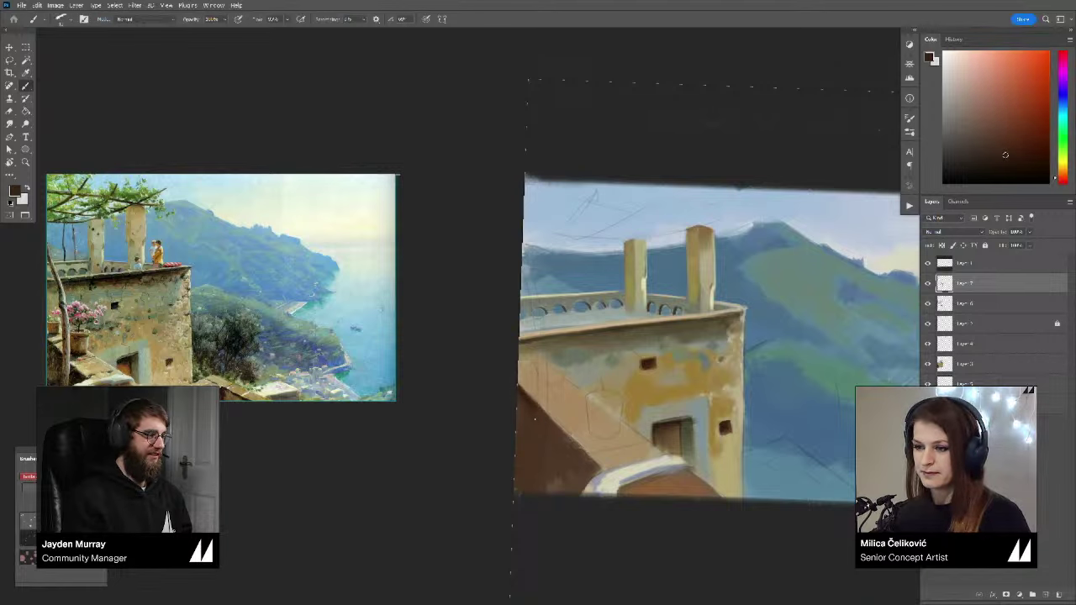
left_click_drag(547, 431, 525, 401)
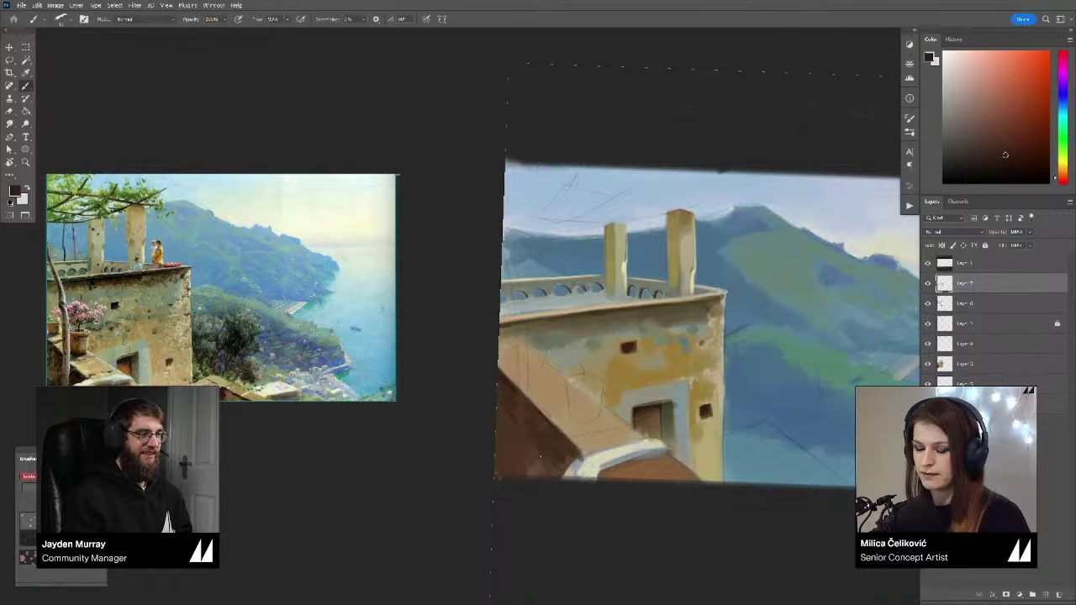
Step: Paint thin dark-brown seams across the terracotta top of the foreground wall with a smaller brush
key("r")
left_click_drag(754, 459, 728, 319)
key("bracketleft")
key("bracketleft")
left_click_drag(592, 417, 629, 386)
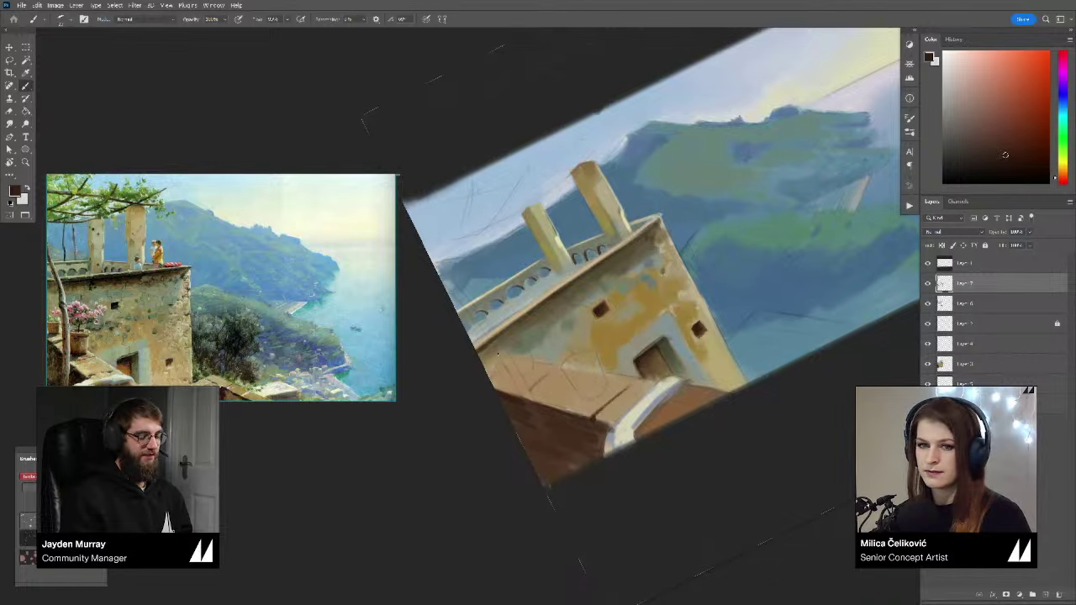
Step: Outline a small gabled roof in dark brown at the canvas's lower edge, beside the house corner
key("r")
mouse_move(798, 315)
left_mouse_down()
mouse_move(793, 355)
mouse_move(650, 390)
left_mouse_up()
key("space")
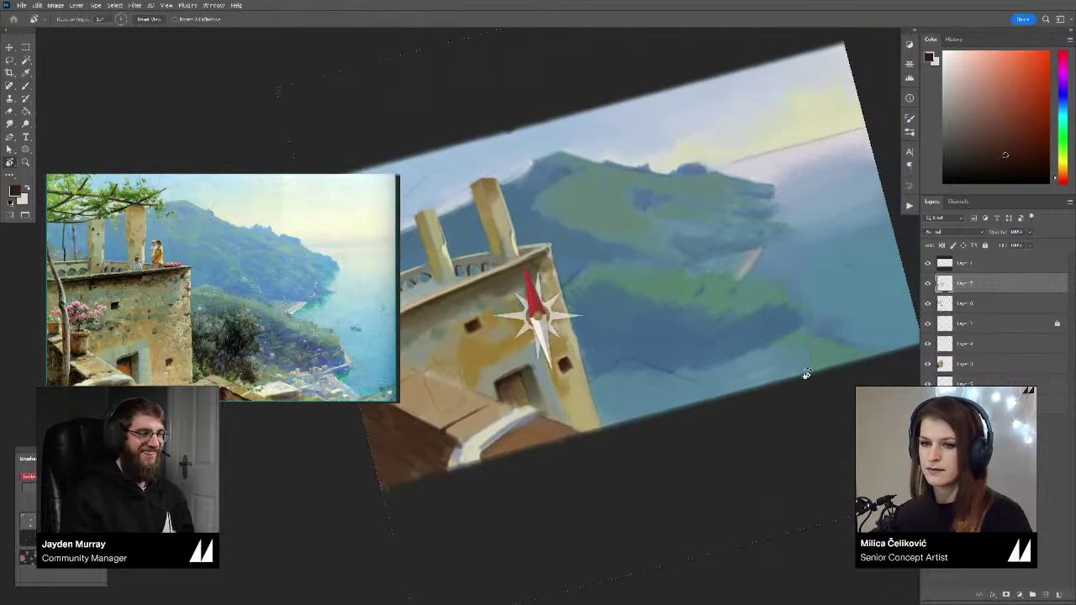
left_click_drag(804, 375, 777, 445)
key("bracketright")
mouse_move(608, 417)
left_mouse_down()
mouse_move(660, 427)
mouse_move(622, 444)
mouse_move(630, 451)
mouse_move(577, 427)
mouse_move(609, 452)
mouse_move(599, 429)
mouse_move(619, 447)
left_mouse_up()
key("r")
key("space")
Step: Fill the small roof's side with a sampled brown, sample its dark outline colour, and reset the canvas rotation
left_click(489, 370, "alt")
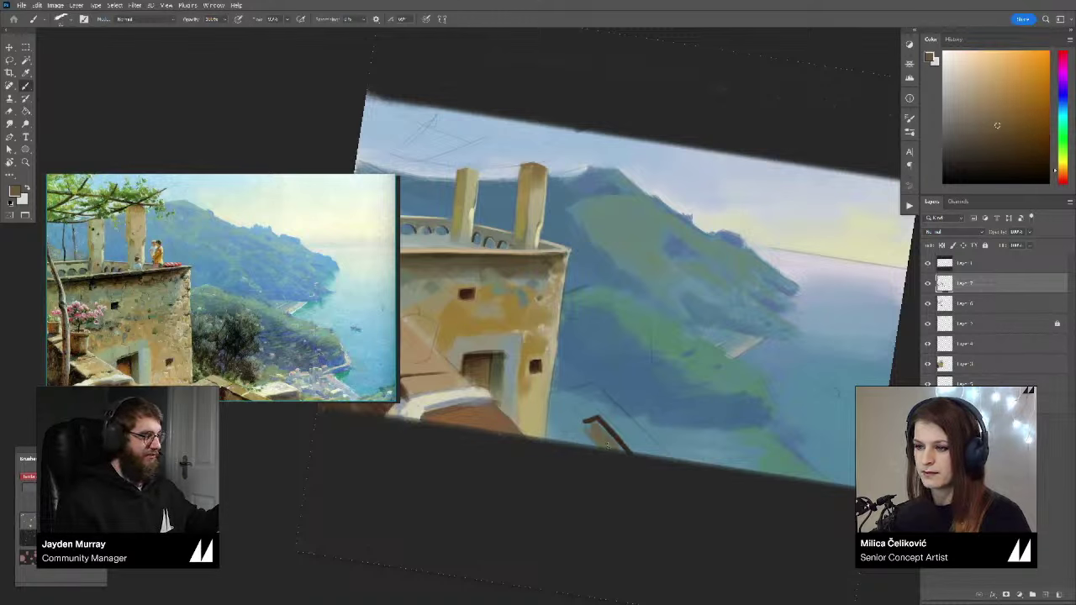
mouse_move(568, 412)
left_mouse_down()
mouse_move(575, 440)
mouse_move(555, 418)
mouse_move(623, 449)
left_mouse_up()
key("bracketright")
key("bracketleft")
left_click(599, 417, "alt")
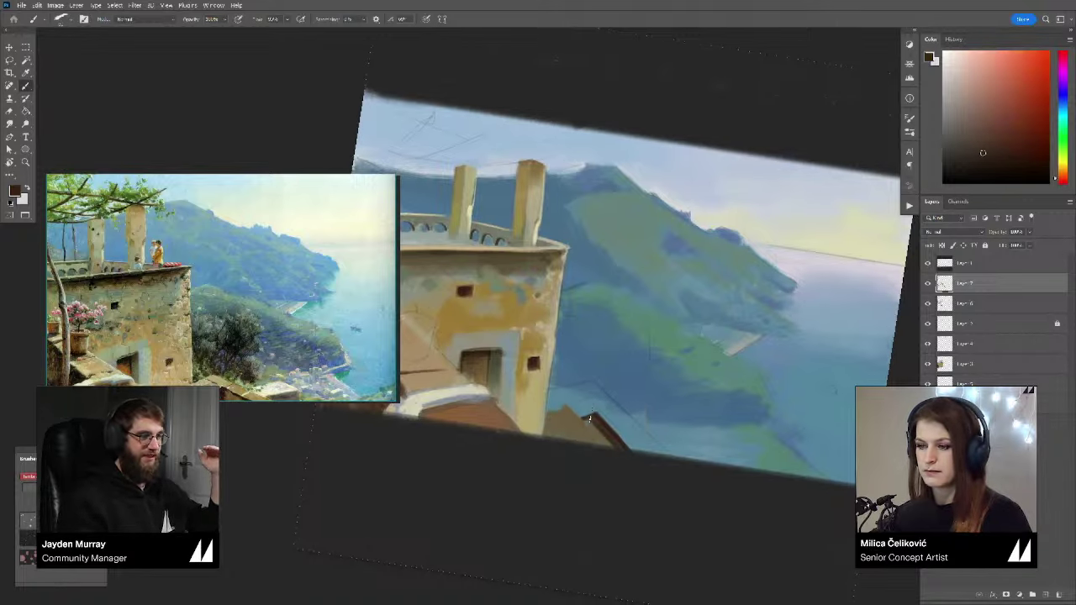
key("r")
key("Escape")
key("b")
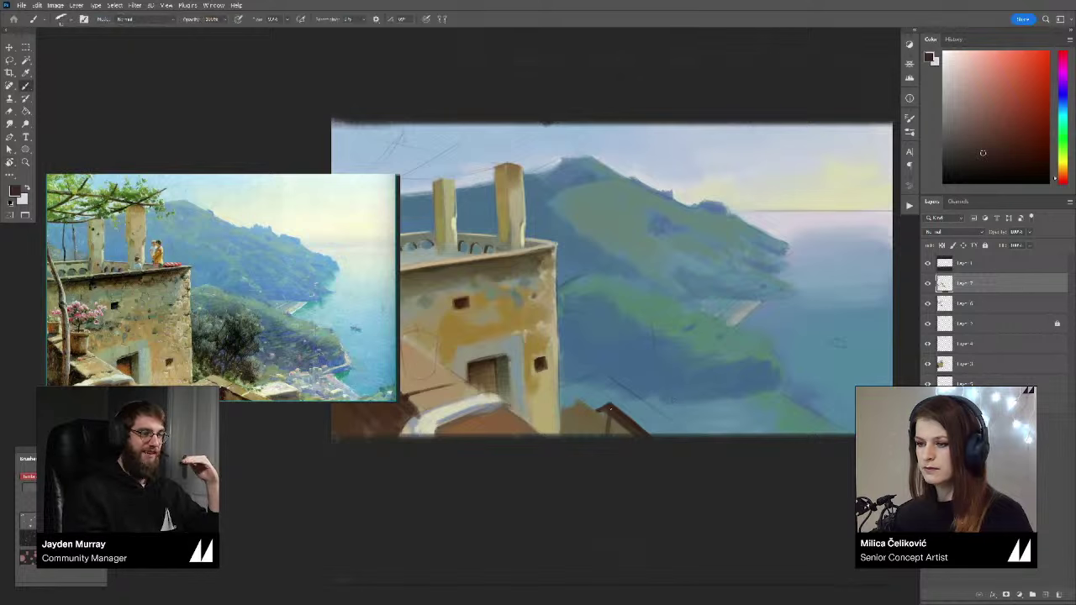
Step: Add dark plank lines below the small roof and draw its upper edge along the sketch line
mouse_move(605, 433)
left_mouse_down()
mouse_move(581, 405)
mouse_move(580, 440)
mouse_move(604, 384)
mouse_move(575, 403)
left_mouse_up()
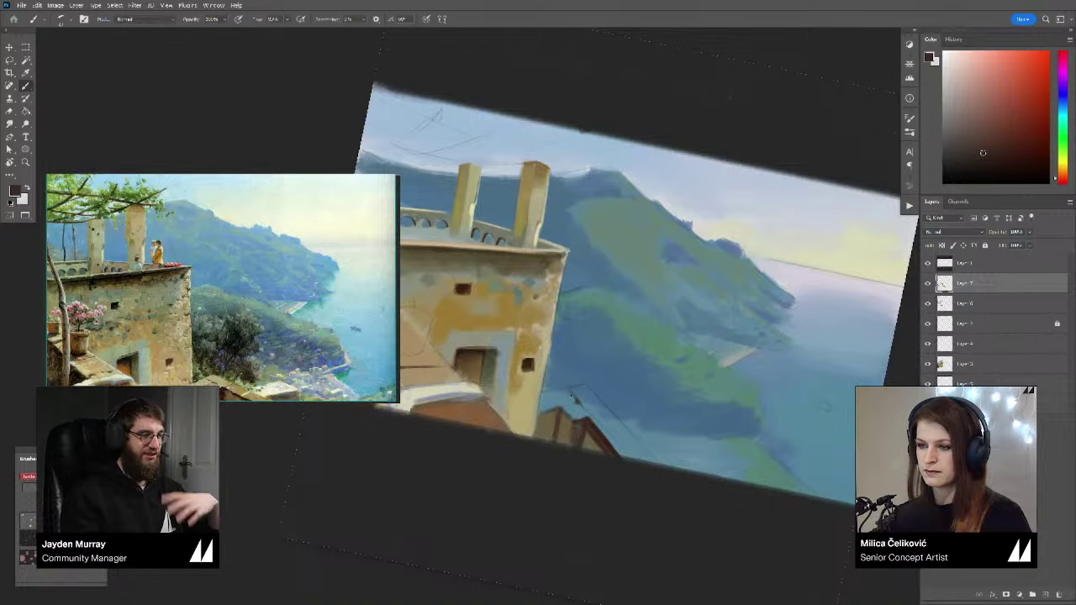
left_click_drag(574, 399, 626, 458)
key("r")
left_click_drag(727, 433, 680, 322)
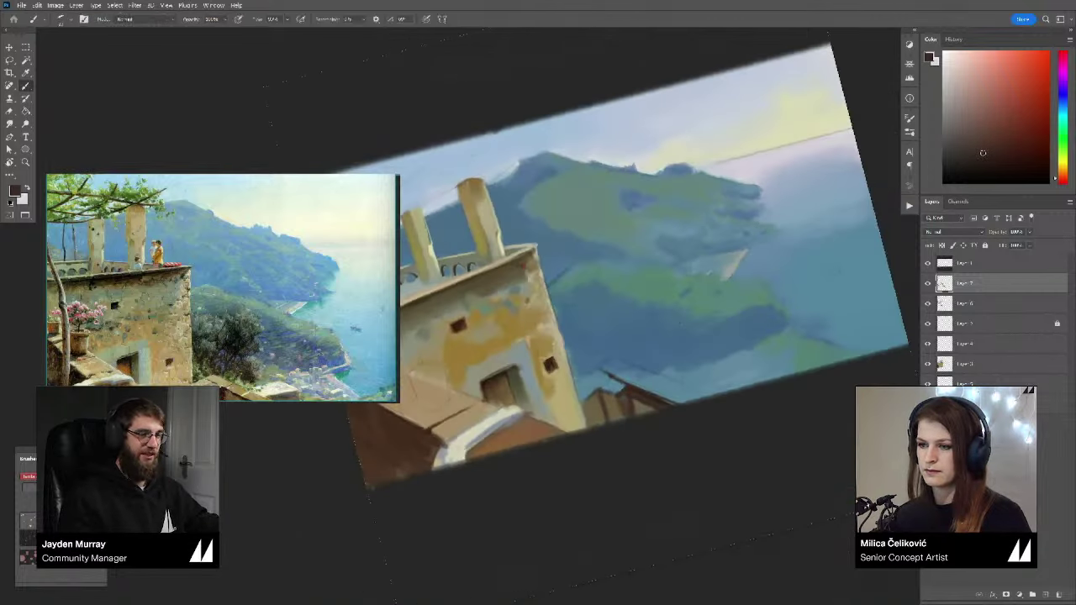
key("r")
left_click_drag(697, 361, 704, 339)
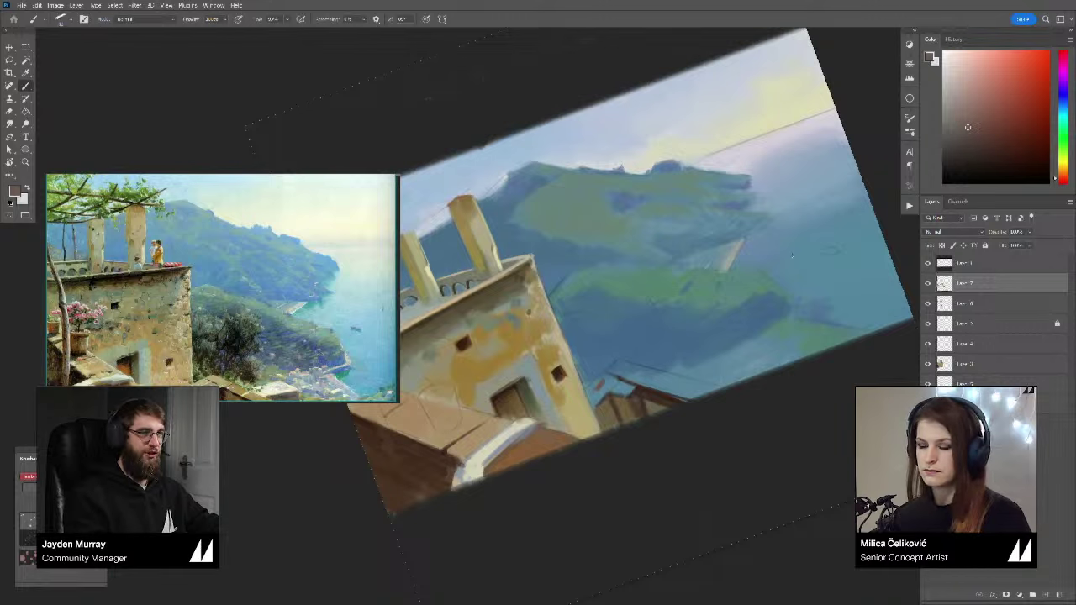
Step: Mix a muted warm grey for the small roof by sampling its blue-grey side and shifting the hue towards orange
left_click(963, 130)
left_click(1063, 179)
left_click_drag(1062, 178, 1062, 176)
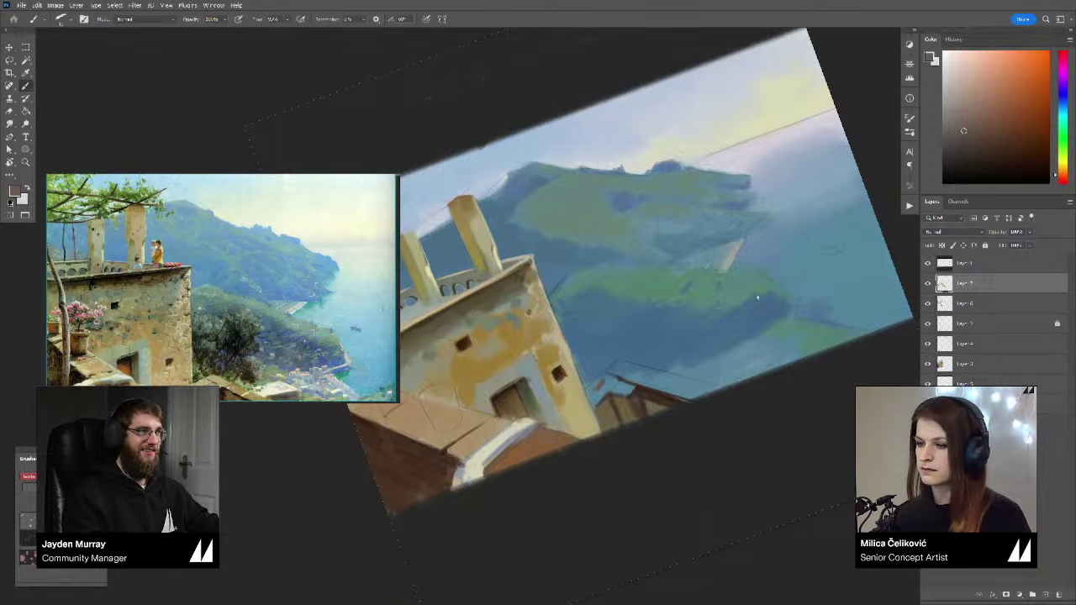
left_click(601, 384, "alt")
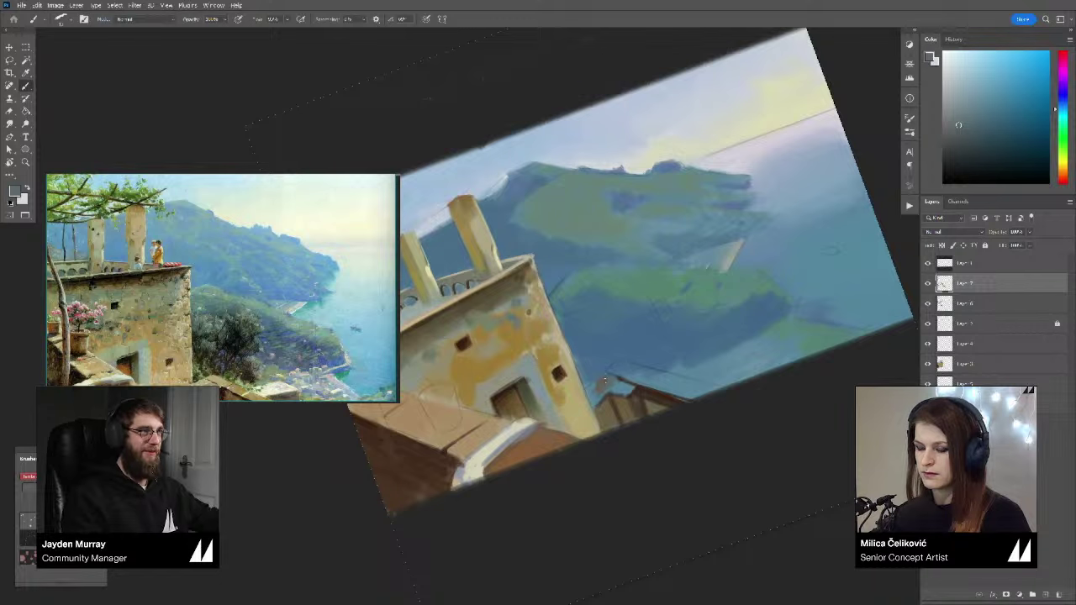
left_click(1062, 171)
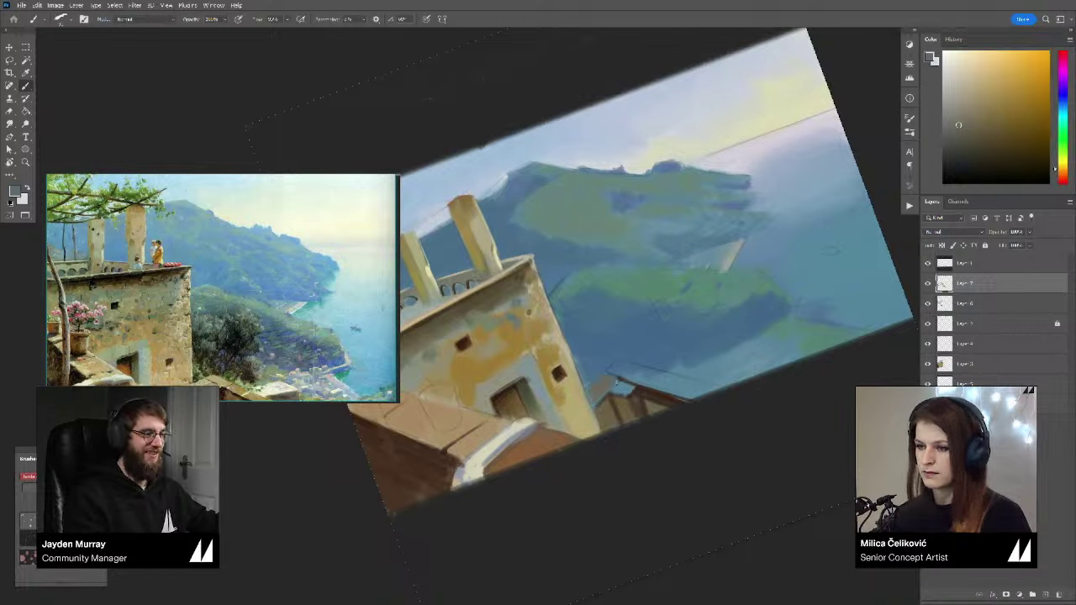
Step: Paint the small roof's sloping surface in the muted grey-brown and return the canvas to its upright orientation
key("r")
left_click_drag(785, 335, 766, 212)
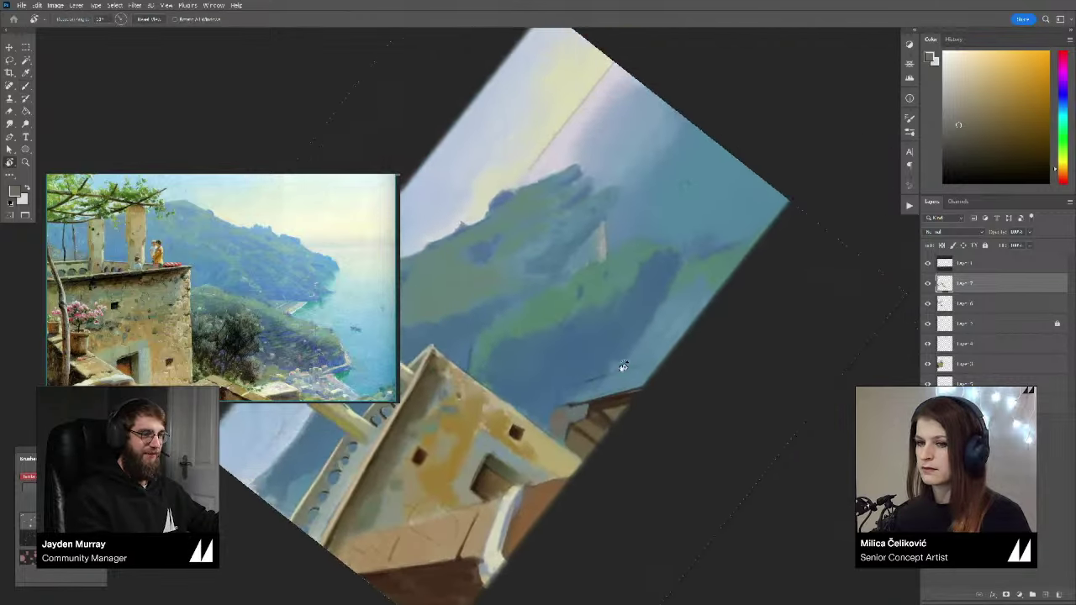
mouse_move(622, 367)
left_mouse_down()
mouse_move(636, 340)
mouse_move(664, 343)
mouse_move(663, 354)
left_mouse_up()
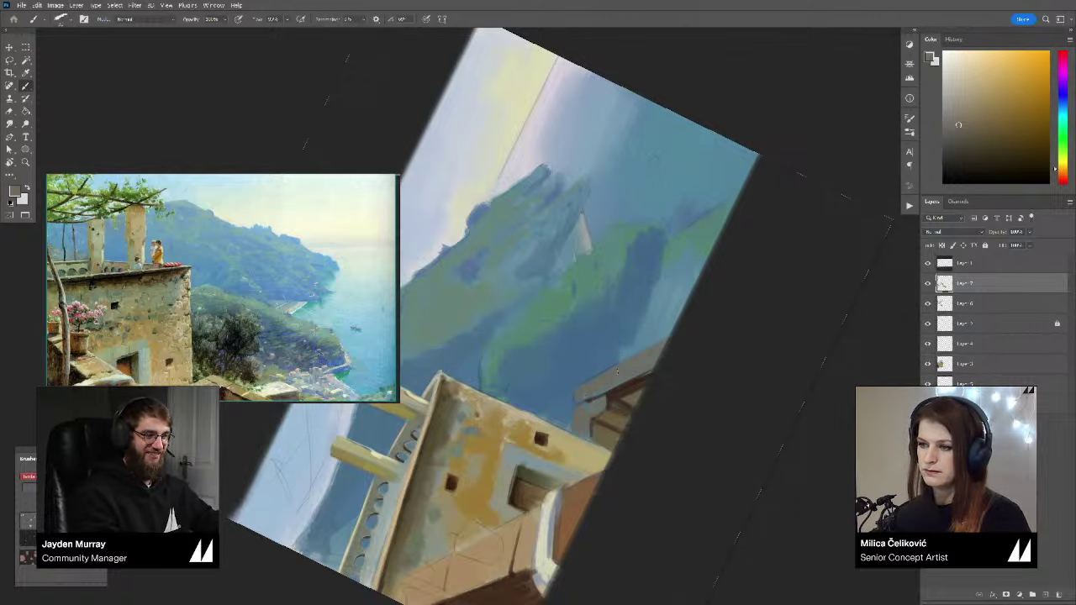
key("r")
mouse_move(764, 305)
left_mouse_down()
mouse_move(787, 391)
mouse_move(764, 462)
left_mouse_up()
mouse_move(764, 377)
left_mouse_down()
mouse_move(731, 432)
mouse_move(749, 374)
left_mouse_up()
key("r")
key("z")
mouse_move(629, 410)
left_mouse_down()
mouse_move(591, 445)
mouse_move(648, 412)
left_mouse_up()
key("b")
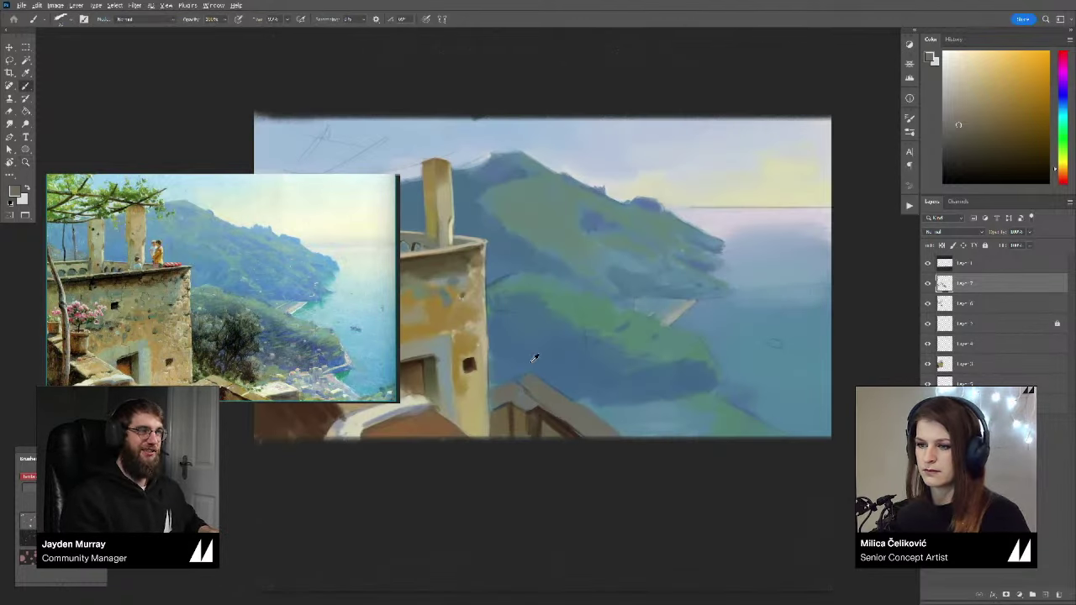
Step: Refine the small roof's peak and near edge with sampled roof grey and the blue of the hillside behind it
left_click(535, 358, "alt")
left_click(516, 386, "alt")
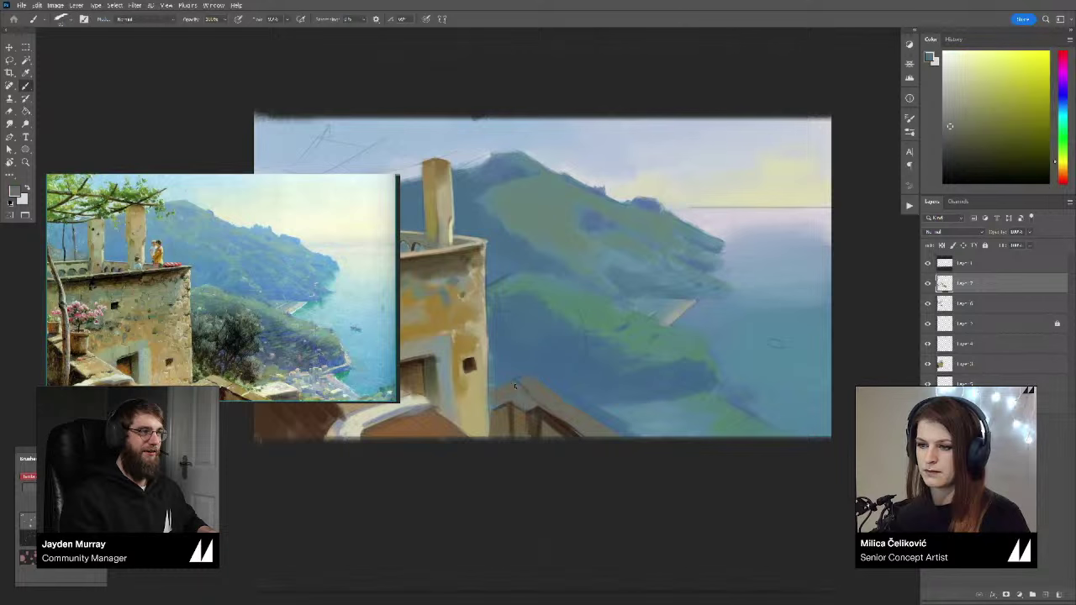
left_click(520, 400, "alt")
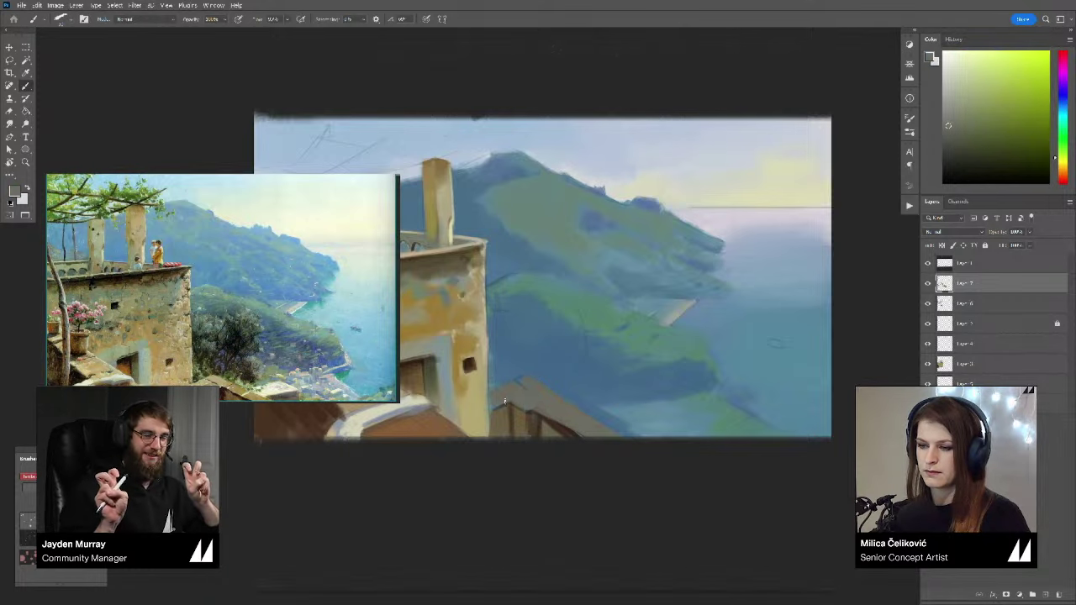
left_click(510, 371, "alt")
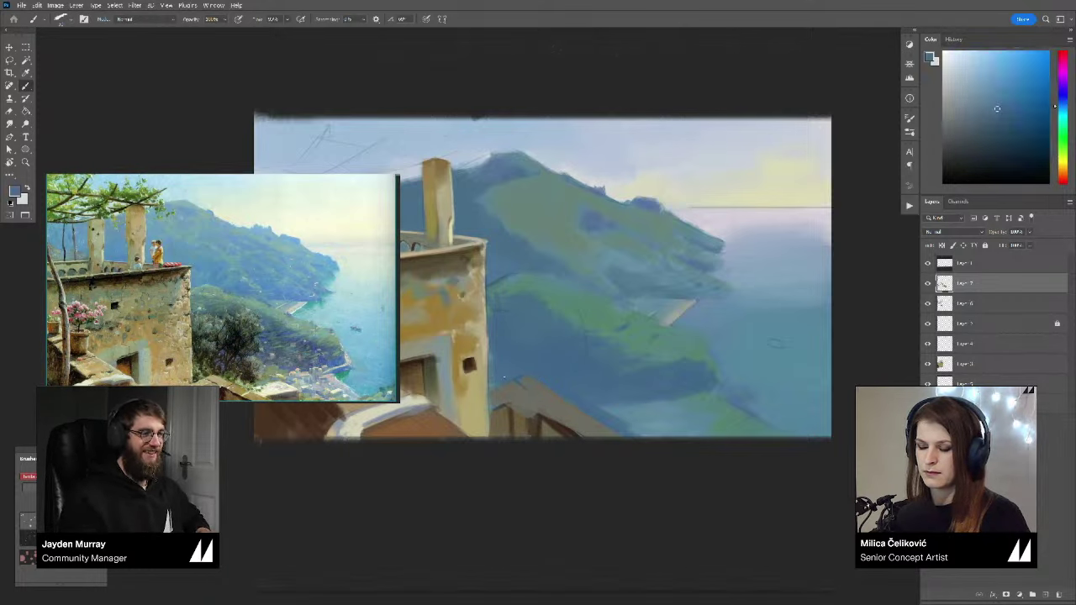
left_click(502, 377, "alt")
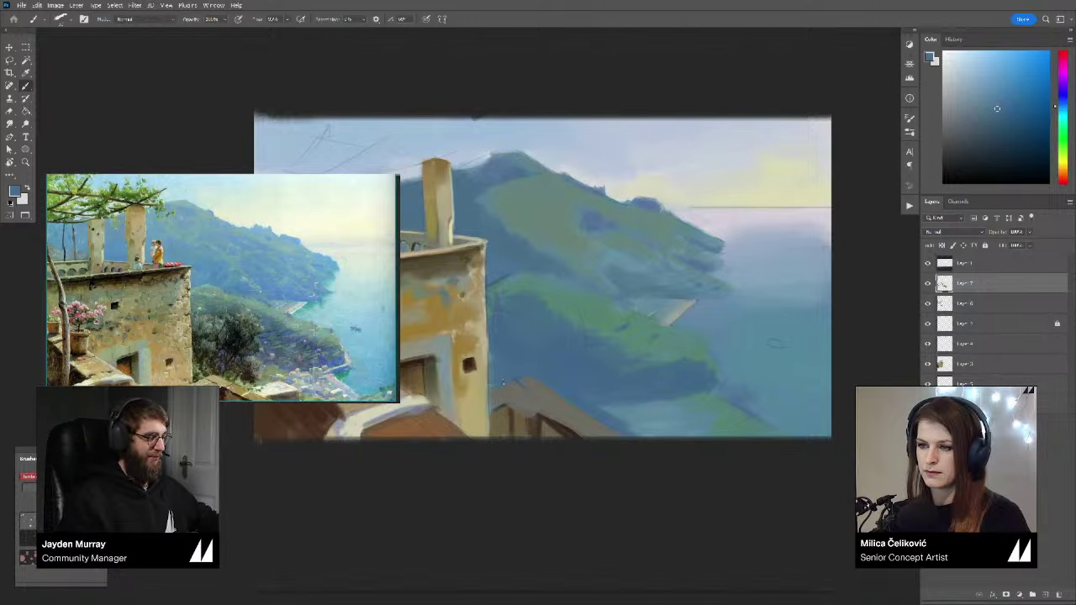
Step: Draw dark slab joints across the small roof's sloping surface, using its sampled grey and dark brown tones
left_click(504, 393, "alt")
left_click(538, 389, "alt")
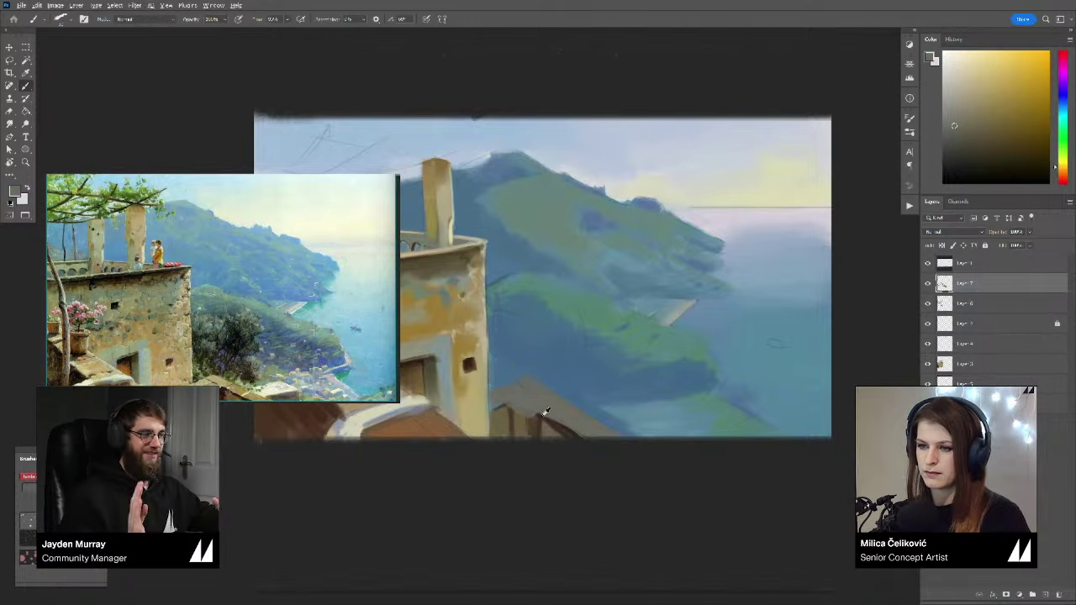
left_click(542, 417, "alt")
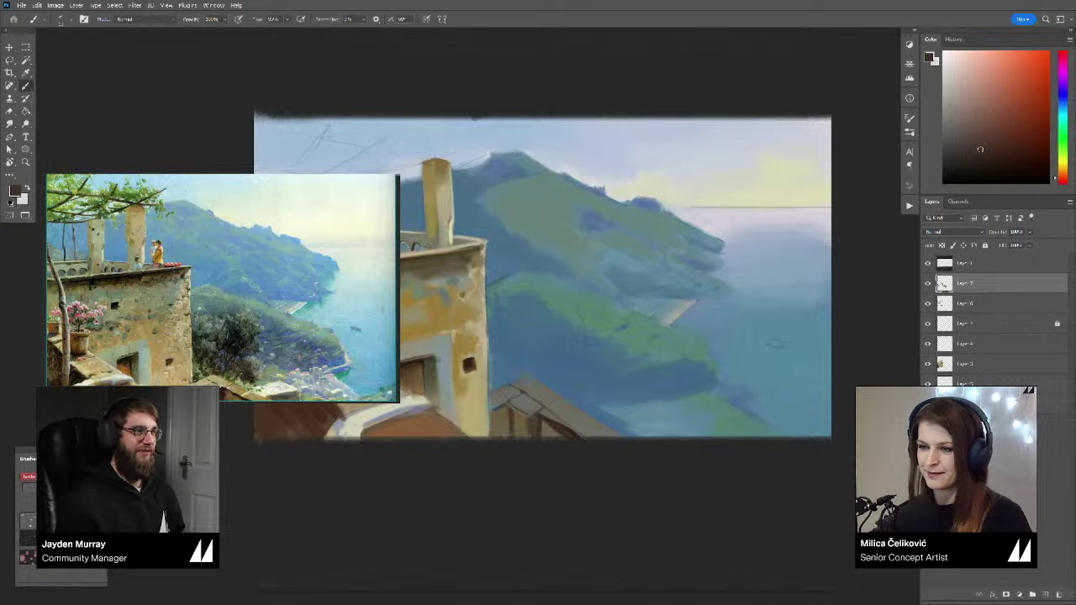
Step: Rotate the canvas and strengthen the small roof's slab lines and shaded underside with a darker sampled brown
key("r")
mouse_move(701, 414)
left_mouse_down()
mouse_move(715, 264)
mouse_move(706, 235)
left_mouse_up()
left_click_drag(764, 339, 766, 309)
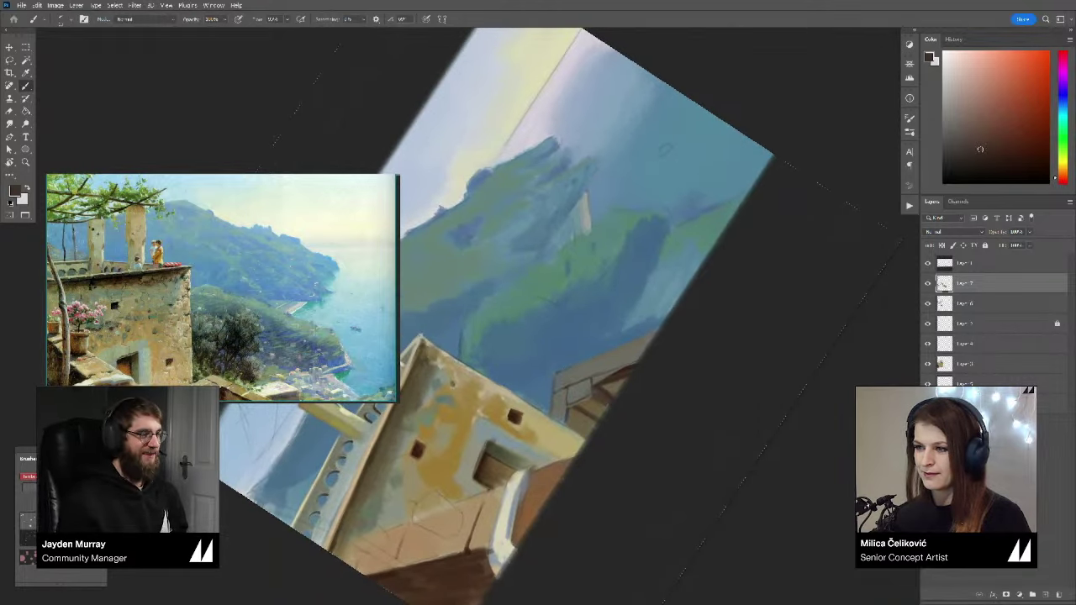
left_click(628, 366, "alt")
left_click(628, 364, "alt")
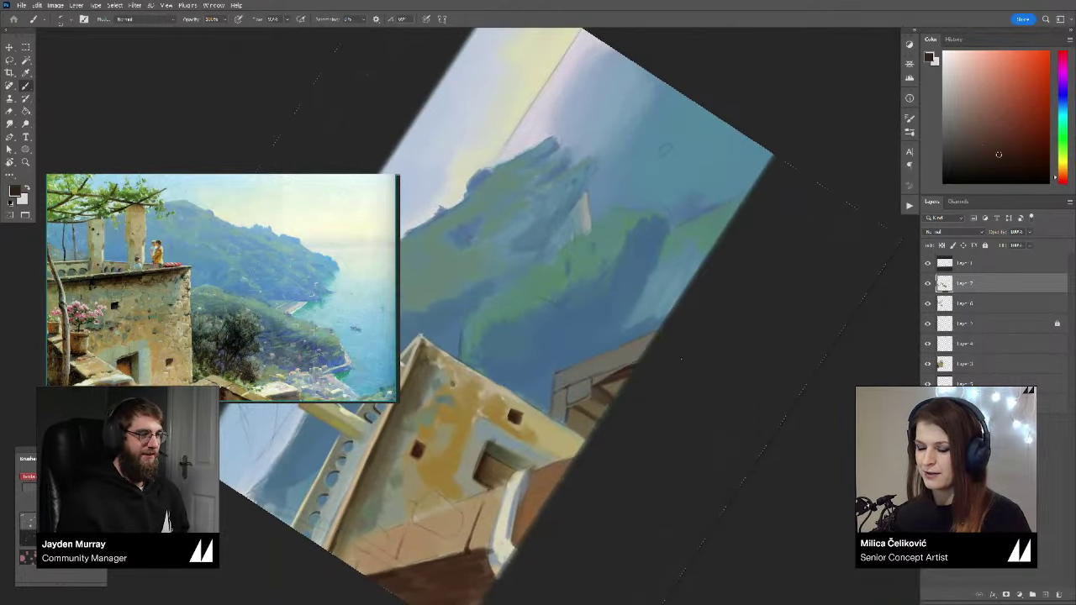
key("r")
left_click_drag(630, 363, 636, 346)
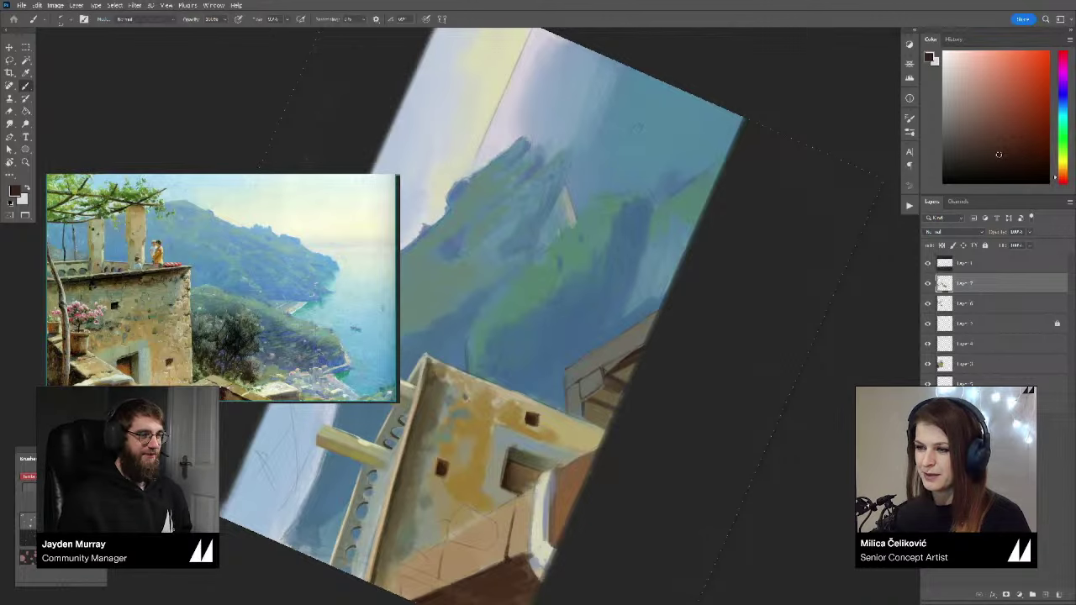
key("space")
left_click_drag(637, 129, 629, 140)
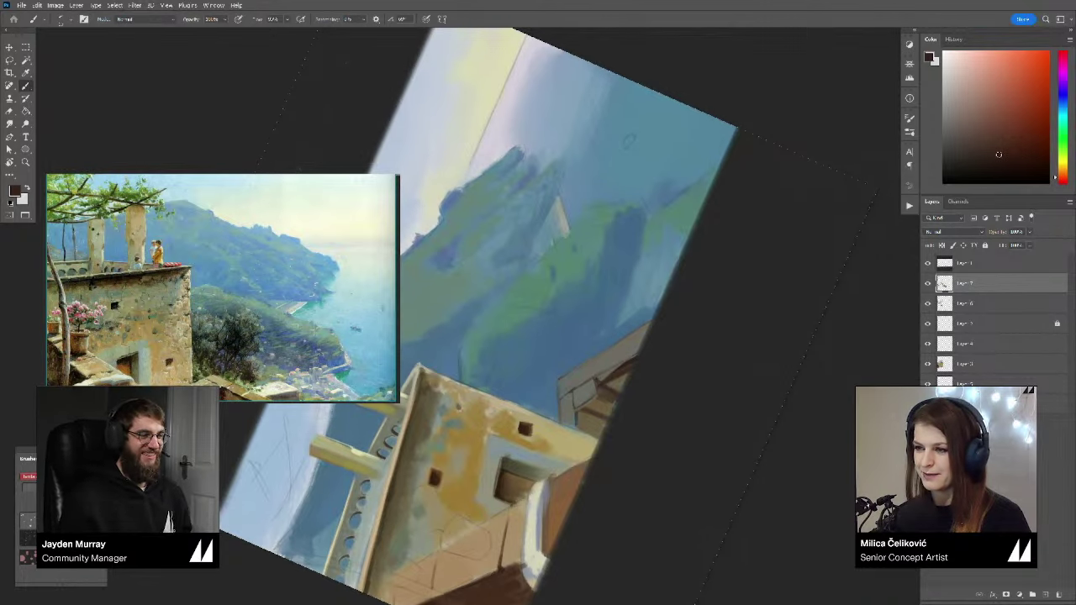
Step: Touch up the small roof's lower edge with its sampled dark brown and return the canvas to upright
key("r")
mouse_move(709, 322)
left_mouse_down()
mouse_move(620, 499)
mouse_move(581, 513)
left_mouse_up()
key("r")
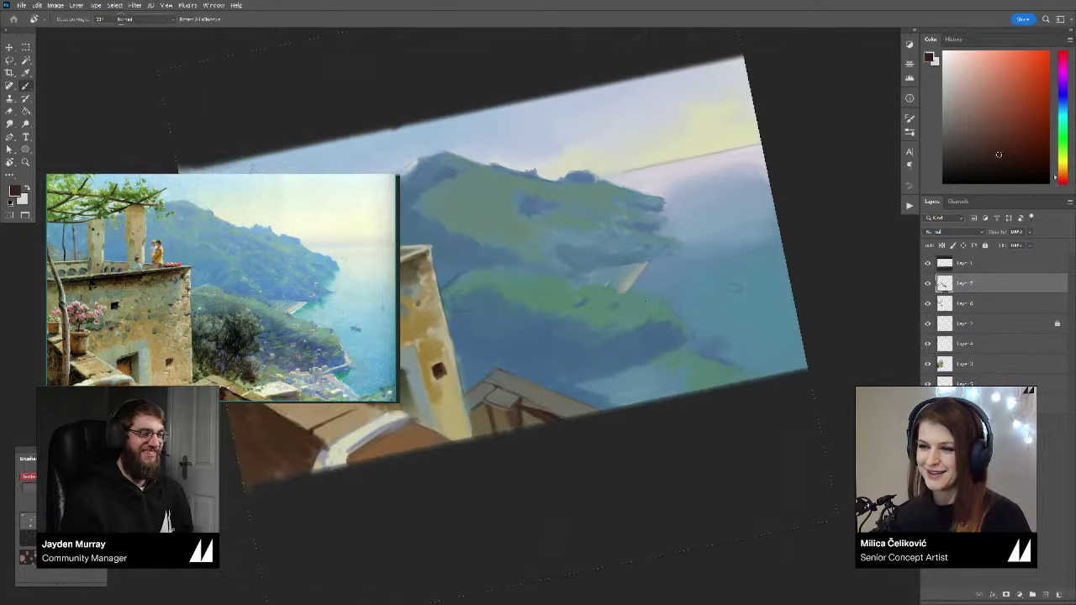
left_click(588, 410, "alt")
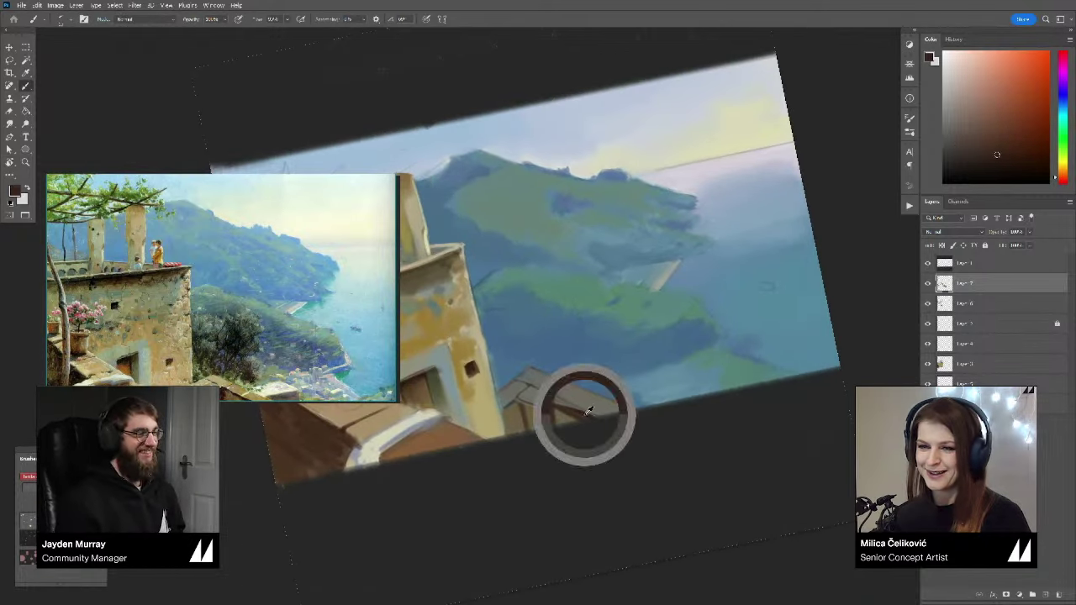
key("r")
left_click_drag(579, 412, 559, 418)
key("space")
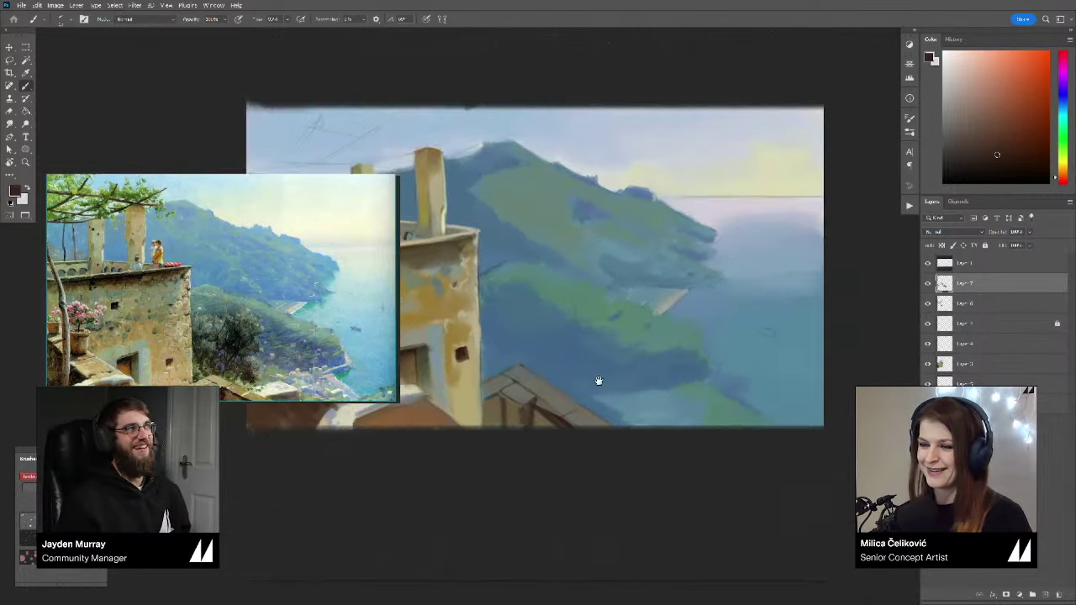
mouse_move(598, 380)
left_mouse_down()
mouse_move(612, 387)
mouse_move(567, 409)
mouse_move(591, 423)
mouse_move(567, 412)
left_mouse_up()
key("z")
key("b")
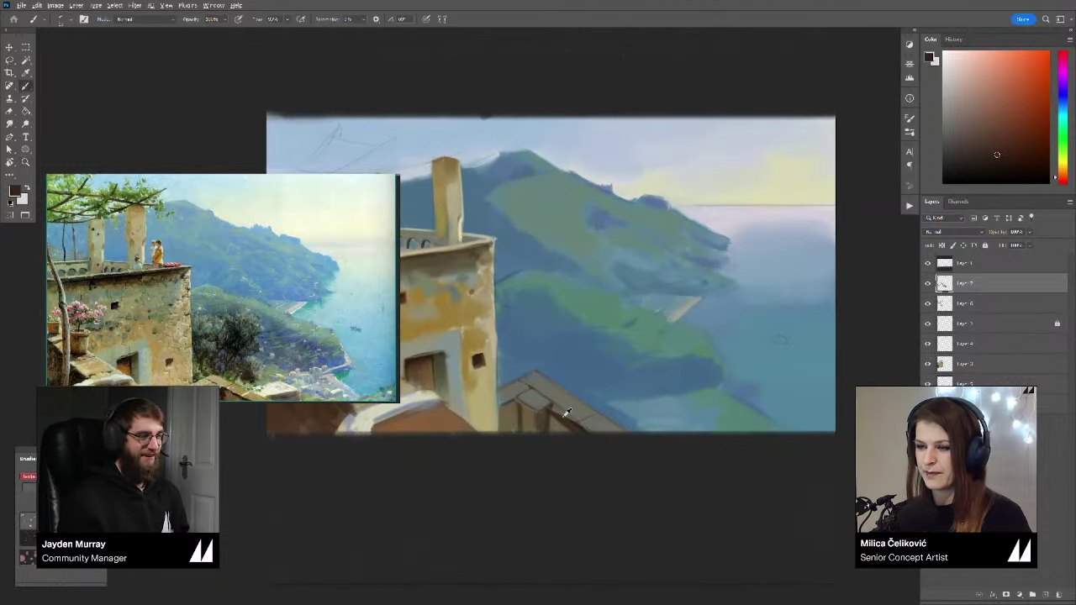
Step: Clean up the shadow line along the small roof's eave with sampled grey-brown and dark brown
left_click(568, 408, "alt")
left_click(566, 412, "alt")
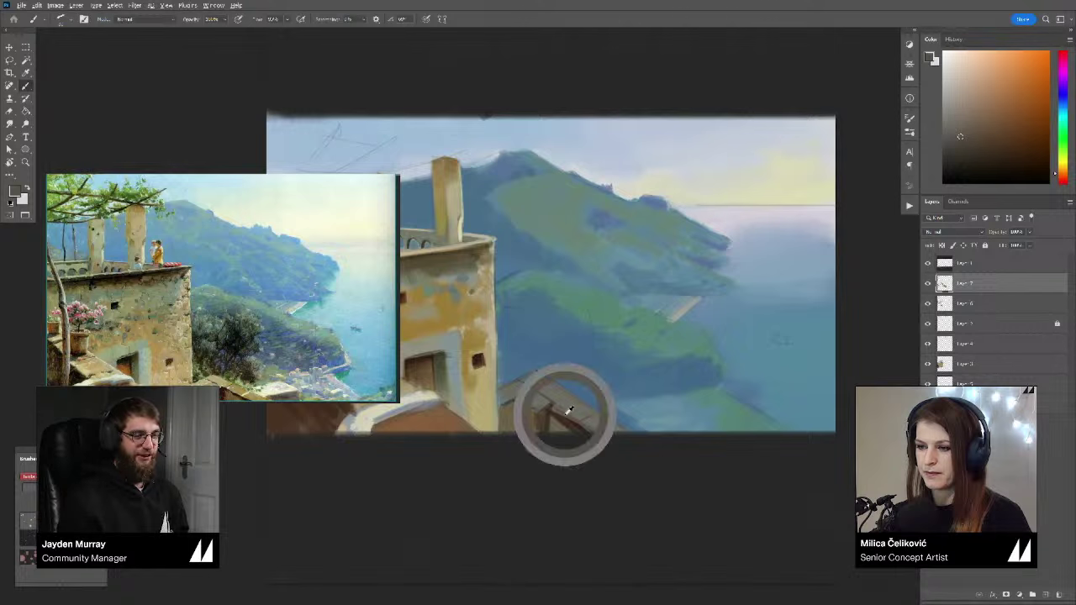
left_click(580, 418, "alt")
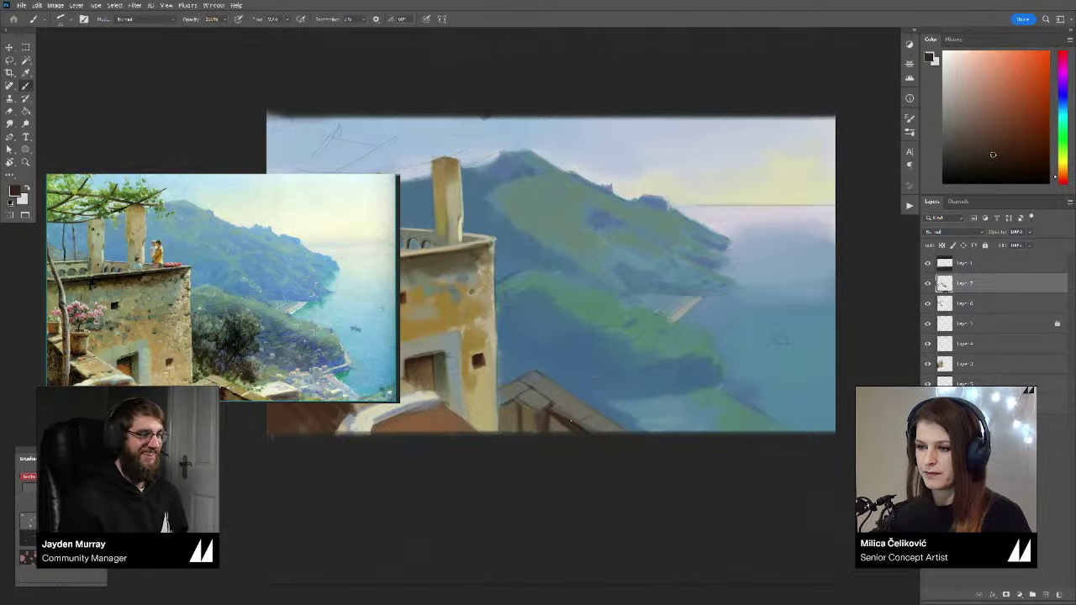
left_click_drag(591, 431, 566, 417)
left_click(550, 384, "alt")
Step: Merge the roof paint layer into the layer below and add a new empty layer above it
left_click_drag(525, 286, 555, 311)
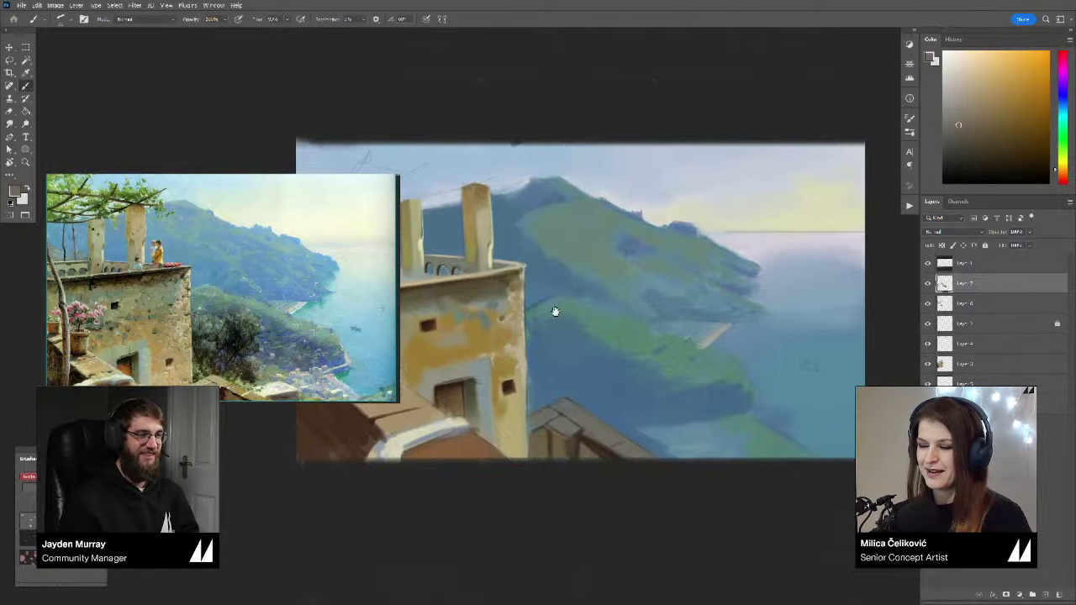
left_click_drag(774, 378, 774, 388)
key("ctrl+e")
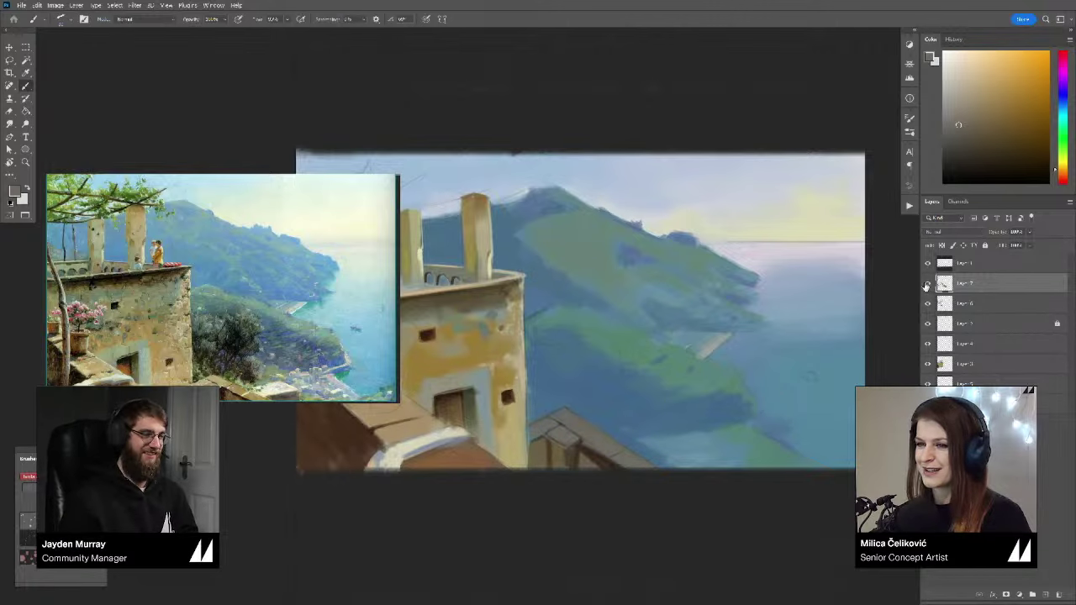
key("ctrl+alt+shift+n")
left_click_drag(542, 323, 660, 337)
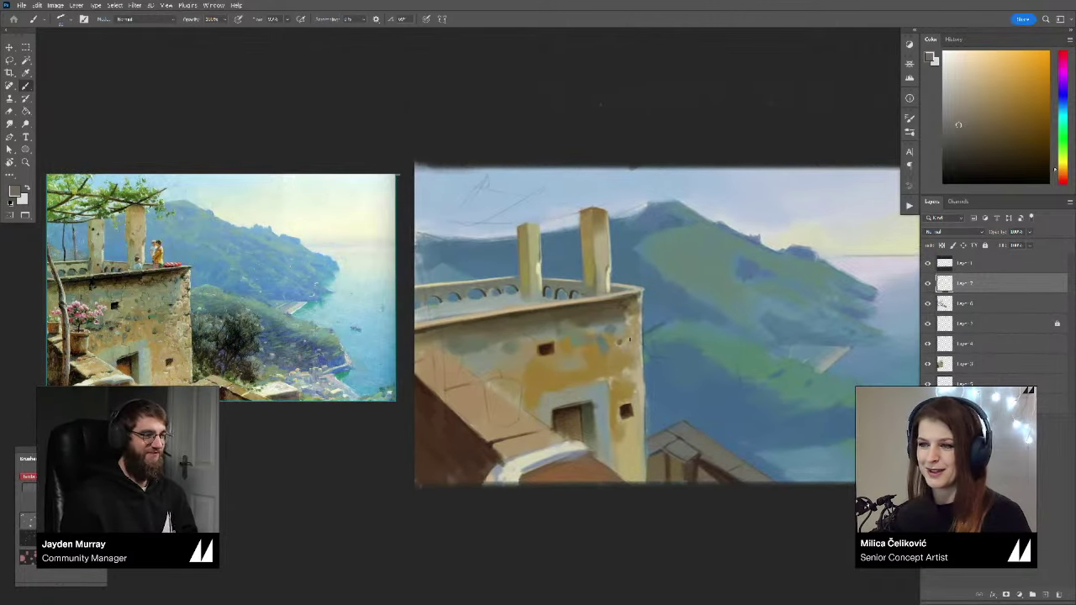
Step: Adjust the weathered patches on the upper house wall near its corner with sampled grey-green tones
left_click(587, 338, "alt")
left_click(602, 340, "alt")
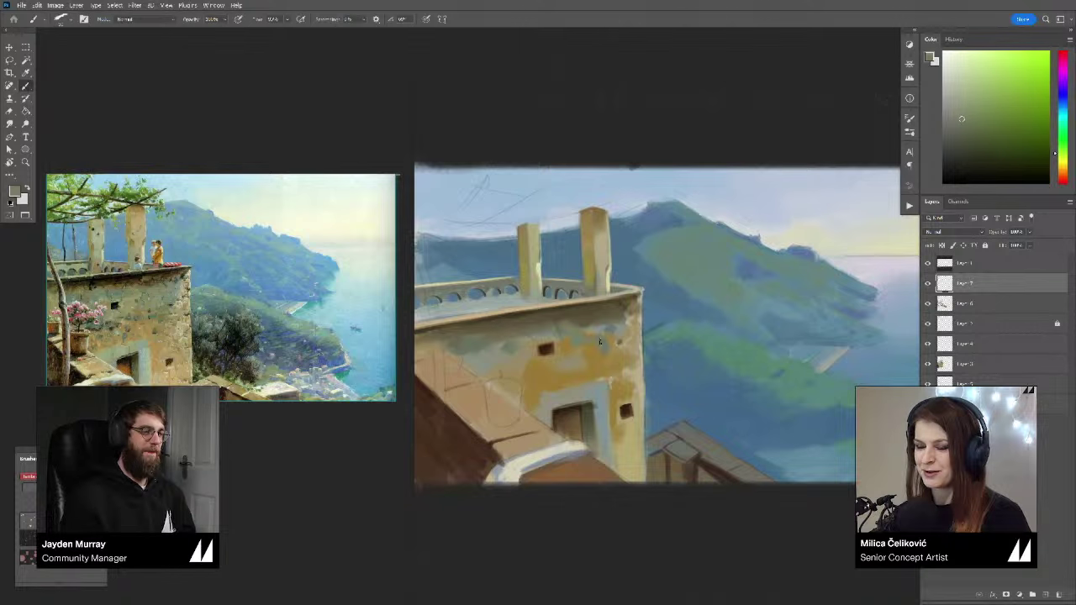
left_click(607, 345, "alt")
left_click(608, 345, "alt")
left_click_drag(608, 340, 608, 349)
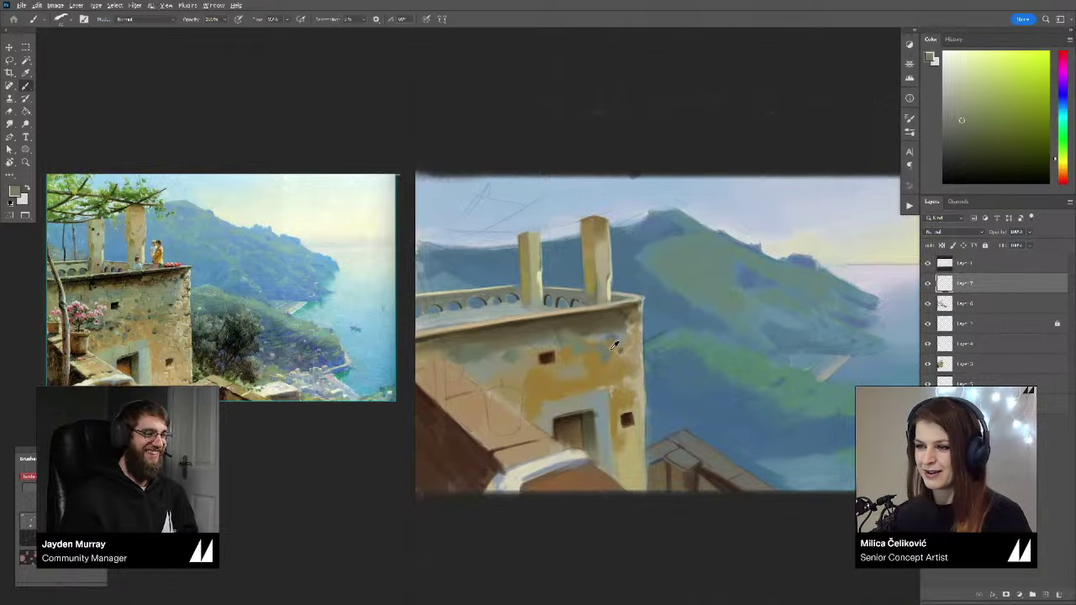
left_click(607, 352, "alt")
left_click(607, 348, "alt")
left_click(603, 340, "alt")
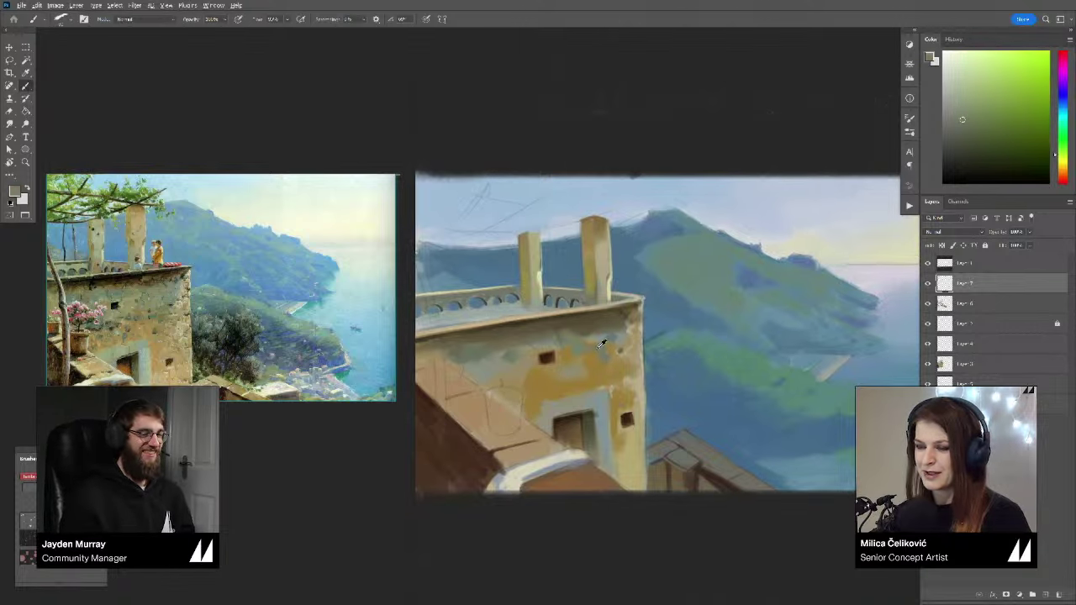
left_click_drag(591, 361, 603, 369)
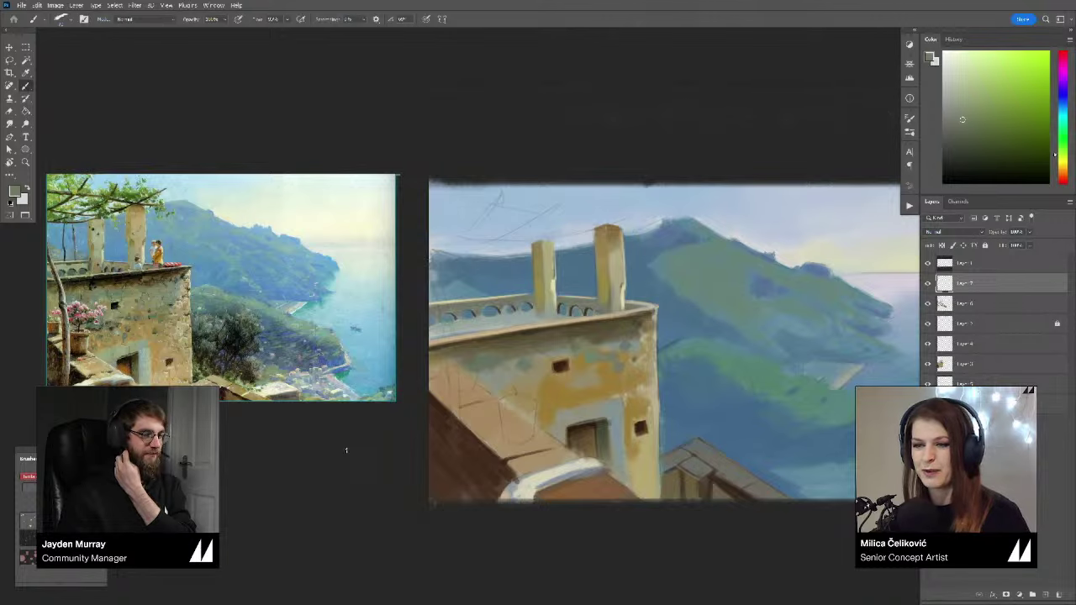
Step: Rotate the canvas and refine the arched openings of the terrace balustrade with sampled blues
key("r")
left_click_drag(748, 381, 748, 242)
key("z")
left_click_drag(485, 318, 530, 316)
key("b")
left_click(518, 278, "alt")
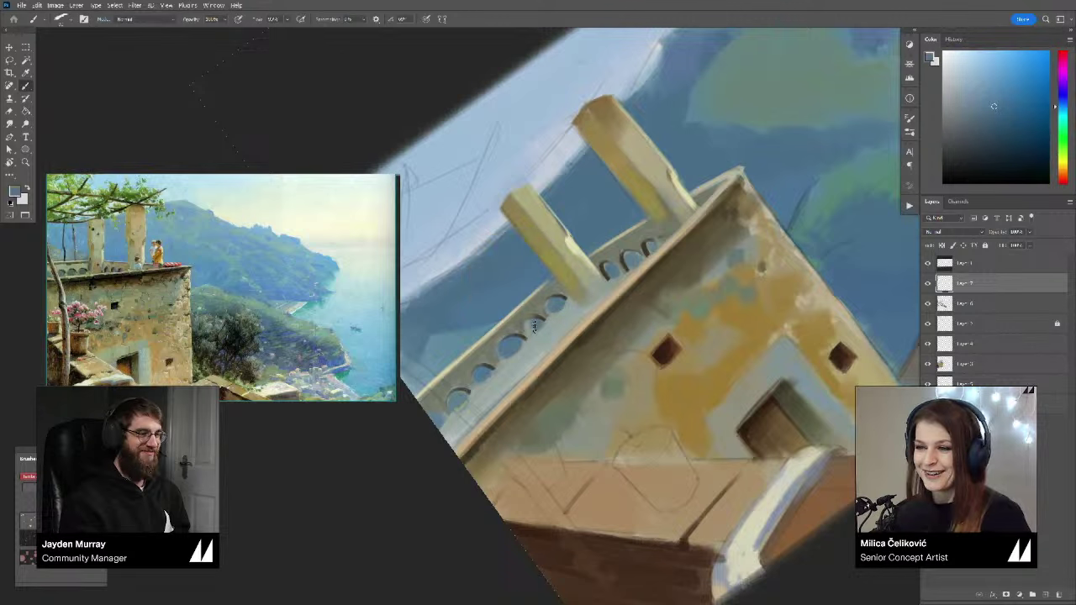
left_click(523, 337, "alt")
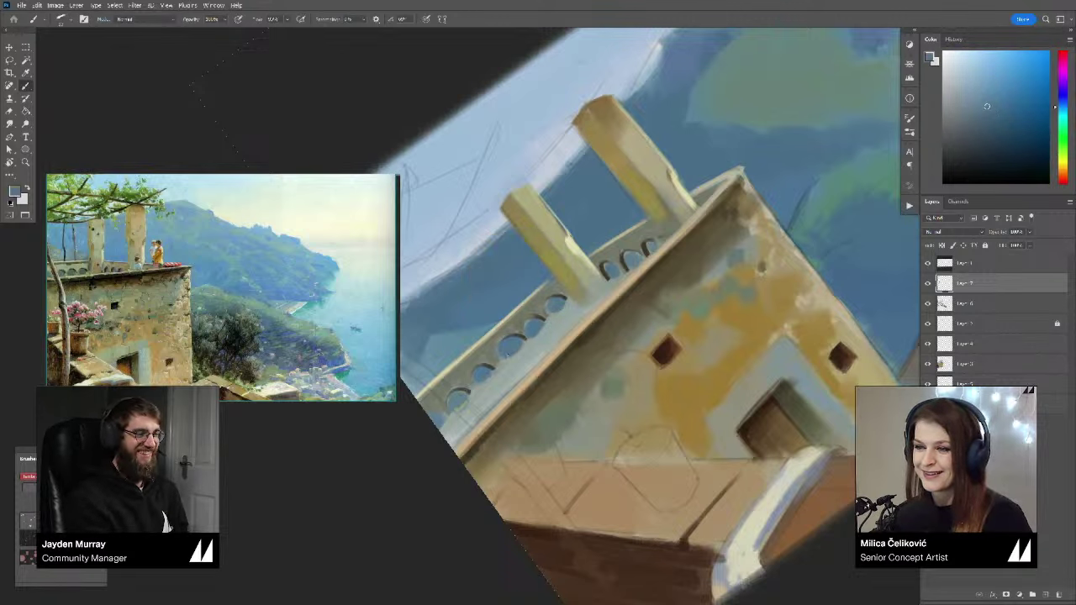
scroll(510, 374, "down", 3)
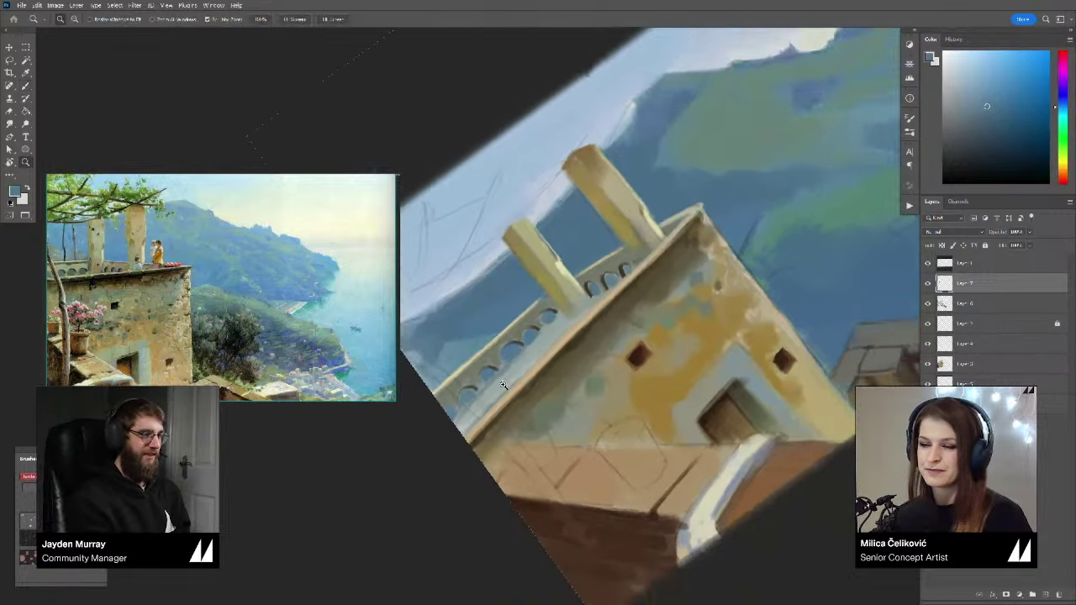
Step: Merge the balustrade detail layer into the layer below and return the canvas to its upright orientation
key("r")
left_click_drag(790, 298, 725, 290)
key("ctrl+e")
key("r")
key("z")
key("r")
mouse_move(790, 332)
left_mouse_down()
mouse_move(828, 396)
mouse_move(667, 385)
left_mouse_up()
key("b")
Step: Mix a medium green from the sampled sky blue and dab a first foliage cluster in the painting's upper-left sky
left_click(485, 269, "alt")
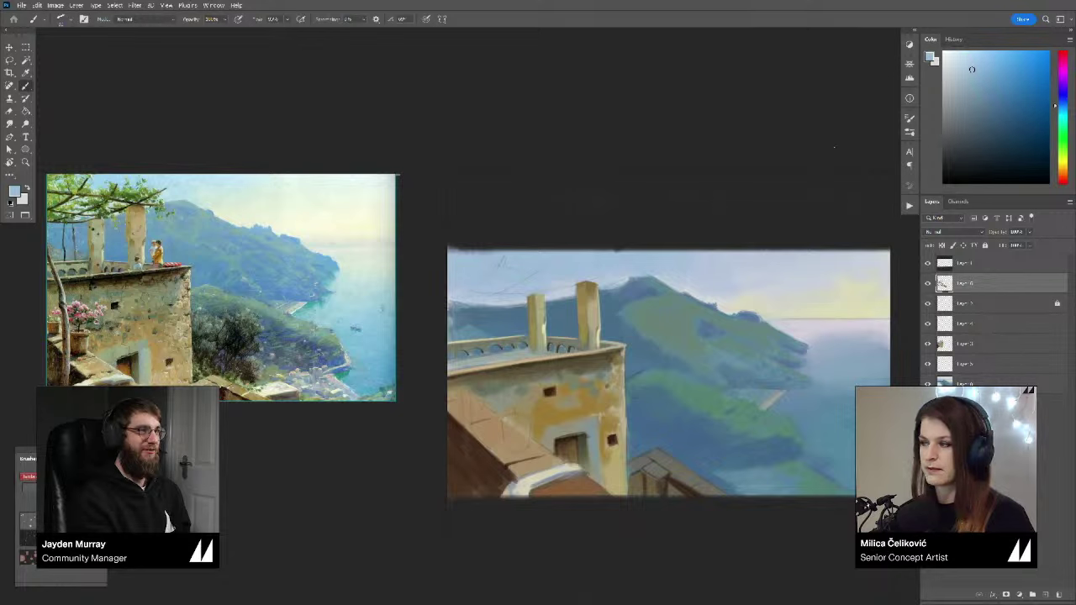
left_click_drag(1066, 163, 1061, 145)
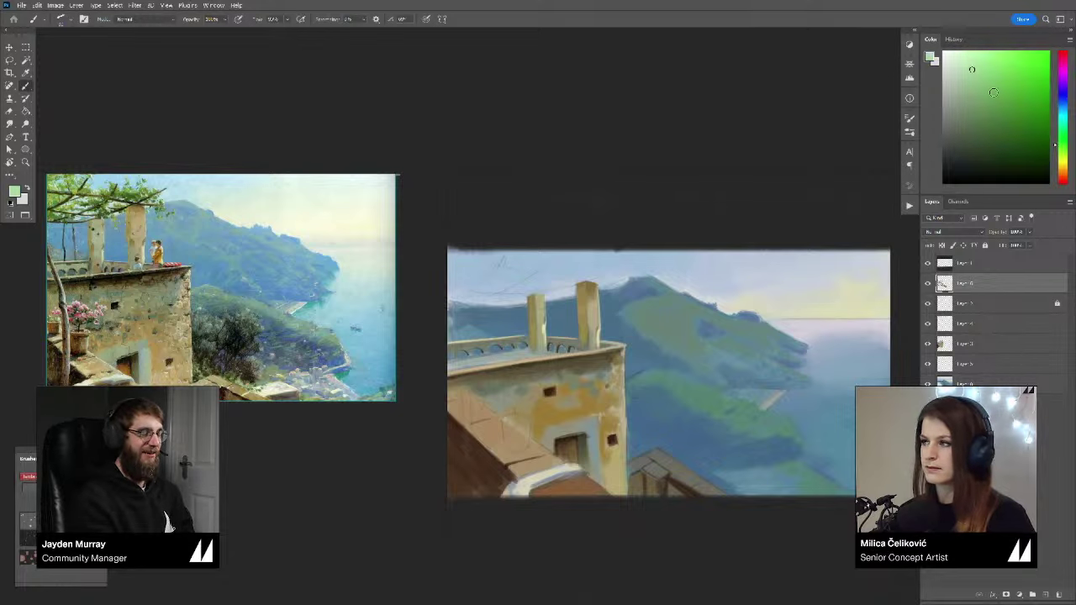
left_click_drag(993, 92, 995, 101)
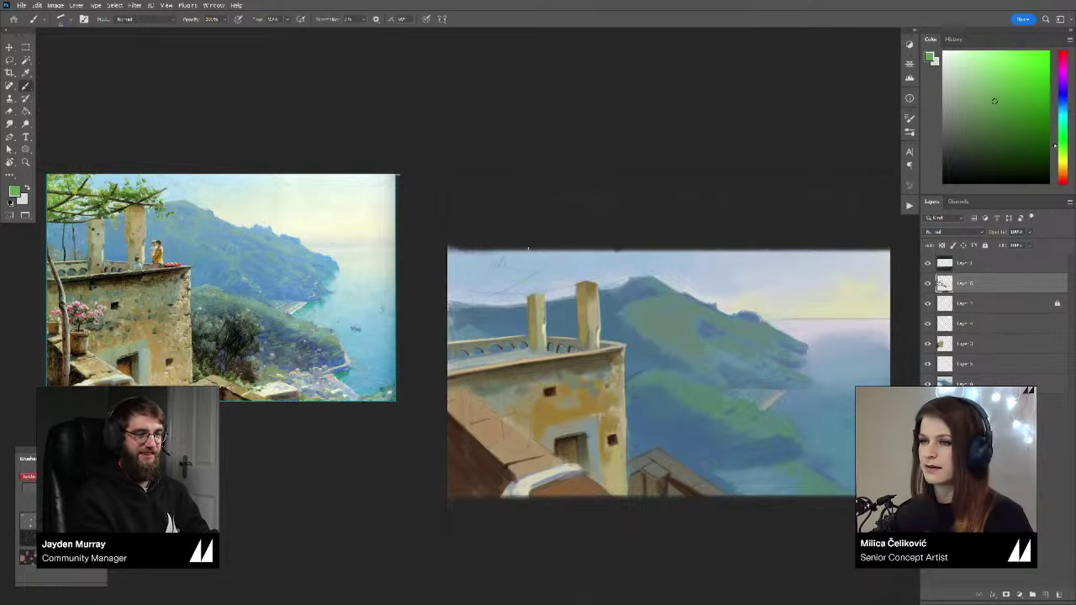
mouse_move(482, 282)
left_mouse_down()
mouse_move(455, 277)
mouse_move(445, 286)
mouse_move(463, 293)
mouse_move(546, 216)
mouse_move(475, 284)
left_mouse_up()
Step: Darken the green, shift it slightly towards yellow, and build up the hanging foliage in the painting's upper-left corner
left_click(1005, 114)
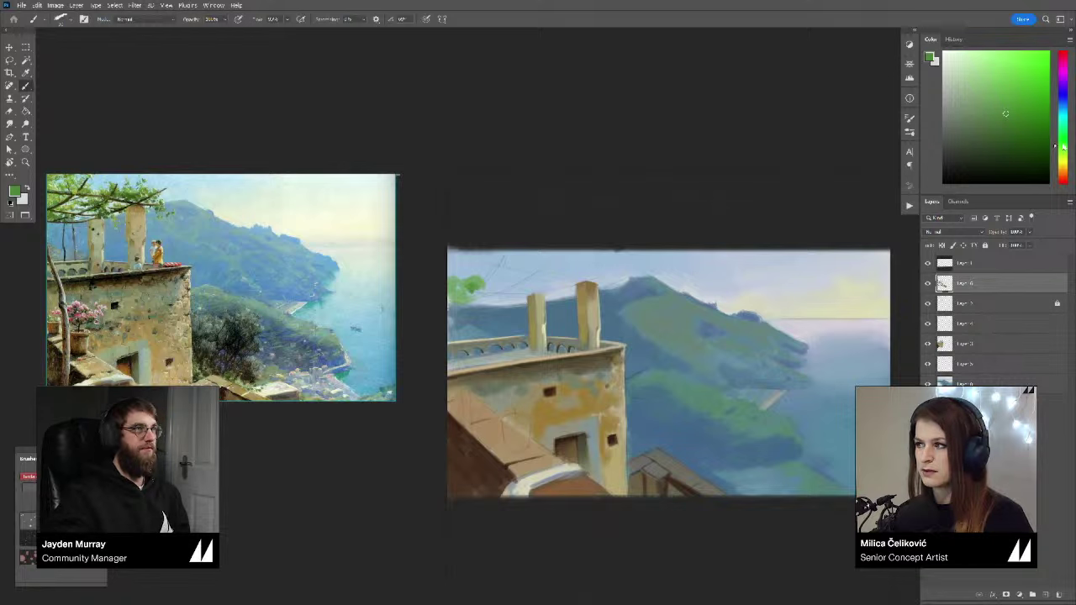
left_click(1063, 148)
left_click_drag(1008, 118, 1002, 128)
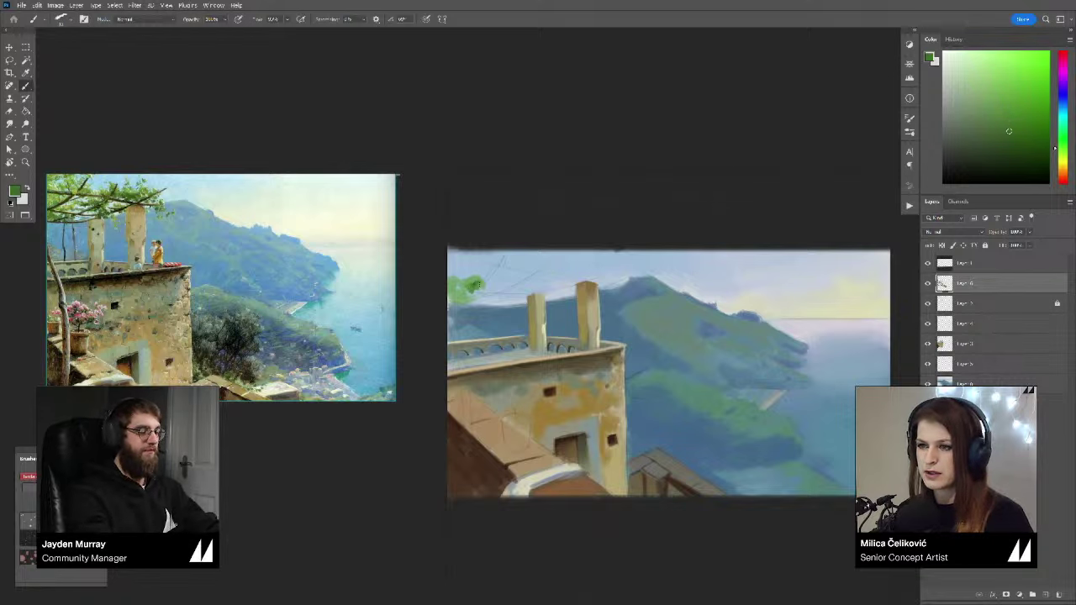
left_click_drag(479, 284, 462, 285)
mouse_move(473, 282)
left_mouse_down()
mouse_move(501, 258)
mouse_move(469, 254)
left_mouse_up()
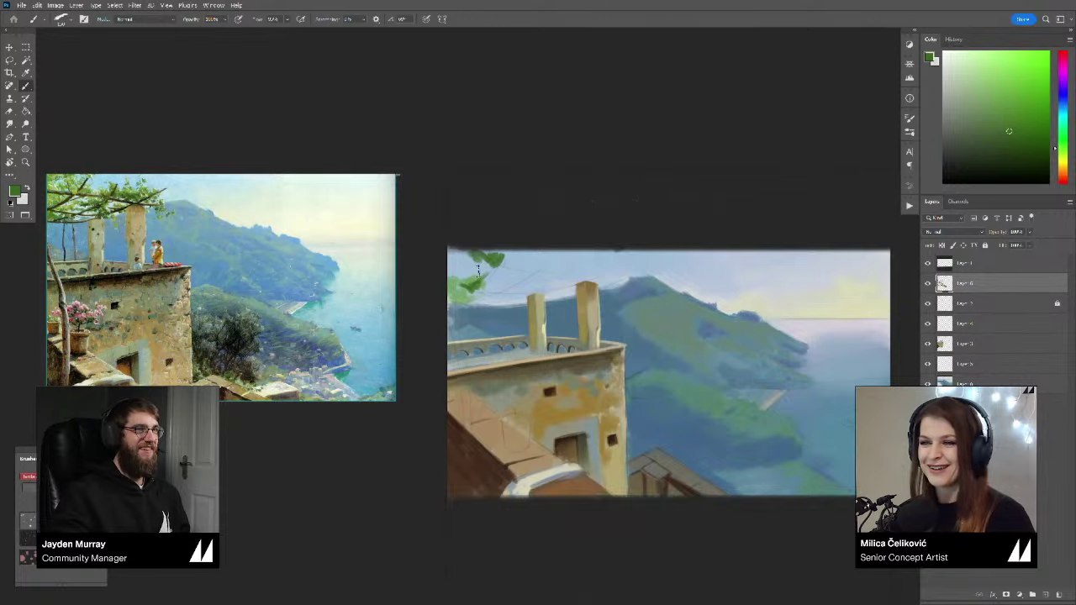
mouse_move(479, 271)
left_mouse_down()
mouse_move(448, 269)
mouse_move(468, 300)
left_mouse_up()
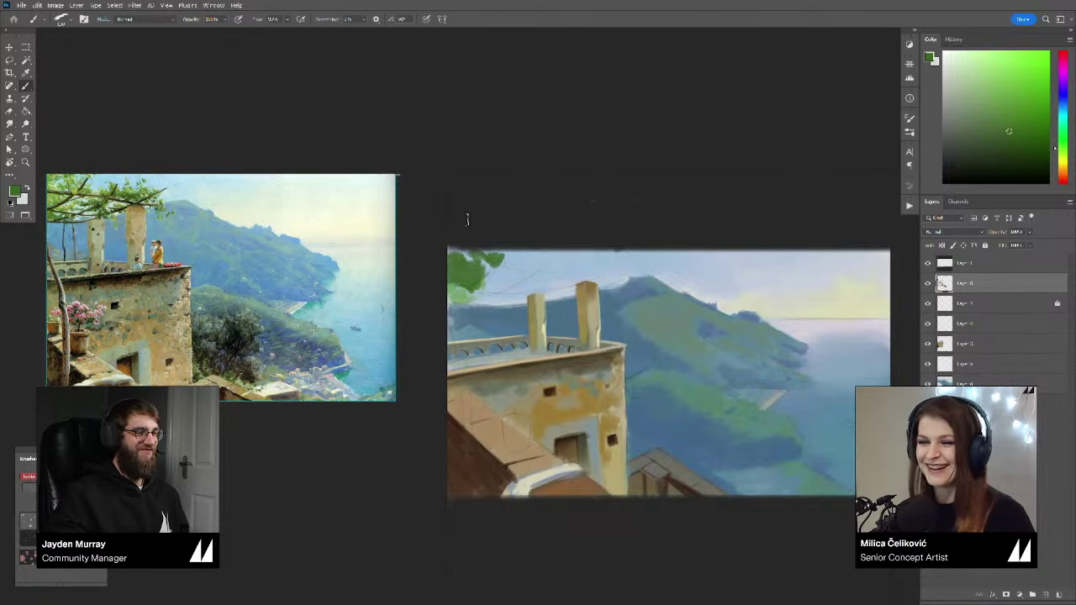
Step: Dab more green leaf clusters across the sky, extending the hanging foliage from the painting's corner towards the tops of the pillars
left_click_drag(504, 306, 504, 308)
key("[")
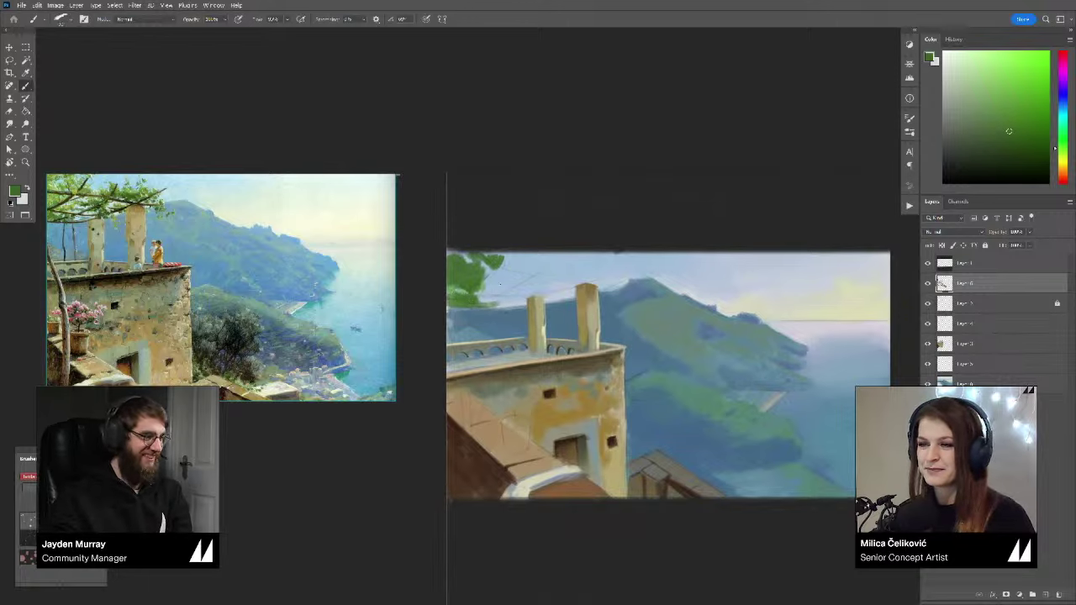
mouse_move(499, 286)
left_mouse_down()
mouse_move(492, 292)
mouse_move(508, 289)
left_mouse_up()
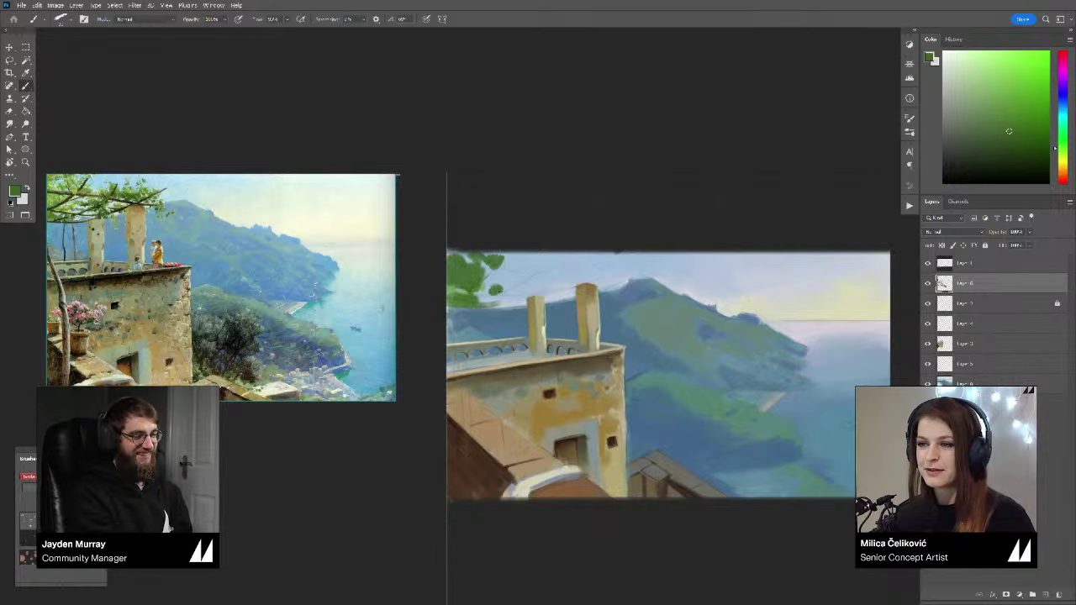
left_click(530, 267)
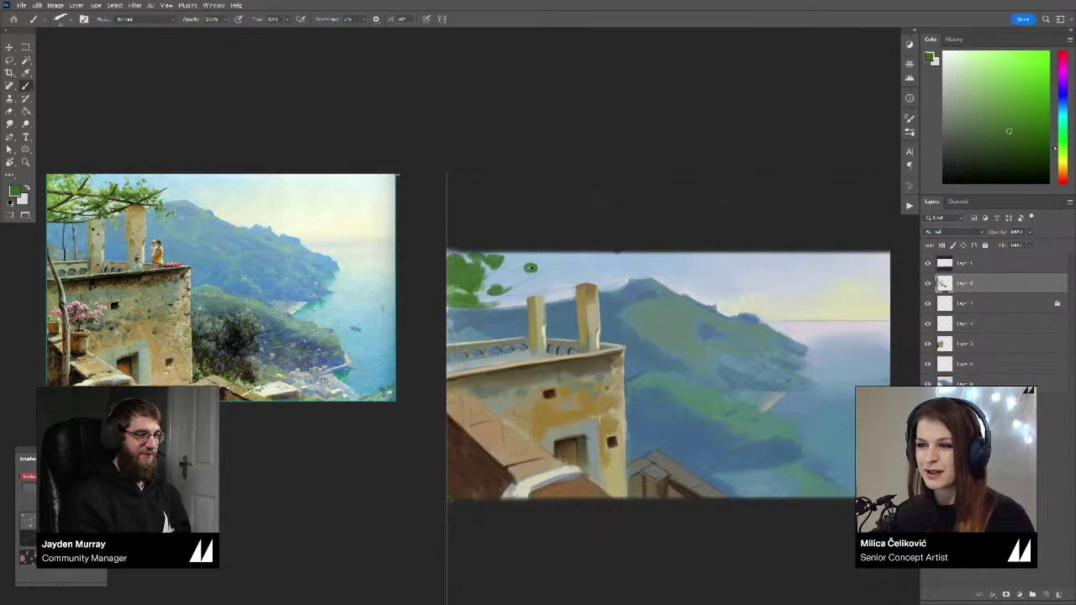
mouse_move(530, 267)
left_mouse_down()
mouse_move(571, 277)
mouse_move(576, 263)
mouse_move(560, 273)
mouse_move(598, 281)
left_mouse_up()
Step: Tilt the canvas and fill in the green foliage between the corner cluster and the pillars
key("r")
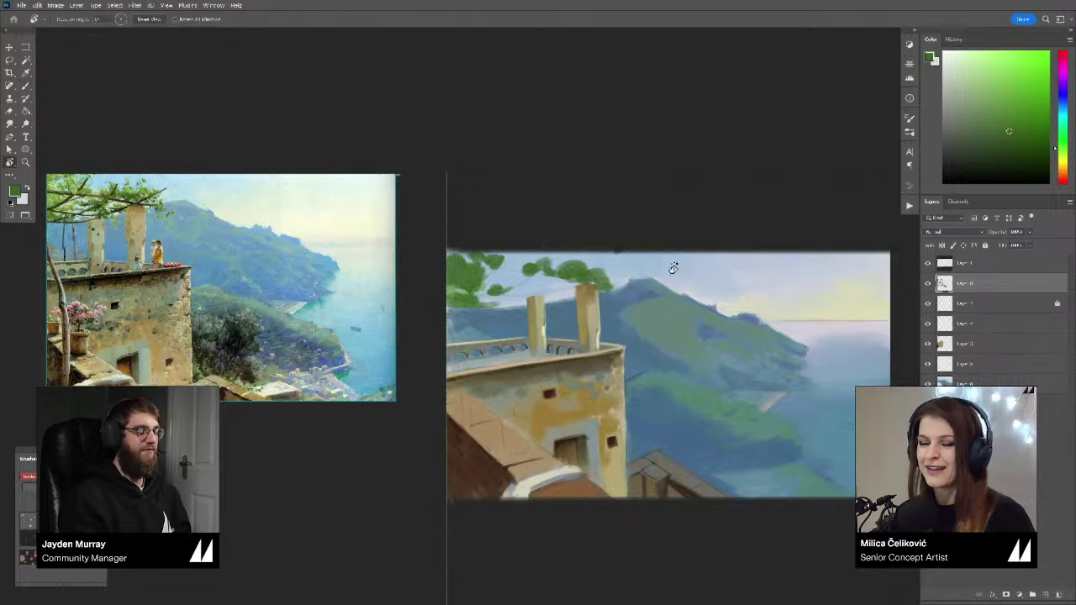
left_click_drag(675, 269, 652, 228)
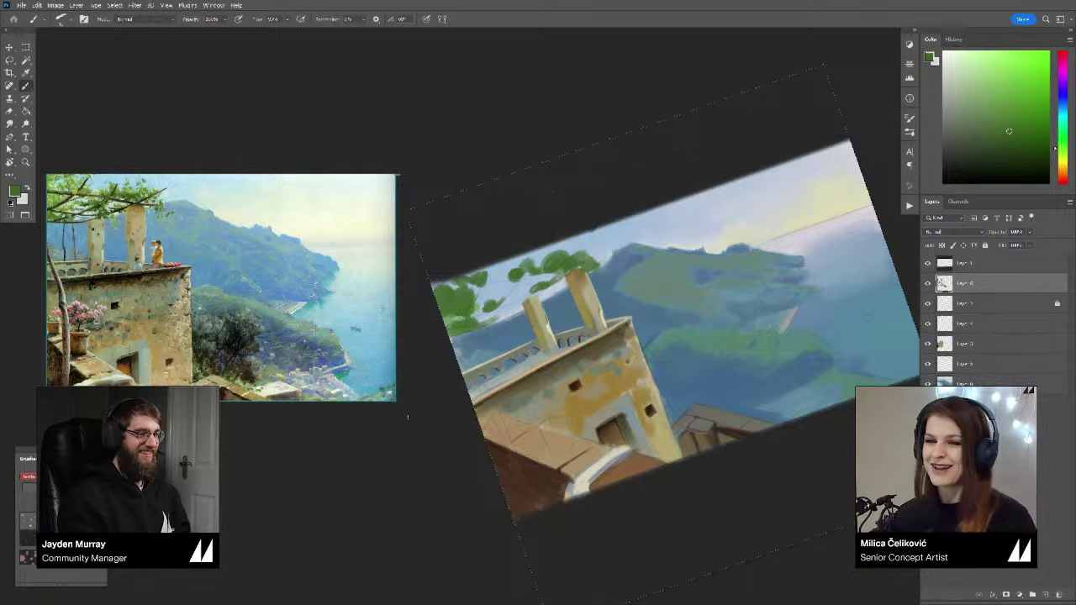
left_click_drag(529, 319, 530, 323)
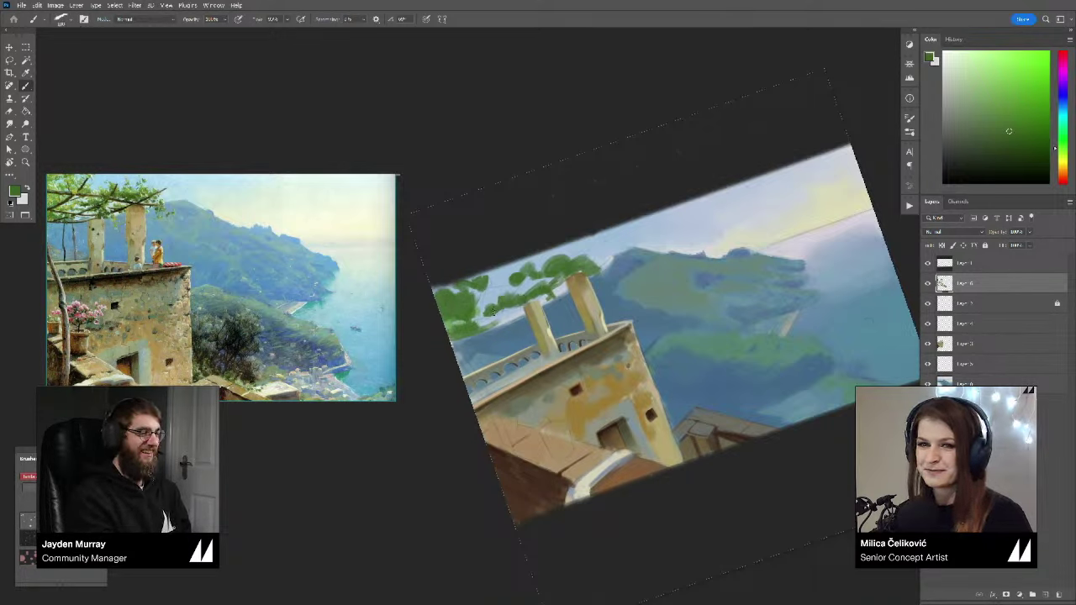
Step: Mix a dark reddish brown and paint the first thin pergola branches through the foliage
left_click(1009, 143)
left_click(1059, 141)
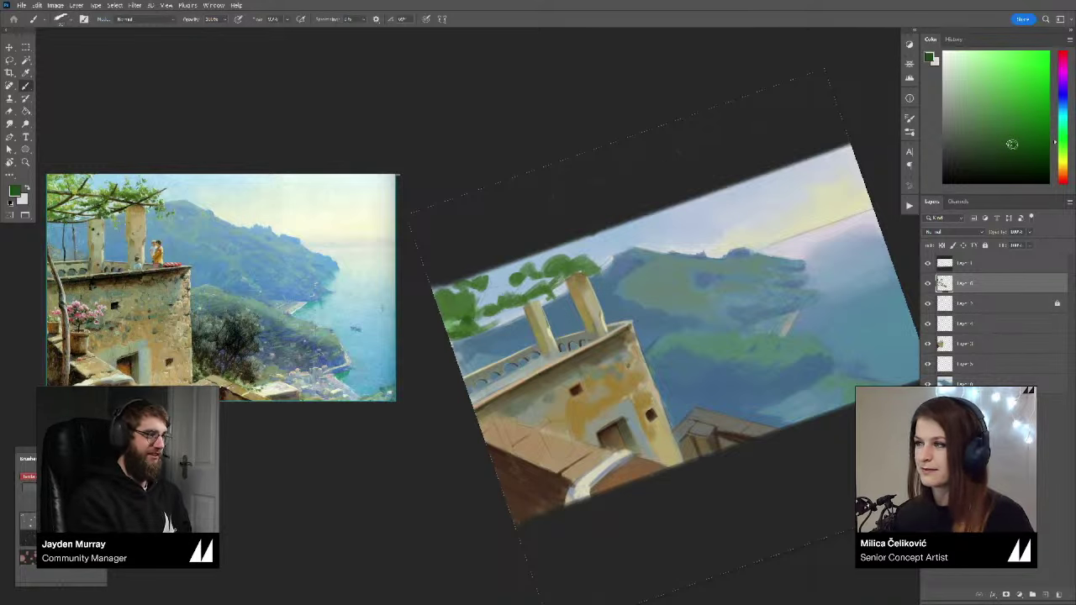
left_click(1008, 152)
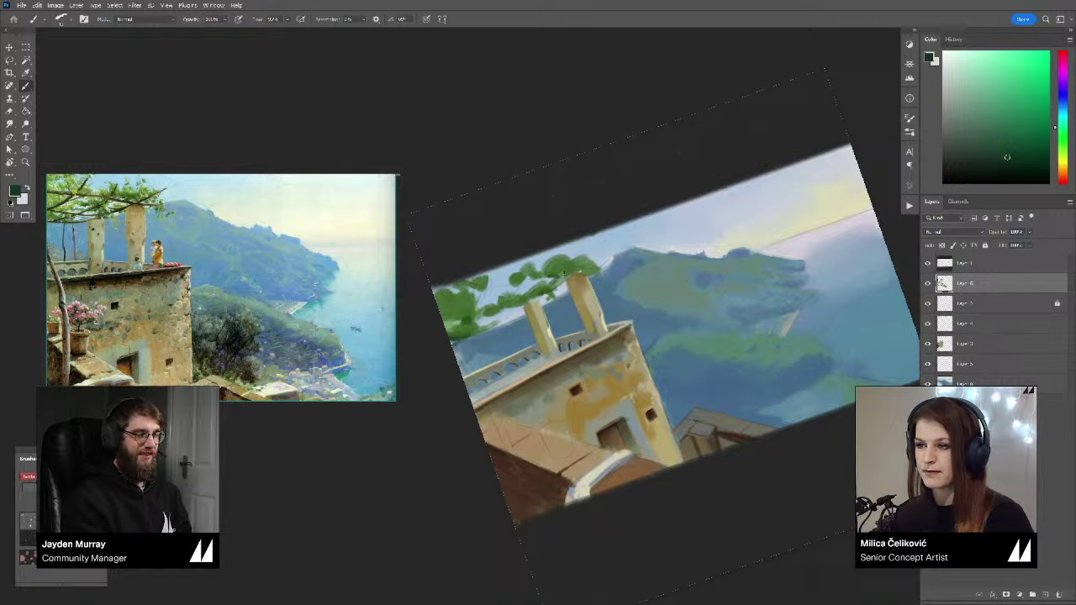
left_click(1064, 176)
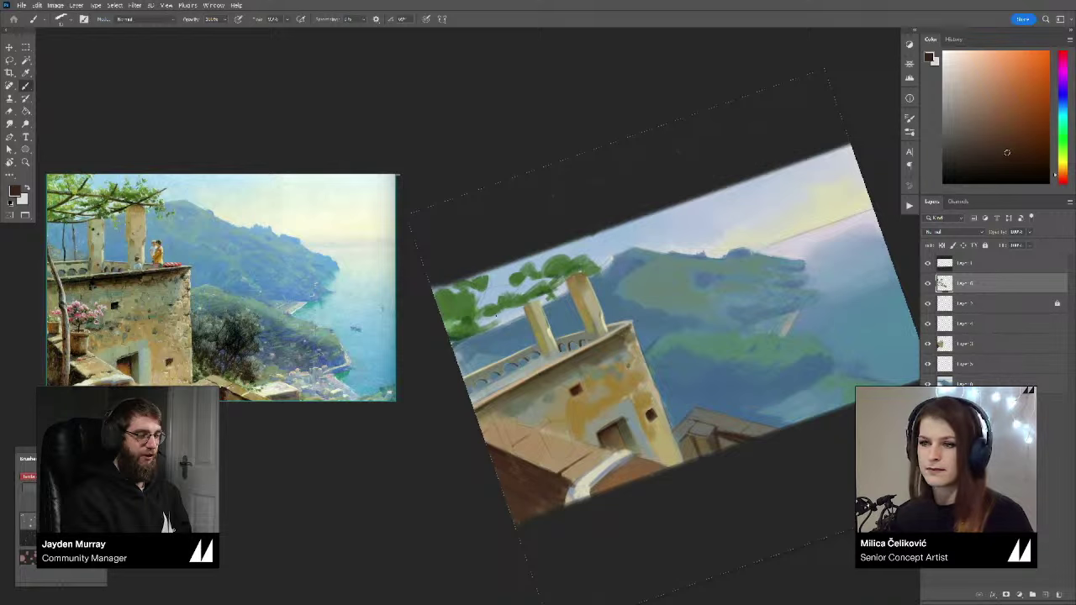
left_click_drag(482, 323, 536, 261)
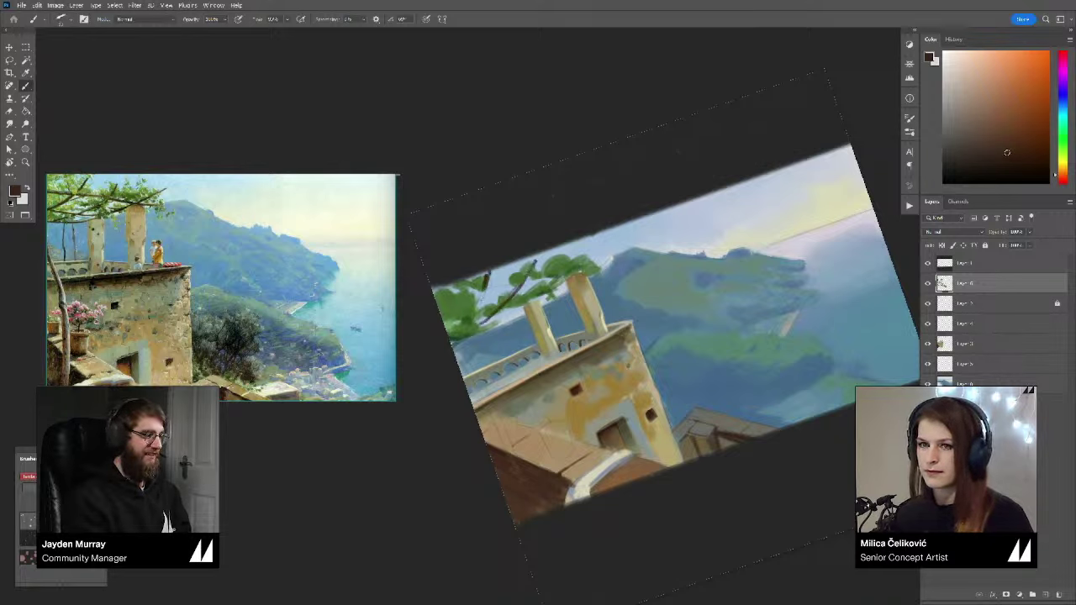
Step: Rotate the canvas as needed and paint the long crossing dark-brown pergola branches through the foliage above the pillars
key("r")
left_click_drag(662, 257, 632, 215)
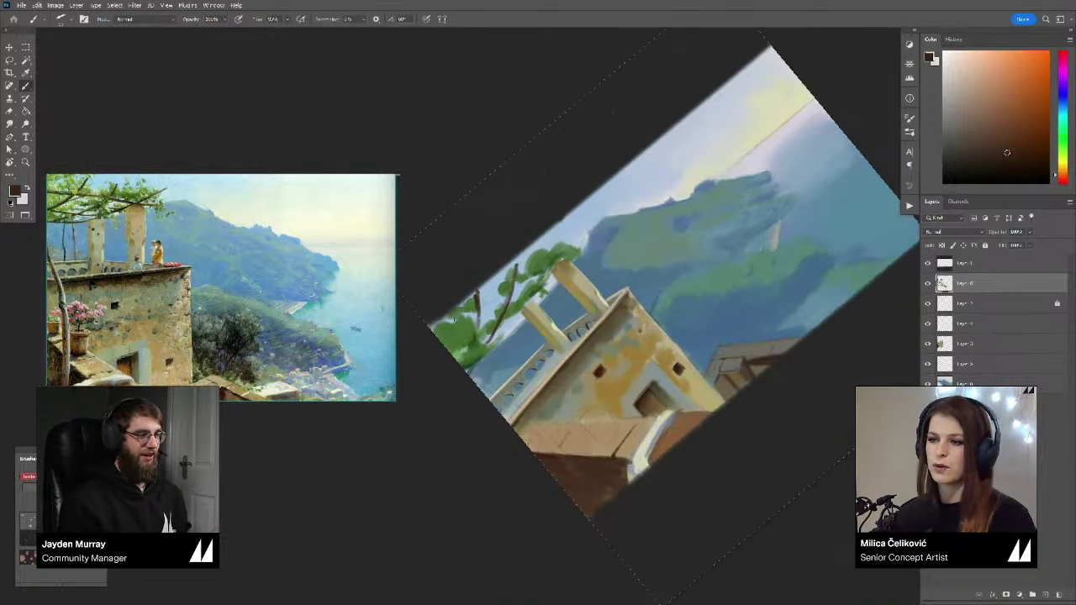
left_click_drag(438, 327, 525, 281)
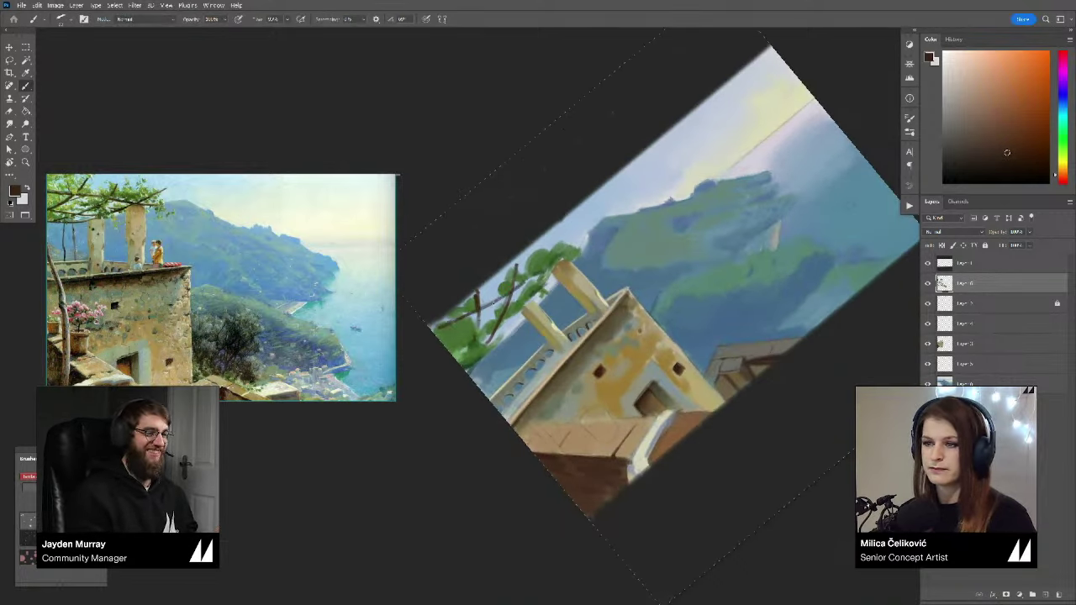
left_click_drag(572, 236, 560, 263)
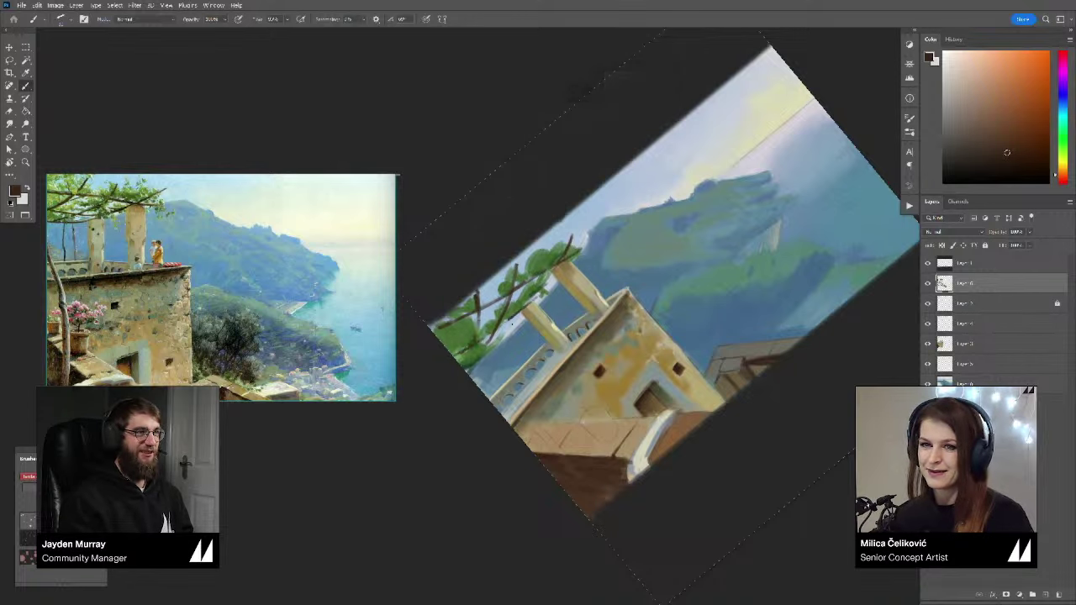
key("r")
left_click_drag(660, 236, 636, 320)
left_click_drag(567, 303, 572, 314)
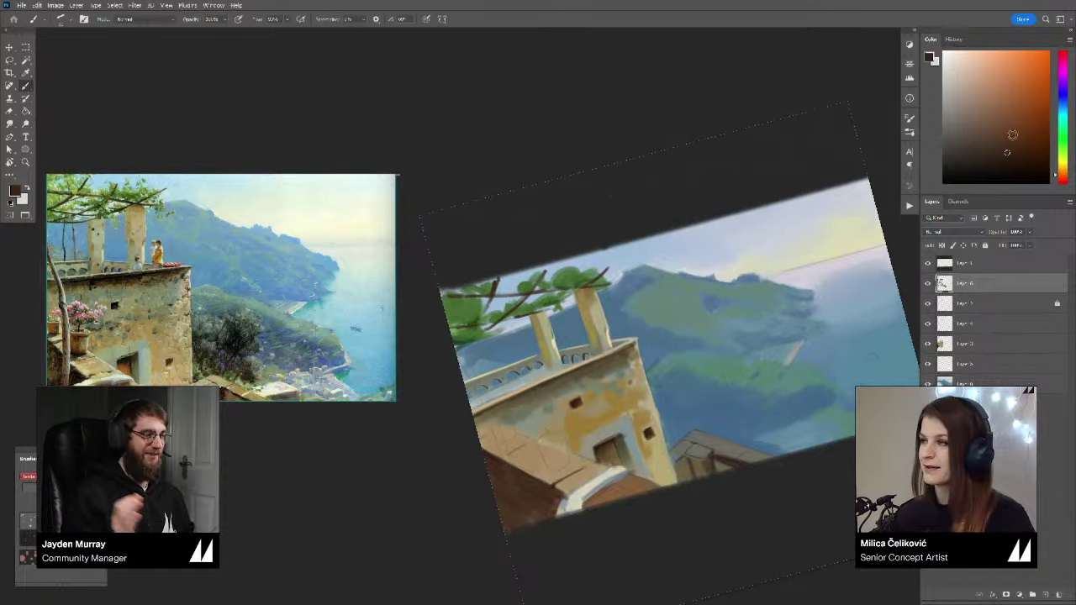
Step: Mix a lighter, more yellowish brown and tilt the canvas steeply to work along the pergola branches
left_click_drag(1012, 137, 1011, 121)
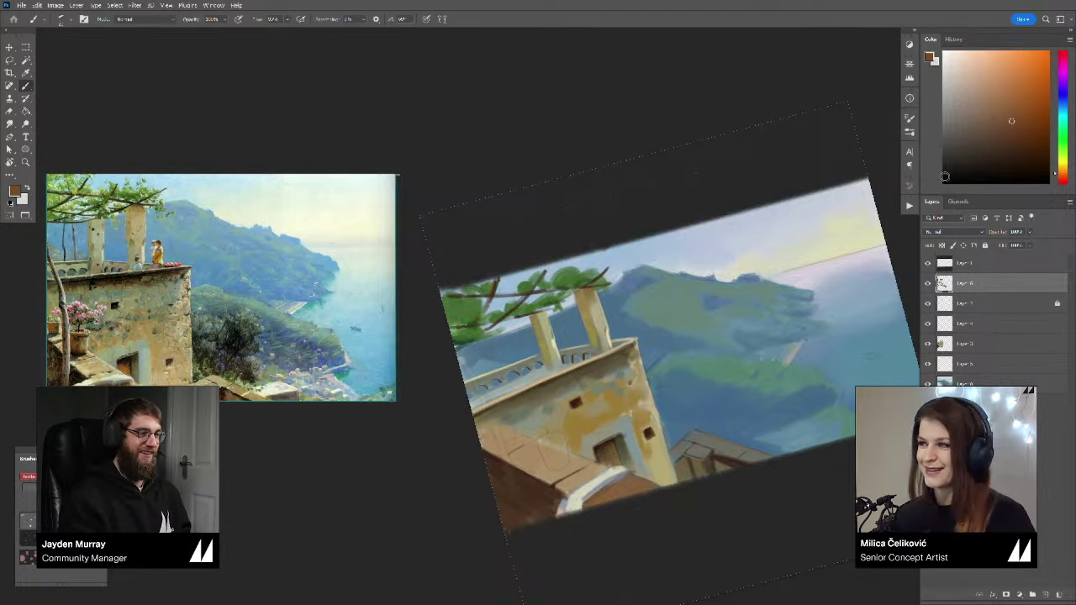
left_click(1069, 173)
left_click(1000, 111)
key("r")
mouse_move(828, 262)
left_mouse_down()
mouse_move(791, 162)
mouse_move(778, 155)
left_mouse_up()
key("b")
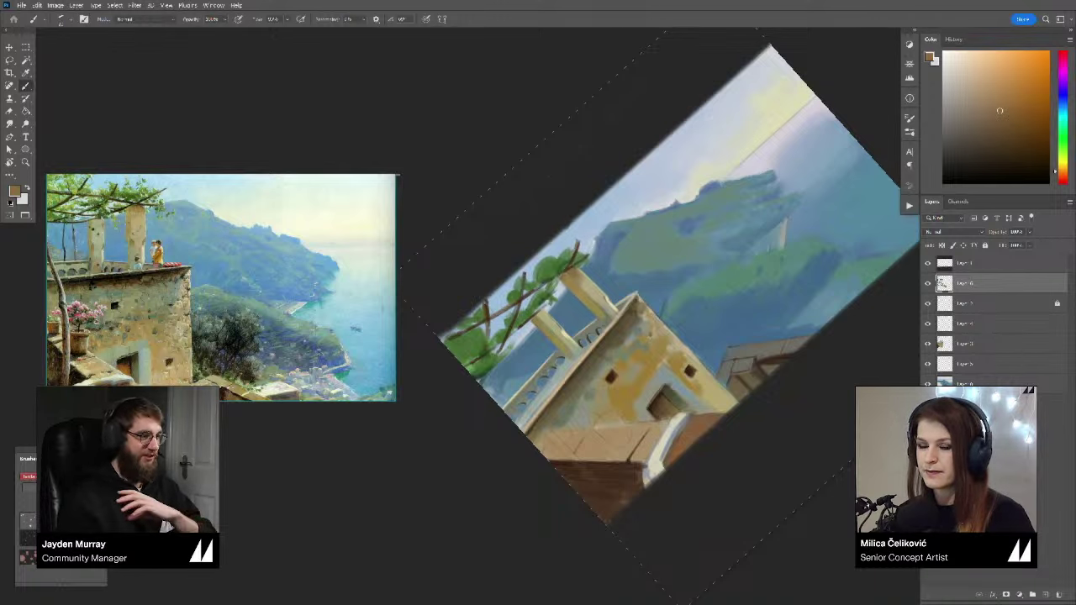
Step: Return the canvas to its upright orientation and flip both the painting and the reference horizontally
key("ctrl+space")
left_click_drag(569, 274, 487, 274)
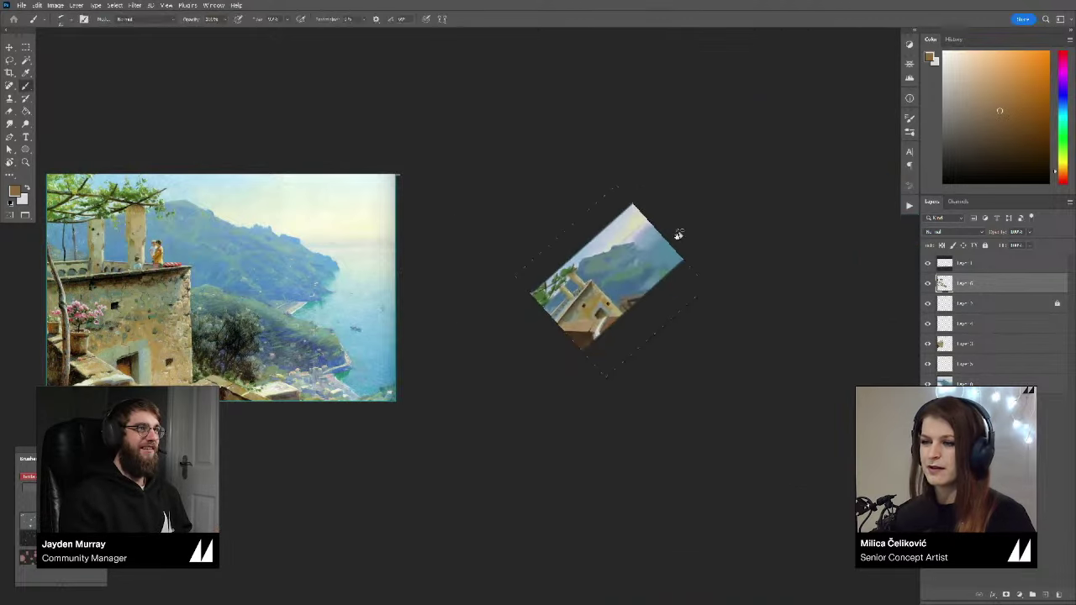
key("r")
mouse_move(679, 235)
left_mouse_down()
mouse_move(746, 432)
mouse_move(759, 341)
left_mouse_up()
key("b")
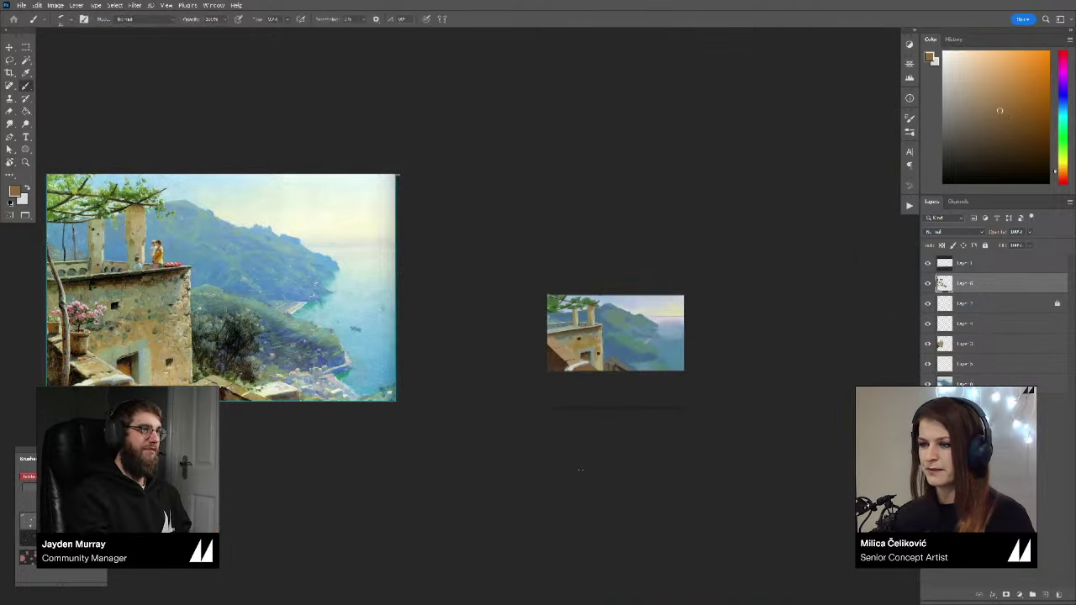
key("ctrl+shift+h")
left_click(294, 369)
key("alt+shift+h")
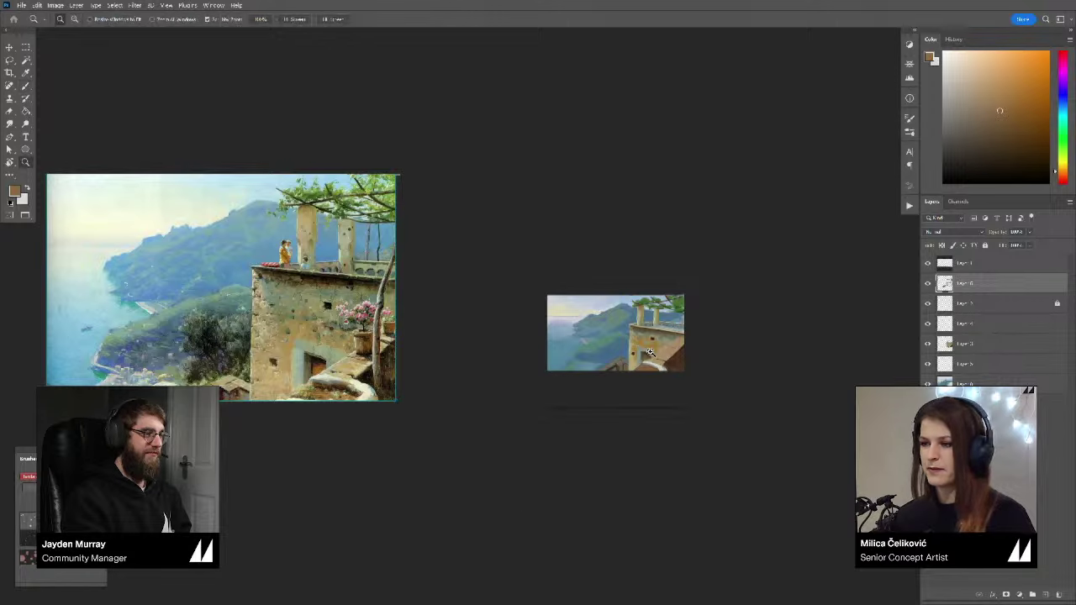
key("ctrl+plus")
key("ctrl+plus")
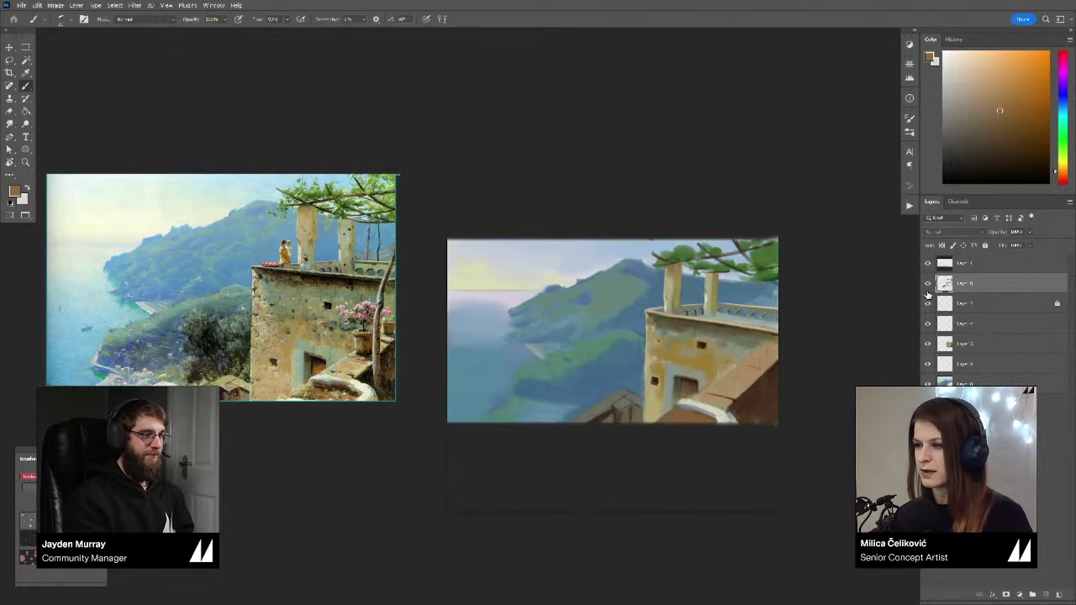
Step: Create a new layer above the foliage, mix a dark green, and start a bush on the hillside beside the house wall
key("ctrl+alt+shift+n")
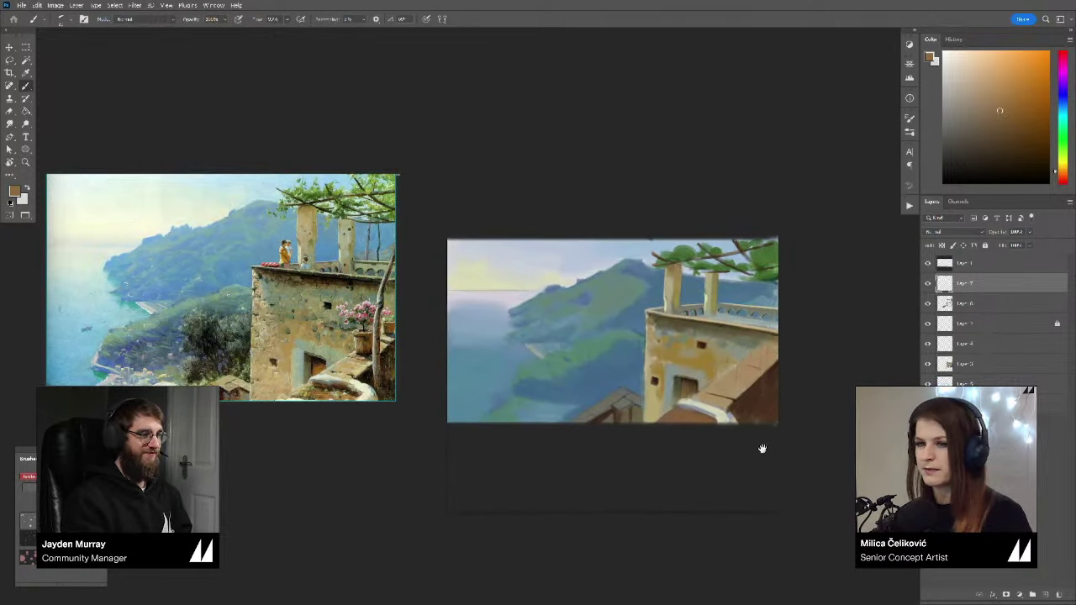
left_click_drag(761, 449, 739, 454)
left_click(1063, 106)
left_click(1063, 145)
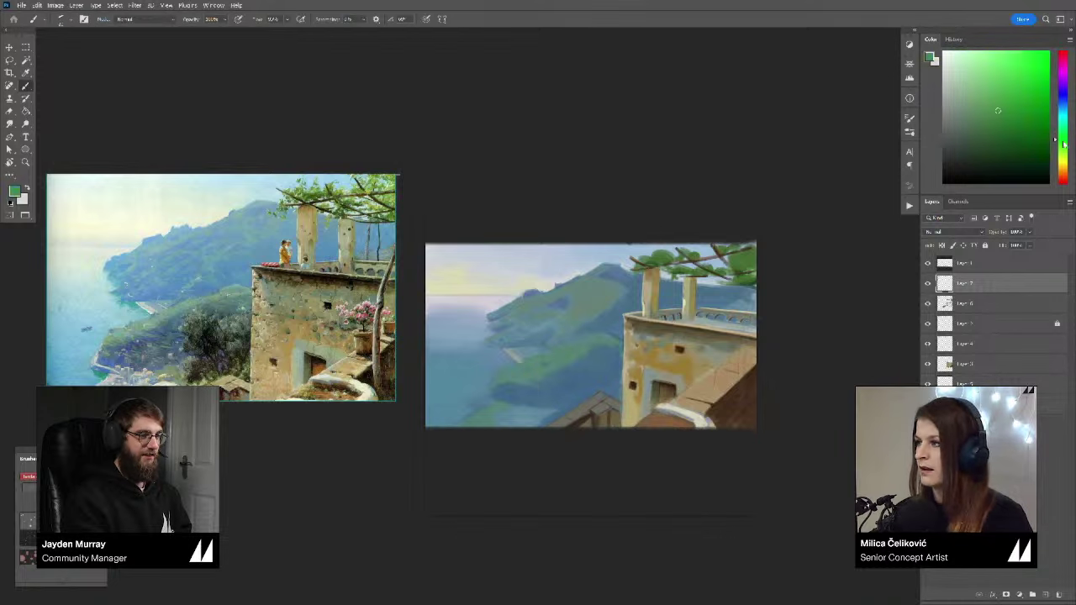
left_click_drag(1014, 132, 1003, 137)
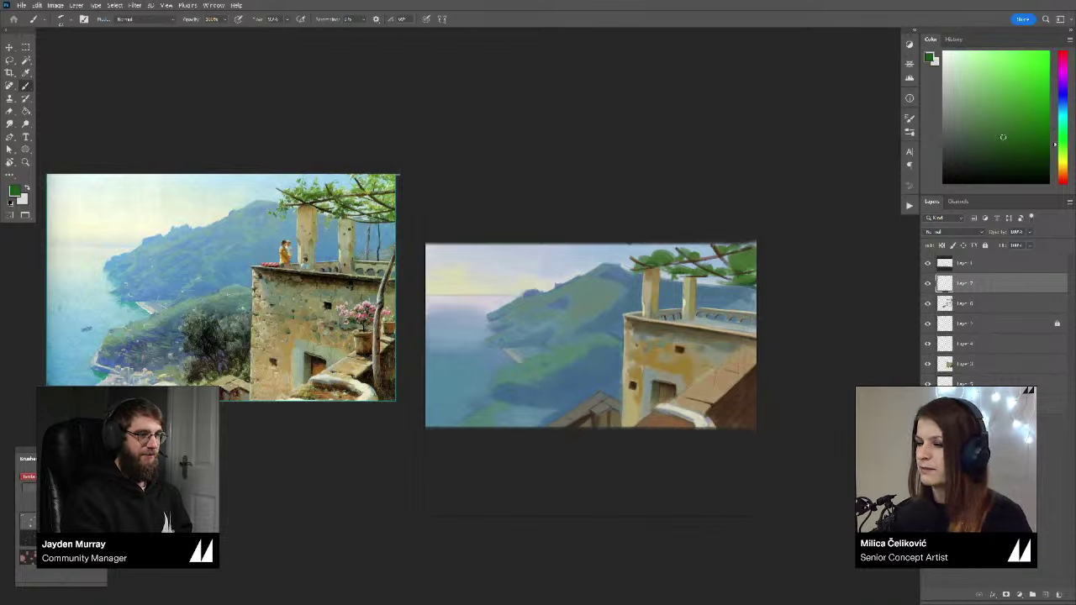
left_click_drag(596, 369, 603, 360)
Step: Darken the green further and block in the rounded bush beside the house, undoing a stray stroke and adjusting the brush size
left_click_drag(1005, 150, 1002, 165)
key("bracketright")
key("bracketright")
key("bracketright")
key("bracketright")
mouse_move(587, 393)
left_mouse_down()
mouse_move(571, 374)
mouse_move(594, 380)
mouse_move(576, 365)
mouse_move(584, 389)
mouse_move(574, 373)
mouse_move(593, 388)
mouse_move(612, 385)
mouse_move(614, 369)
mouse_move(617, 388)
mouse_move(607, 390)
mouse_move(593, 360)
mouse_move(570, 368)
mouse_move(570, 405)
left_mouse_up()
key("ctrl+z")
key("bracketleft")
key("bracketleft")
left_click(581, 371, "alt")
key("bracketleft")
key("bracketleft")
key("bracketleft")
key("bracketright")
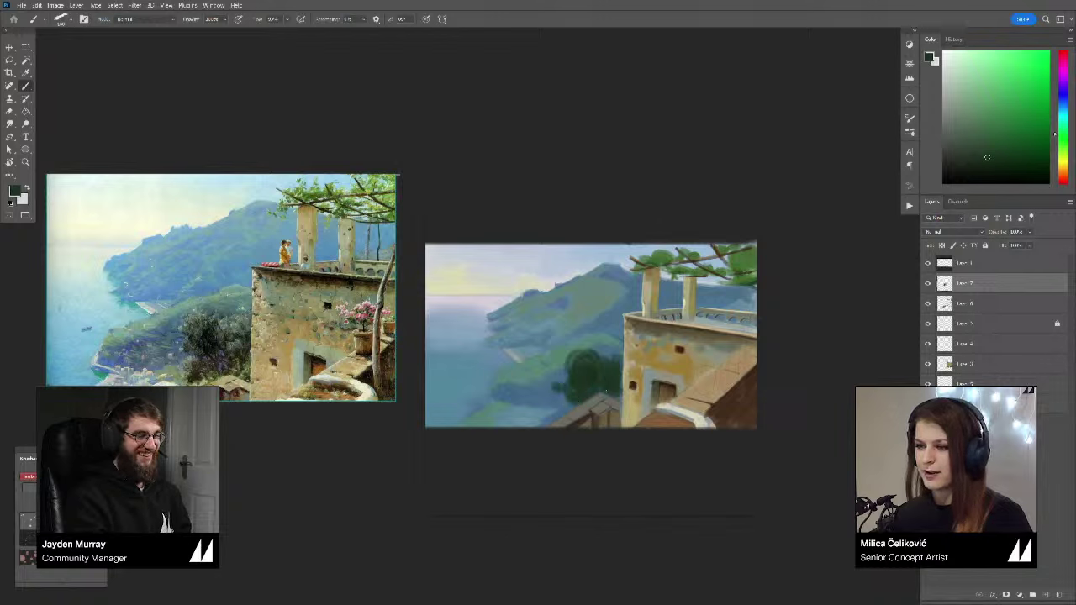
Step: Refine the bush beside the house with lighter greyish-green leaf dabs and dark greens sampled from the bush
left_click_drag(612, 354, 601, 357)
left_click(973, 128)
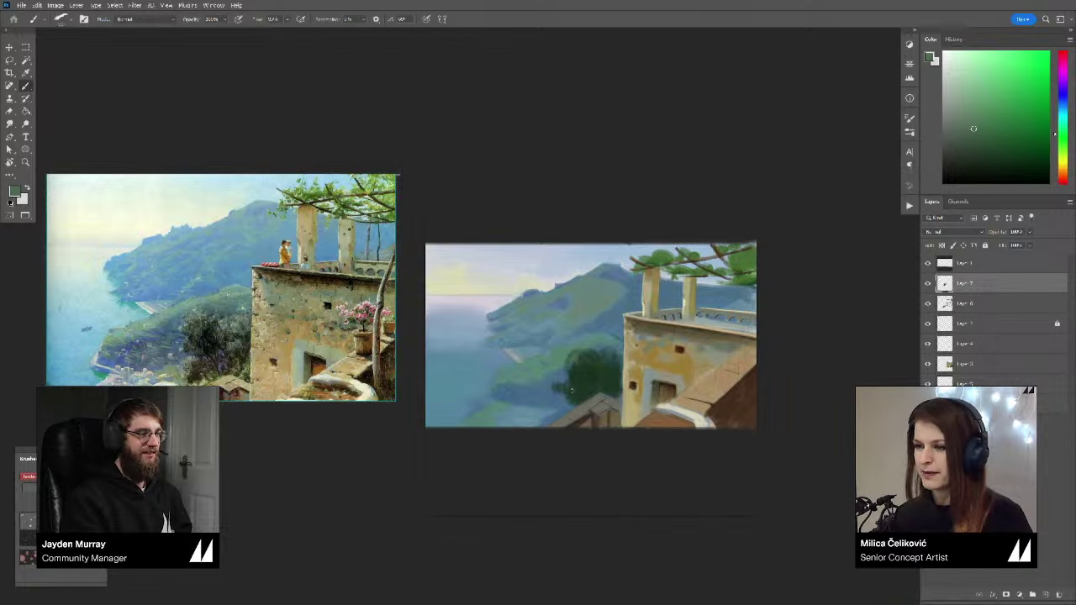
left_click(973, 113)
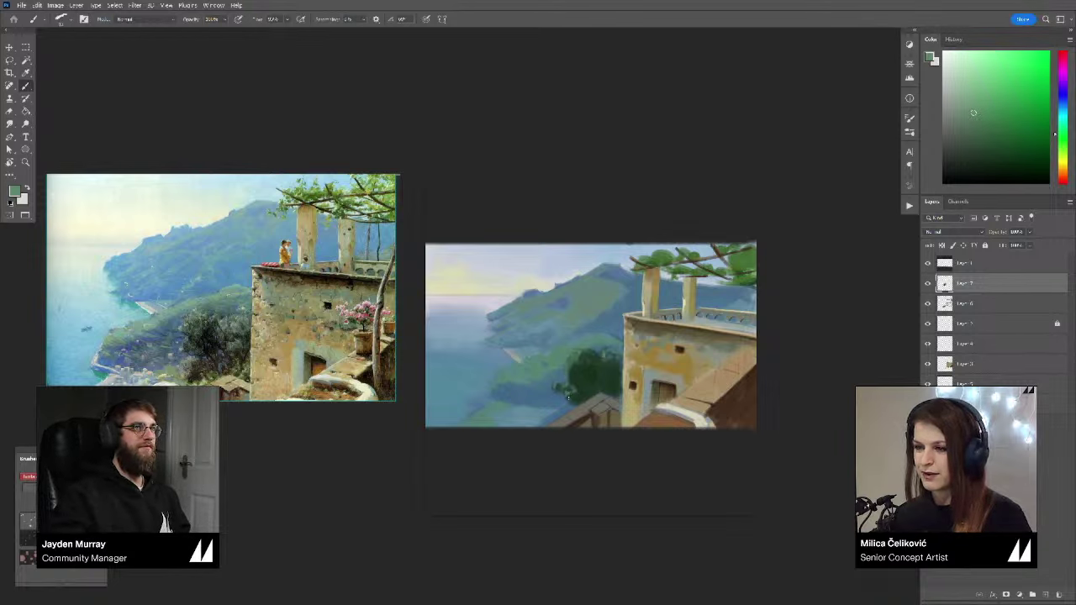
left_click_drag(576, 395, 574, 398)
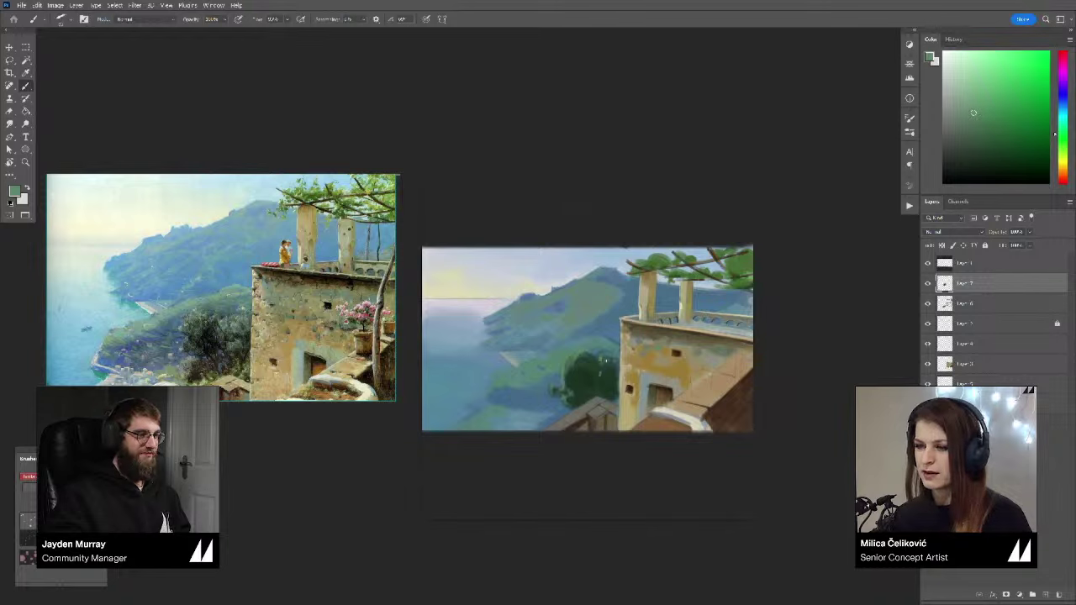
left_click(606, 363, "alt")
left_click(600, 371, "alt")
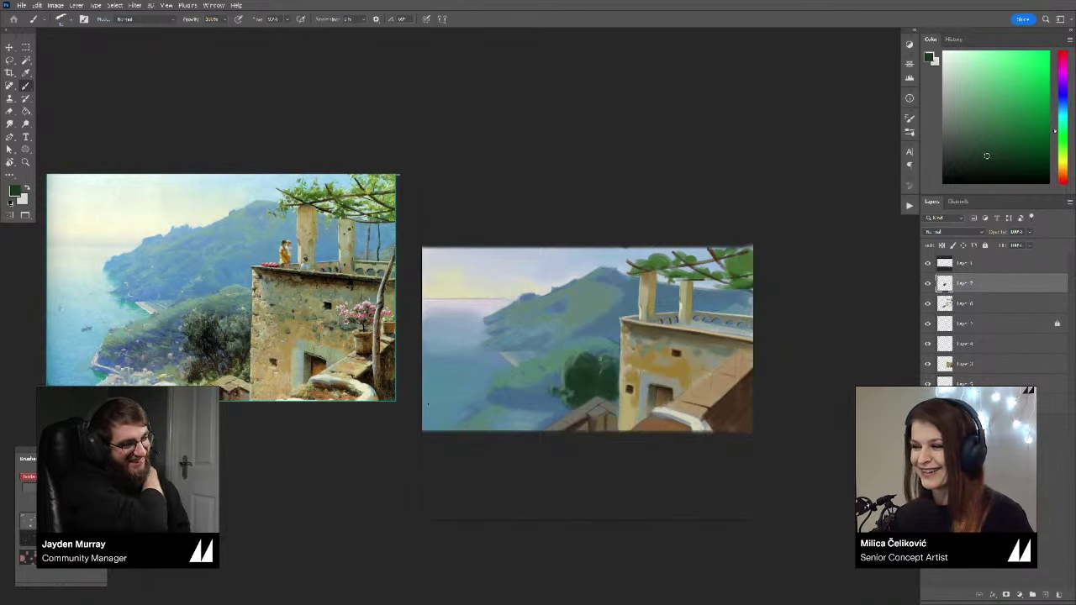
Step: Sample a light beige and paint highlights along the tiled top of the foreground wall
left_click_drag(760, 414, 760, 411)
left_click_drag(667, 385, 669, 385)
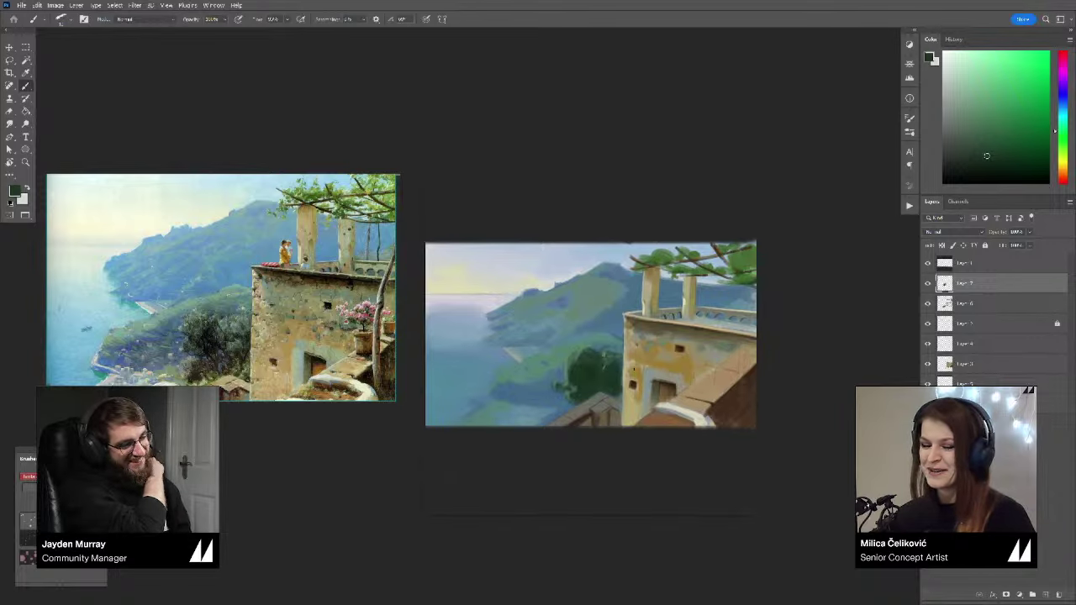
mouse_move(591, 417)
left_mouse_down()
mouse_move(637, 418)
mouse_move(628, 423)
left_mouse_up()
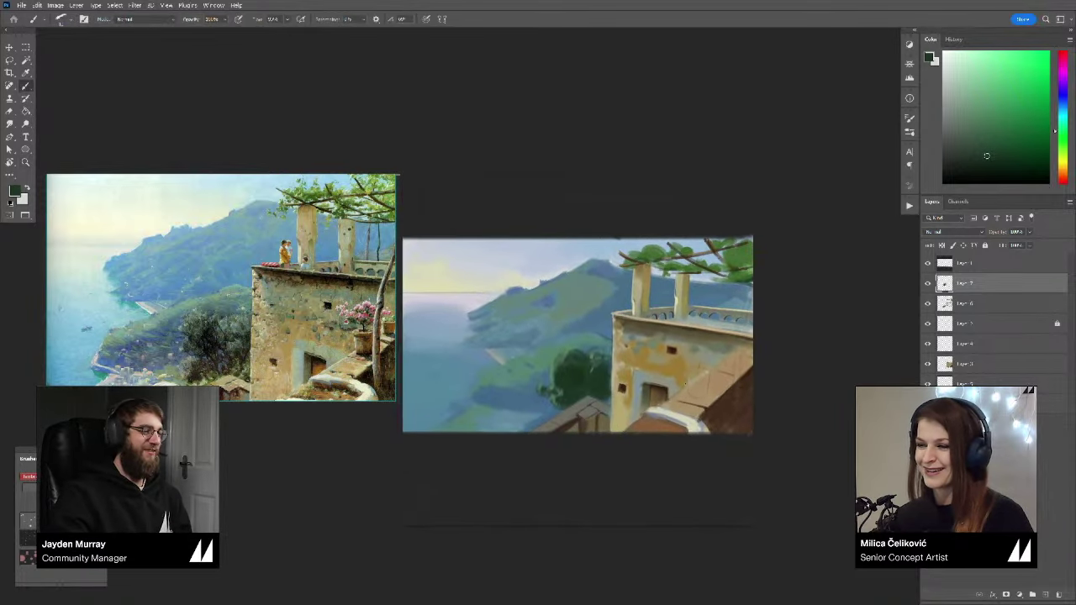
left_click_drag(678, 389, 684, 412)
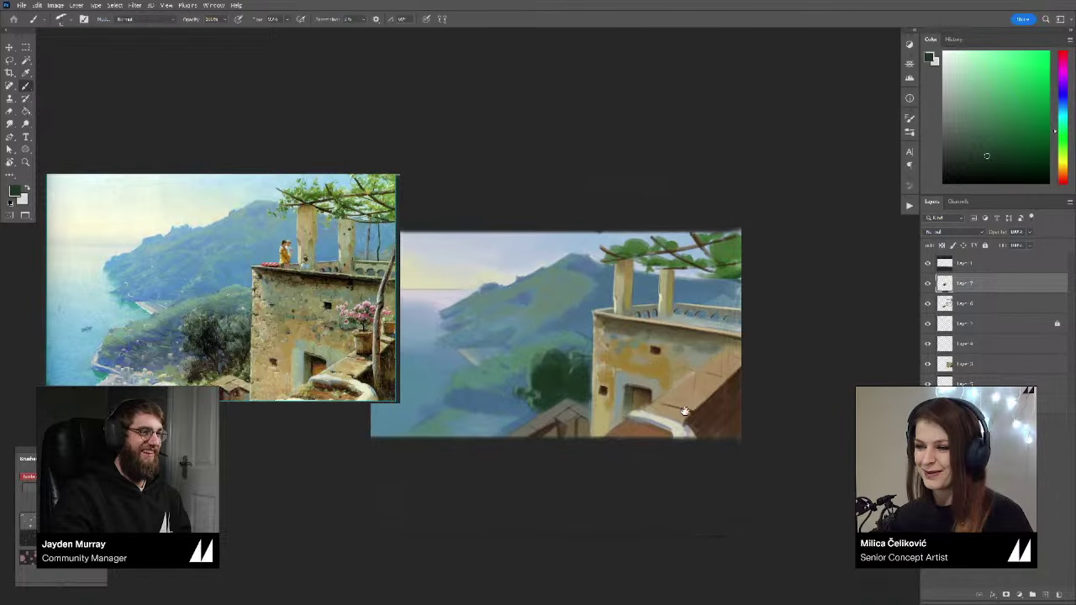
left_click(707, 390, "alt")
left_click(704, 395, "alt")
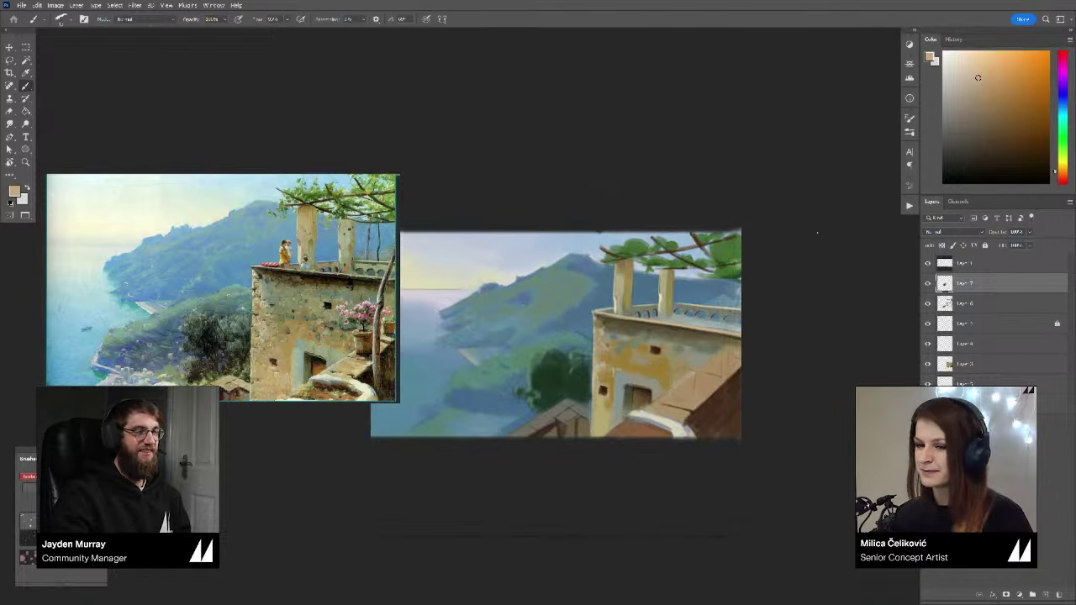
mouse_move(701, 395)
left_mouse_down()
mouse_move(713, 381)
mouse_move(698, 405)
mouse_move(641, 396)
mouse_move(670, 410)
mouse_move(655, 418)
left_mouse_up()
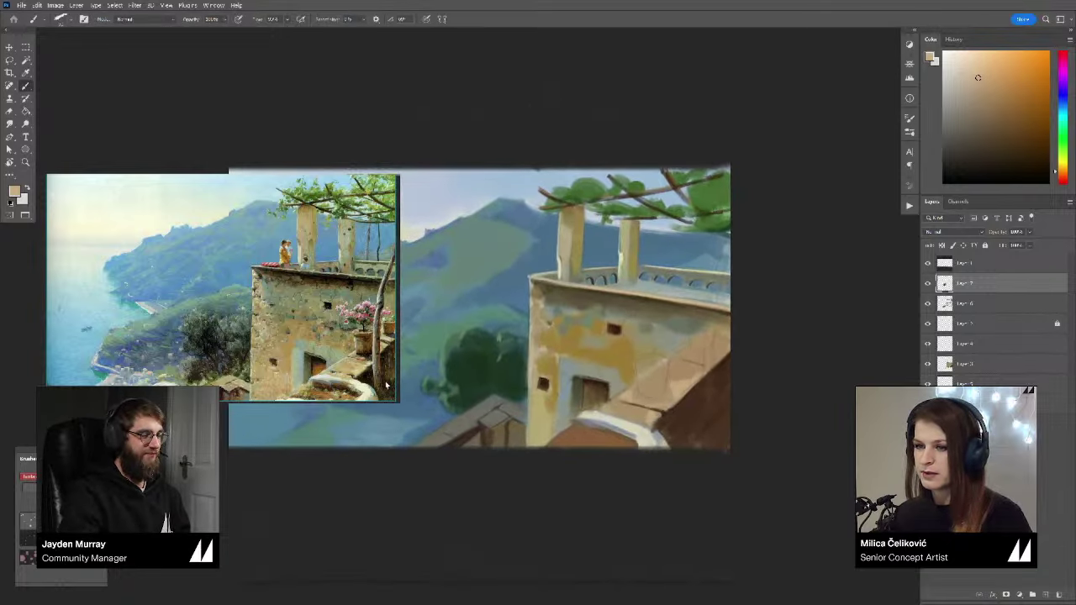
Step: Mix a yellowish beige, darken it slightly, and paint the lower end of the tiled ledge beside the white curved rim
scroll(387, 385, "up", 5)
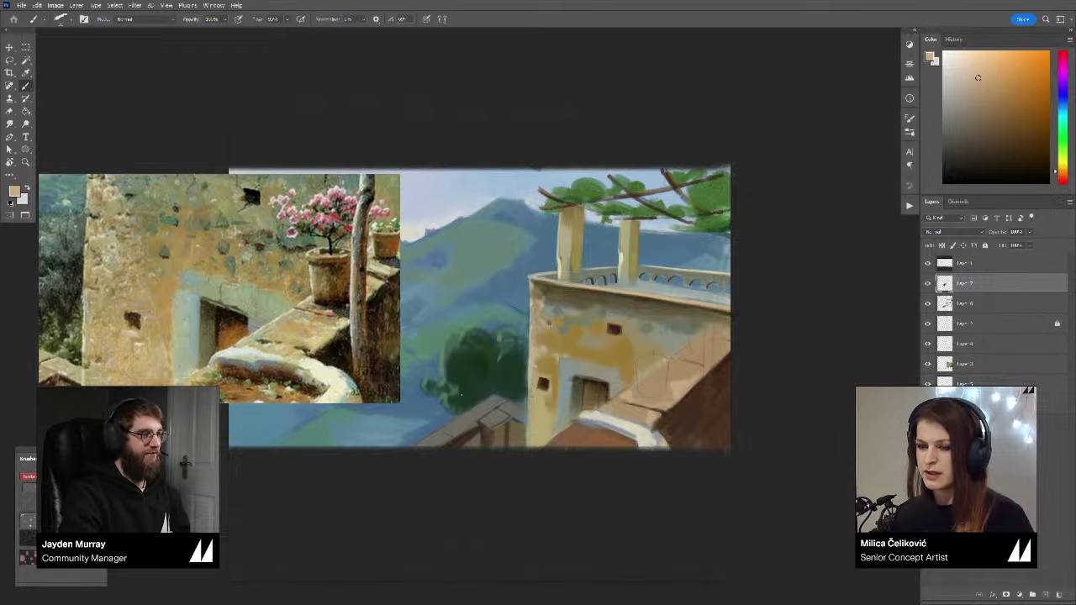
left_click(1063, 166)
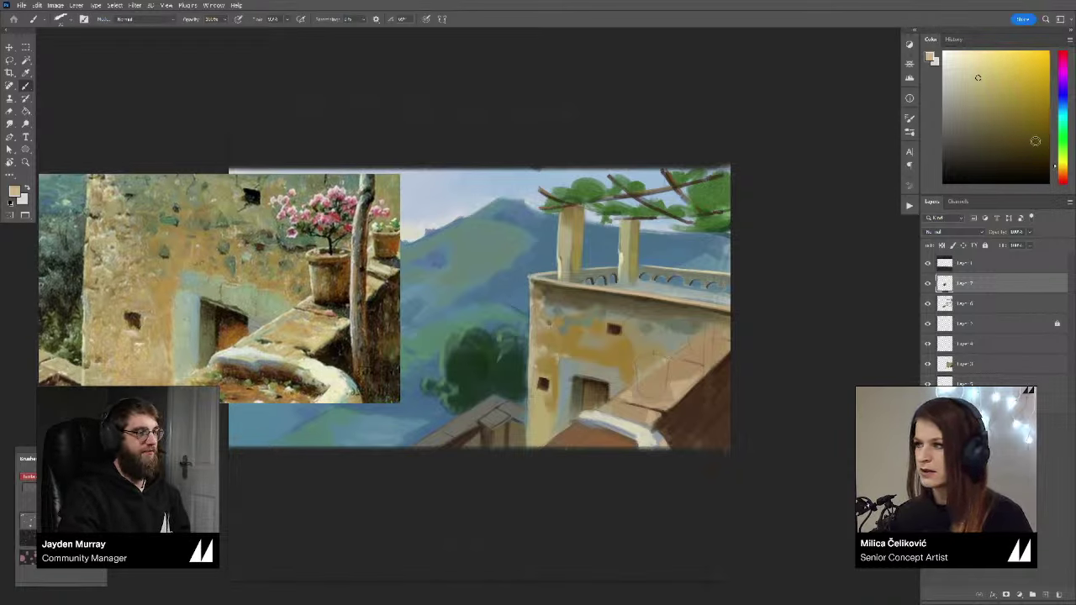
left_click(996, 76)
mouse_move(634, 409)
left_mouse_down()
mouse_move(625, 414)
mouse_move(640, 416)
left_mouse_up()
left_click(630, 411, "alt")
left_click(1063, 169)
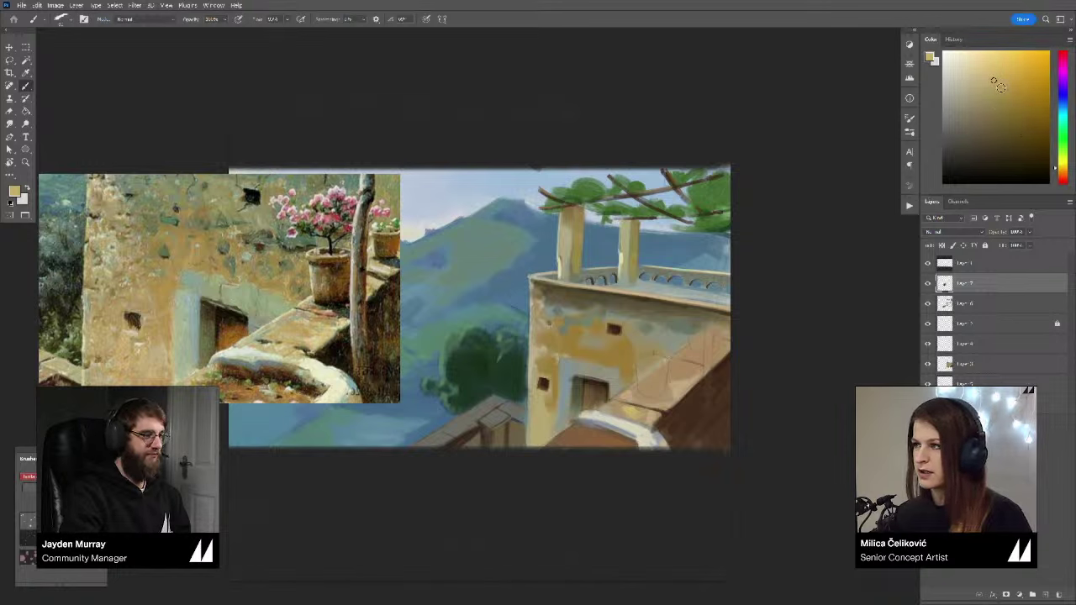
left_click(999, 90)
left_click_drag(634, 410, 638, 413)
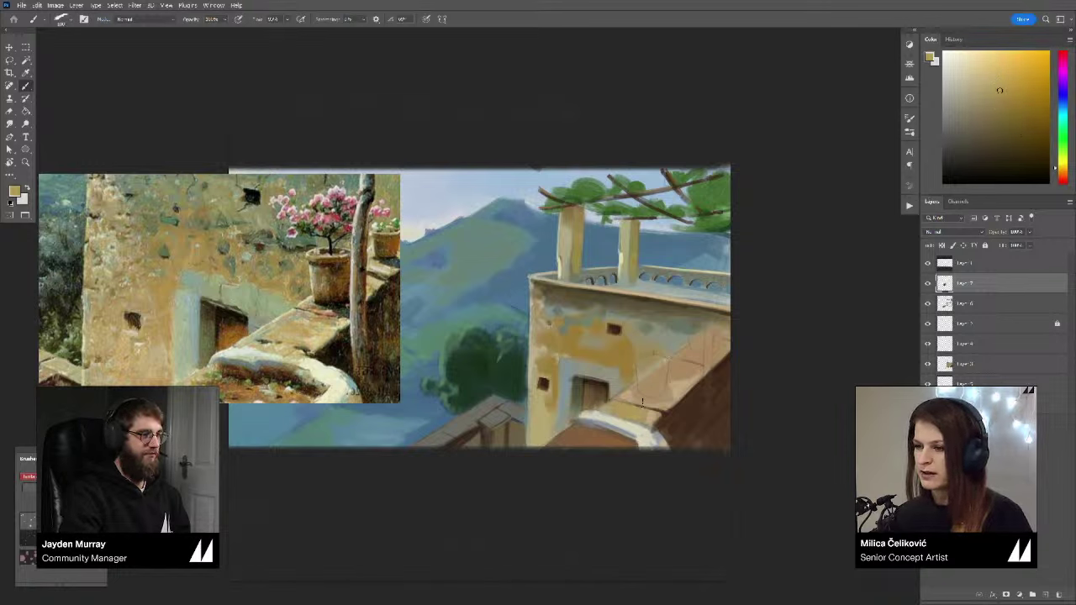
Step: Vary the foreground ledge tiles with a lighter beige and ochre tones sampled from the painting
left_click(685, 380, "alt")
left_click(969, 74)
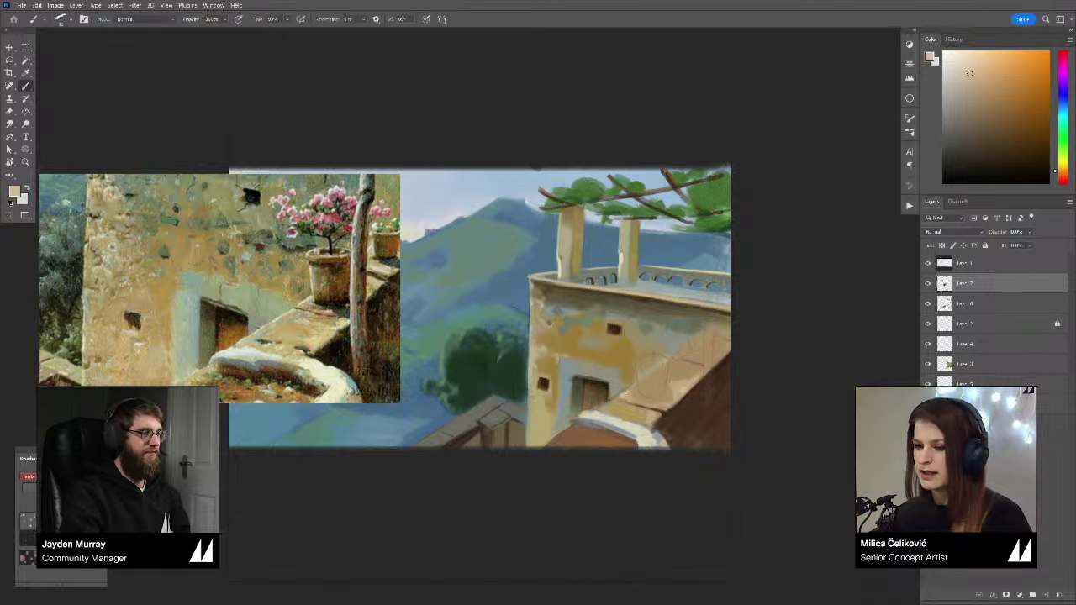
left_click(643, 392, "alt")
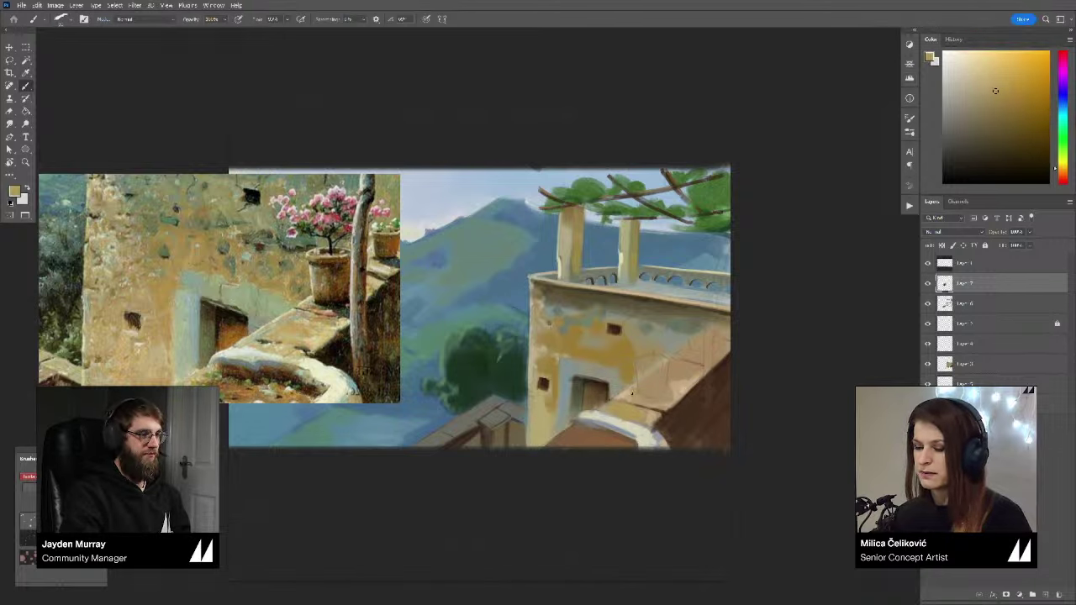
left_click(604, 407, "alt")
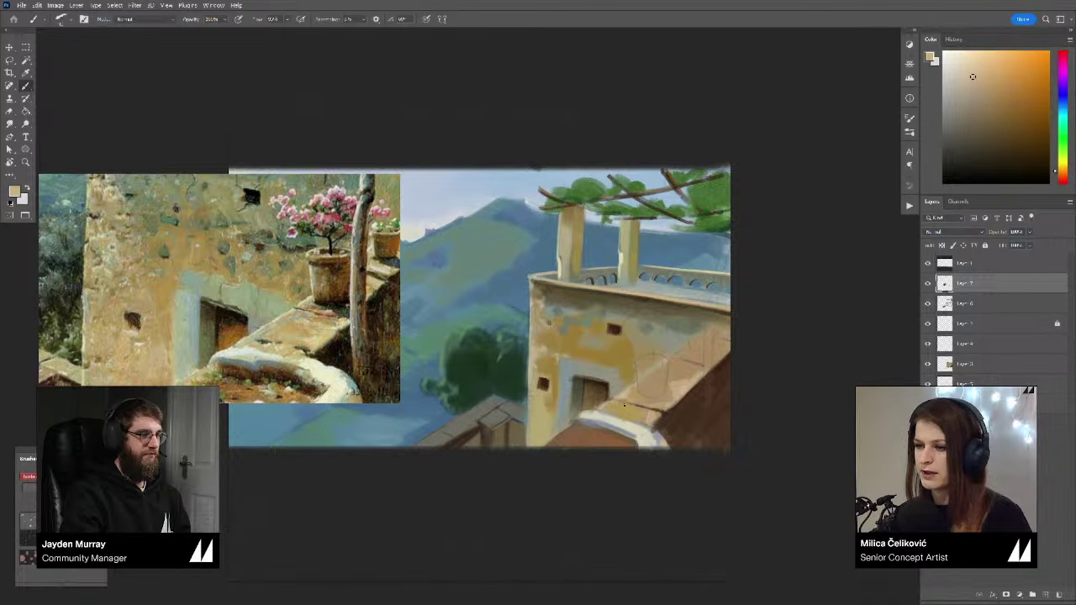
mouse_move(624, 405)
left_mouse_down()
mouse_move(611, 407)
mouse_move(630, 424)
mouse_move(616, 428)
left_mouse_up()
Step: Sample the brown of the foreground wall, mix a darker brown, and shade the wall's side face below the tiled ledge
left_click(640, 410, "alt")
left_click(644, 412, "alt")
left_click(970, 162)
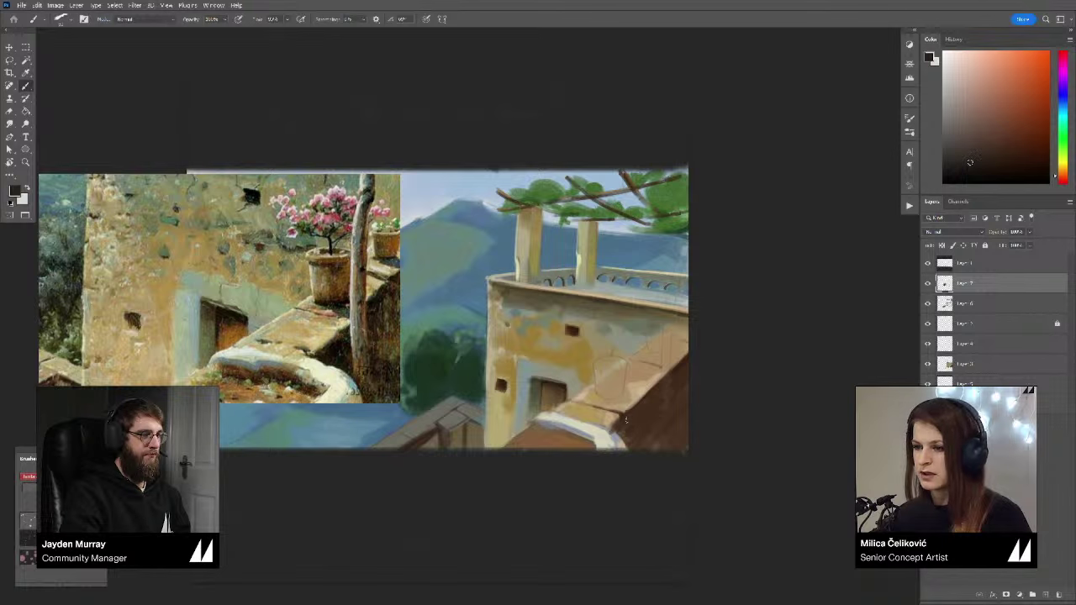
left_click(644, 406, "alt")
left_click(644, 407, "alt")
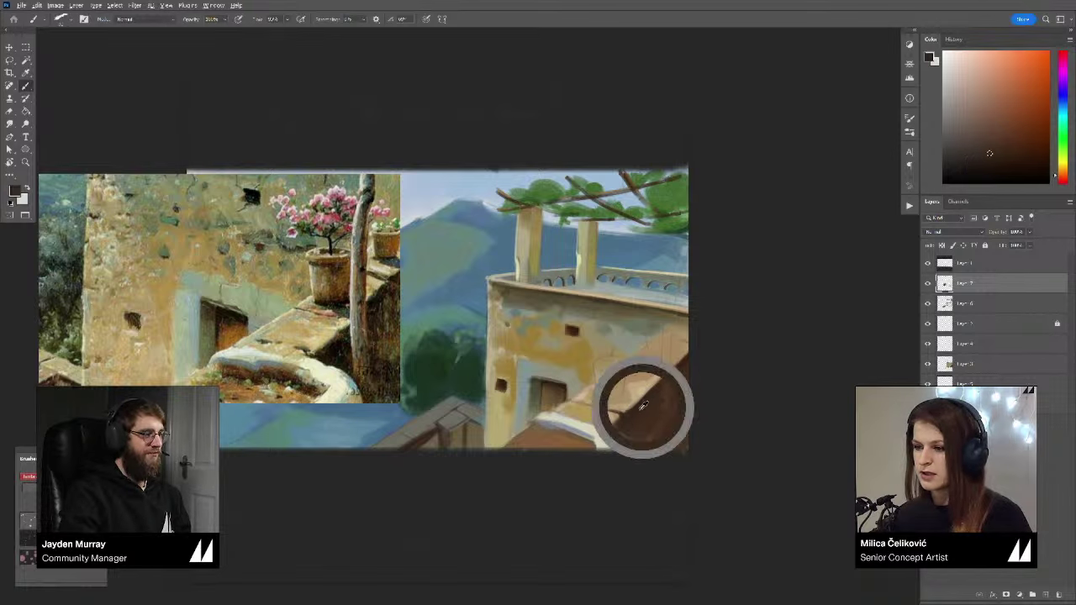
left_click_drag(1062, 177, 1062, 177)
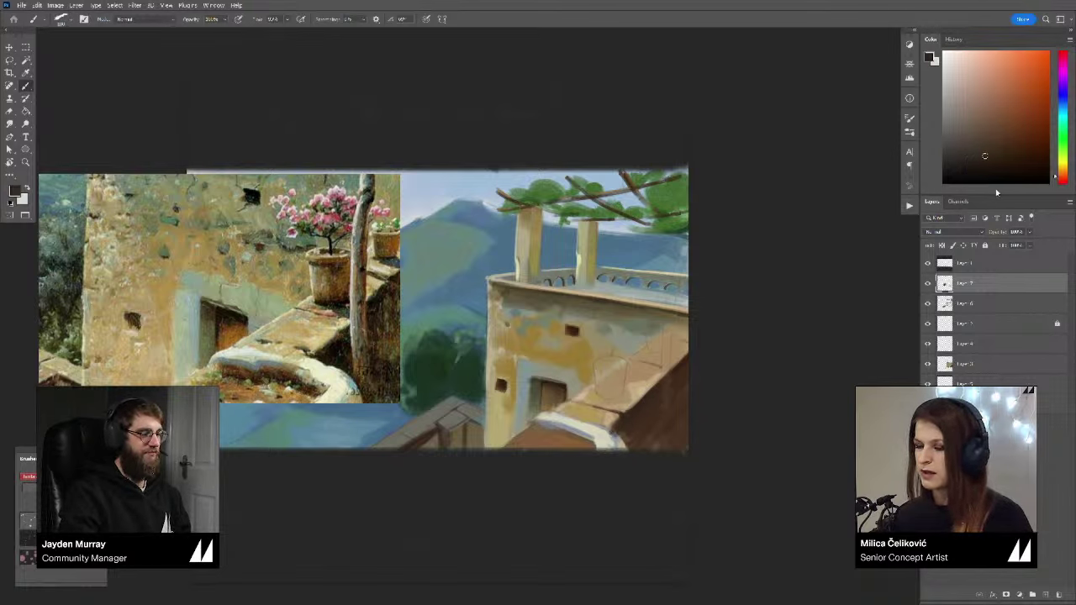
left_click_drag(667, 375, 663, 378)
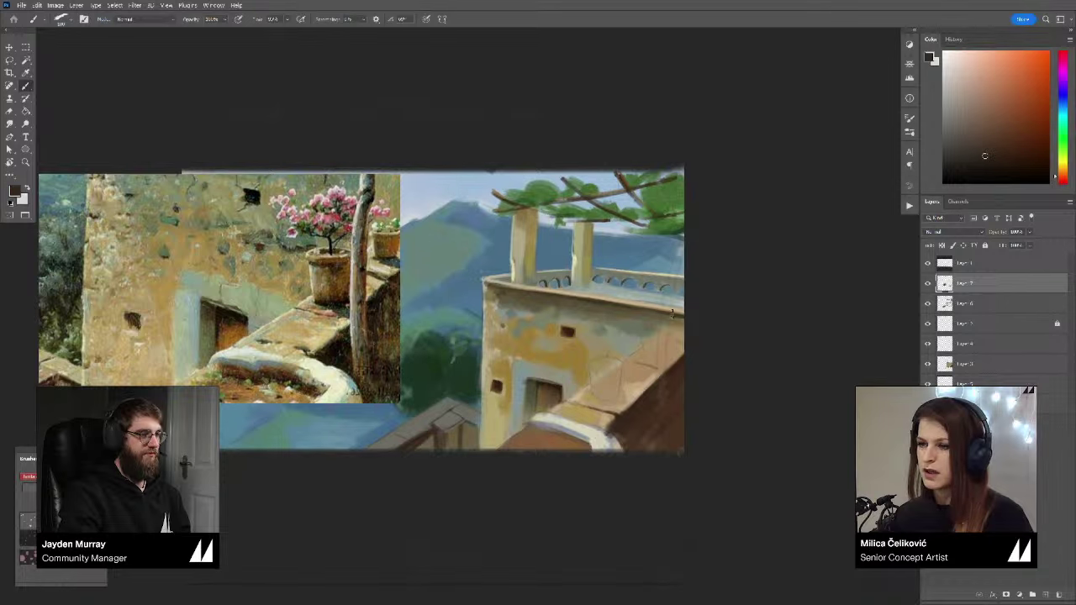
Step: Dab grey-green weathering patches onto the upper part of the house facade with tones sampled from the wall
left_click(630, 327, "alt")
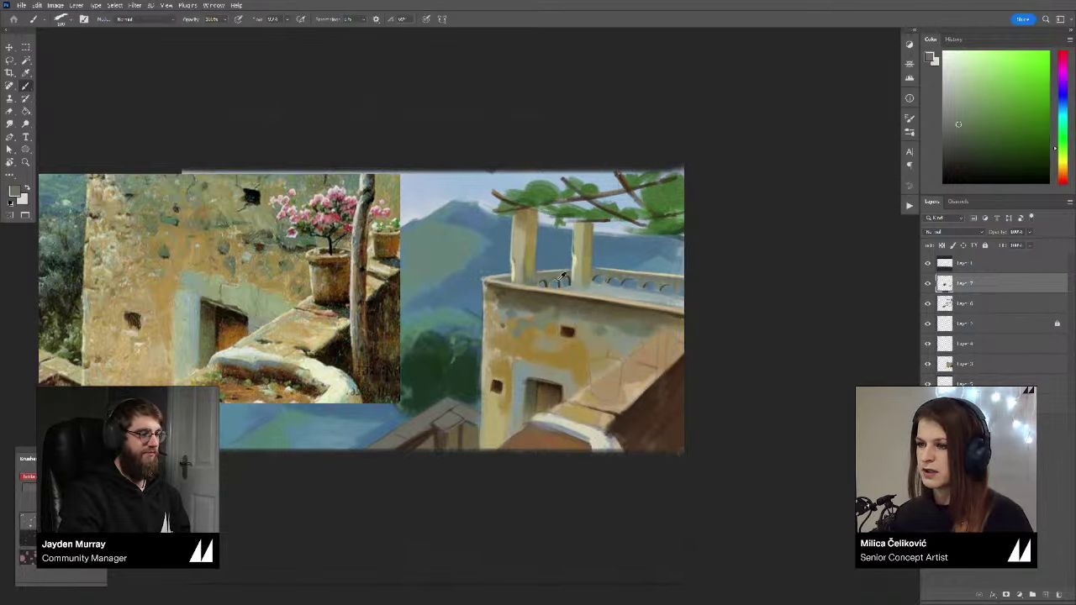
left_click(507, 311, "alt")
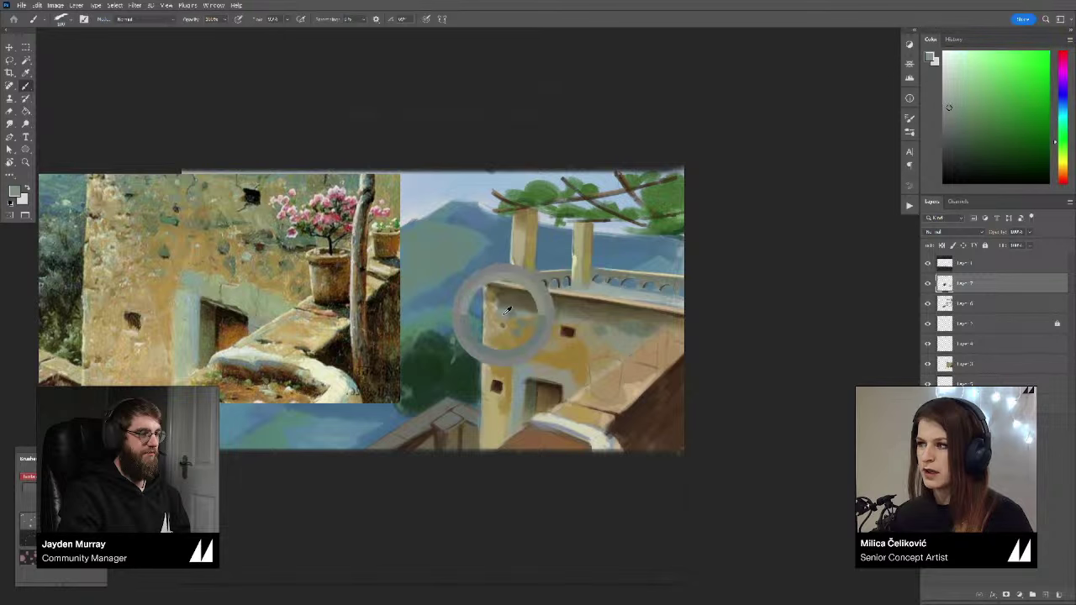
scroll(202, 242, "up", 3)
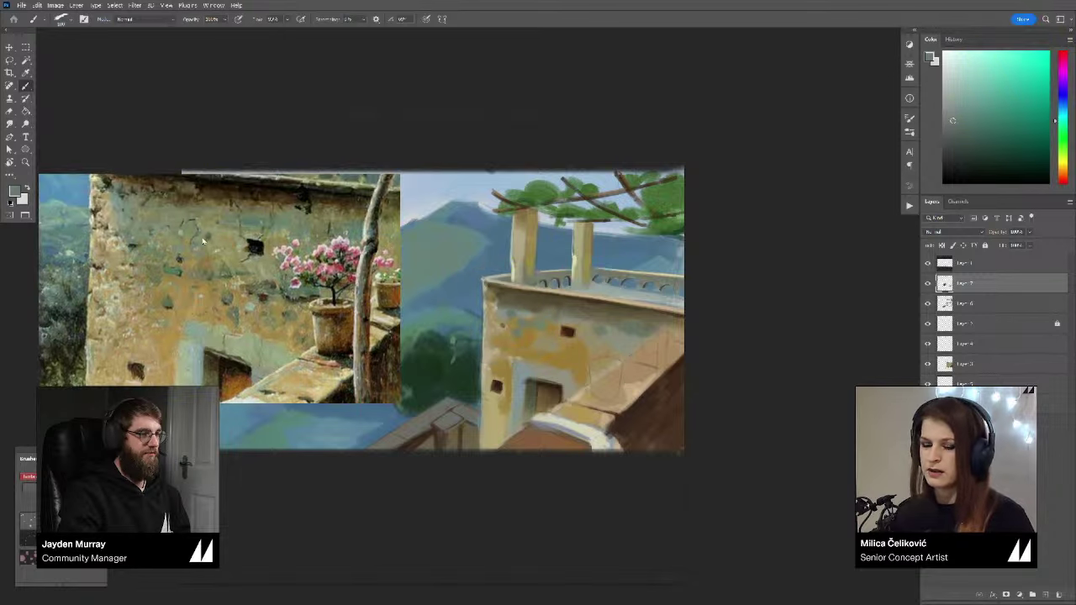
left_click_drag(535, 317, 538, 321)
left_click(538, 320, "alt")
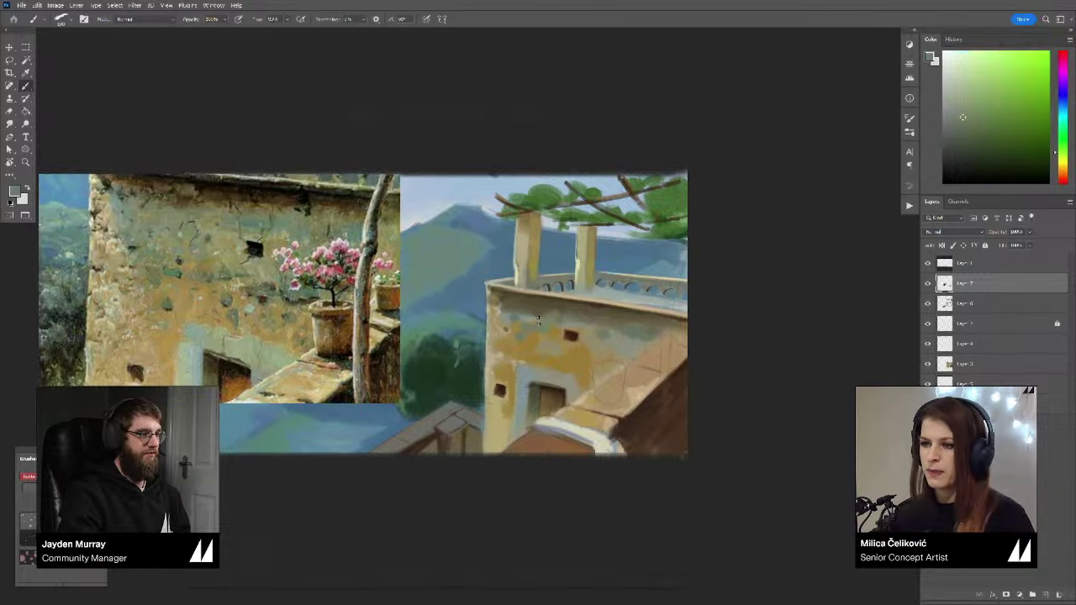
left_click(518, 315, "alt")
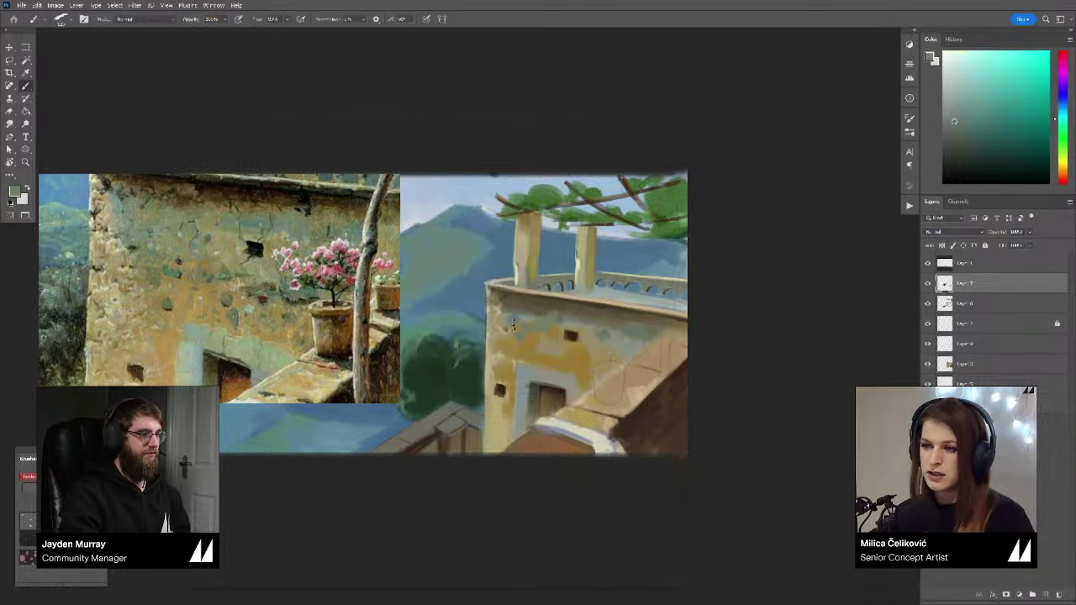
left_click(513, 307, "alt")
left_click(508, 314, "alt")
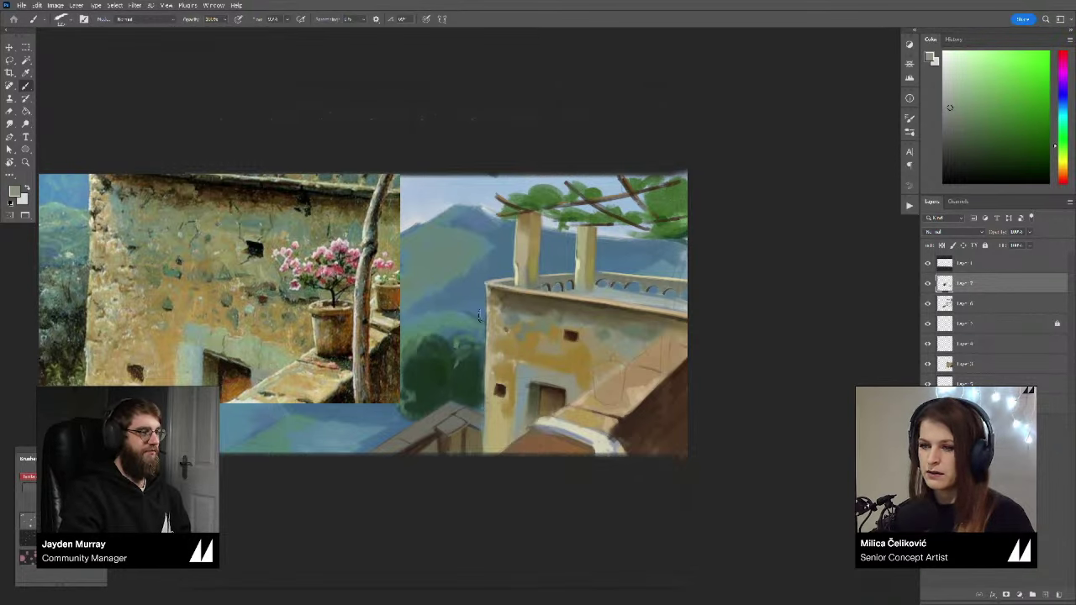
Step: Break up the facade's plaster with sampled ochre, dark olive and grey-green touches beneath the terrace edge
left_click(535, 354, "alt")
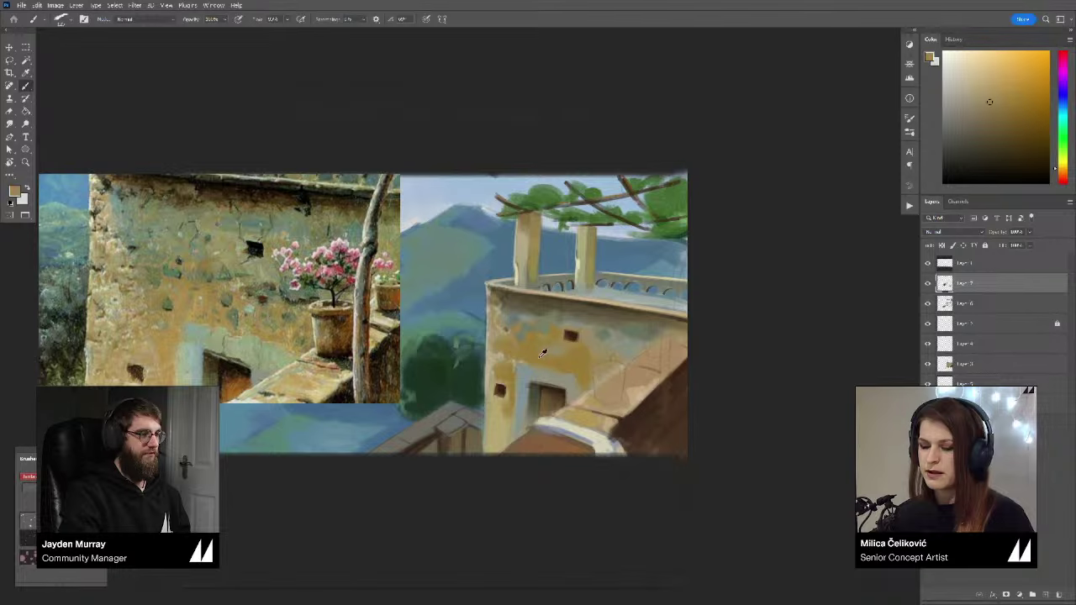
left_click(538, 345, "alt")
left_click(519, 319, "alt")
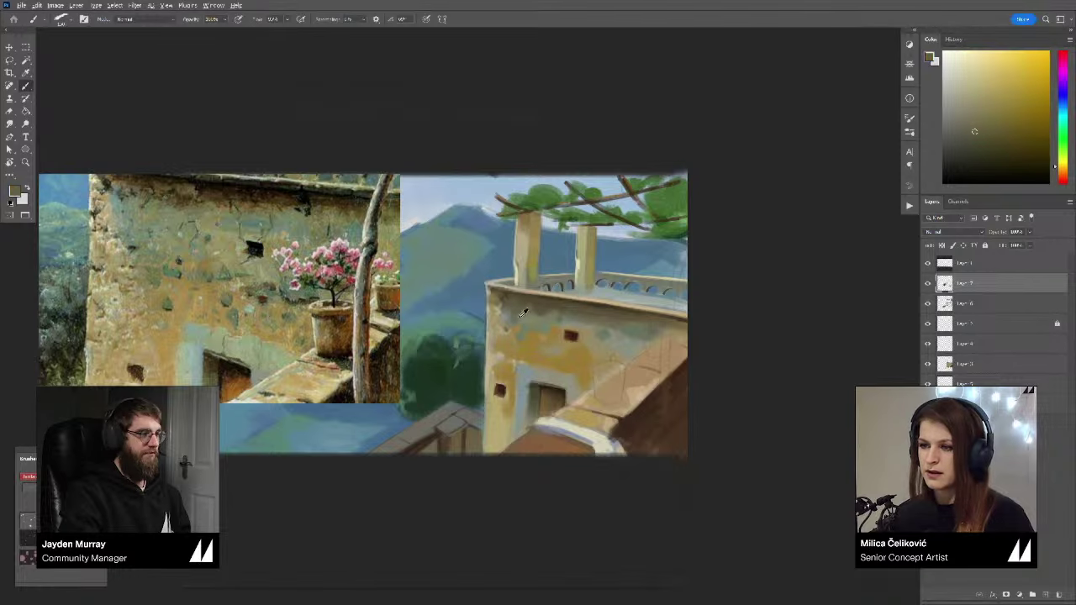
left_click(505, 305, "alt")
key("z")
mouse_move(554, 325)
left_mouse_down()
mouse_move(516, 362)
mouse_move(567, 372)
mouse_move(528, 382)
left_mouse_up()
key("b")
left_click(598, 342, "alt")
Step: Compare the whole study with the full reference, mix a muted beige, and block in small distant buildings along the lower shoreline
key("z")
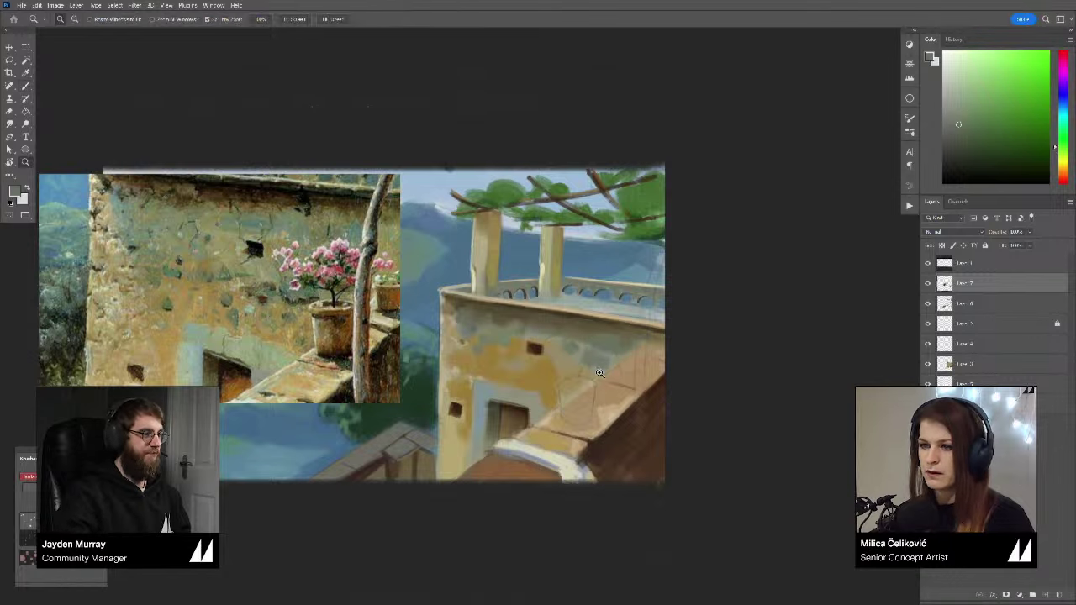
mouse_move(605, 368)
left_mouse_down()
mouse_move(589, 385)
mouse_move(591, 400)
left_mouse_up()
key("z")
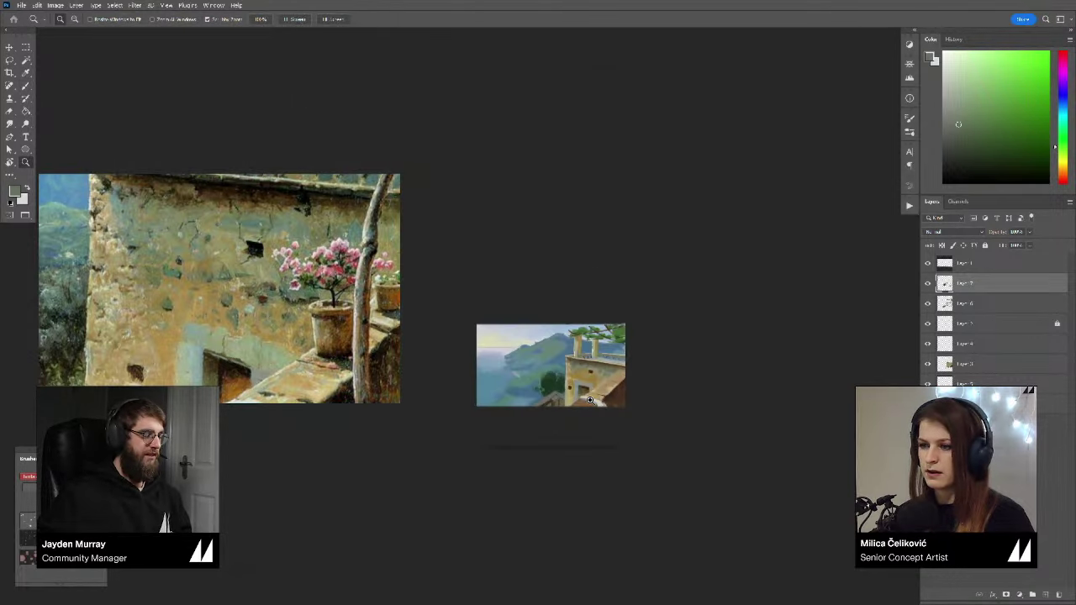
double_click(369, 370)
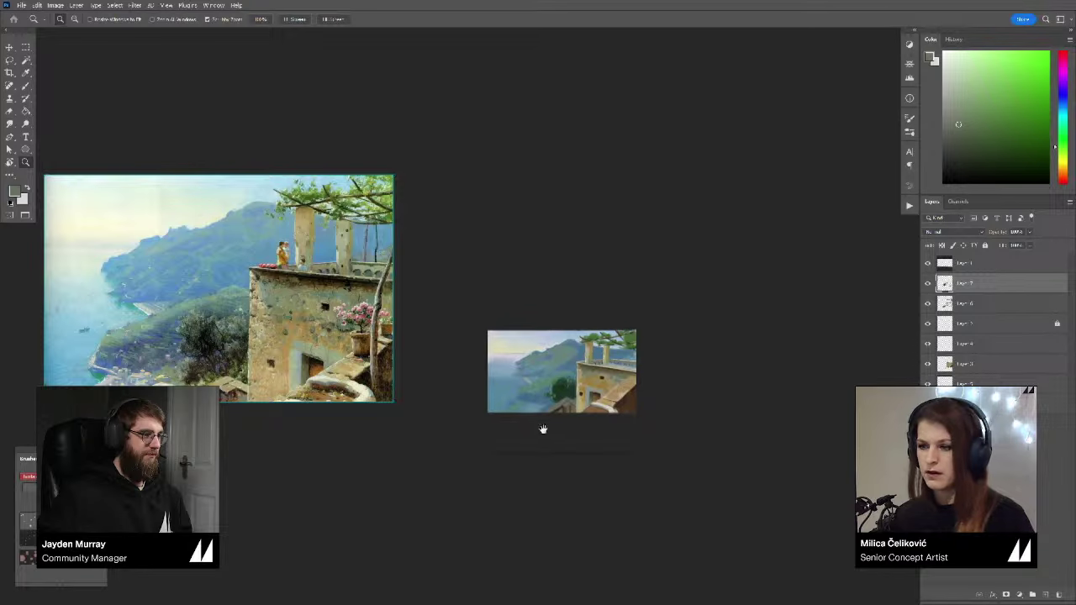
mouse_move(543, 429)
left_mouse_down()
mouse_move(554, 401)
mouse_move(526, 412)
left_mouse_up()
key("b")
left_click(552, 403, "alt")
left_click(855, 357, "alt")
left_click(959, 92)
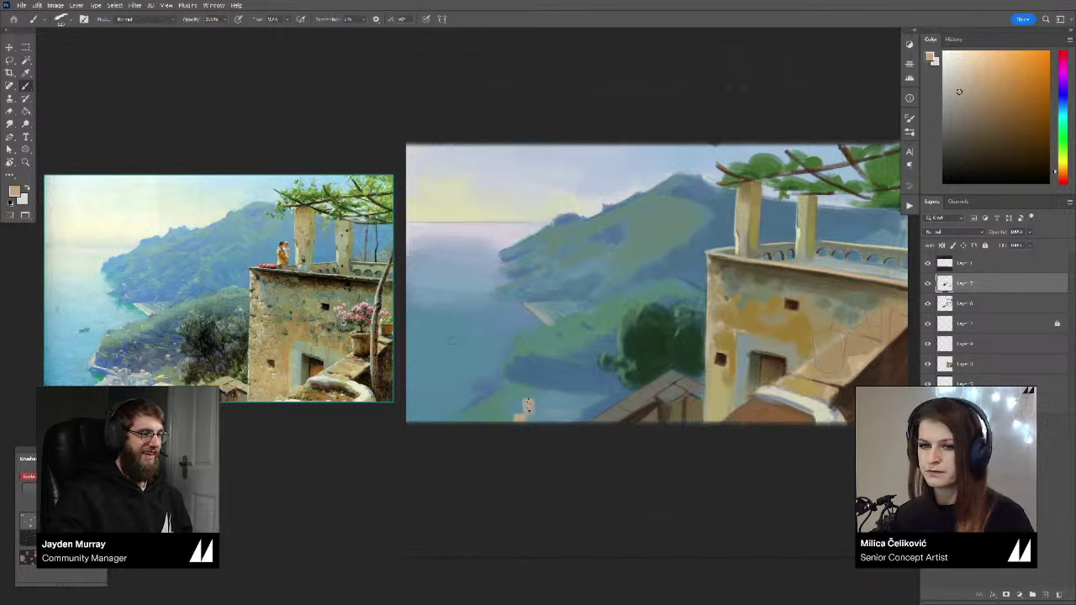
left_click(956, 95)
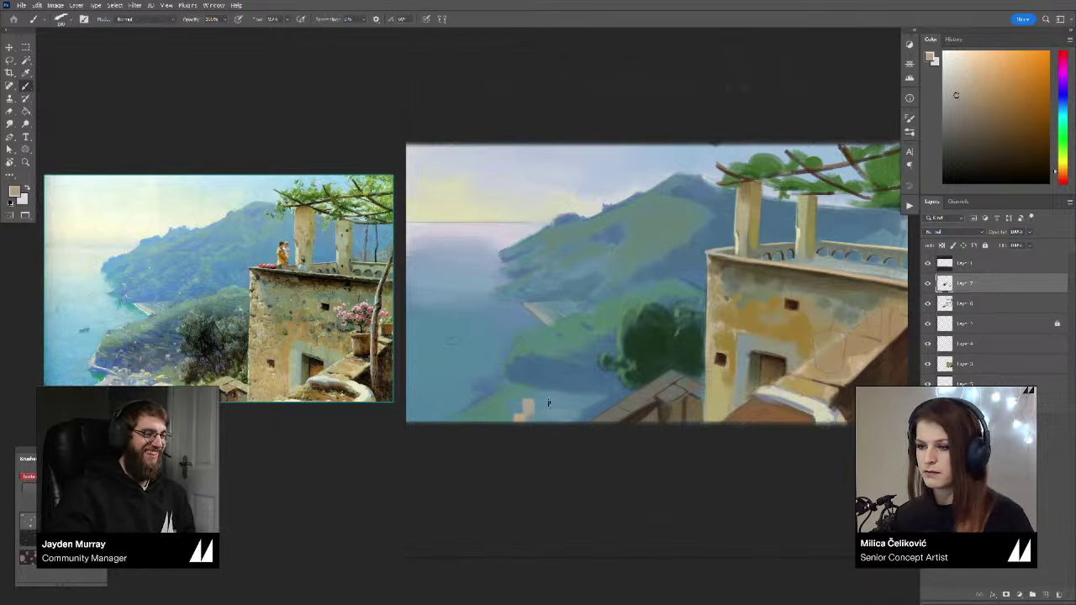
left_click_drag(549, 399, 547, 409)
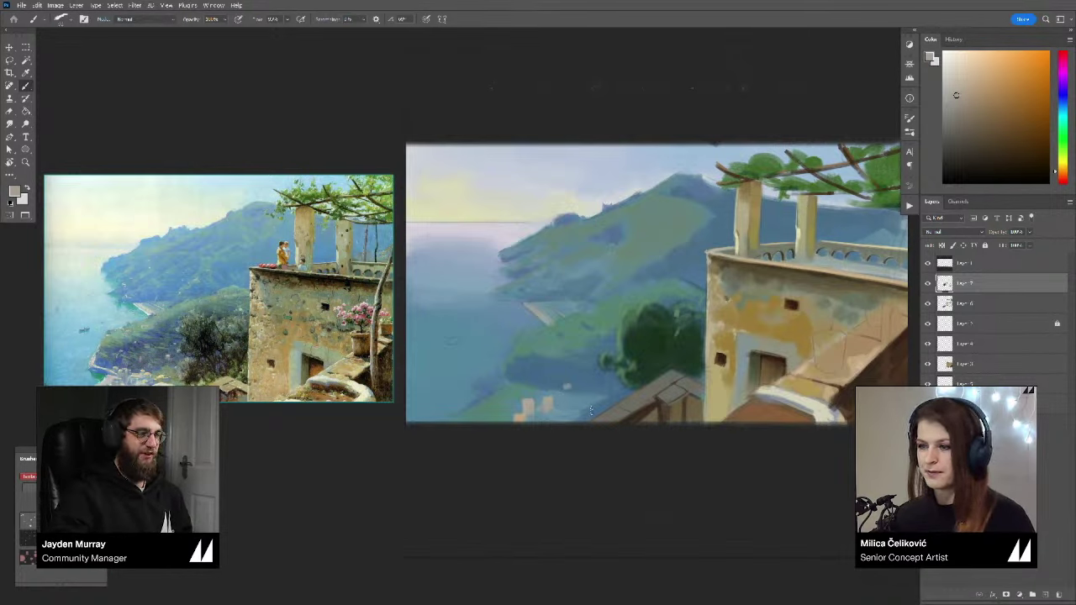
Step: Expand the distant town beside the foreground roof with beige shapes and refine it with sampled beiges and blues
mouse_move(596, 406)
left_mouse_down()
mouse_move(557, 419)
mouse_move(607, 402)
mouse_move(601, 389)
mouse_move(577, 401)
left_mouse_up()
left_click(601, 391, "alt")
left_click(573, 409, "alt")
left_click(522, 419, "alt")
left_click(577, 404, "alt")
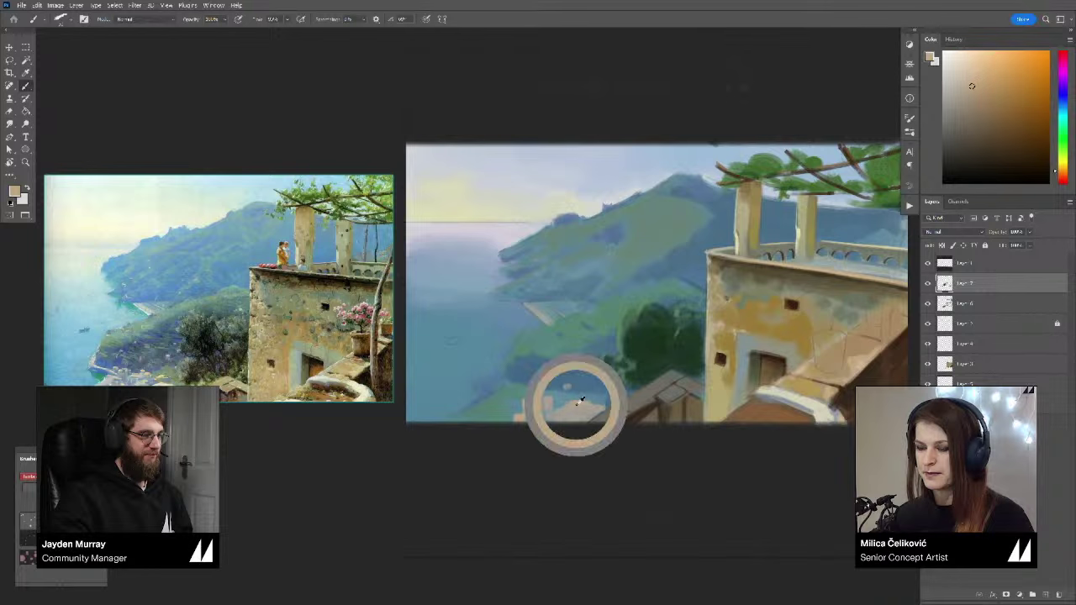
left_click(563, 397, "alt")
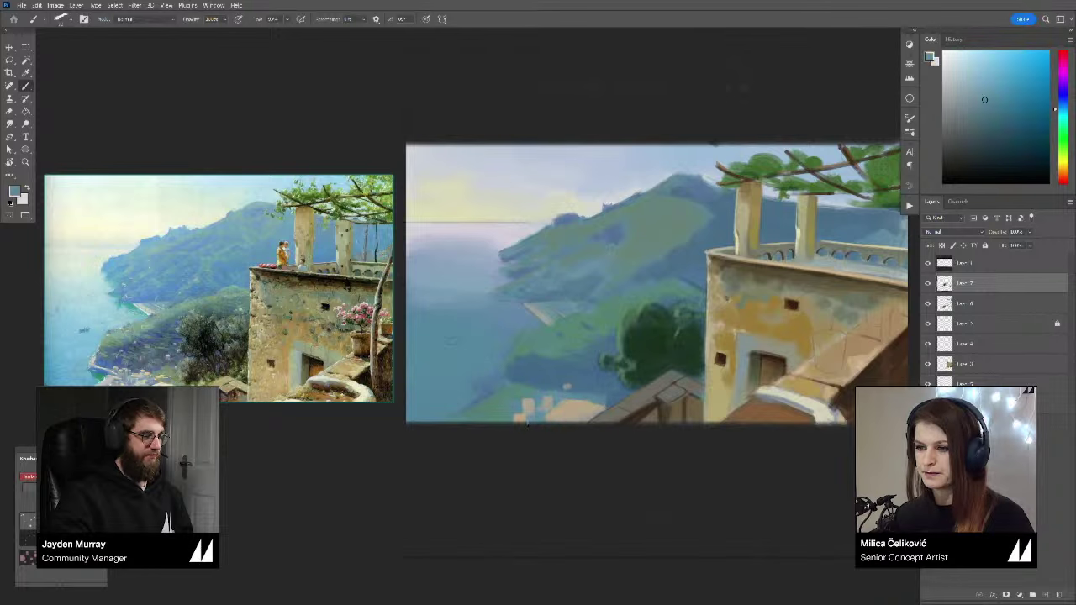
left_click(554, 412, "alt")
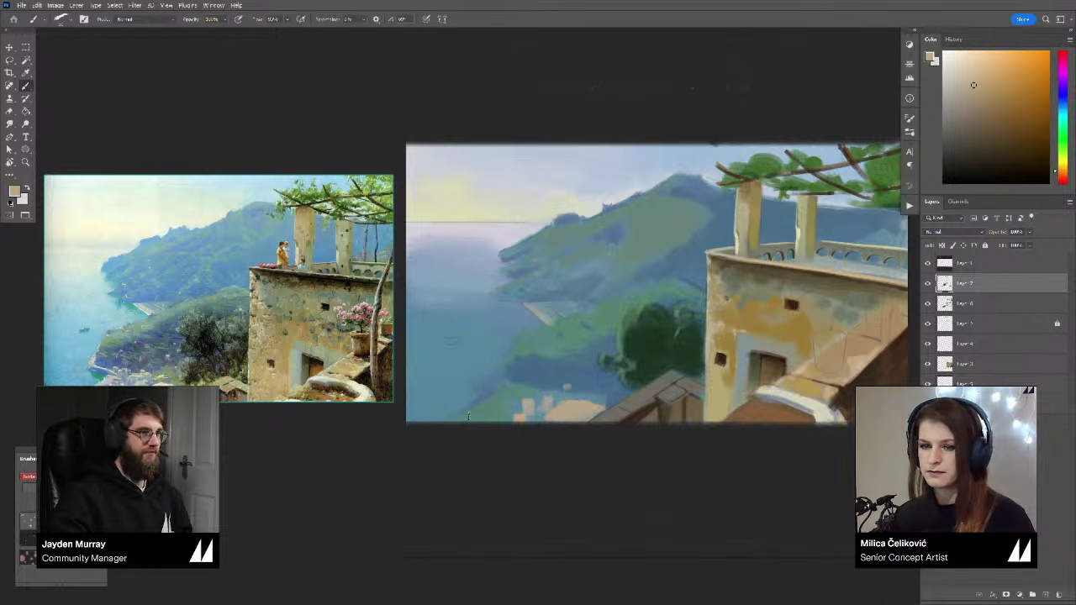
Step: Extend the town along the shoreline with muted pinkish-beige strokes and shape its edges with sampled greens and blues
left_click_drag(472, 415, 490, 403)
left_click(1063, 177)
left_click(963, 94)
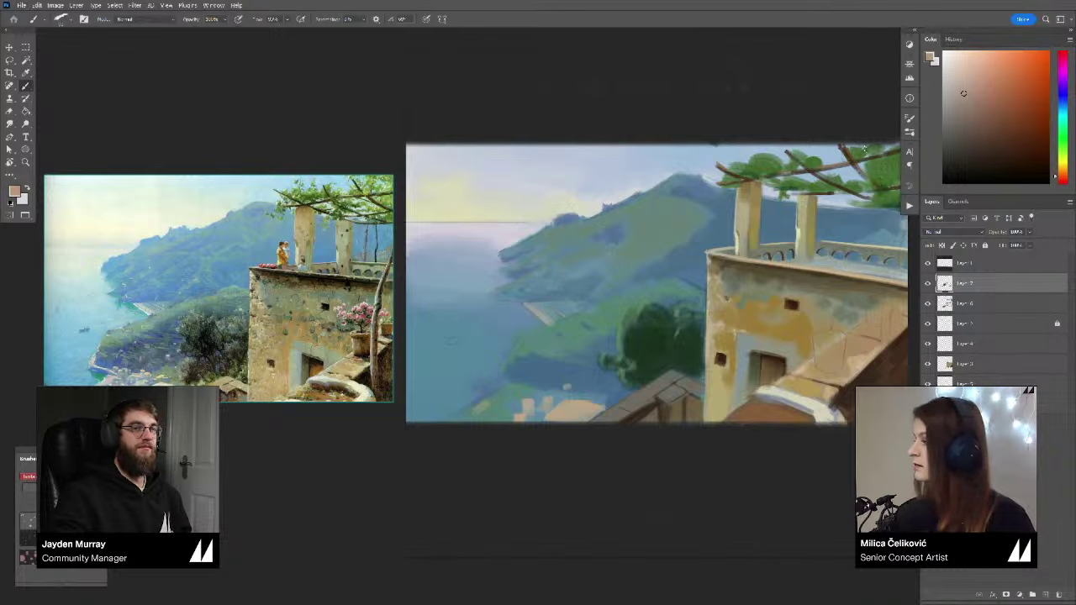
left_click_drag(570, 370, 579, 369)
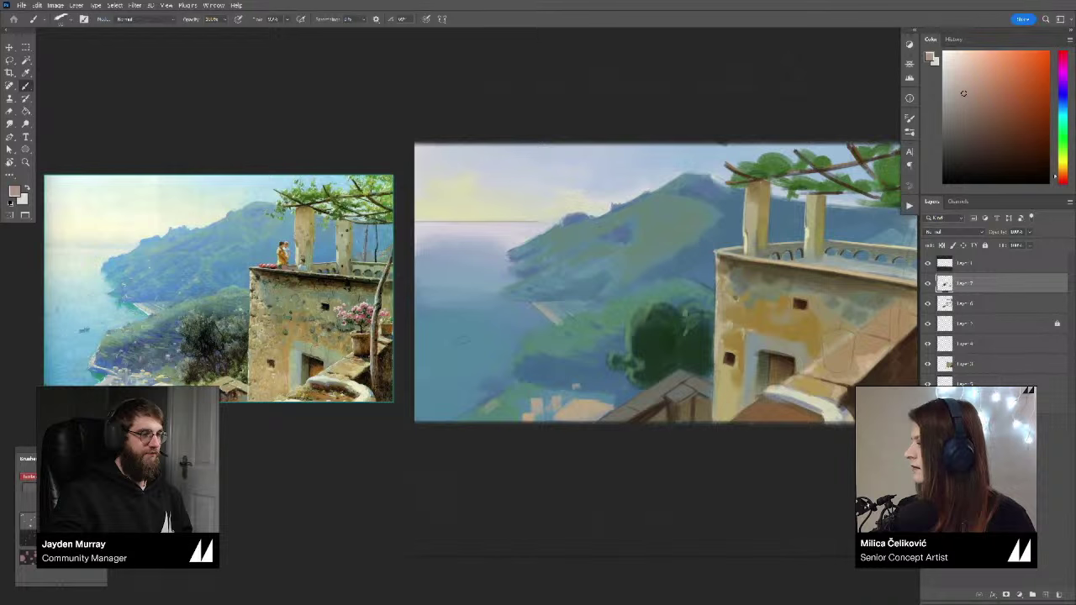
left_click_drag(483, 452, 487, 454)
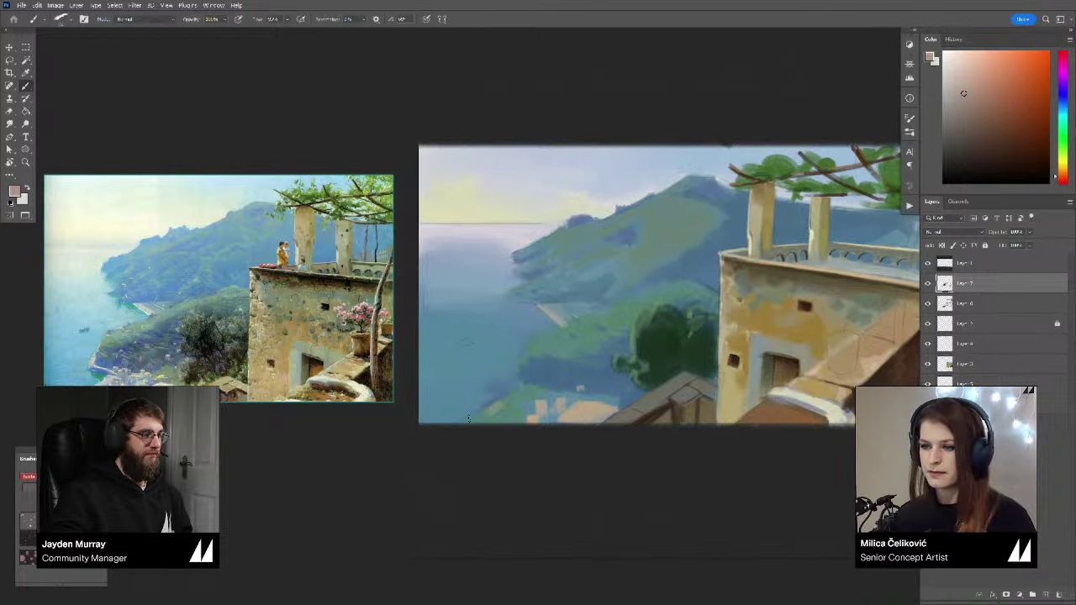
left_click(496, 400, "alt")
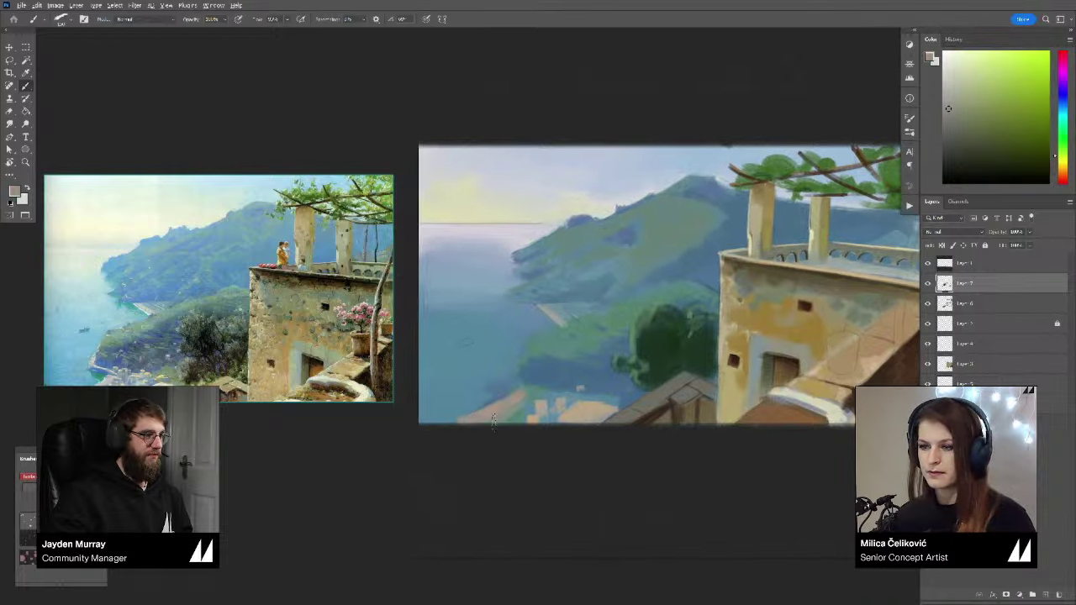
left_click(483, 395, "alt")
left_click(512, 391, "alt")
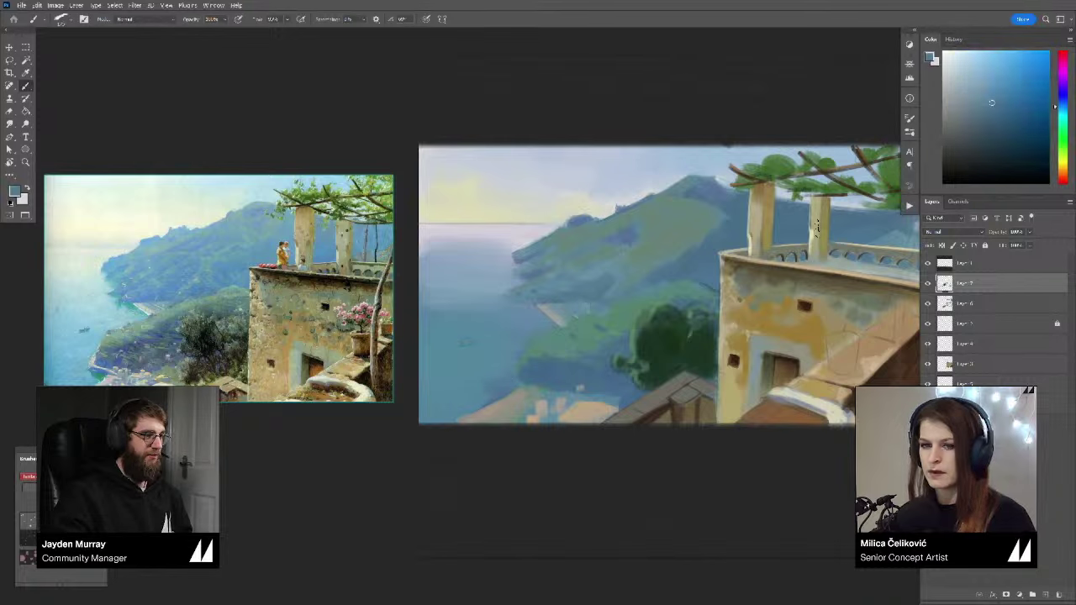
Step: Sample the vine green, vary its darkness, and dab small foliage touches beside the shoreline town and the distant beach
left_click(799, 180, "alt")
left_click(798, 181, "alt")
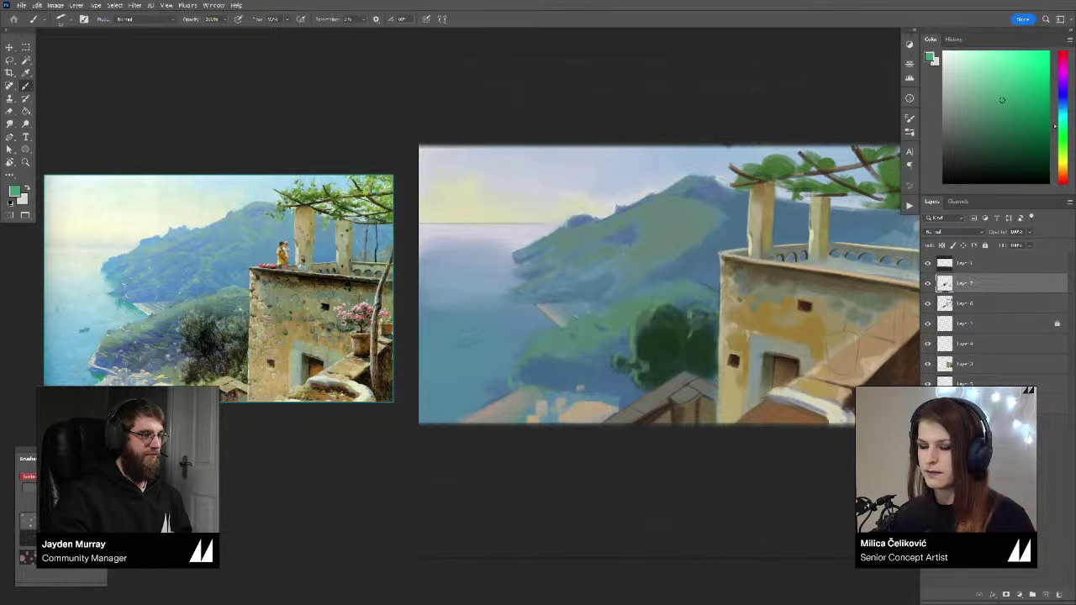
left_click(1003, 127)
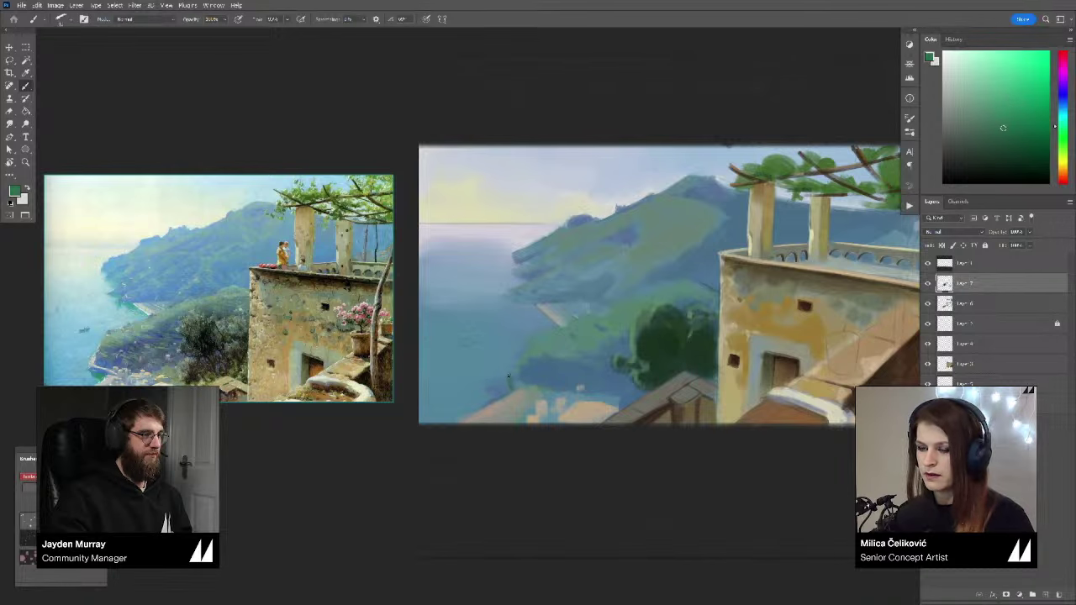
left_click_drag(512, 381, 515, 383)
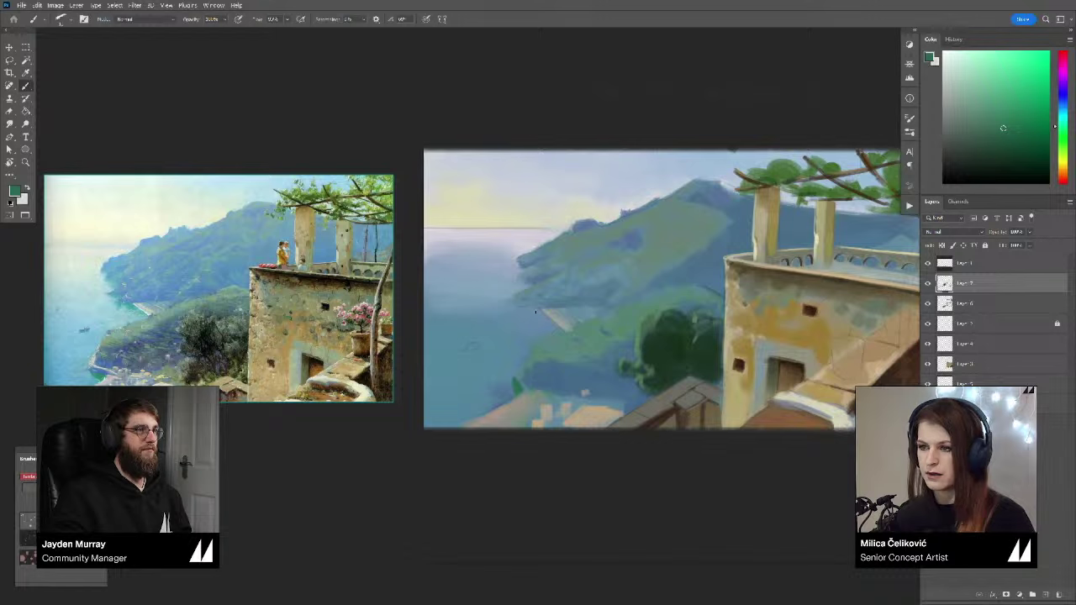
left_click(1003, 109)
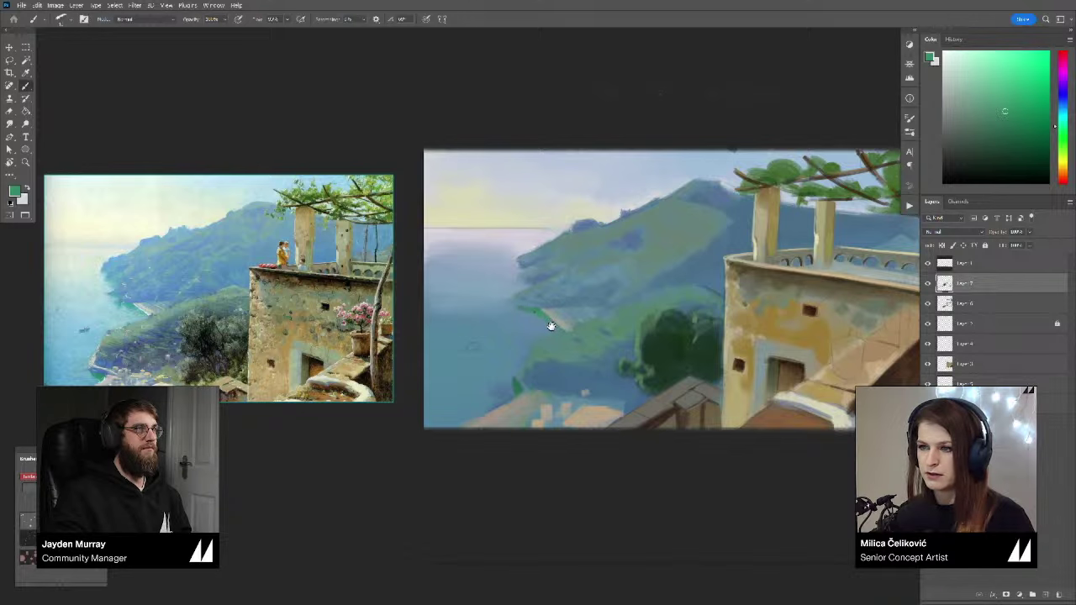
left_click_drag(552, 326, 554, 330)
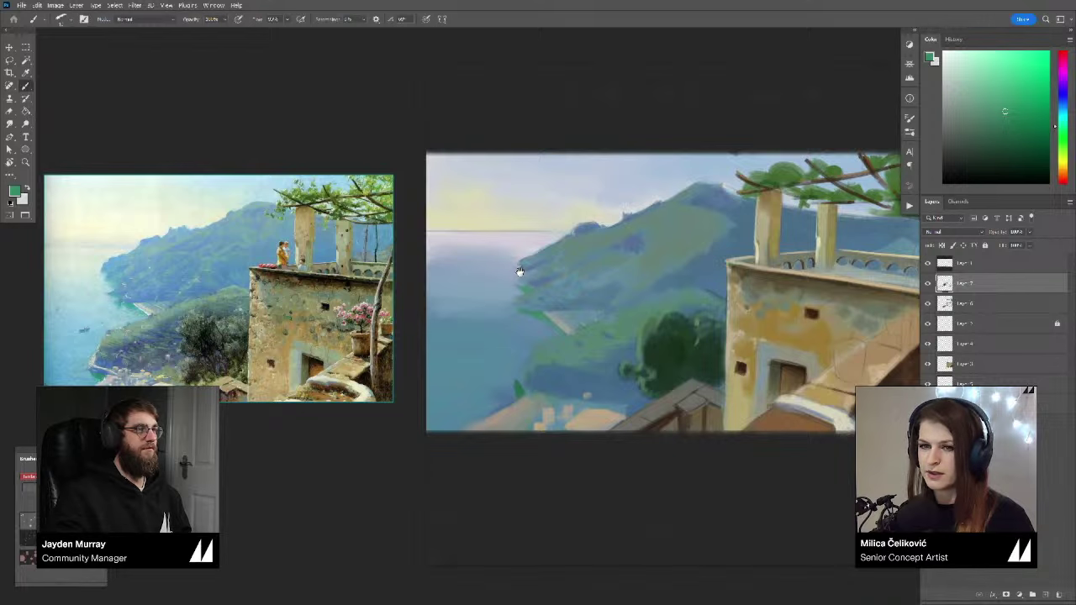
Step: Reshape the distant headland's tip with sampled sea blues, a pale sky tone and the ridge's muted blue
left_click_drag(520, 271, 523, 272)
left_click(520, 276, "alt")
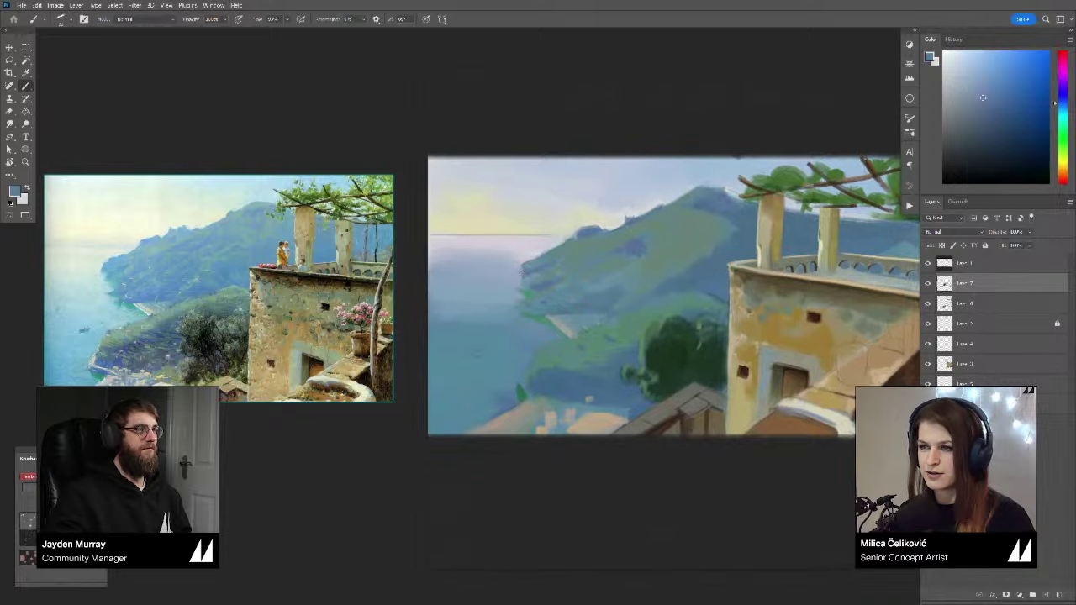
left_click(517, 263, "alt")
left_click(523, 259, "alt")
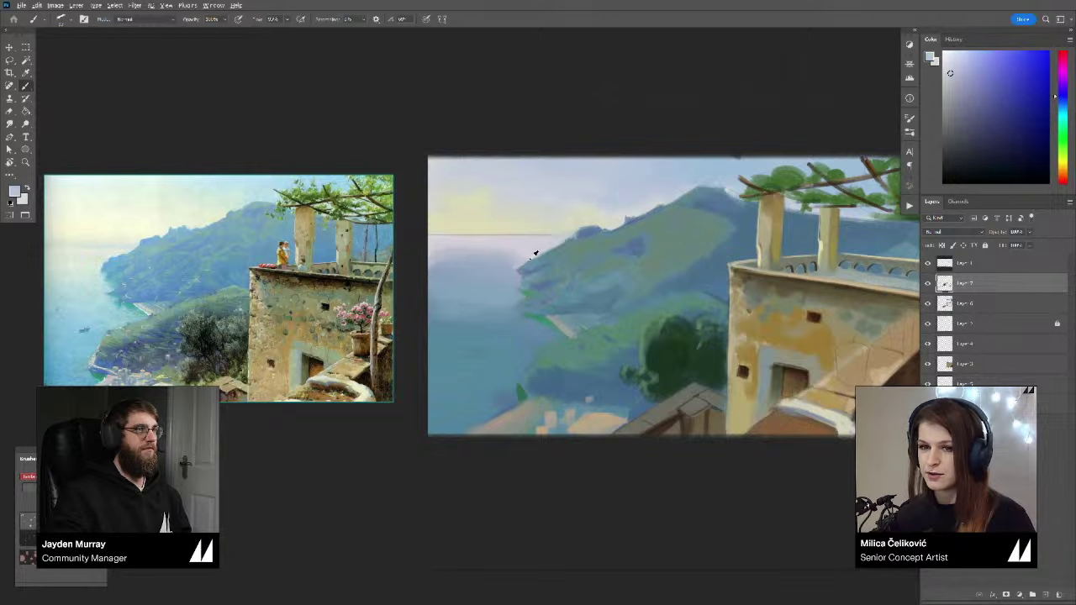
left_click(526, 258, "alt")
left_click(588, 232, "alt")
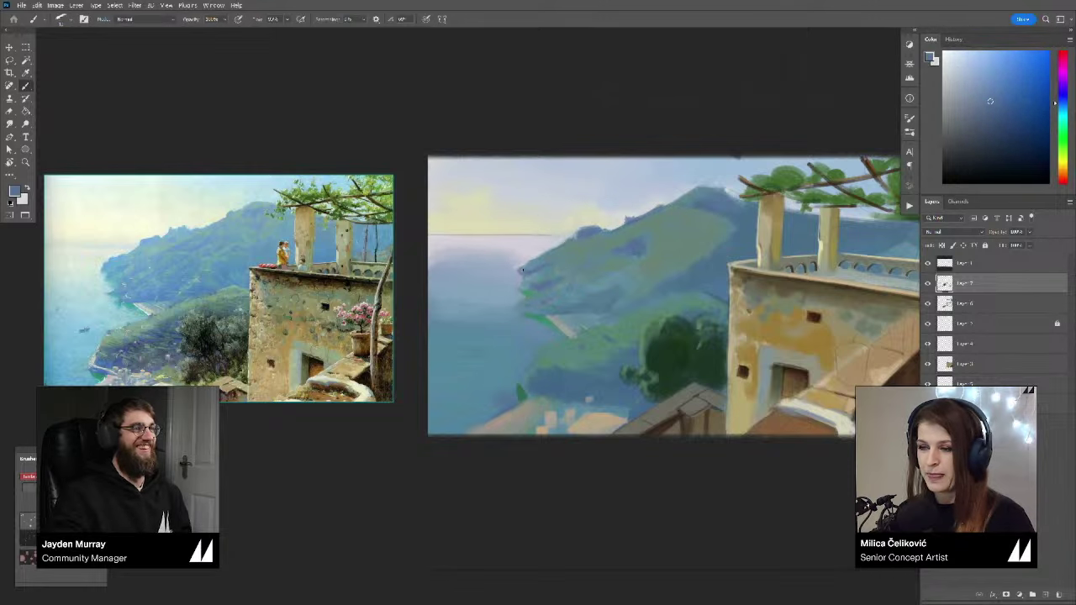
Step: Refine the distant mountain's ridge with lighter blue touches and sampled grey-greens toward the peak
left_click(987, 85)
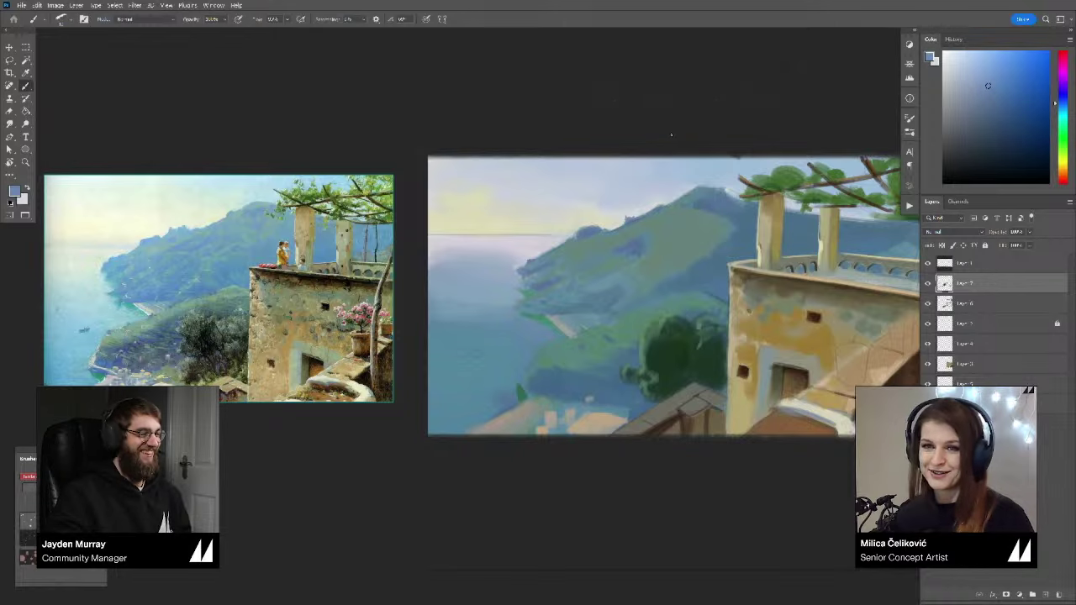
left_click_drag(540, 273, 544, 277)
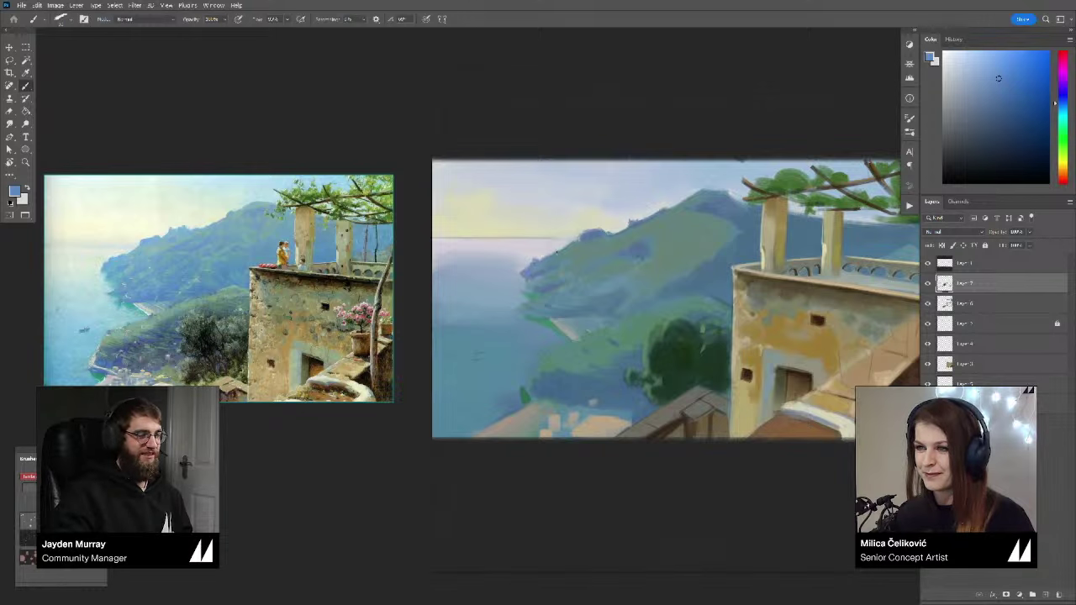
left_click_drag(562, 260, 560, 263)
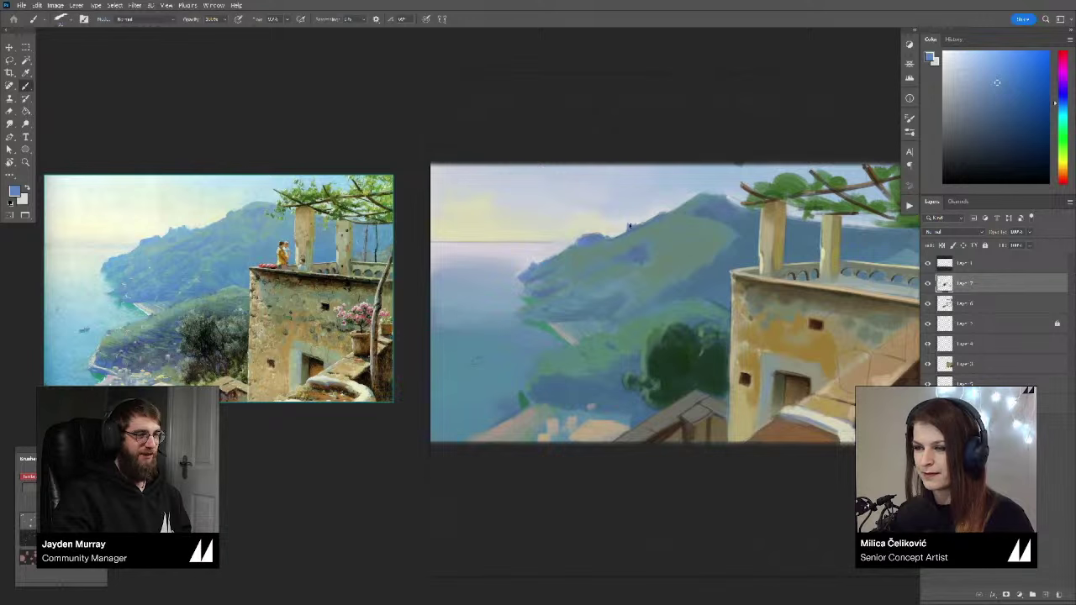
mouse_move(648, 224)
left_mouse_down()
mouse_move(636, 230)
mouse_move(656, 222)
left_mouse_up()
left_click(664, 204, "alt")
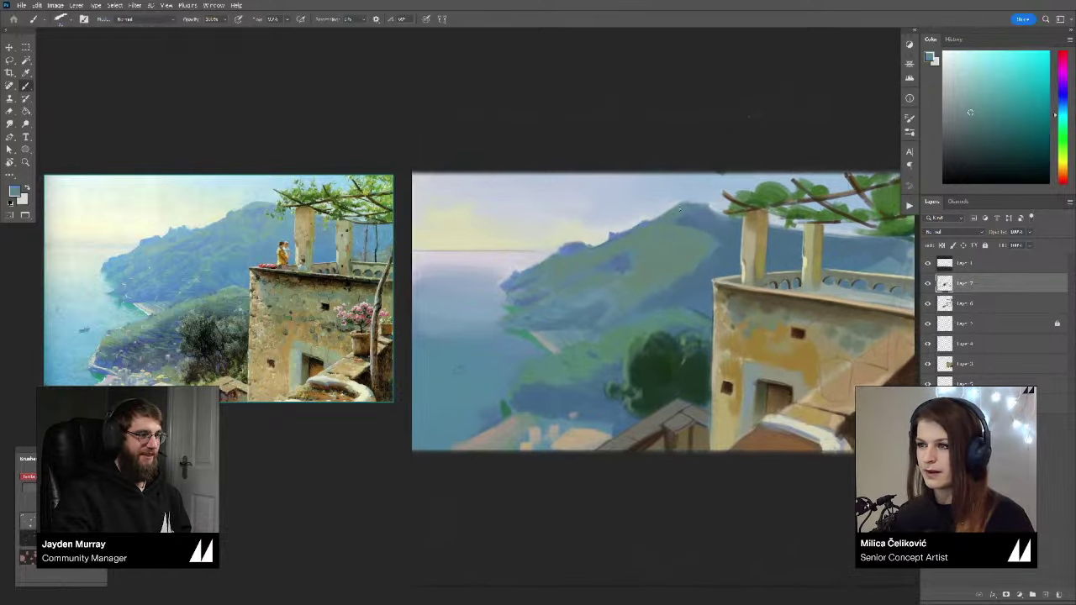
left_click(677, 210, "alt")
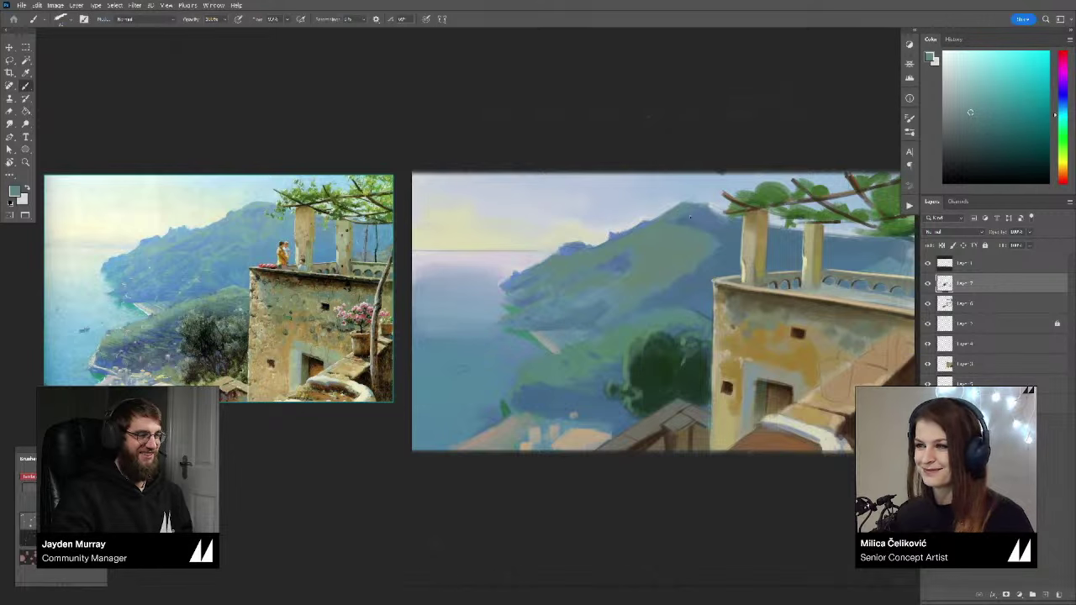
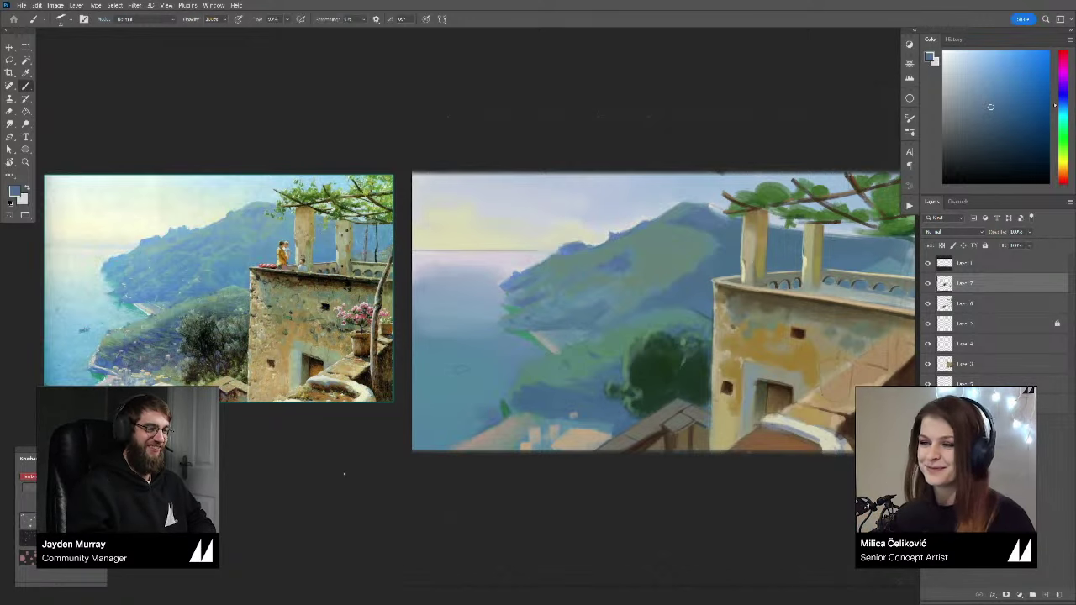
Step: Darken the small boat on the sea with a sampled blue and trim its shape with the surrounding water colour
left_click_drag(545, 246, 538, 253)
left_click_drag(534, 320, 543, 317)
key("r")
left_click_drag(539, 369, 559, 365)
left_click(535, 378, "alt")
left_click_drag(480, 399, 488, 395)
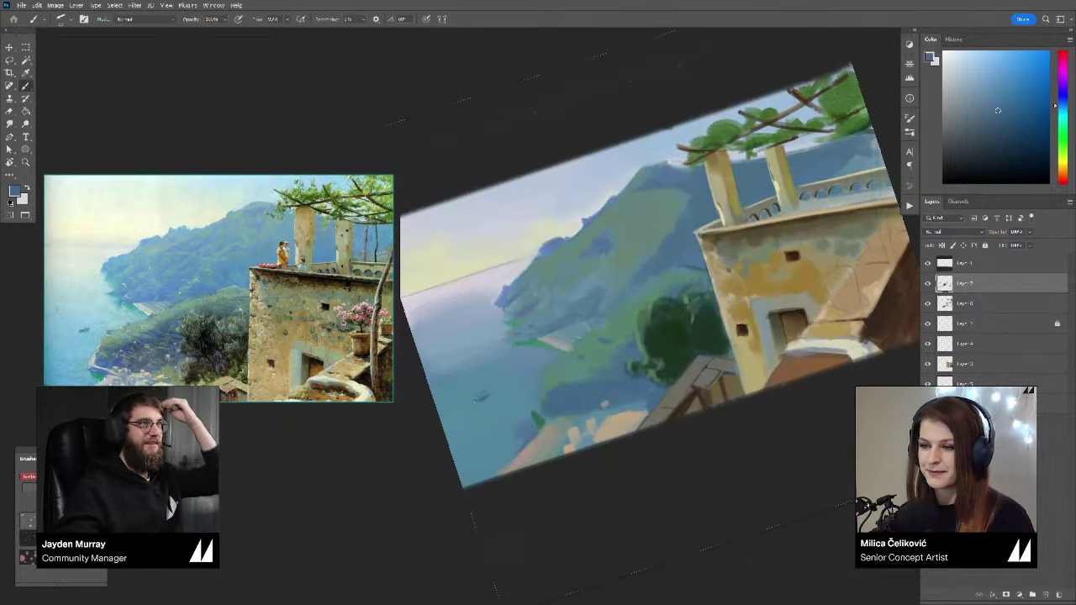
left_click(471, 402, "alt")
Step: Soften the horizon where the sea meets the sky with a sampled pale pinkish-grey, lightened slightly
key("r")
left_click_drag(579, 359, 585, 351)
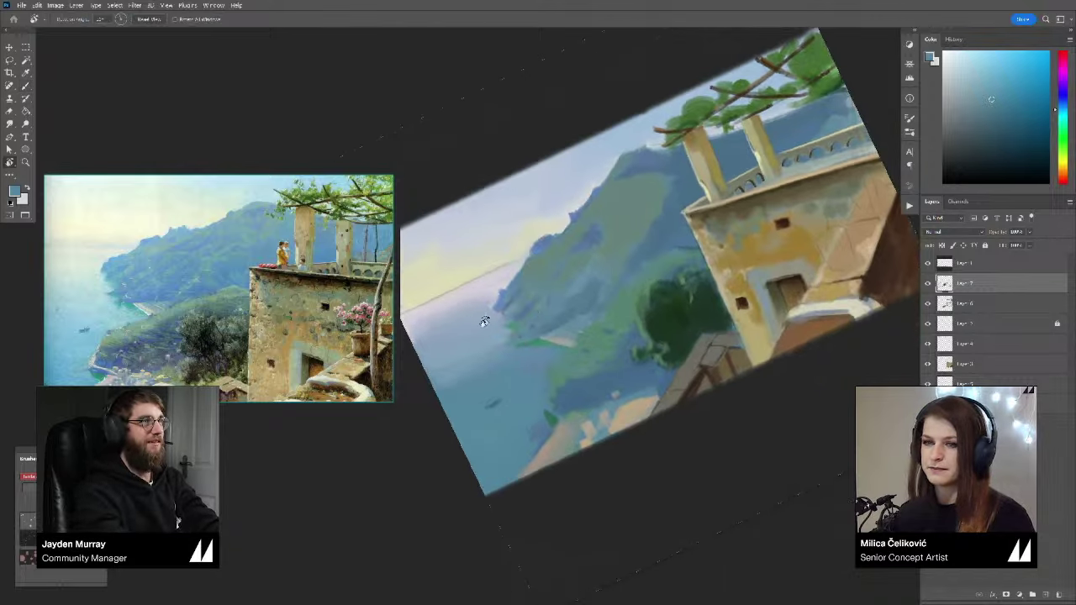
left_click_drag(485, 319, 516, 345)
left_click_drag(618, 345, 621, 337)
left_click(500, 316, "alt")
key("r")
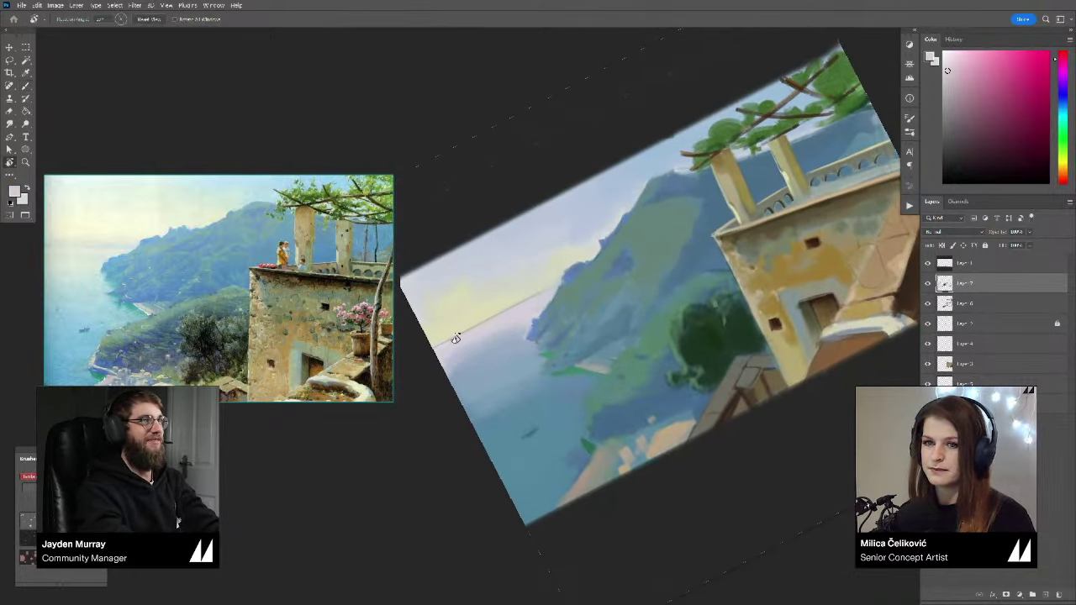
left_click_drag(456, 337, 546, 292)
left_click(948, 61)
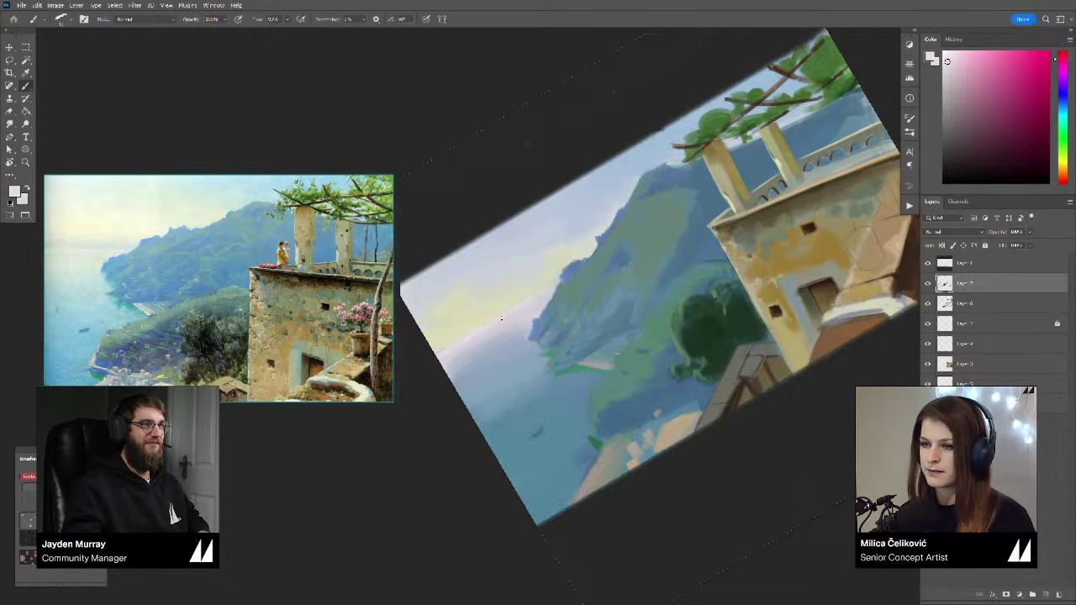
mouse_move(485, 344)
left_mouse_down()
mouse_move(504, 331)
mouse_move(544, 338)
mouse_move(538, 344)
left_mouse_up()
Step: Touch up the headland beside the softened horizon with blues sampled from its tip and slope
key("space")
left_click(526, 341, "alt")
left_click(524, 357, "alt")
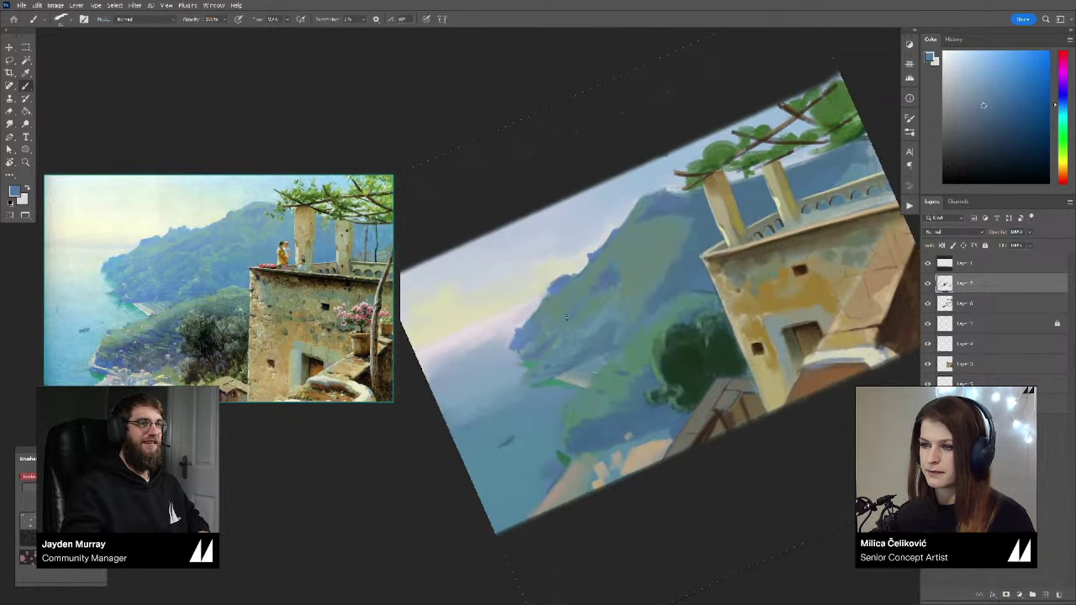
key("ctrl+space")
left_click_drag(585, 303, 509, 312)
key("r")
key("Escape")
Step: Shrink the coastal painting on the reference board and frame it beside the study
scroll(385, 355, "up", 4)
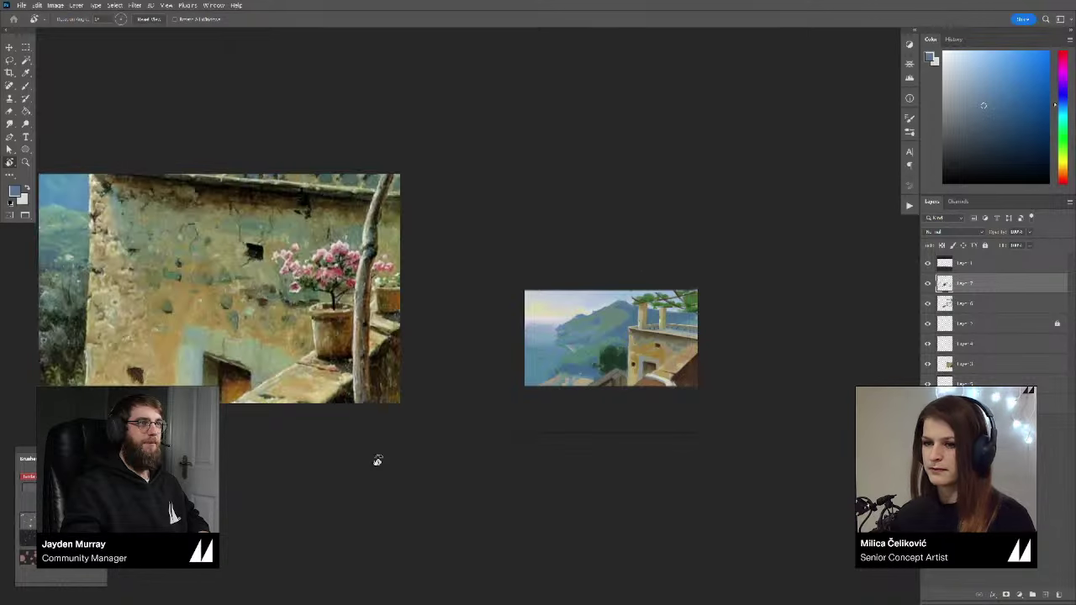
key("space")
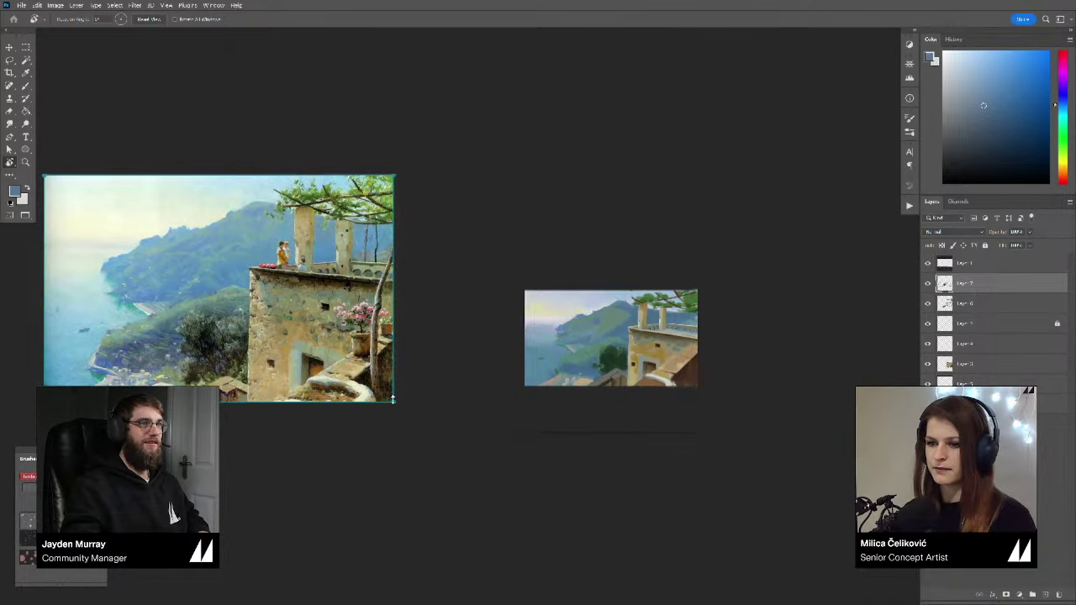
scroll(344, 360, "down", 3)
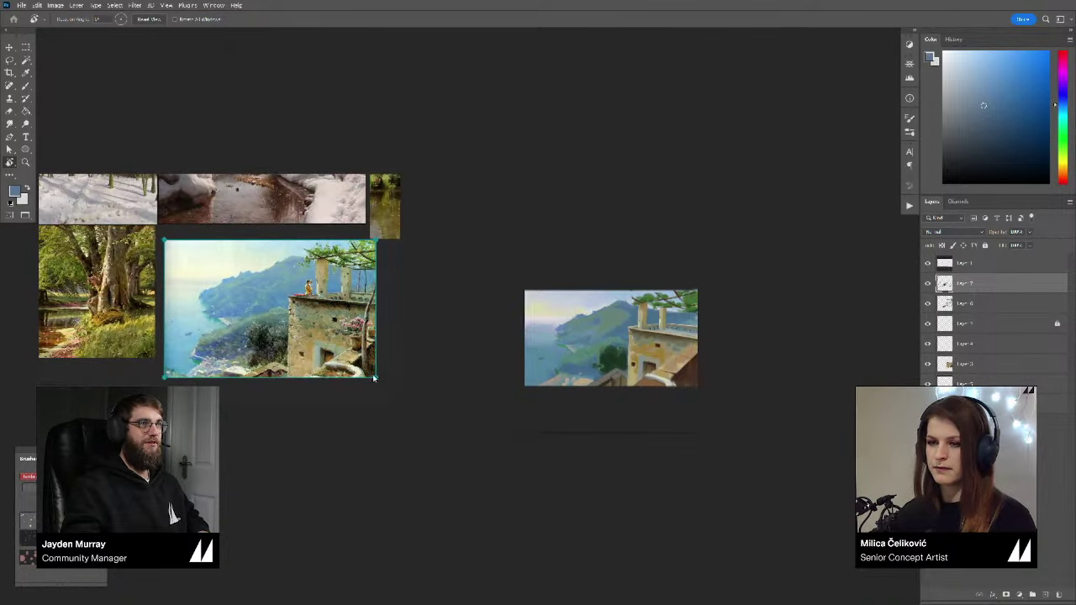
double_click(359, 362)
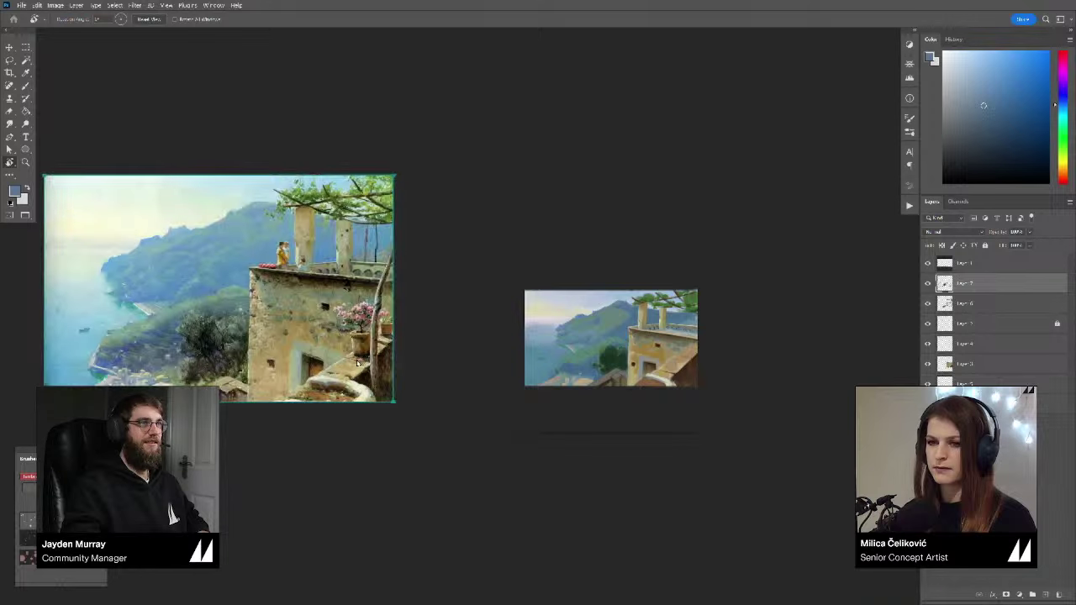
double_click(389, 396)
left_click_drag(375, 378, 302, 329)
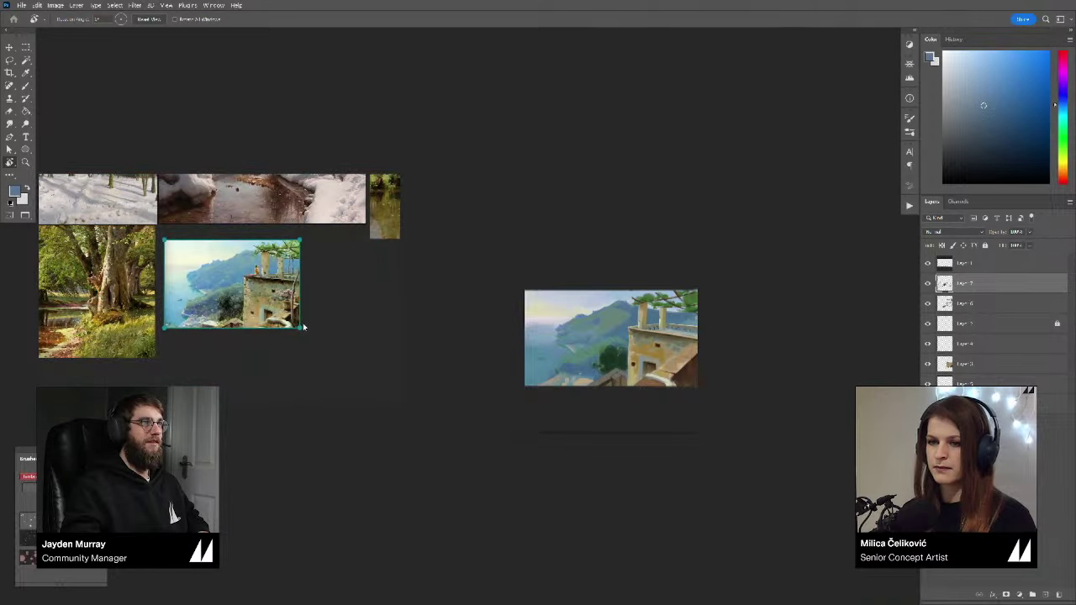
left_click(327, 329)
scroll(254, 279, "up", 3)
scroll(278, 290, "up", 1)
left_click(286, 296)
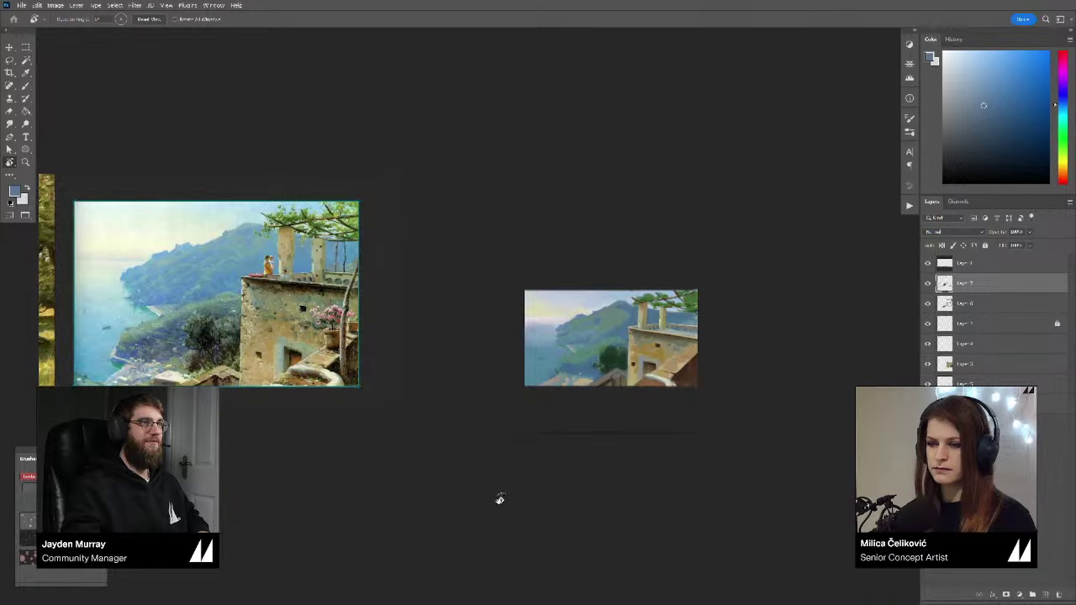
Step: Merge the active detail layer into the layer below and add a new empty layer above it
mouse_move(639, 367)
left_mouse_down()
mouse_move(609, 368)
mouse_move(634, 379)
left_mouse_up()
key("ctrl+e")
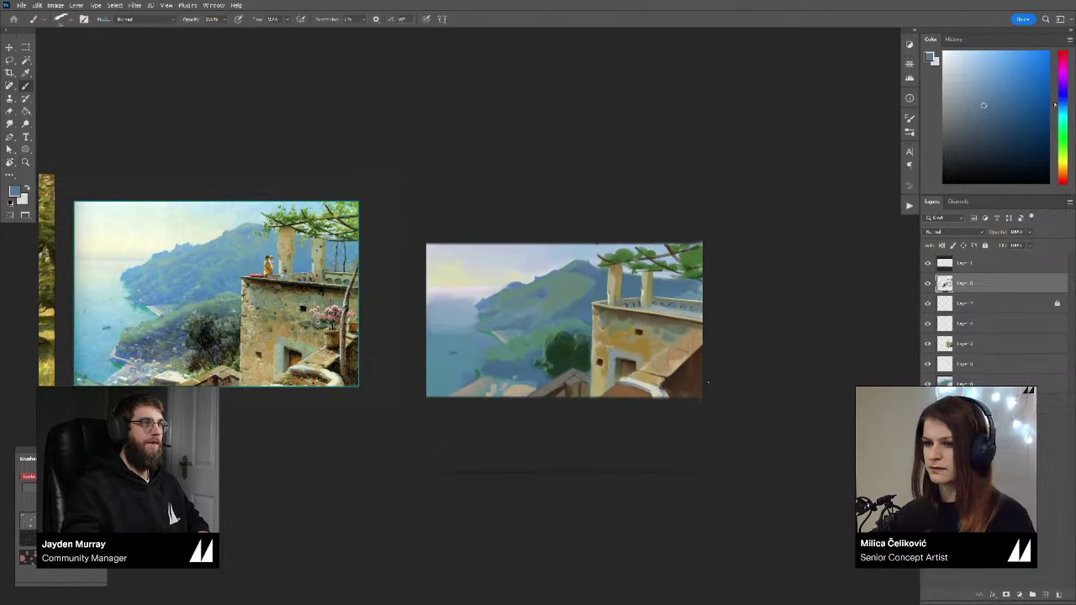
key("ctrl+alt+shift+n")
left_click_drag(750, 439, 743, 444)
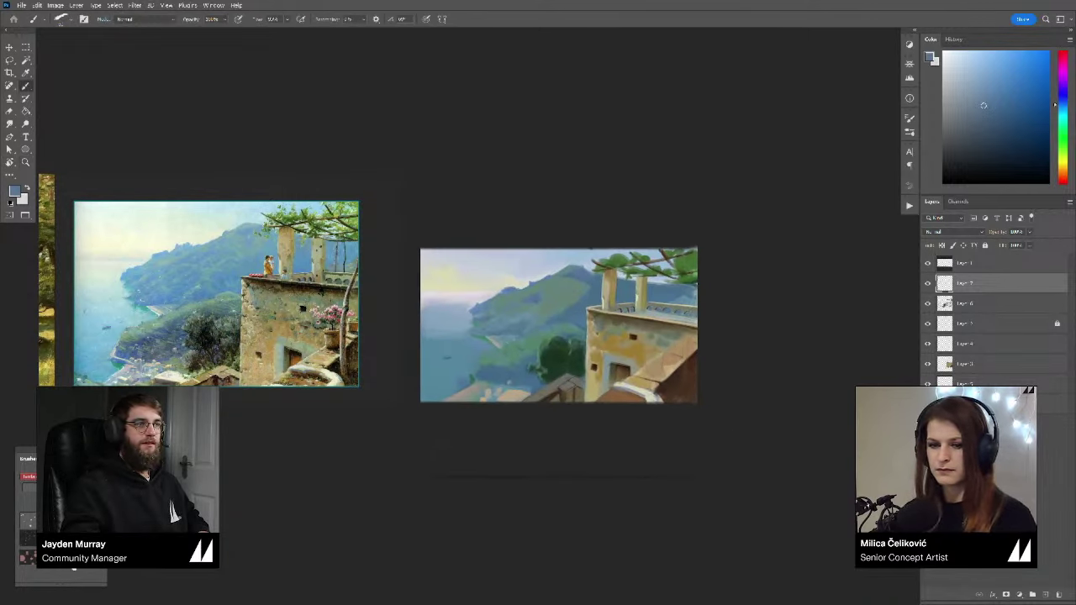
Step: Switch to a large soft brush and sample a muted grey-green from the house facade
left_click(74, 569)
left_click(679, 382, "alt")
left_click(1001, 174)
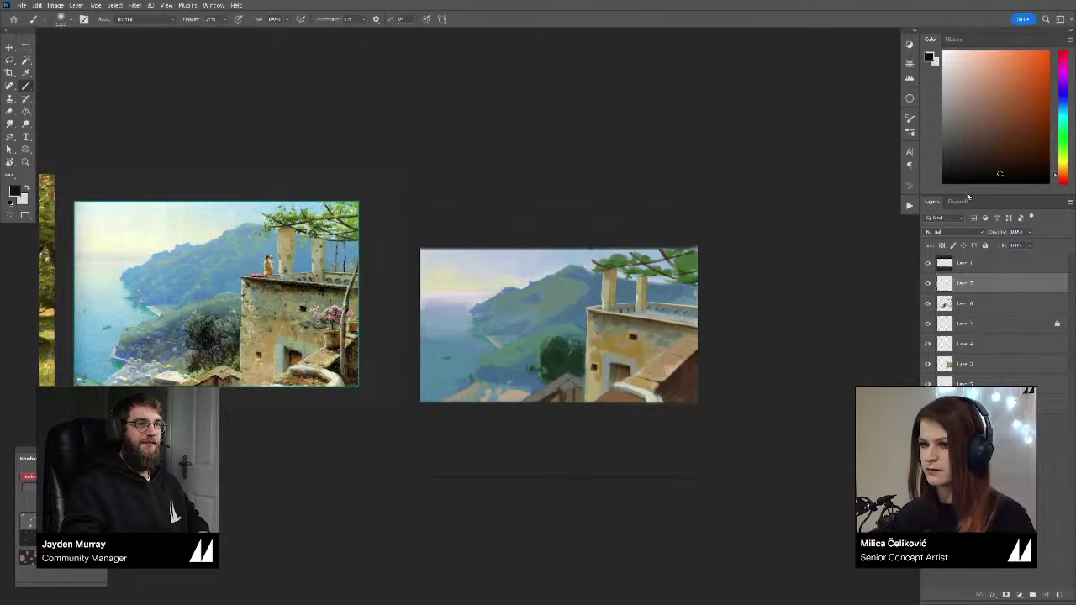
left_click(673, 335, "alt")
key("r")
left_click_drag(846, 281, 771, 291)
left_click_drag(619, 360, 629, 365)
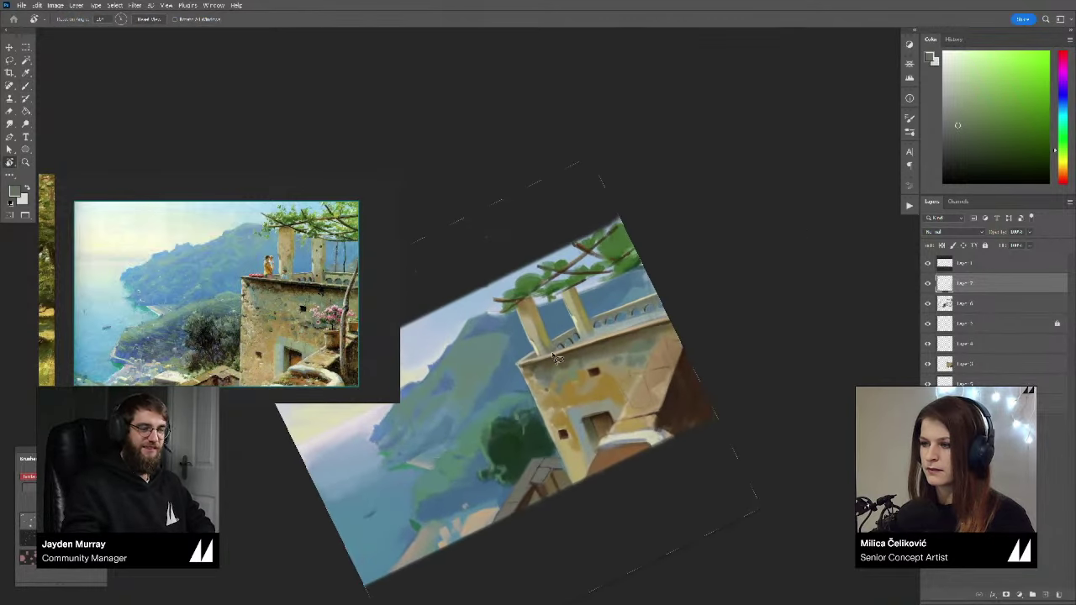
key("l")
mouse_move(521, 370)
left_mouse_down()
mouse_move(620, 370)
mouse_move(664, 329)
mouse_move(577, 420)
mouse_move(581, 460)
mouse_move(594, 470)
mouse_move(585, 414)
mouse_move(521, 372)
mouse_move(571, 431)
mouse_move(580, 488)
mouse_move(587, 447)
mouse_move(575, 385)
mouse_move(582, 451)
mouse_move(588, 436)
mouse_move(581, 490)
mouse_move(602, 456)
mouse_move(591, 414)
mouse_move(559, 420)
left_mouse_up()
key("z")
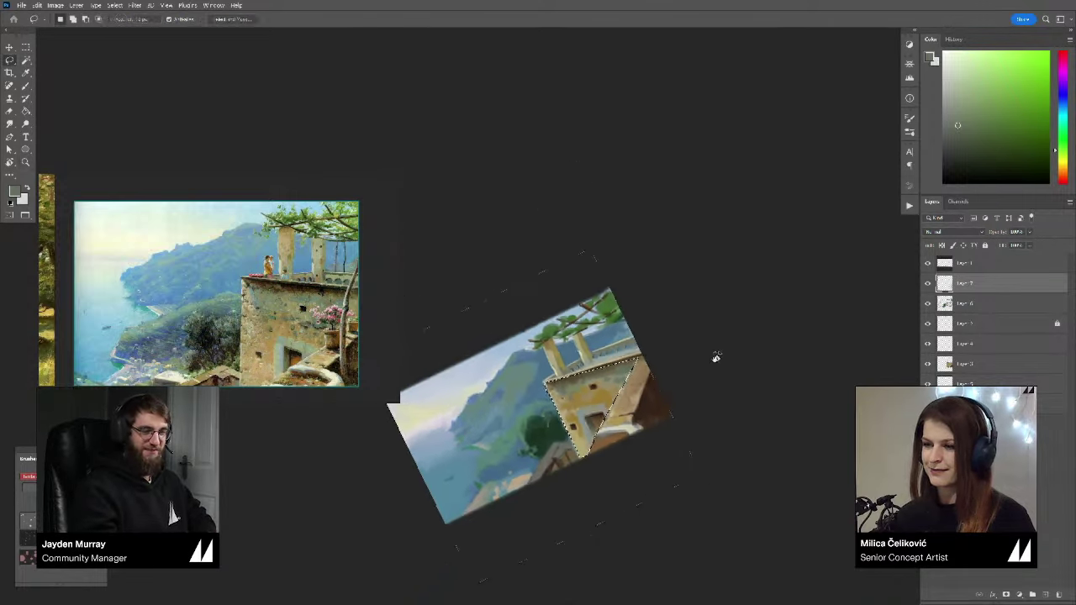
key("r")
left_click_drag(720, 340, 745, 413)
key("z")
left_click_drag(570, 413, 675, 416)
key("r")
left_click_drag(707, 397, 728, 271)
key("l")
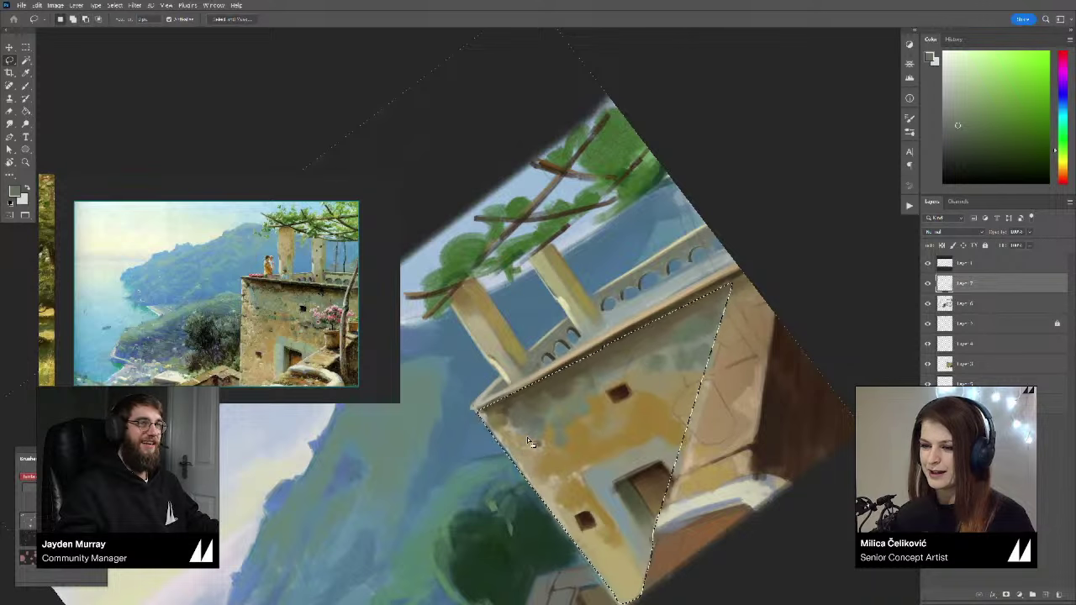
key("z")
left_click_drag(540, 423, 503, 451)
key("r")
mouse_move(724, 362)
left_mouse_down()
mouse_move(703, 437)
mouse_move(814, 376)
left_mouse_up()
key("Escape")
key("l")
key("ctrl+d")
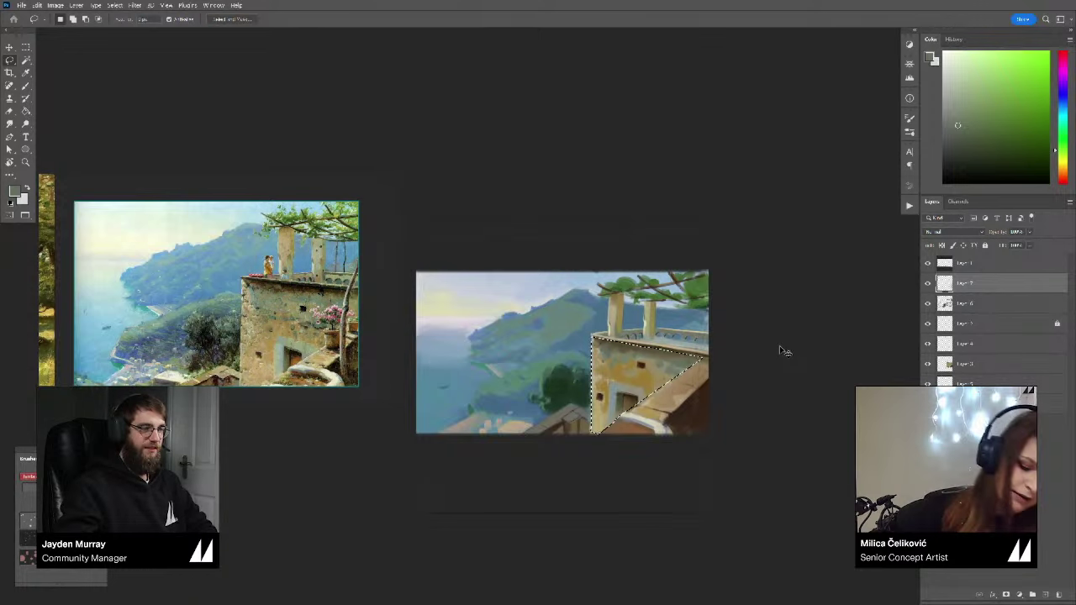
Step: Clear the selection and deepen the facade's shadow beneath the terrace ledge using the large soft brush with a dark reddish brown
key("z")
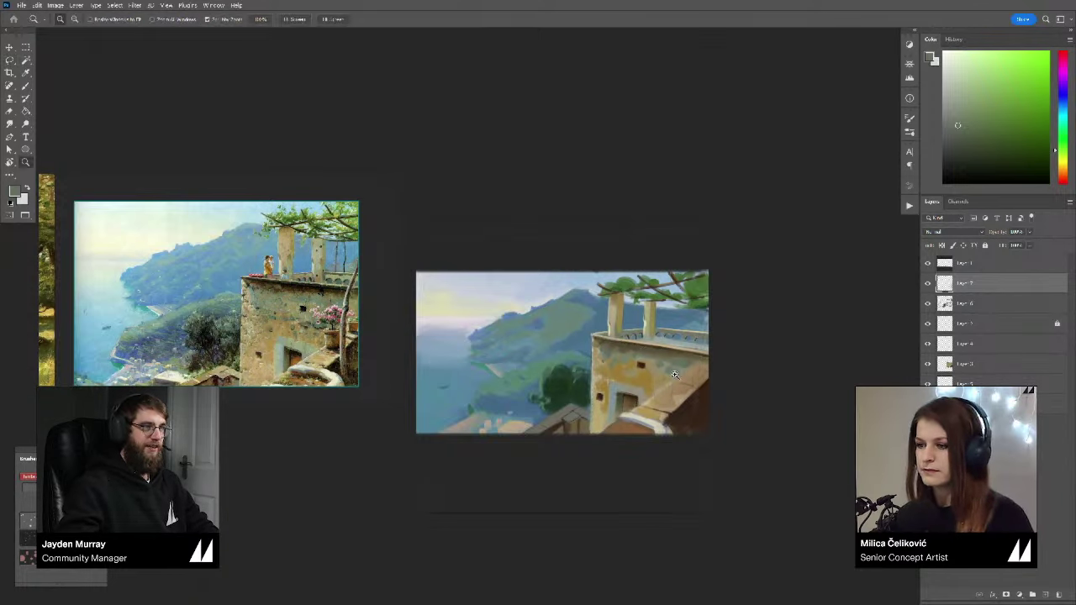
left_click(672, 370)
key("b")
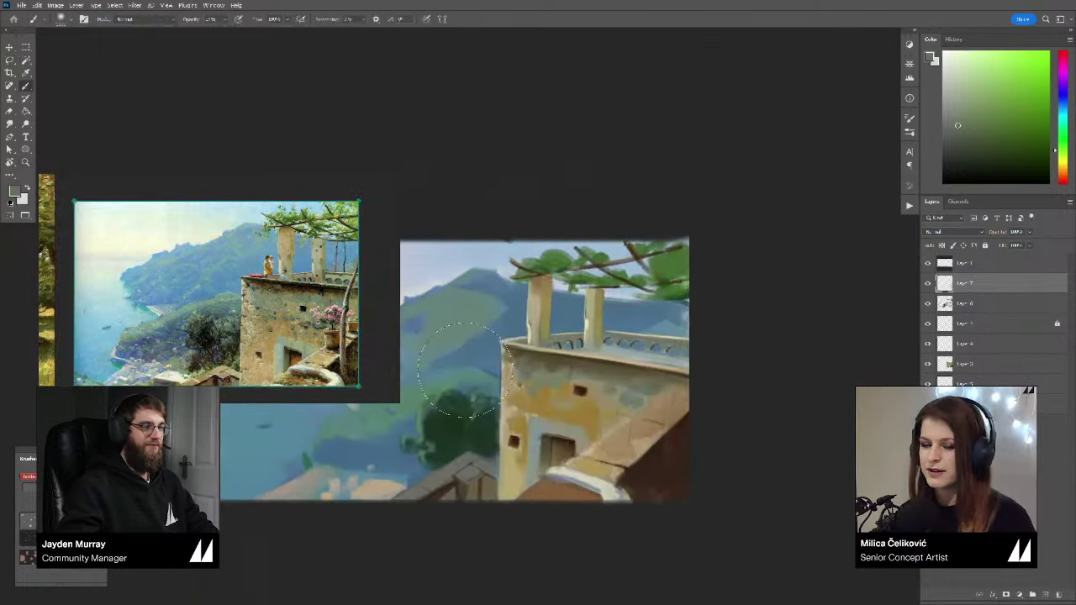
left_click_drag(701, 324, 694, 342)
left_click(600, 378, "alt")
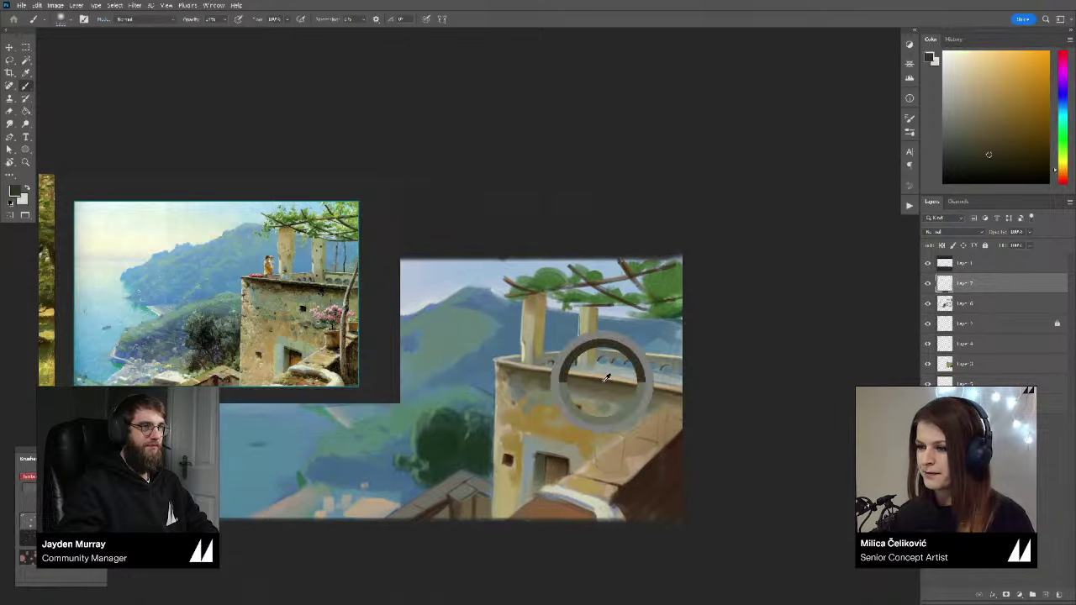
left_click(1059, 178)
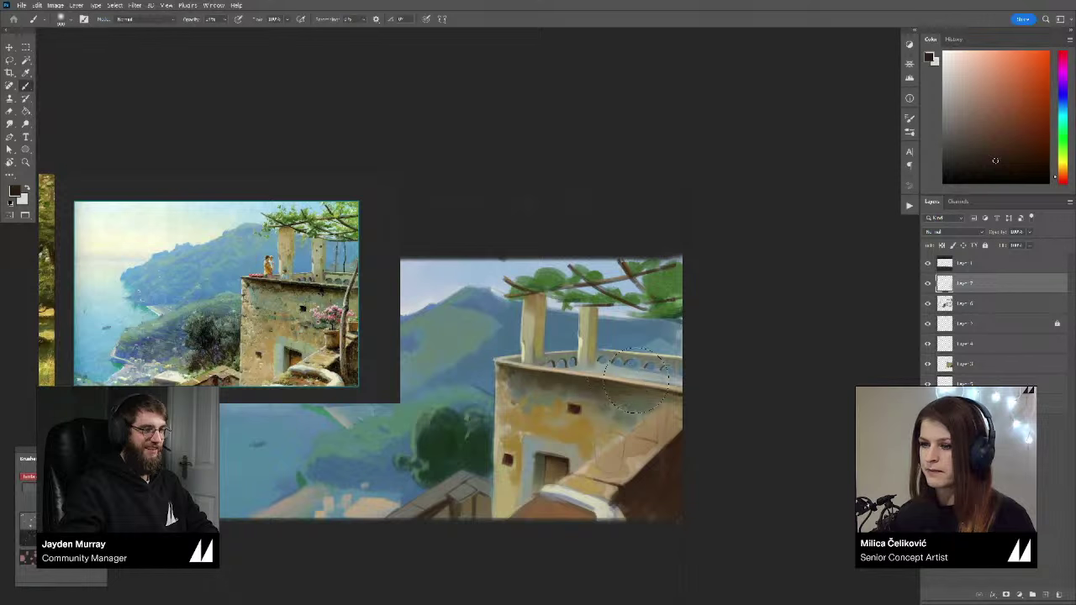
key("z")
left_click(642, 405, "alt")
key("b")
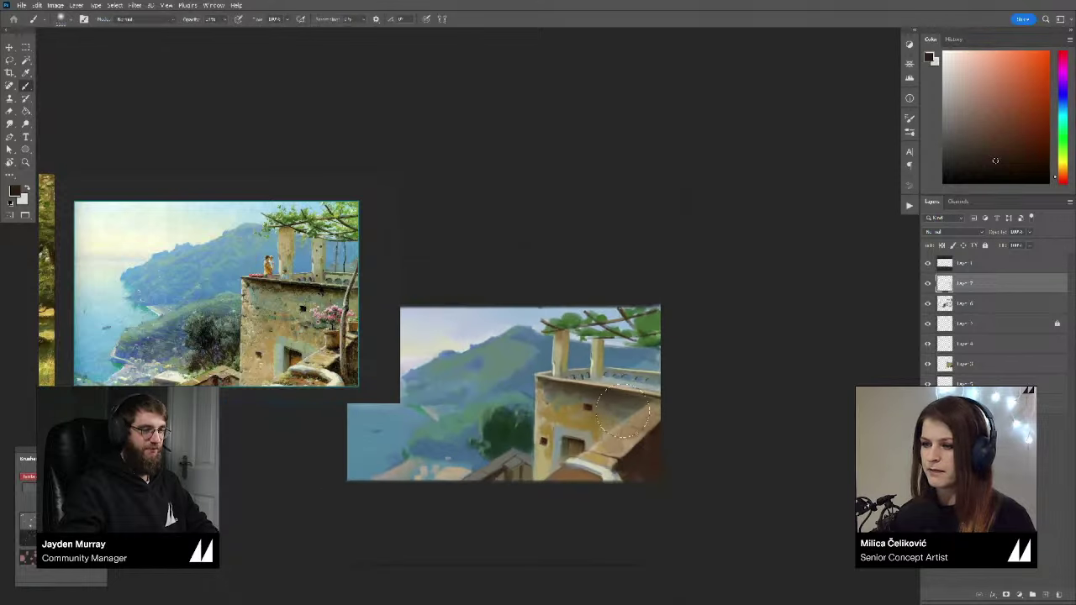
key("z")
key("b")
mouse_move(613, 428)
left_mouse_down()
mouse_move(623, 428)
mouse_move(580, 426)
mouse_move(594, 430)
left_mouse_up()
Step: Sample an ochre from the house facade and blend it into the shaded wall with a smaller soft brush
left_click(562, 426, "alt")
key("bracketleft")
key("bracketleft")
key("bracketleft")
key("bracketleft")
key("bracketleft")
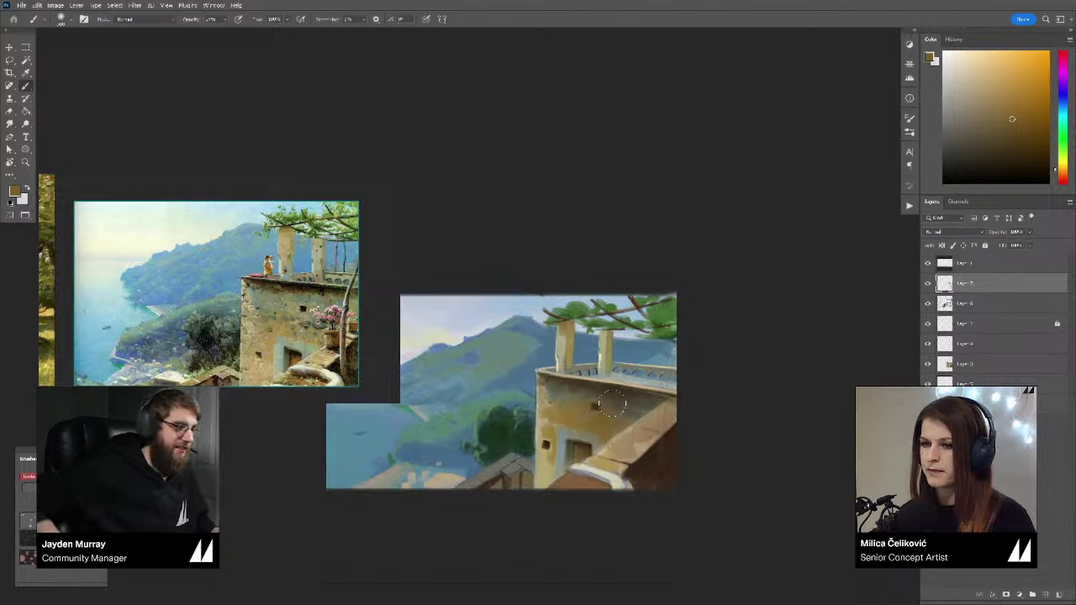
Step: Switch to a bristle-style brush at full opacity and touch up the shaded facade with a muted grey-teal
scroll(591, 410, "up", 2)
left_click(575, 393, "alt")
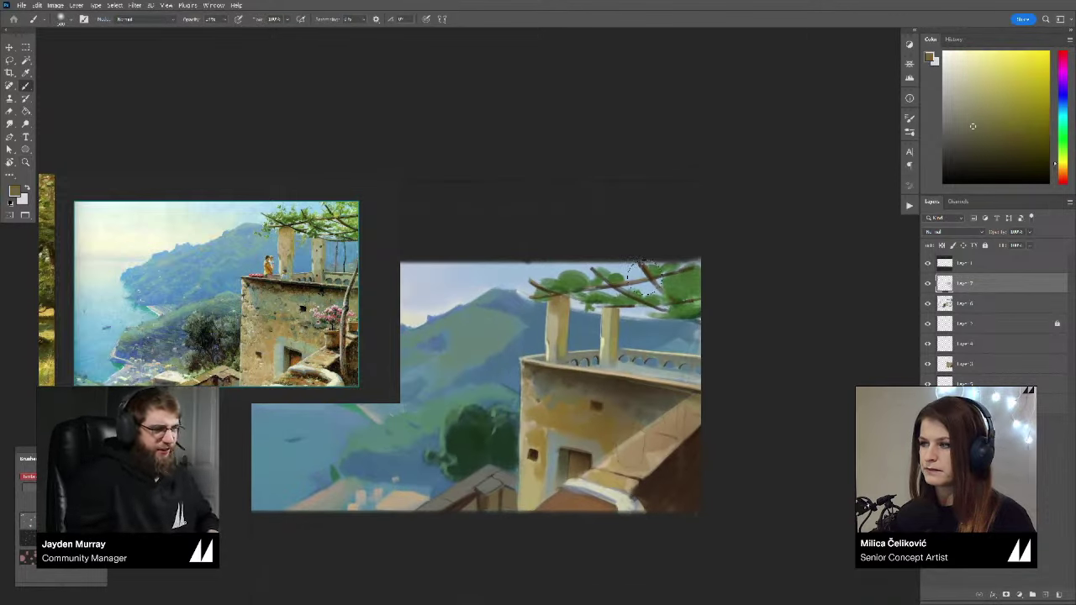
left_click(67, 540)
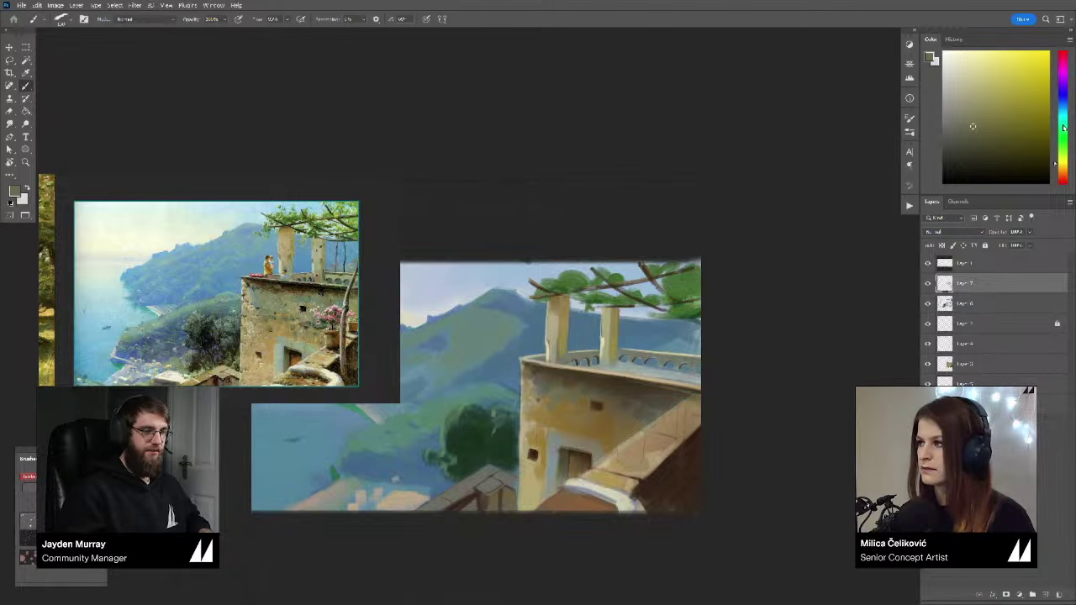
left_click_drag(1063, 128, 1063, 113)
left_click(956, 127)
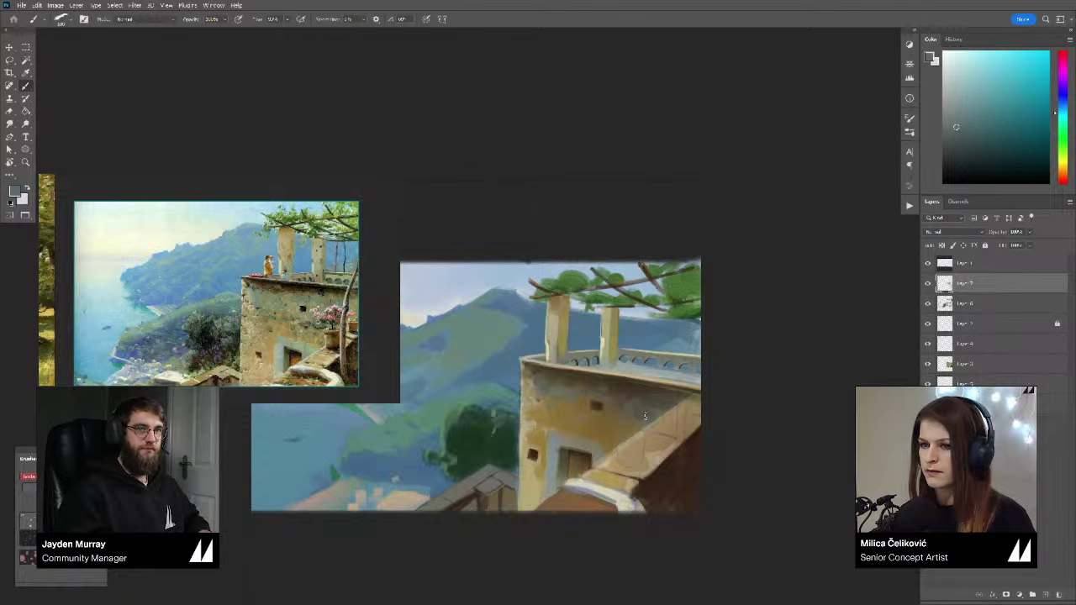
scroll(645, 415, "down", 1)
left_click_drag(580, 400, 619, 411)
Step: Darken the tree beside the house with a near-black green, adding shadow strokes inside its crown and along its base
left_click(556, 427, "alt")
left_click(976, 167)
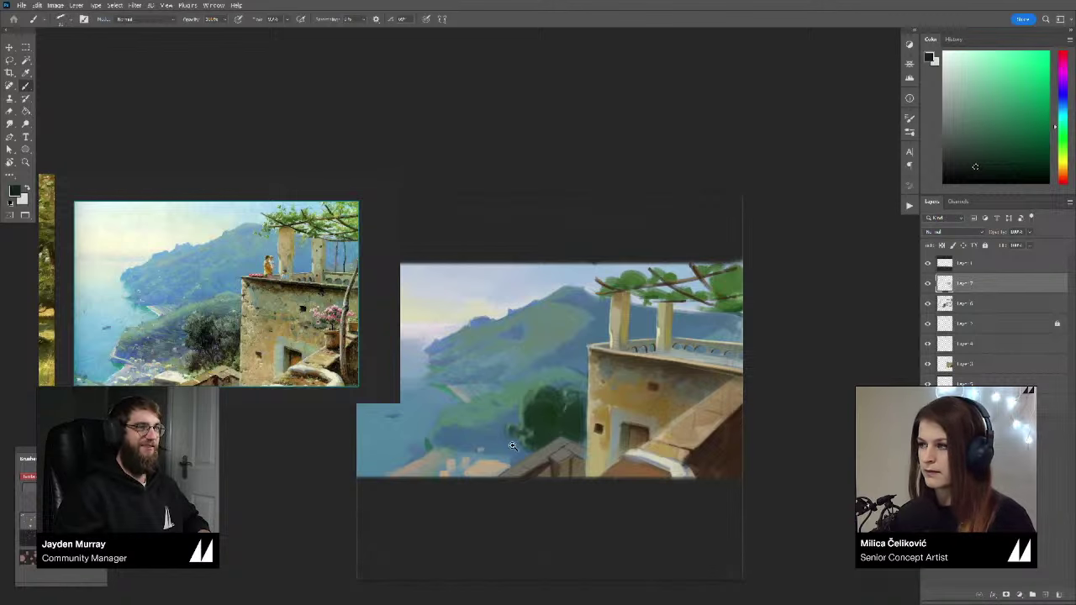
left_click_drag(513, 445, 569, 422)
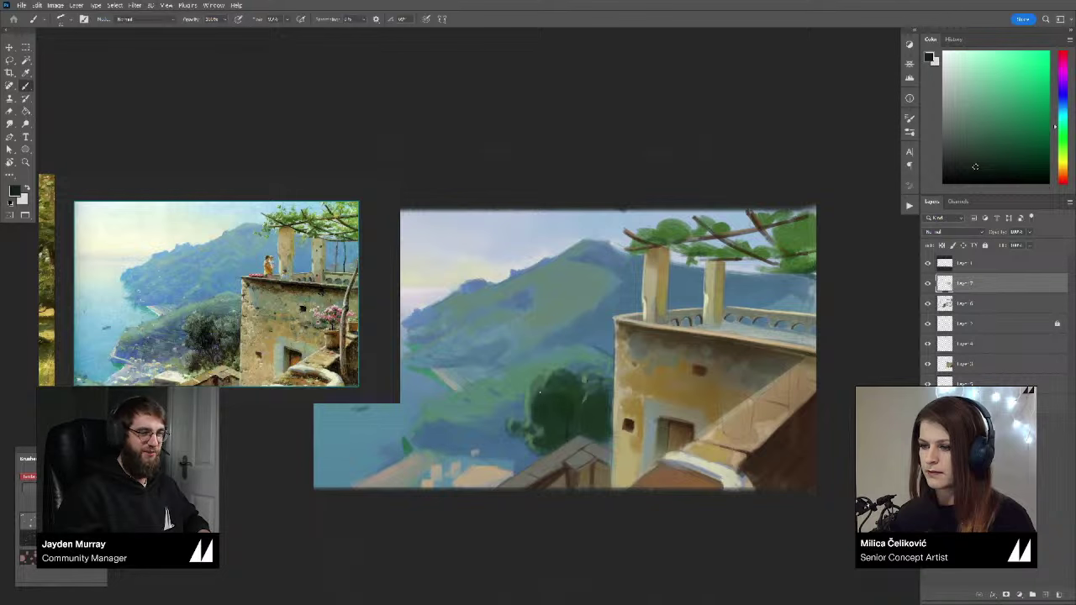
left_click_drag(594, 429, 588, 426)
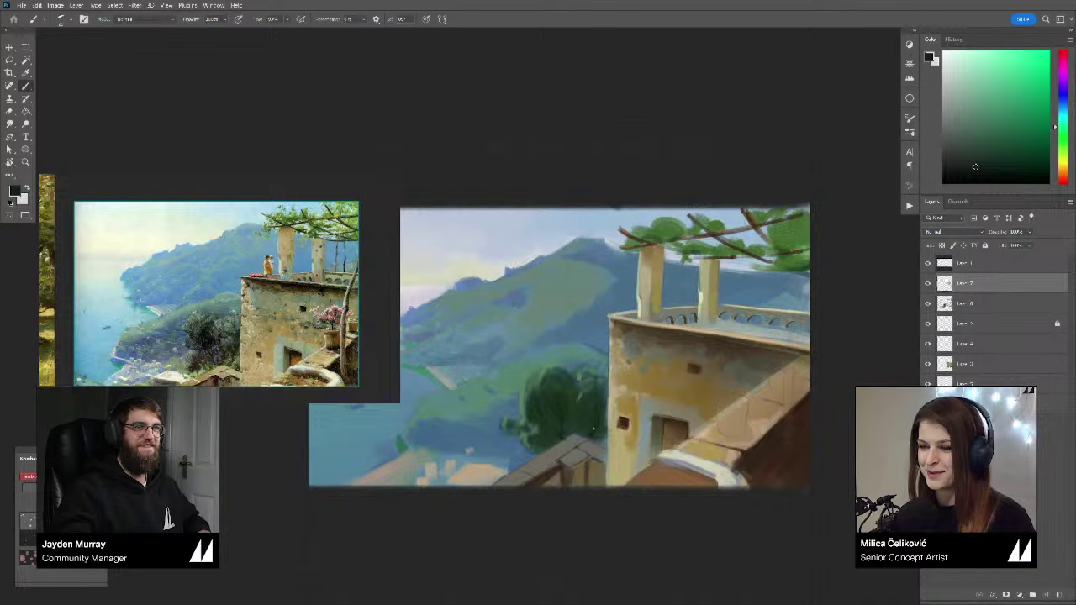
left_click_drag(540, 416, 551, 406)
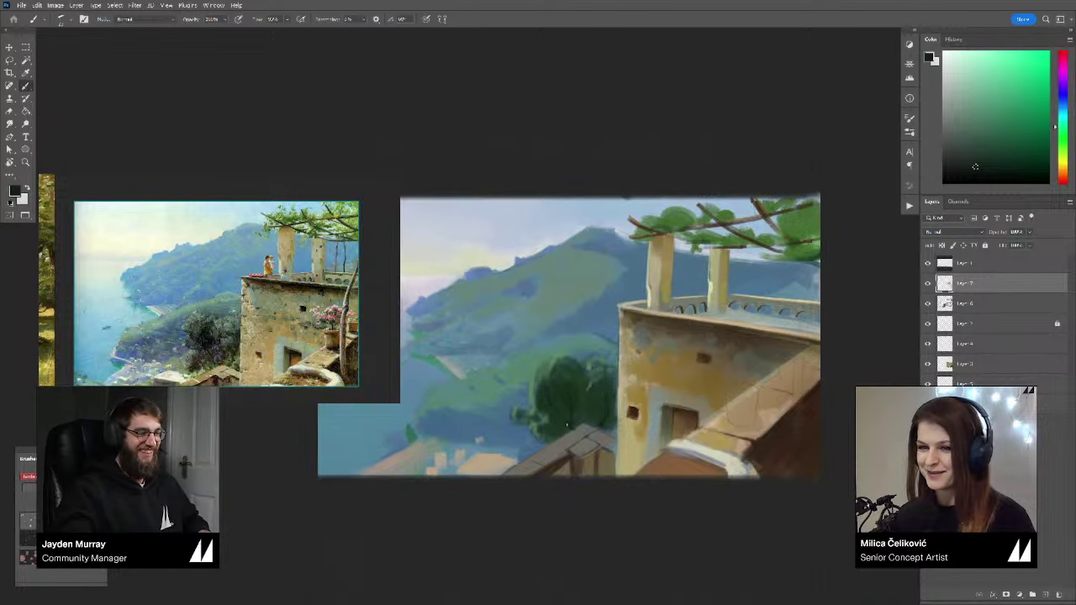
Step: Paint gaps between the tree's trunk and branches with a muted blue sampled from the background
left_click(514, 437, "alt")
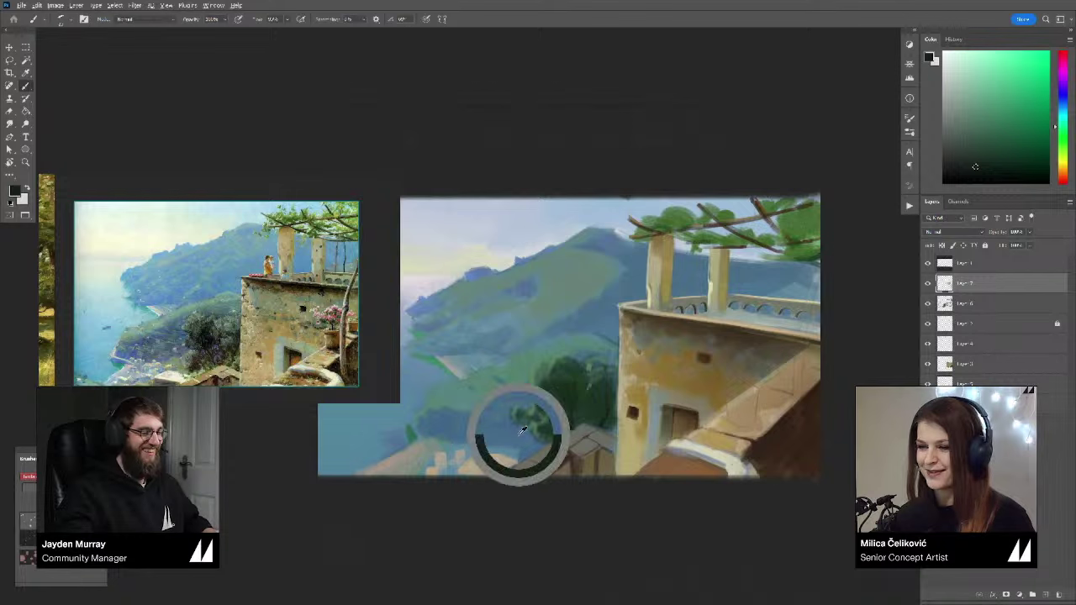
left_click(1000, 123)
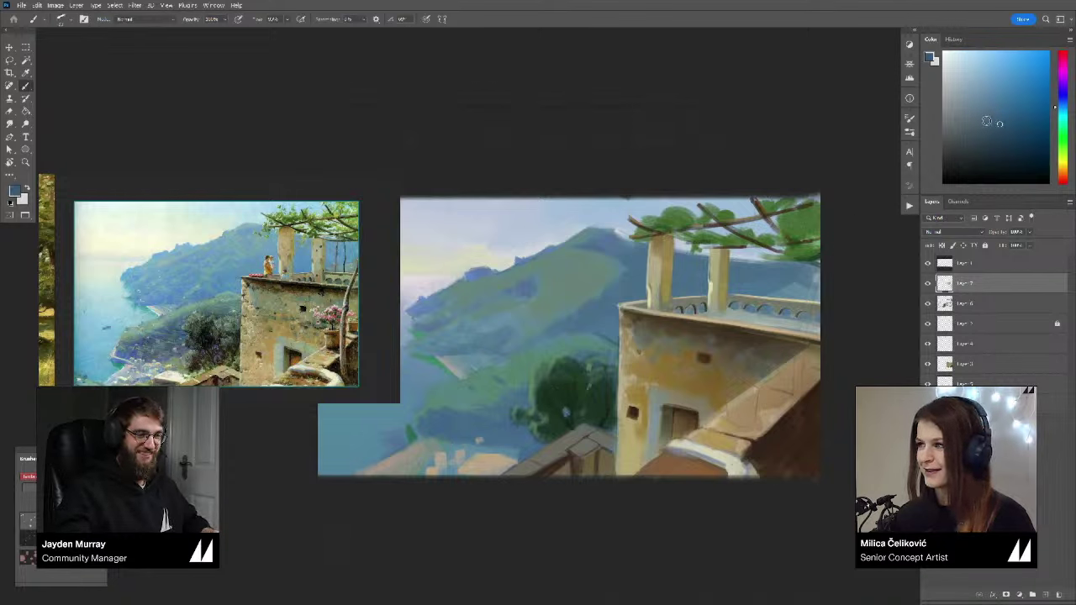
left_click(579, 415, "alt")
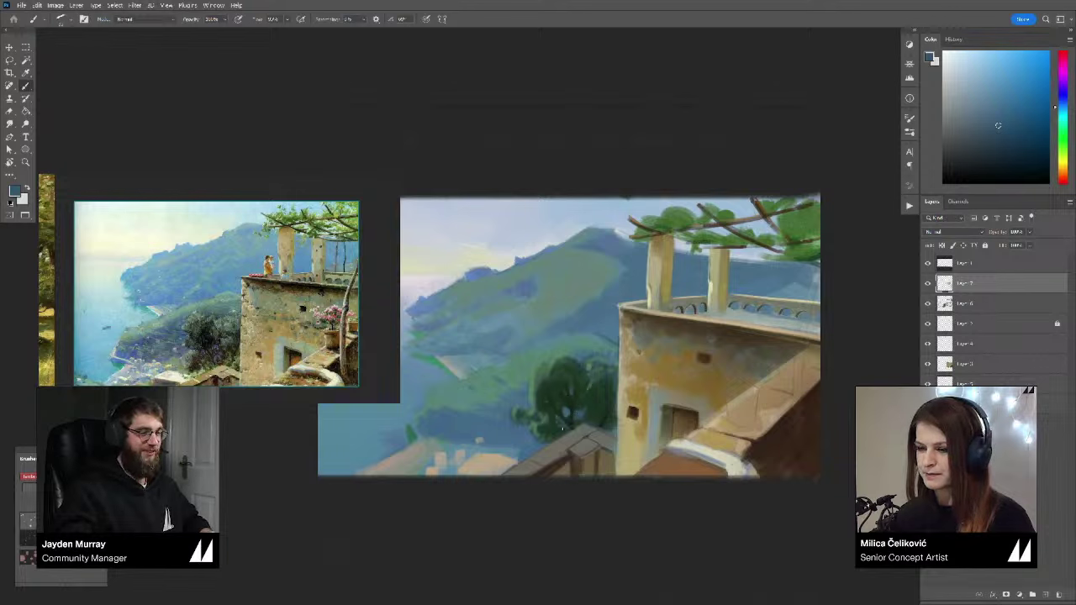
left_click_drag(593, 424, 579, 422)
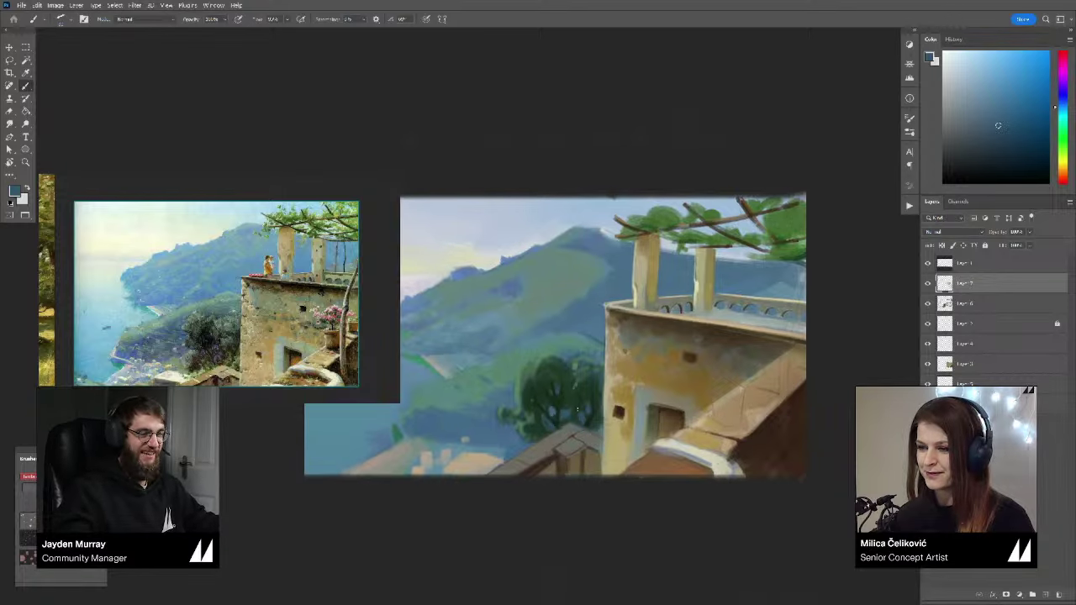
Step: Refine the tree's branches and openings by alternating sampled dark green, teal and background blue
left_click(573, 406, "alt")
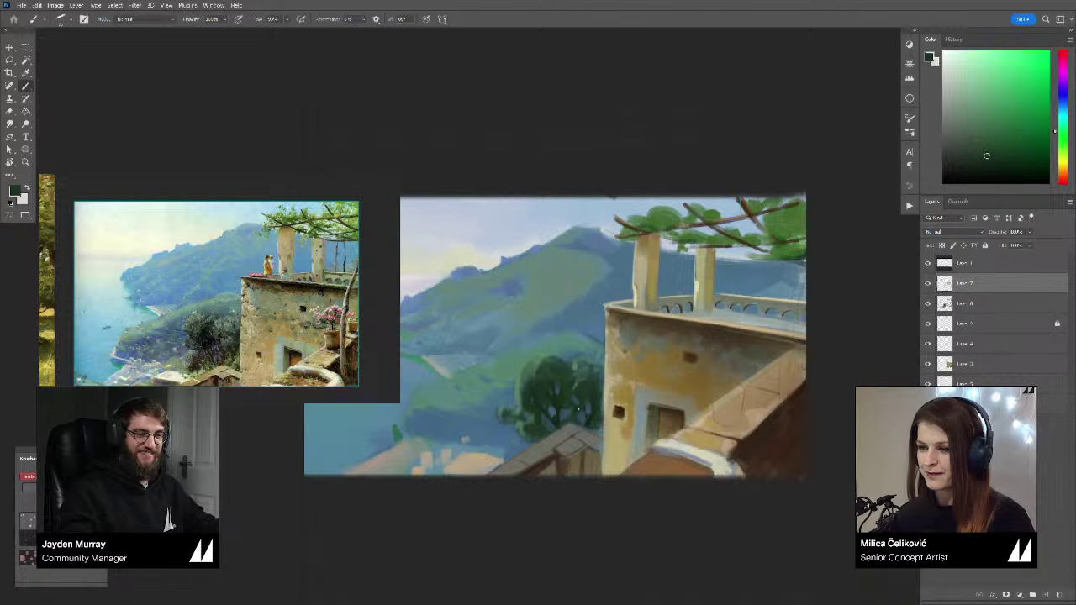
left_click(579, 414, "alt")
left_click(579, 415, "alt")
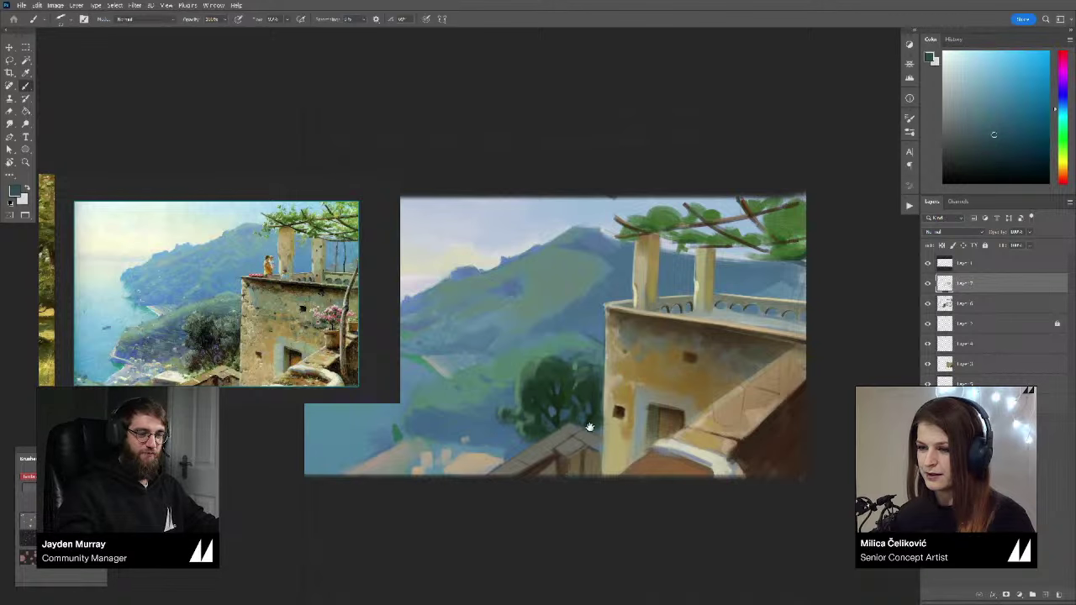
left_click_drag(589, 427, 586, 427)
left_click(564, 416, "alt")
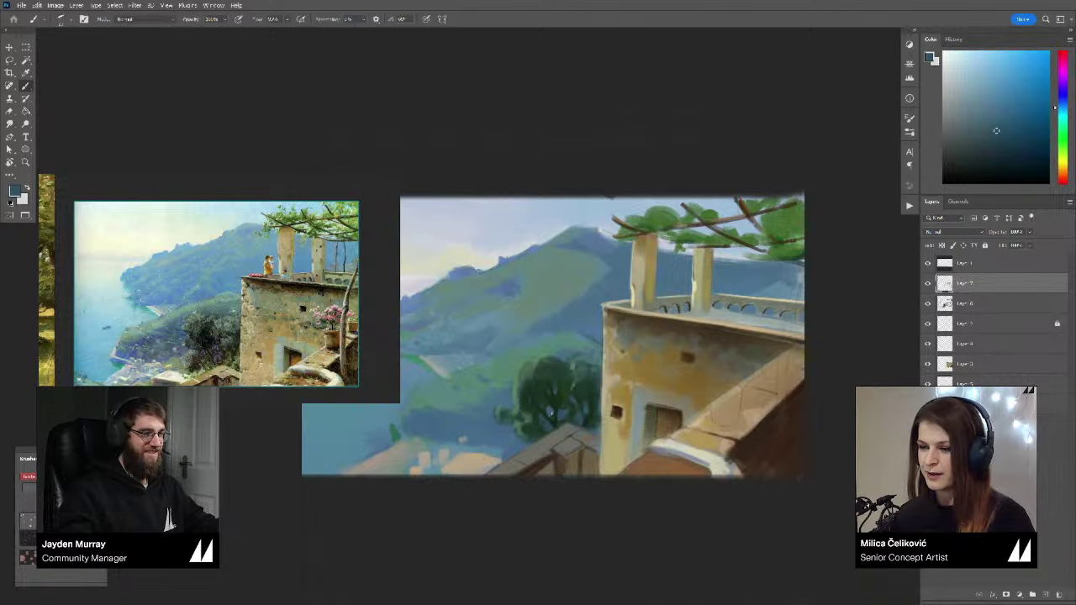
Step: Define the tree's trunk and the lower middle of its crown with sampled dark greens and muted blue-teals
left_click(543, 412, "alt")
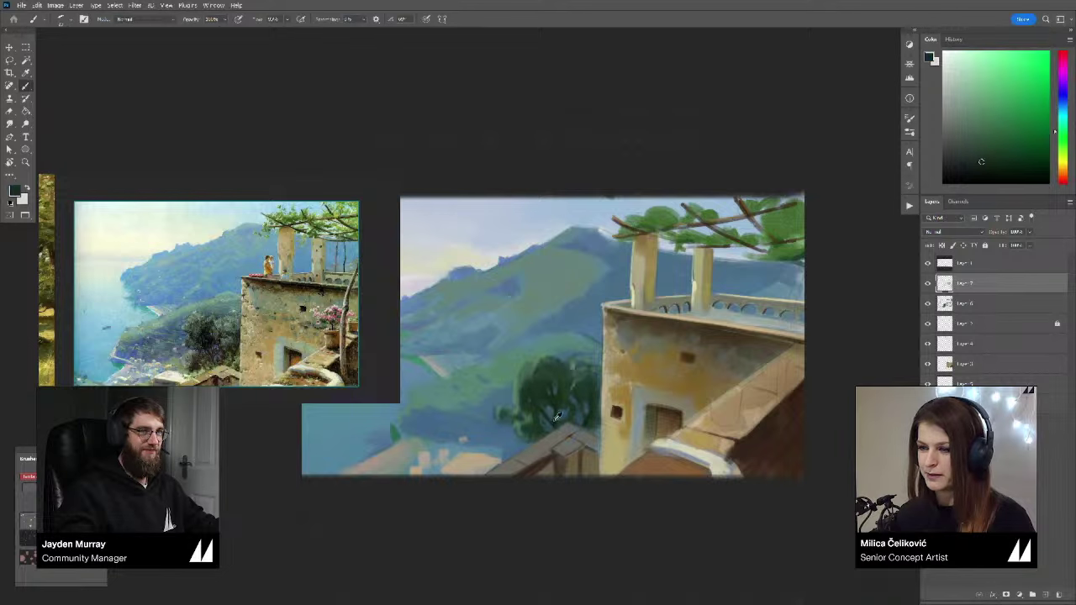
left_click(547, 408, "alt")
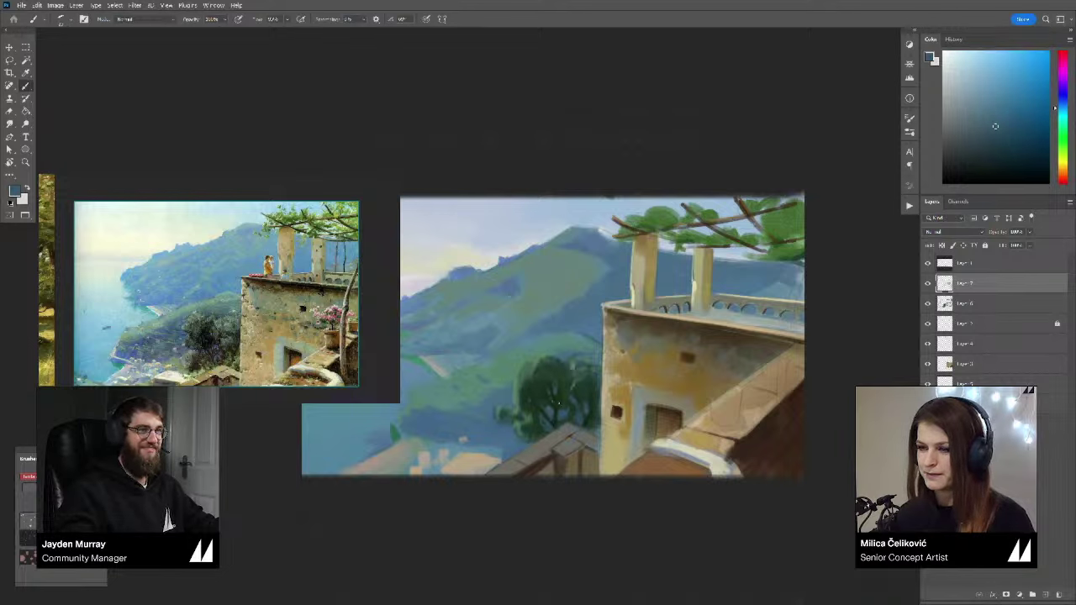
left_click(559, 402, "alt")
left_click(563, 400, "alt")
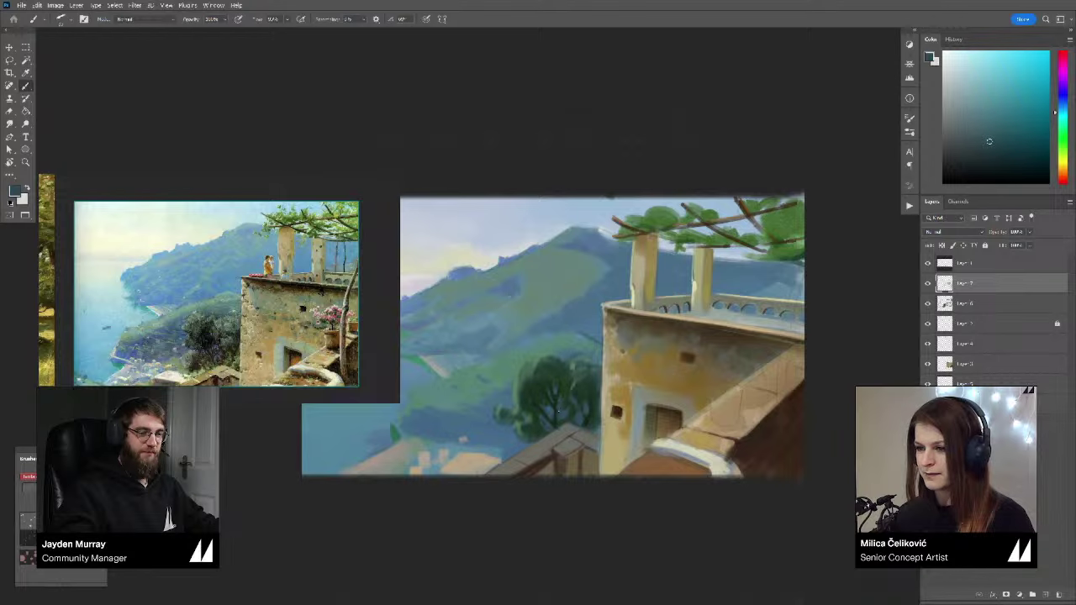
left_click(564, 413, "alt")
left_click(571, 405, "alt")
Step: Compare the whole study with and without the active detail layer, merge it down and add a new empty layer
mouse_move(572, 392)
left_mouse_down()
mouse_move(543, 427)
mouse_move(567, 440)
left_mouse_up()
key("b")
left_click(928, 284)
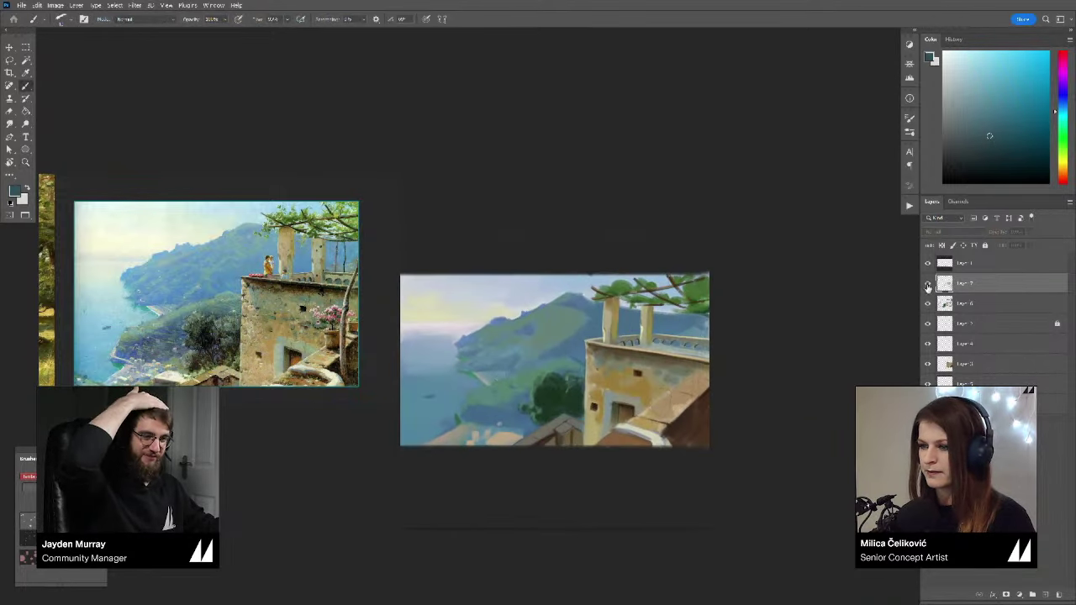
left_click(927, 284)
left_click(928, 285)
left_click(928, 284)
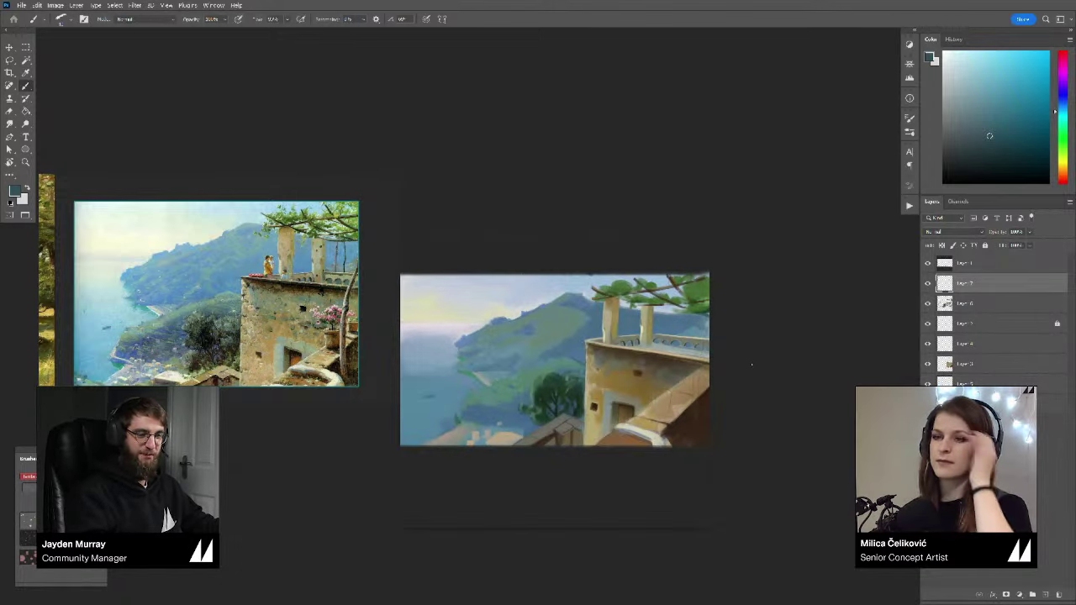
Step: Highlight the pergola's vine leaves with a brighter green based on the sampled foliage colour and a light yellow-green
left_click_drag(766, 382, 747, 395)
left_click_drag(654, 305, 674, 301)
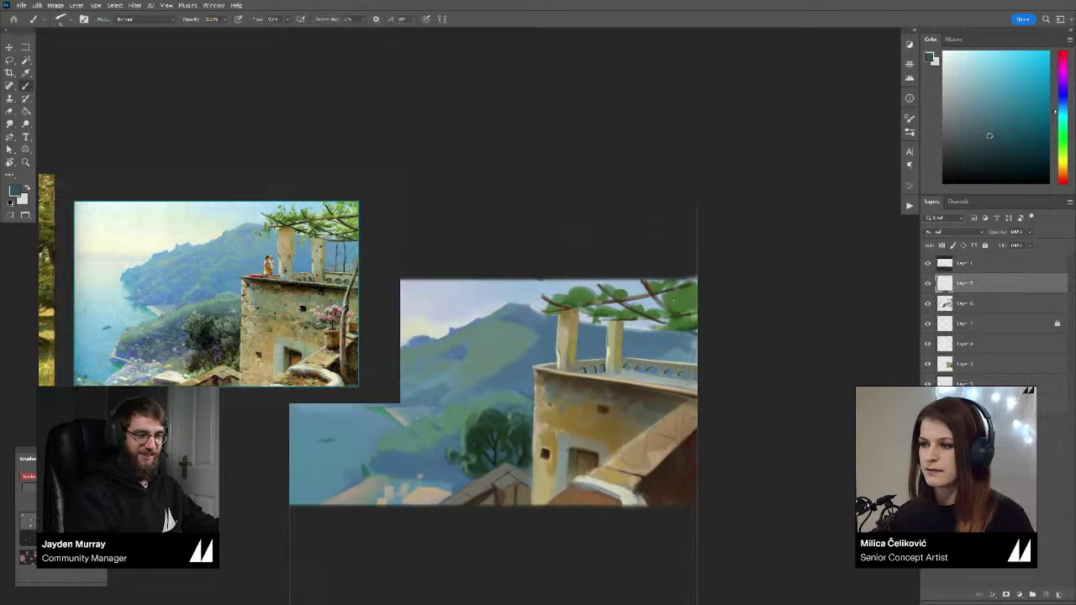
left_click(670, 293, "alt")
left_click(1012, 102)
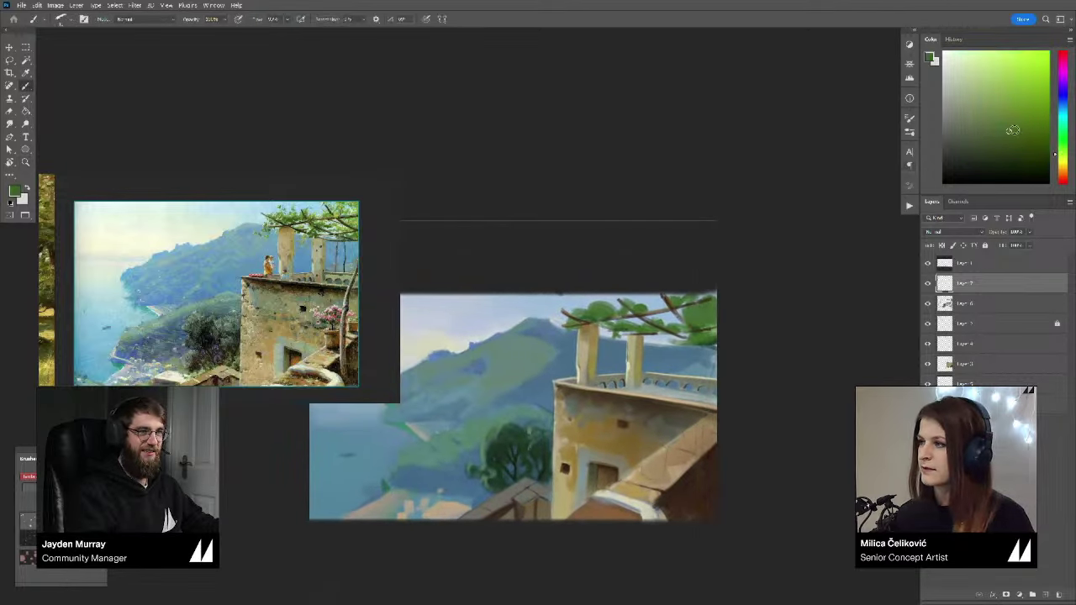
left_click_drag(763, 296, 733, 285)
left_click_drag(595, 310, 605, 309)
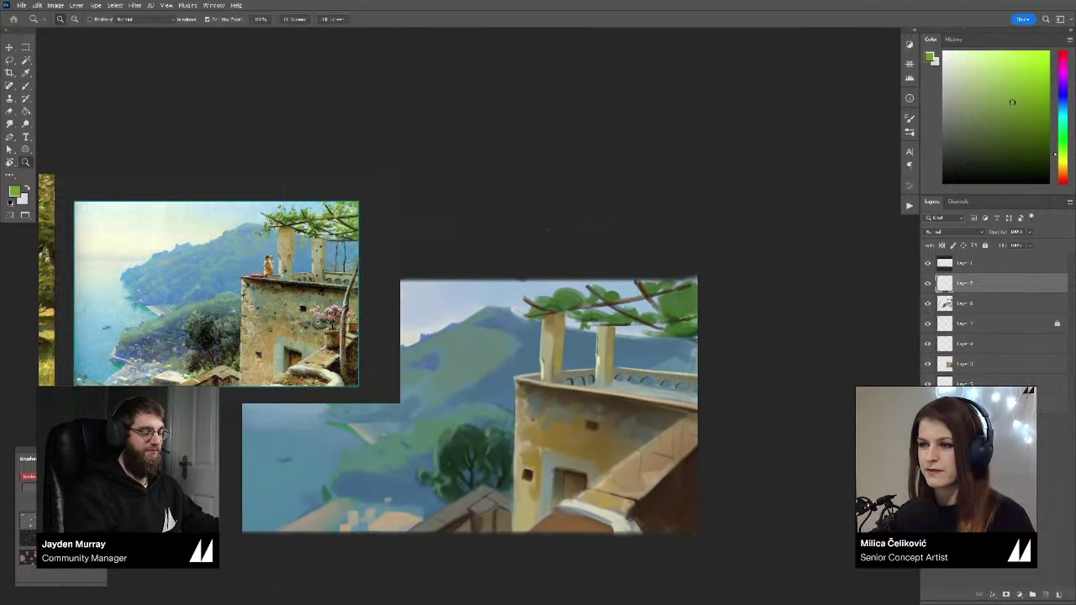
left_click(1005, 77)
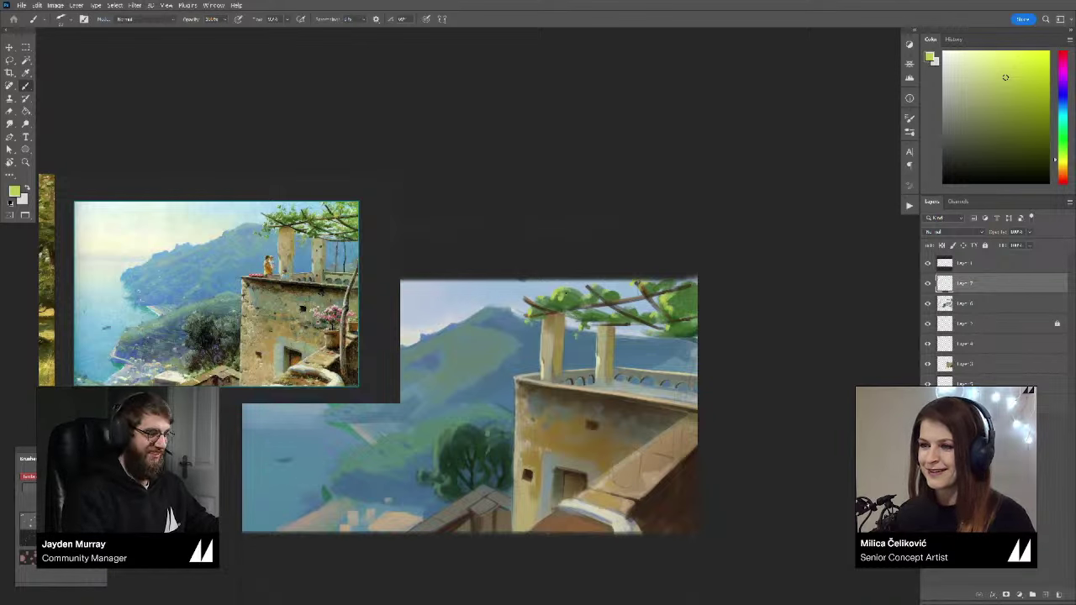
left_click_drag(622, 288, 663, 363)
scroll(661, 363, "up", 3)
key("b")
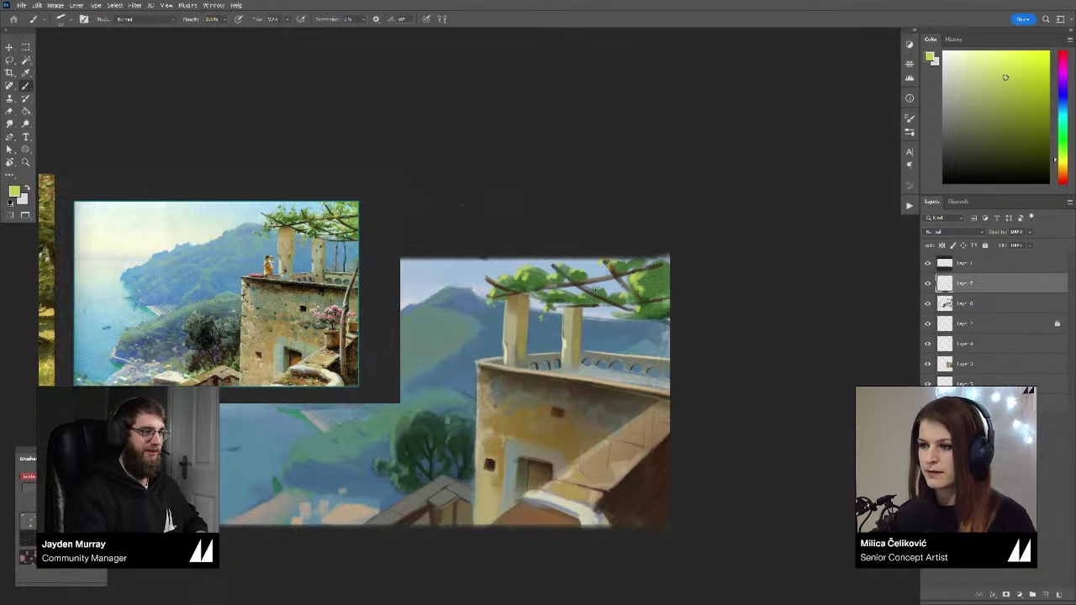
Step: Repaint the shaded side of the front terrace pillar with a slightly larger brush and olive-ochres sampled from the pillar
key("z")
scroll(632, 353, "down", 3)
scroll(633, 354, "up", 4)
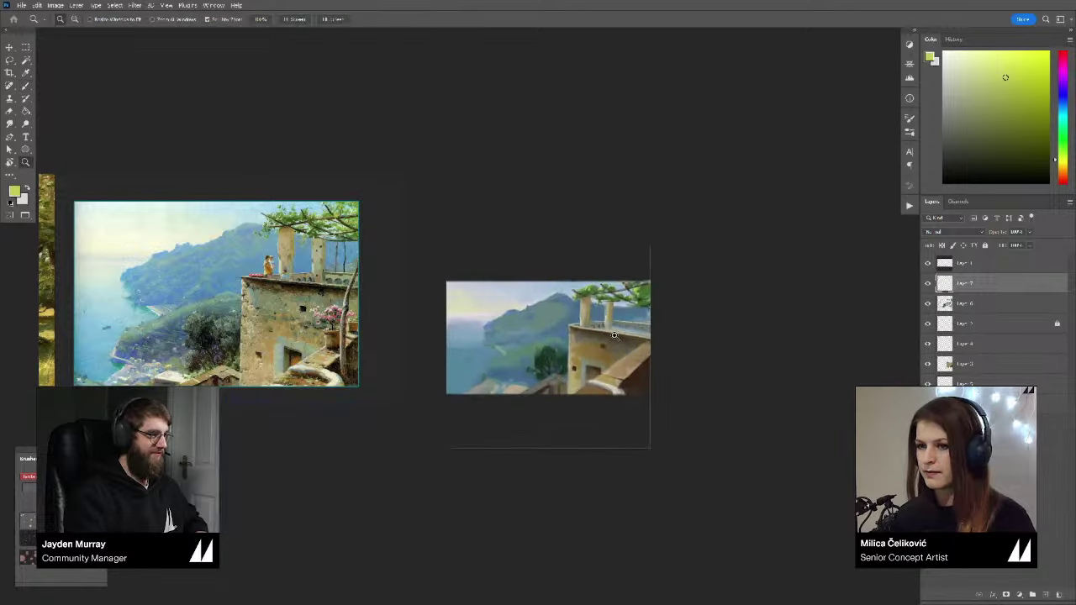
left_click_drag(632, 354, 625, 368)
key("b")
left_click(554, 325, "alt")
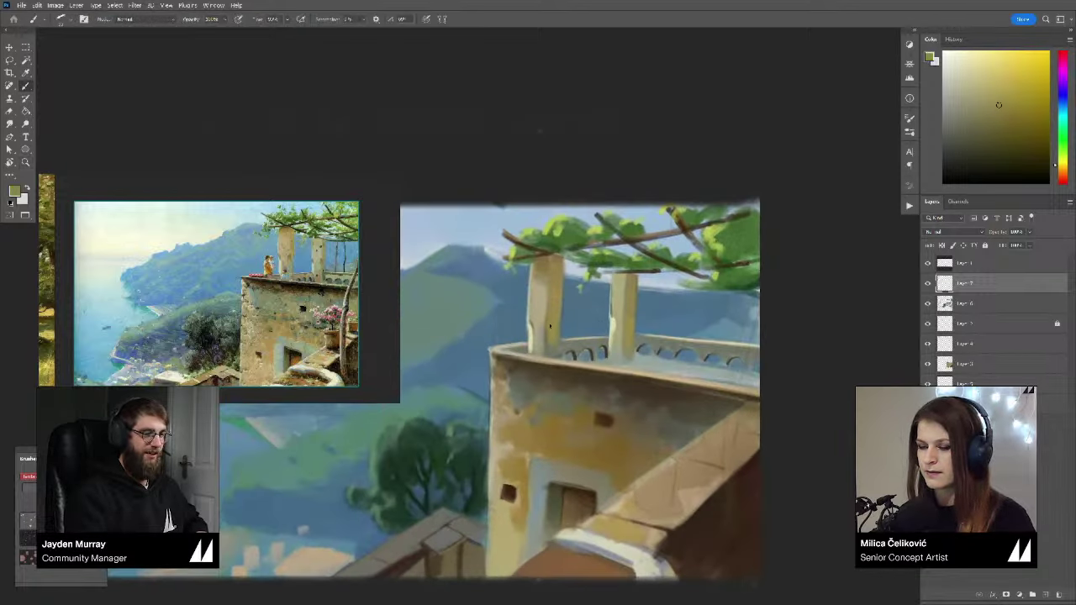
key("bracketright")
left_click(556, 345, "alt")
left_click_drag(557, 348, 559, 330)
left_click(555, 306, "alt")
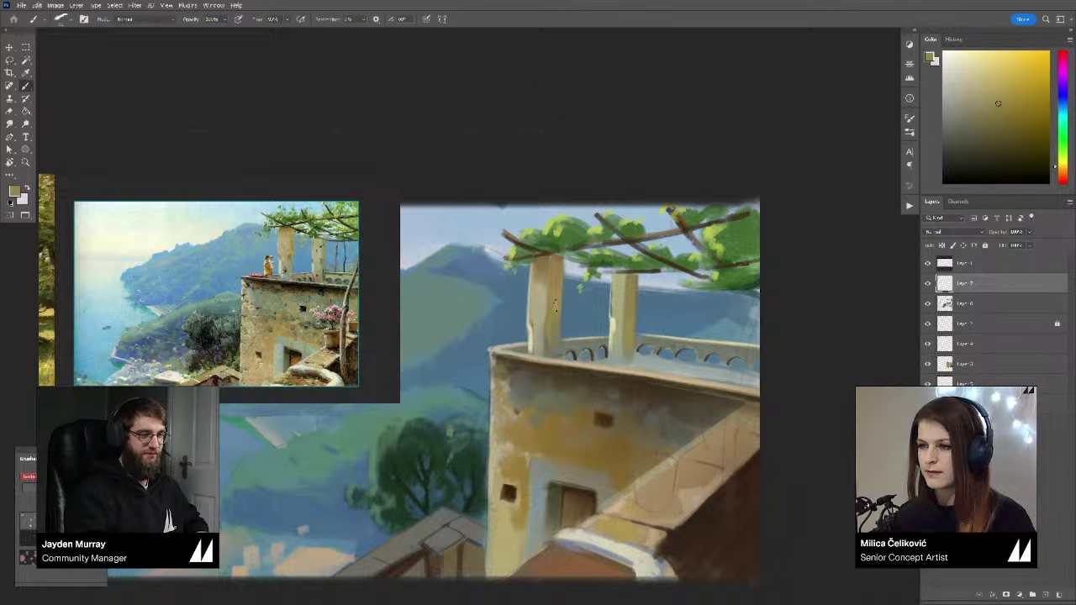
Step: Refine the edges and shading of both terrace pillars with sampled mountain blue, olive and pale yellow-green
left_click(569, 318, "alt")
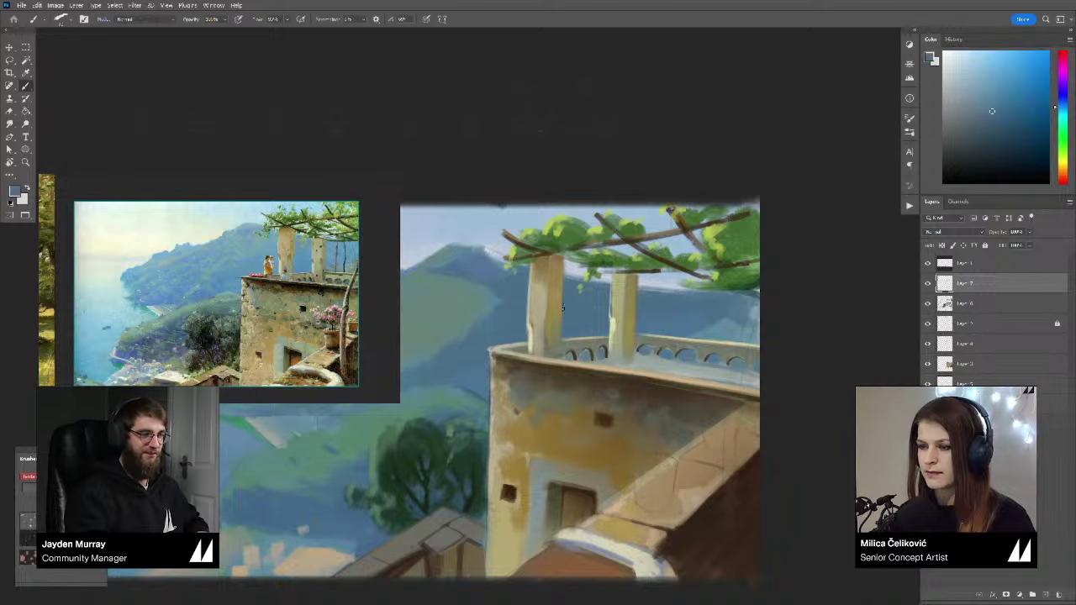
scroll(564, 309, "down", 1)
left_click(607, 327, "alt")
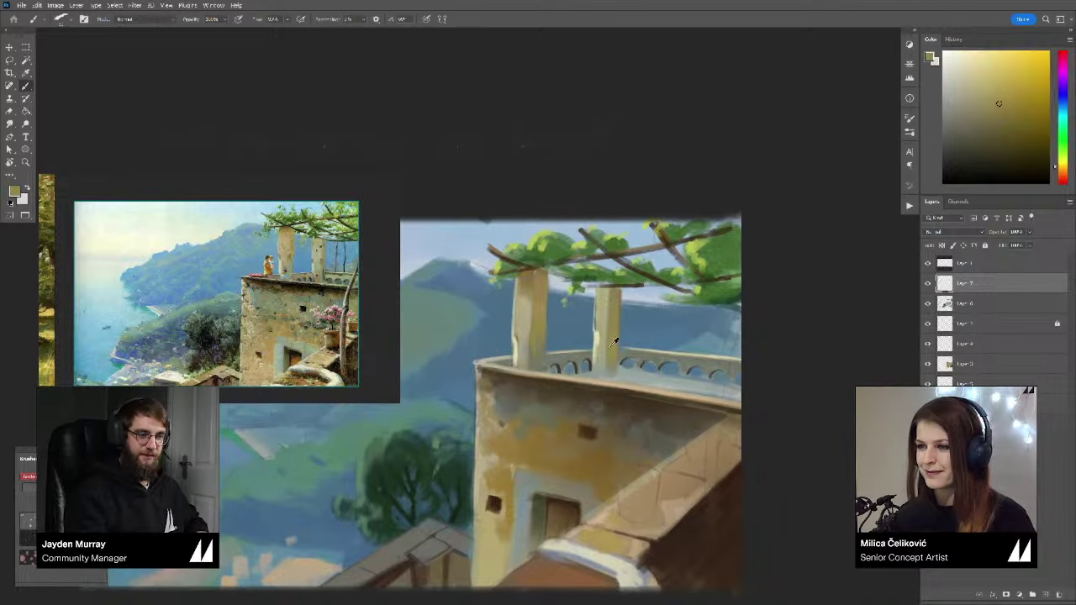
left_click(598, 307, "alt")
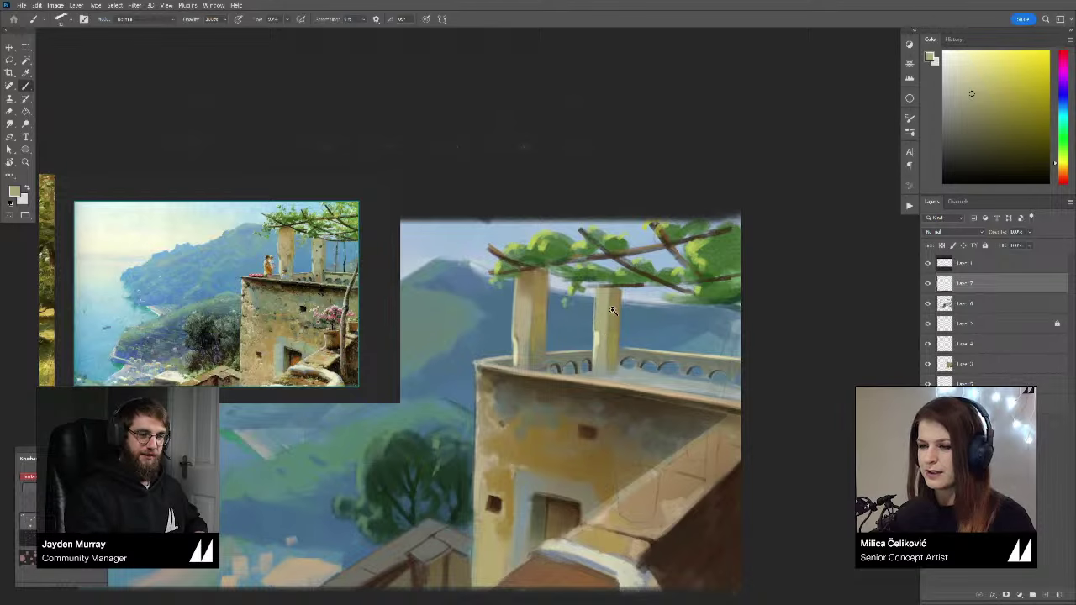
Step: Merge the pillar details down, compare the study with and without the merged layer, and add a new empty layer
scroll(612, 311, "down", 3)
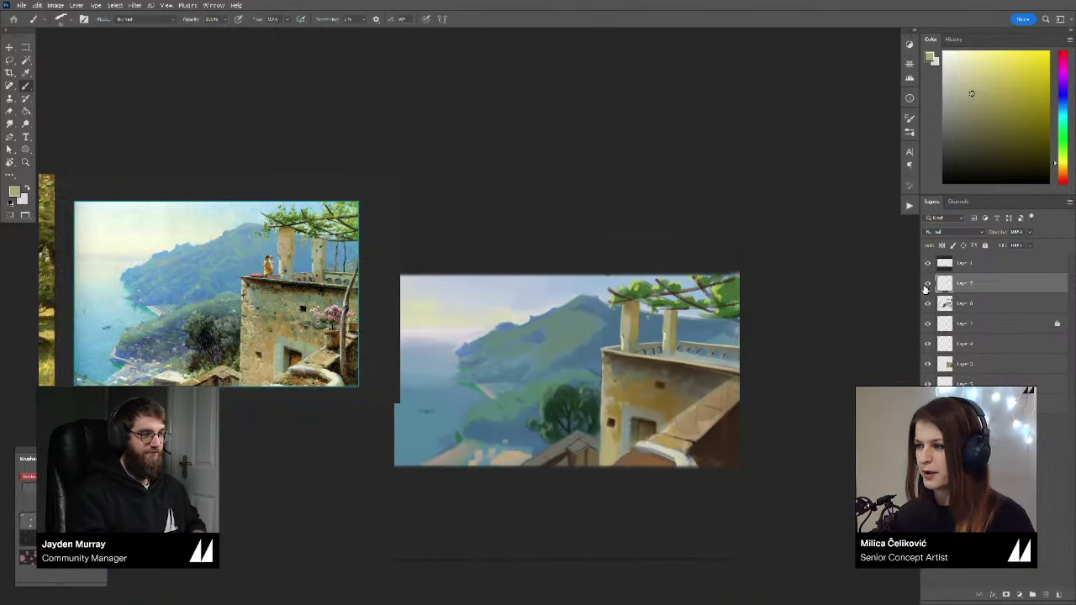
key("ctrl+e")
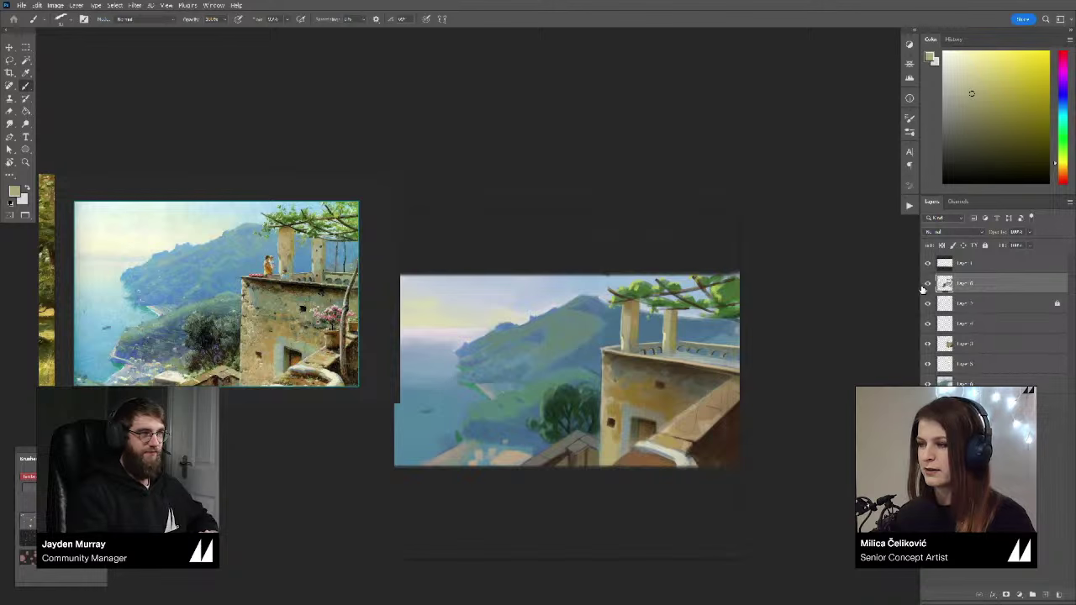
left_click(928, 283)
left_click(928, 284)
key("z")
mouse_move(617, 377)
left_mouse_down()
mouse_move(580, 402)
mouse_move(611, 423)
left_mouse_up()
key("ctrl+alt+shift+n")
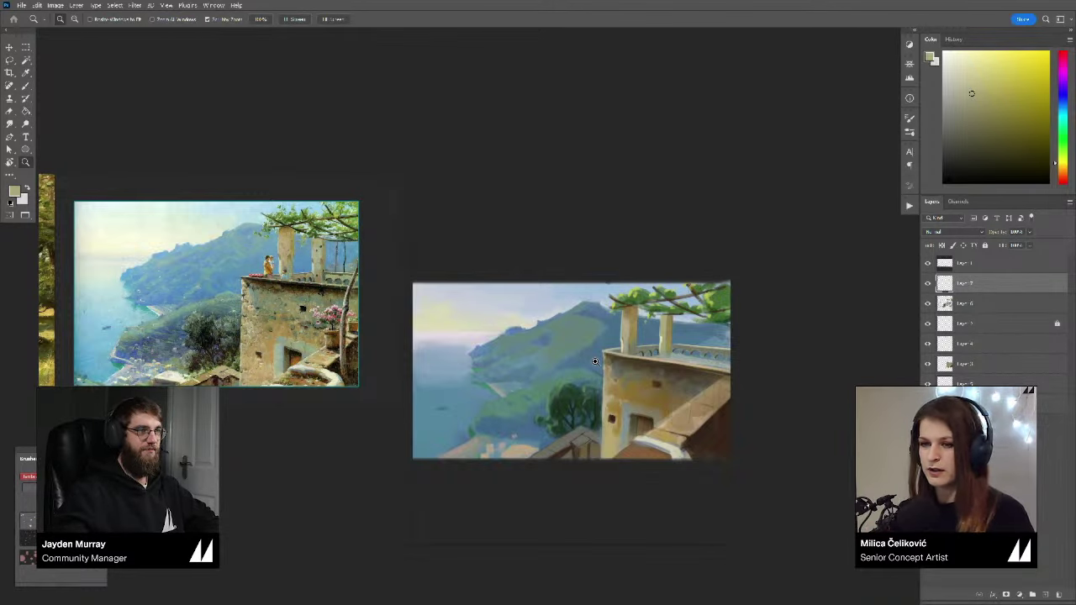
Step: Touch up the lower facade between the corner and the door with sampled ochre and light sand tones
left_click_drag(764, 434, 775, 436)
left_click_drag(594, 426, 609, 436)
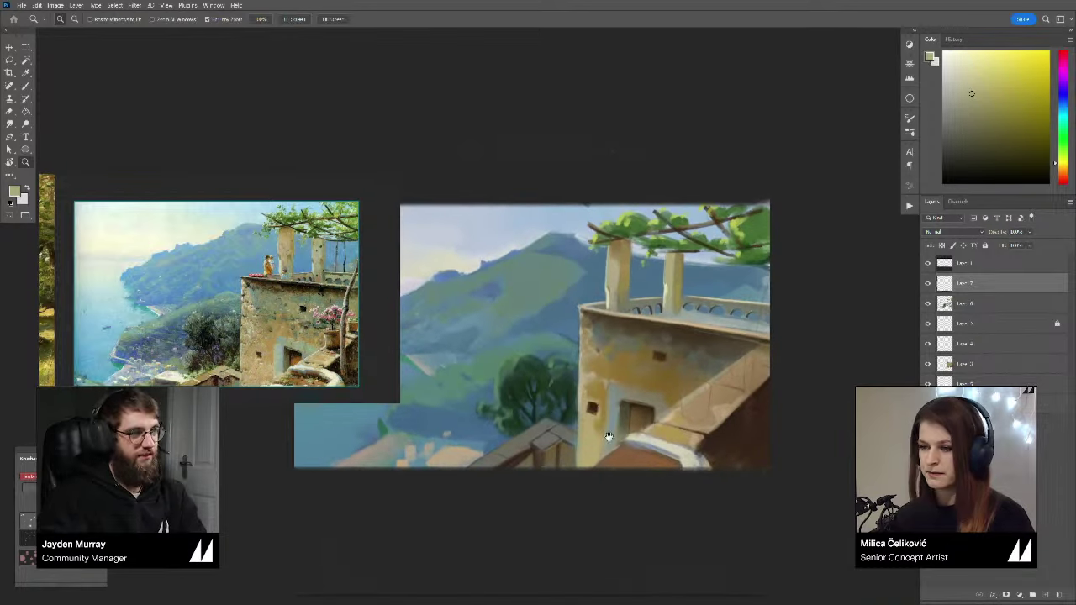
key("b")
left_click(602, 442, "alt")
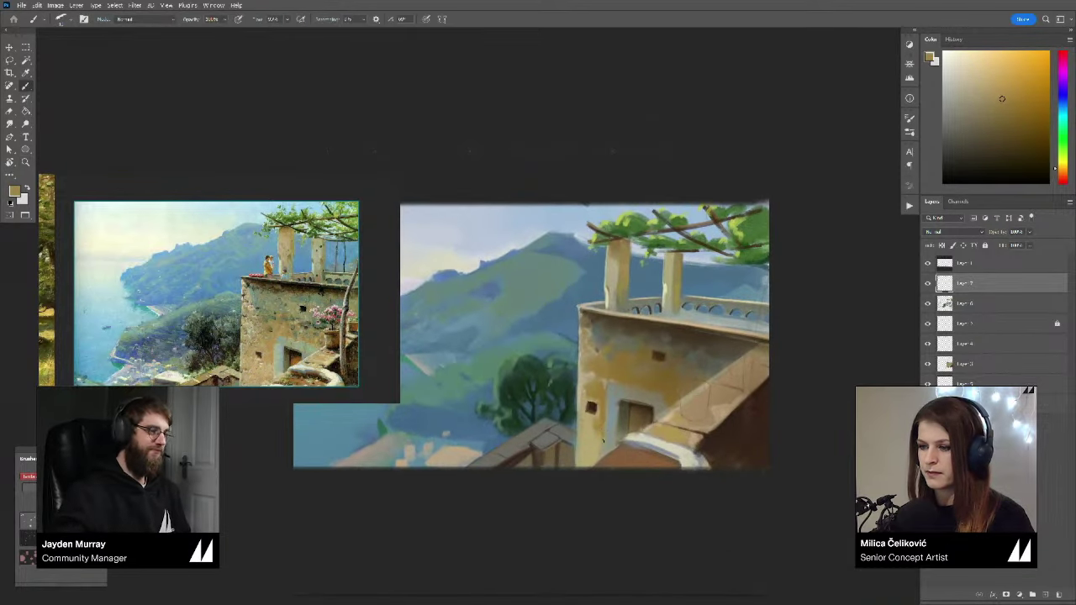
left_click(601, 441, "alt")
left_click_drag(651, 445, 609, 448)
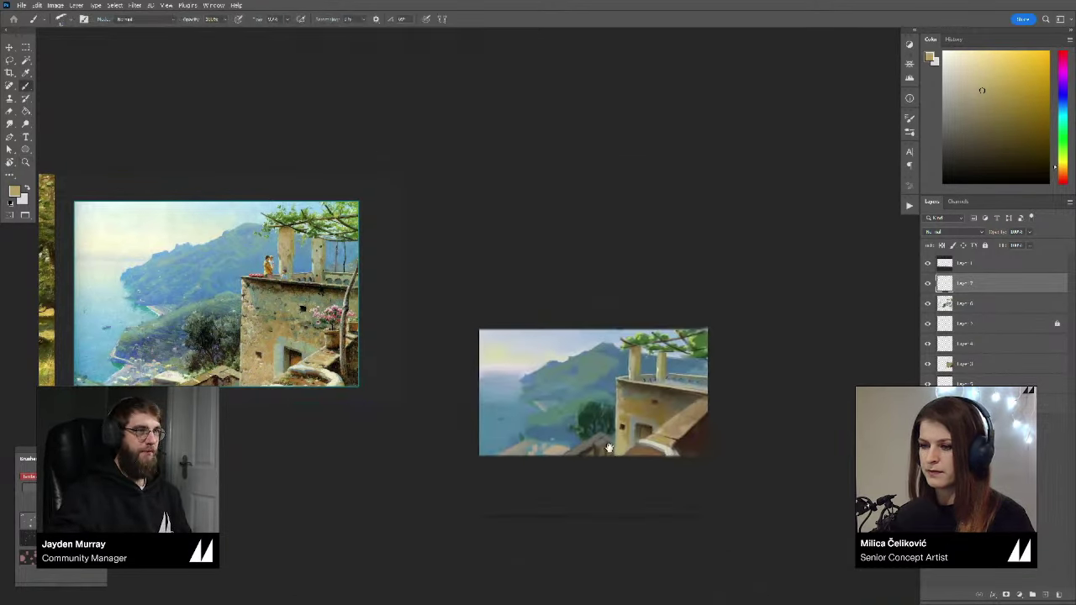
Step: Merge the facade touch-ups down, compare the study with individual paint layers hidden and shown, and add a new empty layer
scroll(293, 344, "down", 2)
scroll(294, 344, "up", 1)
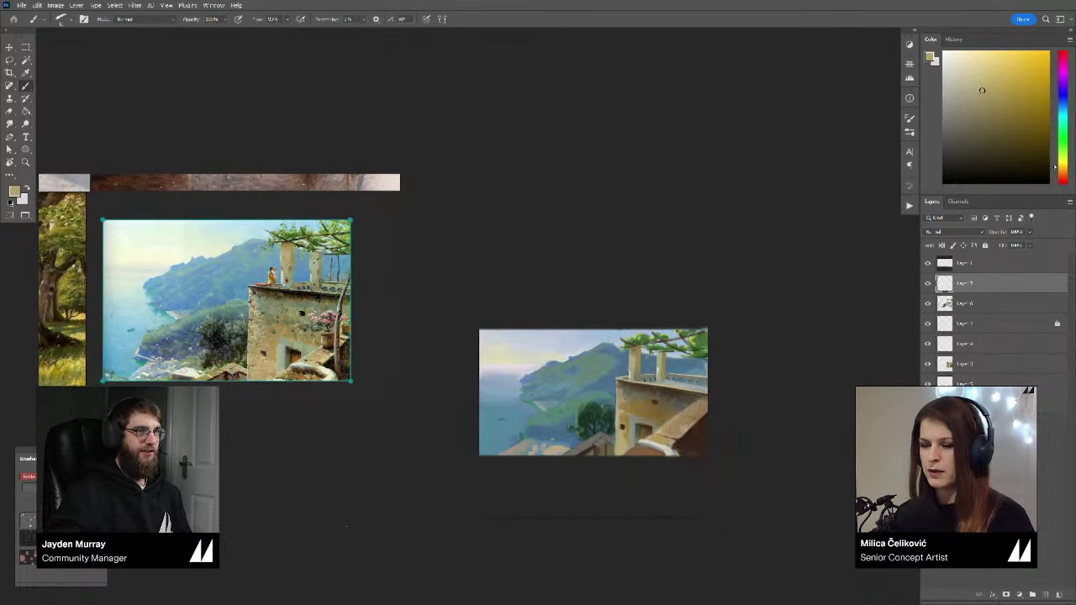
left_click_drag(524, 539, 489, 525)
left_click_drag(554, 427, 580, 426)
key("ctrl+e")
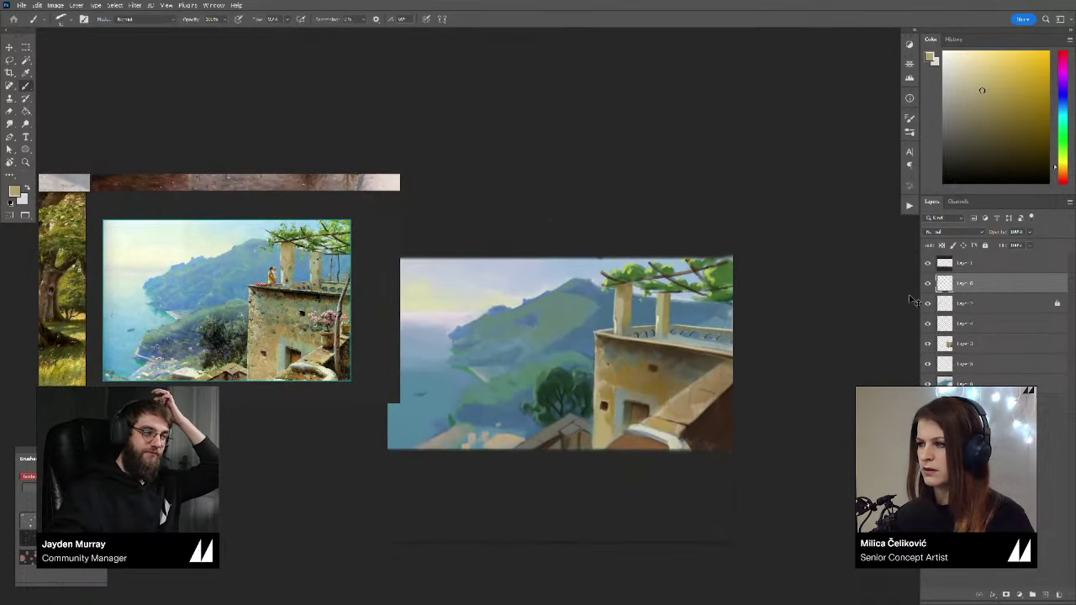
left_click(928, 285)
left_click(928, 285)
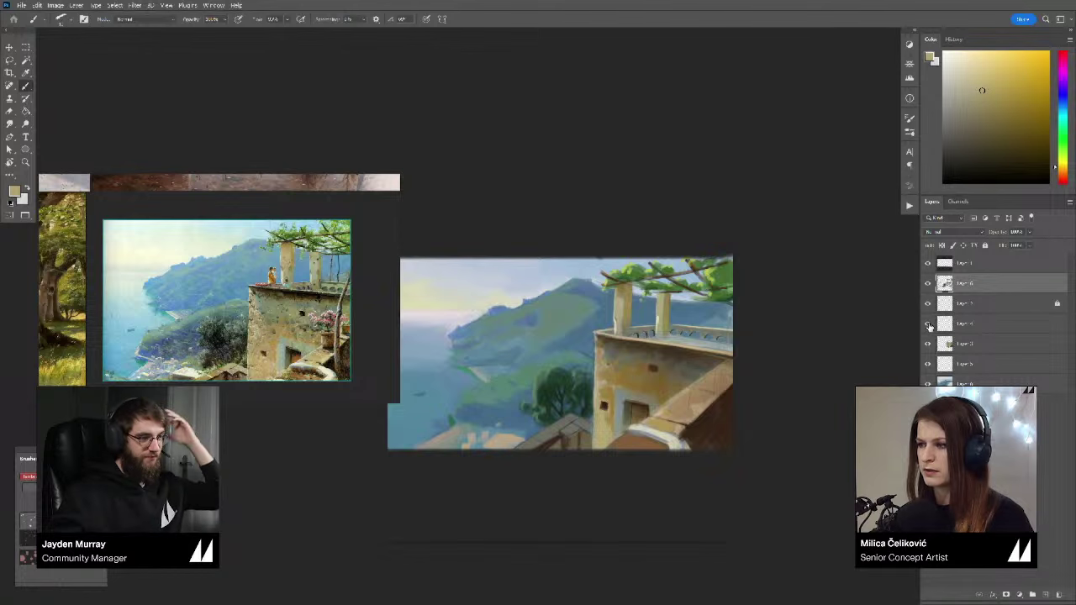
left_click(928, 344)
left_click(929, 344)
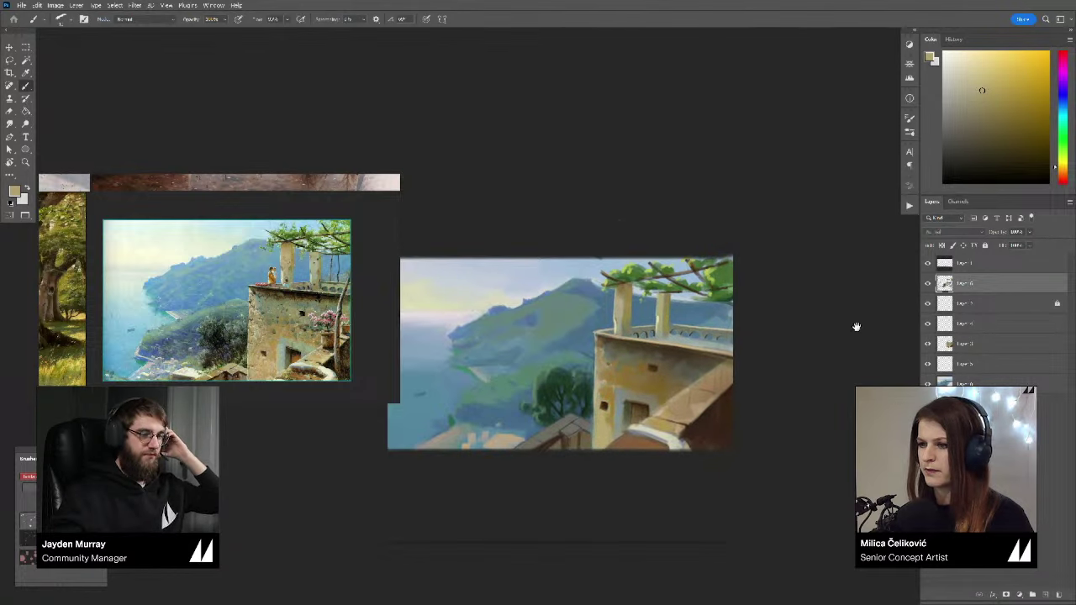
left_click_drag(836, 348, 857, 358)
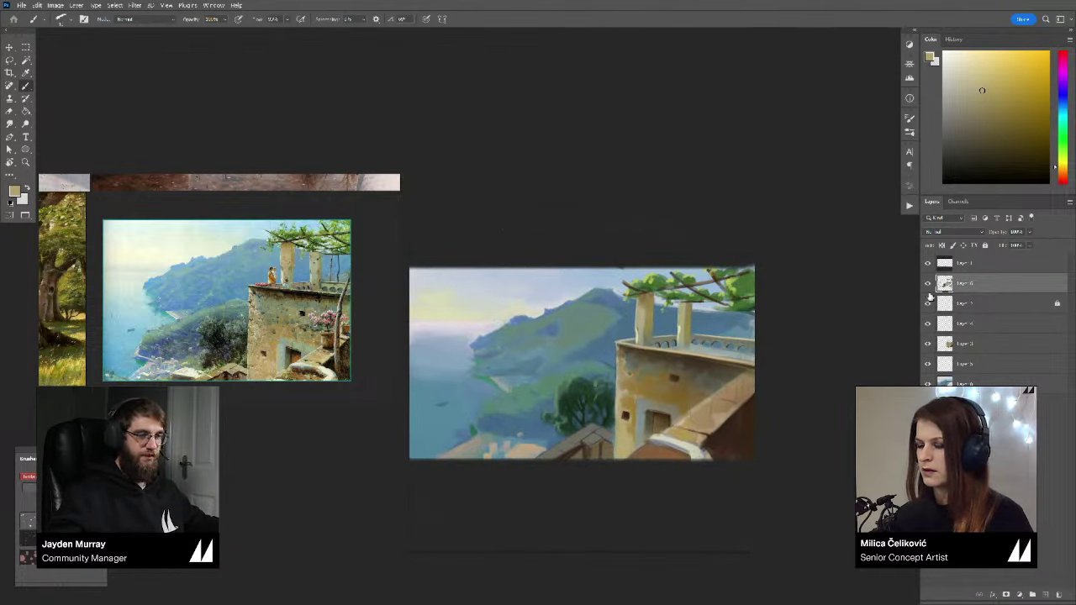
key("ctrl+alt+shift+n")
Step: Refine the hillside above and beside the dark tree with a muted green and a slate blue sampled from the slopes
mouse_move(617, 406)
left_mouse_down()
mouse_move(607, 389)
mouse_move(600, 397)
left_mouse_up()
mouse_move(629, 432)
left_mouse_down()
mouse_move(610, 394)
mouse_move(533, 395)
mouse_move(567, 401)
mouse_move(544, 412)
mouse_move(571, 421)
left_mouse_up()
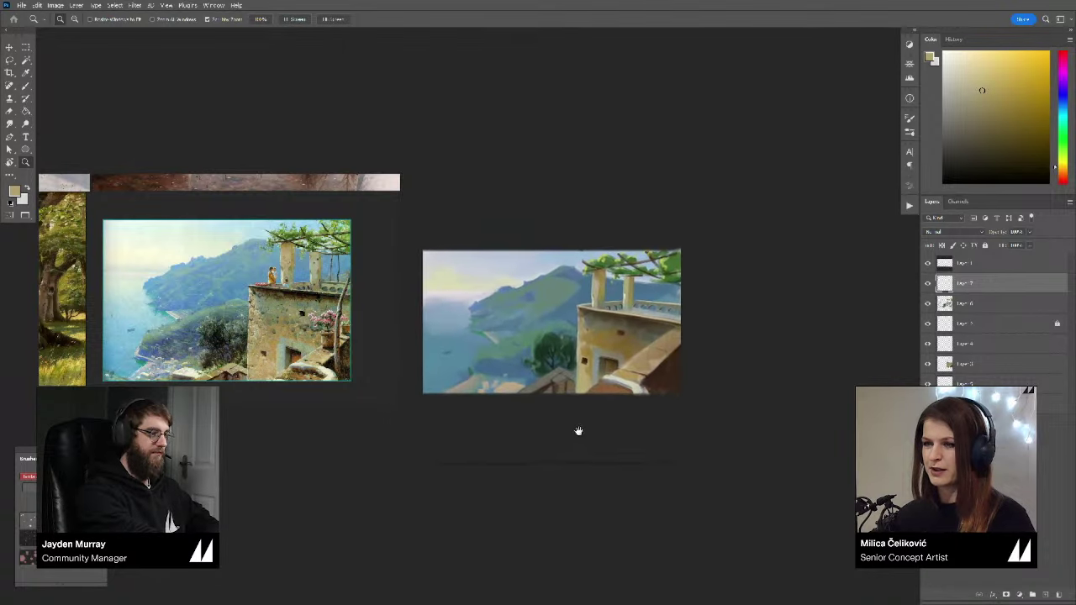
key("b")
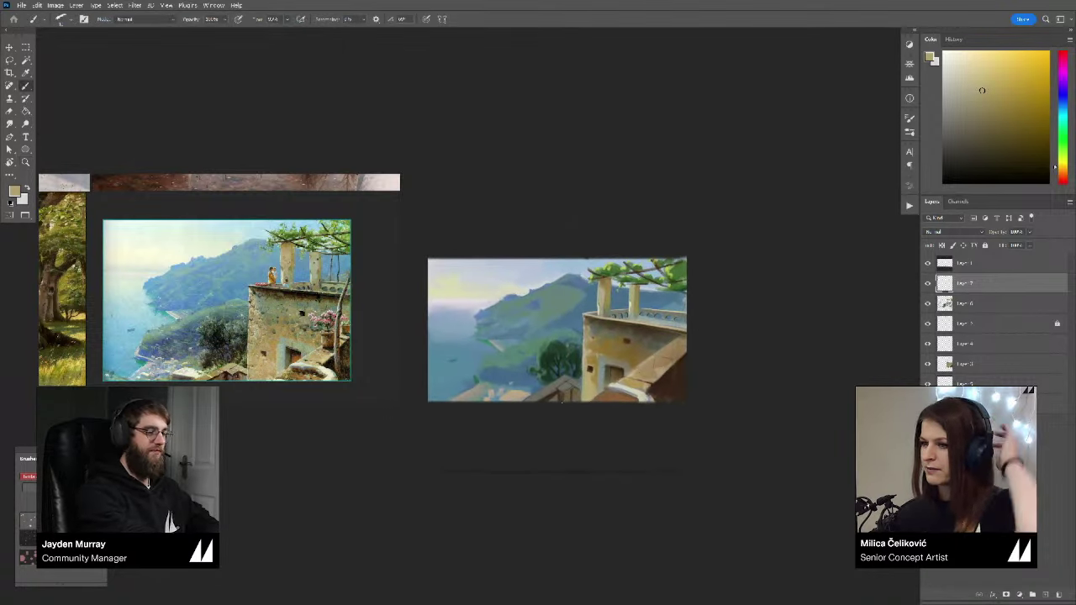
left_click_drag(508, 354, 521, 343)
left_click(518, 356, "alt")
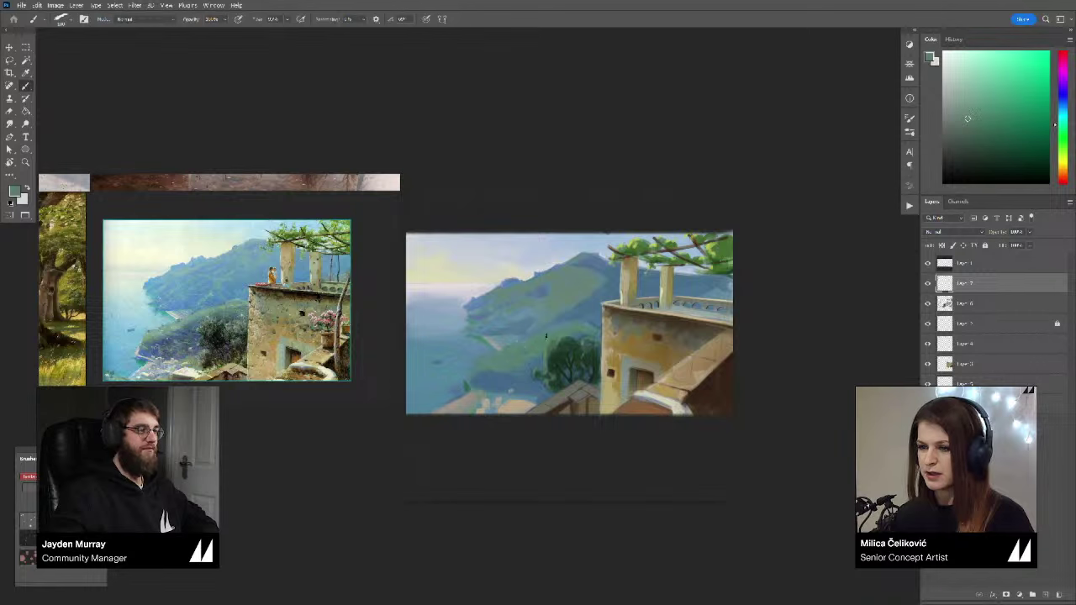
scroll(551, 333, "up", 1)
left_click(574, 300, "alt")
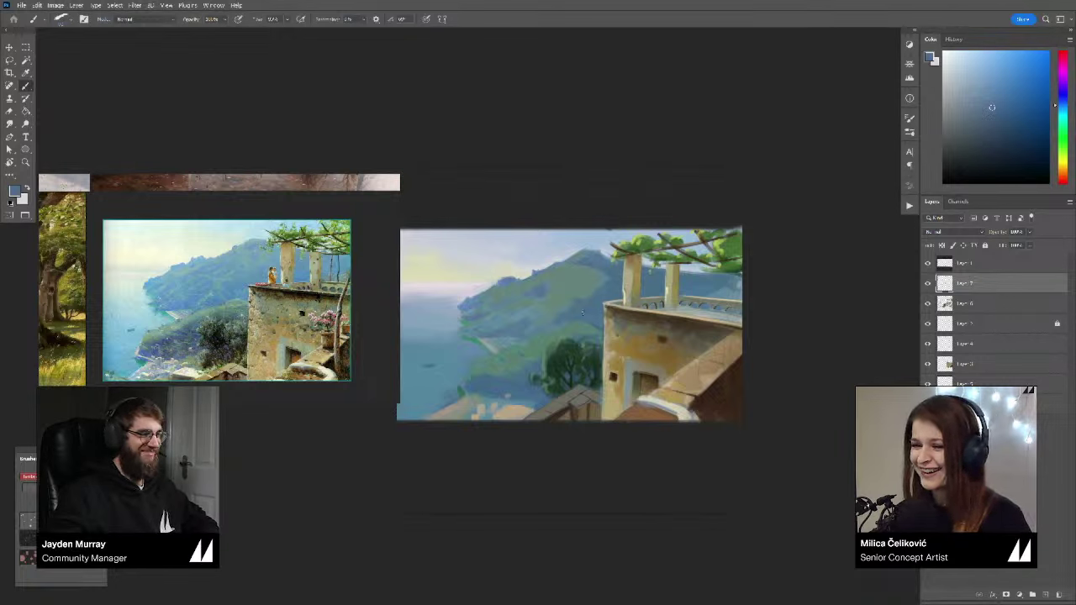
Step: Soften the mountain slope beside the front pillar with a larger brush and slate blues and grey-teals sampled from it
left_click(606, 293, "alt")
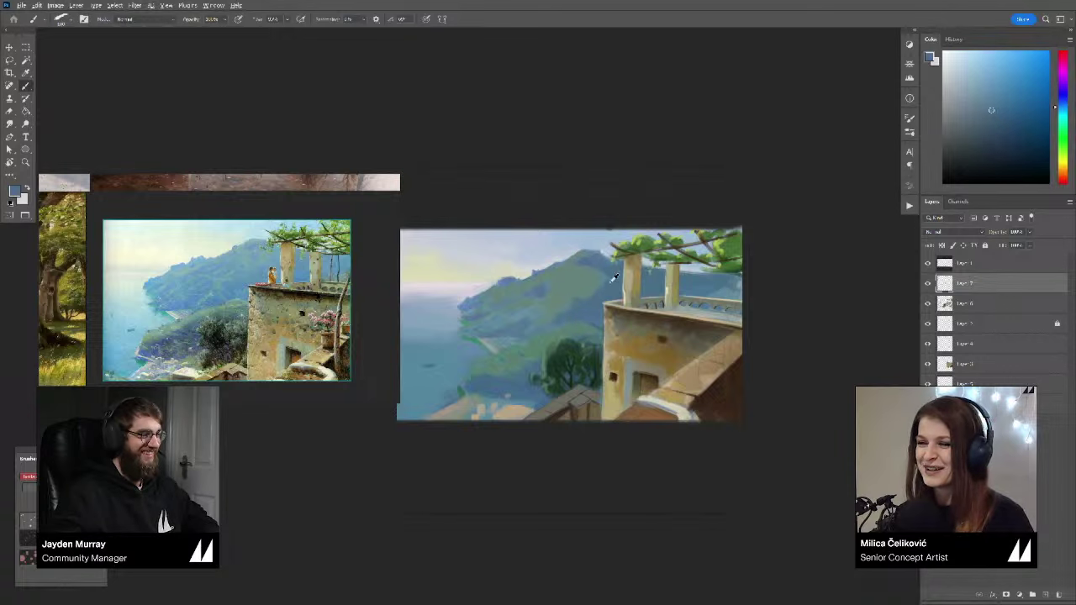
key("bracketright")
key("bracketright")
key("bracketright")
key("bracketright")
key("bracketright")
left_click_drag(582, 283, 606, 282)
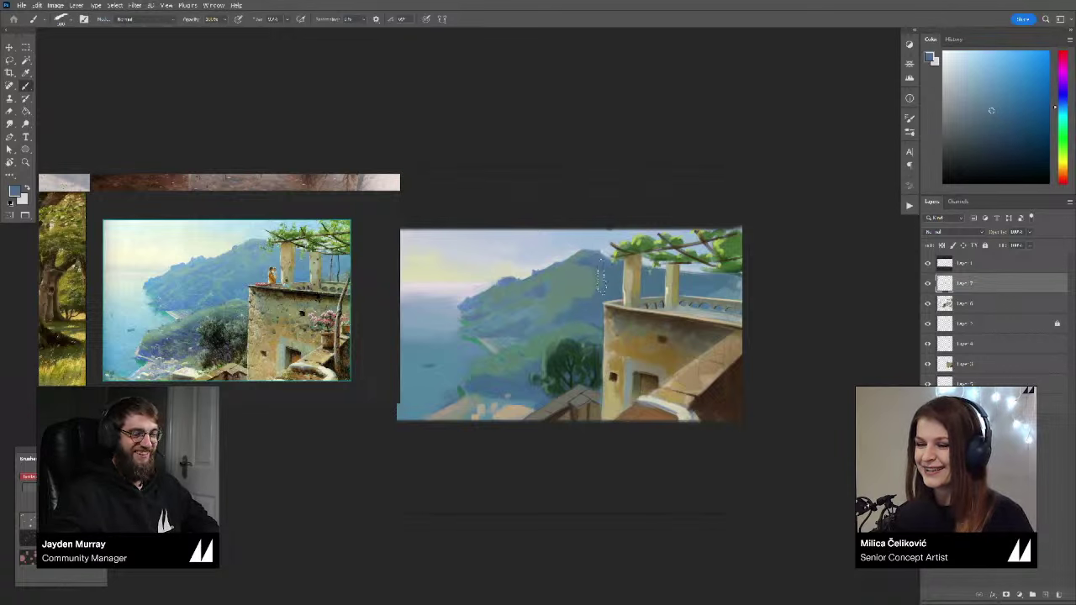
left_click(598, 281, "alt")
left_click(566, 277, "alt")
left_click(566, 276, "alt")
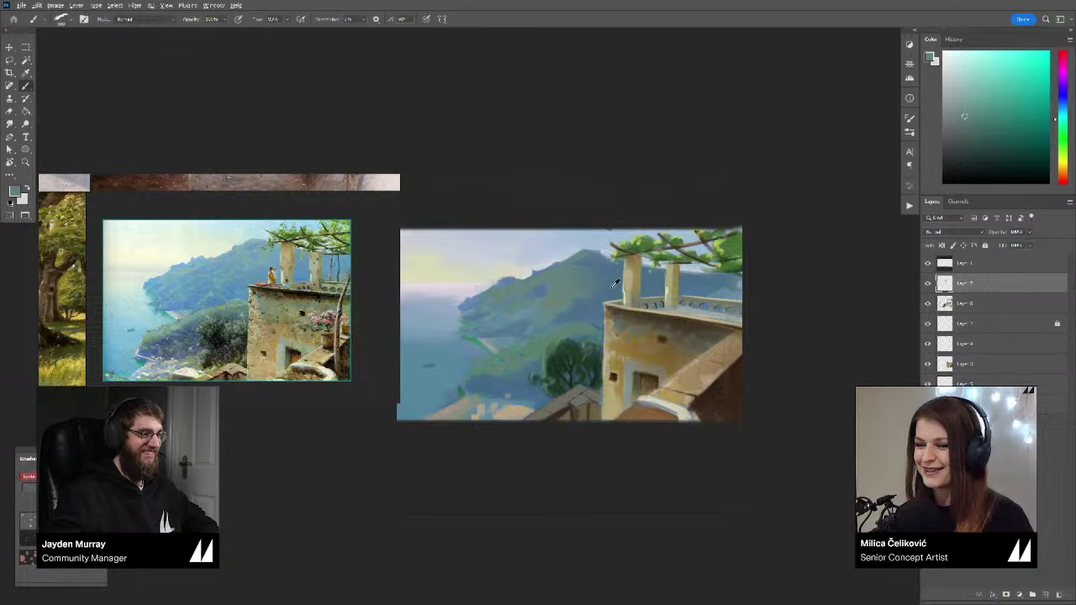
left_click(577, 288, "alt")
Step: Lighten the distant mountain behind the terrace beyond the rear pillar with a lighter blue and blues sampled there
mouse_move(990, 110)
left_mouse_down()
mouse_move(1007, 104)
mouse_move(995, 92)
left_mouse_up()
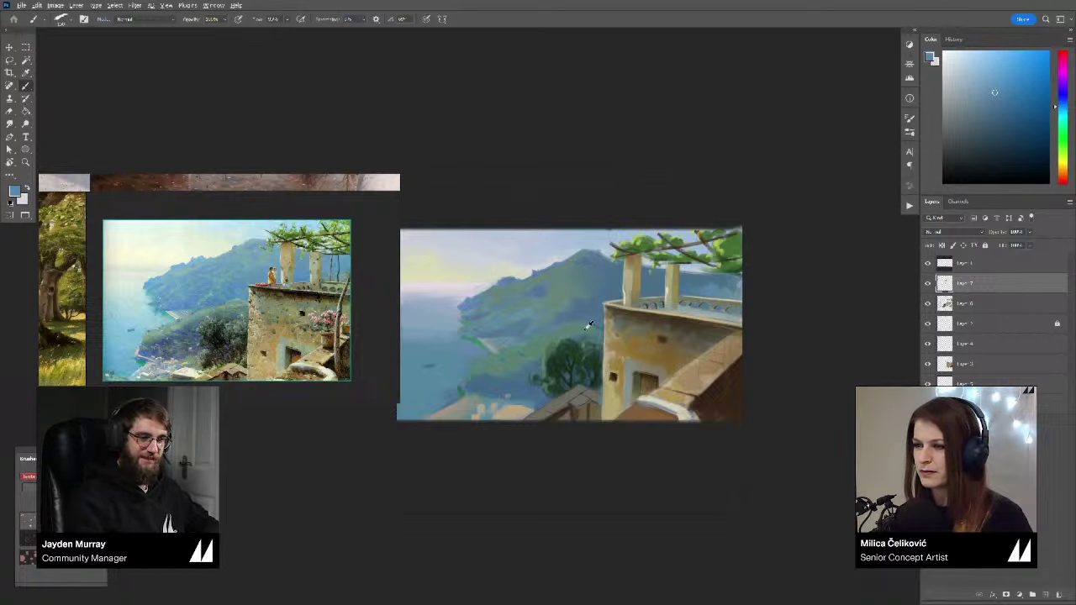
left_click(733, 286, "alt")
left_click(721, 288, "alt")
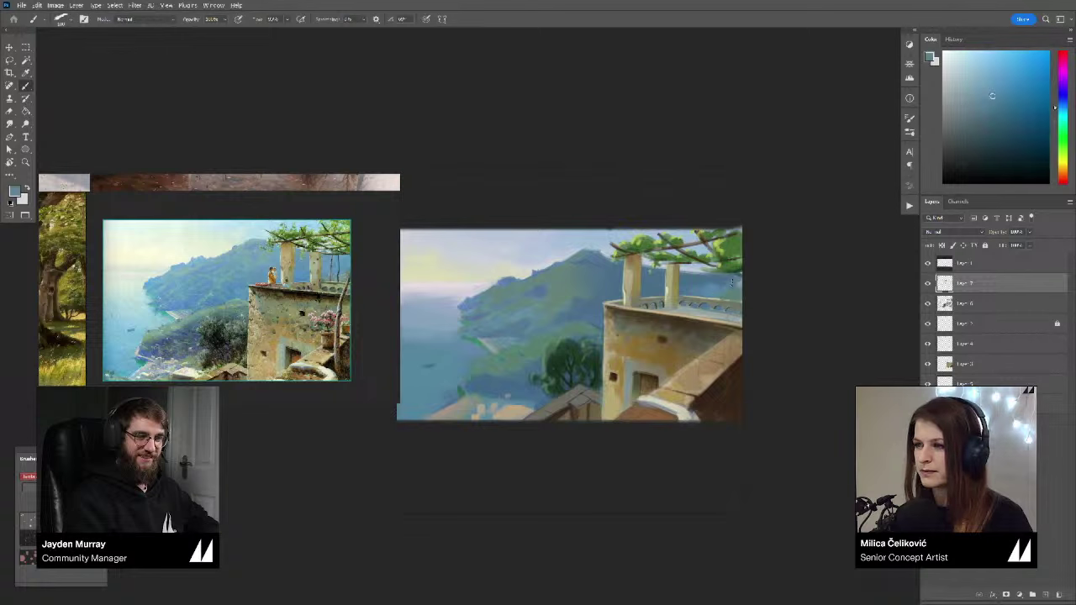
left_click(708, 273, "alt")
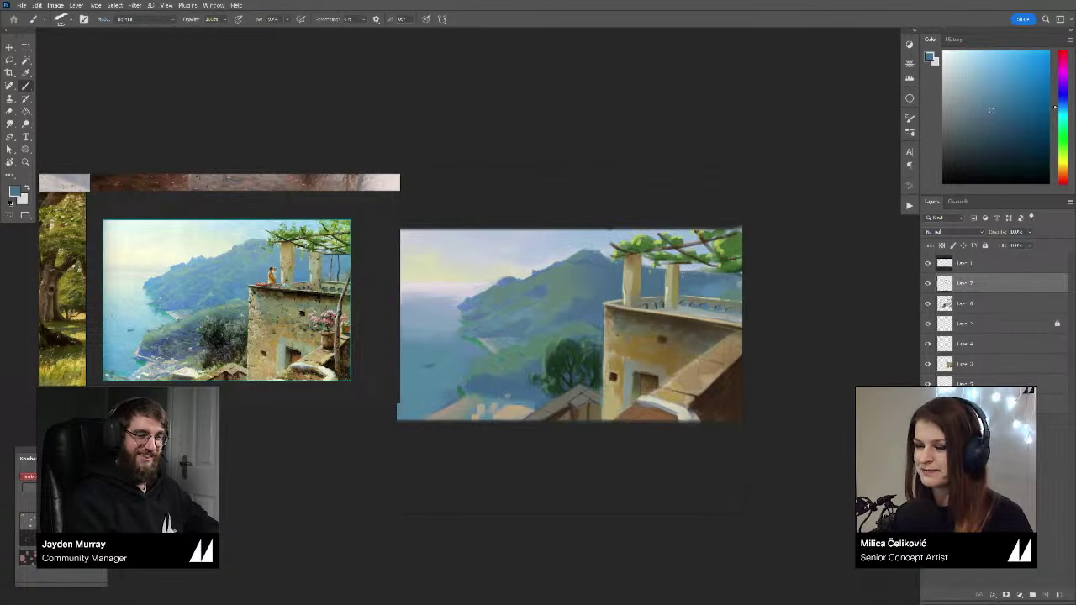
left_click(703, 287, "alt")
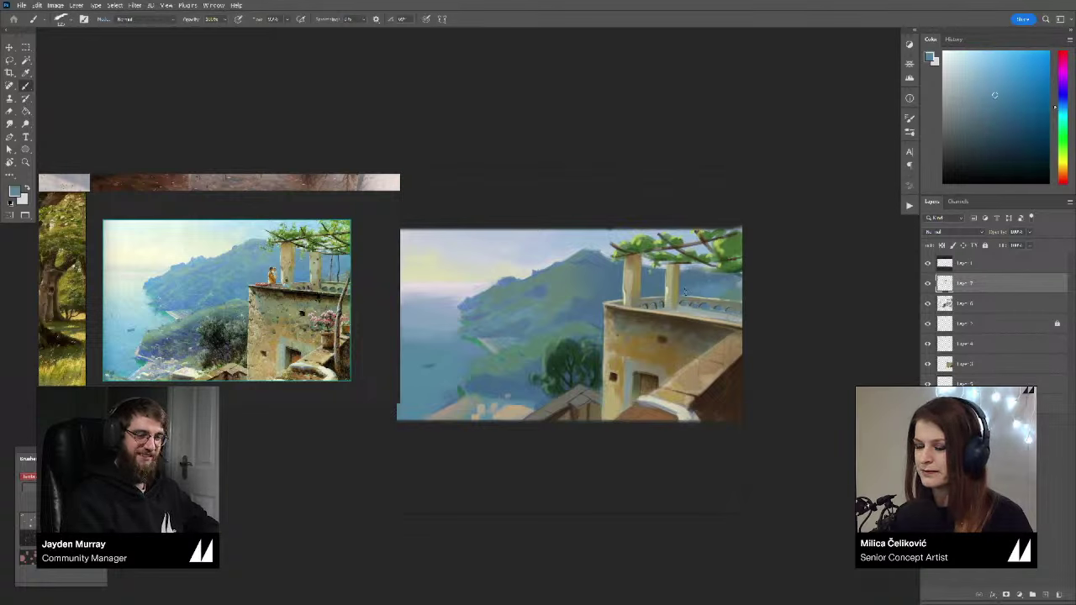
left_click(711, 286, "alt")
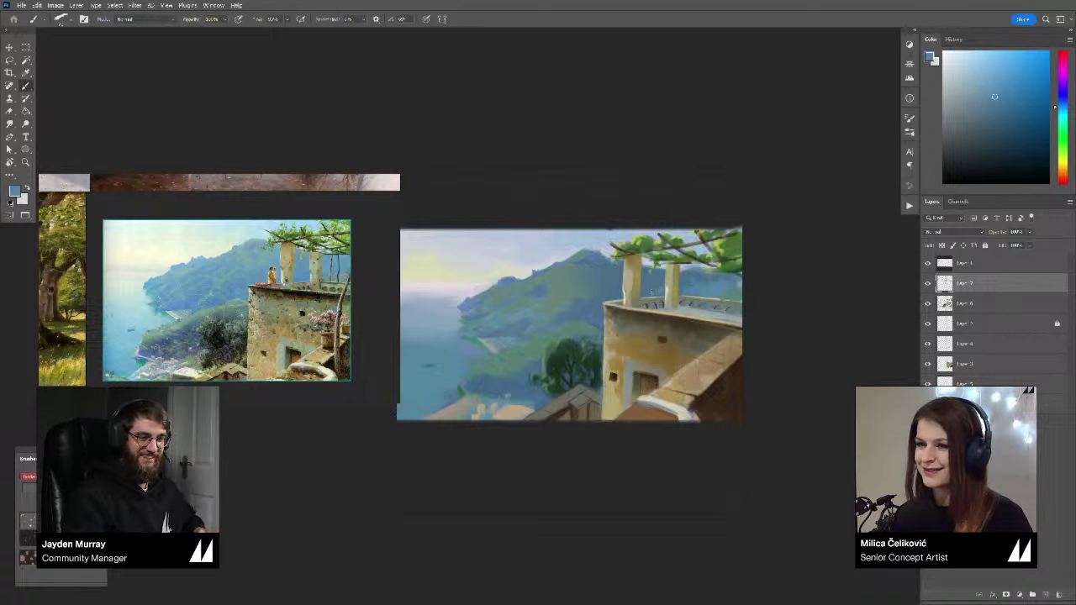
Step: Blend the background mountain between the two pillars and beside the front pillar with sampled light and mid blues
left_click(660, 289, "alt")
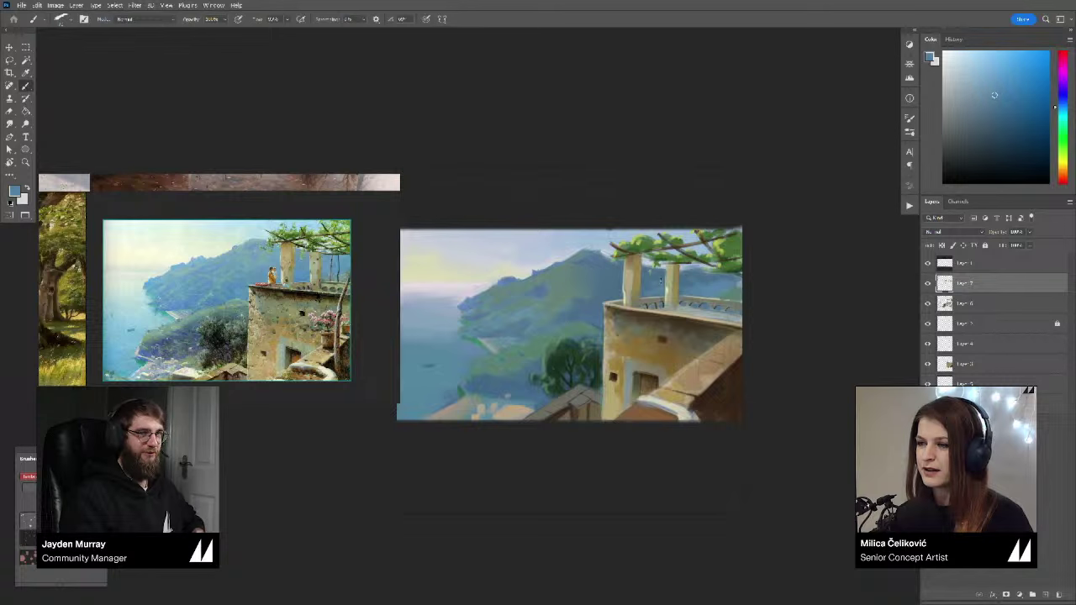
left_click(665, 286, "alt")
left_click(665, 288, "alt")
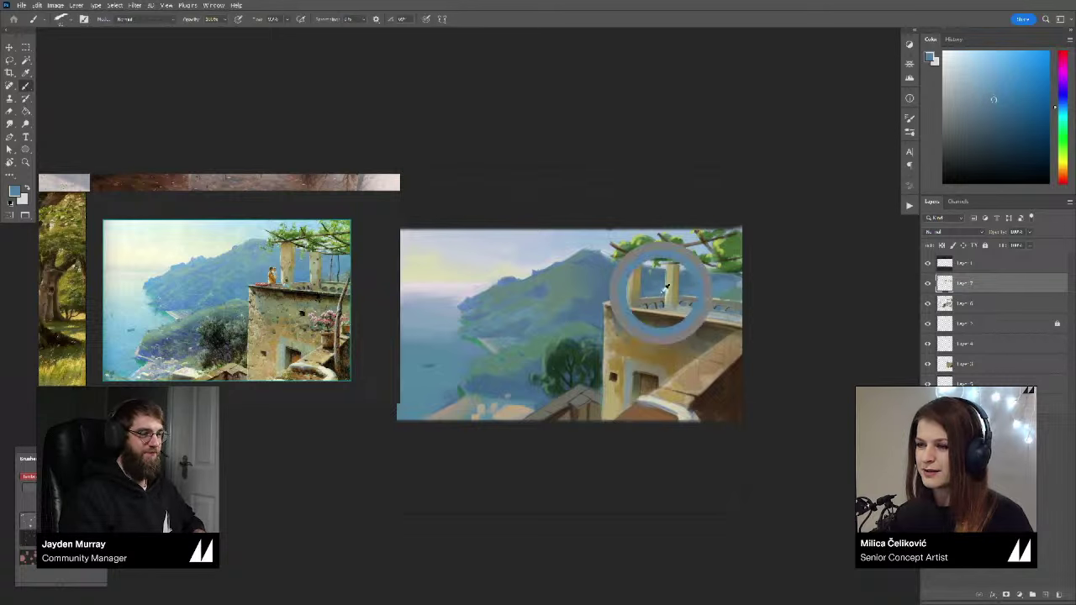
left_click(655, 283, "alt")
left_click(661, 289, "alt")
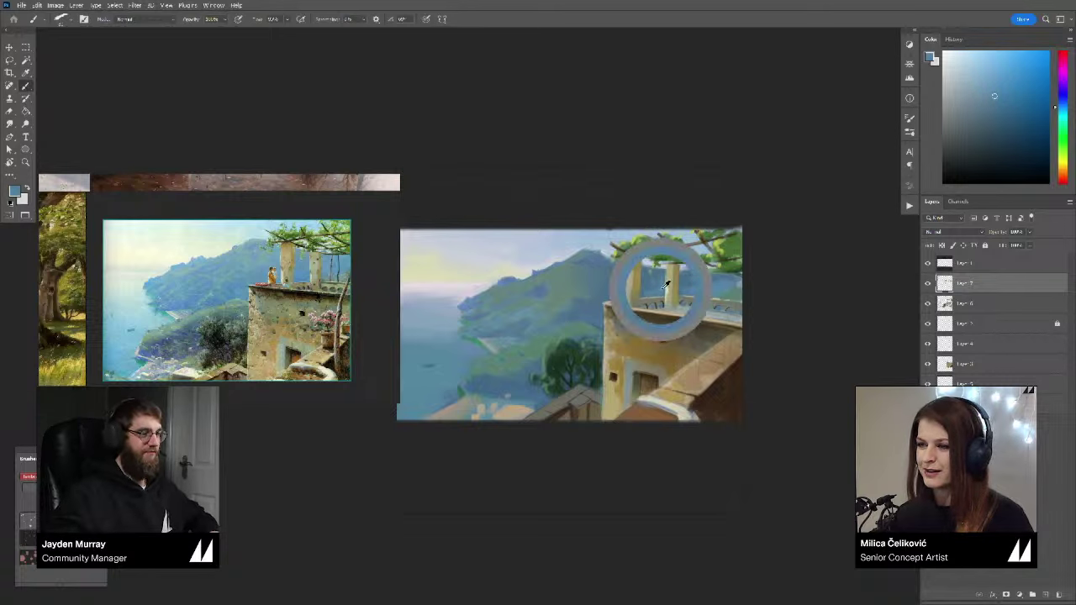
left_click(652, 295, "alt")
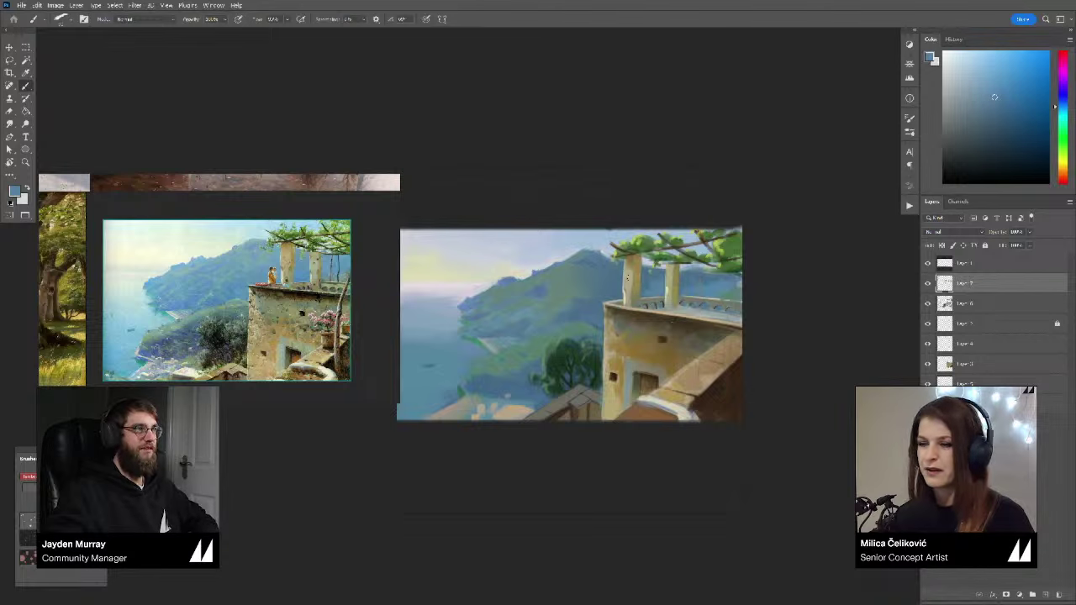
left_click(618, 294, "alt")
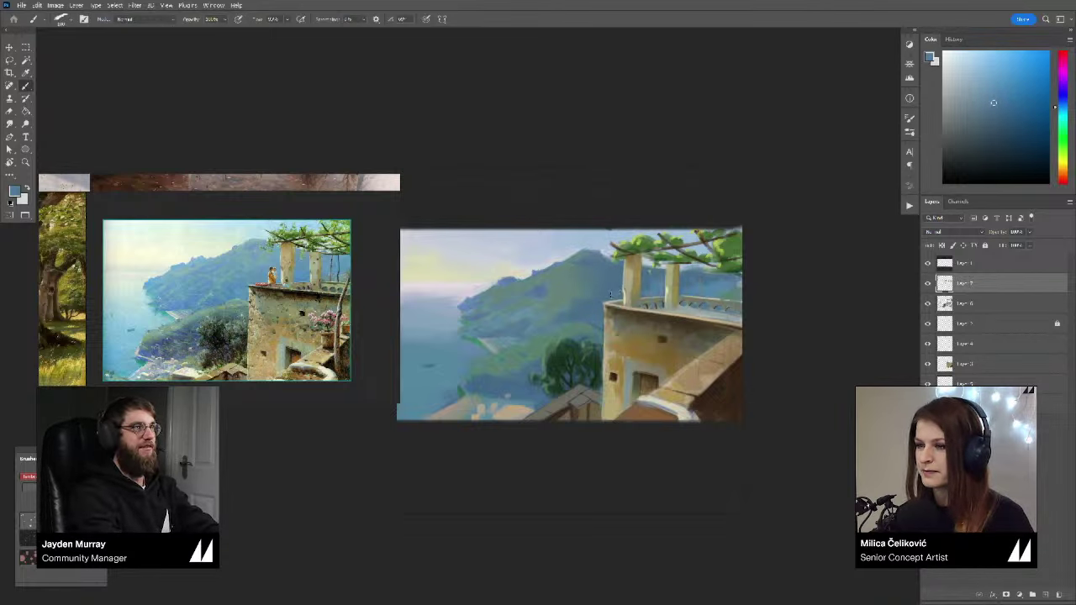
left_click(615, 290, "alt")
Step: Flip both the study and the reference painting horizontally to check the composition with fresh eyes
left_click_drag(603, 309, 452, 317)
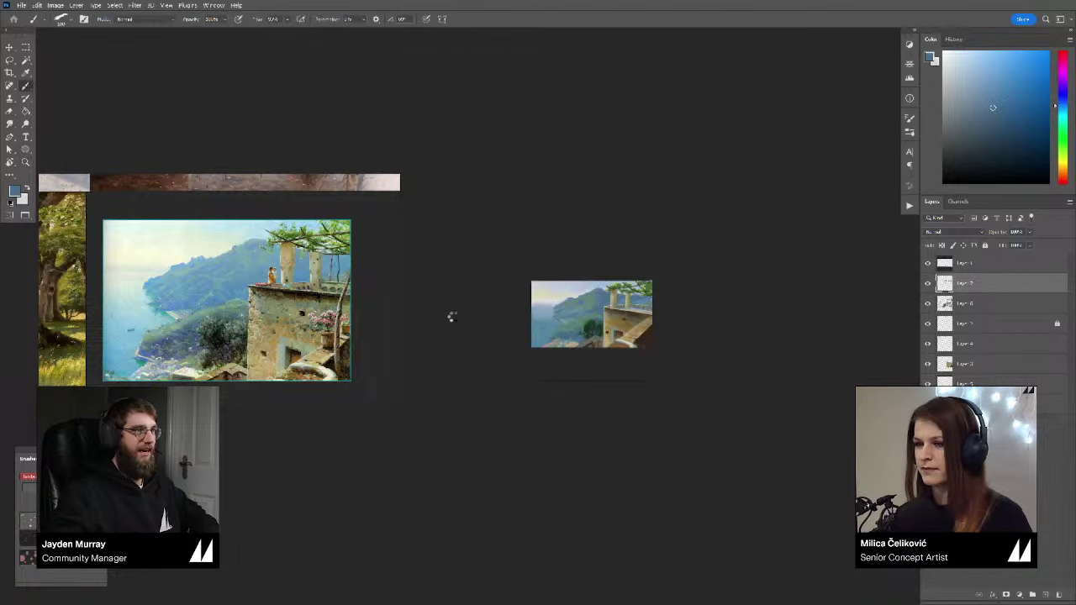
key("ctrl+shift+h")
left_click(340, 336)
key("alt+shift+h")
left_click_drag(589, 320, 622, 340)
key("b")
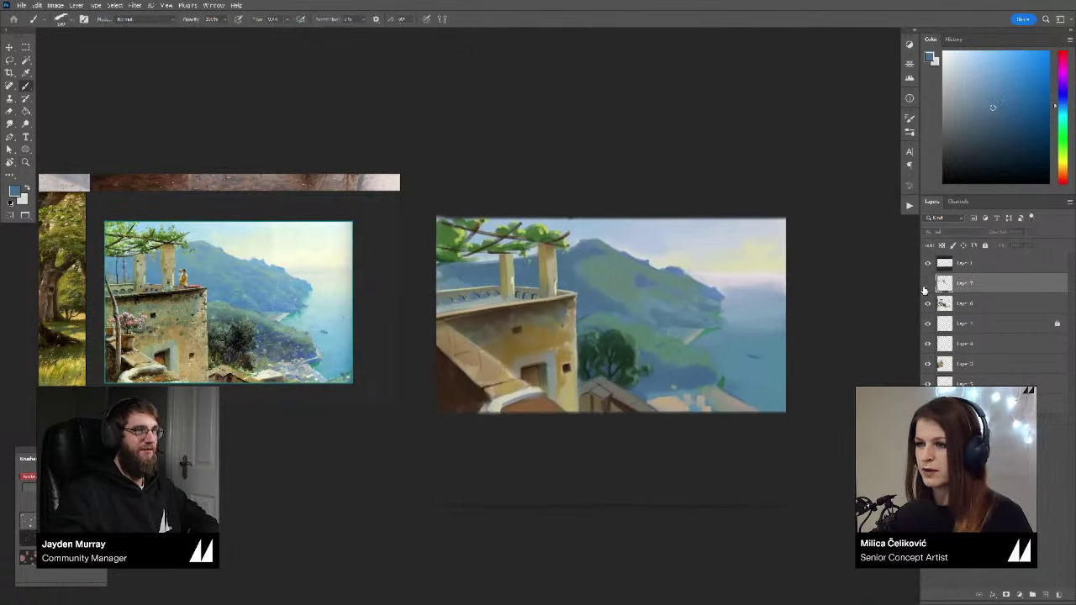
Step: Compare the flipped study with and without the mountain detail layer, merge it down and add a new empty layer
left_click(925, 287)
key("ctrl+e")
left_click(924, 290)
left_click(924, 291)
left_click_drag(854, 365, 841, 364)
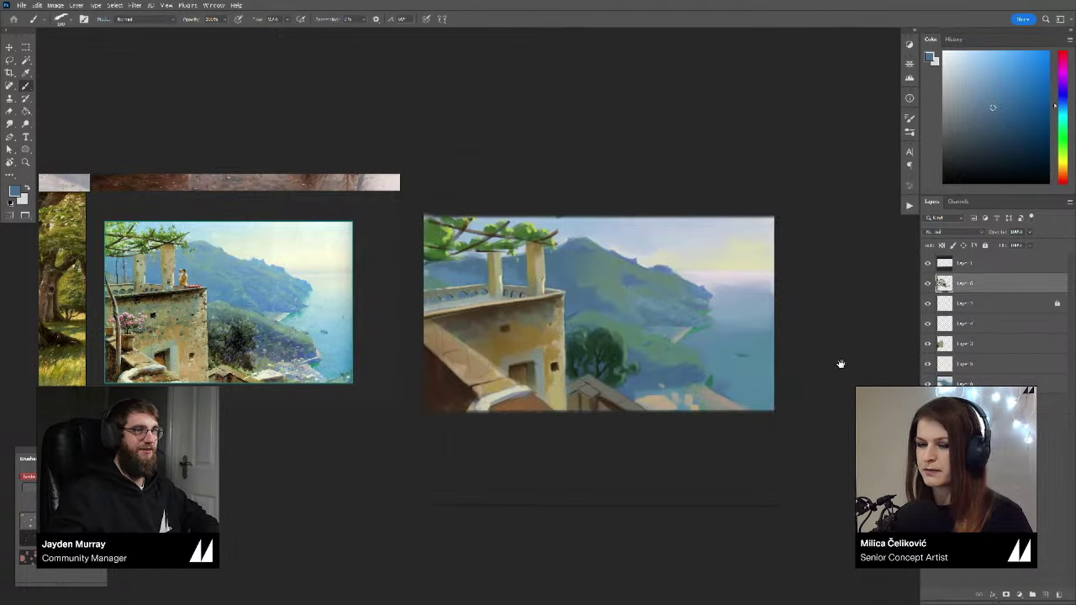
key("ctrl+shift+alt+n")
Step: Highlight the distant shoreline and the lower coastal edge with thin pale grey strokes based on a sampled shore colour
left_click(686, 328, "alt")
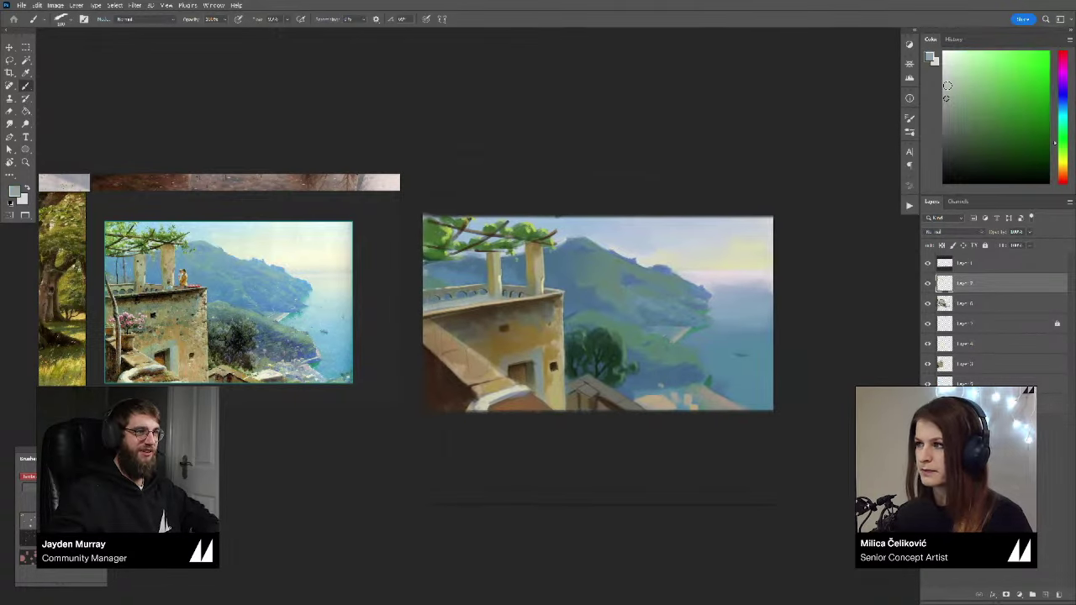
left_click(948, 82)
left_click(1062, 156)
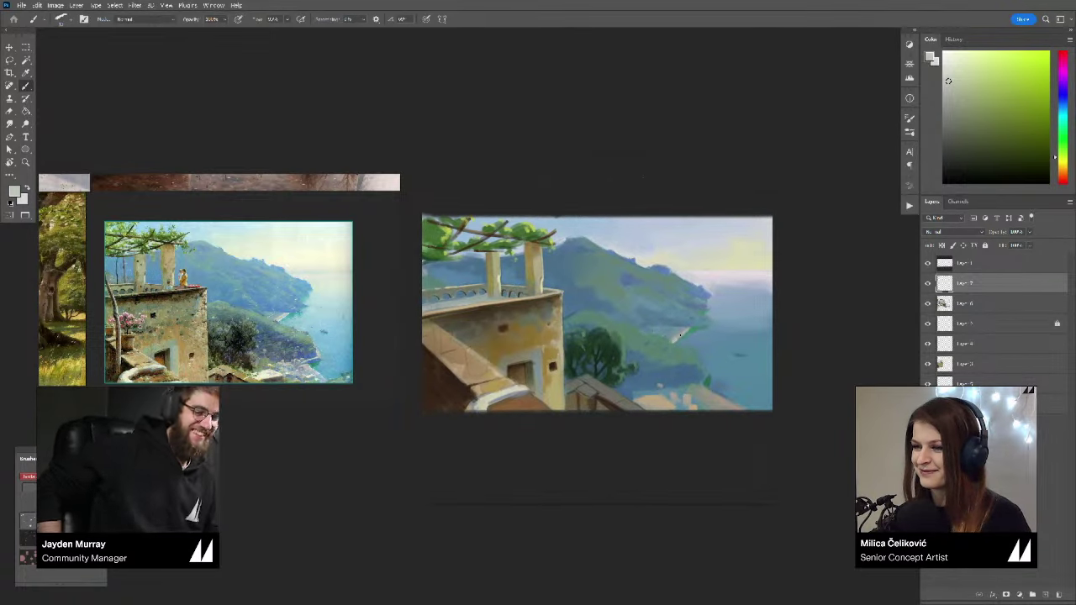
left_click_drag(677, 345, 674, 341)
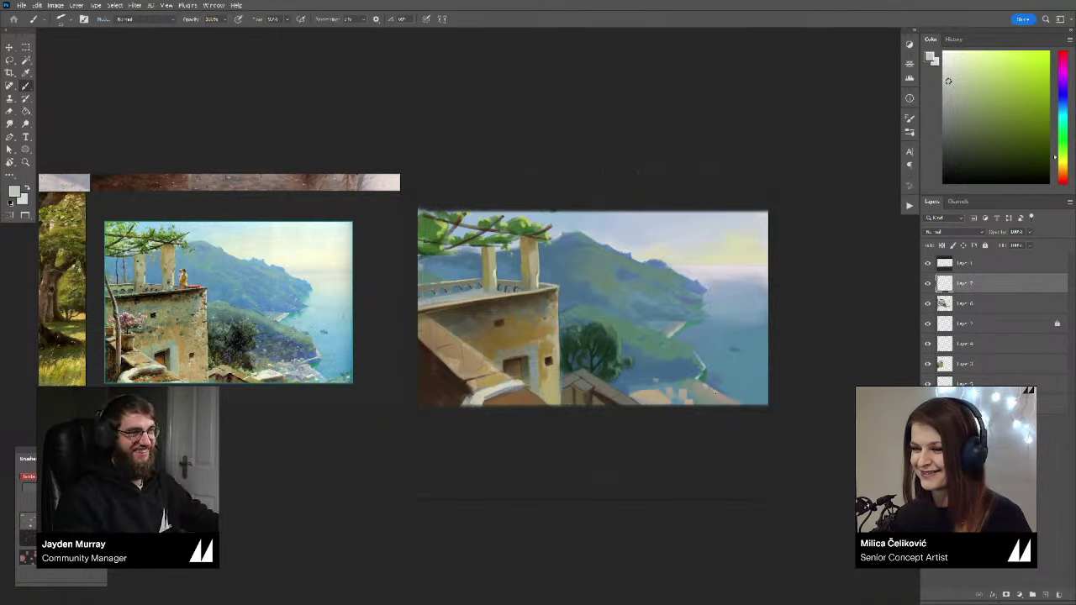
left_click_drag(698, 401, 687, 396)
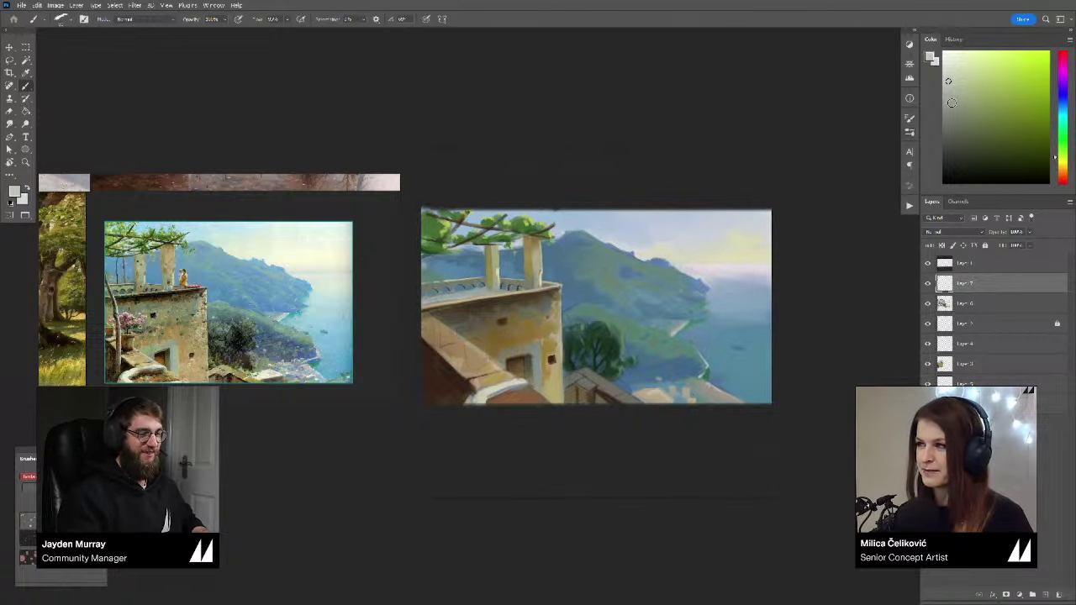
Step: Refine the pale coastal buildings by the water with a warm off-white and a darker beige grey
left_click(1062, 164)
left_click(953, 68)
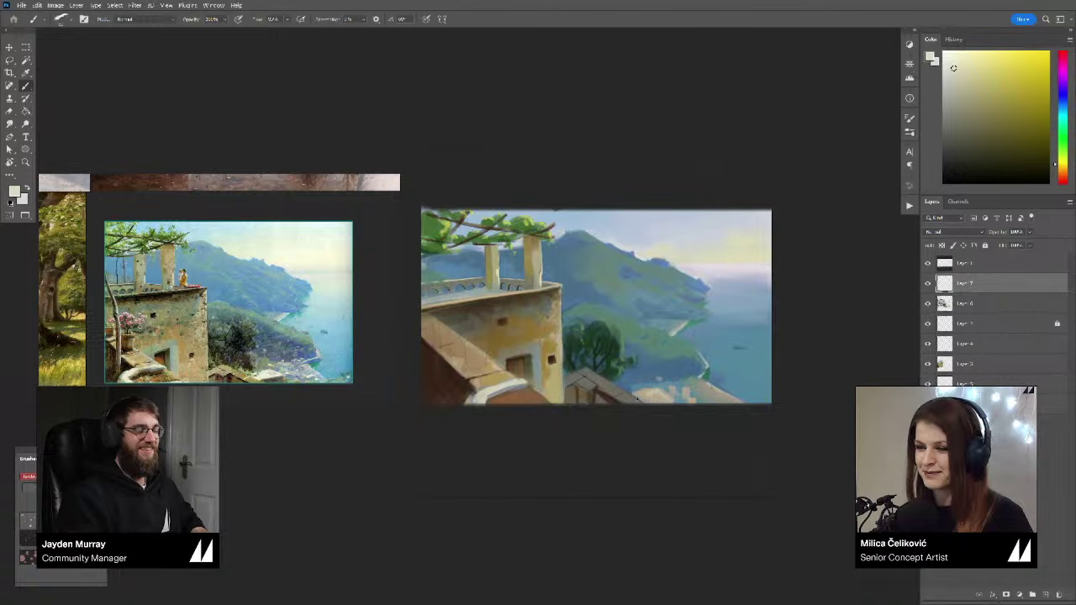
left_click_drag(647, 393, 653, 402)
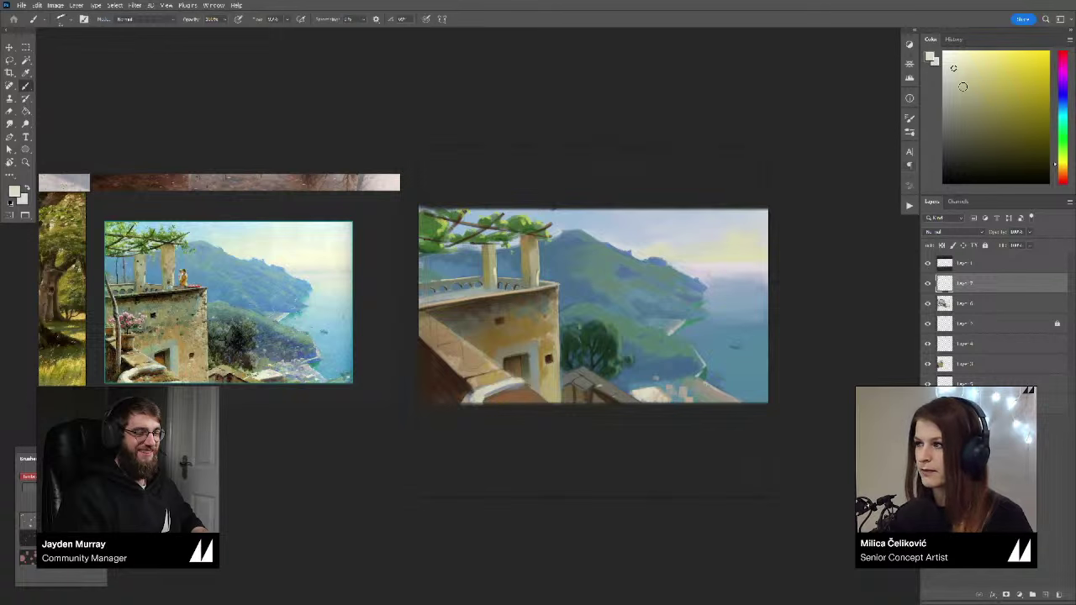
left_click(956, 89)
key("e")
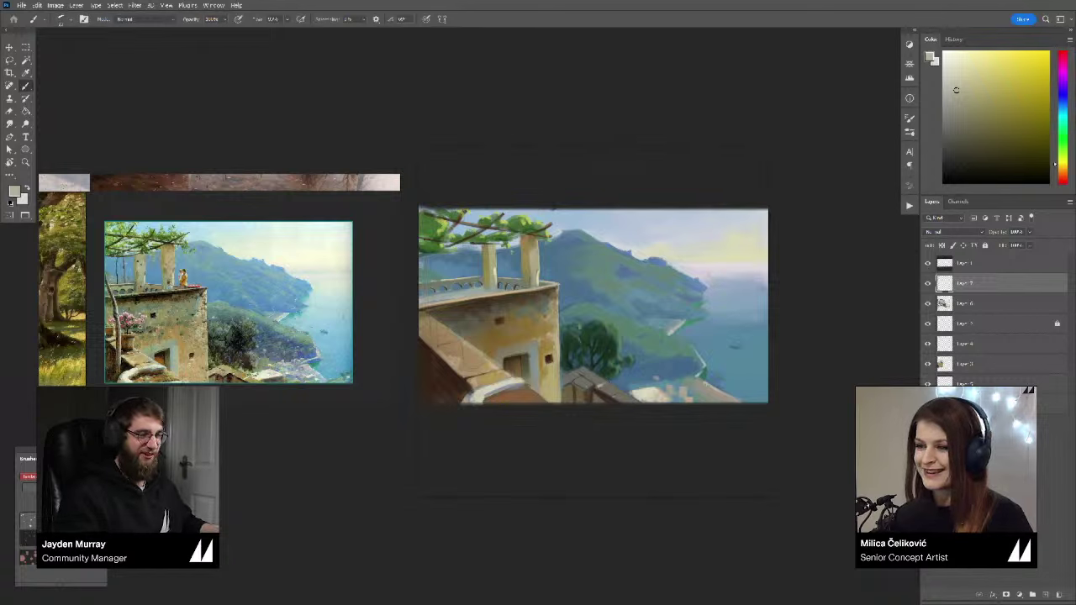
left_click_drag(633, 409, 665, 416)
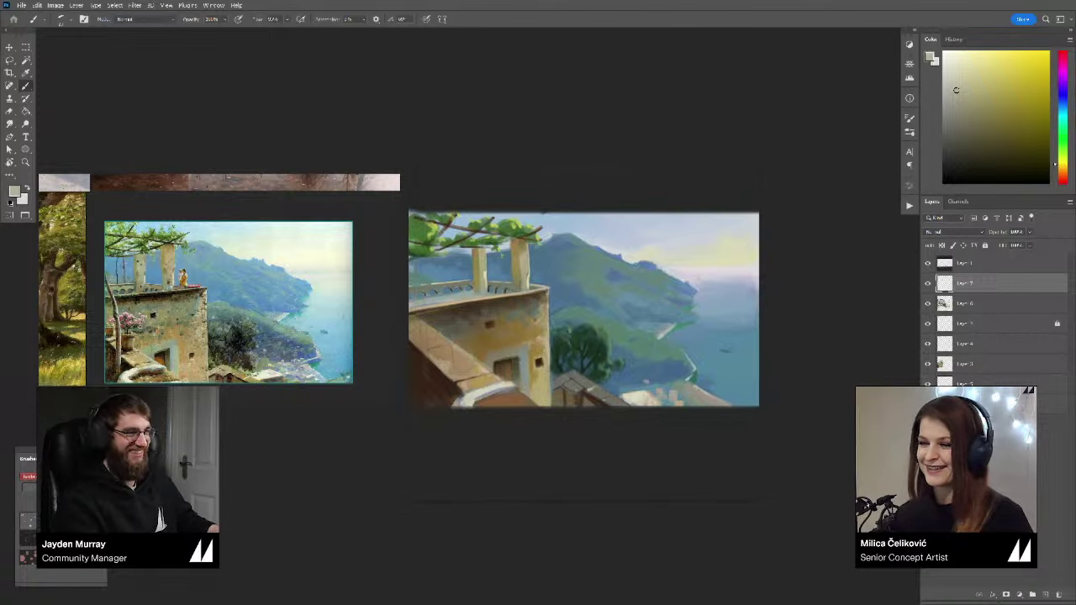
Step: Blend sampled blues around the coastal buildings and shoreline and add darker teal accents on the lower hillside
left_click(634, 379, "alt")
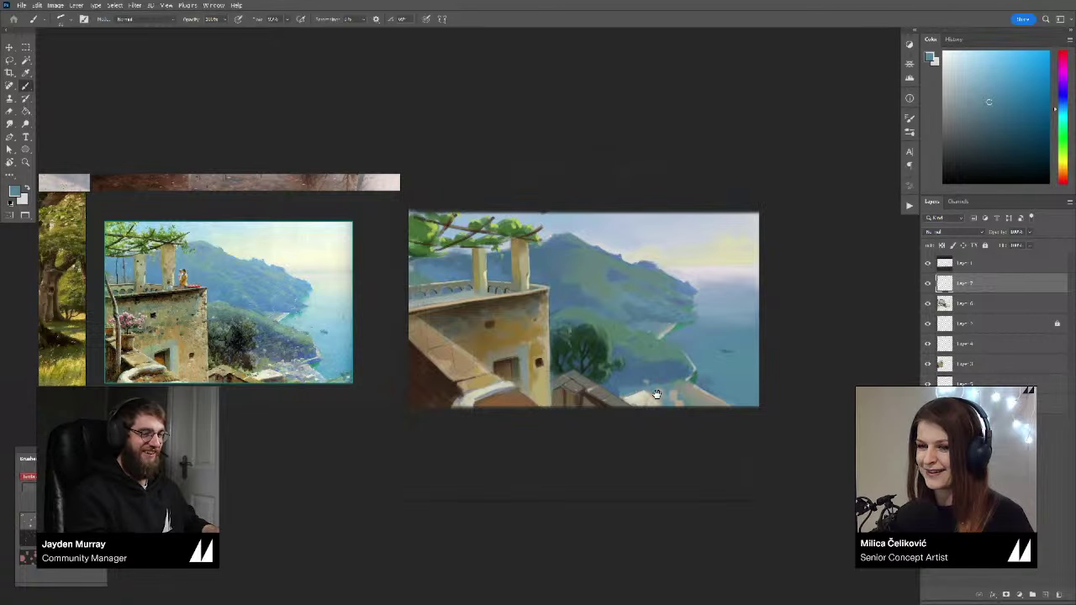
left_click_drag(658, 394, 656, 394)
left_click(692, 373, "alt")
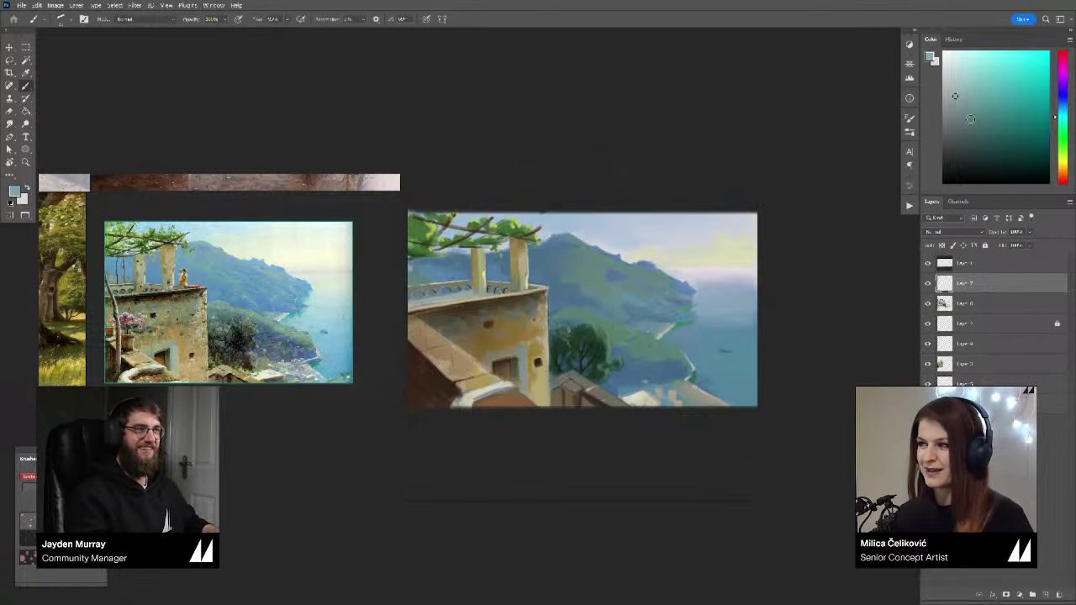
left_click_drag(970, 119, 985, 121)
left_click(1063, 110)
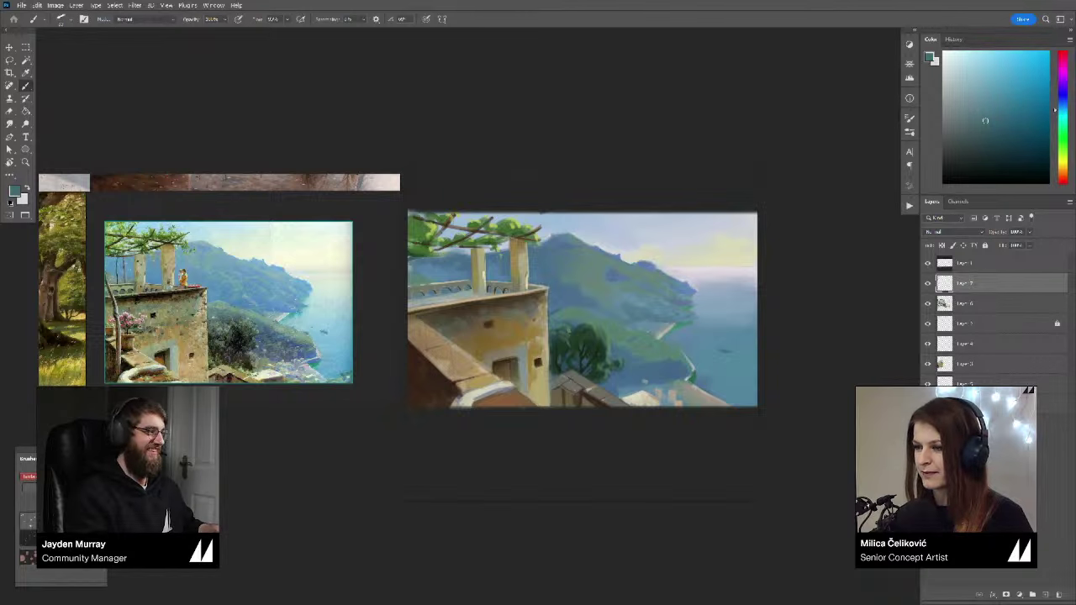
left_click(1001, 130)
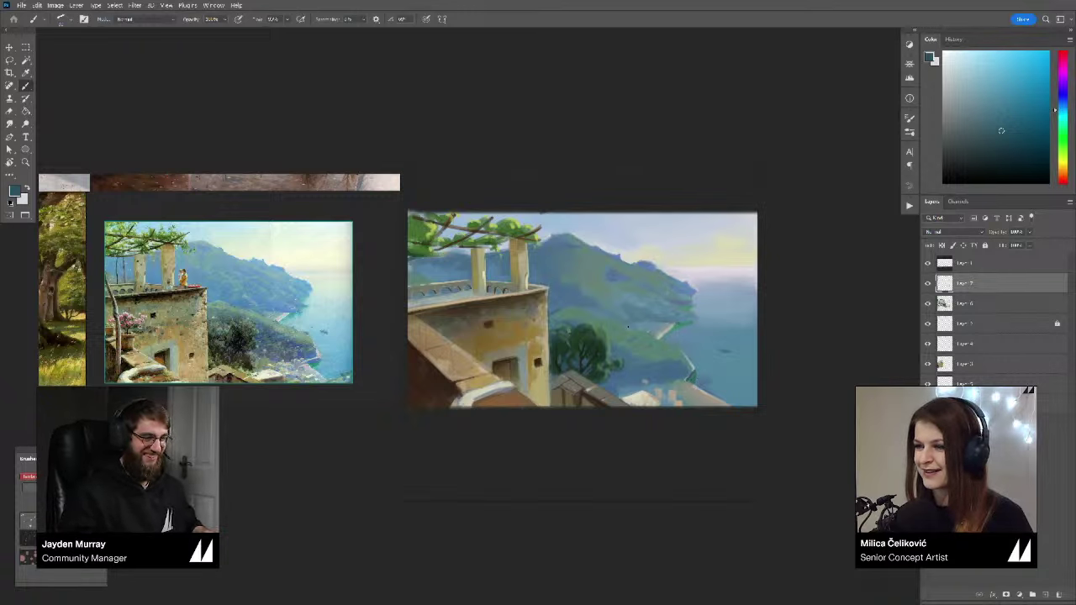
mouse_move(650, 328)
left_mouse_down()
mouse_move(617, 358)
mouse_move(644, 349)
left_mouse_up()
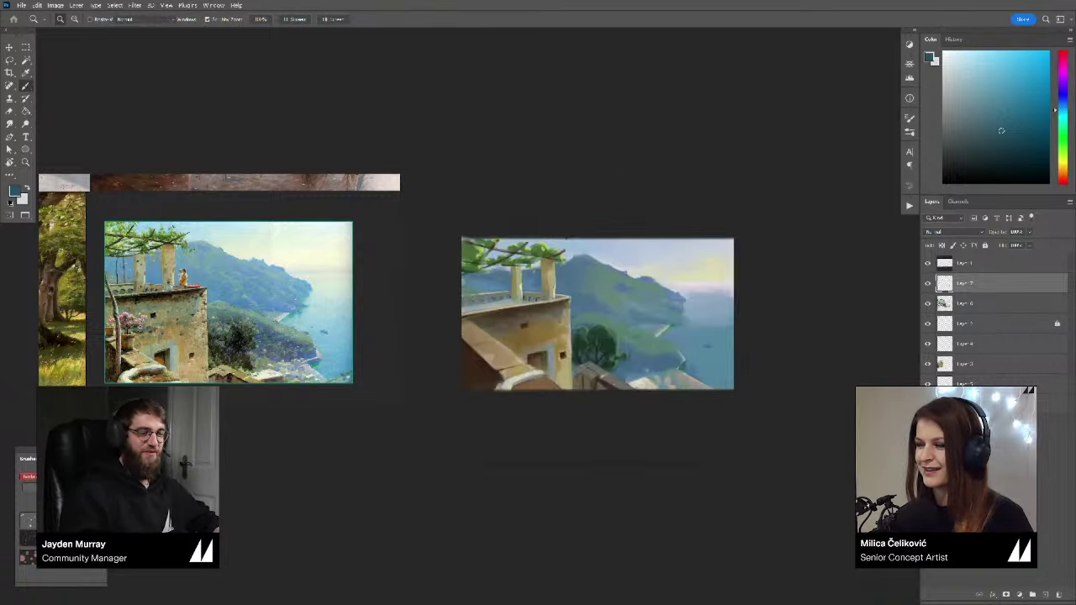
Step: Compare the study with and without the shoreline detail layer
key("ctrl+e")
left_click(929, 285)
left_click(929, 285)
key("ctrl+z")
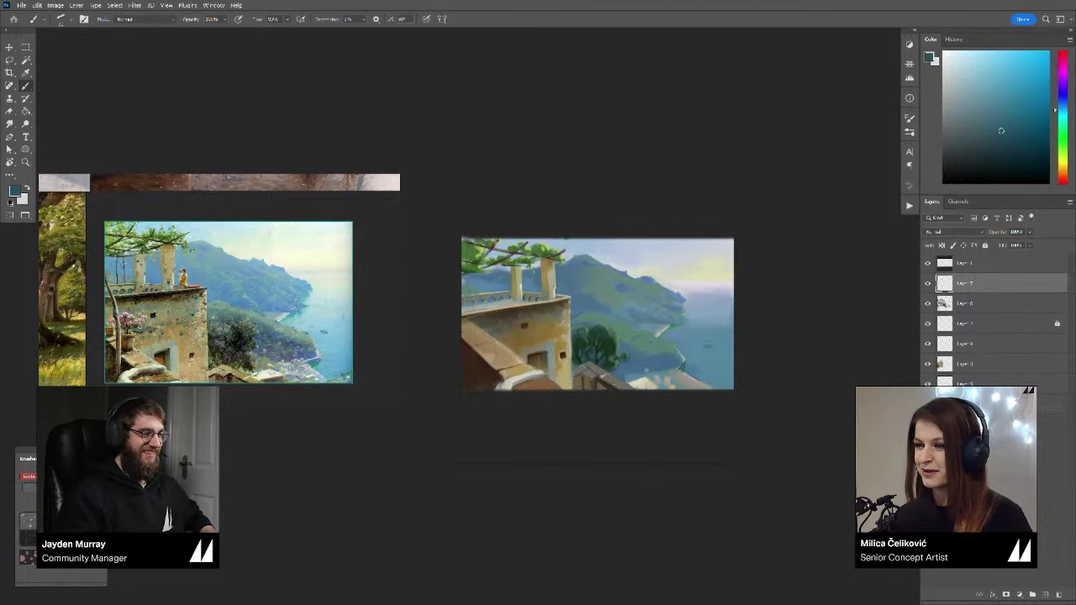
Step: Refine the mountain's ridge line beside the front pillar with sampled mountain and light sky blues
left_click_drag(786, 357, 776, 359)
left_click_drag(540, 279, 569, 284)
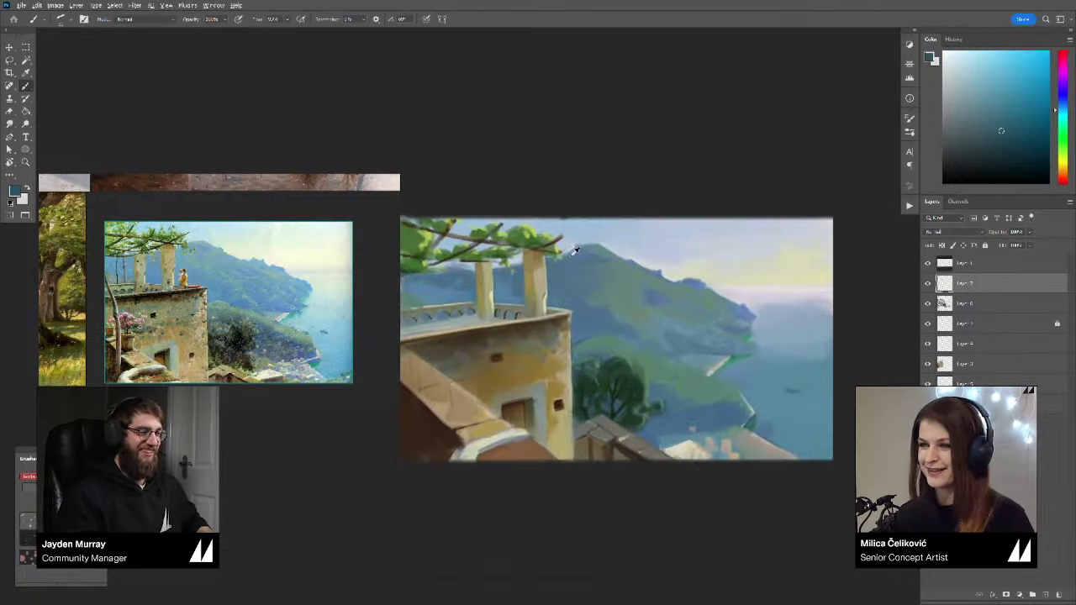
left_click(576, 250, "alt")
left_click(579, 238, "alt")
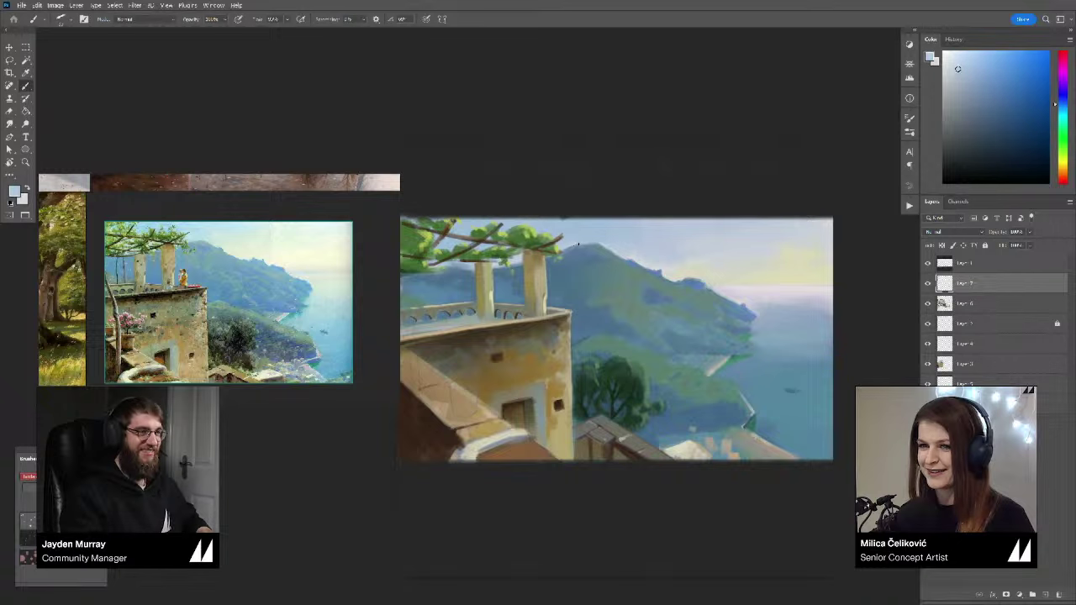
left_click(620, 252, "alt")
mouse_move(608, 283)
left_mouse_down()
mouse_move(585, 332)
mouse_move(553, 363)
mouse_move(591, 391)
left_mouse_up()
key("b")
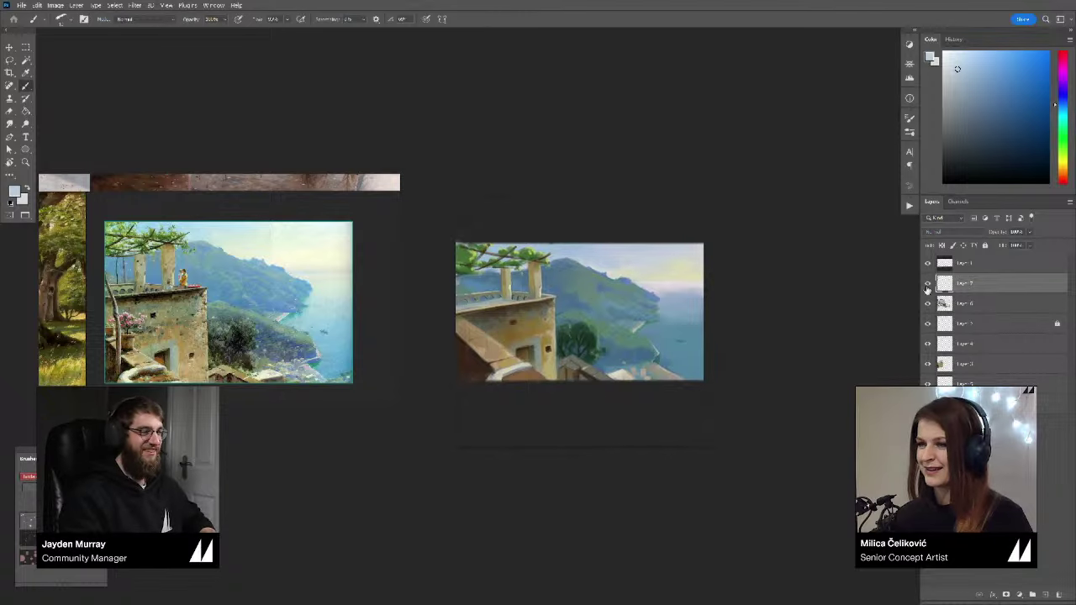
Step: Merge the detail layer into the painting layer and group all layers of the study
key("Delete")
left_click(973, 267)
left_click(972, 380, "shift")
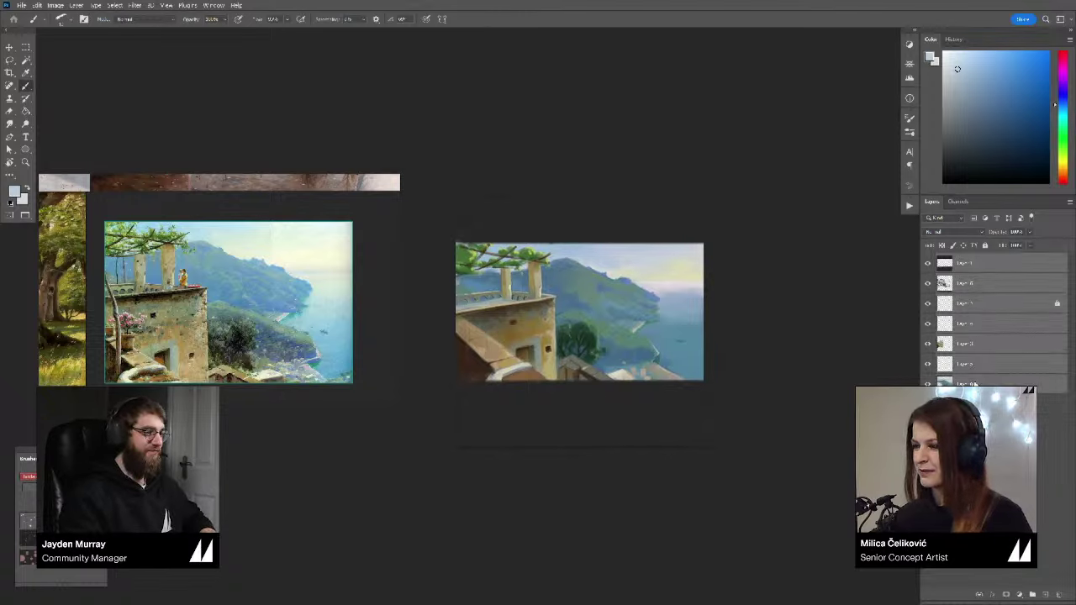
key("ctrl+g")
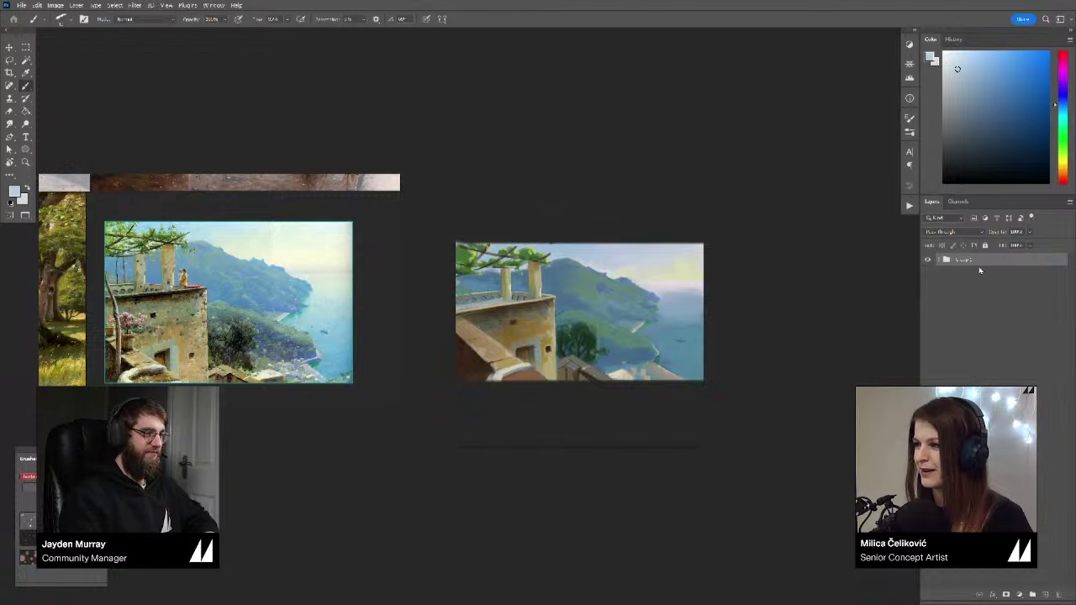
Step: Add an empty layer beneath the group and select the painted detail layer inside the group
key("ctrl+shift+alt+n")
left_click(964, 279)
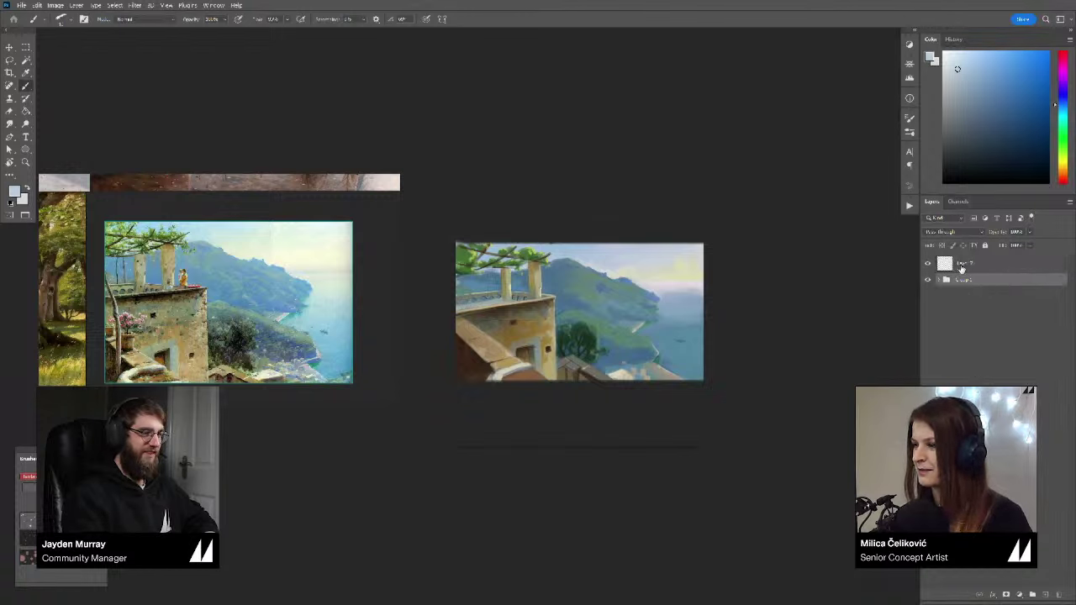
left_click_drag(962, 268, 968, 288)
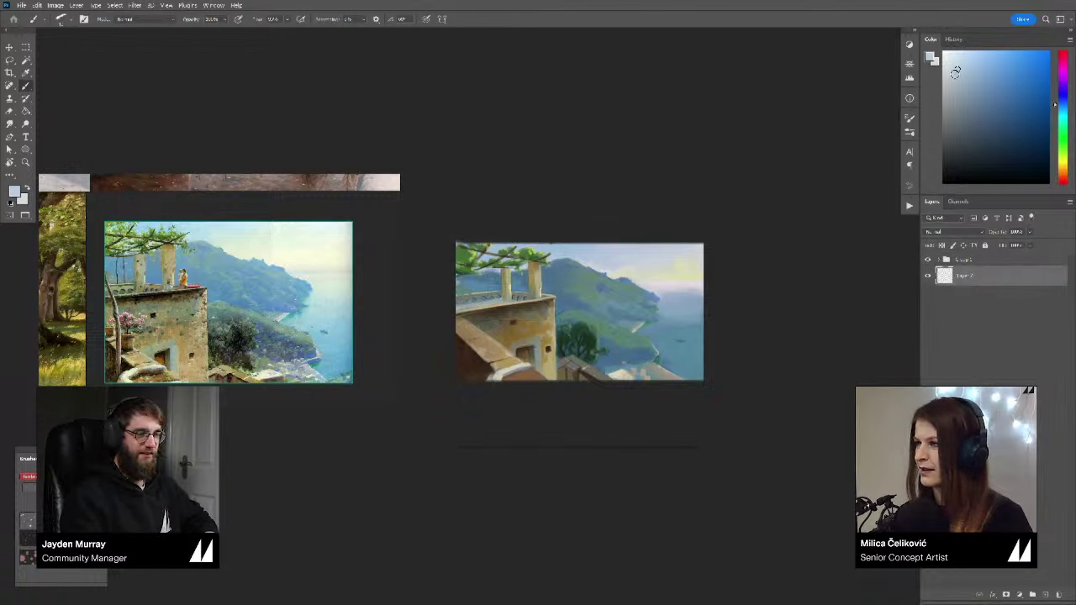
left_click_drag(618, 378, 638, 379)
left_click_drag(591, 463, 595, 469)
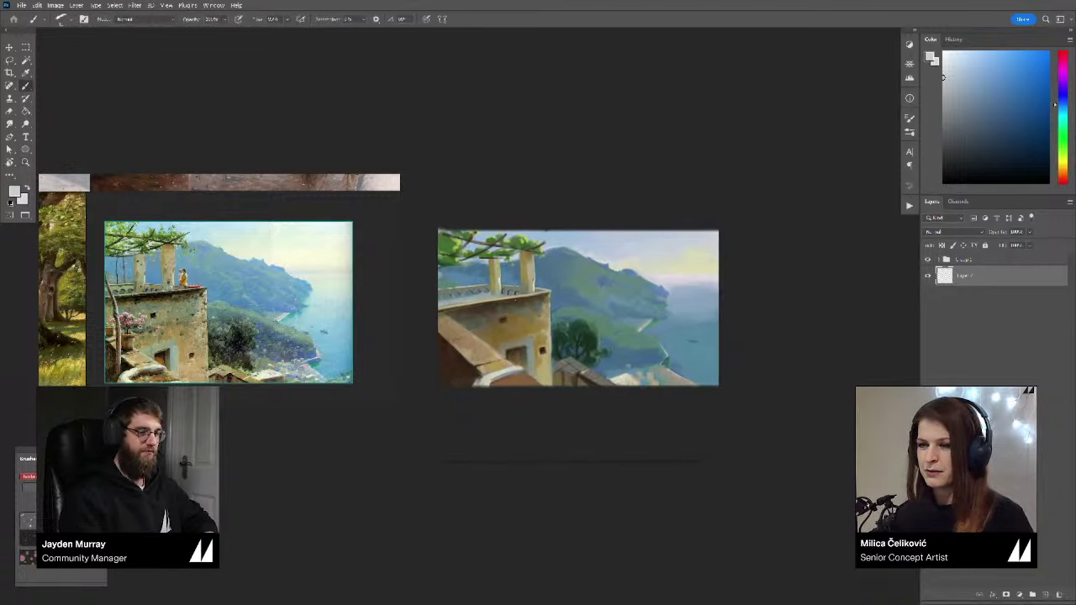
left_click(935, 263)
left_click(939, 260)
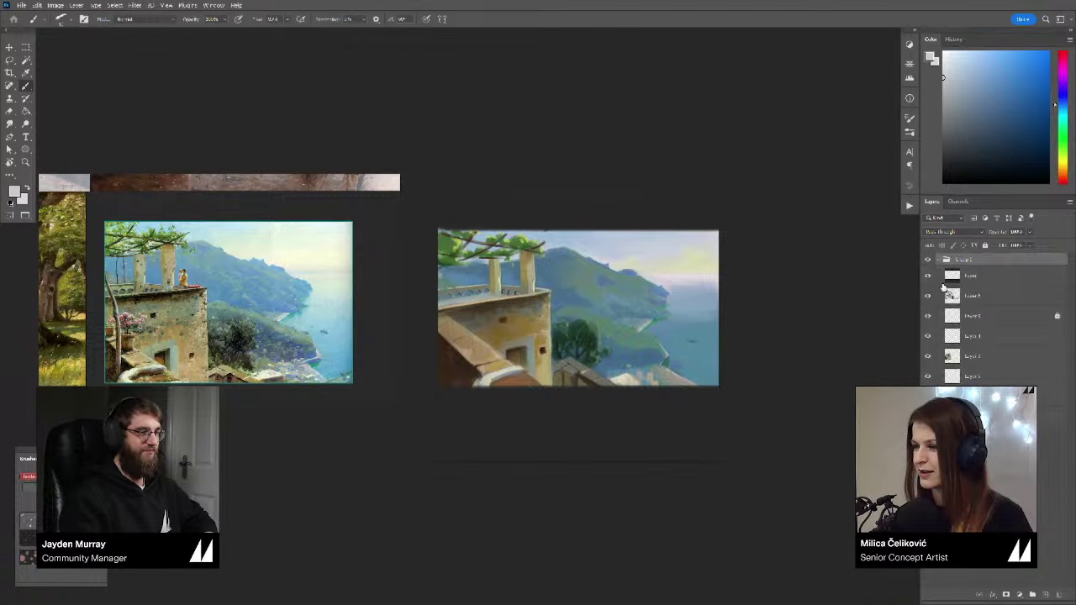
left_click(956, 296)
Step: Try to outline part of the terrace balustrade with the Lasso on a tilted canvas, with a dark brown colour ready
left_click_drag(844, 371, 849, 263)
left_click_drag(622, 290, 649, 314)
left_click(515, 347, "alt")
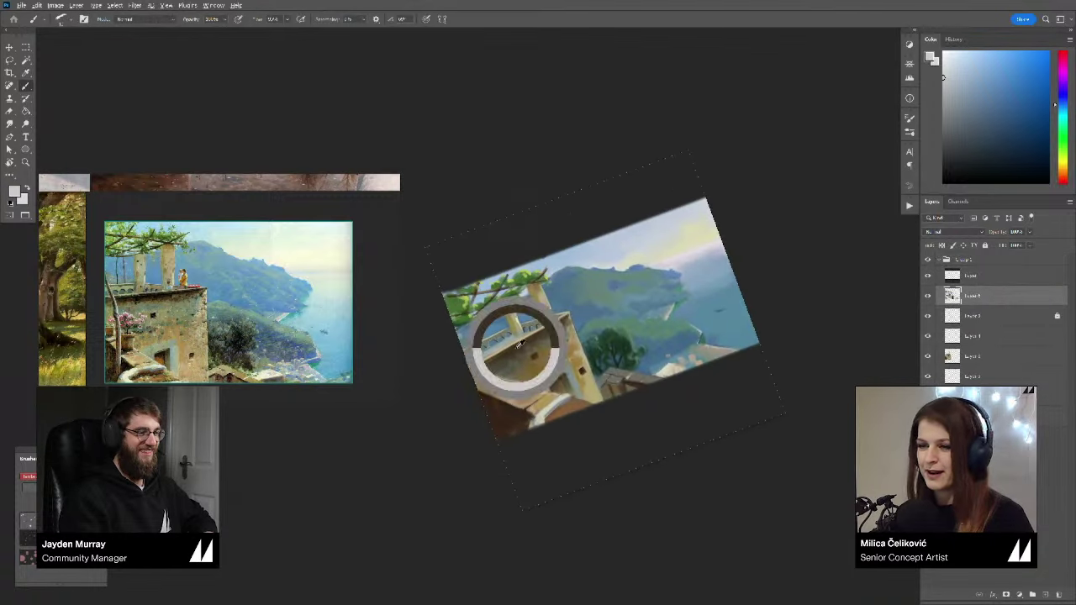
left_click(998, 162)
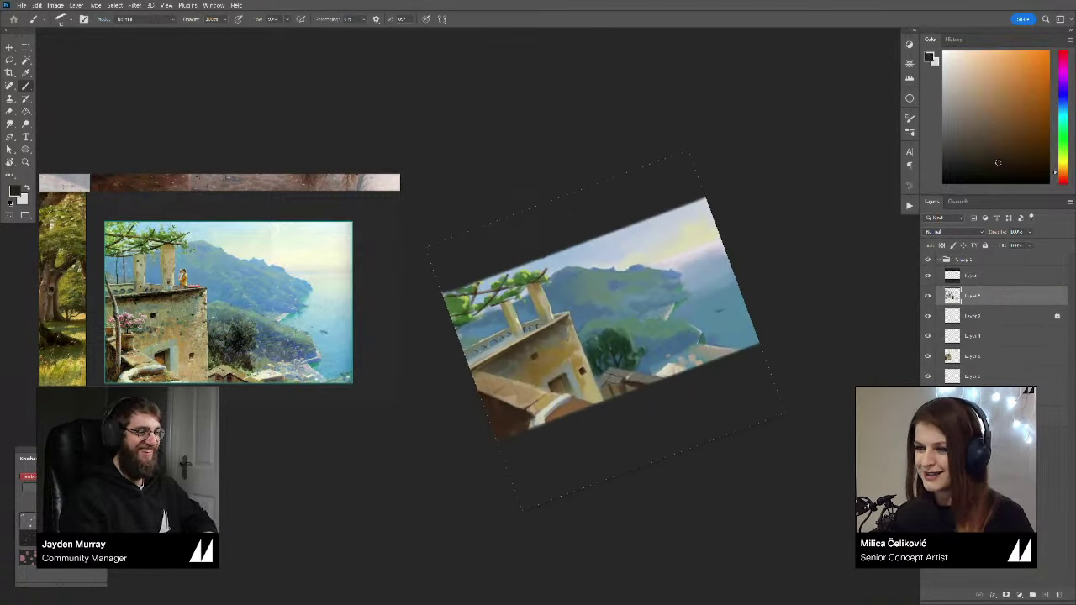
key("l")
scroll(510, 323, "up", 2)
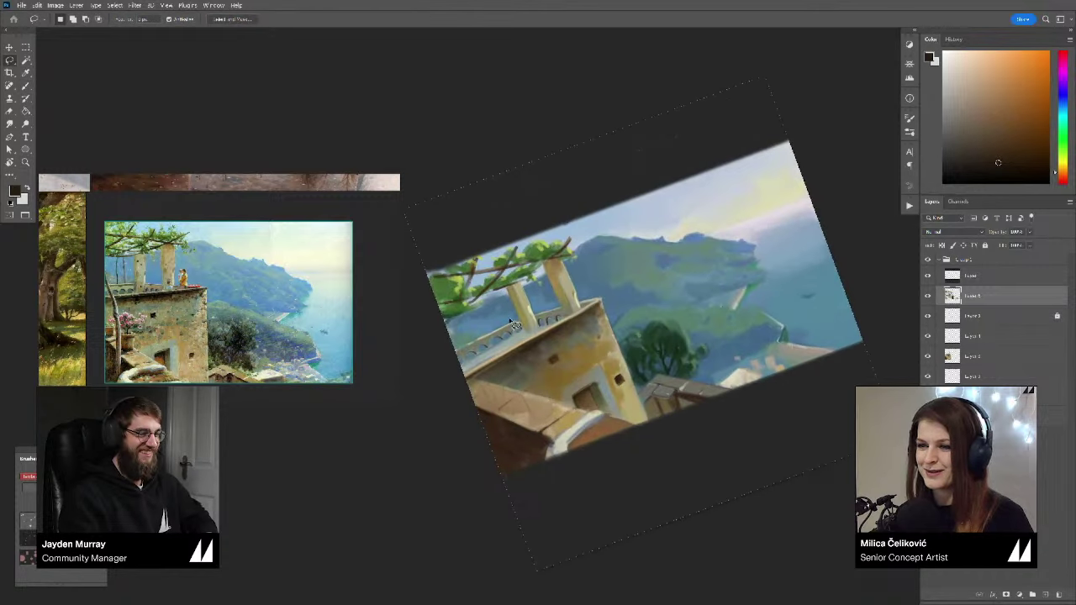
mouse_move(509, 320)
left_mouse_down()
mouse_move(462, 376)
mouse_move(517, 340)
mouse_move(504, 322)
left_mouse_up()
key("ctrl+d")
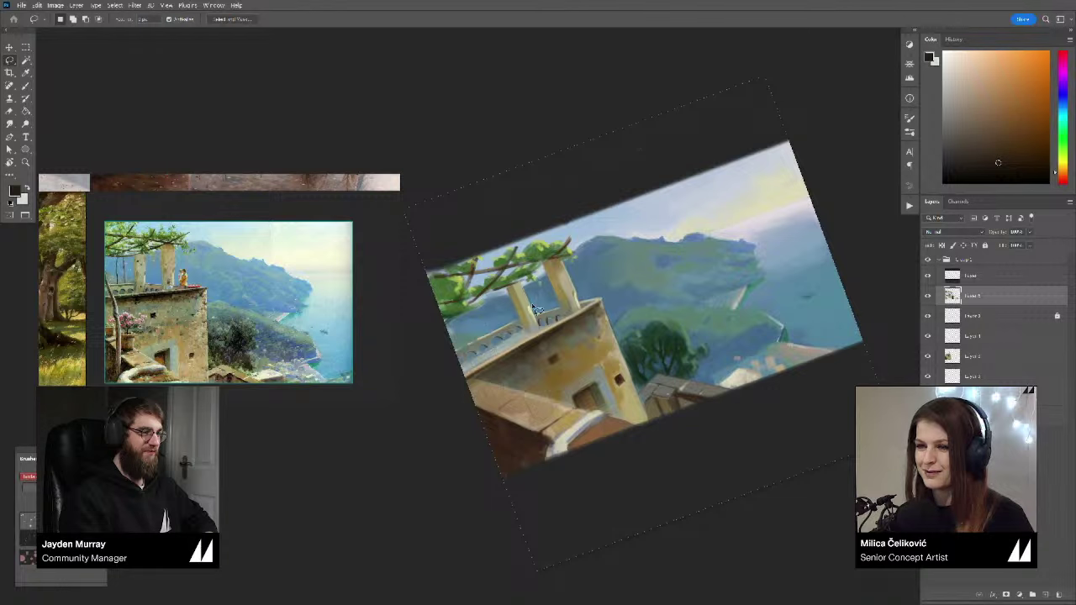
Step: Touch up the terrace balustrade and its arched openings with sampled grey and muted blue
key("b")
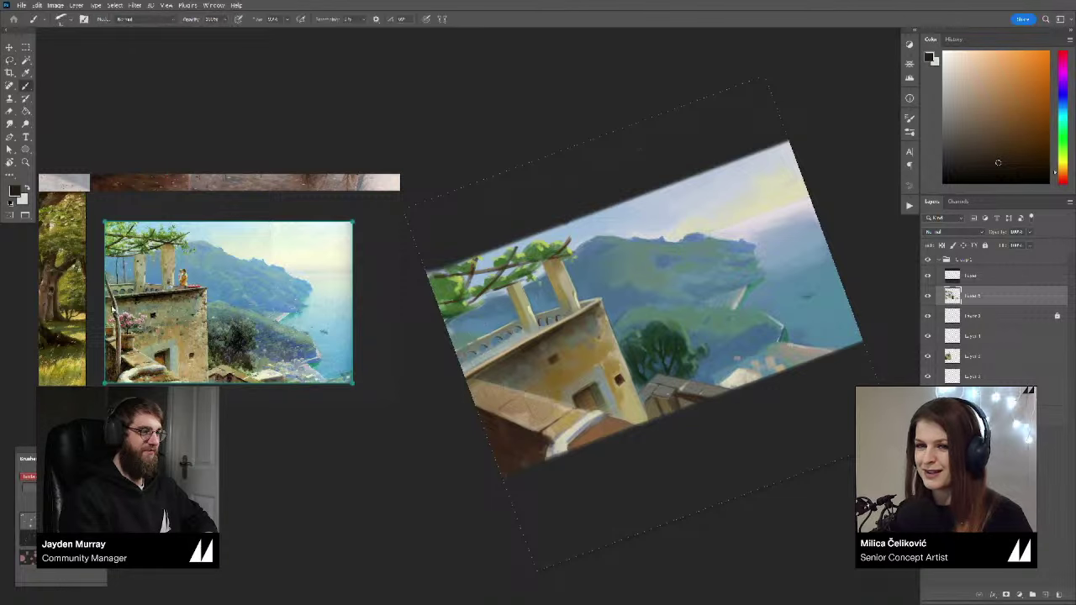
key("ctrl+space")
left_click_drag(463, 353, 504, 349)
left_click(494, 338, "alt")
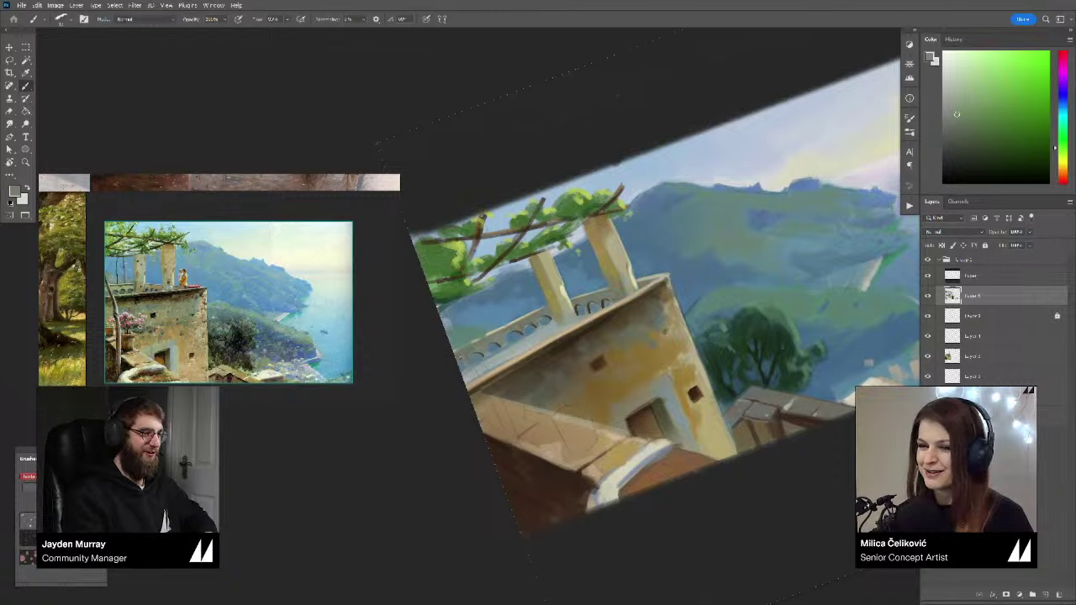
left_click(521, 333, "alt")
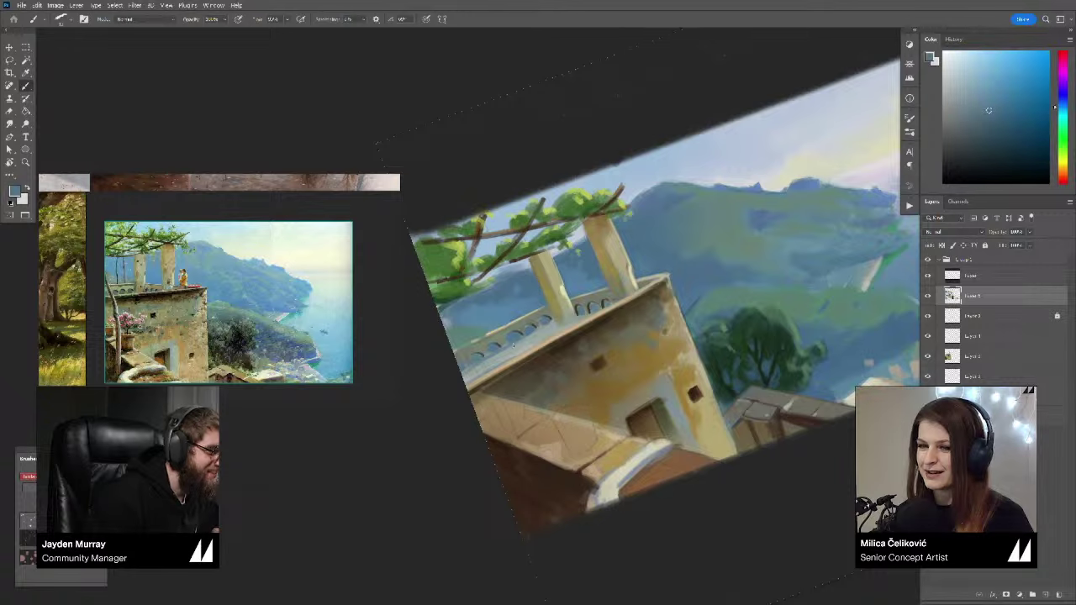
Step: Level the tilted canvas and paint a small brown pot-like shape on the foreground parapet with sampled dark and warm browns
key("ctrl+space")
left_click_drag(549, 365, 463, 370)
key("r")
left_click_drag(795, 307, 789, 390)
key("ctrl+space")
left_click_drag(527, 389, 580, 388)
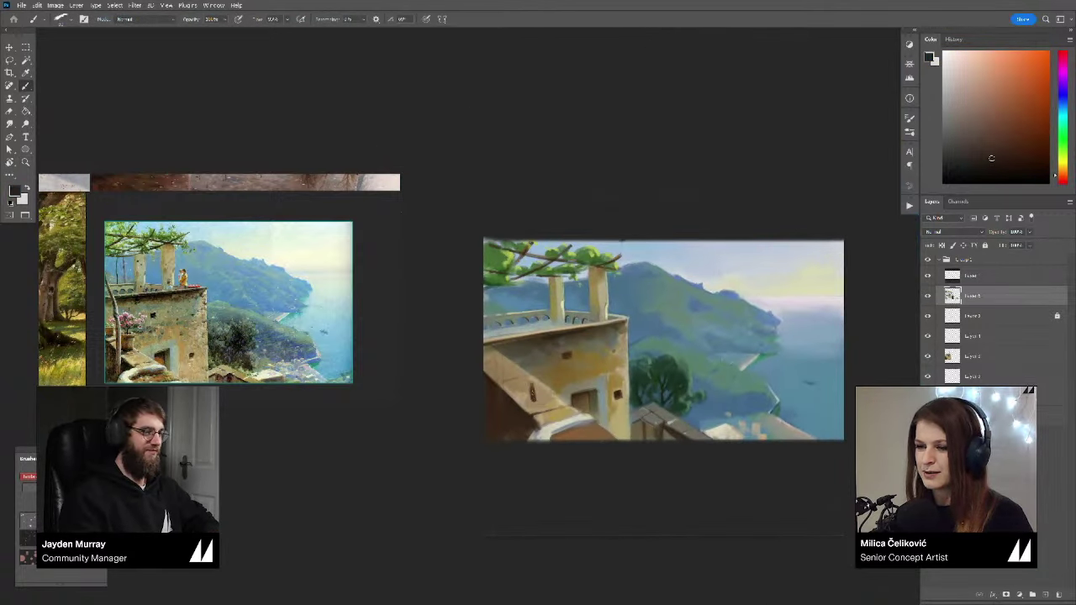
left_click(539, 382, "alt")
left_click(547, 397, "alt")
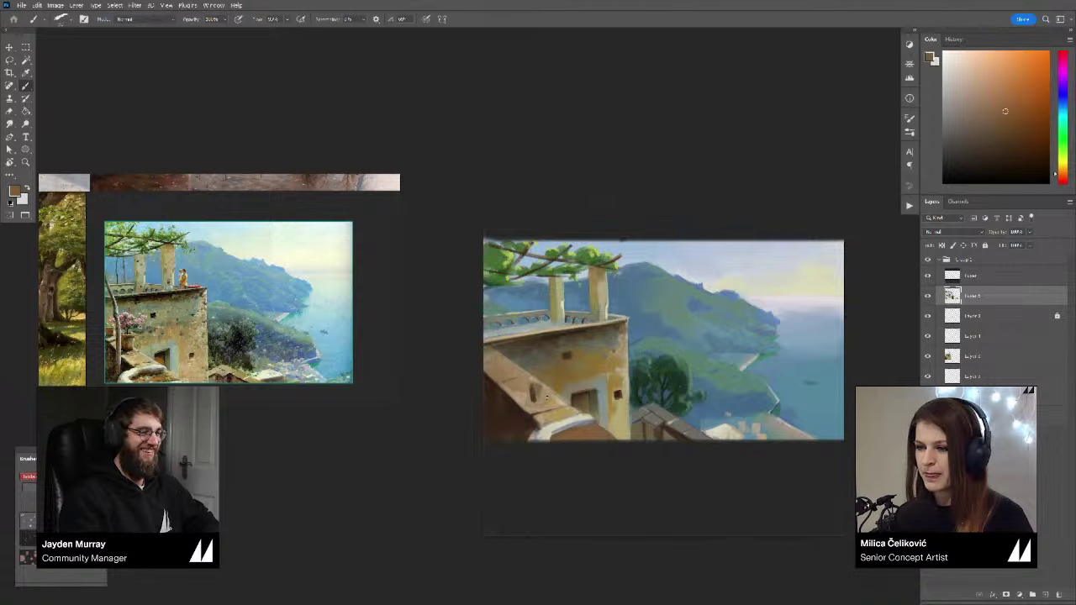
left_click(532, 391, "alt")
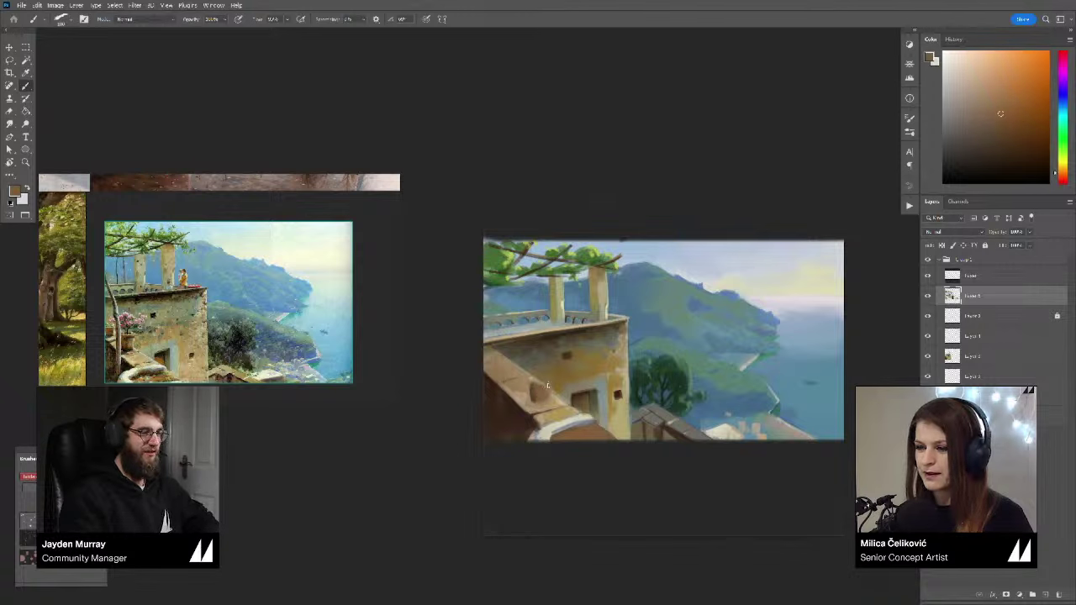
left_click(530, 381, "alt")
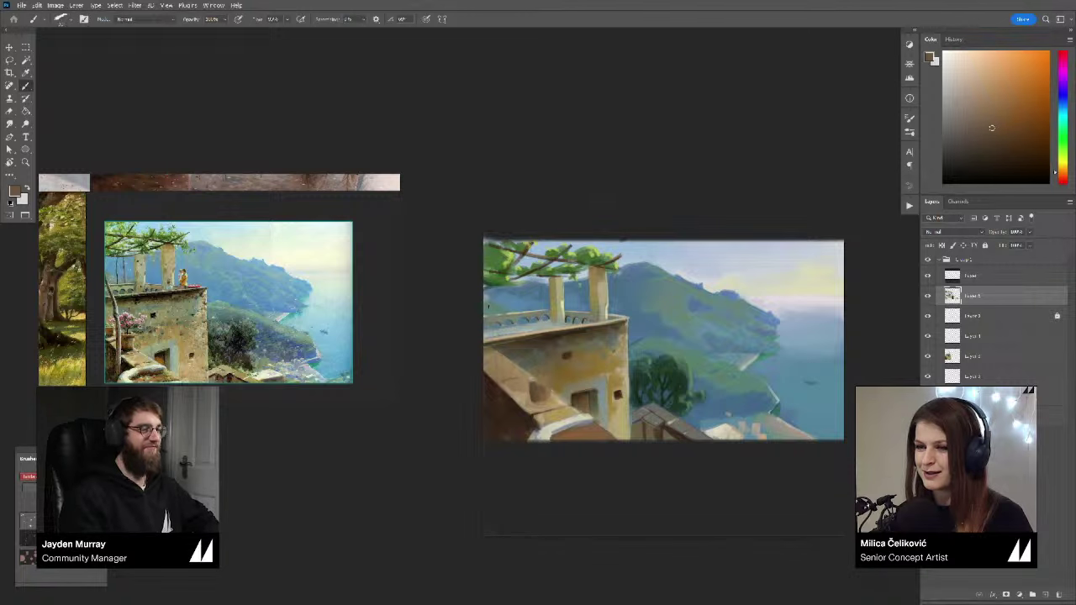
Step: Paint a thin dark brown pole from the pergola down to the parapet and add a lighter grey-brown tone to it
left_click(515, 409, "alt")
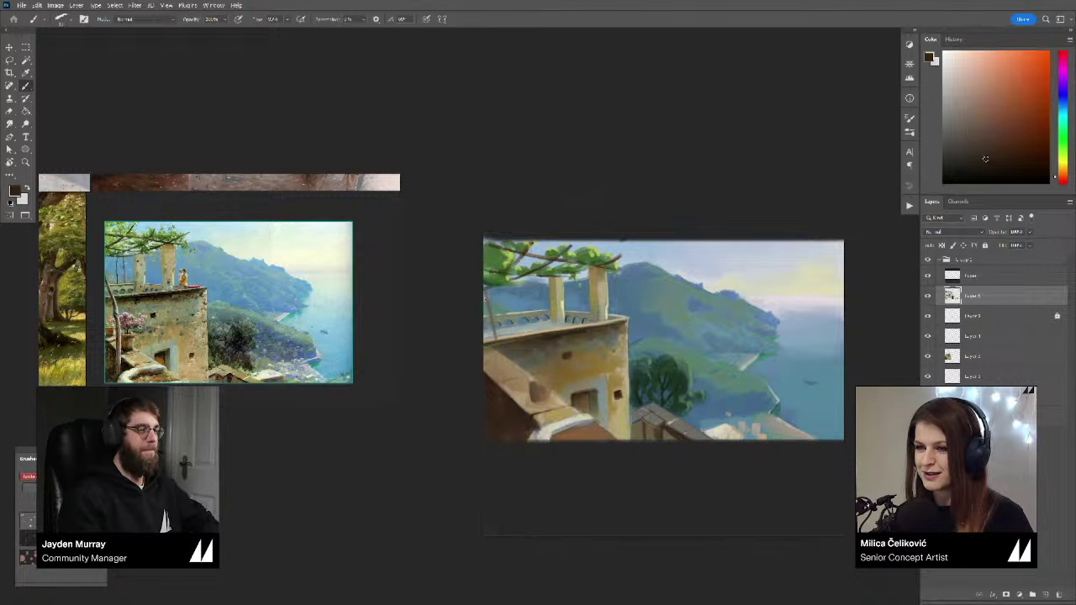
mouse_move(495, 285)
left_mouse_down()
mouse_move(487, 335)
mouse_move(501, 394)
left_mouse_up()
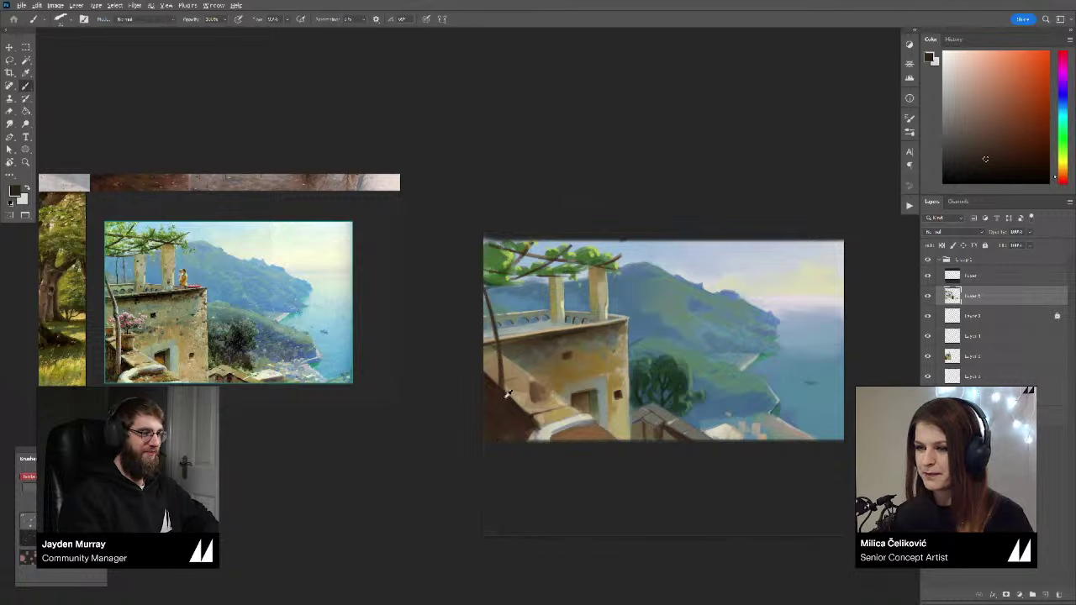
left_click(503, 378, "alt")
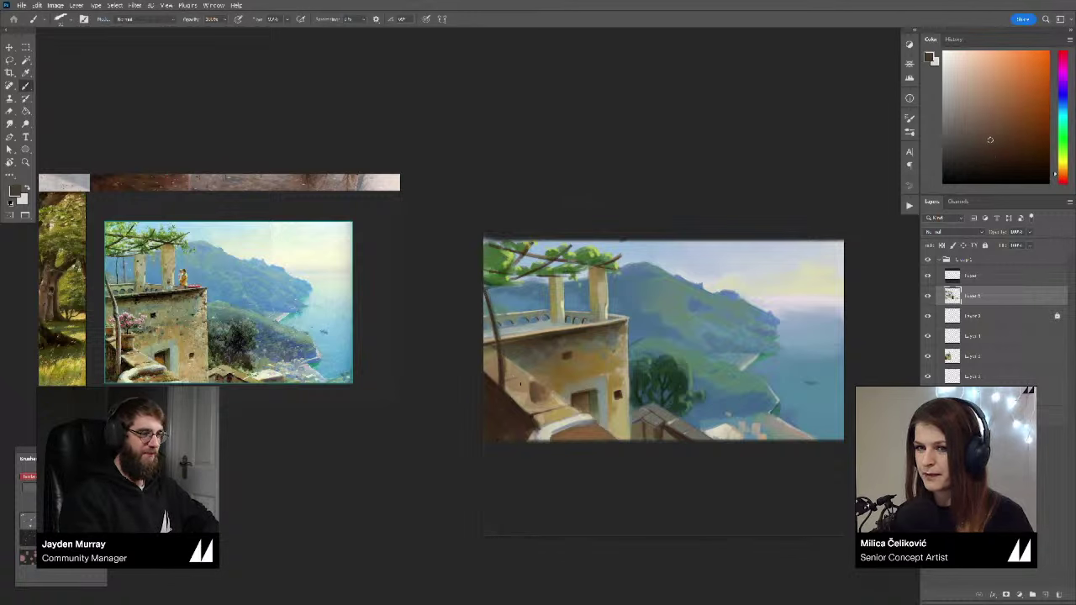
left_click(964, 111)
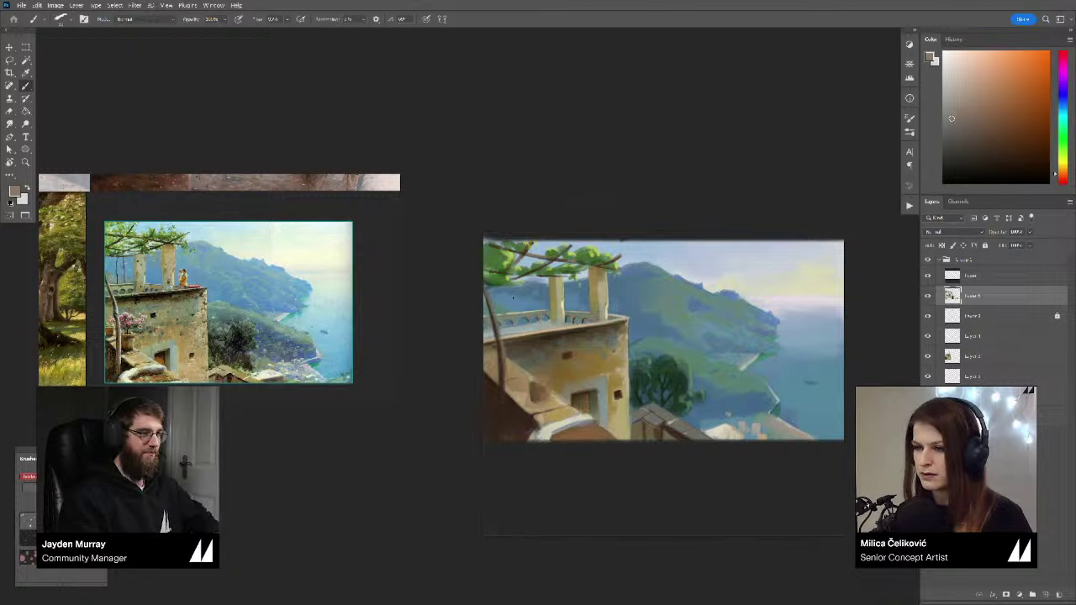
Step: Compare the whole study with and without the painted detail layer
left_click_drag(529, 375, 490, 376)
left_click_drag(552, 335, 589, 338)
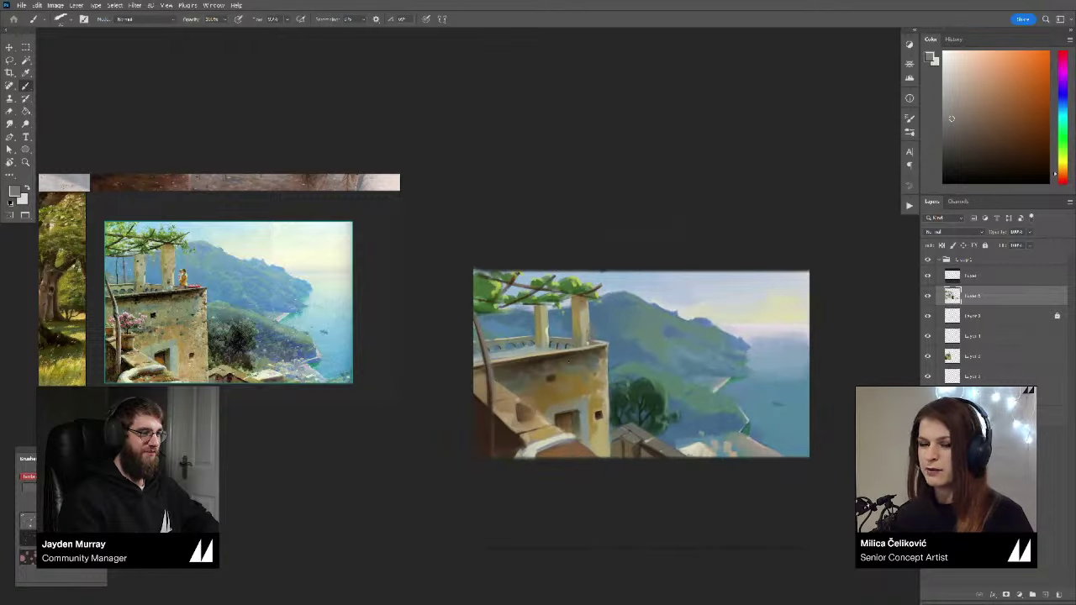
left_click_drag(651, 412, 614, 399)
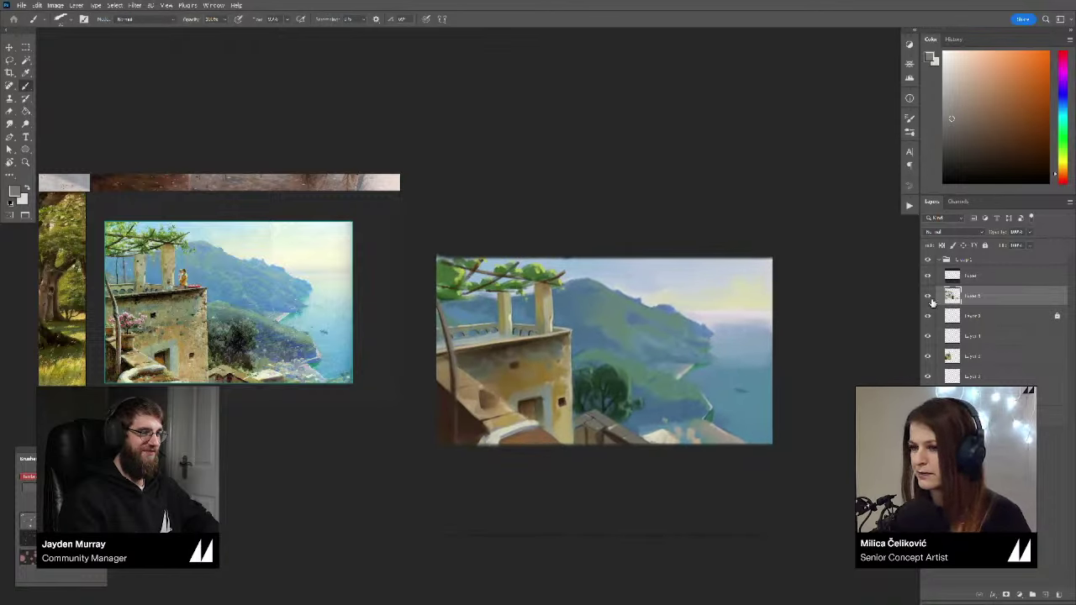
double_click(931, 299)
key("Escape")
left_click(928, 297)
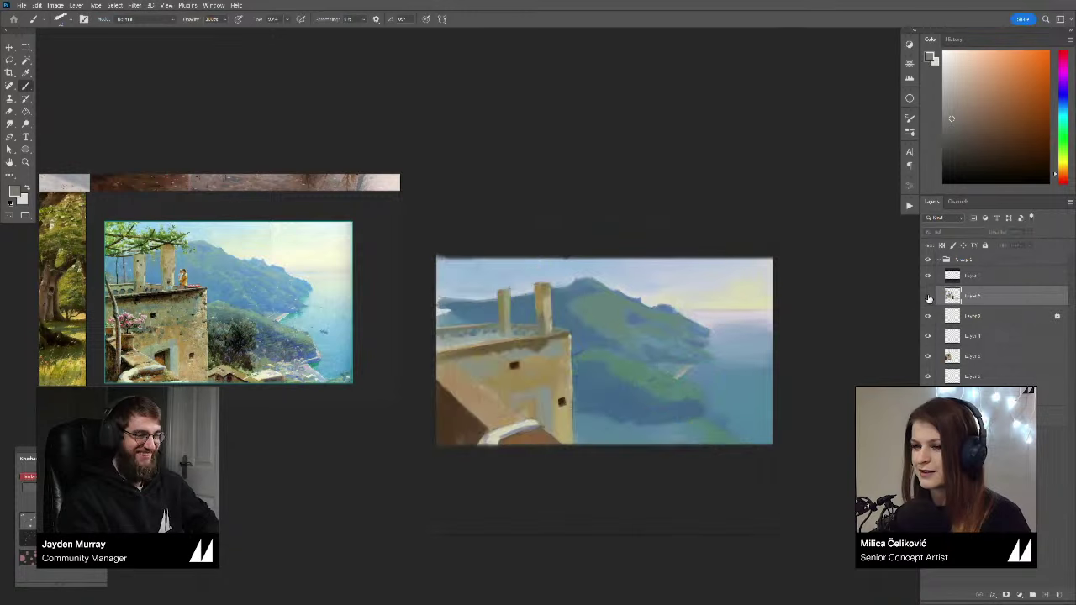
left_click(928, 299)
Step: Check the composition mirrored horizontally at reduced and larger view sizes, and restore its original orientation
left_click_drag(630, 366, 606, 397)
key("ctrl+shift+h")
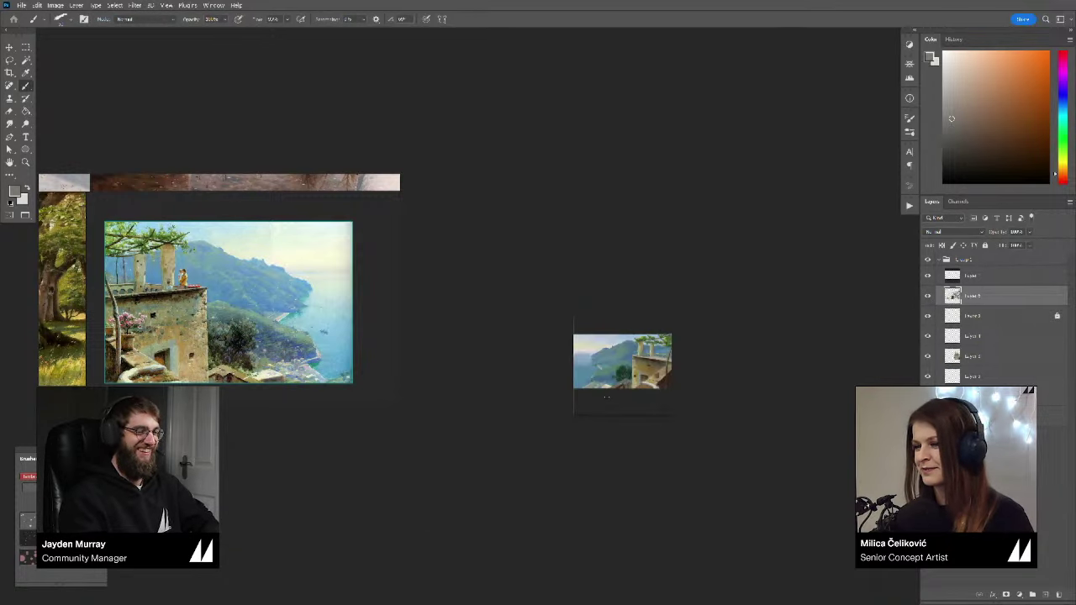
scroll(622, 395, "down", 2)
scroll(643, 409, "up", 5)
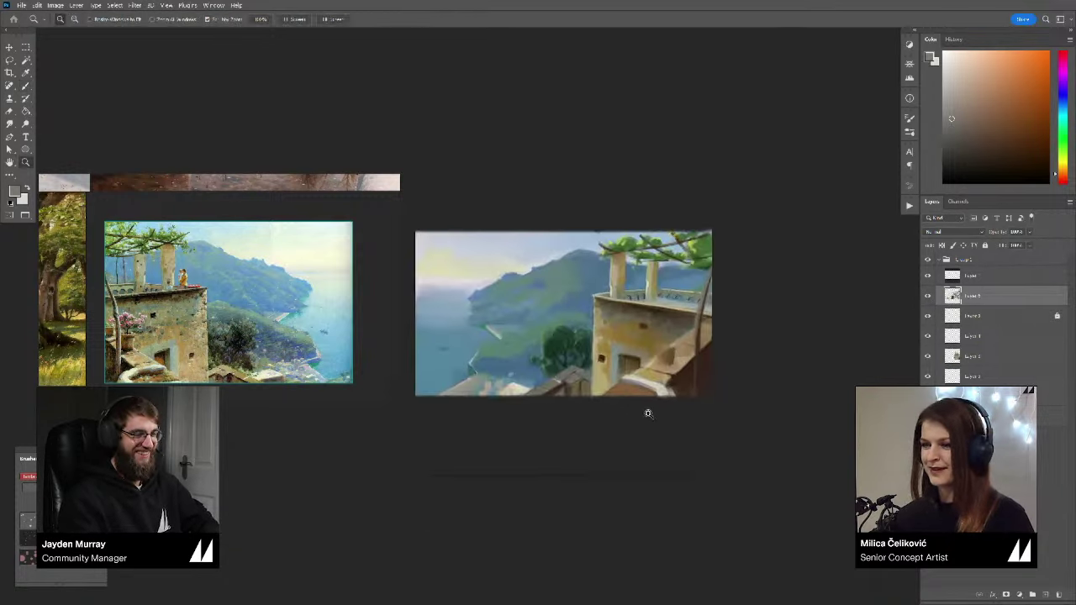
key("h")
left_click_drag(554, 386, 564, 399)
Step: Refine the house wall above and beside the doorway with sampled ochre and slightly yellower brown tones
left_click_drag(478, 352, 536, 330)
left_click(521, 359, "alt")
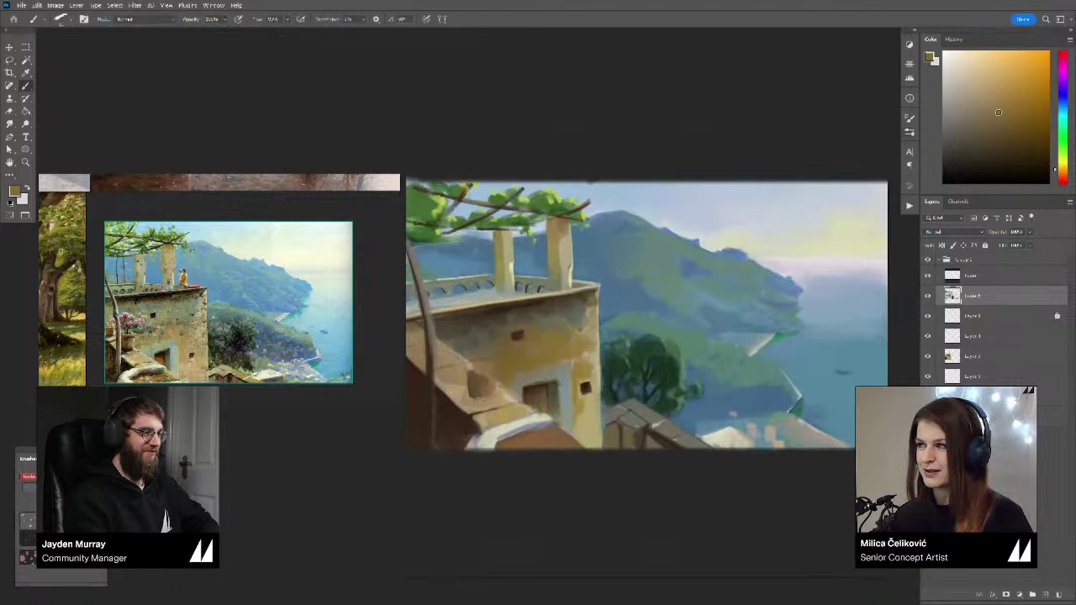
left_click(510, 367, "alt")
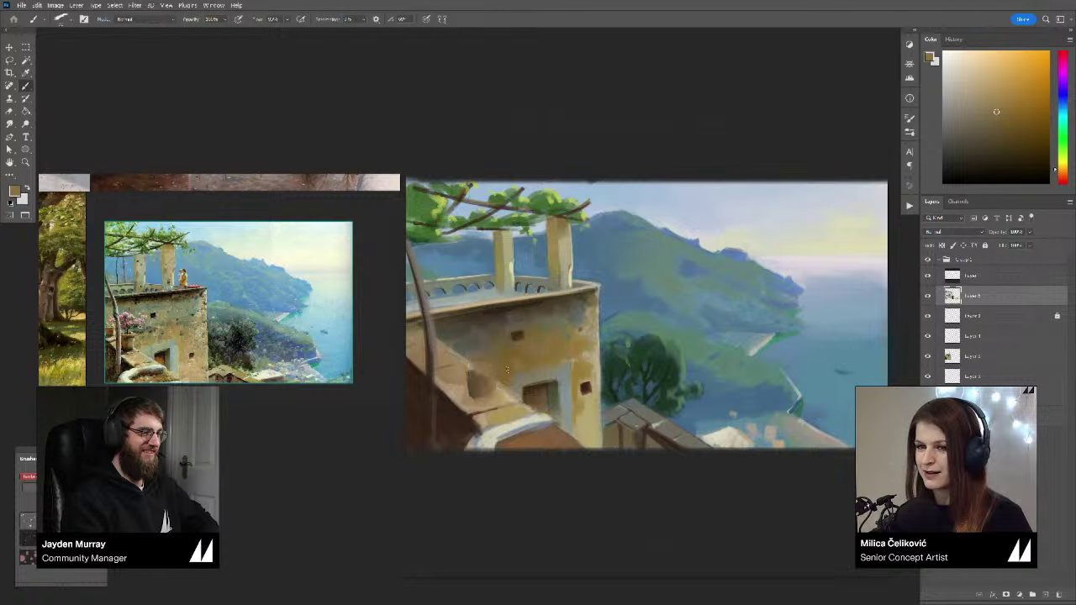
left_click_drag(1059, 181, 1059, 167)
left_click(995, 109)
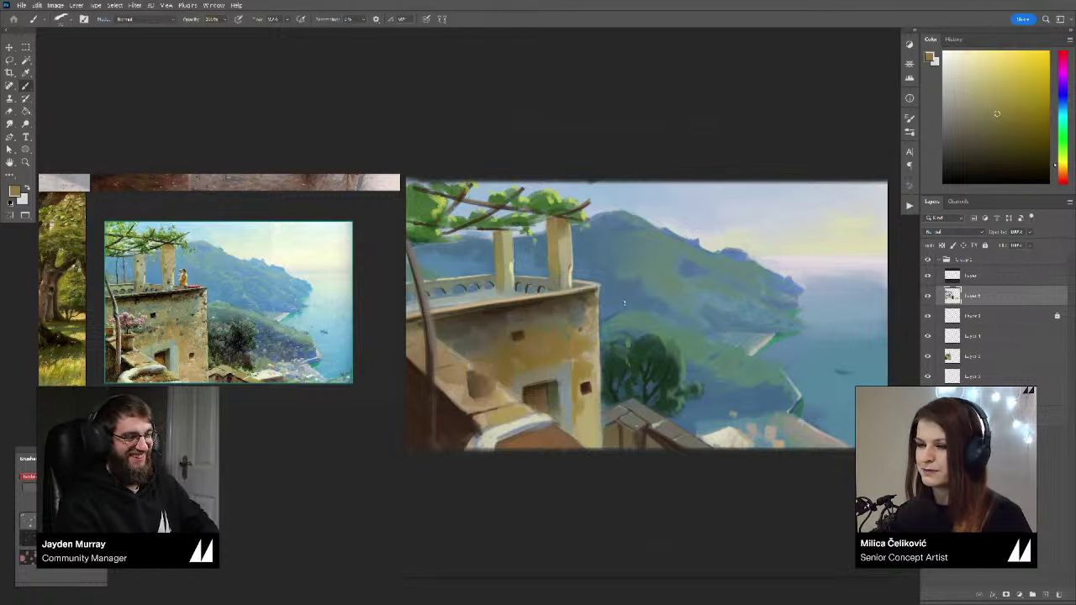
left_click(514, 376, "alt")
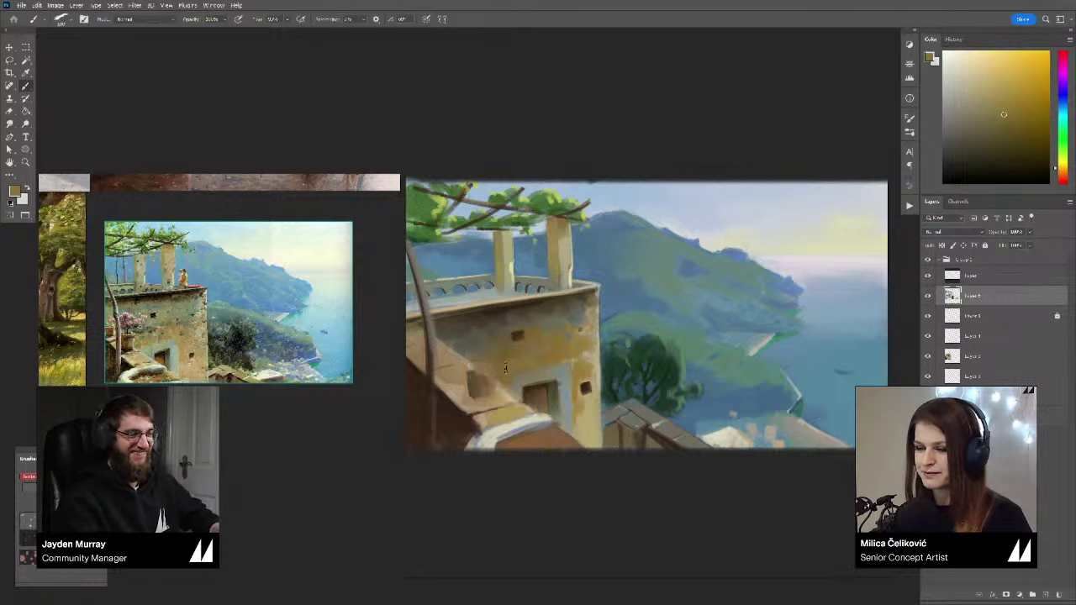
left_click(516, 363, "alt")
left_click(527, 358, "alt")
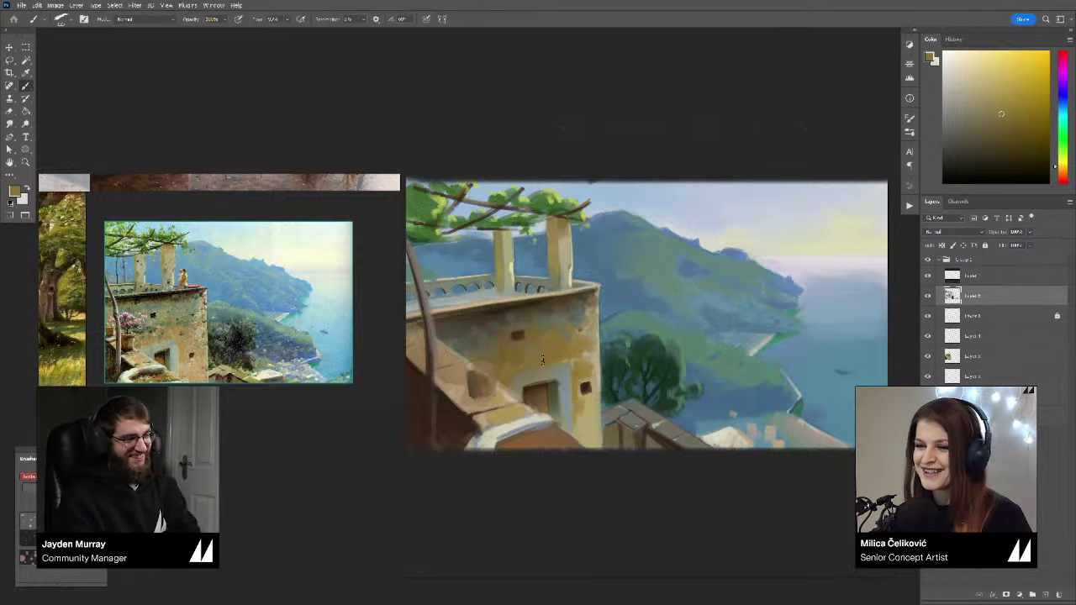
left_click(544, 360, "alt")
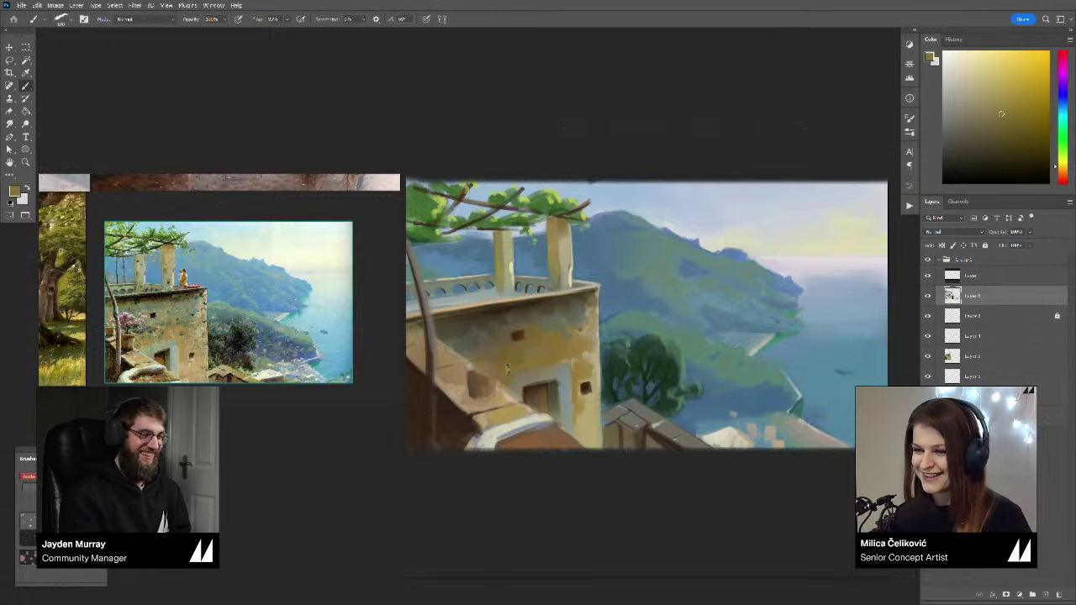
left_click(550, 359, "alt")
left_click_drag(551, 359, 520, 359)
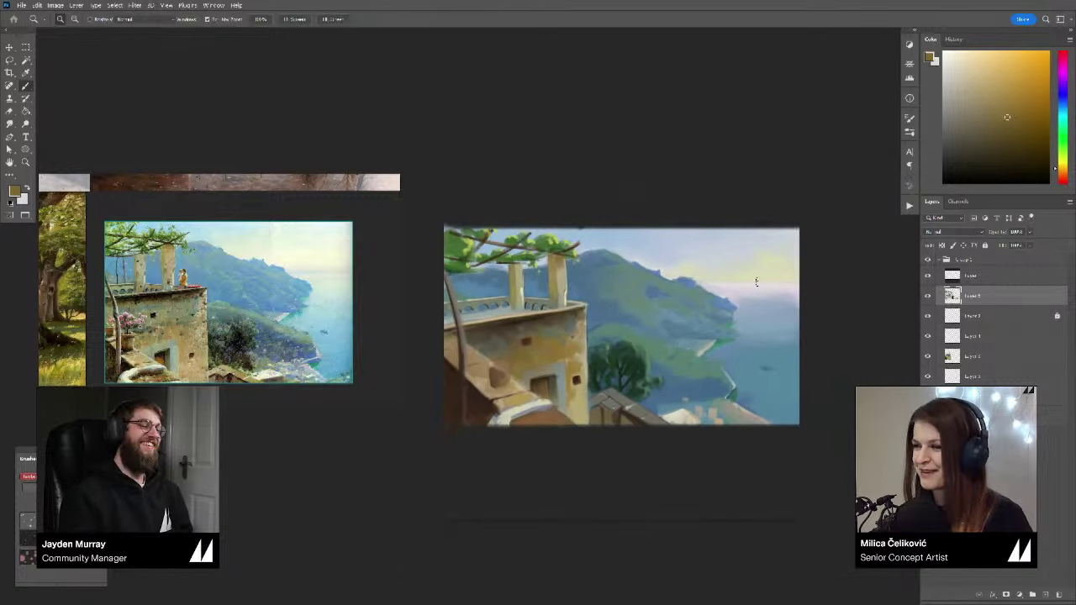
Step: Collapse and hide the study's layer group, and fill the empty layer beneath it with light grey
left_click(939, 260)
left_click(928, 260)
left_click(954, 278)
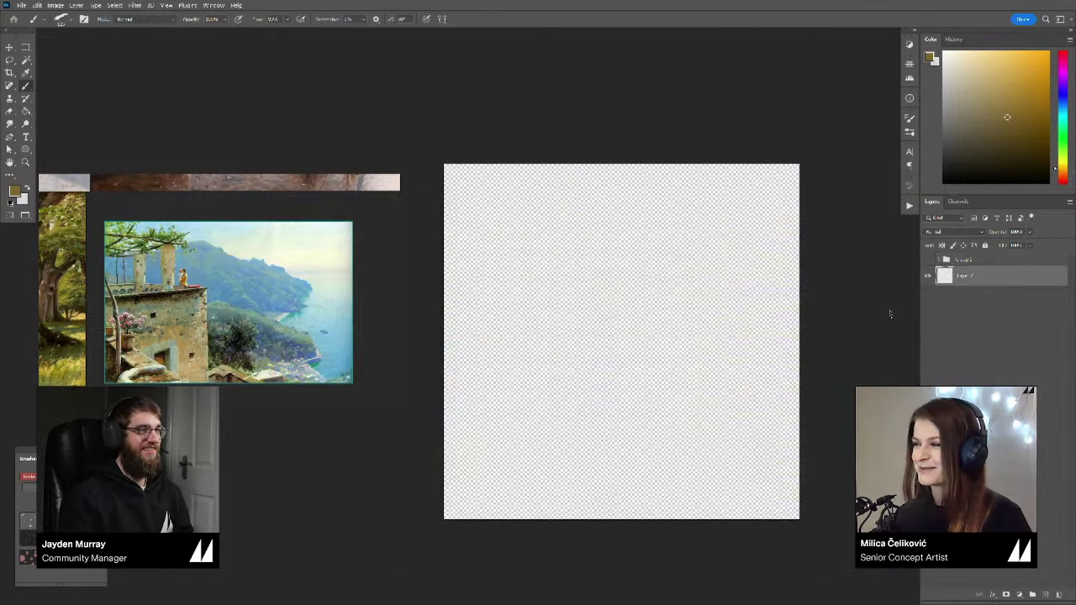
key("d")
key("g")
left_click(678, 291)
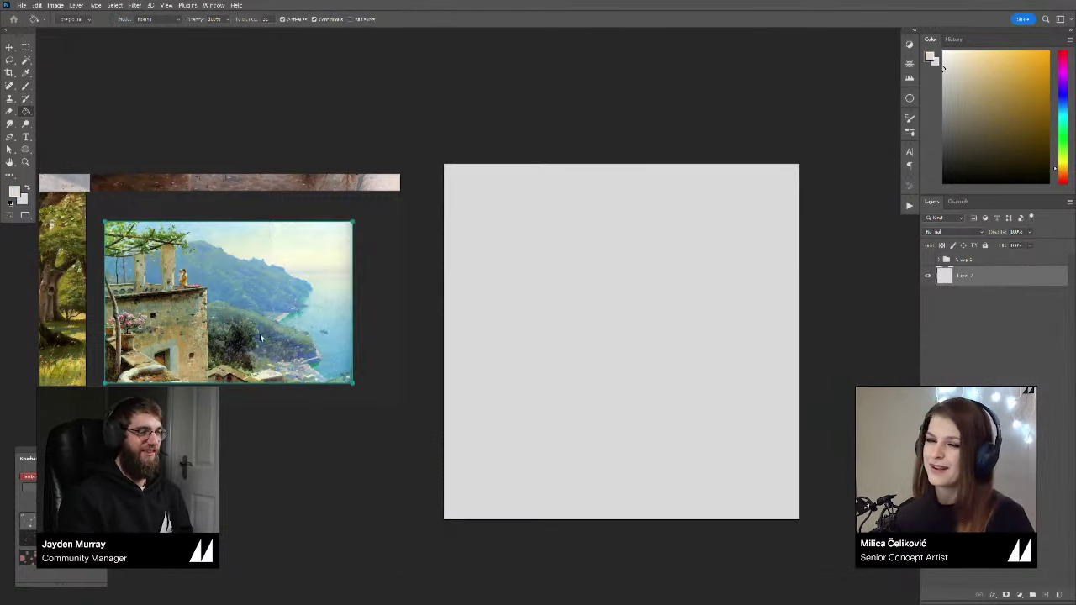
Step: Add an empty layer above the grey background and sample a dark brown from the reference for the brush
key("ctrl+shift+alt+n")
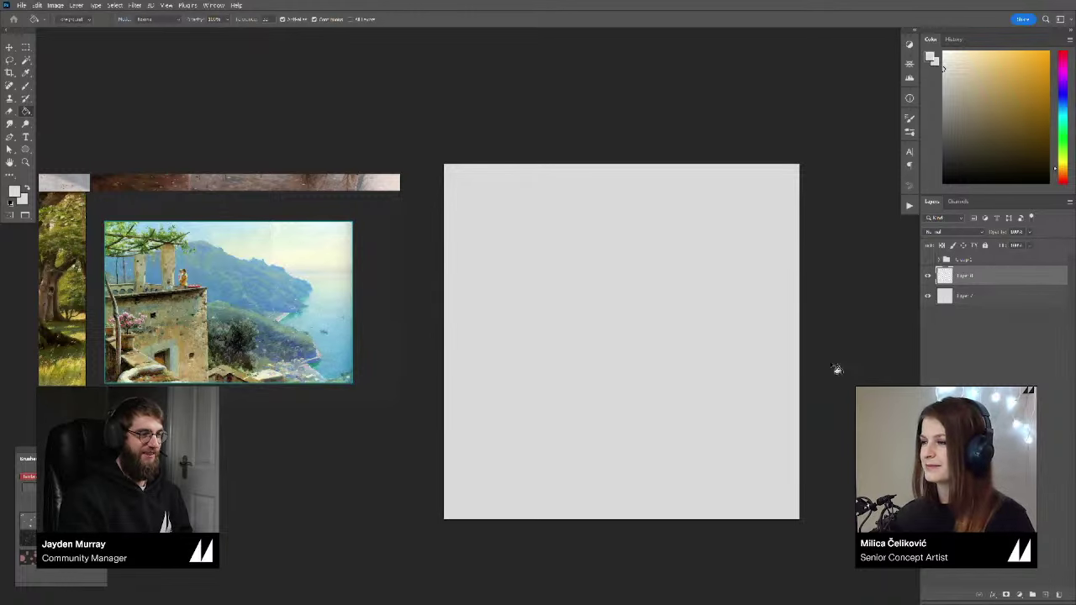
key("b")
left_click(227, 369, "alt")
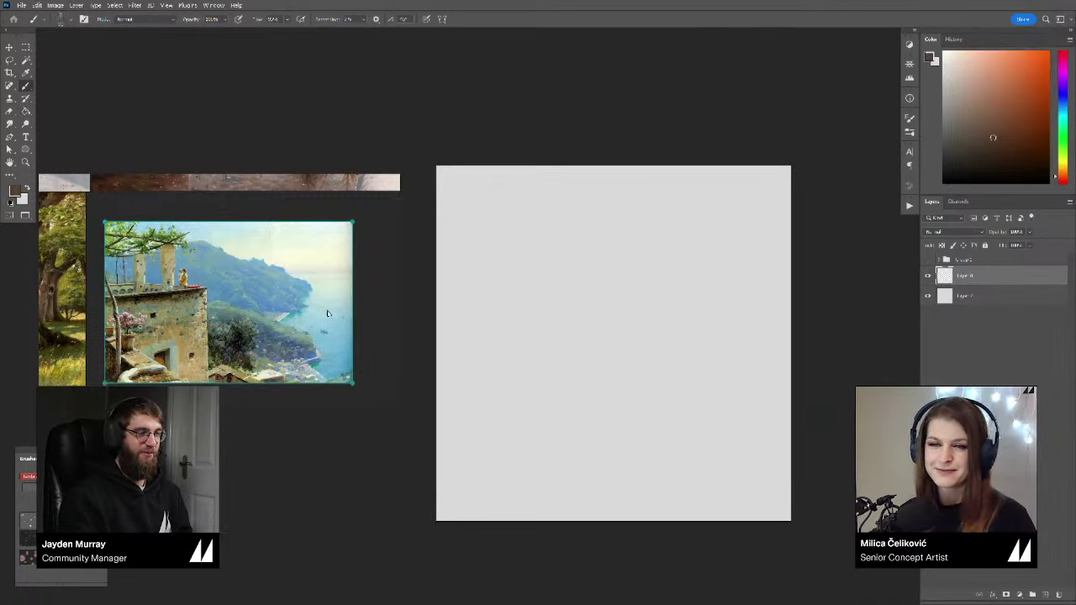
Step: Survey the reference board beyond the coastal landscape and examine the painting of a woman leaning above a tiger skin
key("z")
mouse_move(335, 318)
left_mouse_down()
mouse_move(326, 328)
mouse_move(332, 307)
mouse_move(294, 289)
left_mouse_up()
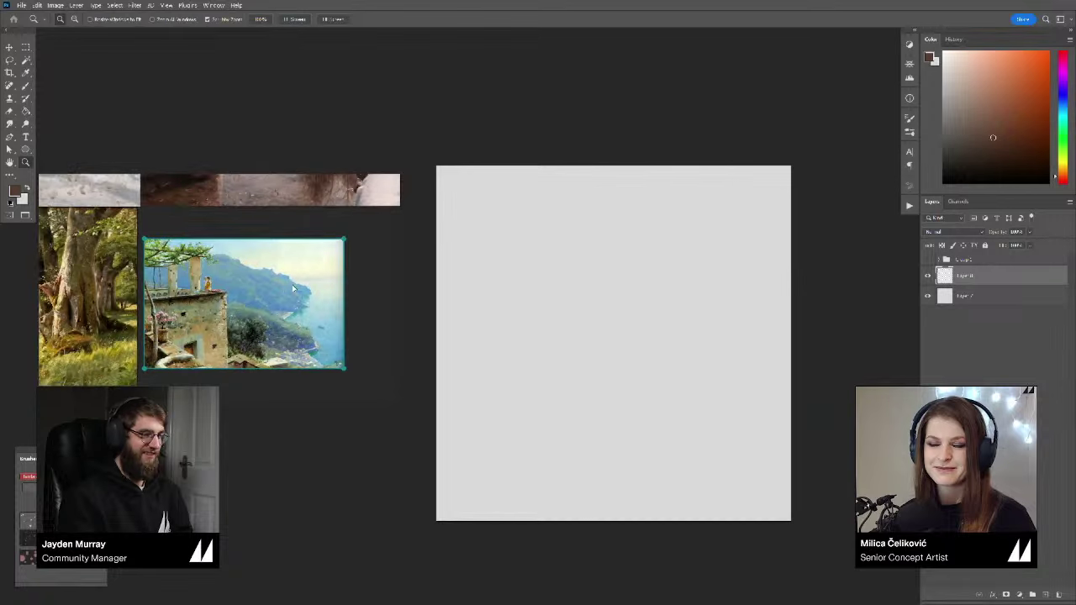
scroll(269, 269, "down", 5)
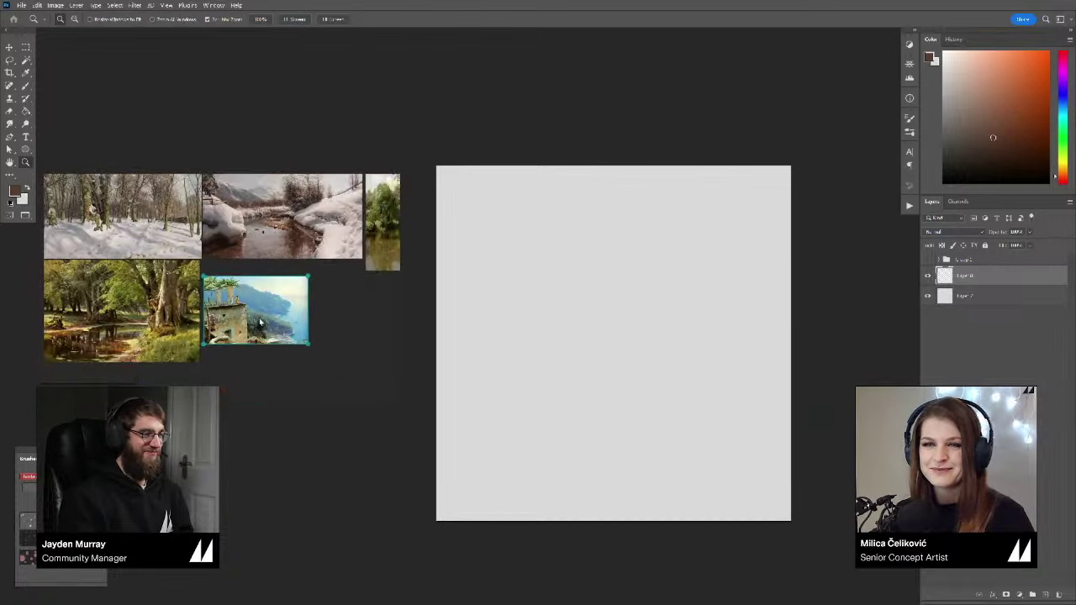
left_click_drag(253, 362, 328, 371)
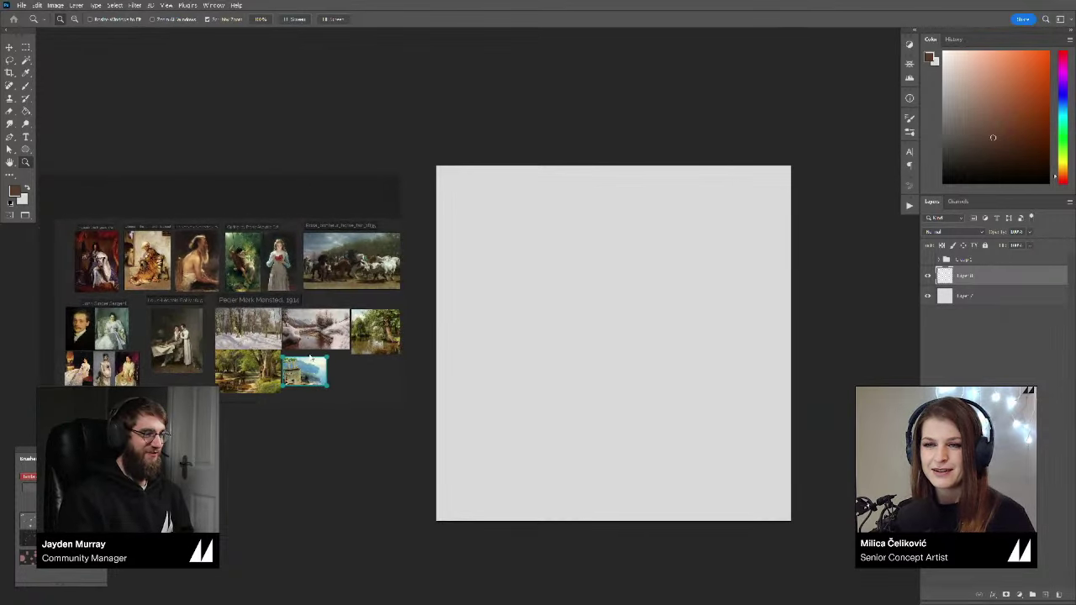
scroll(189, 254, "up", 4)
scroll(223, 274, "down", 3)
left_click_drag(293, 293, 132, 280)
mouse_move(313, 312)
left_mouse_down()
mouse_move(176, 293)
mouse_move(86, 252)
left_mouse_up()
scroll(159, 324, "up", 4)
scroll(155, 348, "up", 5)
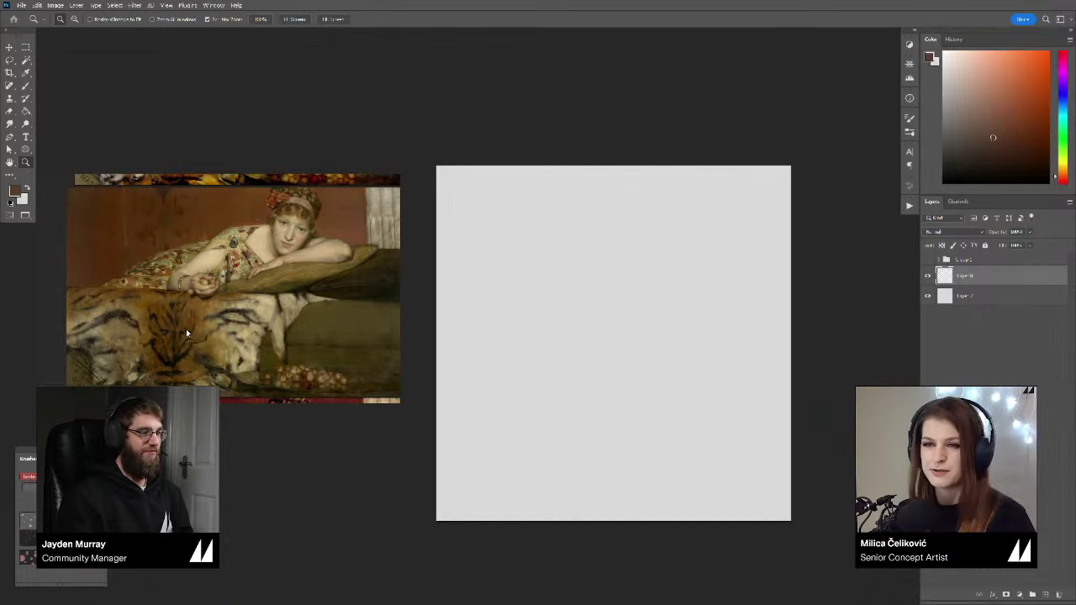
left_click_drag(150, 323, 171, 326)
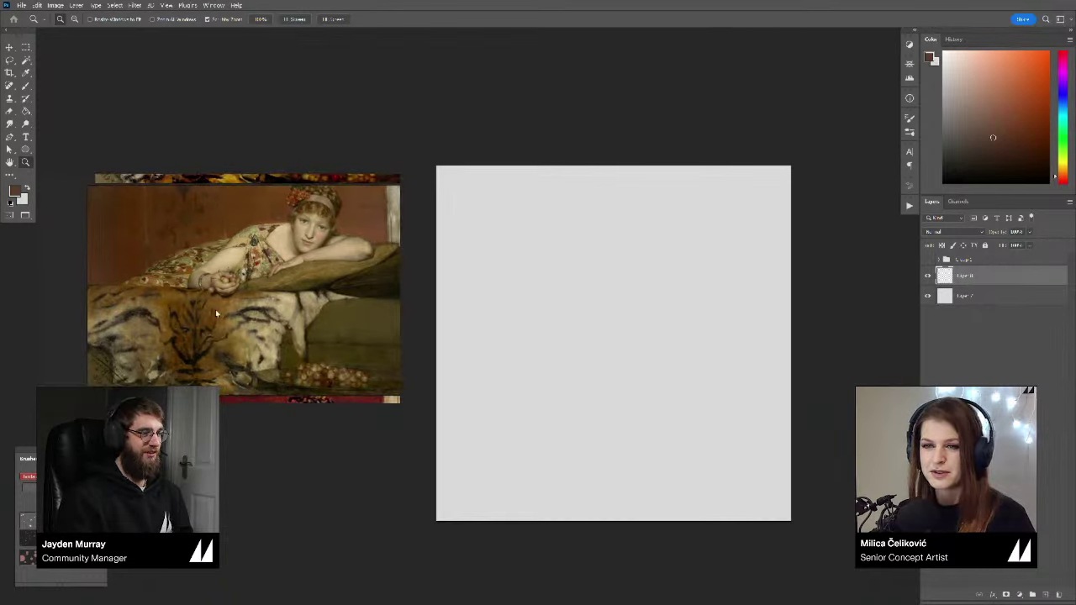
mouse_move(305, 310)
left_mouse_down()
mouse_move(280, 305)
mouse_move(228, 332)
mouse_move(126, 231)
mouse_move(124, 174)
left_mouse_up()
Step: Examine the Bouguereau figure paintings and the saddled white horse painting as candidates for another study
scroll(280, 305, "down", 4)
scroll(227, 306, "down", 4)
left_click_drag(373, 329, 332, 387)
mouse_move(344, 184)
left_mouse_down()
mouse_move(406, 231)
mouse_move(317, 353)
left_mouse_up()
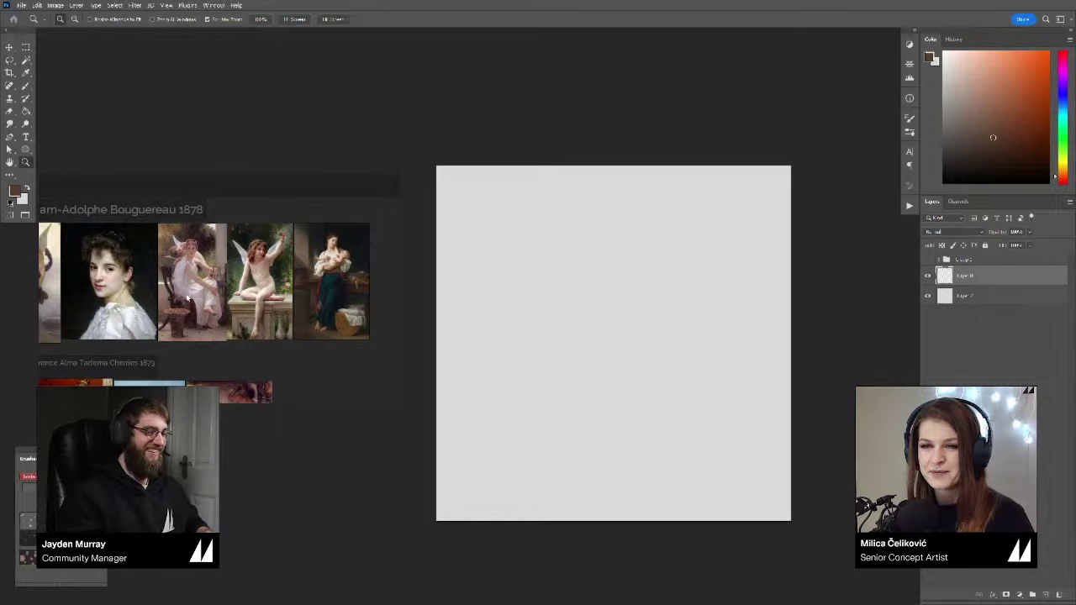
left_click_drag(163, 304, 316, 303)
mouse_move(163, 299)
left_mouse_down()
mouse_move(350, 296)
mouse_move(210, 256)
left_mouse_up()
scroll(277, 277, "down", 4)
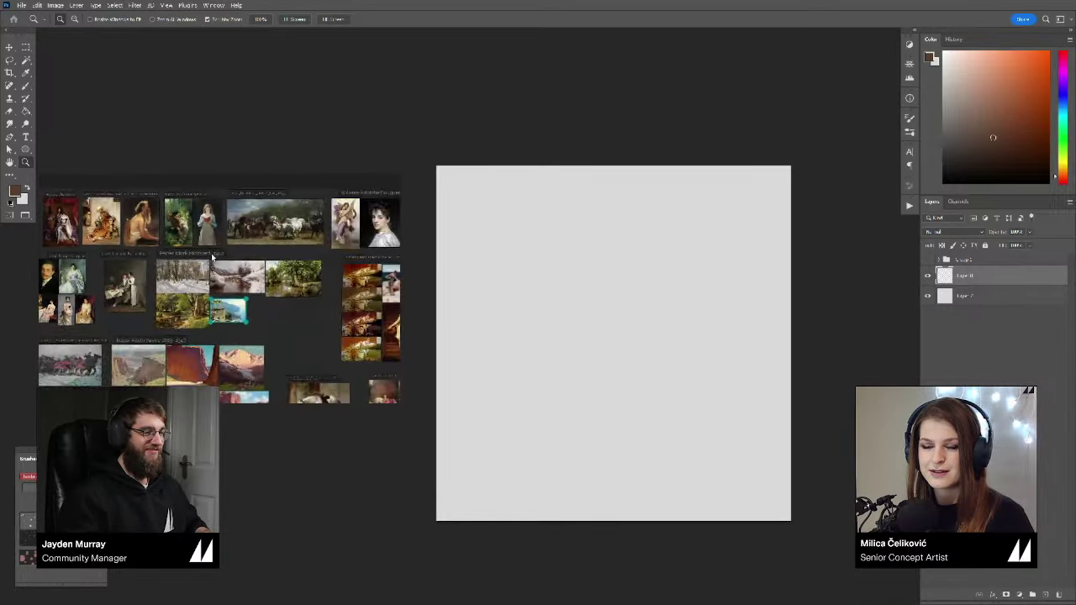
left_click_drag(385, 375, 207, 293)
left_click_drag(90, 327, 175, 289)
scroll(175, 288, "up", 1)
scroll(297, 295, "up", 7)
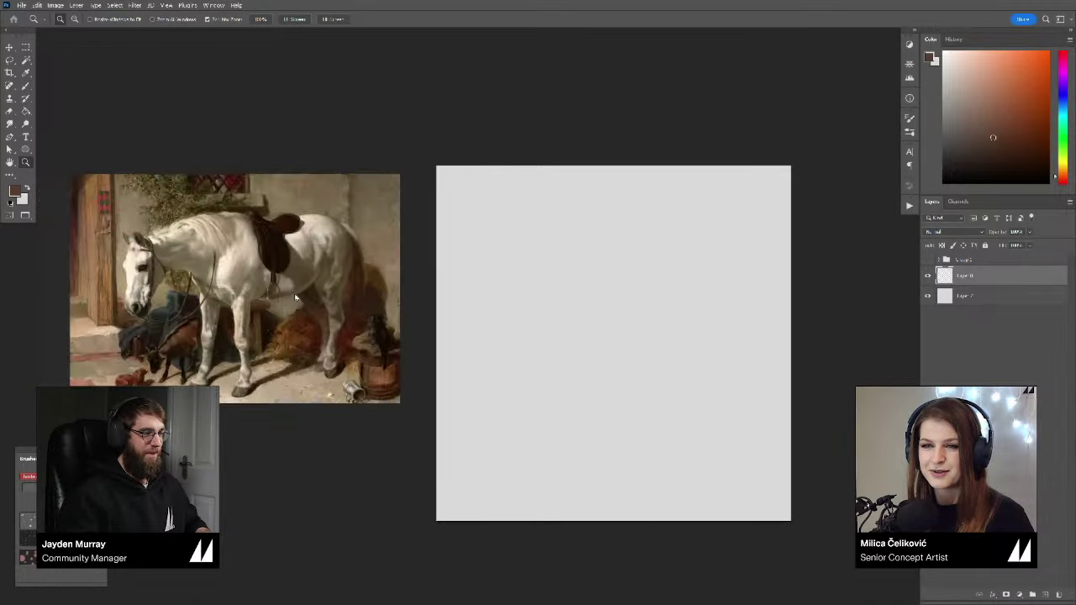
scroll(296, 297, "down", 3)
scroll(296, 298, "down", 4)
Step: Survey the reference board from the Saint George paintings to the Frans Snyders hunting still lifes for a study subject
left_click_drag(315, 282, 166, 276)
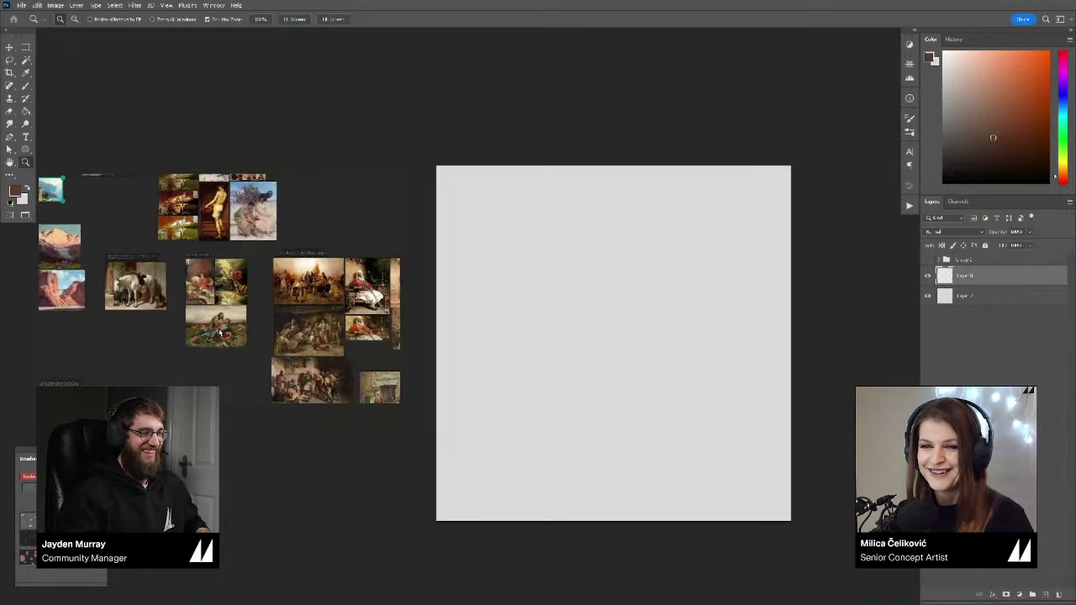
scroll(206, 237, "up", 4)
mouse_move(225, 198)
left_mouse_down()
mouse_move(273, 298)
mouse_move(264, 300)
left_mouse_up()
scroll(289, 297, "up", 3)
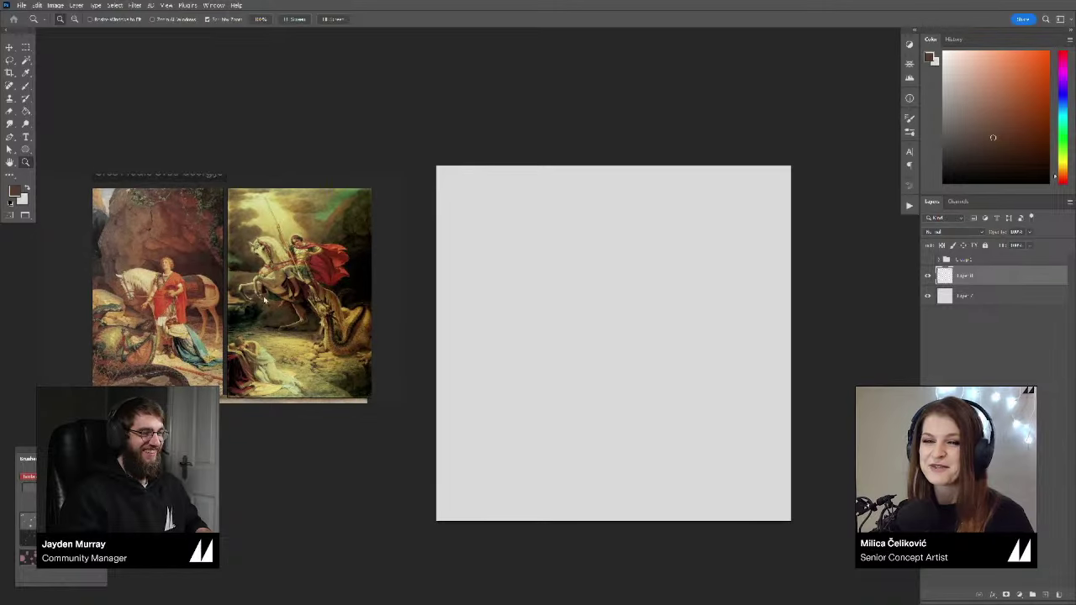
scroll(258, 297, "down", 5)
mouse_move(364, 295)
left_mouse_down()
mouse_move(201, 295)
mouse_move(192, 266)
left_mouse_up()
scroll(201, 295, "up", 8)
scroll(200, 295, "down", 4)
left_click_drag(391, 330, 213, 304)
left_click_drag(390, 281, 233, 368)
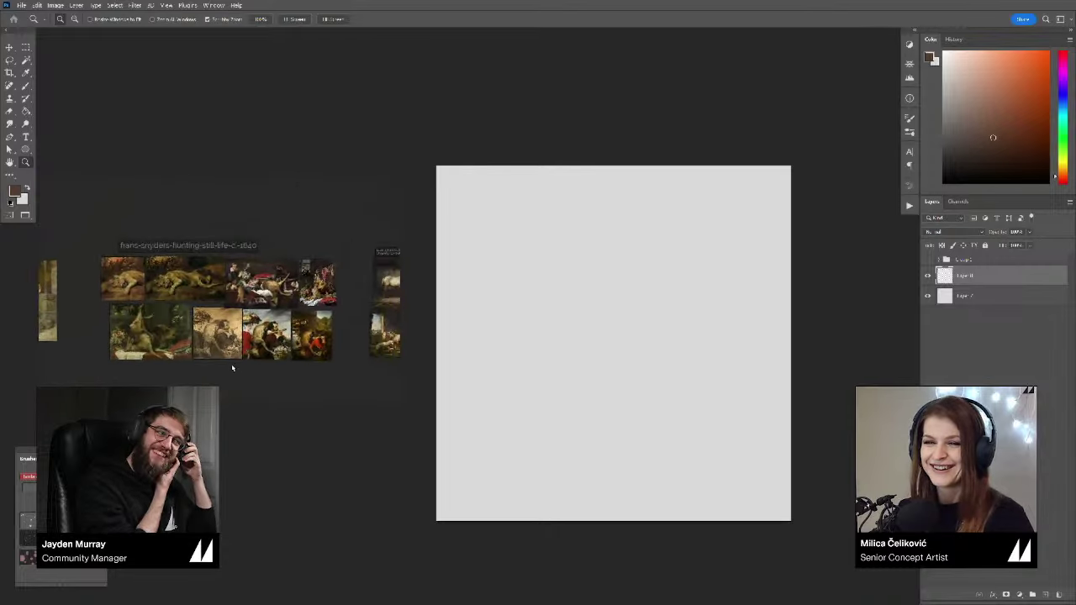
Step: Examine the white horse and stable sheep paintings as candidates for the new study
scroll(277, 324, "down", 4)
left_click_drag(346, 331, 284, 328)
scroll(284, 328, "up", 4)
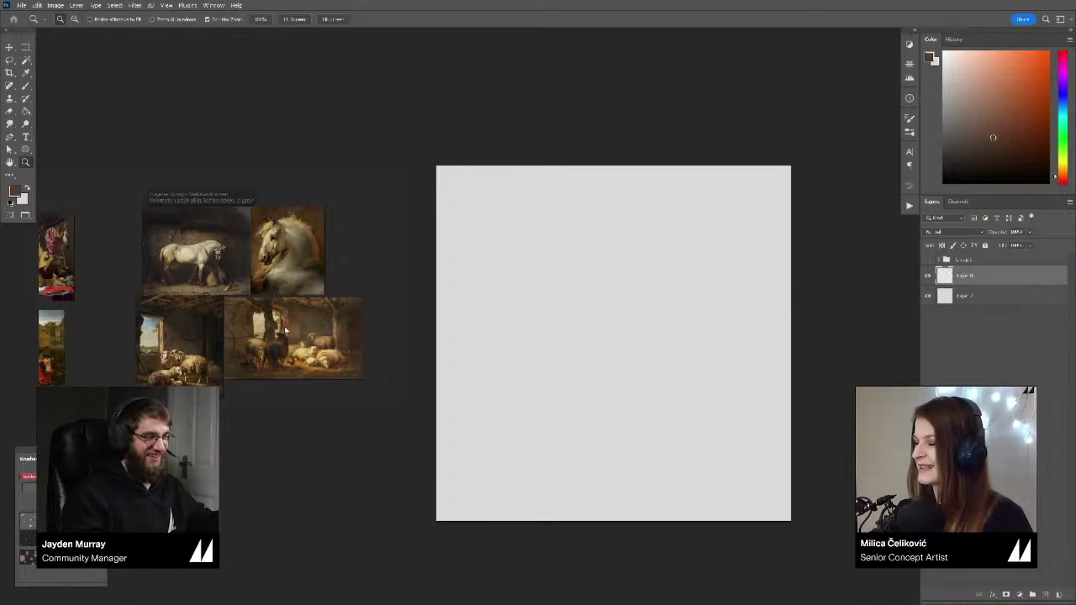
scroll(284, 327, "down", 4)
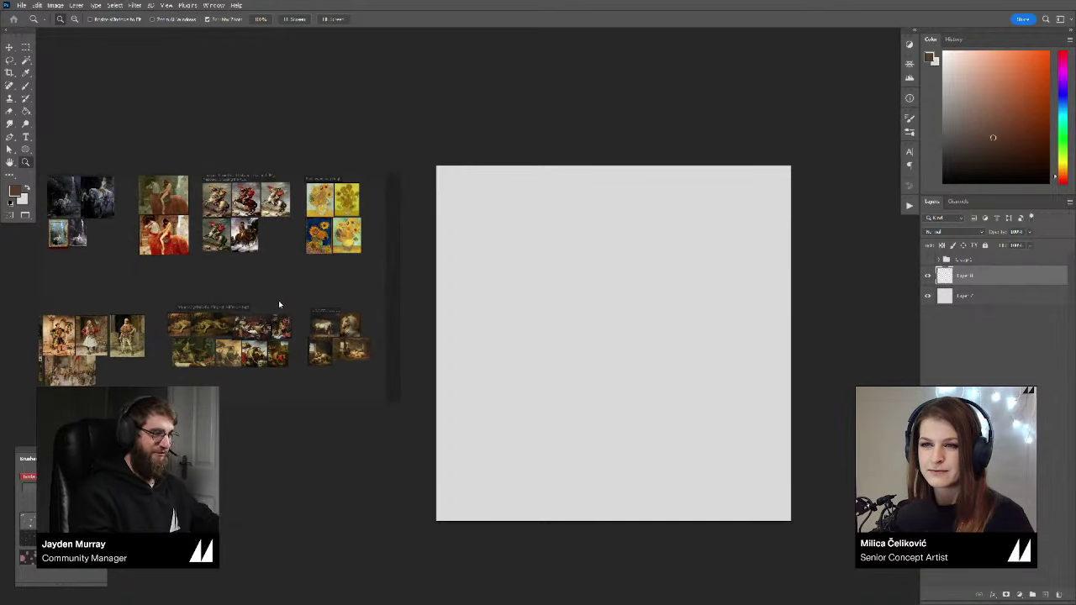
scroll(279, 301, "up", 4)
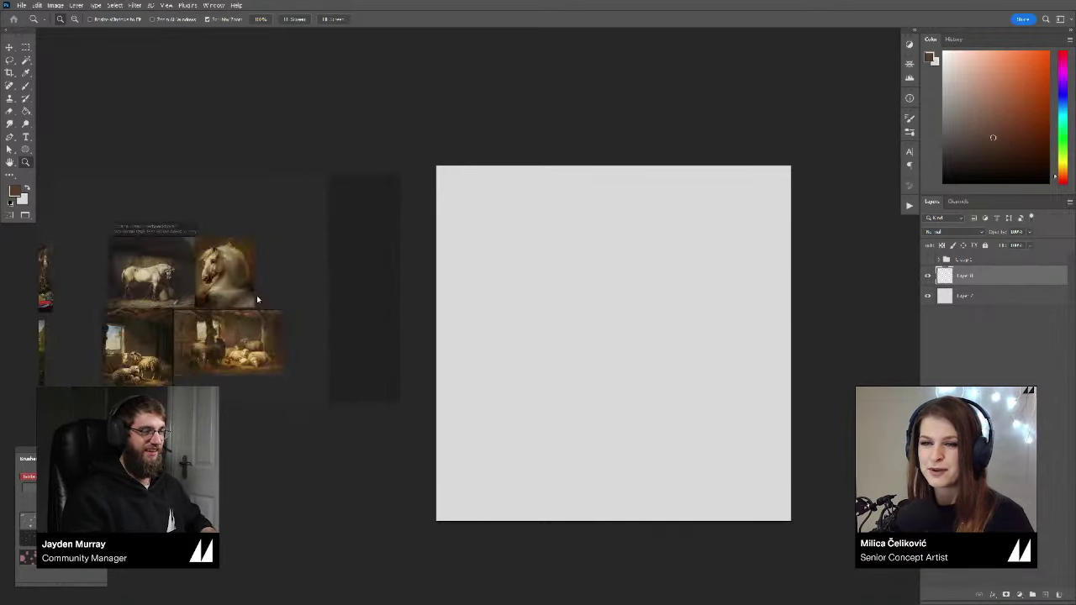
scroll(216, 224, "up", 4)
mouse_move(250, 290)
left_mouse_down()
mouse_move(217, 270)
mouse_move(248, 278)
left_mouse_up()
scroll(217, 269, "down", 2)
scroll(248, 279, "down", 2)
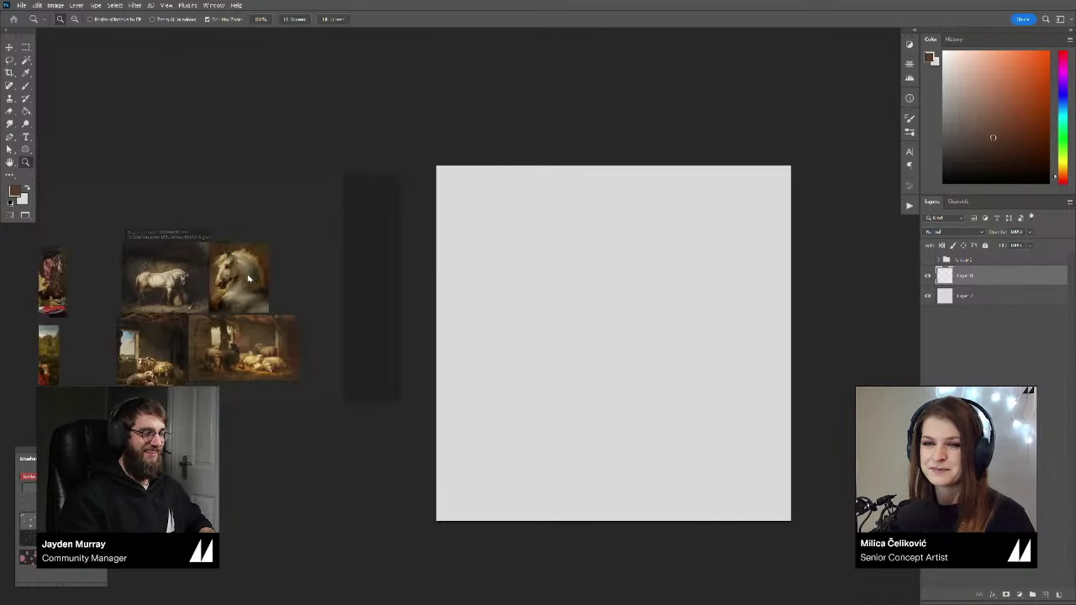
scroll(248, 278, "down", 3)
scroll(276, 284, "up", 2)
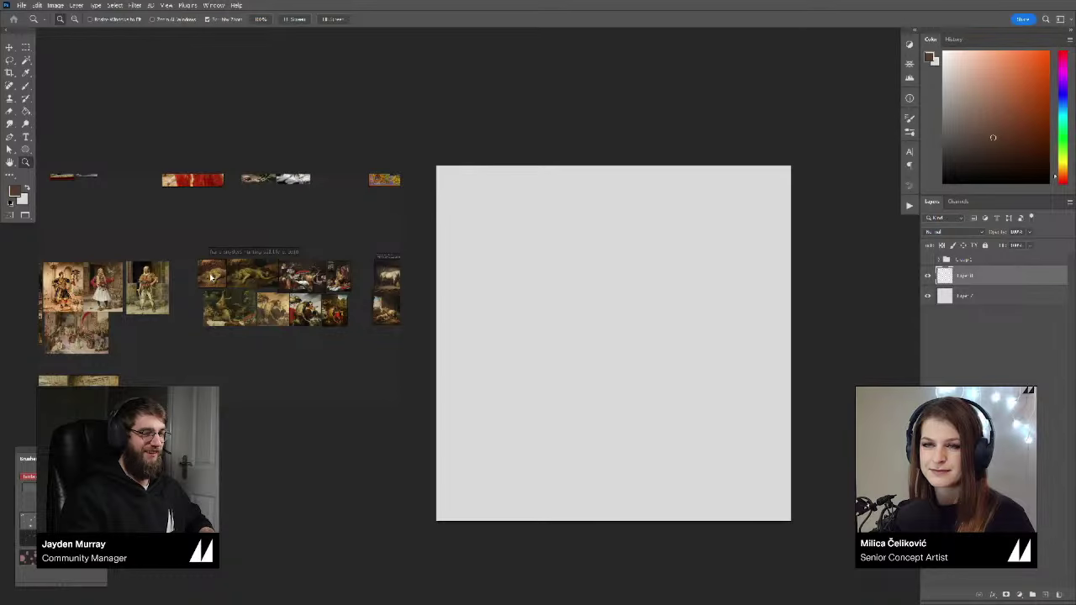
Step: Examine Uros Predic's Saint George painting on the reference board, including the figures, white horse and slain dragon
mouse_move(211, 278)
left_mouse_down()
mouse_move(255, 350)
mouse_move(336, 306)
mouse_move(269, 316)
left_mouse_up()
scroll(273, 317, "down", 2)
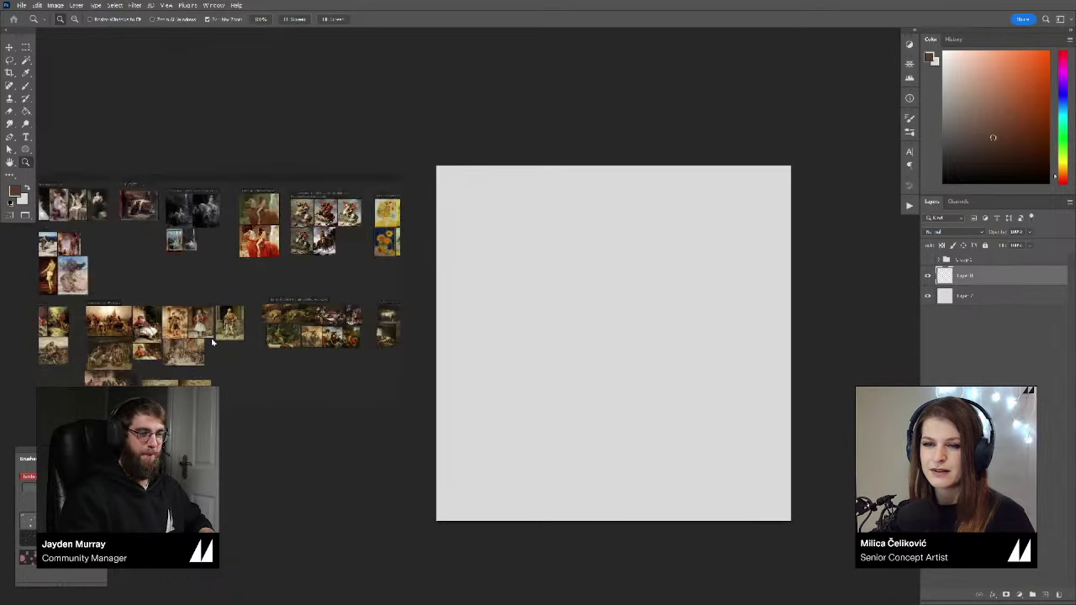
scroll(212, 342, "up", 10)
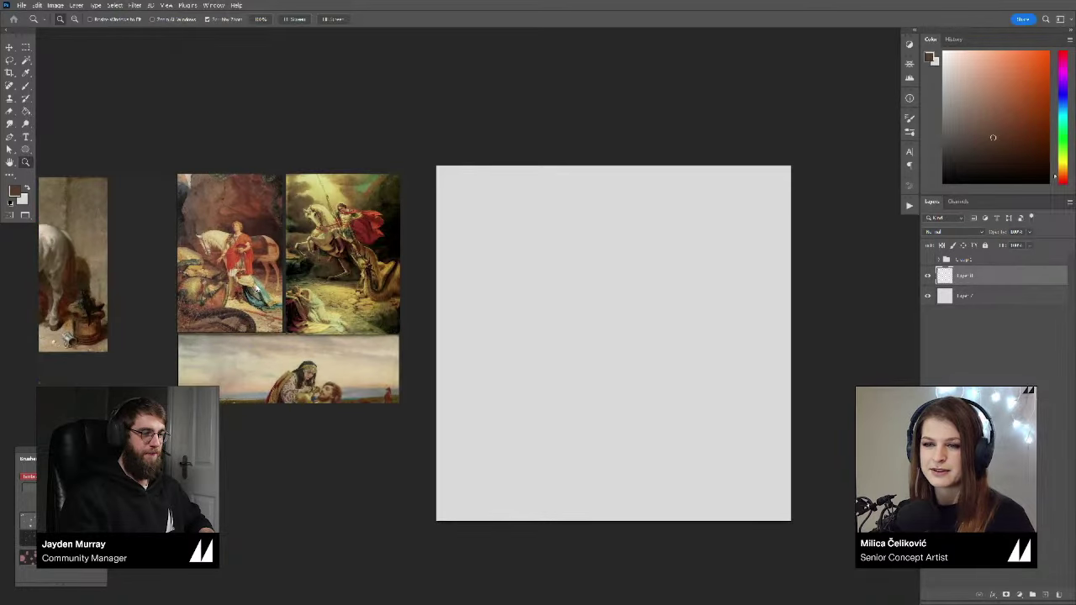
left_click_drag(273, 240, 235, 273)
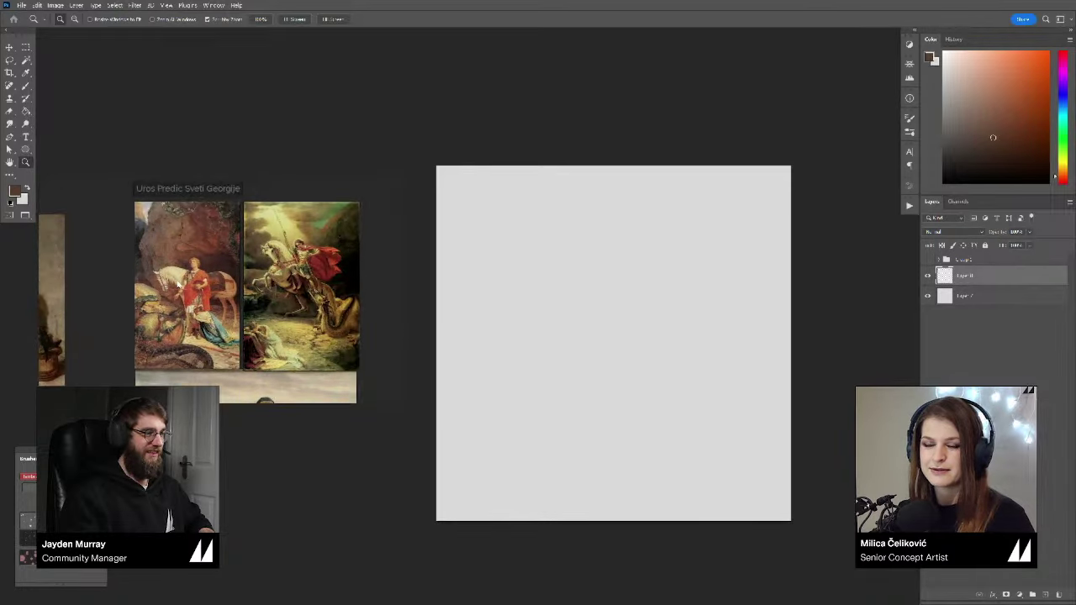
scroll(282, 289, "up", 4)
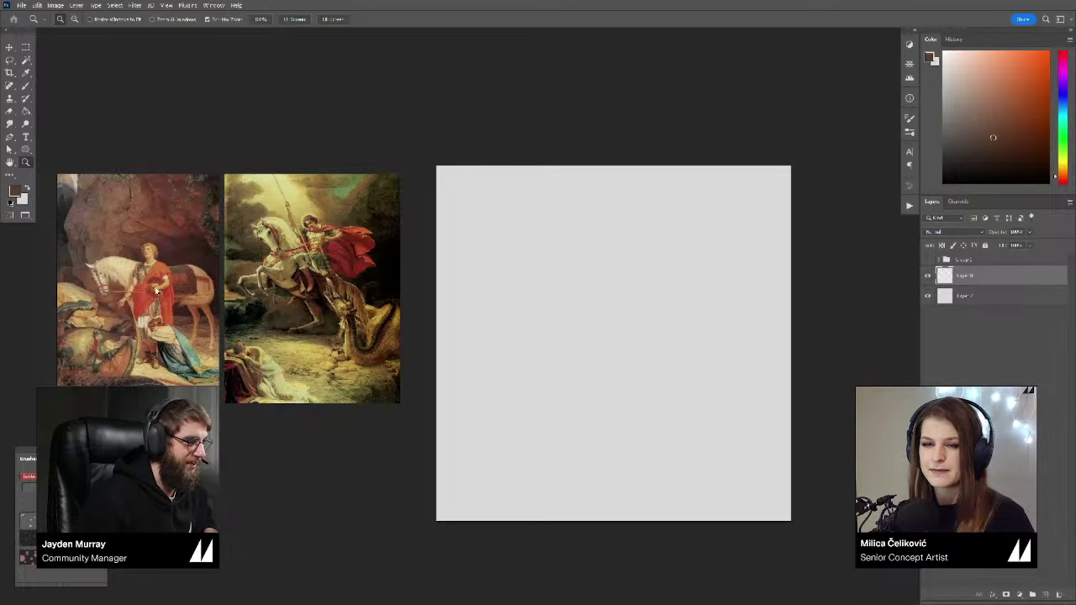
scroll(156, 288, "up", 3)
left_click_drag(155, 288, 255, 258)
scroll(255, 258, "down", 2)
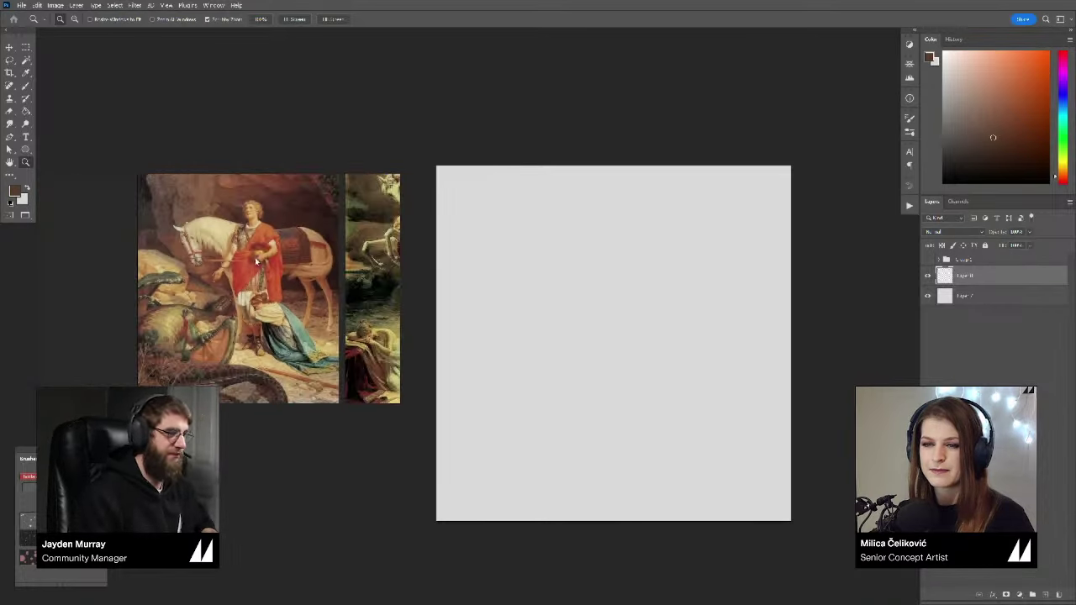
scroll(256, 258, "down", 1)
scroll(174, 338, "up", 4)
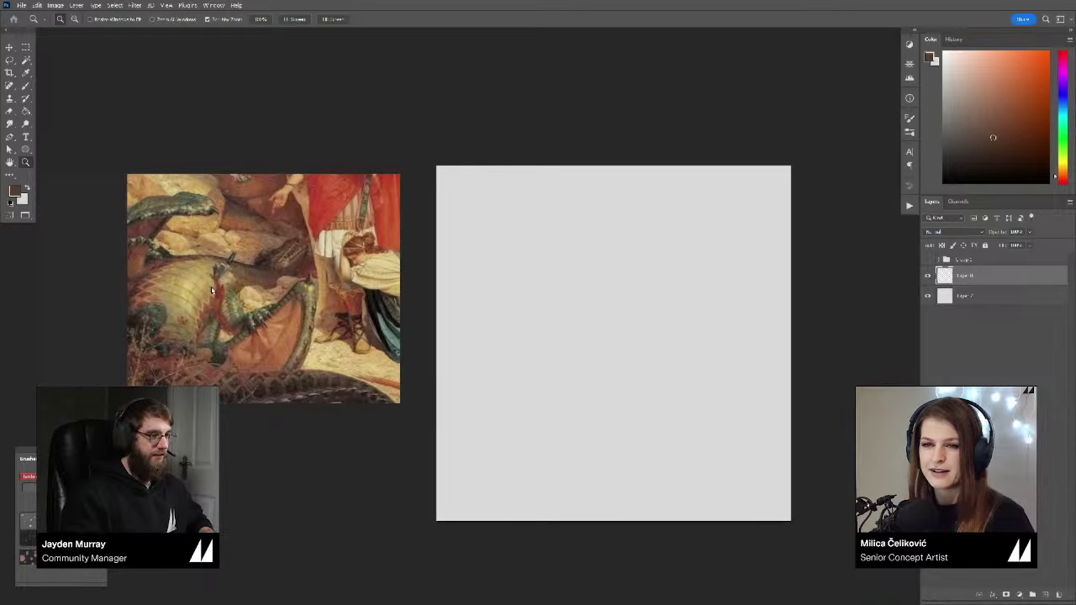
Step: Examine the Edgar Alwin Payne canyon landscapes as candidates for the new study
scroll(213, 319, "down", 8)
mouse_move(169, 286)
left_mouse_down()
mouse_move(325, 278)
mouse_move(279, 312)
mouse_move(363, 338)
left_mouse_up()
left_click_drag(259, 308, 253, 342)
scroll(217, 358, "up", 5)
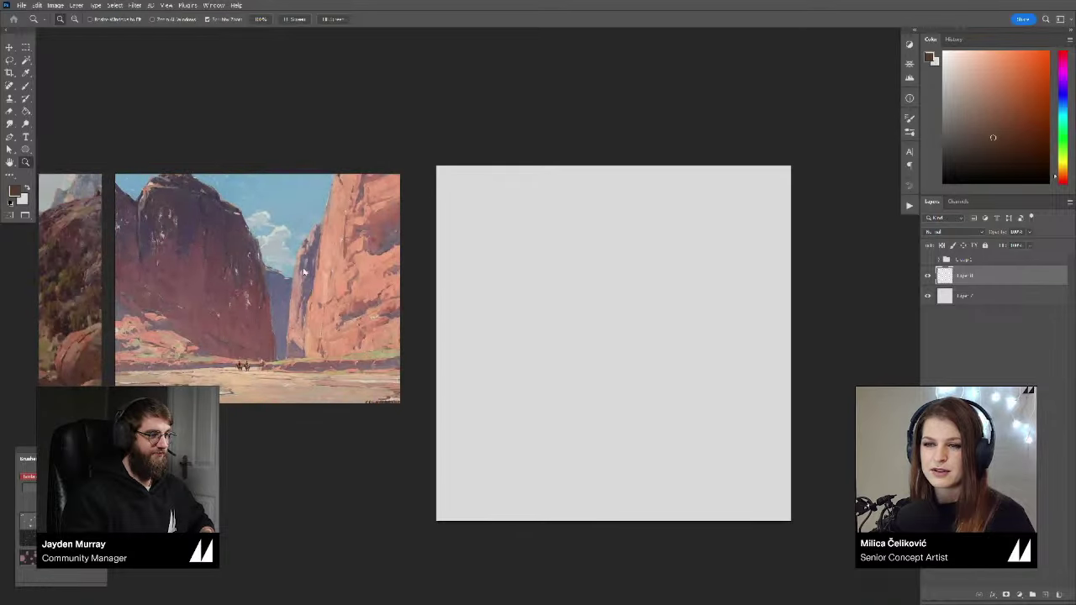
scroll(327, 219, "down", 1)
scroll(344, 276, "down", 4)
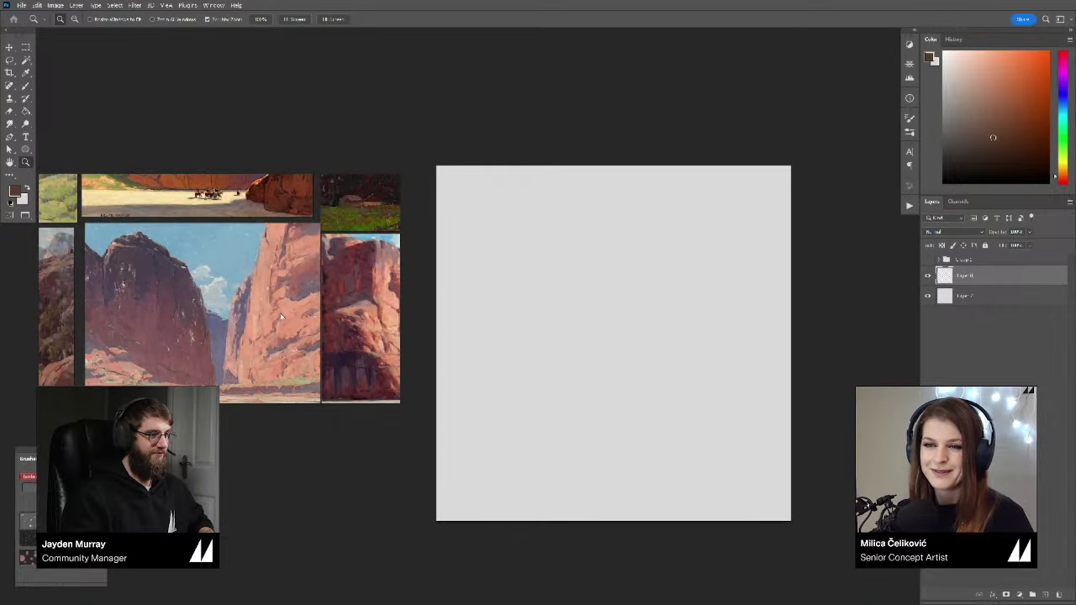
scroll(249, 337, "down", 5)
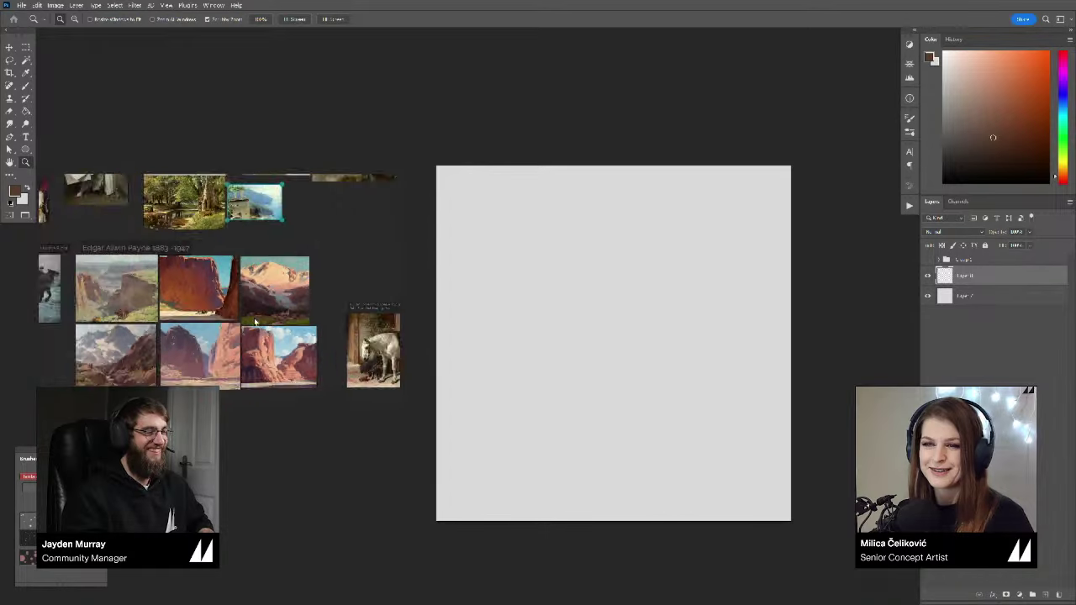
Step: Frame the painting of the woman leaning above the tiger skin as the reference and enlarge the reference window around it
left_click_drag(212, 354, 50, 399)
left_click_drag(378, 325, 187, 341)
mouse_move(345, 327)
left_mouse_down()
mouse_move(179, 334)
mouse_move(286, 303)
mouse_move(368, 233)
left_mouse_up()
scroll(178, 333, "down", 1)
left_click_drag(259, 321, 338, 287)
scroll(244, 257, "up", 8)
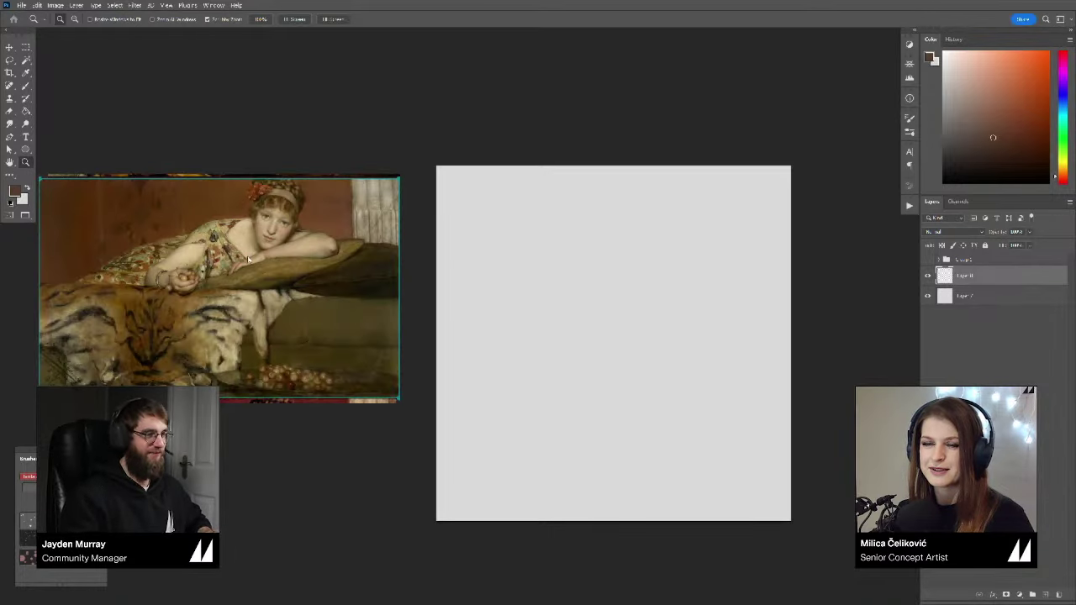
left_click_drag(250, 259, 274, 267)
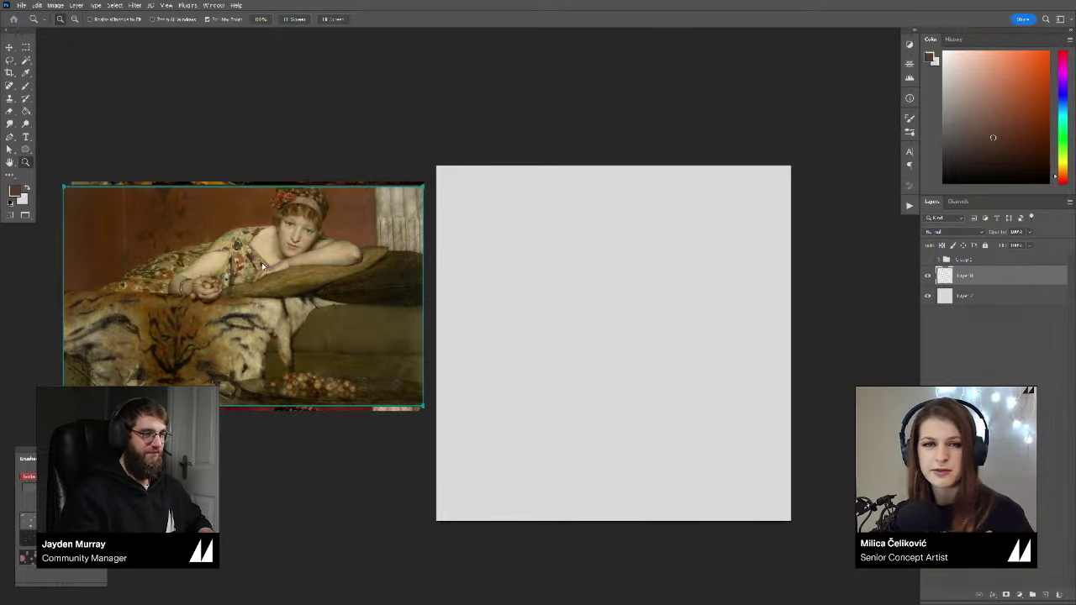
left_click_drag(424, 182, 448, 174)
scroll(349, 217, "up", 3)
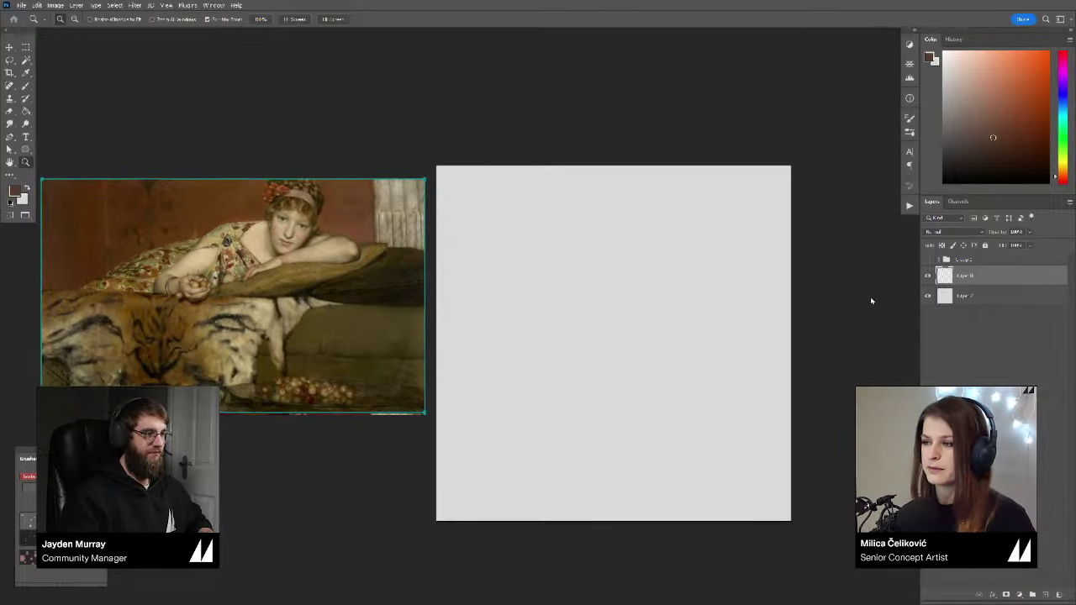
Step: Show the finished coastal study's layer group and crop the canvas's upper and lower margins to the painting's wide format
left_click(872, 301)
left_click_drag(839, 391, 864, 355)
left_click_drag(782, 356, 790, 358)
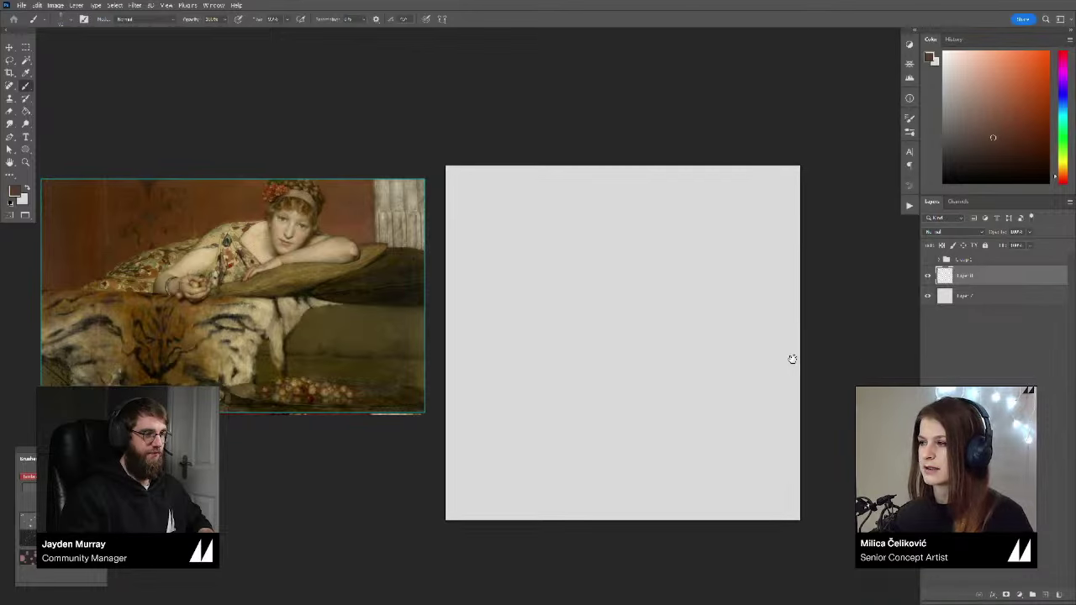
left_click(928, 260)
key("c")
left_click_drag(622, 167, 621, 199)
left_click_drag(633, 494, 626, 443)
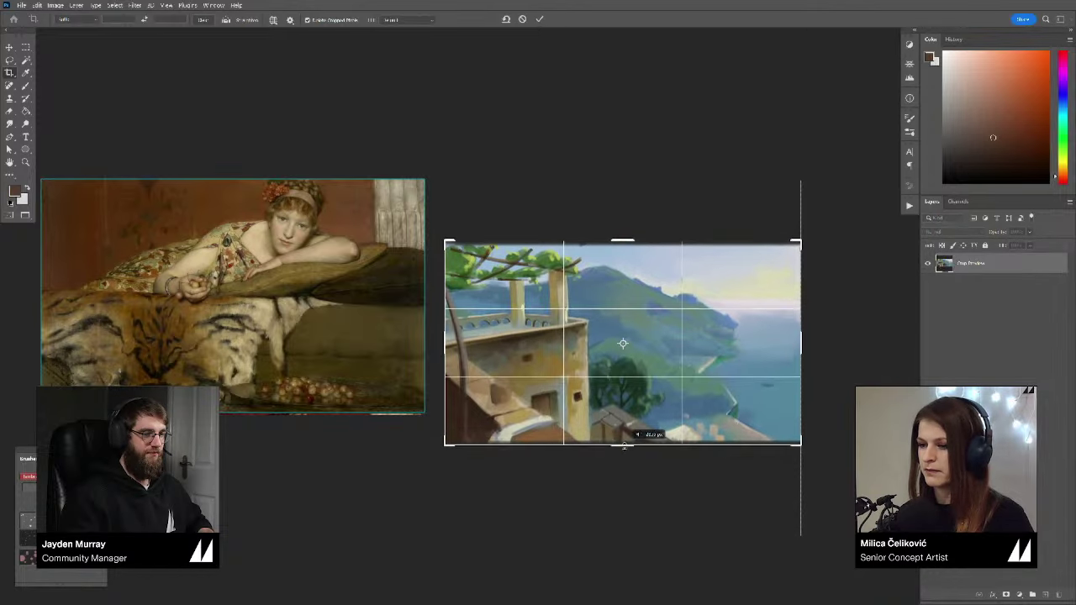
left_click(539, 19)
Step: Hide the coastal study's layer group to leave the grey canvas blank and activate the Brush tool
left_click_drag(679, 275, 805, 288)
left_click_drag(856, 316, 837, 316)
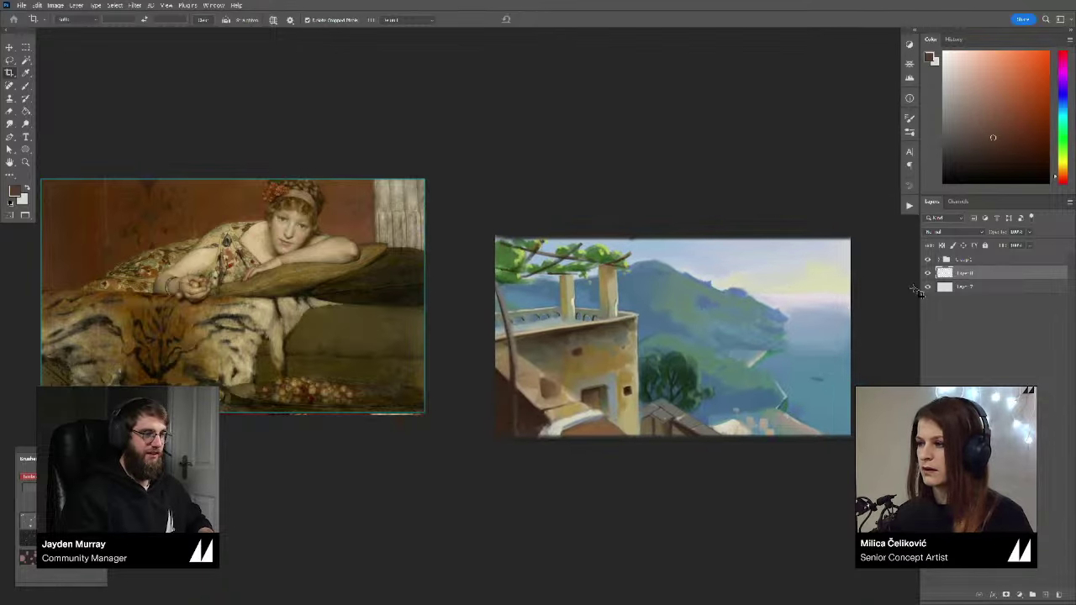
left_click_drag(895, 295, 885, 293)
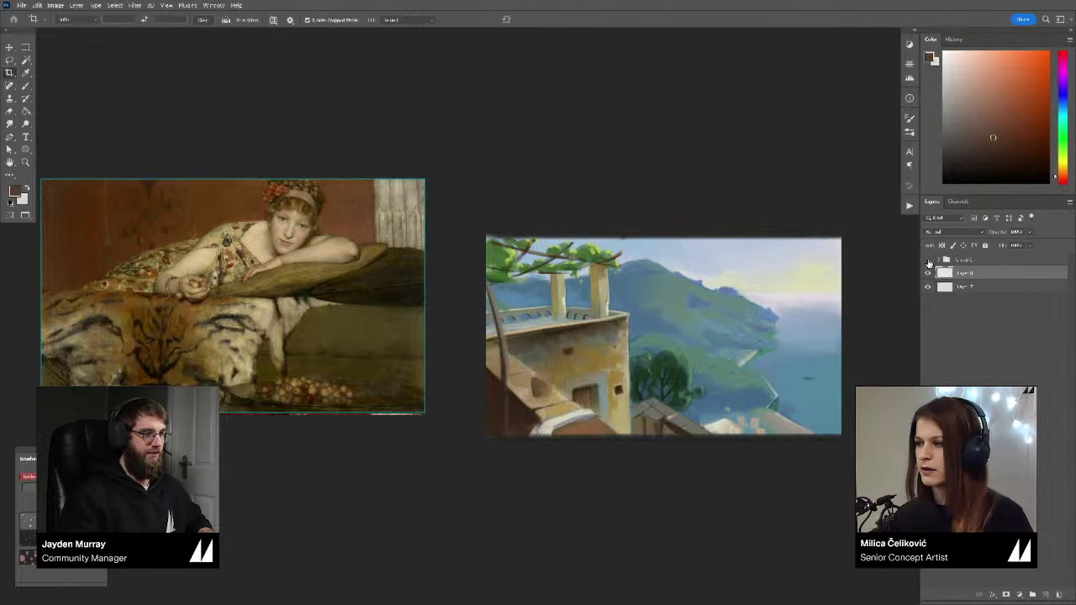
left_click(928, 272)
key("b")
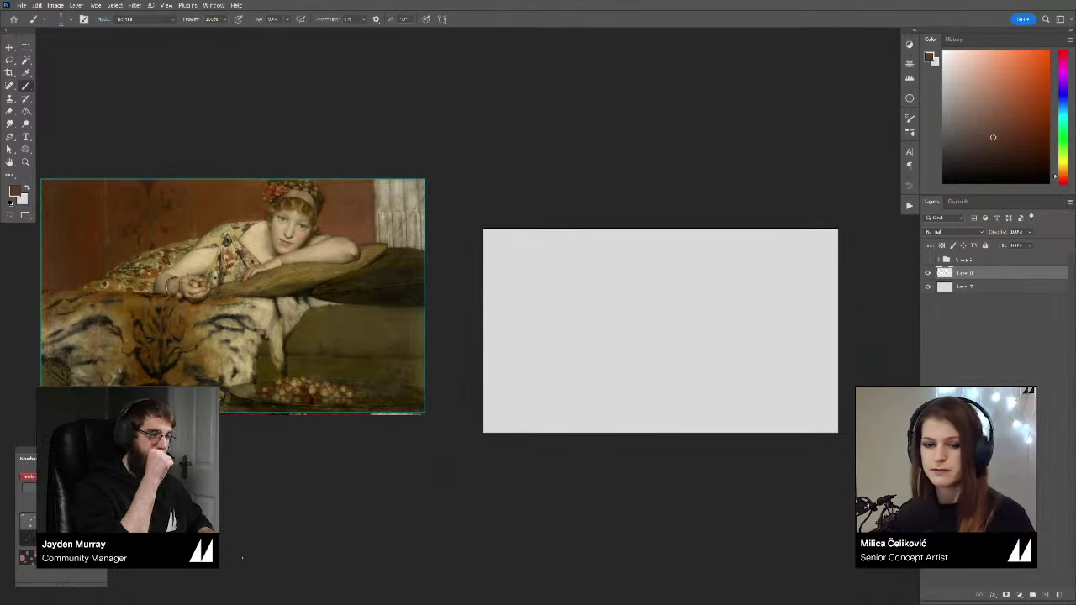
Step: Arrange the reference painting directly above the blank canvas and match the canvas's displayed width to it
left_click_drag(600, 417, 586, 403)
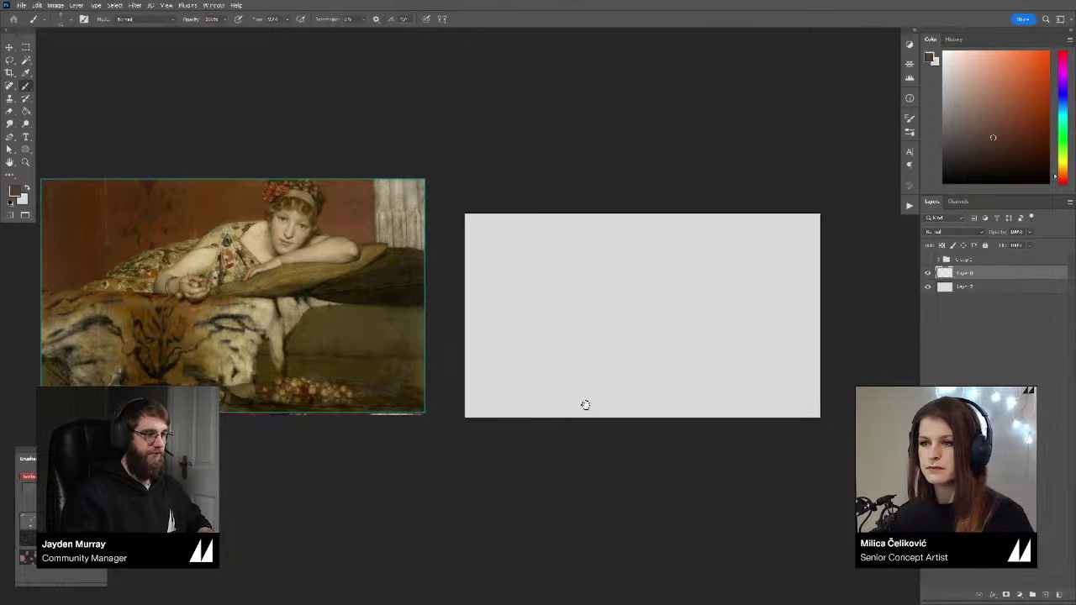
left_click_drag(621, 364, 546, 457)
mouse_move(358, 315)
left_mouse_down()
mouse_move(334, 307)
mouse_move(651, 226)
mouse_move(620, 196)
left_mouse_up()
key("z")
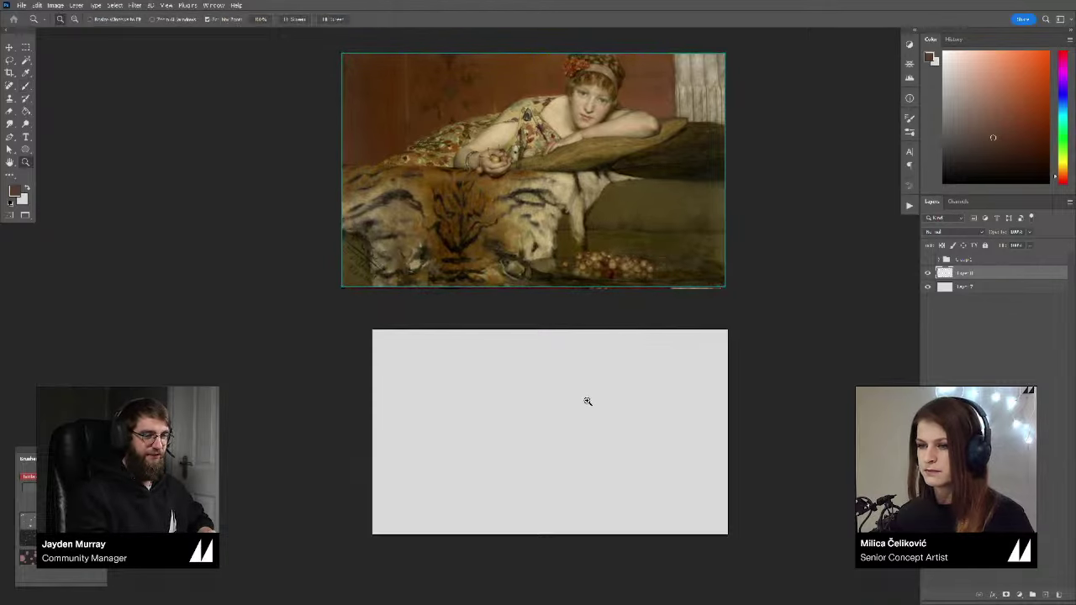
left_click_drag(586, 402, 592, 404)
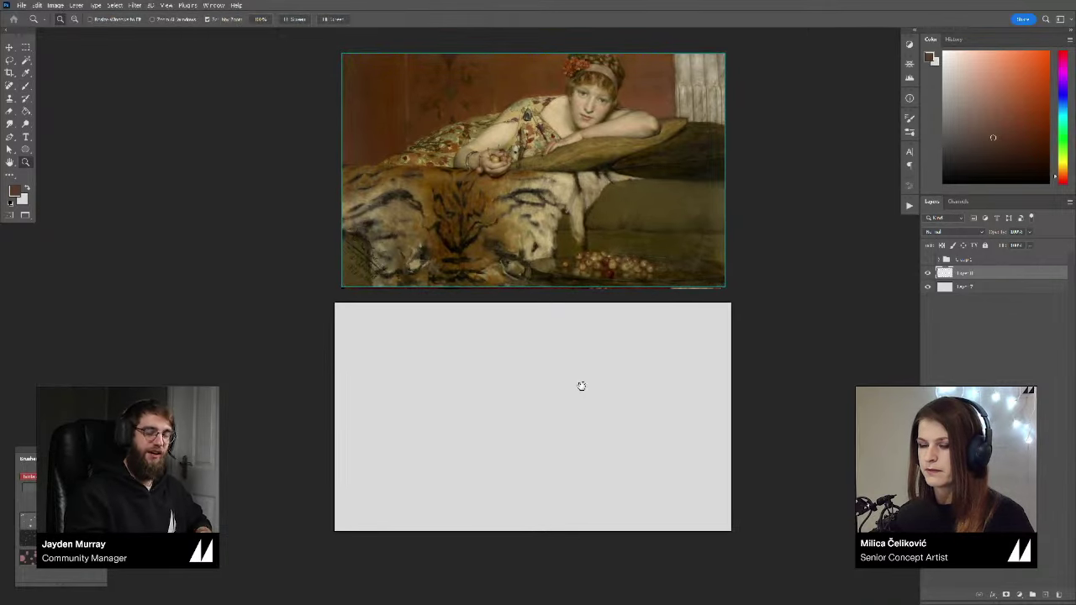
Step: Sketch the horizontal edge of the tiger skin, the woman's sloping back and her upper arm with thin brush lines
key("b")
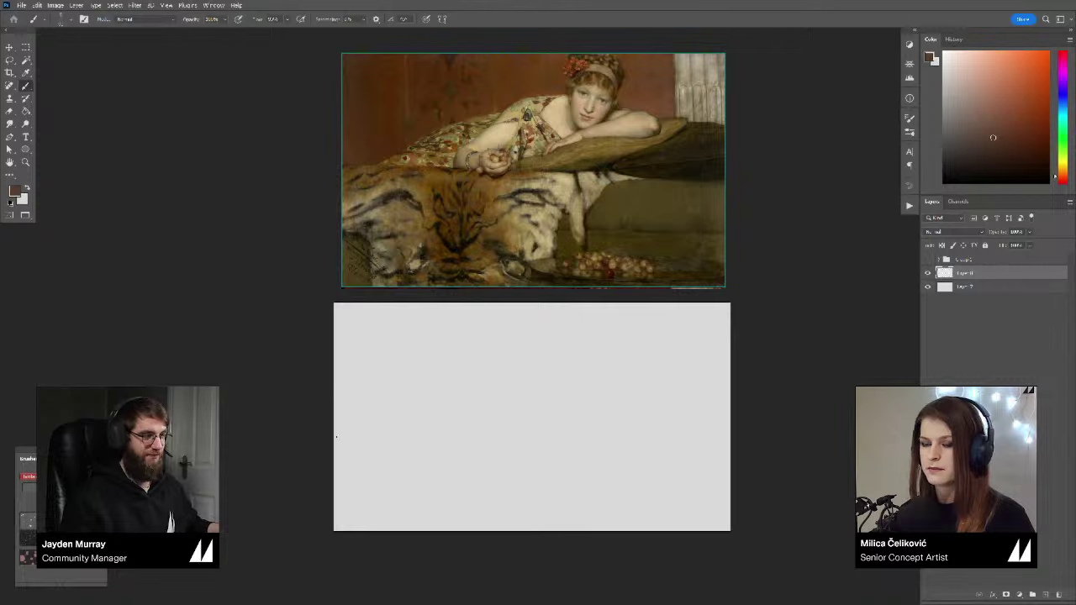
left_click_drag(352, 436, 386, 435)
key("ctrl+z")
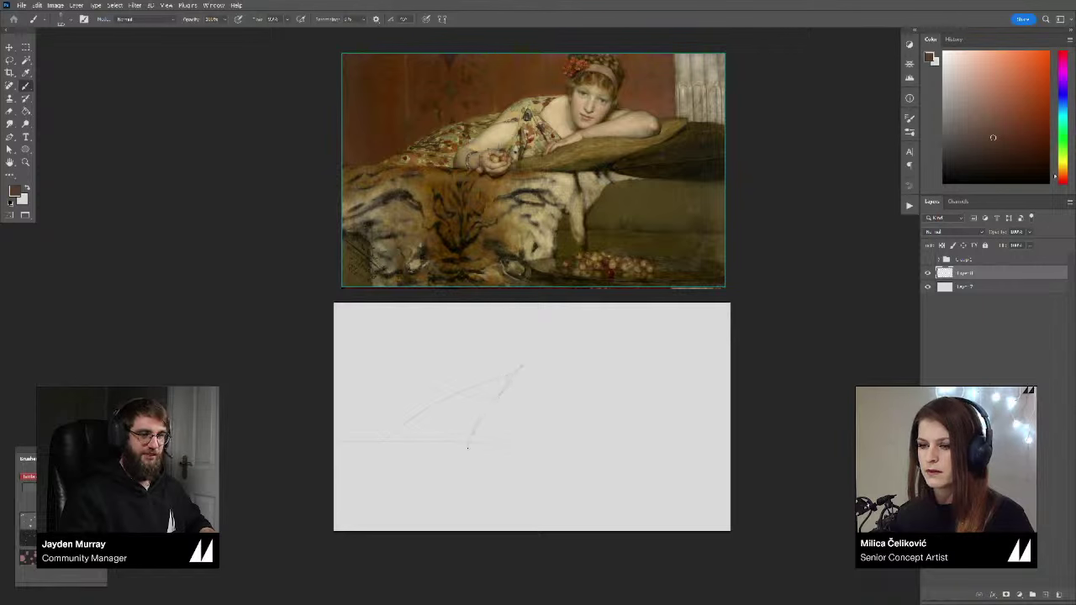
left_click_drag(521, 367, 468, 446)
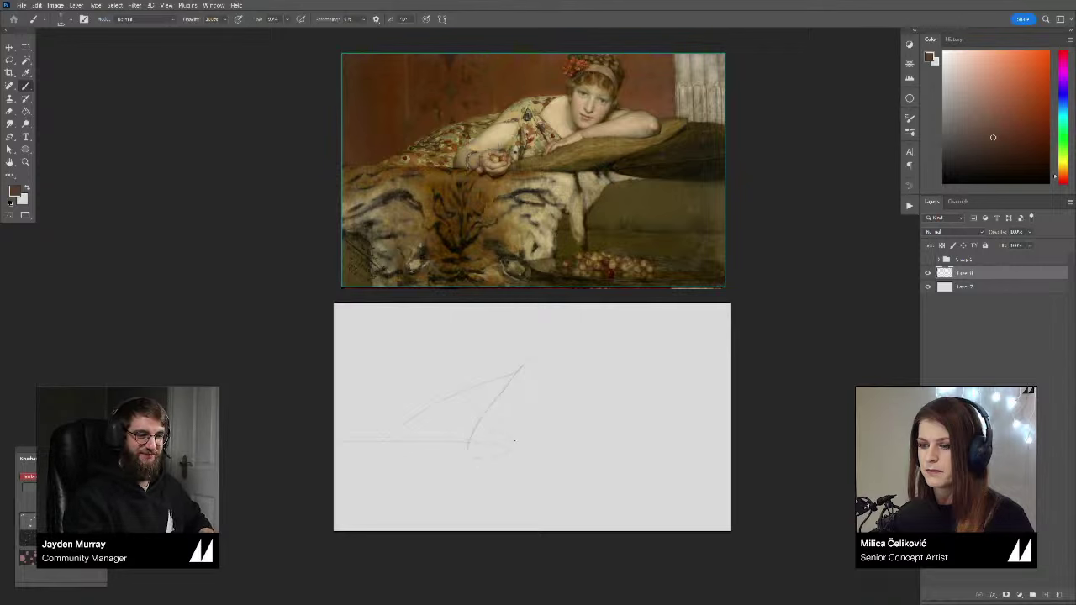
key("e")
key("b")
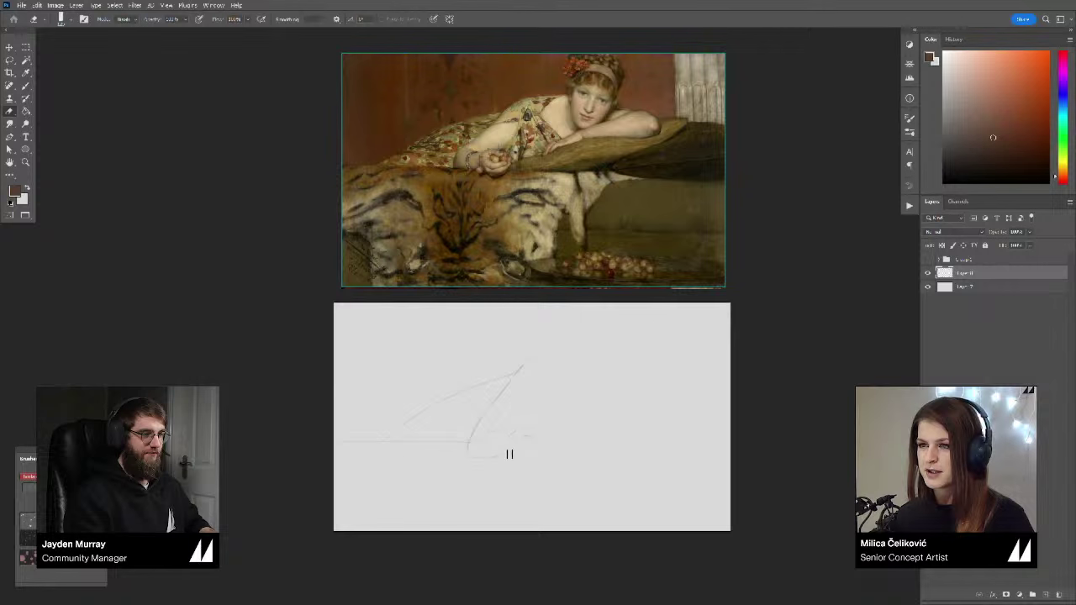
Step: Block in the woman's hand as a circle, plus her shoulder, folded arm and head, with thin brush lines
mouse_move(512, 456)
left_mouse_down()
mouse_move(534, 459)
mouse_move(539, 431)
left_mouse_up()
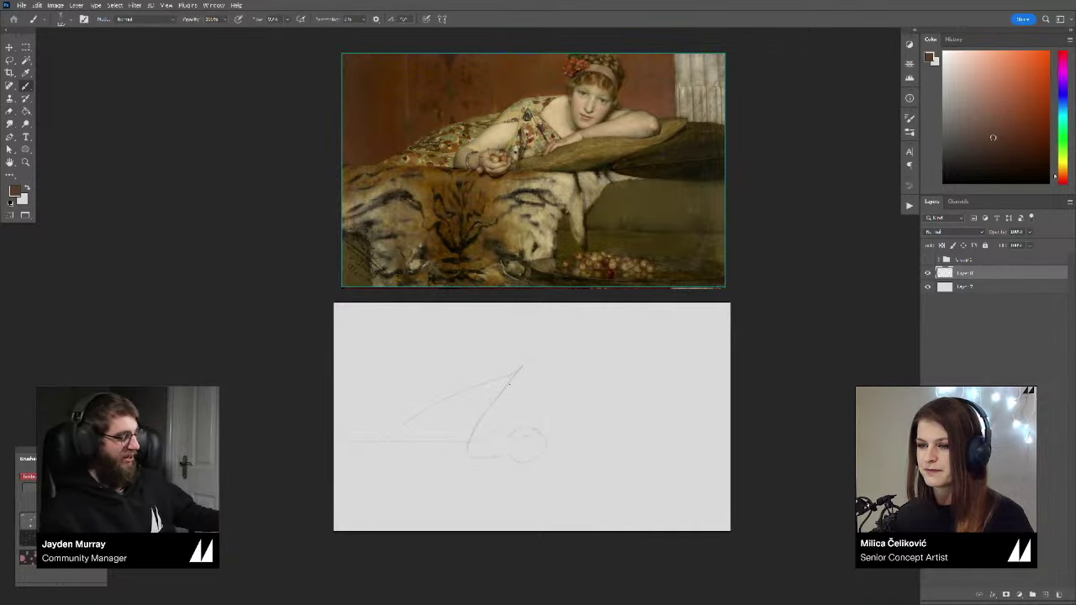
left_click_drag(509, 387, 536, 379)
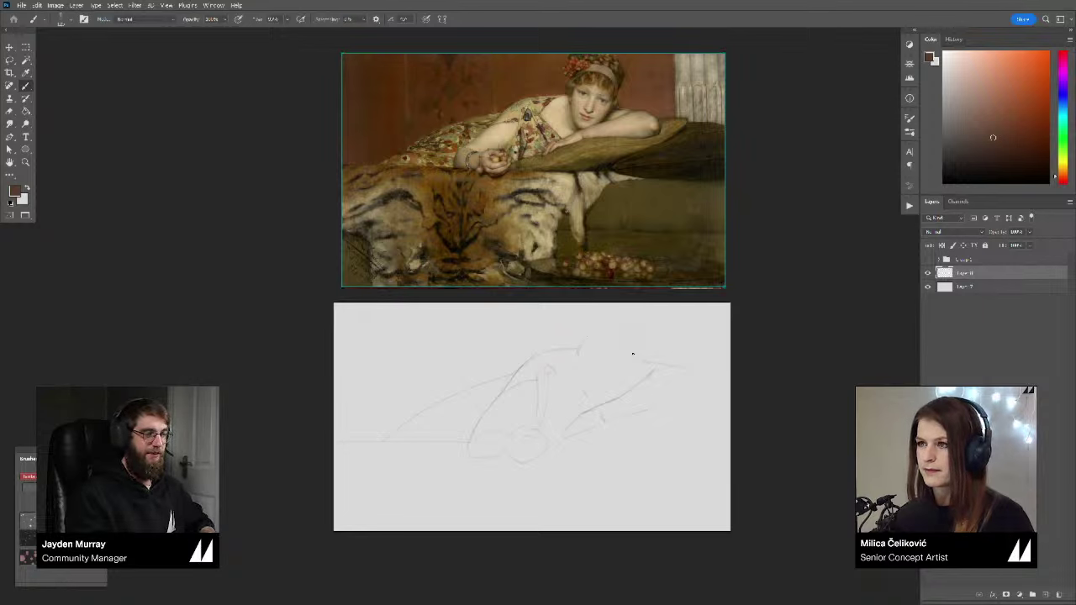
left_click_drag(627, 383, 592, 399)
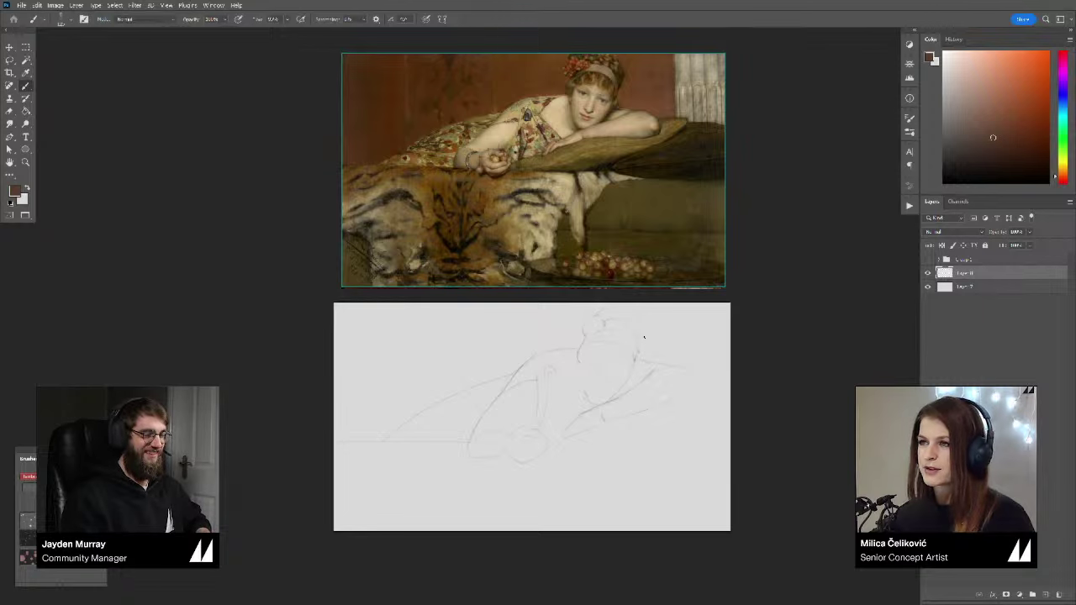
Step: Refine the outline of the woman's head and rounded hair, alternating between erasing stray lines and redrawing them
key("e")
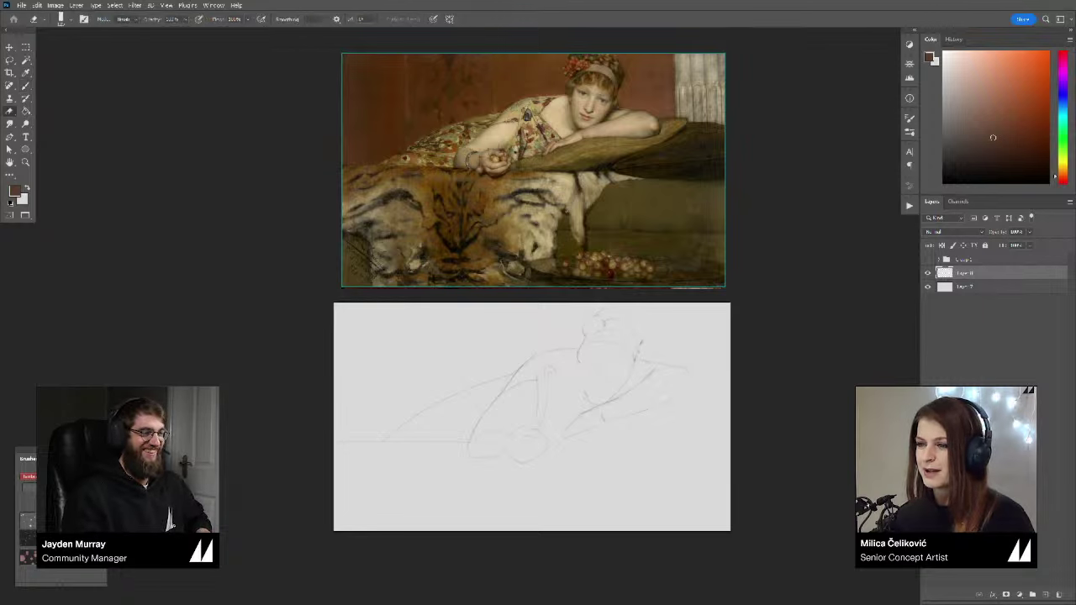
key("b")
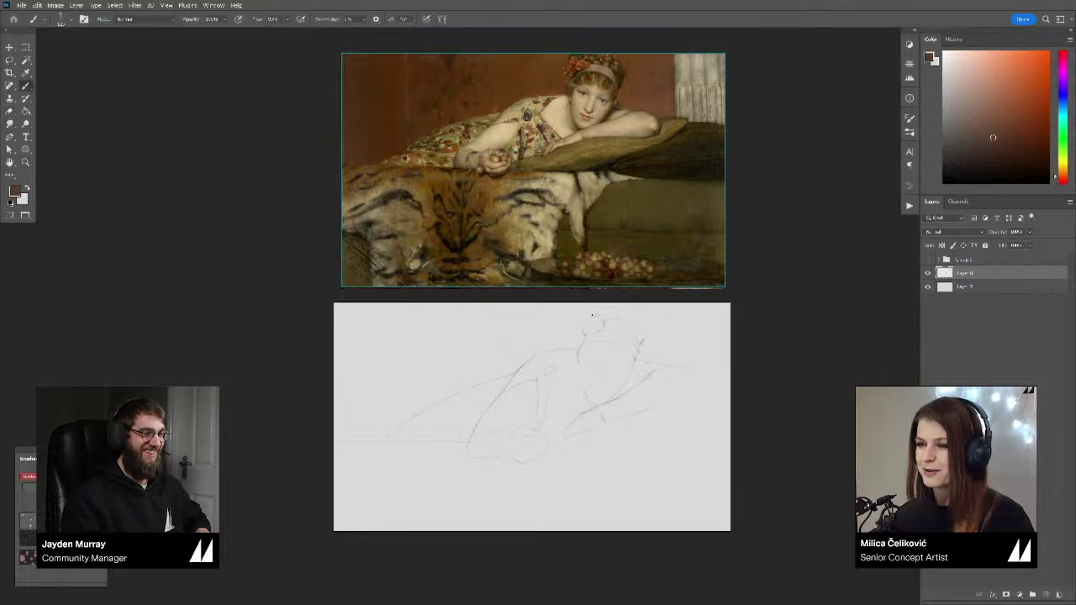
key("e")
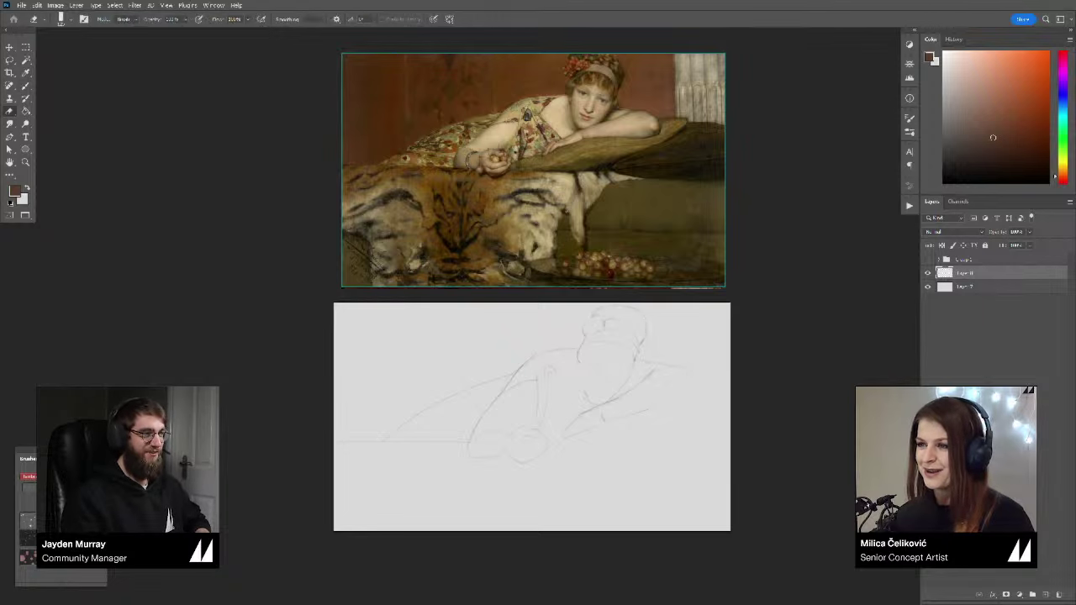
key("b")
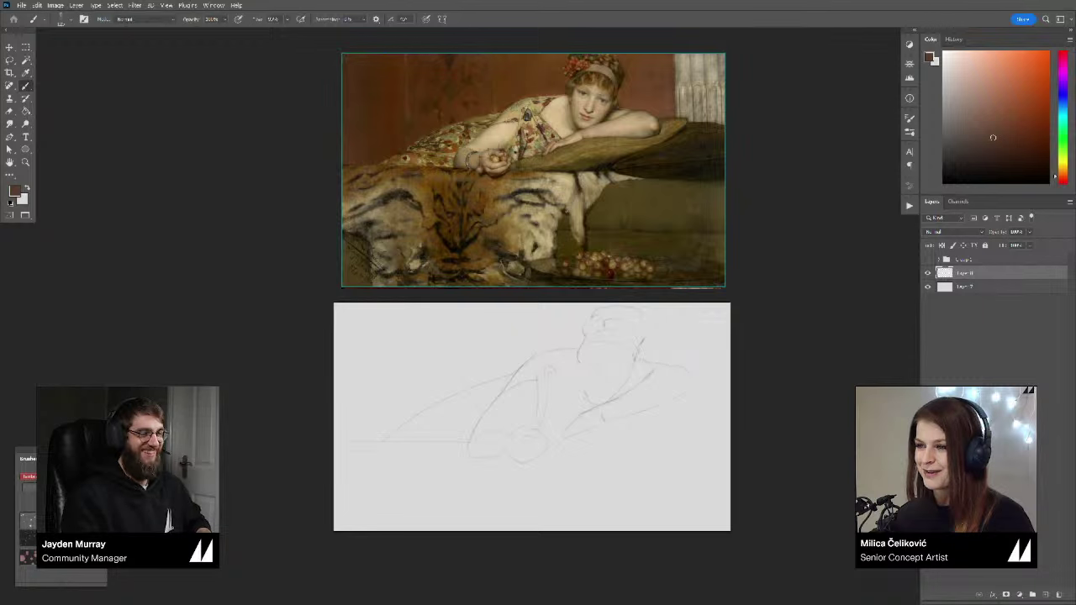
Step: Erase the rough upper line of the folded arm and redraw it with a rounded elbow
key("e")
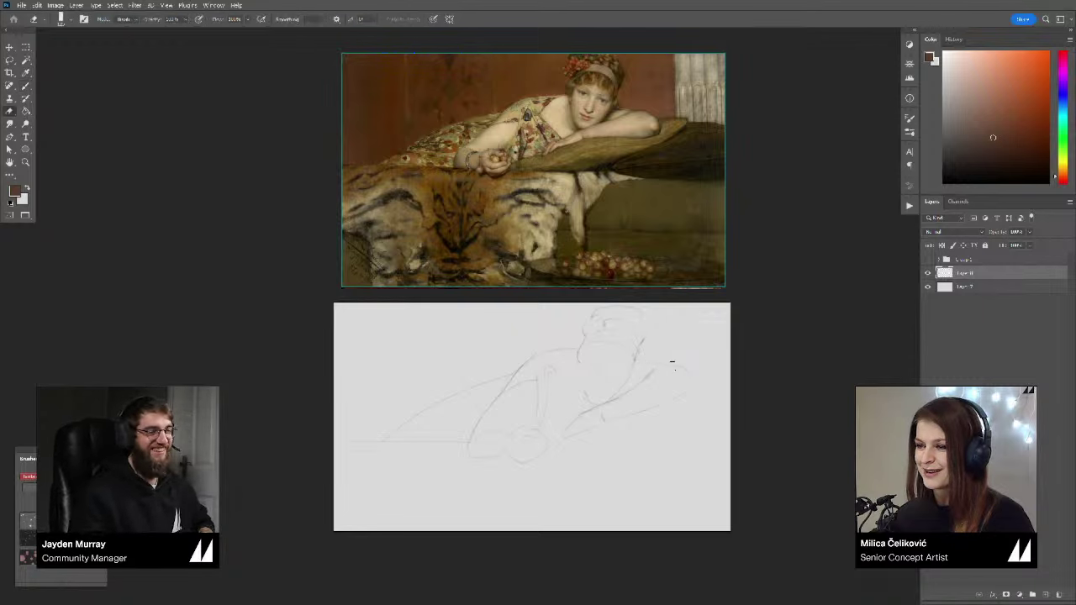
key("b")
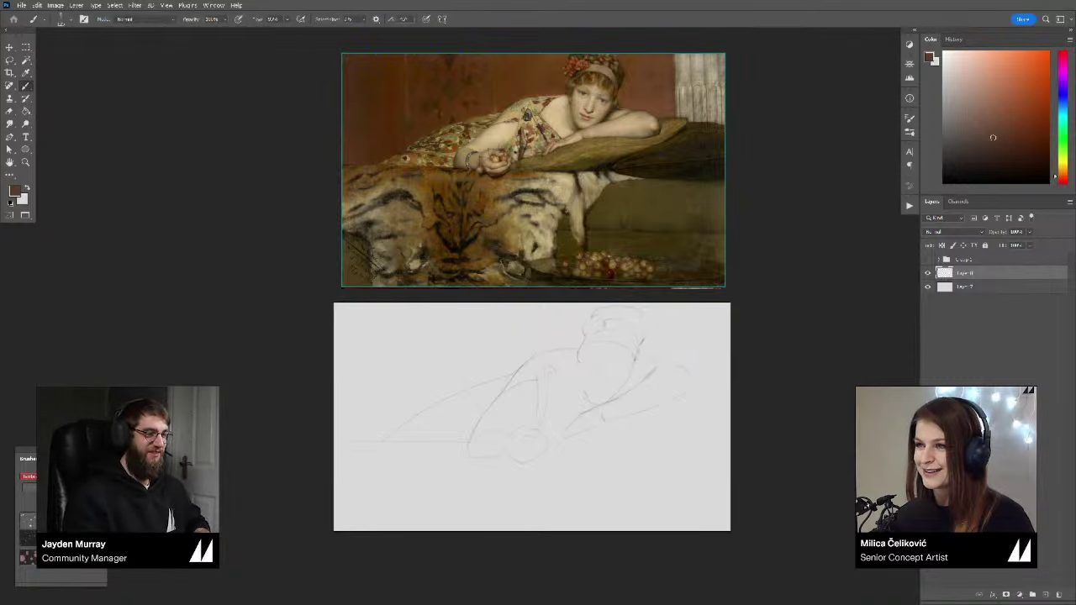
key("e")
mouse_move(664, 363)
left_mouse_down()
mouse_move(689, 371)
mouse_move(650, 380)
mouse_move(690, 374)
mouse_move(666, 402)
left_mouse_up()
key("b")
key("e")
key("b")
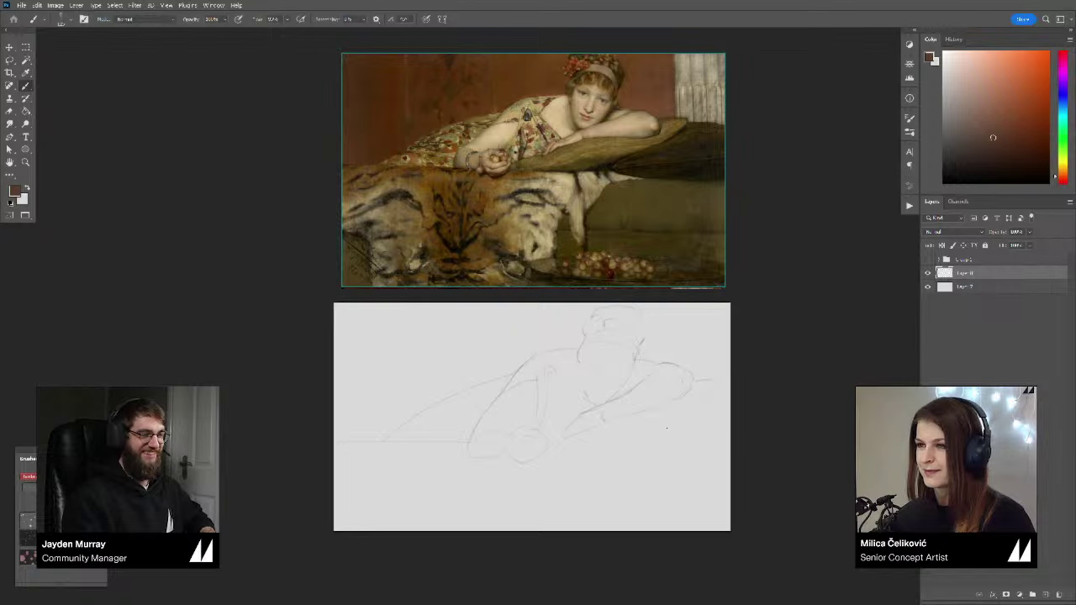
Step: Rotate the canvas view counterclockwise to sketch the cushion's edge and folds beneath the folded arm, and reset the rotation
key("r")
mouse_move(714, 445)
left_mouse_down()
mouse_move(715, 408)
mouse_move(766, 392)
mouse_move(712, 439)
mouse_move(793, 398)
mouse_move(667, 420)
left_mouse_up()
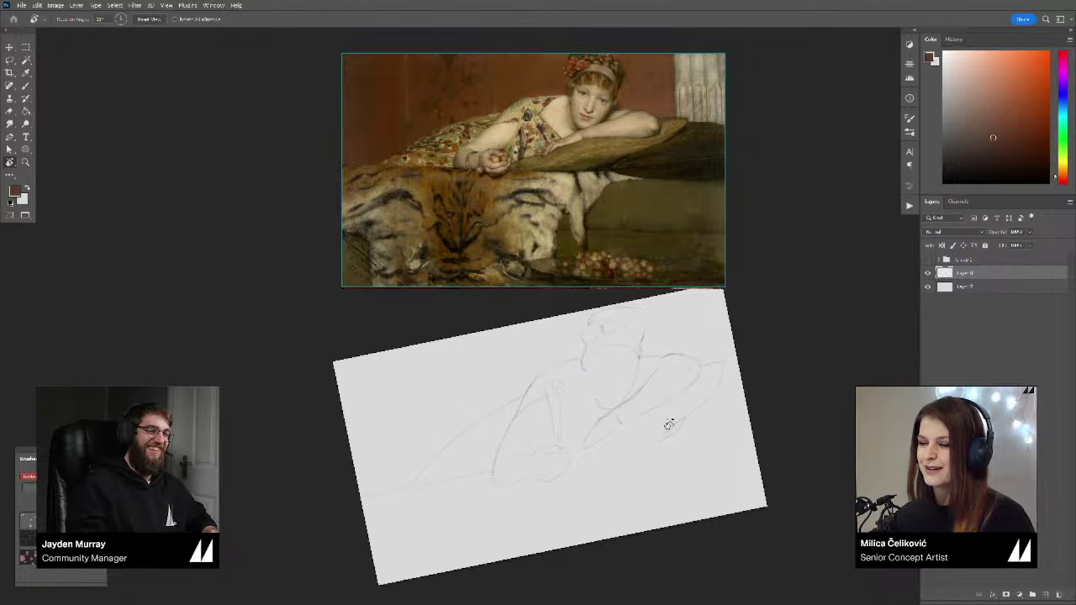
key("b")
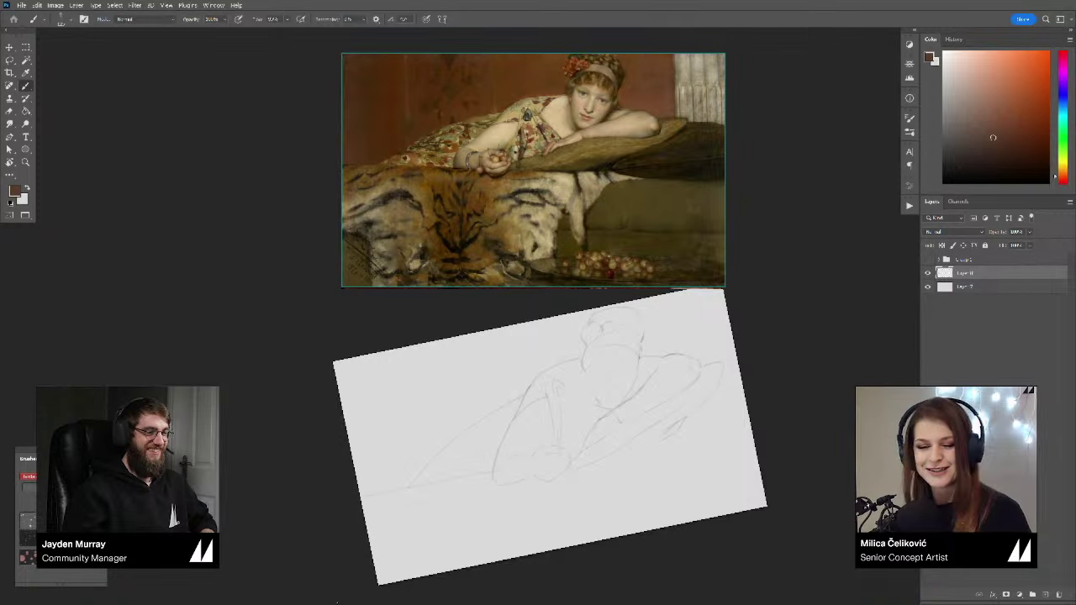
key("r")
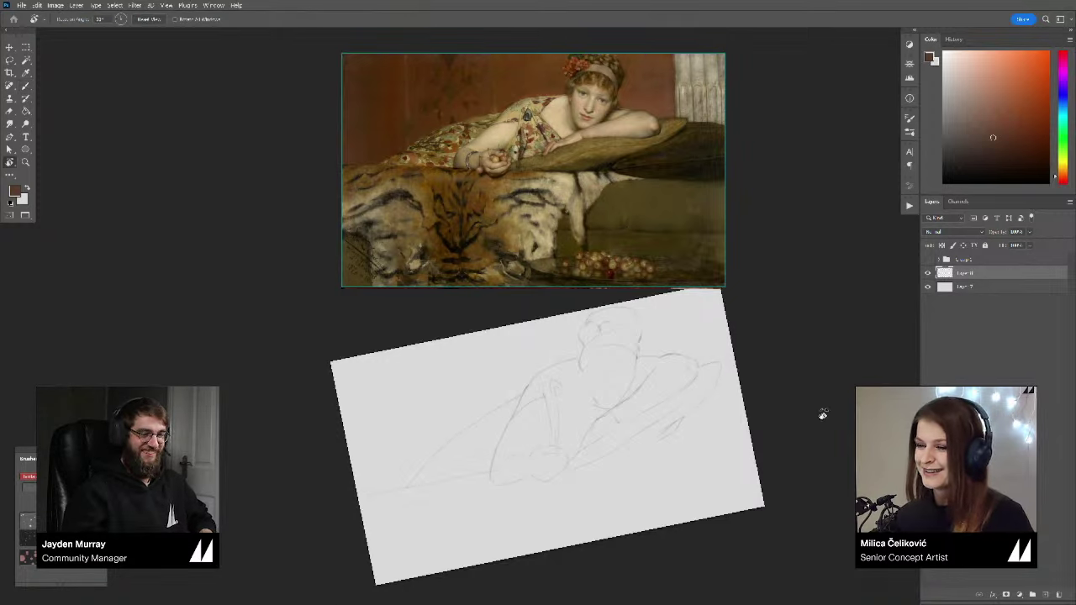
key("Escape")
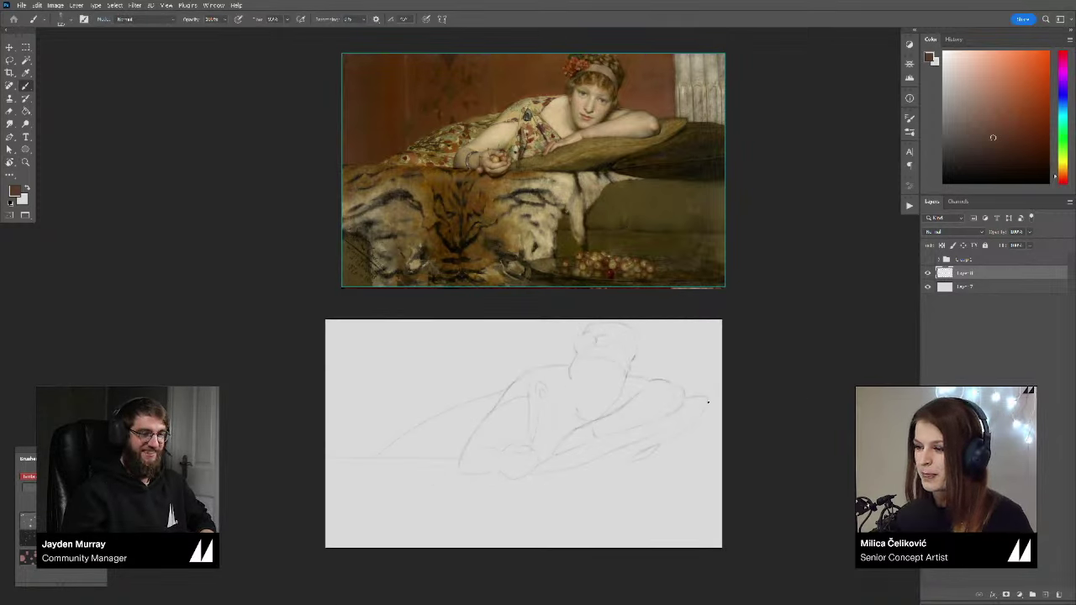
Step: Shift the reclining figure sketch slightly up and to the left on the canvas with Free Transform
key("ctrl+t")
left_click_drag(708, 399, 656, 414)
left_click(486, 18)
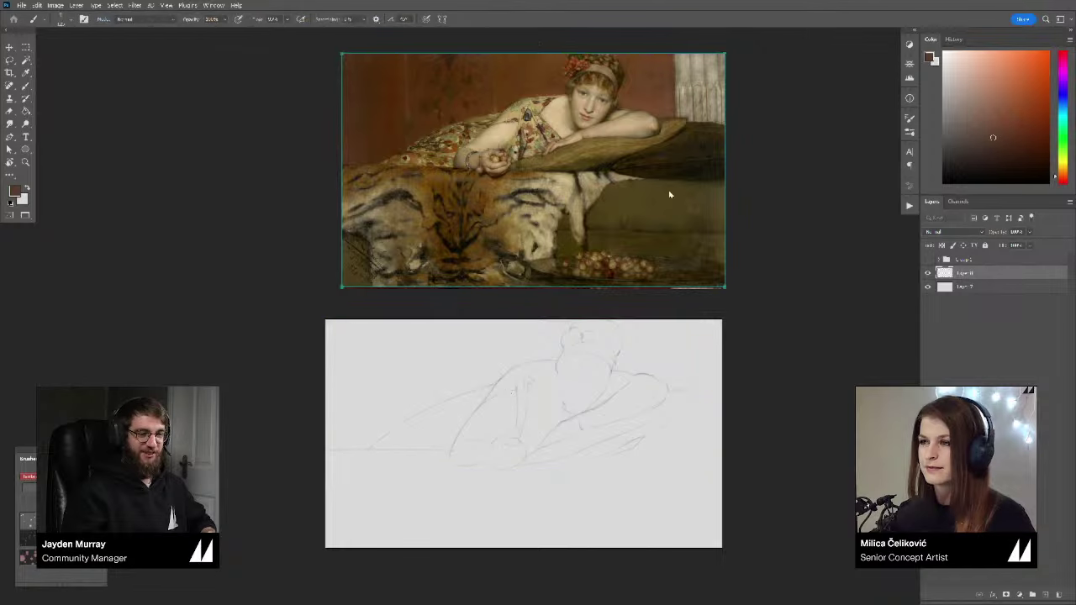
key("b")
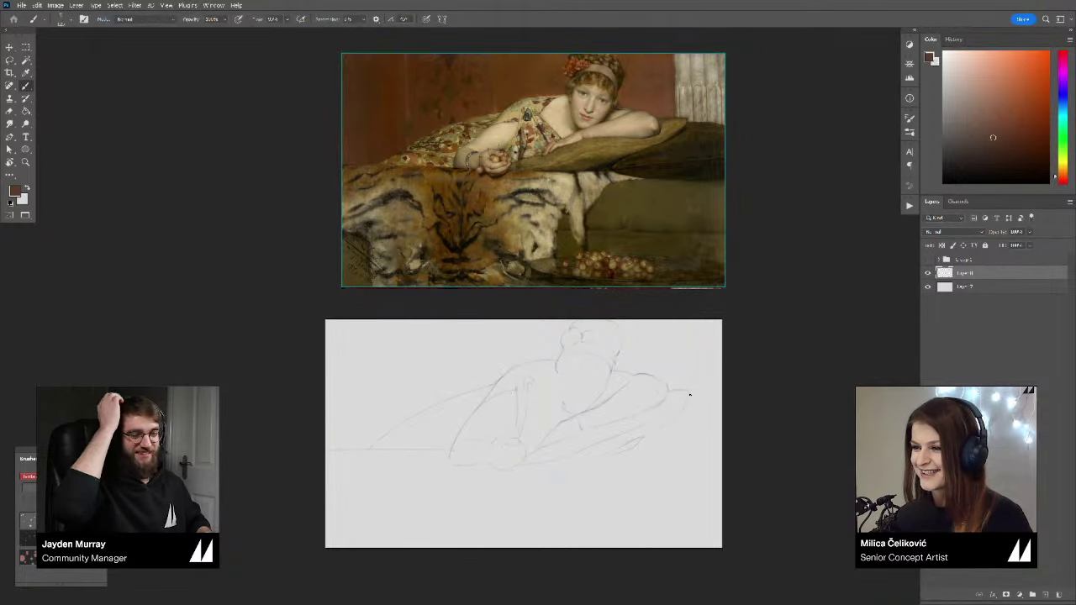
Step: Sketch the cushion's upper edge and curved lower outline from the figure's elbow out to the right edge of the canvas
left_click_drag(692, 392, 719, 388)
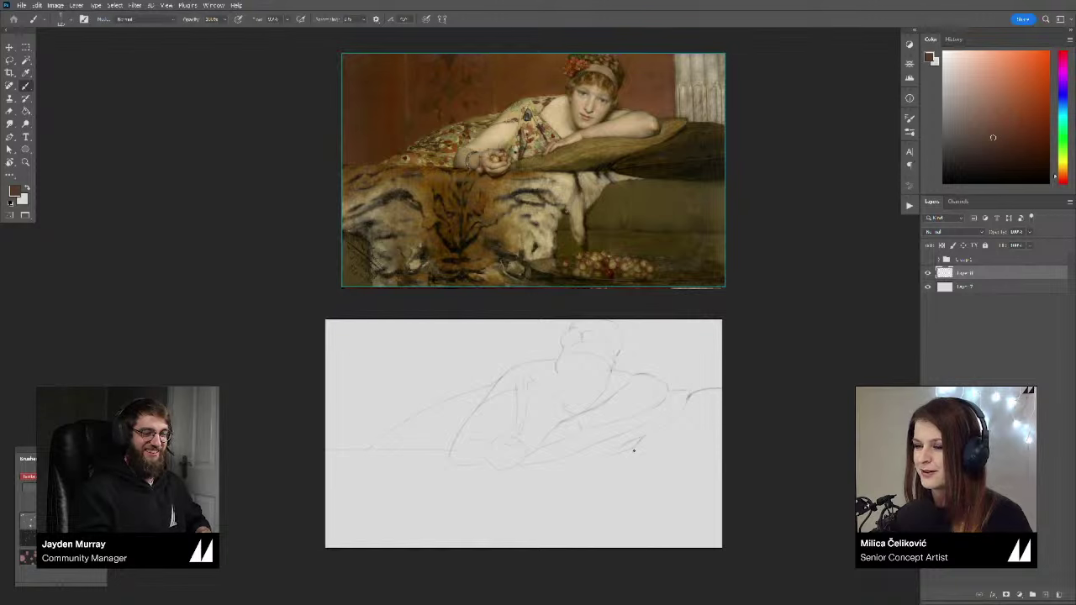
left_click_drag(681, 460, 720, 462)
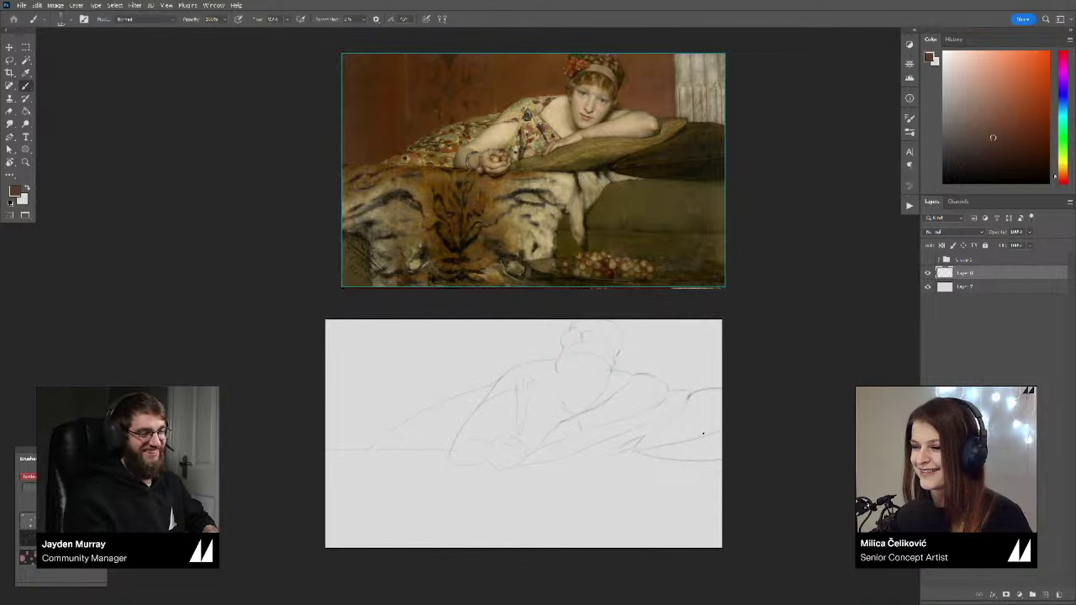
key("e")
key("b")
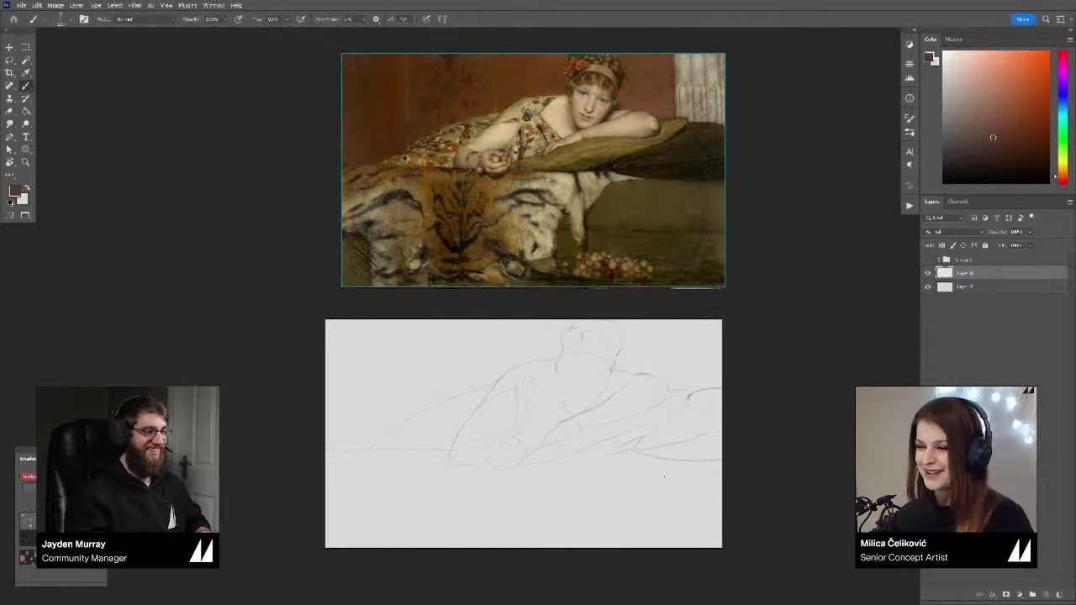
Step: Darken the cushion's lower edge beneath the forearm and refine the pointed fold where it meets the cushion outline
key("h")
left_click_drag(786, 464, 669, 402)
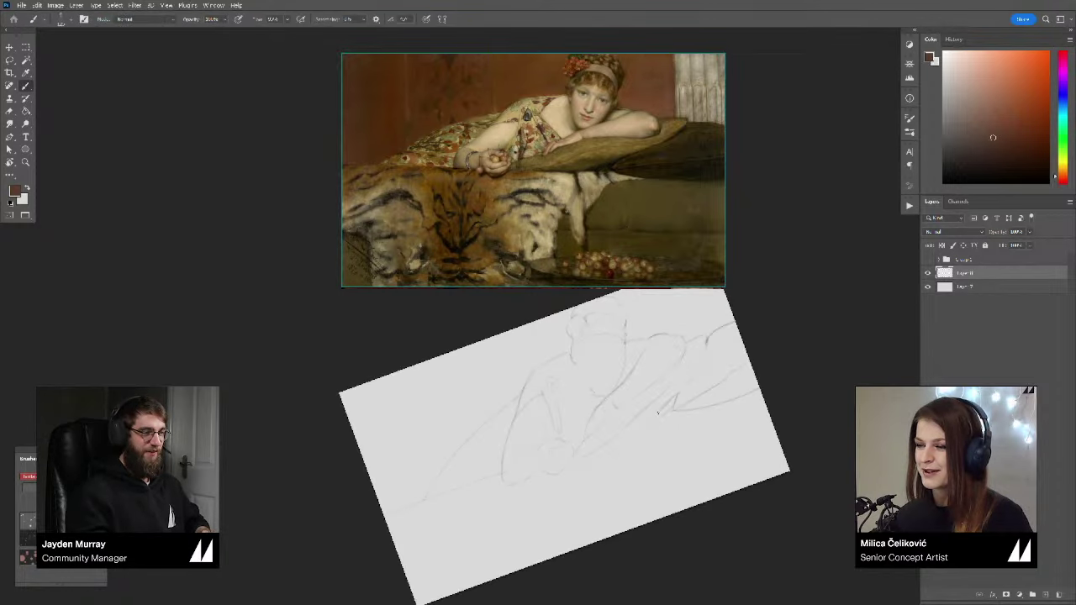
key("r")
left_click_drag(749, 380, 743, 400)
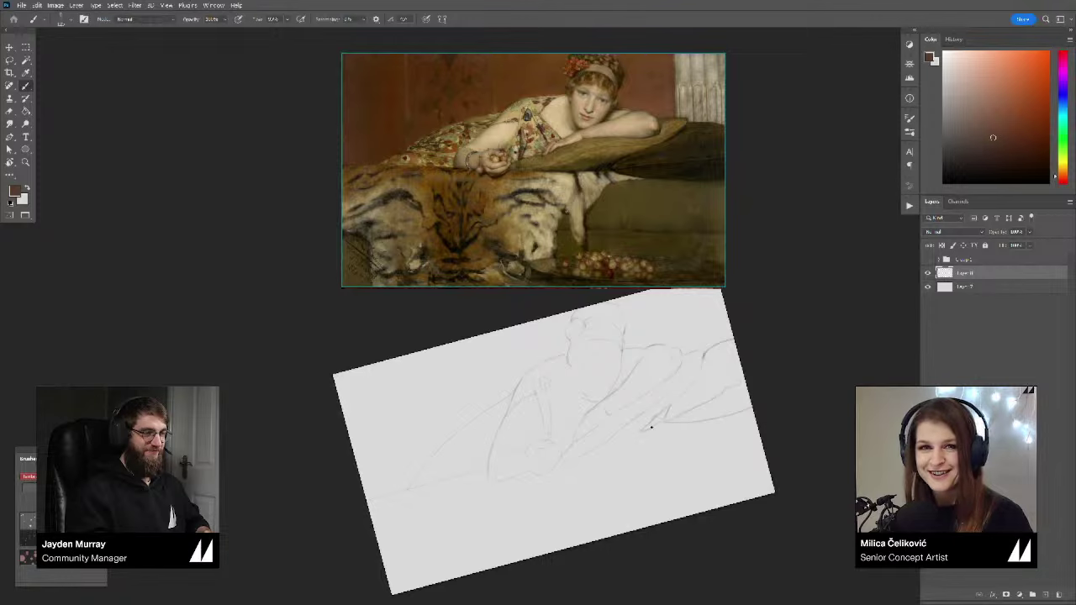
left_click_drag(660, 436, 690, 408)
key("r")
left_click_drag(794, 385, 800, 354)
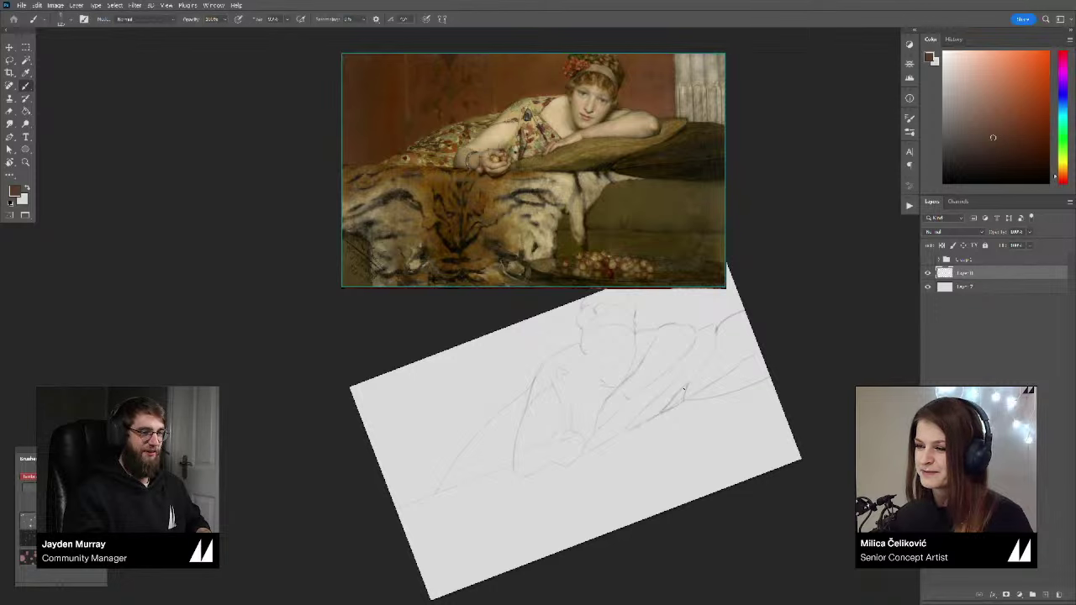
key("e")
left_click_drag(661, 405, 682, 385)
key("b")
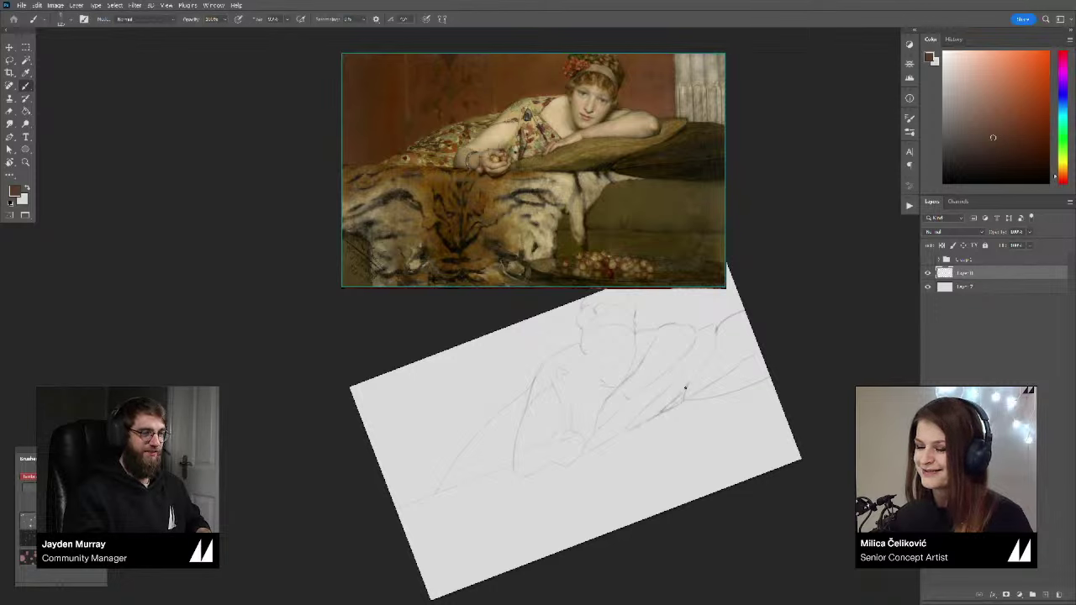
Step: Extend the cushion's lower edge toward the resting hand and strengthen the line at the side of the head
key("r")
left_click_drag(768, 399, 775, 375)
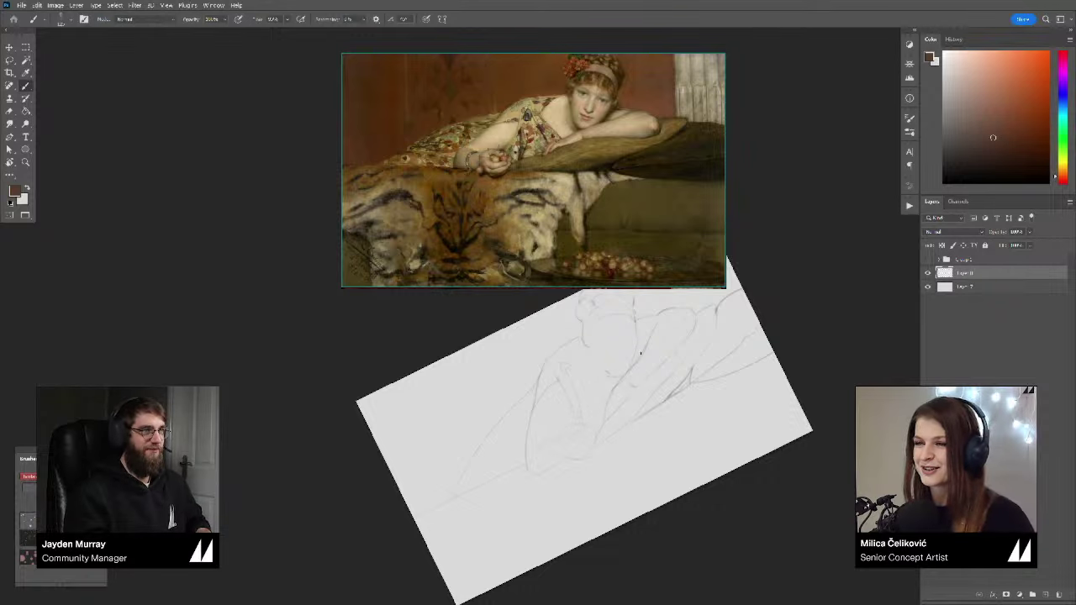
key("space")
left_click_drag(675, 426, 671, 427)
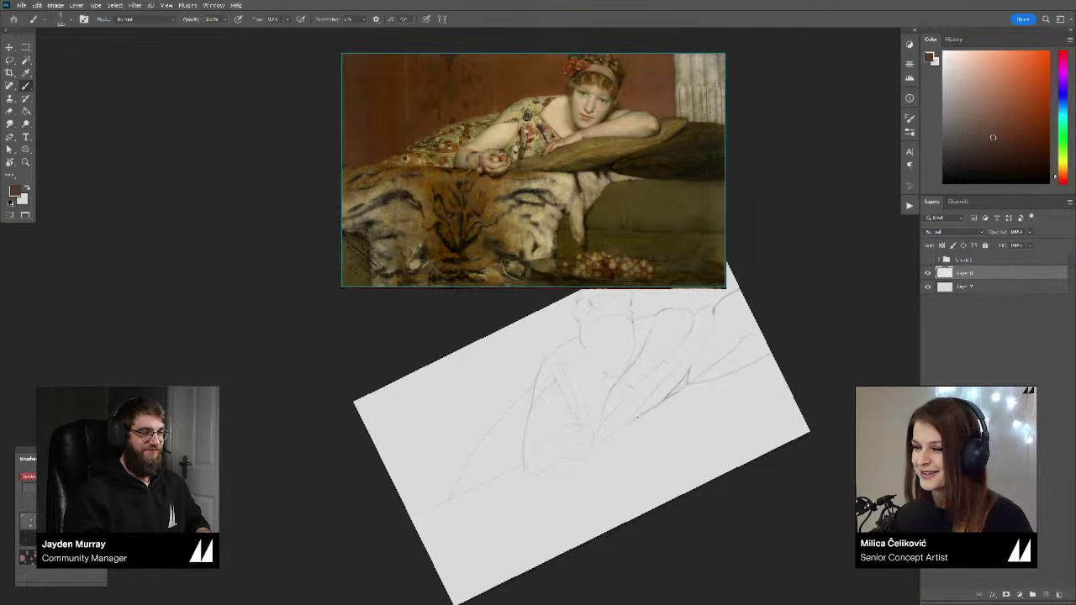
key("space")
left_click_drag(607, 442, 609, 439)
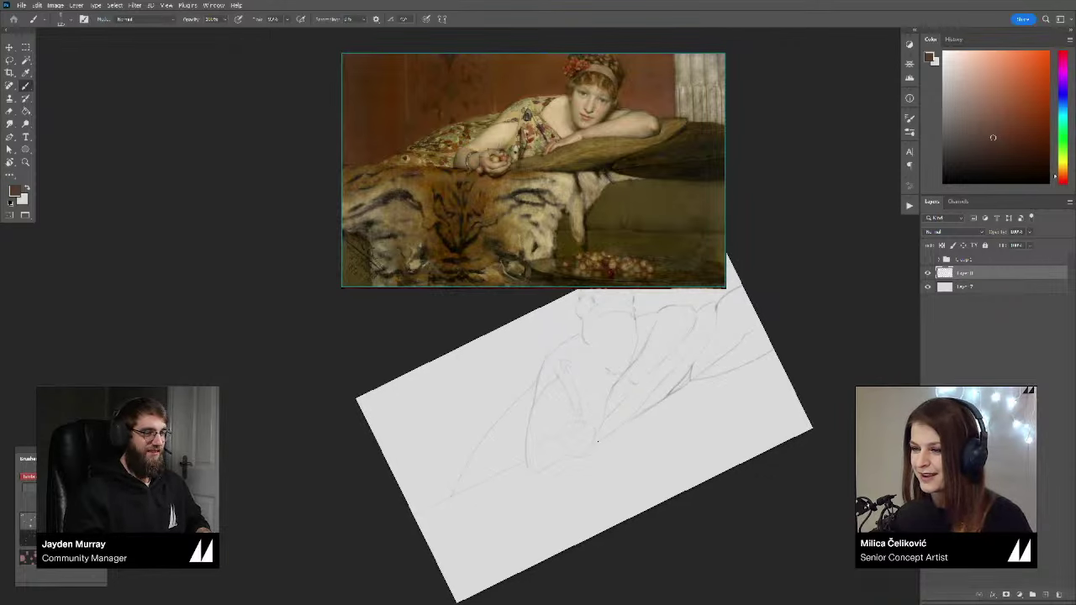
left_click_drag(666, 398, 719, 376)
key("space")
key("r")
left_click_drag(758, 377, 762, 362)
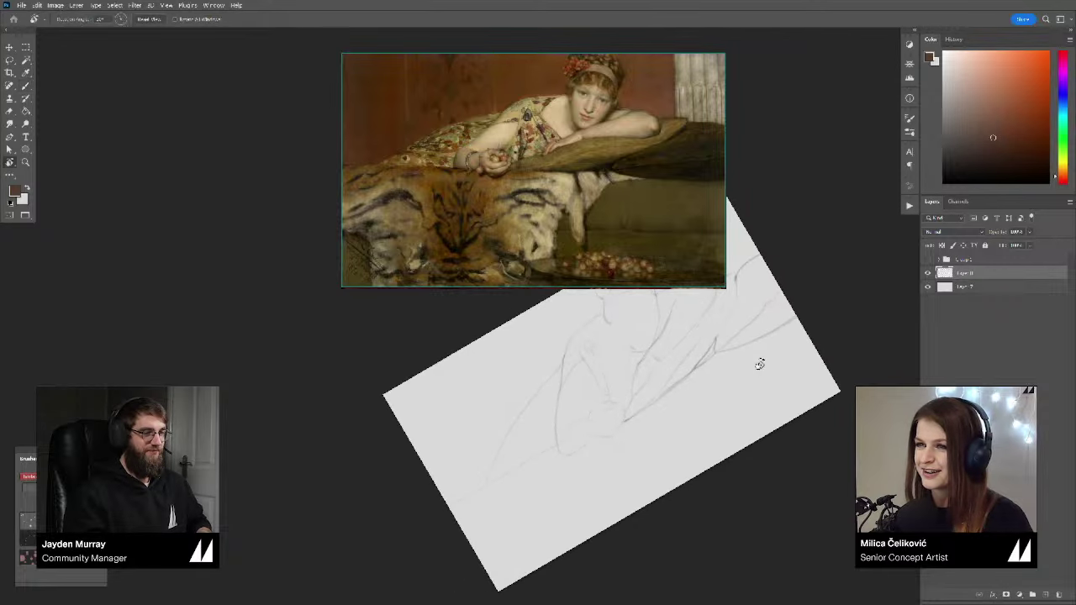
Step: Erase the rough lower arm lines and redraw the near arm's contour, the neckline and the hanging fold of the dress
key("space")
left_click_drag(576, 430, 584, 427)
key("e")
key("r")
left_click_drag(761, 360, 762, 504)
key("e")
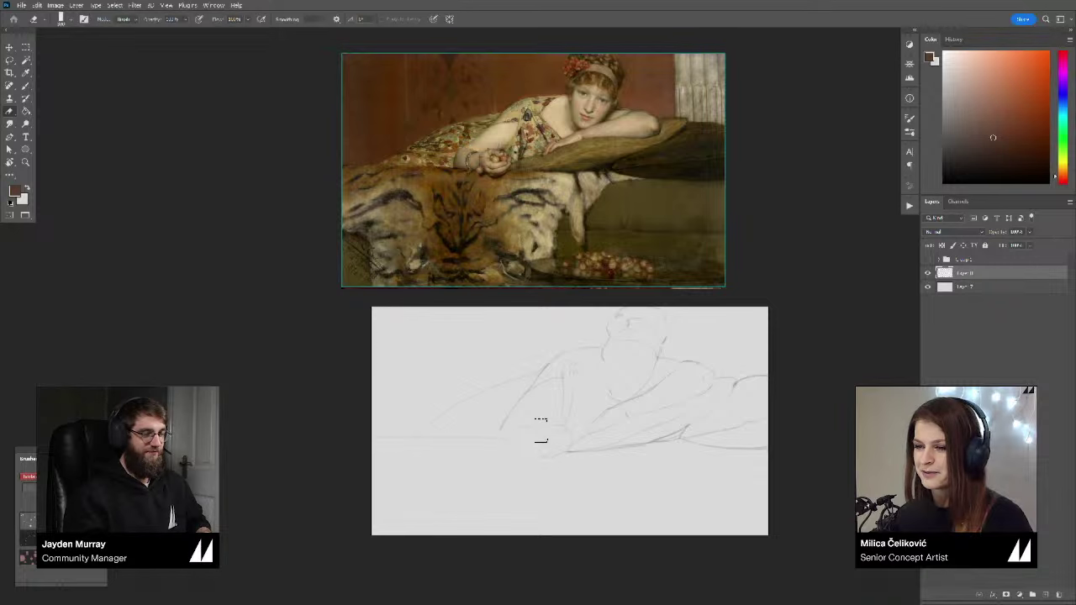
key("b")
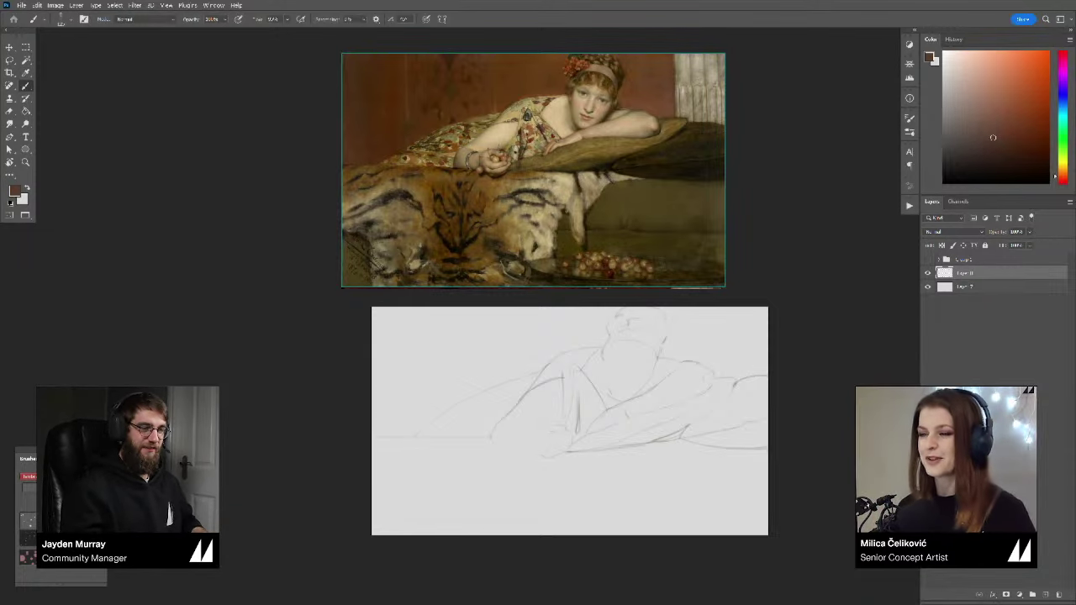
Step: Redraw the figure's back contour and the dress line trailing behind the near arm with firmer strokes
key("space")
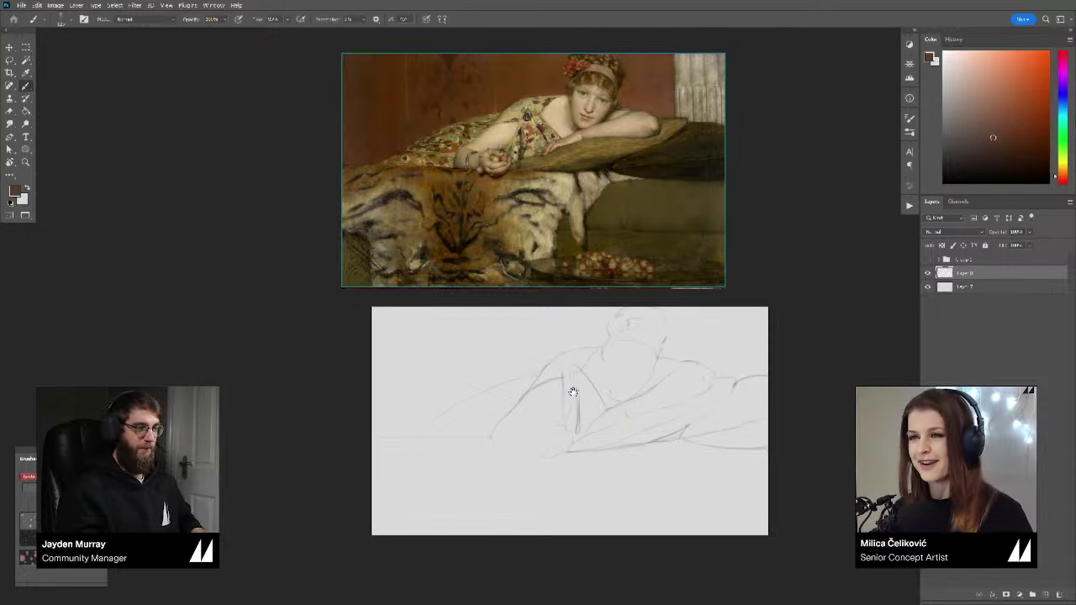
left_click_drag(573, 393, 582, 387)
key("r")
left_click_drag(767, 405, 785, 308)
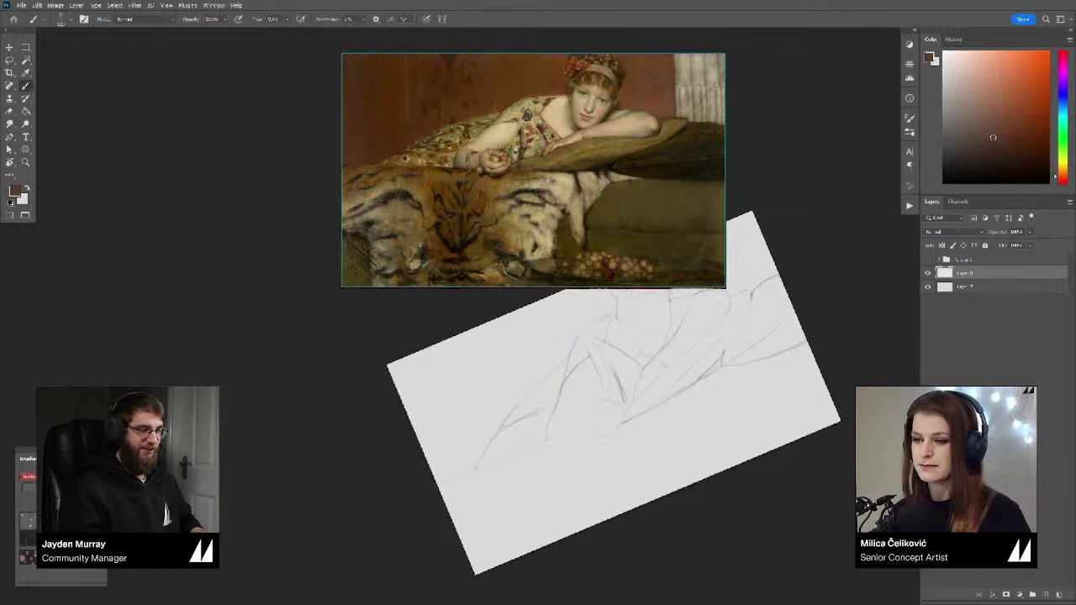
Step: Straighten the canvas and mirror both the reference painting and the sketch horizontally
key("r")
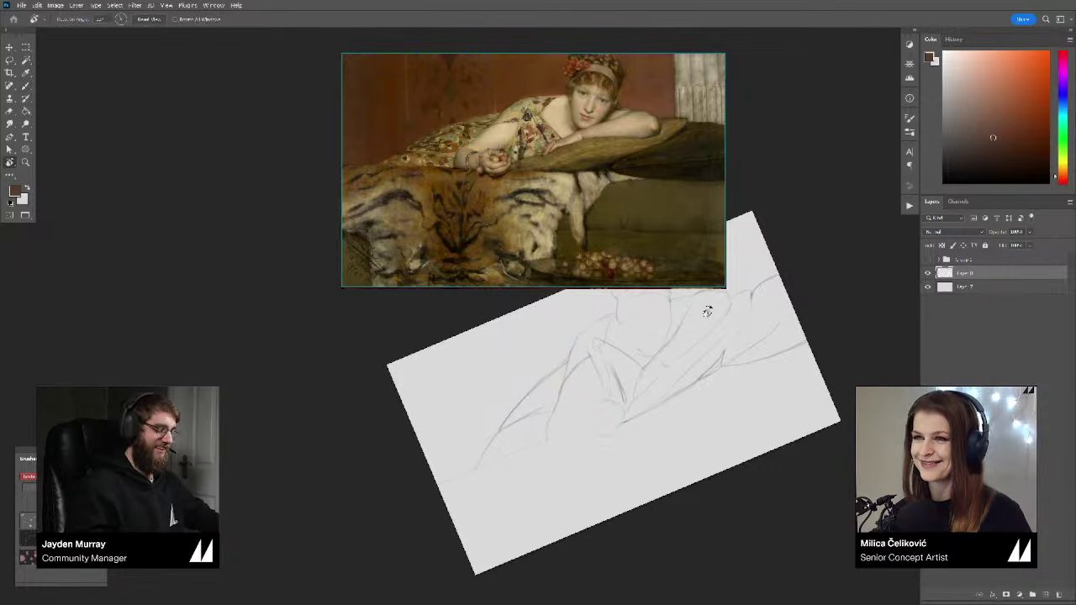
left_click_drag(707, 312, 802, 459)
key("b")
left_click_drag(637, 256, 585, 288)
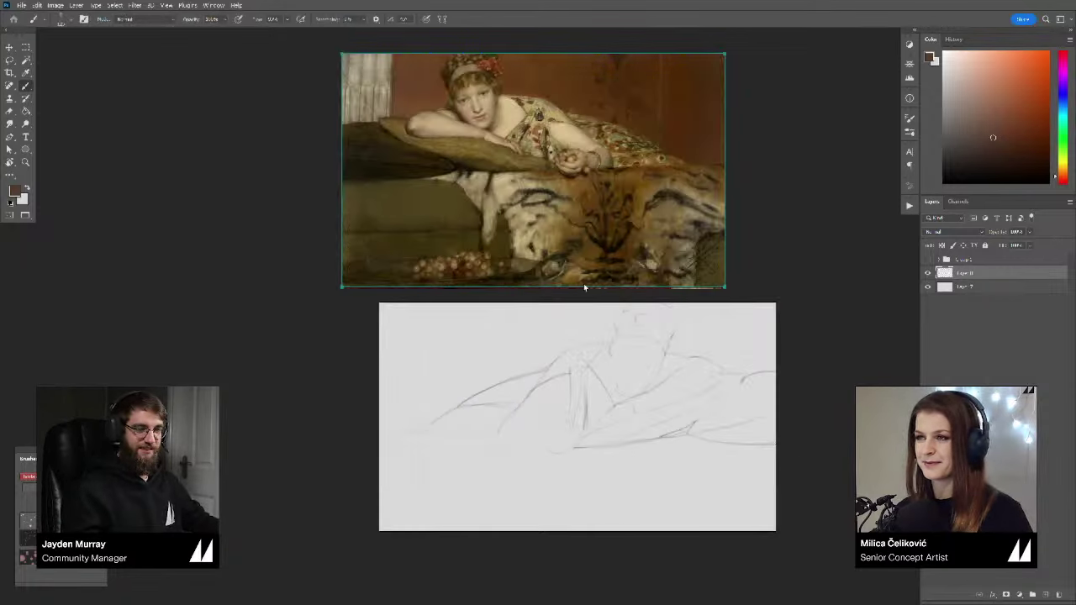
key("alt+shift+h")
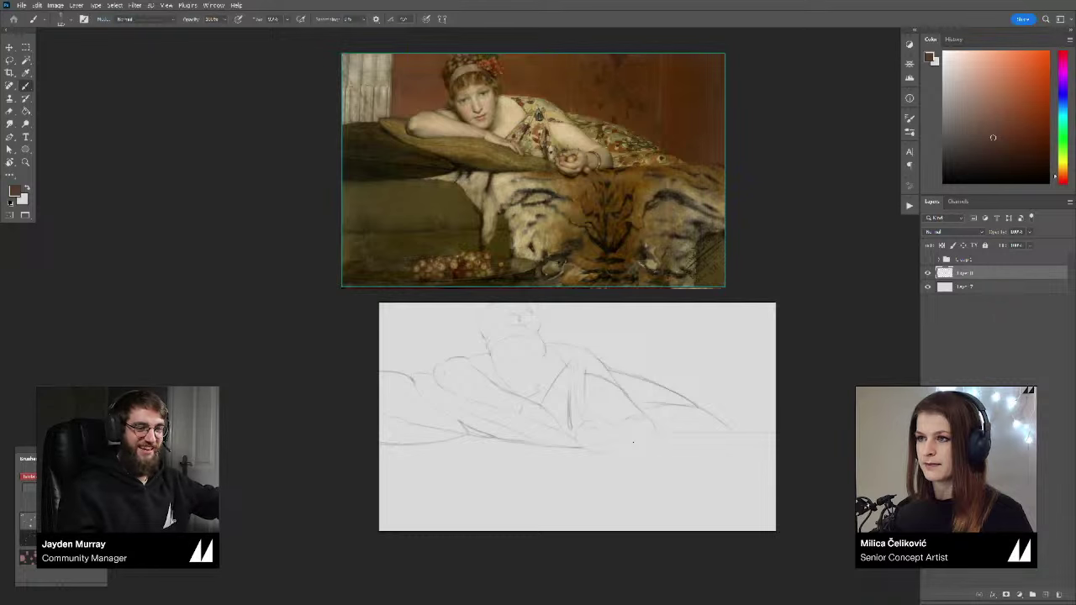
Step: Erase the elbow end of the near arm in the mirrored sketch and redraw it shorter with the forearm's upper line
key("e")
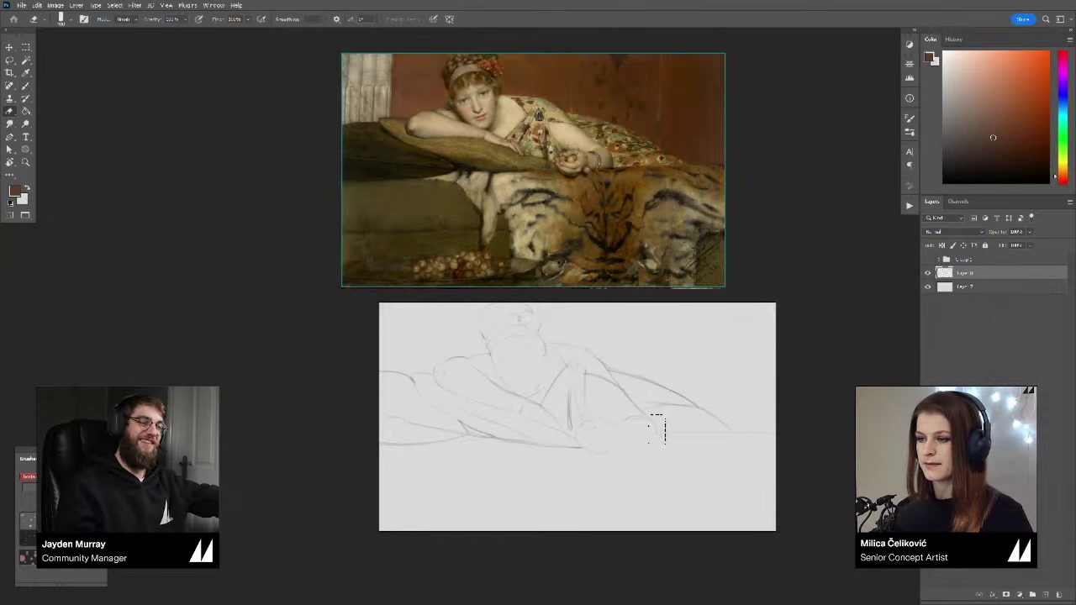
key("b")
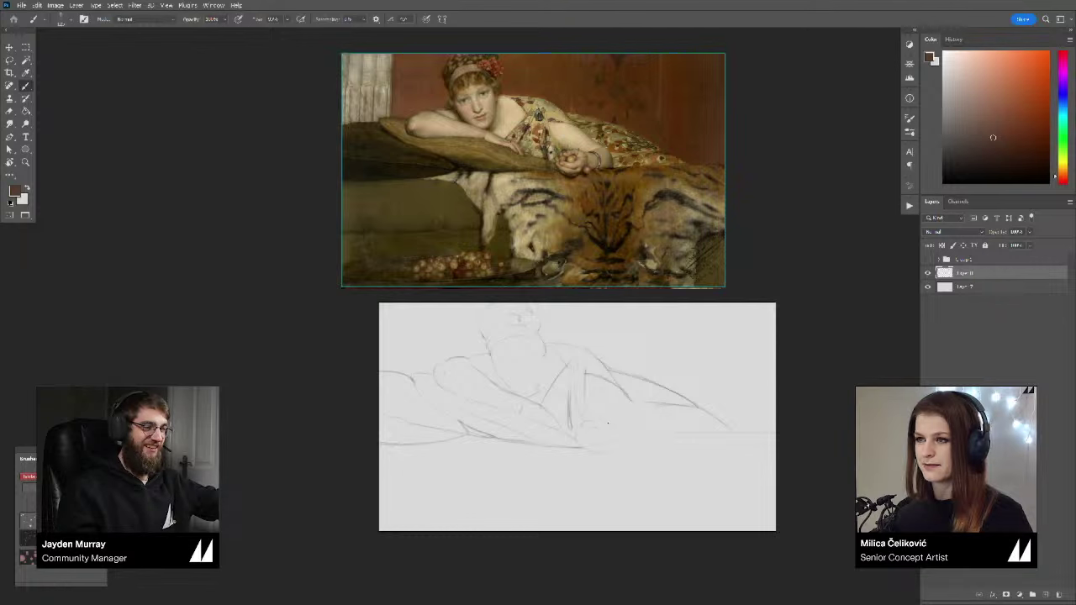
left_click_drag(637, 412, 620, 419)
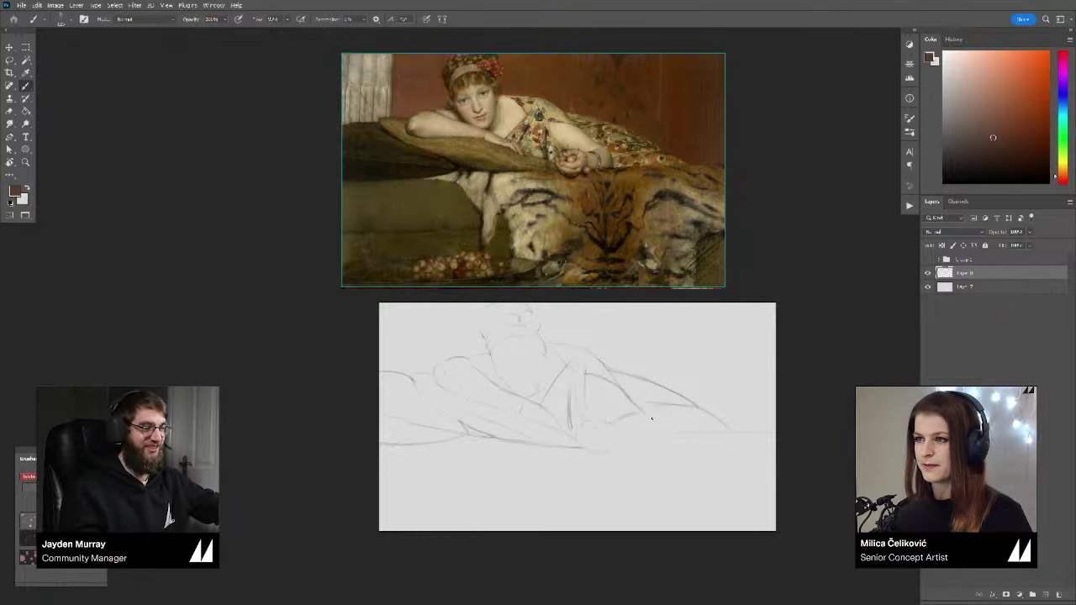
Step: Draw the straight ledge line from the near elbow toward the right edge of the mirrored sketch
key("r")
mouse_move(769, 443)
left_mouse_down()
mouse_move(786, 361)
mouse_move(780, 400)
left_mouse_up()
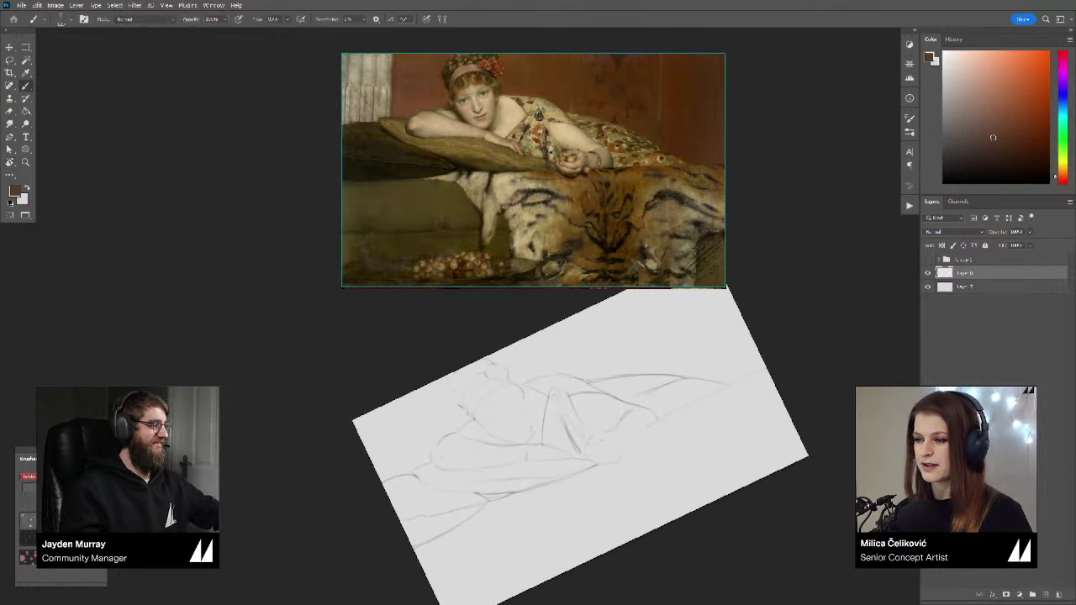
mouse_move(790, 403)
left_mouse_down()
mouse_move(812, 389)
mouse_move(776, 456)
left_mouse_up()
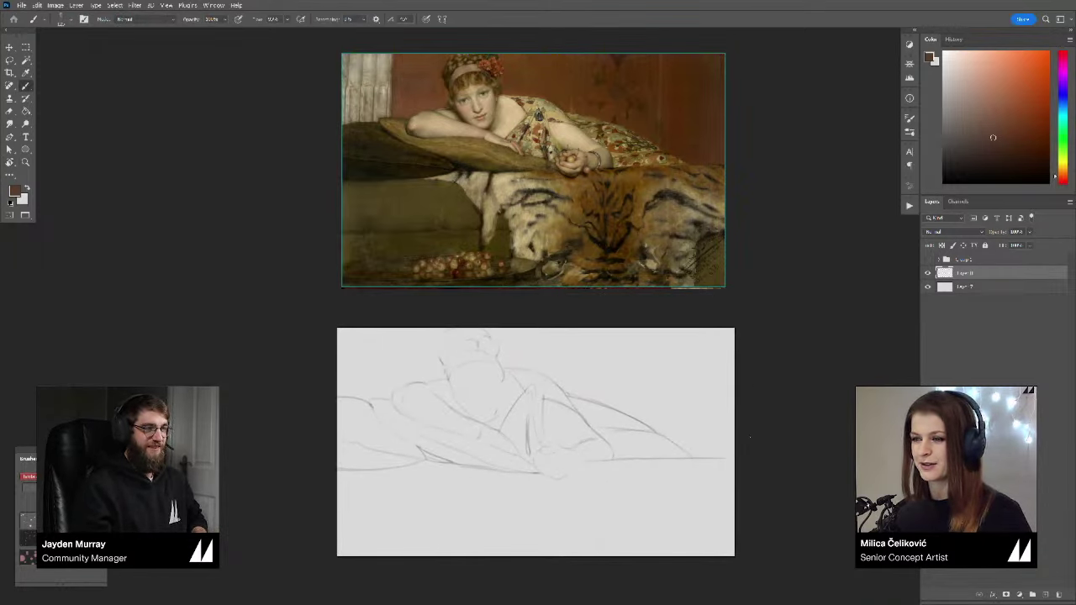
left_click_drag(796, 414, 808, 411)
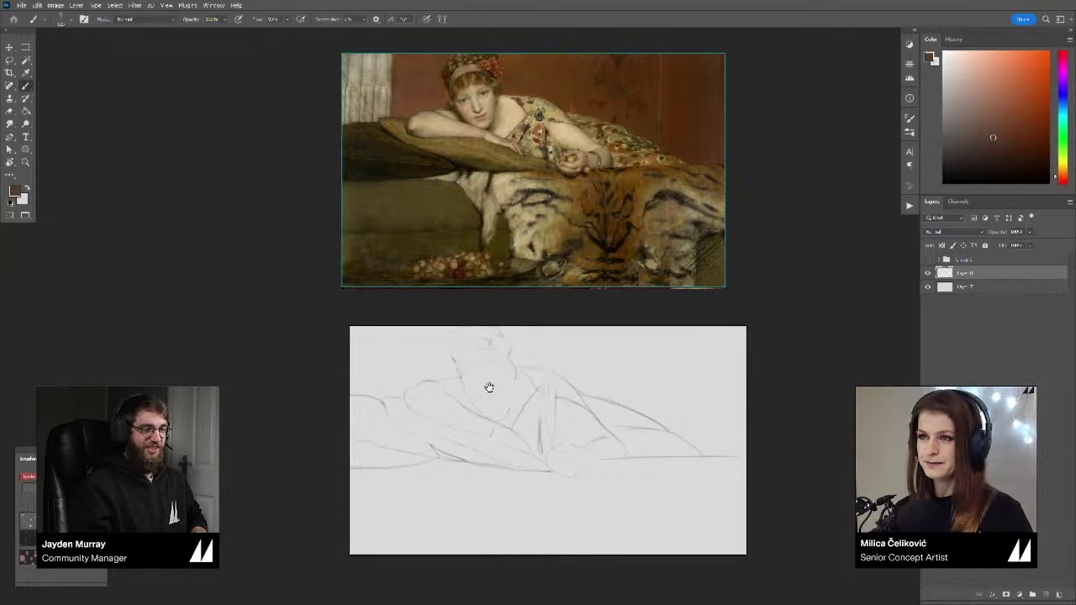
Step: Strengthen the outline of the head and hair in the mirrored sketch
left_click_drag(475, 355, 486, 351)
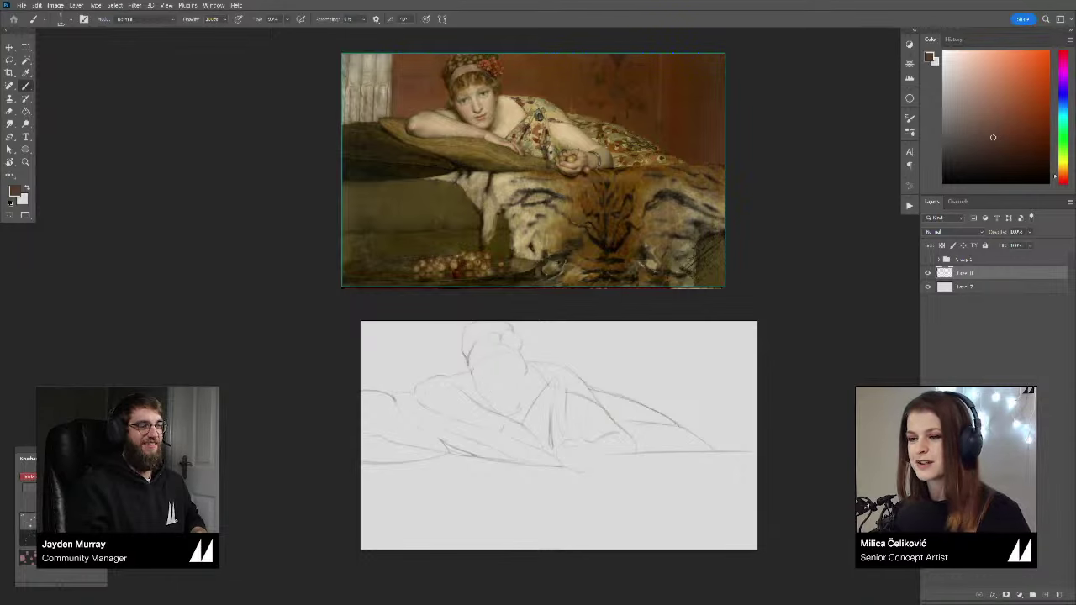
key("z")
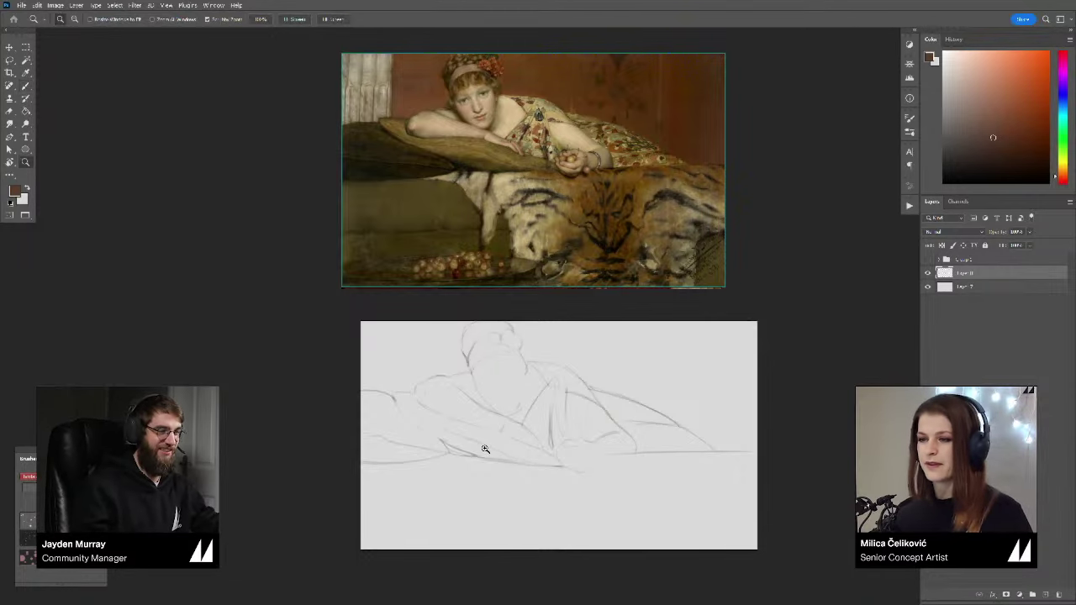
left_click_drag(485, 448, 506, 454)
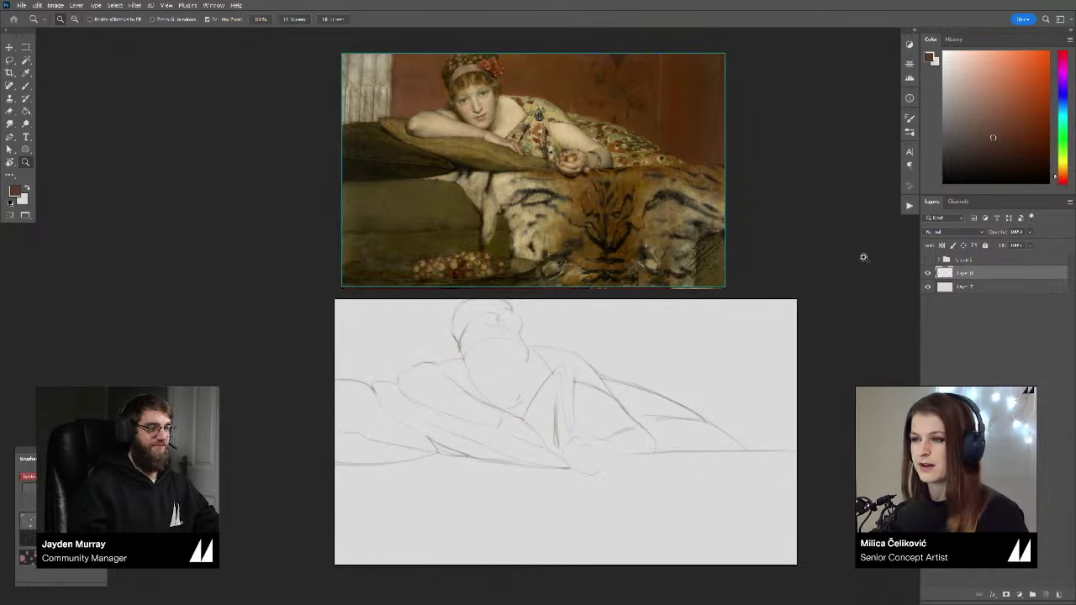
left_click_drag(838, 306, 833, 314)
left_click_drag(604, 419, 582, 422)
Step: Mark the lower edge of the couch with short faint strokes below the cushion in the mirrored sketch
key("r")
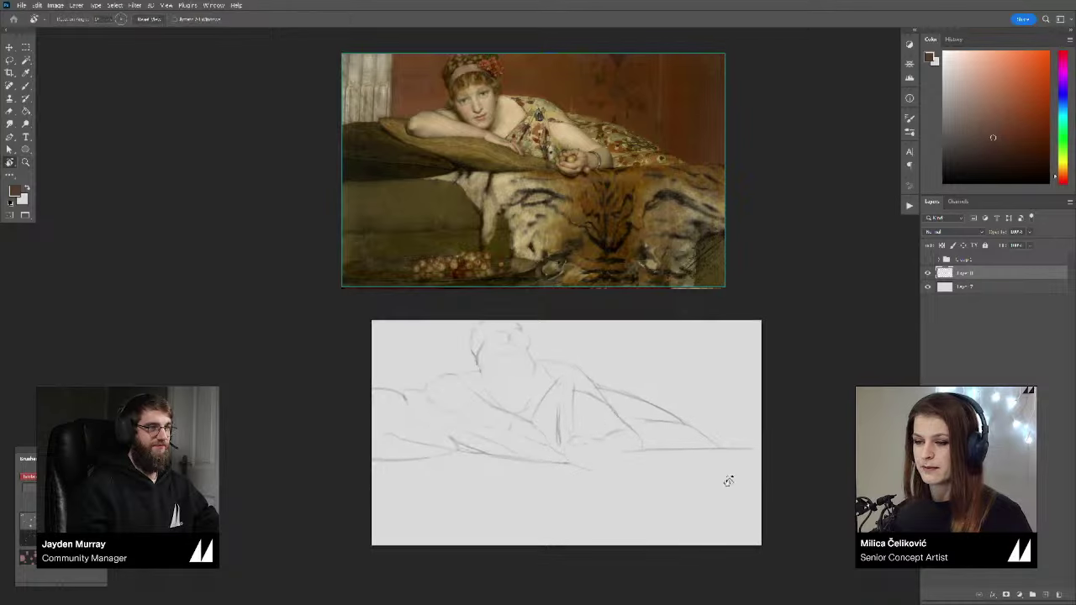
left_click_drag(733, 478, 802, 364)
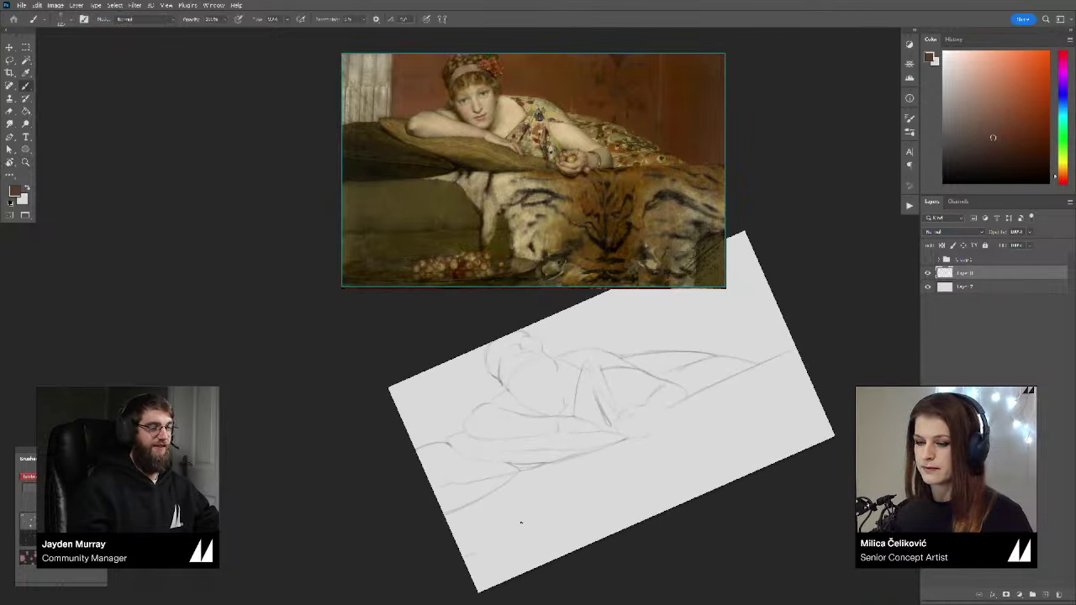
key("r")
key("Escape")
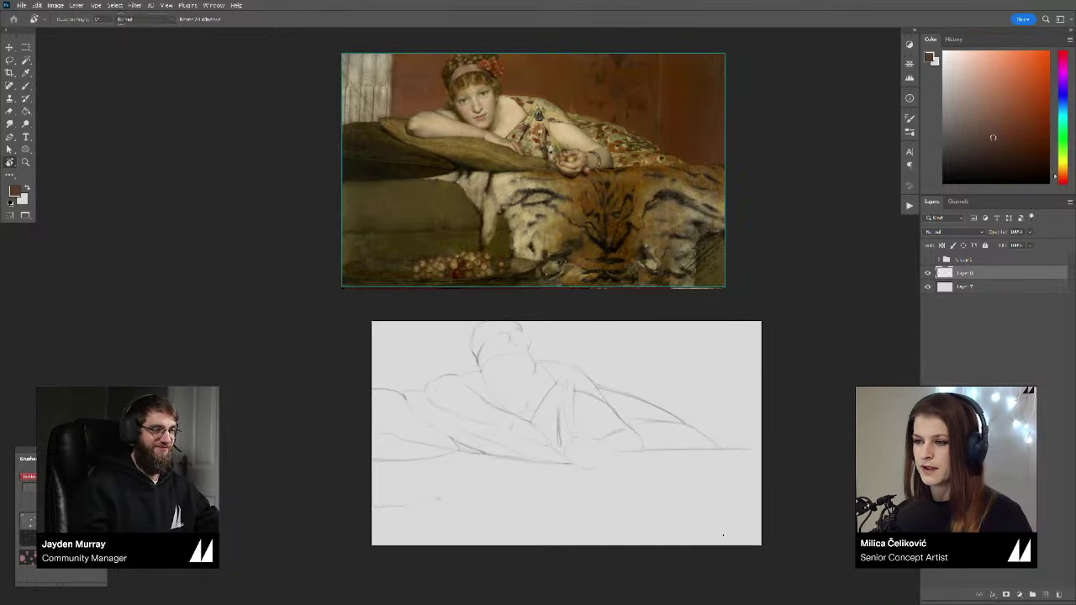
Step: Flip the reference painting and the sketch back to their original orientation
key("b")
key("alt+shift+h")
left_click(798, 399)
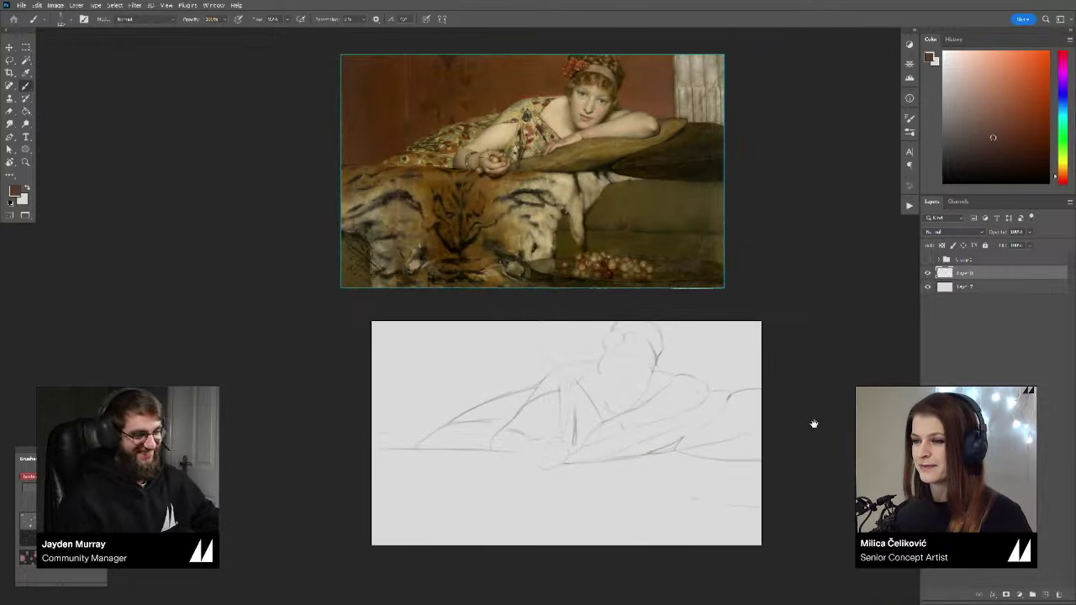
mouse_move(813, 426)
left_mouse_down()
mouse_move(801, 425)
mouse_move(854, 439)
mouse_move(841, 408)
left_mouse_up()
Step: Sketch the tiger skin's hanging edge and paw contours below the ledge, with a curved line near the sheet's lower left corner
key("r")
key("Escape")
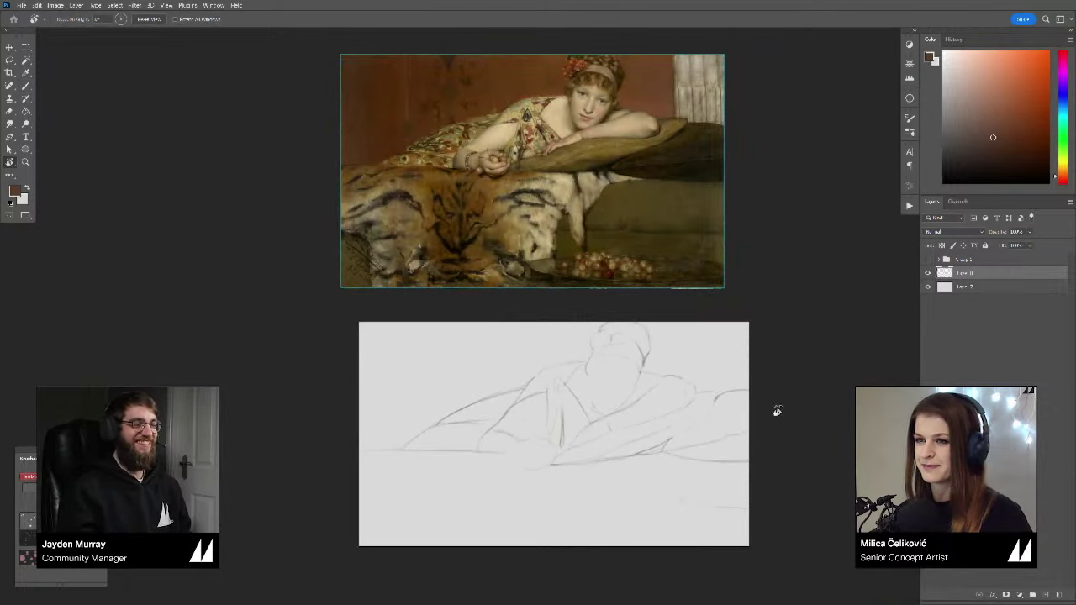
key("b")
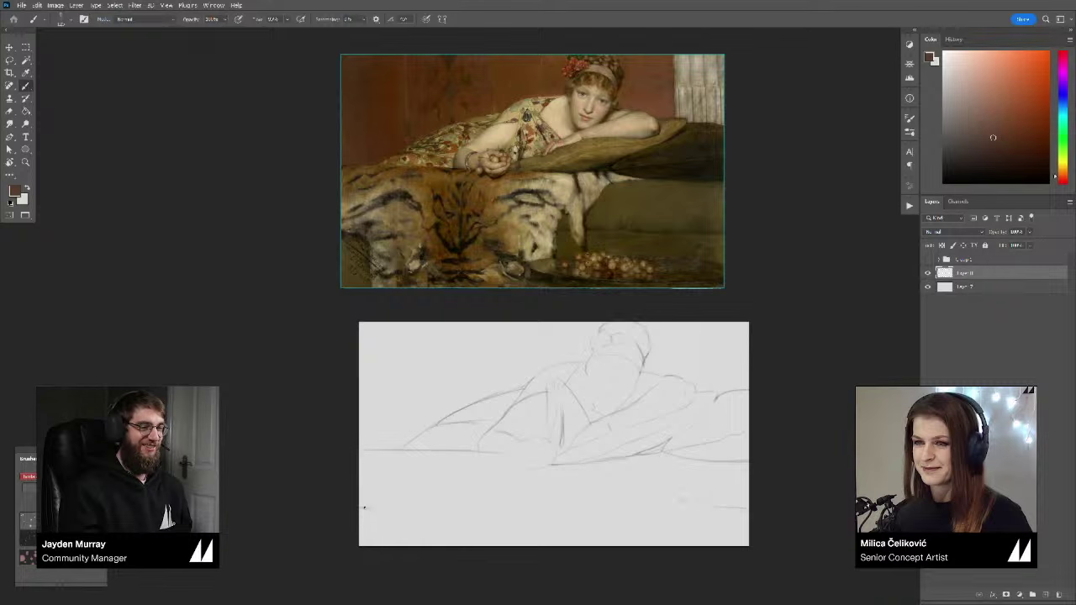
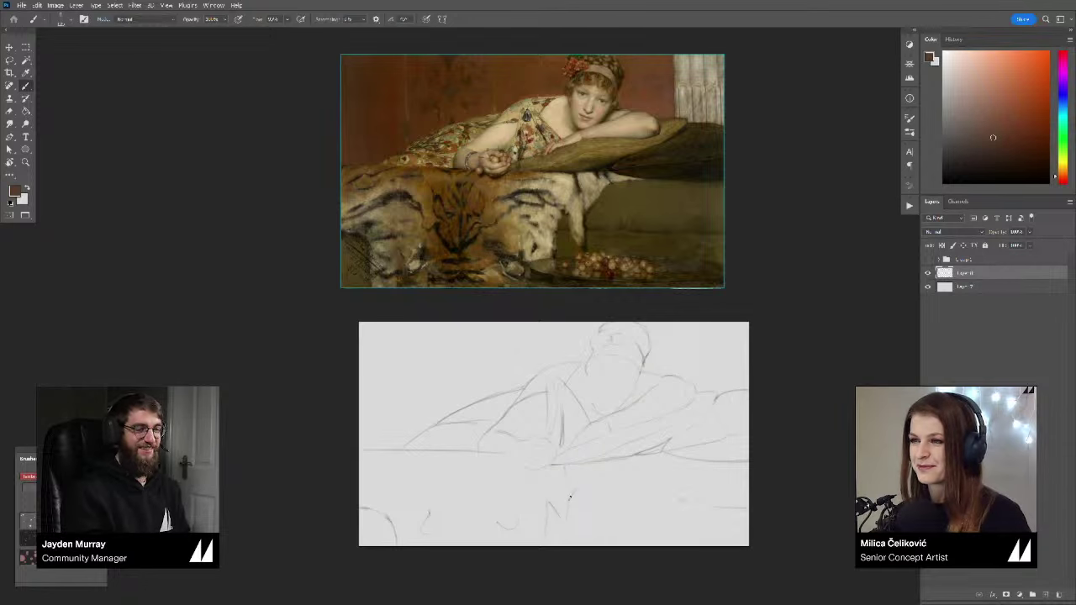
left_click_drag(570, 498, 591, 473)
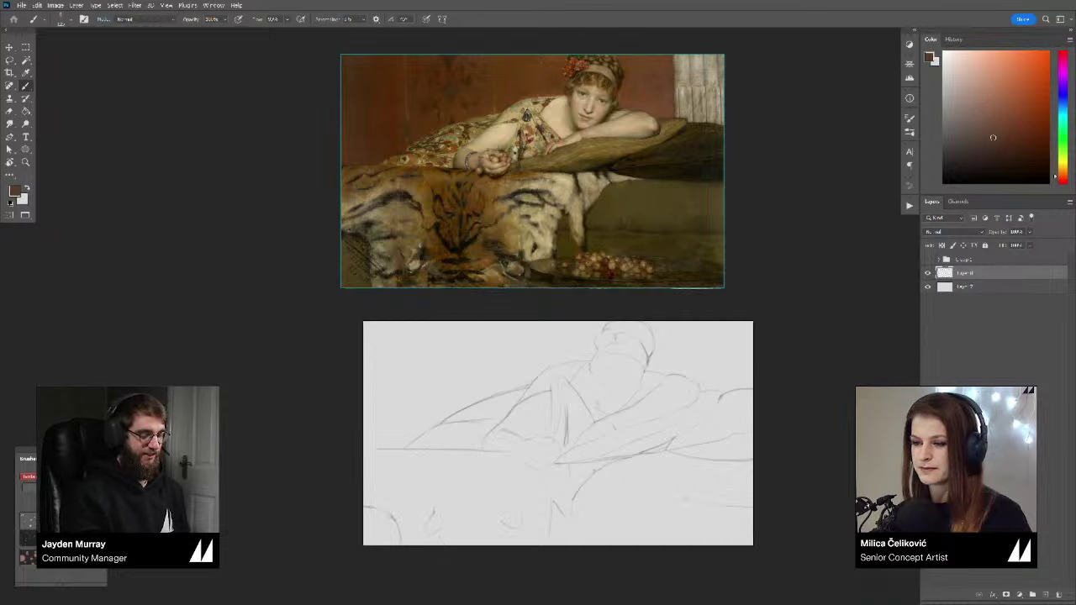
left_click_drag(592, 496, 591, 506)
Step: Nudge the sketch layer slightly upward and mark faint vertical wall divisions in the background behind the figure
key("v")
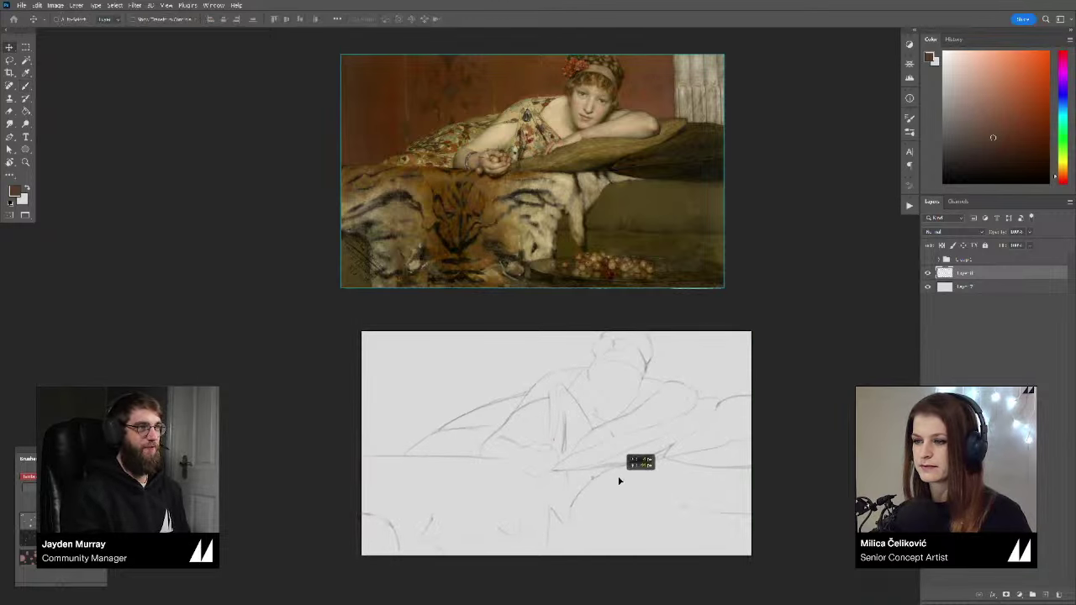
key("b")
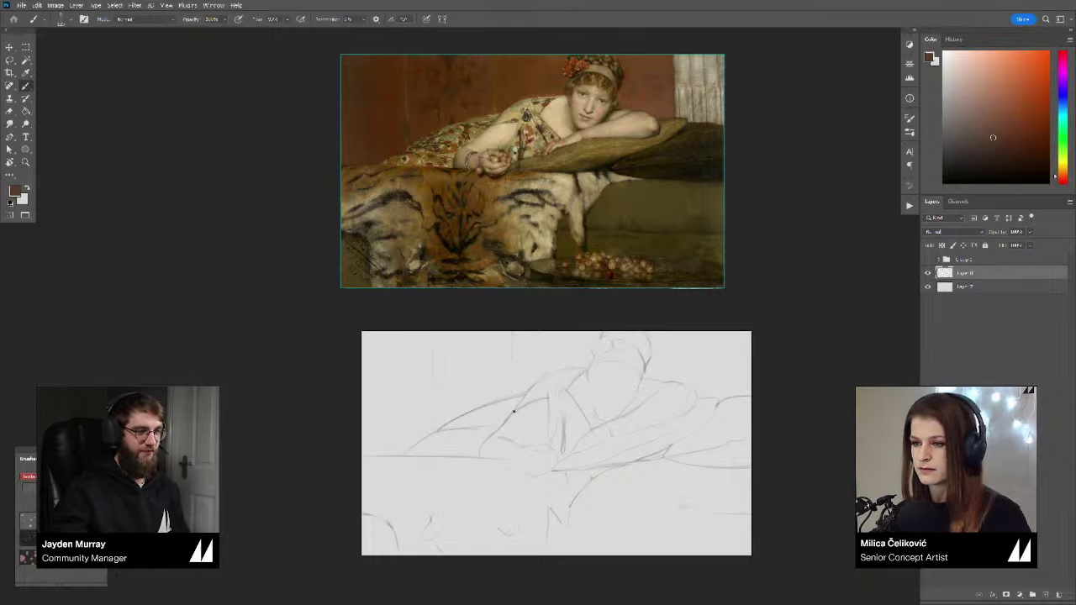
Step: Strengthen the near shoulder and upper back contour, and draw the hand holding round fruit at the ledge
key("z")
left_click(526, 400)
key("b")
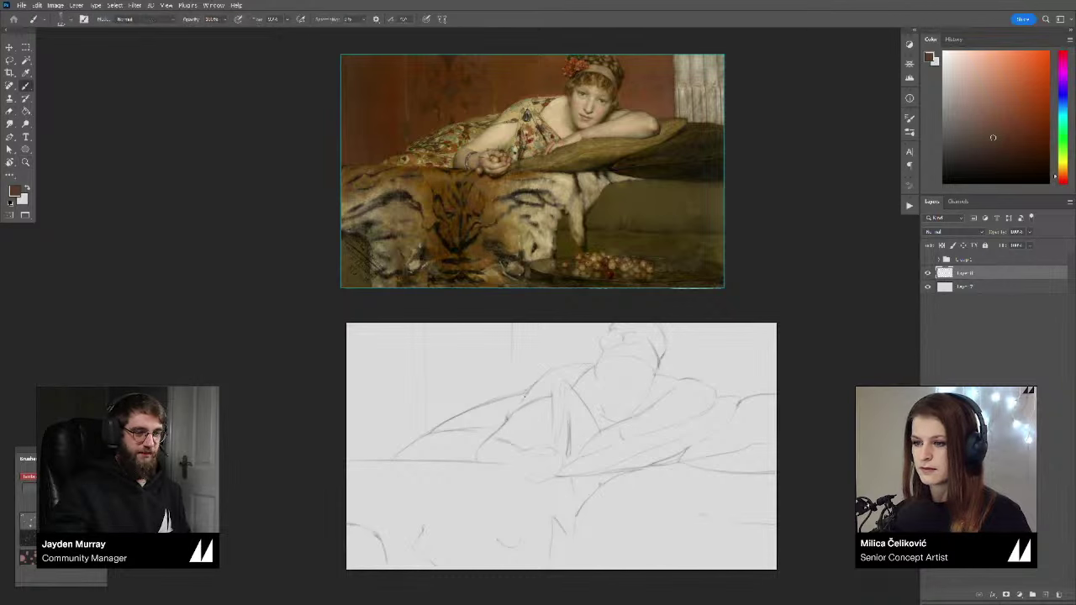
left_click_drag(530, 389, 588, 368)
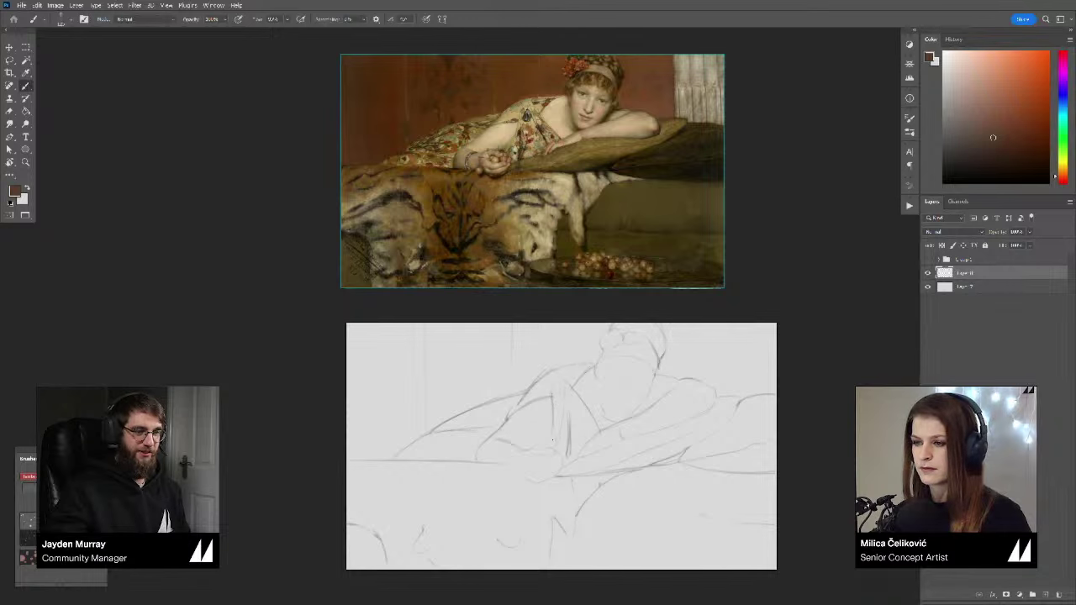
left_click_drag(550, 441, 556, 421)
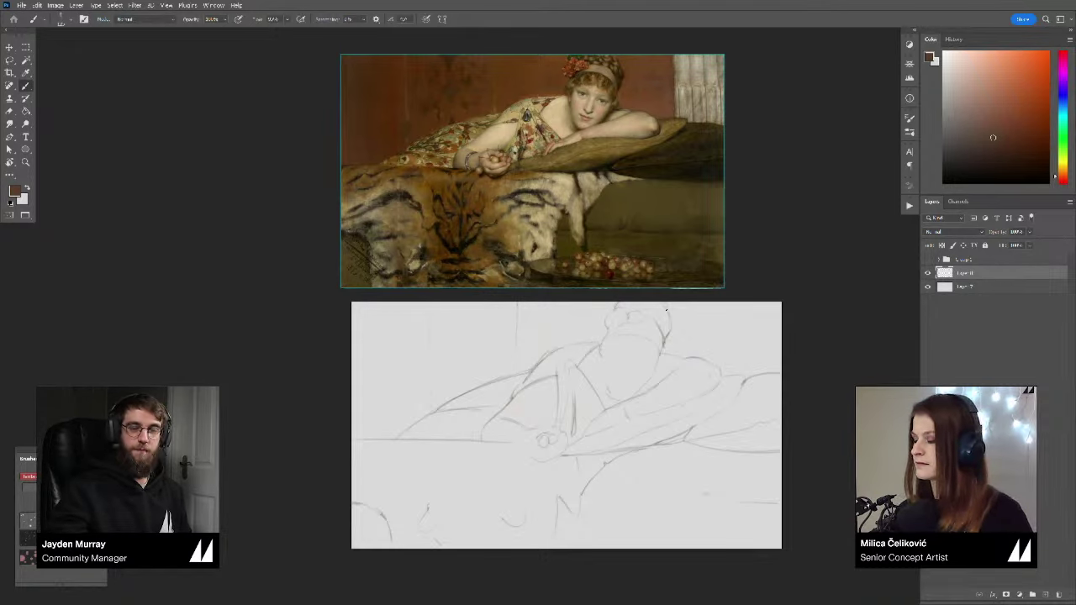
Step: Sketch the tiger skin's head, folds and stripe shapes with faint lines below the ledge
left_click_drag(807, 363, 800, 365)
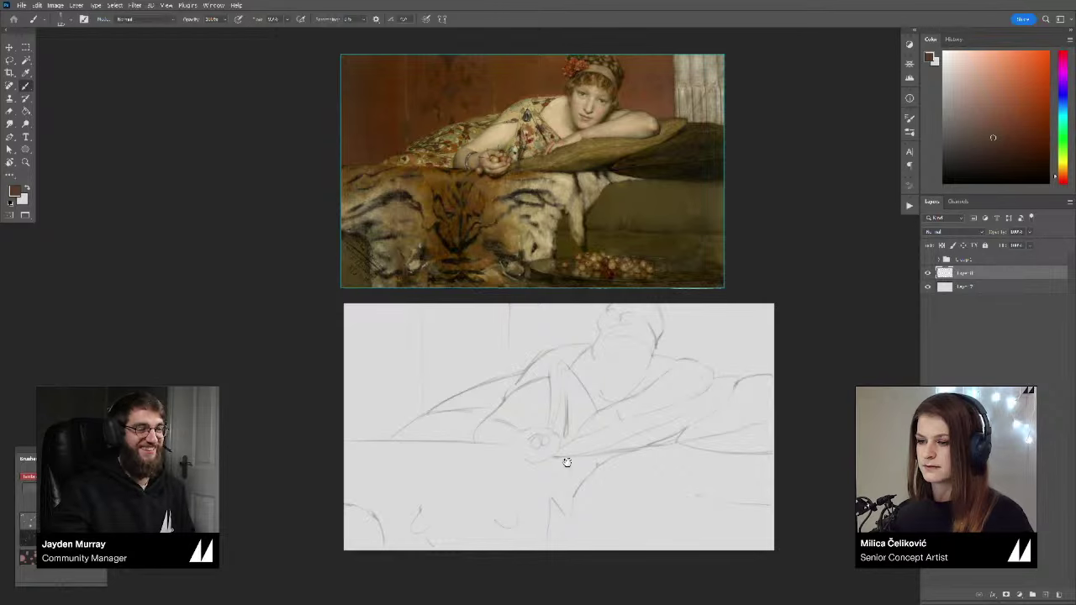
left_click_drag(556, 484, 562, 477)
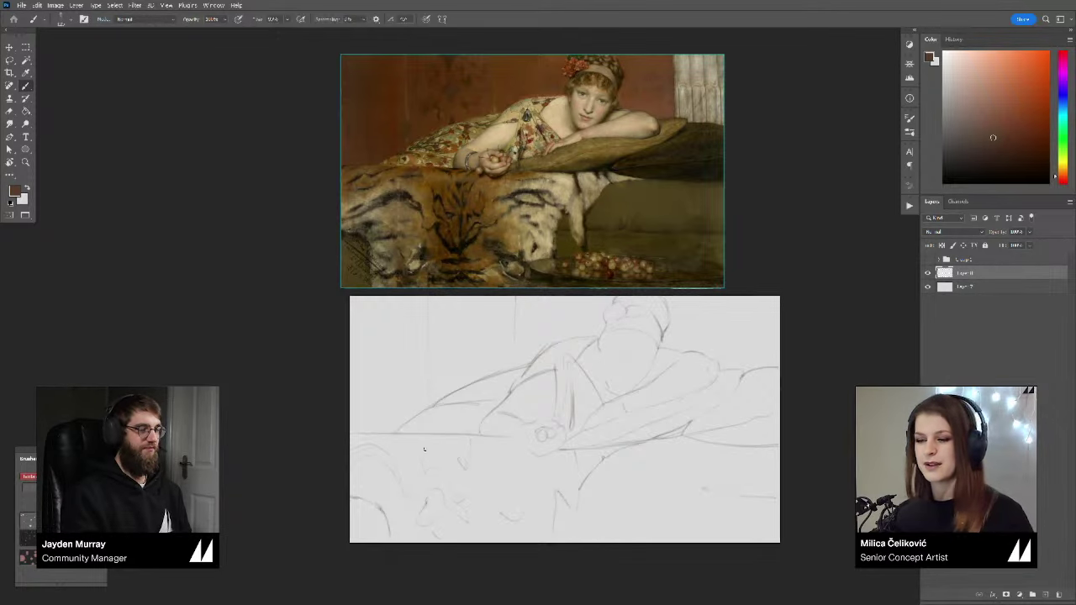
left_click_drag(512, 555, 519, 551)
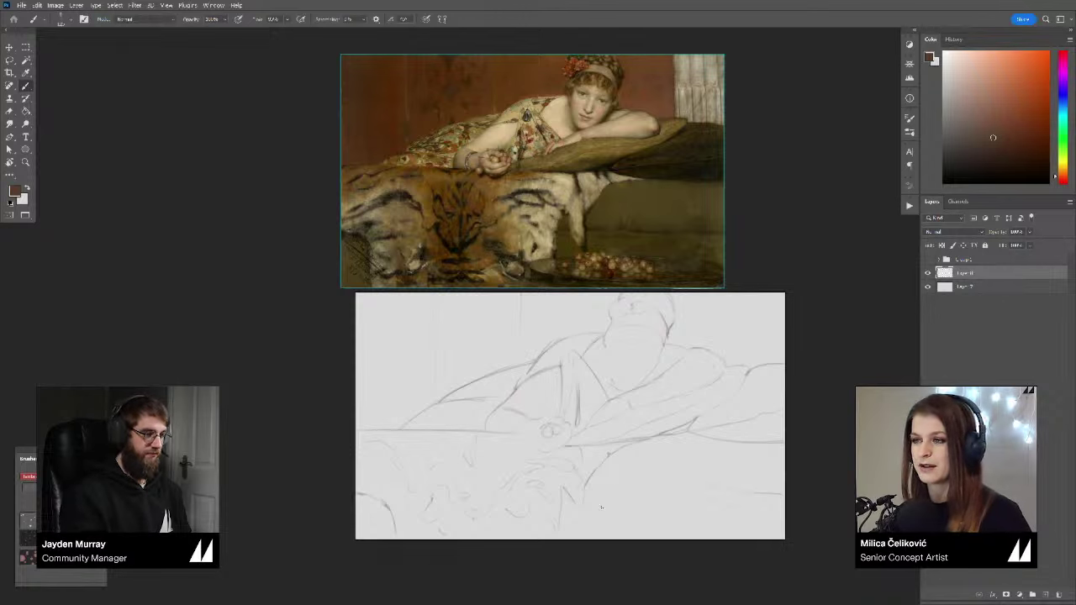
Step: Draw the long oval dish below the couch on the tilted sketch and add small curved fruit shapes inside it
key("h")
mouse_move(772, 560)
left_mouse_down()
mouse_move(827, 425)
mouse_move(822, 391)
left_mouse_up()
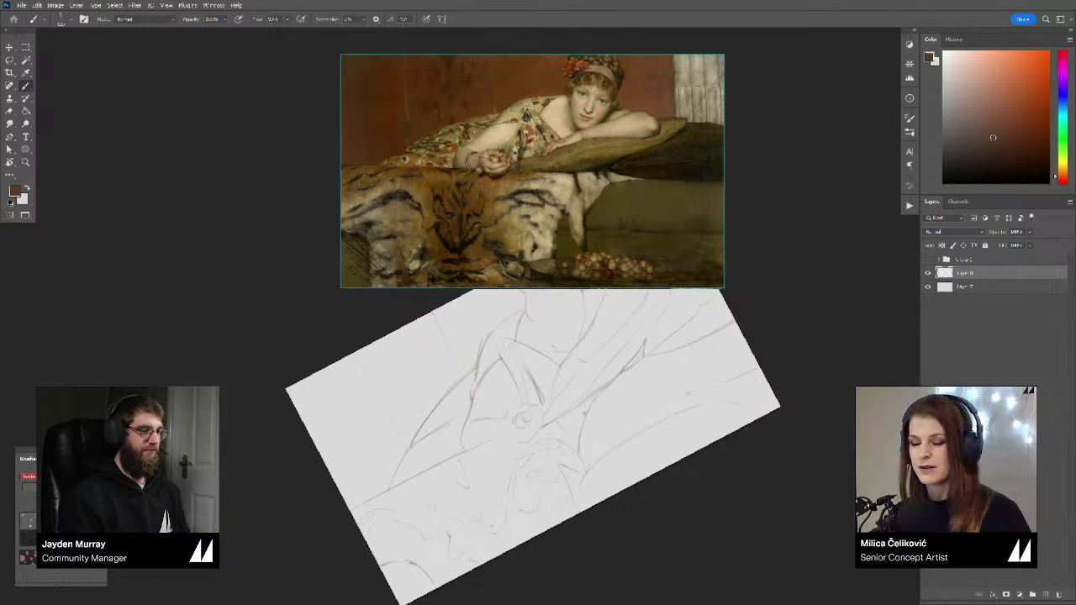
left_click_drag(794, 450, 774, 467)
key("r")
mouse_move(795, 426)
left_mouse_down()
mouse_move(782, 457)
mouse_move(800, 365)
left_mouse_up()
left_click_drag(562, 456, 549, 476)
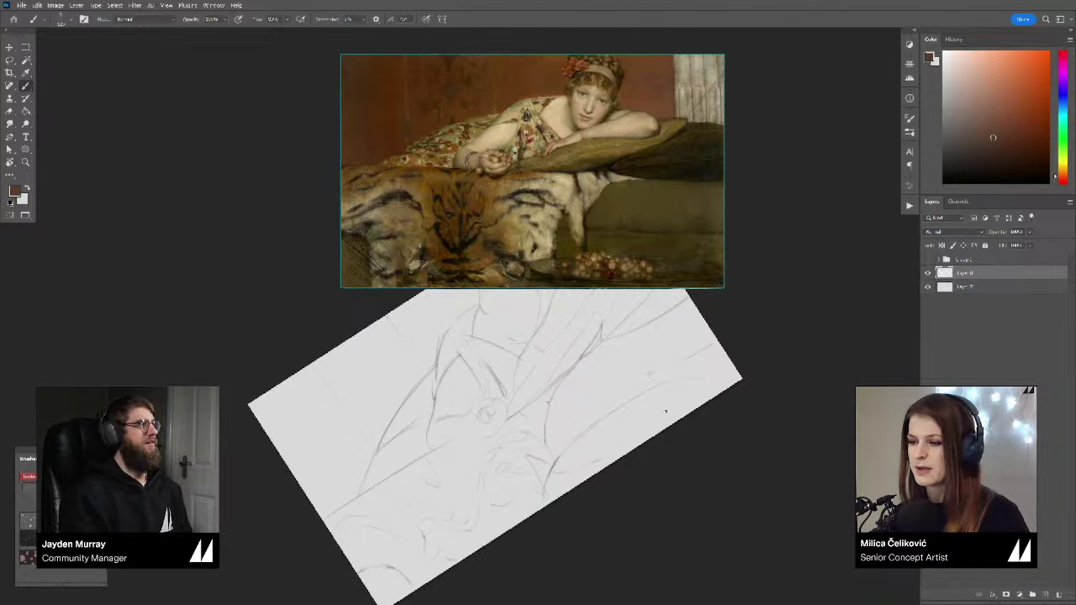
left_click_drag(617, 450, 681, 397)
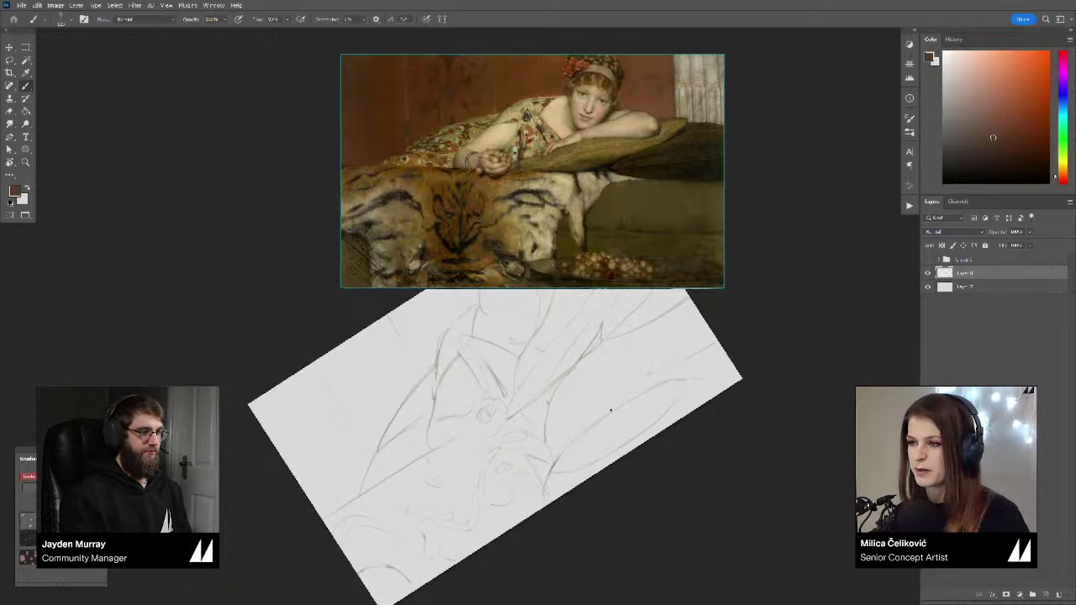
mouse_move(610, 411)
left_mouse_down()
mouse_move(636, 409)
mouse_move(583, 444)
mouse_move(634, 416)
left_mouse_up()
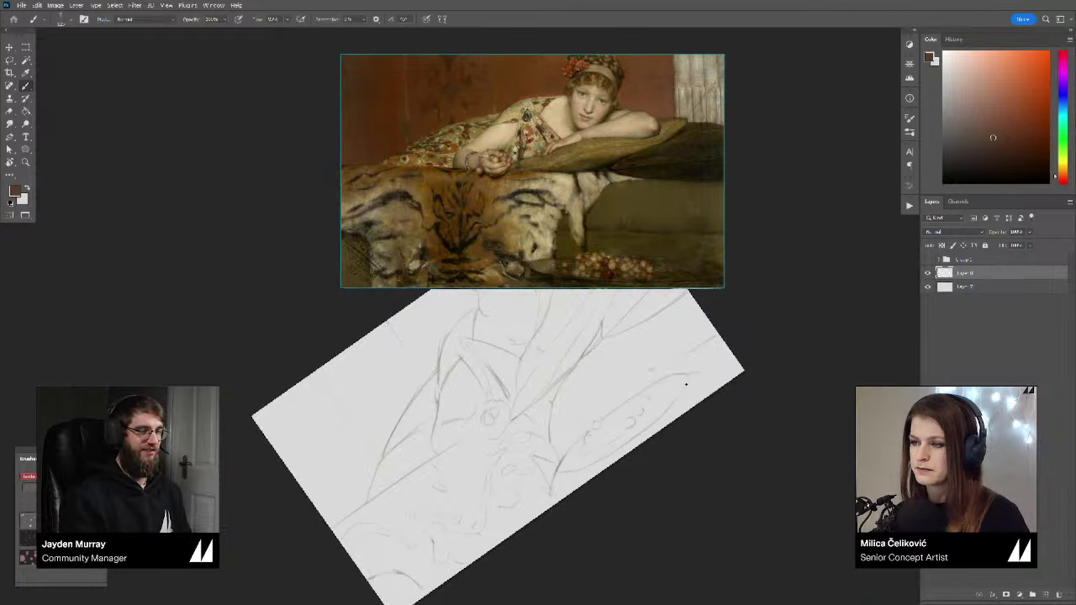
key("e")
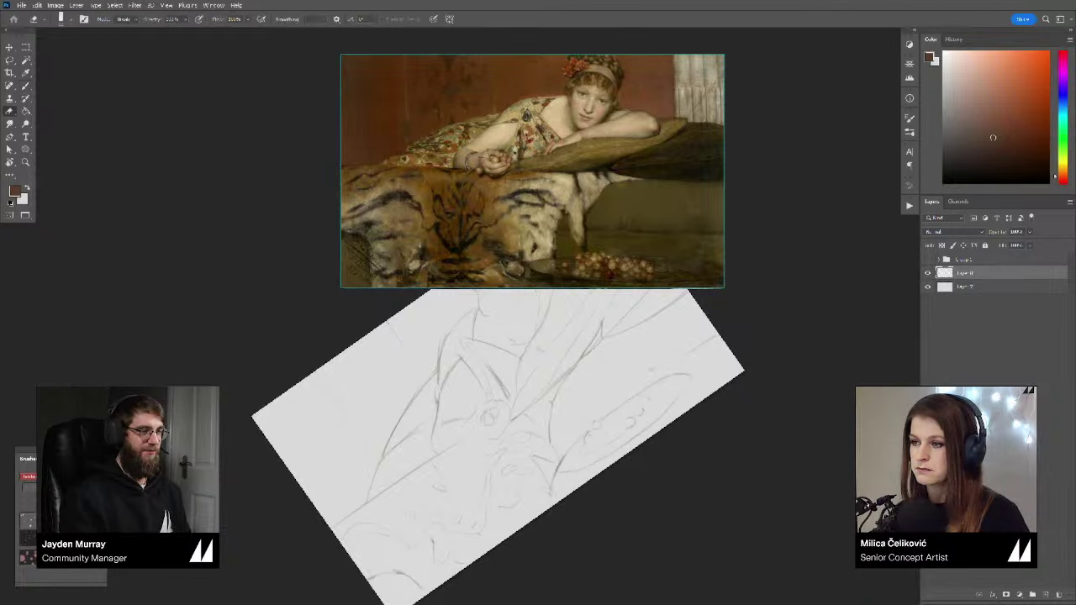
key("b")
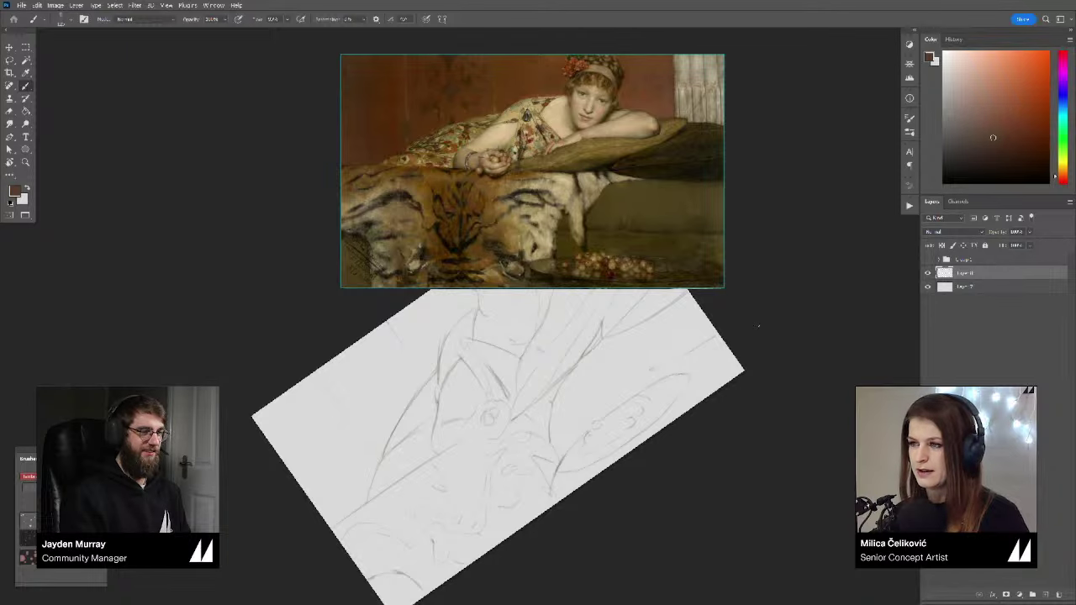
Step: Draw the couch's straight lower edge line between the hanging skin and the far side, above the fruit dish
key("r")
mouse_move(758, 326)
left_mouse_down()
mouse_move(742, 464)
mouse_move(831, 367)
mouse_move(828, 323)
left_mouse_up()
key("e")
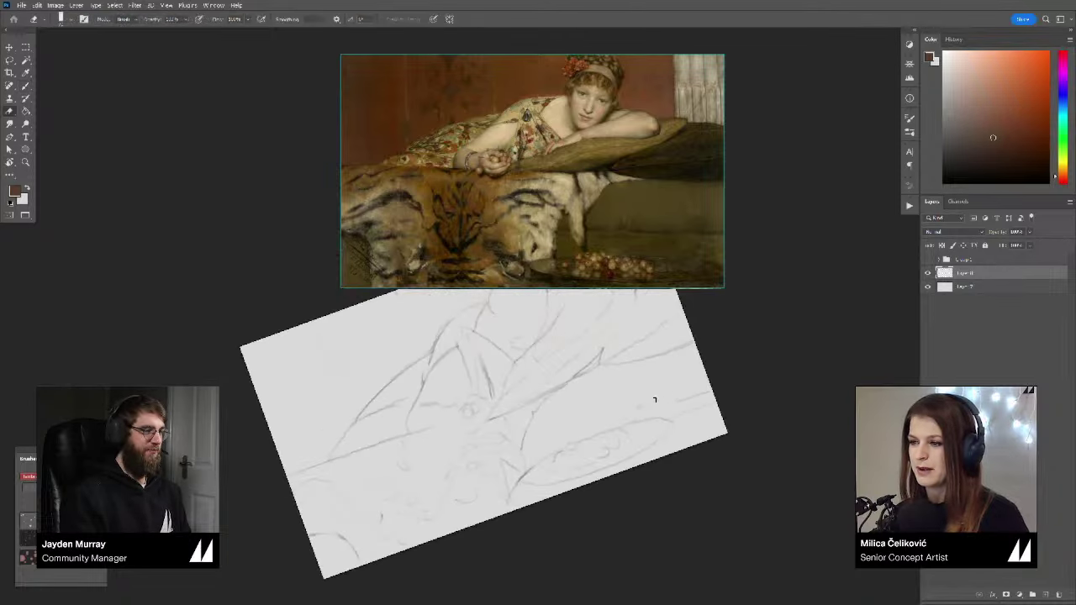
key("b")
left_click_drag(776, 368, 768, 344)
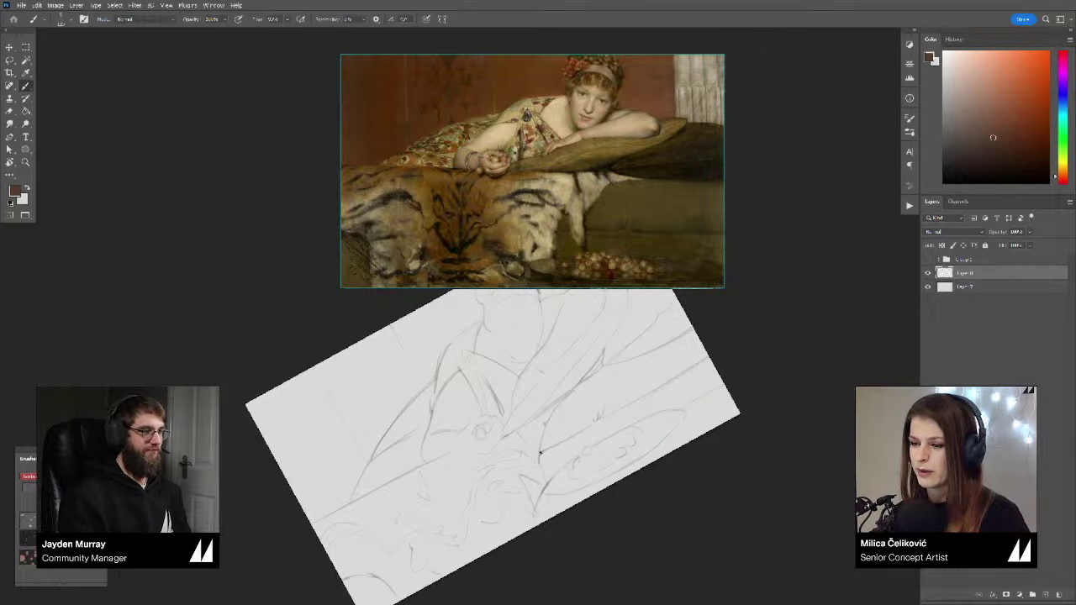
key("z")
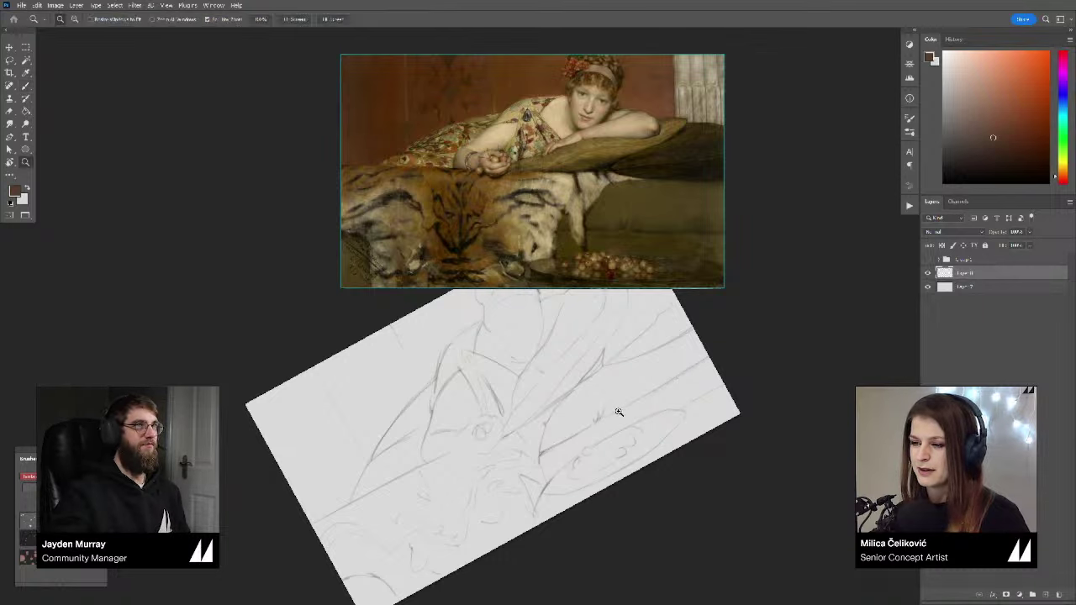
left_click_drag(621, 411, 558, 412)
key("r")
left_click_drag(728, 430, 709, 465)
key("b")
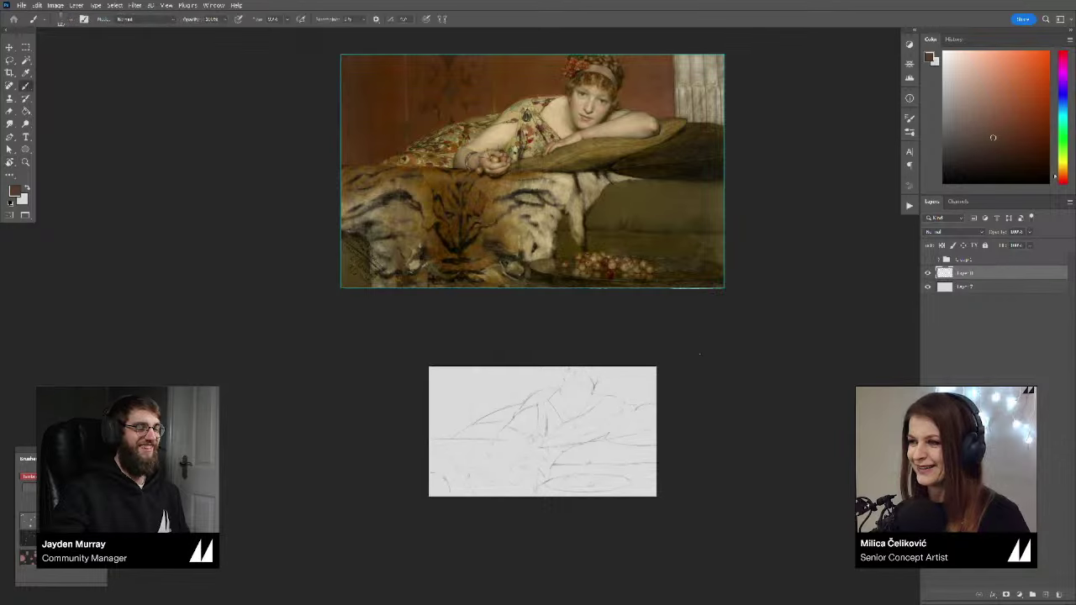
Step: Erase part of the drapery lines of the reclining body behind the near arm
key("z")
left_click_drag(482, 437, 494, 449)
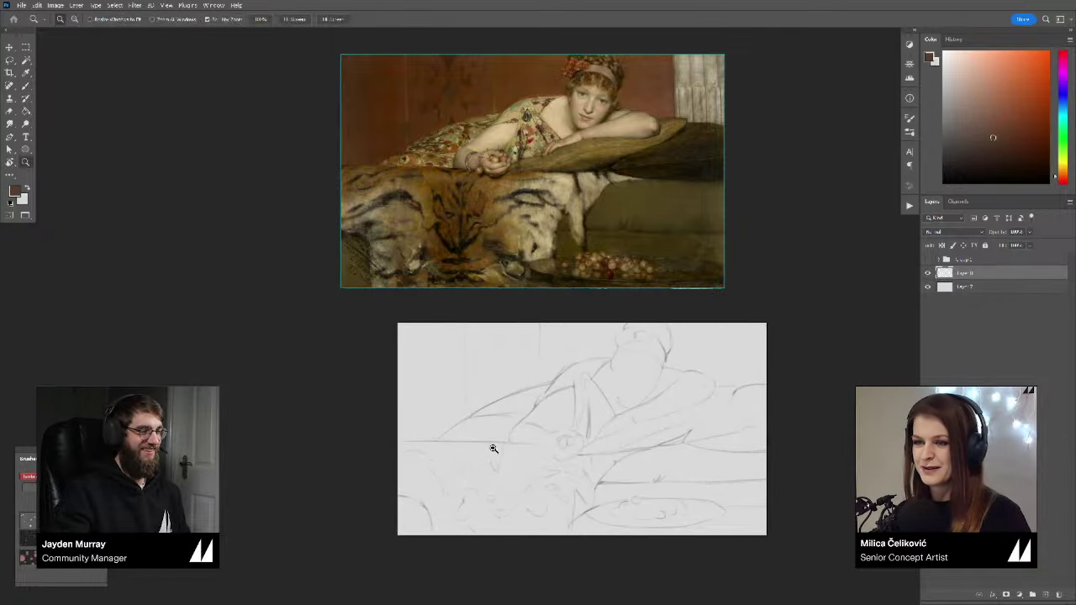
key("r")
key("b")
left_click_drag(741, 429, 765, 354)
key("r")
key("e")
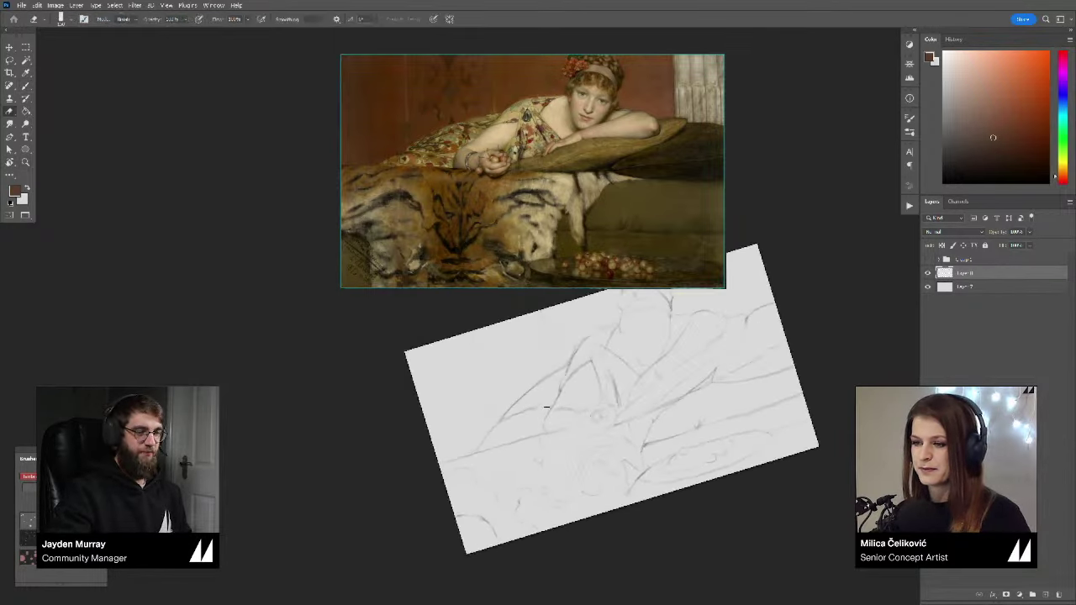
left_click_drag(536, 406, 492, 430)
key("b")
key("r")
mouse_move(659, 332)
left_mouse_down()
mouse_move(769, 404)
mouse_move(719, 414)
left_mouse_up()
key("space")
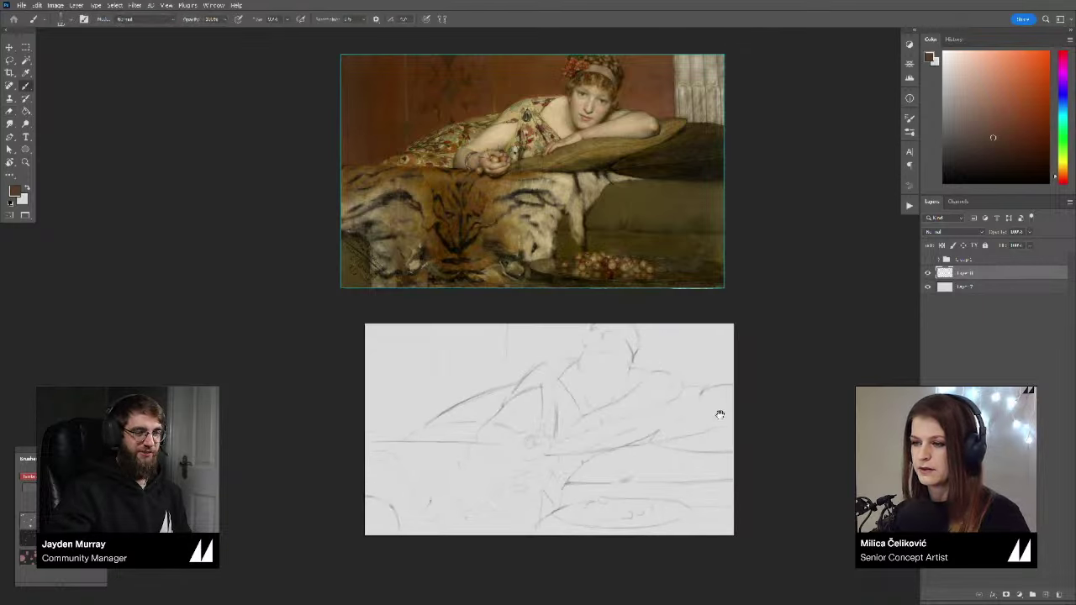
Step: Check the line sketch against the reference painting close up and from a distance
key("z")
key("b")
key("z")
mouse_move(585, 431)
left_mouse_down()
mouse_move(608, 435)
mouse_move(593, 419)
left_mouse_up()
key("b")
key("space")
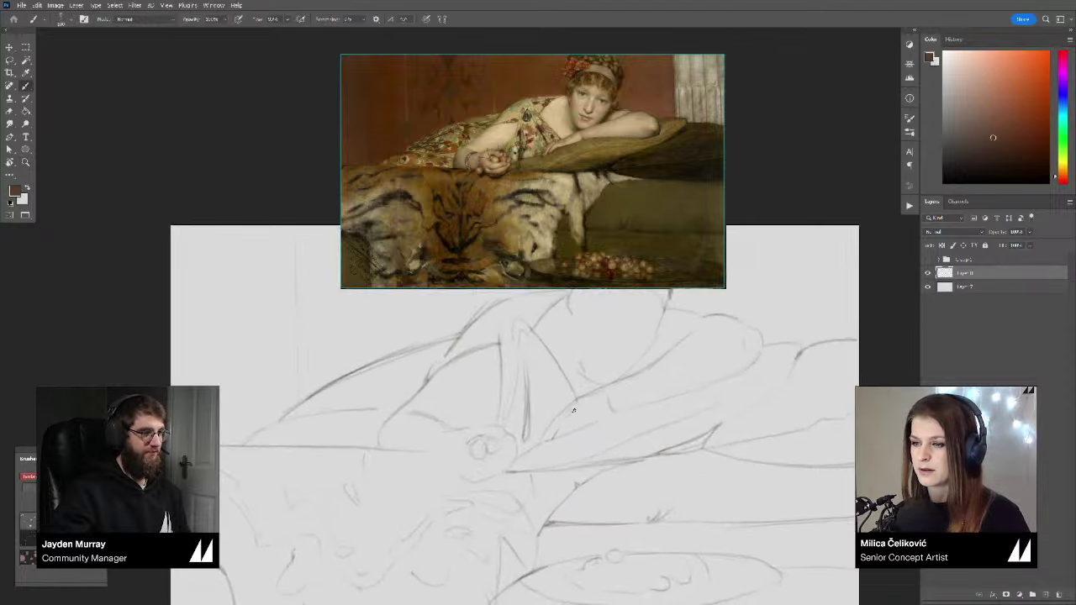
key("z")
left_click_drag(588, 409, 562, 427)
key("b")
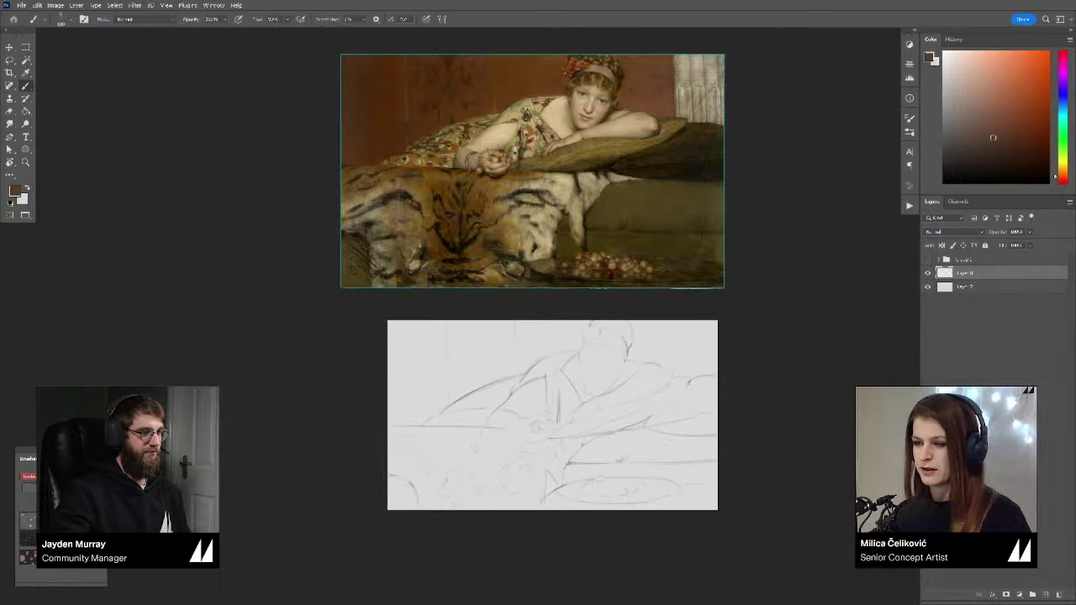
Step: Mirror the sketch horizontally to check its proportions, and restore its original orientation
key("ctrl+shift+h")
key("z")
key("b")
left_click(578, 207)
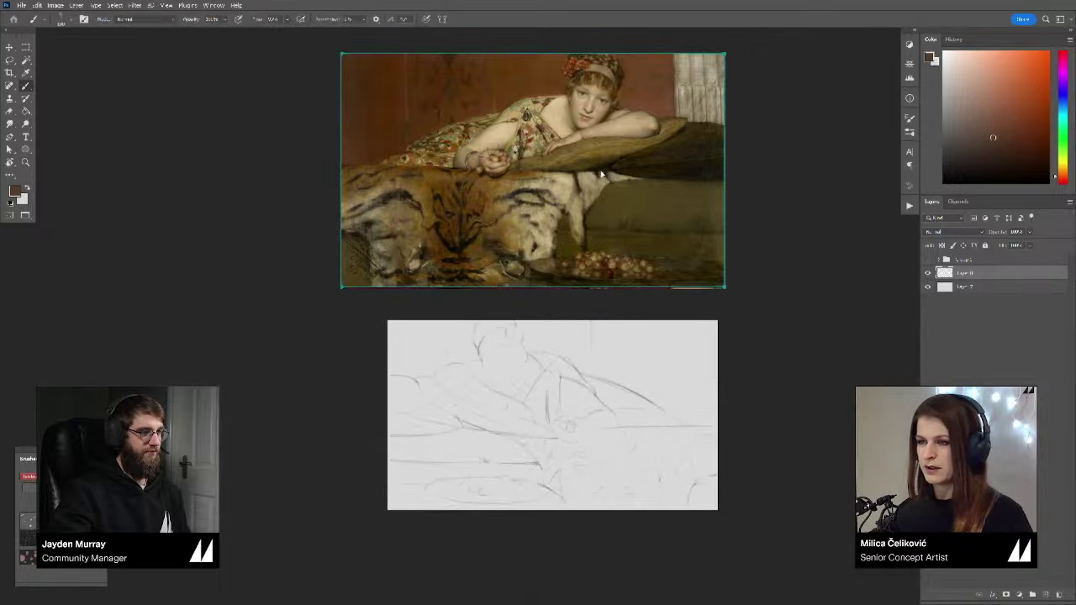
left_click(765, 385)
key("z")
mouse_move(529, 434)
left_mouse_down()
mouse_move(496, 454)
mouse_move(535, 476)
left_mouse_up()
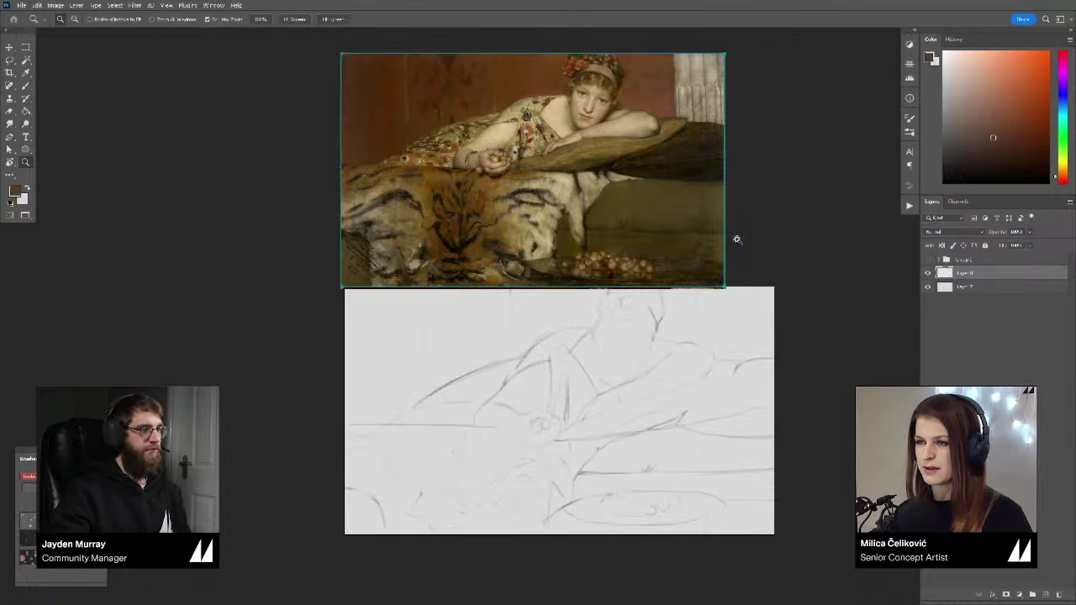
Step: Enlarge and tilt the reference painting to compare the woman's head and arms with the rotated sketch
left_click_drag(699, 395, 675, 397)
key("r")
left_click_drag(787, 374, 800, 317)
key("z")
mouse_move(630, 359)
left_mouse_down()
mouse_move(661, 370)
mouse_move(616, 394)
left_mouse_up()
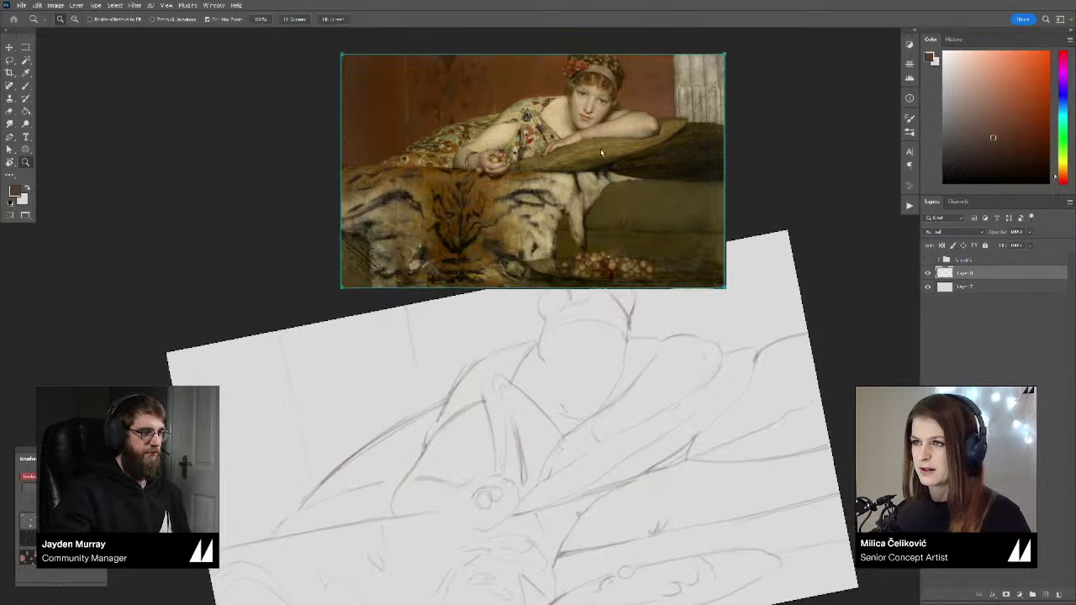
scroll(608, 124, "up", 2)
scroll(597, 105, "up", 2)
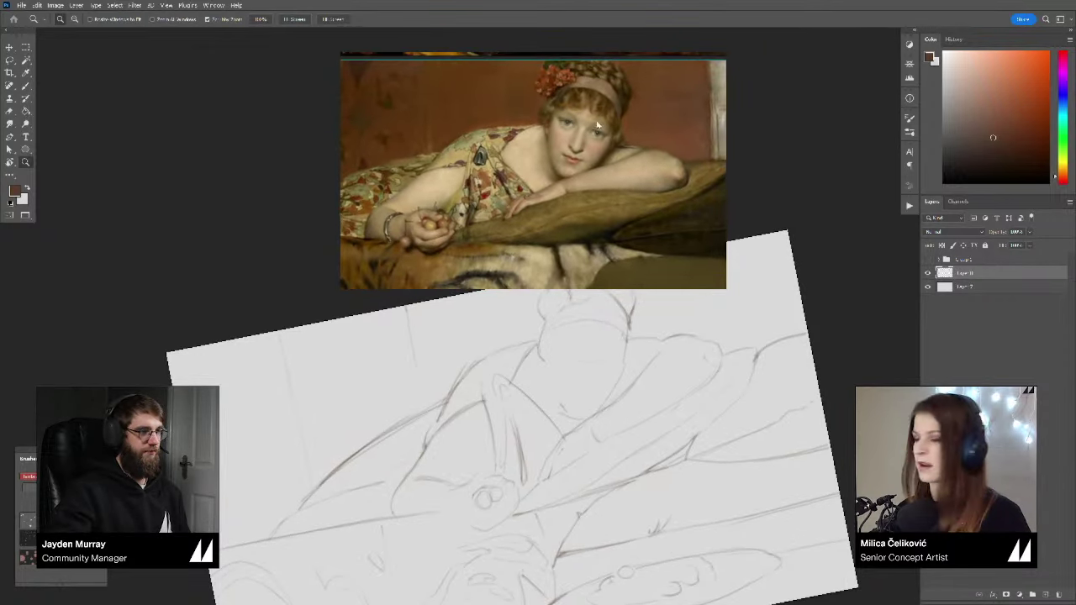
scroll(619, 365, "up", 1)
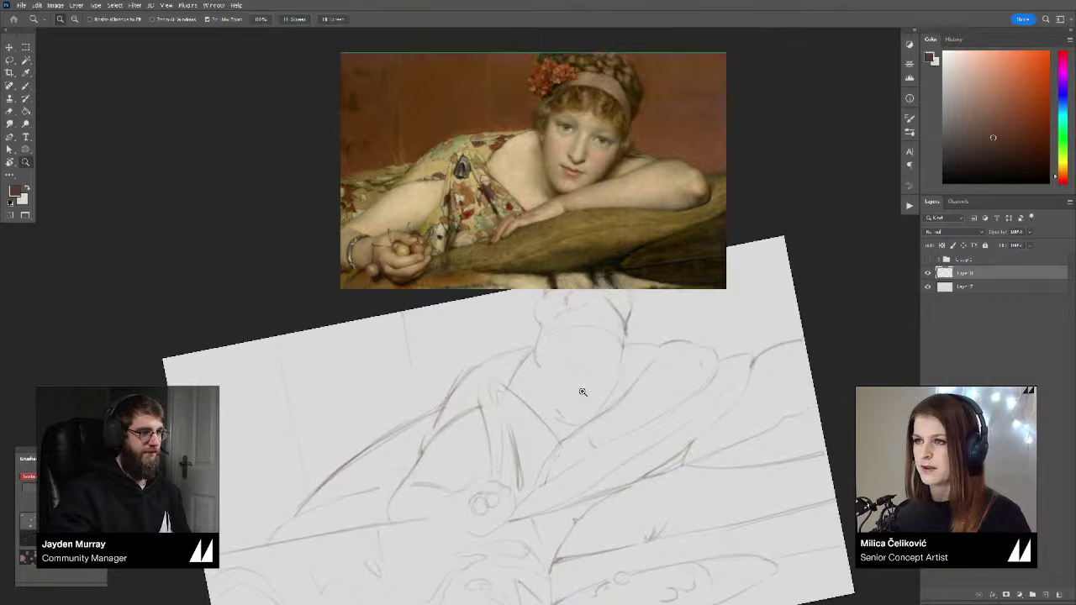
key("b")
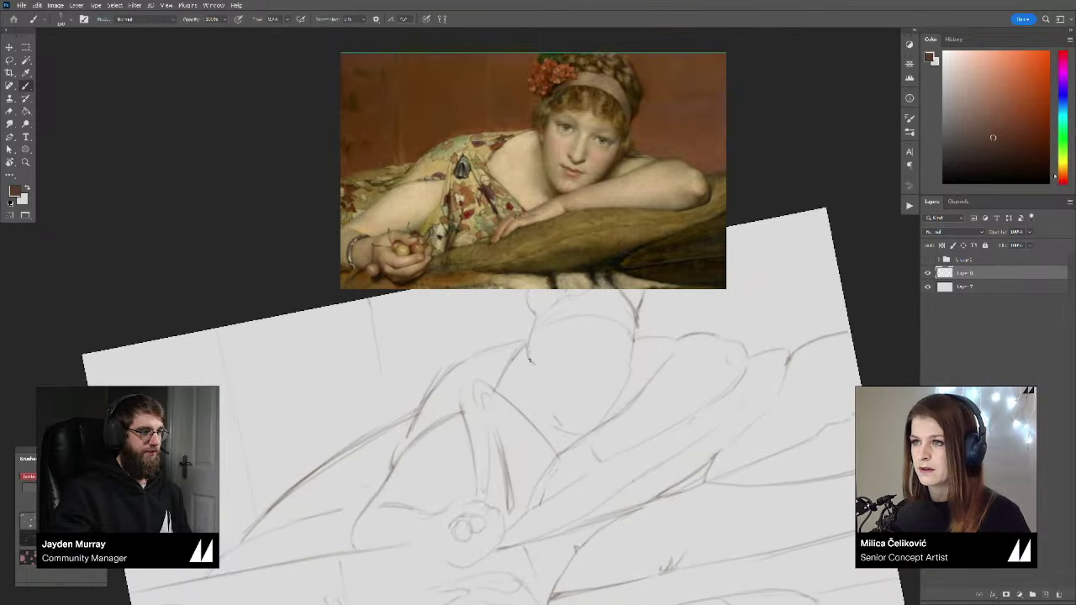
key("r")
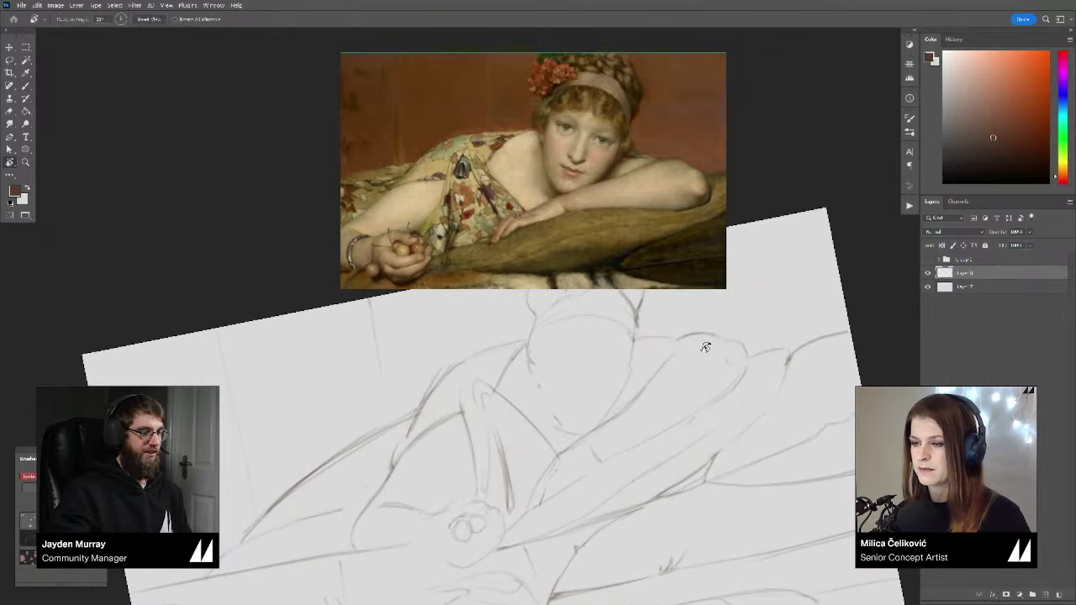
key("b")
mouse_move(706, 348)
left_mouse_down()
mouse_move(709, 331)
mouse_move(694, 347)
left_mouse_up()
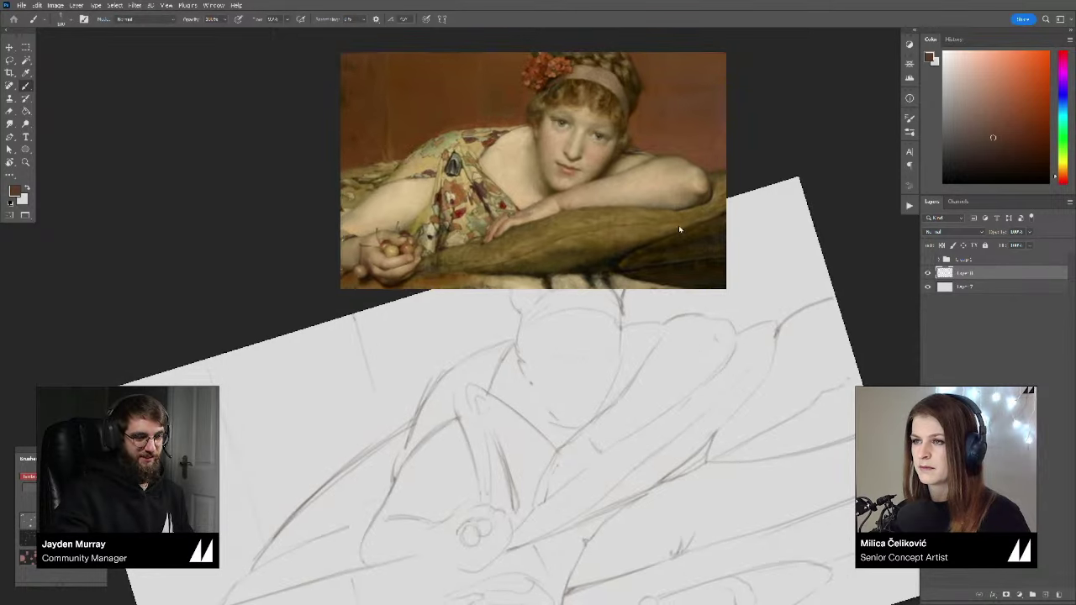
mouse_move(685, 245)
left_mouse_down()
mouse_move(695, 228)
mouse_move(674, 183)
mouse_move(645, 200)
left_mouse_up()
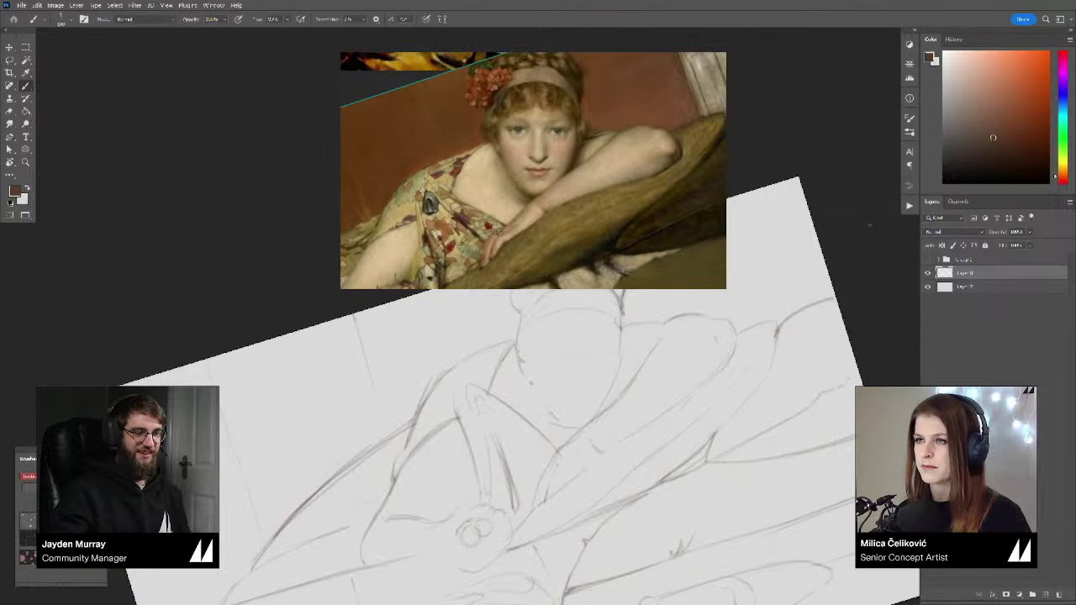
Step: Draw the upper eyelids, the base of the nose and the lips on the woman's face
key("r")
left_click_drag(826, 374, 828, 364)
key("space")
left_click_drag(686, 403, 666, 408)
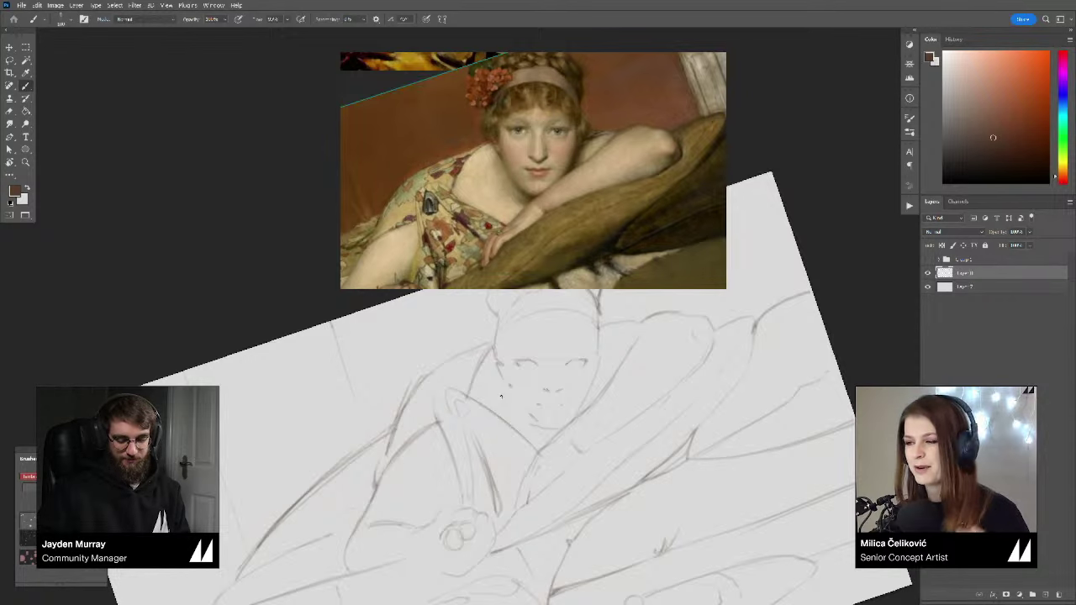
key("ctrl+space")
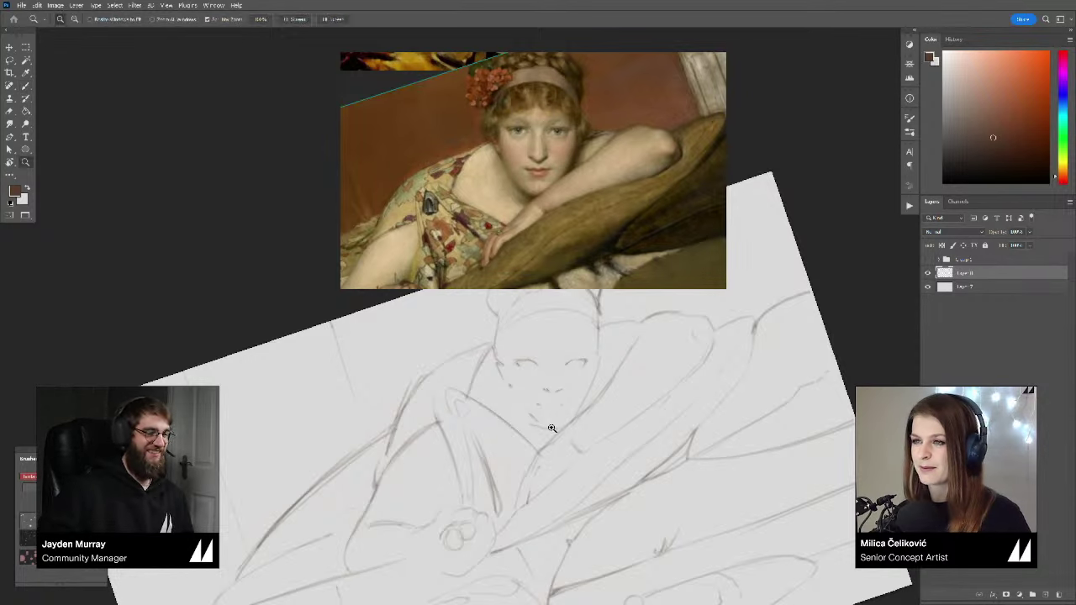
mouse_move(549, 425)
left_mouse_down()
mouse_move(567, 438)
mouse_move(552, 421)
left_mouse_up()
left_click_drag(512, 339, 534, 376)
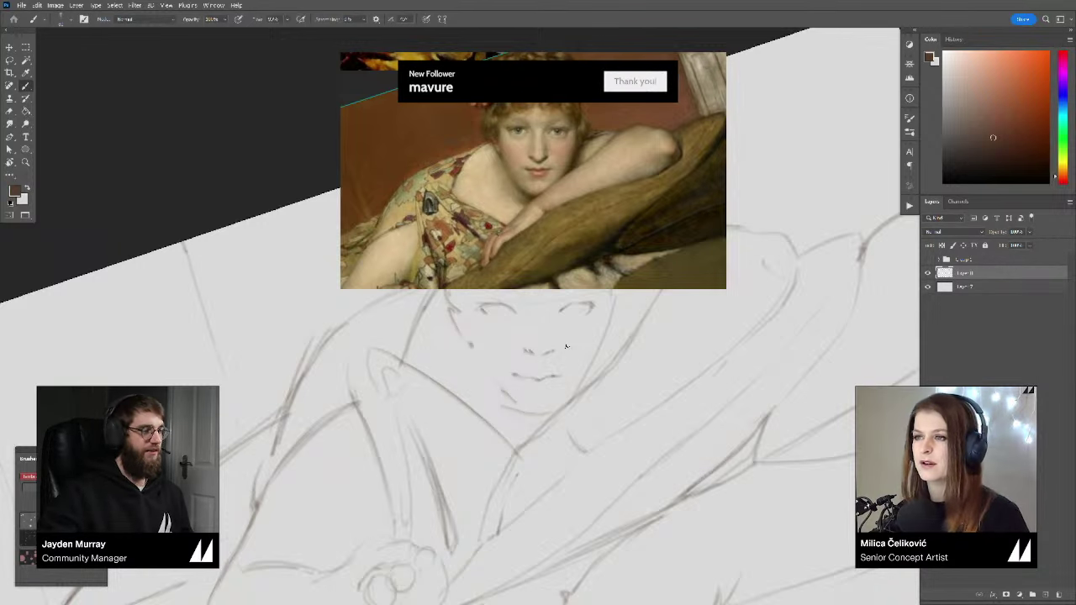
key("r")
left_click_drag(647, 388, 670, 305)
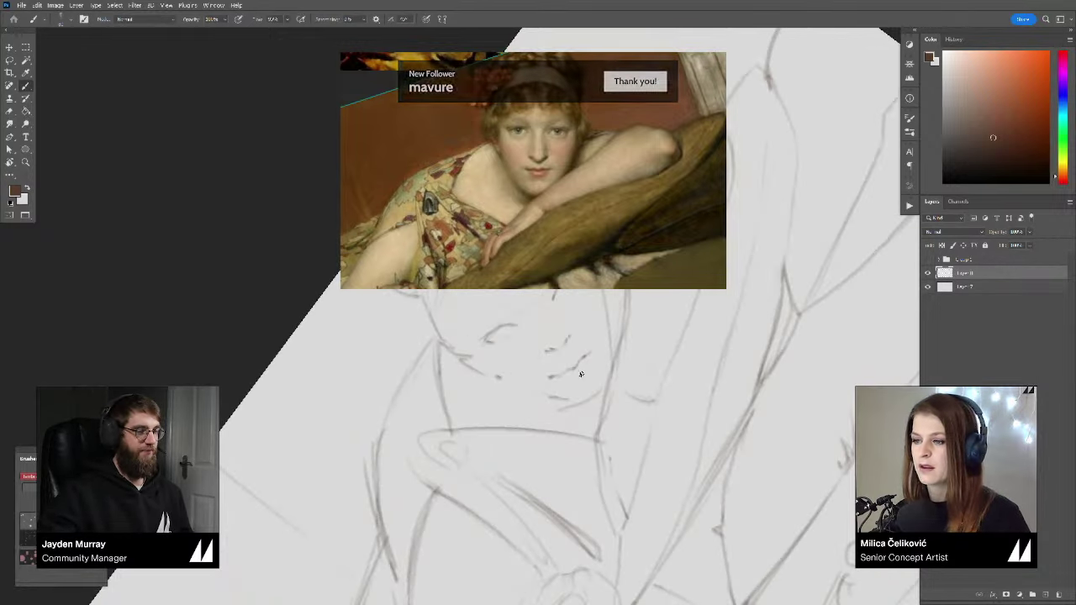
mouse_move(580, 374)
left_mouse_down()
mouse_move(684, 418)
mouse_move(643, 389)
left_mouse_up()
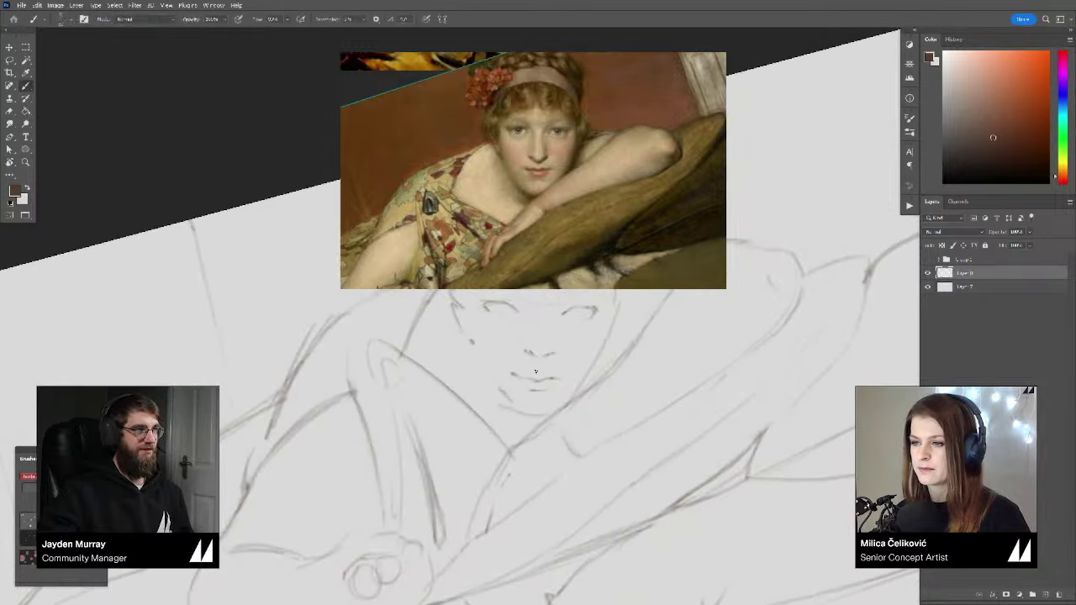
Step: Check the face in the whole sketch and draw the ear on the side nearest the resting elbow
key("z")
left_click_drag(543, 375, 503, 402)
key("r")
left_click_drag(677, 301, 687, 355)
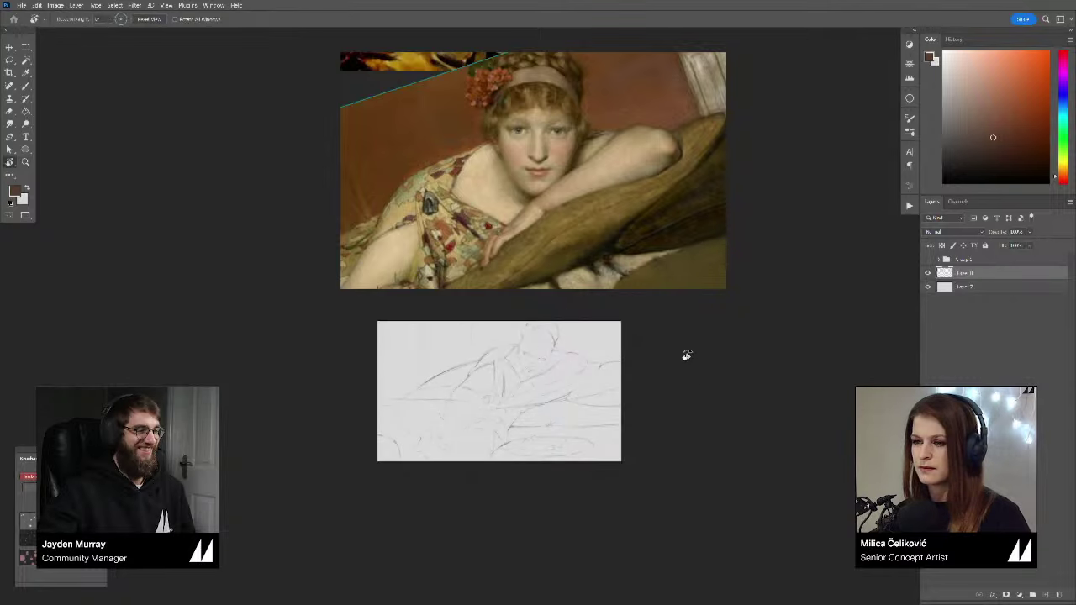
key("z")
left_click_drag(524, 358, 572, 380)
key("r")
left_click_drag(697, 401, 710, 318)
key("space")
mouse_move(674, 376)
left_mouse_down()
mouse_move(640, 408)
mouse_move(604, 359)
left_mouse_up()
key("b")
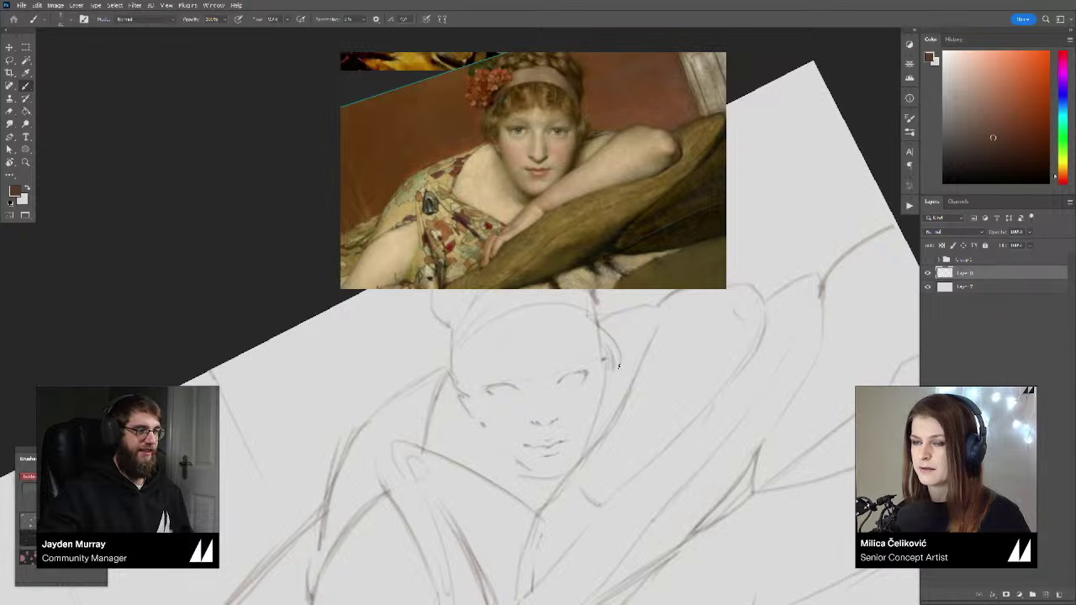
Step: Draw the curly fringe along the forehead beneath the headband, from one temple to the other
key("r")
mouse_move(611, 373)
left_mouse_down()
mouse_move(682, 371)
mouse_move(500, 356)
mouse_move(518, 365)
left_mouse_up()
key("b")
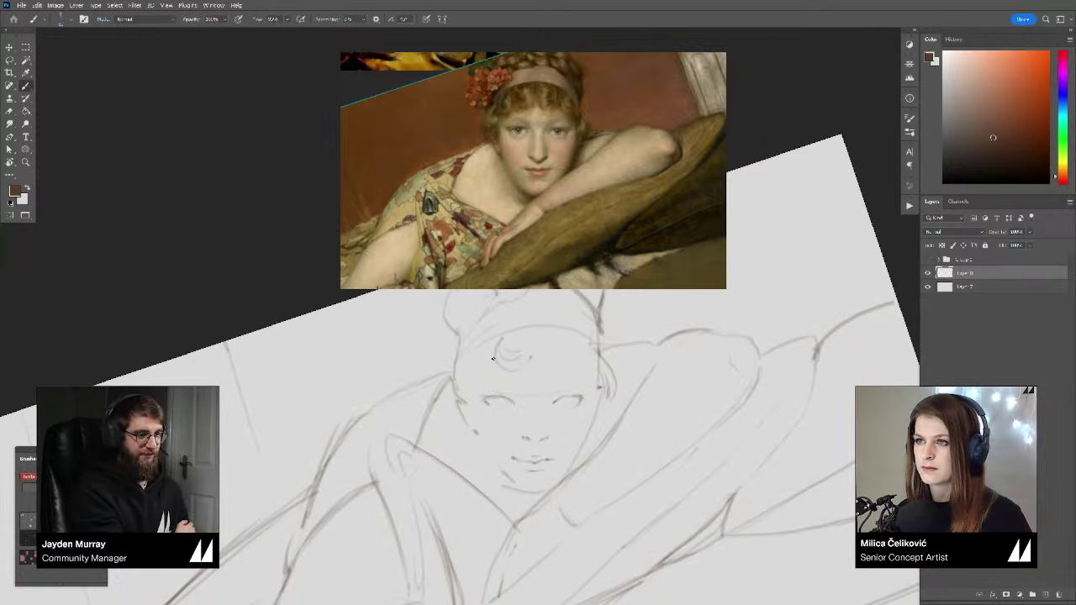
left_click_drag(471, 369, 462, 399)
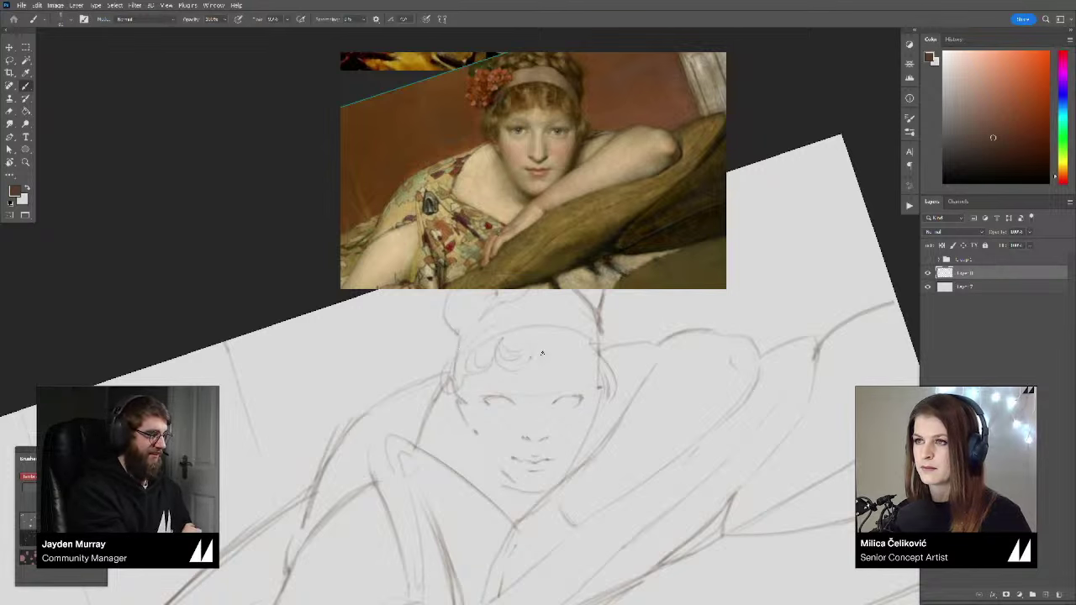
mouse_move(540, 336)
left_mouse_down()
mouse_move(573, 352)
mouse_move(581, 371)
mouse_move(592, 347)
left_mouse_up()
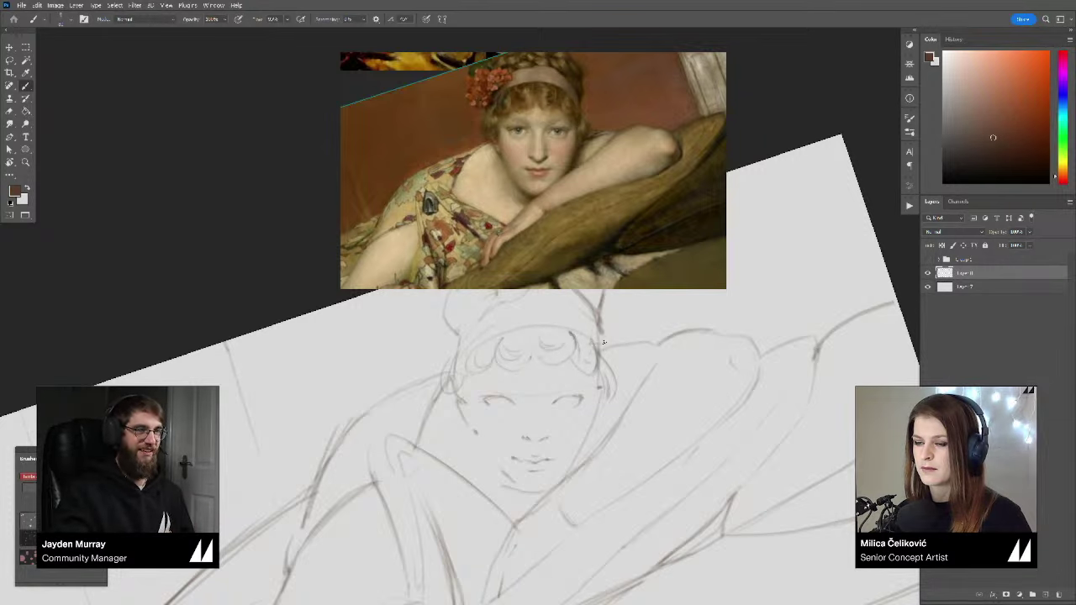
scroll(639, 369, "up", 2)
Step: Erase the rough outline of the large flower in the hair and redraw it with a scalloped edge
key("r")
left_click_drag(639, 353, 632, 329)
key("space")
mouse_move(542, 360)
left_mouse_down()
mouse_move(548, 379)
mouse_move(566, 386)
left_mouse_up()
key("r")
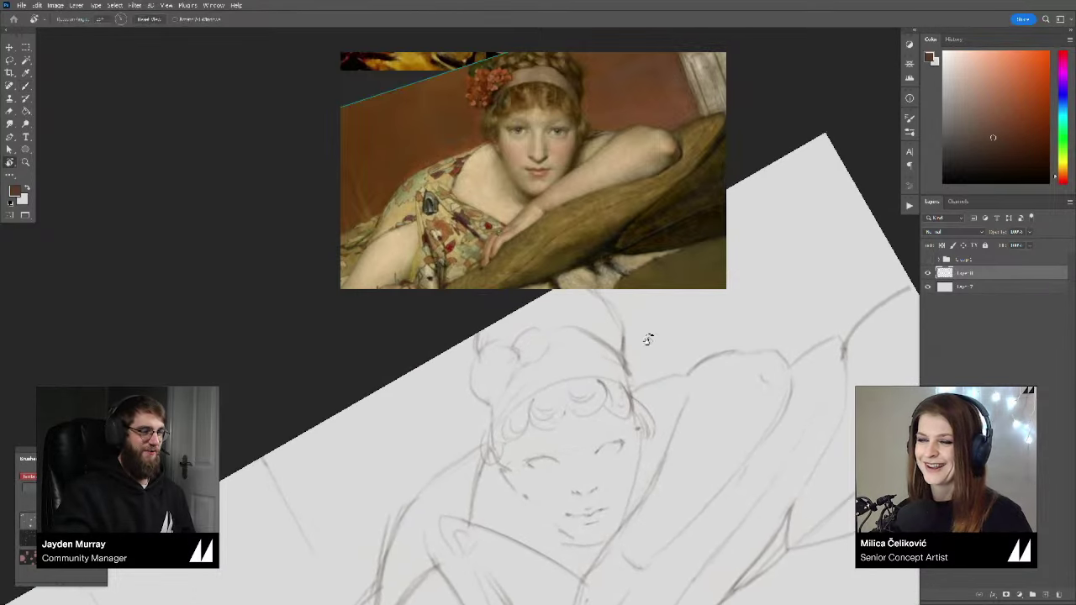
left_click_drag(649, 339, 643, 359)
key("e")
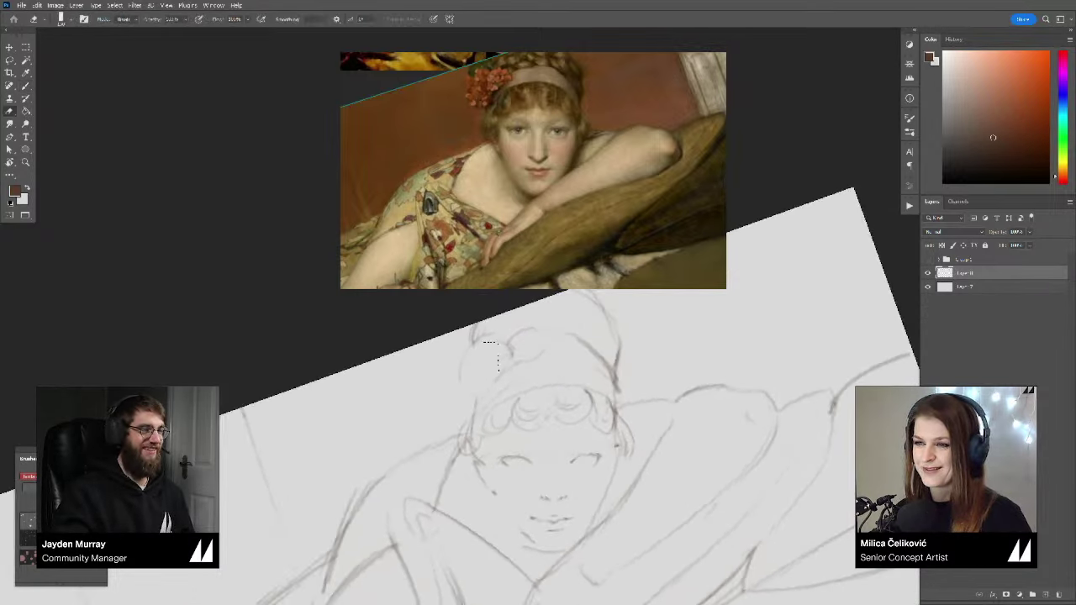
key("b")
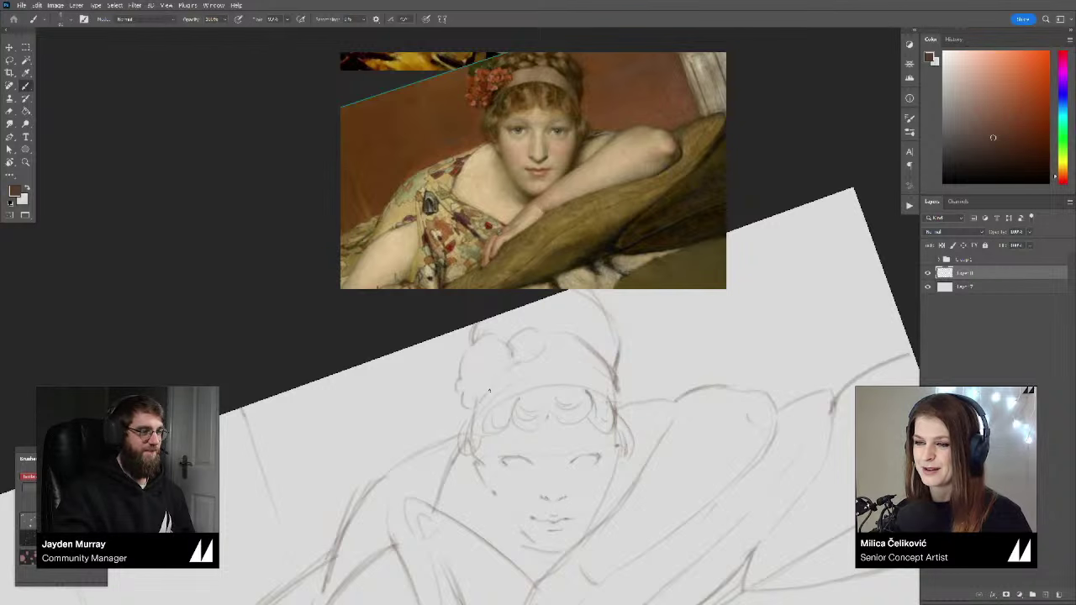
Step: Draw the upper edge of the headband in a continuous curve from the flowers to the far temple
key("r")
key("Escape")
key("b")
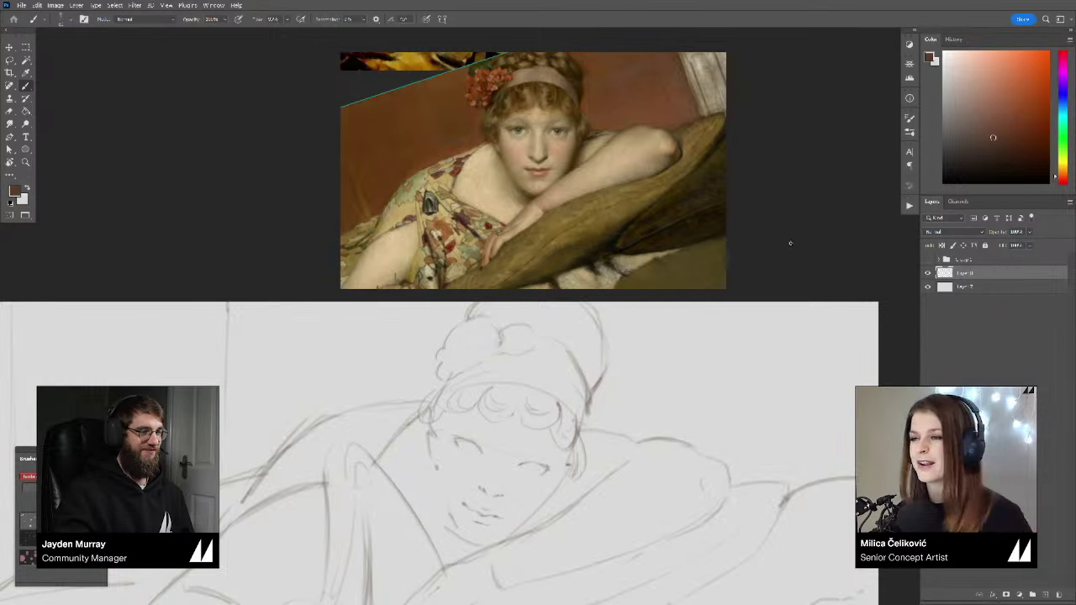
left_click_drag(504, 354, 510, 367)
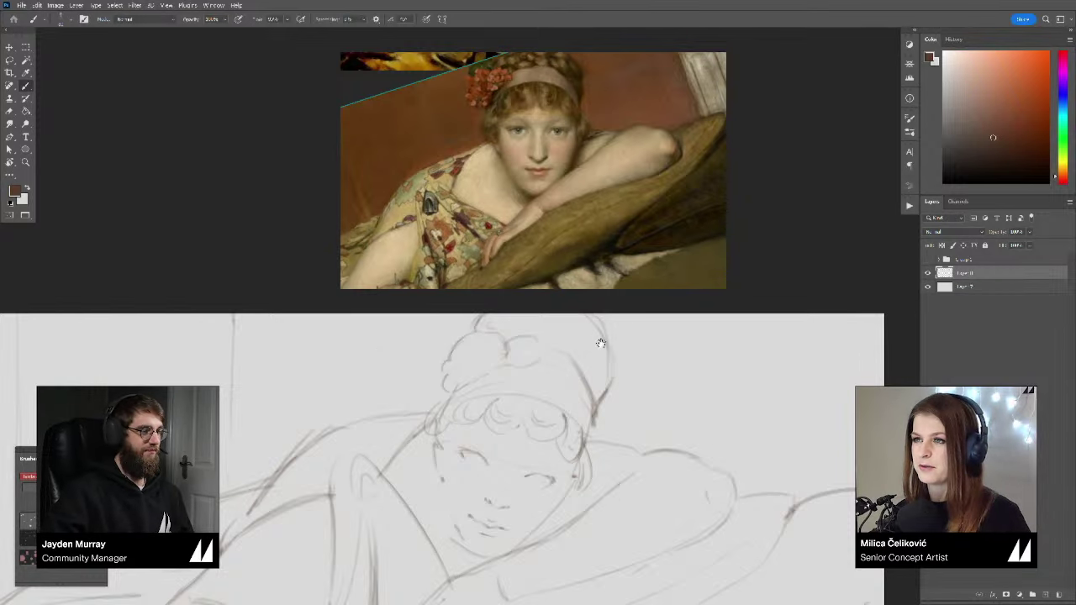
key("r")
mouse_move(600, 342)
left_mouse_down()
mouse_move(675, 372)
mouse_move(647, 336)
mouse_move(616, 368)
mouse_move(618, 324)
left_mouse_up()
key("b")
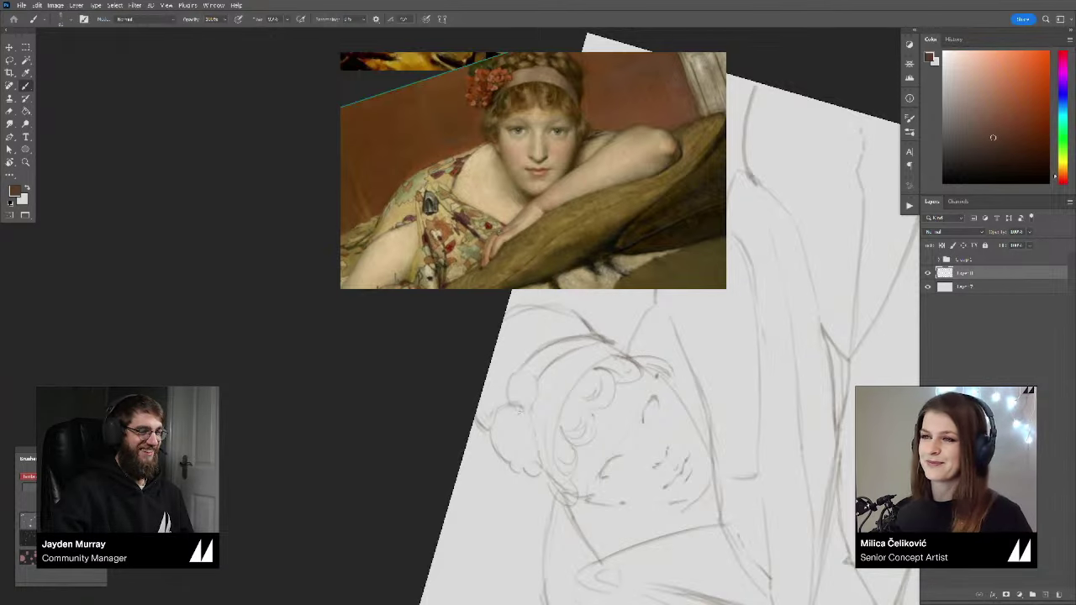
left_click_drag(602, 387, 557, 394)
Step: Refine the smaller flower above the headband and erase stray lines around the hair
key("r")
left_click_drag(675, 382, 620, 511)
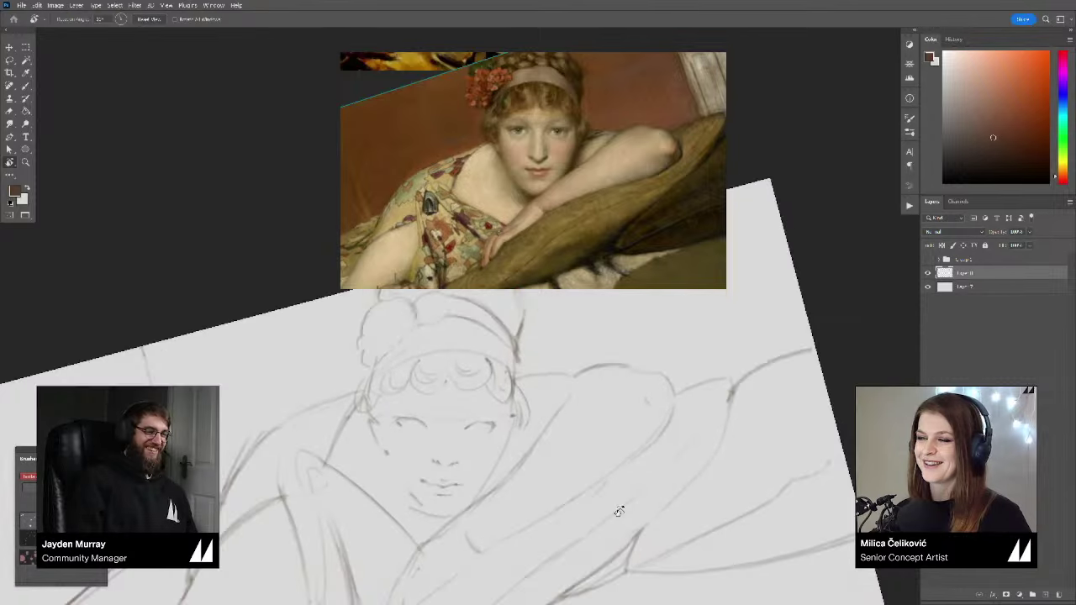
key("b")
mouse_move(532, 358)
left_mouse_down()
mouse_move(580, 390)
mouse_move(561, 404)
left_mouse_up()
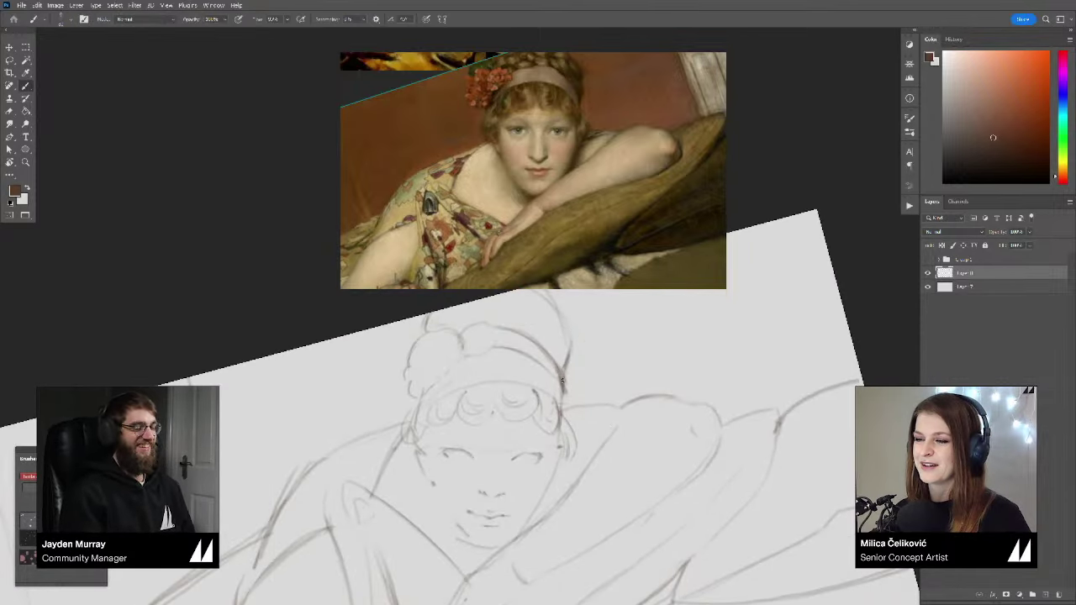
key("e")
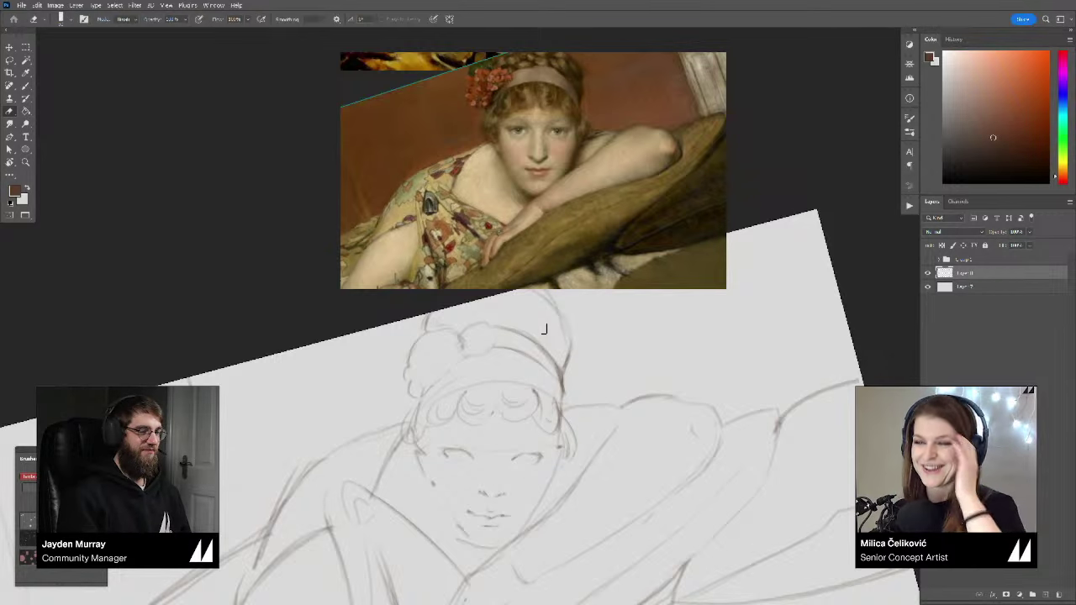
key("r")
mouse_move(336, 328)
left_mouse_down()
mouse_move(444, 372)
mouse_move(709, 352)
mouse_move(616, 380)
left_mouse_up()
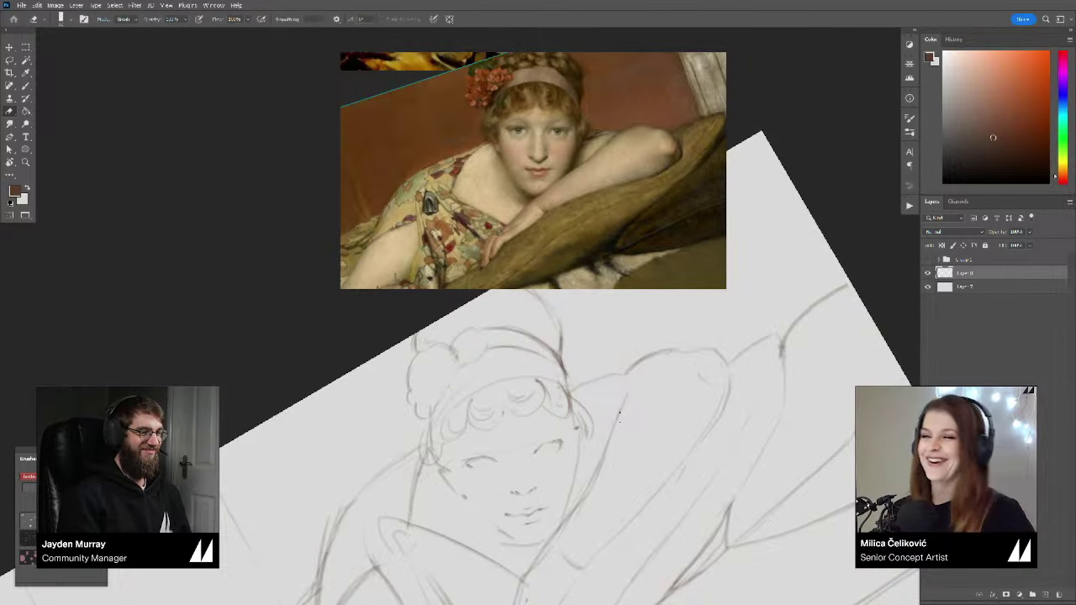
Step: Strengthen the outline of the gathered hair and draw curved locks inside it above the headband
key("r")
left_click_drag(565, 423, 680, 412)
left_click_drag(720, 353, 638, 385)
key("b")
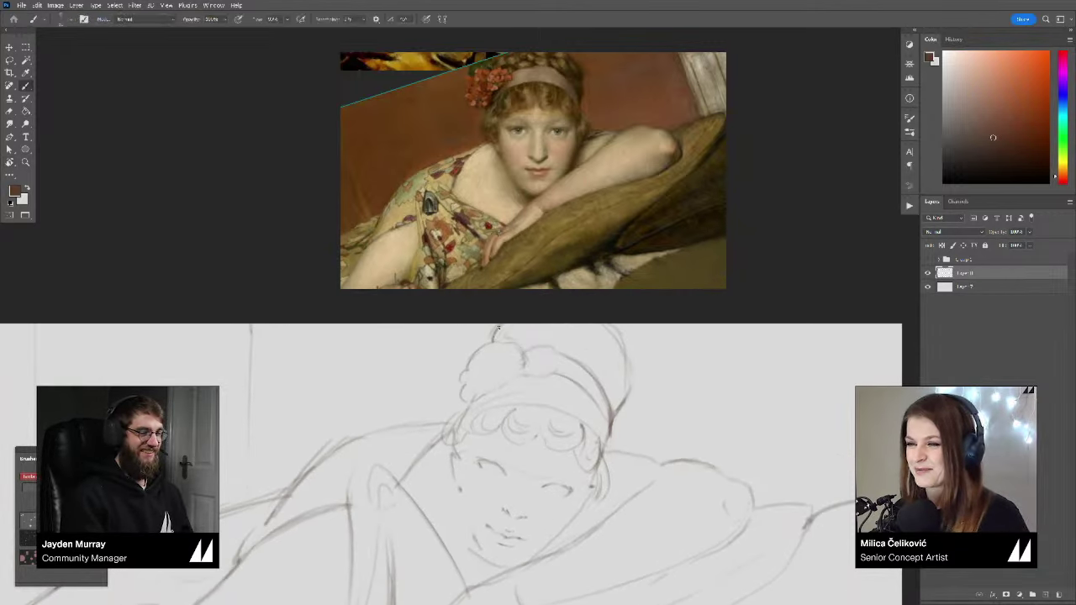
left_click_drag(498, 328, 492, 342)
left_click_drag(573, 371, 563, 356)
left_click_drag(607, 400, 620, 371)
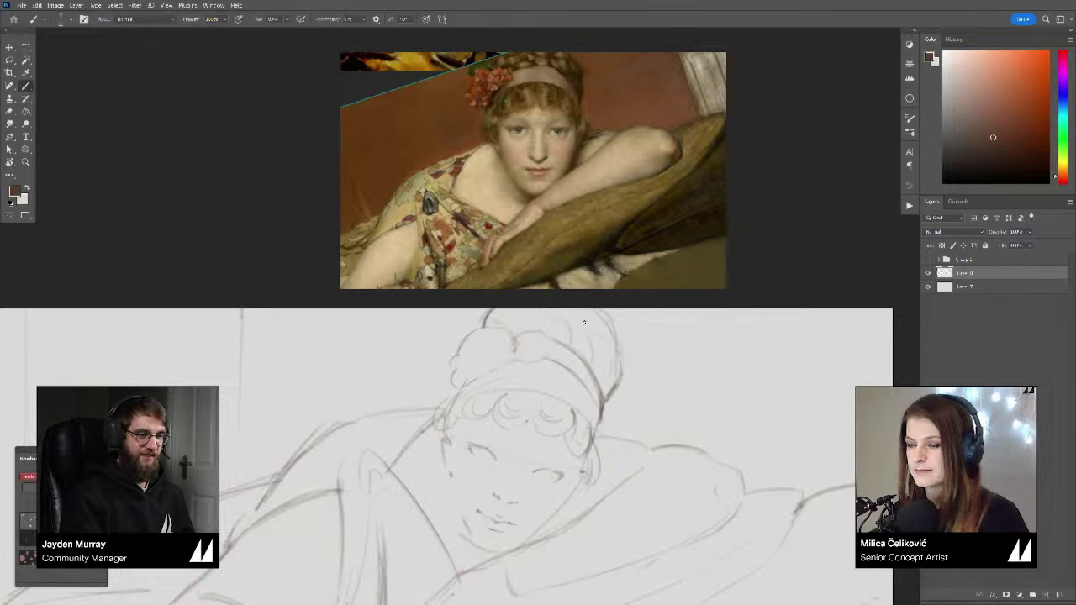
mouse_move(574, 320)
left_mouse_down()
mouse_move(557, 344)
mouse_move(595, 324)
left_mouse_up()
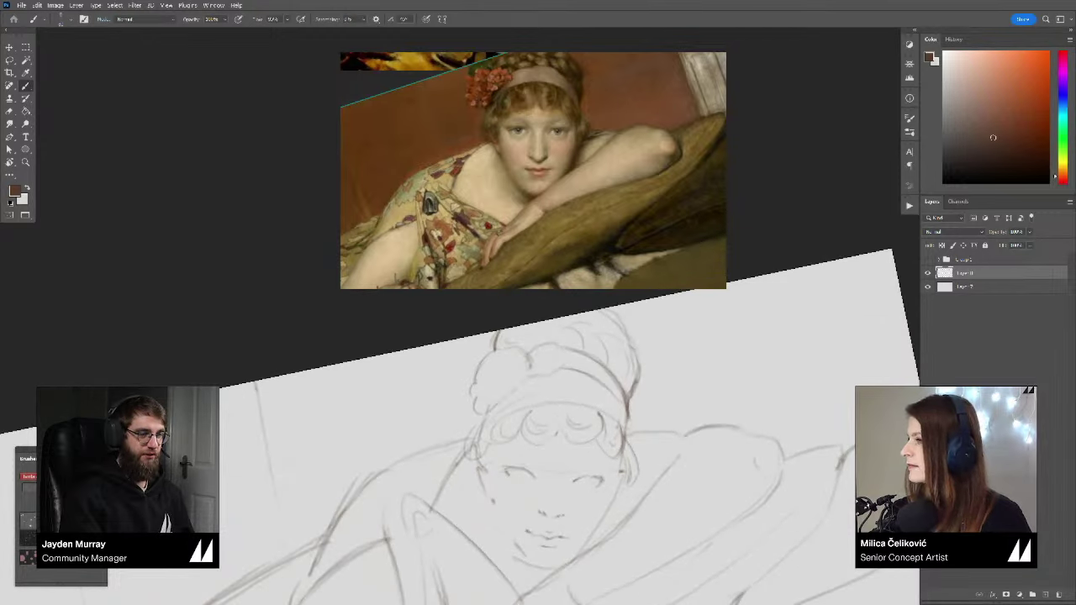
Step: Draw the iris and pupil inside both of the woman's eyes
key("z")
left_click_drag(644, 356, 544, 394)
key("r")
mouse_move(743, 382)
left_mouse_down()
mouse_move(728, 423)
mouse_move(719, 375)
left_mouse_up()
key("b")
key("z")
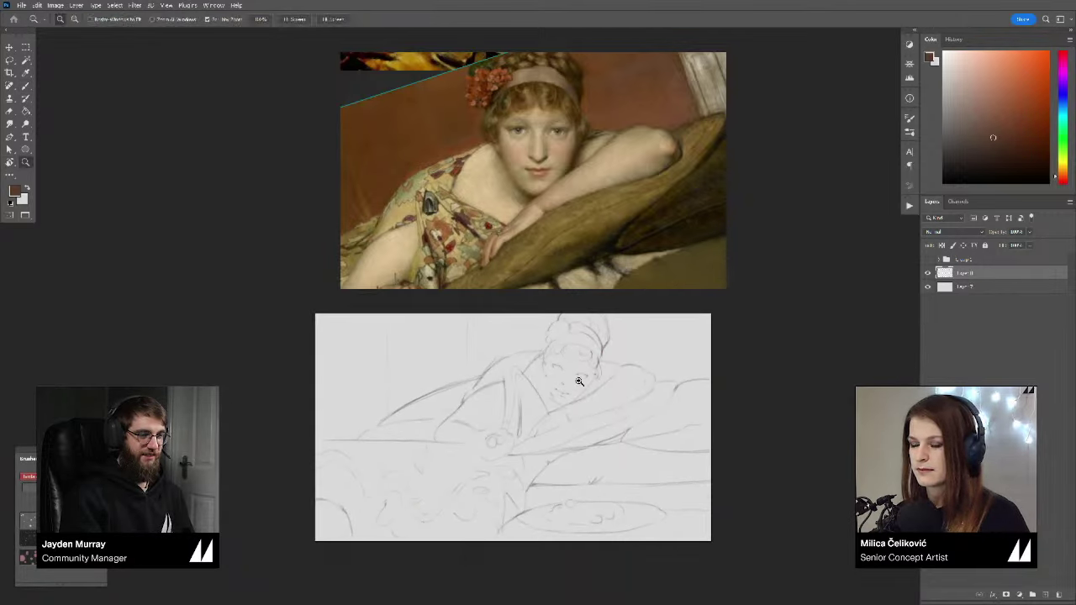
left_click_drag(578, 381, 618, 395)
key("b")
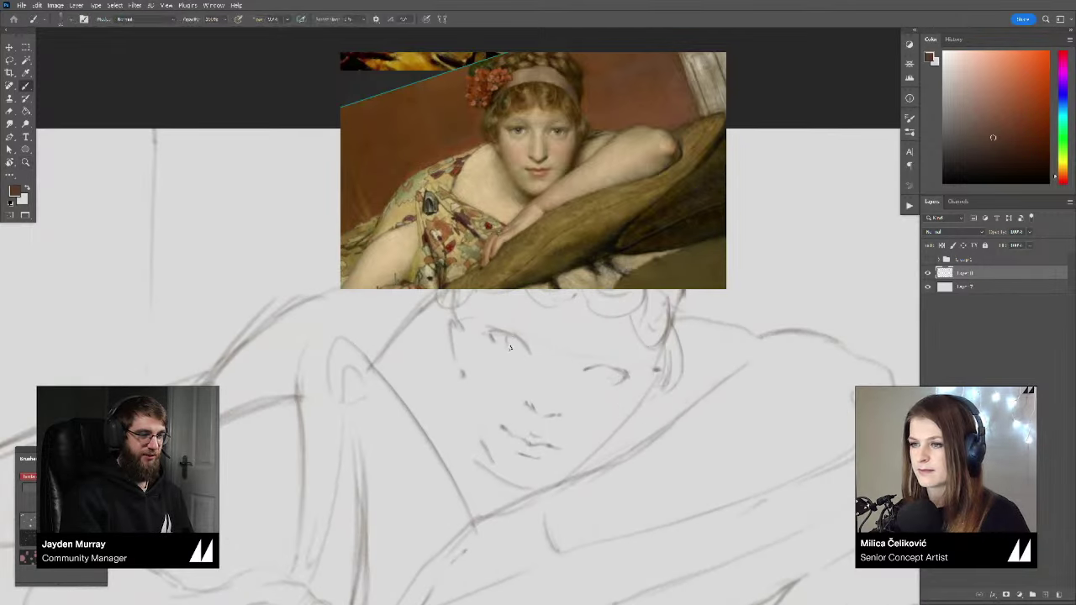
mouse_move(506, 338)
left_mouse_down()
mouse_move(511, 349)
mouse_move(512, 340)
left_mouse_up()
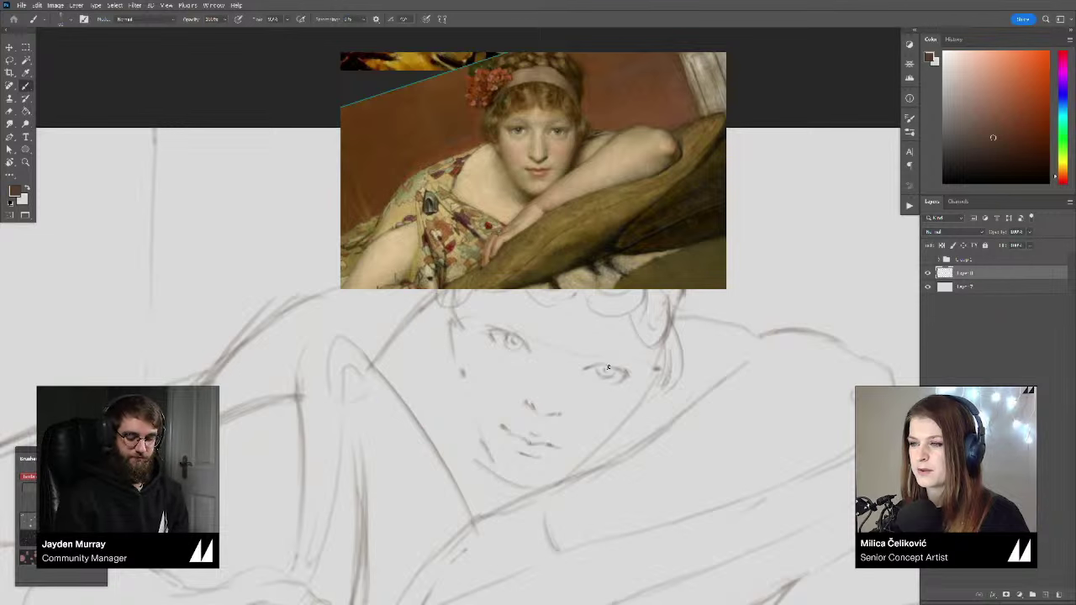
left_click_drag(600, 364, 627, 373)
Step: Draw the eyebrow above the eye nearer the flowers and strengthen the lid lines of both eyes
left_click_drag(540, 335, 552, 348)
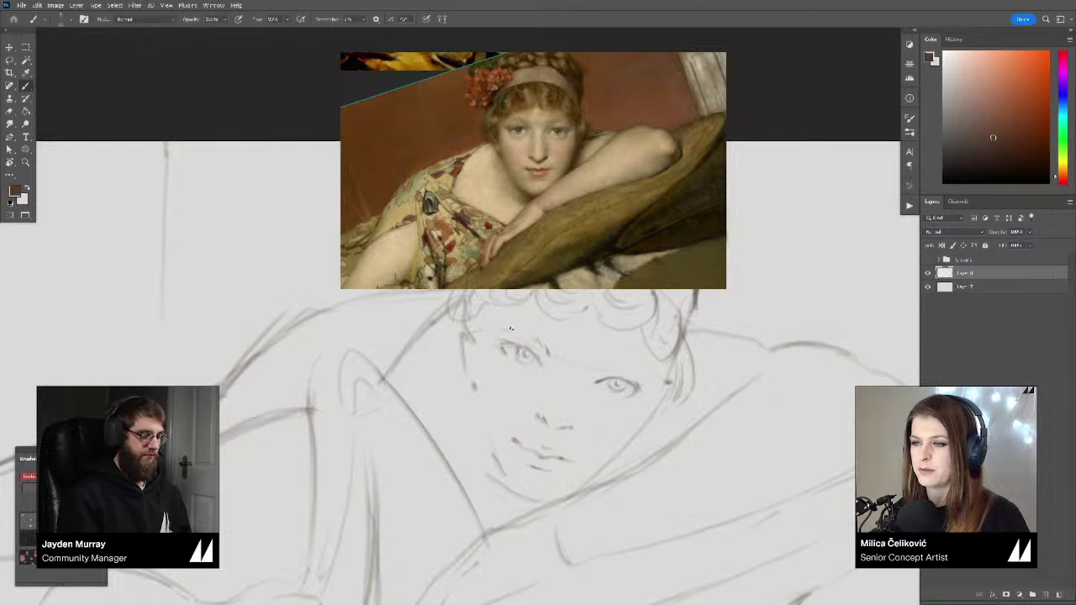
left_click_drag(510, 328, 530, 360)
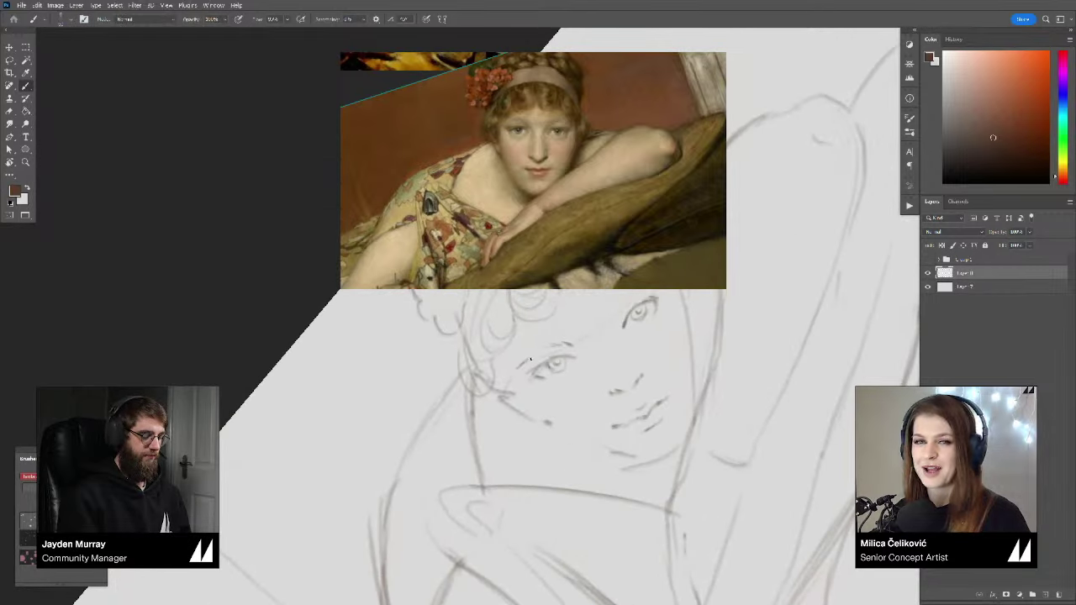
key("r")
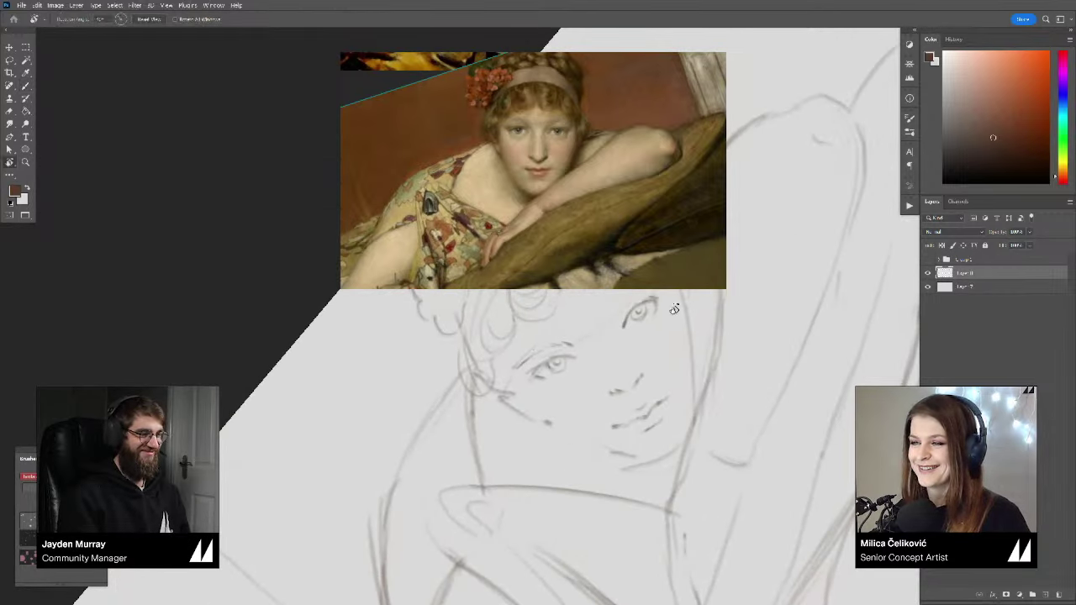
left_click_drag(516, 366, 740, 395)
key("b")
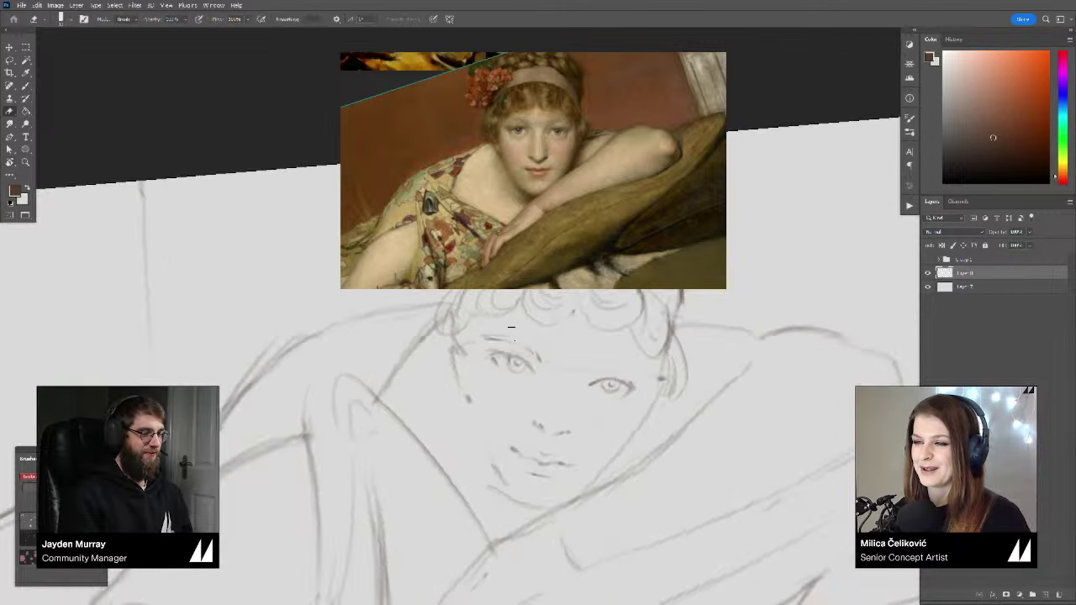
left_click_drag(614, 368, 611, 364)
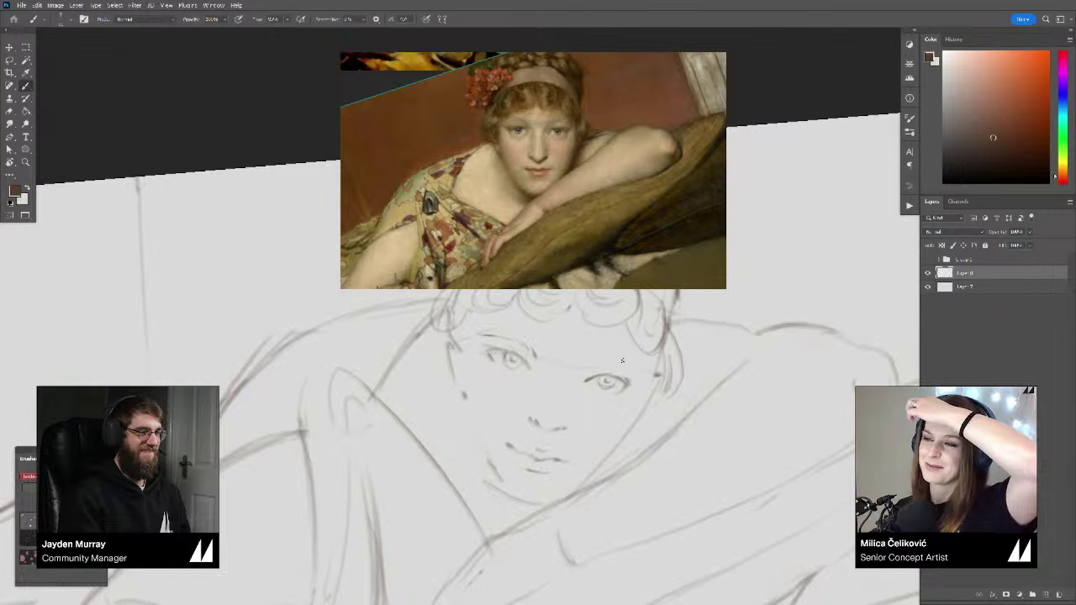
left_click_drag(626, 379, 623, 377)
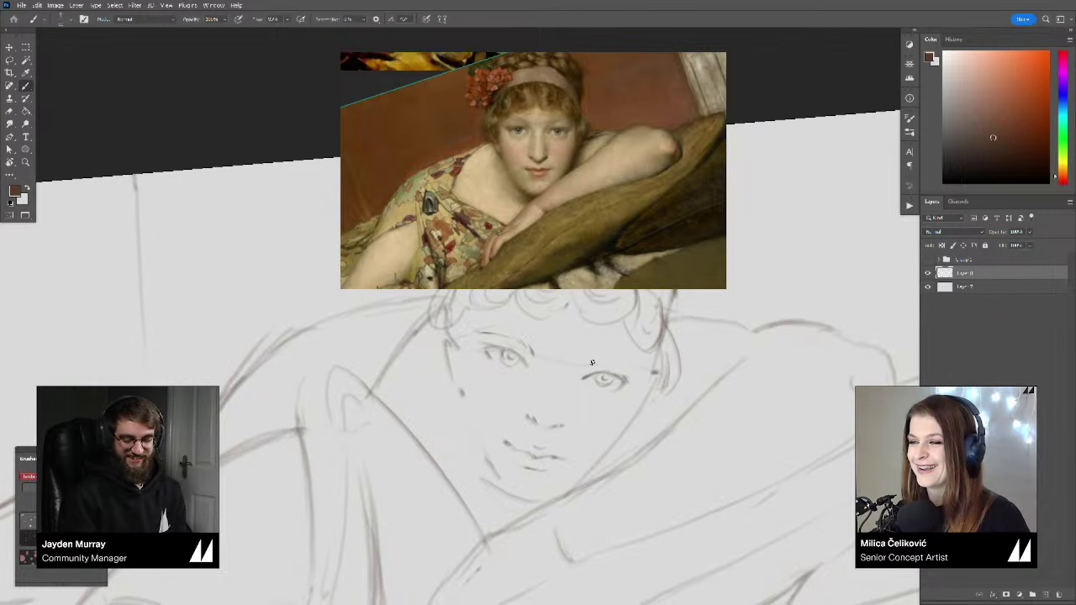
Step: Draw the eyebrow over the eye nearer the raised arm with short strokes
key("e")
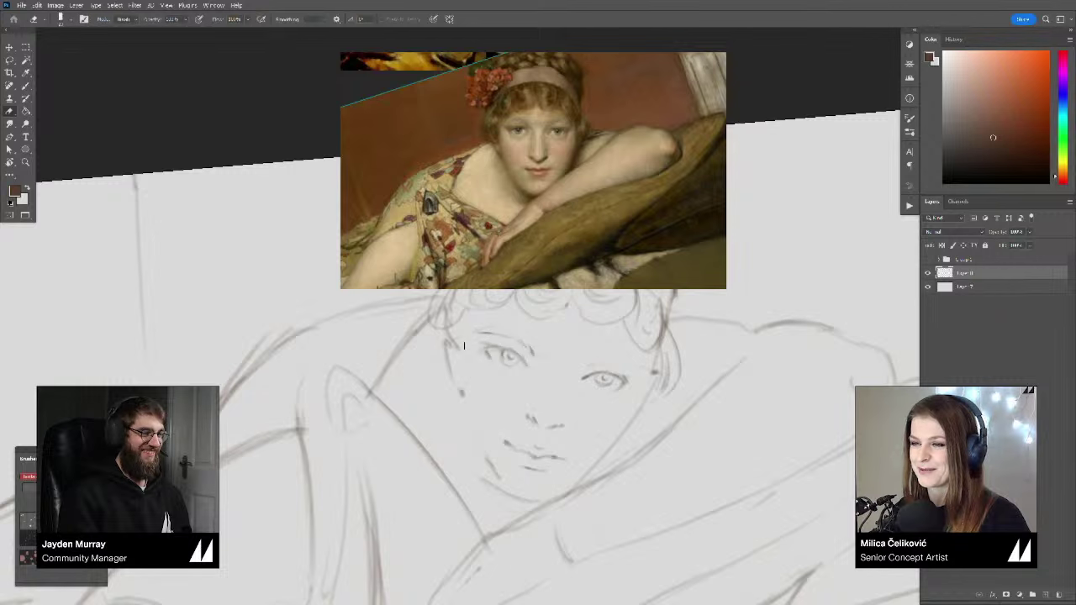
key("b")
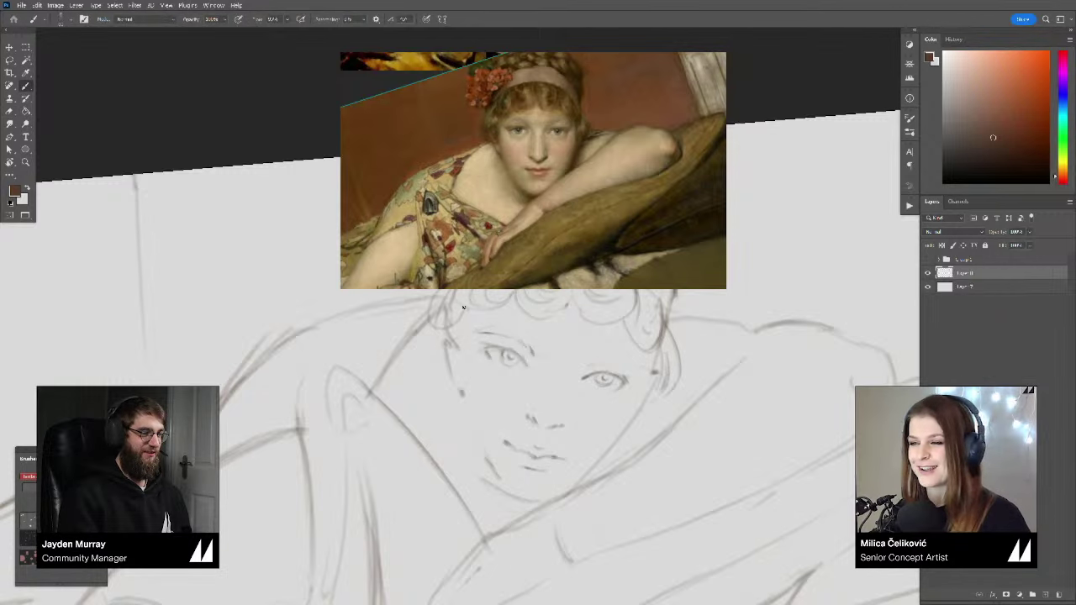
left_click_drag(600, 332, 590, 325)
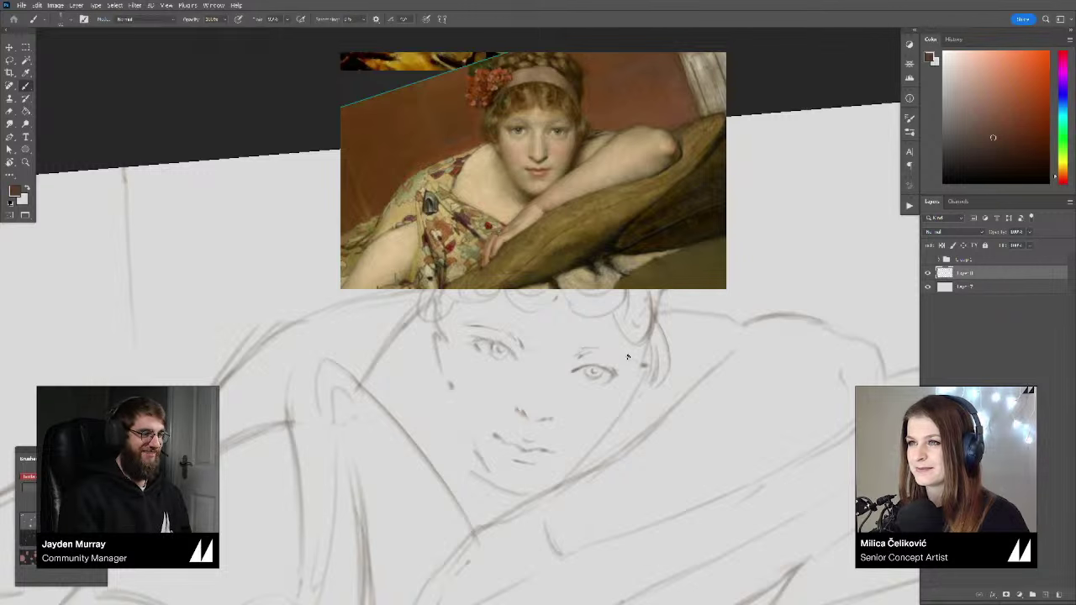
Step: Straighten the canvas and mirror both the sketch and the reference painting horizontally
left_click_drag(617, 383, 517, 385)
key("r")
key("Escape")
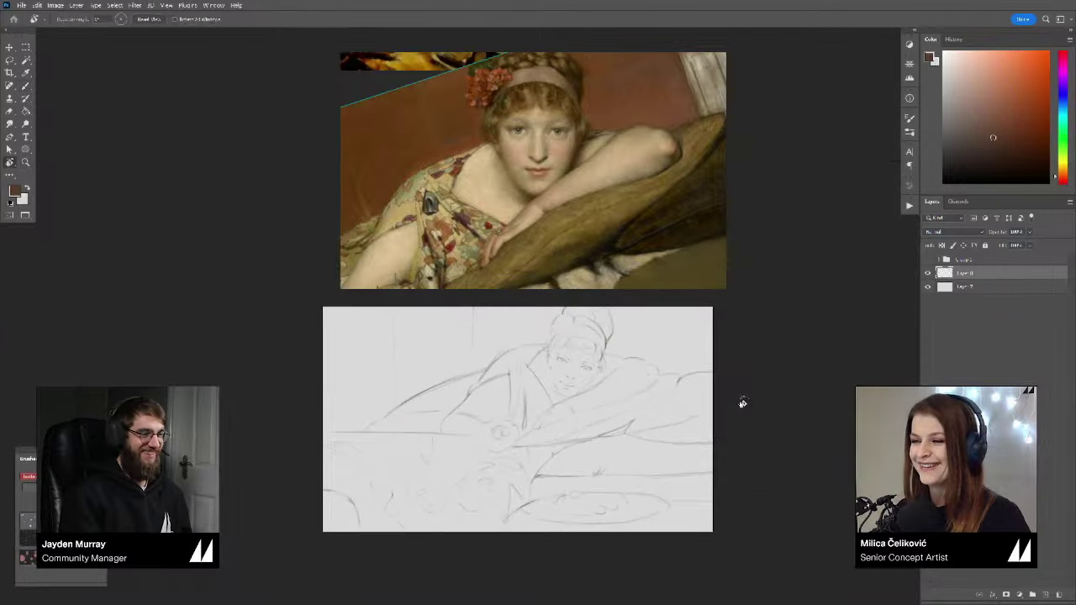
key("b")
key("ctrl+f")
key("alt+shift+h")
left_click_drag(551, 270, 608, 281)
key("l")
scroll(444, 381, "up", 4)
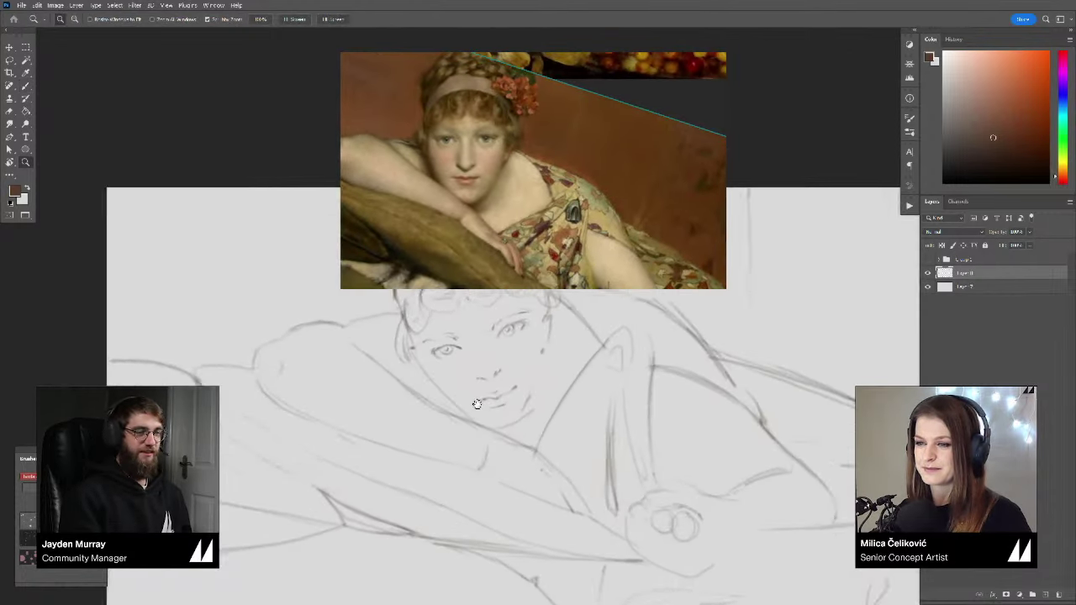
Step: Lasso parts of the face in the mirrored sketch and nudge them to correct the spacing of the features
mouse_move(439, 380)
left_mouse_down()
mouse_move(398, 404)
mouse_move(455, 402)
left_mouse_up()
key("v")
key("l")
mouse_move(474, 367)
left_mouse_down()
mouse_move(465, 393)
mouse_move(516, 394)
mouse_move(522, 367)
mouse_move(506, 350)
mouse_move(483, 356)
mouse_move(496, 391)
left_mouse_up()
key("v")
key("ctrl+d")
key("b")
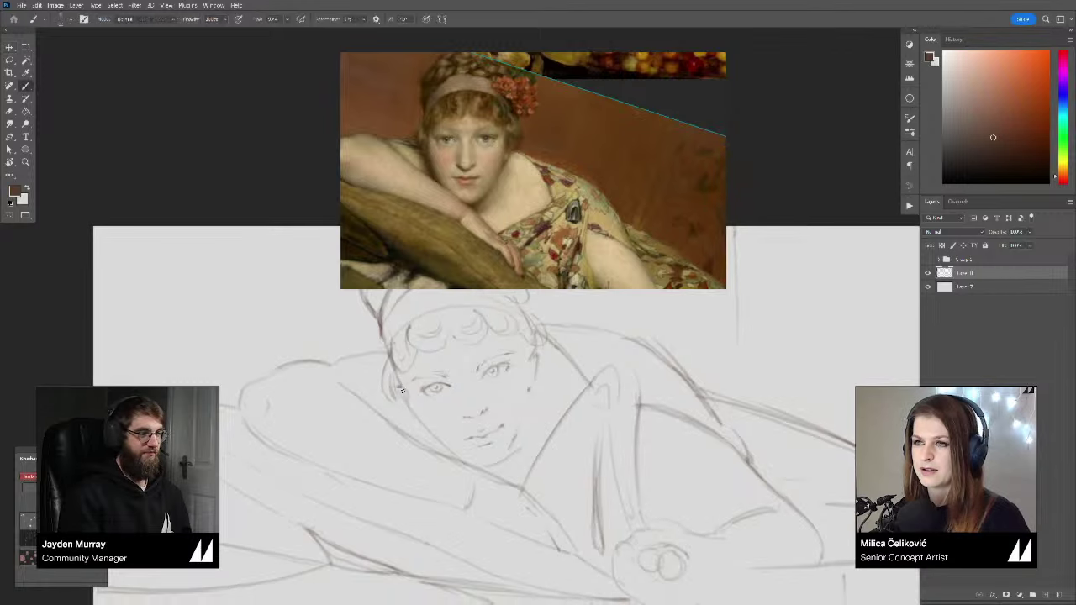
Step: Erase the rough cheek contour beside the arm and redraw the cheek, jaw and chin as a cleaner line
key("e")
left_click_drag(407, 395, 420, 424)
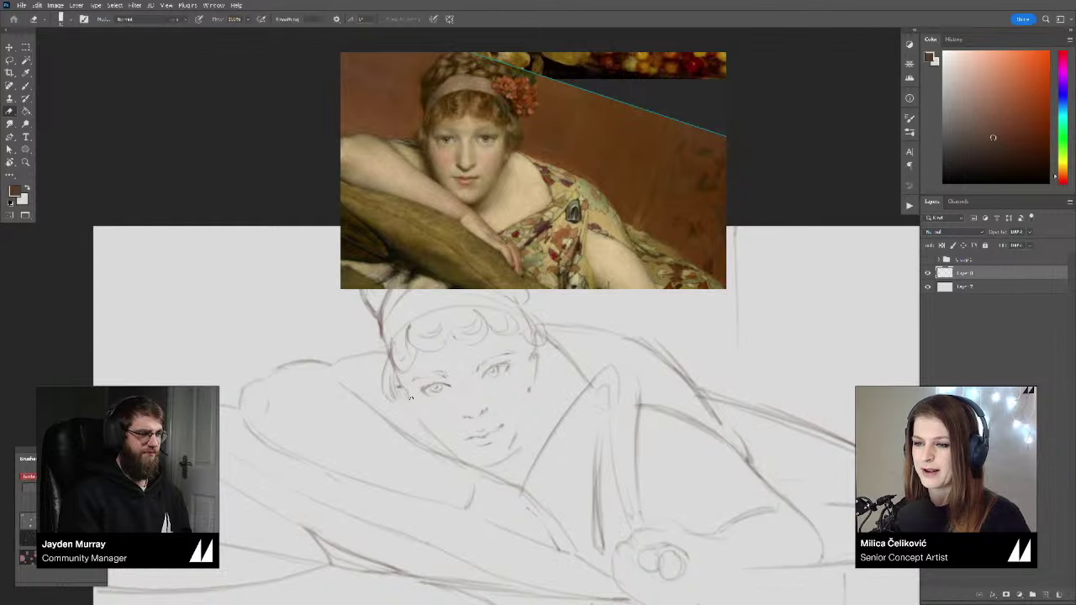
key("b")
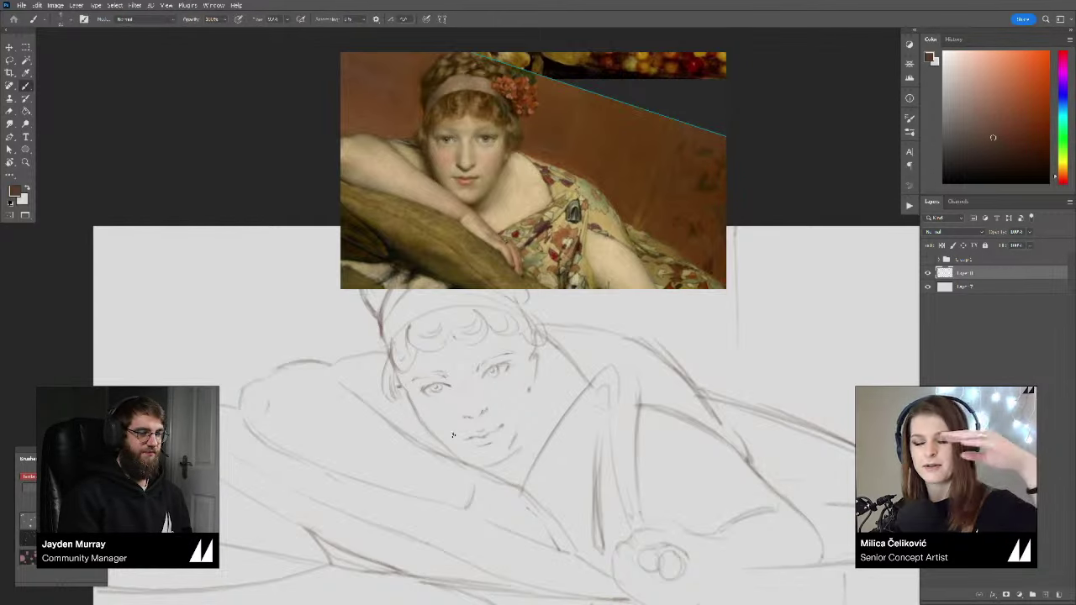
left_click_drag(529, 428, 528, 419)
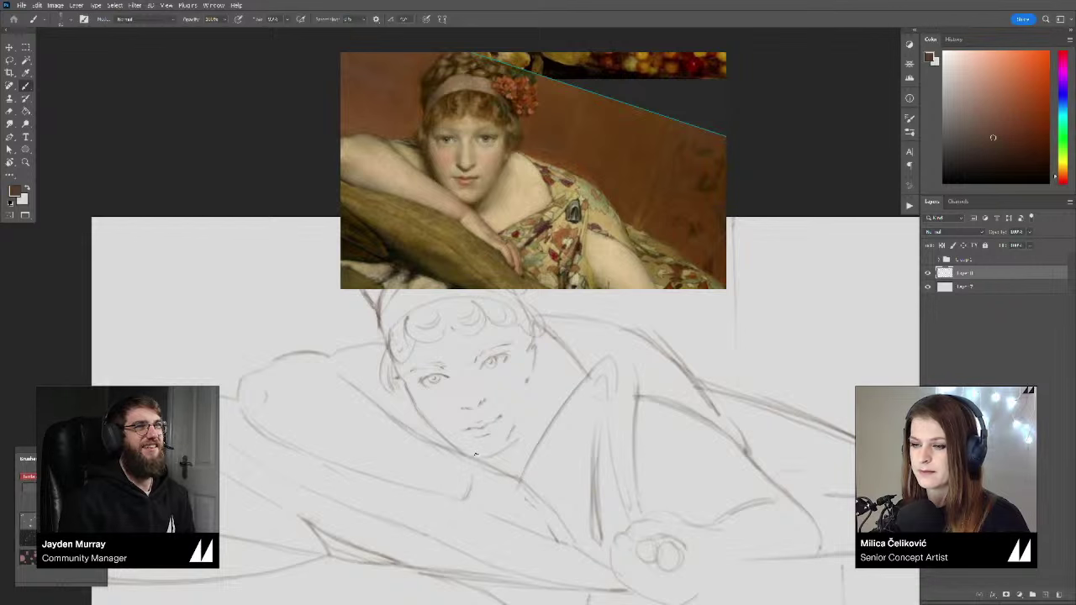
key("e")
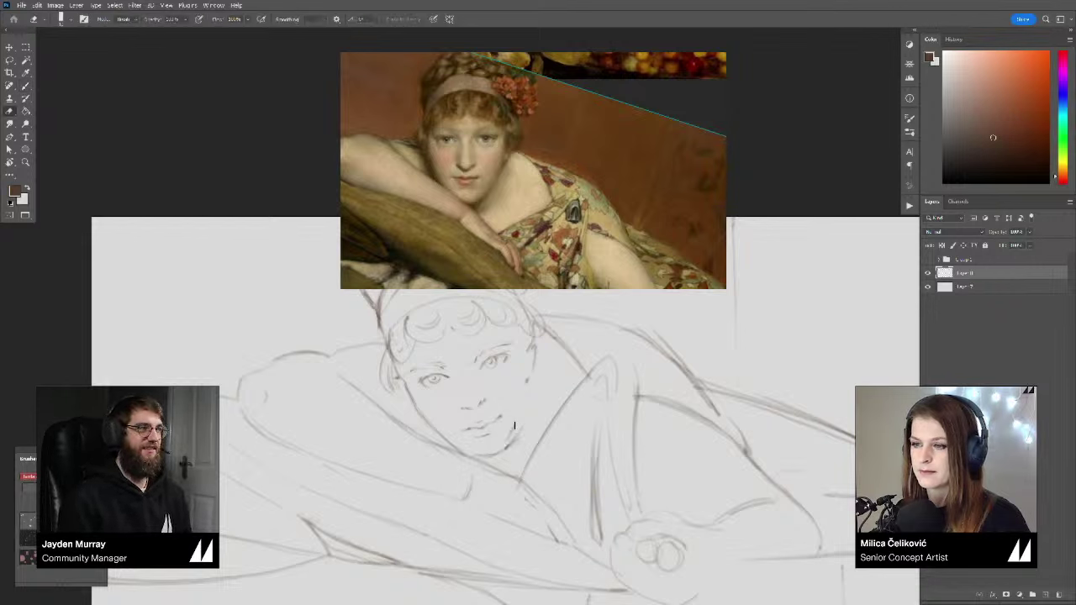
key("b")
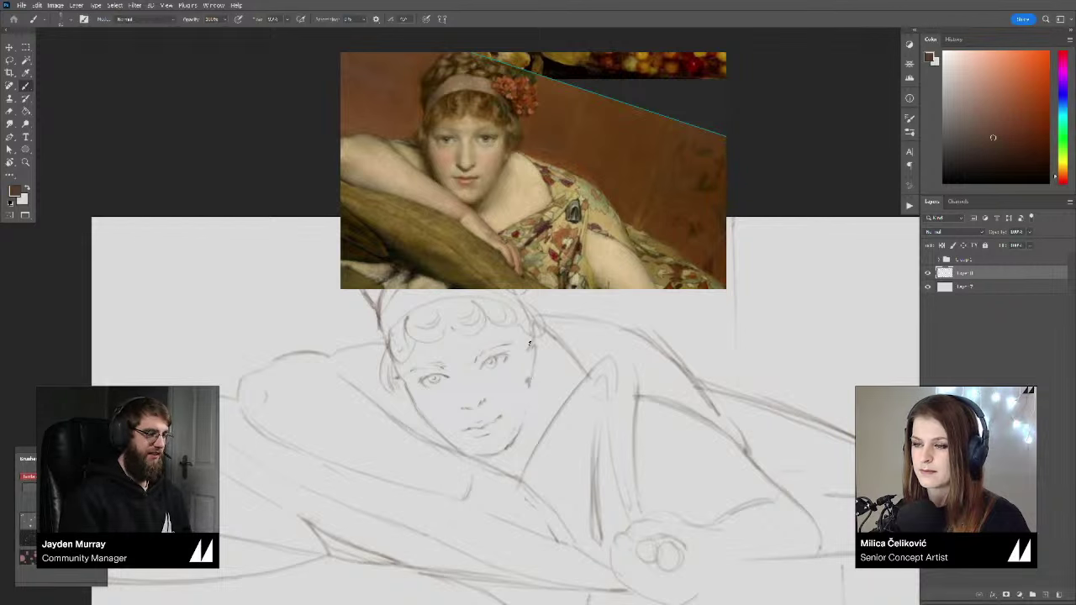
Step: Erase the rough face edge below the flowers and redraw the side of the face with the hair beside it
key("e")
left_click_drag(528, 331, 533, 371)
key("b")
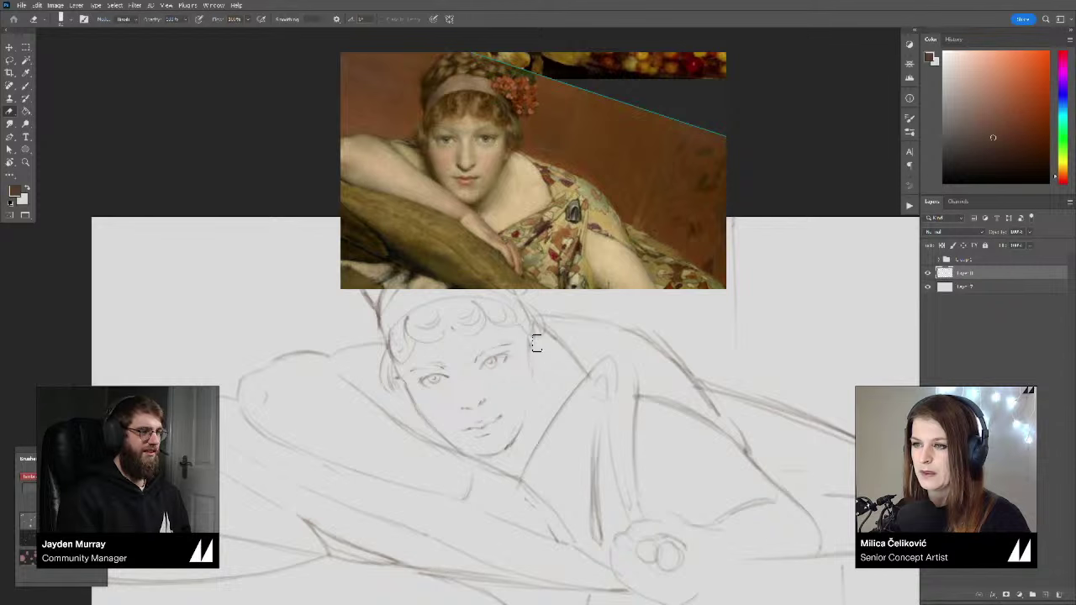
left_click_drag(538, 333, 542, 373)
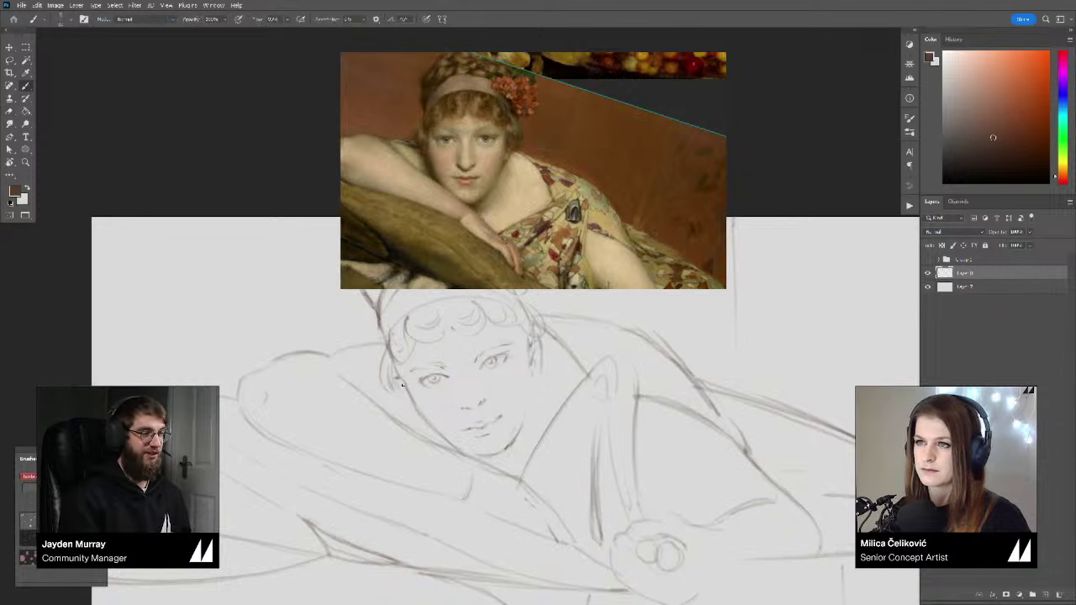
Step: Compare the whole mirrored sketch with the reference painting to check its proportions
key("z")
mouse_move(502, 370)
left_mouse_down()
mouse_move(480, 395)
mouse_move(444, 397)
left_mouse_up()
key("r")
key("z")
mouse_move(510, 372)
left_mouse_down()
mouse_move(524, 409)
mouse_move(544, 410)
mouse_move(538, 428)
left_mouse_up()
key("ctrl+shift+h")
key("ctrl+shift+h")
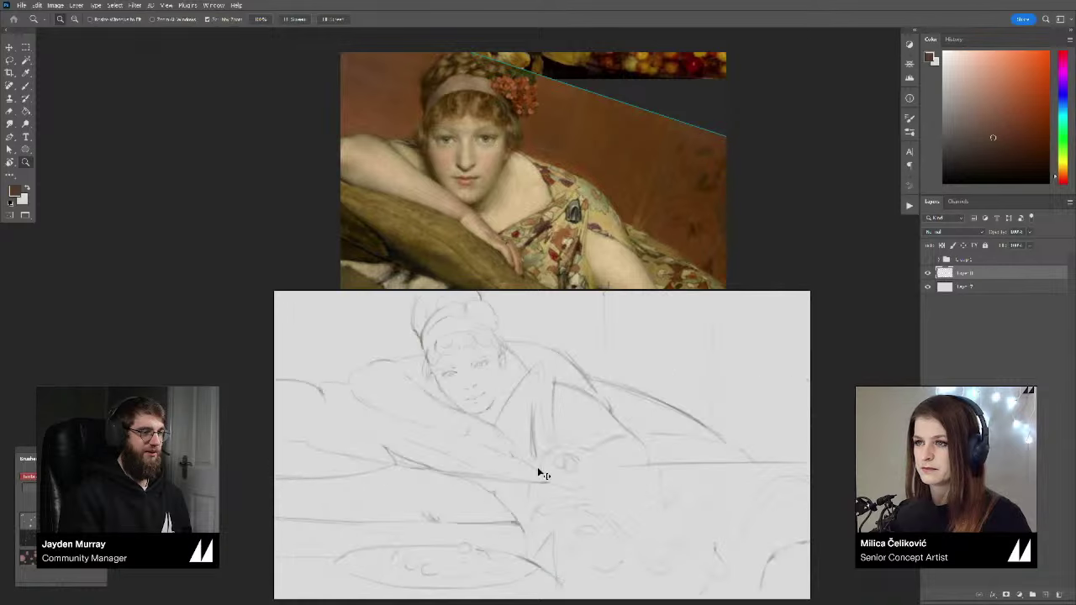
key("h")
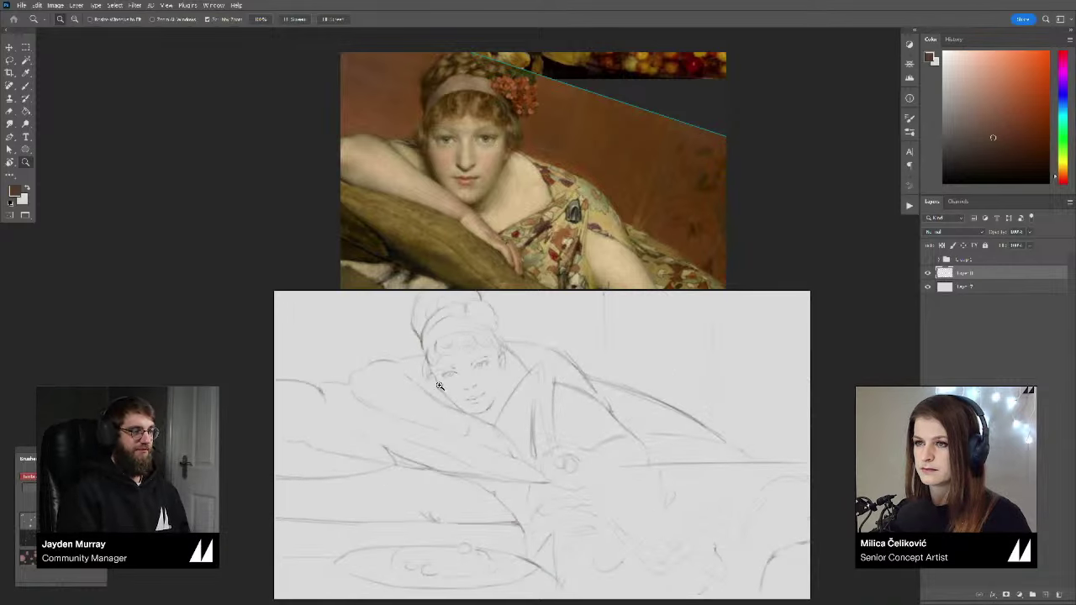
Step: Strengthen the outline of the bent elbow resting on the cushion
left_click_drag(423, 395, 439, 399)
mouse_move(523, 391)
left_mouse_down()
mouse_move(577, 449)
mouse_move(596, 366)
left_mouse_up()
key("r")
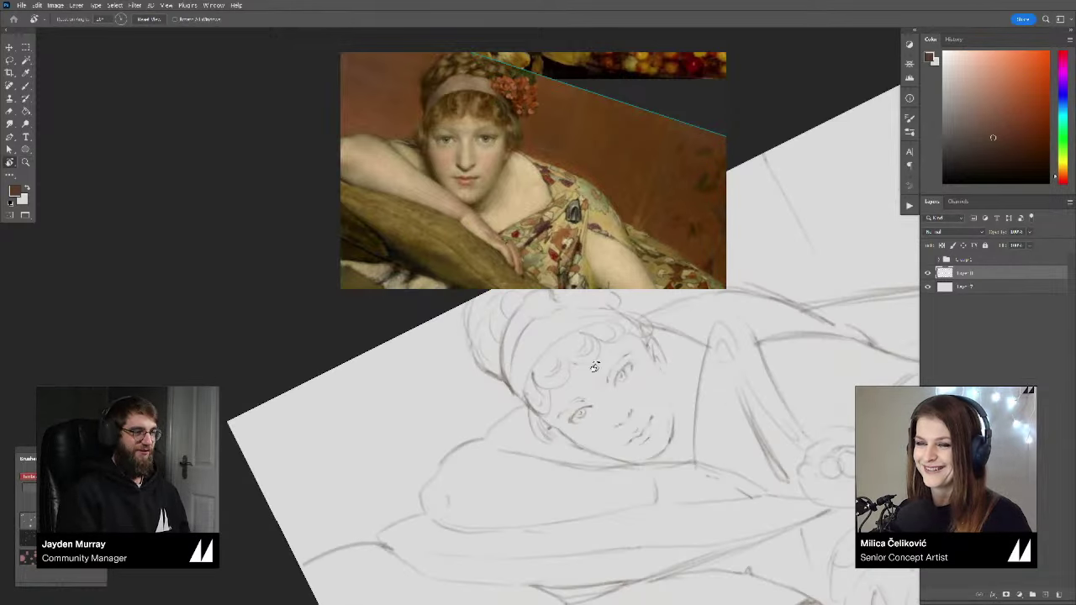
key("b")
left_click_drag(429, 478, 471, 434)
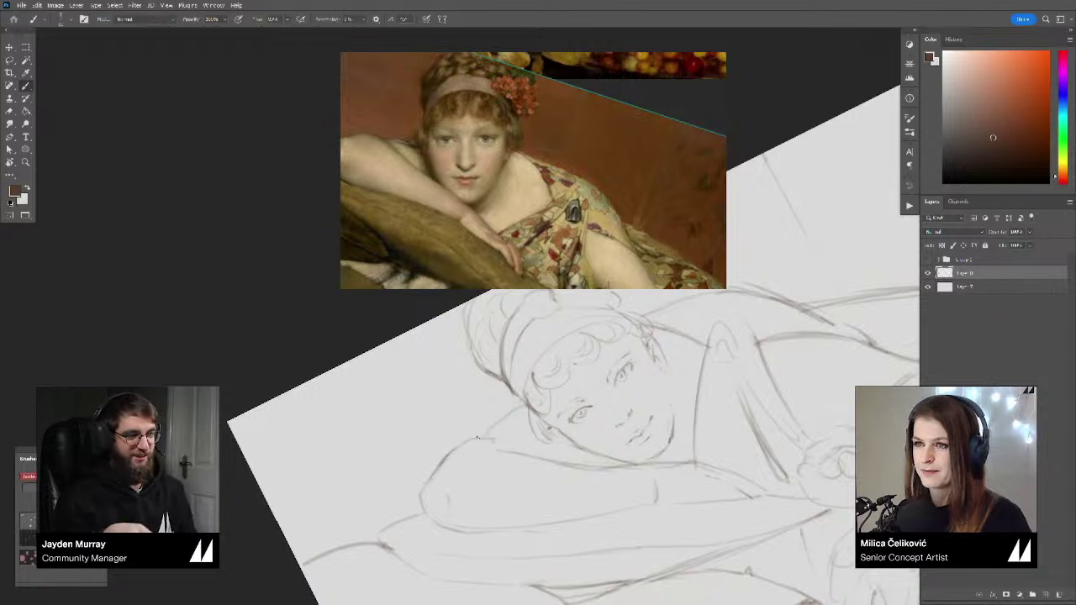
mouse_move(479, 437)
left_mouse_down()
mouse_move(522, 406)
mouse_move(428, 428)
left_mouse_up()
Step: Straighten the canvas and show the full reference painting unrotated and mirrored
key("ctrl+space")
key("r")
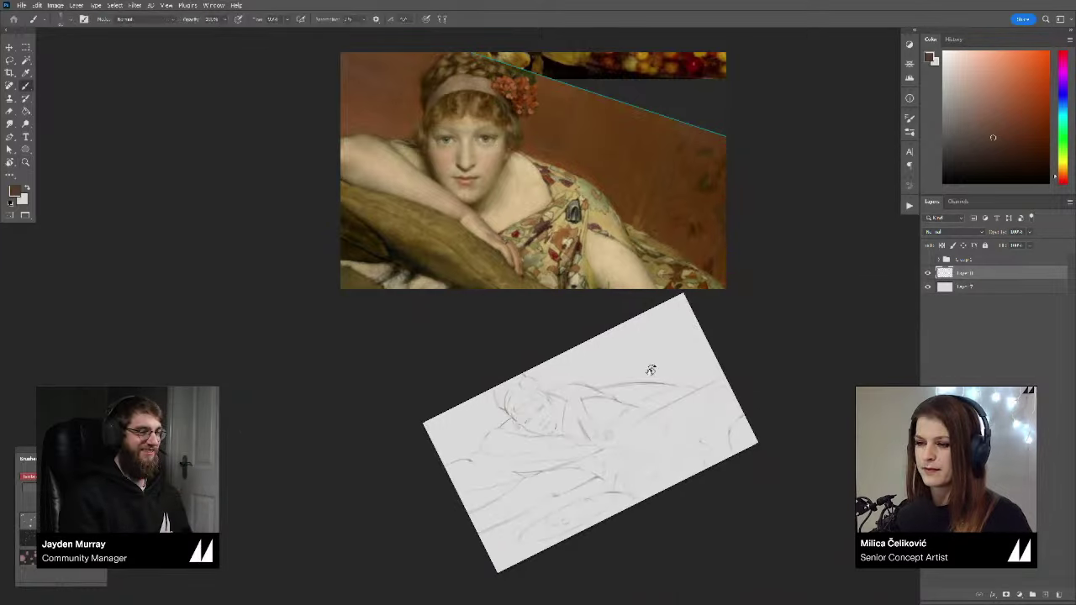
left_click_drag(652, 370, 686, 331)
double_click(620, 229)
left_click_drag(621, 238, 622, 246)
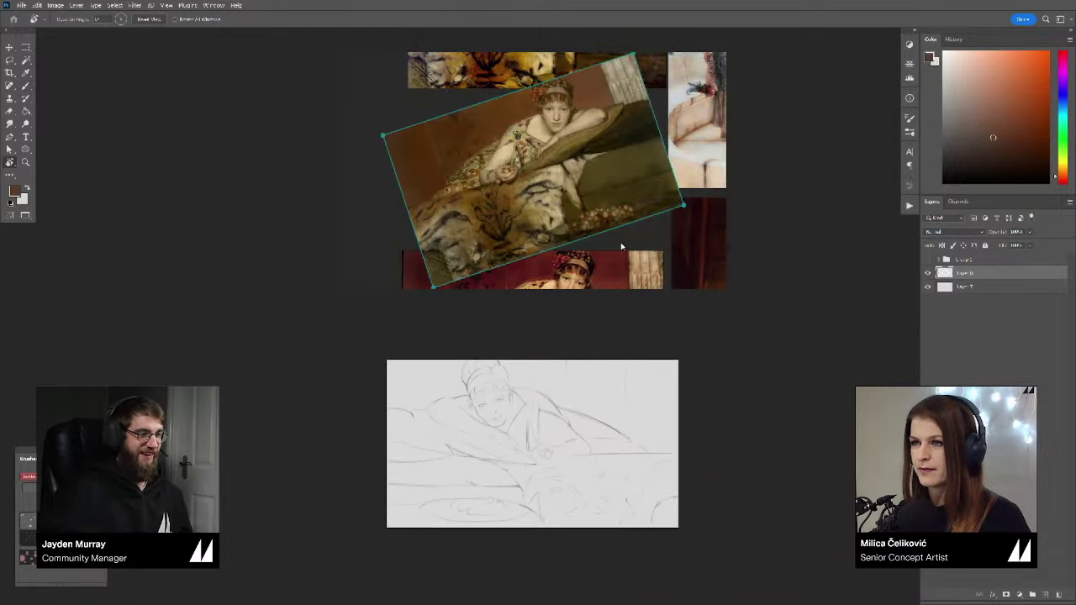
key("Escape")
key("alt+shift+h")
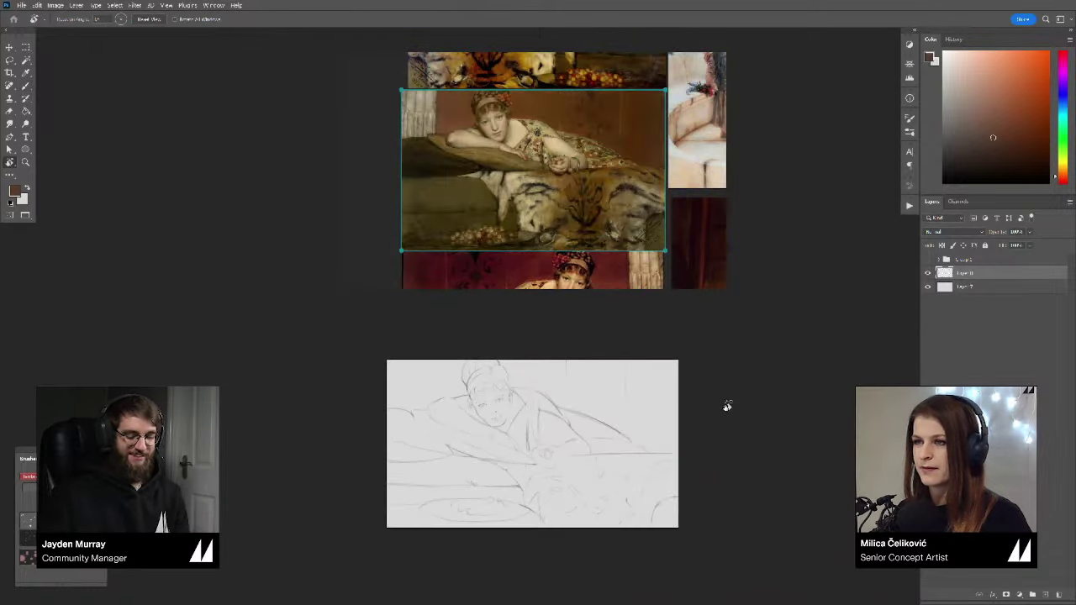
double_click(545, 193)
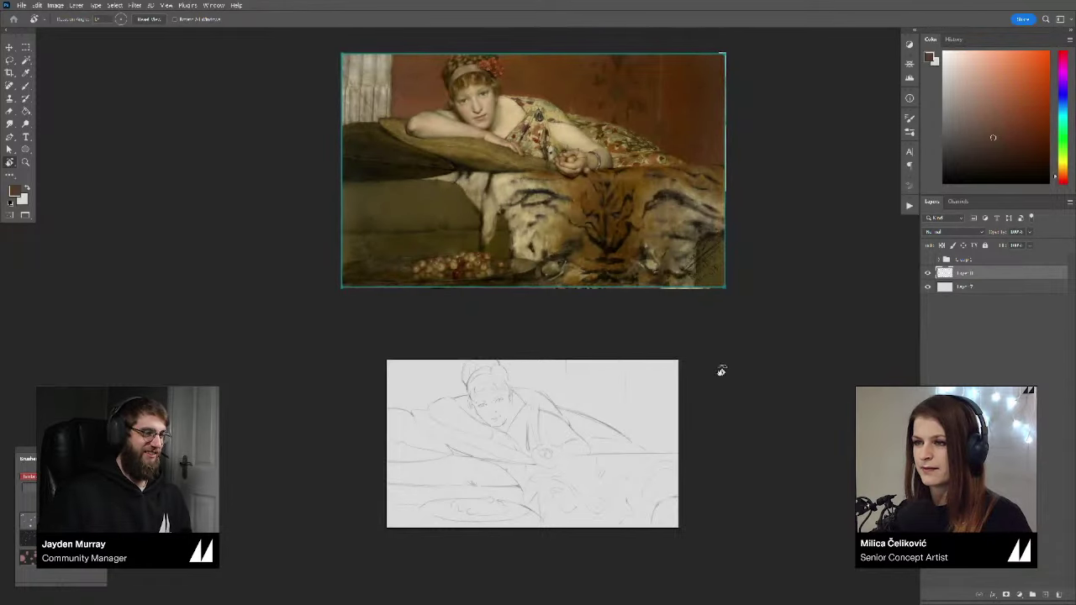
left_click_drag(520, 399, 526, 403)
key("b")
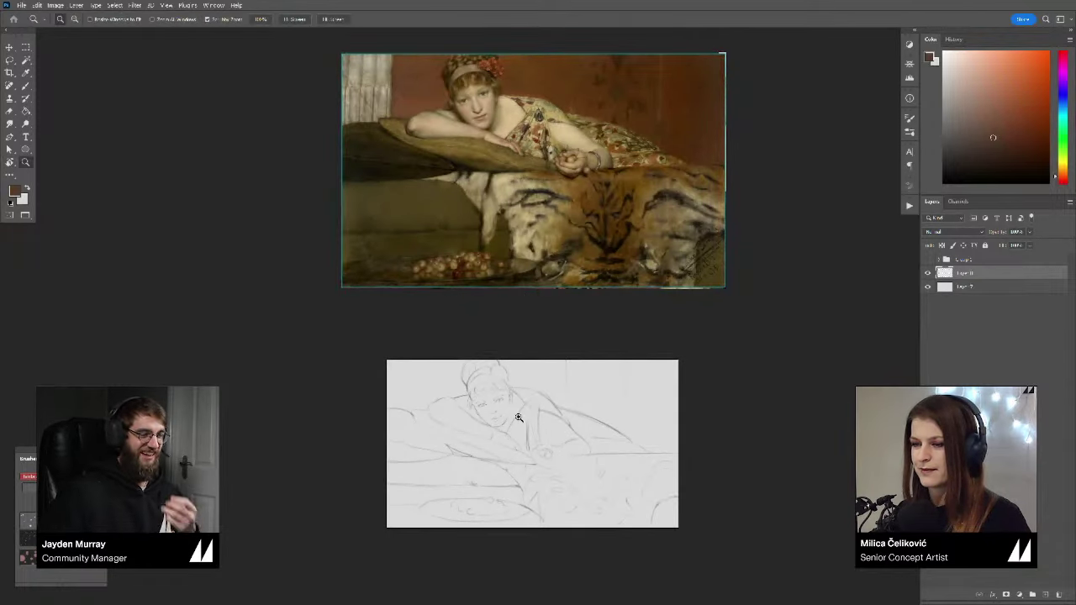
Step: Clean up the cushion edge below the resting arm, next to the tiger skin
key("ctrl+plus")
key("z")
left_click_drag(766, 395, 783, 395)
left_click_drag(745, 401, 736, 386)
key("b")
key("z")
left_click_drag(490, 449, 500, 446)
left_click_drag(493, 443, 477, 425)
key("b")
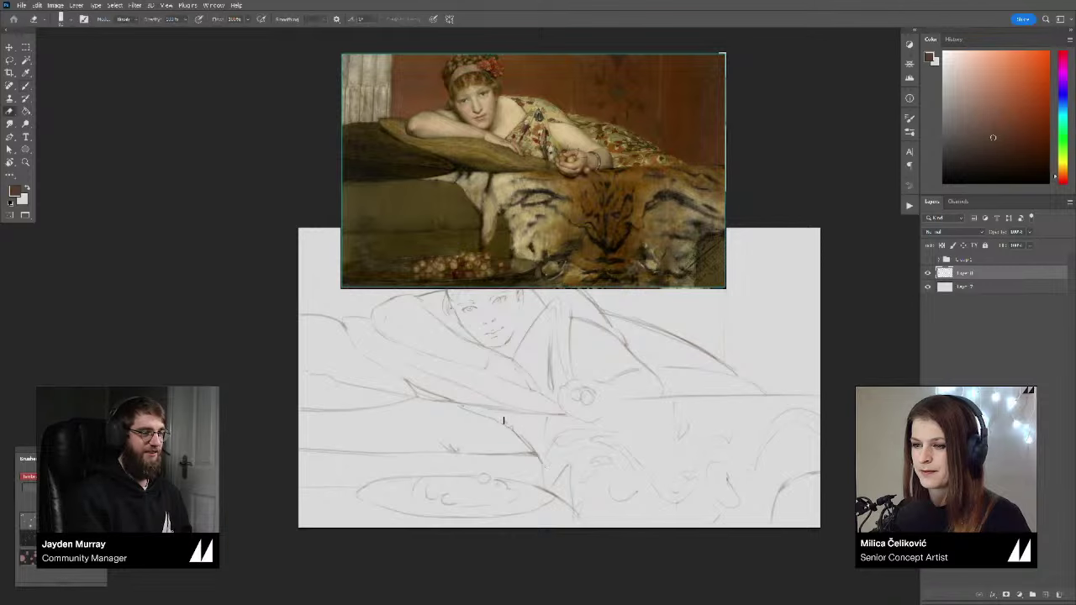
Step: Refine the hand holding the fruit and draw a curved bracelet around its wrist
scroll(512, 420, "up", 2)
key("z")
mouse_move(545, 436)
left_mouse_down()
mouse_move(583, 432)
mouse_move(707, 380)
mouse_move(620, 403)
left_mouse_up()
key("r")
key("b")
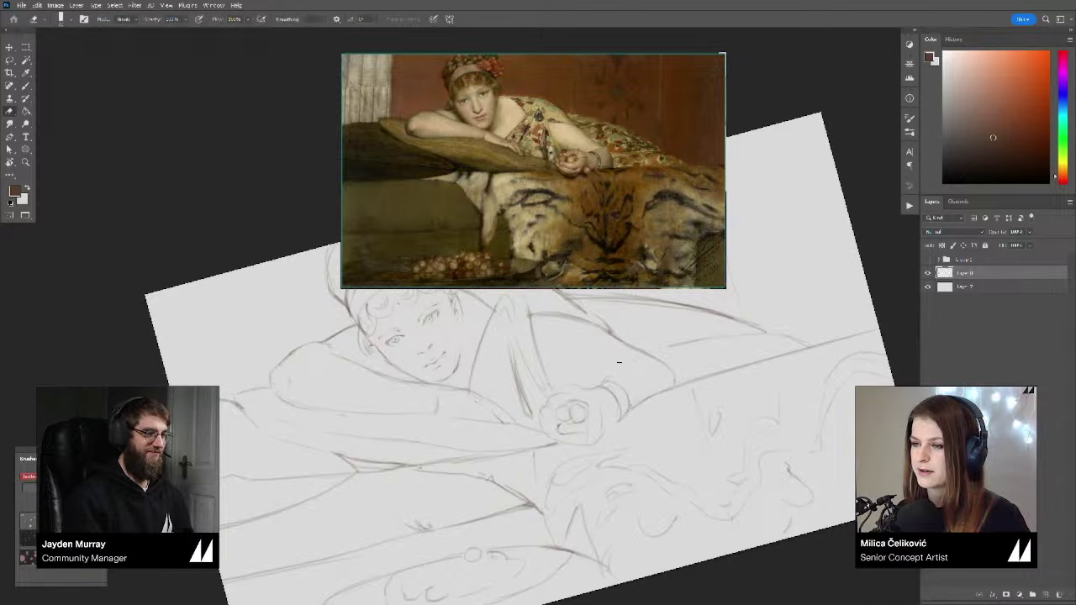
left_click_drag(632, 361, 603, 386)
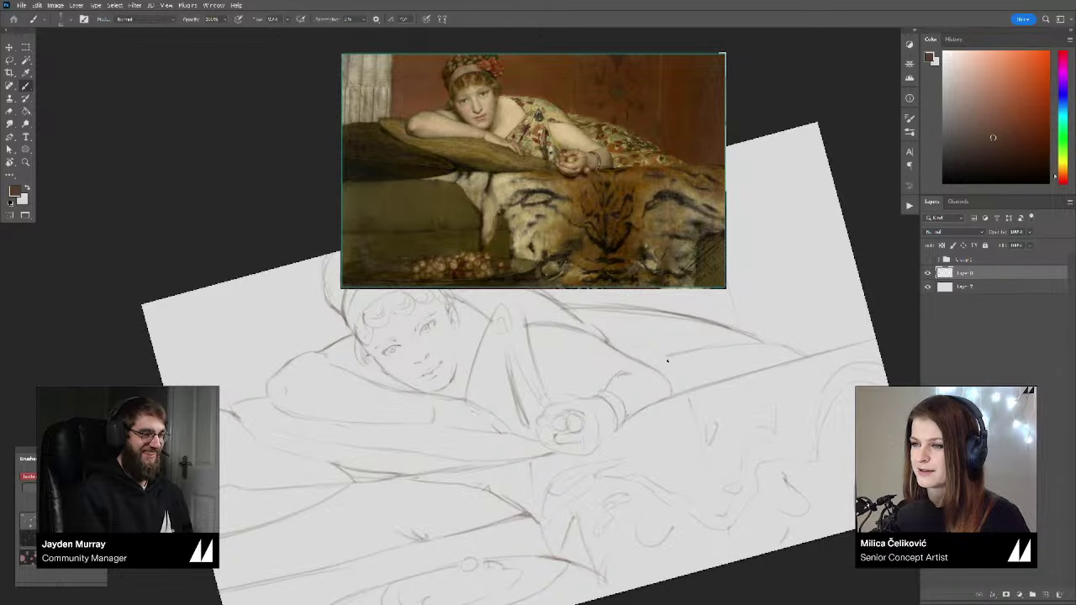
mouse_move(668, 360)
left_mouse_down()
mouse_move(751, 378)
mouse_move(569, 381)
mouse_move(549, 401)
left_mouse_up()
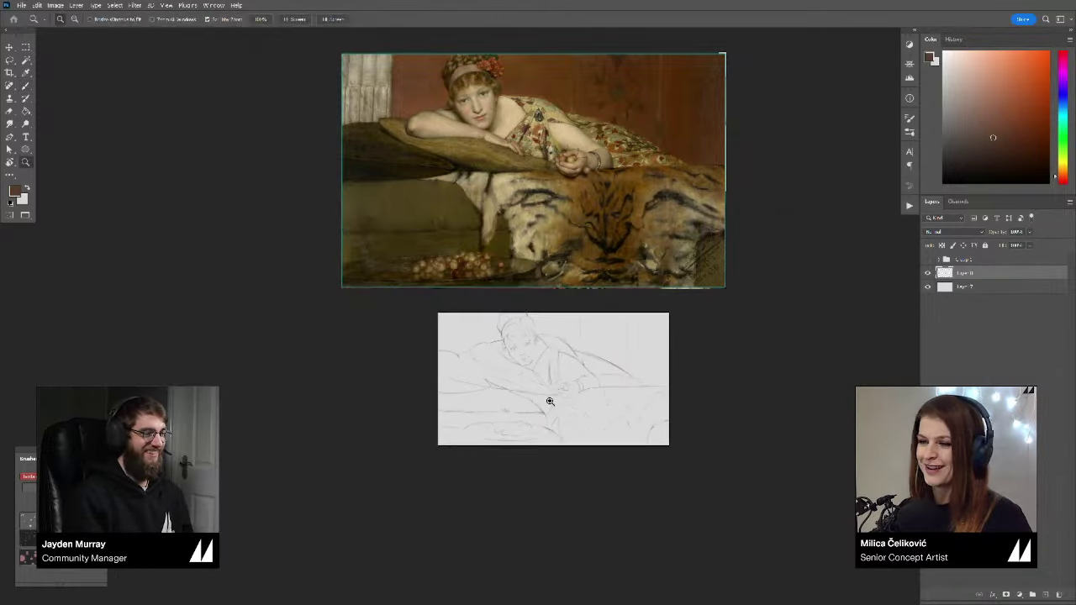
Step: Flip both the sketch canvas and the reference painting back horizontally so the woman's head faces the original way
key("ctrl+shift+h")
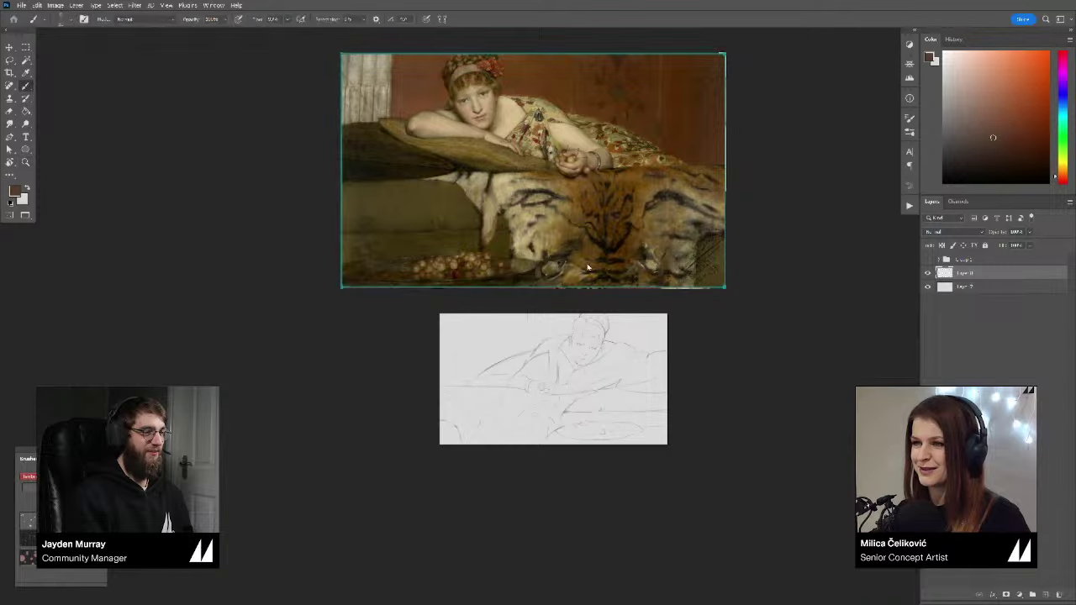
key("alt+shift+h")
left_click_drag(540, 372, 562, 392)
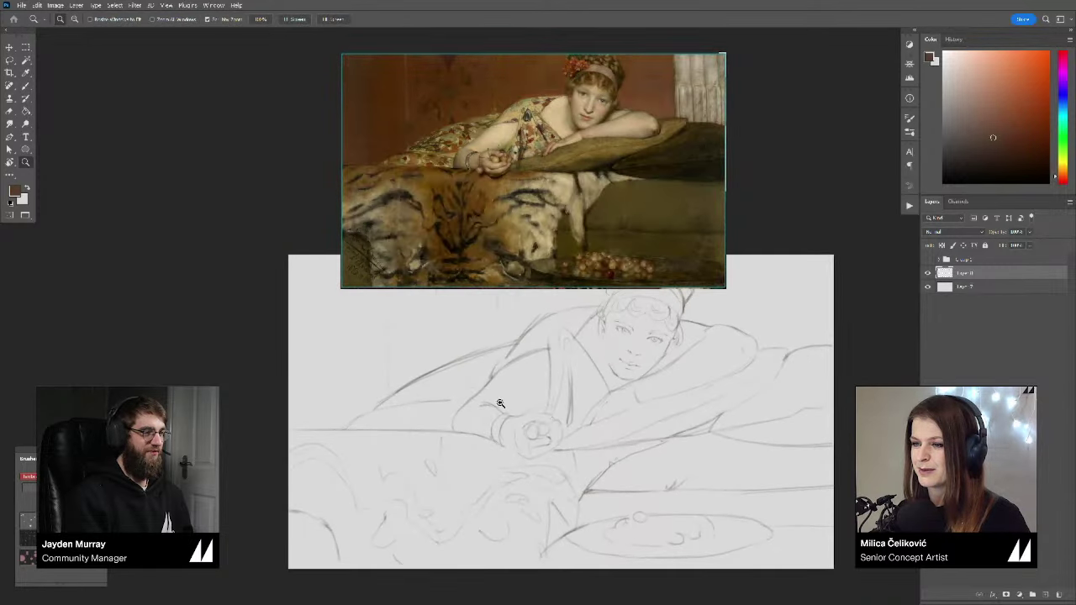
Step: Lasso the hand holding the fruit and shift it slightly along the forearm with a free transform
key("l")
mouse_move(495, 393)
left_mouse_down()
mouse_move(476, 447)
mouse_move(547, 467)
mouse_move(566, 443)
mouse_move(551, 412)
left_mouse_up()
key("ctrl+t")
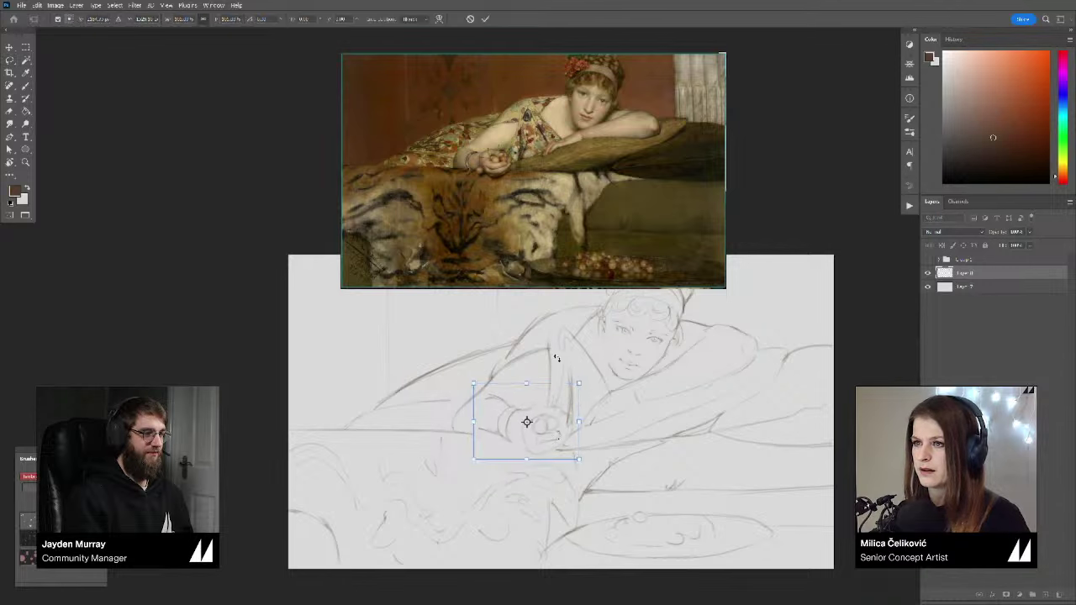
left_click(486, 19)
key("ctrl+d")
Step: Erase and redraw the bracelet, wrist and fingers of the hand holding the fruit
key("e")
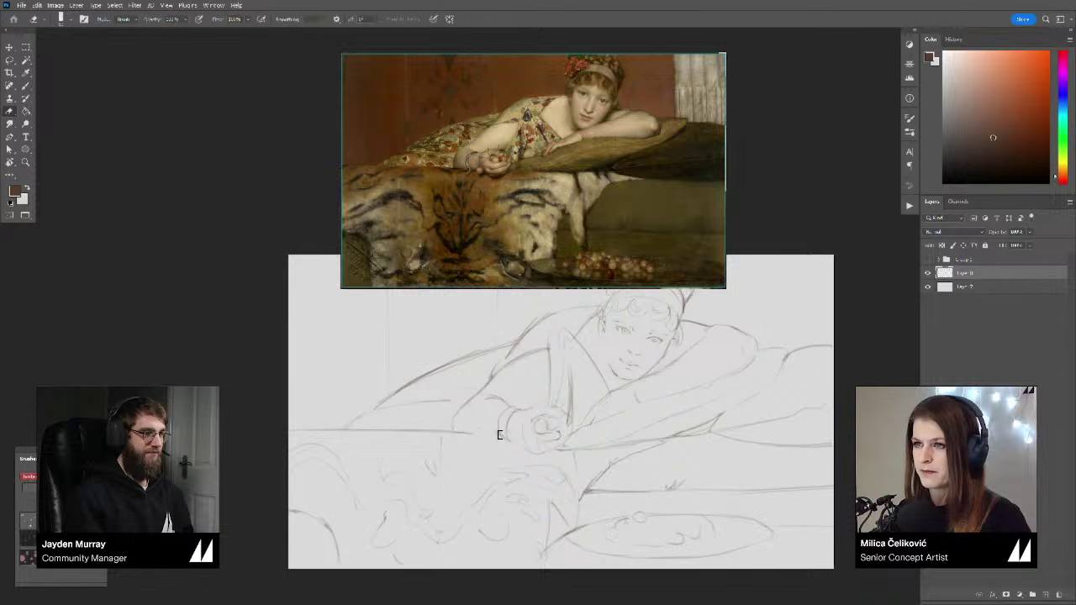
key("b")
key("e")
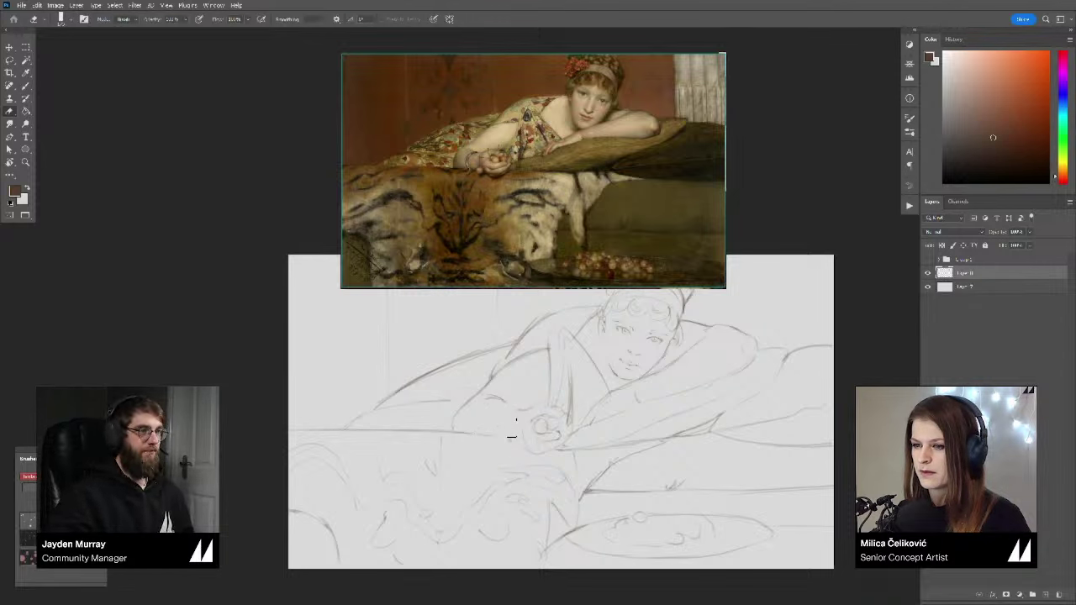
key("b")
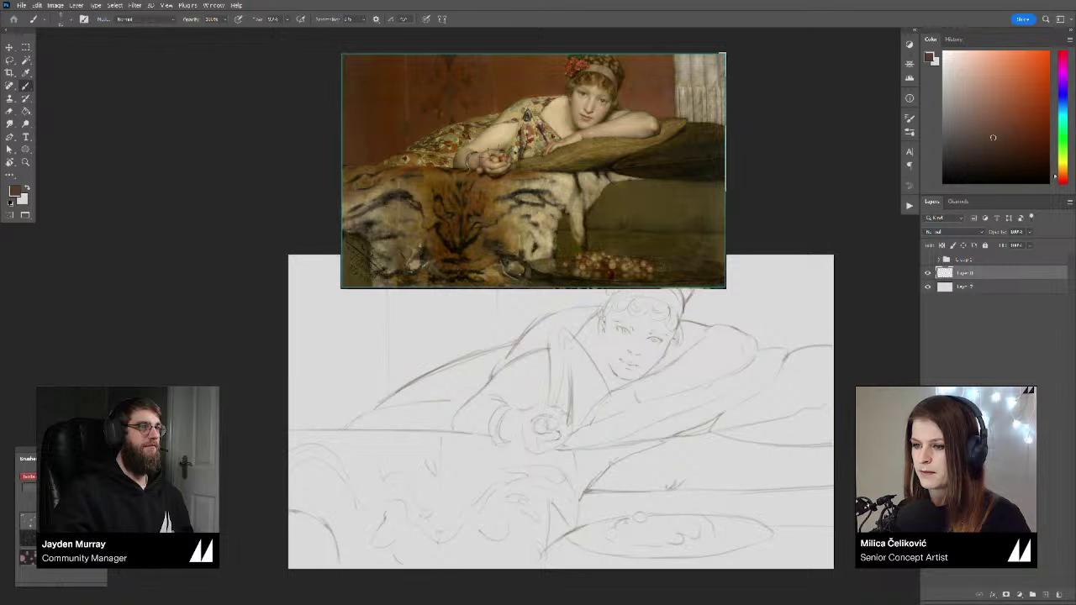
key("e")
mouse_move(552, 413)
left_mouse_down()
mouse_move(553, 428)
mouse_move(535, 435)
mouse_move(538, 416)
left_mouse_up()
key("b")
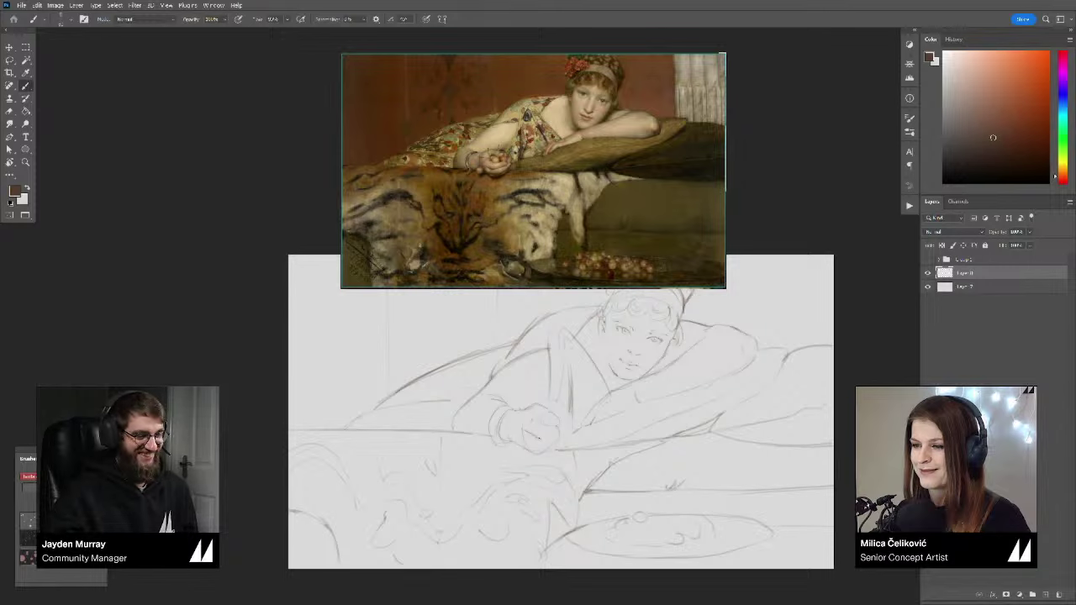
Step: Compare the whole sketch with the reference painting at several zoom levels and with the sketch layer hidden and shown
key("z")
left_click(546, 450, "alt")
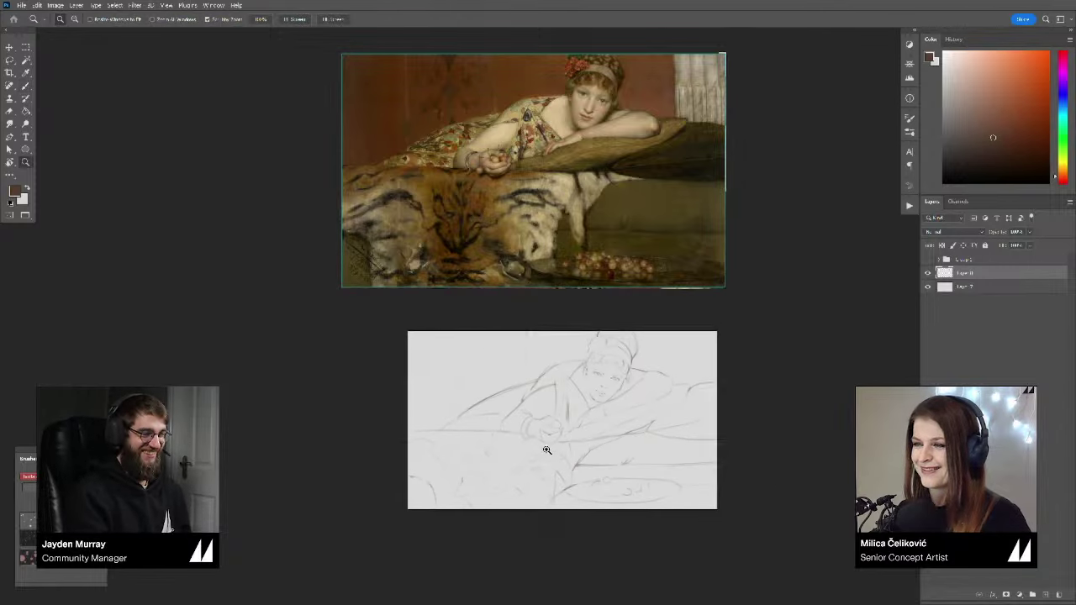
left_click(546, 450)
key("b")
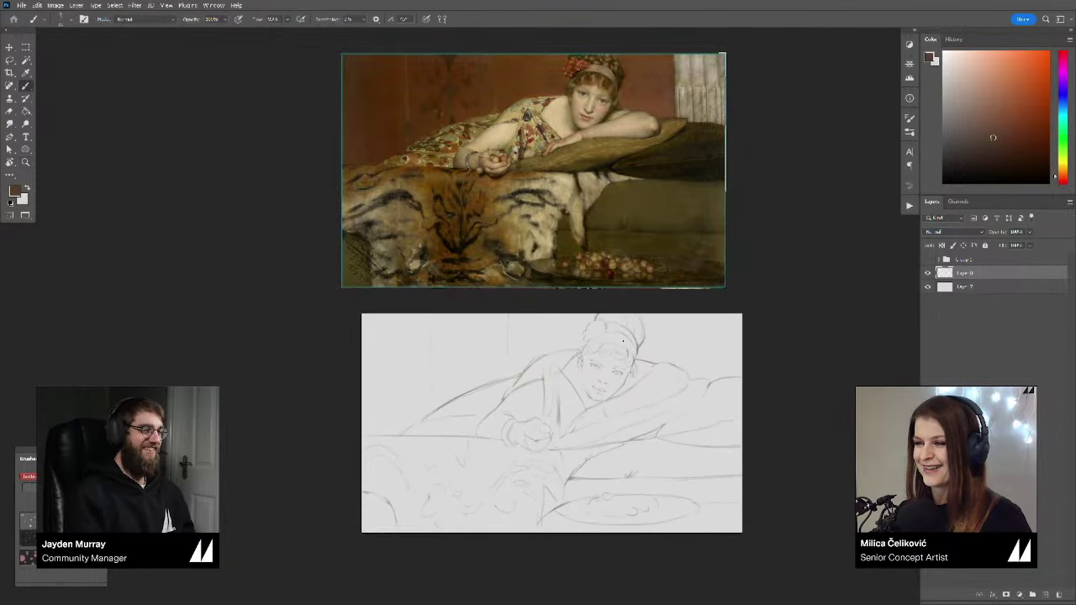
key("z")
left_click(599, 407, "alt")
left_click(601, 414)
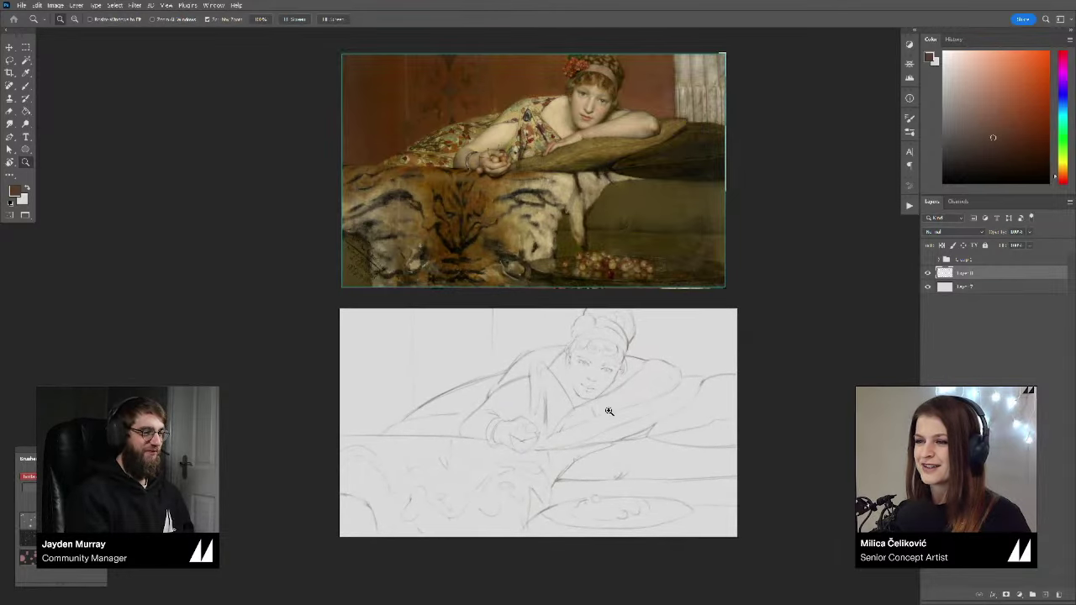
left_click(607, 422, "alt")
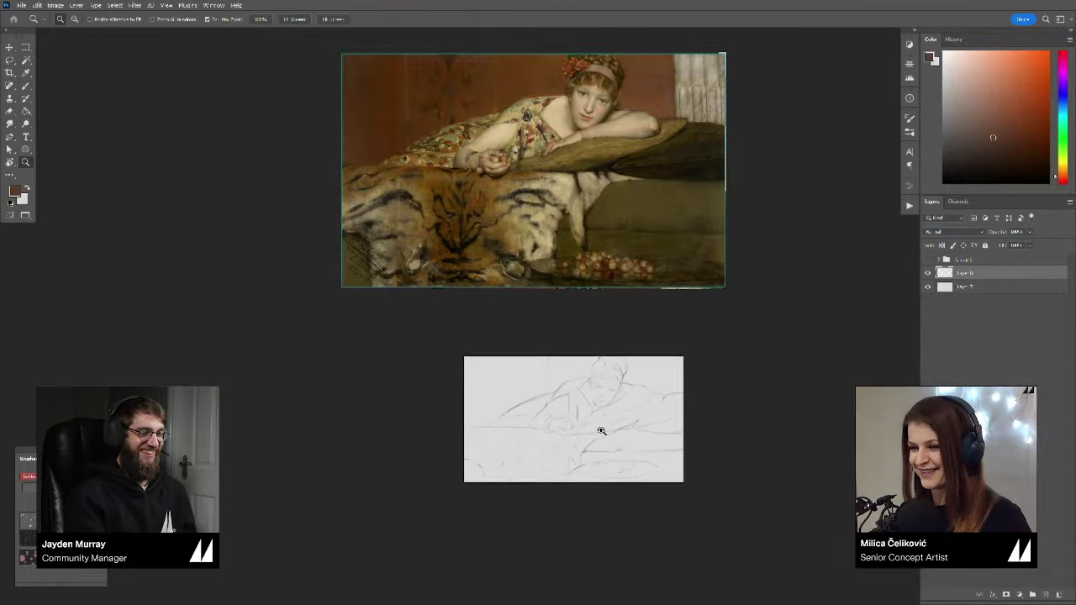
left_click(605, 431)
left_click(619, 432, "alt")
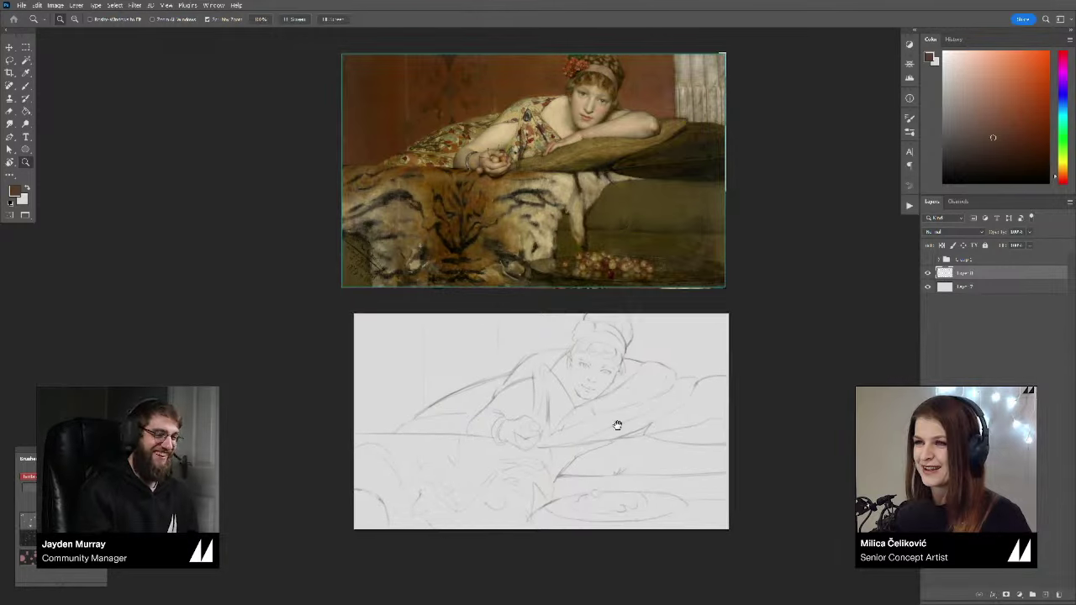
mouse_move(618, 426)
left_mouse_down()
mouse_move(595, 419)
mouse_move(605, 421)
left_mouse_up()
key("b")
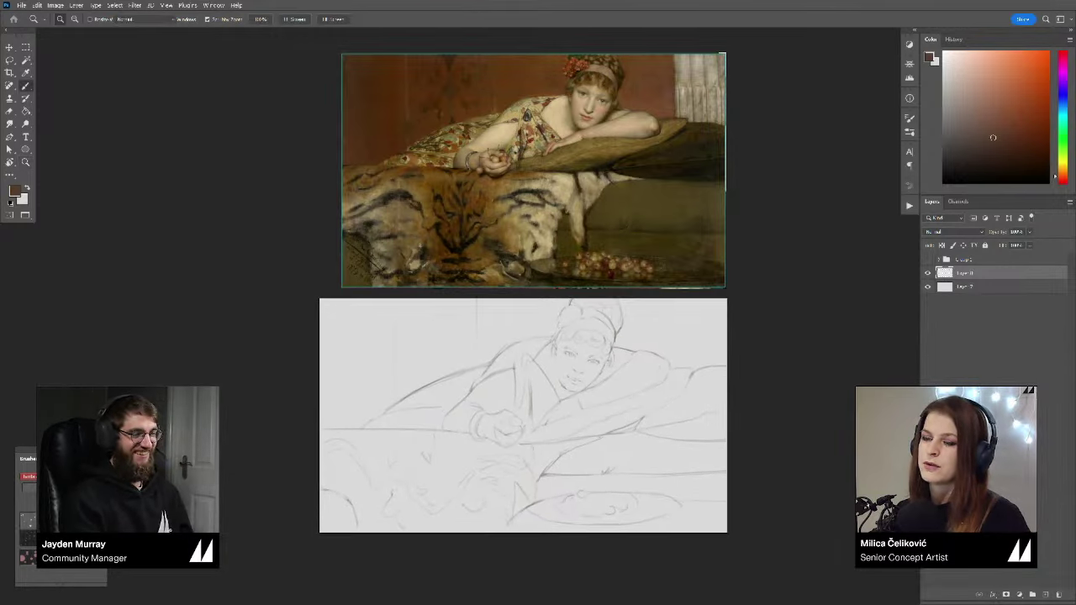
left_click_drag(725, 384, 730, 385)
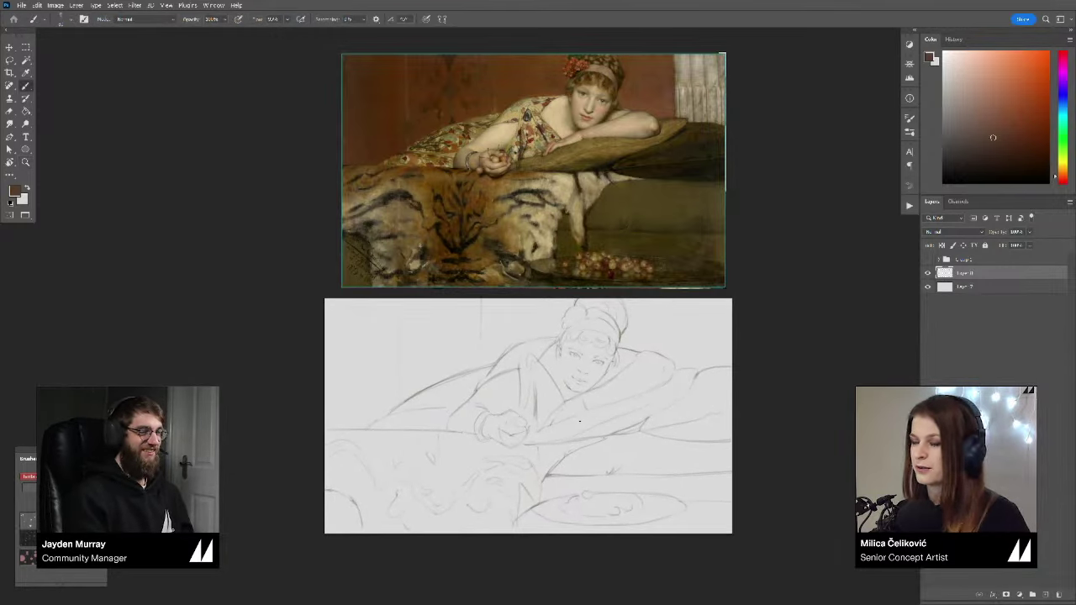
left_click(927, 274)
left_click(928, 274)
Step: Draw a rough grid of five vertical and three horizontal guide lines over the sketch on a new layer
key("ctrl+shift+alt+n")
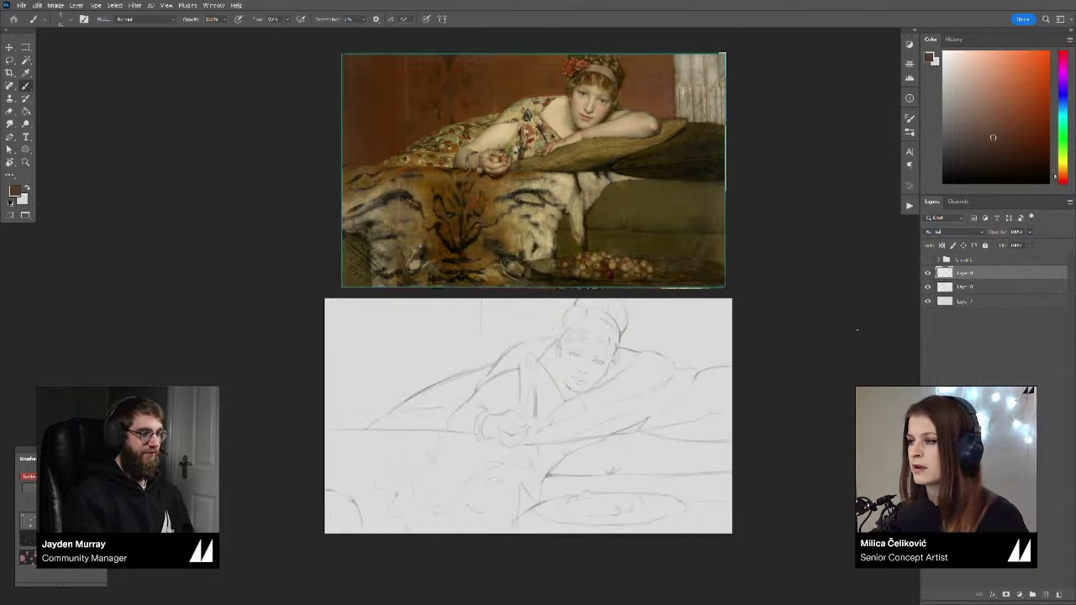
left_click_drag(384, 300, 390, 534)
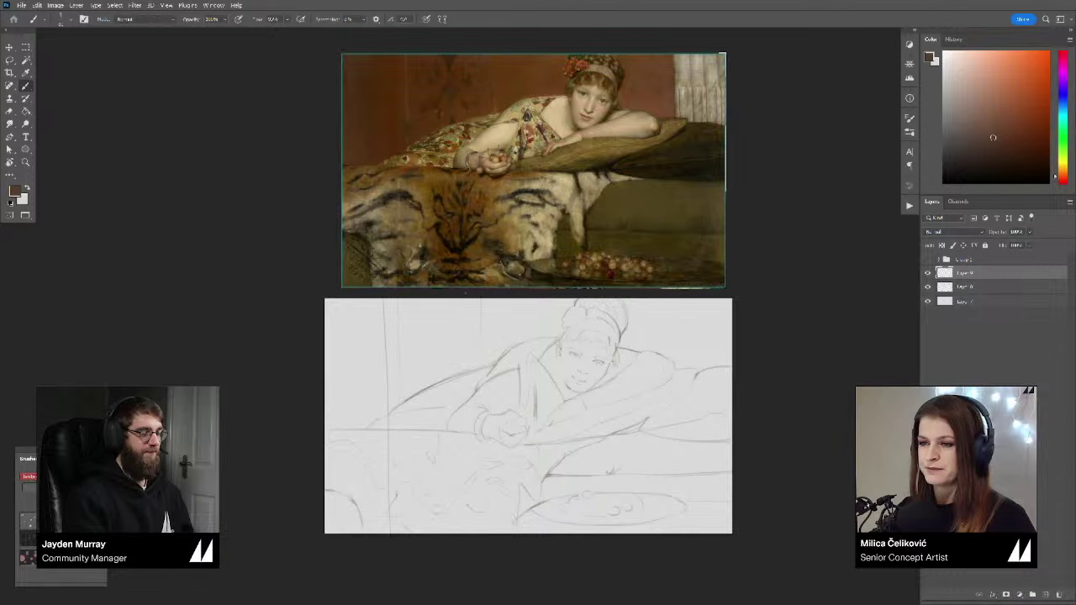
left_click_drag(463, 301, 465, 531)
left_click_drag(532, 300, 538, 532)
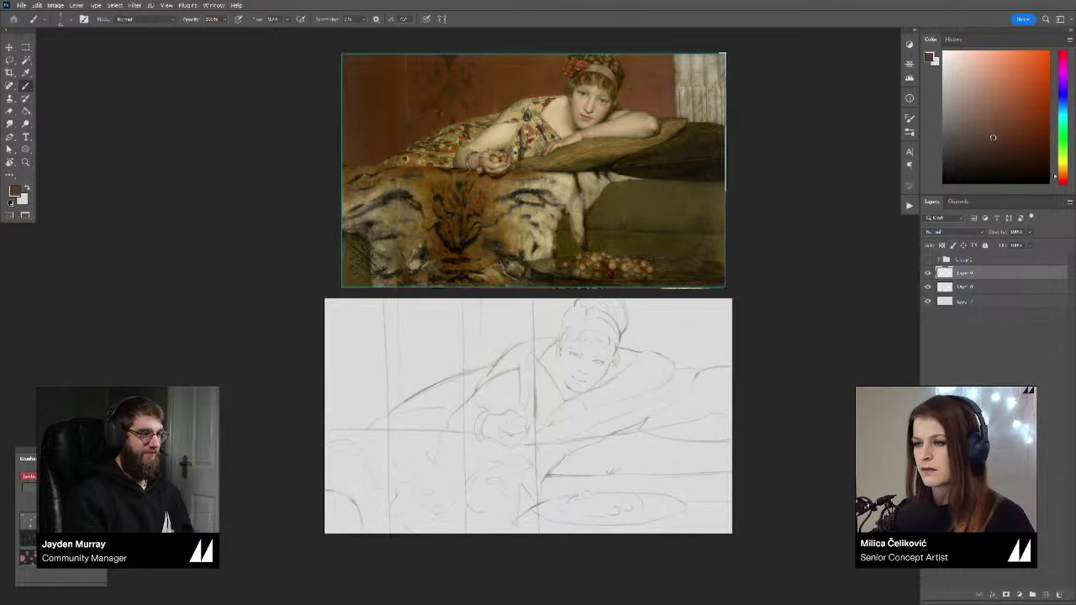
left_click_drag(597, 300, 601, 529)
left_click_drag(660, 303, 664, 533)
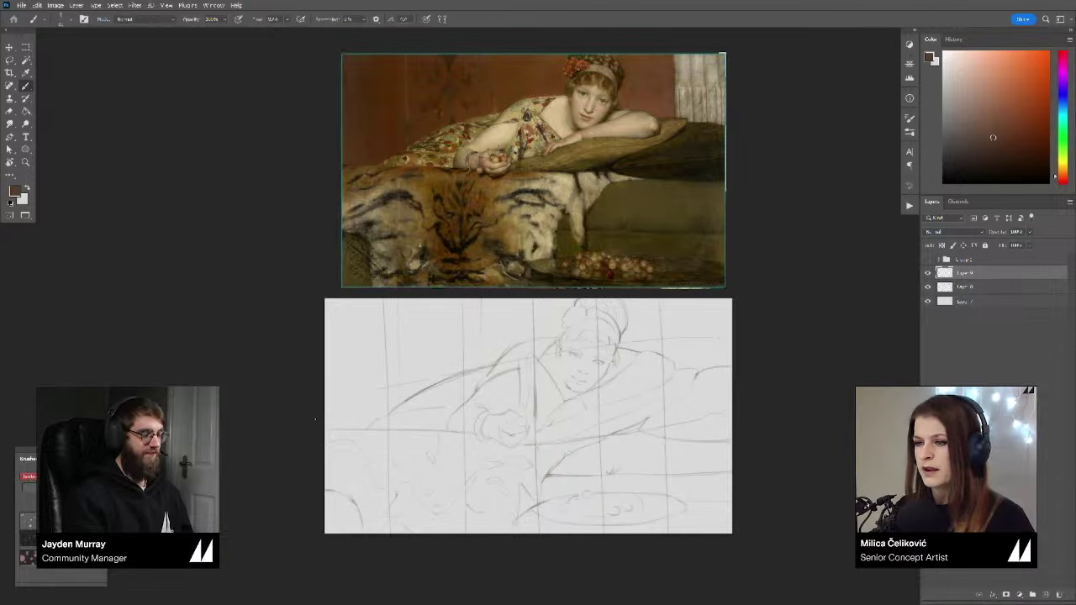
left_click_drag(326, 344, 731, 344)
left_click_drag(326, 426, 666, 426)
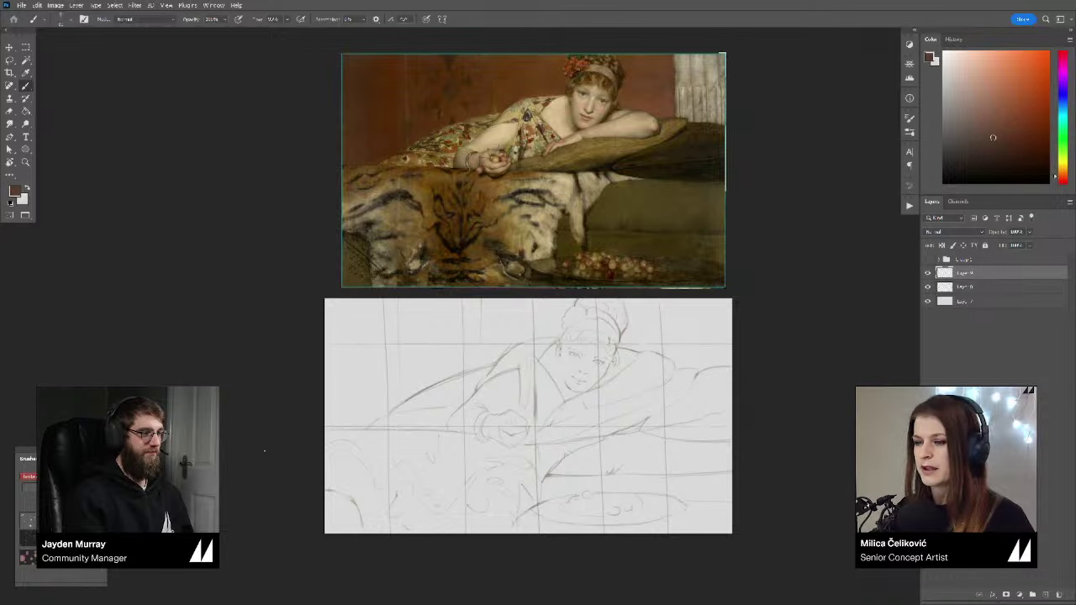
left_click_drag(326, 485, 711, 485)
left_click(520, 140)
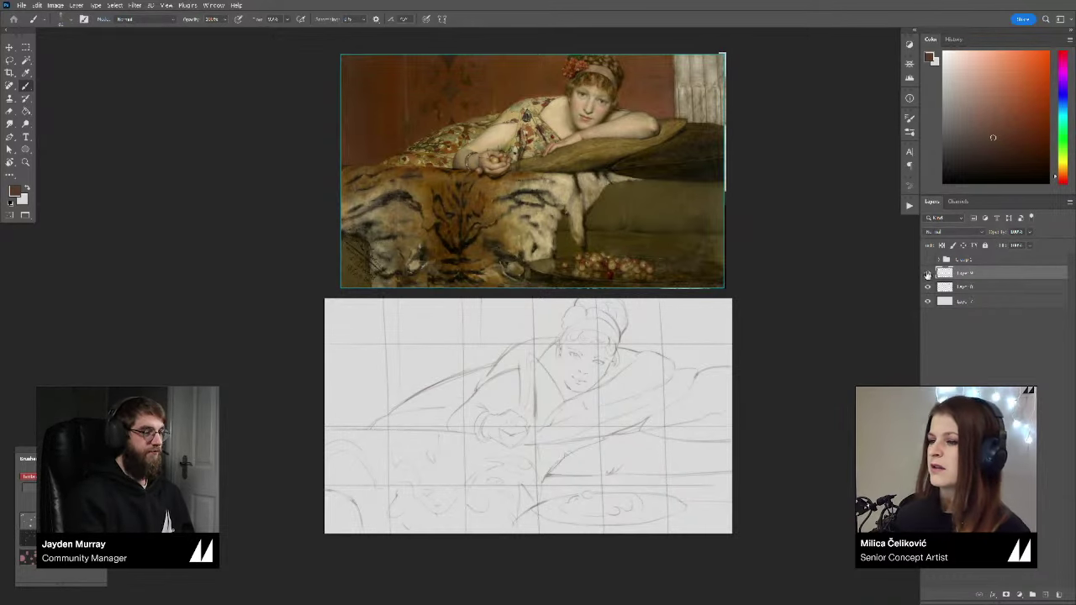
Step: Delete the grid layer and leave the line drawing layer visible
key("Delete")
key("Delete")
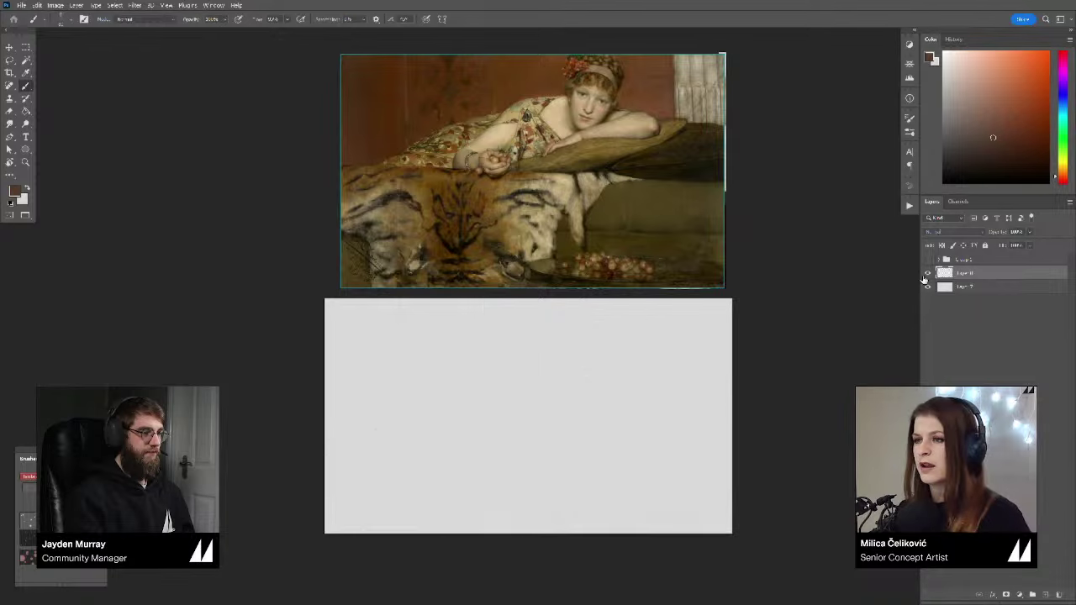
left_click(927, 274)
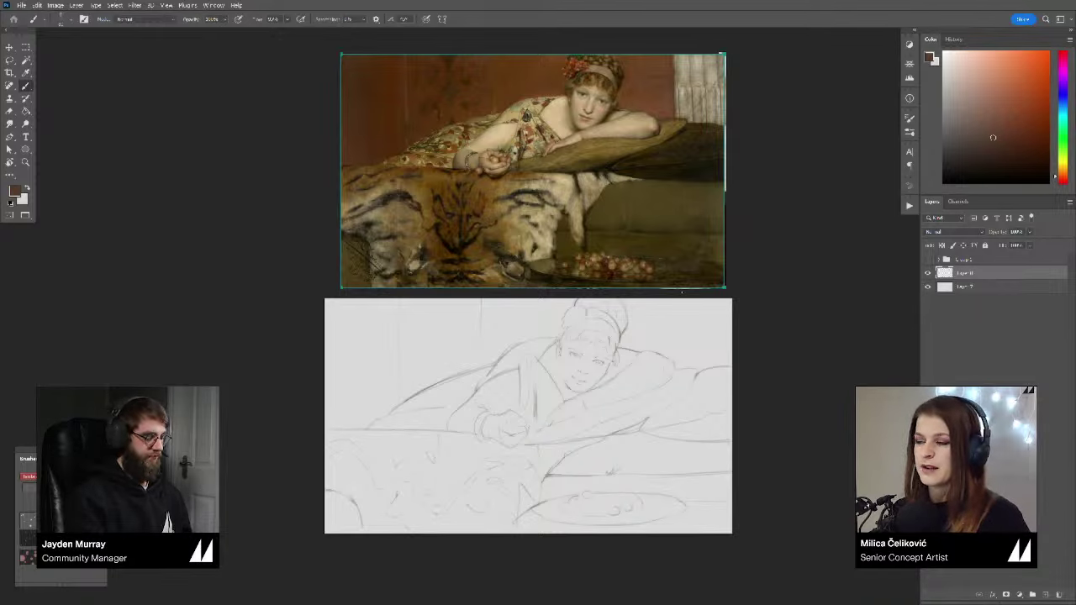
left_click(928, 274)
left_click(928, 274)
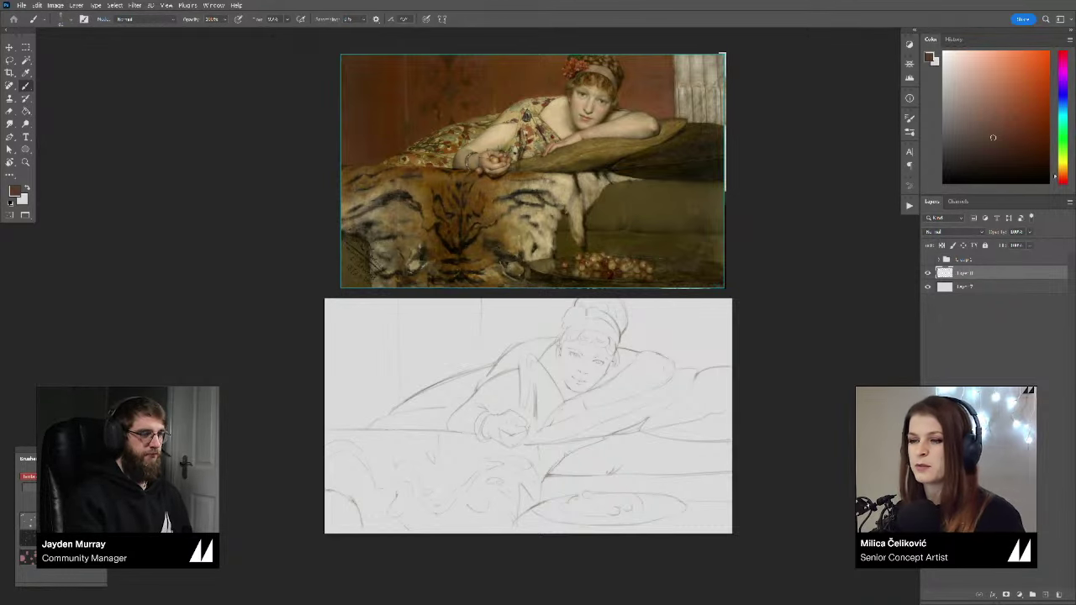
Step: Set the line drawing layer to Multiply and add a new empty layer beneath it for colour
left_click(954, 231)
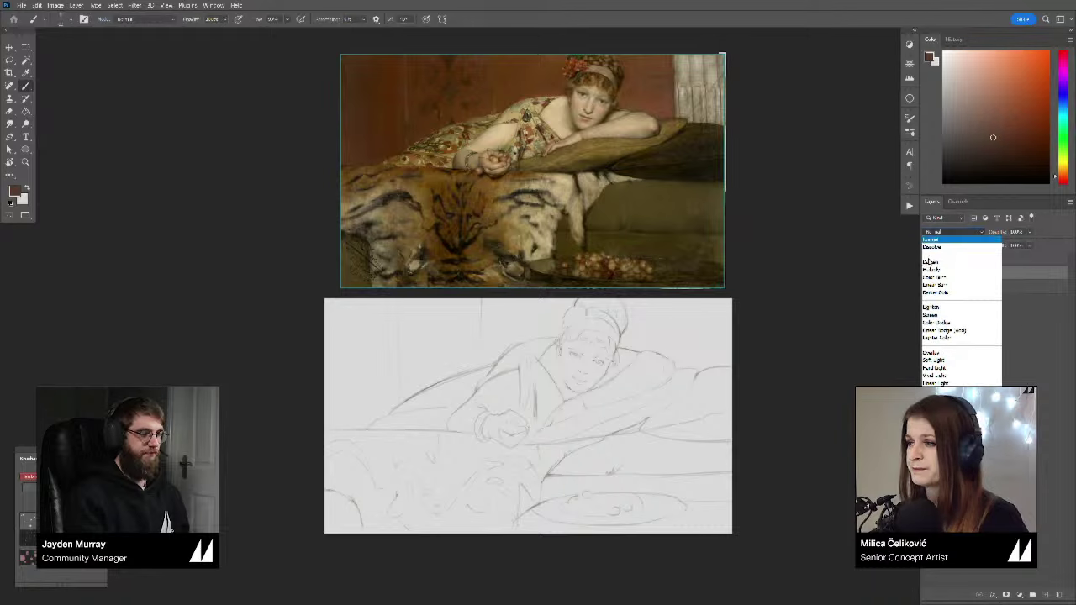
left_click(927, 271)
left_click(943, 288)
key("ctrl+shift+alt+n")
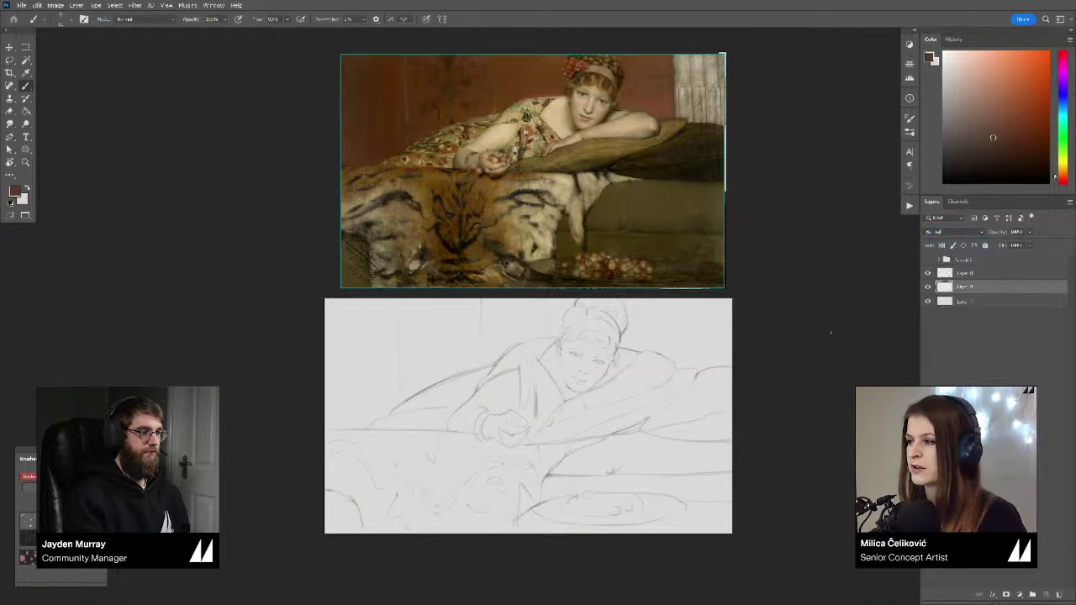
Step: Block in the wall behind the woman with broad muted brown strokes across the upper part of the canvas
left_click_drag(809, 364, 810, 362)
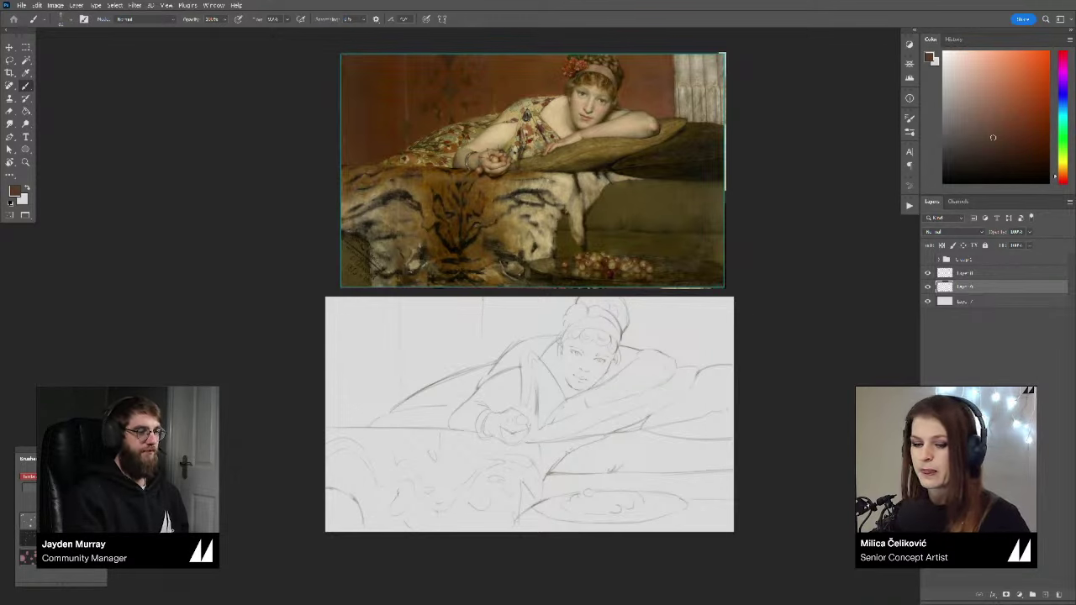
left_click_drag(411, 430, 418, 429)
left_click_drag(515, 404, 506, 404)
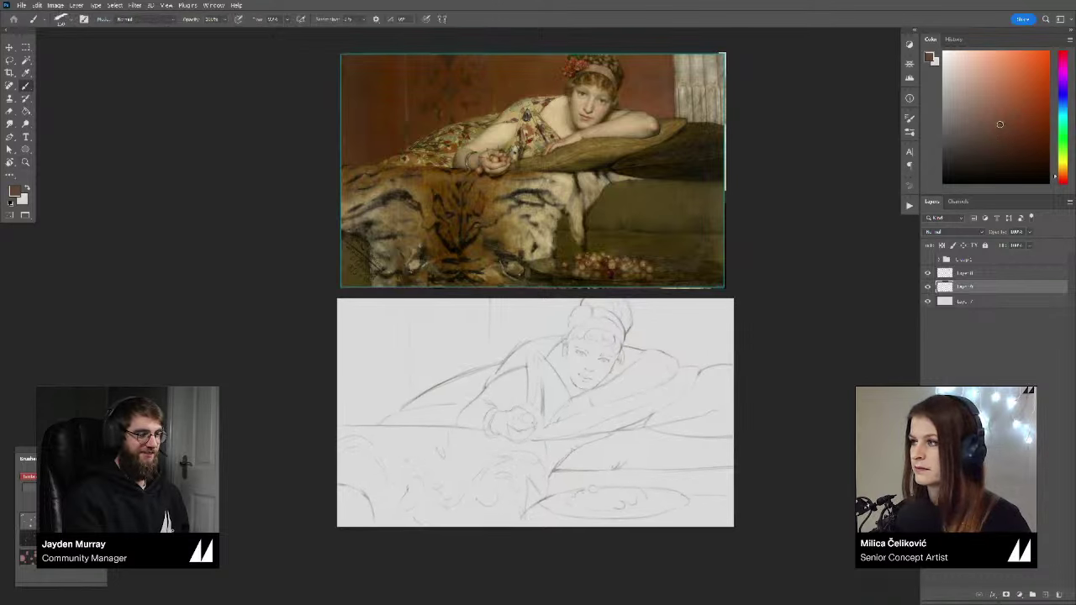
left_click_drag(450, 344, 383, 399)
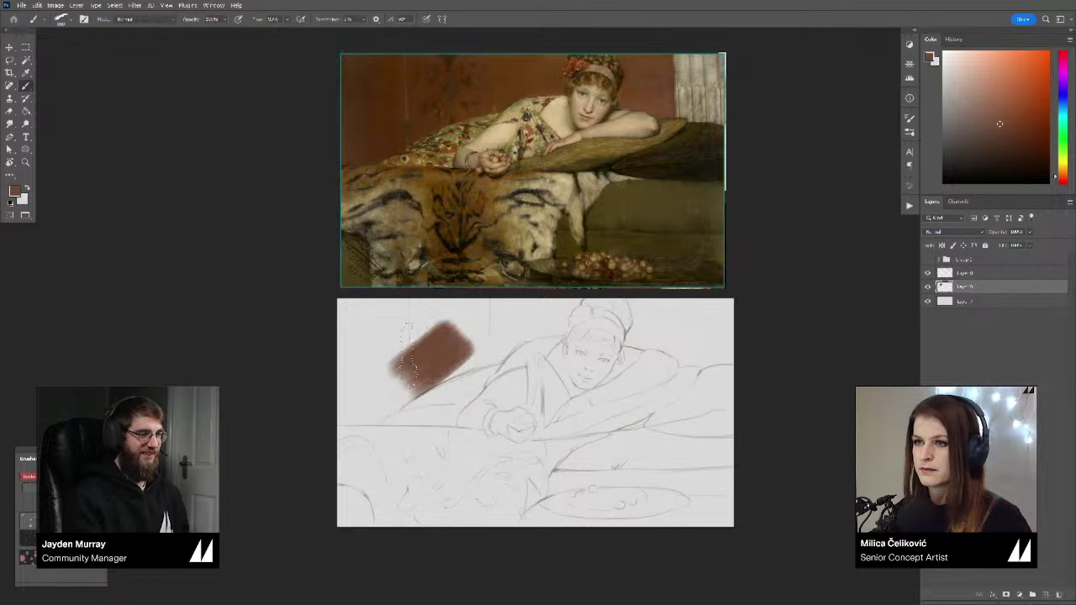
mouse_move(405, 353)
left_mouse_down()
mouse_move(353, 412)
mouse_move(395, 412)
mouse_move(361, 311)
mouse_move(458, 361)
mouse_move(505, 337)
mouse_move(504, 311)
mouse_move(437, 303)
left_mouse_up()
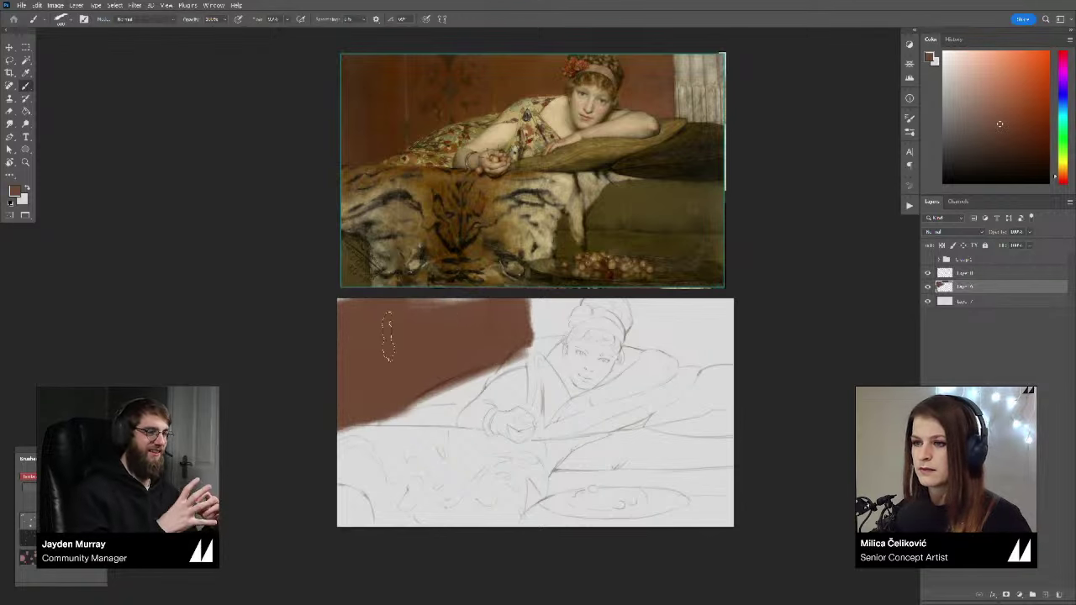
mouse_move(388, 334)
left_mouse_down()
mouse_move(503, 324)
mouse_move(406, 331)
mouse_move(554, 302)
mouse_move(525, 317)
mouse_move(564, 311)
mouse_move(535, 315)
left_mouse_up()
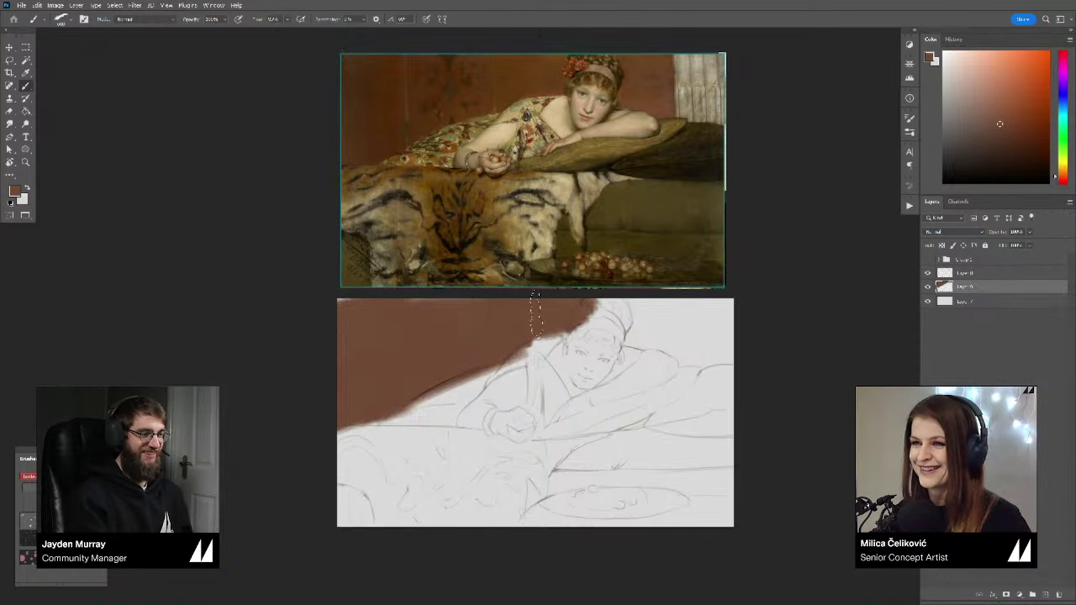
mouse_move(628, 311)
left_mouse_down()
mouse_move(589, 328)
mouse_move(725, 321)
left_mouse_up()
Step: Paint darker reddish-brown and greyer tones over the wall, continuing behind her head to the column area
left_click(1008, 137)
mouse_move(380, 332)
left_mouse_down()
mouse_move(368, 349)
mouse_move(392, 290)
mouse_move(394, 361)
mouse_move(444, 299)
mouse_move(489, 313)
mouse_move(472, 355)
mouse_move(526, 226)
left_mouse_up()
left_click(1064, 179)
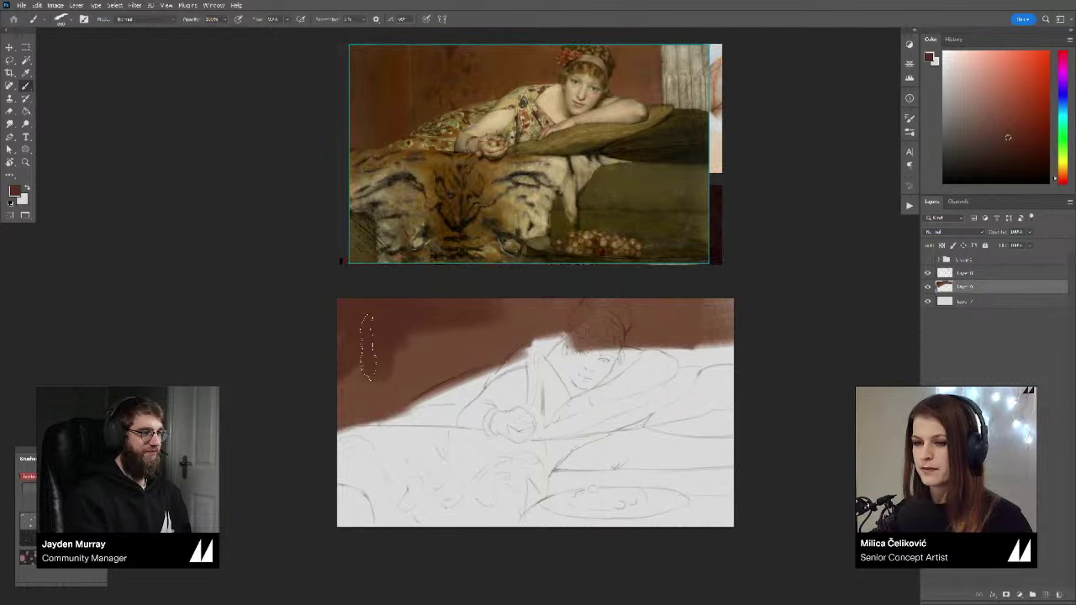
mouse_move(370, 383)
left_mouse_down()
mouse_move(476, 289)
mouse_move(507, 301)
mouse_move(569, 290)
mouse_move(654, 301)
mouse_move(651, 318)
mouse_move(667, 317)
mouse_move(677, 343)
left_mouse_up()
left_click_drag(988, 137, 971, 132)
left_click(1007, 135)
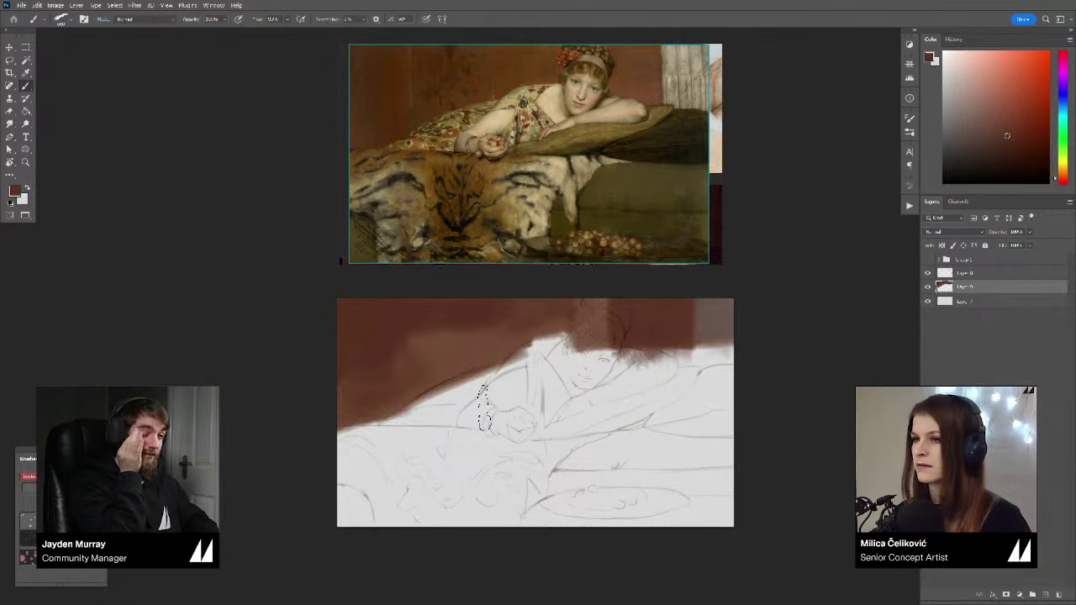
Step: Choose a muted yellowish-brown and lay a base tone over the woman's reclining body and dress
left_click_drag(1062, 178, 1063, 174)
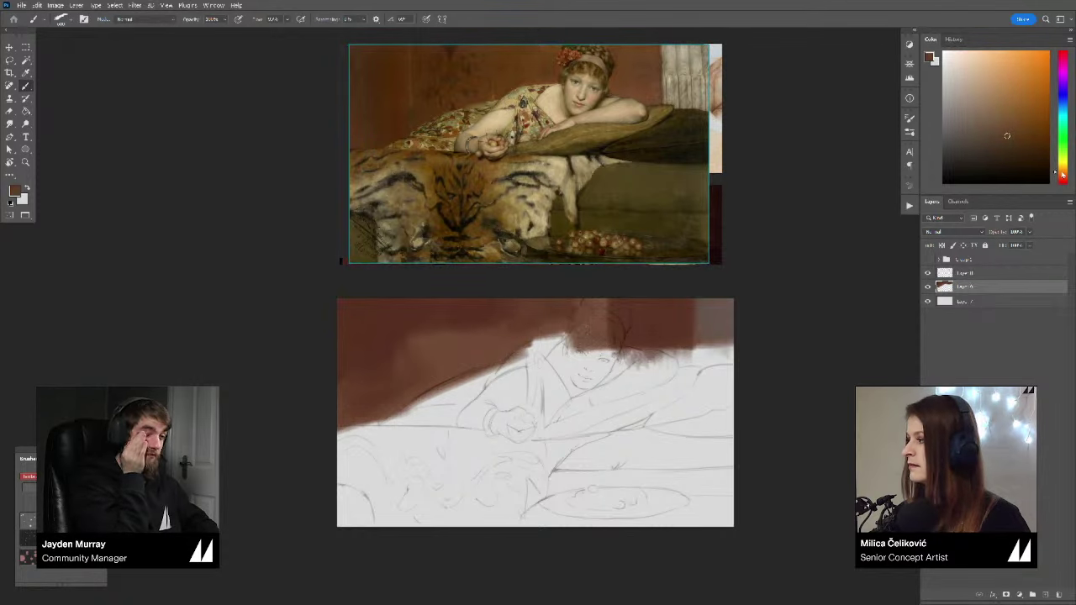
left_click(1008, 129)
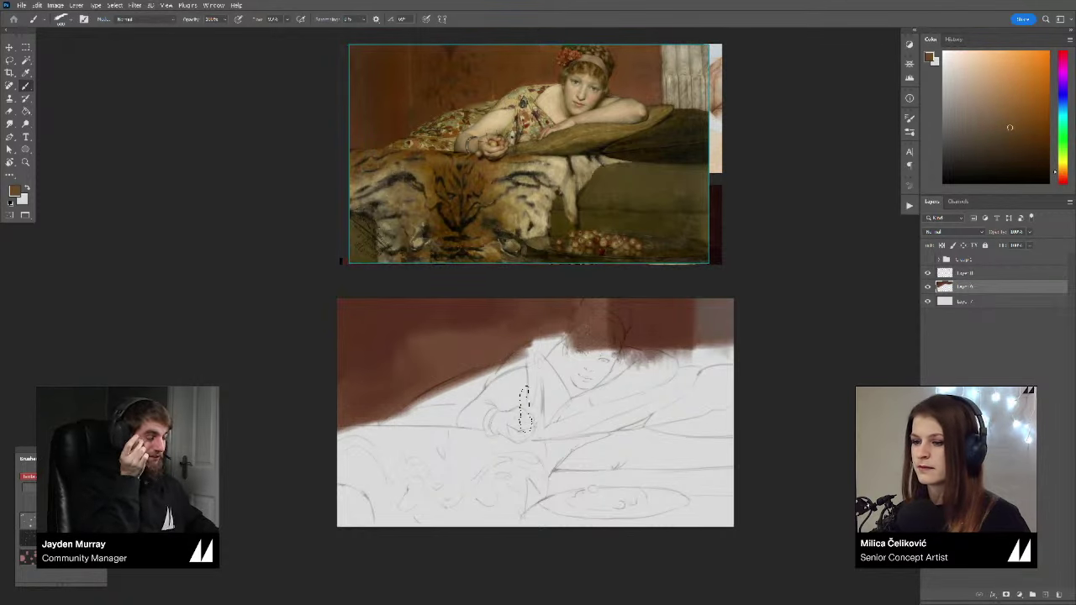
left_click_drag(524, 409, 437, 443)
key("ctrl+z")
left_click_drag(490, 385, 419, 441)
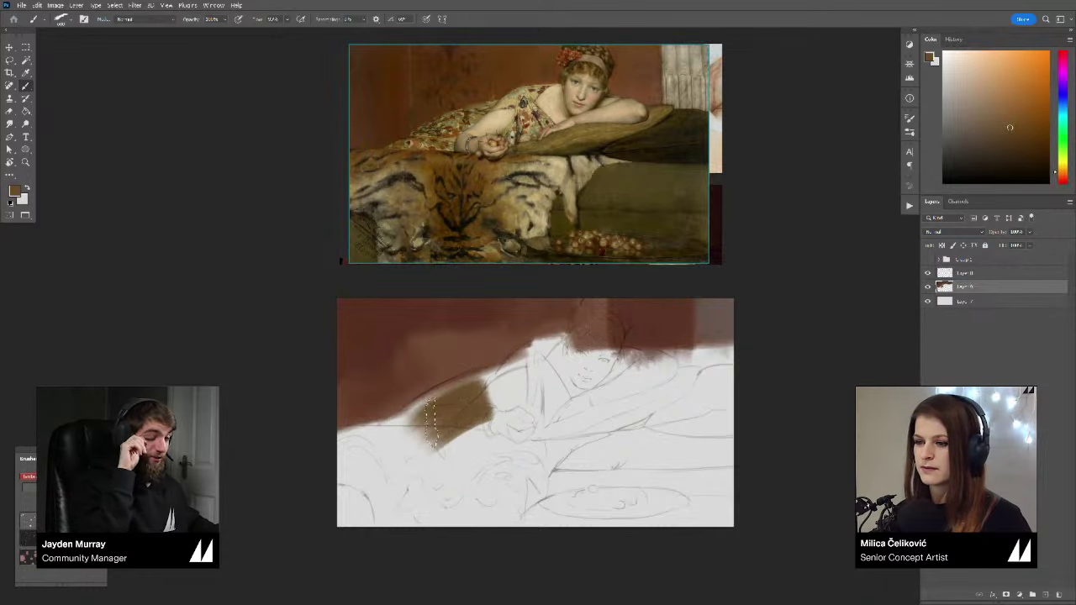
mouse_move(476, 408)
left_mouse_down()
mouse_move(402, 452)
mouse_move(460, 404)
mouse_move(379, 454)
mouse_move(509, 382)
left_mouse_up()
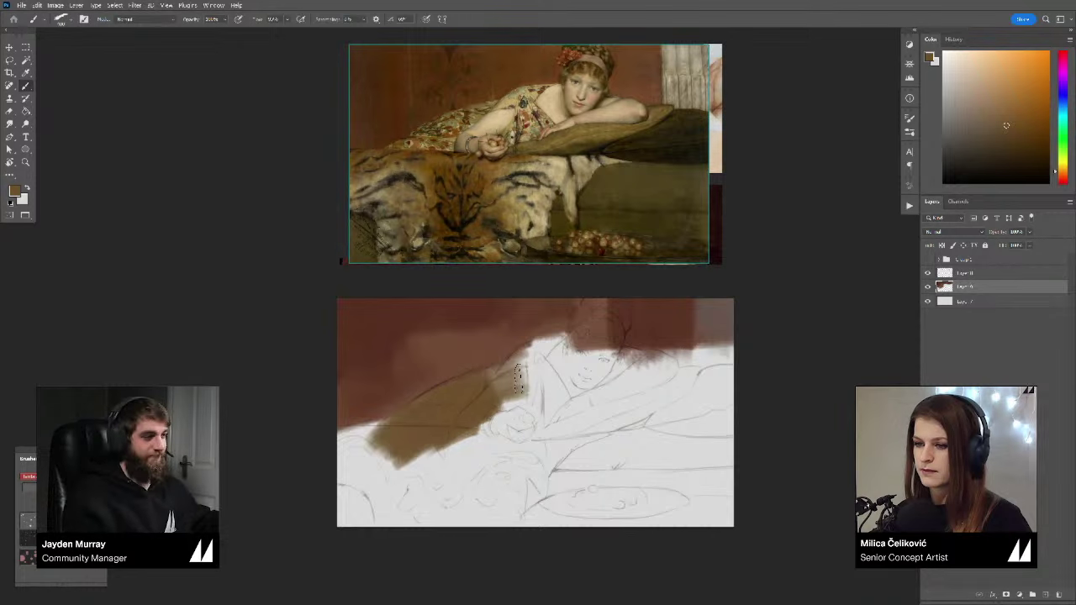
Step: Extend the yellowish-brown base across the tiger skin, couch and cushion to cover the lower part of the canvas
key("bracketleft")
key("bracketleft")
mouse_move(396, 446)
left_mouse_down()
mouse_move(345, 445)
mouse_move(405, 447)
mouse_move(332, 445)
mouse_move(389, 440)
mouse_move(316, 523)
mouse_move(382, 487)
mouse_move(447, 420)
mouse_move(455, 487)
mouse_move(486, 527)
mouse_move(542, 535)
mouse_move(485, 433)
mouse_move(575, 493)
mouse_move(484, 430)
mouse_move(585, 470)
mouse_move(489, 420)
mouse_move(680, 492)
mouse_move(583, 430)
mouse_move(728, 438)
mouse_move(591, 506)
mouse_move(724, 494)
mouse_move(670, 509)
mouse_move(662, 380)
left_mouse_up()
mouse_move(532, 383)
left_mouse_down()
mouse_move(665, 395)
mouse_move(605, 369)
mouse_move(657, 385)
mouse_move(626, 358)
mouse_move(649, 356)
mouse_move(671, 375)
mouse_move(656, 384)
mouse_move(742, 374)
left_mouse_up()
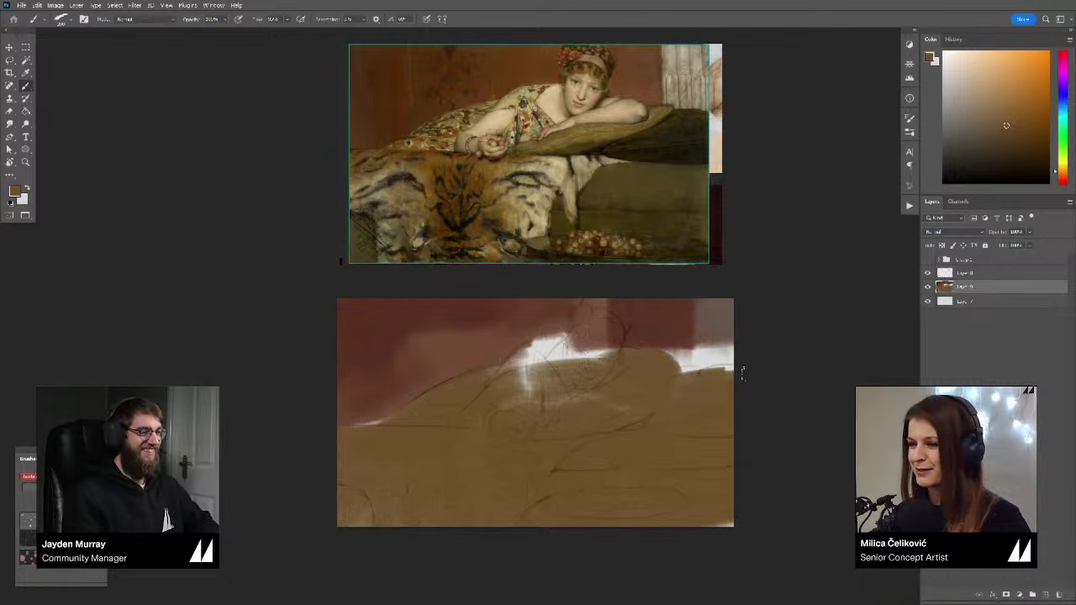
Step: Fill the white gap below the wall and column with sampled reddish-brown and grey tones
left_click(676, 334, "alt")
left_click(677, 334, "alt")
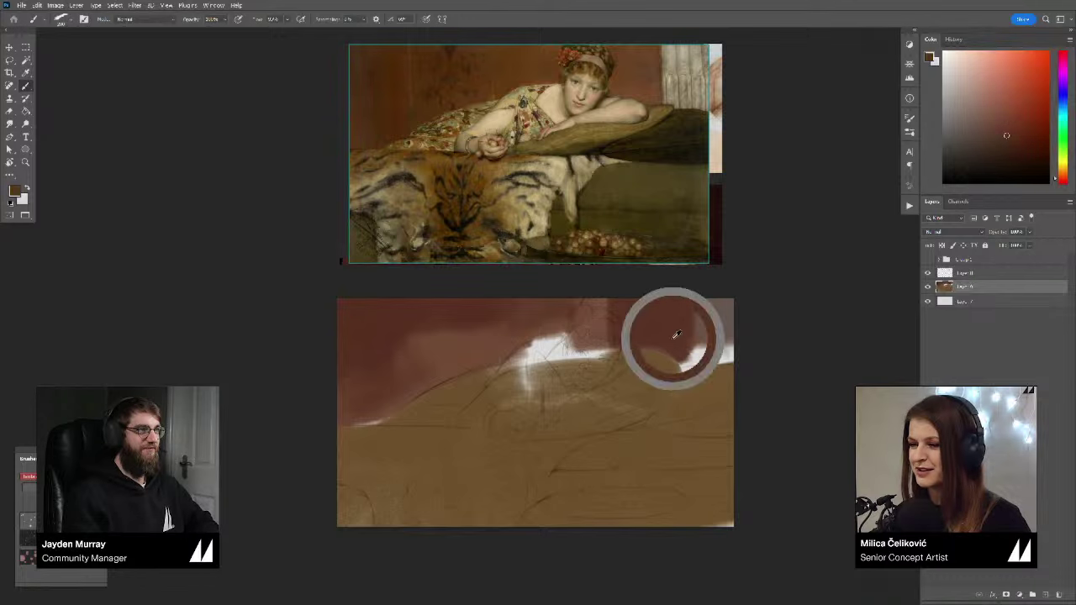
left_click(715, 328, "alt")
left_click_drag(705, 343, 703, 360)
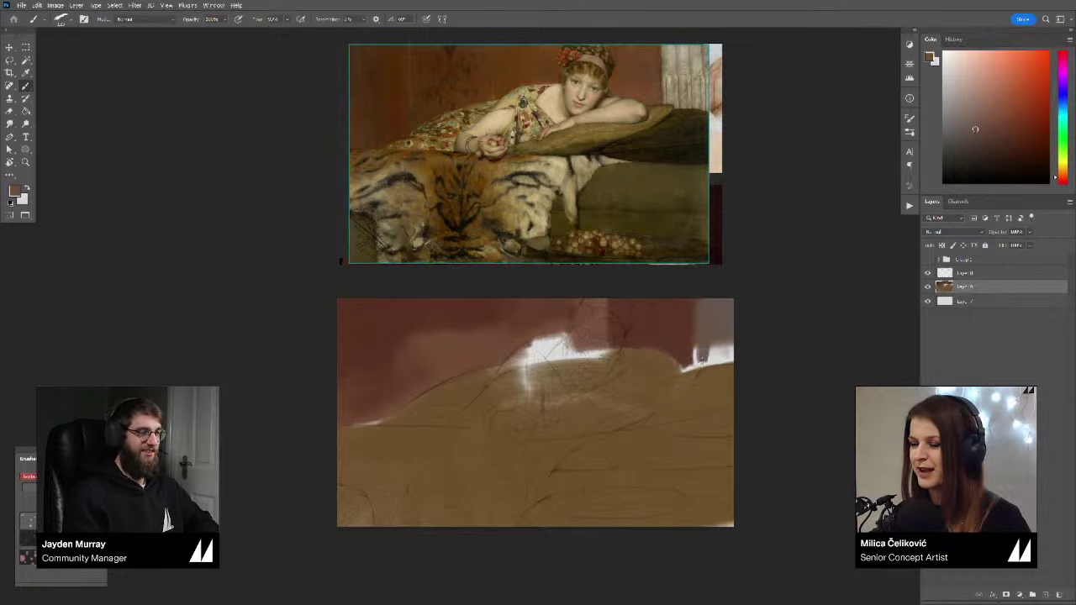
left_click(704, 330, "alt")
mouse_move(706, 319)
left_mouse_down()
mouse_move(730, 347)
mouse_move(724, 360)
left_mouse_up()
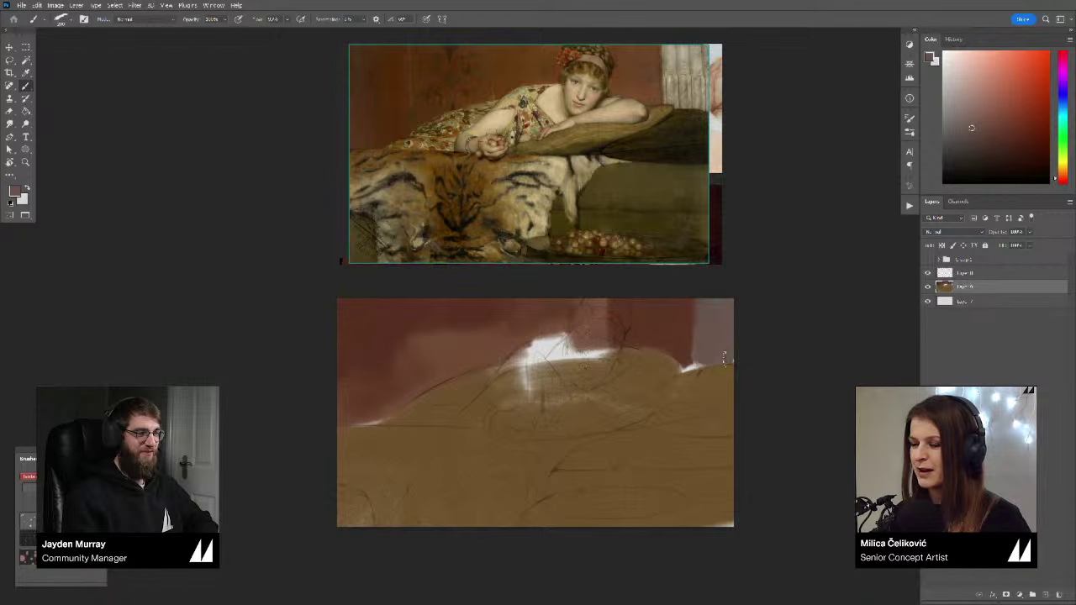
Step: Clean up the corner where the wall, column and cushion meet, using colours sampled from each area
left_click(685, 368, "alt")
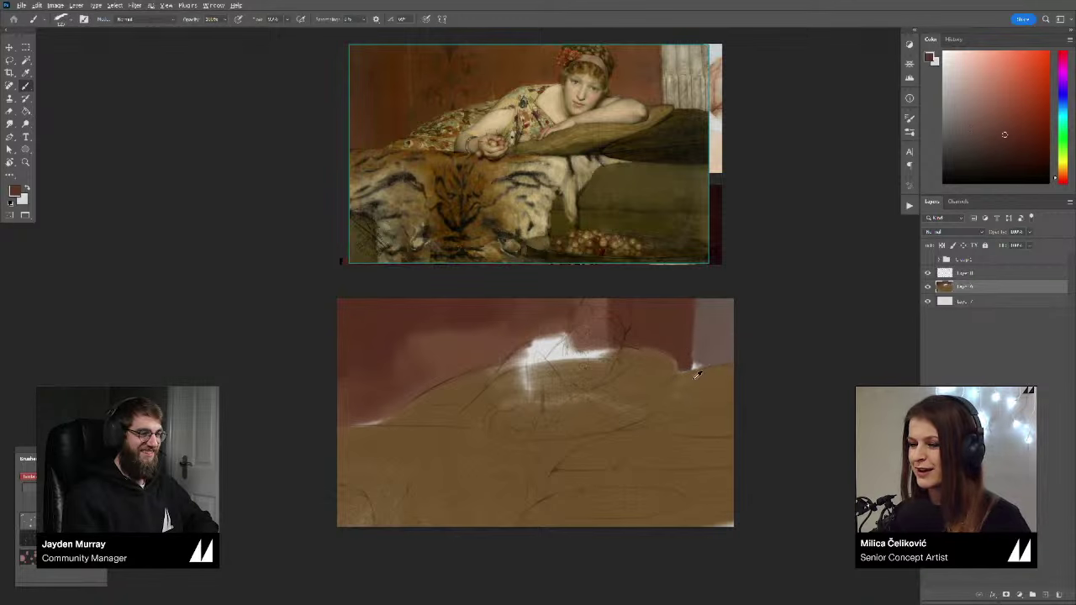
left_click(696, 375, "alt")
left_click(700, 372, "alt")
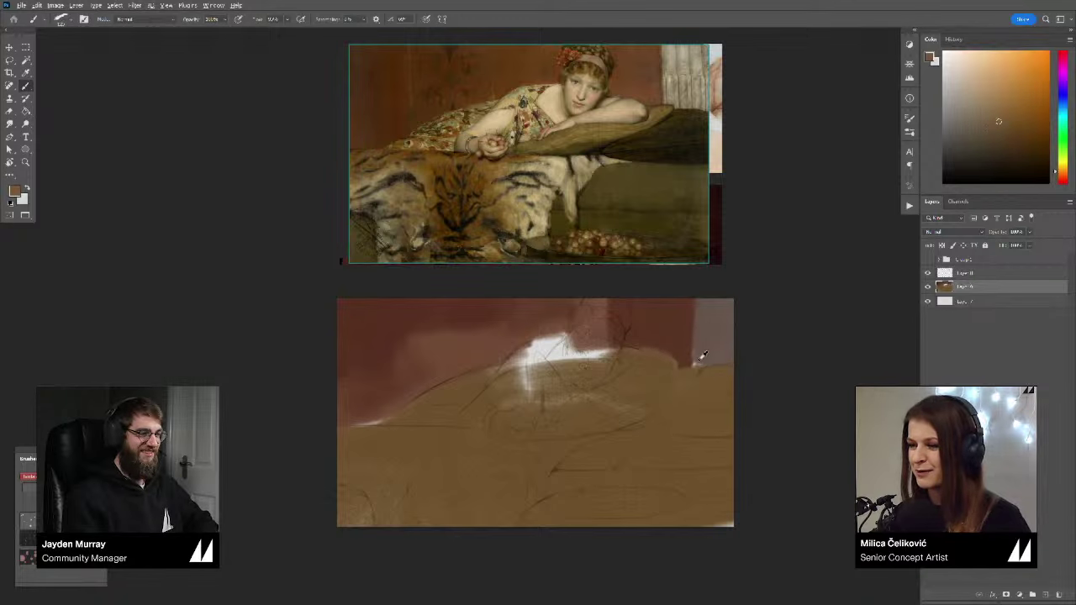
left_click(700, 338, "alt")
left_click(694, 335, "alt")
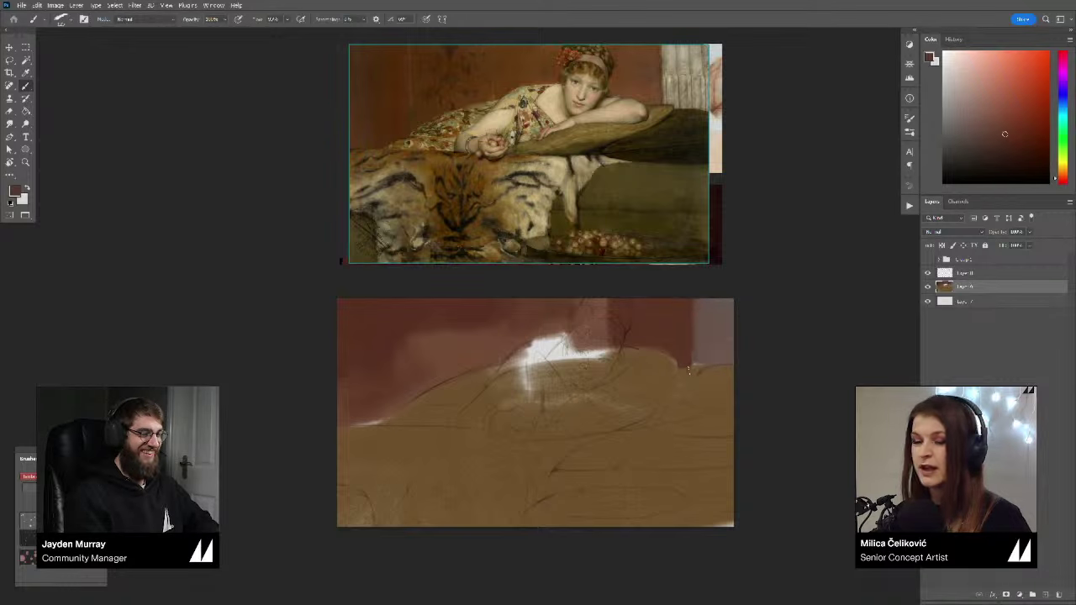
left_click(681, 324, "alt")
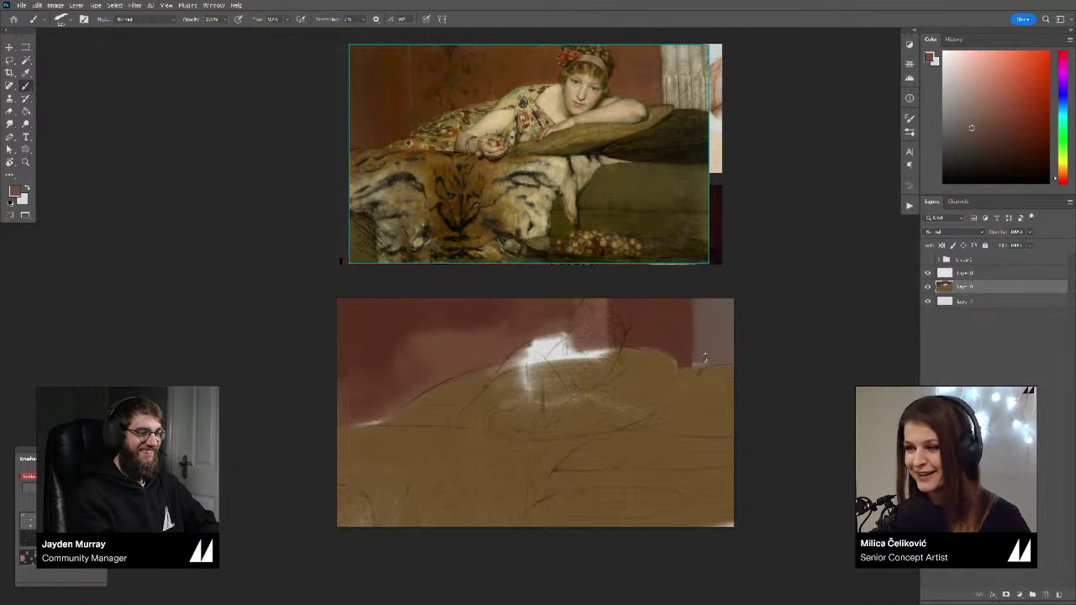
left_click(728, 345, "alt")
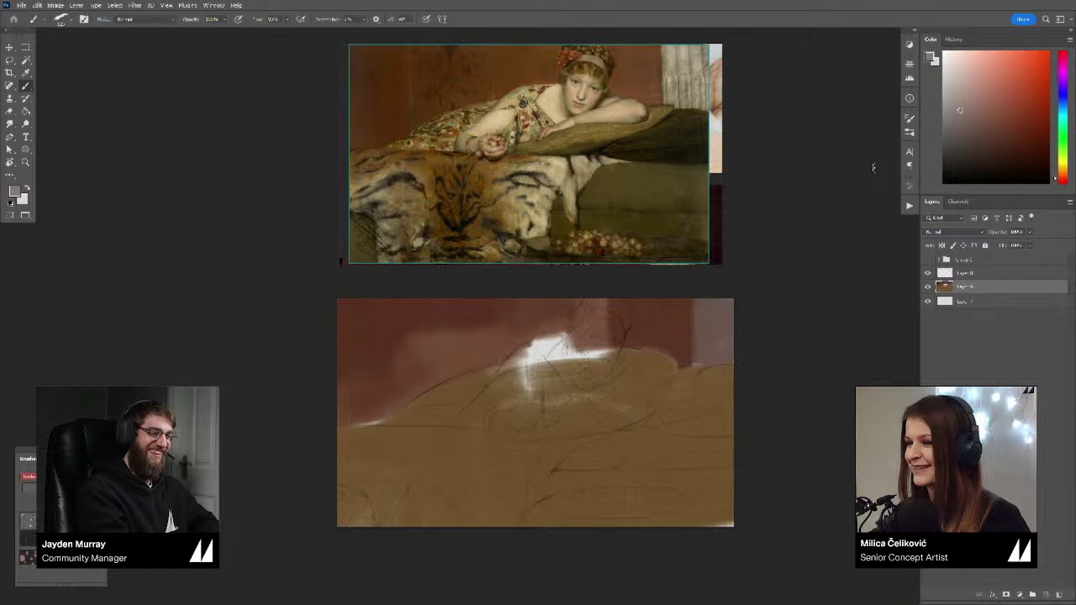
Step: Paint vertical strokes in lighter and darker greys on the column to suggest its fluting
left_click_drag(704, 299, 703, 331)
left_click(702, 311, "alt")
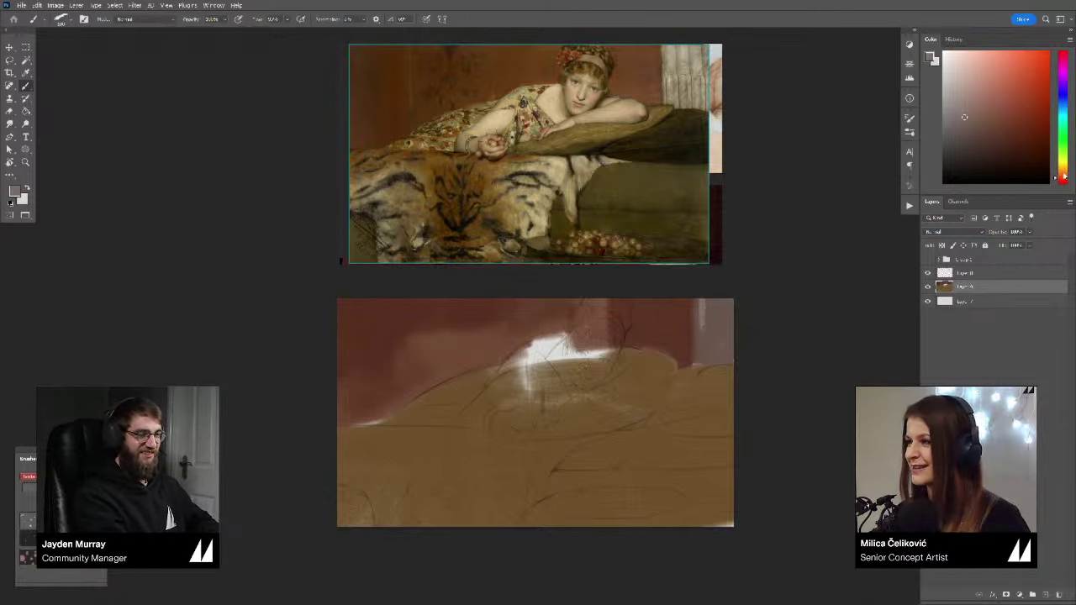
left_click_drag(1064, 177, 1064, 170)
key("bracketright")
key("bracketright")
left_click_drag(699, 298, 700, 336)
left_click(968, 130)
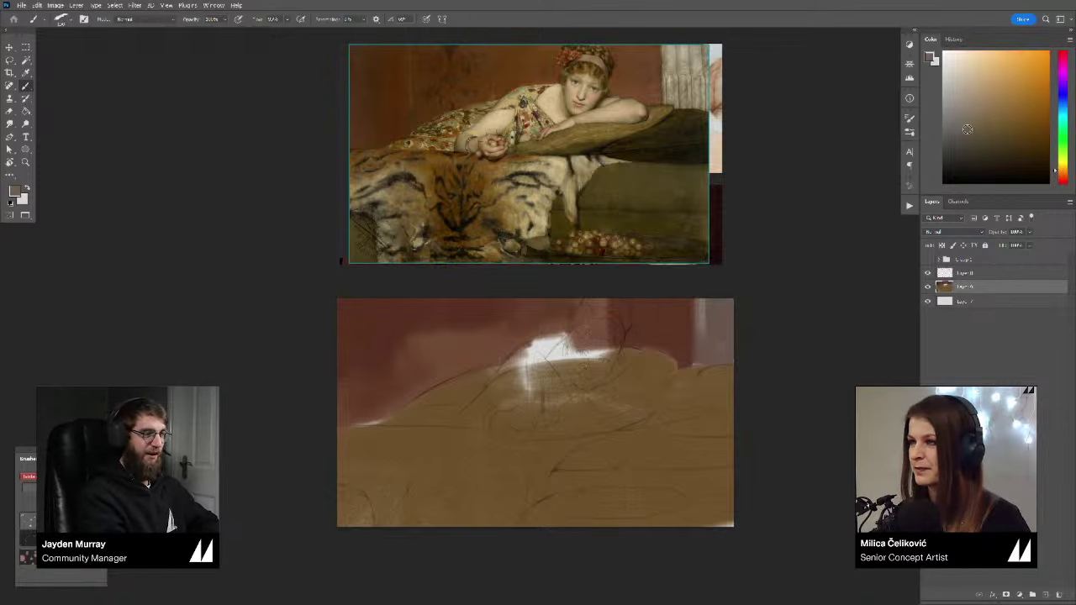
left_click(704, 308, "alt")
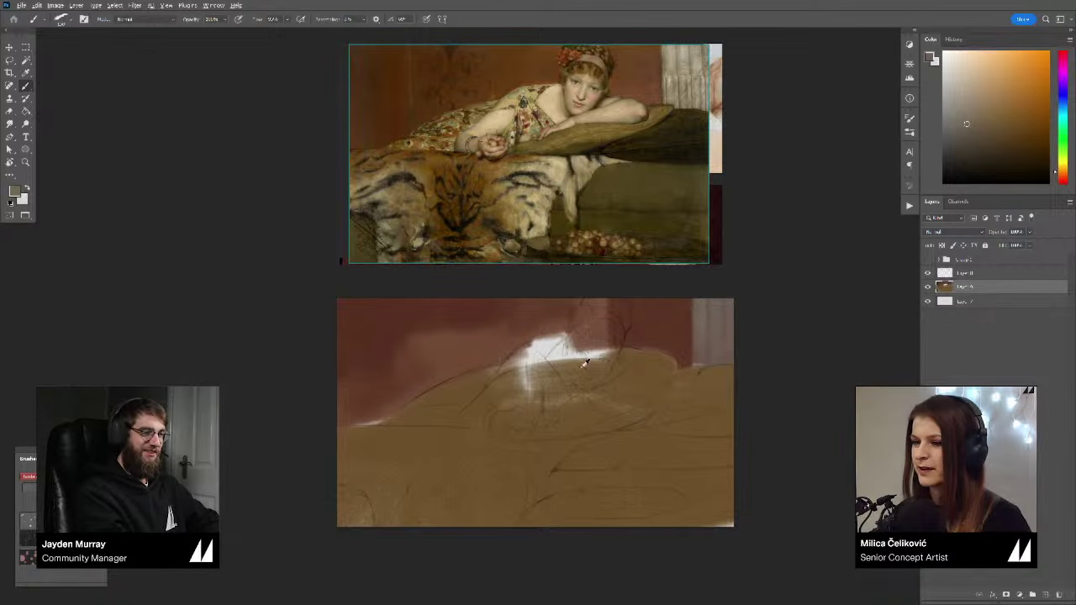
Step: Fill the woman's head, shoulders and arms with the yellowish-brown base and cover the remaining white gaps along the wall edge
left_click(586, 363, "alt")
mouse_move(561, 358)
left_mouse_down()
mouse_move(501, 385)
mouse_move(526, 351)
mouse_move(591, 354)
left_mouse_up()
left_click(536, 352, "alt")
left_click(635, 377, "alt")
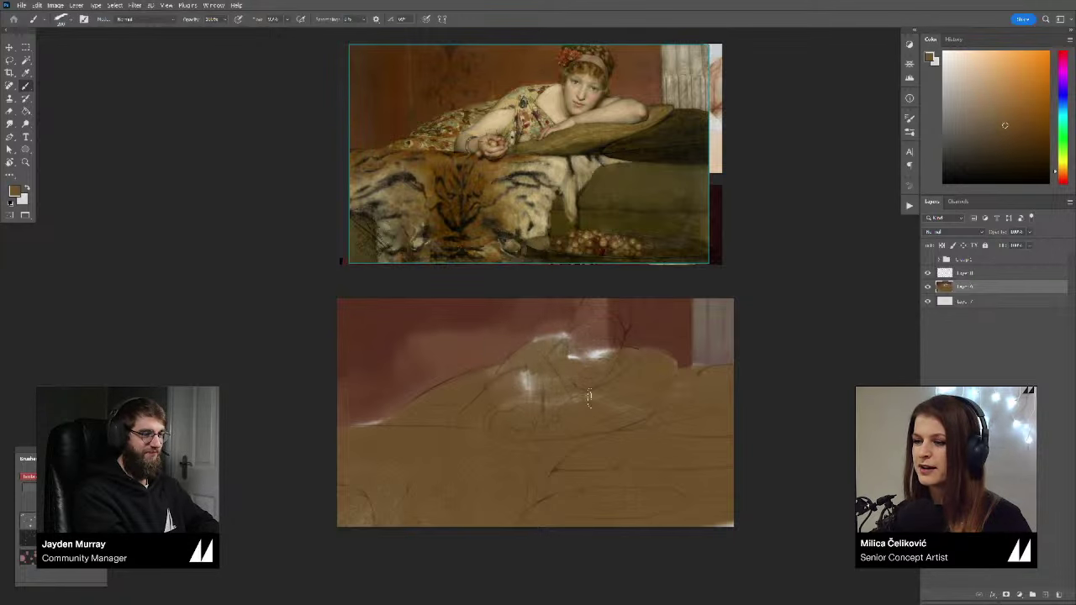
mouse_move(582, 397)
left_mouse_down()
mouse_move(534, 402)
mouse_move(523, 374)
left_mouse_up()
mouse_move(592, 366)
left_mouse_down()
mouse_move(599, 338)
mouse_move(586, 316)
mouse_move(577, 330)
mouse_move(612, 321)
mouse_move(599, 353)
left_mouse_up()
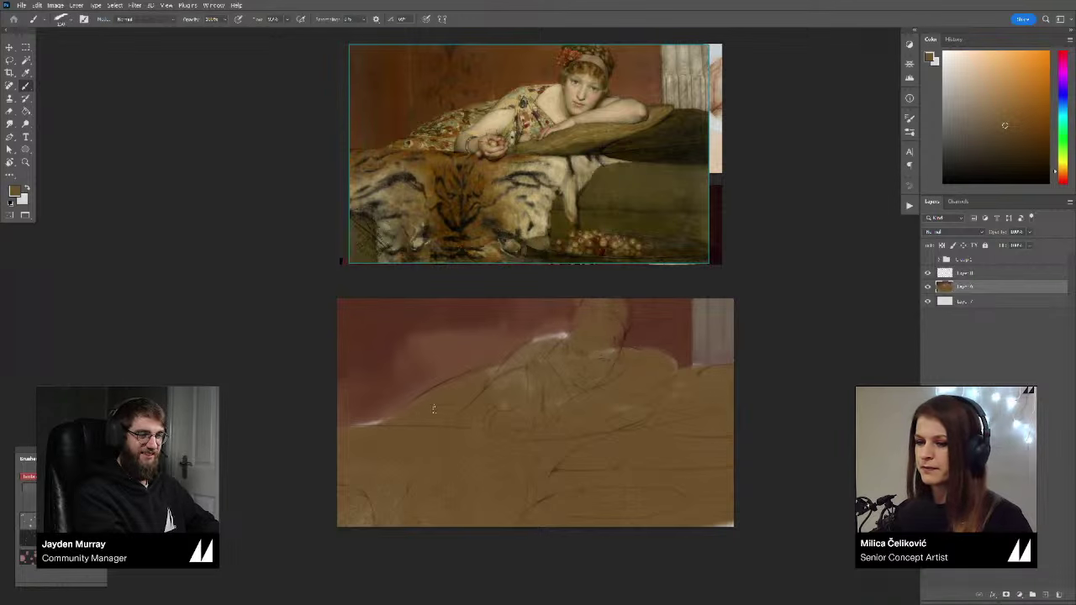
left_click(374, 411, "alt")
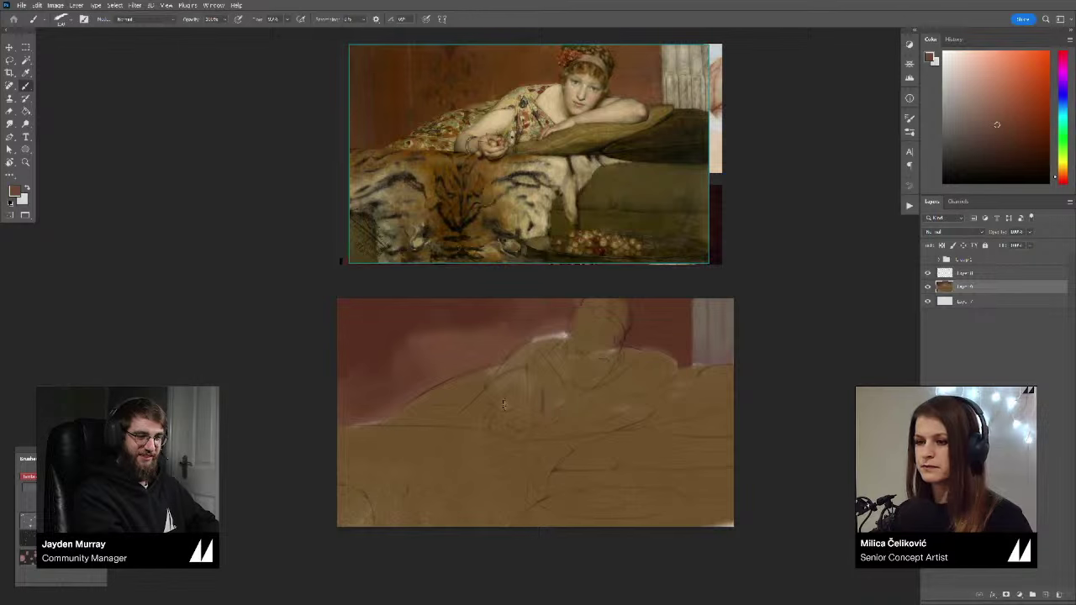
Step: Add a new layer above the base colours and block in the tiger skin with orange-brown and paler yellowish patches
key("ctrl+shift+alt+n")
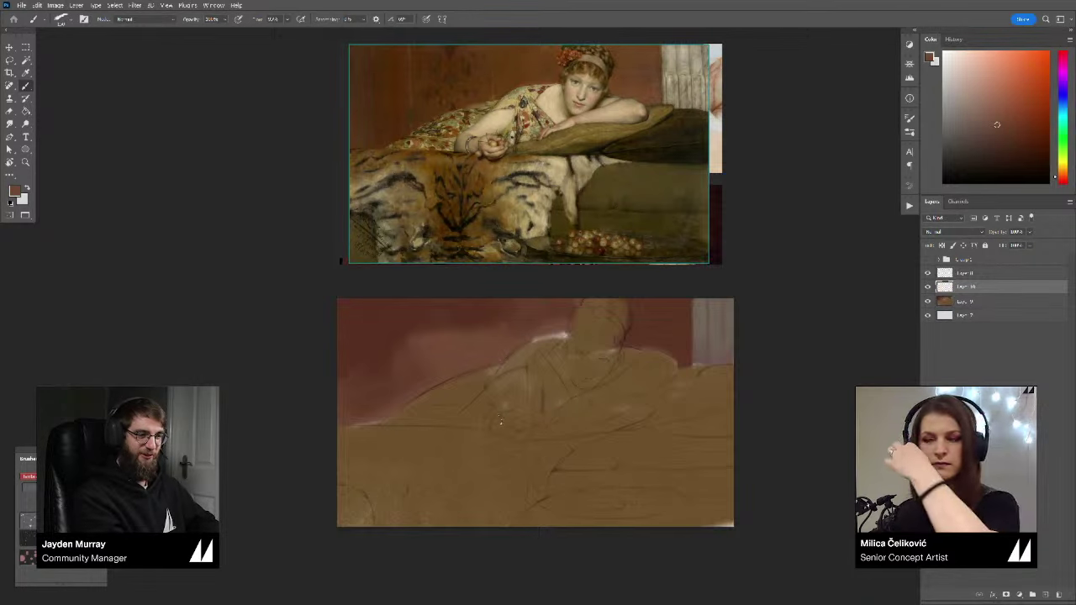
left_click(712, 499, "alt")
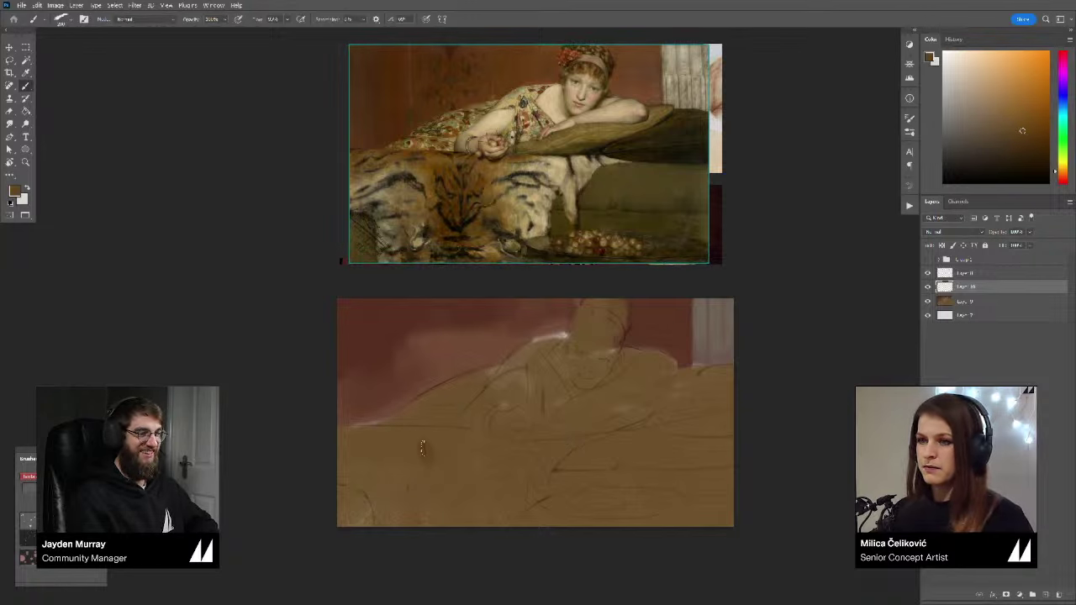
mouse_move(423, 450)
left_mouse_down()
mouse_move(363, 449)
mouse_move(382, 445)
mouse_move(334, 454)
mouse_move(419, 441)
mouse_move(398, 446)
mouse_move(472, 447)
left_mouse_up()
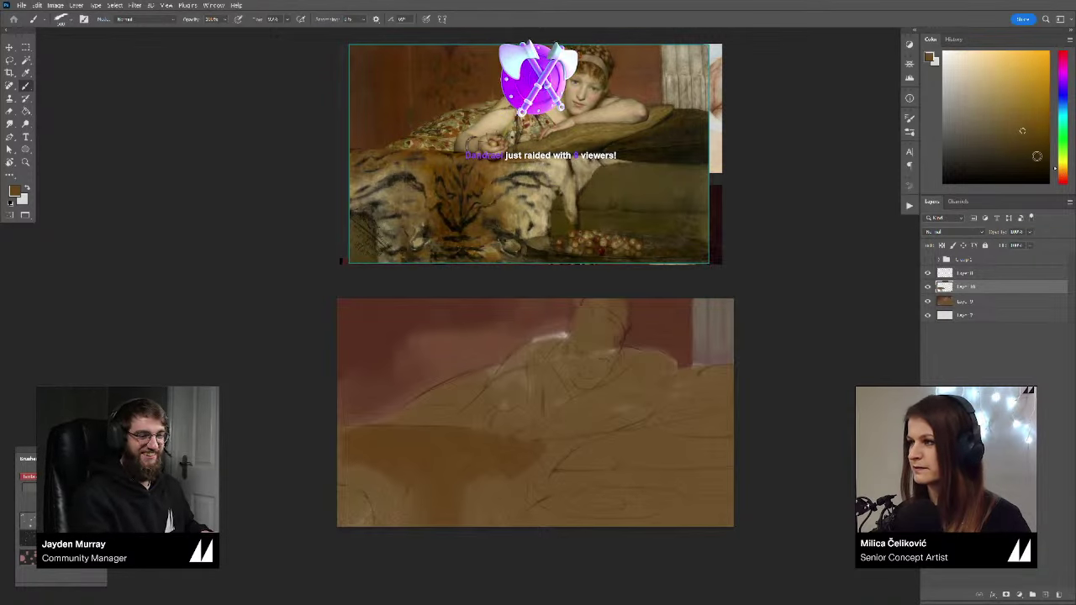
left_click(993, 119)
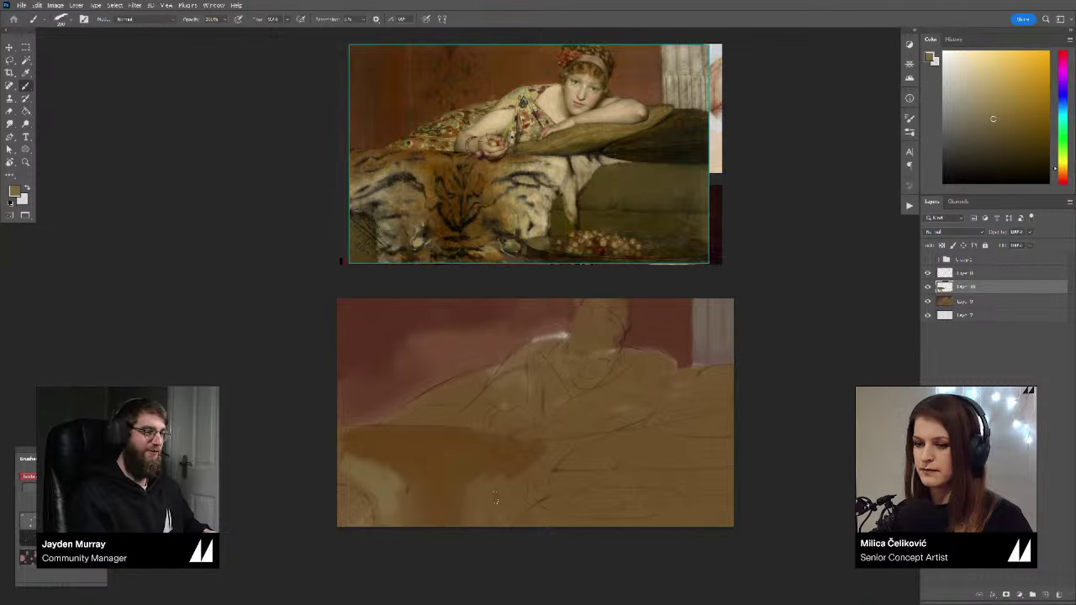
mouse_move(492, 512)
left_mouse_down()
mouse_move(493, 476)
mouse_move(507, 495)
mouse_move(500, 490)
mouse_move(539, 481)
left_mouse_up()
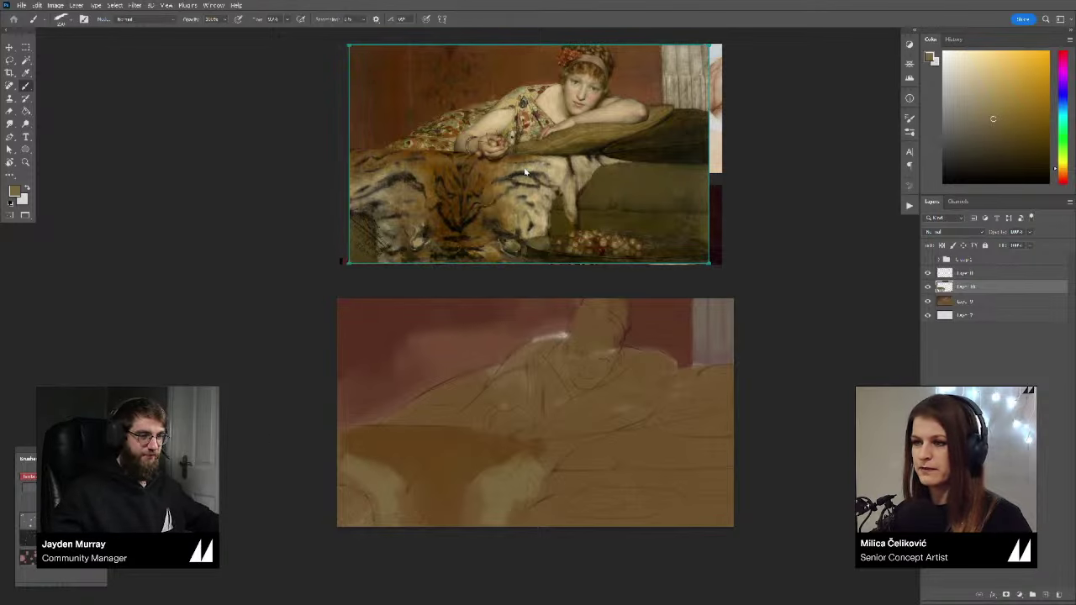
Step: Enlarge the reference board window and survey its groups of paintings, including the landscapes and portraits
left_click_drag(717, 260, 891, 442)
scroll(612, 263, "down", 1)
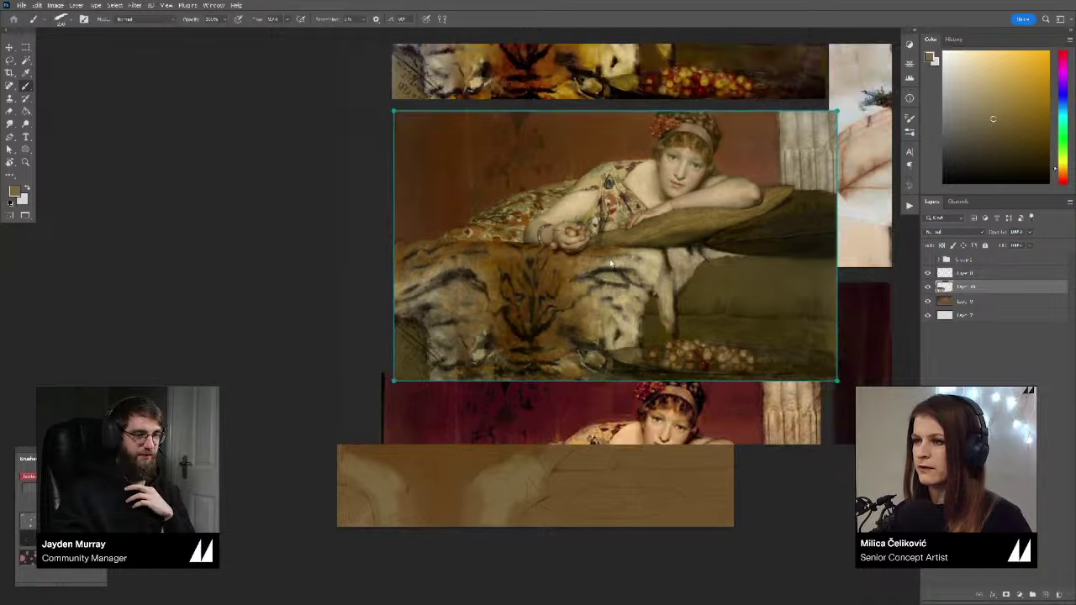
scroll(609, 263, "down", 6)
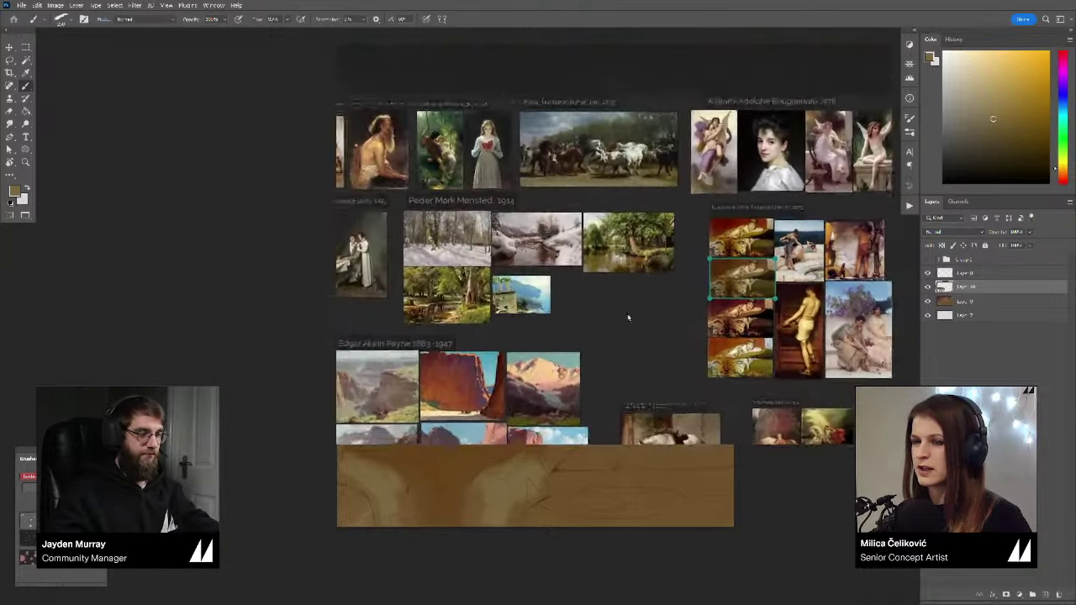
scroll(624, 311, "down", 7)
left_click_drag(643, 332, 552, 262)
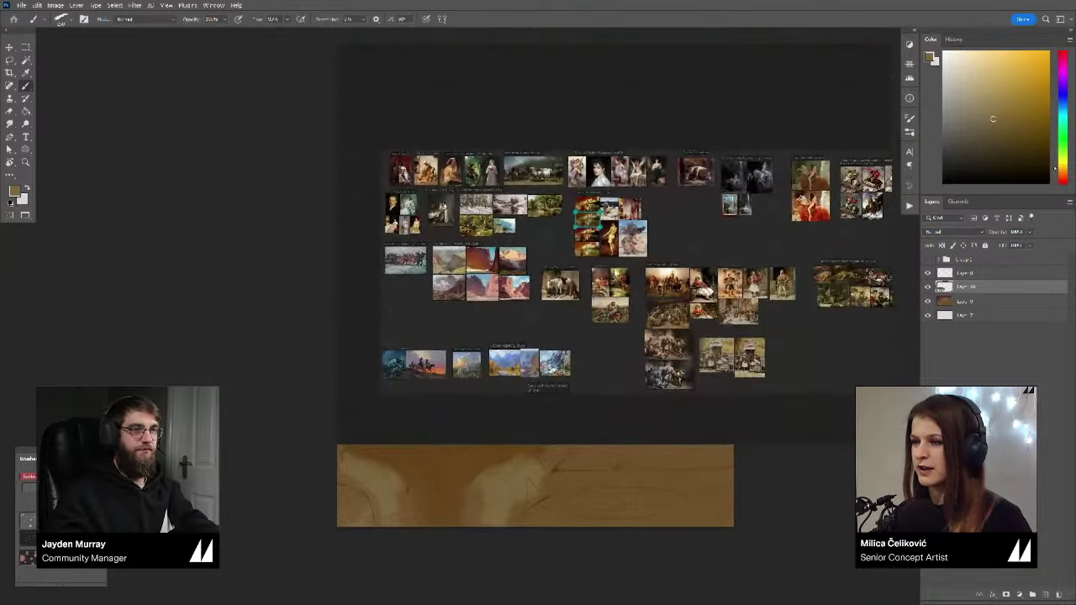
scroll(601, 283, "down", 2)
scroll(530, 214, "up", 6)
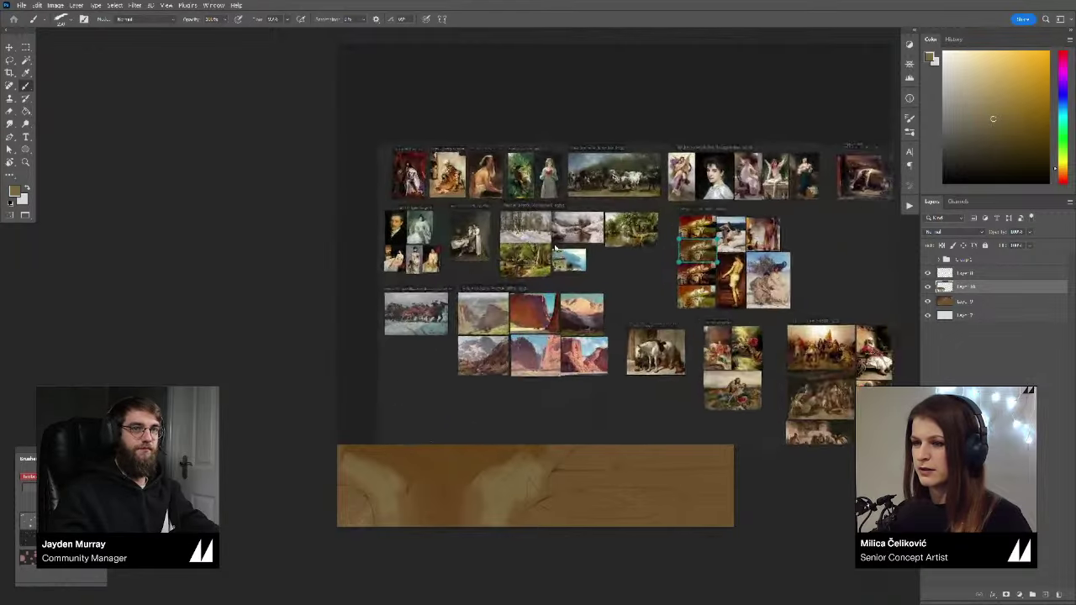
scroll(555, 326, "up", 4)
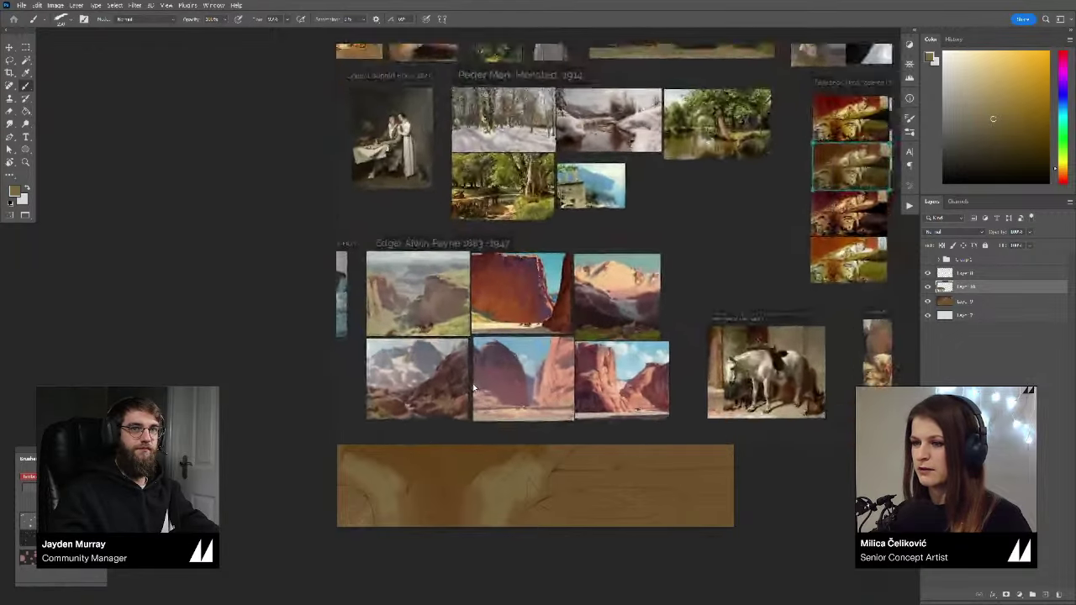
scroll(639, 351, "down", 3)
scroll(673, 338, "up", 3)
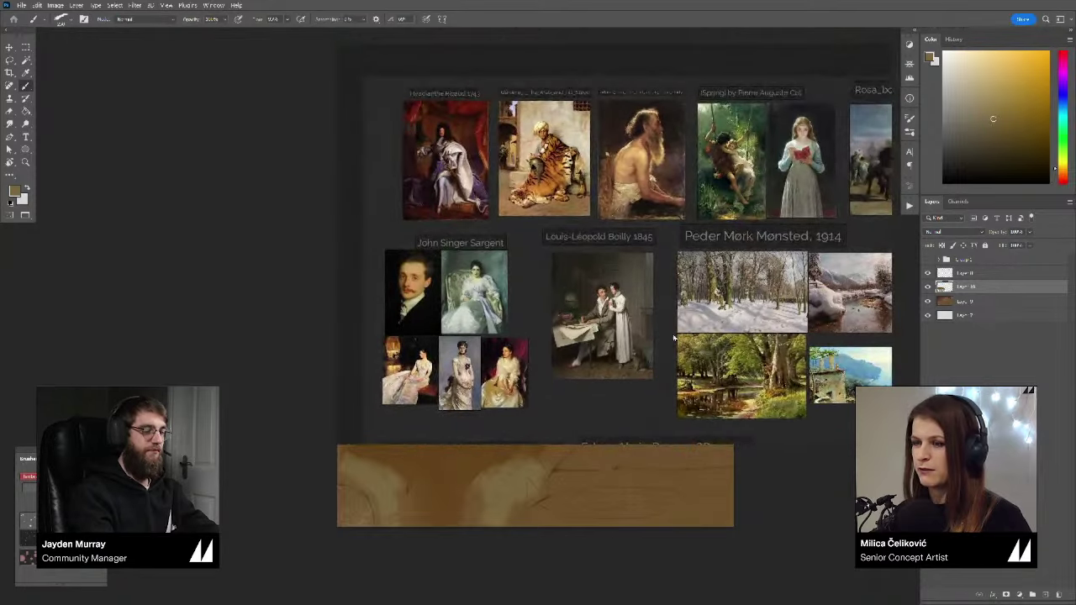
Step: Look through the rest of the reference board, from the portraits and still lifes to the Napoleon Crossing the Alps versions
left_click_drag(807, 274, 476, 272)
left_click_drag(666, 342, 454, 244)
scroll(567, 310, "down", 5)
scroll(543, 326, "down", 3)
scroll(582, 363, "up", 3)
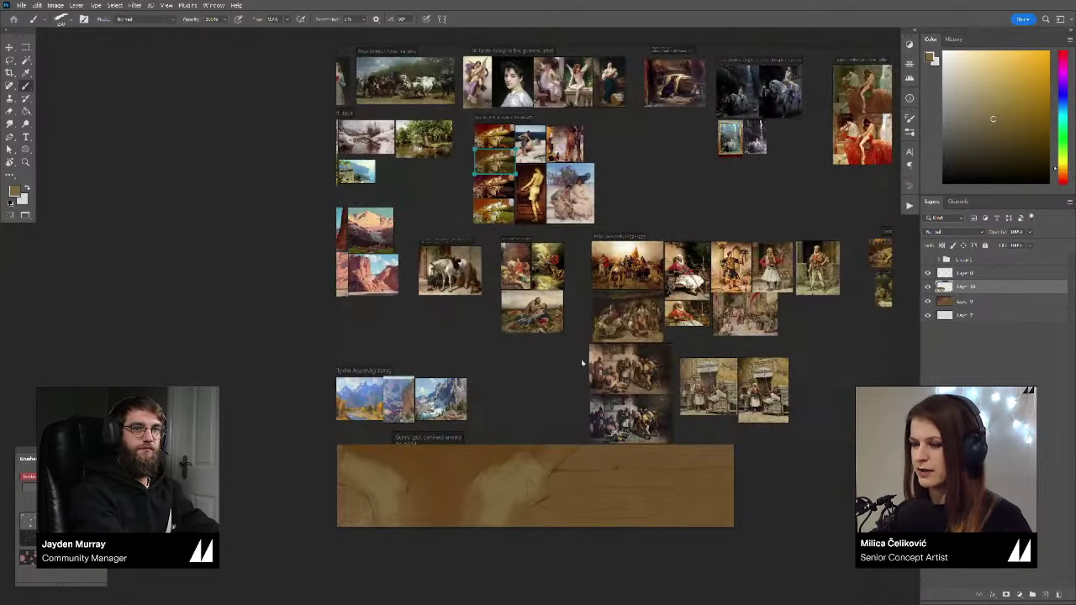
left_click_drag(682, 353, 397, 349)
scroll(666, 273, "up", 5)
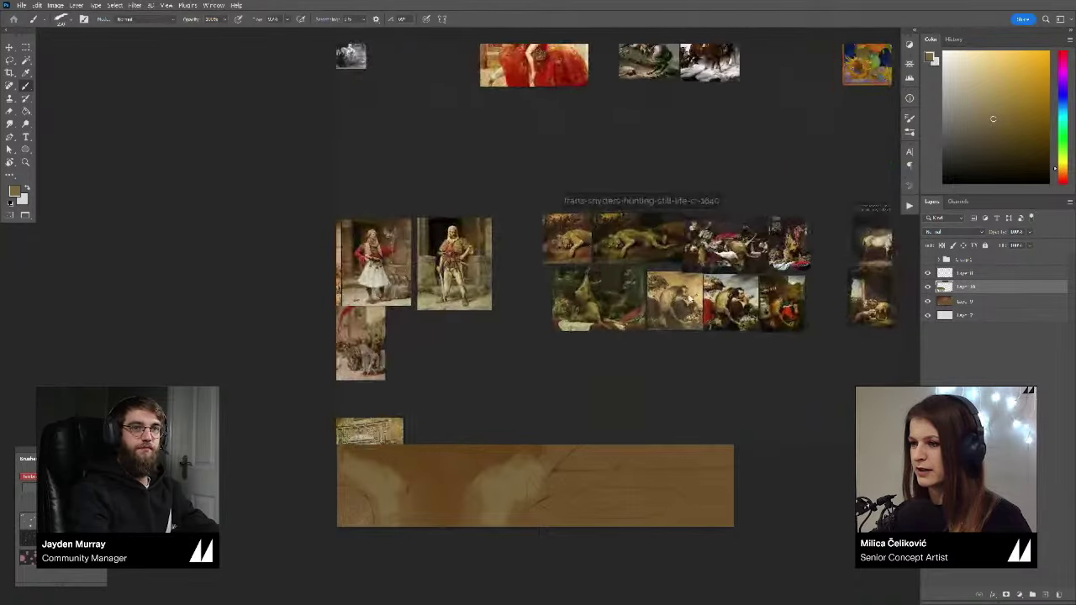
left_click_drag(707, 304, 401, 341)
scroll(706, 332, "up", 2)
scroll(697, 357, "down", 6)
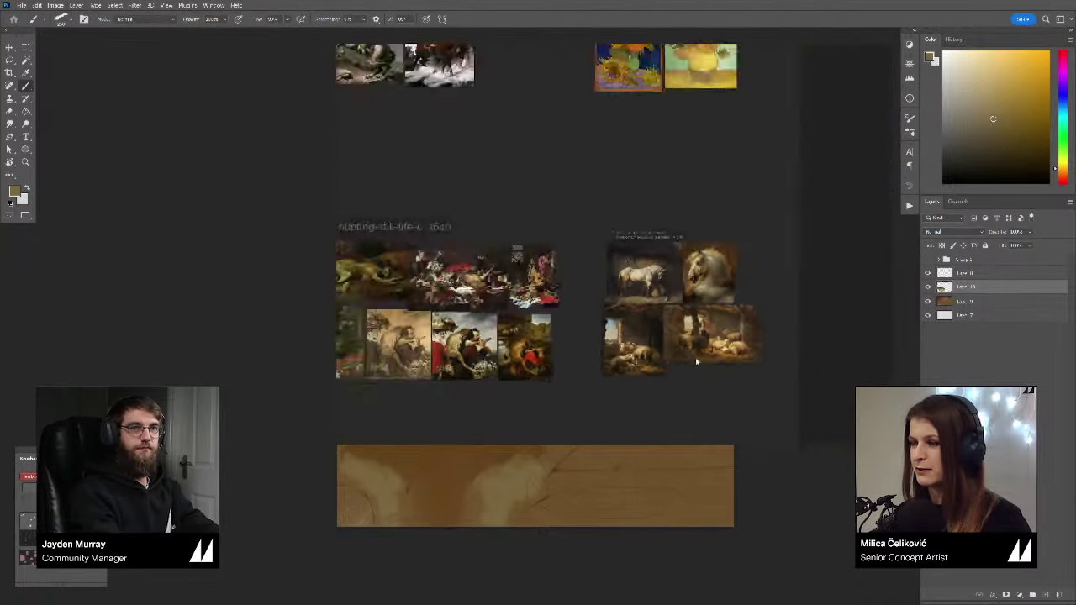
left_click_drag(631, 256, 668, 367)
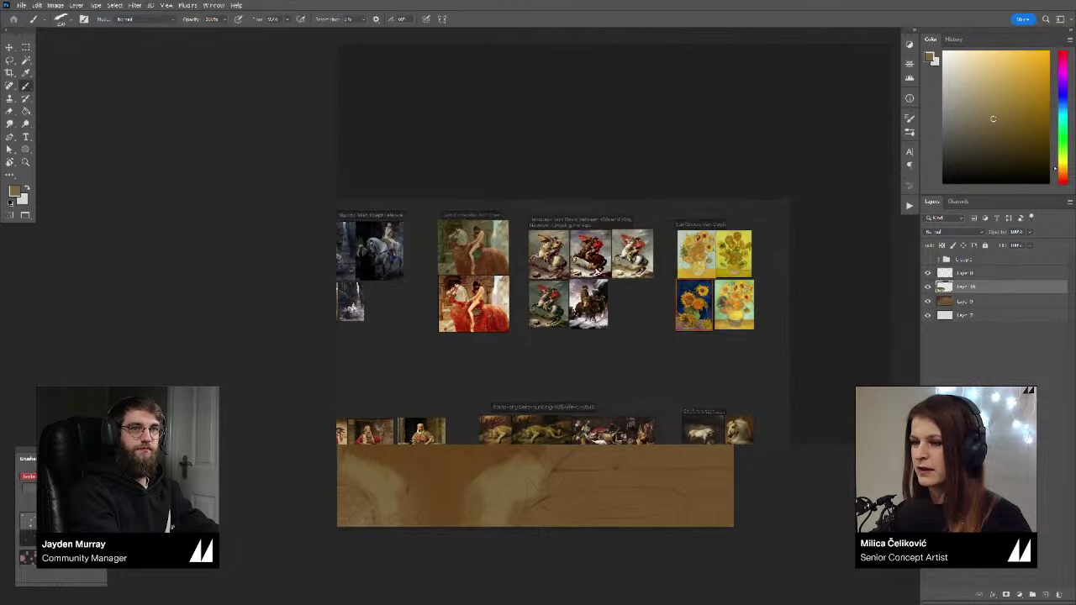
scroll(617, 287, "up", 5)
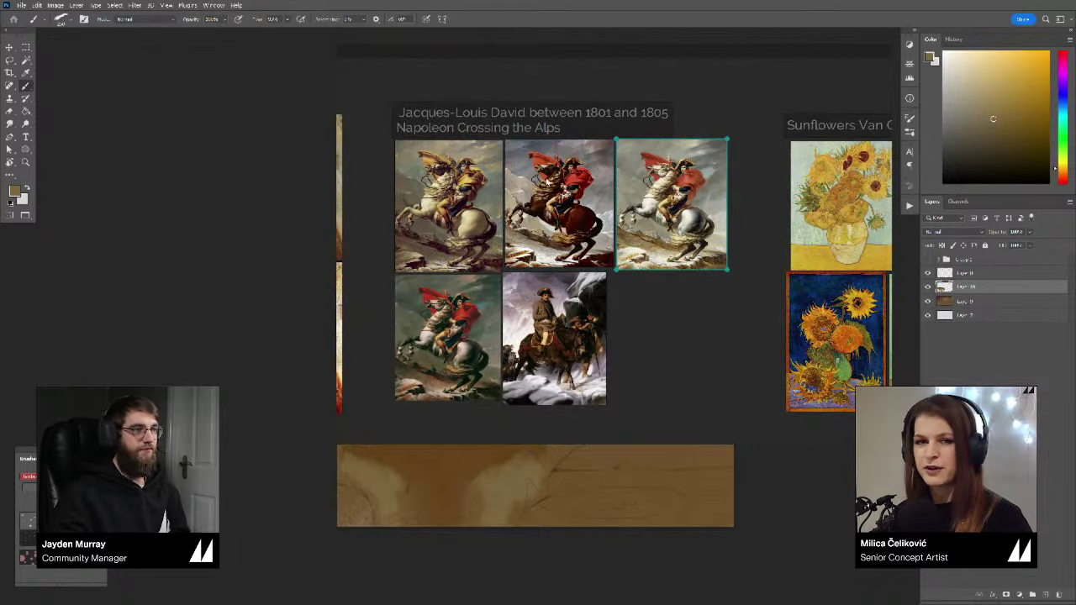
Step: Examine the Napoleon Crossing the Alps versions and the neighbouring Sunflowers and Lady Godiva groups on the reference board
scroll(538, 262, "up", 3)
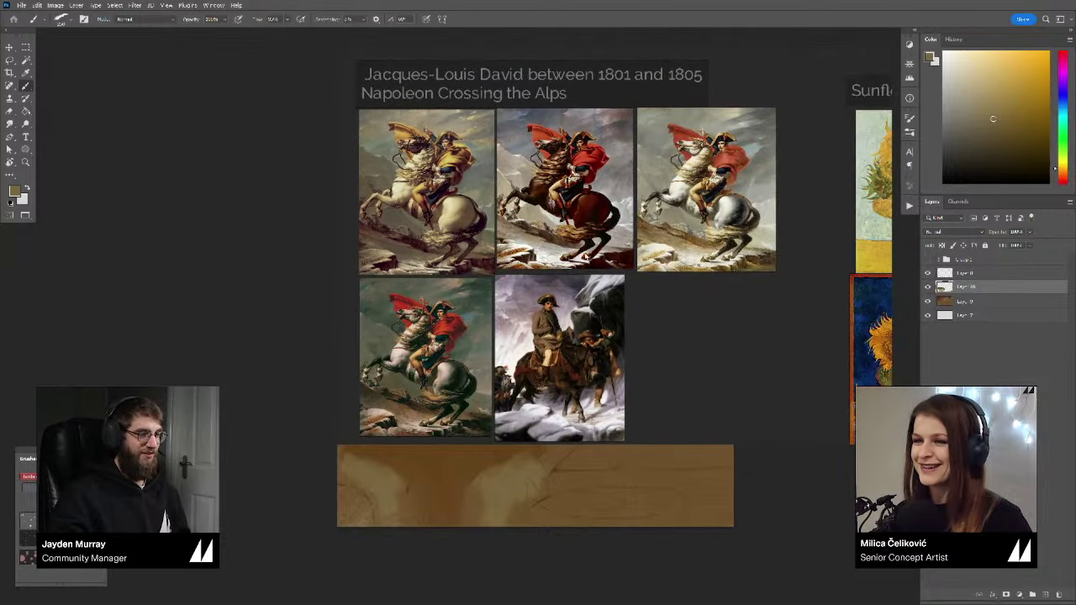
left_click_drag(680, 298, 540, 292)
scroll(540, 292, "down", 4)
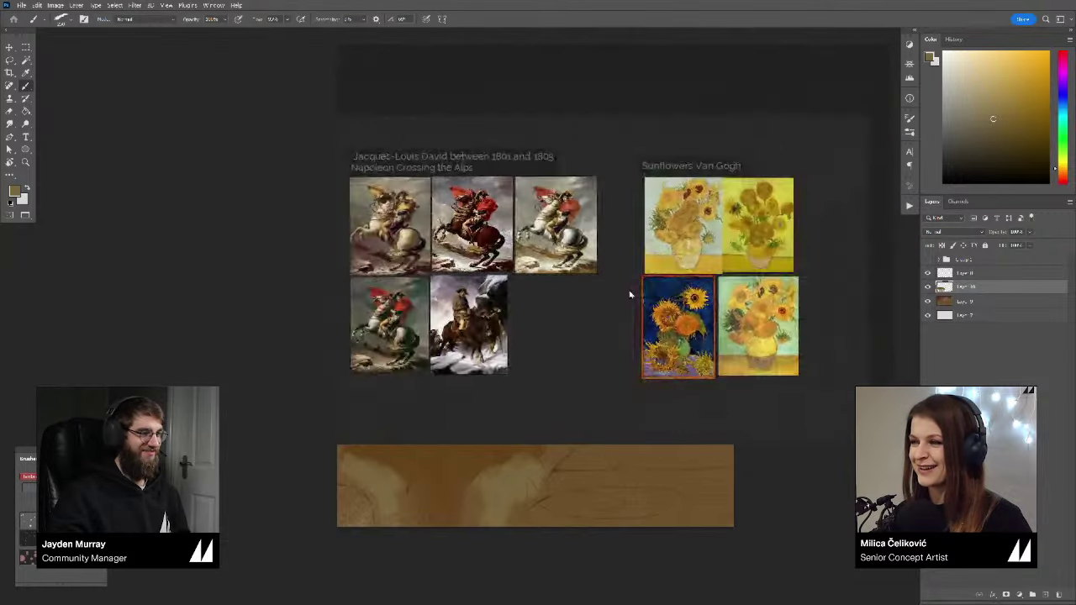
left_click_drag(346, 337, 550, 305)
scroll(549, 308, "down", 6)
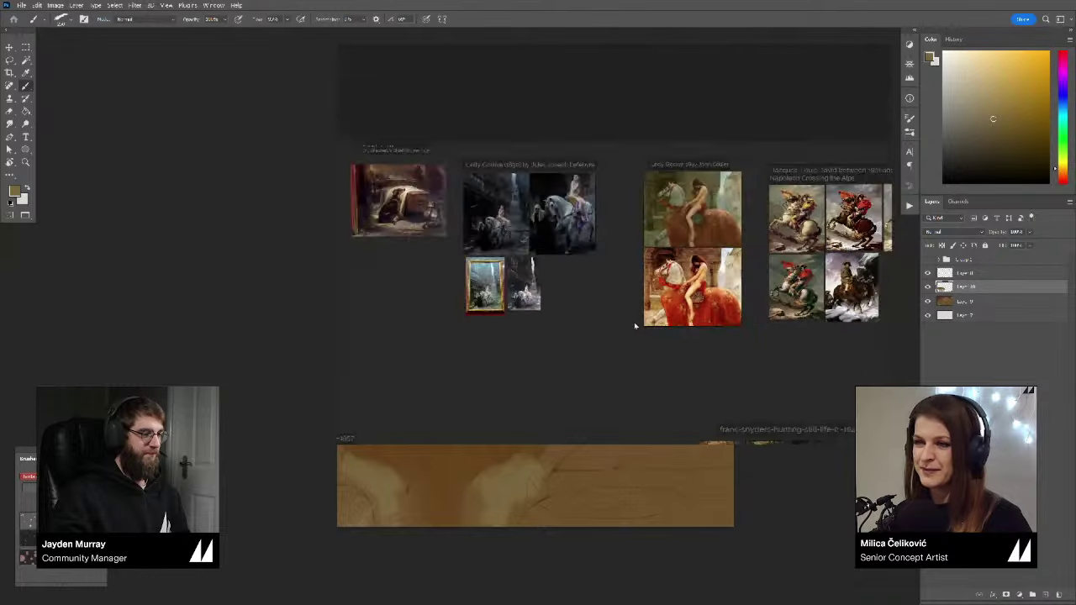
Step: Show the hidden layer group with the coastal landscape study briefly, and hide it again
left_click(927, 286)
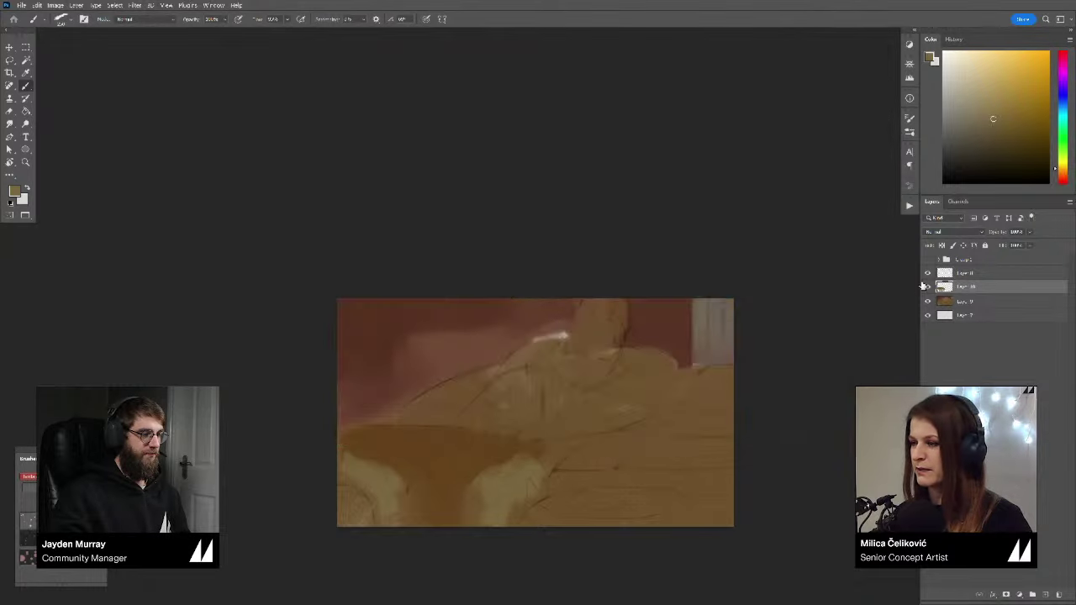
left_click(928, 259)
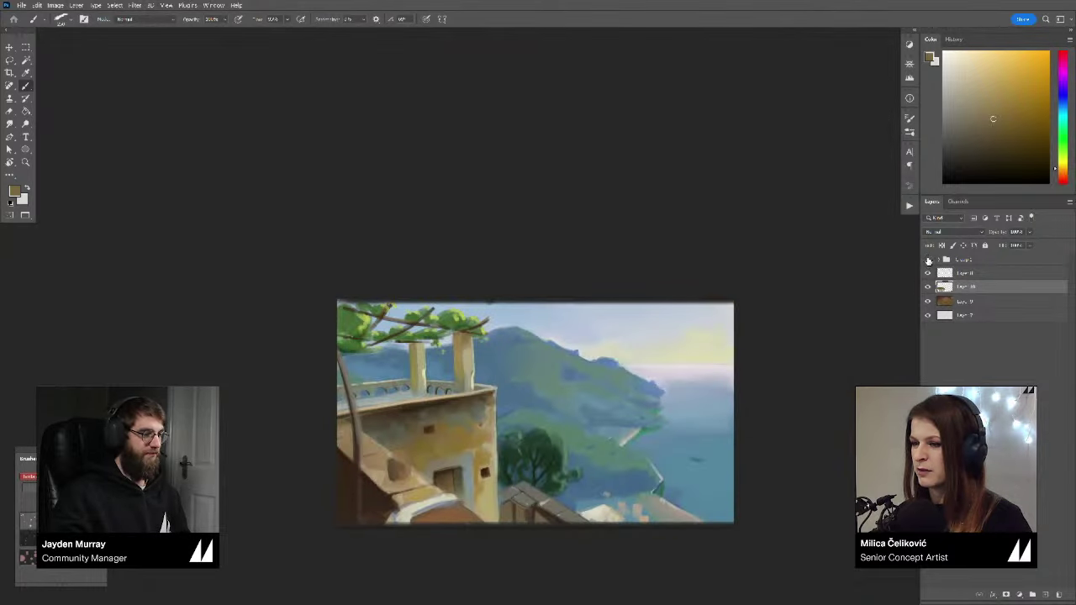
left_click(928, 259)
Step: Return to the reference board, frame the reclining woman painting, and shrink the window so it sits above the canvas
key("super")
left_click(89, 595)
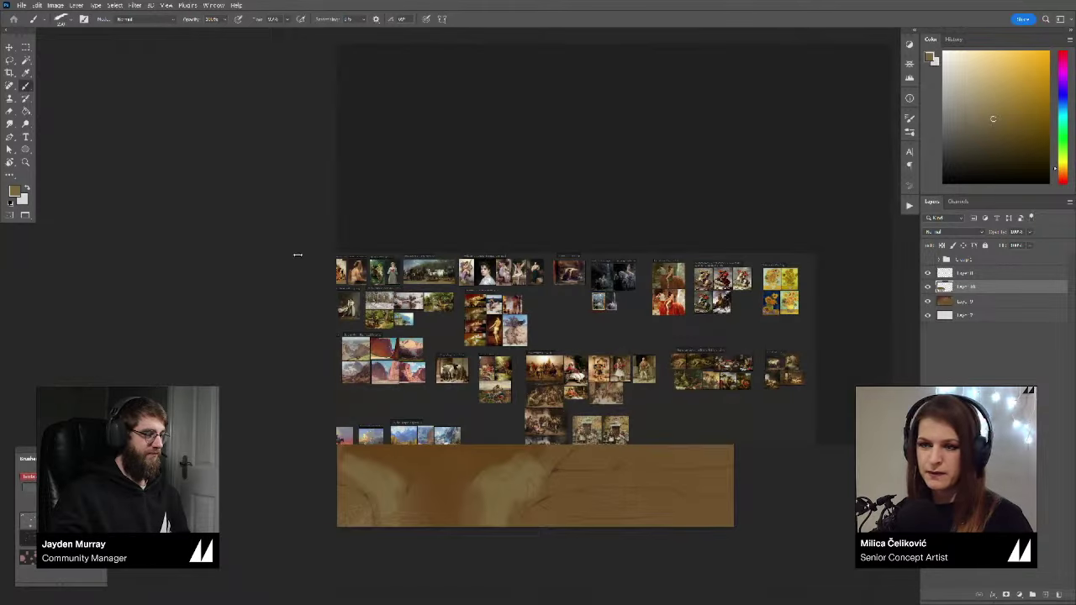
scroll(459, 325, "up", 5)
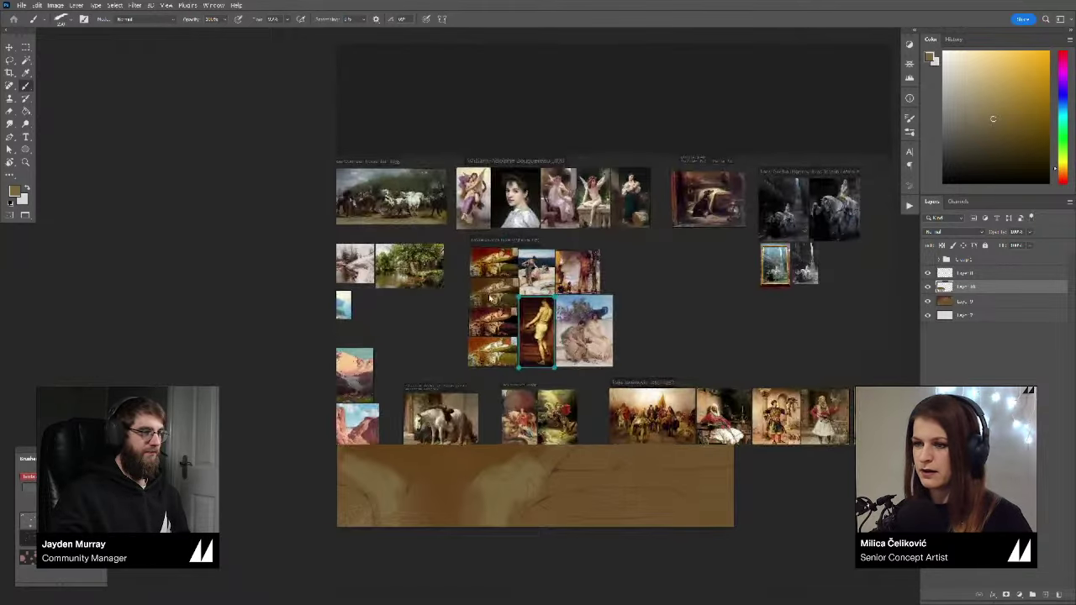
key("space")
double_click(428, 210)
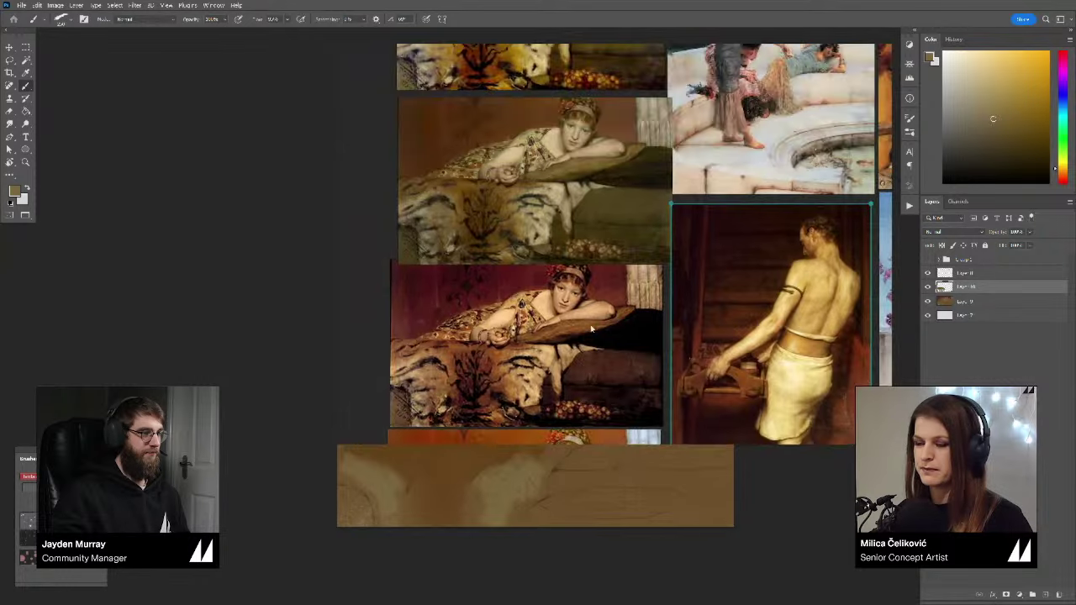
mouse_move(890, 443)
left_mouse_down()
mouse_move(801, 288)
mouse_move(748, 259)
mouse_move(690, 262)
left_mouse_up()
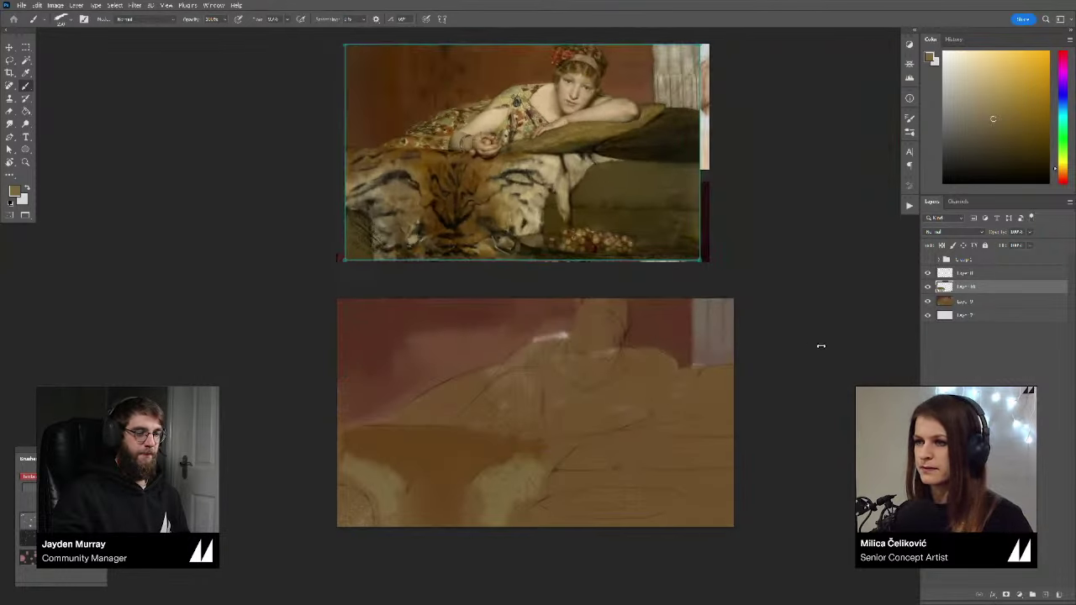
Step: Paint a light yellowish-beige patch on the tiger skin where its right edge meets the cushion, using progressively lighter tones
left_click_drag(541, 459, 538, 462)
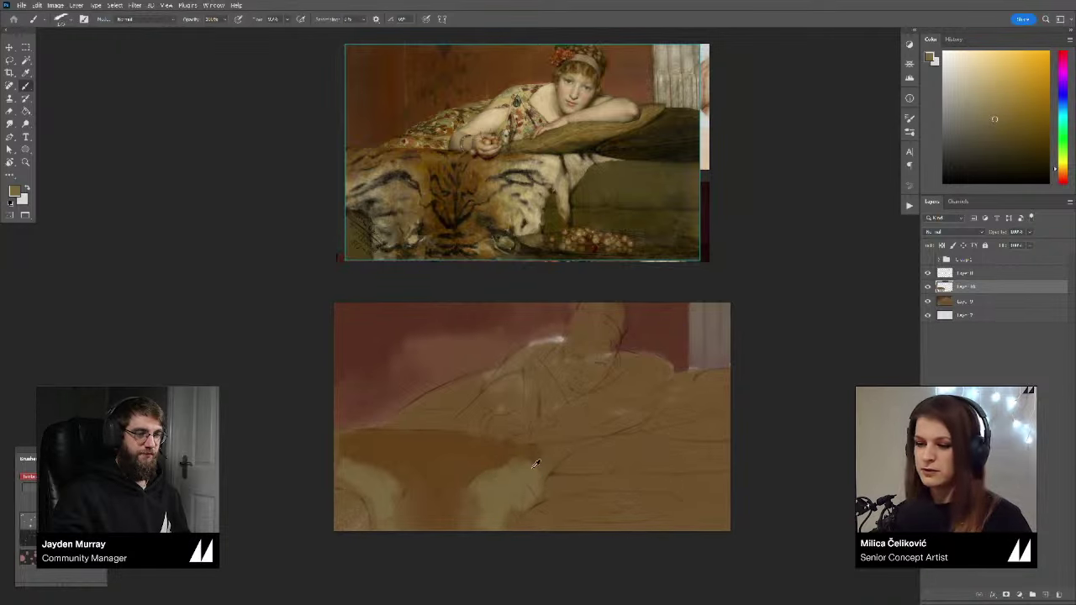
left_click(979, 107)
left_click(1063, 166)
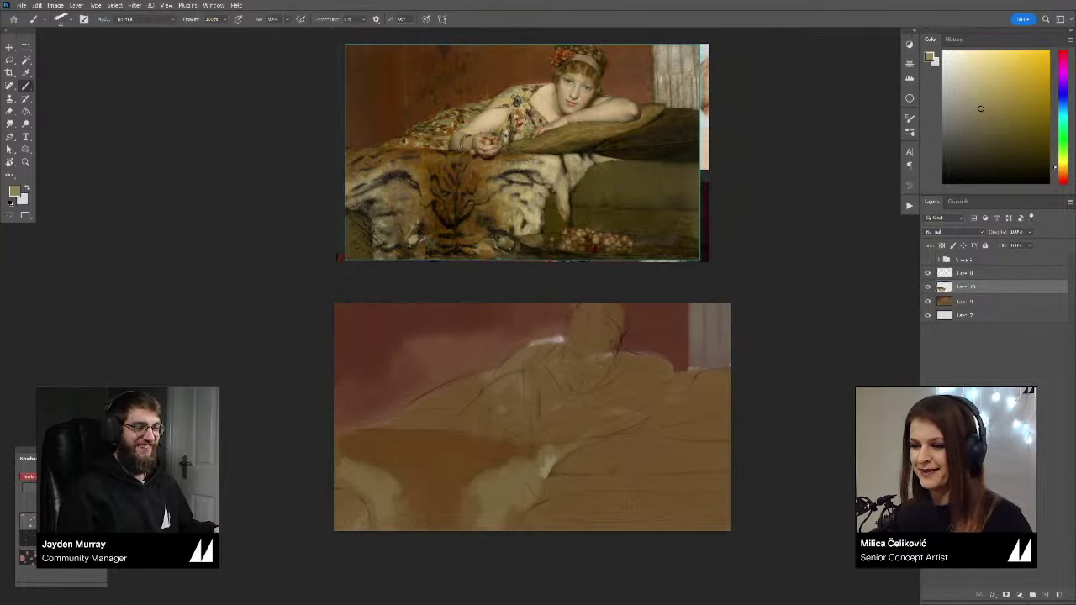
left_click_drag(546, 472, 549, 457)
left_click(974, 97)
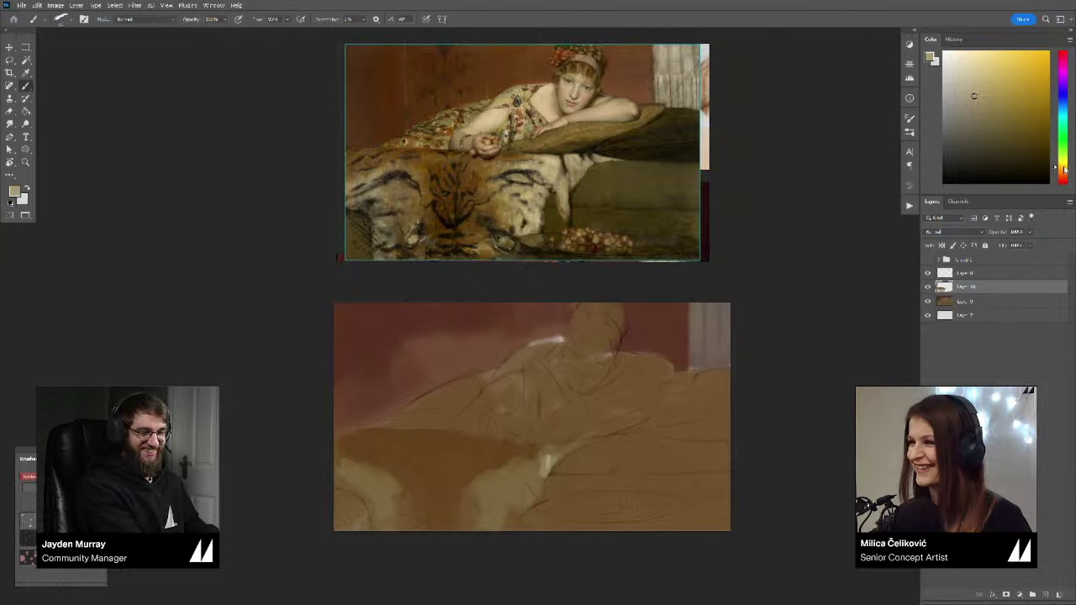
left_click_drag(547, 468, 566, 451)
Step: Extend the pale fur into a thin pointed strip along the cushion's lower edge, sampling nearby canvas colours
left_click(555, 445, "alt")
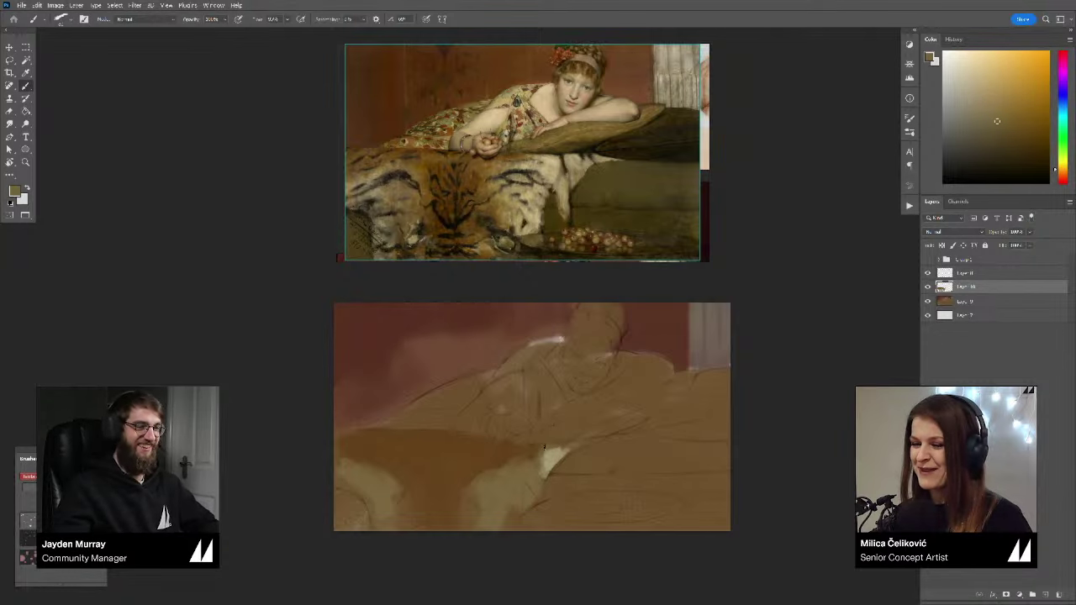
left_click(561, 450, "alt")
left_click(548, 465, "alt")
left_click_drag(554, 458, 603, 438)
left_click(560, 457, "alt")
left_click(557, 459, "alt")
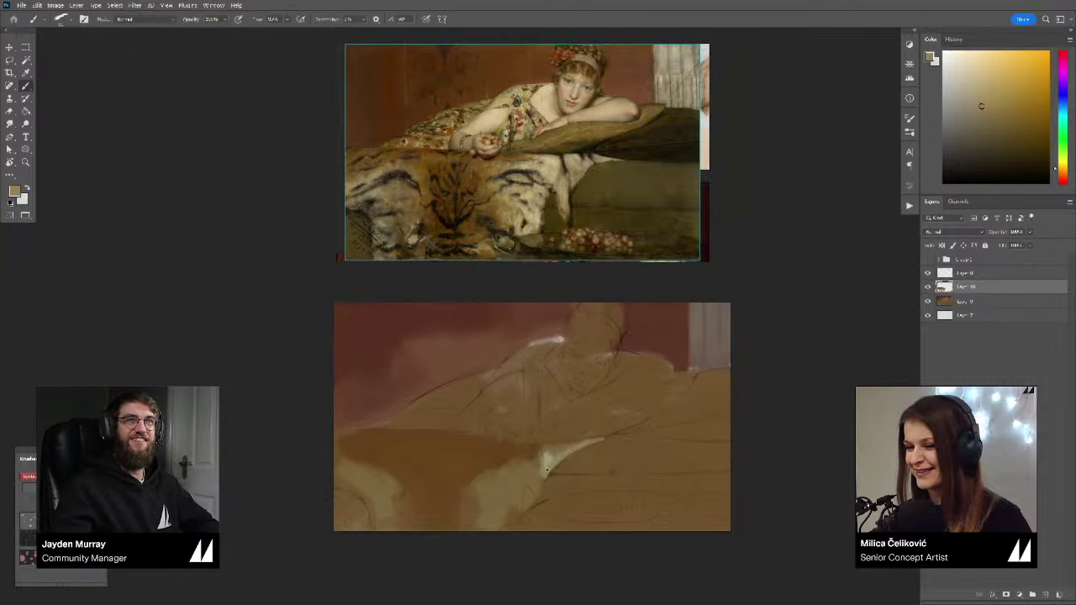
Step: Paint the hanging flap in a lighter beige and carry the pale fur down the tiger skin's right side to the canvas edge
left_click(554, 462, "alt")
left_click_drag(540, 475, 543, 497)
left_click(982, 87)
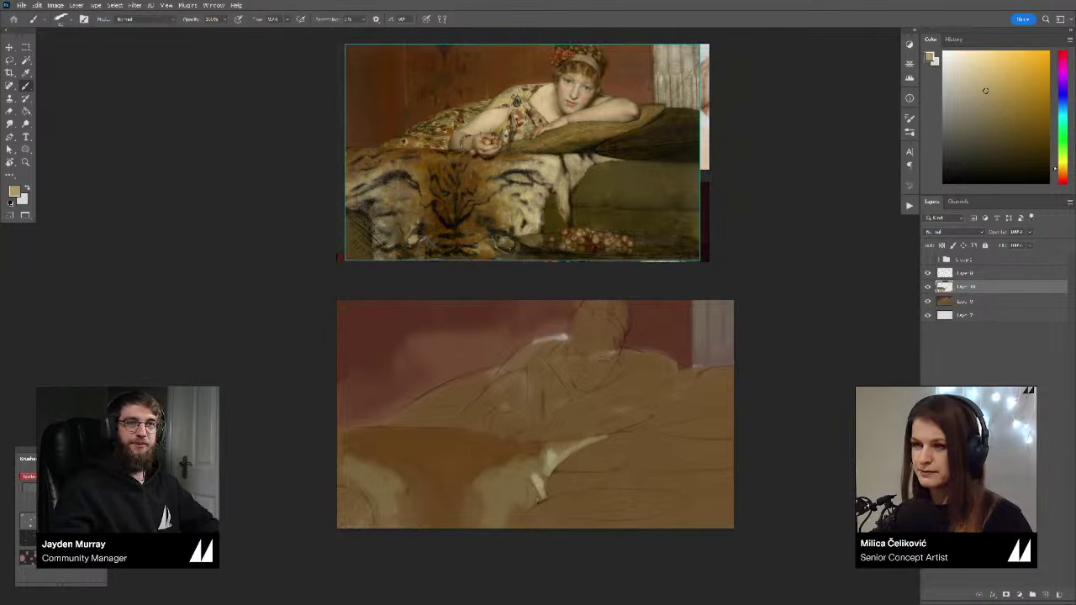
left_click(532, 507, "alt")
left_click(542, 479, "alt")
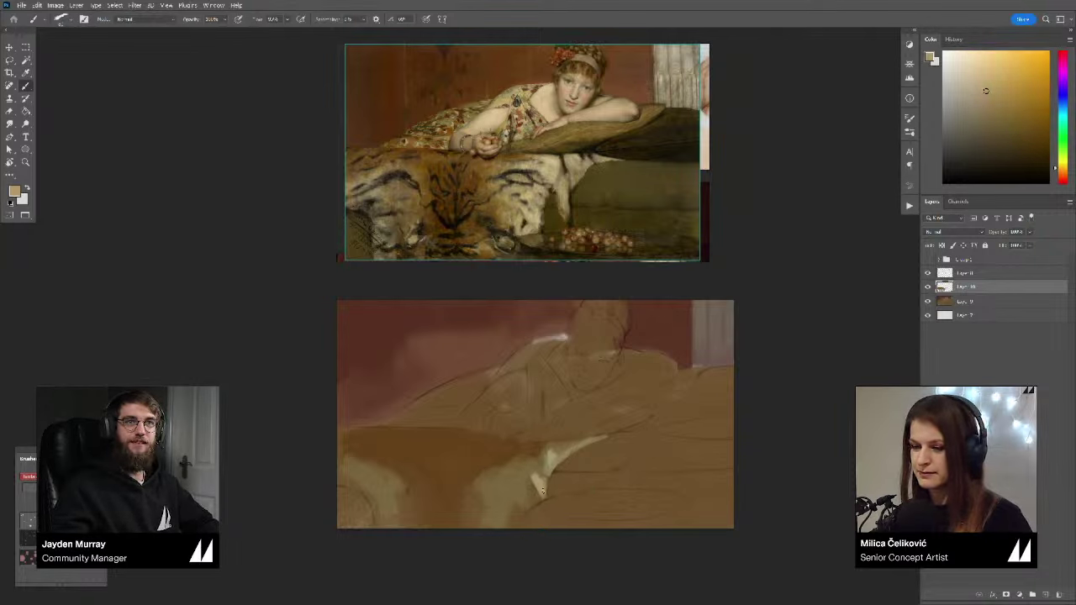
left_click(531, 469, "alt")
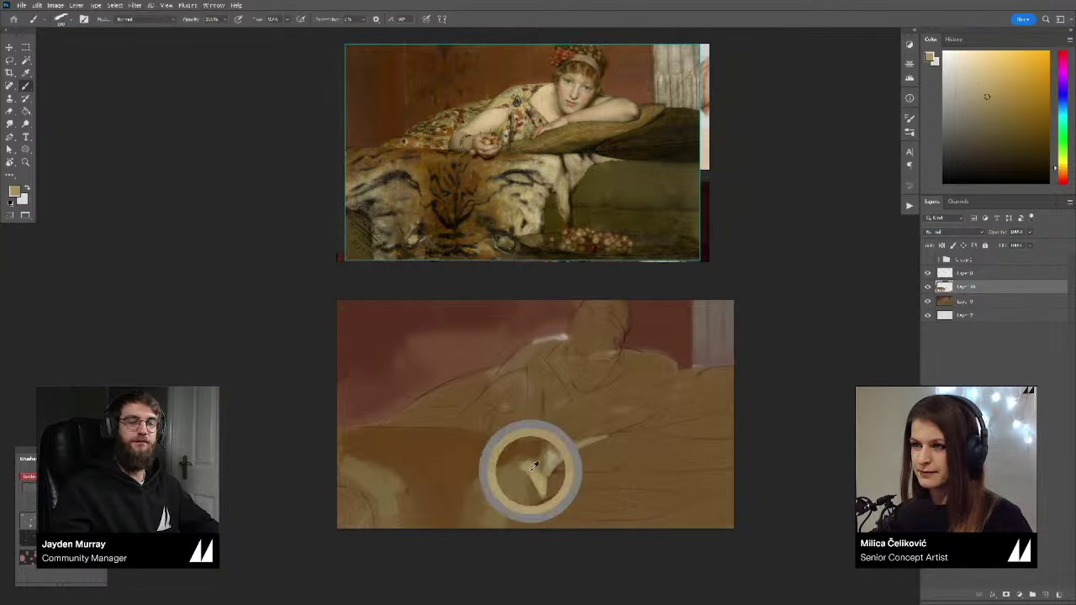
mouse_move(536, 461)
left_mouse_down()
mouse_move(575, 441)
mouse_move(514, 472)
mouse_move(506, 527)
left_mouse_up()
left_click(533, 458, "alt")
left_click_drag(517, 490, 516, 511)
mouse_move(523, 474)
left_mouse_down()
mouse_move(519, 509)
mouse_move(499, 526)
left_mouse_up()
Step: Widen the pale fur on the tiger skin's left side with sampled beige tones and a larger brush
mouse_move(383, 511)
left_mouse_down()
mouse_move(382, 527)
mouse_move(430, 523)
left_mouse_up()
left_click(381, 509, "alt")
left_click(375, 482, "alt")
left_click(390, 481, "alt")
key("bracketright")
key("bracketright")
left_click(358, 483, "alt")
left_click(391, 499, "alt")
Step: Cover the lower middle of the tiger skin with muted beige, softening its border with the orange-brown fur above
mouse_move(429, 499)
left_mouse_down()
mouse_move(439, 523)
mouse_move(472, 526)
left_mouse_up()
left_click(458, 509, "alt")
left_click(488, 508, "alt")
key("bracketright")
mouse_move(457, 479)
left_mouse_down()
mouse_move(473, 504)
mouse_move(431, 481)
left_mouse_up()
left_click(444, 505, "alt")
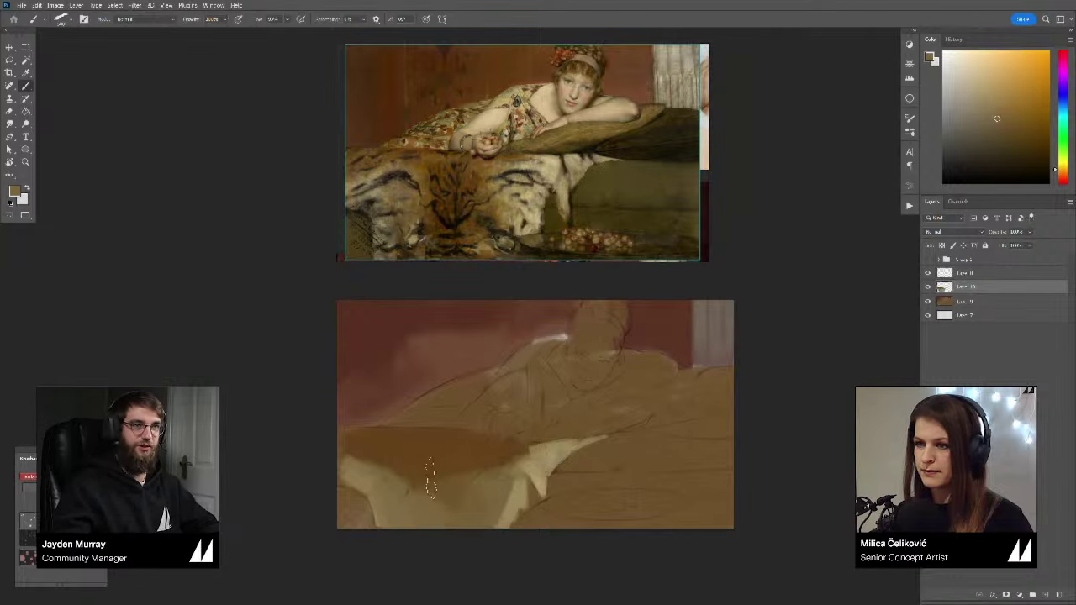
Step: Block in the lower centre of the tiger skin with reddish brown, followed by a darker yellowish brown over it
left_click(449, 444, "alt")
left_click(1061, 176)
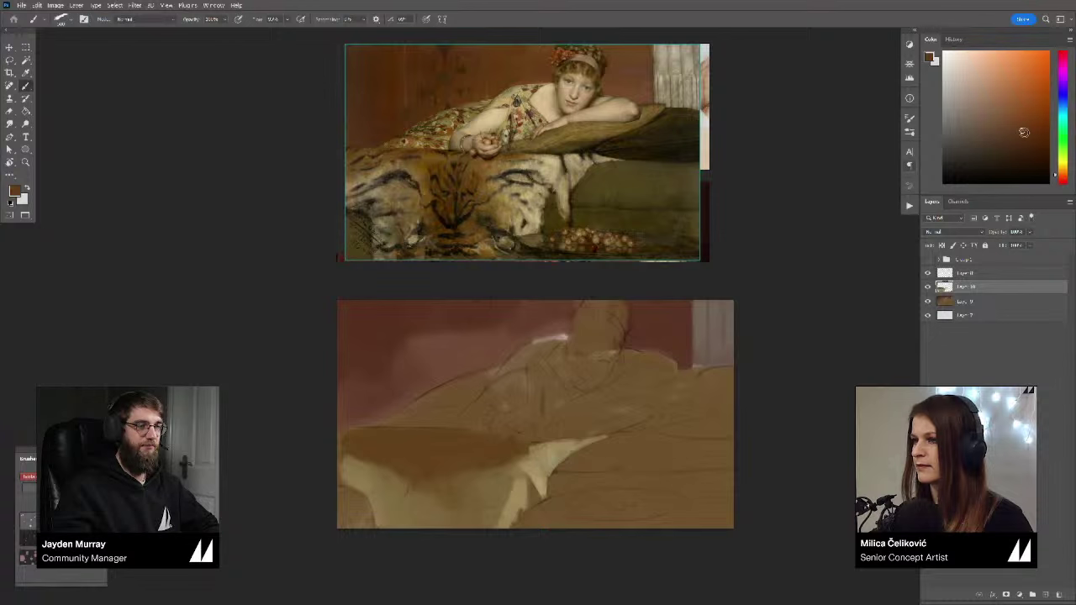
left_click(1026, 134)
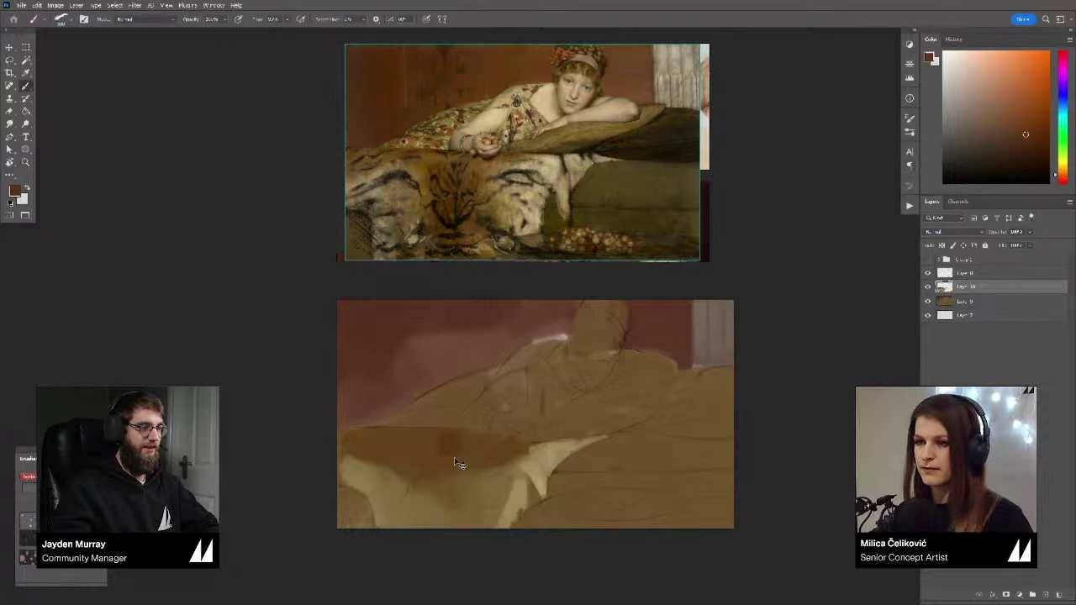
left_click_drag(435, 520, 450, 499)
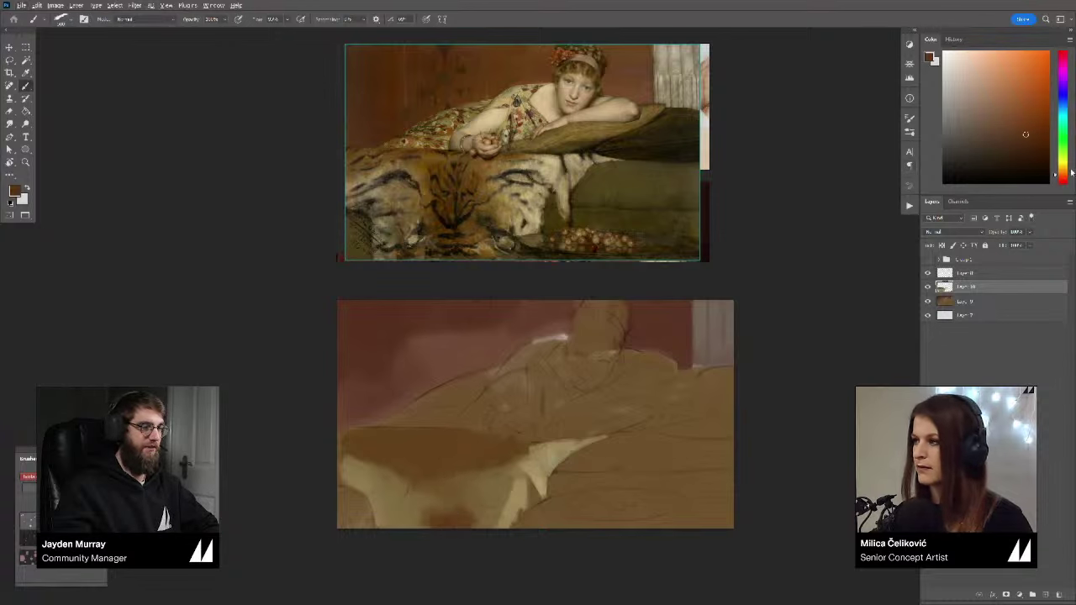
left_click(1063, 173)
left_click(1022, 144)
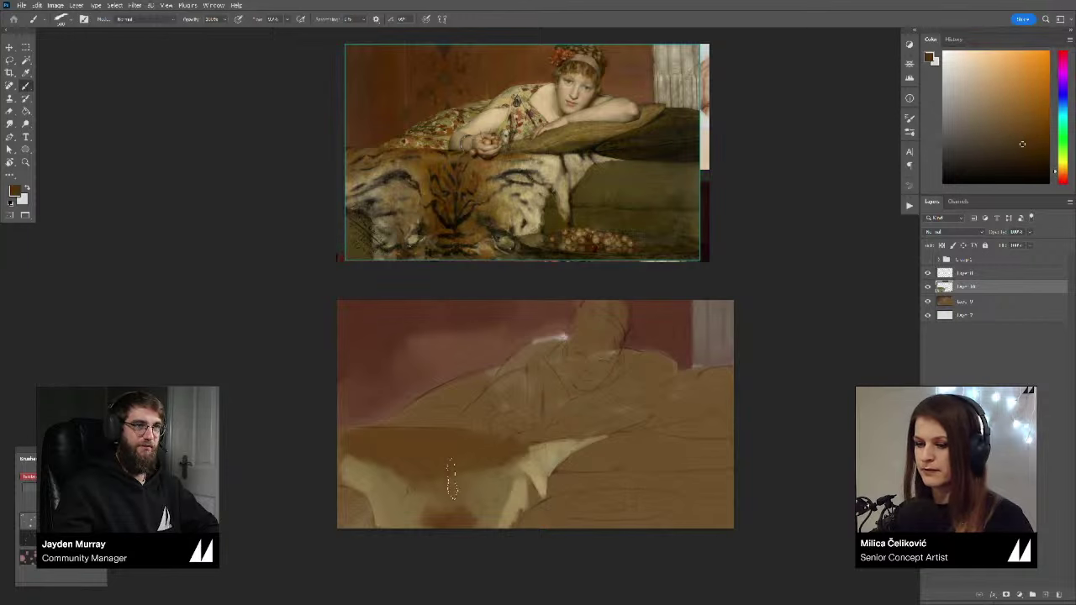
mouse_move(449, 500)
left_mouse_down()
mouse_move(443, 465)
mouse_move(441, 493)
mouse_move(455, 508)
mouse_move(435, 517)
mouse_move(450, 525)
mouse_move(459, 520)
mouse_move(432, 524)
mouse_move(425, 488)
mouse_move(428, 524)
mouse_move(387, 482)
mouse_move(397, 501)
mouse_move(463, 533)
mouse_move(476, 489)
left_mouse_up()
Step: Rotate the canvas counter-clockwise and work warm orange-brown tones into the tiger skin's upper edge with a smaller brush
key("bracketleft")
key("bracketleft")
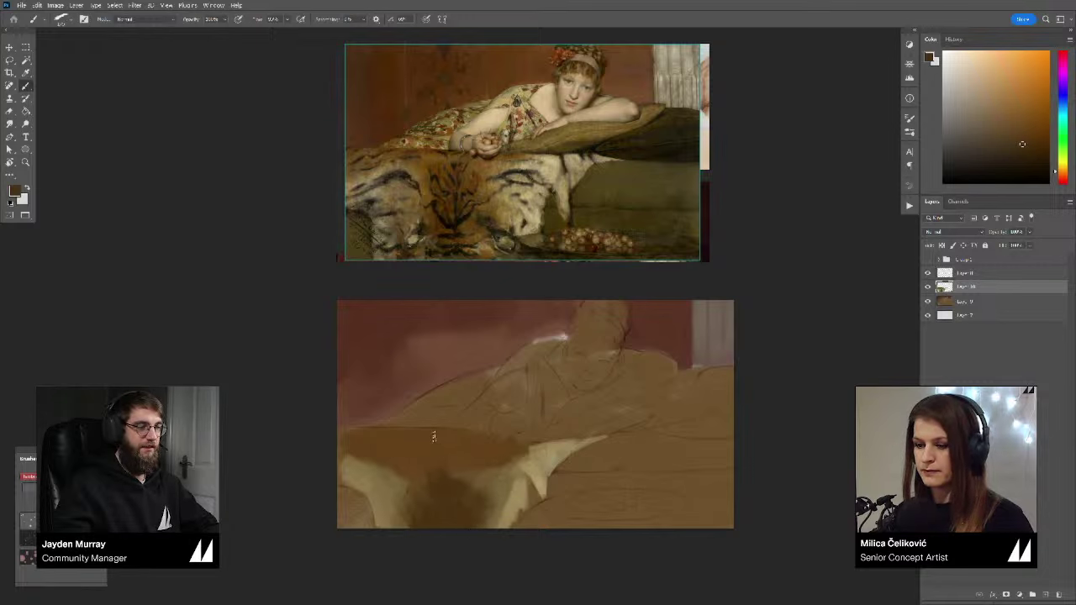
key("r")
left_click_drag(617, 498, 670, 418)
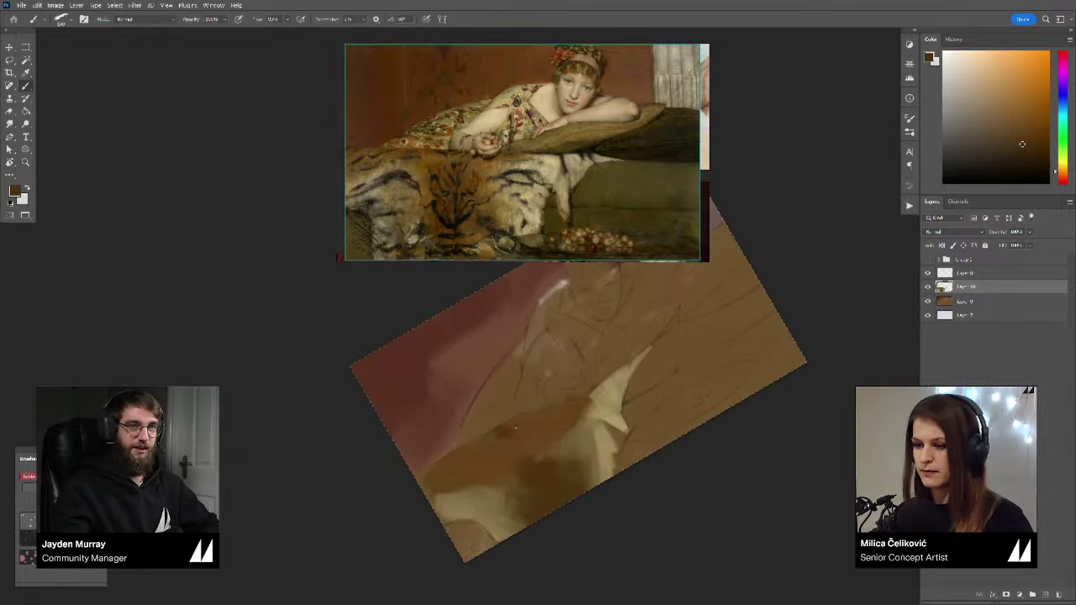
left_click(1032, 133)
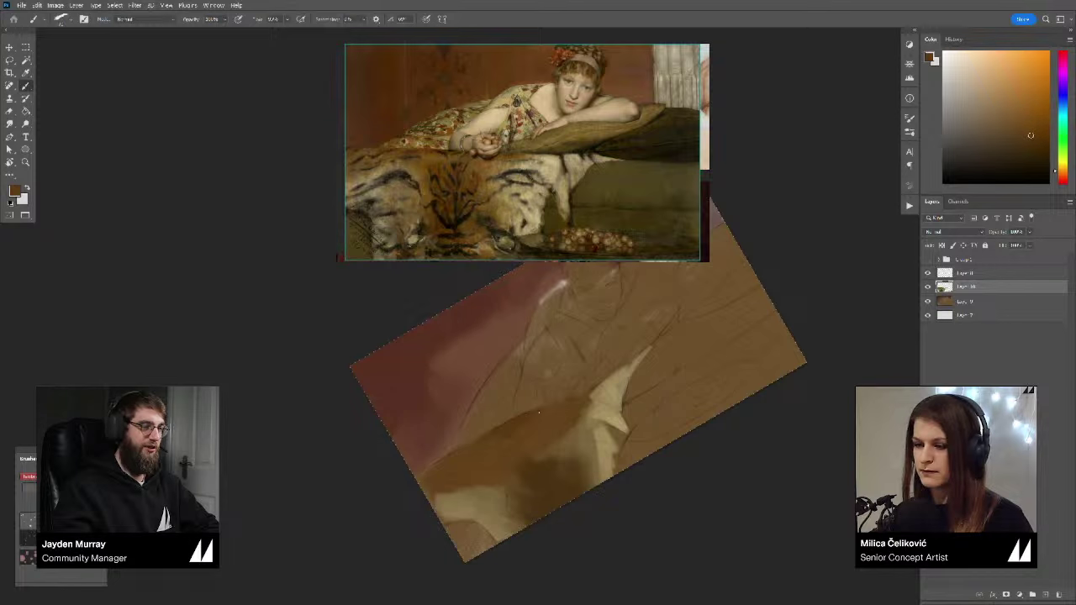
left_click(506, 431, "alt")
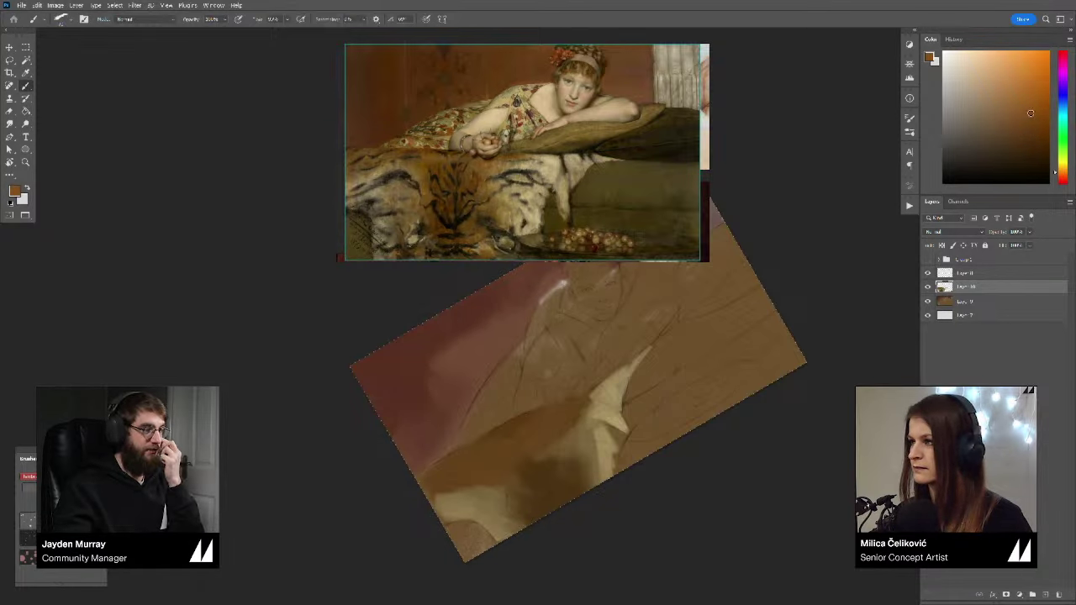
left_click(538, 413, "alt")
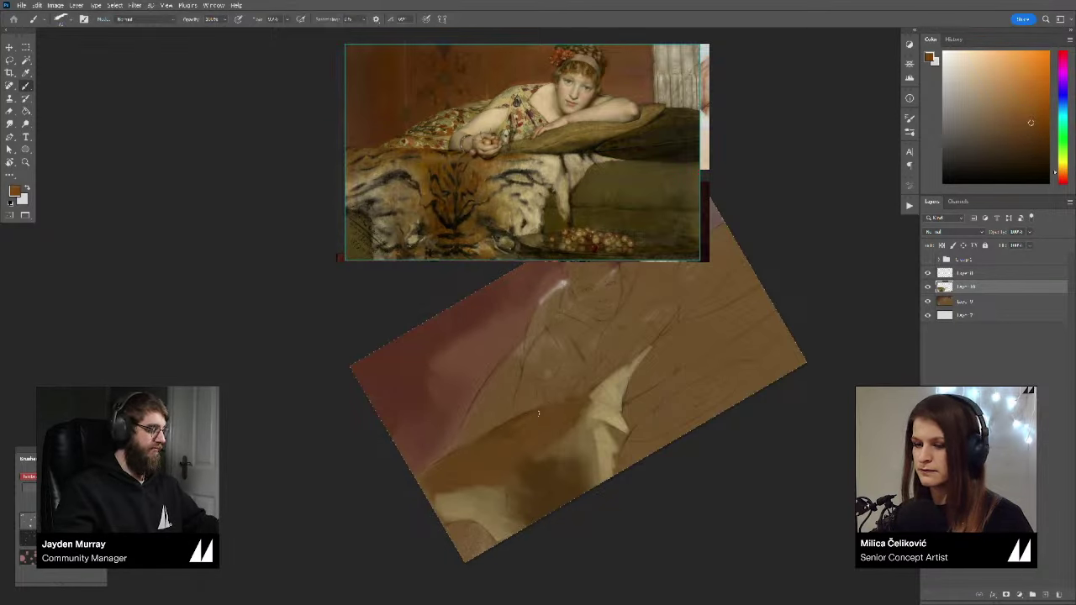
Step: Paint a brighter golden-orange patch on the upper part of the tiger skin with a reduced brush
left_click(1065, 170)
left_click(1031, 114)
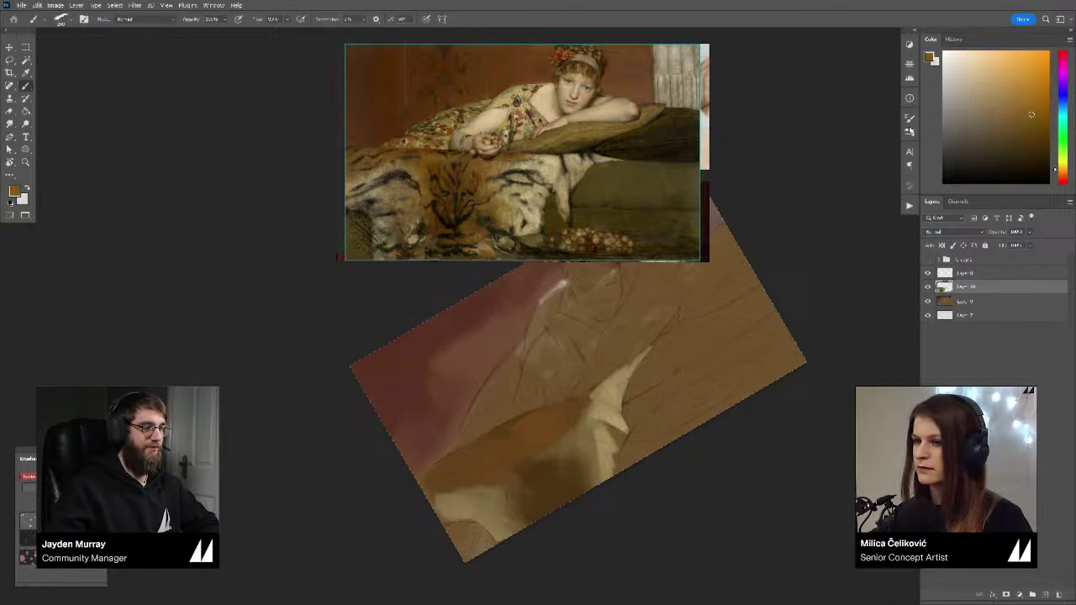
key("bracketleft")
key("bracketleft")
left_click_drag(545, 424, 551, 424)
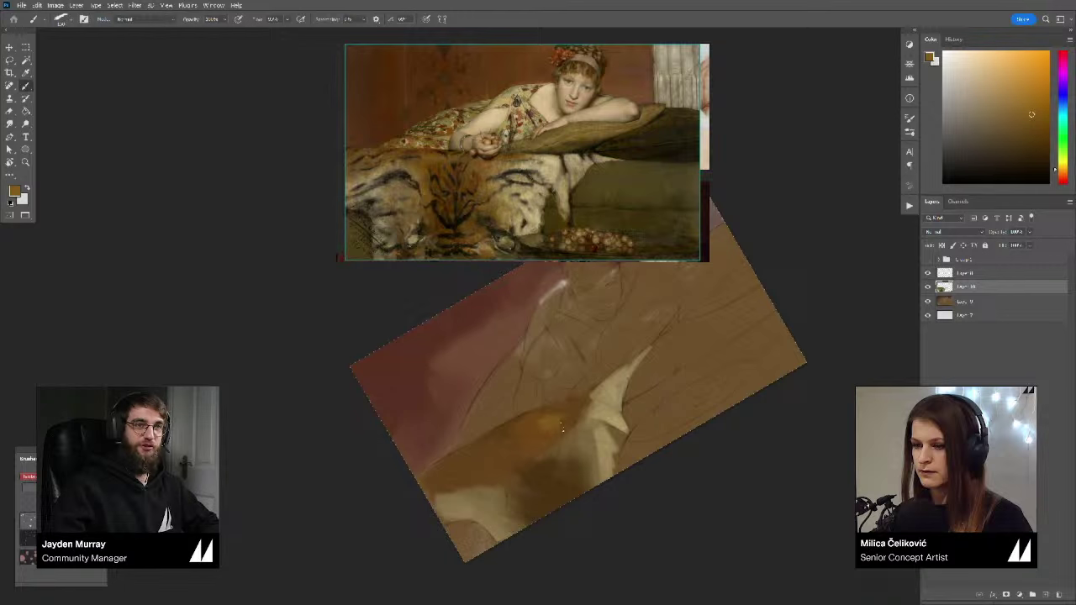
Step: Blend the golden-orange patch into the surrounding brown fur with sampled tones and a larger brush
left_click(546, 412, "alt")
left_click(546, 428, "alt")
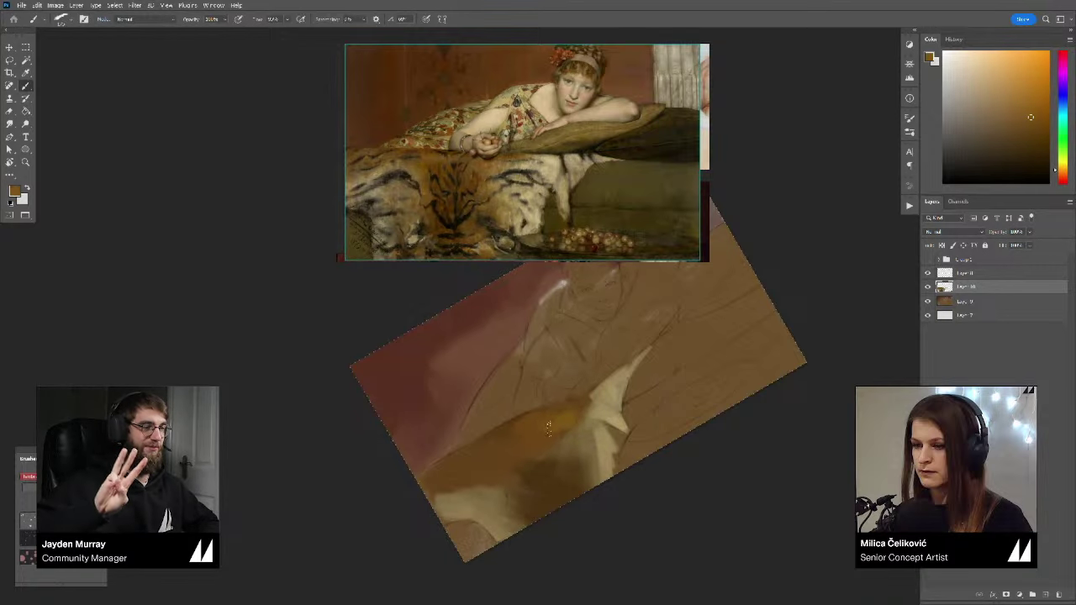
key("bracketright")
key("bracketright")
left_click_drag(546, 433, 567, 435)
left_click(575, 421, "alt")
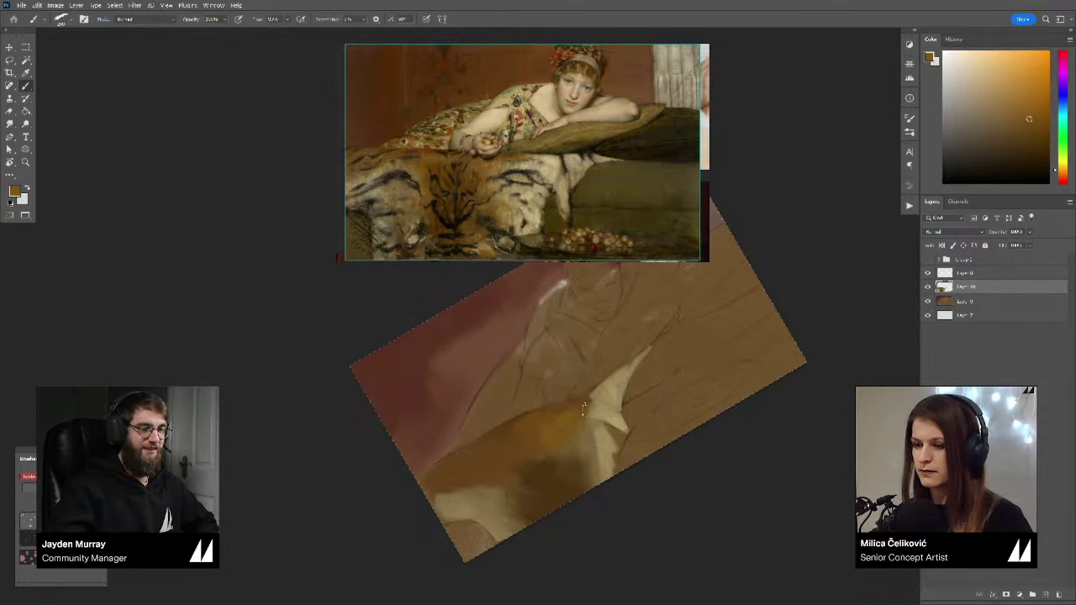
Step: Blend the golden-brown fur into the pale fur beside it using sampled transition tones and a smaller brush
key("bracketleft")
key("bracketleft")
left_click(591, 405, "alt")
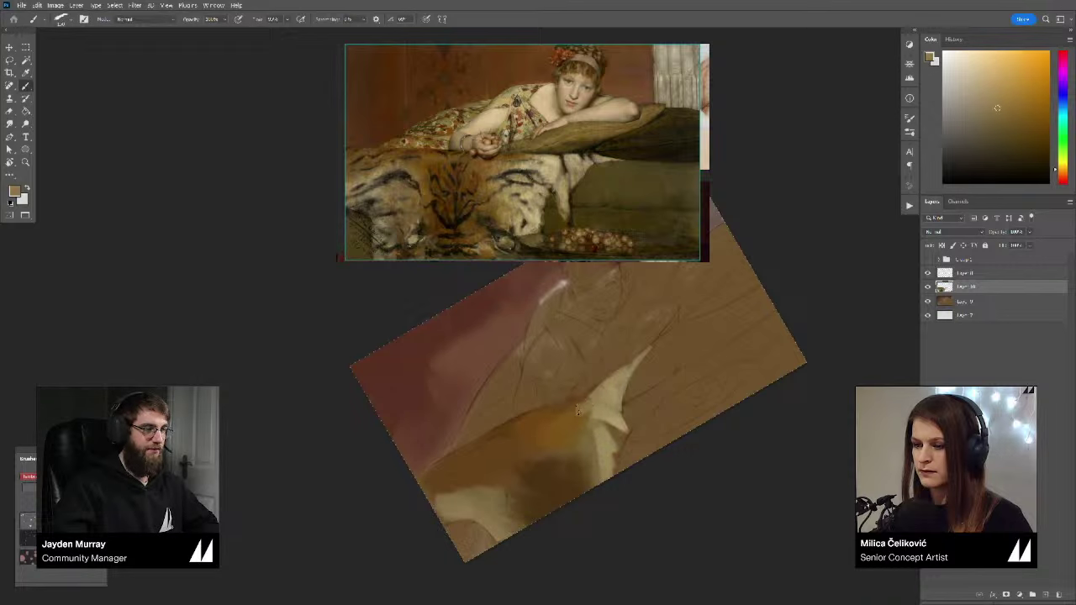
left_click(598, 414, "alt")
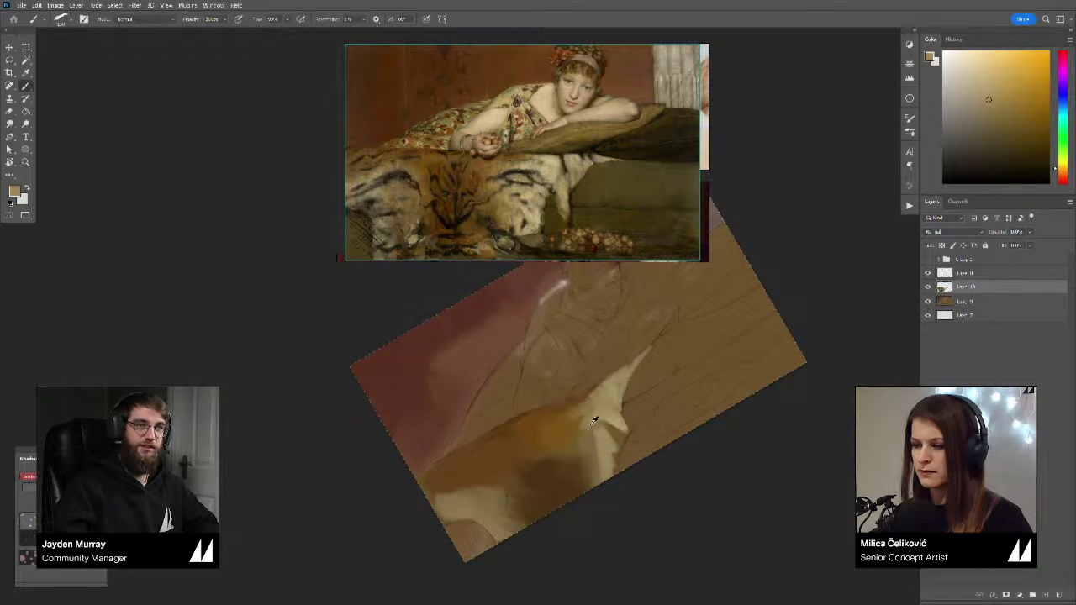
left_click(595, 417, "alt")
left_click_drag(593, 427, 583, 444)
left_click(599, 445, "alt")
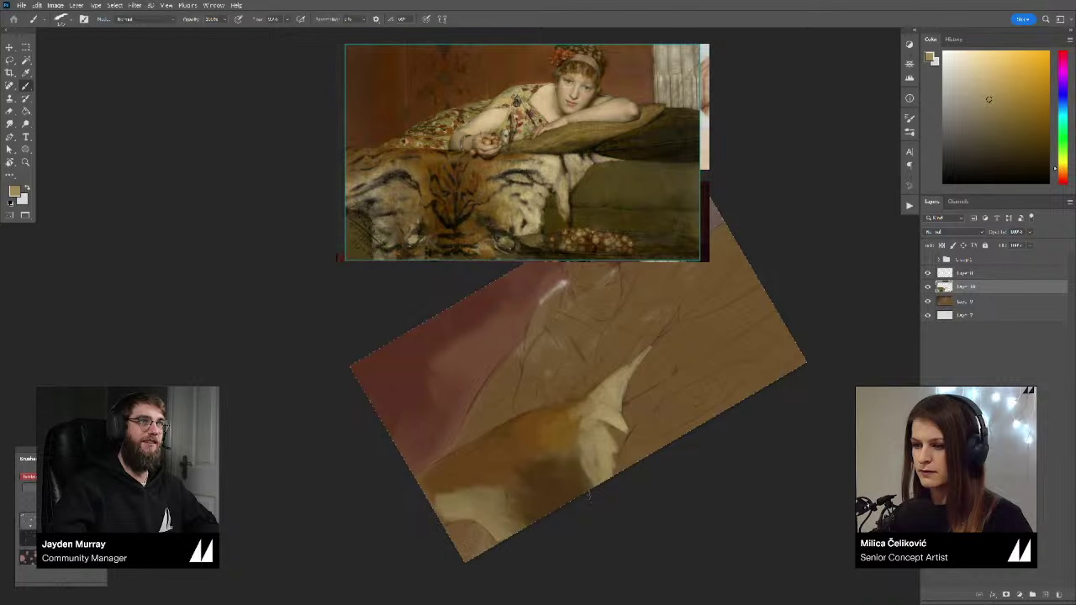
Step: Soften the transition between the brown fur and the pale patch in the tiger skin's lower left with sampled browns
left_click(531, 447, "alt")
left_click(487, 482, "alt")
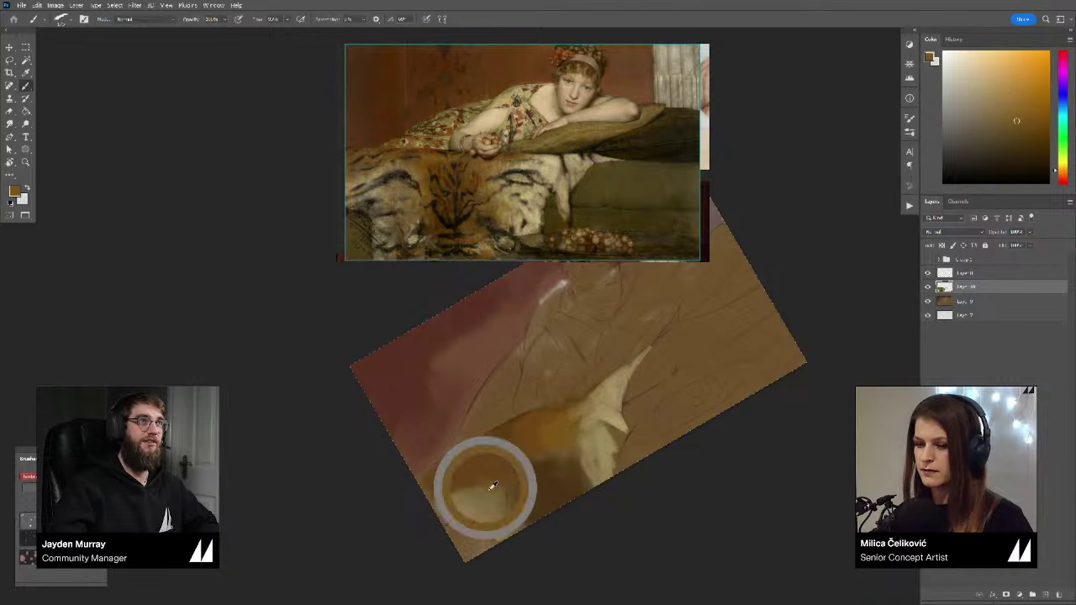
left_click(484, 481, "alt")
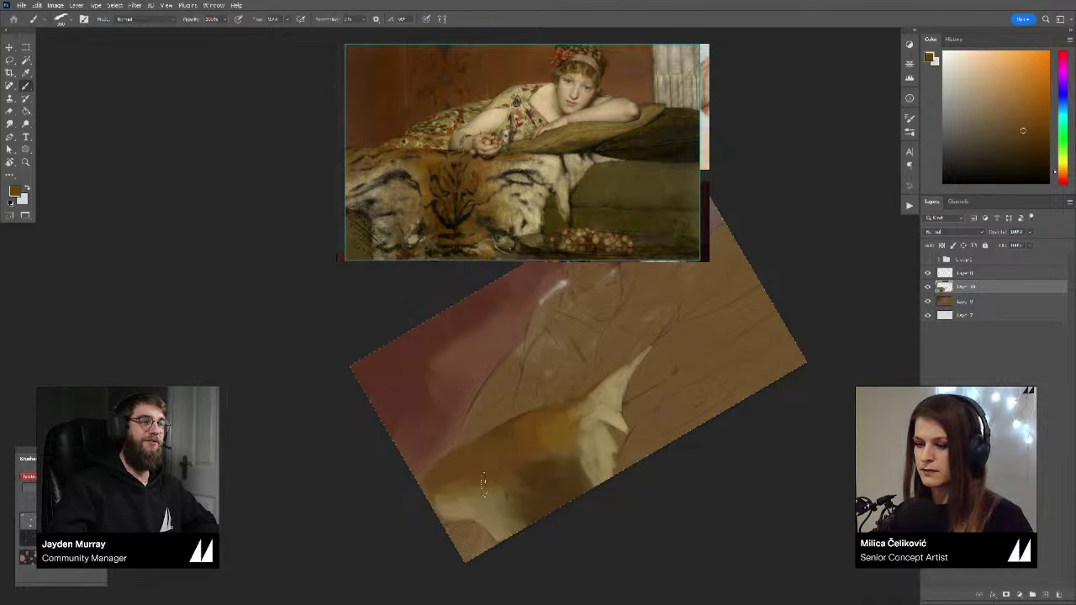
left_click(532, 441, "alt")
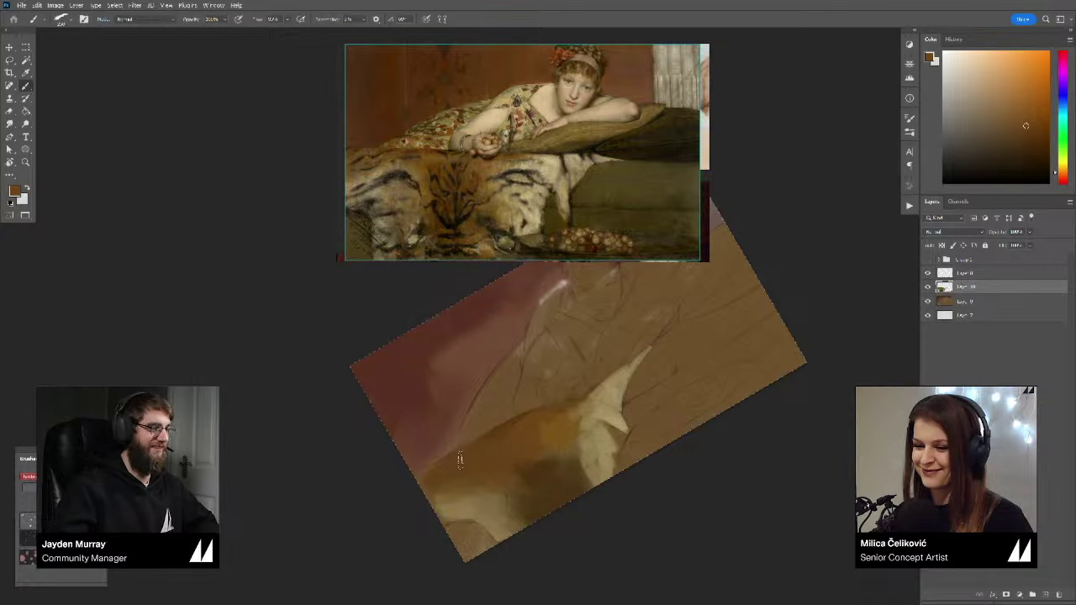
left_click(492, 442, "alt")
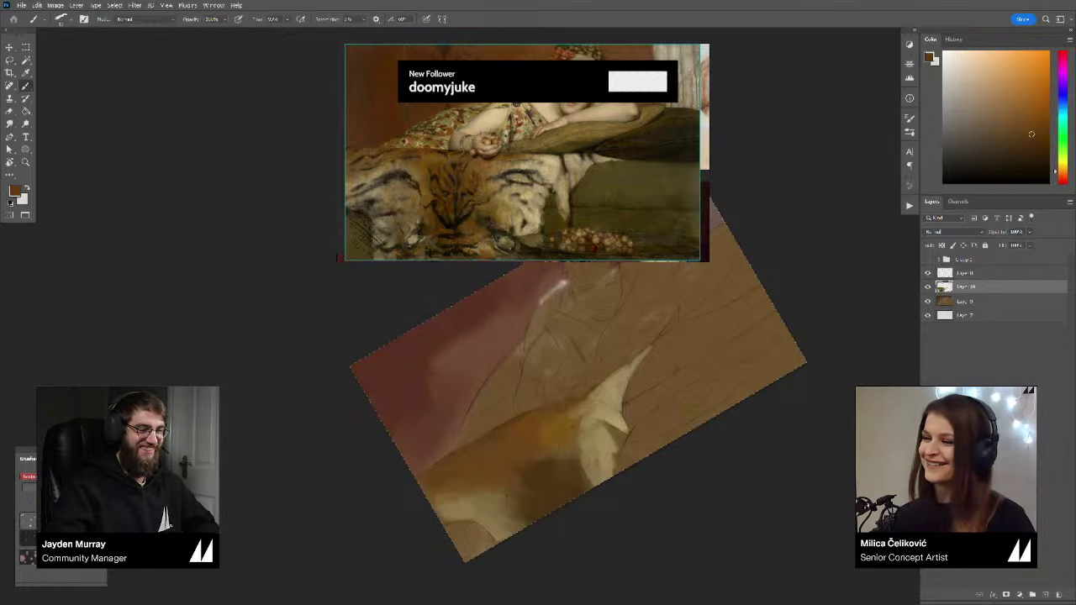
Step: Rotate the canvas further counter-clockwise and refine the tiger skin's upper edge with sampled brown tones
left_click_drag(558, 358, 561, 361)
key("r")
left_click_drag(760, 406, 774, 365)
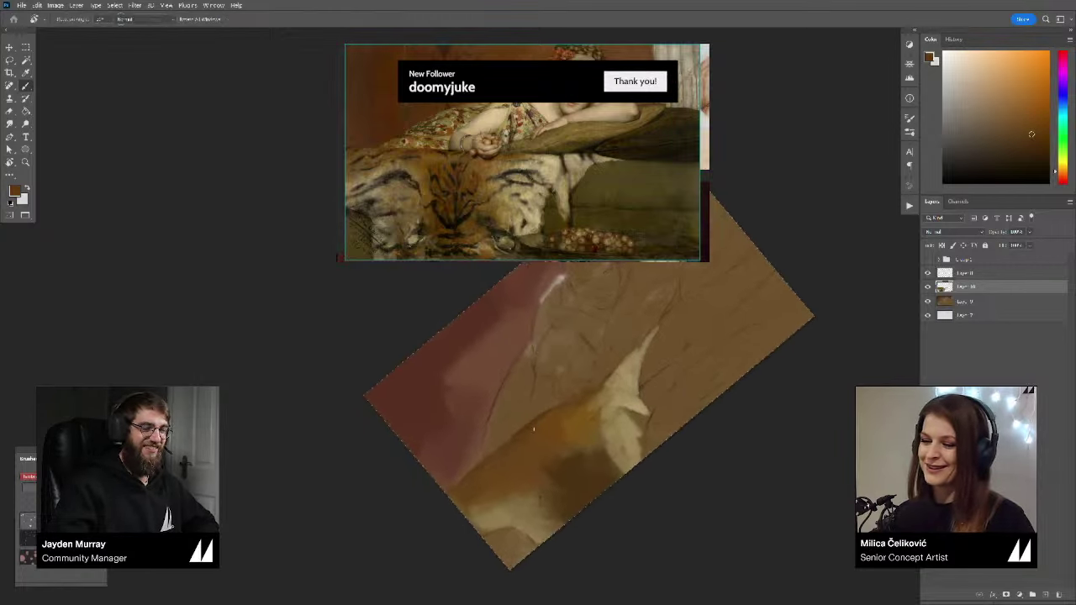
left_click(529, 427, "alt")
left_click(538, 419, "alt")
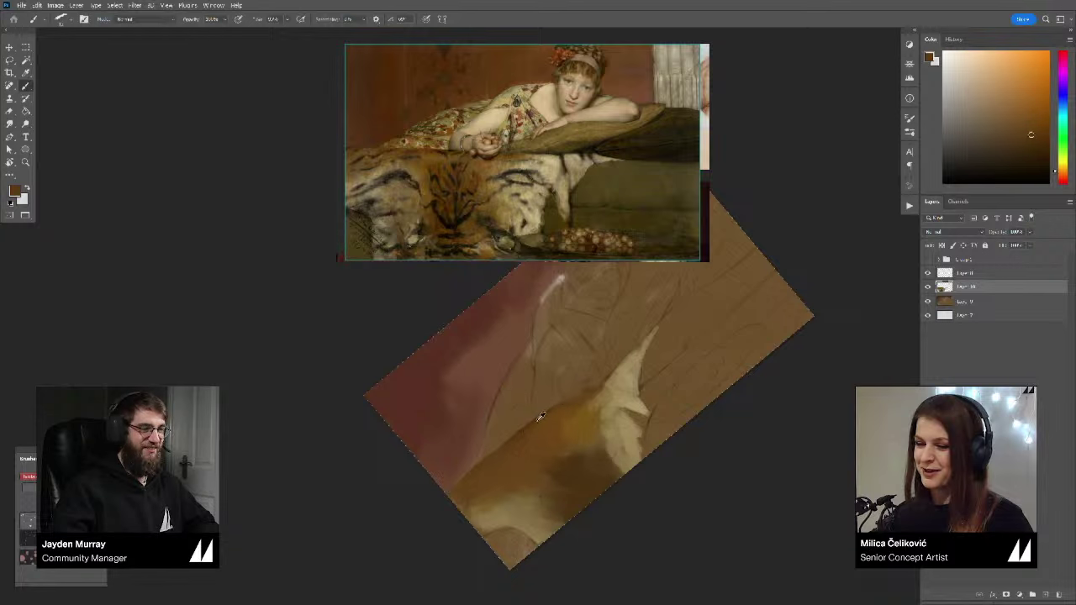
key("bracketright")
left_click(550, 411, "alt")
left_click(552, 409, "alt")
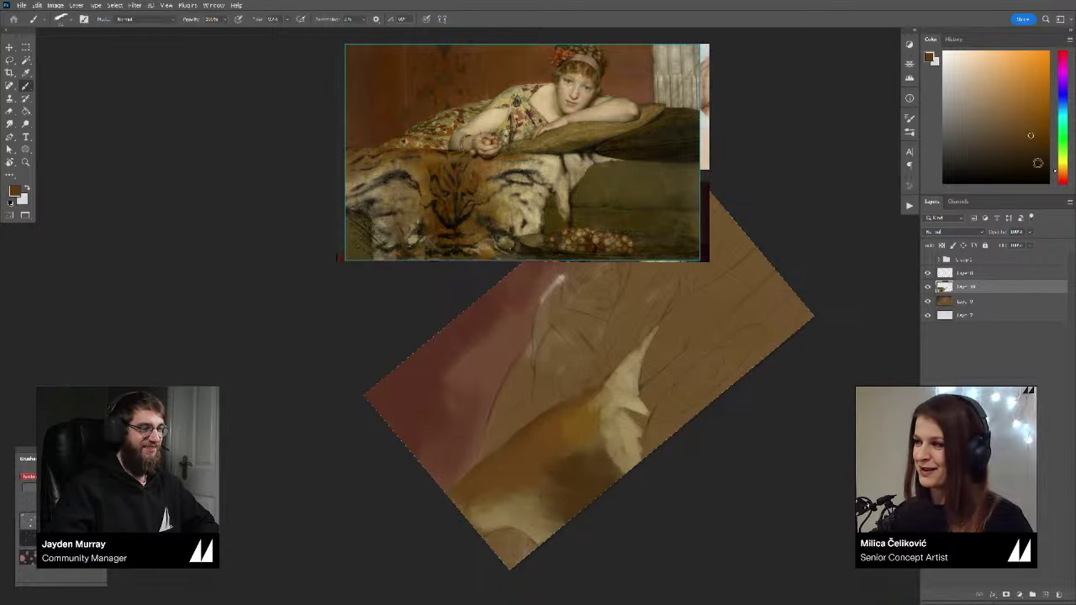
Step: Draw the tiger's stripes and facial markings across the orange and pale fur in a very dark brown
left_click(1005, 159)
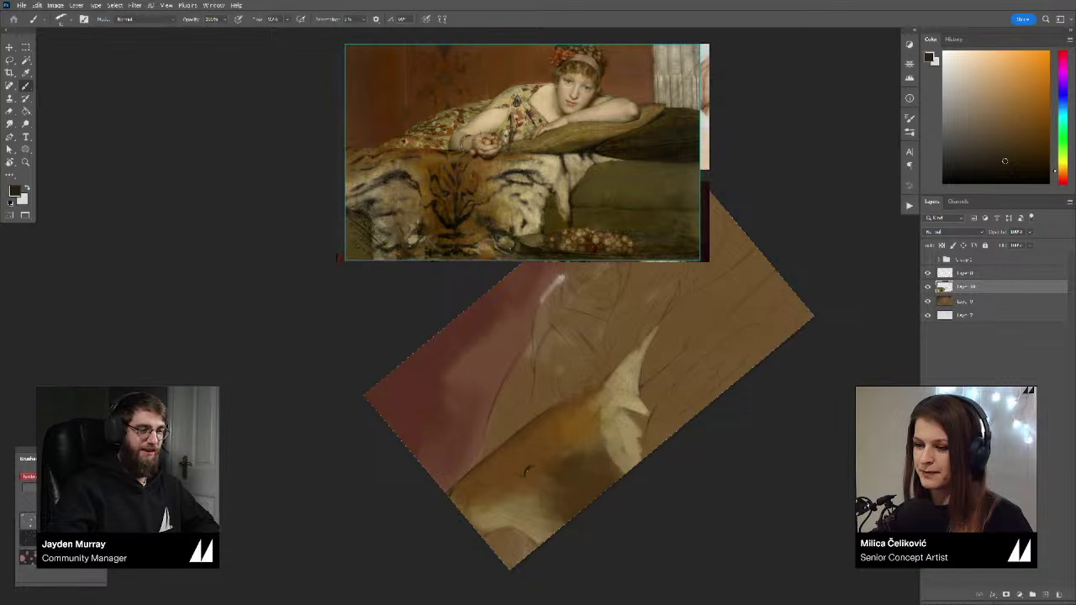
left_click_drag(585, 454, 597, 412)
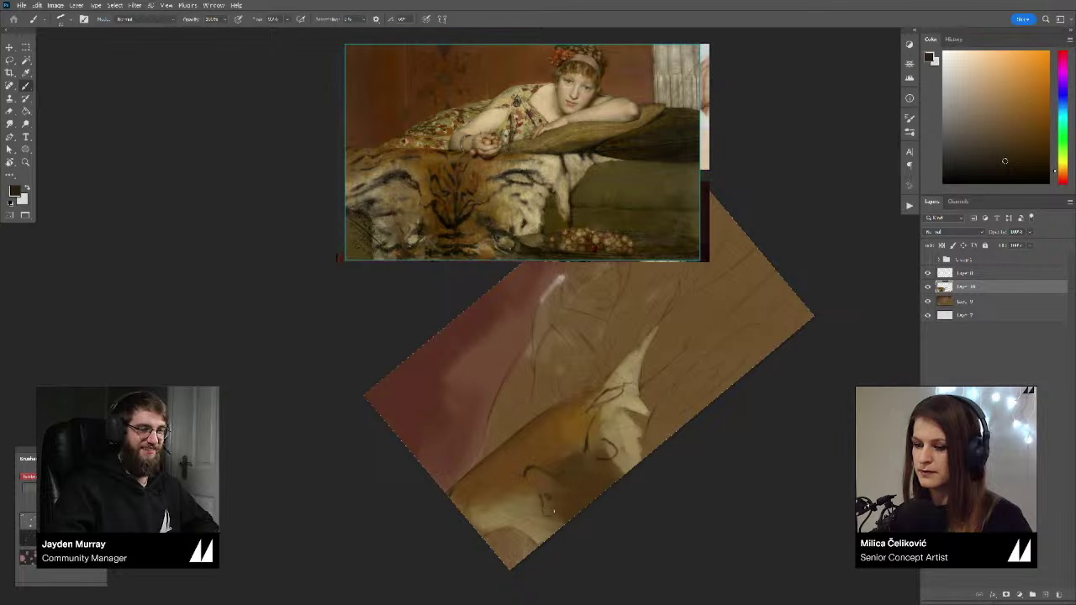
key("r")
mouse_move(553, 498)
left_mouse_down()
mouse_move(742, 485)
mouse_move(563, 404)
left_mouse_up()
key("space")
left_click_drag(486, 489, 510, 483)
key("r")
left_click_drag(735, 453, 721, 470)
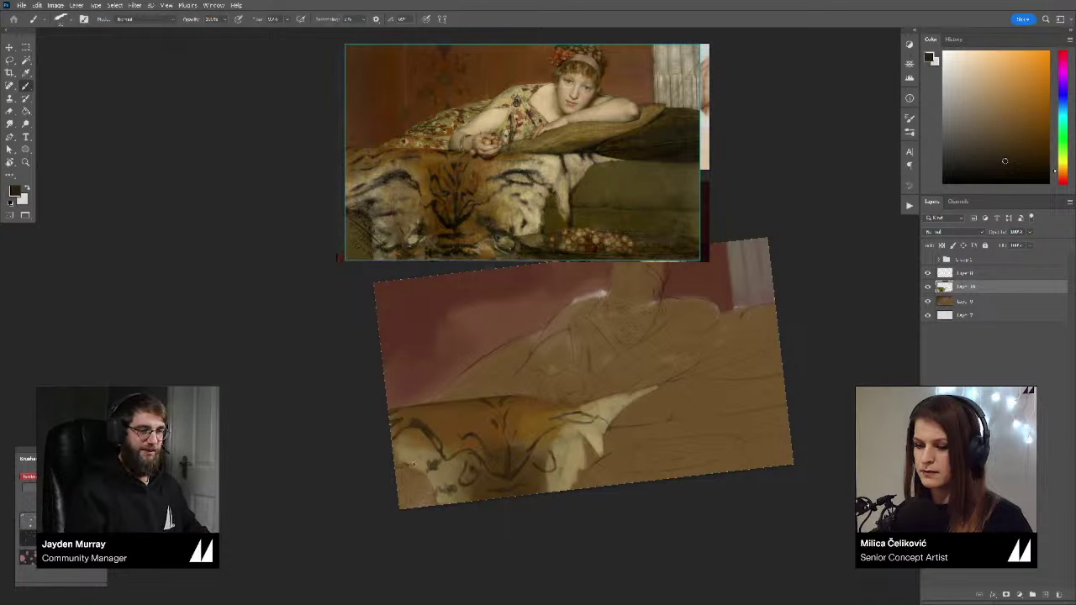
left_click(411, 454, "alt")
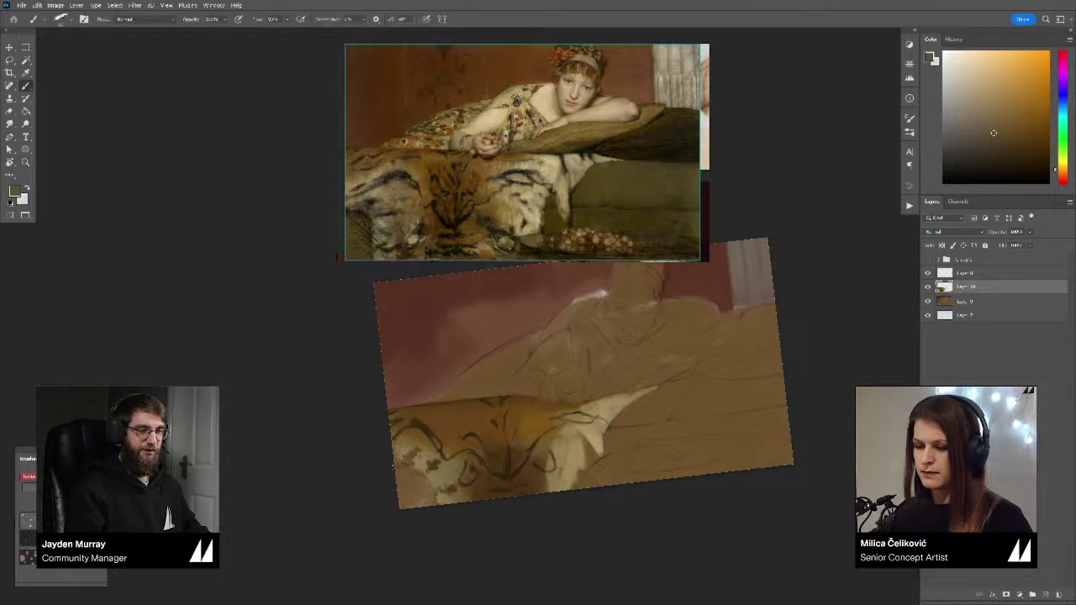
Step: Reset the canvas rotation, merge the tiger skin layer into the base colour layer below, and add a new empty layer above it
key("z")
mouse_move(492, 436)
left_mouse_down()
mouse_move(458, 435)
mouse_move(470, 460)
left_mouse_up()
key("r")
key("Escape")
key("z")
key("ctrl+plus")
key("b")
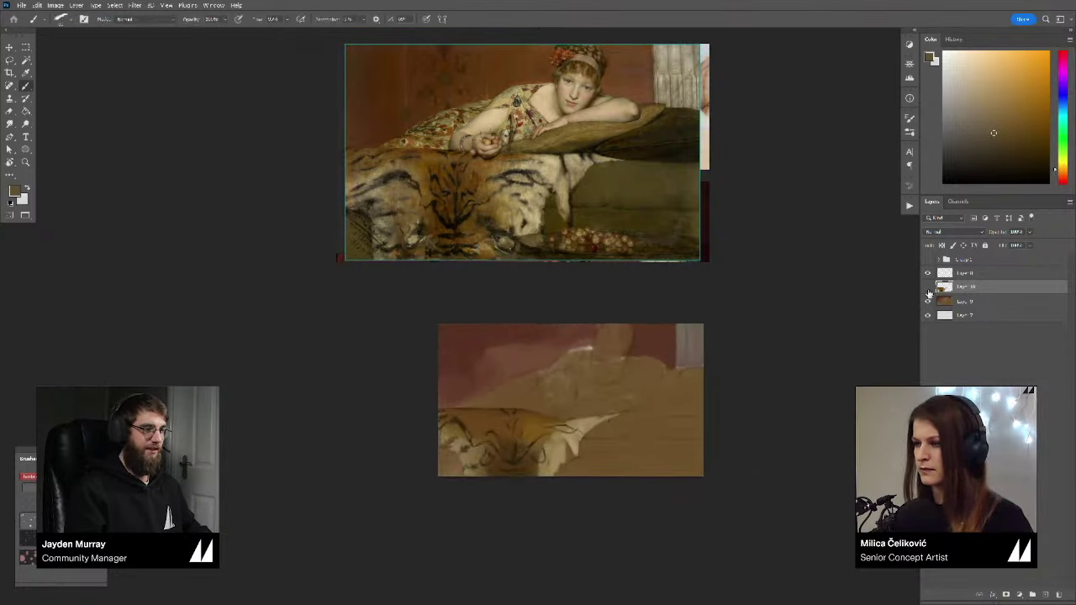
left_click(927, 289)
left_click(927, 289)
key("ctrl+e")
left_click(927, 290)
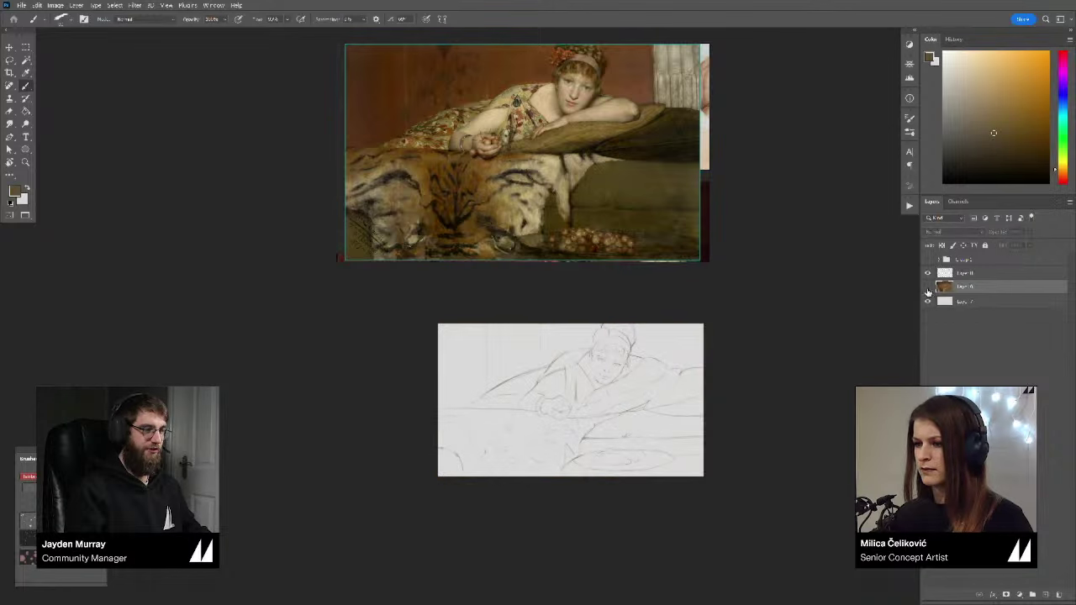
left_click(928, 289)
key("ctrl+alt+shift+n")
Step: Rotate the canvas counter-clockwise and block in the shaded tray area along the painting's lower right edge with dark brown
left_click_drag(643, 462, 596, 468)
key("z")
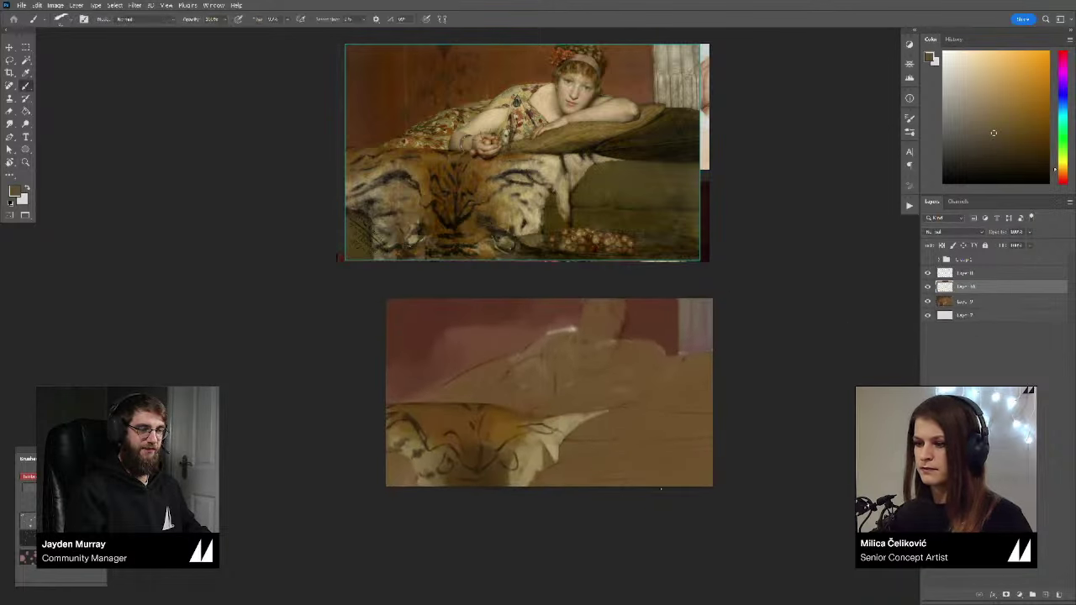
key("r")
mouse_move(679, 465)
left_mouse_down()
mouse_move(770, 398)
mouse_move(743, 437)
left_mouse_up()
key("b")
left_click(538, 504, "alt")
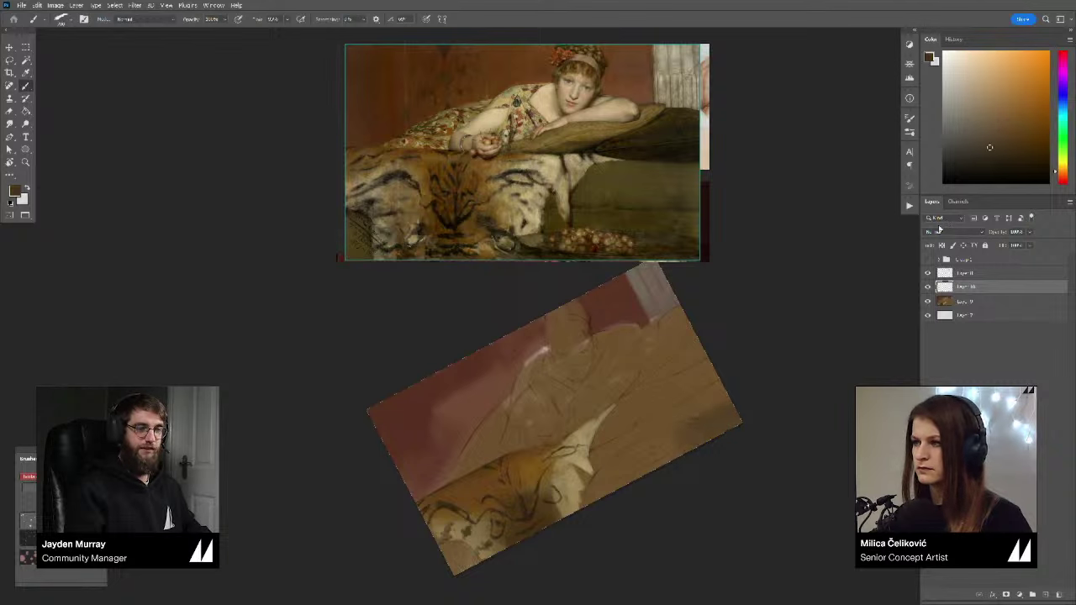
key("ctrl+z")
left_click_drag(997, 151, 1007, 155)
key("bracketleft")
key("bracketleft")
mouse_move(730, 416)
left_mouse_down()
mouse_move(670, 456)
mouse_move(696, 431)
mouse_move(594, 497)
left_mouse_up()
Step: Dab the fruit cluster onto the dark tray area in light brown, muted red and dark red tones
left_click(715, 419, "alt")
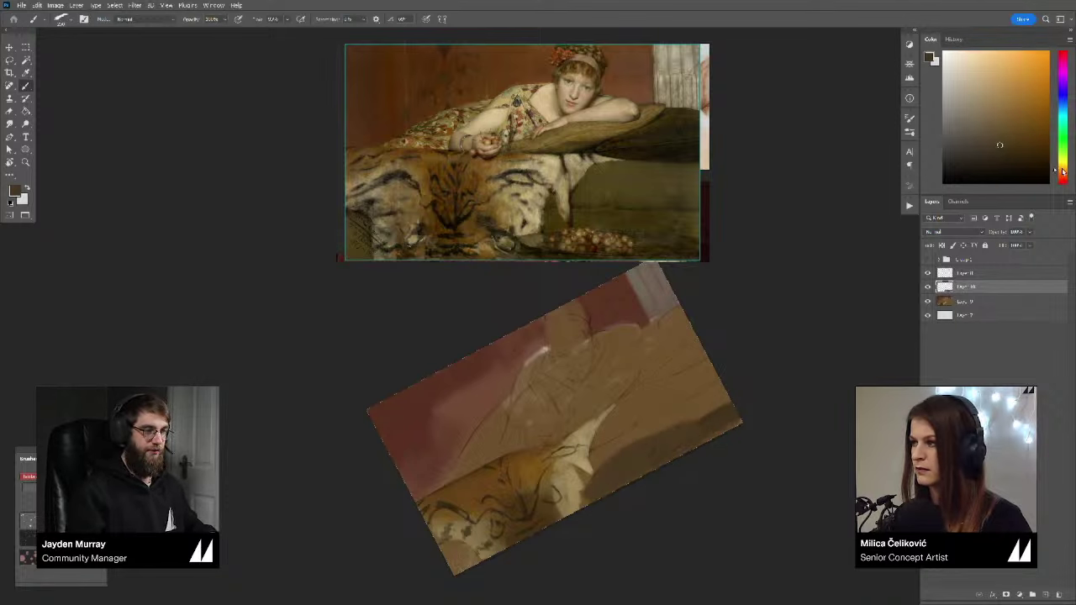
left_click(1024, 125)
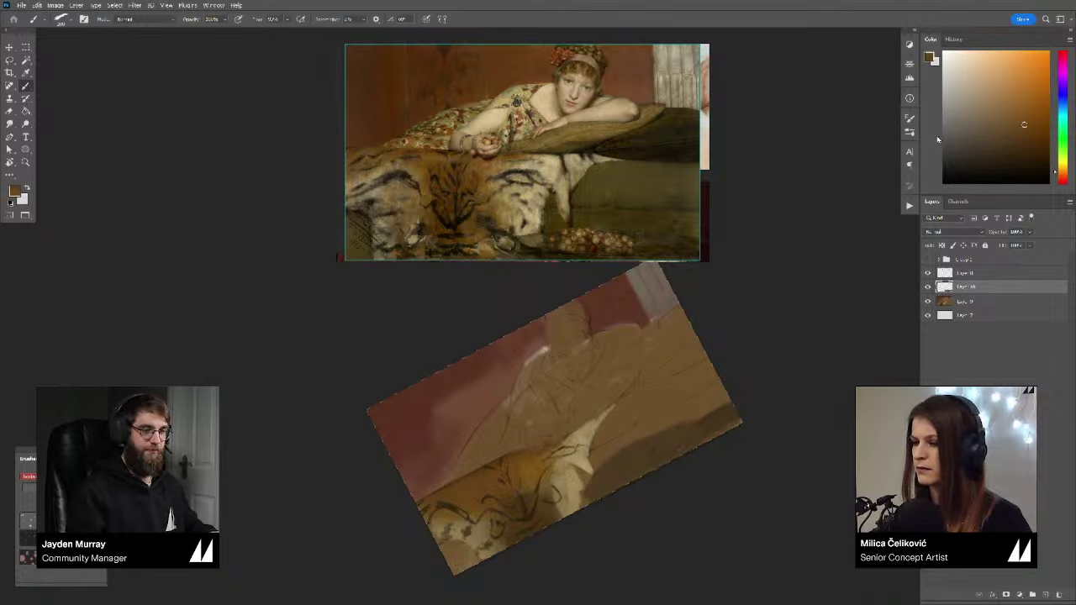
left_click(637, 454, "alt")
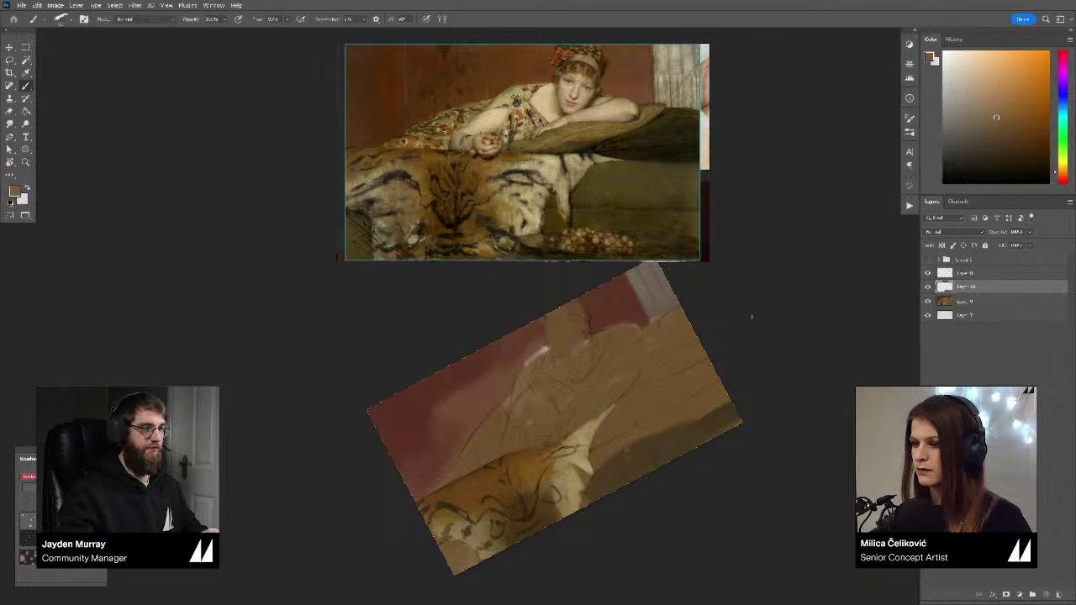
left_click(626, 459, "alt")
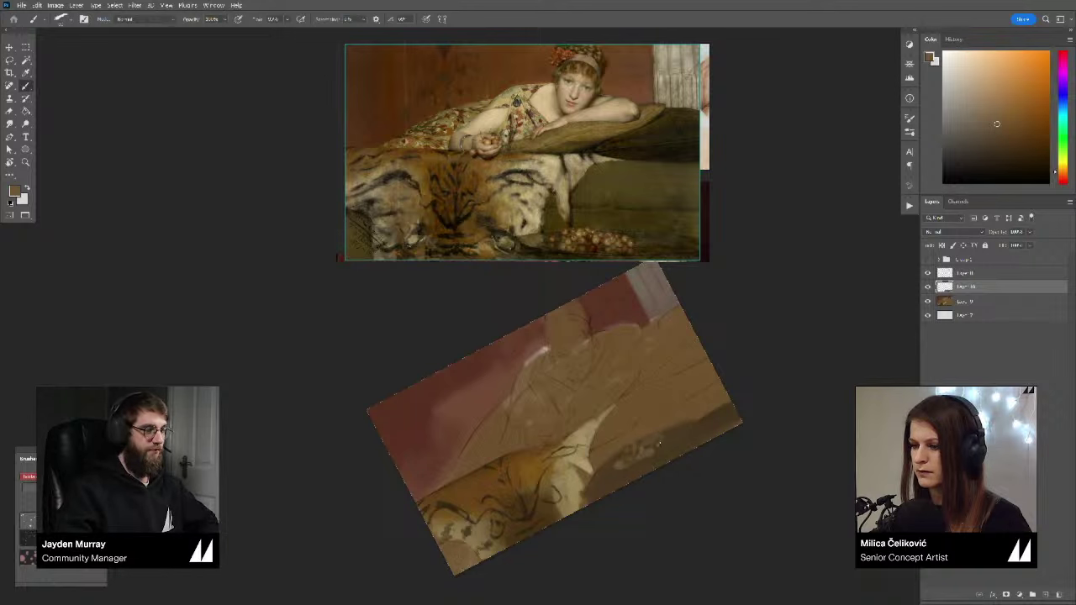
left_click(660, 445, "alt")
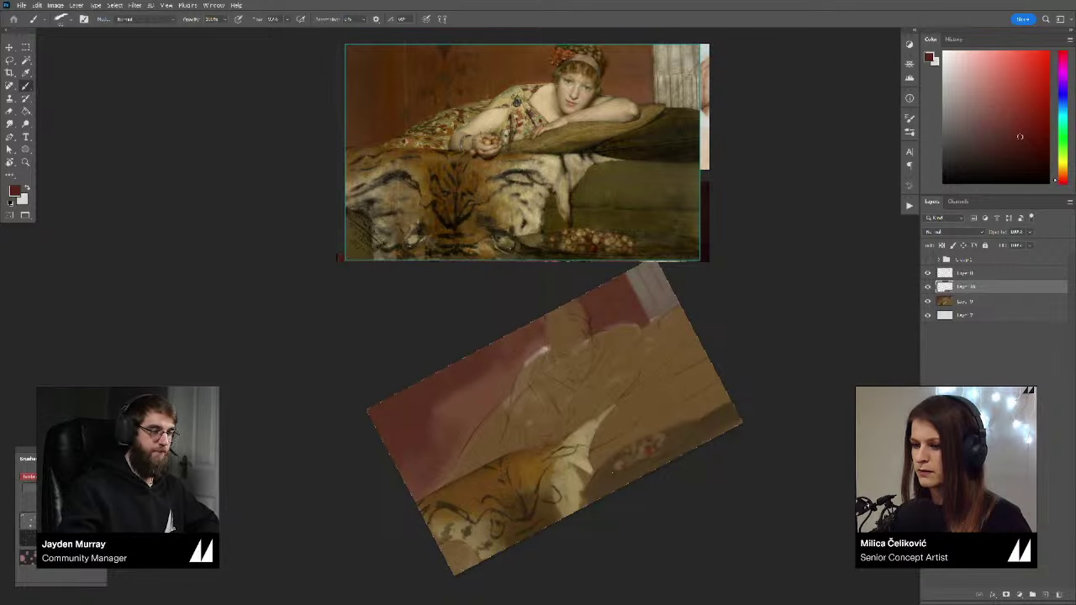
left_click(1018, 157)
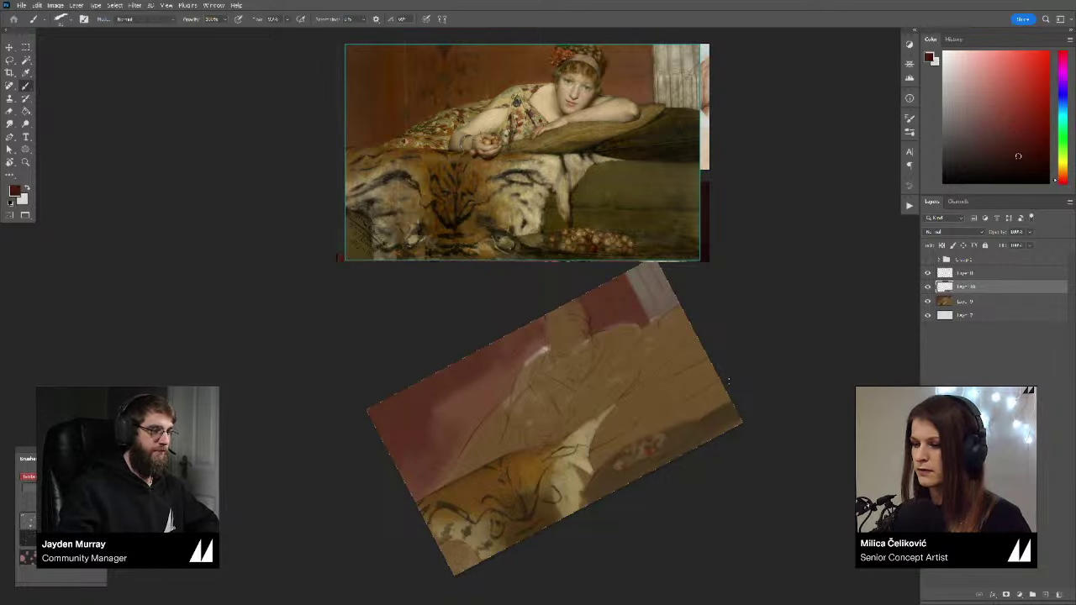
left_click(645, 450, "alt")
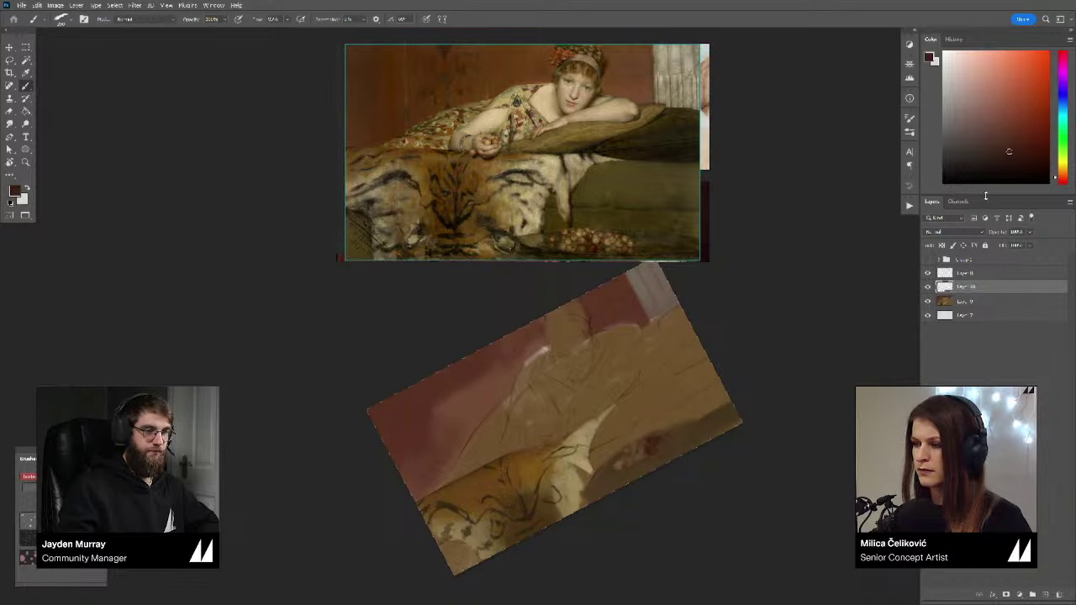
Step: Outline the tray around the fruit cluster with thin near-black strokes
left_click(1011, 169)
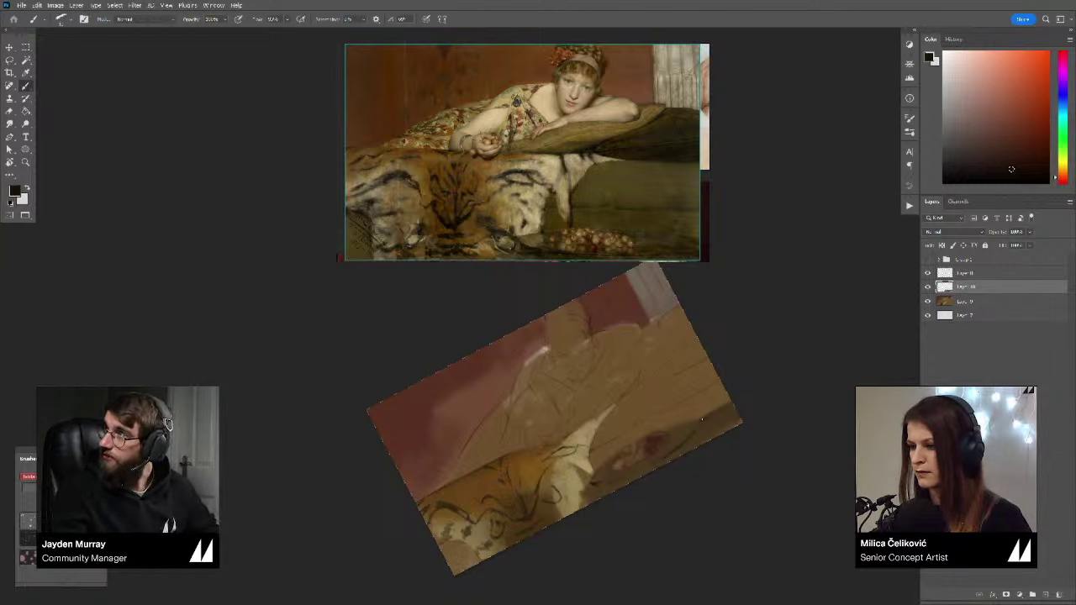
left_click_drag(652, 460, 668, 449)
left_click_drag(668, 449, 620, 481)
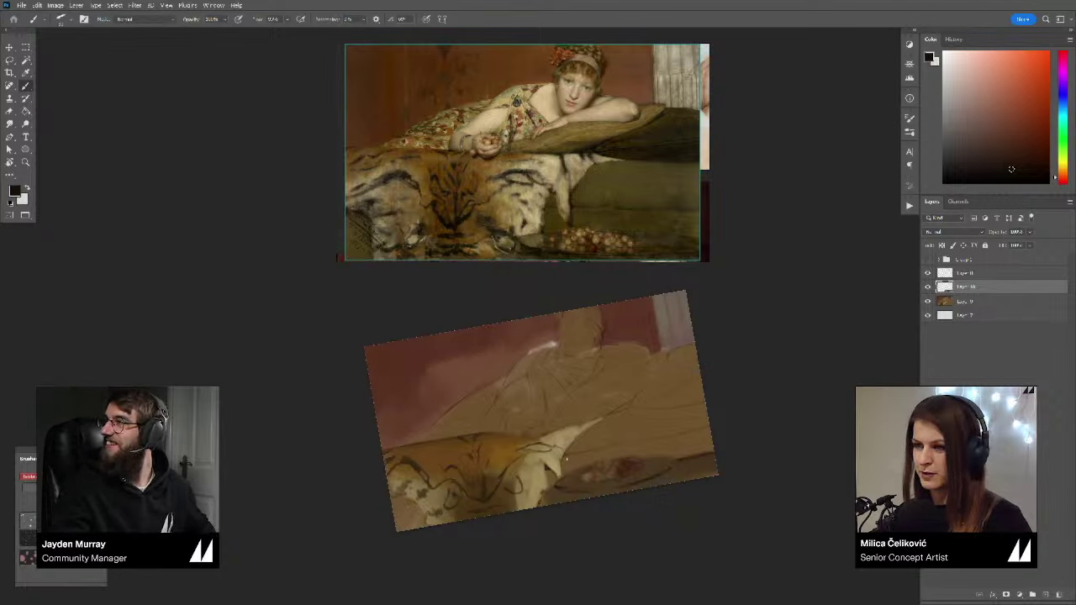
Step: Rotate the canvas and lay a first muted green stroke on the couch above the tray
key("r")
left_click_drag(795, 408, 807, 330)
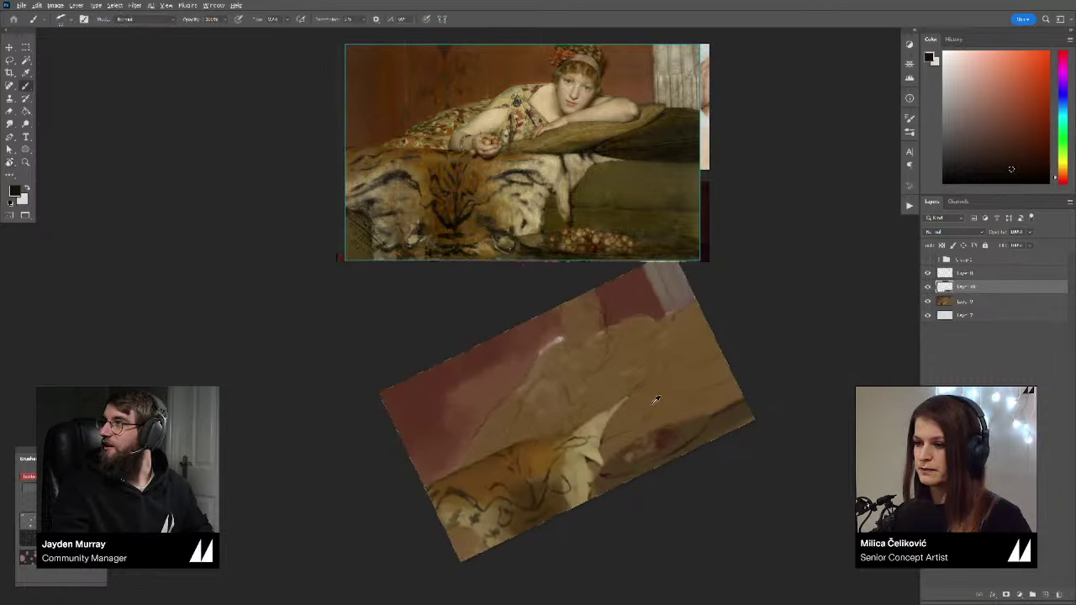
left_click(653, 401, "alt")
left_click_drag(653, 401, 640, 410)
key("r")
left_click_drag(817, 363, 818, 343)
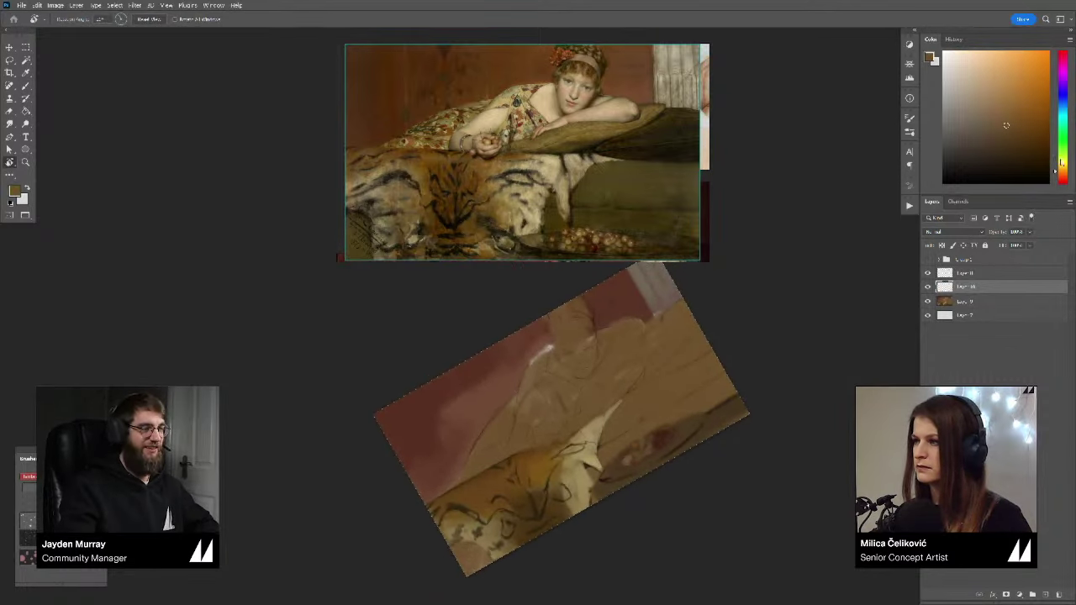
left_click(1061, 156)
left_click(1063, 161)
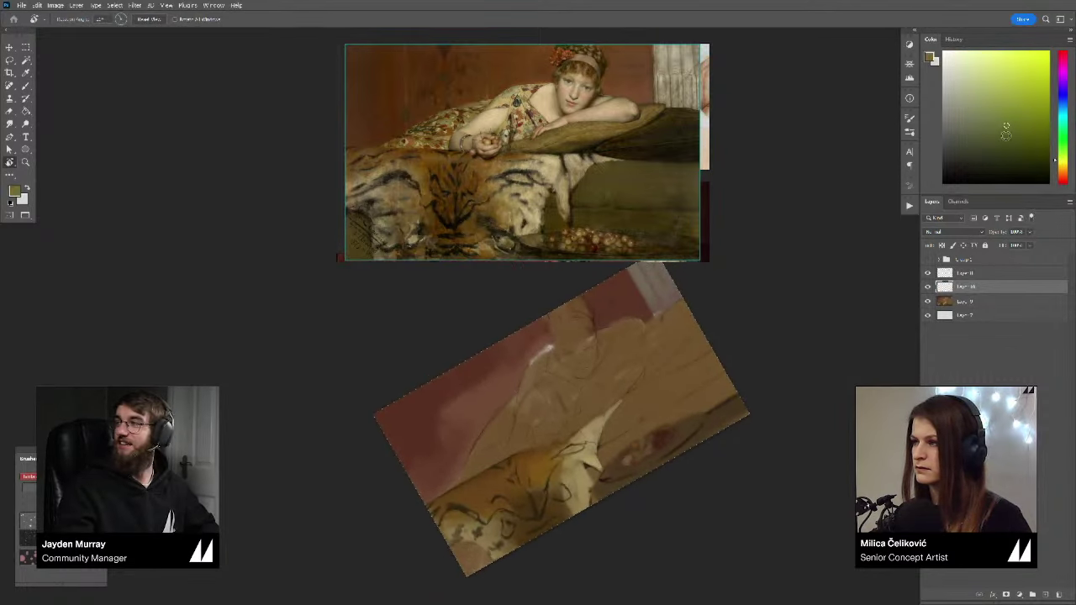
left_click(995, 144)
key("b")
key("r")
left_click_drag(740, 390, 740, 363)
key("b")
left_click_drag(671, 345, 651, 362)
Step: Build up the couch's green patch at the painting's right edge with darker olive tones and a larger brush
left_click(984, 156)
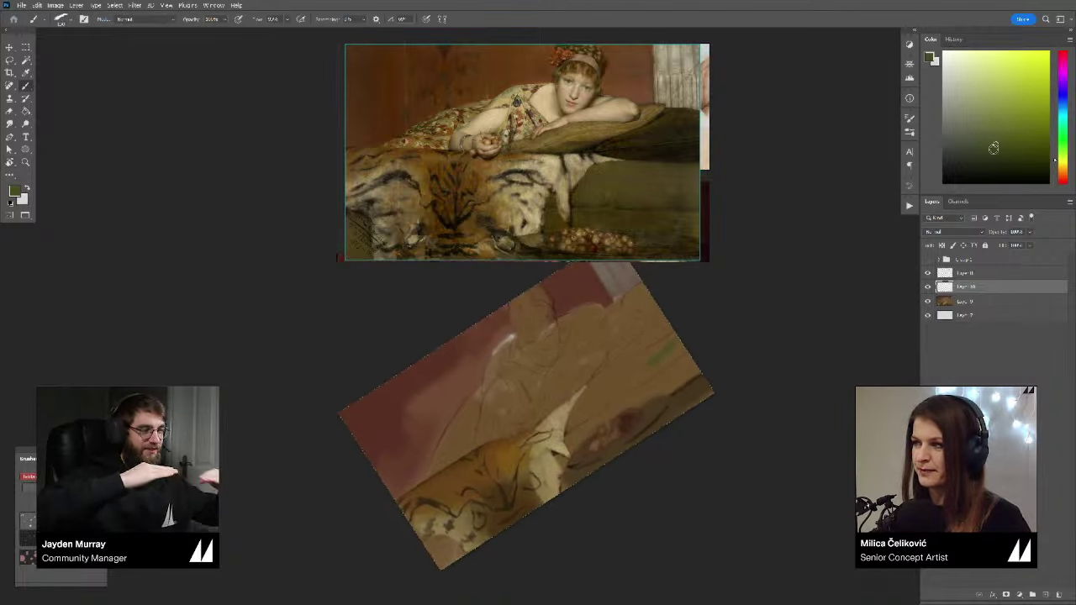
left_click(1061, 165)
key("]")
key("]")
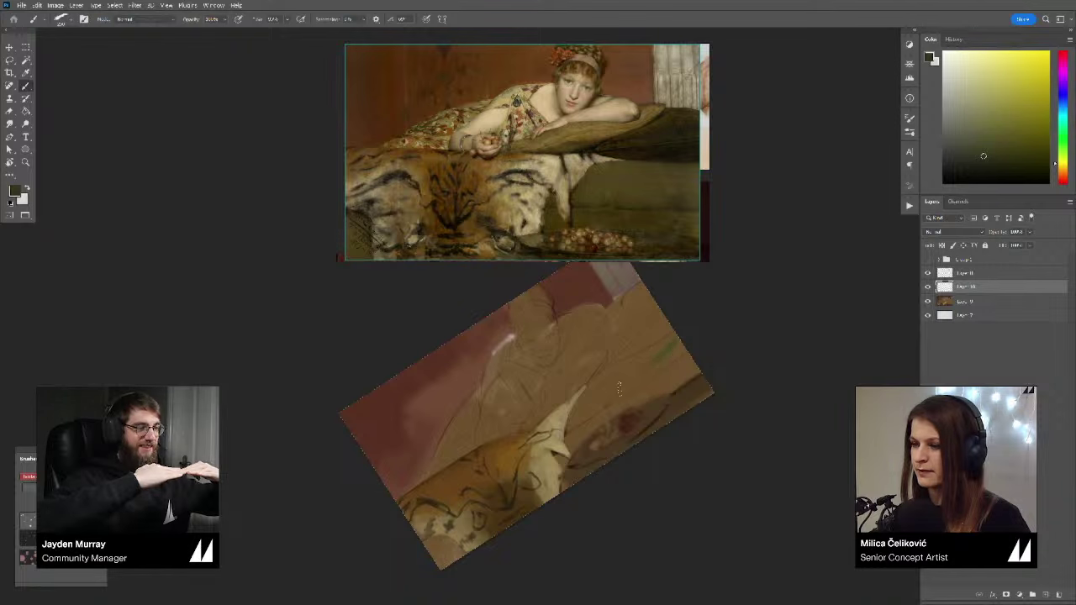
left_click_drag(646, 369, 676, 347)
left_click(983, 150)
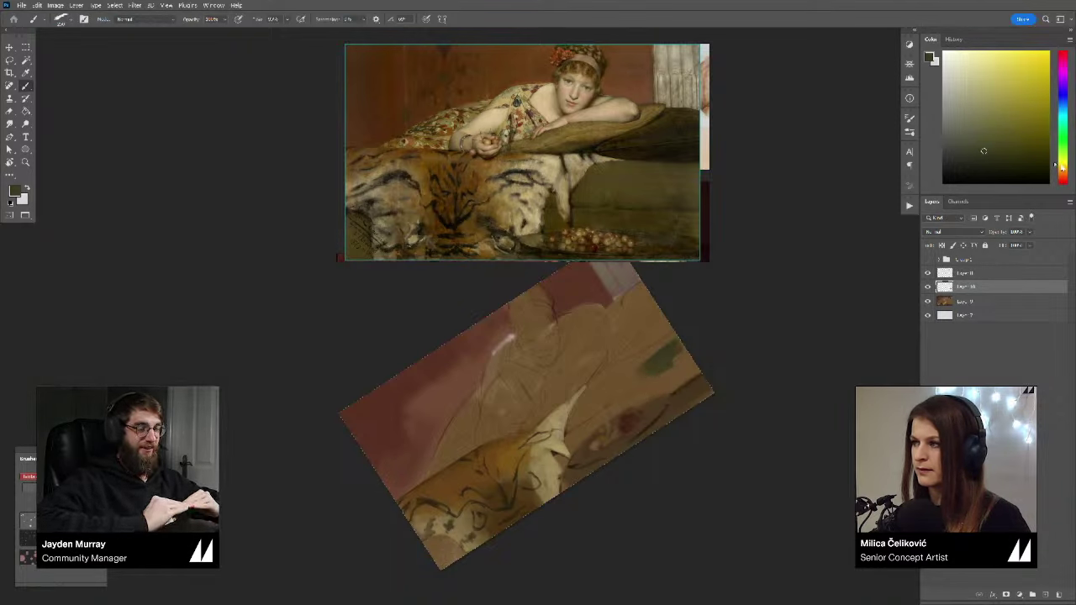
key("]")
key("]")
mouse_move(641, 370)
left_mouse_down()
mouse_move(615, 386)
mouse_move(681, 342)
left_mouse_up()
Step: Extend the couch's green patch toward the tiger skin with dark olive strokes, using a smaller brush
left_click(632, 375, "alt")
left_click(989, 157)
key("[")
key("[")
left_click_drag(611, 391, 636, 375)
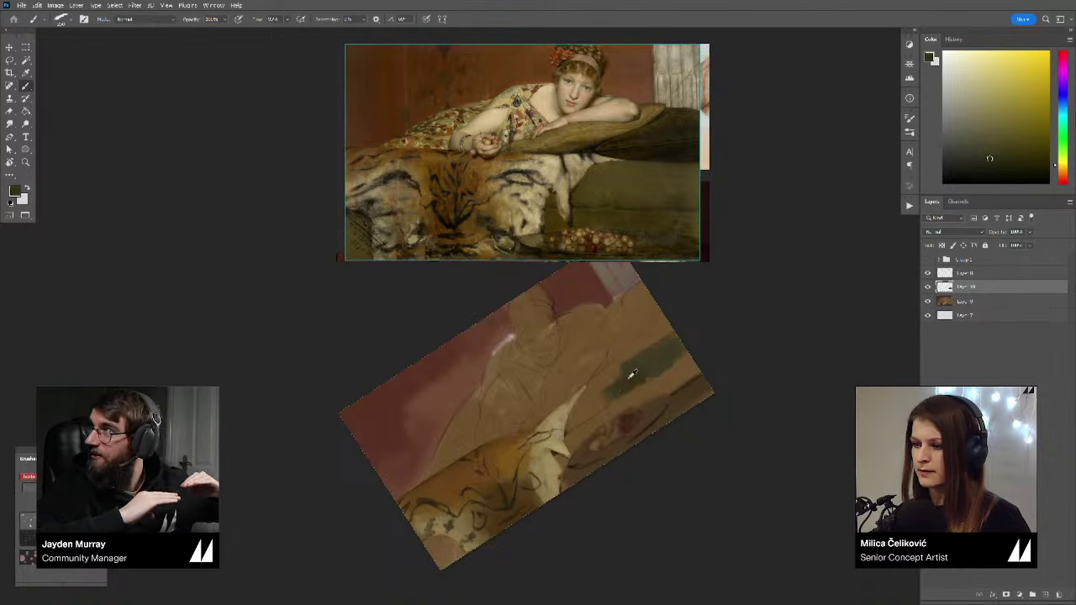
left_click(633, 376, "alt")
left_click(993, 145)
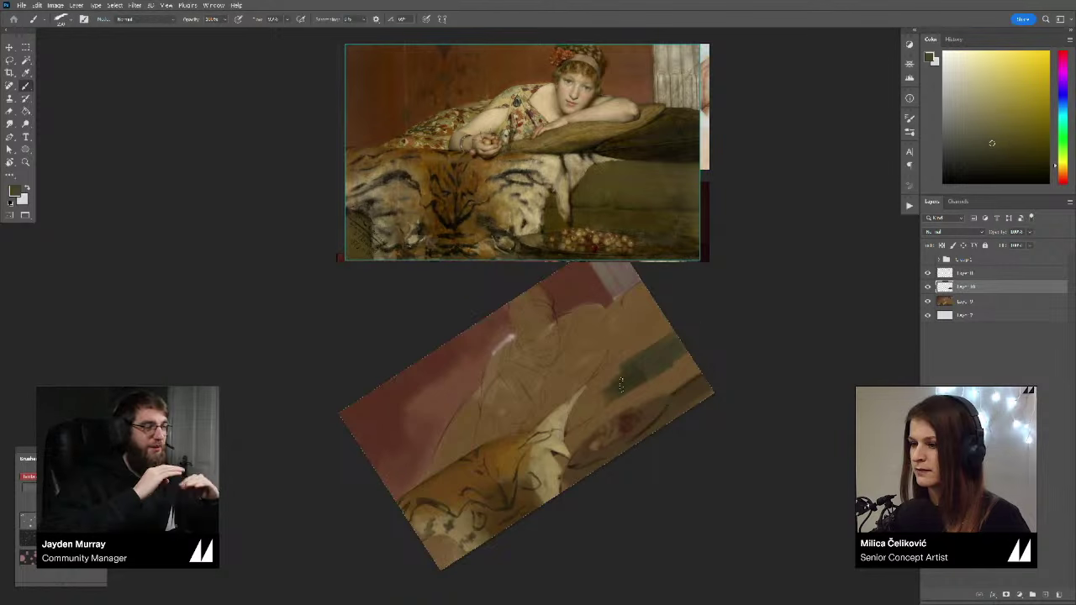
mouse_move(611, 384)
left_mouse_down()
mouse_move(575, 419)
mouse_move(599, 386)
mouse_move(580, 413)
mouse_move(628, 375)
left_mouse_up()
Step: Fill the rest of the couch up to the tiger skin and around the tray with sampled and darker olive greens
left_click(605, 393, "alt")
left_click(634, 382, "alt")
left_click(626, 388, "alt")
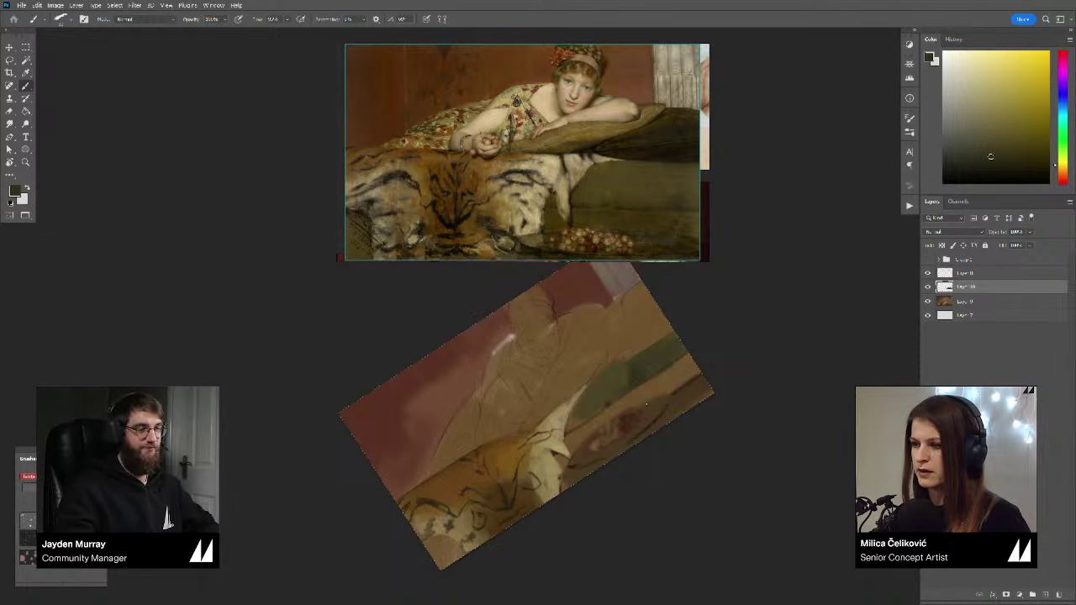
left_click(639, 376, "alt")
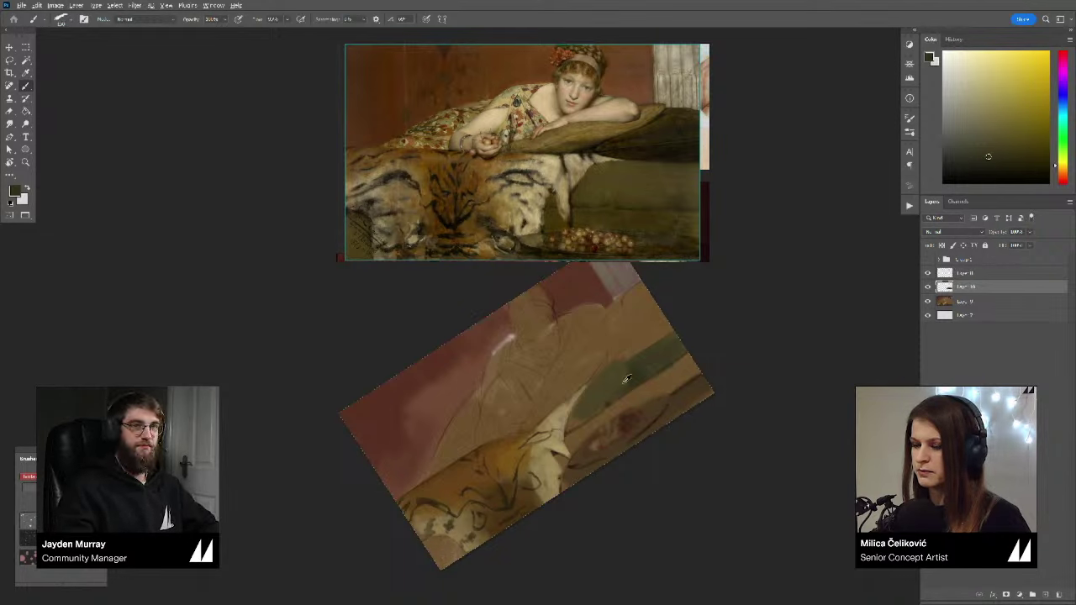
left_click(623, 382, "alt")
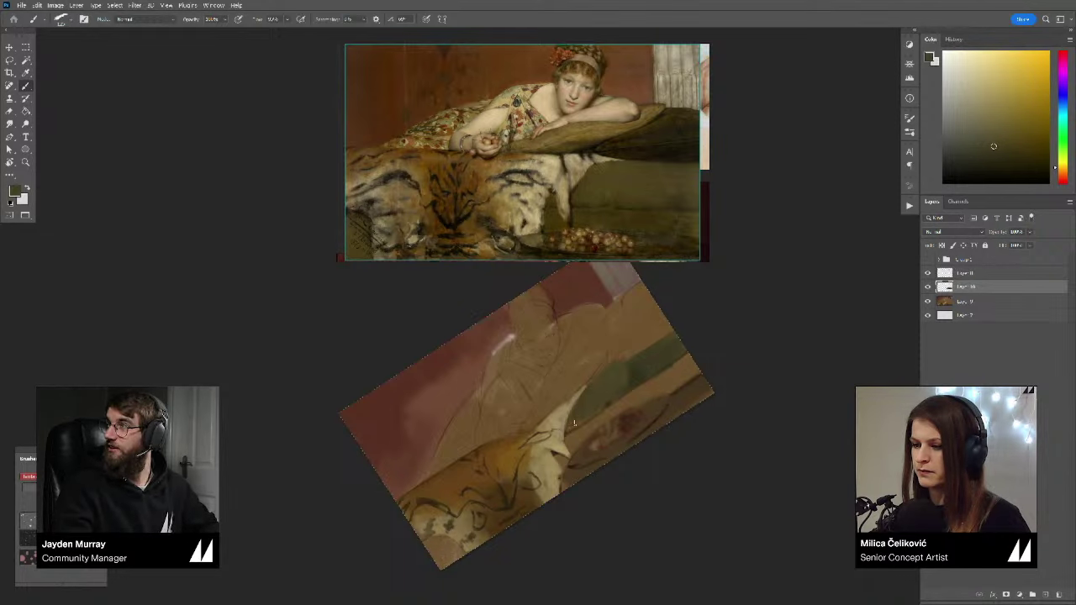
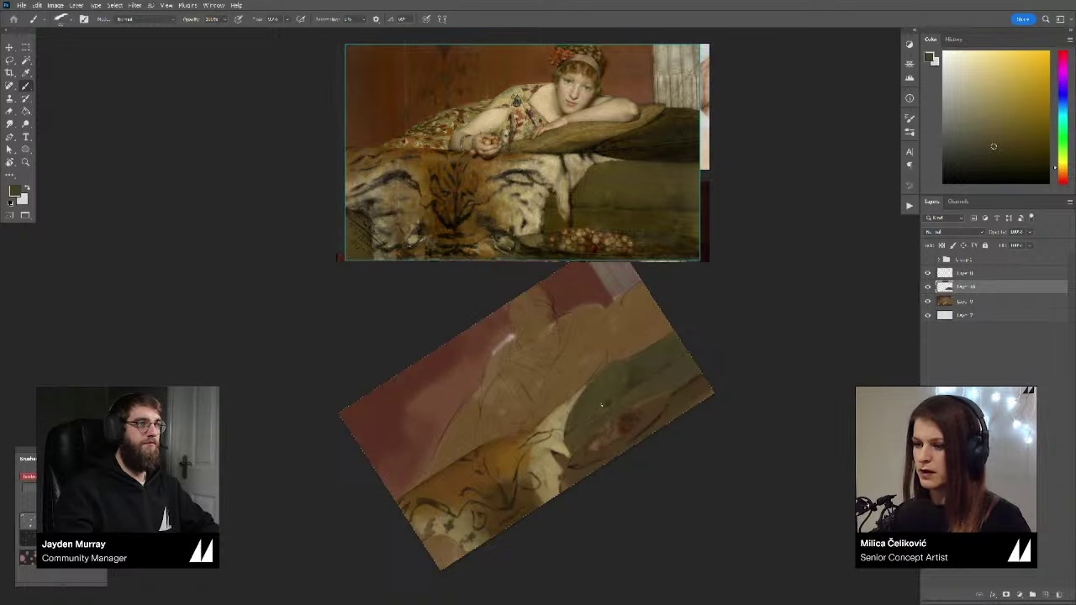
left_click(1000, 153)
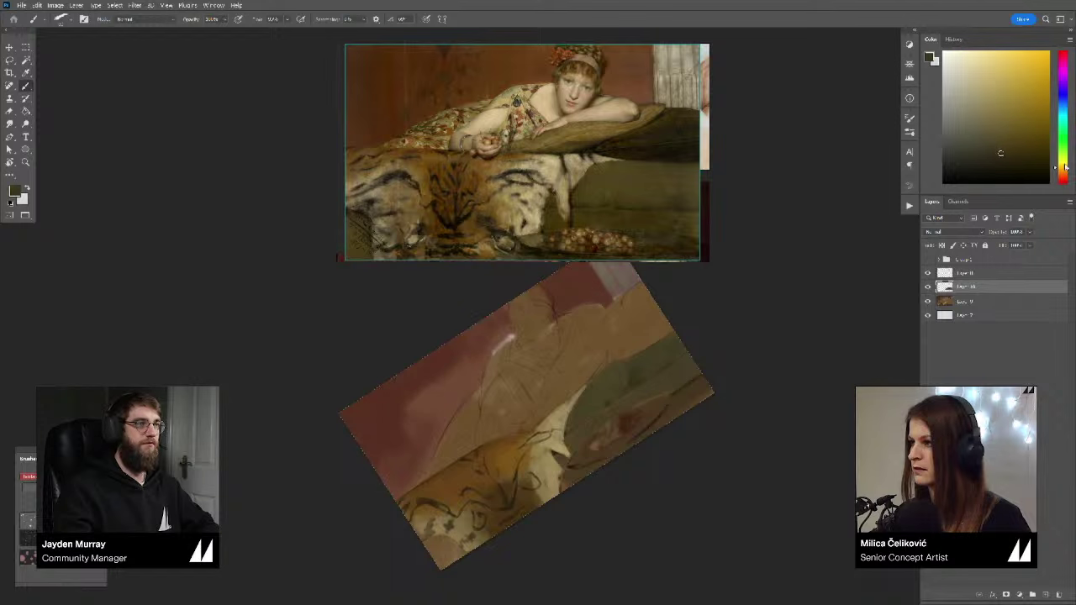
left_click(1065, 164)
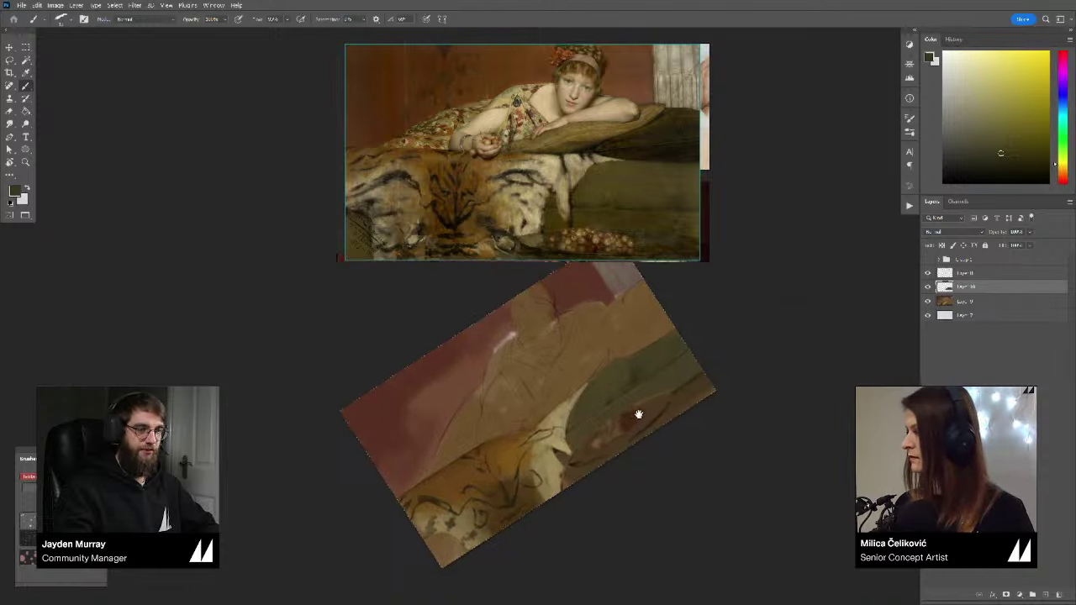
left_click_drag(635, 424, 642, 410)
Step: Rotate the canvas slightly and block in the shadow beneath the cushion at the painting's right edge with dark brown and near-black
key("r")
mouse_move(730, 377)
left_mouse_down()
mouse_move(675, 412)
mouse_move(665, 392)
mouse_move(678, 374)
left_mouse_up()
key("b")
left_click(655, 343, "alt")
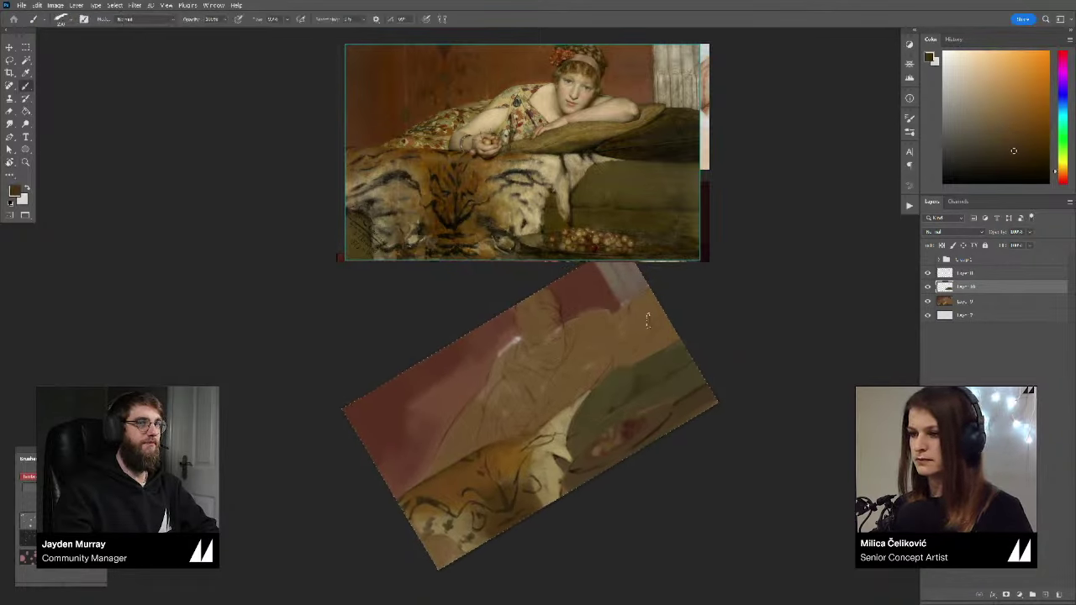
left_click_drag(658, 306, 631, 347)
mouse_move(631, 347)
left_mouse_down()
mouse_move(661, 329)
mouse_move(641, 340)
mouse_move(650, 304)
mouse_move(631, 353)
mouse_move(669, 321)
mouse_move(615, 374)
mouse_move(637, 358)
mouse_move(623, 356)
mouse_move(615, 373)
mouse_move(626, 353)
mouse_move(618, 369)
mouse_move(653, 359)
left_mouse_up()
left_click(1012, 160)
left_click(1016, 171)
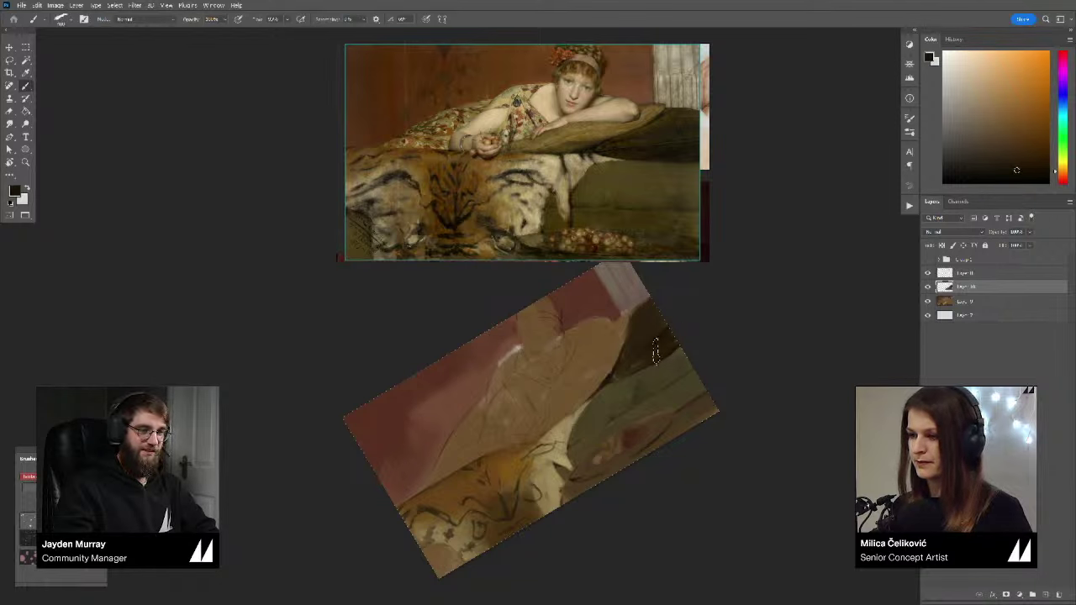
Step: Straighten the canvas and flip both the painting and the reference horizontally to check the composition
key("r")
scroll(721, 355, "down", 4)
left_click_drag(721, 355, 699, 451)
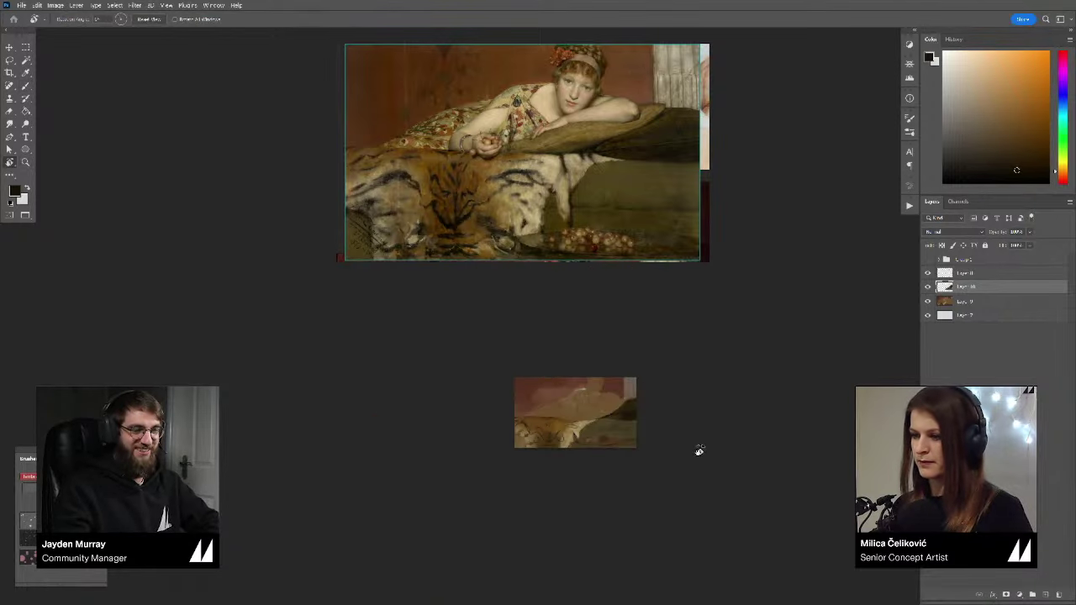
key("z")
key("ctrl+shift+h")
left_click_drag(578, 230, 538, 259)
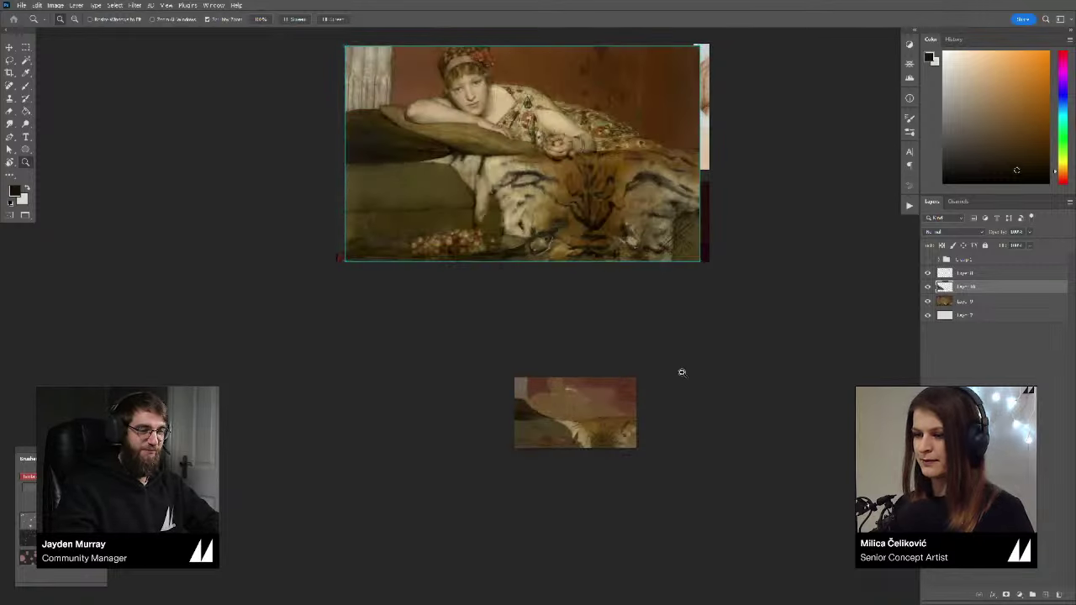
left_click_drag(562, 438, 582, 460)
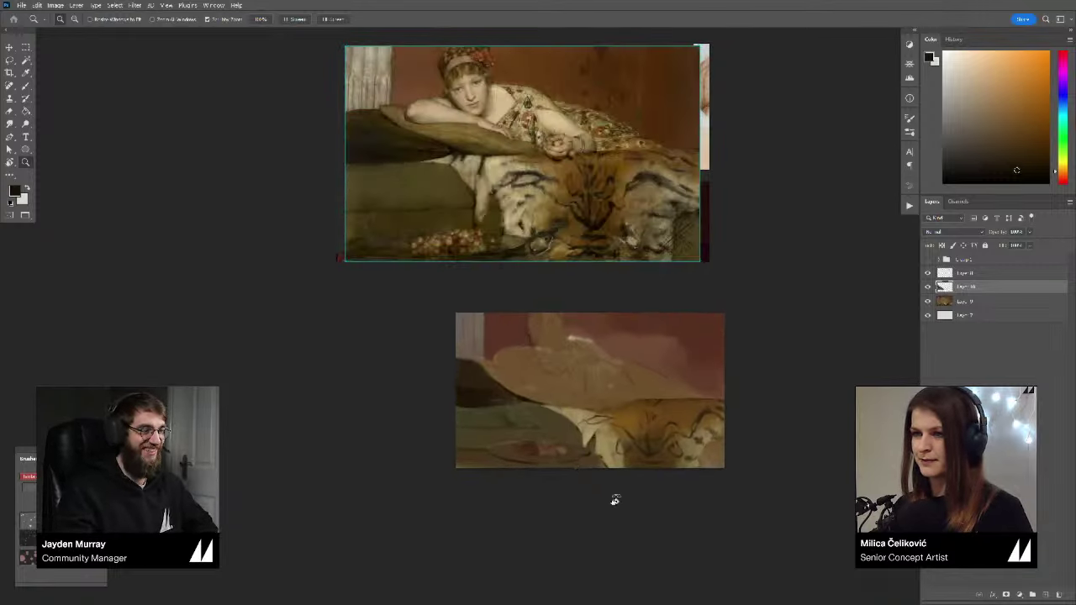
Step: Rotate the mirrored canvas and paint the couch with a more saturated olive green
key("r")
left_click_drag(626, 497, 734, 402)
key("z")
left_click_drag(590, 394, 603, 405)
key("b")
left_click(602, 389, "alt")
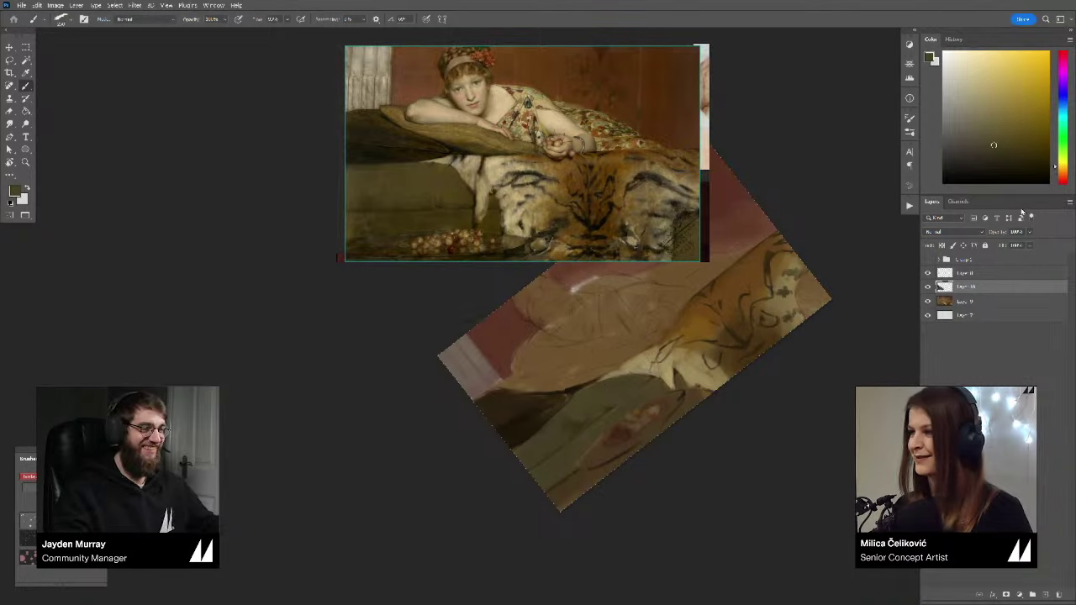
left_click(1005, 144)
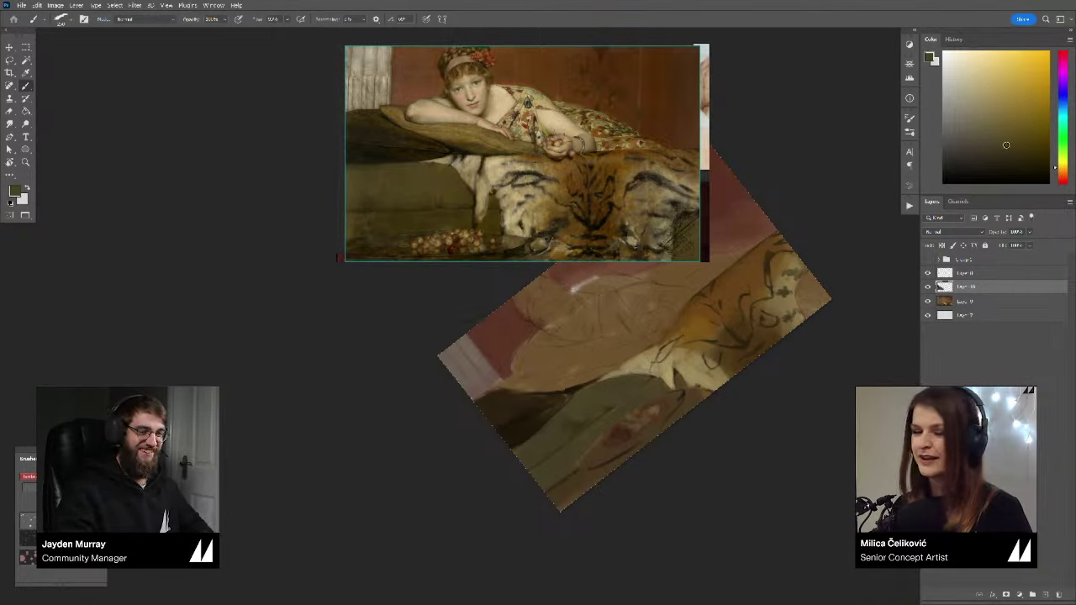
left_click_drag(707, 363, 711, 350)
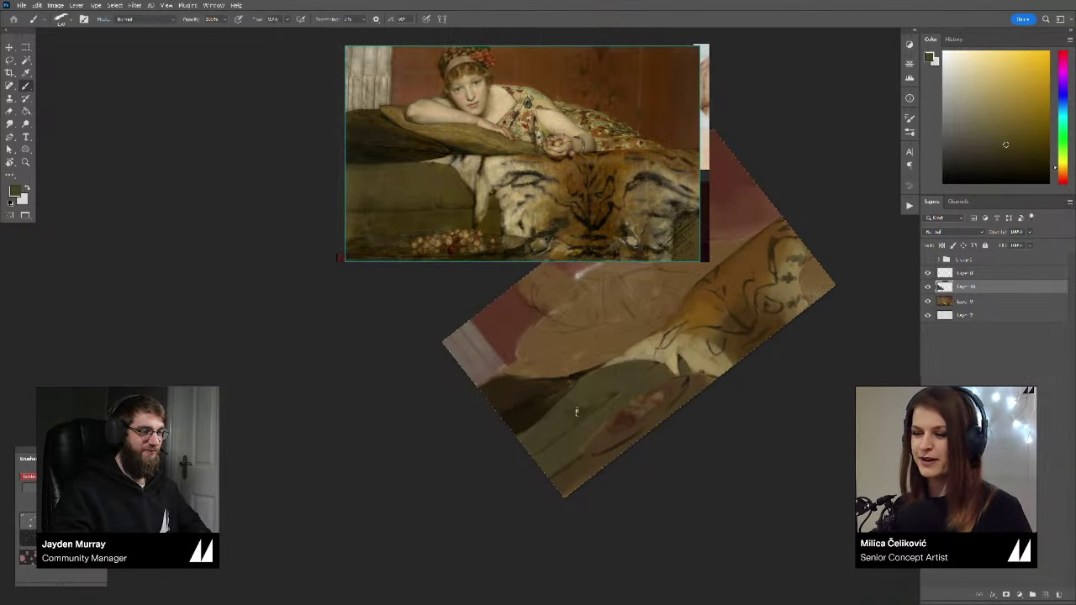
left_click_drag(611, 387, 603, 391)
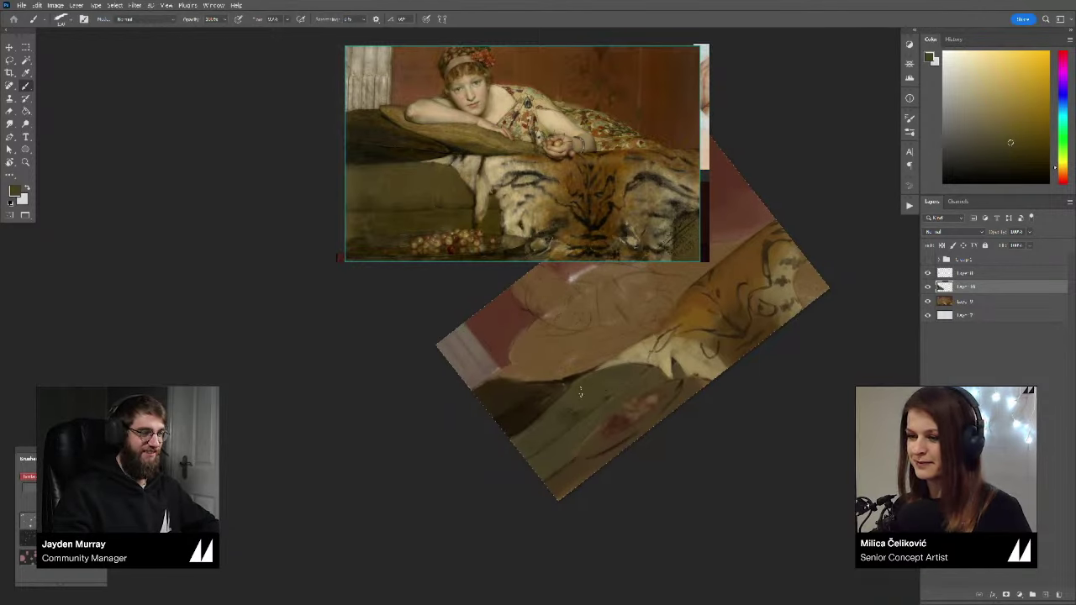
Step: Define the couch's folds with darker brownish-olive strokes above the tray and along the outer edge
left_click(1015, 149)
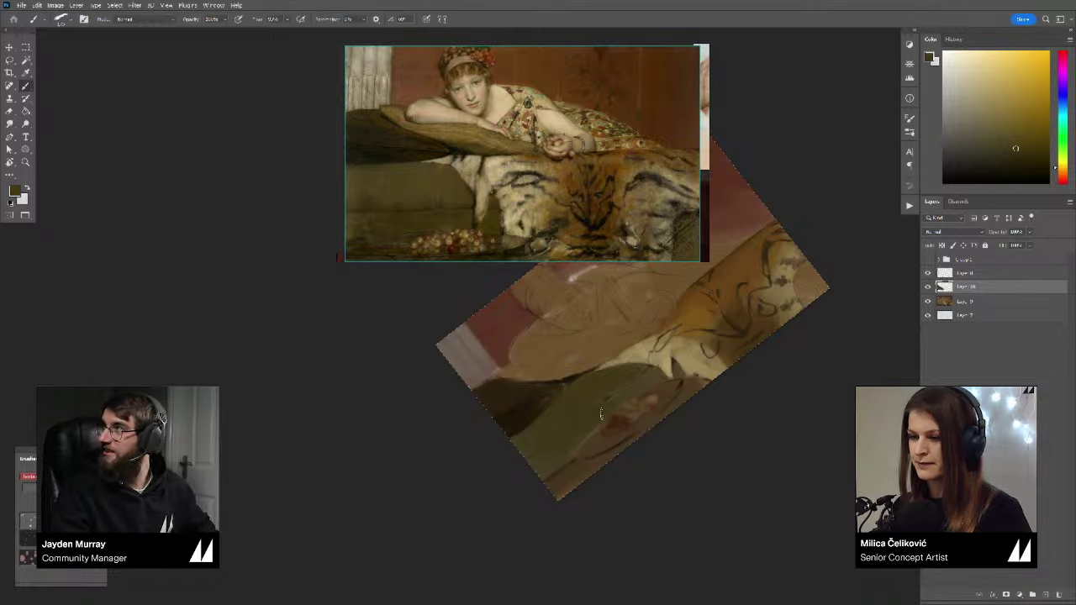
left_click(1023, 160)
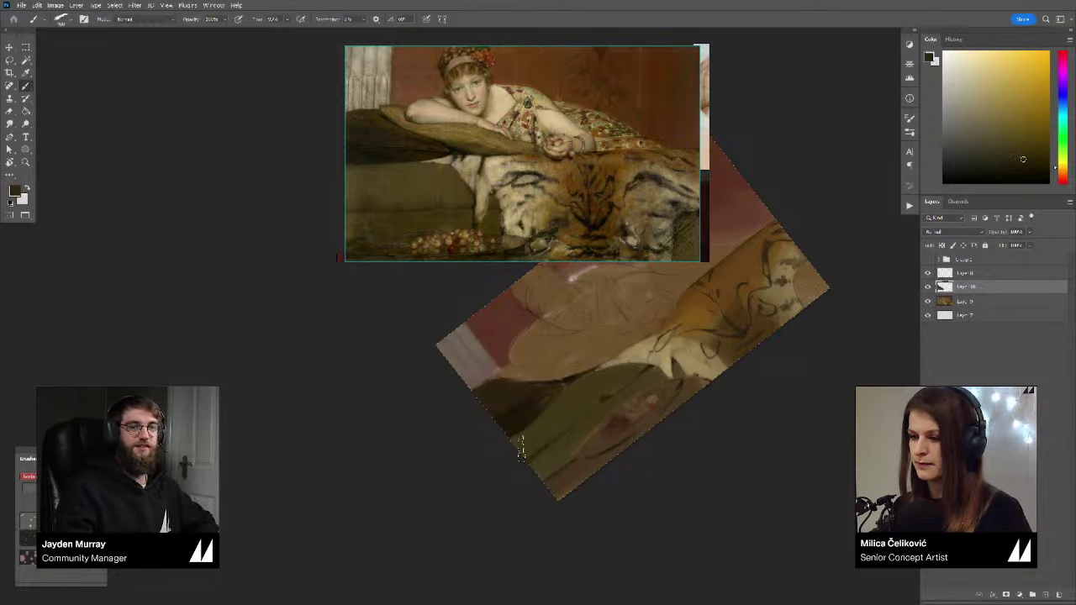
key("[")
left_click(564, 415, "alt")
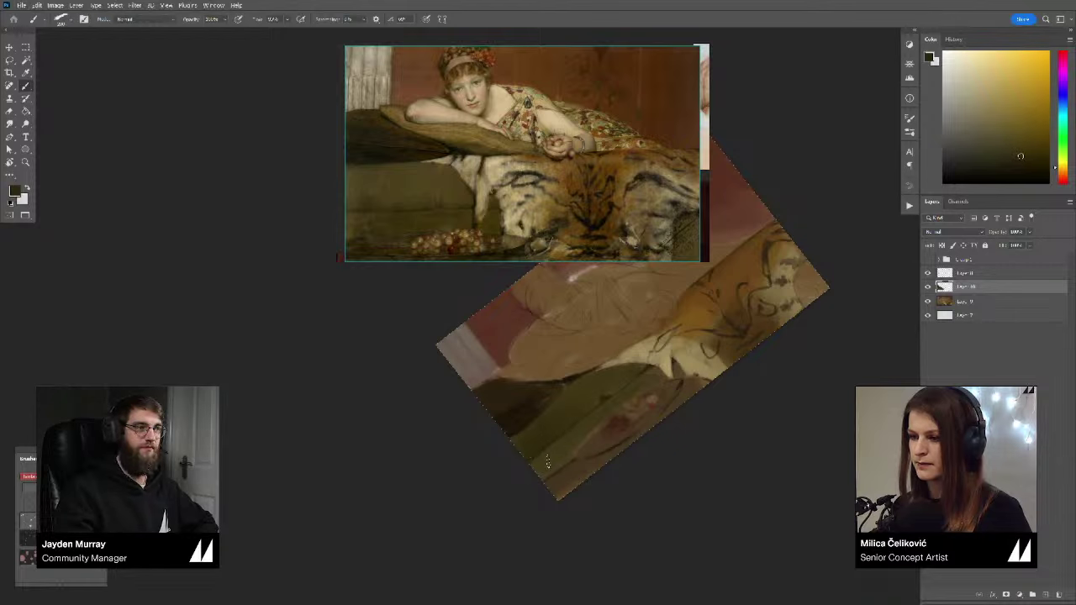
Step: Straighten the painting, flip it back to its original orientation and toggle the active layer's visibility to compare the result
key("z")
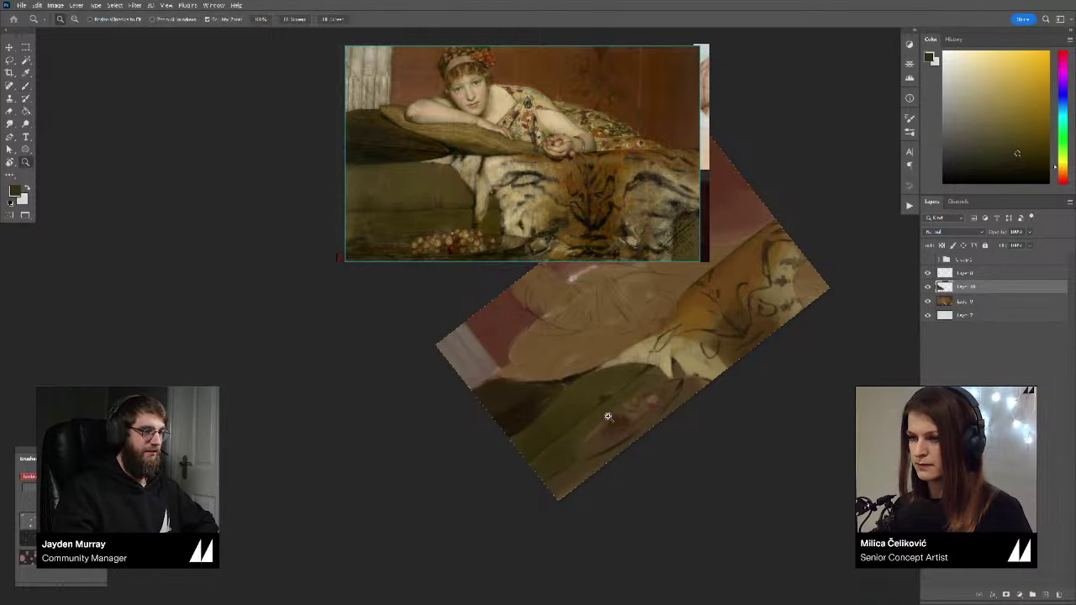
left_click(603, 416, "alt")
key("r")
left_click_drag(715, 324, 761, 474)
key("b")
key("ctrl+shift+h")
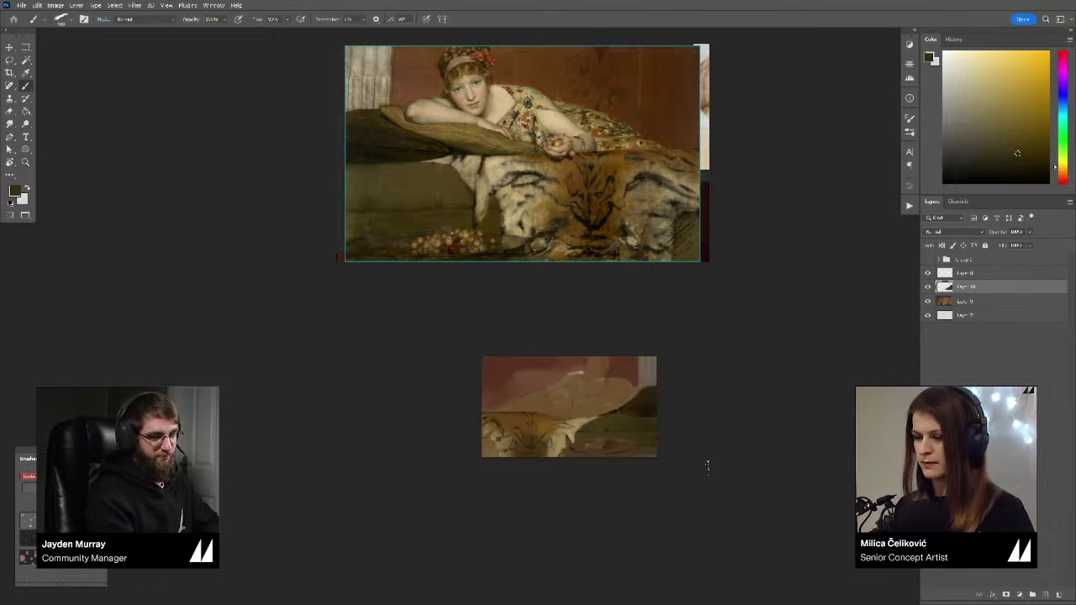
key("z")
left_click_drag(568, 433, 703, 378)
key("b")
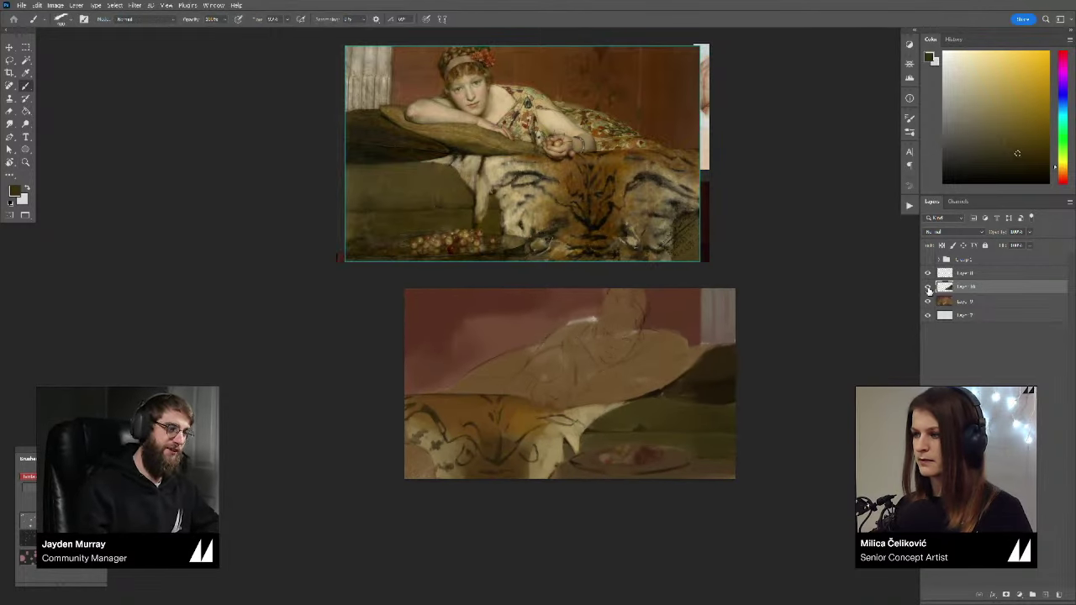
left_click(928, 290)
left_click(928, 286)
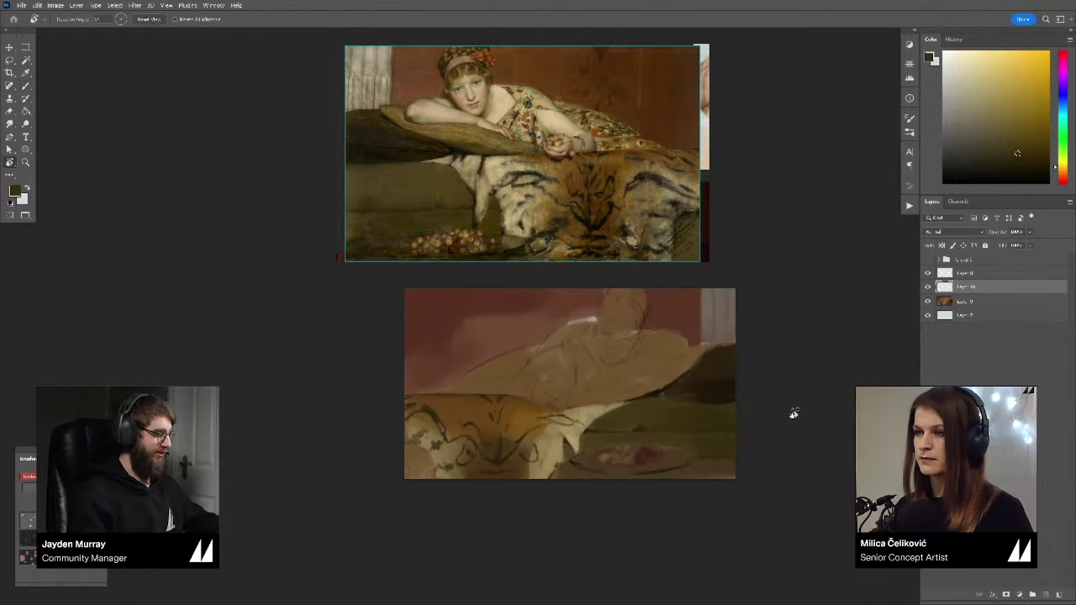
Step: Paint a thin dark red drip-like mark down the upper part of the red wall using sampled wall tones
left_click_drag(750, 404, 766, 424)
key("z")
left_click_drag(523, 367, 536, 364)
key("b")
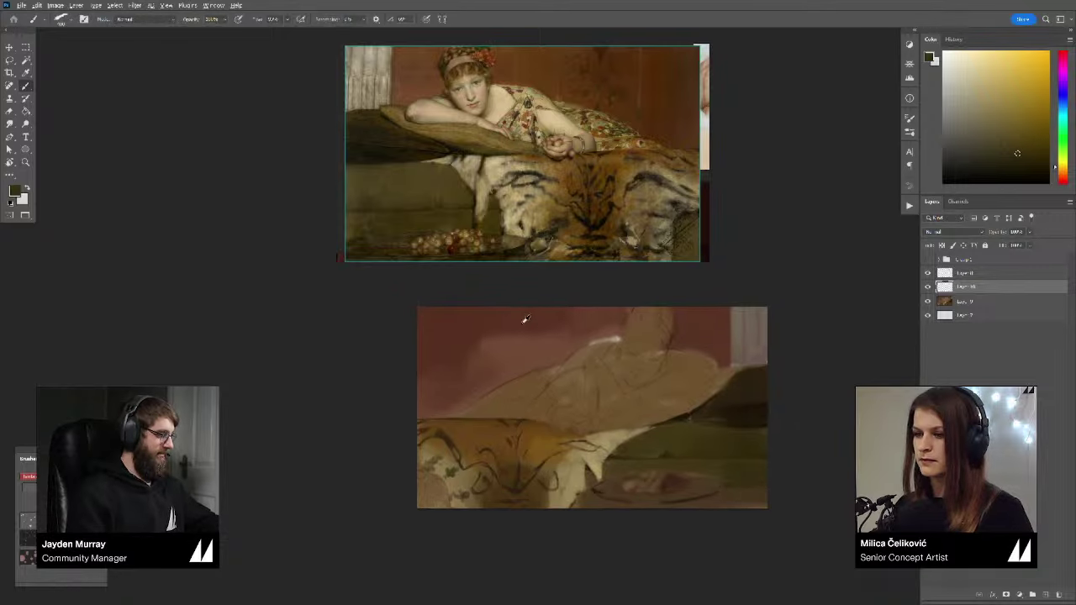
left_click(551, 317, "alt")
left_click(571, 313, "alt")
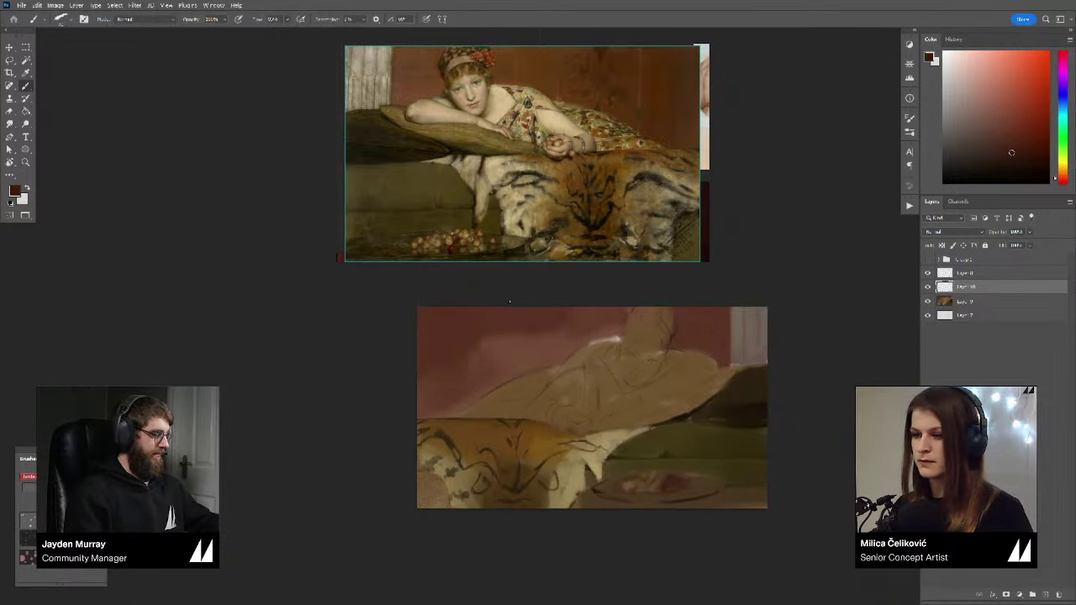
scroll(513, 303, "up", 1)
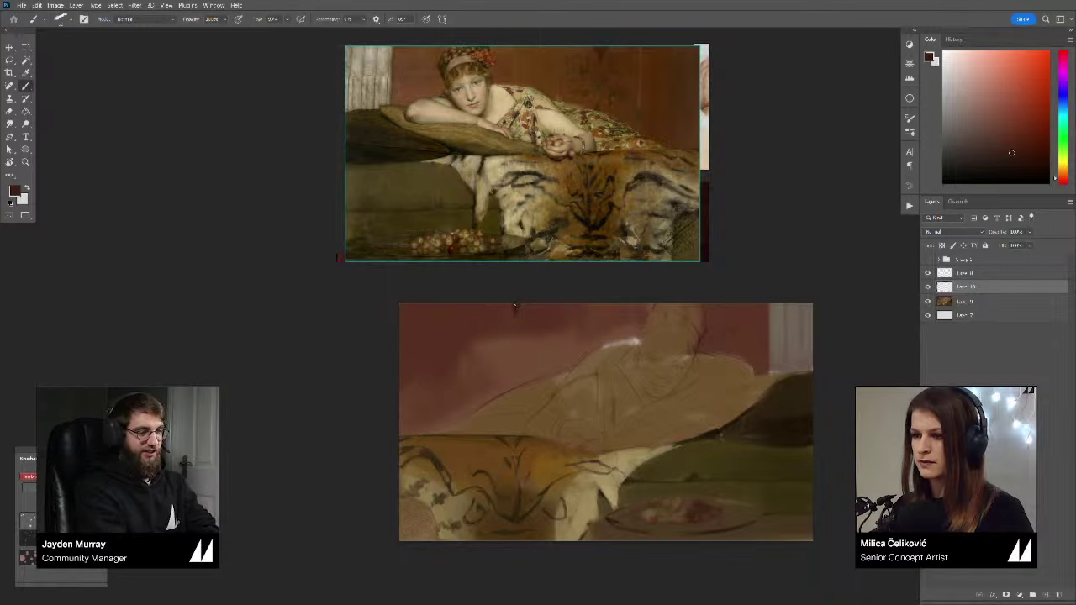
scroll(514, 311, "up", 1)
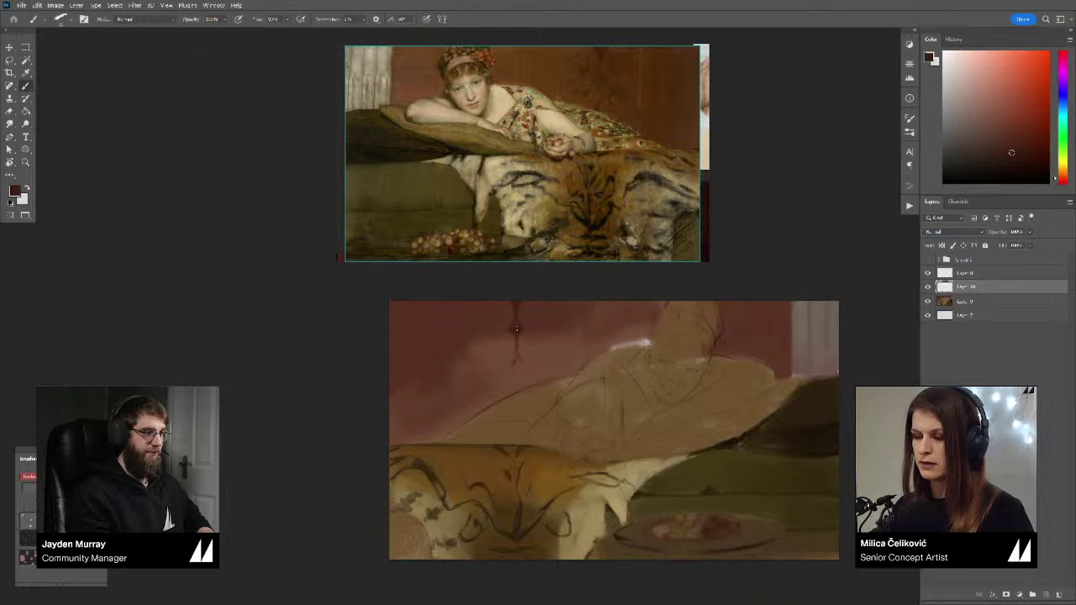
scroll(504, 316, "down", 2)
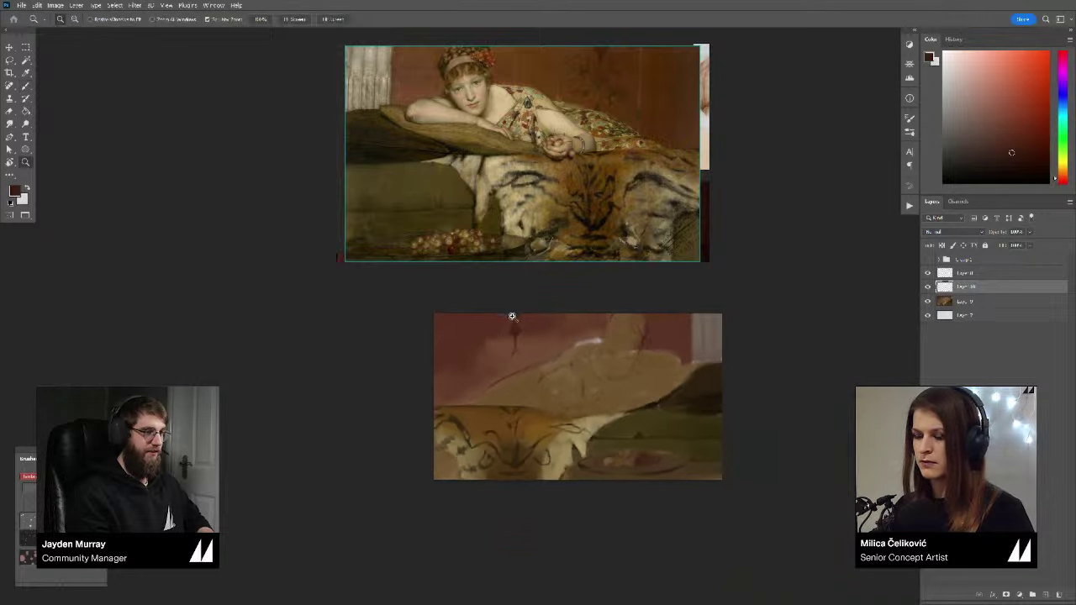
Step: Add more dark red streaks and broad tonal strokes across the wall above the tiger skin
key("[")
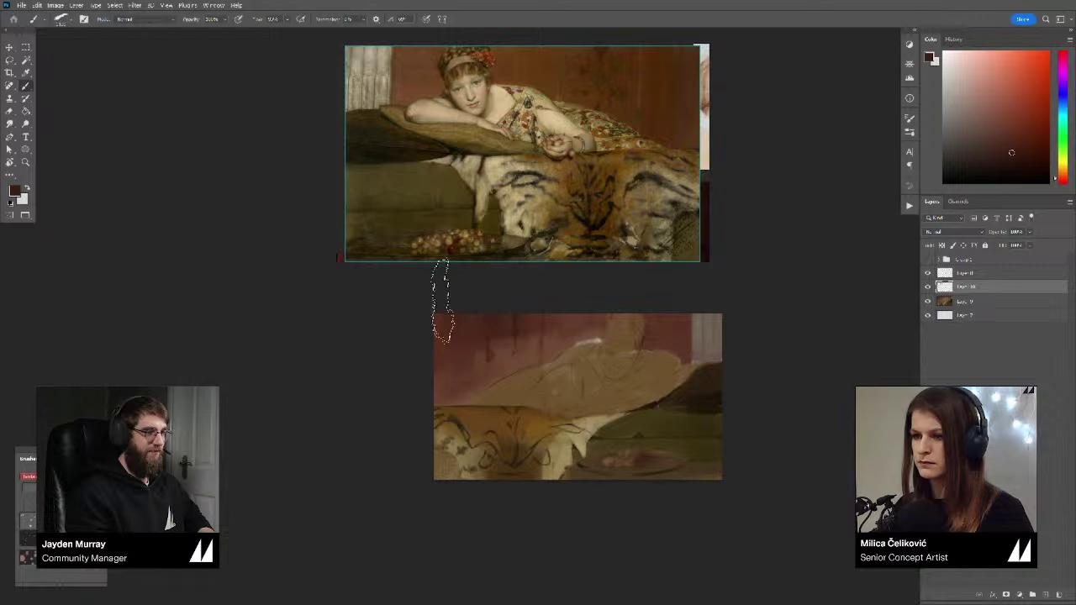
left_click(469, 330, "alt")
mouse_move(463, 353)
left_mouse_down()
mouse_move(435, 374)
mouse_move(465, 376)
left_mouse_up()
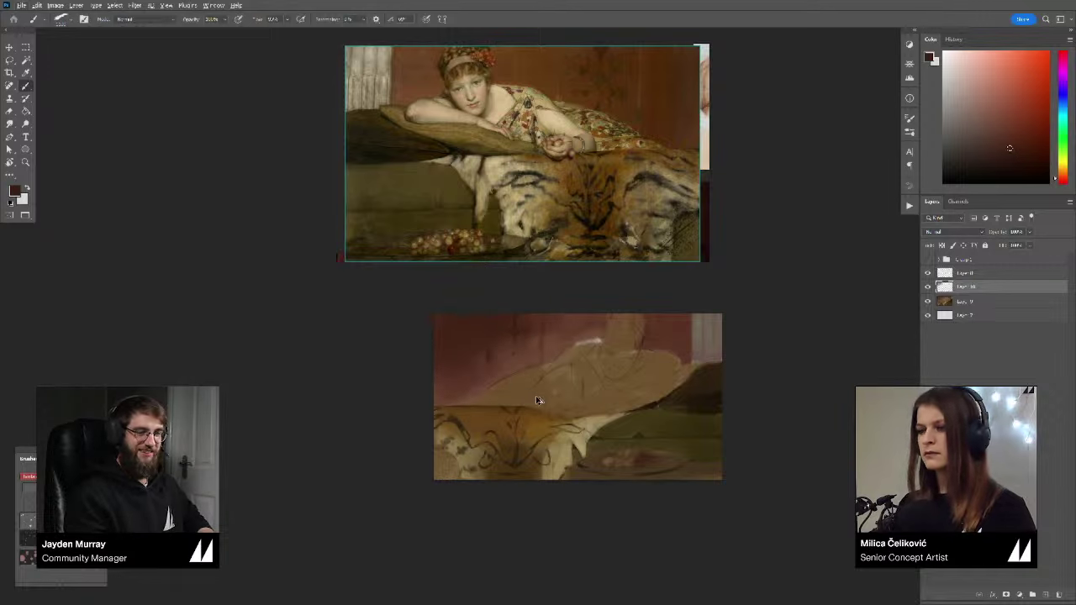
left_click(458, 377, "alt")
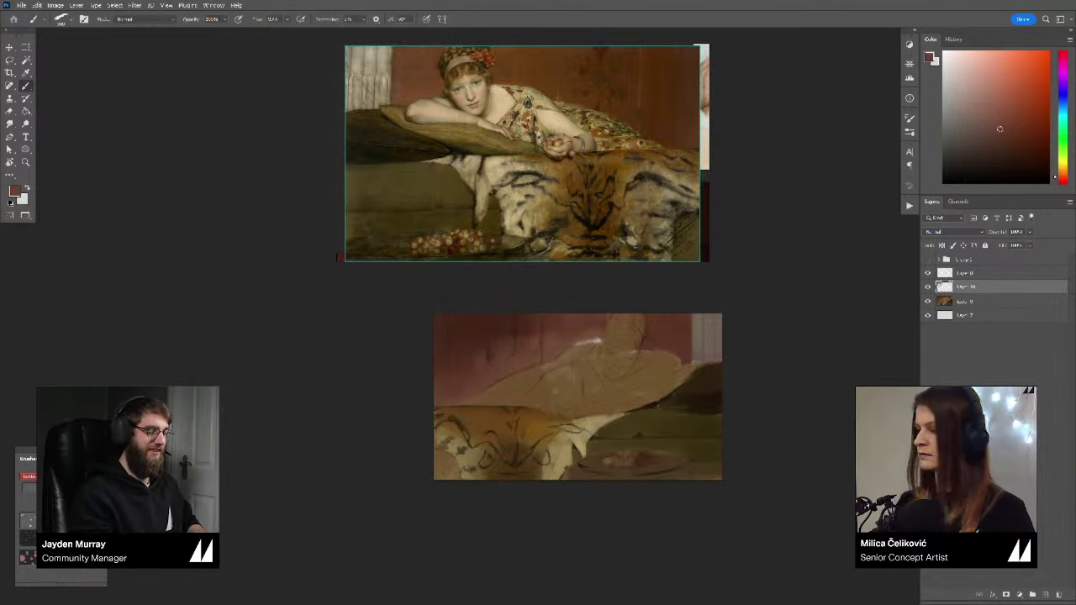
Step: Mirror the reference image horizontally to match the painting, and tilt the enlarged painting counter-clockwise for work on the cushion
left_click_drag(813, 354, 761, 342)
left_click_drag(568, 229, 627, 235)
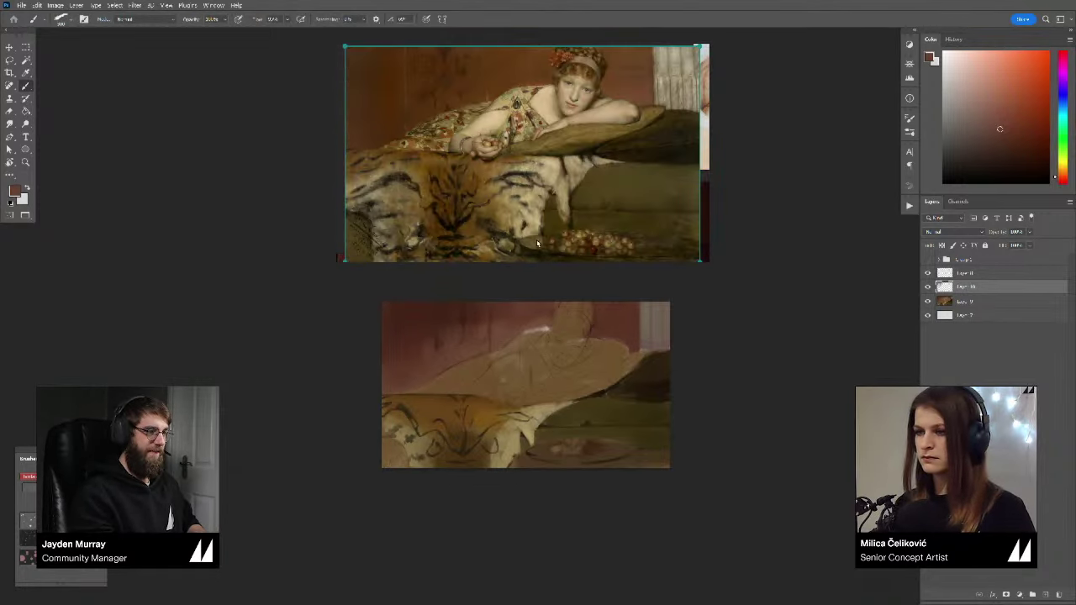
key("r")
scroll(564, 403, "up", 2)
mouse_move(681, 387)
left_mouse_down()
mouse_move(762, 372)
mouse_move(769, 393)
left_mouse_up()
Step: Paint a muted yellow-ochre band along the cushion beneath the woman's arms, using a sampled brown shifted towards yellow and a smaller brush
key("b")
left_click(625, 370, "alt")
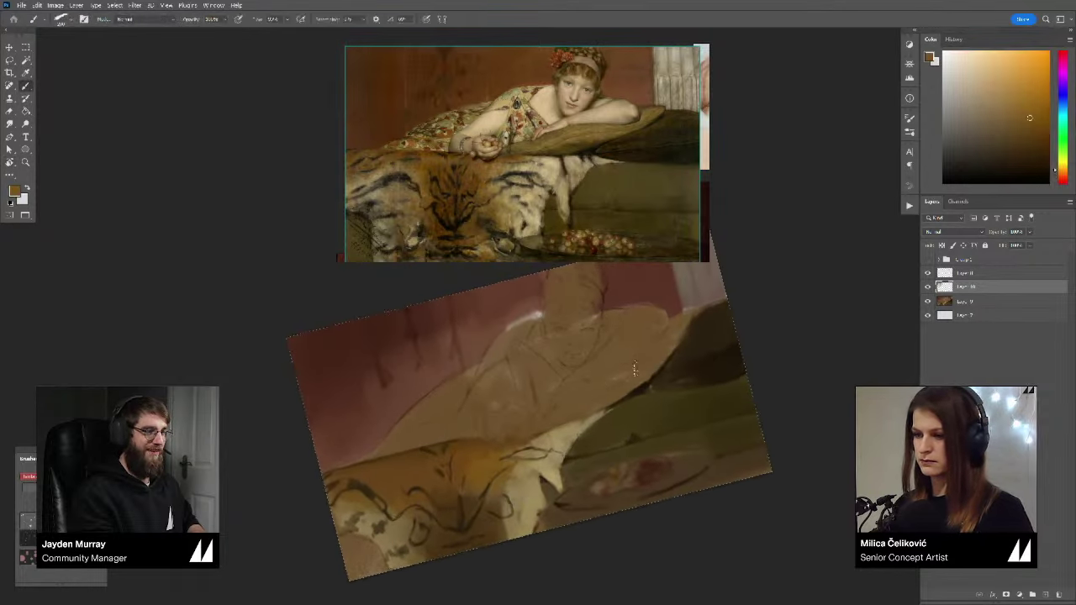
left_click(1006, 119)
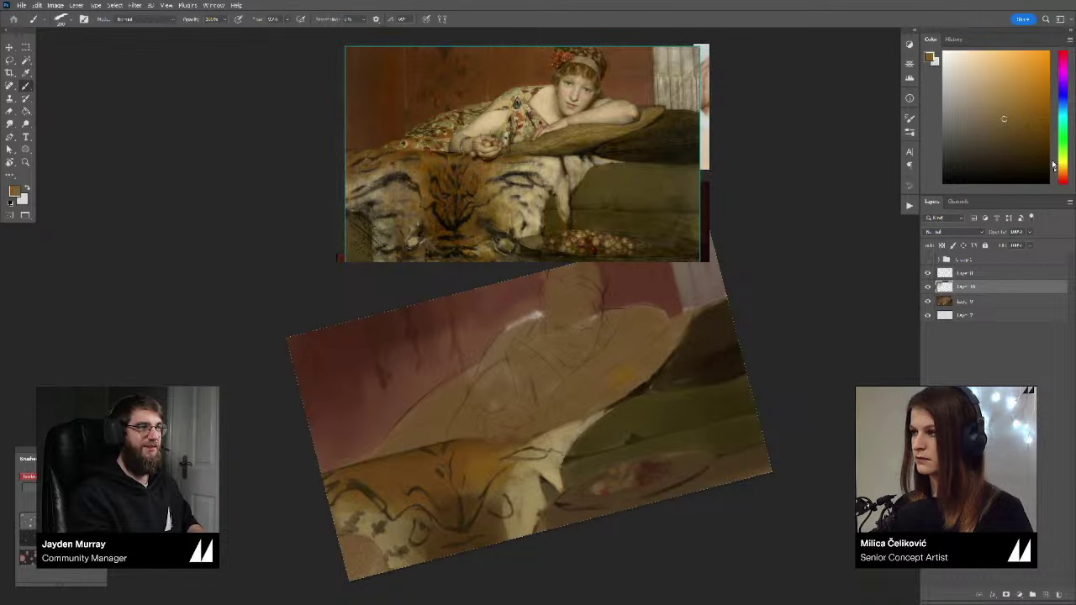
left_click(1062, 169)
mouse_move(613, 366)
left_mouse_down()
mouse_move(603, 378)
mouse_move(624, 371)
mouse_move(555, 414)
left_mouse_up()
key("[")
key("[")
key("[")
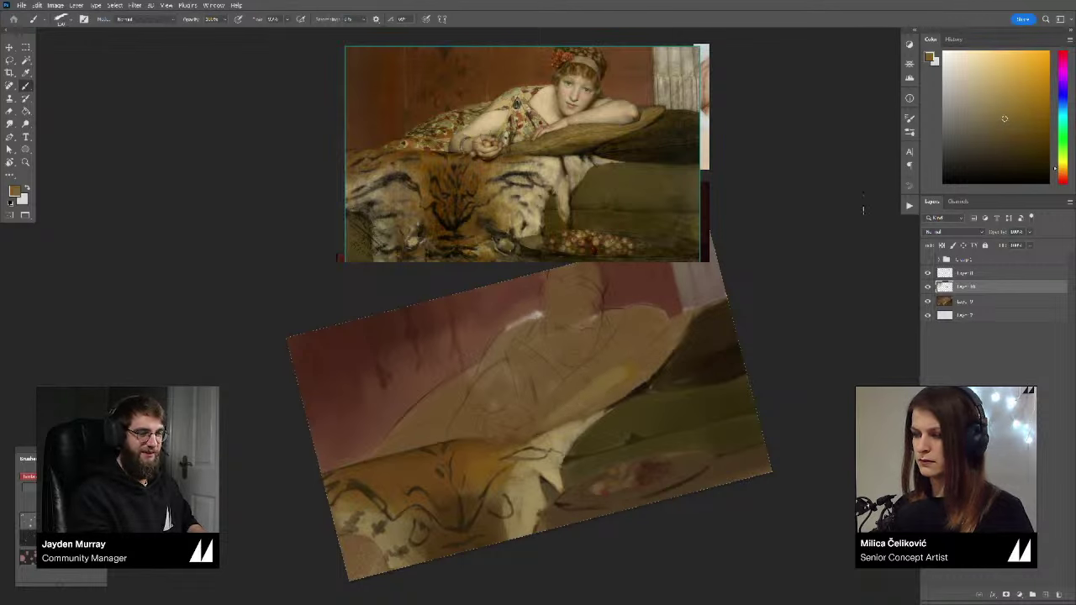
Step: Tone down the cushion's ochre band with darker olive strokes, using sampled shadow tones and a dark brown with a warmer hue
left_click(1007, 133)
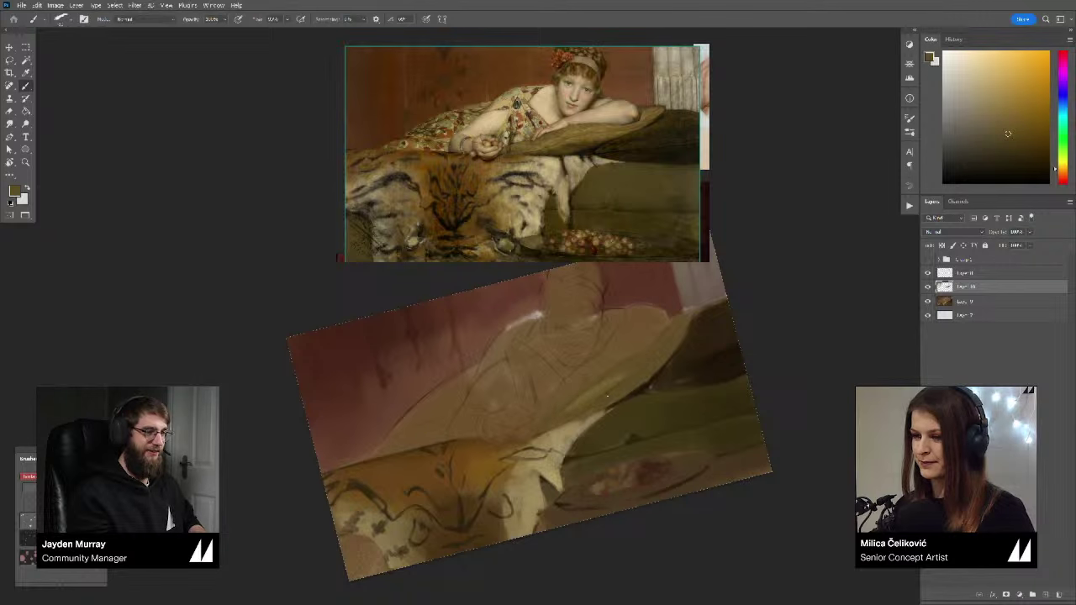
left_click_drag(629, 384, 626, 379)
left_click(627, 383, "alt")
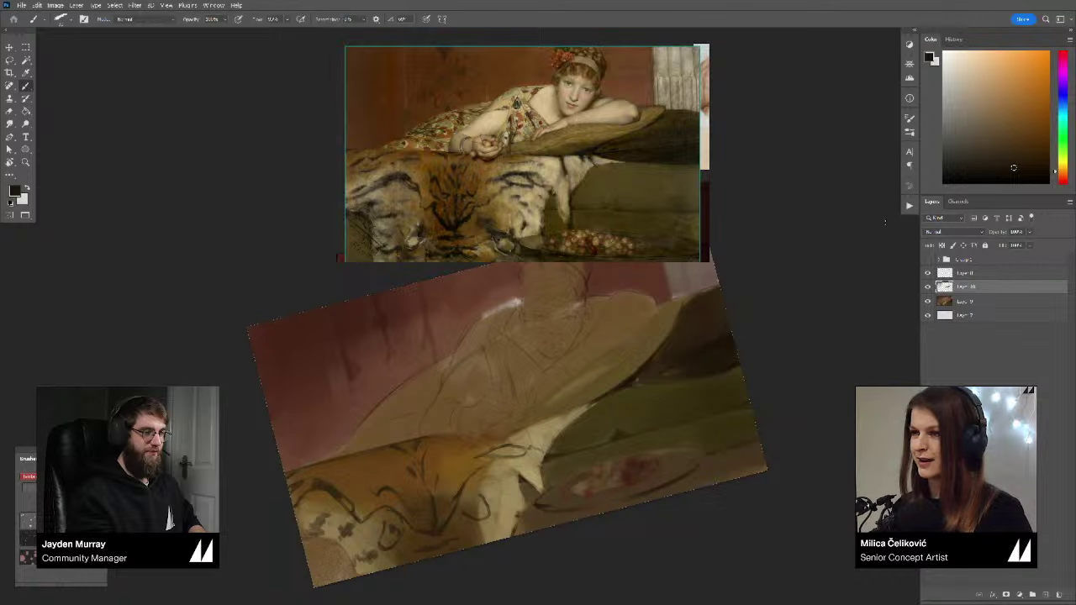
left_click(614, 376, "alt")
left_click(1013, 148)
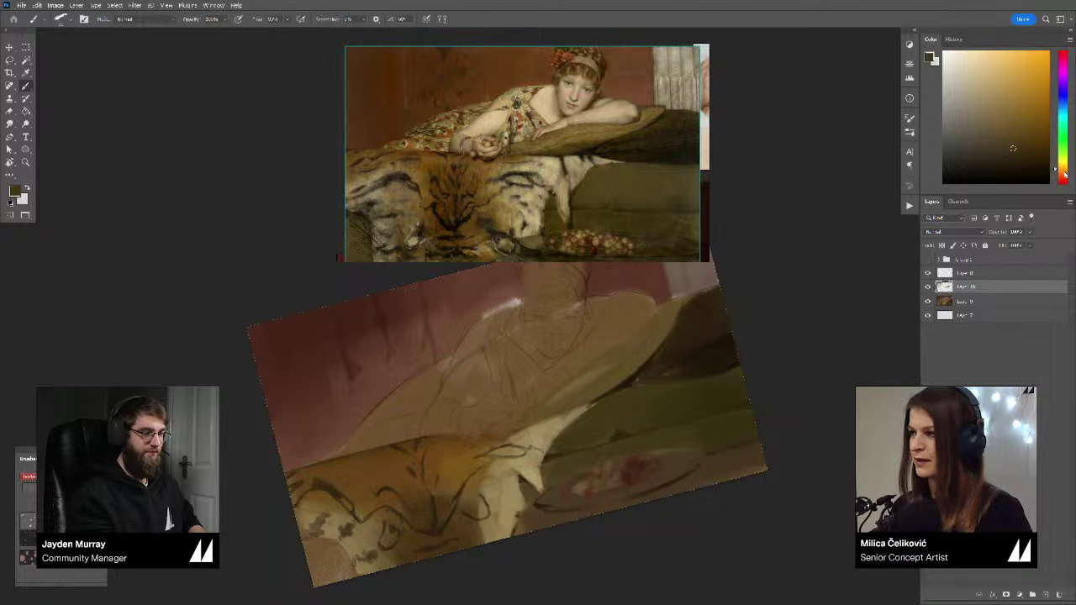
left_click(1064, 172)
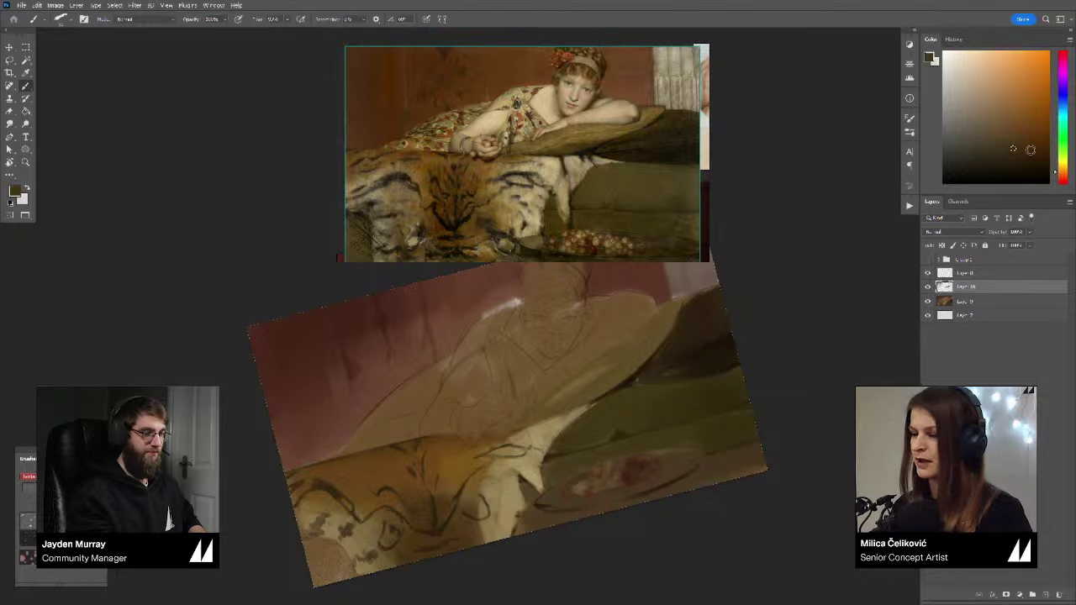
Step: Shape the cushion's long fold and underside with sampled dark brown and olive strokes running down to the tiger skin
left_click(611, 380, "alt")
left_click(608, 382, "alt")
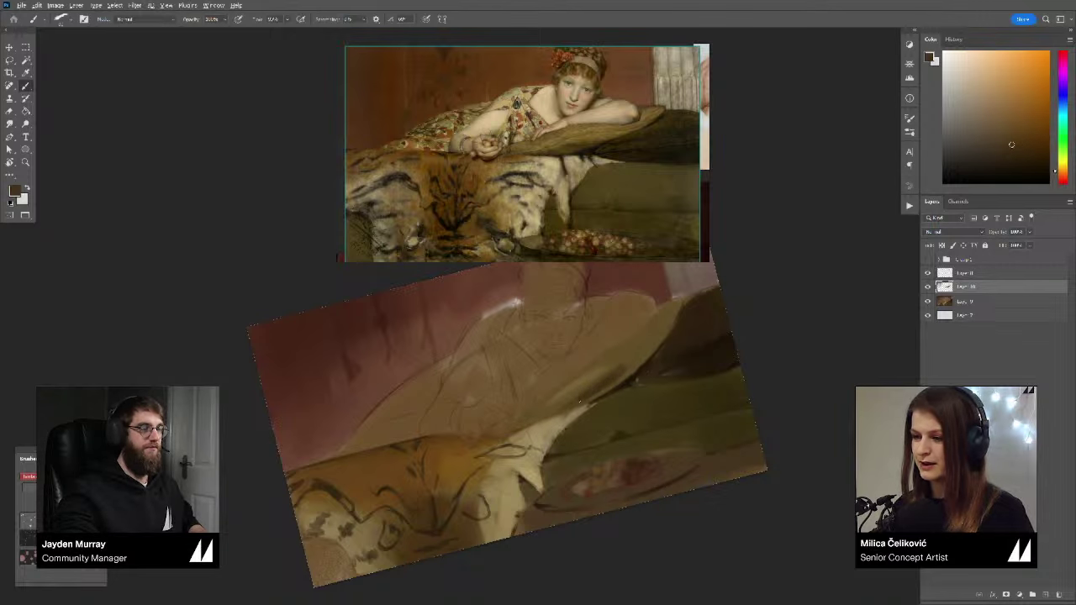
left_click(606, 384, "alt")
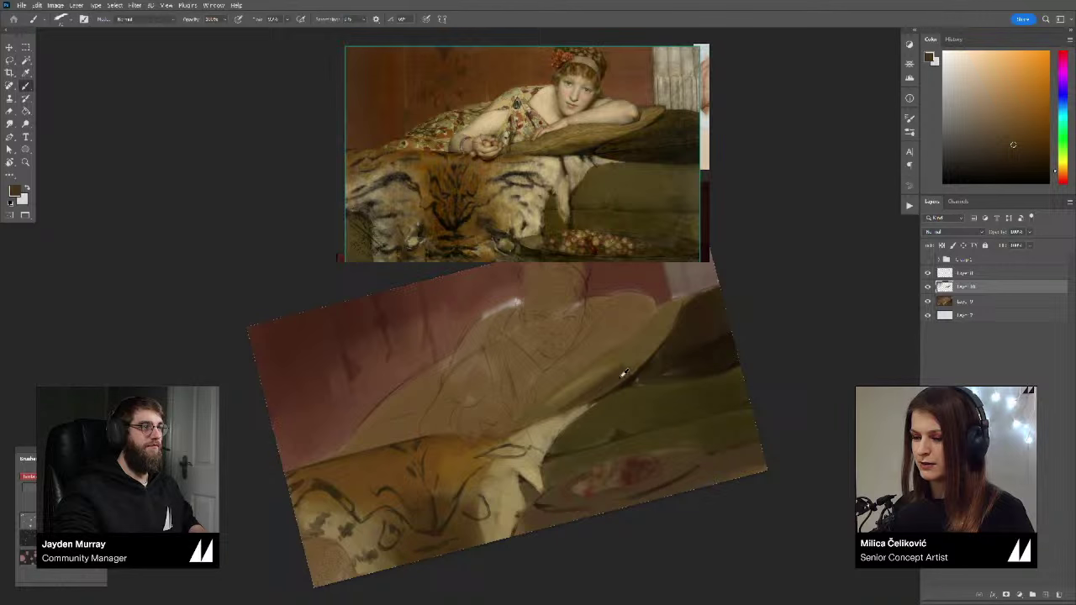
left_click(627, 371, "alt")
left_click(646, 353, "alt")
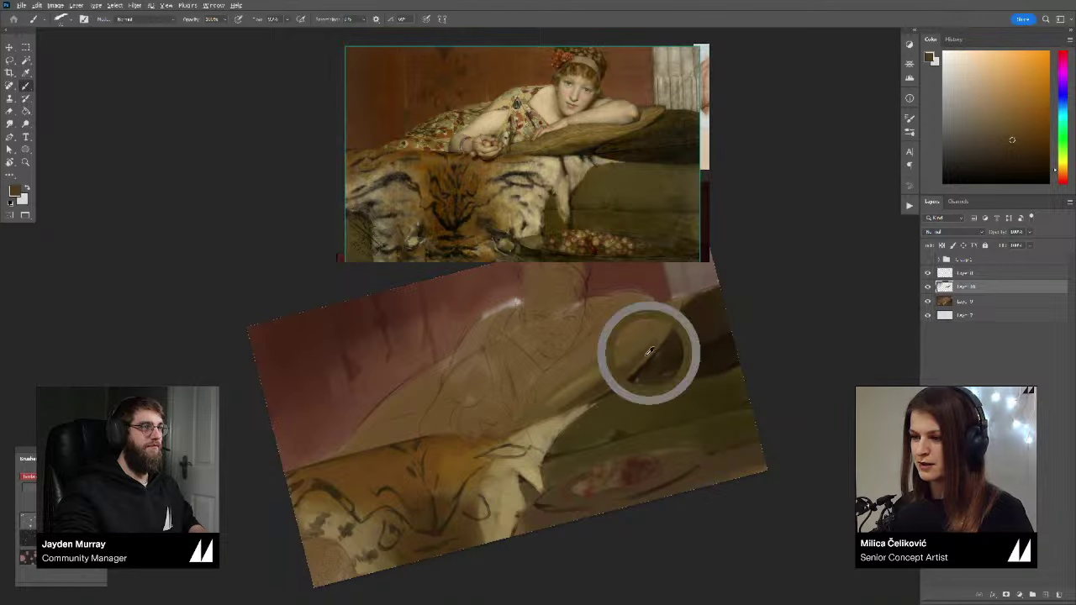
left_click(580, 401, "alt")
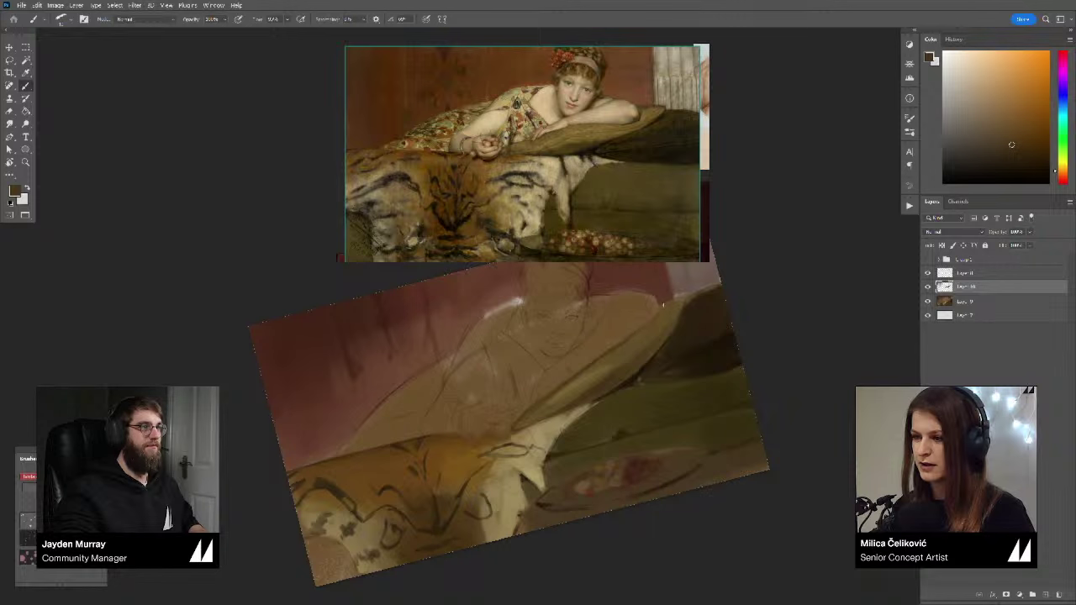
Step: Refine the cushion's pointed end beside the column with small strokes of sampled brownish-olive tones
left_click(677, 299, "alt")
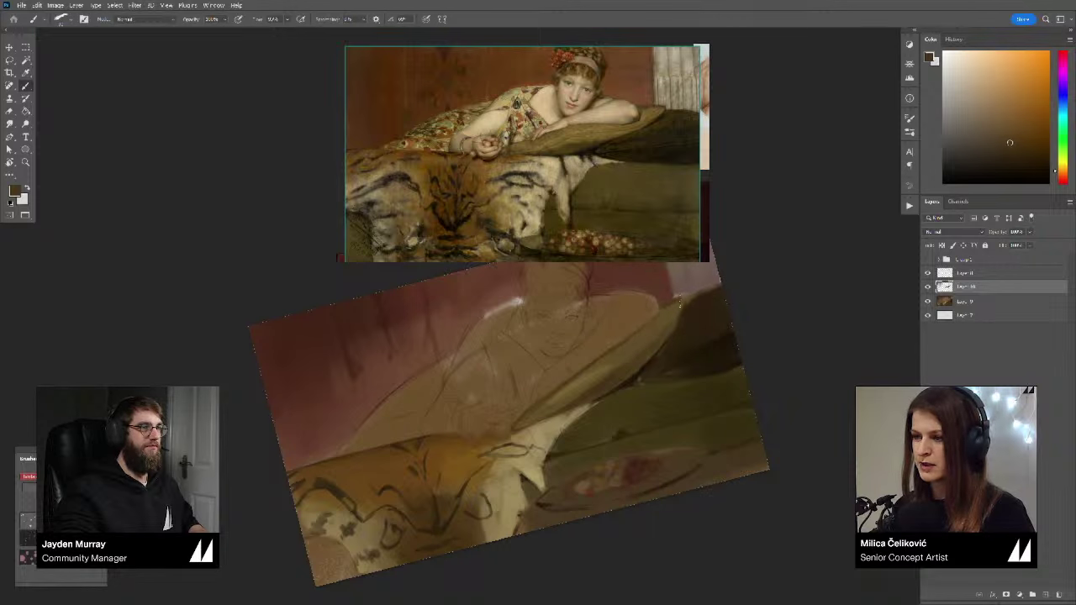
left_click(681, 298, "alt")
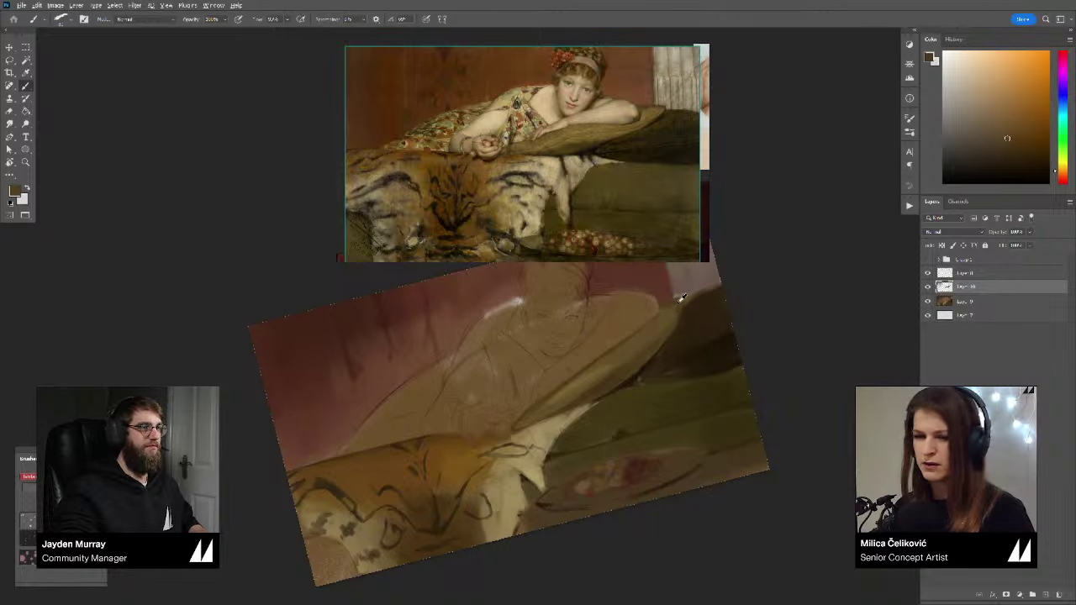
left_click_drag(678, 300, 682, 298)
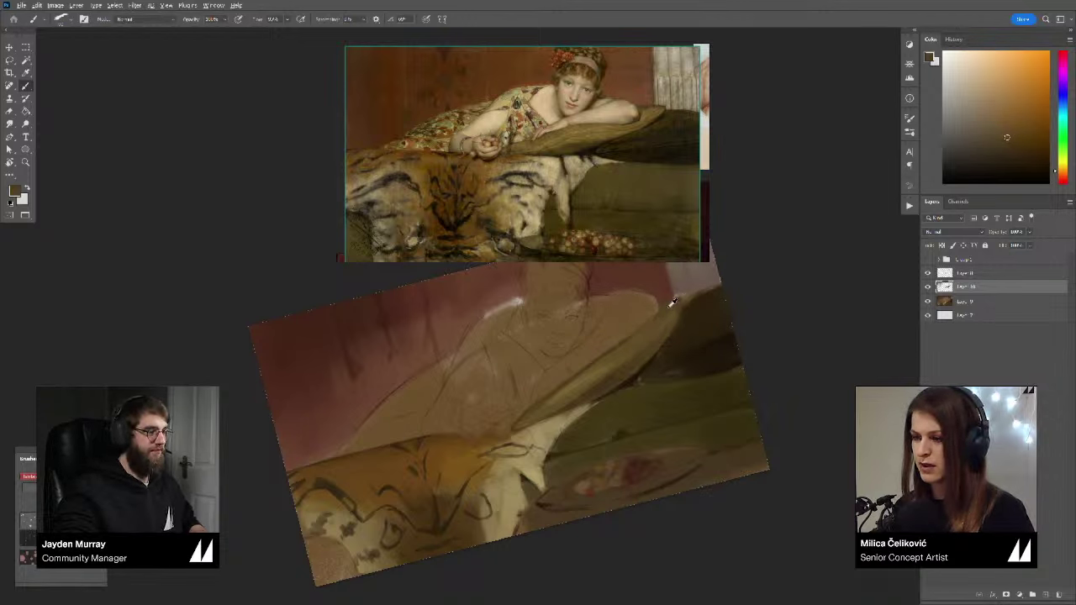
left_click(676, 299, "alt")
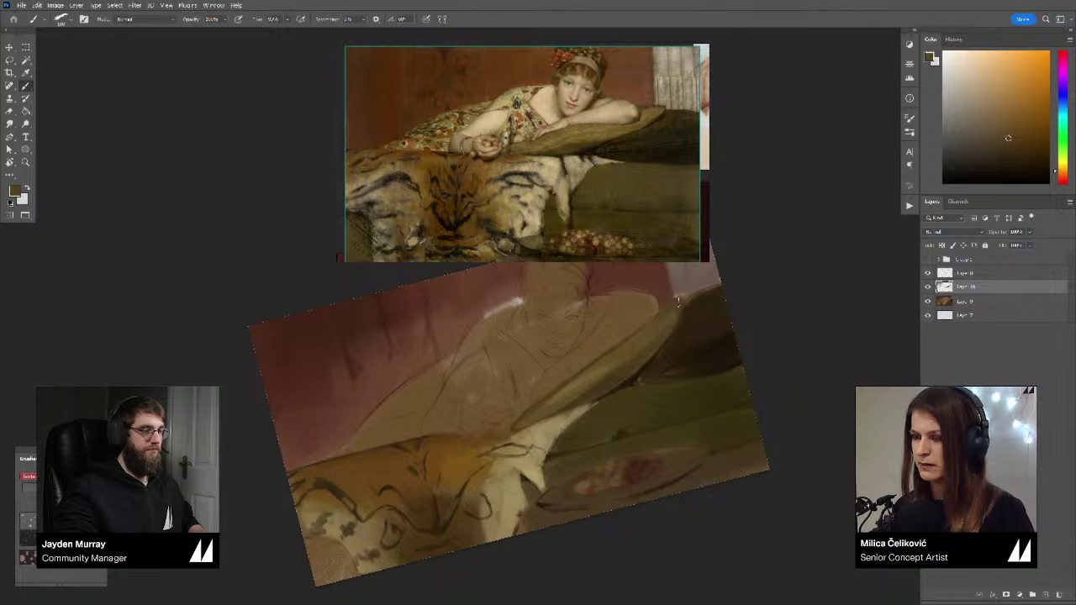
Step: Deepen the shadow along the cushion's lower edge above the green couch with dark brown strokes and sampled neighbouring tones
left_click(1017, 156)
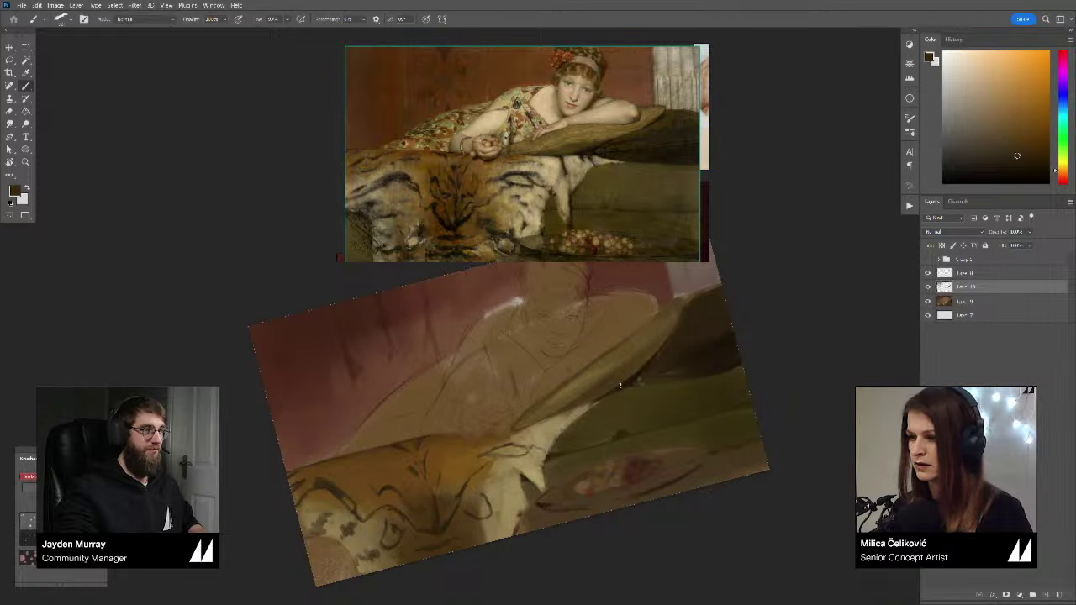
left_click(635, 376, "alt")
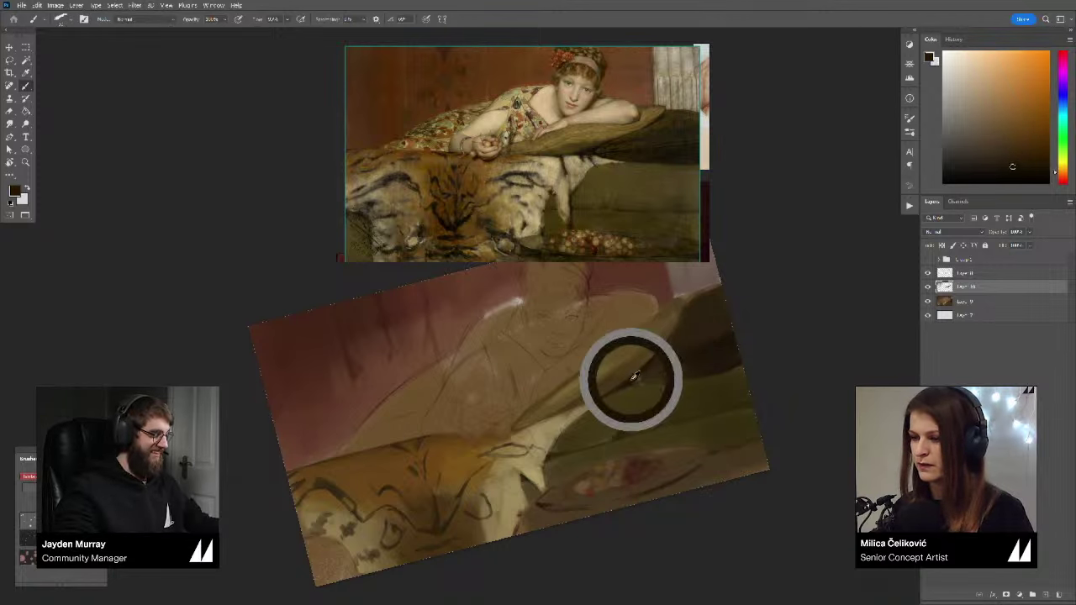
mouse_move(635, 376)
left_mouse_down()
mouse_move(612, 386)
mouse_move(626, 382)
left_mouse_up()
left_click(657, 344, "alt")
left_click(634, 376, "alt")
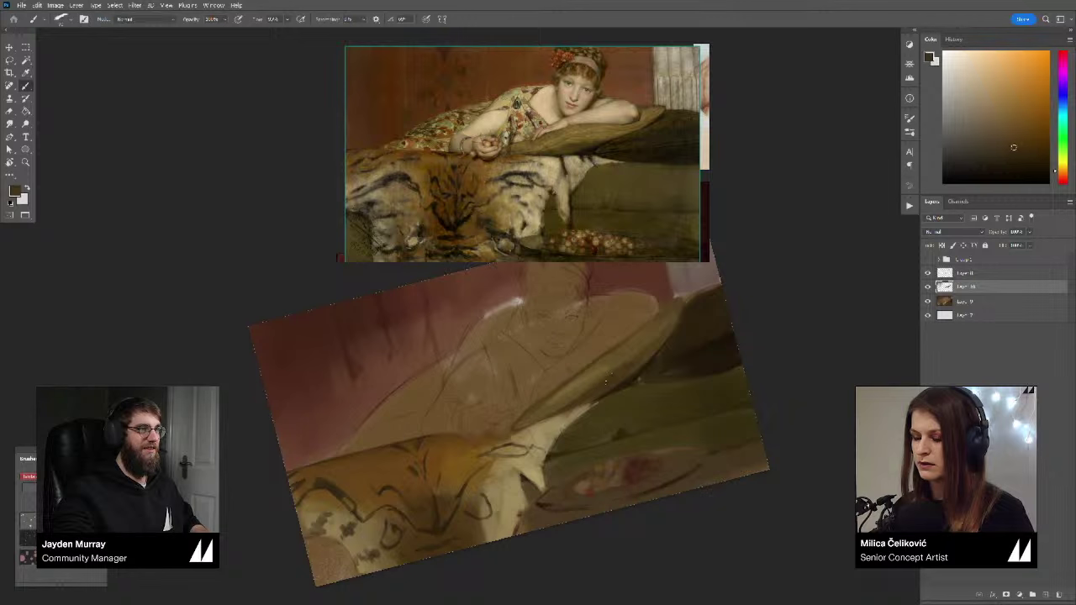
left_click(638, 359, "alt")
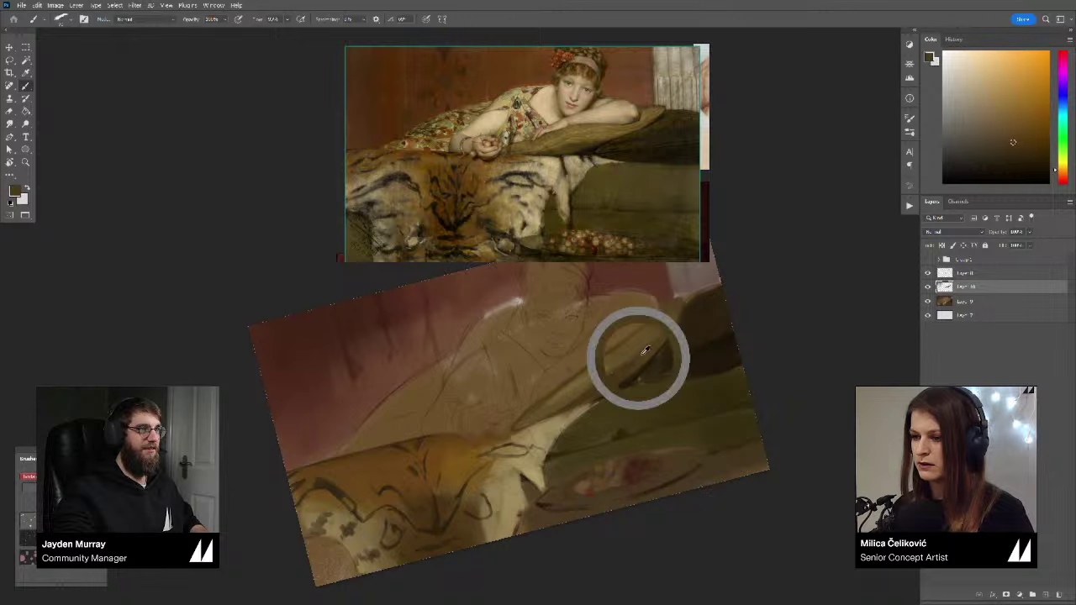
Step: Blend olive-brown tones along the cushion from its narrow end near the tiger skin up to its middle
left_click(529, 410, "alt")
left_click(543, 409, "alt")
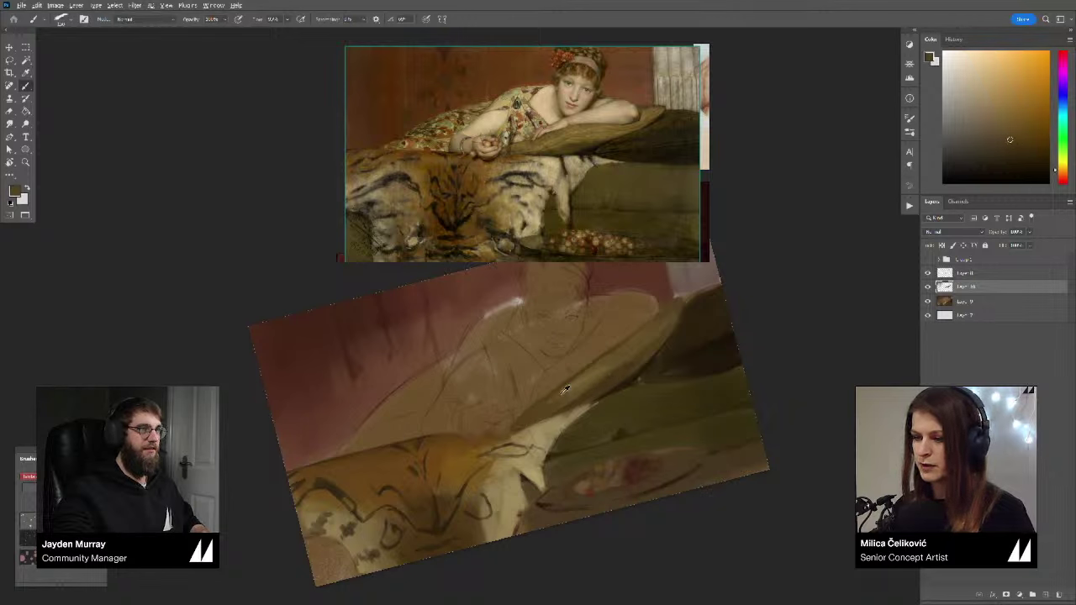
left_click(549, 405, "alt")
left_click_drag(607, 368, 604, 372)
left_click(629, 350, "alt")
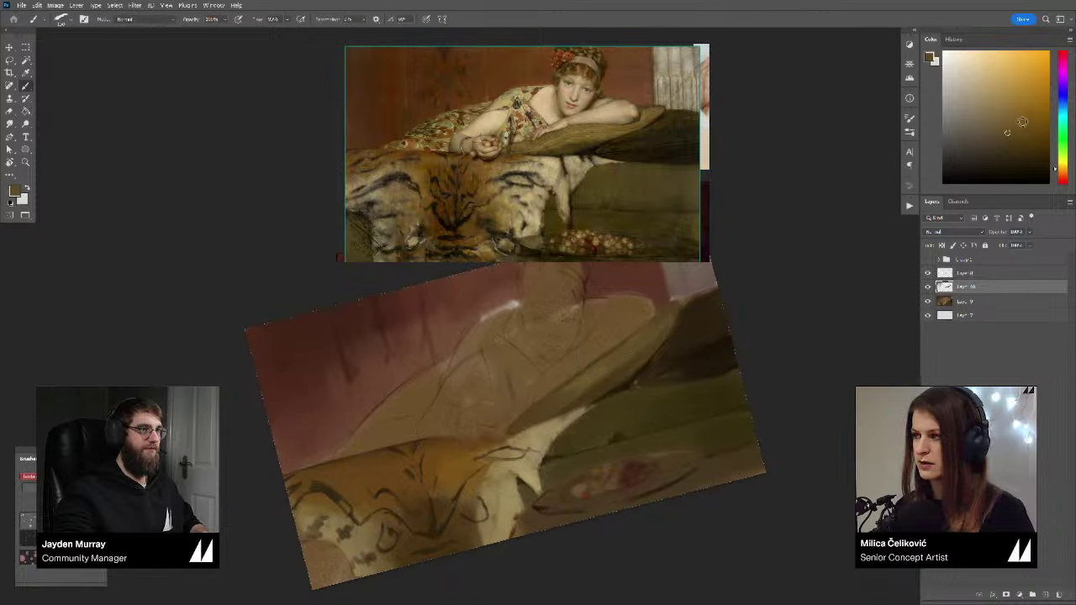
Step: Paint a darker brown fold across the cushion's pointed end near the column
left_click(1012, 148)
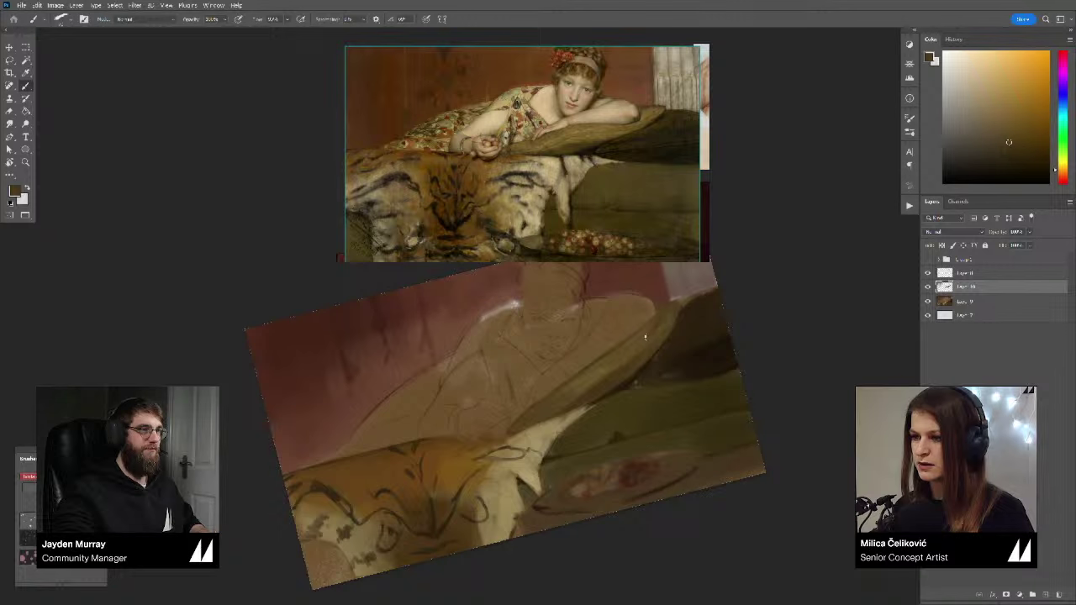
left_click(661, 327, "alt")
left_click(660, 312, "alt")
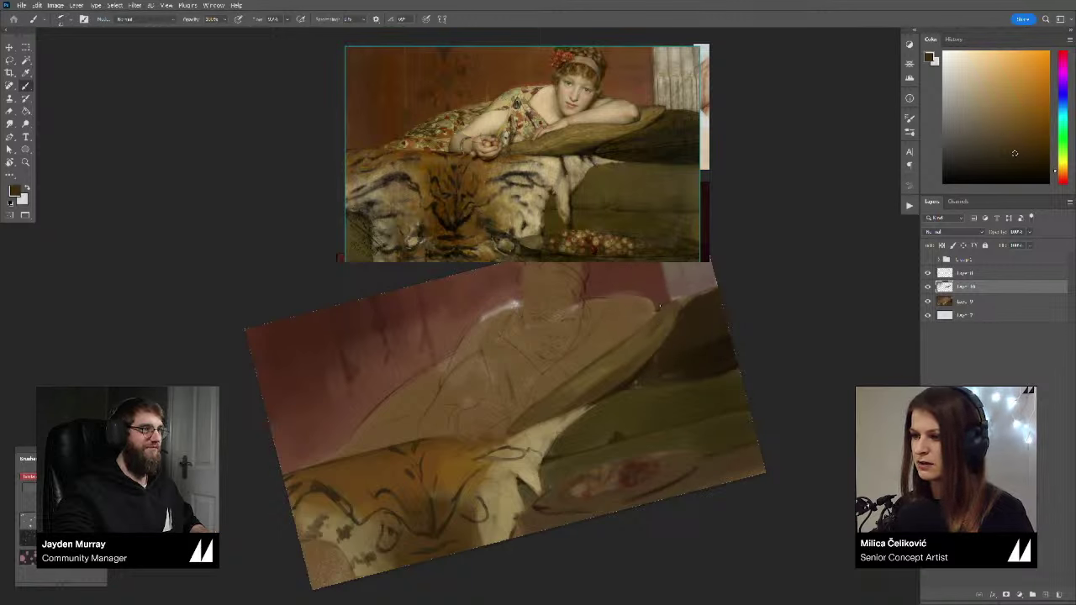
left_click_drag(659, 309, 682, 299)
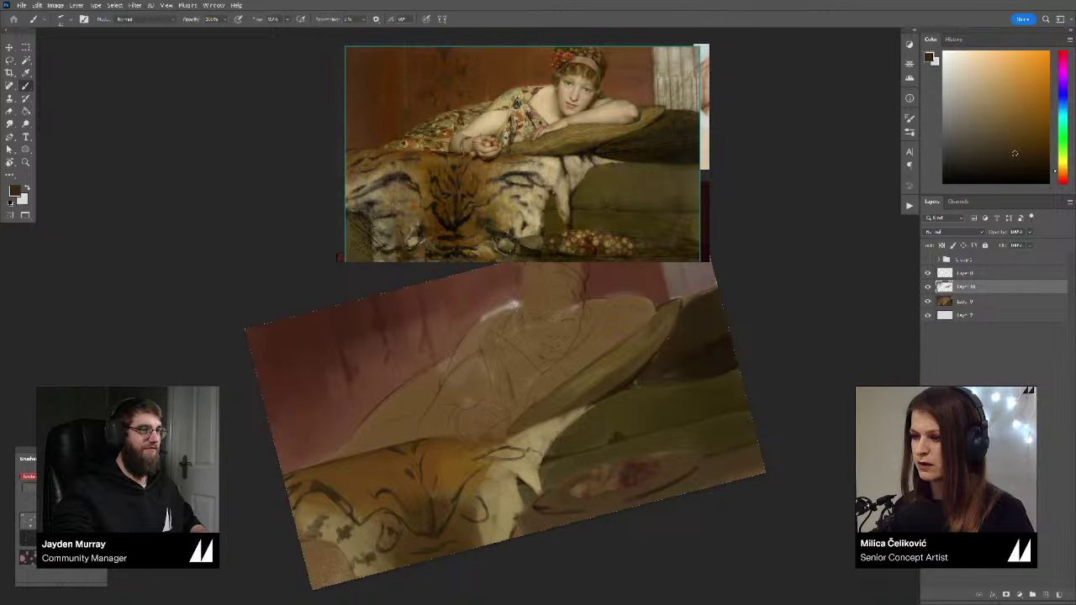
Step: Reinforce the dark underside of the cushion's fold with sampled shadow and olive tones
left_click(628, 384, "alt")
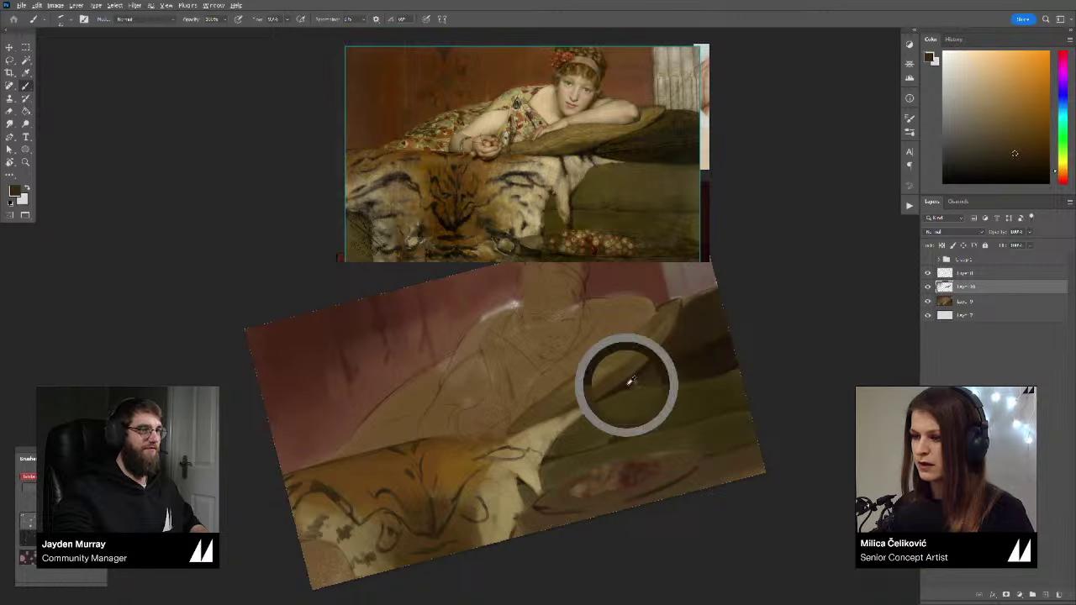
left_click(669, 321, "alt")
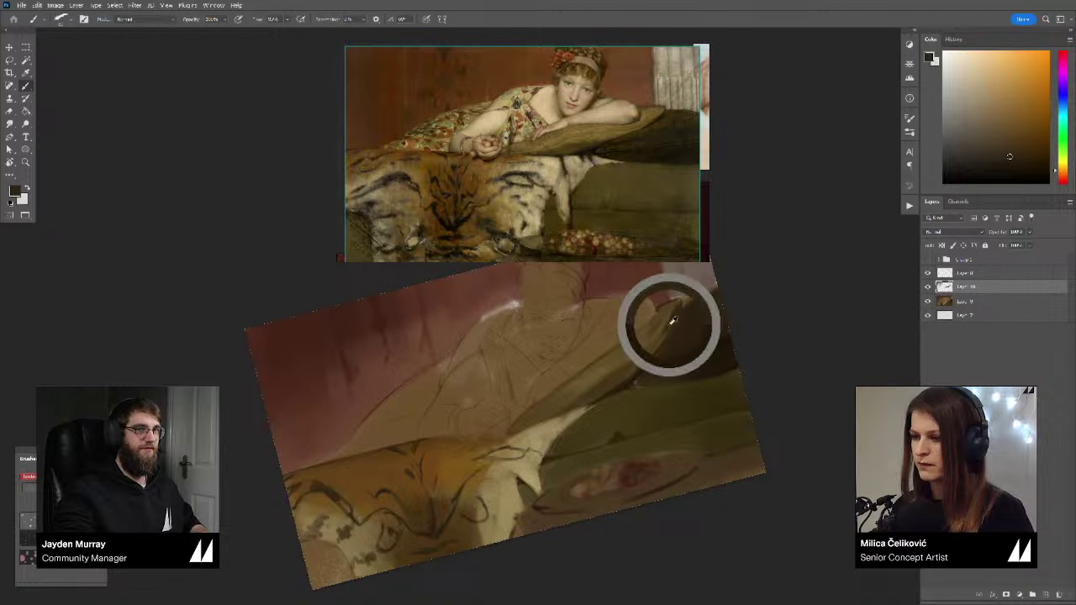
left_click(629, 367, "alt")
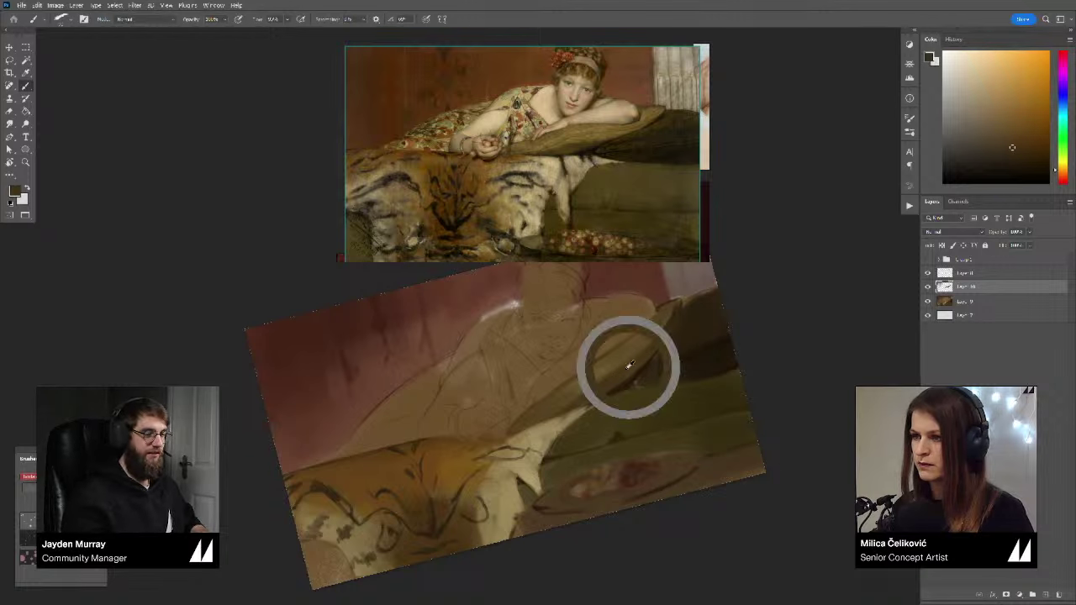
Step: Add lighter yellow-olive highlights along the middle of the cushion and soften them with sampled ochre tones
left_click(597, 374, "alt")
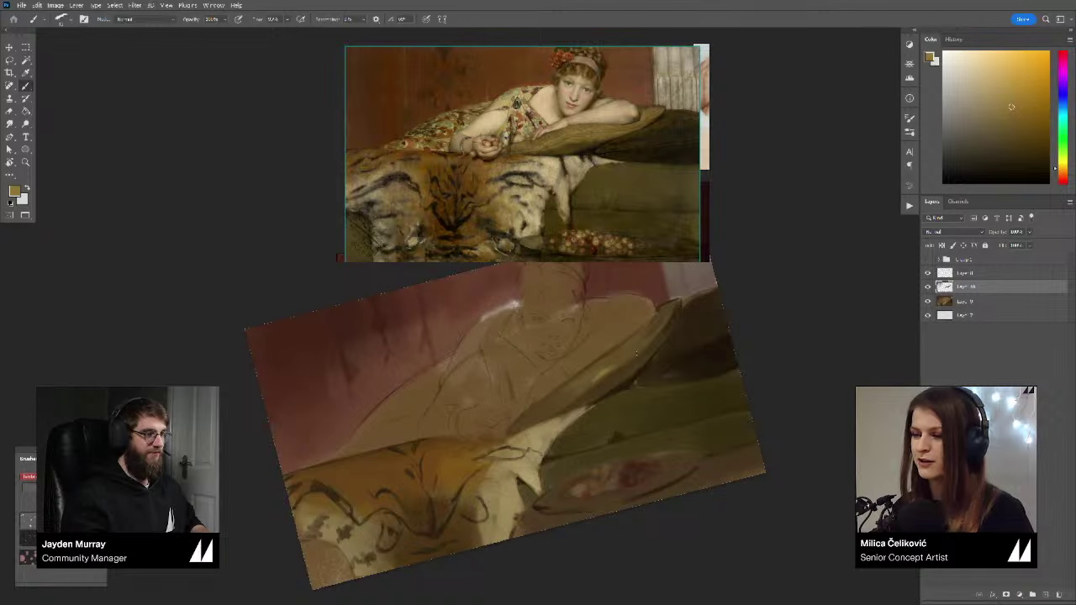
left_click_drag(637, 343, 638, 338)
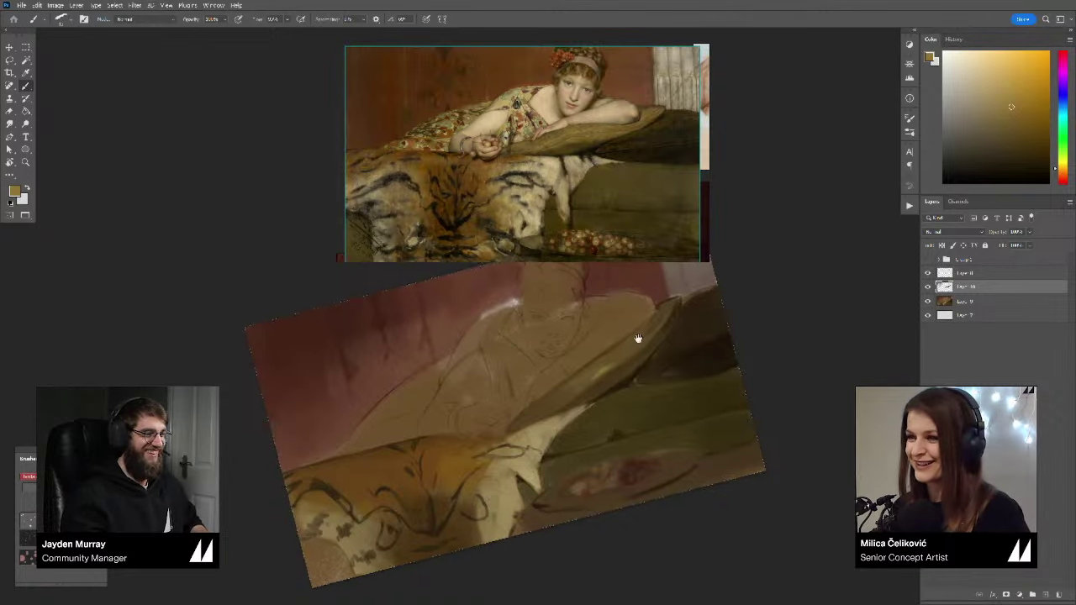
left_click(617, 362, "alt")
left_click(619, 360, "alt")
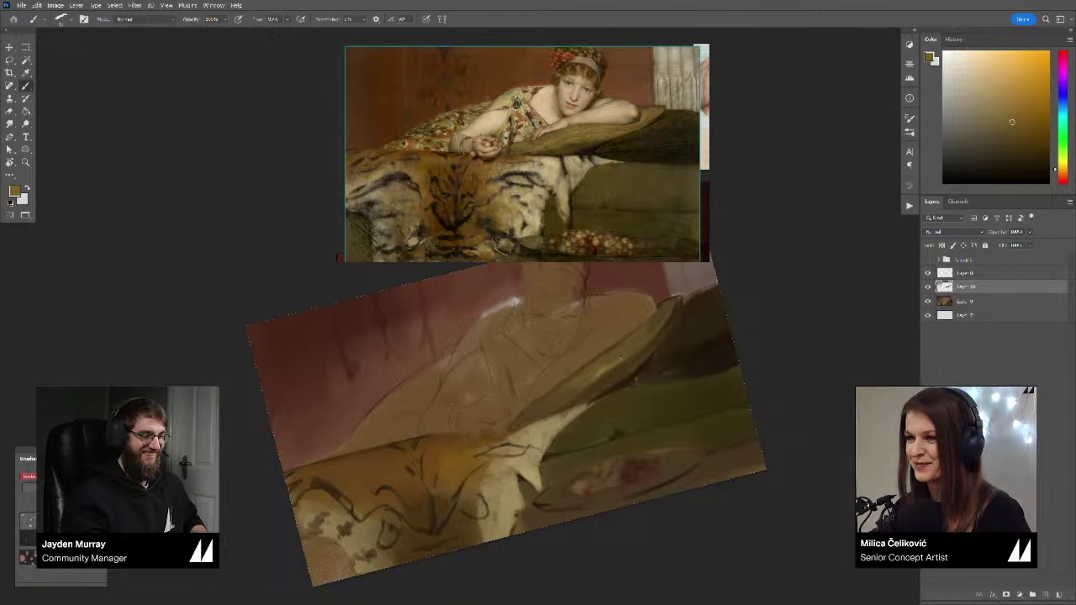
left_click(624, 356, "alt")
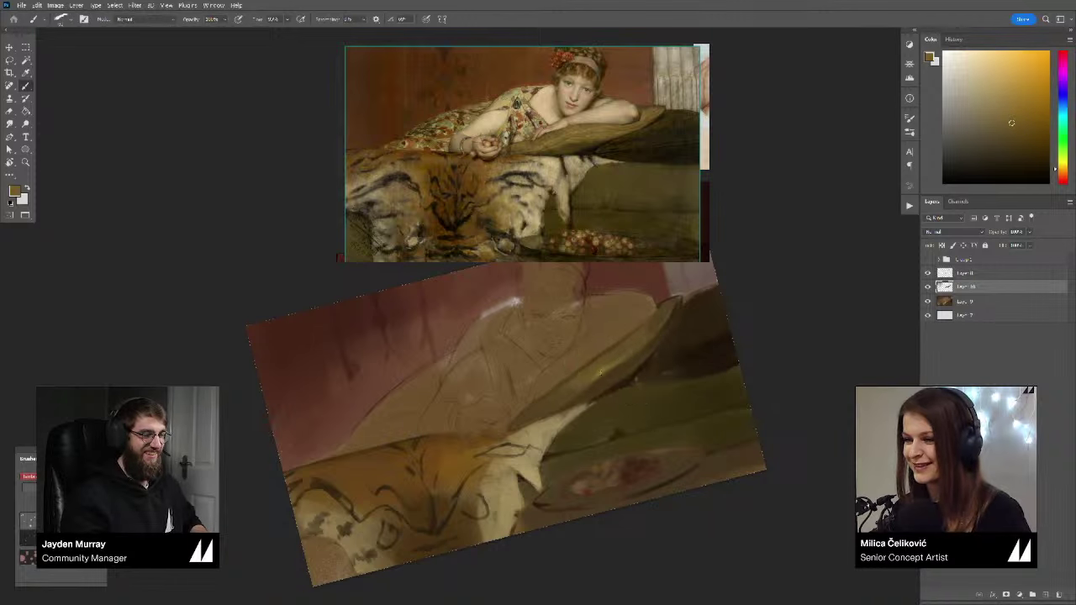
left_click(623, 351, "alt")
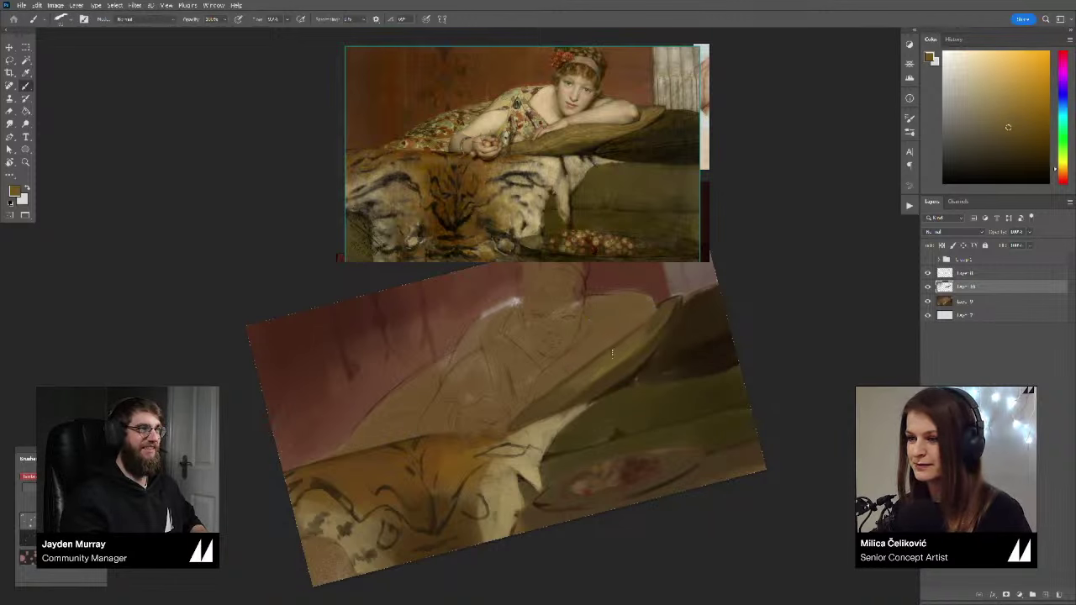
Step: Blend the cushion's highlight into its narrow end by painting with sampled ochre and olive-brown midtones
left_click(563, 391, "alt")
left_click(565, 390, "alt")
left_click(588, 381, "alt")
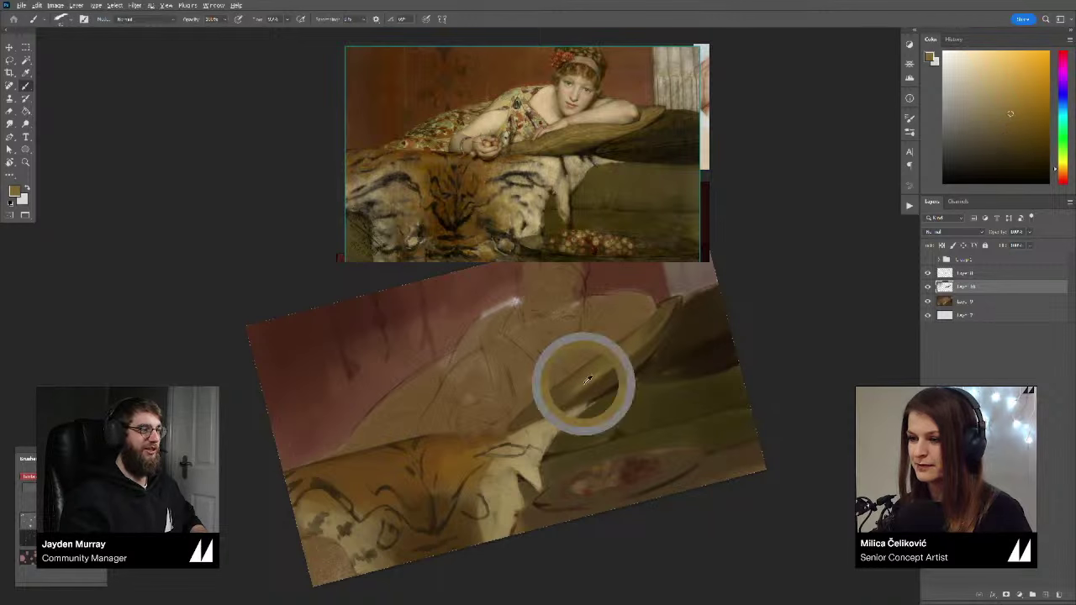
left_click(578, 374, "alt")
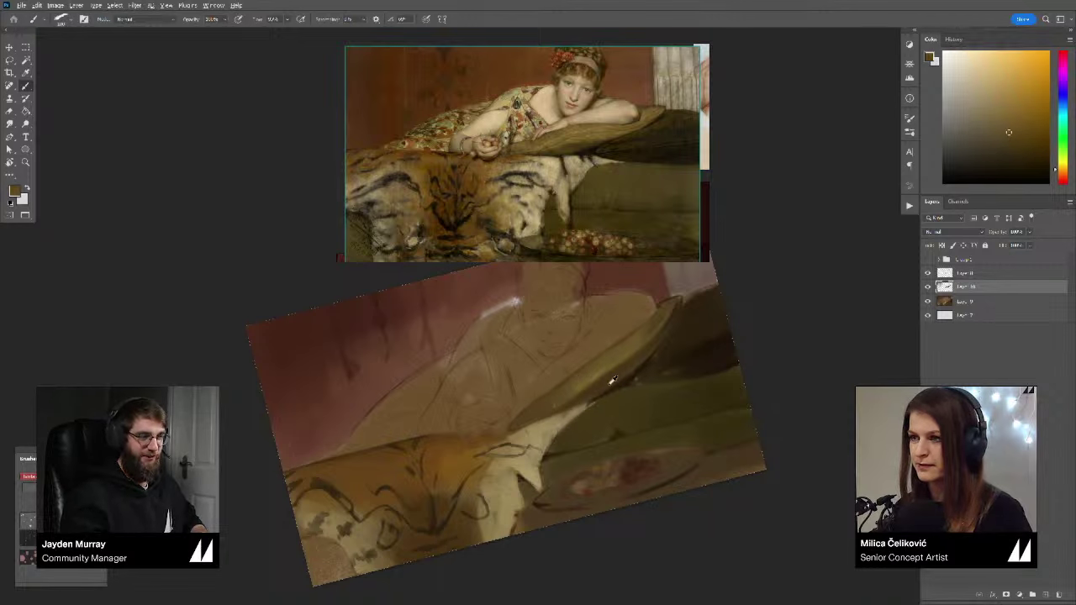
Step: Blend the middle of the cushion into its shaded lower edge by painting with sampled olive-brown and darker brown tones
left_click(613, 363, "alt")
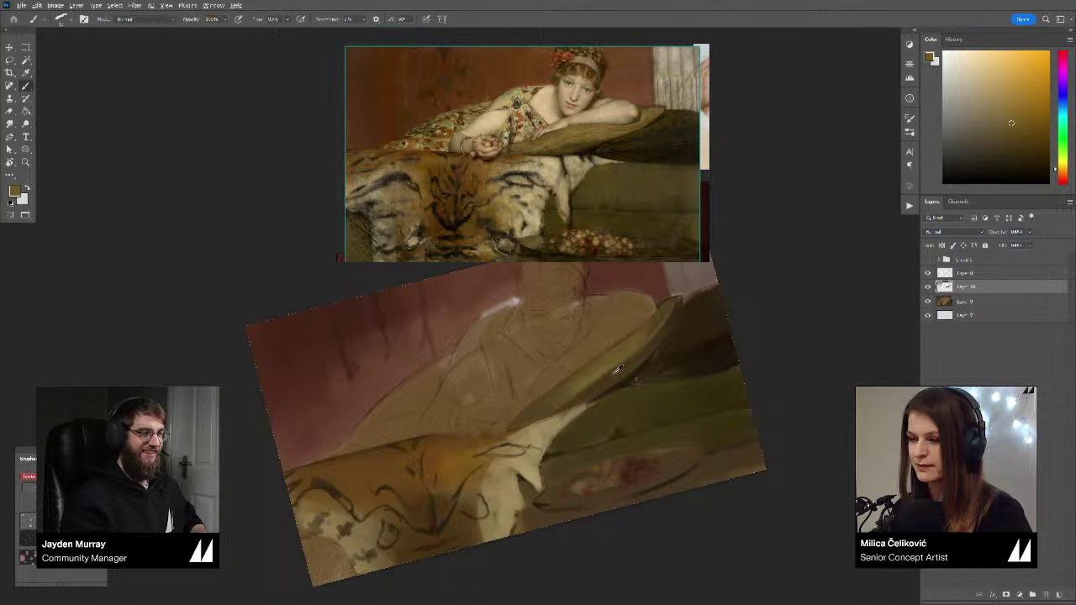
left_click(614, 373, "alt")
left_click(613, 374, "alt")
left_click(622, 368, "alt")
left_click(614, 374, "alt")
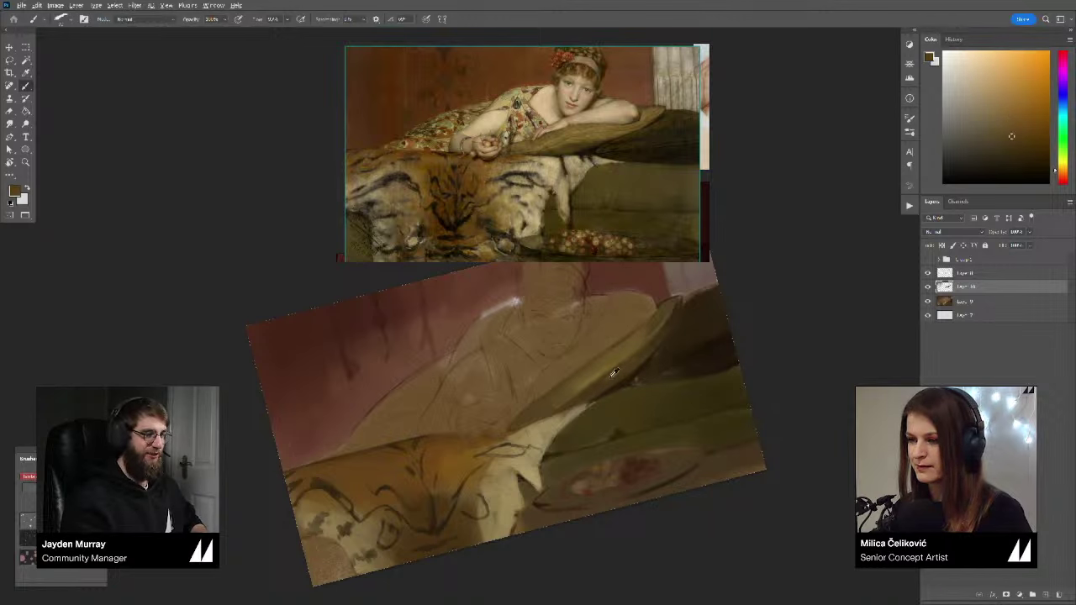
left_click(610, 376, "alt")
left_click(595, 391, "alt")
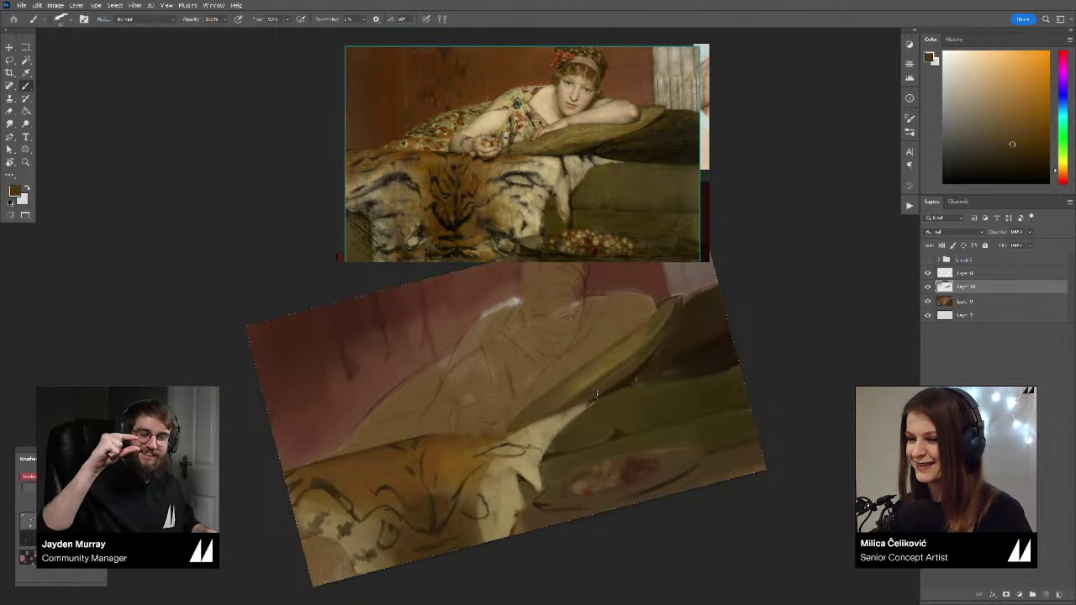
Step: Refine the cushion's underside above the tiger skin with brown tones sampled from its shadow and lower edge
left_click(641, 358, "alt")
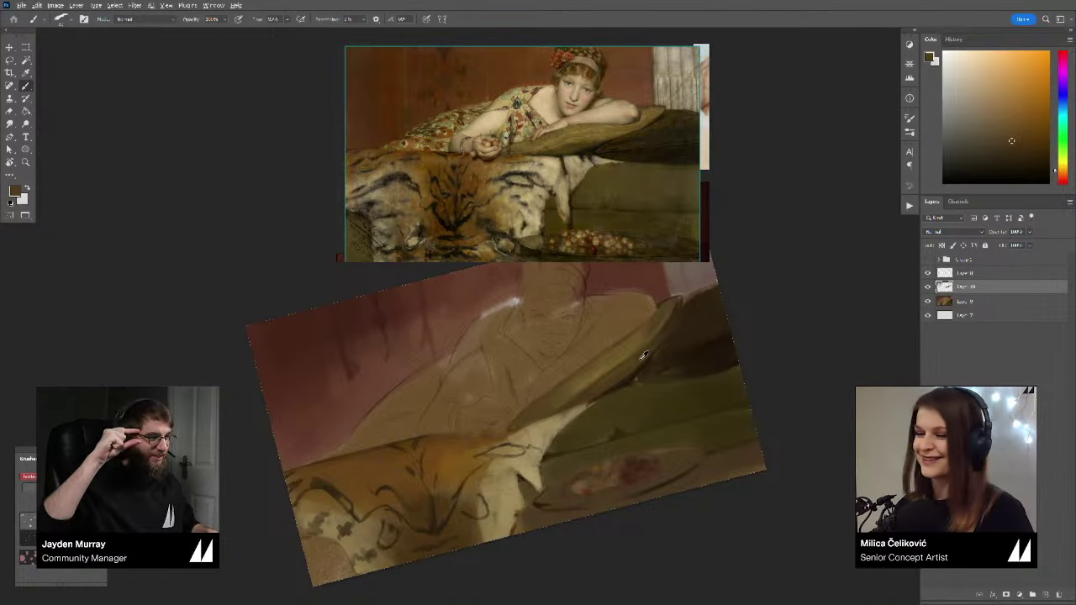
left_click(644, 355, "alt")
mouse_move(605, 386)
left_mouse_down()
mouse_move(617, 383)
mouse_move(605, 413)
mouse_move(611, 401)
mouse_move(582, 373)
mouse_move(627, 358)
mouse_move(637, 396)
left_mouse_up()
key("r")
key("Escape")
left_click(614, 384, "alt")
Step: Merge the cushion paint layer into the layer below and add a new empty layer
key("z")
key("ctrl+e")
key("ctrl+shift+alt+n")
Step: Mix a muted ochre-brown from the figure's base colour and paint over the pale streak along the woman's shoulder
key("r")
key("b")
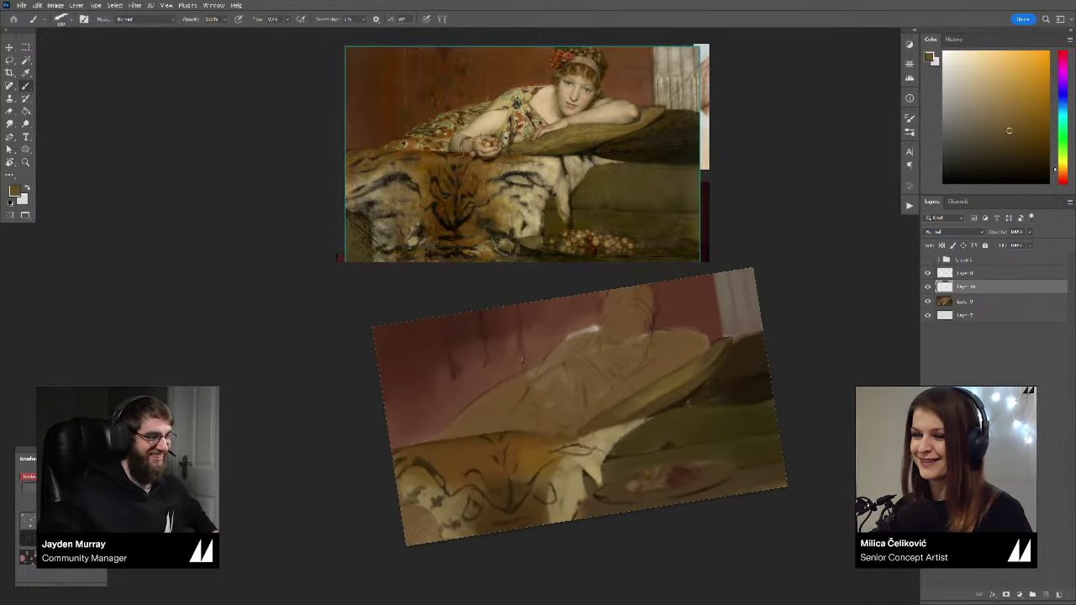
left_click(508, 389, "alt")
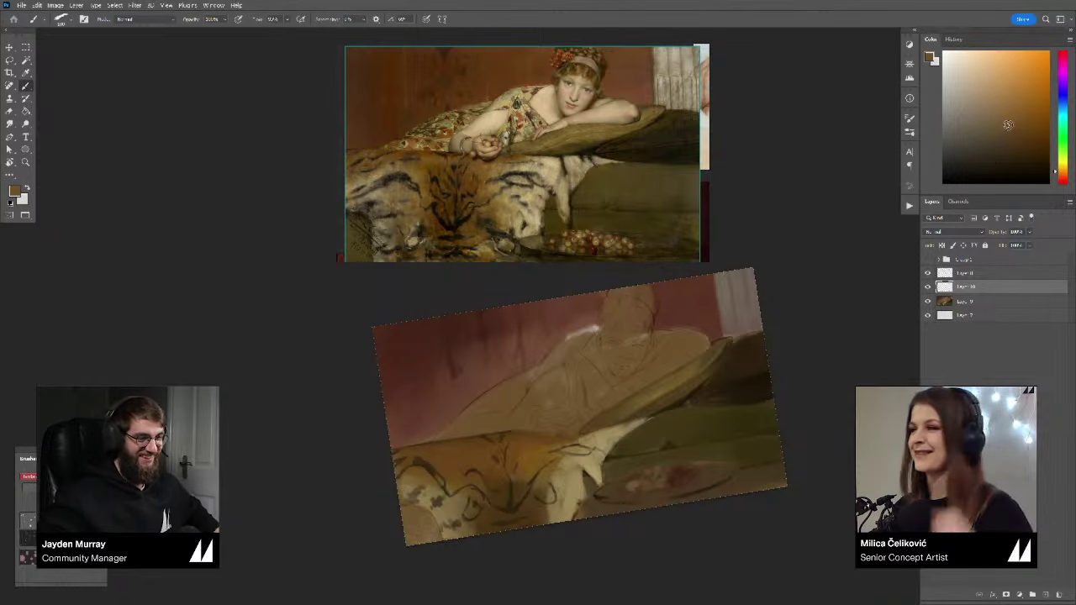
mouse_move(546, 428)
left_mouse_down()
mouse_move(793, 342)
mouse_move(803, 353)
left_mouse_up()
left_click_drag(1059, 175, 1059, 173)
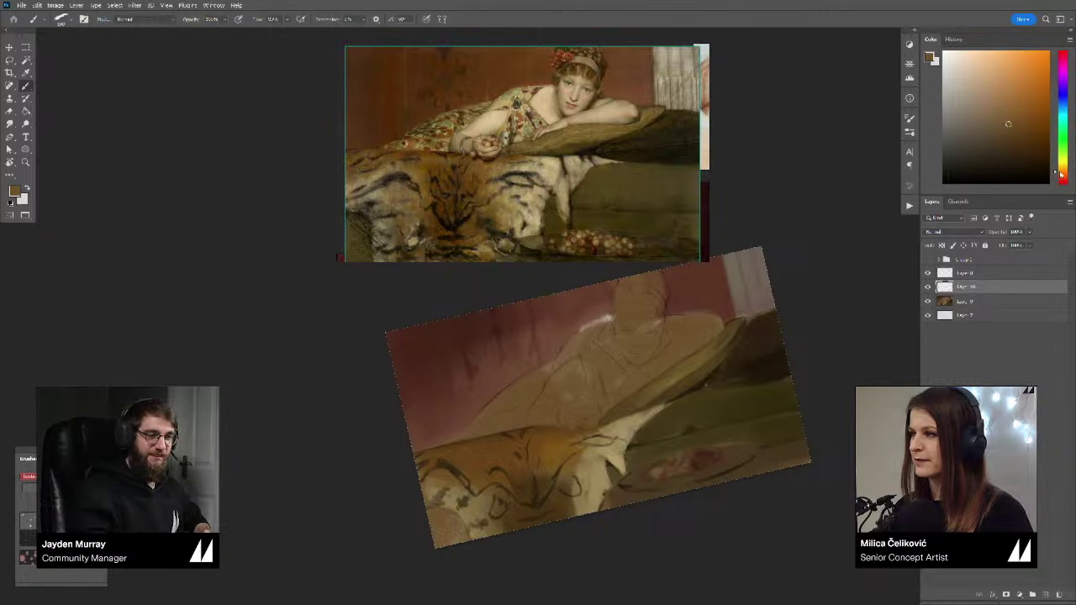
left_click(997, 119)
key("[")
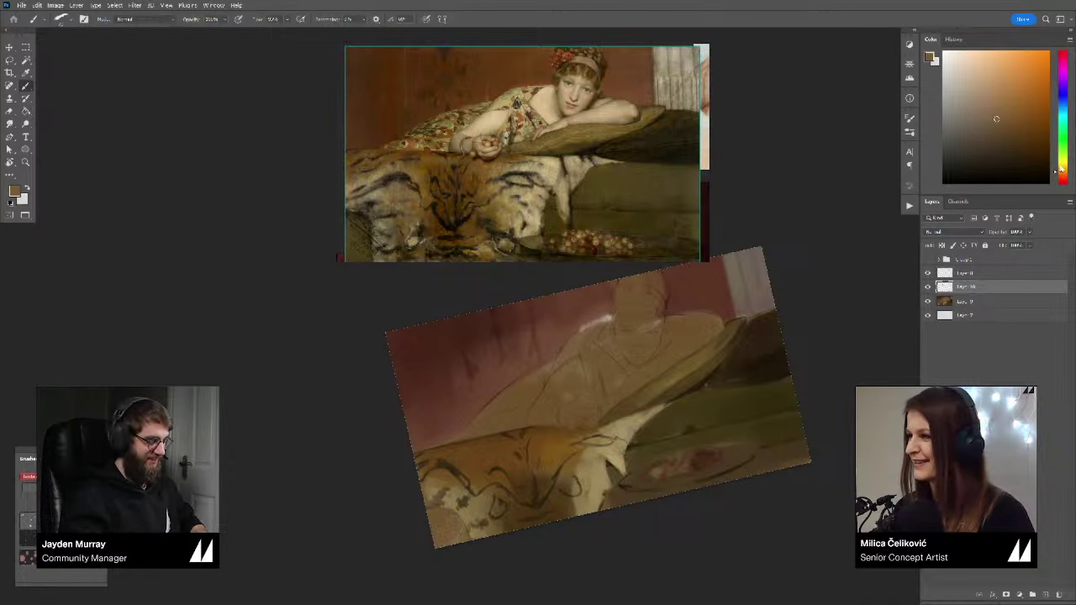
left_click(1063, 173)
left_click(1003, 115)
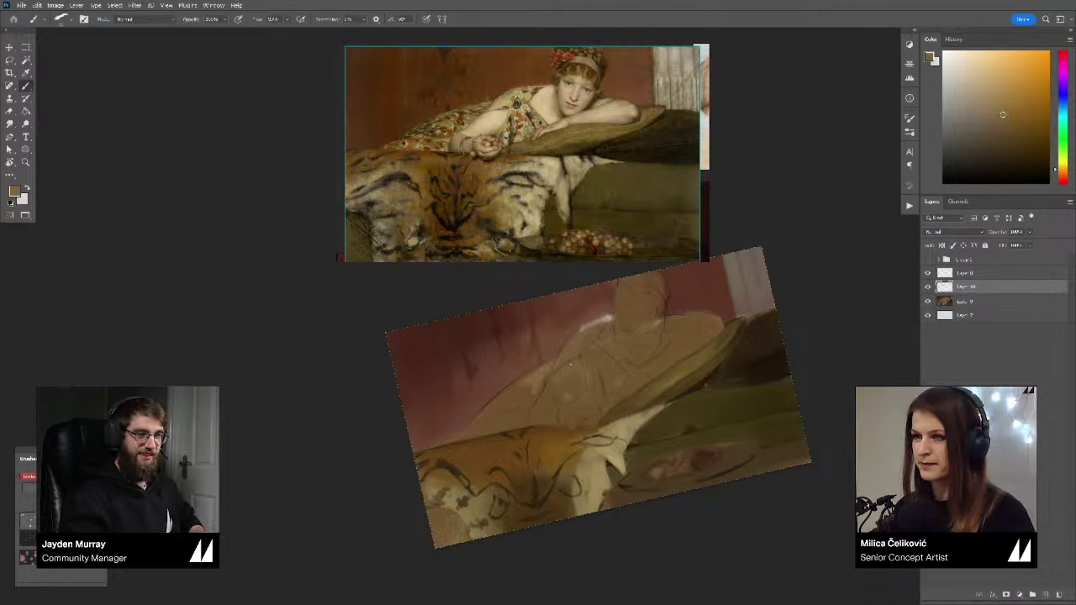
Step: Paint the wall beside the woman's shoulder and head with a more saturated red-brown mixed from the sampled wall colour
left_click(592, 315, "alt")
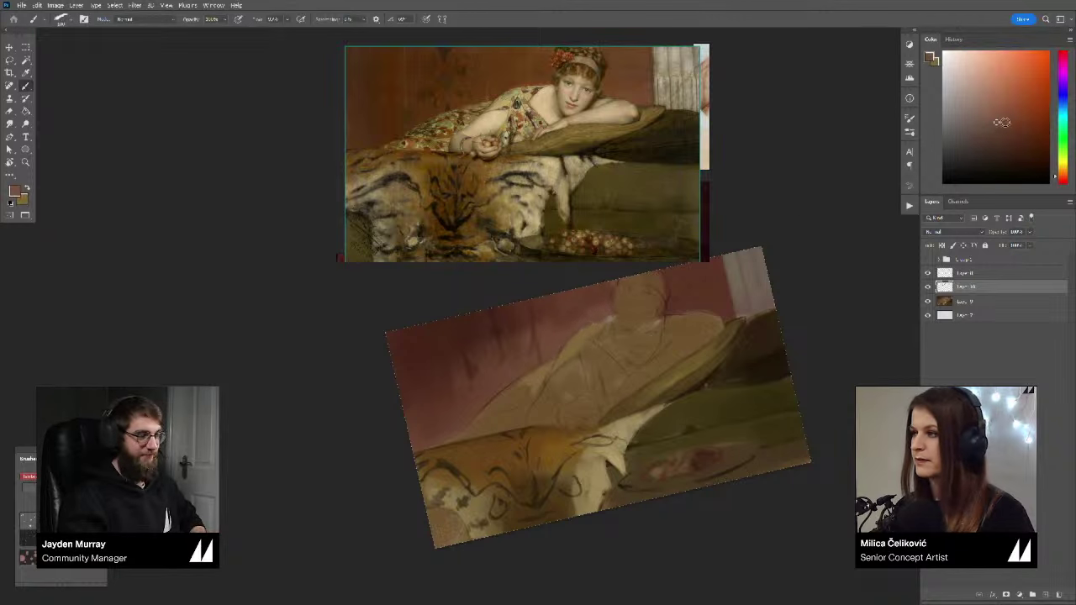
left_click(1011, 121)
key("bracketleft")
key("bracketleft")
key("bracketleft")
key("bracketleft")
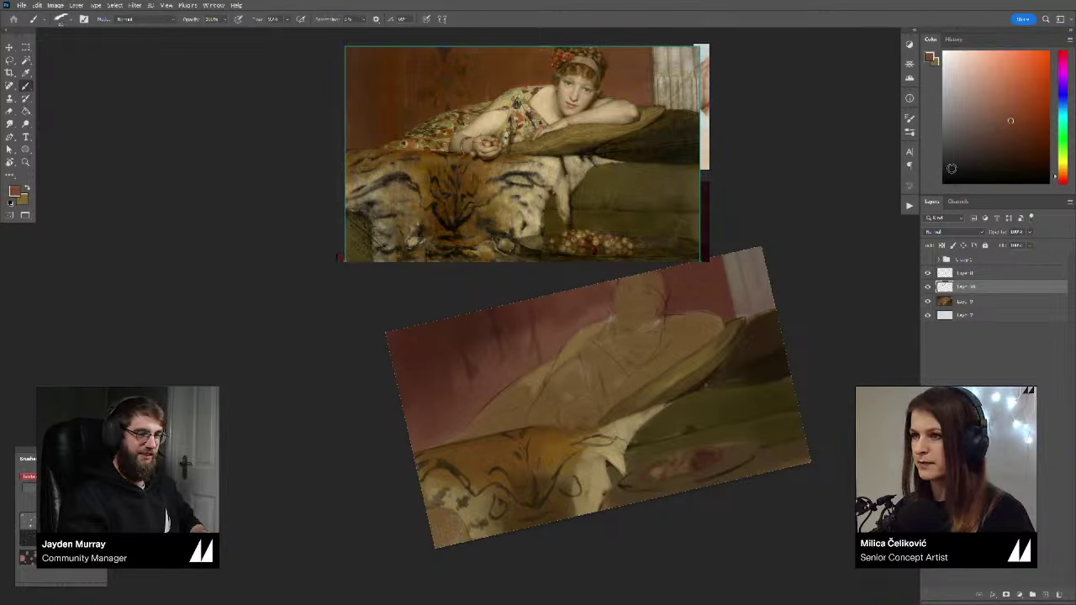
left_click(605, 313, "alt")
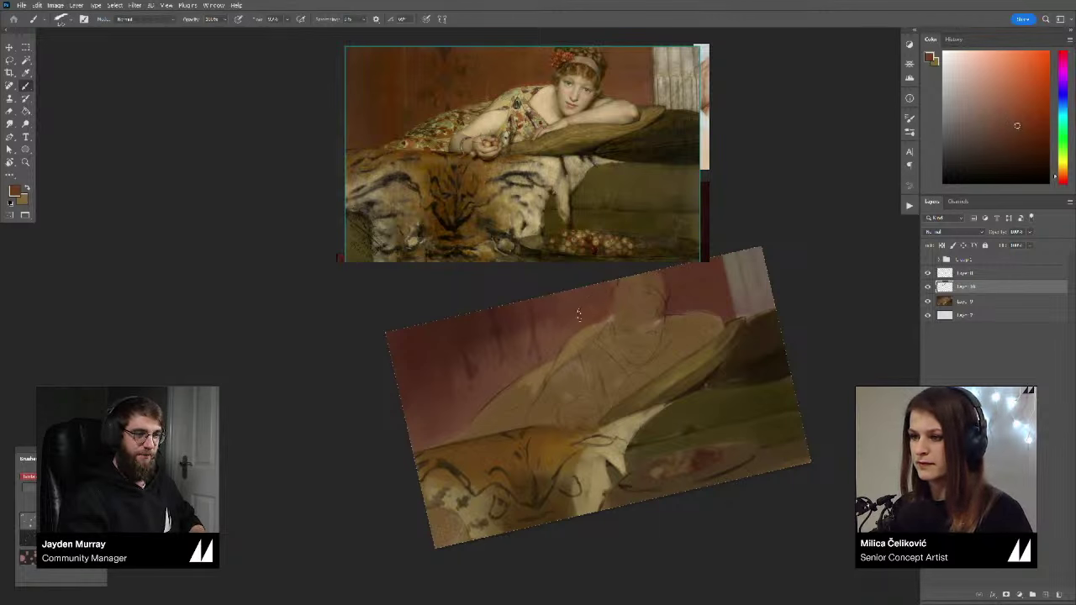
Step: Blend the red wall between the woman's head and the column with sampled red-brown tones
left_click(672, 304, "alt")
left_click(673, 294, "alt")
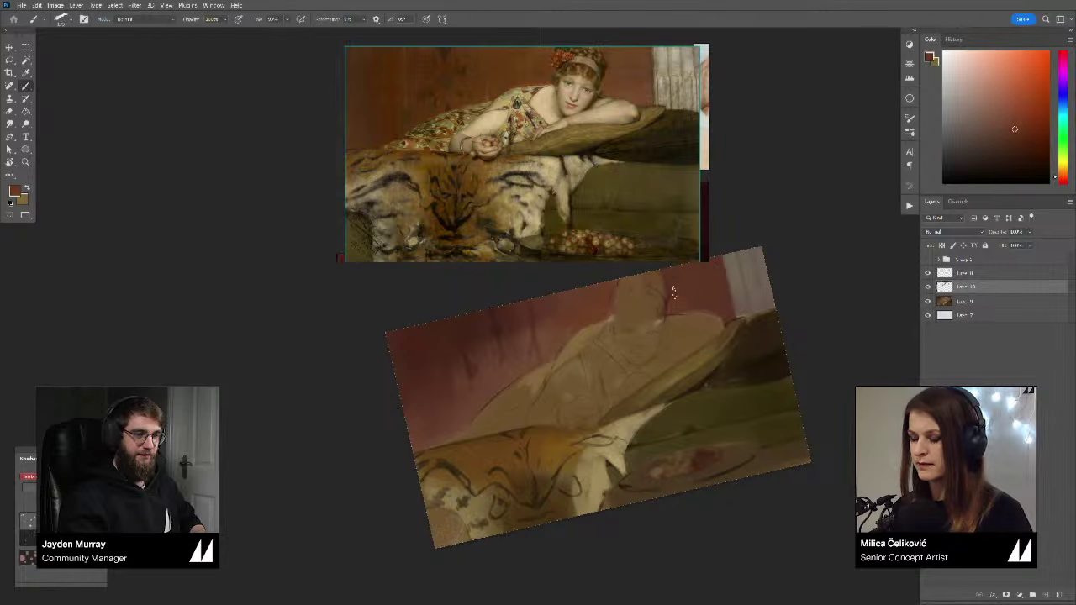
left_click(679, 296, "alt")
left_click(684, 303, "alt")
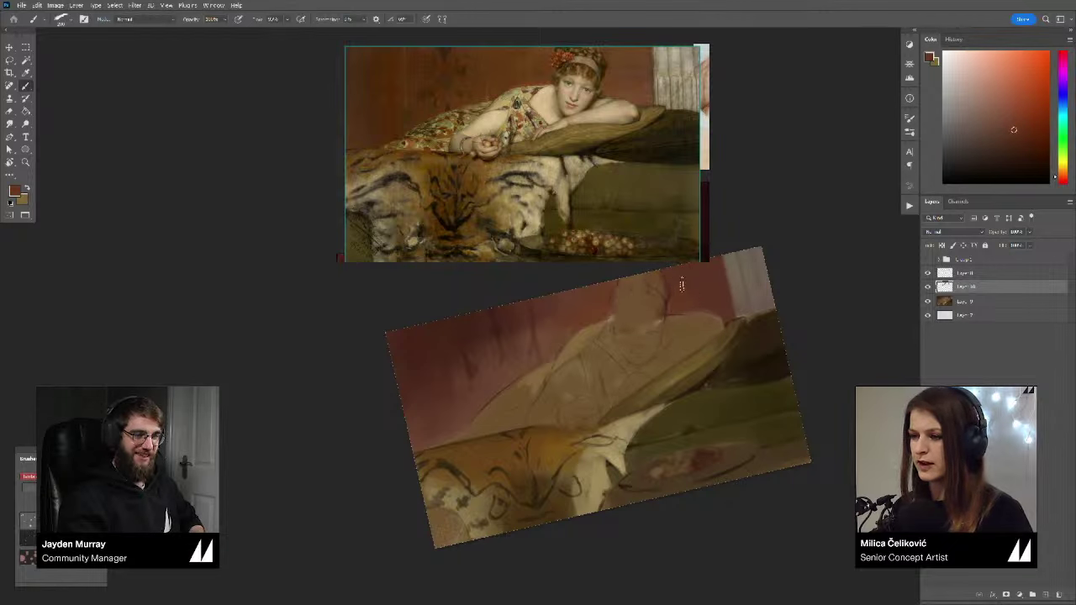
left_click(696, 296, "alt")
left_click(691, 309, "alt")
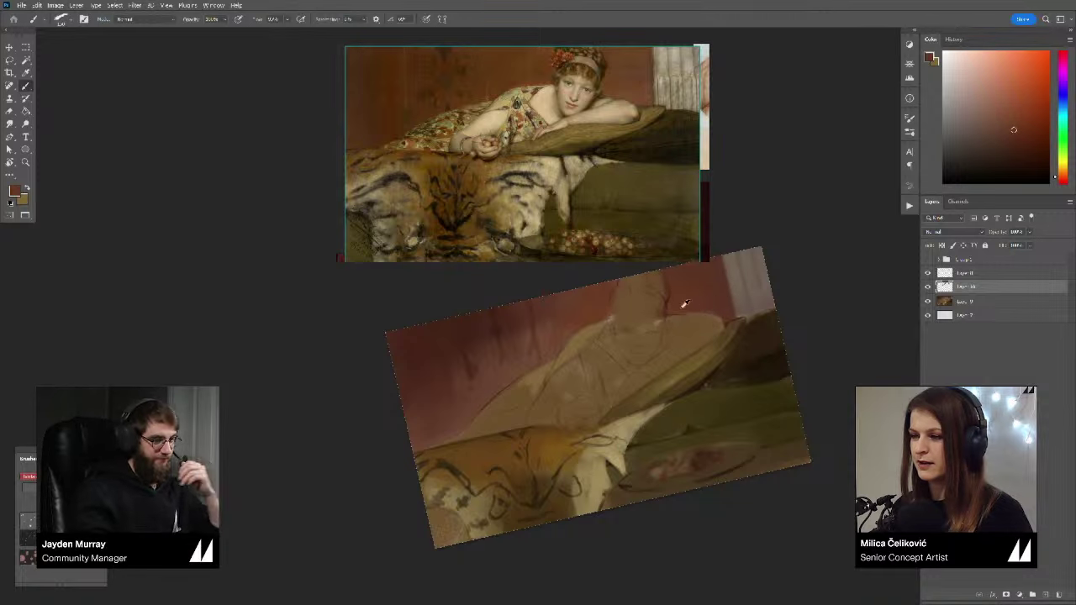
left_click(681, 312, "alt")
left_click(701, 305, "alt")
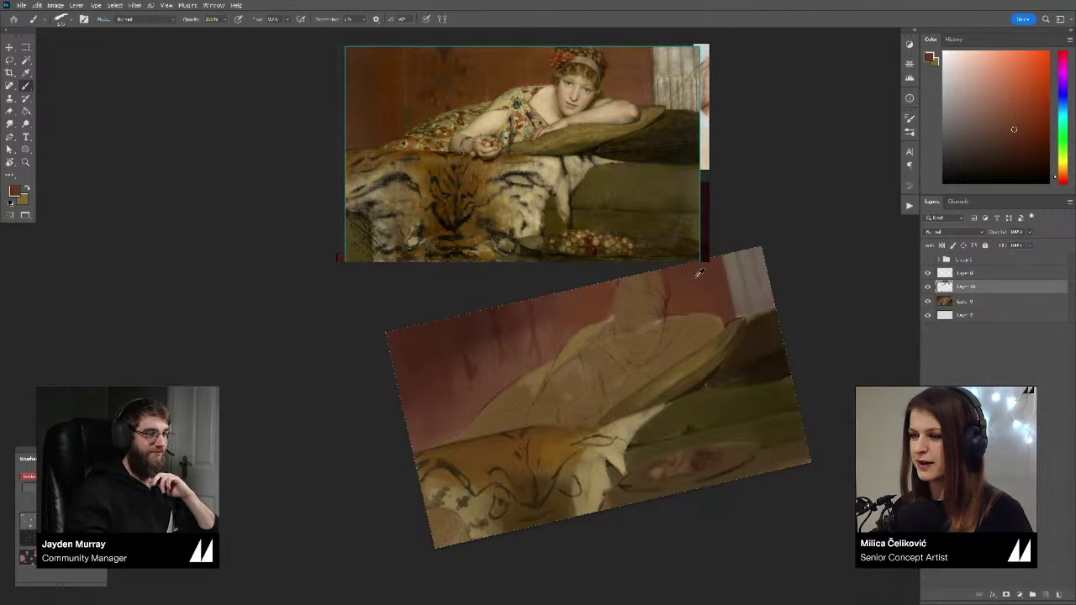
Step: Touch up the red wall beside the head, and paint olive-brown tones into the folds of the dress using colors sampled from the painting
left_click(691, 291, "alt")
left_click_drag(682, 276, 686, 274)
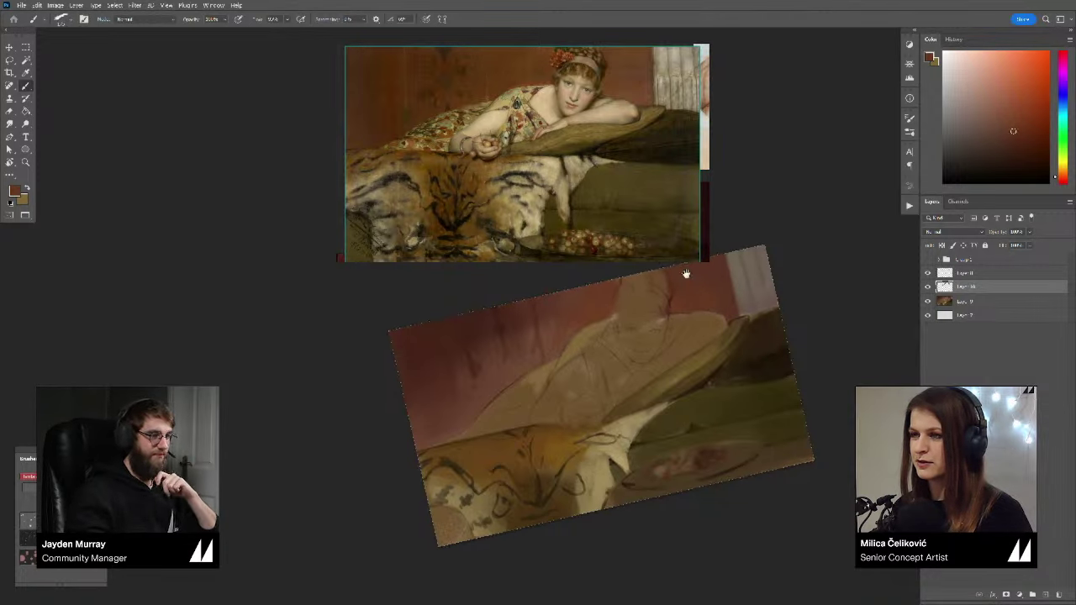
left_click(584, 327, "alt")
left_click(597, 334, "alt")
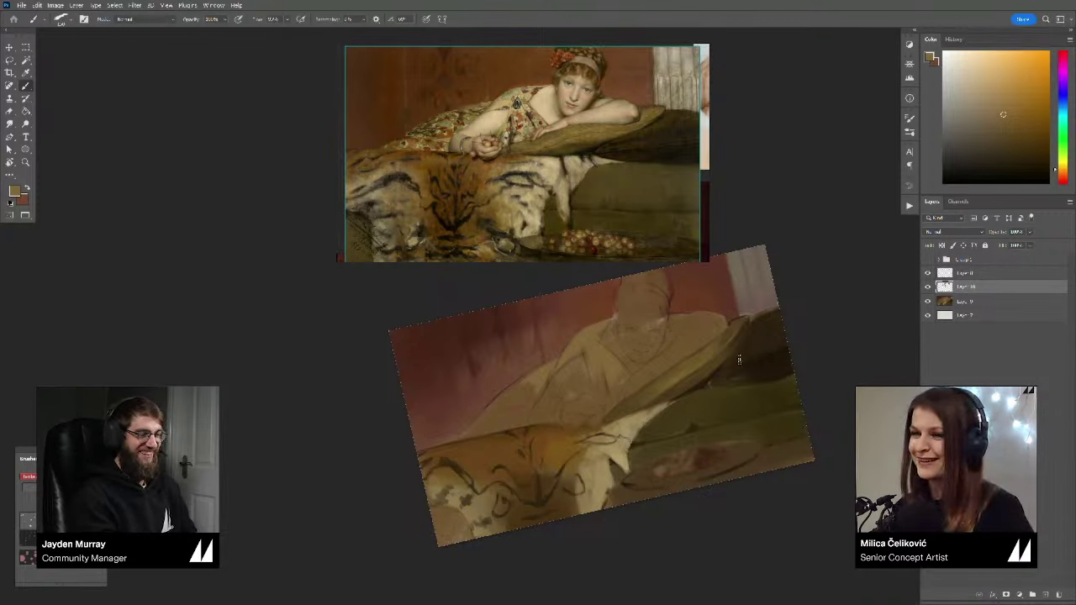
left_click(620, 376, "alt")
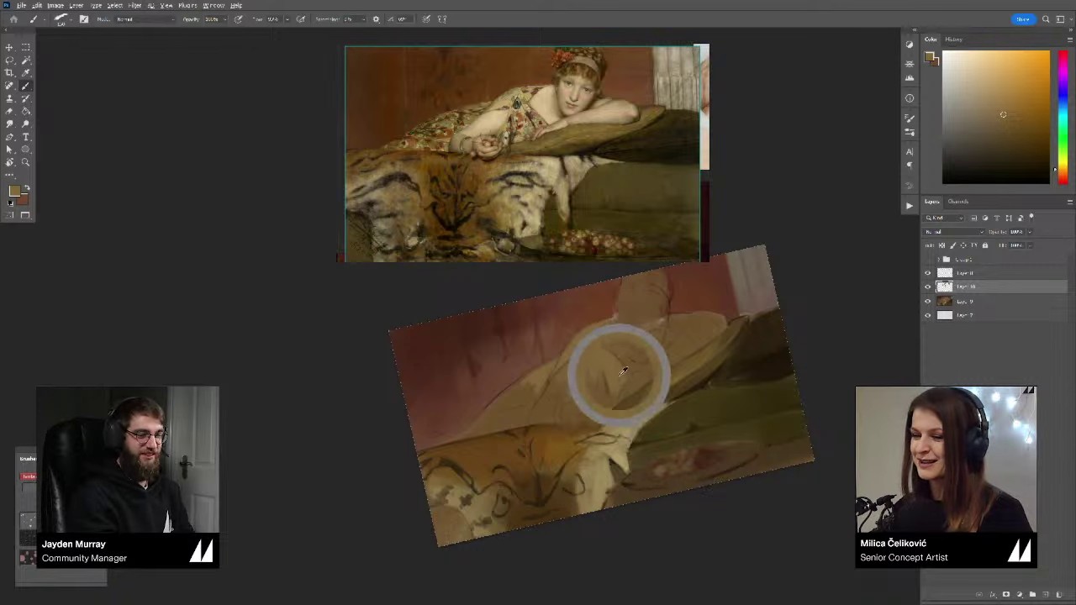
left_click(617, 385, "alt")
left_click(608, 366, "alt")
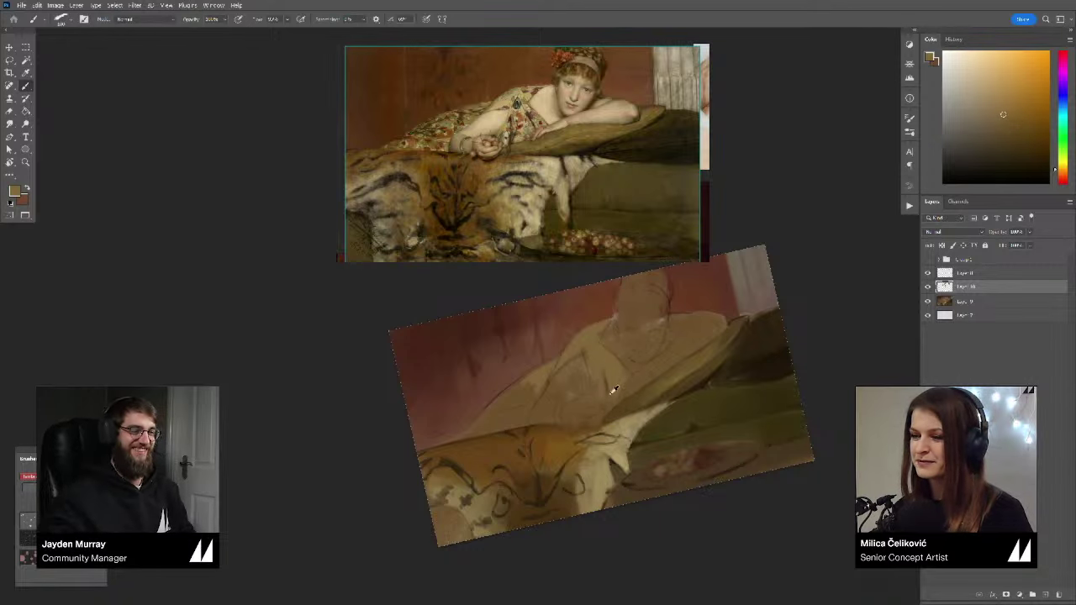
left_click(614, 391, "alt")
left_click(615, 394, "alt")
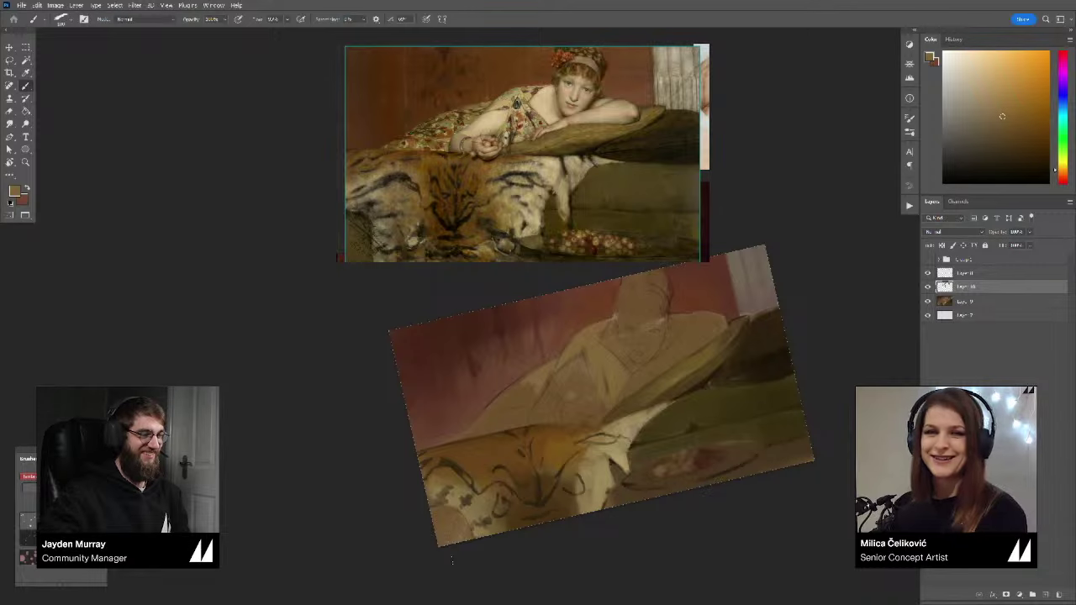
Step: Merge the current paint layer into the one below and add a new empty layer above it
left_click_drag(733, 342, 709, 343)
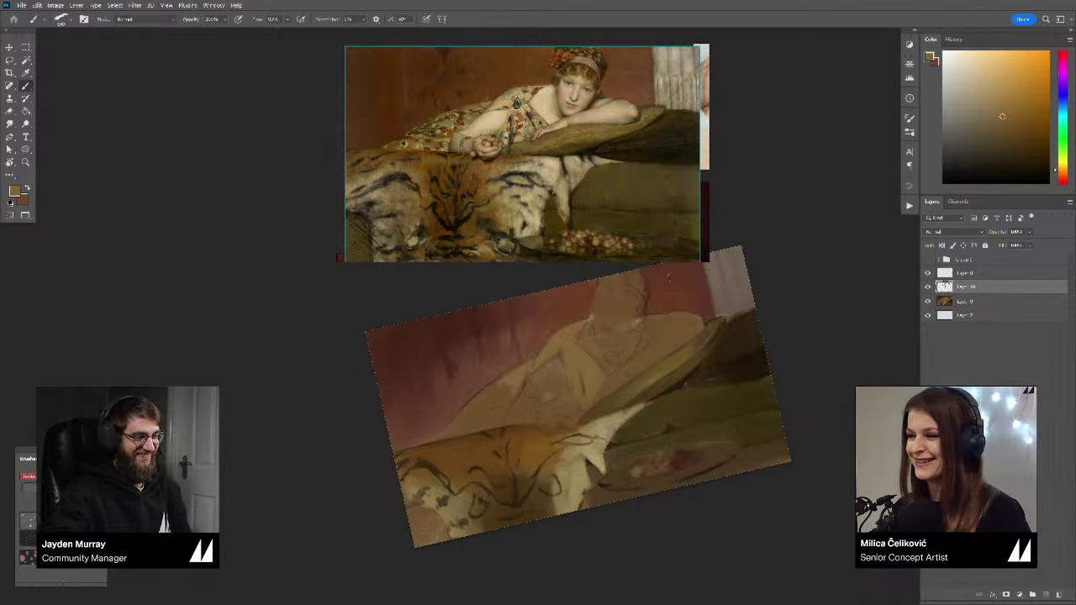
key("ctrl+e")
key("ctrl+alt+shift+n")
Step: Block in the woman's neck and face with a light beige skin tone lighter than the sampled dress color
mouse_move(594, 380)
left_mouse_down()
mouse_move(609, 378)
mouse_move(589, 360)
mouse_move(579, 366)
left_mouse_up()
left_click(582, 360, "alt")
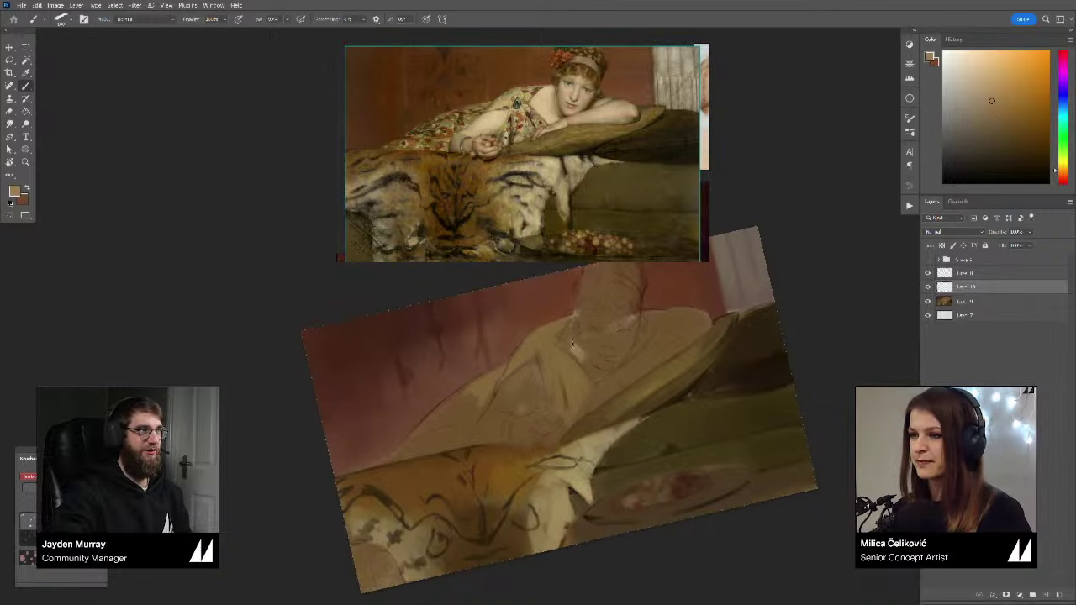
left_click(990, 94)
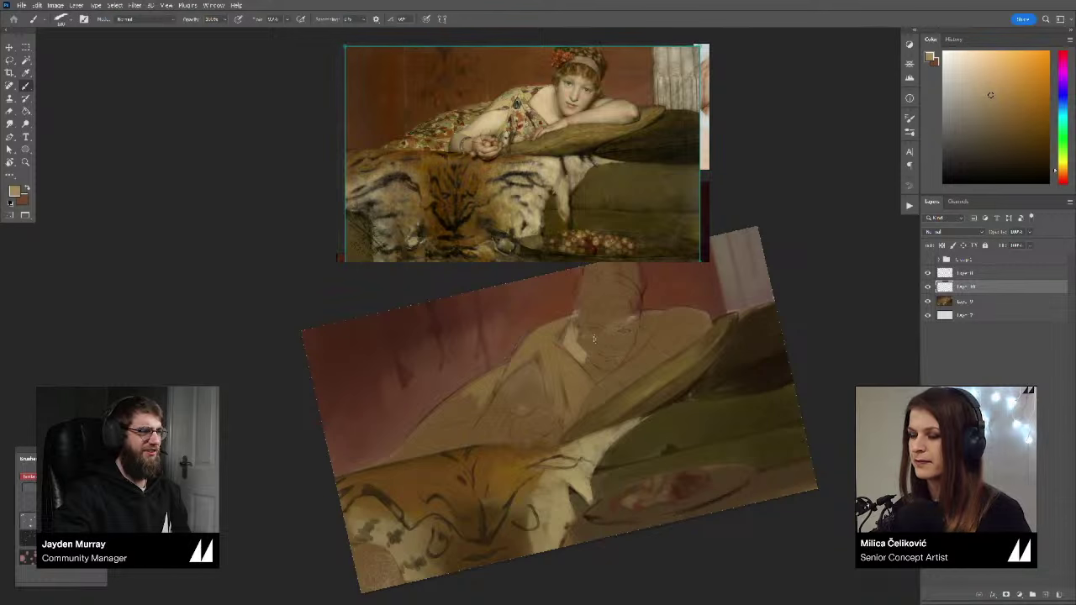
left_click(985, 79)
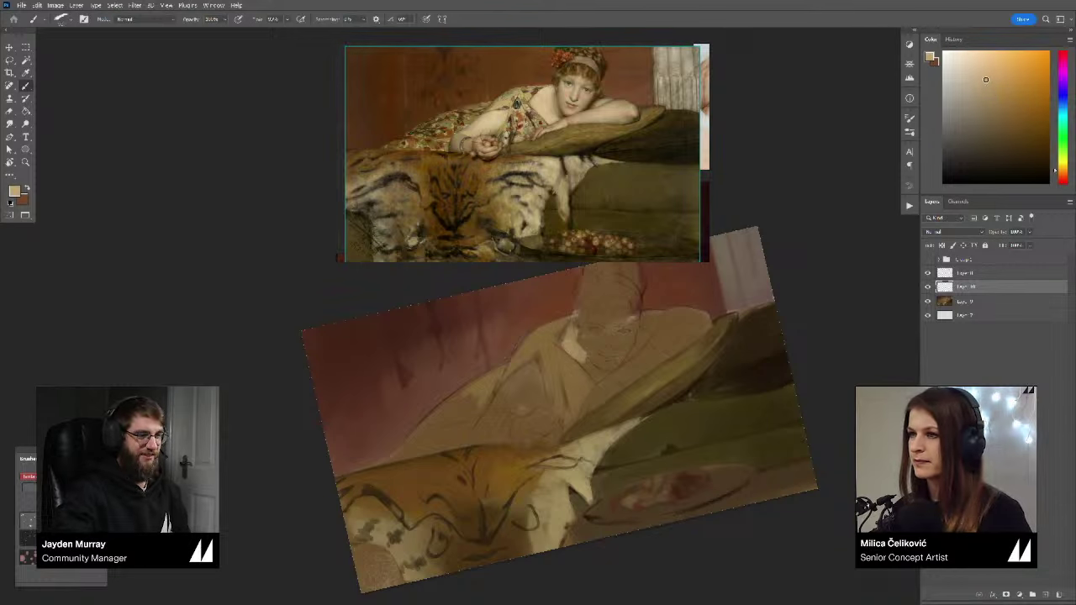
left_click(566, 343, "alt")
mouse_move(568, 337)
left_mouse_down()
mouse_move(561, 348)
mouse_move(602, 370)
mouse_move(630, 351)
mouse_move(622, 343)
mouse_move(603, 353)
mouse_move(609, 332)
mouse_move(592, 319)
mouse_move(624, 313)
mouse_move(620, 328)
mouse_move(644, 323)
mouse_move(622, 365)
left_mouse_up()
left_click(577, 345, "alt")
left_click_drag(651, 323, 636, 353)
left_click(571, 340, "alt")
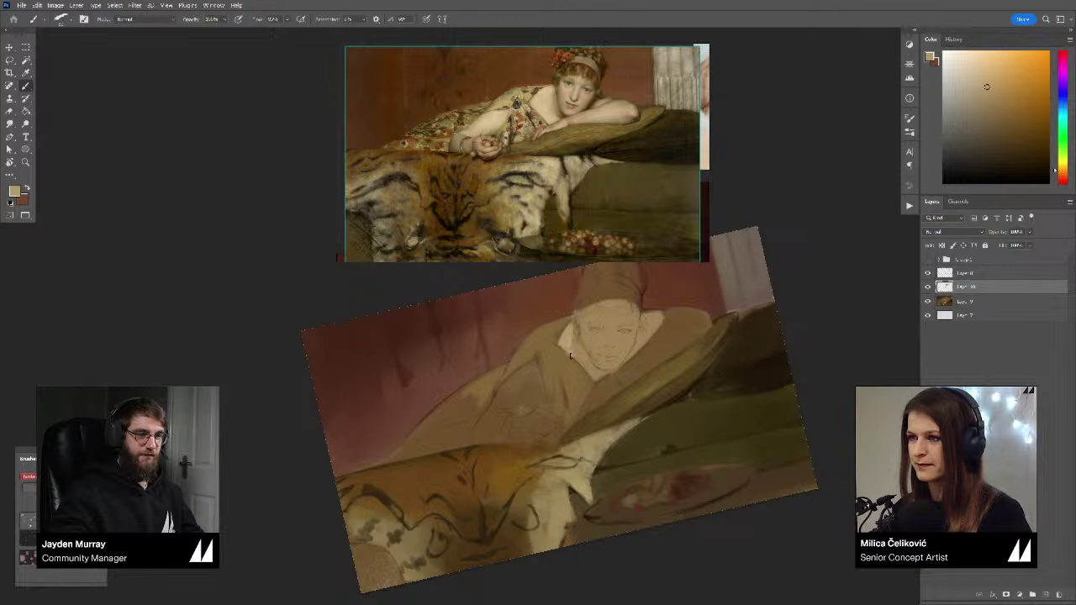
Step: Fill the shoulder and folded arm beneath the head with the light skin tone, cleaning up the arm's edges
mouse_move(656, 330)
left_mouse_down()
mouse_move(692, 309)
mouse_move(608, 395)
mouse_move(603, 381)
mouse_move(676, 328)
left_mouse_up()
left_click(667, 337, "alt")
key("e")
key("b")
mouse_move(639, 367)
left_mouse_down()
mouse_move(684, 317)
mouse_move(651, 361)
left_mouse_up()
left_click(668, 333, "alt")
left_click(677, 338, "alt")
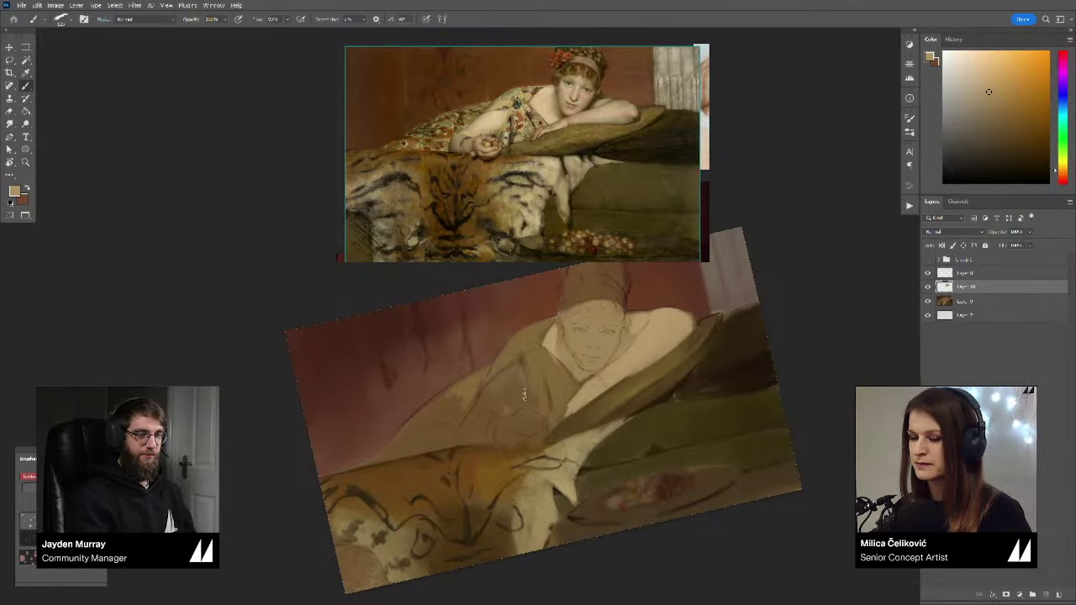
Step: Block in the other arm, from the shoulder to the hand resting on the tiger skin, with the sampled skin tones
mouse_move(512, 402)
left_mouse_down()
mouse_move(501, 375)
mouse_move(515, 370)
mouse_move(483, 405)
left_mouse_up()
left_click(553, 341, "alt")
left_click_drag(554, 339, 560, 333)
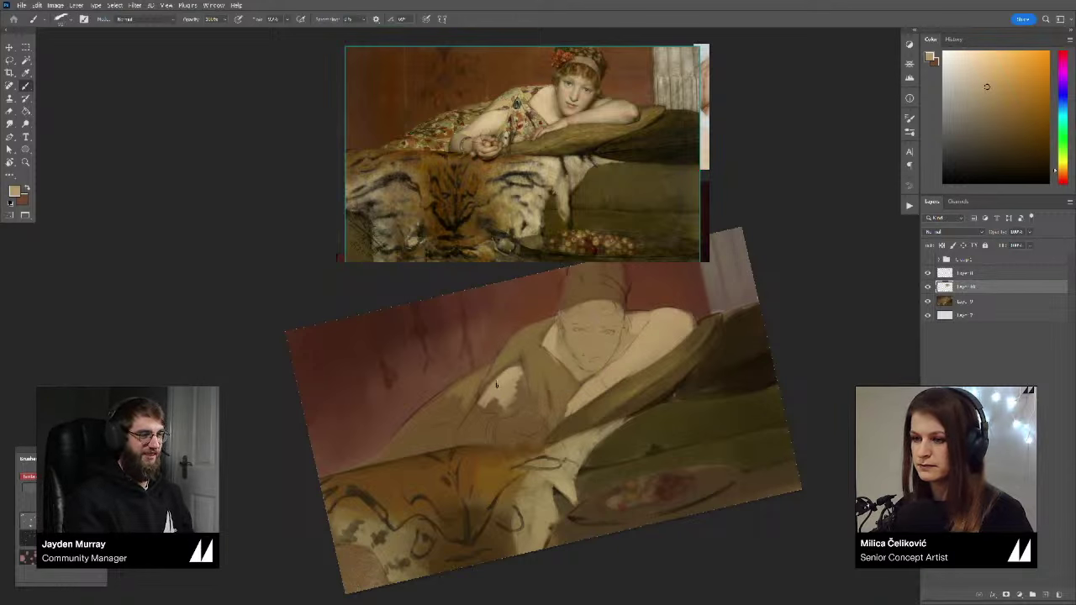
mouse_move(518, 366)
left_mouse_down()
mouse_move(522, 398)
mouse_move(507, 382)
mouse_move(513, 407)
mouse_move(510, 368)
mouse_move(476, 424)
mouse_move(488, 416)
mouse_move(490, 391)
mouse_move(471, 425)
mouse_move(494, 430)
mouse_move(485, 422)
mouse_move(509, 418)
mouse_move(492, 413)
mouse_move(517, 410)
mouse_move(501, 424)
mouse_move(544, 418)
mouse_move(512, 430)
left_mouse_up()
left_click(513, 371, "alt")
left_click(522, 368, "alt")
left_click(500, 392, "alt")
left_click(483, 426, "alt")
left_click(504, 420, "alt")
Step: Paint dark brown fold lines on the dress around the shoulder and chest, and blend them with sampled mid-browns
key("z")
left_click_drag(562, 394, 439, 396)
key("r")
key("Escape")
key("z")
left_click_drag(538, 390, 581, 391)
key("b")
left_click(582, 342, "alt")
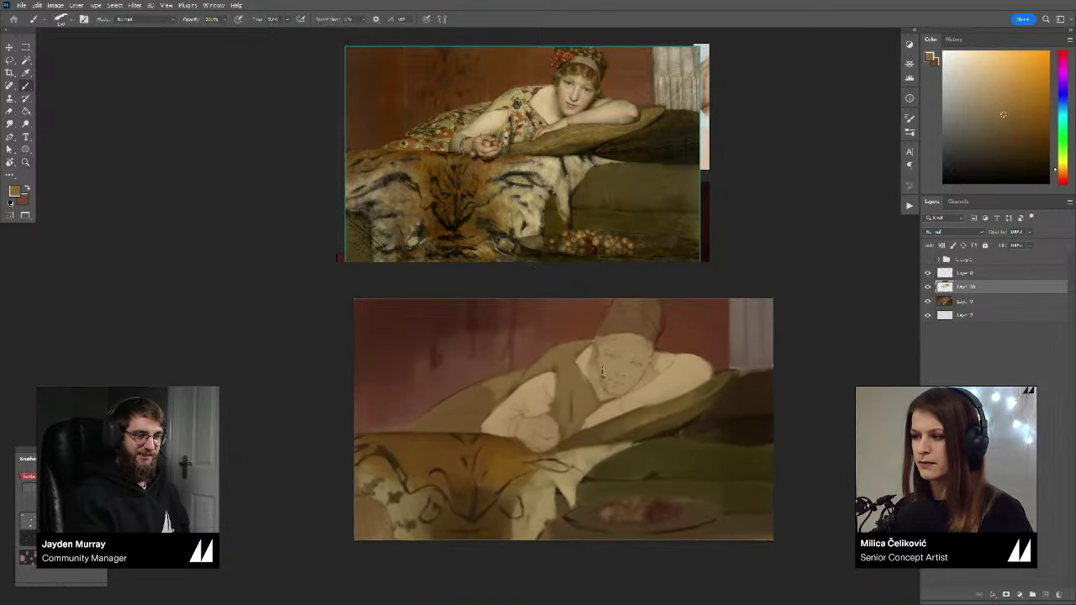
left_click(1017, 141)
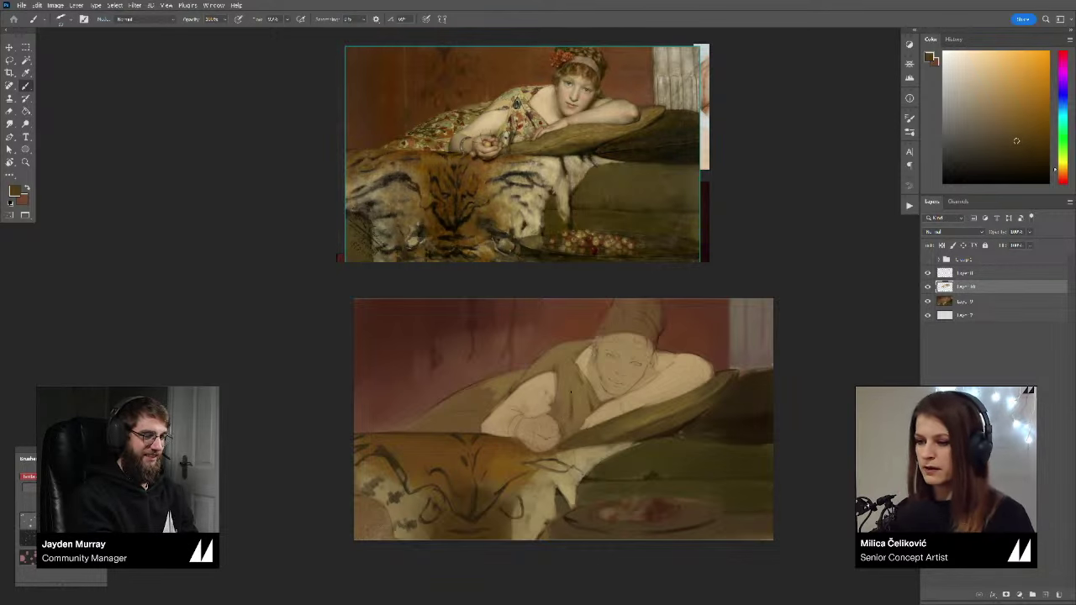
left_click_drag(559, 411, 560, 427)
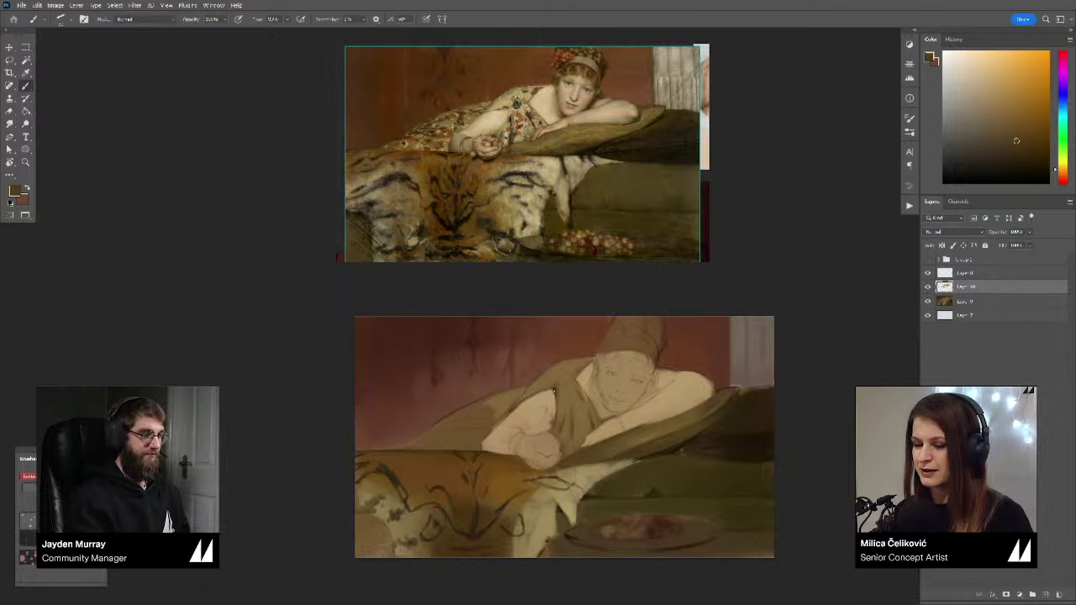
left_click_drag(558, 388, 557, 389)
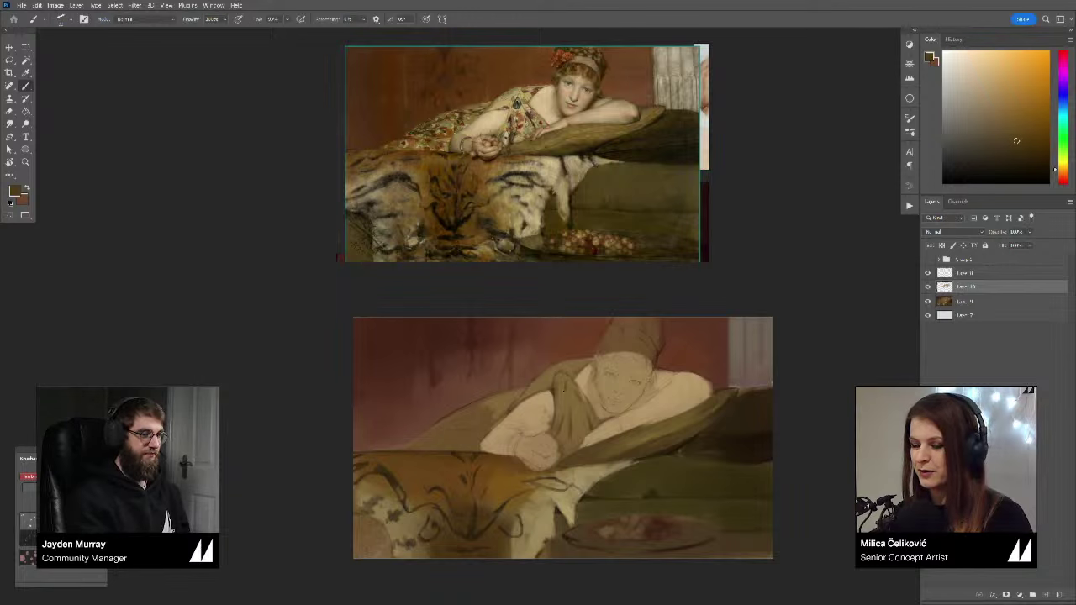
left_click_drag(586, 382, 580, 385)
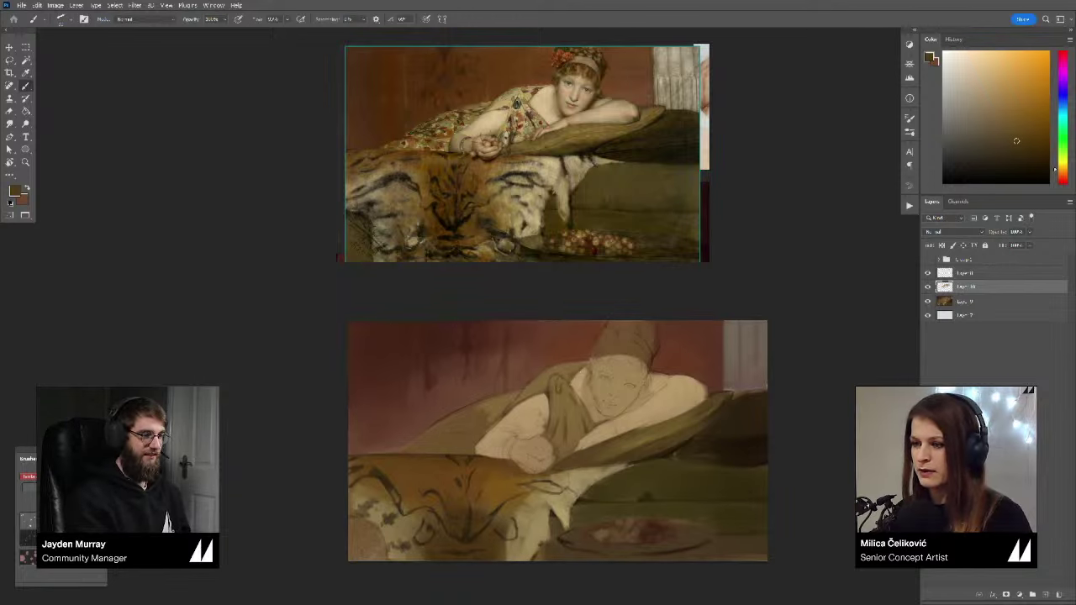
left_click(570, 379, "alt")
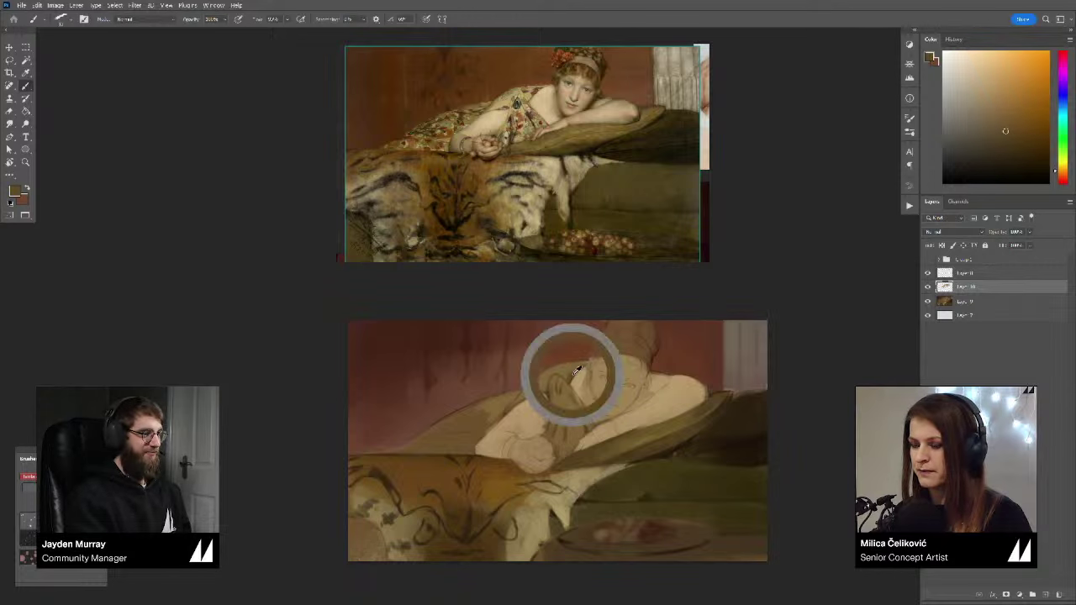
left_click(581, 363, "alt")
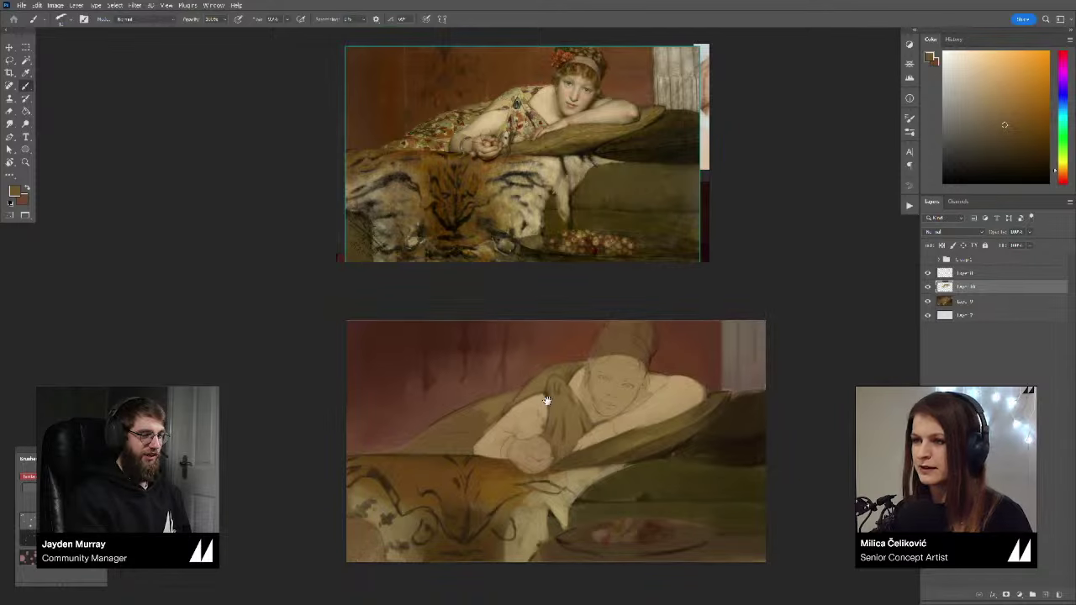
Step: Shade the neck under the chin and along the jaw with brown tones sampled from the neckline
left_click_drag(585, 387, 570, 384)
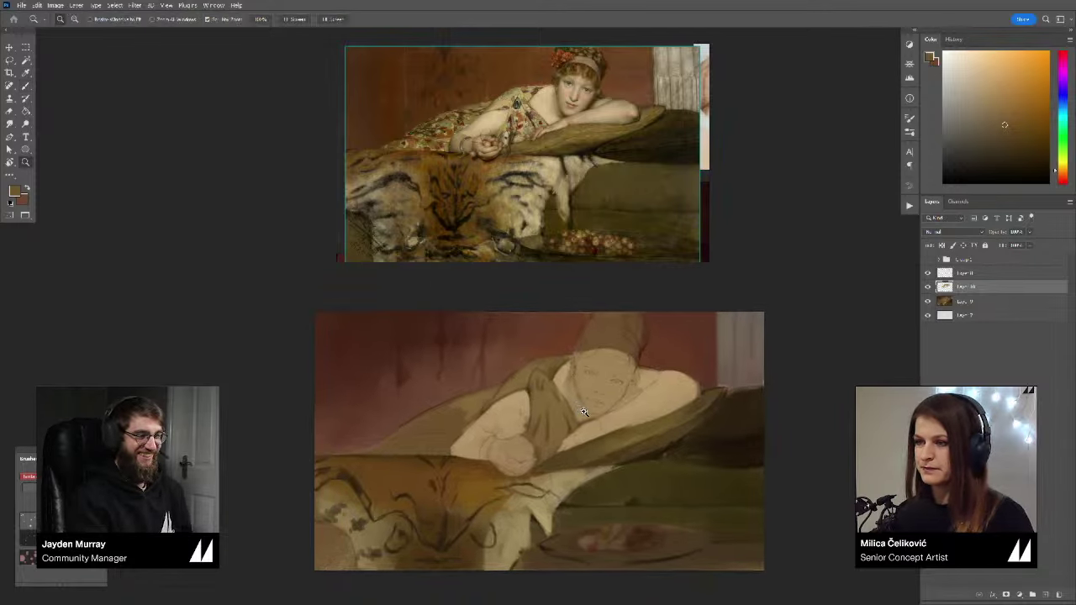
scroll(569, 383, "up", 2)
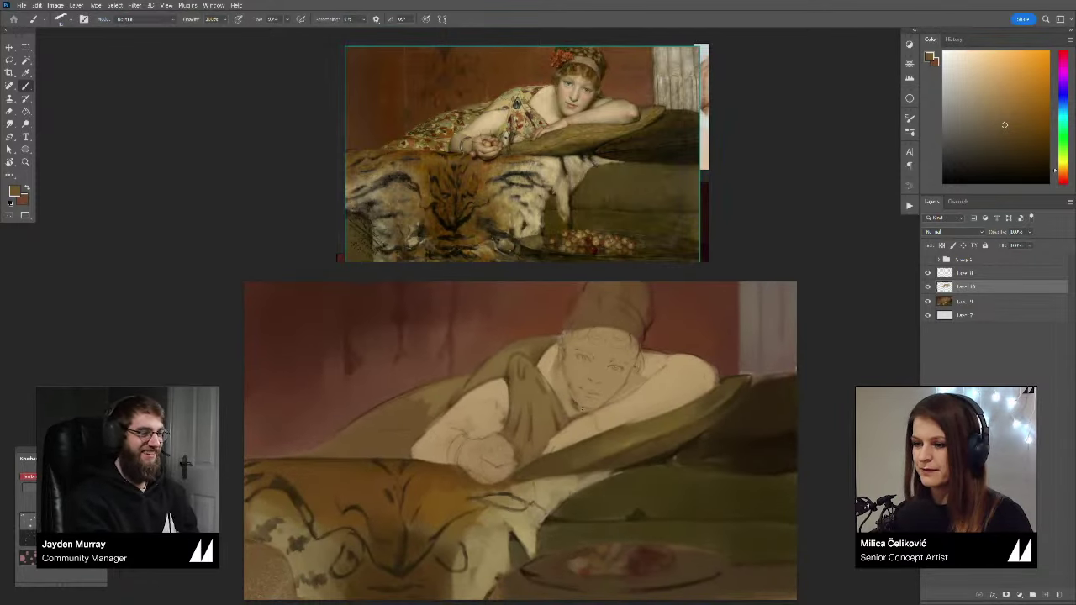
left_click(579, 411, "alt")
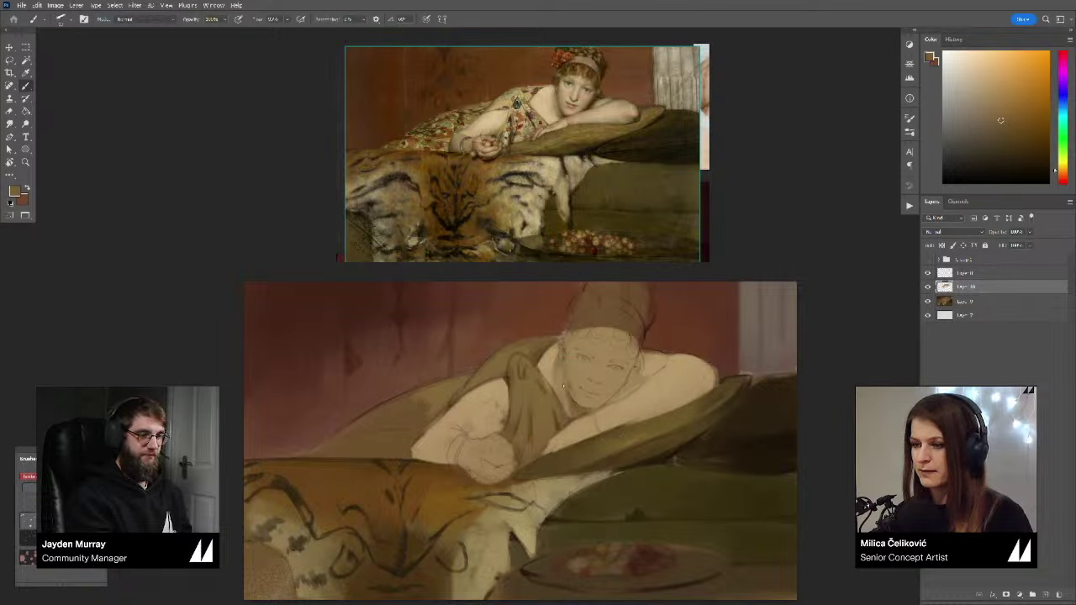
left_click(556, 362, "alt")
left_click(578, 413, "alt")
left_click(575, 408, "alt")
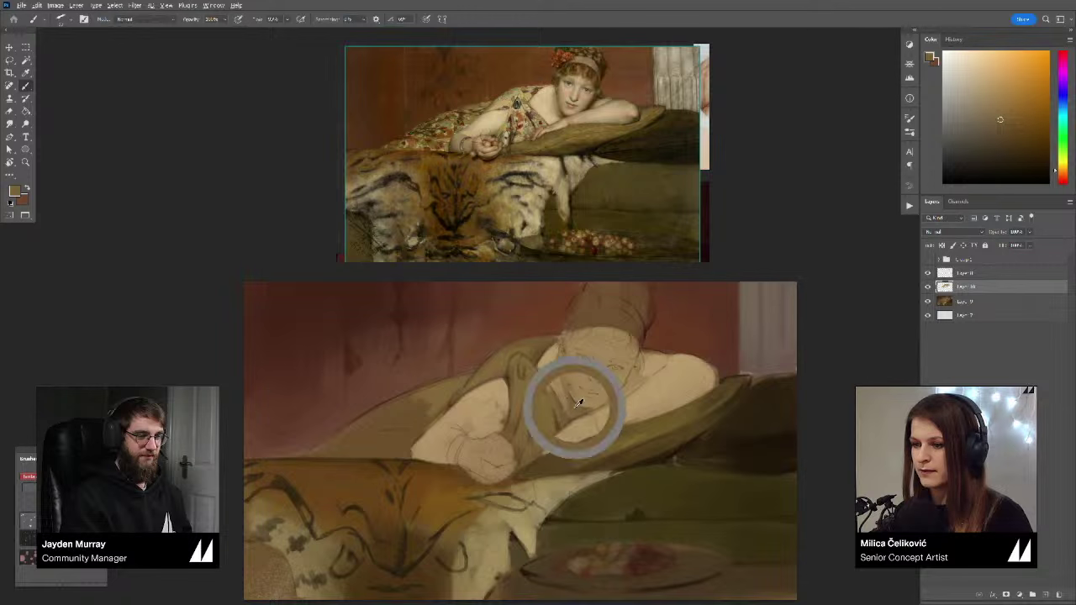
left_click(581, 413, "alt")
Step: Add darker brown accents between the jaw and the raised shoulder, and shade the upper arm with sampled skin shadow tones
left_click(1007, 133)
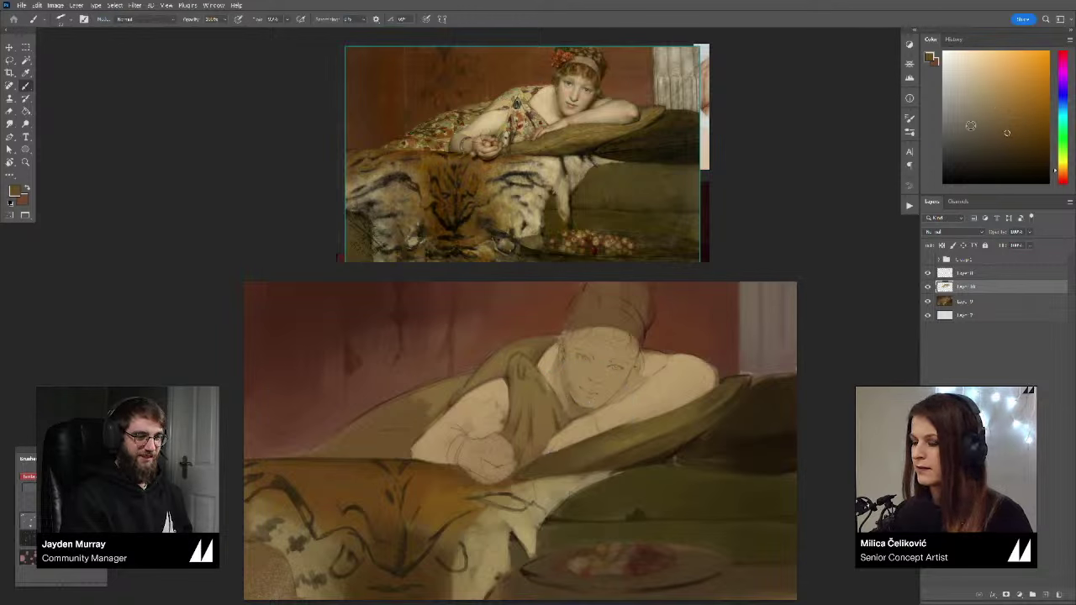
left_click_drag(616, 393, 627, 373)
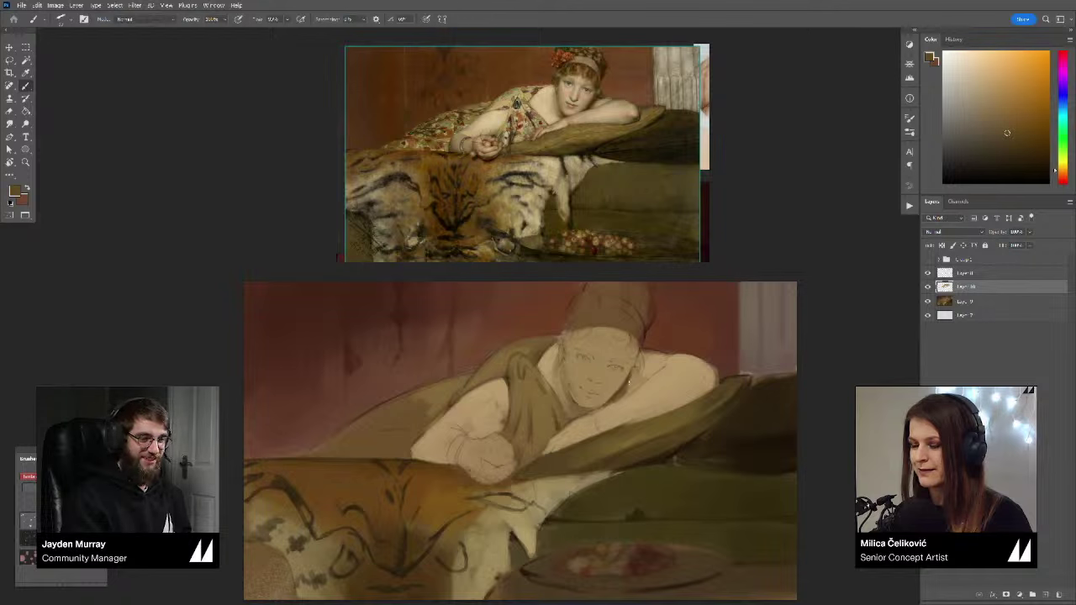
left_click_drag(629, 383, 627, 390)
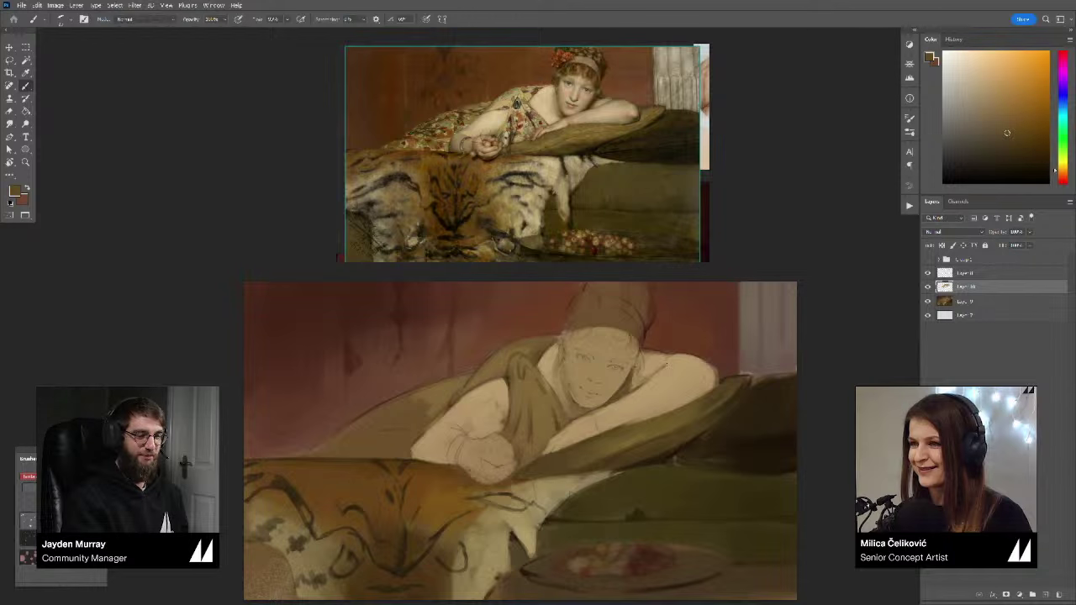
left_click(676, 357, "alt")
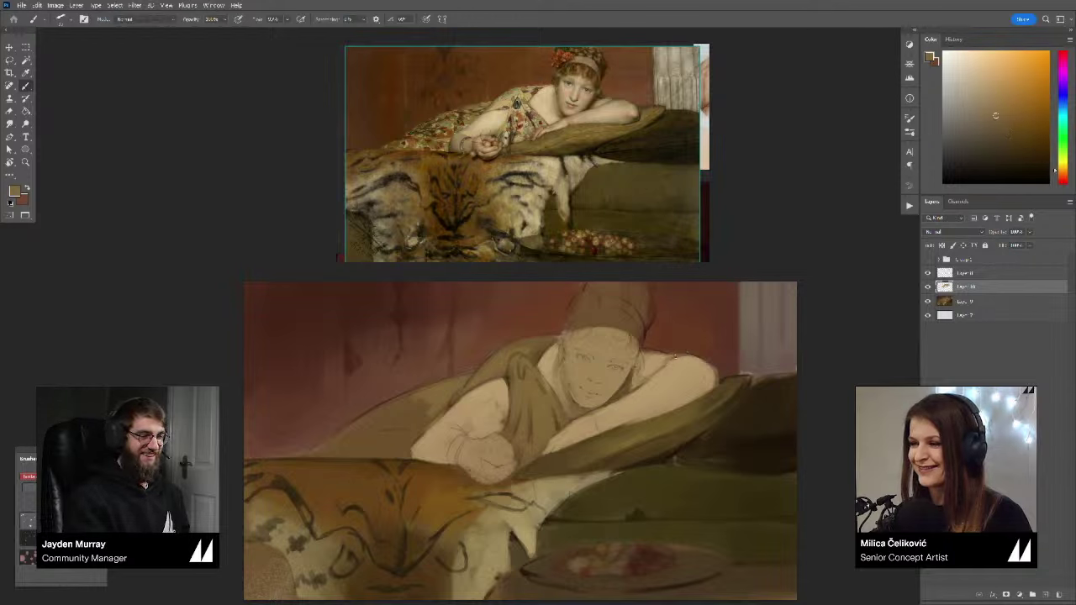
left_click(691, 358, "alt")
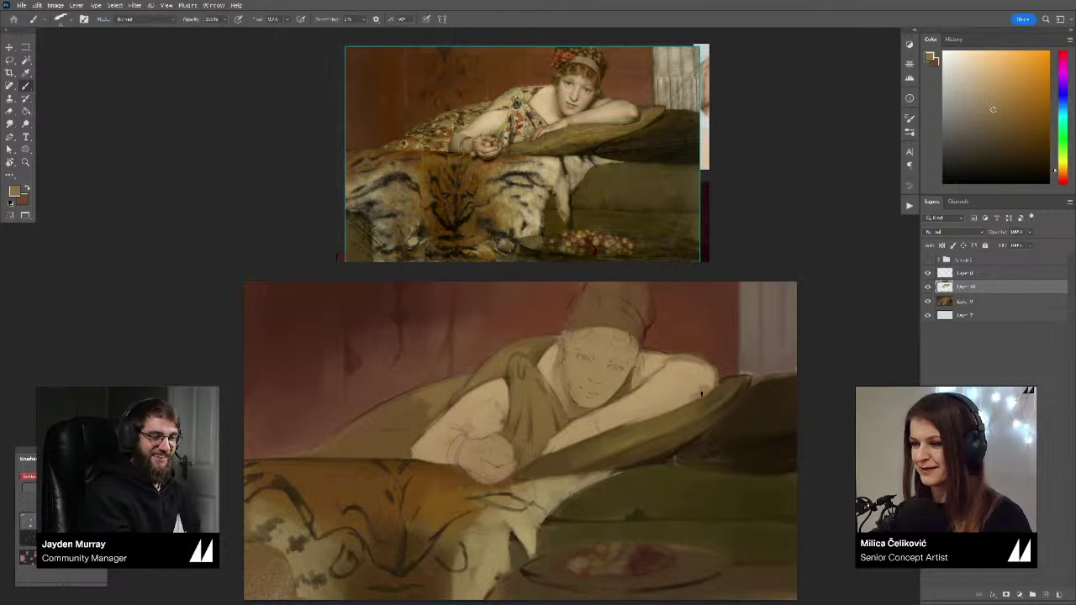
Step: Paint the hand of the folded arm with a reddish tone sampled from the reference face, blending it into the forearm's skin color
key("r")
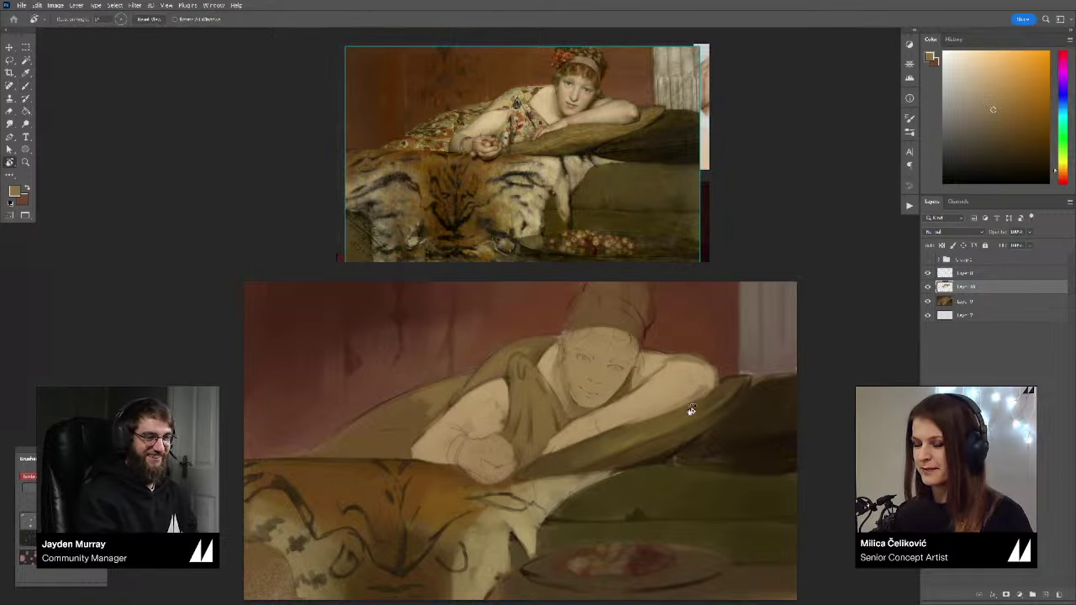
left_click_drag(690, 408, 622, 413)
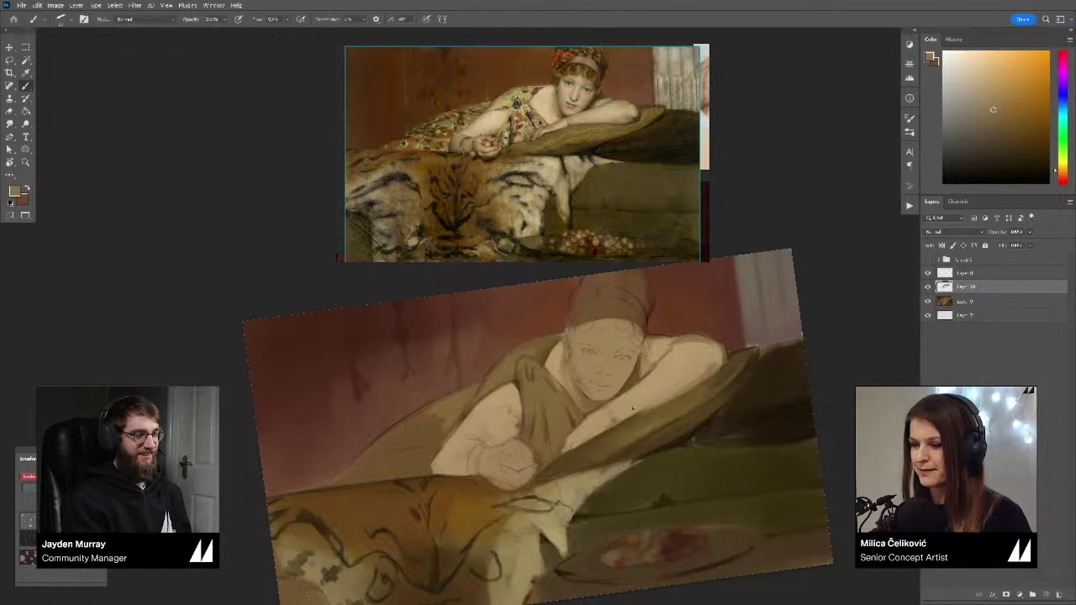
left_click(562, 75, "alt")
left_click(561, 73, "alt")
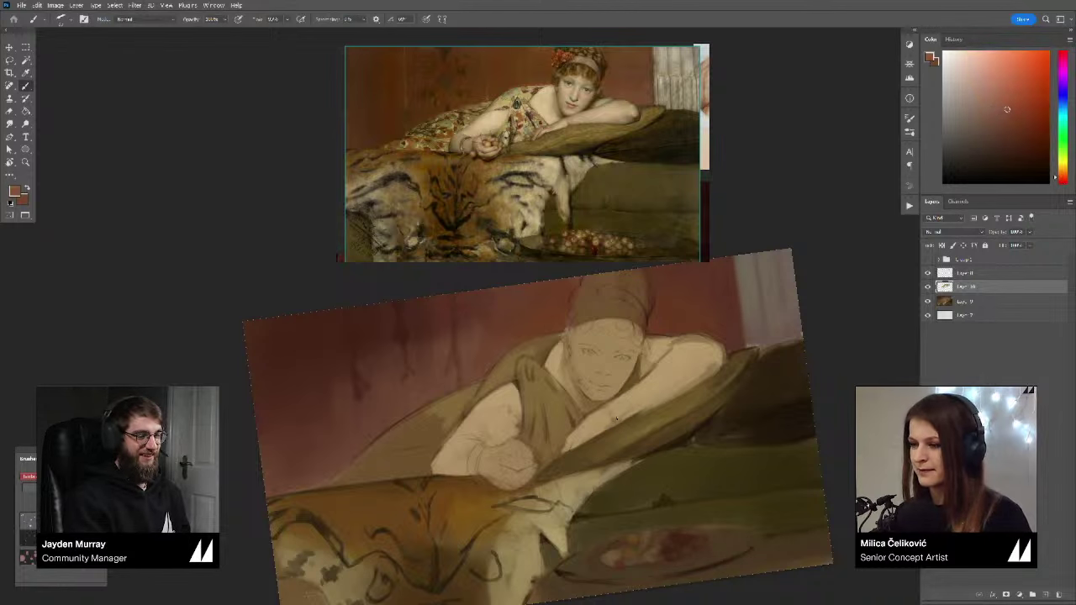
left_click(576, 439, "alt")
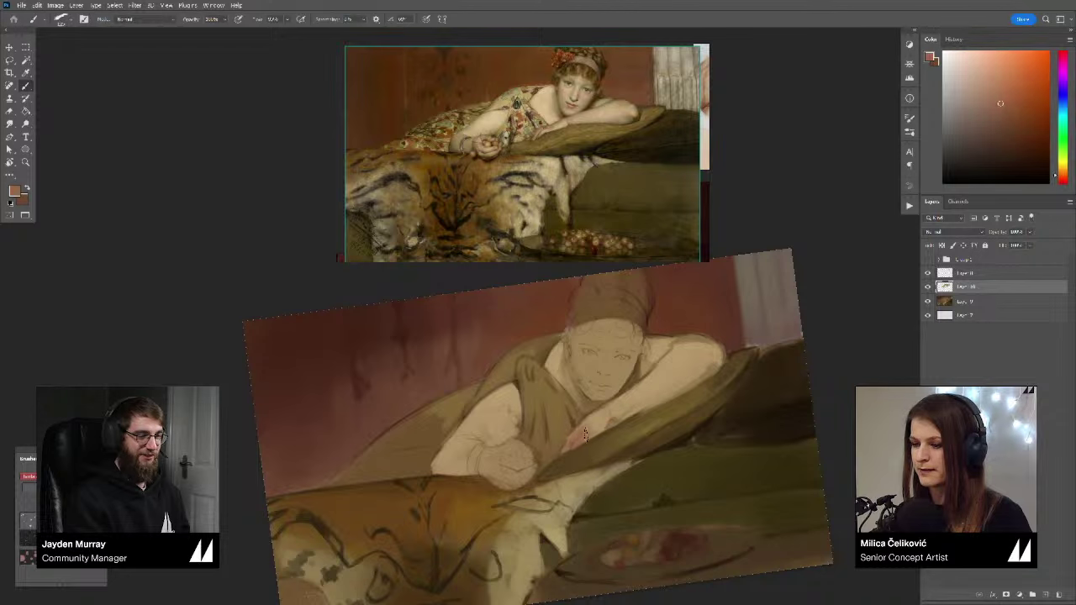
left_click(585, 433, "alt")
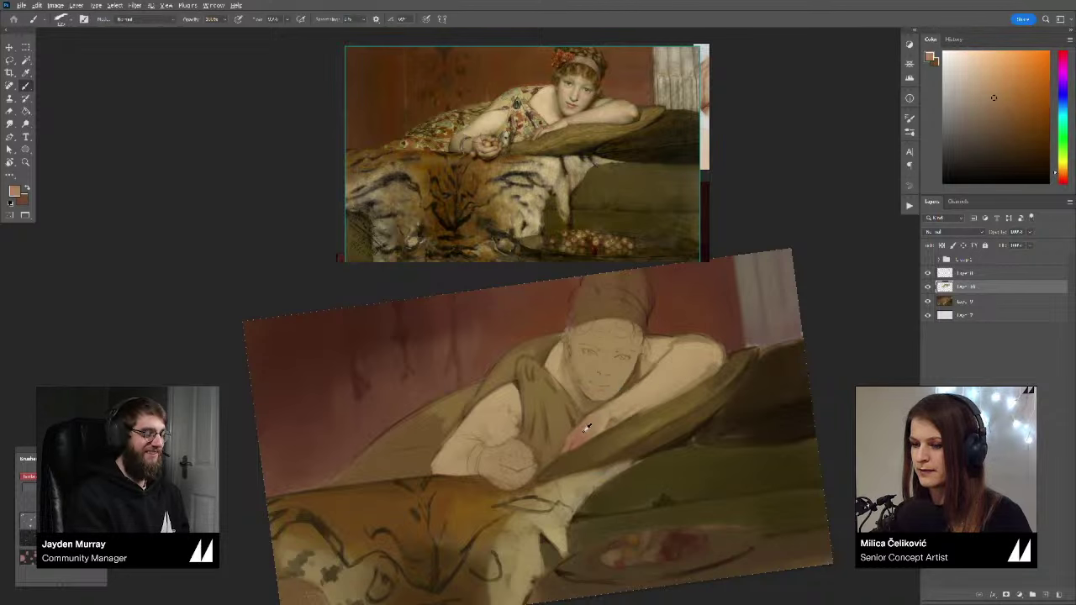
left_click(580, 434, "alt")
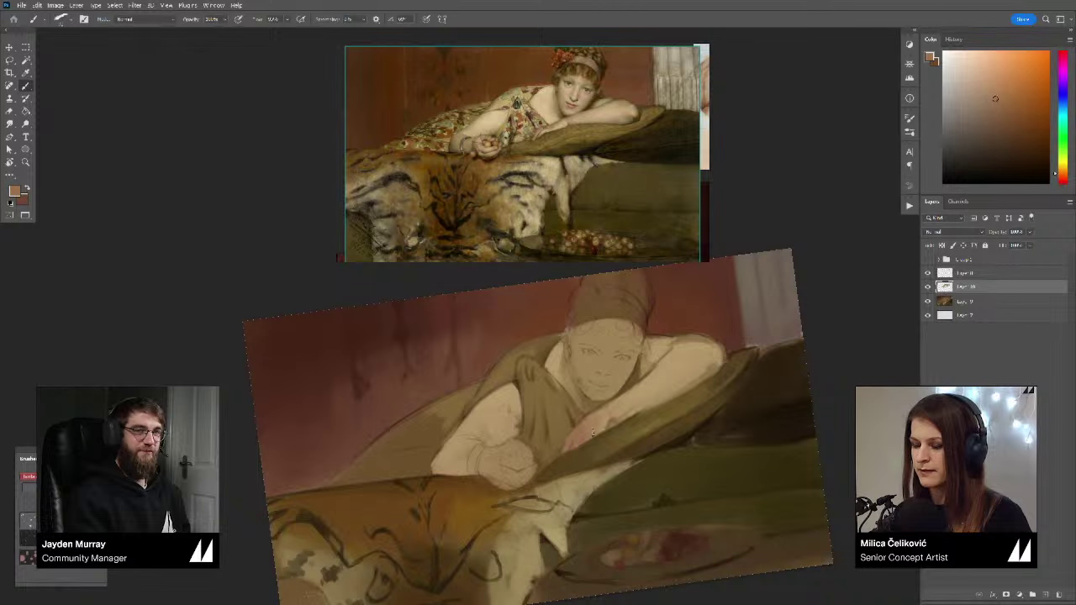
left_click(577, 432, "alt")
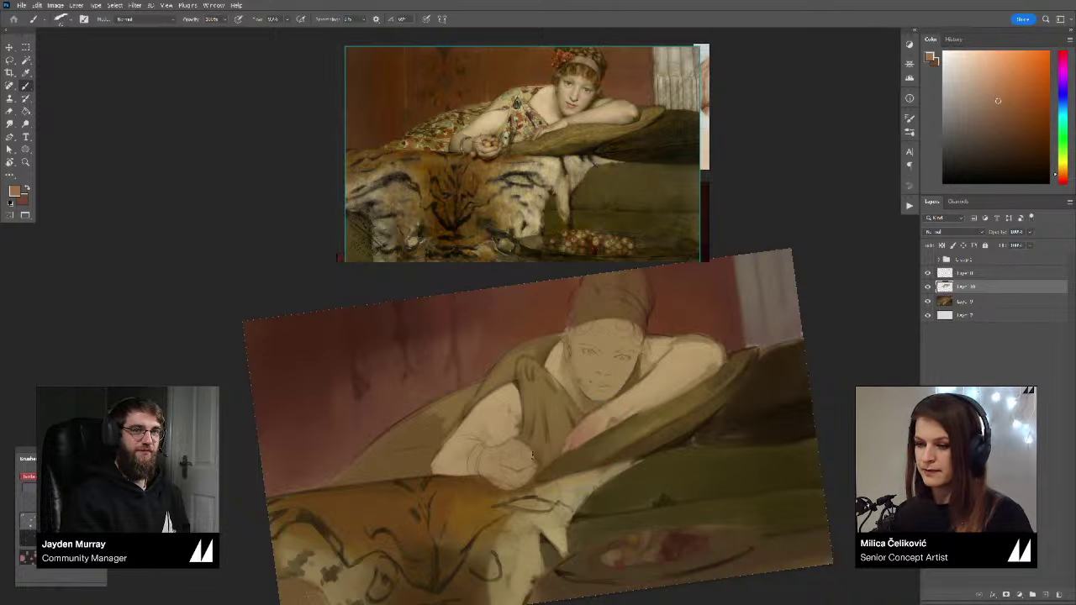
Step: Tint the closed hand holding the fruit with the reddish skin tone, and paint sampled skin color over the middle of the face
left_click_drag(528, 464, 515, 479)
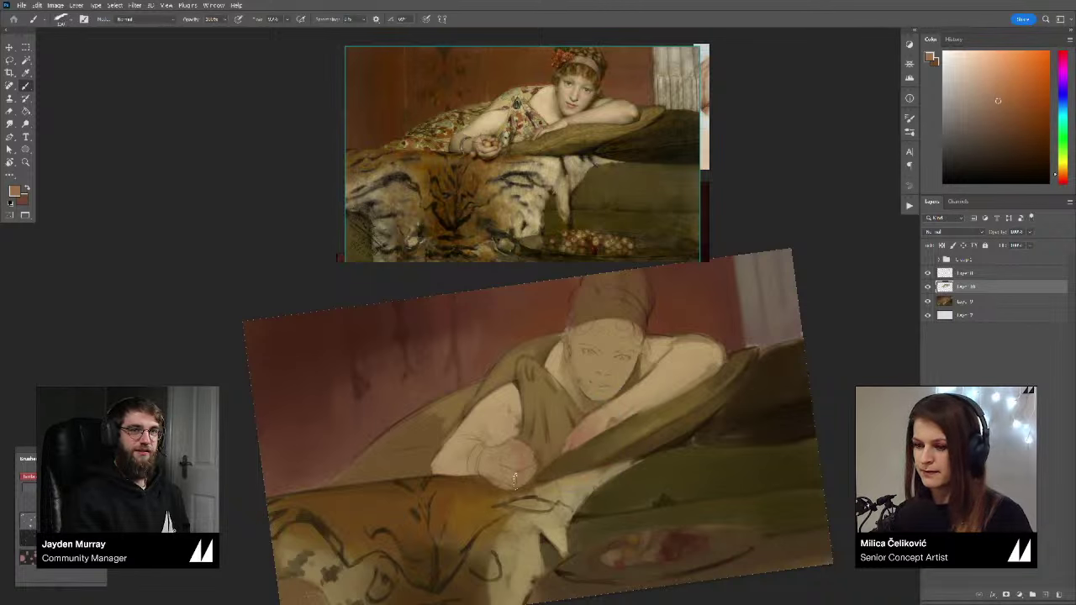
left_click_drag(626, 375, 621, 385)
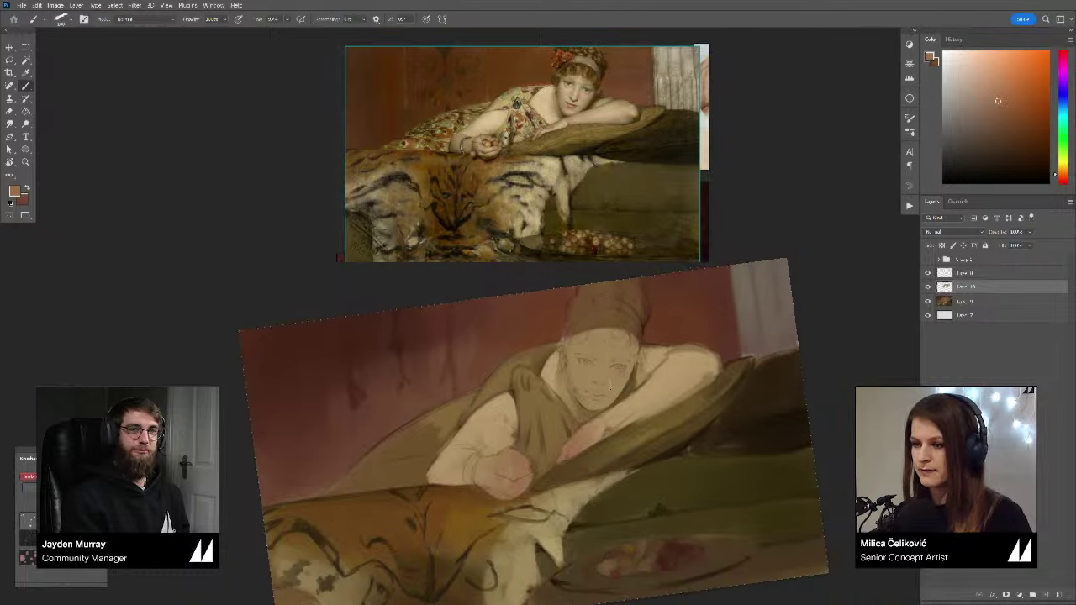
left_click(621, 372, "alt")
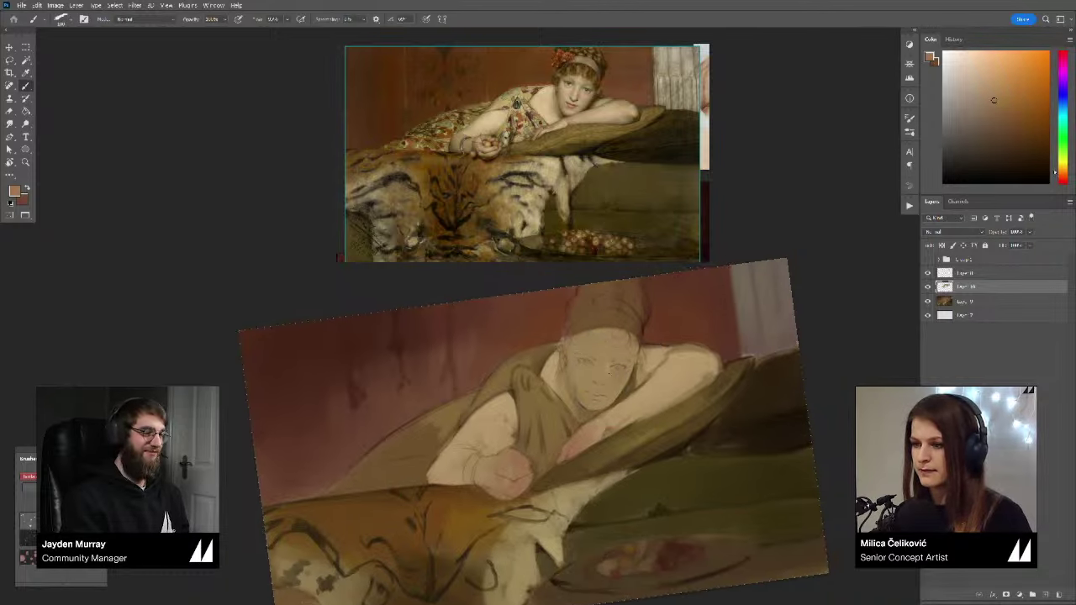
left_click(600, 377, "alt")
left_click(552, 371, "alt")
mouse_move(598, 361)
left_mouse_down()
mouse_move(599, 384)
mouse_move(613, 349)
mouse_move(573, 357)
mouse_move(580, 395)
mouse_move(605, 354)
left_mouse_up()
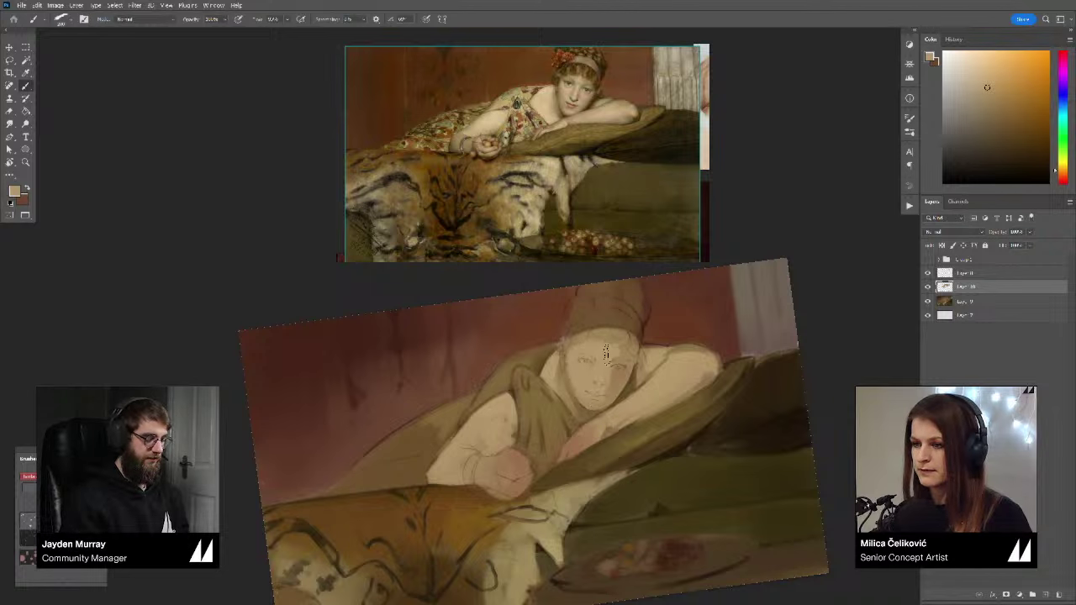
Step: Blend the lower face between the nose and chin using a smaller brush and skin tones sampled from the face
left_click(619, 361, "alt")
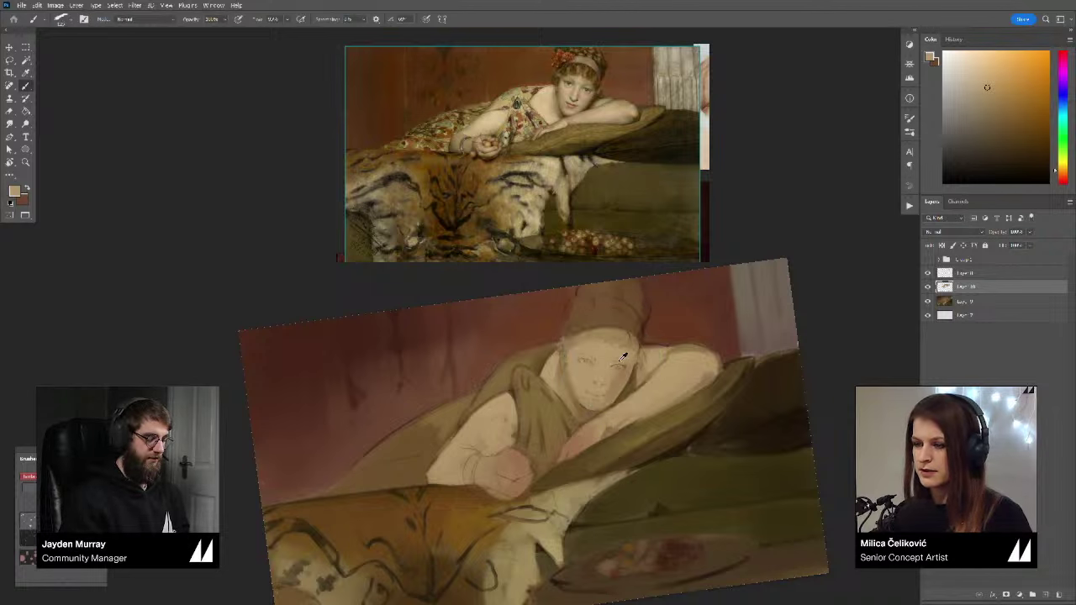
left_click(601, 387, "alt")
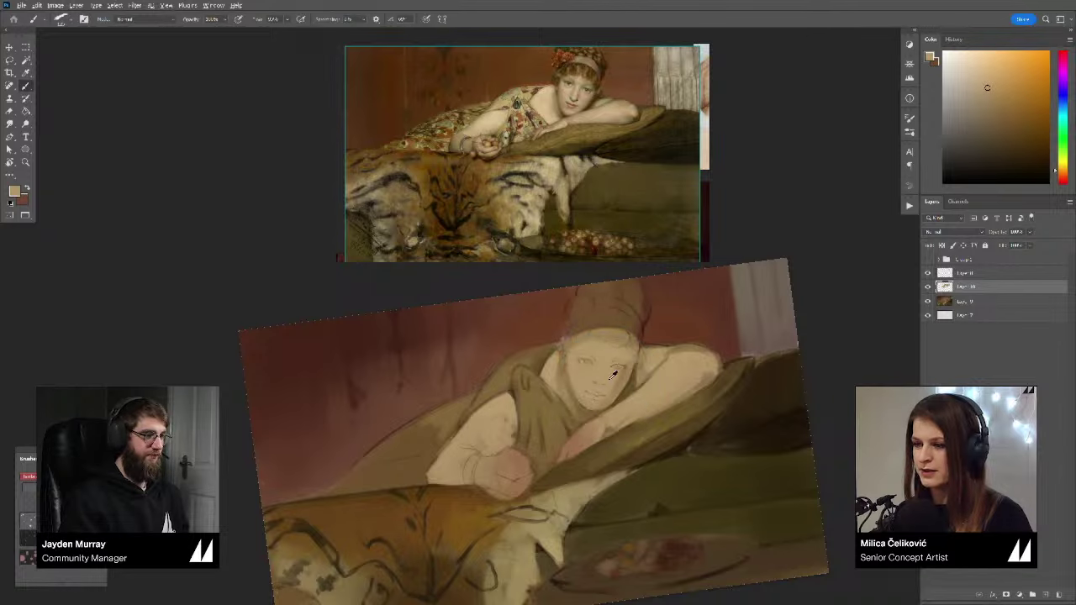
key("bracketleft")
left_click_drag(609, 385, 605, 400)
left_click(624, 378, "alt")
left_click(600, 384, "alt")
left_click(616, 379, "alt")
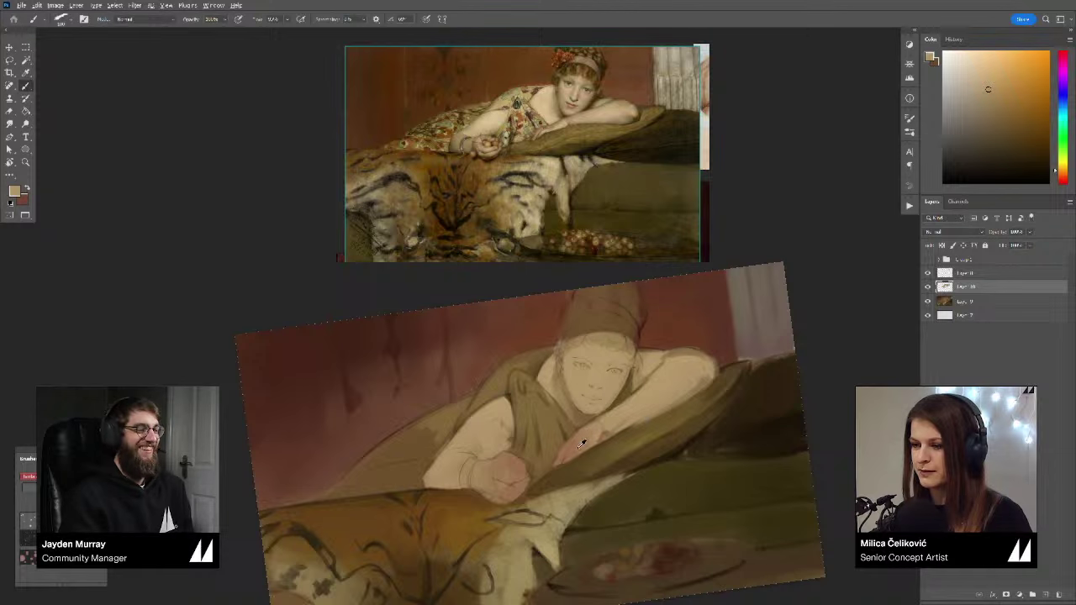
Step: Paint a blush on the woman's right cheek, shifting the sampled skin tone to a lighter, redder hue
left_click_drag(579, 370, 573, 377)
left_click(576, 371, "alt")
left_click_drag(996, 97, 992, 86)
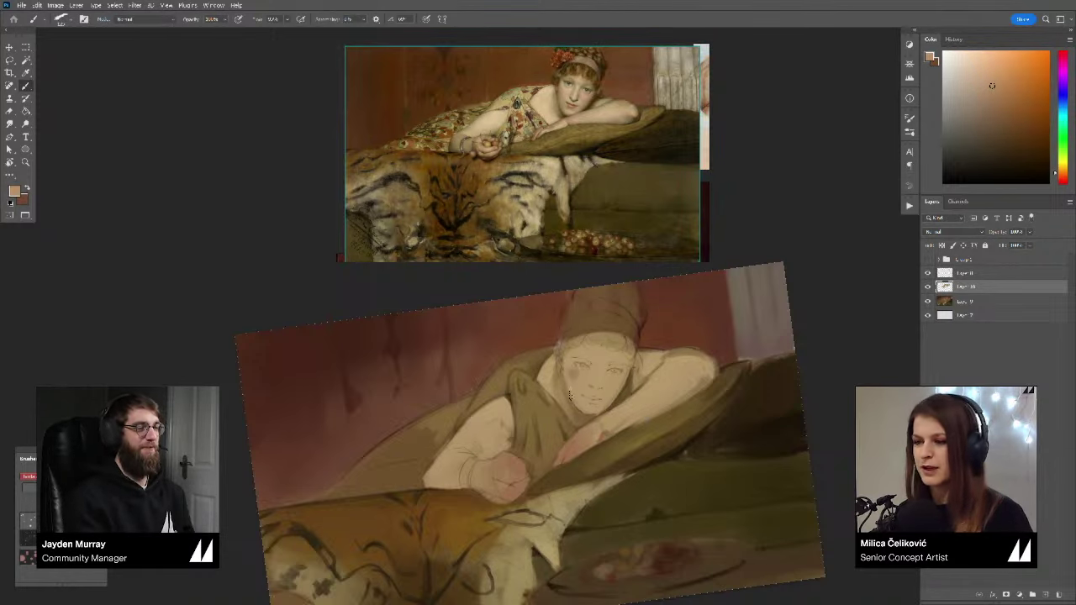
key("bracketleft")
mouse_move(578, 368)
left_mouse_down()
mouse_move(572, 393)
mouse_move(572, 375)
left_mouse_up()
left_click(1062, 174)
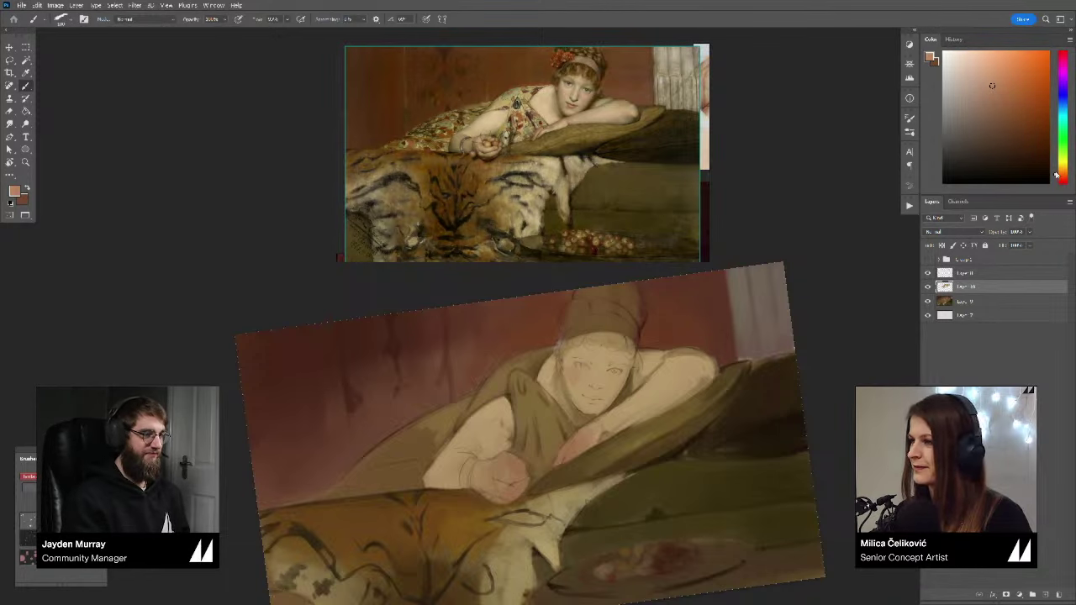
key("bracketleft")
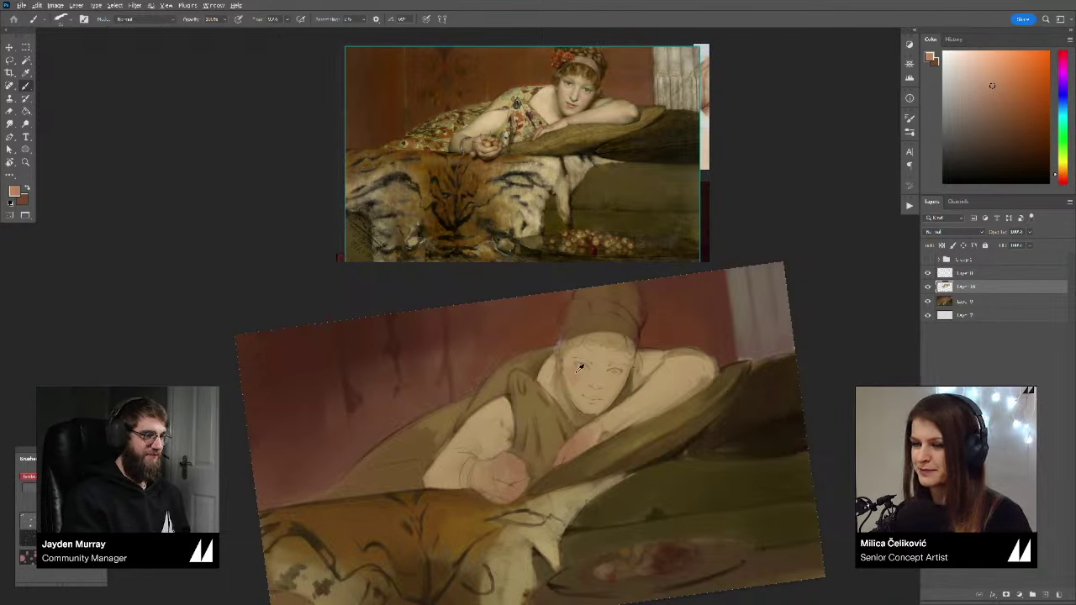
left_click_drag(578, 366, 573, 378)
Step: Soften the blush edges with sampled skin tones, and shade the side of the face with browns sampled near the jaw and chin
left_click(578, 401, "alt")
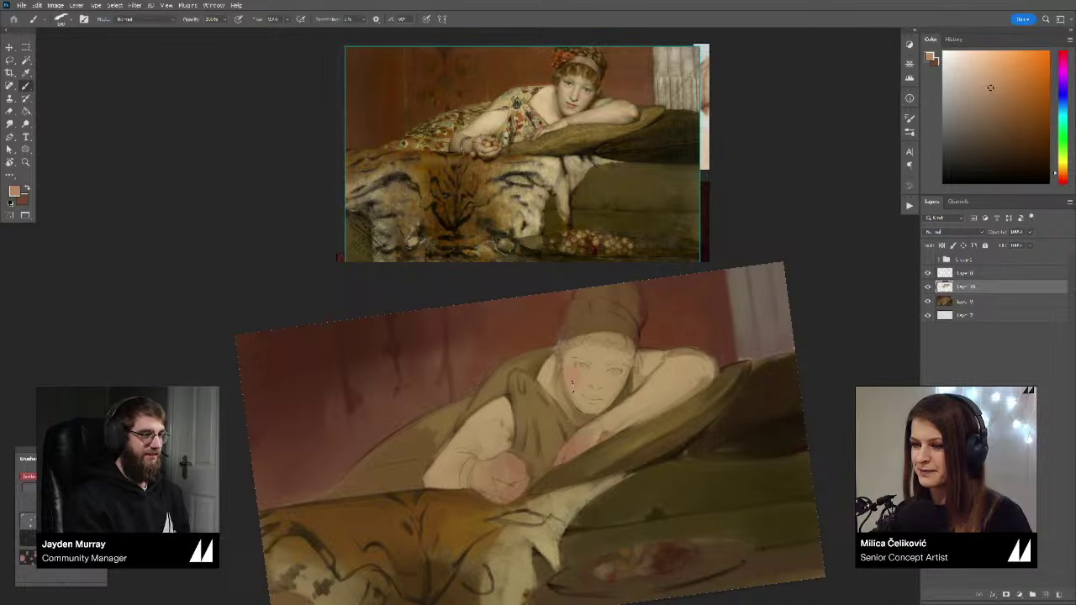
left_click(584, 376, "alt")
left_click(576, 370, "alt")
left_click(562, 383, "alt")
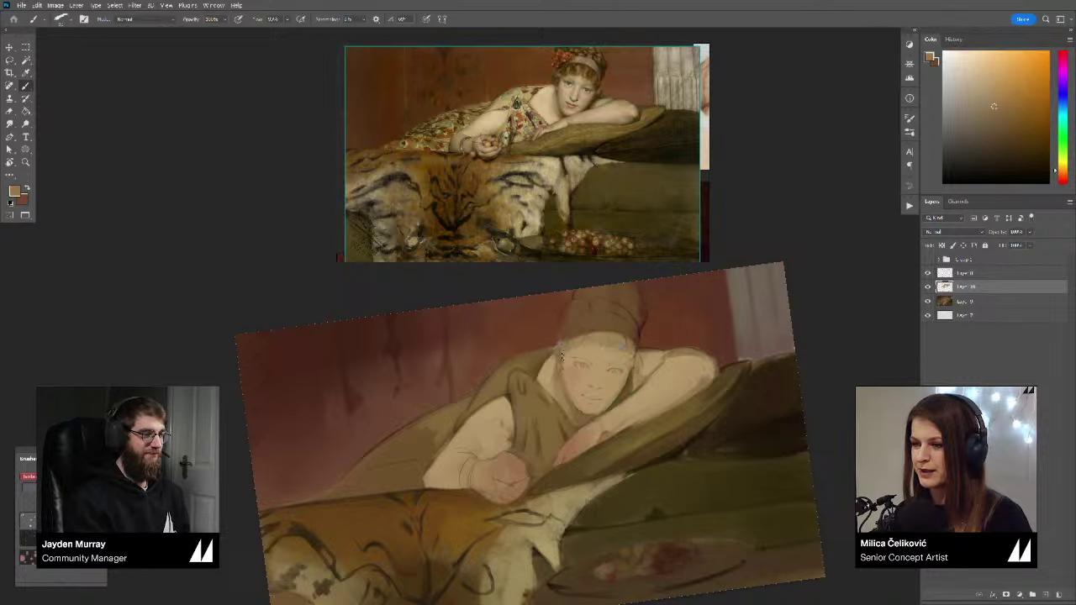
left_click(584, 412, "alt")
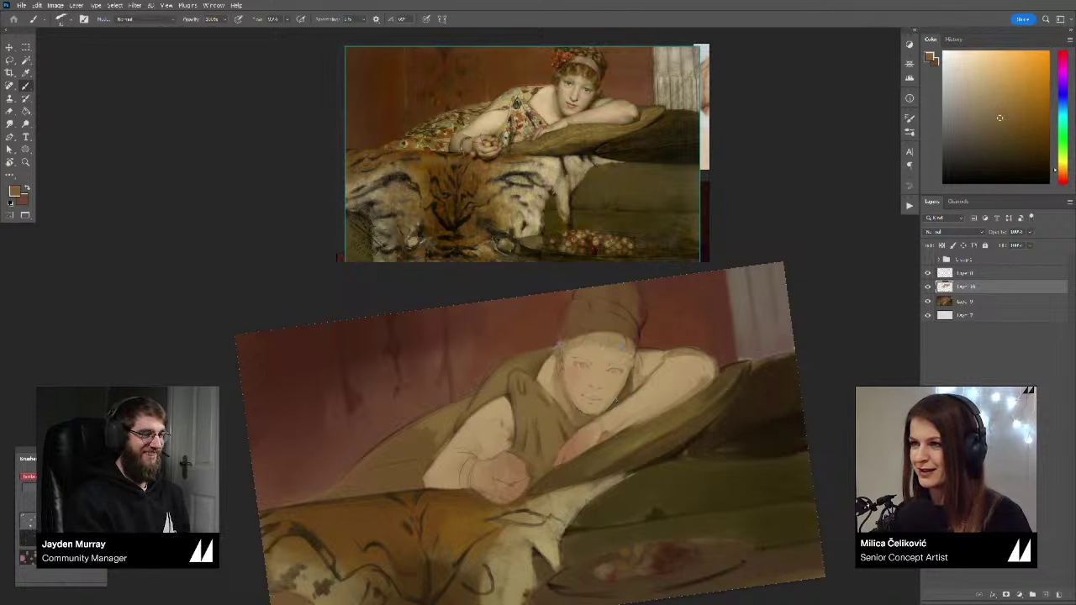
left_click(587, 417, "alt")
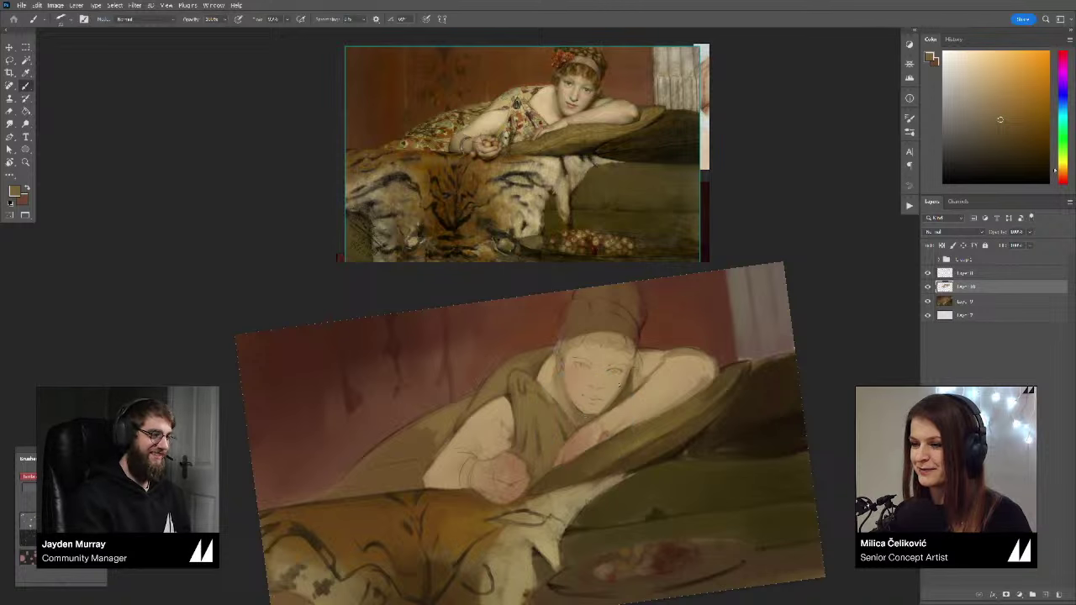
left_click(626, 369, "alt")
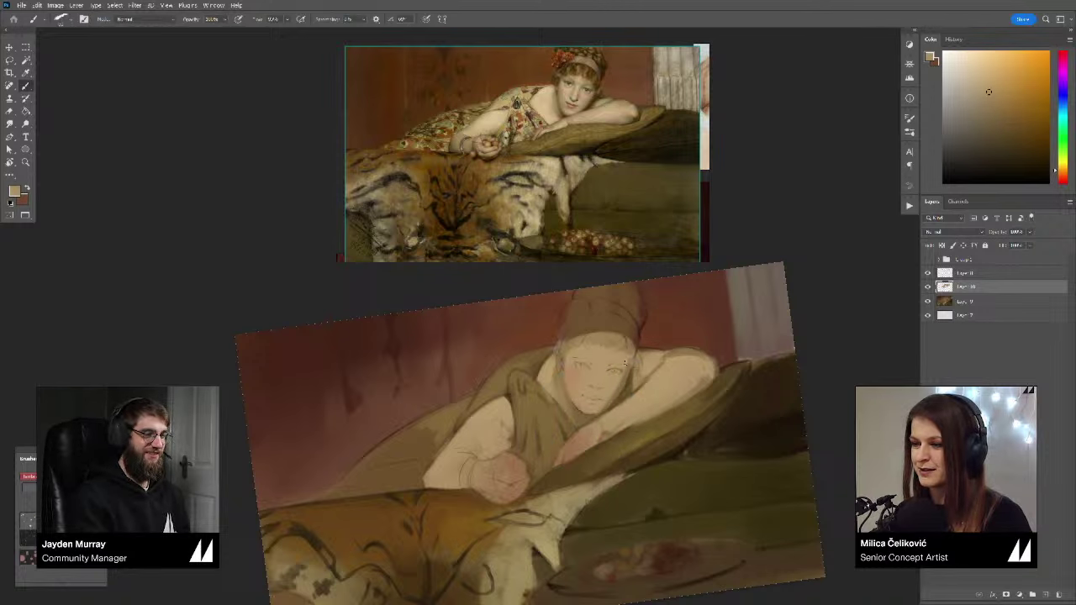
Step: Paint a matching blush on the woman's left cheek with the pink sampled from the right cheek
left_click(572, 367, "alt")
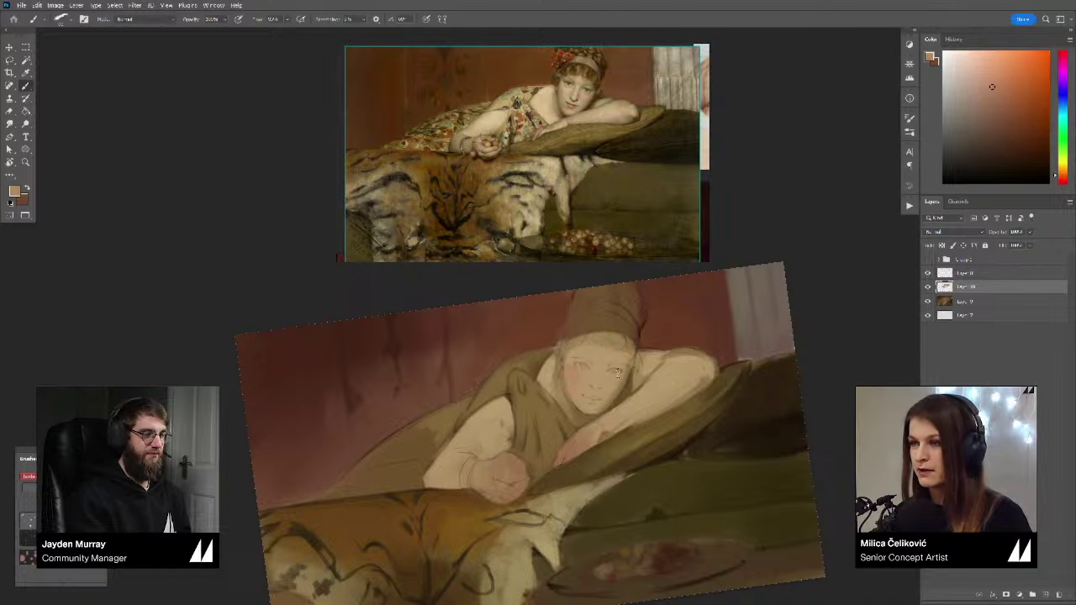
key("z")
scroll(600, 204, "down", 6)
mouse_move(590, 206)
left_mouse_down()
mouse_move(532, 262)
mouse_move(579, 204)
left_mouse_up()
left_click_drag(605, 385, 619, 381)
key("b")
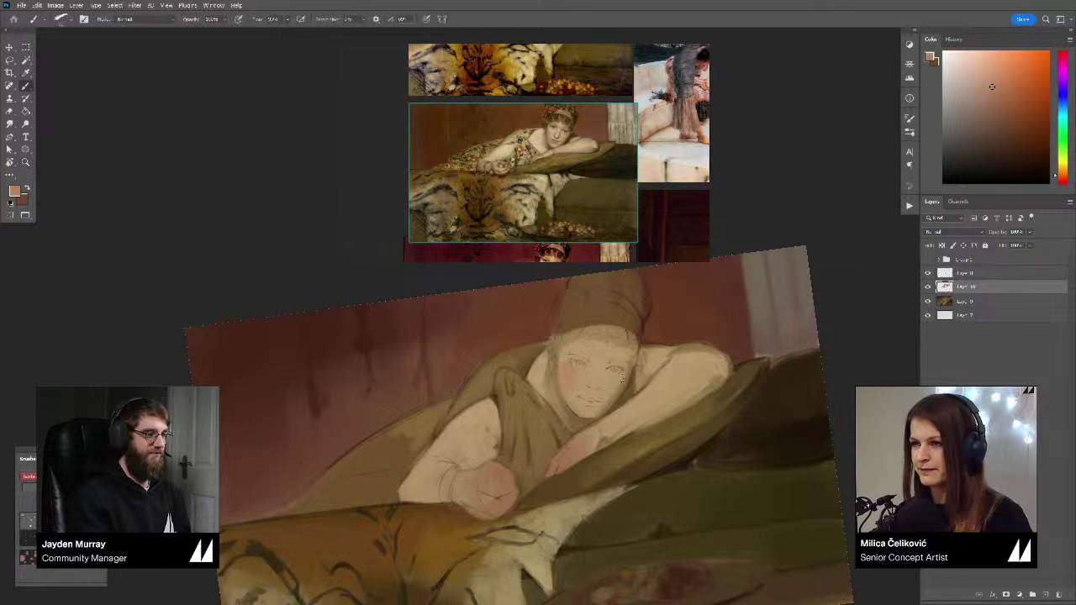
Step: Paint the upper lids, irises and brows of both eyes in dark brown, based on a tone sampled at the eye
scroll(560, 150, "up", 3)
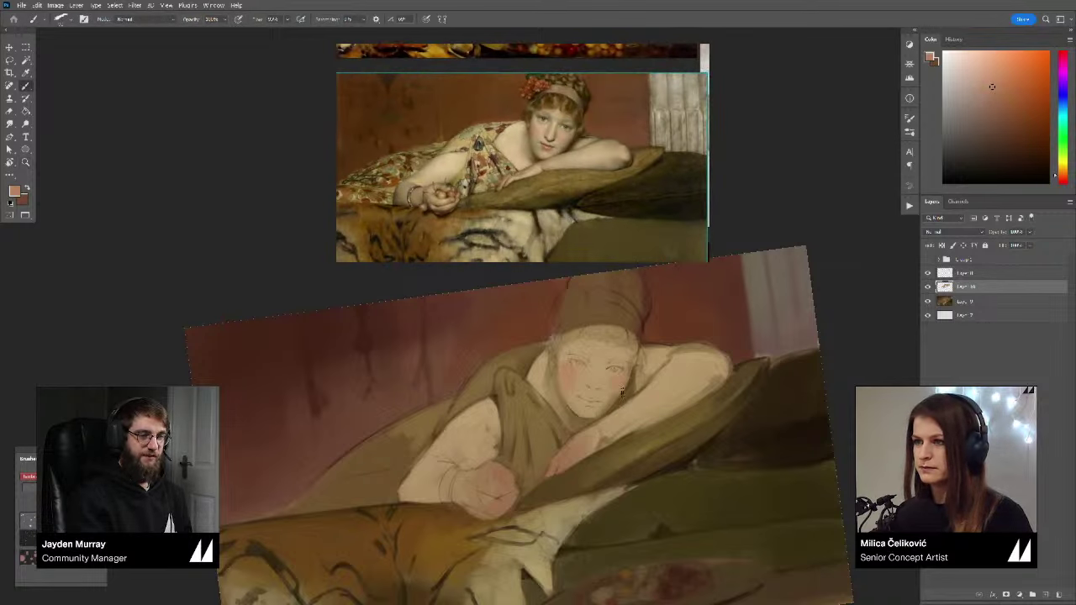
scroll(622, 395, "up", 4)
scroll(586, 179, "up", 2)
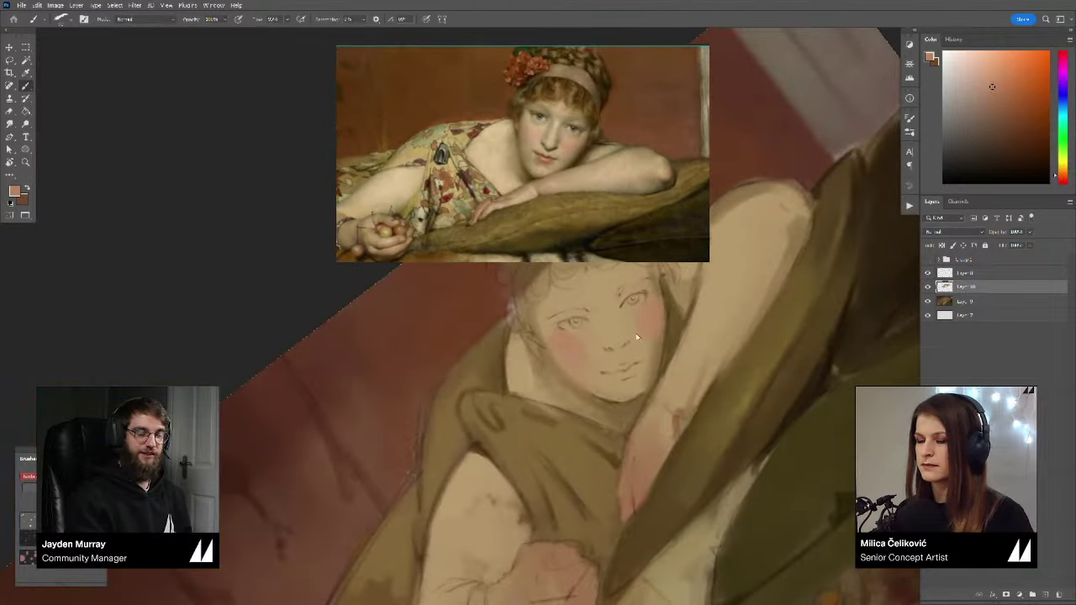
mouse_move(637, 337)
left_mouse_down()
mouse_move(627, 401)
mouse_move(658, 328)
left_mouse_up()
key("r")
key("b")
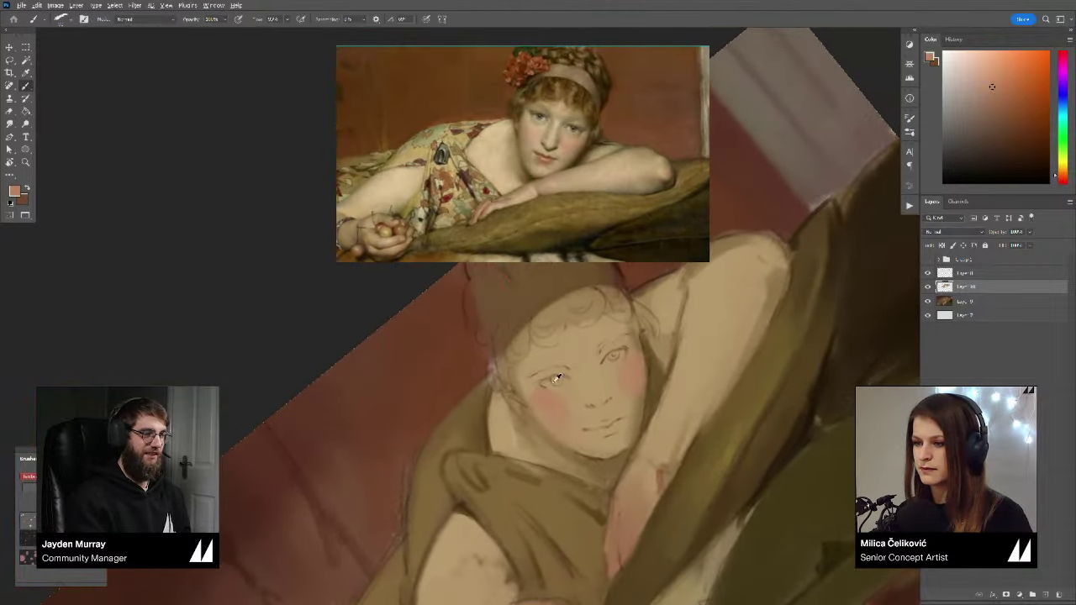
left_click(557, 379, "alt")
left_click_drag(995, 121, 1002, 124)
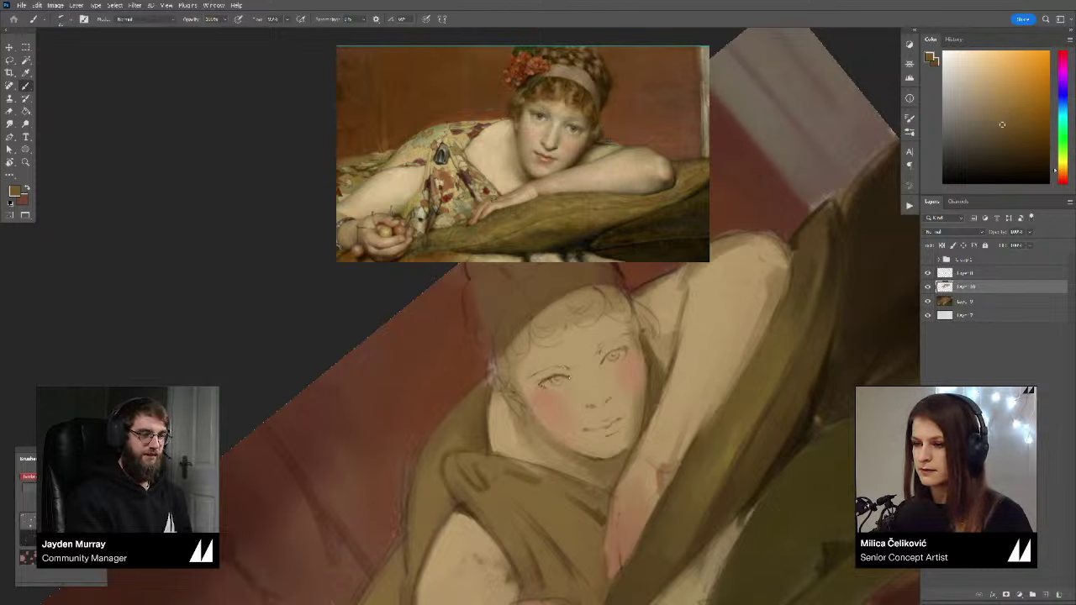
left_click_drag(571, 373, 553, 377)
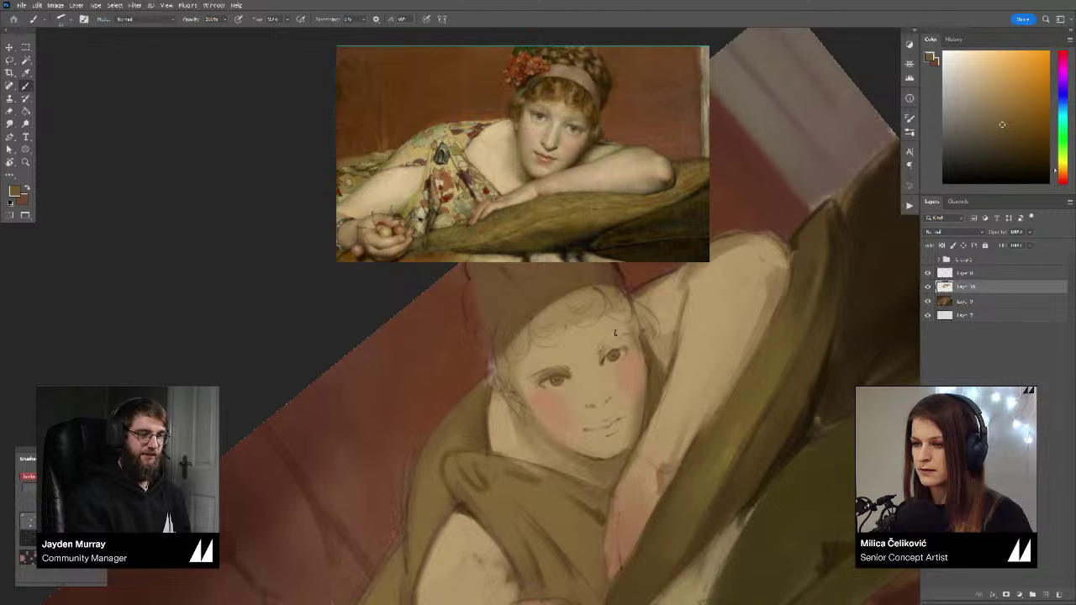
key("]")
left_click_drag(601, 354, 624, 338)
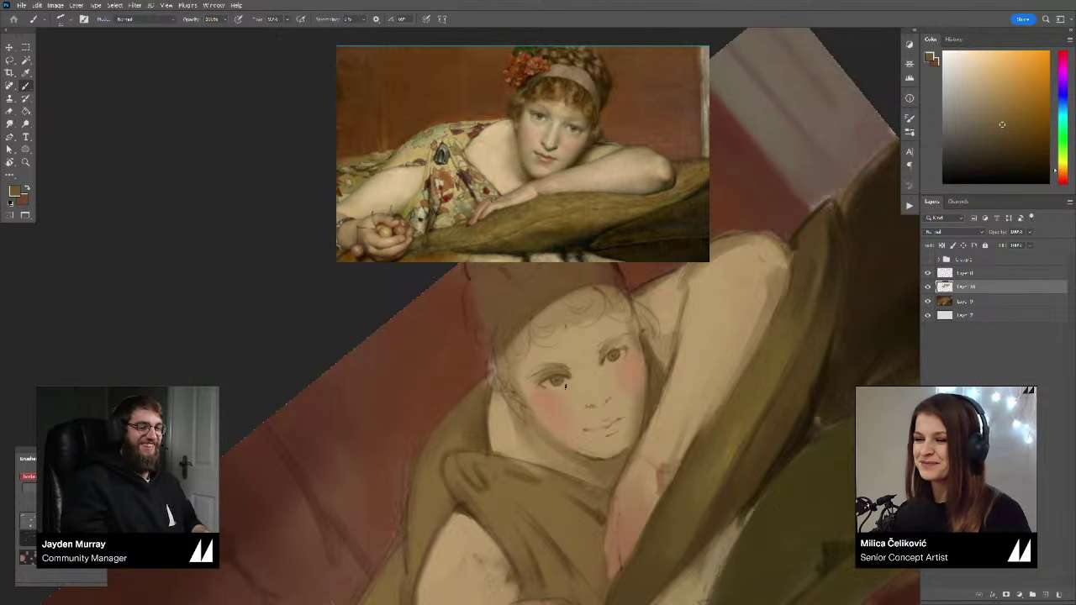
Step: Add pale beige accents around the eyes, and refine them with a mid-brown sampled below the right eye
left_click(552, 381, "alt")
left_click(980, 79)
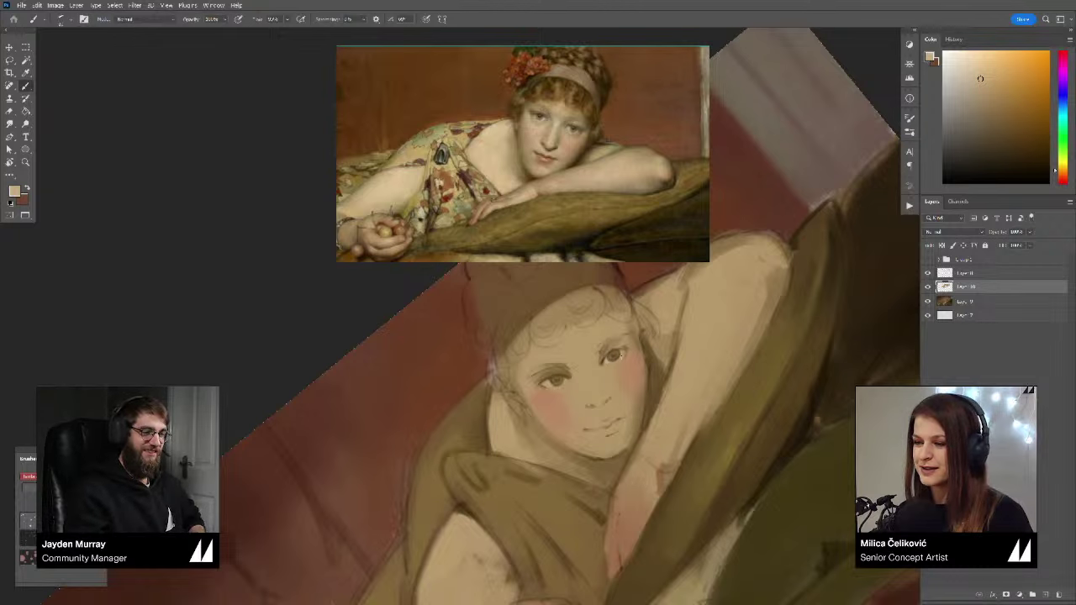
left_click_drag(567, 370, 572, 372)
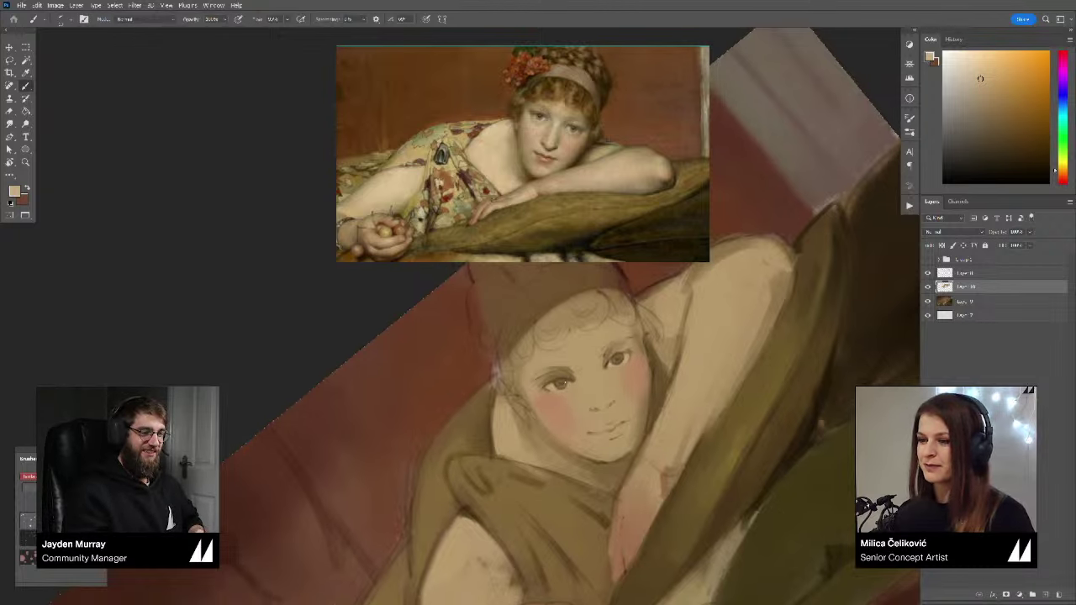
left_click(560, 387, "alt")
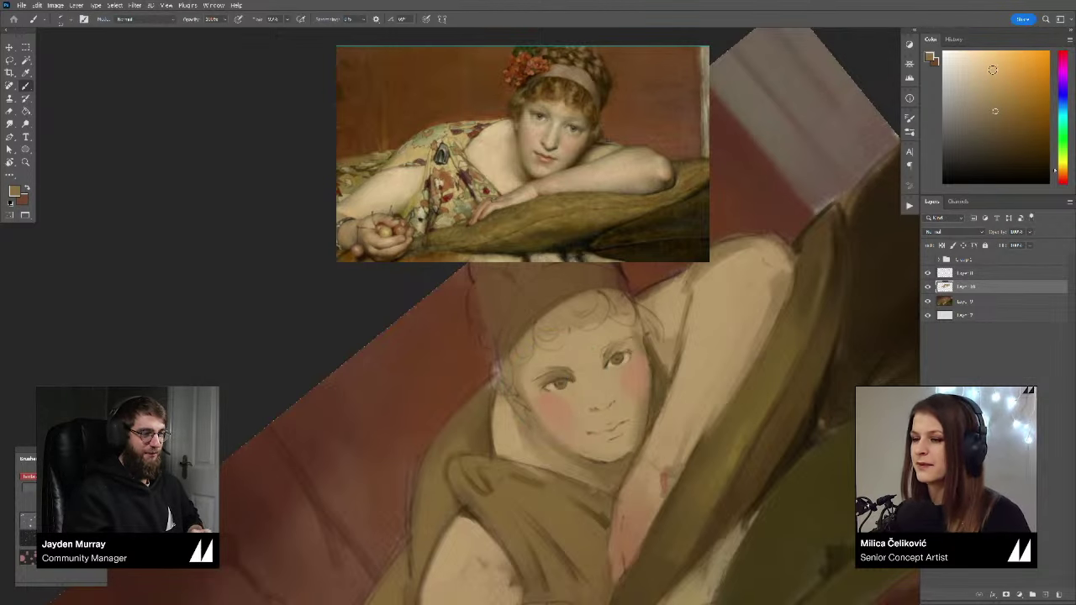
left_click_drag(653, 341, 648, 343)
Step: Paint the irises of both eyes in a muted grey-blue
left_click(1064, 105)
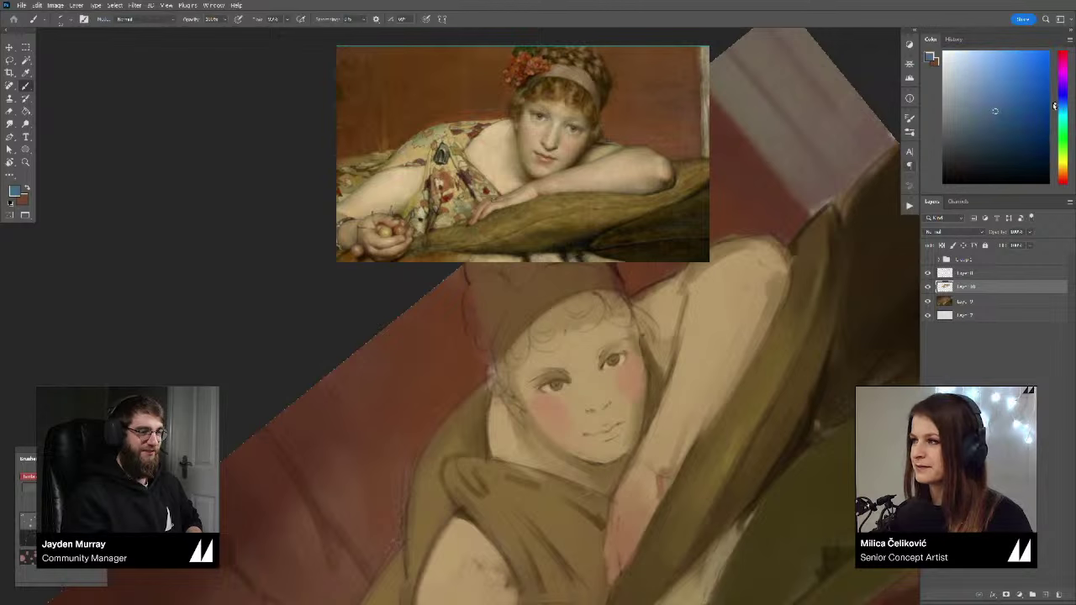
left_click(993, 90)
key("z")
key("b")
mouse_move(549, 389)
left_mouse_down()
mouse_move(582, 389)
mouse_move(561, 388)
left_mouse_up()
left_click(959, 117)
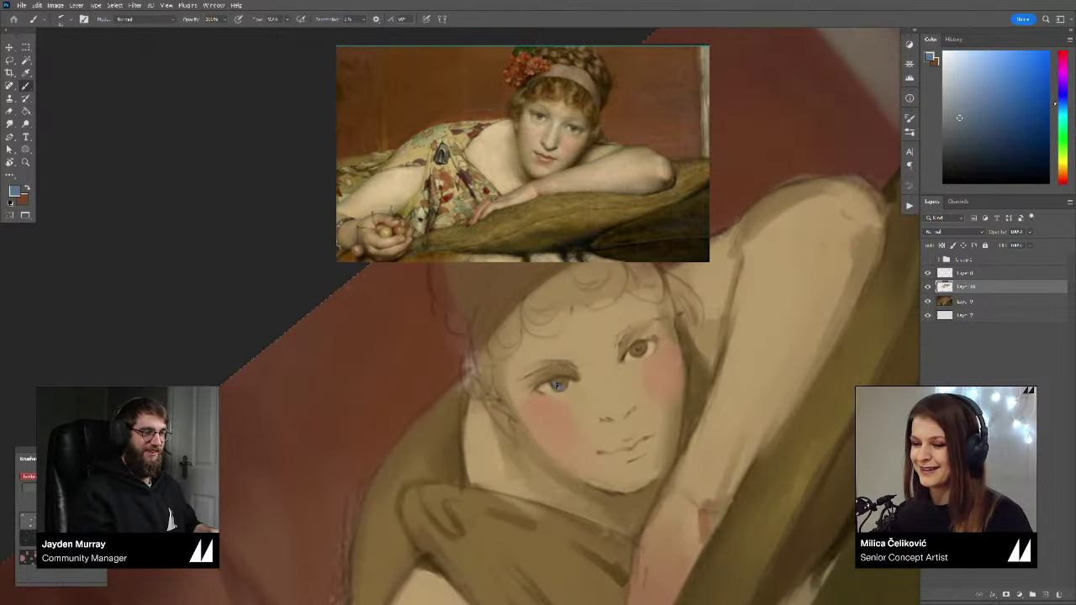
left_click(965, 107)
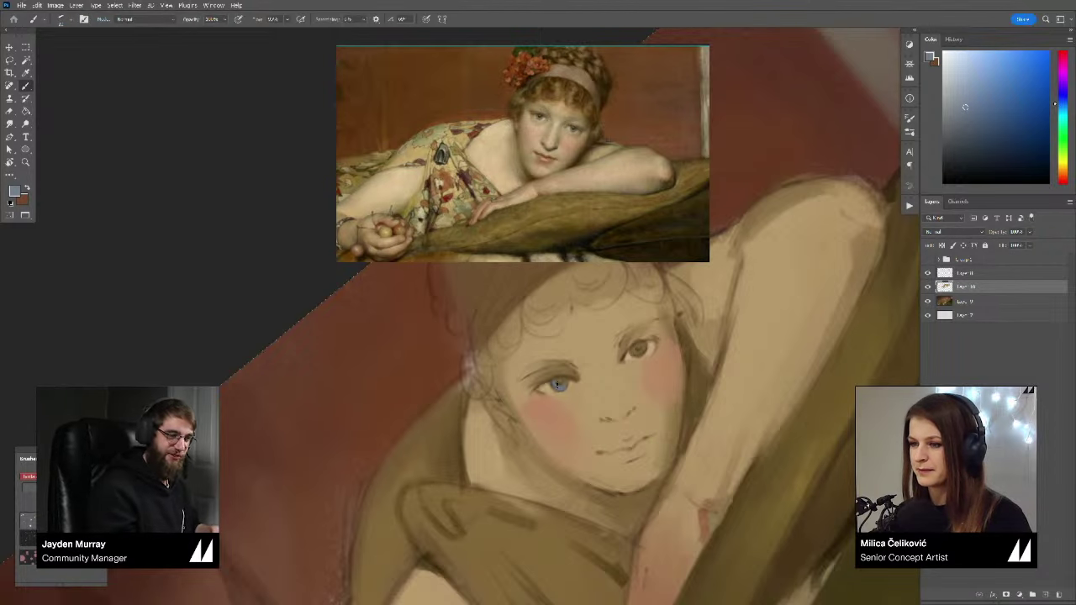
left_click_drag(636, 345, 643, 353)
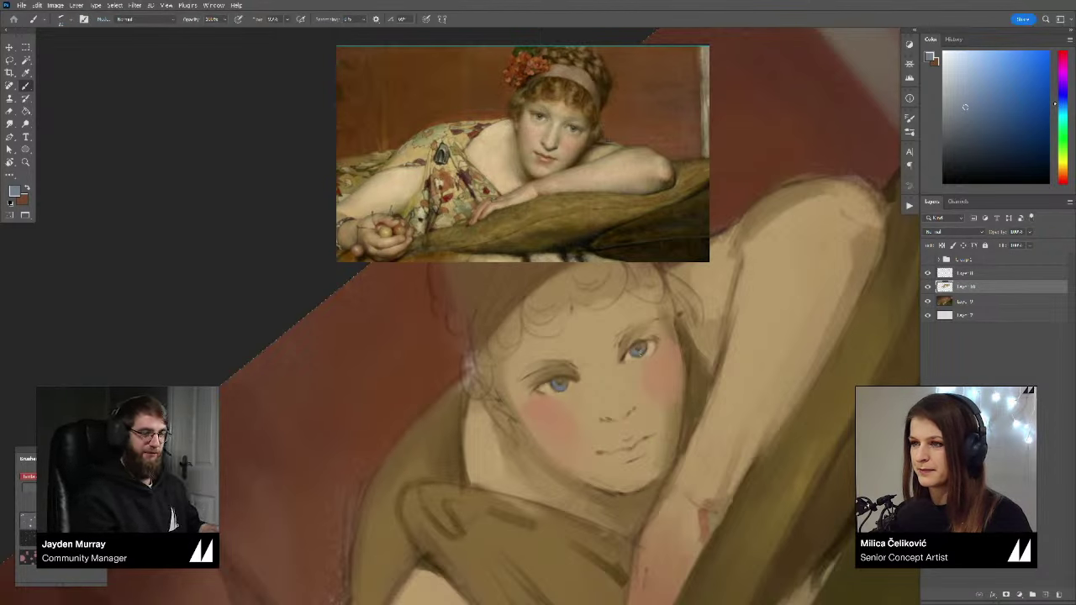
Step: Paint dark blue-black pupils and accents in both eyes
left_click(969, 157)
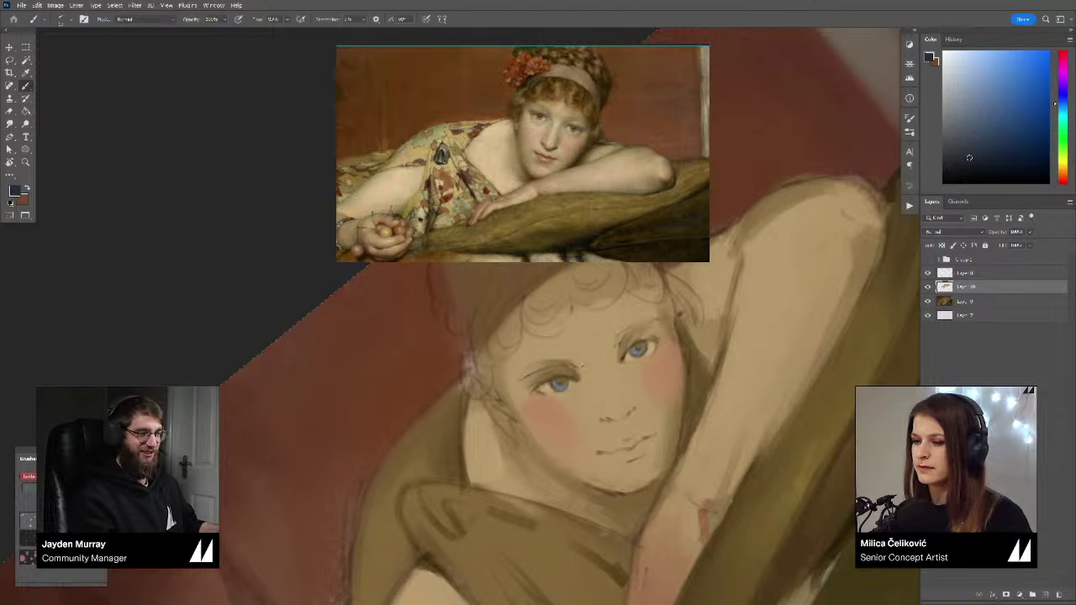
left_click_drag(560, 380, 560, 383)
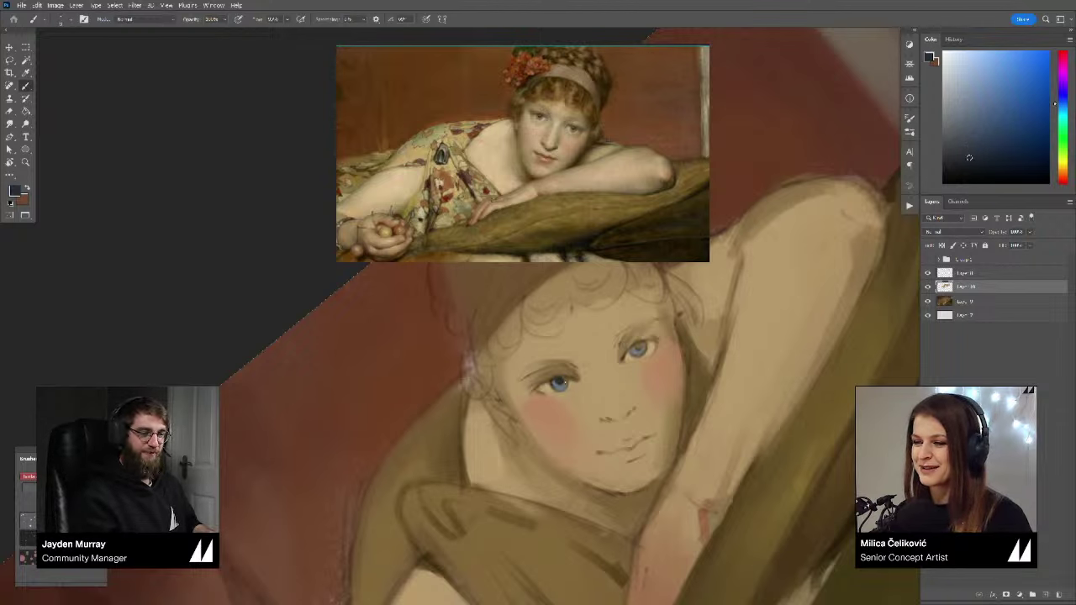
mouse_move(612, 359)
left_mouse_down()
mouse_move(602, 369)
mouse_move(635, 352)
left_mouse_up()
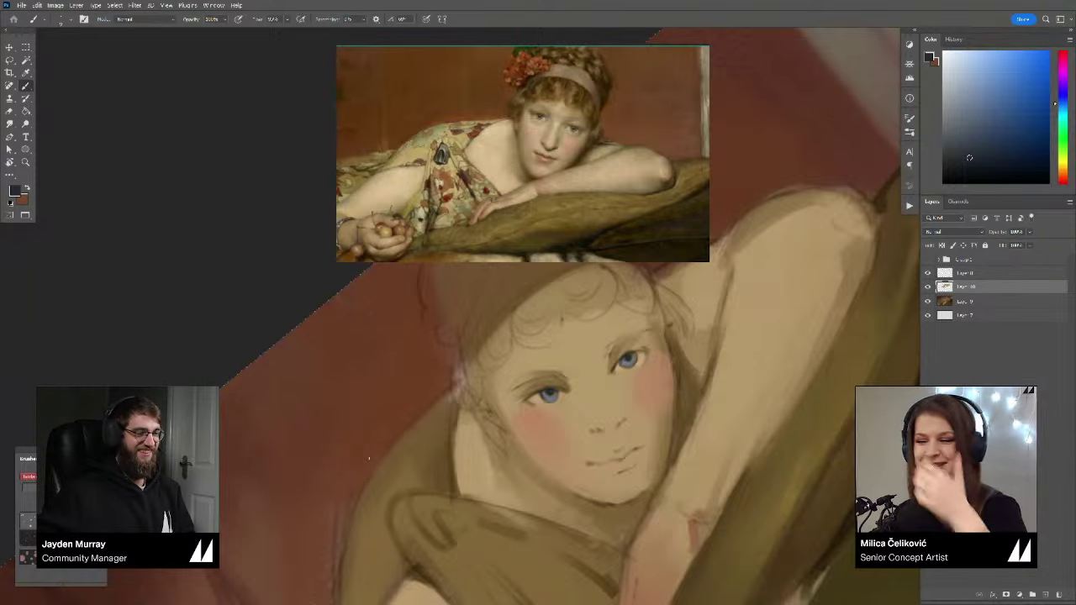
Step: Turn the canvas view upright with the whole figure in sight, and hide the figure's paint layer to compare
key("z")
left_click_drag(521, 332, 412, 336)
key("r")
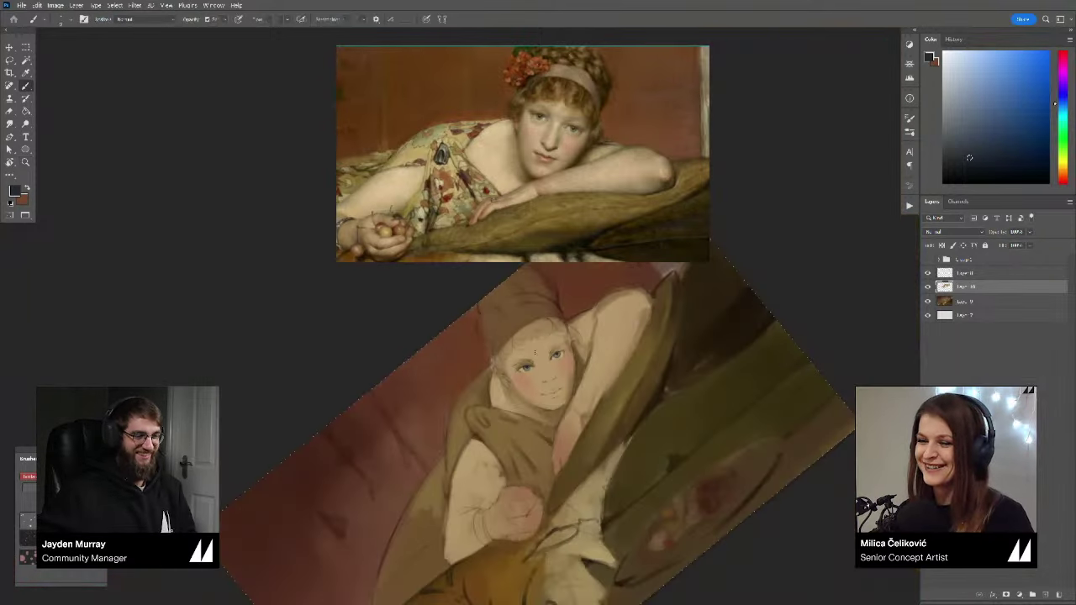
mouse_move(740, 260)
left_mouse_down()
mouse_move(745, 433)
mouse_move(700, 412)
mouse_move(786, 425)
left_mouse_up()
key("b")
left_click(928, 287)
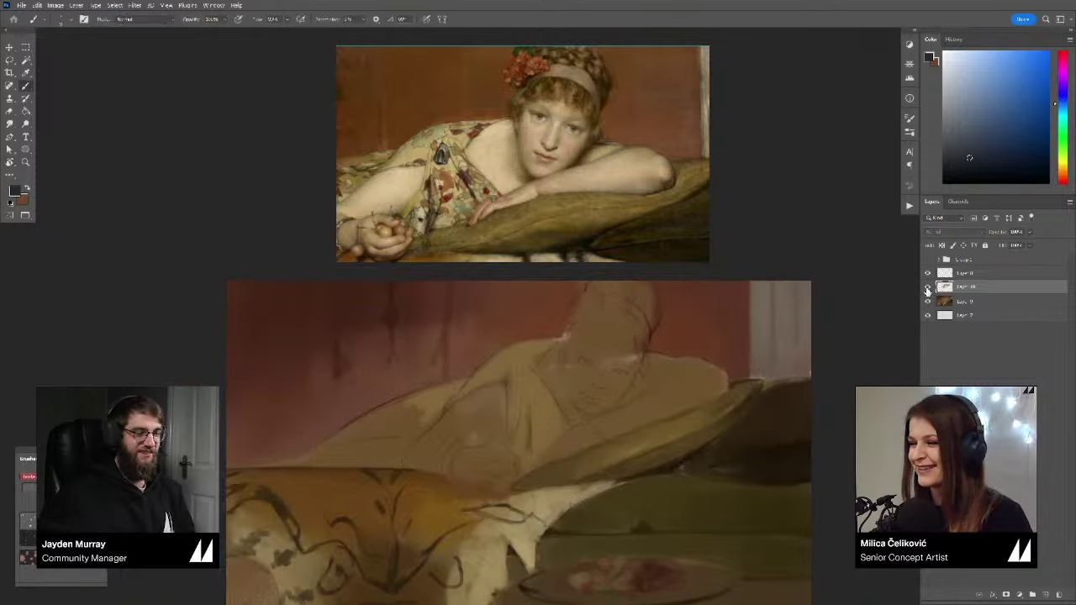
Step: Show the figure's paint layer again, merge it into the layer below, and add a new empty layer on top of it
left_click(928, 288)
key("ctrl+e")
key("z")
mouse_move(613, 365)
left_mouse_down()
mouse_move(504, 370)
mouse_move(615, 374)
mouse_move(625, 406)
left_mouse_up()
key("ctrl+alt+shift+n")
left_click_drag(569, 359, 601, 364)
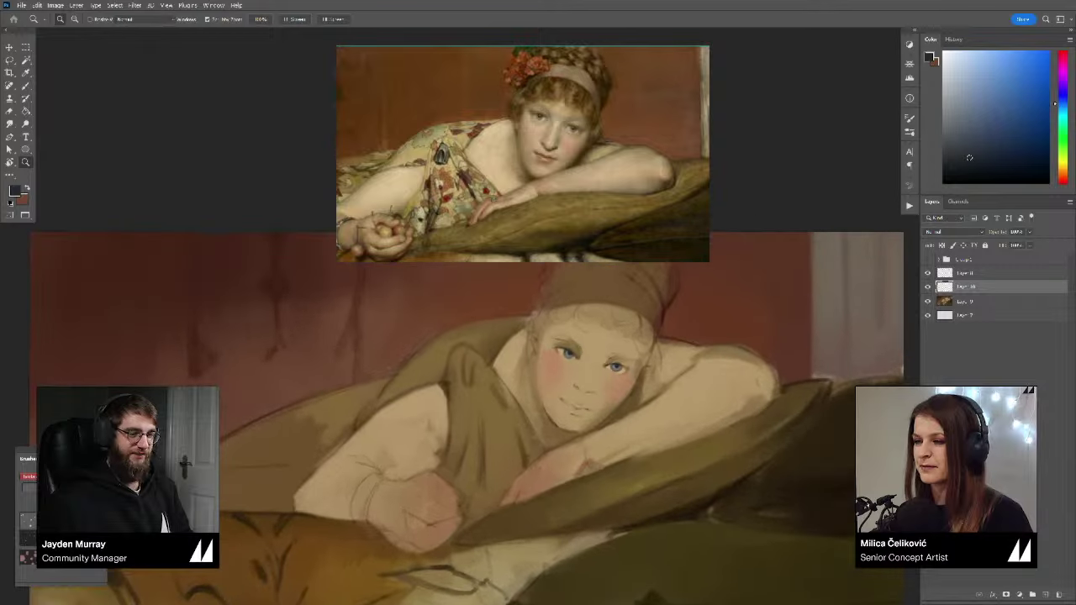
Step: Paint light peach skin tones around the nose bridge and the left cheek, starting from a sampled skin colour shifted slightly lighter
key("b")
left_click(594, 366, "alt")
left_click_drag(990, 86, 985, 76)
left_click(1063, 174)
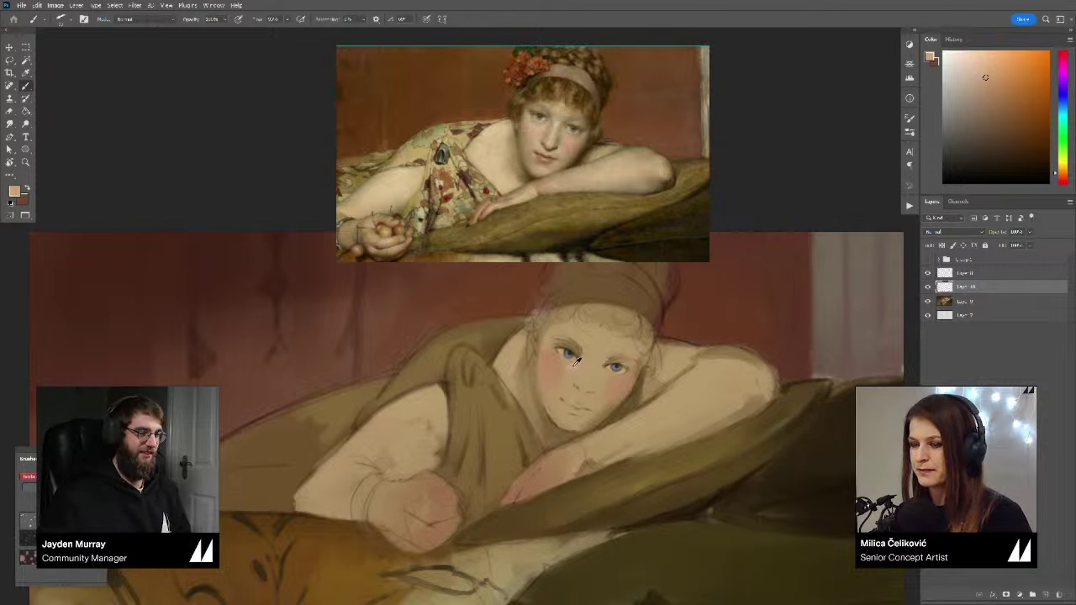
left_click(576, 360, "alt")
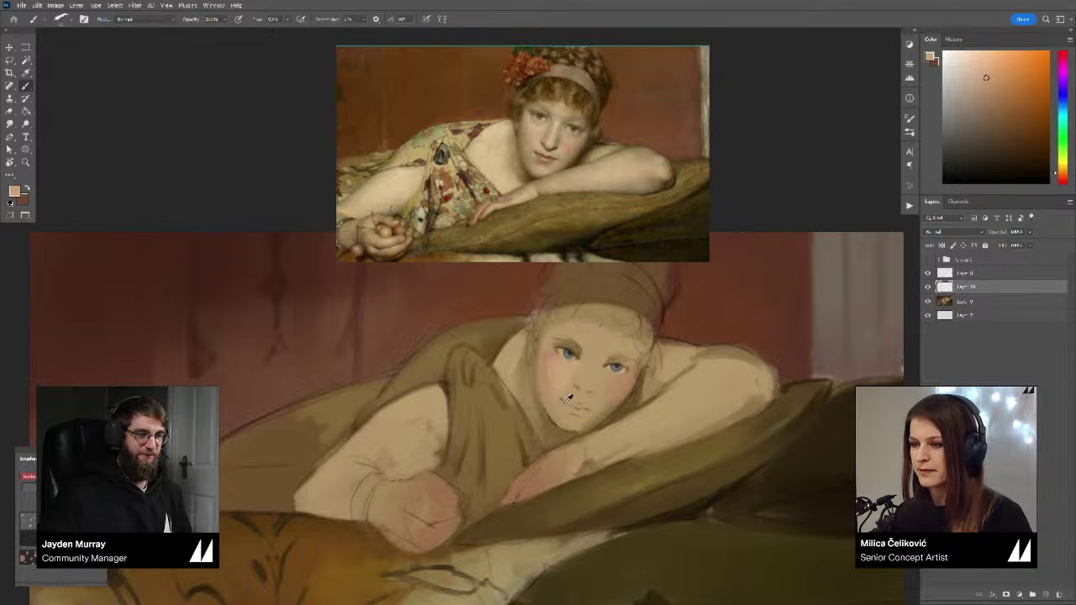
left_click(561, 380, "alt")
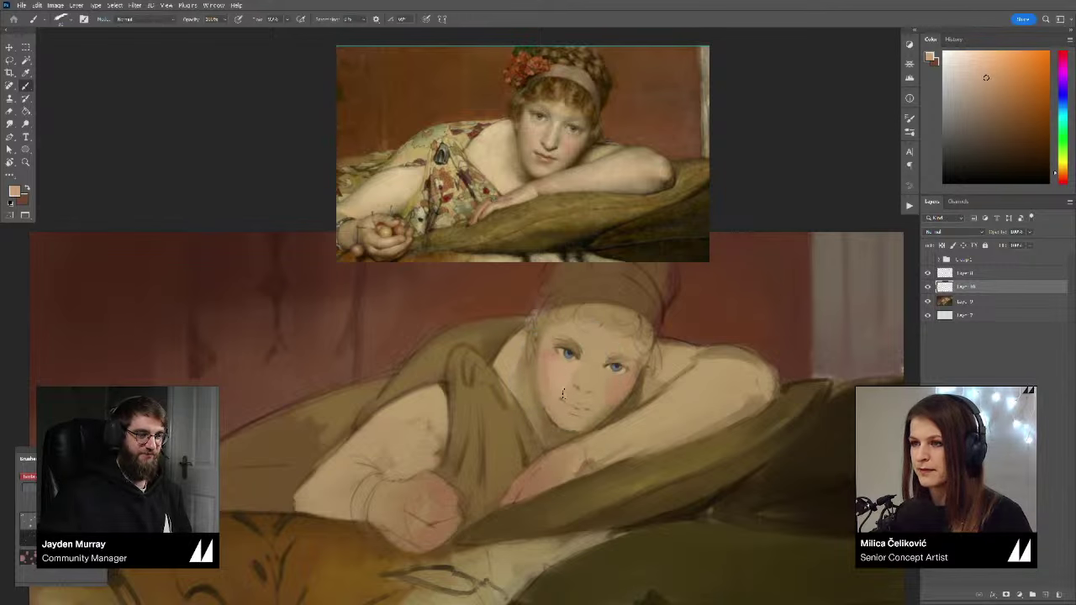
Step: Blend the right cheek and the skin beside the nose with peach tones sampled from the face
left_click(608, 391, "alt")
left_click(613, 393, "alt")
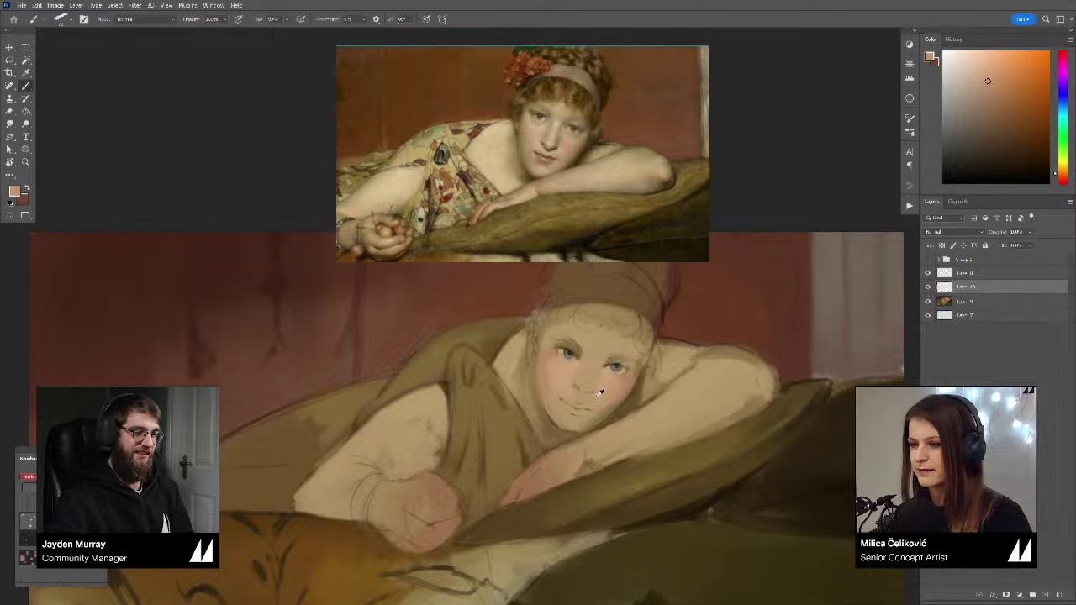
left_click(603, 391, "alt")
left_click(604, 389, "alt")
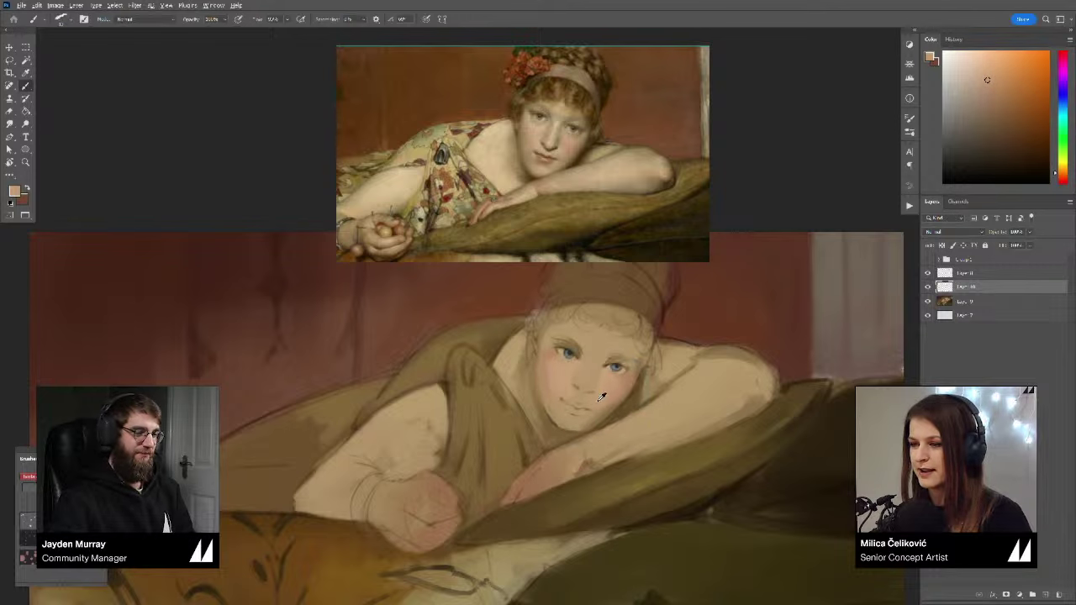
left_click(573, 370, "alt")
left_click(575, 370, "alt")
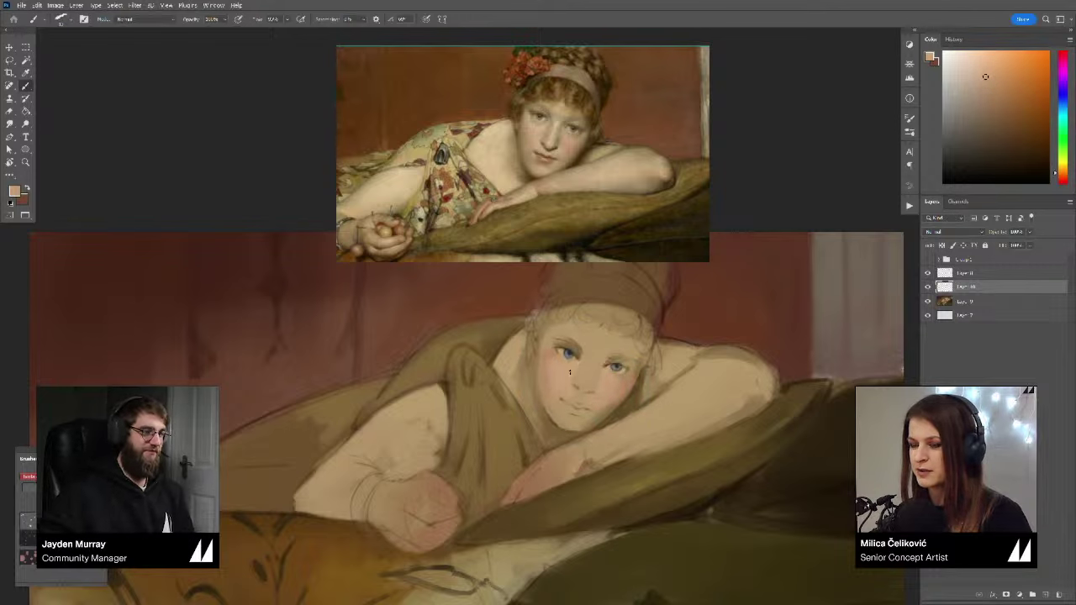
Step: Paint a brown fringe across the forehead and a dark brooch on the dress's shoulder with a smaller brush
key("[")
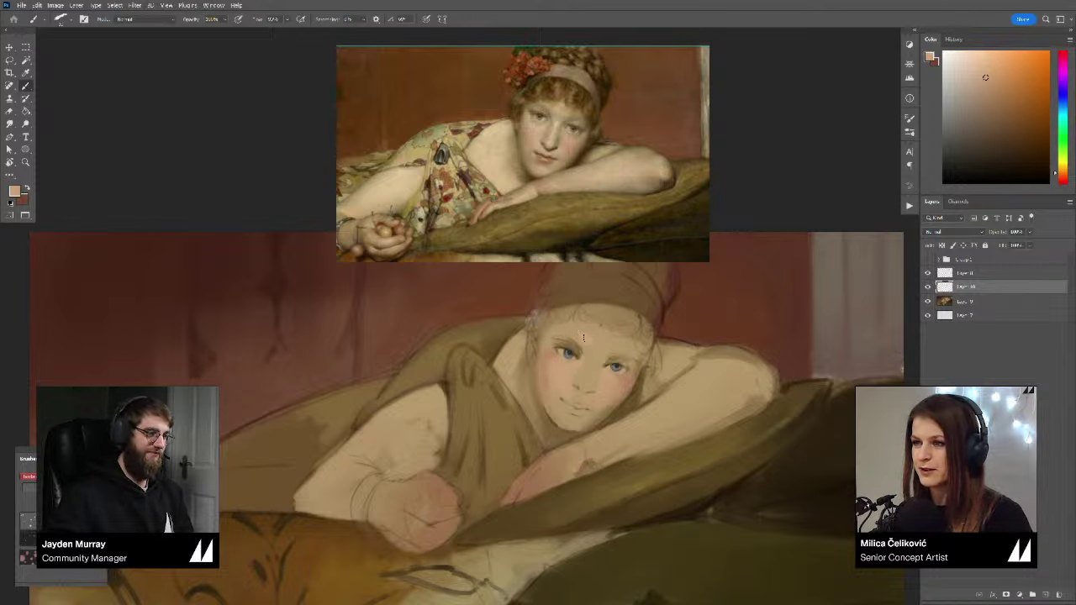
left_click(648, 214, "alt")
left_click(648, 212, "alt")
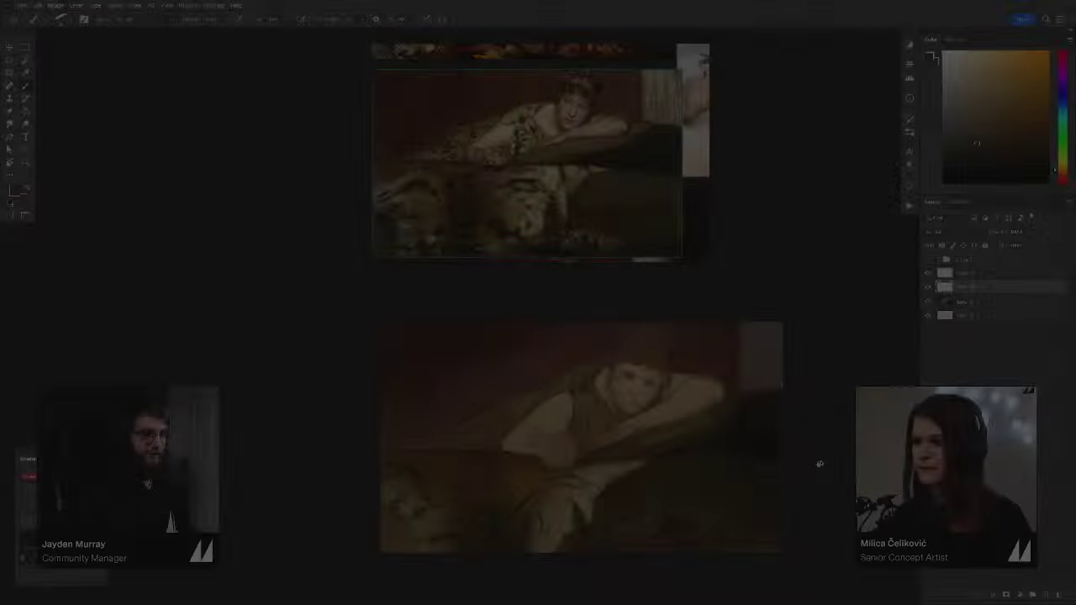
Step: Sample the pale beige of the tiger skin's white fur and paint over the fur beneath the pillow
mouse_move(816, 463)
left_mouse_down()
mouse_move(877, 348)
mouse_move(780, 360)
left_mouse_up()
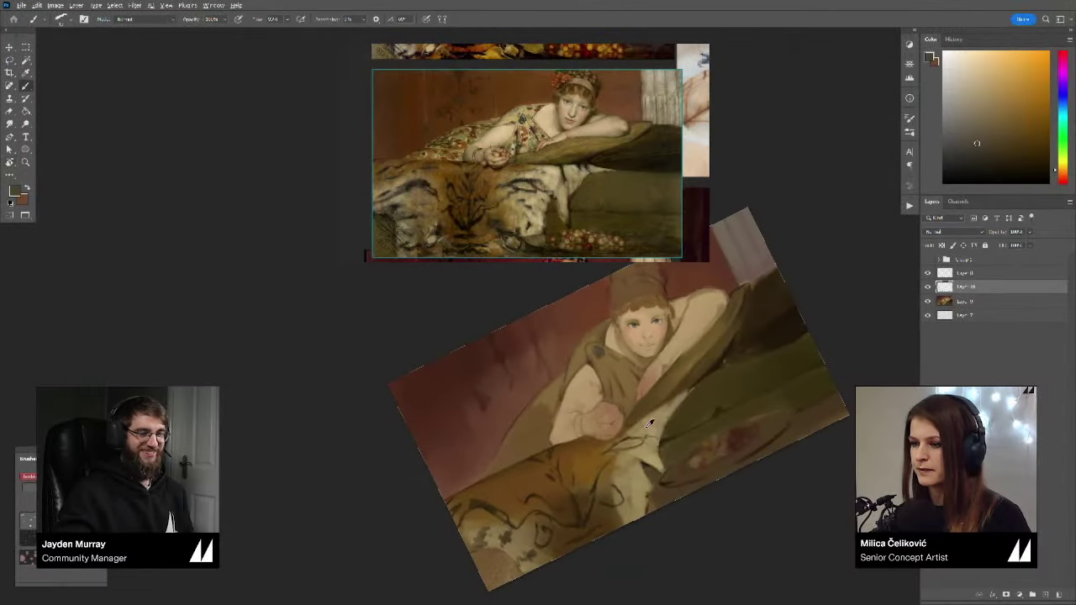
left_click(651, 428, "alt")
left_click_drag(619, 417, 601, 420)
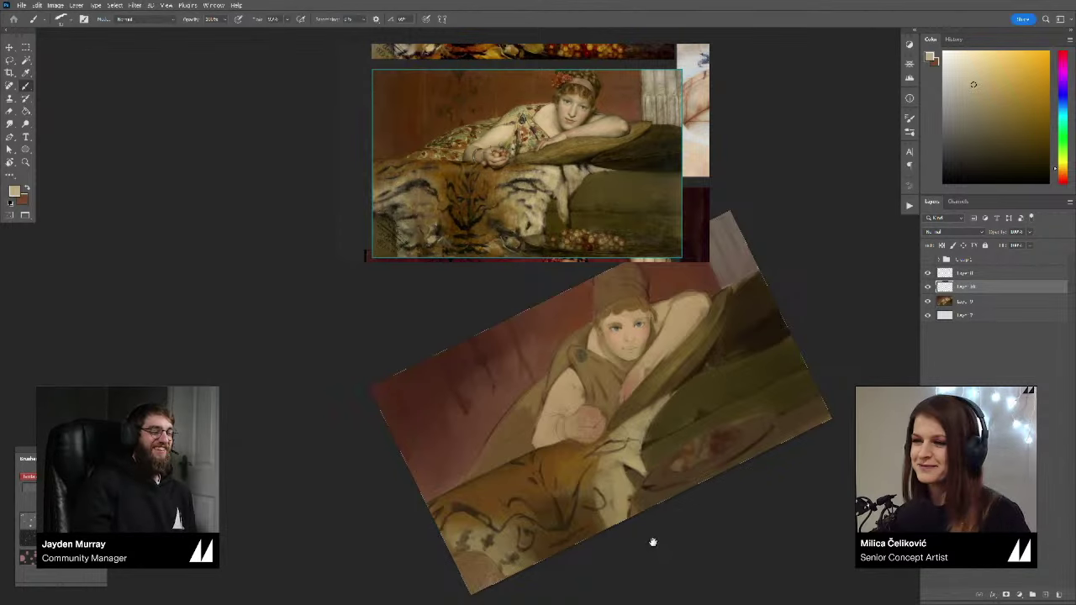
left_click_drag(652, 543, 648, 543)
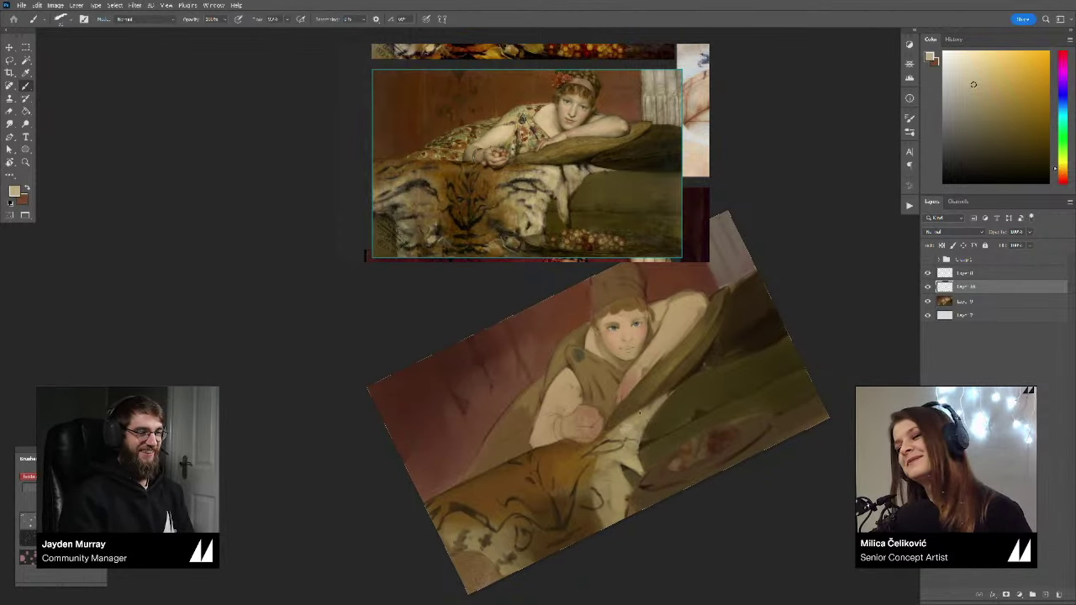
left_click_drag(639, 413, 613, 422)
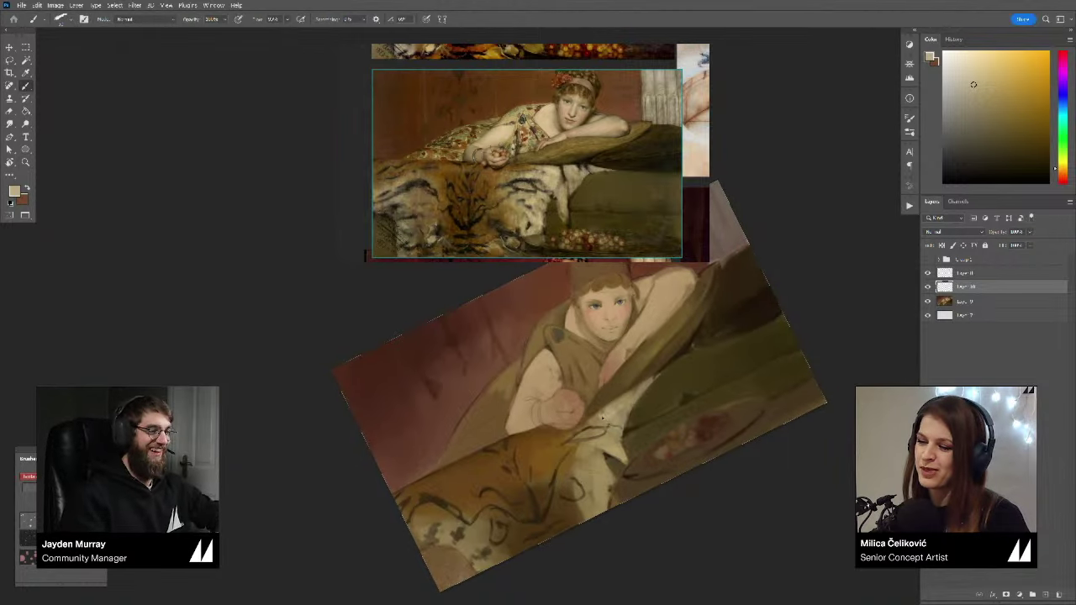
Step: Build up the white fur below the woman's hand with sampled beige and a warmer, lighter beige
left_click(600, 419, "alt")
left_click(604, 419, "alt")
key("ctrl+space")
left_click_drag(605, 434, 606, 423)
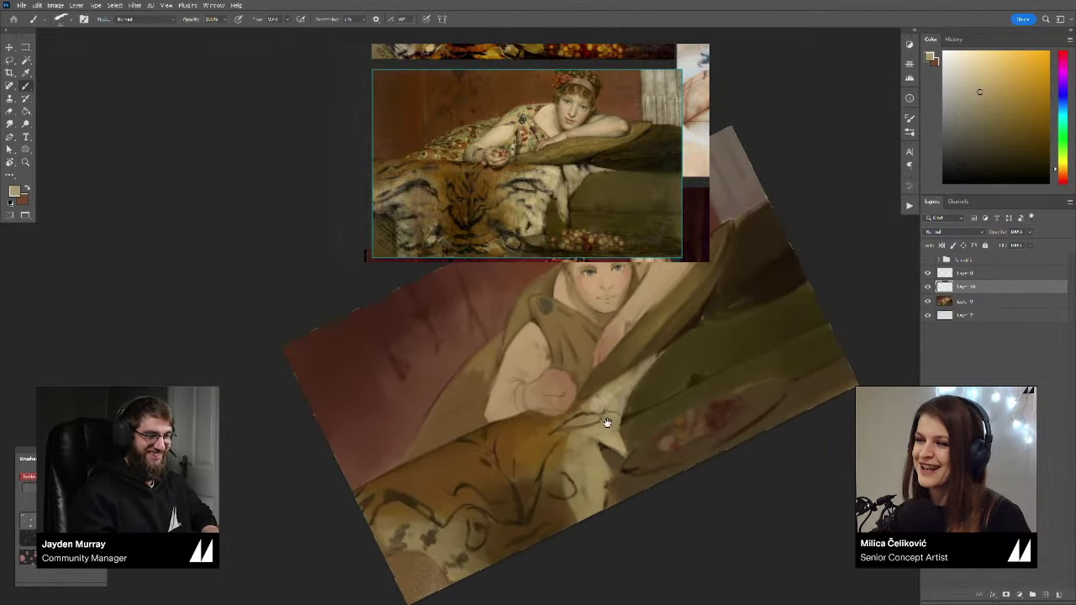
left_click(982, 84)
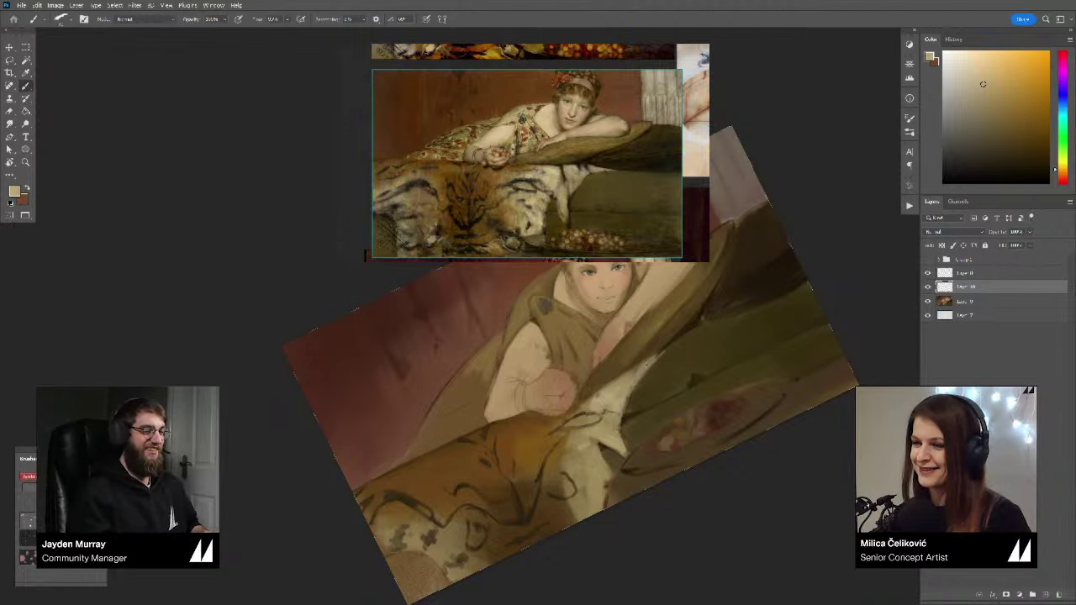
mouse_move(600, 412)
left_mouse_down()
mouse_move(607, 427)
mouse_move(614, 418)
left_mouse_up()
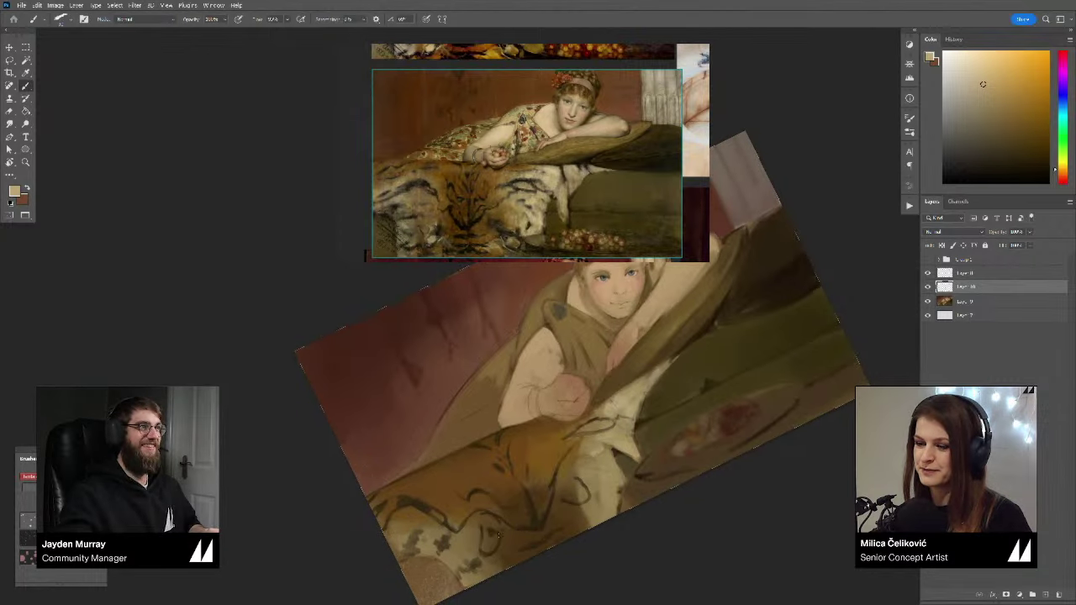
Step: Fill the tiger head's two eye shapes with olive-brown tones sampled from the surrounding fur
left_click(486, 544, "alt")
left_click(487, 545, "alt")
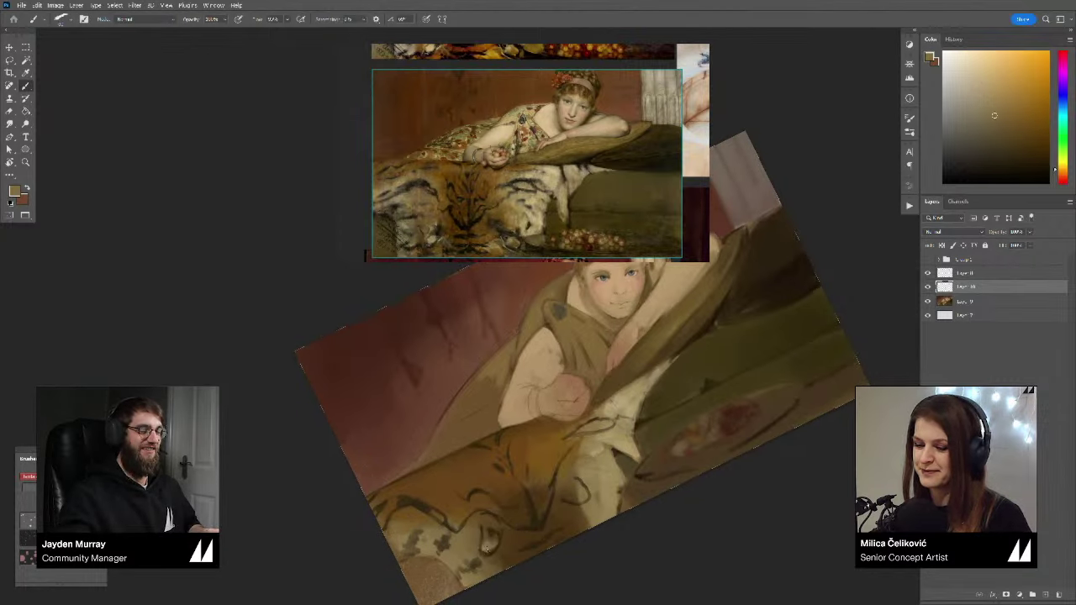
left_click(580, 497, "alt")
left_click_drag(575, 497, 575, 483)
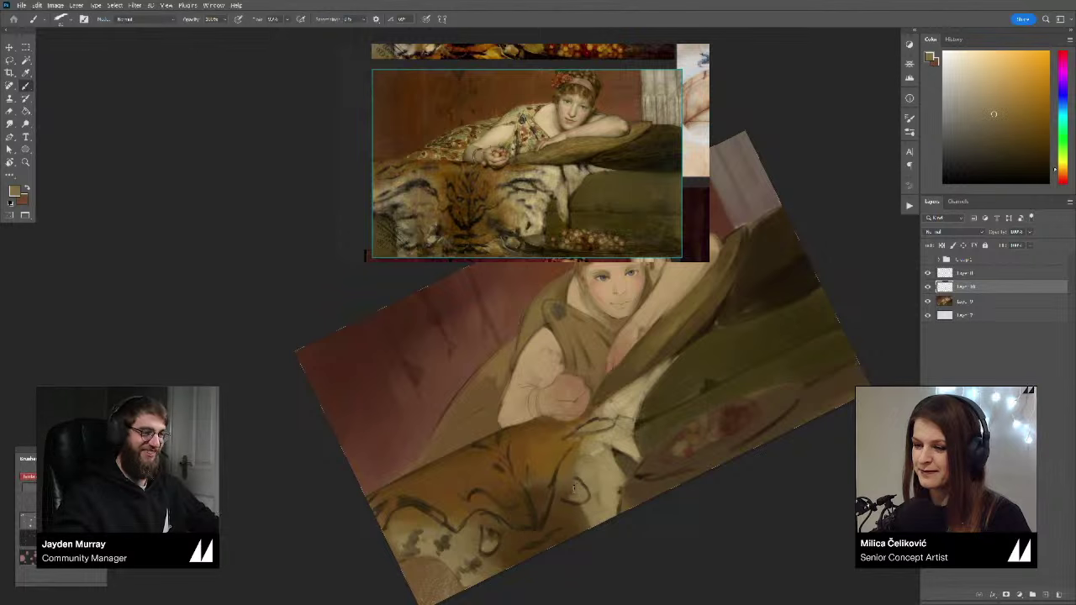
left_click(491, 540, "alt")
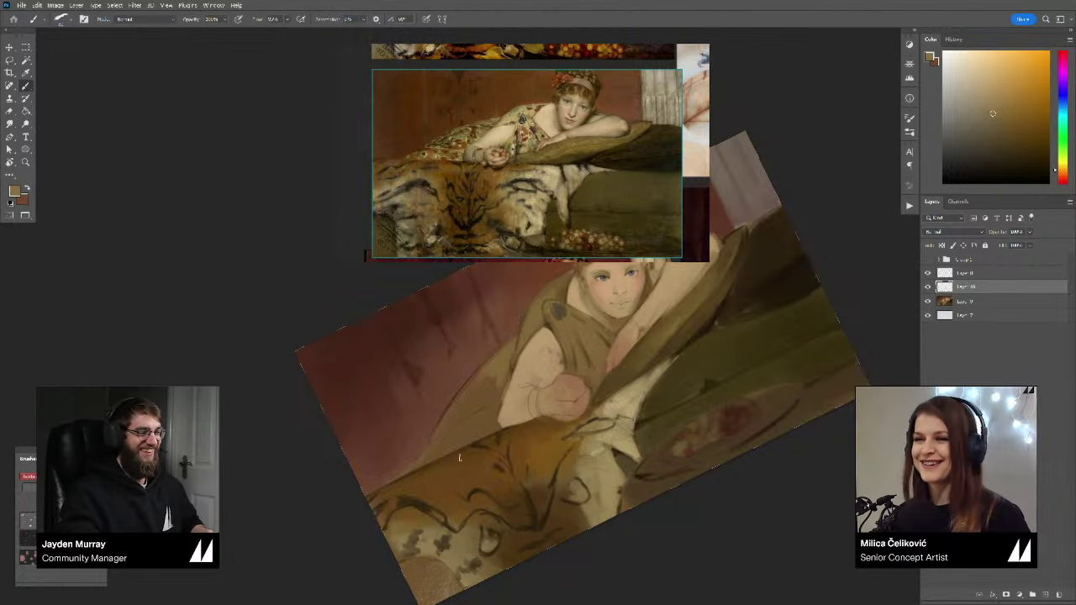
Step: Refine the white fur beside the green seat with sampled beige and dark brown, and return the canvas view to upright
left_click_drag(742, 511, 723, 525)
left_click(616, 412, "alt")
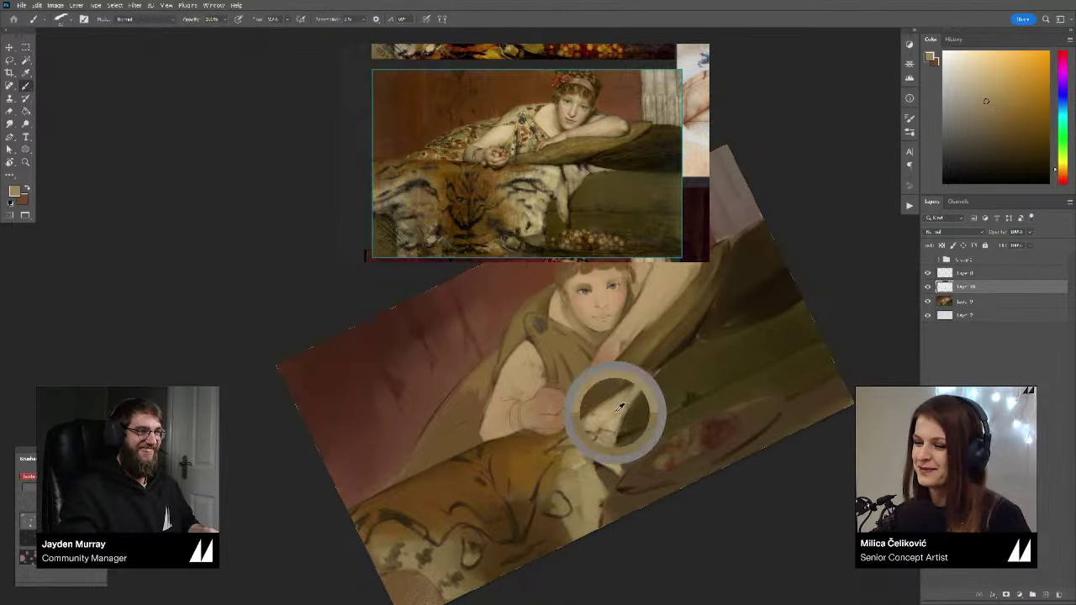
left_click_drag(617, 417, 612, 427)
left_click(612, 431, "alt")
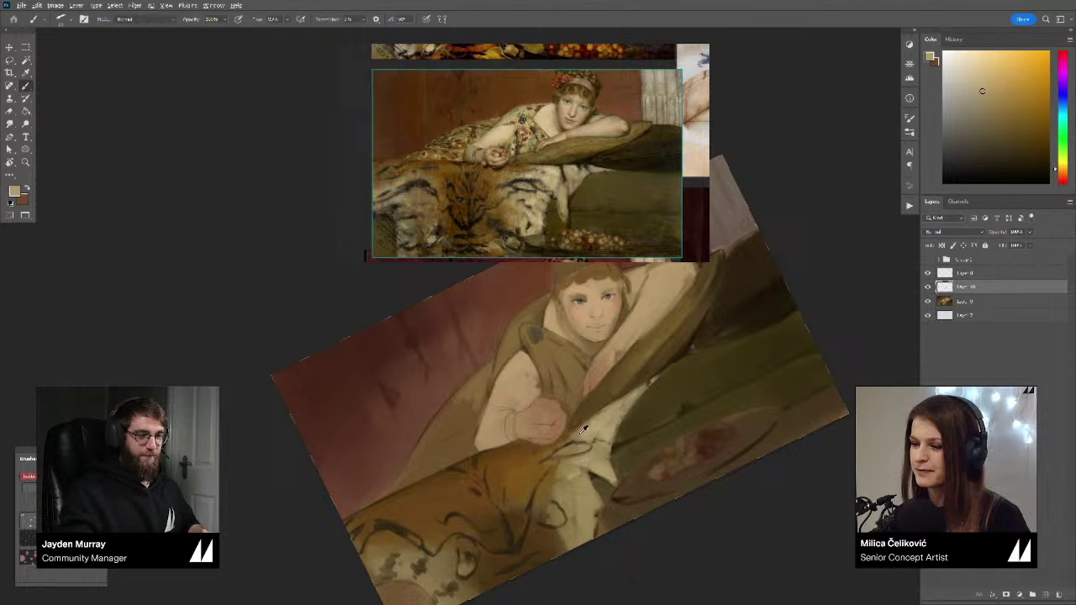
left_click(606, 409, "alt")
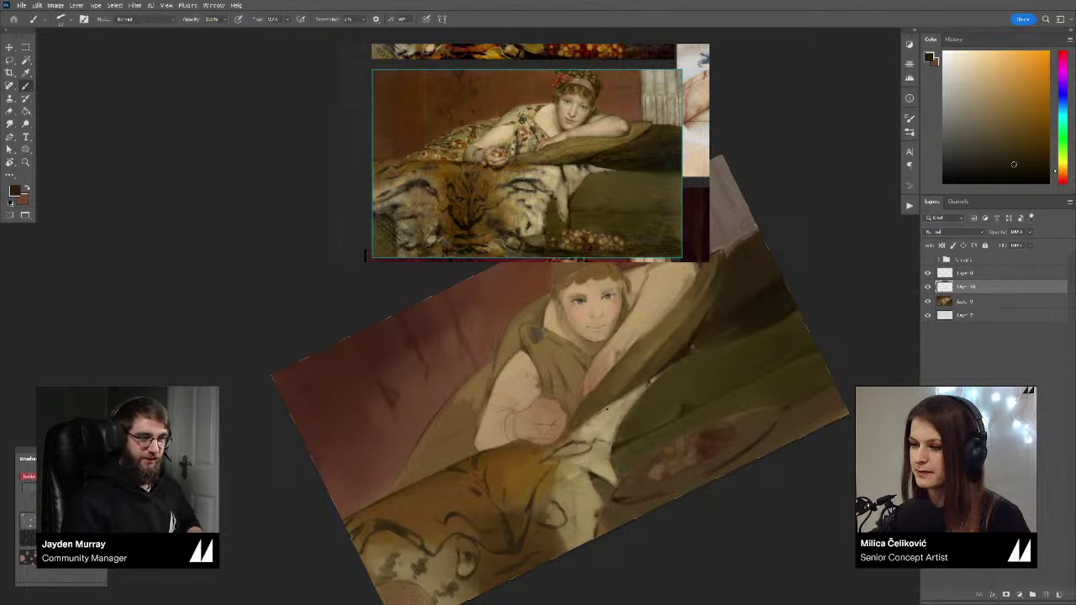
left_click_drag(615, 425, 621, 438)
key("r")
left_click_drag(820, 378, 759, 488)
left_click_drag(642, 443, 662, 472)
Step: Shade the elbow and forearm of the woman's left-hand arm with sampled tan and muted brown
left_click(489, 445, "alt")
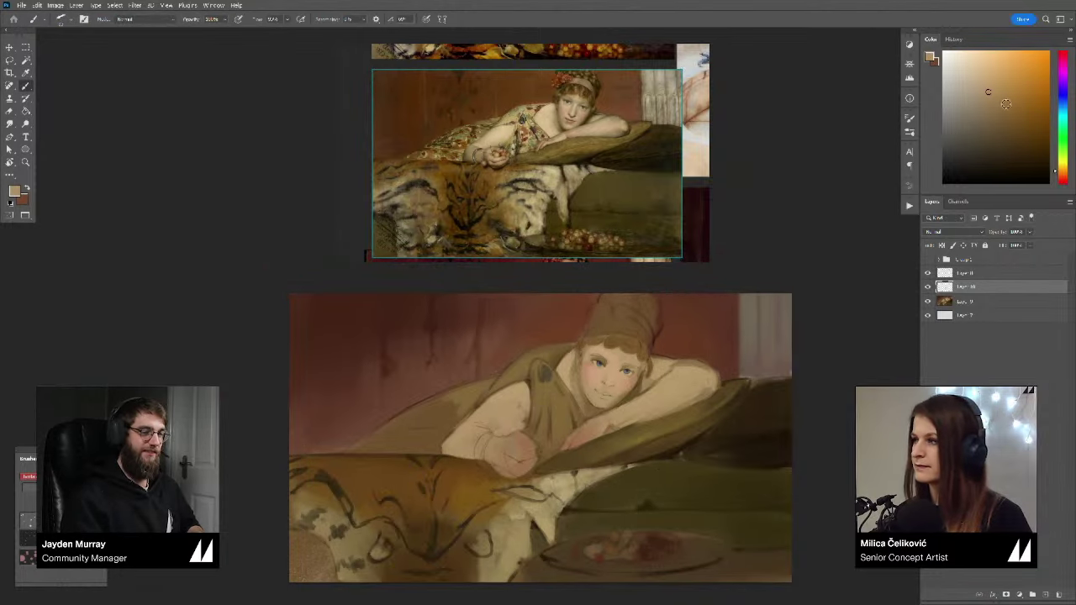
left_click(478, 448, "alt")
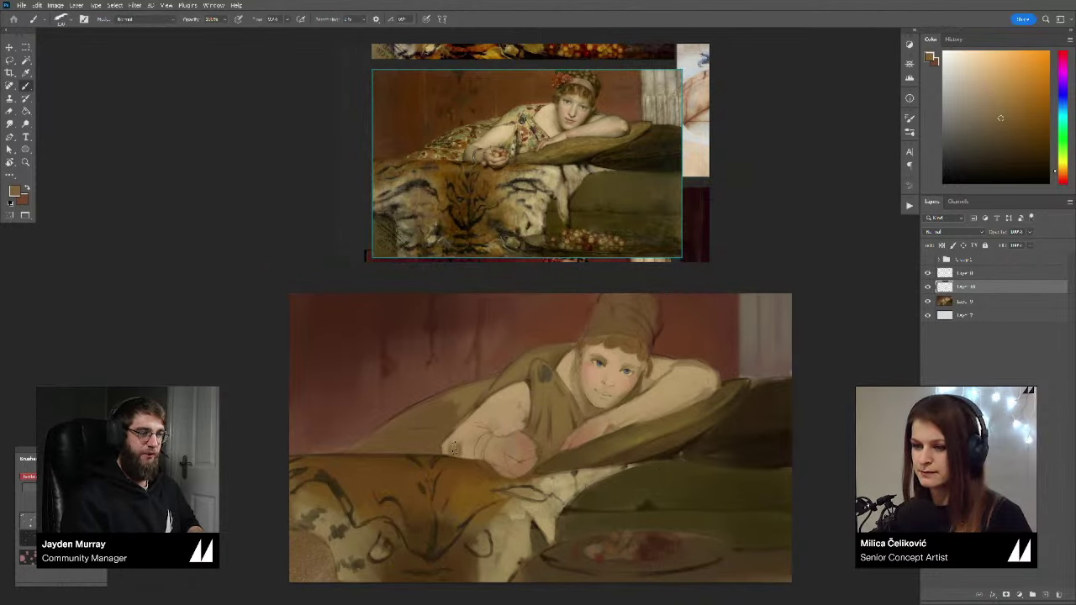
left_click(464, 429, "alt")
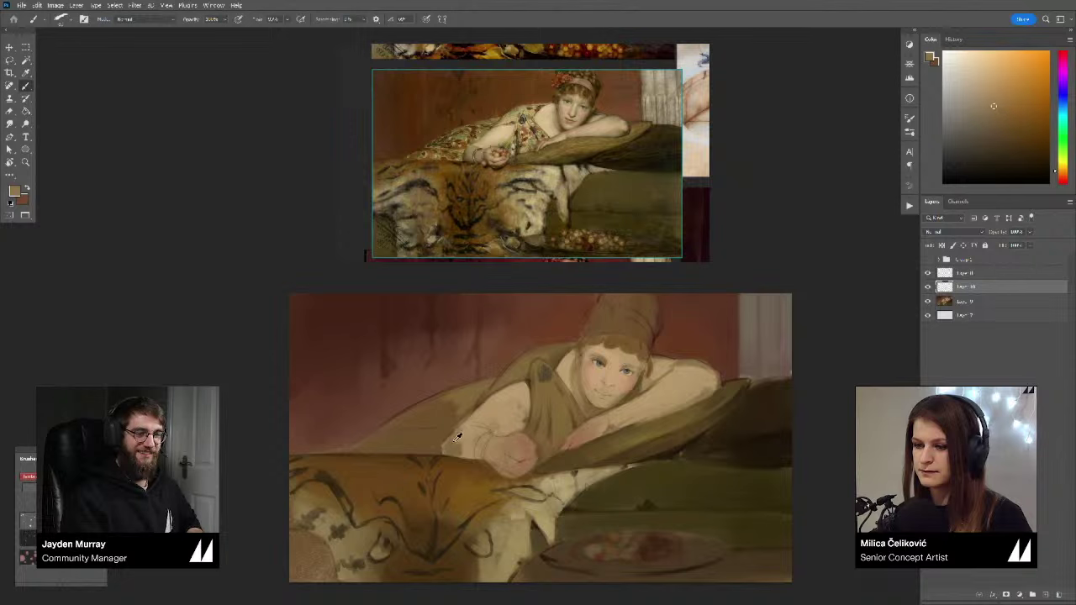
left_click(458, 438, "alt")
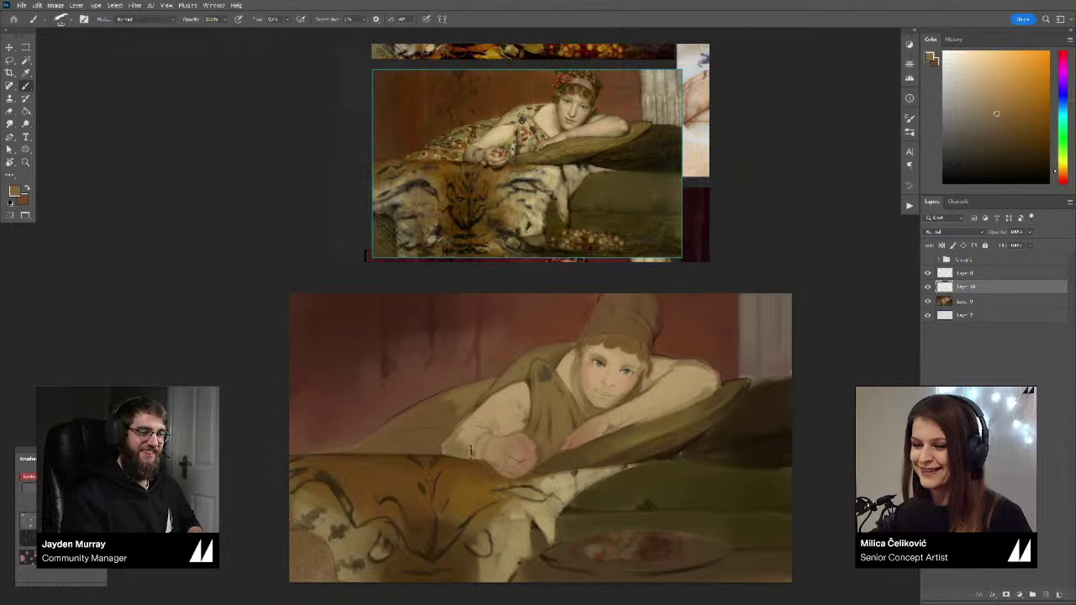
mouse_move(466, 451)
left_mouse_down()
mouse_move(467, 429)
mouse_move(470, 448)
left_mouse_up()
Step: Deepen the shadow at the elbow of the left-hand arm with sampled brown and a darker brown
left_click(465, 425, "alt")
left_click(468, 424, "alt")
left_click(458, 440, "alt")
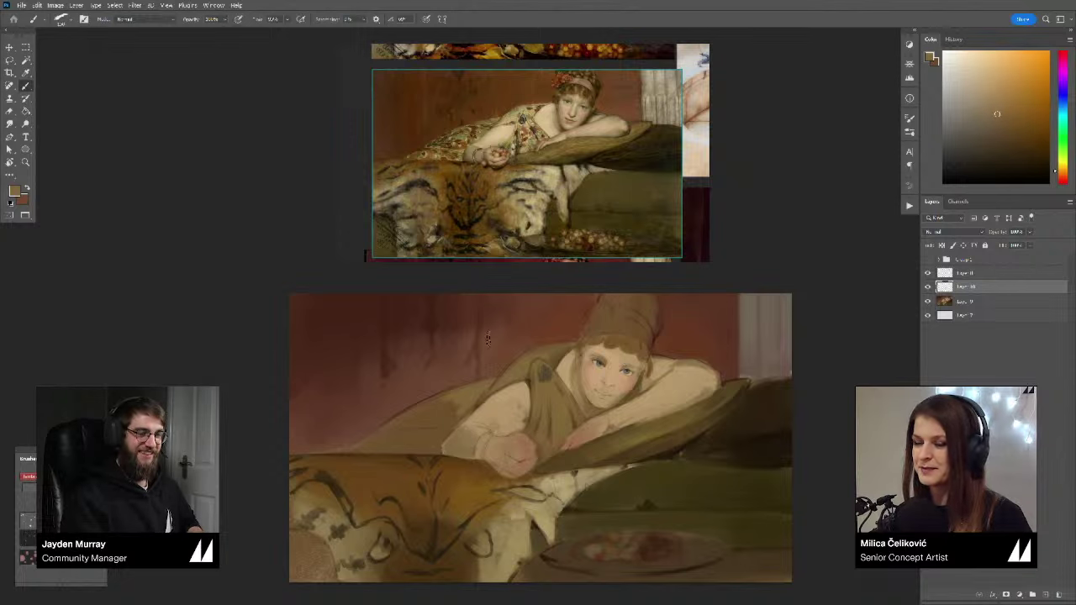
left_click(1003, 135)
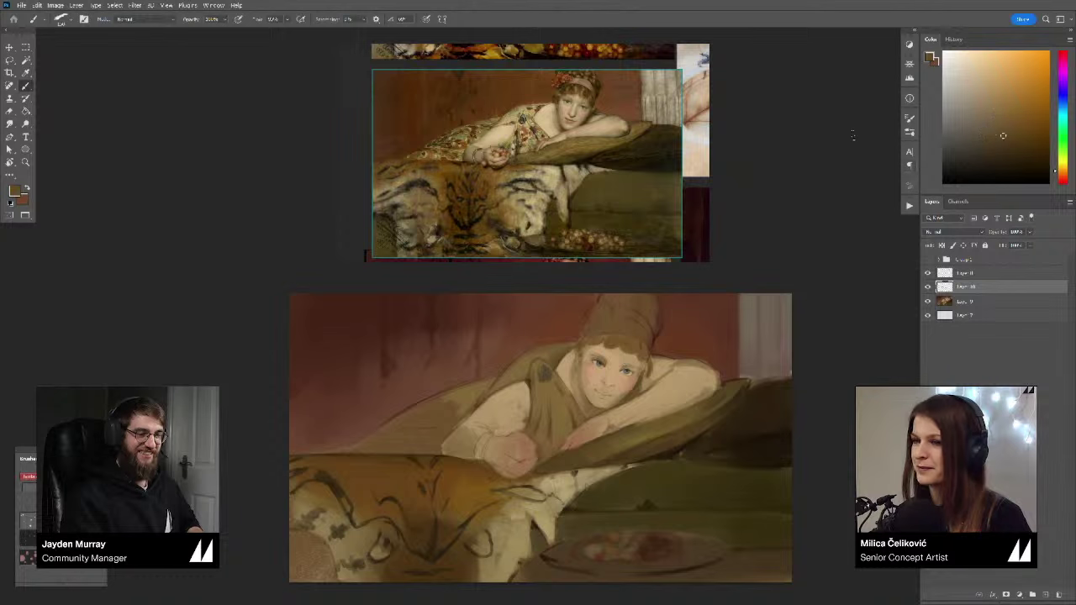
left_click(443, 449, "alt")
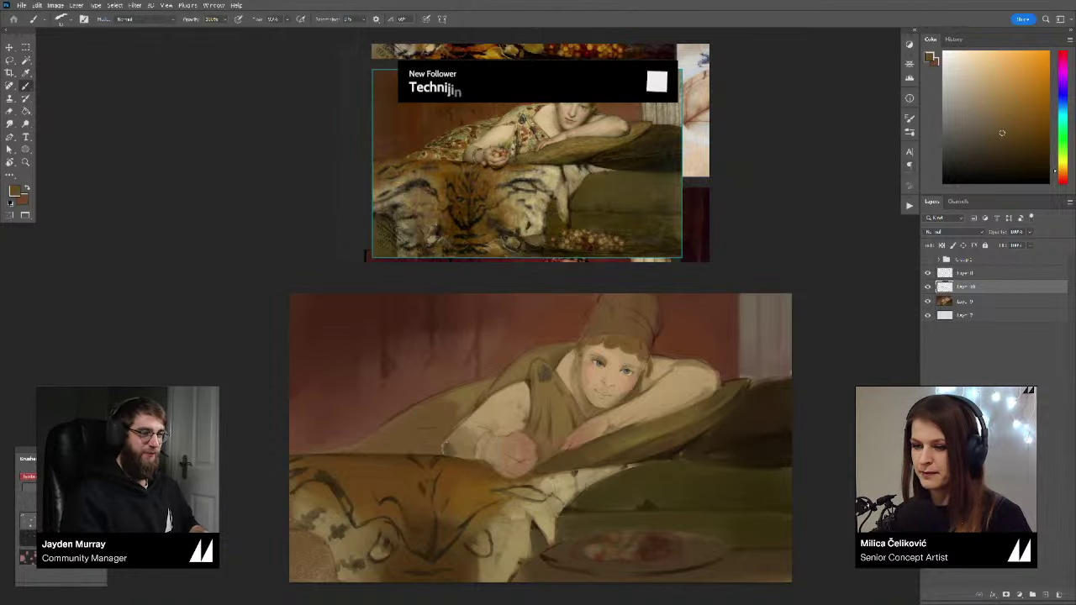
Step: Touch up the dress drapery behind the left-hand elbow with a lighter brown and a larger brush
key("r")
left_click_drag(482, 428, 578, 364)
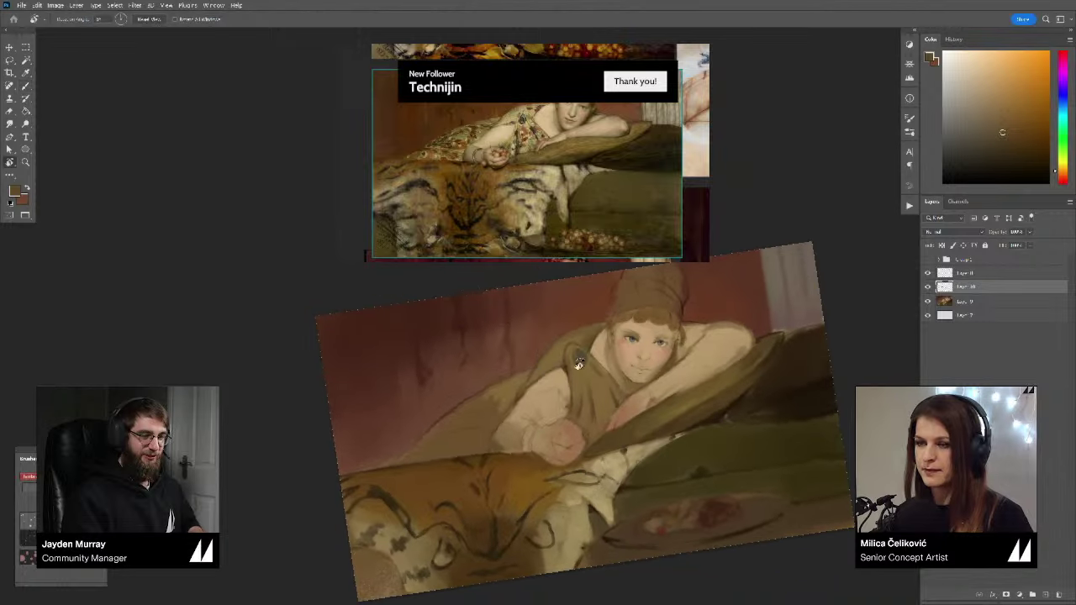
key("b")
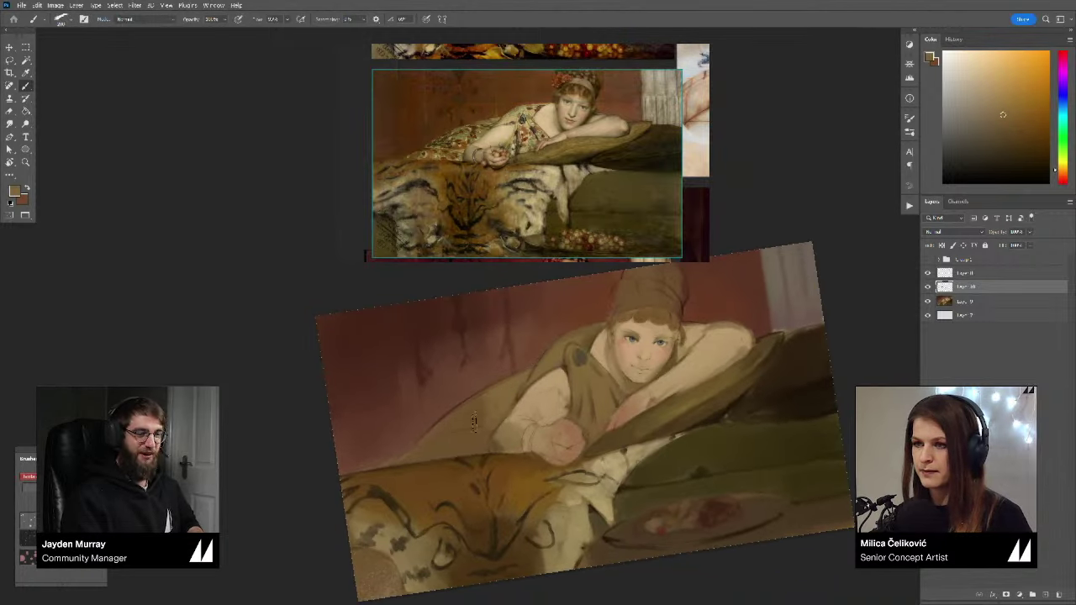
key("z")
left_click_drag(517, 415, 424, 417)
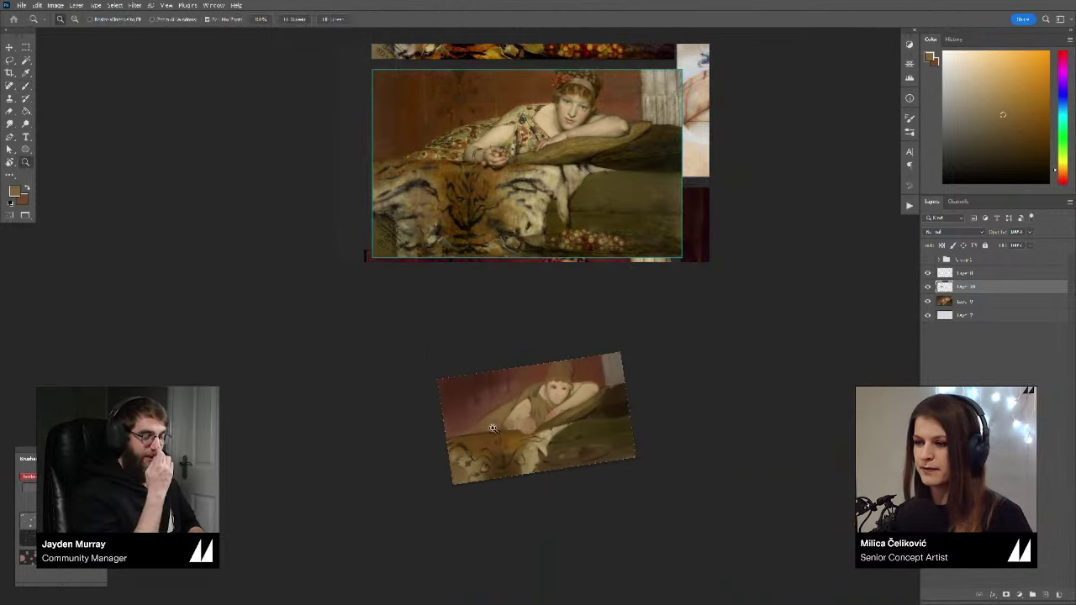
Step: Paint the upper part of the green seat beneath the cushion with olive green, repeatedly sampling nearby green tones
key("r")
mouse_move(676, 394)
left_mouse_down()
mouse_move(659, 415)
mouse_move(687, 422)
mouse_move(751, 359)
mouse_move(754, 315)
left_mouse_up()
key("b")
key("r")
key("z")
left_click_drag(651, 405, 687, 426)
key("b")
key("z")
left_click_drag(619, 418, 611, 415)
key("b")
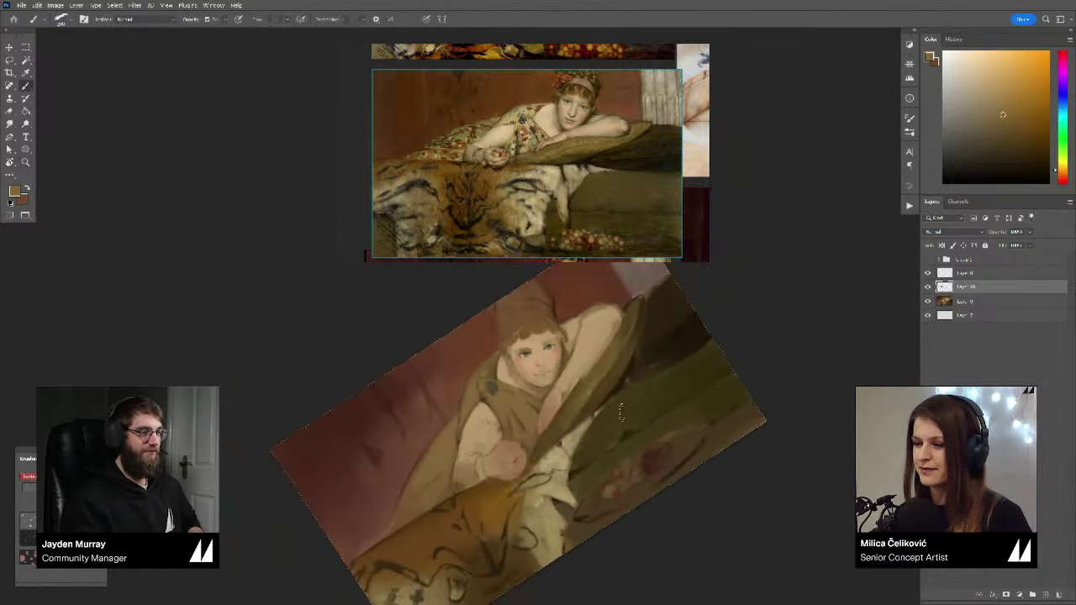
left_click(621, 409, "alt")
left_click(1018, 137)
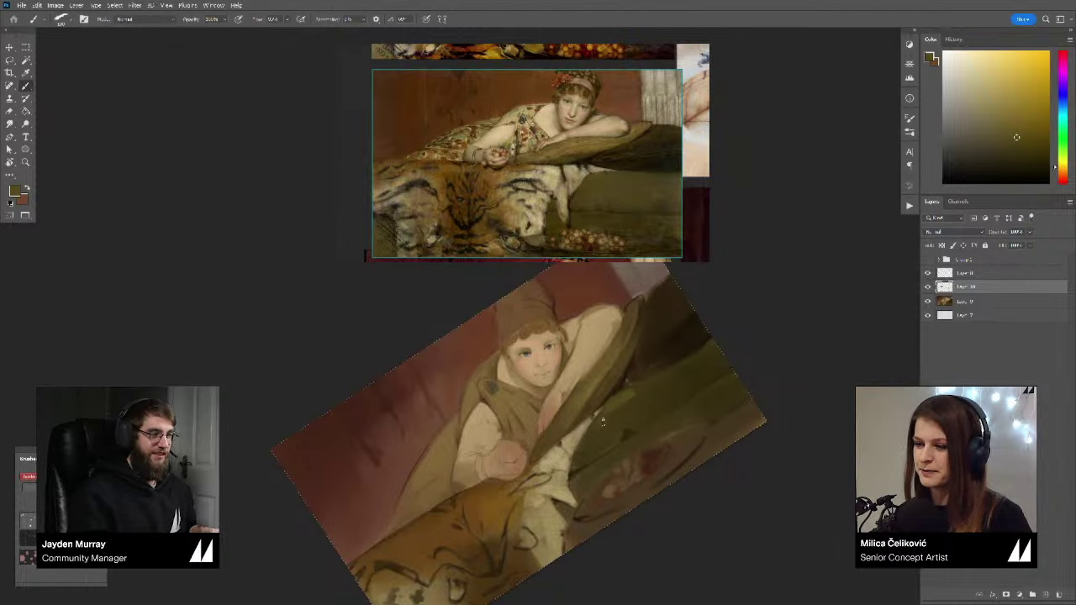
left_click(621, 405, "alt")
left_click(632, 393, "alt")
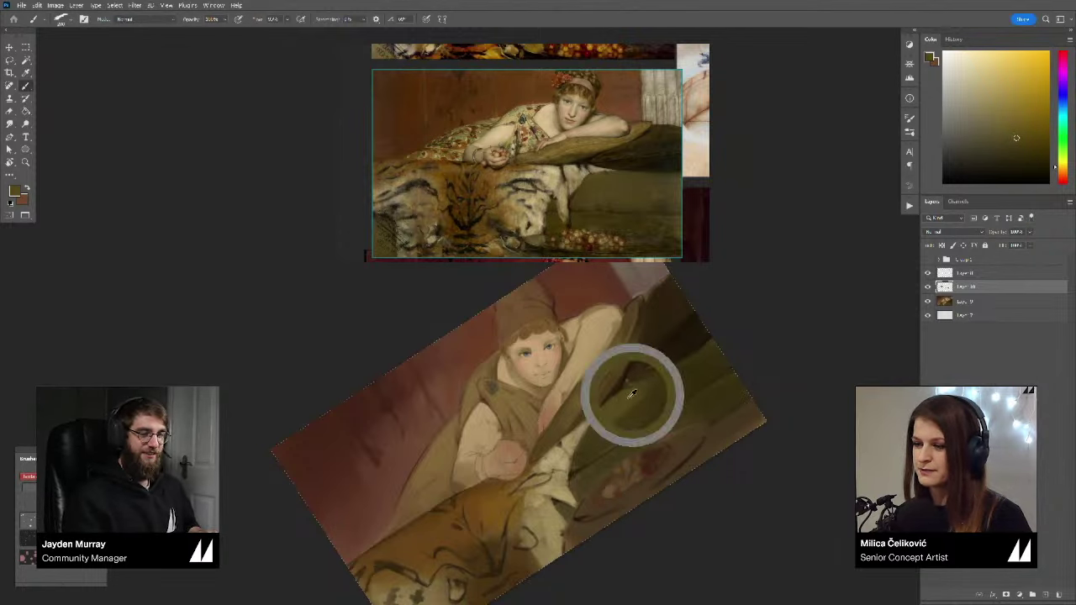
left_click(642, 388, "alt")
left_click(641, 391, "alt")
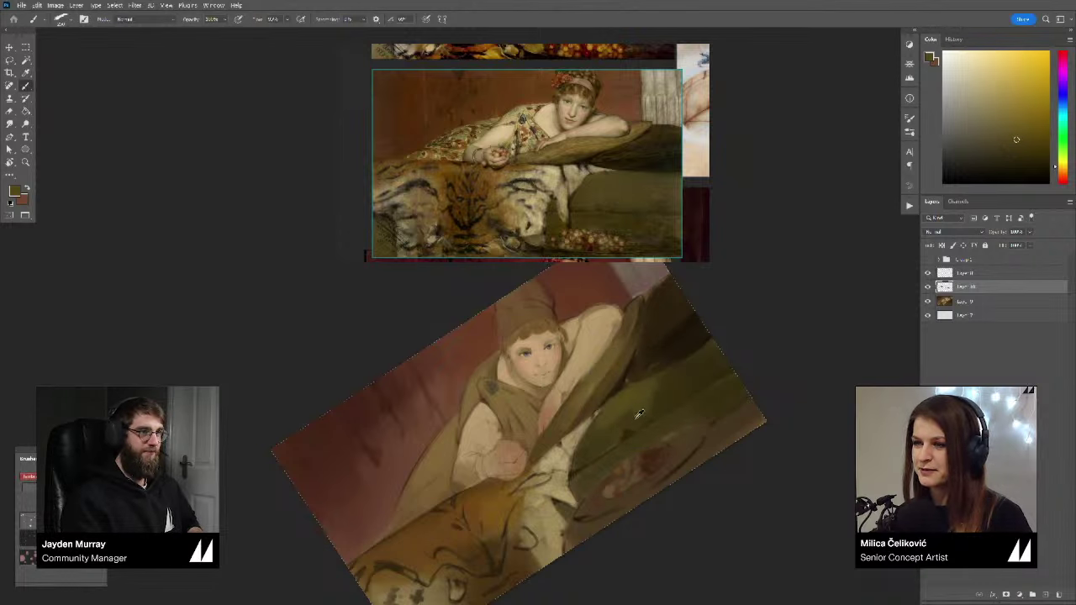
left_click(635, 403, "alt")
left_click(596, 430, "alt")
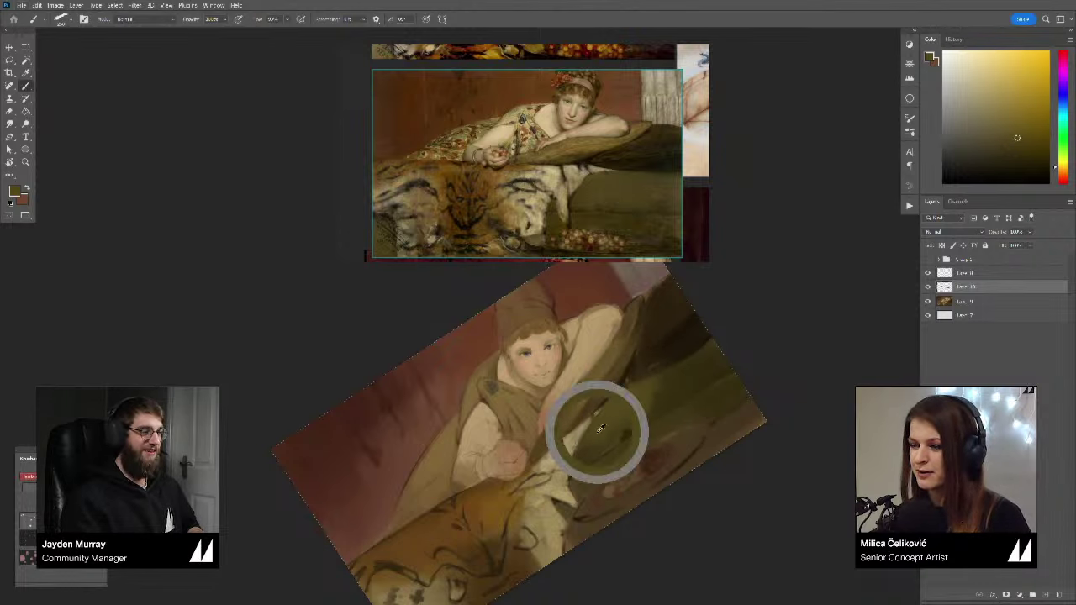
left_click(599, 433, "alt")
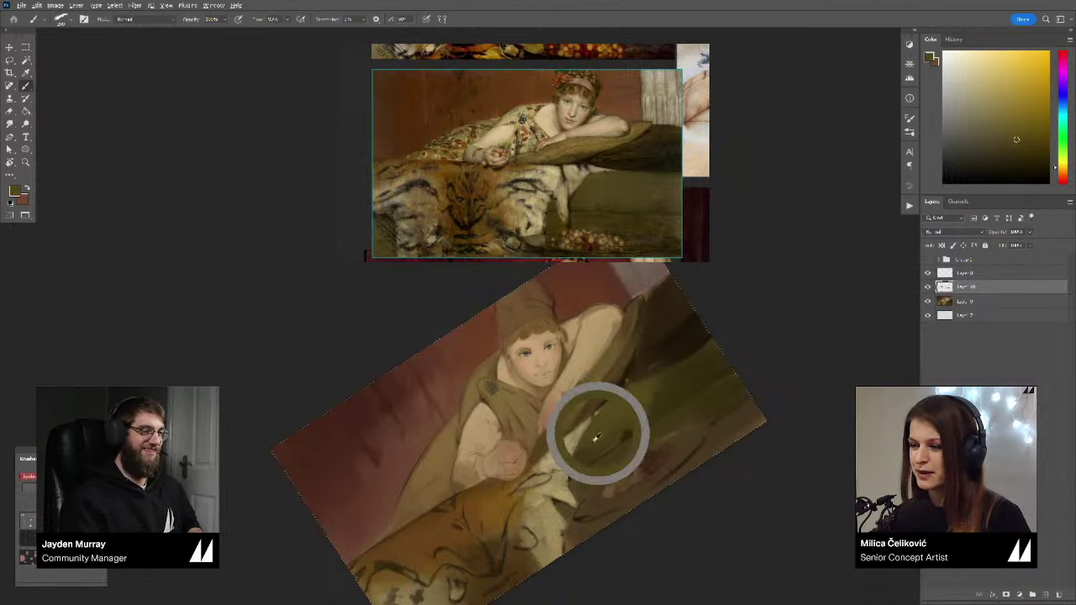
Step: Blend the olive folds of the green seat with a smaller brush, and sample the dark brown shadow beside the cushion
left_click(647, 401, "alt")
key("[")
key("[")
key("[")
left_click(655, 391, "alt")
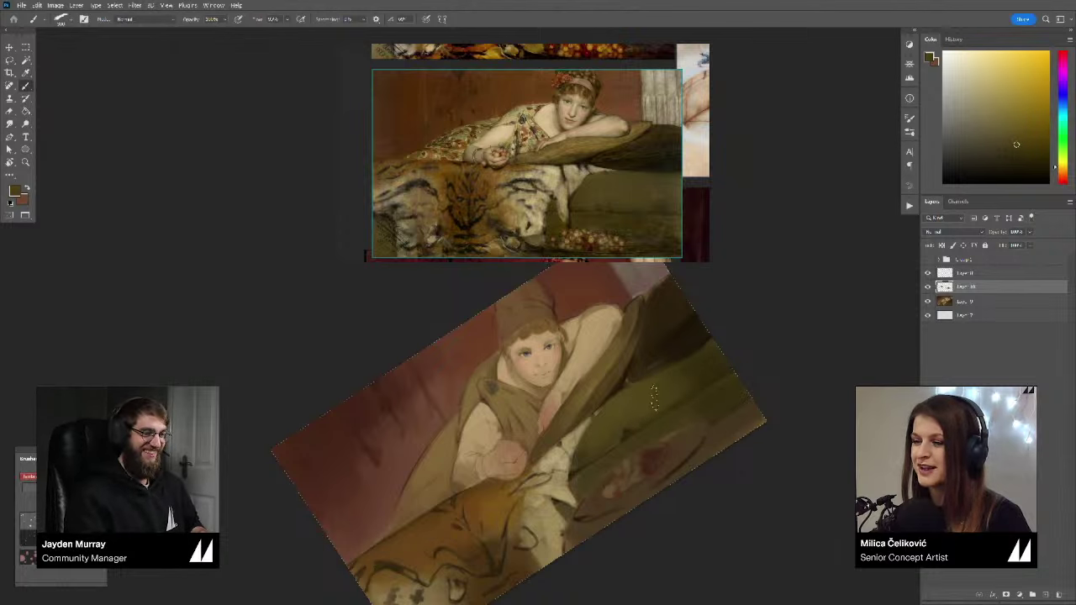
left_click(677, 377, "alt")
left_click_drag(661, 398, 666, 377)
left_click(659, 395, "alt")
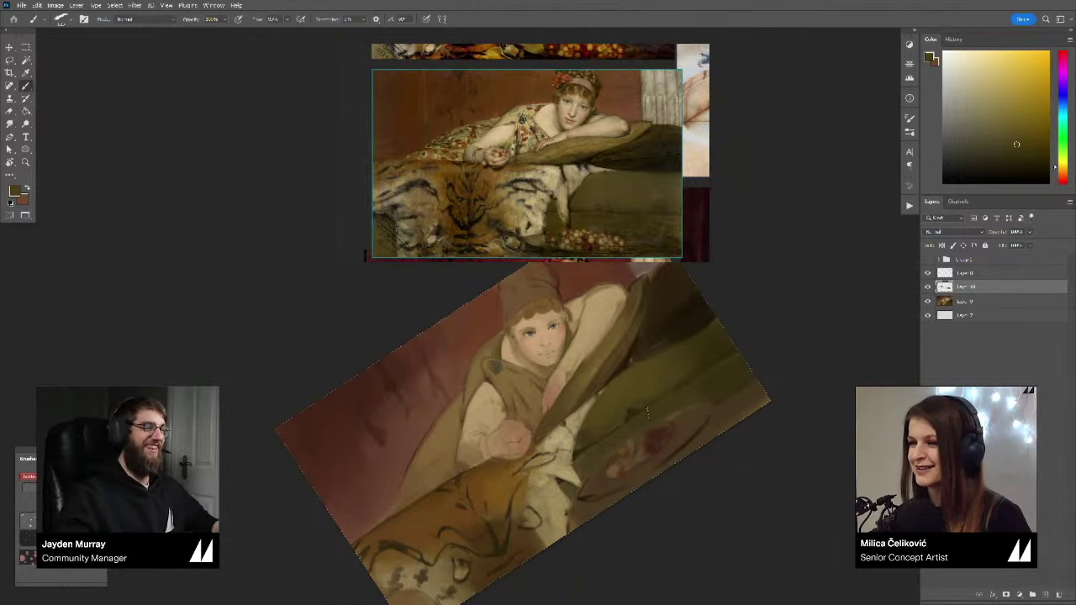
left_click(634, 400, "alt")
key("]")
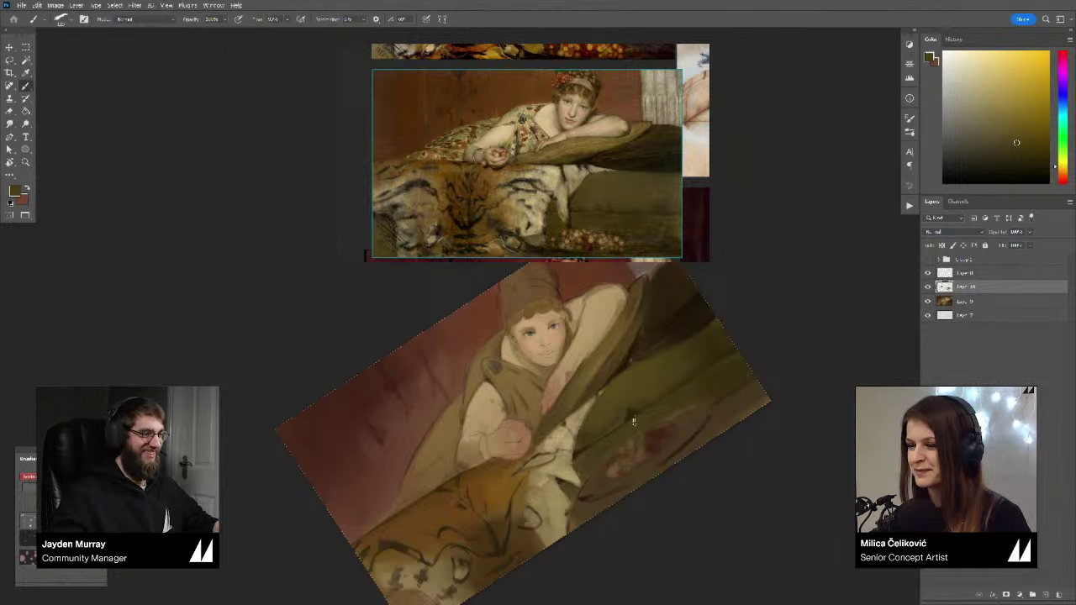
left_click_drag(636, 416, 586, 440)
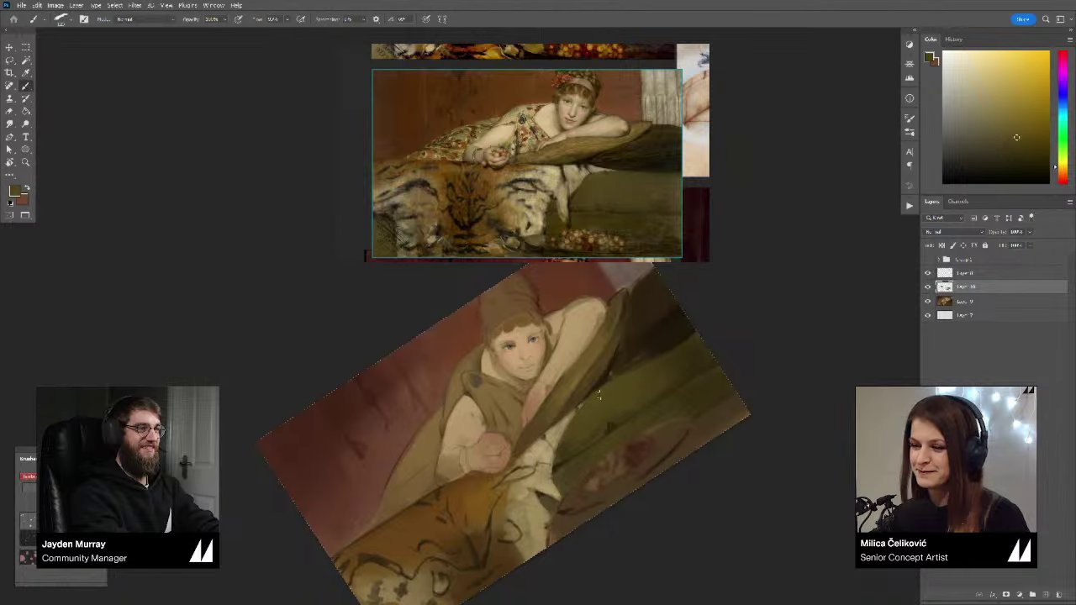
left_click(607, 367, "alt")
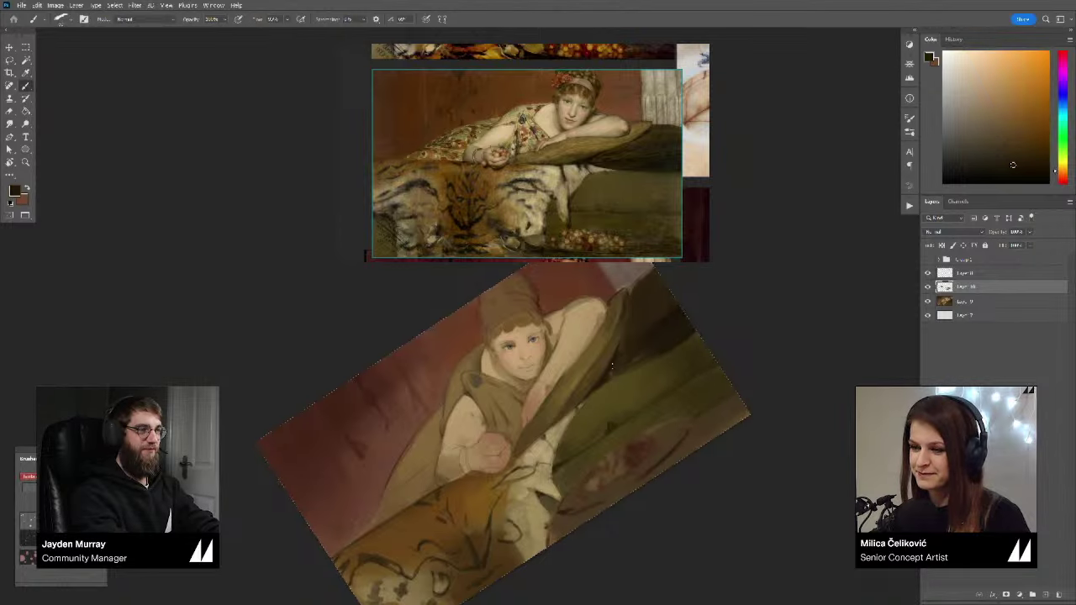
Step: Smooth the skin around the nose and mouth of the woman's face with sampled light flesh tones
key("r")
mouse_move(623, 354)
left_mouse_down()
mouse_move(576, 358)
mouse_move(681, 377)
left_mouse_up()
key("Escape")
left_click_drag(713, 380, 714, 264)
left_click_drag(626, 309, 597, 403)
key("b")
left_click(585, 409, "alt")
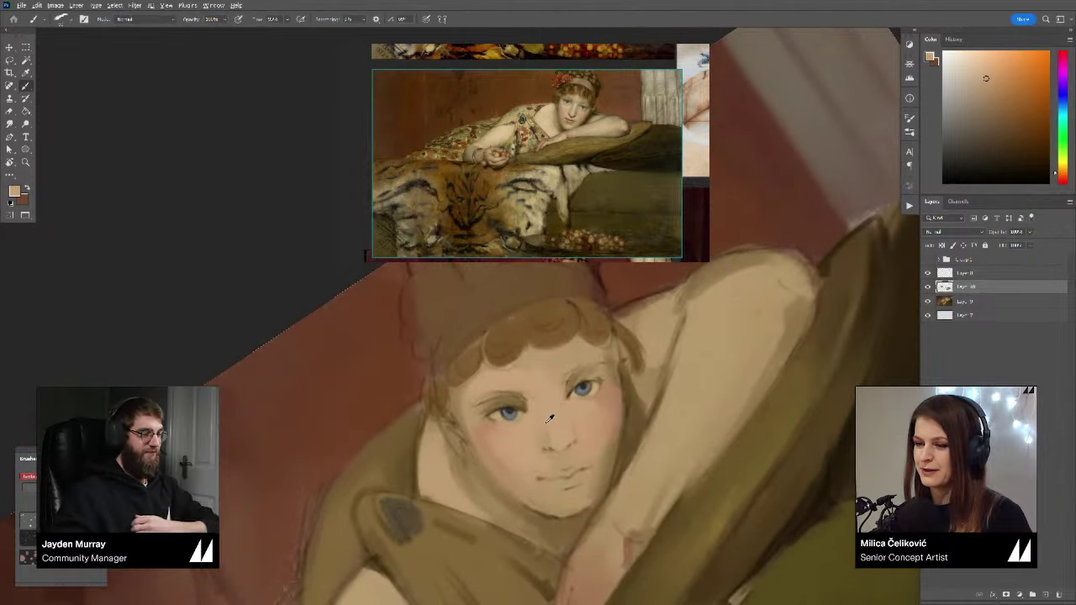
left_click(550, 411, "alt")
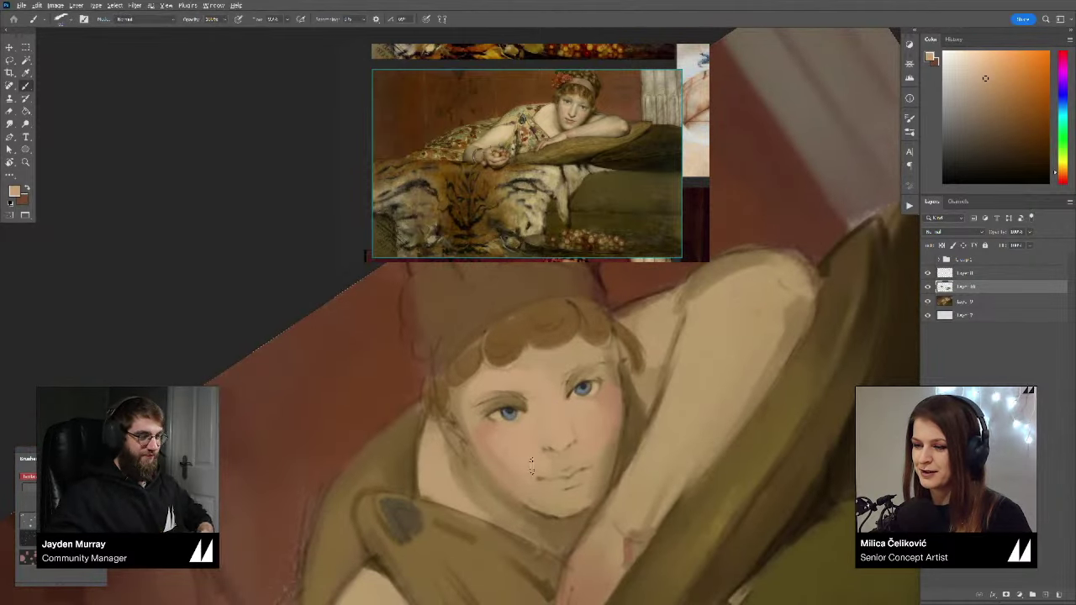
left_click(538, 458, "alt")
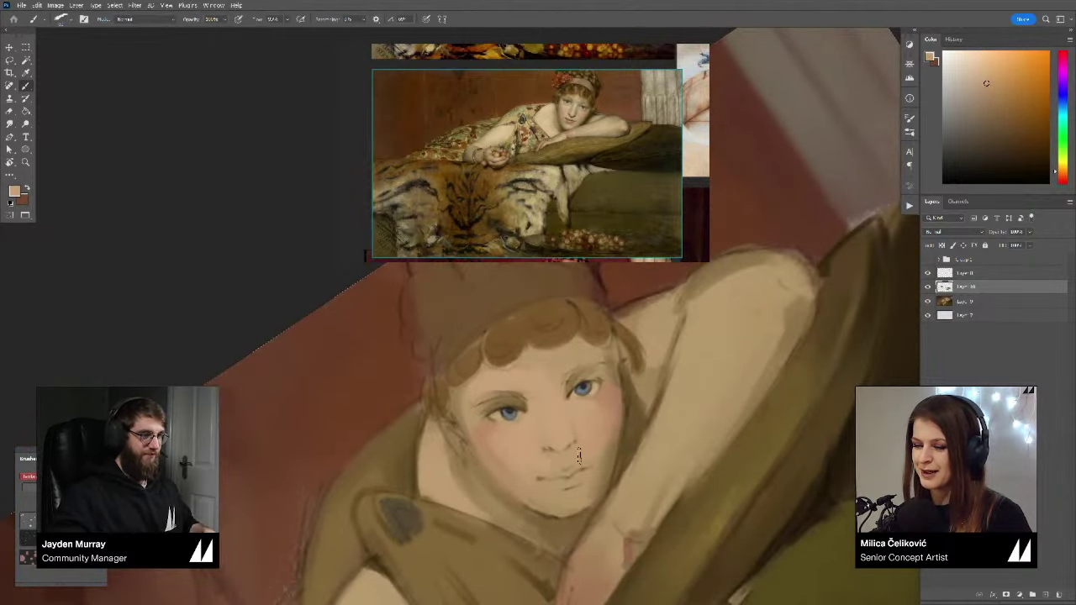
Step: Enlarge the woman's face in the reference, darken her fringe curls with reddish brown, and block in the round flower patch on her headwear
scroll(569, 139, "up", 3)
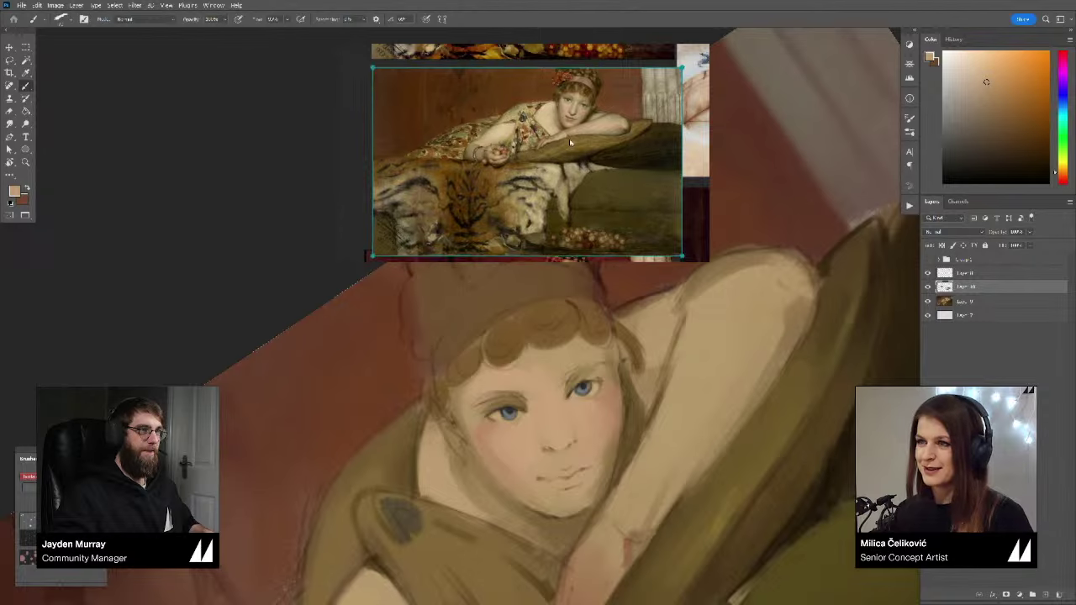
mouse_move(637, 151)
left_mouse_down()
mouse_move(596, 257)
mouse_move(610, 240)
left_mouse_up()
key("r")
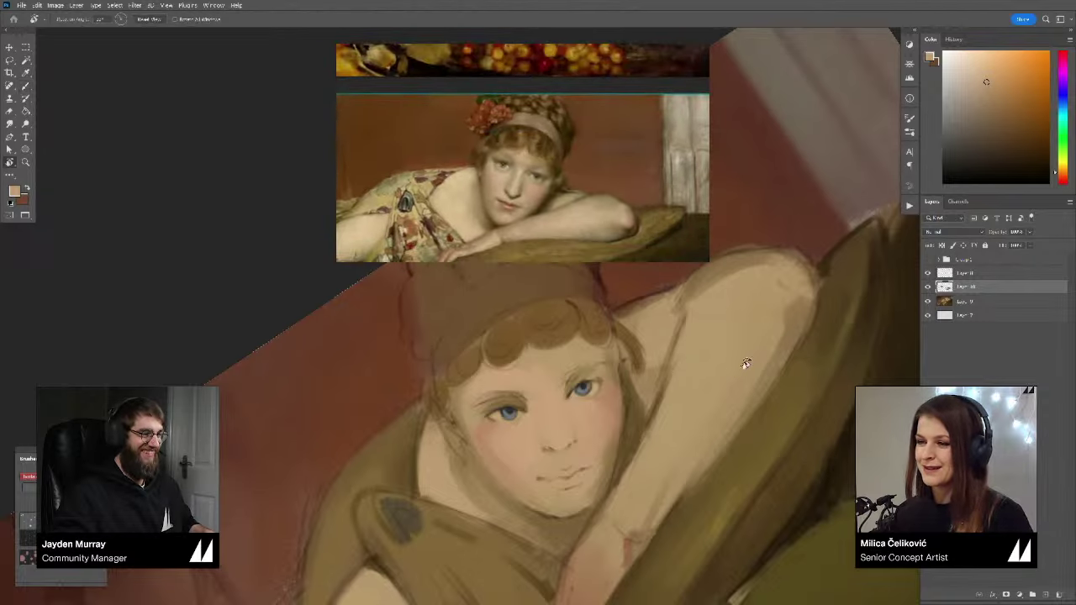
left_click_drag(745, 363, 748, 335)
left_click_drag(660, 370, 666, 401)
left_click(560, 341, "alt")
left_click(1020, 141)
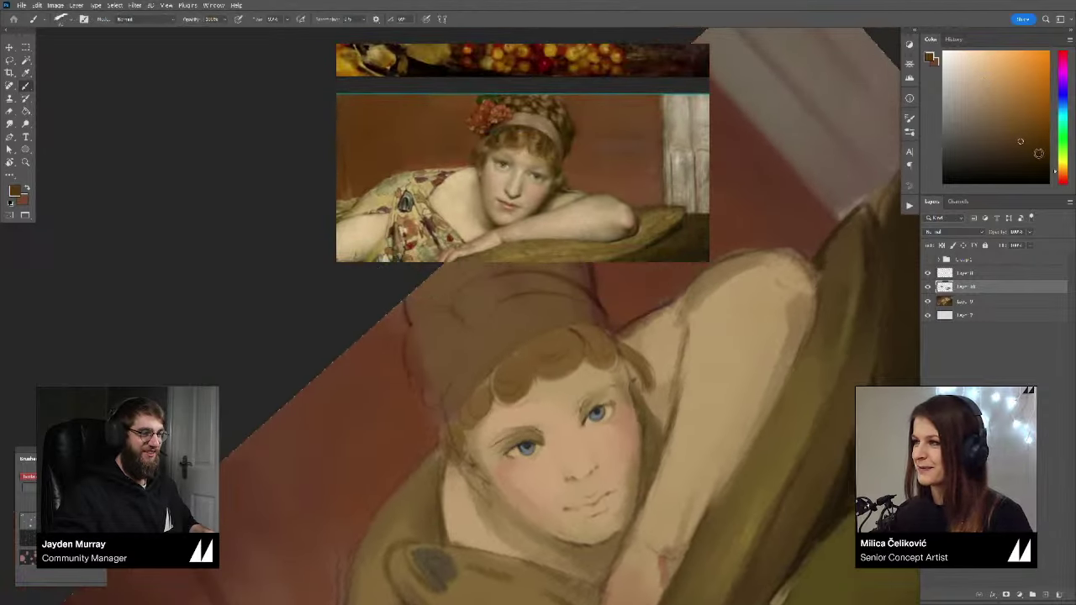
left_click(1061, 176)
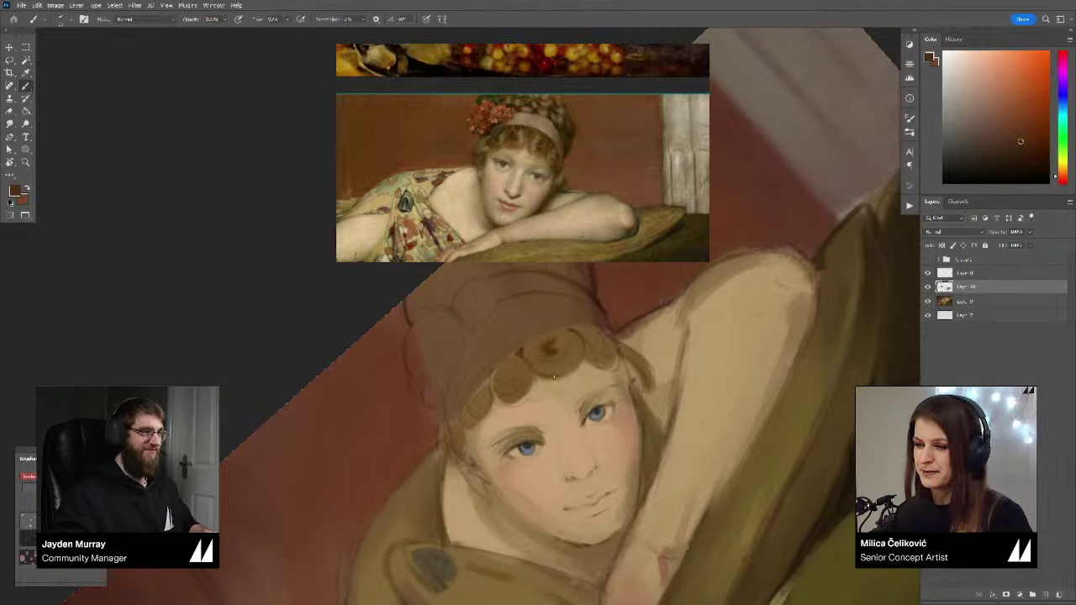
mouse_move(589, 357)
left_mouse_down()
mouse_move(604, 334)
mouse_move(619, 363)
mouse_move(644, 377)
left_mouse_up()
mouse_move(471, 407)
left_mouse_down()
mouse_move(464, 394)
mouse_move(506, 353)
mouse_move(558, 329)
left_mouse_up()
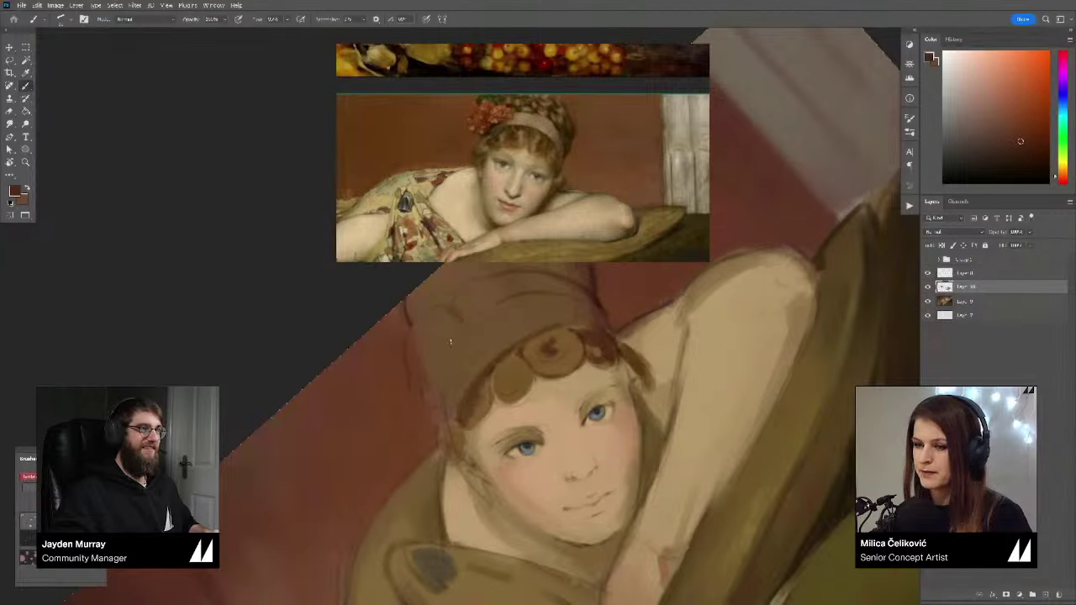
mouse_move(449, 342)
left_mouse_down()
mouse_move(433, 332)
mouse_move(458, 382)
left_mouse_up()
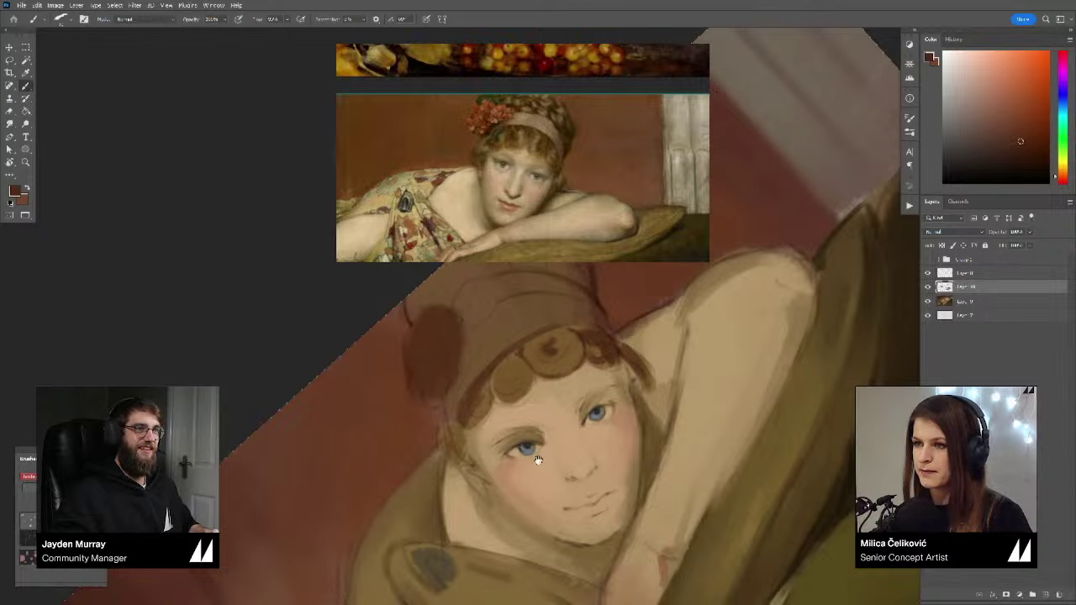
Step: Define the woman's eyes, upper lids and brows with a smaller brush in dark blue-grey and a darker sampled brown
left_click_drag(538, 460, 527, 427)
key("bracketleft")
left_click(528, 432, "alt")
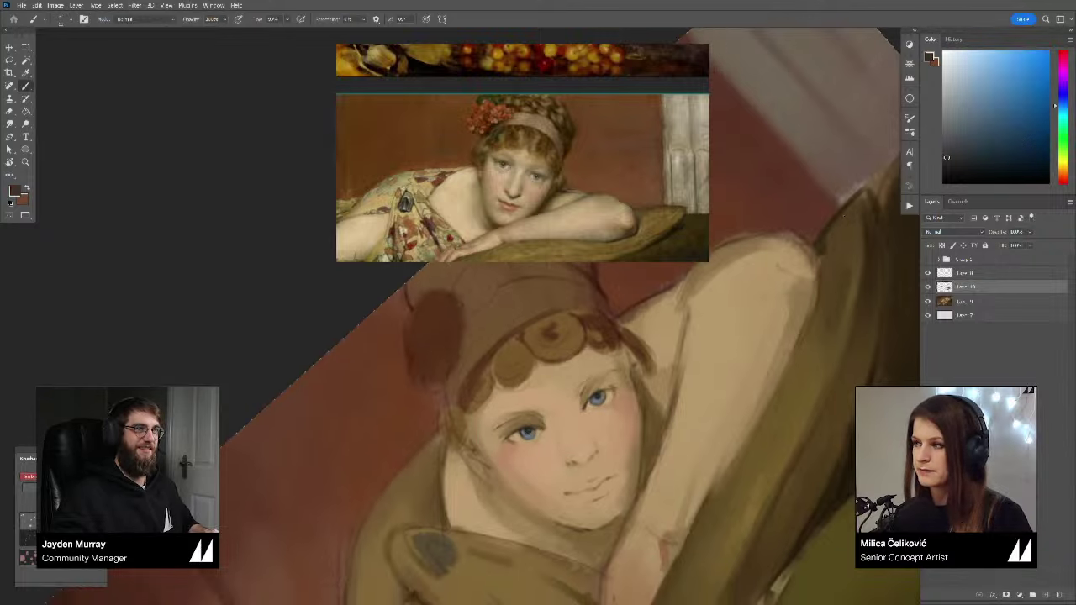
left_click(950, 166)
left_click(514, 425, "alt")
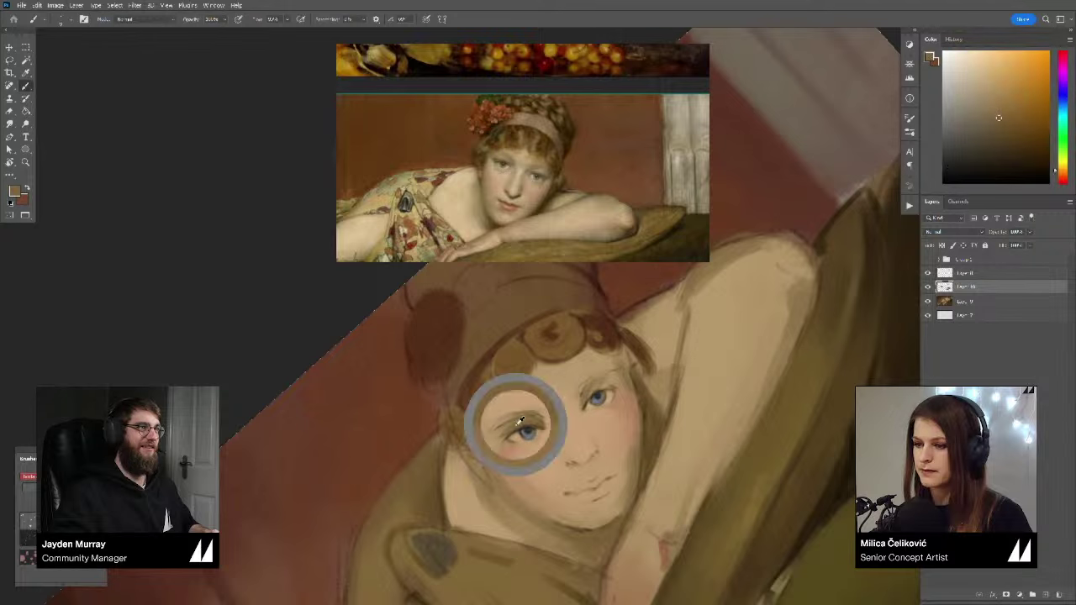
left_click(1005, 130)
left_click_drag(615, 346, 623, 338)
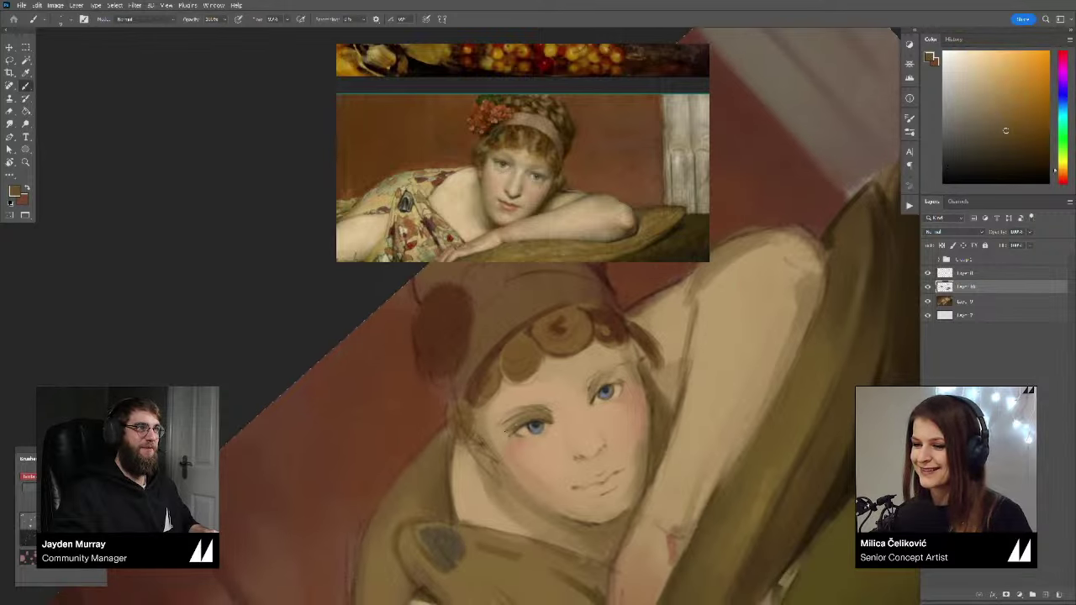
left_click_drag(592, 406, 585, 411)
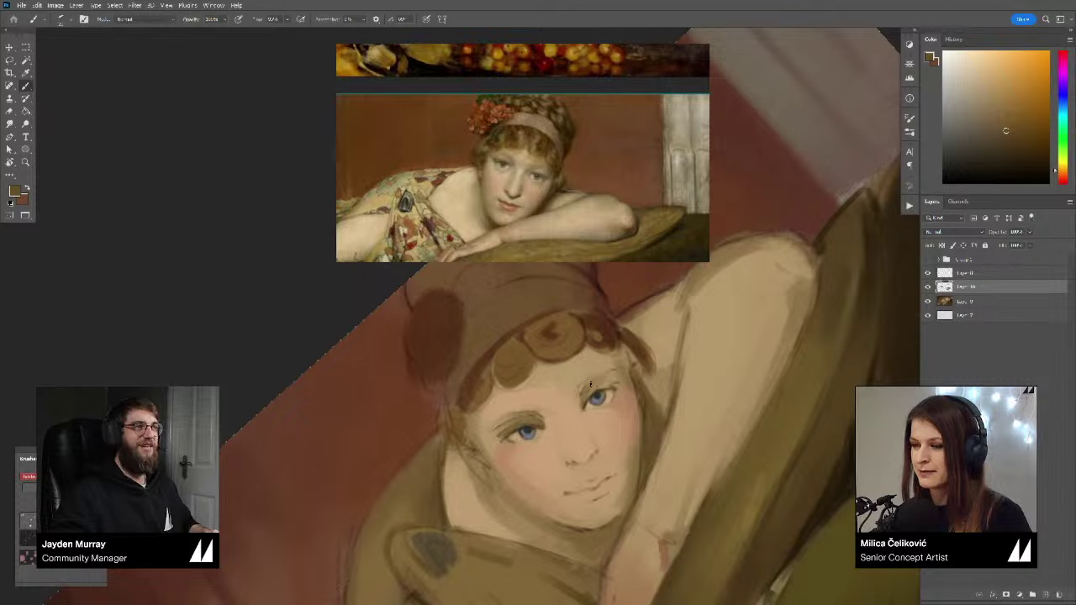
left_click_drag(590, 385, 582, 397)
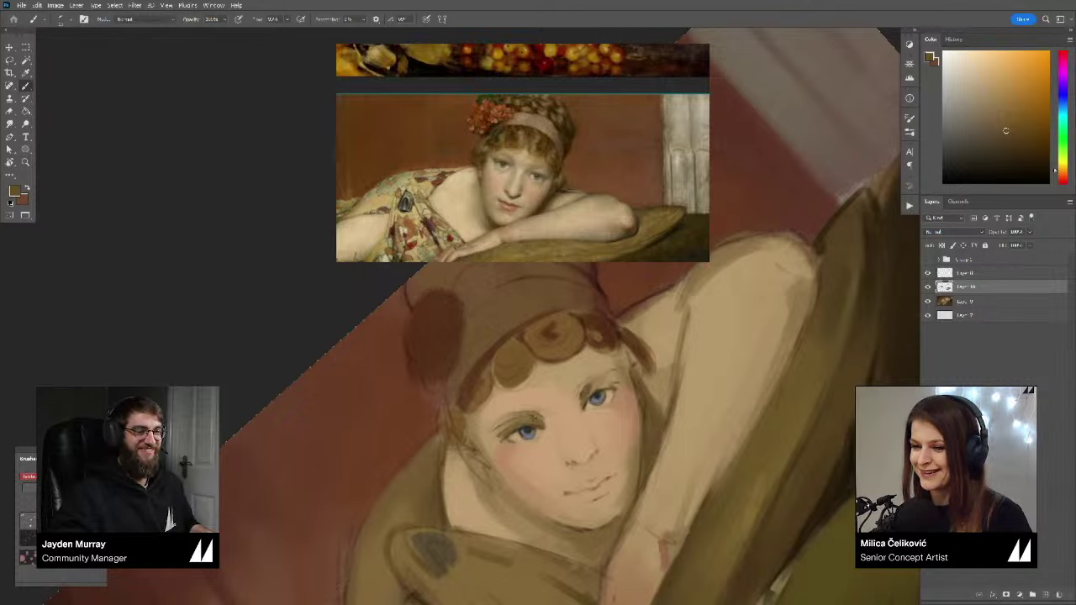
left_click_drag(523, 413, 499, 422)
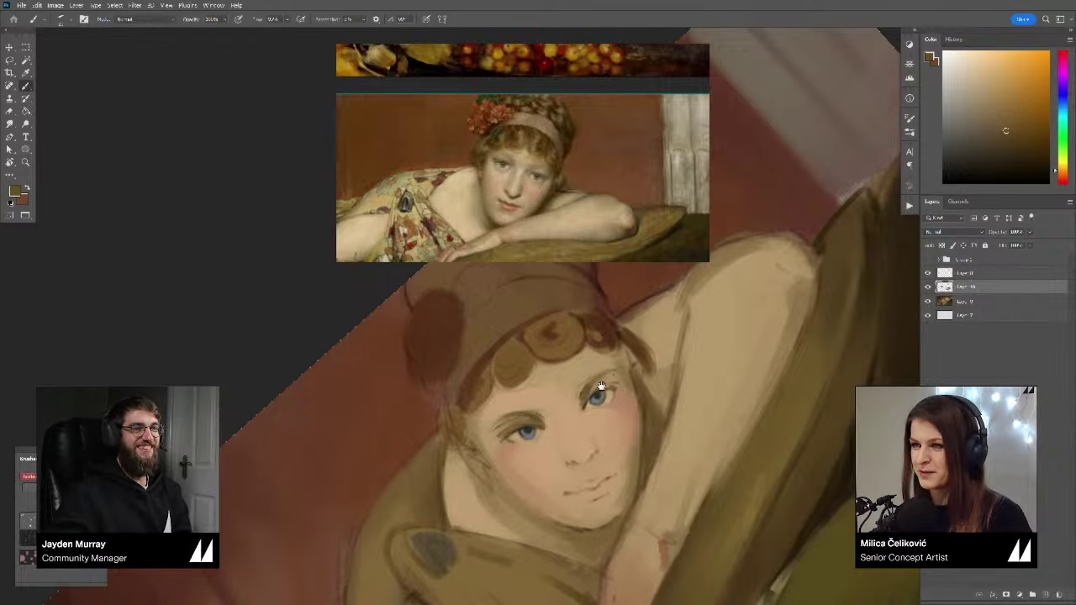
Step: Shade the inner corner and socket of the right-hand eye beside the nose bridge with sampled greyish brown
scroll(601, 374, "down", 2)
left_click(579, 386, "alt")
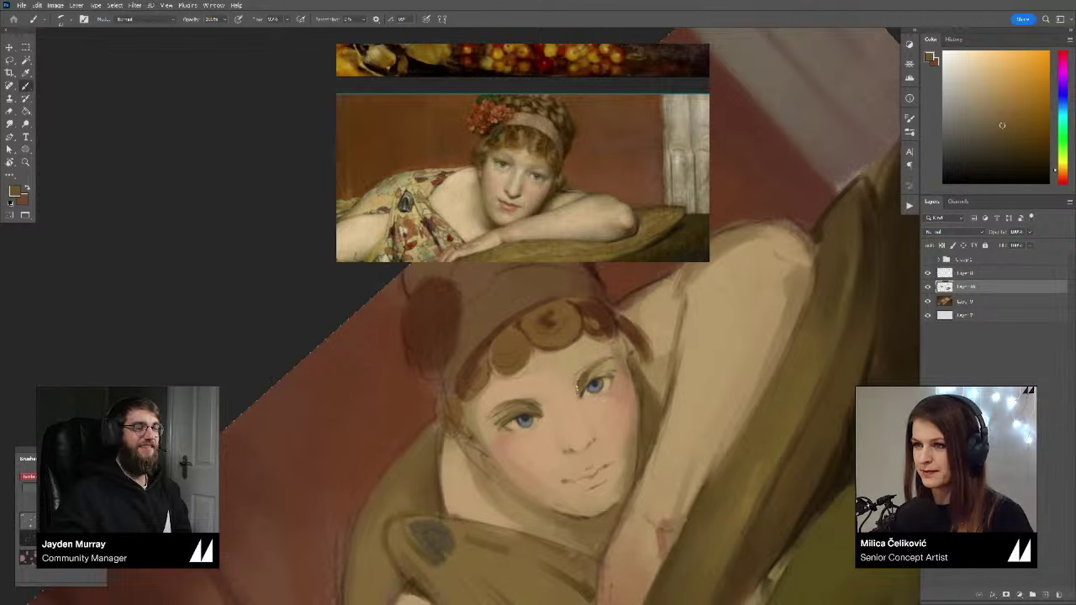
left_click_drag(576, 391, 579, 382)
left_click(625, 345, "alt")
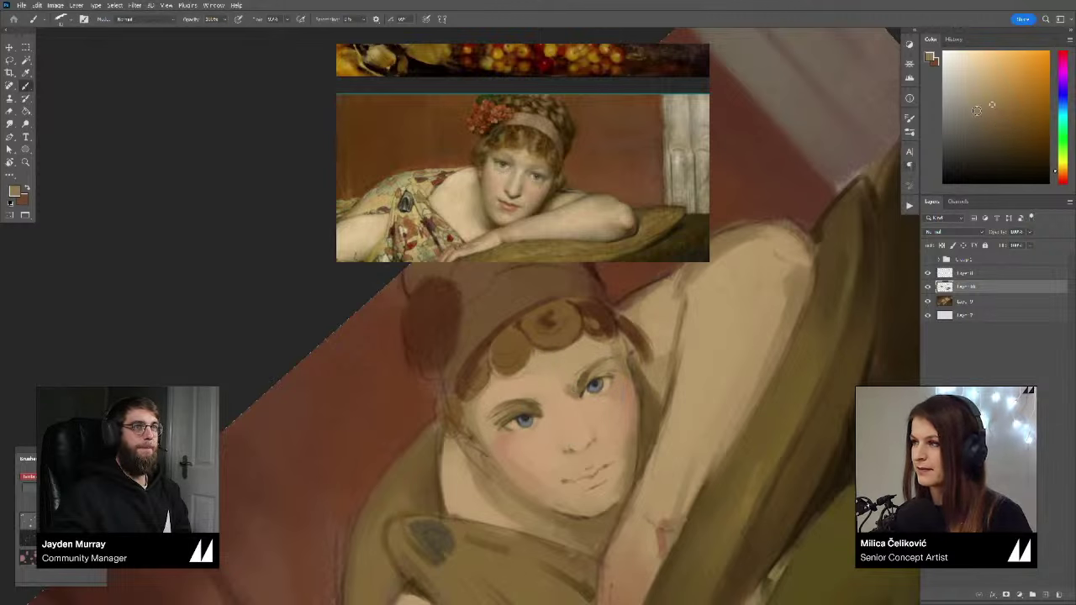
left_click(679, 309, "alt")
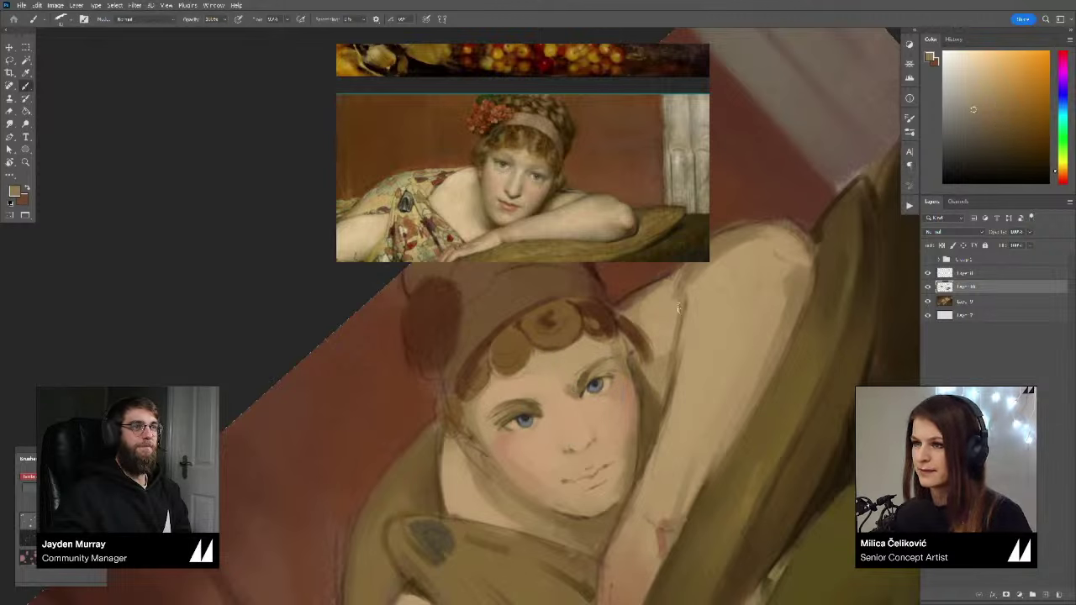
left_click(572, 387, "alt")
left_click_drag(587, 370, 574, 387)
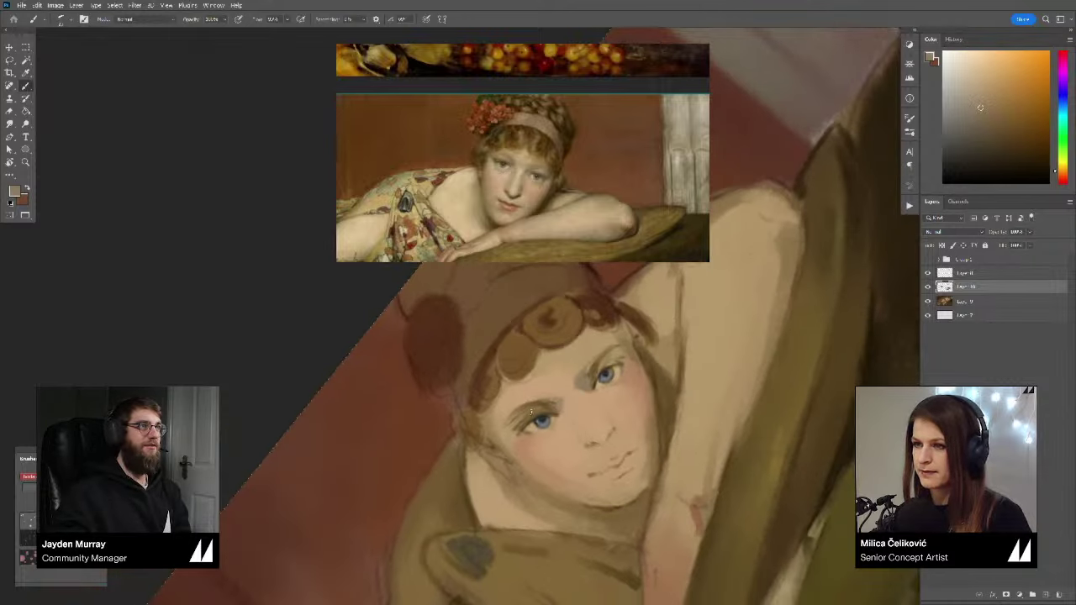
Step: Soften the outer corner and temple beside the left-hand eye with sampled beige-brown skin tones
left_click(509, 430, "alt")
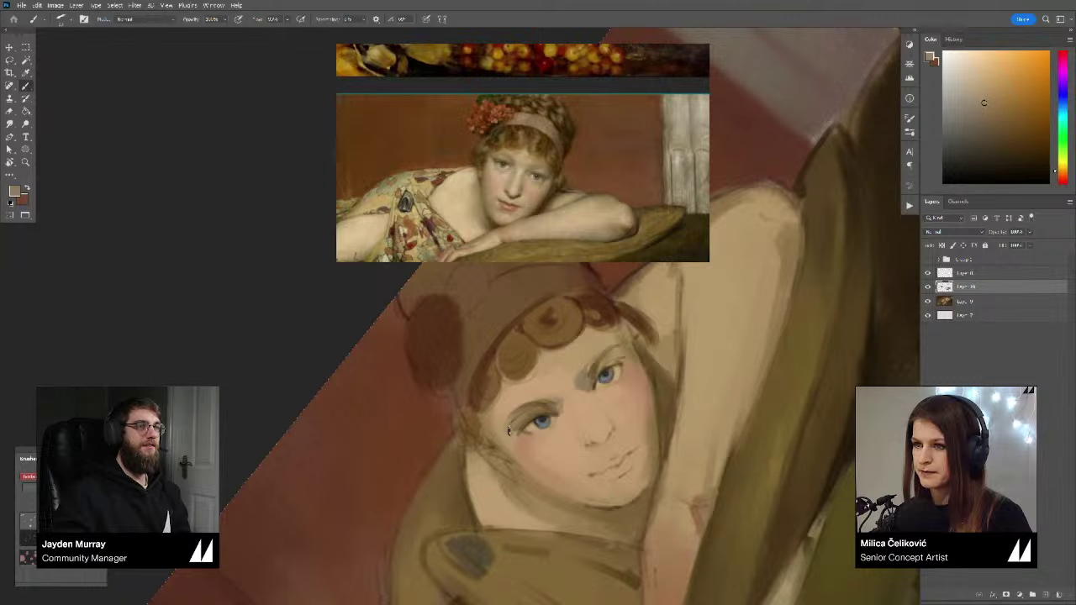
left_click(504, 424, "alt")
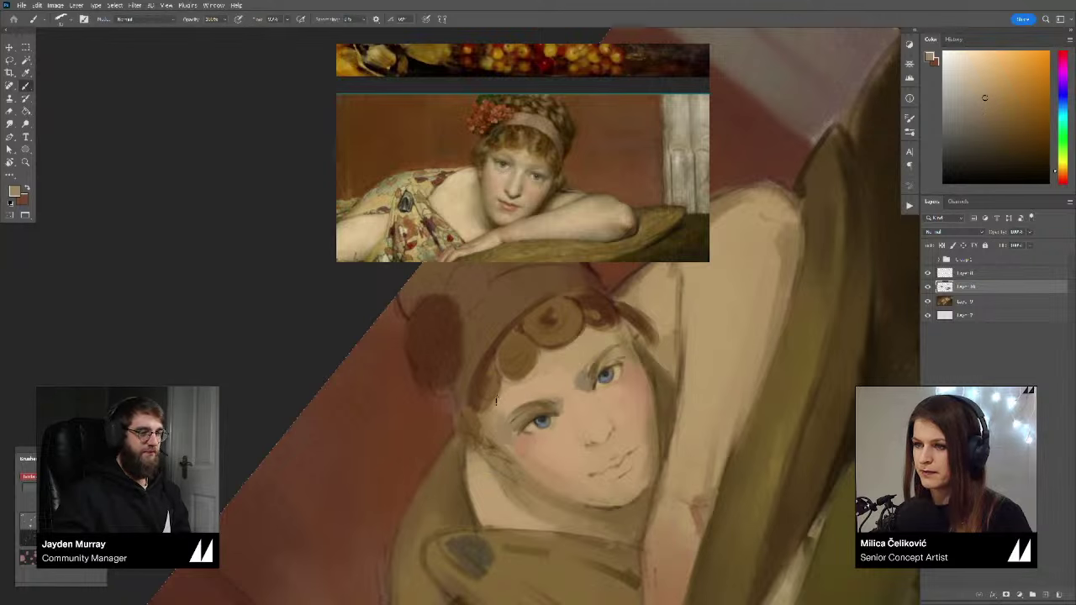
left_click(501, 420, "alt")
left_click(506, 401, "alt")
Step: Check the whole painting, return to a close view of the face, and darken the nostrils with sampled brown
key("z")
left_click_drag(509, 397, 412, 399)
key("r")
left_click_drag(749, 343, 692, 461)
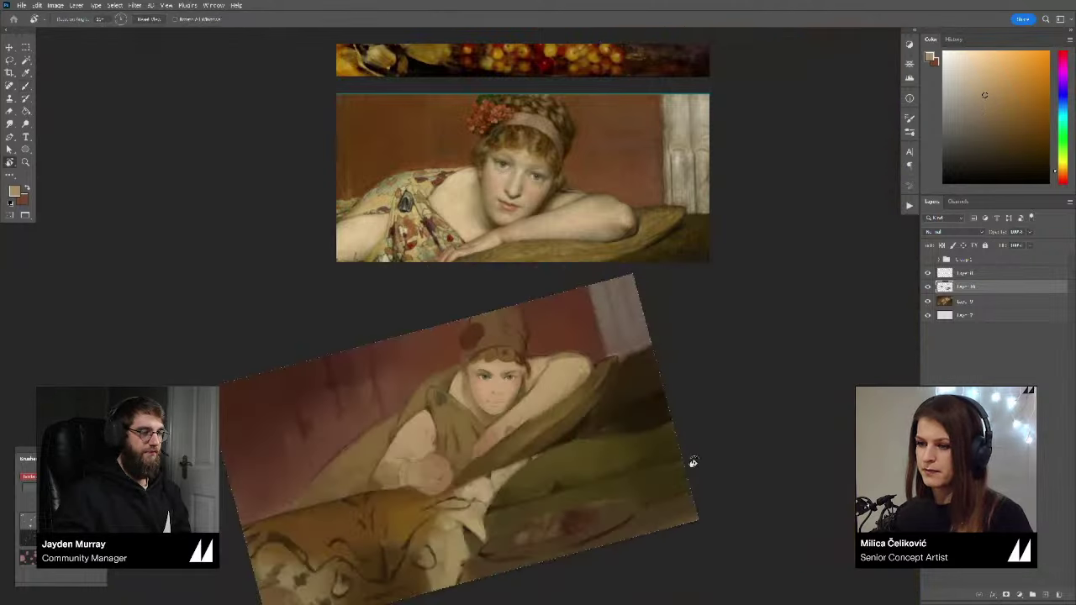
left_click_drag(729, 370, 737, 311)
key("z")
left_click_drag(514, 428, 581, 515)
key("r")
left_click_drag(590, 506, 630, 475)
key("z")
left_click_drag(717, 410, 702, 395)
key("b")
left_click(594, 386, "alt")
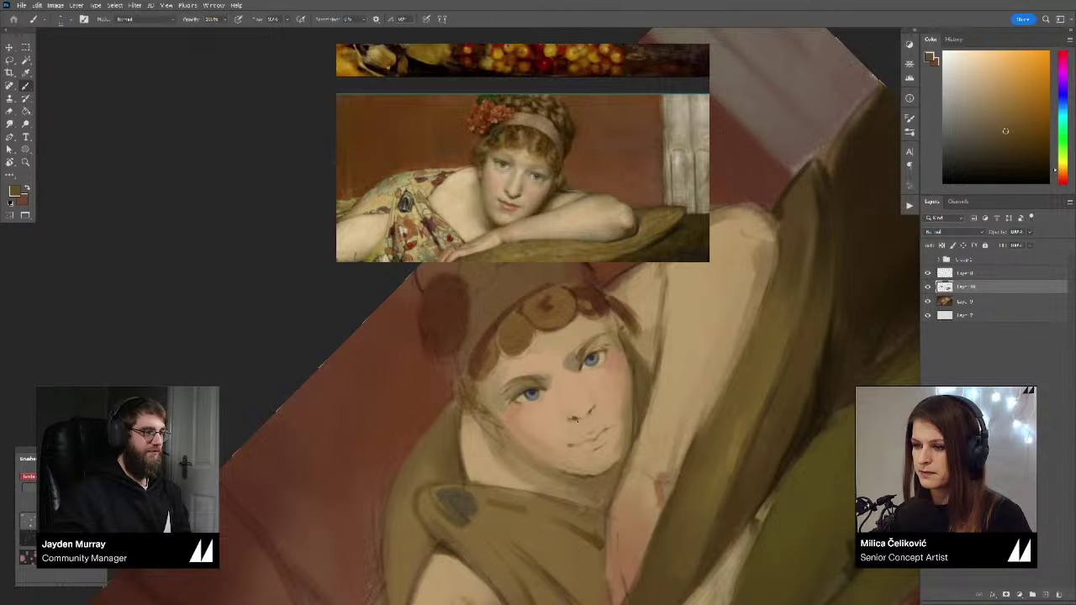
left_click(576, 417, "alt")
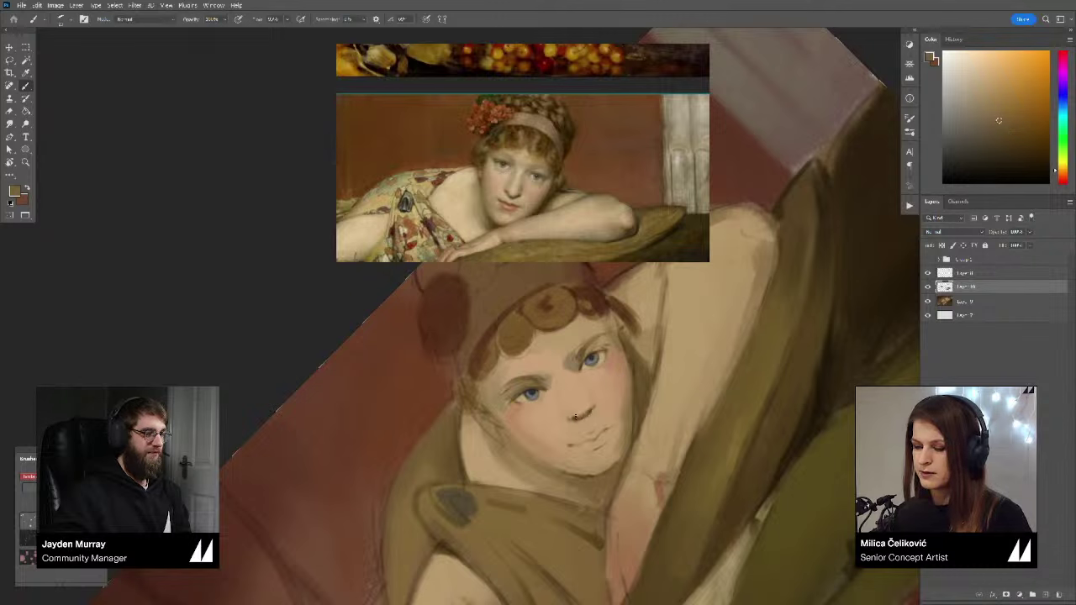
Step: Soften the shading around the nostrils and under the nose with sampled beige-brown skin tones
left_click(578, 406, "alt")
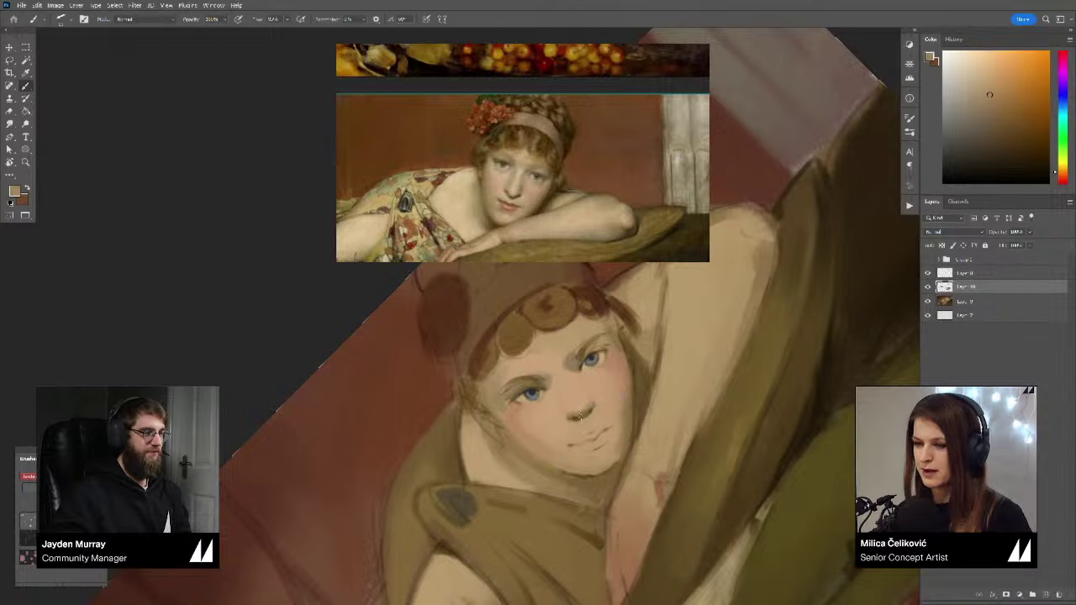
left_click(580, 412, "alt")
key("r")
mouse_move(695, 365)
left_mouse_down()
mouse_move(674, 413)
mouse_move(719, 393)
left_mouse_up()
key("space")
key("r")
left_click_drag(774, 328, 766, 386)
key("z")
left_click_drag(572, 412, 598, 412)
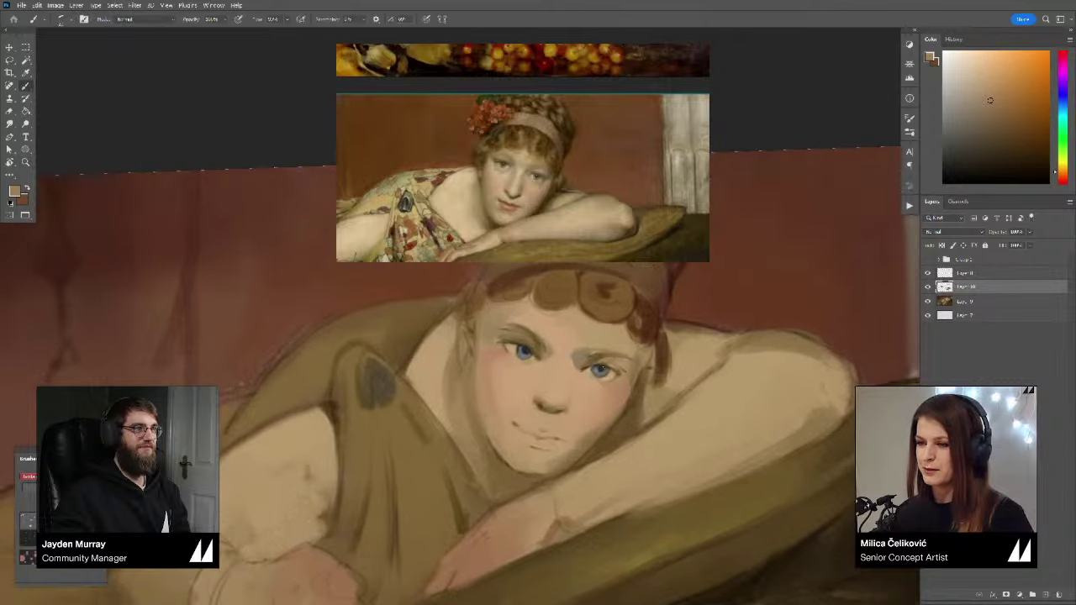
Step: Touch up the eyes with a dark blue-grey sampled from the eye and a muted cyan-tinted grey
left_click(601, 369, "alt")
key("r")
mouse_move(625, 366)
left_mouse_down()
mouse_move(637, 317)
mouse_move(627, 377)
left_mouse_up()
key("space")
left_click_drag(678, 353, 690, 313)
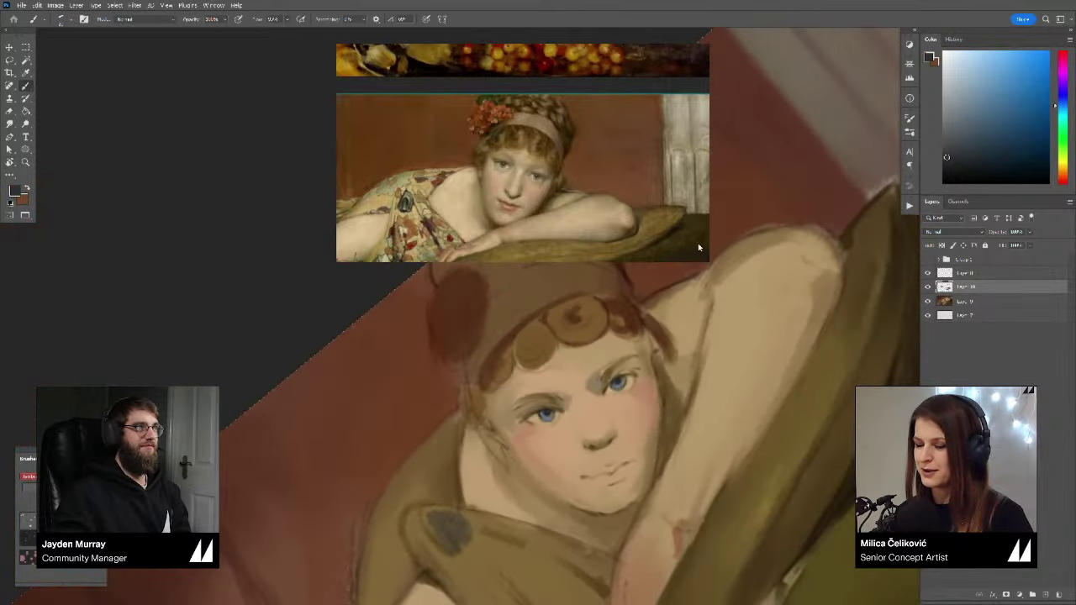
left_click(1063, 112)
left_click(950, 142)
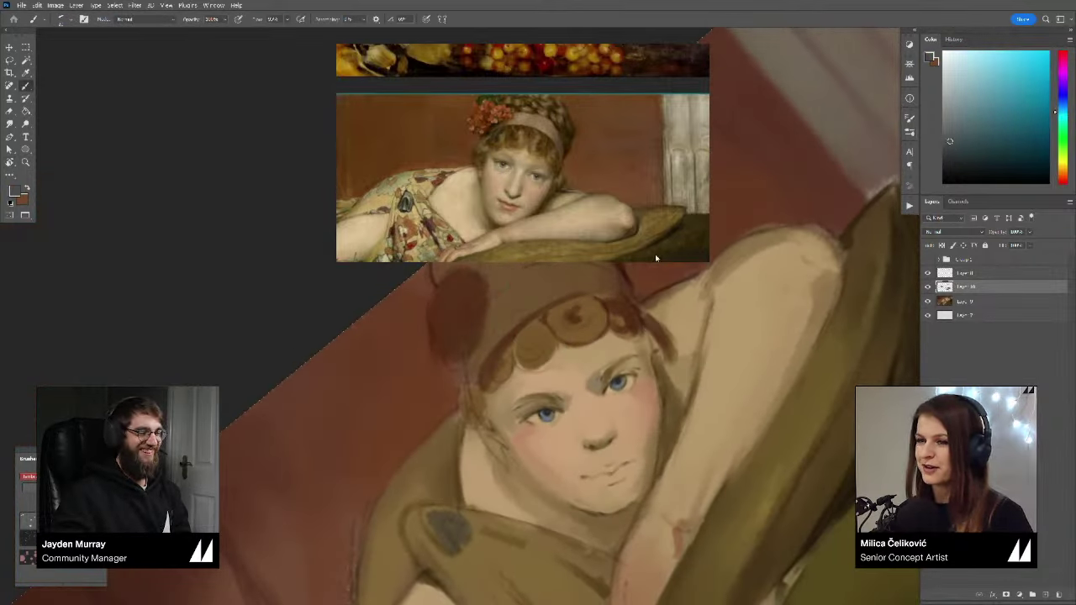
left_click_drag(588, 408, 551, 432)
key("z")
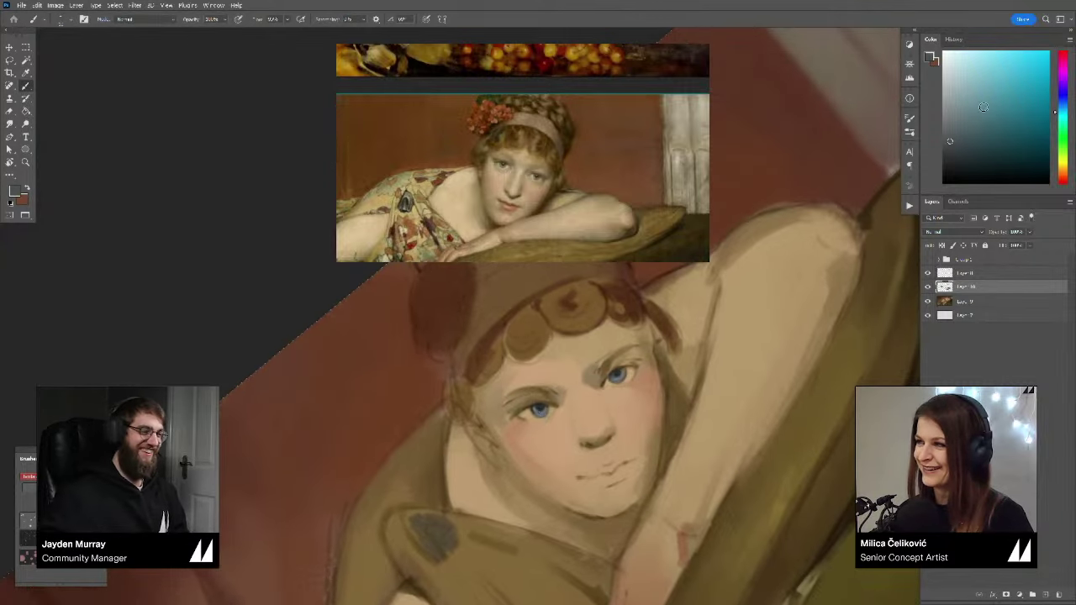
Step: Refine the irises with a light grey-green accent and dark tones sampled from the eyes
left_click(961, 108)
left_click(1064, 123)
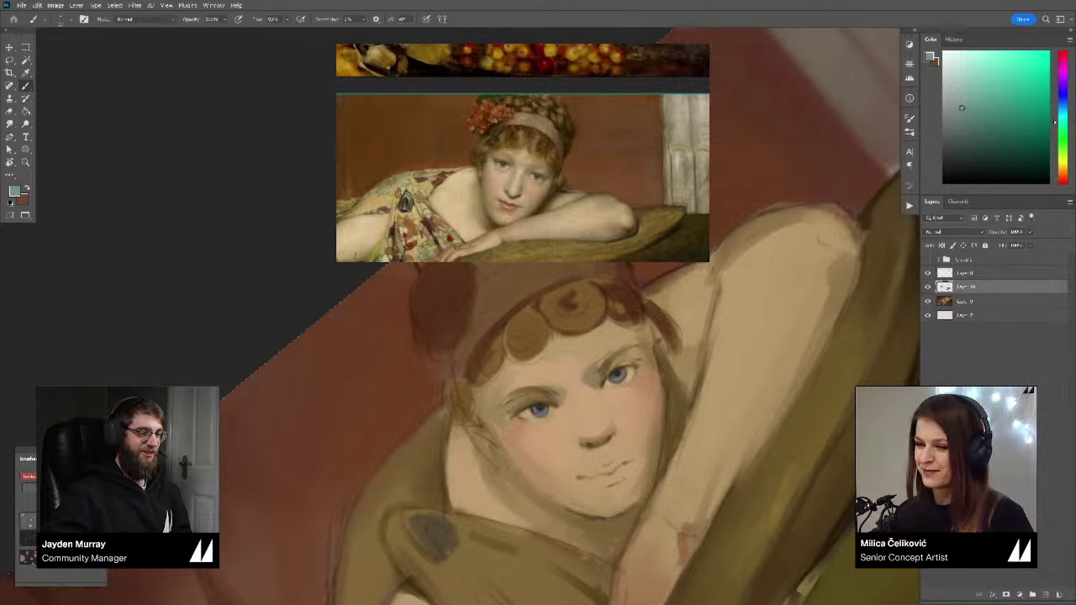
left_click_drag(554, 401, 544, 406)
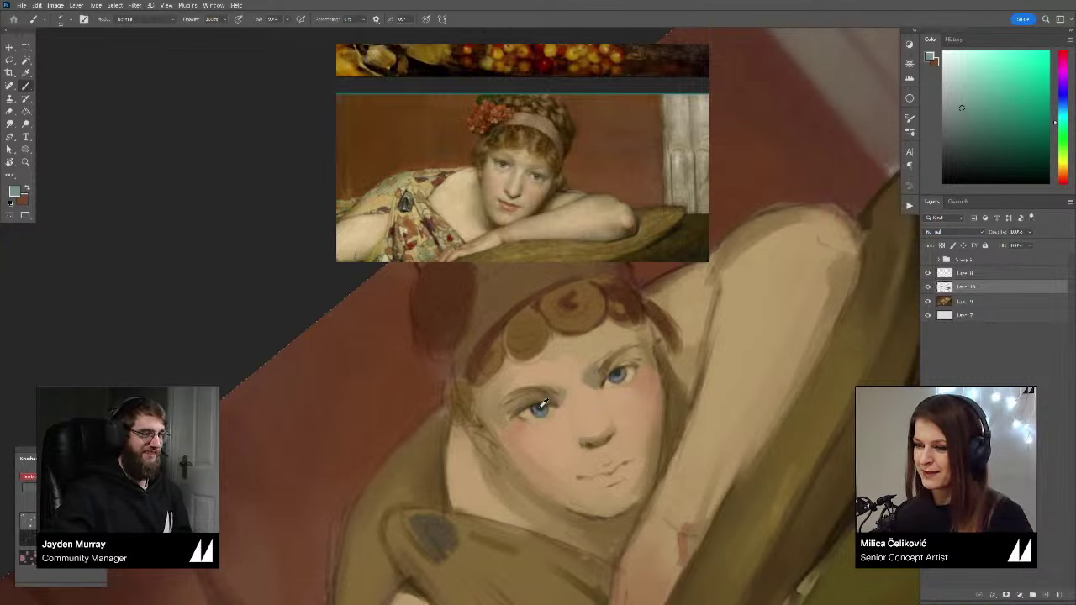
left_click(538, 407, "alt")
left_click(548, 411, "alt")
left_click(542, 410, "alt")
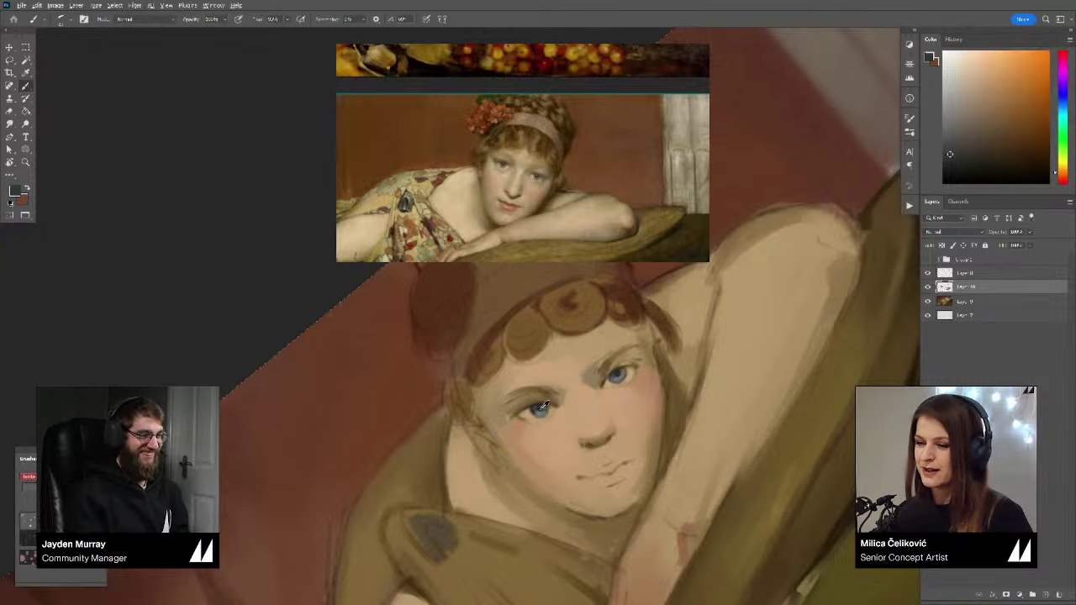
left_click(615, 373, "alt")
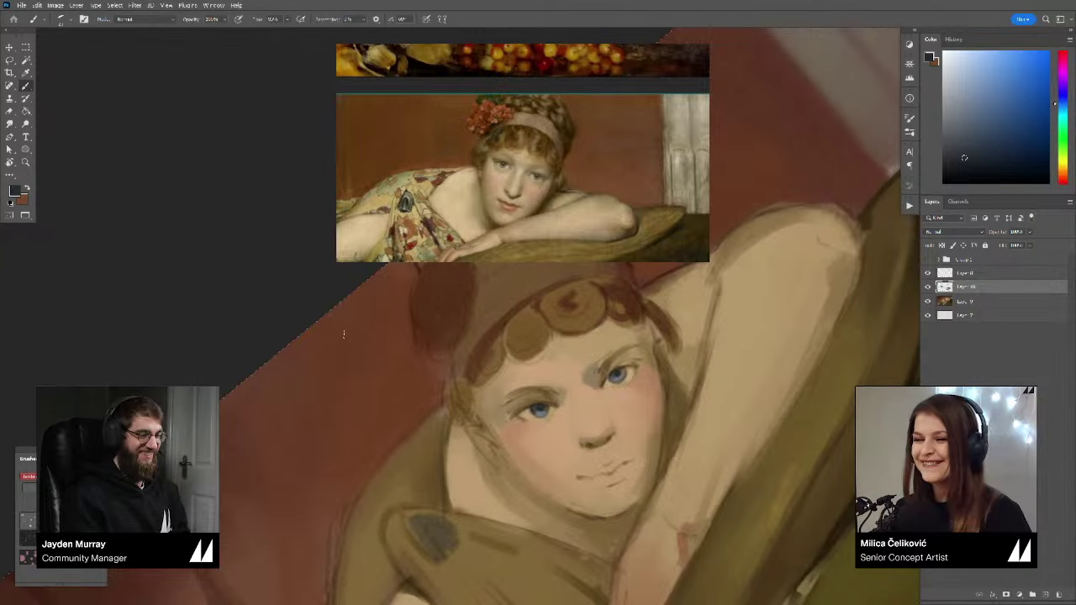
Step: Deepen the pupils and upper lash lines of both eyes with sampled near-black and dark blue-grey
left_click_drag(588, 409, 586, 402)
key("r")
left_click_drag(779, 296, 775, 275)
left_click(544, 401, "alt")
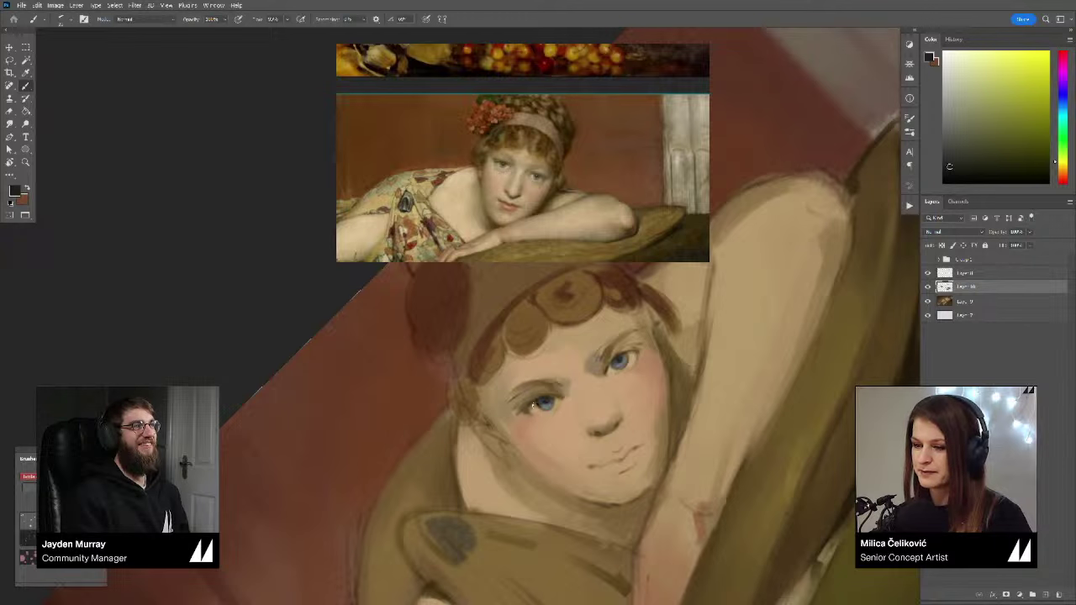
left_click(537, 404, "alt")
left_click(538, 405, "alt")
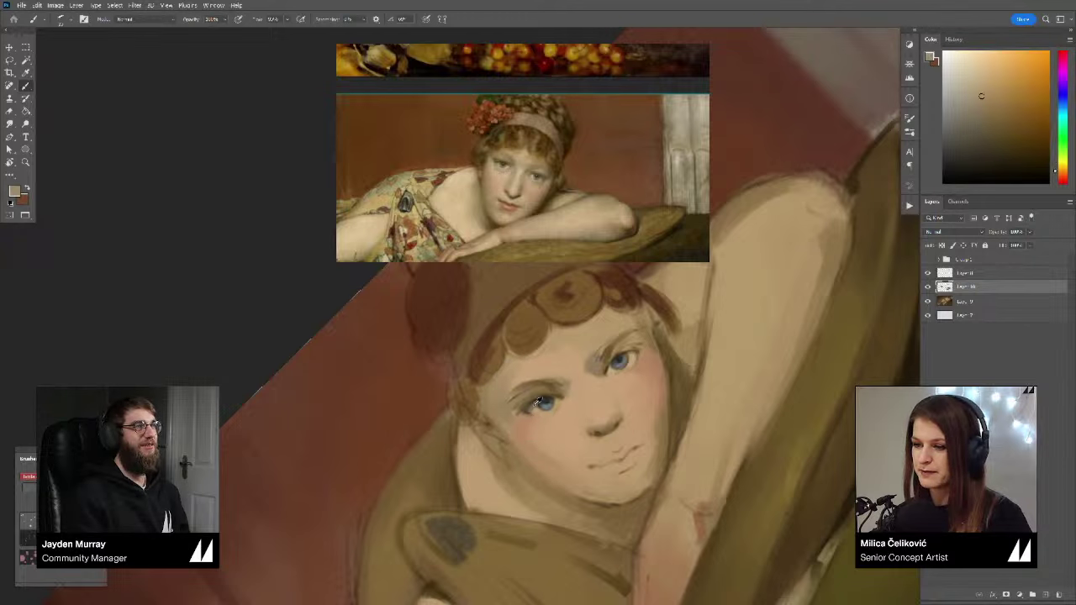
left_click(623, 355, "alt")
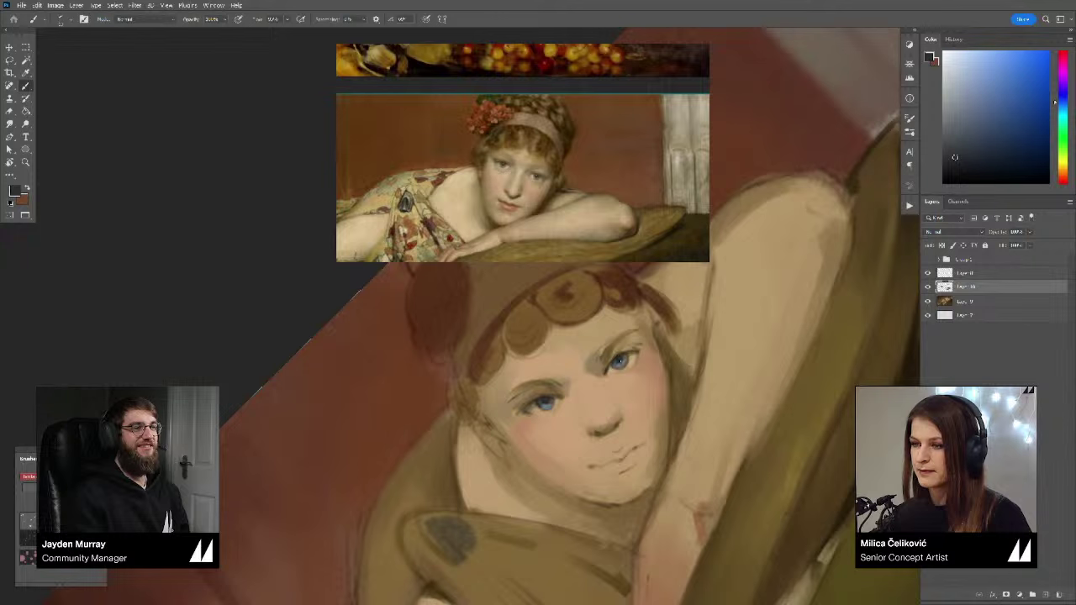
Step: Paint the lower lids and soft shadows beneath both eyes with sampled olive-brown and beige skin tones
left_click(633, 368, "alt")
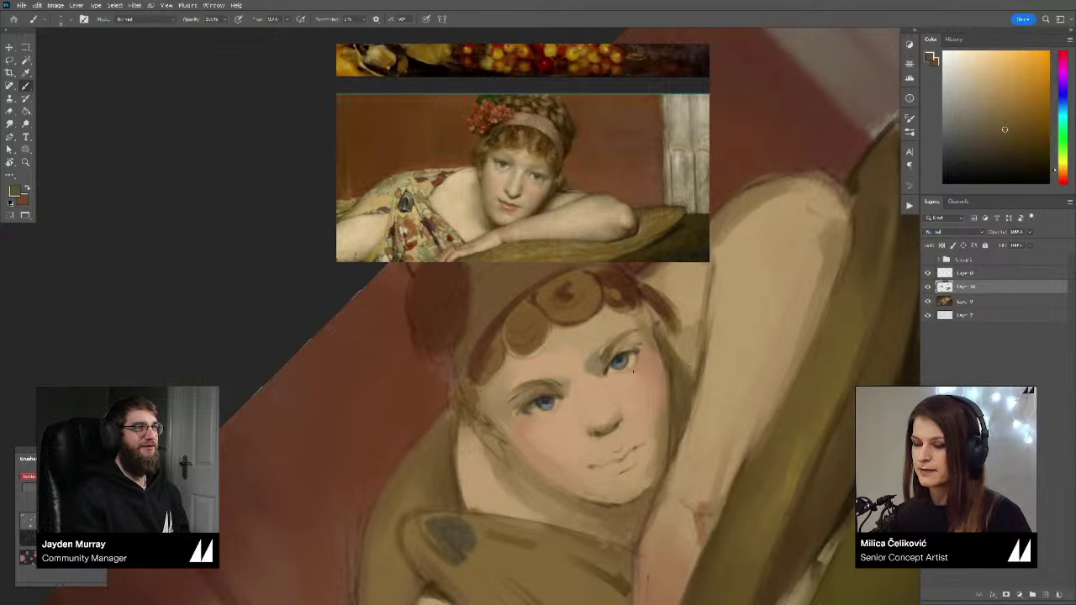
left_click(542, 418, "alt")
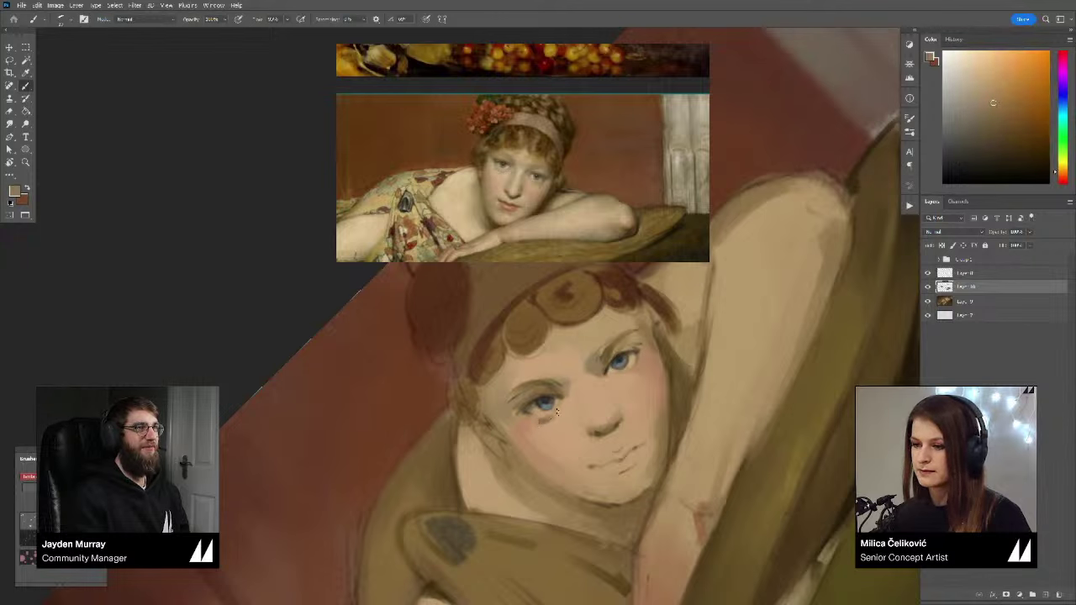
left_click(550, 416, "alt")
left_click(557, 375, "alt")
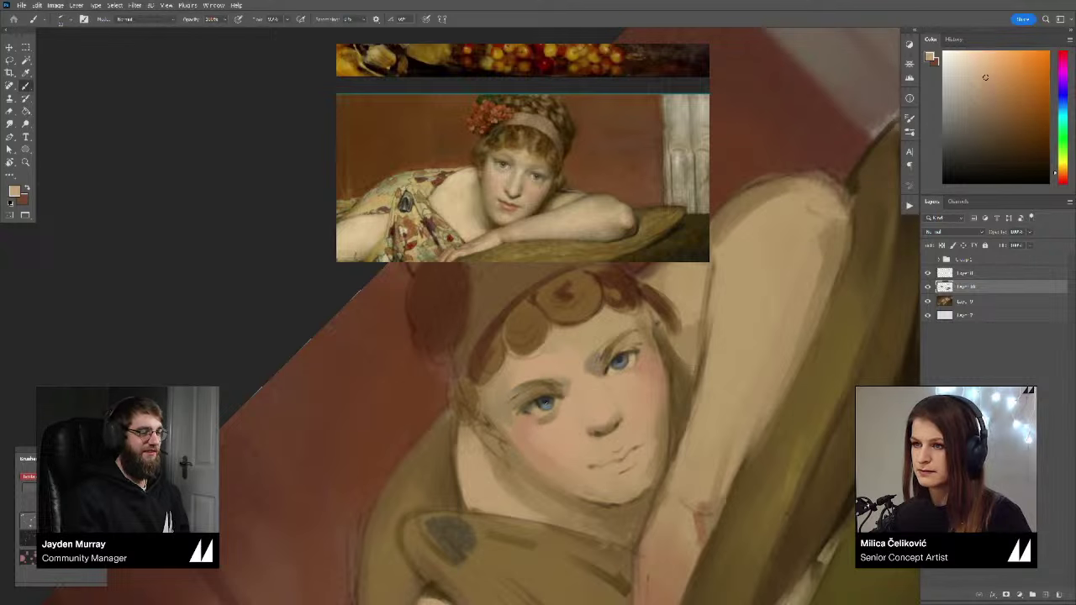
left_click(532, 418, "alt")
left_click(534, 412, "alt")
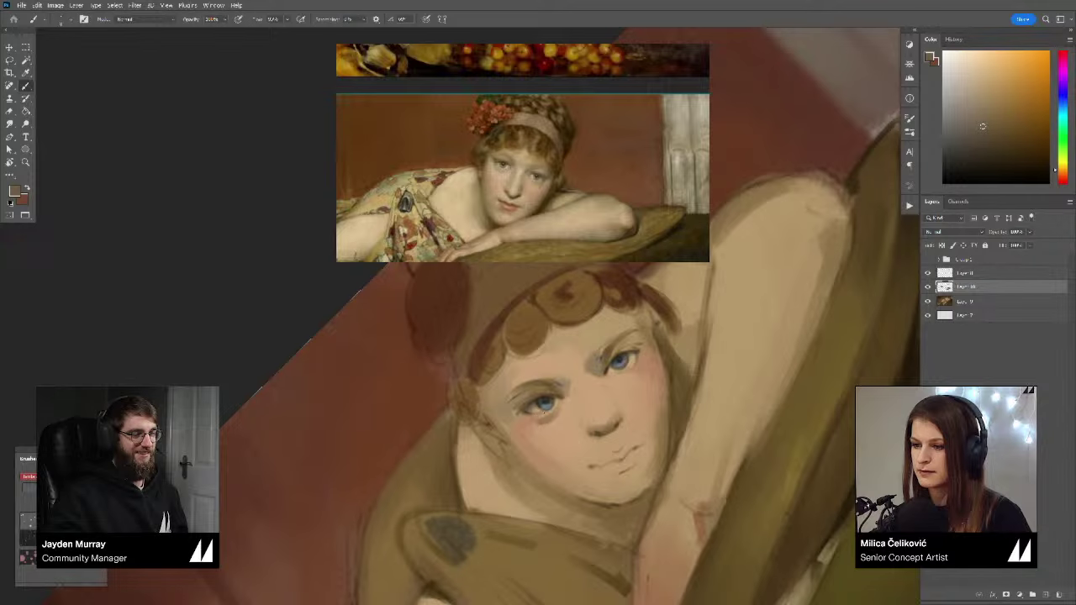
left_click_drag(567, 402, 556, 410)
left_click(656, 360, "alt")
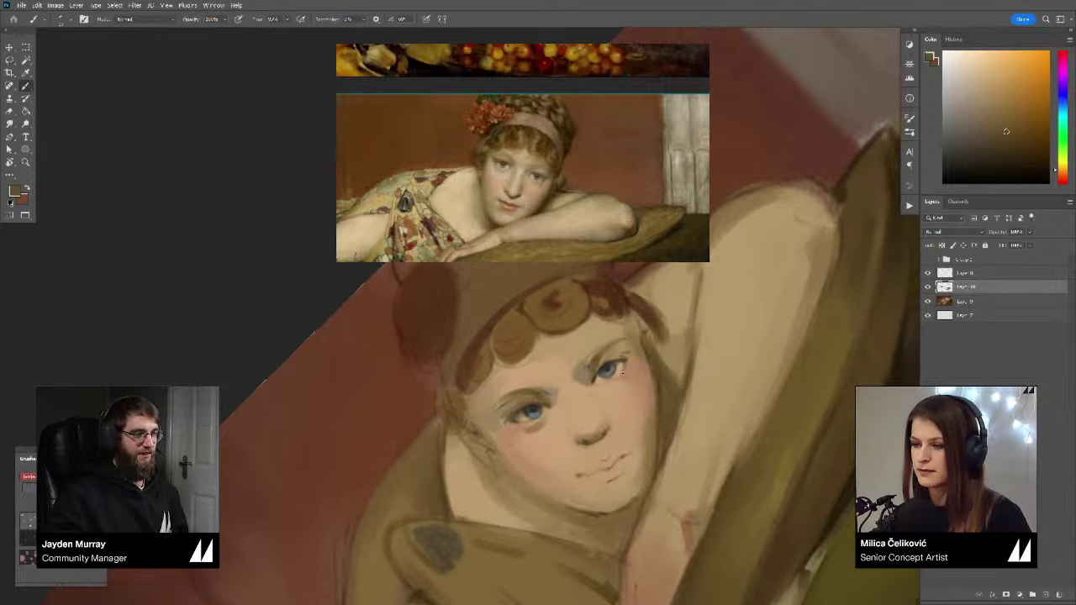
left_click(628, 369, "alt")
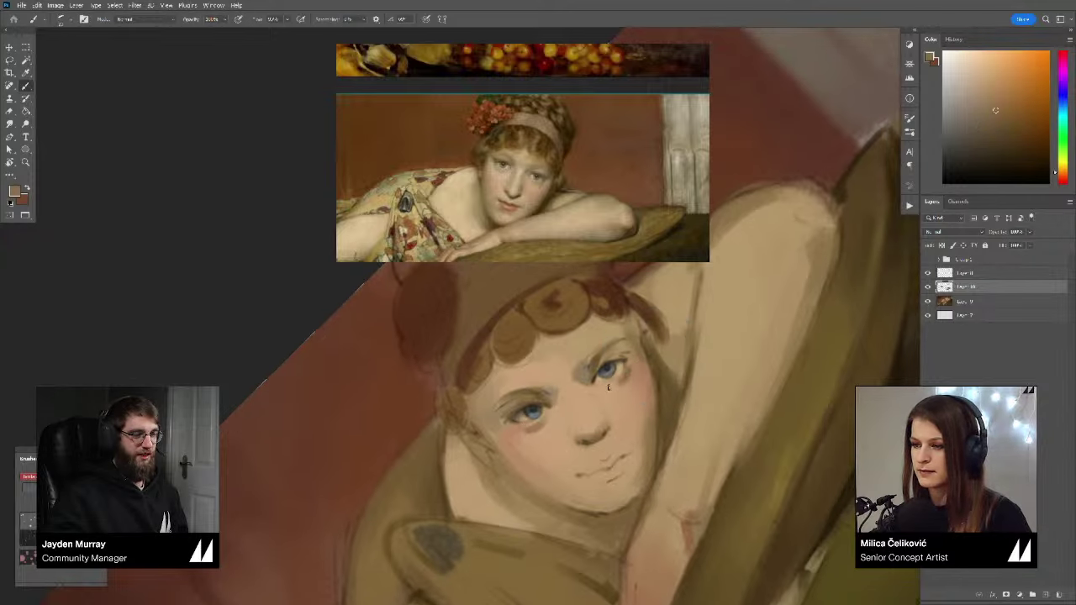
Step: Add a new layer above the current face layer for painting the mouth
key("z")
mouse_move(608, 385)
left_mouse_down()
mouse_move(662, 350)
mouse_move(646, 444)
mouse_move(658, 463)
mouse_move(697, 428)
left_mouse_up()
key("r")
key("z")
left_click_drag(559, 411, 678, 337)
key("r")
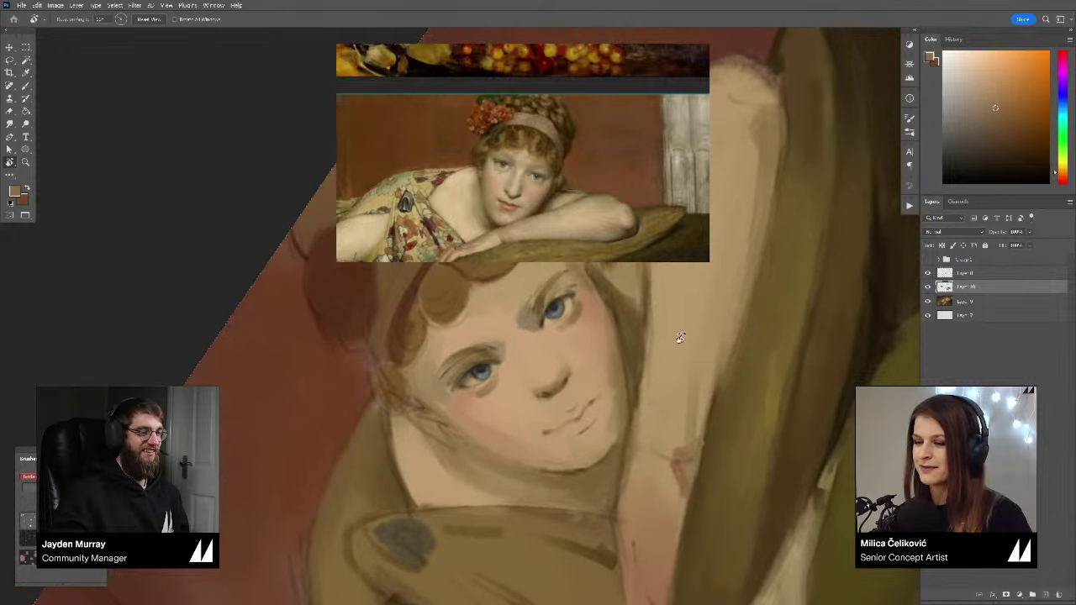
key("ctrl+alt+shift+n")
left_click_drag(634, 403, 703, 361)
key("b")
Step: Block in the upper and lower lips over the mouth sketch with a muted reddish brown
left_click(574, 415, "alt")
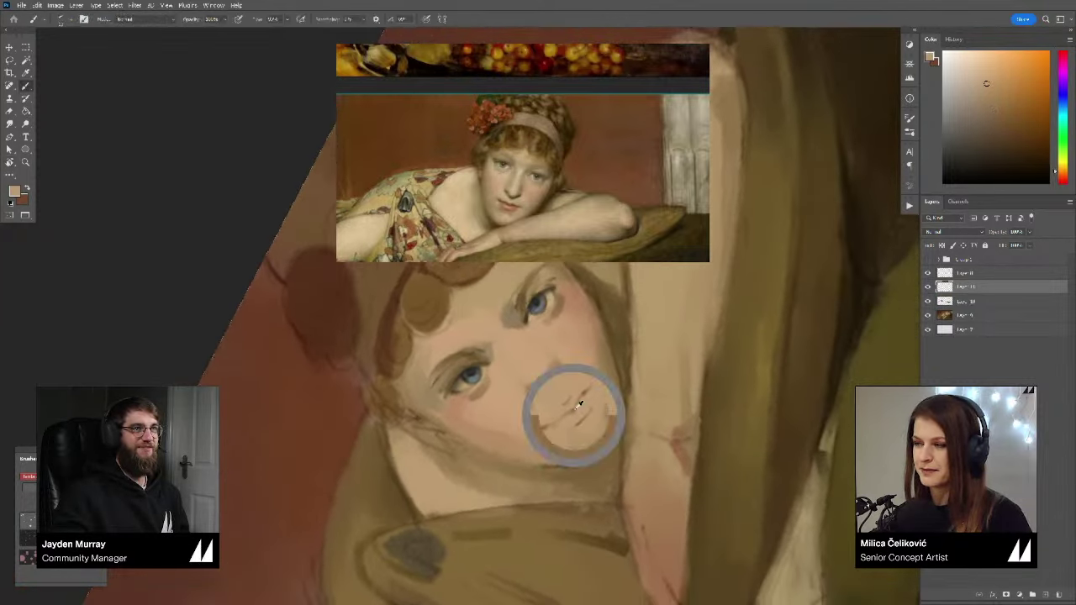
left_click_drag(999, 80, 1000, 118)
left_click(1064, 177)
left_click_drag(730, 319, 726, 318)
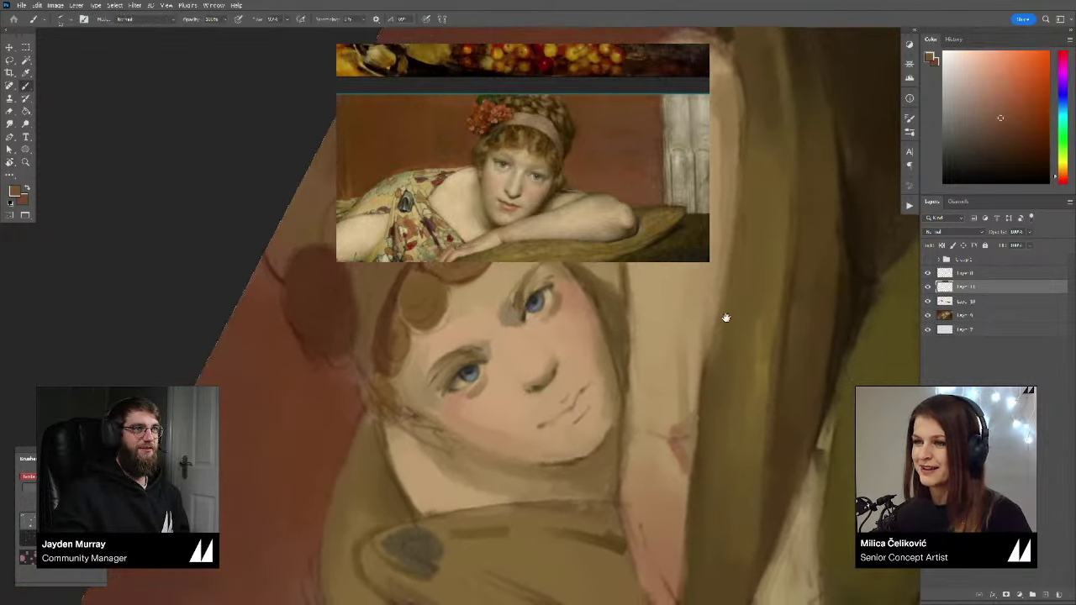
left_click(563, 404, "alt")
left_click(567, 404)
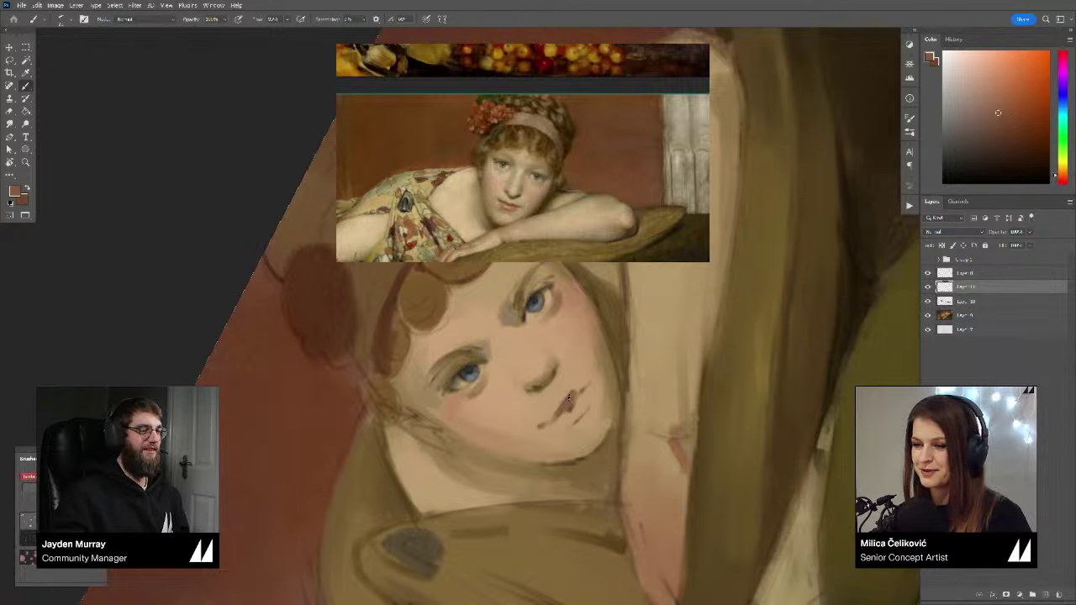
left_click(562, 405, "alt")
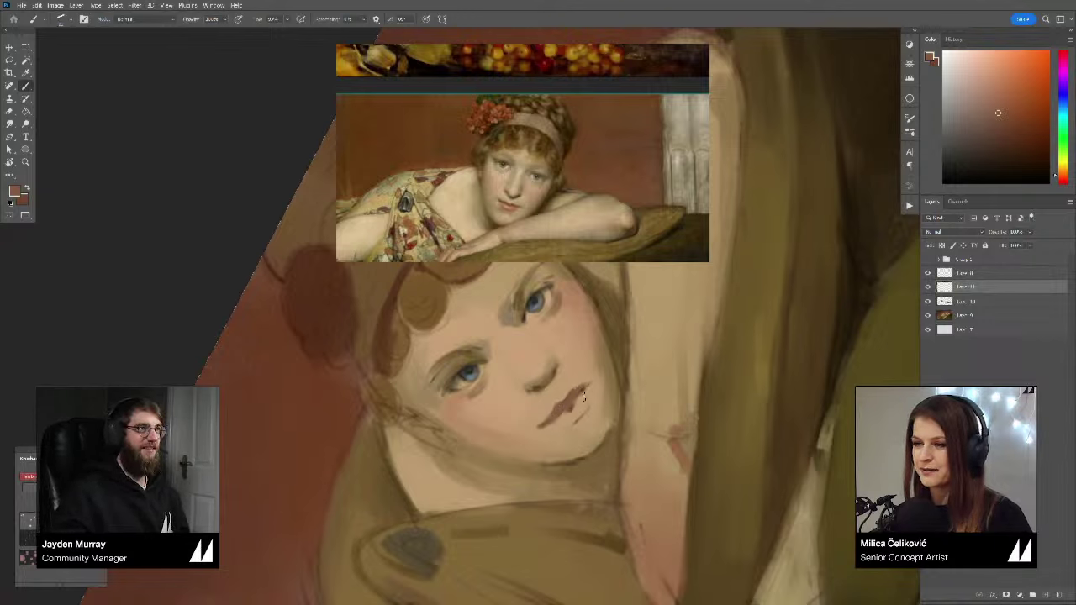
left_click_drag(587, 389, 582, 404)
Step: Model the lower lip and its edges with sampled skin tones and a lighter peach-brown
left_click(557, 426, "alt")
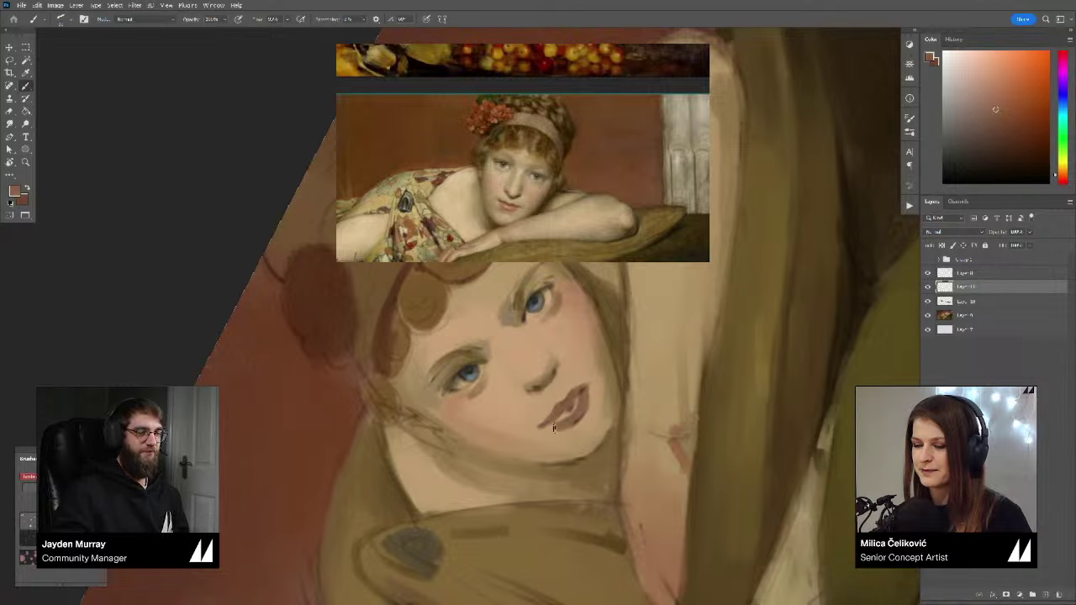
left_click(555, 429, "alt")
left_click(562, 417, "alt")
left_click(562, 422, "alt")
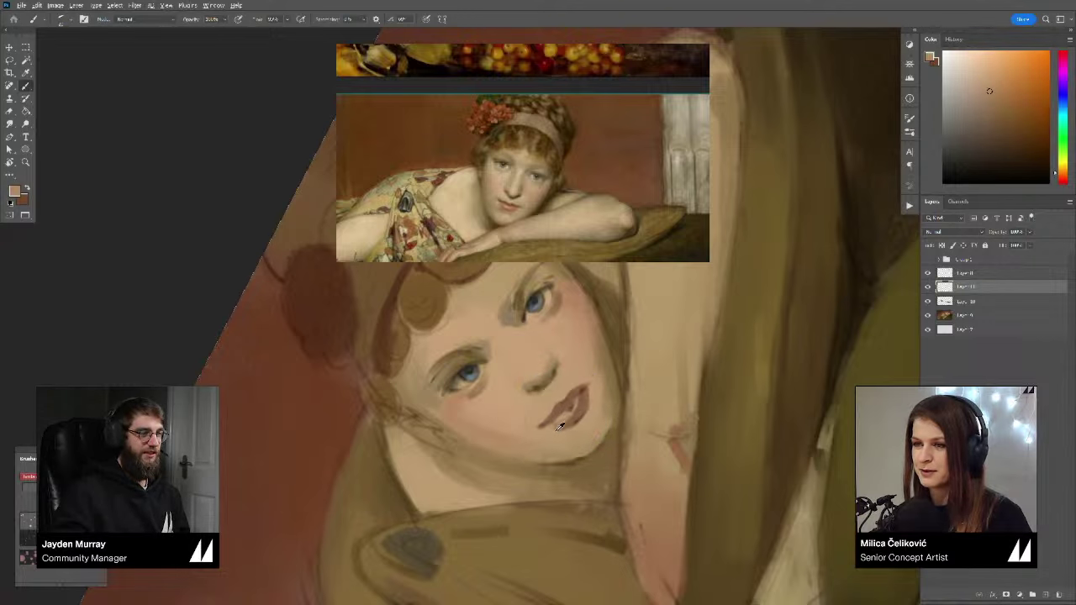
left_click(558, 426, "alt")
left_click(563, 422, "alt")
left_click(1001, 87)
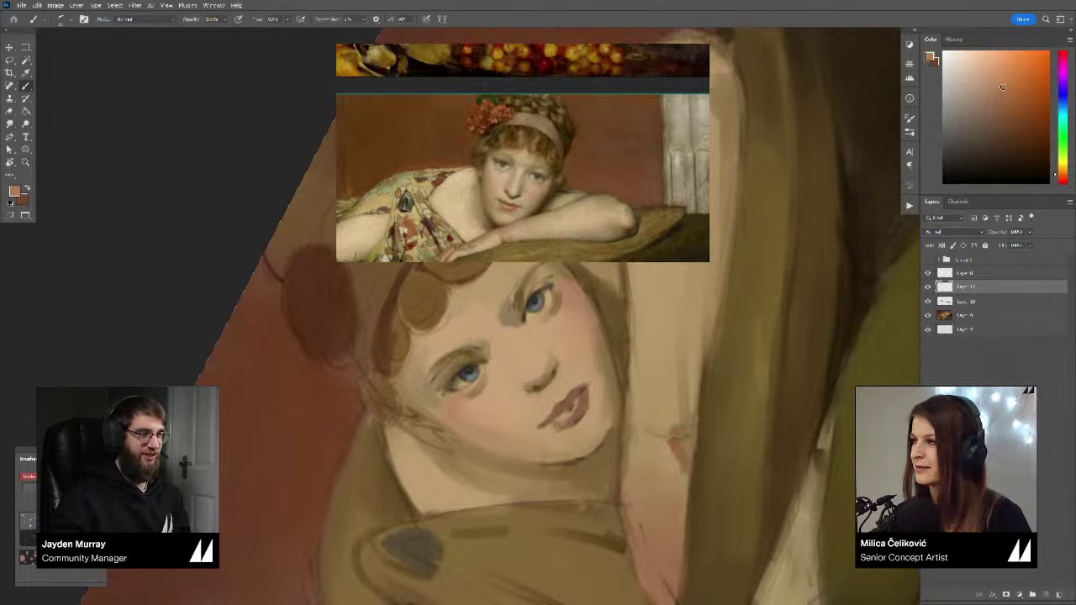
left_click(571, 414, "alt")
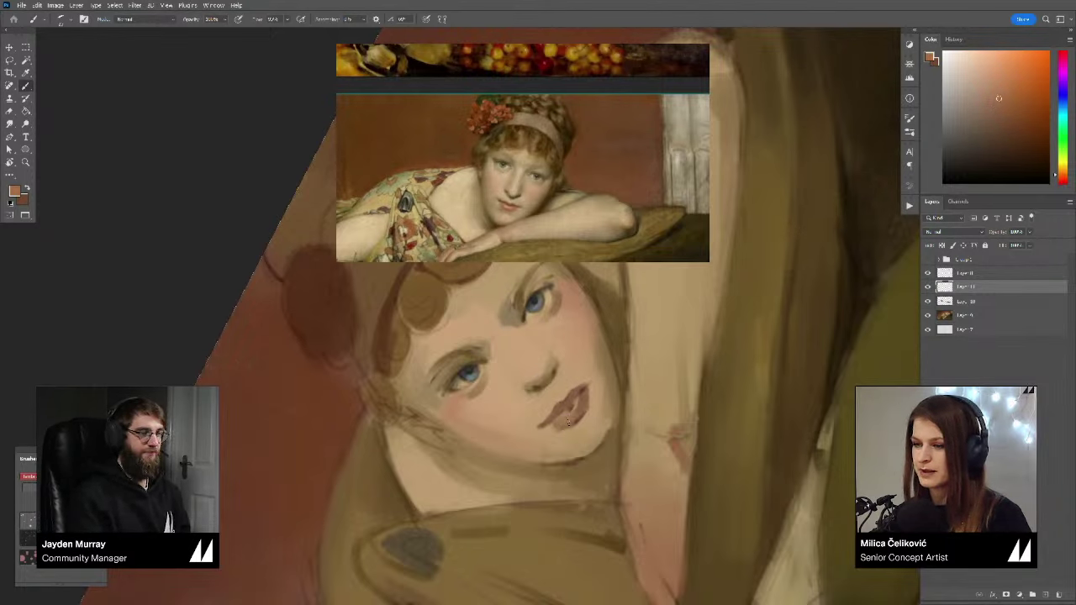
left_click(589, 387, "alt")
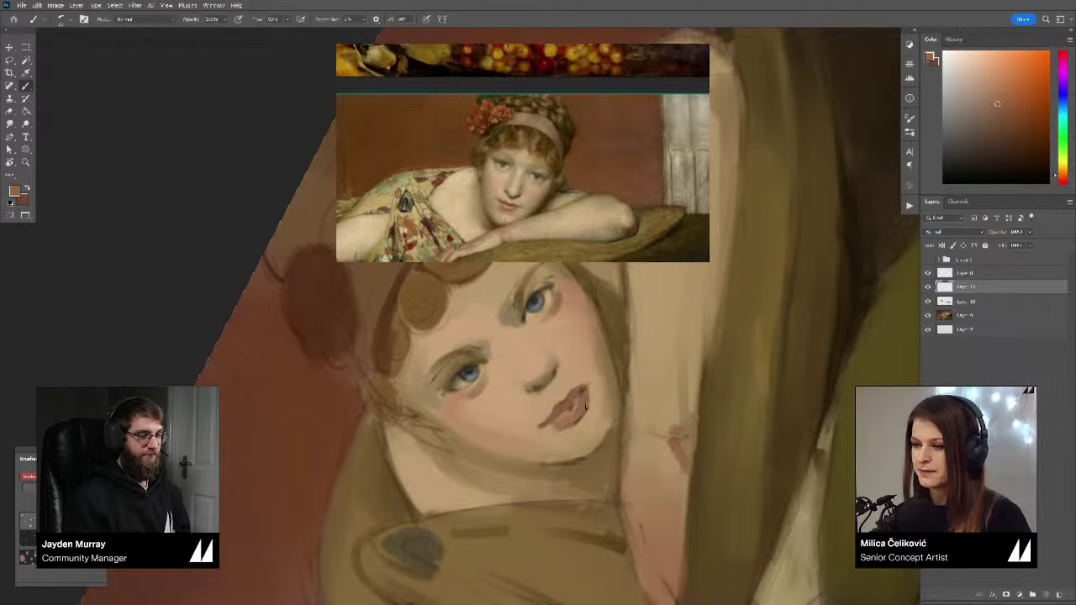
left_click(574, 419, "alt")
Step: Flip the canvas and the reference image horizontally to compare the woman's head and pose in mirror view
key("z")
left_click_drag(598, 395, 513, 398)
key("r")
mouse_move(715, 375)
left_mouse_down()
mouse_move(632, 525)
mouse_move(728, 457)
left_mouse_up()
key("b")
key("ctrl+shift+h")
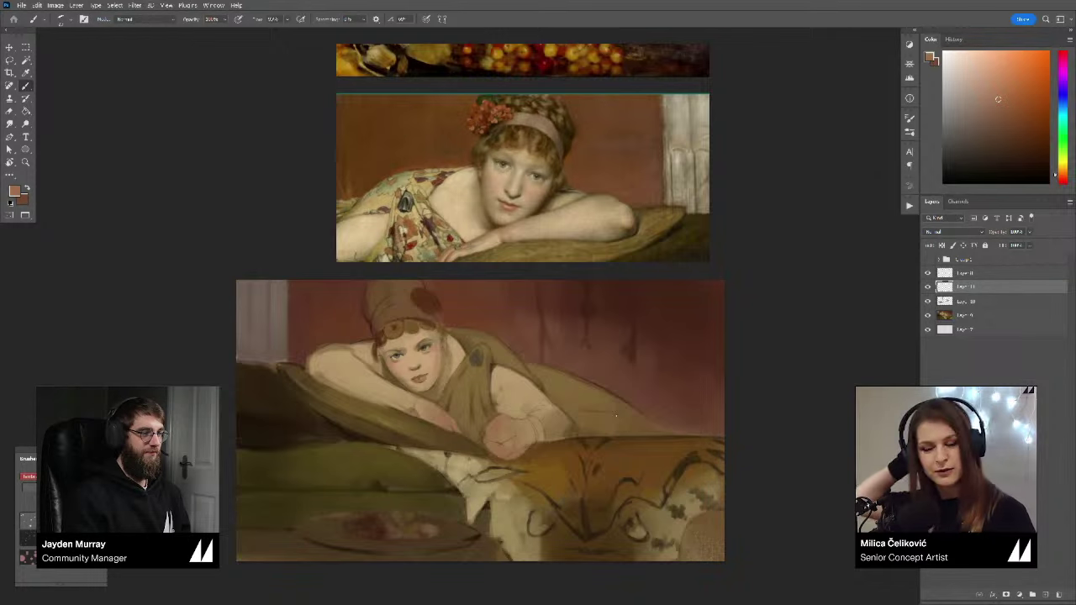
key("alt+shift+h")
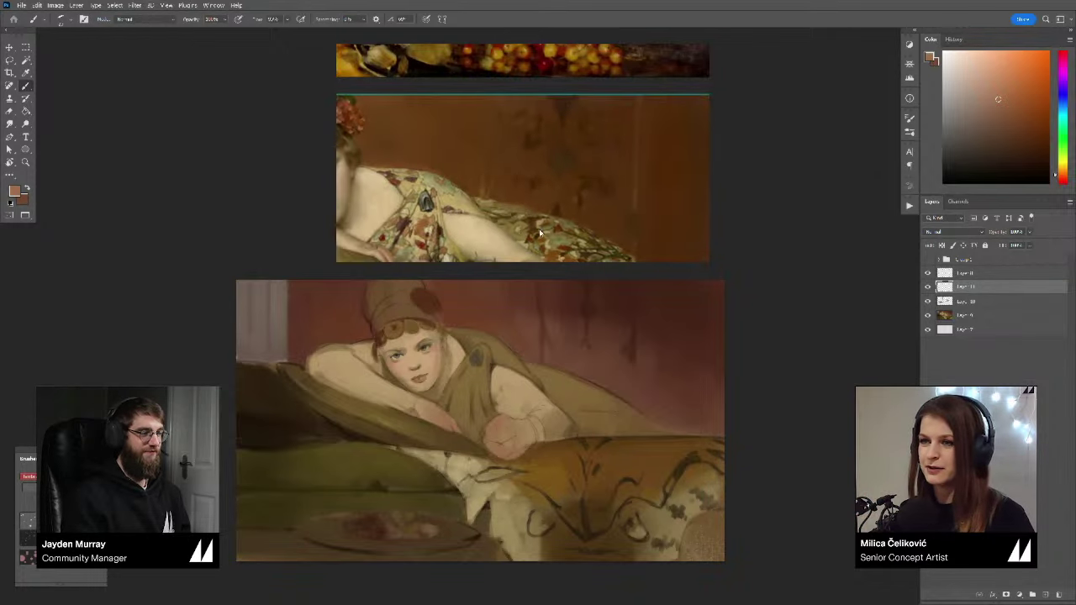
mouse_move(539, 228)
left_mouse_down()
mouse_move(620, 216)
mouse_move(627, 180)
left_mouse_up()
key("z")
mouse_move(409, 378)
left_mouse_down()
mouse_move(473, 361)
mouse_move(526, 415)
left_mouse_up()
left_click_drag(433, 318, 438, 336)
key("b")
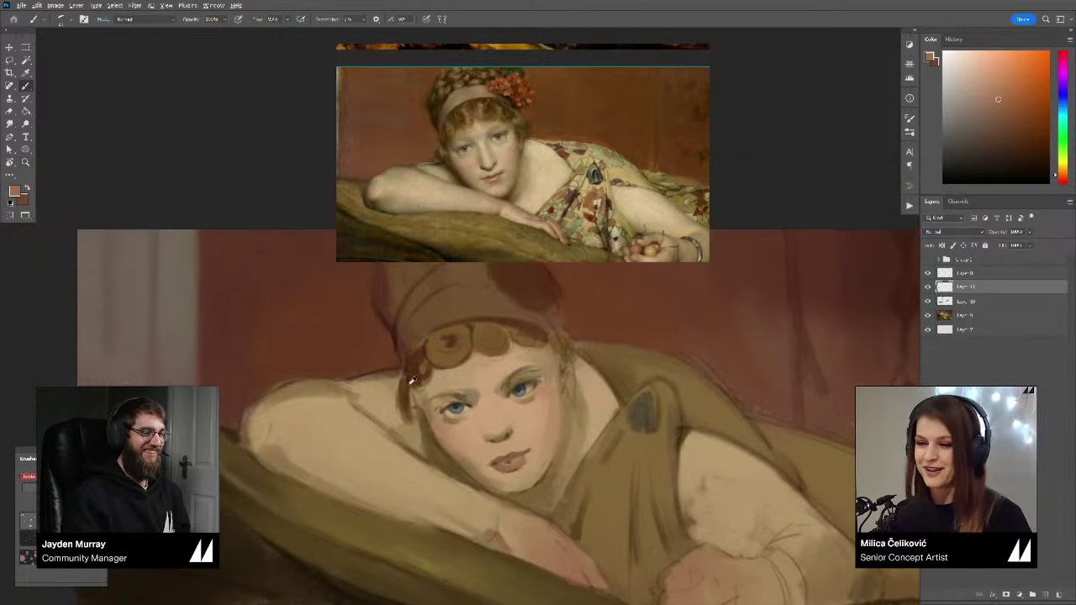
Step: Paint hair strands down both sides of the face with dark reddish brown sampled from the curls
left_click(412, 385, "alt")
left_click_drag(410, 387, 423, 430)
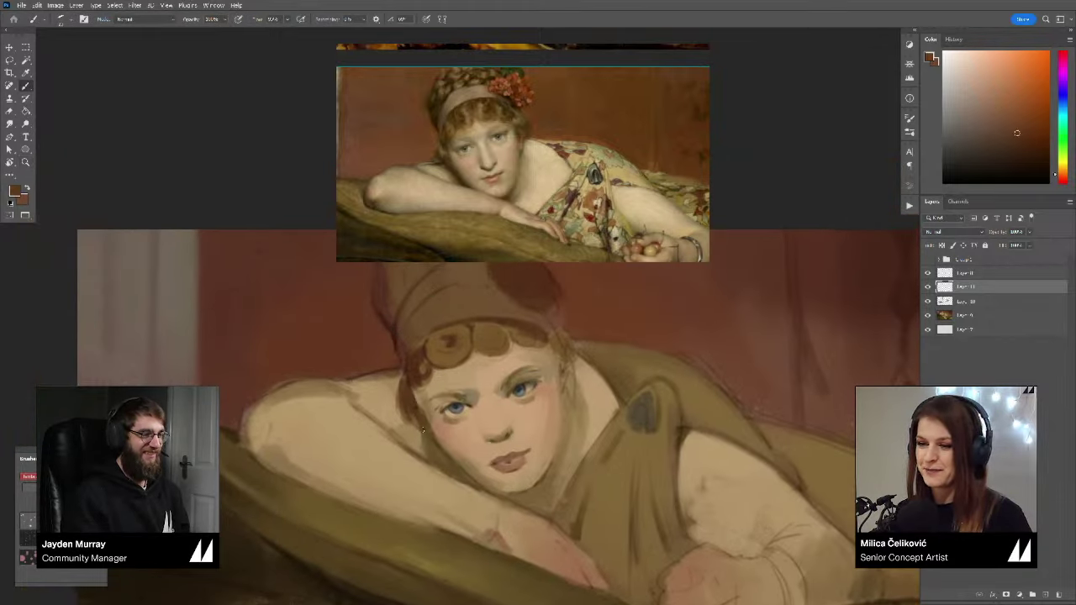
left_click_drag(564, 367, 567, 384)
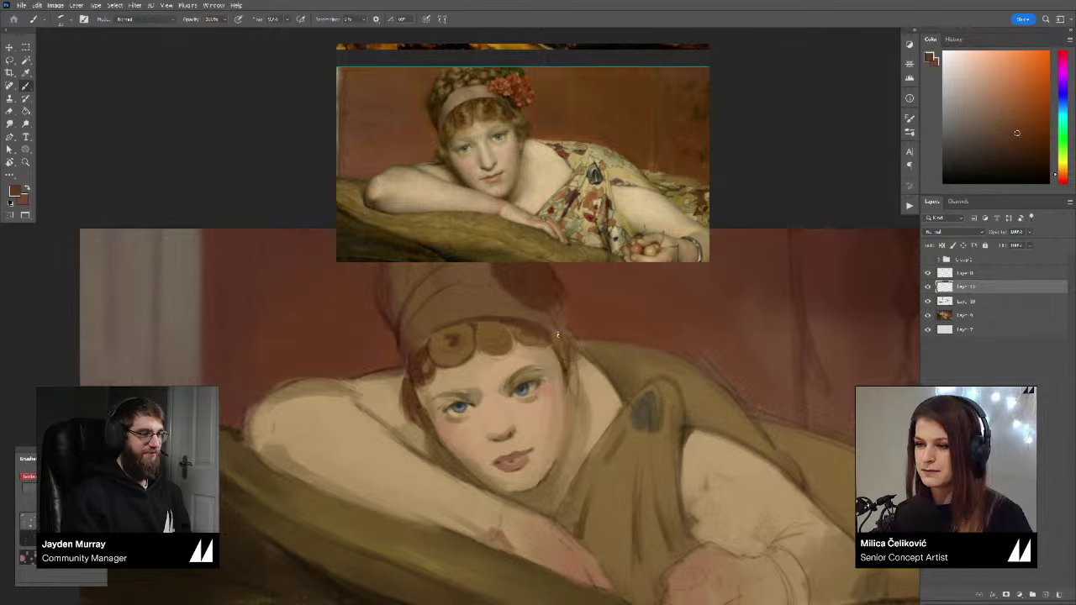
mouse_move(566, 341)
left_mouse_down()
mouse_move(574, 378)
mouse_move(549, 329)
mouse_move(585, 343)
left_mouse_up()
Step: Fill in the woman's headband above the curls with a muted pinkish brown
key("r")
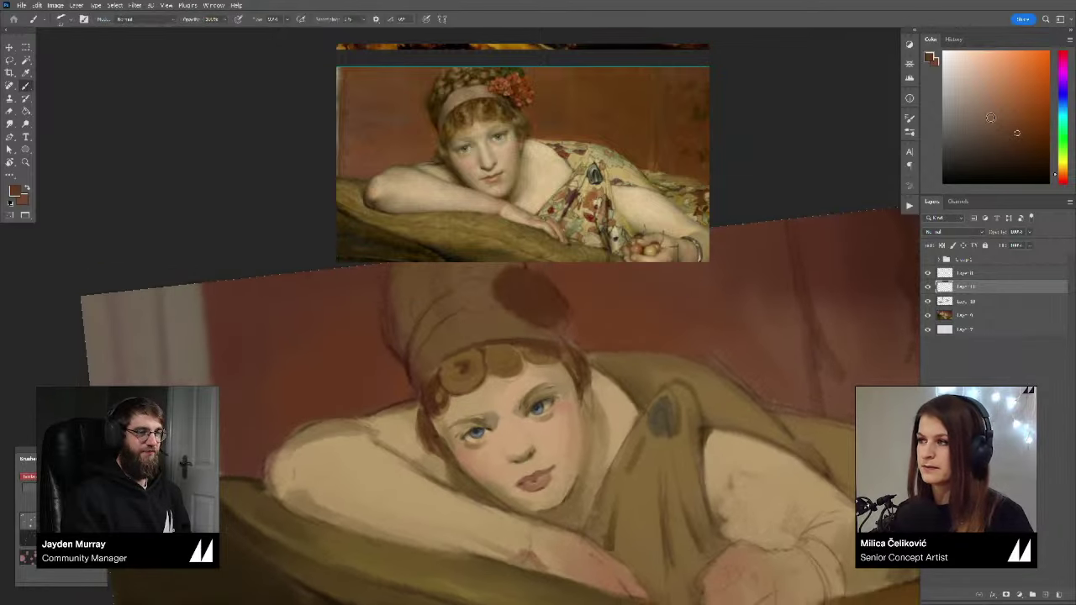
left_click(652, 258, "alt")
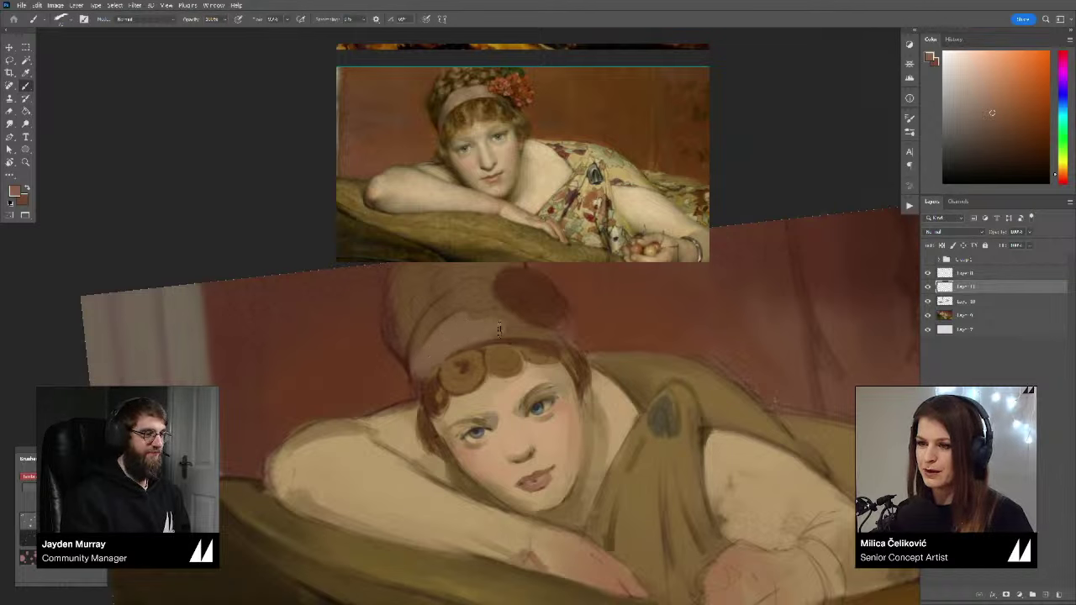
mouse_move(518, 326)
left_mouse_down()
mouse_move(467, 337)
mouse_move(540, 331)
mouse_move(448, 353)
left_mouse_up()
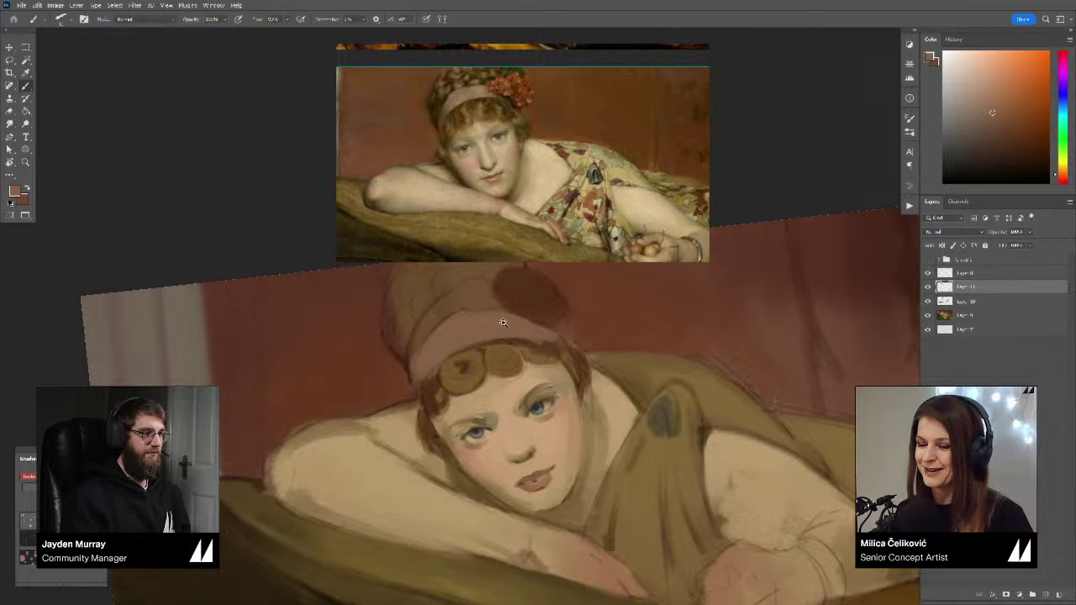
left_click_drag(504, 323, 403, 326)
key("Escape")
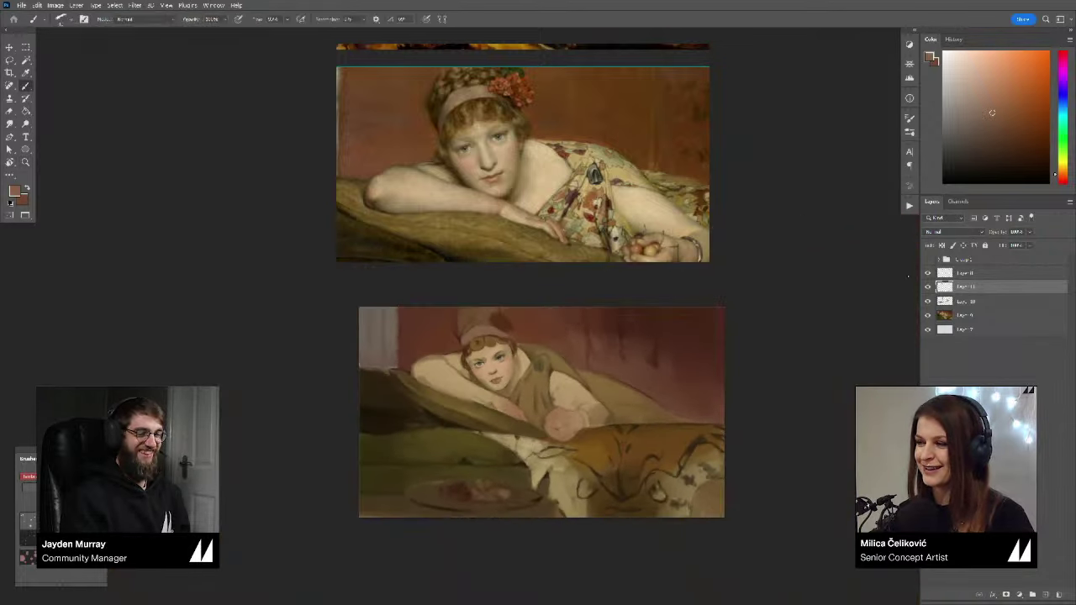
Step: Compare the painting with and without the newest paint layer, and merge that layer into the one below
left_click(928, 286)
left_click(927, 288)
left_click_drag(471, 342, 527, 377)
key("ctrl+e")
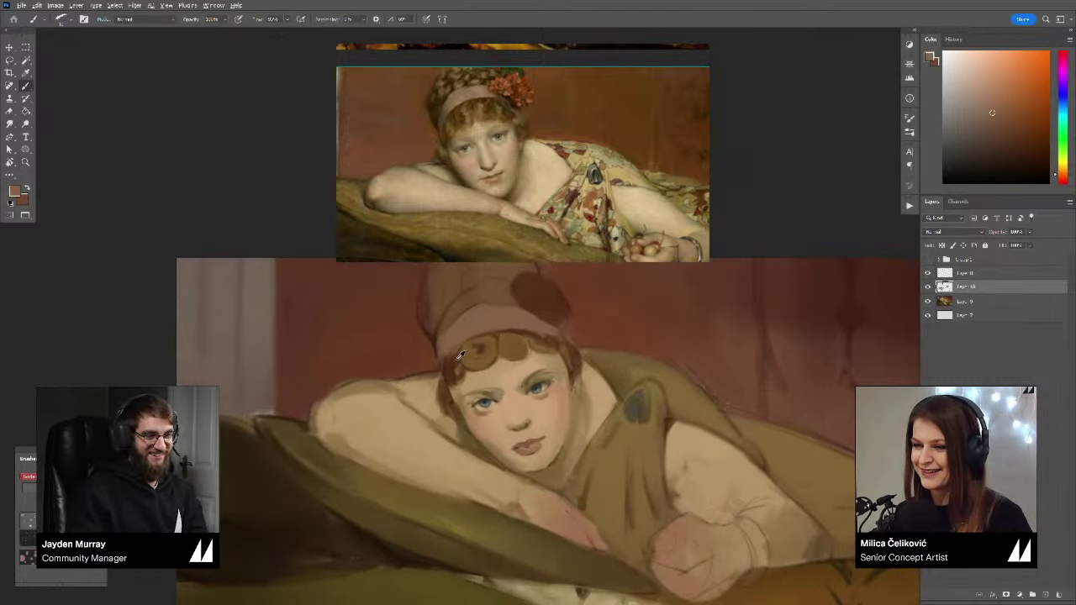
Step: Paint over the forehead curls and the hair beside the face with reddish browns sampled from the hair
left_click(460, 368, "alt")
left_click_drag(466, 362, 532, 345)
left_click(484, 357, "alt")
left_click(511, 348, "alt")
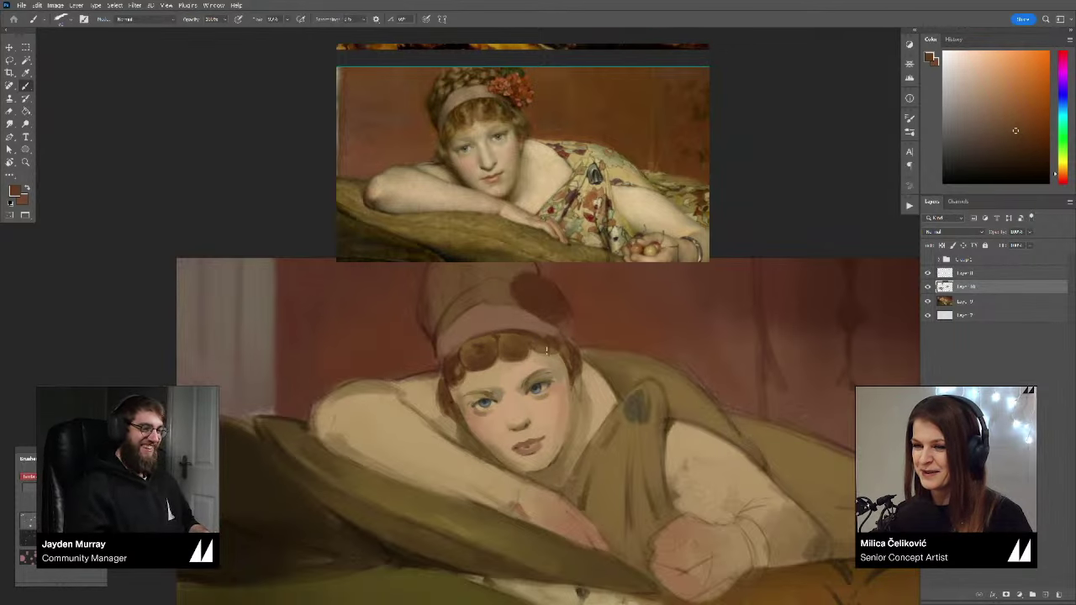
left_click(539, 338, "alt")
left_click_drag(570, 382, 566, 359)
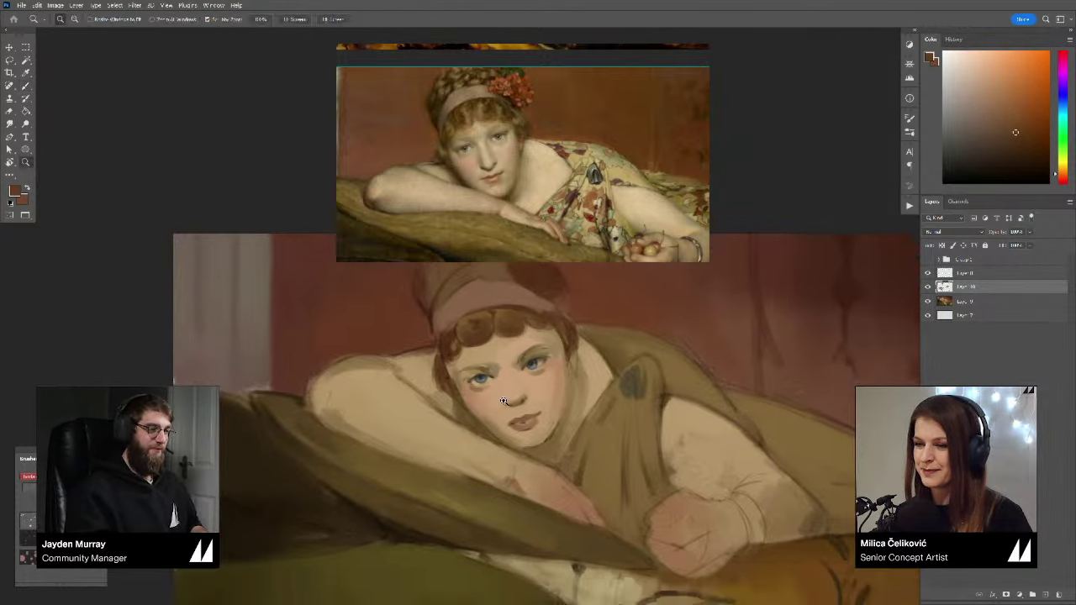
Step: Add a new layer and shade the edge of the face beside the raised arm with sampled brown and skin tones
left_click_drag(509, 408, 521, 407)
key("ctrl+alt+shift+n")
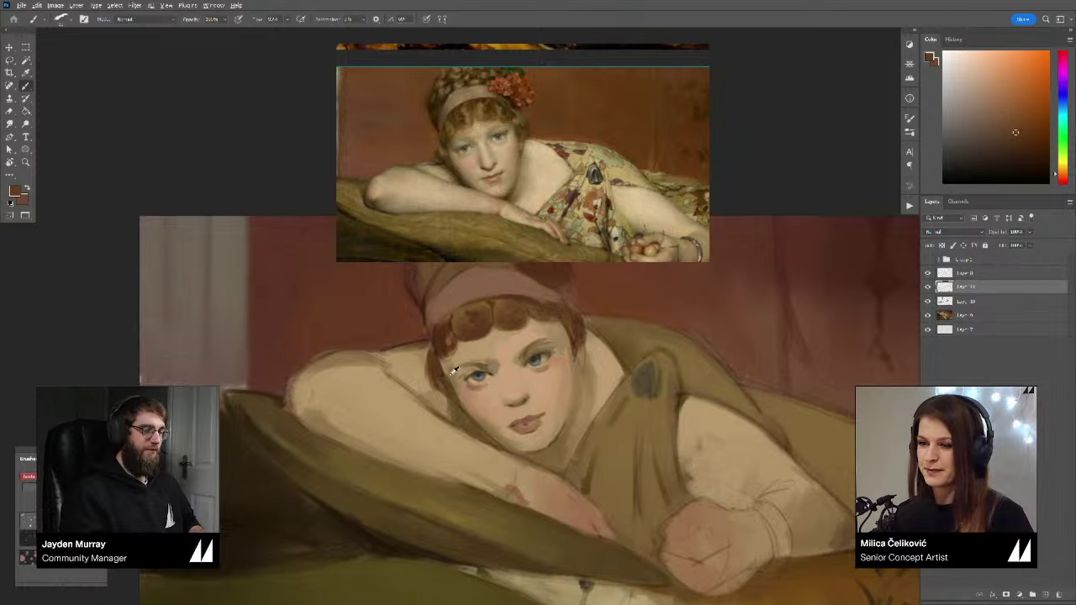
left_click(460, 401, "alt")
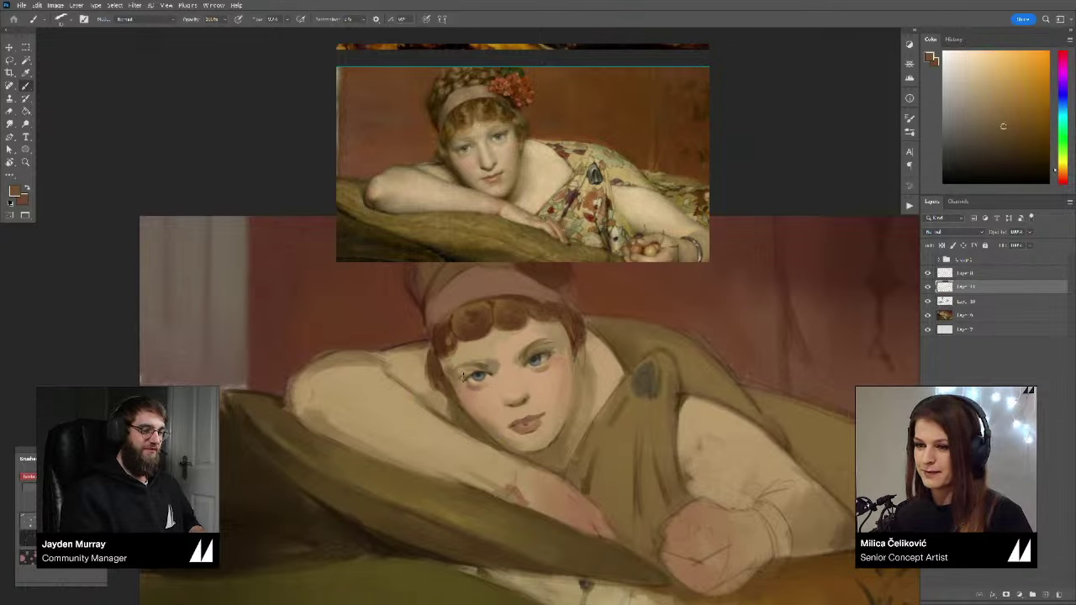
left_click(459, 373, "alt")
left_click_drag(462, 380, 468, 420)
left_click(437, 366, "alt")
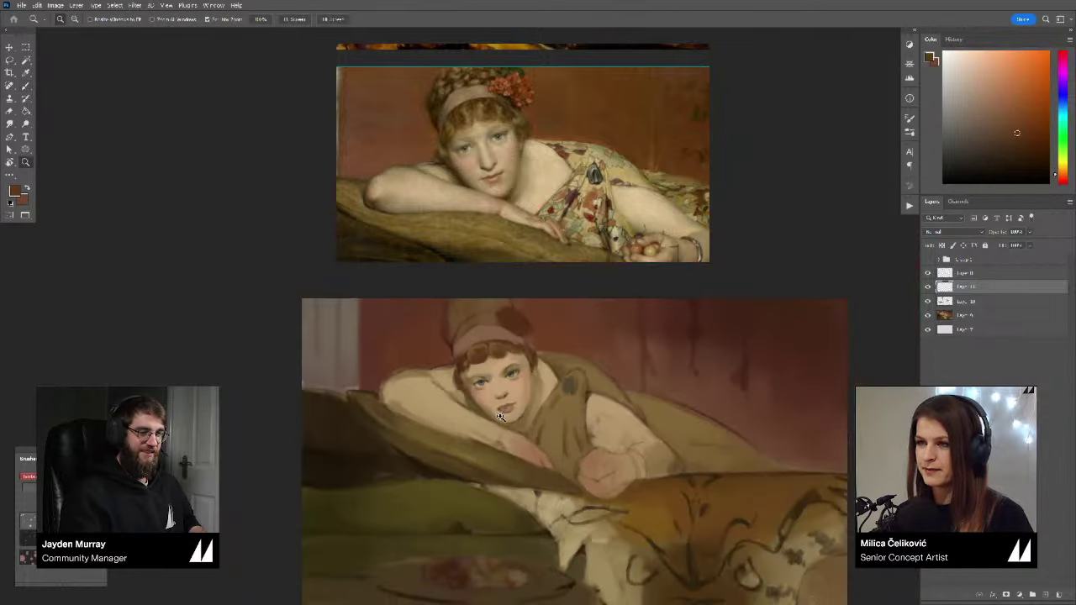
left_click(468, 420)
key("b")
left_click(465, 397, "alt")
left_click(472, 410, "alt")
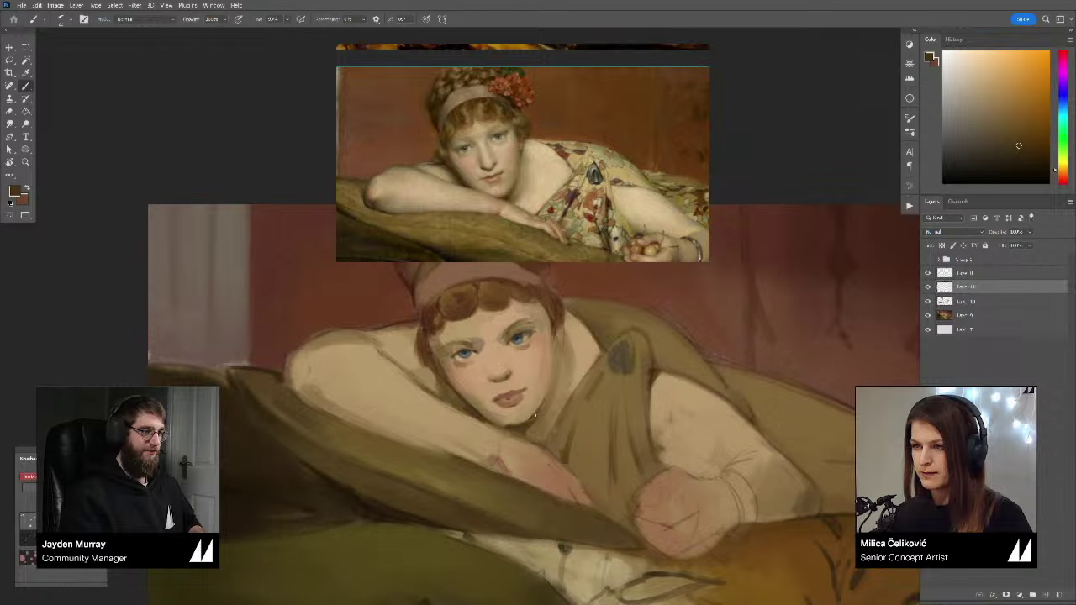
Step: Shade the temple and cheek on the dress side of the face, blending sampled olive, brown and peach tones into the hairline
left_click_drag(559, 355, 561, 361)
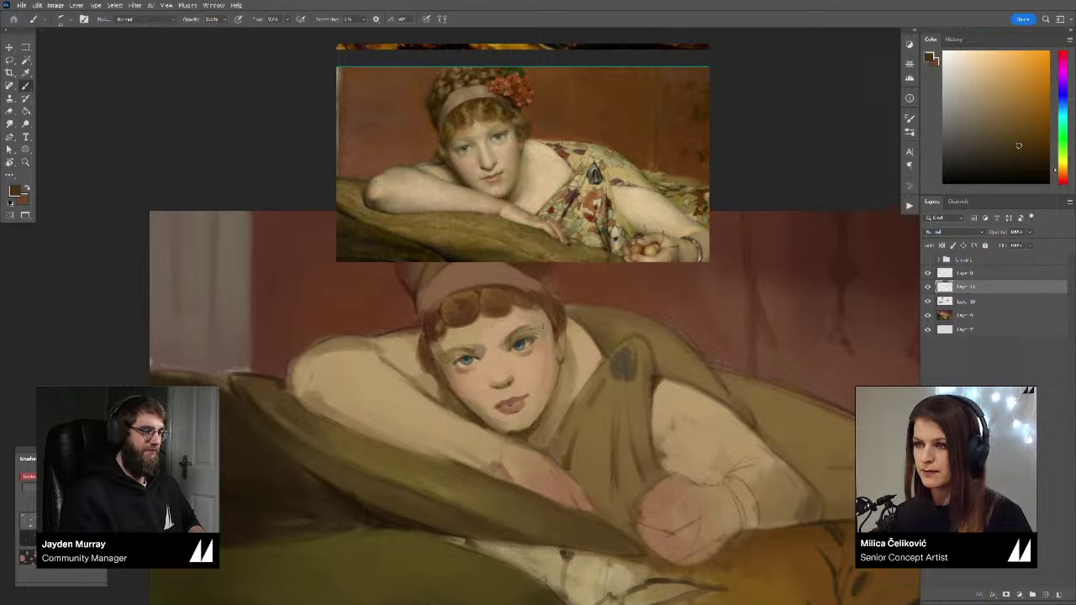
mouse_move(546, 316)
left_mouse_down()
mouse_move(557, 369)
mouse_move(543, 336)
left_mouse_up()
left_click(552, 328, "alt")
left_click(545, 327, "alt")
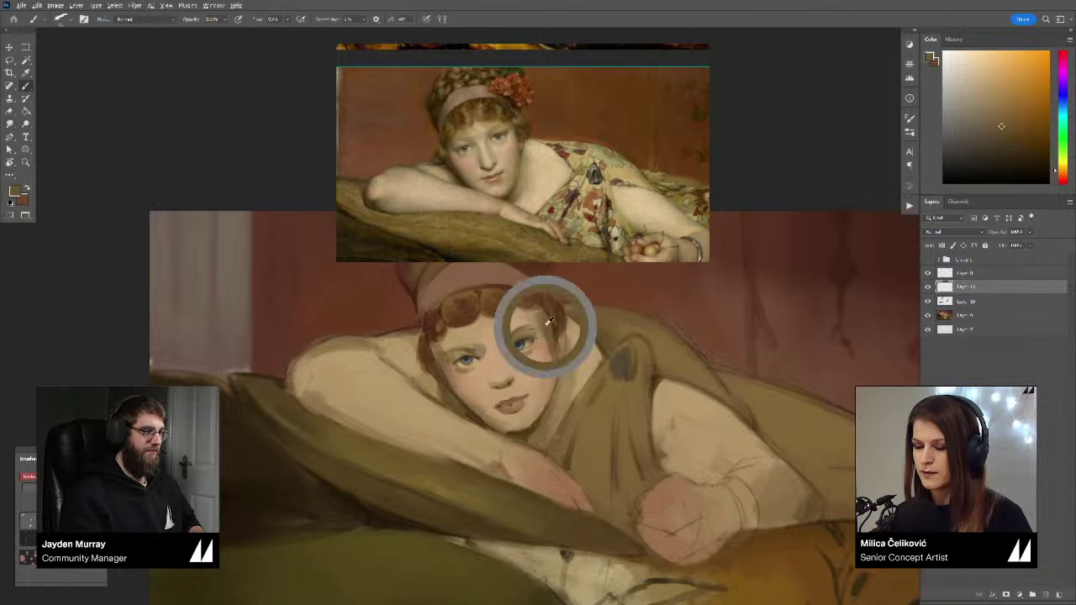
left_click(530, 320, "alt")
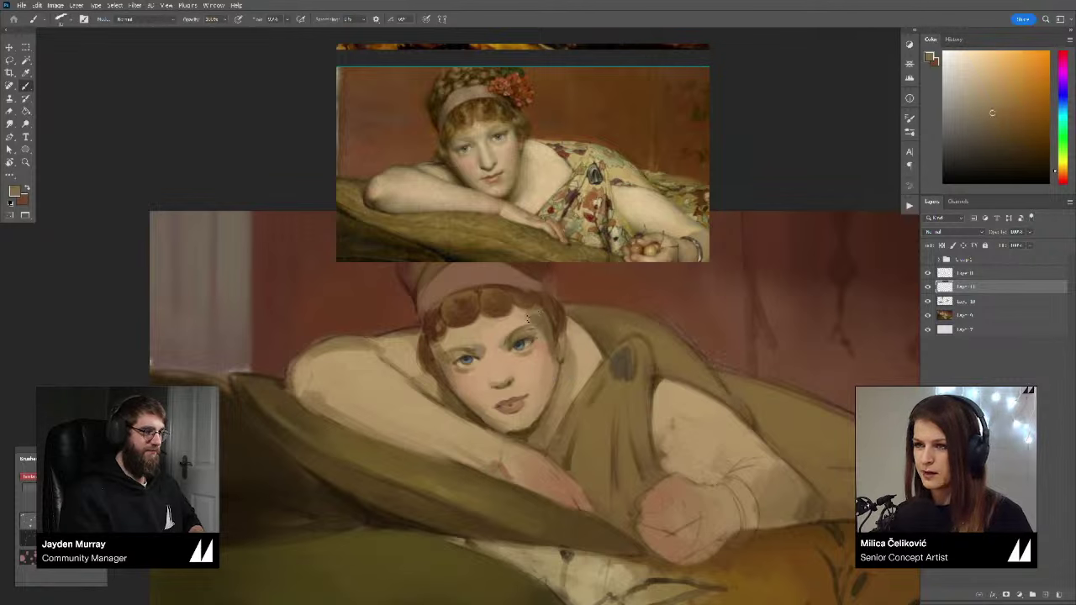
left_click(552, 331, "alt")
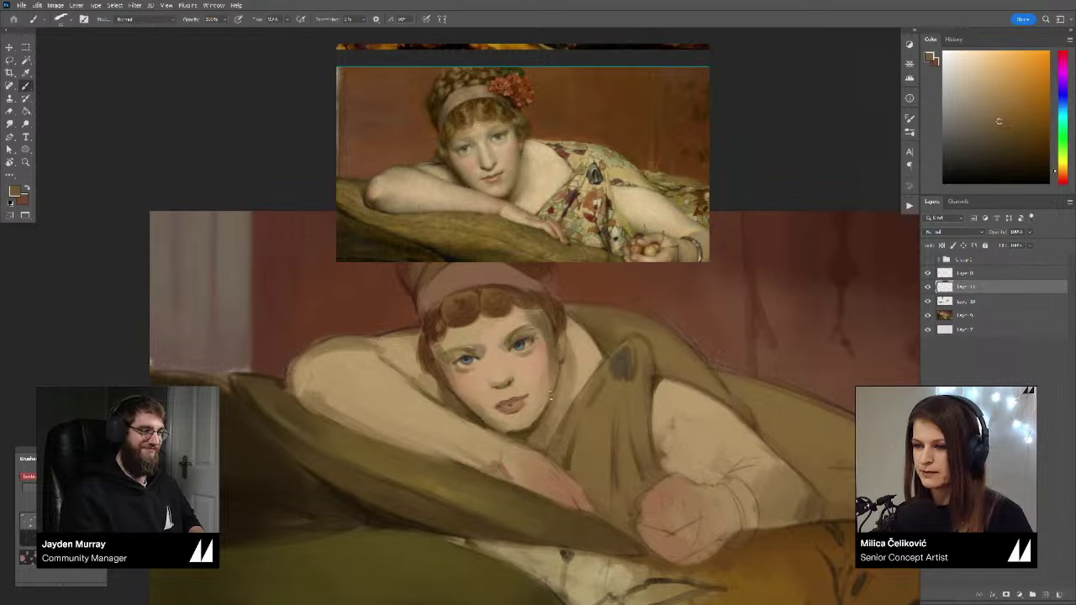
left_click(541, 342, "alt")
left_click(542, 352, "alt")
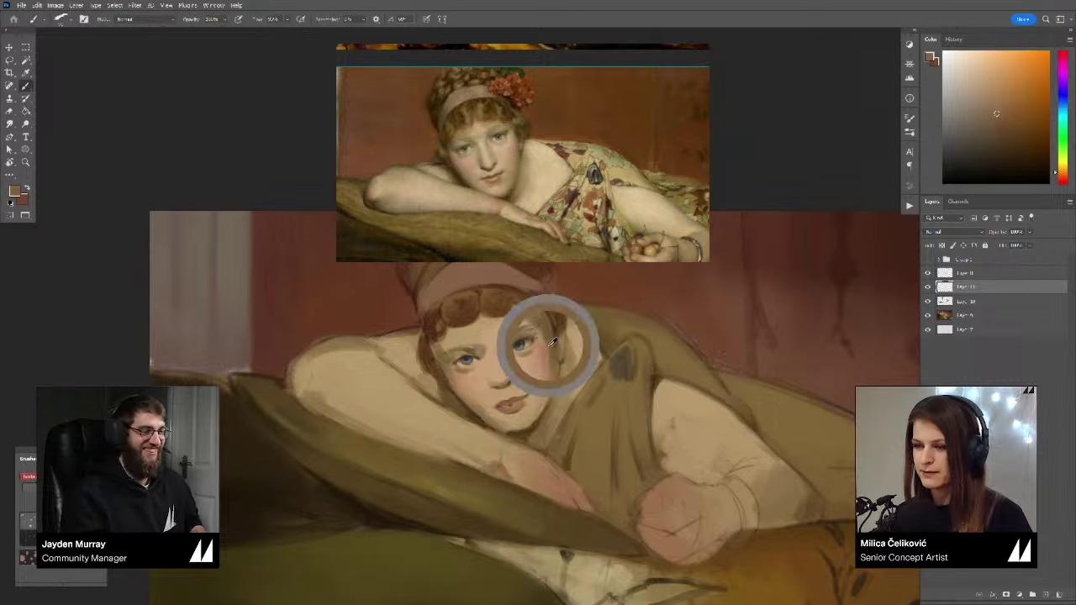
left_click(541, 352, "alt")
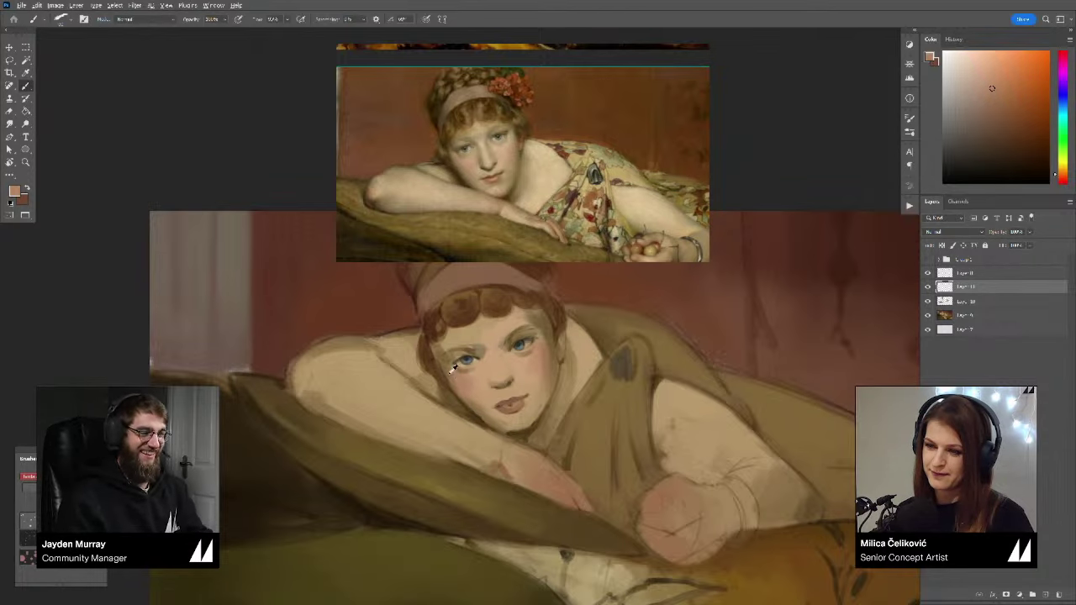
left_click(472, 408, "alt")
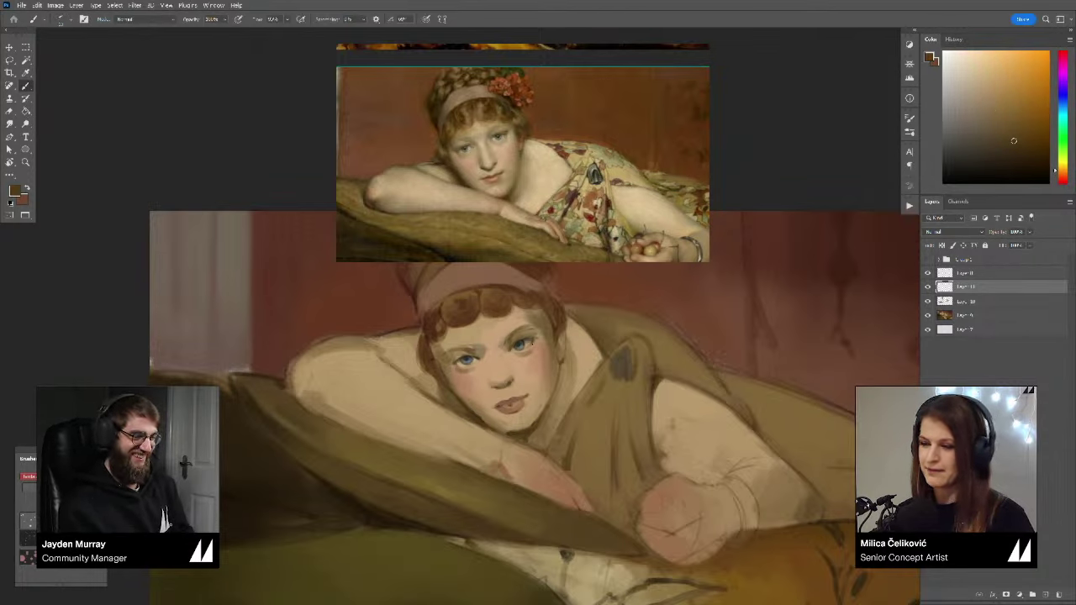
Step: Model the inner brow and the sides of the nose bridge with beige and olive tones sampled from the face
key("z")
left_click_drag(571, 363, 543, 375)
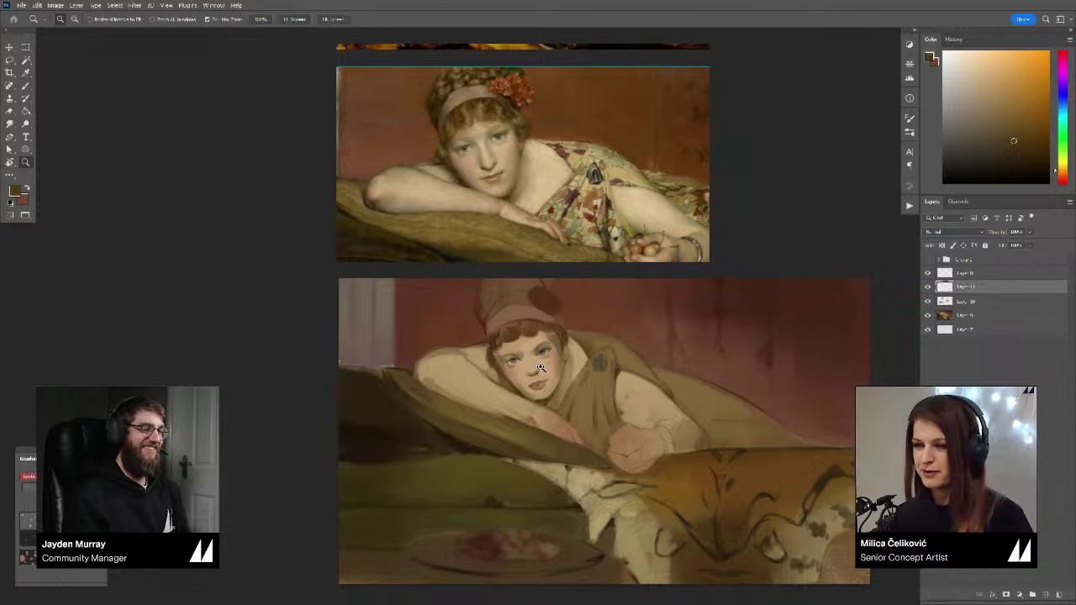
left_click(532, 336)
key("b")
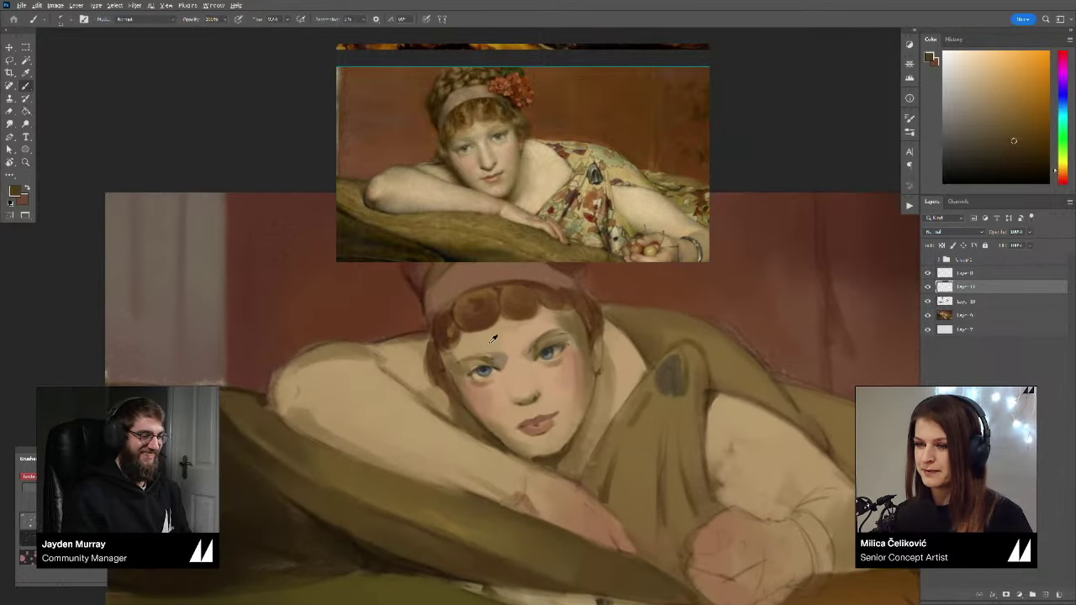
left_click(497, 339, "alt")
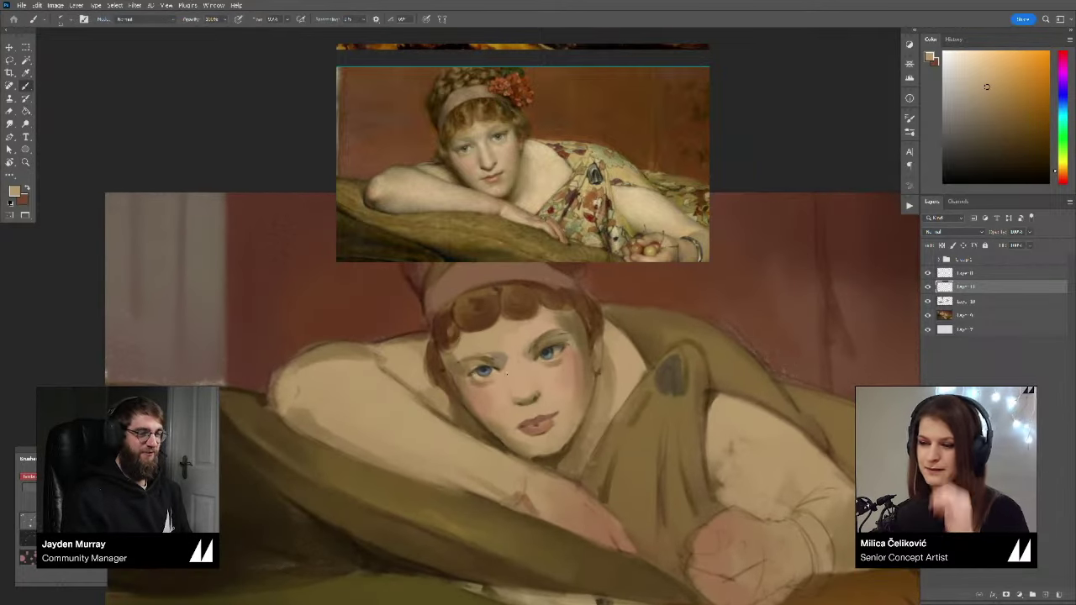
left_click(505, 362, "alt")
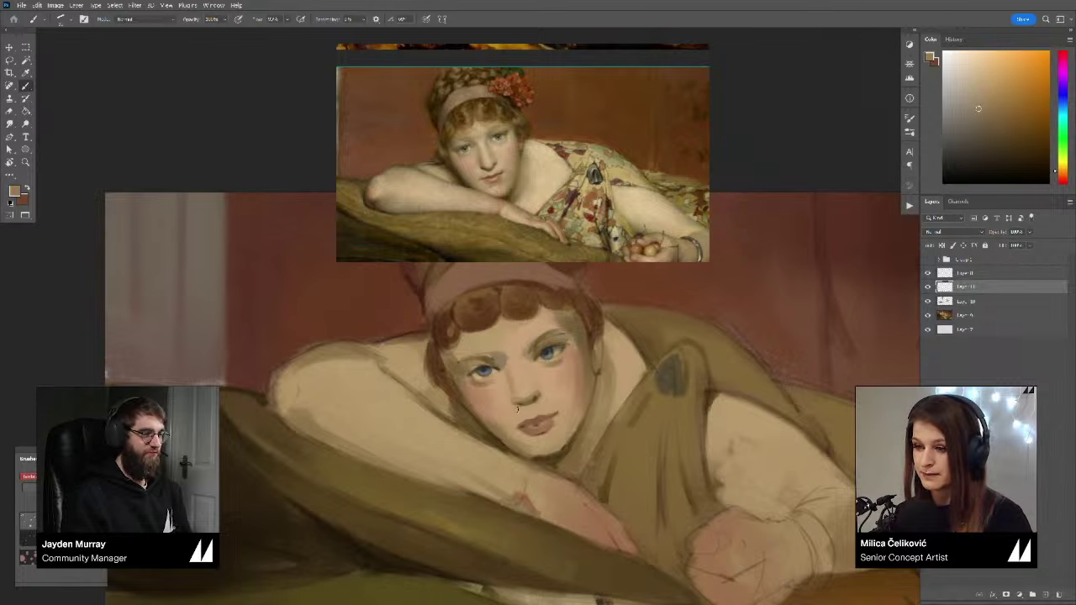
left_click(508, 370, "alt")
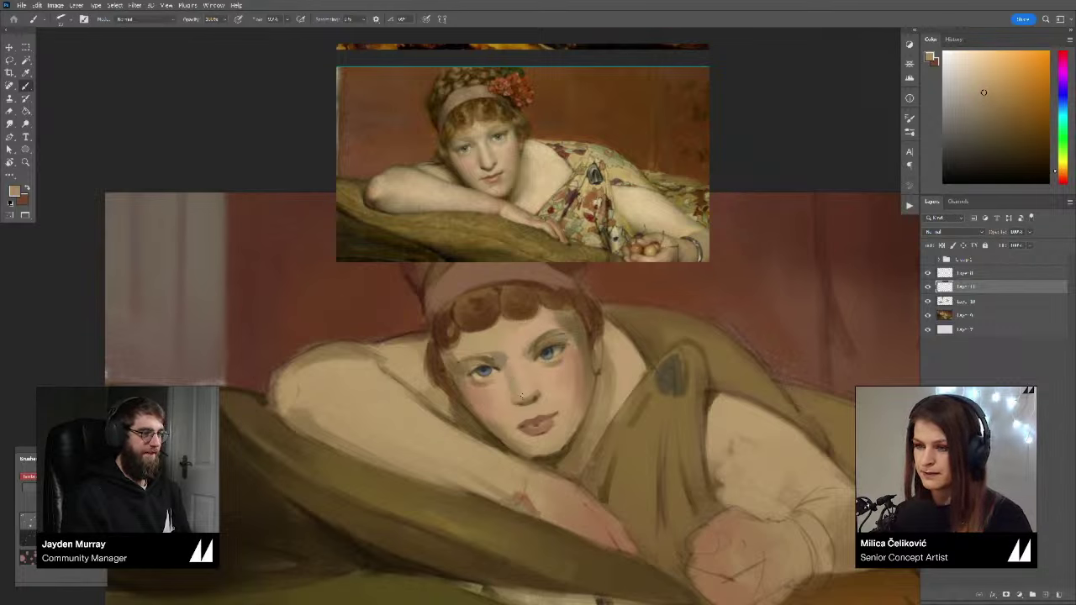
left_click(533, 367, "alt")
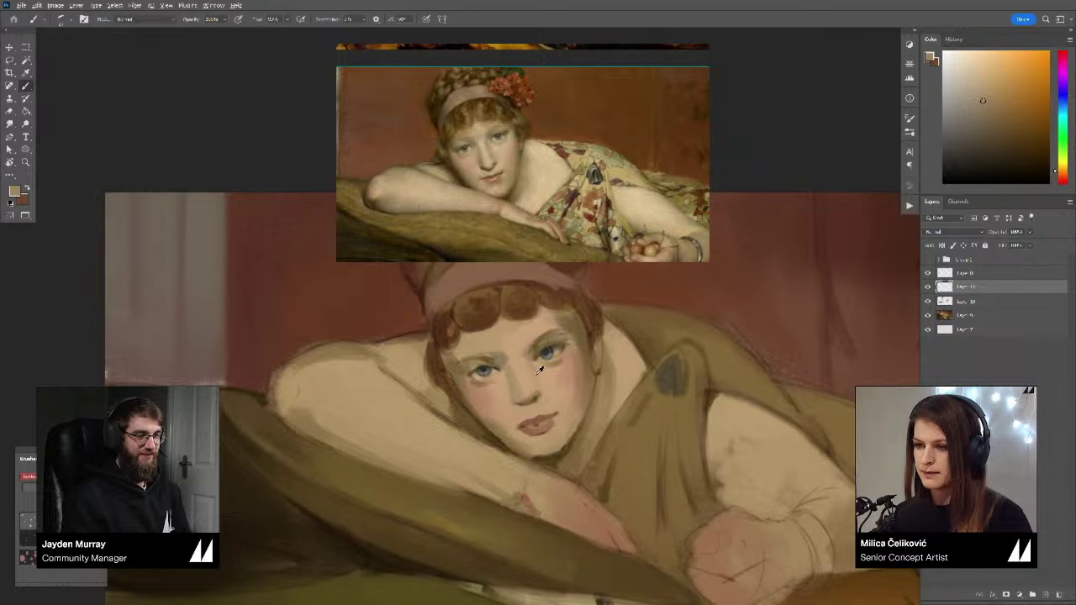
left_click(534, 370, "alt")
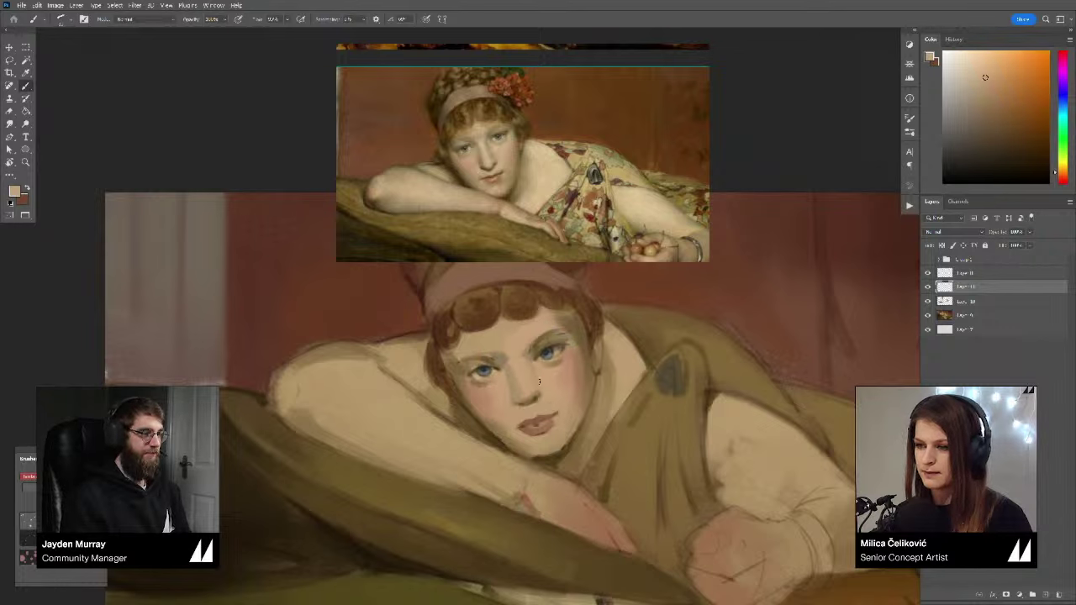
left_click(507, 378, "alt")
left_click(532, 371, "alt")
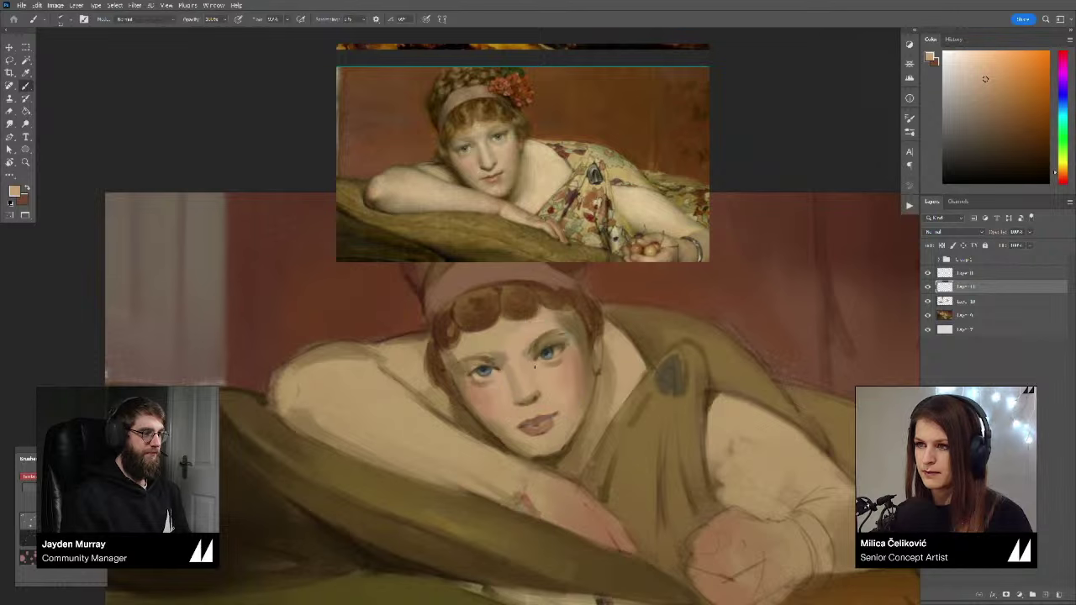
Step: Lighten the nose and the skin below the dress-side eye's inner corner with pale peach tones
left_click(565, 296, "alt")
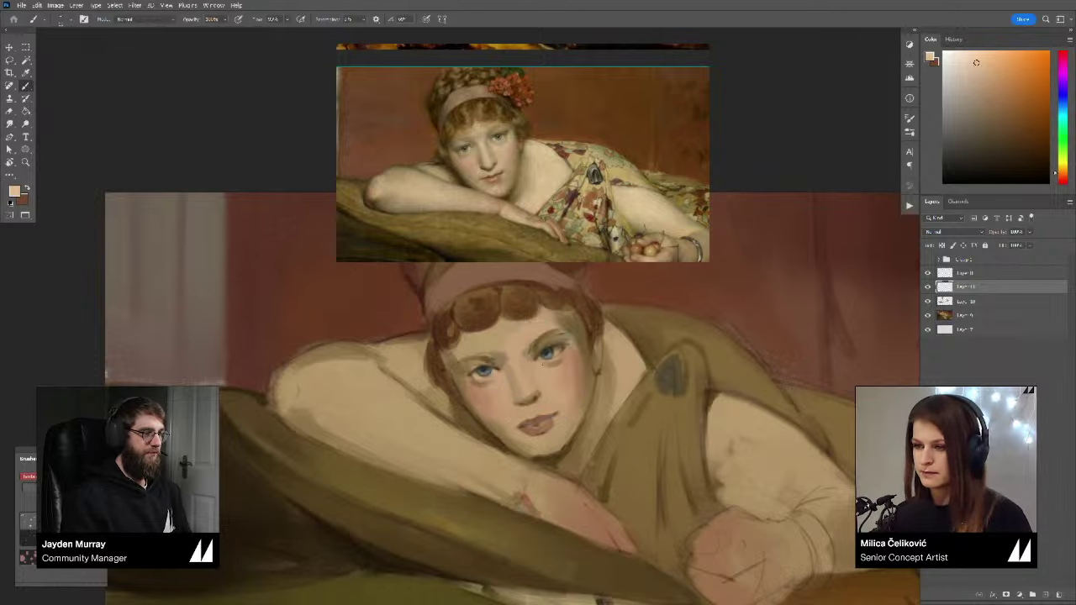
left_click_drag(551, 366, 547, 364)
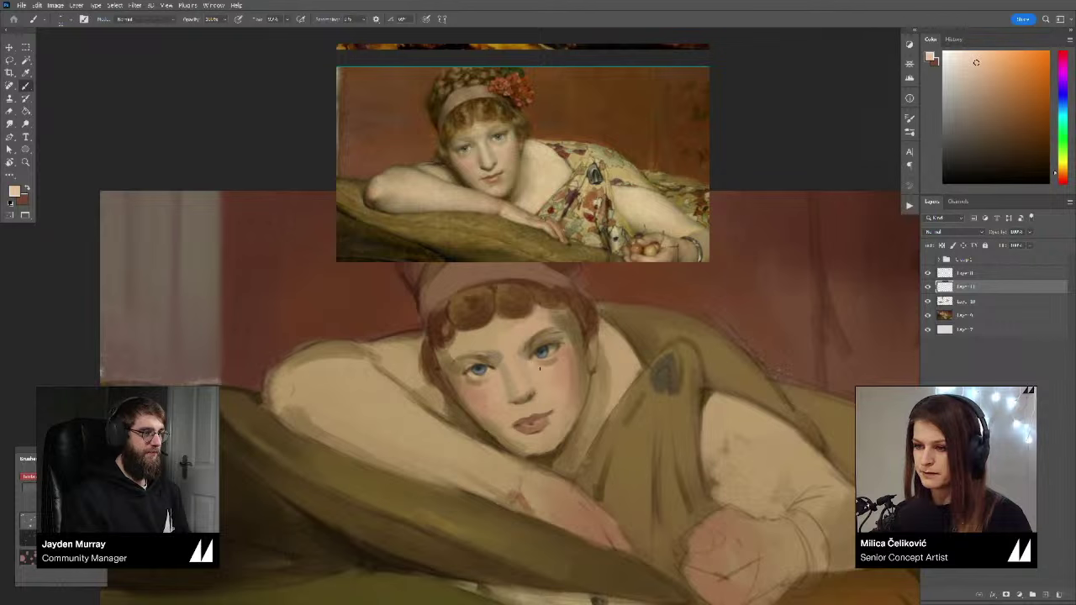
left_click(538, 367, "alt")
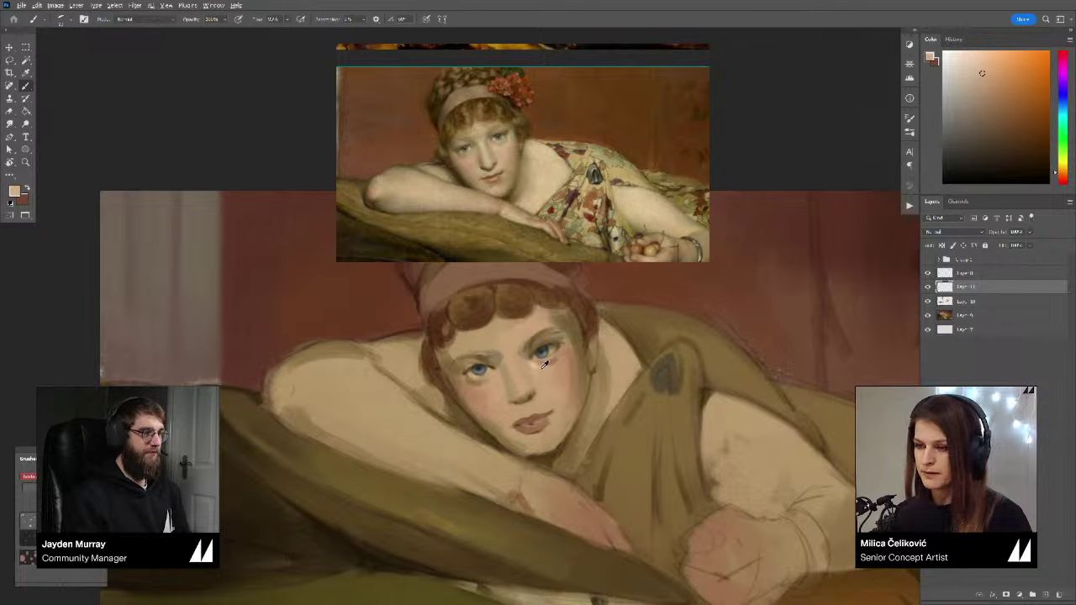
left_click(537, 363, "alt")
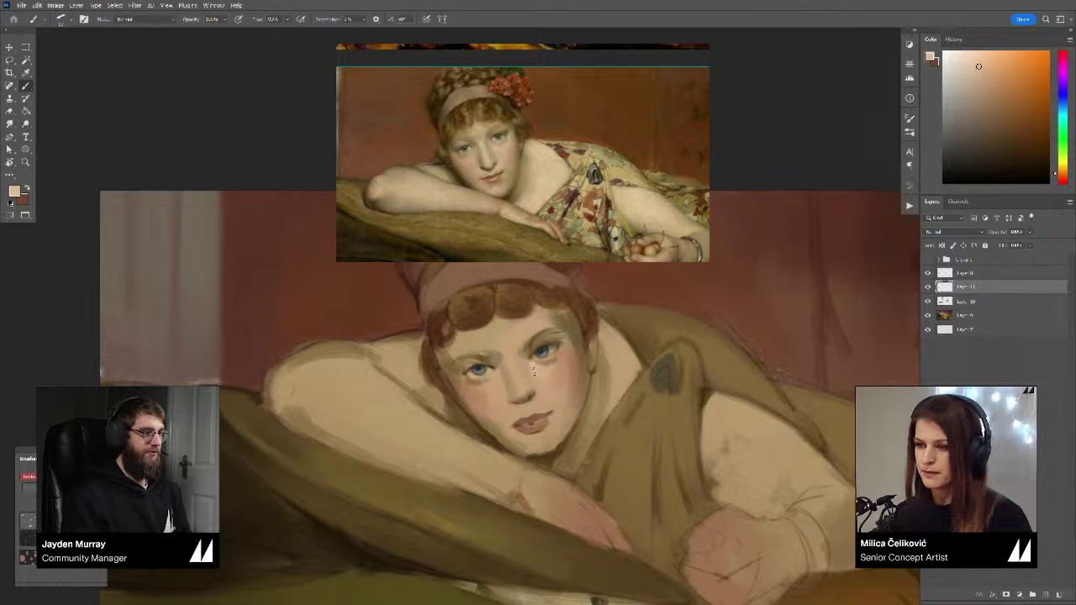
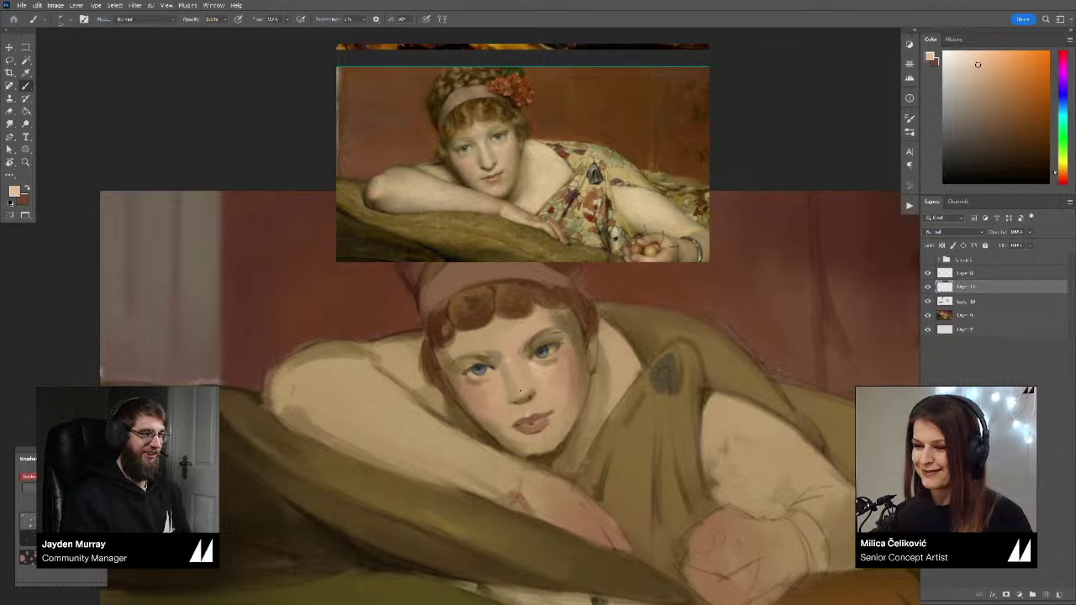
Step: Examine the reference woman's face up close and her full reclining pose on the reference board
scroll(502, 154, "up", 3)
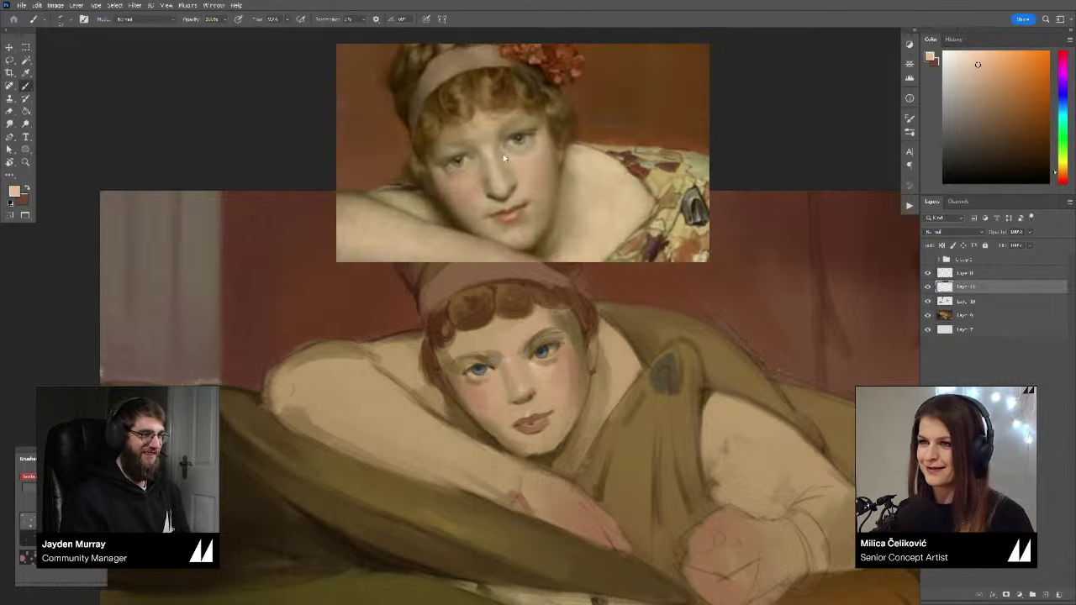
scroll(414, 206, "down", 6)
scroll(415, 206, "down", 3)
scroll(504, 191, "up", 5)
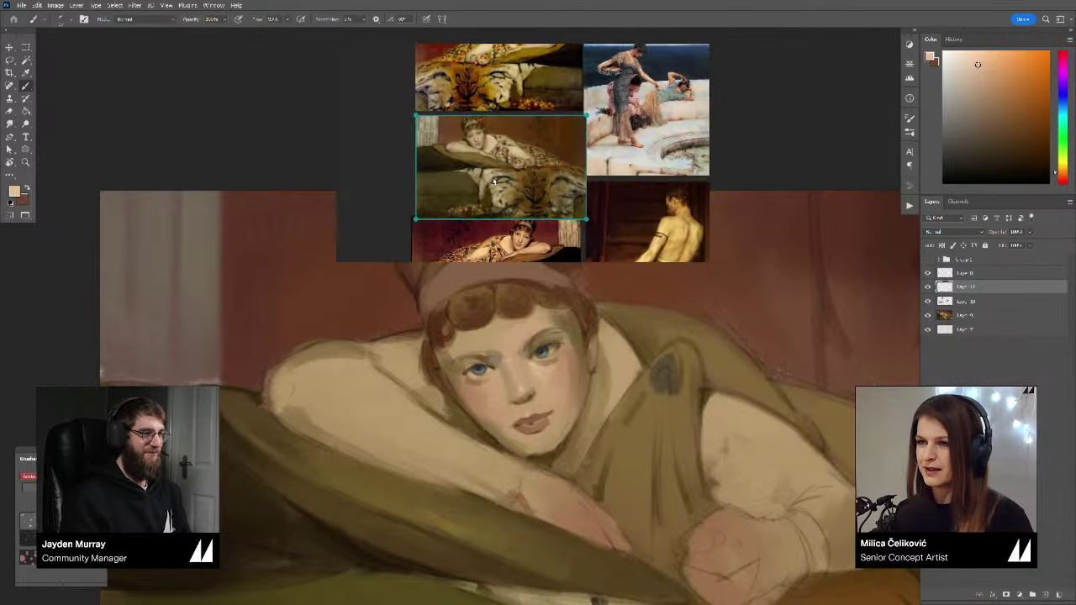
scroll(511, 190, "up", 5)
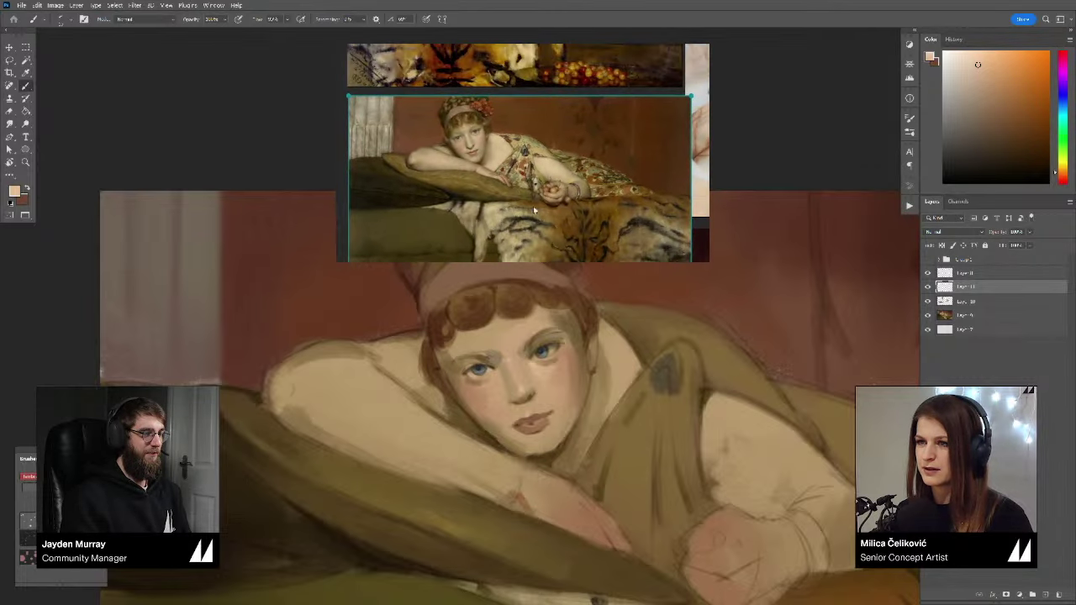
scroll(501, 163, "down", 3)
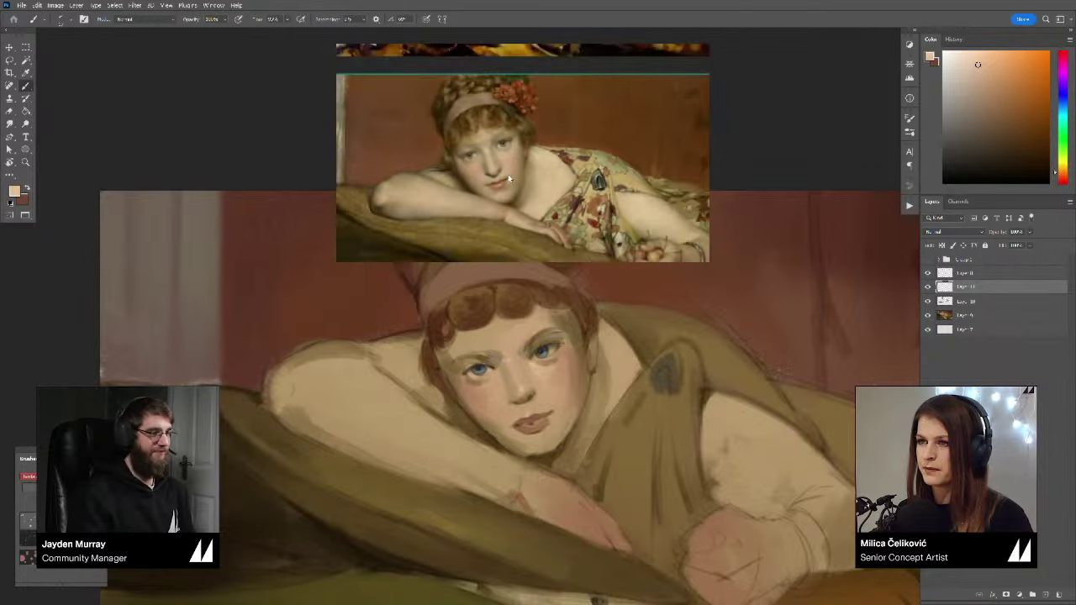
Step: Examine the titled Cherries reference on the board and compare its full composition with the whole painting
left_click_drag(597, 350, 600, 347)
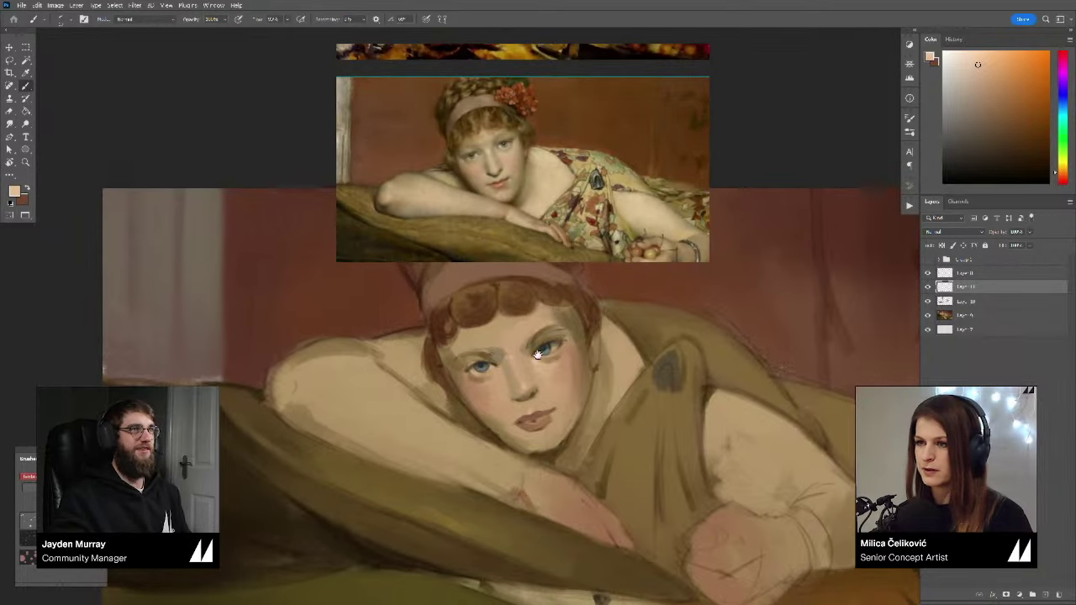
key("z")
left_click_drag(487, 368, 523, 278)
key("b")
scroll(532, 202, "down", 5)
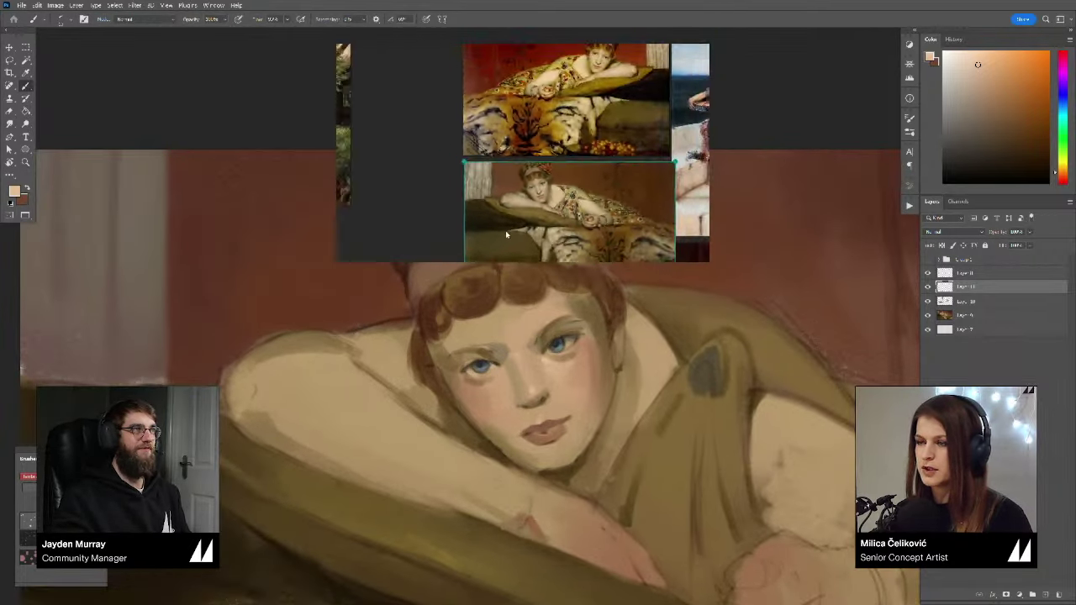
left_click_drag(607, 117, 587, 127)
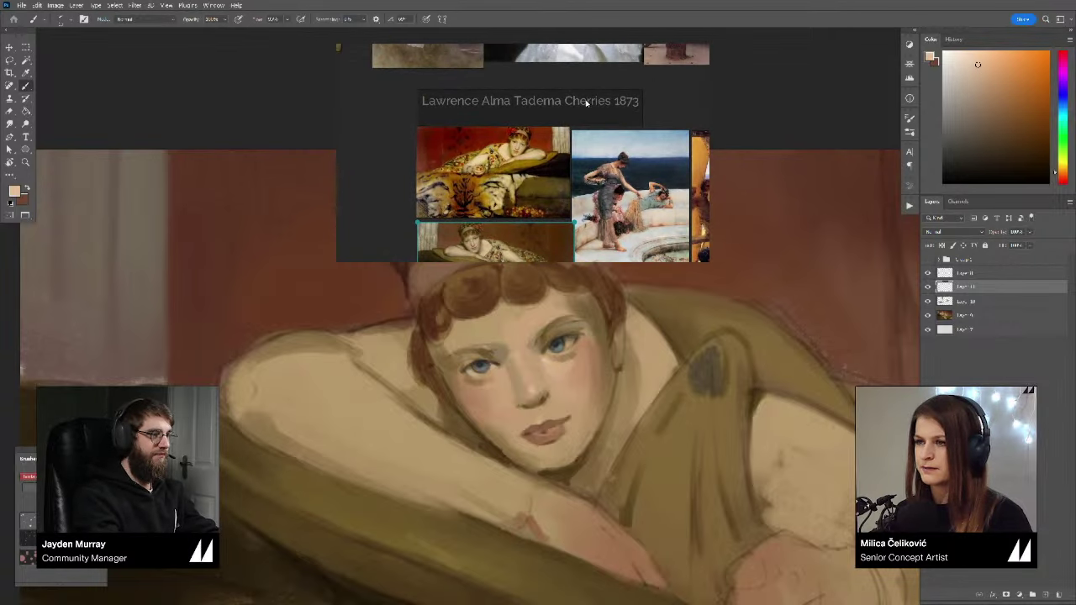
left_click(580, 105)
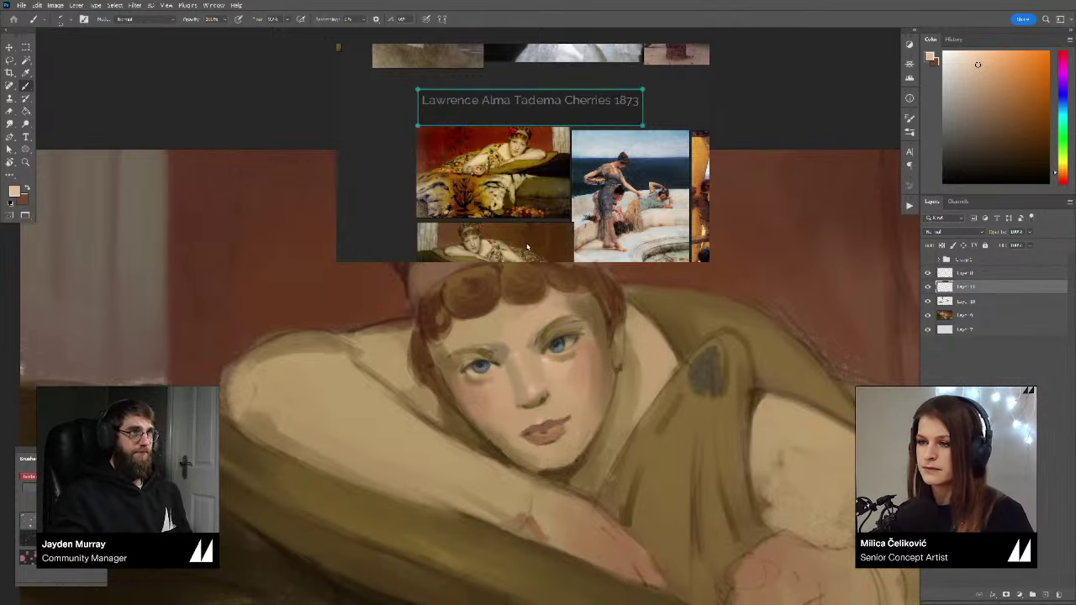
double_click(508, 199)
scroll(527, 346, "up", 2)
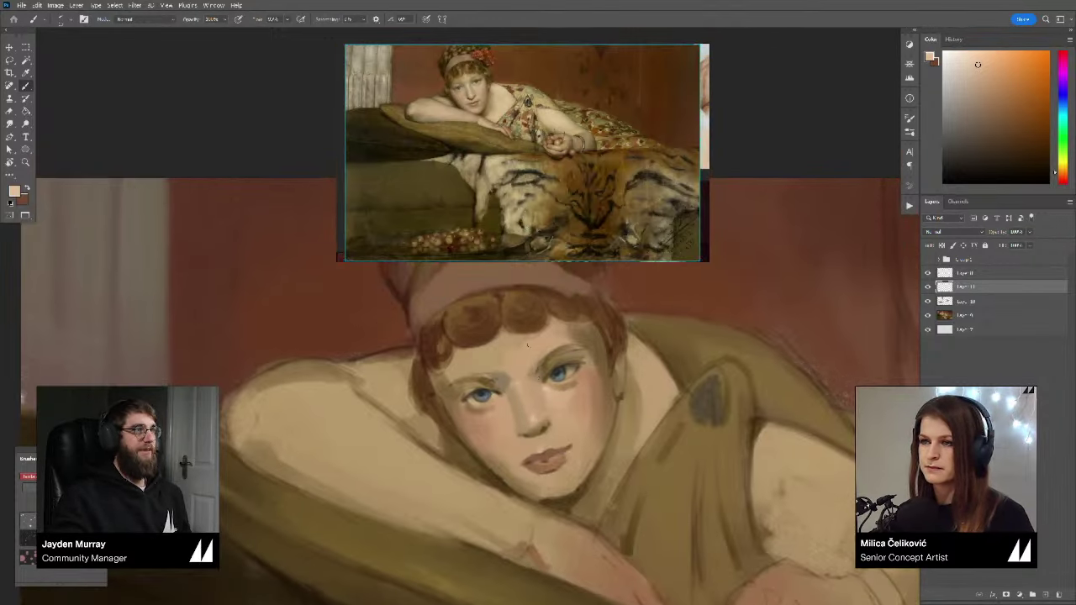
mouse_move(562, 371)
left_mouse_down()
mouse_move(420, 374)
mouse_move(450, 375)
left_mouse_up()
left_click_drag(553, 421, 515, 413)
scroll(658, 425, "up", 2)
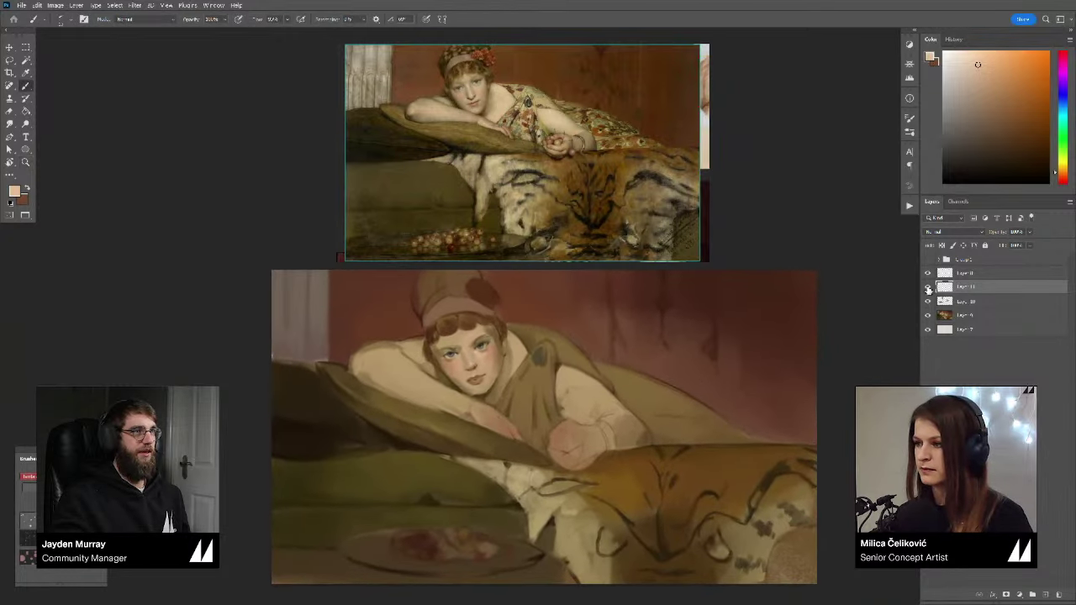
Step: Merge the face paint layers down into the main painting layer and add a new empty layer above it
key("ctrl+e")
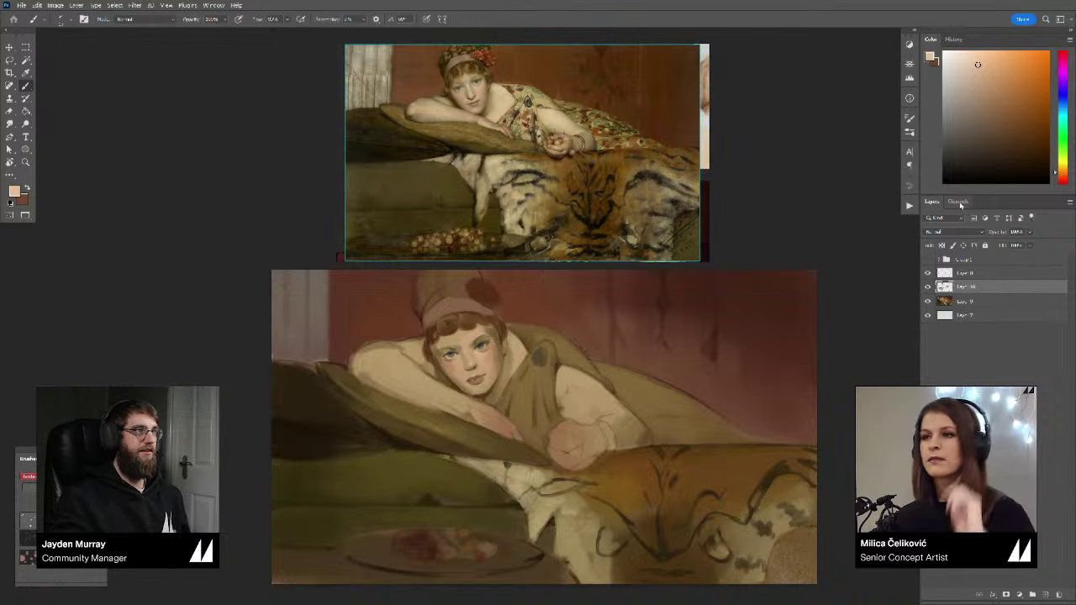
left_click(927, 288)
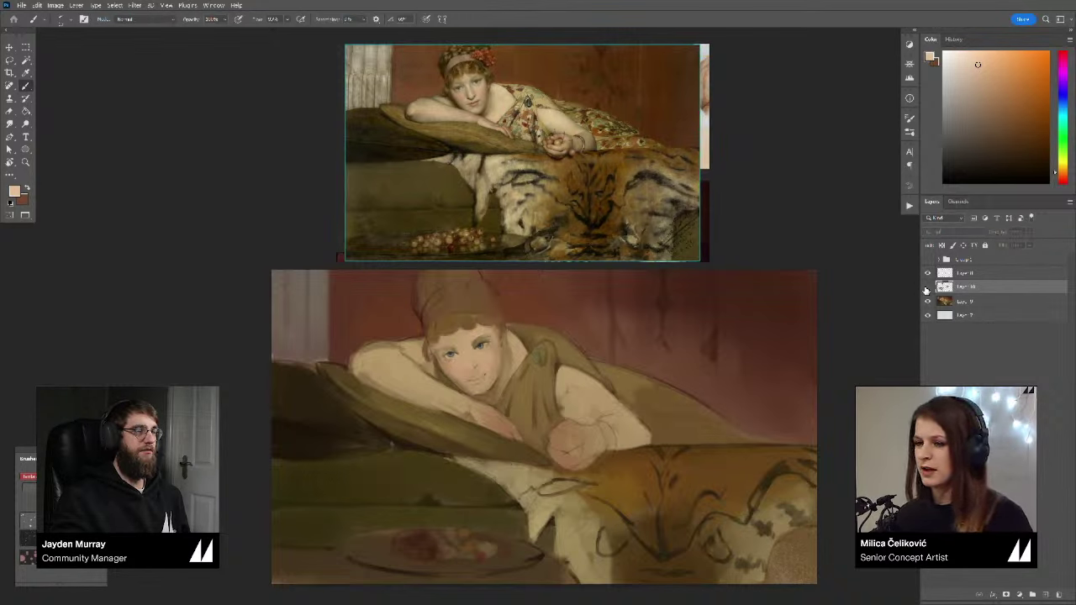
left_click(927, 287)
left_click_drag(813, 374, 824, 370)
mouse_move(583, 362)
left_mouse_down()
mouse_move(508, 371)
mouse_move(545, 378)
mouse_move(588, 431)
left_mouse_up()
key("ctrl+e")
key("ctrl+alt+shift+n")
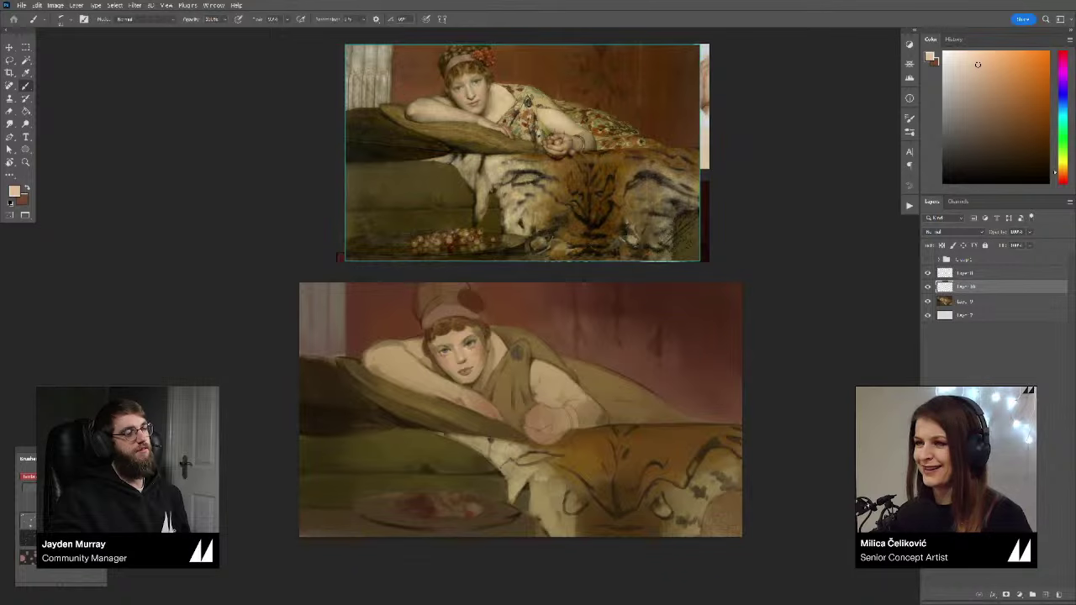
Step: Paint over the tiger skin's orange fur with a warm brown sampled from it
key("r")
left_click_drag(711, 492, 706, 399)
key("b")
left_click(659, 397, "alt")
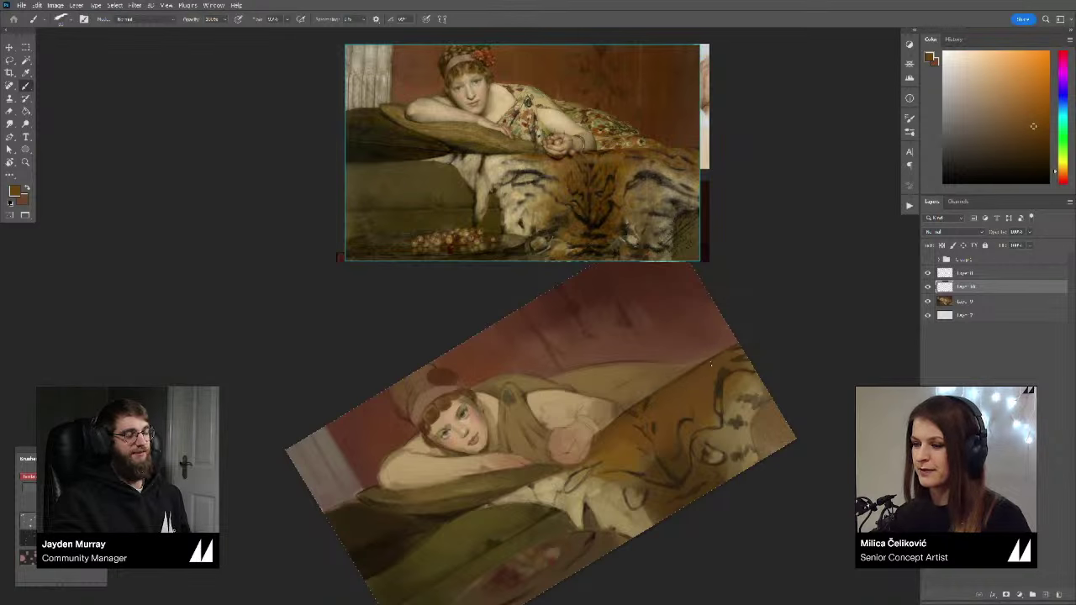
left_click_drag(651, 348, 654, 360)
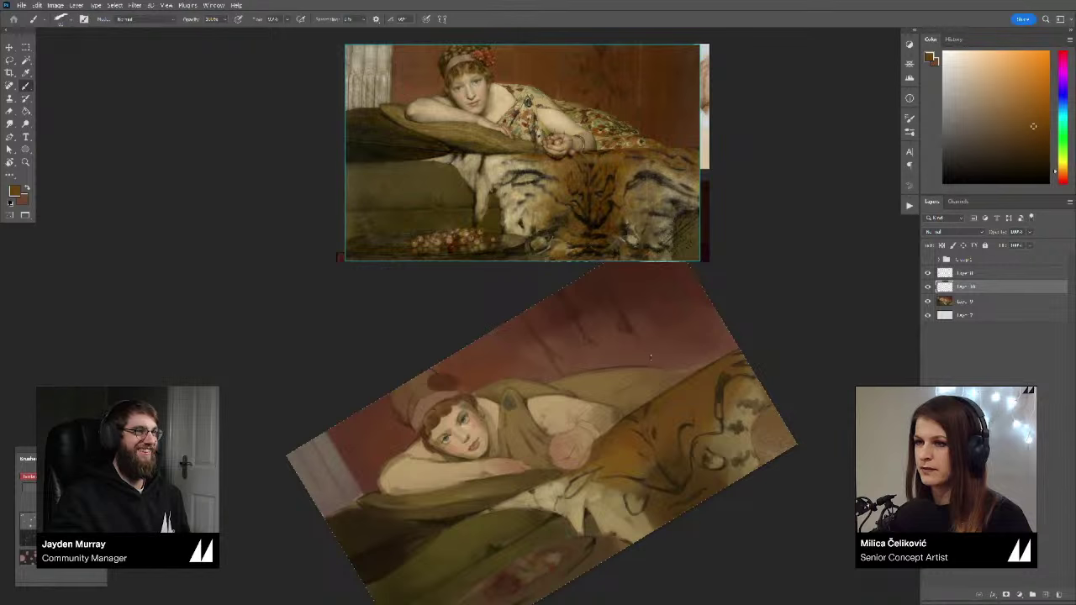
left_click_drag(650, 402, 647, 403)
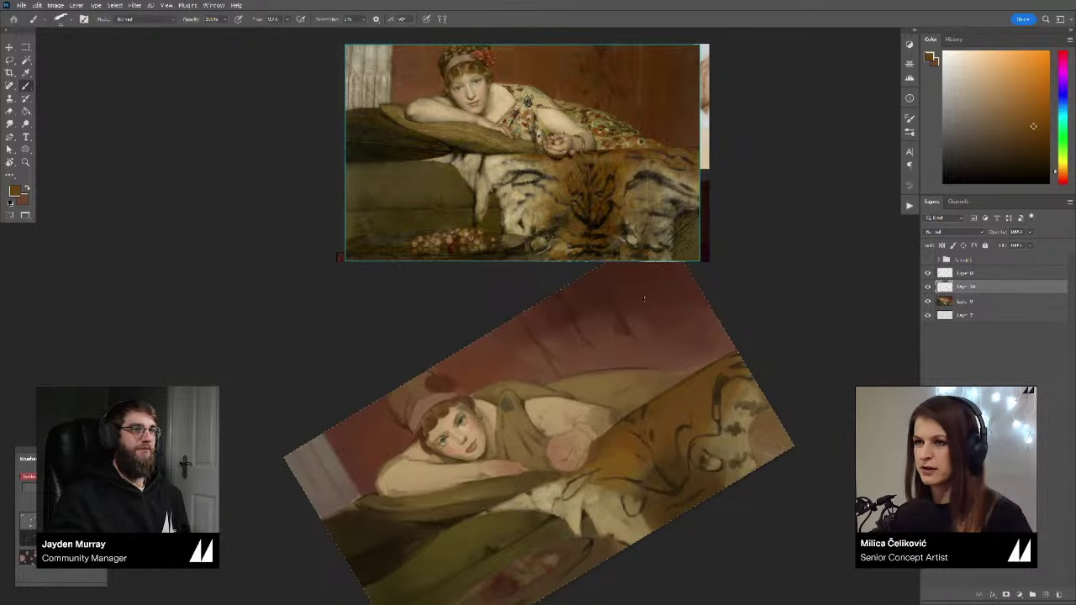
left_click_drag(713, 409, 706, 410)
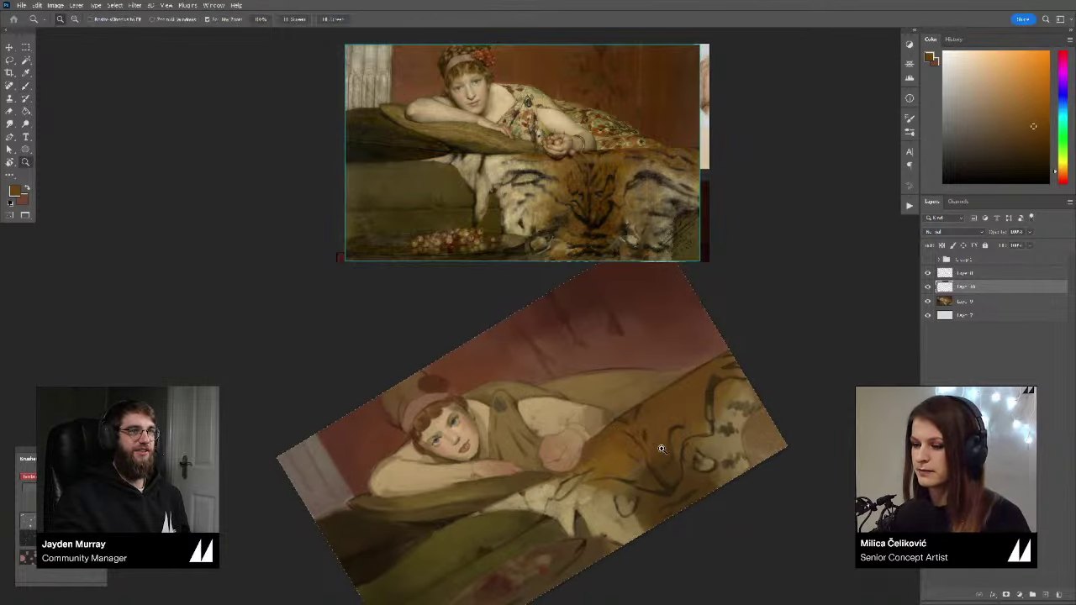
Step: Deepen the lower part of the tiger's head with dark olive and ochre browns sampled from the fur
left_click_drag(659, 456, 641, 461)
left_click(646, 472, "alt")
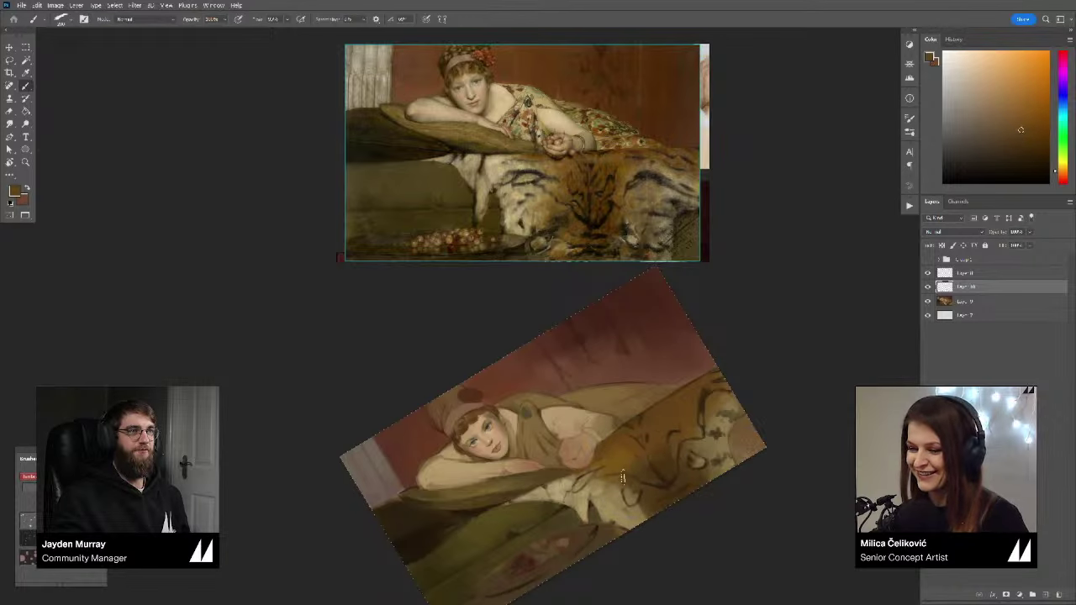
left_click(656, 459, "alt")
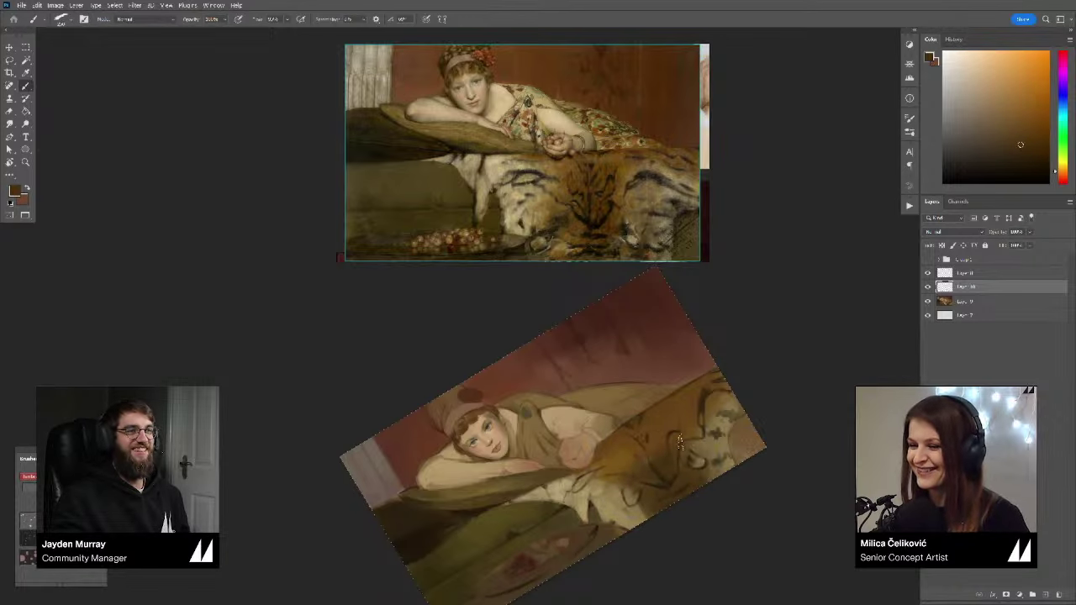
left_click(626, 460, "alt")
left_click(636, 464, "alt")
left_click(628, 462, "alt")
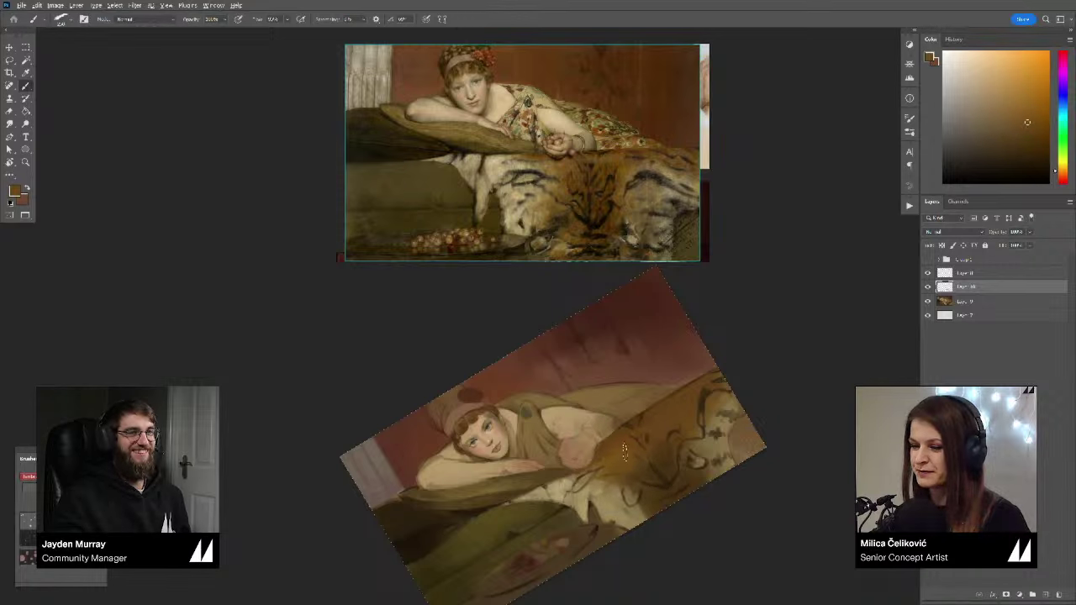
left_click(691, 416, "alt")
key("r")
left_click_drag(818, 387, 744, 520)
key("space")
left_click_drag(697, 461, 766, 451)
key("z")
left_click(439, 402)
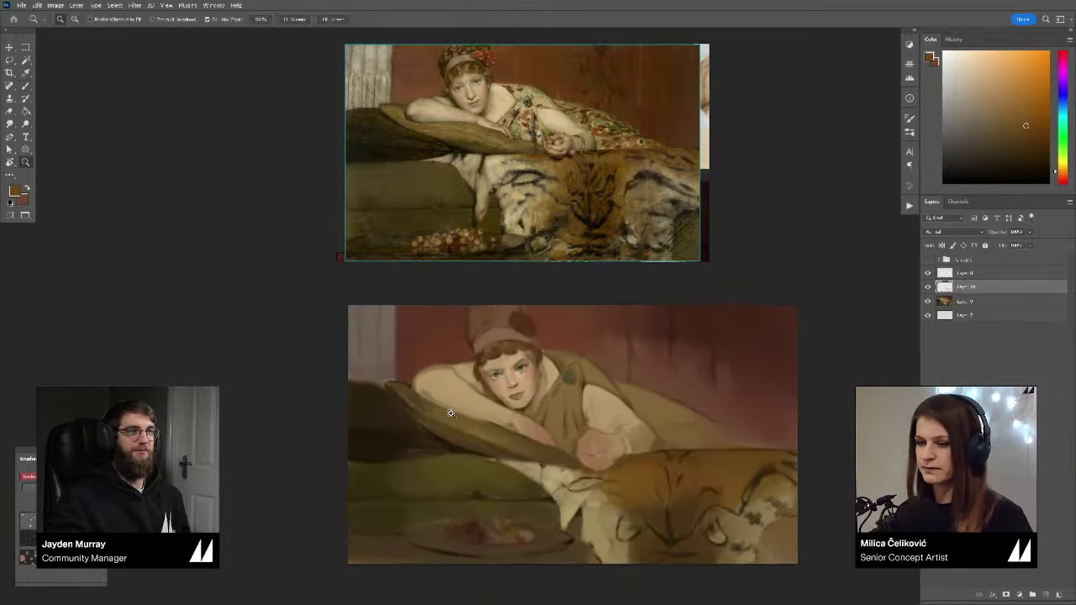
Step: Shade the woman's resting elbow with reddish brown, blending it into the forearm with sampled skin tones
key("b")
left_click(567, 443, "alt")
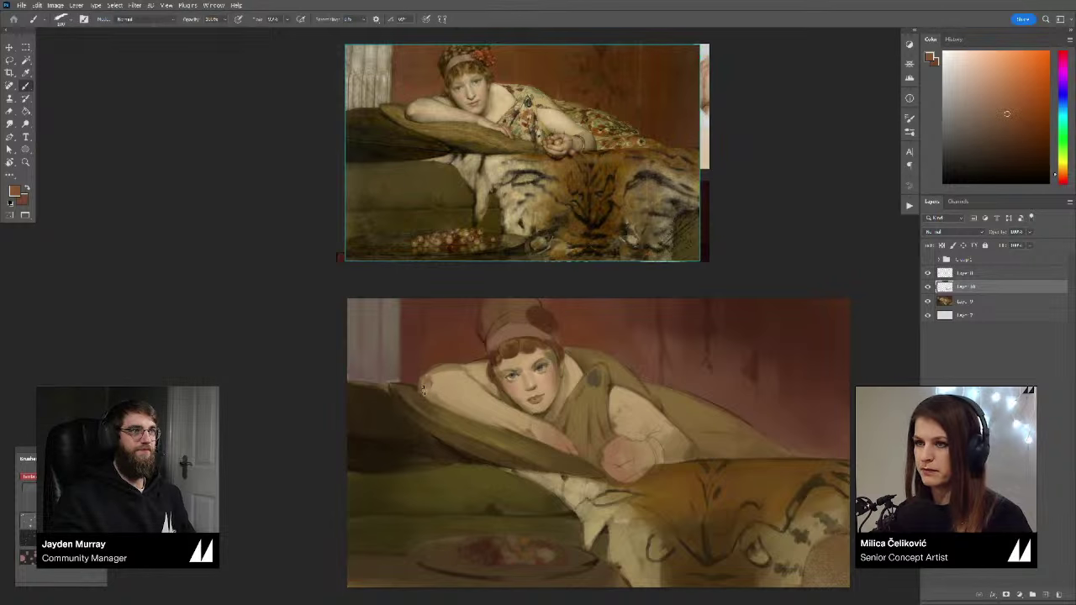
left_click(432, 387, "alt")
left_click(438, 390, "alt")
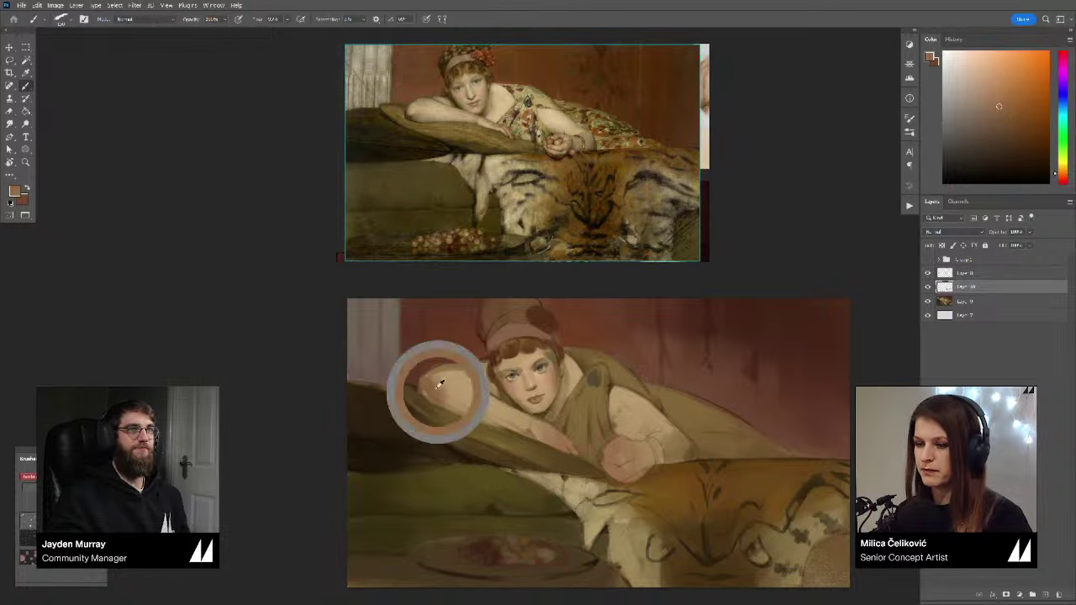
left_click(438, 380, "alt")
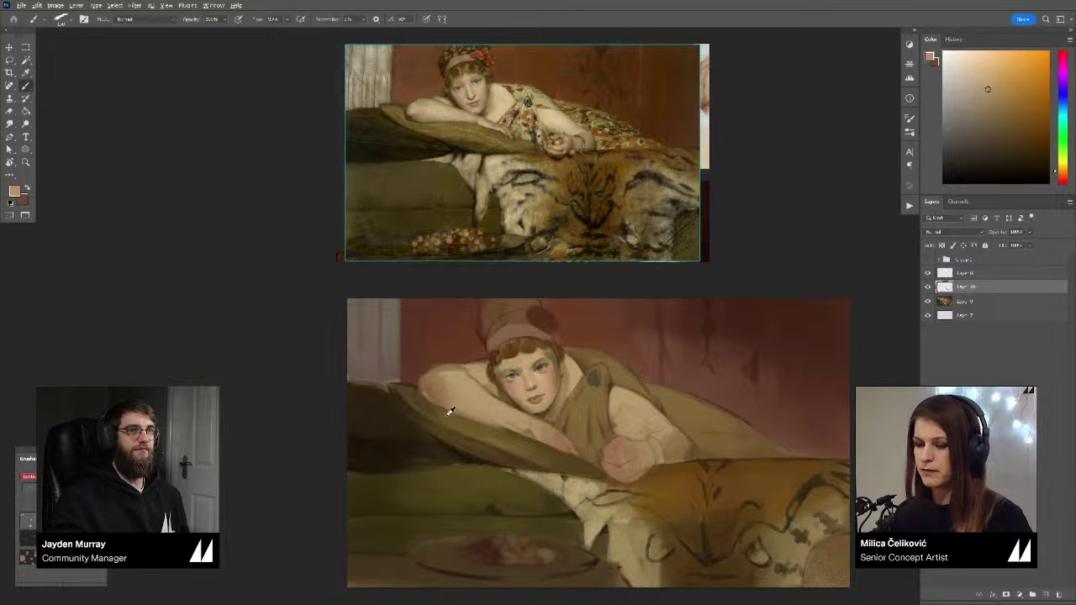
Step: Darken the contact edge between the resting forearm and the cushion with a near-black brown
key("r")
left_click_drag(449, 411, 654, 462)
key("b")
left_click(605, 458, "alt")
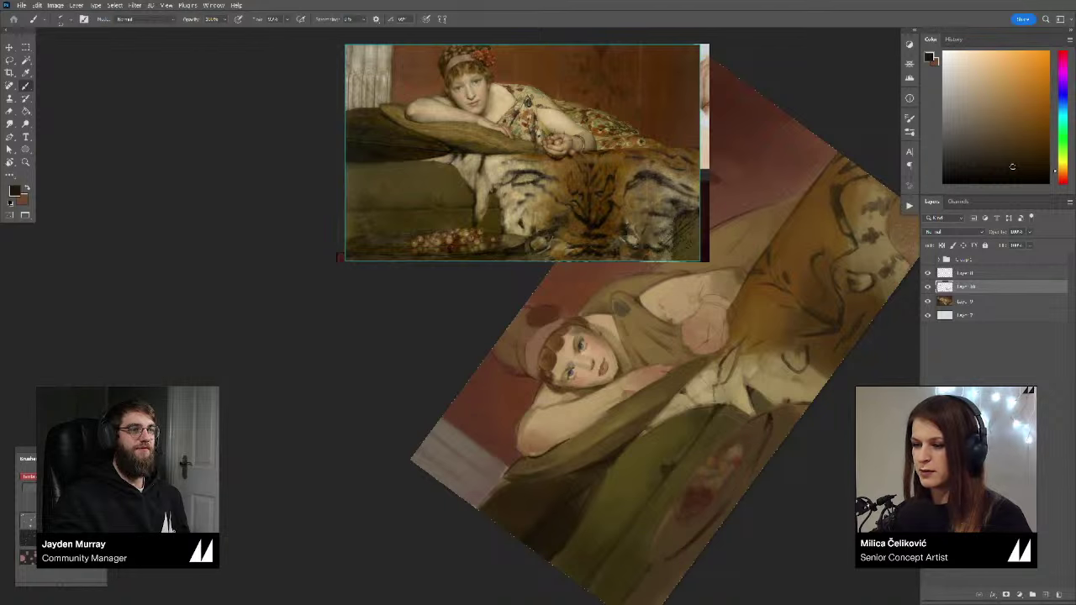
key("r")
left_click_drag(624, 401, 649, 396)
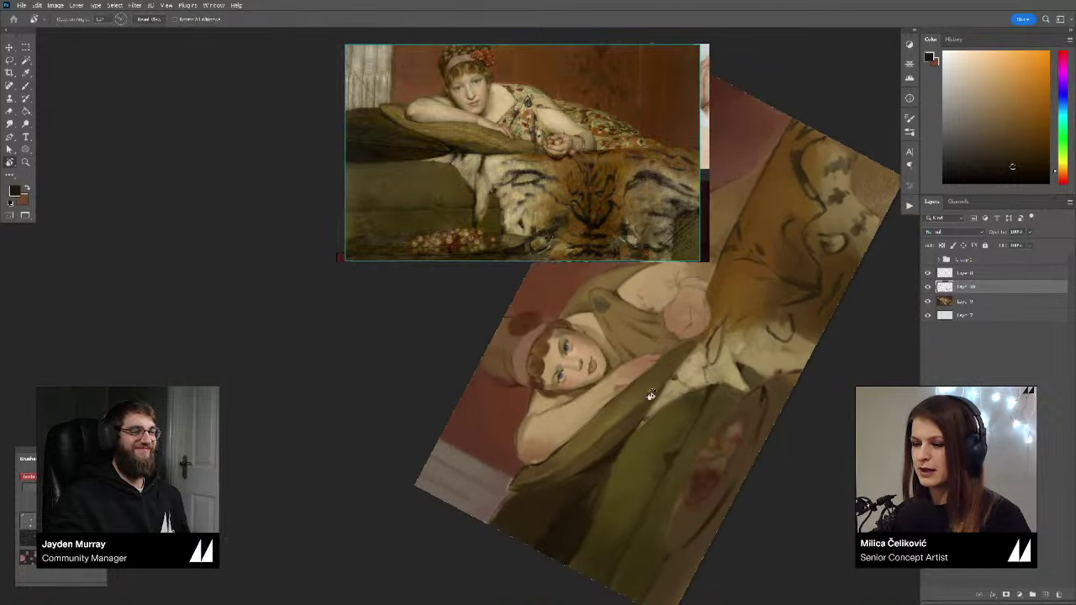
key("b")
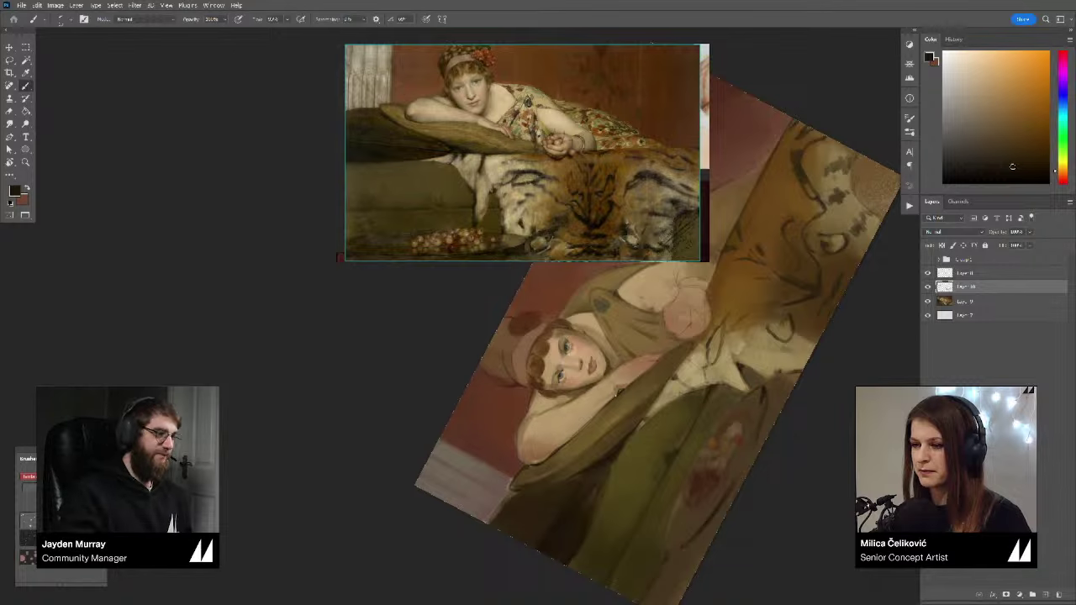
Step: Mirror both the reference image and the straightened canvas horizontally for comparison
key("z")
mouse_move(523, 300)
left_mouse_down()
mouse_move(672, 375)
mouse_move(555, 370)
left_mouse_up()
key("b")
key("z")
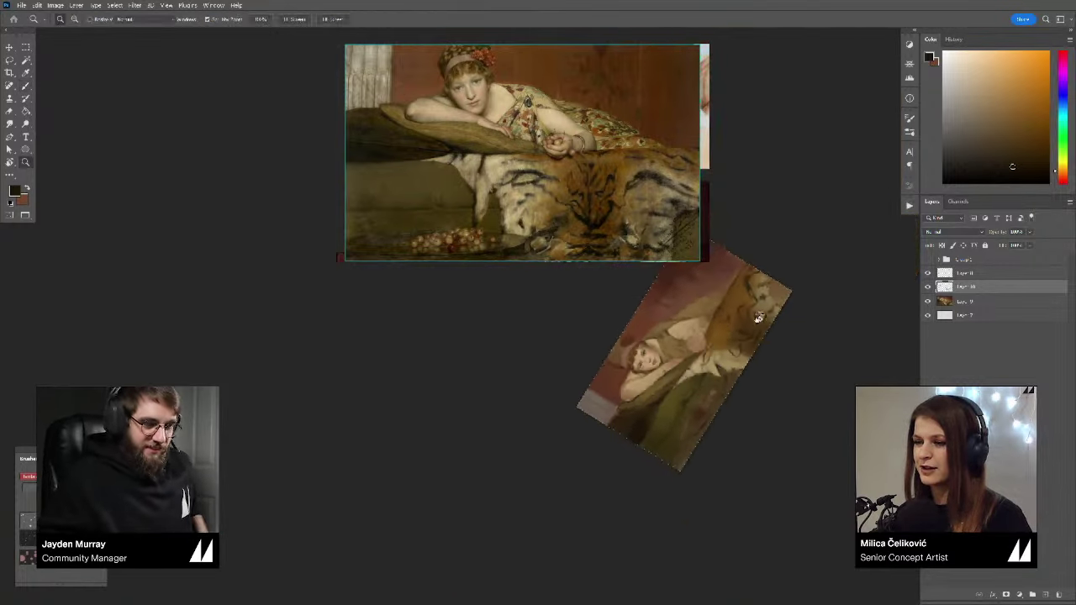
key("r")
left_click_drag(759, 315, 745, 511)
key("b")
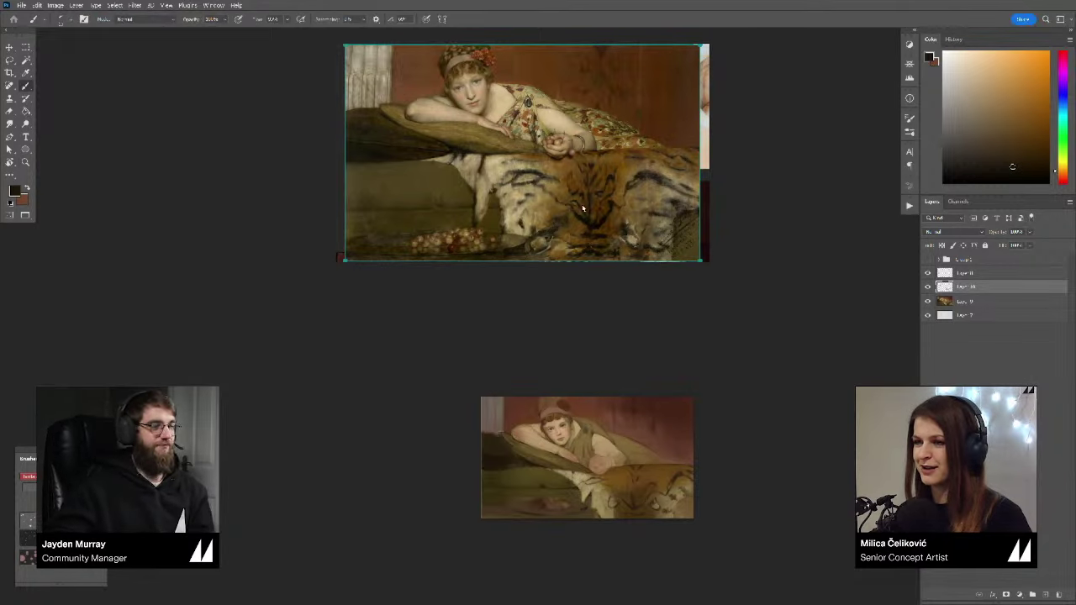
key("alt+shift+h")
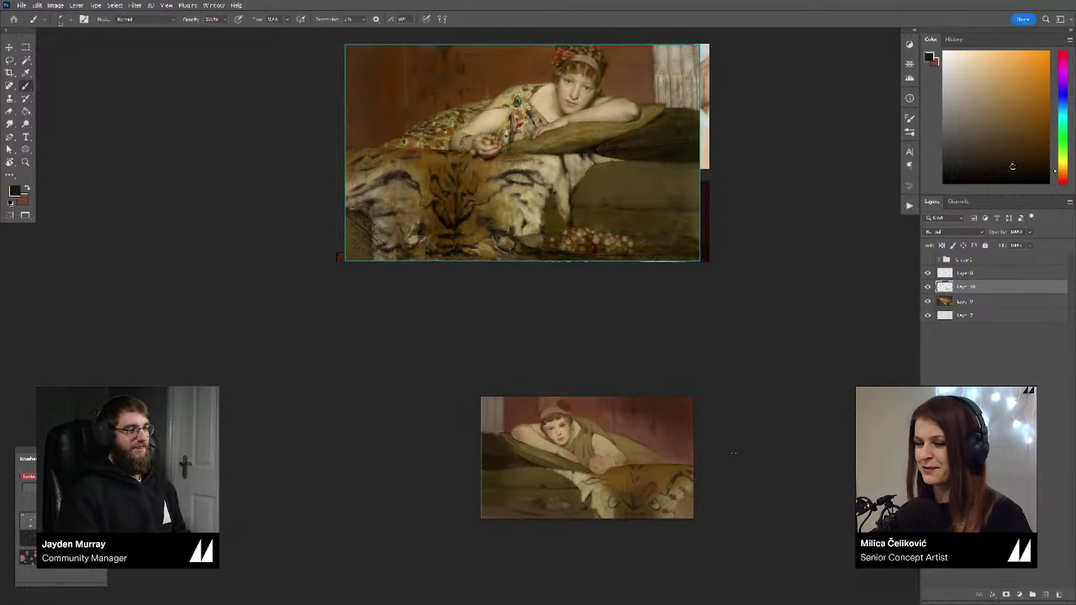
key("alt+shift+h")
key("z")
left_click(591, 512)
left_click_drag(618, 492, 569, 455)
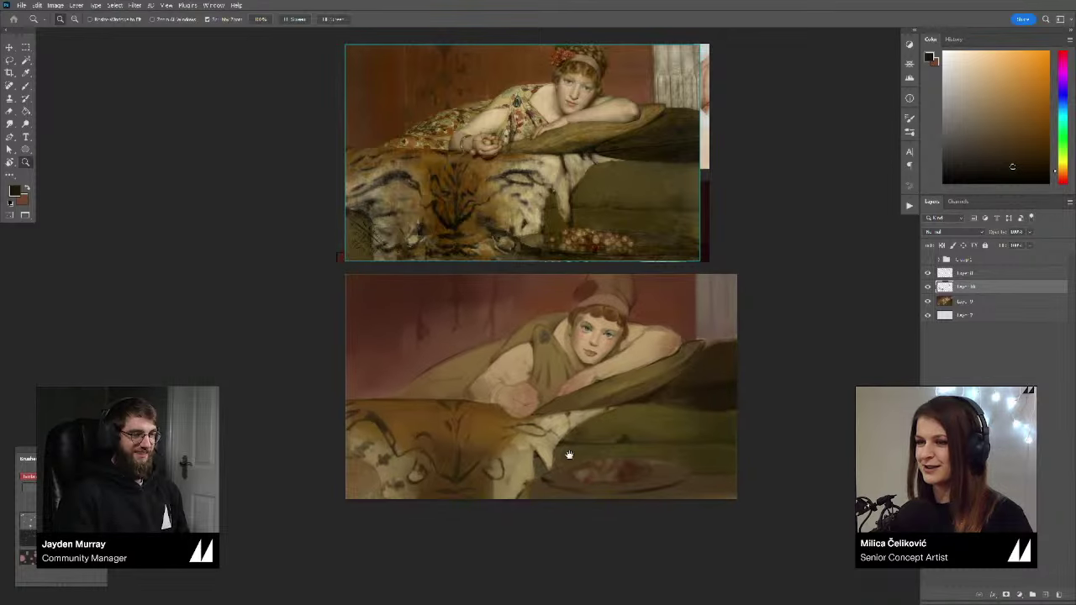
left_click_drag(540, 340, 558, 373)
key("ctrl+e")
key("ctrl+z")
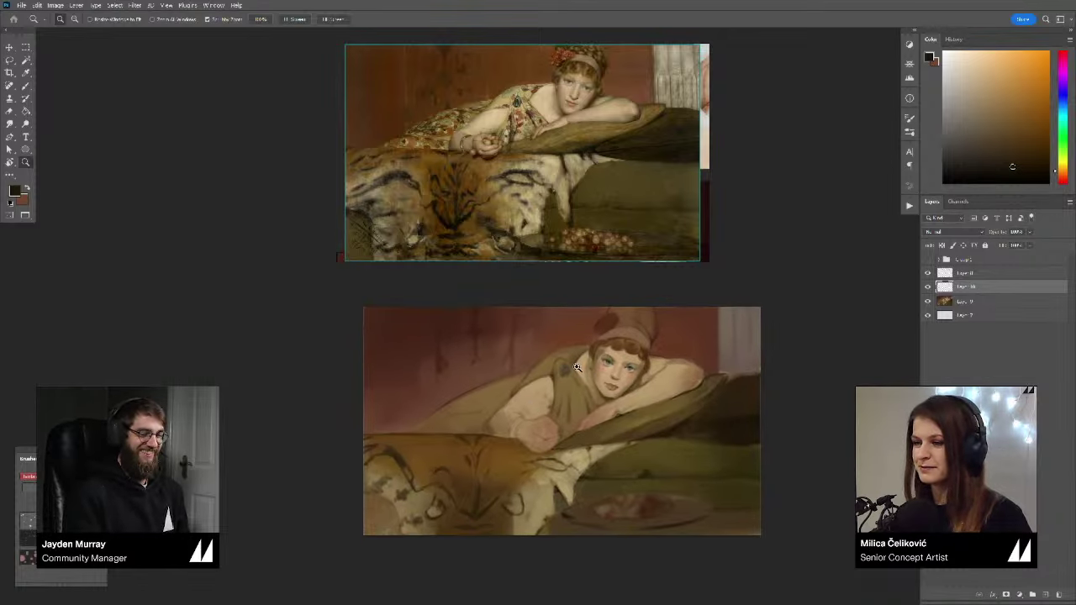
Step: Lighten and smooth the bare upper arm on the dress side with pale beige tones sampled from the skin
left_click(563, 398)
key("b")
left_click(590, 355, "alt")
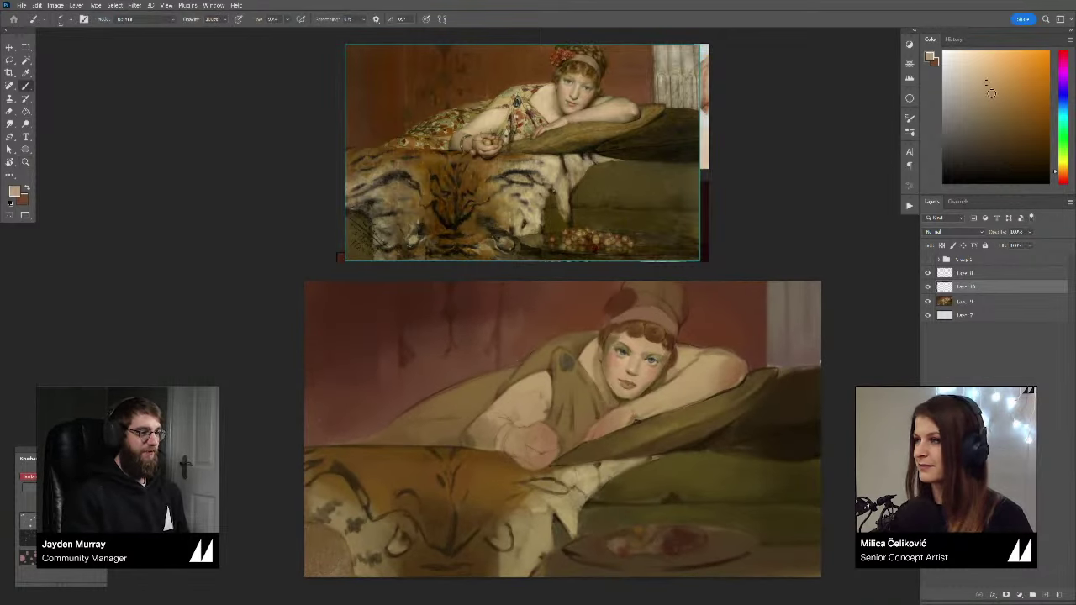
left_click(987, 73)
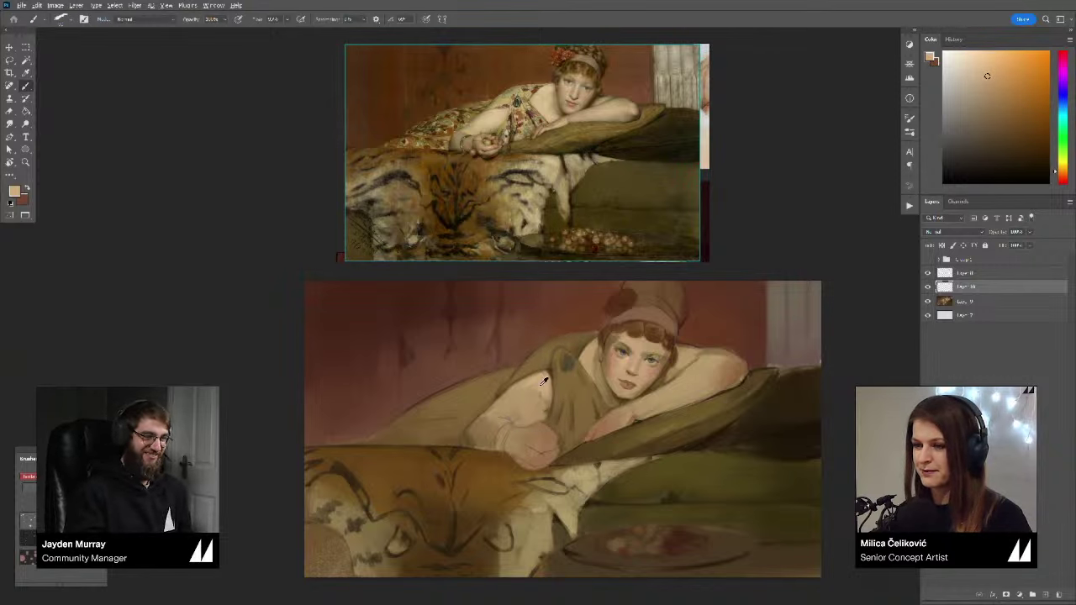
left_click(543, 380, "alt")
left_click(538, 379, "alt")
left_click(536, 381, "alt")
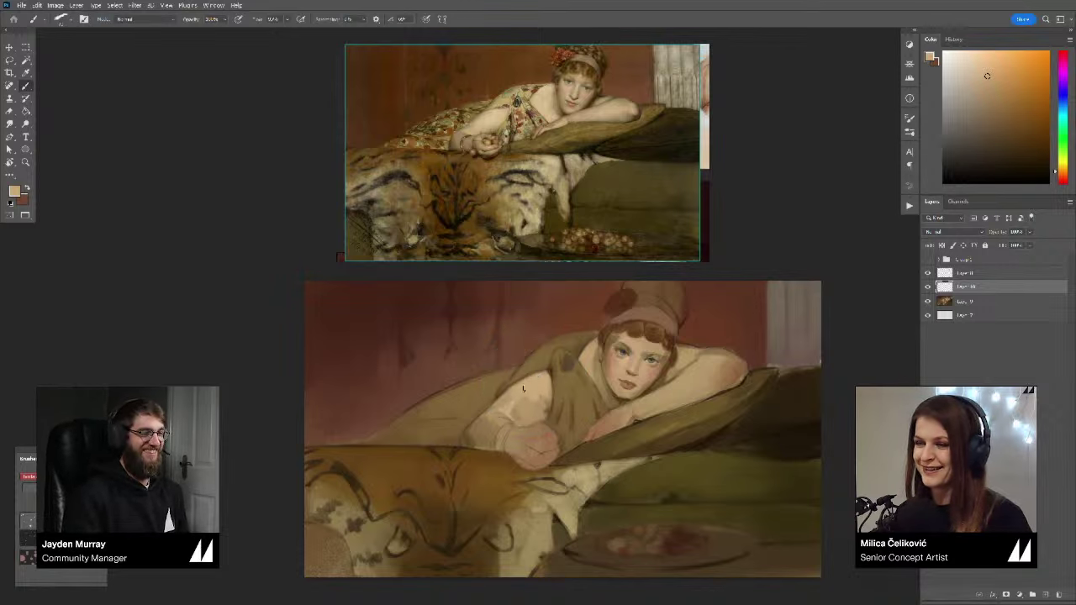
left_click(523, 391, "alt")
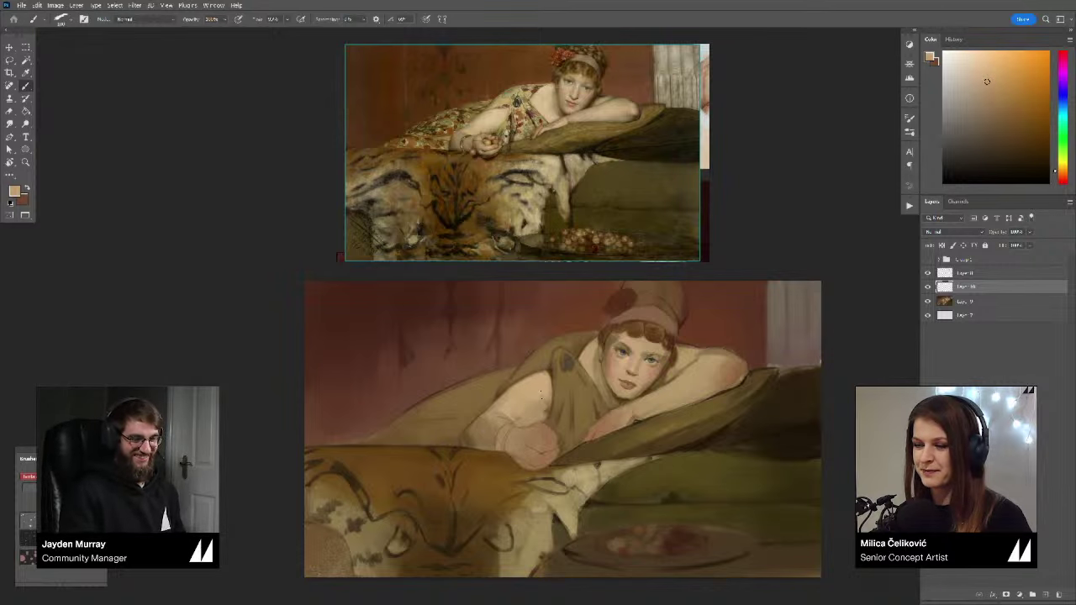
left_click(543, 393, "alt")
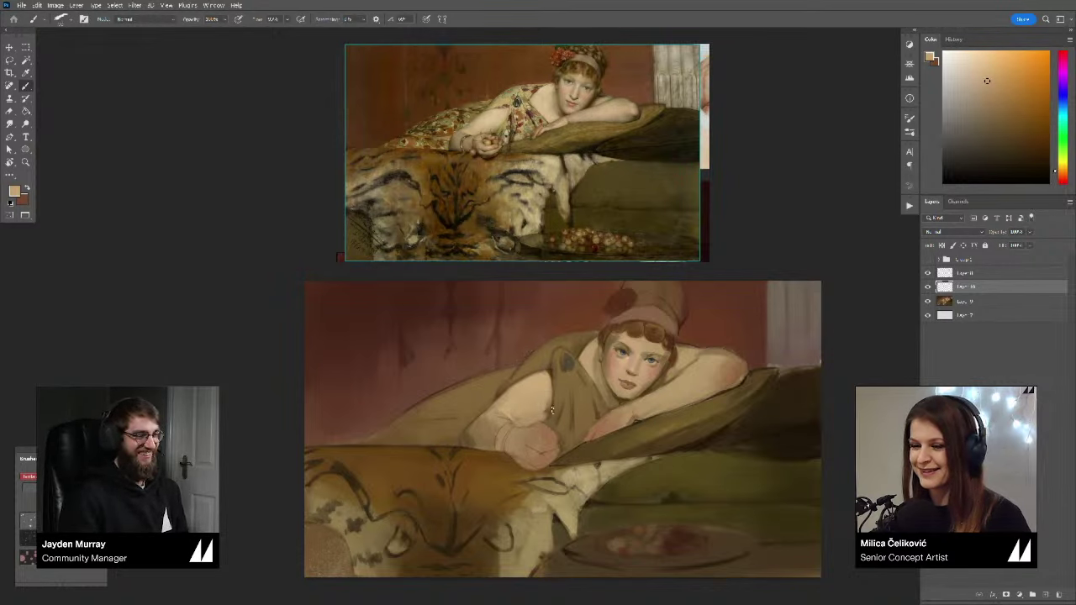
Step: Define the upper arm's edge against the dress with dark olive brown and resample the arm's light skin tone
left_click(555, 378, "alt")
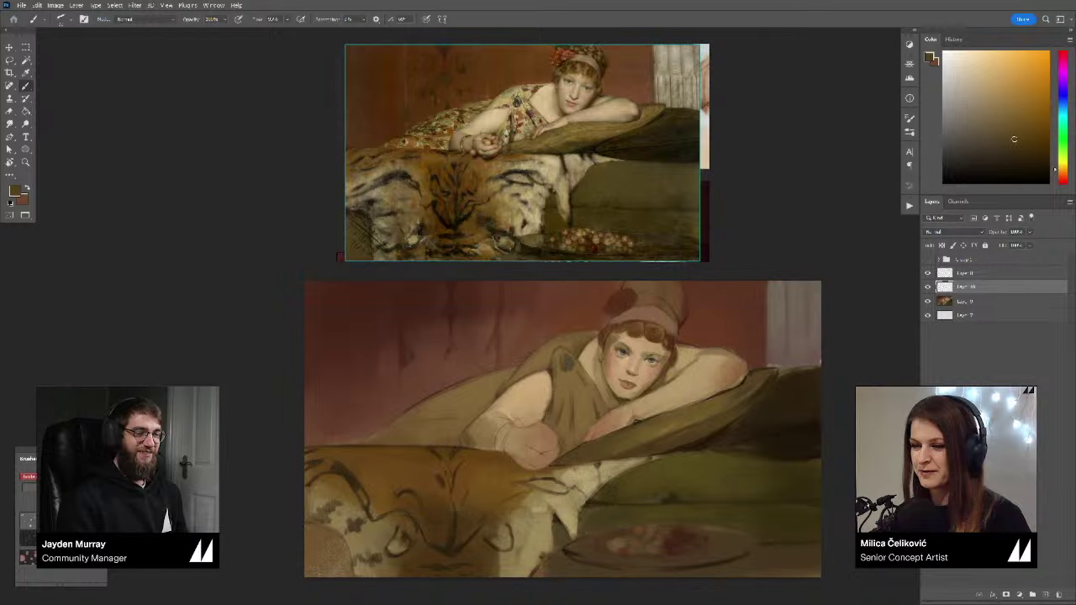
mouse_move(557, 401)
left_mouse_down()
mouse_move(526, 444)
mouse_move(542, 443)
mouse_move(552, 420)
mouse_move(538, 420)
mouse_move(540, 429)
left_mouse_up()
left_click(540, 385, "alt")
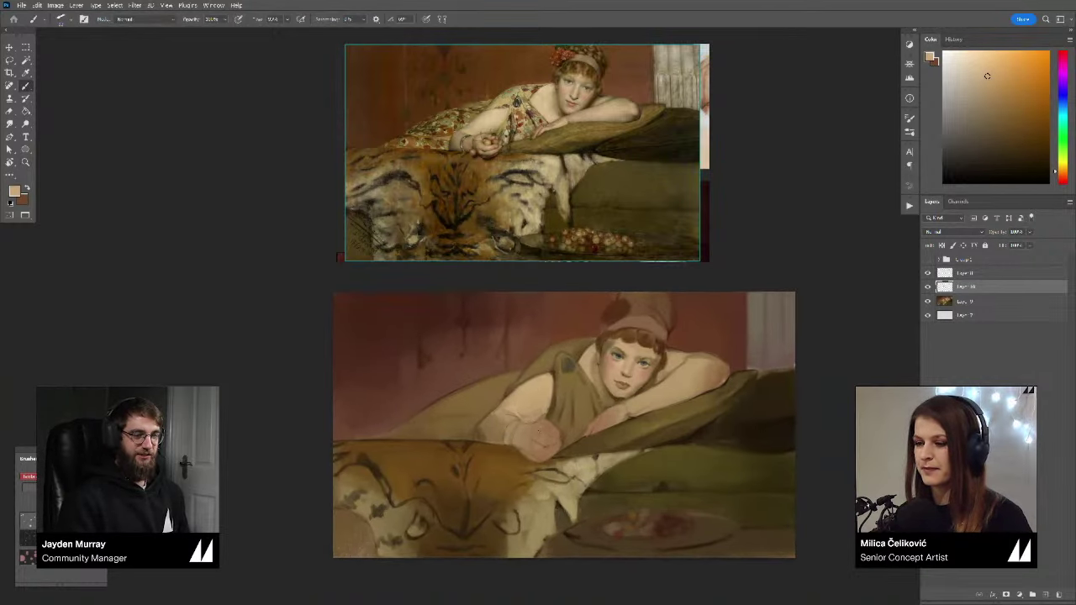
Step: Resample the skin tones beside the clenched hand and touch up the hand's upper edge against the dress
left_click(540, 425, "alt")
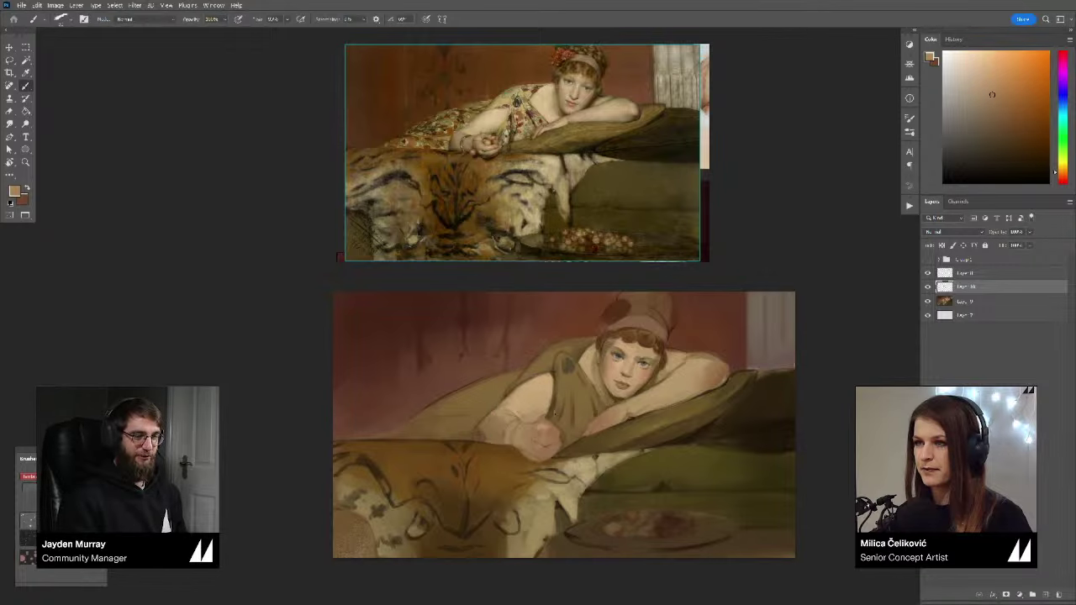
left_click(539, 424, "alt")
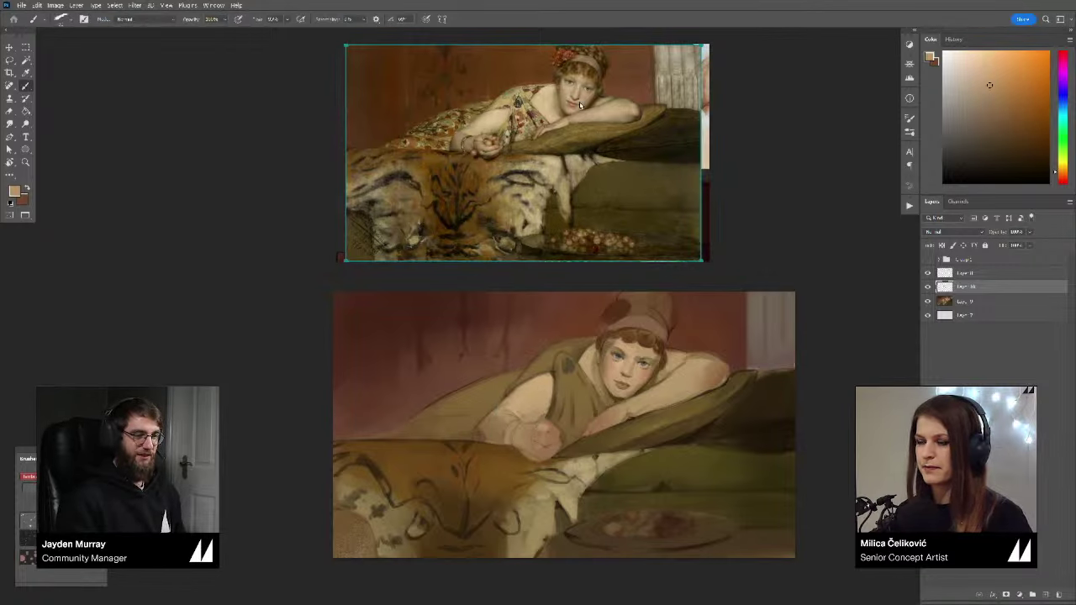
Step: Examine the woman's face, neck and resting arm close up in the muted Cherries reference
scroll(580, 104, "up", 4)
scroll(618, 133, "up", 2)
left_click_drag(622, 143, 592, 206)
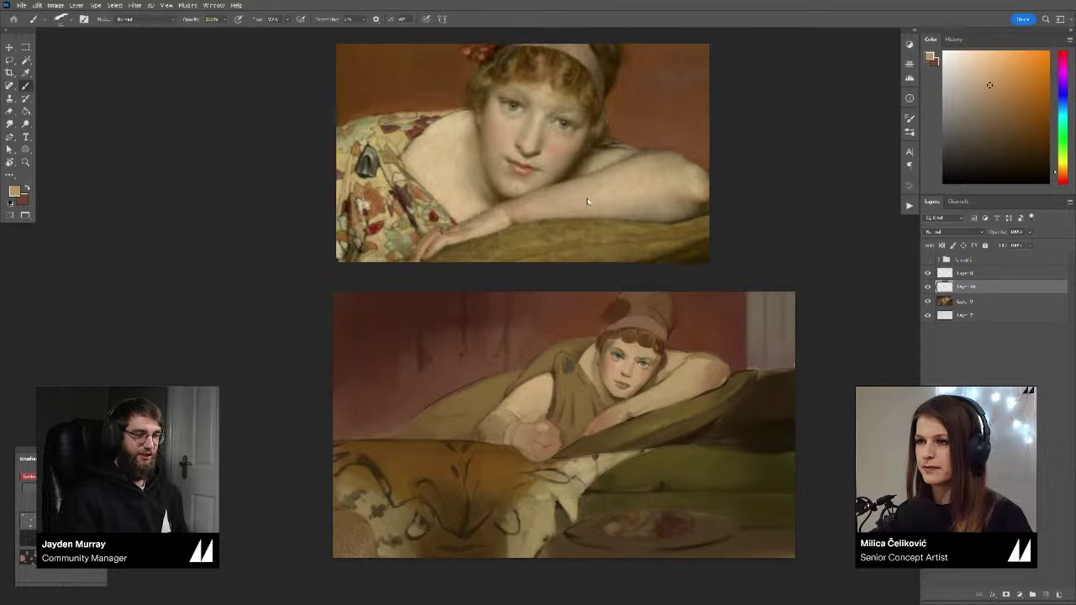
scroll(528, 173, "up", 2)
left_click_drag(538, 174, 574, 170)
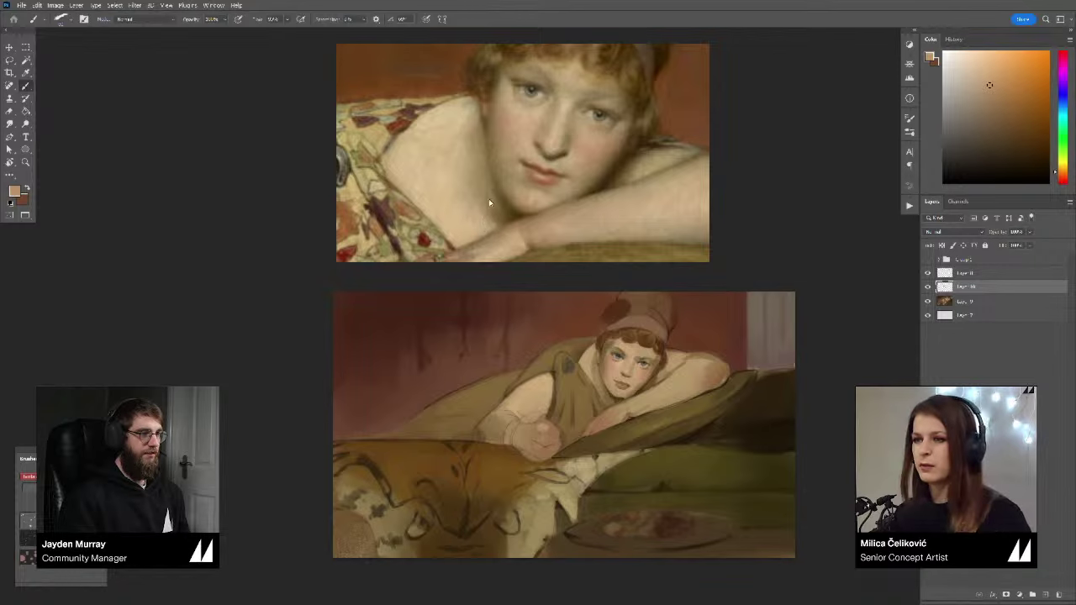
mouse_move(573, 231)
left_mouse_down()
mouse_move(567, 190)
mouse_move(576, 180)
mouse_move(520, 220)
mouse_move(560, 202)
mouse_move(547, 216)
mouse_move(553, 125)
mouse_move(573, 156)
mouse_move(548, 100)
left_mouse_up()
Step: Compare the brighter reproduction of Cherries with the muted one on the reference board
scroll(558, 205, "down", 2)
scroll(551, 214, "down", 5)
scroll(553, 118, "down", 1)
scroll(555, 114, "up", 1)
scroll(555, 177, "down", 3)
mouse_move(550, 195)
left_mouse_down()
mouse_move(562, 95)
mouse_move(563, 240)
left_mouse_up()
mouse_move(571, 147)
left_mouse_down()
mouse_move(551, 258)
mouse_move(545, 114)
left_mouse_up()
mouse_move(546, 200)
left_mouse_down()
mouse_move(545, 111)
mouse_move(534, 135)
left_mouse_up()
scroll(589, 214, "up", 5)
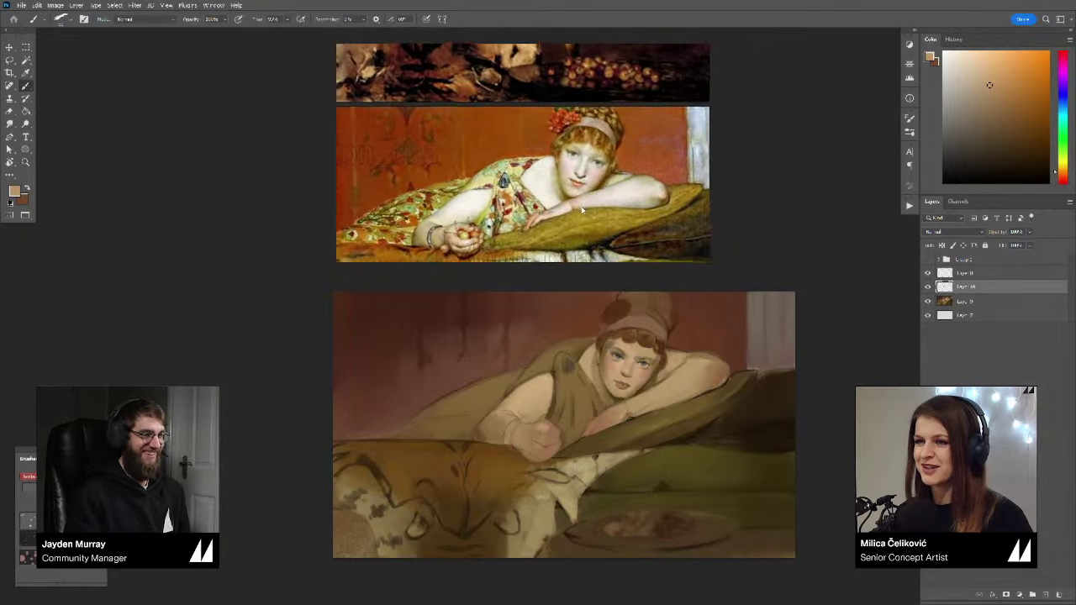
scroll(593, 218, "down", 5)
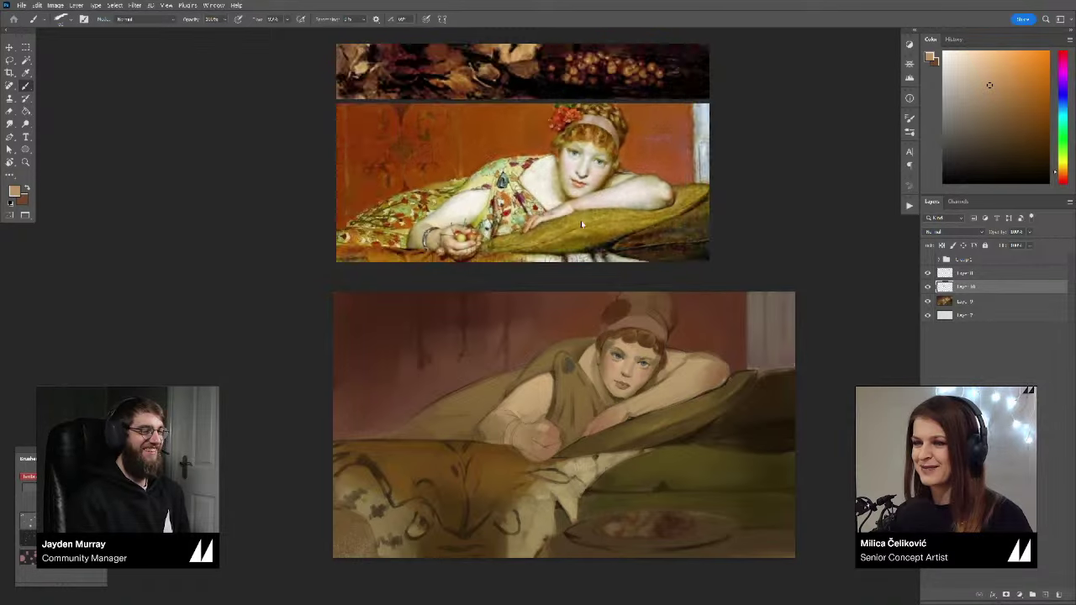
scroll(557, 245, "up", 5)
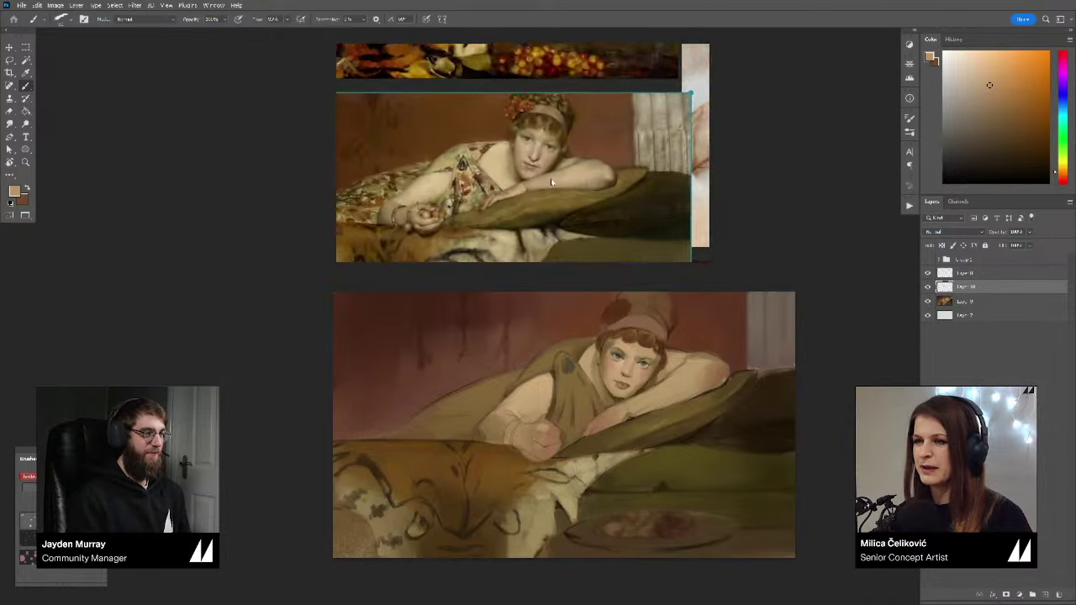
Step: Add a new layer above the figure paint and smooth the temple beside the eyebrow with sampled skin tones using a smaller brush
scroll(569, 183, "up", 1)
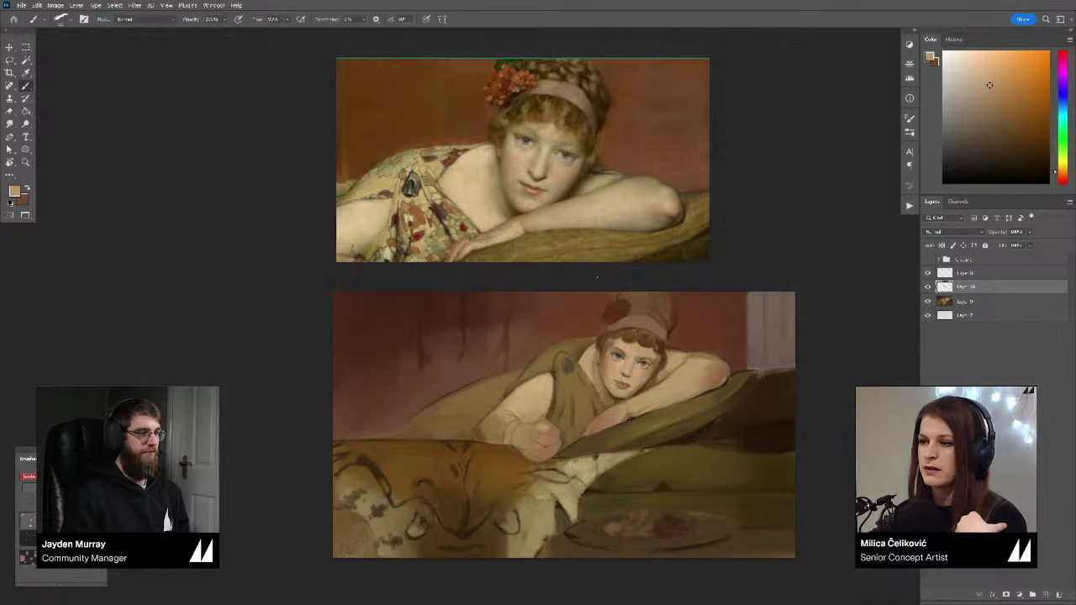
scroll(553, 167, "up", 3)
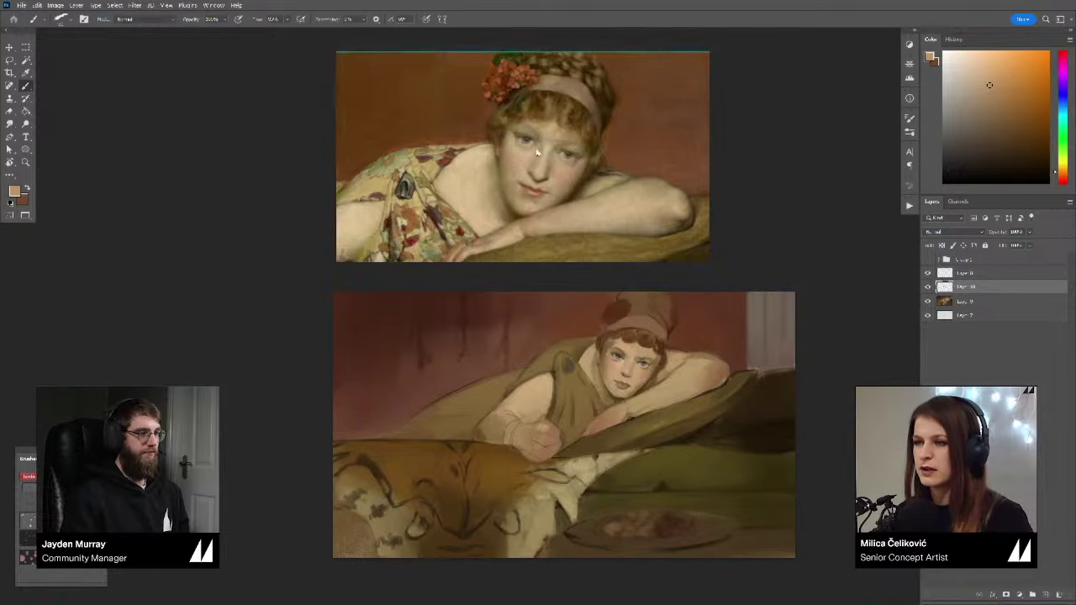
scroll(553, 167, "up", 1)
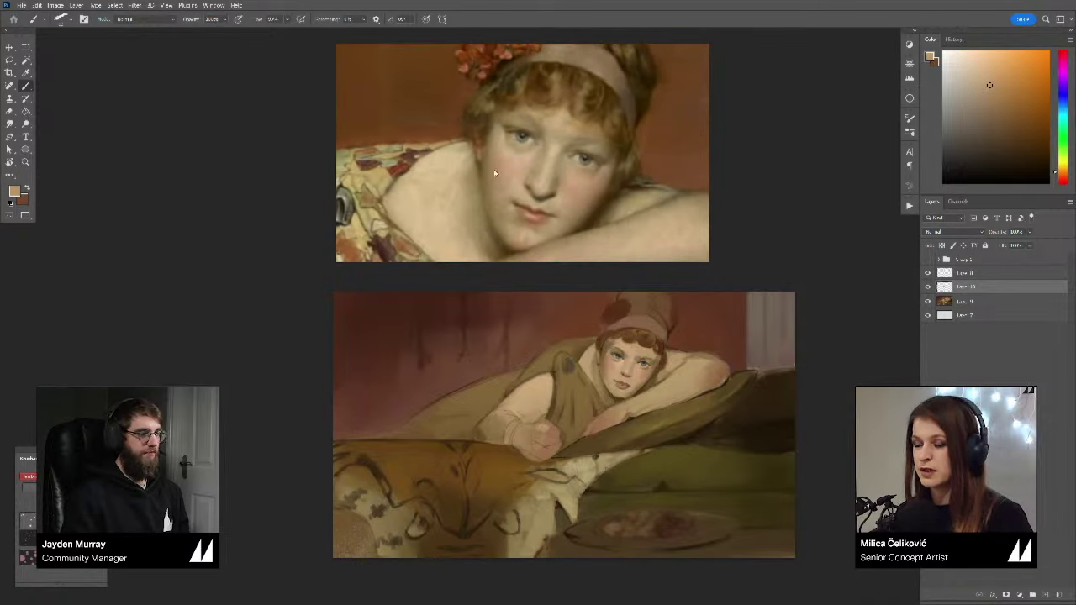
scroll(624, 351, "up", 3)
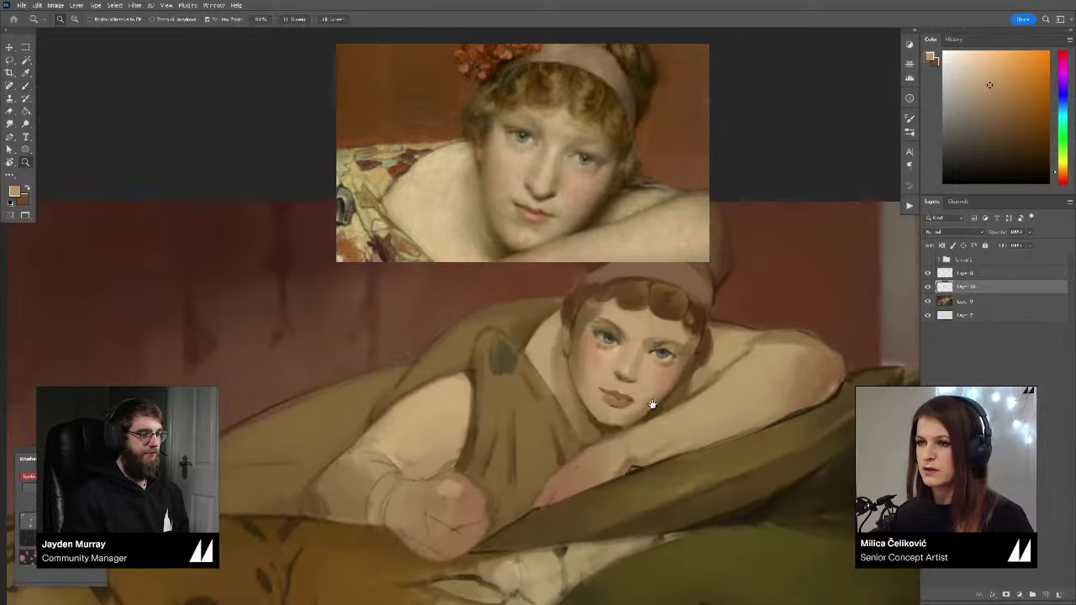
left_click(532, 336, "alt")
left_click(540, 336, "alt")
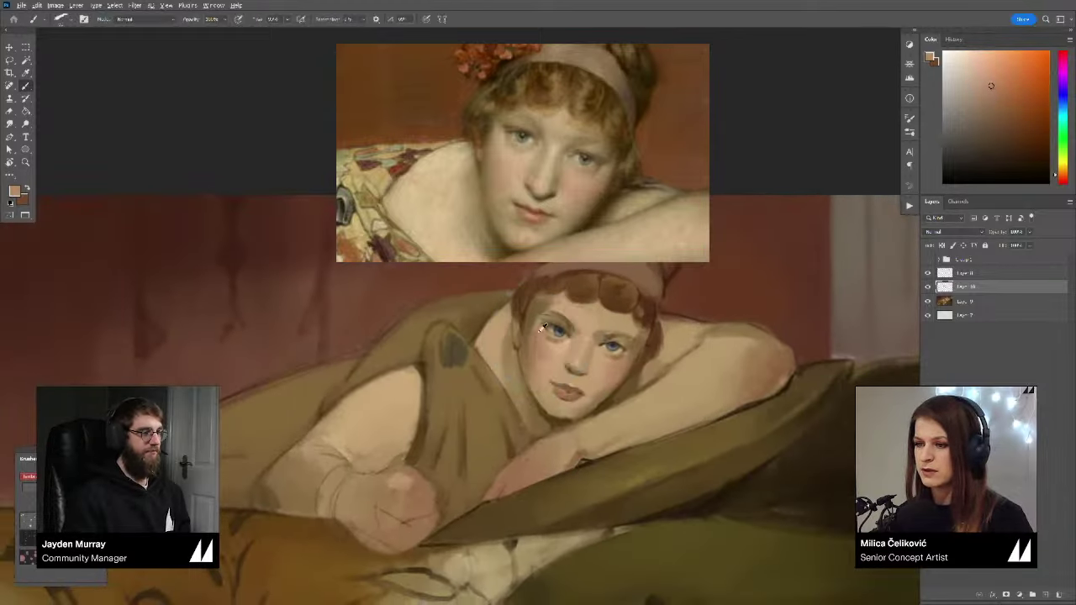
key("ctrl+alt+shift+n")
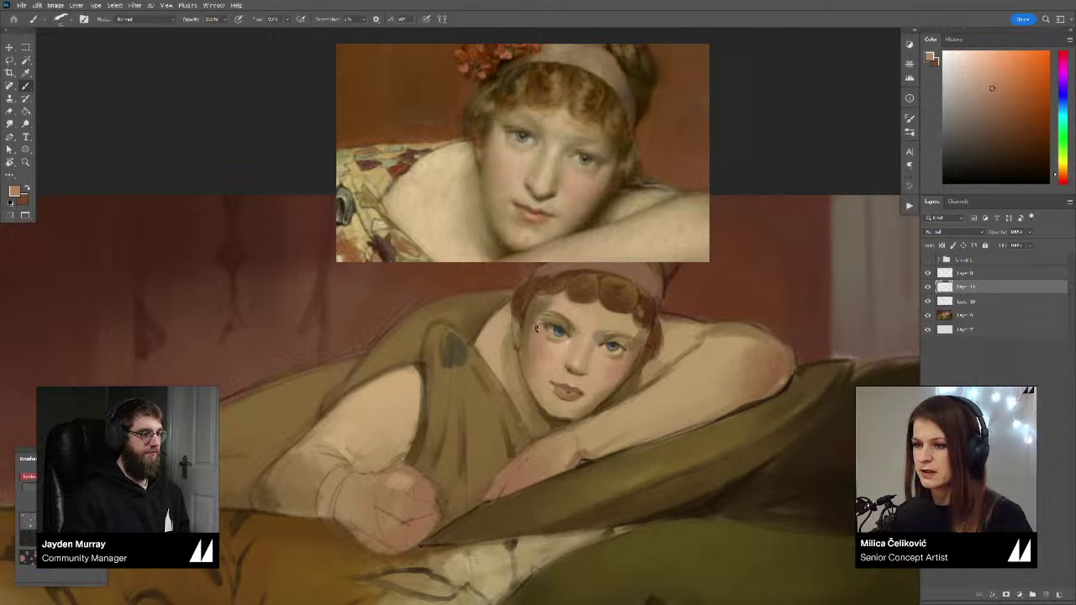
left_click(537, 329, "alt")
key("[")
key("[")
left_click(542, 311, "alt")
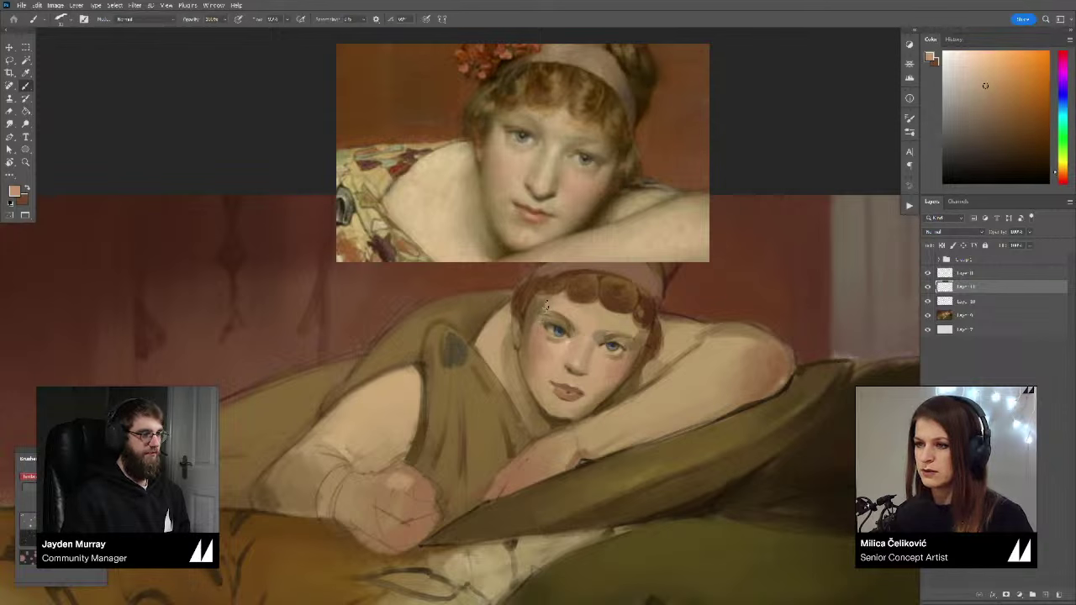
Step: Shade the sides of the face along the hairline and cheek with darker olive and brown skin tones sampled from the painting
left_click(643, 331, "alt")
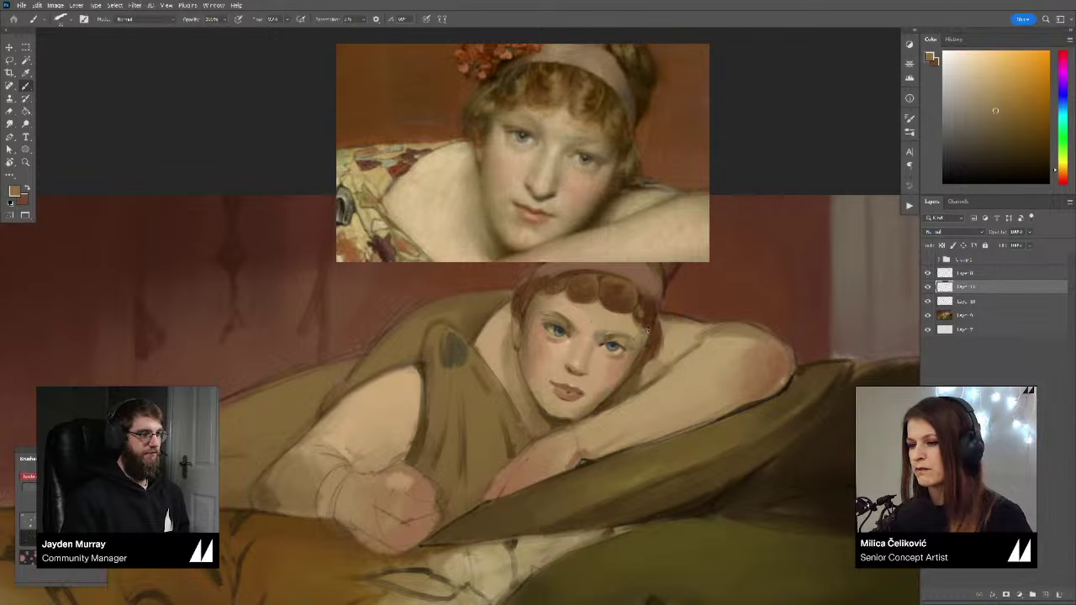
left_click(530, 317, "alt")
left_click(533, 334, "alt")
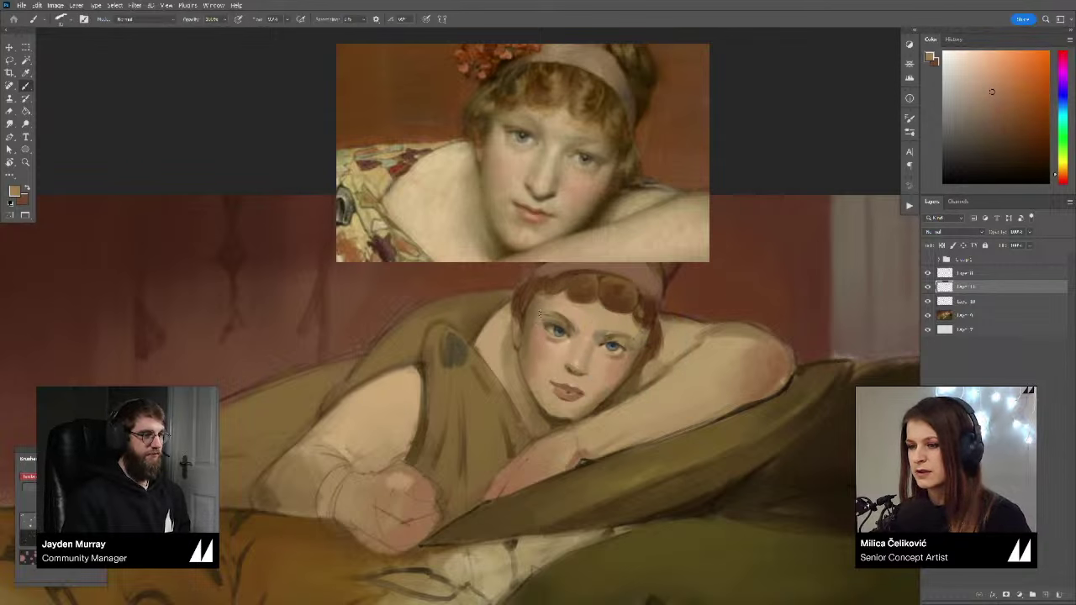
left_click(534, 326, "alt")
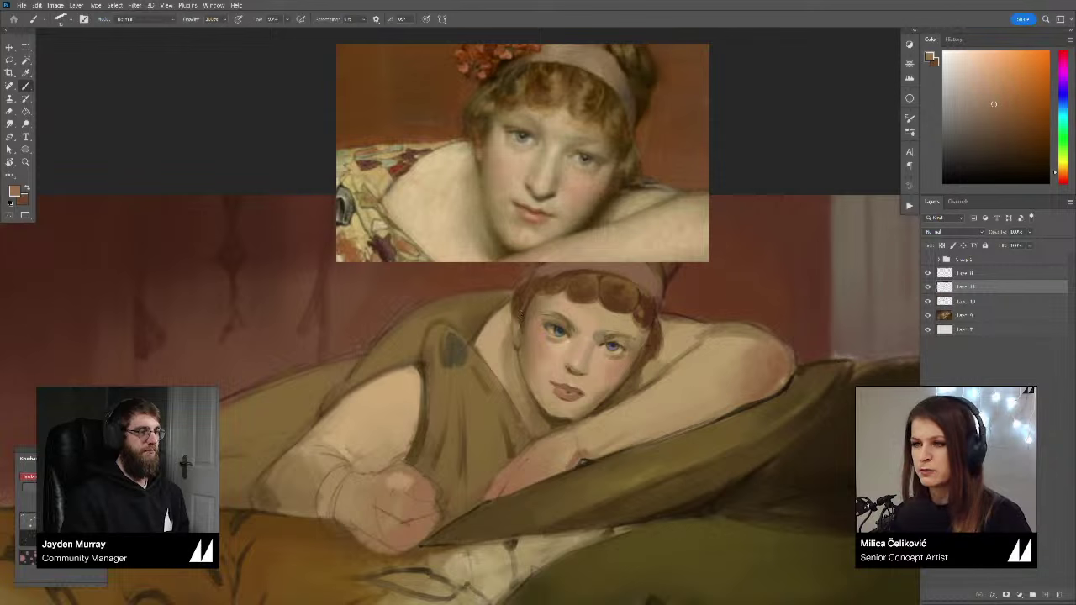
left_click(531, 344, "alt")
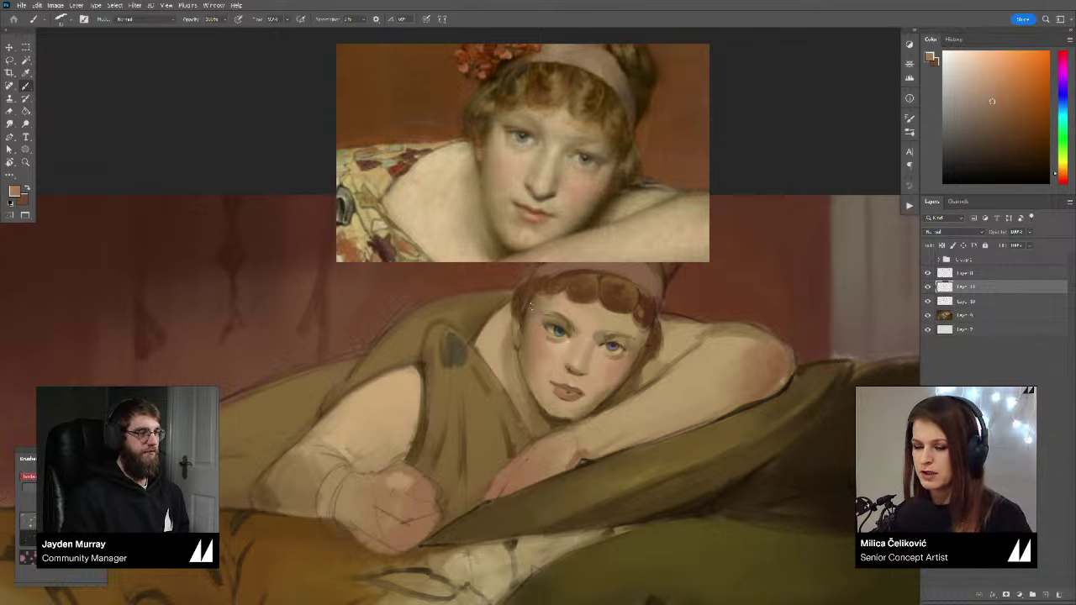
left_click(529, 326, "alt")
left_click(530, 362, "alt")
Step: Blend the under-eye and cheek area with light peach tones sampled from the face
left_click(557, 348, "alt")
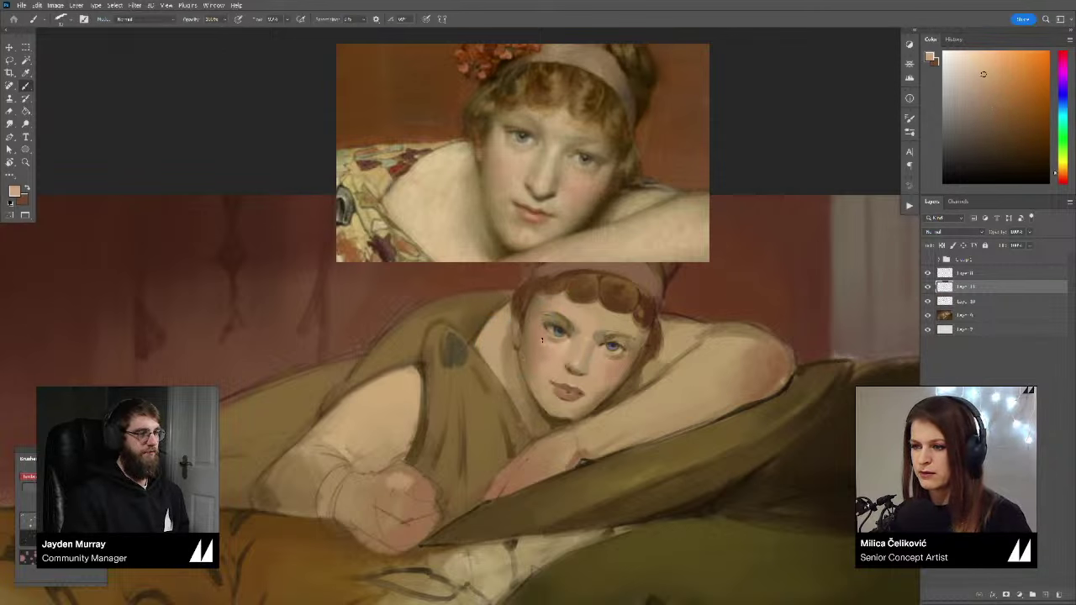
left_click(561, 349, "alt")
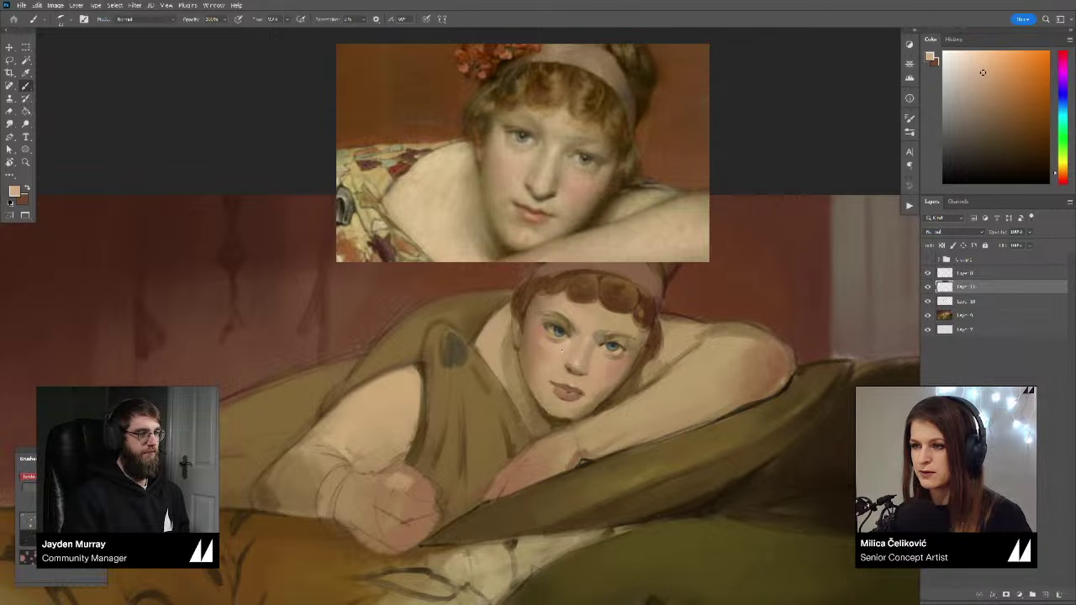
left_click(568, 345, "alt")
left_click(547, 344, "alt")
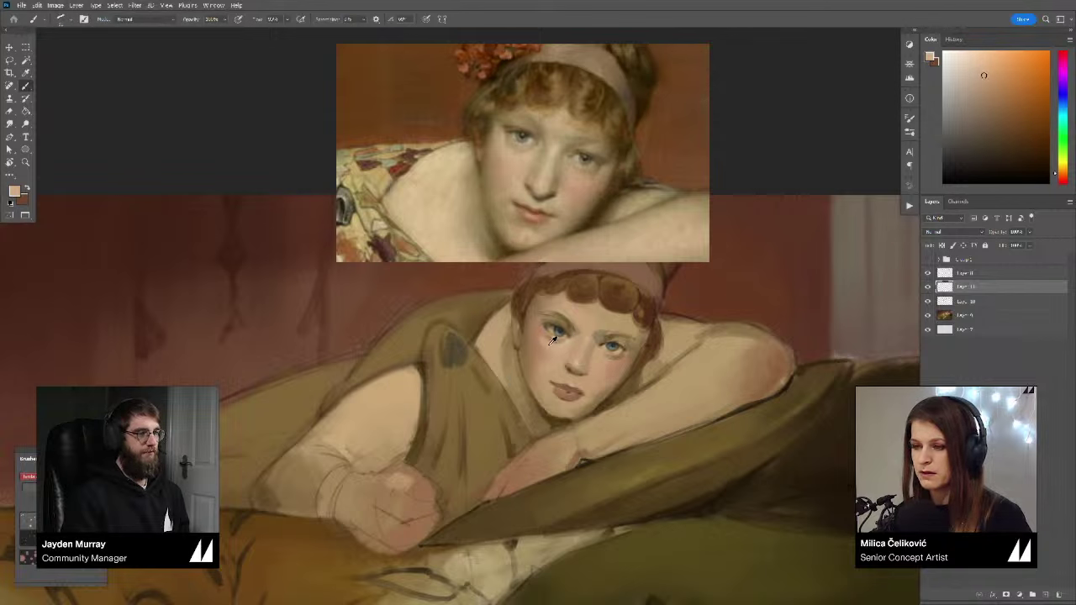
left_click(548, 344, "alt")
left_click(548, 345, "alt")
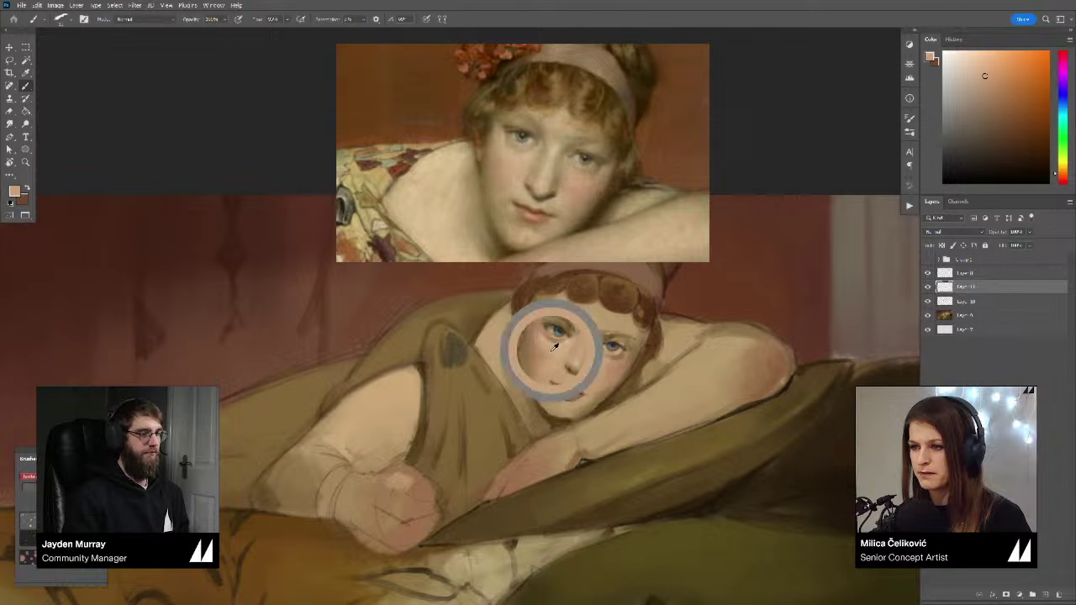
left_click(538, 332, "alt")
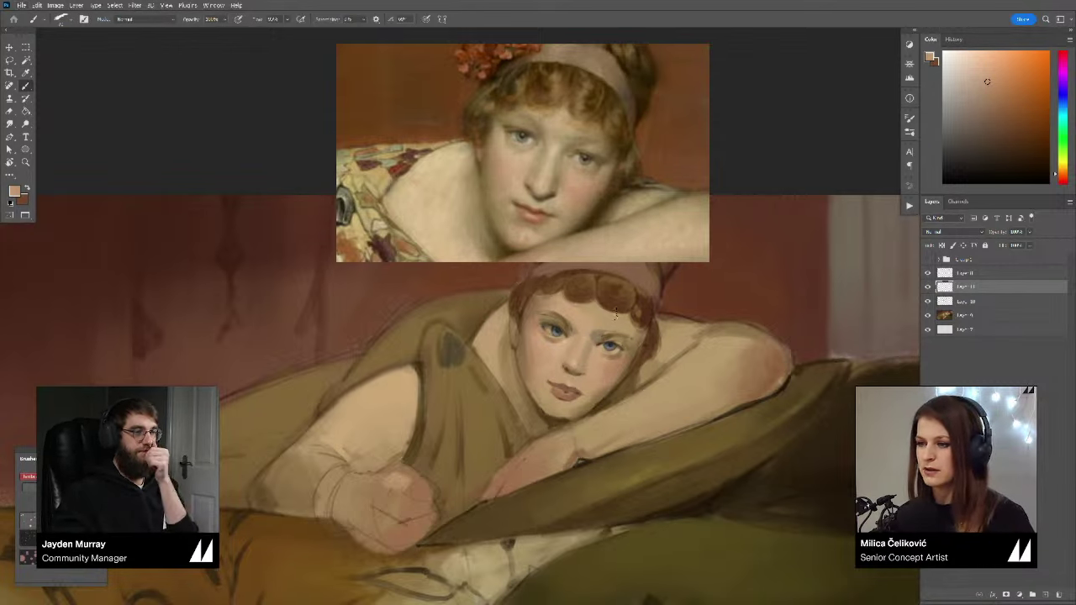
Step: Mirror the canvas and the Cherries reference horizontally and fit both in view for comparison
key("z")
left_click_drag(602, 357, 606, 363)
key("ctrl+shift+h")
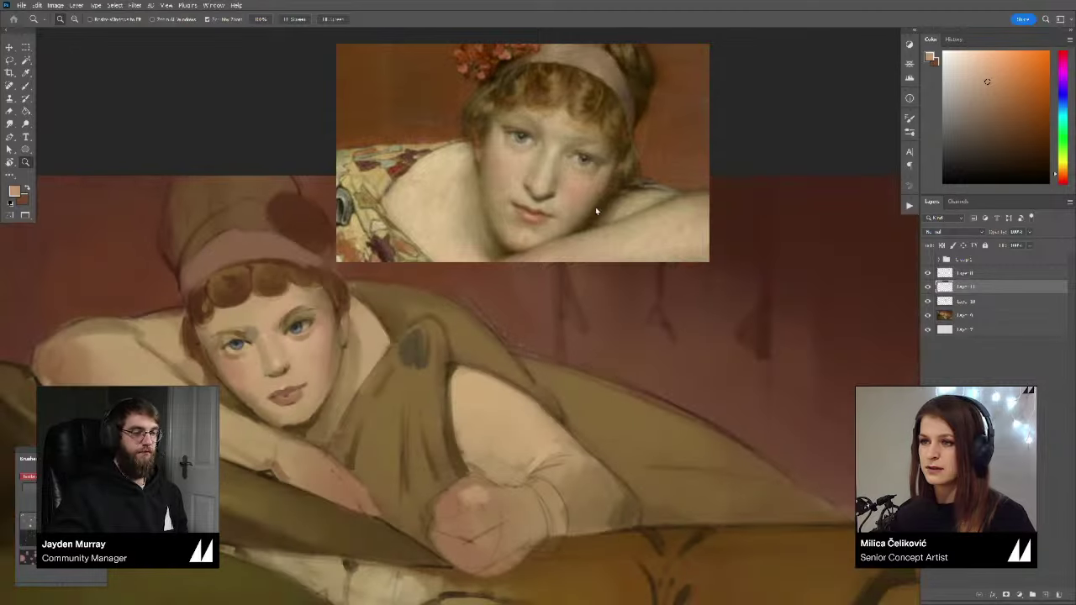
key("alt+shift+h")
left_click_drag(378, 210, 689, 192)
mouse_move(509, 355)
left_mouse_down()
mouse_move(416, 356)
mouse_move(454, 355)
left_mouse_up()
double_click(563, 203)
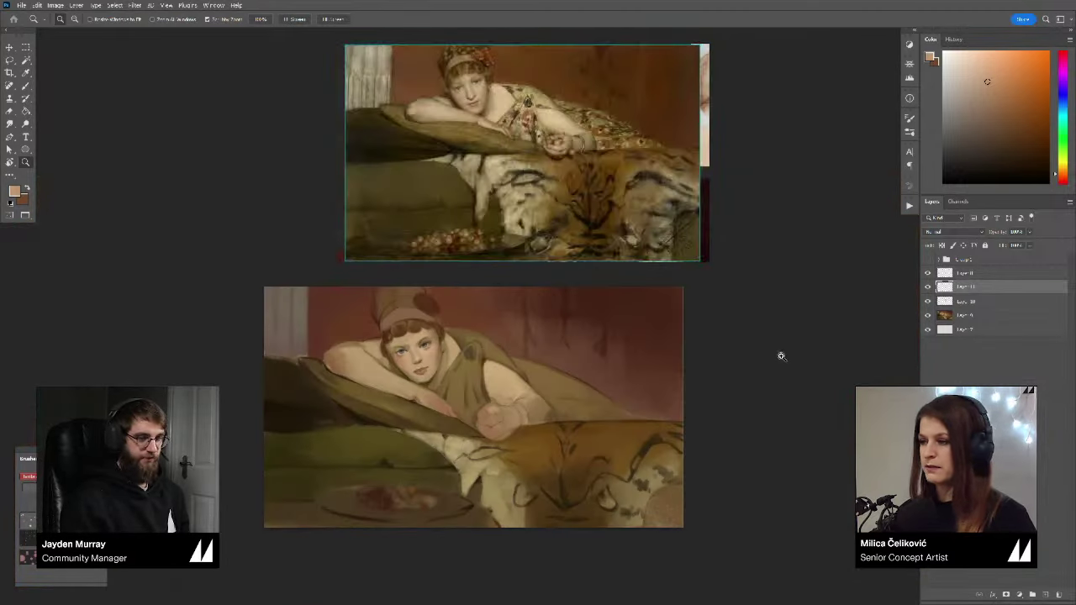
Step: Toggle the newest layer's visibility to compare the face, and merge it and the layer beneath into the base painting layer
left_click(925, 289)
left_click(926, 290)
left_click(925, 289)
left_click(926, 289)
key("ctrl+e")
left_click(925, 289)
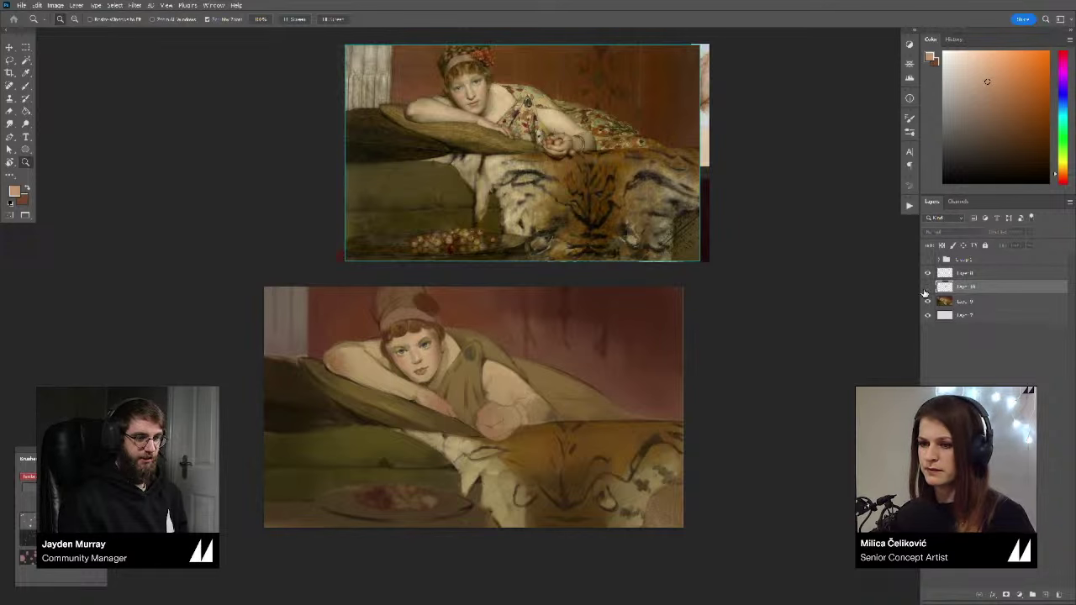
key("ctrl+e")
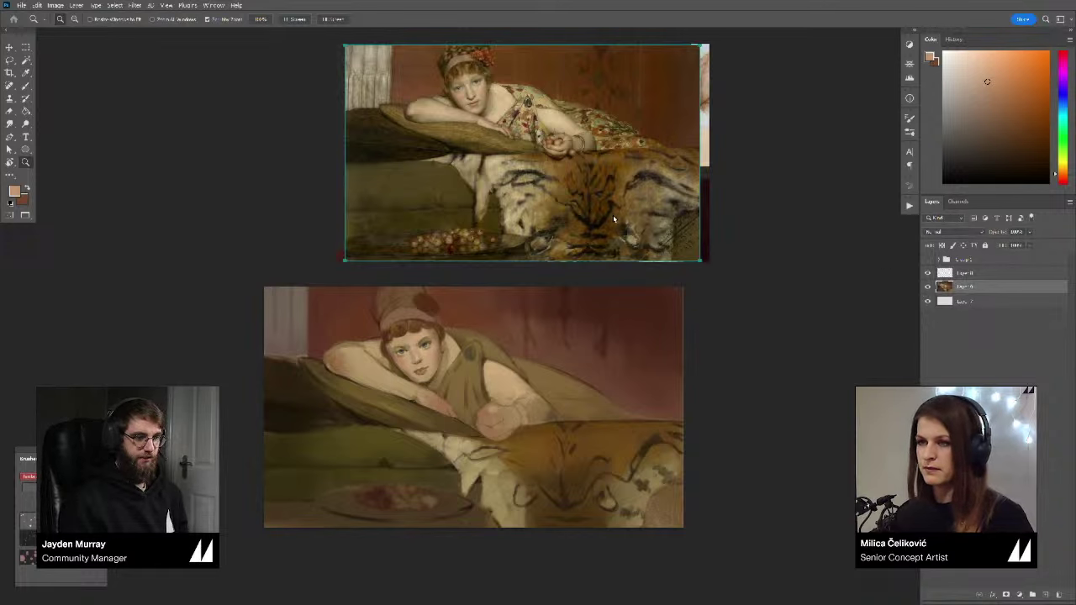
Step: Browse the reference board from the Cherries images to the John Singer Sargent and Louis-Léopold Boilly paintings
scroll(614, 219, "down", 5)
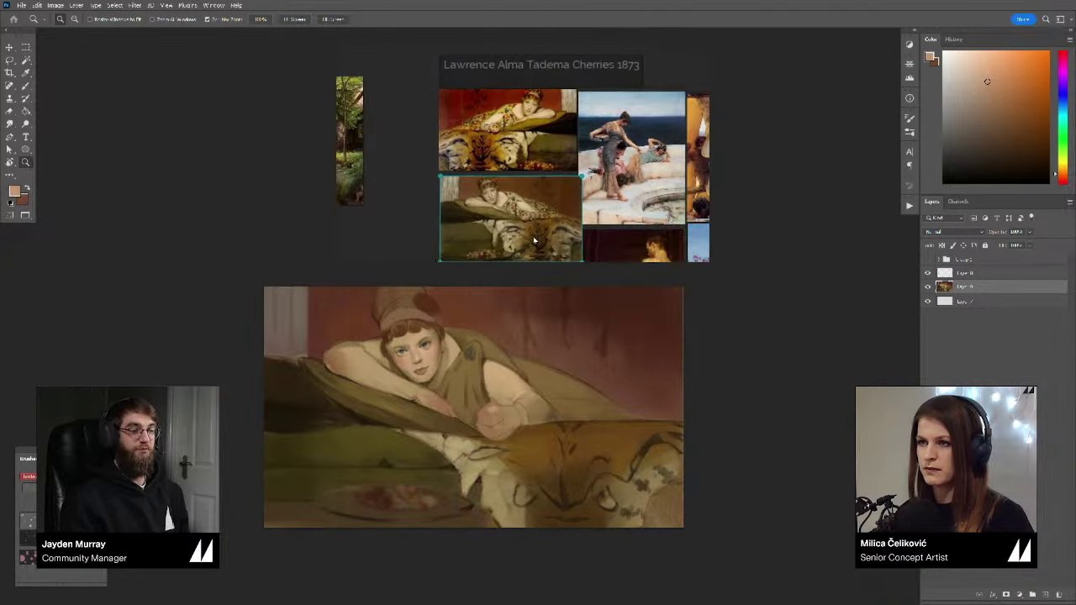
left_click_drag(534, 241, 543, 220)
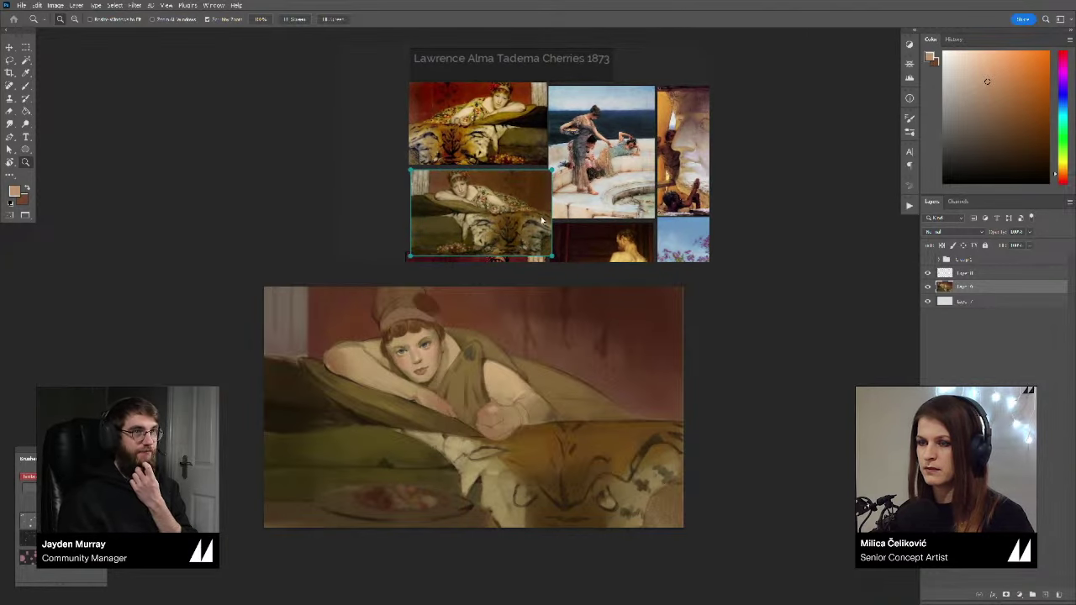
left_click_drag(748, 392, 819, 392)
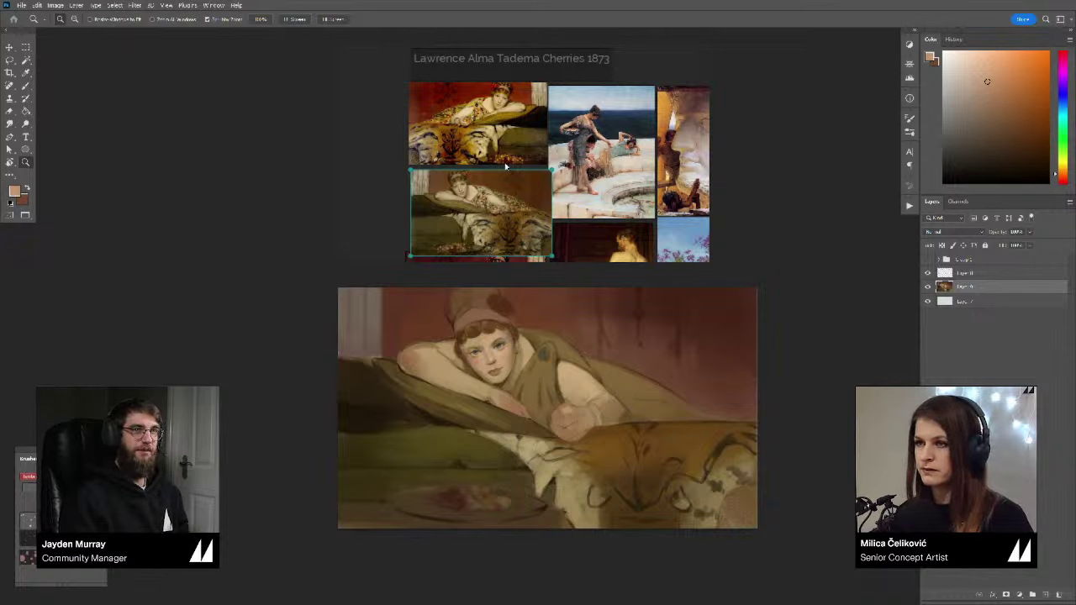
scroll(611, 204, "down", 6)
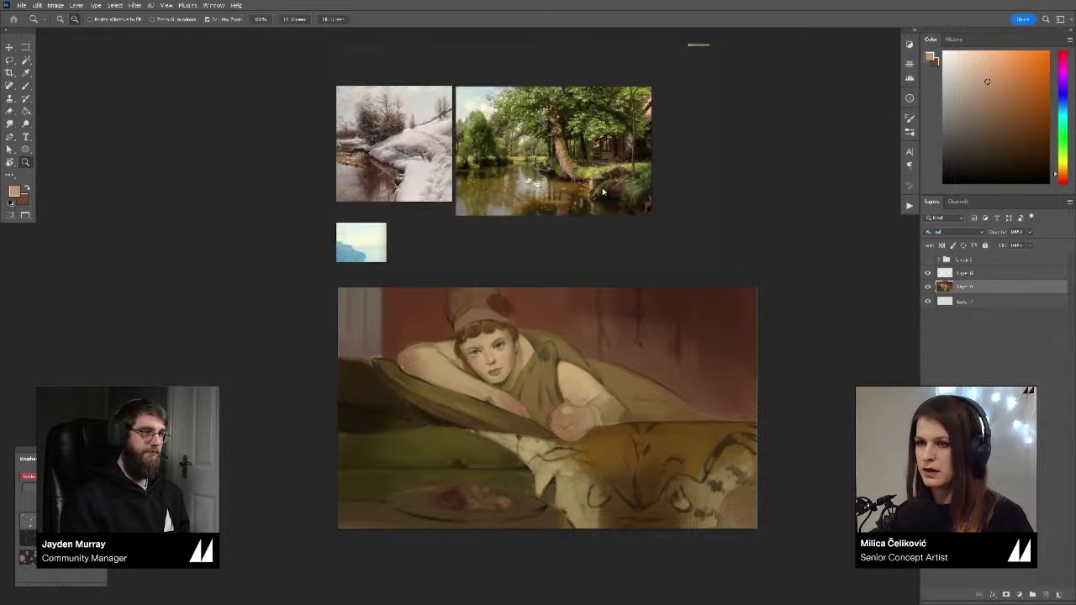
scroll(485, 189, "up", 6)
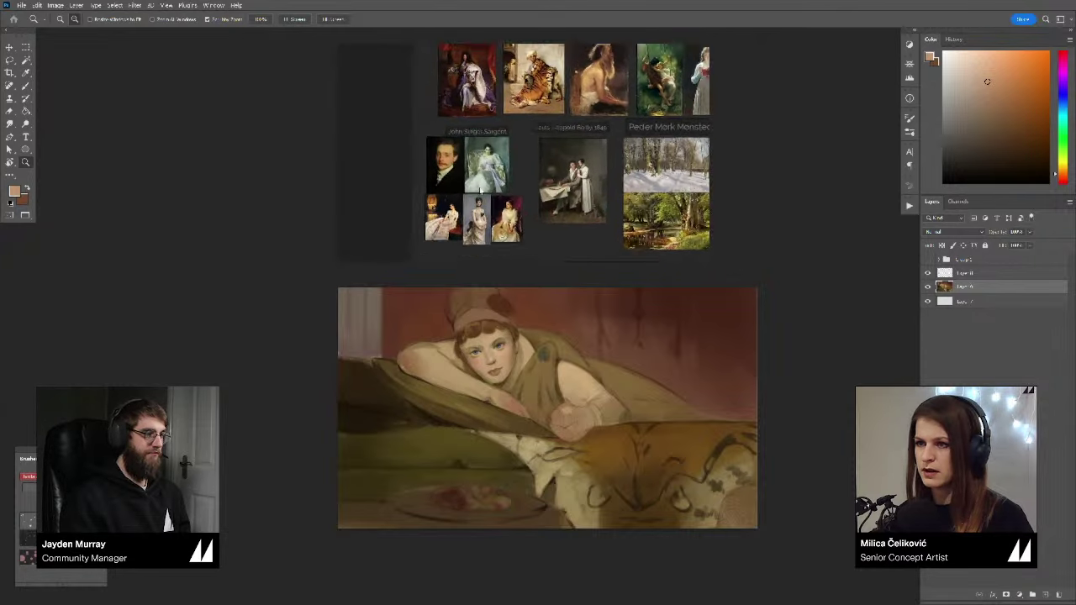
left_click(504, 190)
left_click_drag(515, 210, 531, 189)
scroll(531, 191, "up", 2)
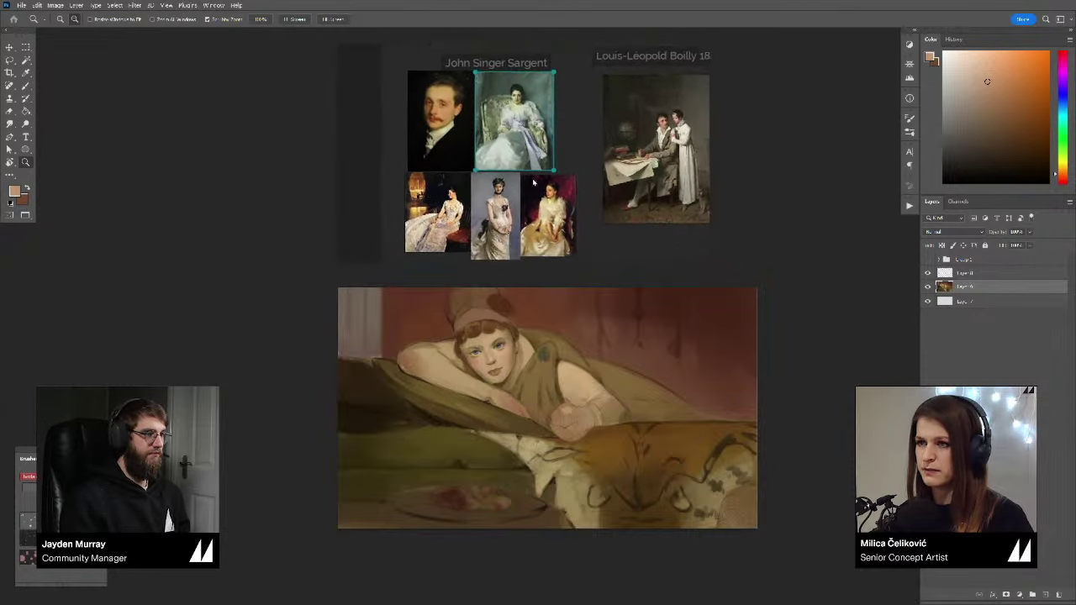
scroll(513, 164, "up", 2)
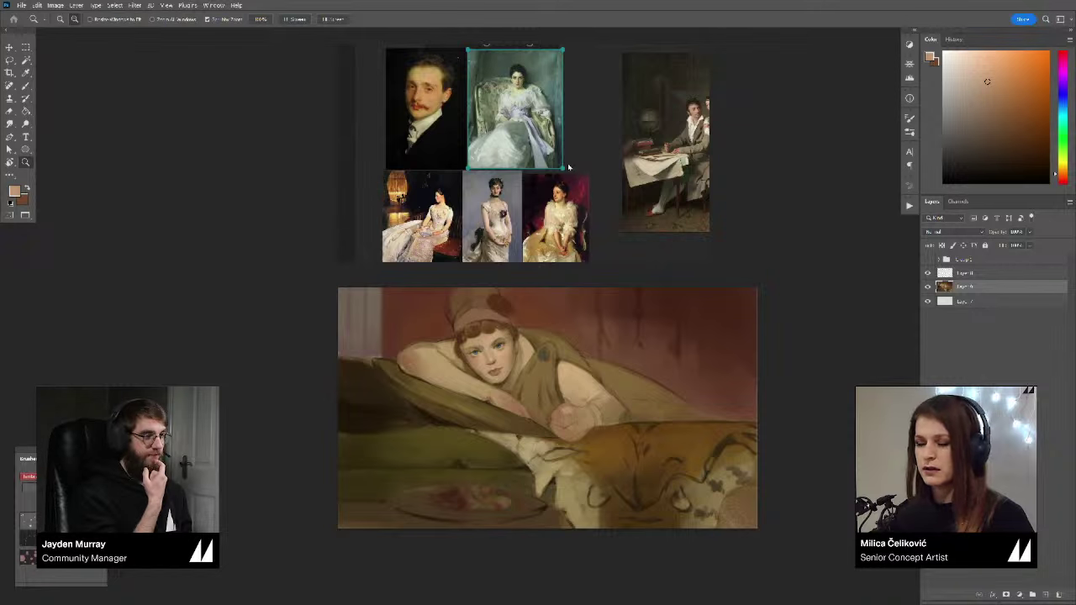
scroll(568, 168, "down", 5)
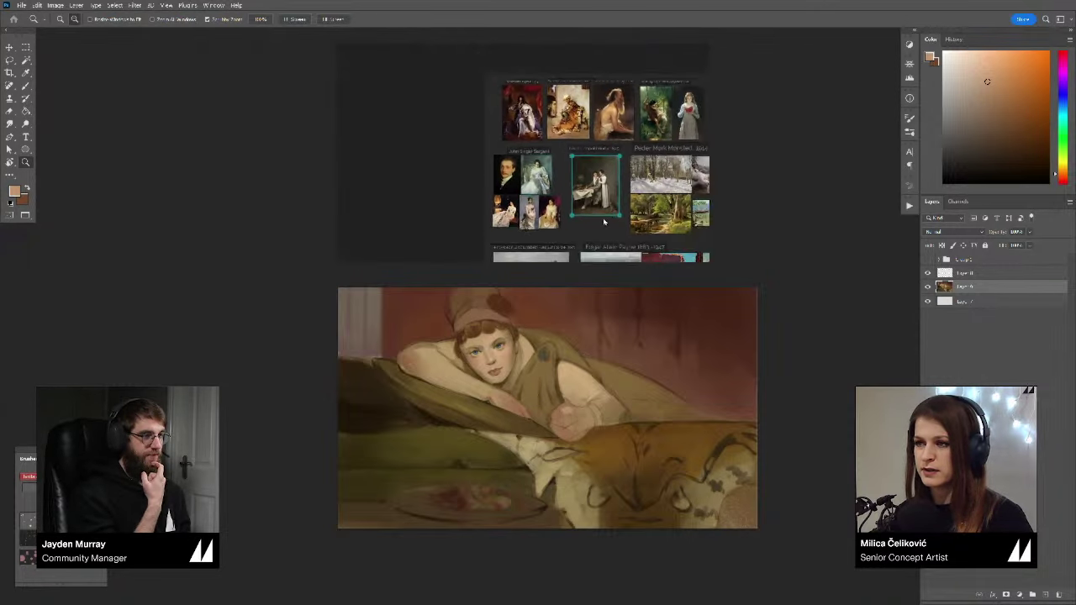
Step: Browse the reference board across to Van Gogh's Sunflowers paintings and examine them up close
left_click_drag(603, 222, 492, 223)
scroll(620, 232, "down", 3)
left_click_drag(620, 231, 543, 227)
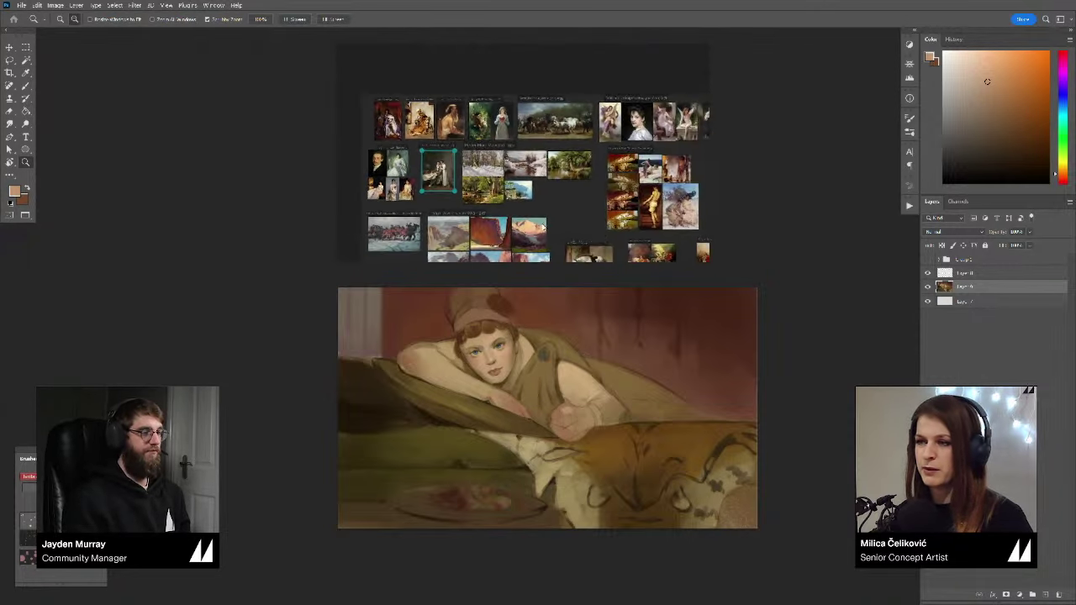
scroll(580, 193, "up", 4)
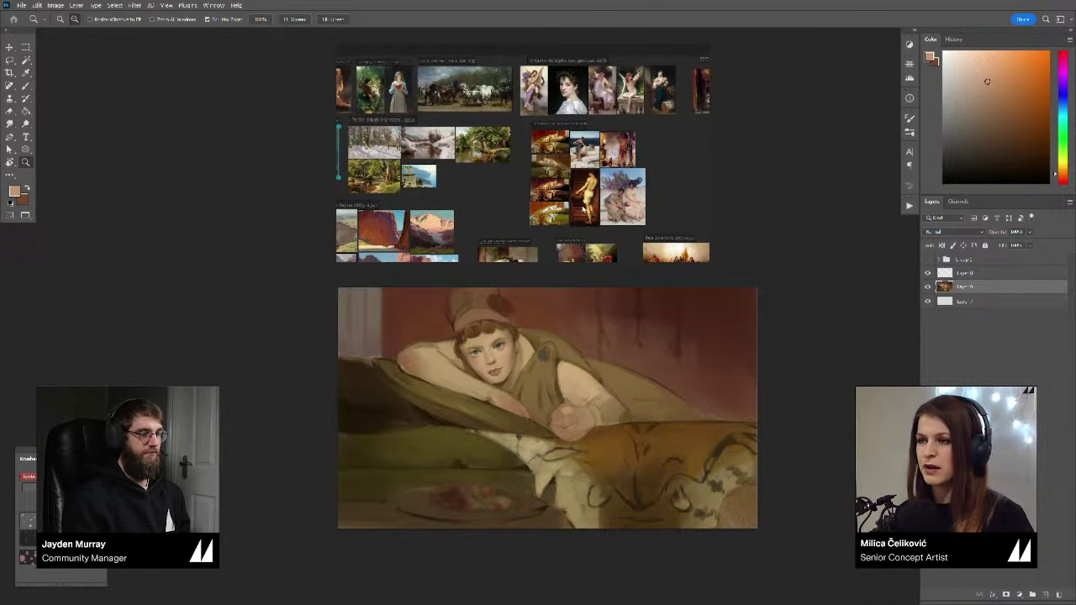
left_click_drag(676, 184, 522, 216)
mouse_move(611, 207)
left_mouse_down()
mouse_move(482, 232)
mouse_move(406, 223)
mouse_move(444, 220)
left_mouse_up()
scroll(573, 205, "up", 5)
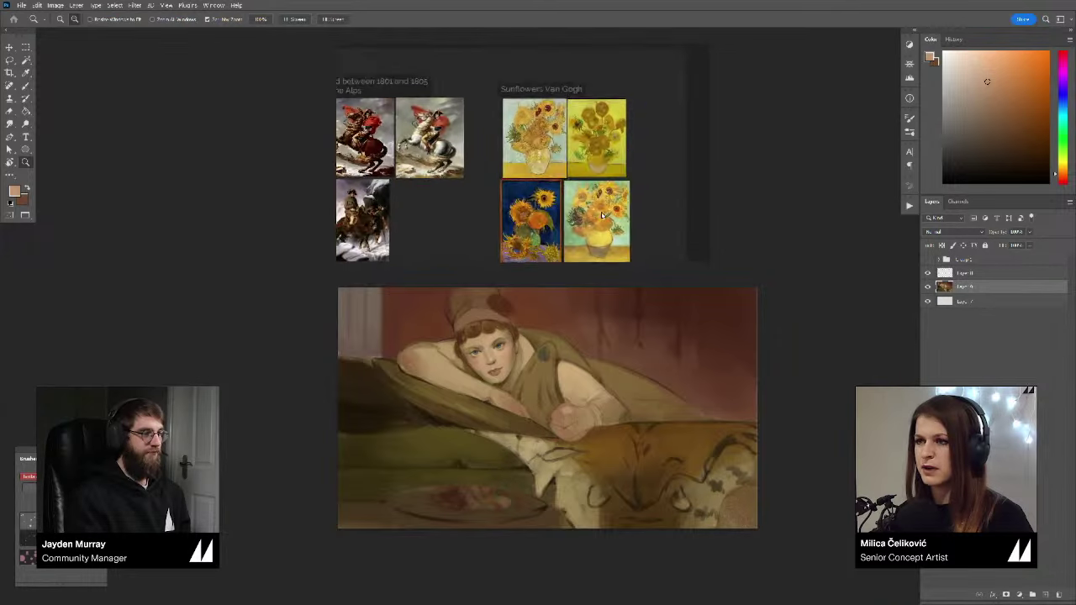
scroll(567, 198, "up", 2)
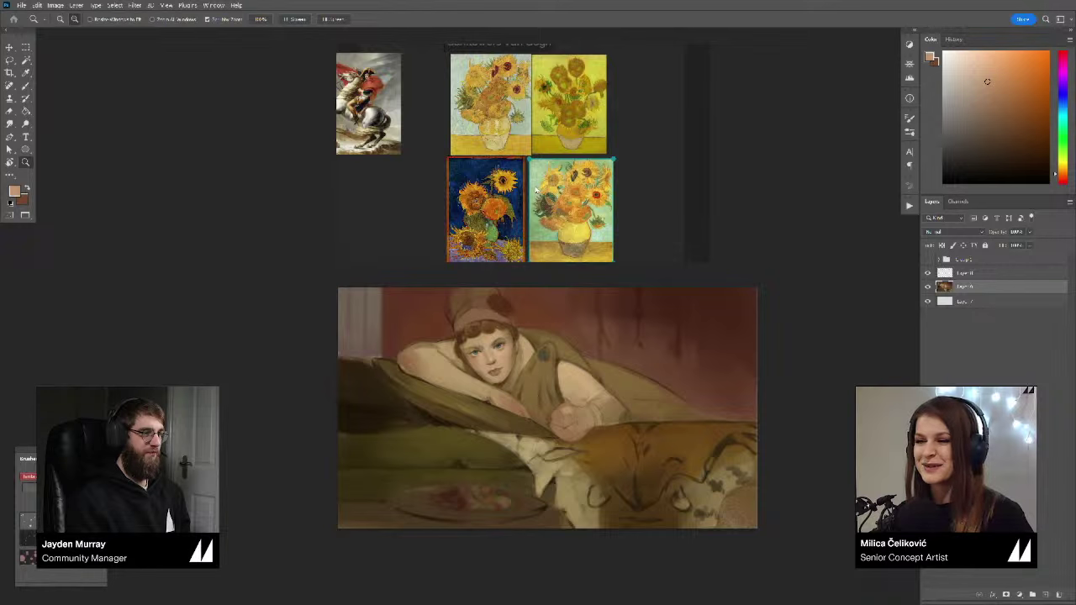
Step: Browse the reference board back to the 1859–1957 painter's group and examine the seated man in the red jacket and white skirt
scroll(568, 226, "down", 5)
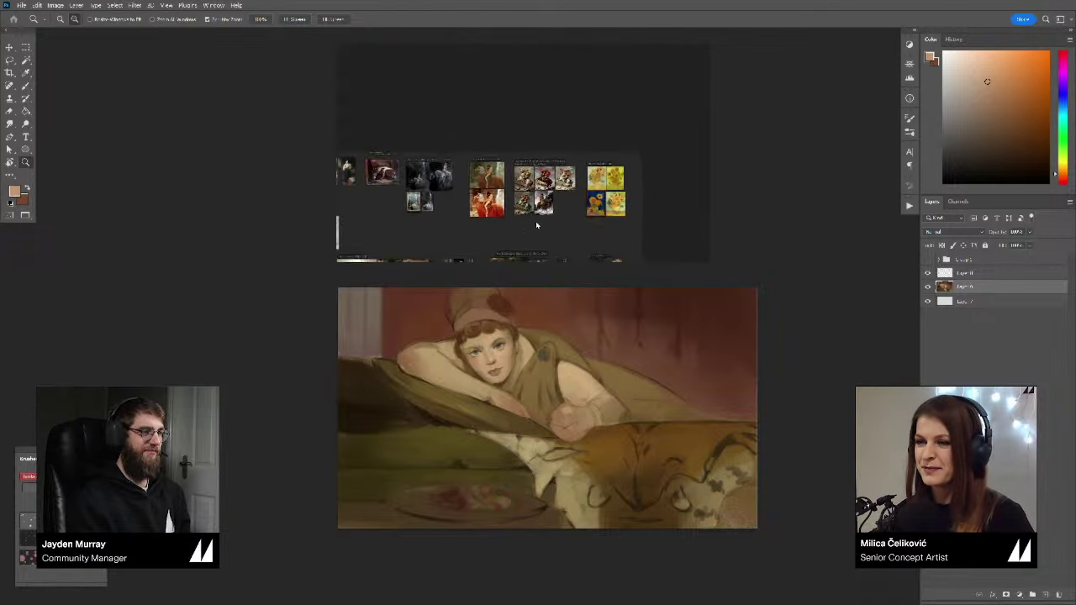
left_click_drag(582, 227, 585, 183)
mouse_move(541, 231)
left_mouse_down()
mouse_move(570, 183)
mouse_move(553, 160)
mouse_move(564, 216)
left_mouse_up()
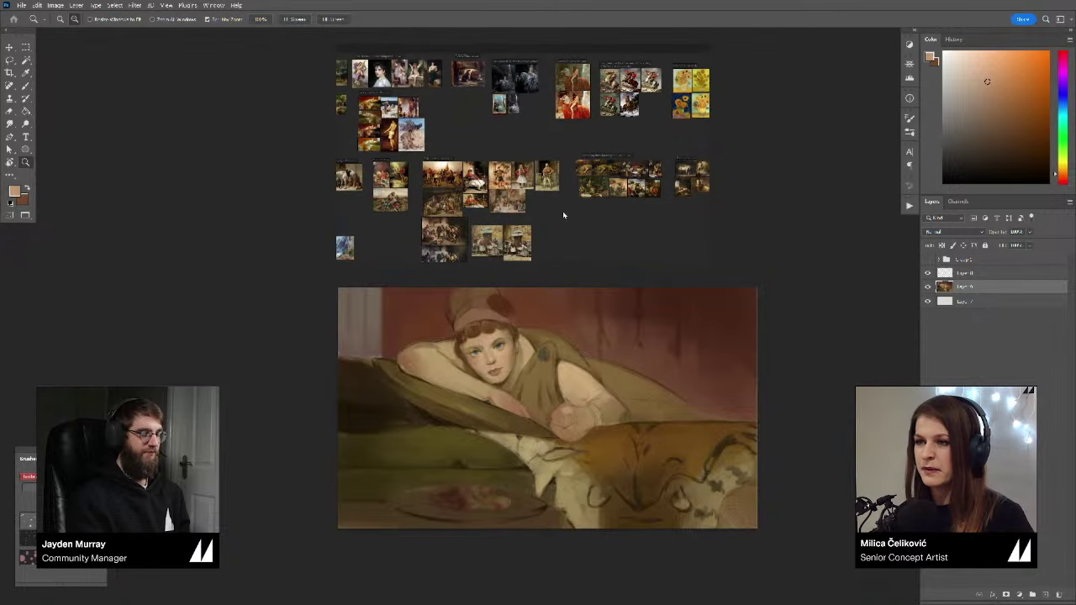
scroll(473, 187, "up", 5)
scroll(474, 164, "up", 6)
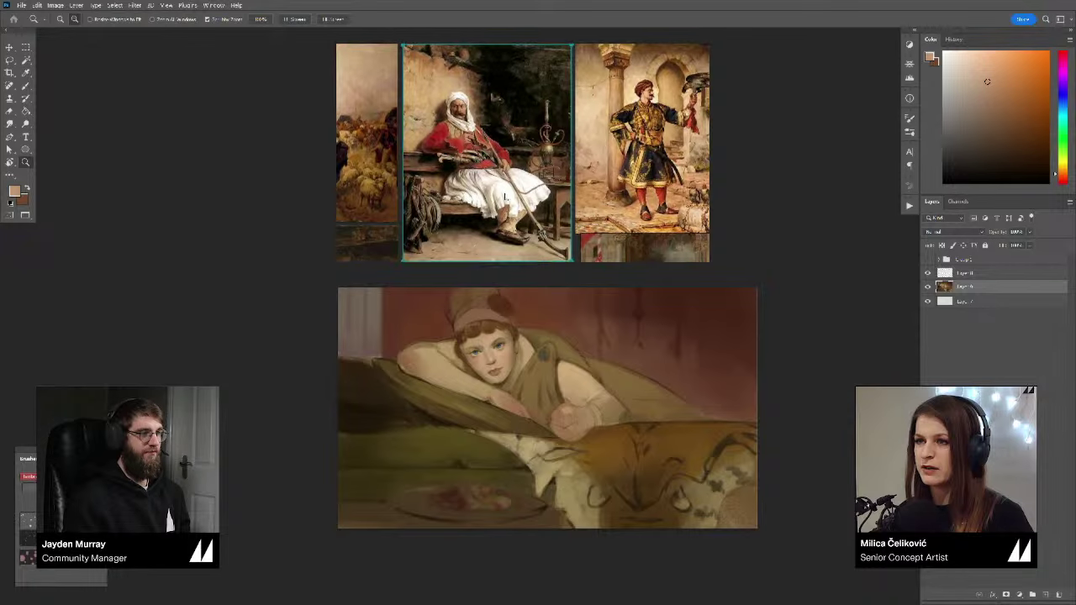
scroll(506, 198, "down", 2)
scroll(513, 215, "up", 3)
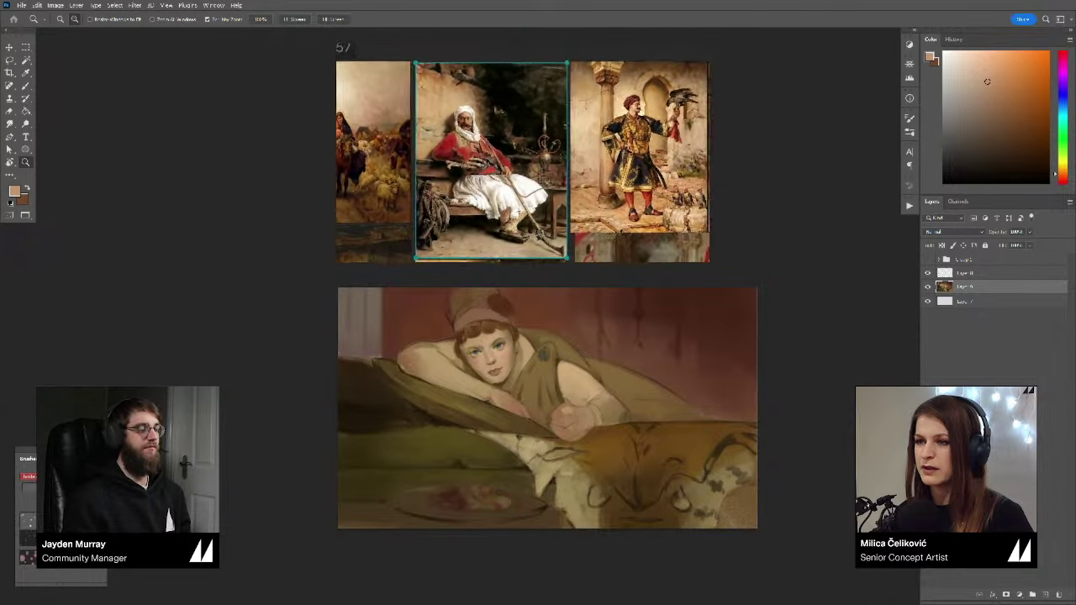
scroll(509, 217, "down", 4)
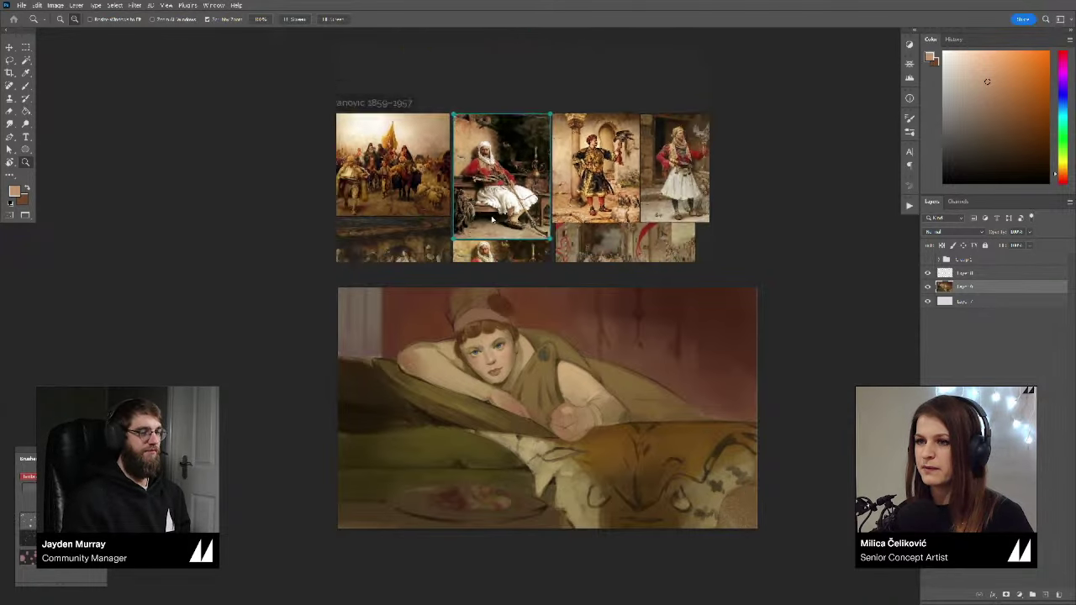
scroll(543, 213, "down", 4)
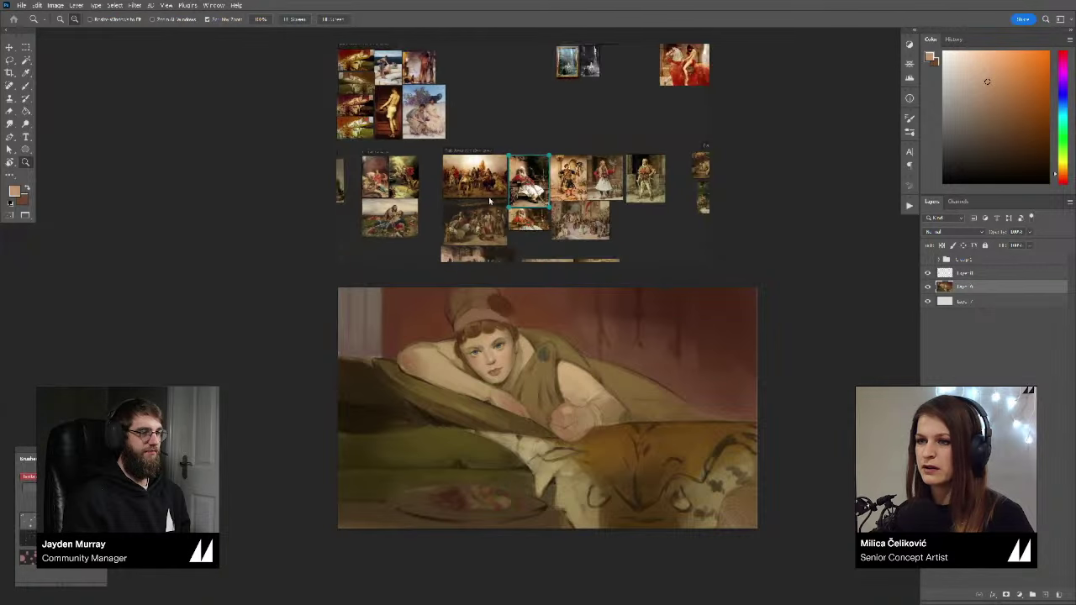
Step: Focus the reference board on the Cherries painting with the whole composition in view
left_click_drag(584, 171, 599, 220)
double_click(480, 194)
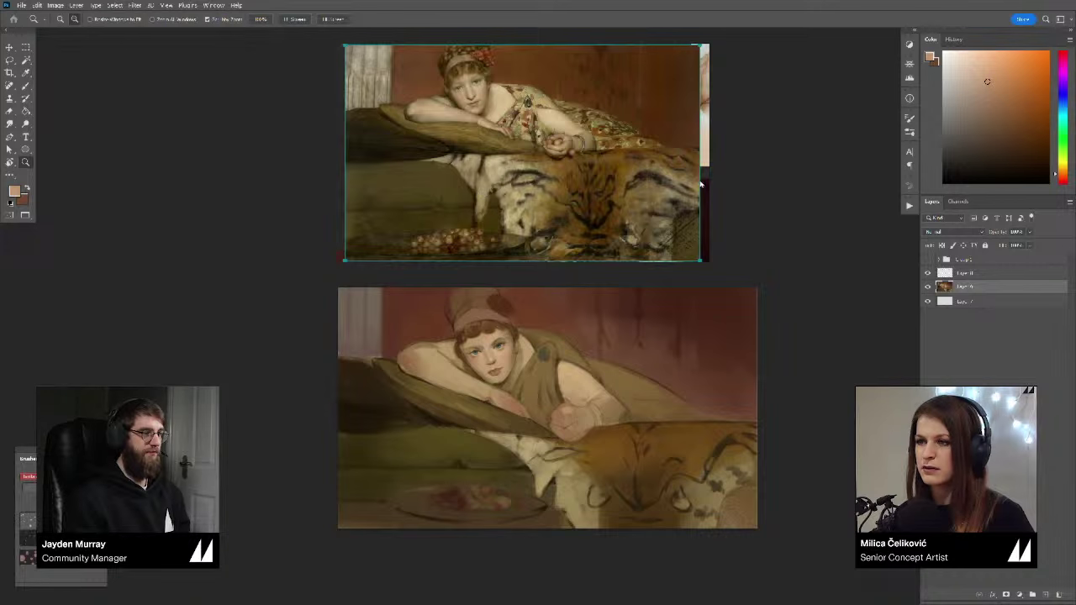
scroll(571, 353, "down", 3)
scroll(578, 388, "up", 3)
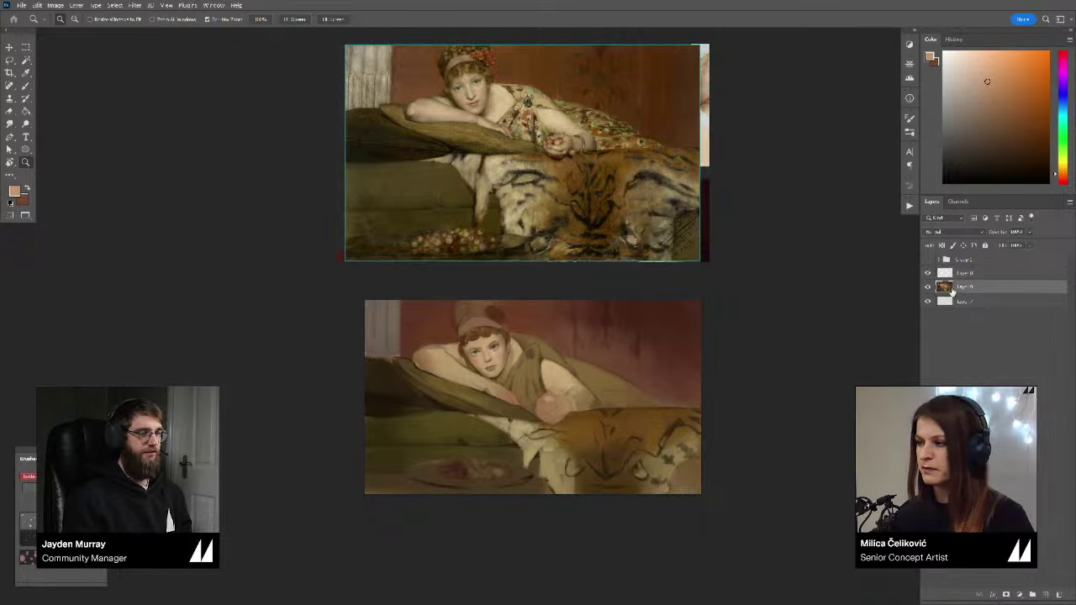
Step: Add a new layer above the base painting and choose a very dark red-brown based on the background wall's color
key("ctrl+shift+alt+n")
key("b")
key("z")
left_click_drag(577, 411, 568, 408)
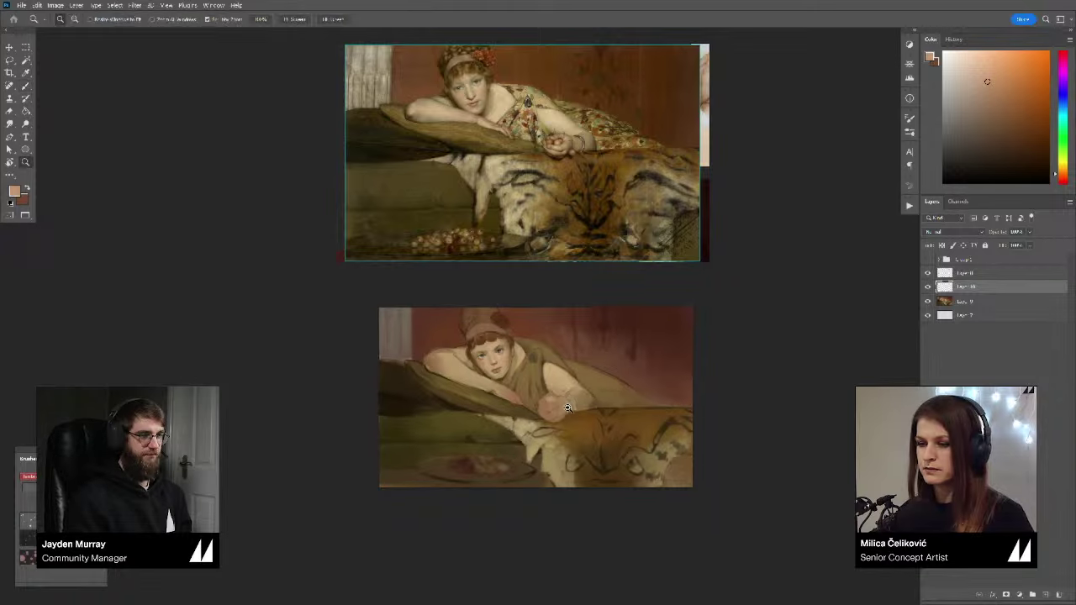
scroll(568, 407, "up", 2)
key("b")
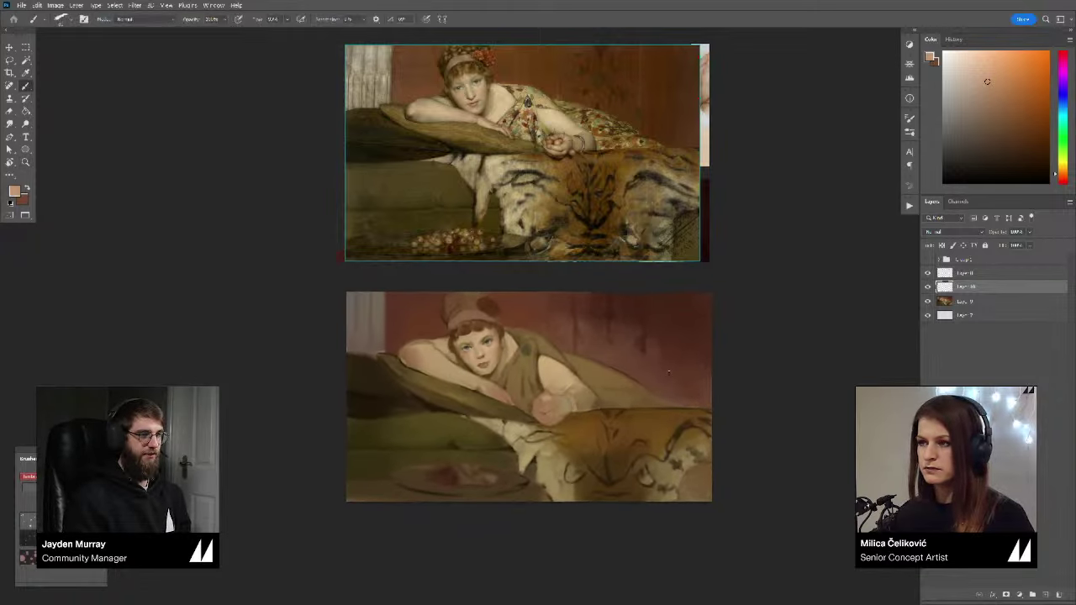
left_click(697, 313, "alt")
left_click(1012, 163)
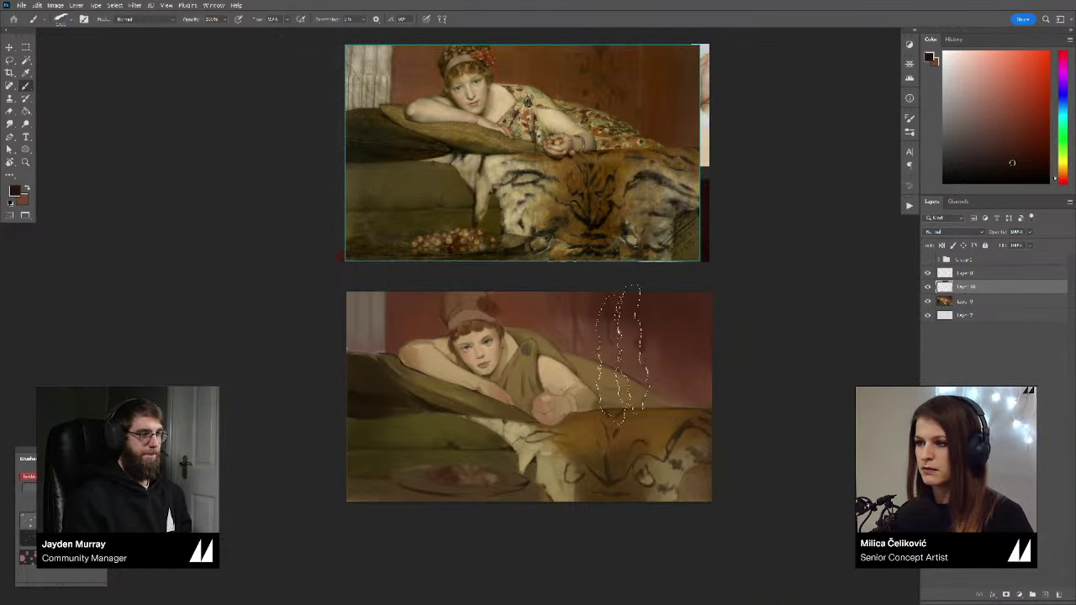
Step: Paint over the streaks on the background wall with dark reds sampled from it
left_click(694, 332, "alt")
key("[")
mouse_move(686, 331)
left_mouse_down()
mouse_move(690, 340)
mouse_move(604, 327)
left_mouse_up()
left_click(670, 343, "alt")
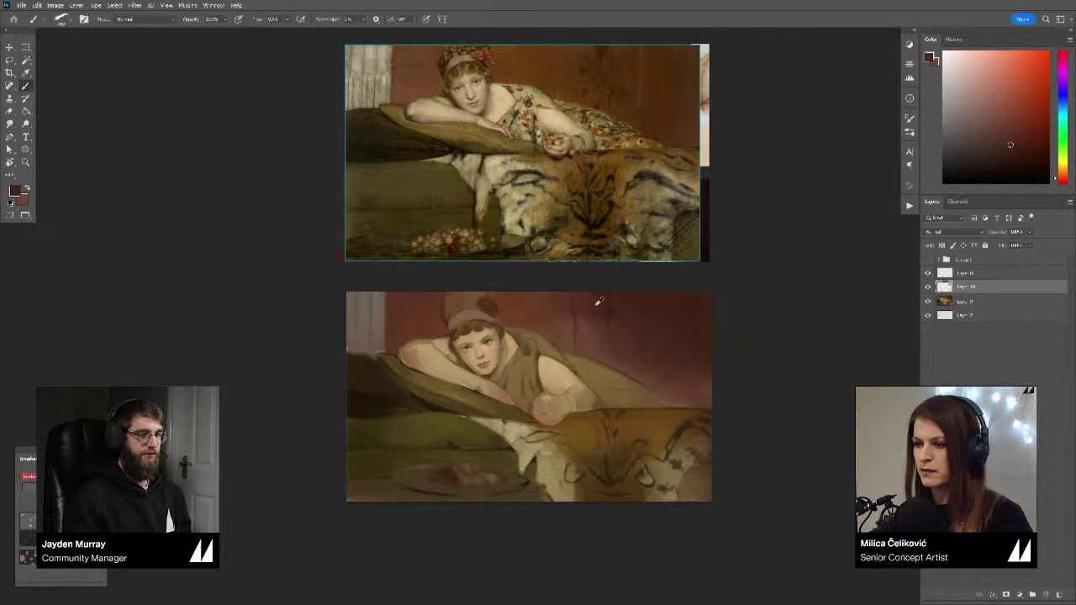
left_click(593, 338, "alt")
left_click(666, 341, "alt")
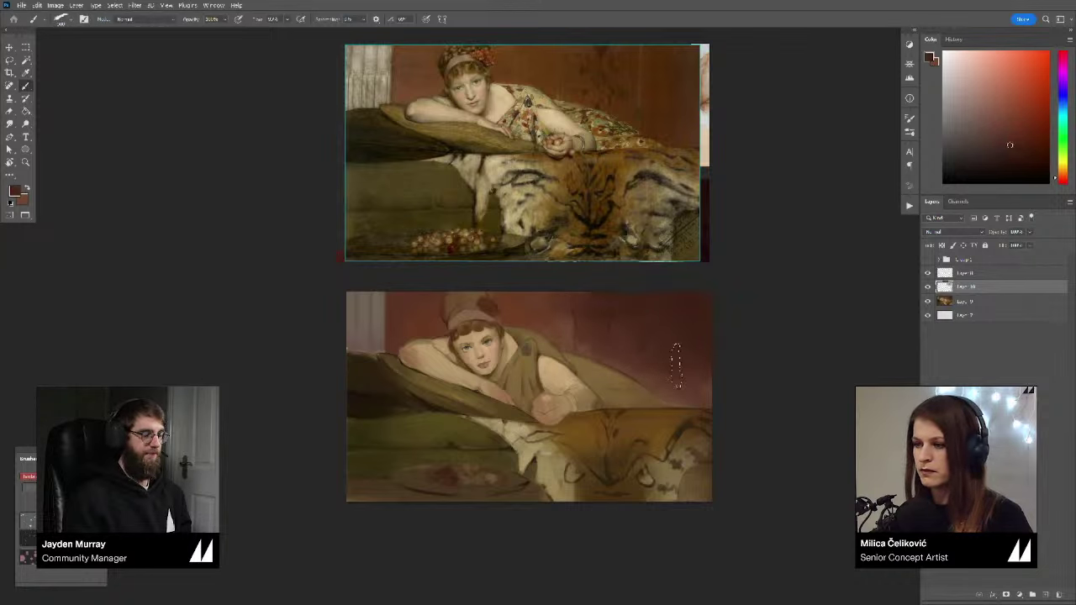
Step: Darken the wall's upper corner behind the woman's legs using a very dark red-brown and a larger brush
left_click(1010, 164)
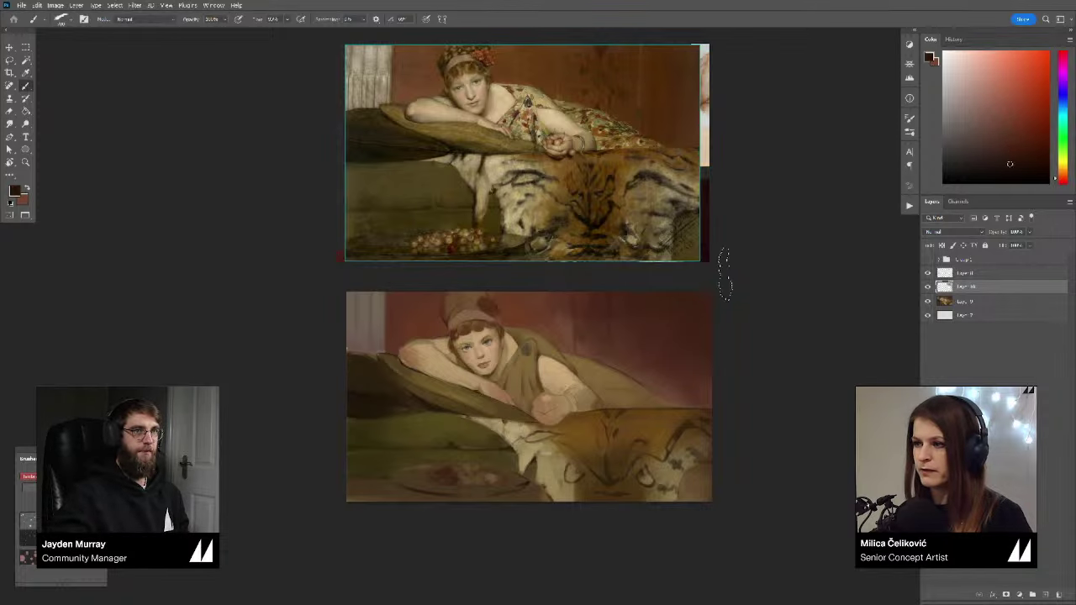
key("]")
key("]")
key("]")
key("]")
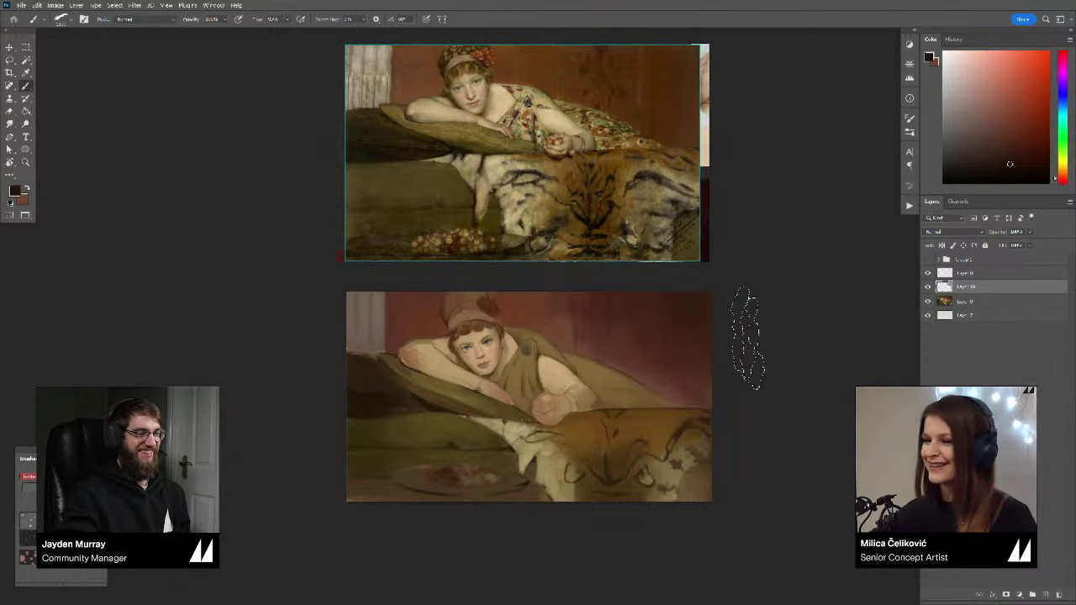
Step: Blend the wall between the column and the woman's head with reddish browns sampled nearby
left_click_drag(485, 379, 487, 384)
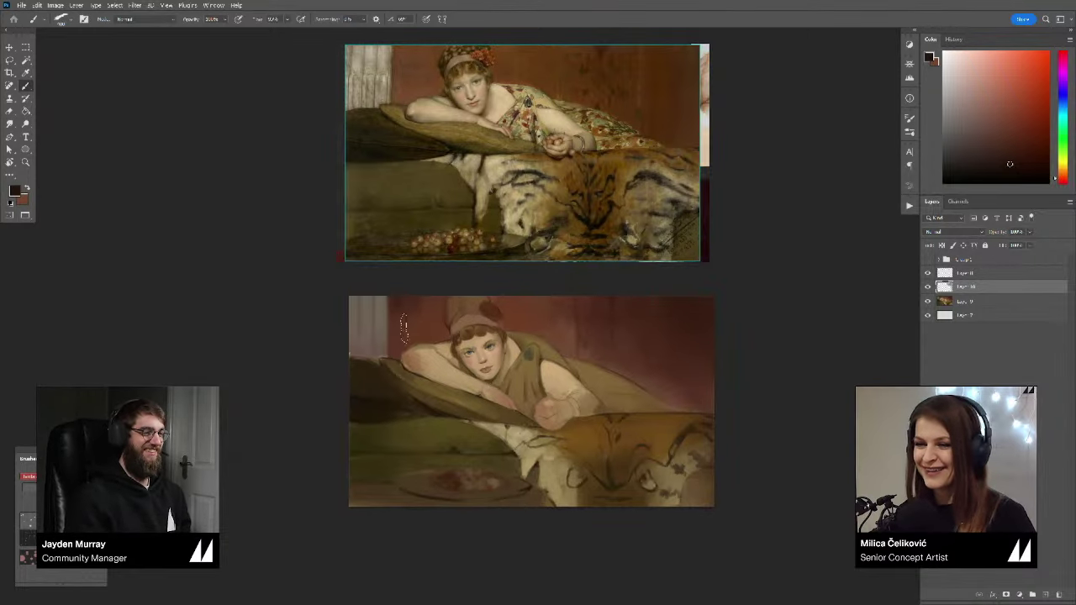
left_click(403, 304, "alt")
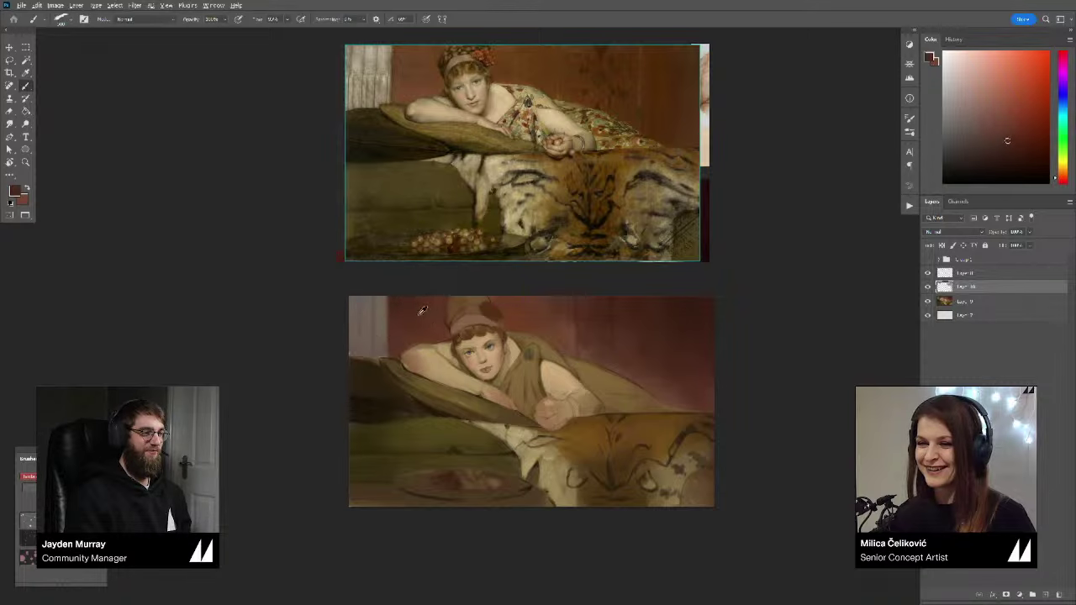
left_click(411, 328, "alt")
left_click(434, 321, "alt")
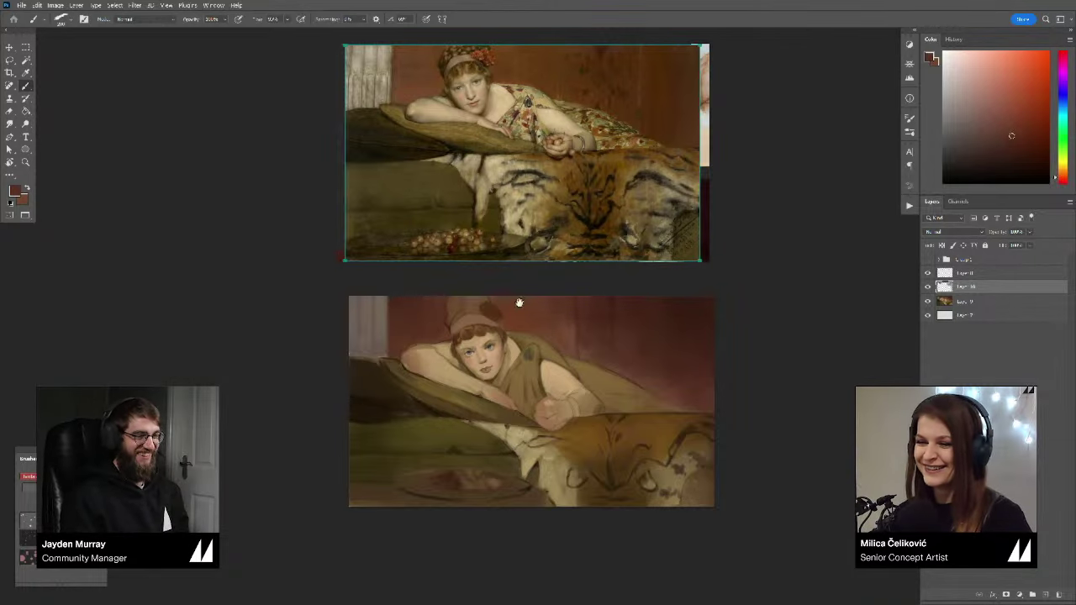
Step: Paint the woman's hair above the headband in dark brown, starting from a color sampled on her head
left_click(466, 332, "alt")
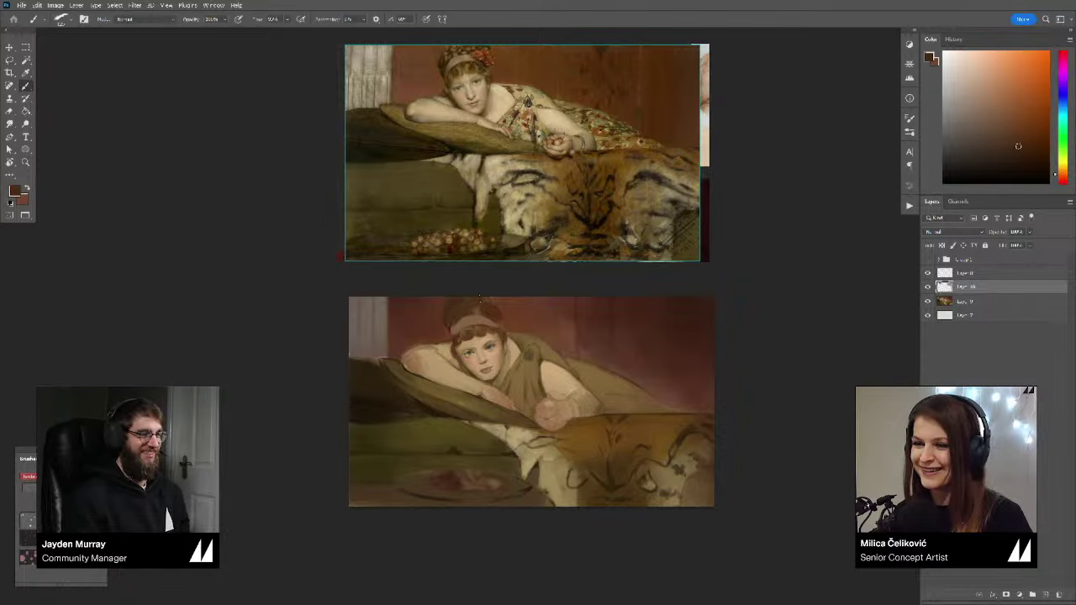
key("z")
left_click_drag(452, 318, 485, 322)
key("b")
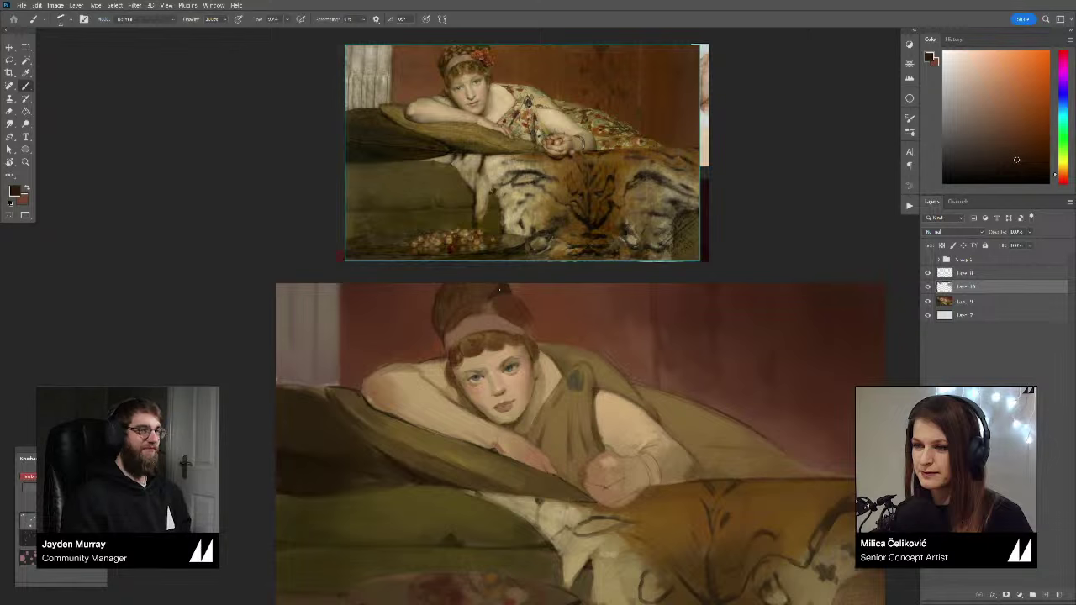
mouse_move(501, 289)
left_mouse_down()
mouse_move(473, 296)
mouse_move(464, 332)
mouse_move(477, 327)
left_mouse_up()
Step: Toggle the newest layer's visibility to compare the changes, merge it into the base painting, and add a fresh layer
left_click(927, 288)
left_click(927, 288)
left_click(927, 288)
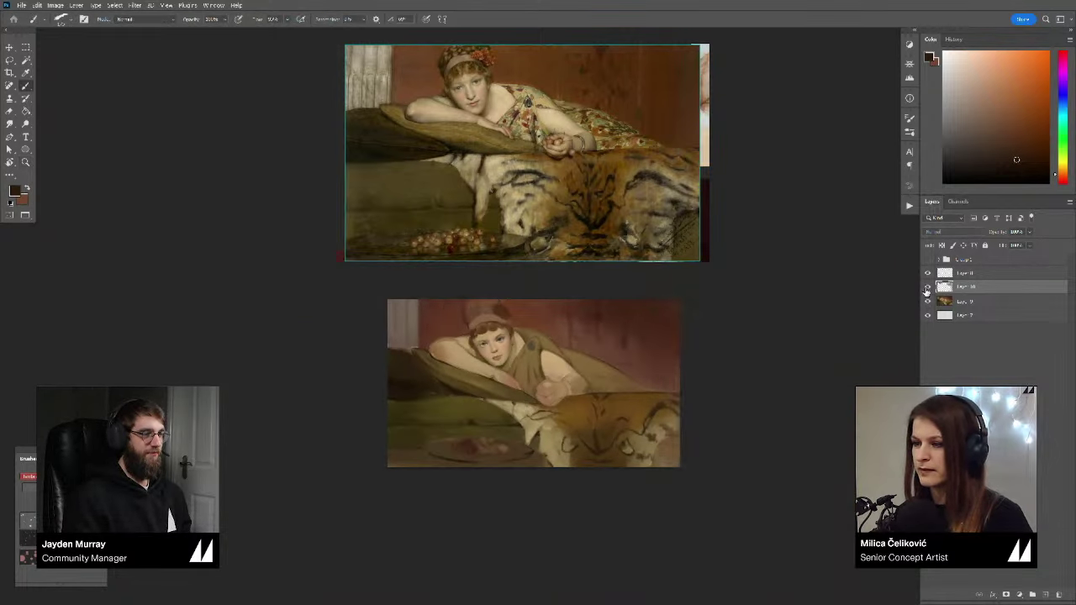
left_click(927, 289)
key("ctrl+e")
key("ctrl+shift+alt+n")
Step: Show and hide the top layer group twice to view the earlier coastal landscape study against the current painting
left_click_drag(602, 380, 609, 387)
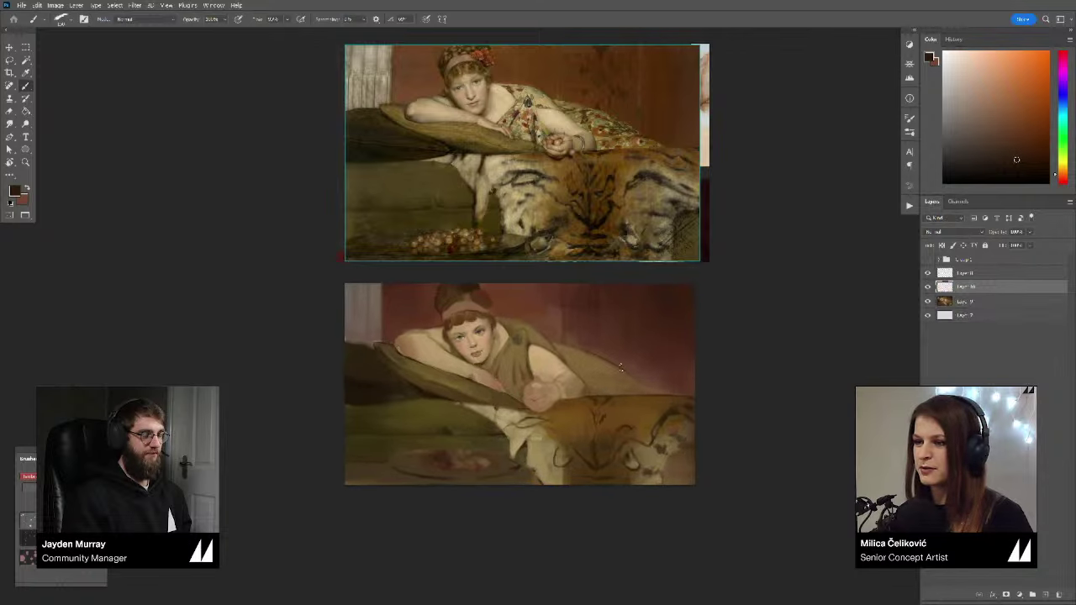
key("z")
left_click(579, 374)
left_click(557, 372, "alt")
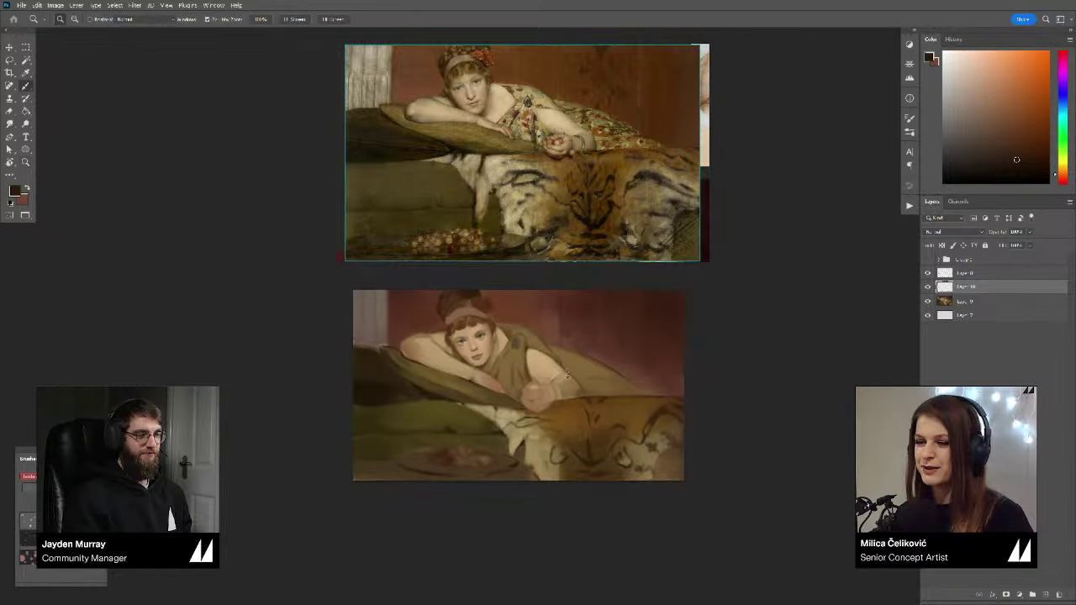
key("b")
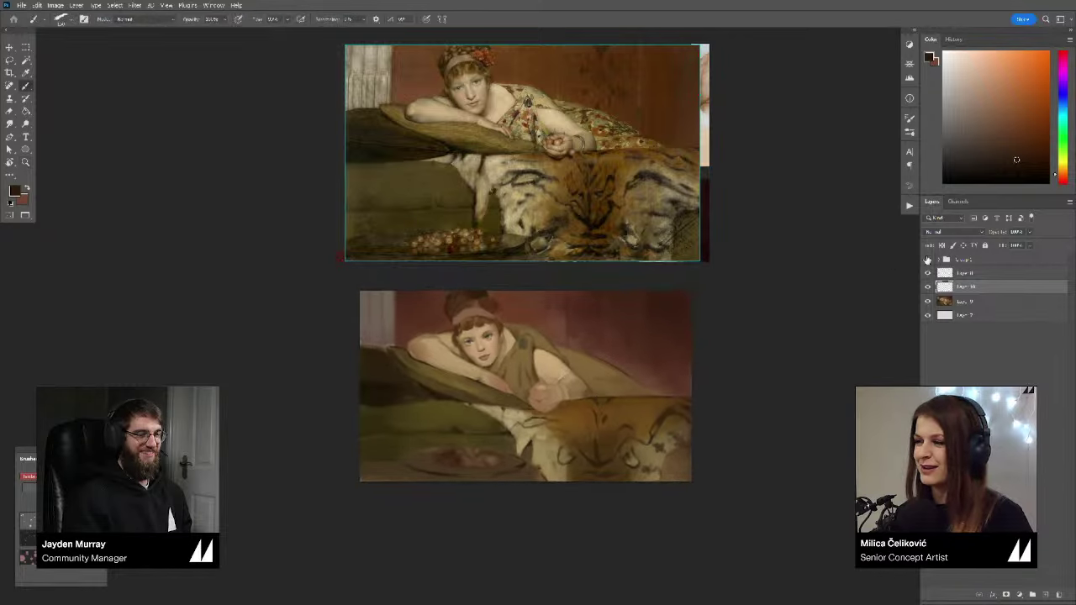
left_click(927, 260)
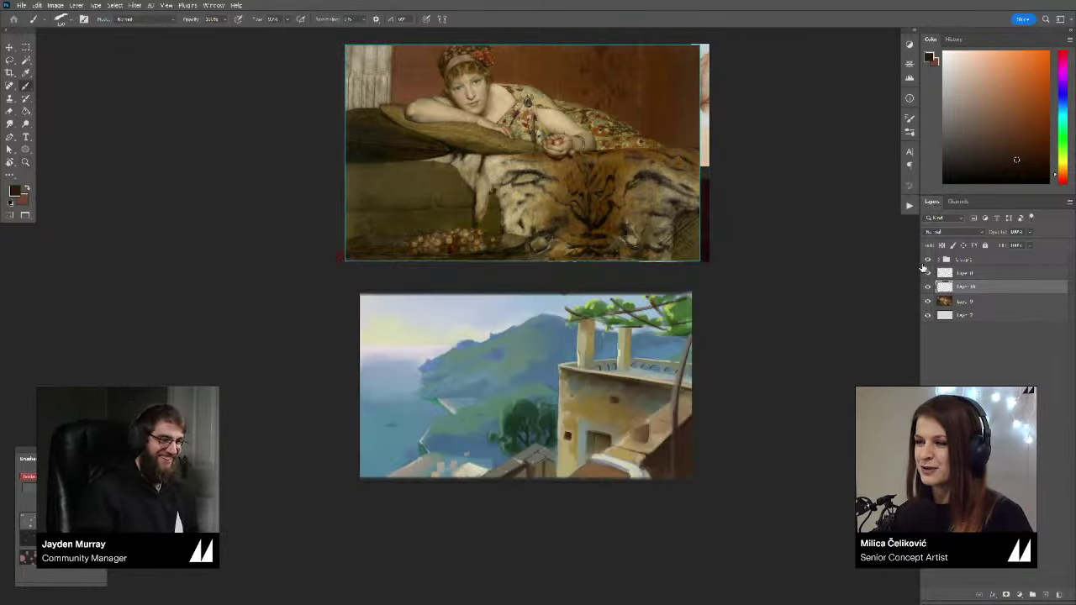
left_click(924, 262)
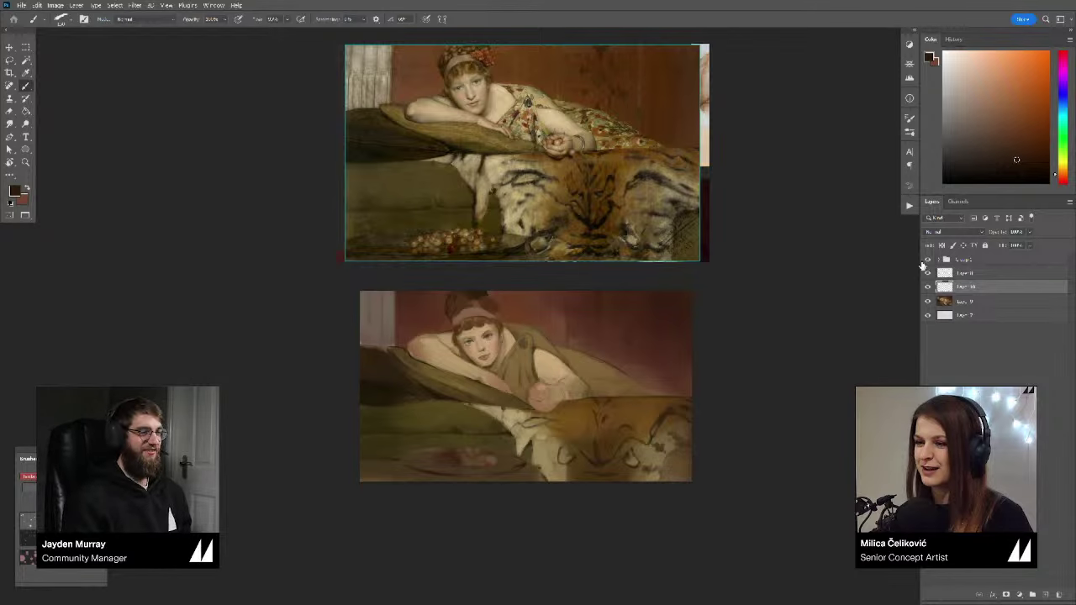
left_click(923, 262)
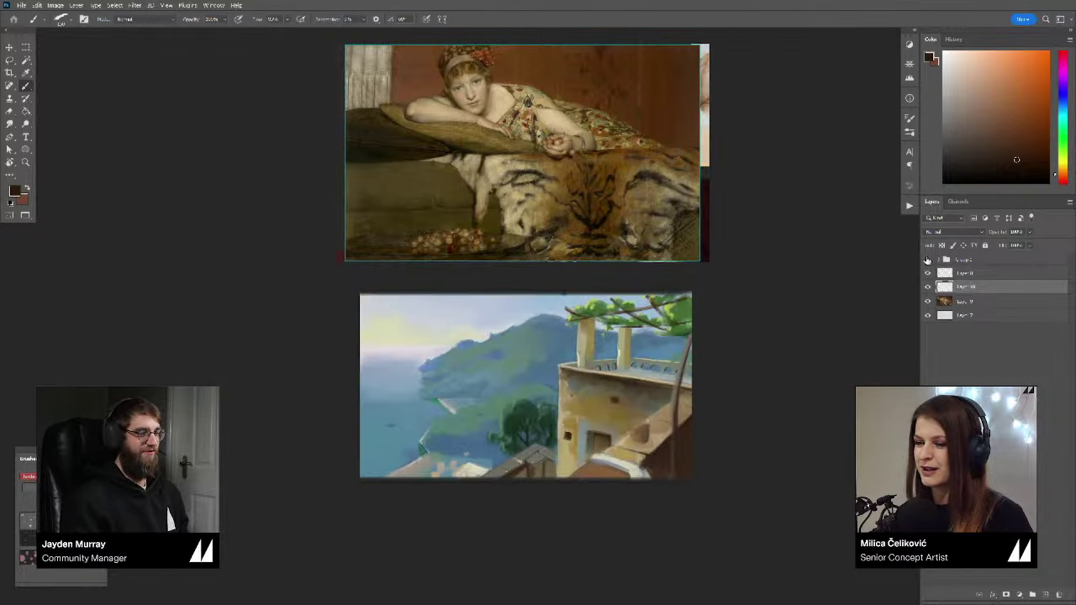
left_click(927, 260)
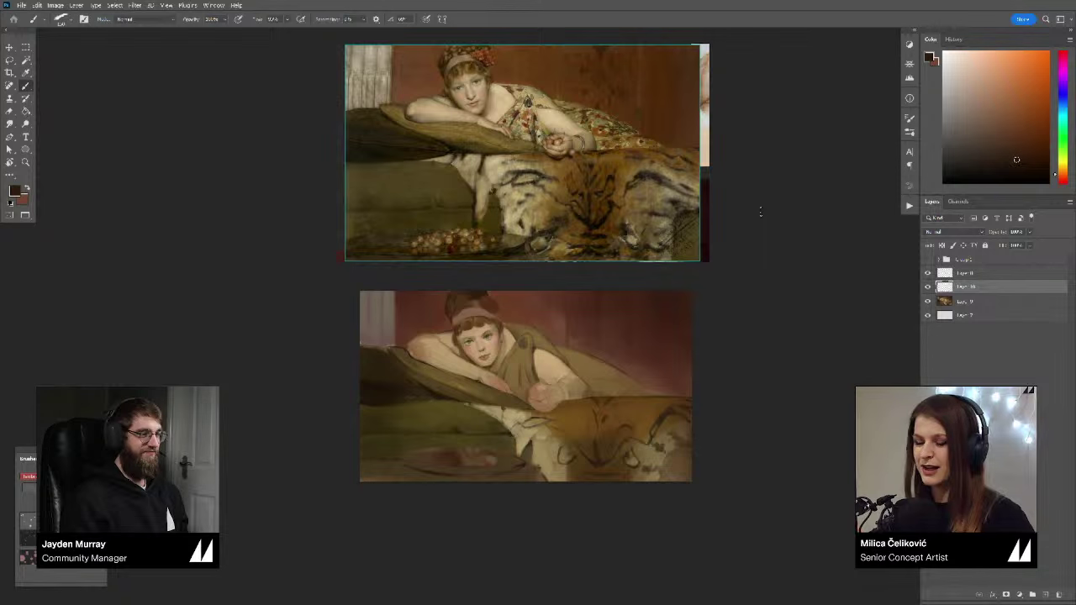
Step: Enlarge the reference board window and zoom in on the William-Adolphe Bouguereau 1878 paintings
scroll(627, 204, "down", 8)
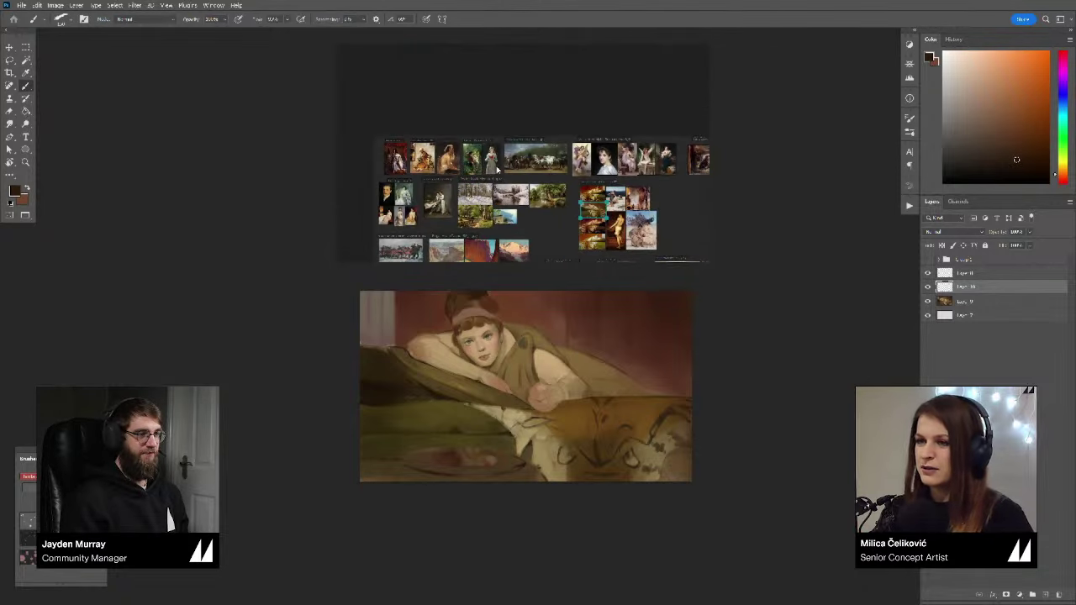
left_click_drag(431, 106, 317, 119)
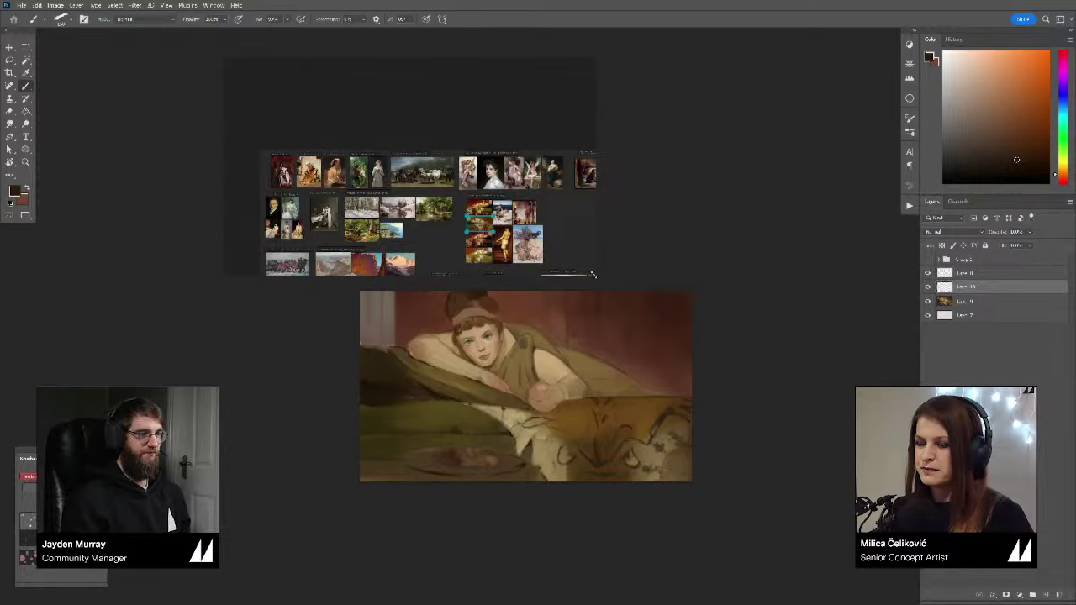
left_click_drag(571, 275, 858, 443)
scroll(618, 256, "up", 10)
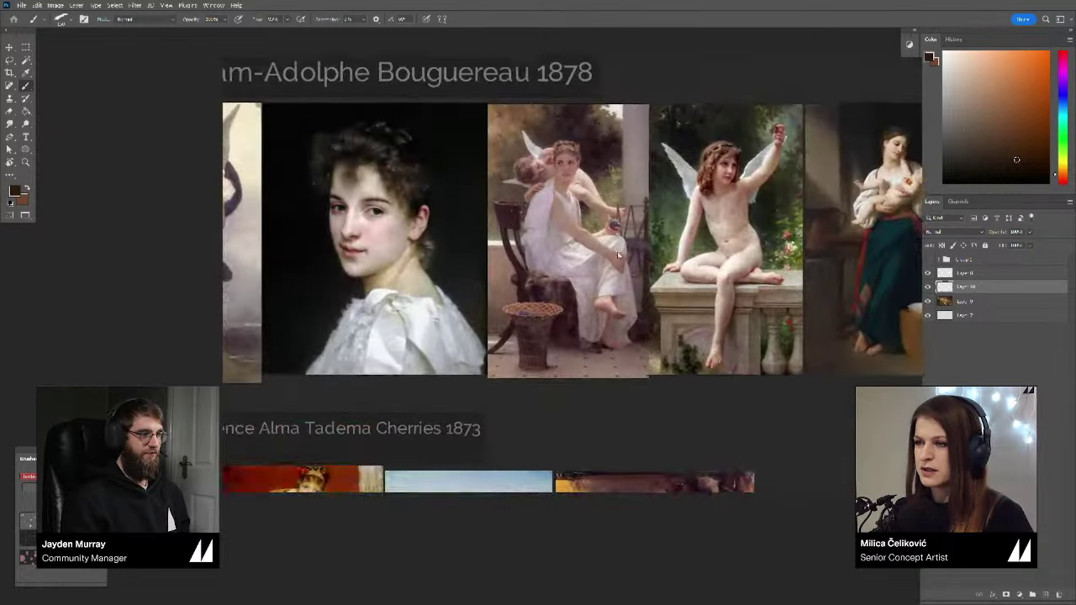
Step: Survey the board's other groups, examining the John Singer Sargent portraits, the Louis-Léopold Boilly painting and the Peder Mørk Mønsted landscapes
left_click_drag(619, 255, 635, 317)
scroll(635, 317, "down", 6)
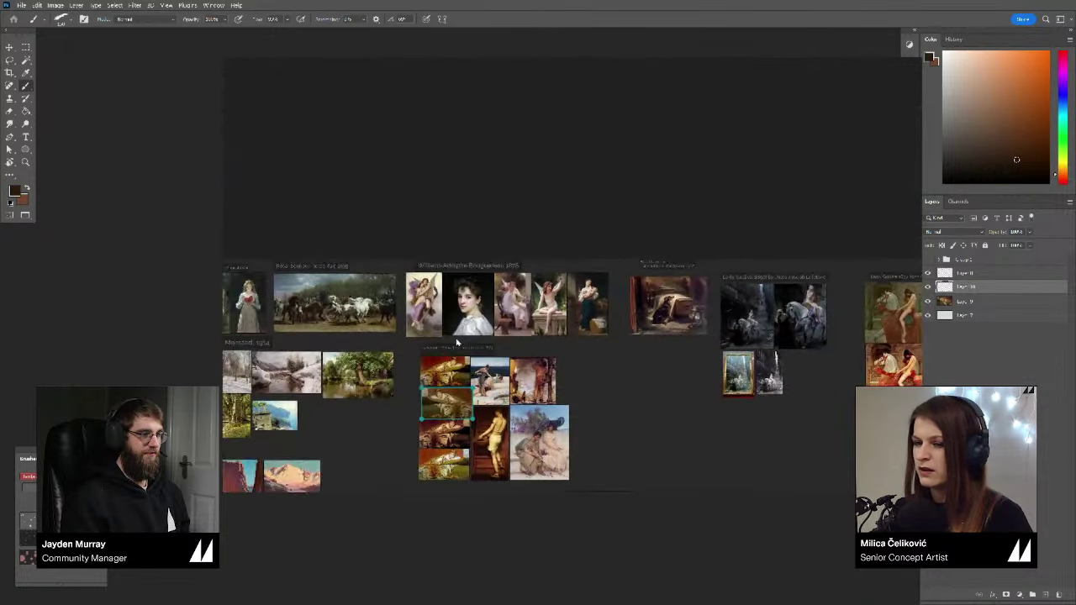
scroll(402, 295, "up", 1)
scroll(412, 204, "up", 1)
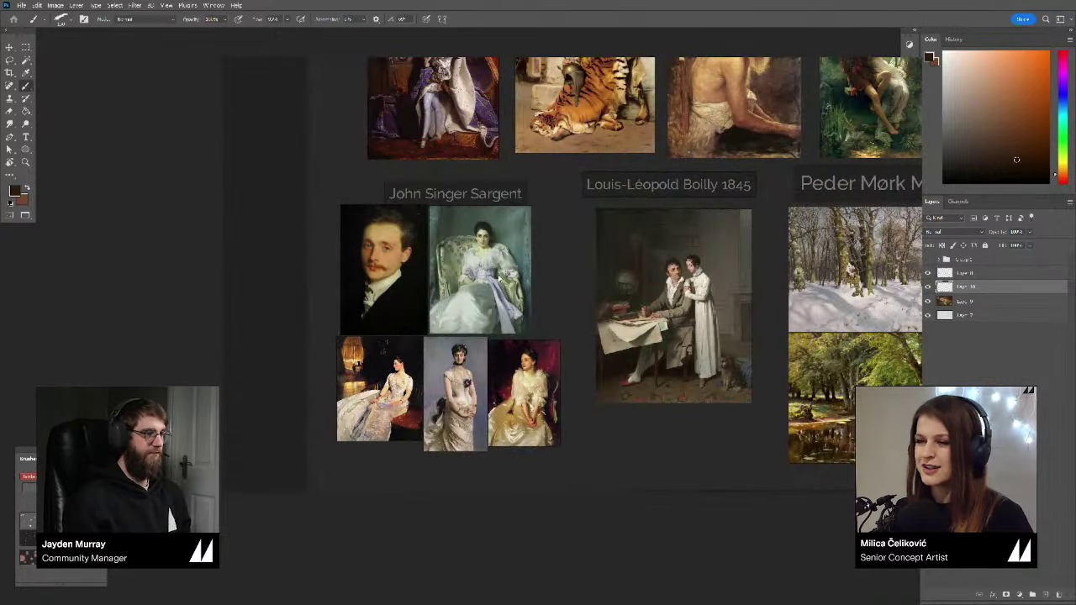
scroll(496, 269, "down", 2)
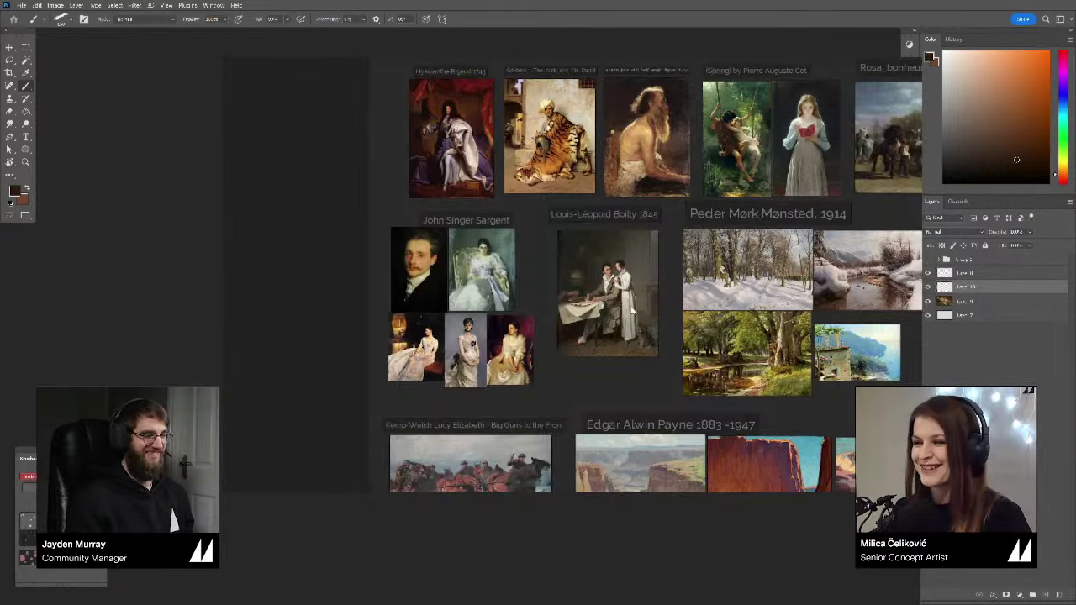
left_click_drag(912, 391, 597, 351)
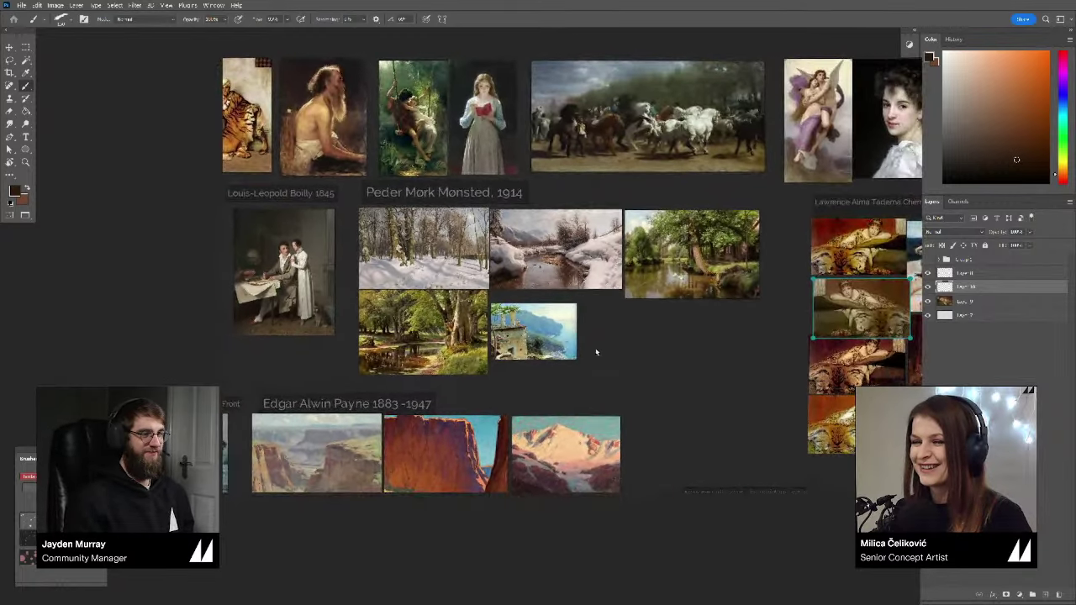
Step: Examine the Edgar Alwin Payne canyon and mountain landscapes up close on the reference board
left_click_drag(544, 399, 614, 201)
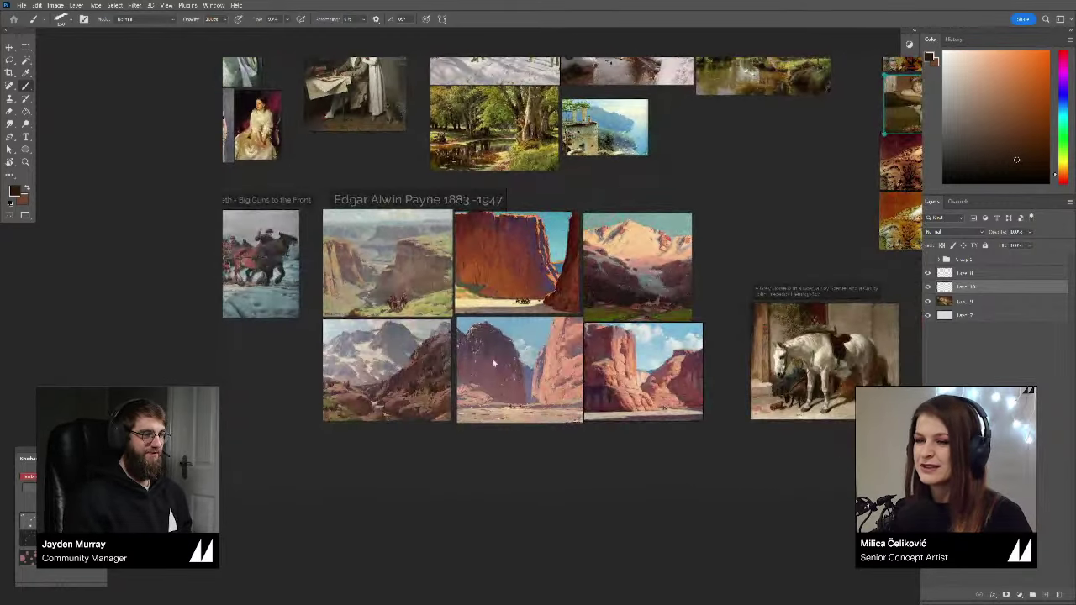
scroll(493, 363, "up", 2)
scroll(555, 269, "right", 1)
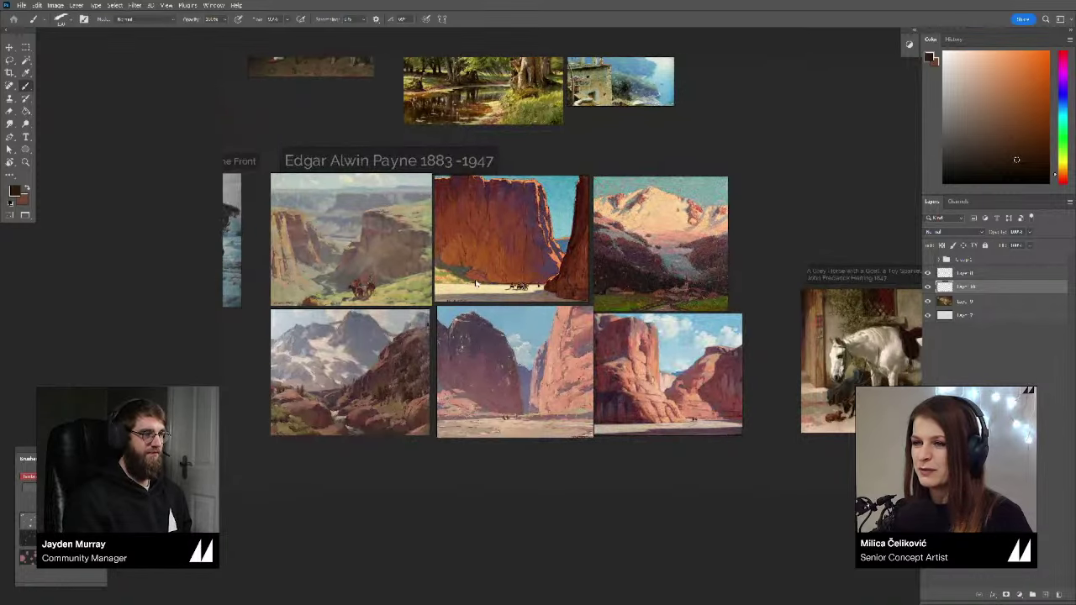
scroll(612, 353, "up", 5)
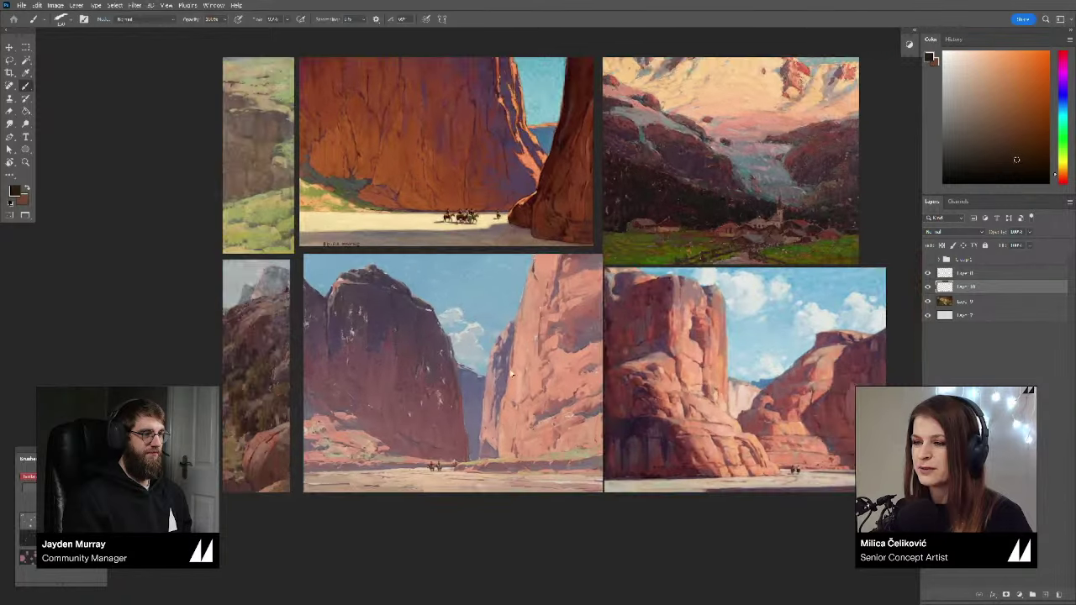
left_click_drag(491, 276, 697, 339)
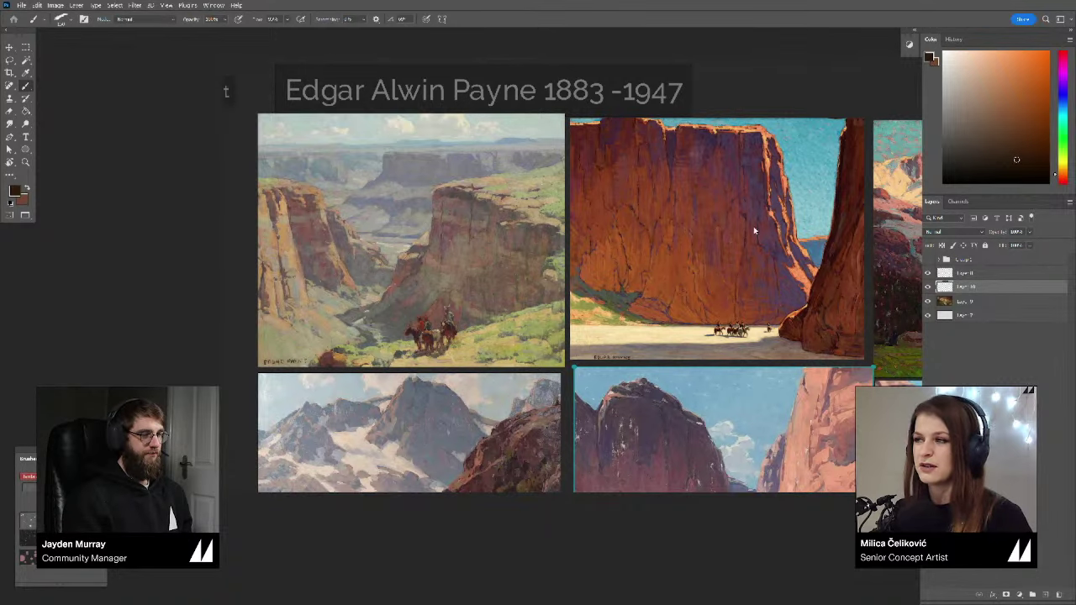
left_click_drag(754, 229, 632, 240)
Step: Examine Lucy Elizabeth Kemp-Welch's Big Guns to the Front up close on the reference board
scroll(622, 276, "down", 5)
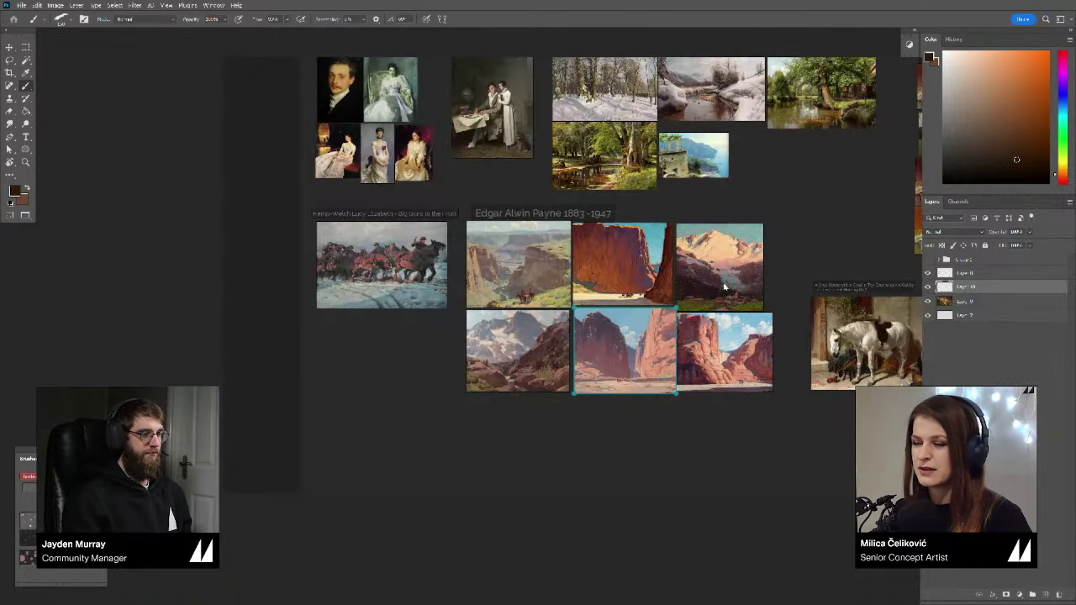
scroll(327, 251, "up", 5)
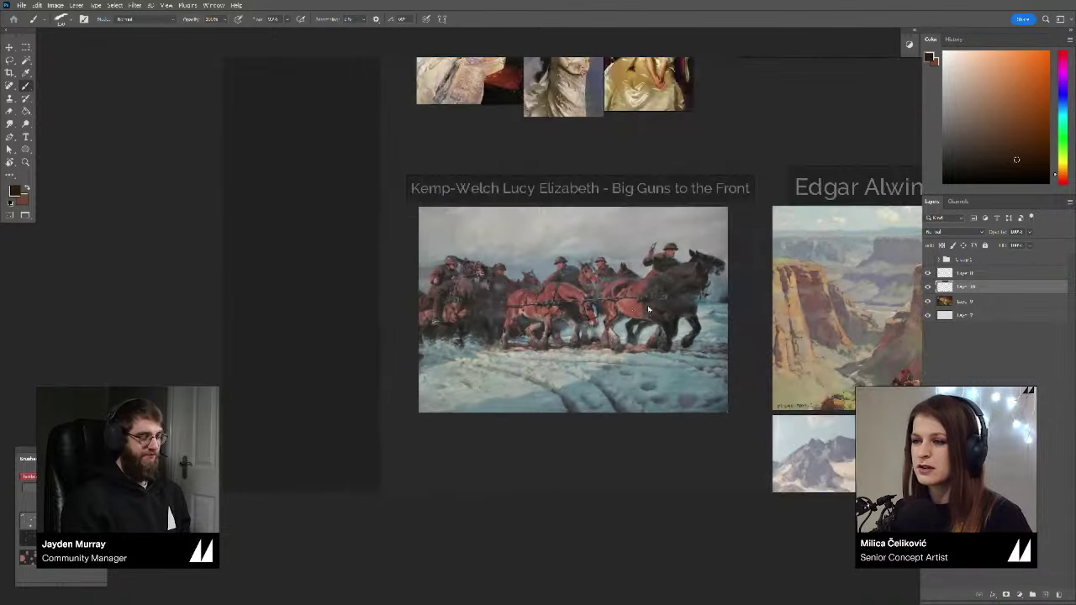
left_click_drag(632, 325, 596, 329)
scroll(596, 329, "up", 3)
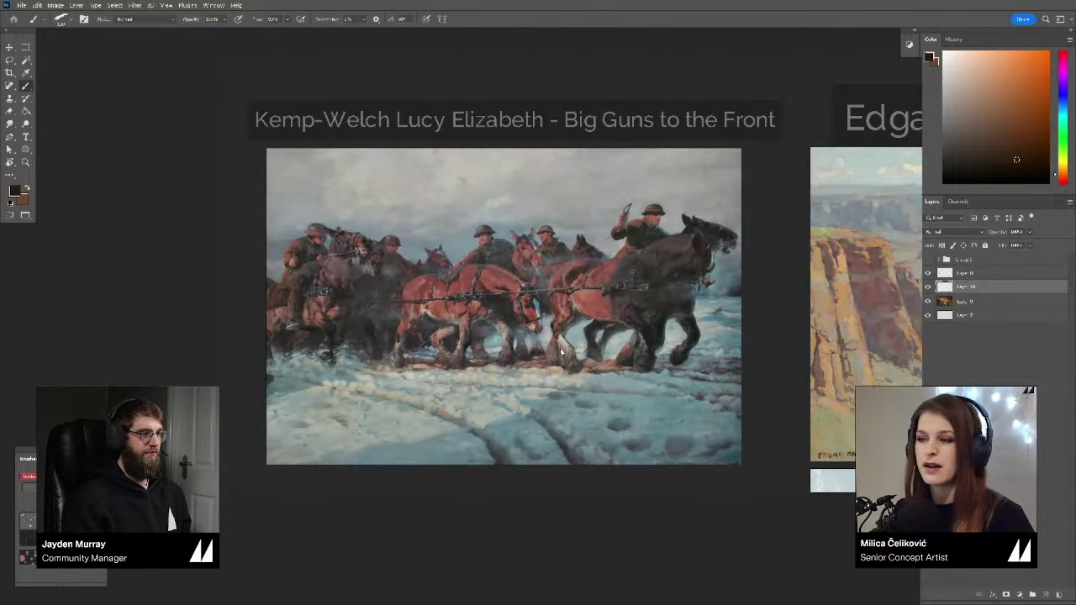
left_click_drag(663, 348, 511, 336)
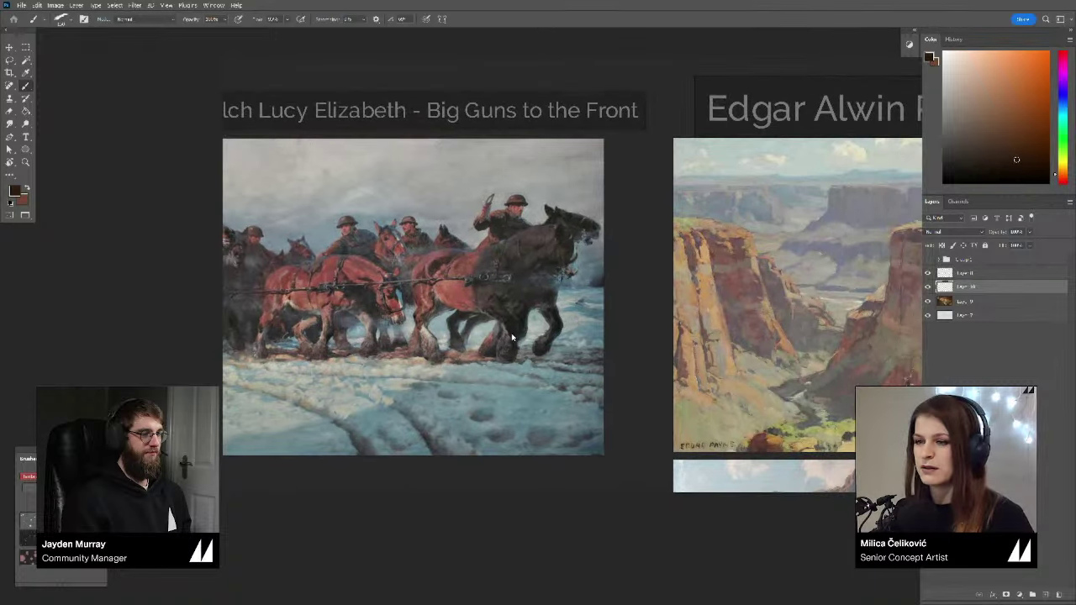
Step: Find the Paja Jovanović group and examine the painting of the falconer in the red jacket up close
scroll(511, 336, "down", 7)
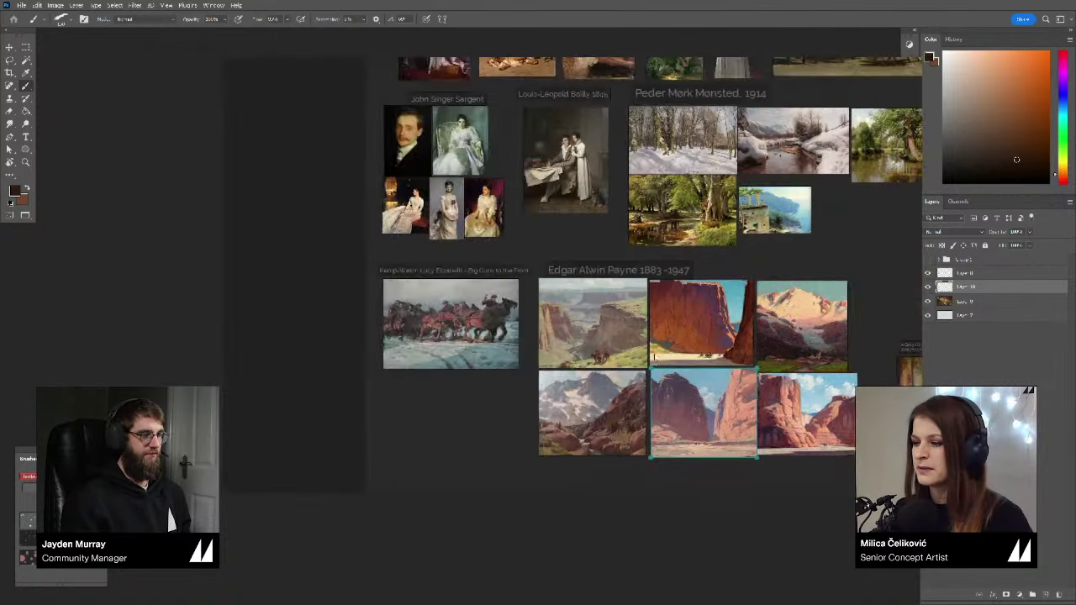
left_click_drag(900, 359, 639, 334)
scroll(639, 335, "right", 15)
scroll(639, 334, "down", 3)
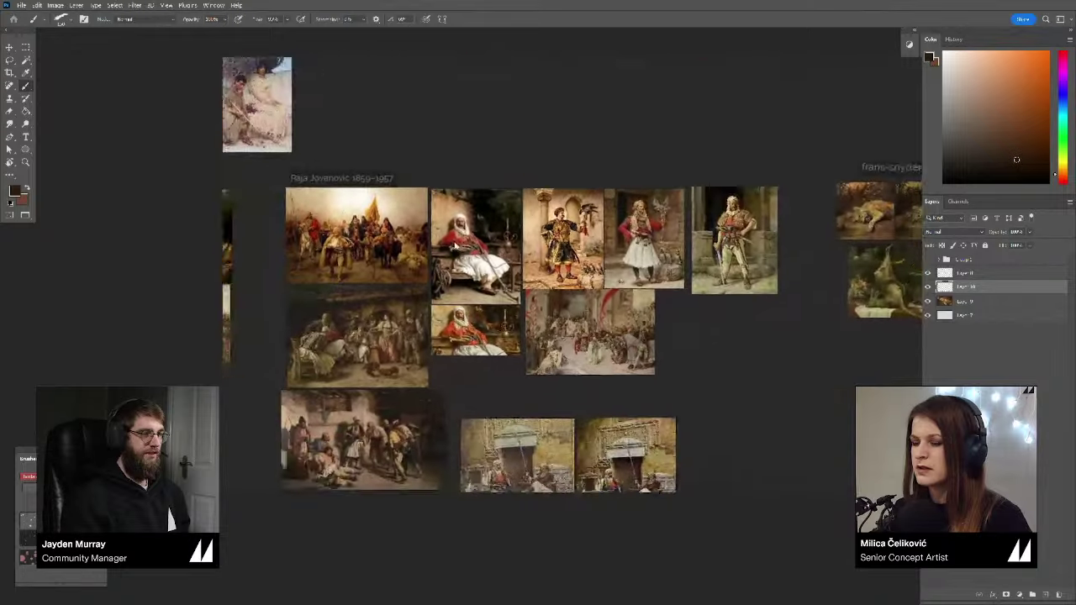
left_click_drag(515, 236, 449, 264)
scroll(450, 265, "up", 6)
left_click_drag(633, 266, 520, 281)
scroll(515, 269, "up", 5)
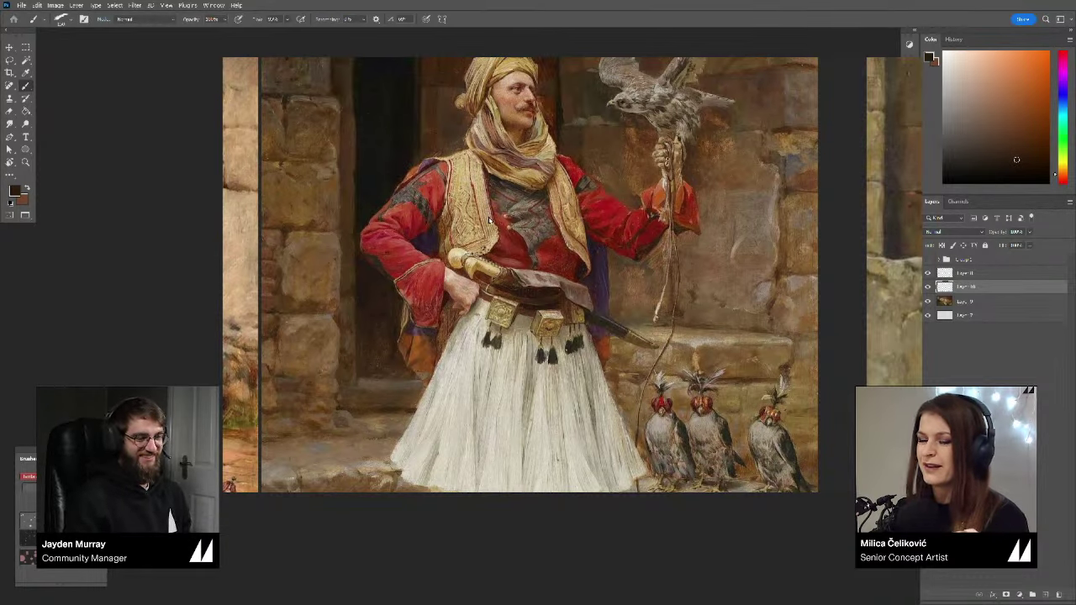
Step: Look over the Lady Godiva, Jacques-Louis David Napoleon and Van Gogh Sunflowers groups on the reference board
scroll(487, 215, "down", 2)
scroll(484, 220, "down", 3)
left_click_drag(862, 267, 571, 278)
left_click_drag(803, 278, 533, 281)
scroll(534, 282, "down", 1)
scroll(533, 282, "down", 3)
left_click_drag(686, 147, 766, 364)
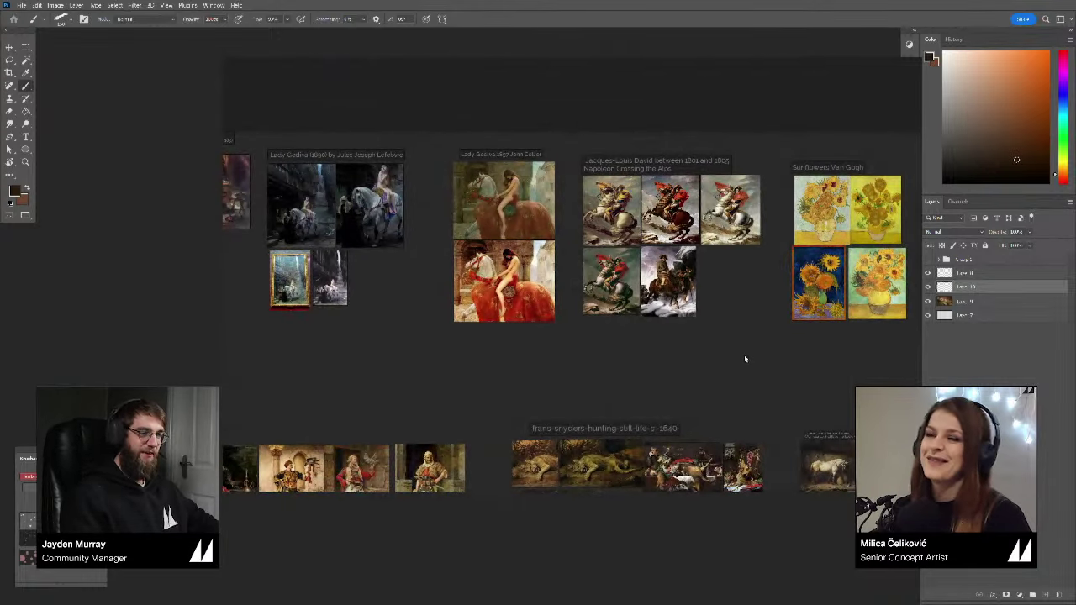
left_click_drag(545, 283, 642, 299)
scroll(503, 290, "left", 1)
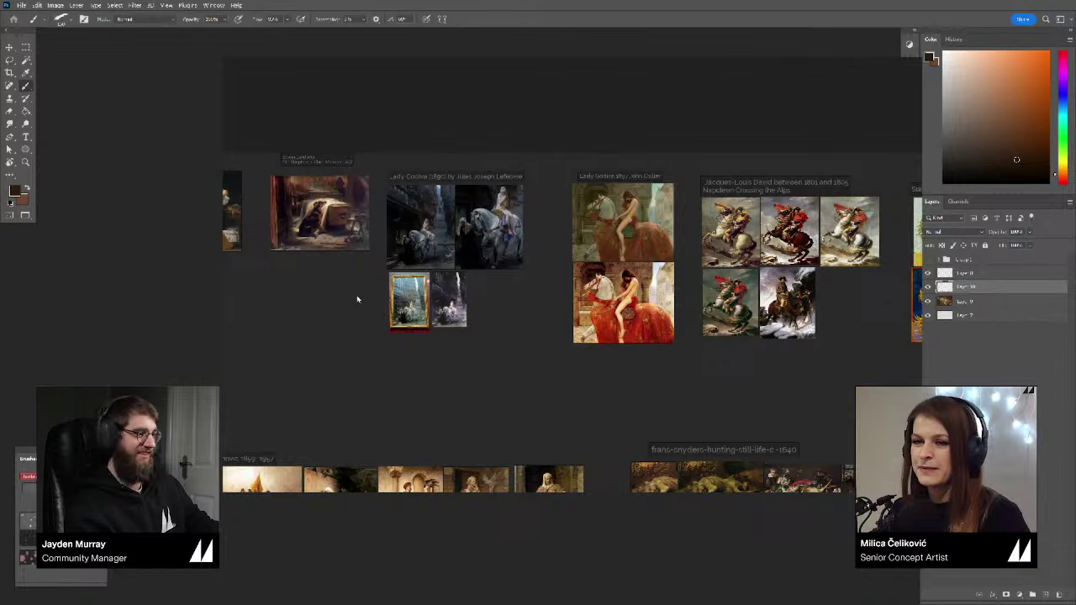
Step: Examine Edwin Landseer's Old Shepherd's Chief Mourner up close, studying the dog and the draped coffin
left_click_drag(306, 215, 421, 270)
scroll(423, 271, "up", 8)
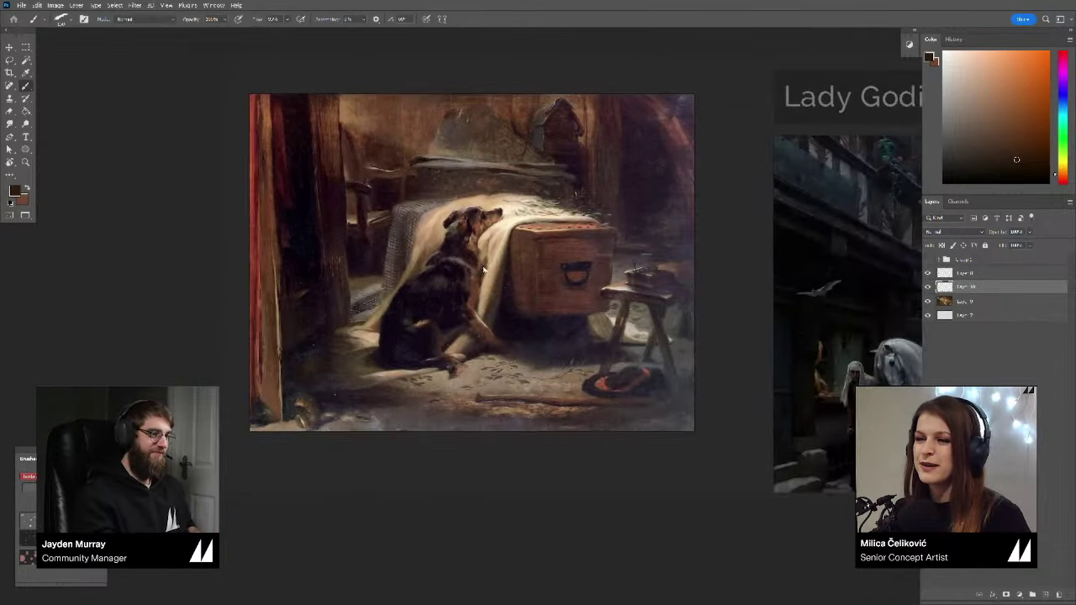
scroll(483, 269, "up", 2)
scroll(504, 277, "down", 2)
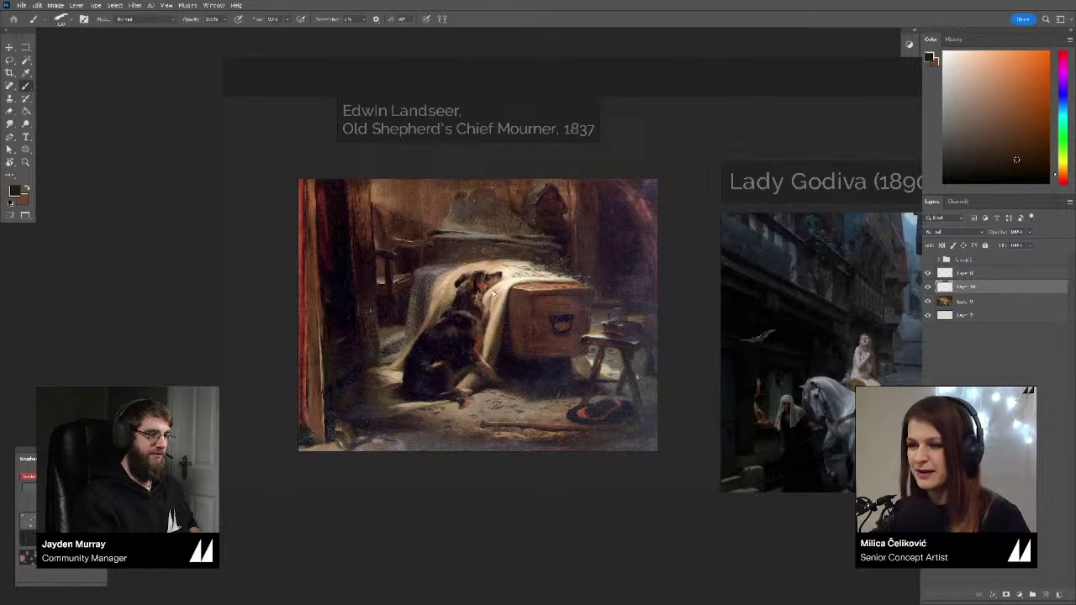
scroll(455, 296, "up", 2)
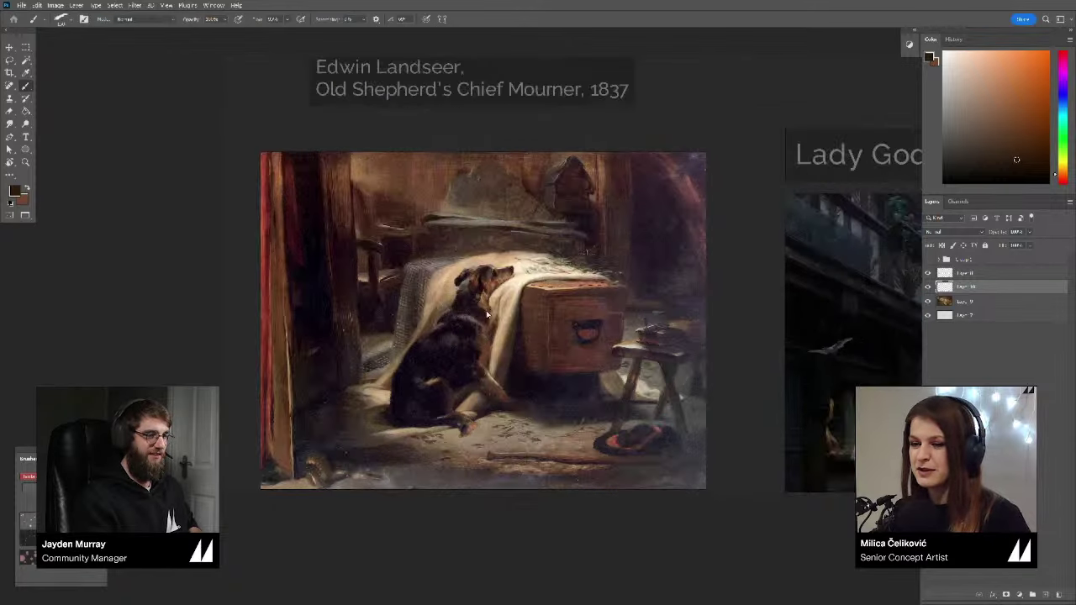
left_click_drag(485, 311, 504, 307)
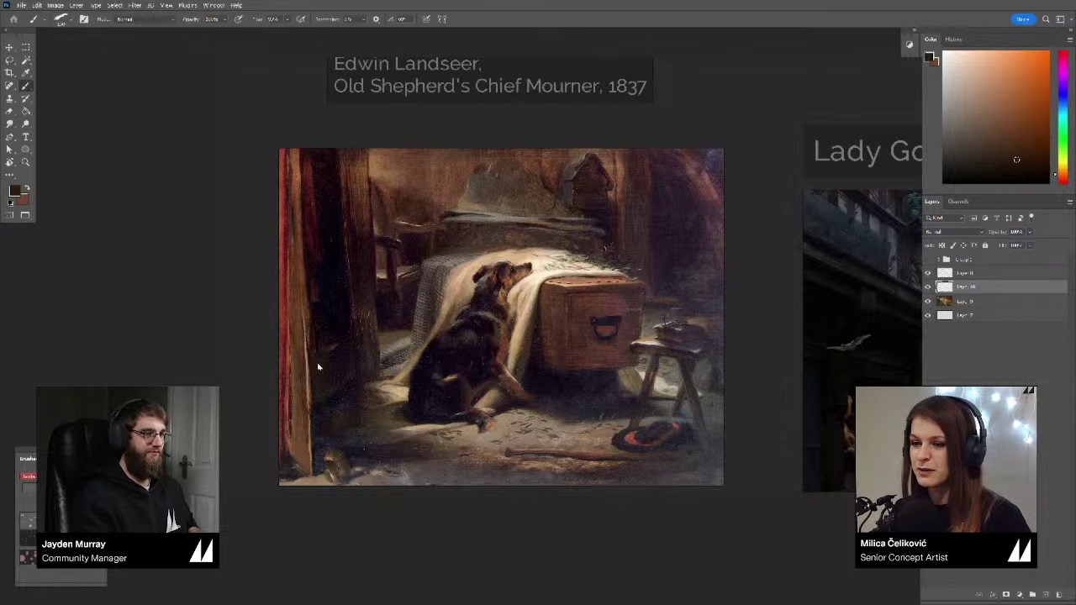
scroll(515, 280, "up", 2)
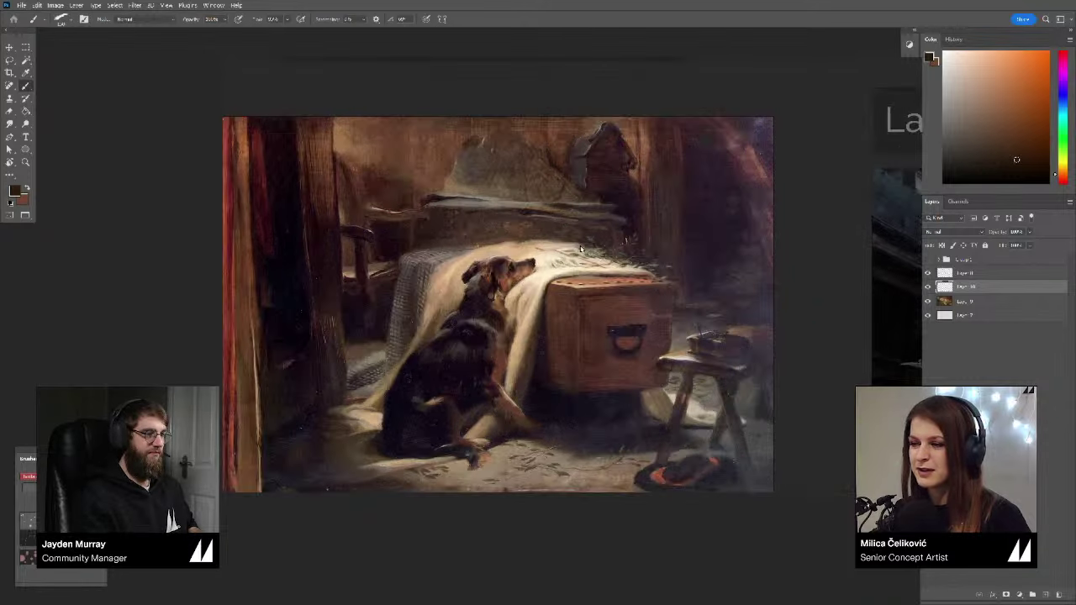
scroll(581, 249, "down", 4)
Step: Return to the Bouguereau and Alma-Tadema groups and survey the surrounding paintings across the whole reference board
left_click_drag(387, 261, 543, 253)
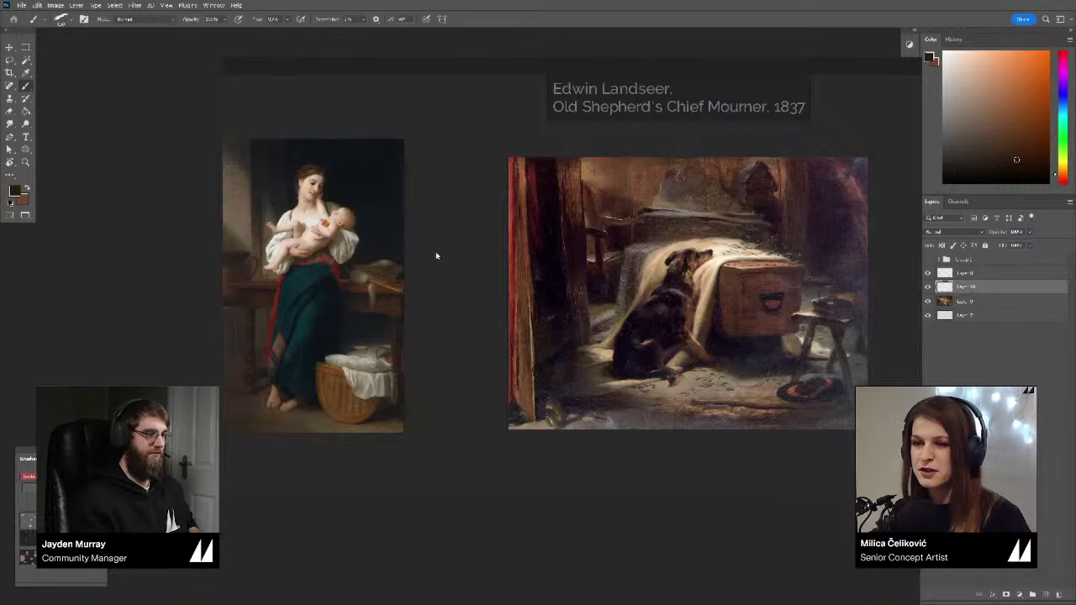
left_click_drag(284, 260, 518, 246)
scroll(518, 246, "down", 3)
scroll(538, 248, "left", 4)
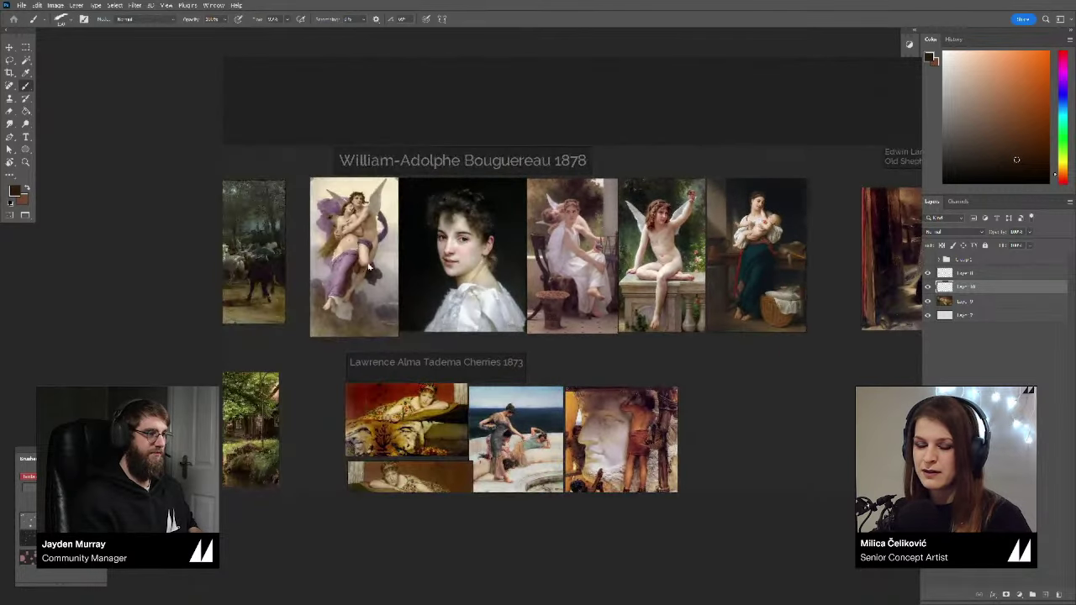
scroll(656, 248, "left", 4)
scroll(657, 248, "left", 4)
scroll(588, 252, "down", 3)
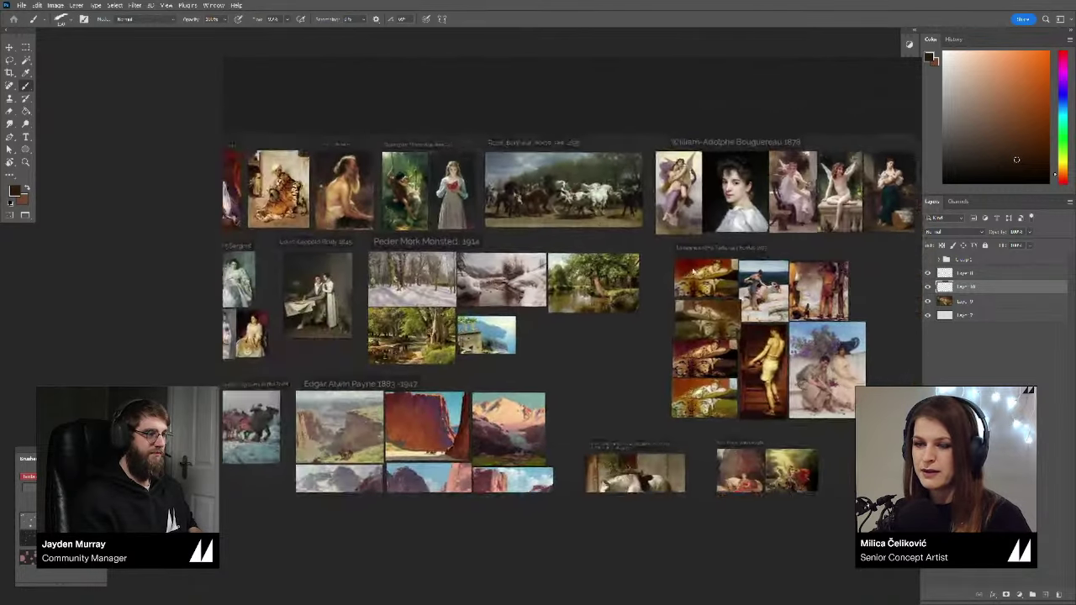
scroll(458, 256, "left", 4)
scroll(458, 257, "left", 3)
scroll(471, 256, "down", 2)
scroll(504, 255, "right", 10)
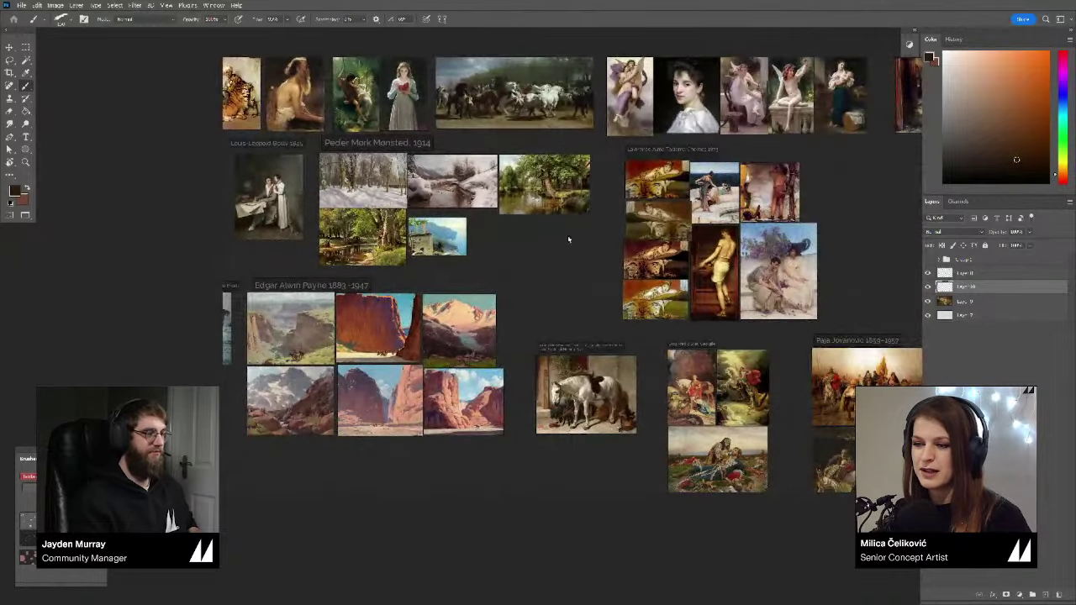
scroll(639, 264, "right", 5)
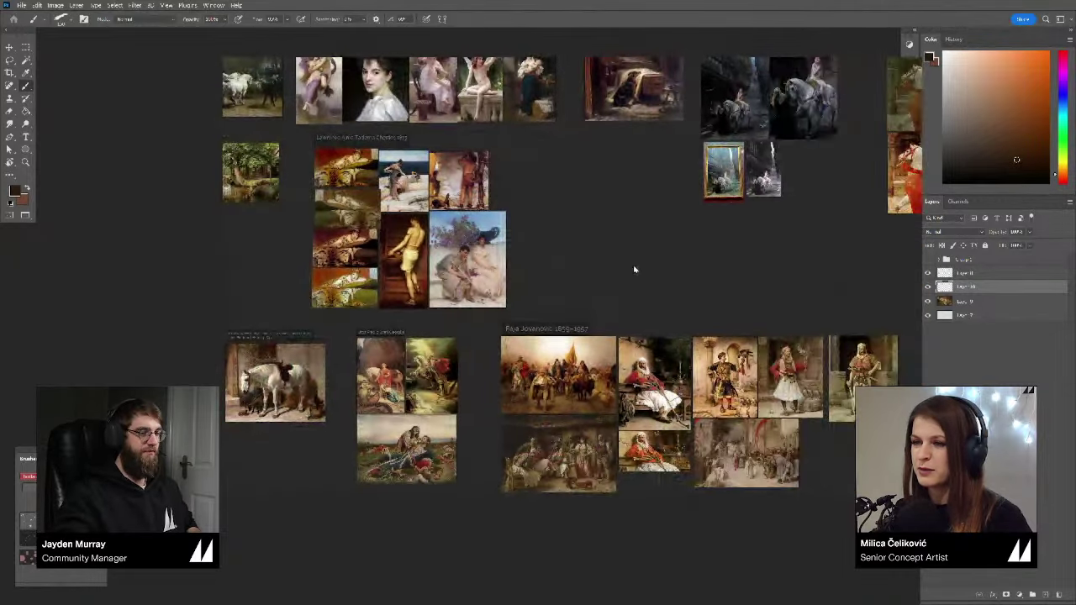
Step: Switch back to the Cherries study in Photoshop and view the whole painting slightly enlarged
key("alt+Tab")
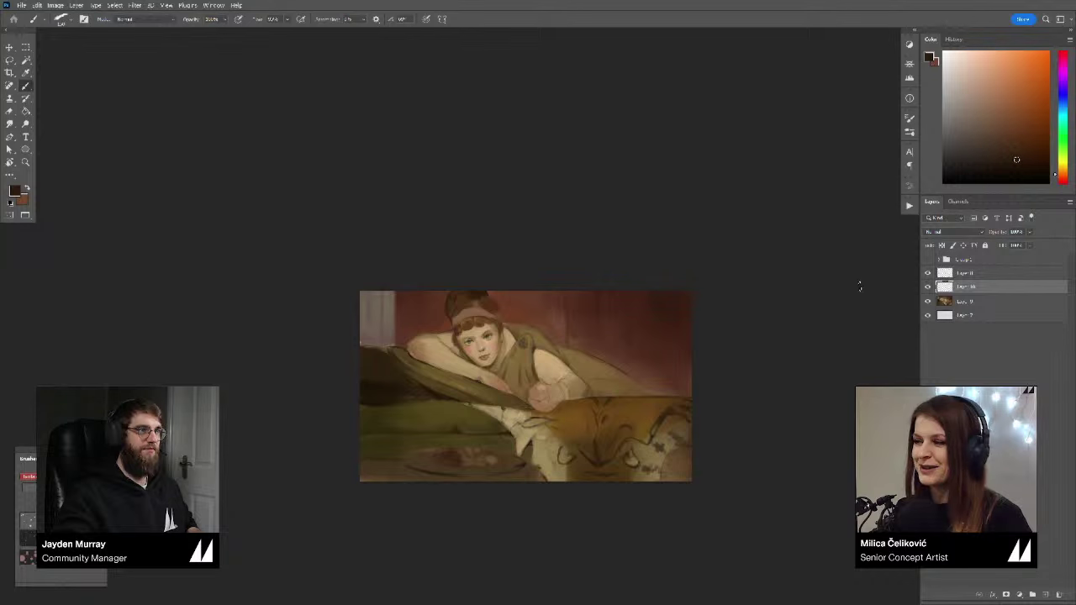
mouse_move(771, 328)
left_mouse_down()
mouse_move(752, 312)
mouse_move(694, 305)
left_mouse_up()
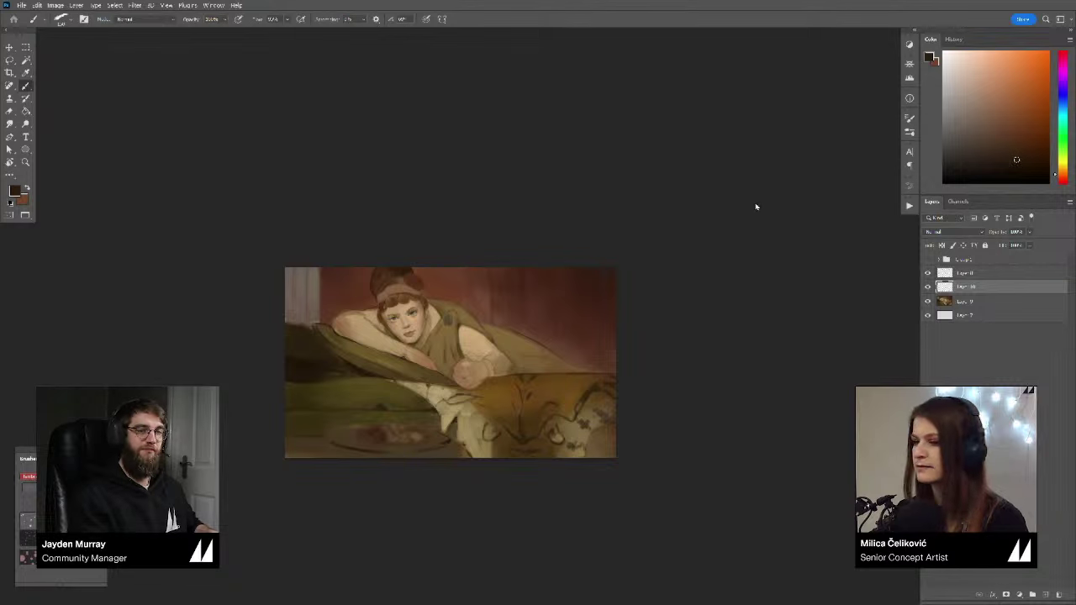
scroll(234, 359, "up", 1)
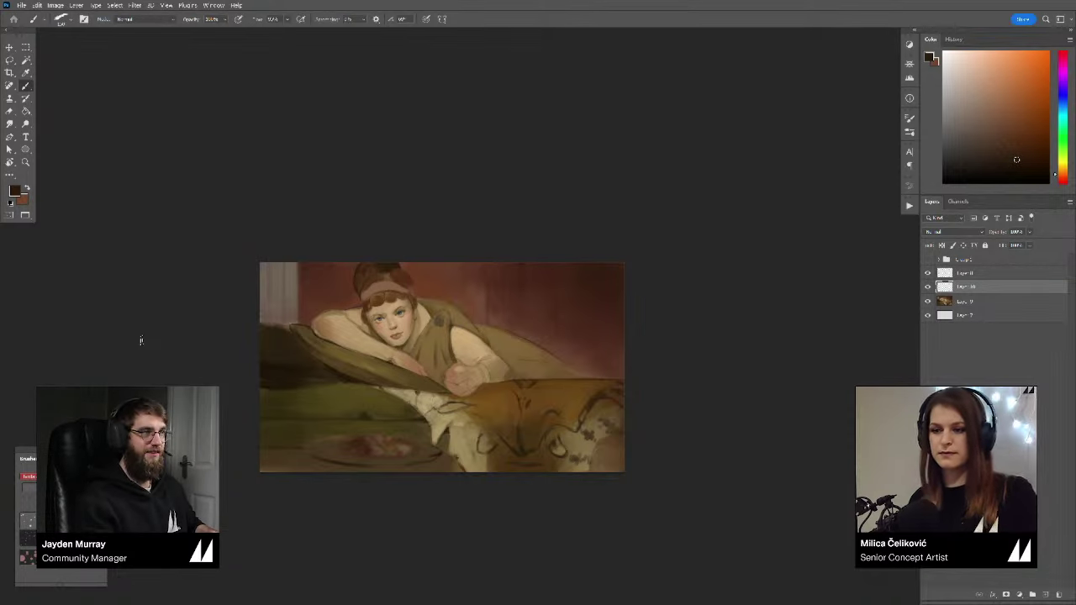
scroll(276, 415, "up", 1)
left_click_drag(276, 409, 410, 386)
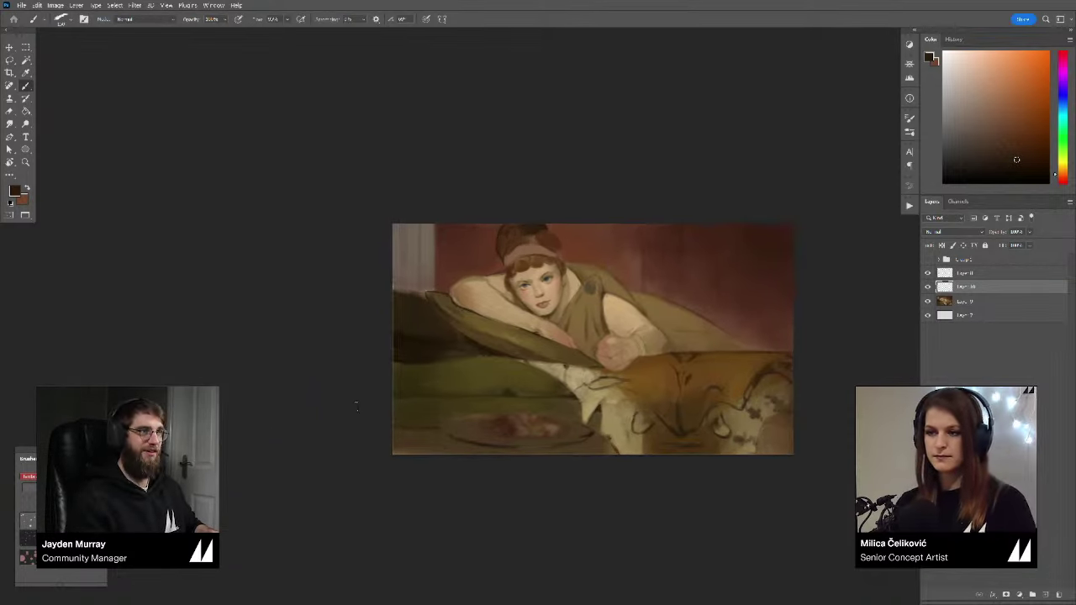